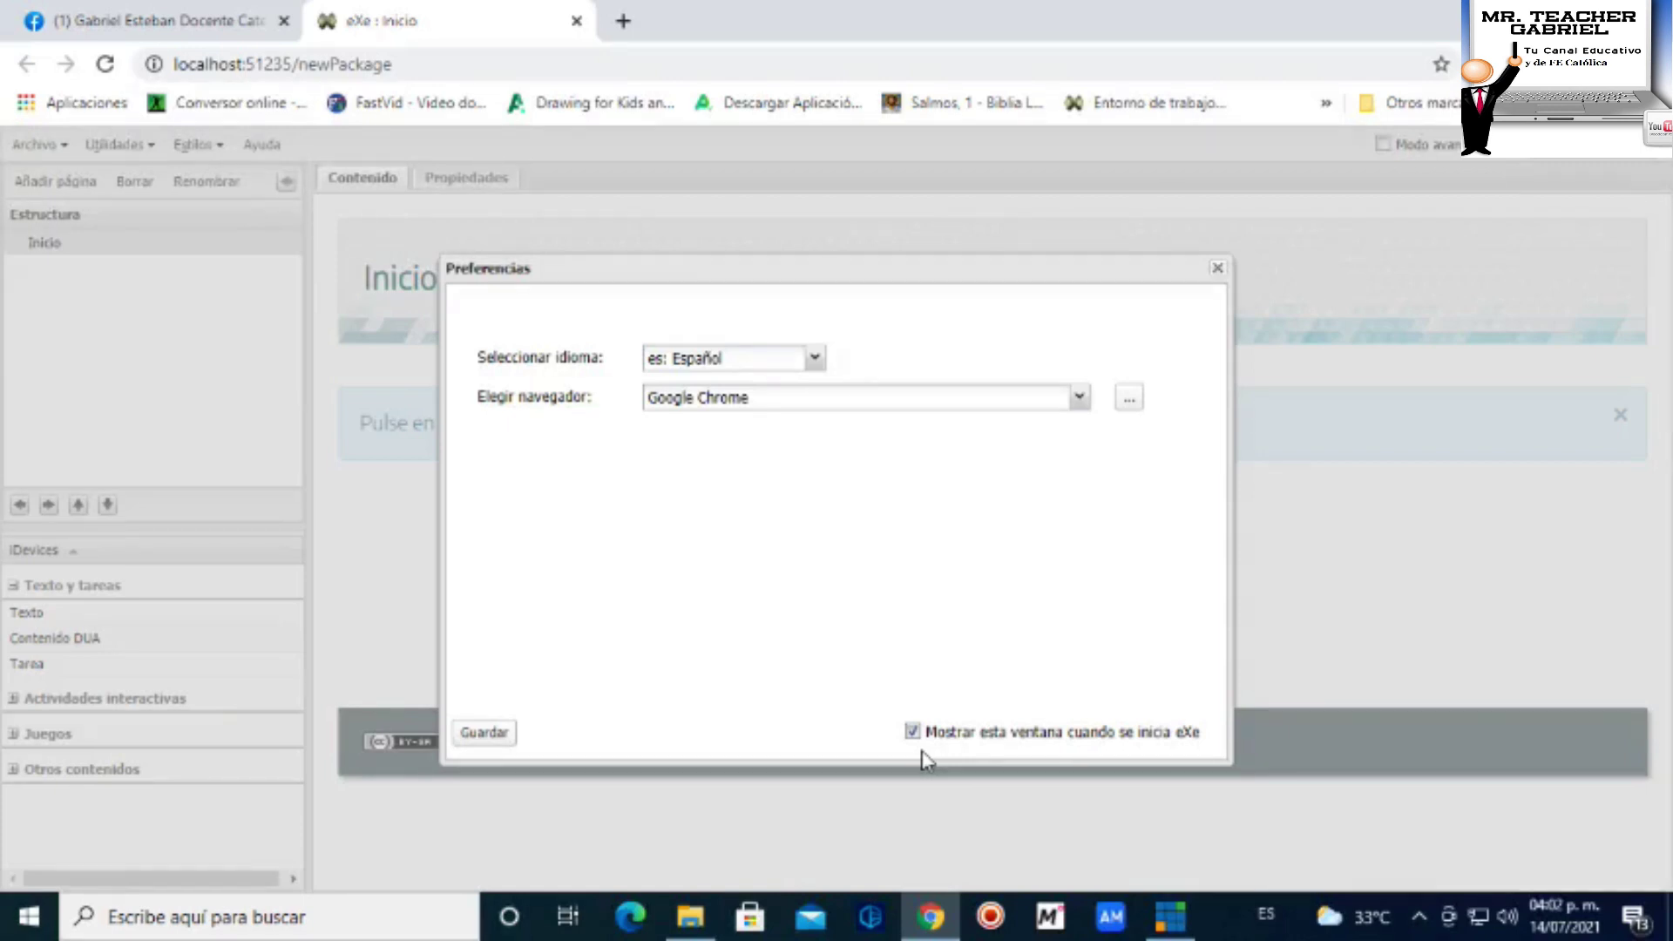
Step: Save the startup preferences and open the recent project Los Sacramentos.elp
left_click(479, 734)
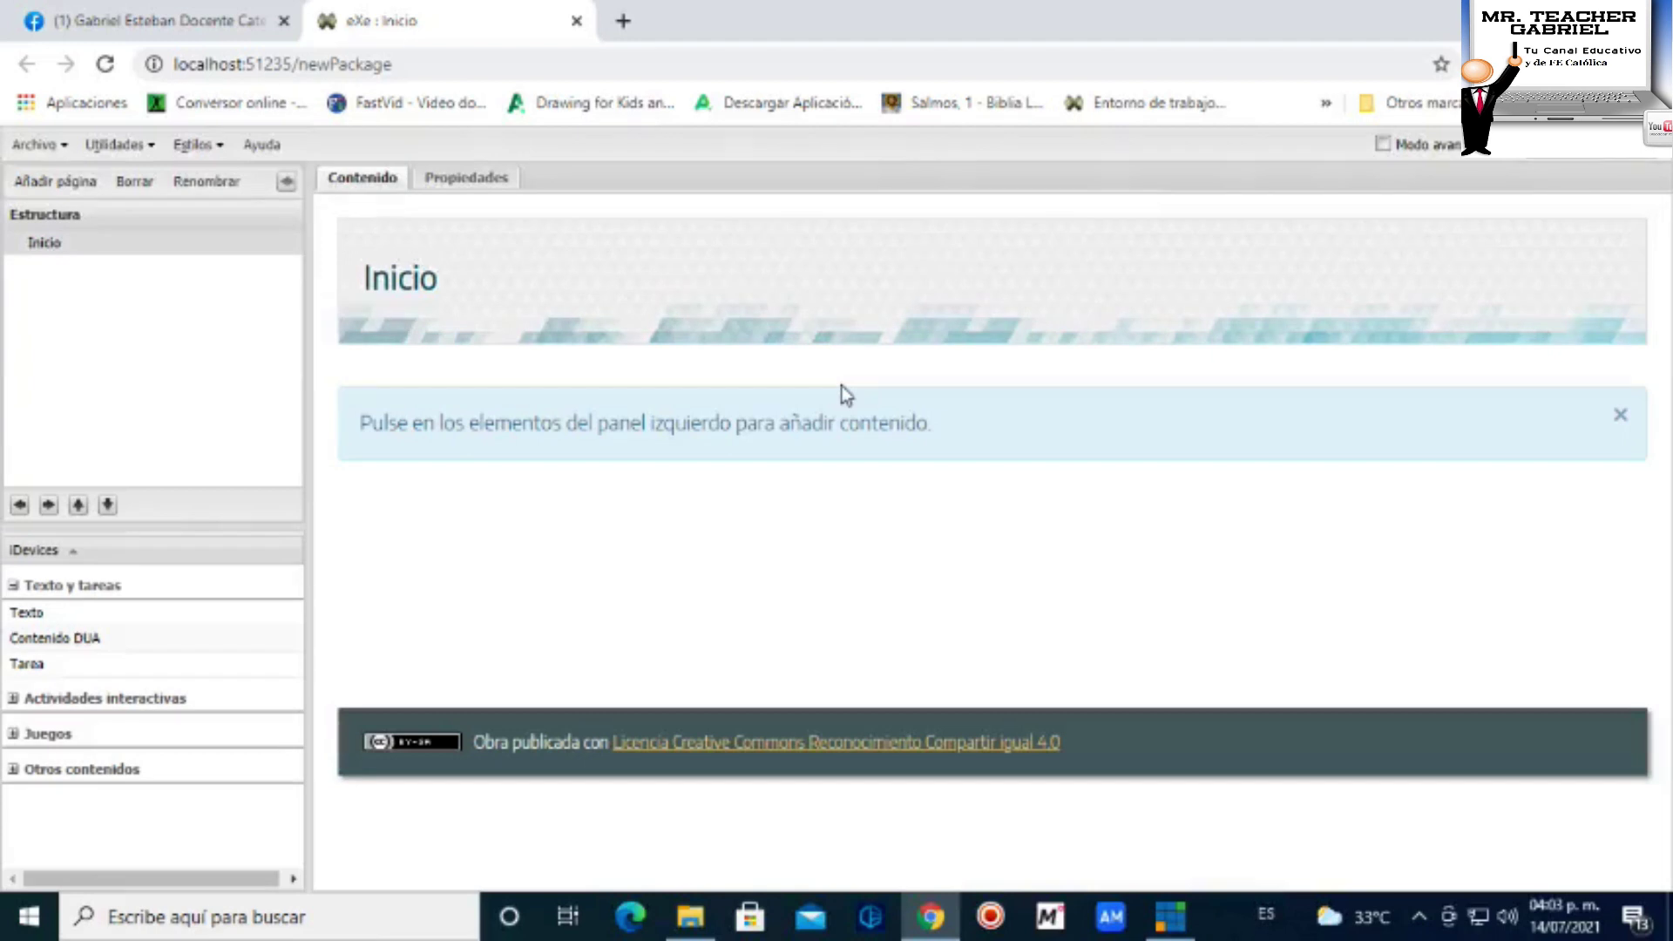
left_click(46, 153)
mouse_move(96, 261)
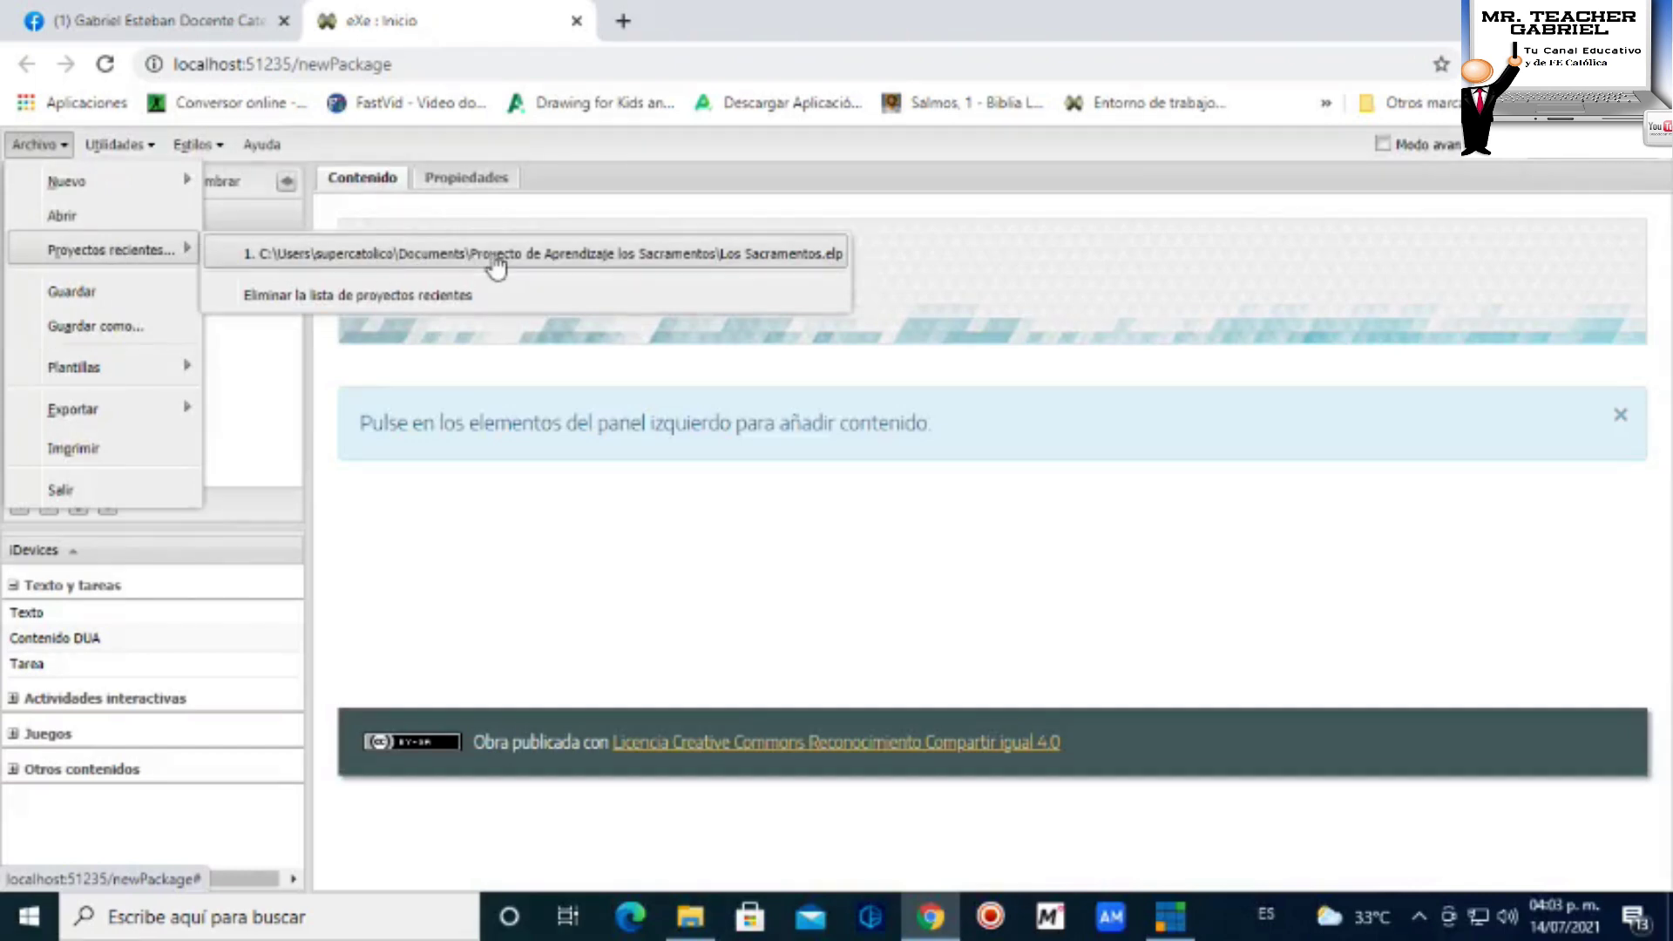
left_click(494, 257)
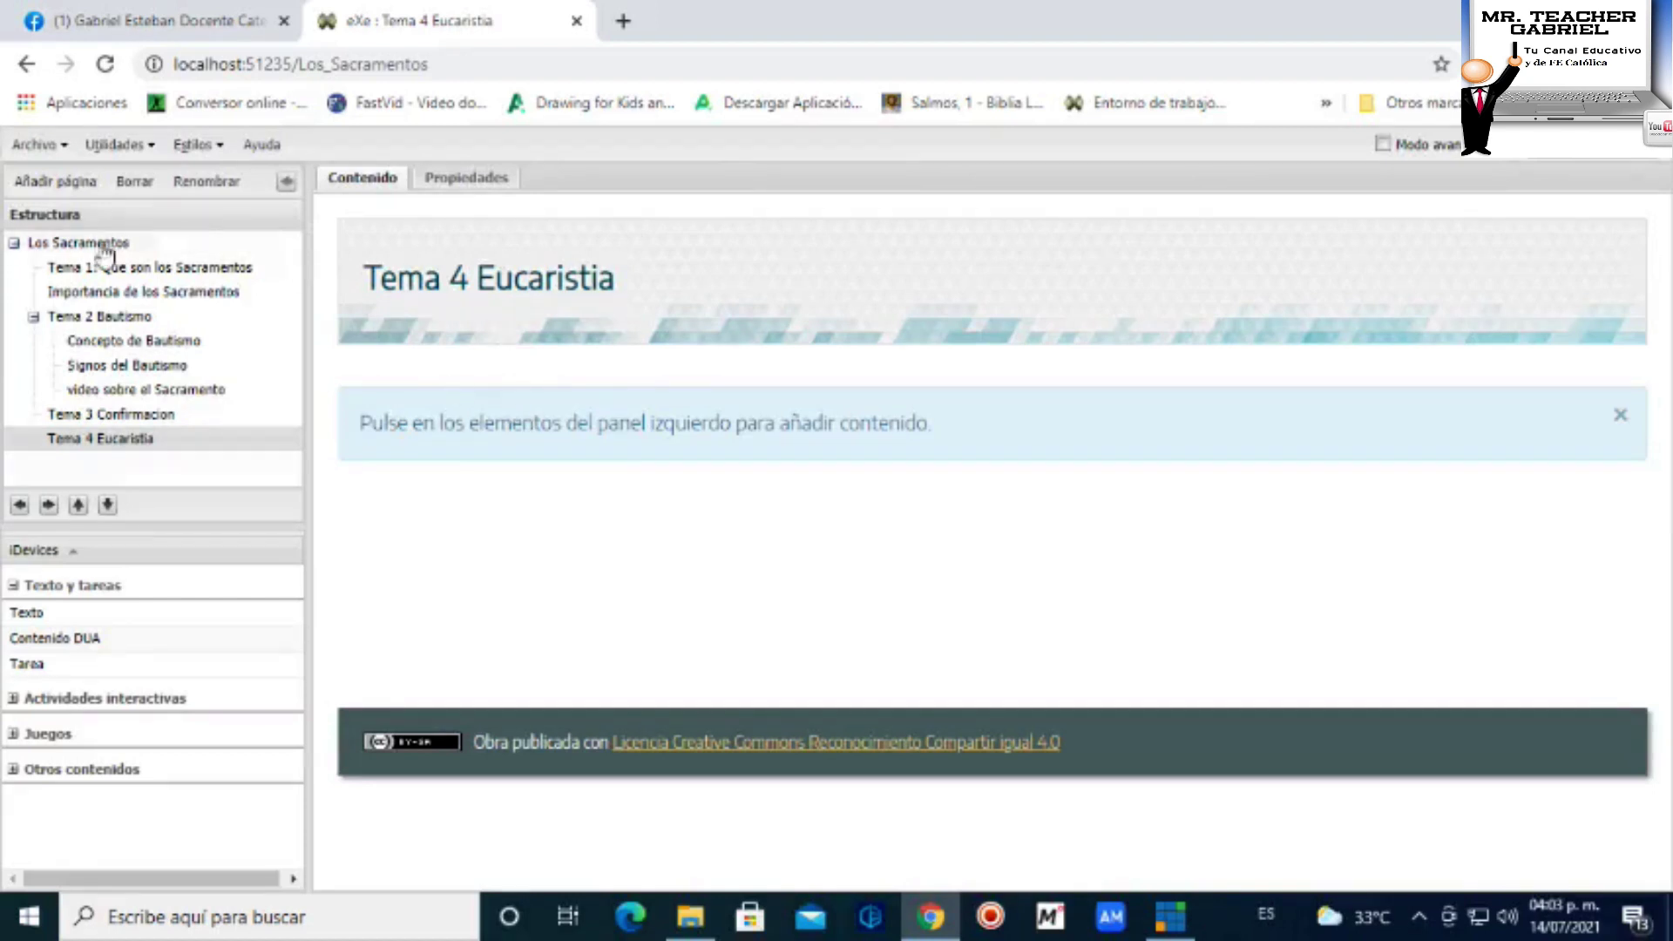
Step: Switch to vMix and enlarge the Desktop Capture input through its position settings
left_click(1613, 13)
left_click(218, 675)
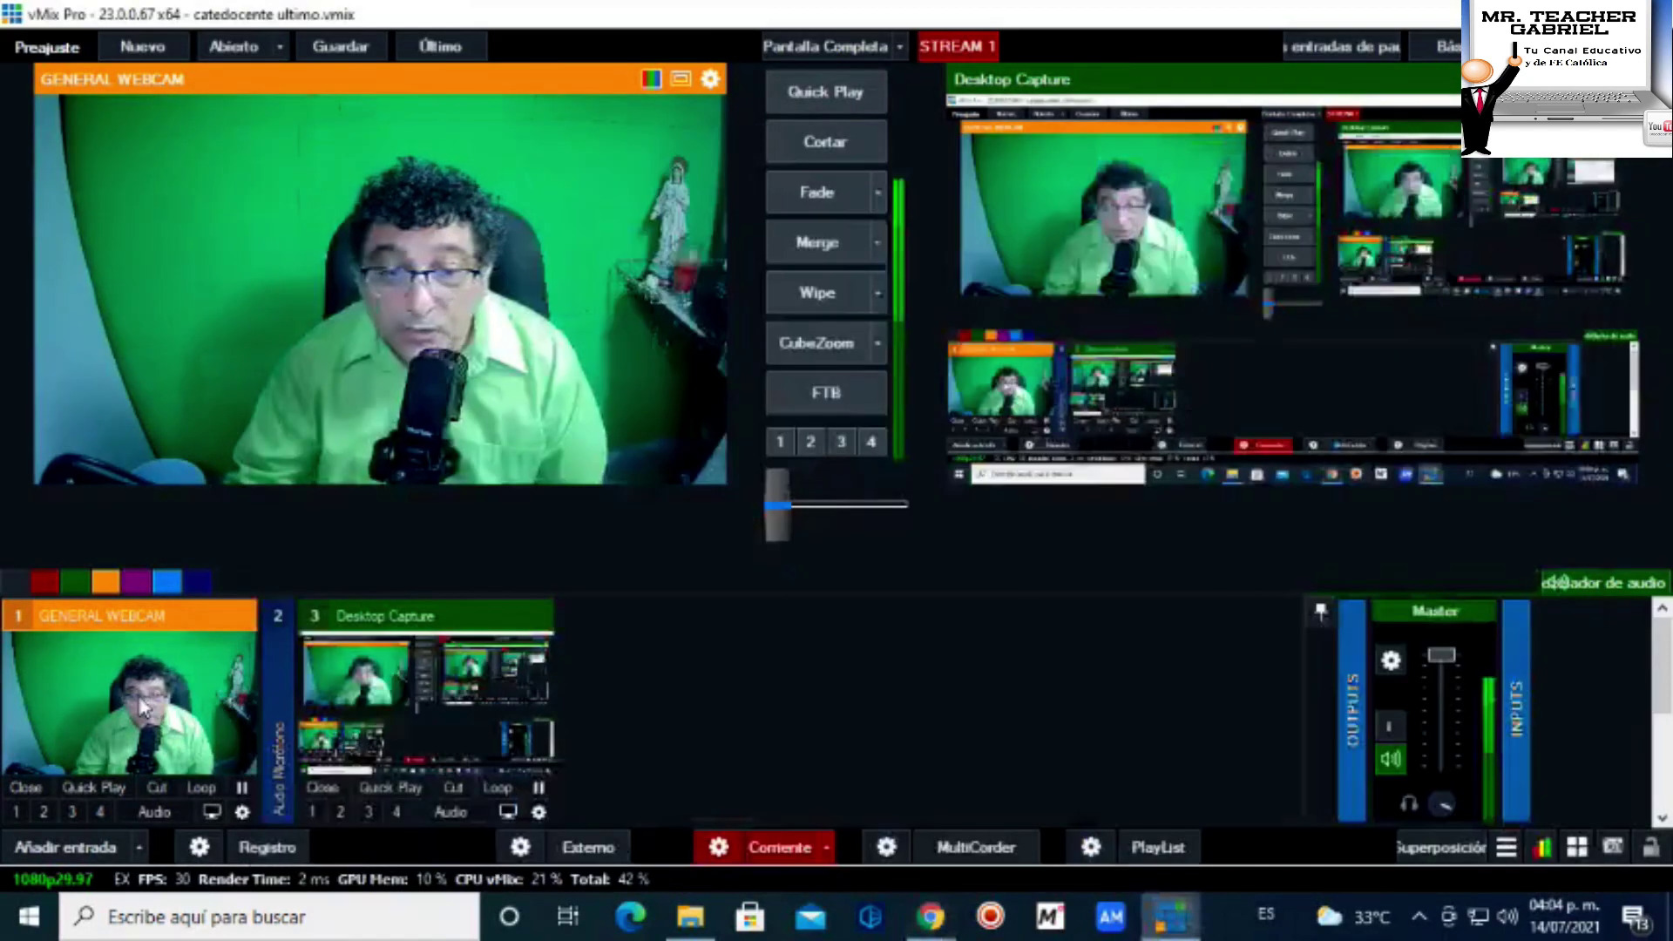
left_click(434, 678)
right_click(434, 677)
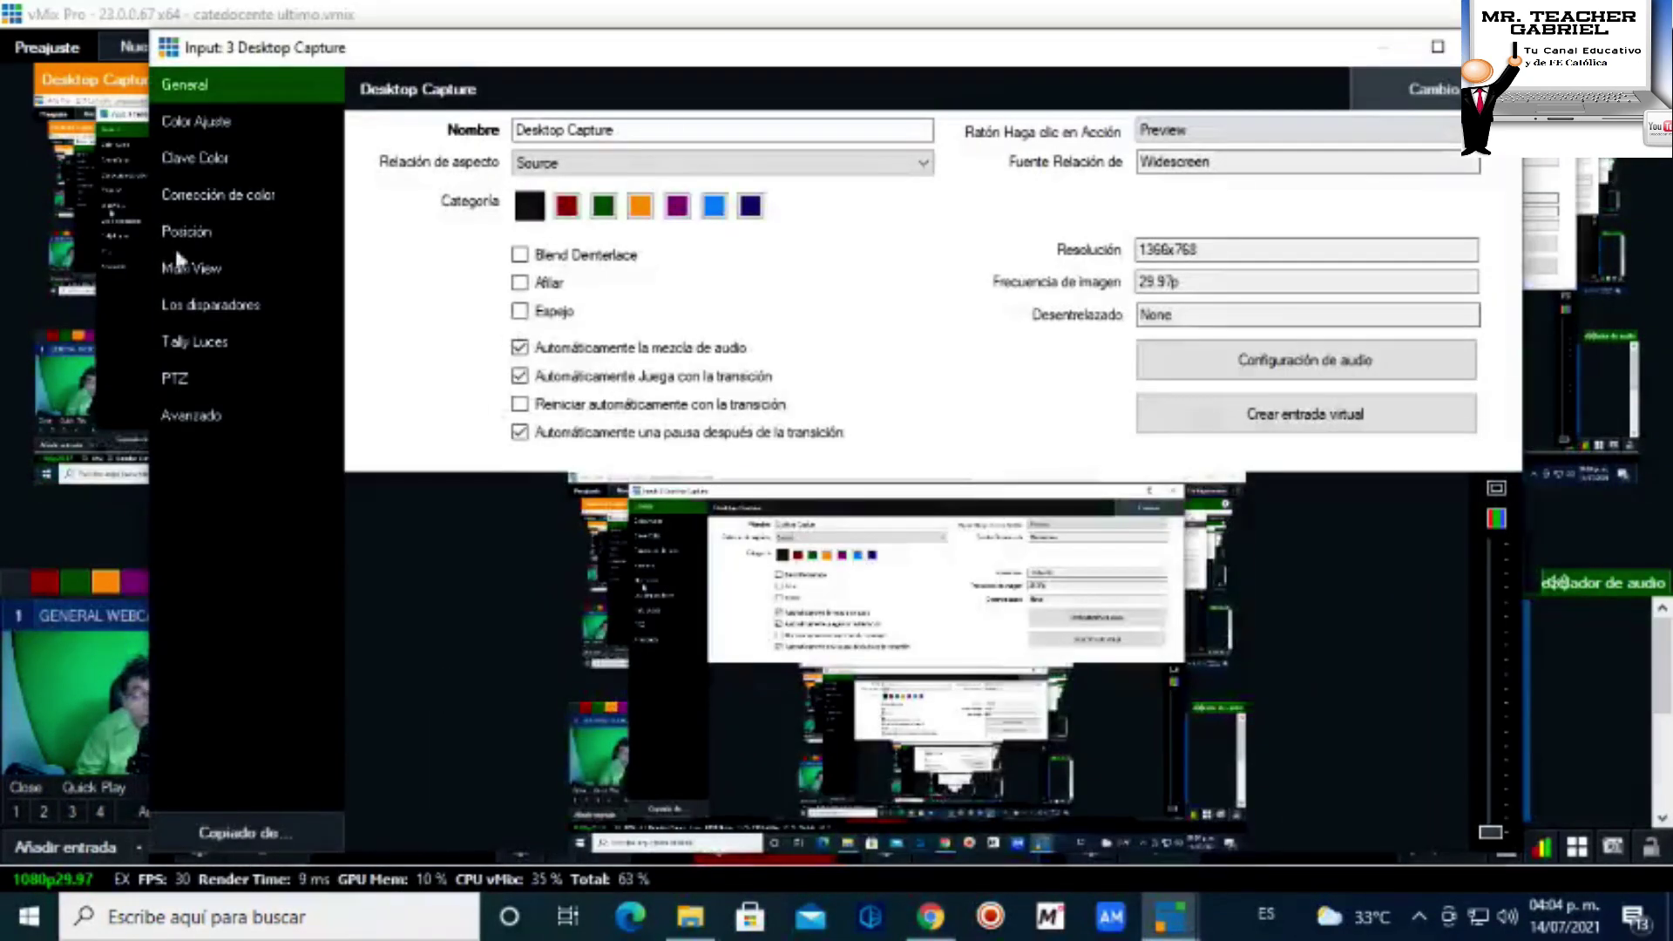
left_click(199, 235)
left_click_drag(629, 133, 640, 133)
Step: Return to the browser and resize its window so the whole eXe page fits within the captured area
left_click_drag(566, 9, 568, 11)
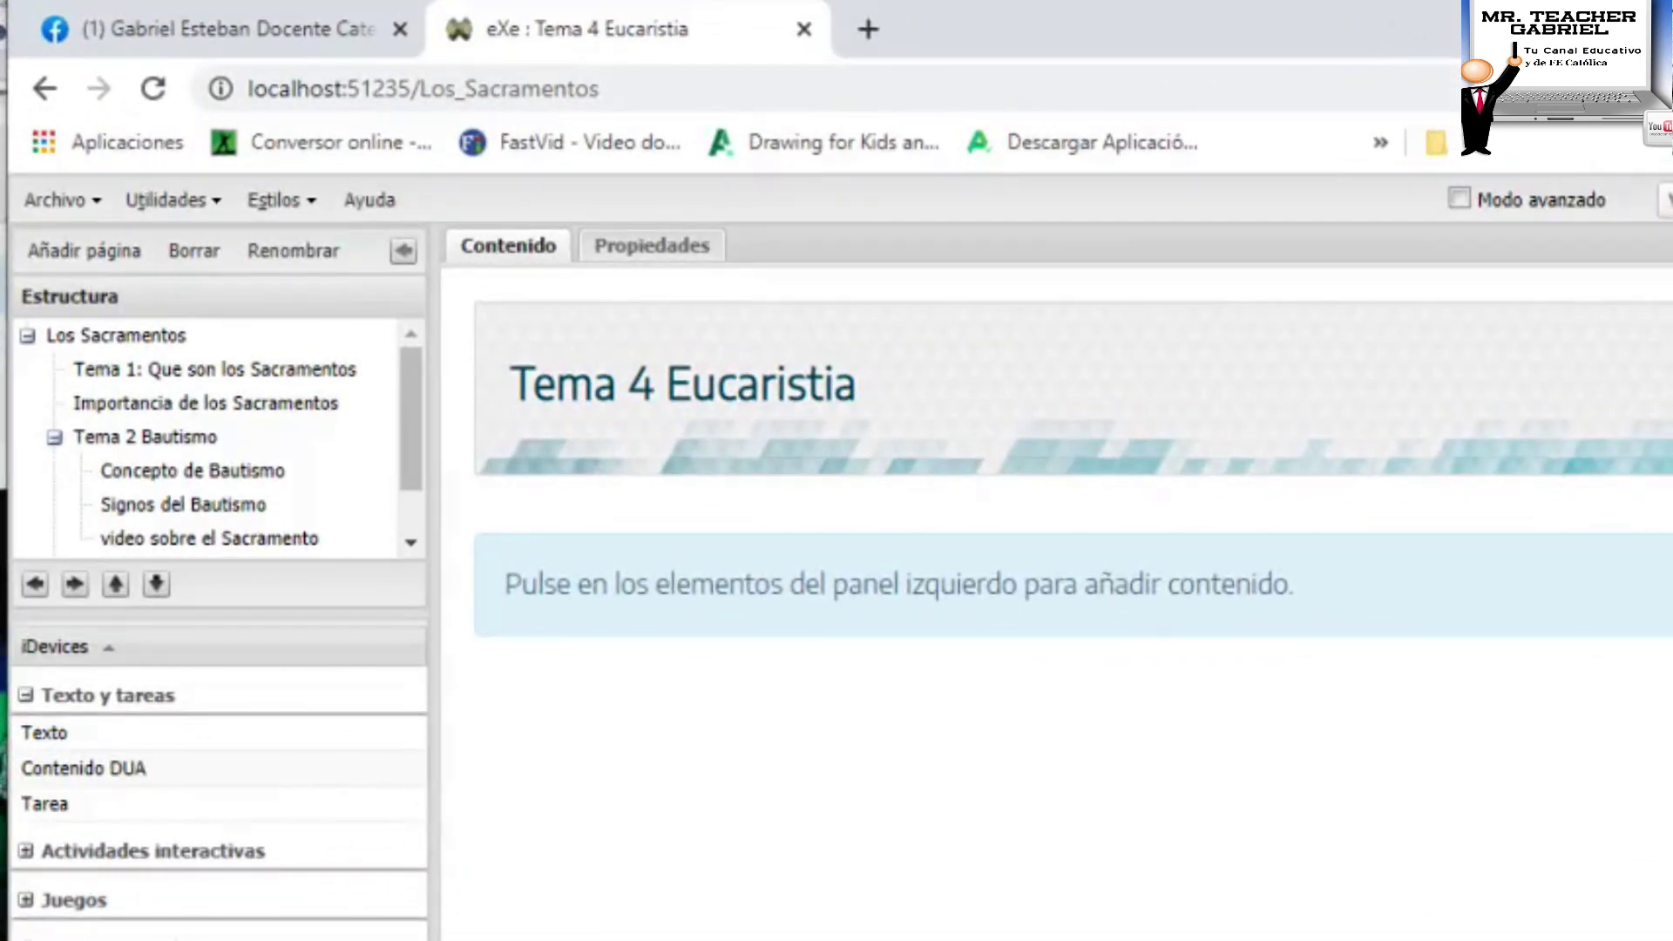
mouse_move(1090, 940)
left_mouse_down()
mouse_move(1089, 821)
mouse_move(1094, 933)
left_mouse_up()
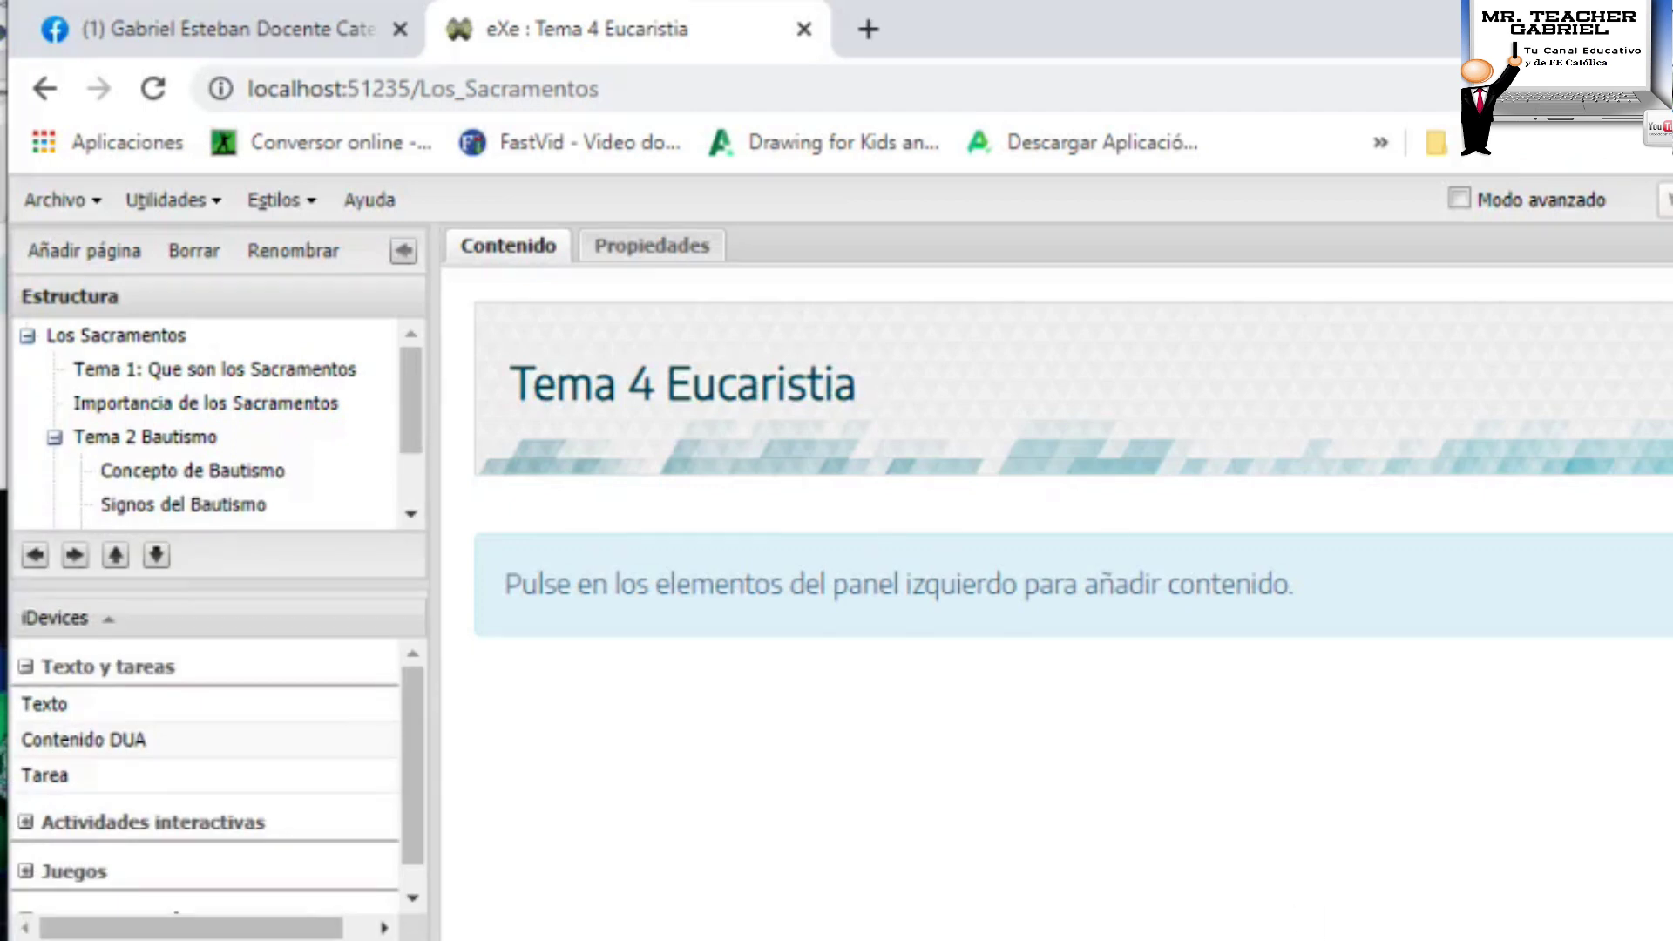
mouse_move(1672, 549)
left_mouse_down()
mouse_move(1572, 549)
mouse_move(1660, 549)
left_mouse_up()
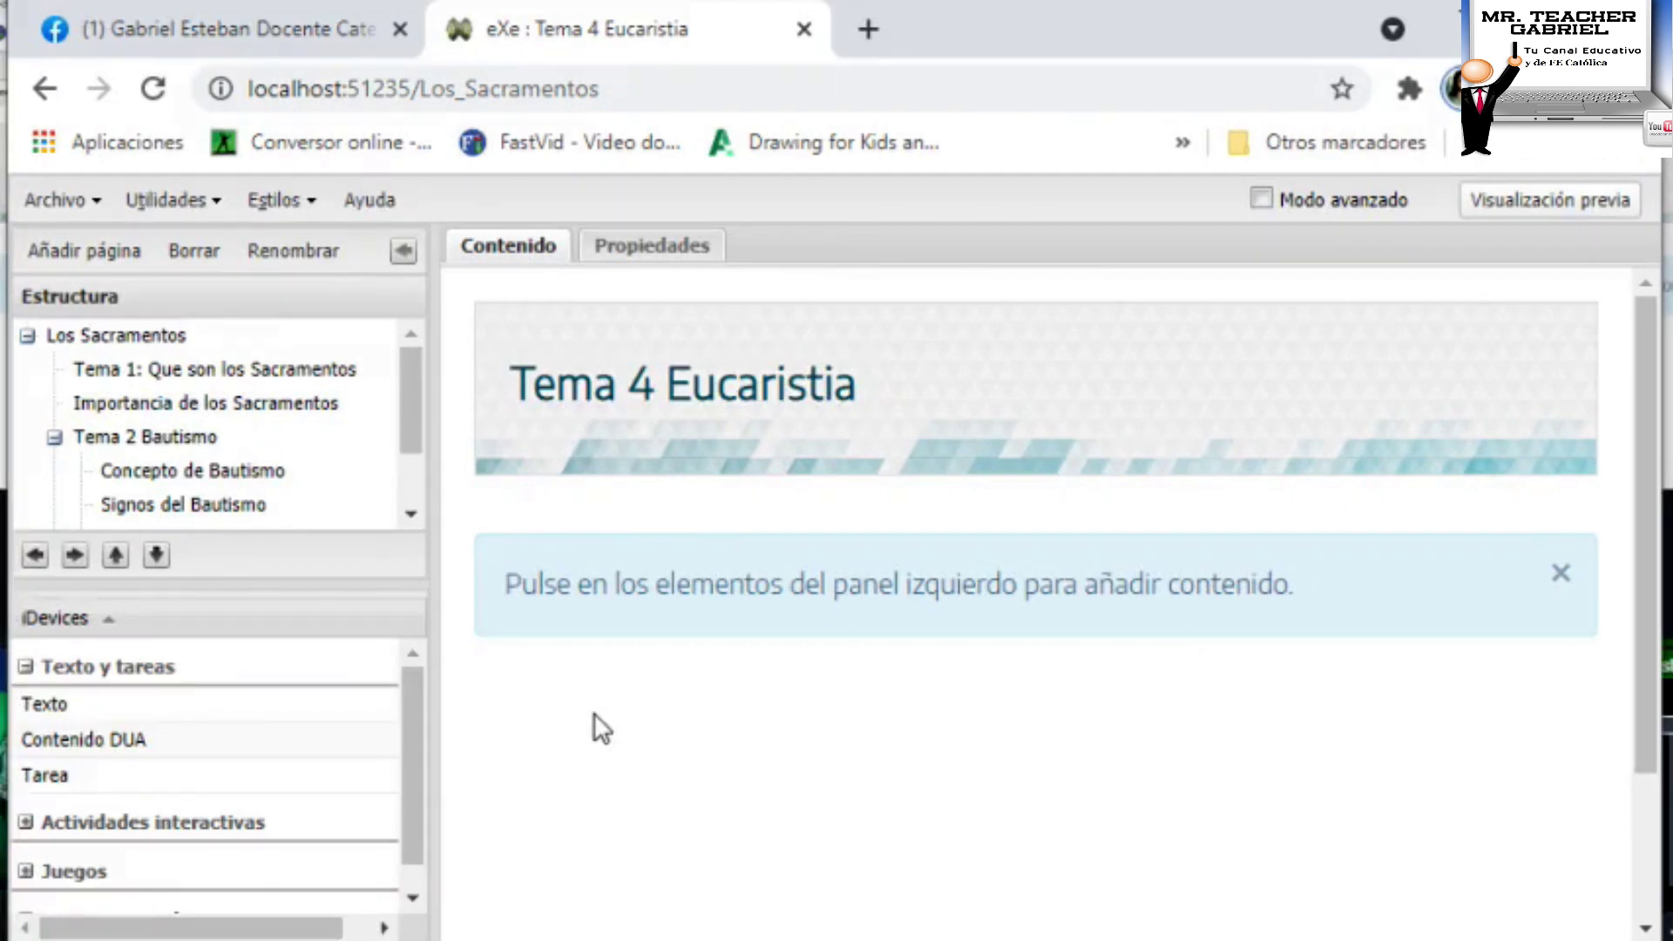
Step: Review the project's page structure down to Tema 4 Eucaristia, collapsing and expanding the Tema 2 Bautismo branch
left_click_drag(409, 423, 402, 357)
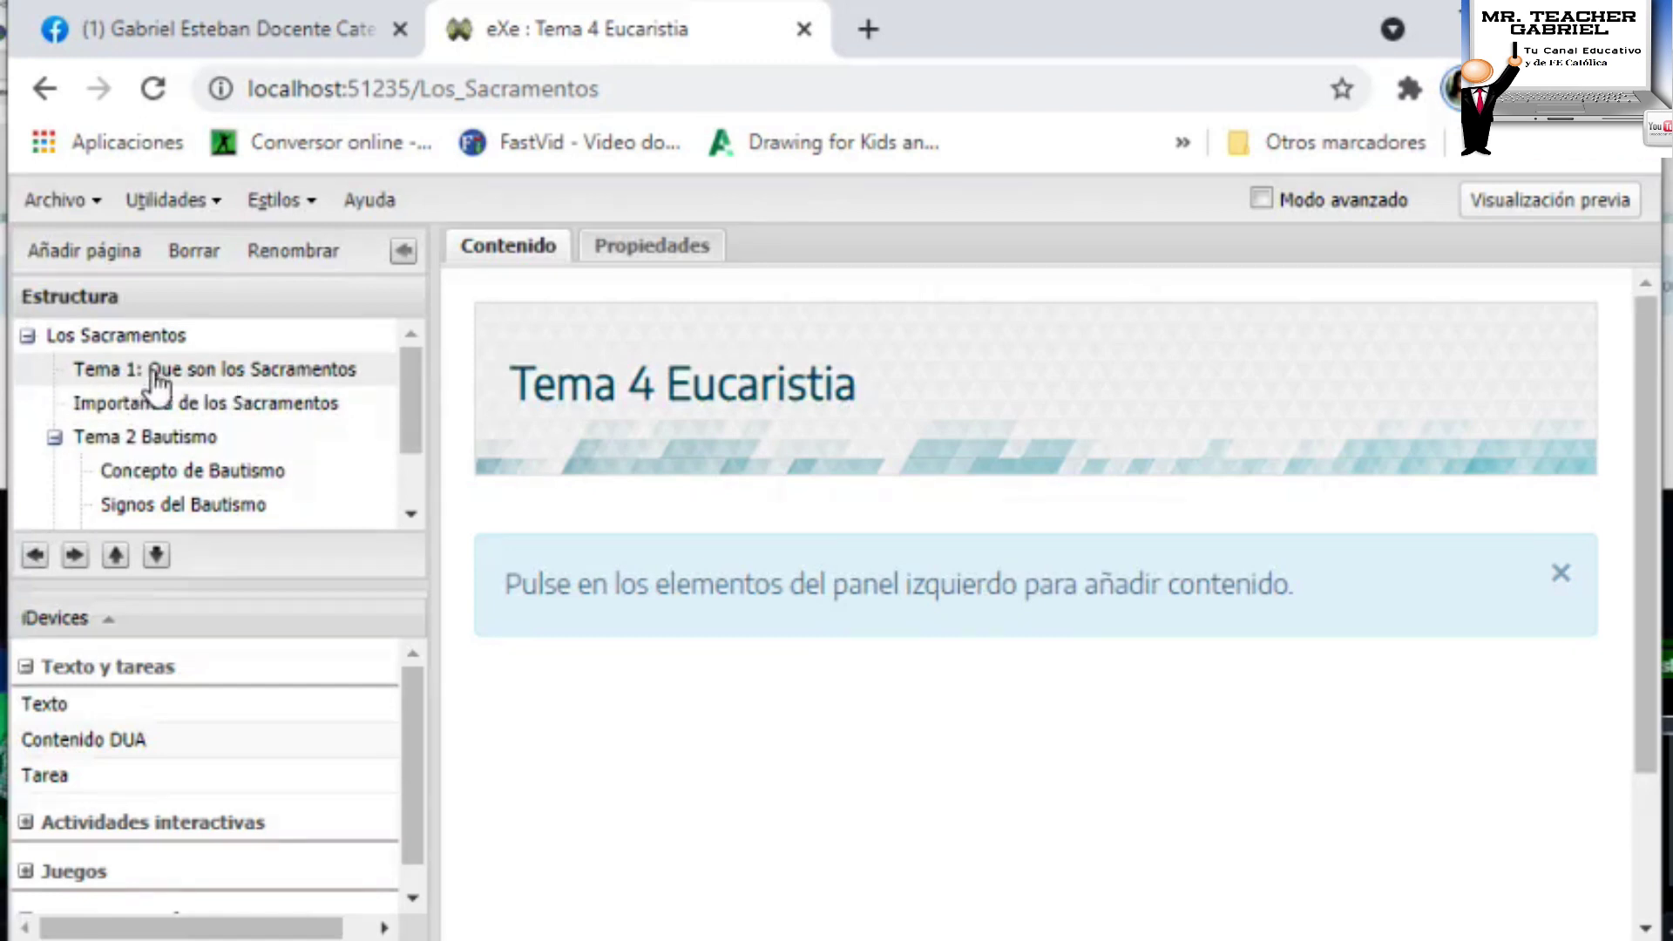
left_click(55, 439)
left_click(55, 438)
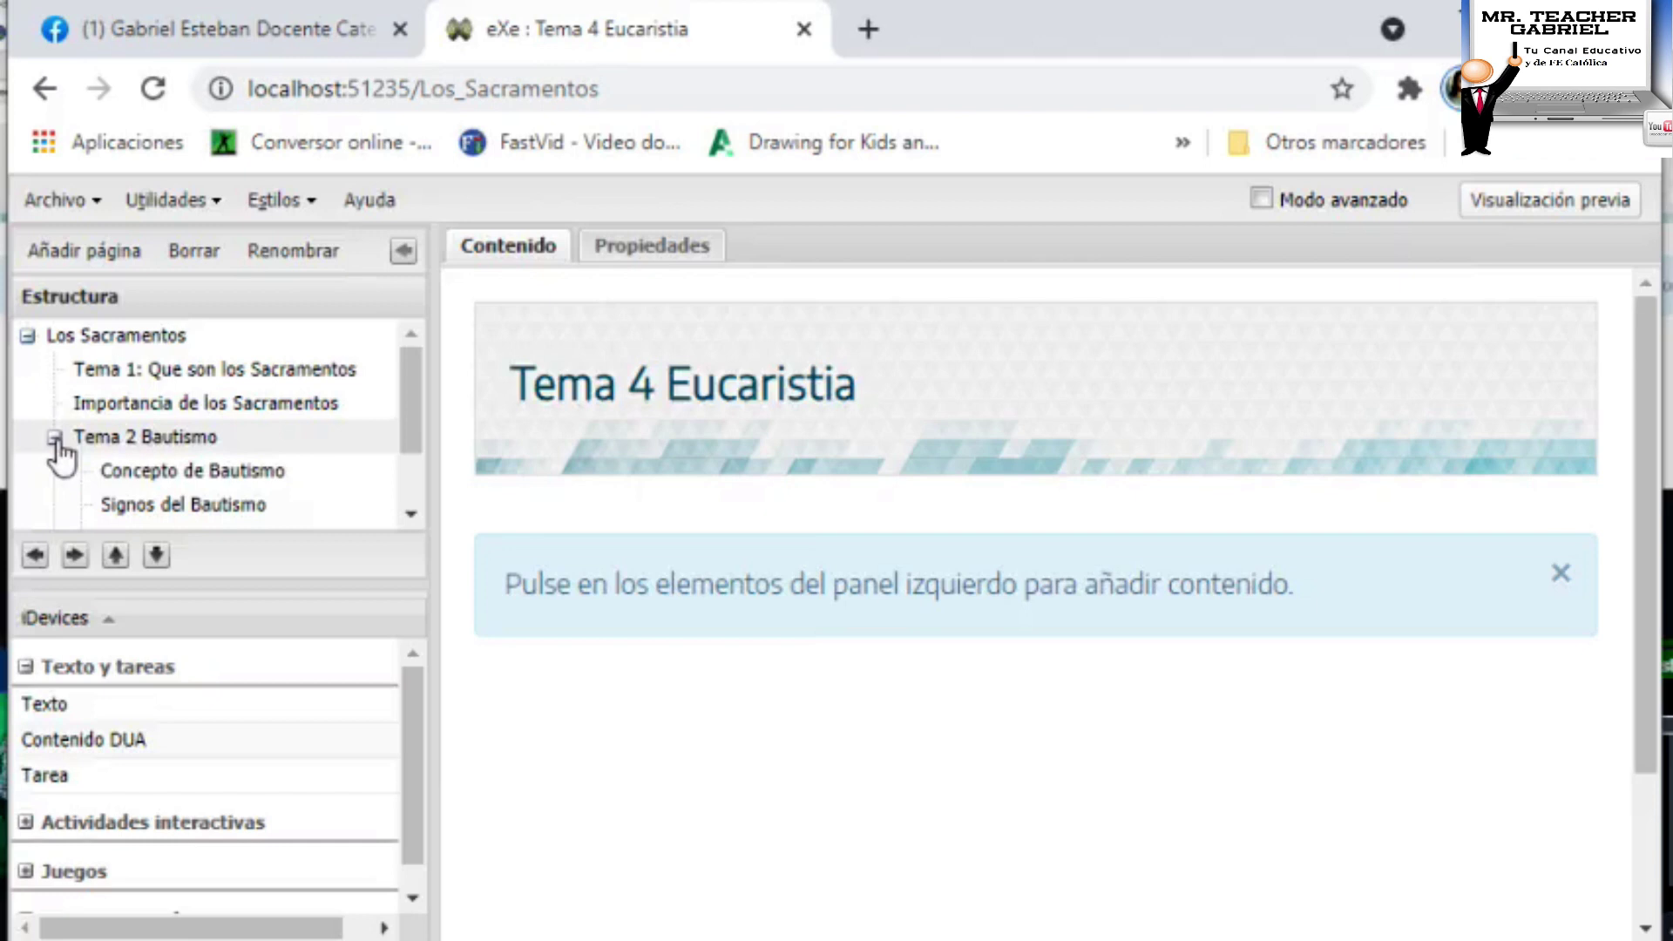
left_click(54, 438)
left_click(55, 439)
left_click(55, 438)
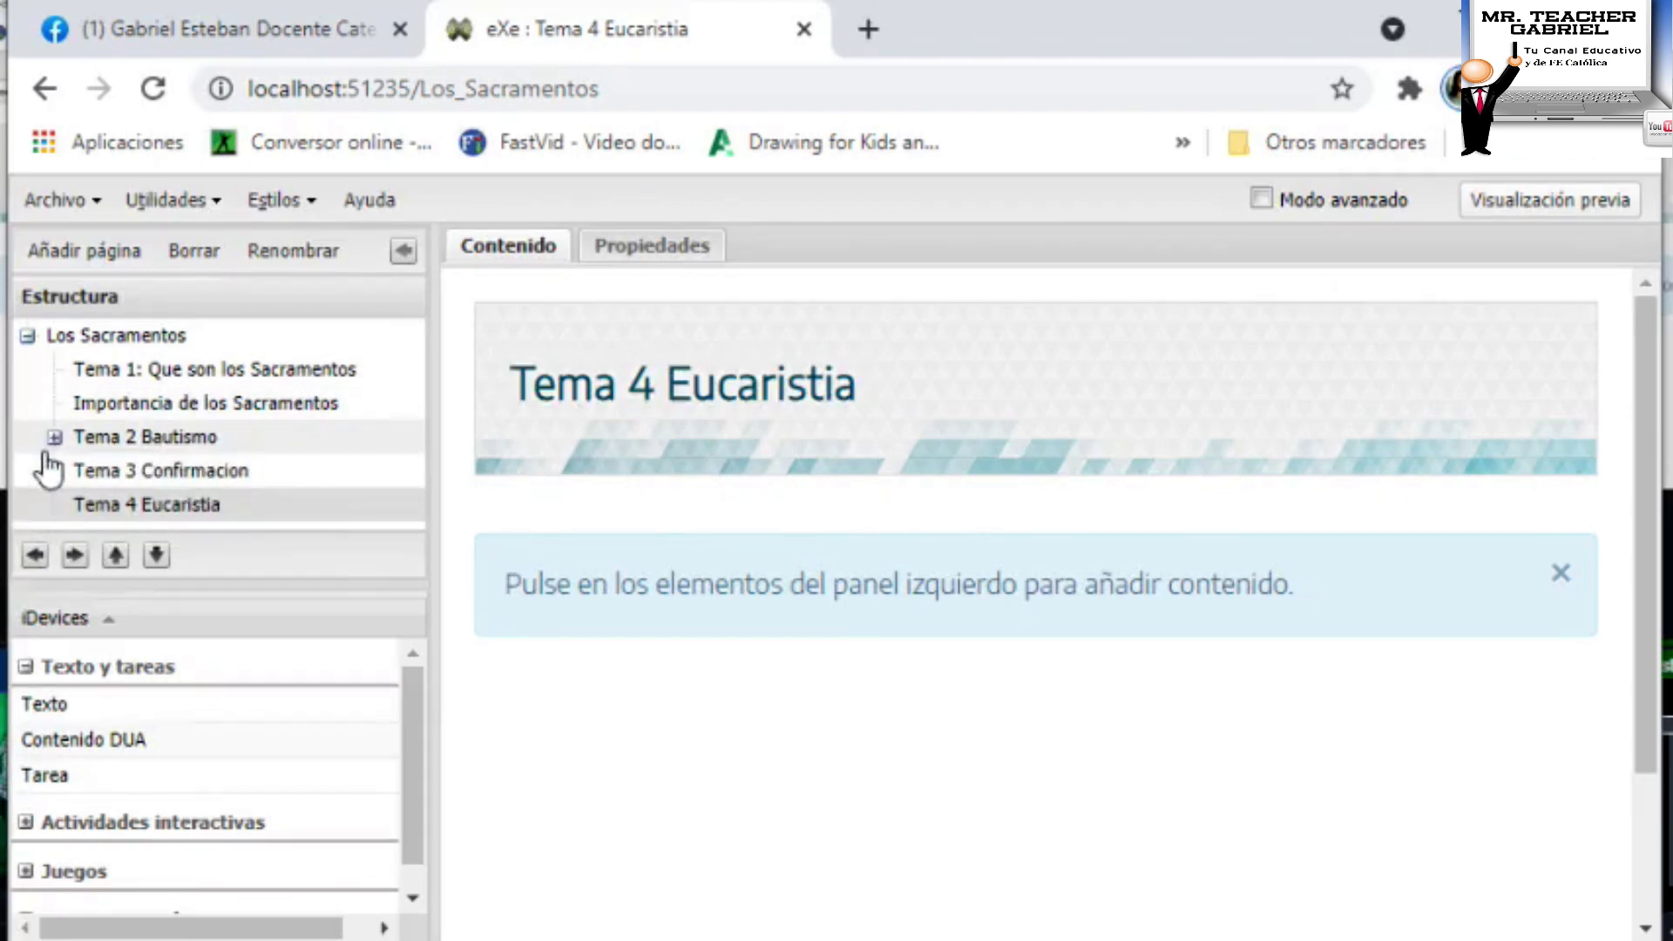
left_click(55, 438)
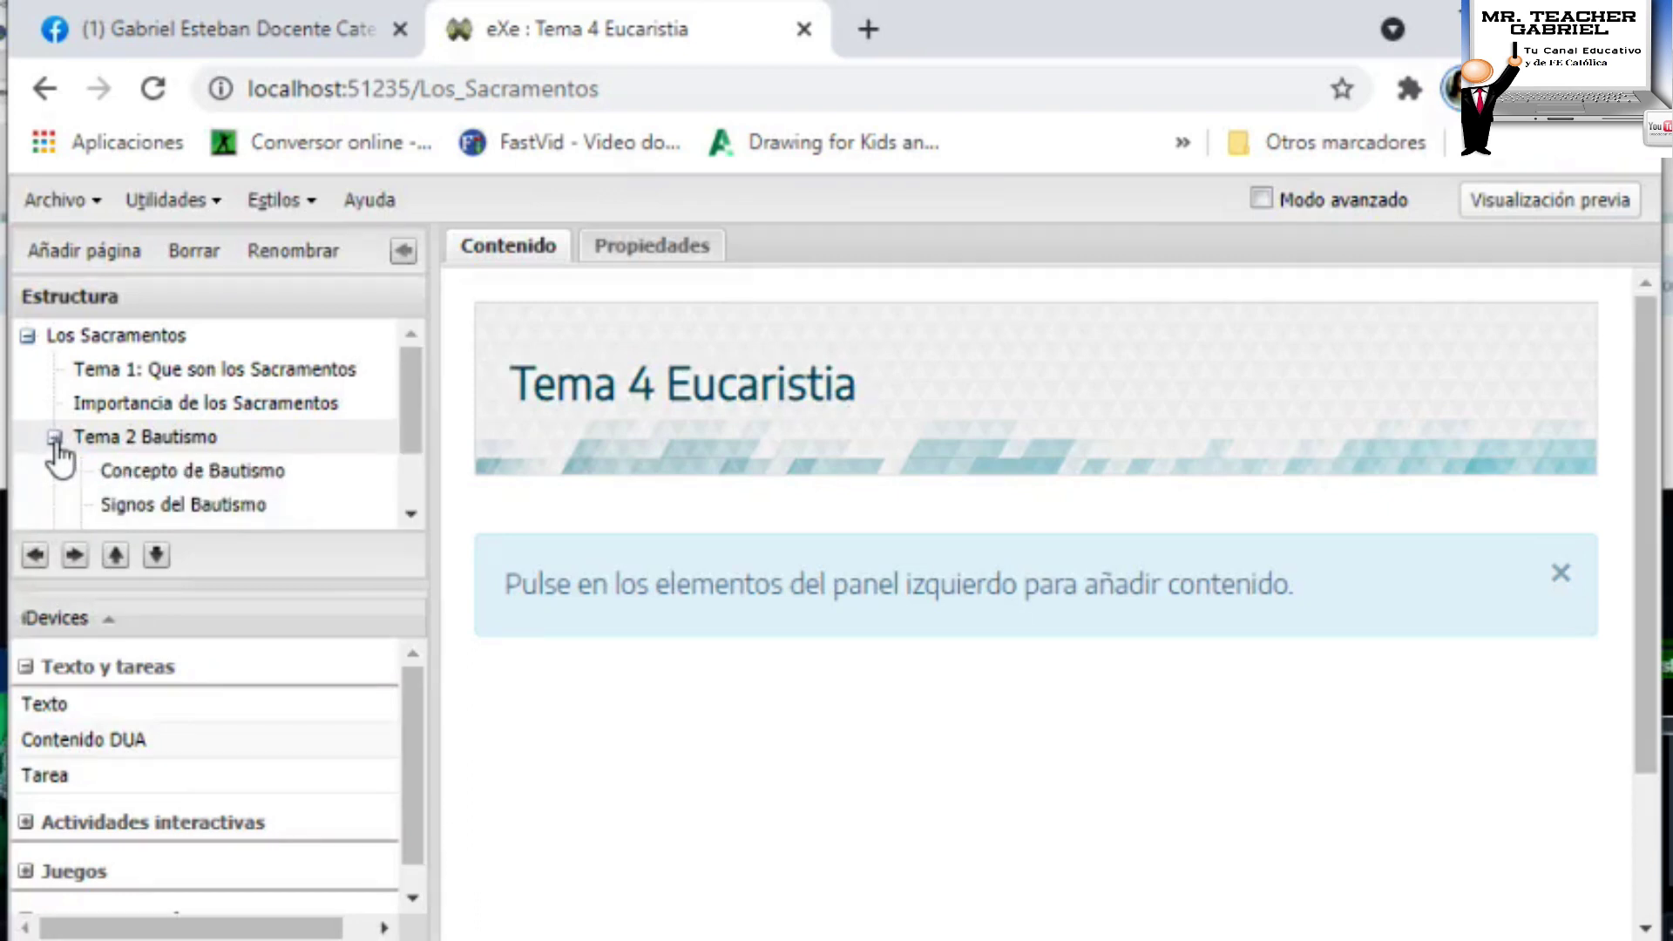
left_click(54, 438)
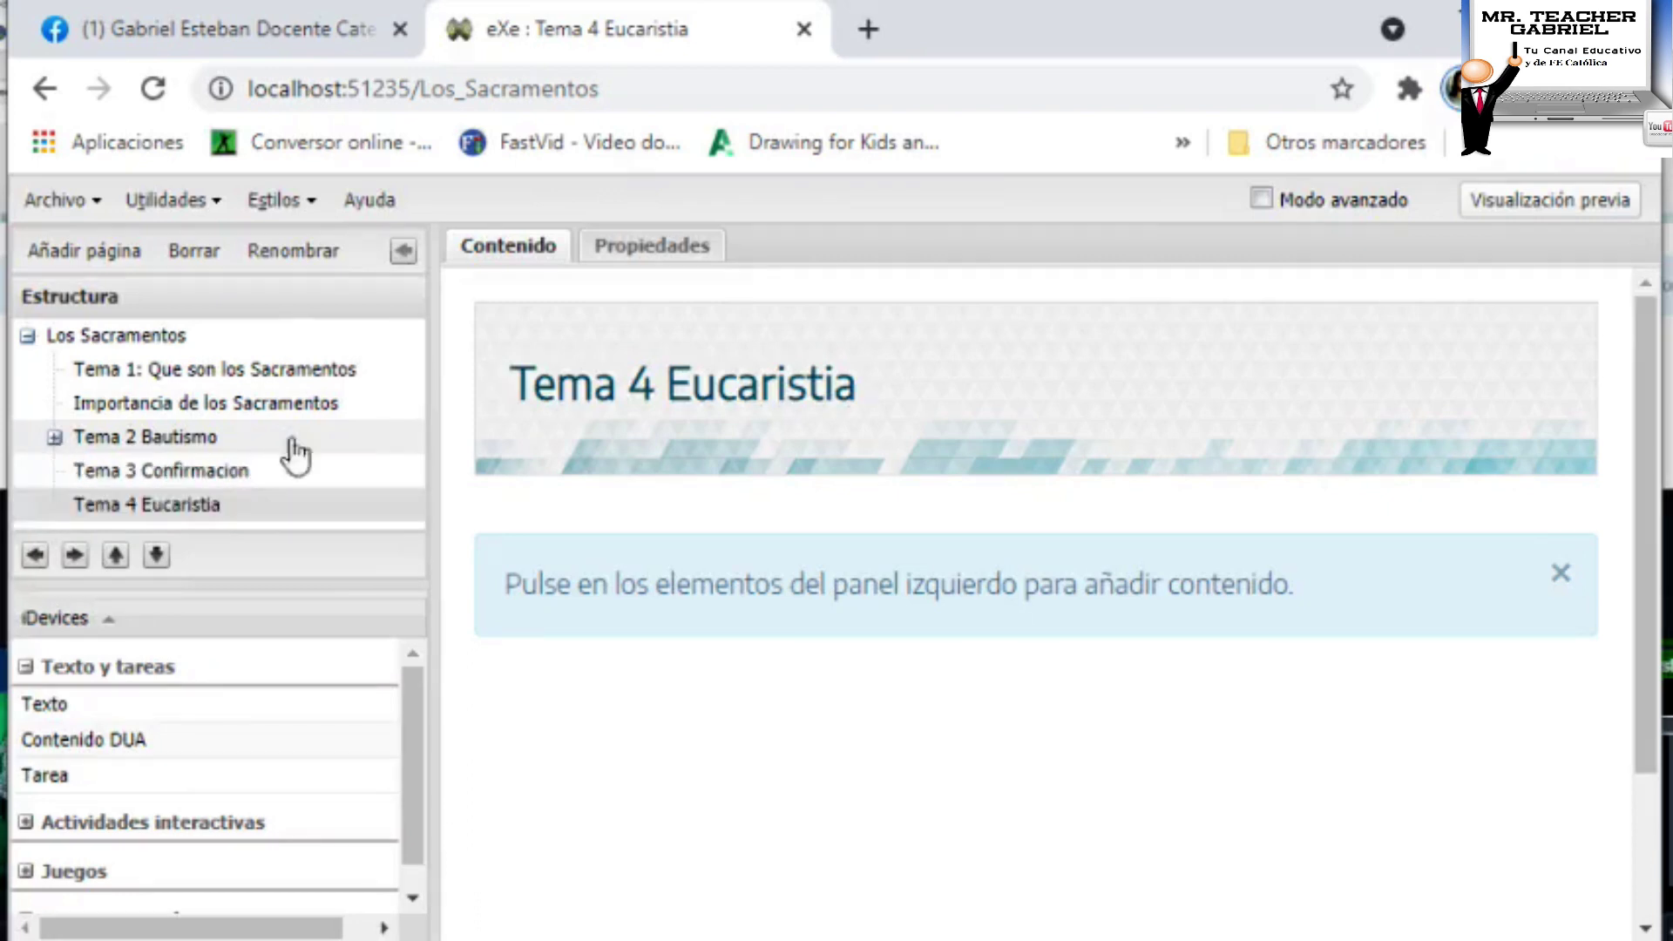
left_click(54, 438)
scroll(409, 426, "down", 3)
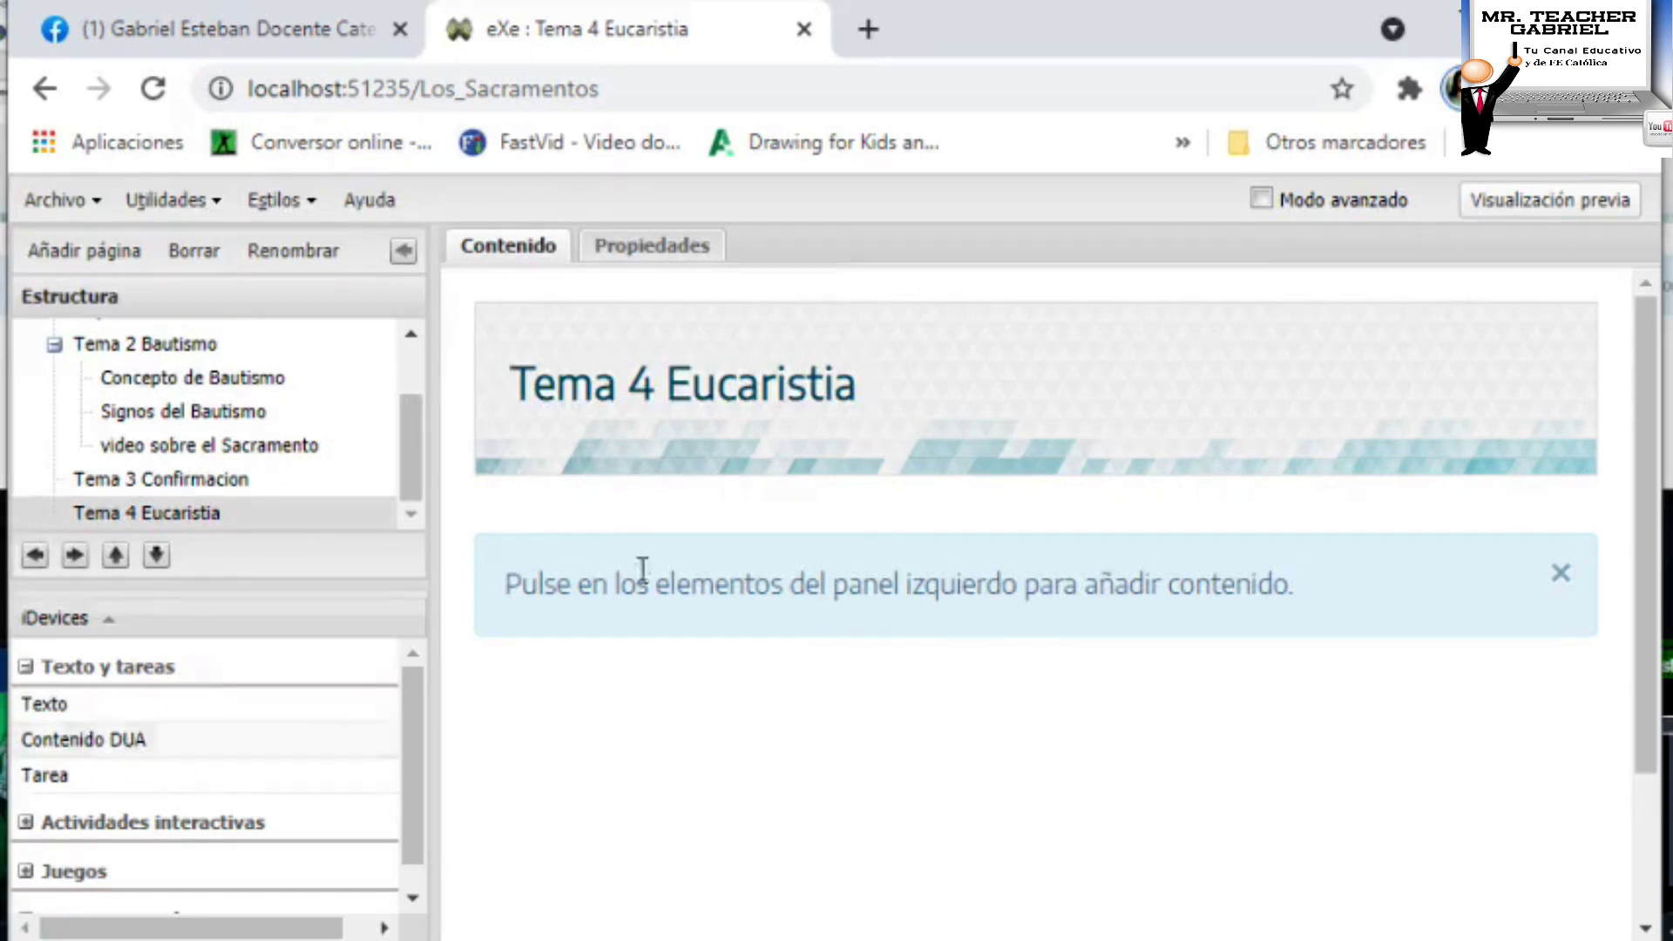
Step: Search Google for "contenido dua" in a new browser tab
left_click(867, 29)
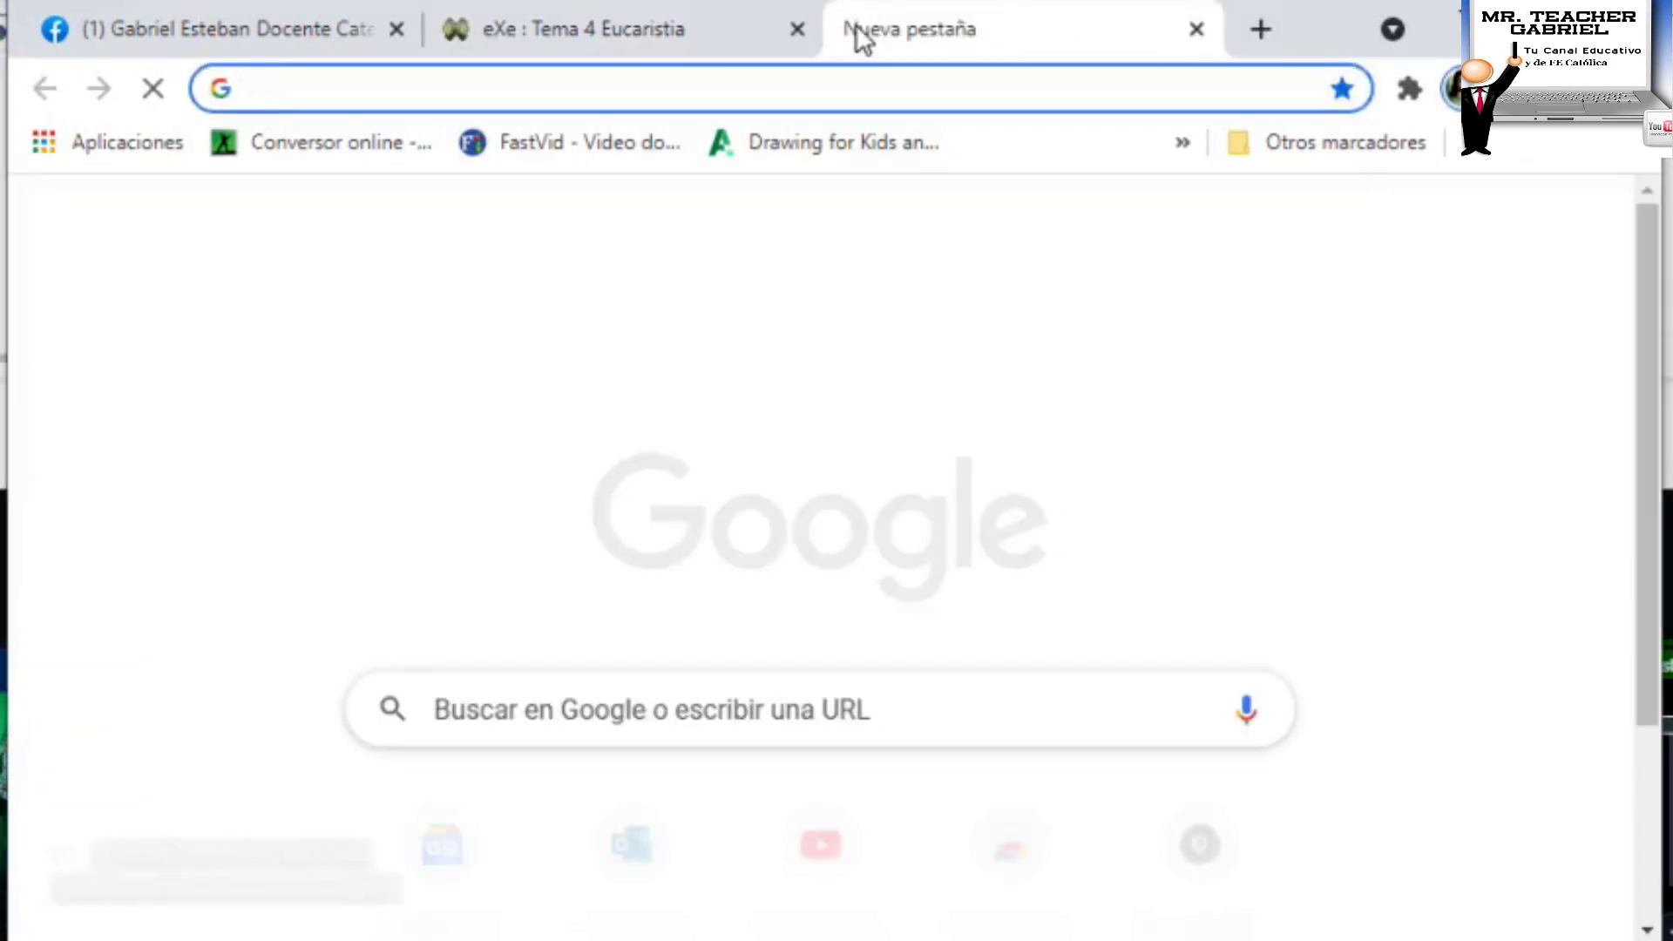
type("cone")
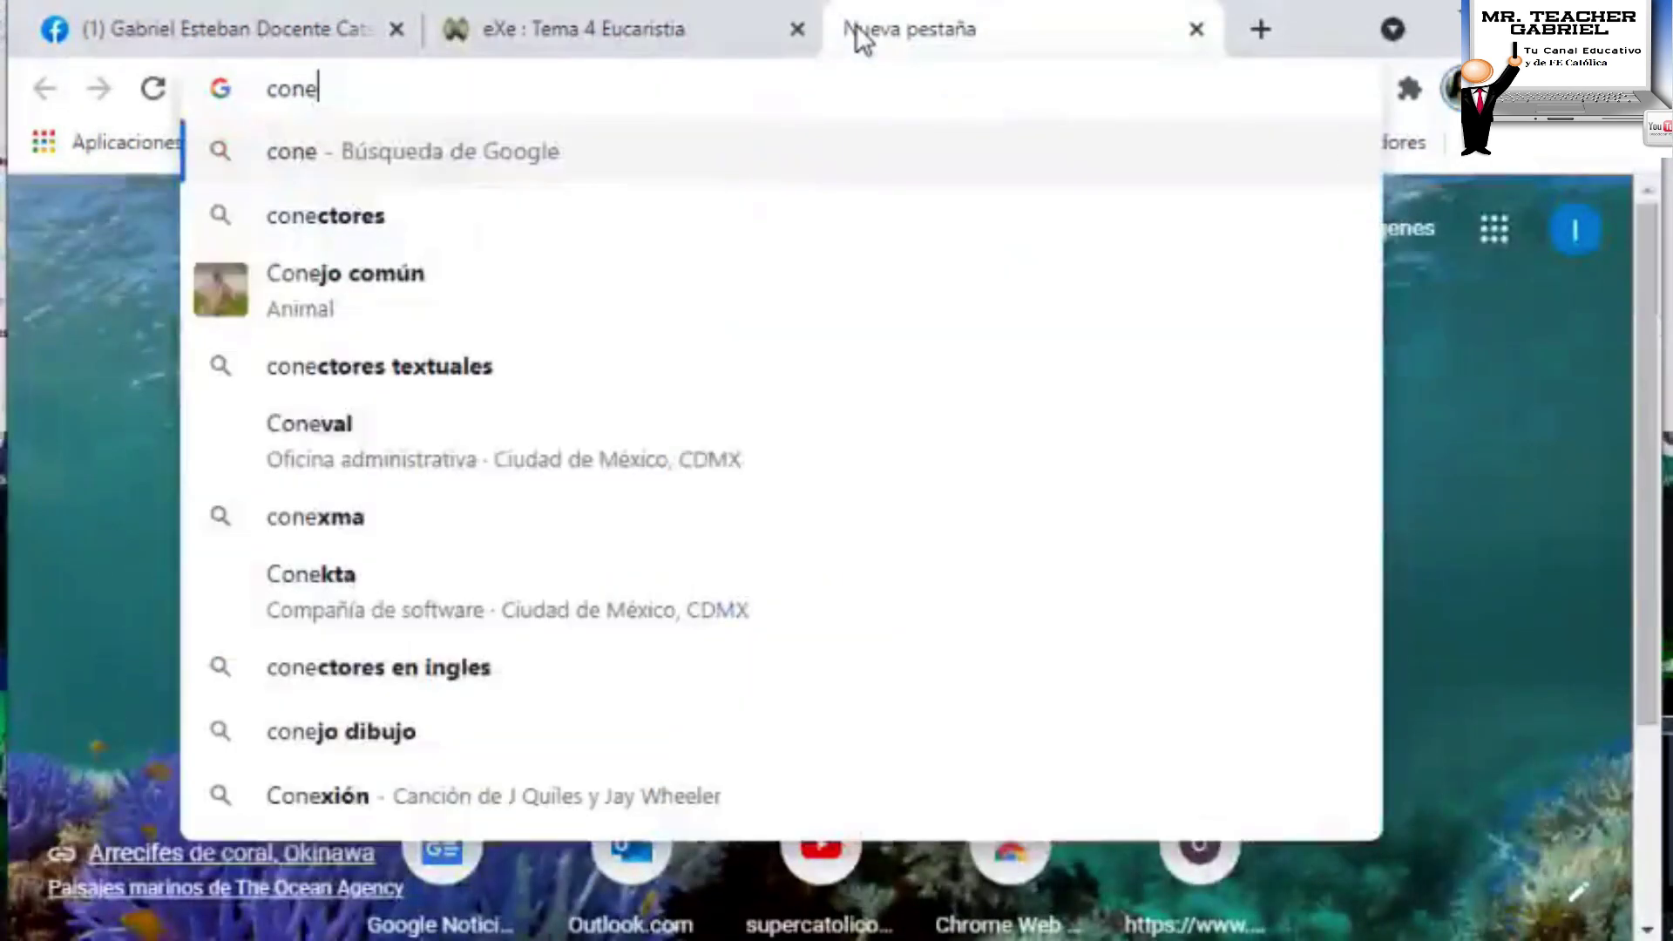
key("BackSpace")
type("tenido")
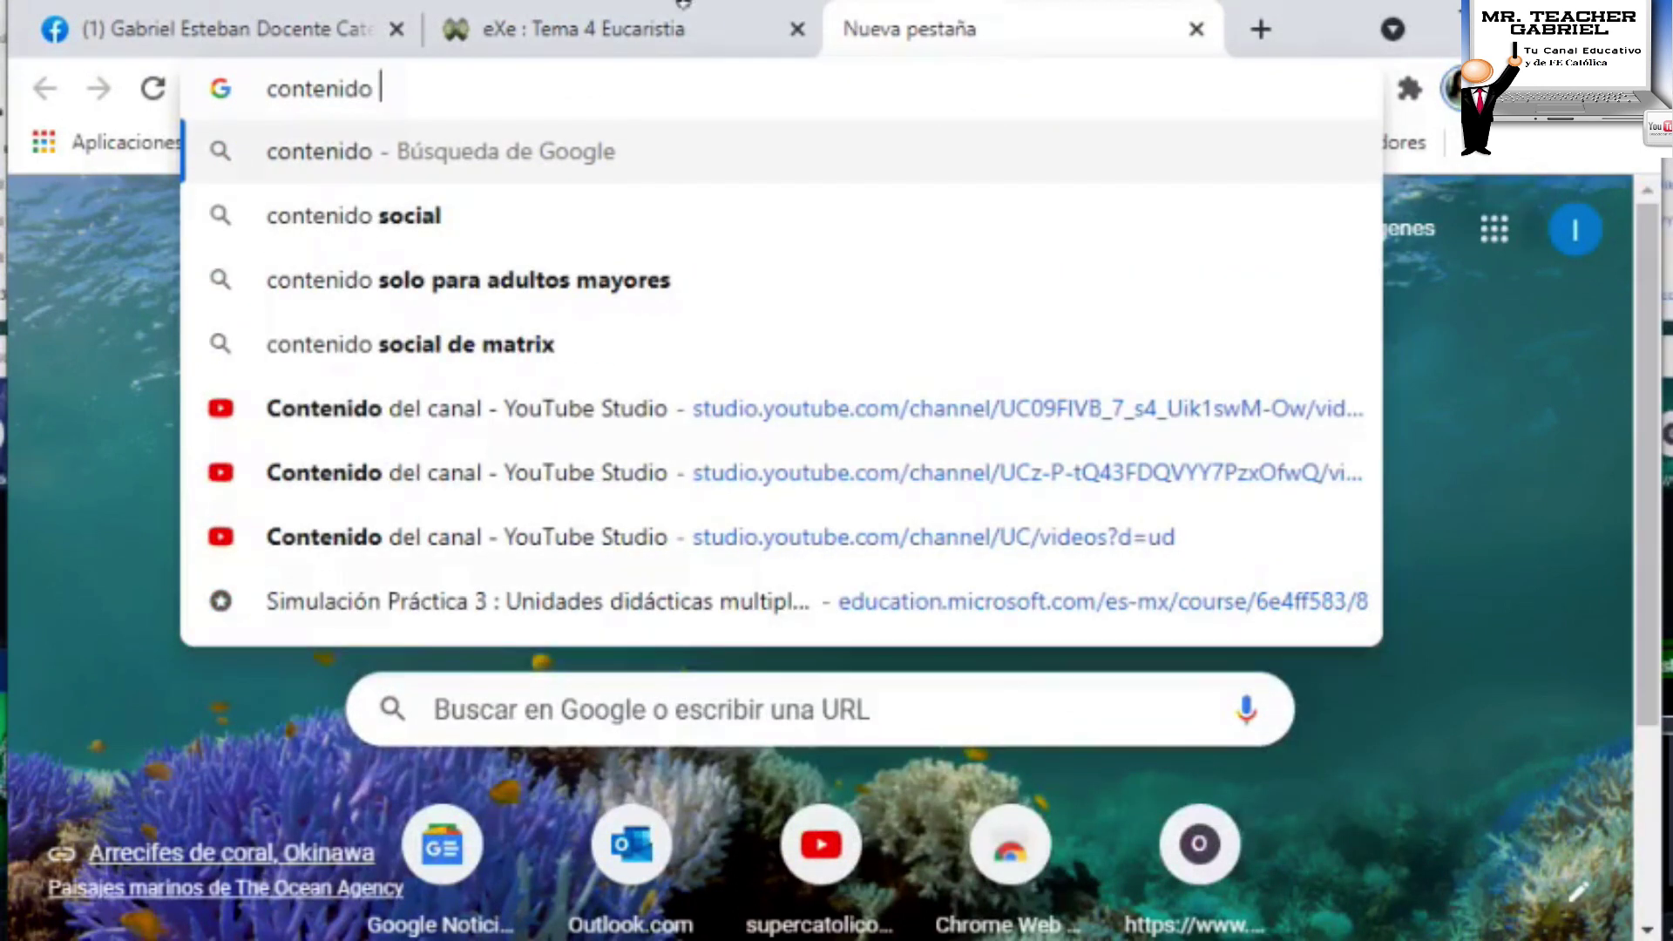
left_click(684, 28)
left_click(953, 30)
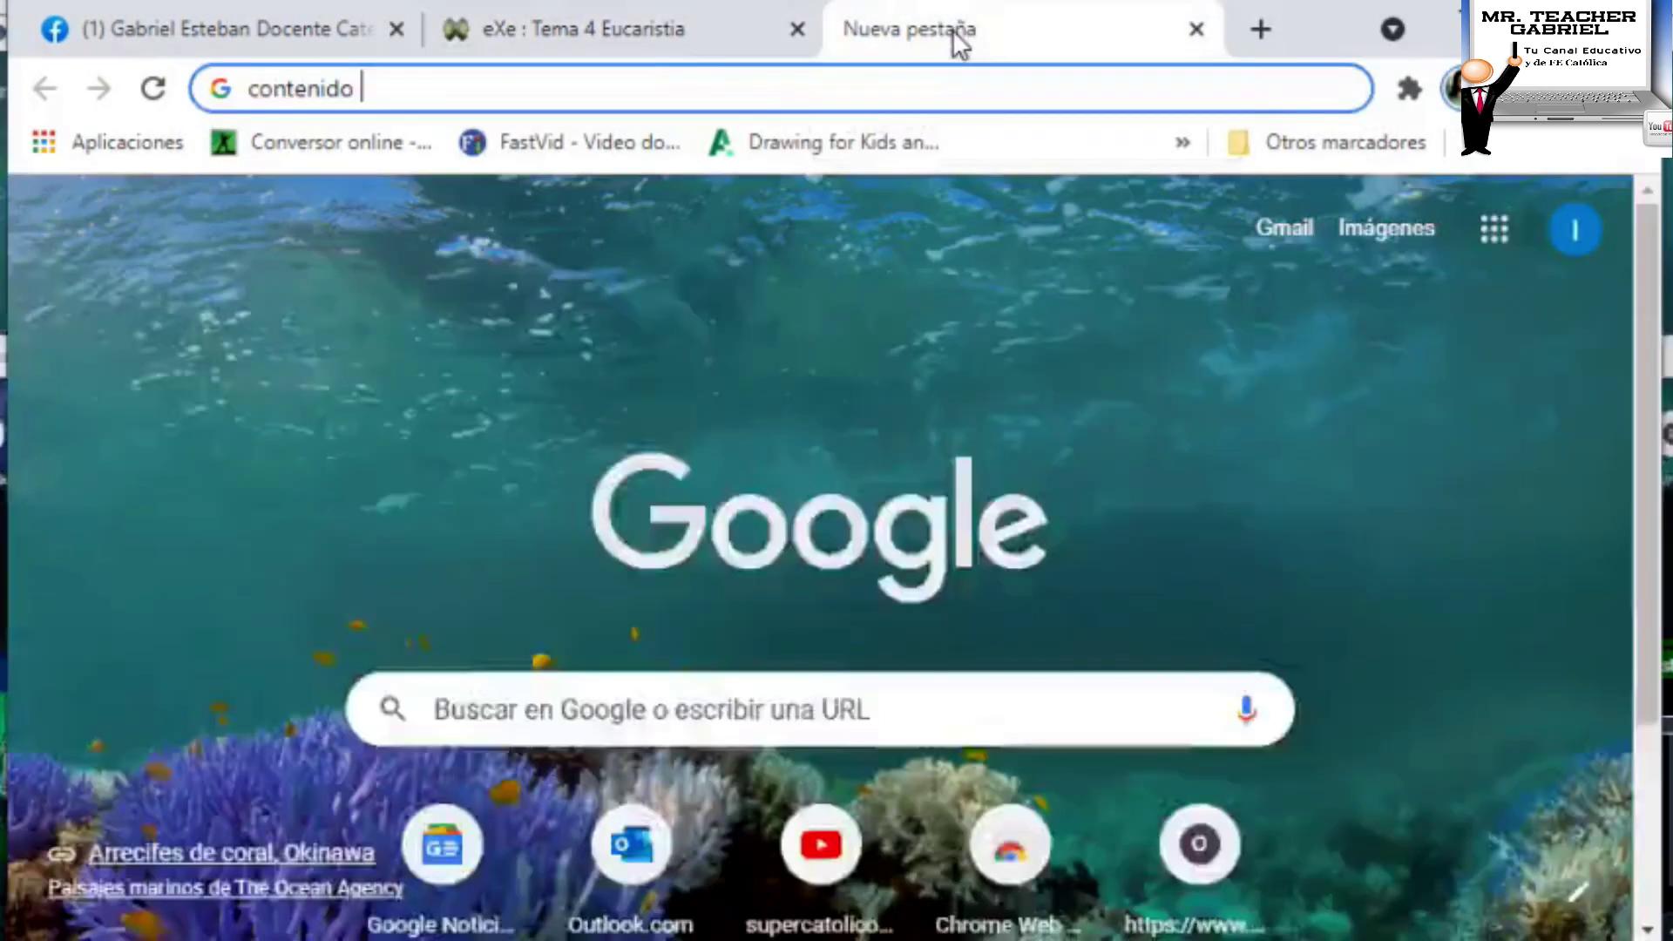
type("dua")
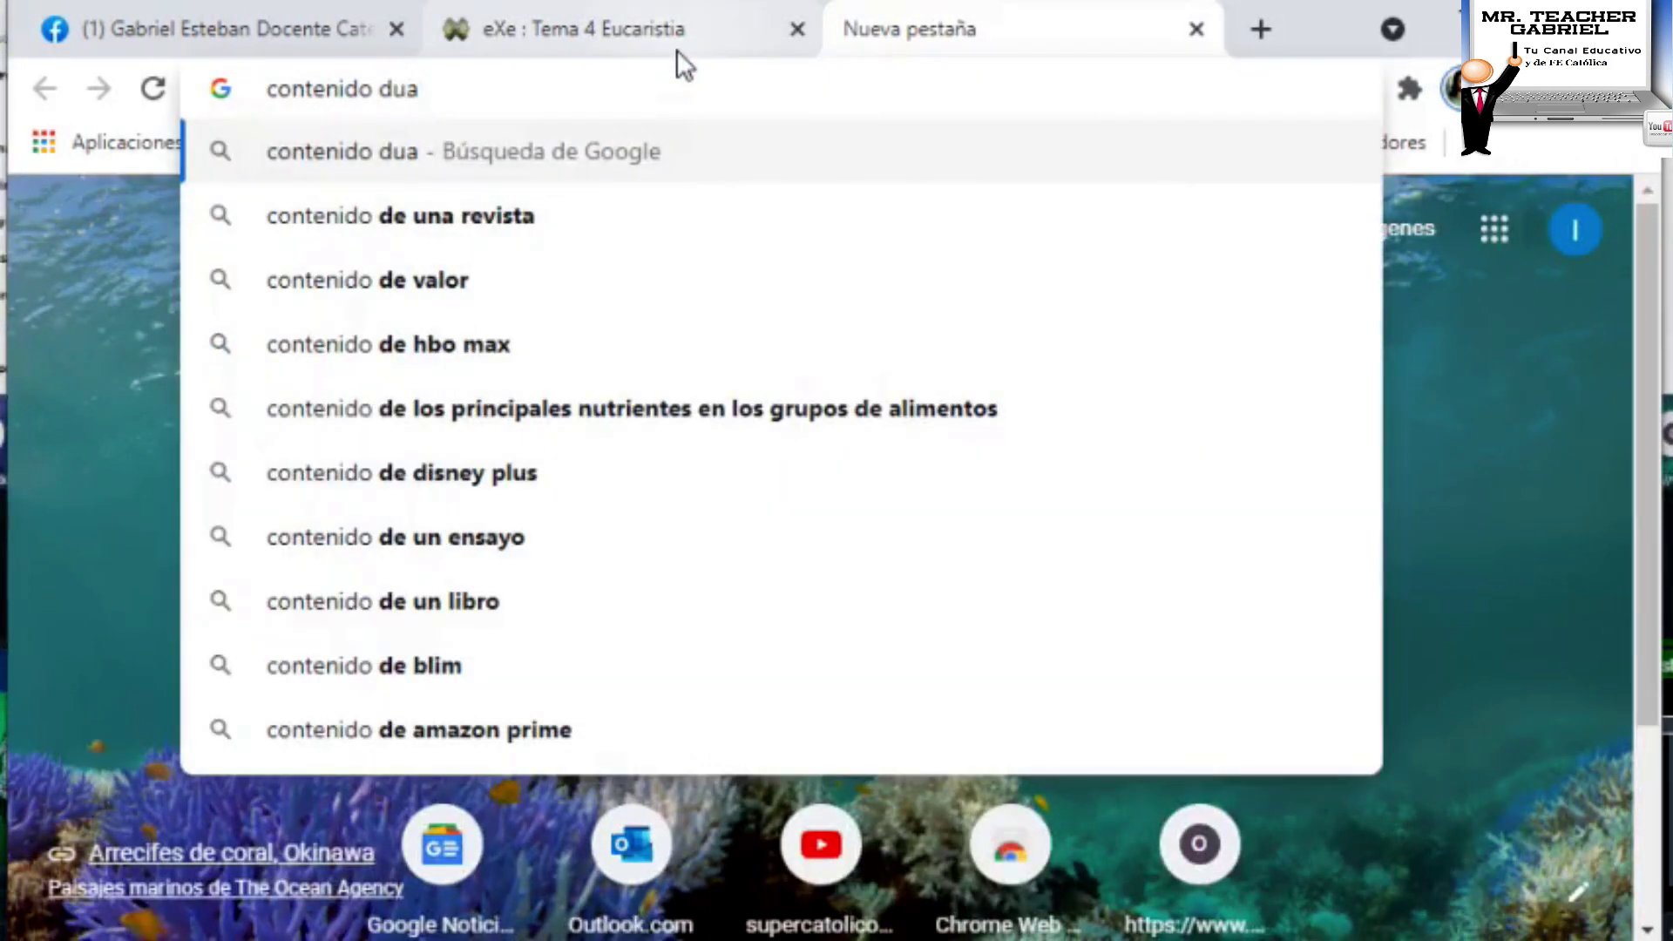
key("Return")
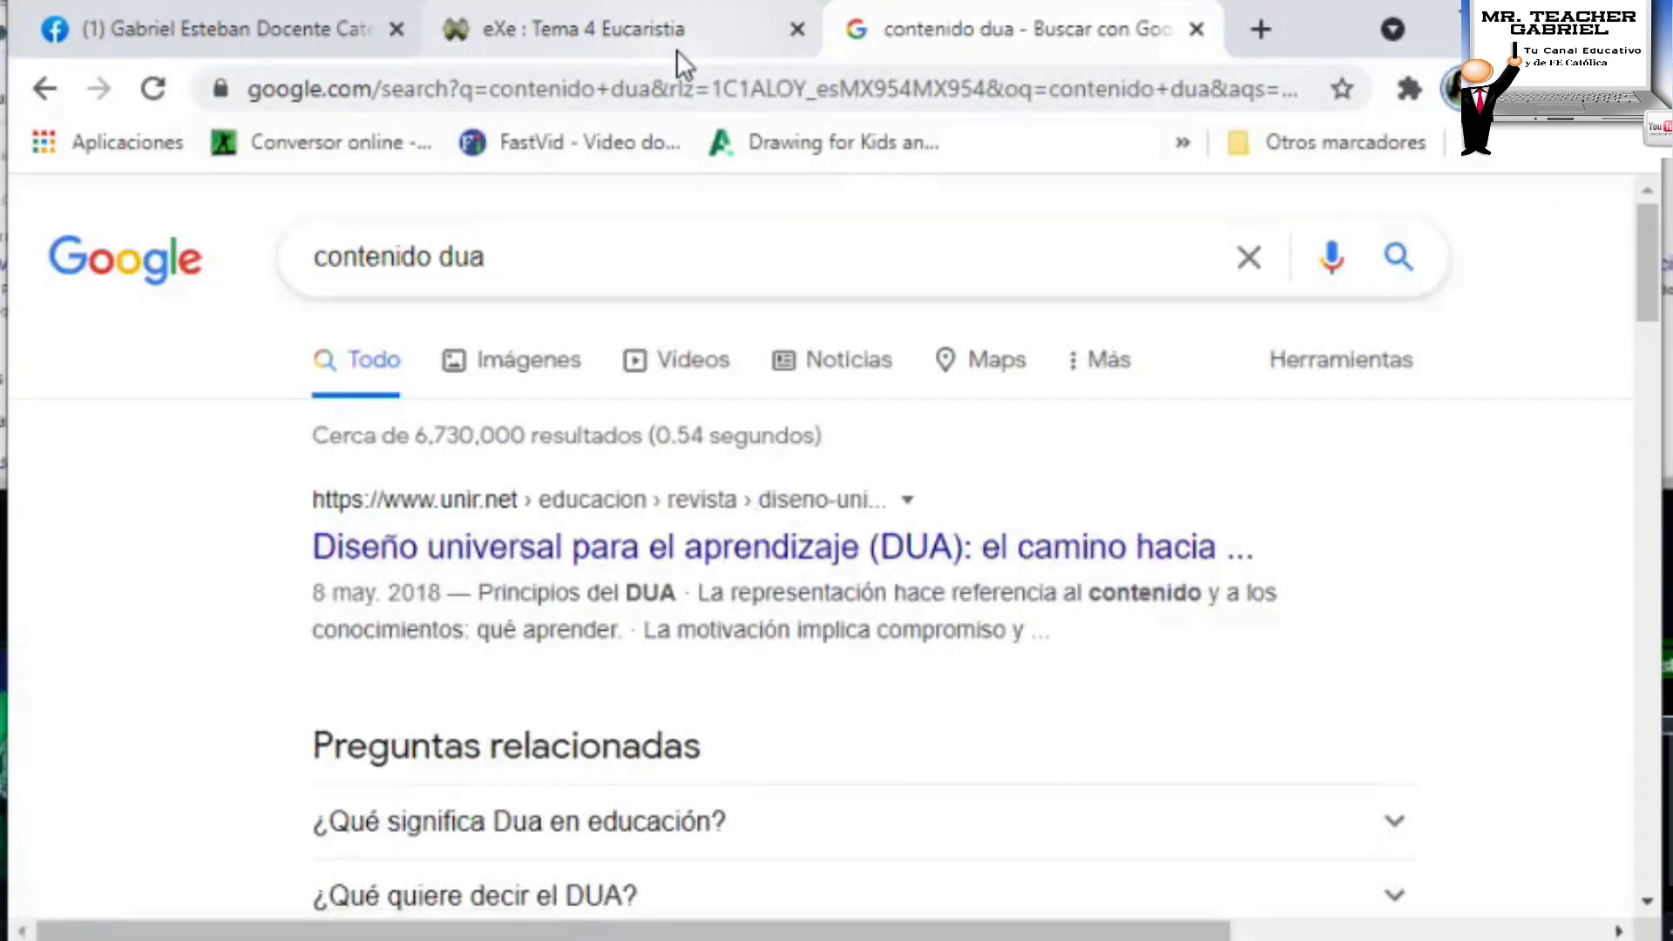
Step: Expand the related question "¿Qué significa Dua en educación?" and read its answer
scroll(958, 523, "down", 2)
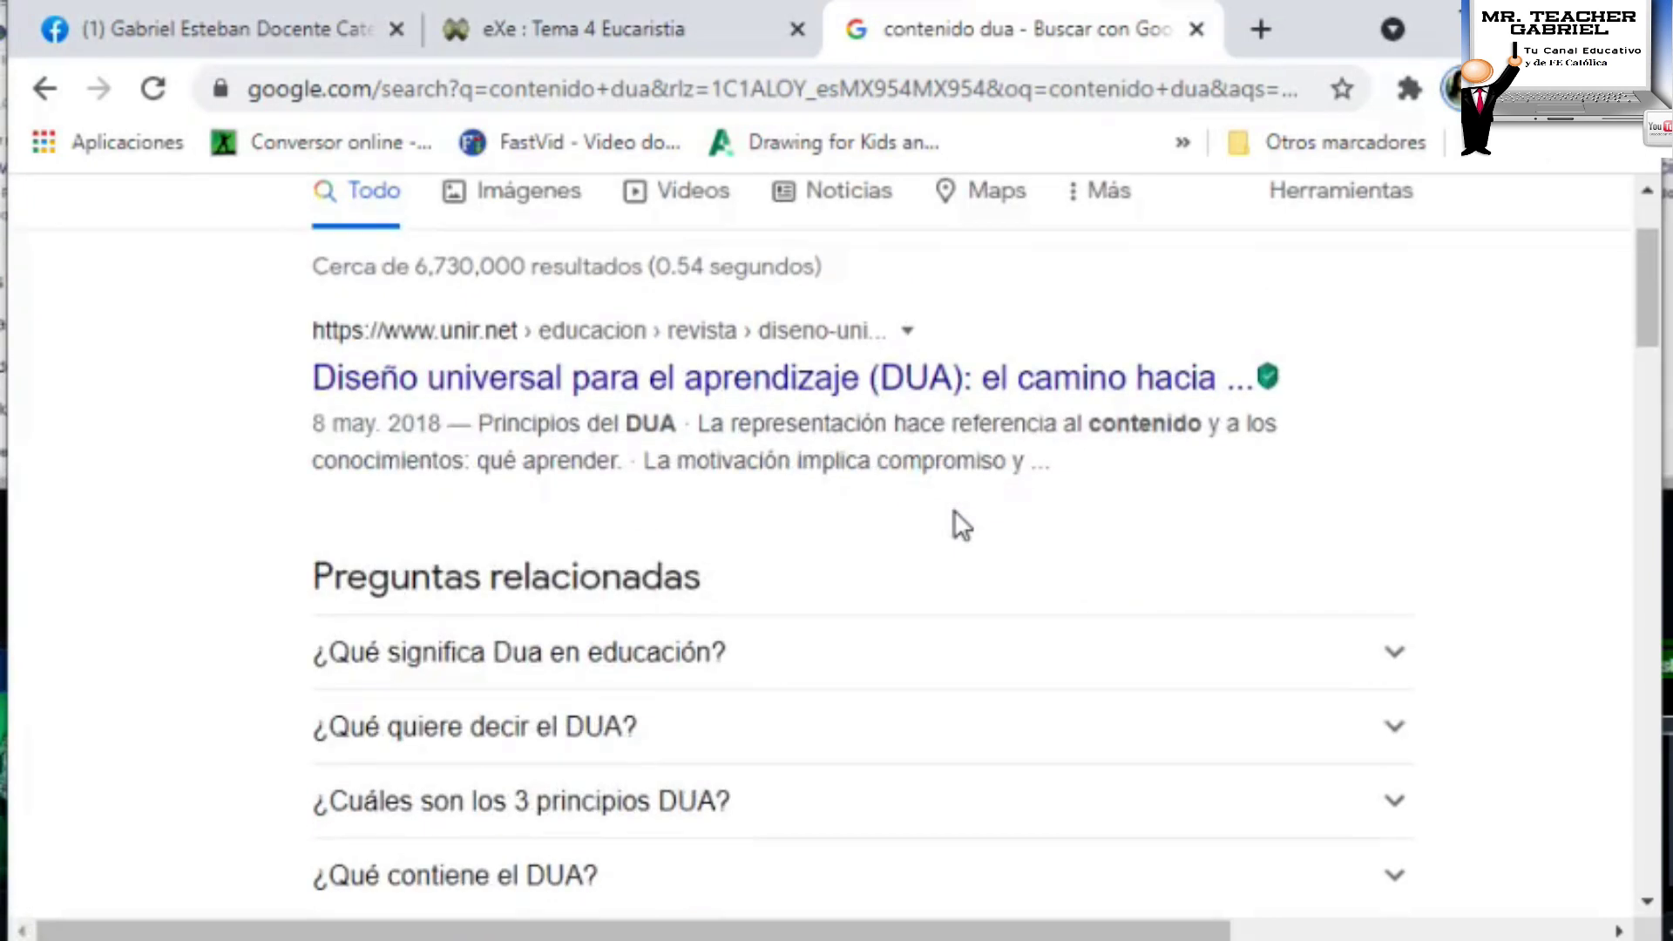
scroll(955, 518, "down", 2)
left_click(516, 506)
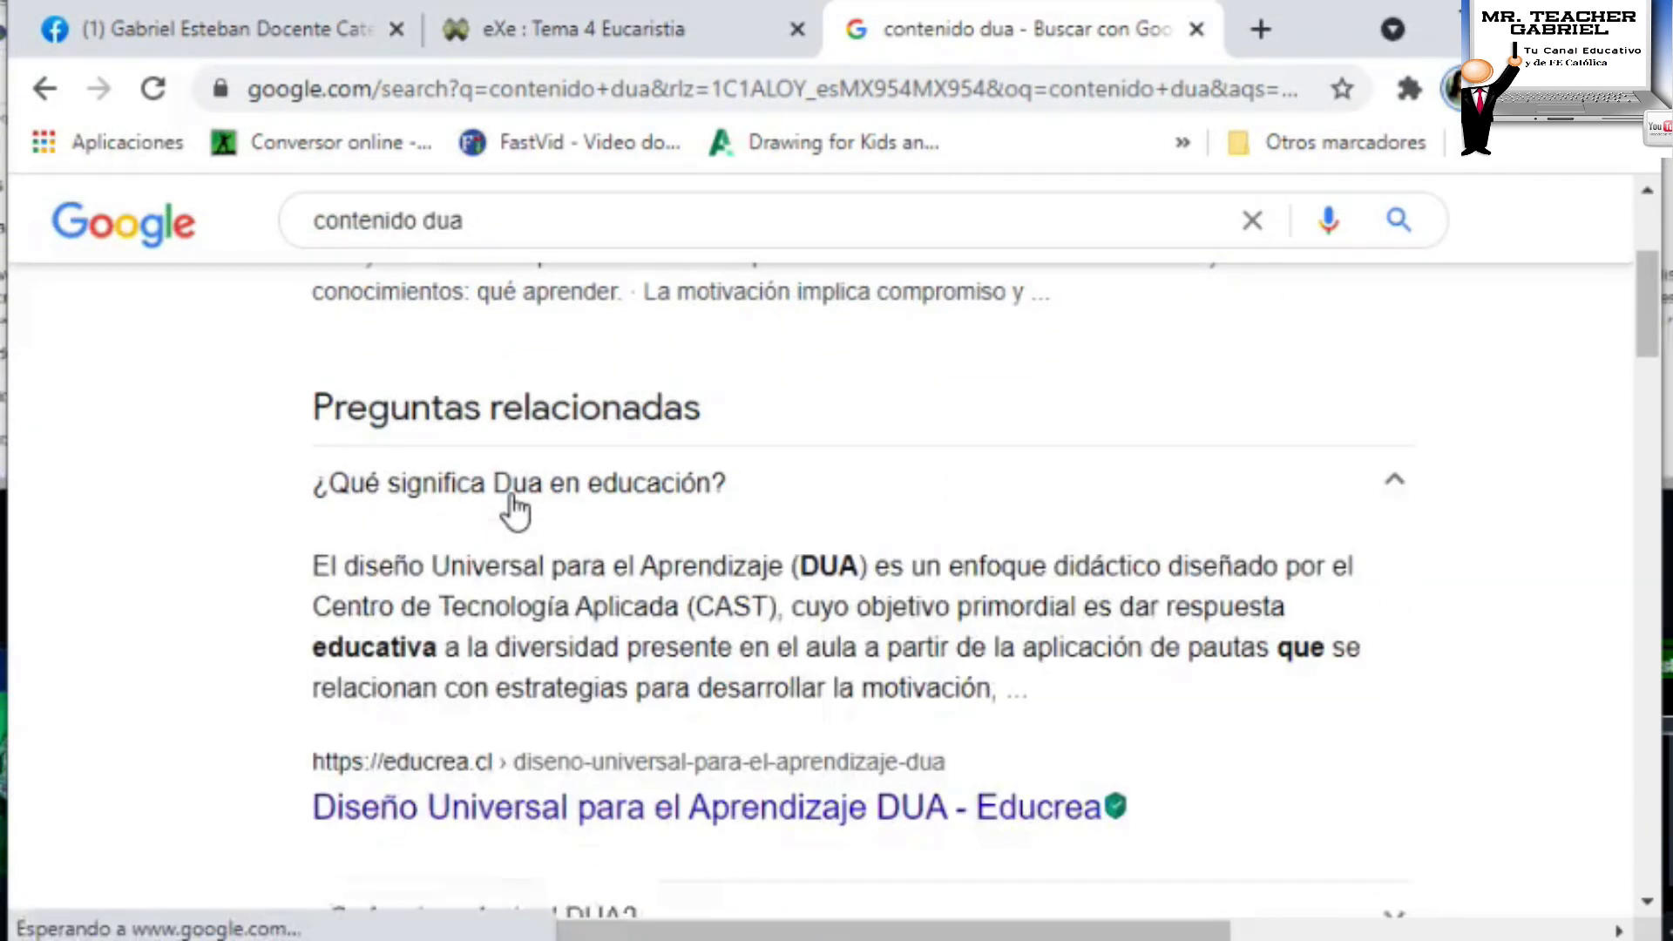
scroll(242, 506, "down", 2)
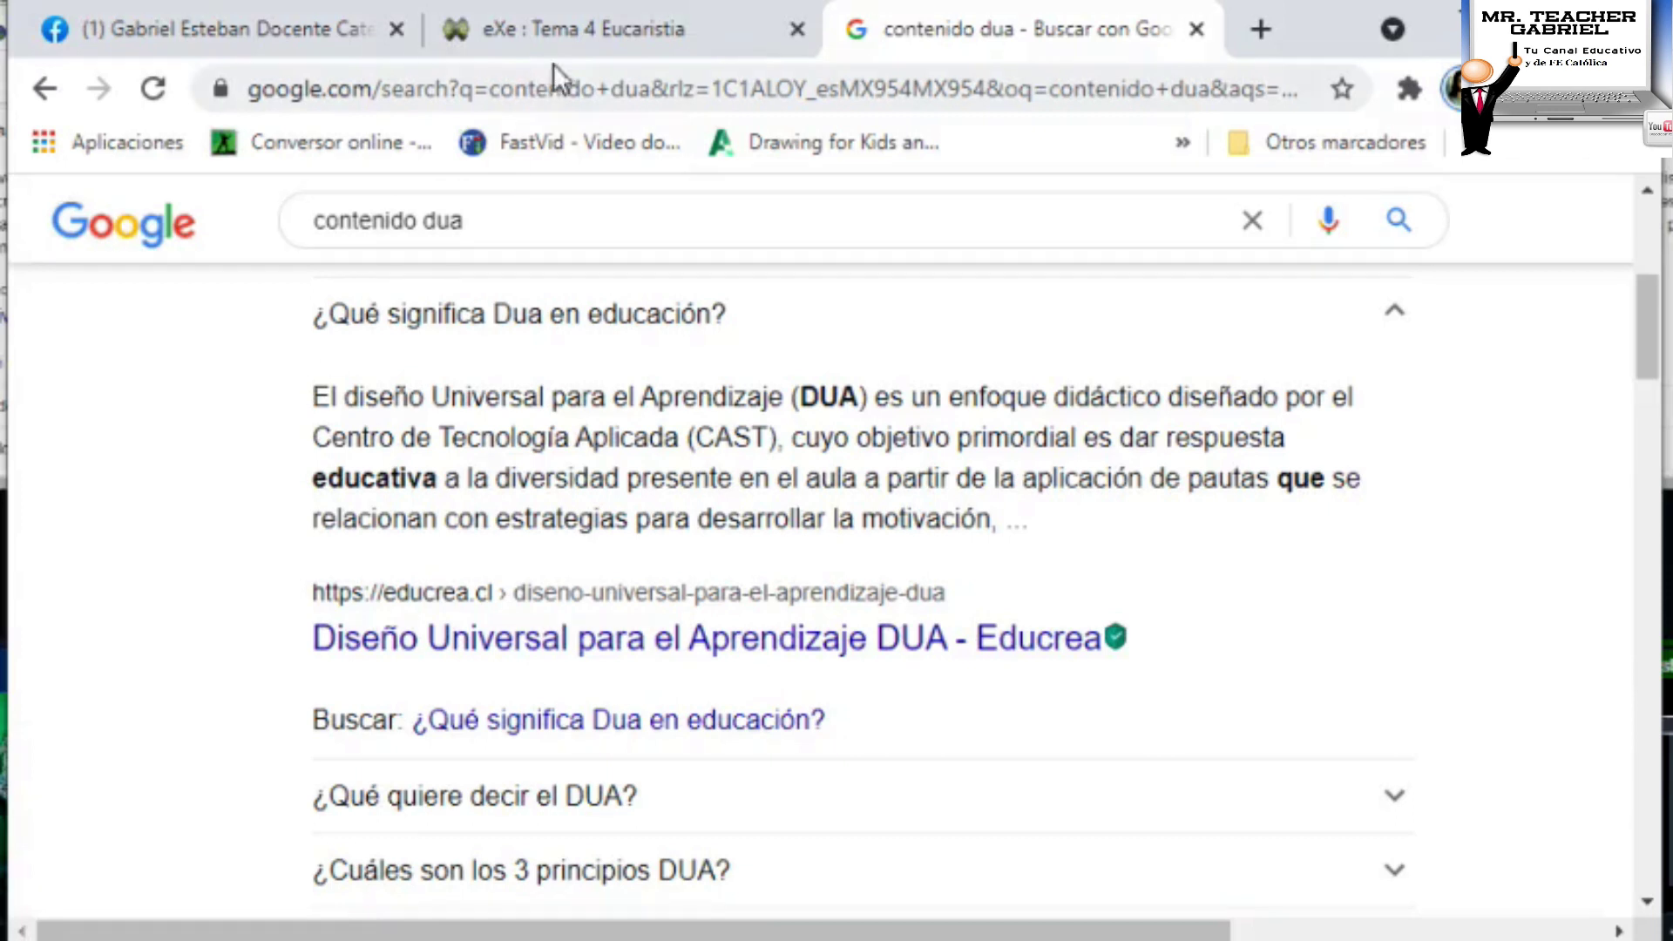
Step: Return to the eXe project and add a Contenido DUA iDevice to the Tema 4 Eucaristia page
left_click(563, 31)
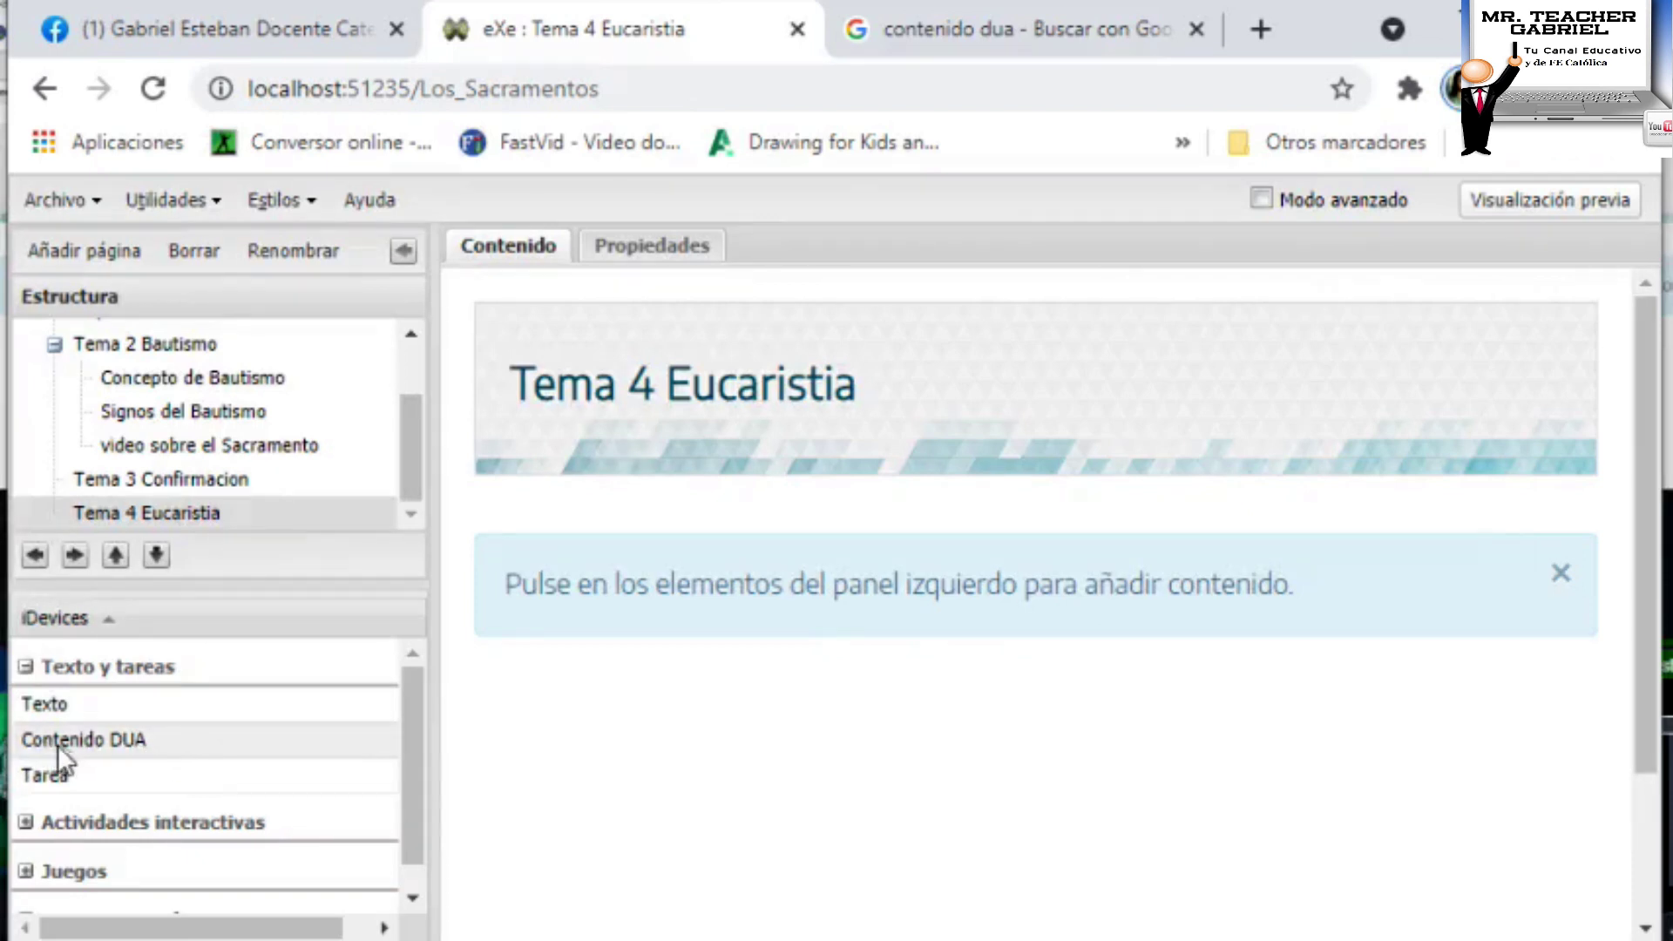
left_click(116, 745)
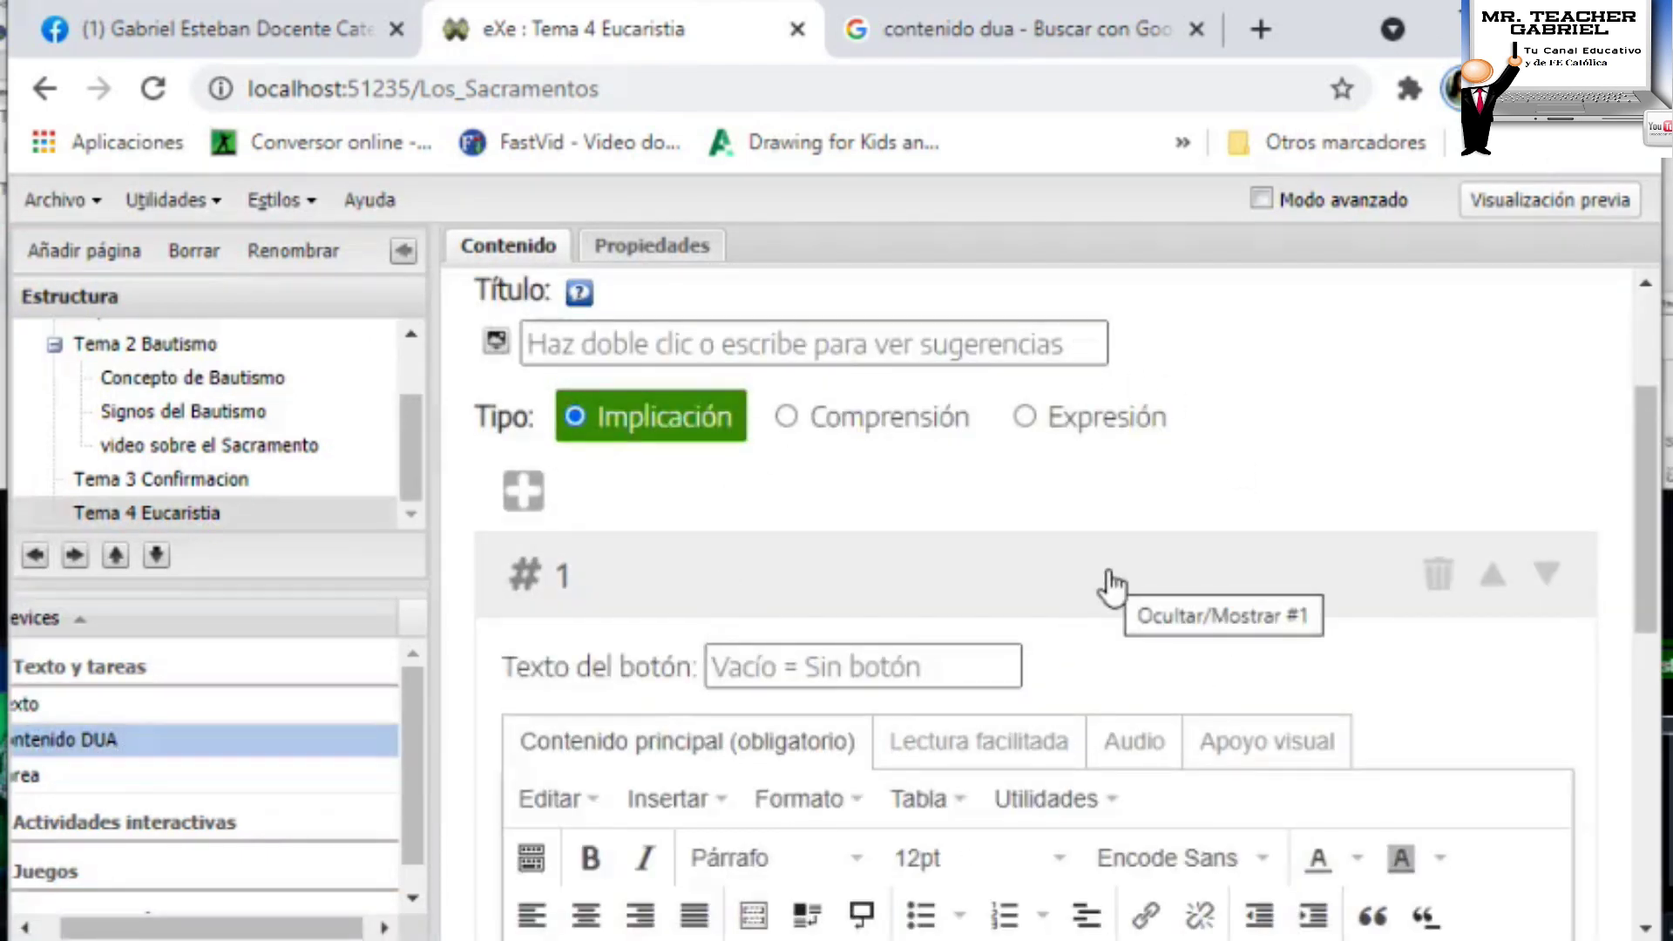
double_click(686, 342)
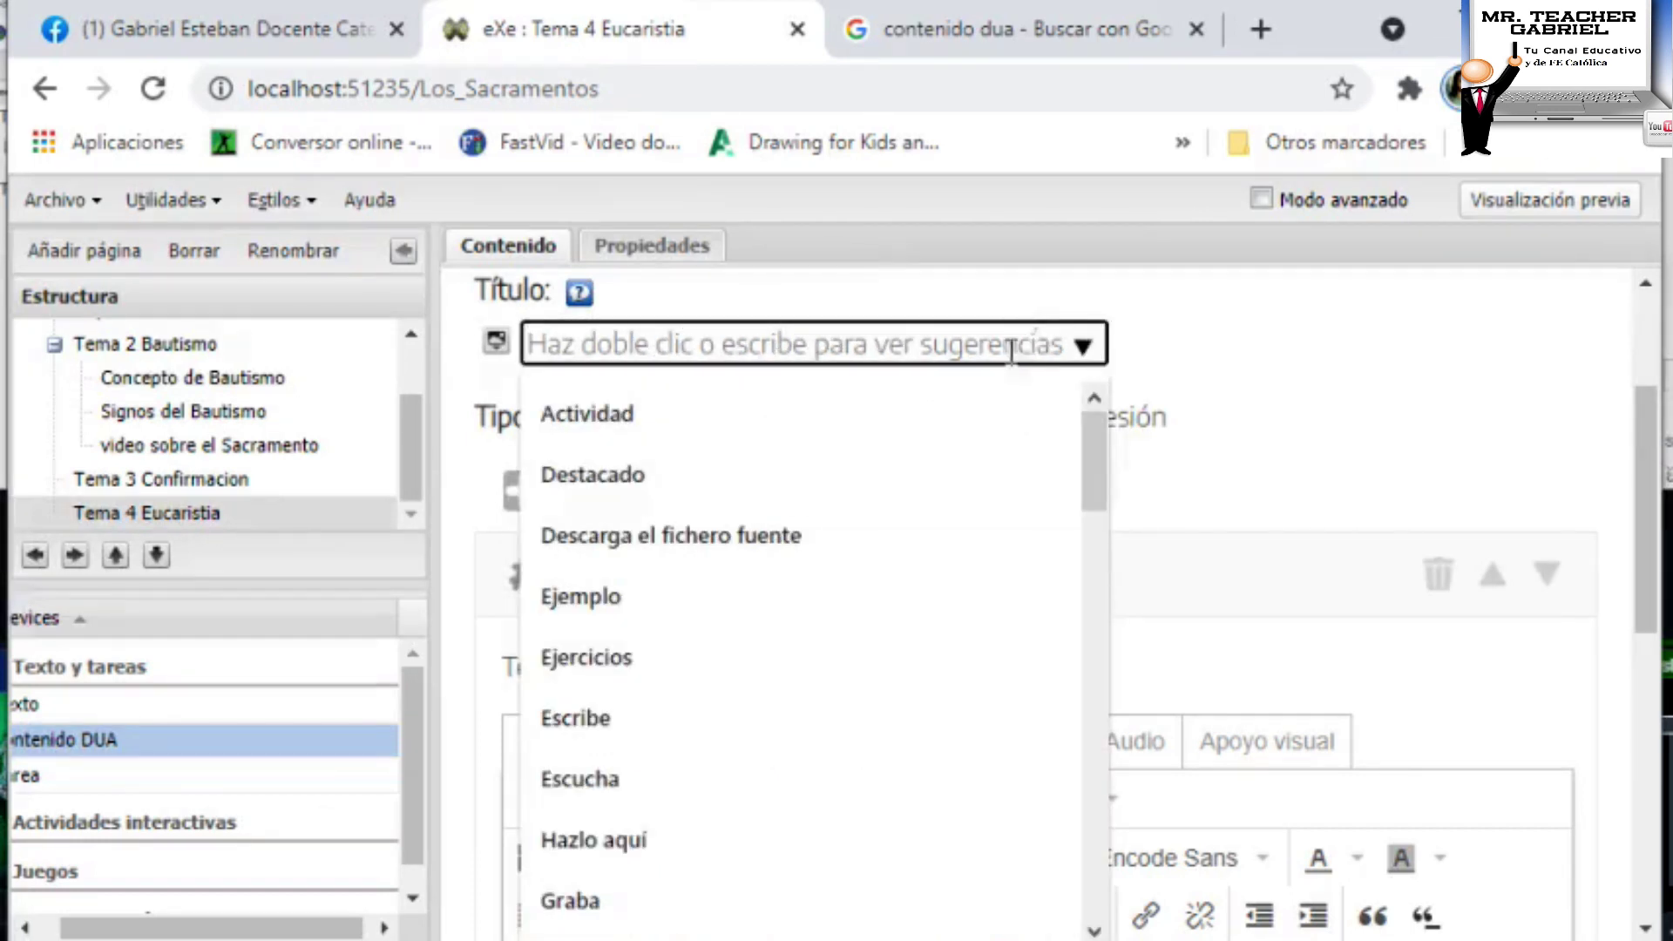
left_click_drag(1089, 462, 1150, 372)
left_click(704, 425)
left_click(1083, 346)
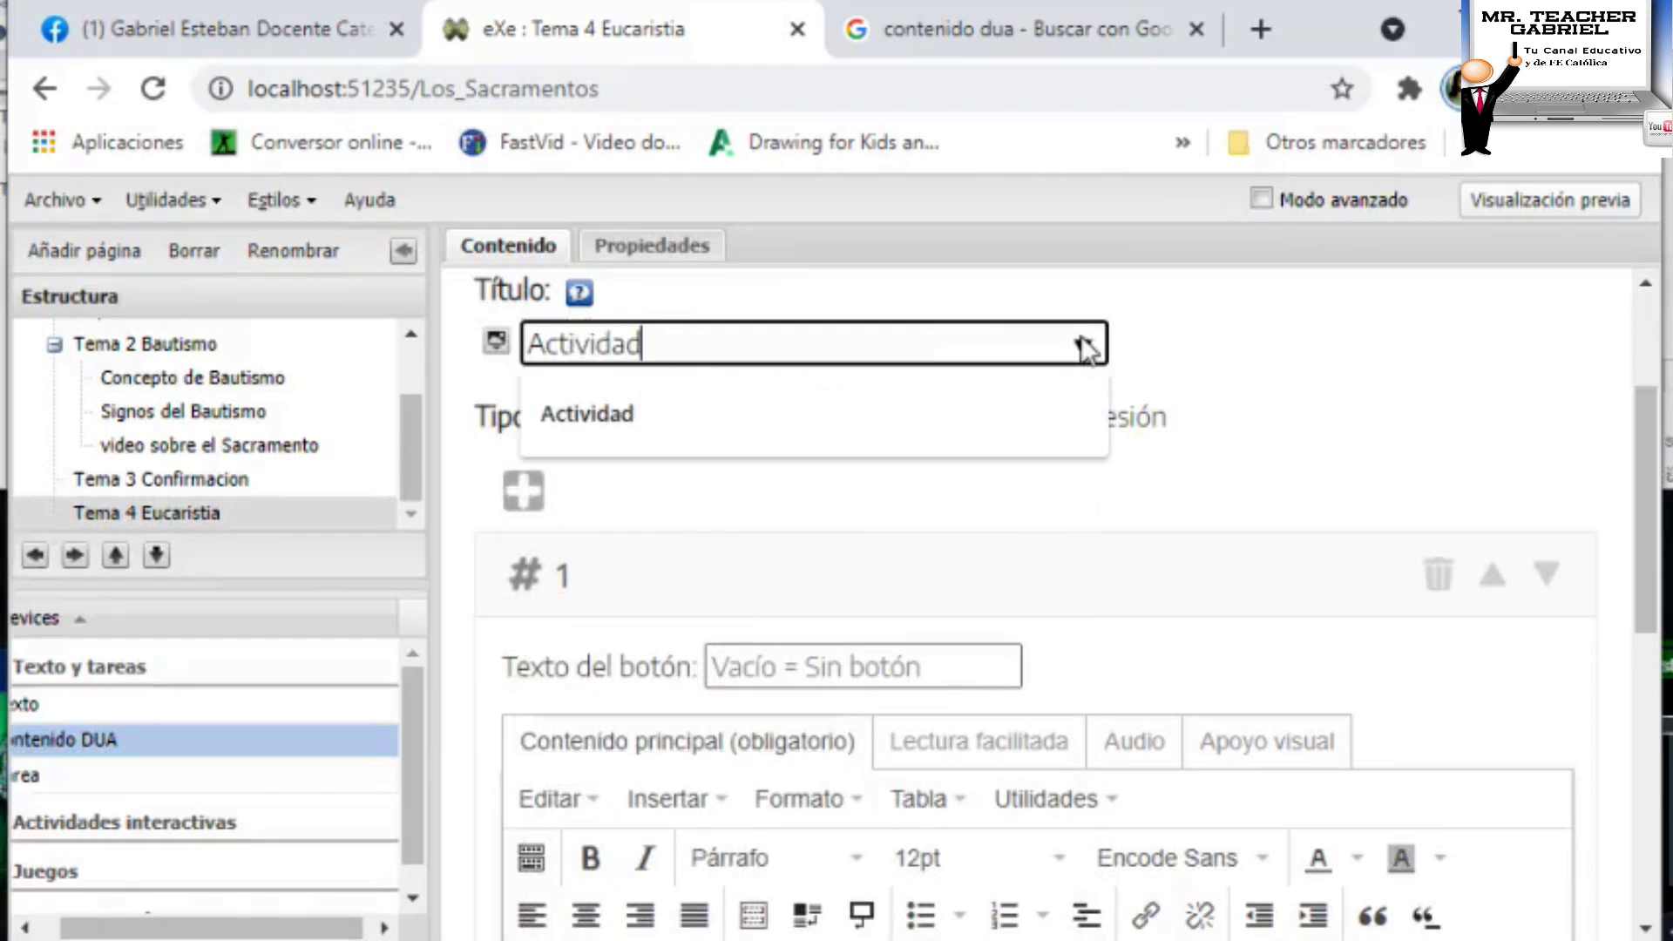
double_click(799, 355)
scroll(798, 354, "up", 2)
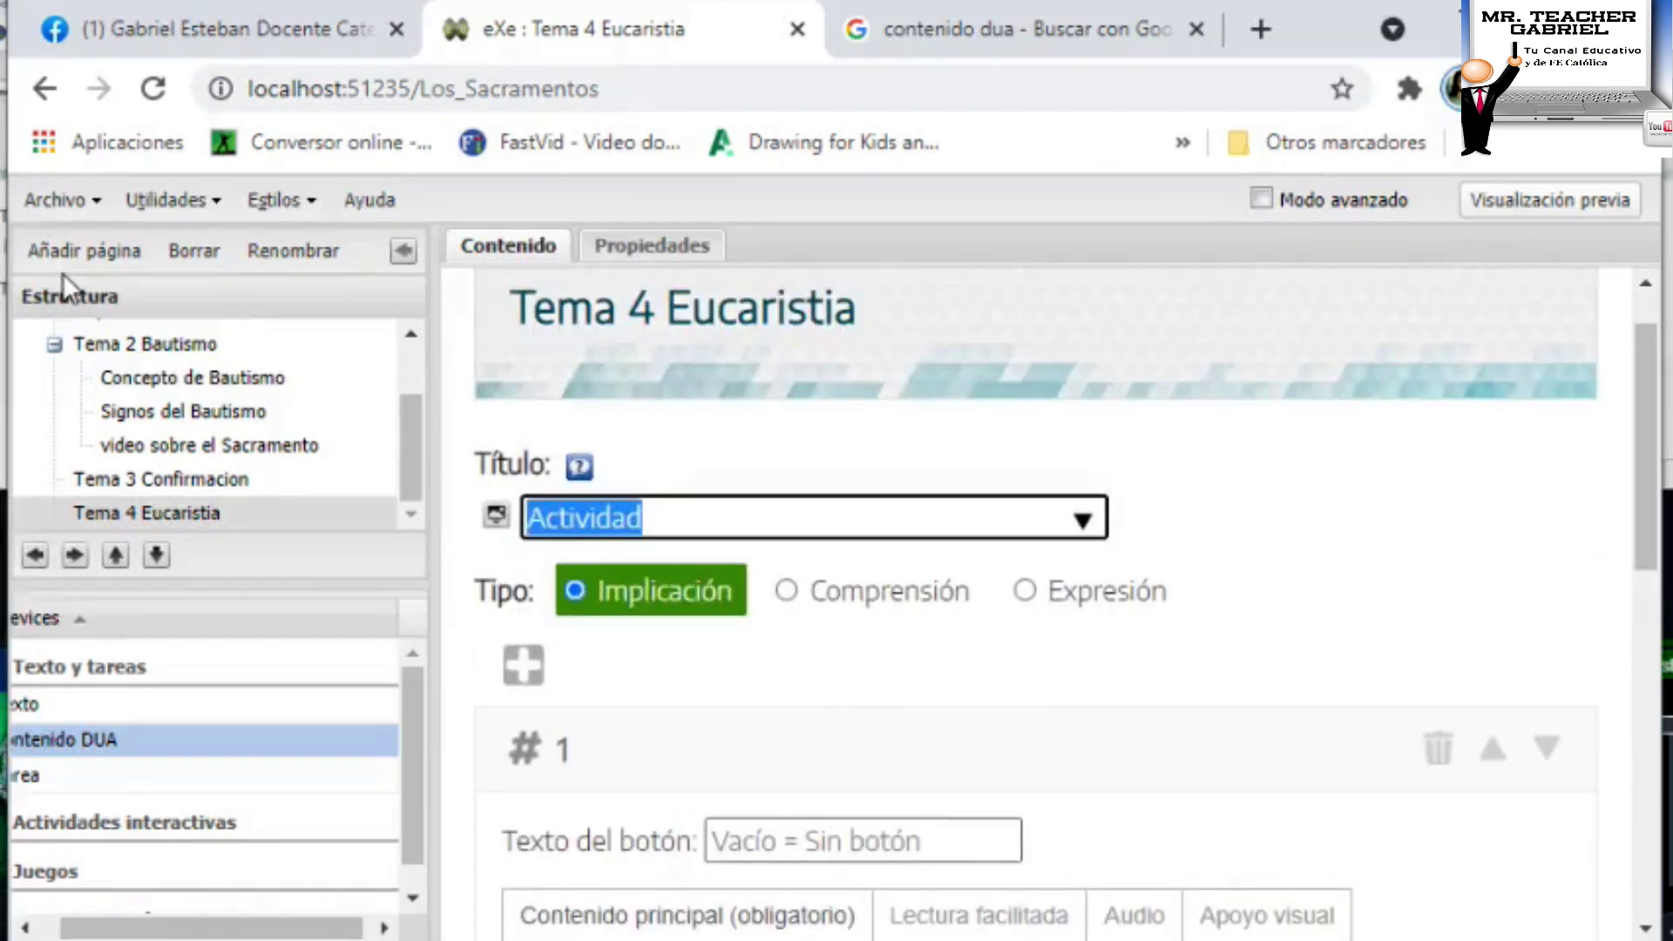
key("BackSpace")
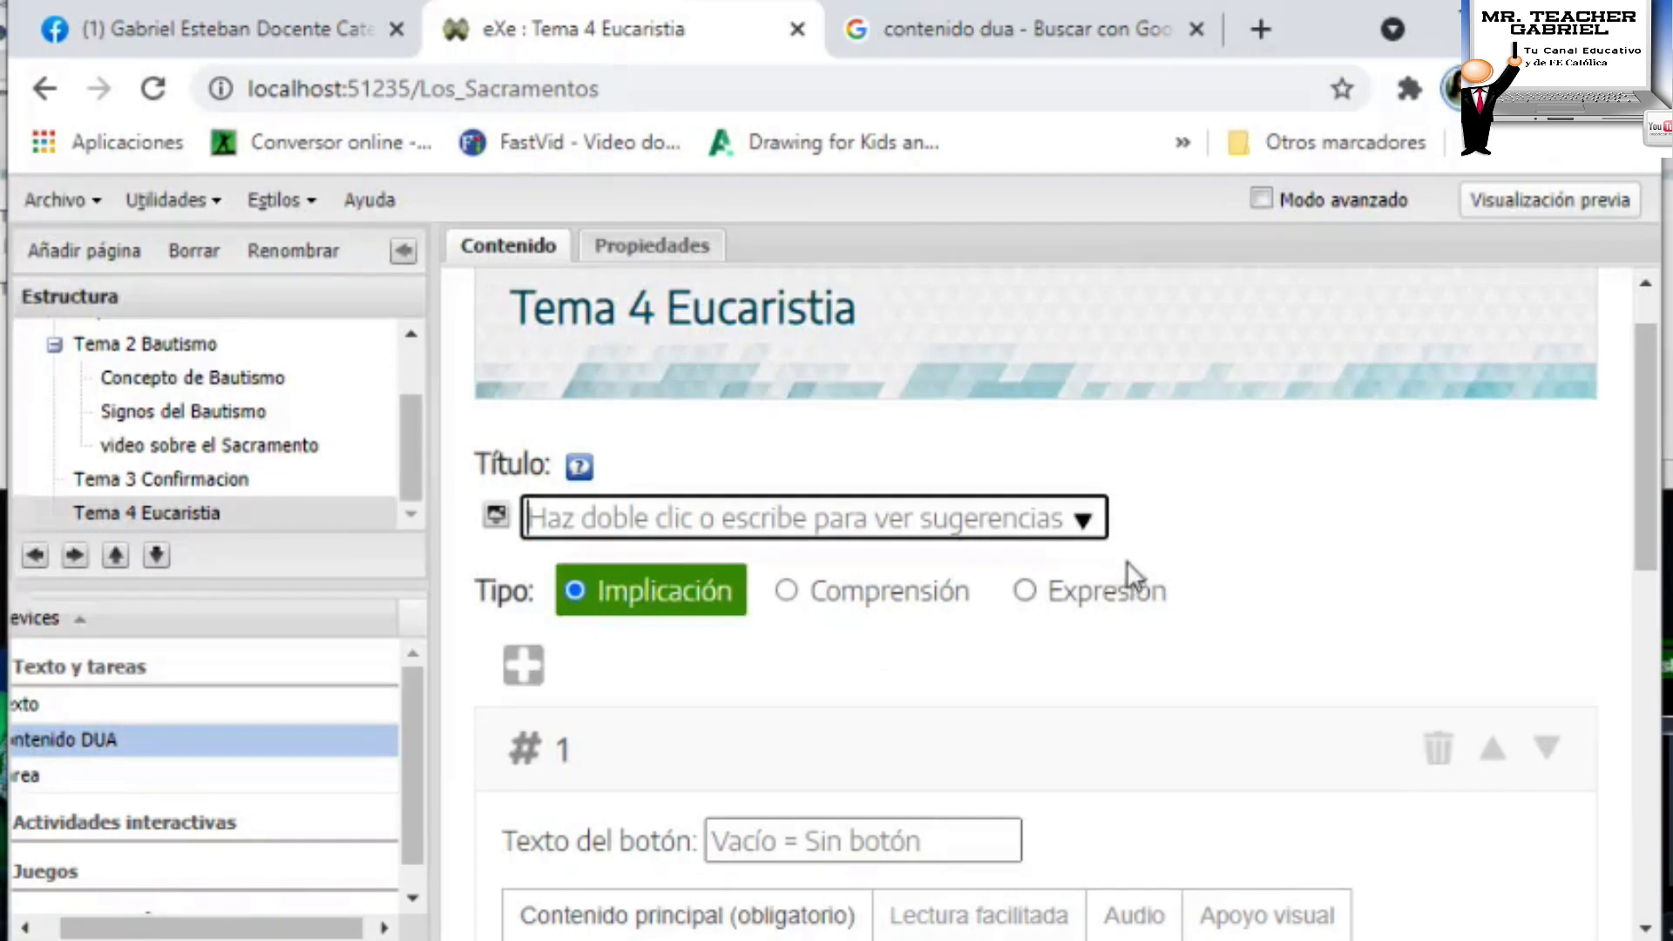
Step: Browse the title suggestions for the DUA content and choose Actividad as its title
scroll(897, 784, "down", 4)
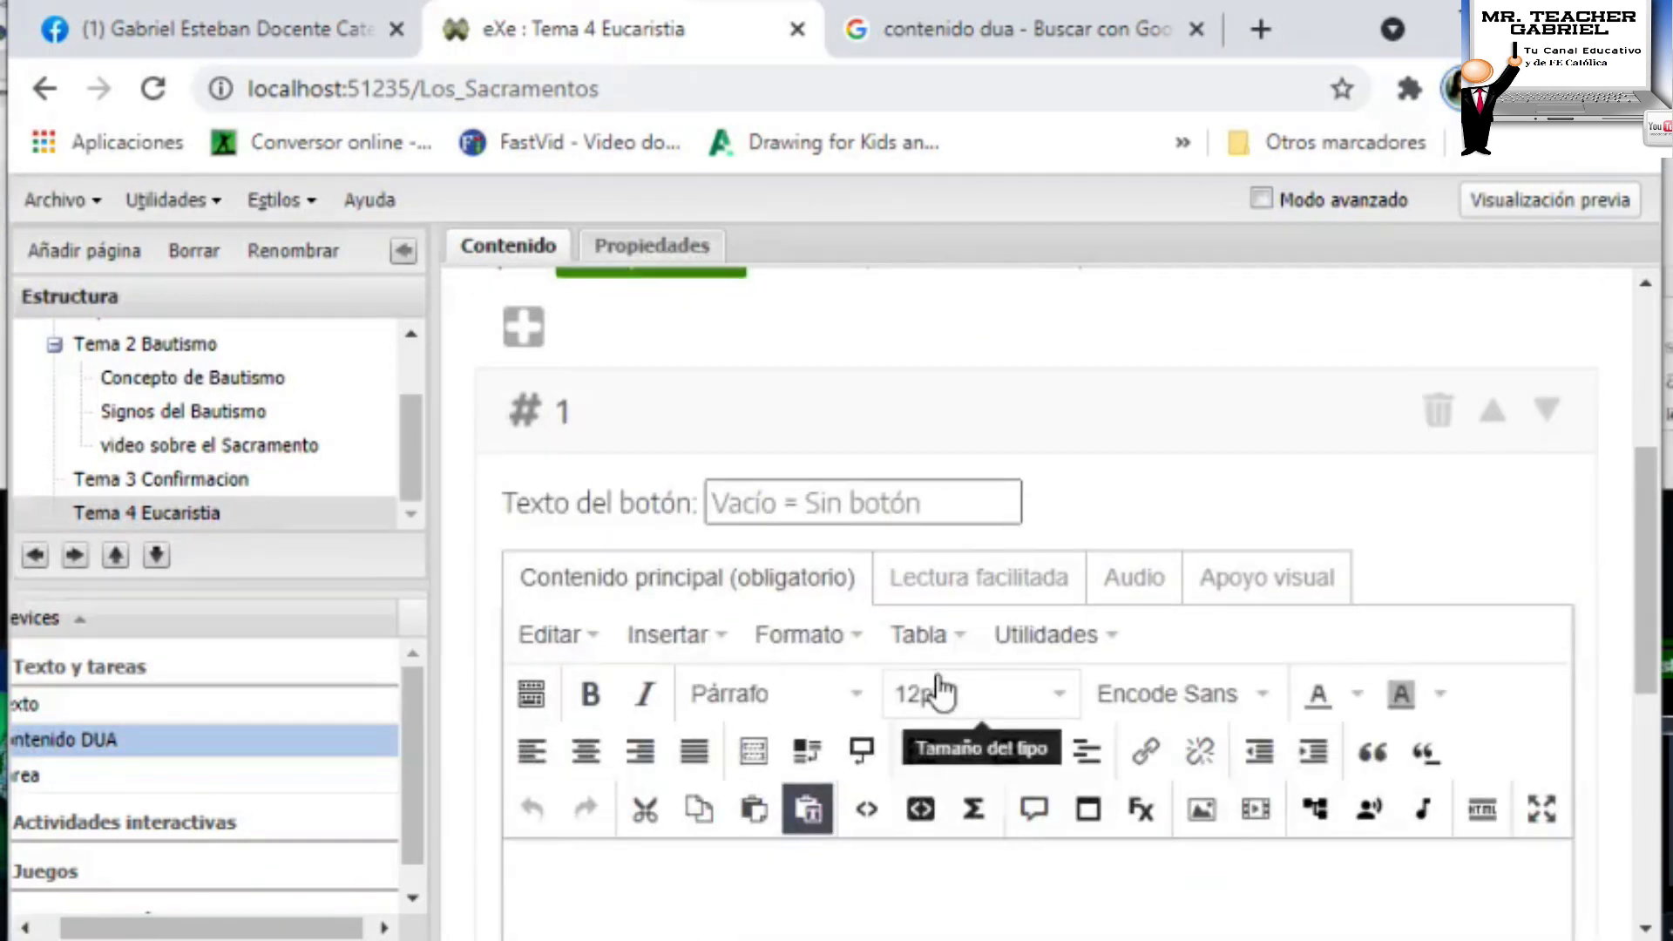
scroll(941, 693, "up", 2)
left_click(1083, 351)
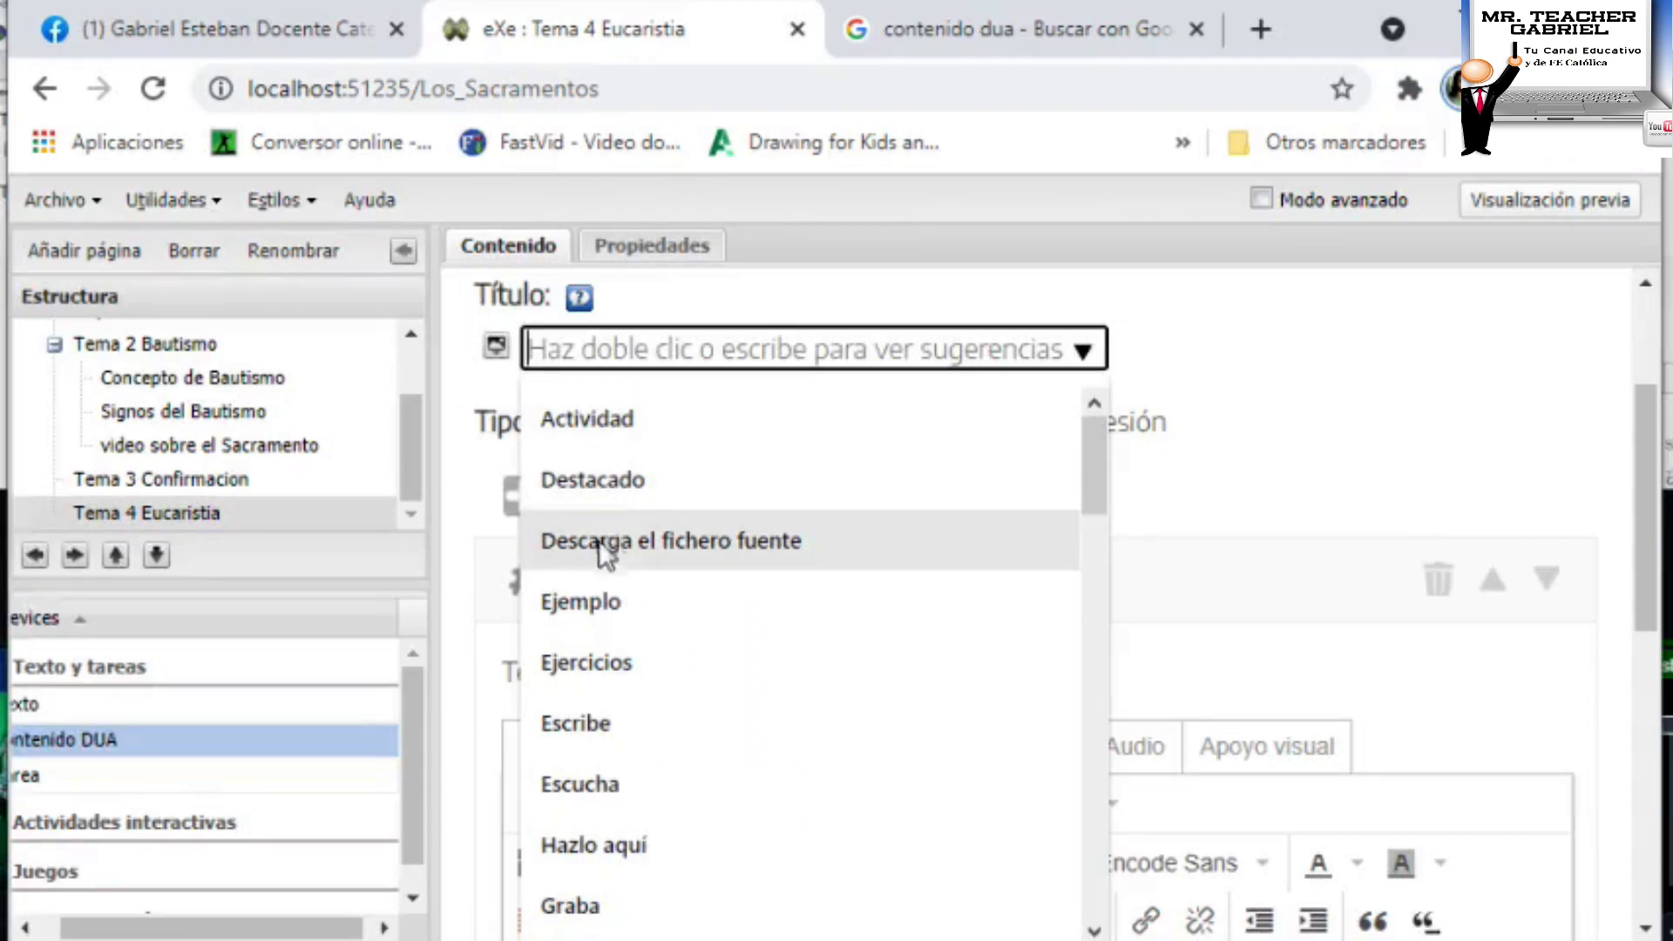
left_click_drag(1088, 465, 1099, 493)
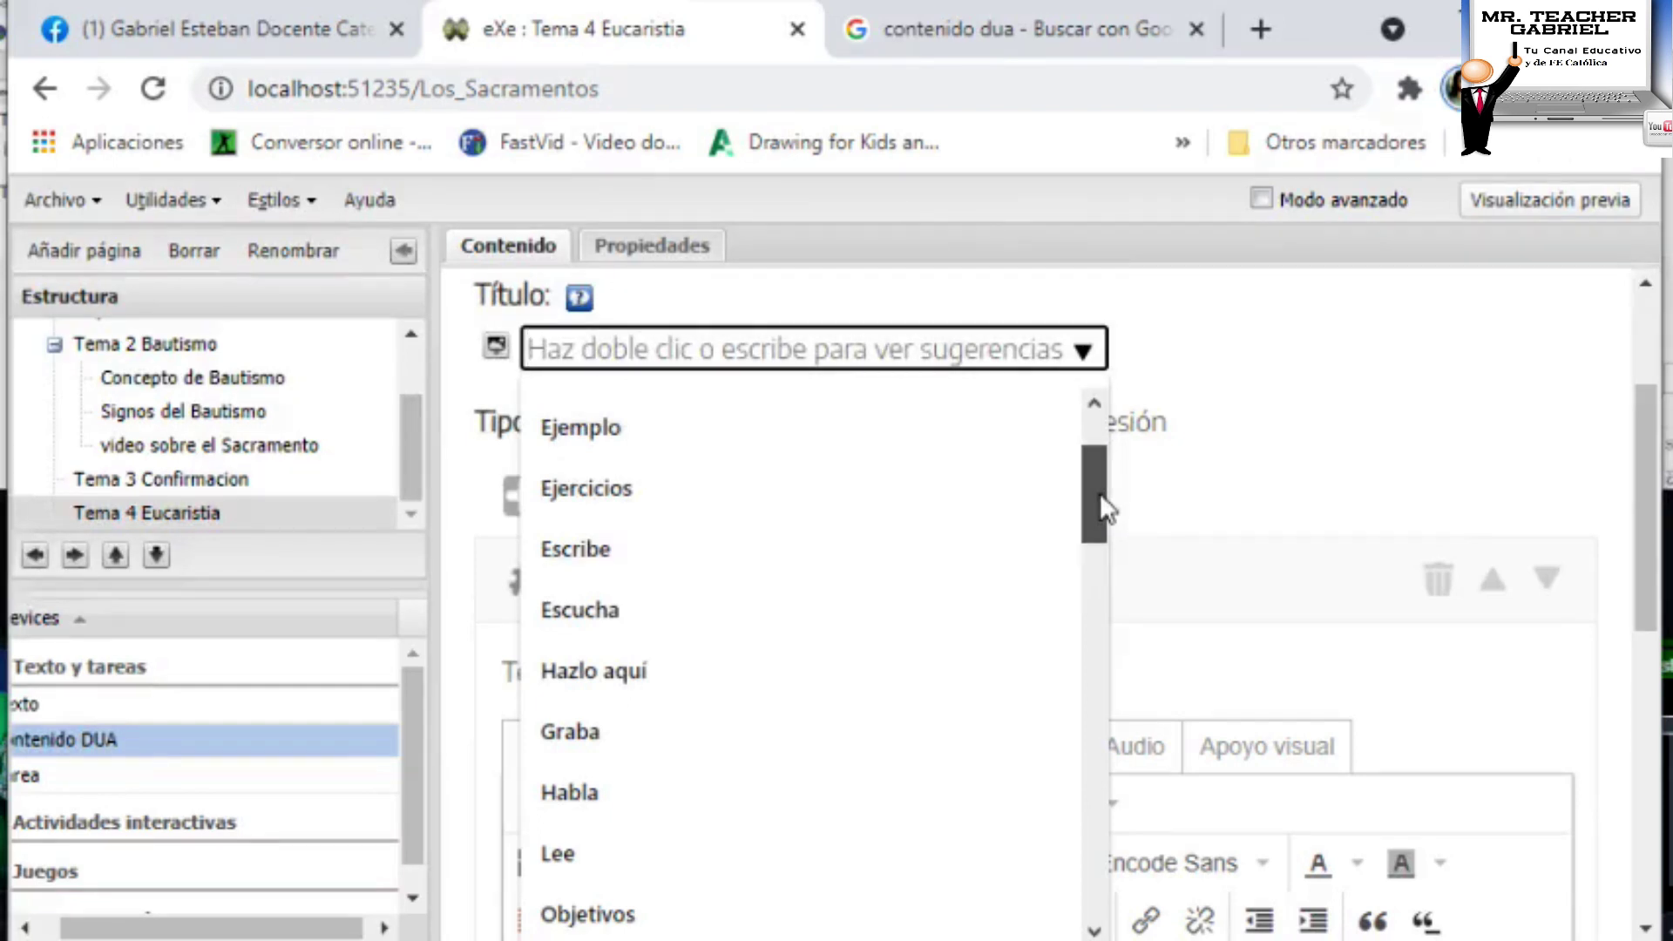
left_click_drag(1099, 493, 1185, 453)
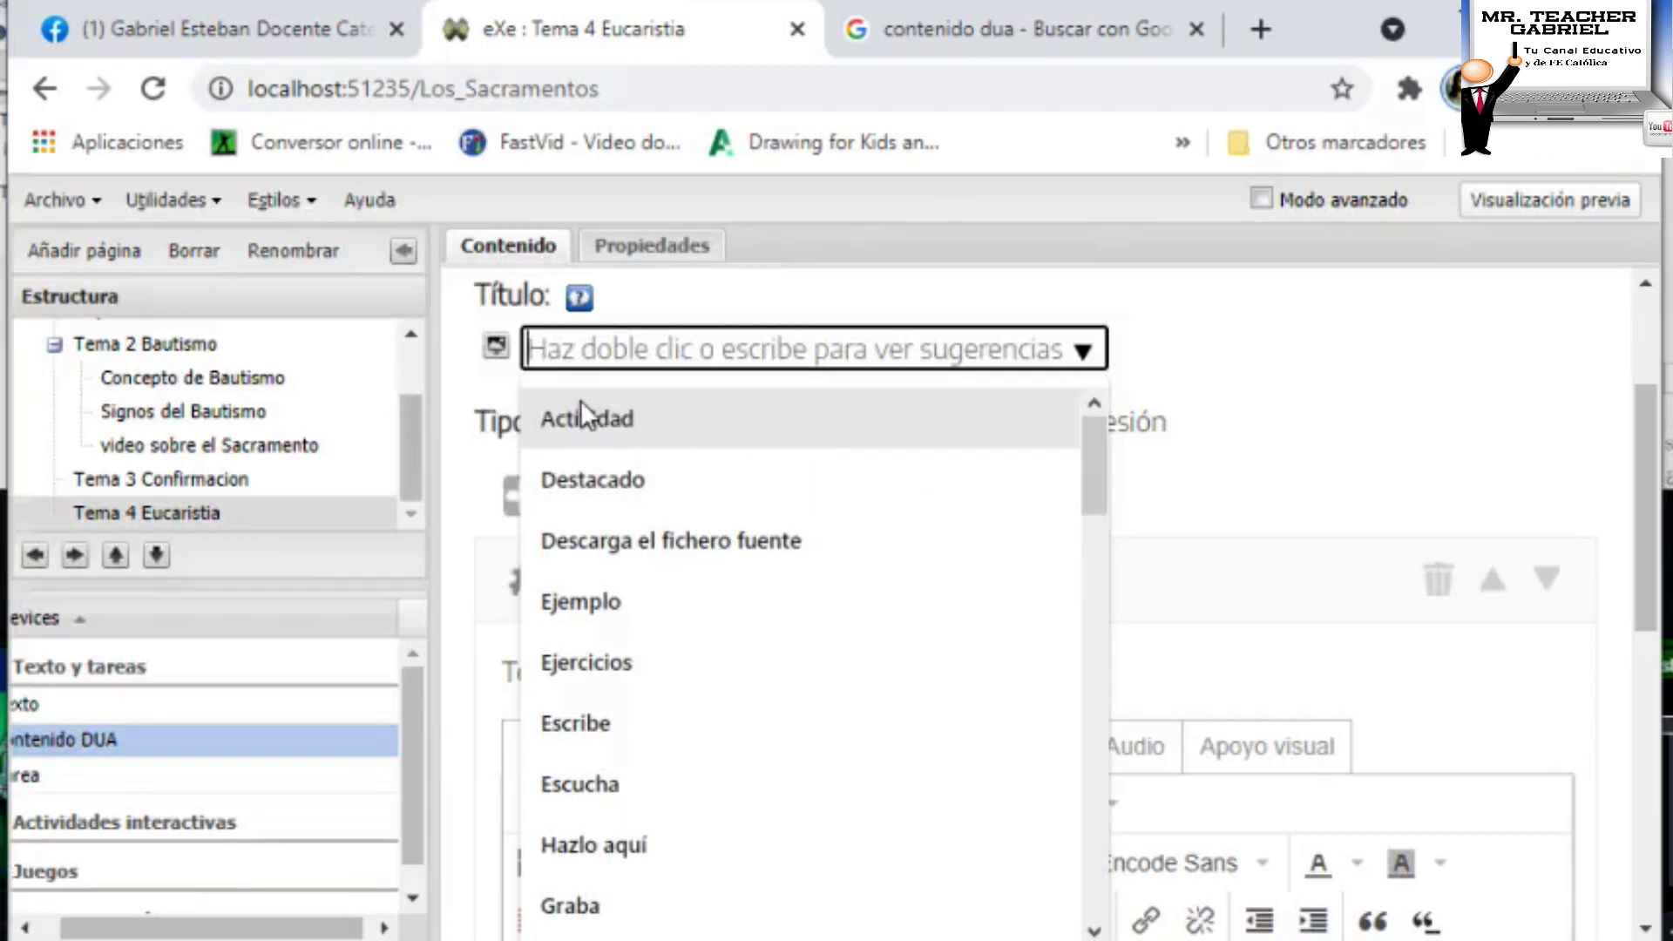
left_click(631, 425)
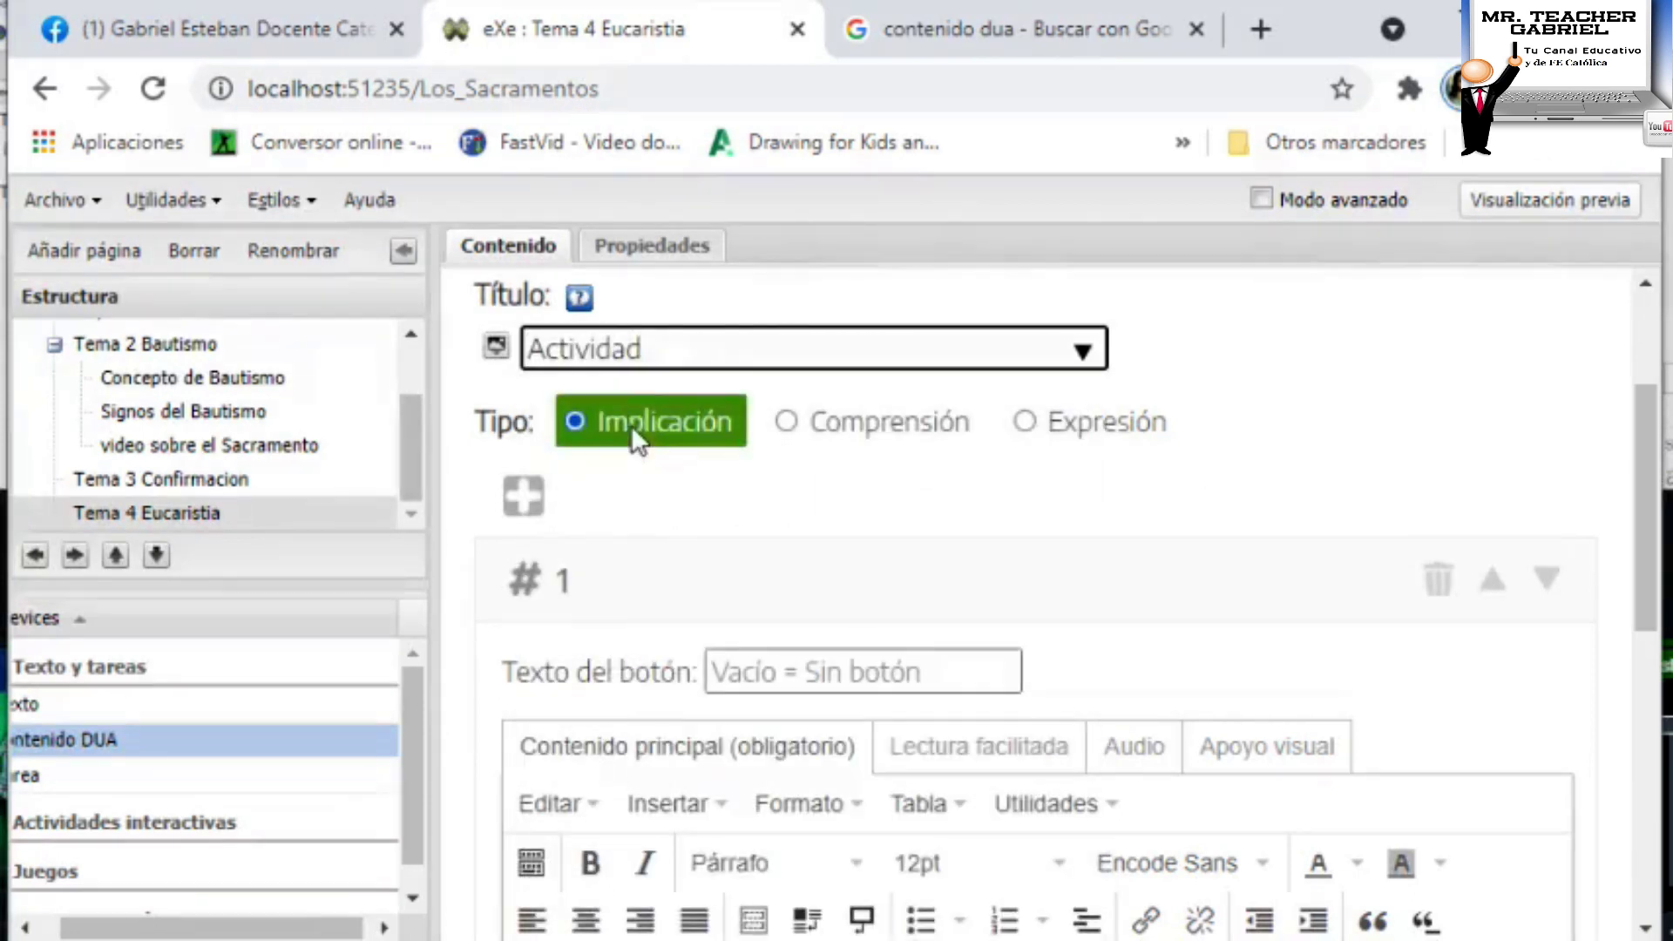
Step: Clear the title Actividad from the DUA content
key("BackSpace")
key("BackSpace")
key("BackSpace")
key("BackSpace")
key("BackSpace")
key("BackSpace")
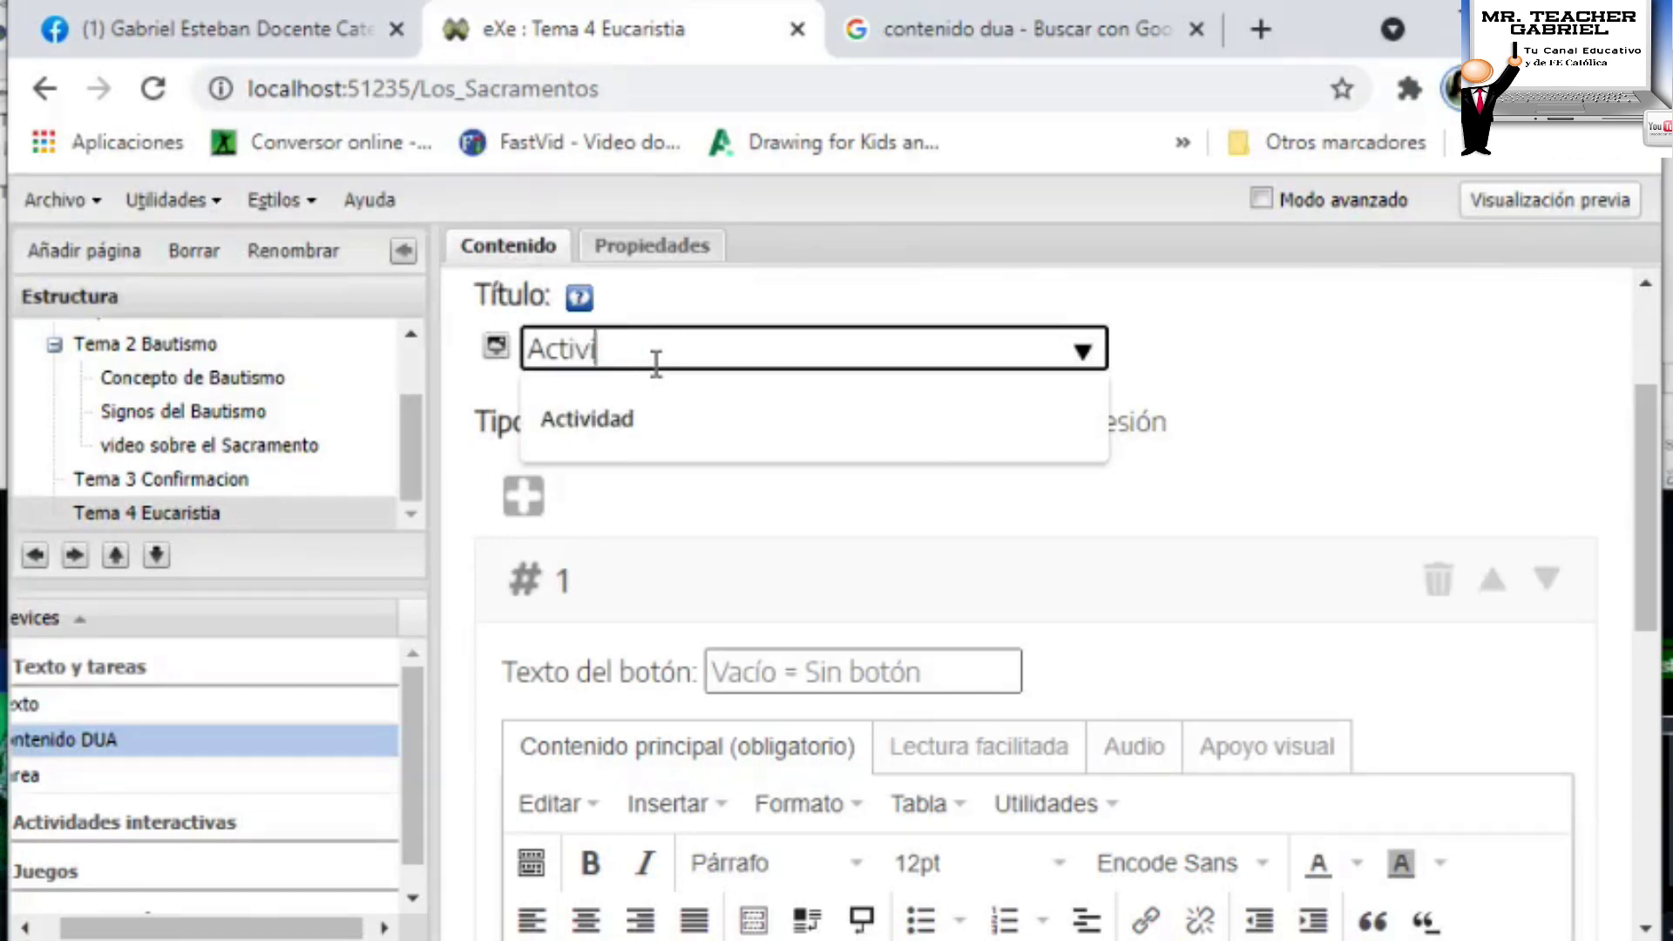
key("BackSpace")
key("BackSpace")
key("BackSpace")
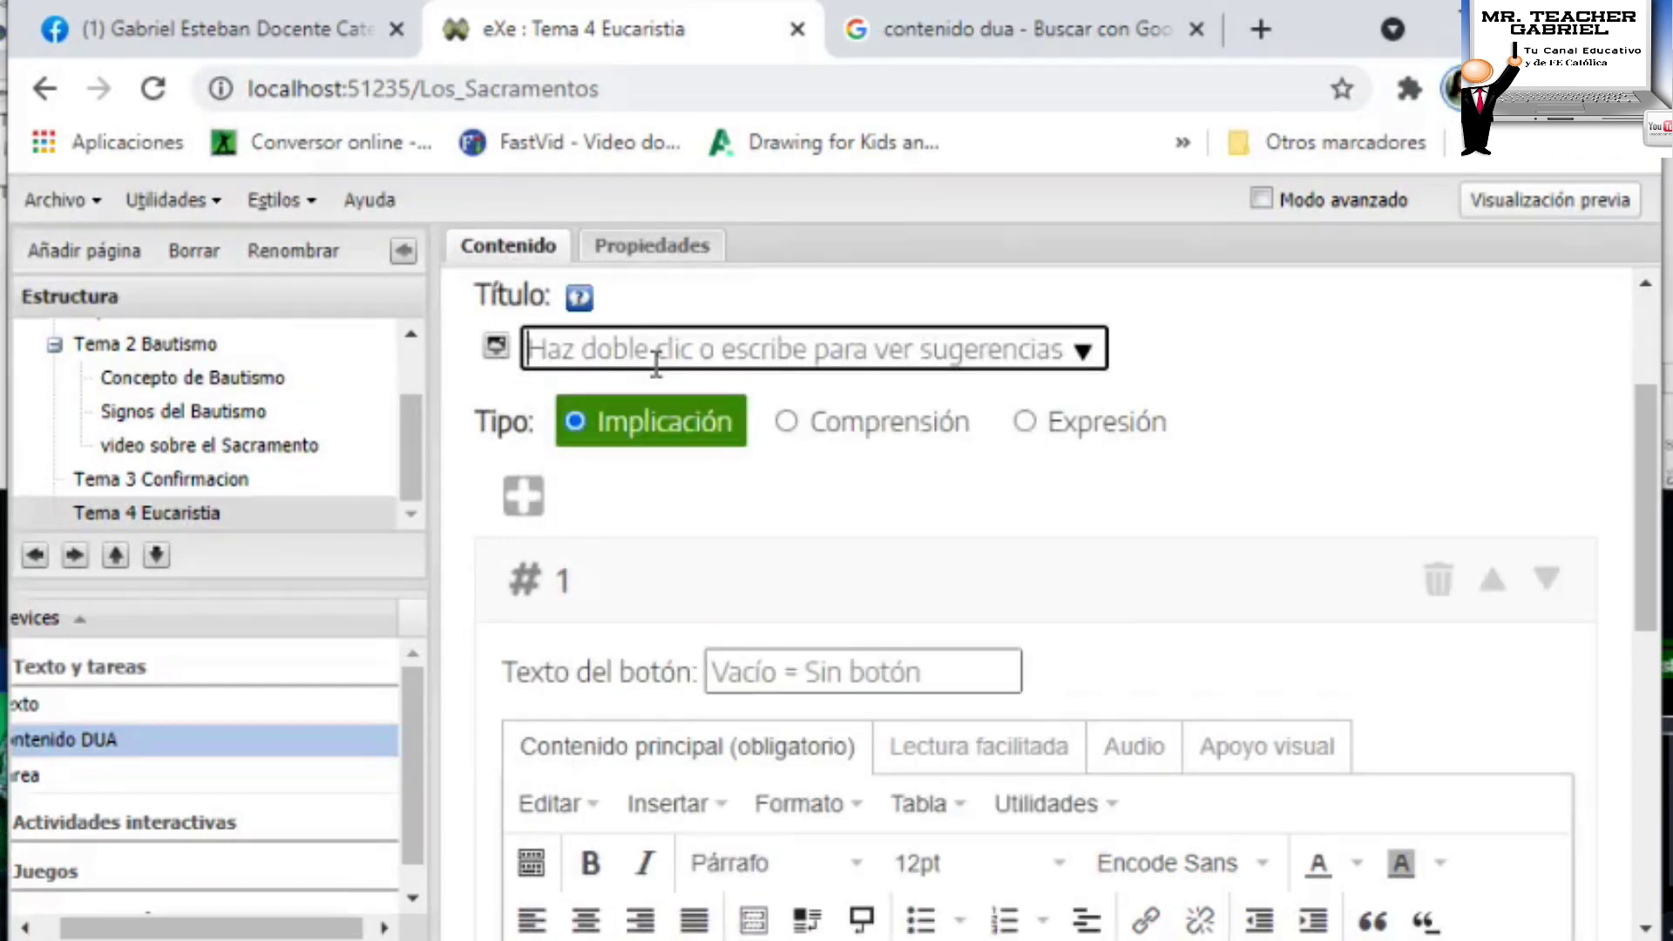
type("concet")
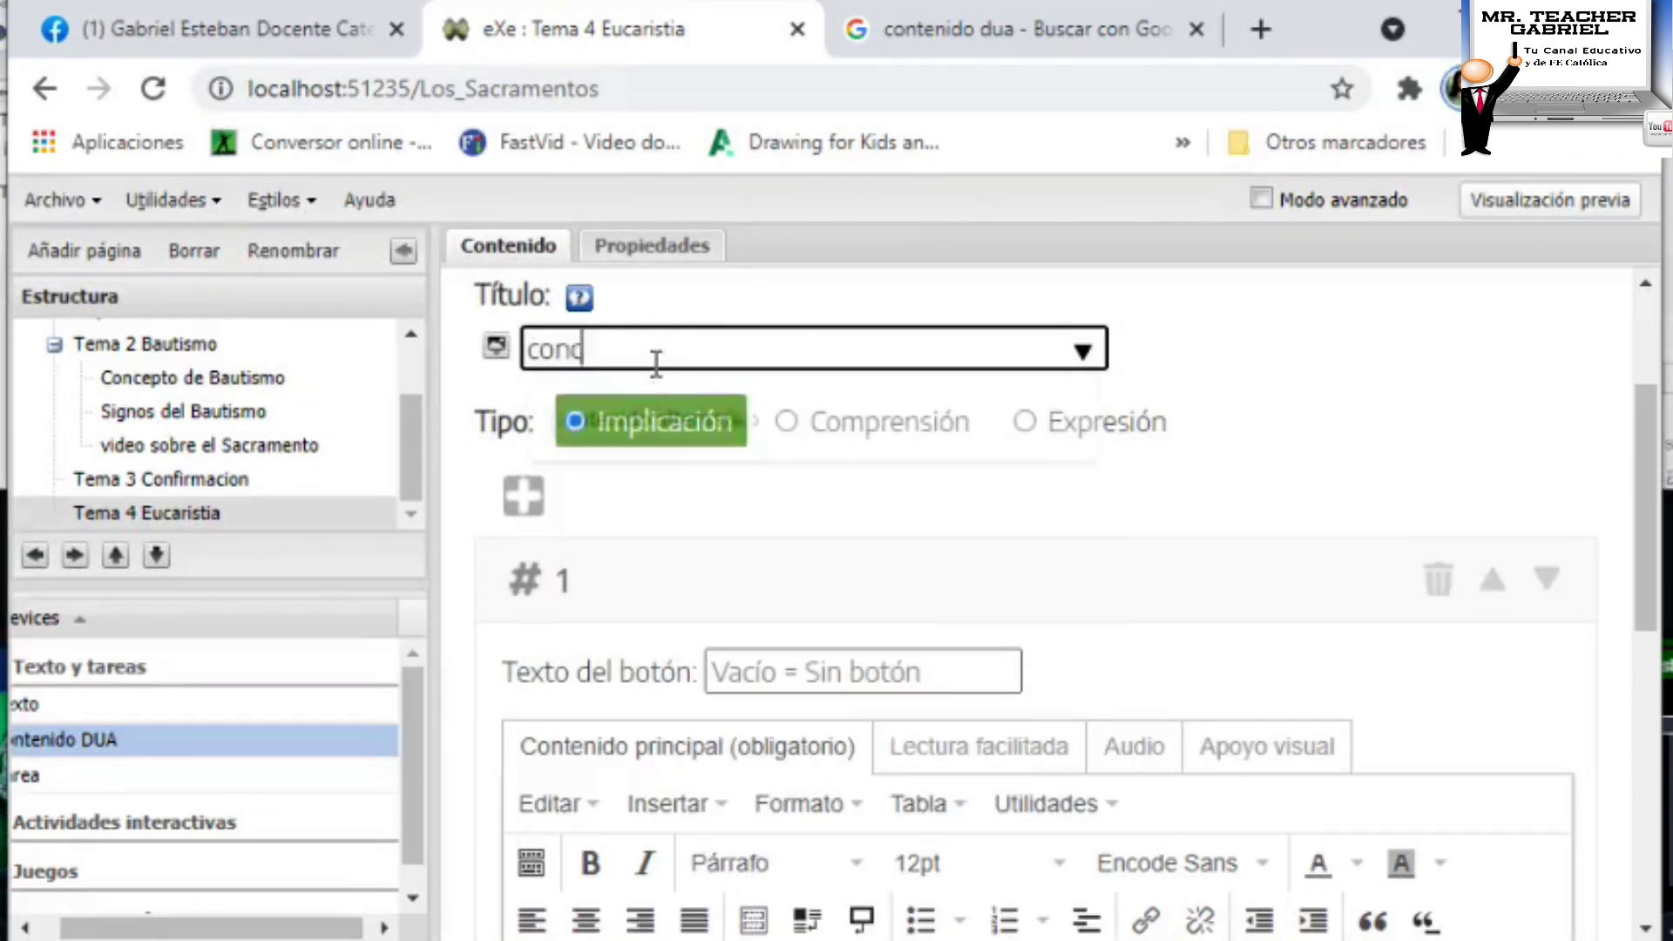
key("BackSpace")
key("BackSpace")
key("BackSpace")
key("BackSpace")
key("BackSpace")
key("BackSpace")
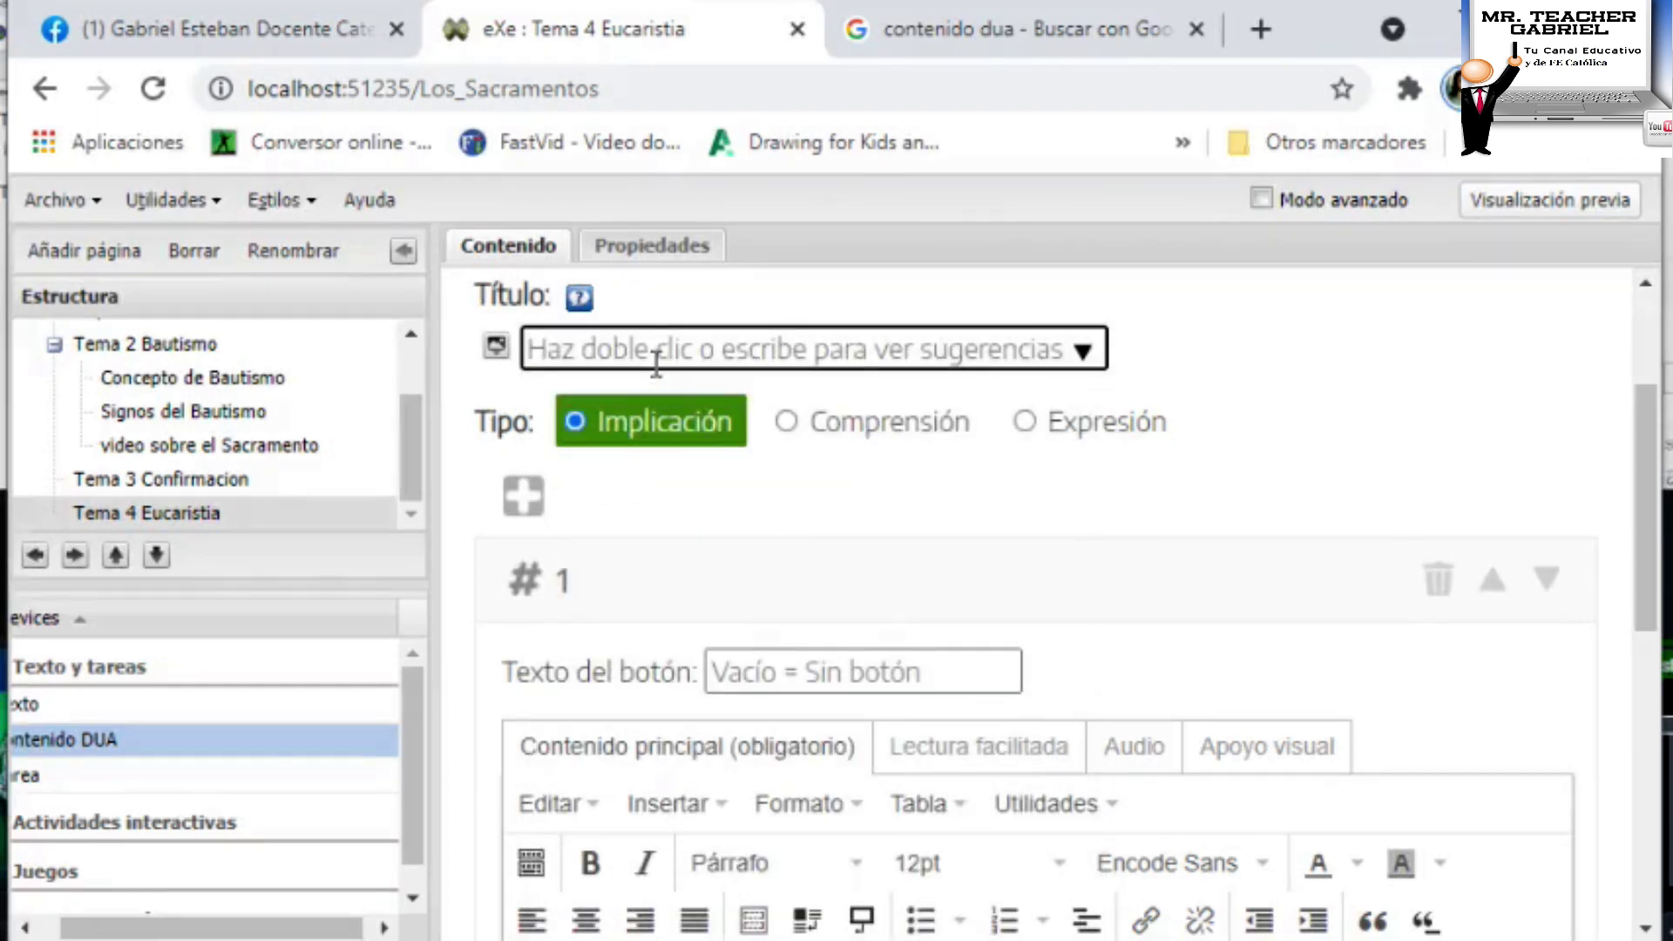
Step: Title the DUA content "Que es la Eucaristia", with a capital E in the last word
type("Que es la ")
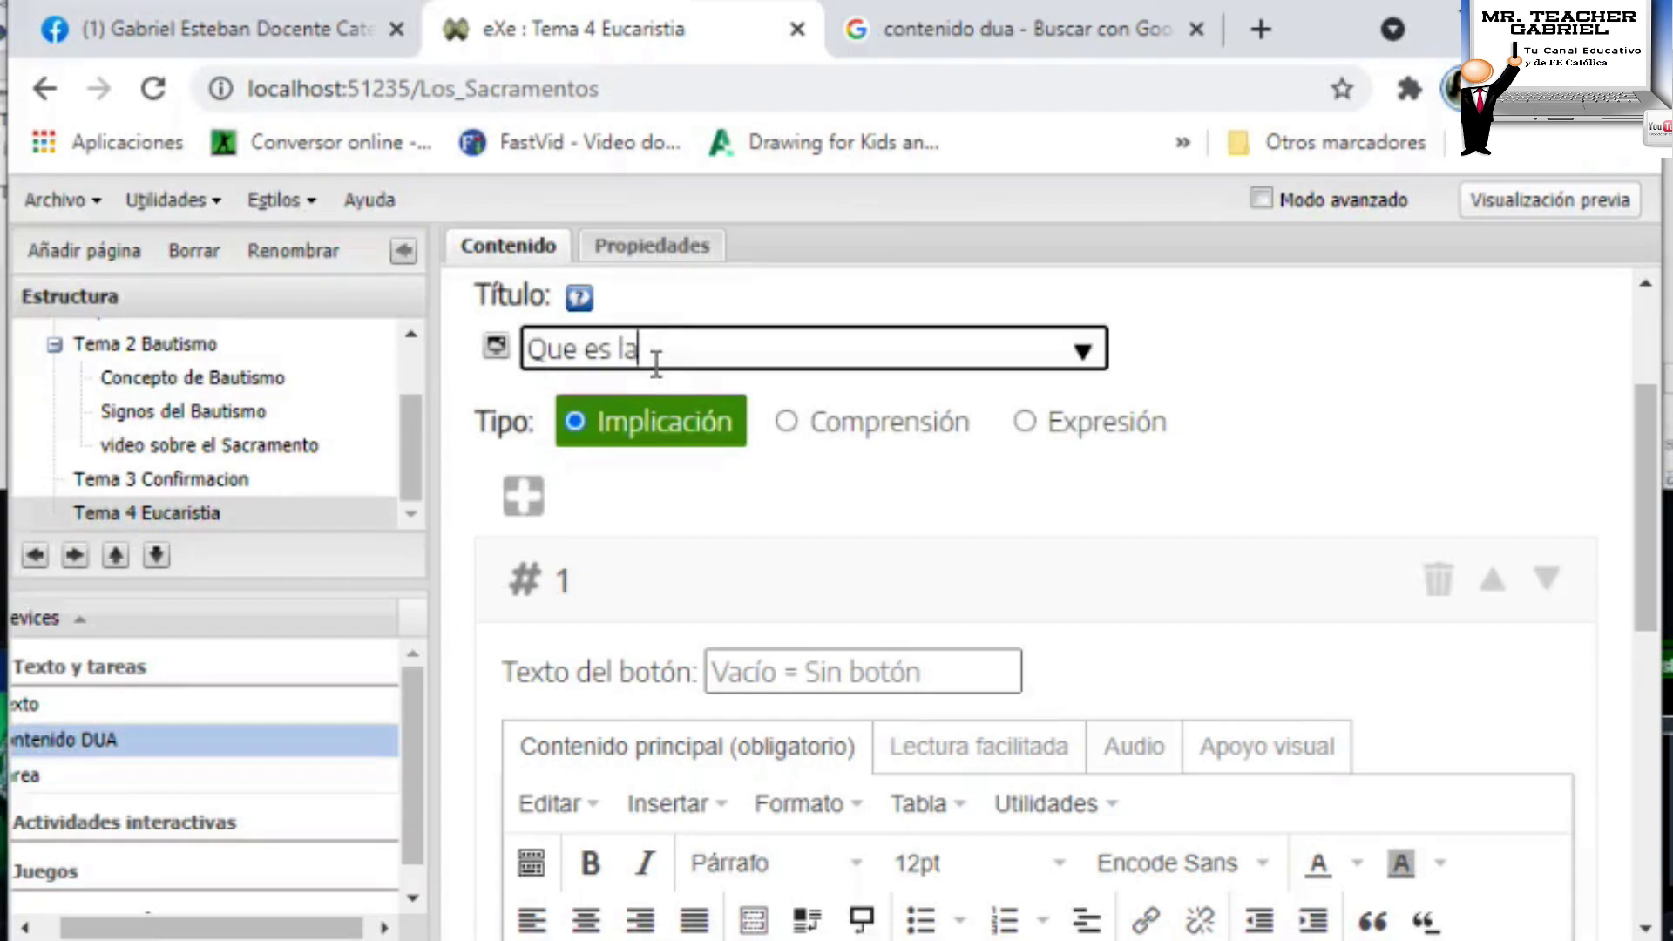
type("aucaristia")
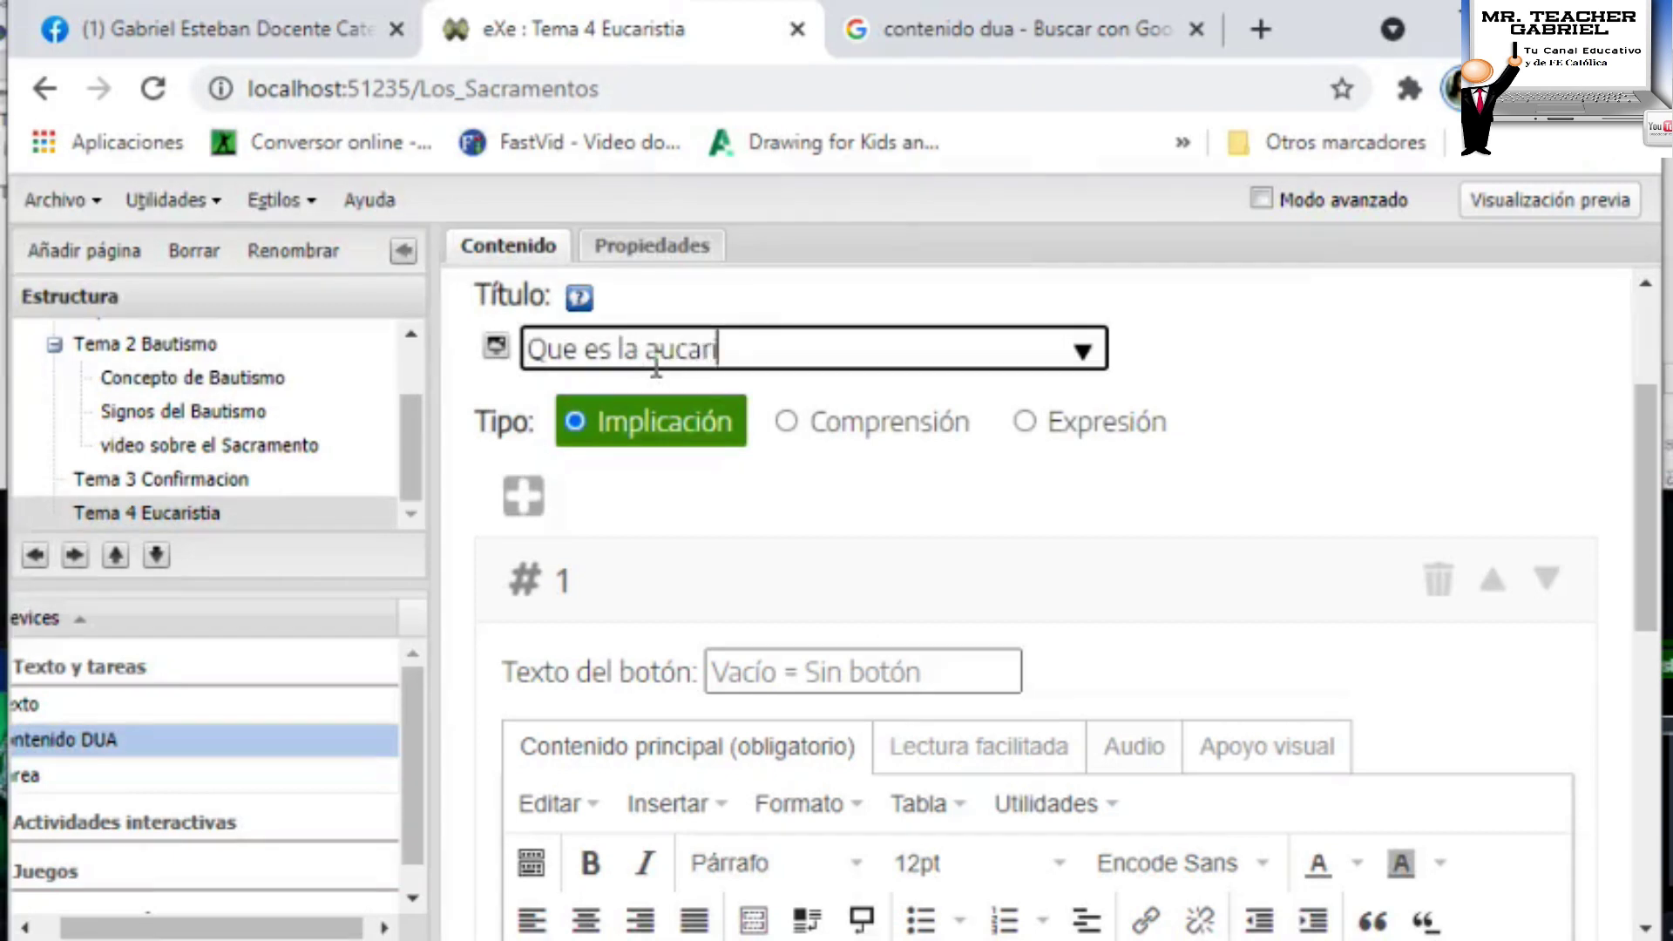
left_click(658, 353)
key("BackSpace")
type("e")
key("BackSpace")
type("E")
key("End")
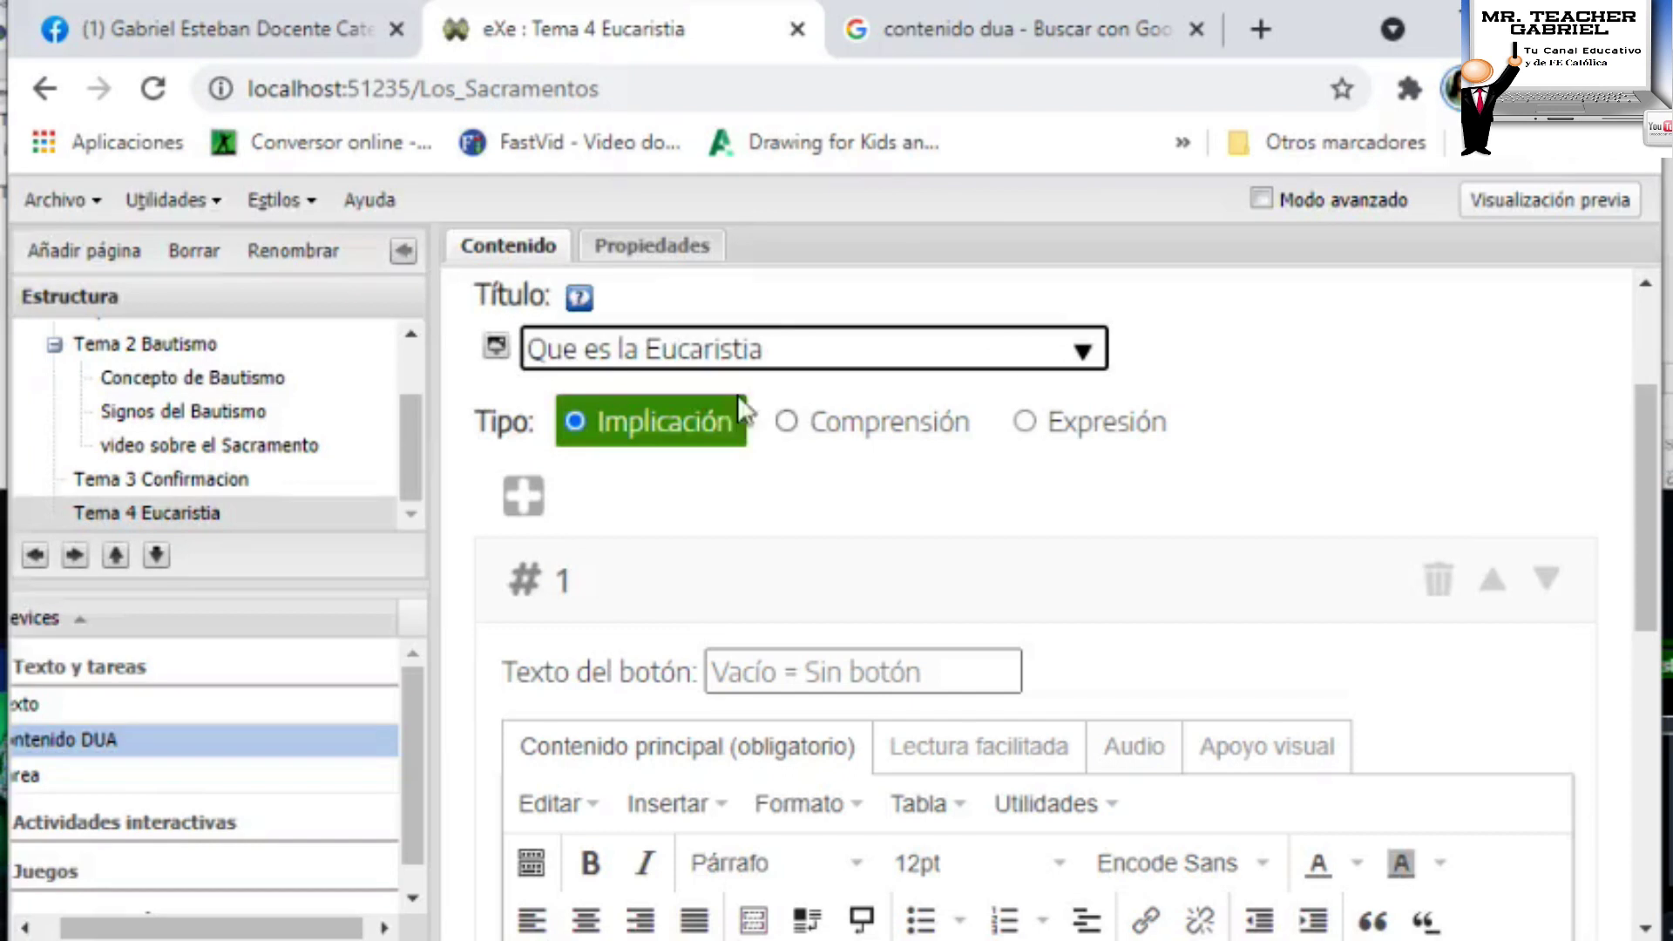
Step: Browse the available title icons and assign talk.png to the DUA content
left_click(494, 352)
left_click_drag(1295, 366, 1357, 605)
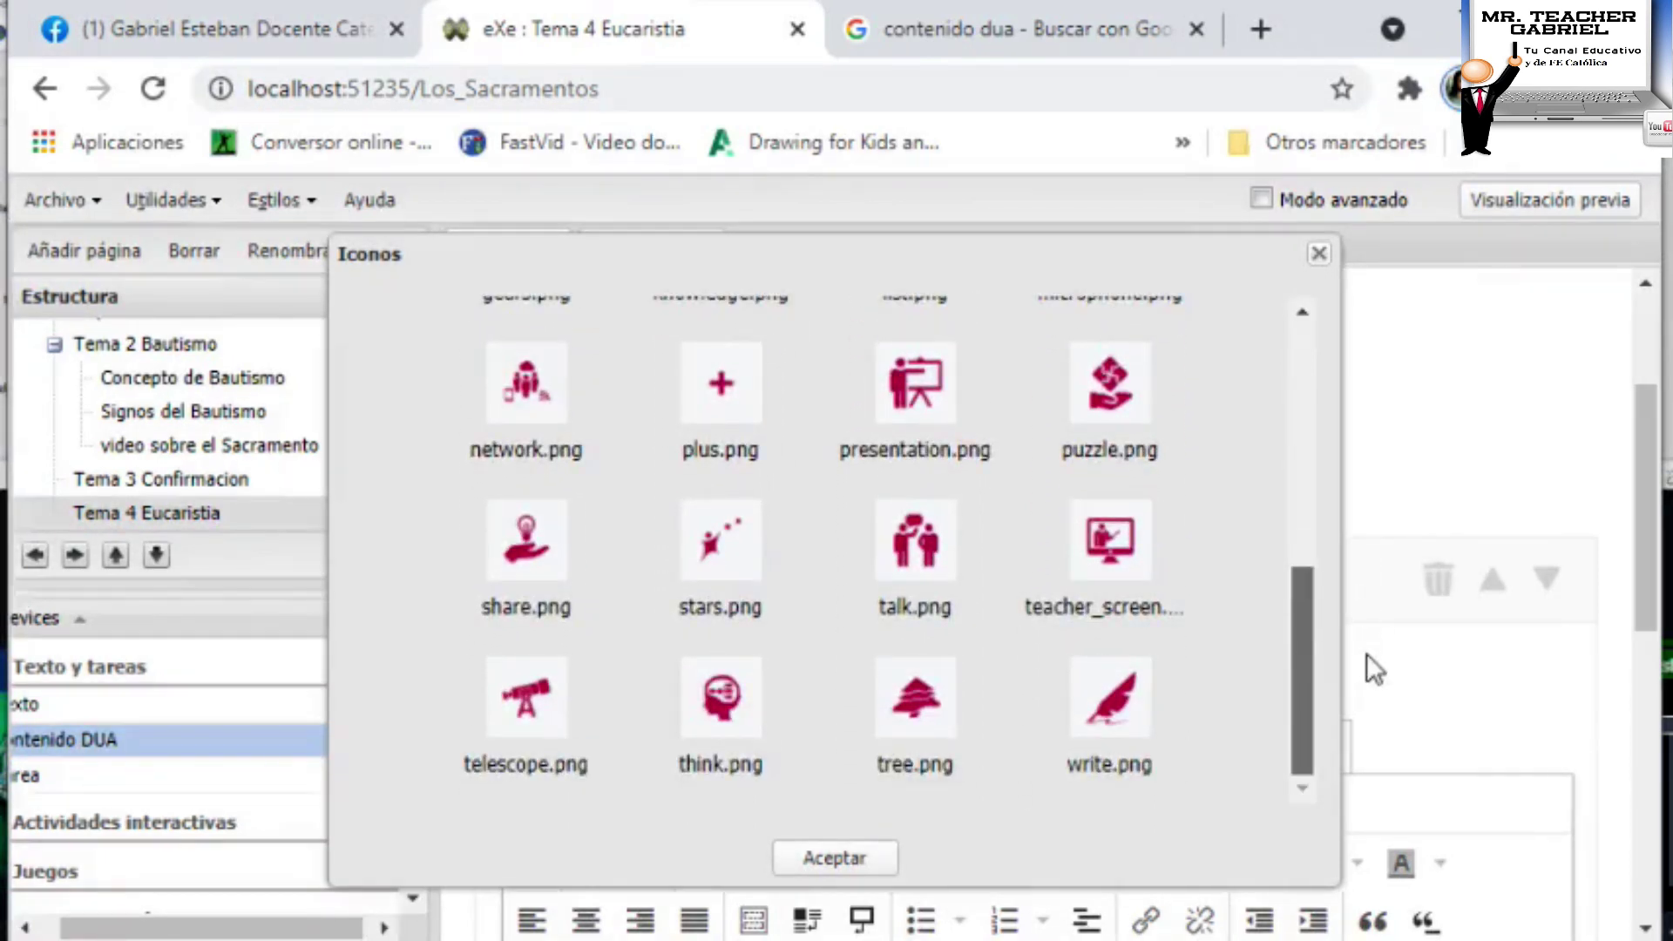
left_click_drag(1368, 655, 1368, 655)
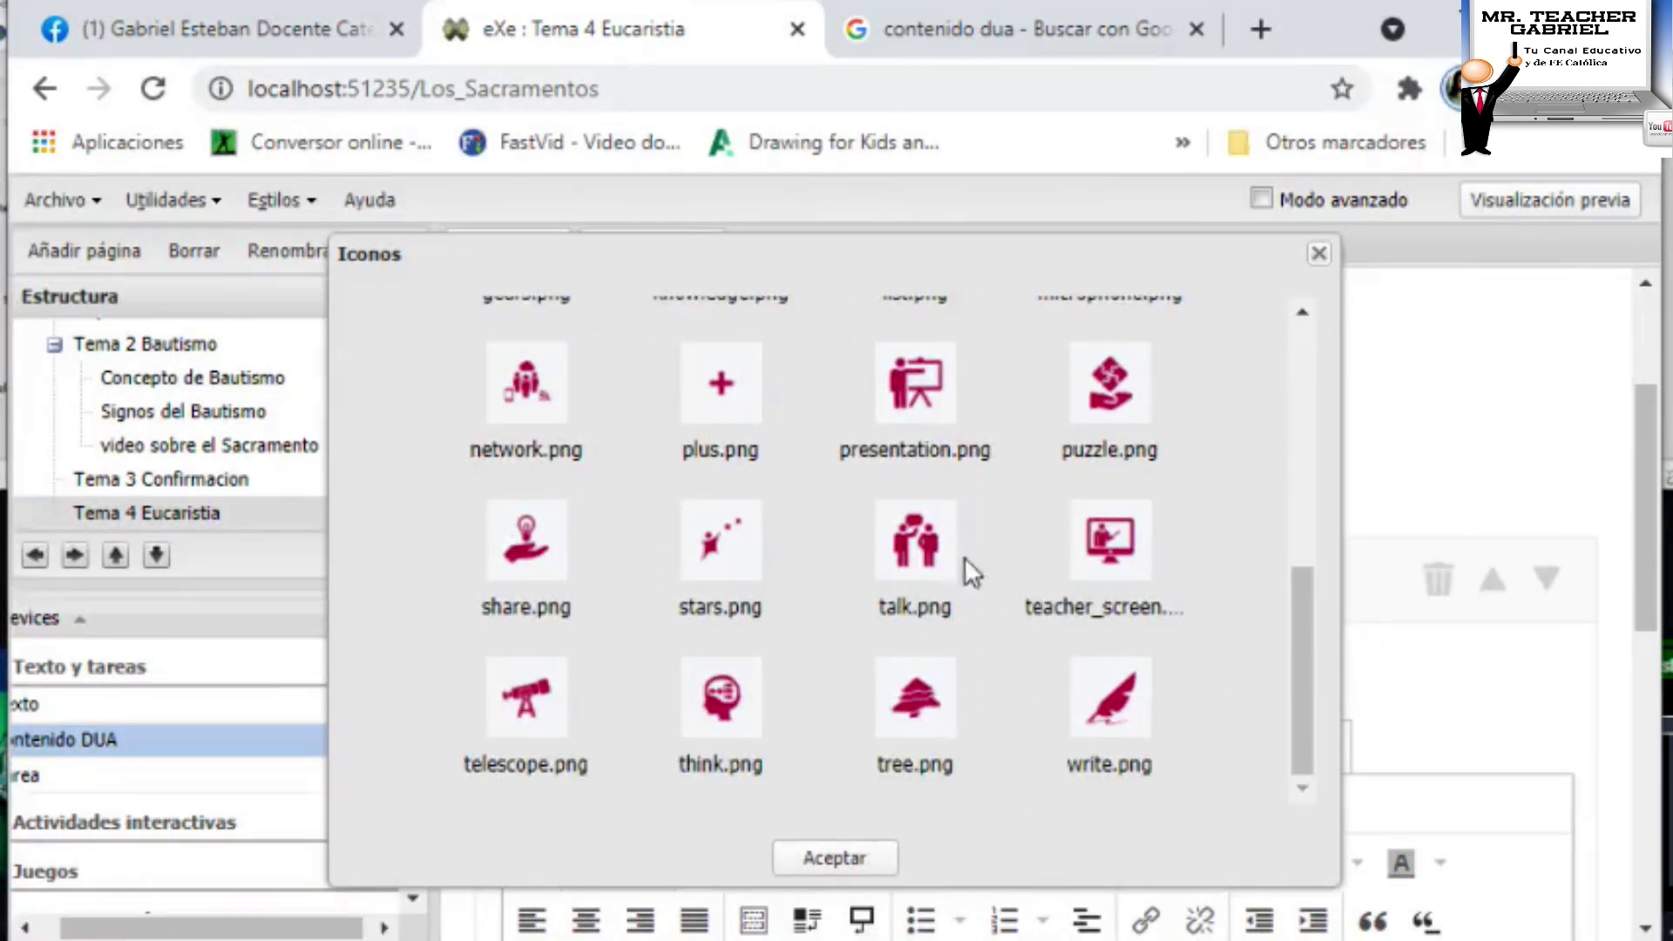
left_click(930, 554)
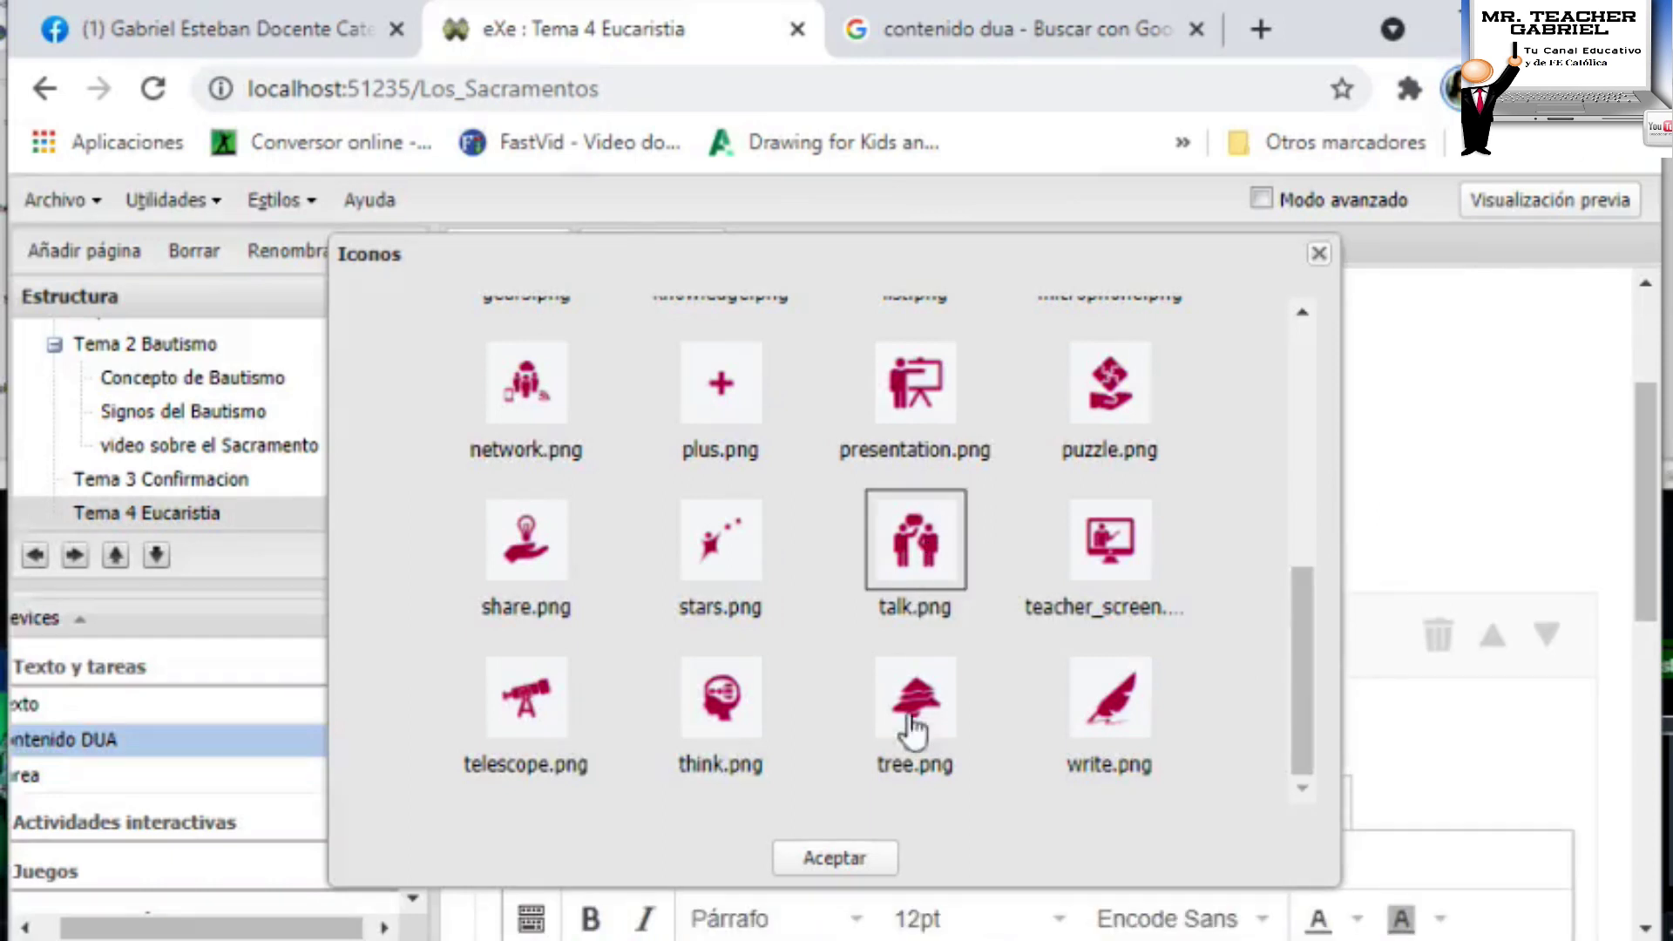
left_click(832, 860)
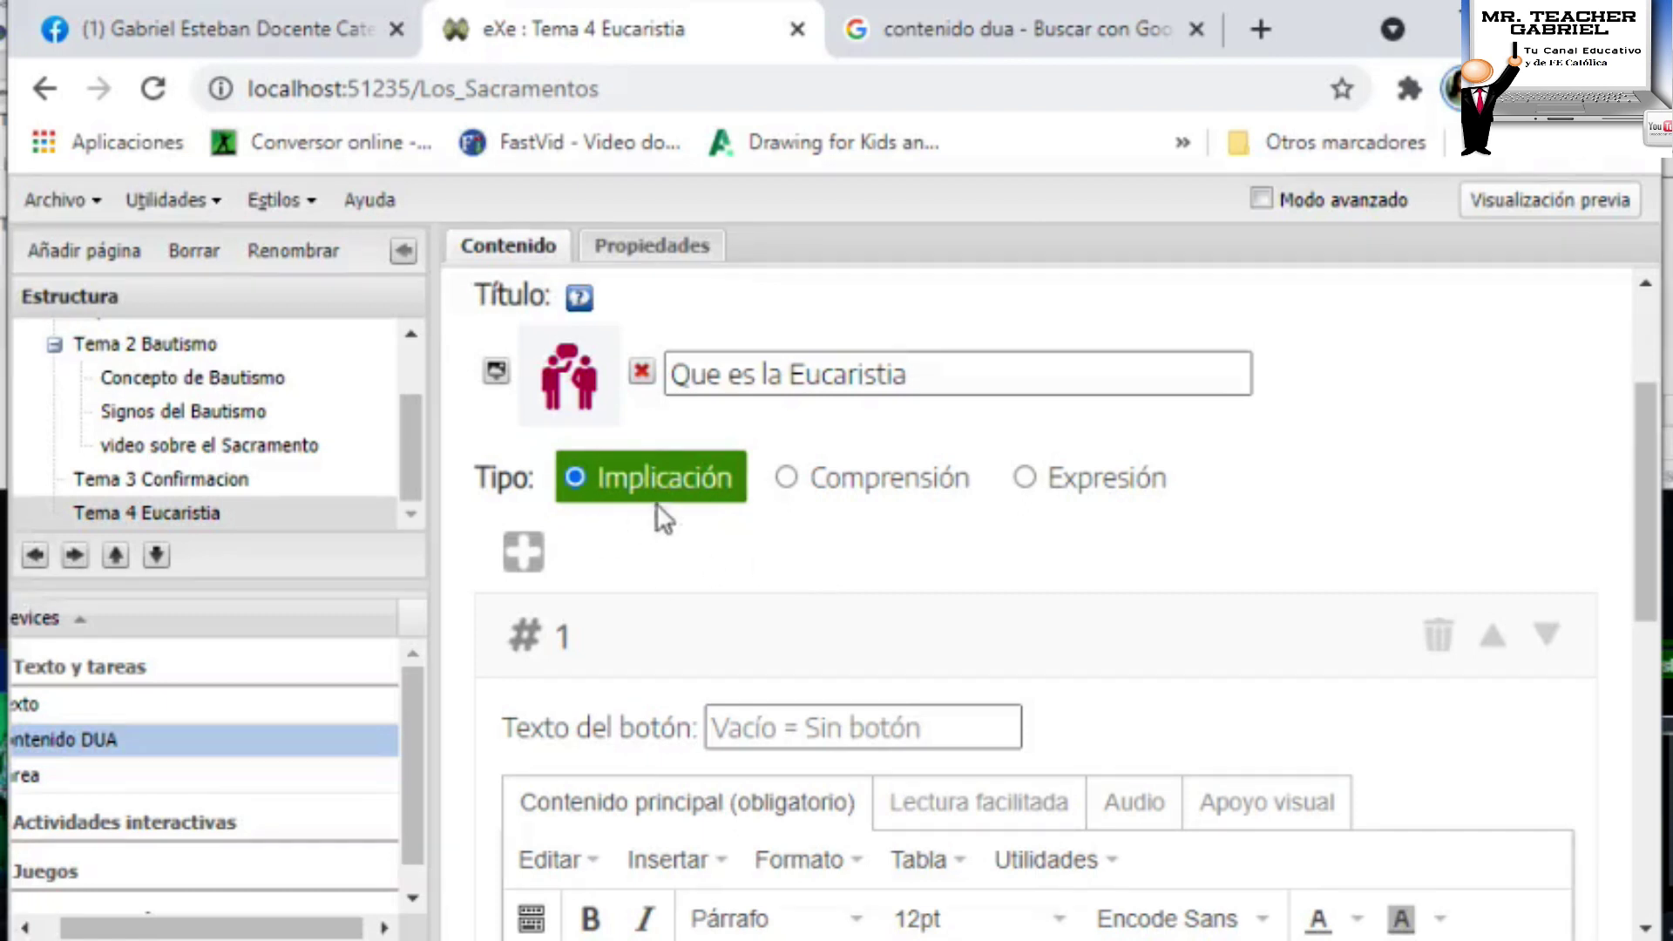
Step: Try out the Implicación, Comprensión and Expresión types and set the DUA content's type to Comprensión
left_click(798, 480)
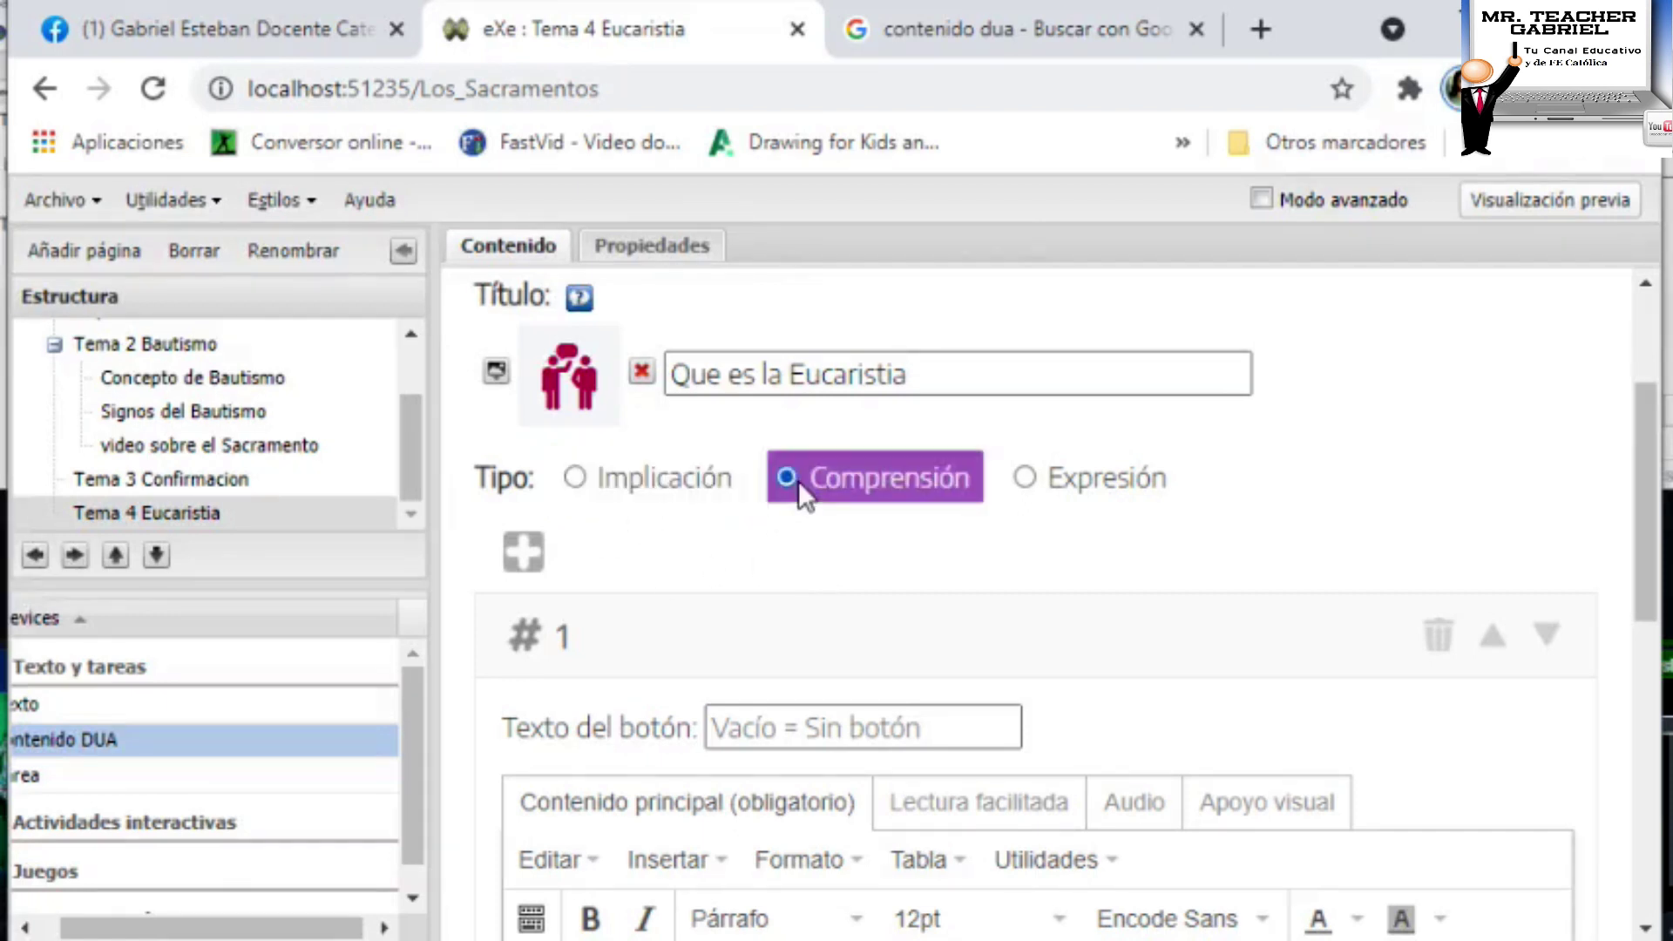
left_click(1026, 479)
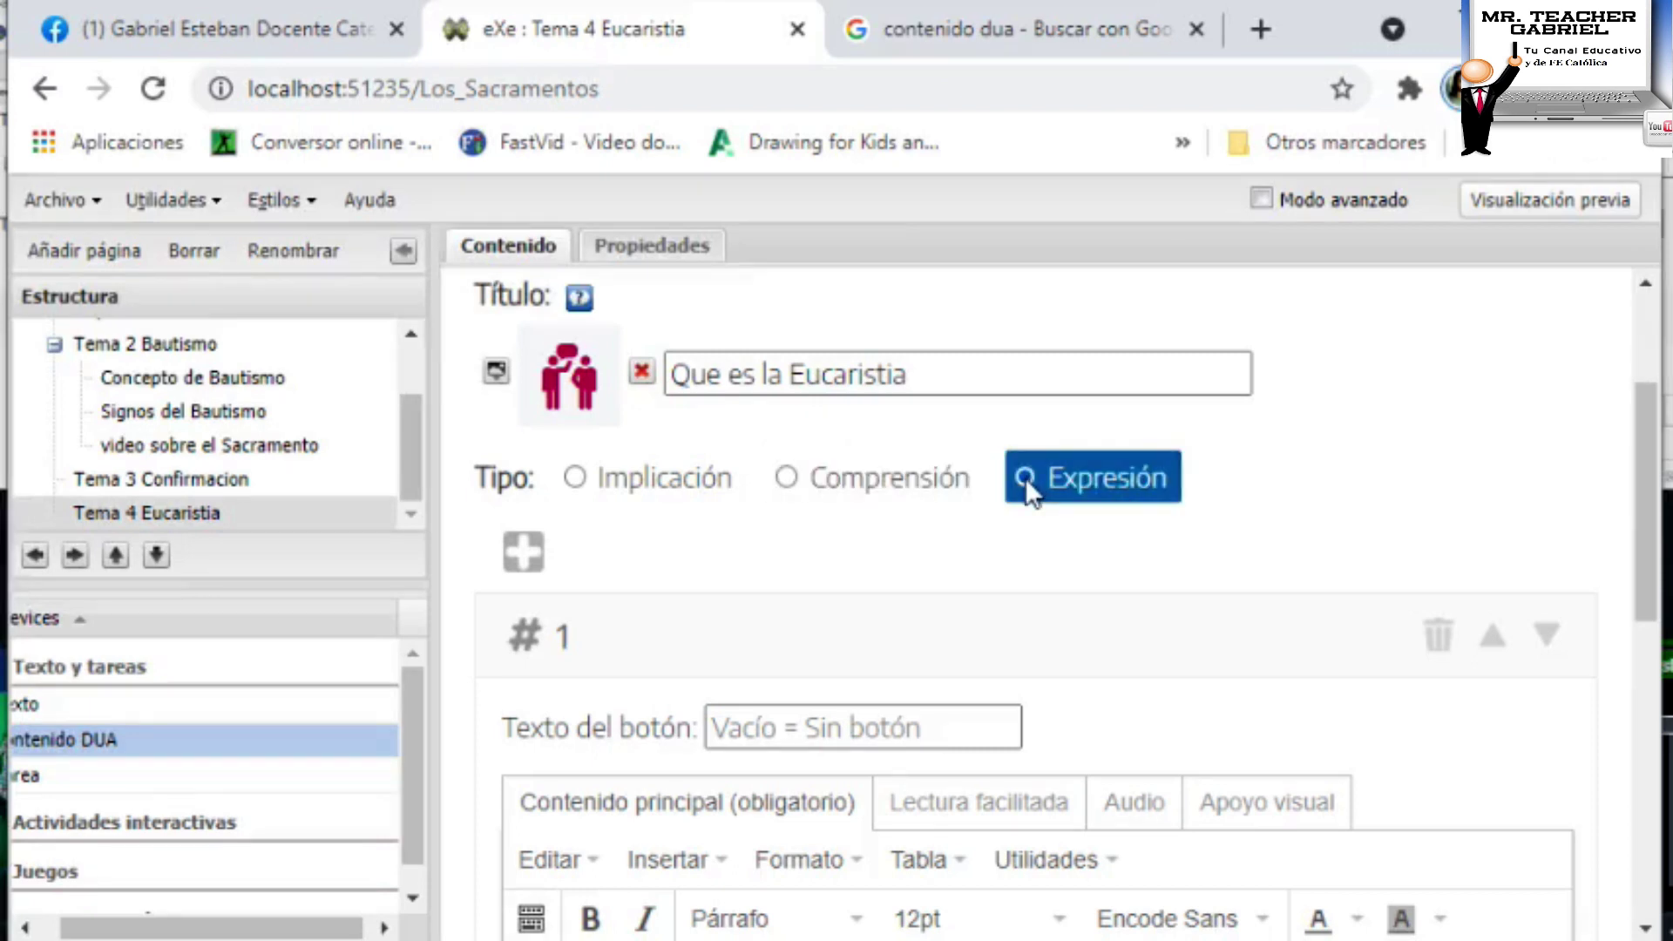
left_click(581, 480)
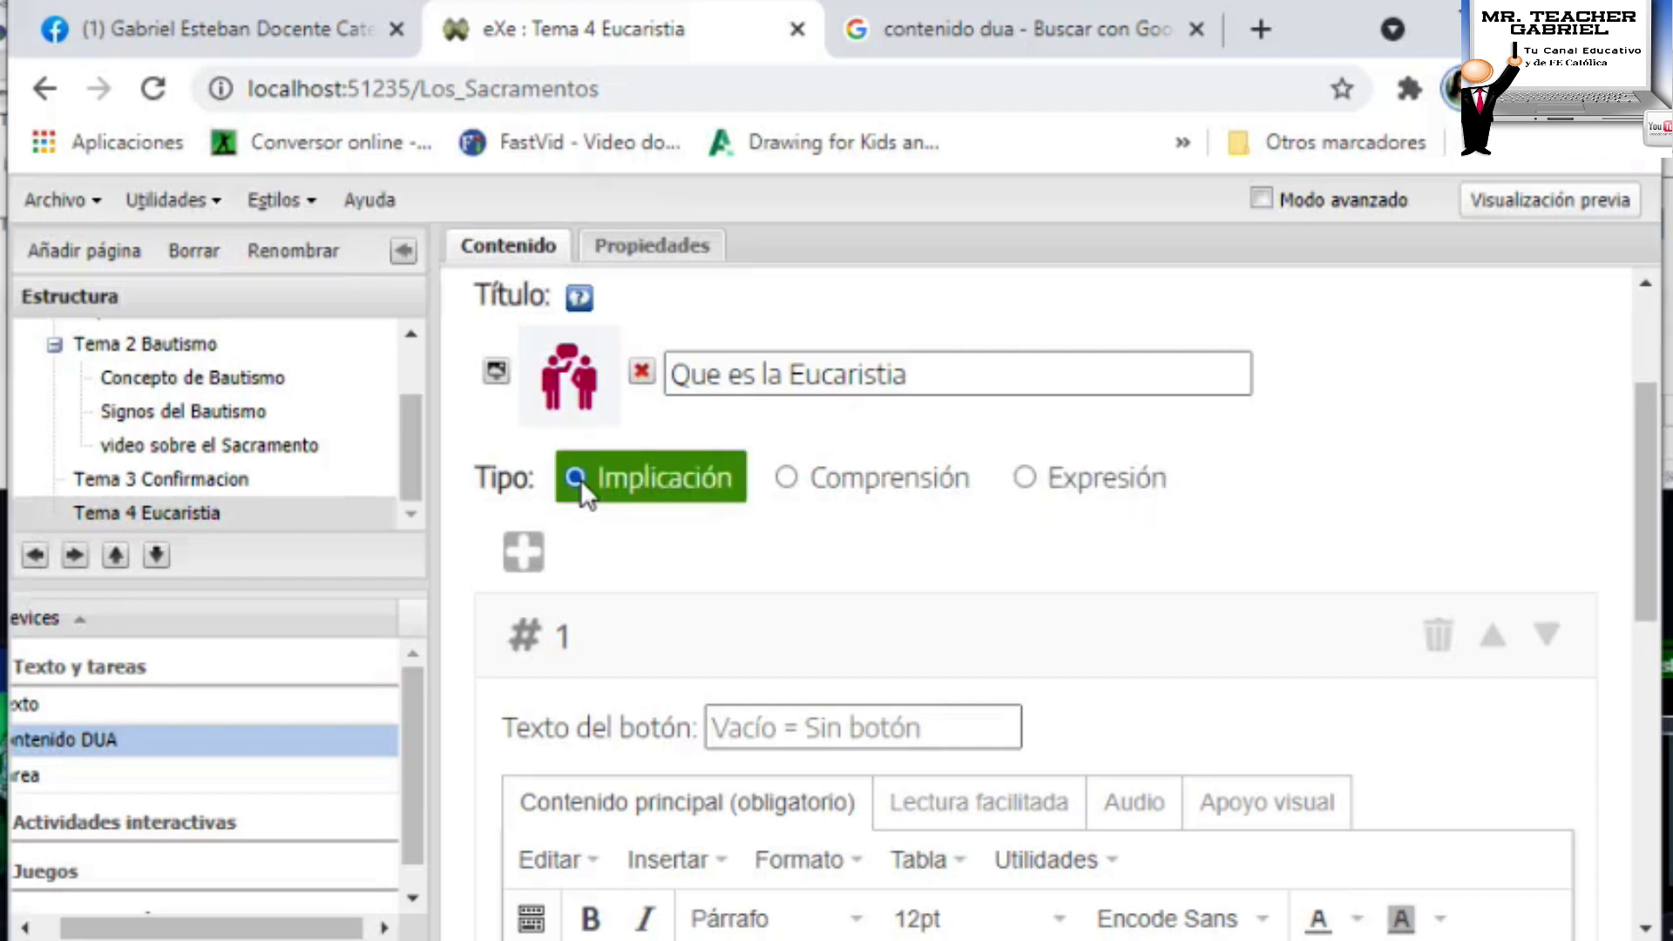
left_click(786, 478)
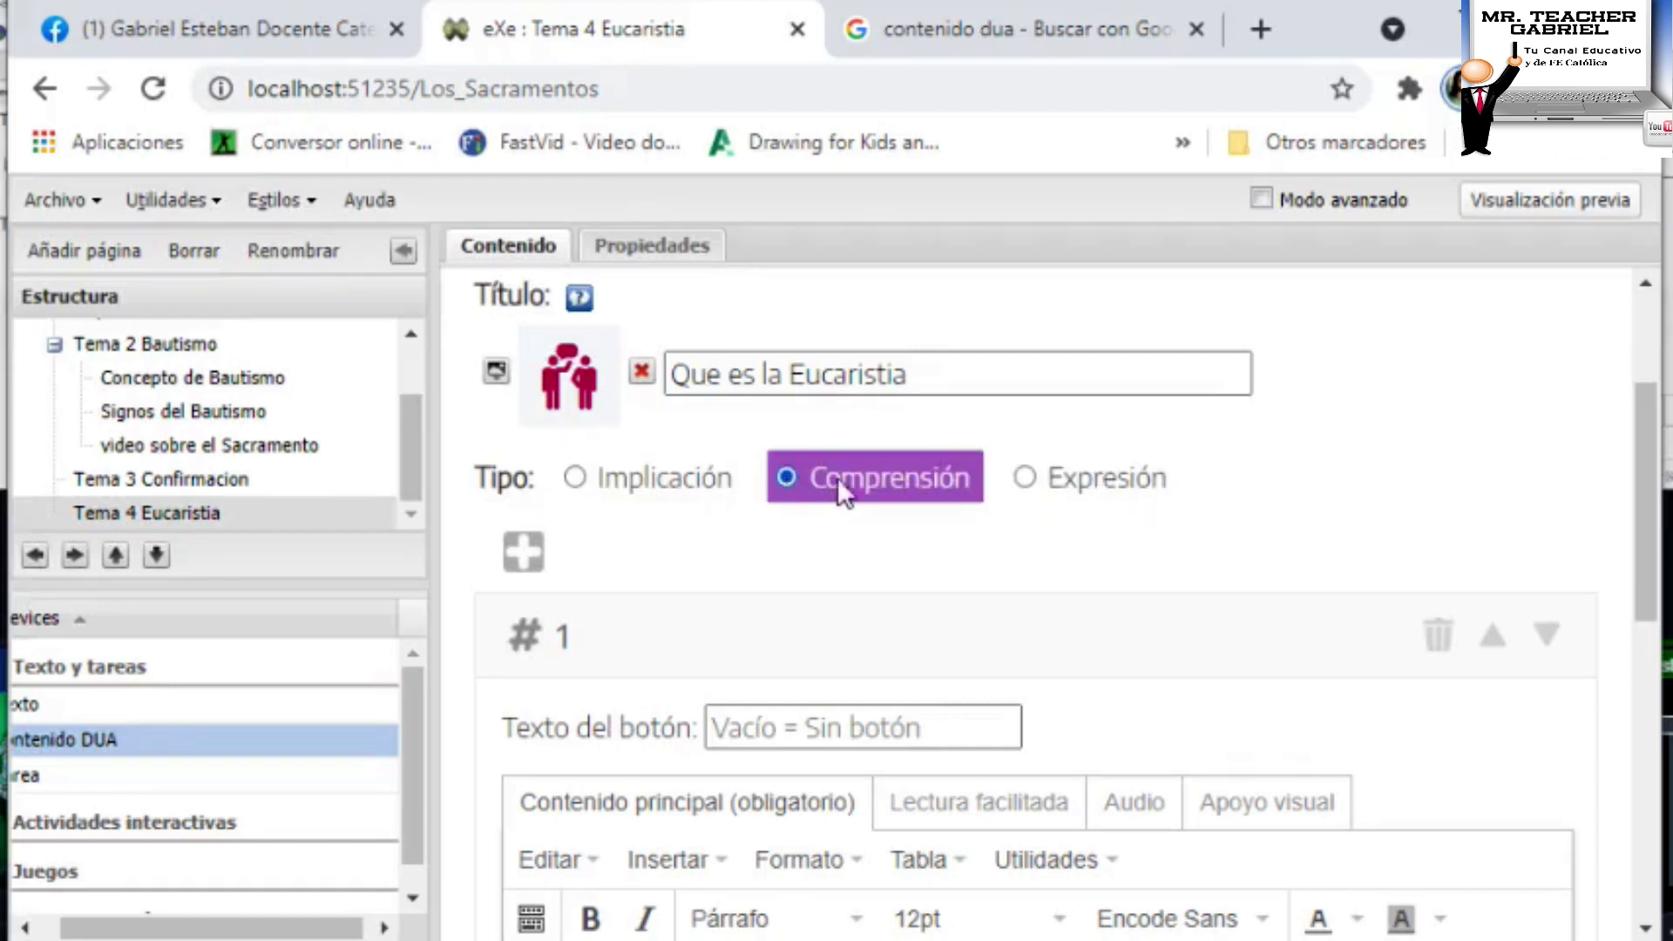
left_click(1037, 481)
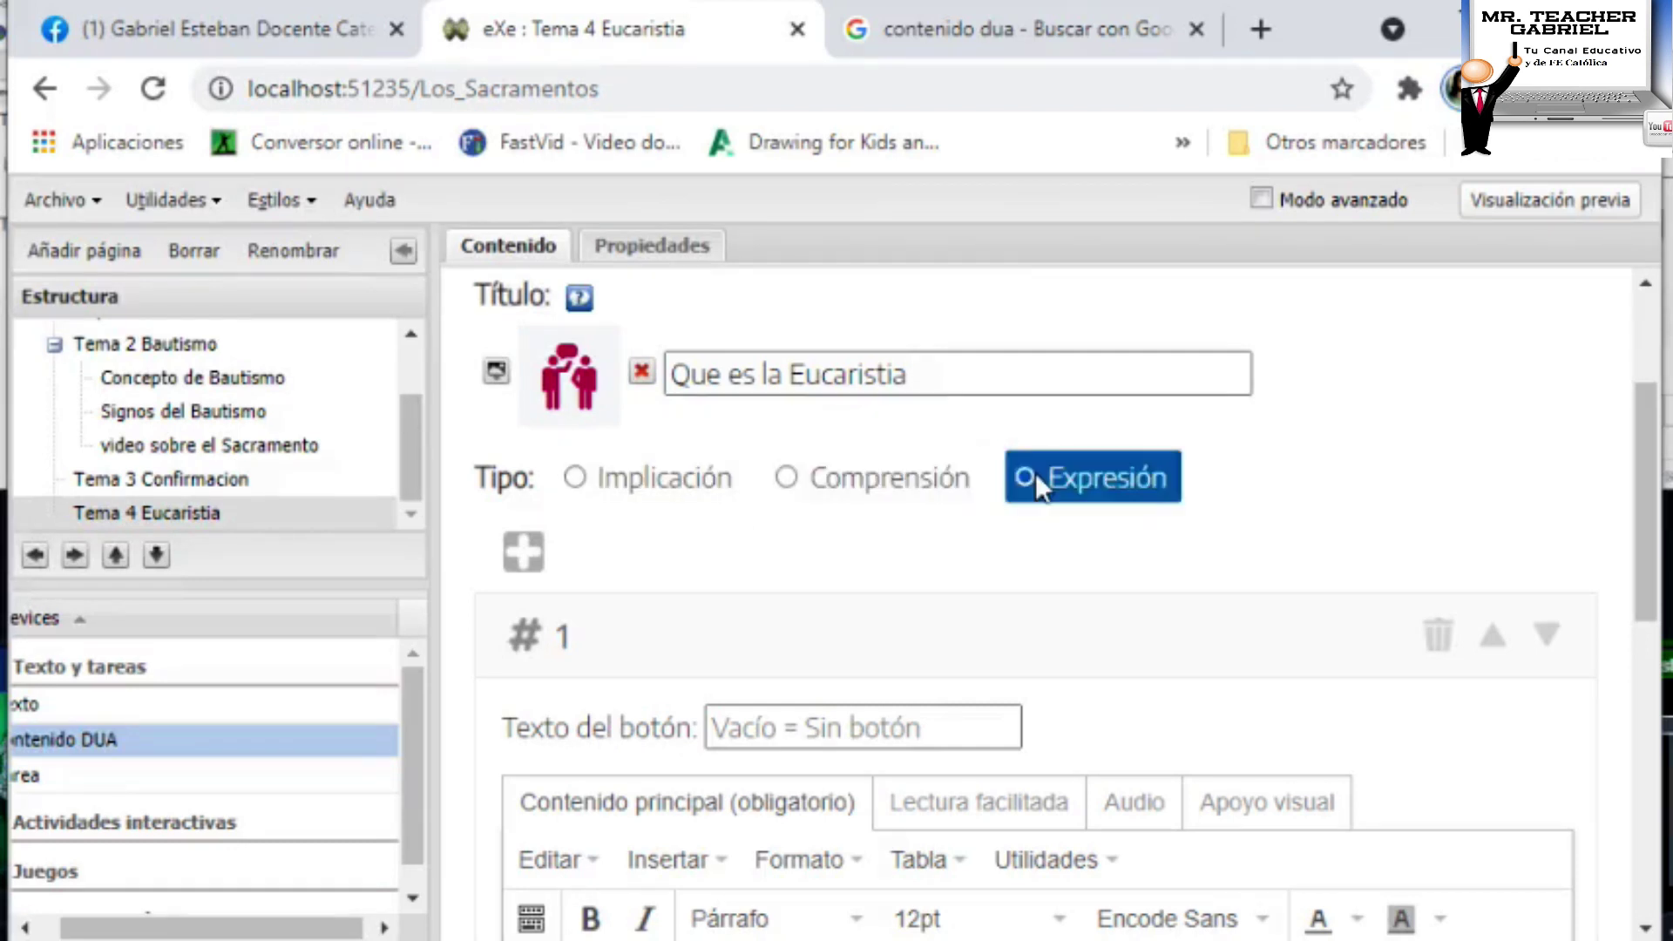
left_click_drag(205, 926, 183, 926)
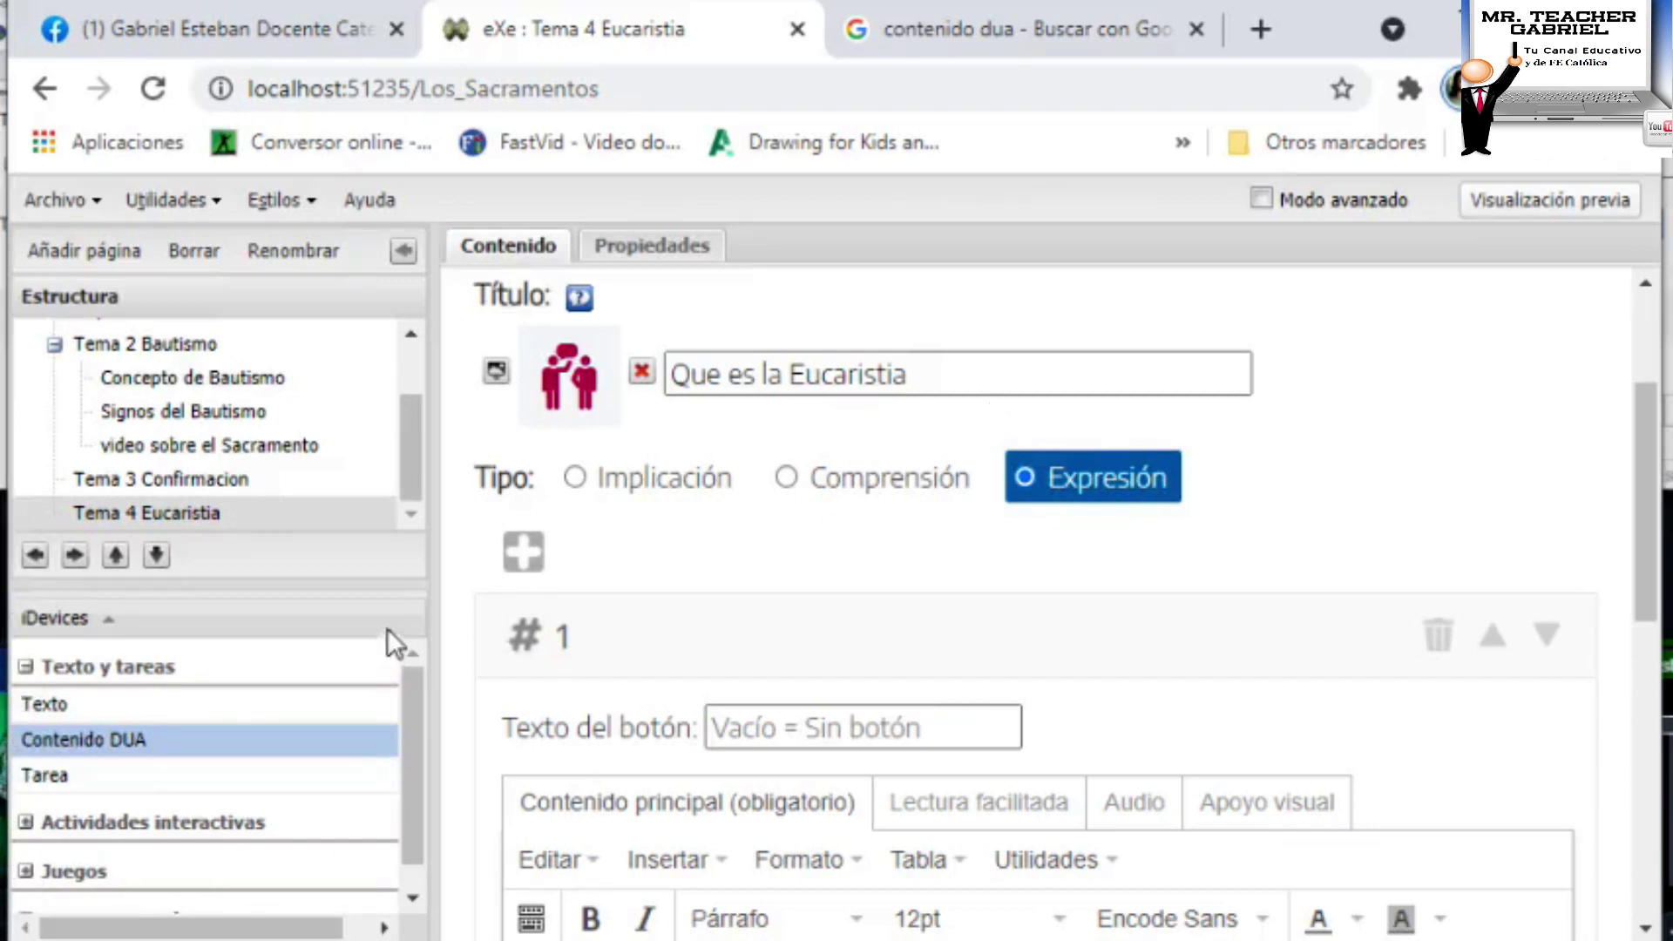
left_click(788, 479)
Step: Write "Sacramento de la Eucaristía." as the main content of block 1 and save the iDevice
left_click_drag(1645, 424, 1645, 504)
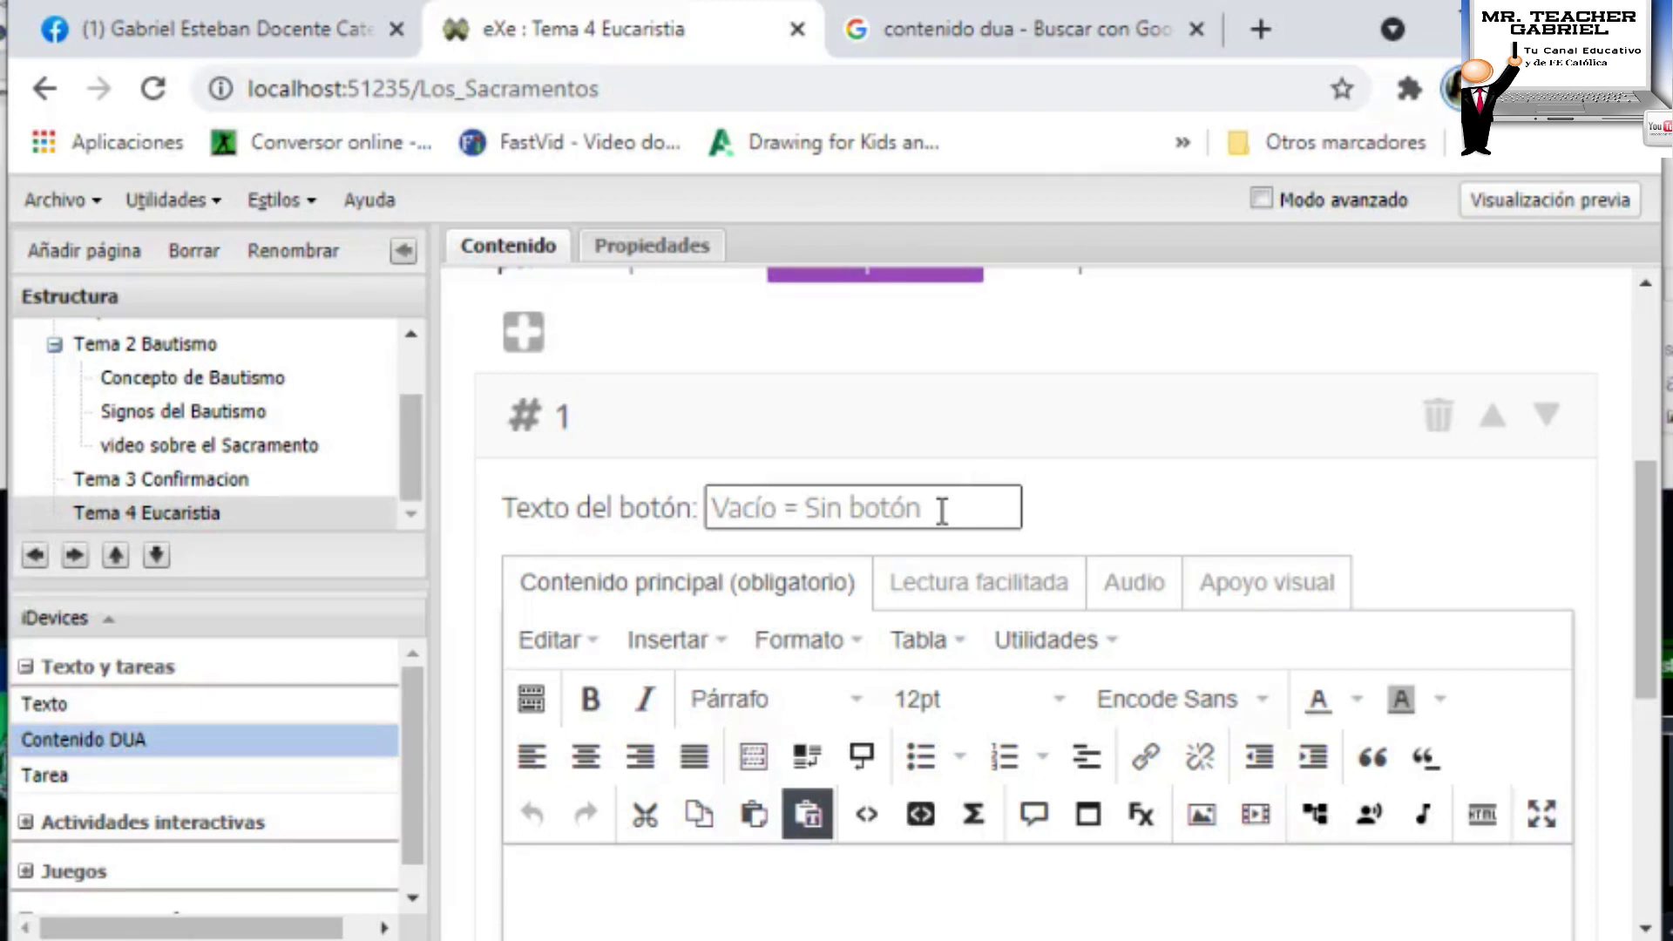
scroll(941, 511, "down", 4)
left_click(627, 550)
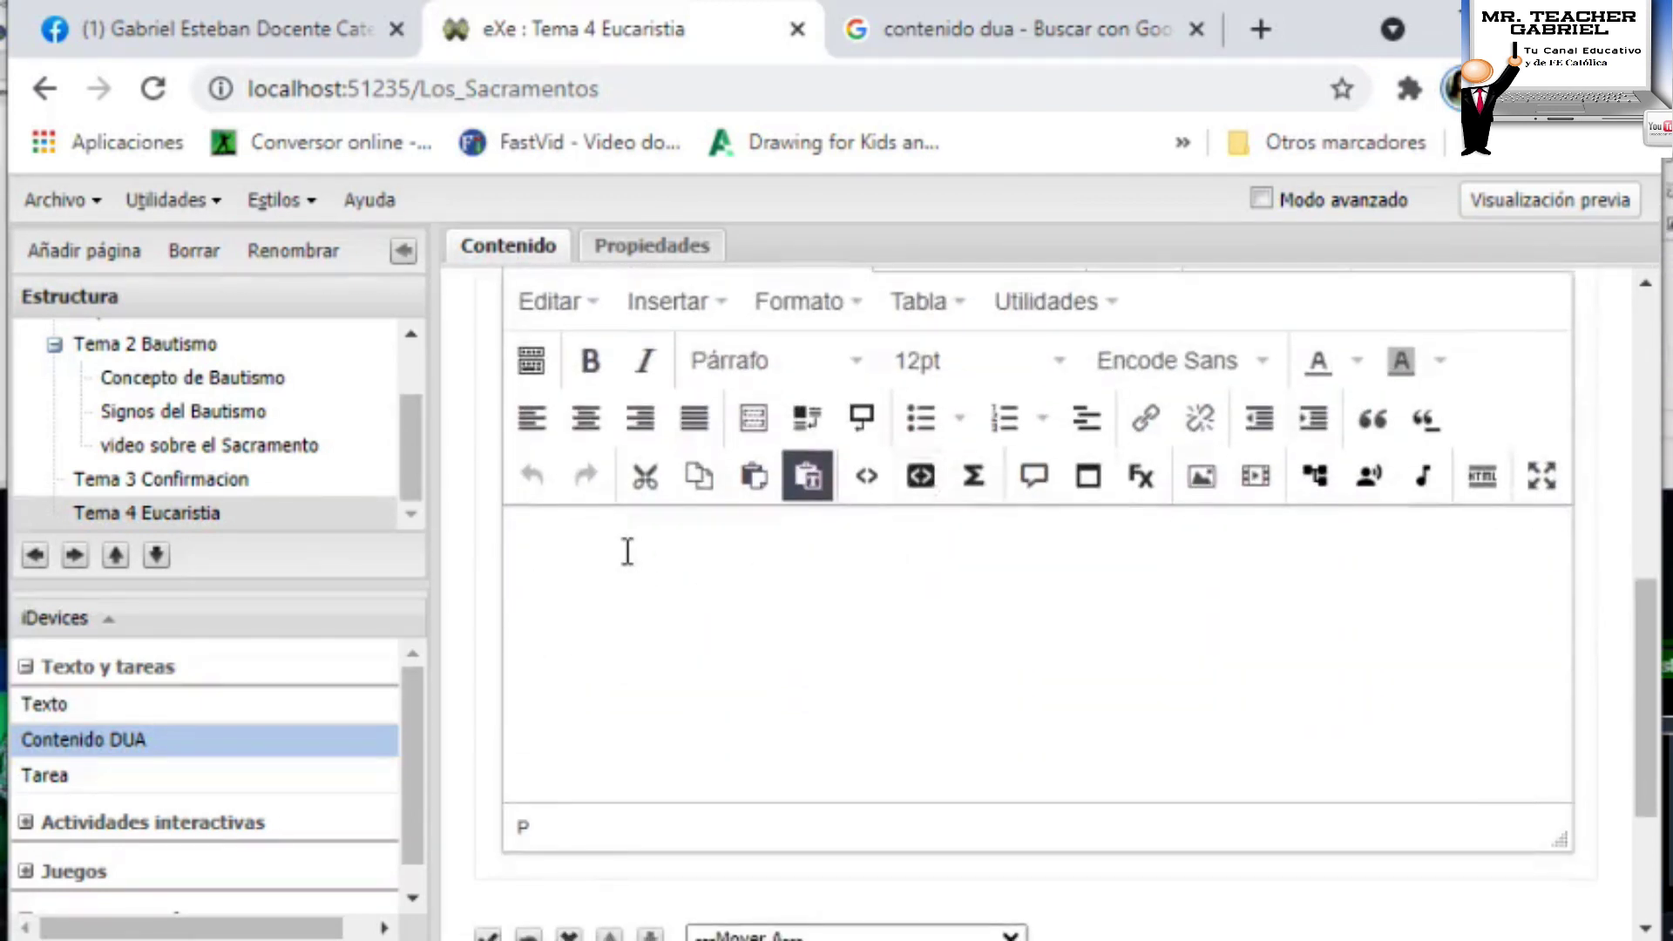
type("Sacramento de la Eucarist")
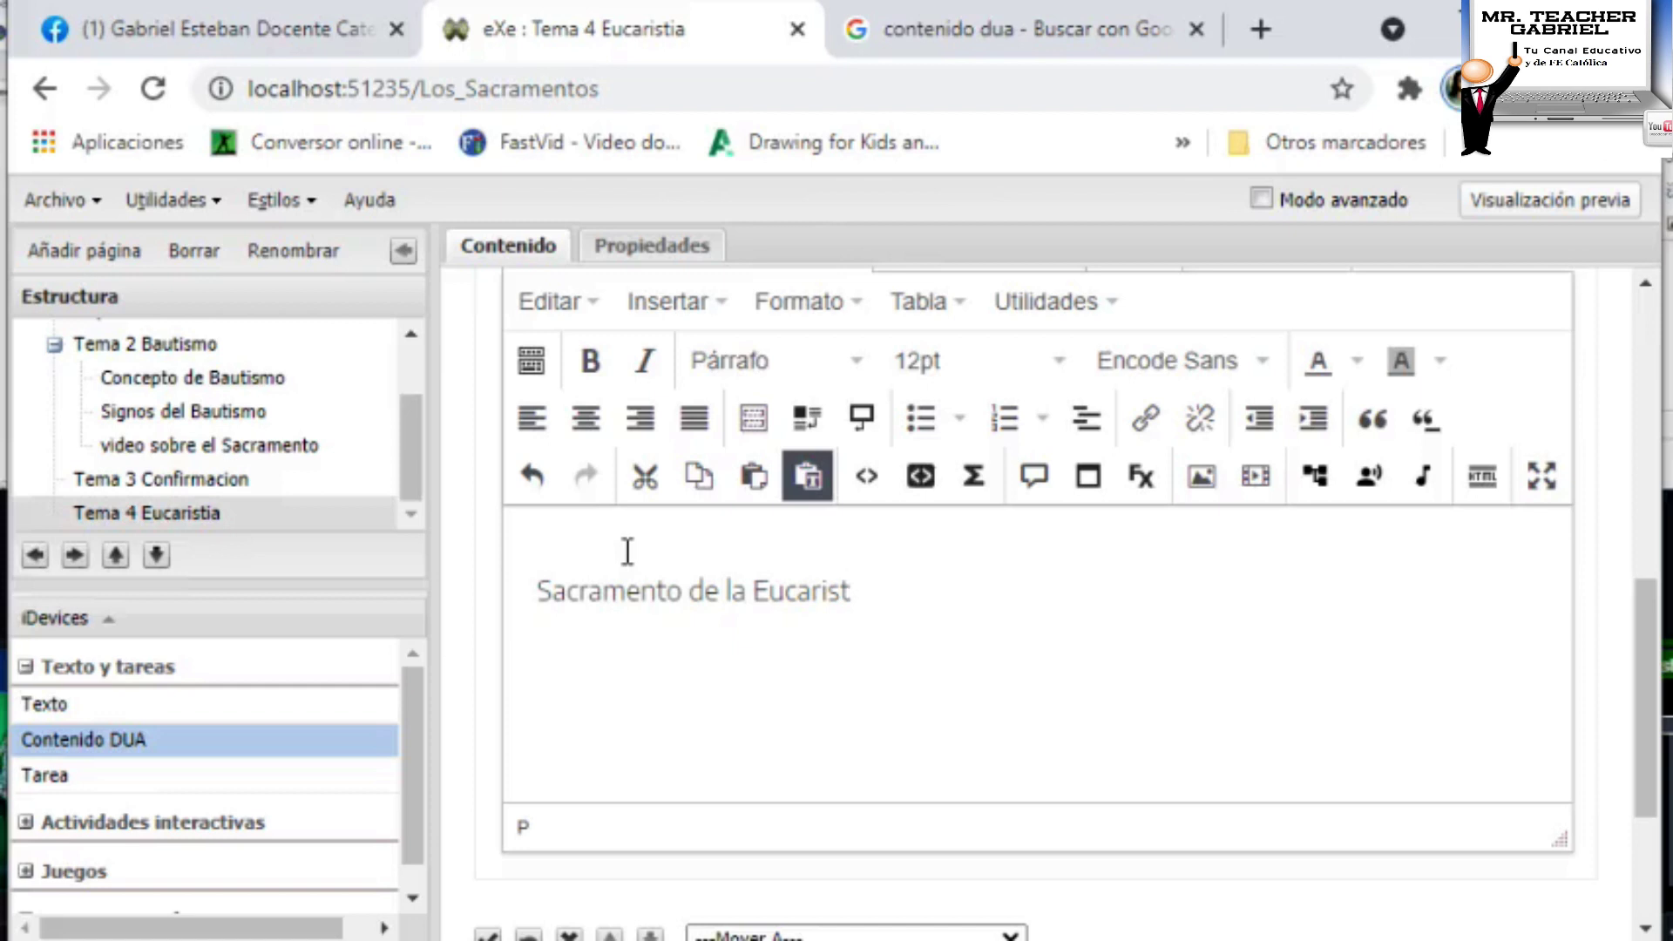
type("ía.")
scroll(646, 624, "down", 2)
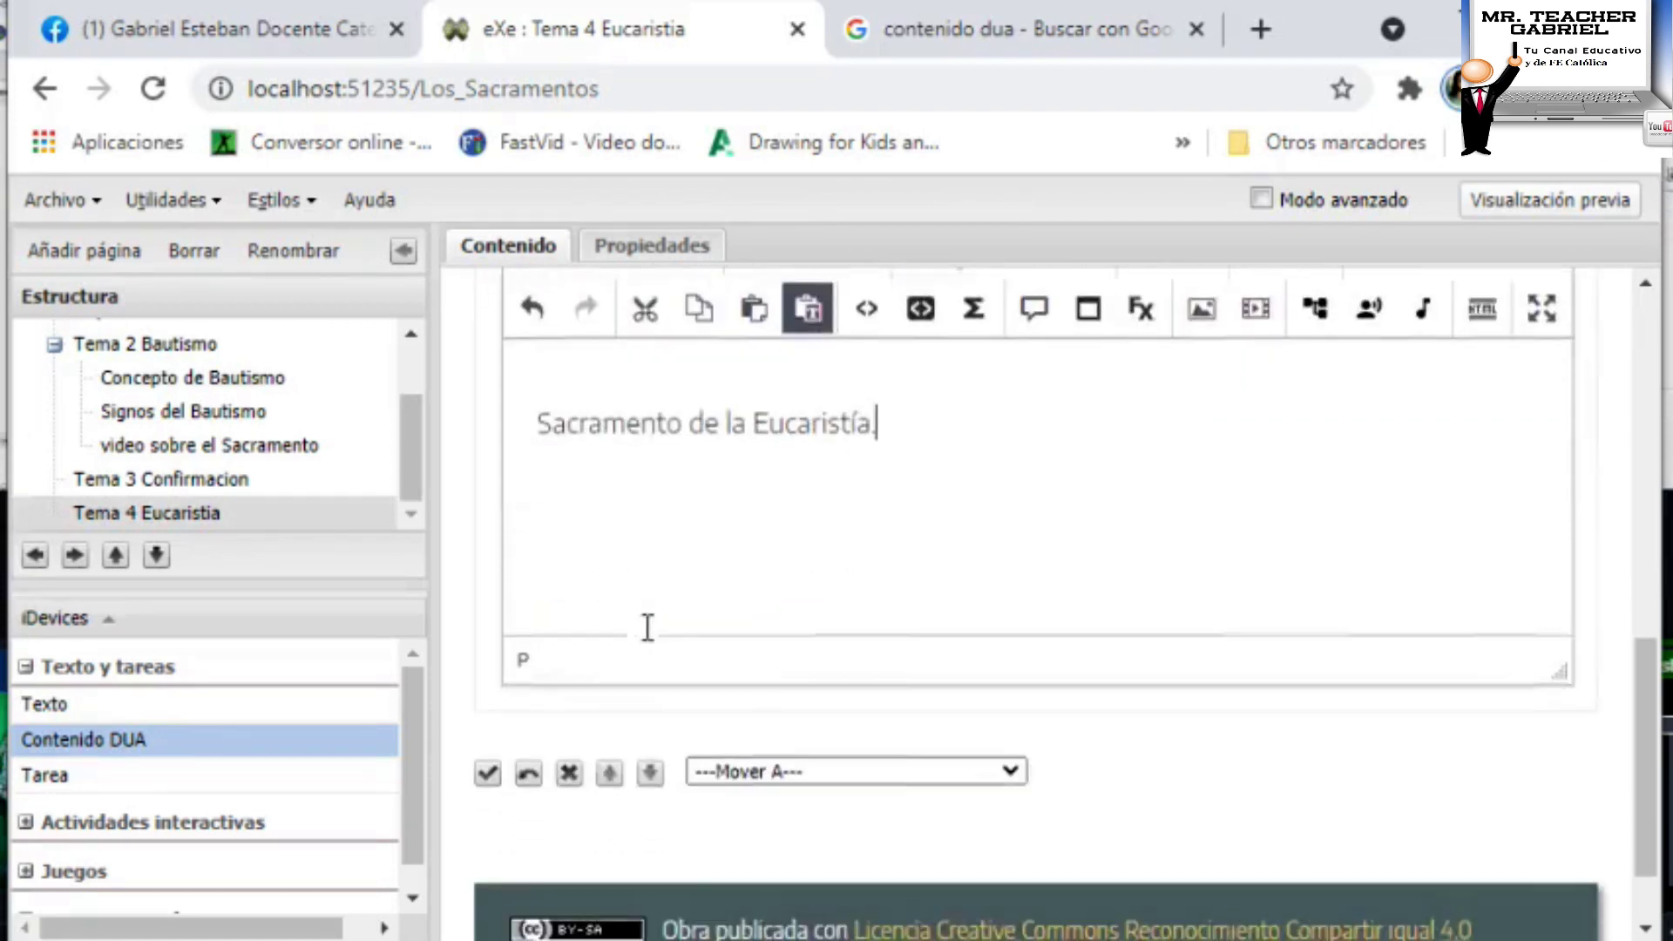
left_click(485, 772)
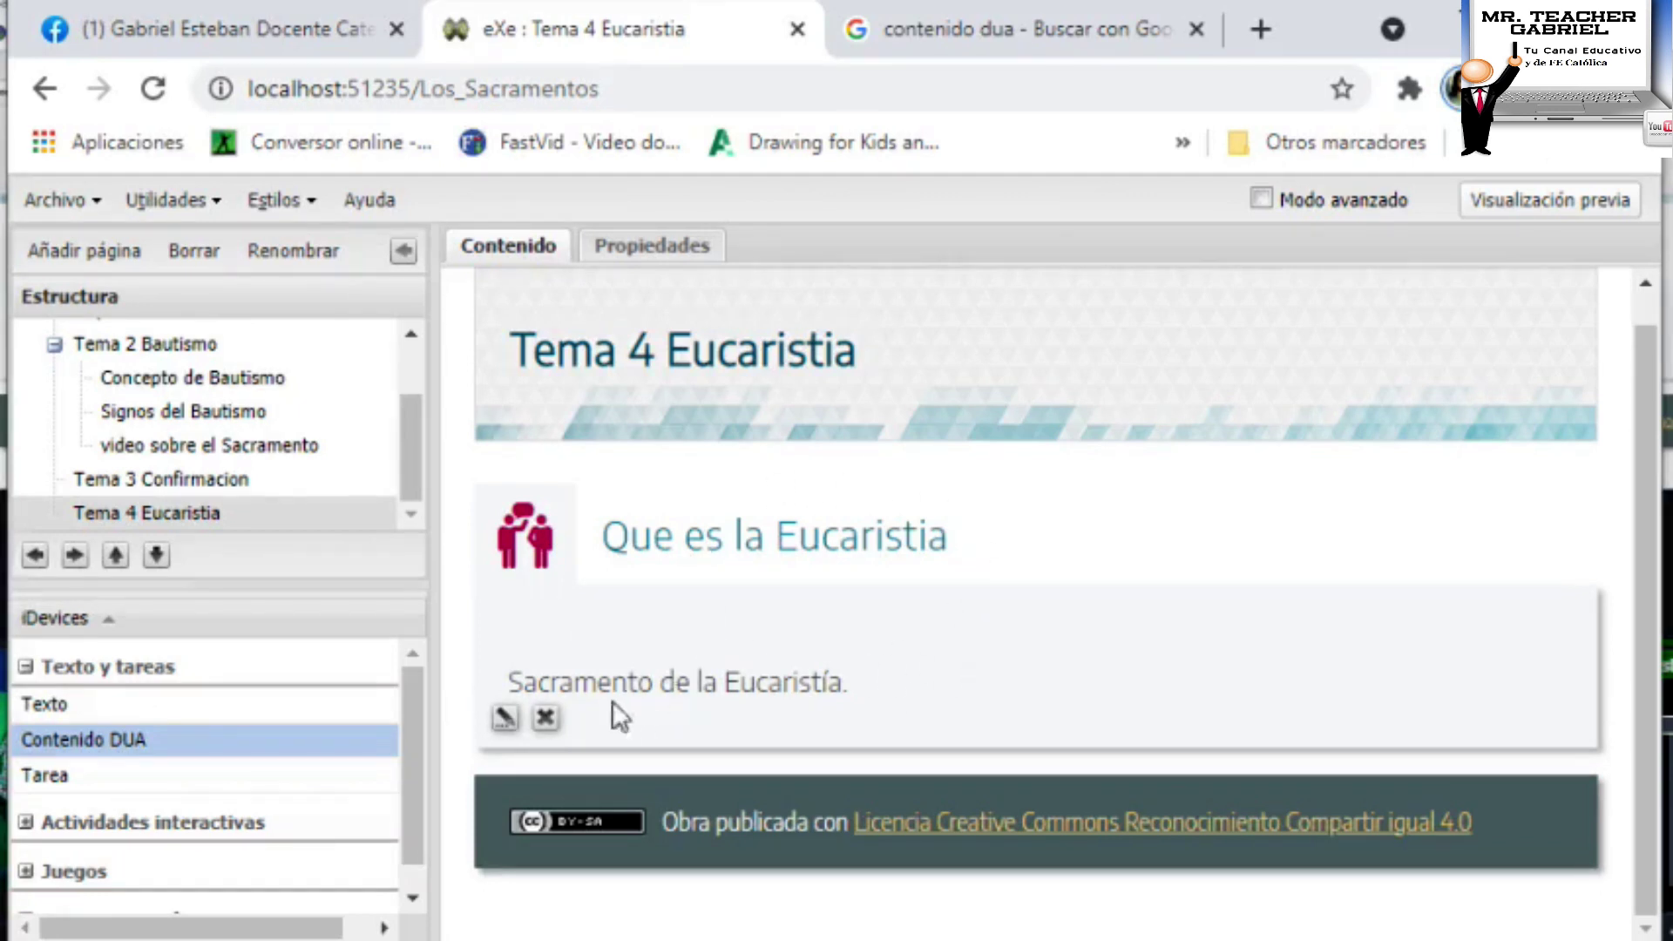
Step: Reopen the DUA content for editing, set block 1's button text to Aprende and save the iDevice
left_click(504, 717)
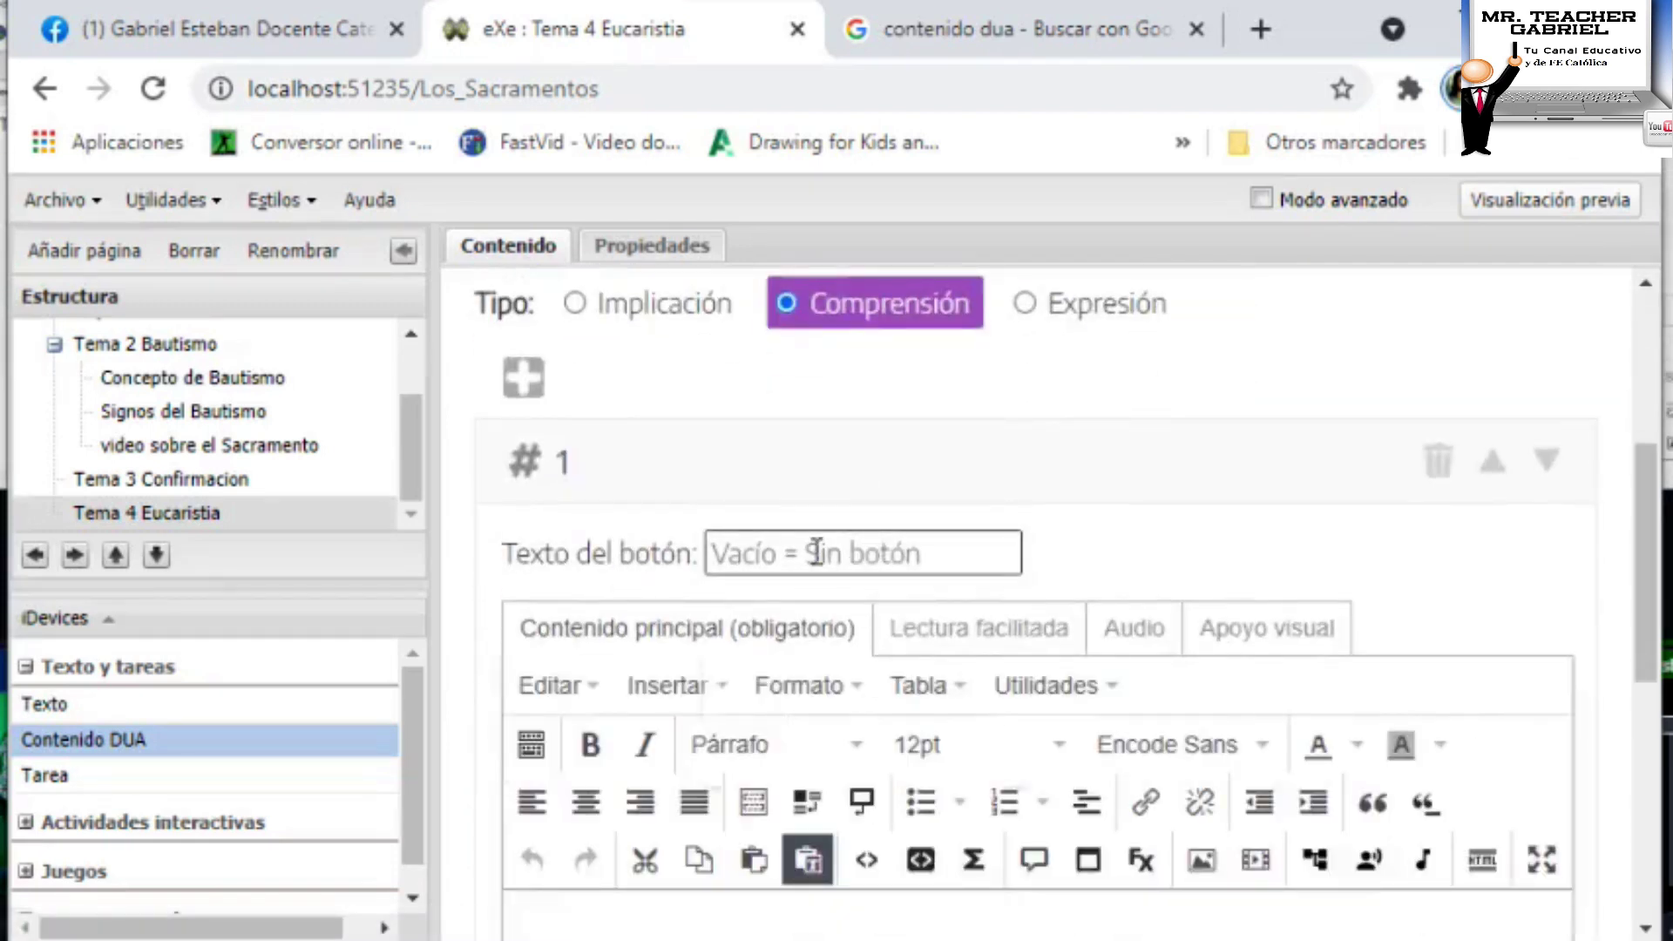
left_click(815, 552)
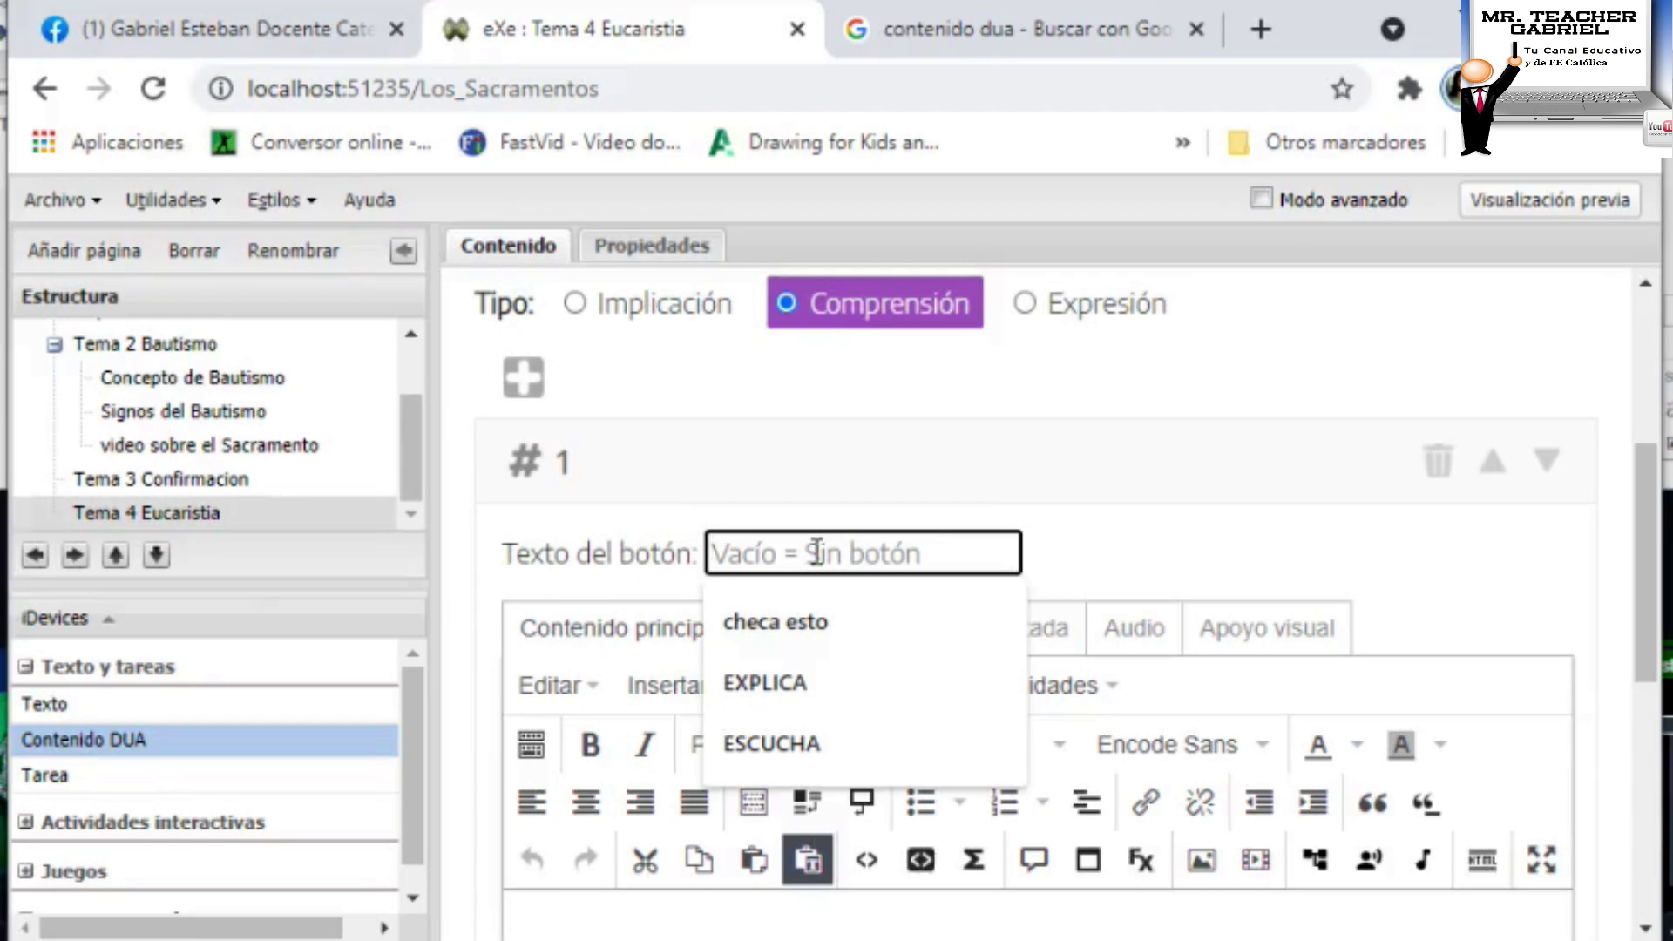
type("aperr")
key("BackSpace")
key("BackSpace")
key("BackSpace")
key("BackSpace")
key("BackSpace")
type("A")
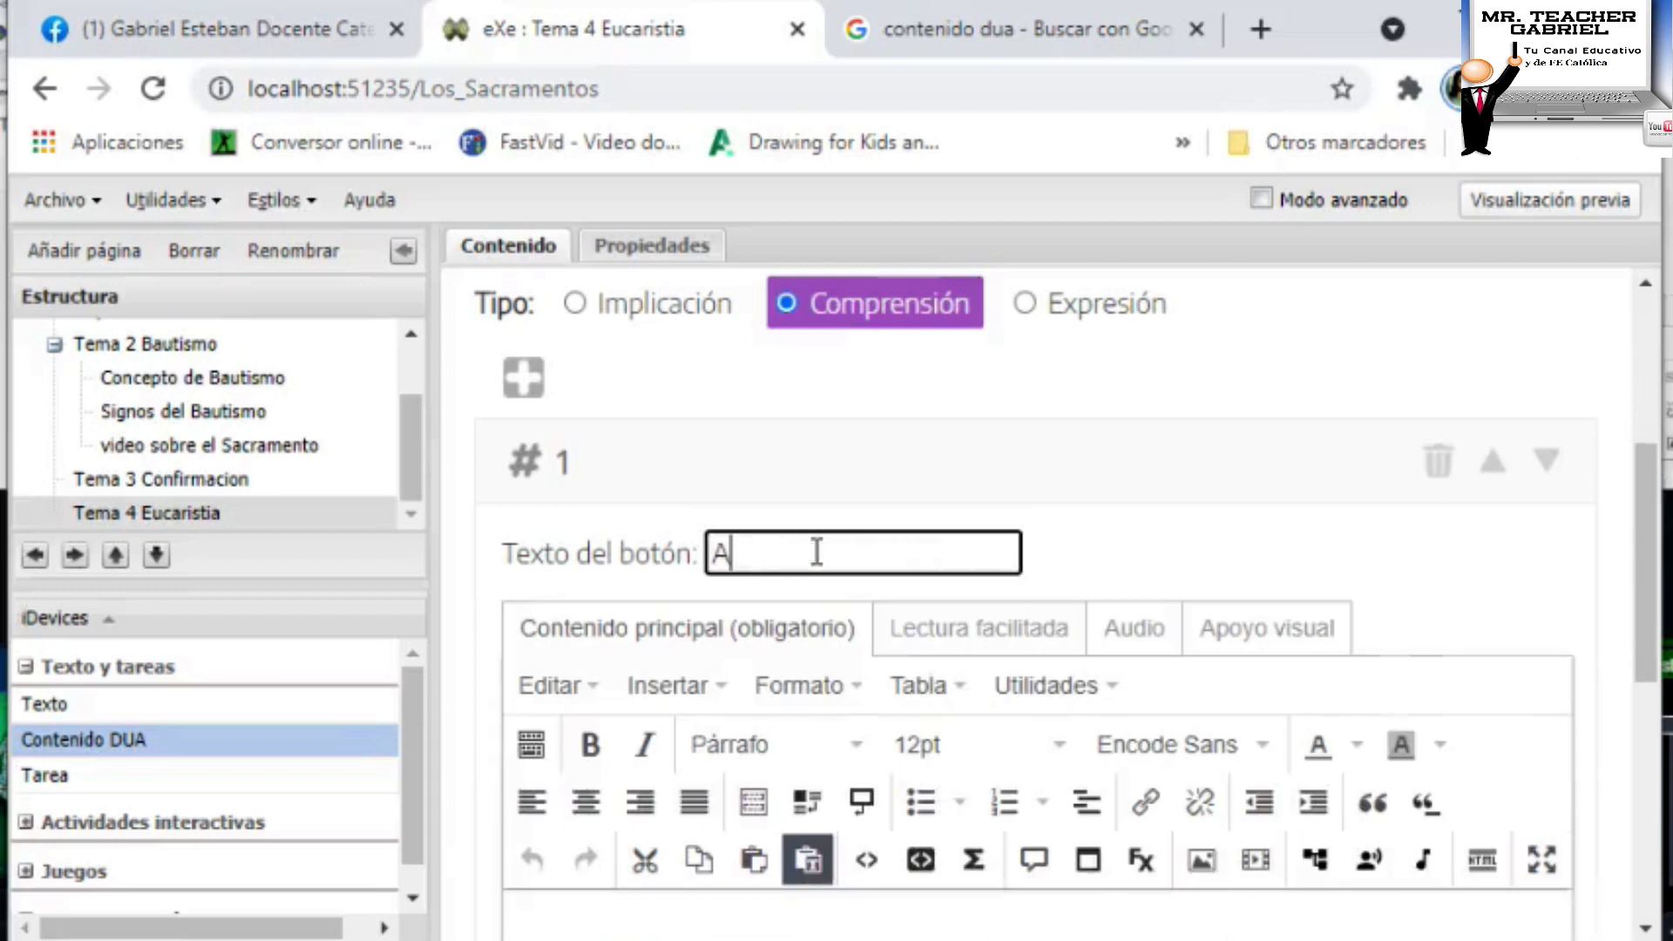
type("prende")
left_click(1151, 573)
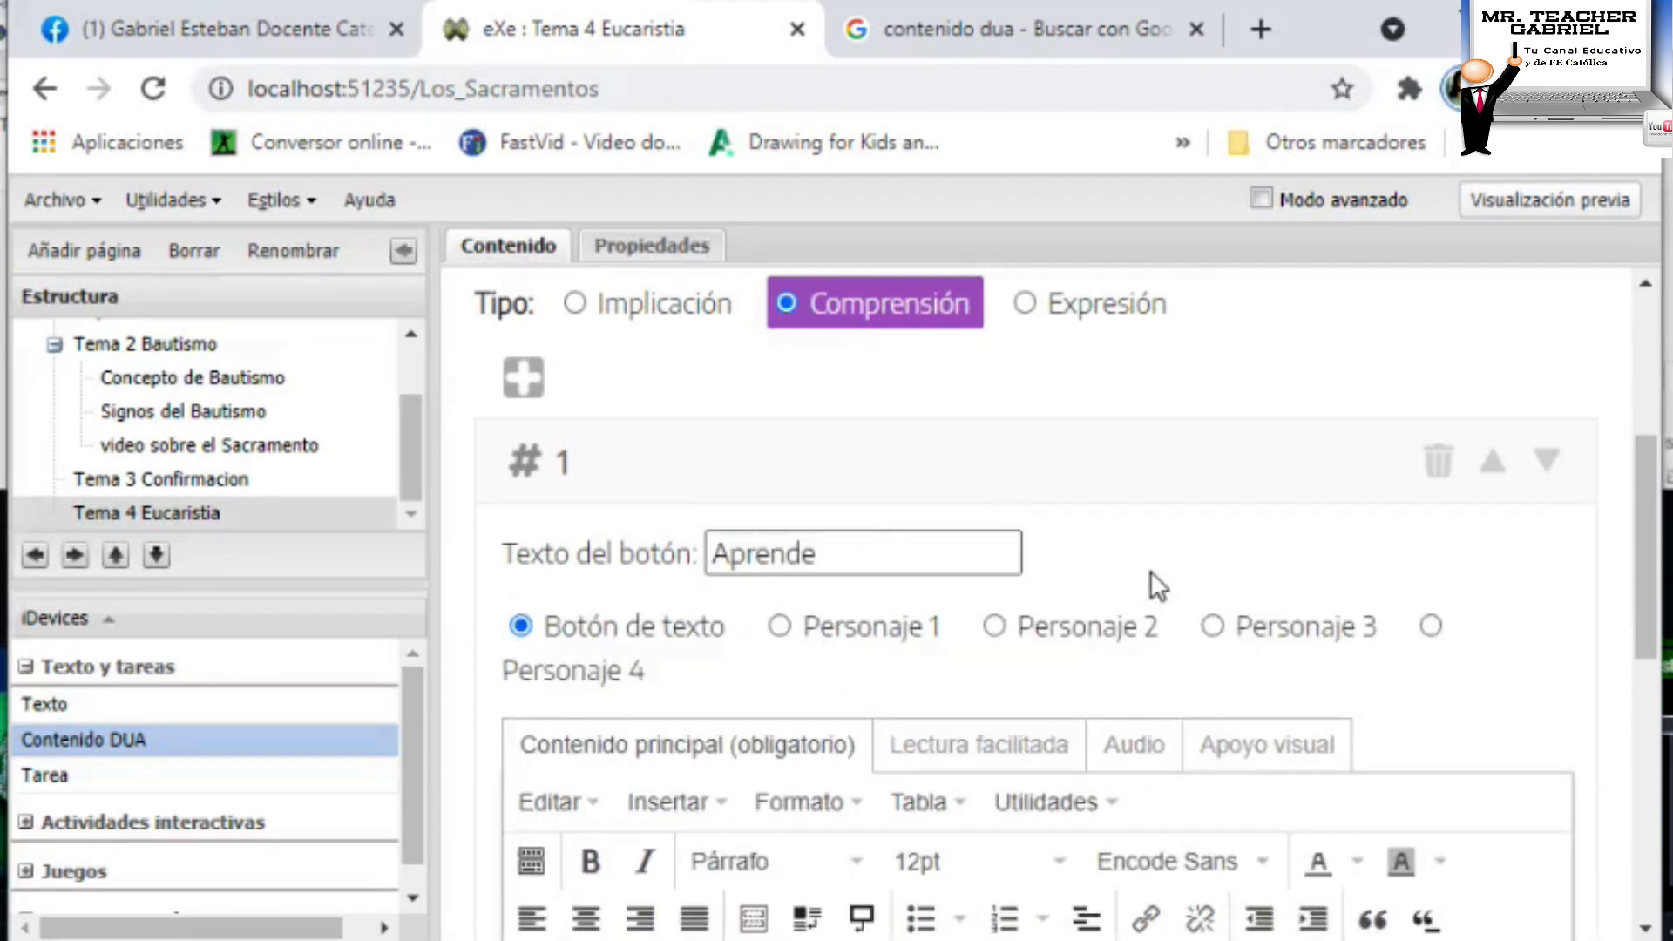
scroll(850, 503, "down", 4)
scroll(850, 504, "down", 2)
scroll(855, 519, "up", 4)
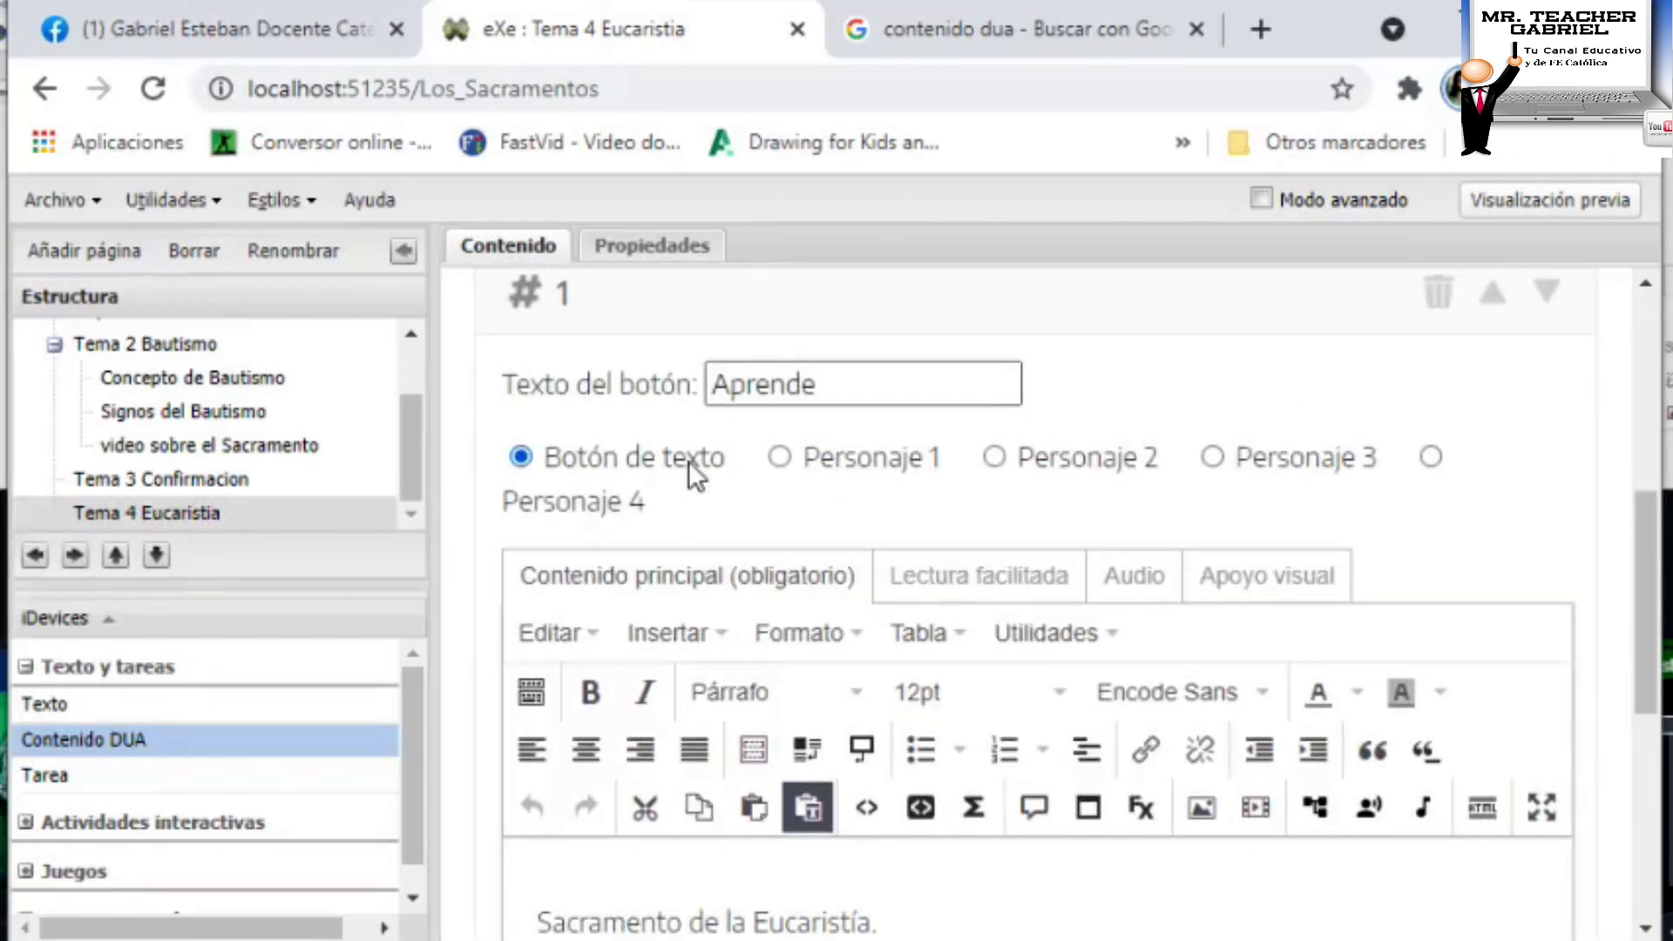
scroll(975, 697, "down", 4)
scroll(1075, 700, "down", 3)
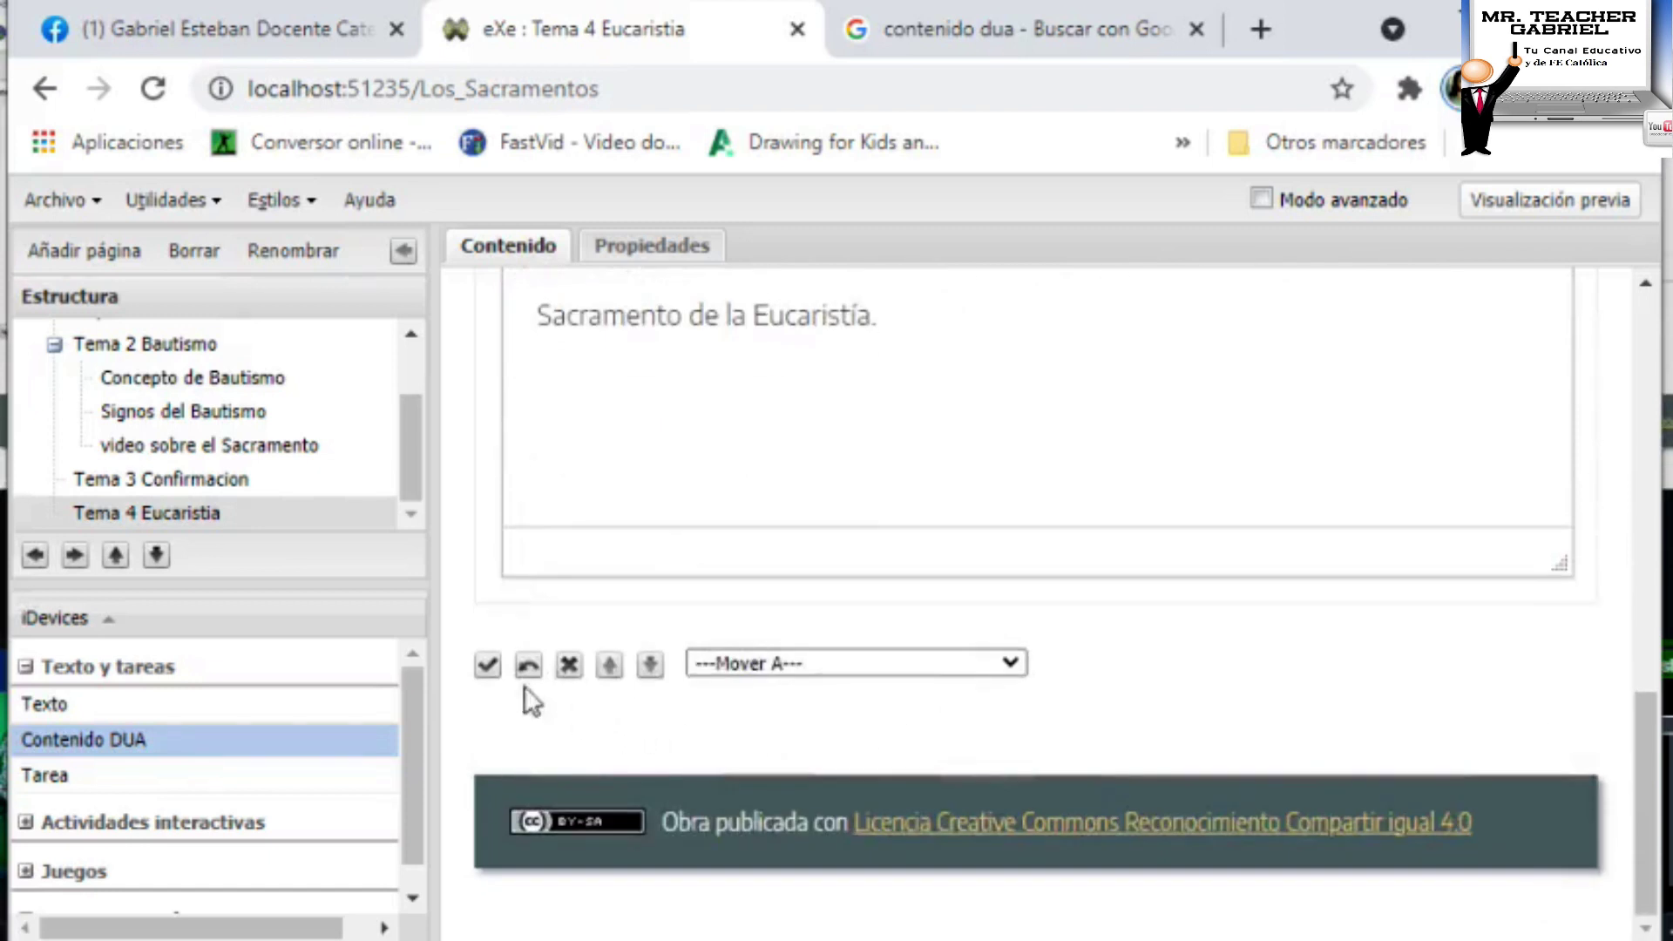
left_click(486, 663)
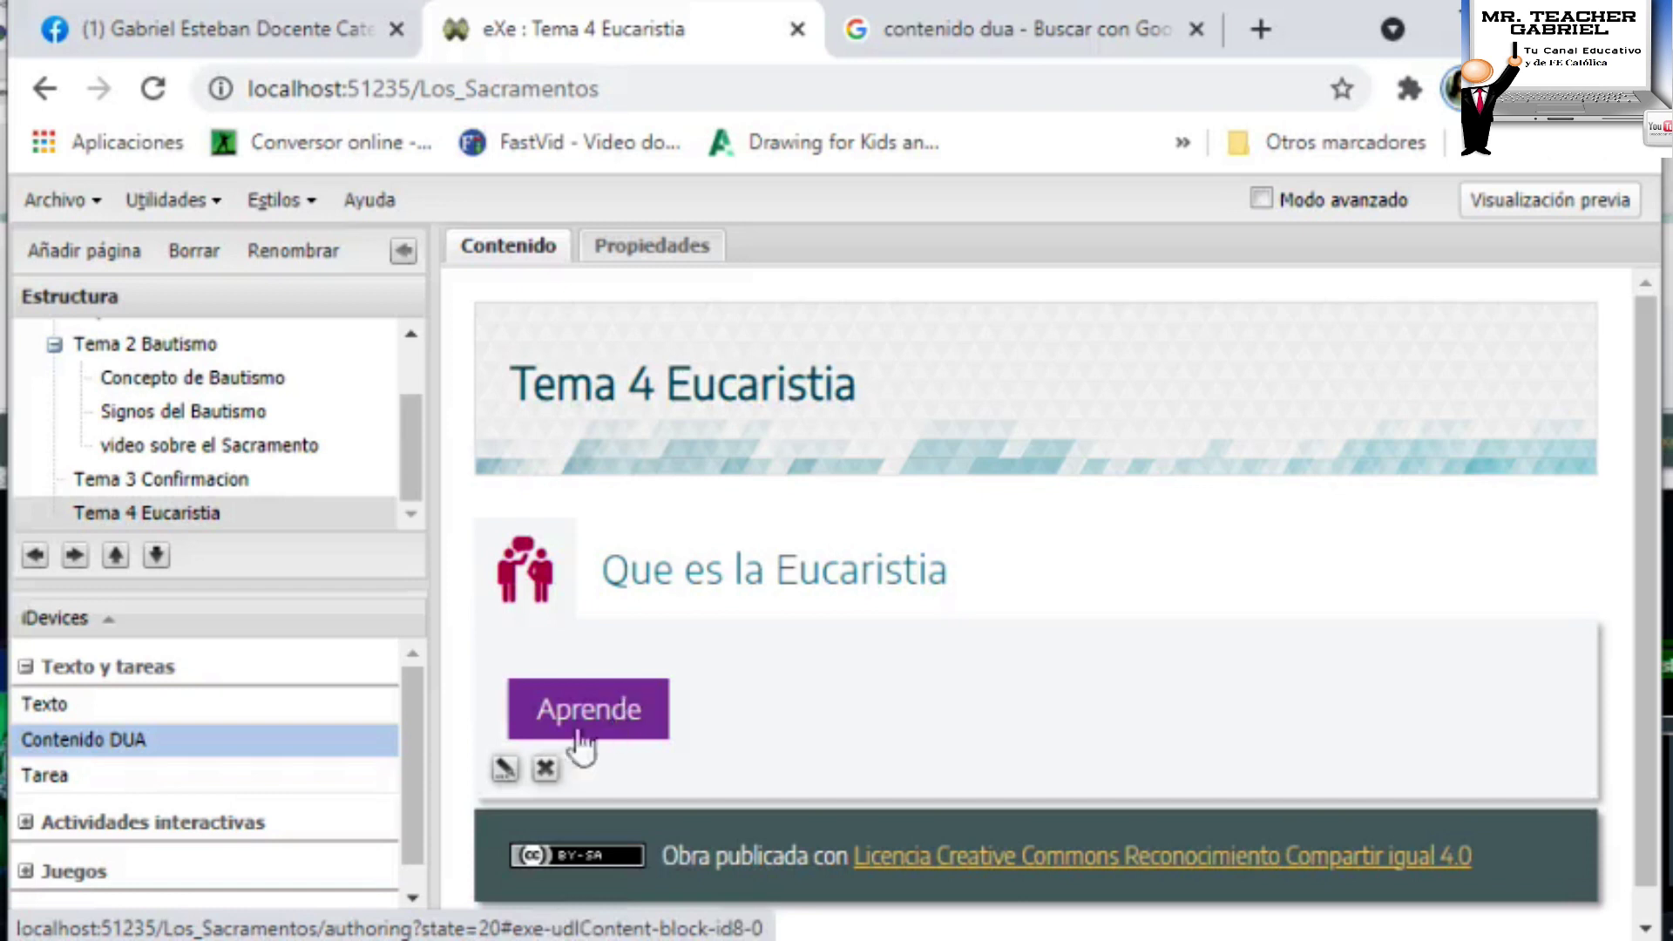
Step: Reopen the DUA content to review block 1's button text, and save it without changes
left_click(504, 768)
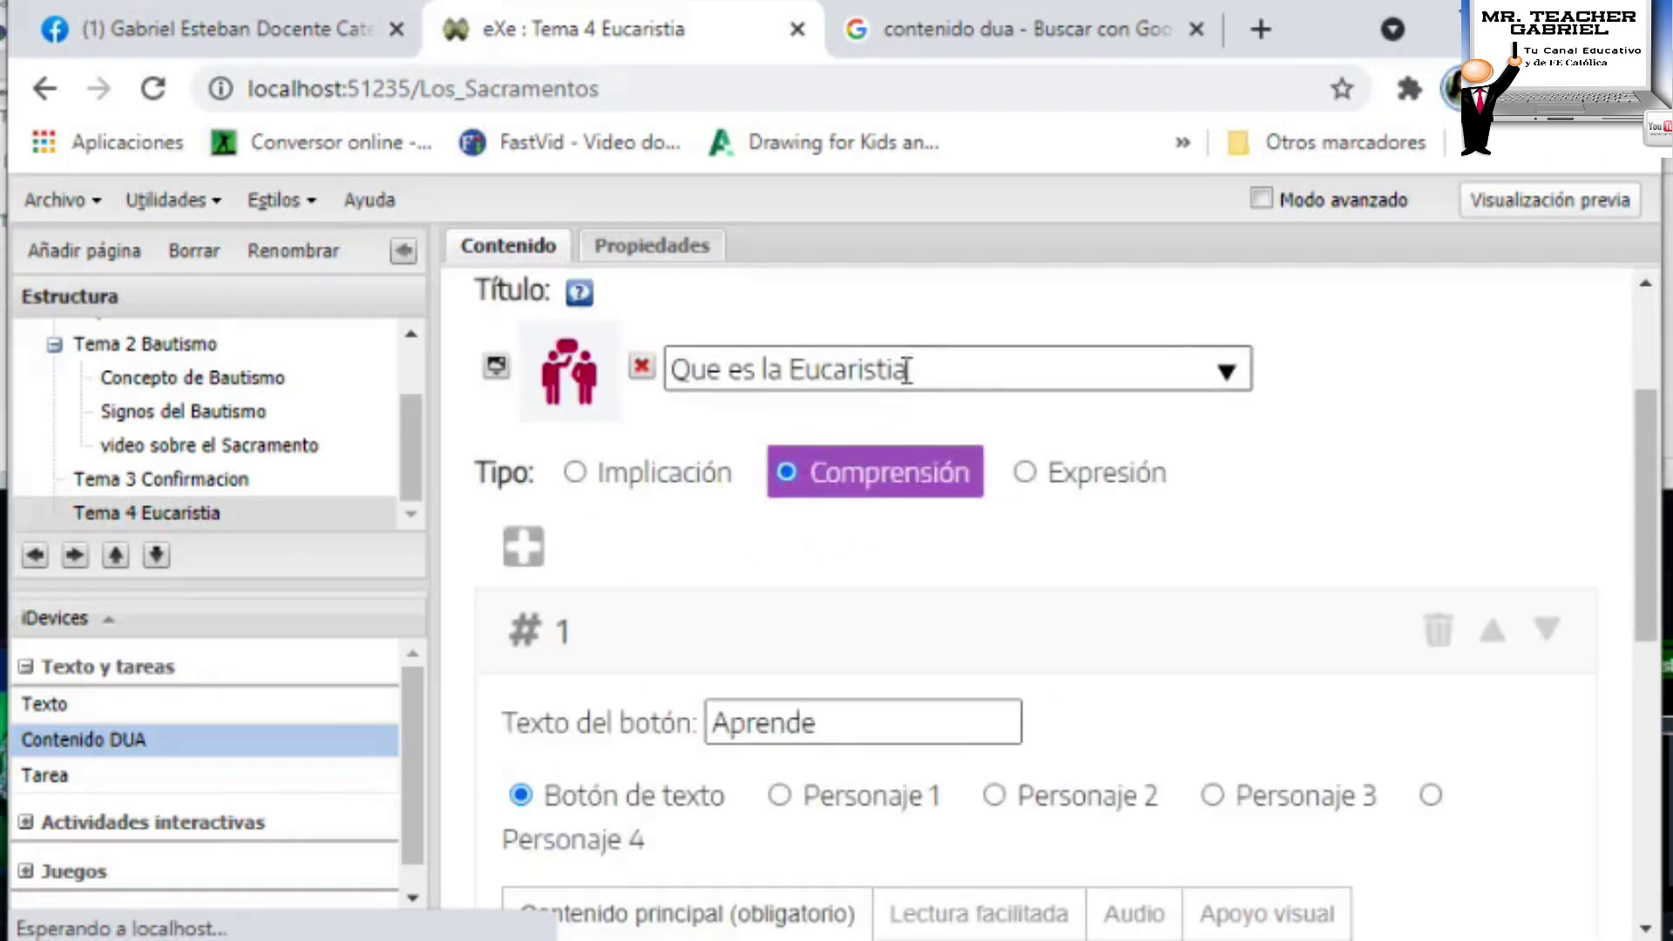
scroll(845, 649, "down", 2)
left_click_drag(832, 554, 635, 557)
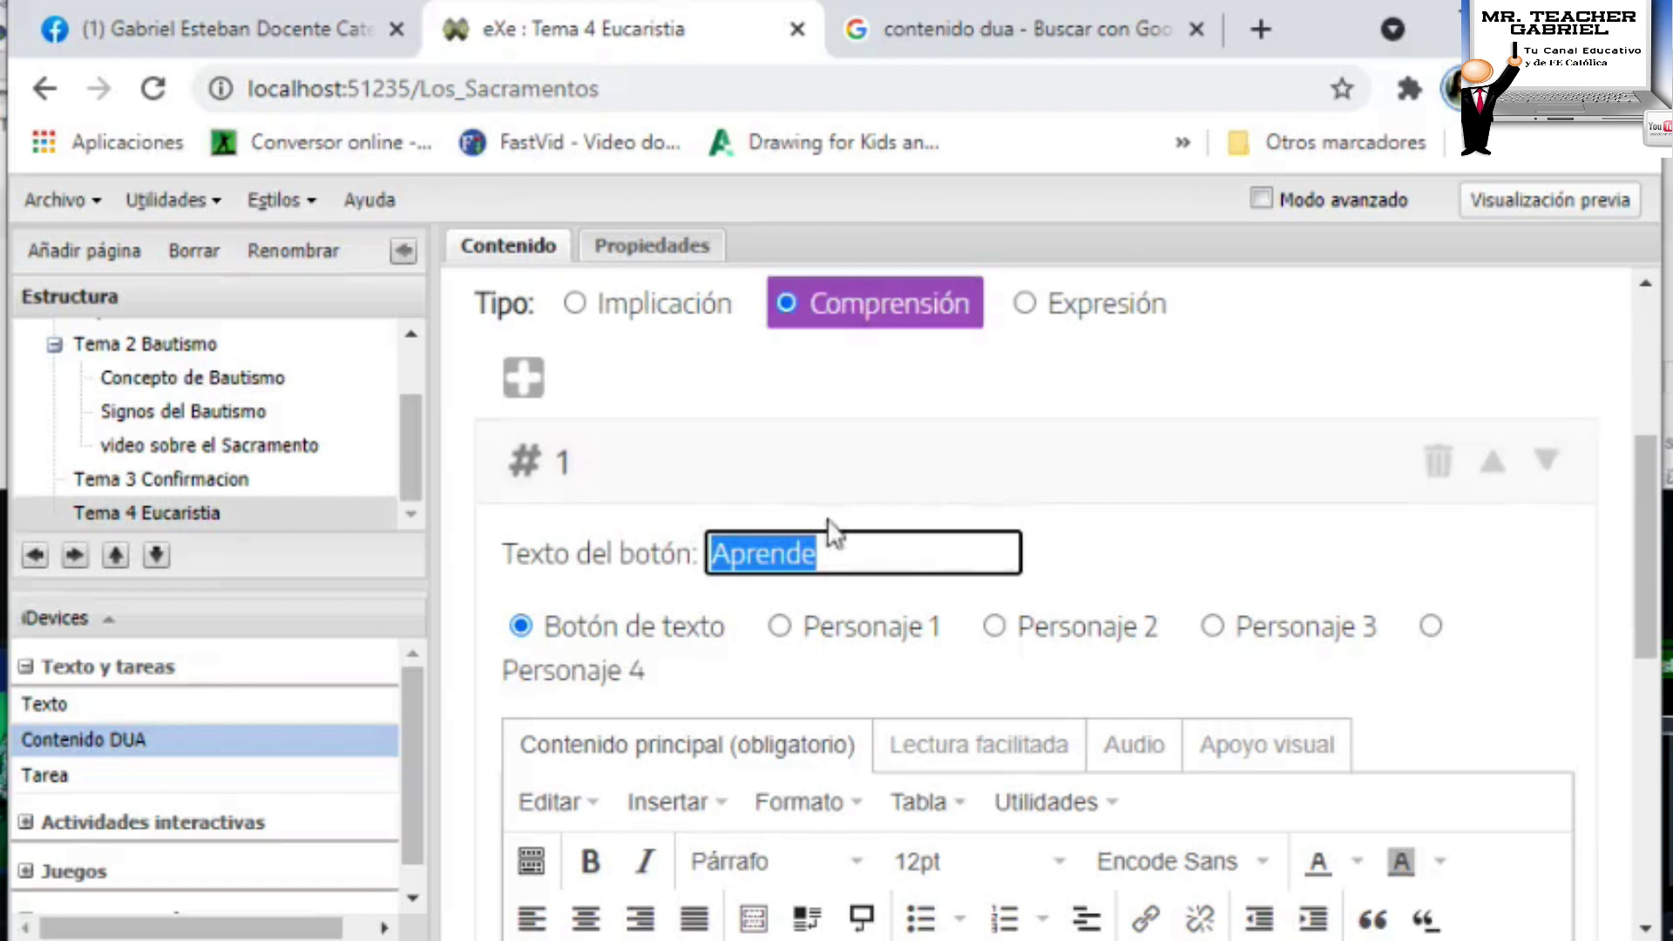
scroll(802, 557, "down", 10)
left_click(485, 762)
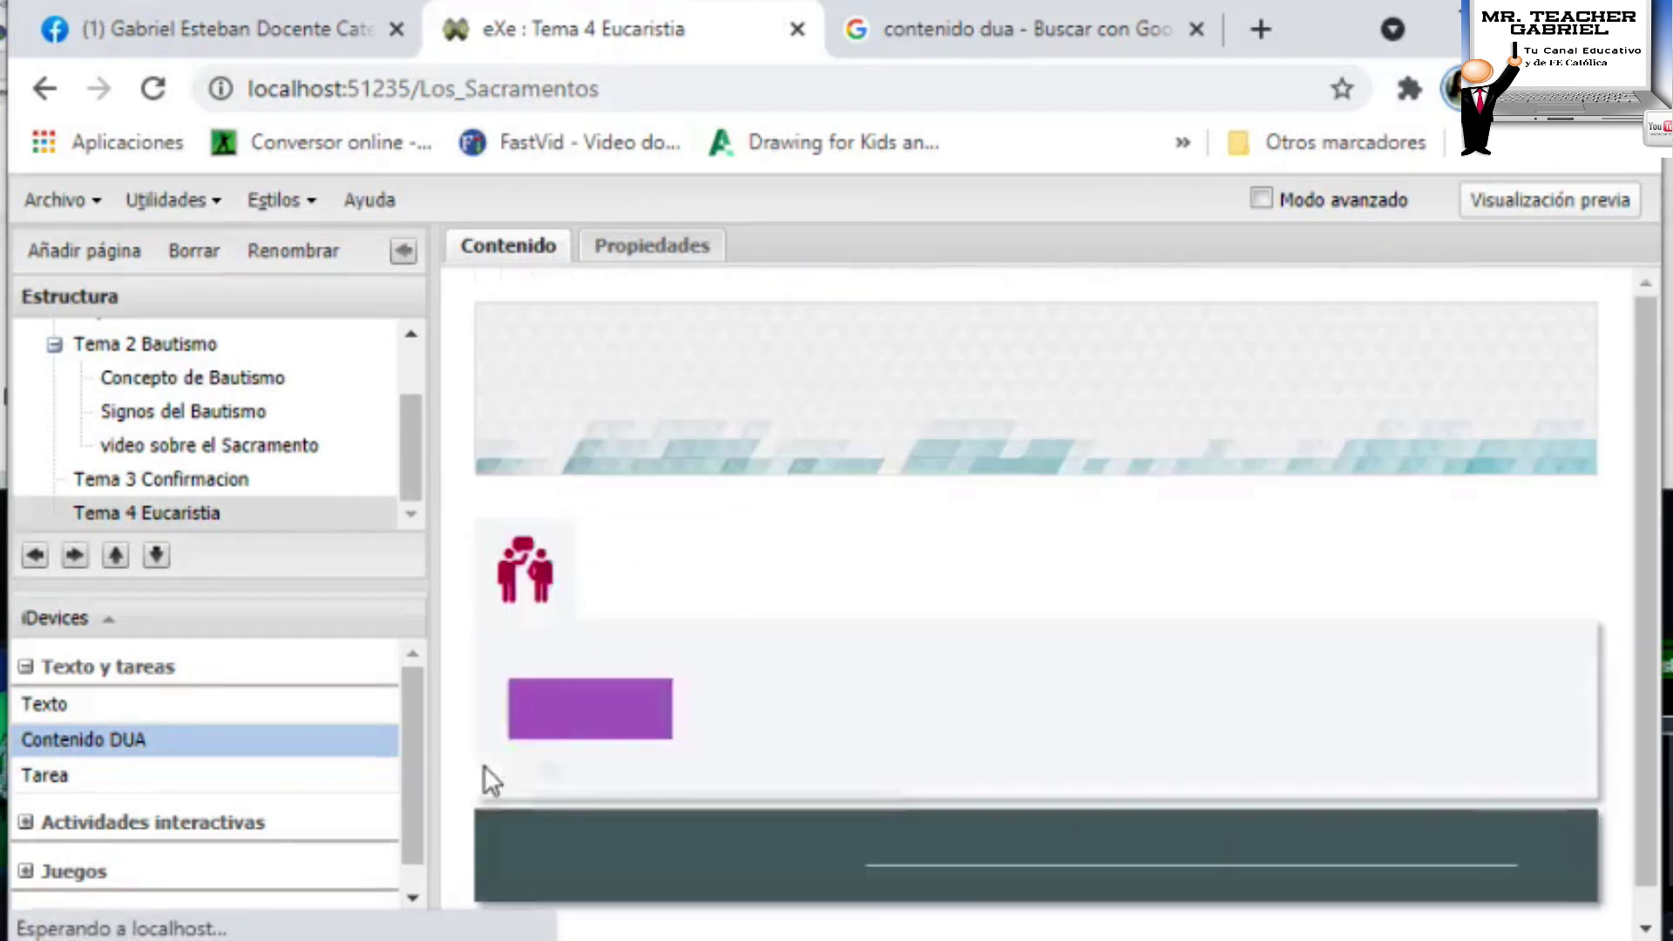
Step: Test the Aprende button on the page by showing and hiding its content
left_click(570, 713)
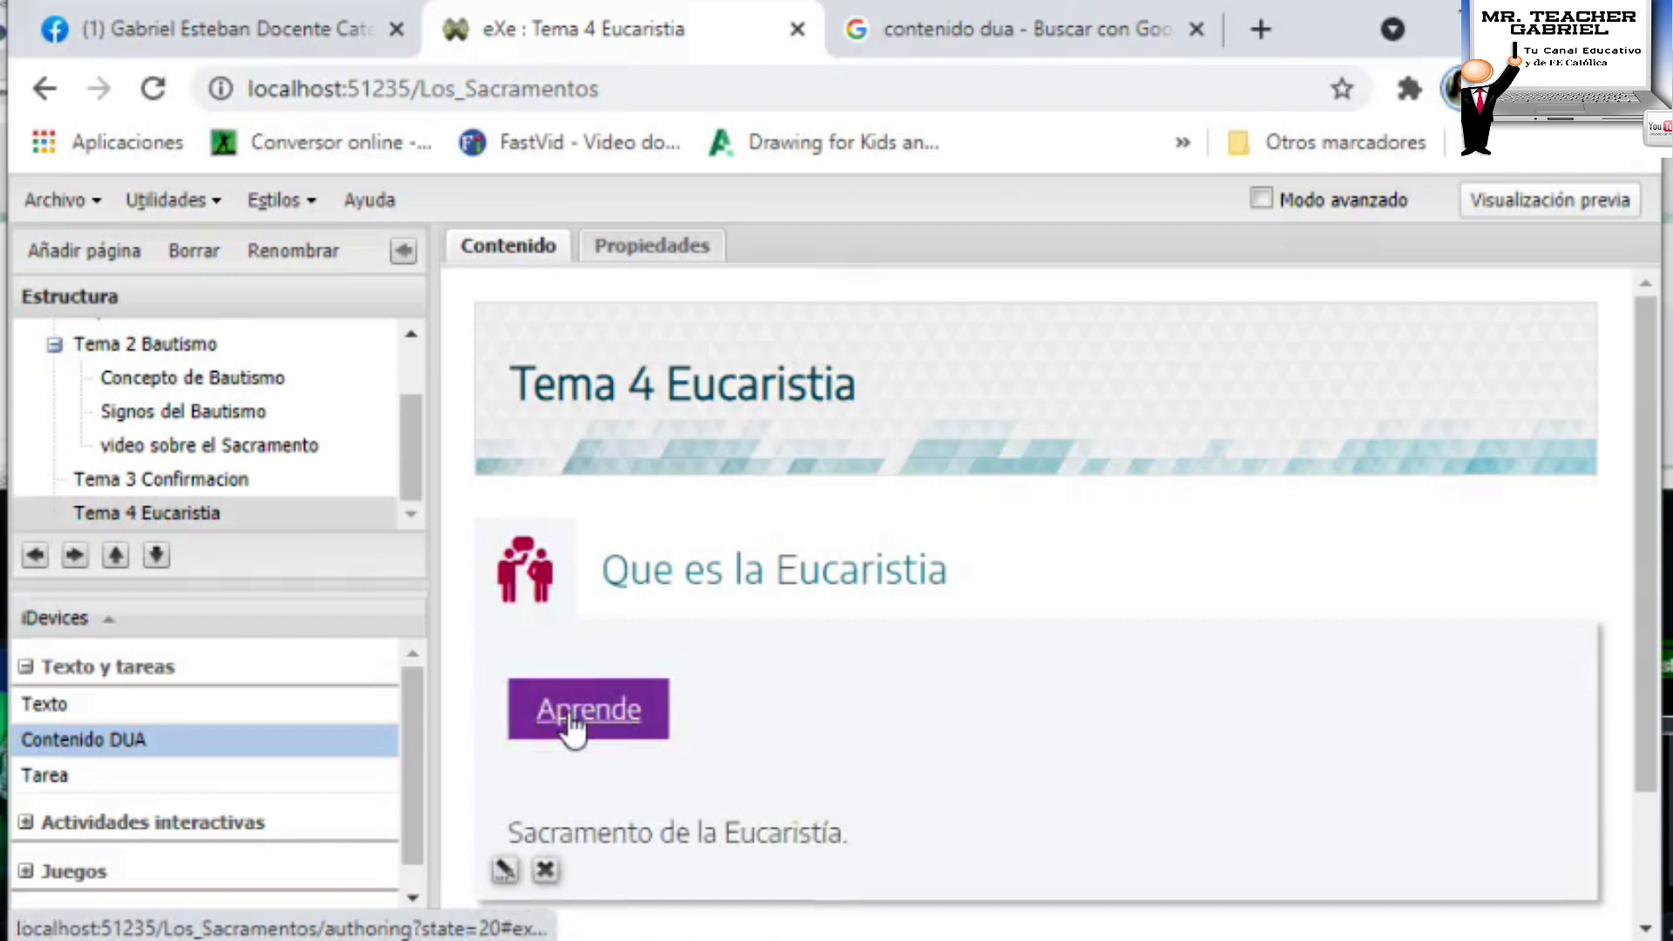
left_click(571, 713)
left_click(571, 716)
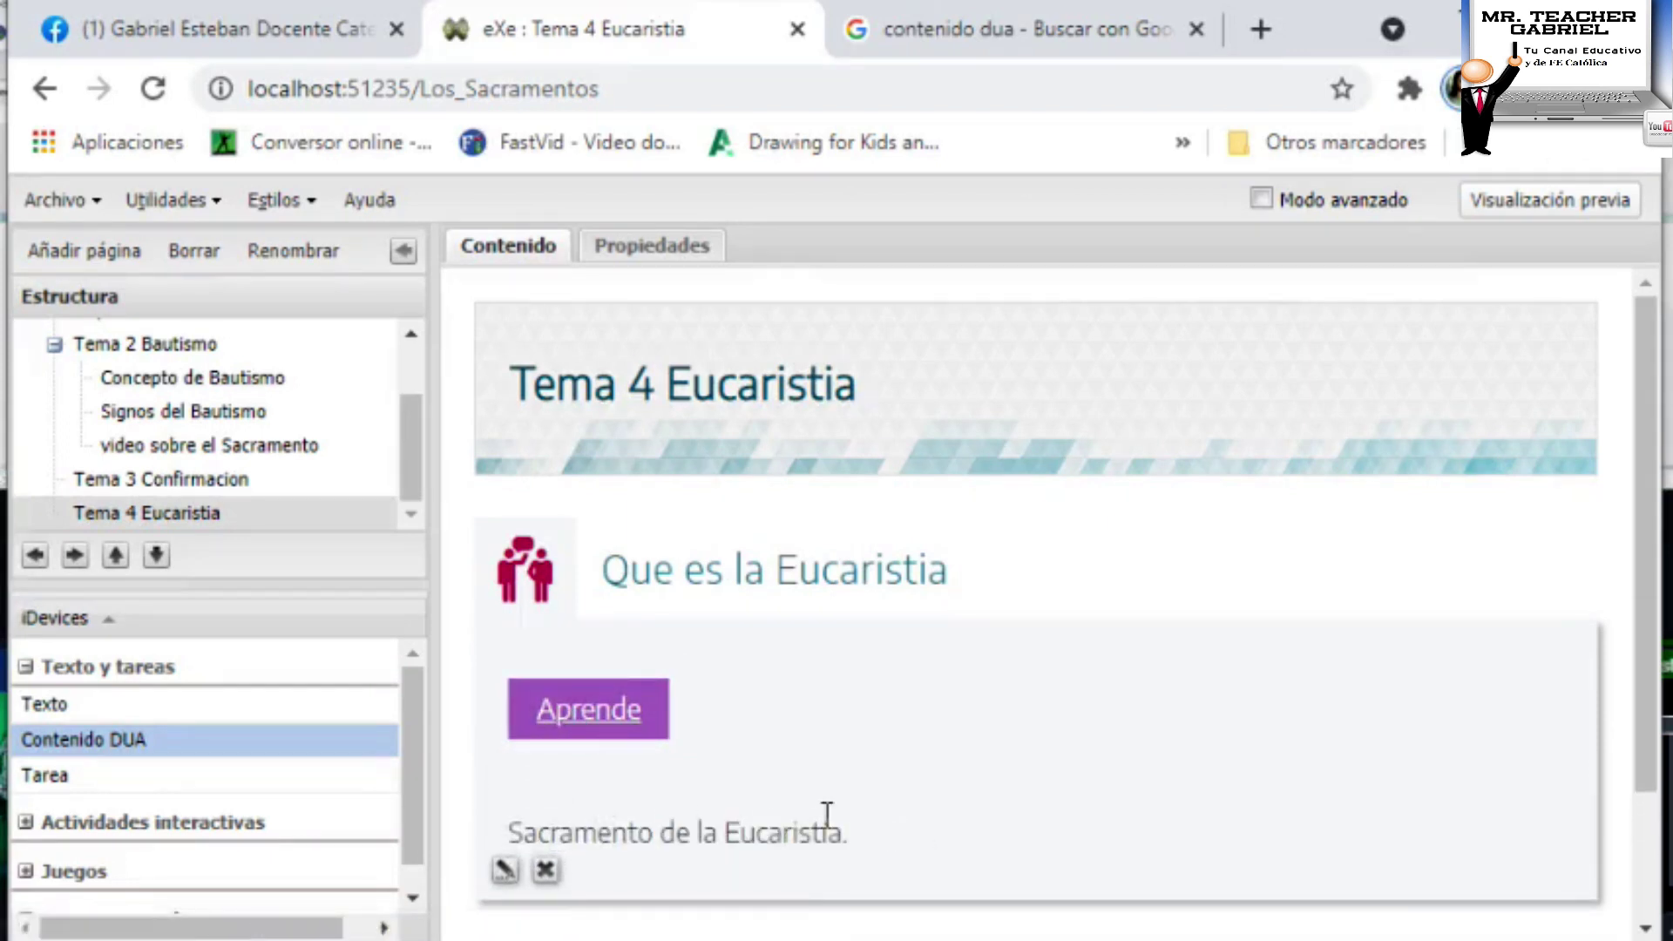
Step: Reopen the DUA content for editing and change block 1's button from plain text to Personaje 1
left_click(505, 870)
scroll(880, 541, "down", 2)
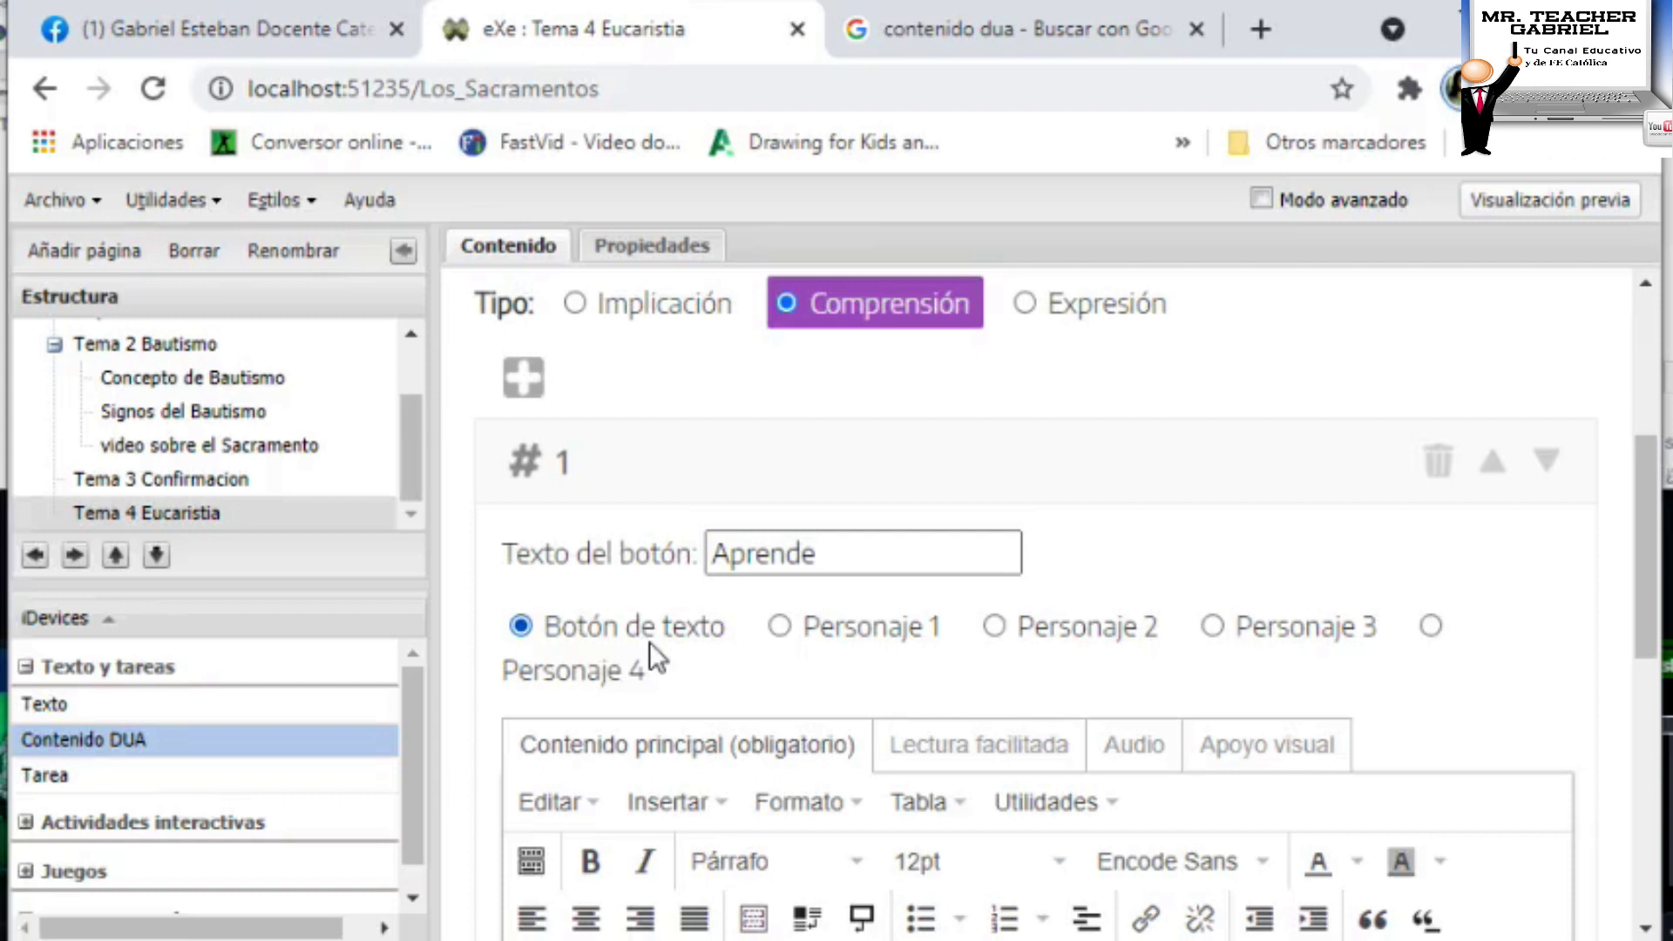
left_click(780, 627)
scroll(1643, 567, "down", 1)
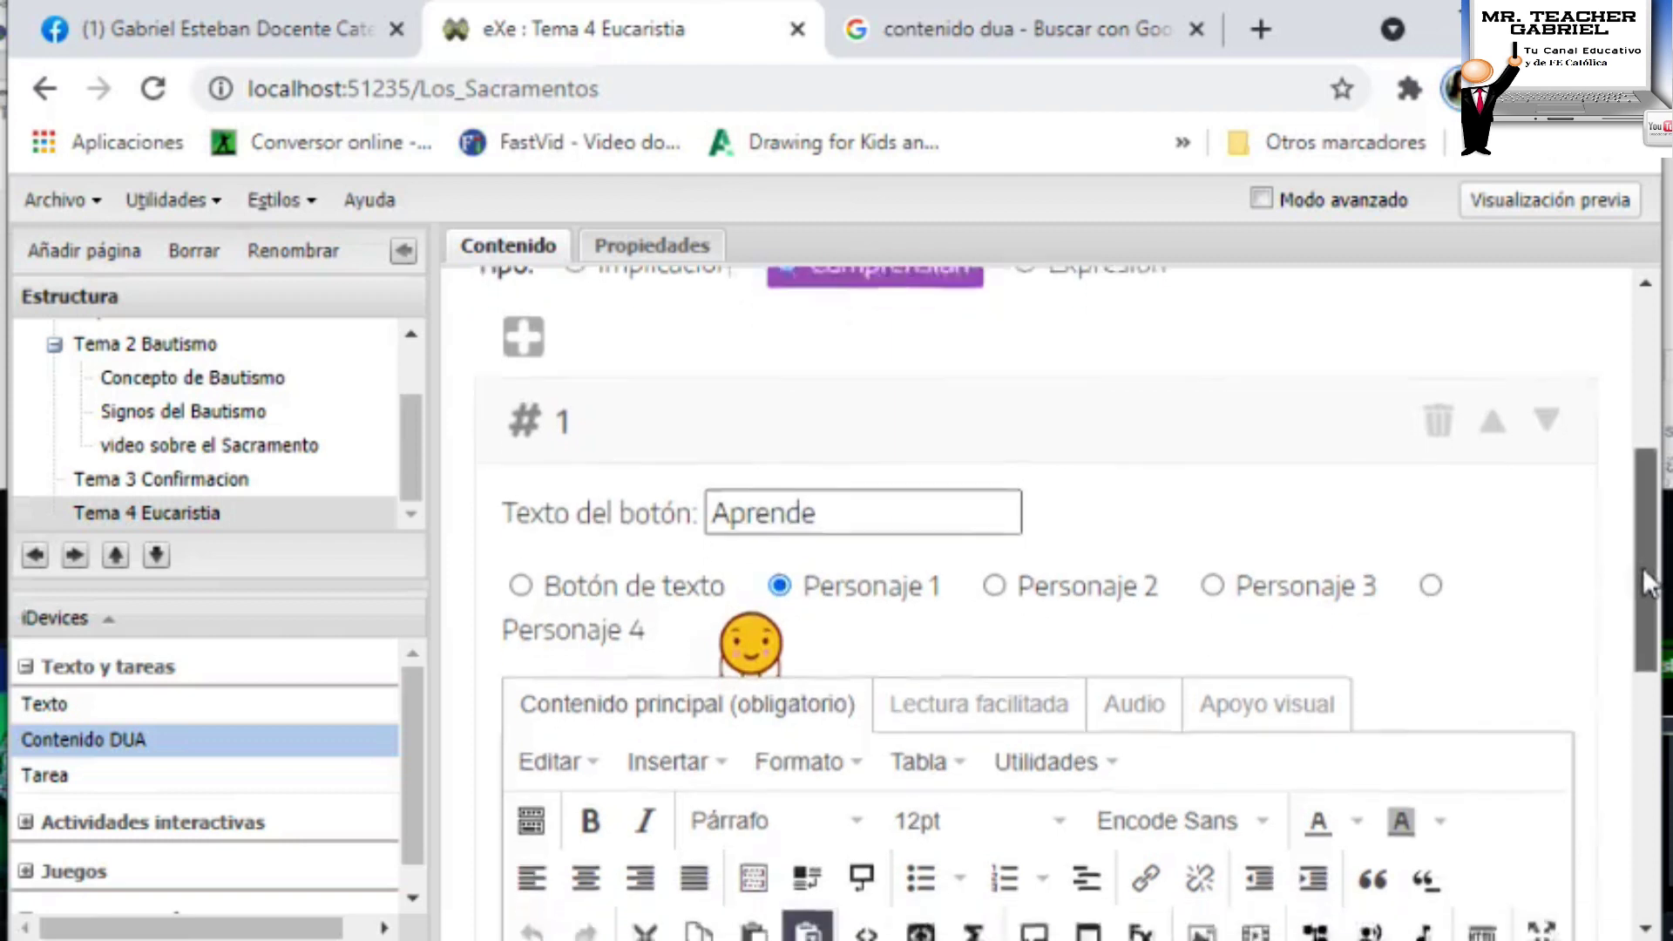
left_click_drag(1643, 572, 1643, 600)
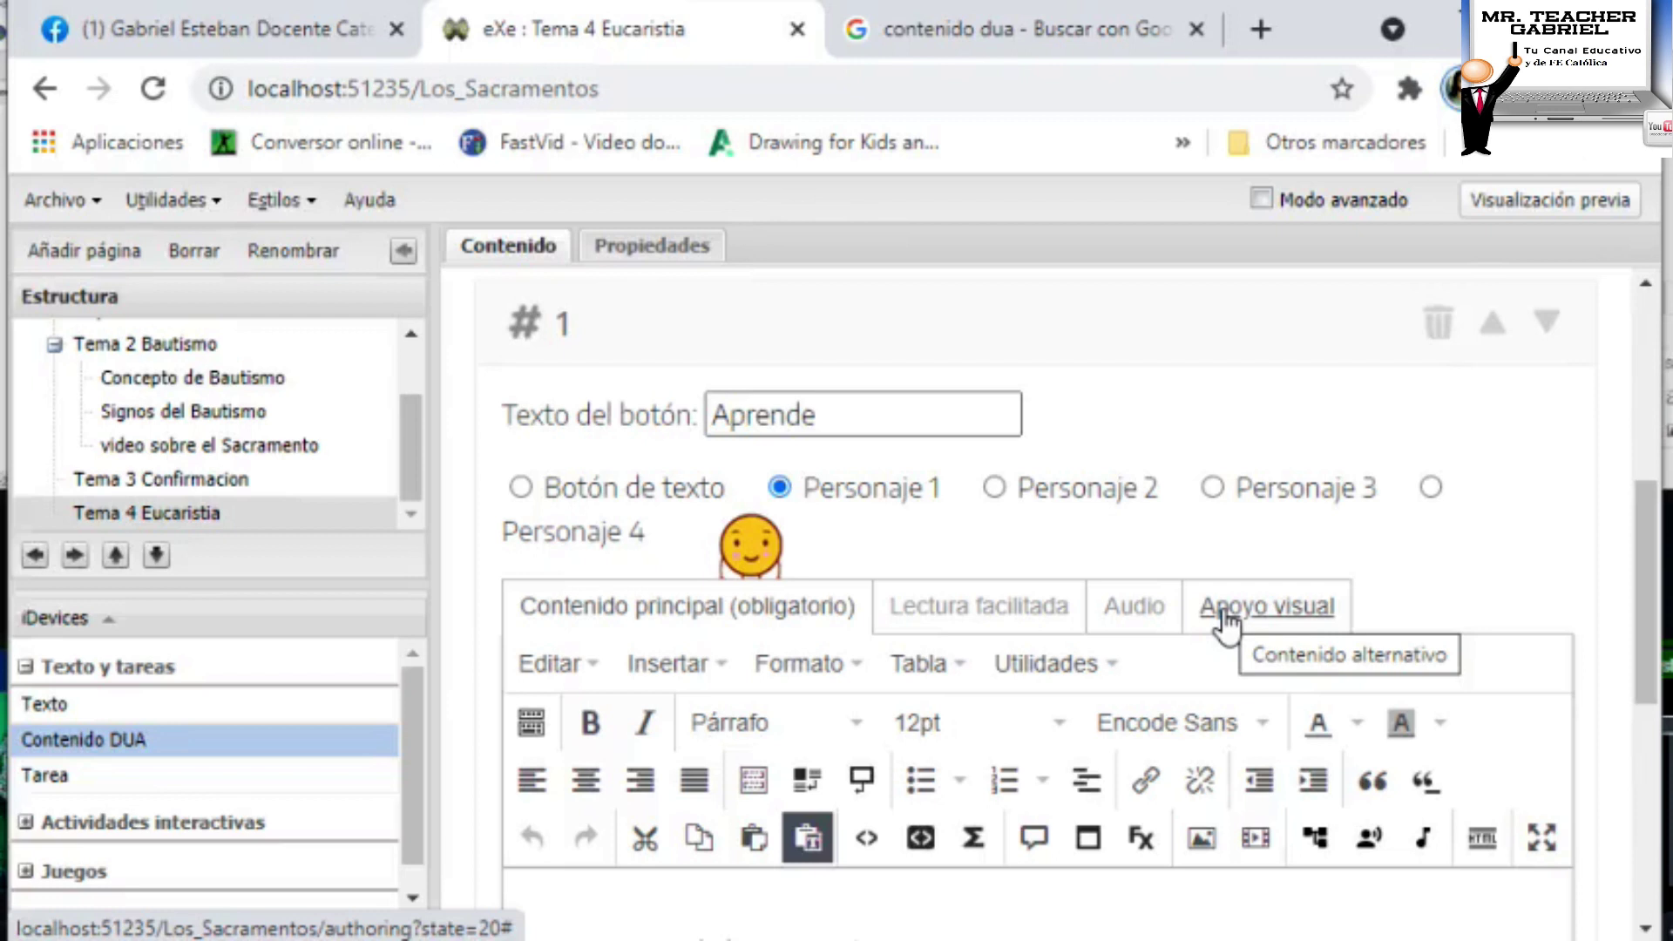
Step: Preview Personaje 2, 3 and 4 as block 1's button and return to Personaje 1
left_click(994, 487)
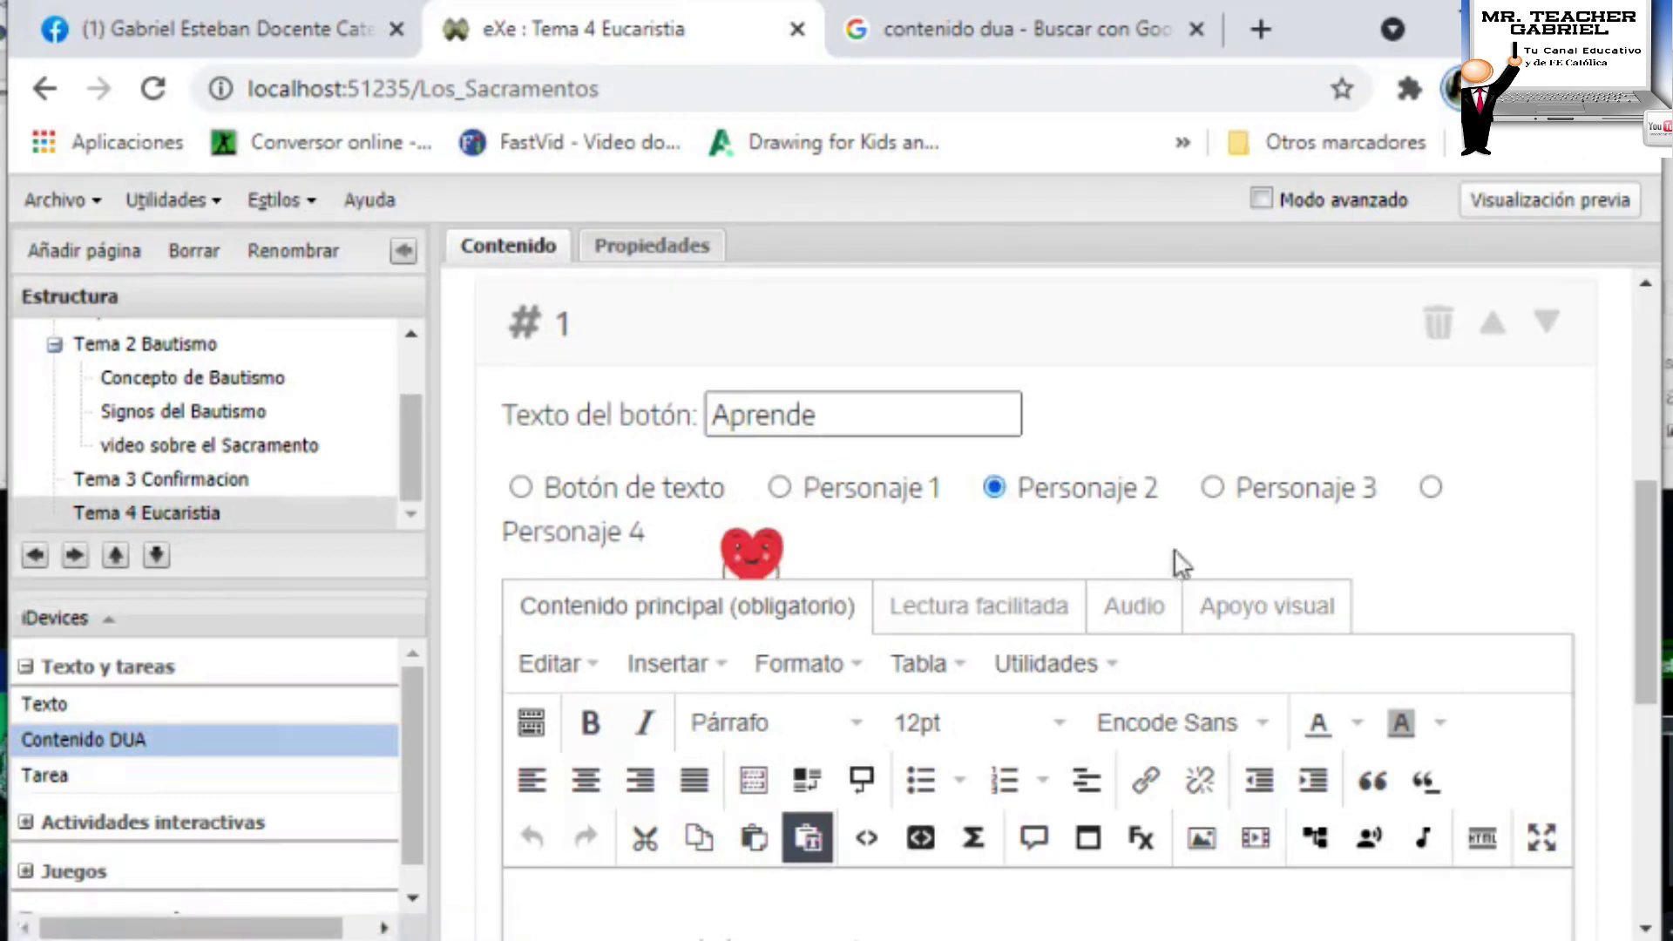
left_click(1213, 488)
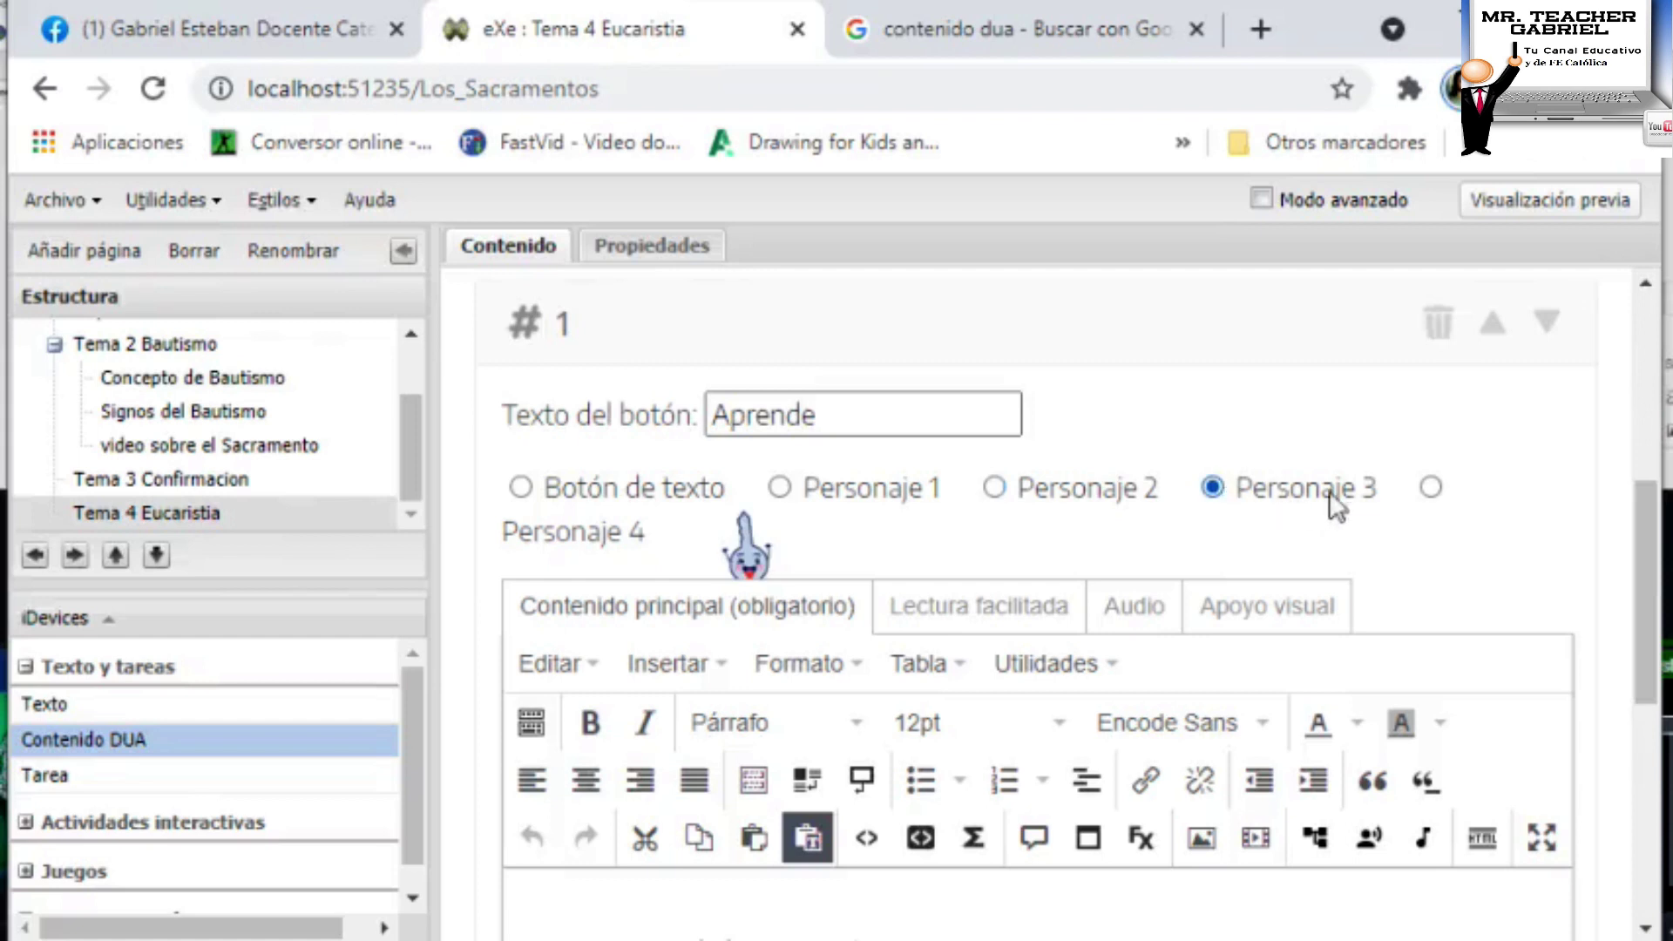
left_click(1431, 487)
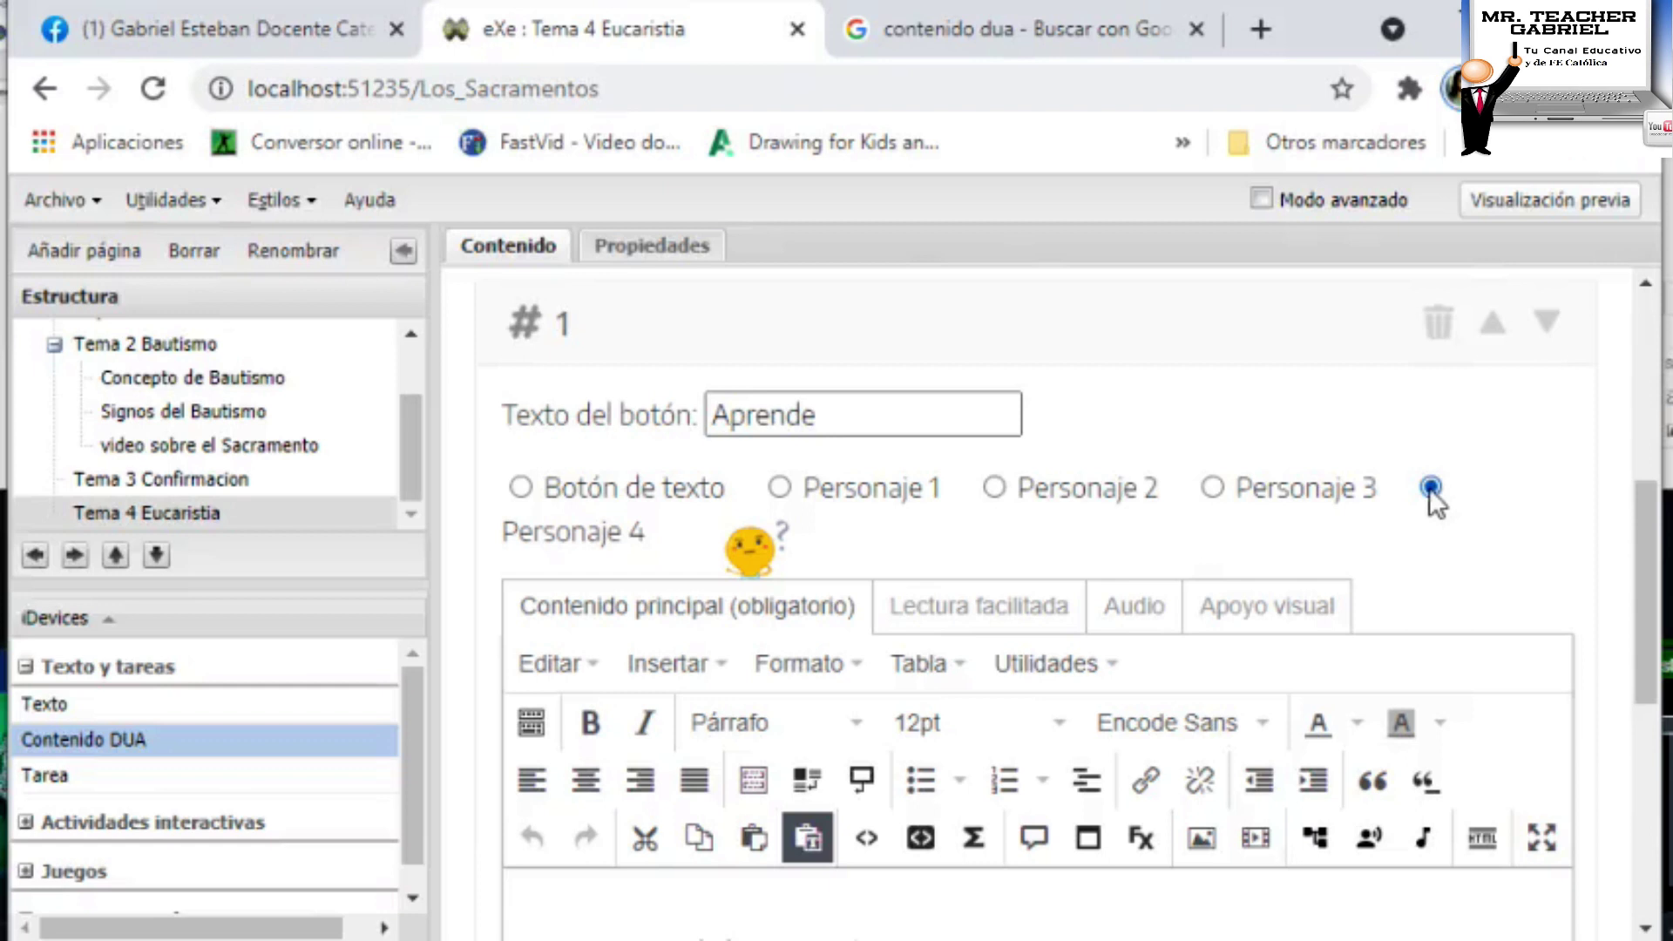
left_click(780, 487)
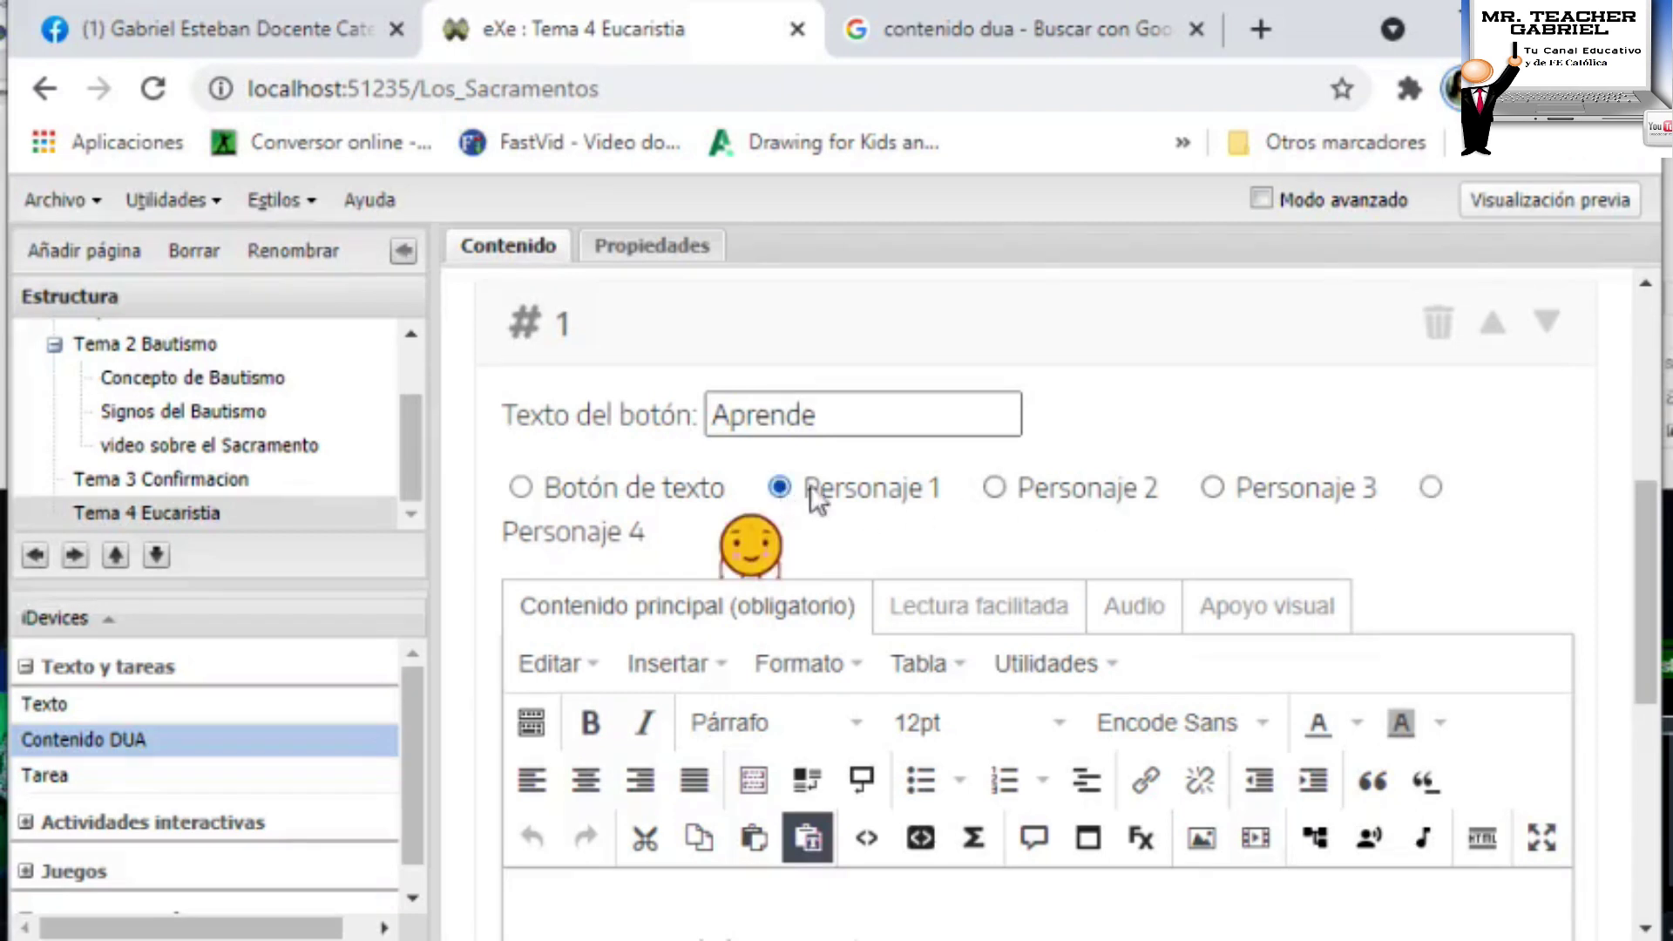
left_click(994, 489)
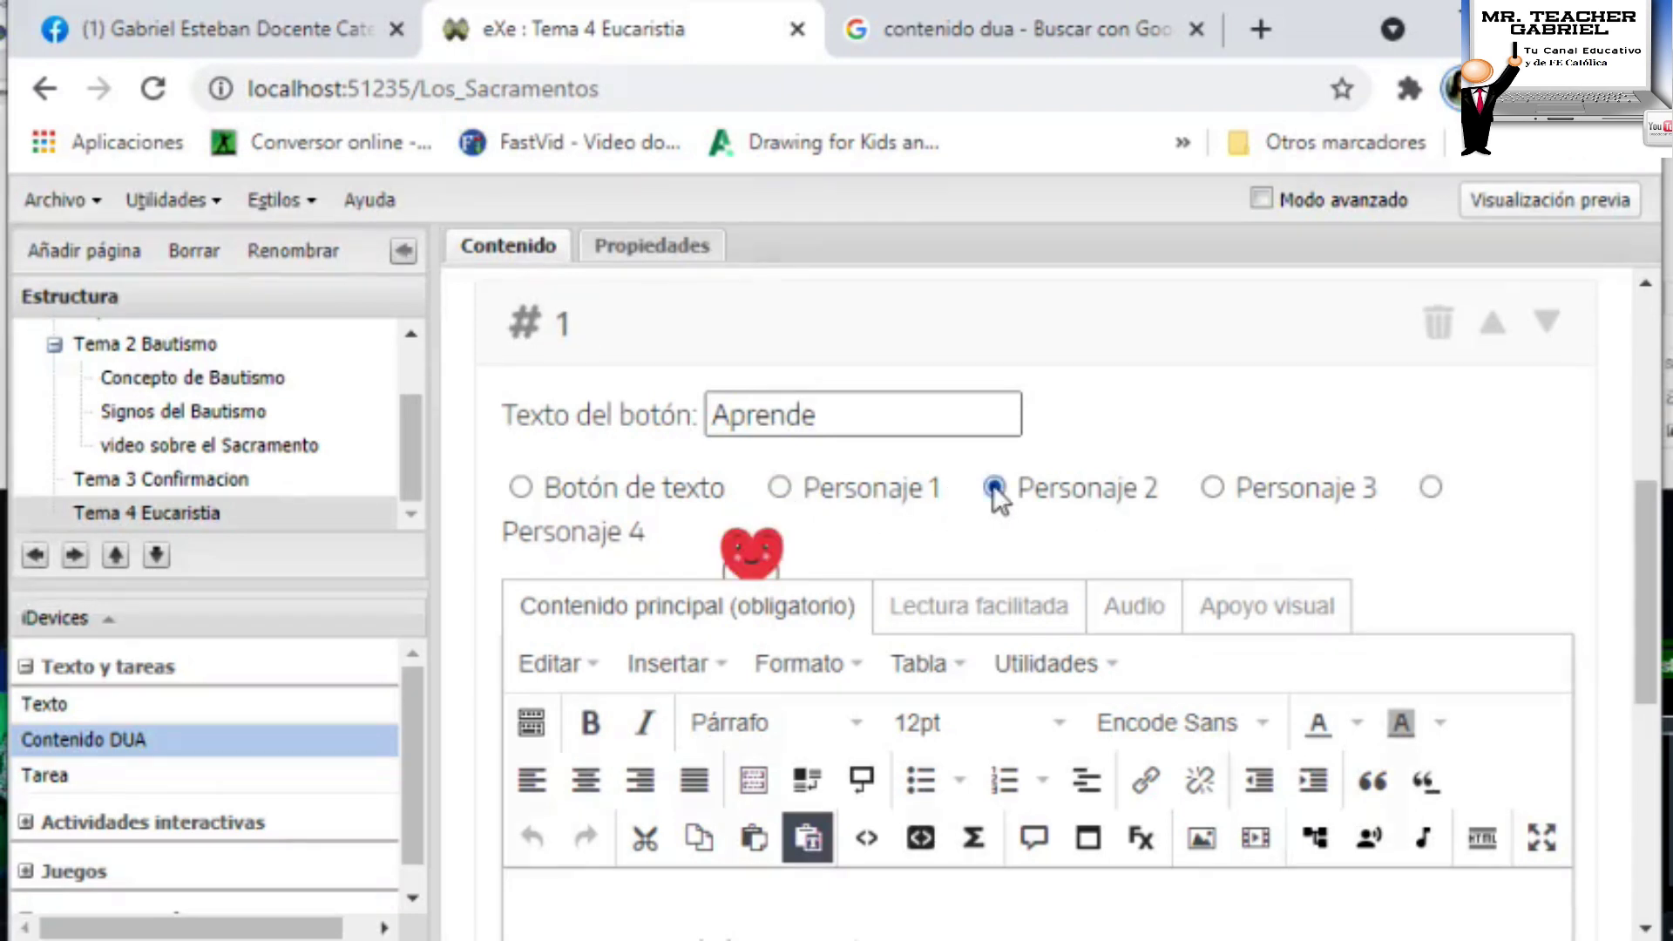
left_click(776, 487)
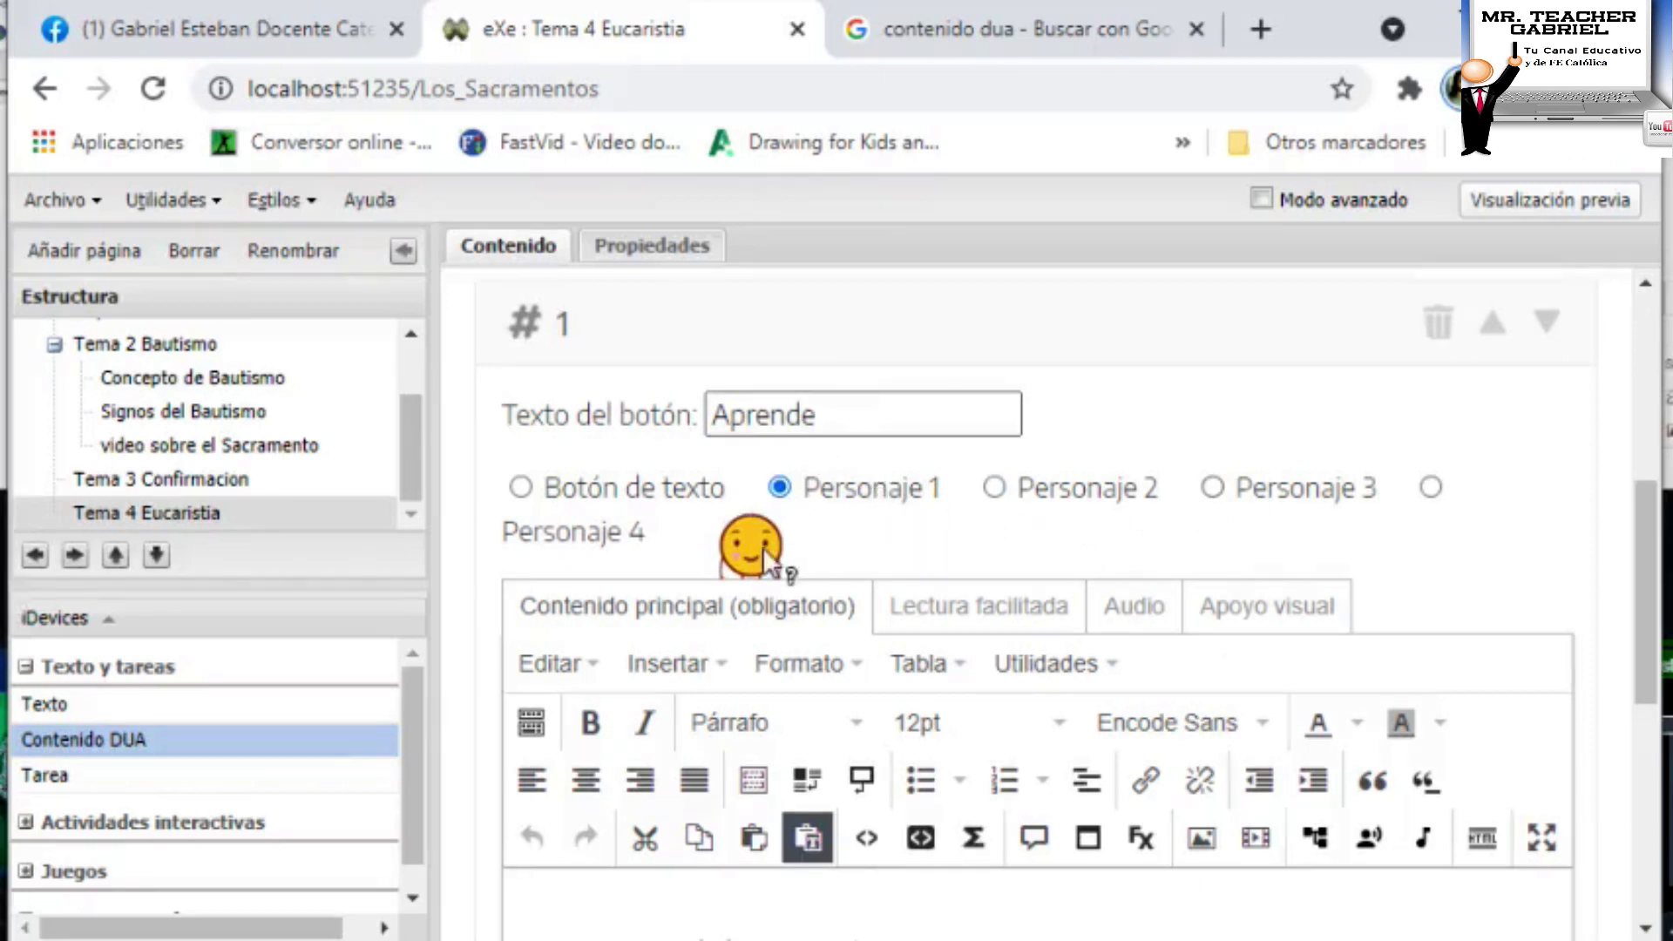
Step: Save the iDevice and test the Aprende character button on the page by showing its content
scroll(970, 548, "down", 2)
scroll(970, 547, "down", 5)
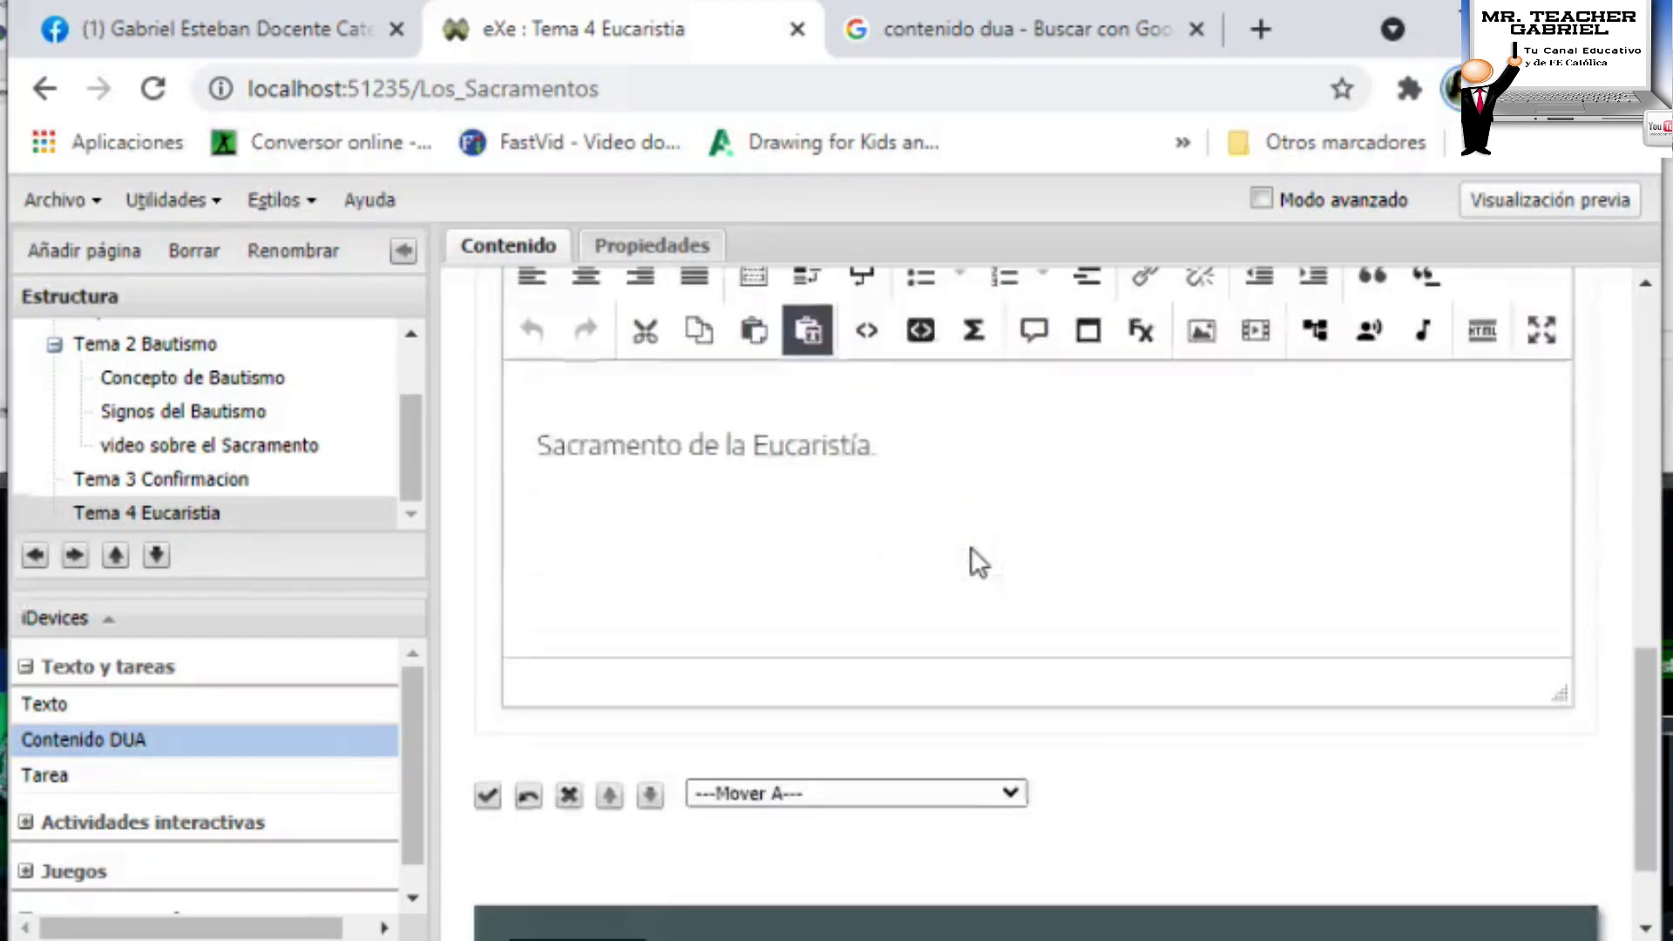
left_click(486, 797)
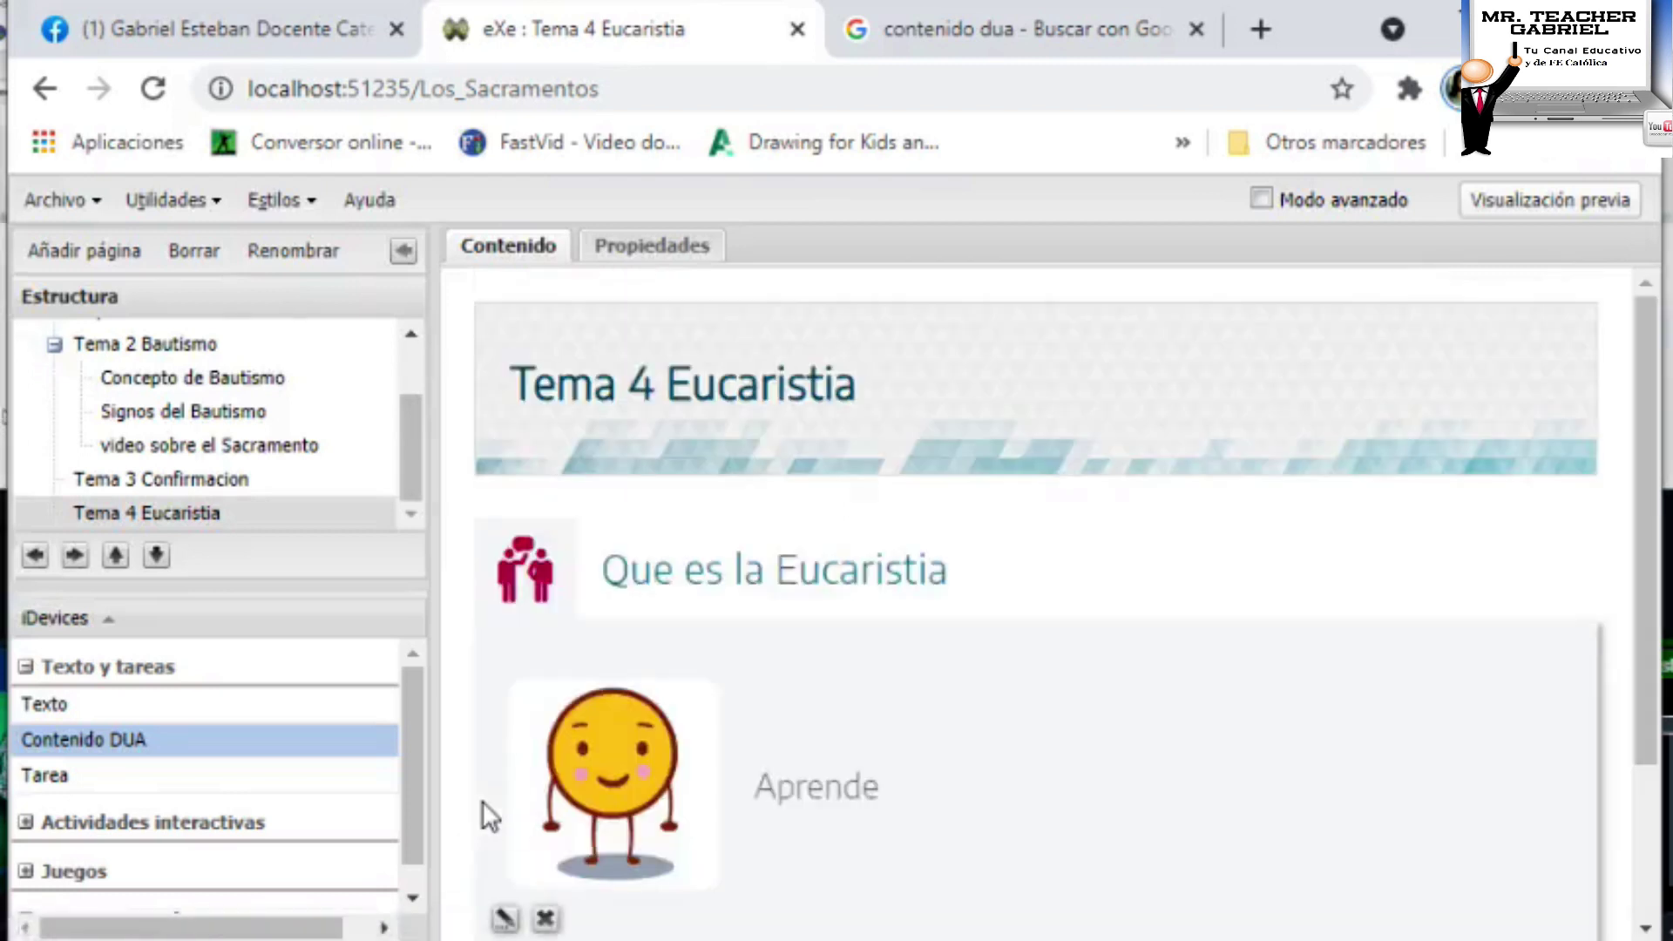
scroll(918, 664, "down", 1)
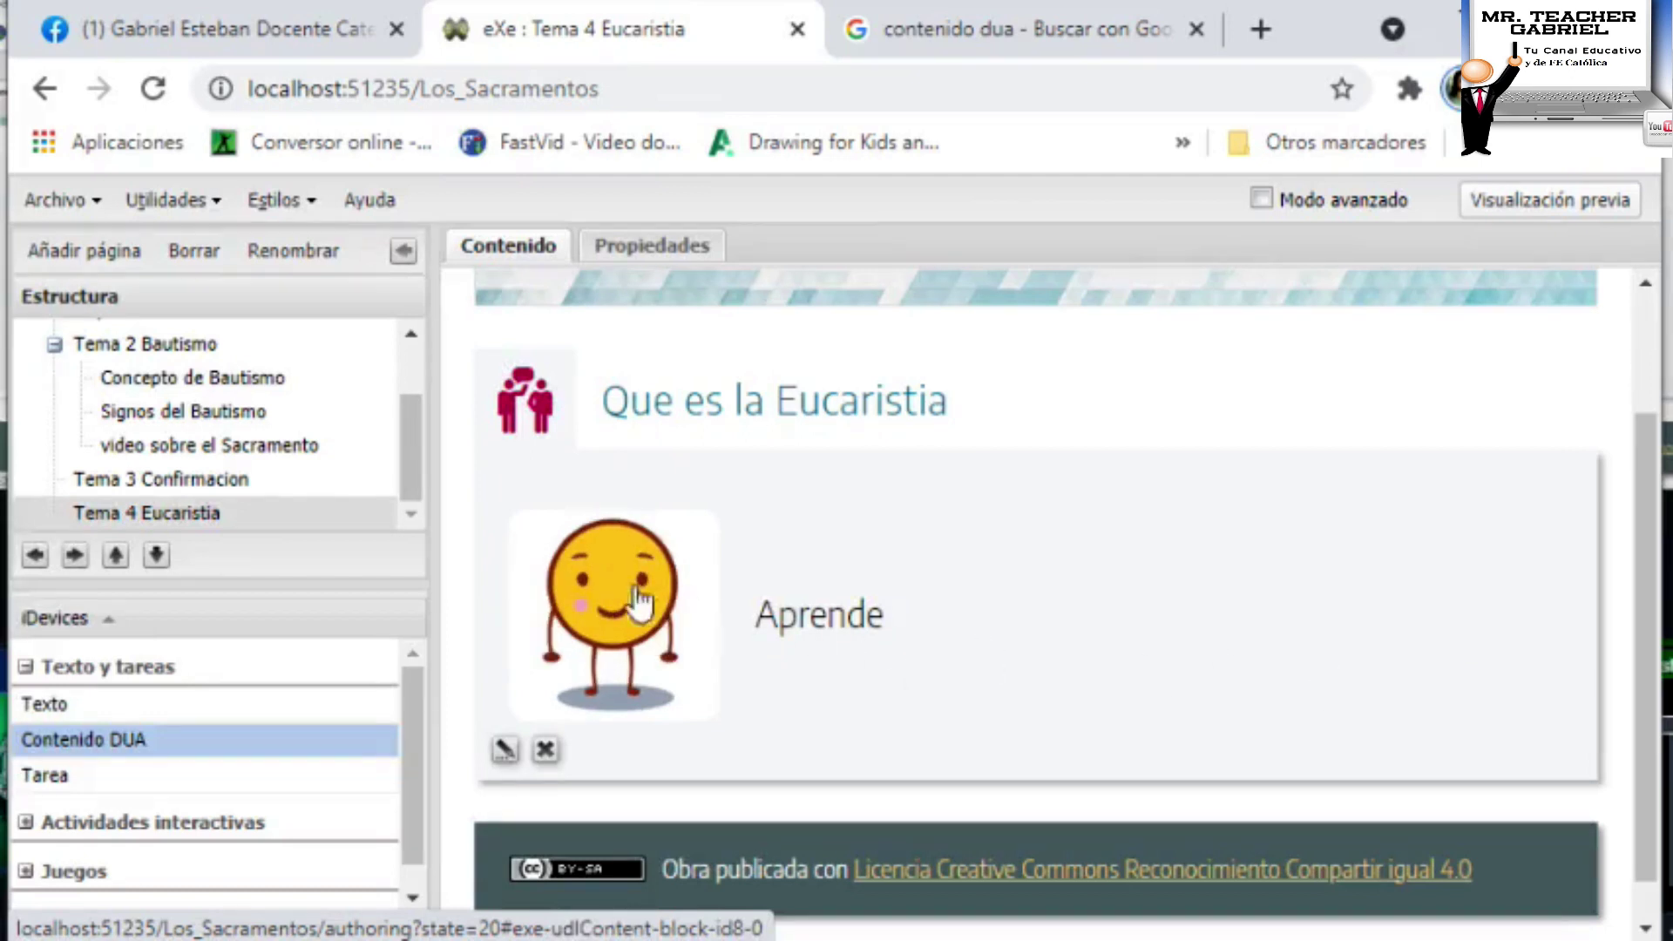
left_click(595, 601)
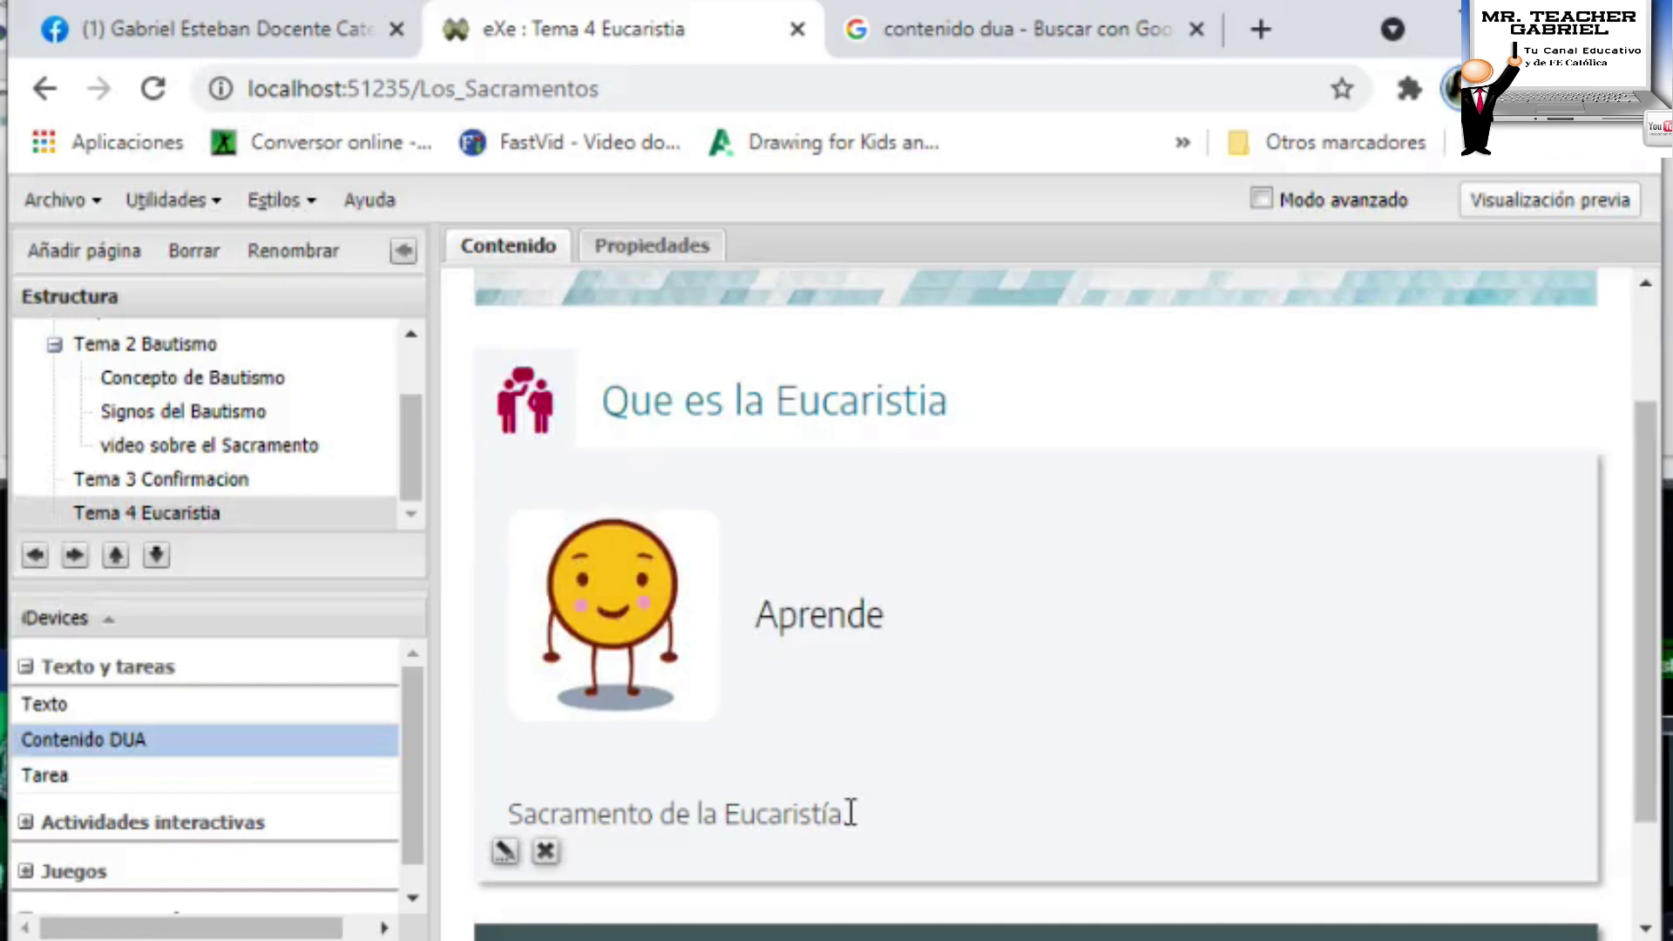
Step: Reopen the DUA content for editing, try Personaje 2, 3 and 4 for block 1's button, and reselect Personaje 1
left_click(504, 852)
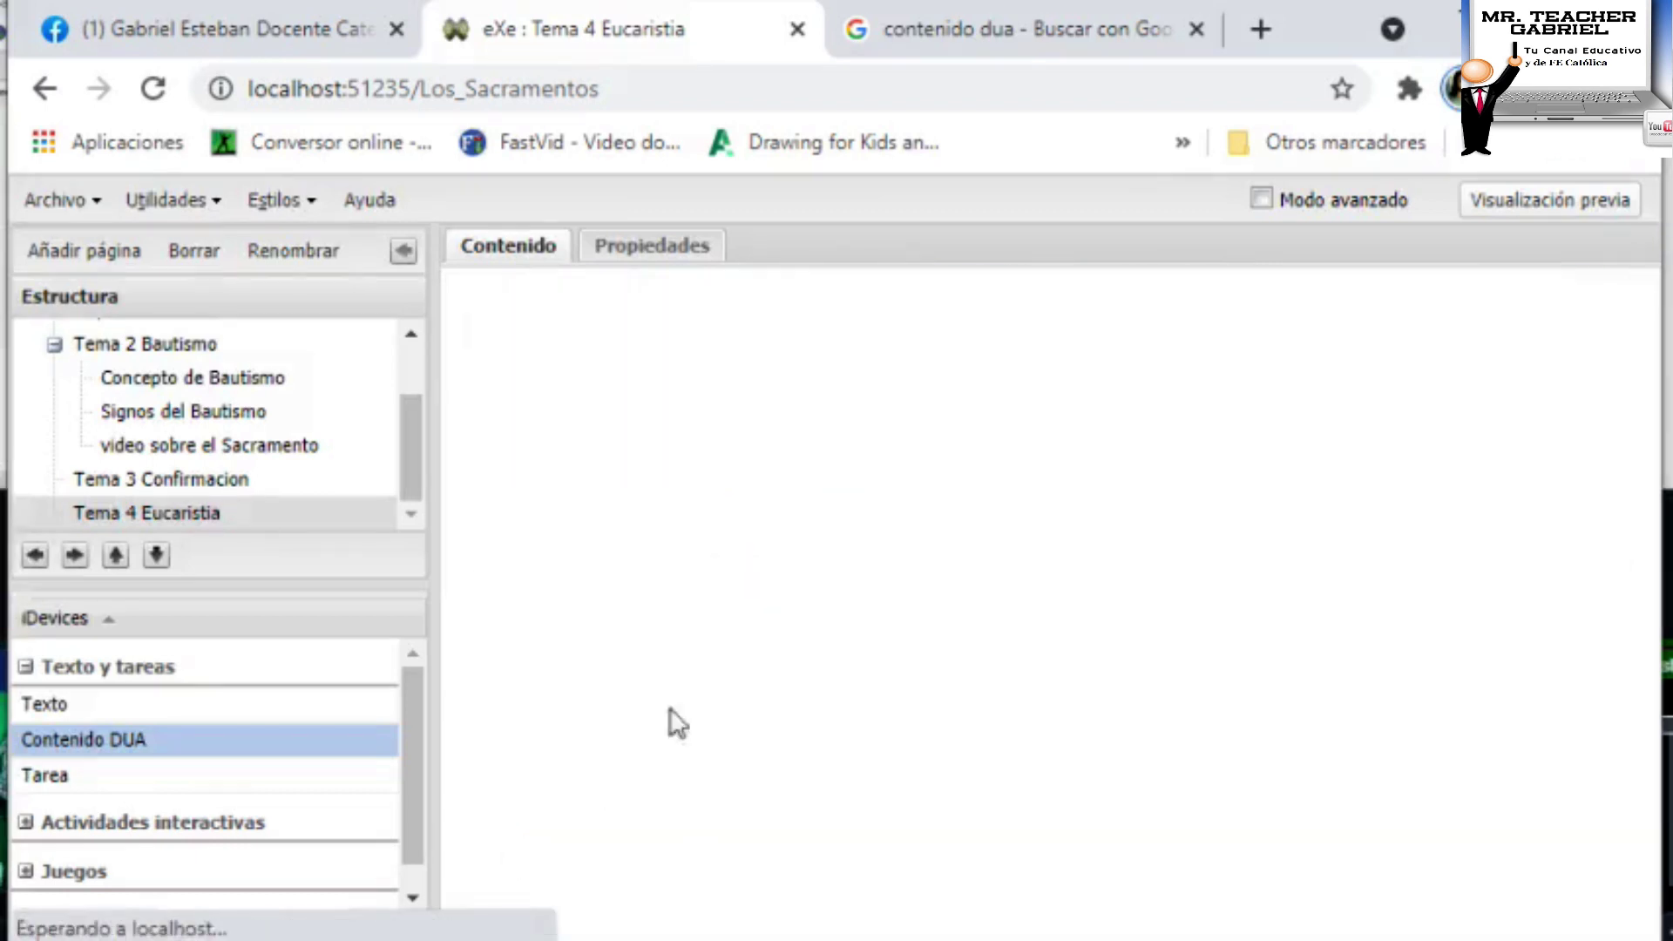
scroll(1059, 550, "down", 2)
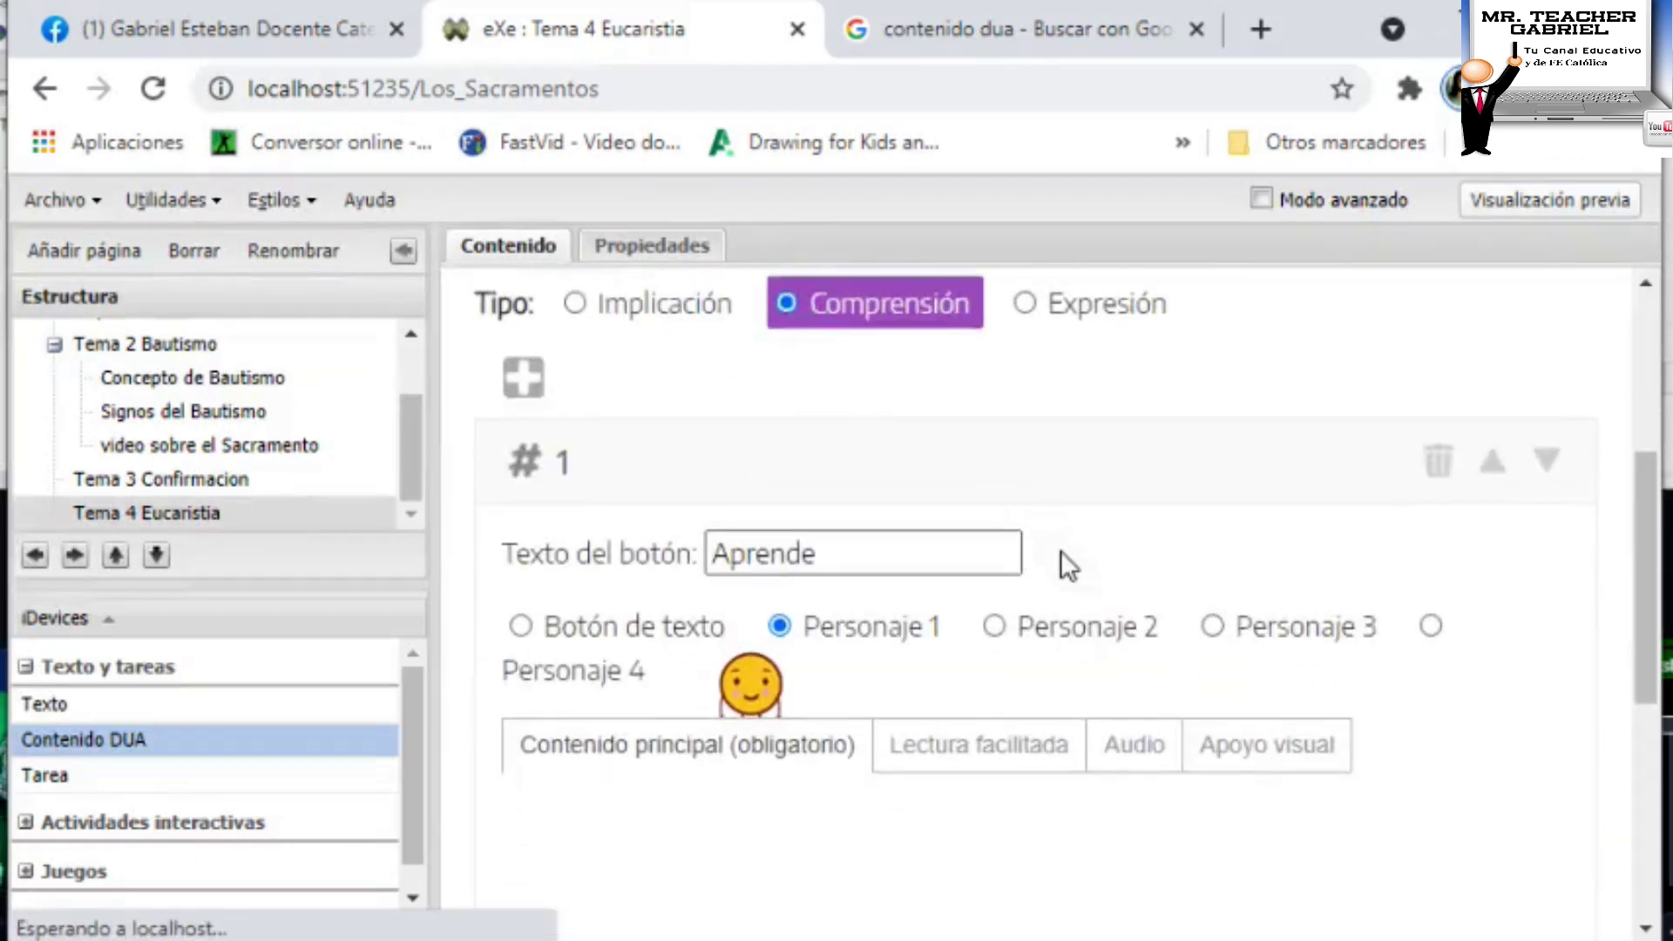
left_click(997, 628)
left_click(1214, 626)
left_click(1430, 626)
scroll(789, 523, "down", 2)
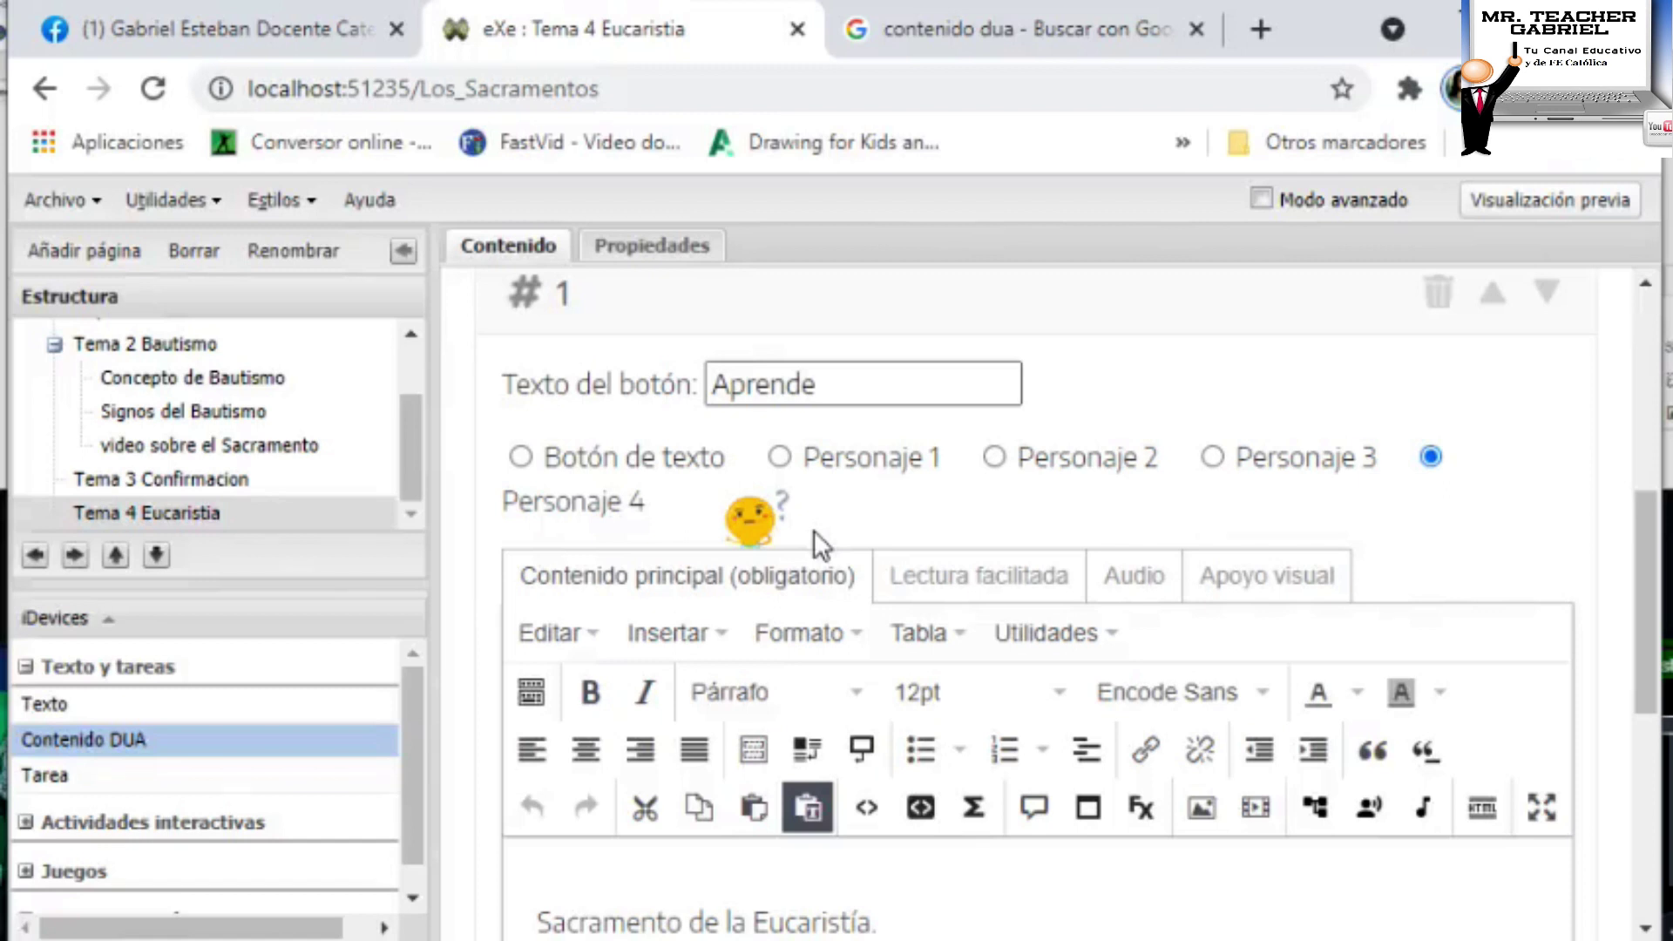
left_click(780, 457)
Step: Review block 1's Lectura facilitada, Audio and Apoyo visual sections and return to its main content
scroll(876, 538, "down", 2)
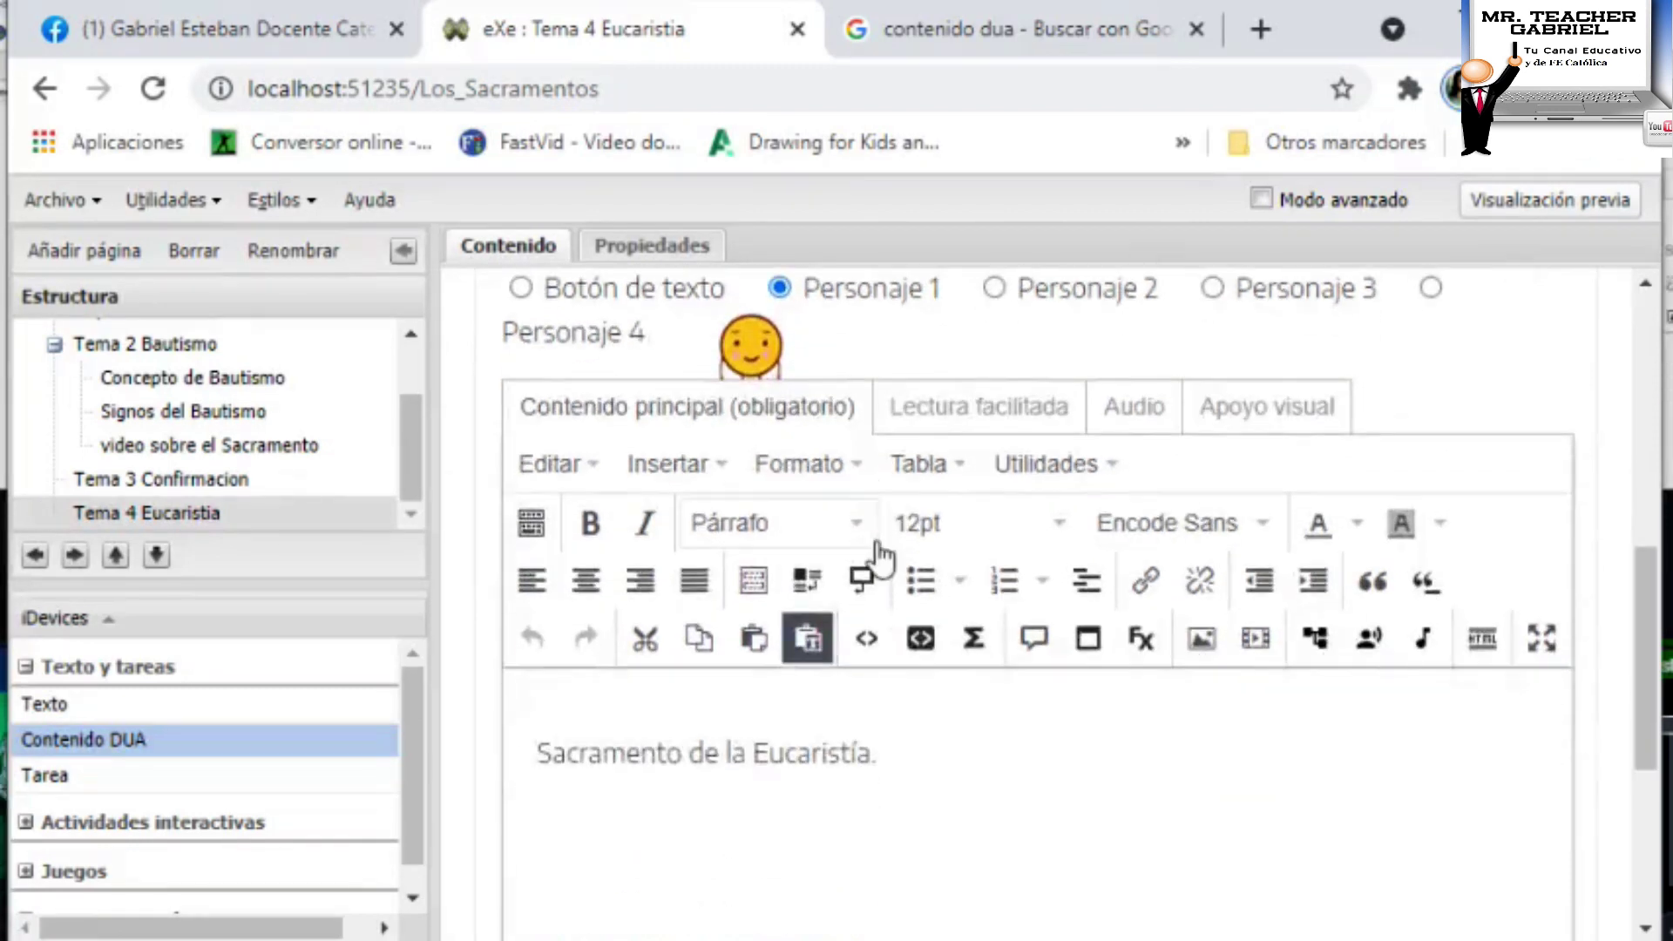
scroll(881, 552, "down", 2)
left_click(927, 603)
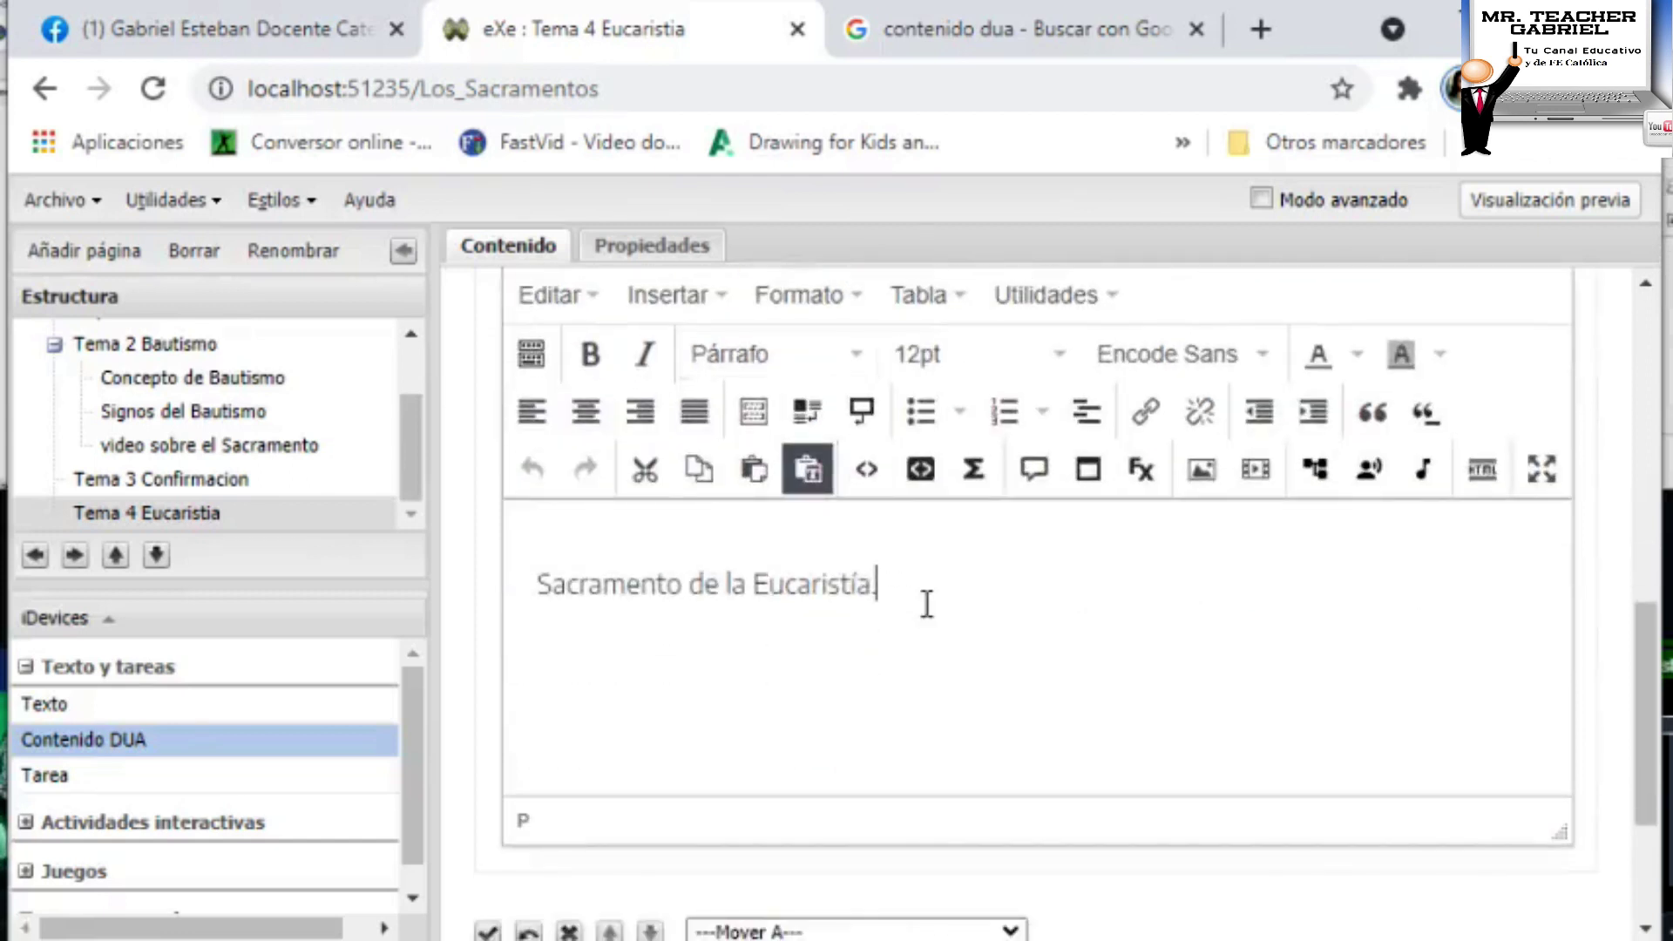
scroll(927, 603, "up", 2)
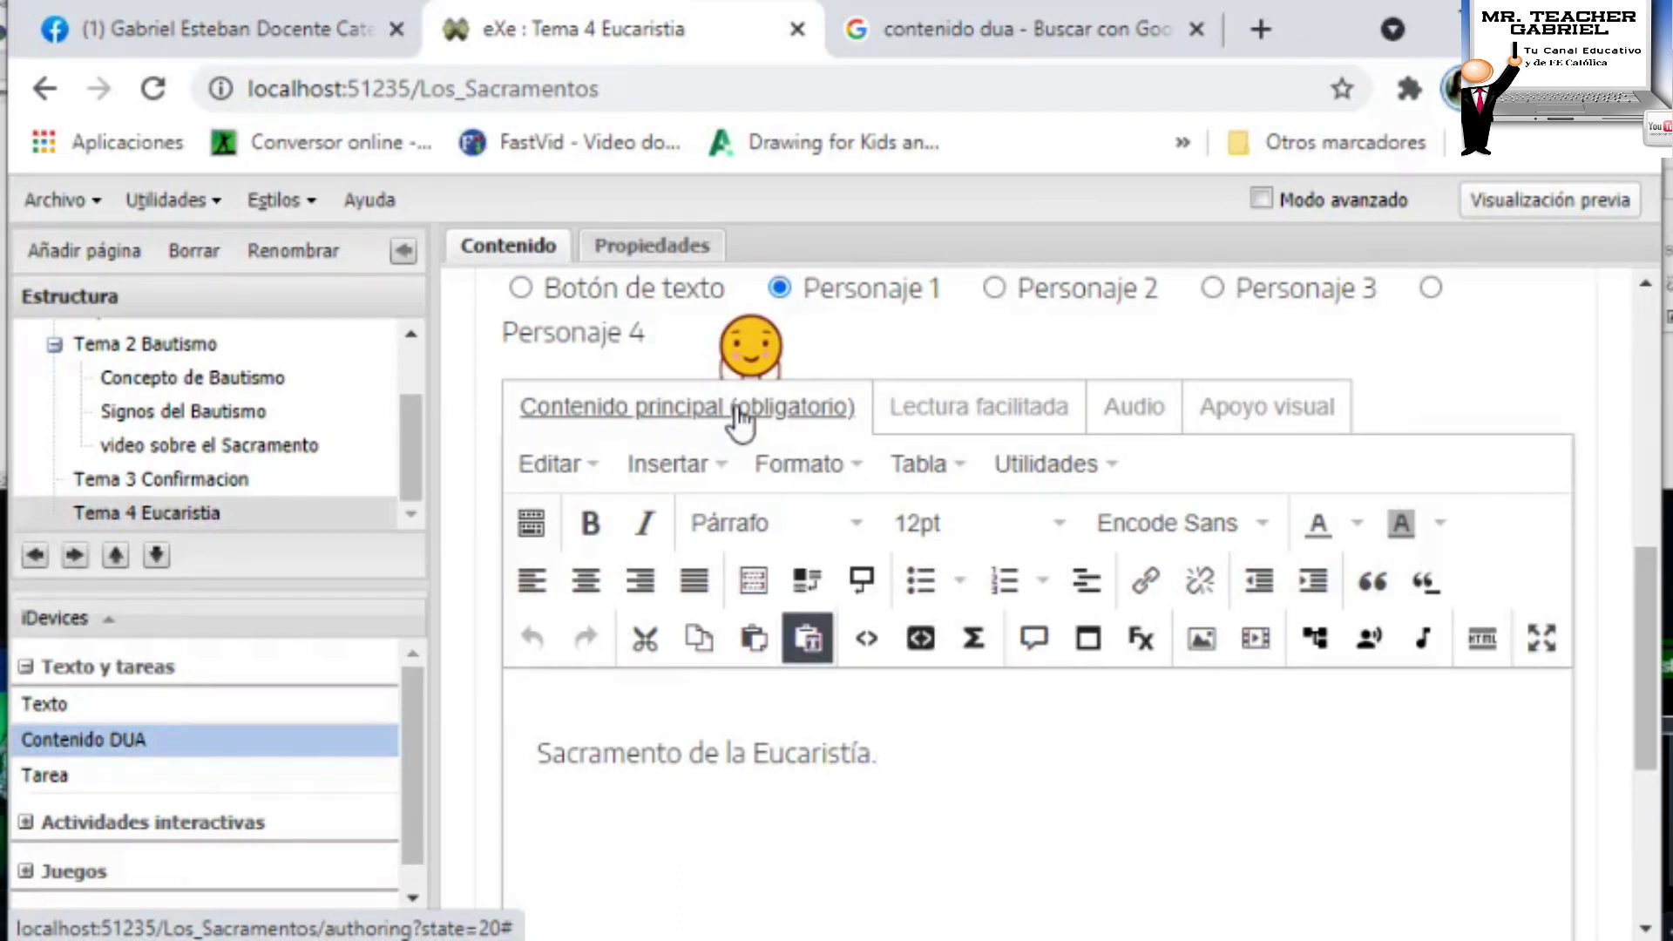
left_click(1010, 422)
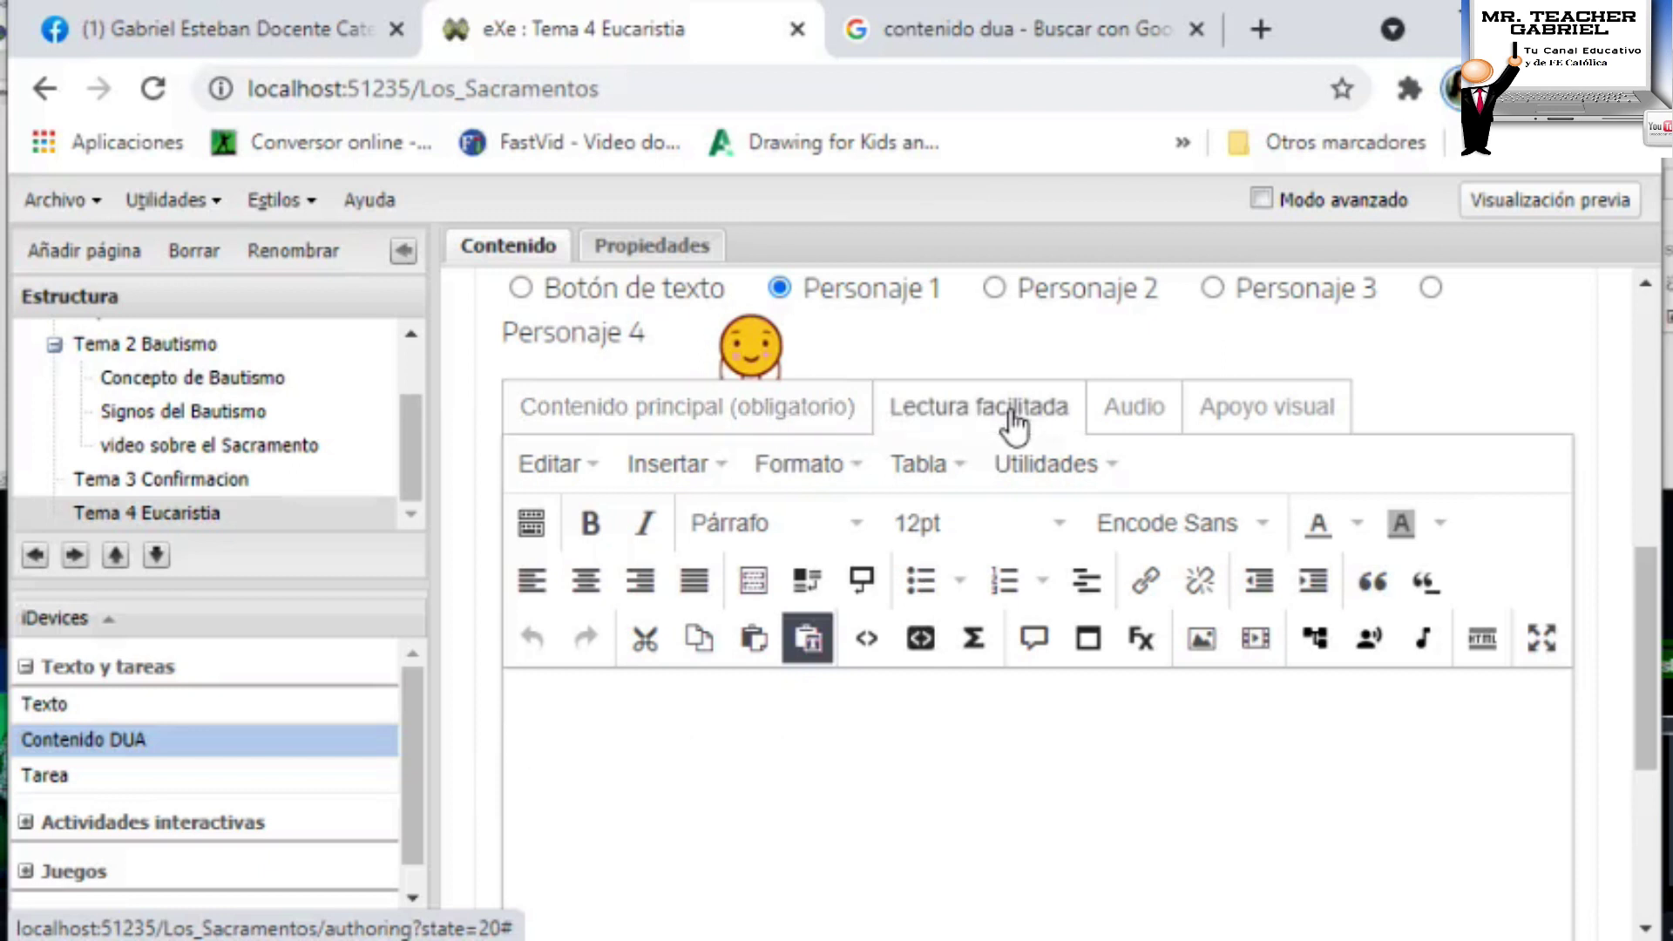
left_click(1134, 409)
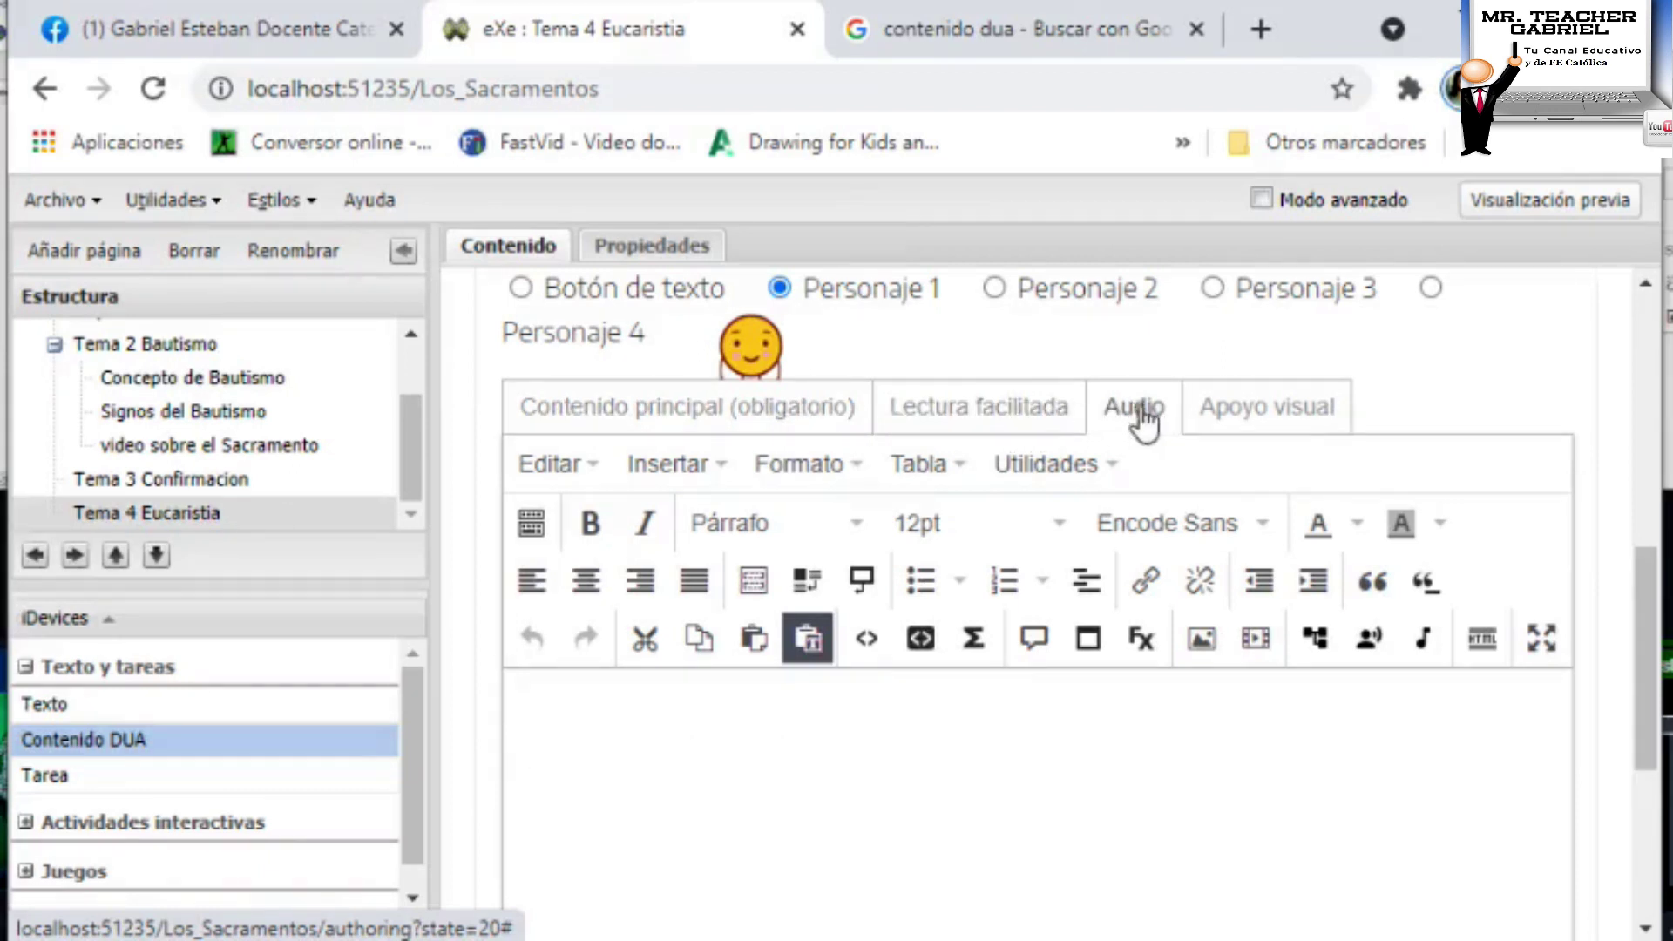
left_click(1257, 423)
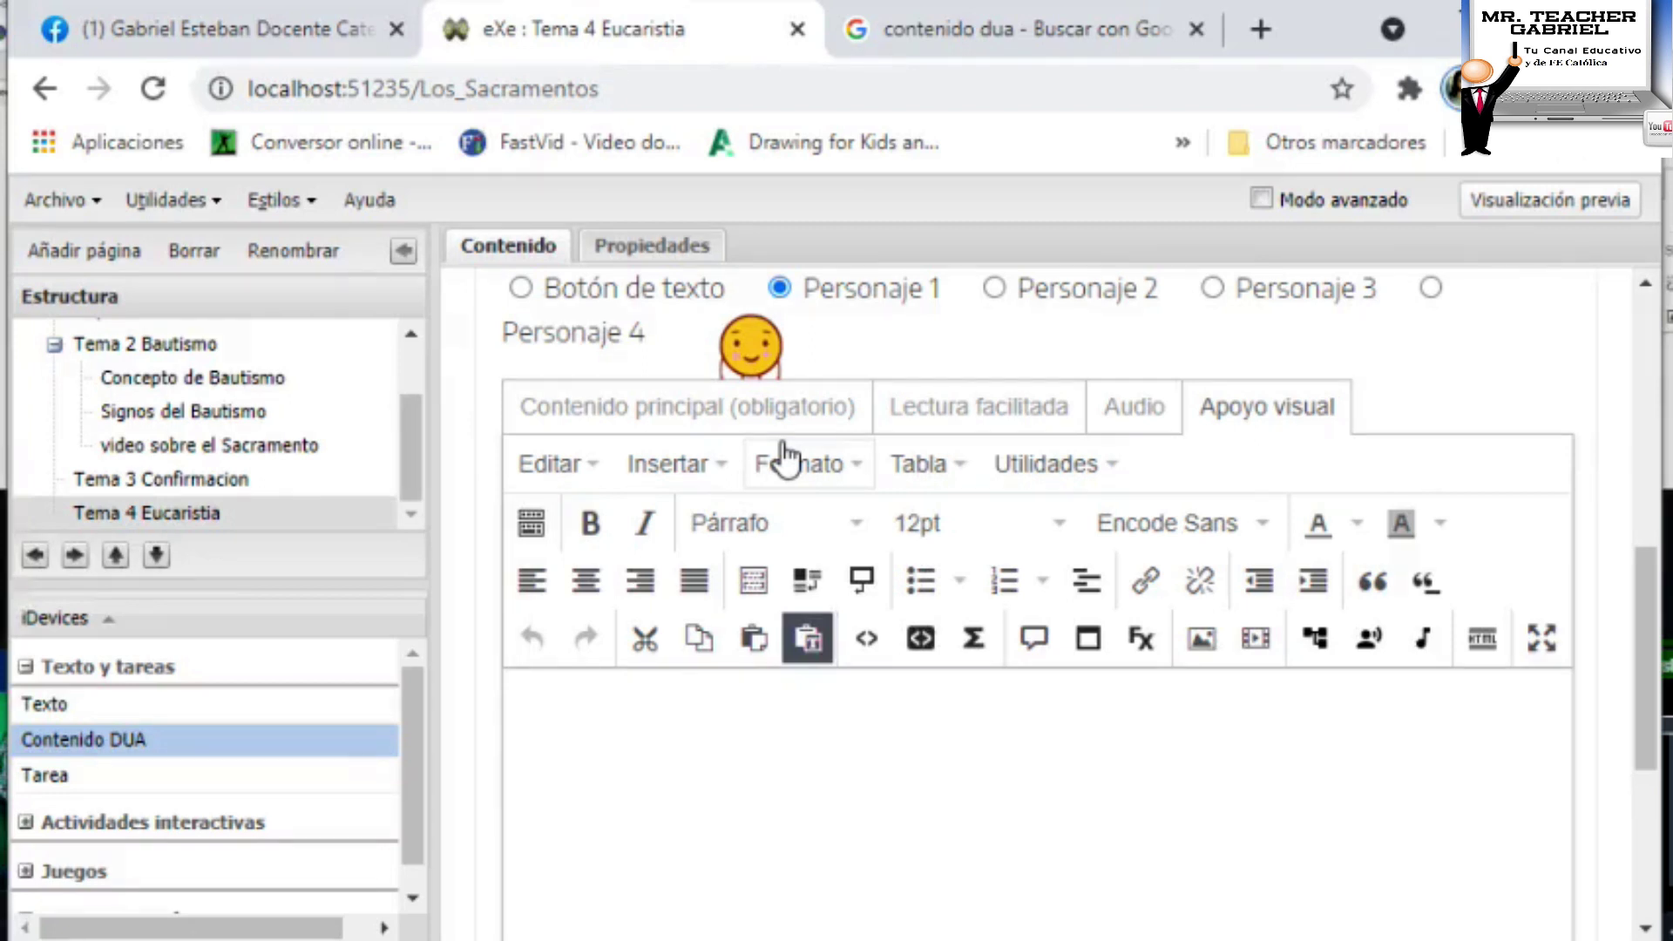
left_click(709, 407)
scroll(902, 619, "down", 2)
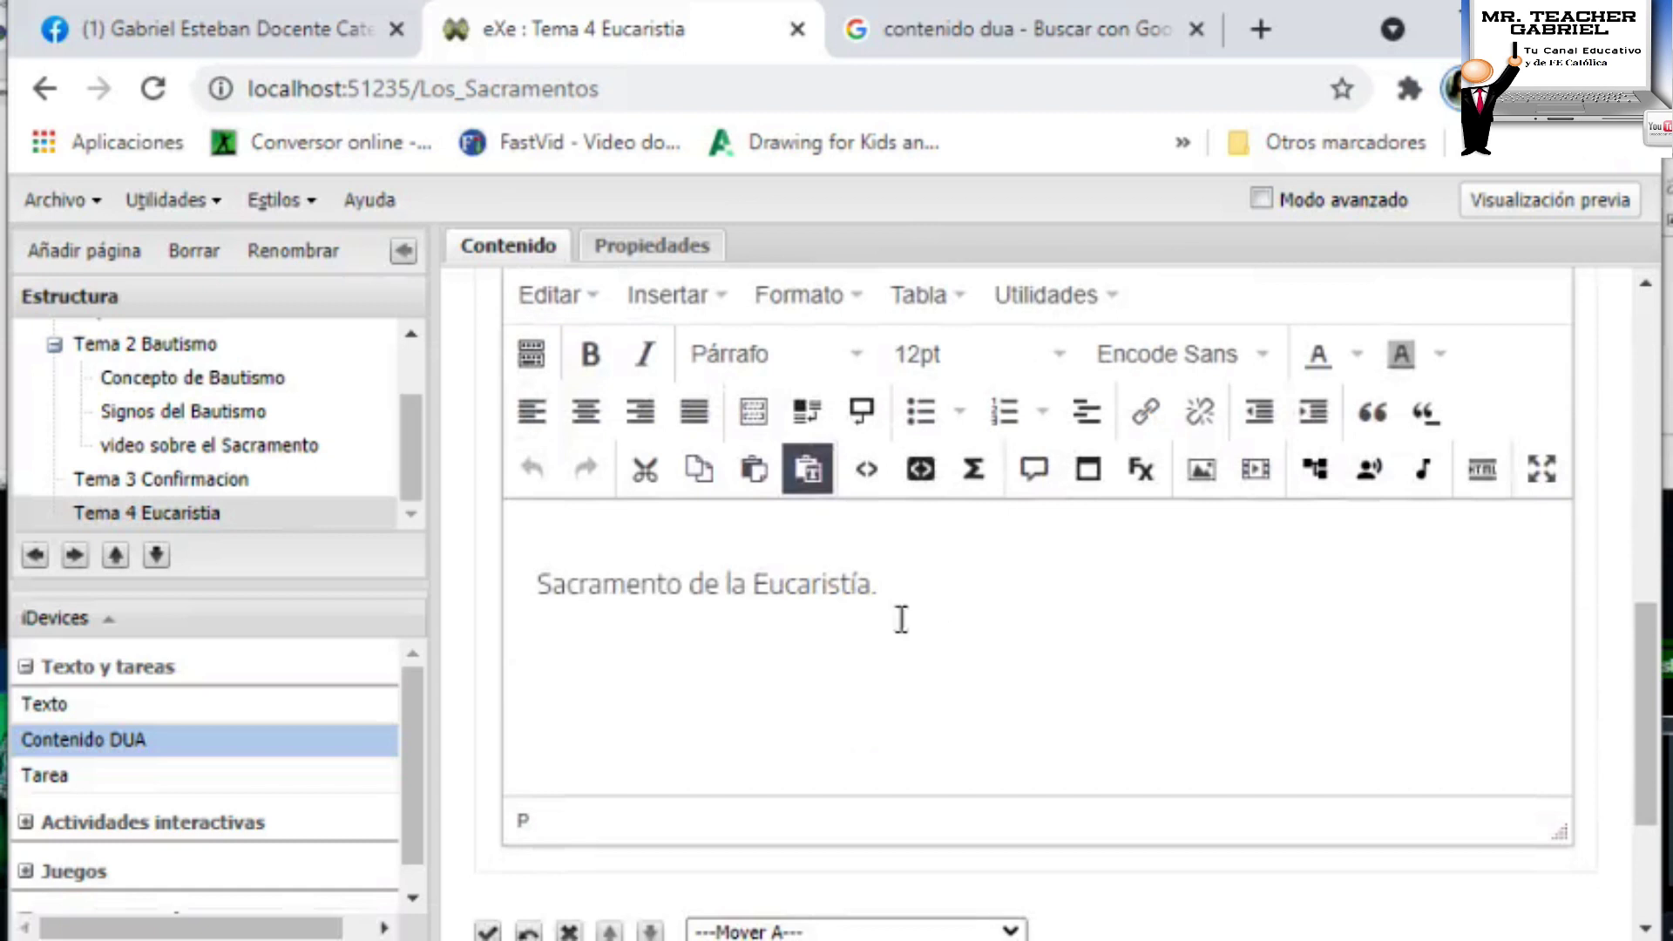
scroll(843, 608, "up", 2)
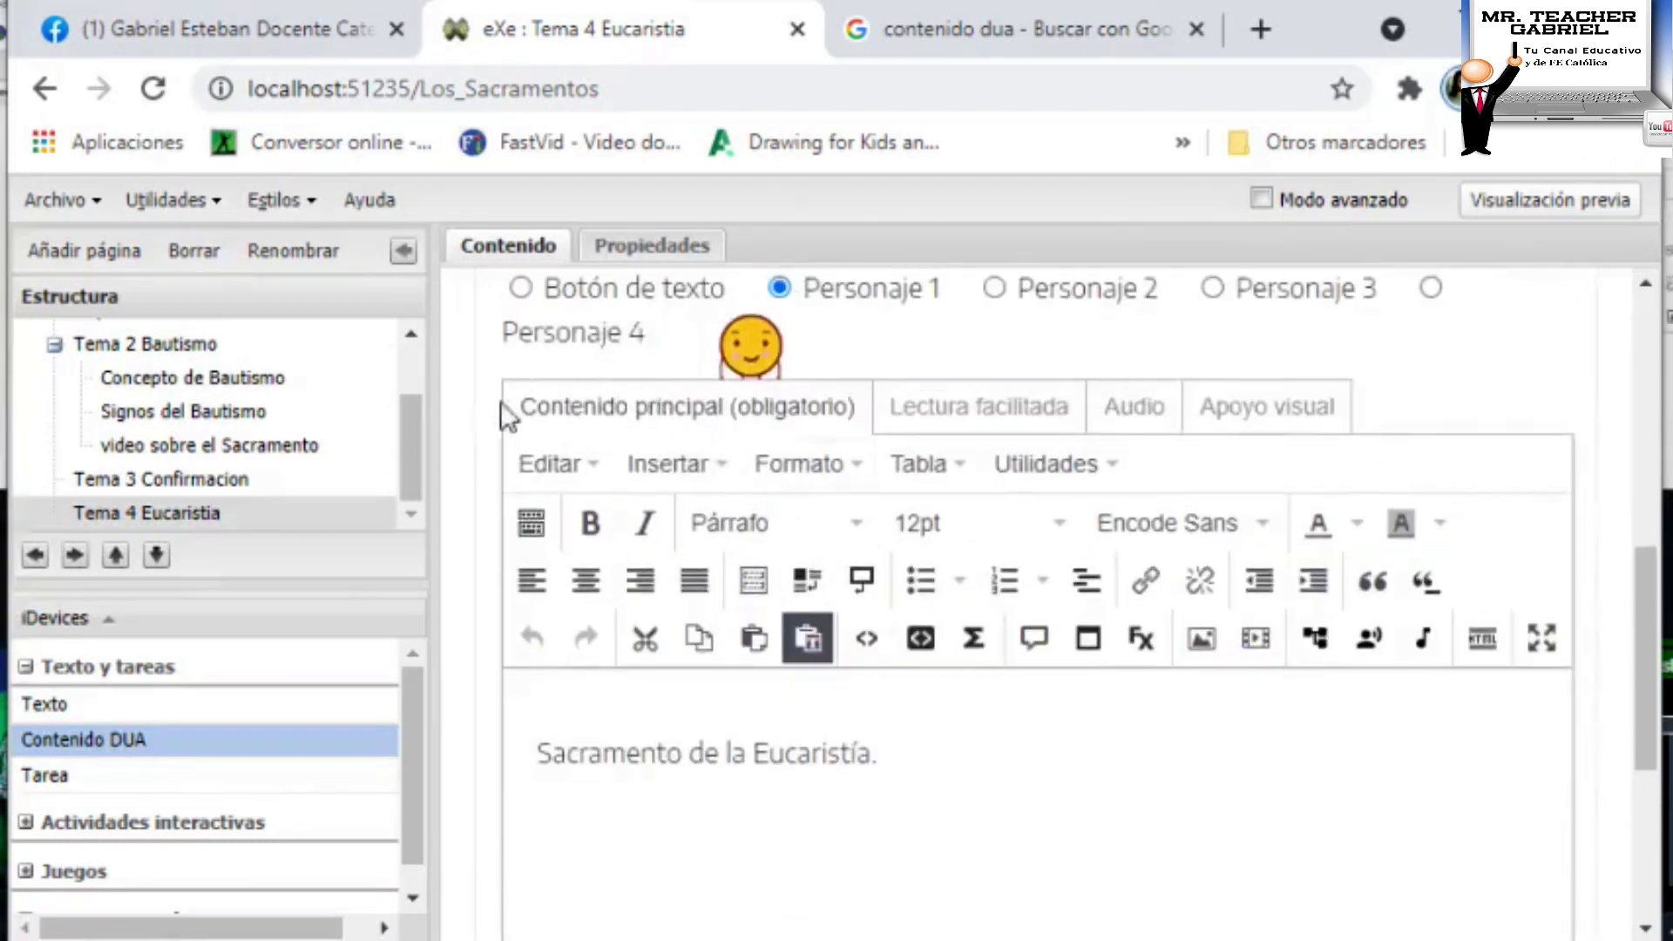
Step: Add the paragraph "Es el Sacramento donde recibimos el Cuerpo de Cristo." below the existing main content text, followed by a new line
left_click(982, 770)
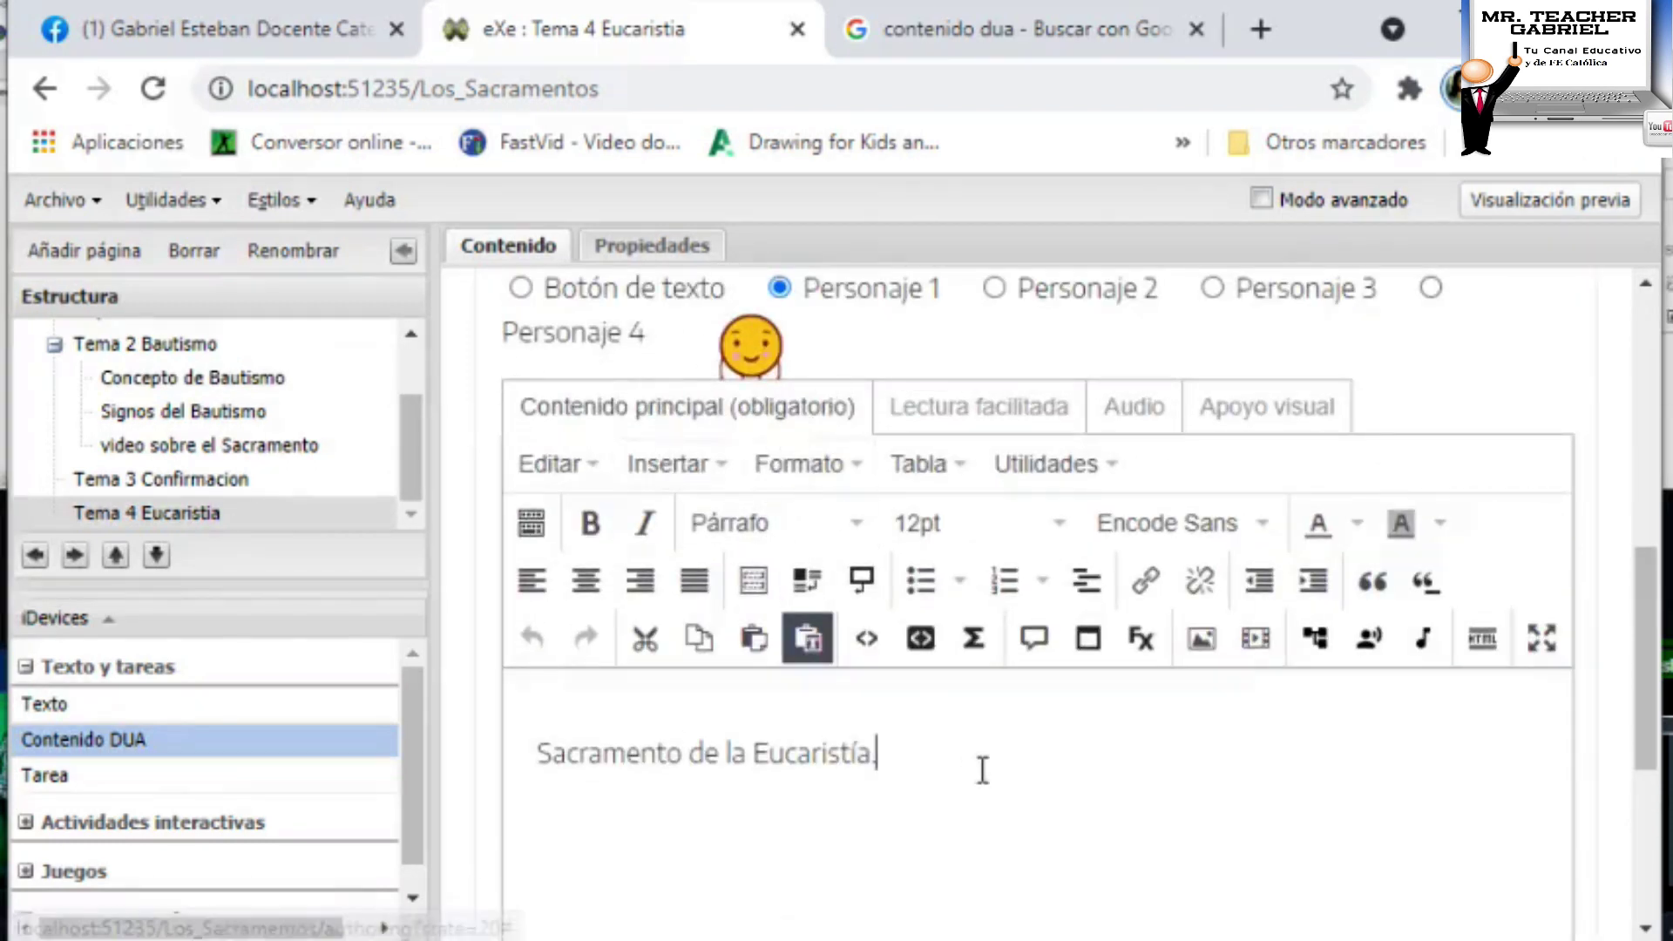
scroll(980, 765, "down", 2)
key("Return")
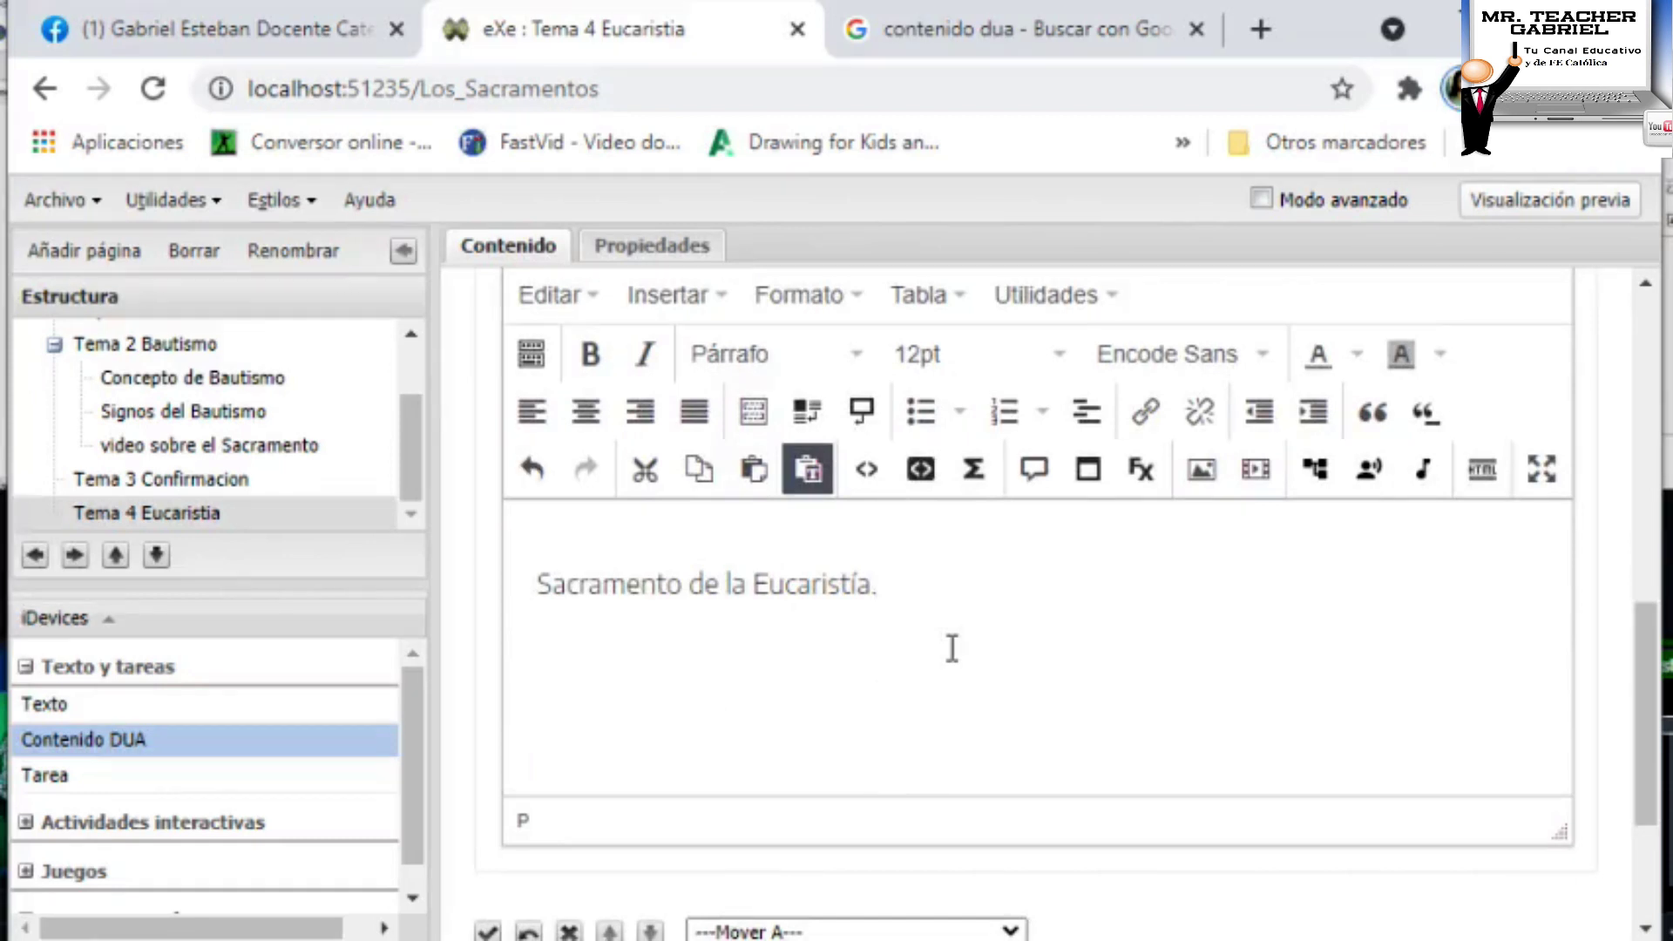
type("Es el Sacr")
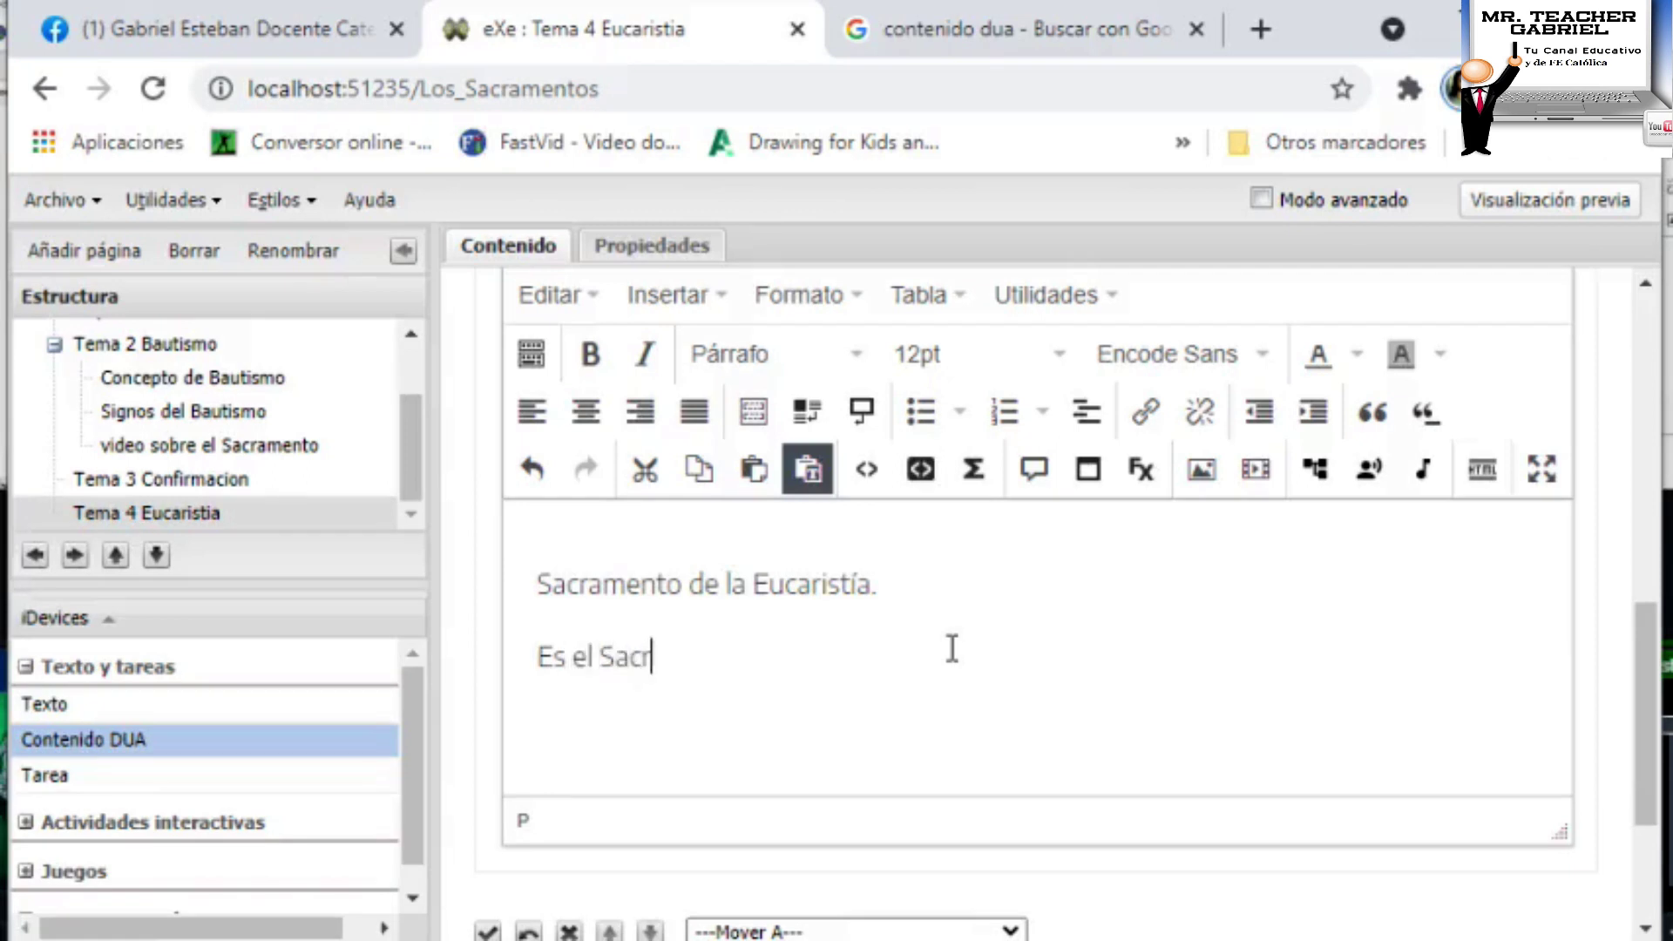
type("amento donde recibimos el ")
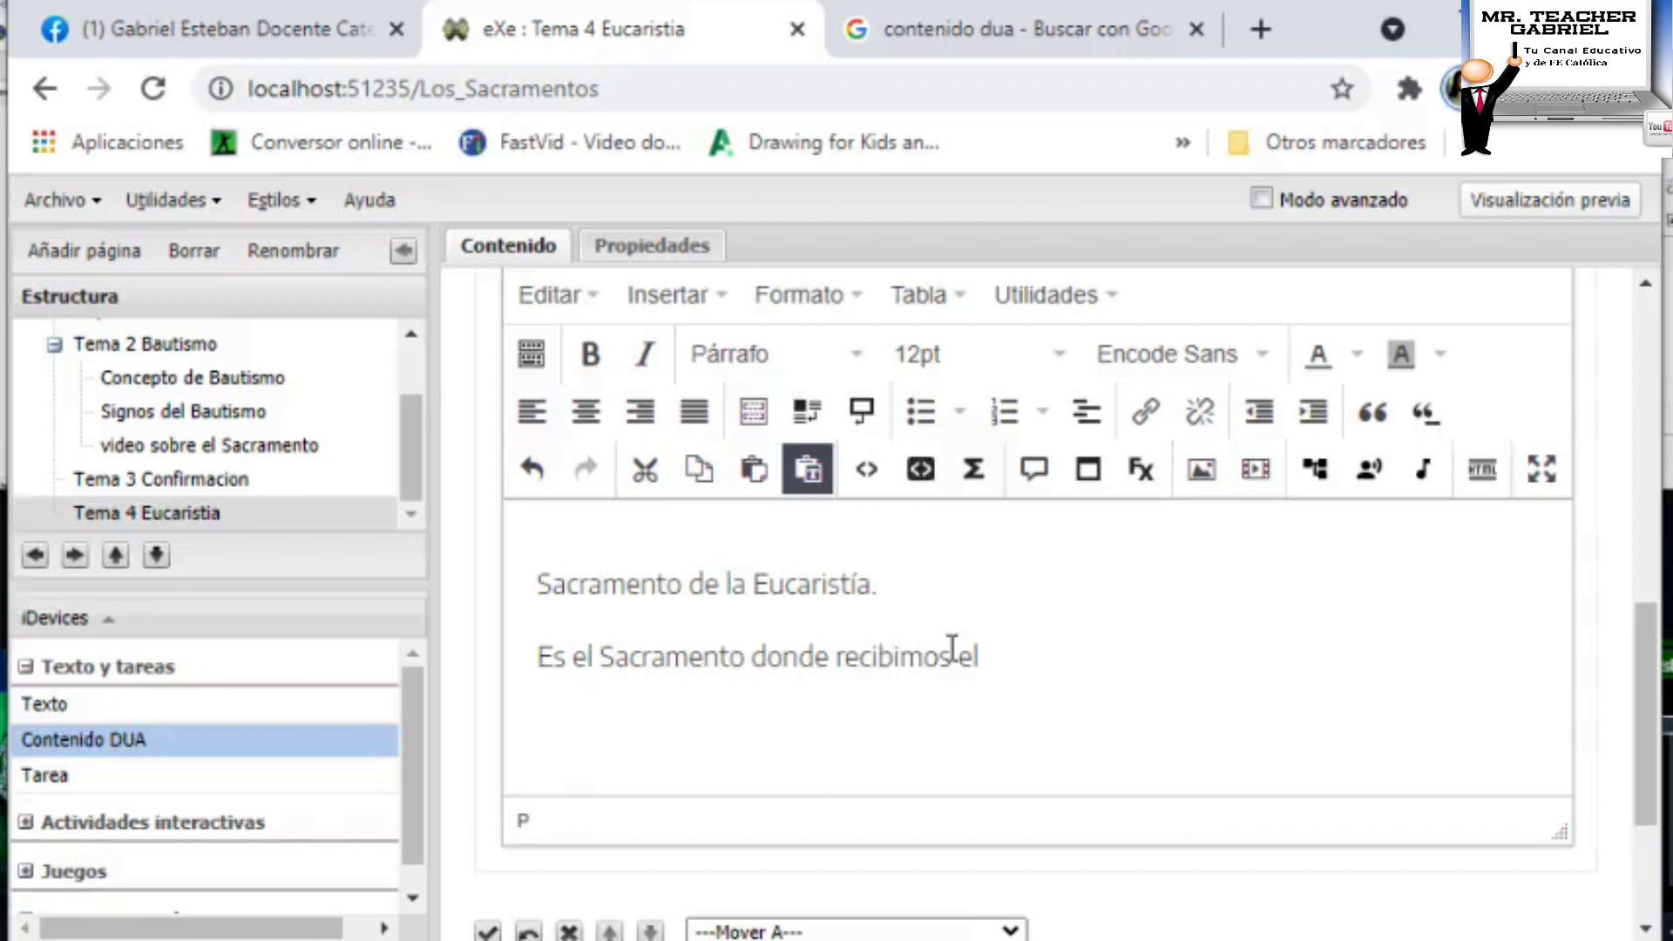
type("Cuesto")
key("BackSpace")
key("BackSpace")
key("BackSpace")
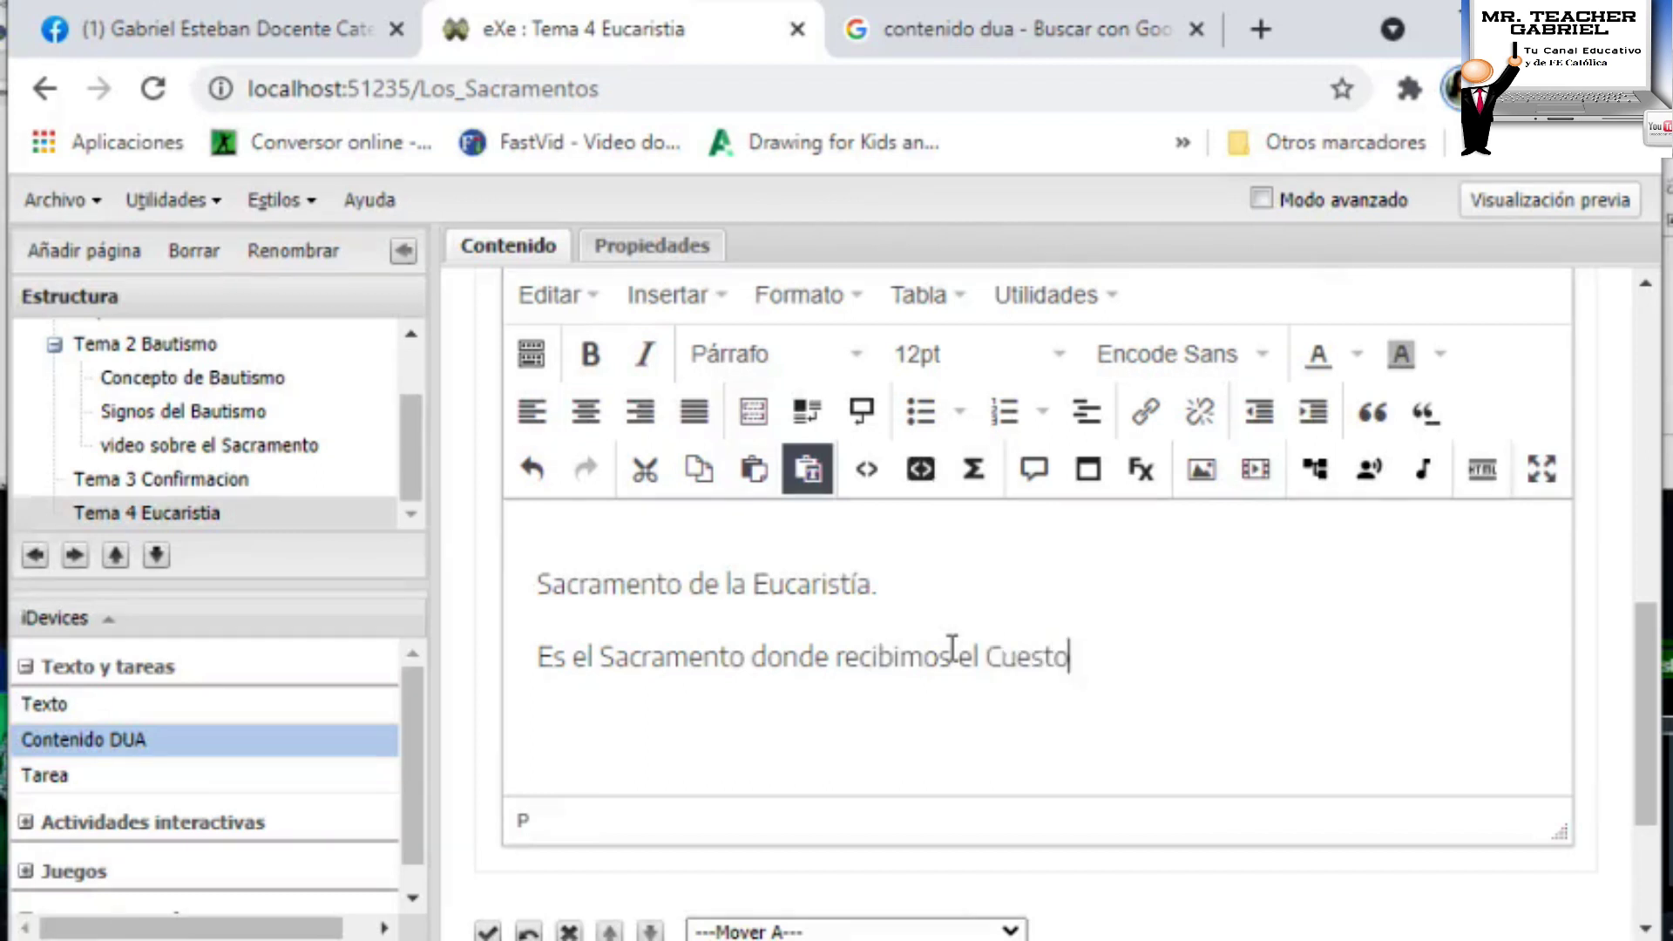
type("rpo de Crisyto")
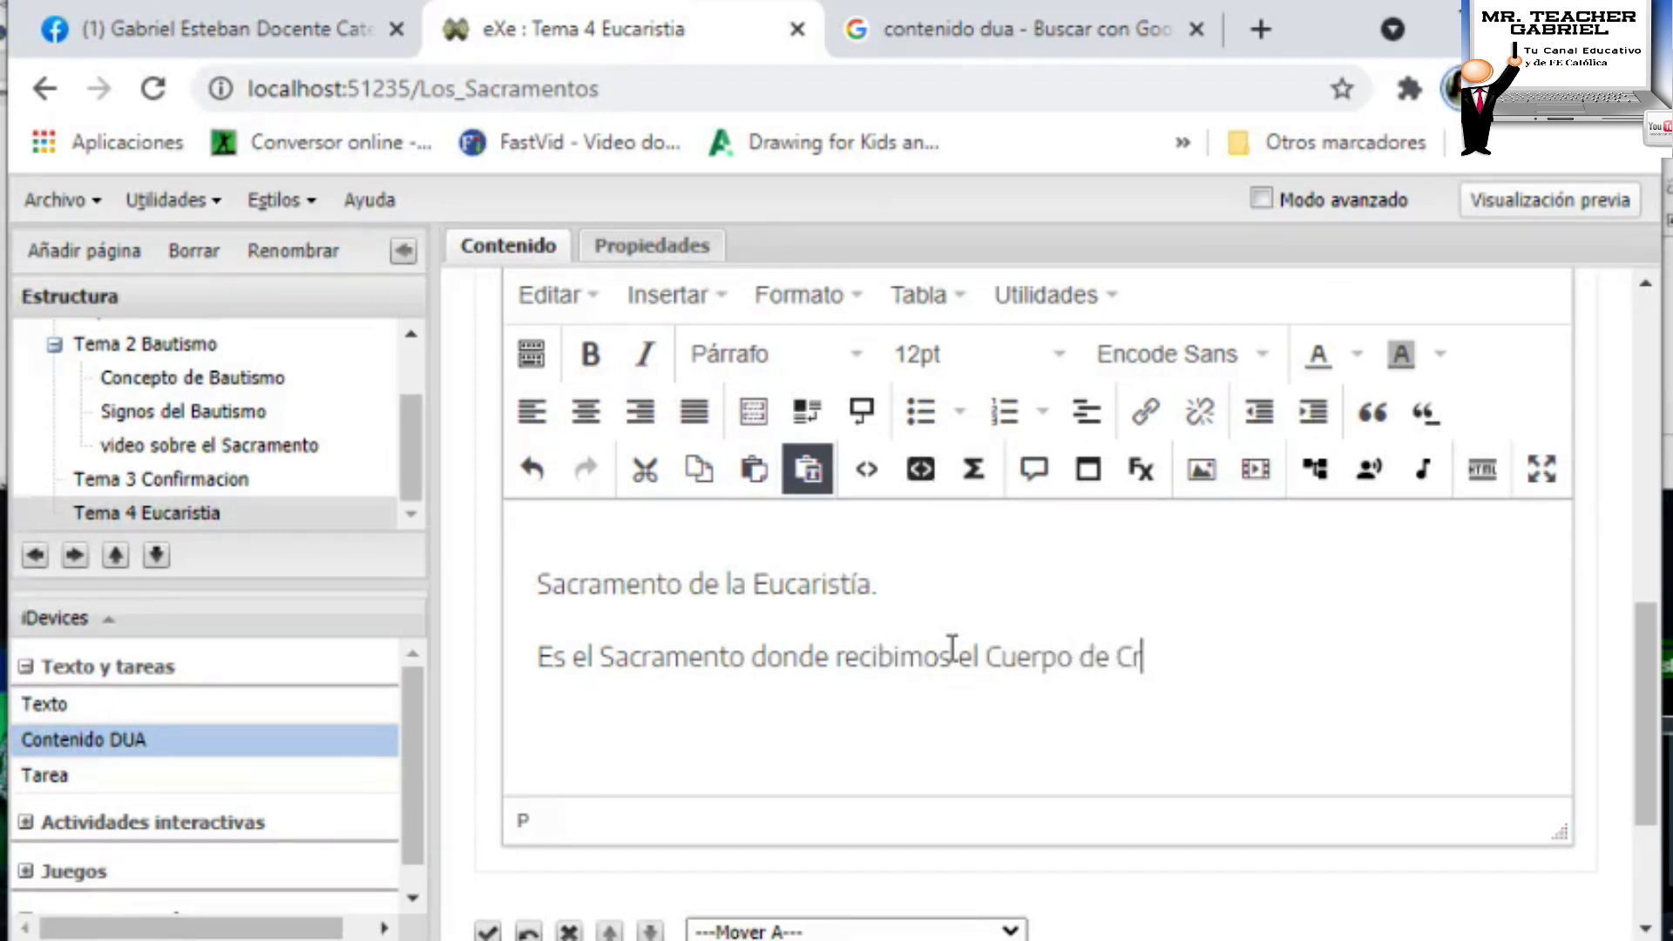
key("BackSpace")
key("BackSpace")
key("BackSpace")
type("to.")
key("Return")
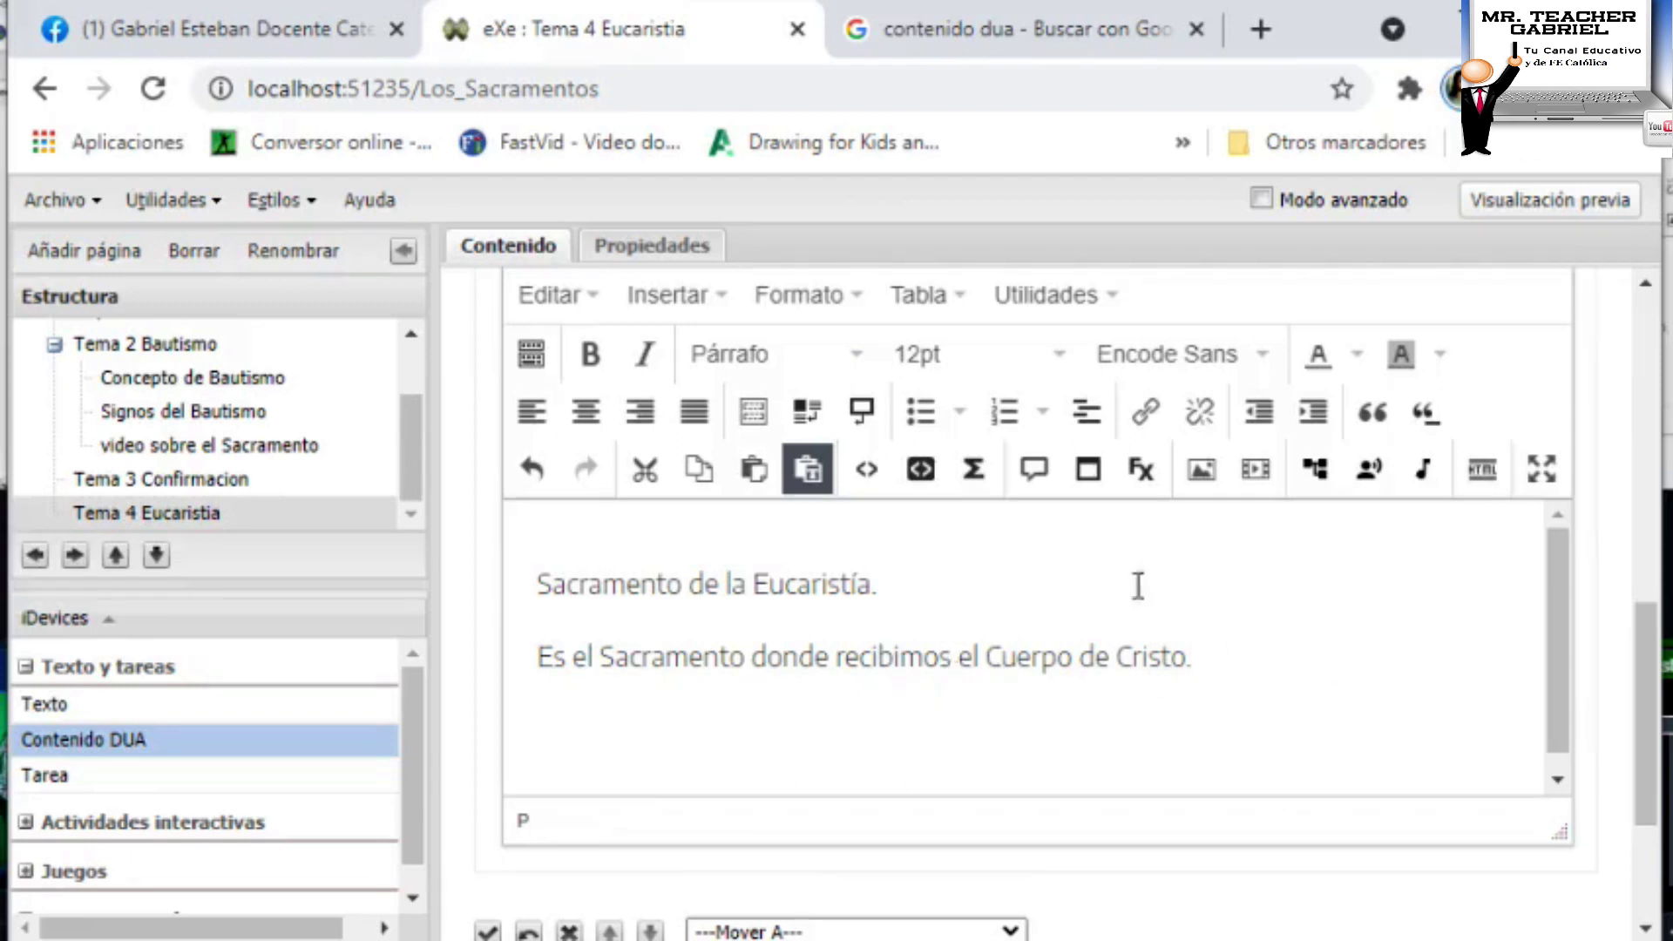
Step: Switch to the Google search page in the browser and replace the old query with a search for "eucaristia"
left_click(1031, 21)
triple_click(377, 220)
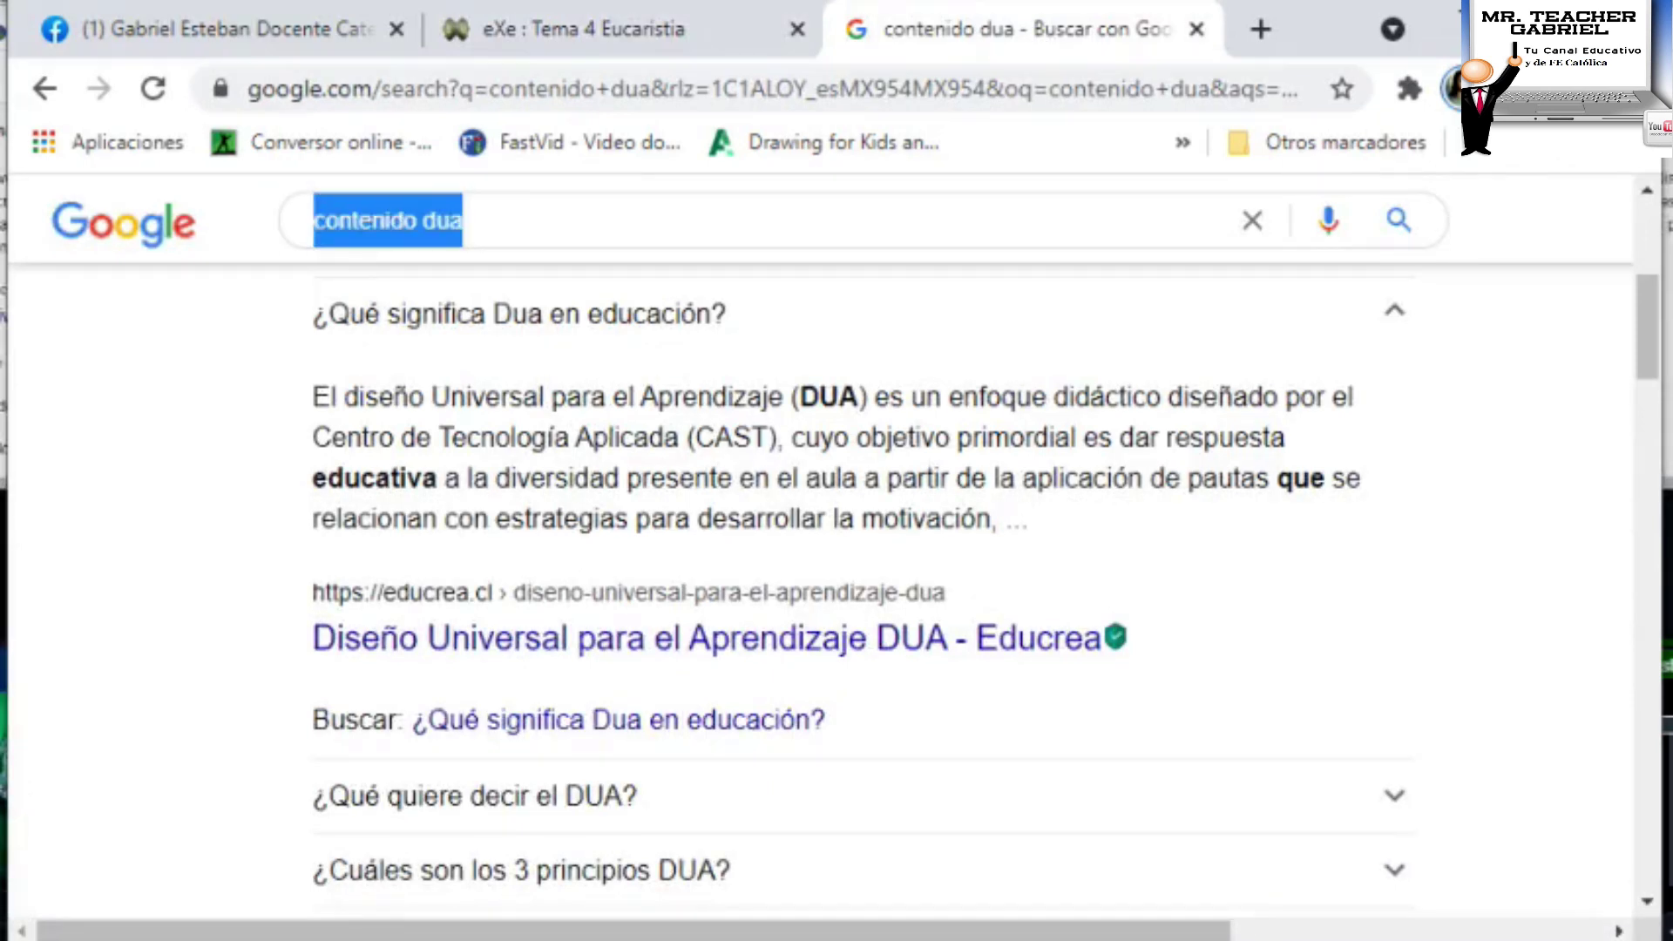
type("euicaristo")
key("BackSpace")
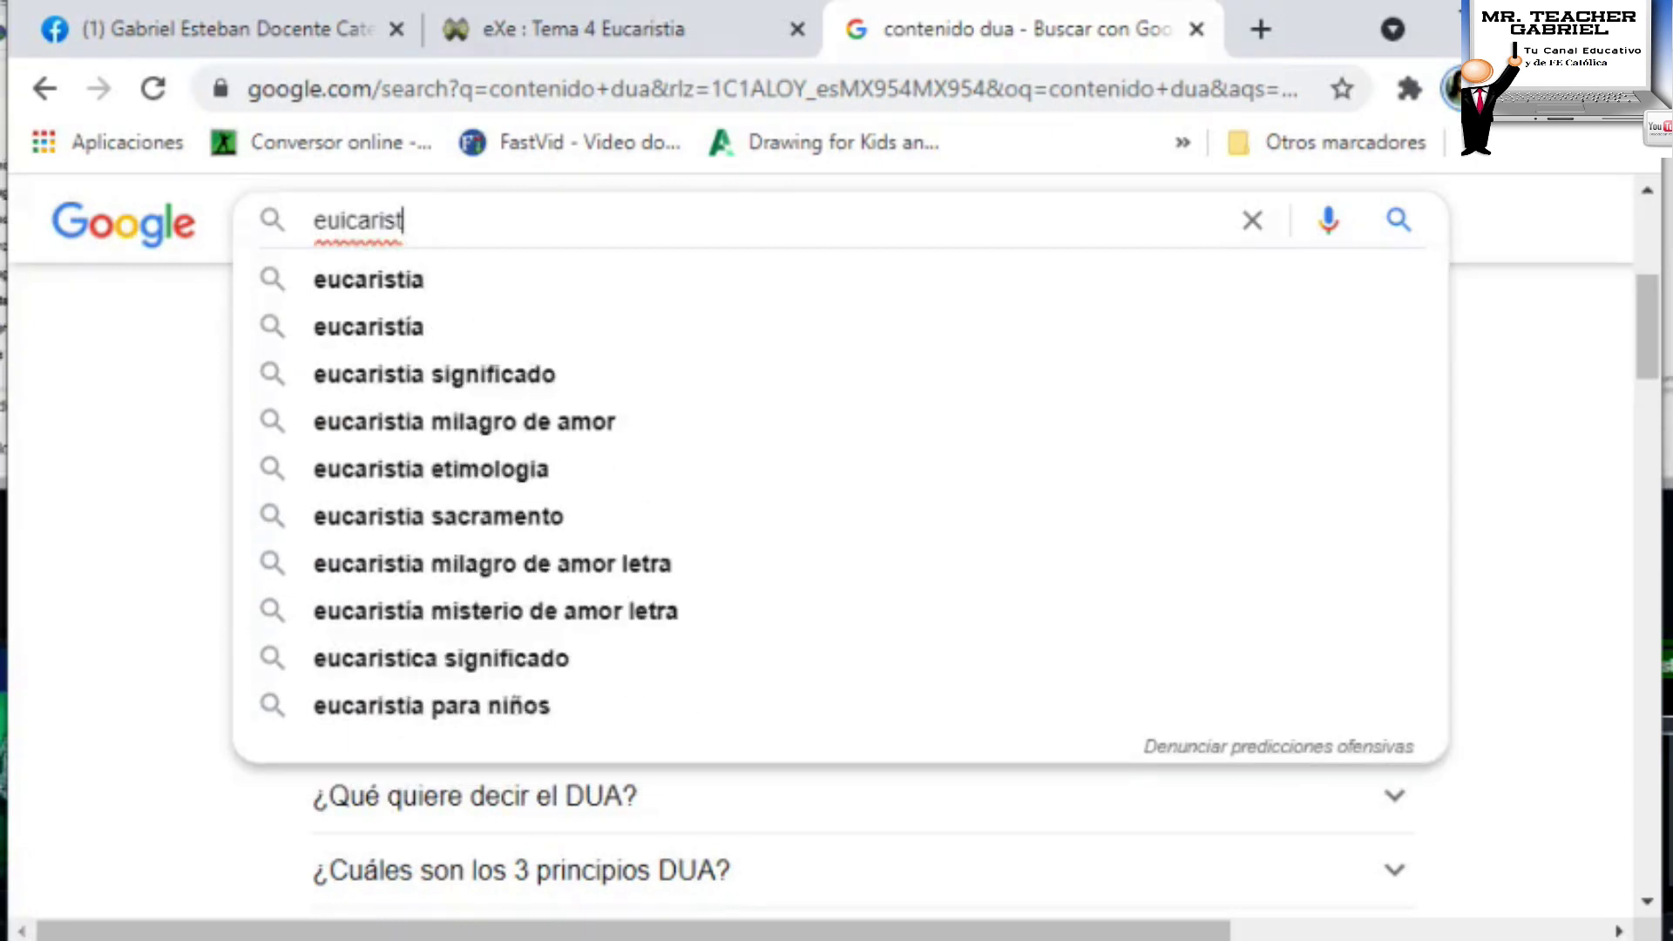
type("ia")
key("BackSpace")
key("BackSpace")
key("BackSpace")
key("BackSpace")
key("BackSpace")
key("BackSpace")
key("BackSpace")
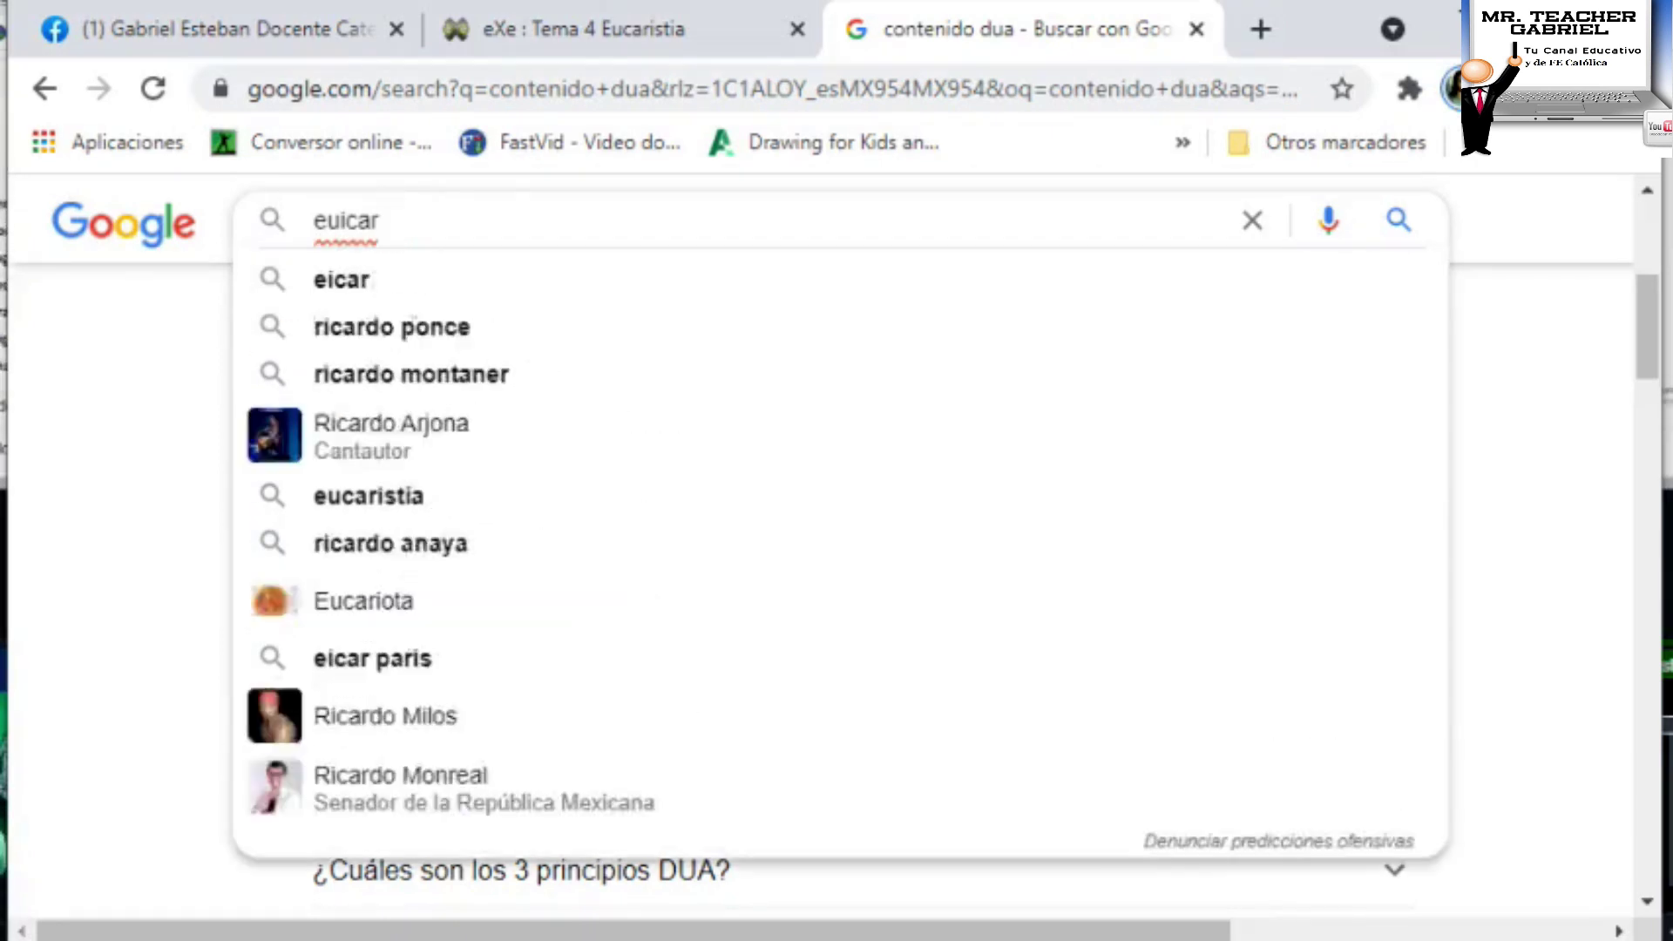
key("BackSpace")
key("BackSpace")
type("caris")
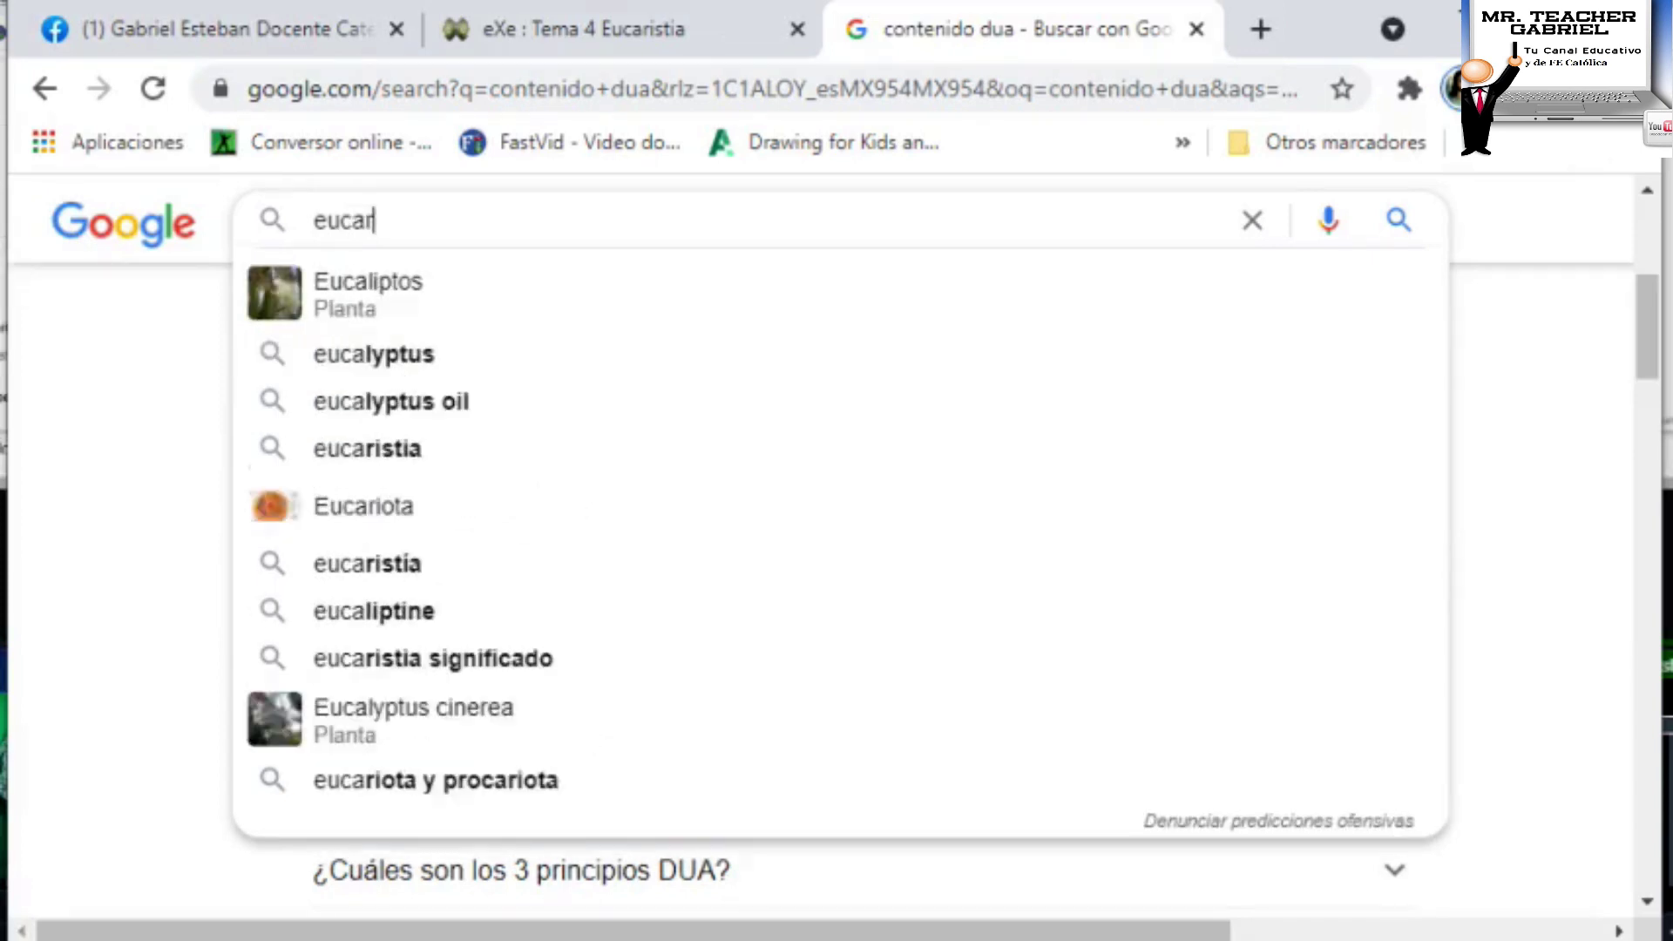
left_click(421, 291)
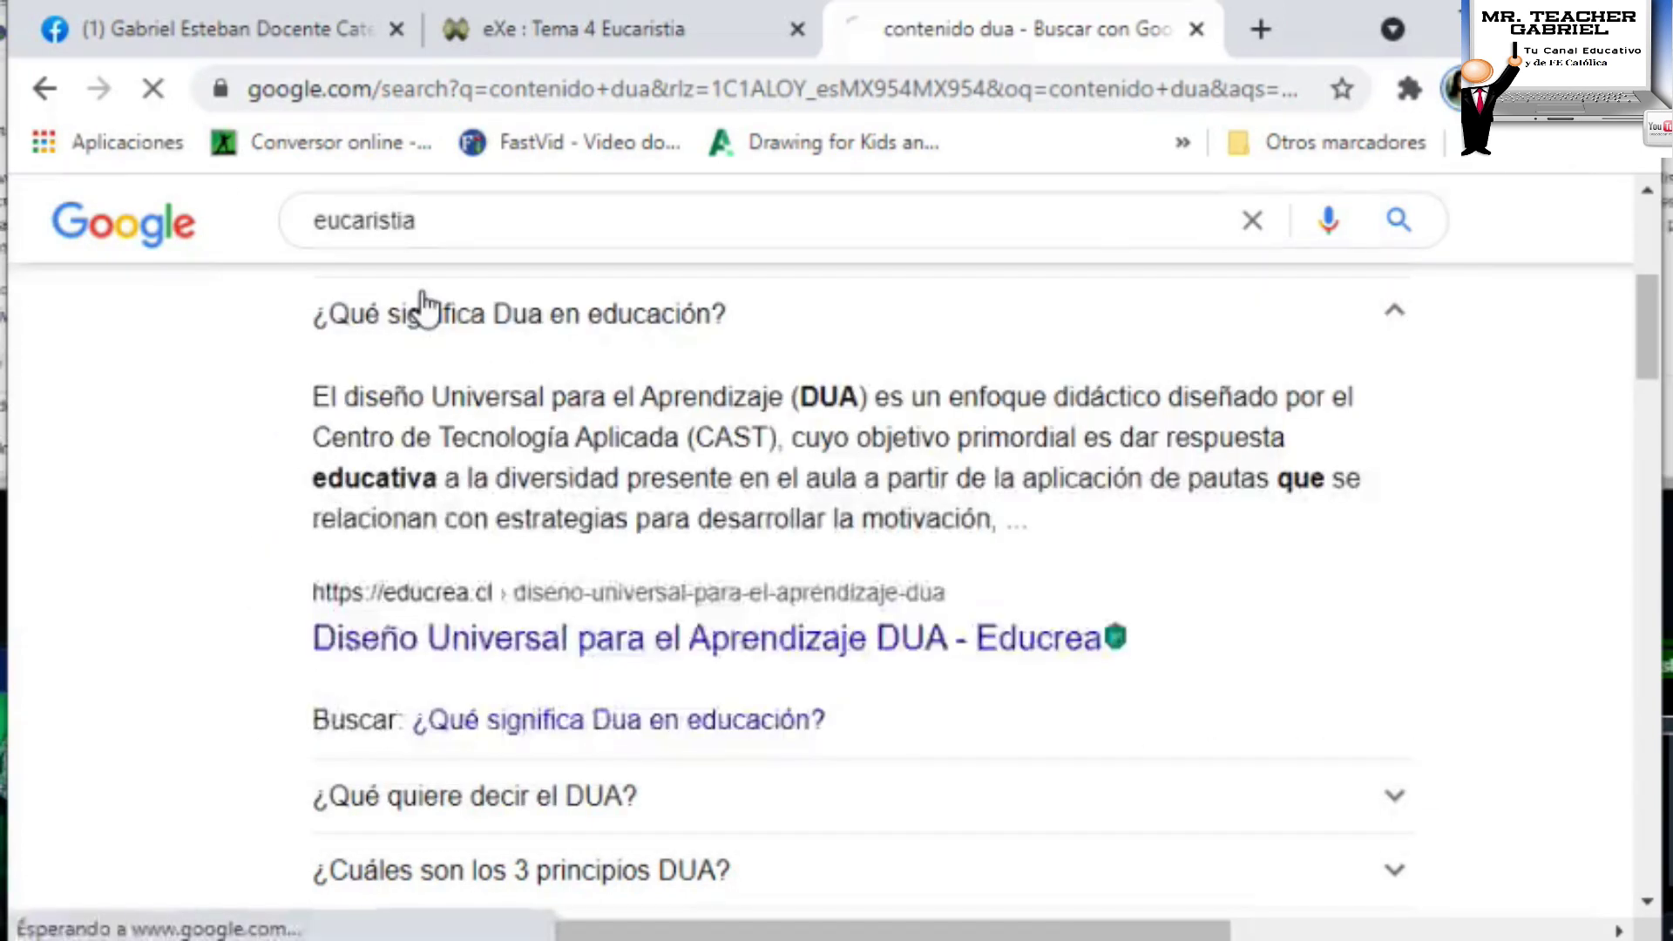
Step: Show the image results for the eucaristia search and open the COPE picture with the chalice, crucifix, open Bible and bread
scroll(614, 412, "down", 4)
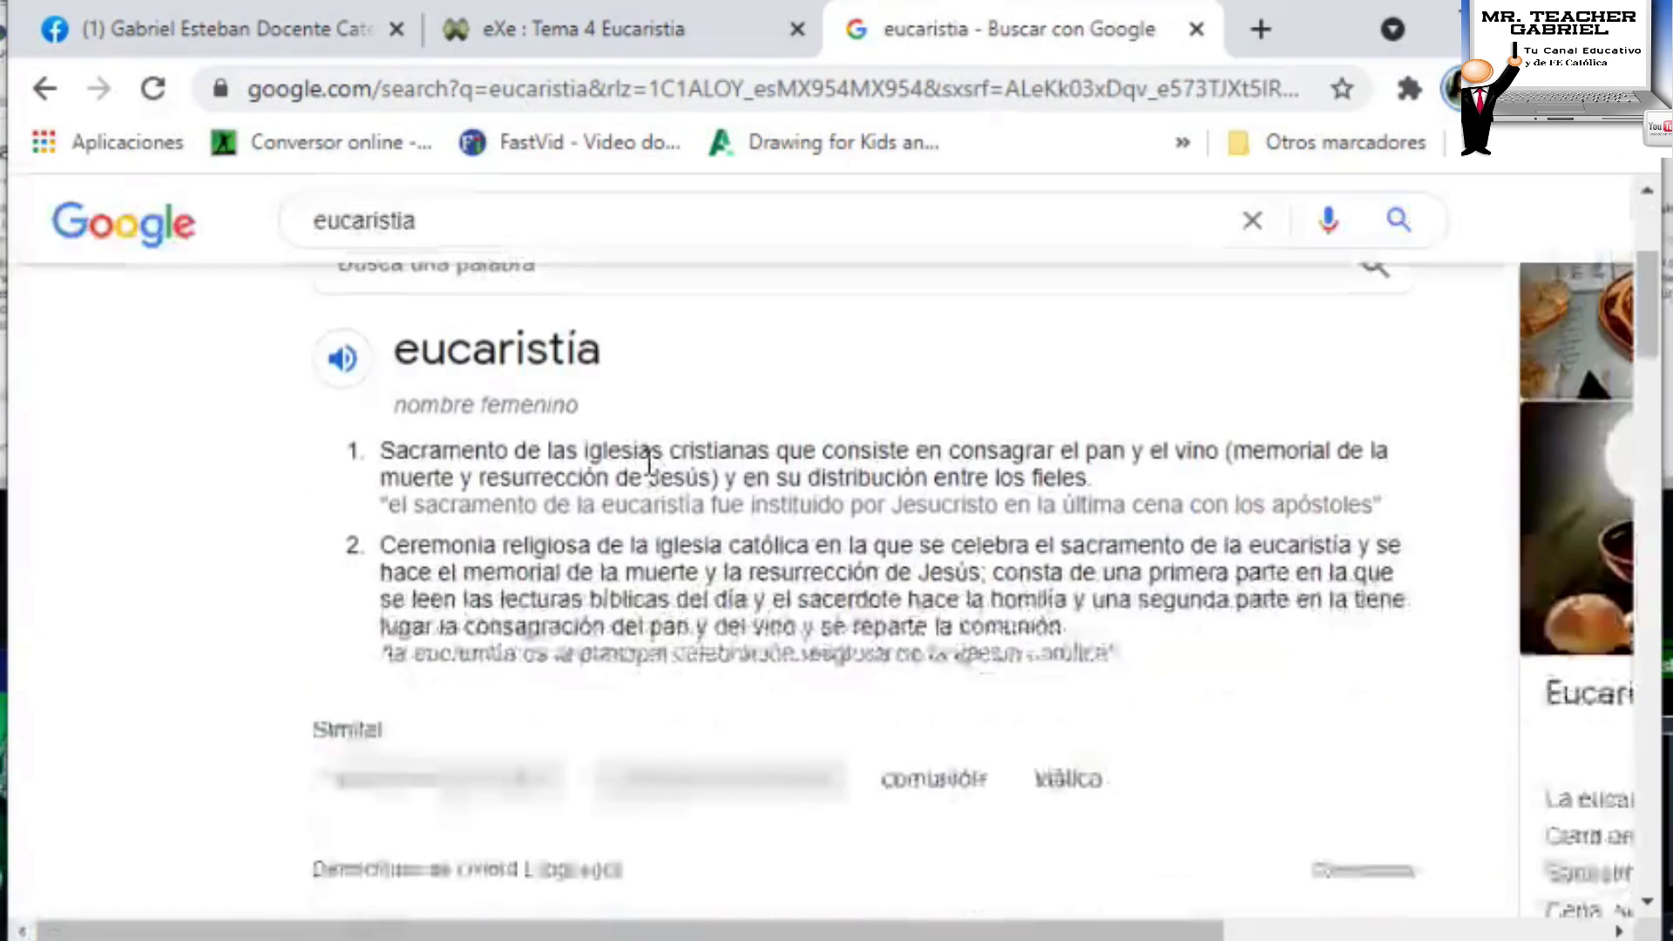
scroll(653, 475, "up", 1)
scroll(653, 474, "up", 3)
left_click(525, 368)
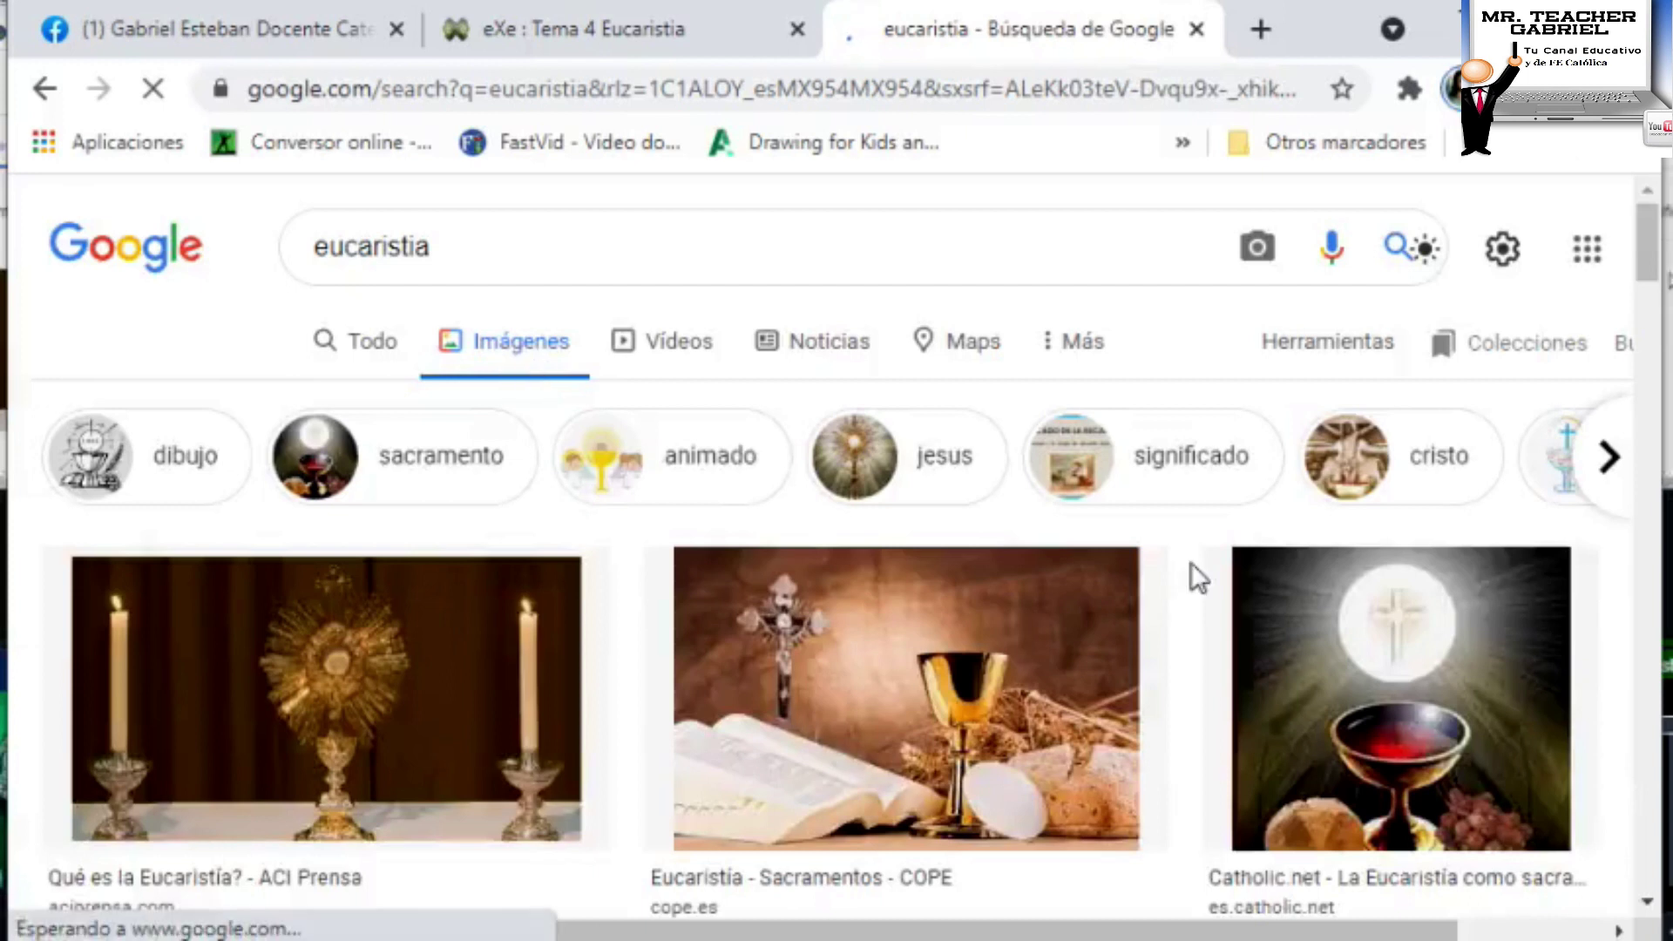
scroll(1221, 584, "down", 2)
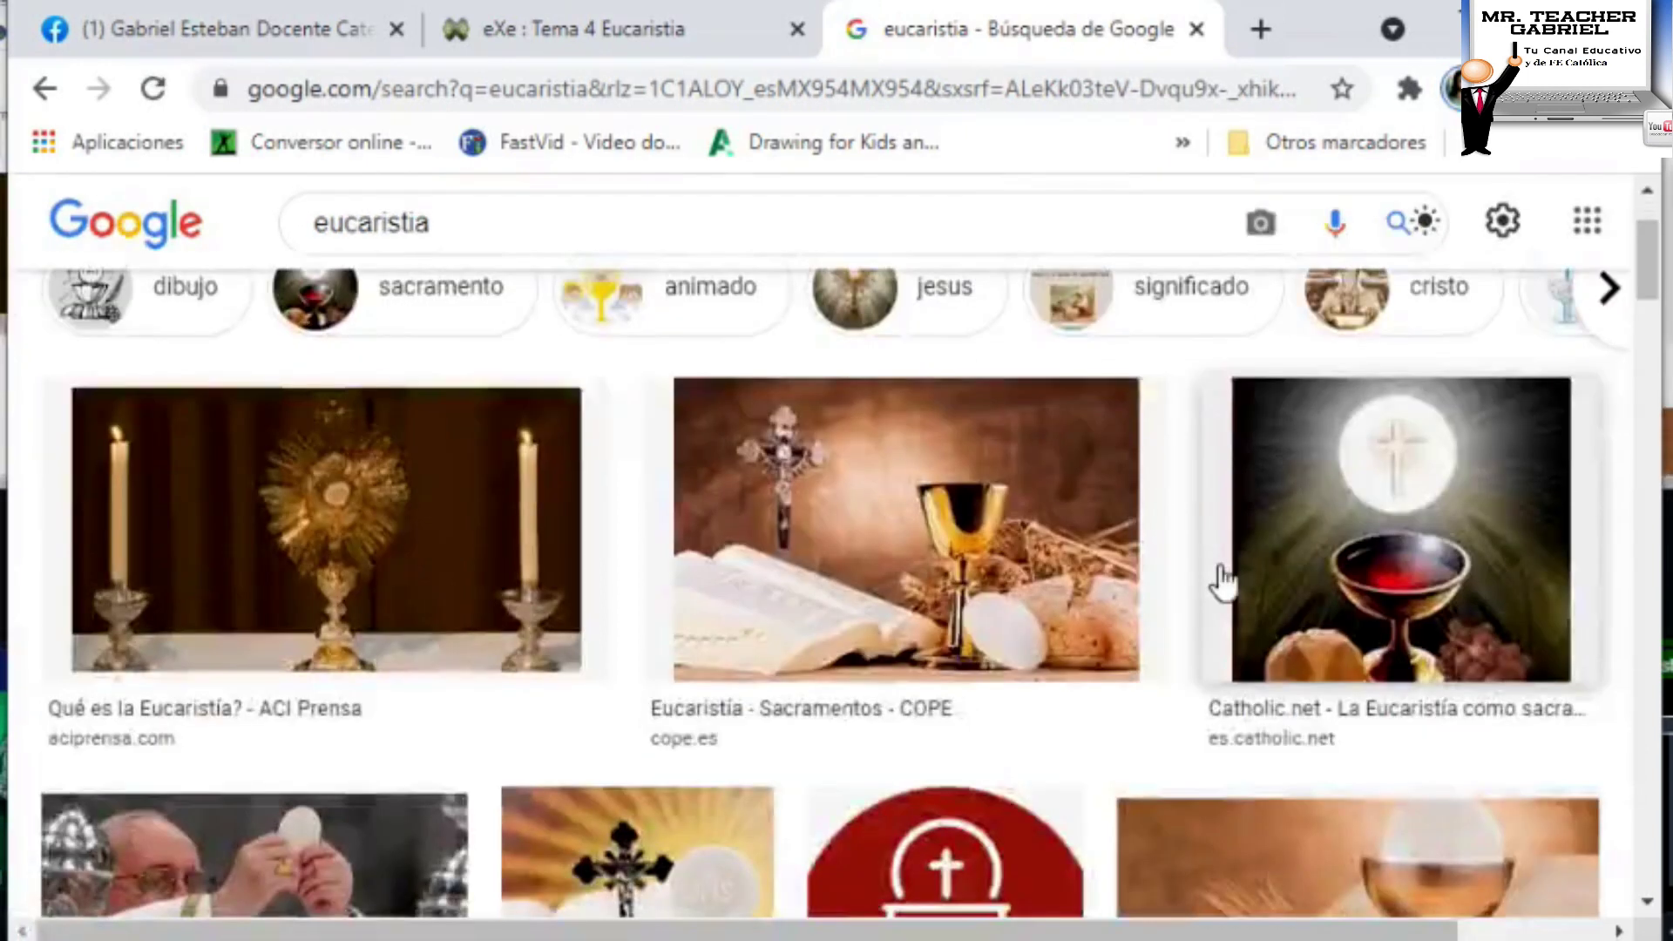
left_click(906, 511)
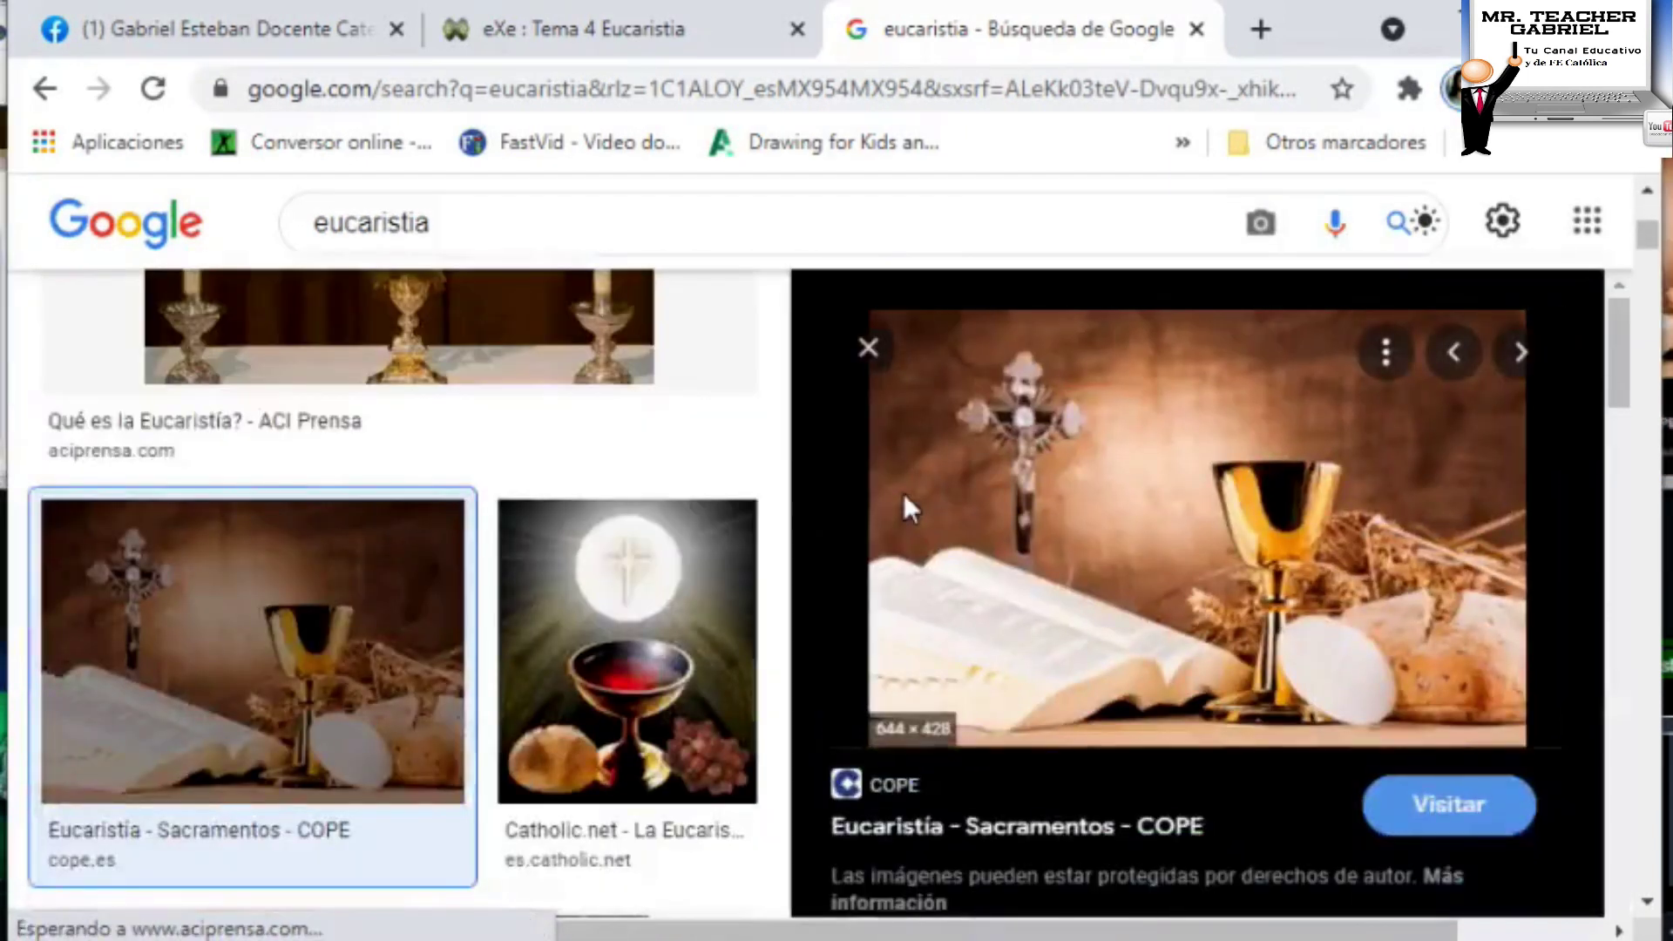
Step: Save the COPE picture as the JPEG "Eucaristia 1" in the Proyecto de Aprendizaje los Sacramentos folder
right_click(1205, 481)
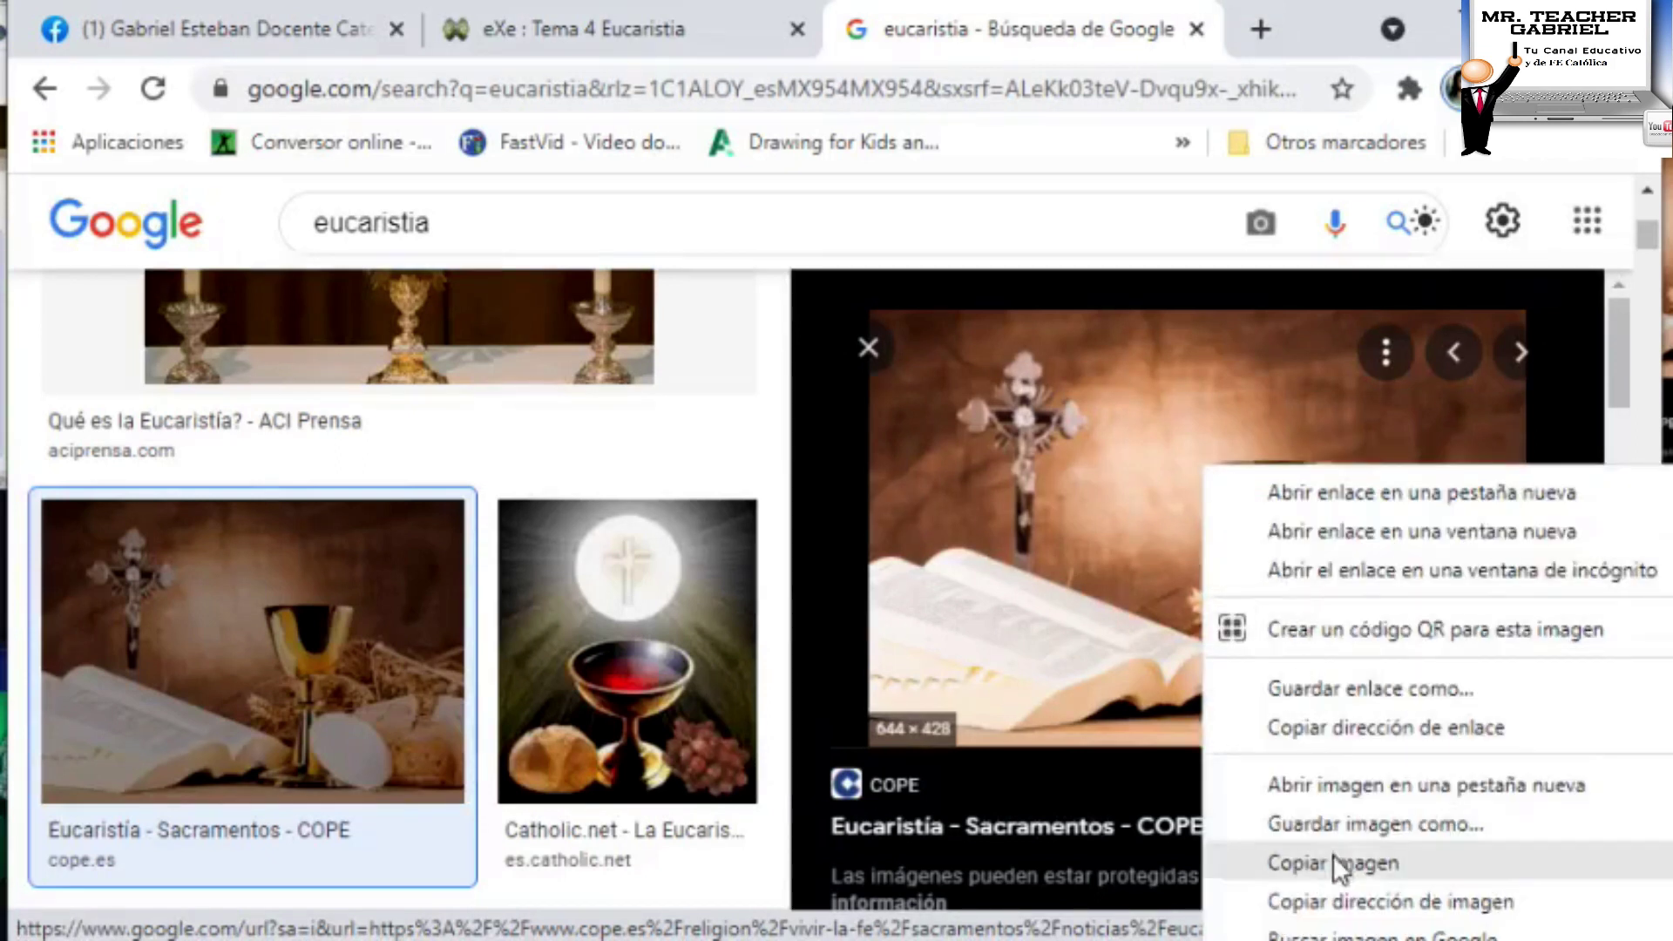
left_click(1330, 825)
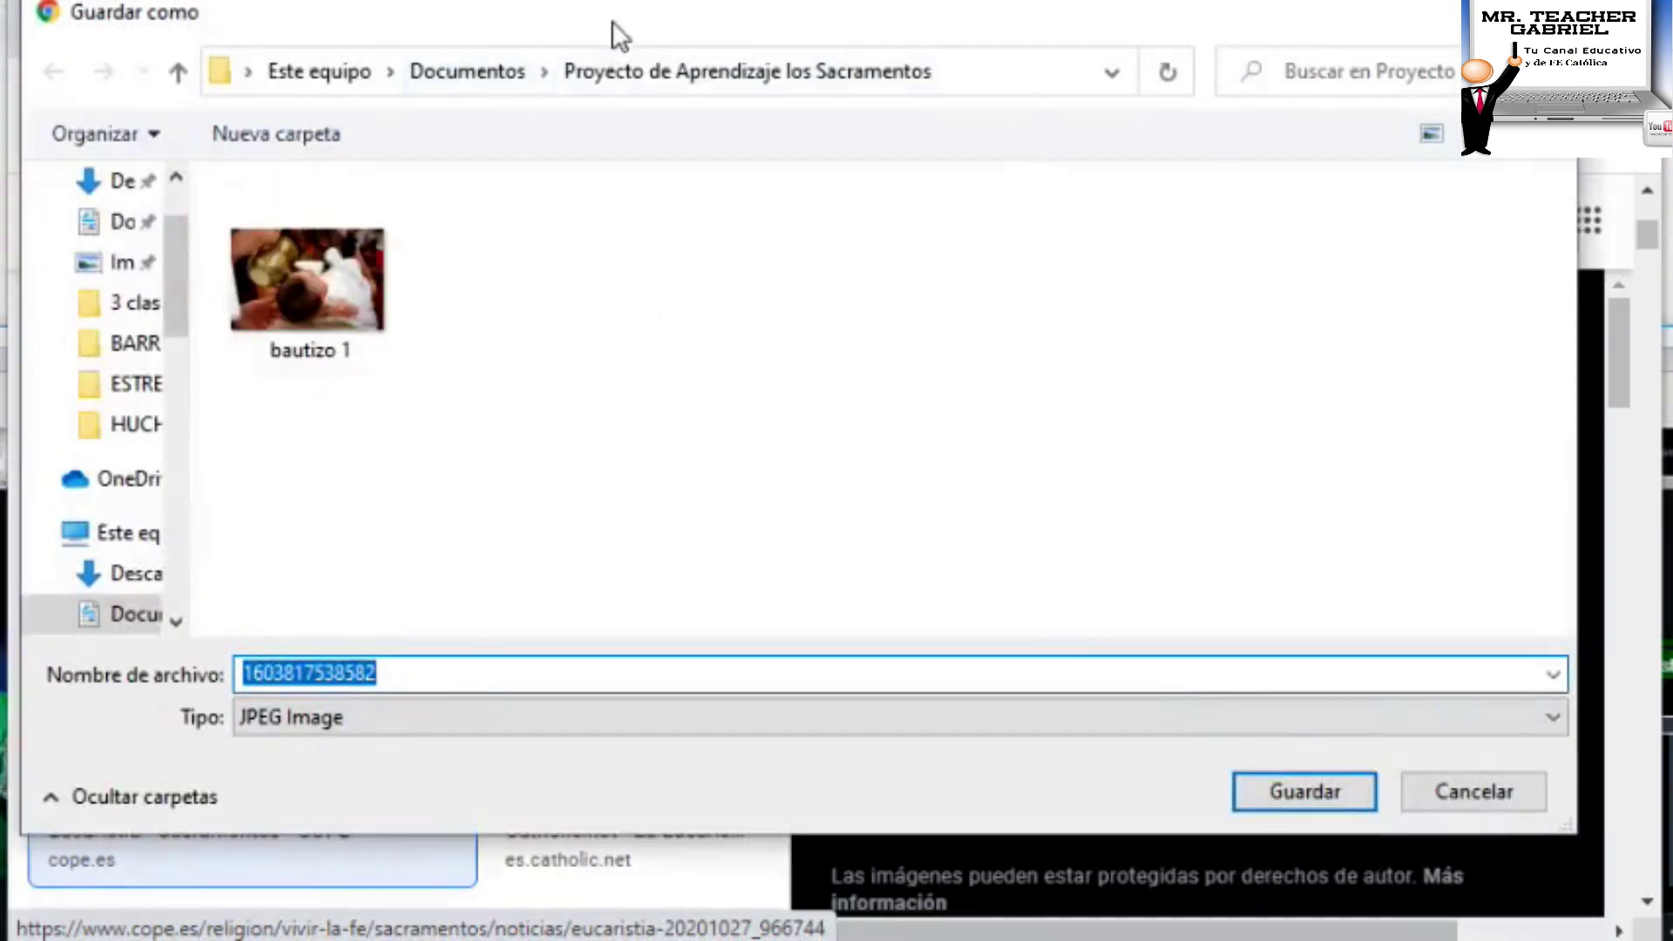
left_click_drag(611, 21, 610, 124)
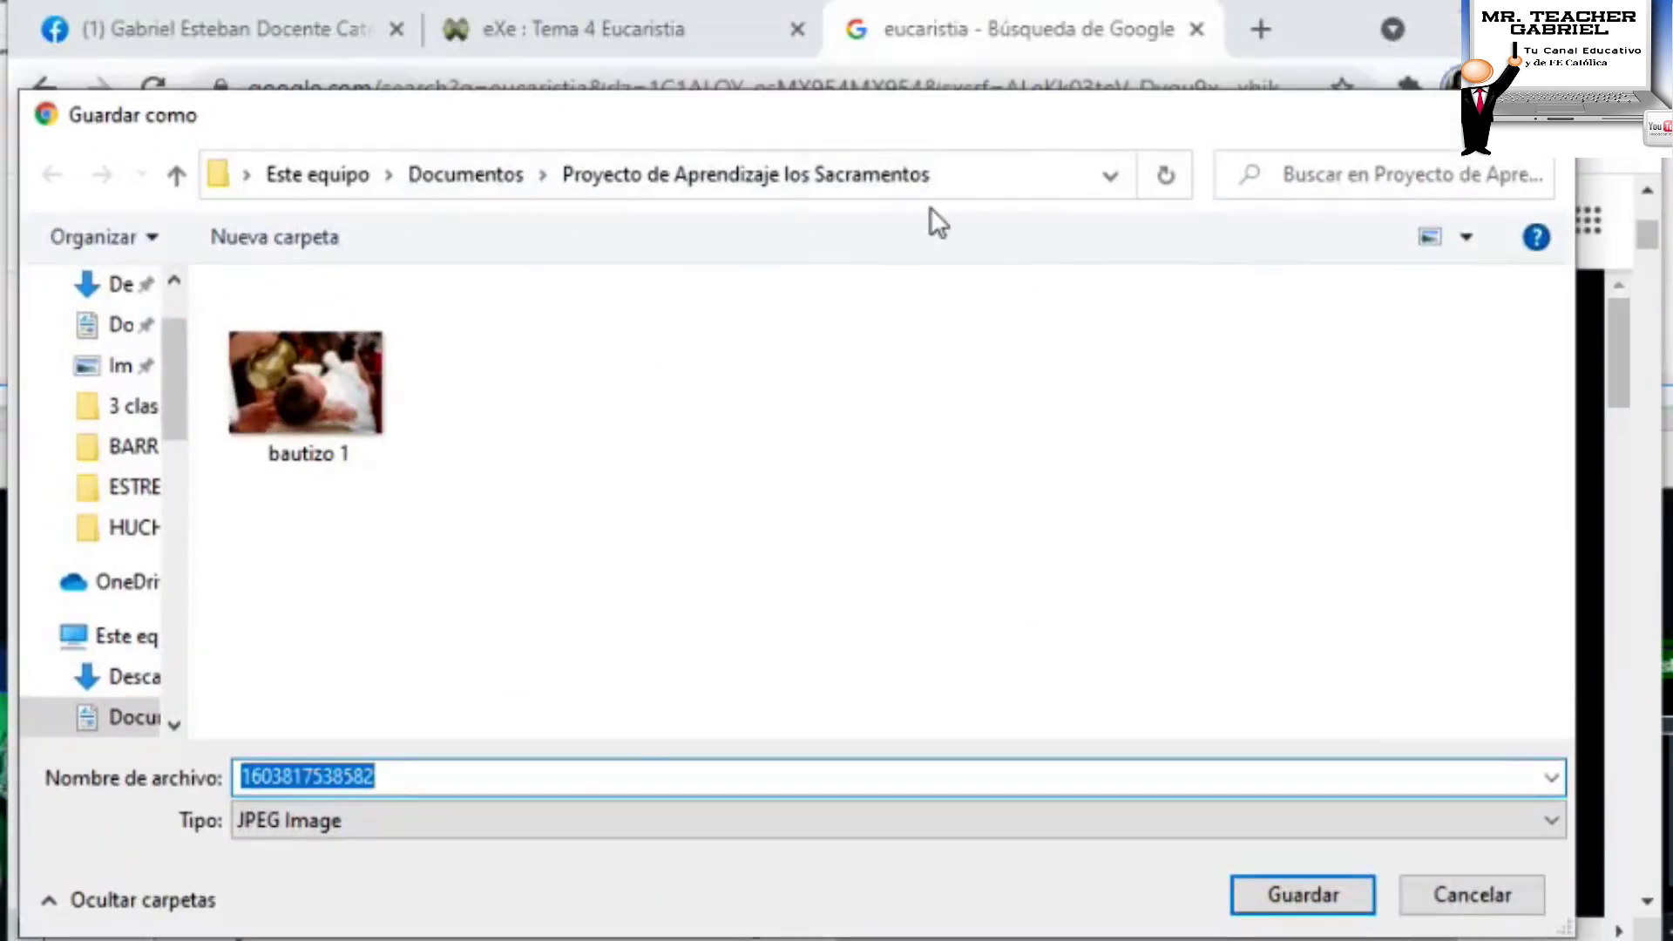
type("Eu")
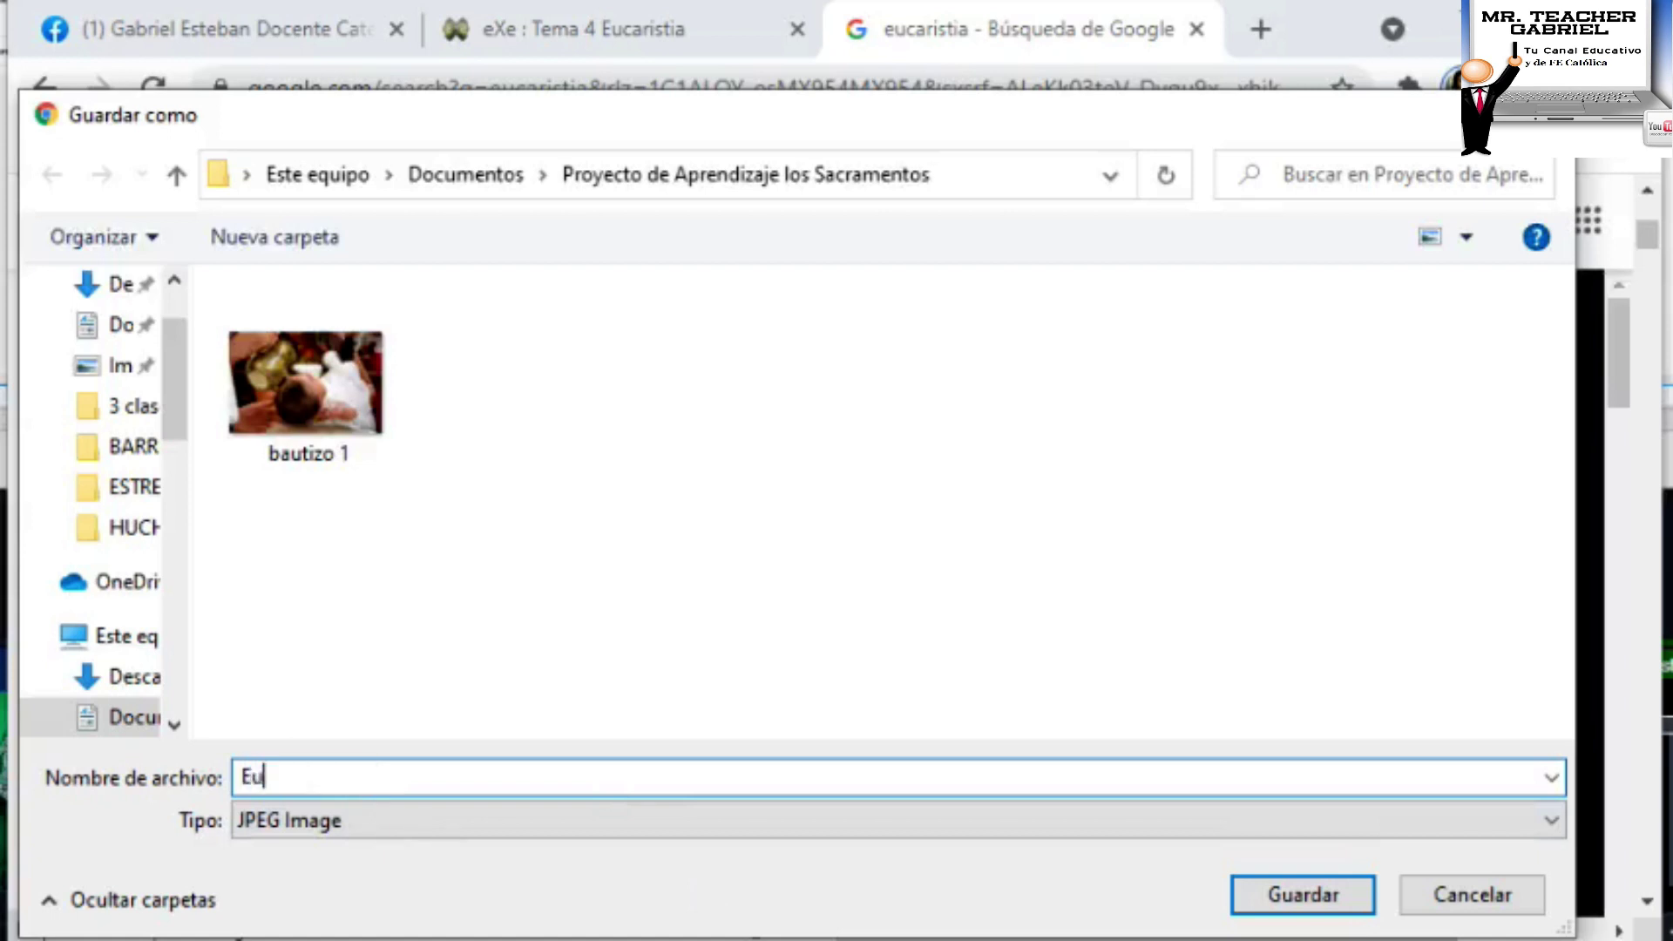
type("caristia 1")
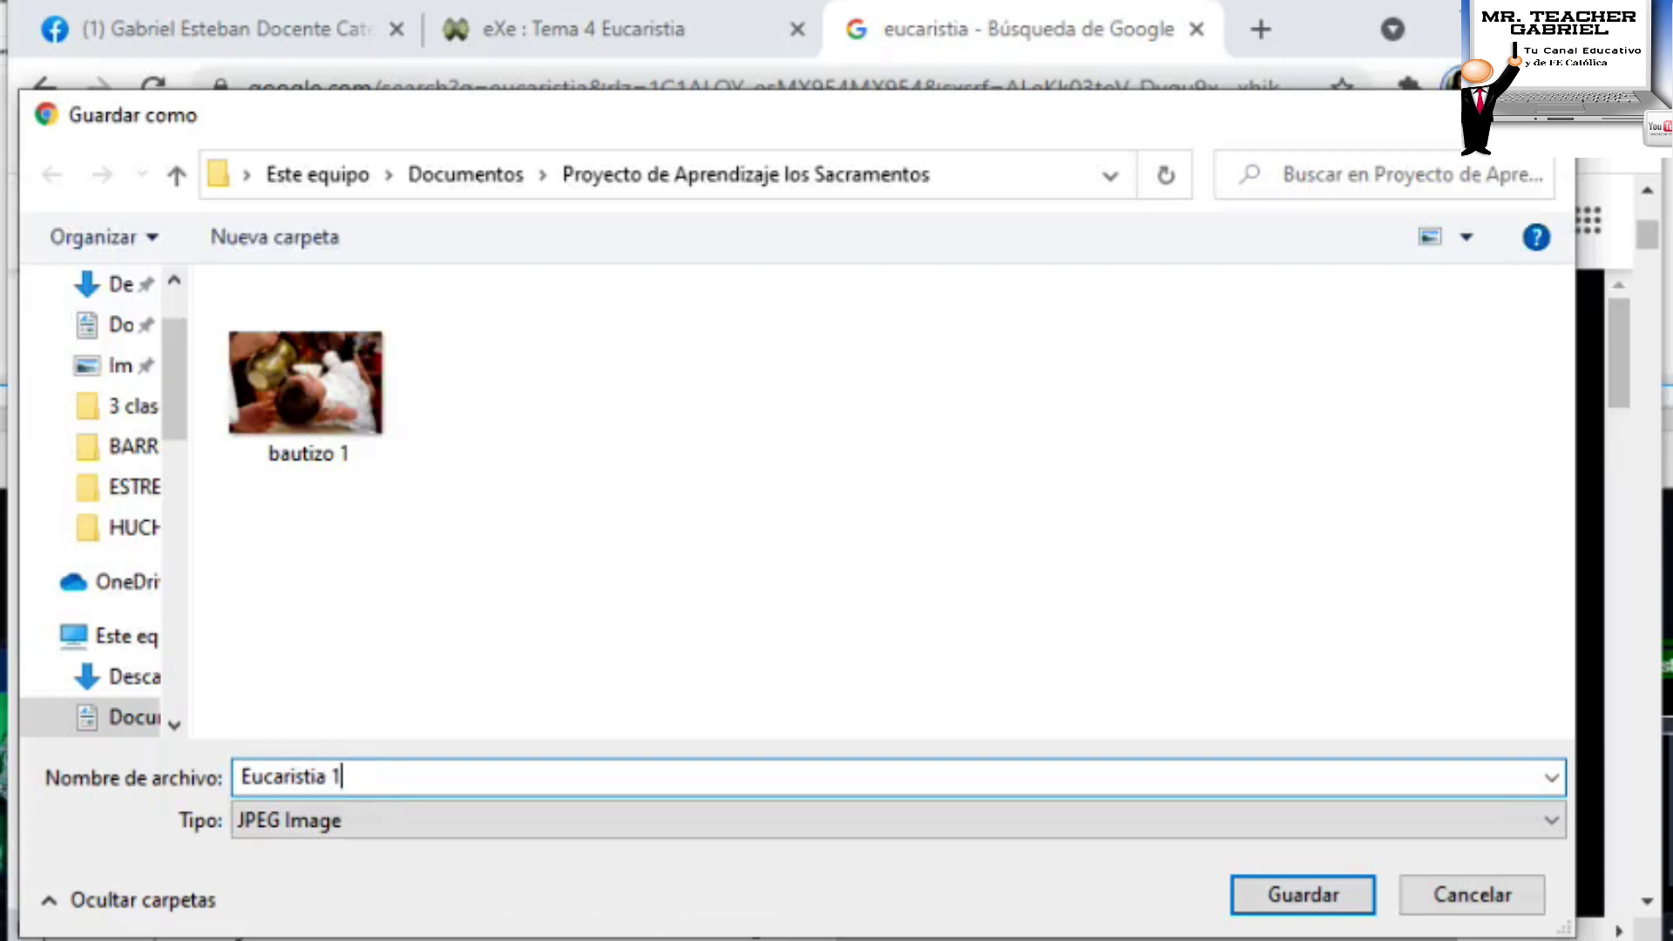
left_click(343, 822)
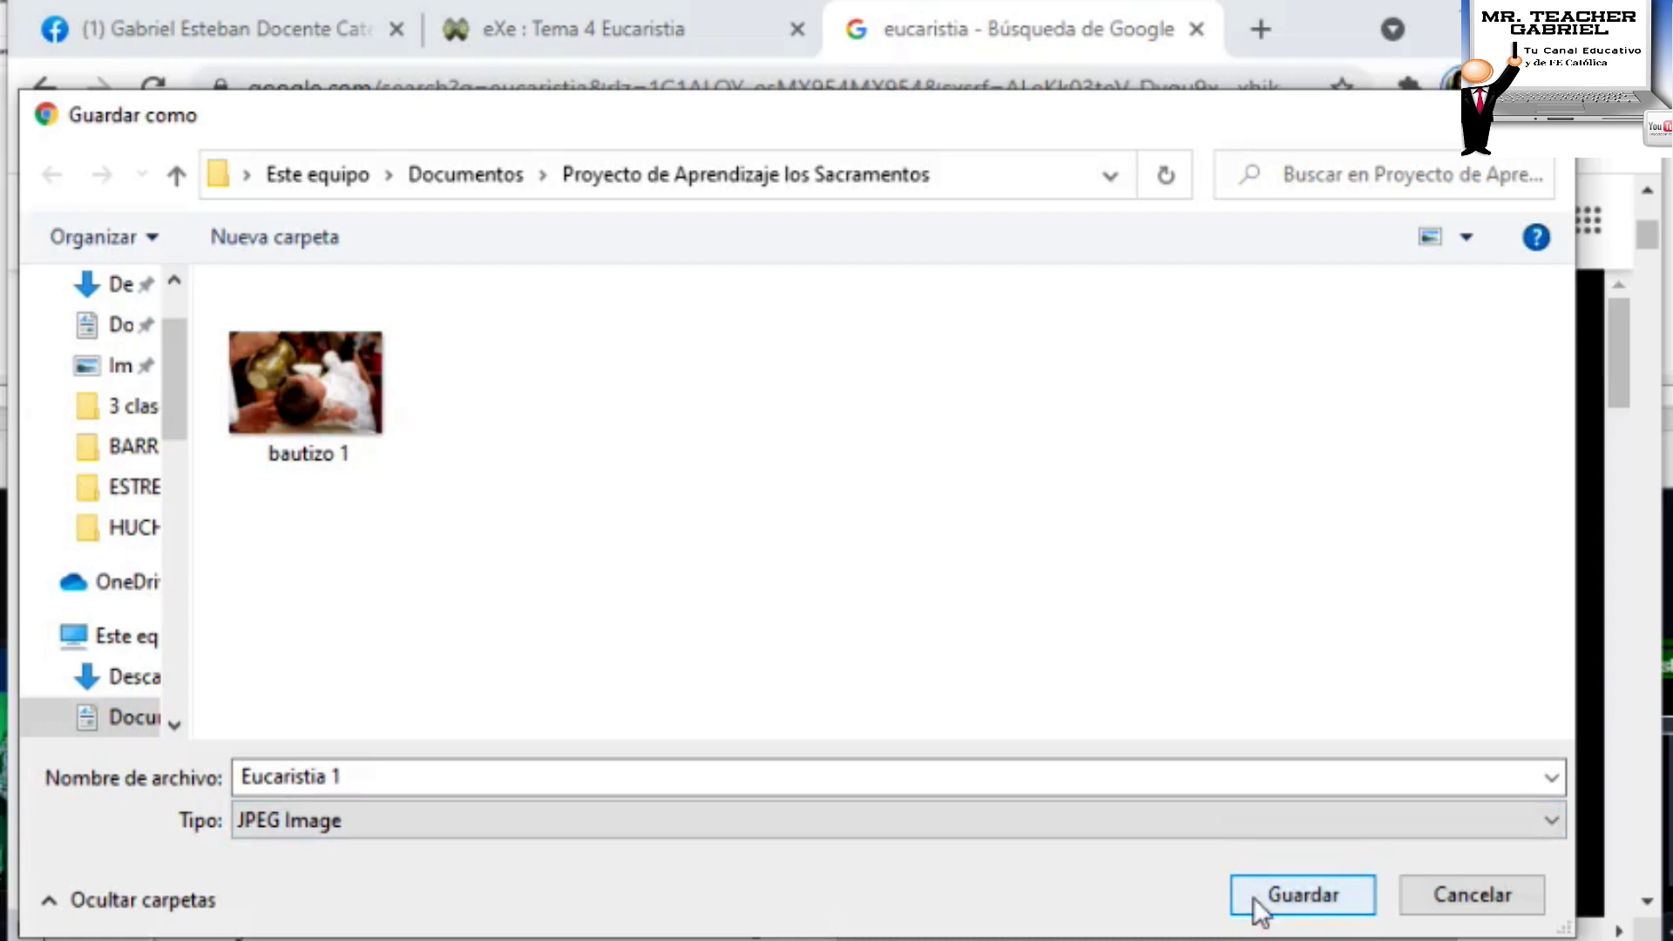
left_click(1298, 895)
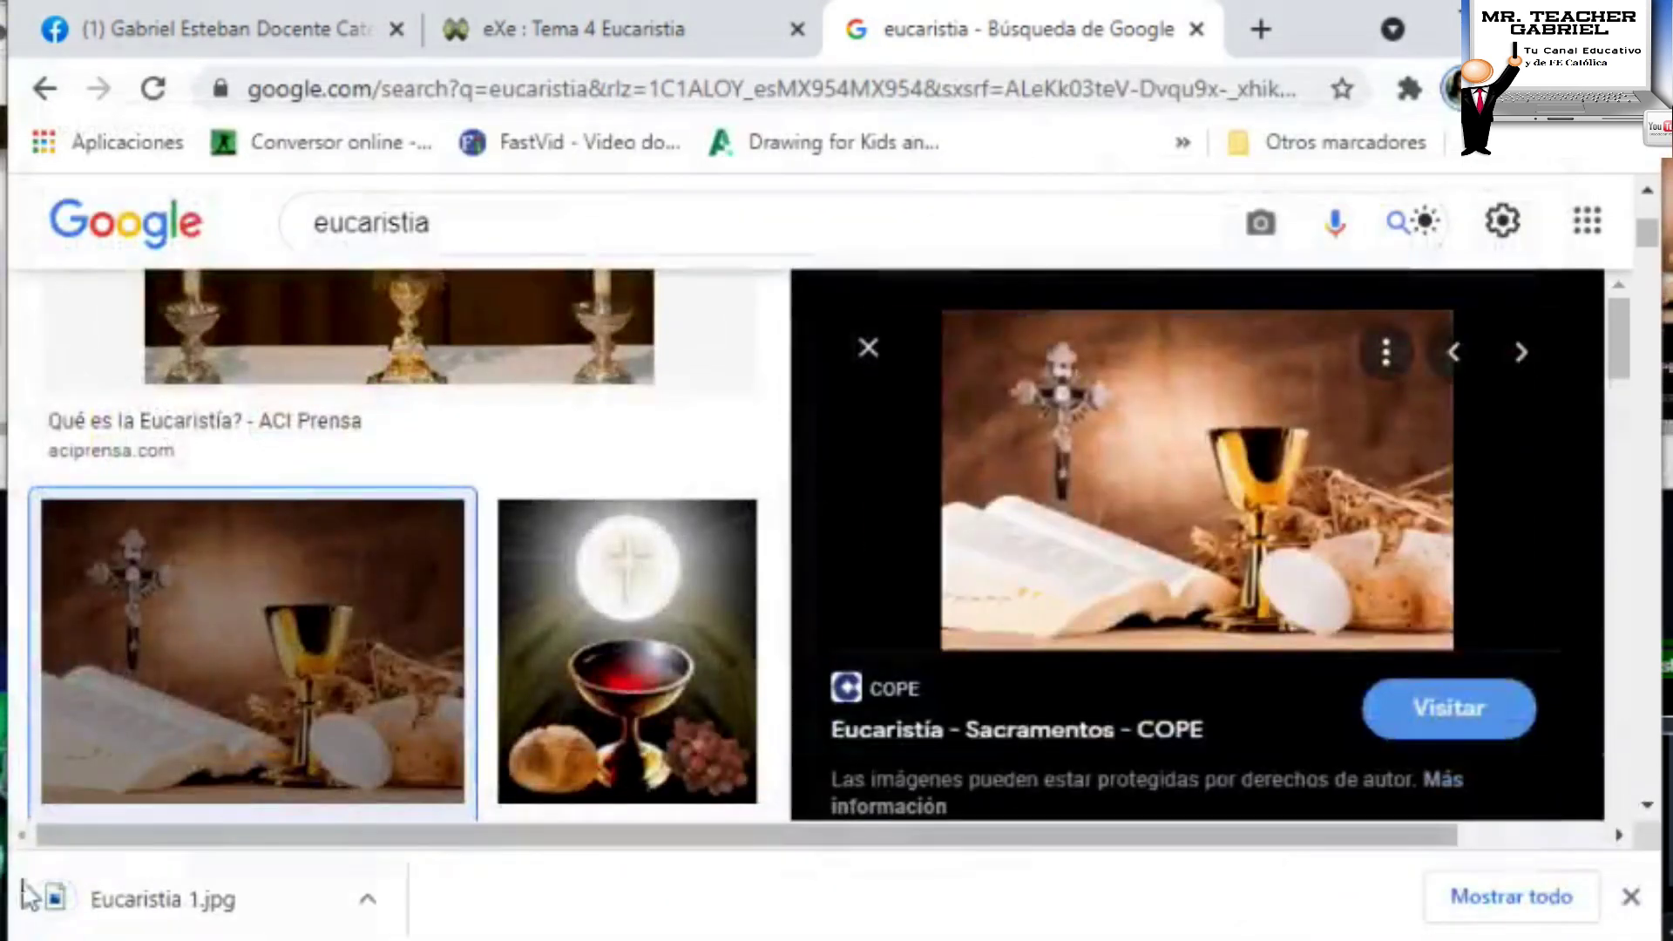
Step: Return to eXe and choose Eucaristia 1.jpg from Proyecto de Aprendizaje los Sacramentos in Documentos as the source of a new main content image
left_click(672, 31)
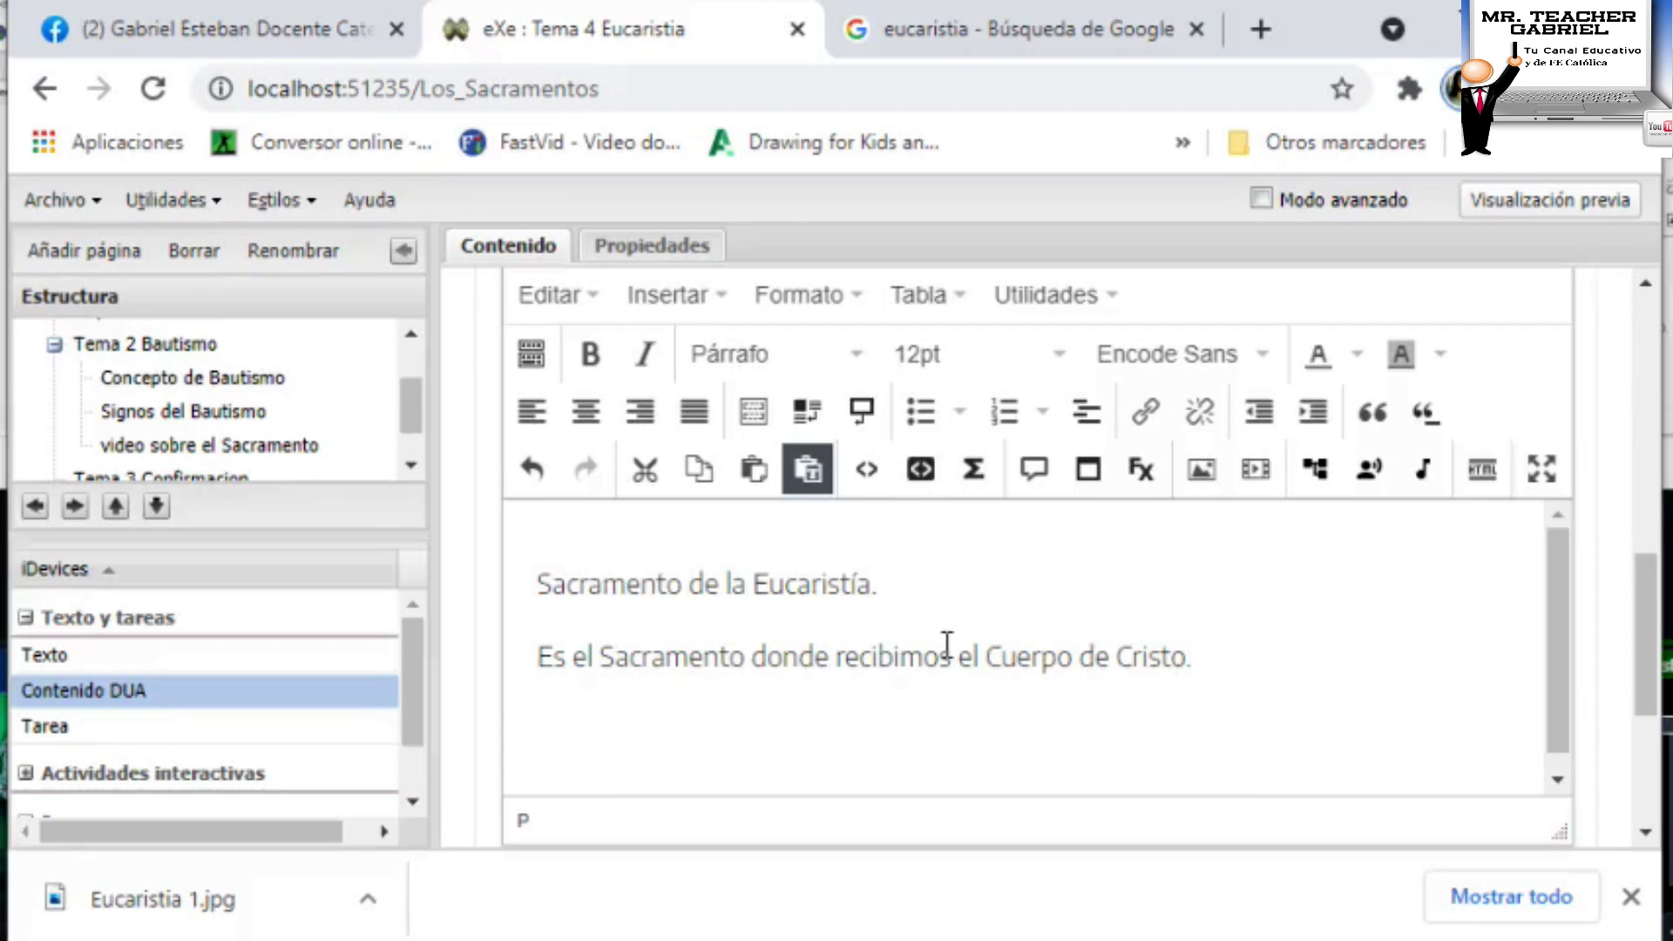
left_click(1195, 488)
left_click_drag(1176, 291, 1035, 290)
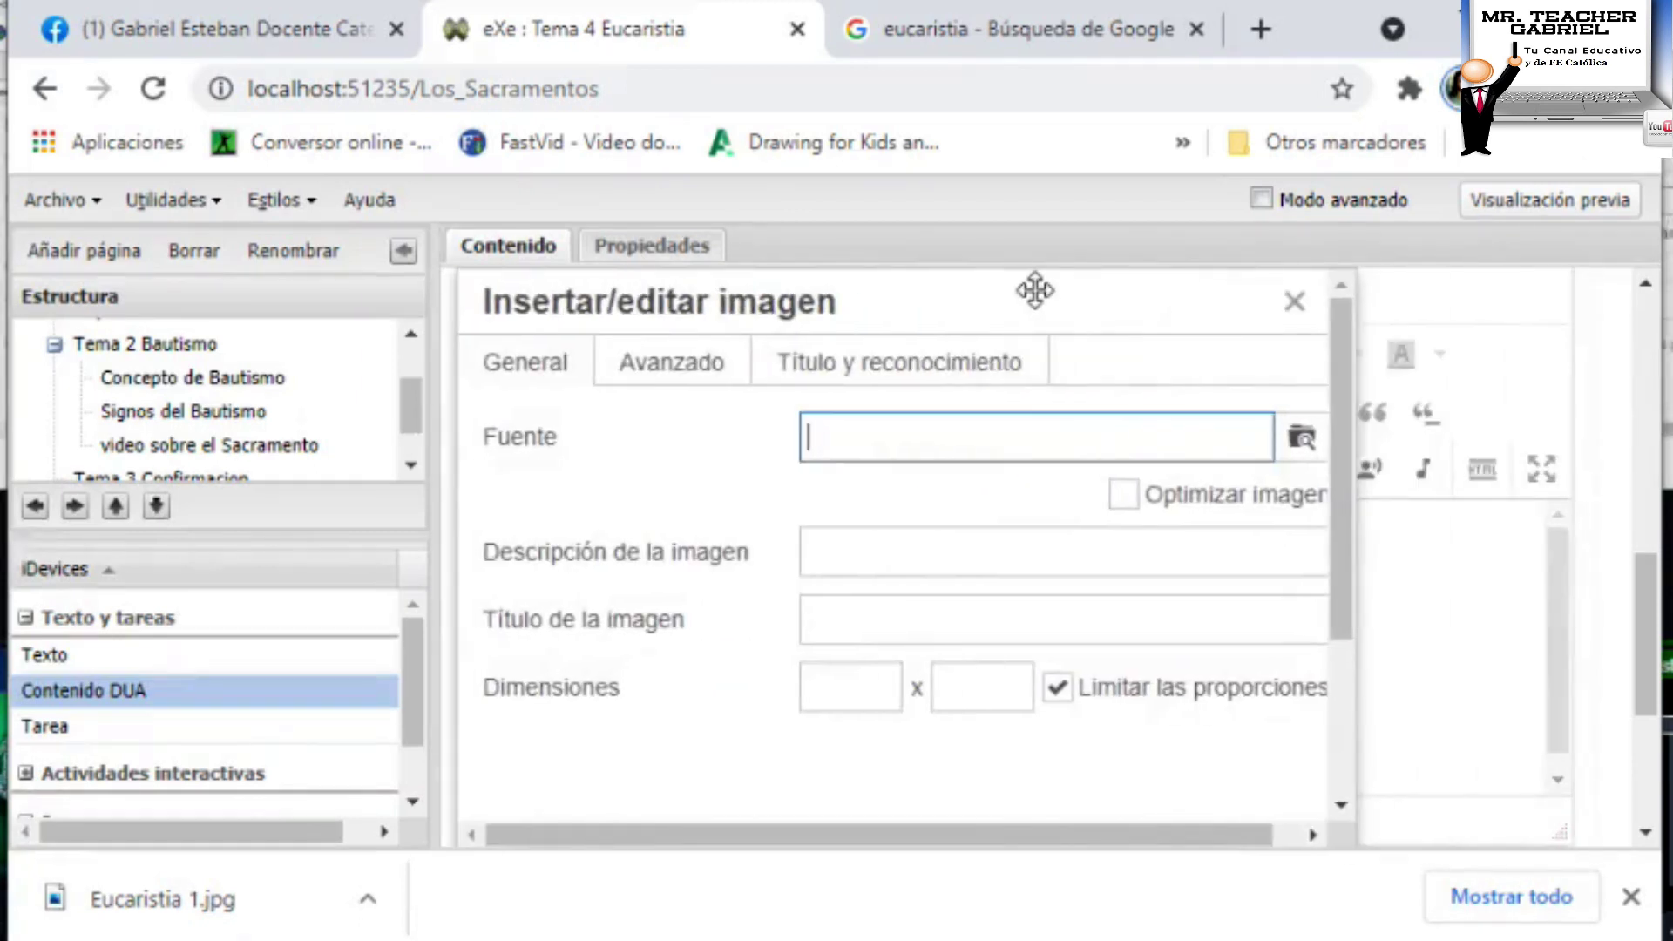
left_click(1301, 437)
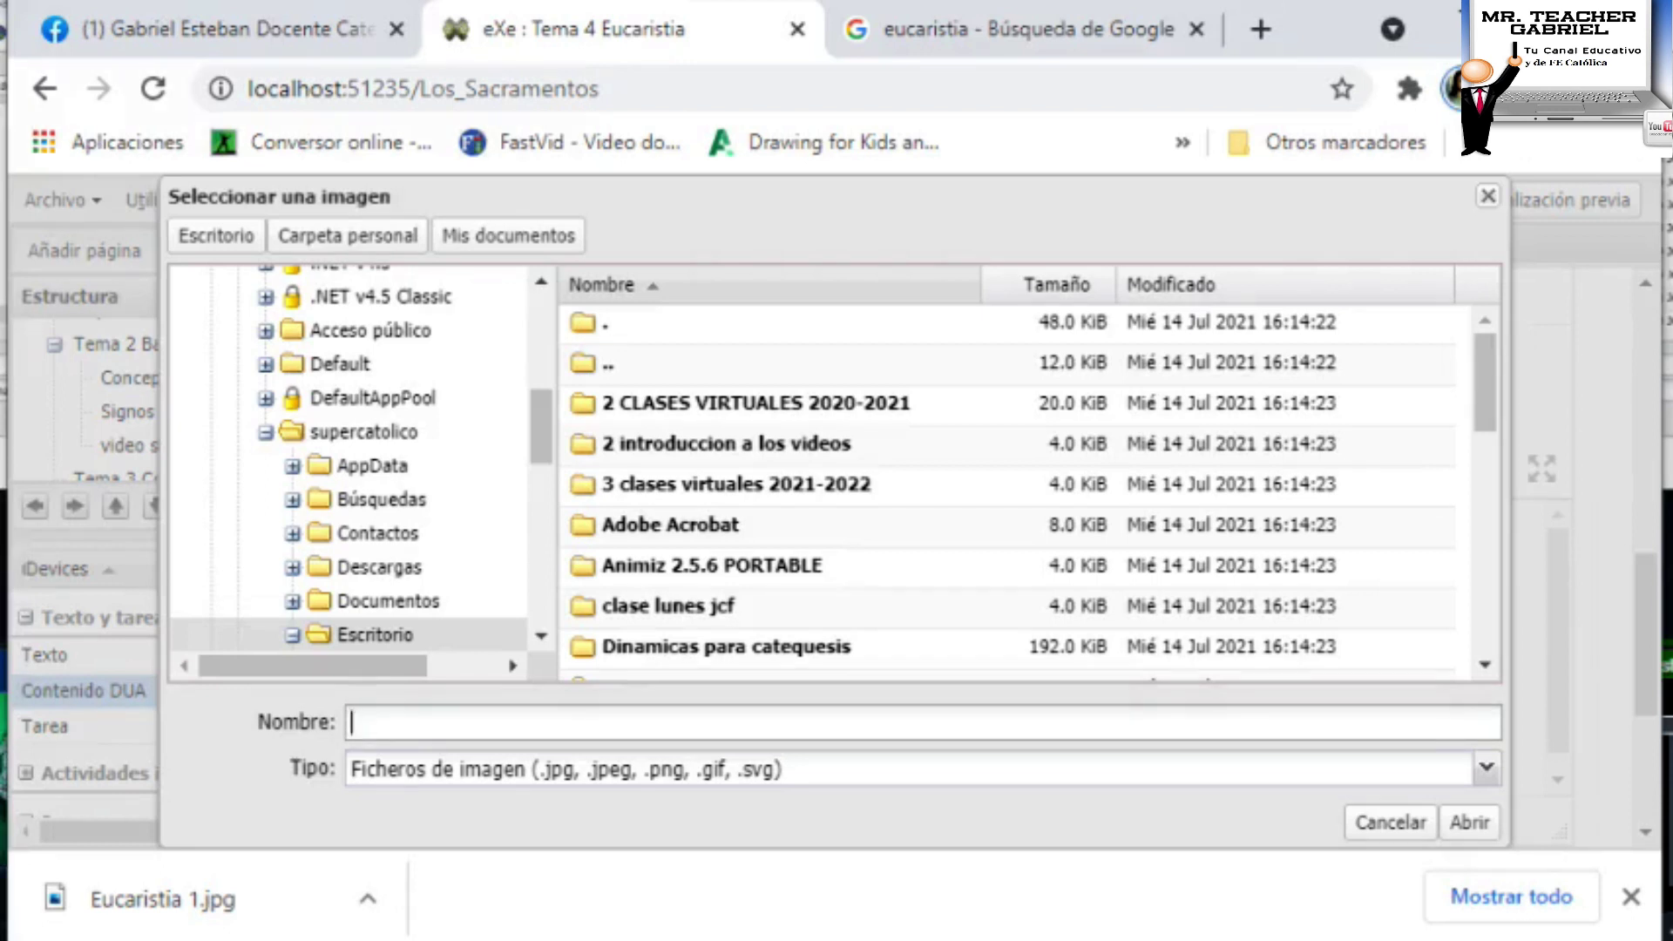
left_click_drag(545, 430, 541, 405)
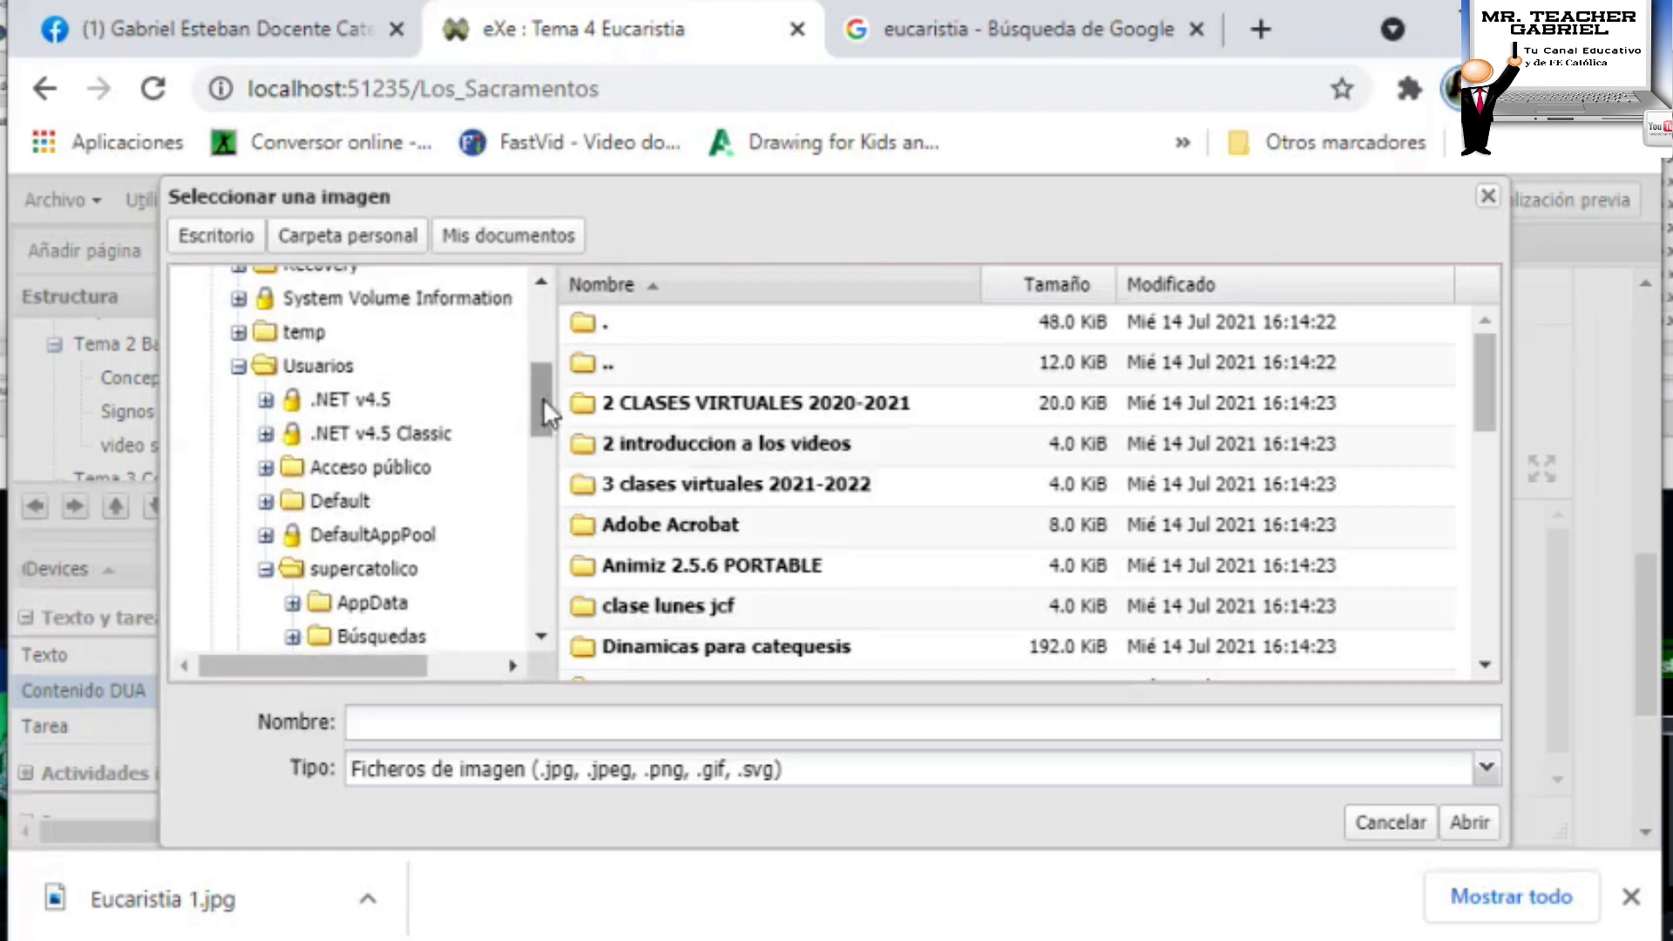
left_click(517, 245)
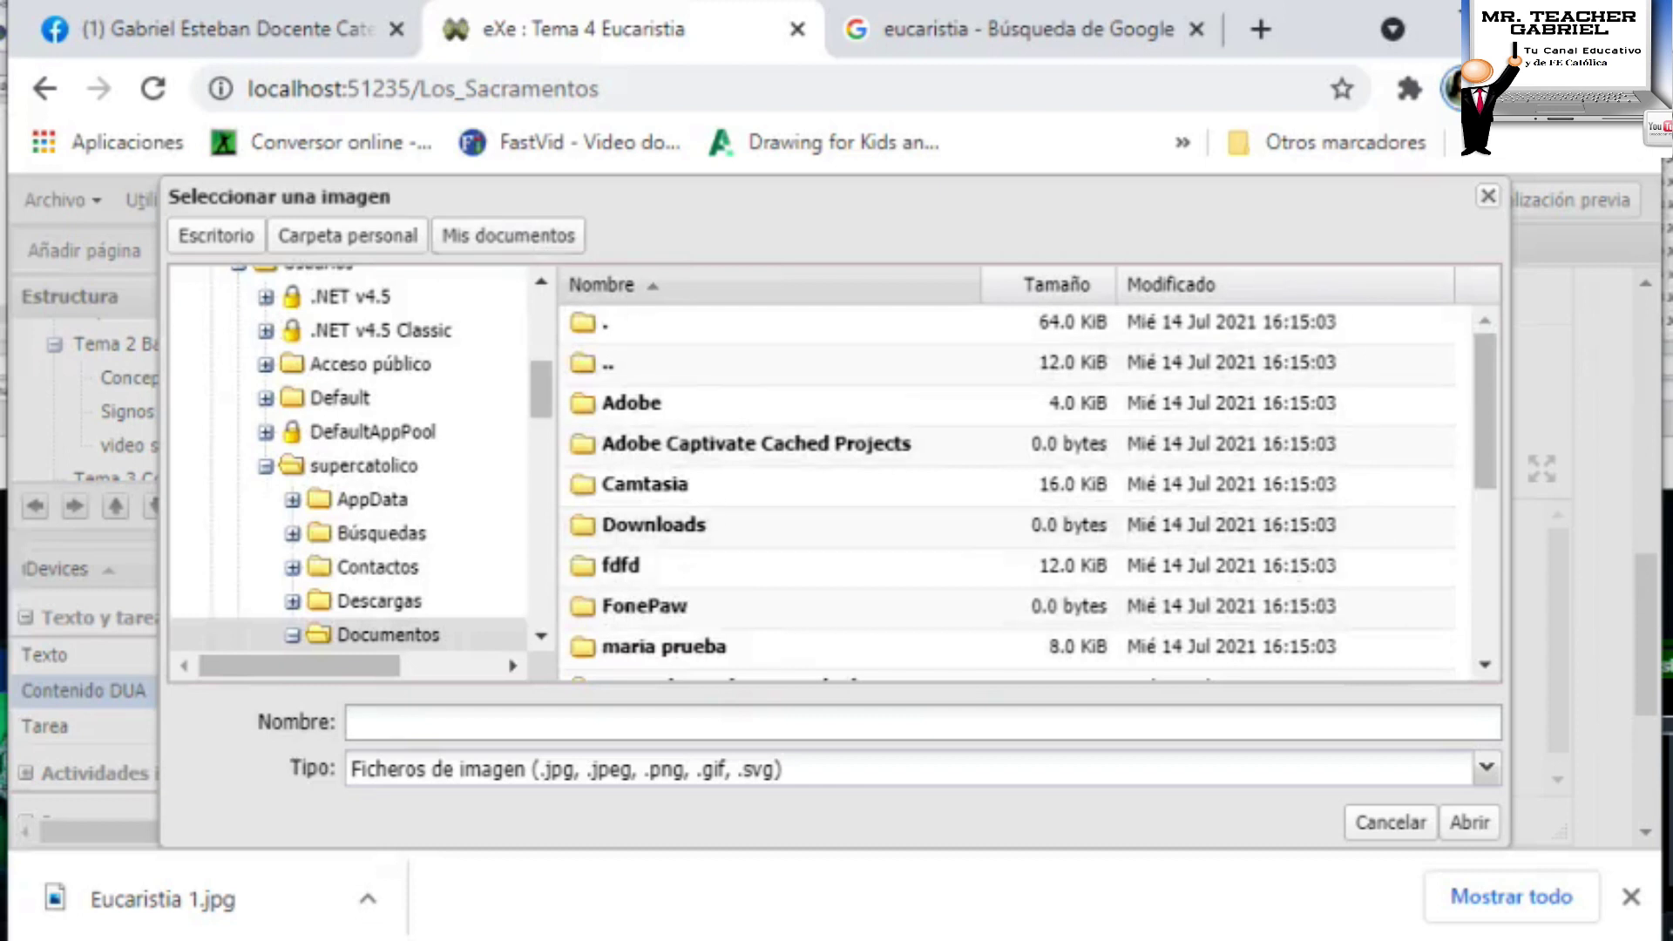
left_click_drag(1474, 416, 1493, 541)
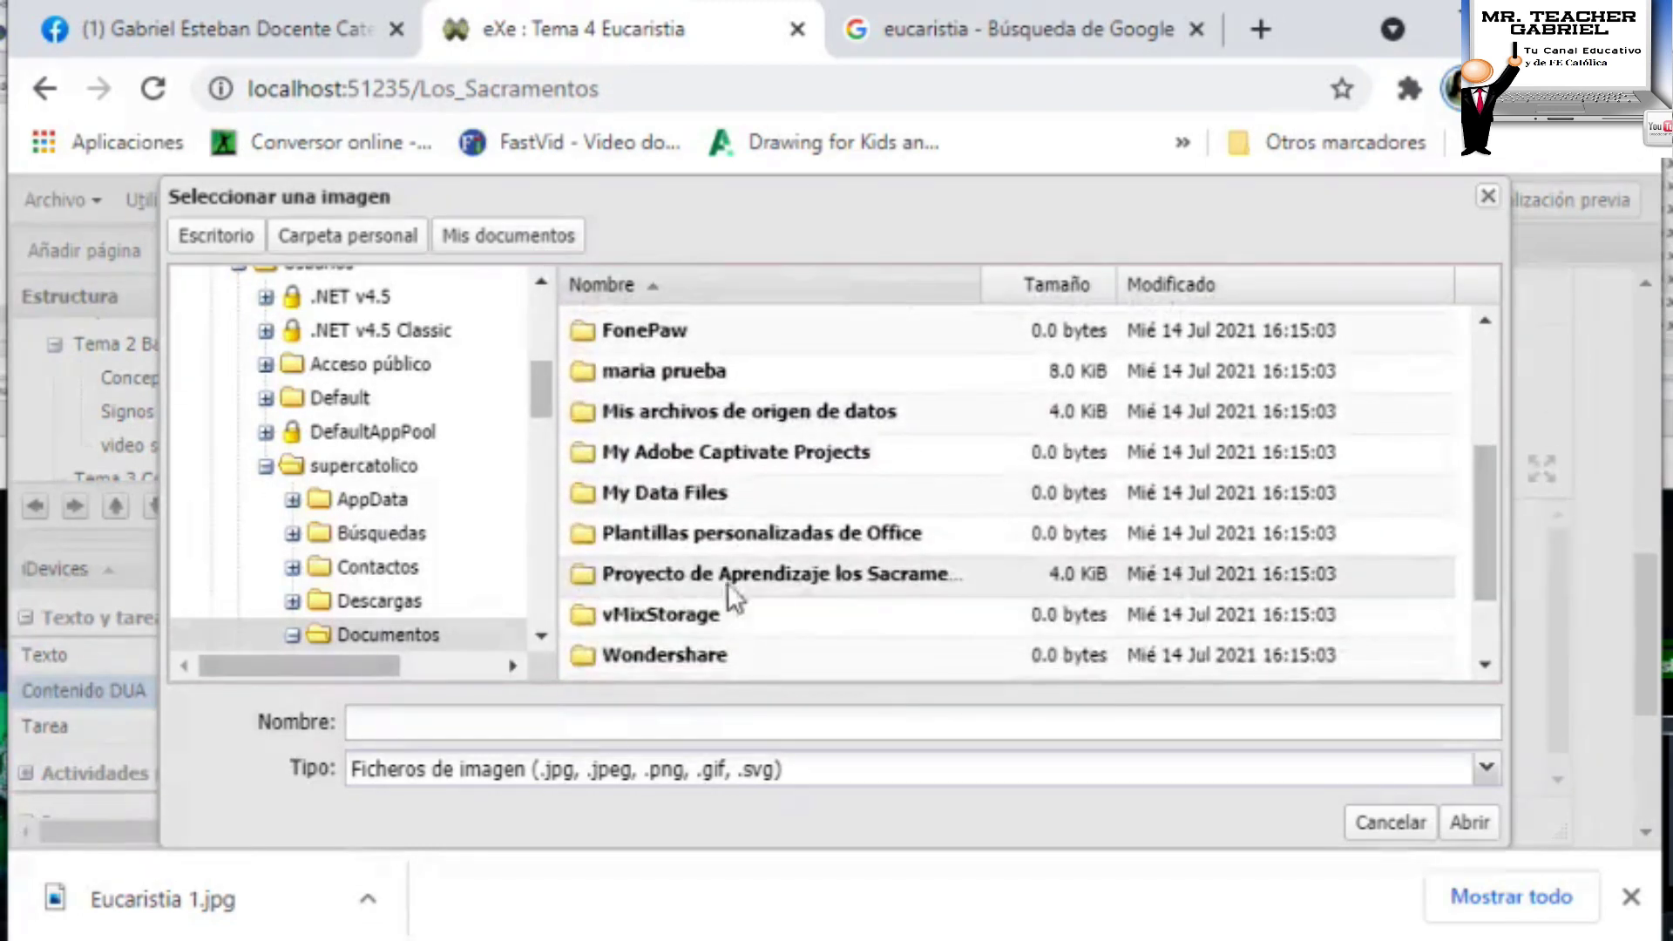
double_click(766, 578)
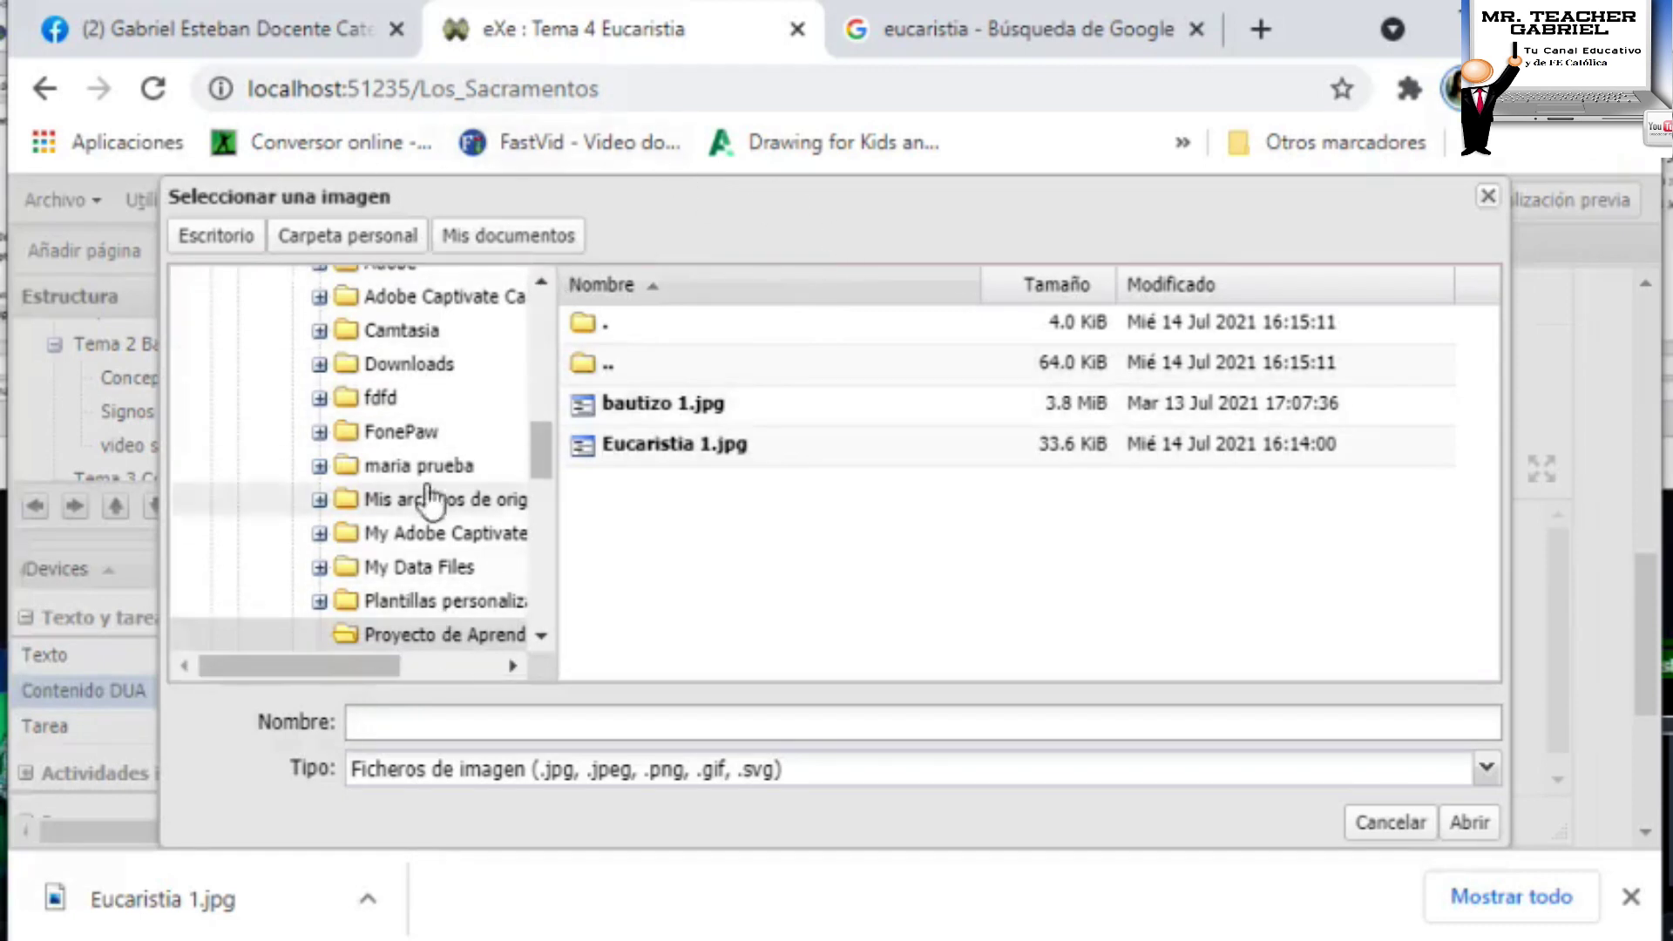
left_click_drag(530, 452, 532, 462)
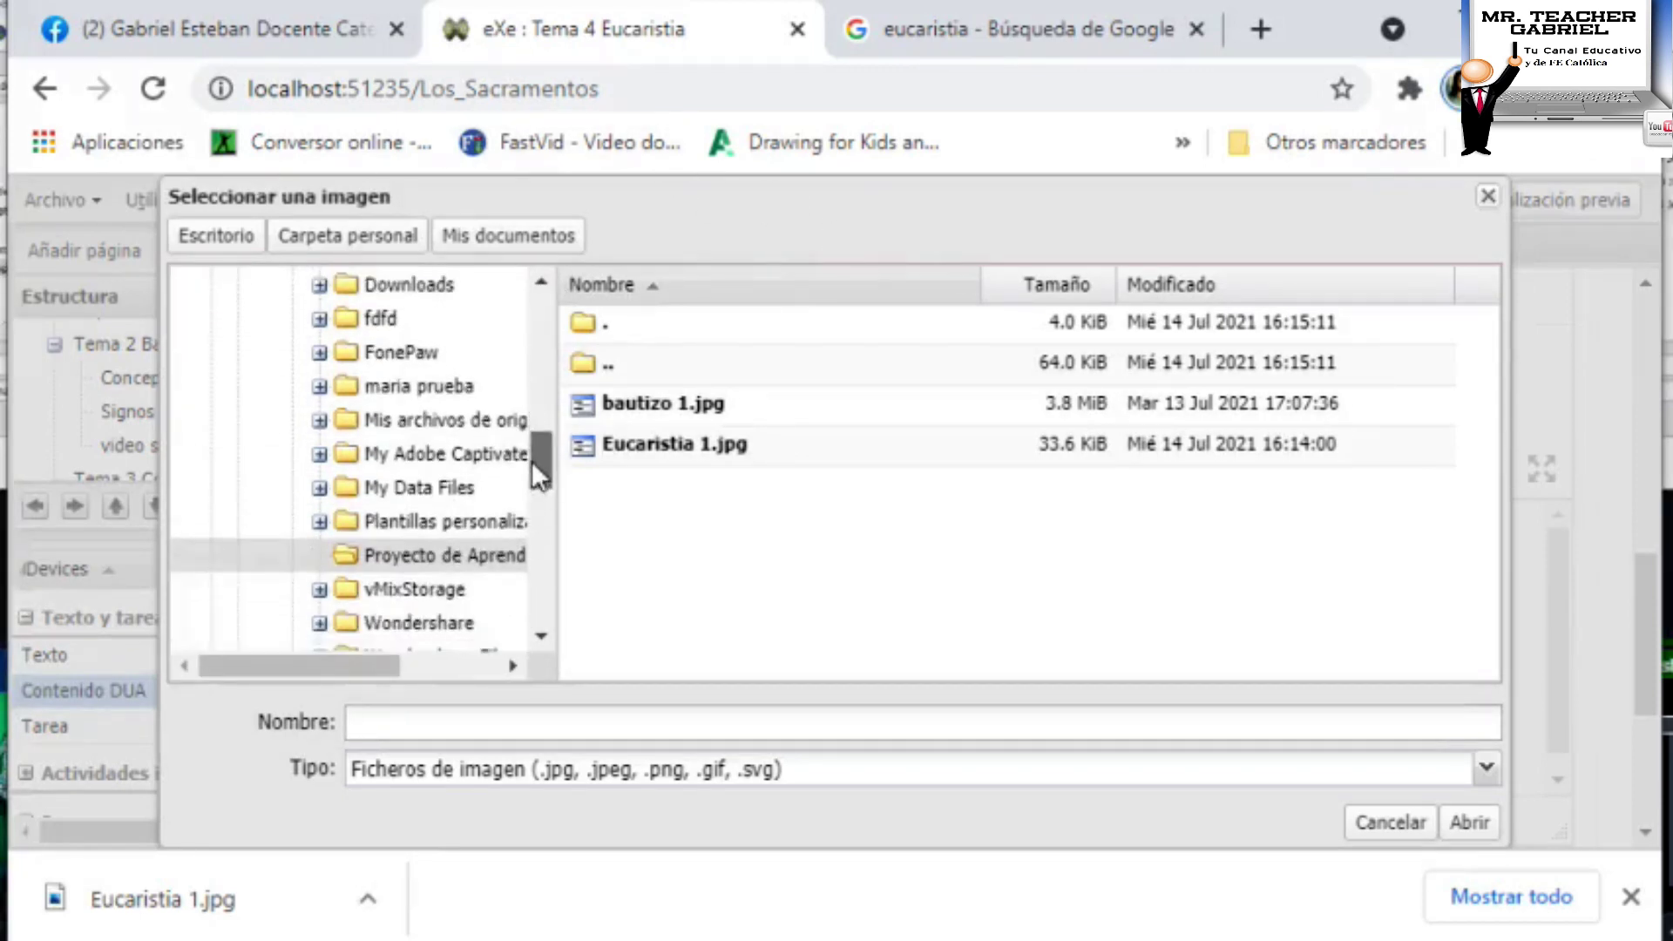
double_click(743, 447)
Step: Insert the chosen image below the main content text without a description or title
scroll(1296, 470, "down", 2)
scroll(1295, 471, "down", 1)
scroll(859, 448, "up", 2)
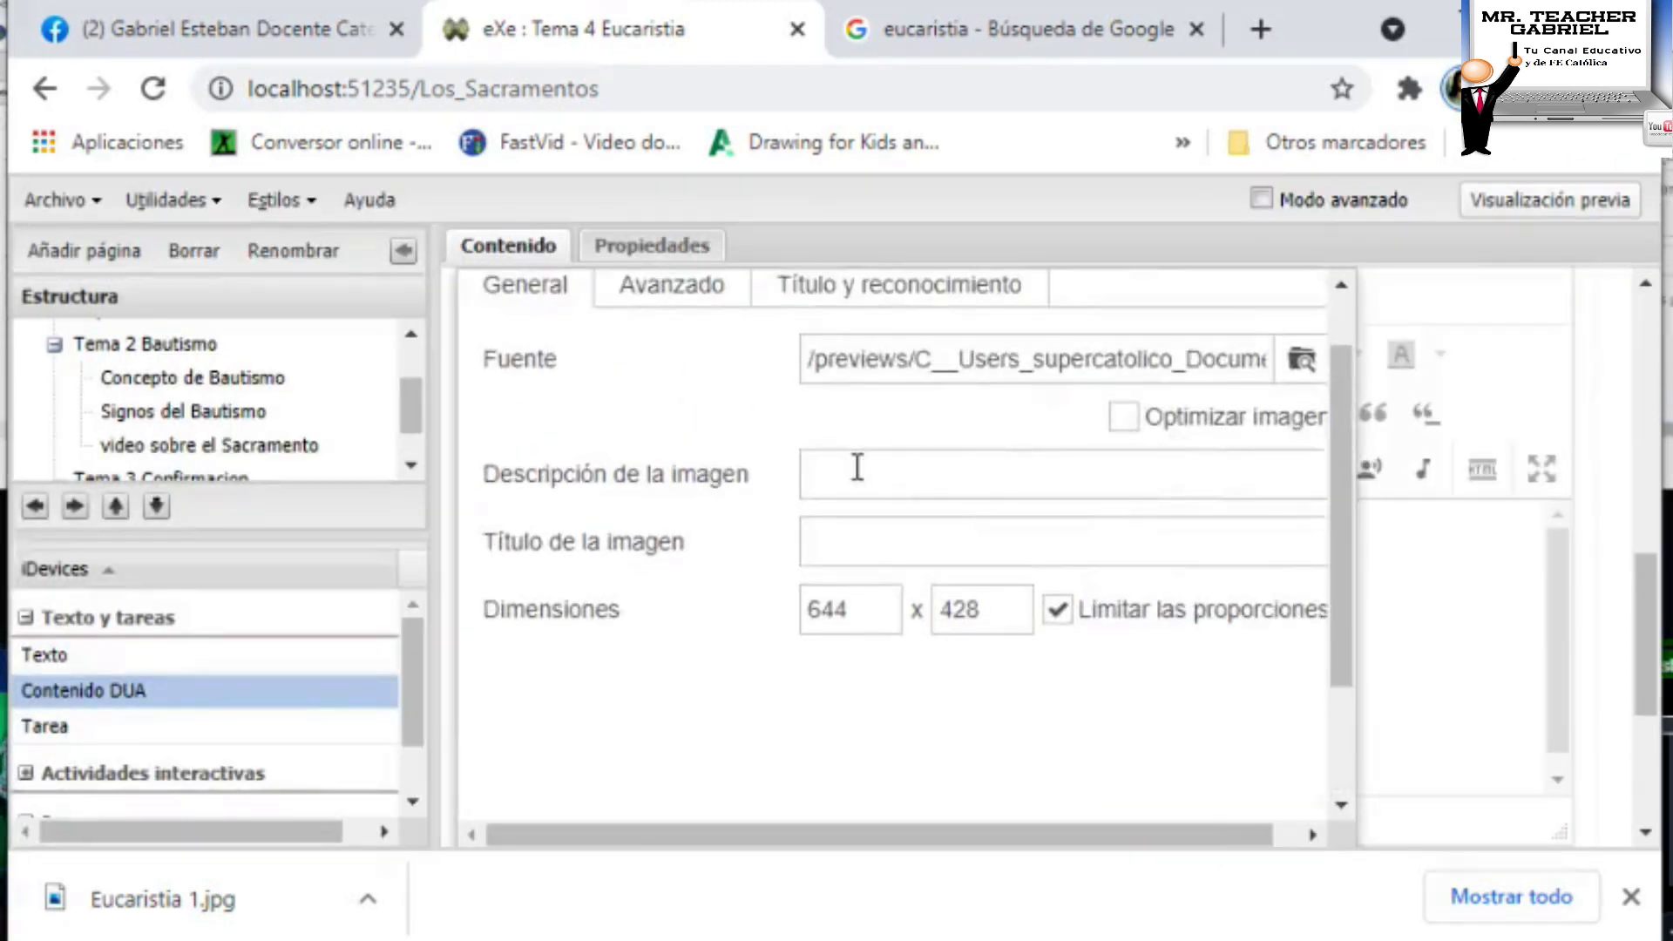
scroll(857, 470, "down", 3)
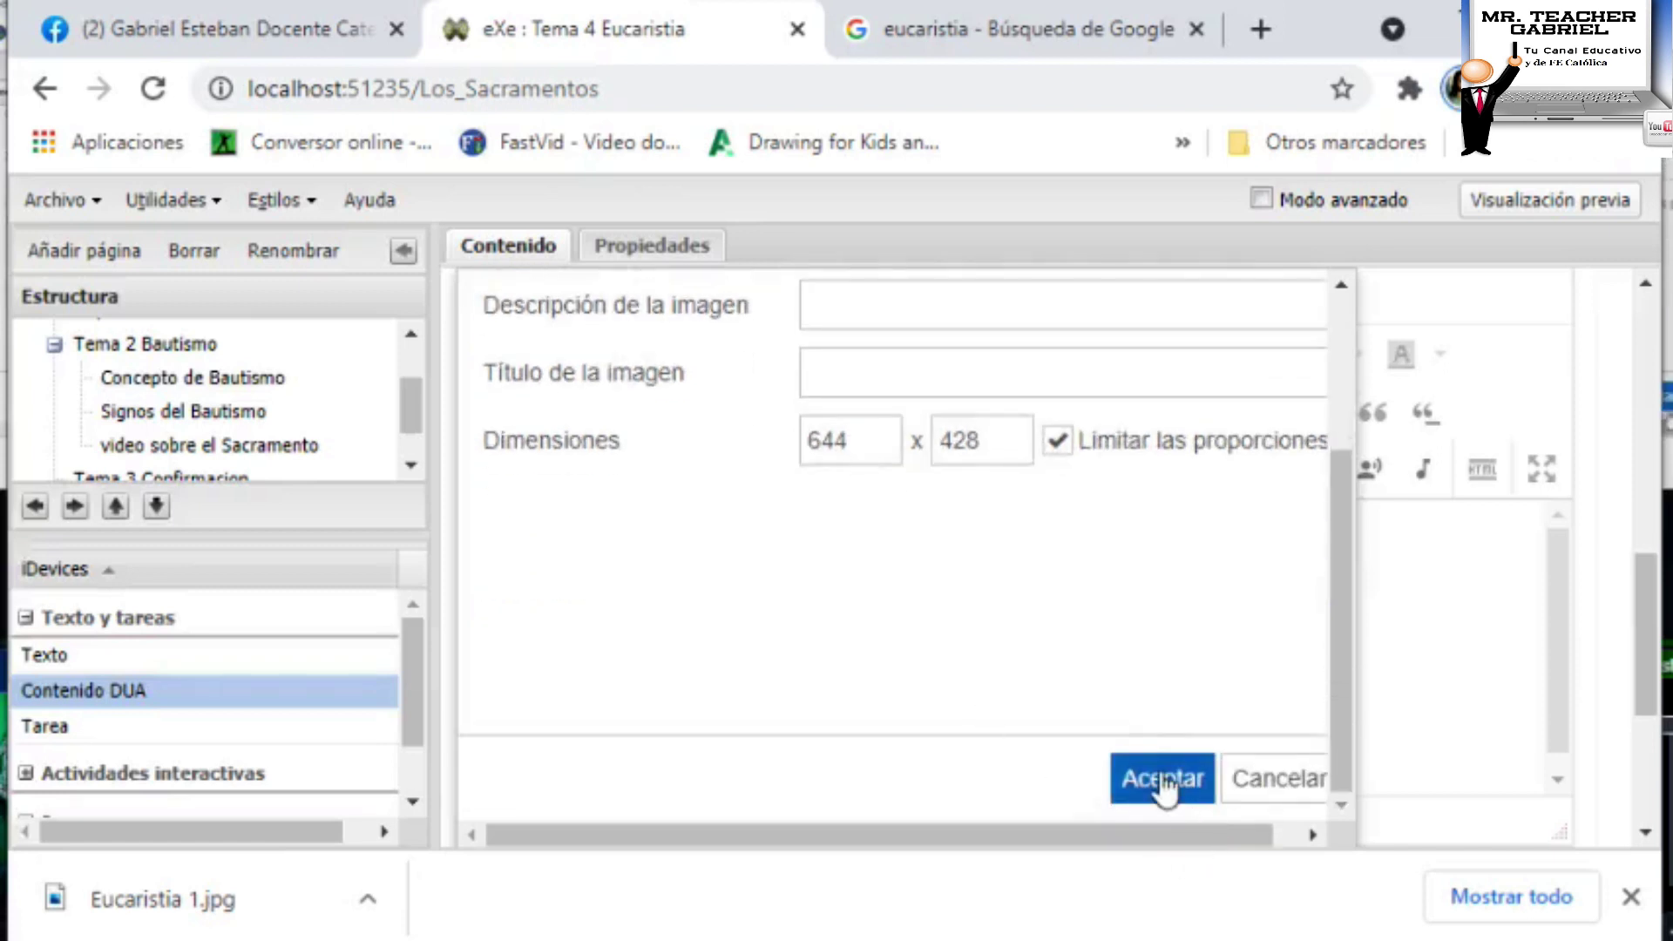
left_click(1163, 778)
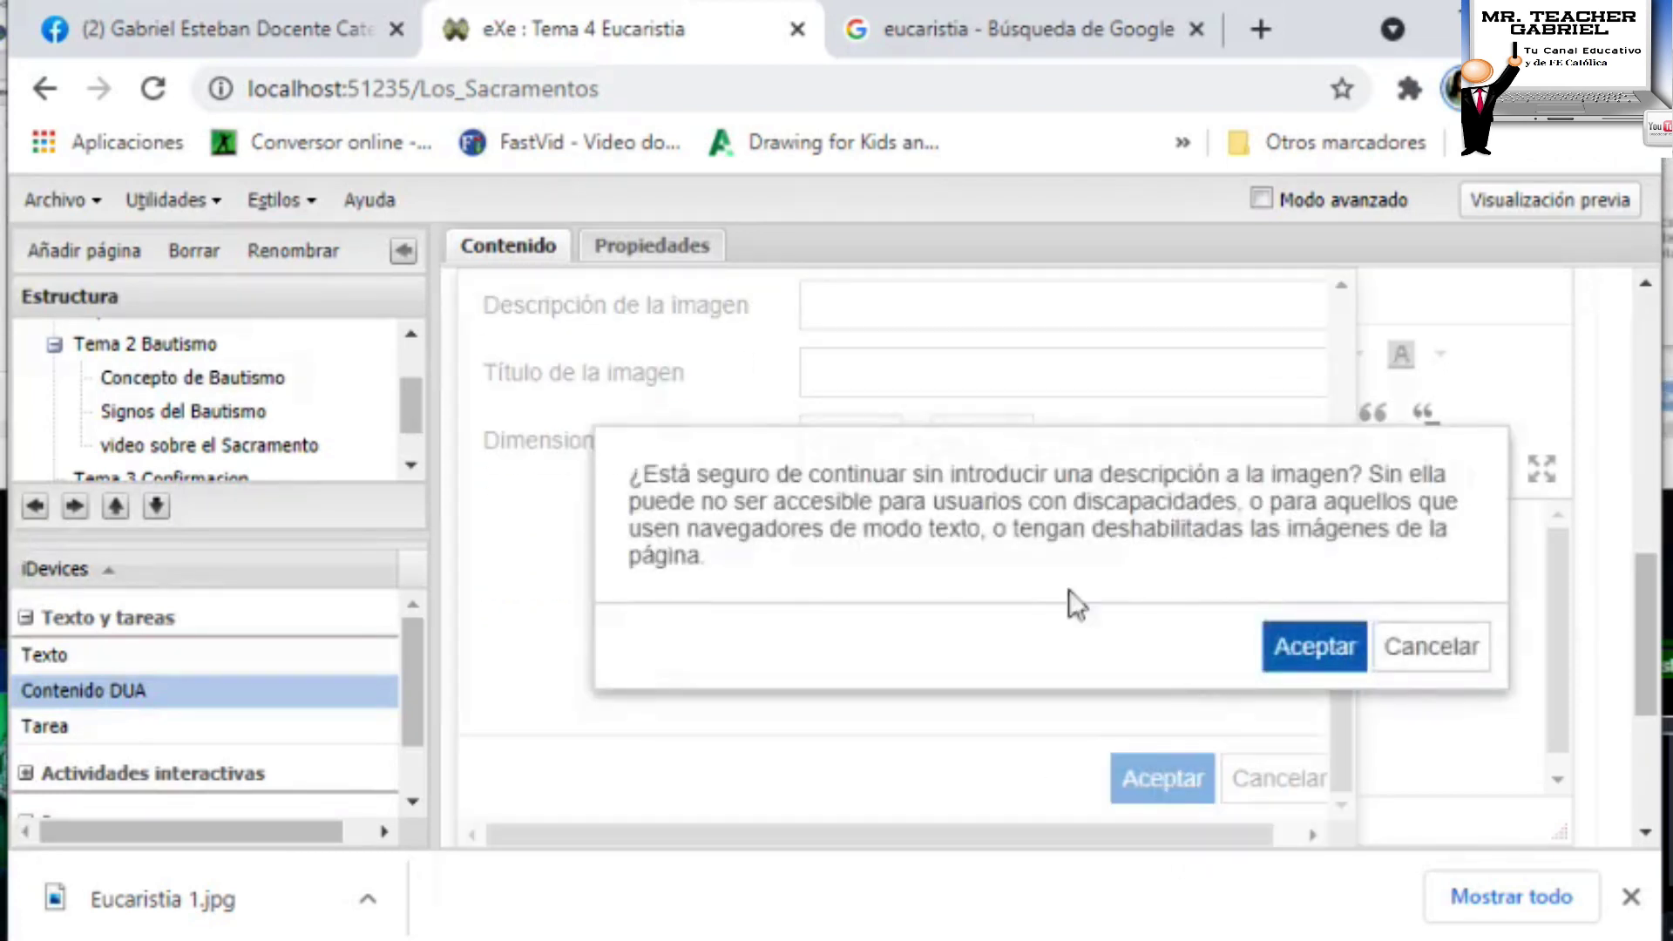
left_click(1314, 646)
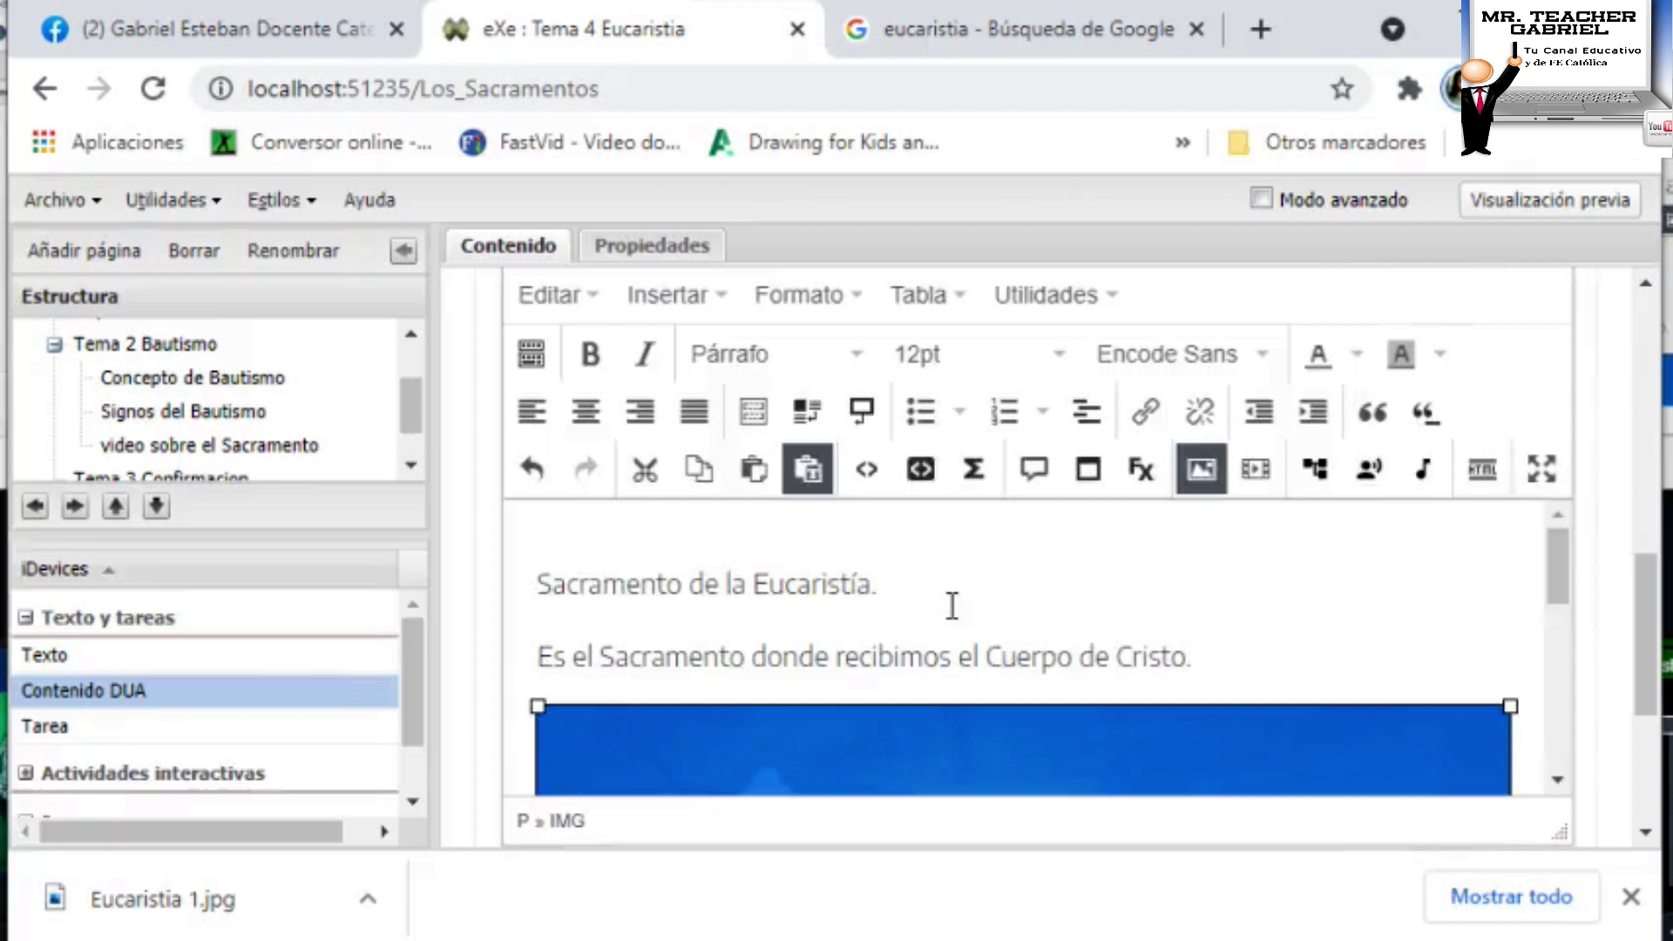
Step: Shrink the inserted Eucharist image proportionally to a little under half its width and close the browser's downloads bar
scroll(953, 604, "down", 3)
scroll(954, 604, "up", 3)
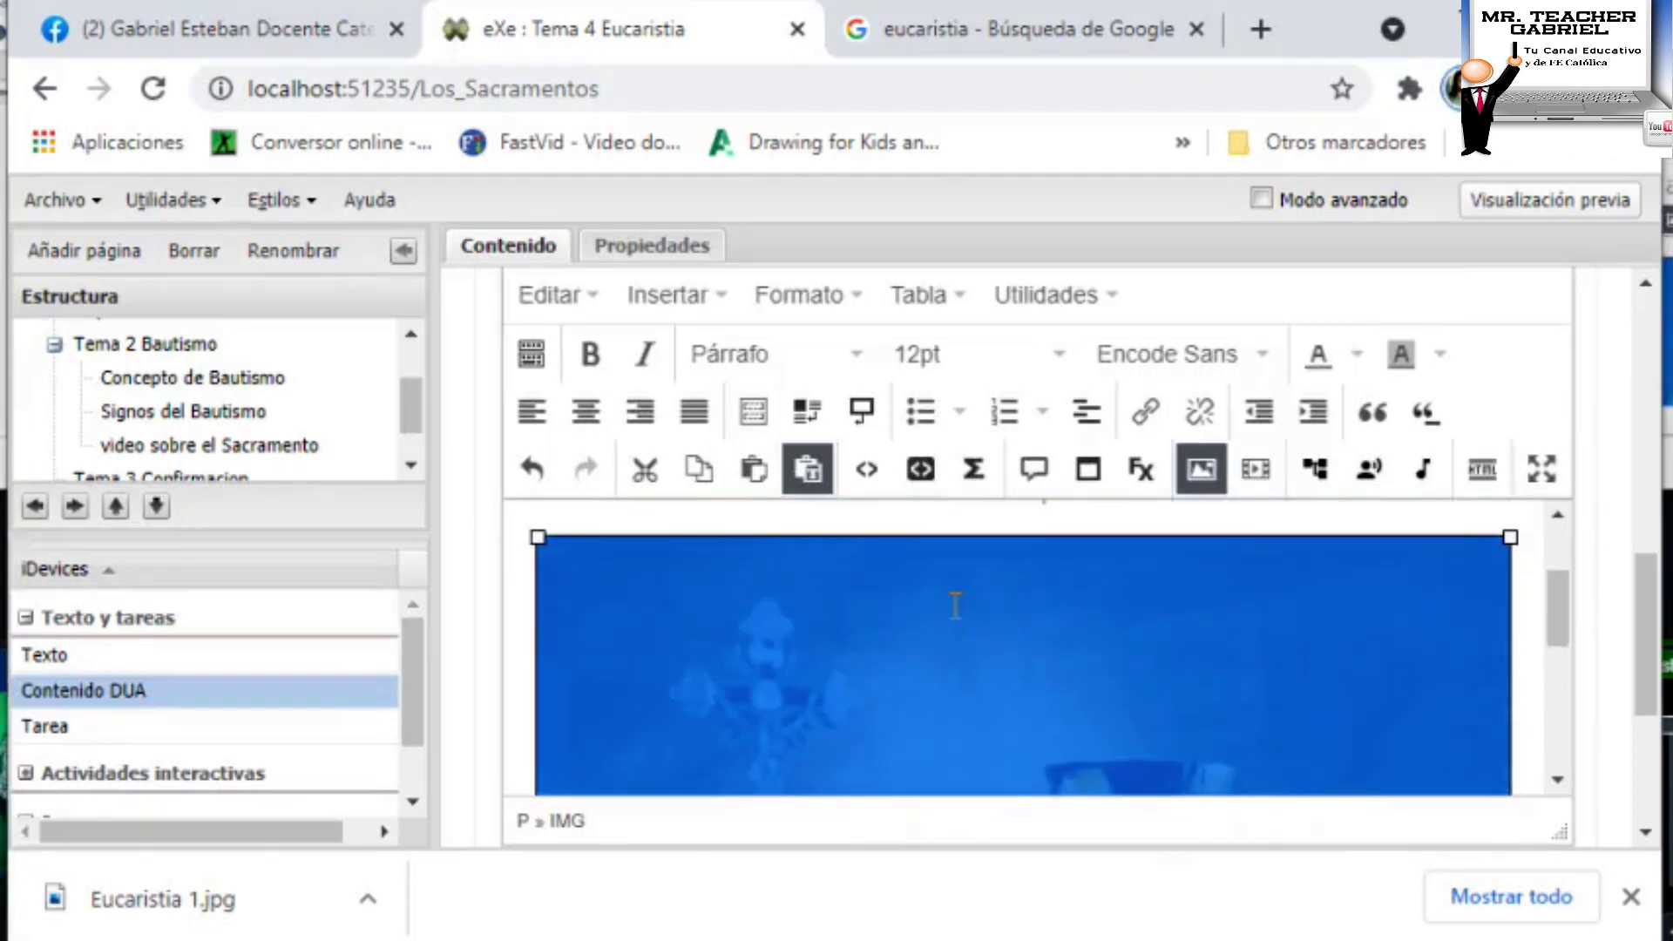
left_click_drag(537, 536, 899, 634)
scroll(1235, 694, "down", 2)
left_click_drag(1124, 722, 1110, 708)
scroll(1255, 635, "up", 3)
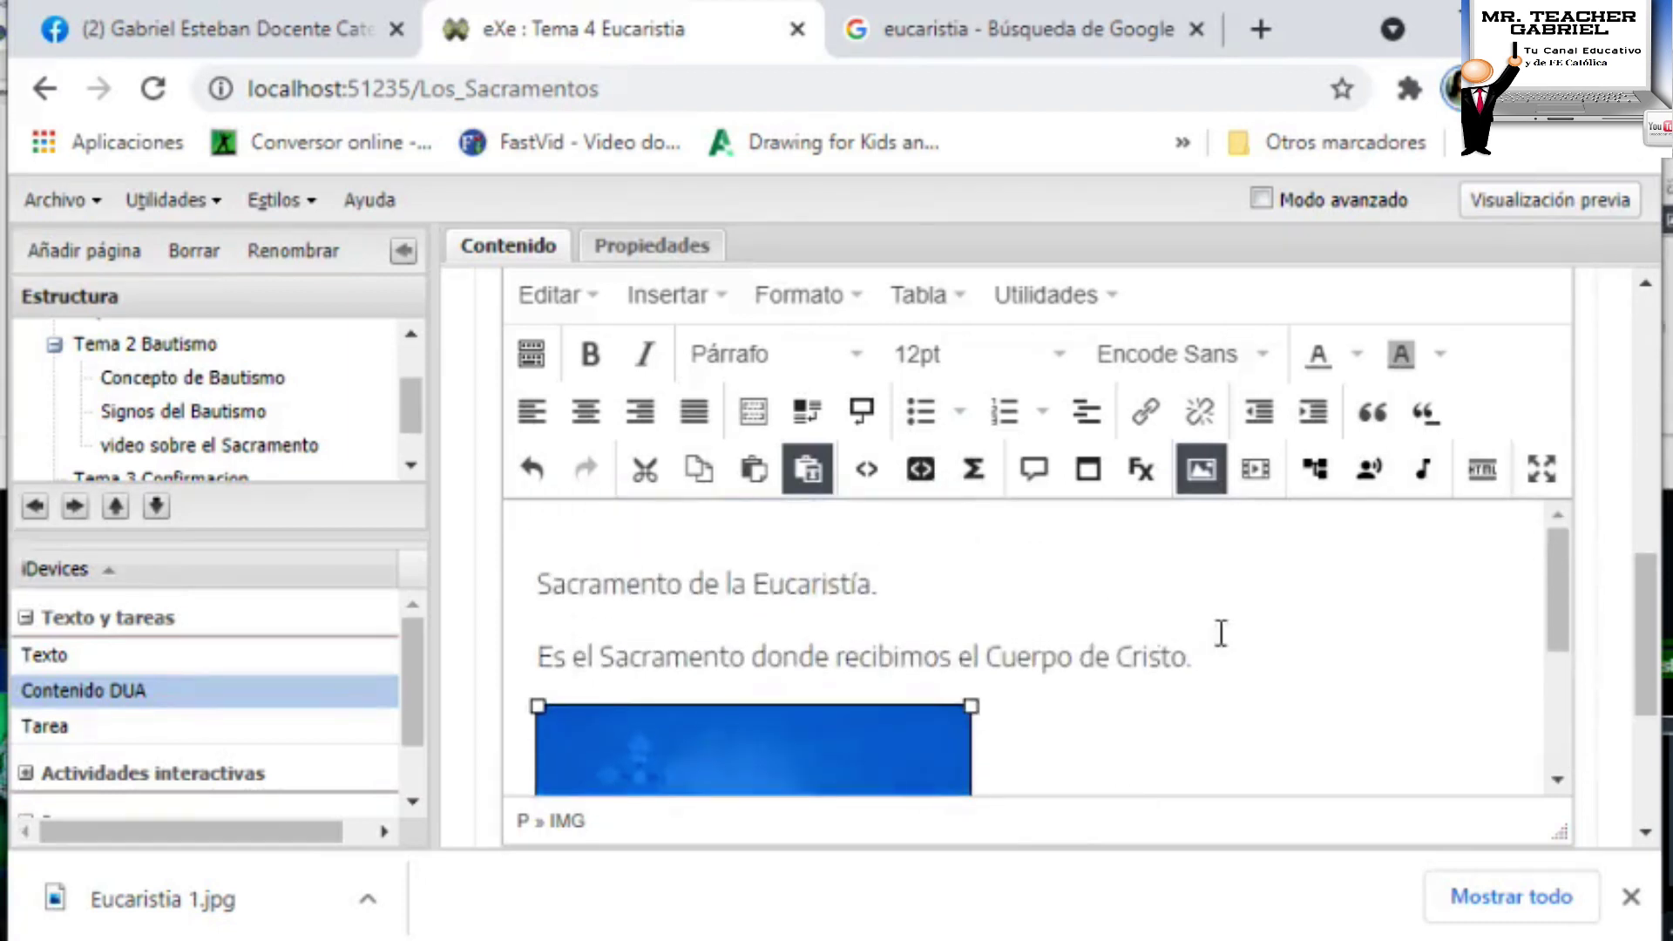
scroll(1046, 635, "up", 3)
scroll(1045, 635, "down", 3)
left_click(1631, 897)
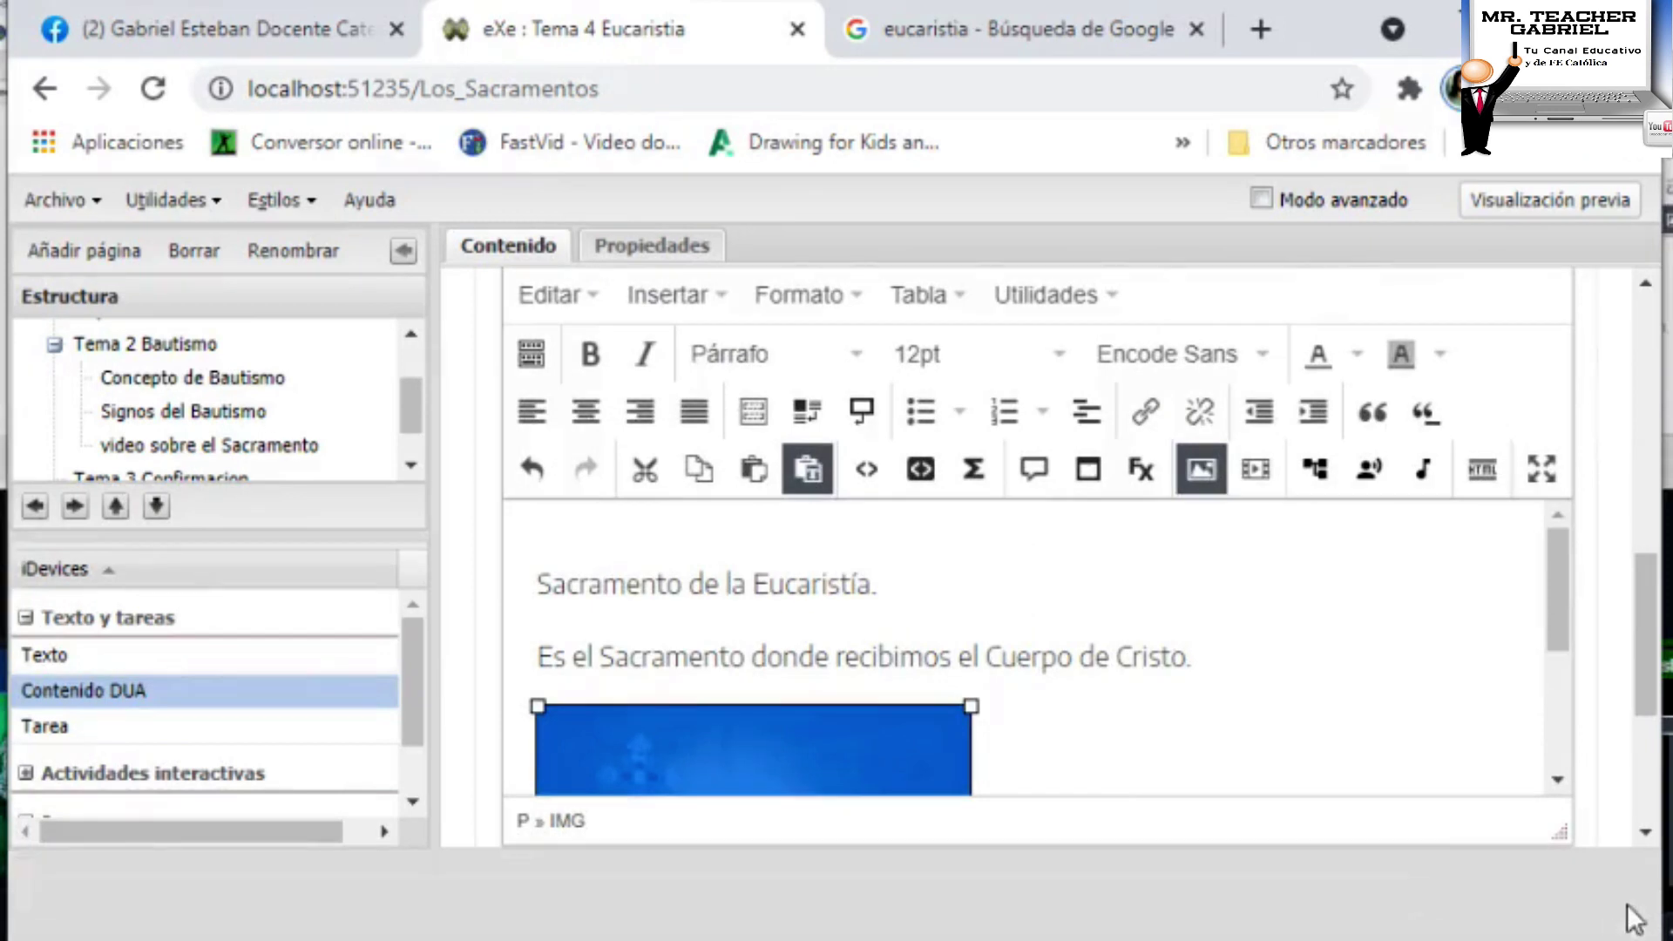
scroll(1005, 469, "up", 2)
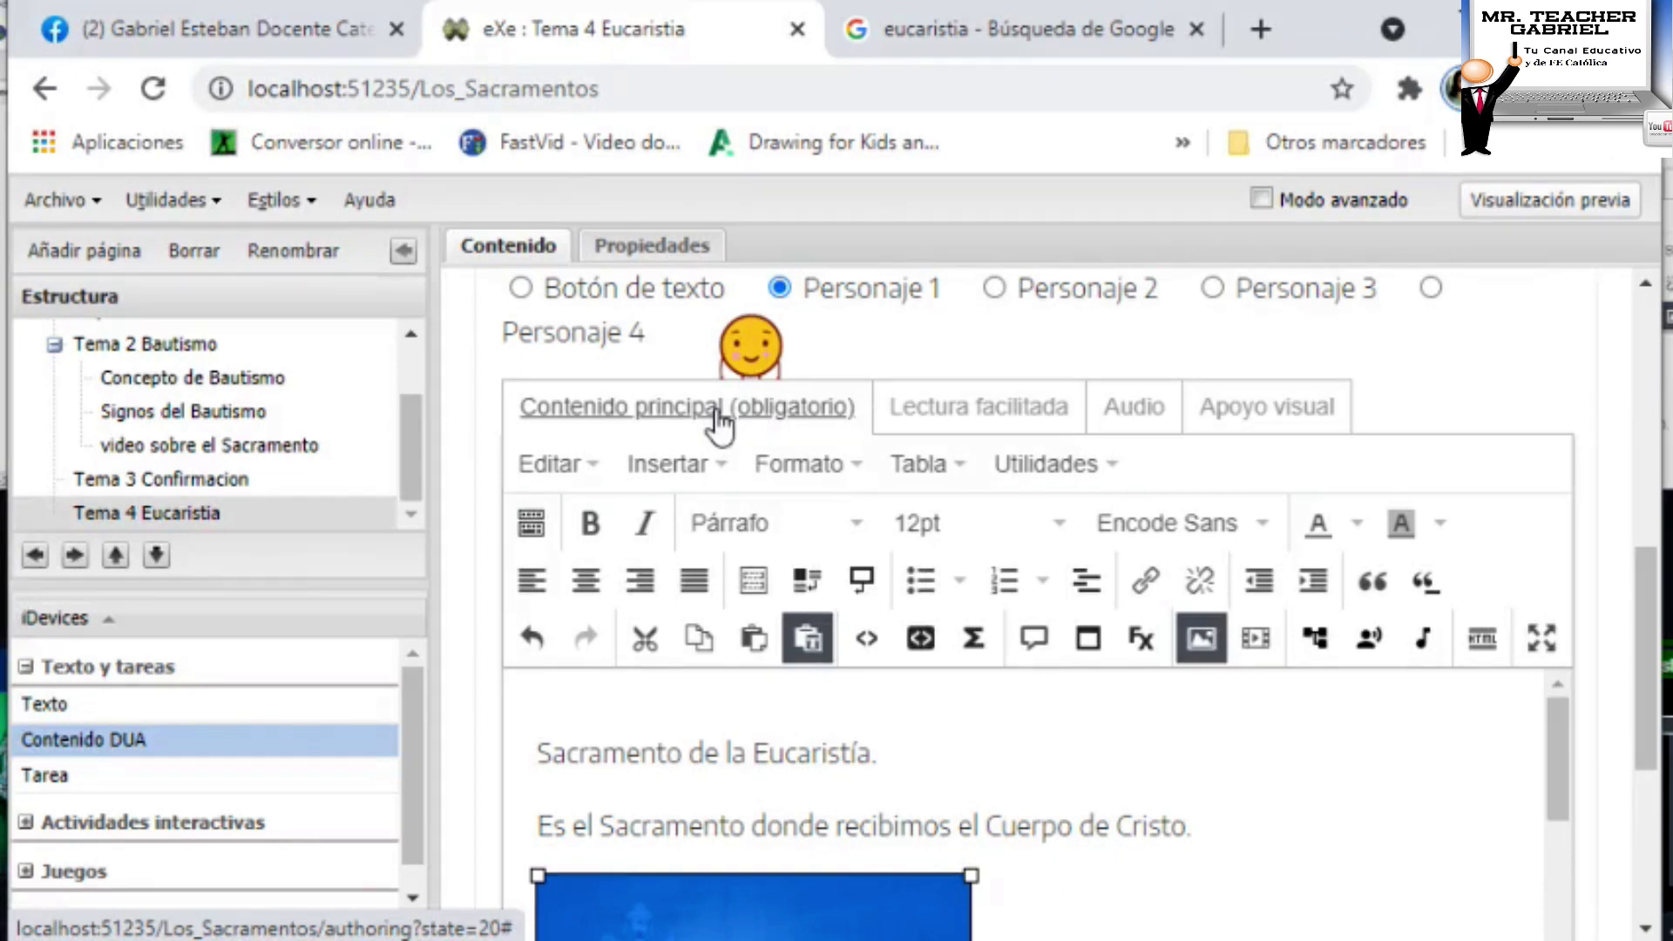
scroll(863, 635, "down", 2)
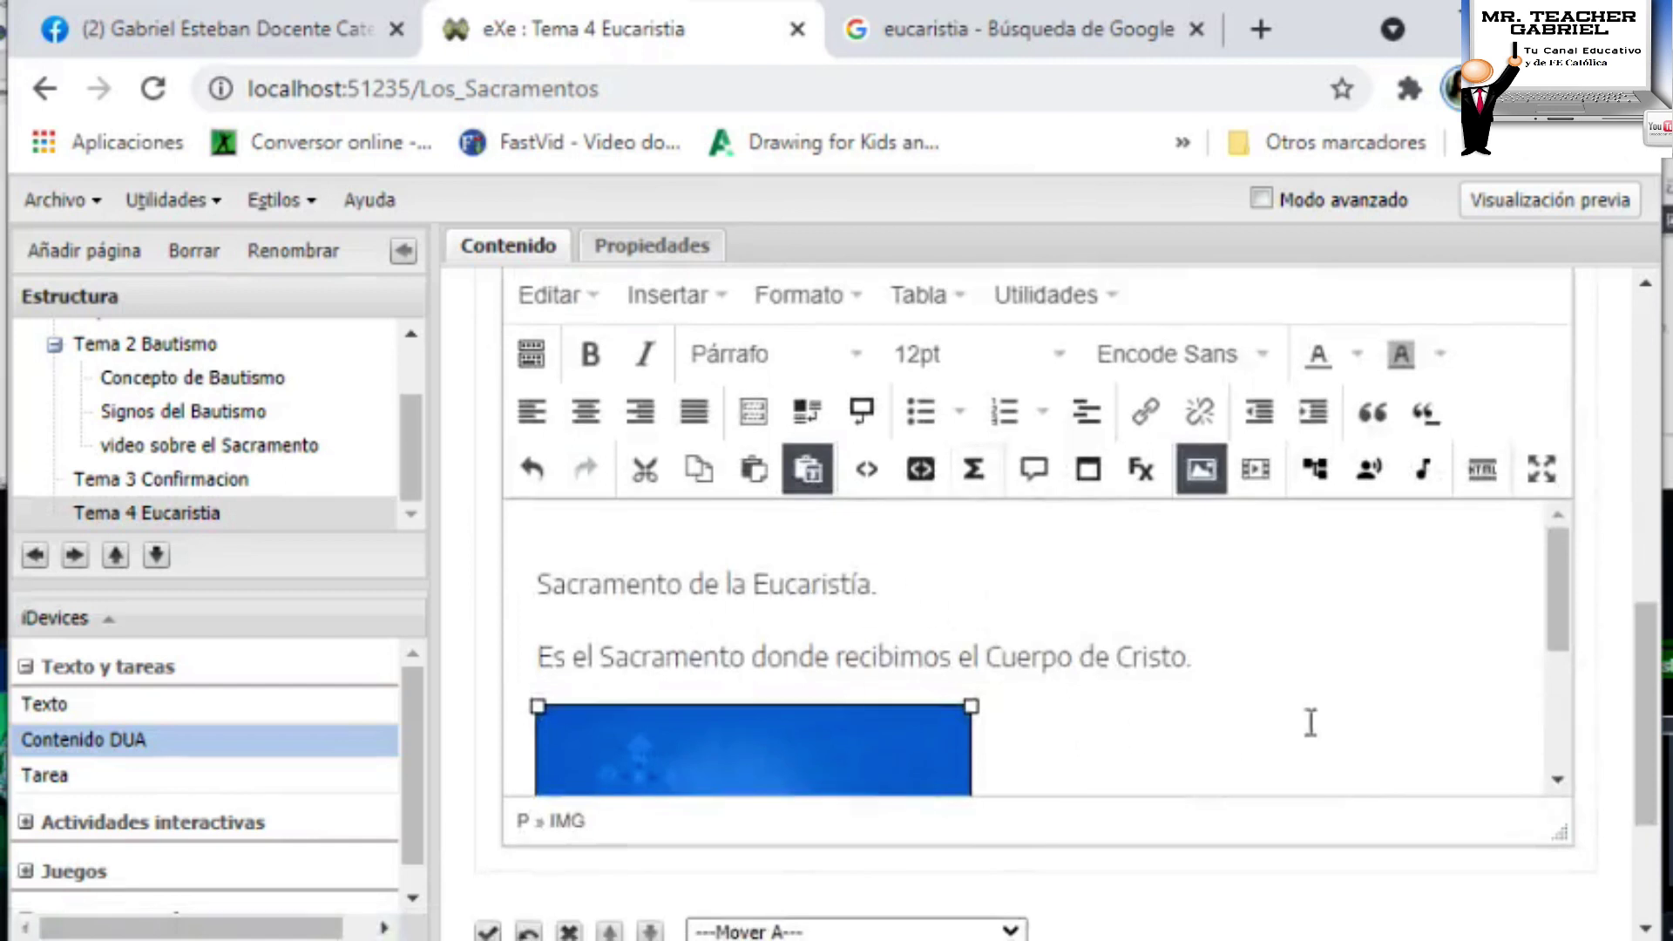
left_click_drag(1546, 598, 1560, 681)
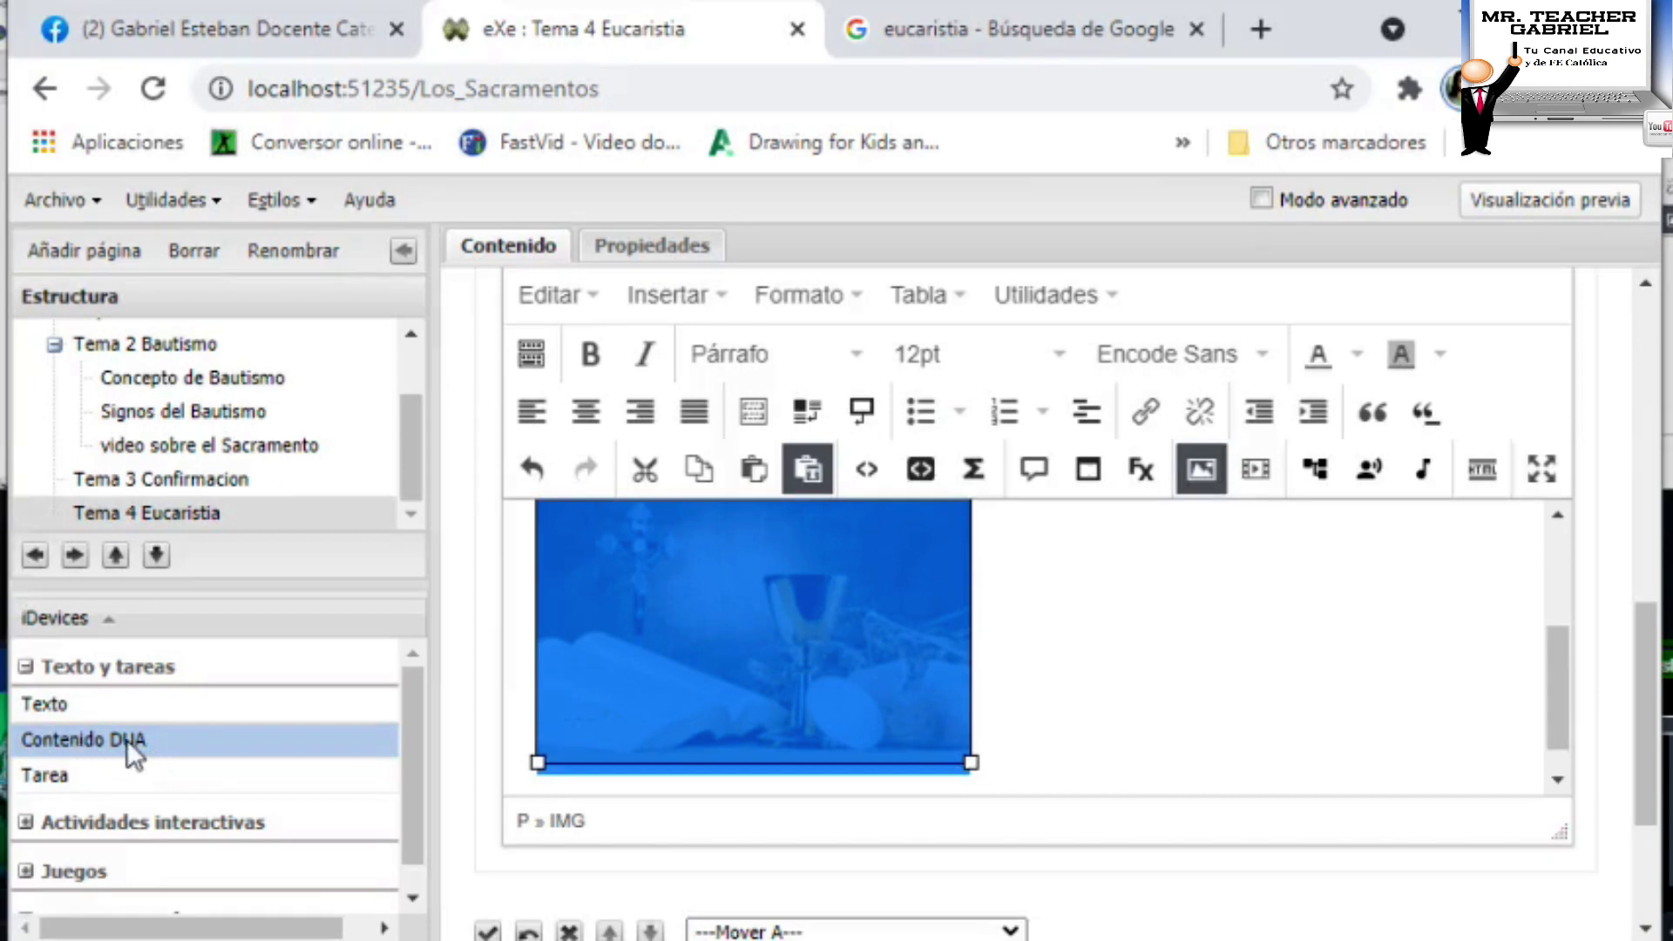
scroll(919, 675, "up", 5)
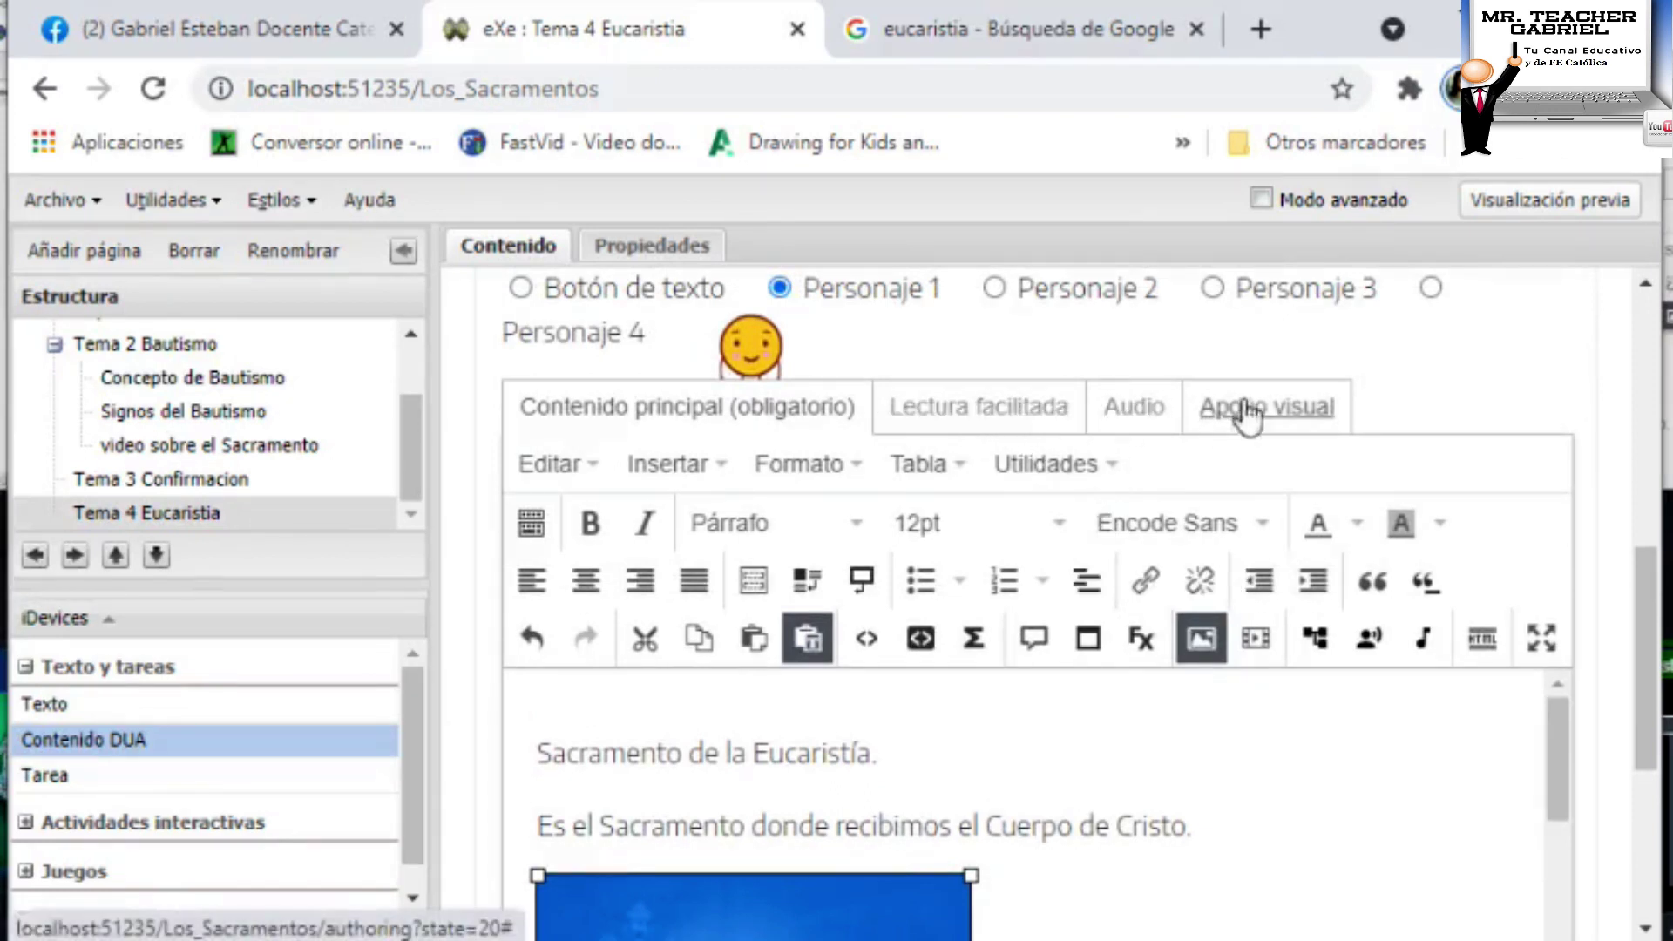
left_click(972, 425)
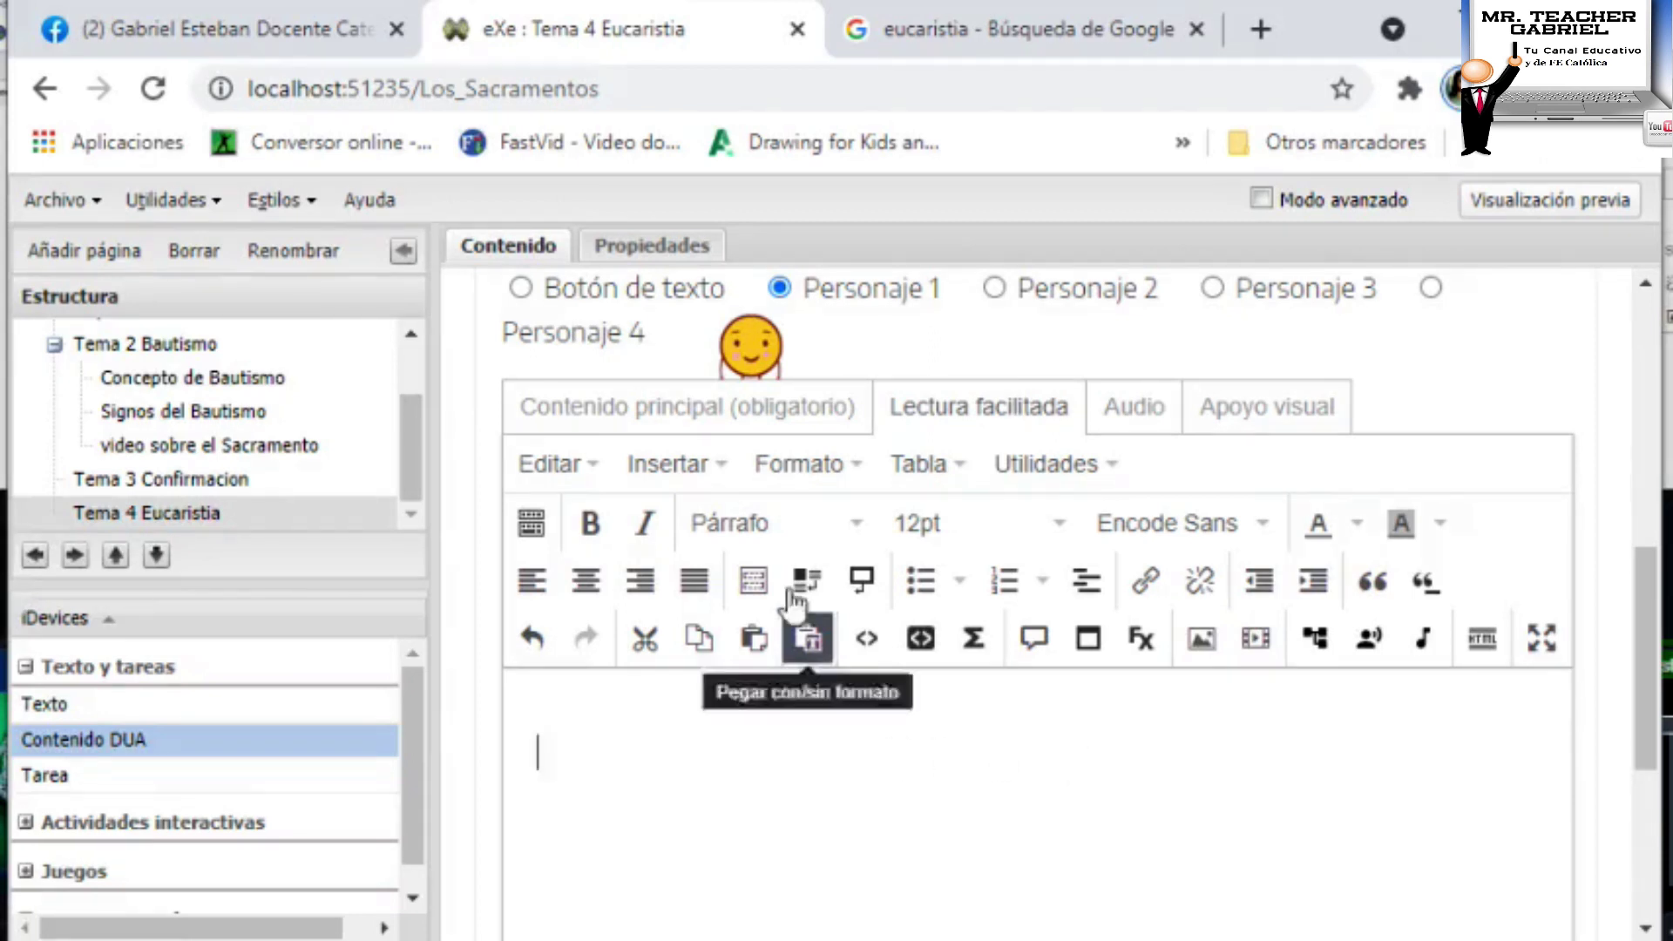
left_click(771, 416)
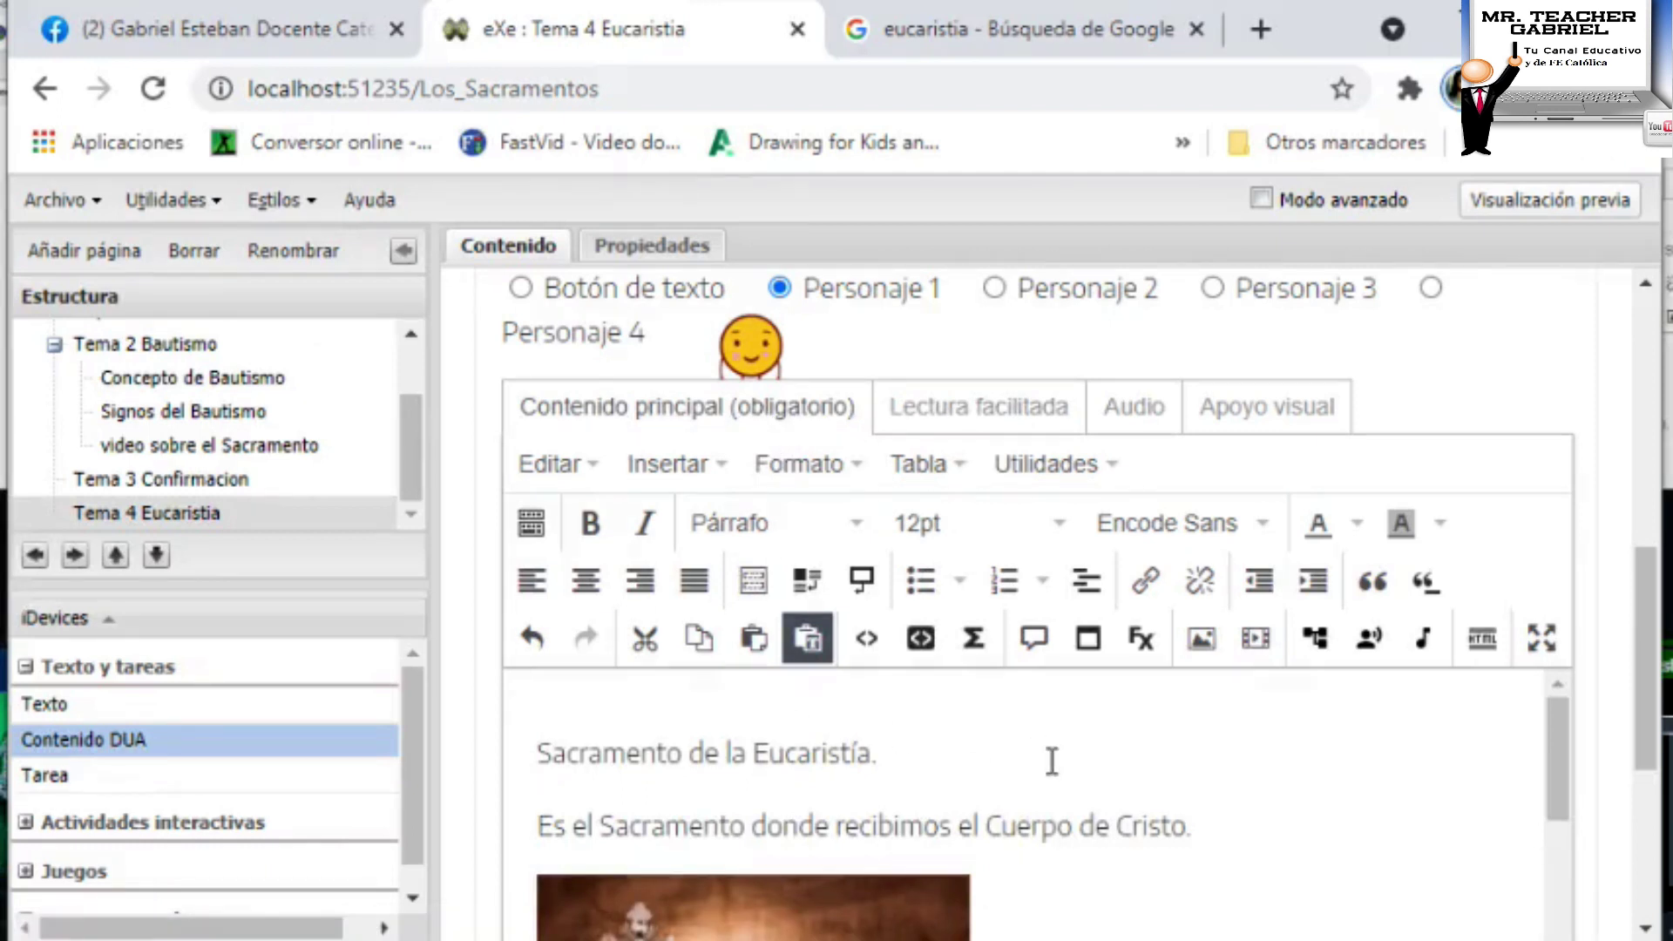
left_click(948, 421)
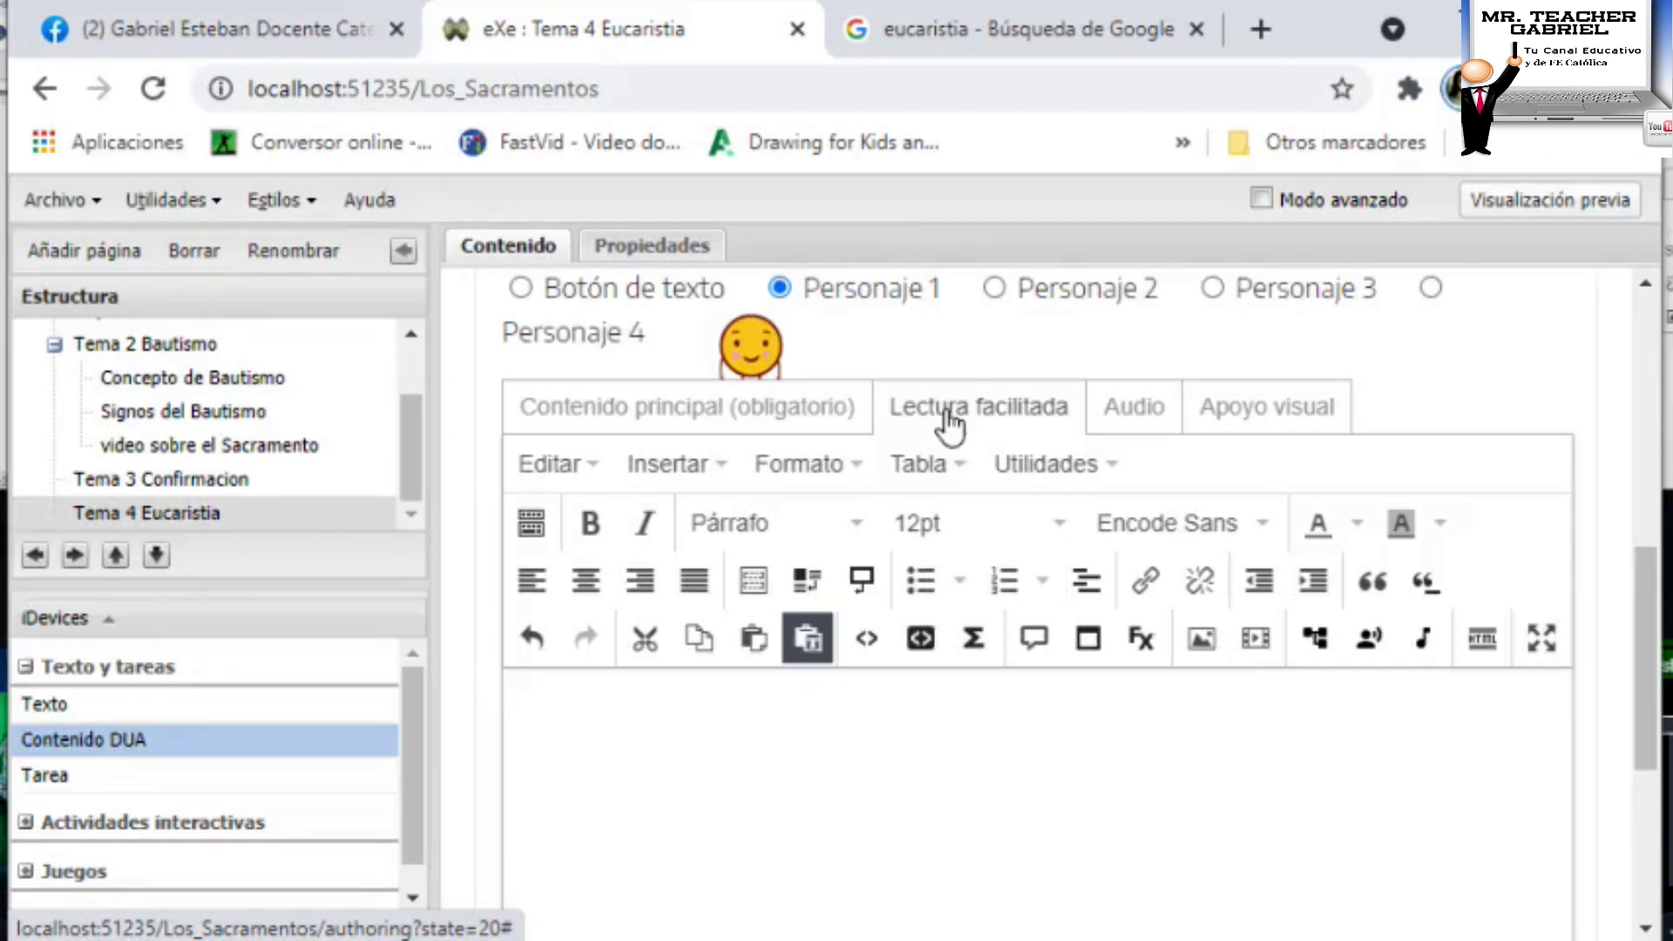
left_click(777, 760)
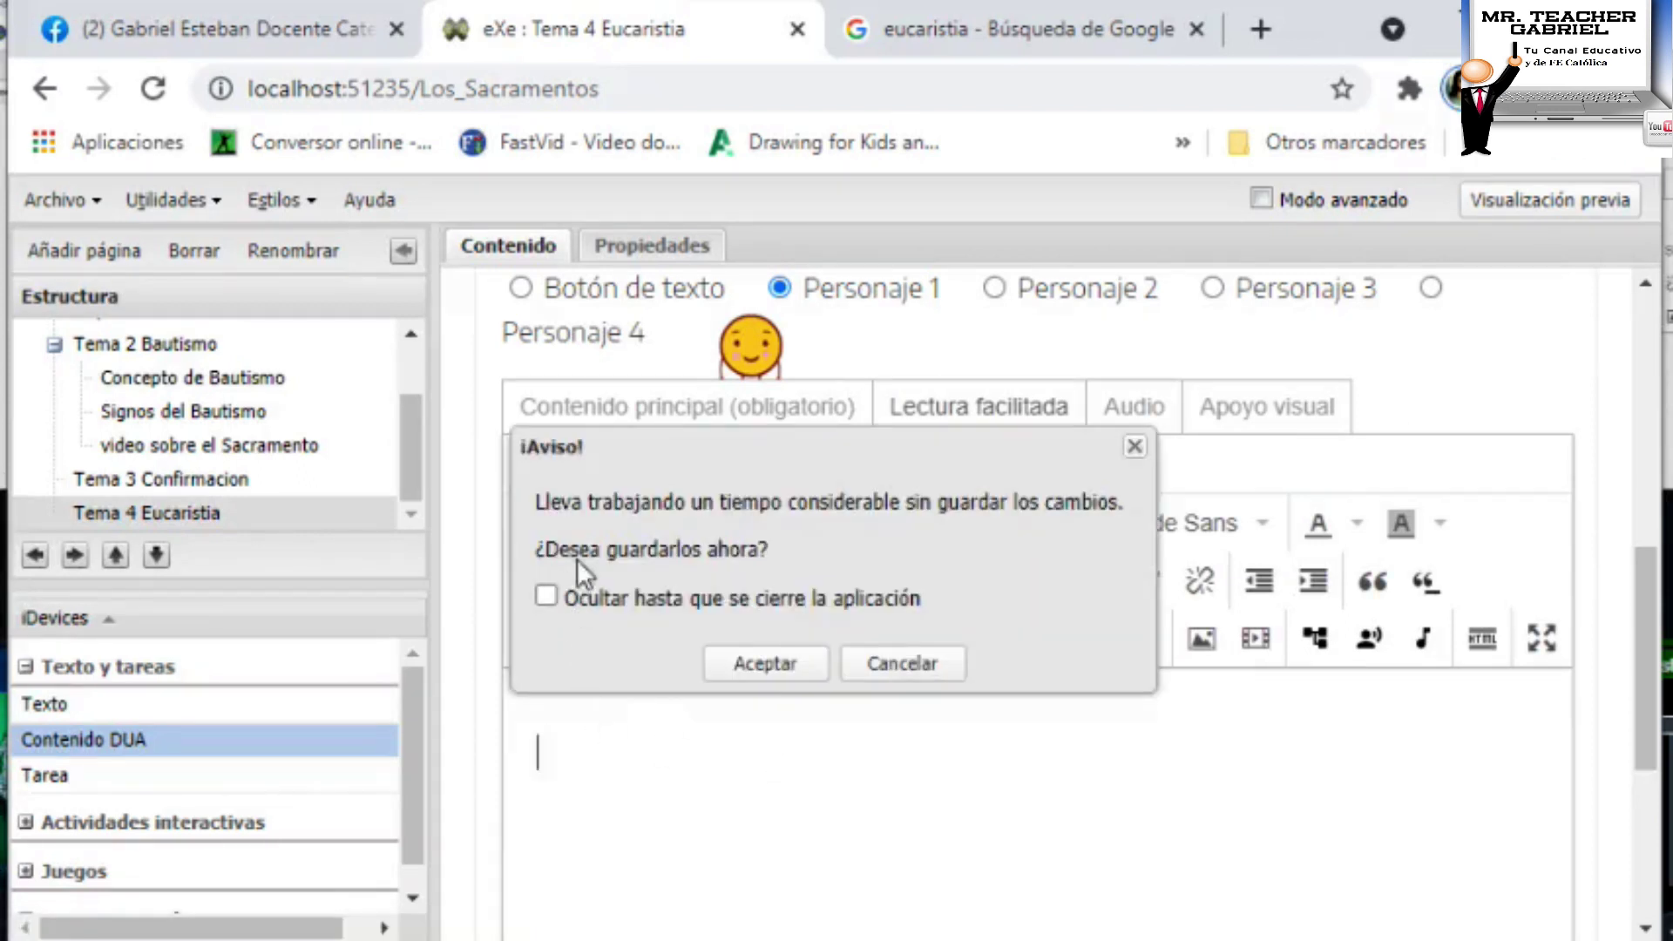
Step: Accept the save reminder with further reminders hidden until the application closes, and dismiss the save notification
left_click(608, 601)
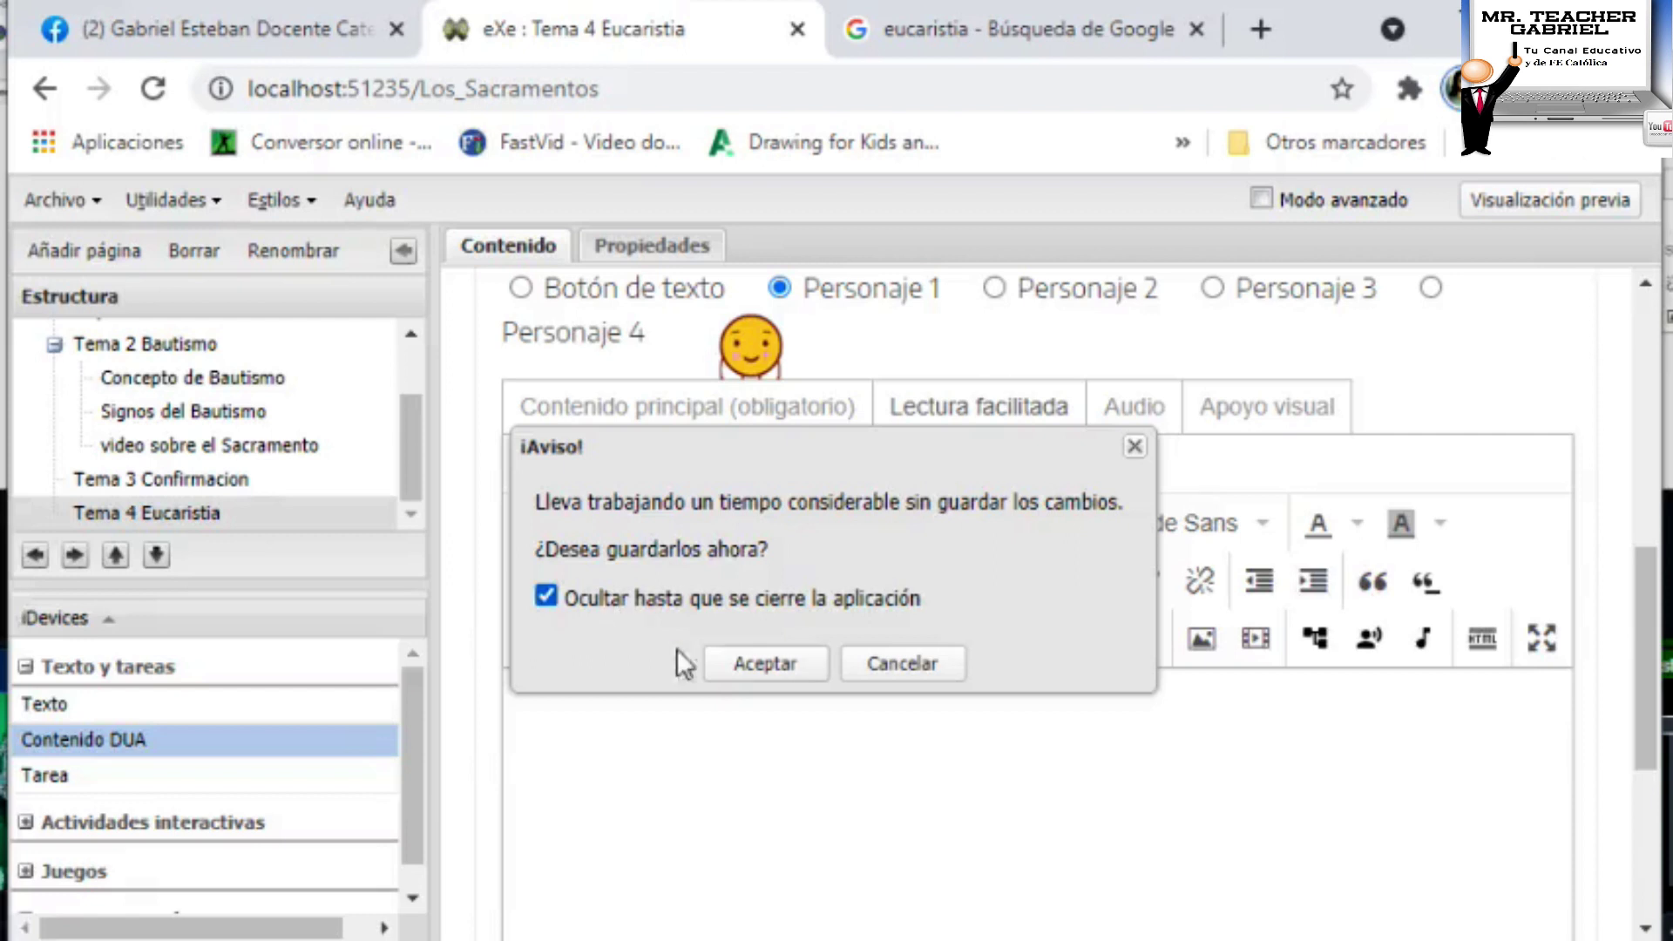
left_click(784, 662)
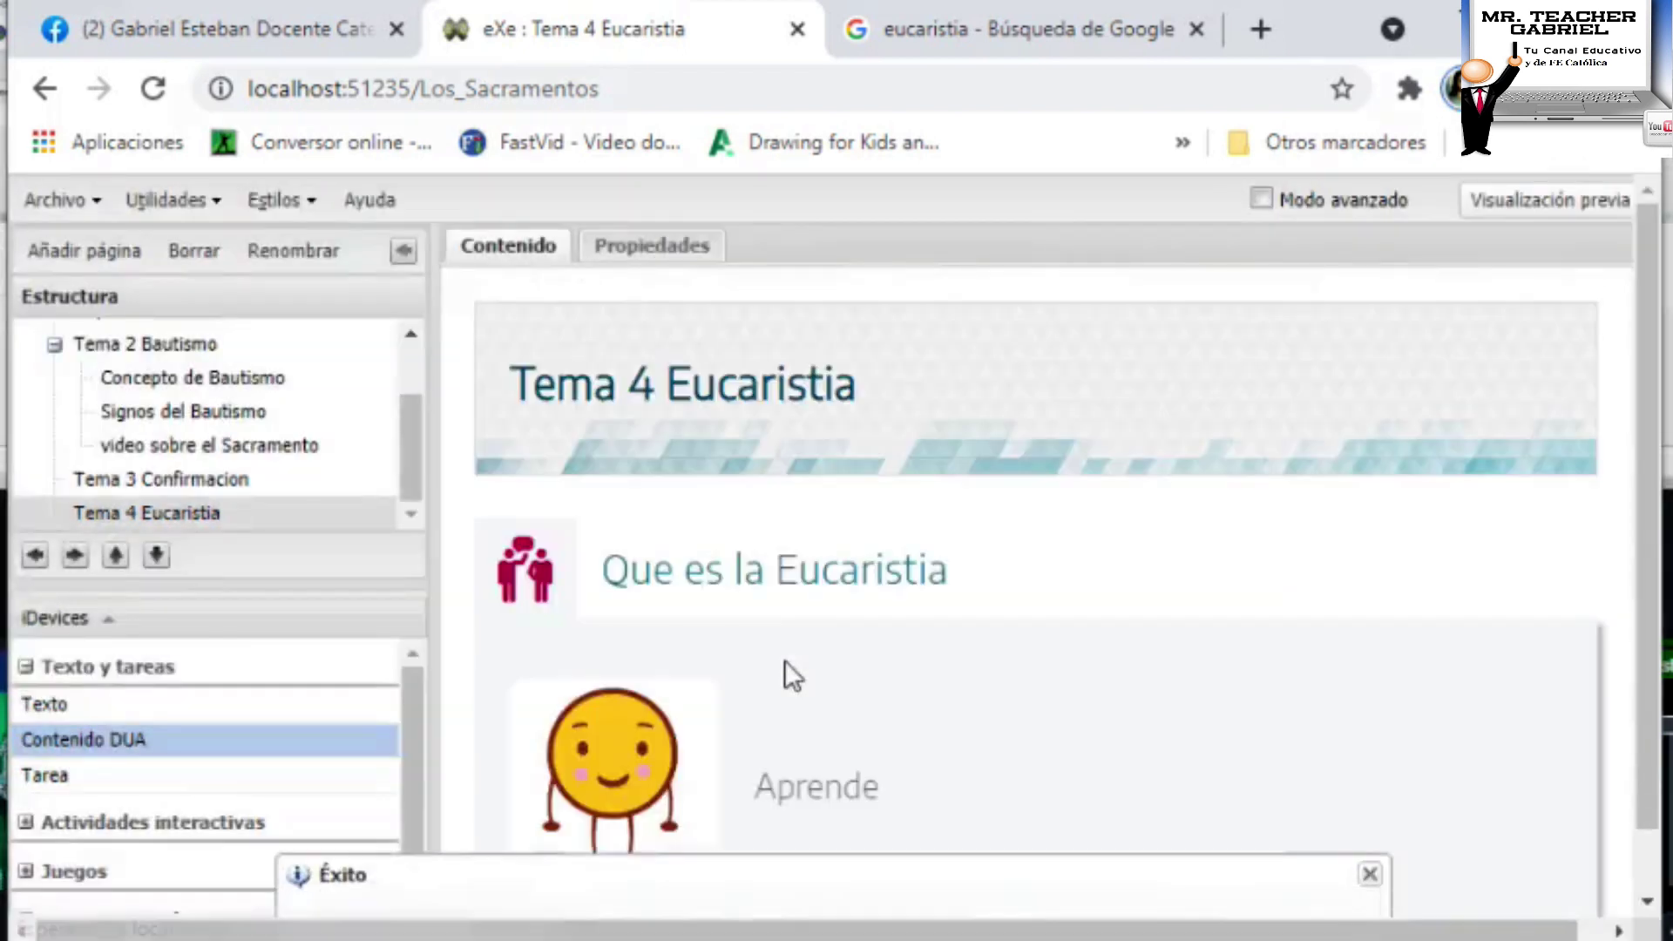
scroll(784, 660, "down", 3)
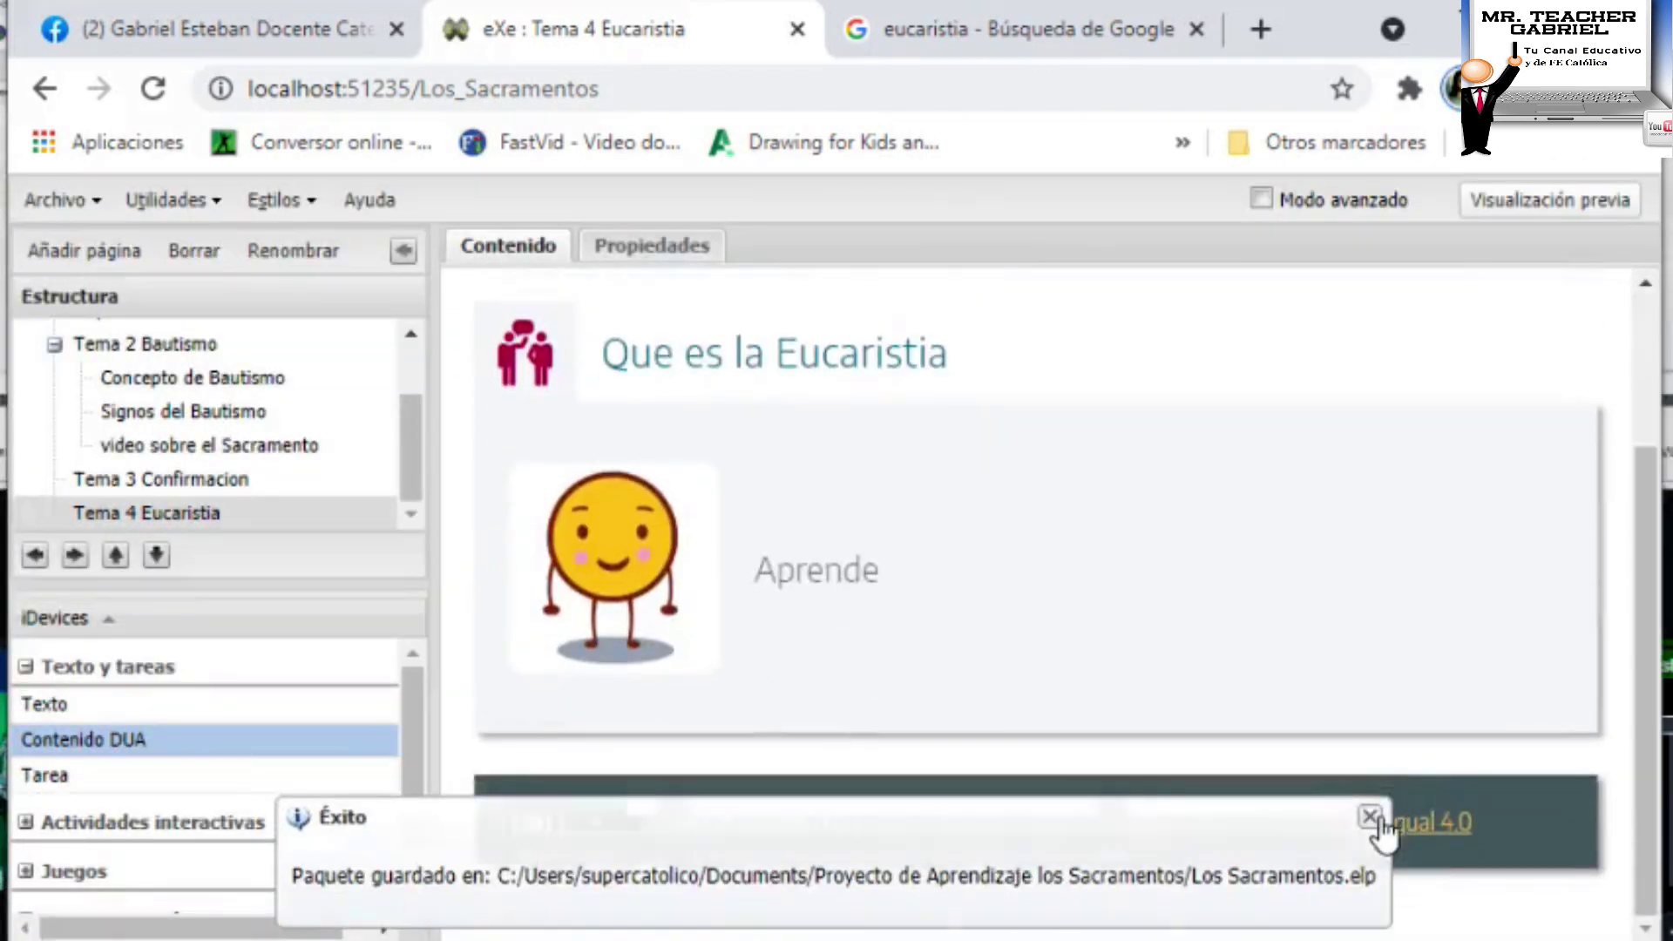
left_click(1369, 816)
Step: Reopen the Que es la Eucaristia iDevice for editing and review its main content text and image
left_click(508, 707)
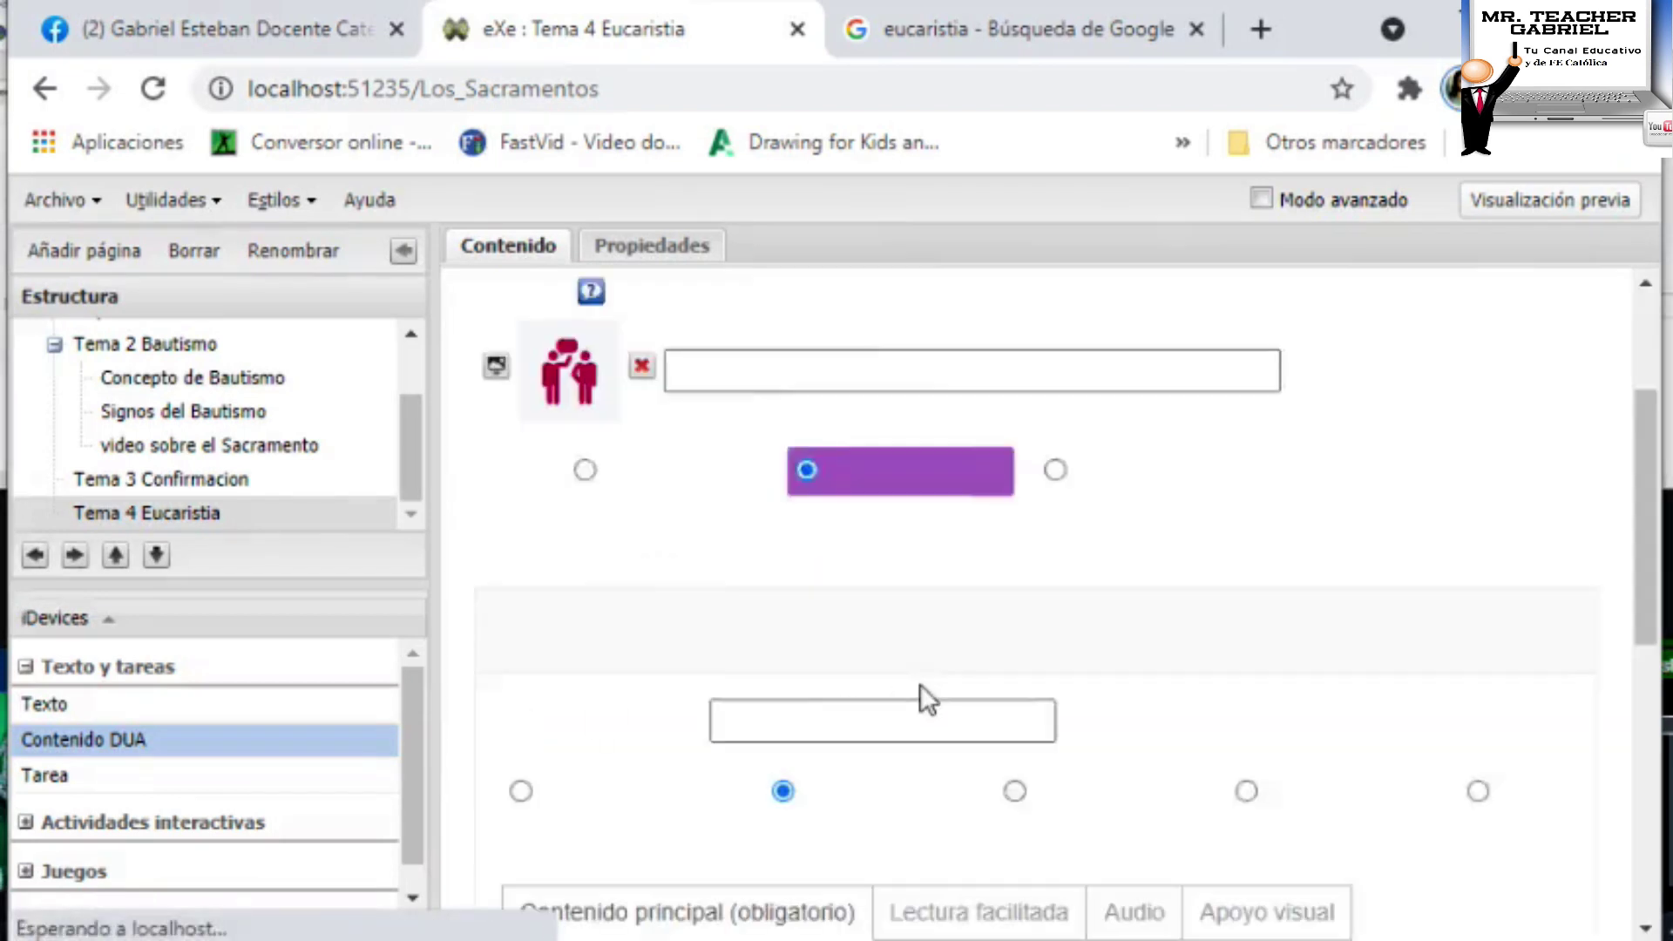
scroll(923, 683, "down", 3)
scroll(945, 693, "down", 2)
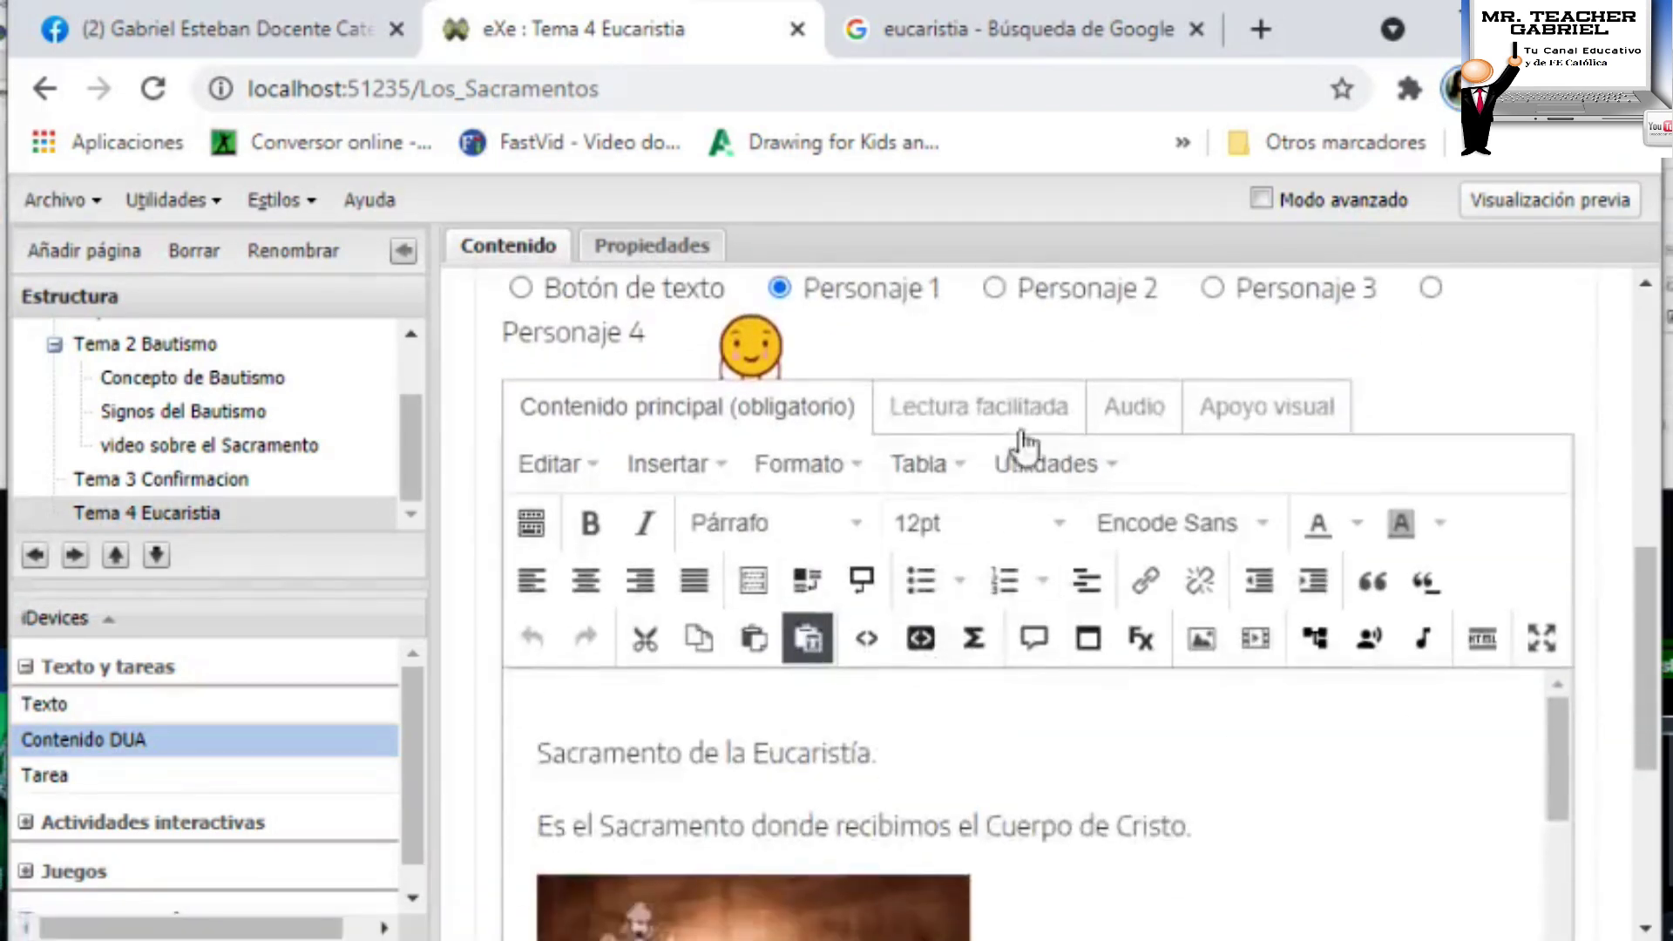
left_click(1013, 416)
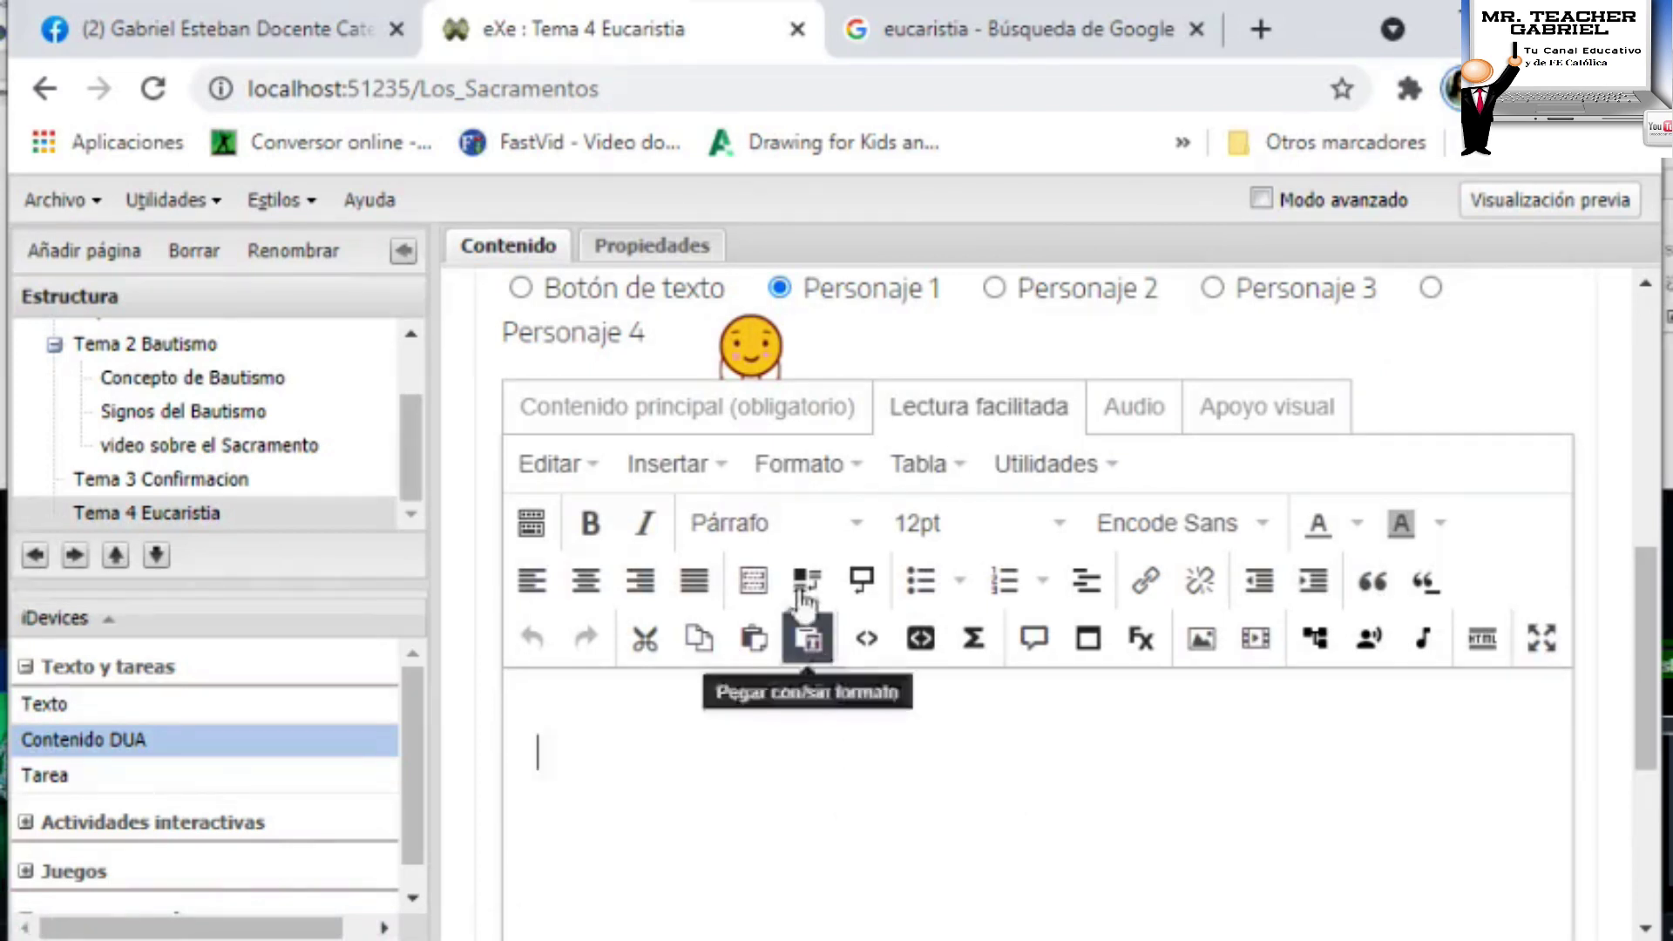
left_click(761, 405)
scroll(1019, 814, "down", 2)
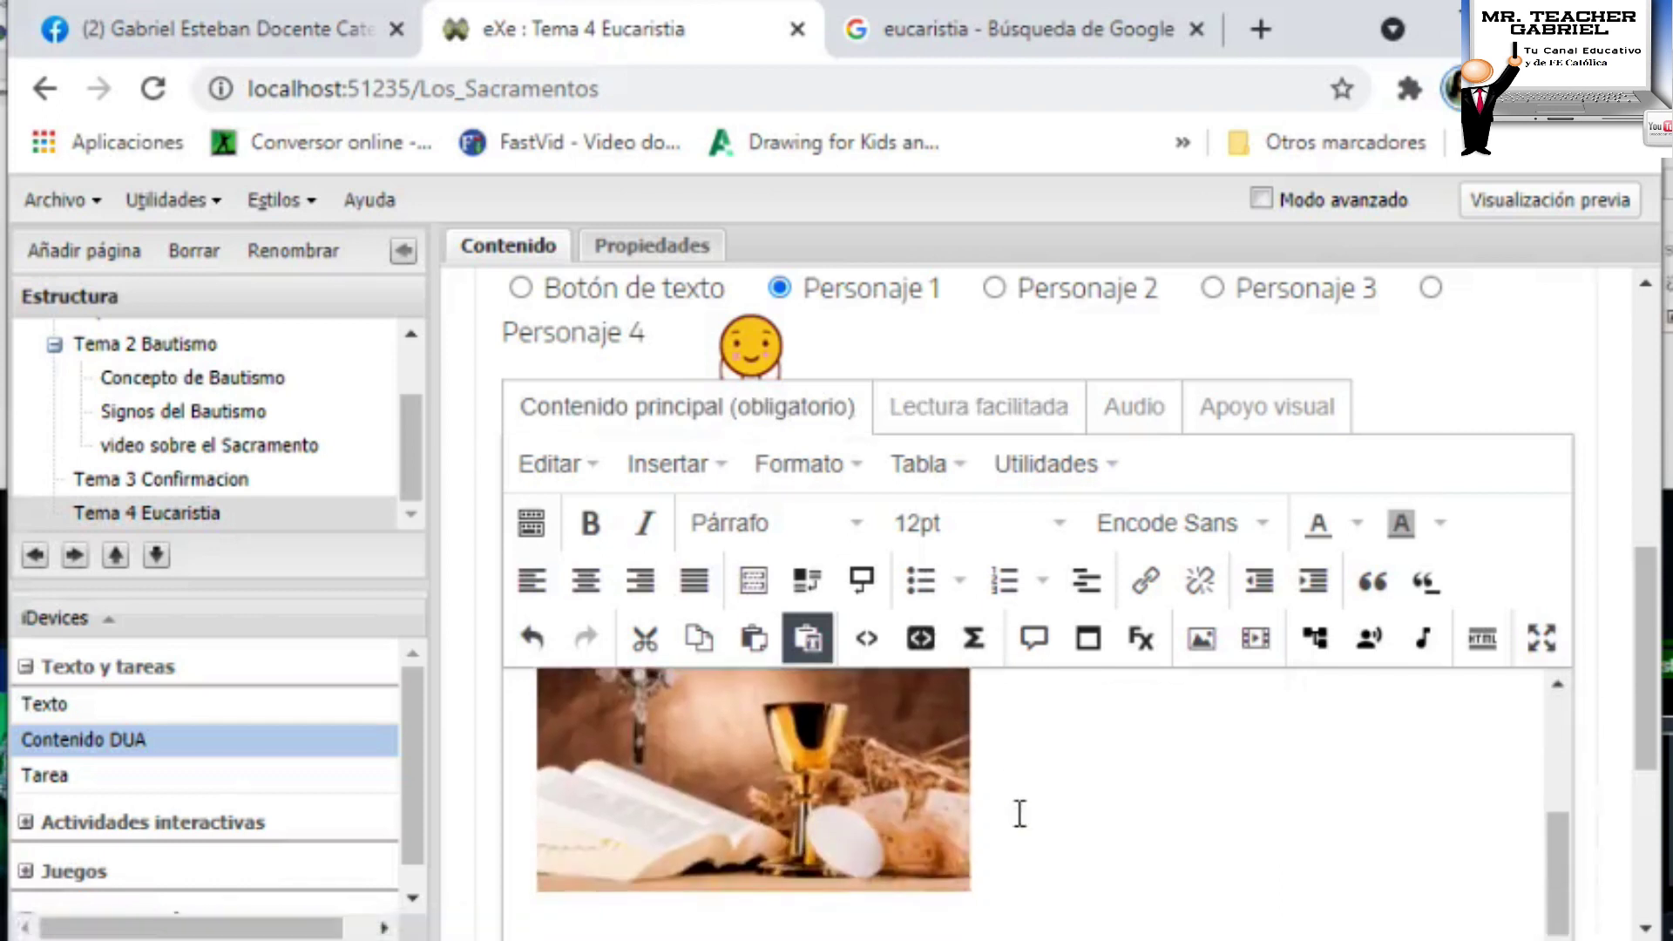
scroll(1017, 812, "up", 3)
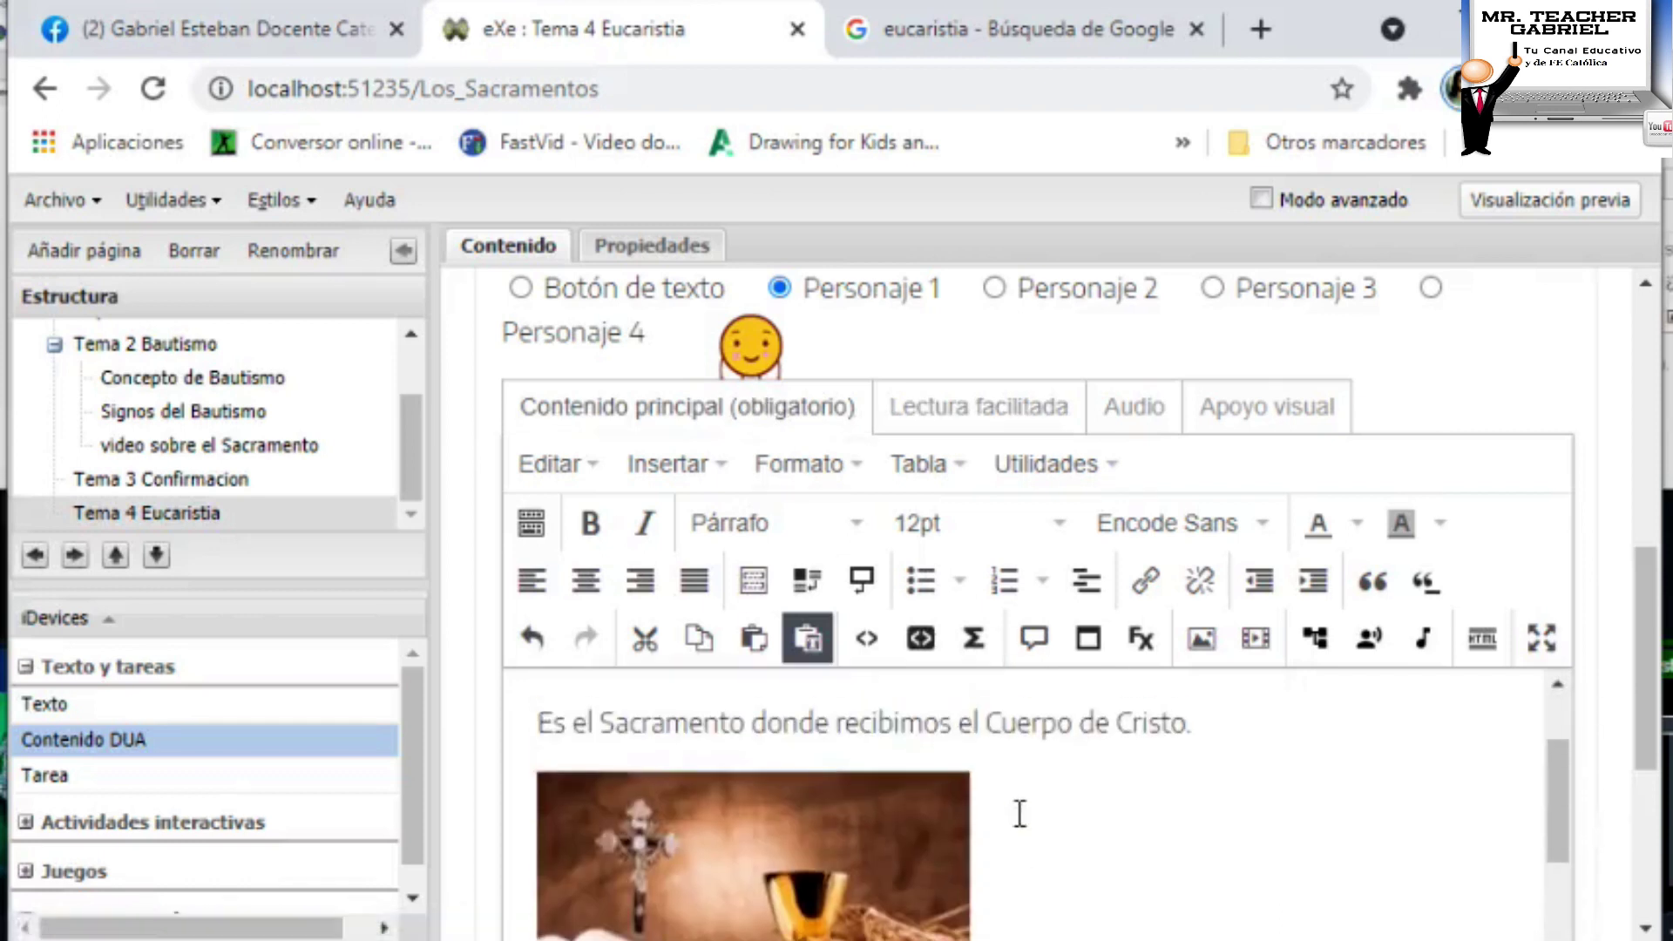
Step: Write "Es un sacramento de amor." as the Lectura facilitada text of the iDevice
left_click(1008, 435)
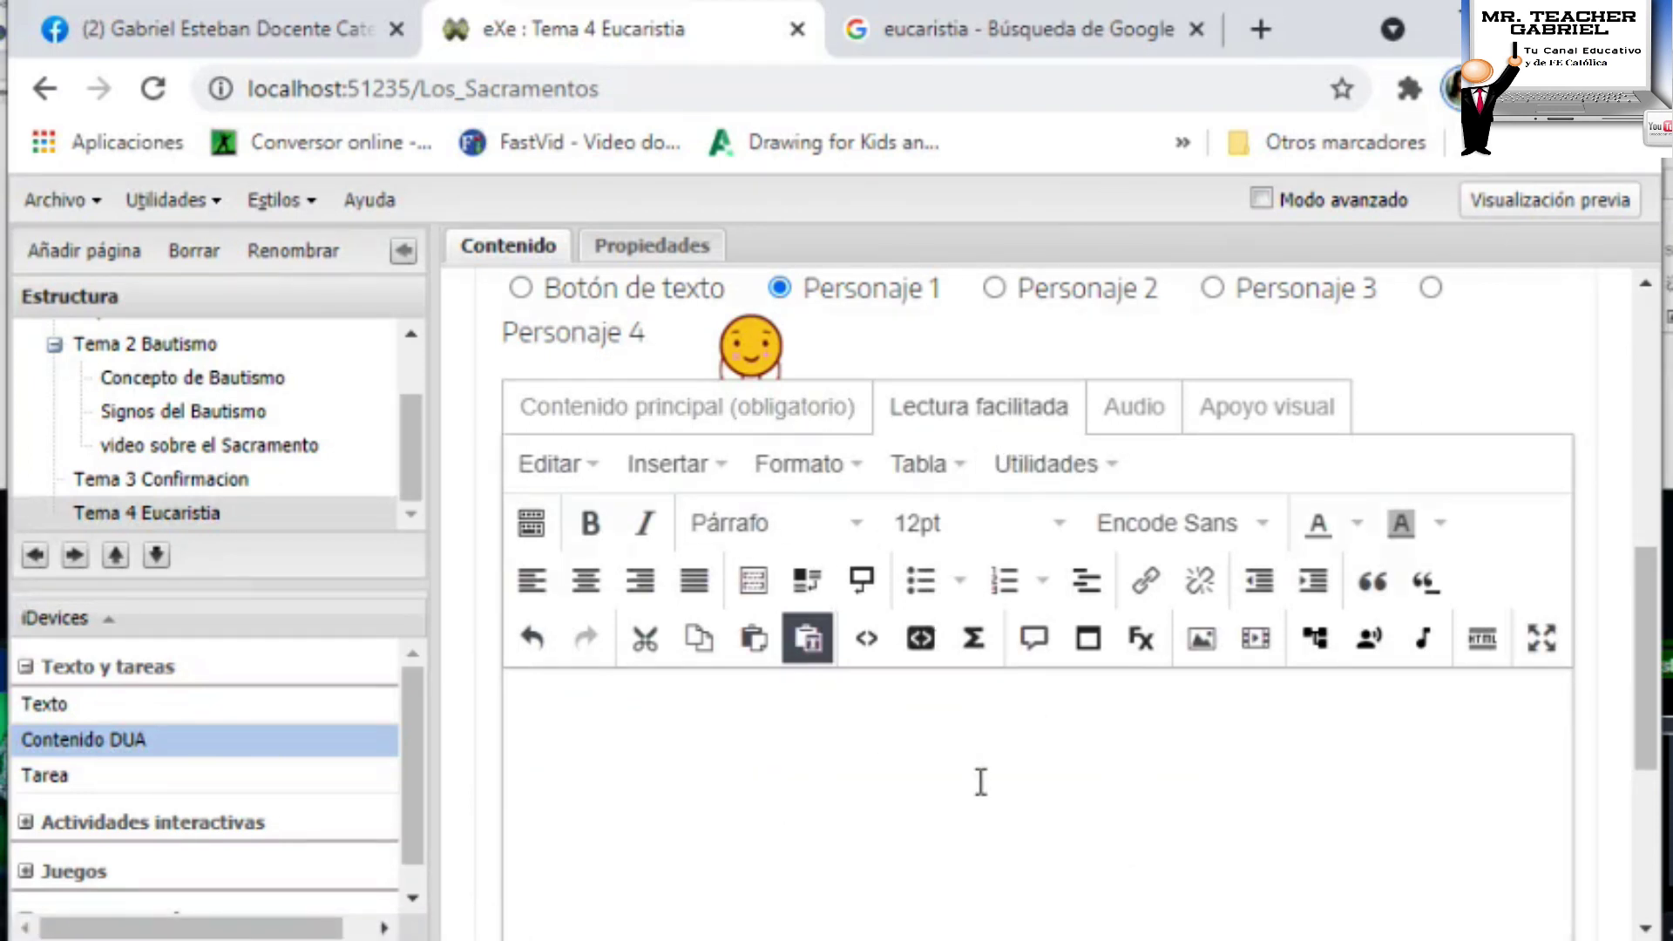
left_click(963, 745)
type("Es un sacramento de amor")
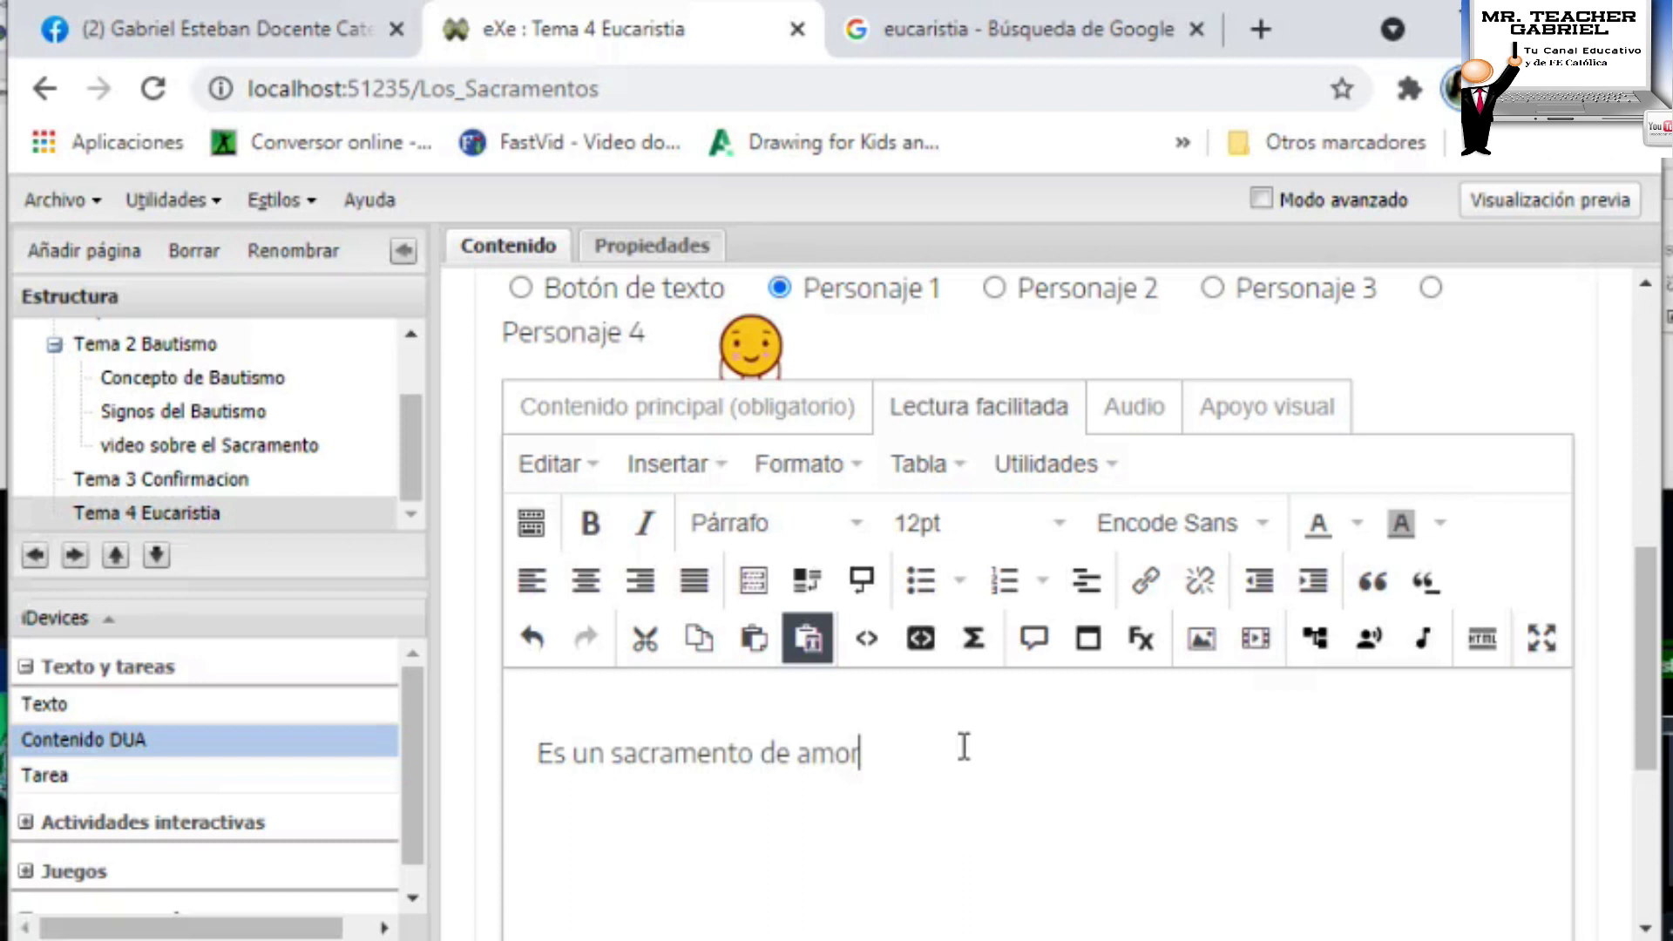
type(".")
Step: Switch to the Google image search and search for "lenguaje de señas"
left_click(933, 25)
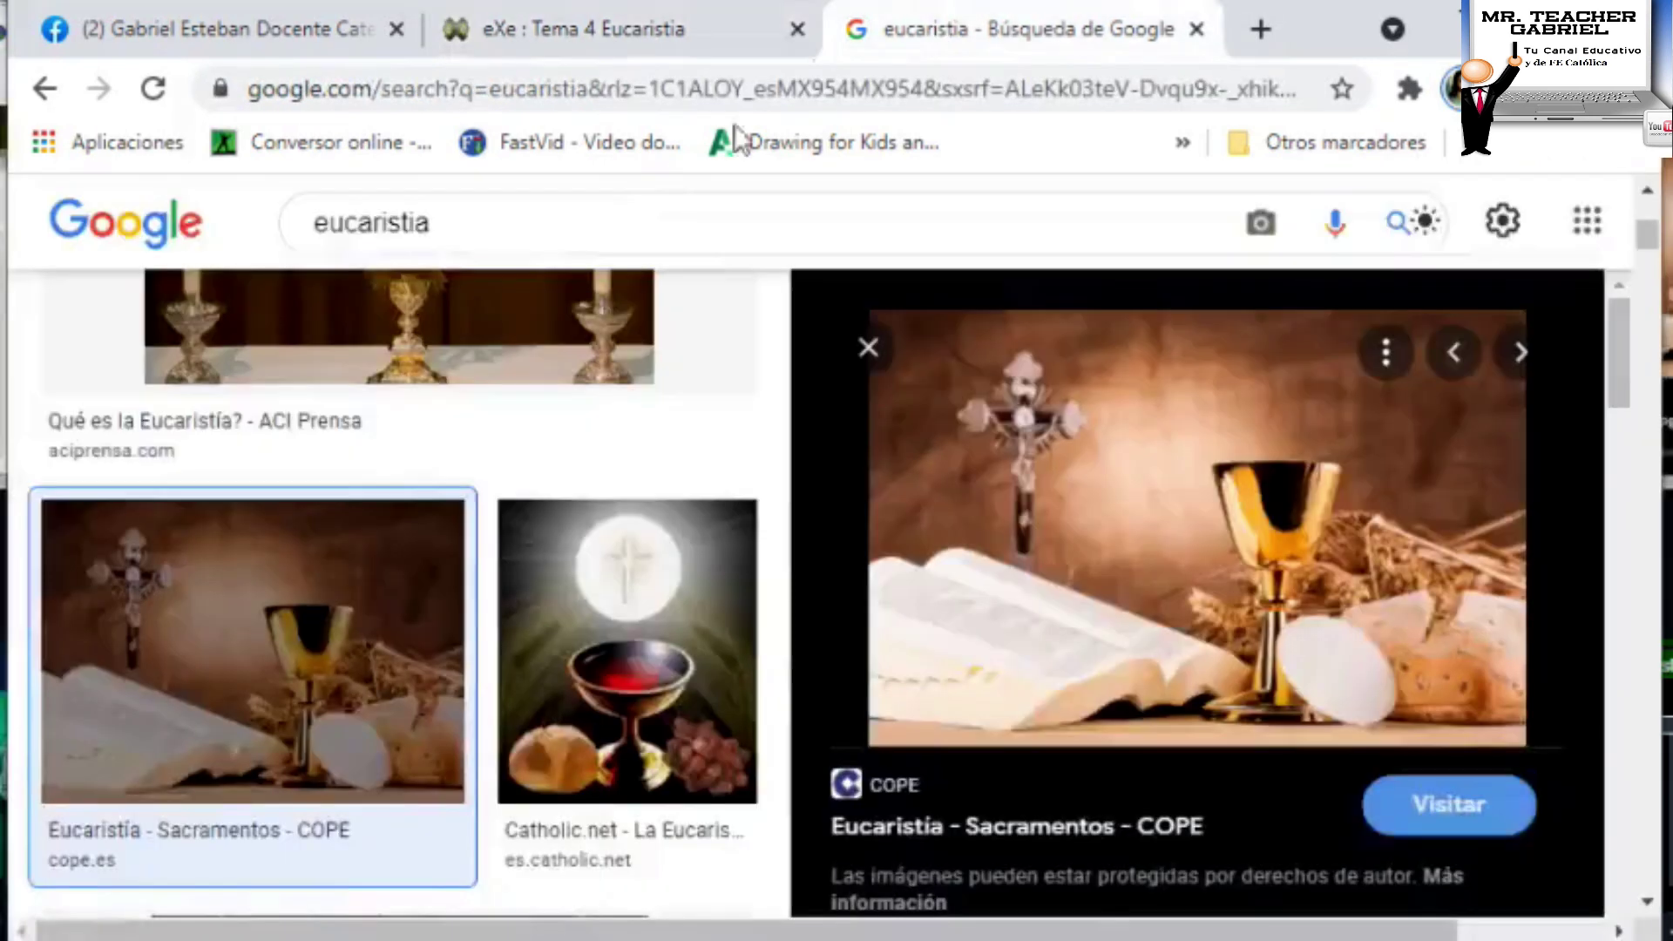
triple_click(593, 235)
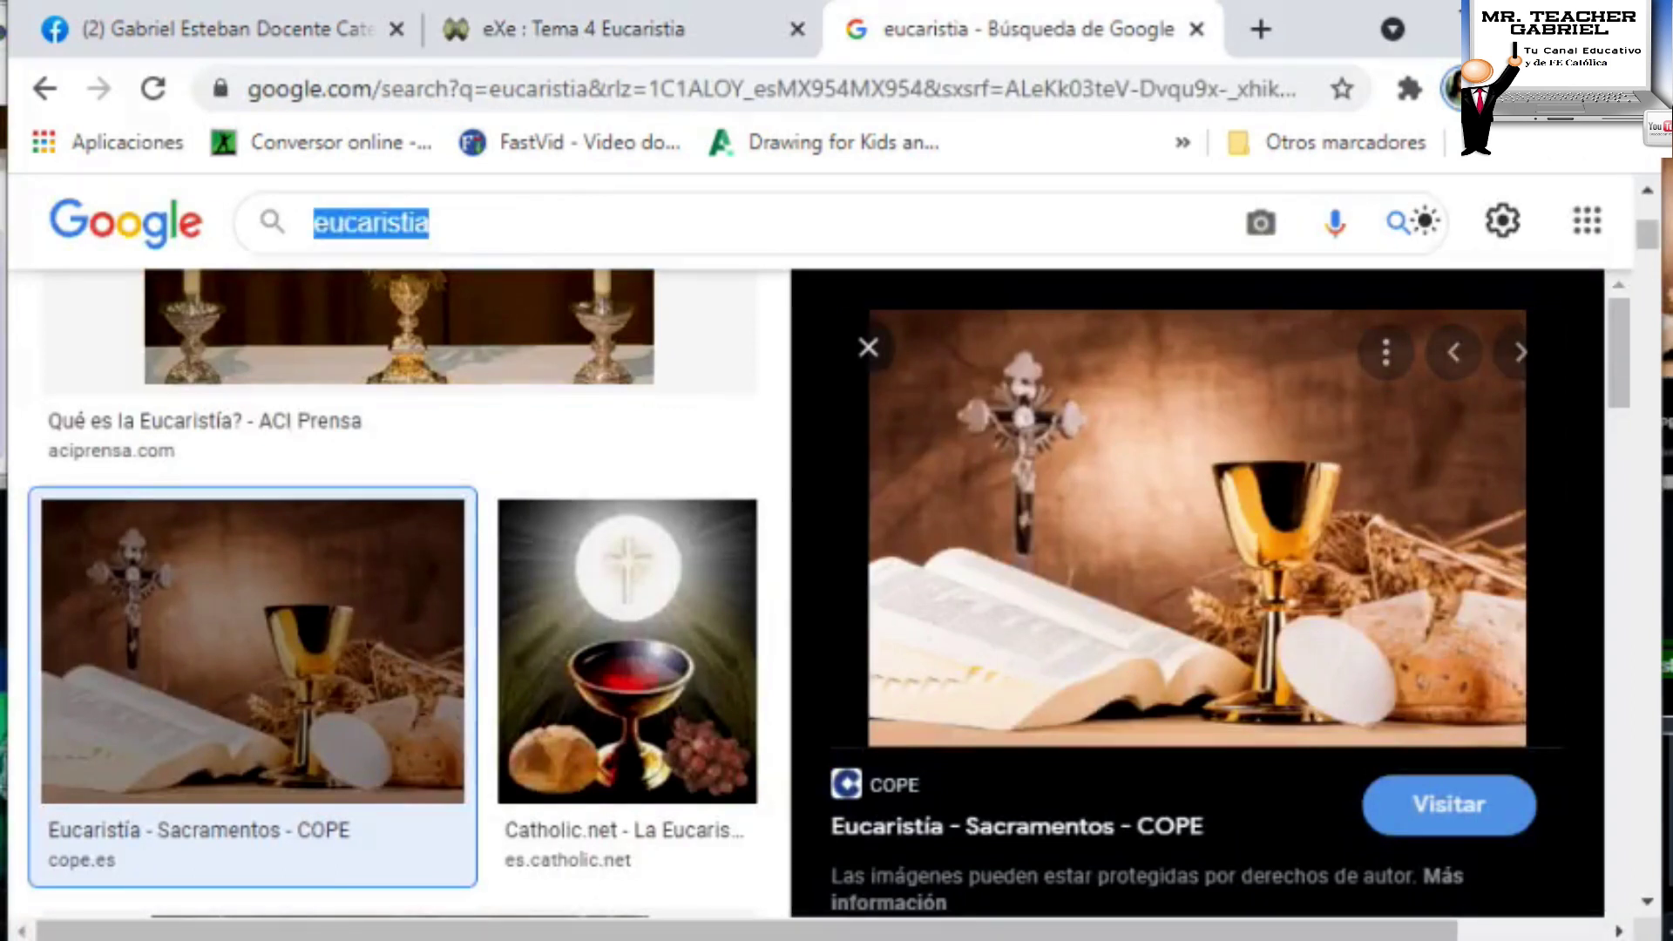
type("lenguahje")
key("BackSpace")
key("BackSpace")
key("BackSpace")
type("je ")
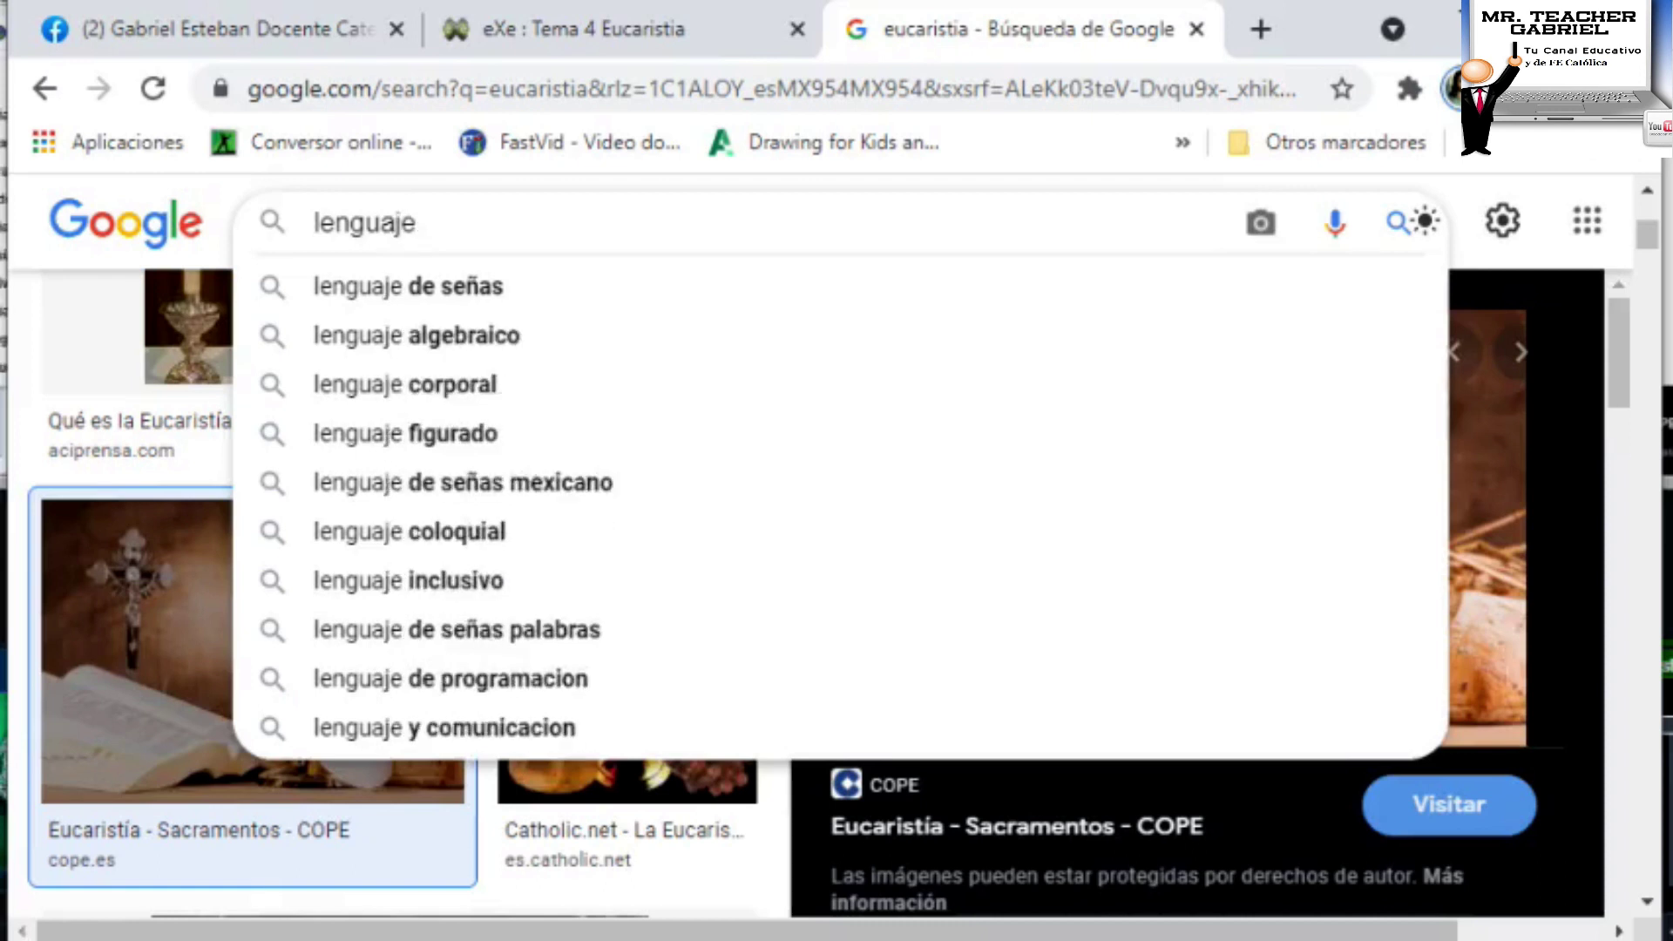
type("de señ")
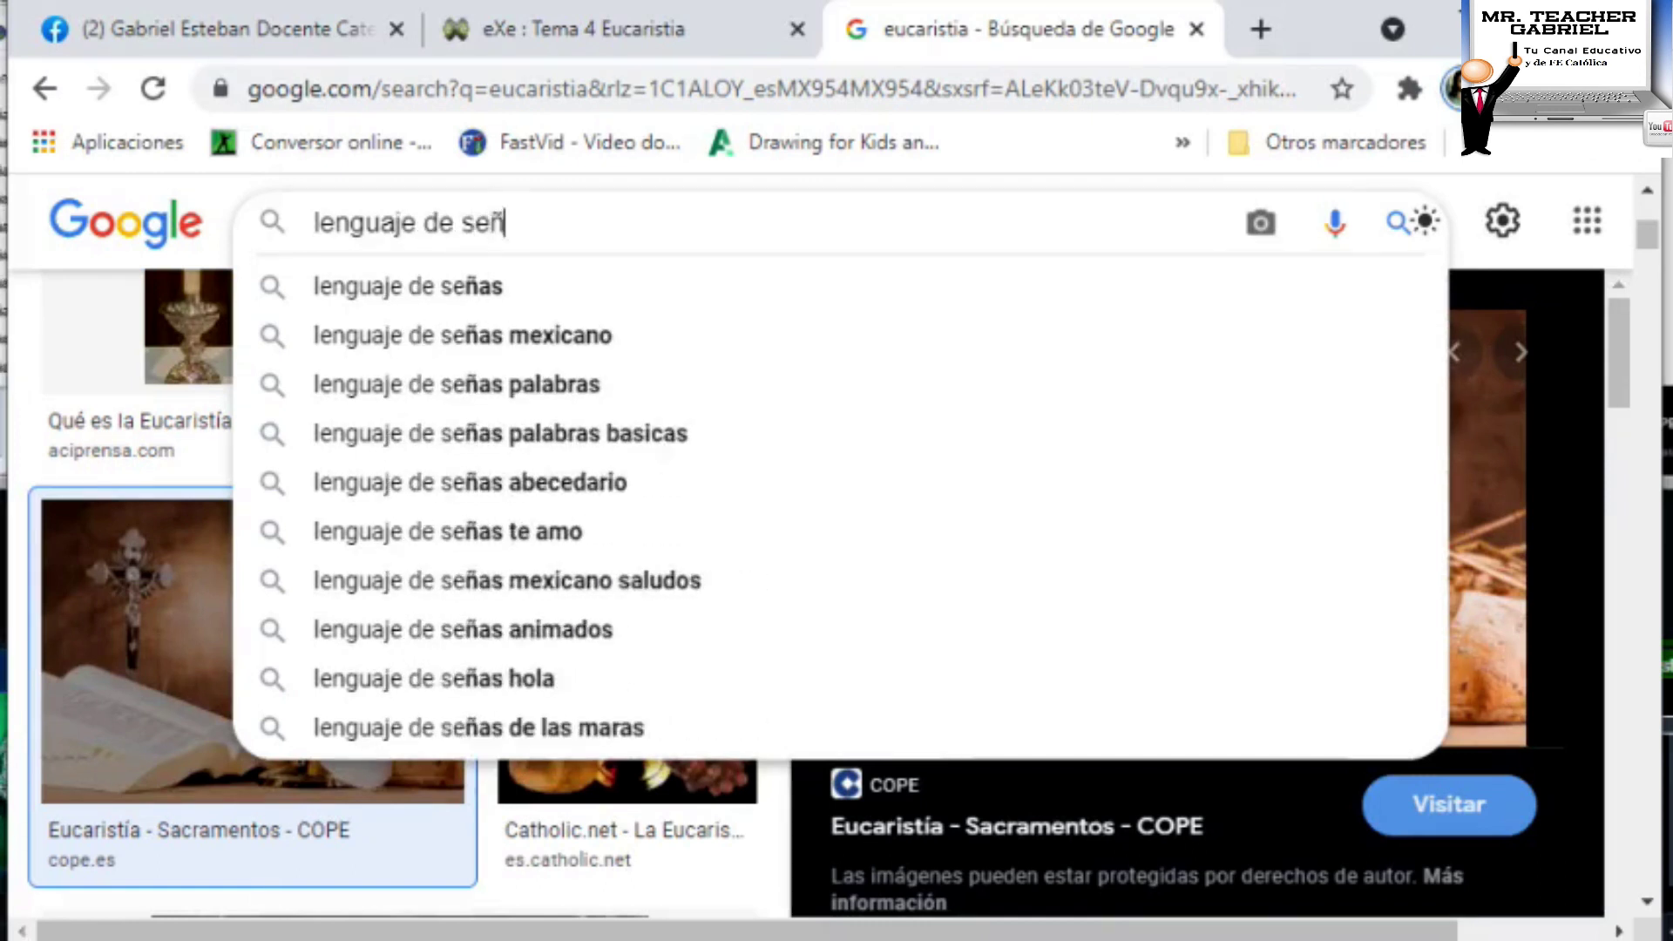
type("as")
key("Return")
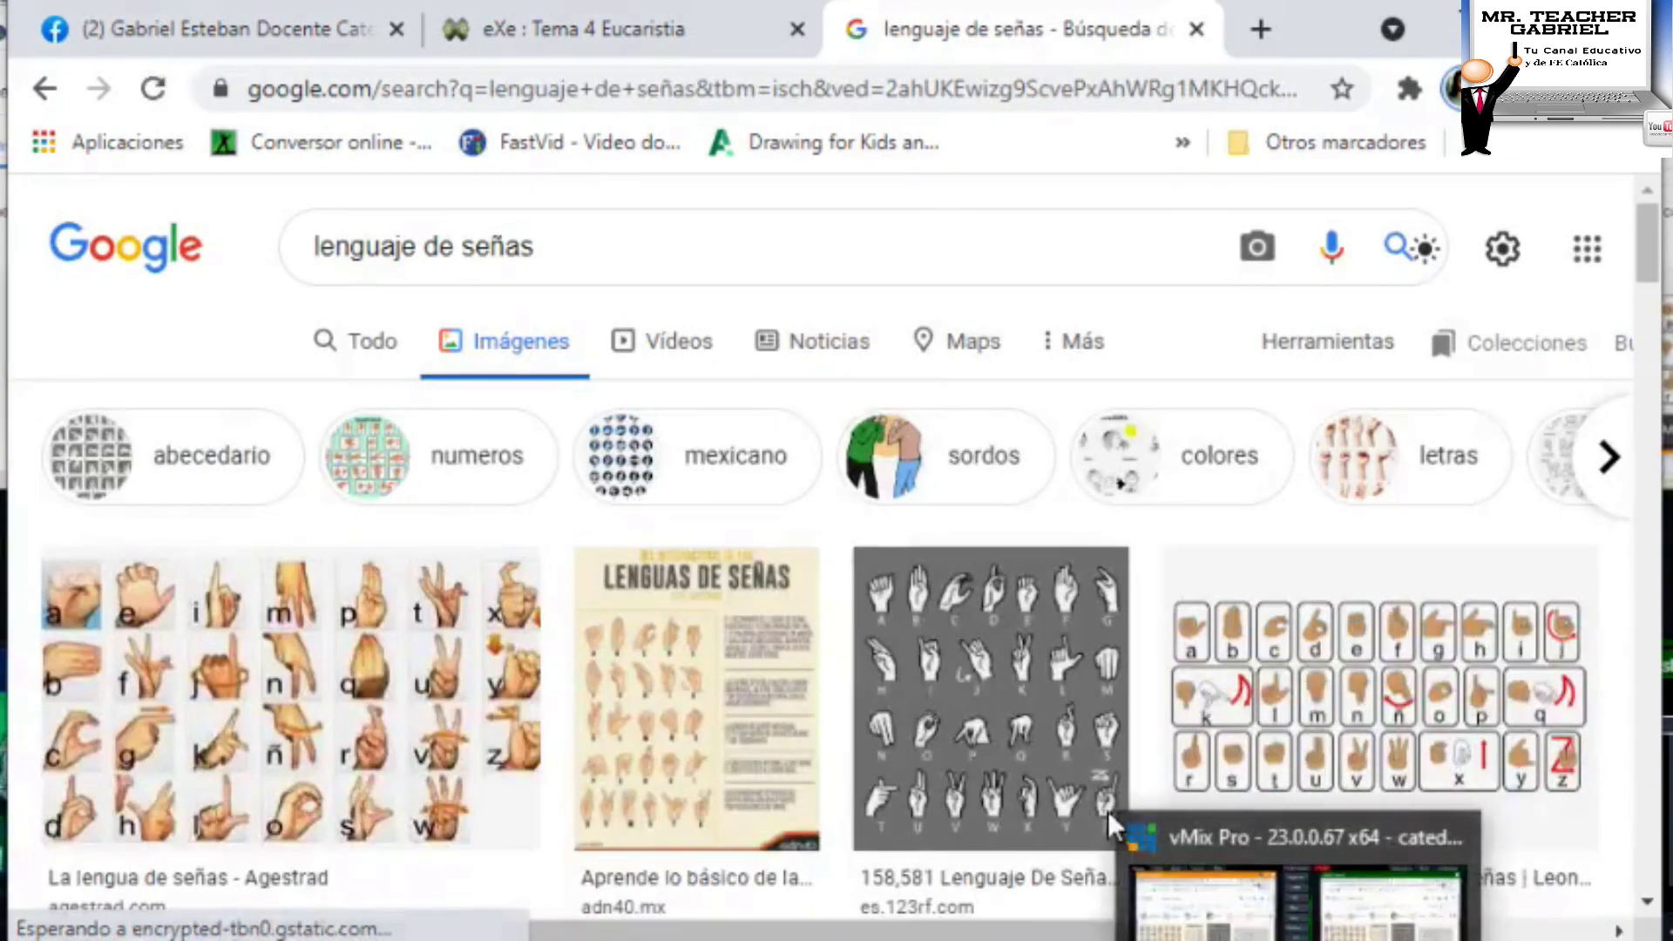
Step: Copy the sign-language alphabet picture from the Agestrad web page behind the first image result, closing the page's cookie notice
left_click(326, 672)
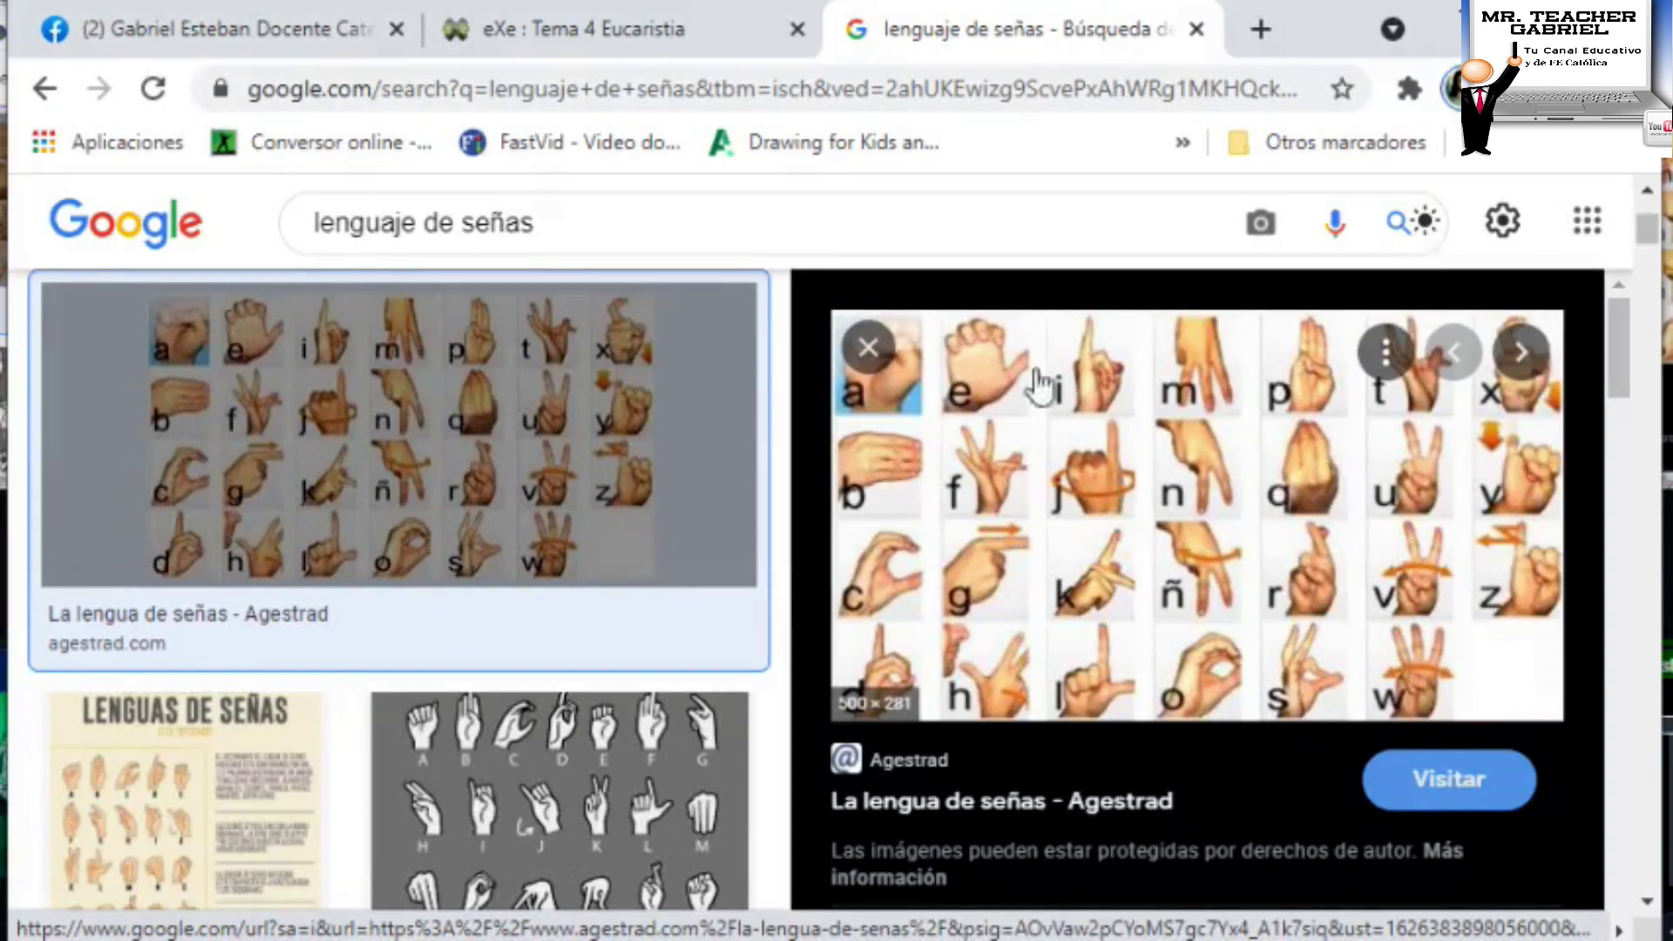
left_click(1068, 525)
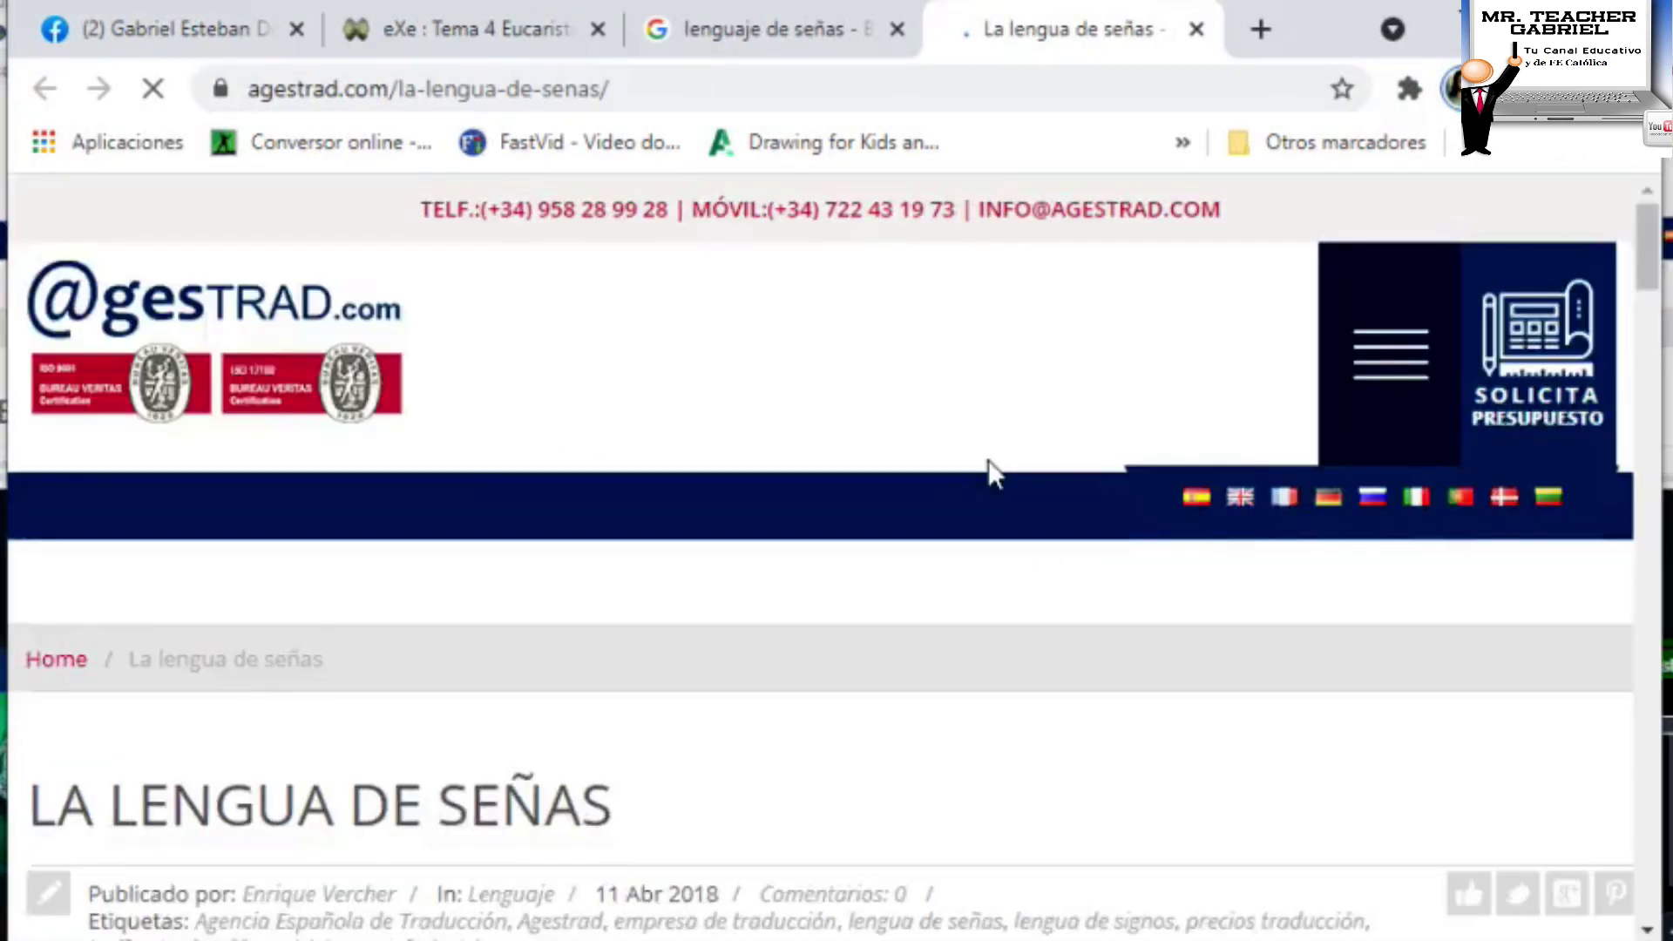
scroll(990, 471, "down", 10)
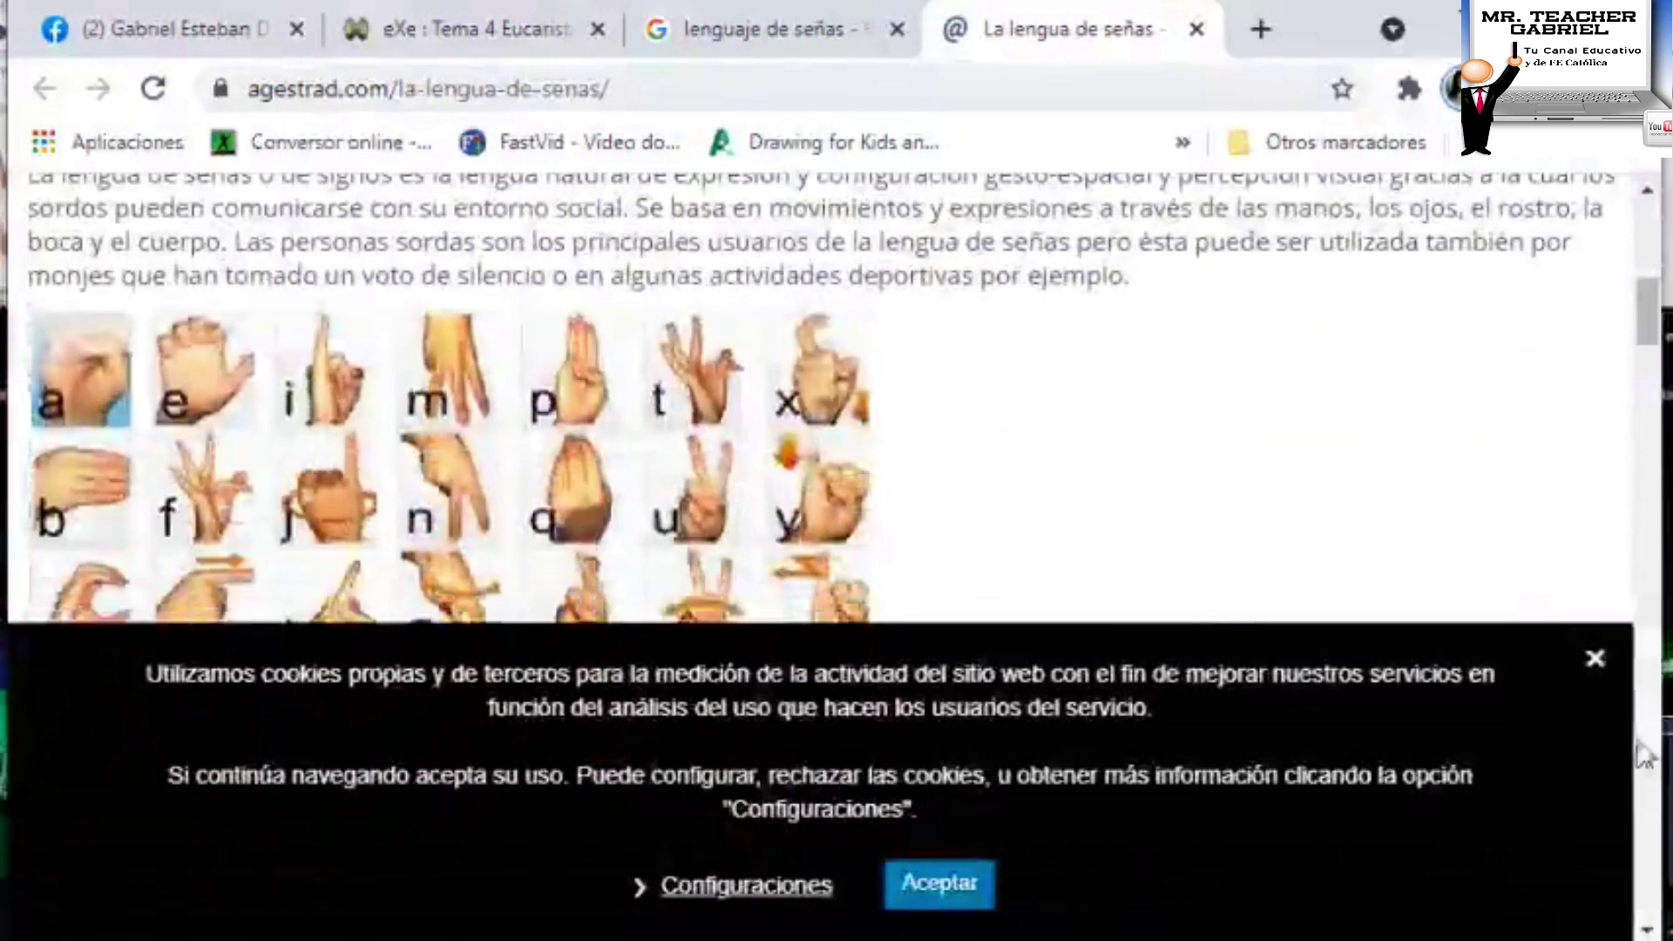
left_click(1594, 658)
scroll(1305, 683, "down", 4)
scroll(1303, 683, "down", 4)
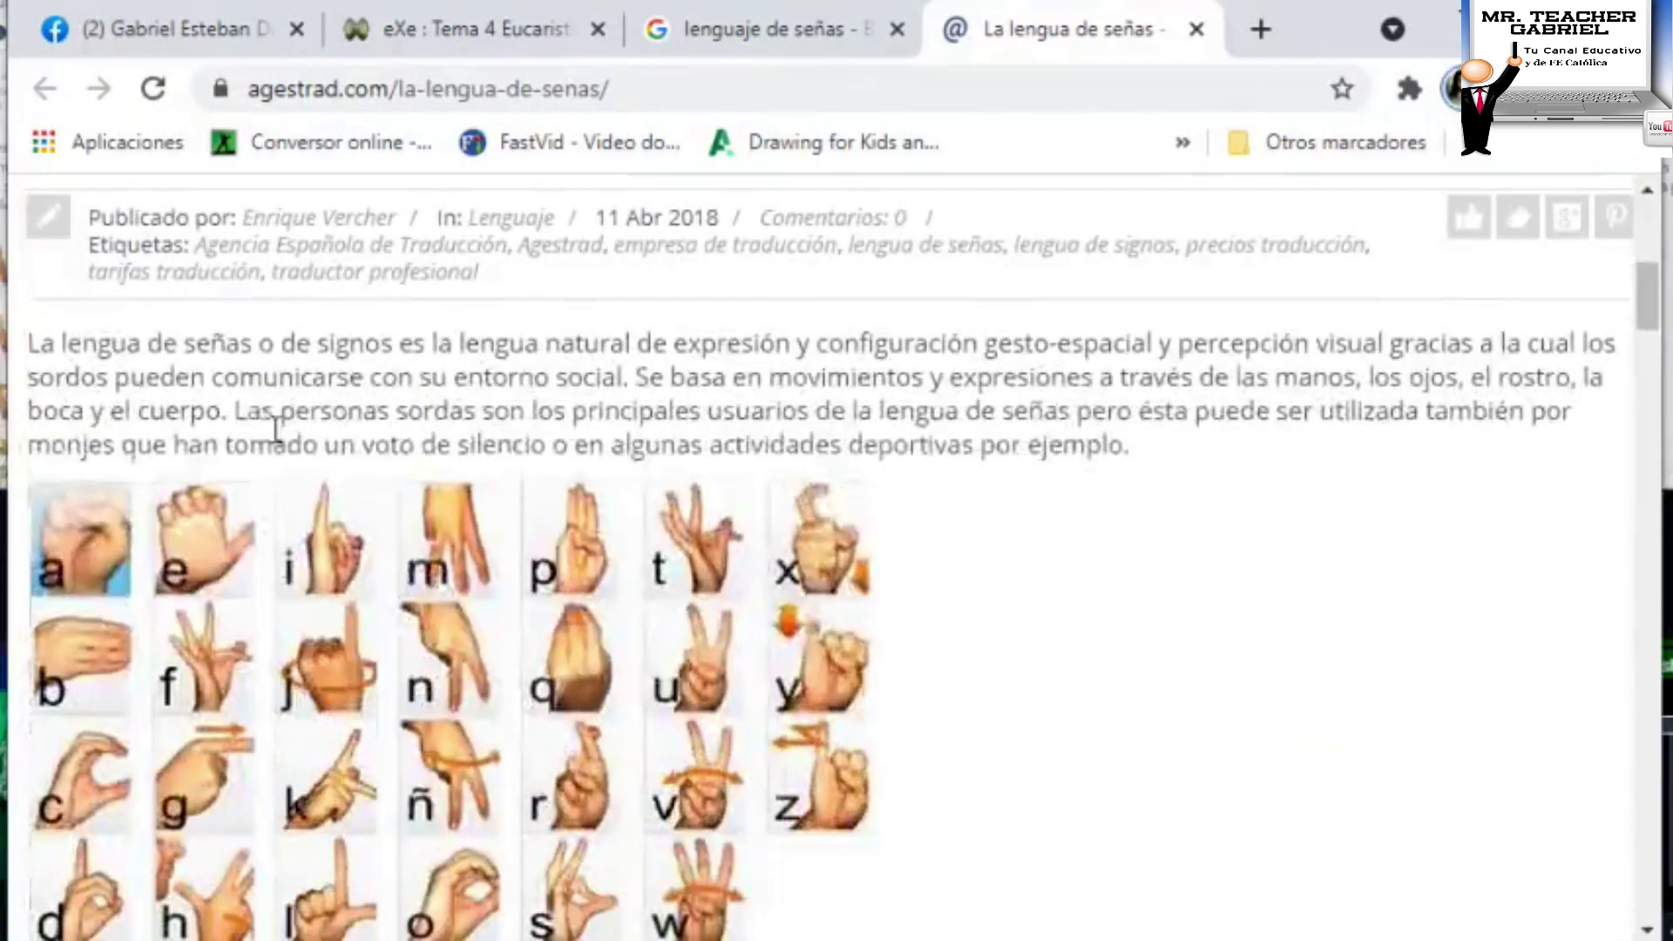
right_click(410, 579)
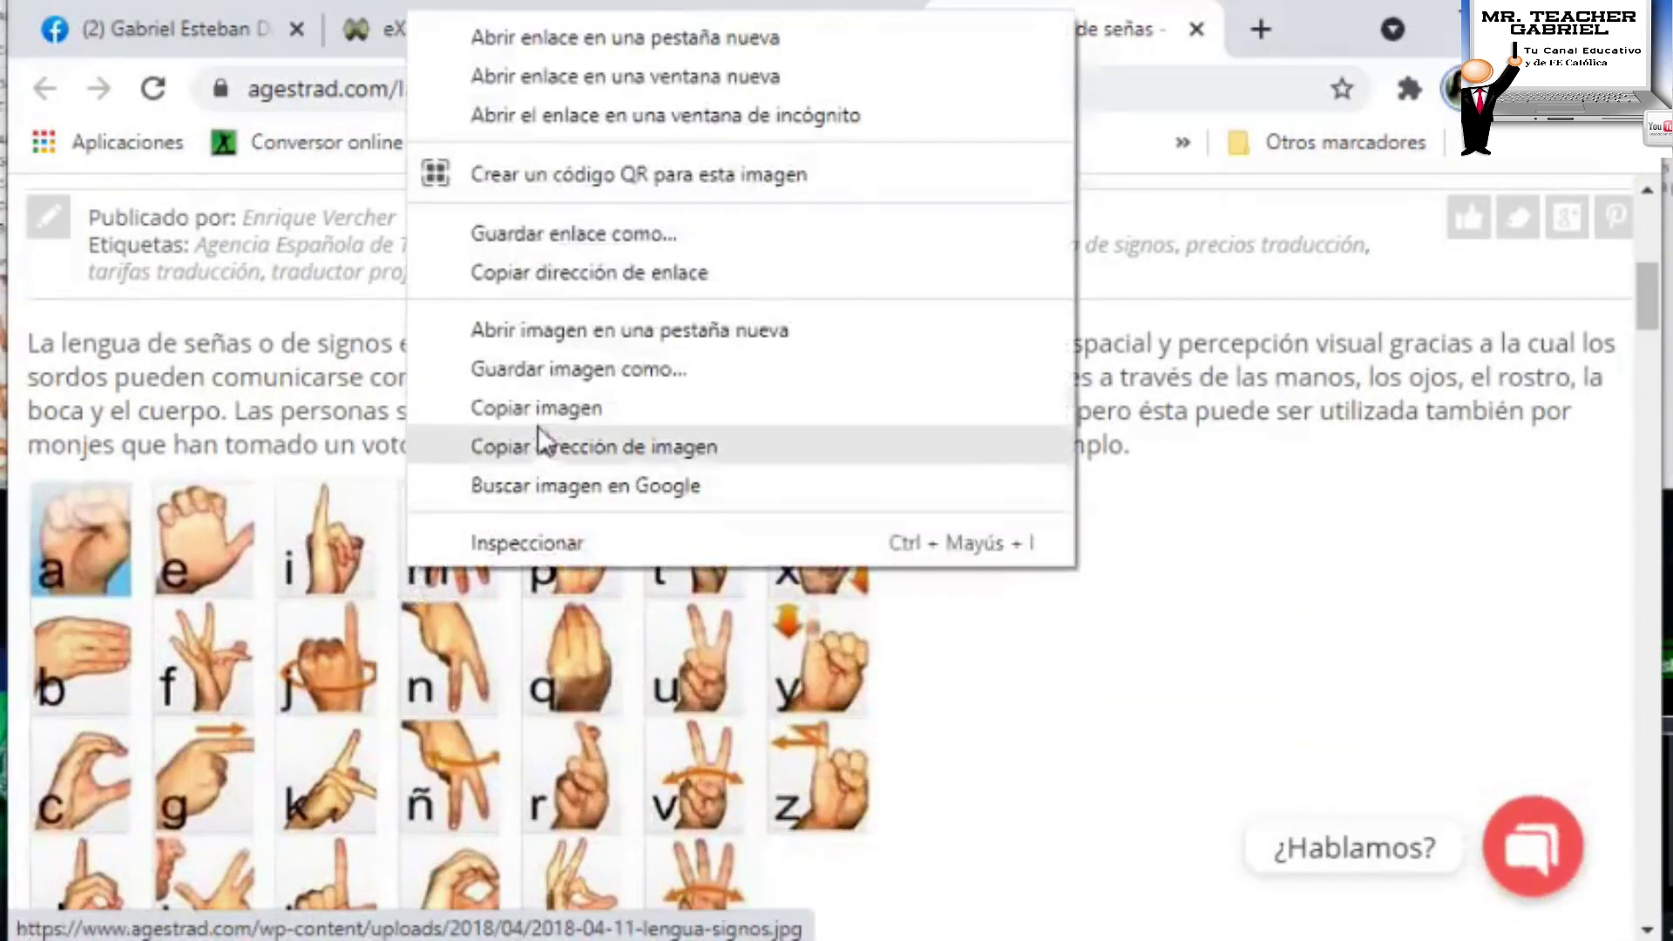
left_click(599, 419)
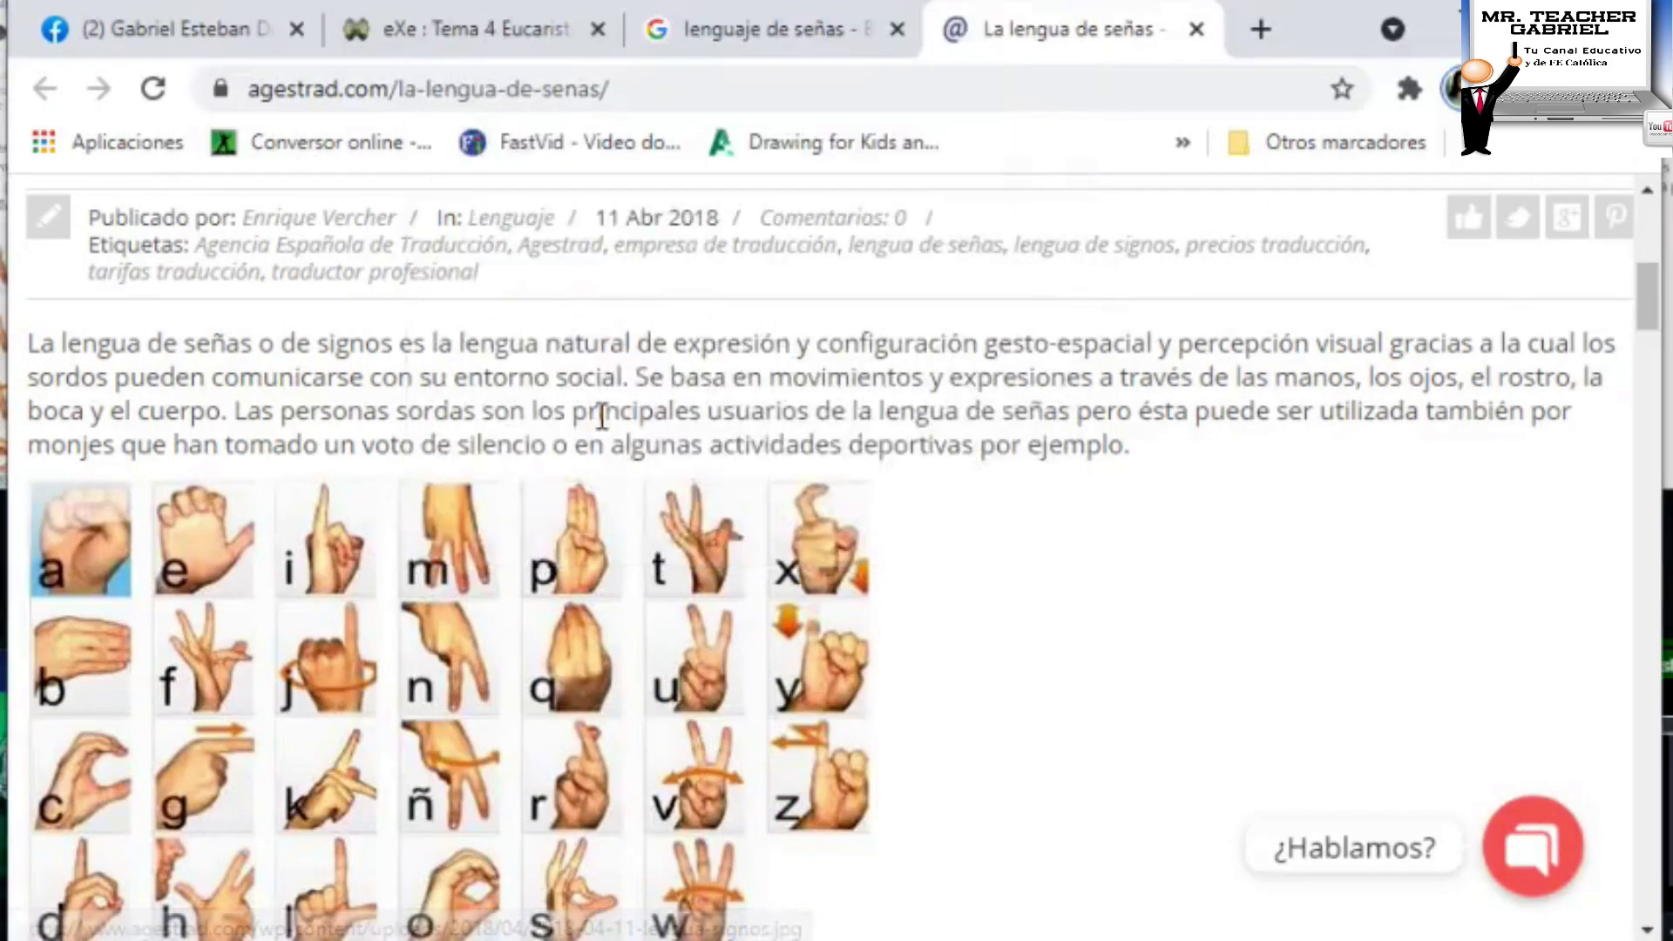
left_click(510, 39)
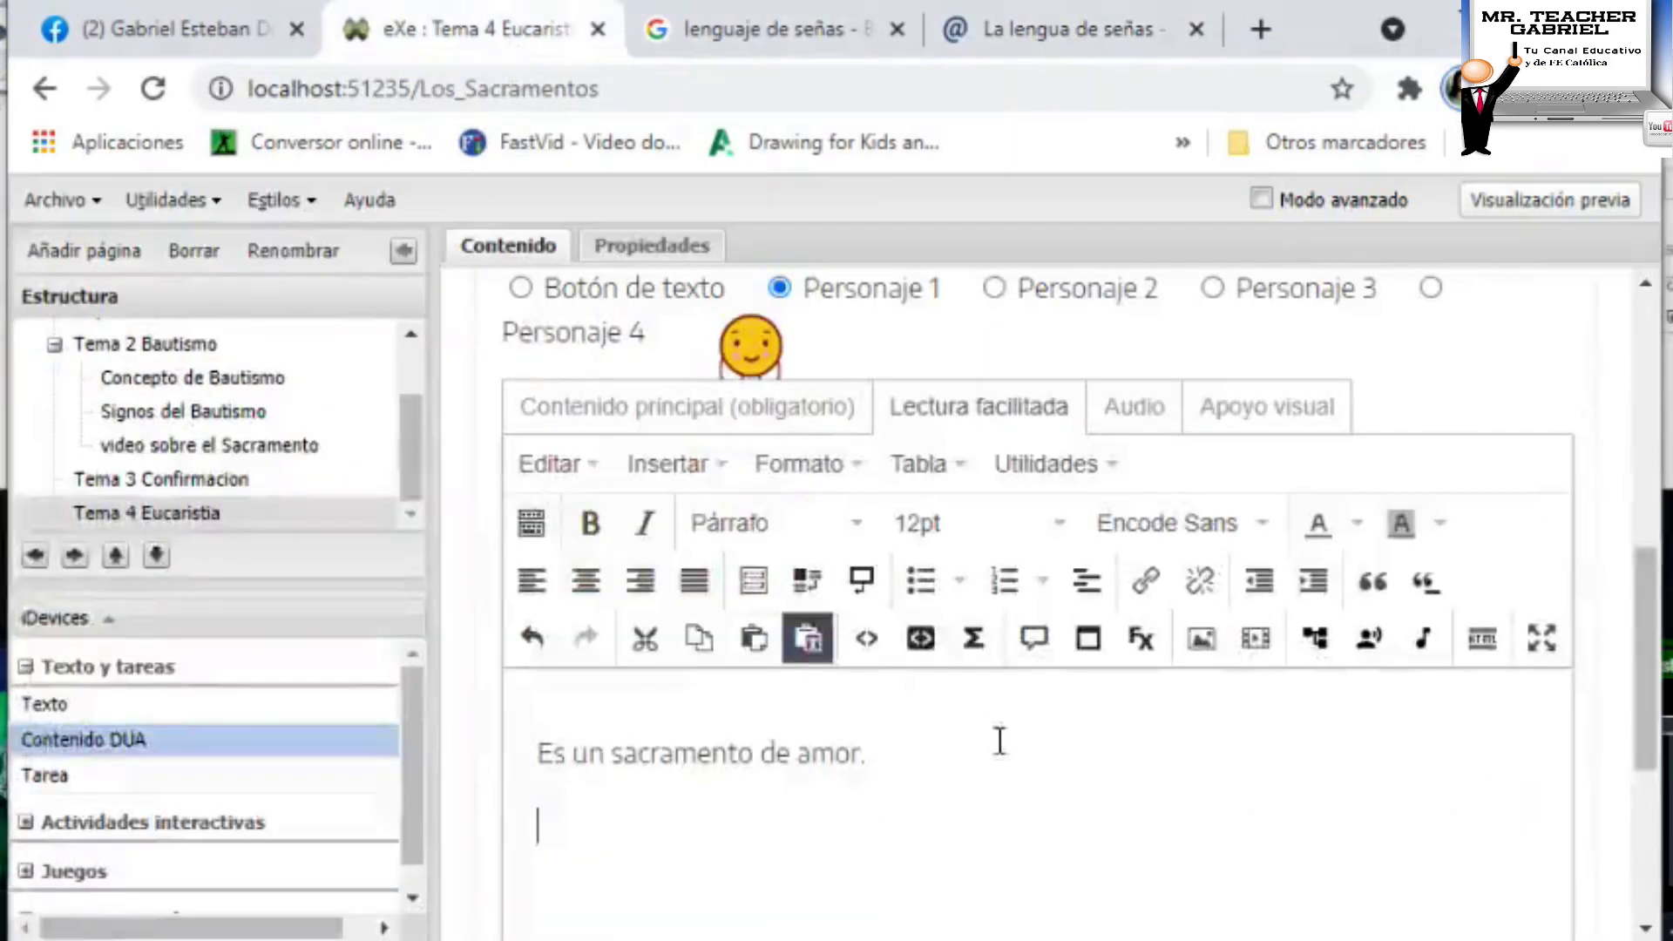
left_click(963, 40)
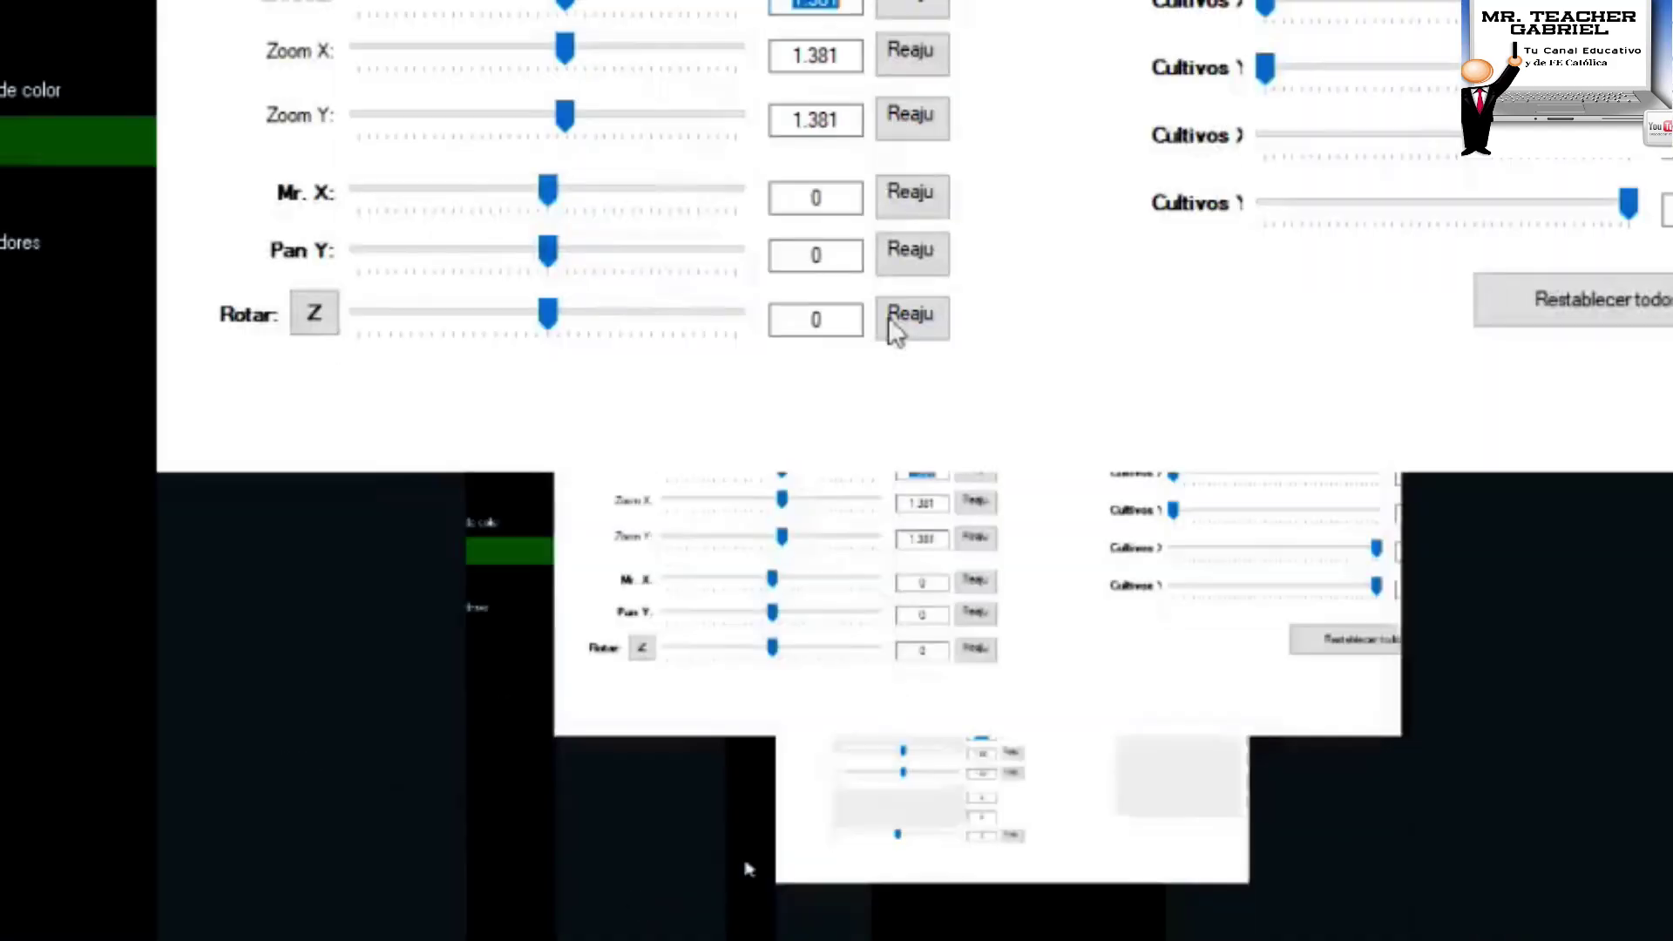
key("Escape")
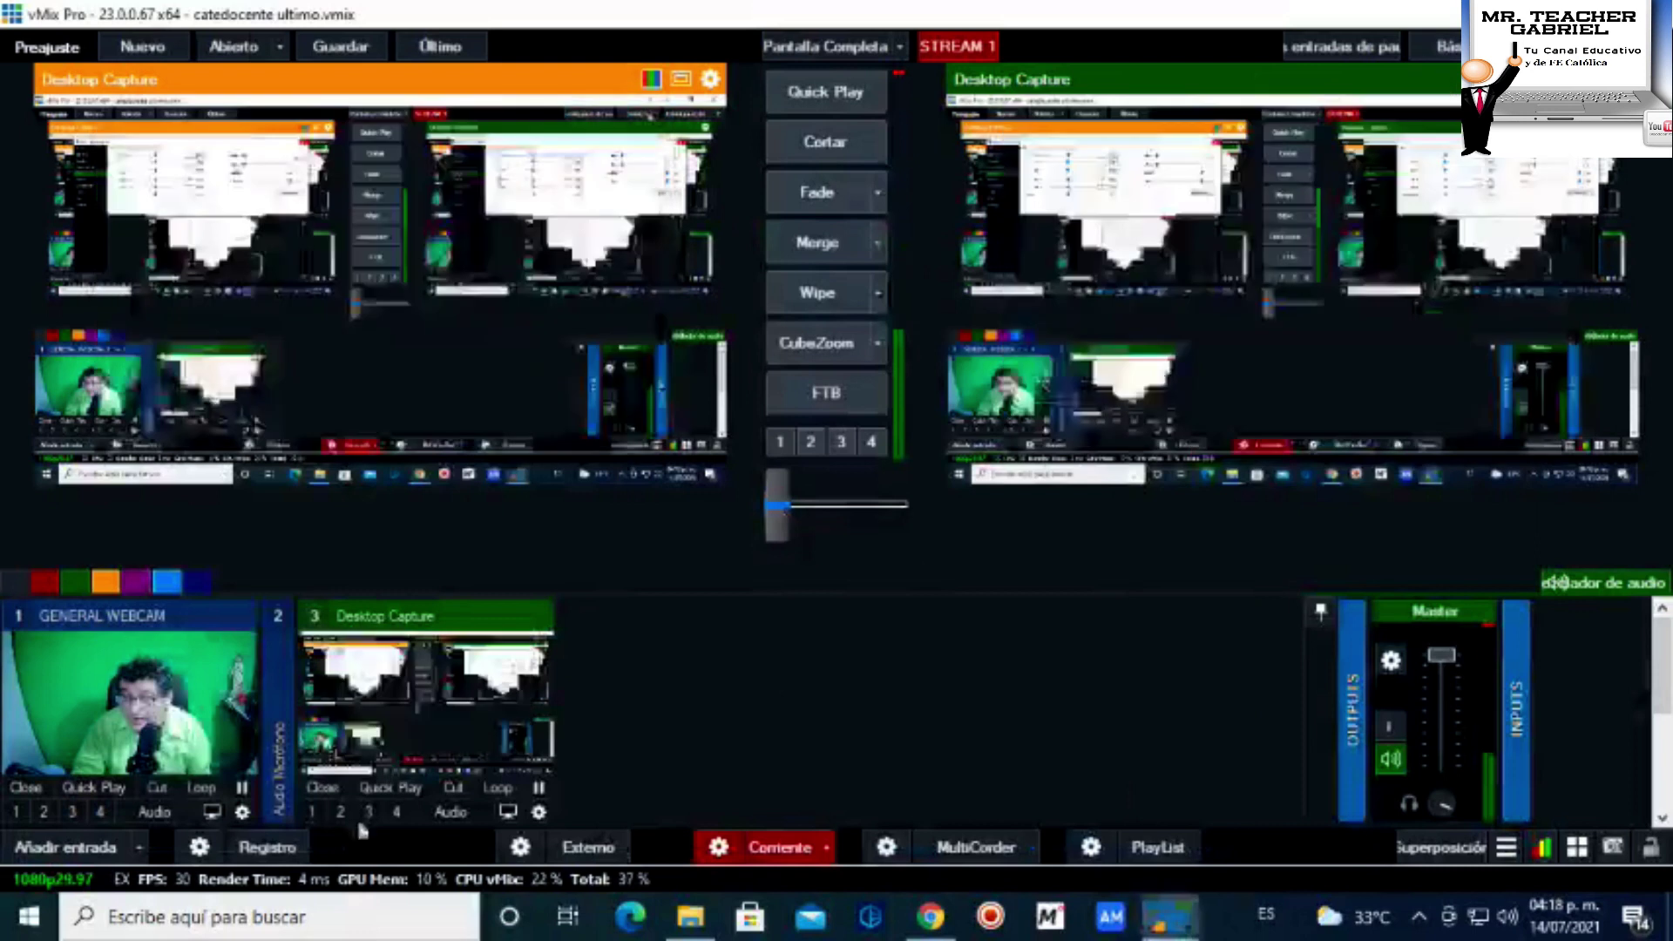
left_click(4, 928)
left_click(5, 928)
Step: Open Paint in a maximized window and paste the copied sign-language alphabet onto the blank canvas
left_click(180, 919)
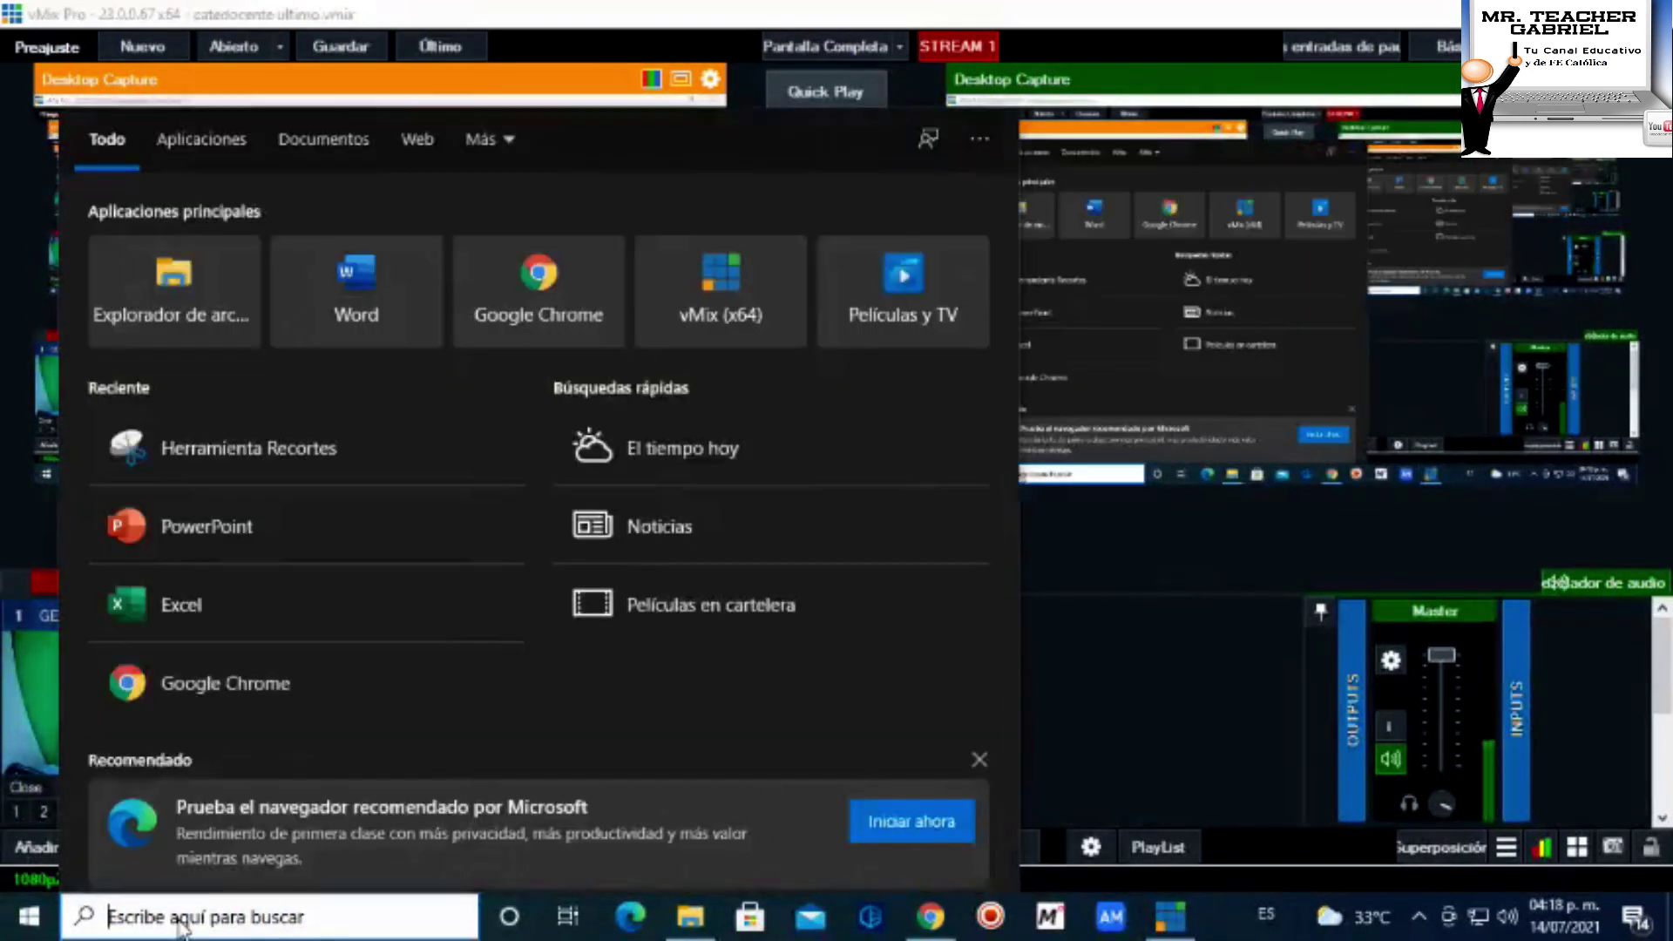
type("paint")
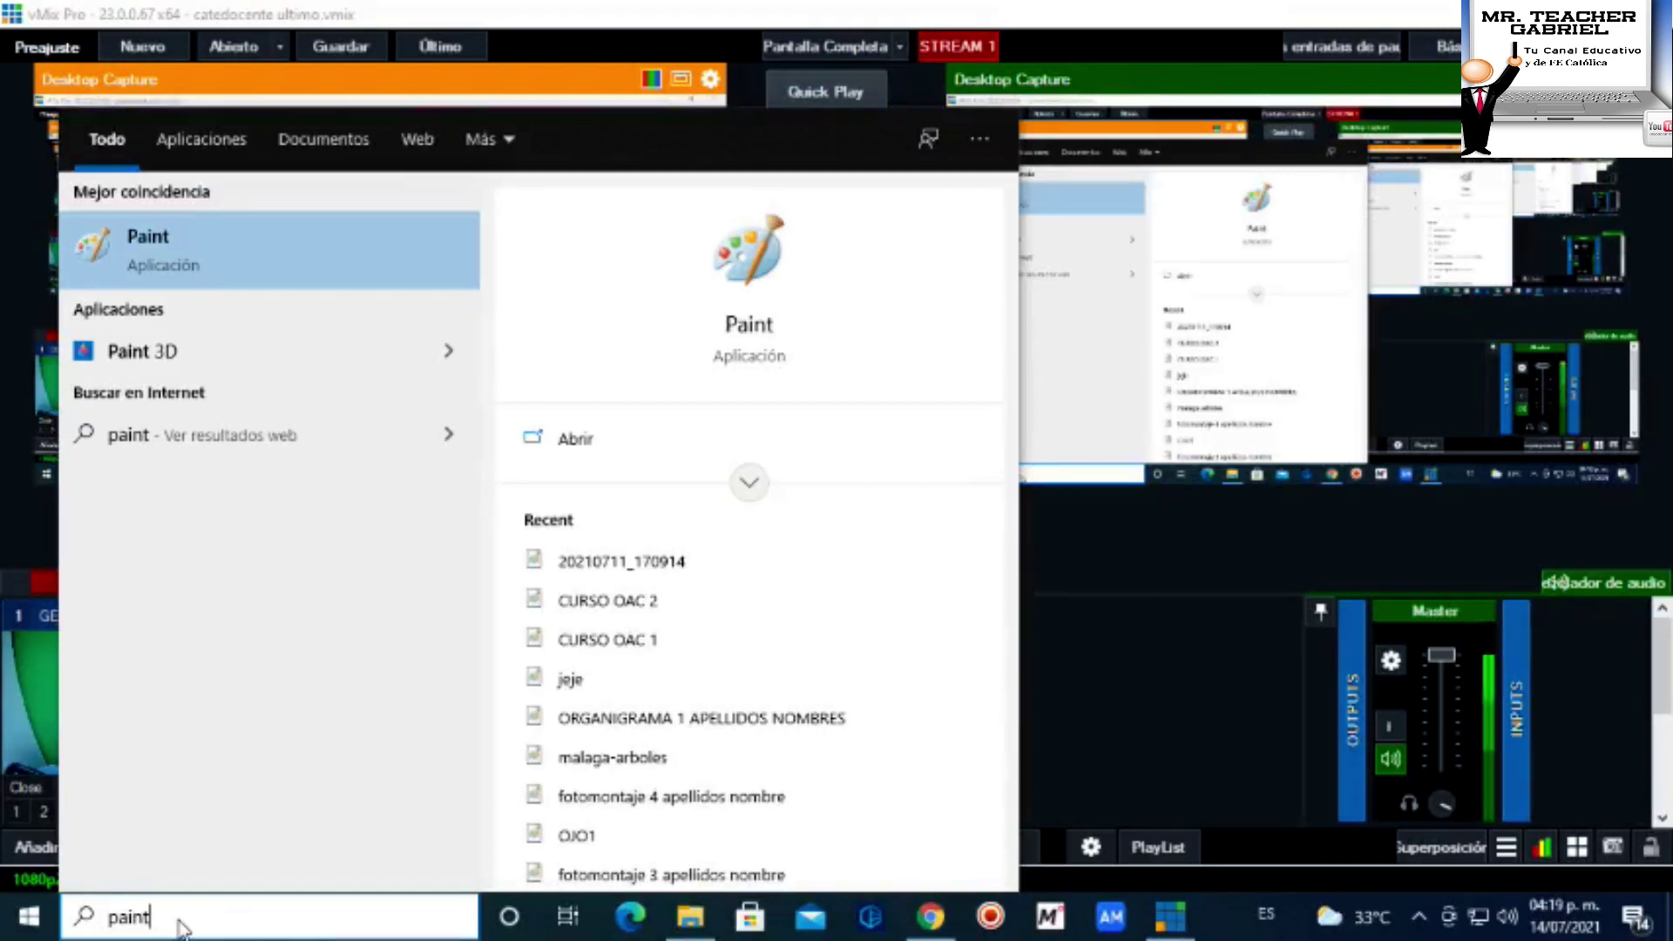
left_click(254, 260)
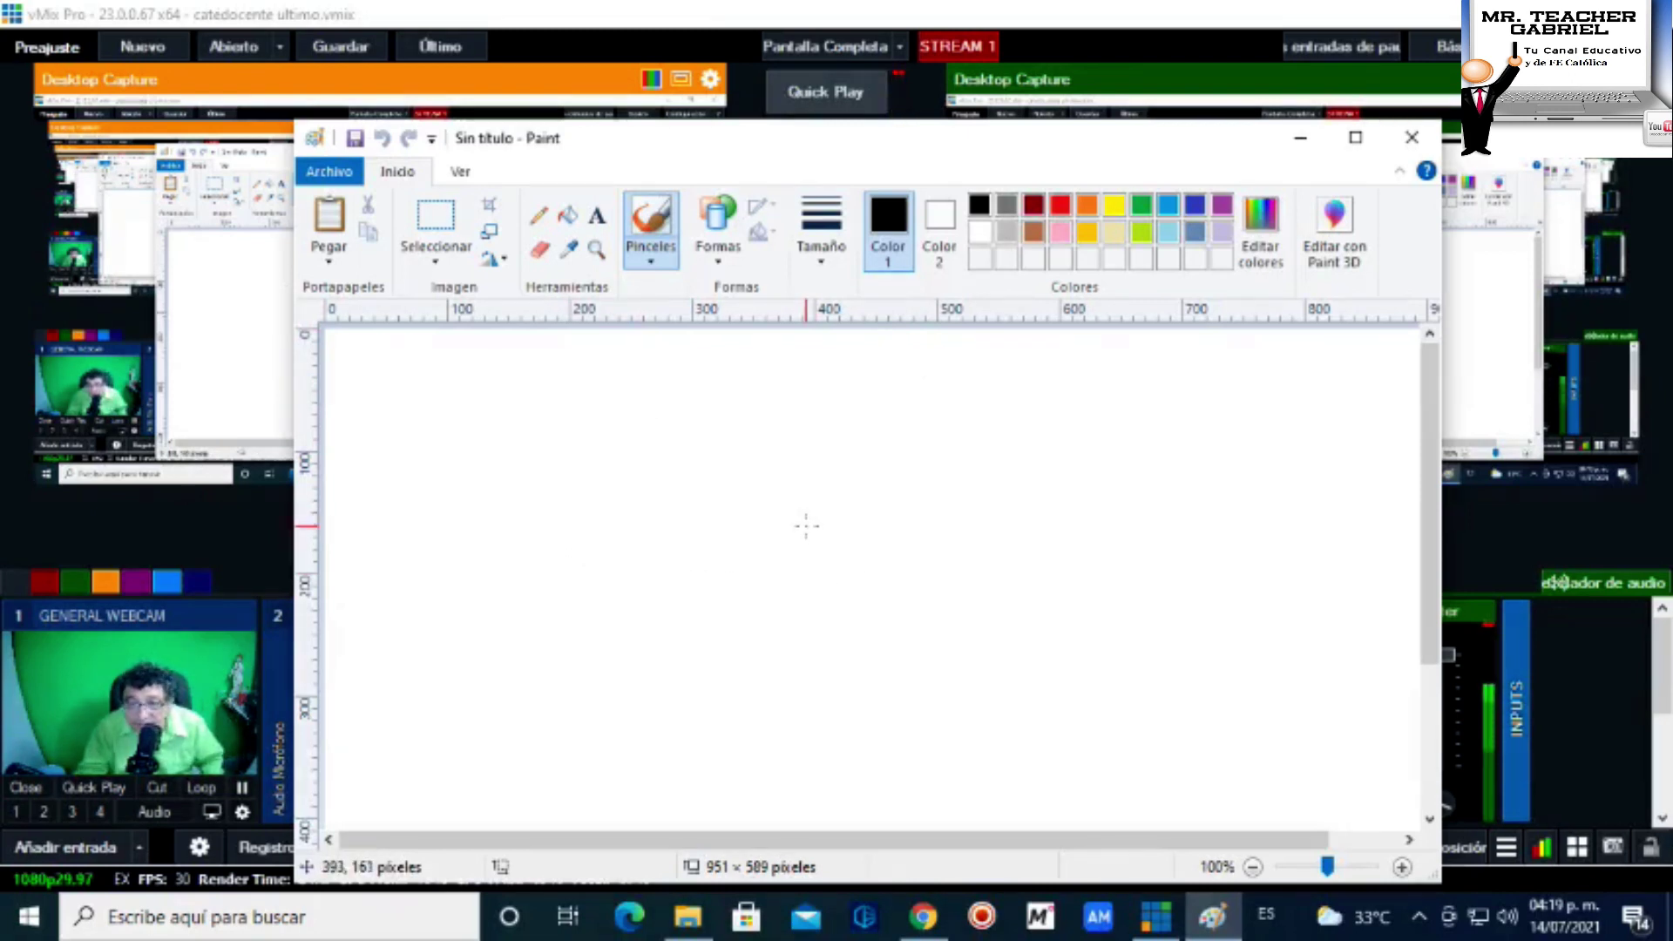
left_click(1353, 137)
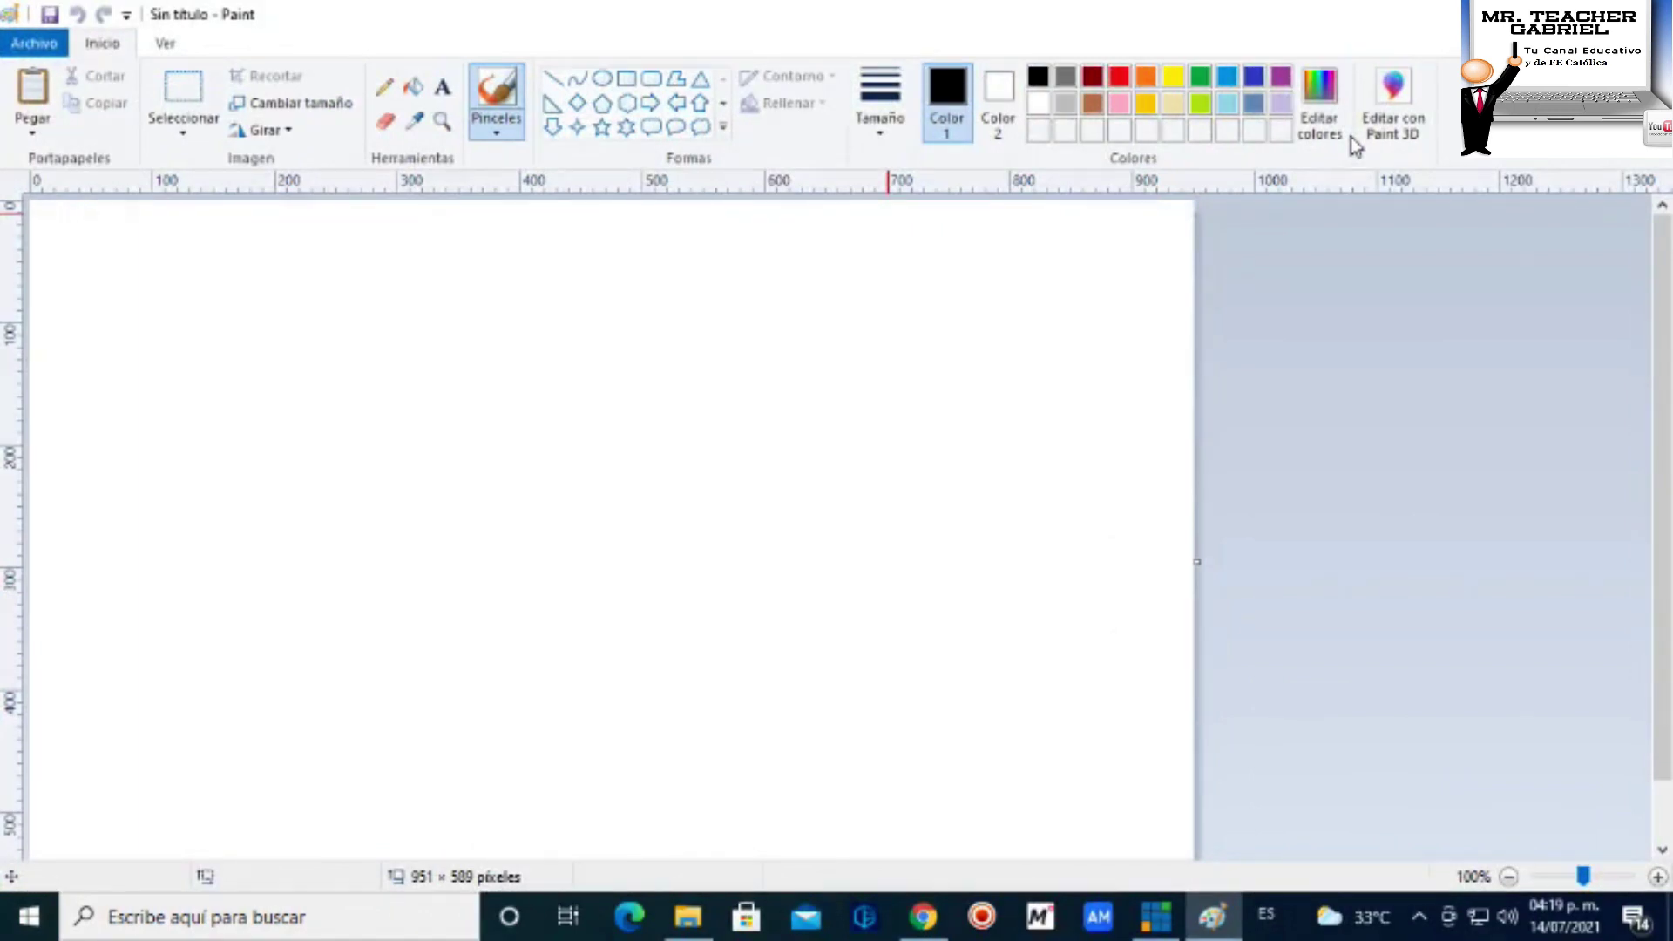
key("ctrl+v")
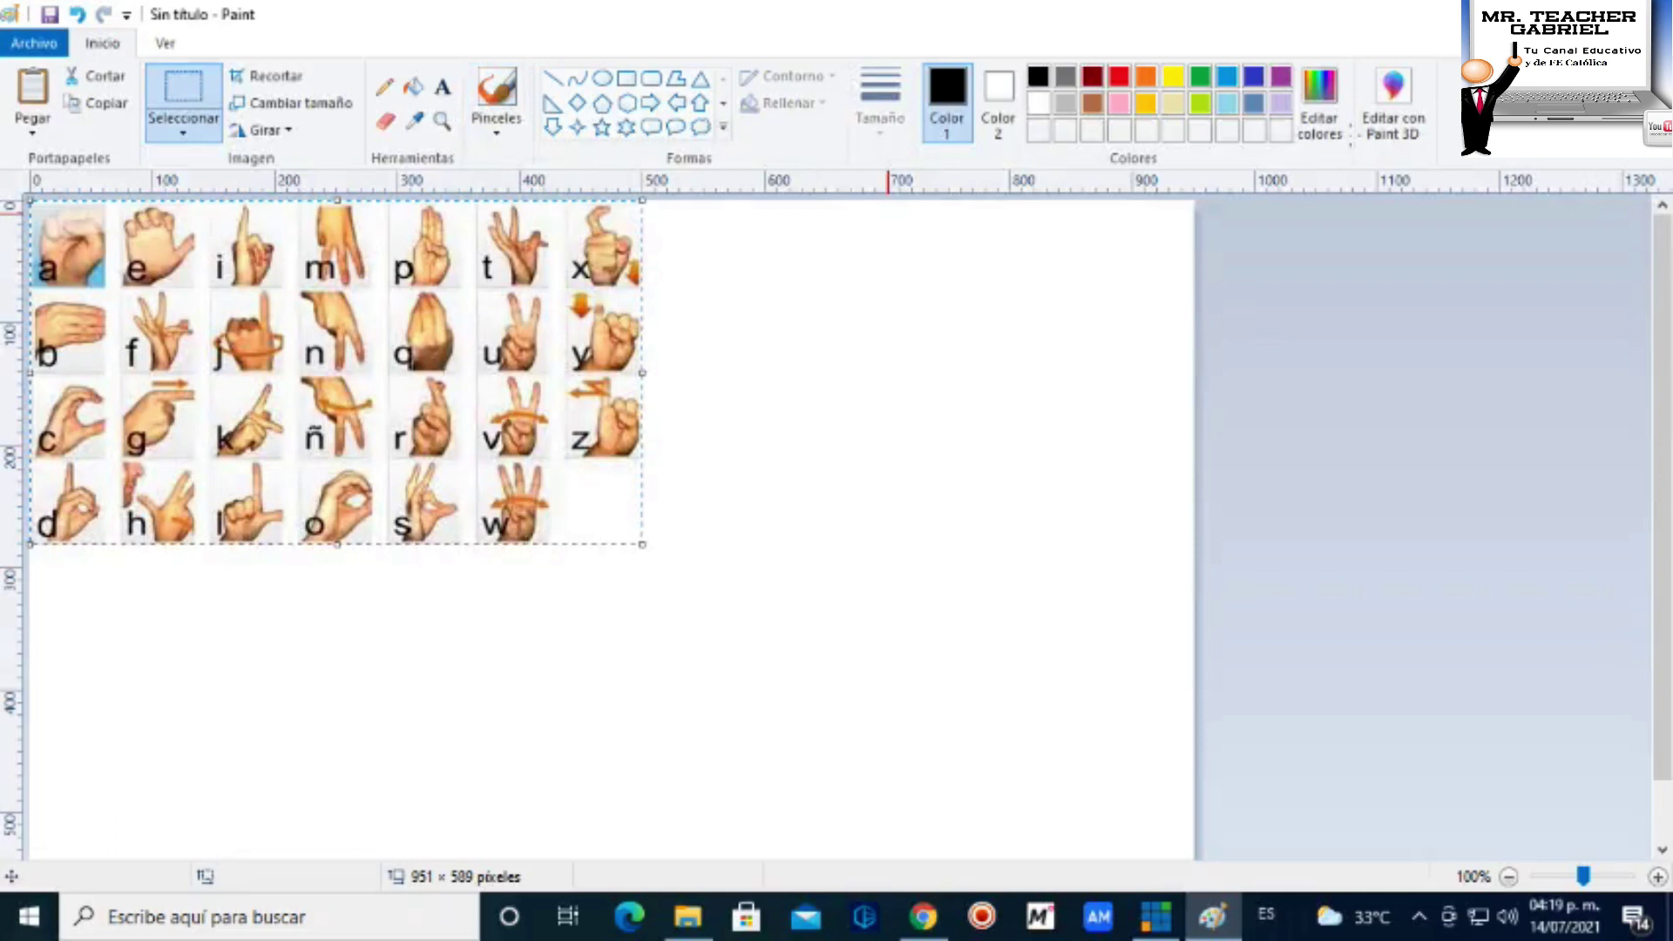
left_click(773, 659)
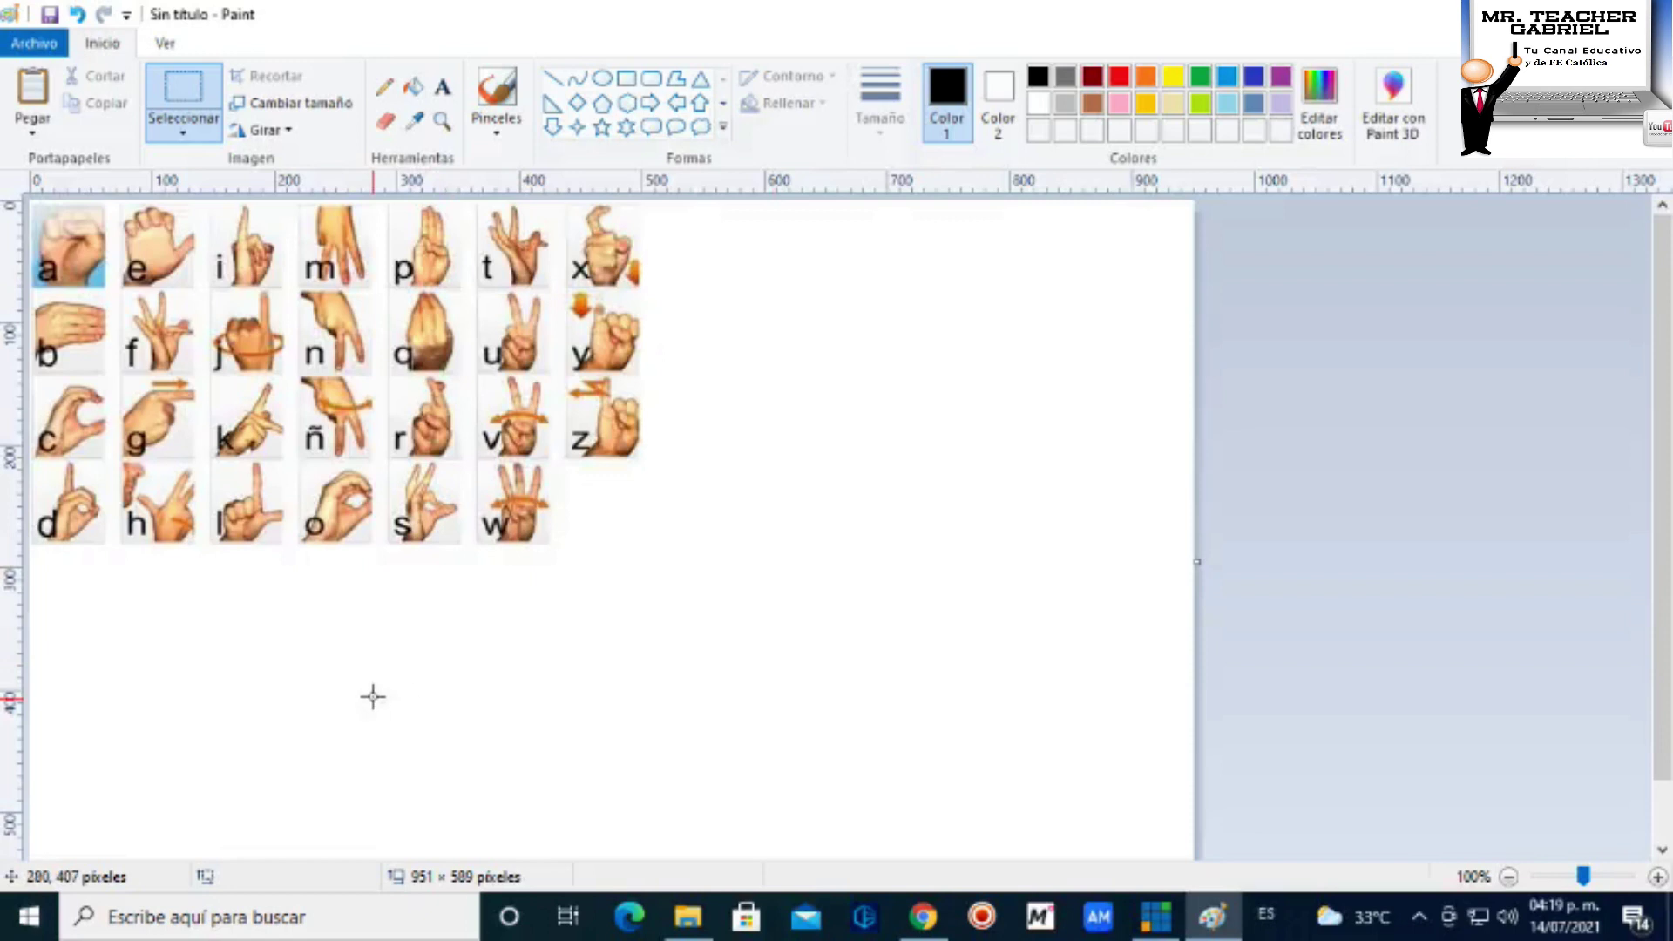
Step: Copy the e and u hand signs from the alphabet and place them side by side on the blank canvas beside it
left_click_drag(120, 207, 198, 288)
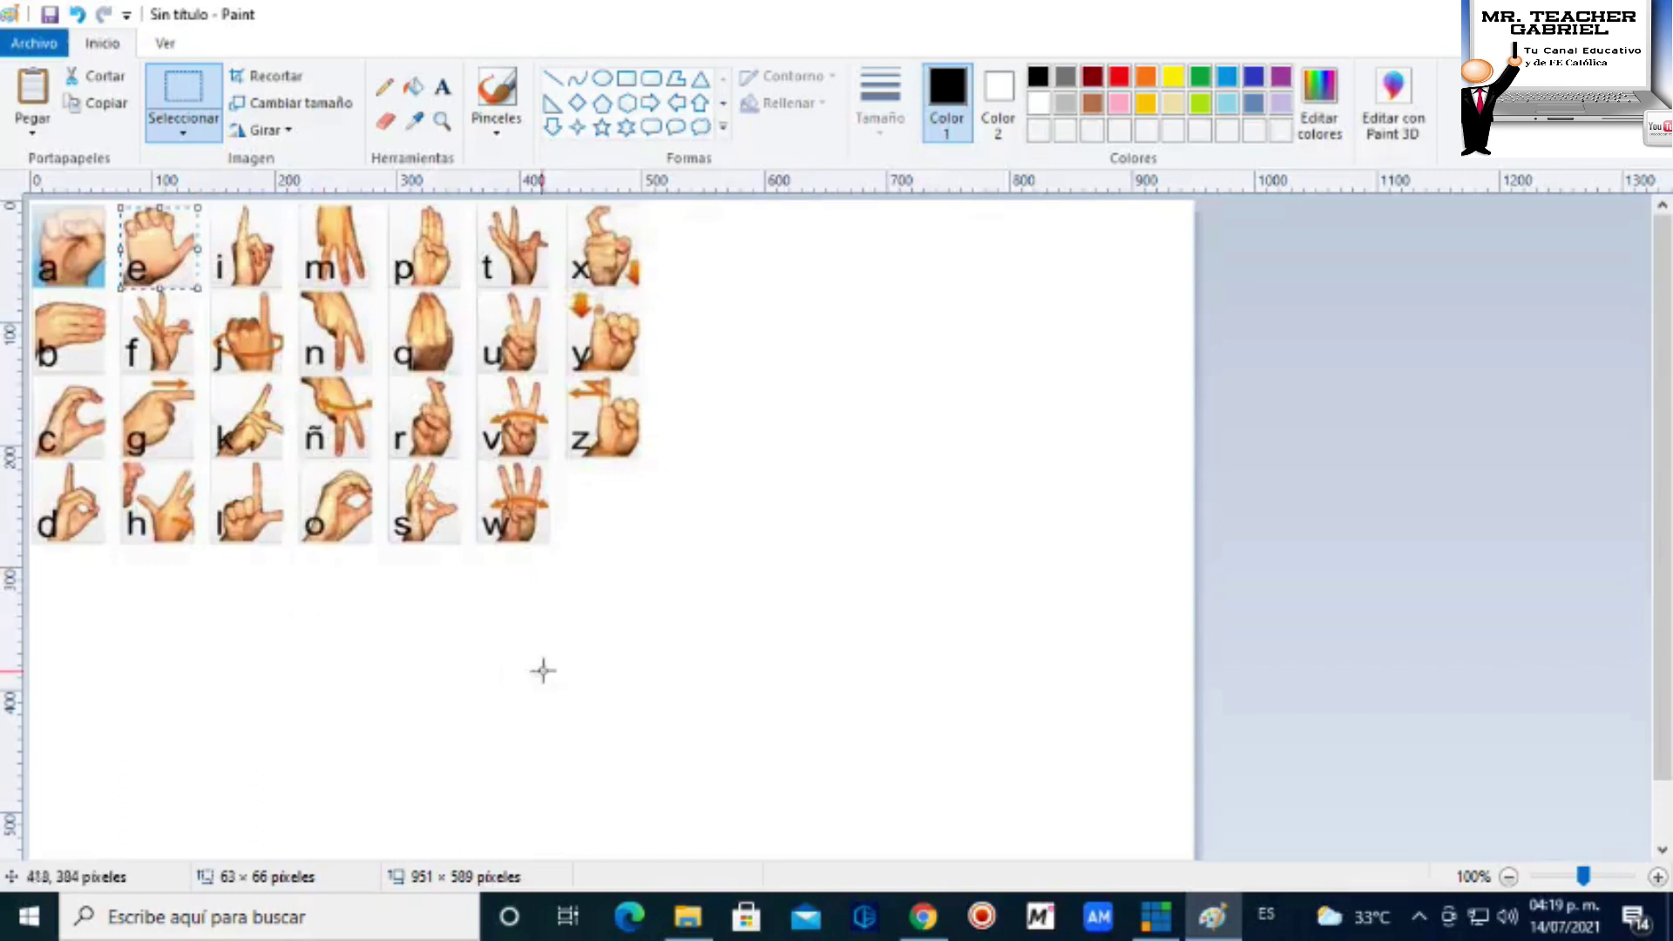
left_click(864, 332)
key("ctrl+v")
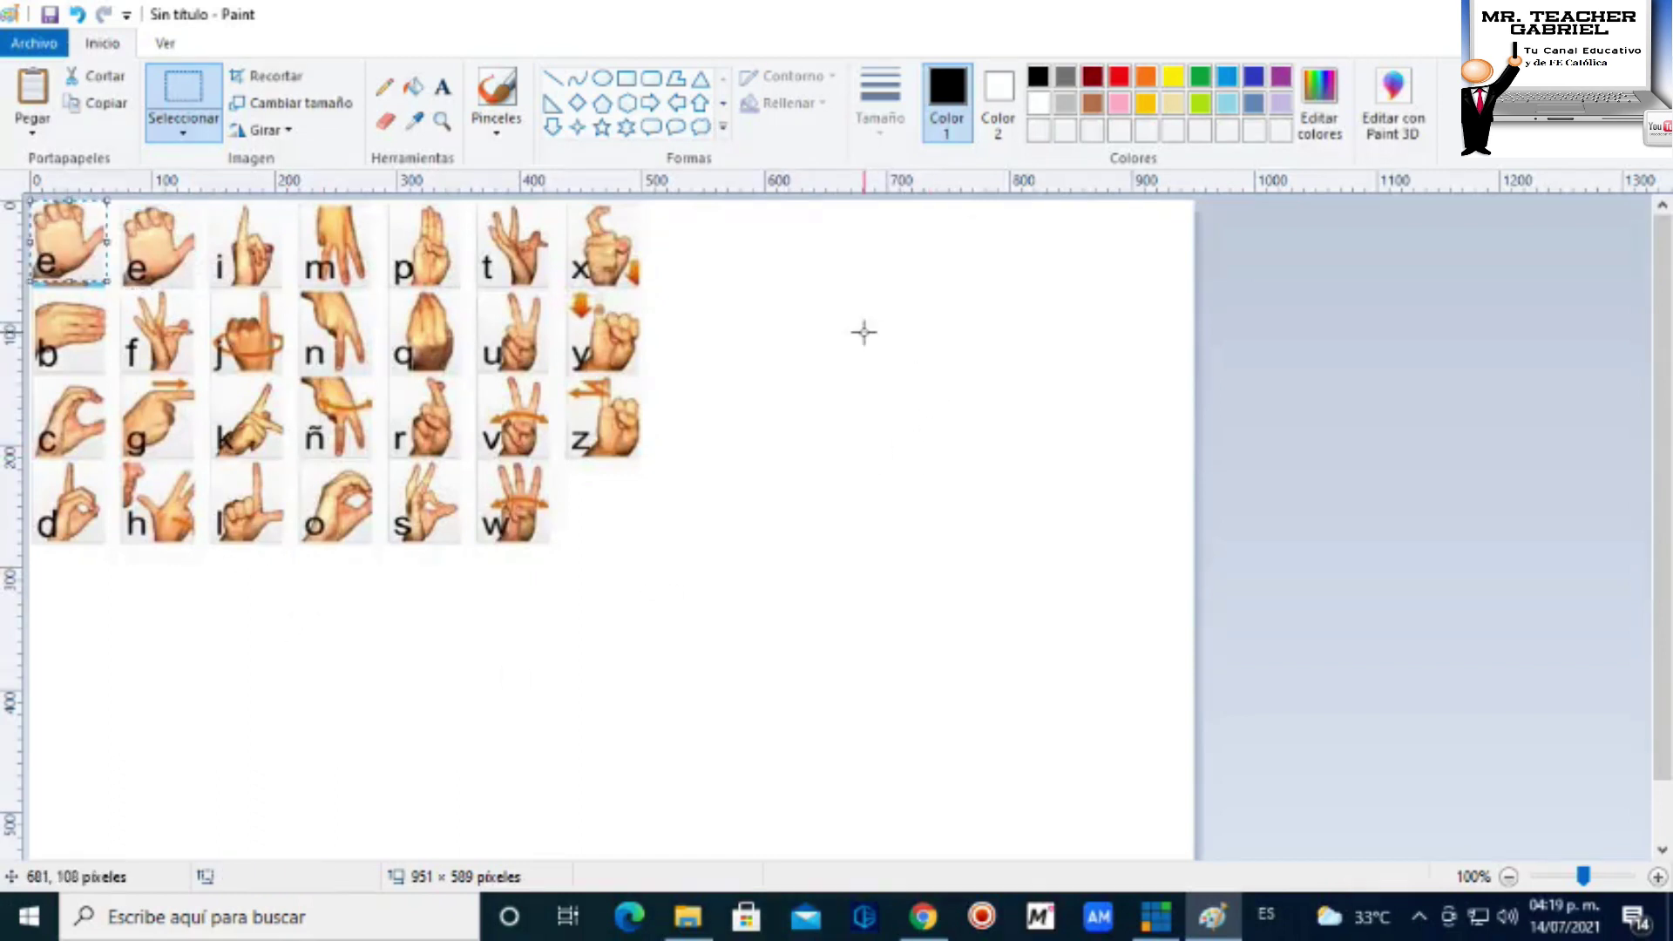
left_click_drag(81, 237, 763, 261)
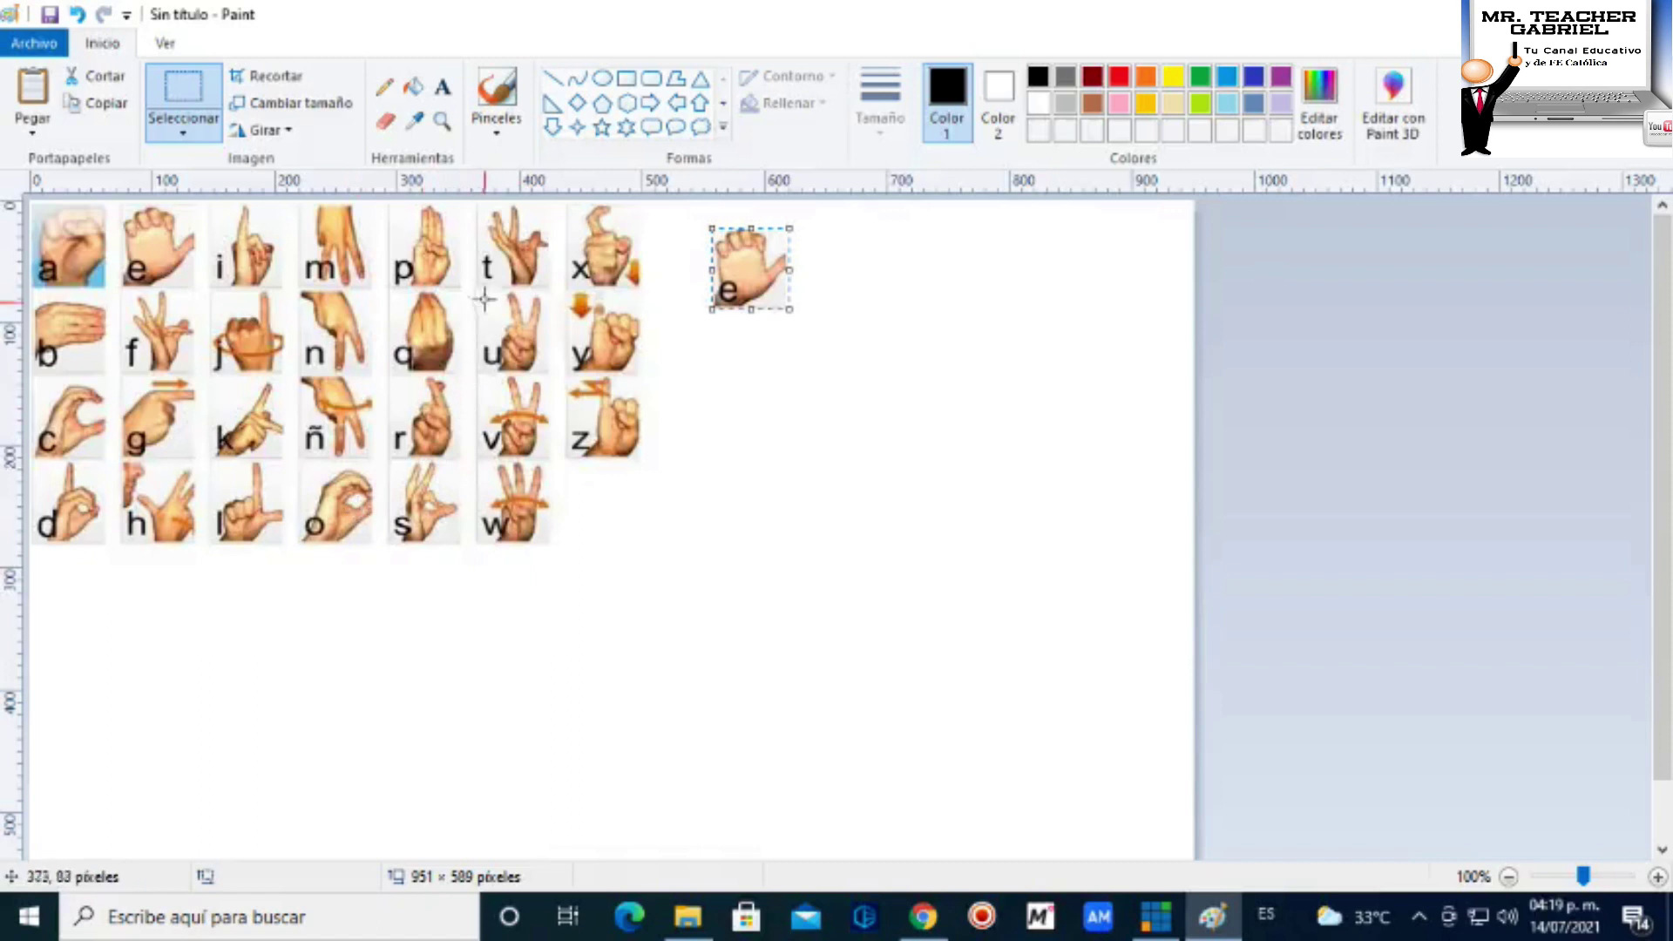
left_click_drag(476, 291, 558, 380)
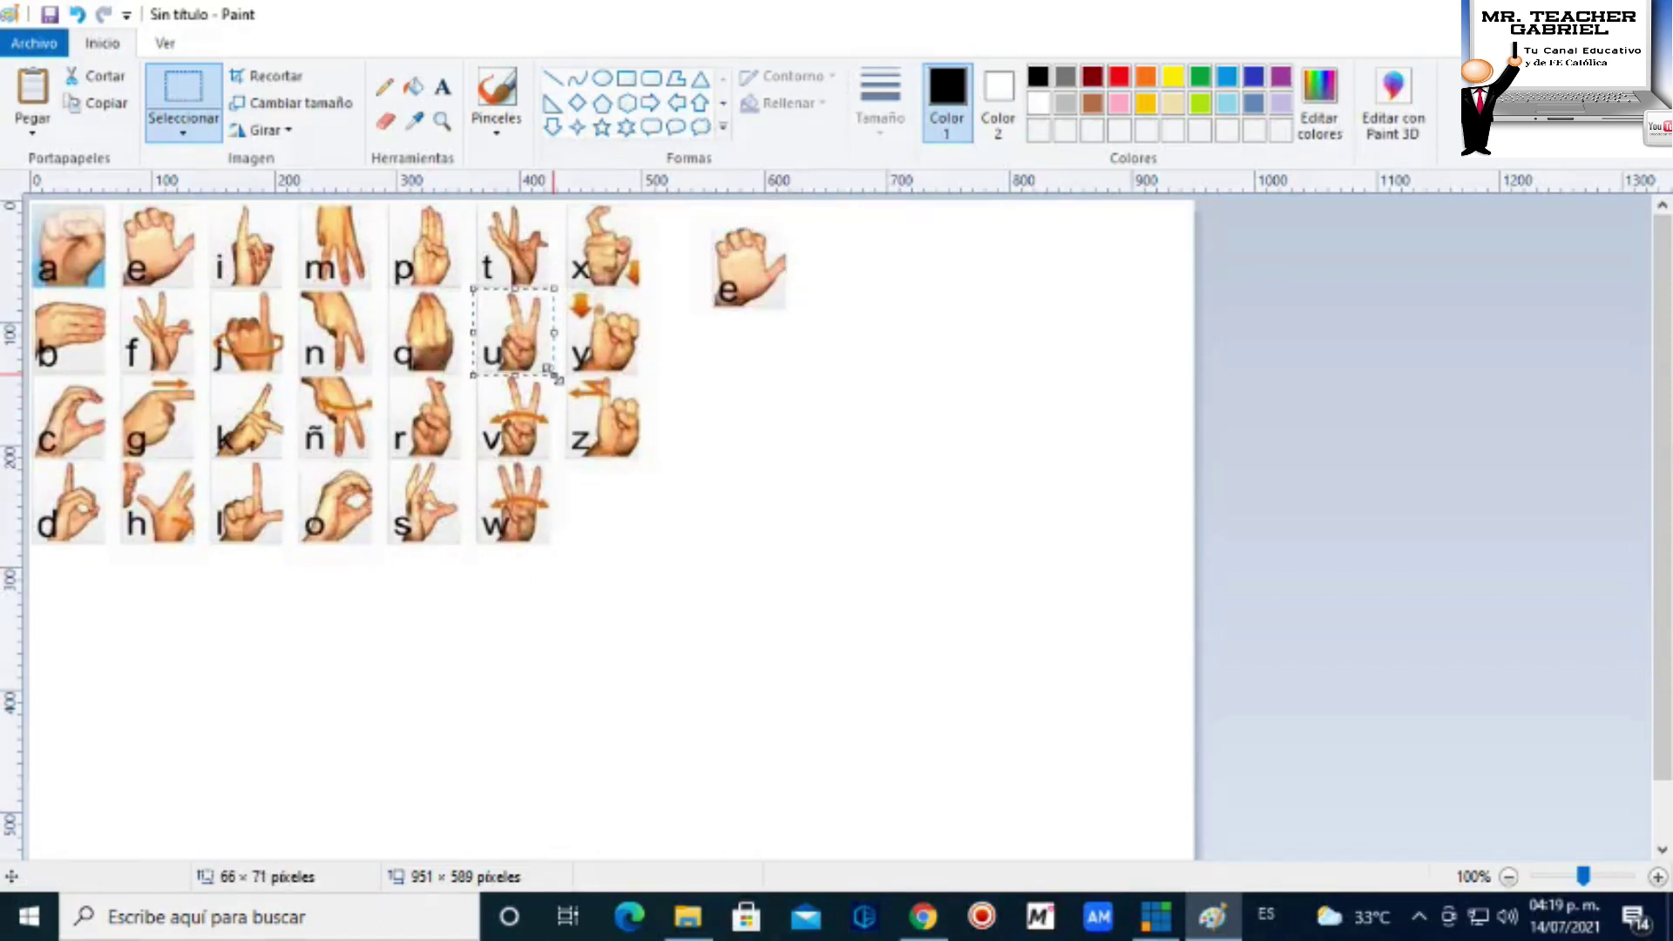
key("ctrl+c")
key("ctrl+v")
left_click_drag(85, 233, 844, 257)
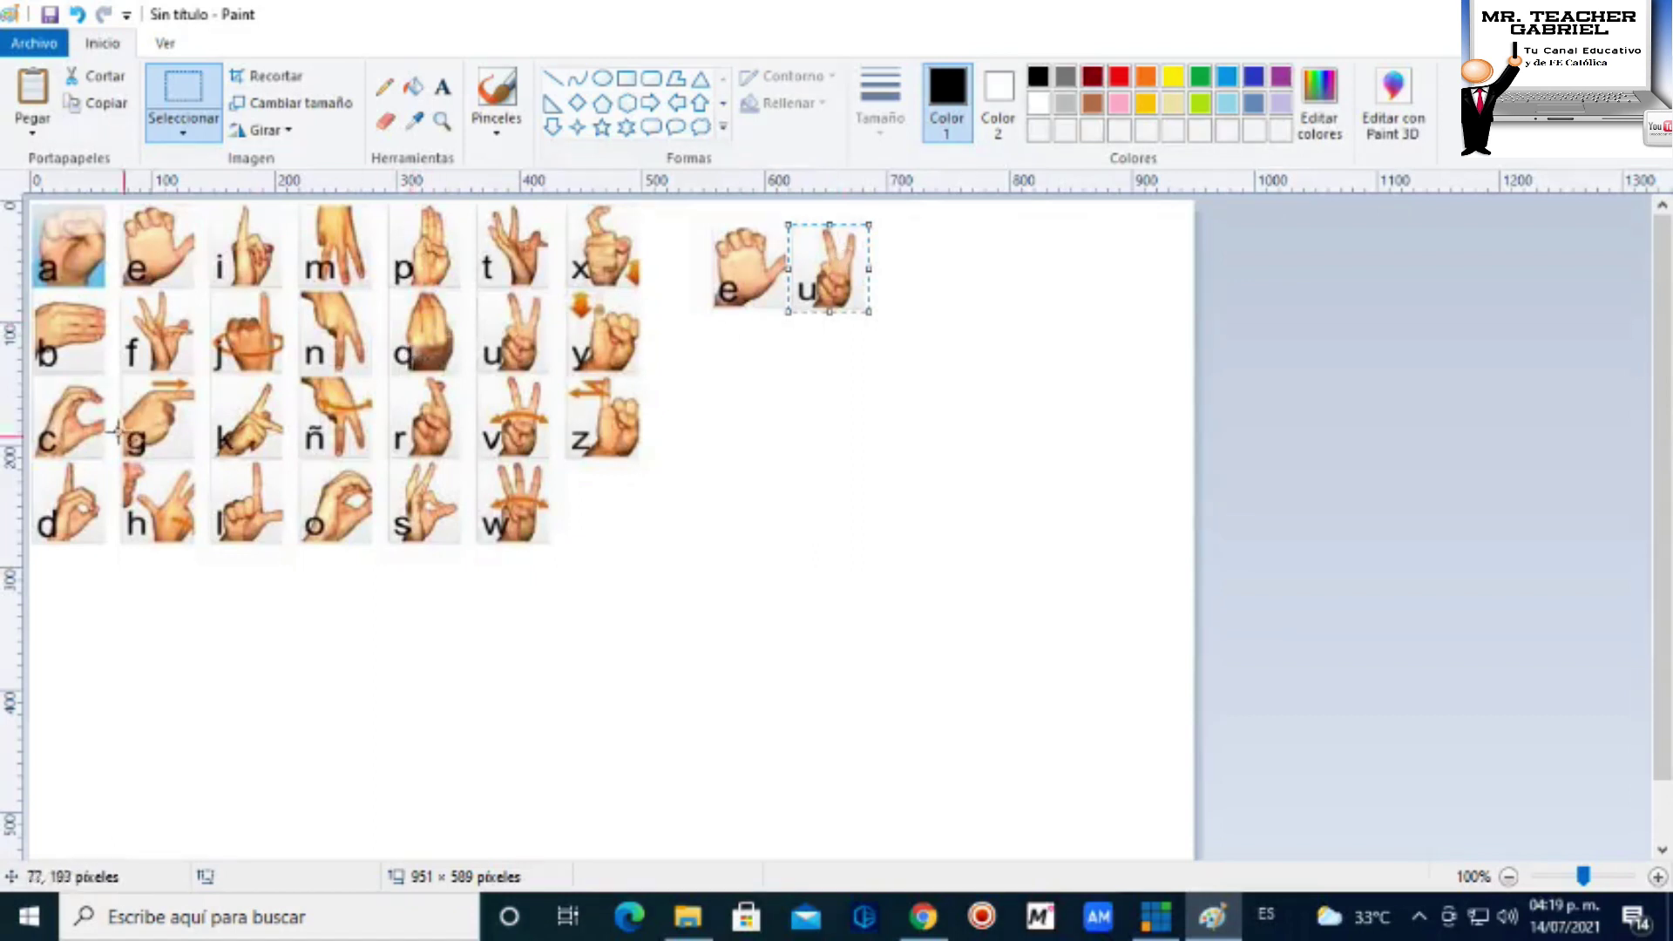
Step: Add copies of the c and a hand signs after the u, continuing the row beside the alphabet
left_click_drag(32, 372, 109, 458)
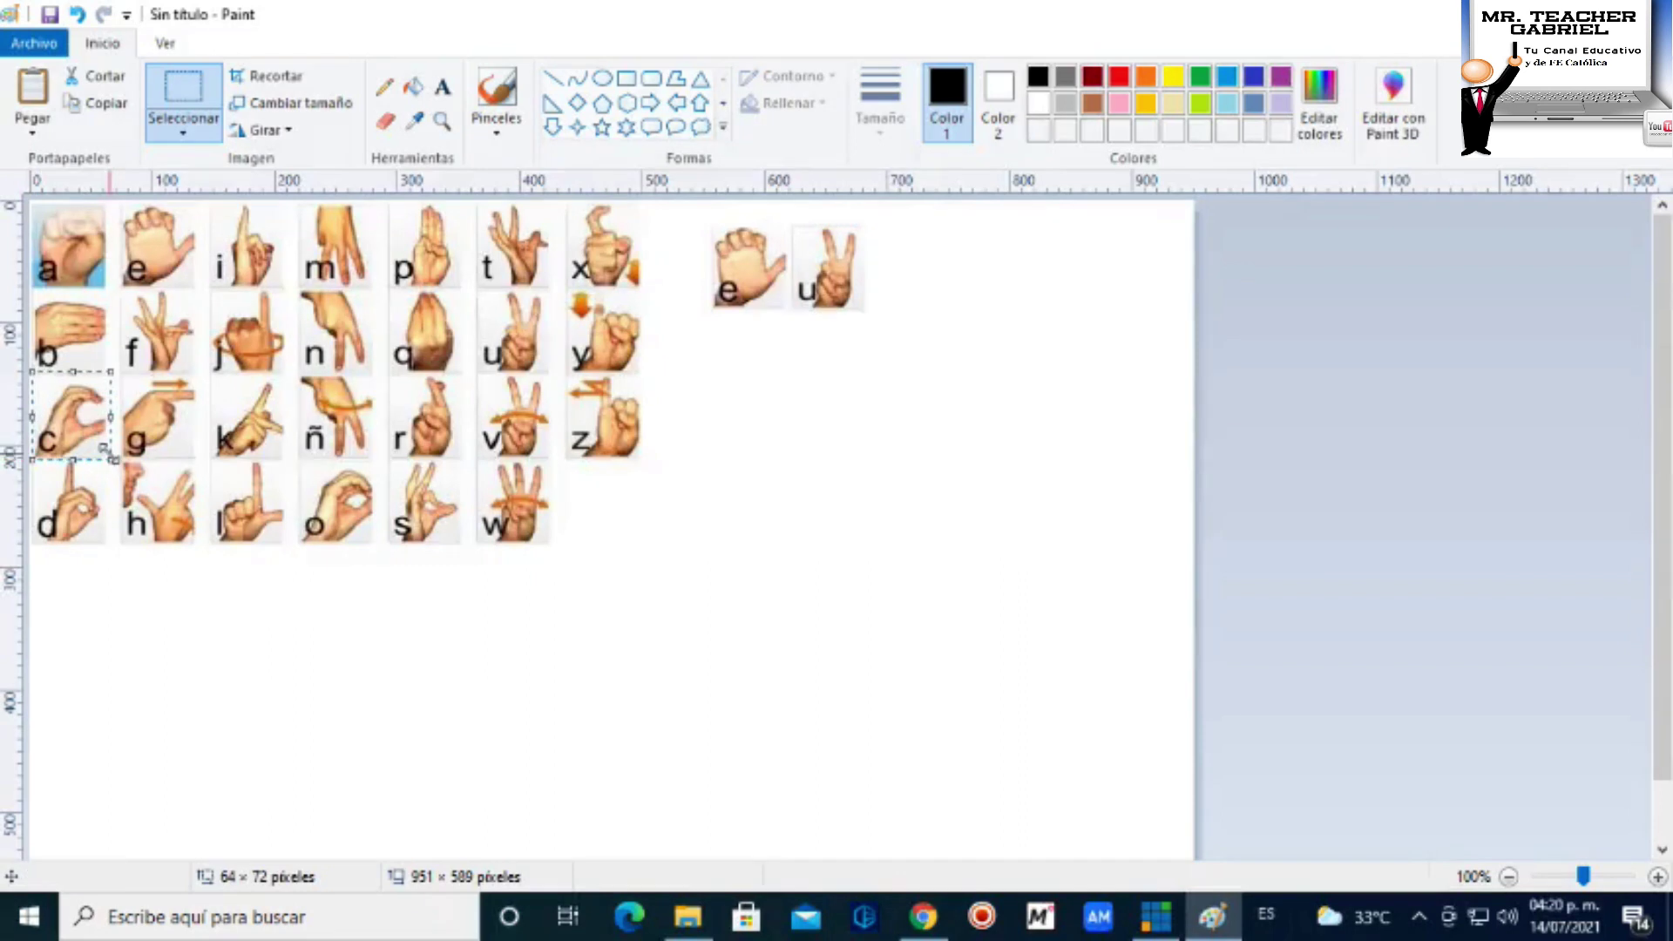
key("ctrl+c")
key("ctrl+v")
left_click_drag(72, 263, 913, 282)
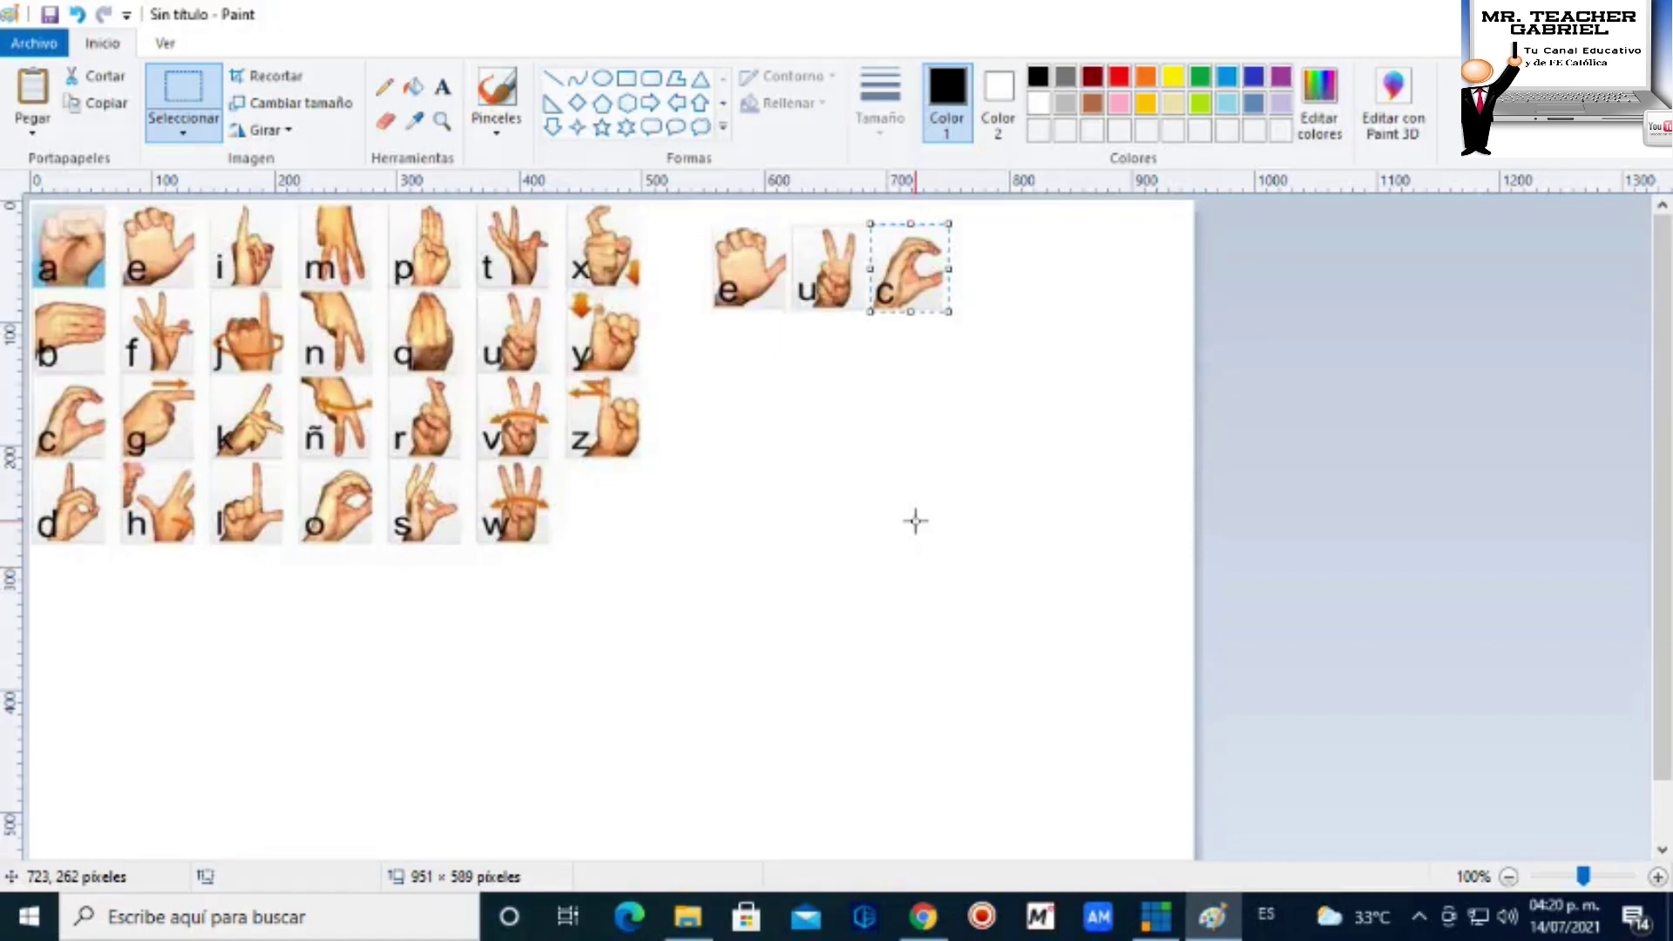
left_click_drag(38, 205, 108, 290)
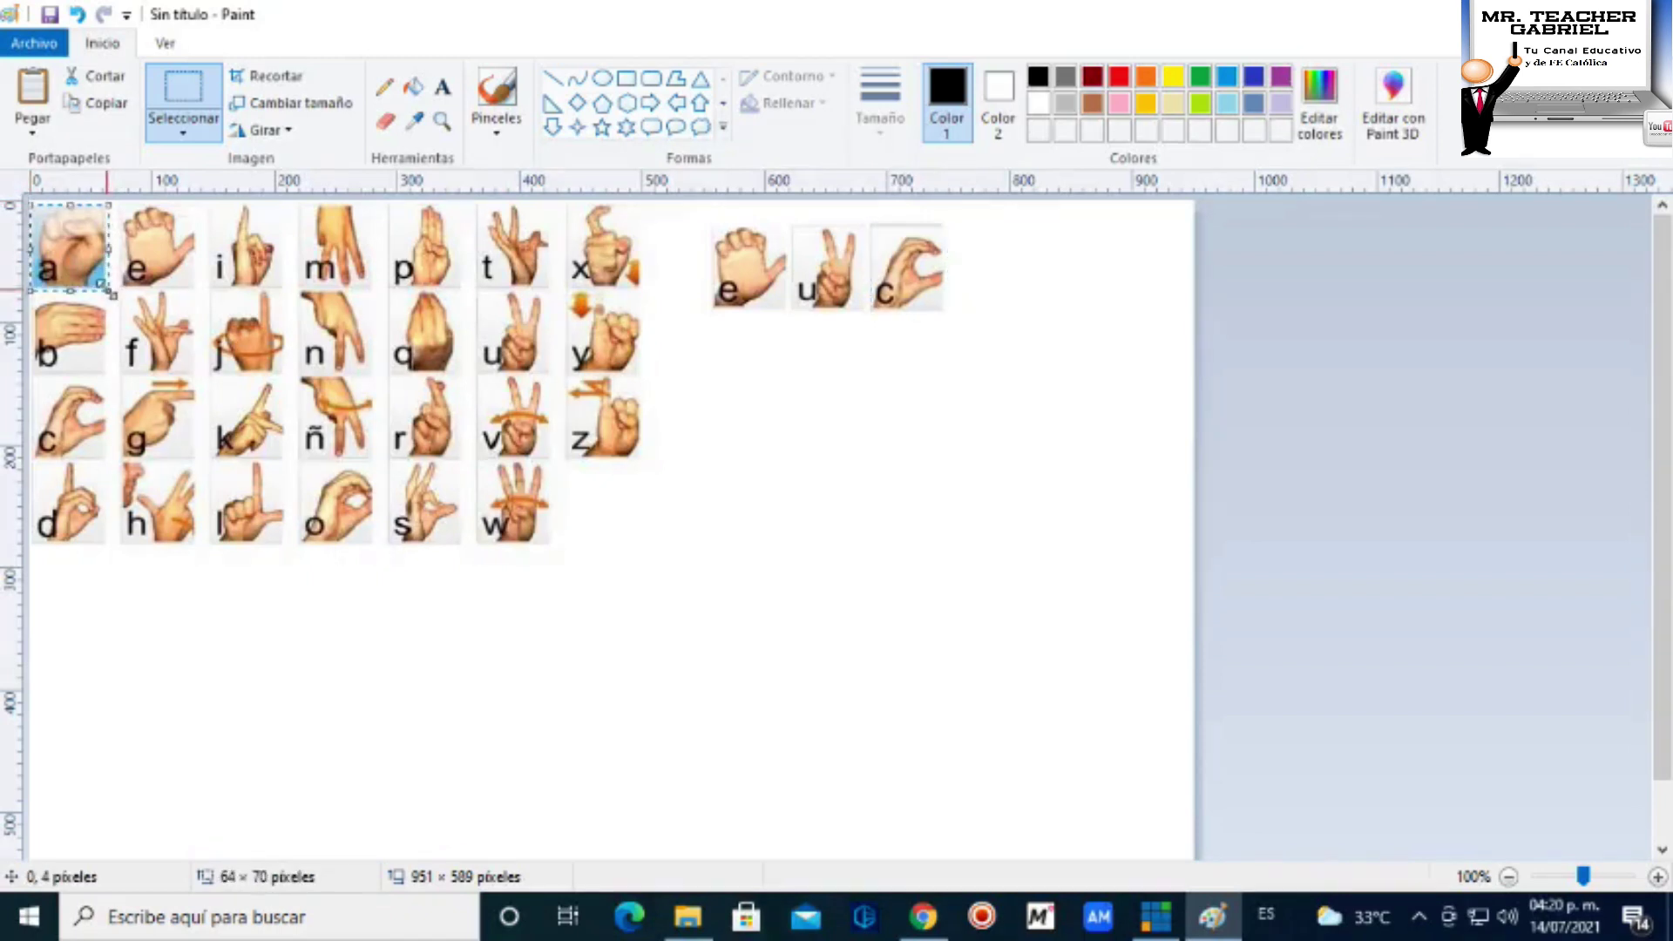
left_click_drag(51, 238, 975, 262)
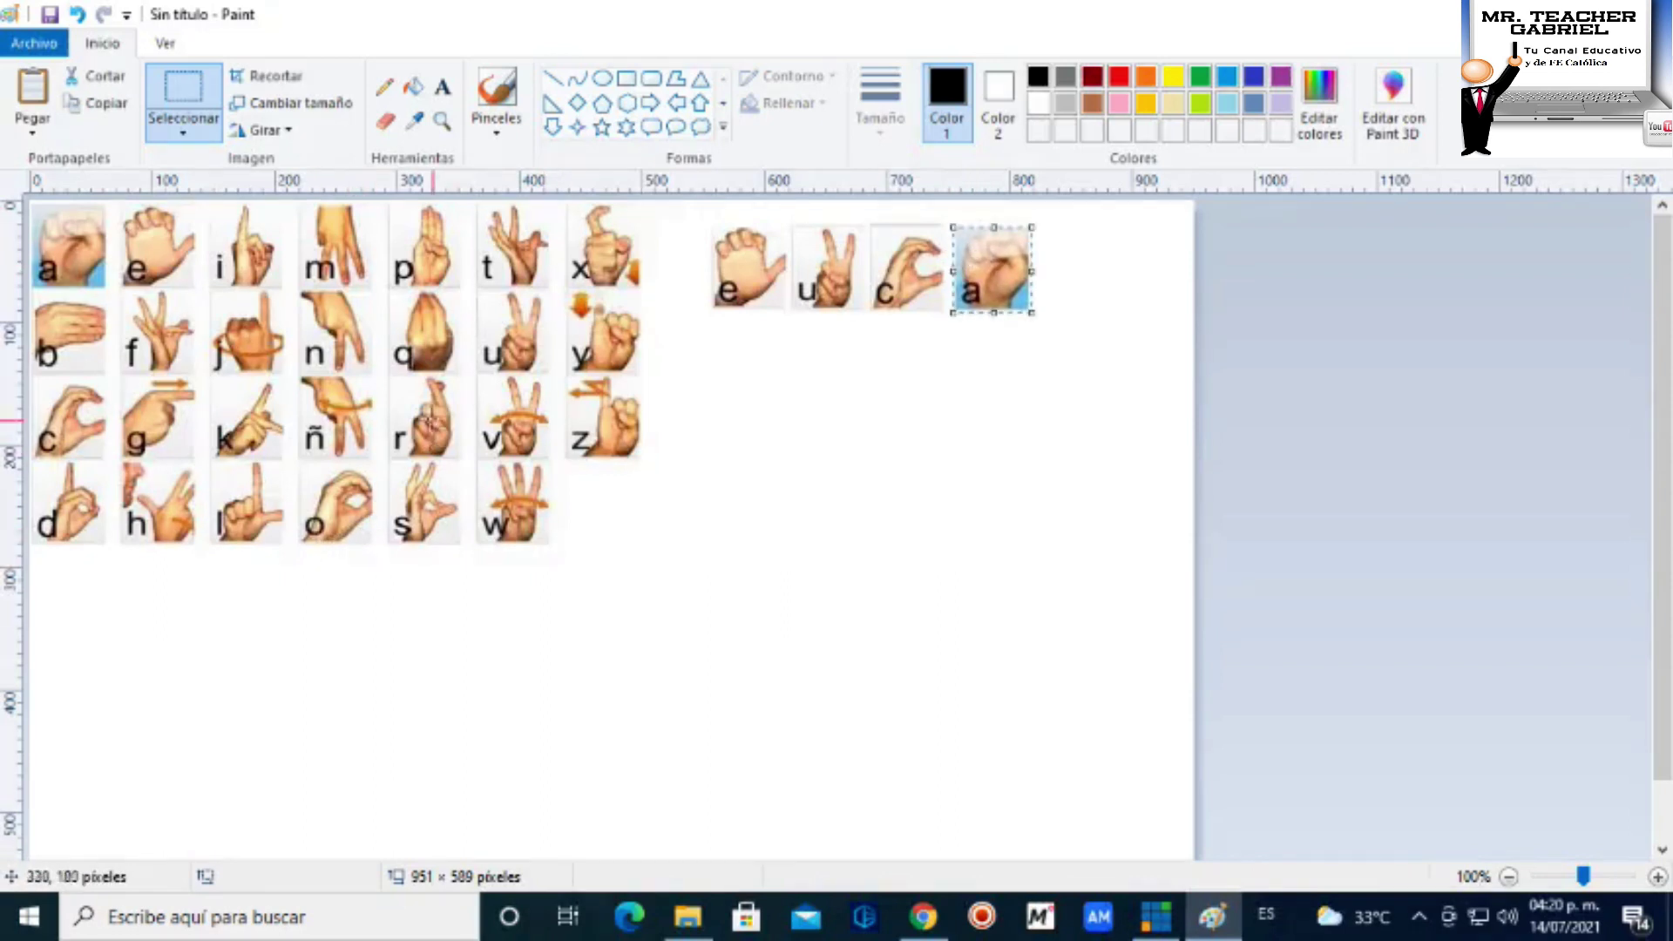
Step: Add a copy of the r hand sign after the a, and move the whole row into the blank area below the alphabet
left_click_drag(384, 373, 465, 458)
key("ctrl+c")
key("ctrl+v")
left_click_drag(57, 247, 1056, 268)
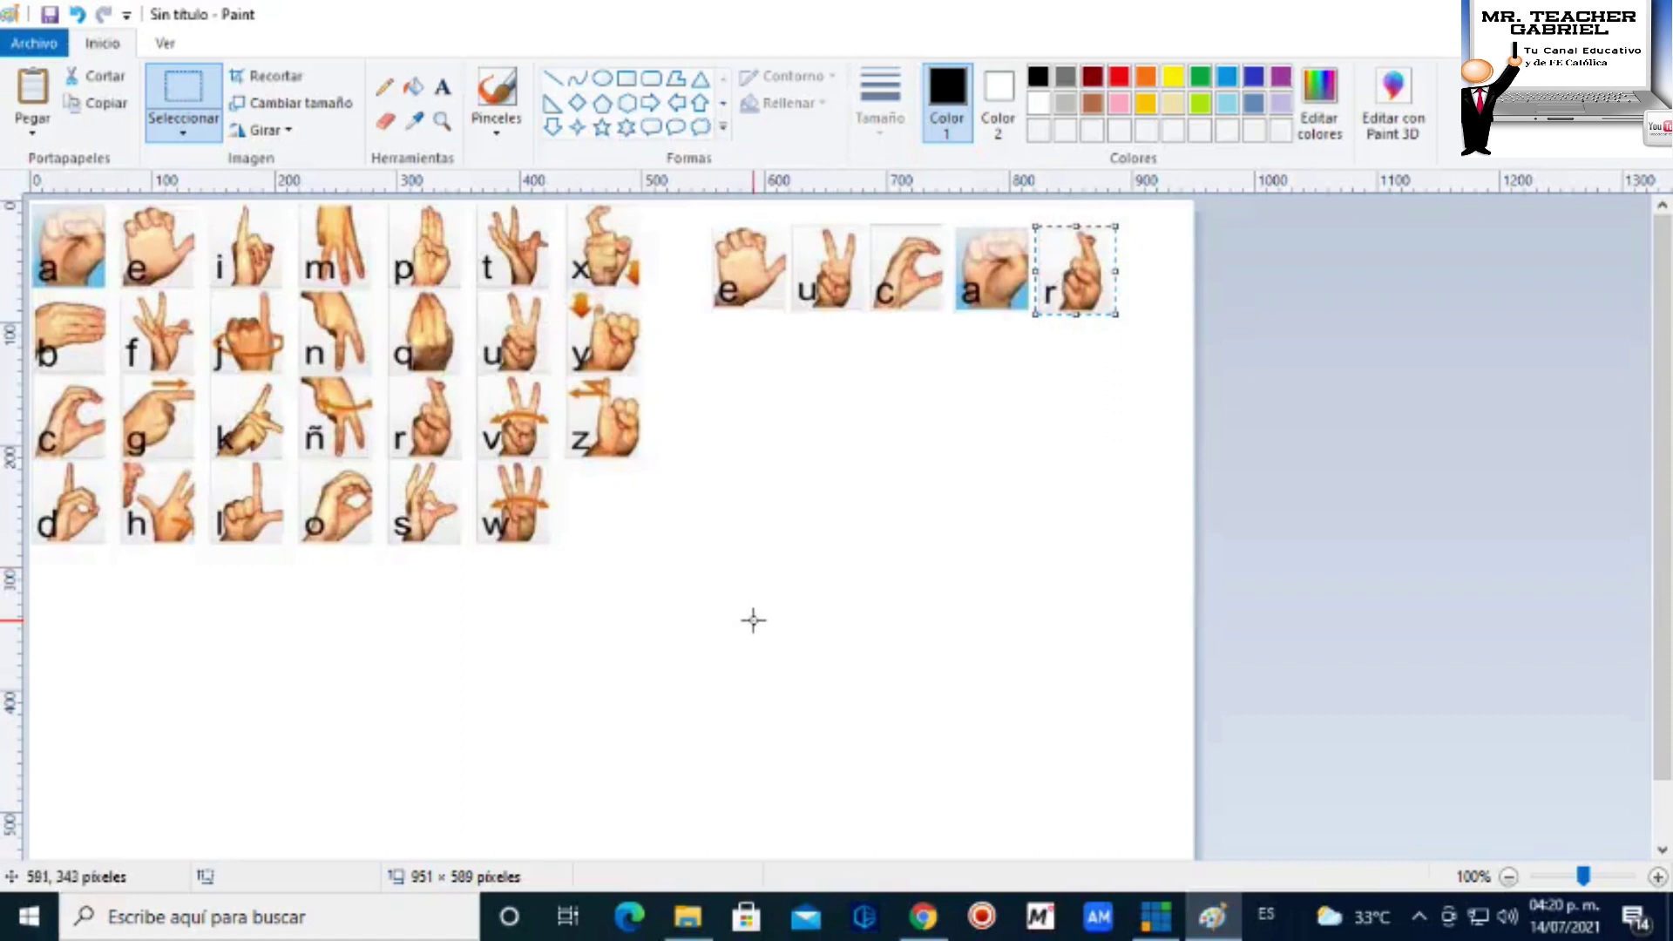
left_click_drag(693, 213, 623, 673)
left_click(821, 600)
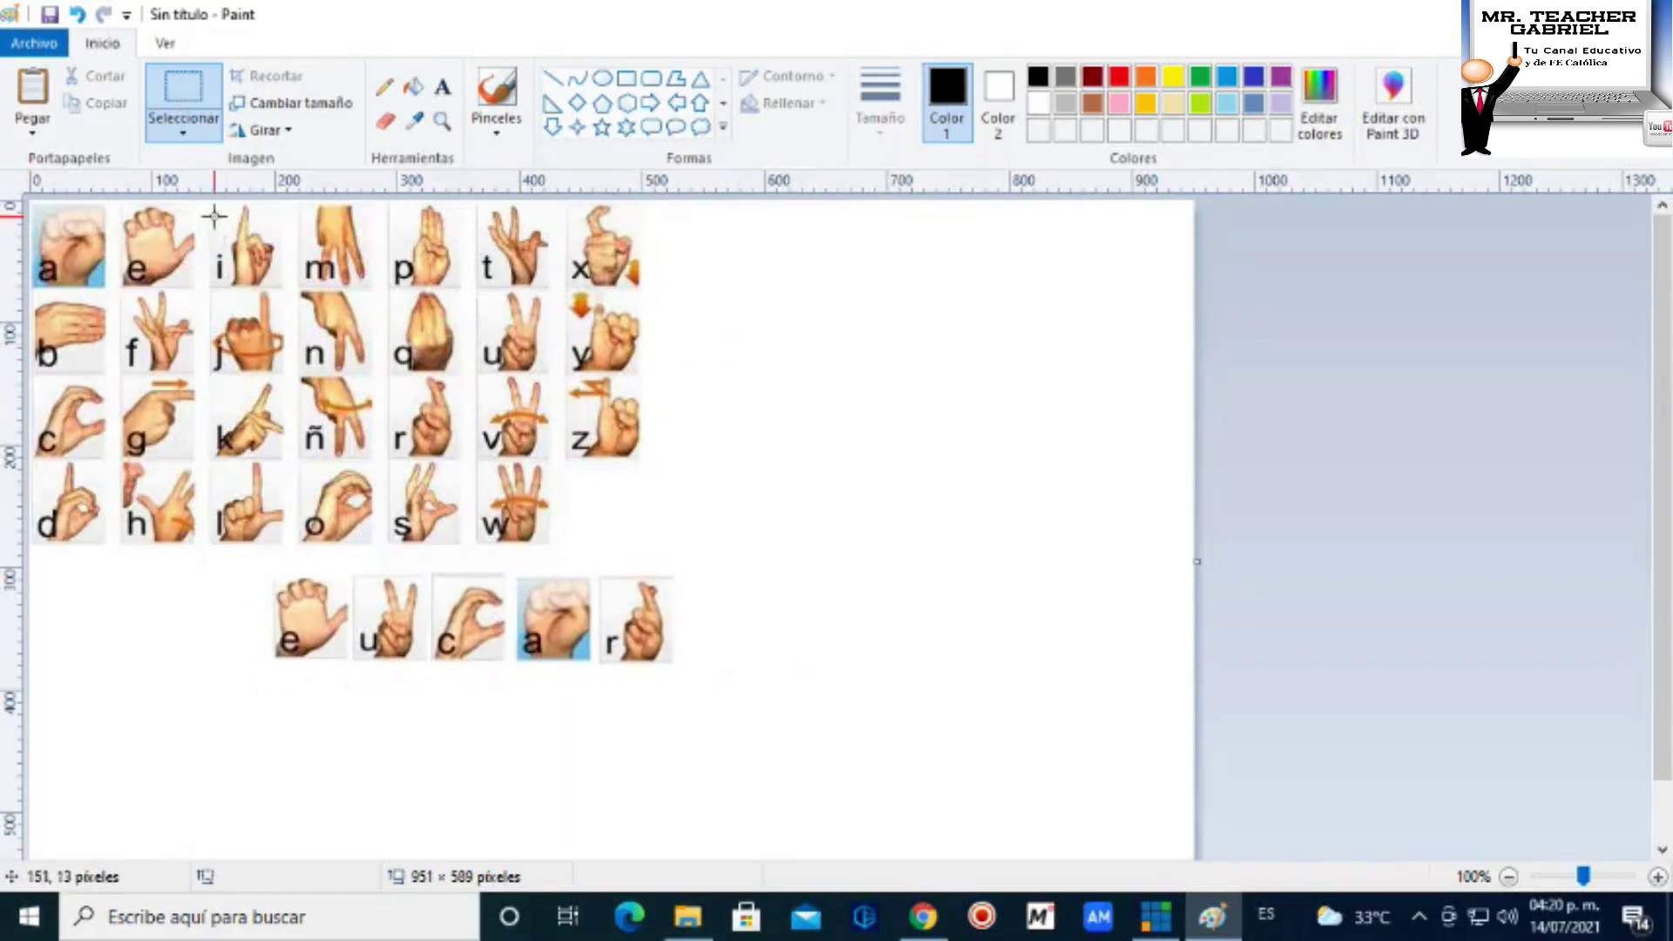
Step: Copy the i and s hand signs from the alphabet and append them to the row after the r
left_click_drag(210, 202, 290, 293)
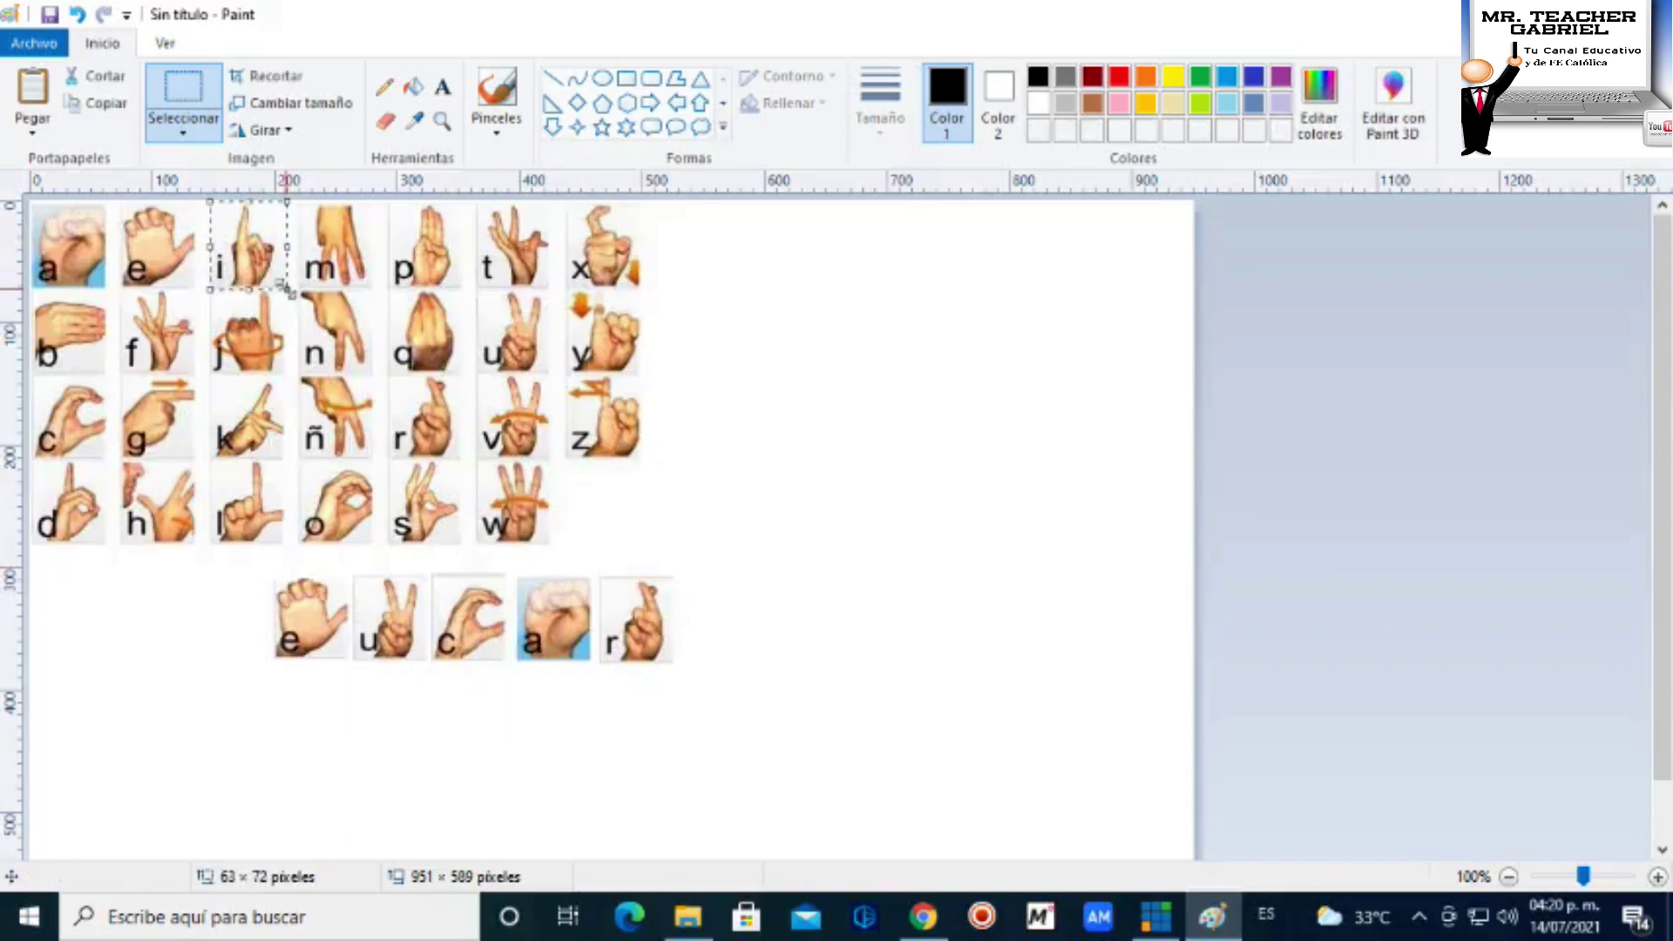
key("ctrl+c")
key("ctrl+v")
left_click_drag(65, 234, 714, 601)
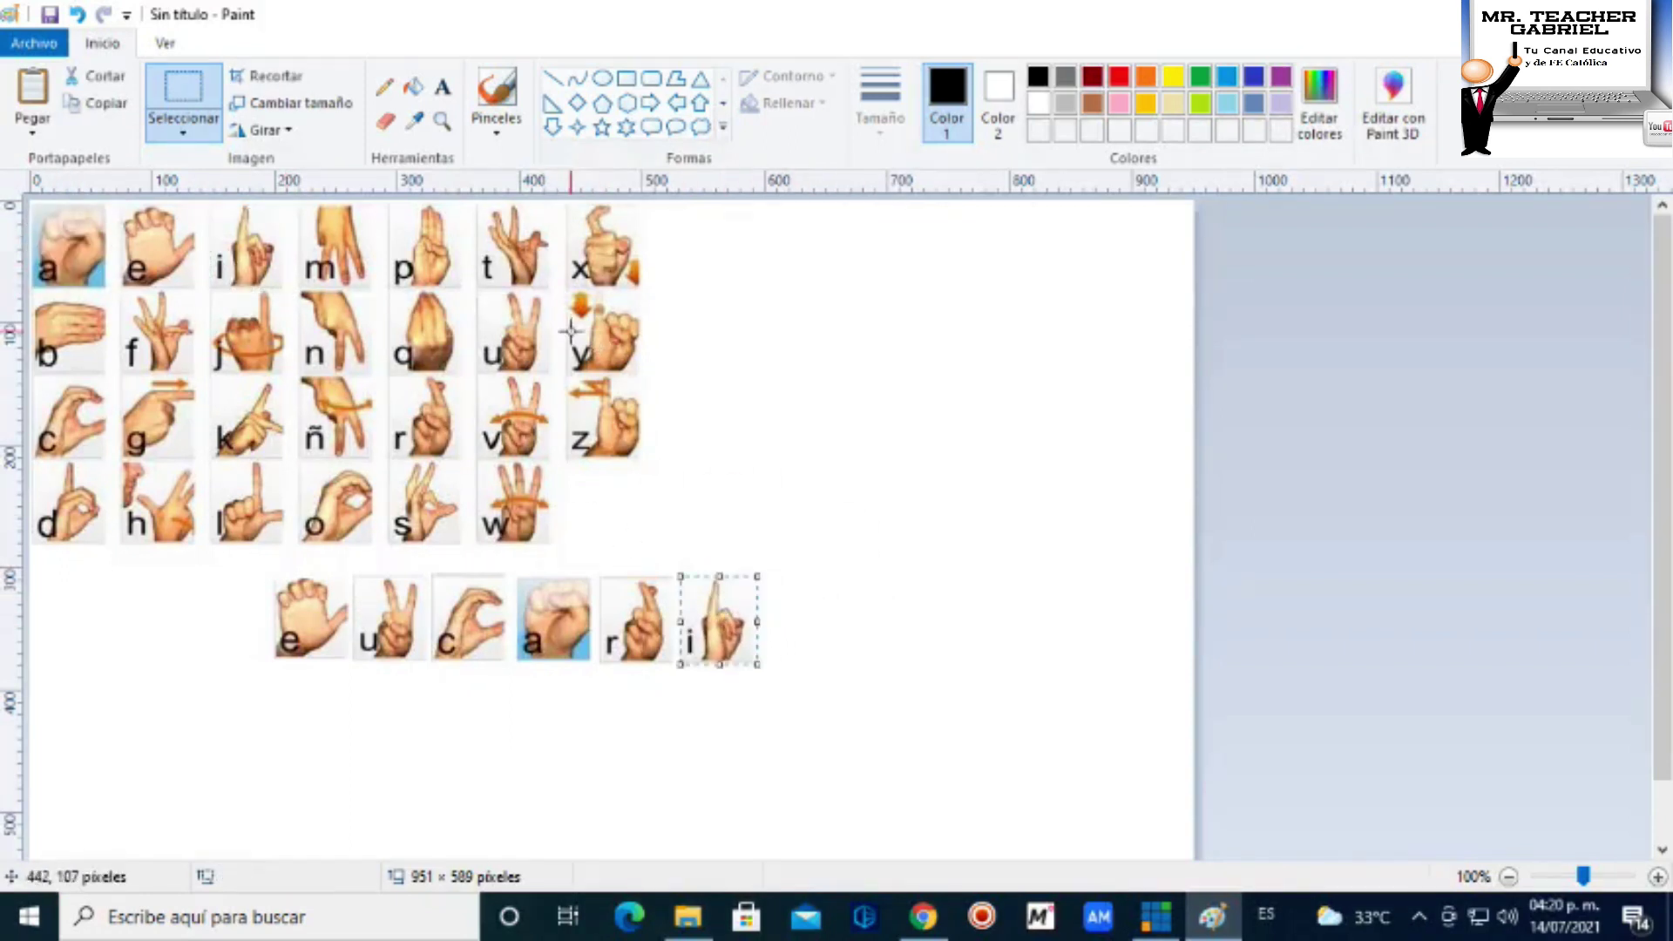
left_click_drag(383, 459, 467, 550)
key("ctrl+c")
key("ctrl+v")
left_click_drag(61, 240, 782, 620)
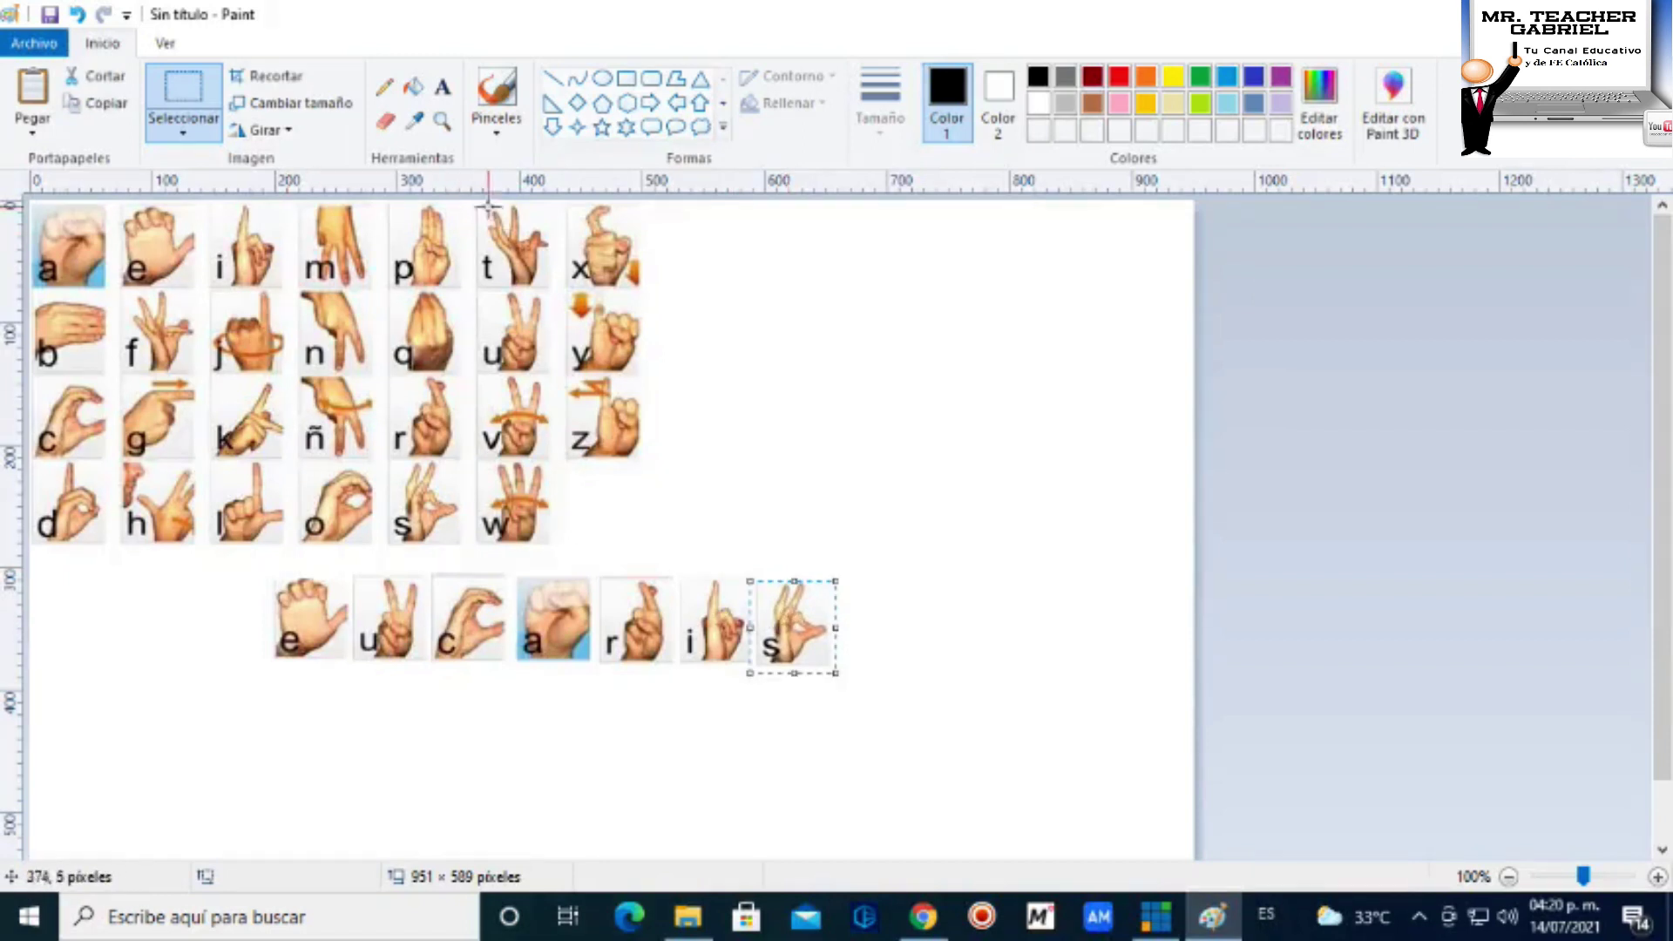
Step: Append a copy of the t hand sign from the alphabet, followed by a duplicate of the row's i sign
left_click_drag(477, 206, 557, 290)
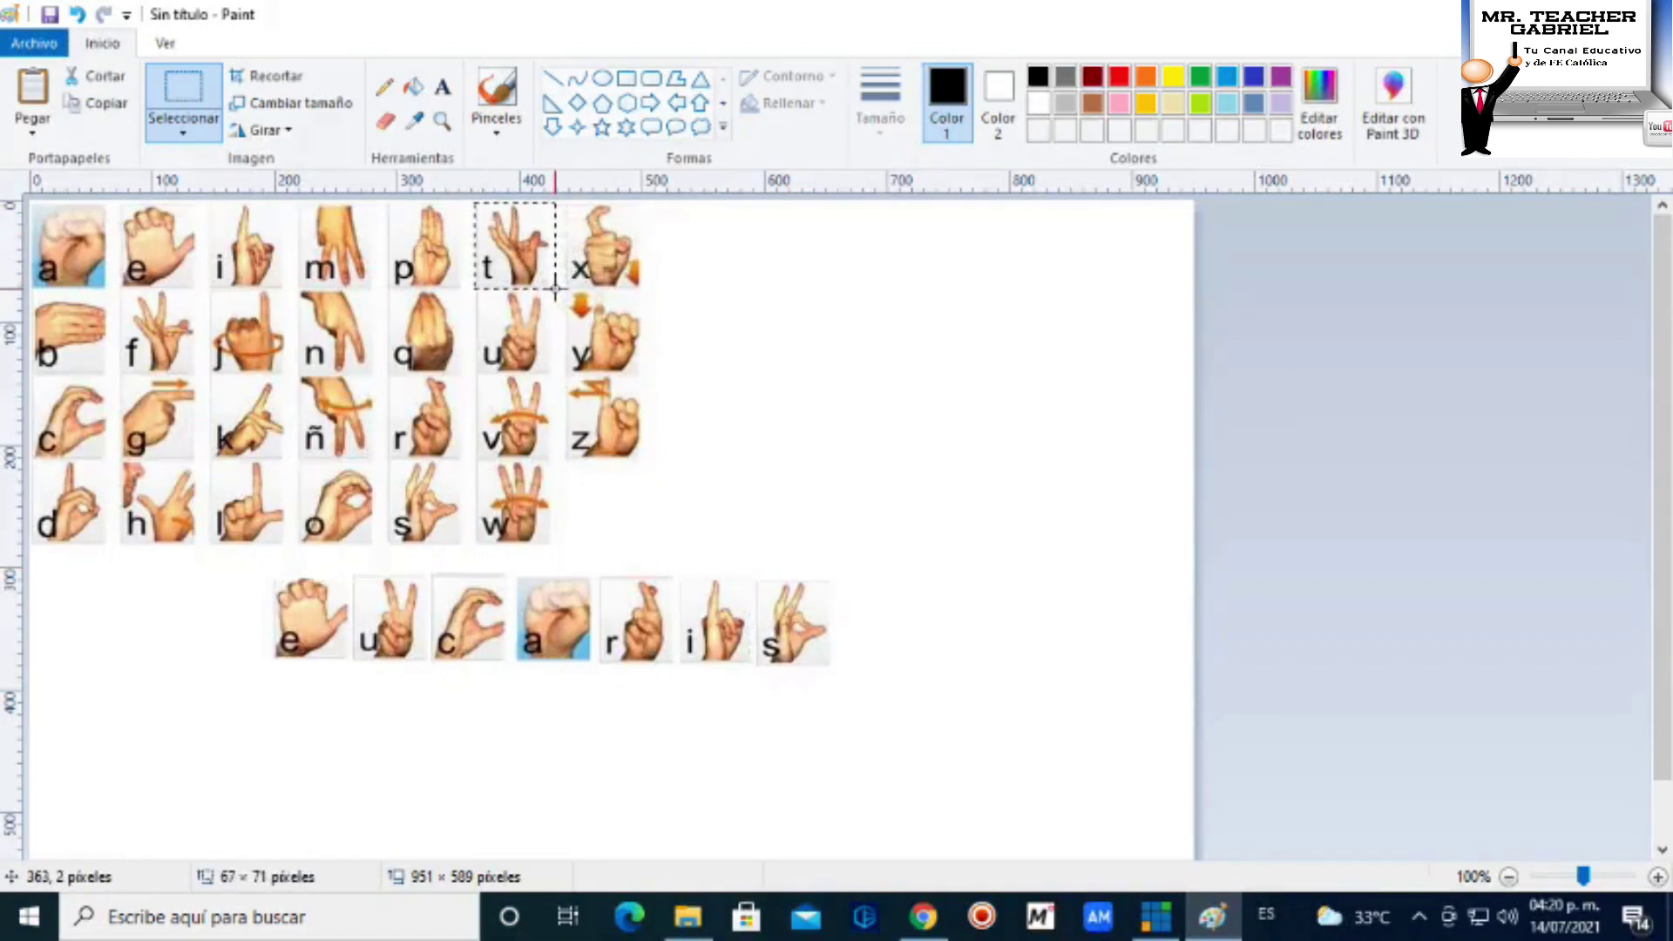
key("ctrl+c")
key("ctrl+v")
left_click_drag(92, 235, 891, 610)
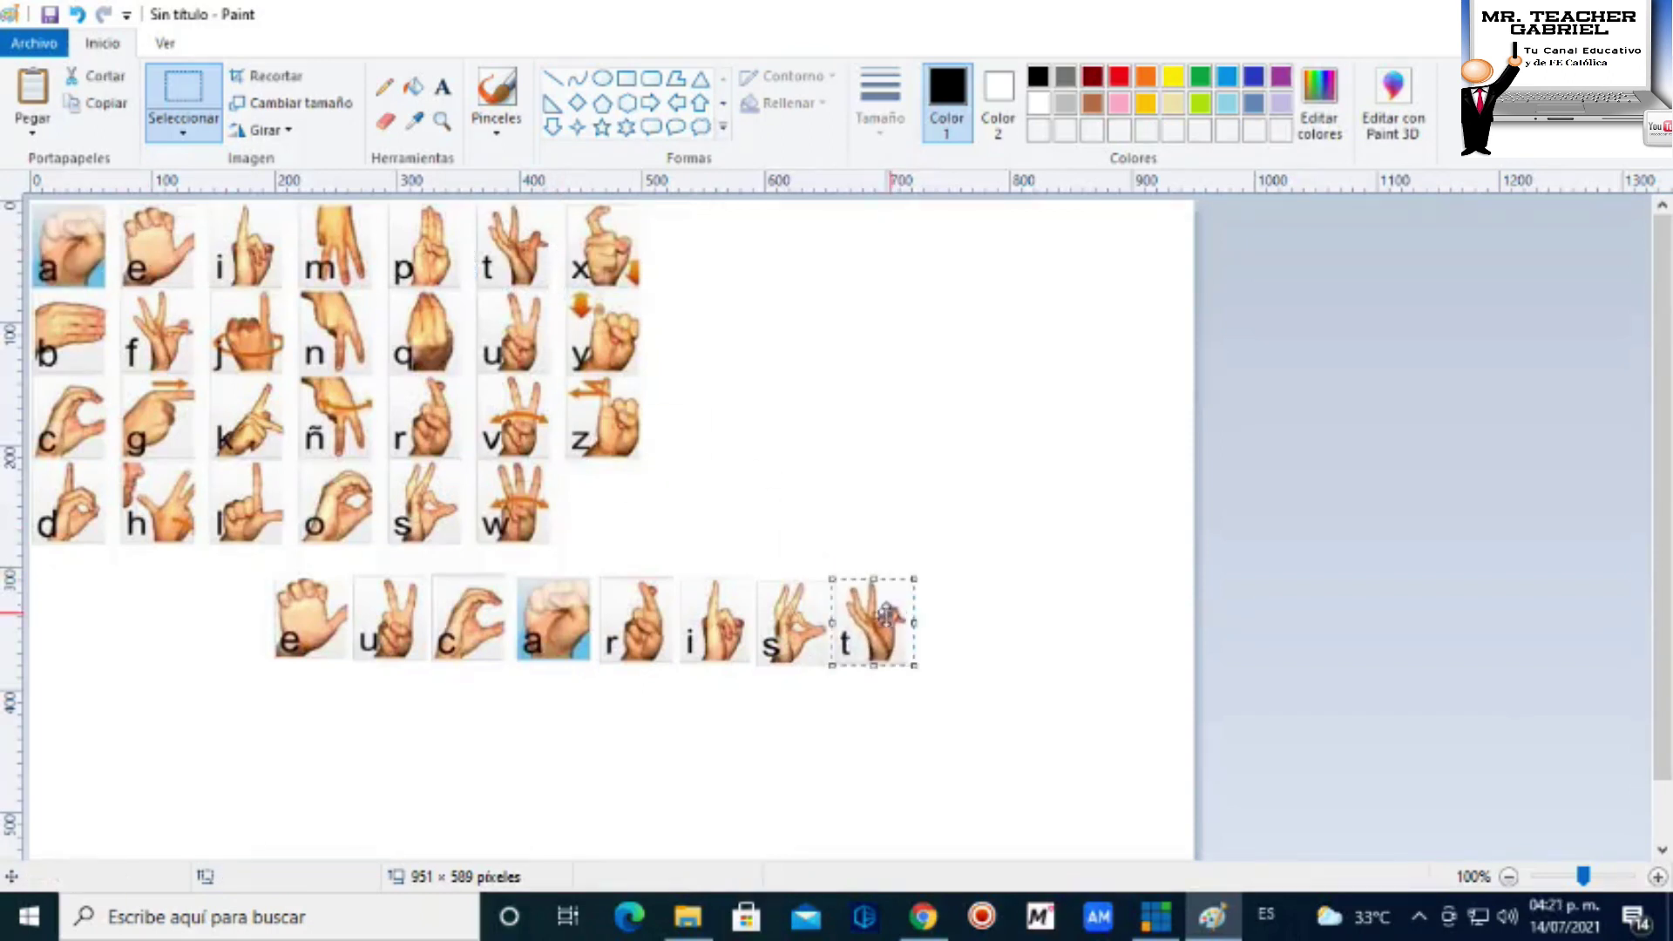
left_click_drag(679, 567, 757, 670)
key("ctrl+c")
key("ctrl+v")
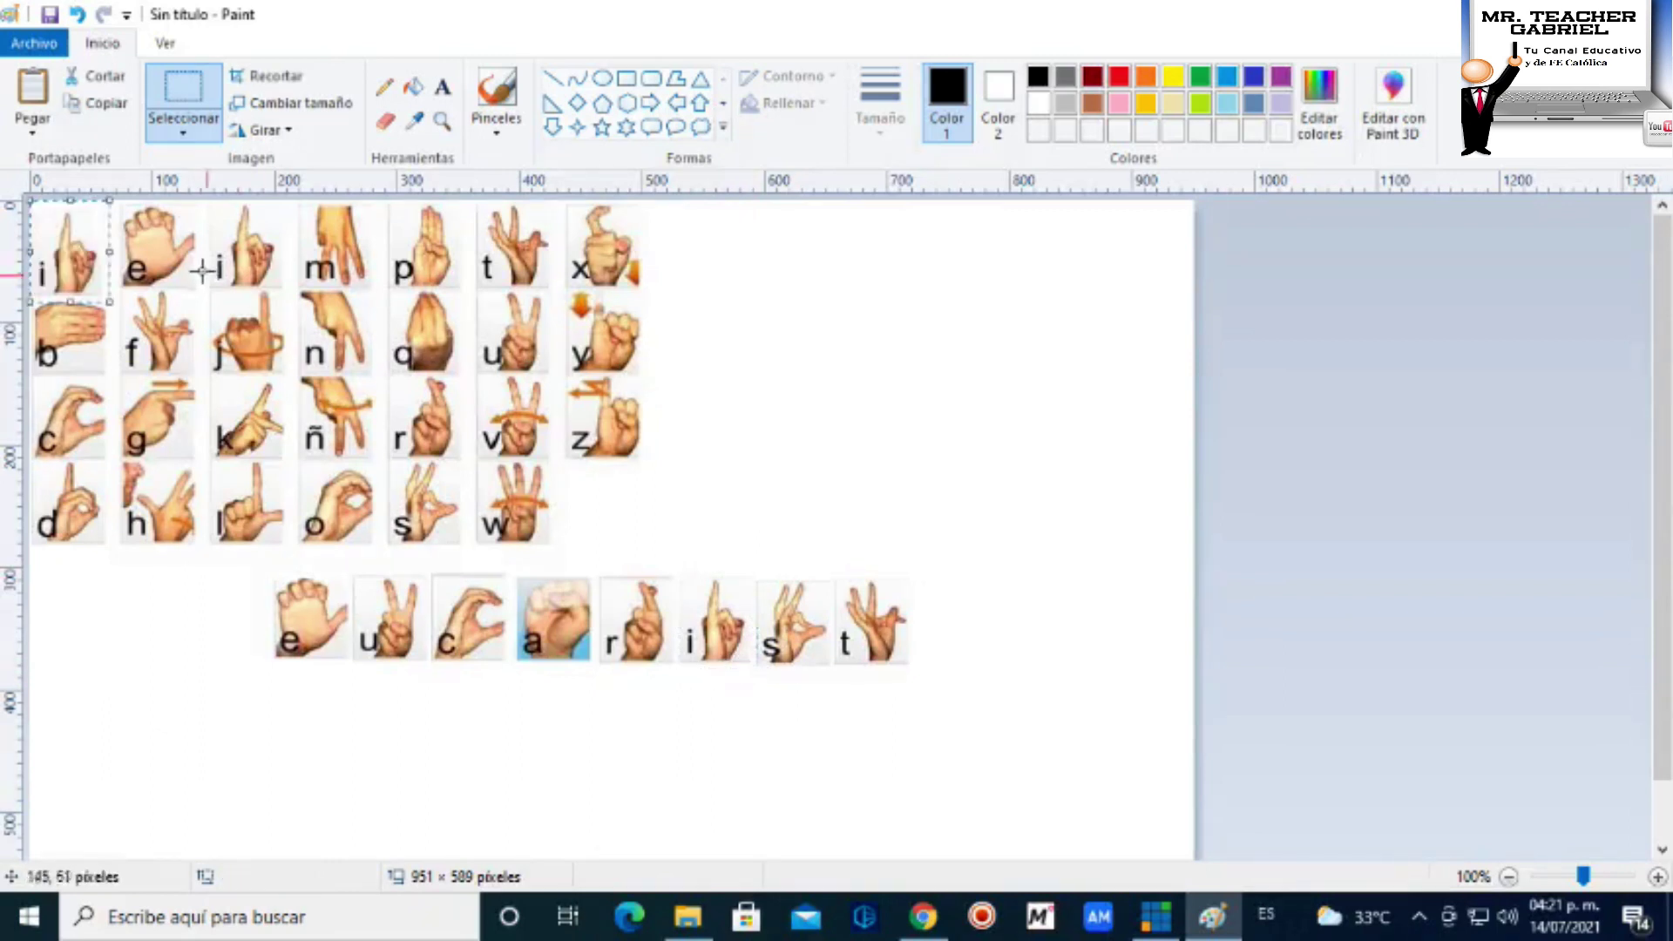
left_click_drag(79, 237, 959, 612)
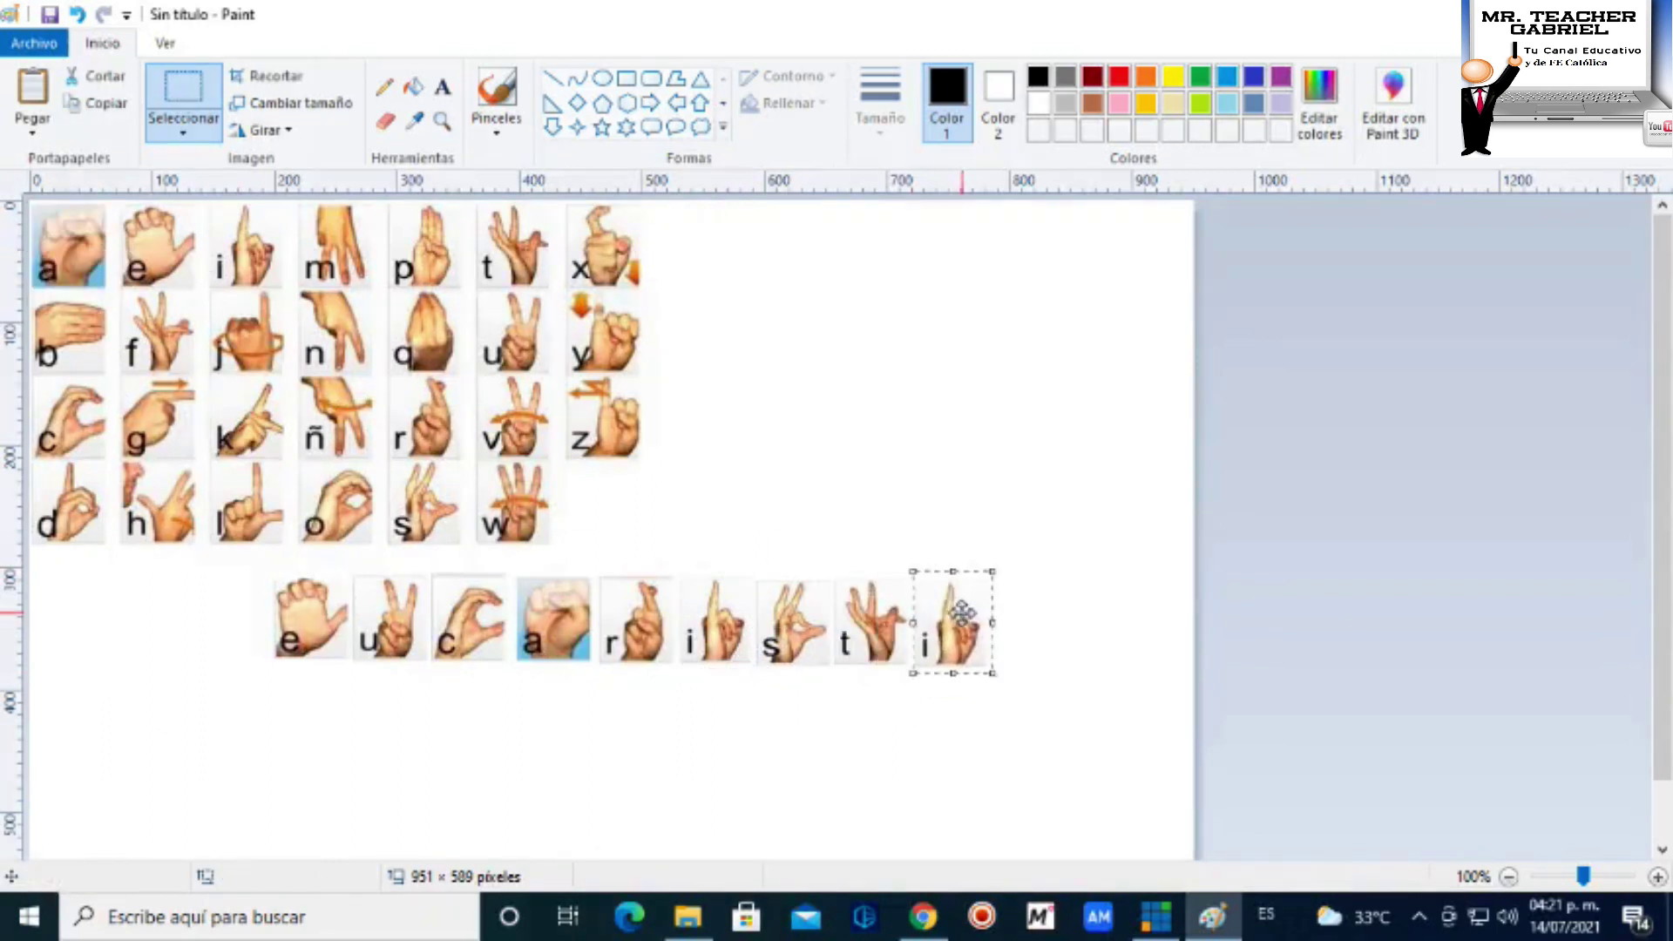
Step: Duplicate the a hand sign in the row and place it at the end to complete the word eucaristia
left_click_drag(514, 567, 593, 671)
key("ctrl+c")
key("ctrl+v")
left_click_drag(82, 254, 1048, 635)
left_click(941, 803)
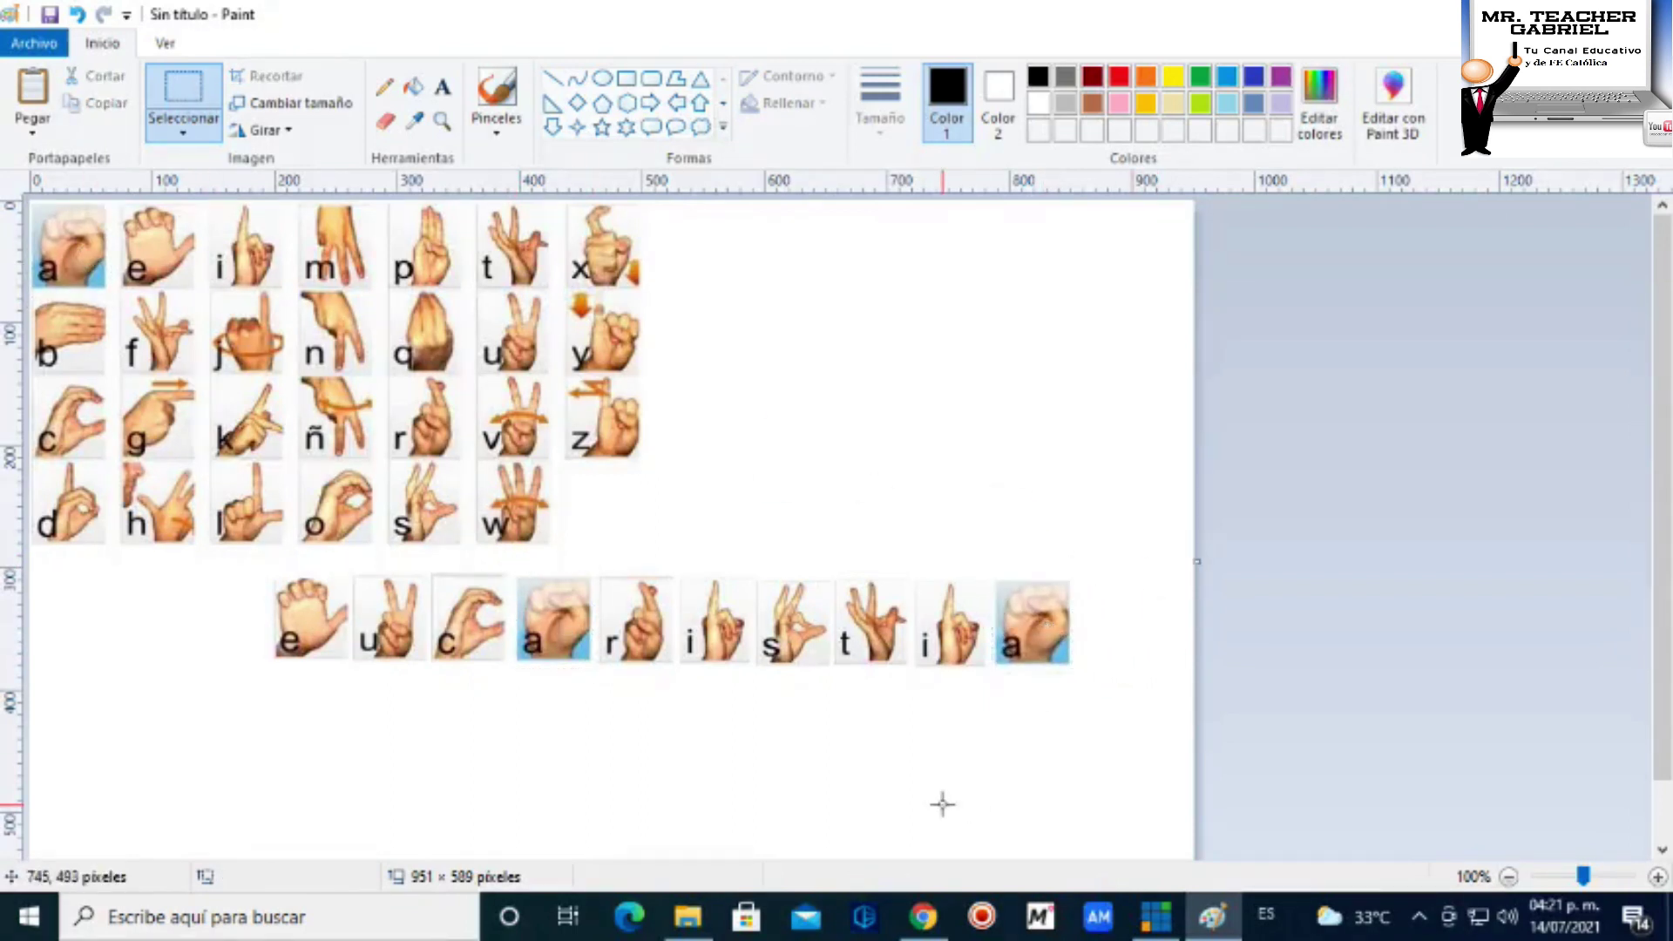
Step: Delete the original sign-language alphabet above the composed word, keeping the eucaristia row
left_click_drag(260, 572, 1088, 679)
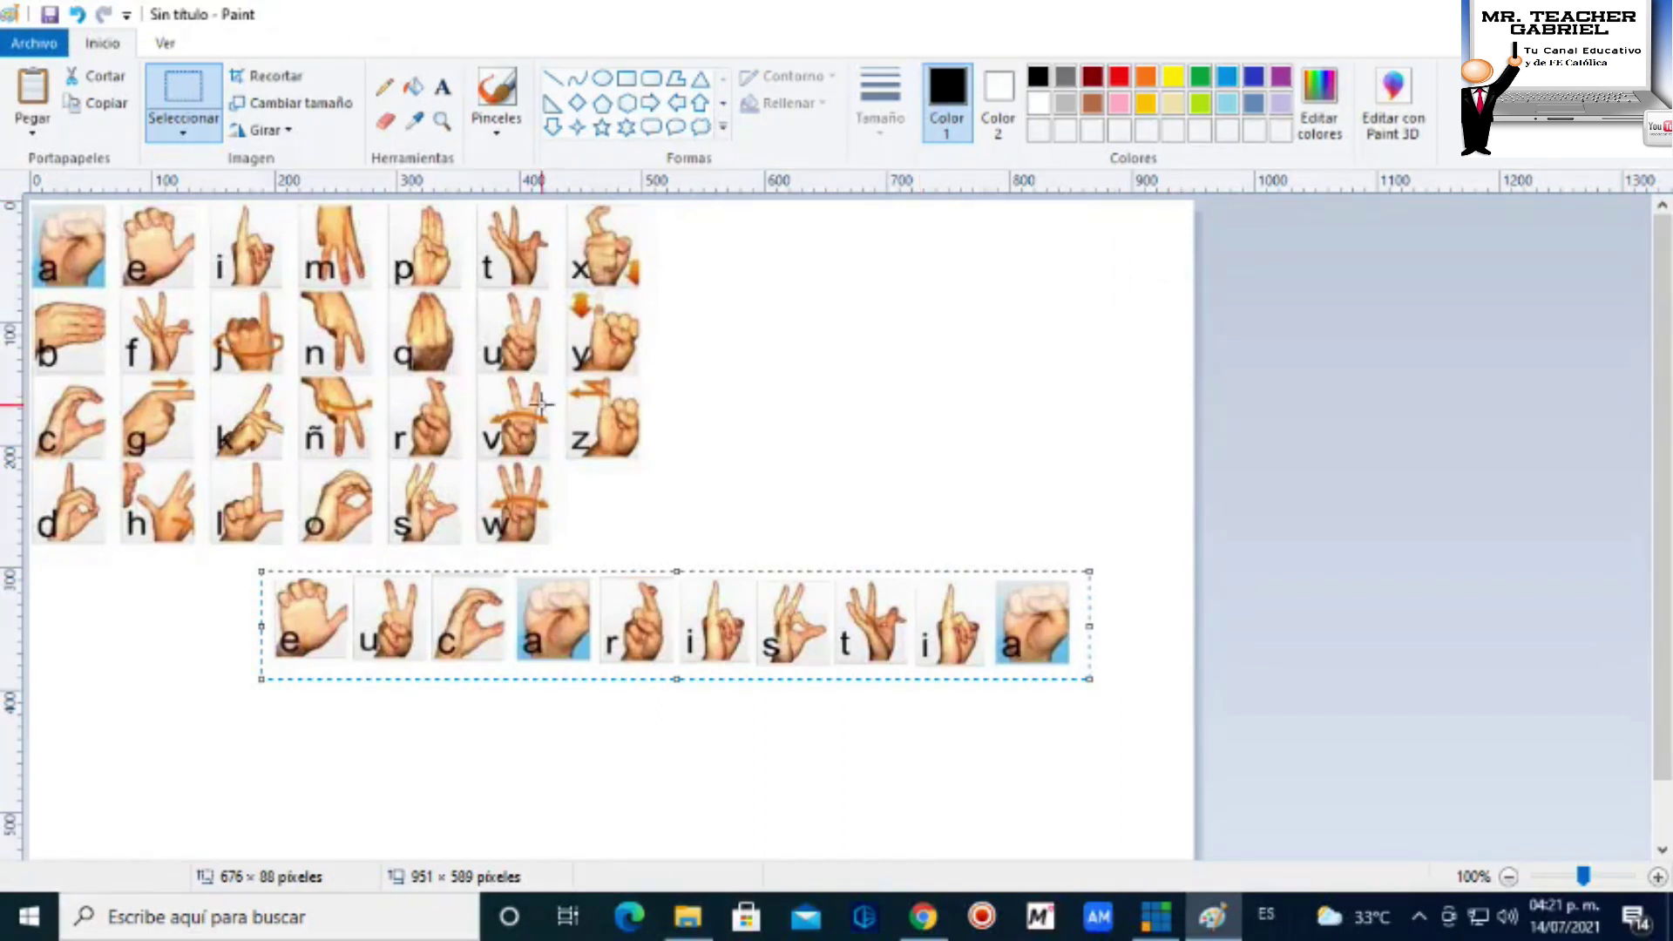
left_click(877, 476)
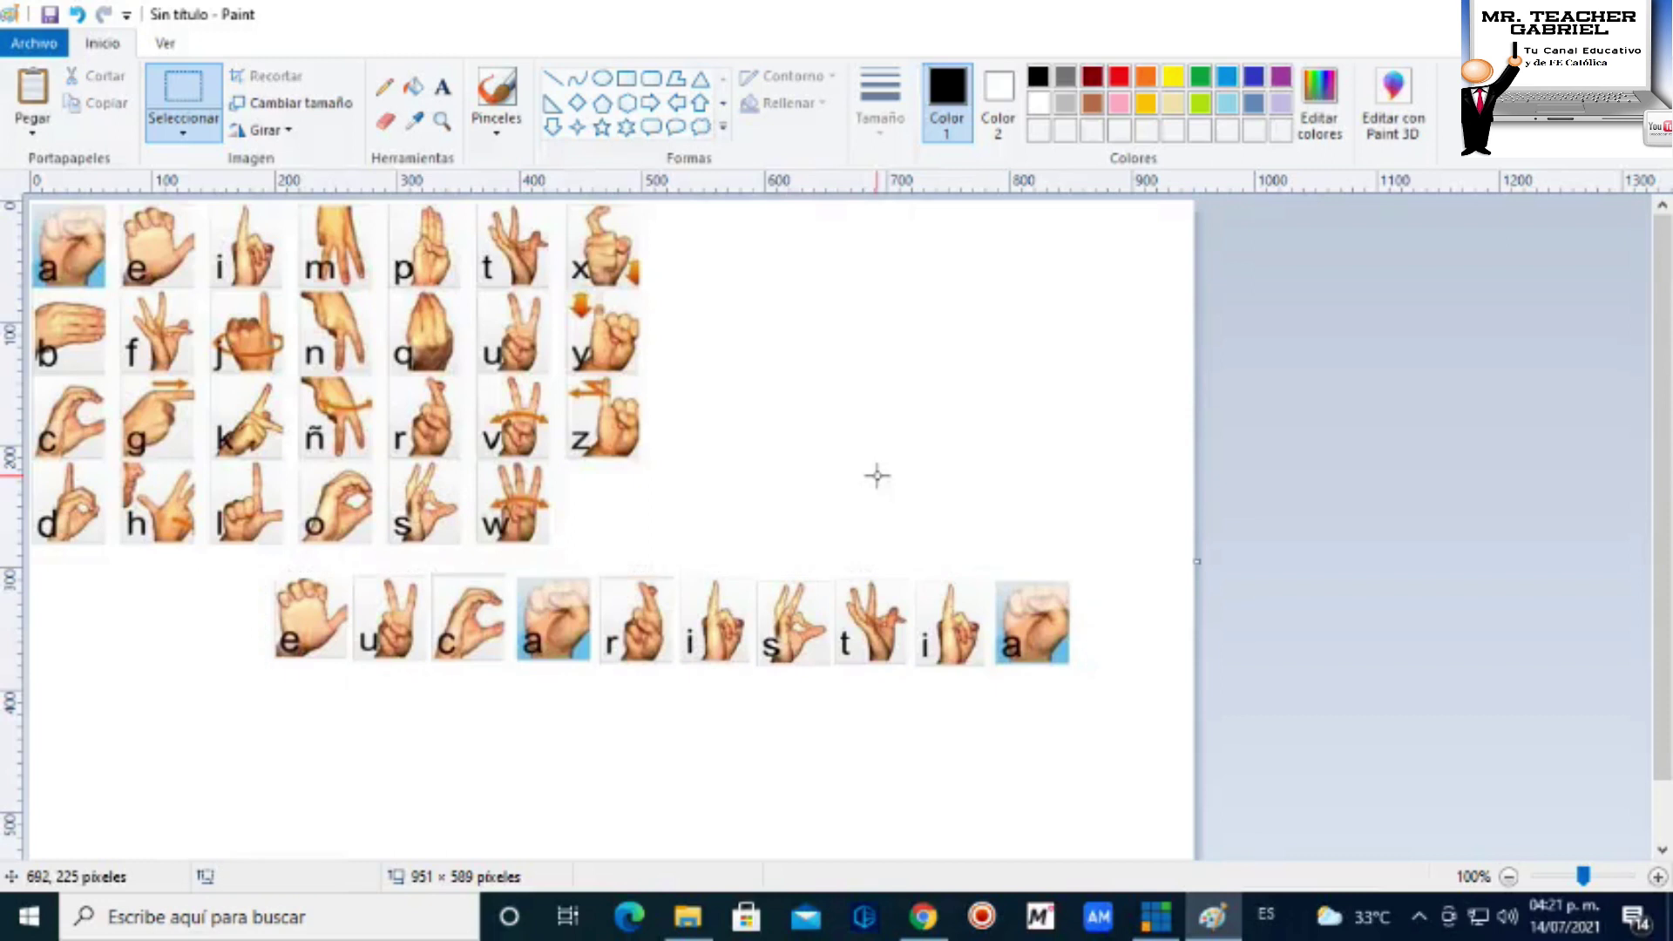
left_click_drag(730, 558, 5, 199)
left_click(888, 531)
left_click_drag(727, 549, 7, 10)
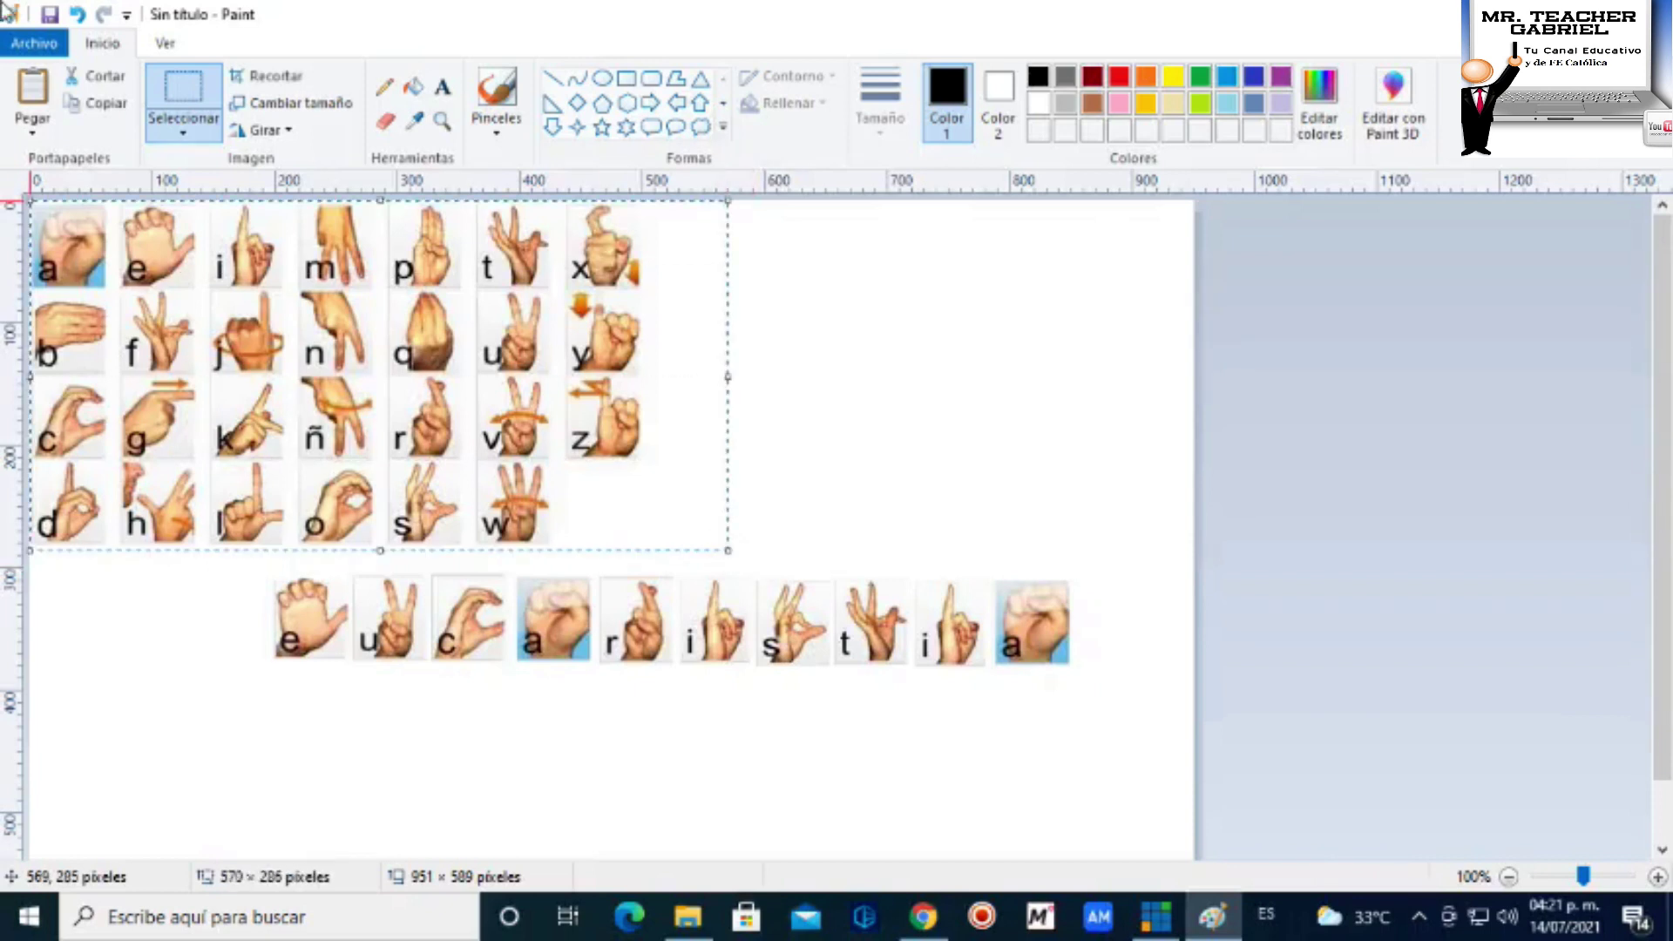
key("Delete")
Step: Move the eucaristia row to the canvas's upper-left corner and shrink the canvas around it to 686 × 106 pixels
left_click_drag(266, 564, 784, 283)
left_click(915, 505)
scroll(1028, 610, "down", 1)
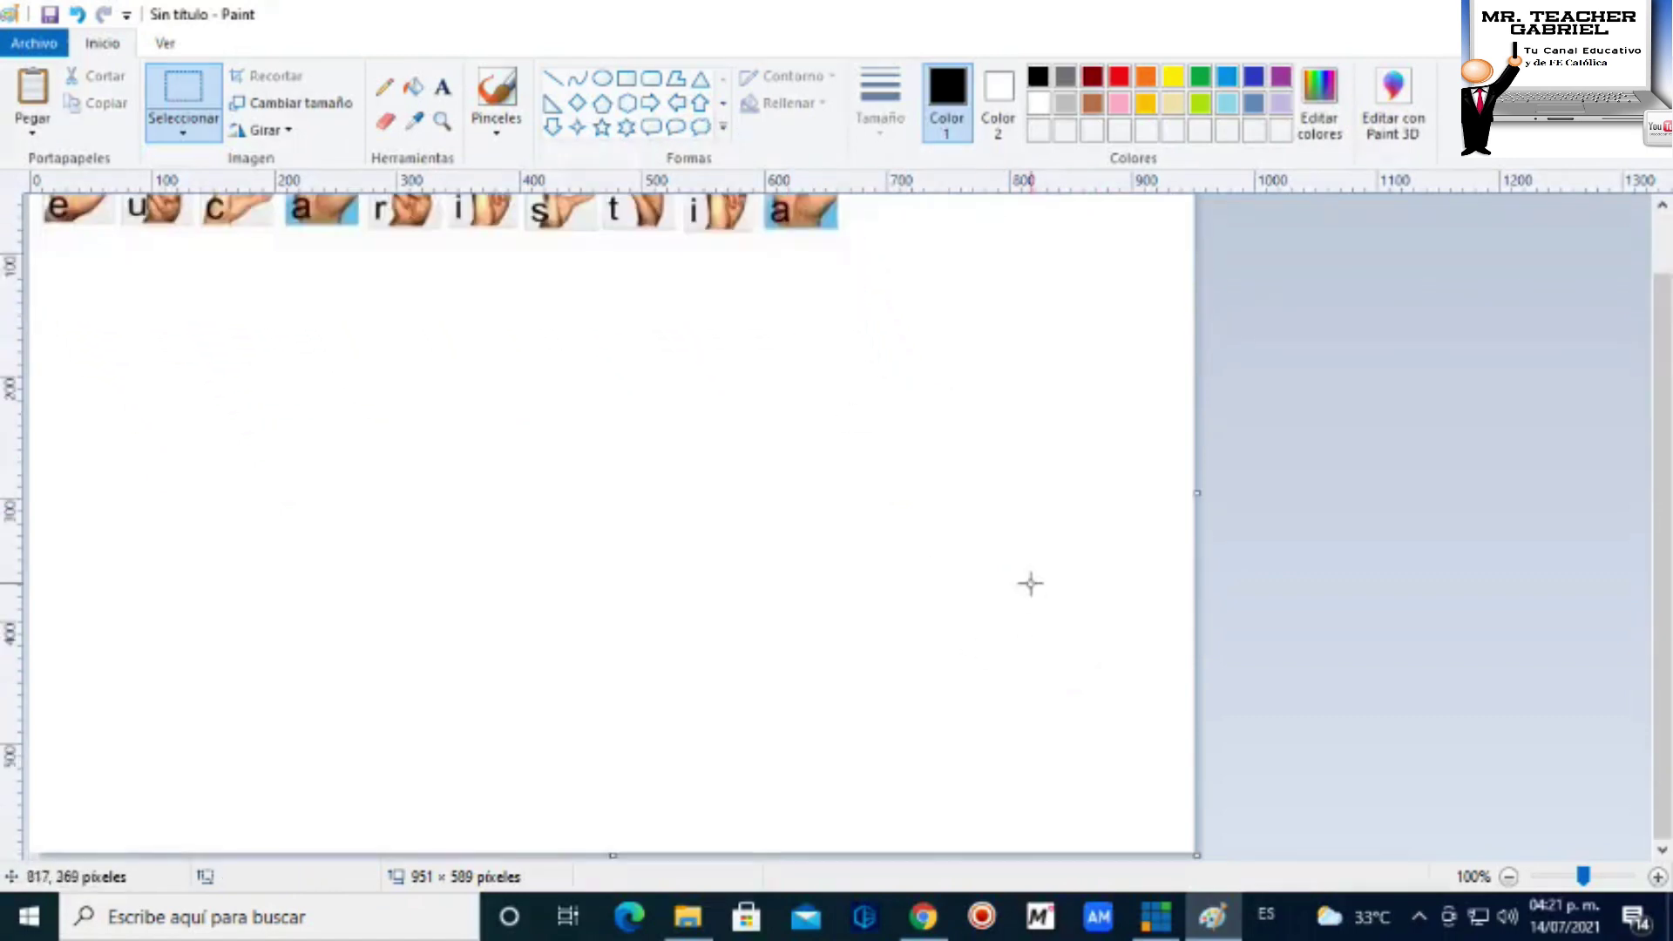
left_click_drag(613, 853, 613, 266)
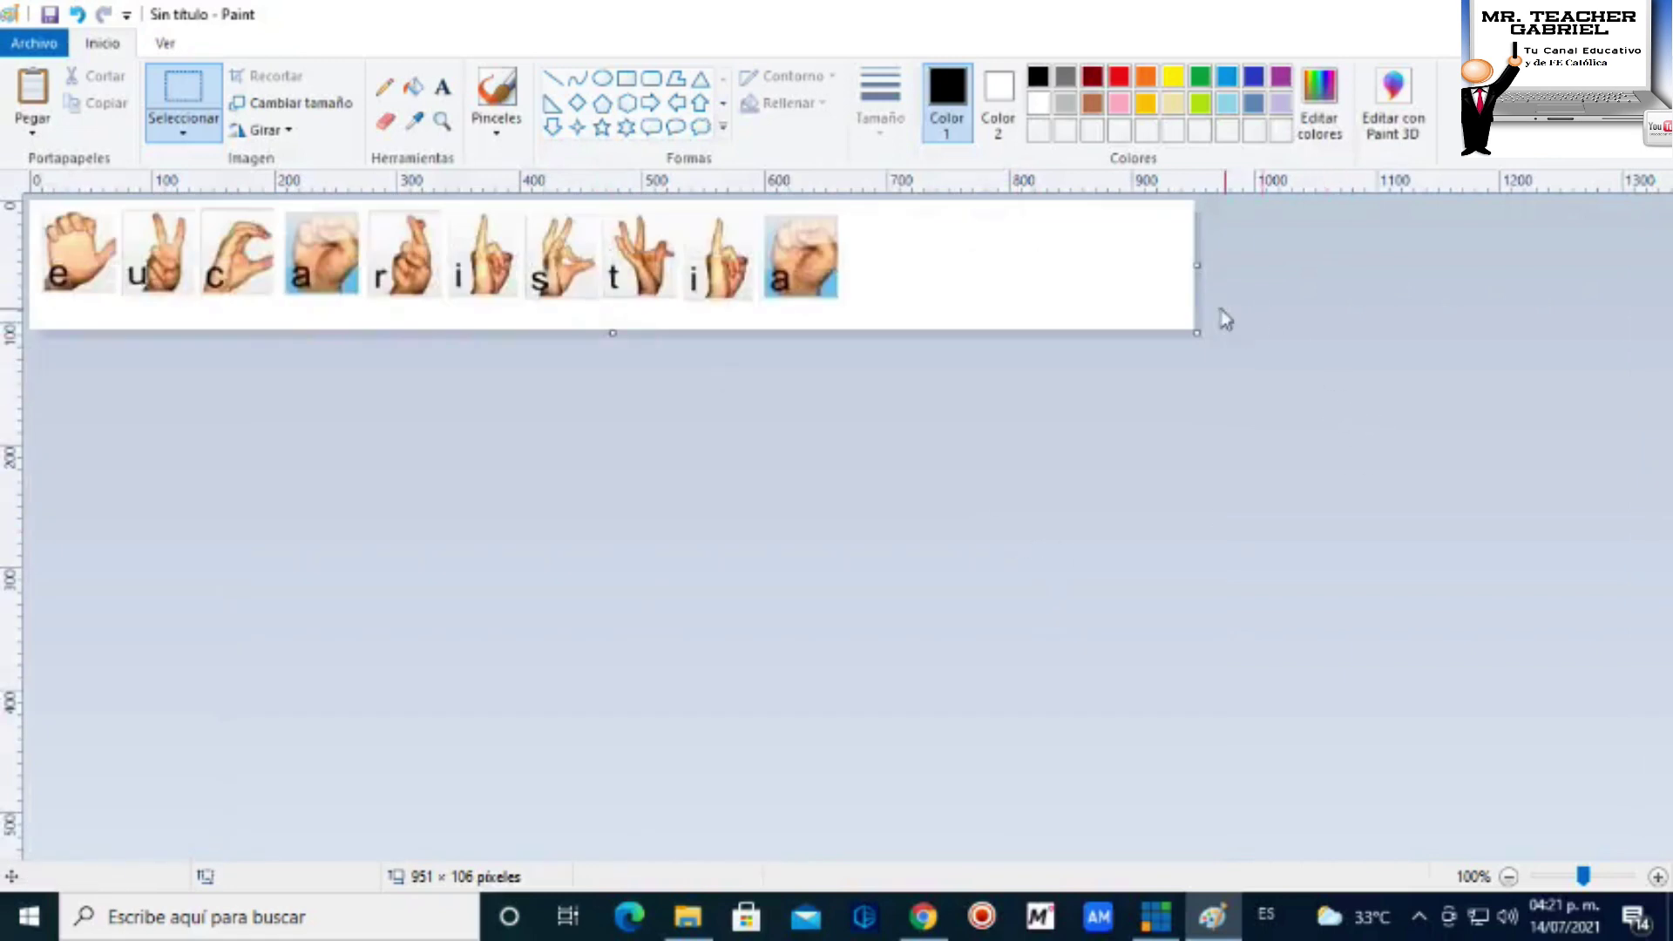
left_click_drag(1196, 265, 871, 266)
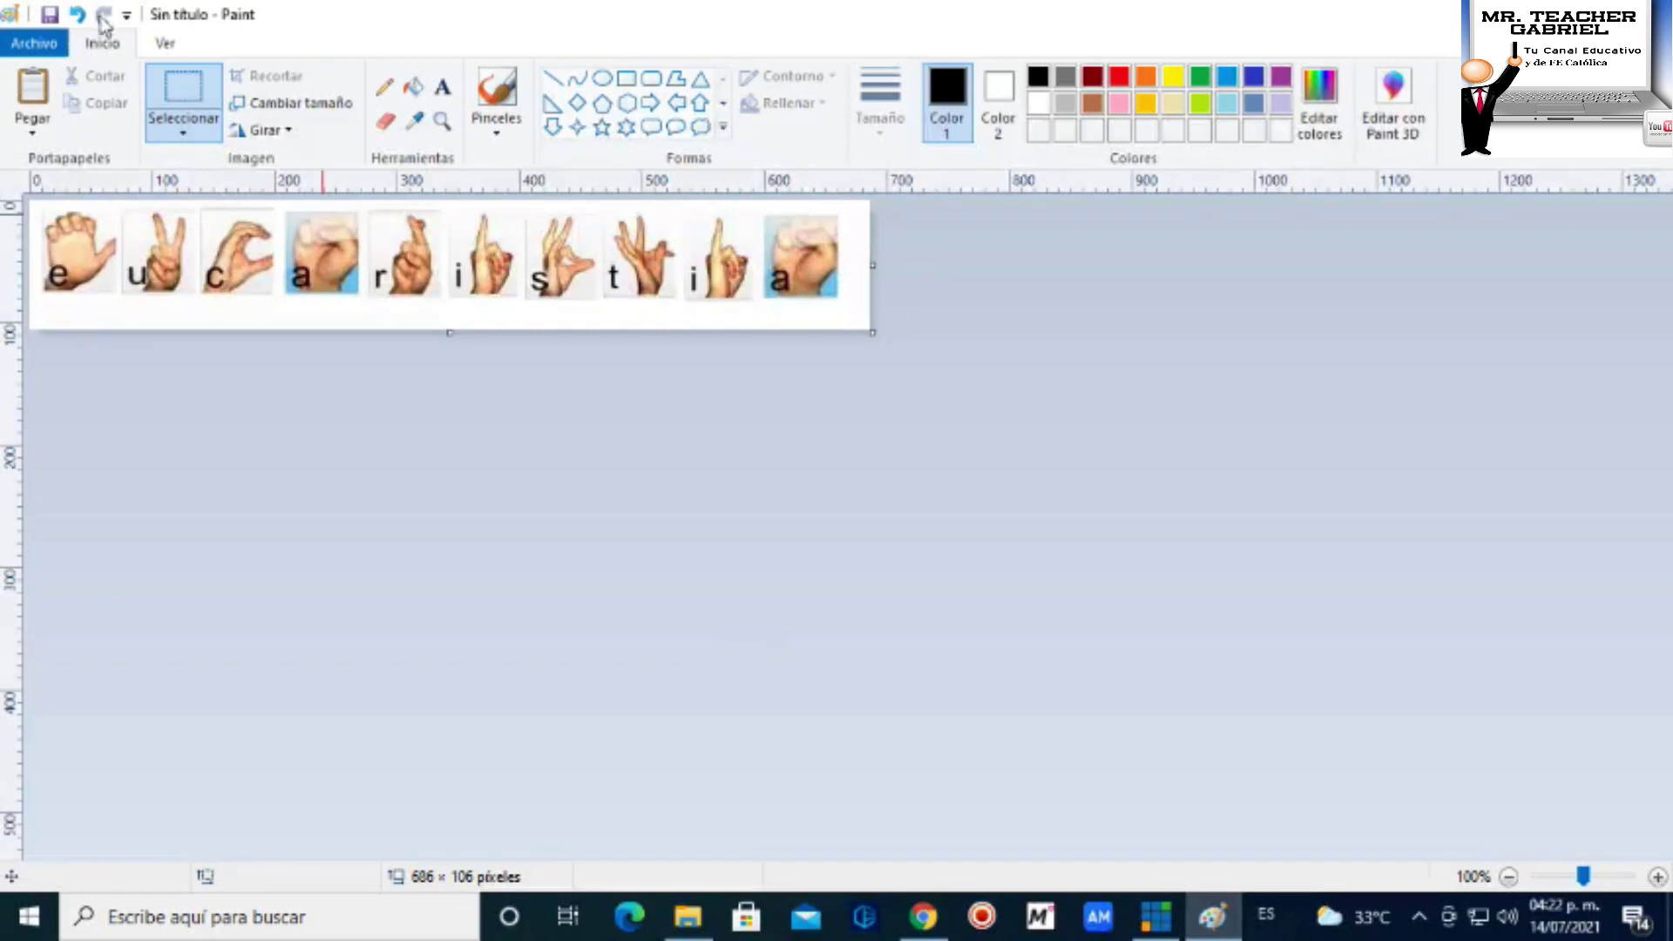
Step: Start saving the picture in the Proyecto de Aprendizaje los Sacramentos folder under the name "eucarista en lenguaje de señas"
left_click(39, 50)
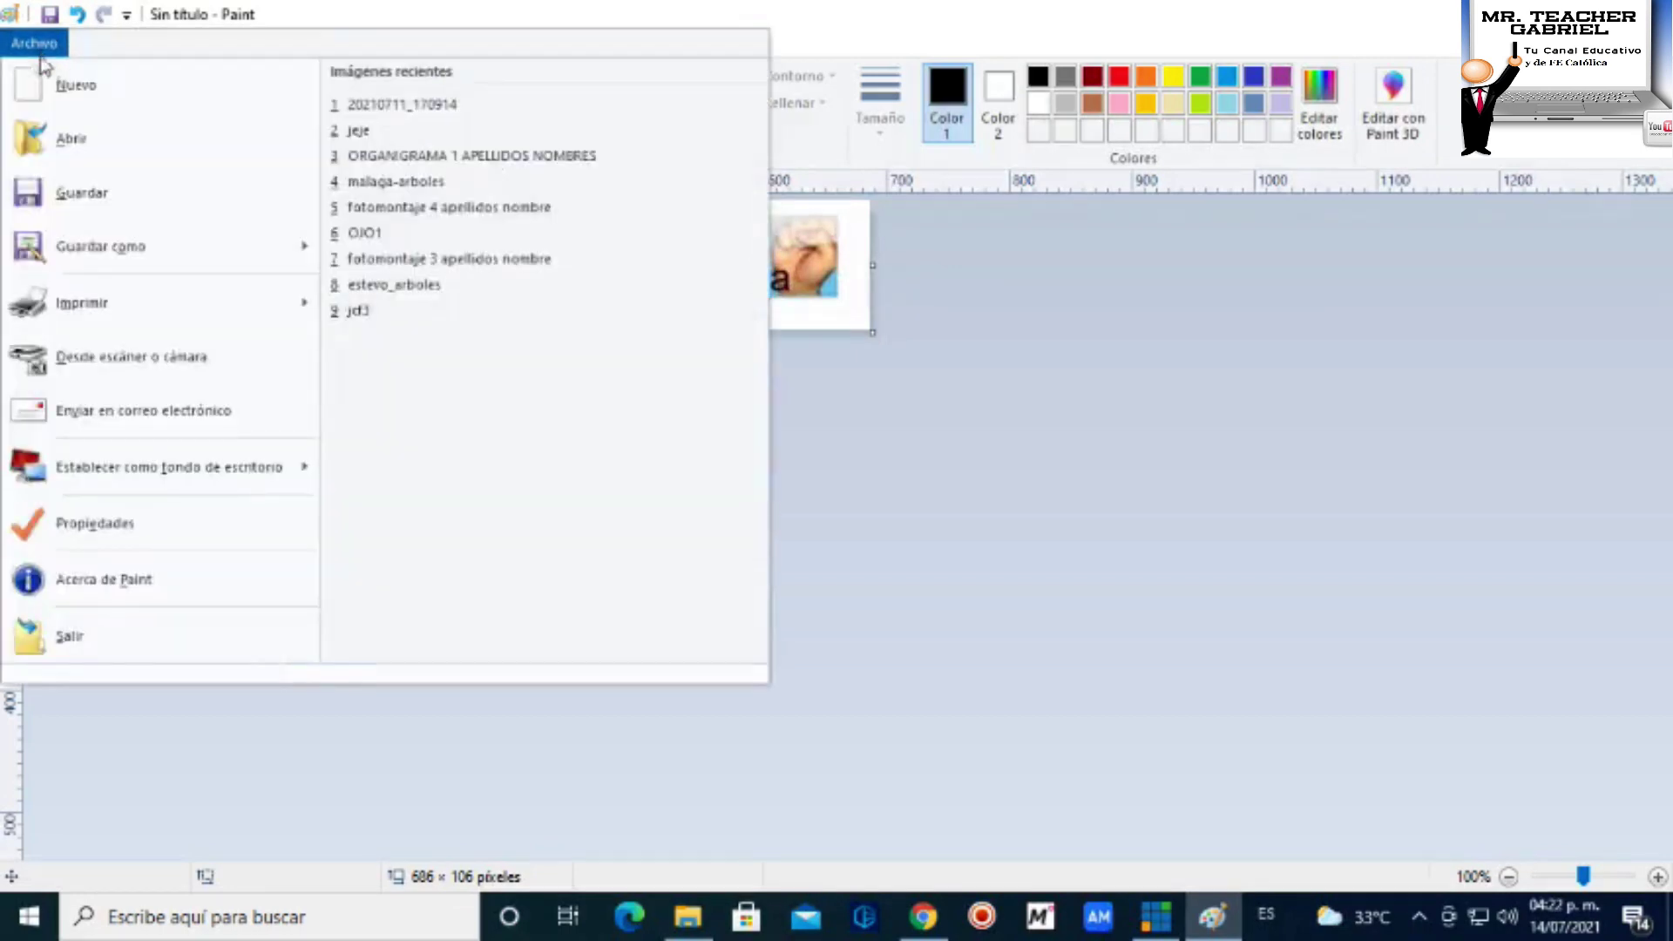
left_click(120, 195)
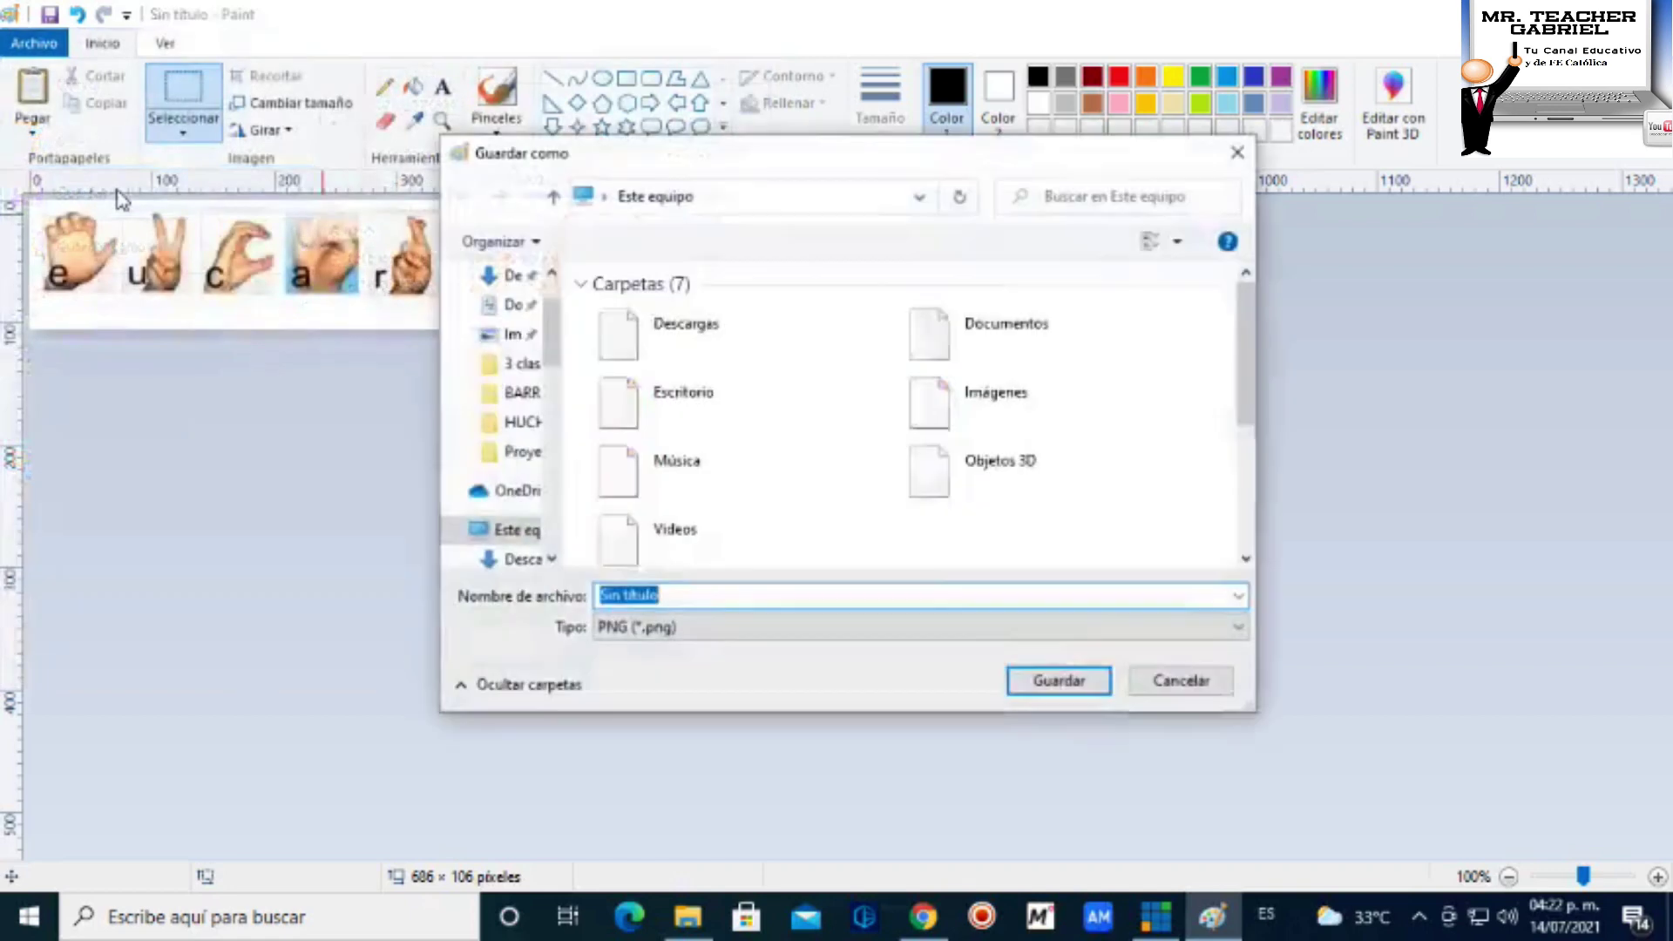
left_click_drag(559, 418, 719, 435)
left_click(651, 451)
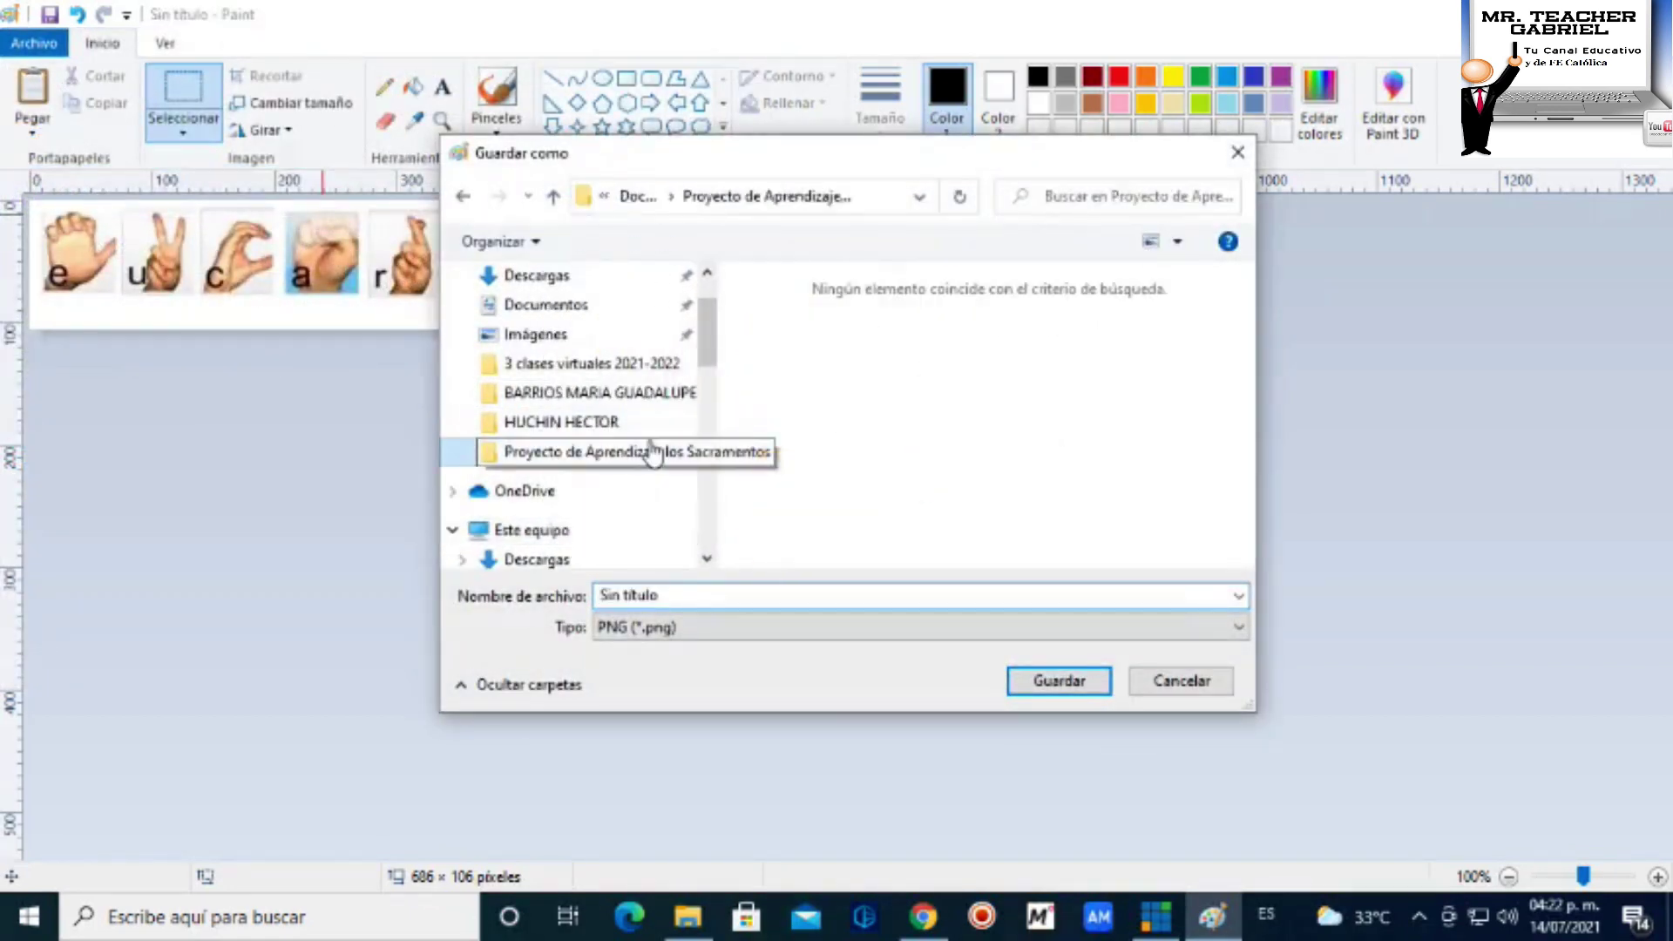
left_click(726, 597)
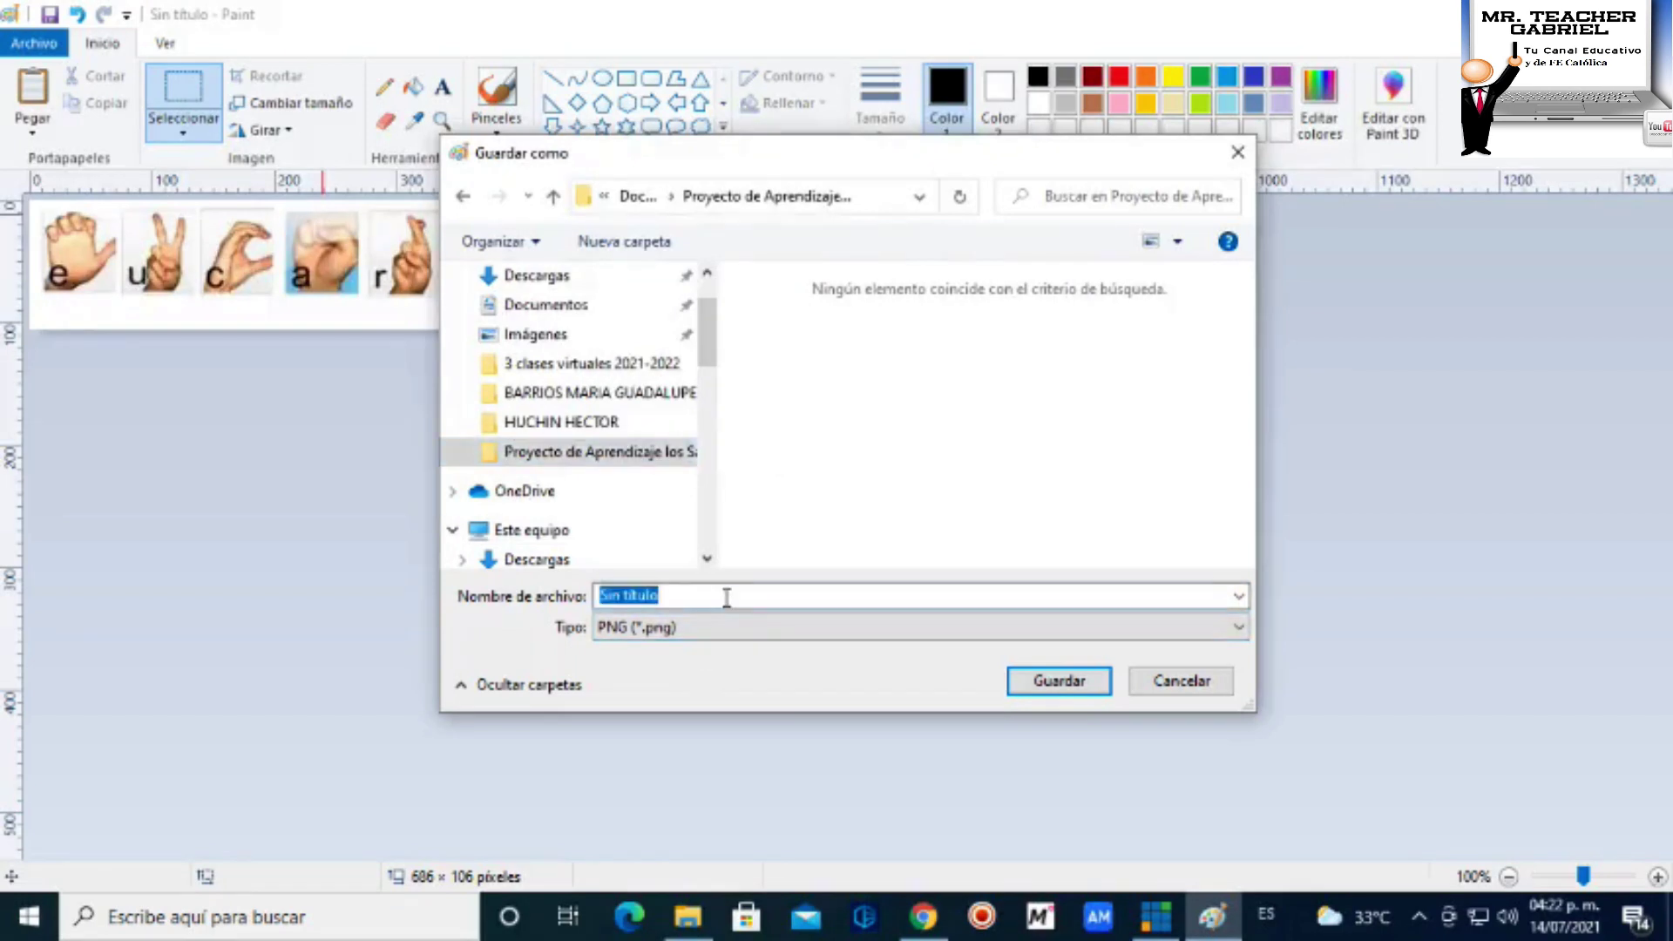
type("e")
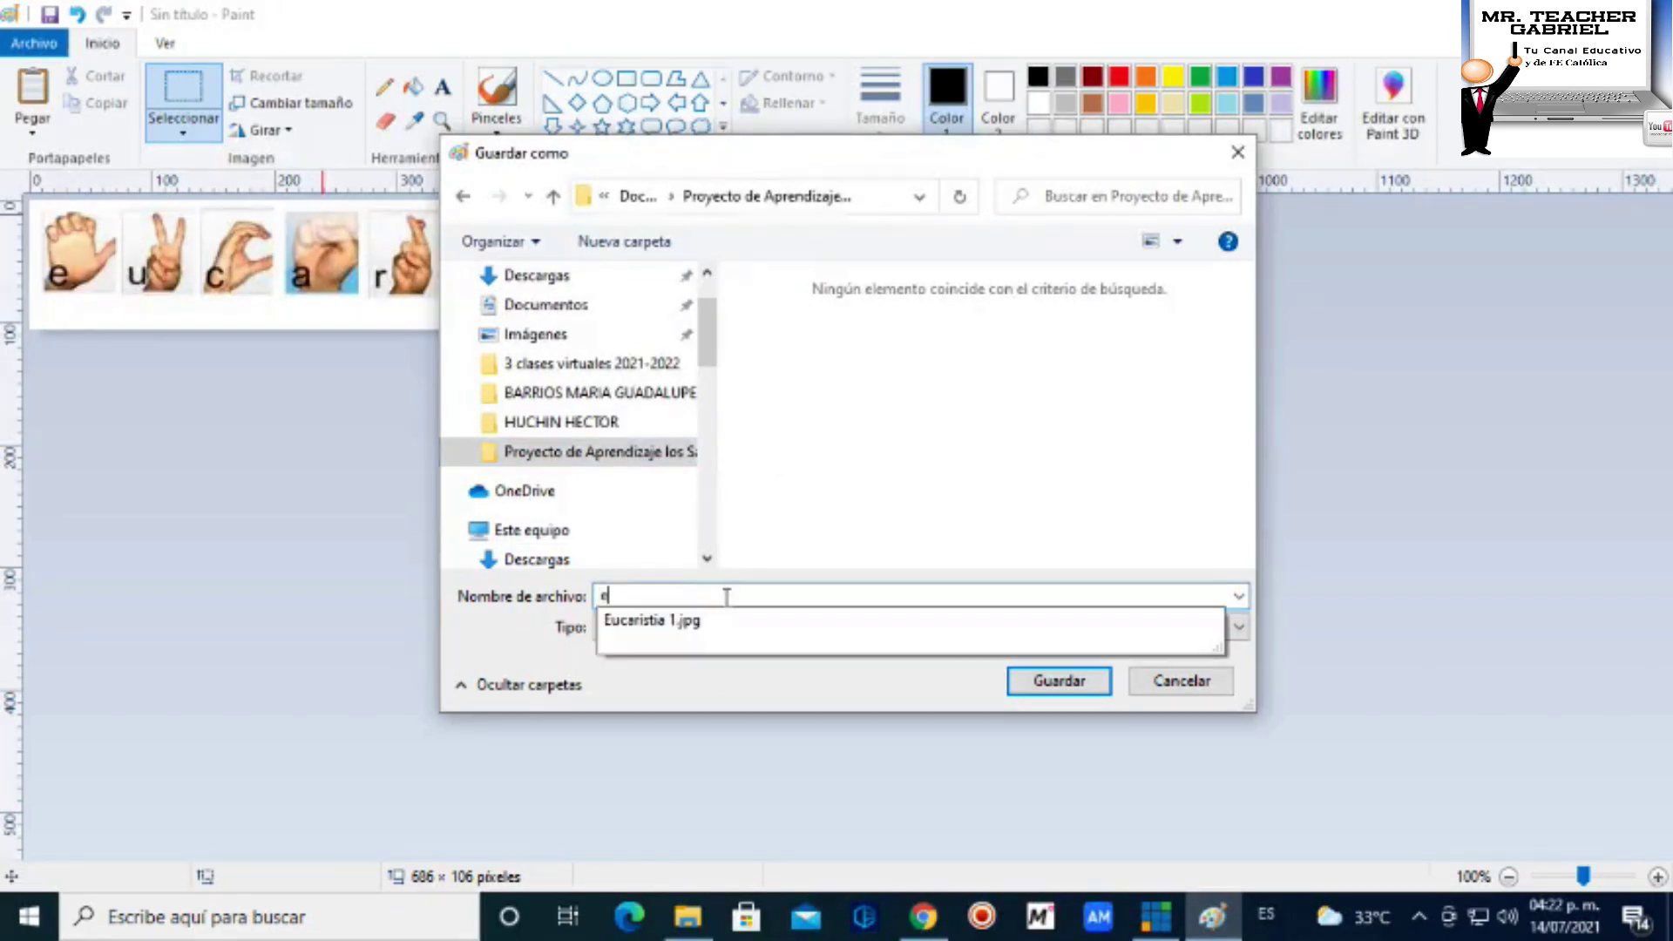
type("ucarista en")
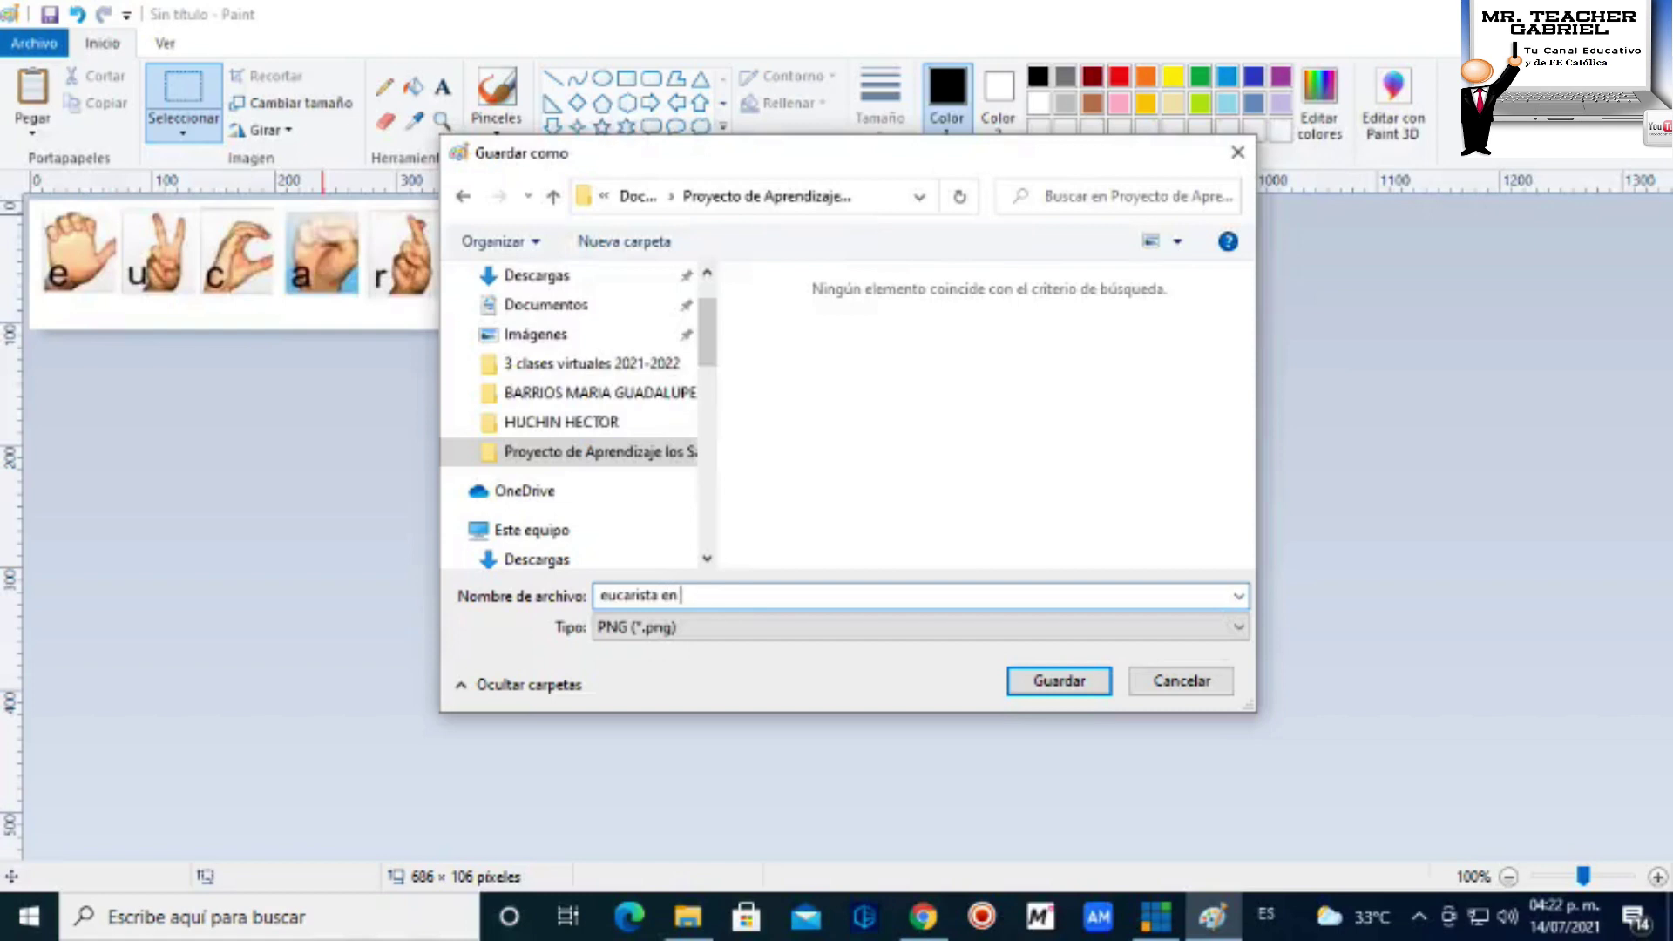
type("je de señas")
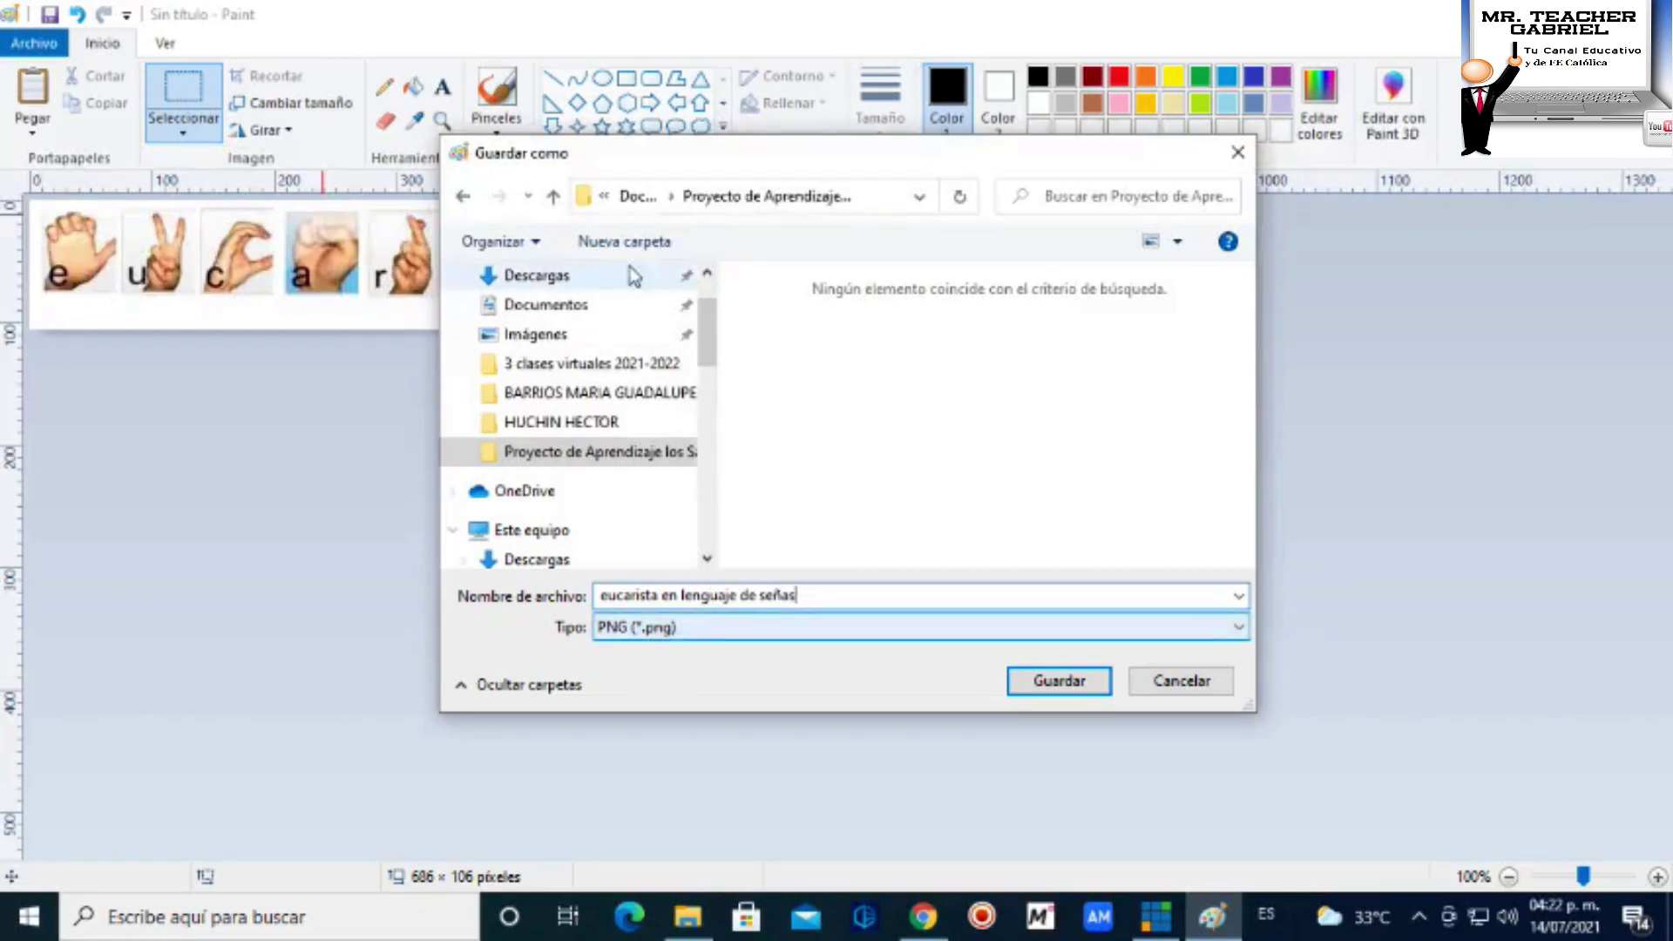
Step: Set the file type to JPEG and save the picture as "eucarista en lenguaje de señas" in the chosen folder
left_click_drag(715, 164, 670, 145)
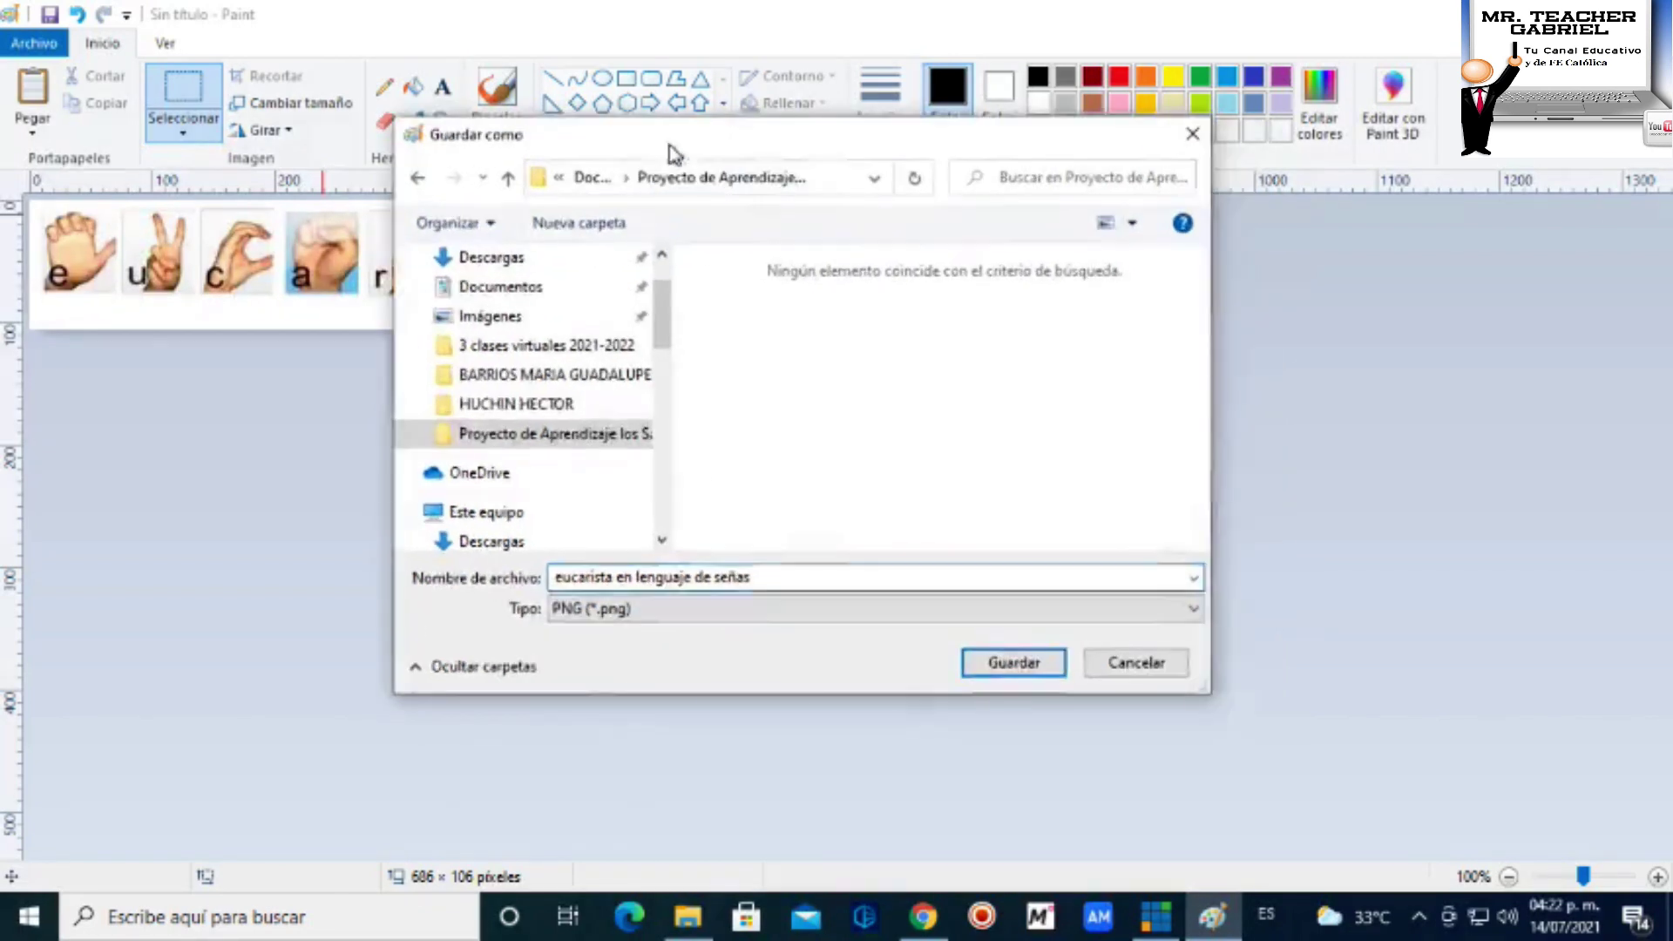
left_click(577, 612)
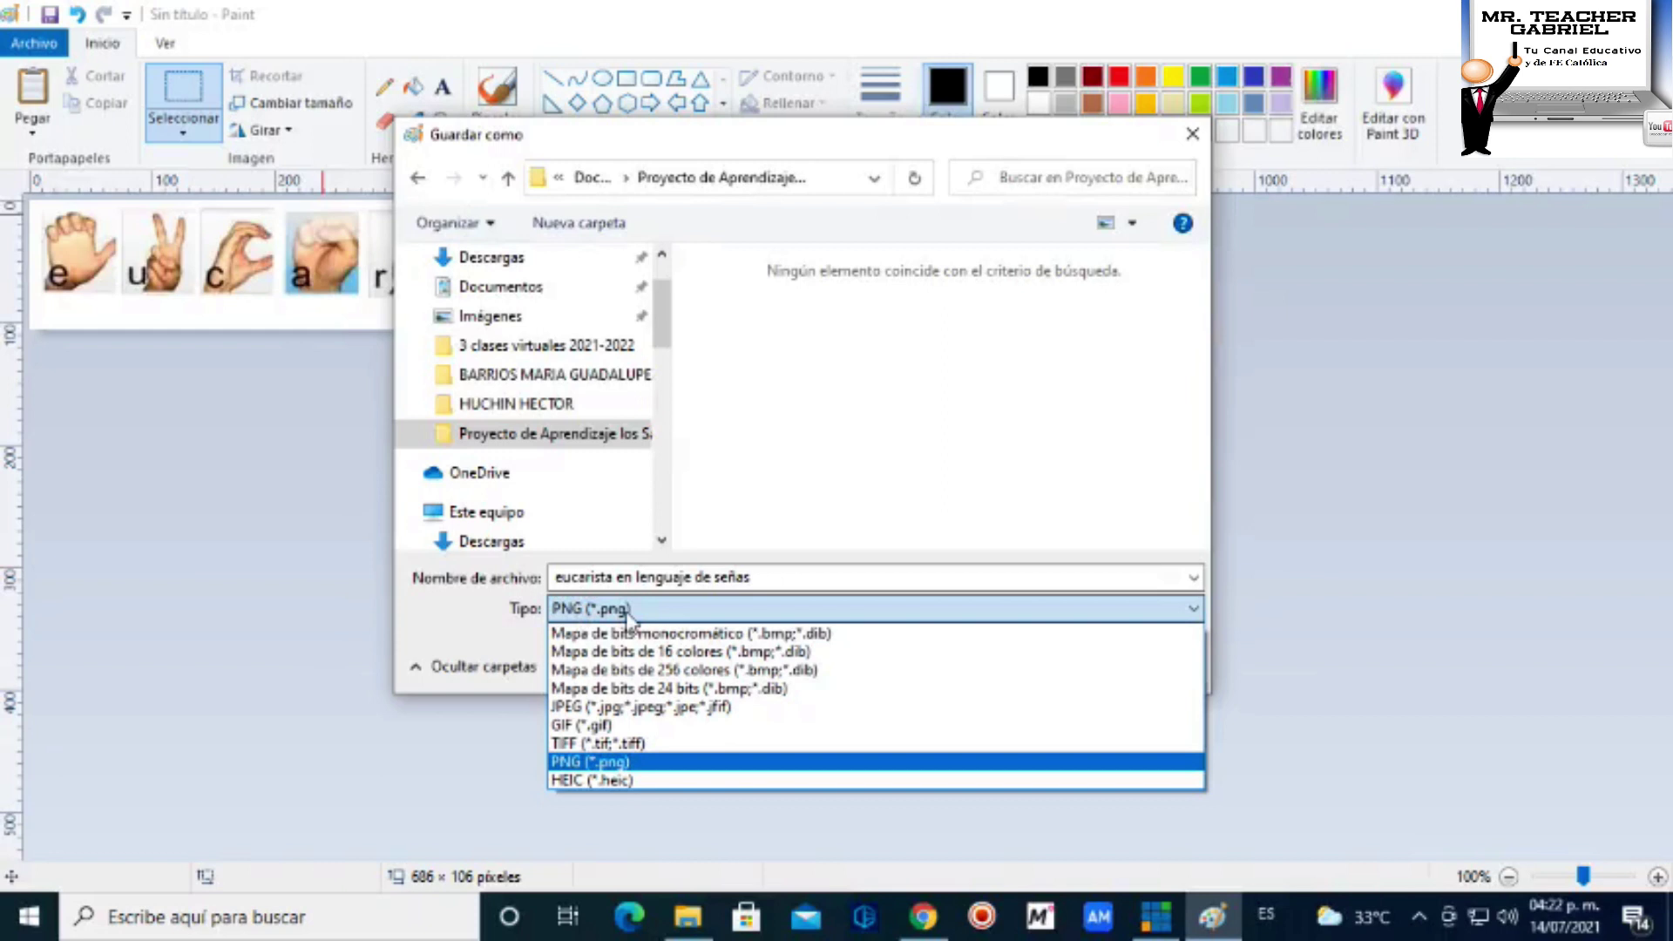
left_click(624, 708)
left_click(625, 609)
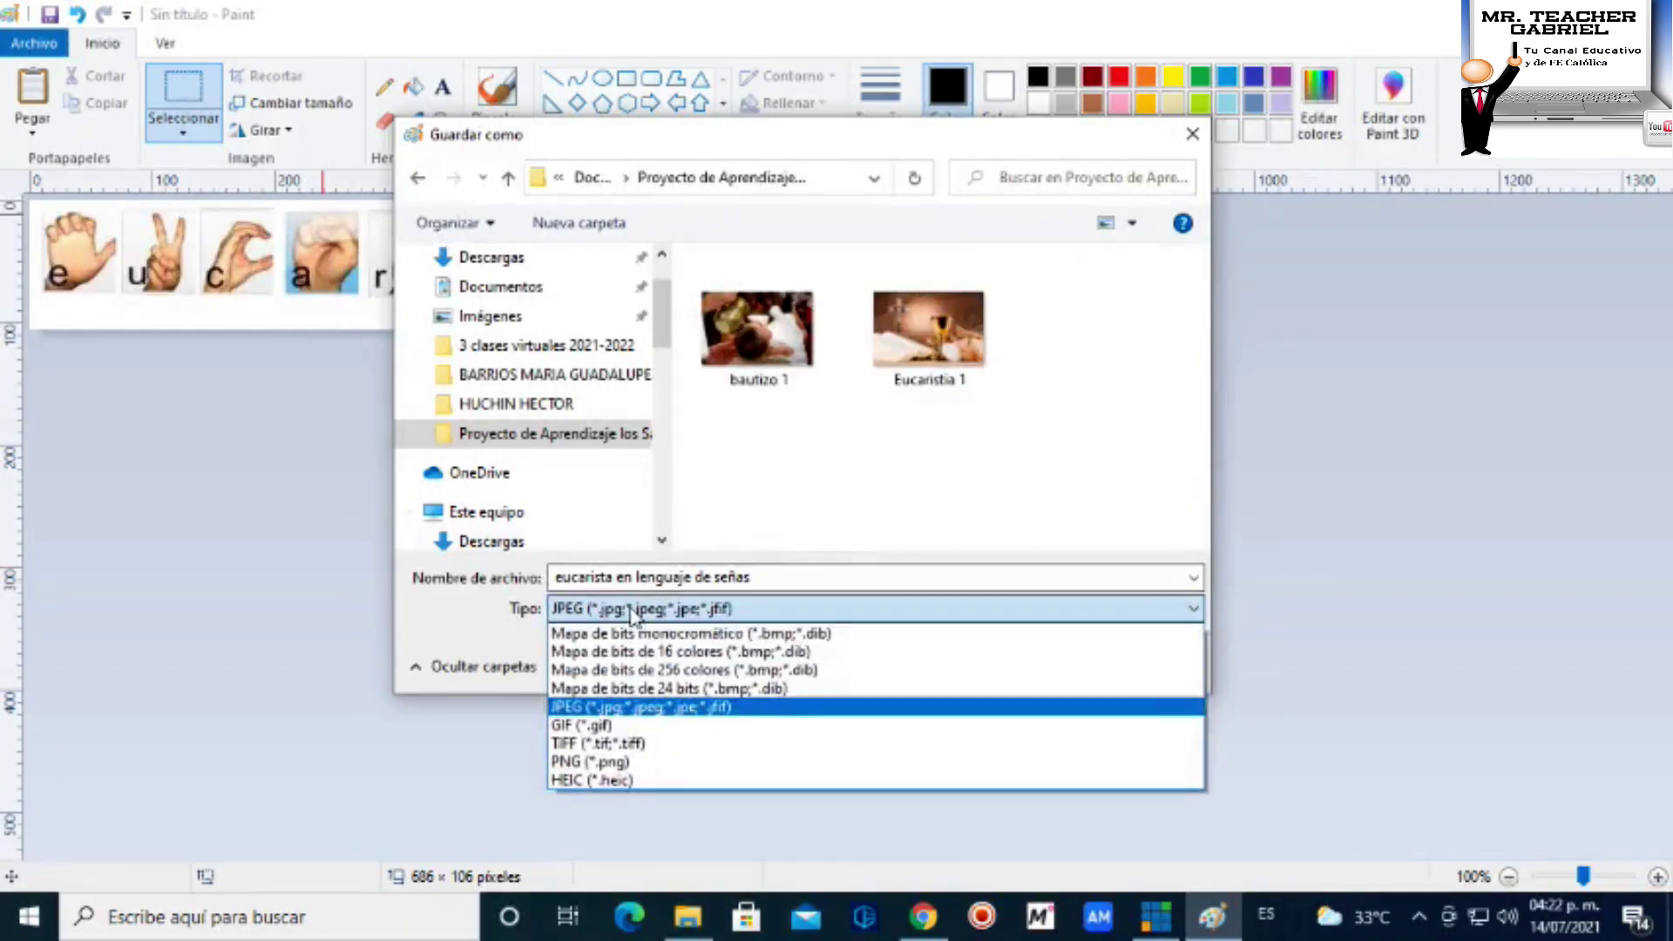
left_click(614, 762)
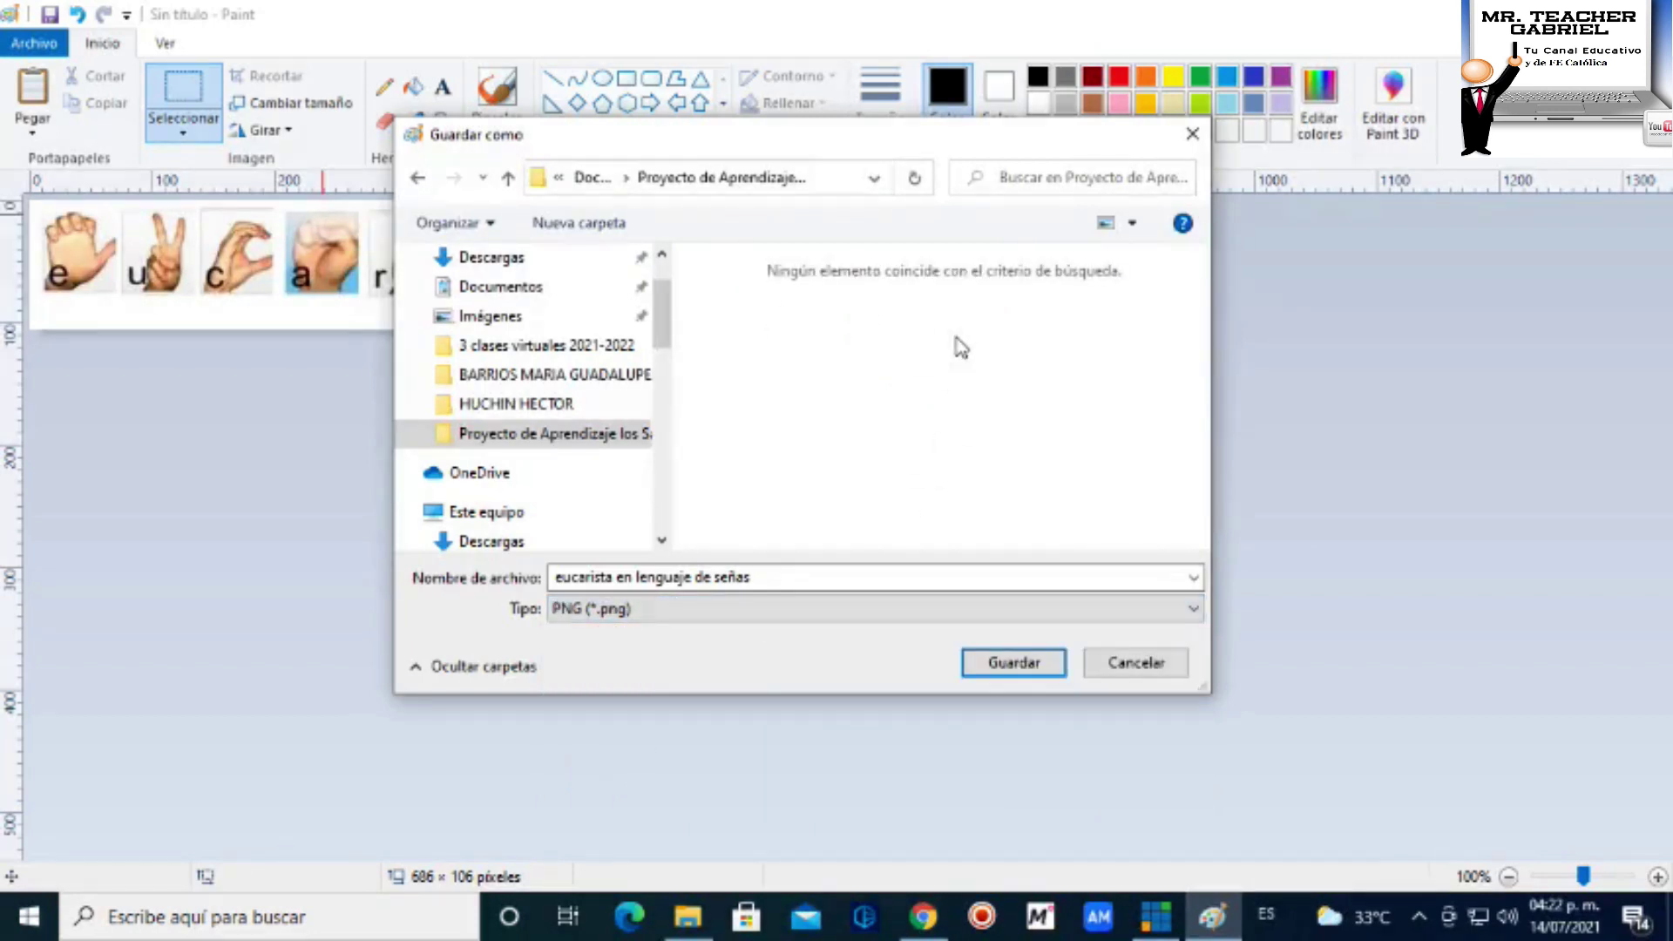
left_click(791, 610)
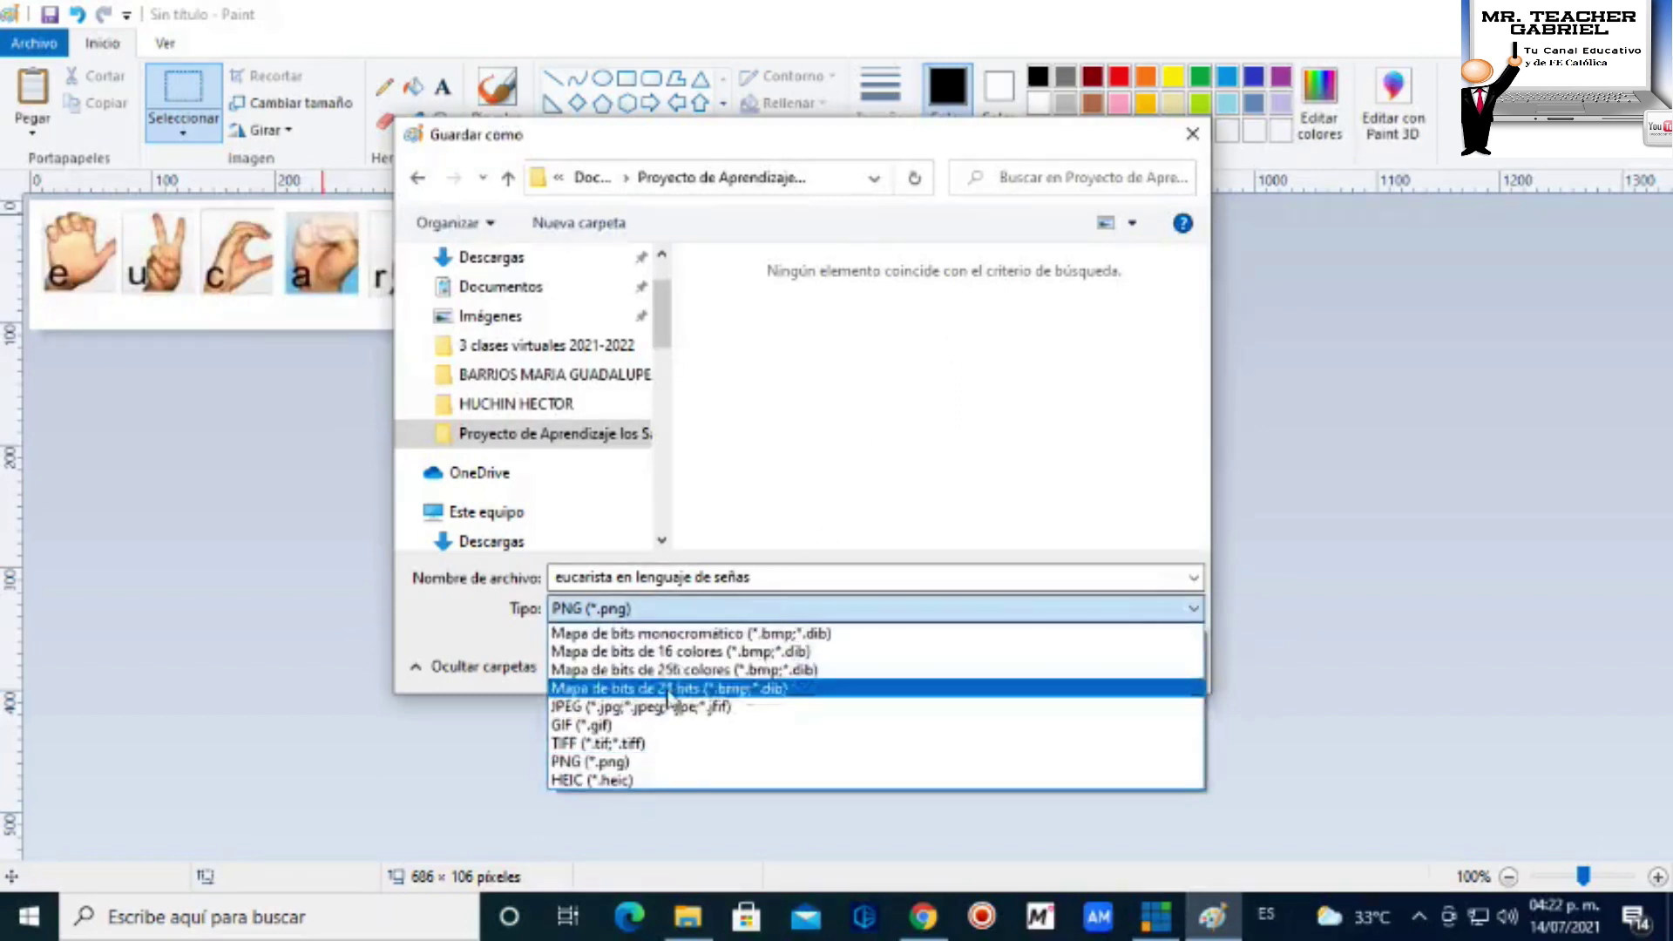
left_click(605, 710)
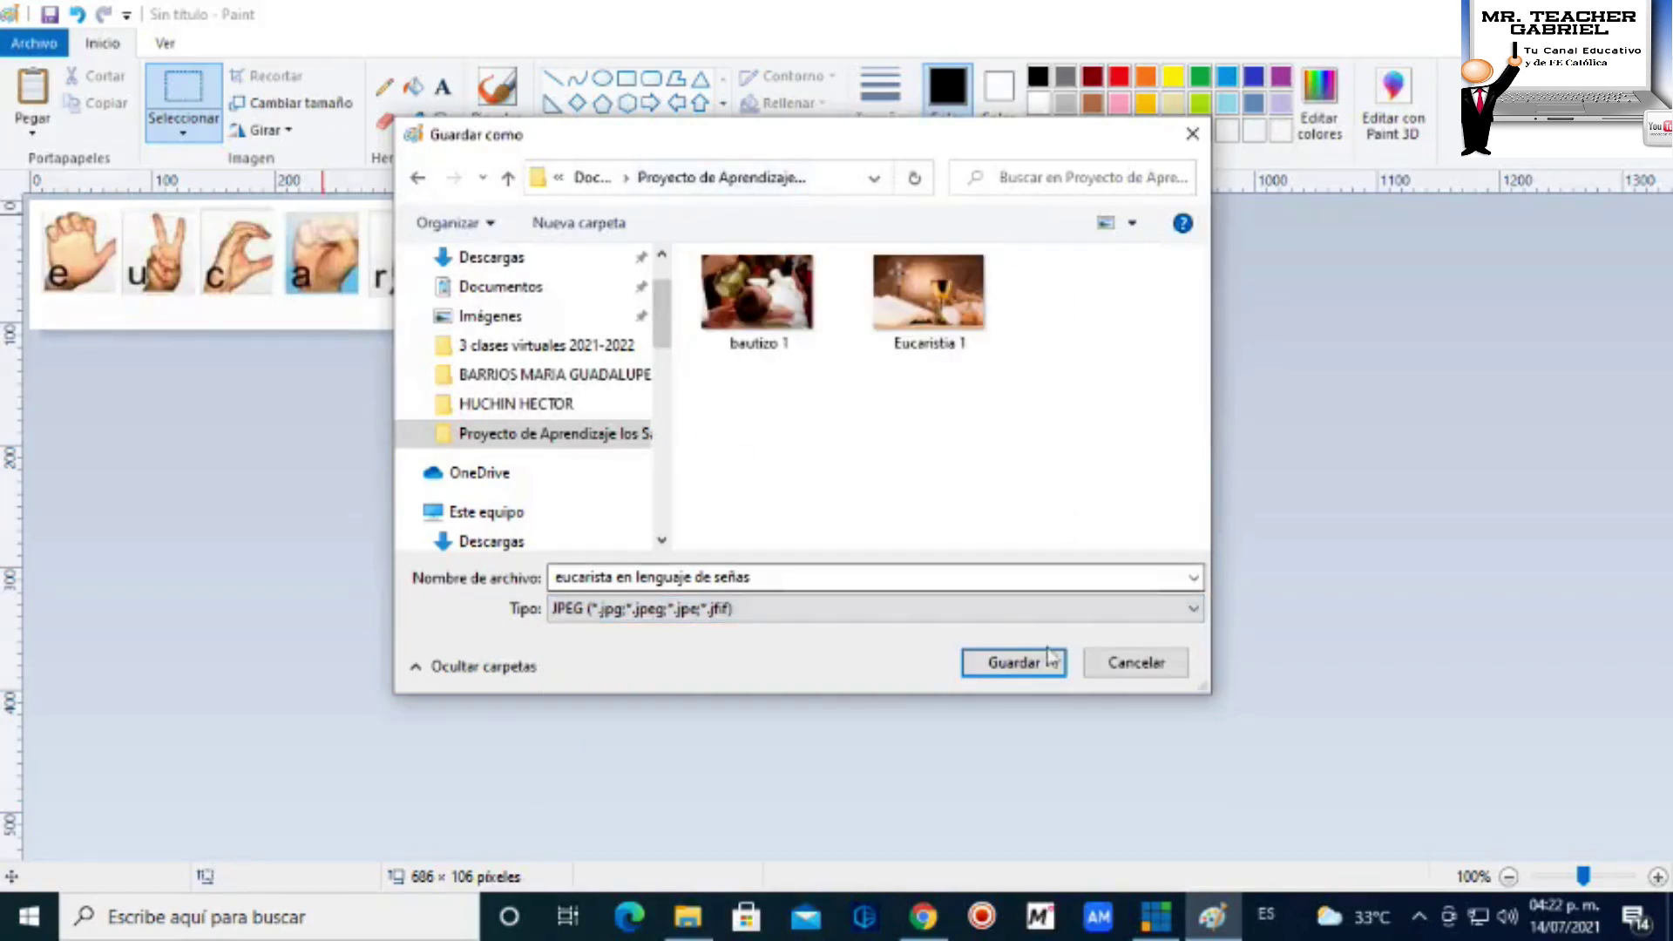
left_click(1013, 666)
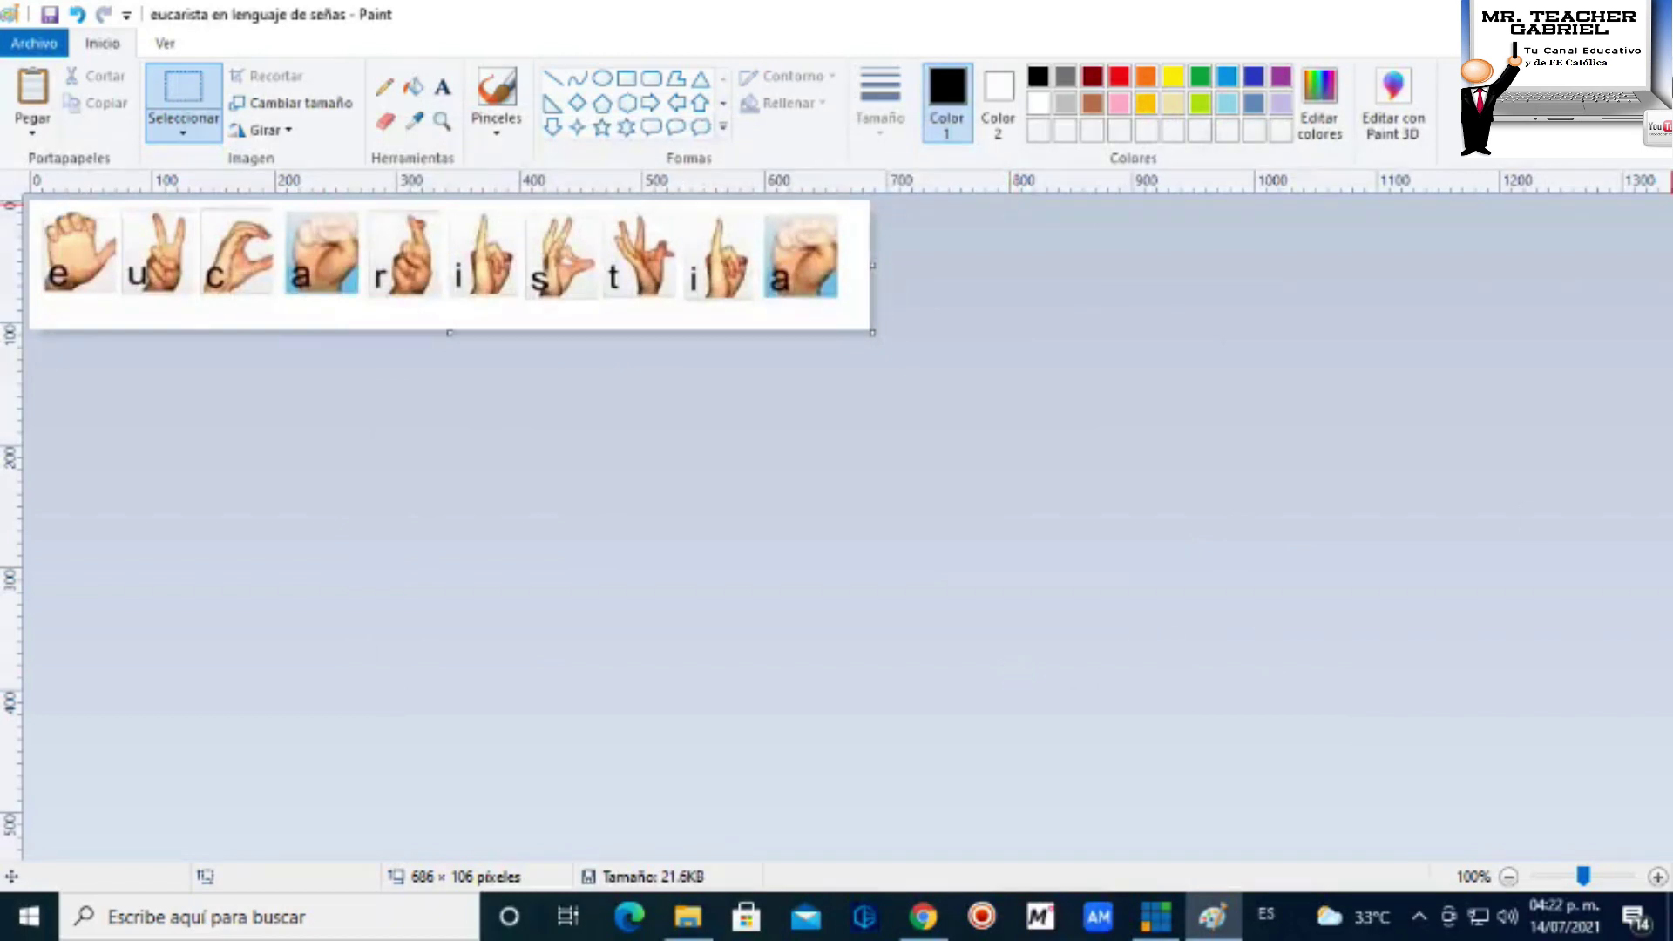
Step: Close Paint and switch to the eXeLearning page for Tema 4 Eucaristia in Chrome
key("alt+F4")
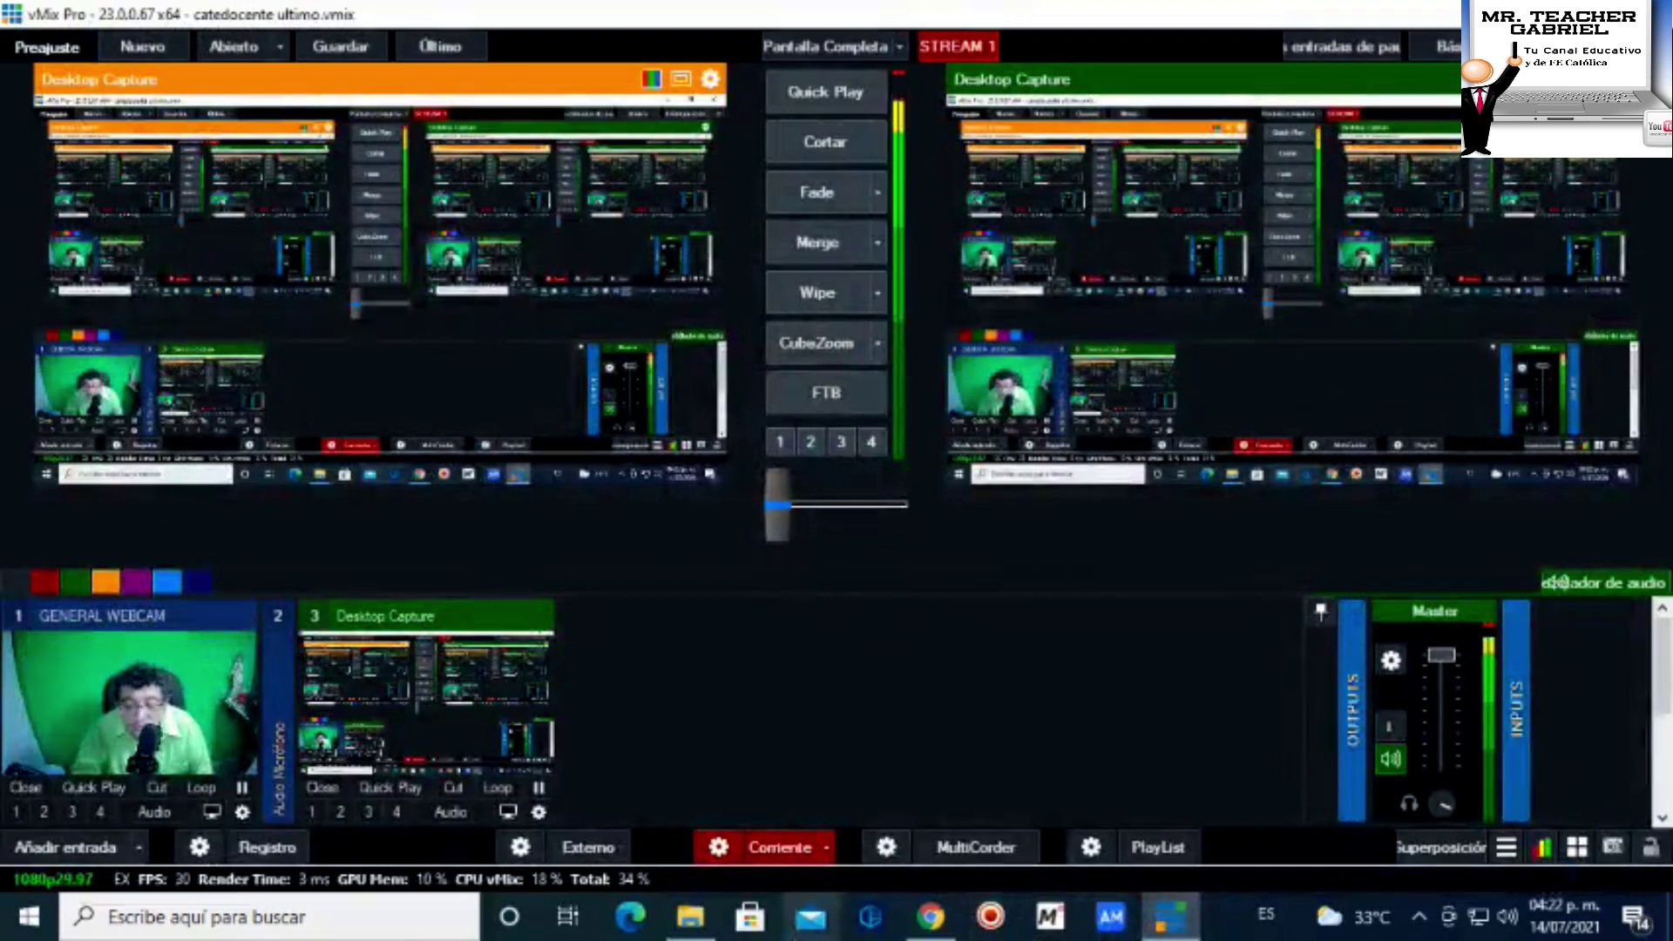
left_click(537, 812)
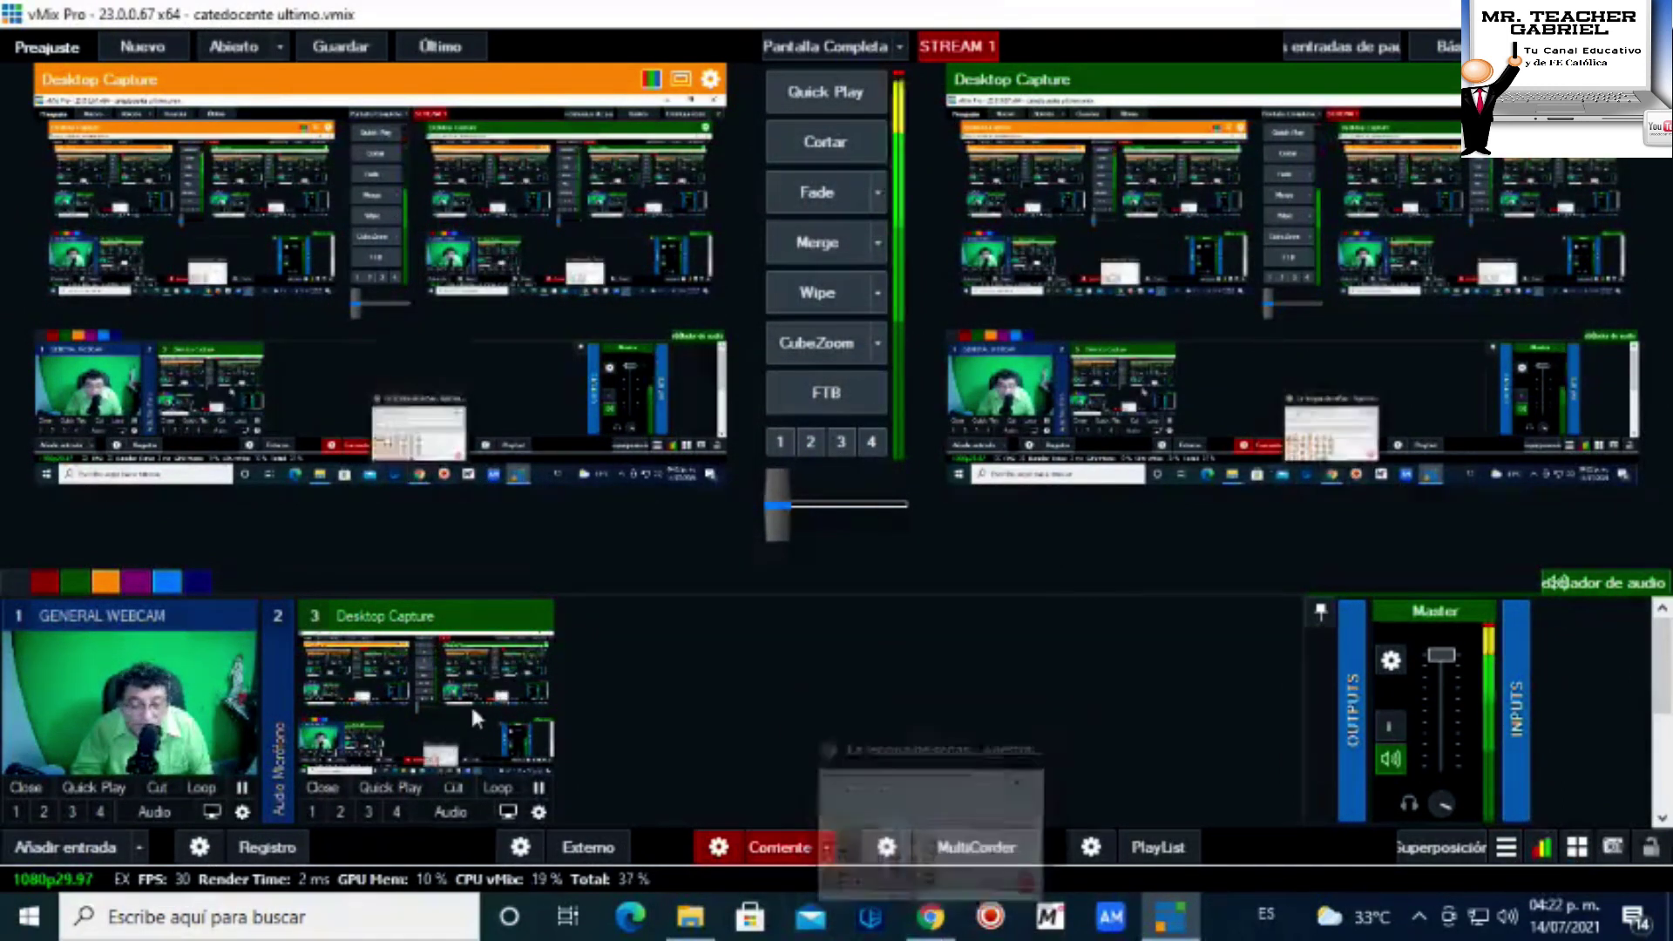
left_click_drag(627, 126, 638, 125)
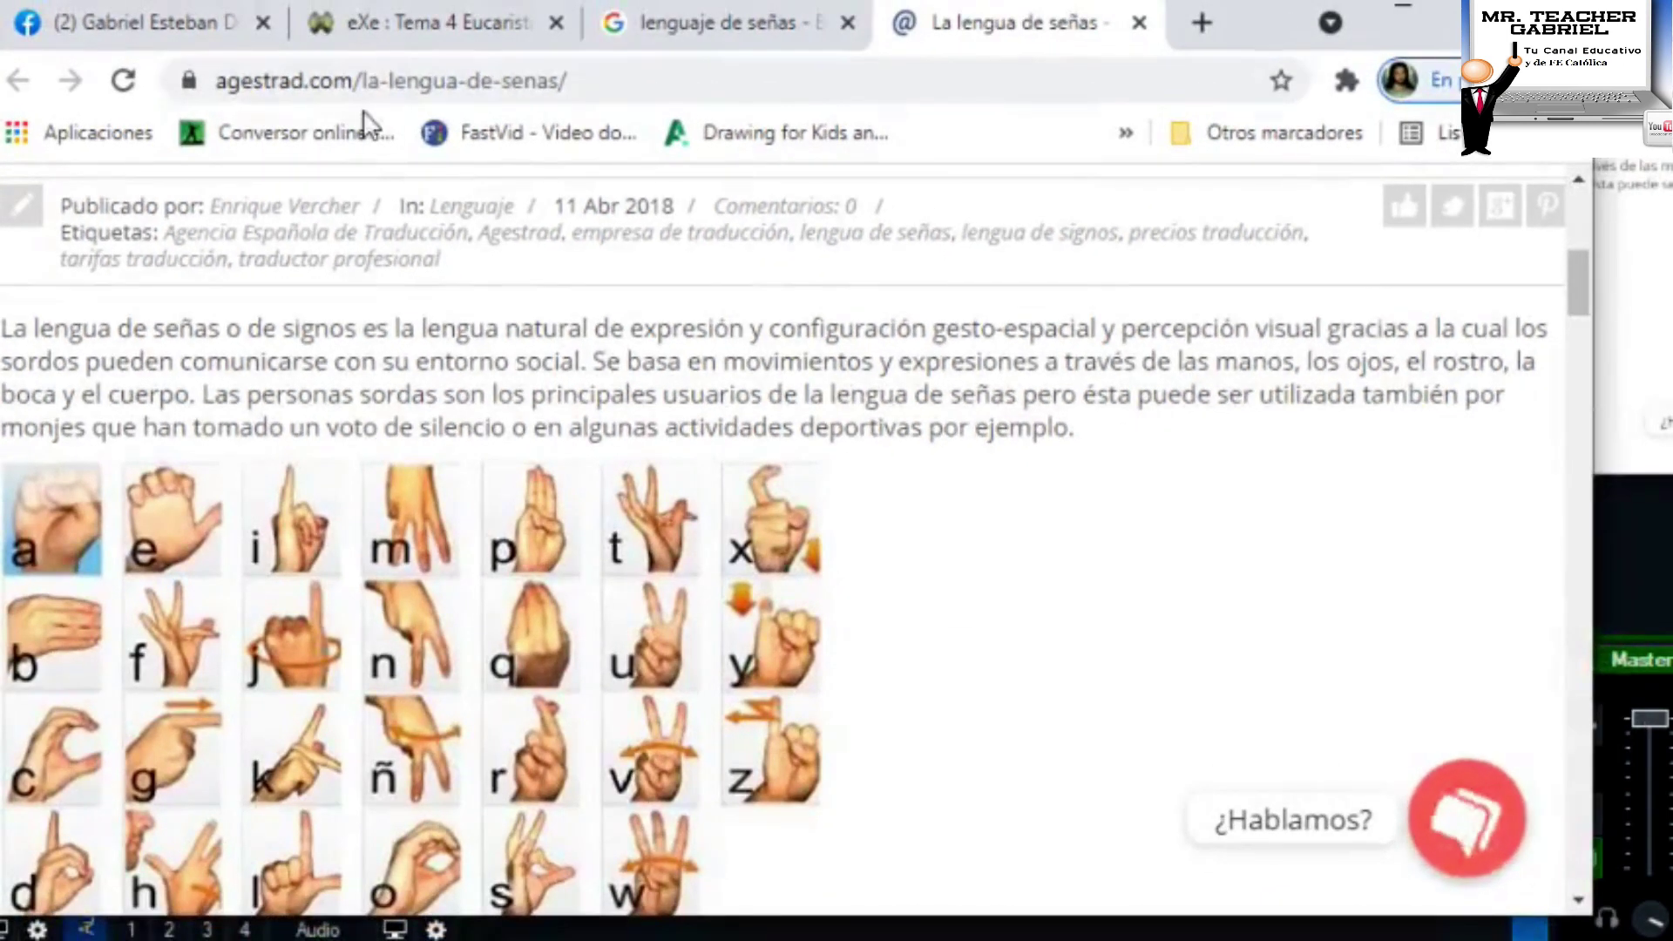
left_click(418, 26)
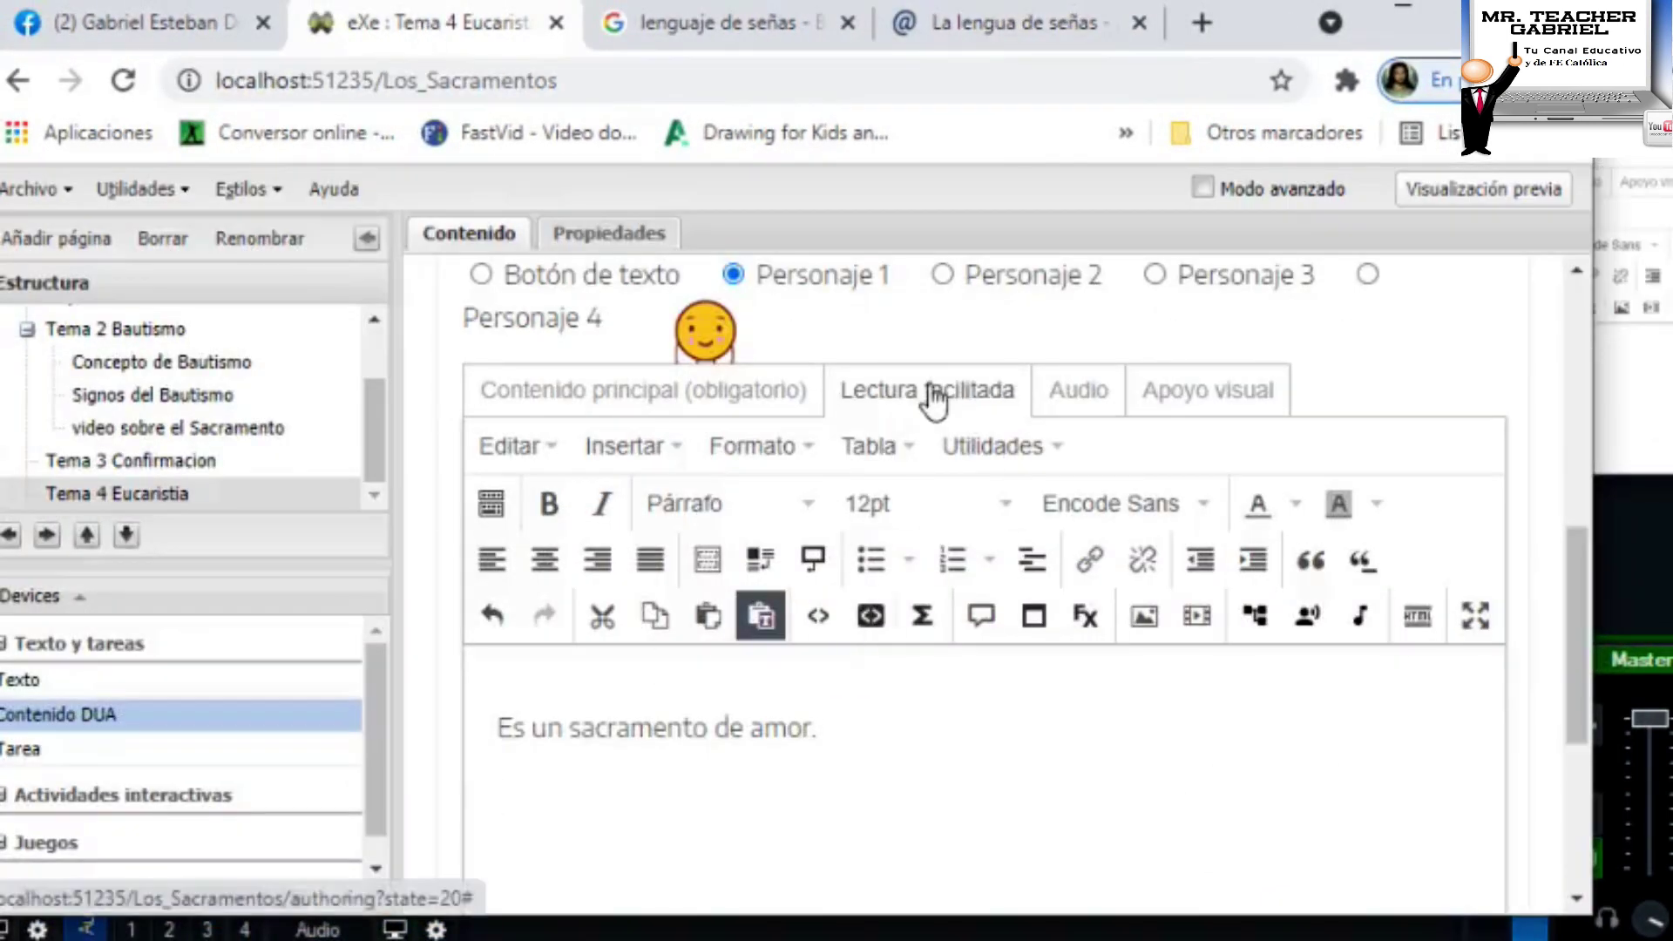
Step: Insert "eucarista en lenguaje de señas.jpg" below the Lectura facilitada text, accepting it without an image description
left_click(951, 742)
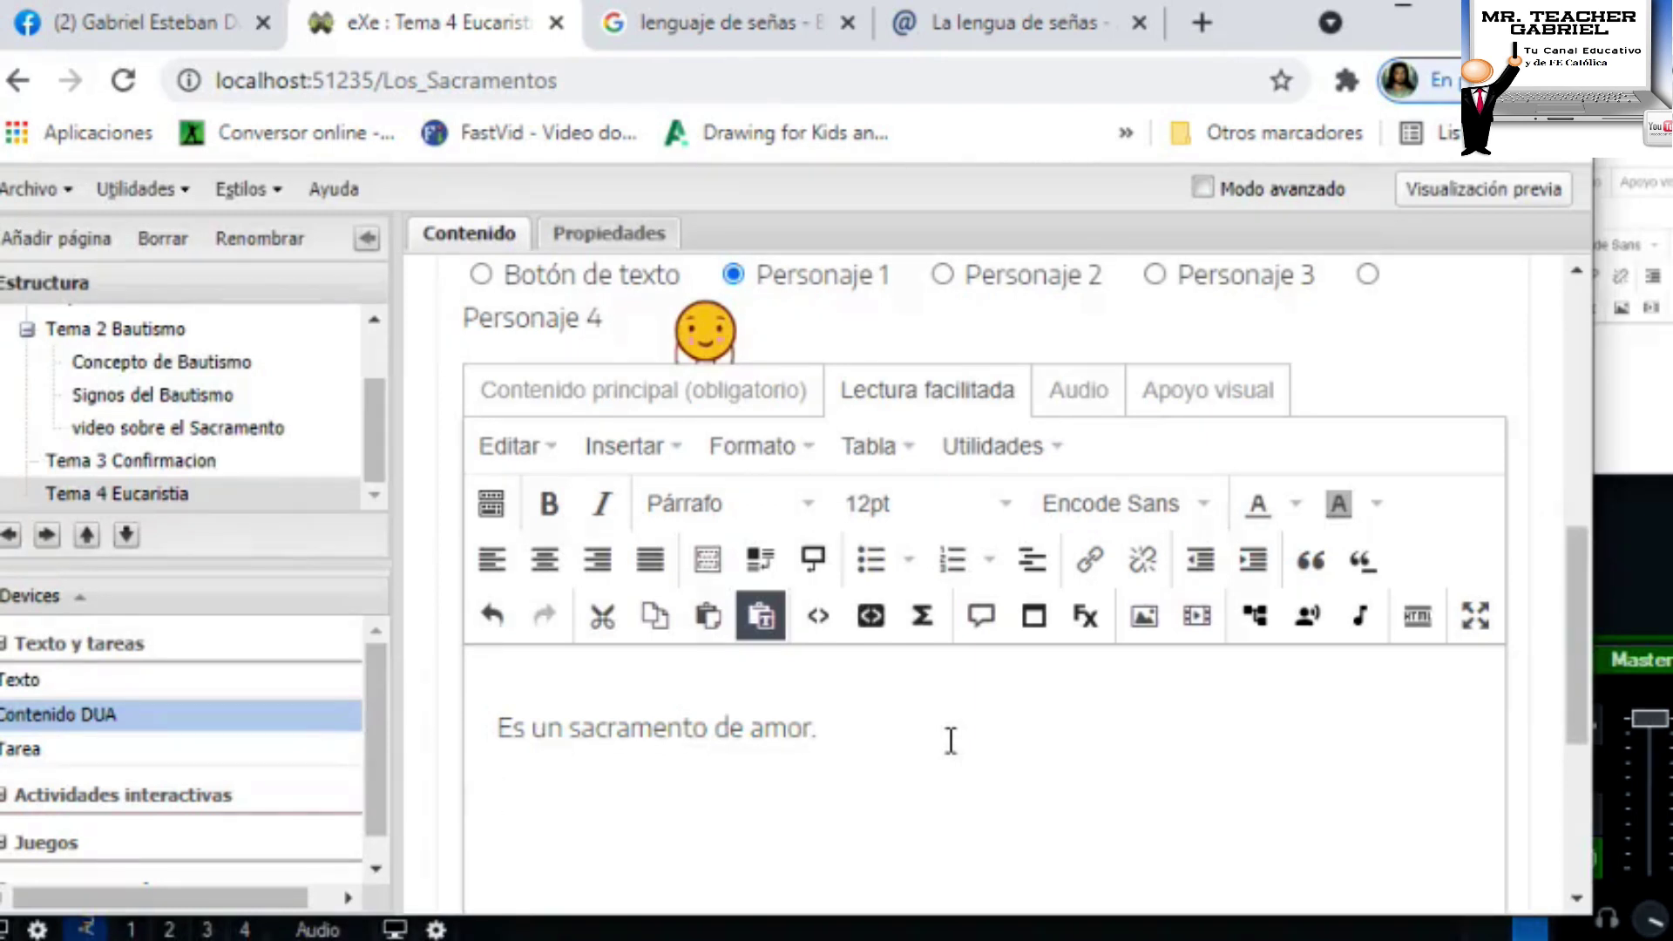
left_click(627, 460)
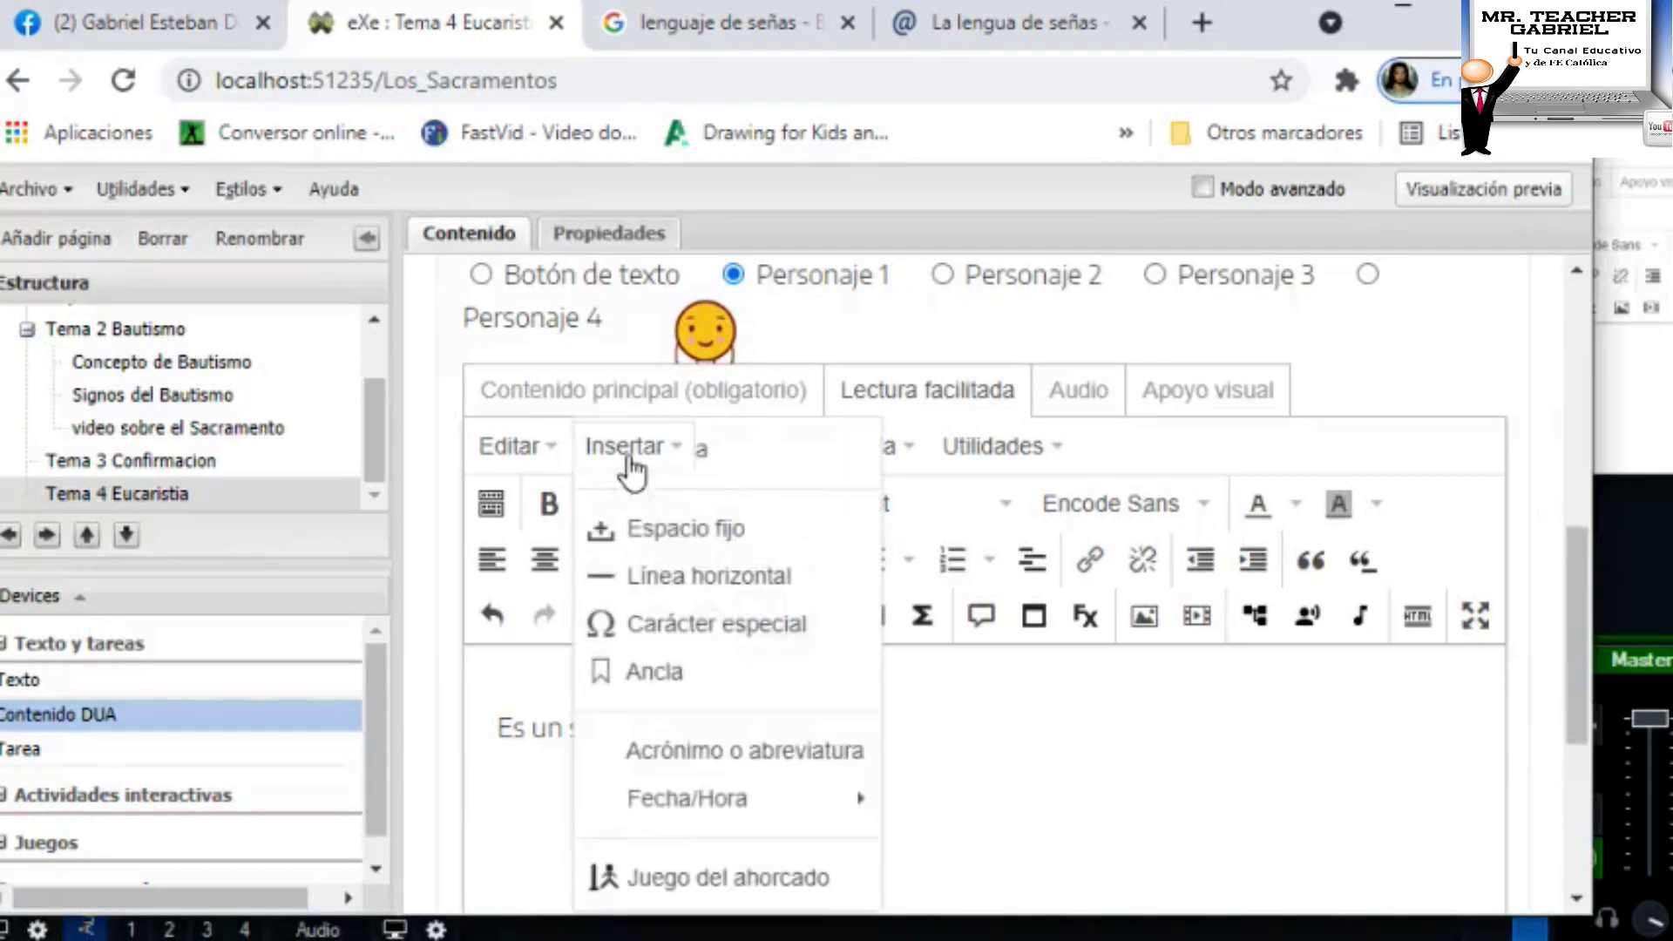
left_click(631, 473)
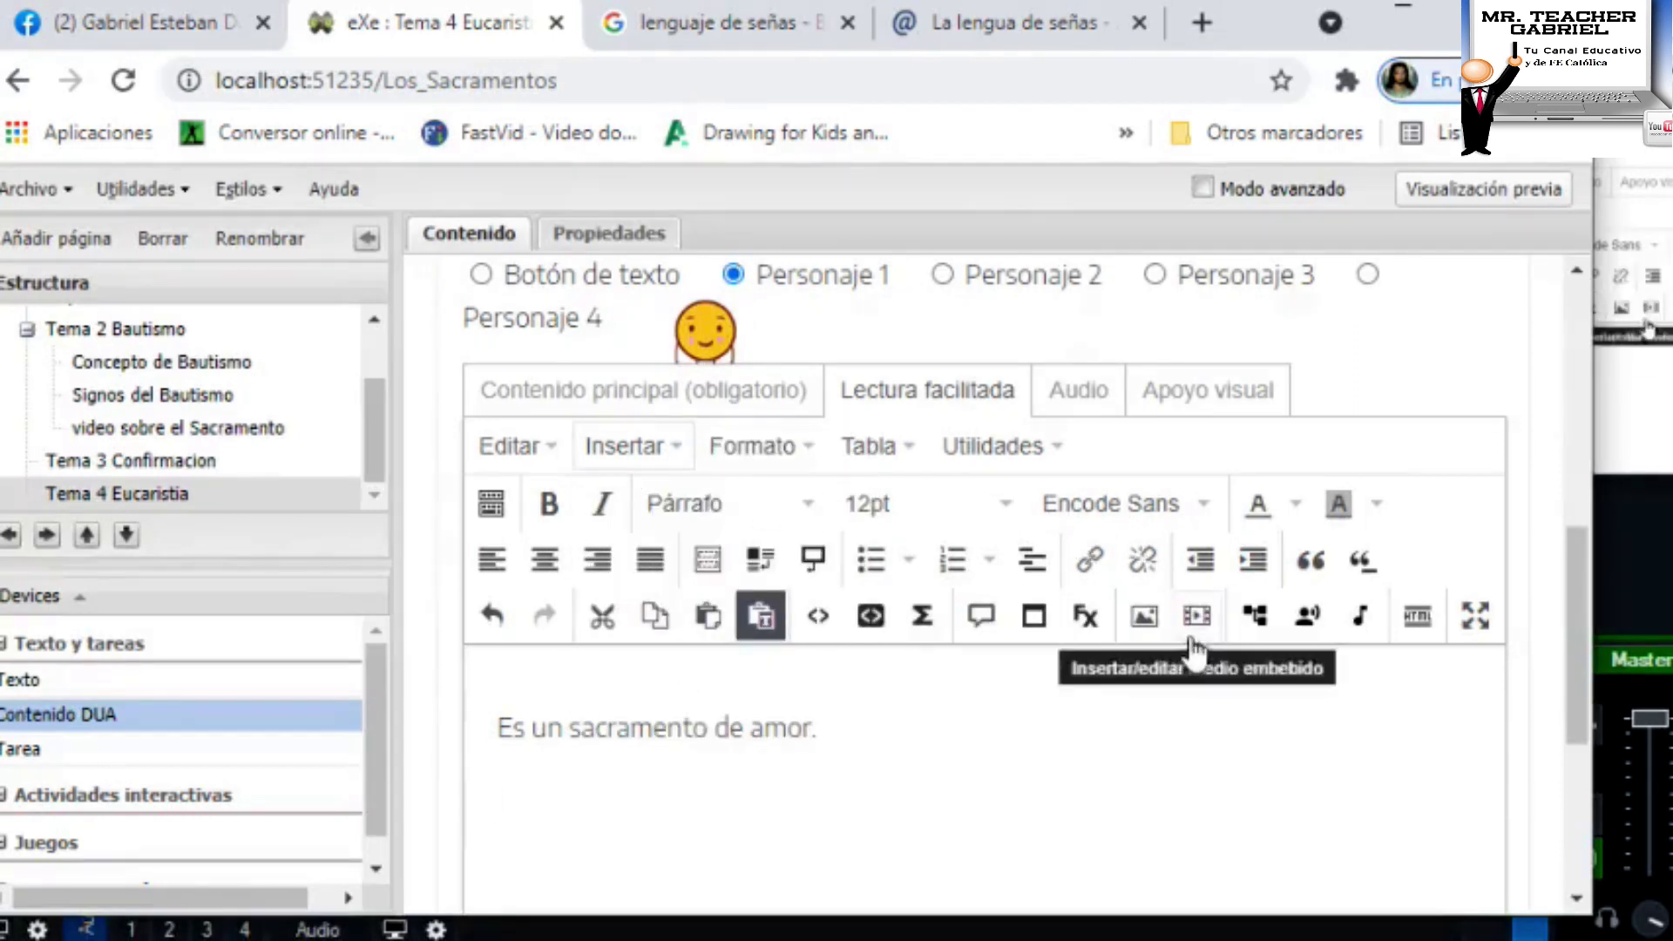
left_click(1141, 615)
left_click(1398, 425)
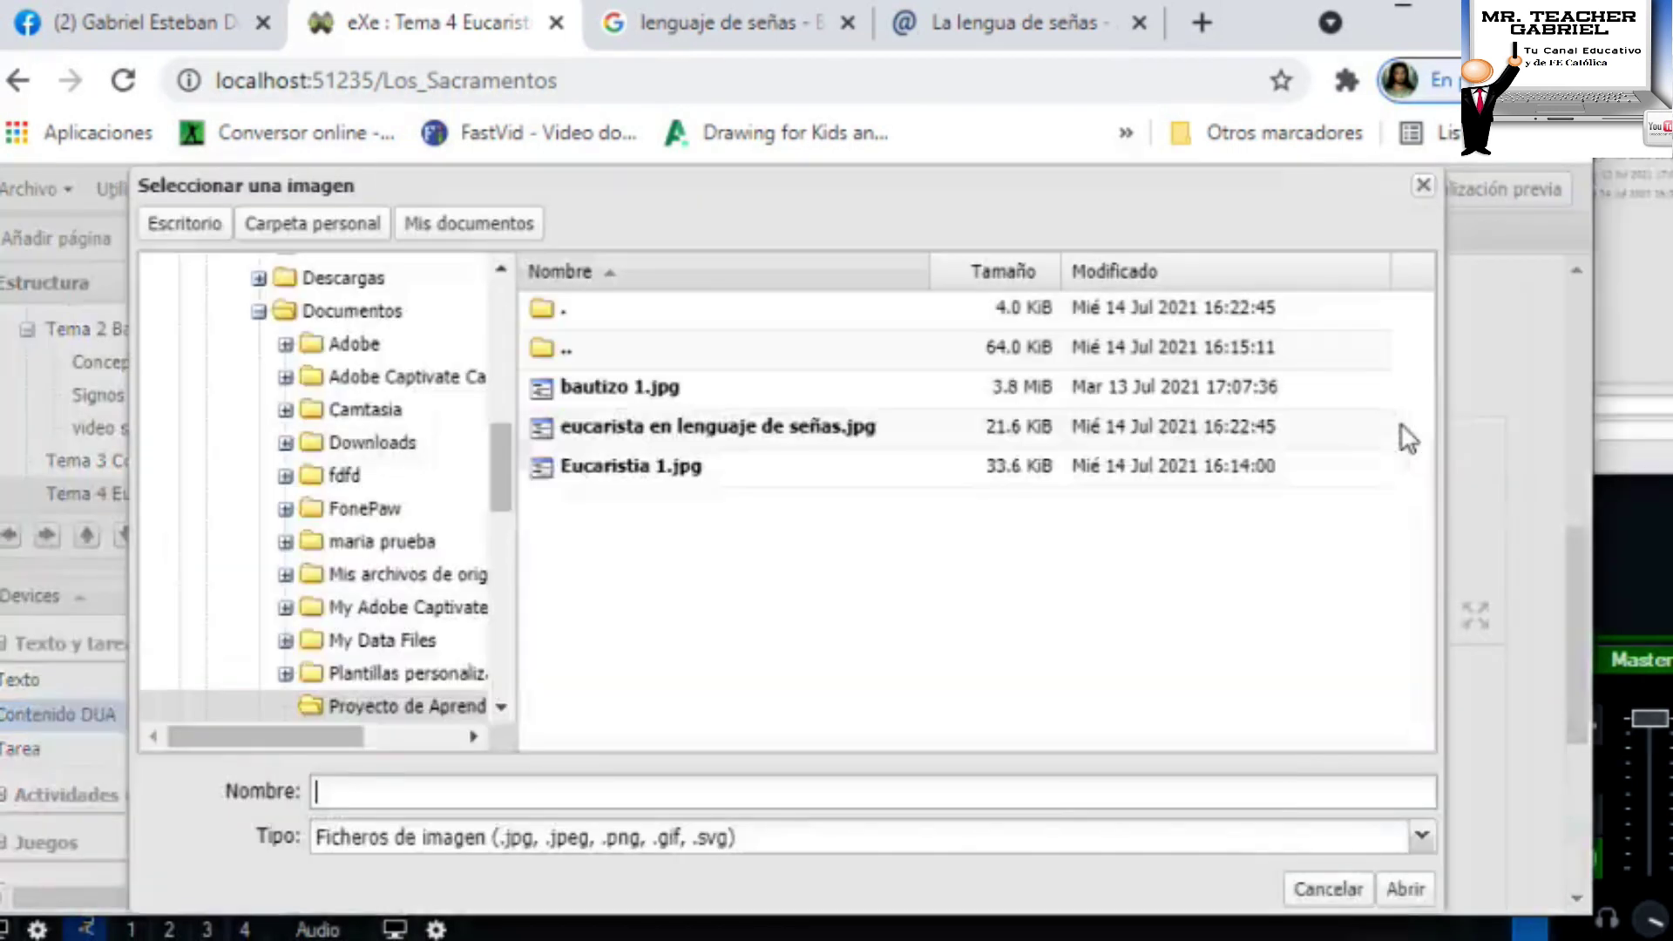
left_click(605, 420)
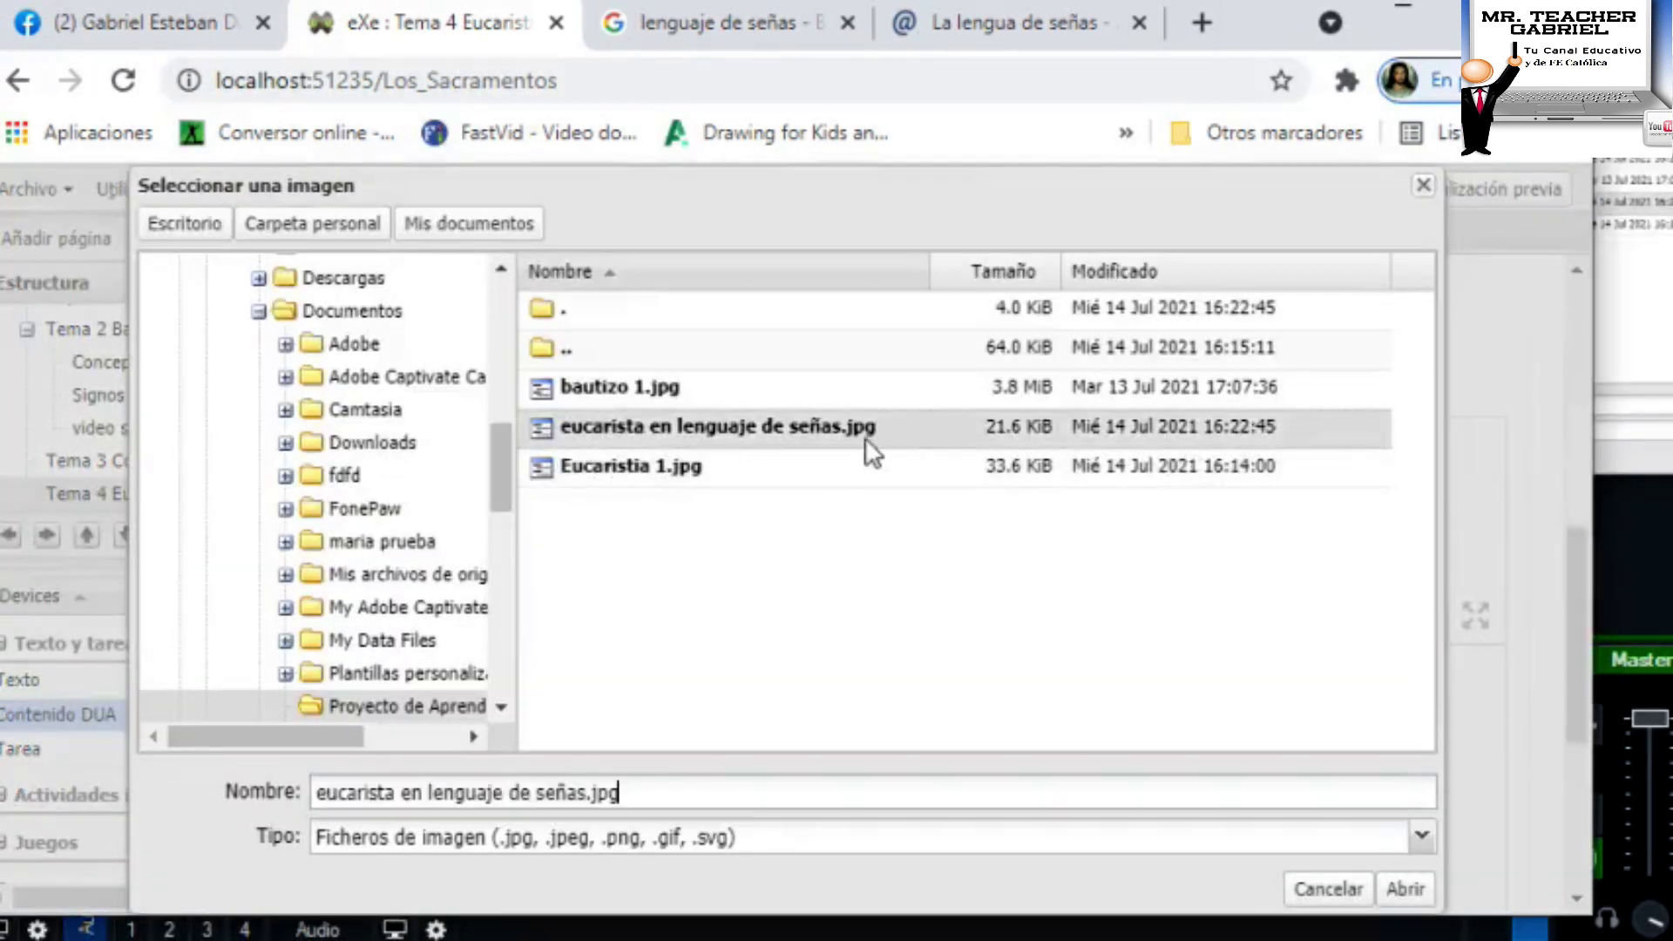
left_click(1403, 888)
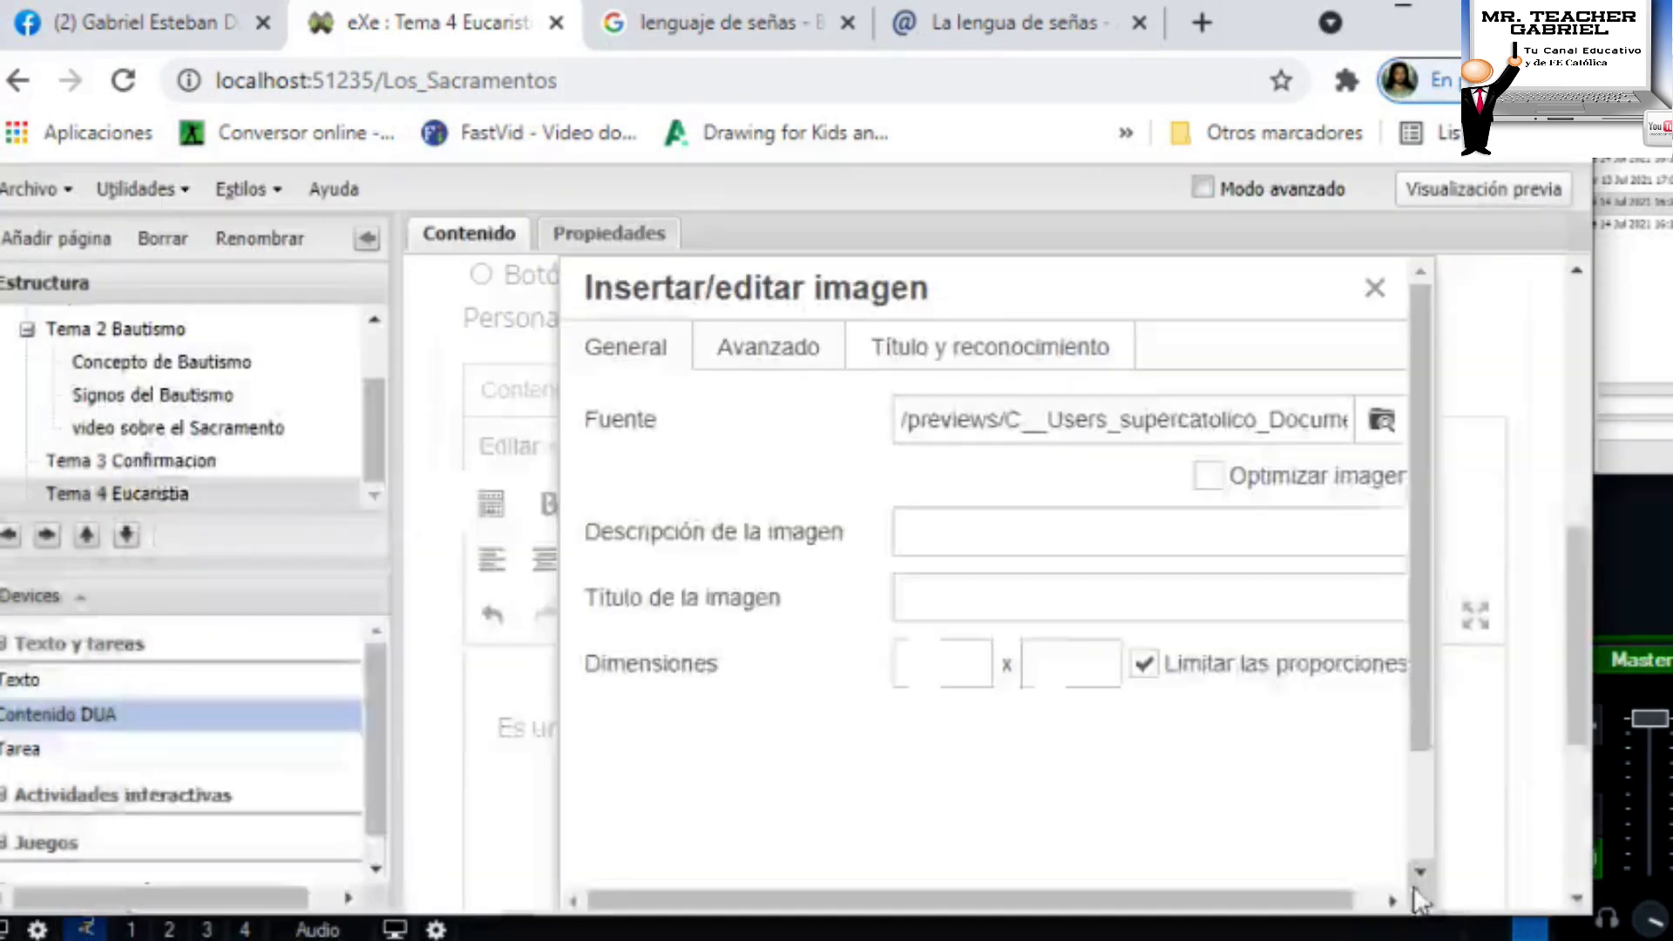
scroll(1278, 723, "down", 2)
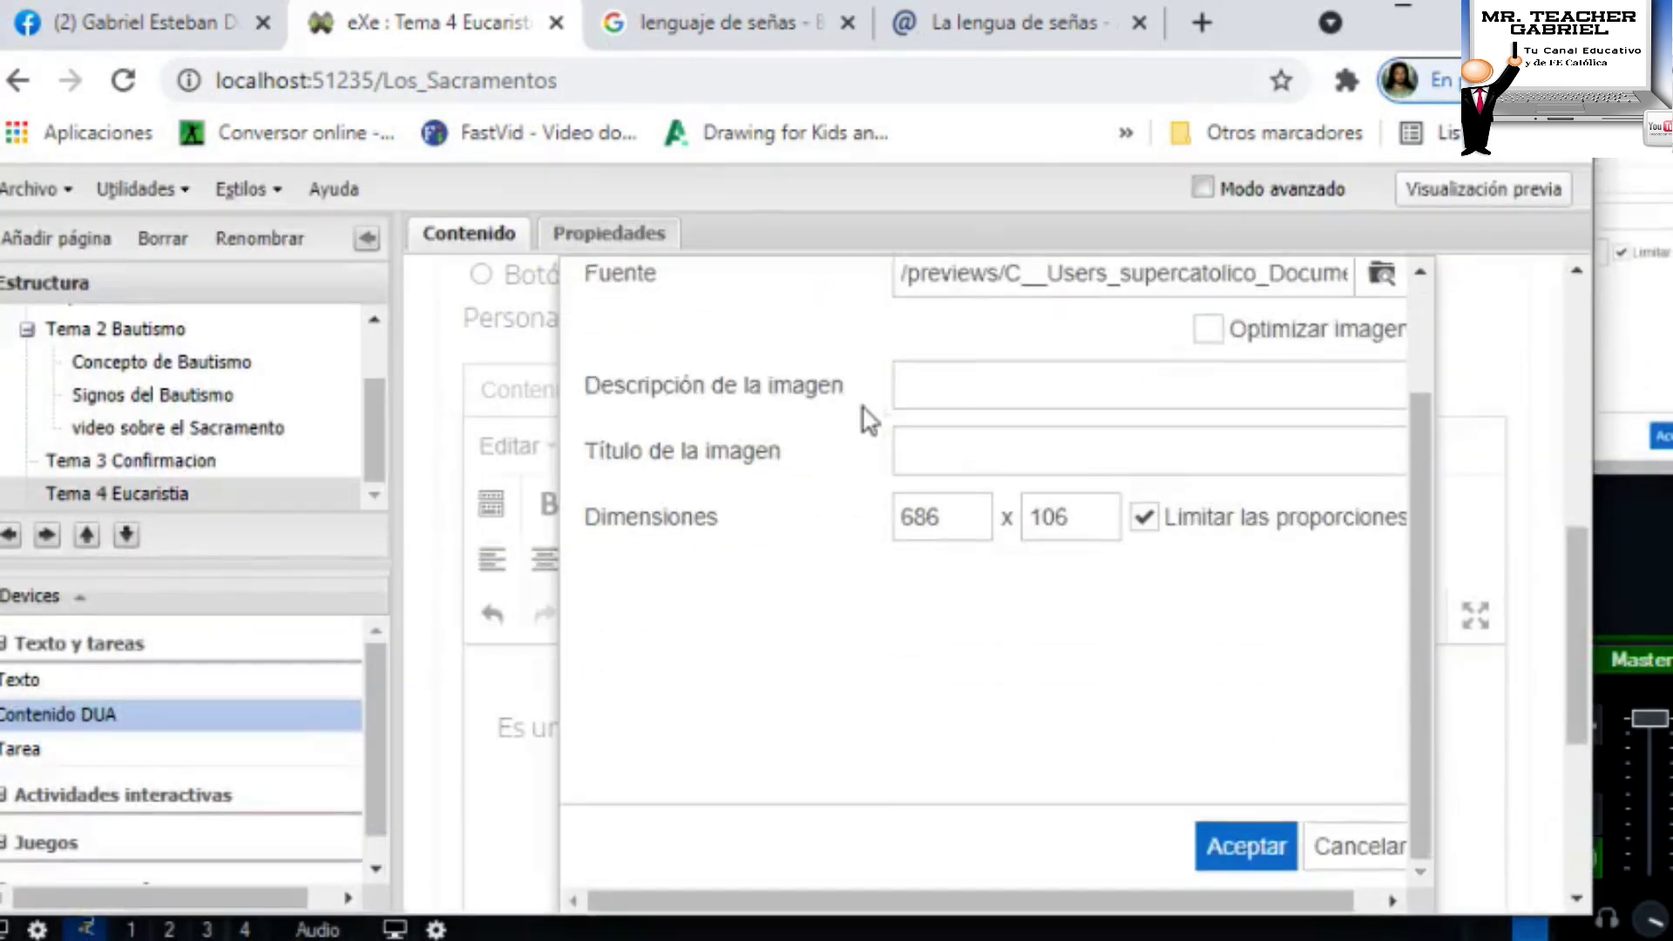
left_click(1242, 850)
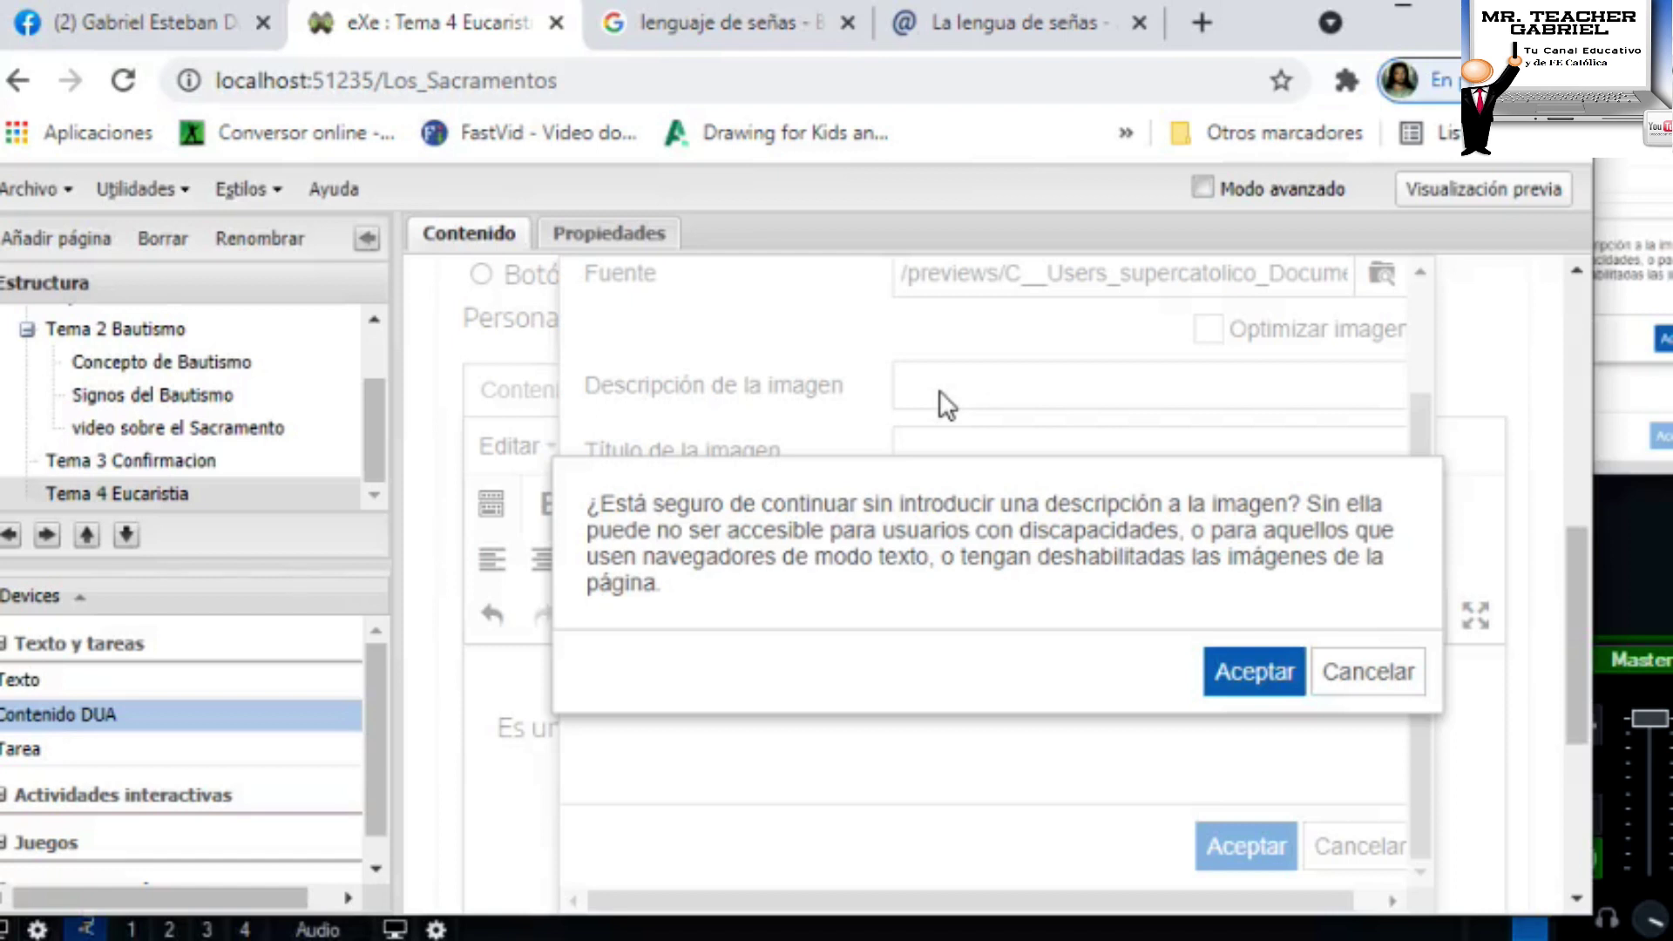
left_click(1241, 675)
scroll(1246, 688, "down", 1)
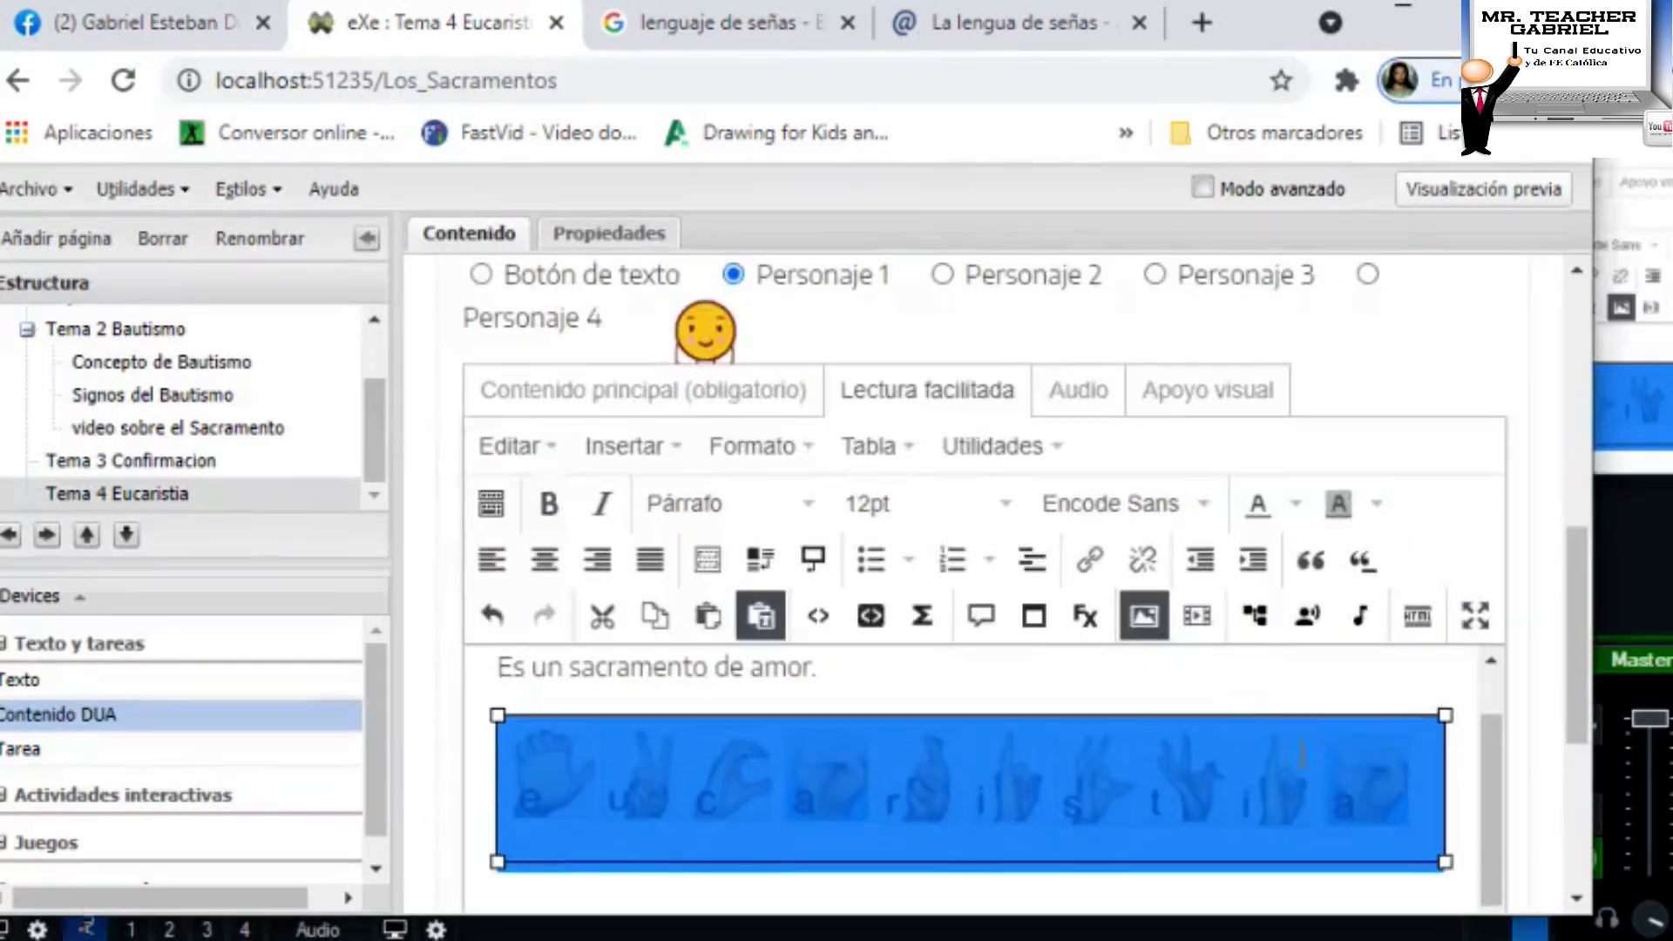
Step: Shrink the inserted sign-language picture proportionally to about three quarters of its width
left_click(1423, 851)
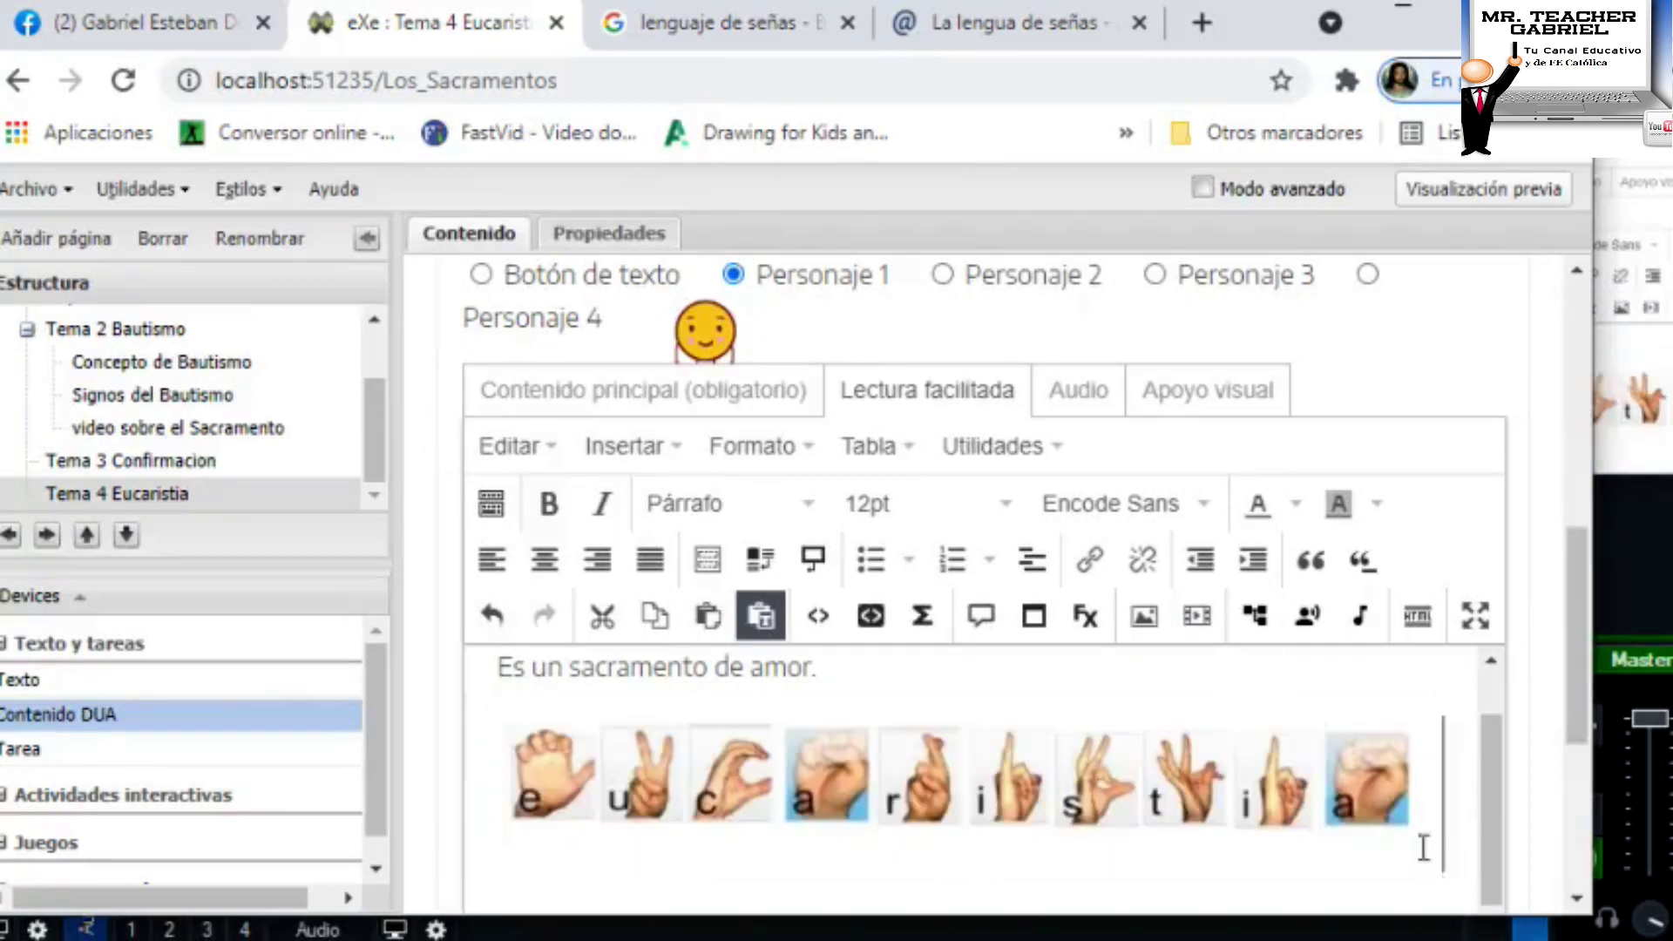
left_click_drag(1432, 861, 1210, 825)
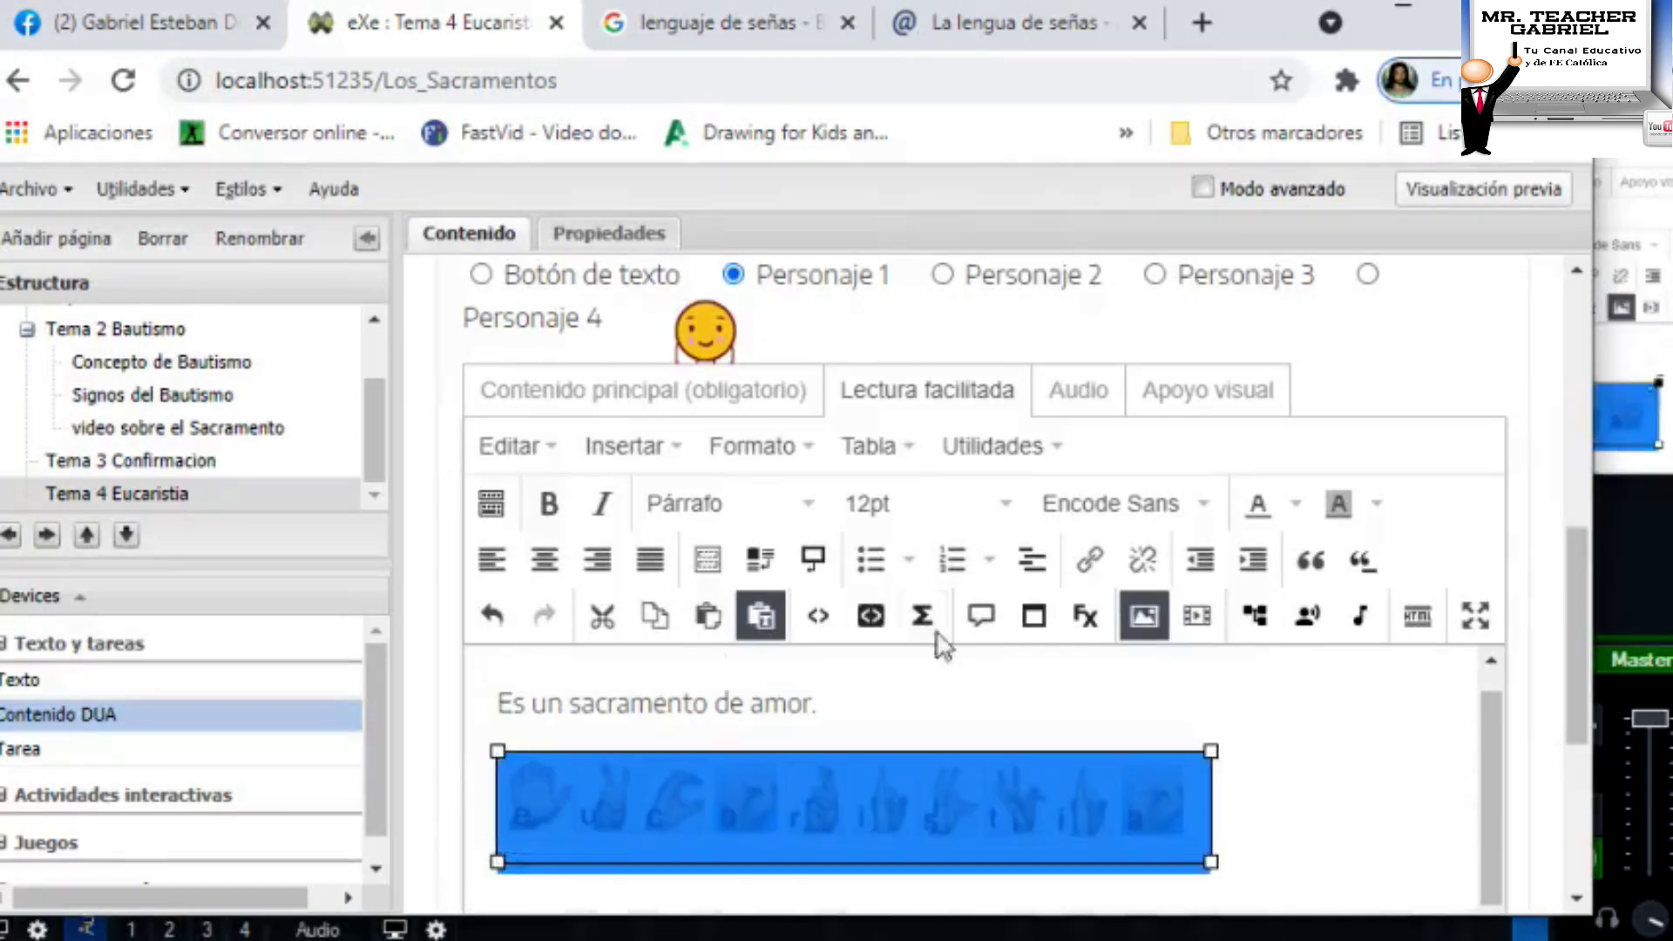
left_click(921, 692)
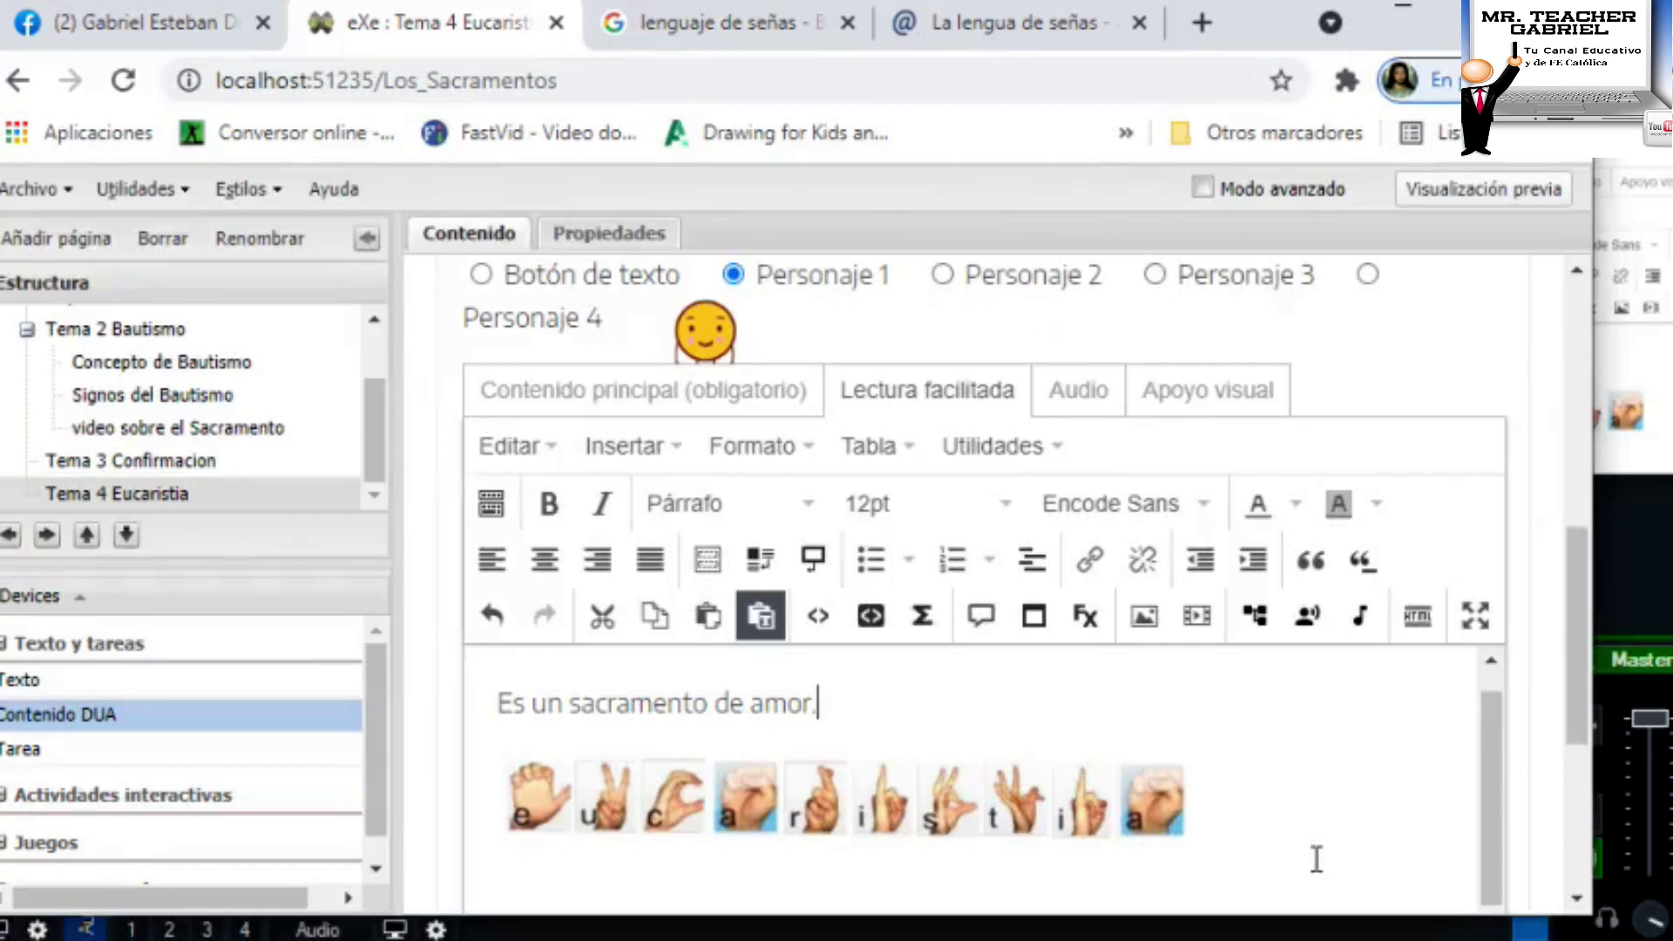
Step: Copy the two Sacramento de la Eucaristía sentences from Contenido principal into the Audio content
left_click(1108, 396)
left_click(867, 697)
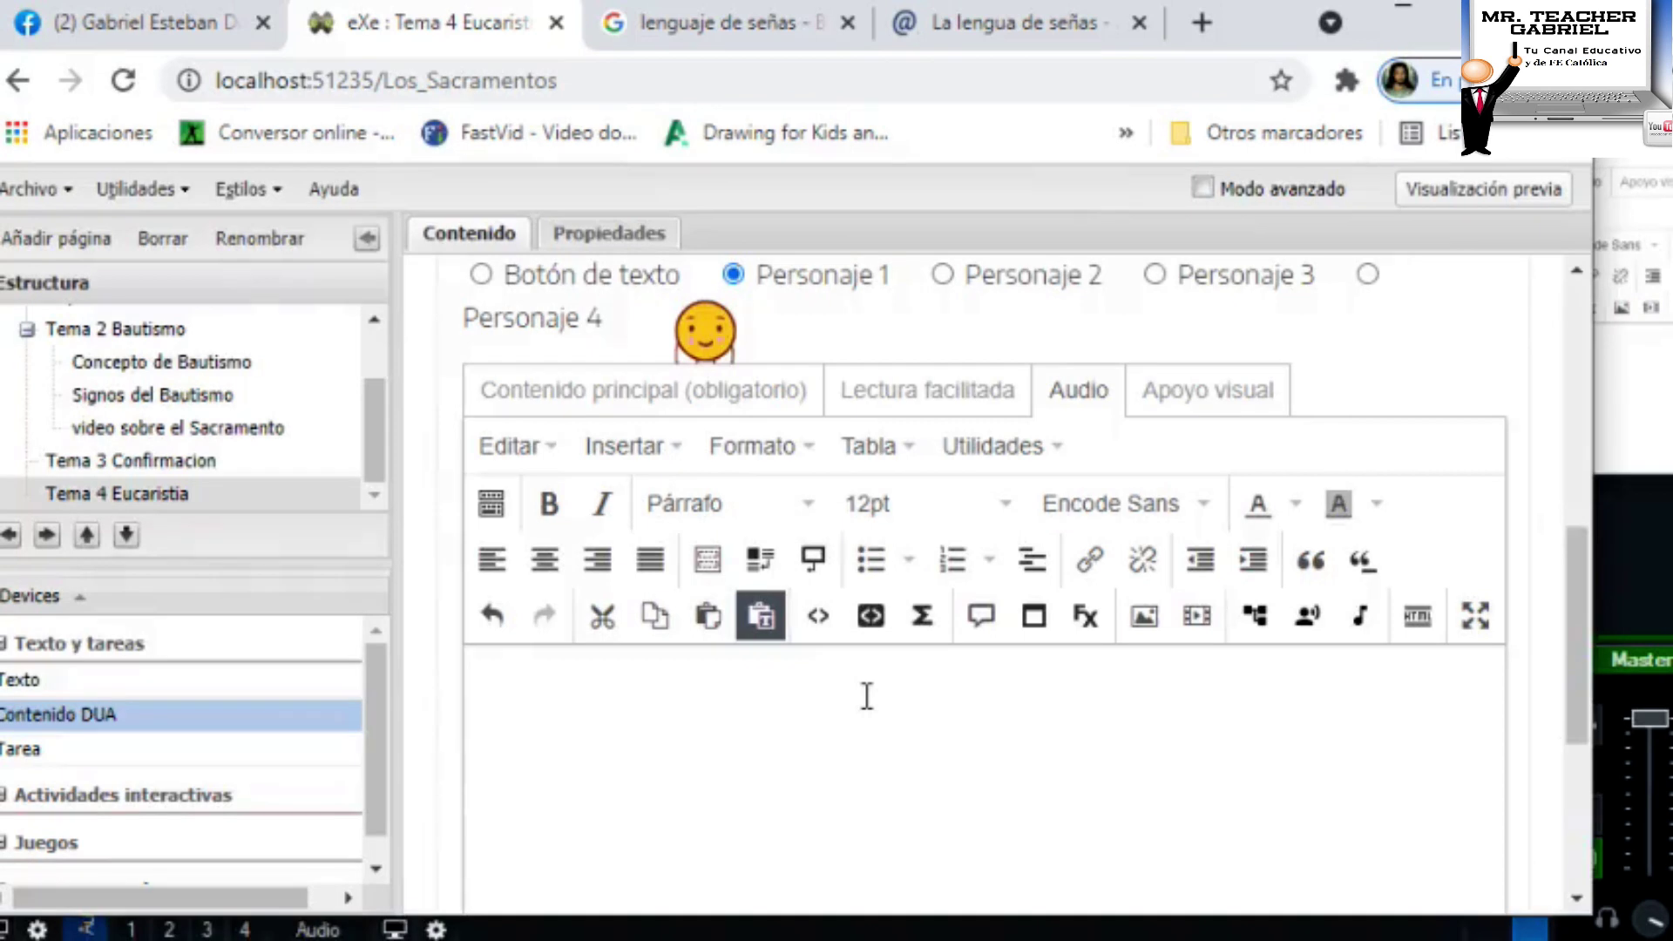
left_click(671, 392)
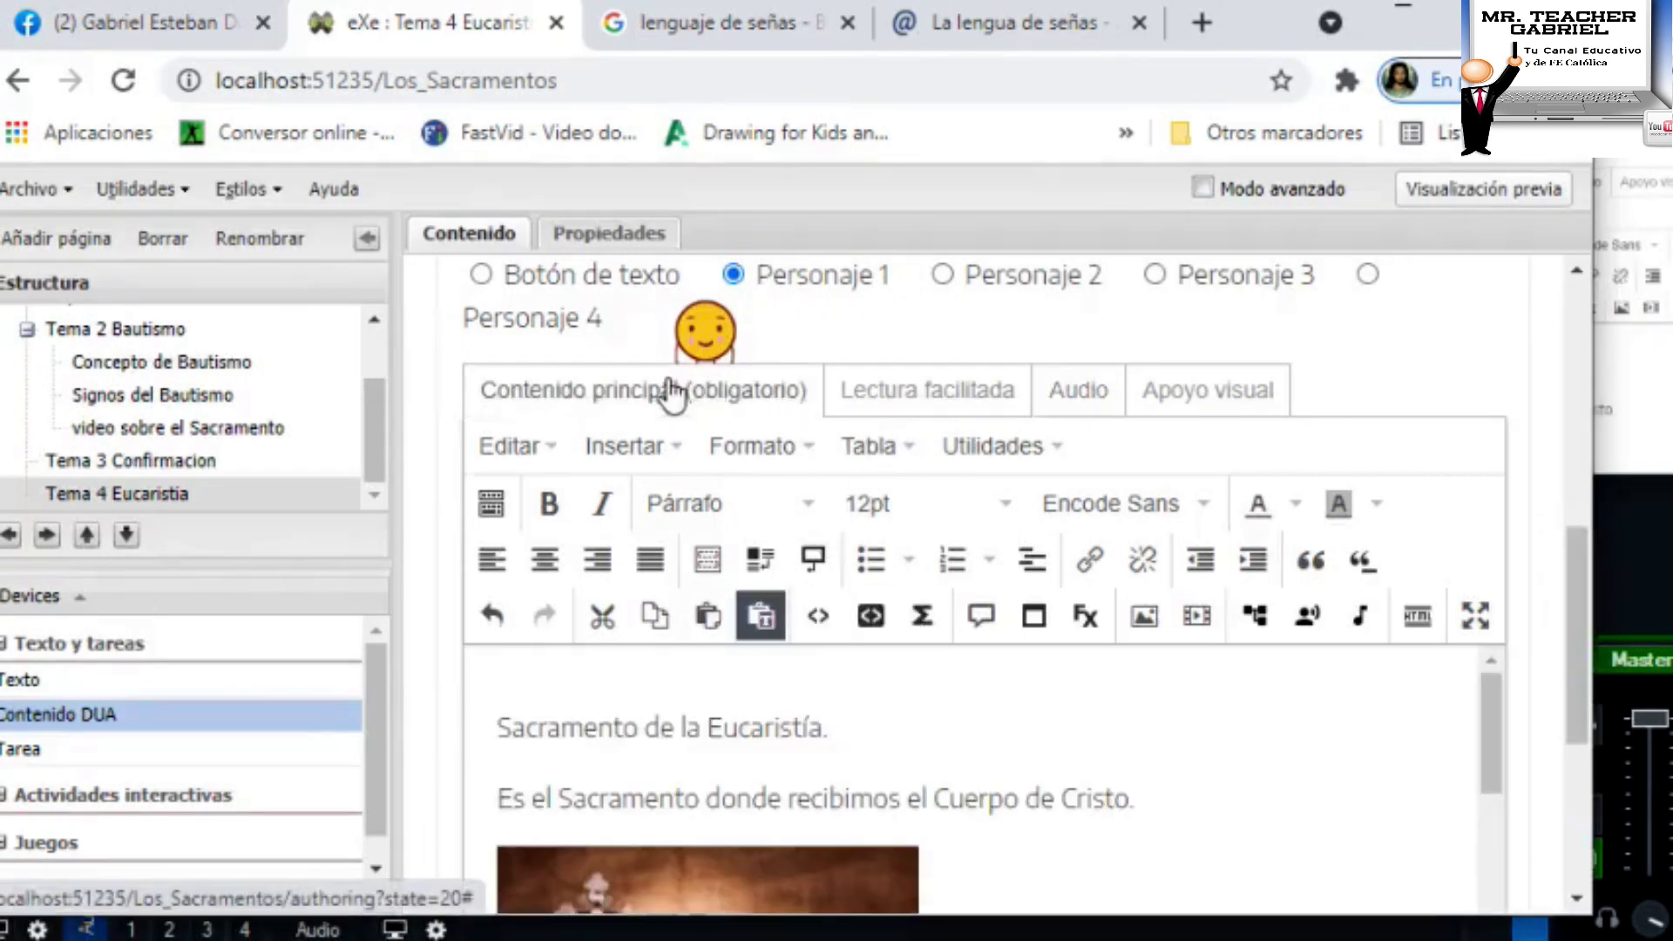
left_click_drag(1132, 800, 447, 732)
key("ctrl+c")
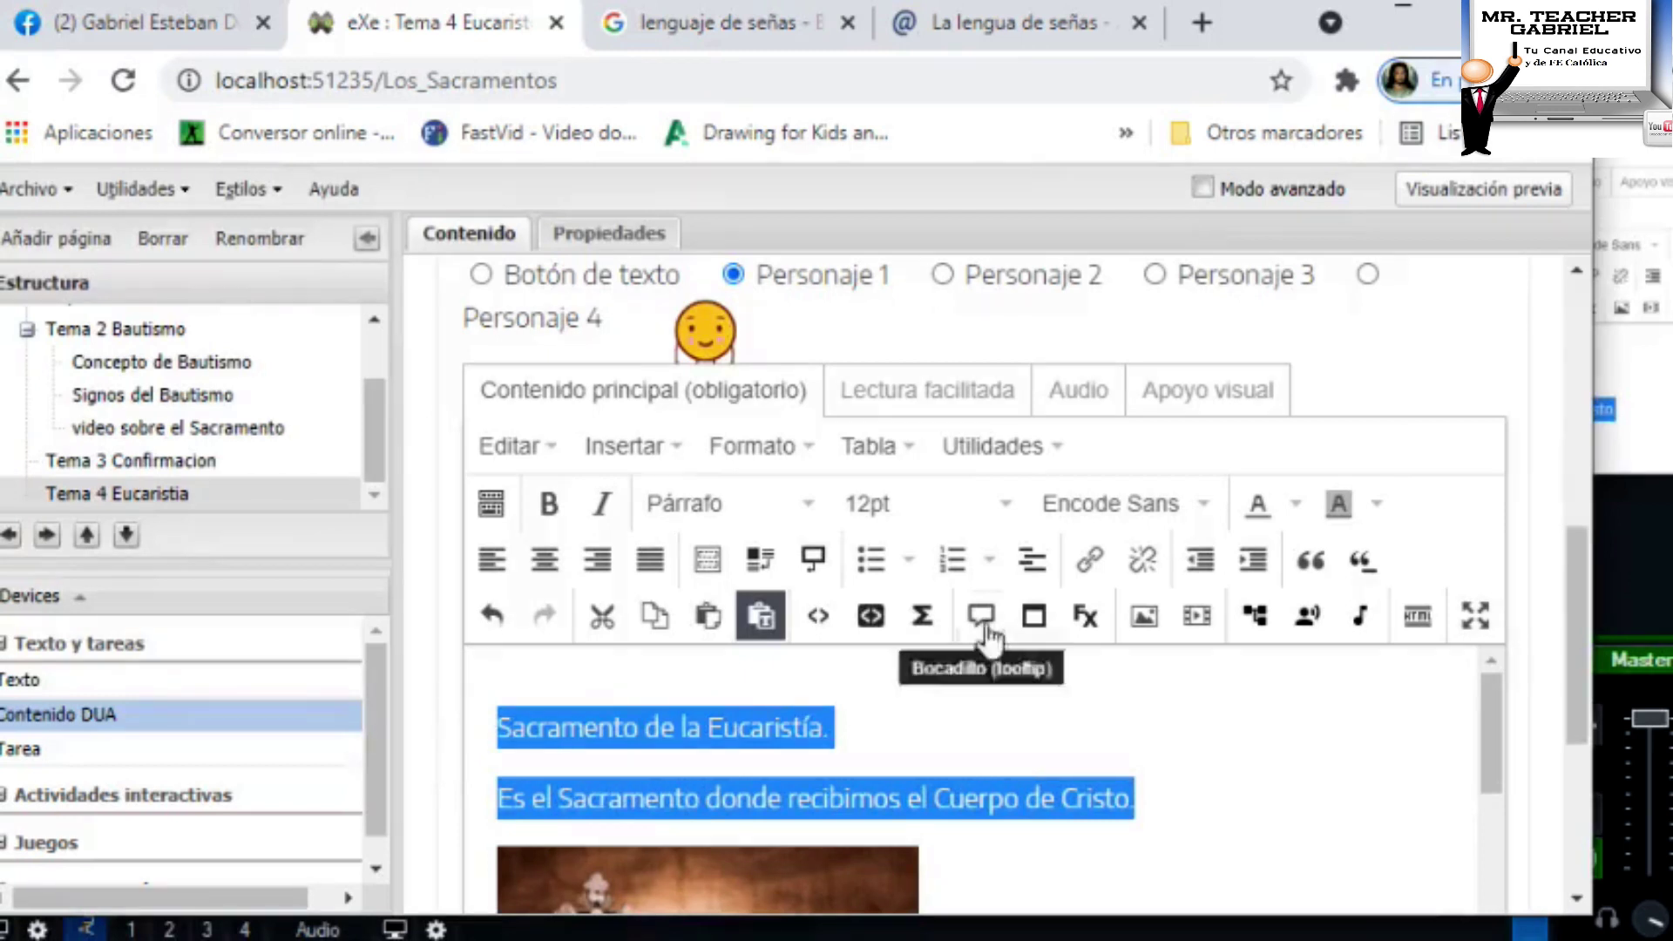
left_click(1084, 397)
left_click(967, 743)
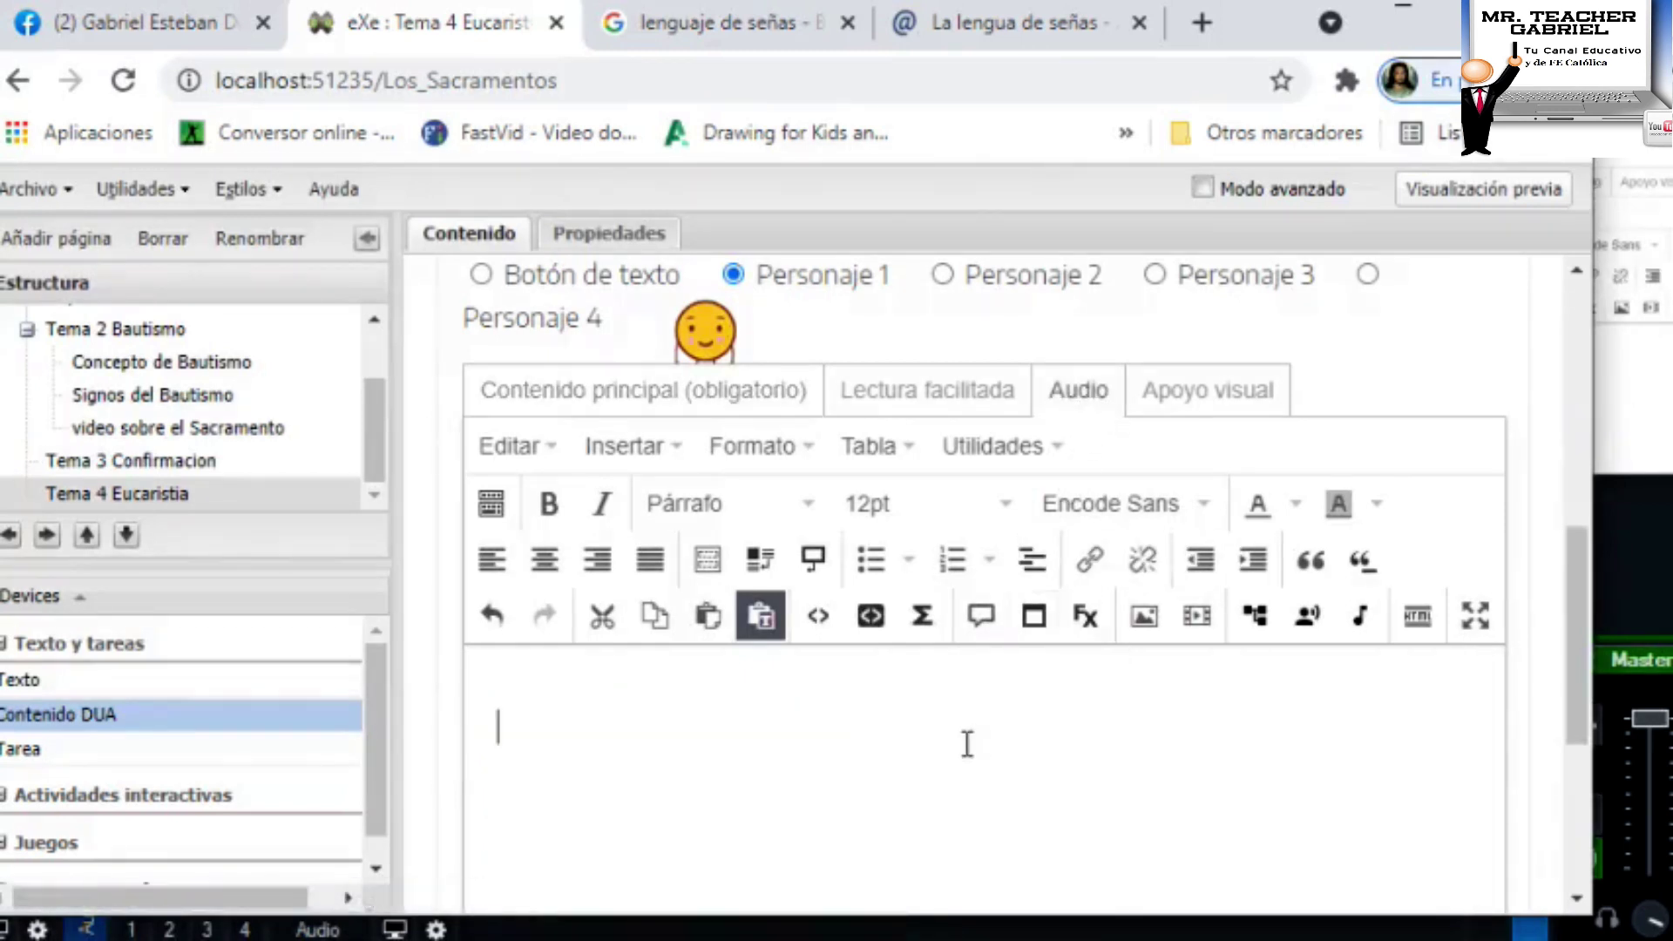
key("ctrl+v")
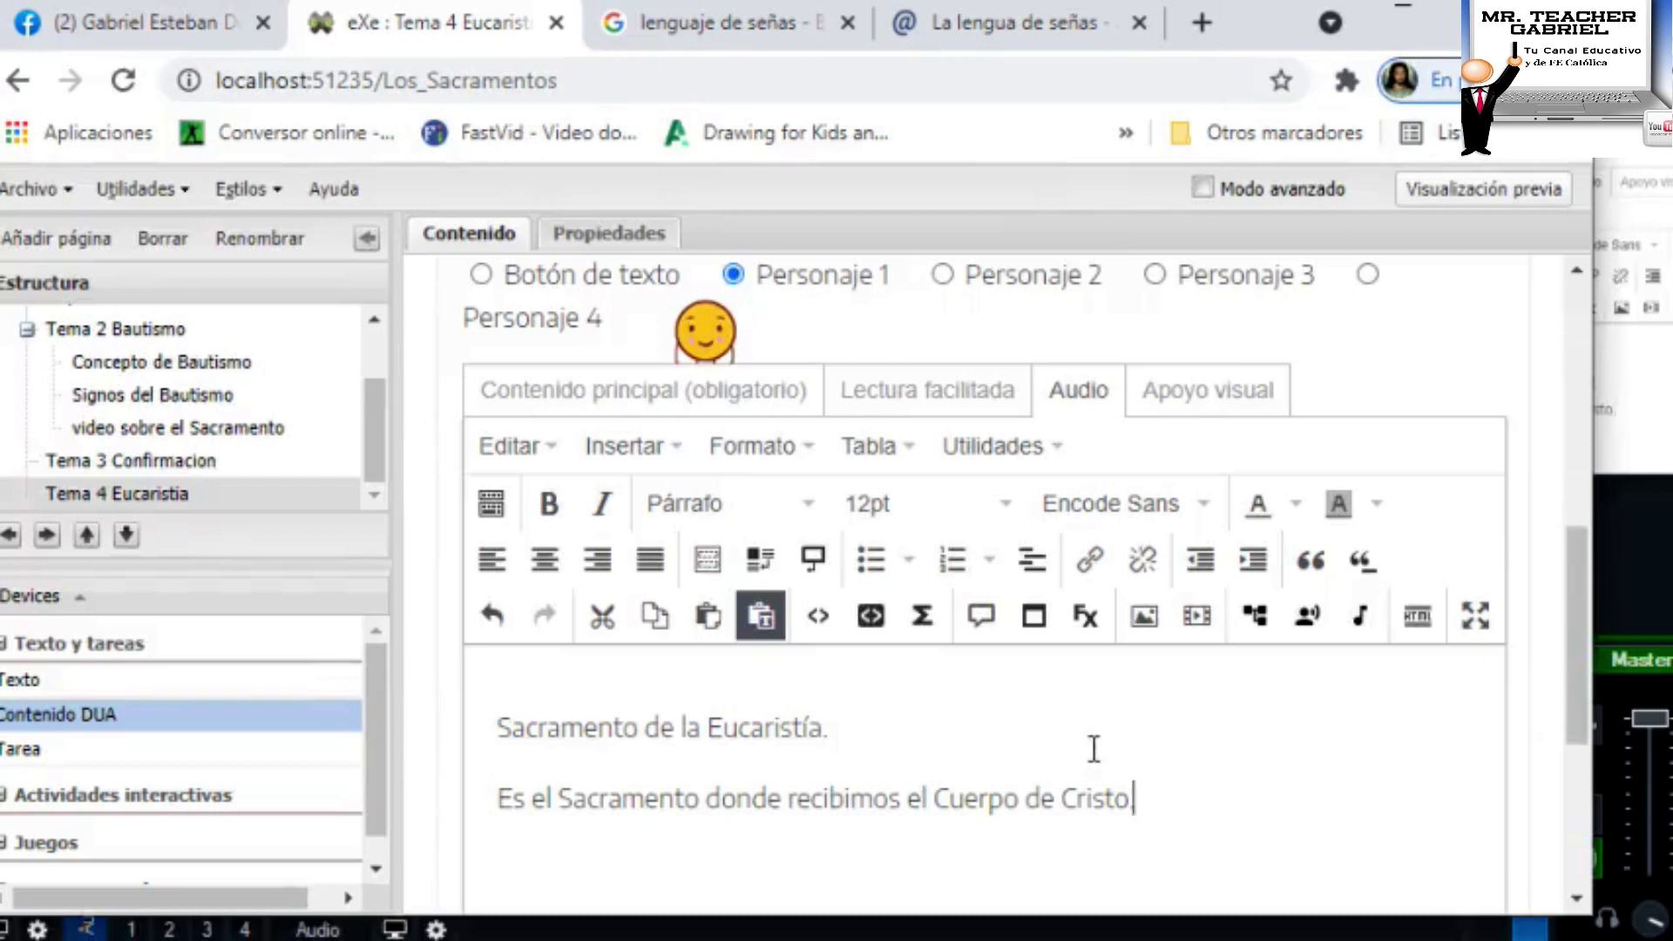
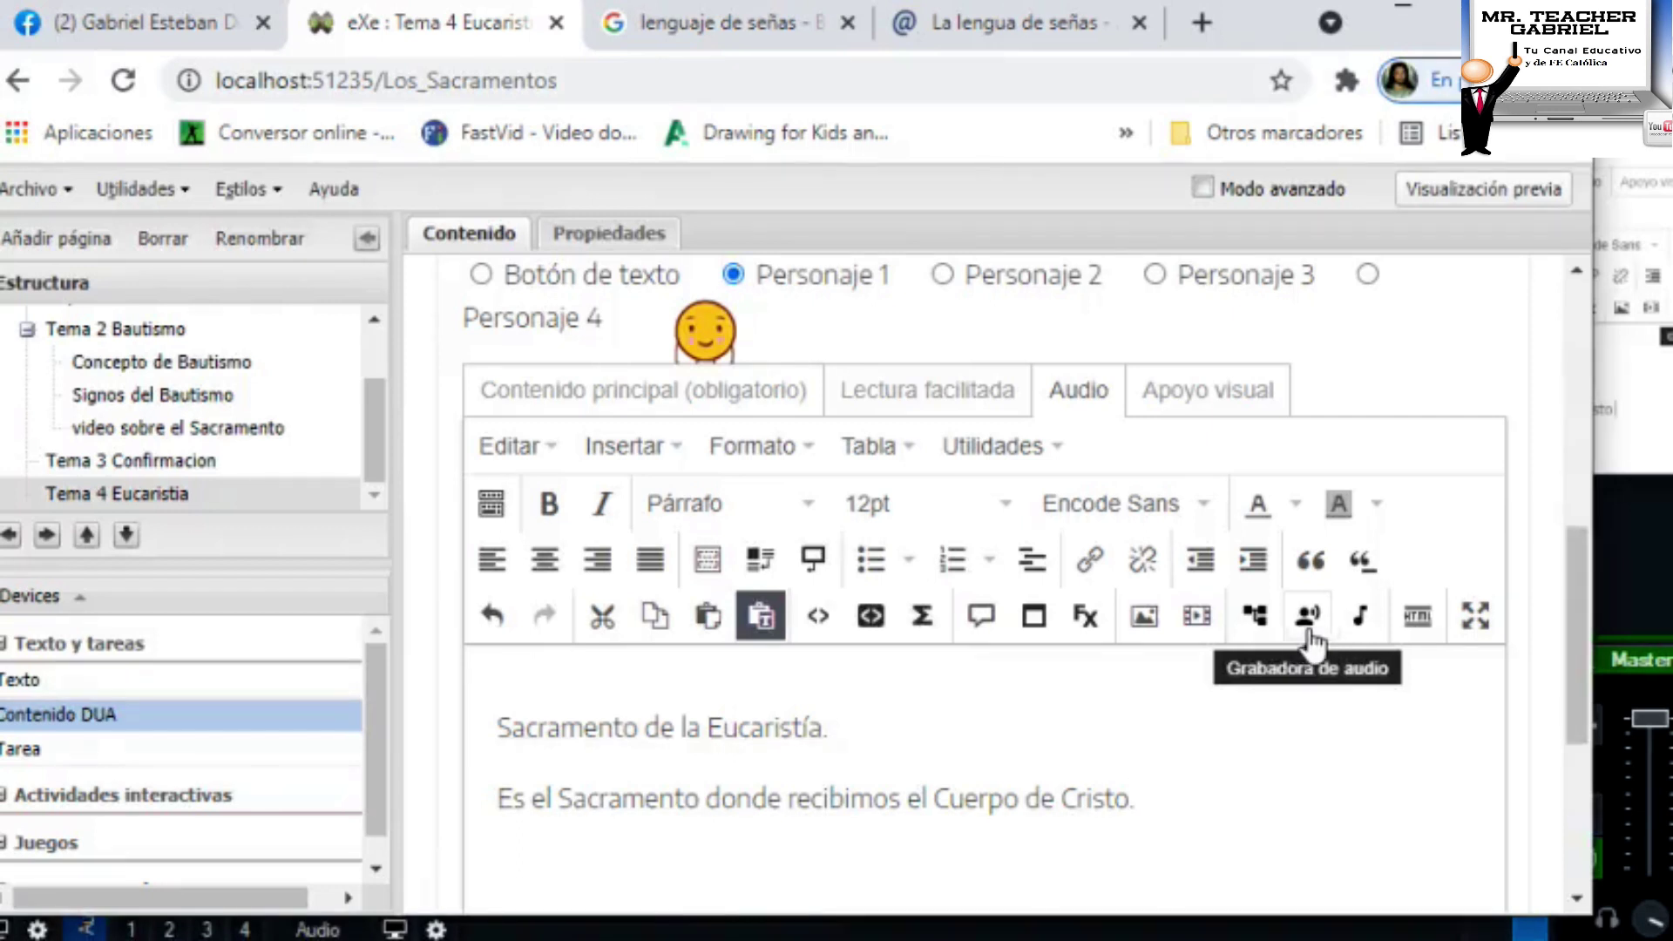
Step: Record about 8 seconds of audio for the Audio content using the default Realtek microphone, with the JavaScript player option enabled
left_click(1308, 627)
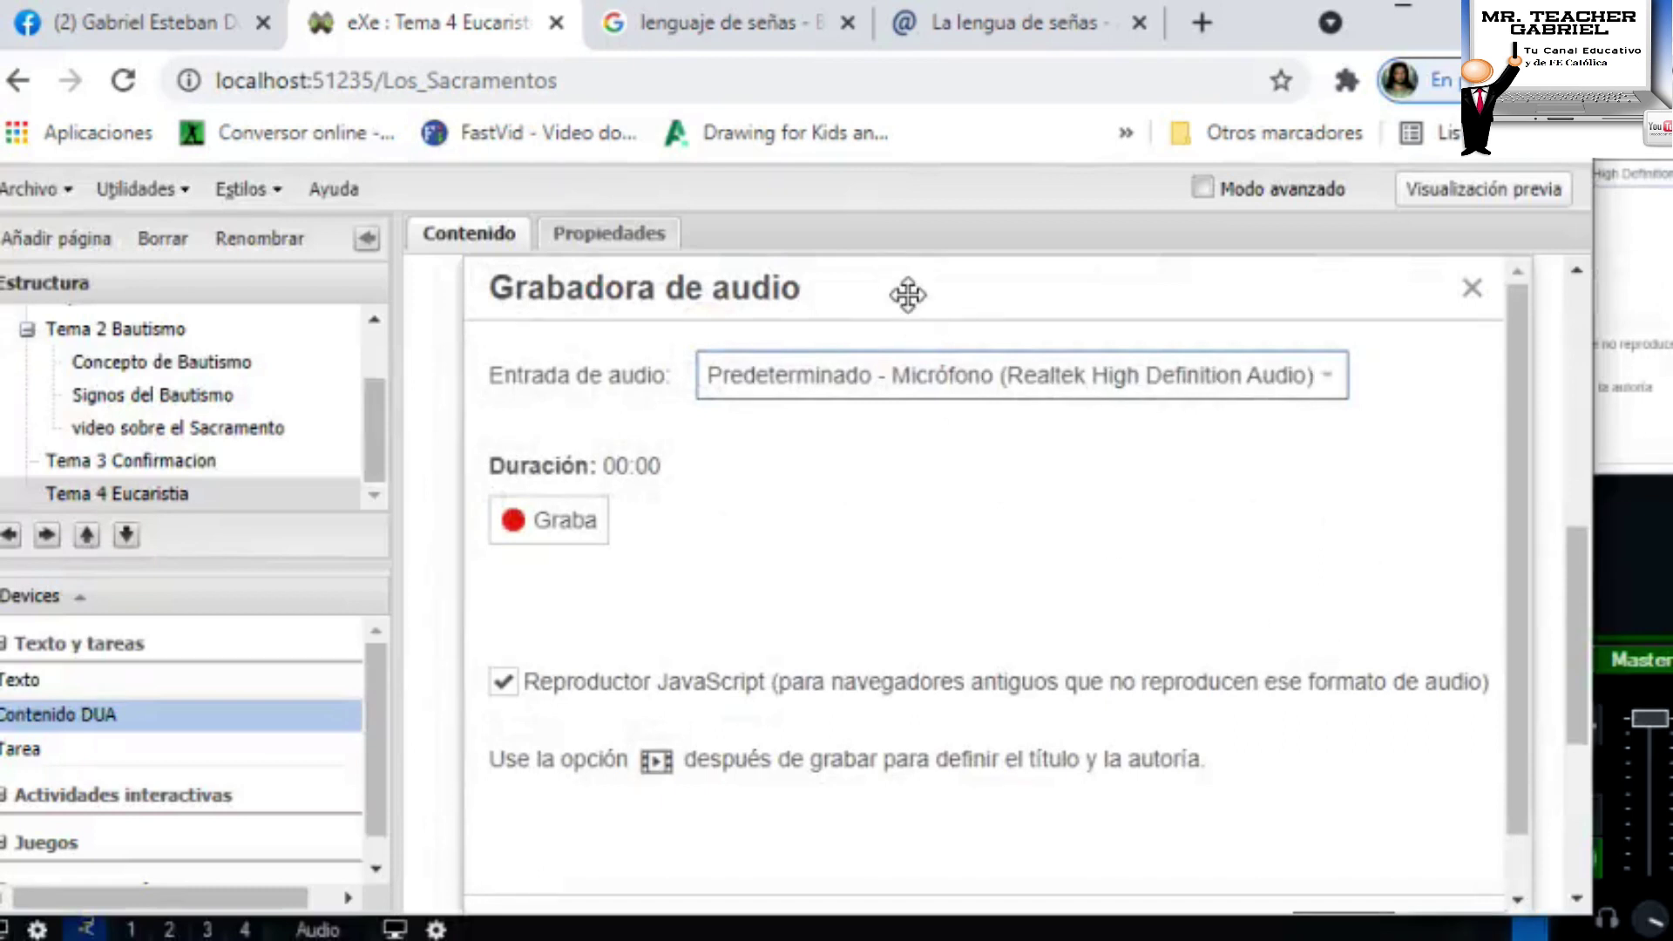
left_click_drag(903, 295, 860, 294)
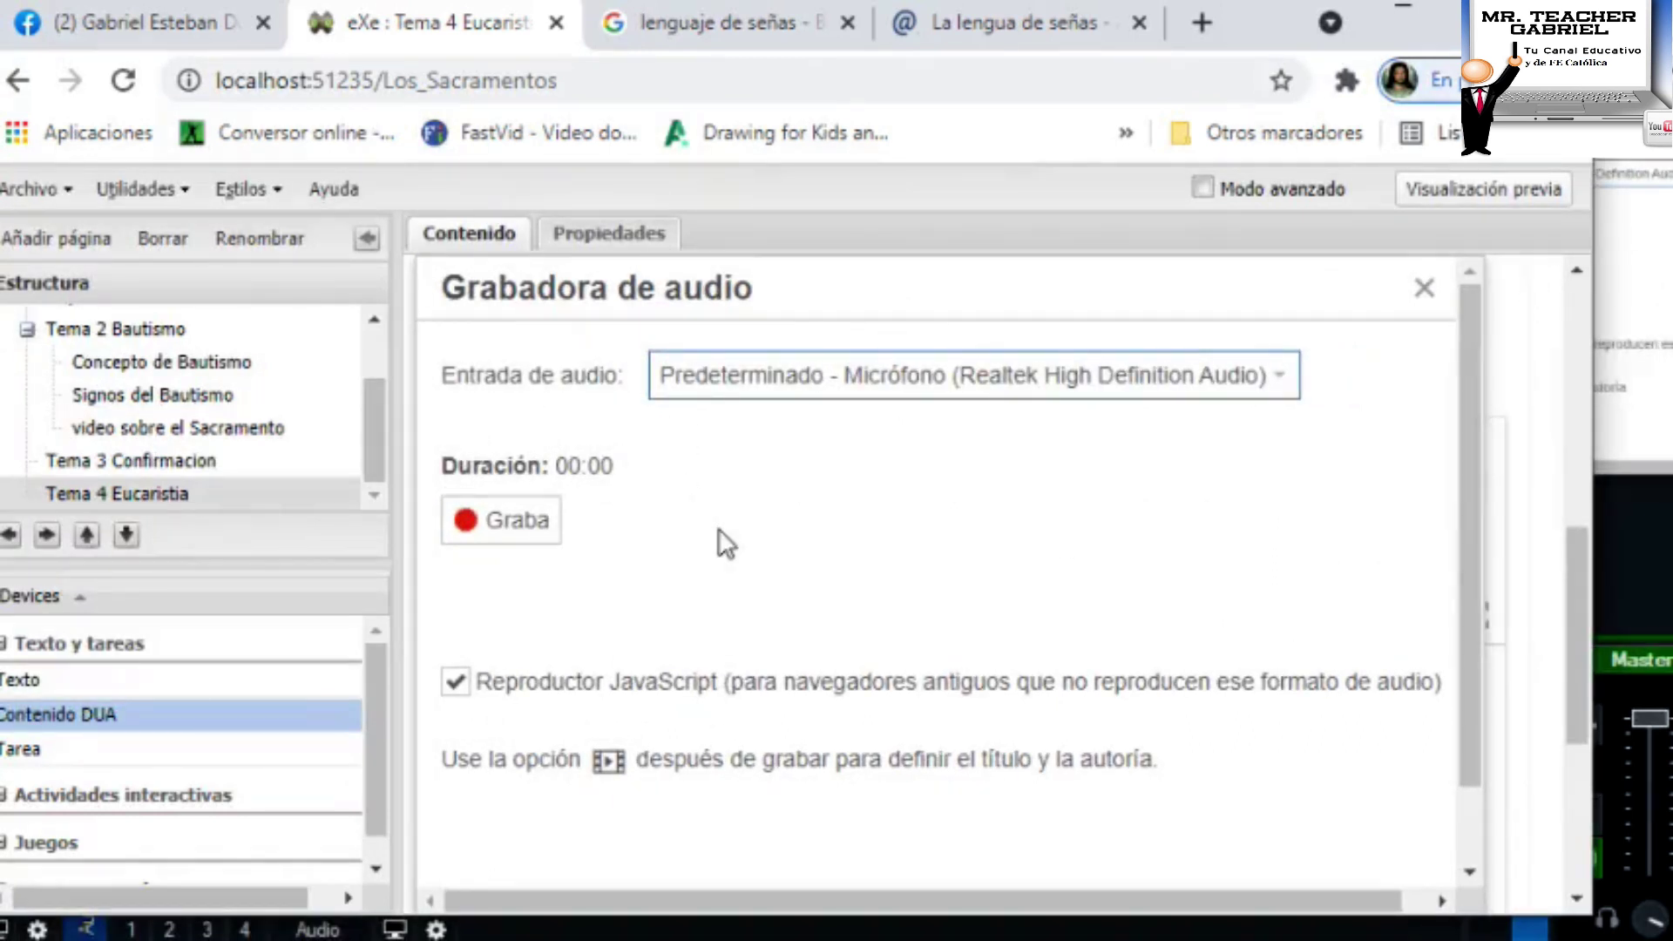
left_click_drag(821, 288, 876, 301)
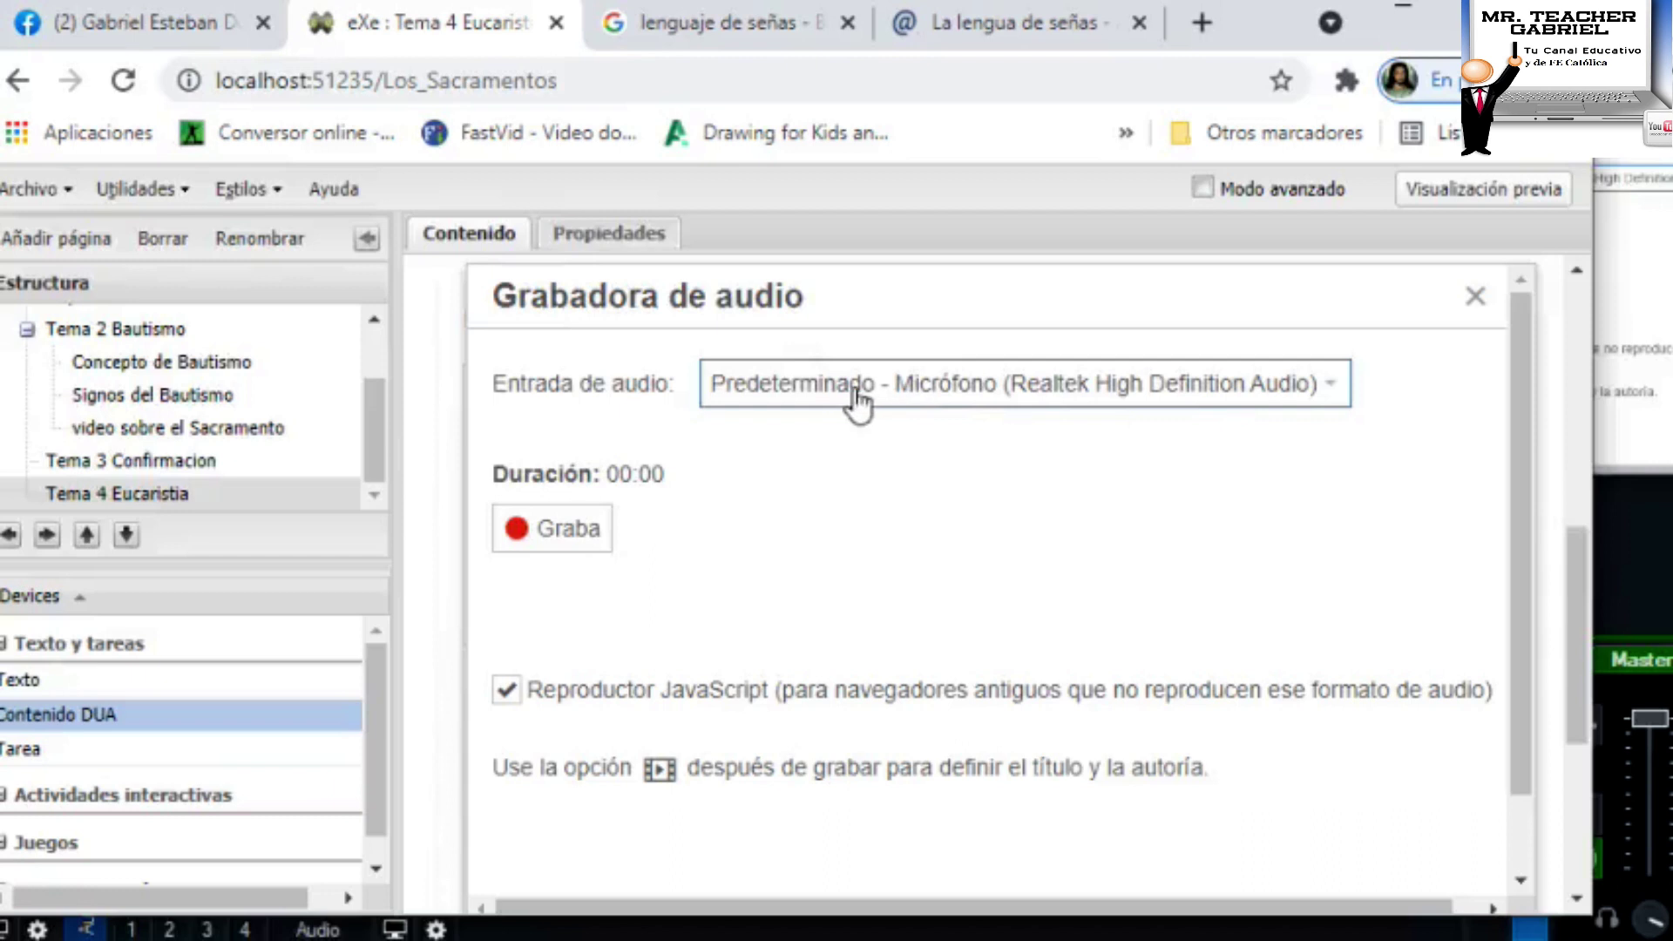
left_click(990, 402)
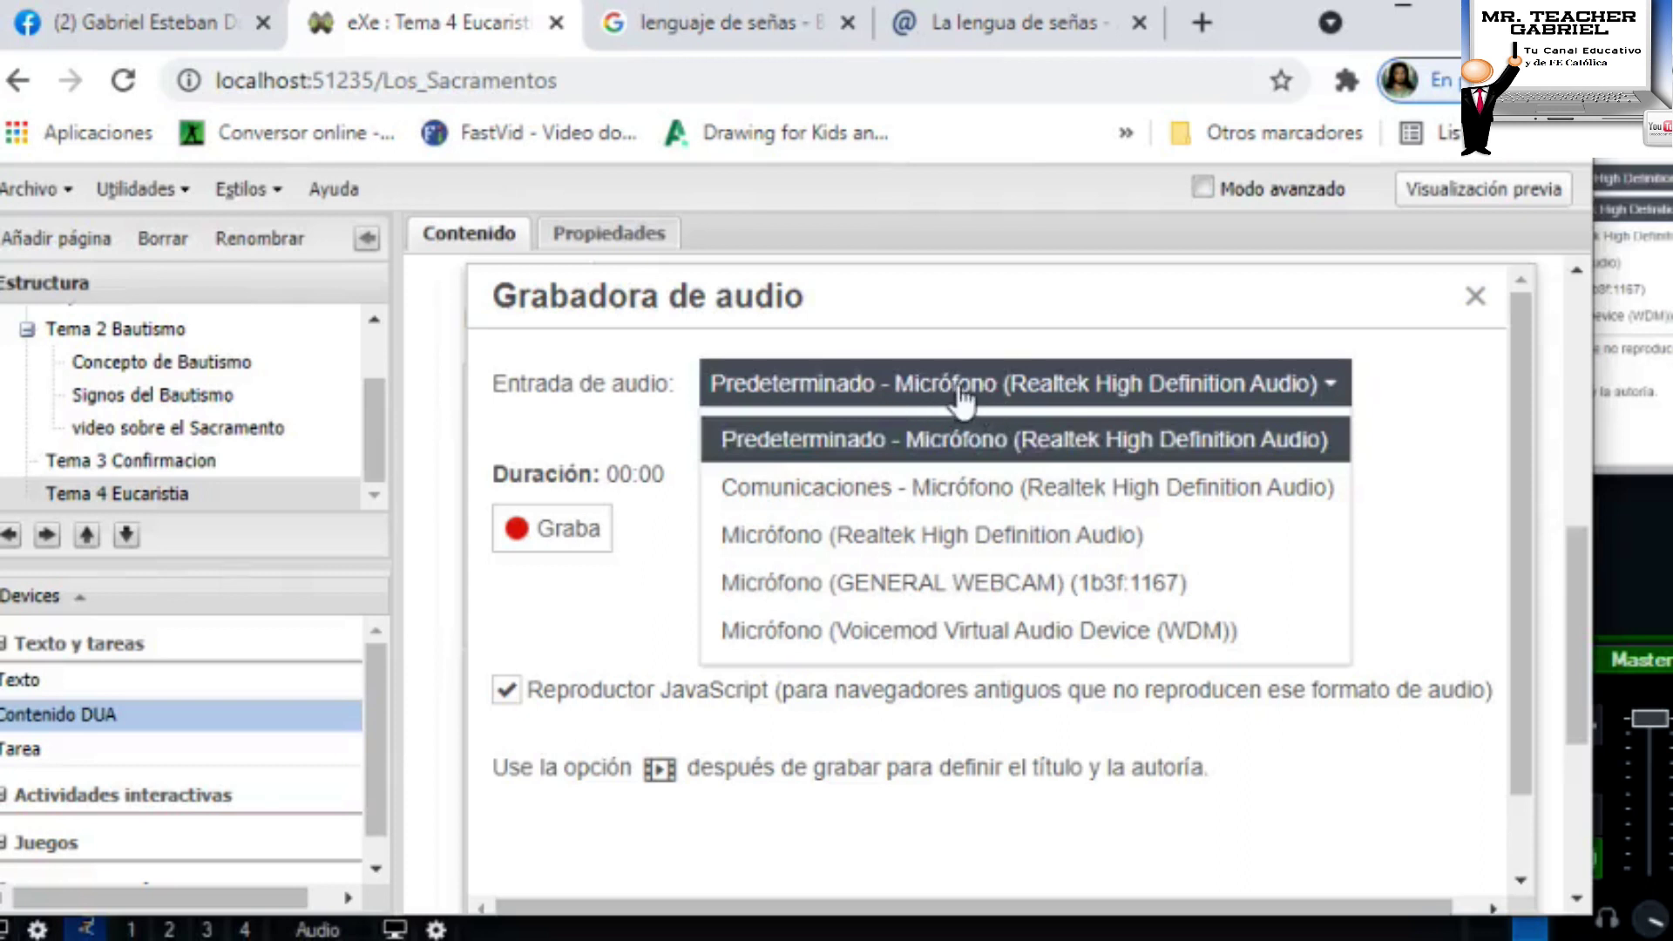
left_click(962, 401)
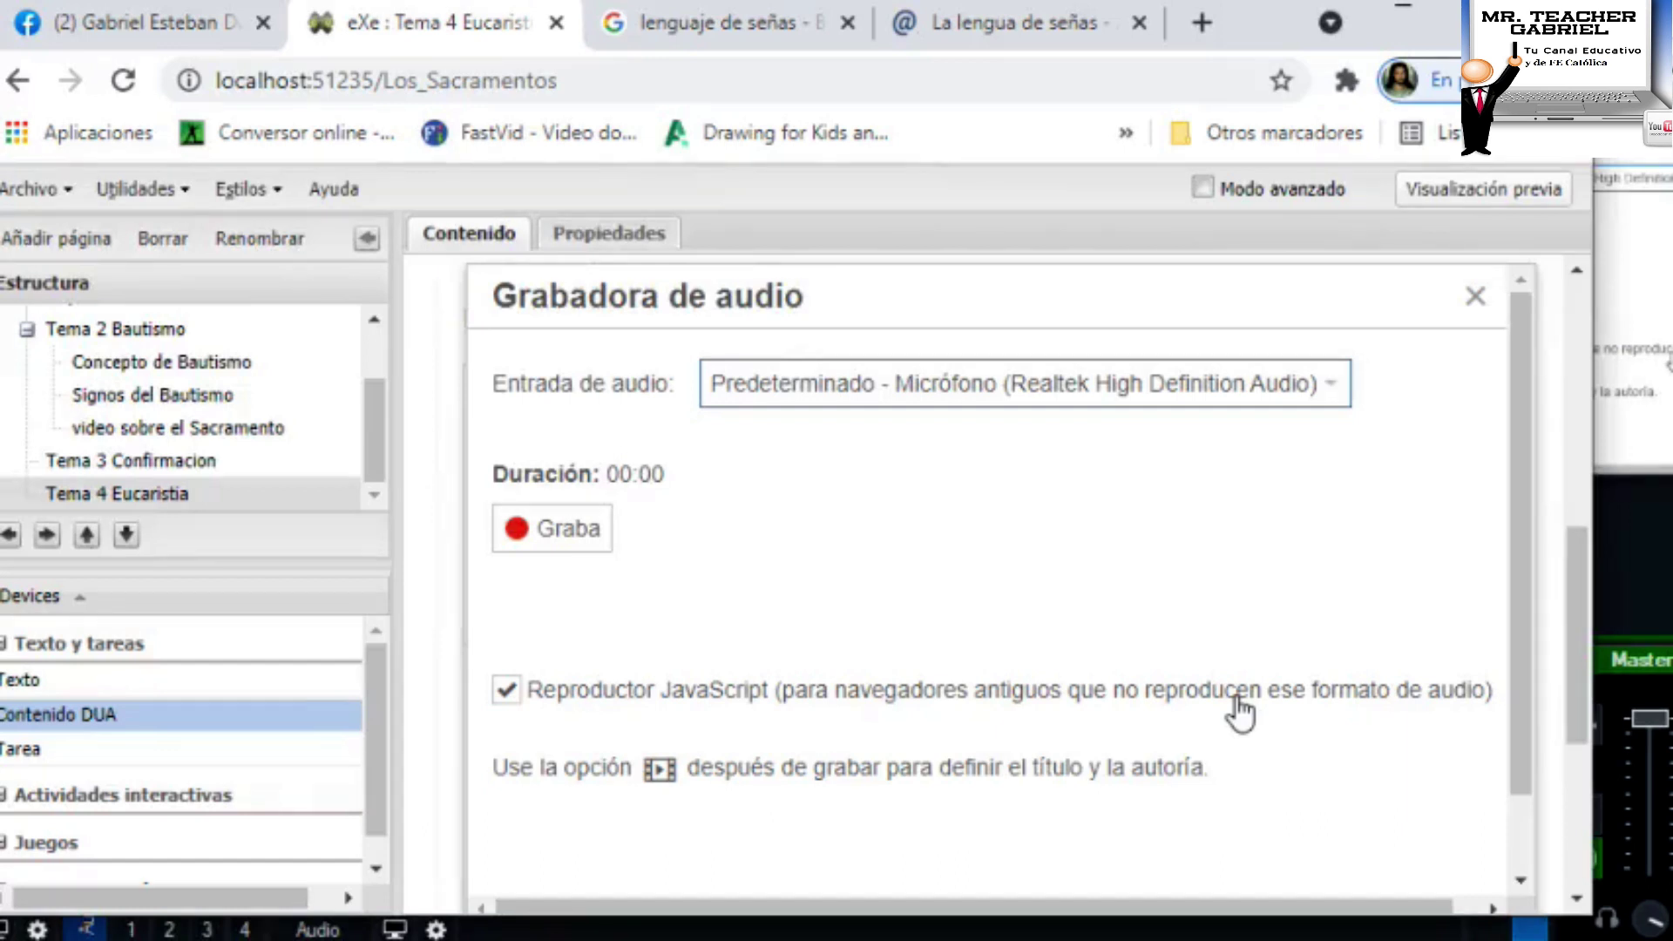
left_click(506, 691)
left_click(507, 693)
left_click(571, 533)
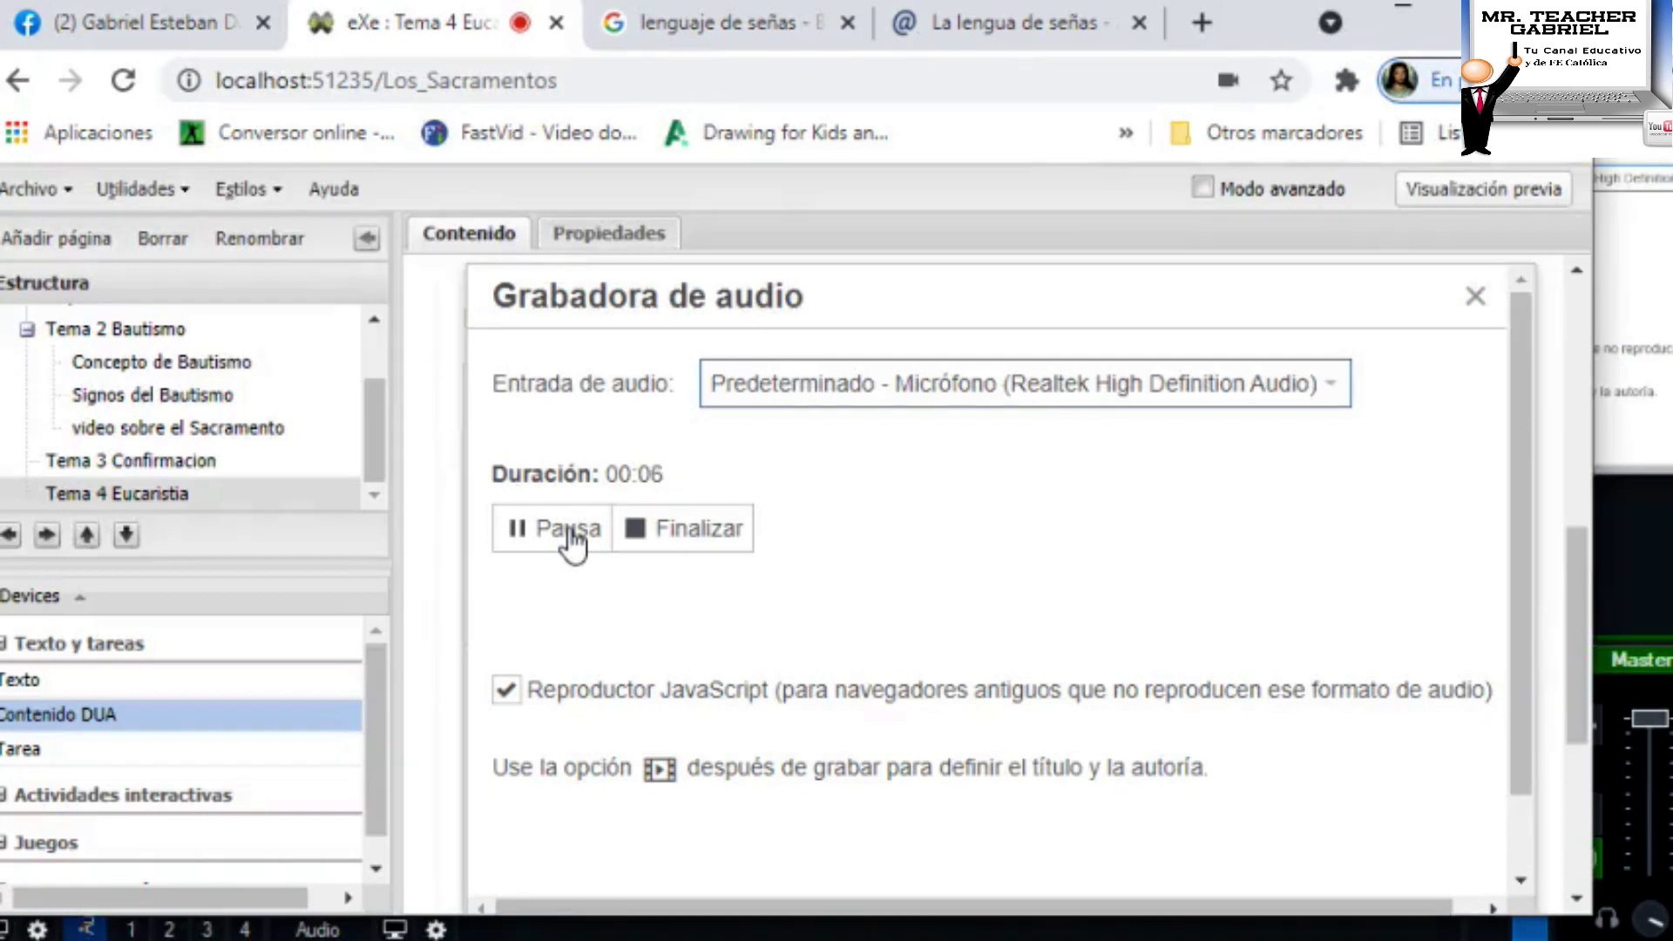
left_click(670, 531)
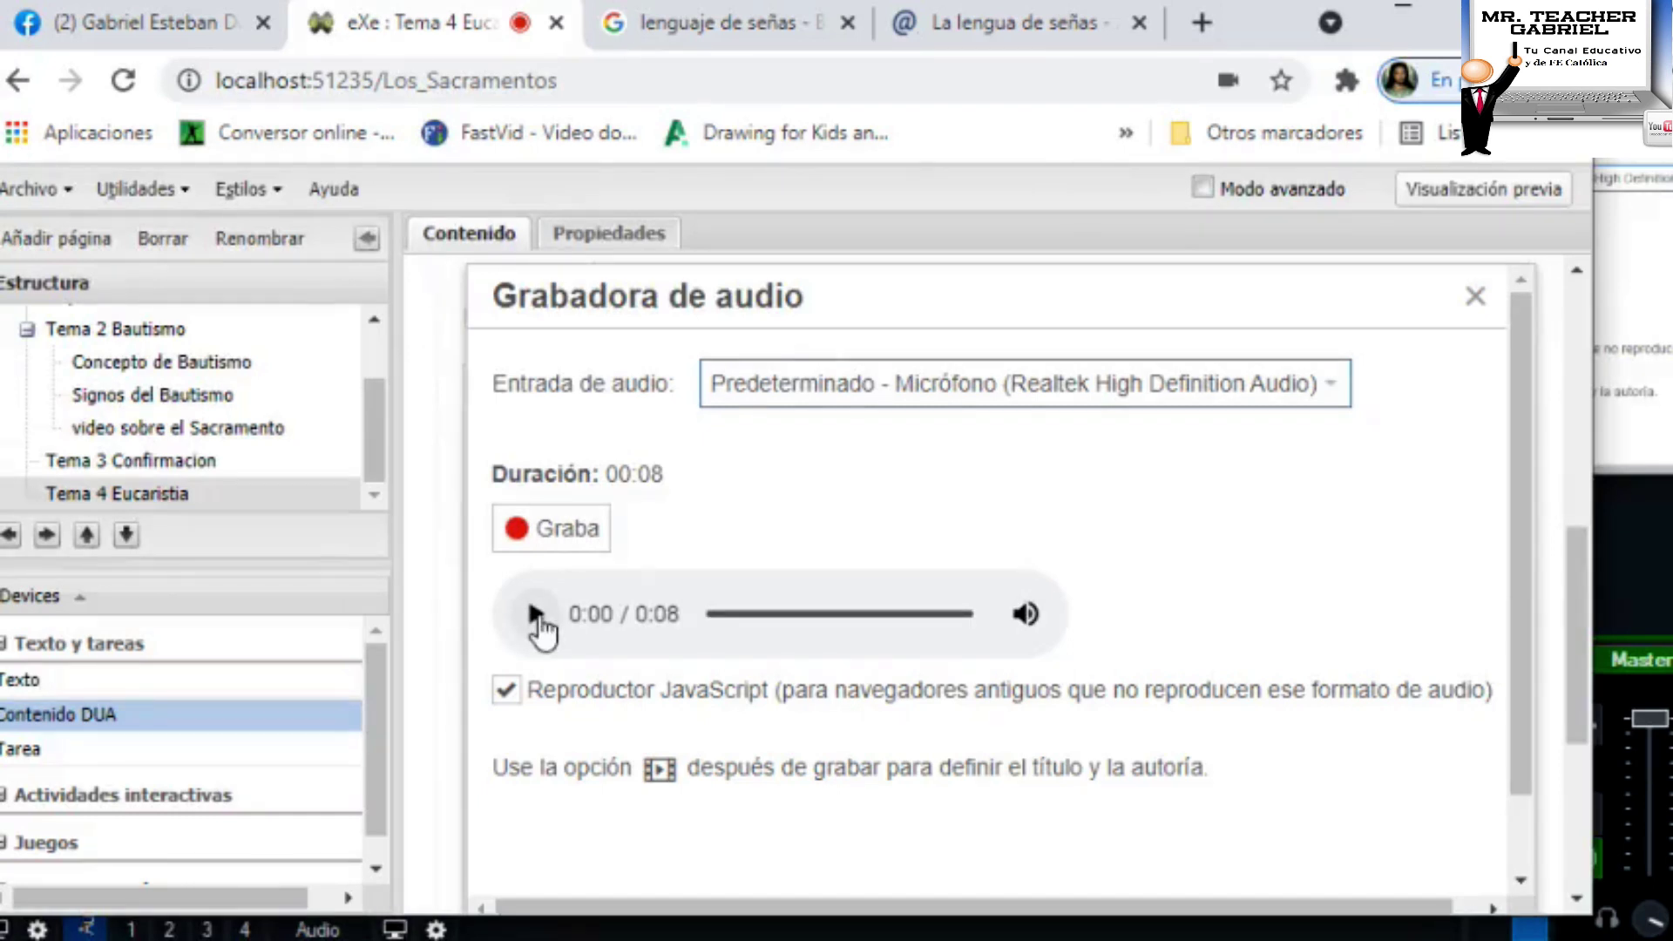
Step: Play back the recorded clip and insert it into the Audio content
left_click(535, 615)
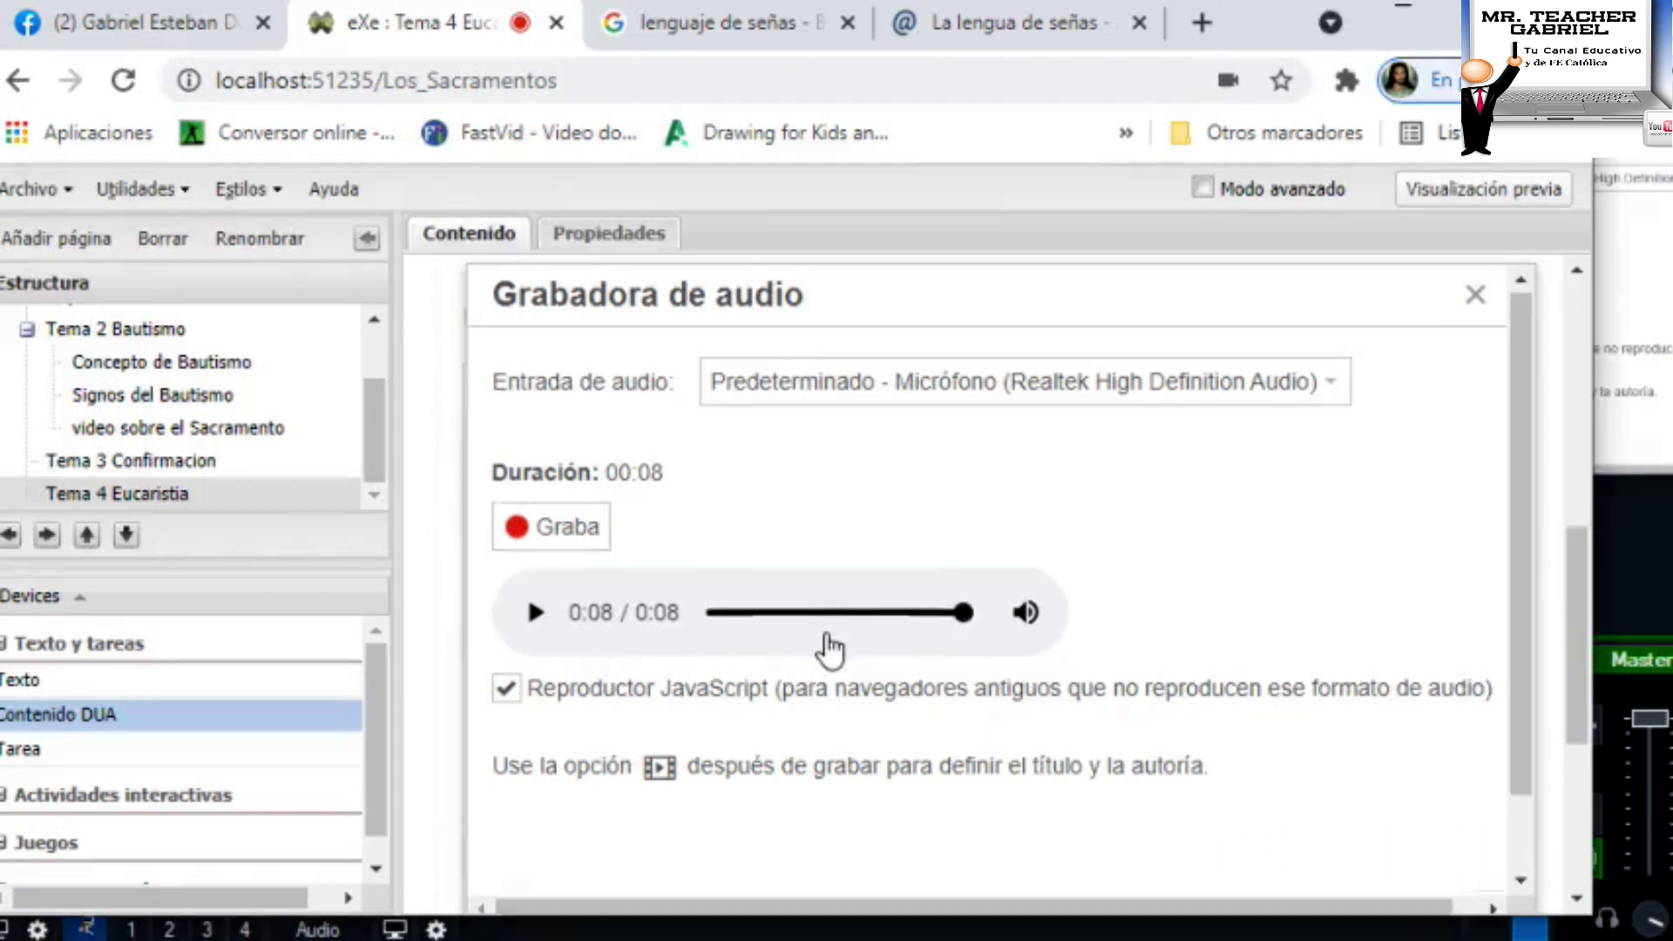
scroll(828, 645, "down", 1)
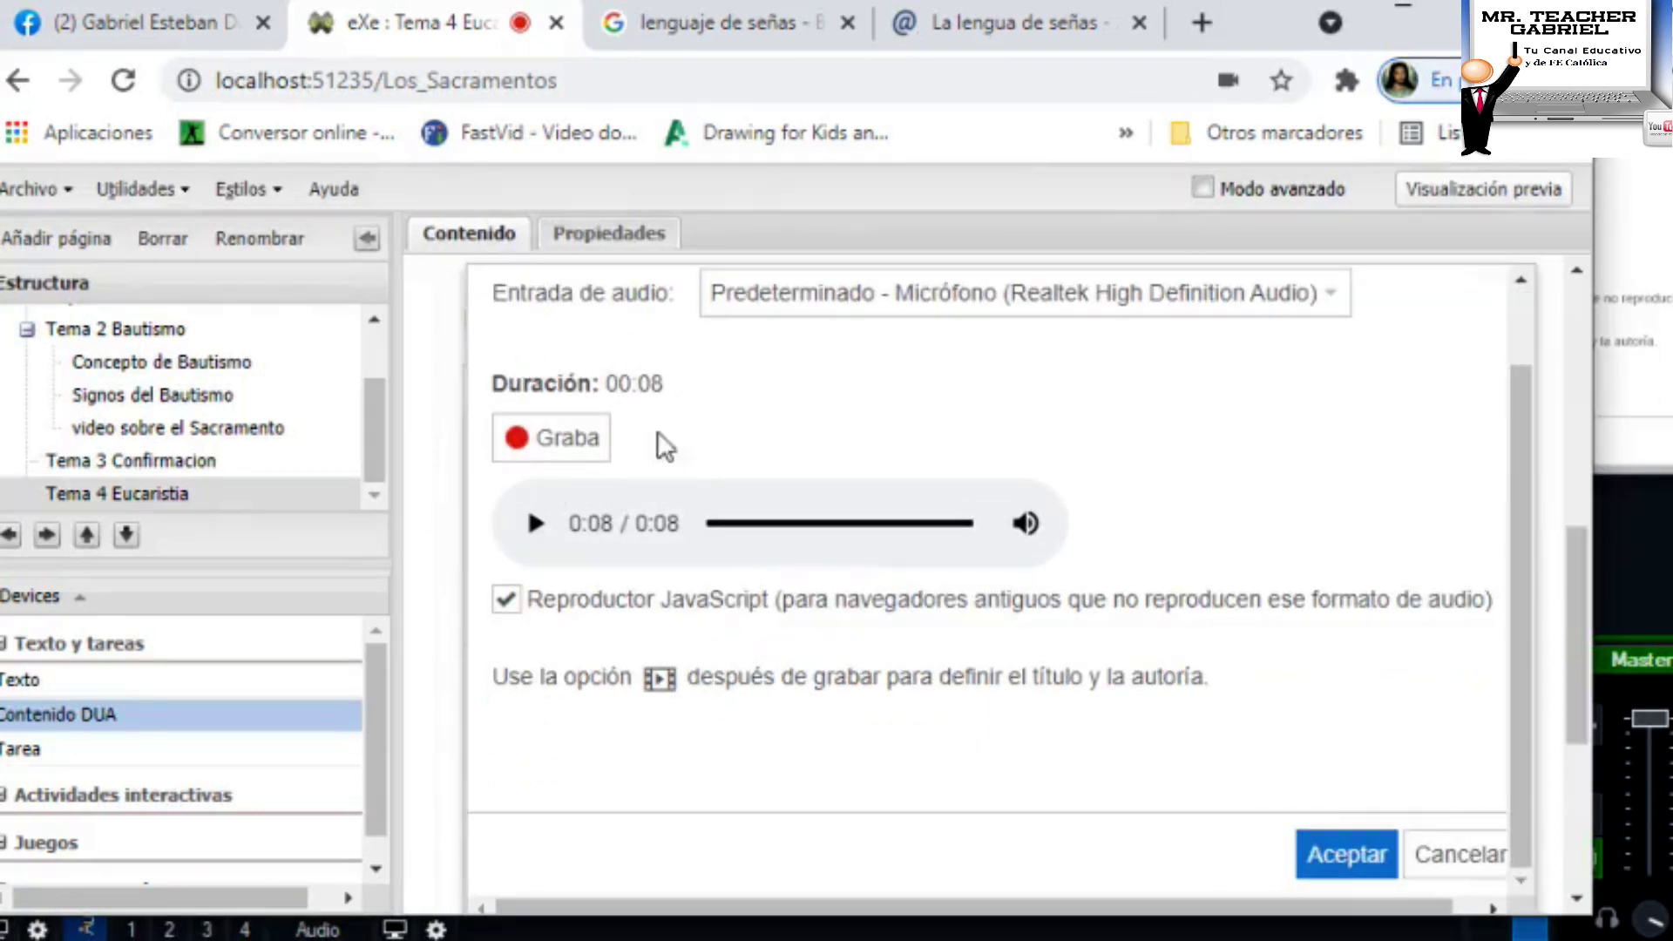
left_click(1333, 852)
Step: Examine the size and placement of the inserted audio placeholder below the Sacramento de la Eucaristía text
scroll(1058, 624, "down", 6)
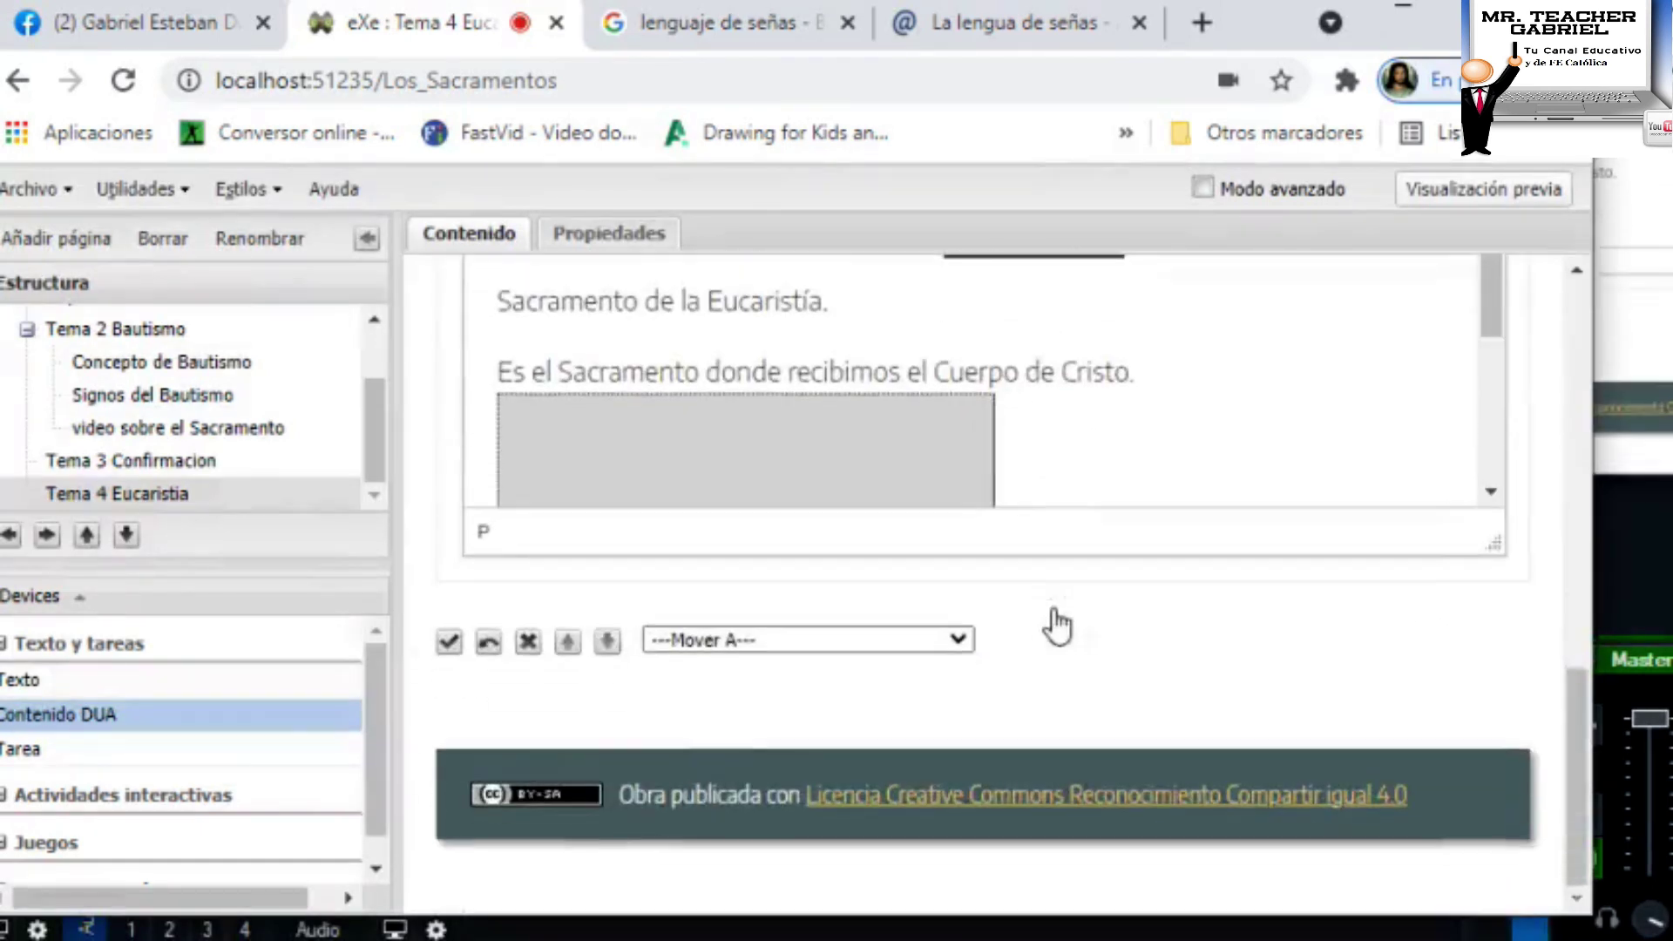
scroll(1058, 623, "up", 4)
left_click_drag(1492, 475, 1486, 579)
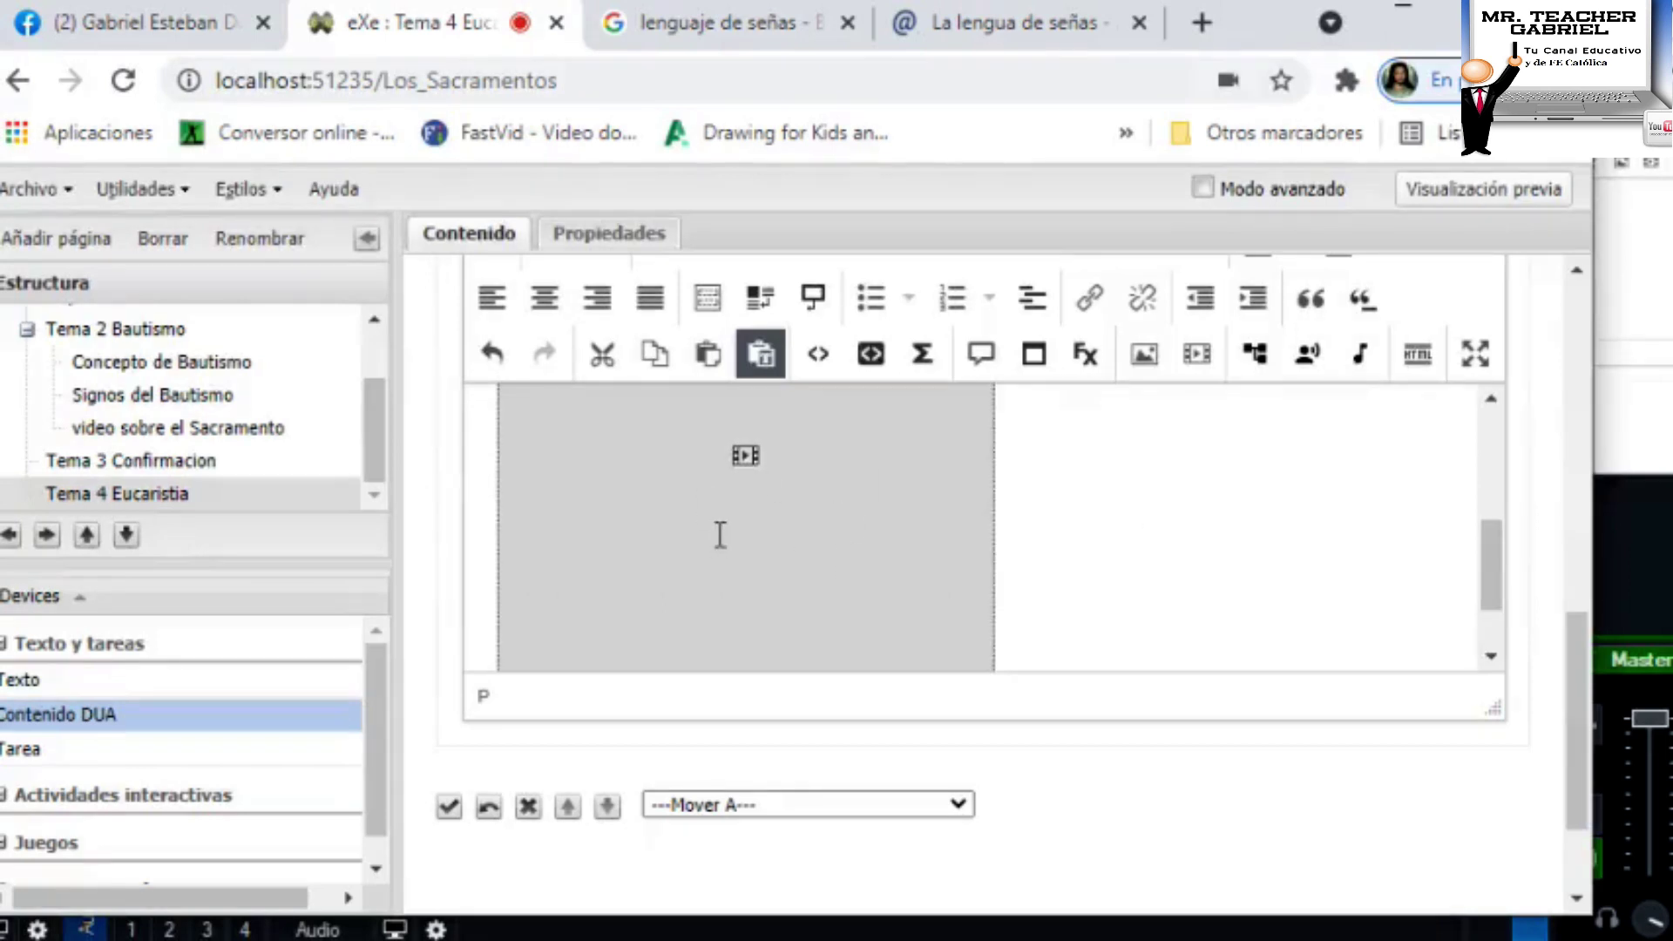
scroll(765, 547, "up", 3)
scroll(765, 547, "down", 2)
left_click(767, 531)
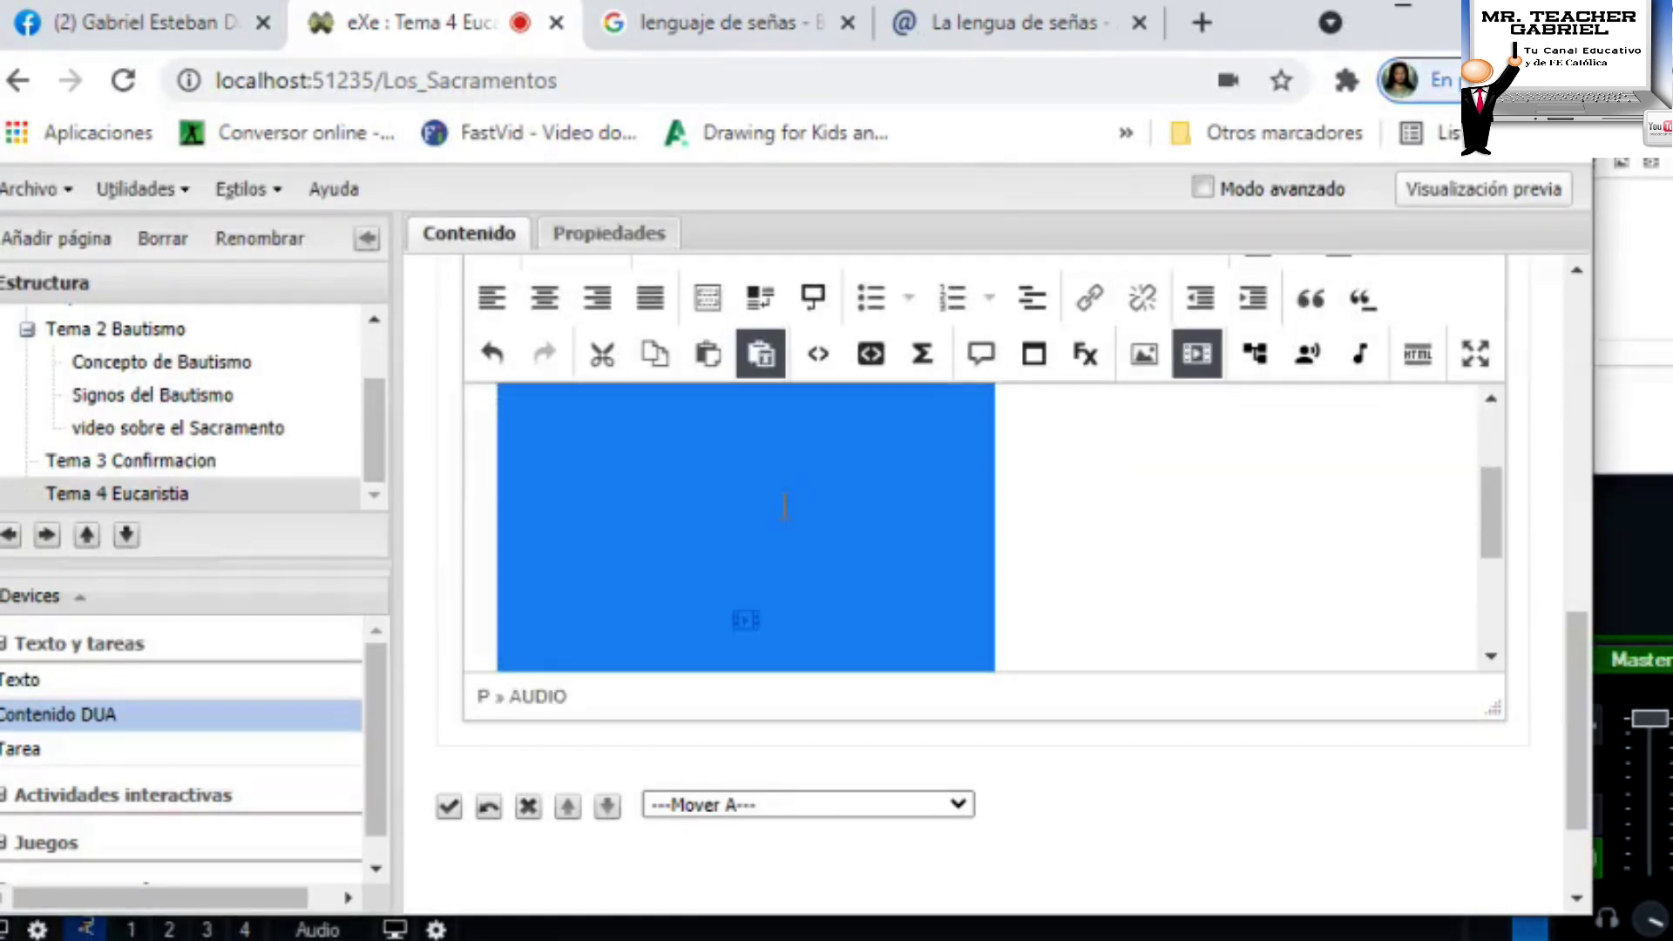
scroll(820, 520, "down", 1)
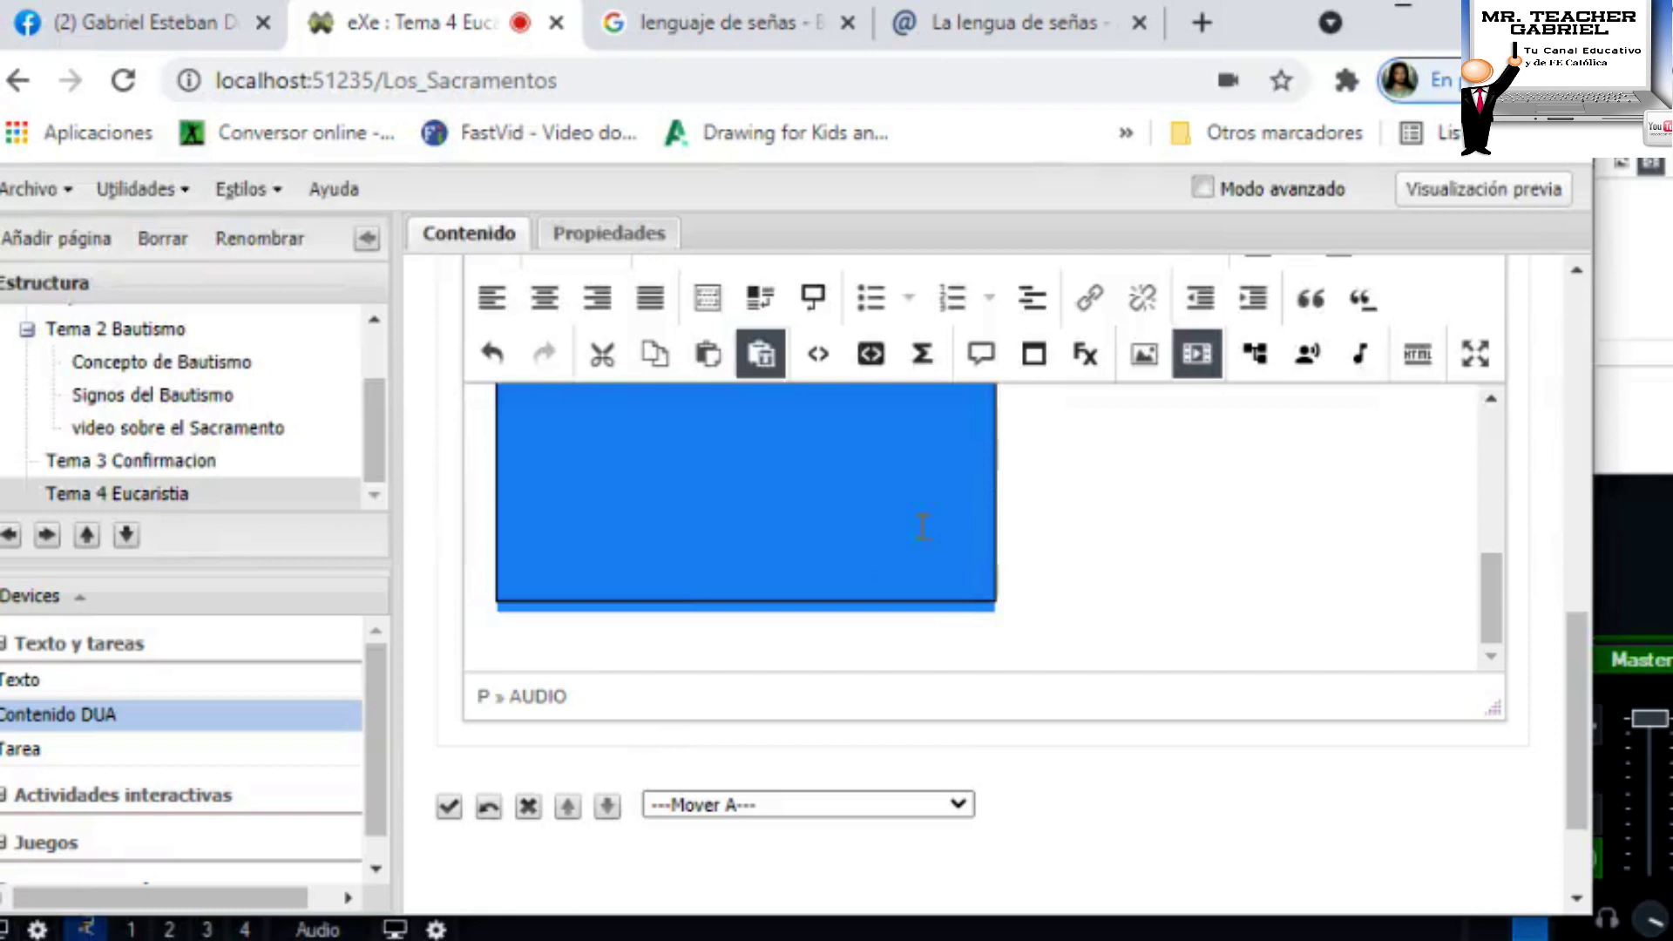
scroll(963, 554, "up", 2)
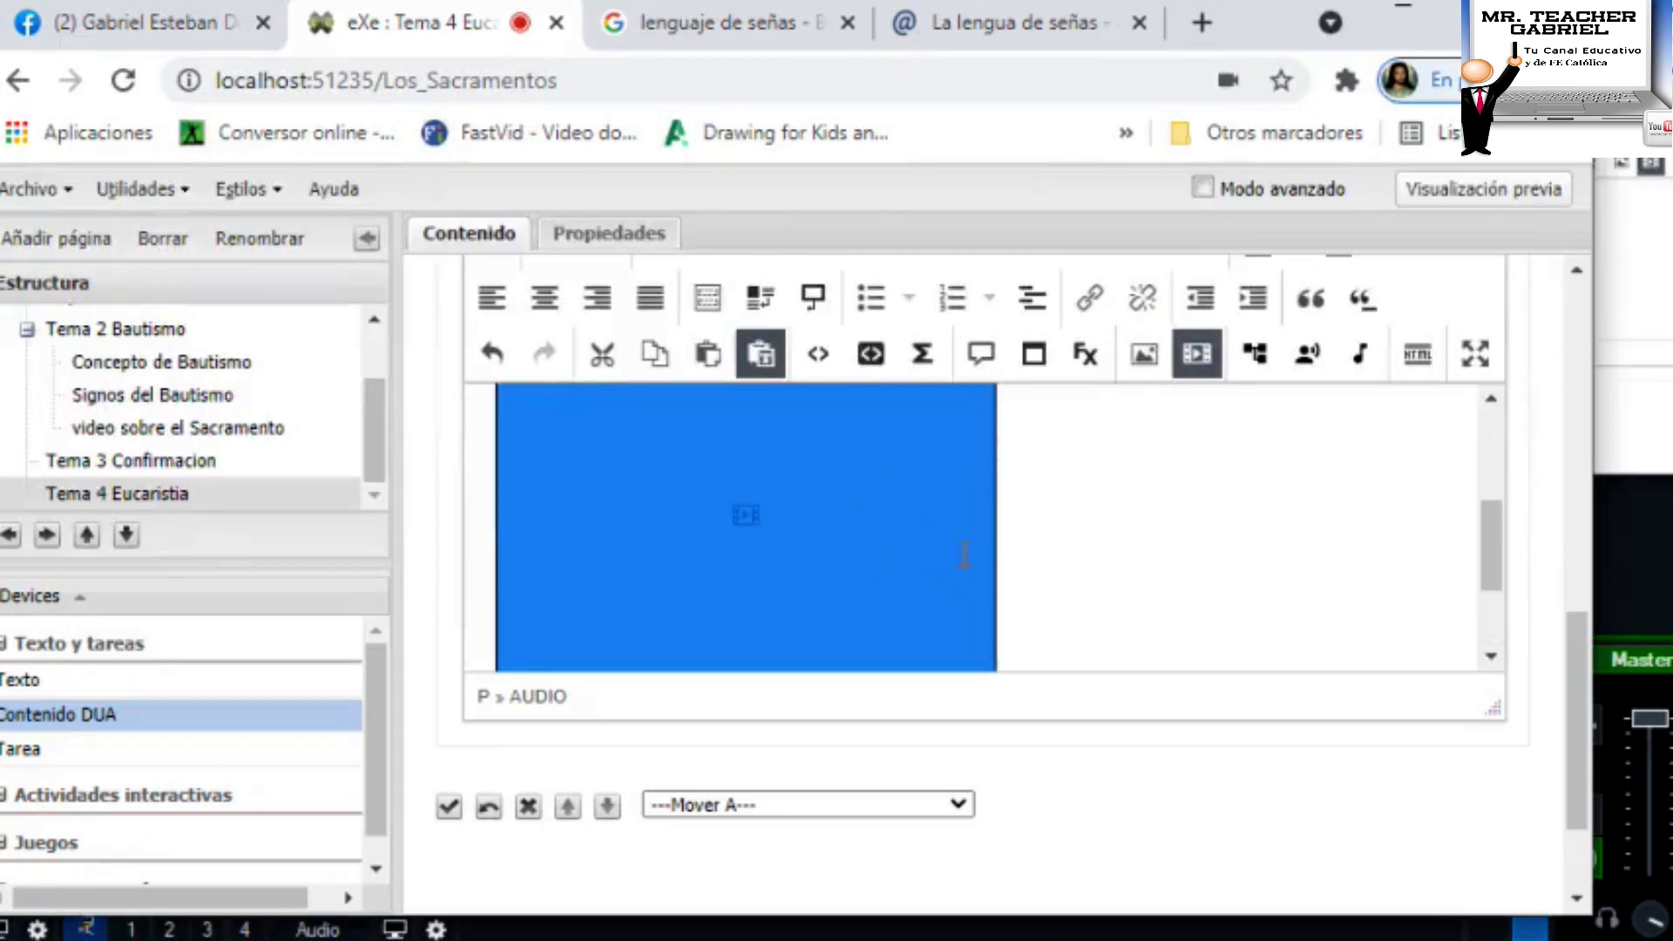
scroll(954, 551, "down", 1)
scroll(978, 578, "down", 1)
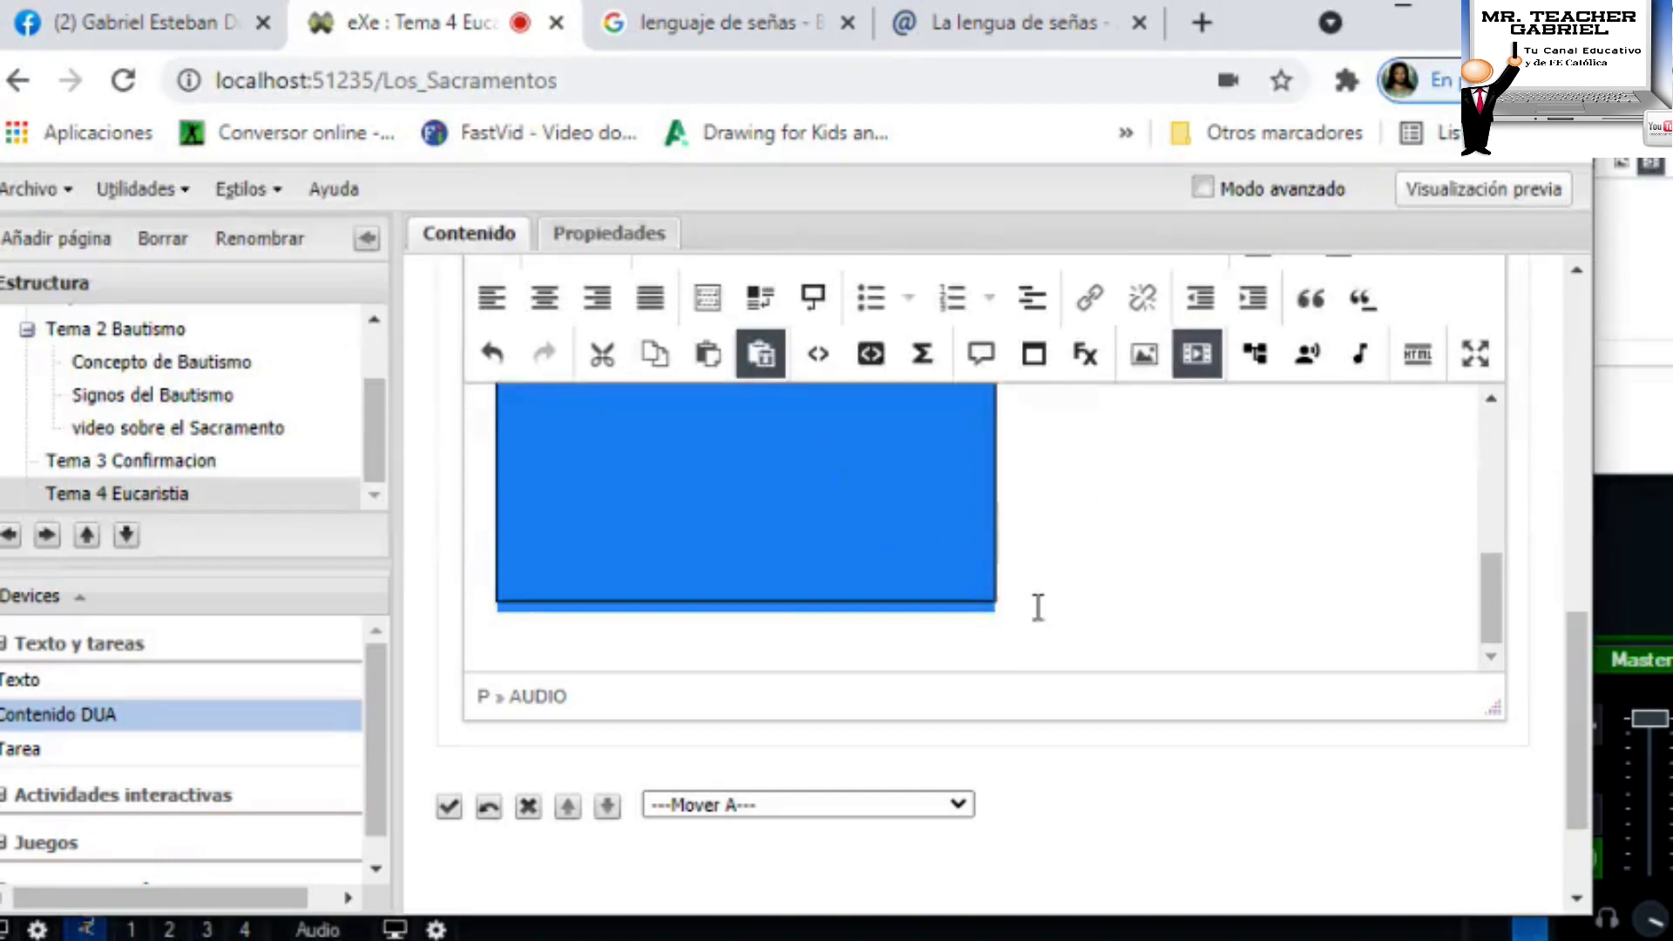
scroll(1056, 560, "up", 2)
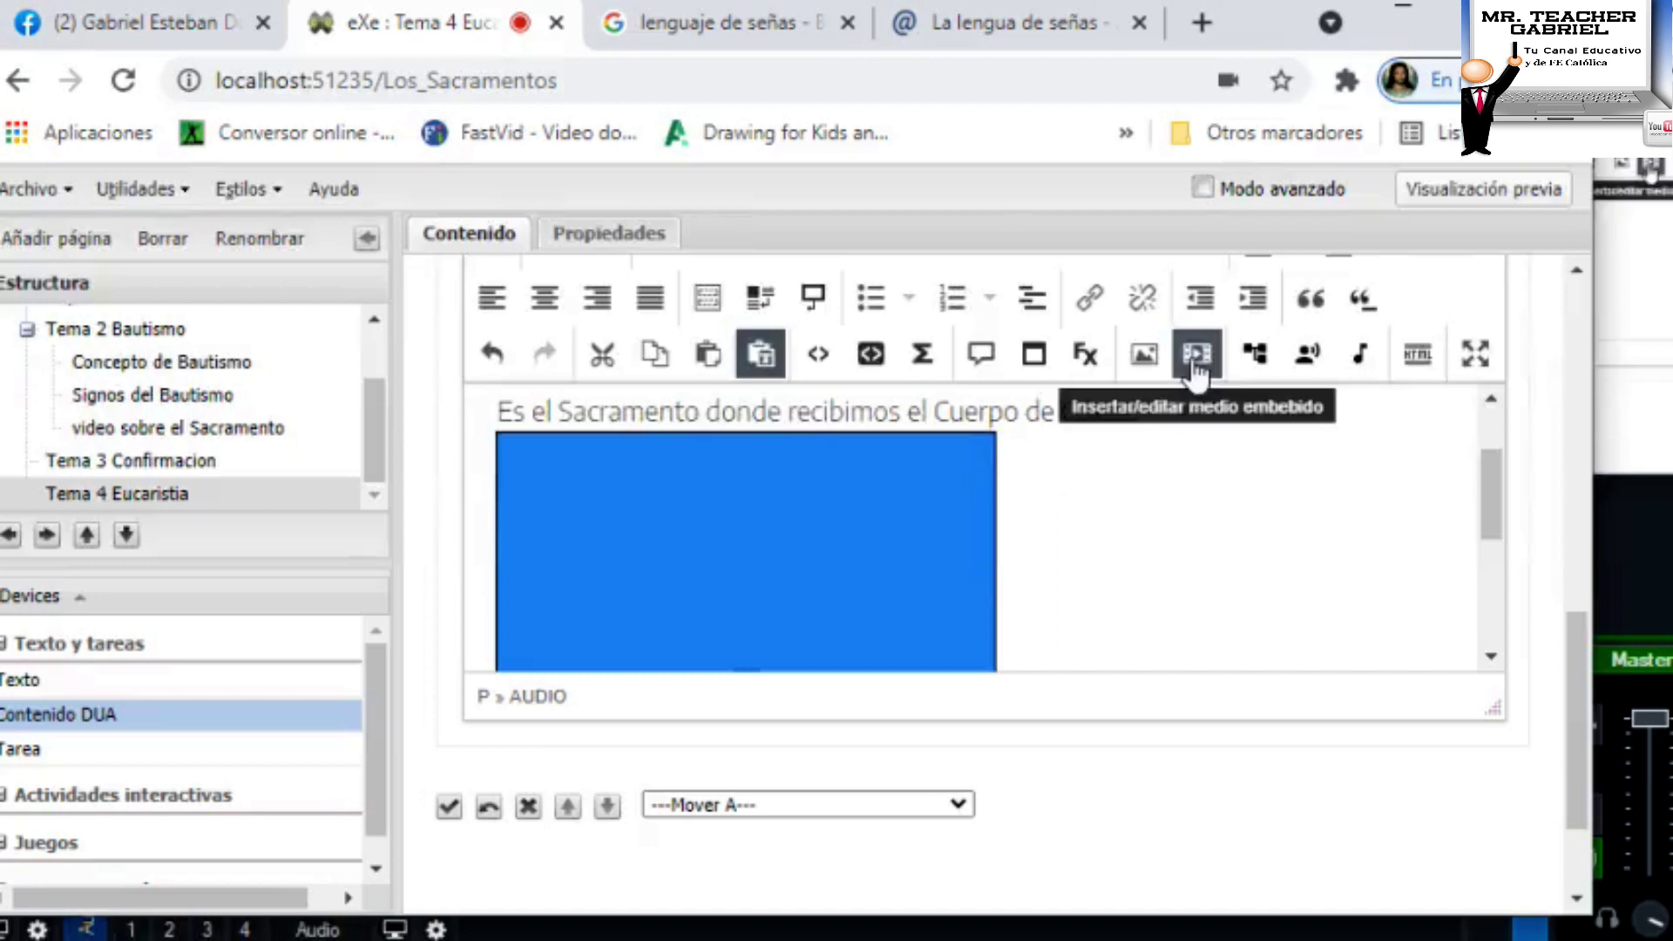
left_click(1225, 609)
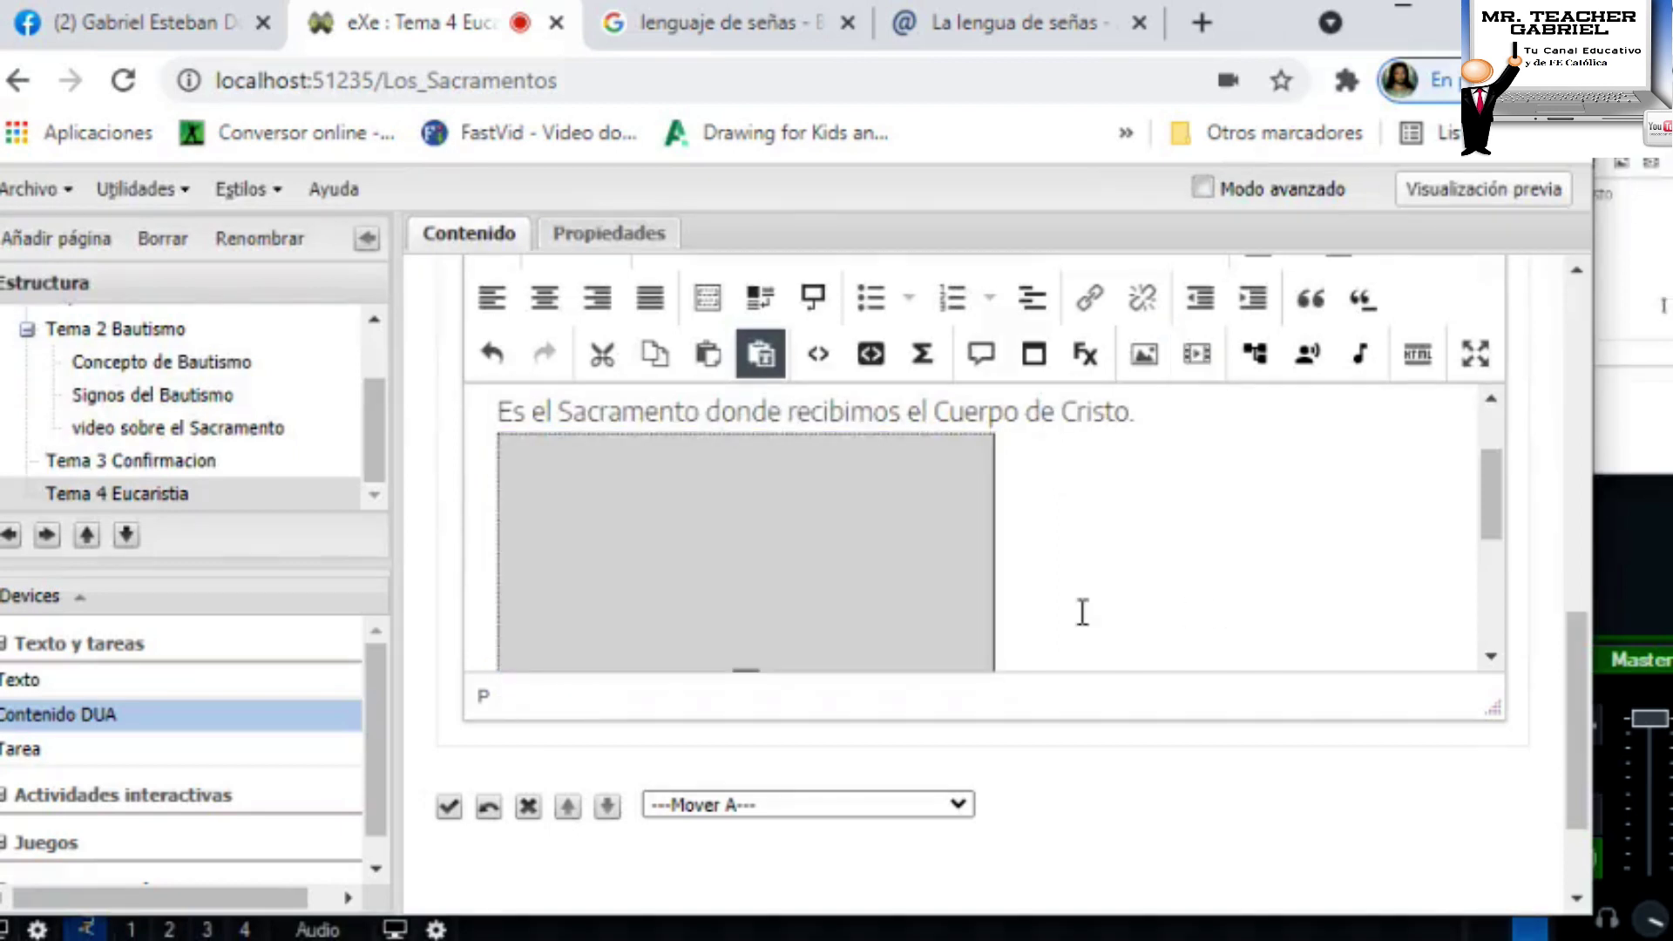
Step: Set the embedded audio's dimensions to 24 x 15
left_click(746, 579)
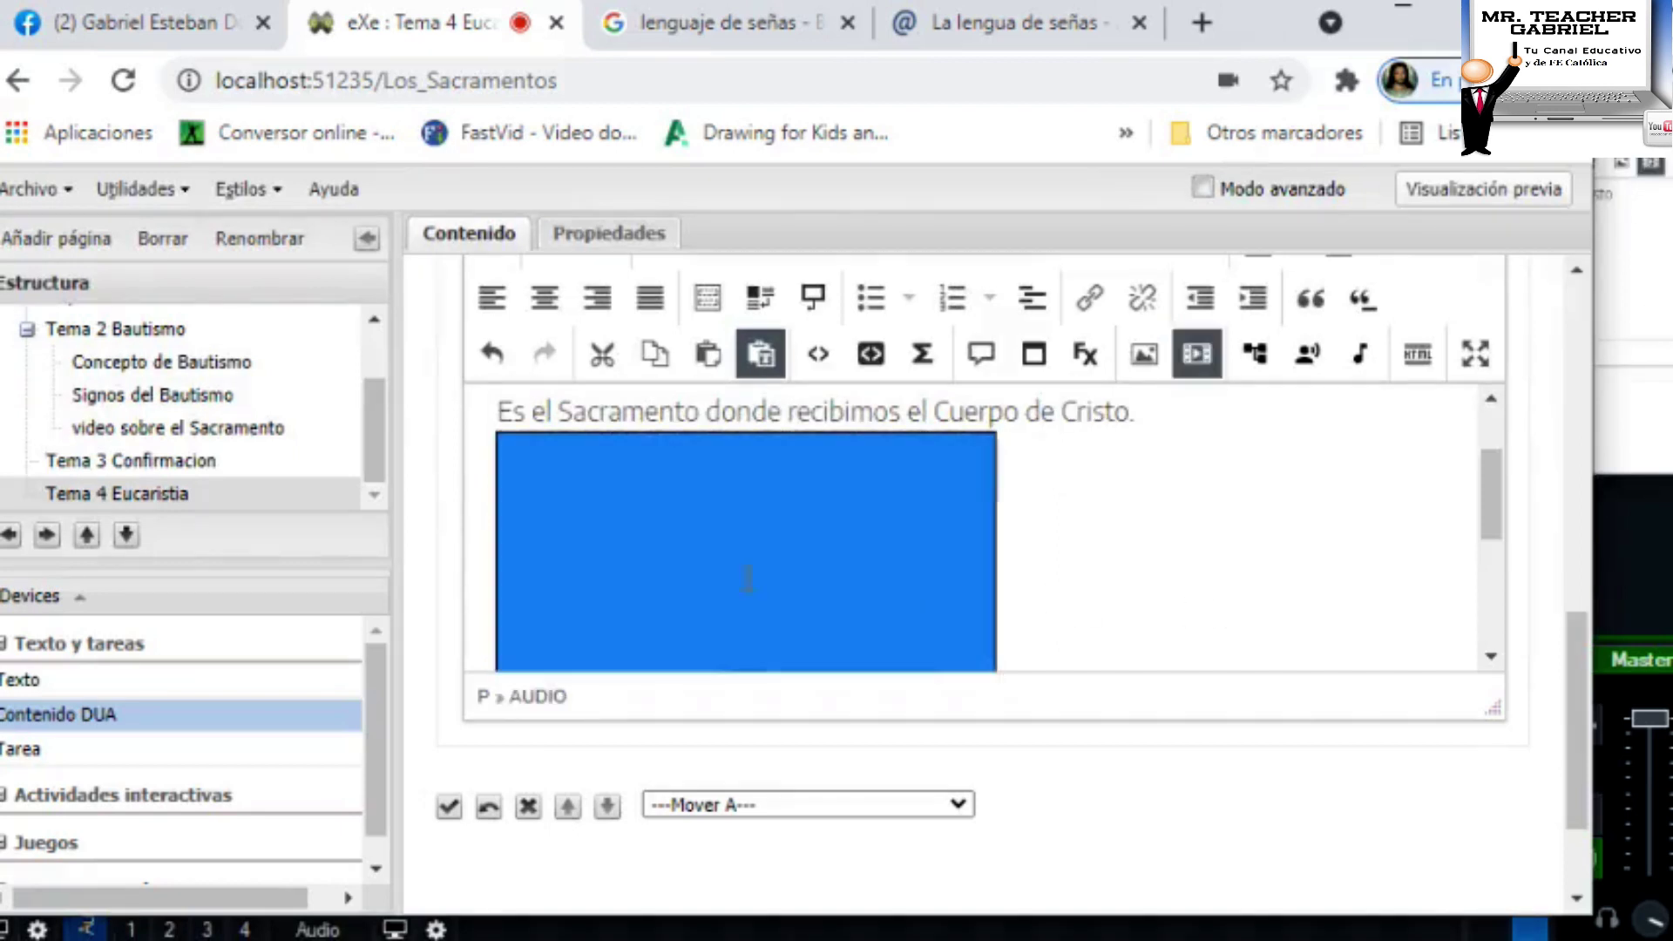
left_click(1197, 357)
left_click_drag(967, 257, 873, 260)
left_click(754, 555)
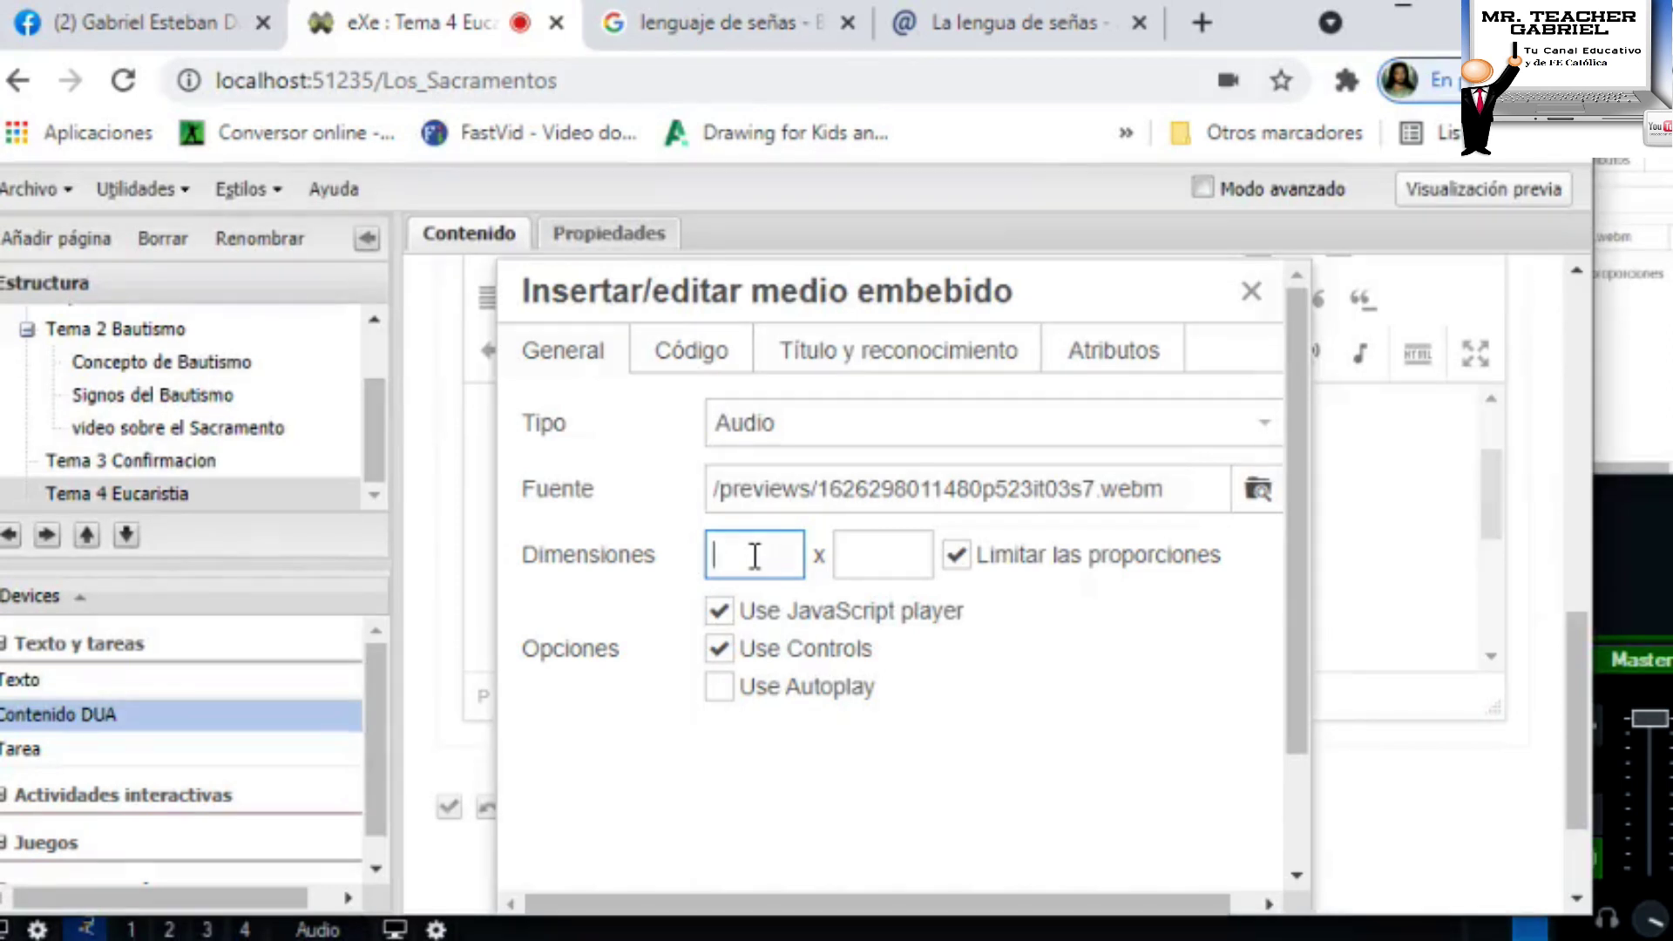
type("24")
key("Tab")
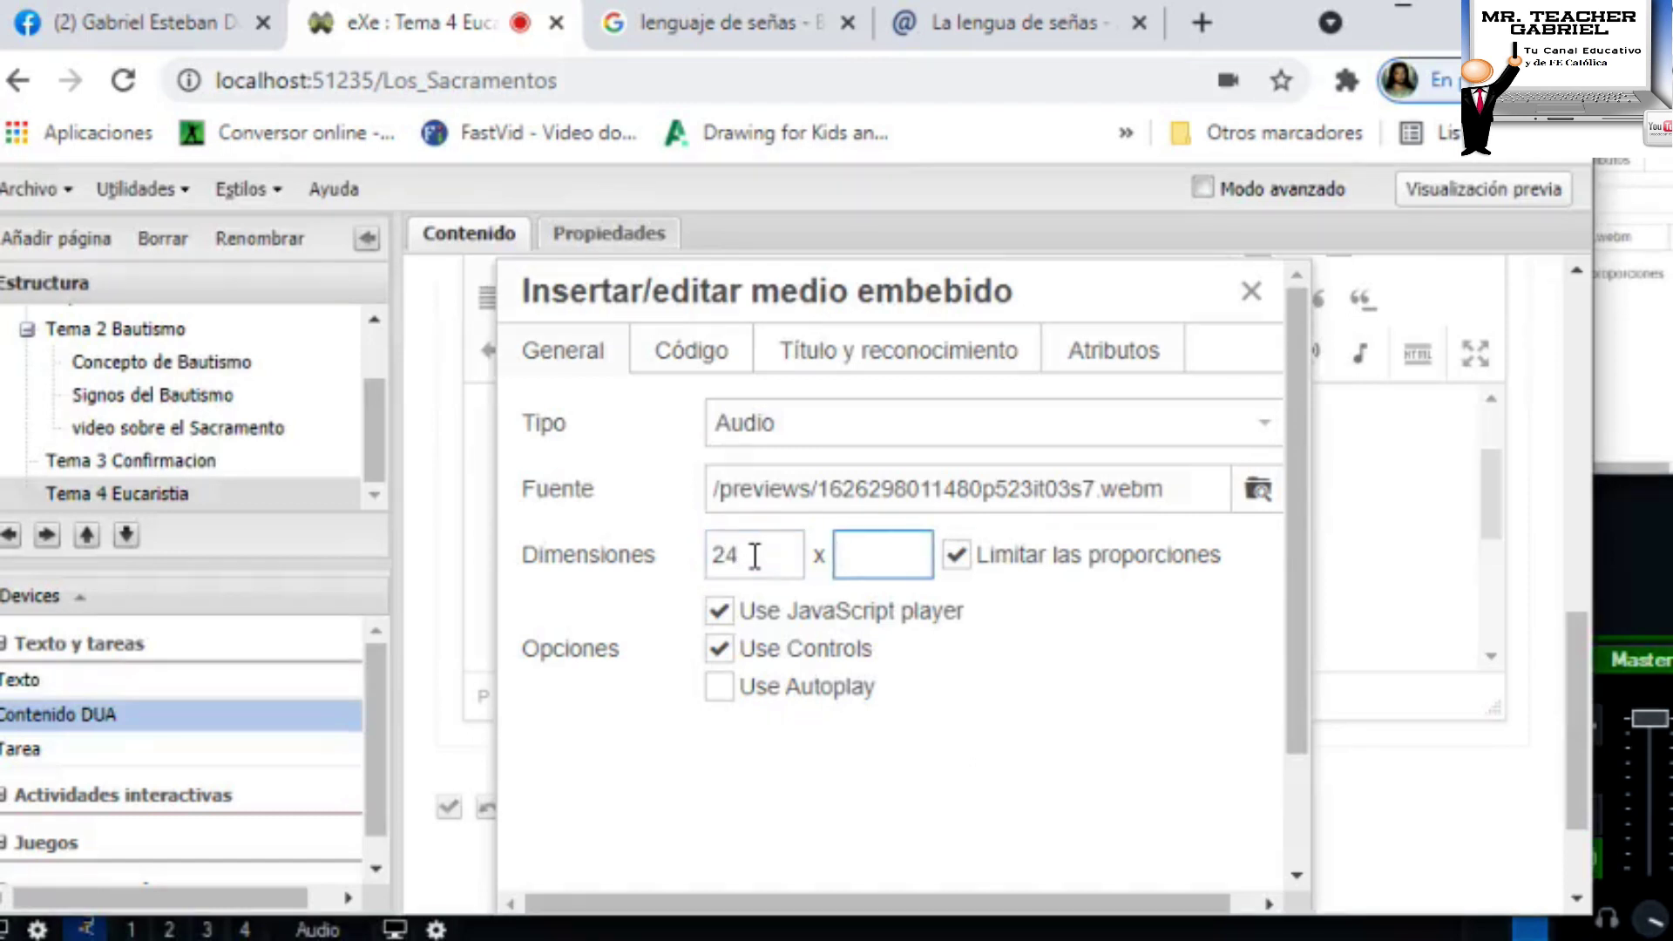
type("24")
key("BackSpace")
key("BackSpace")
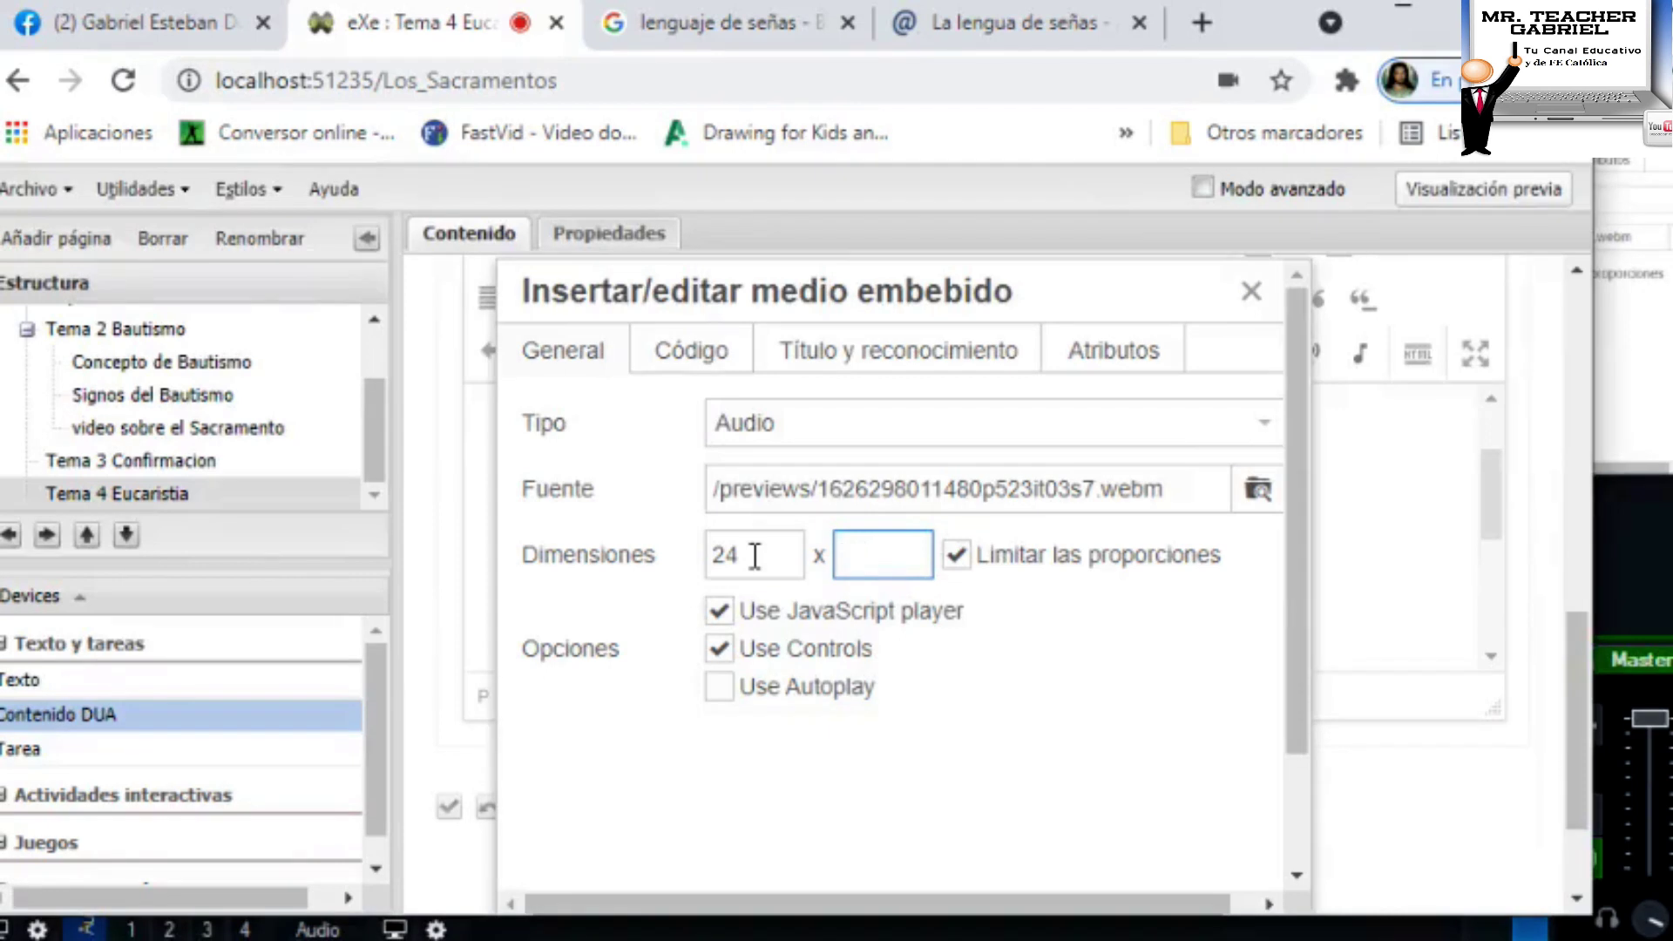
type("15")
scroll(1024, 701, "down", 1)
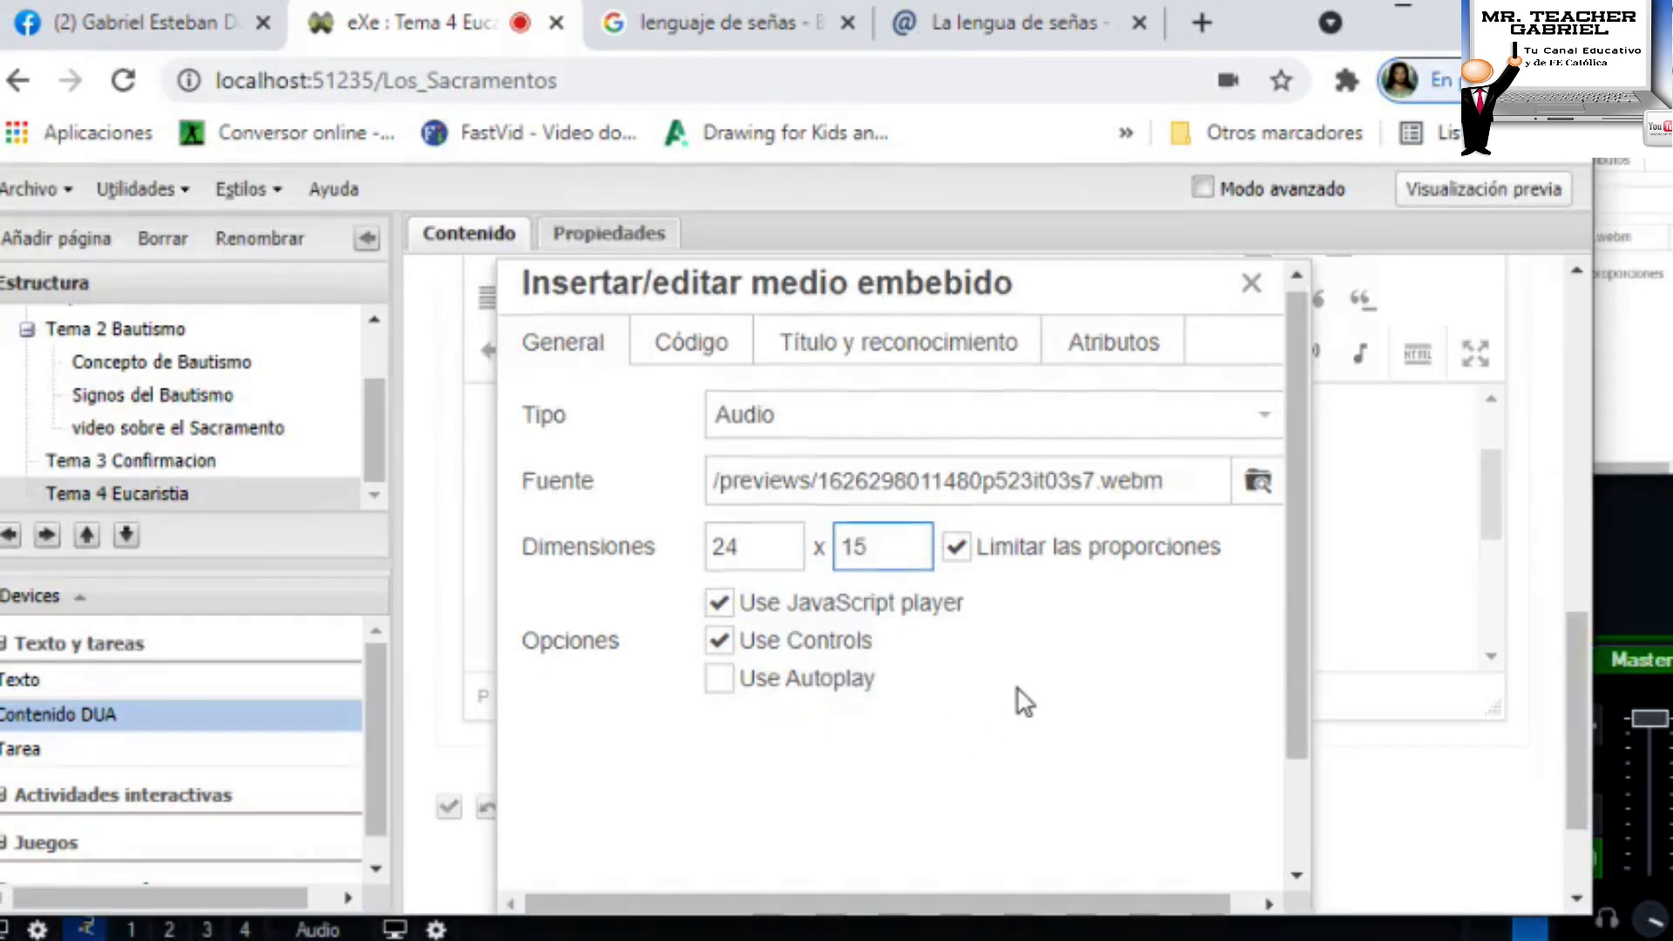
scroll(1023, 701, "down", 3)
left_click(1112, 858)
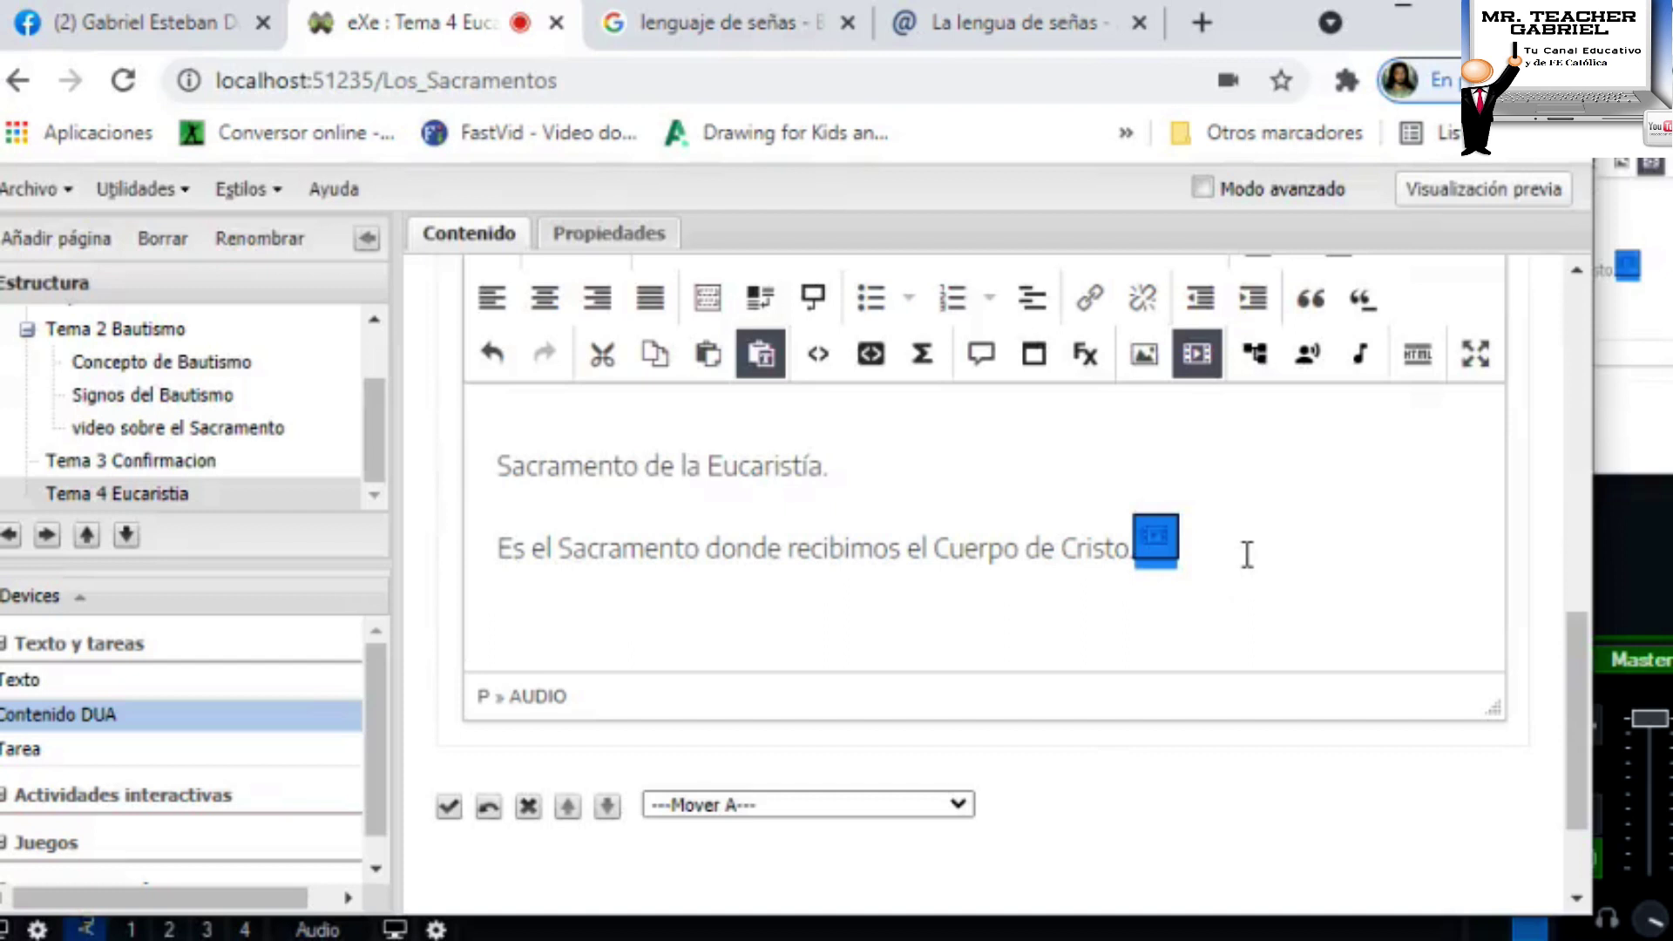
Step: Change the embedded audio's dimensions to 15 x 24
left_click(1199, 597)
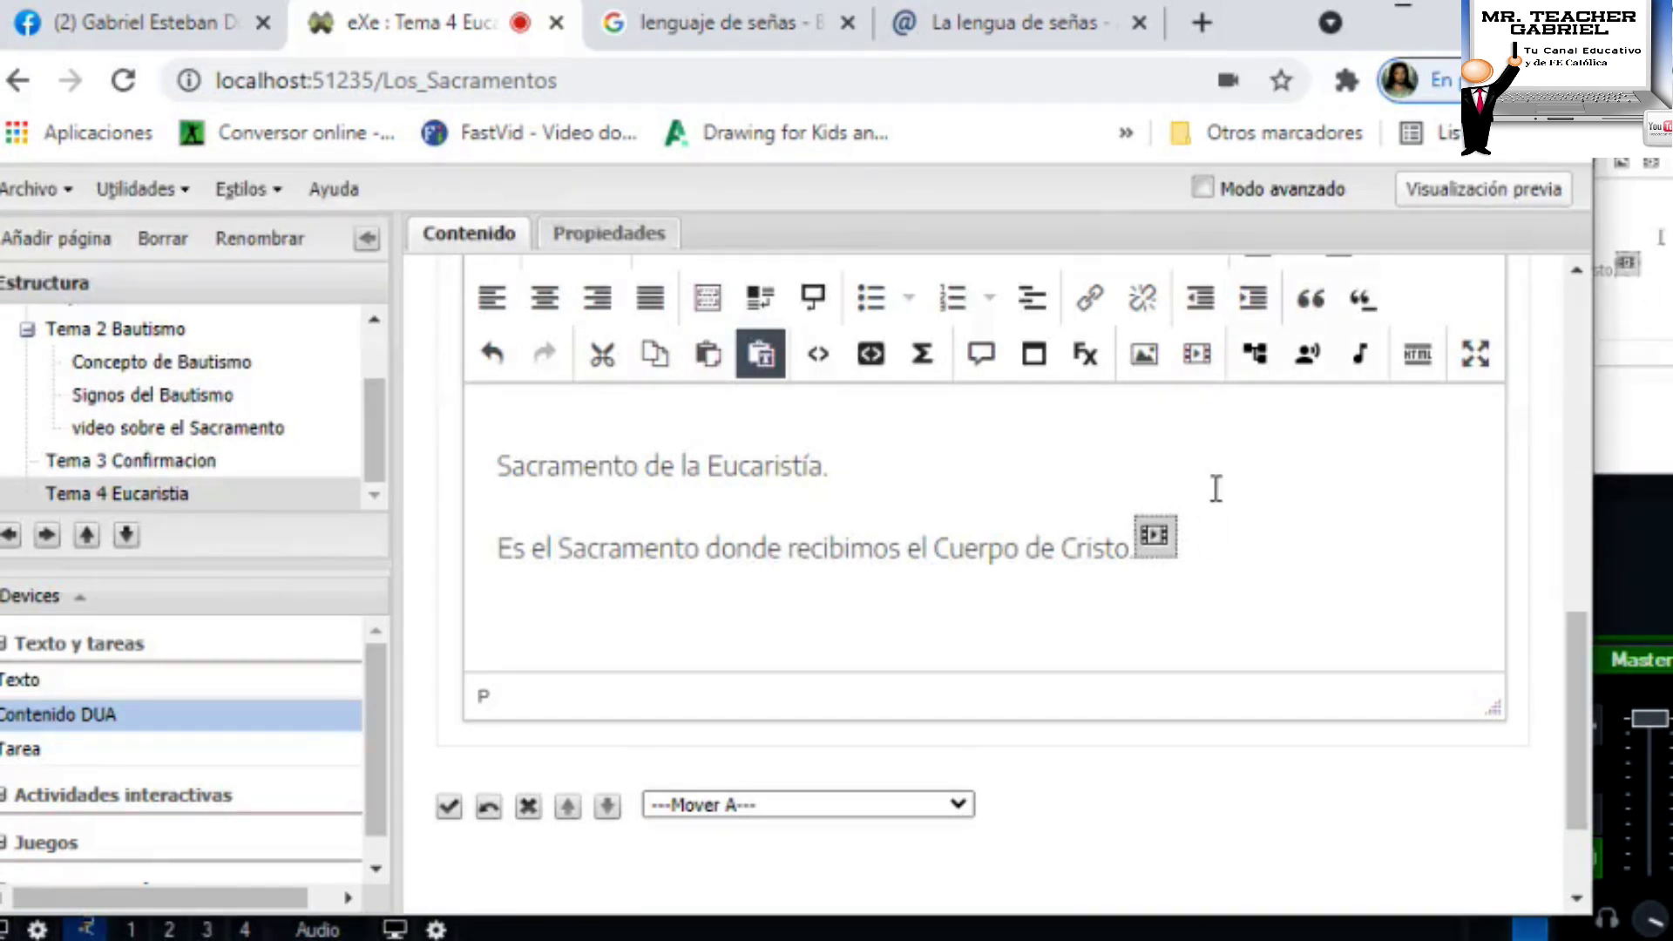
left_click(1155, 534)
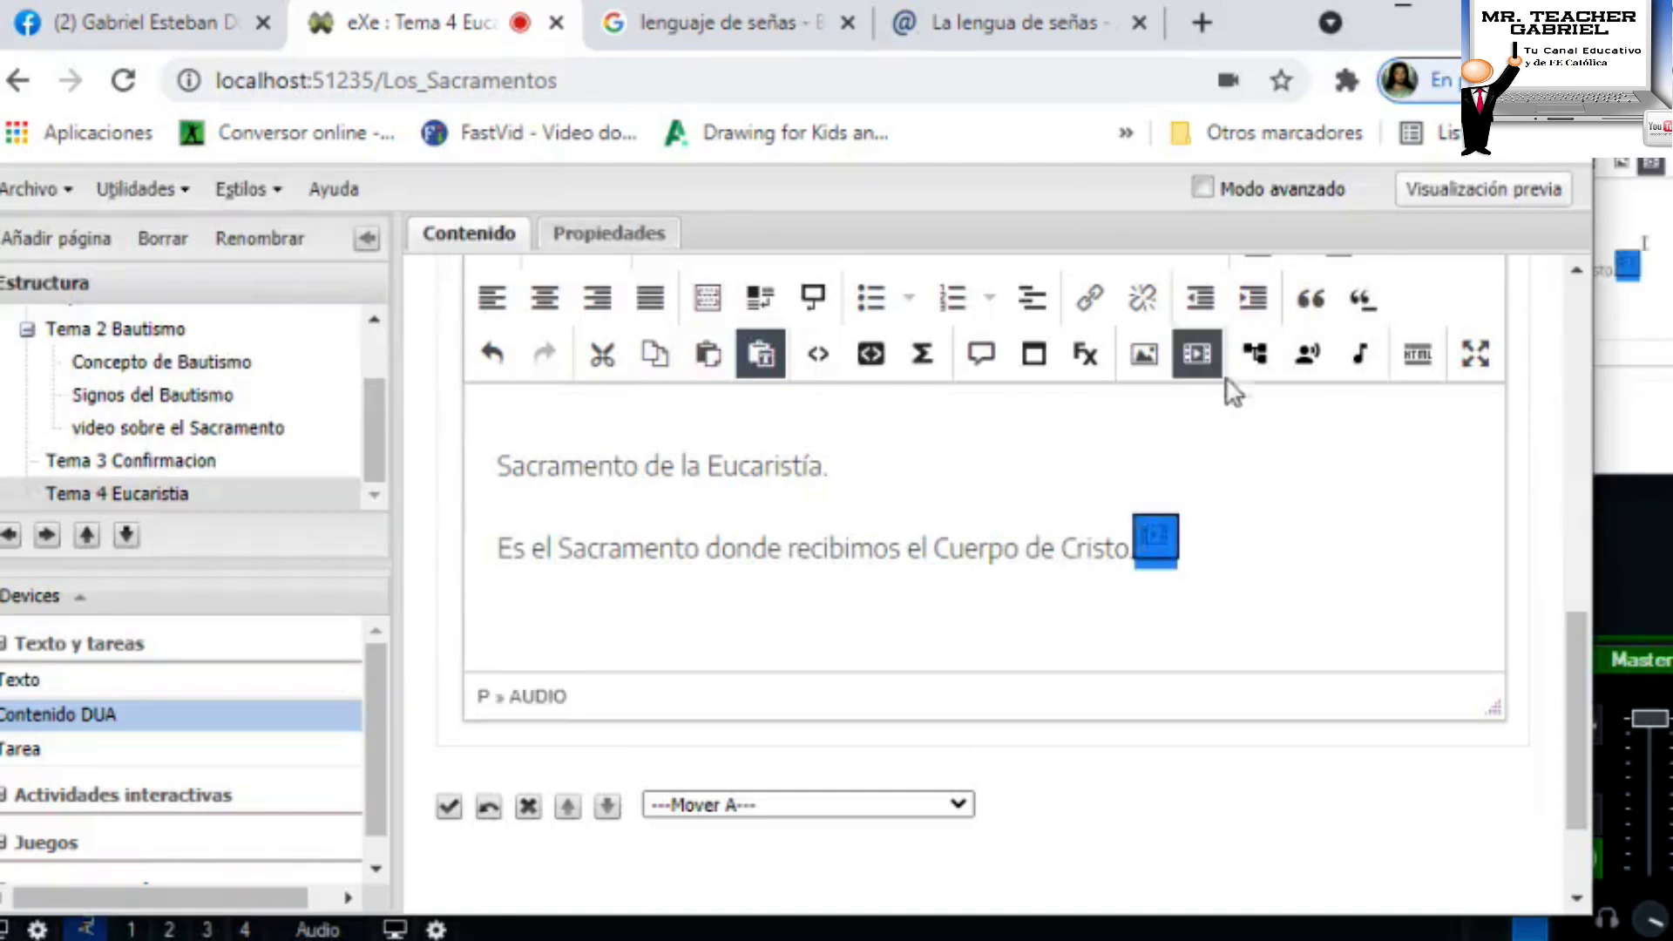
left_click(1213, 353)
left_click(848, 549)
type("15")
key("Tab")
type("24")
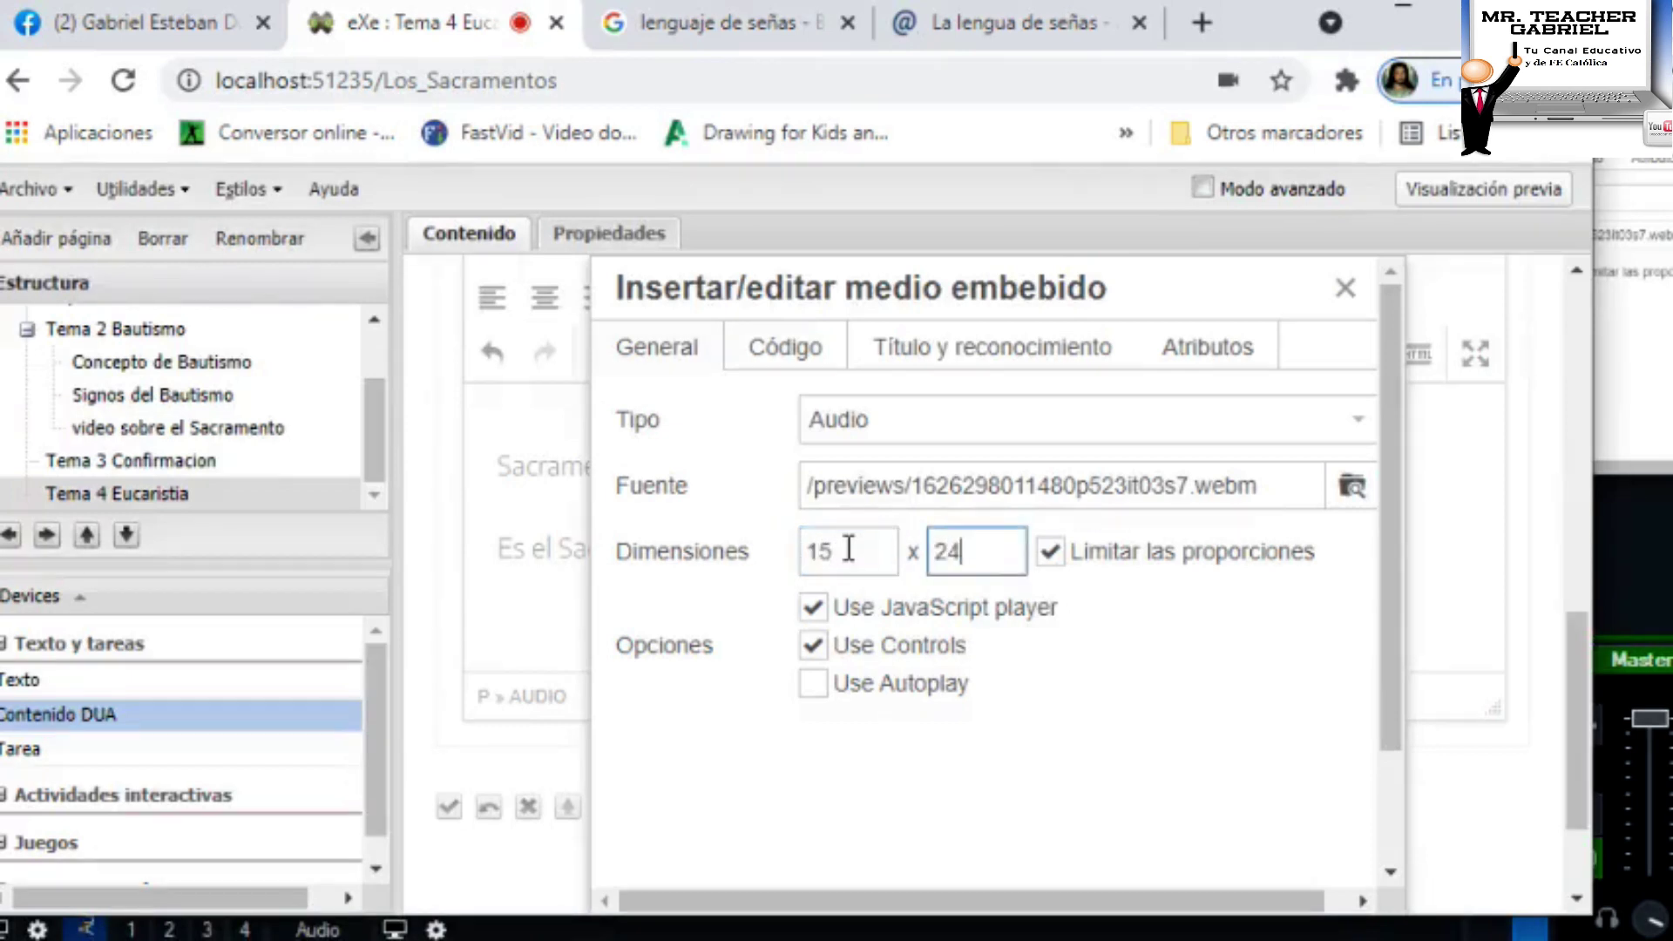
scroll(1078, 650, "down", 3)
left_click(1190, 849)
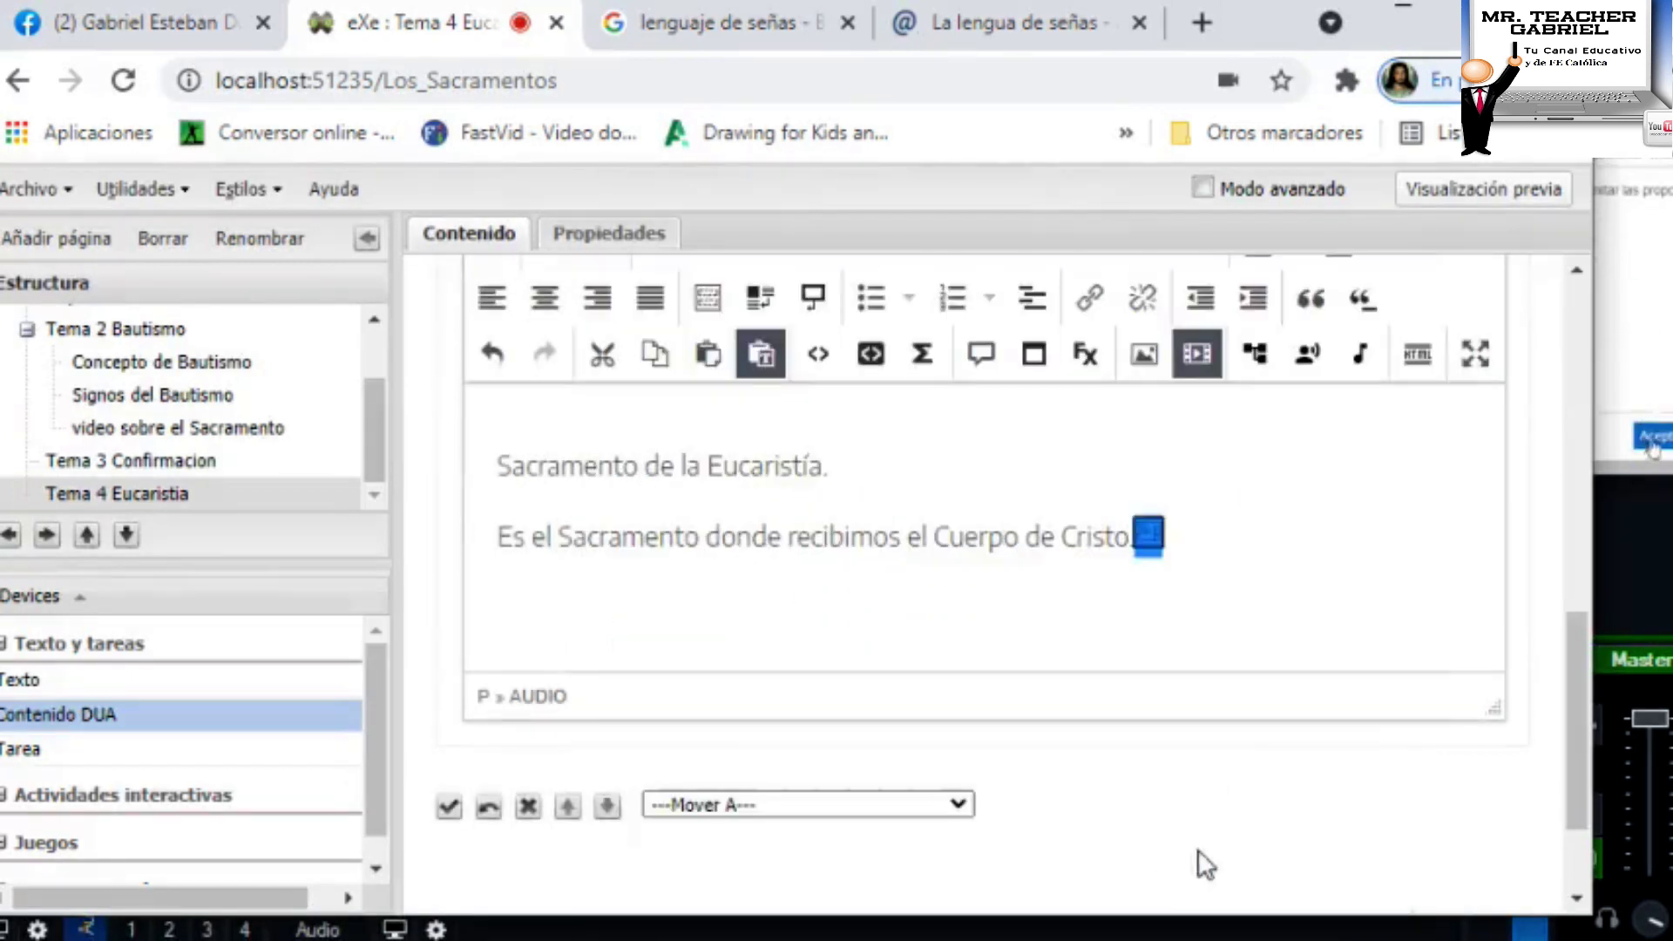
left_click(1276, 537)
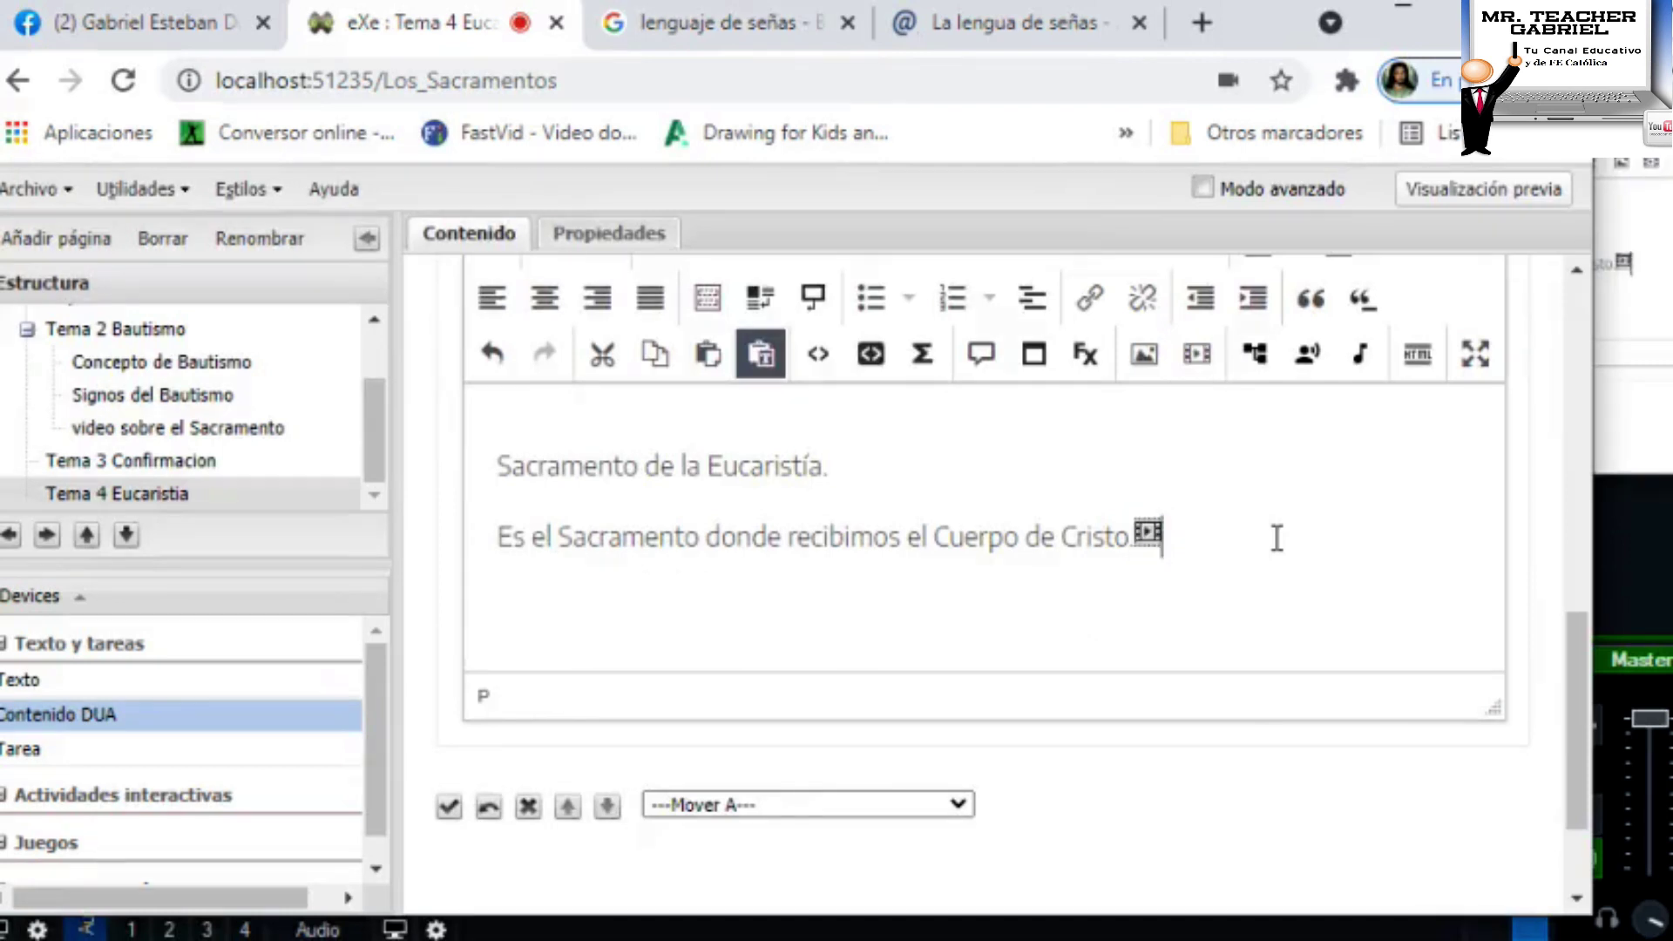
Step: Move the audio onto its own line and add the text "Da click para escuchar!" above it
left_click(1146, 533)
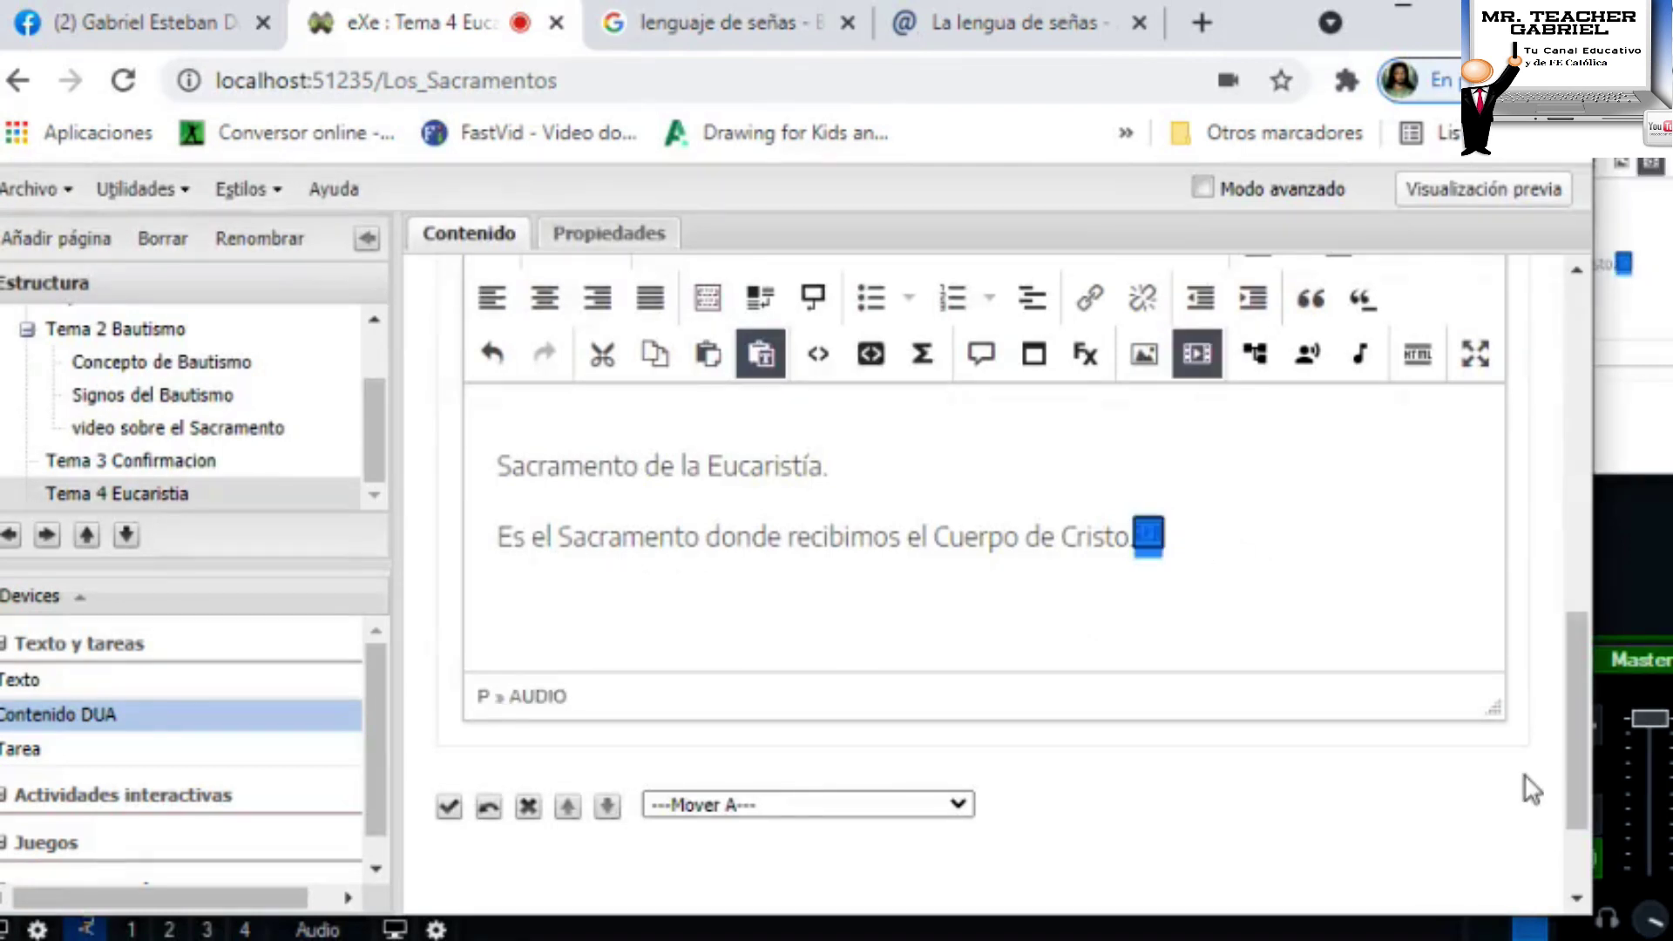
key("Left")
key("Return")
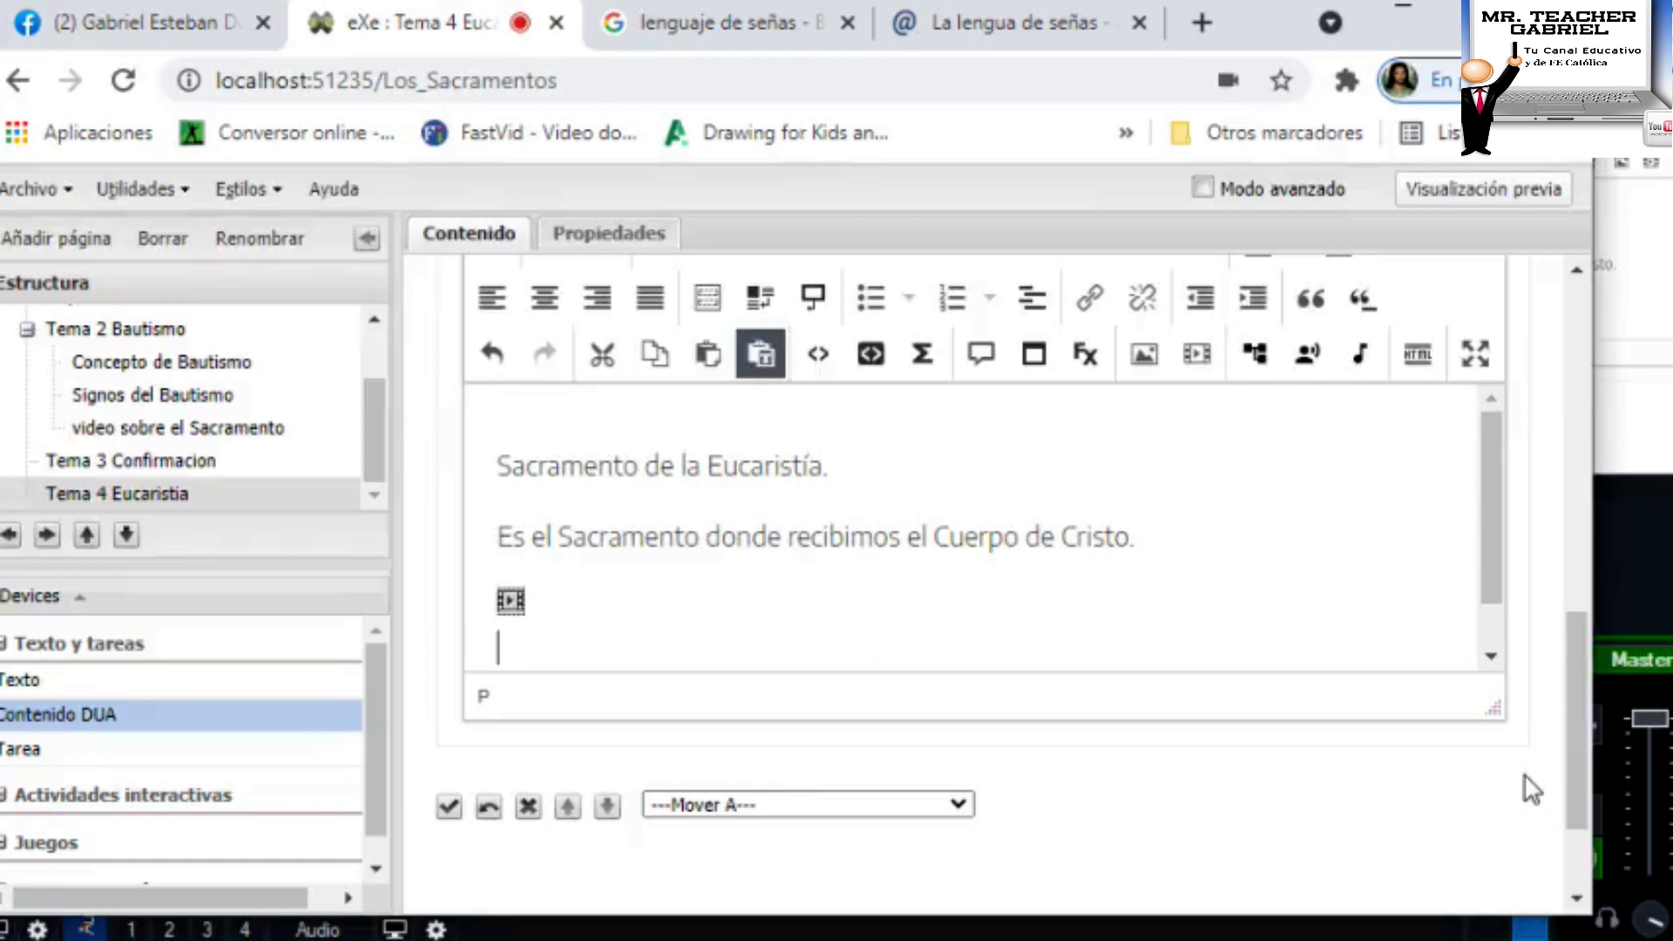
key("Return")
type("Da click para escucha")
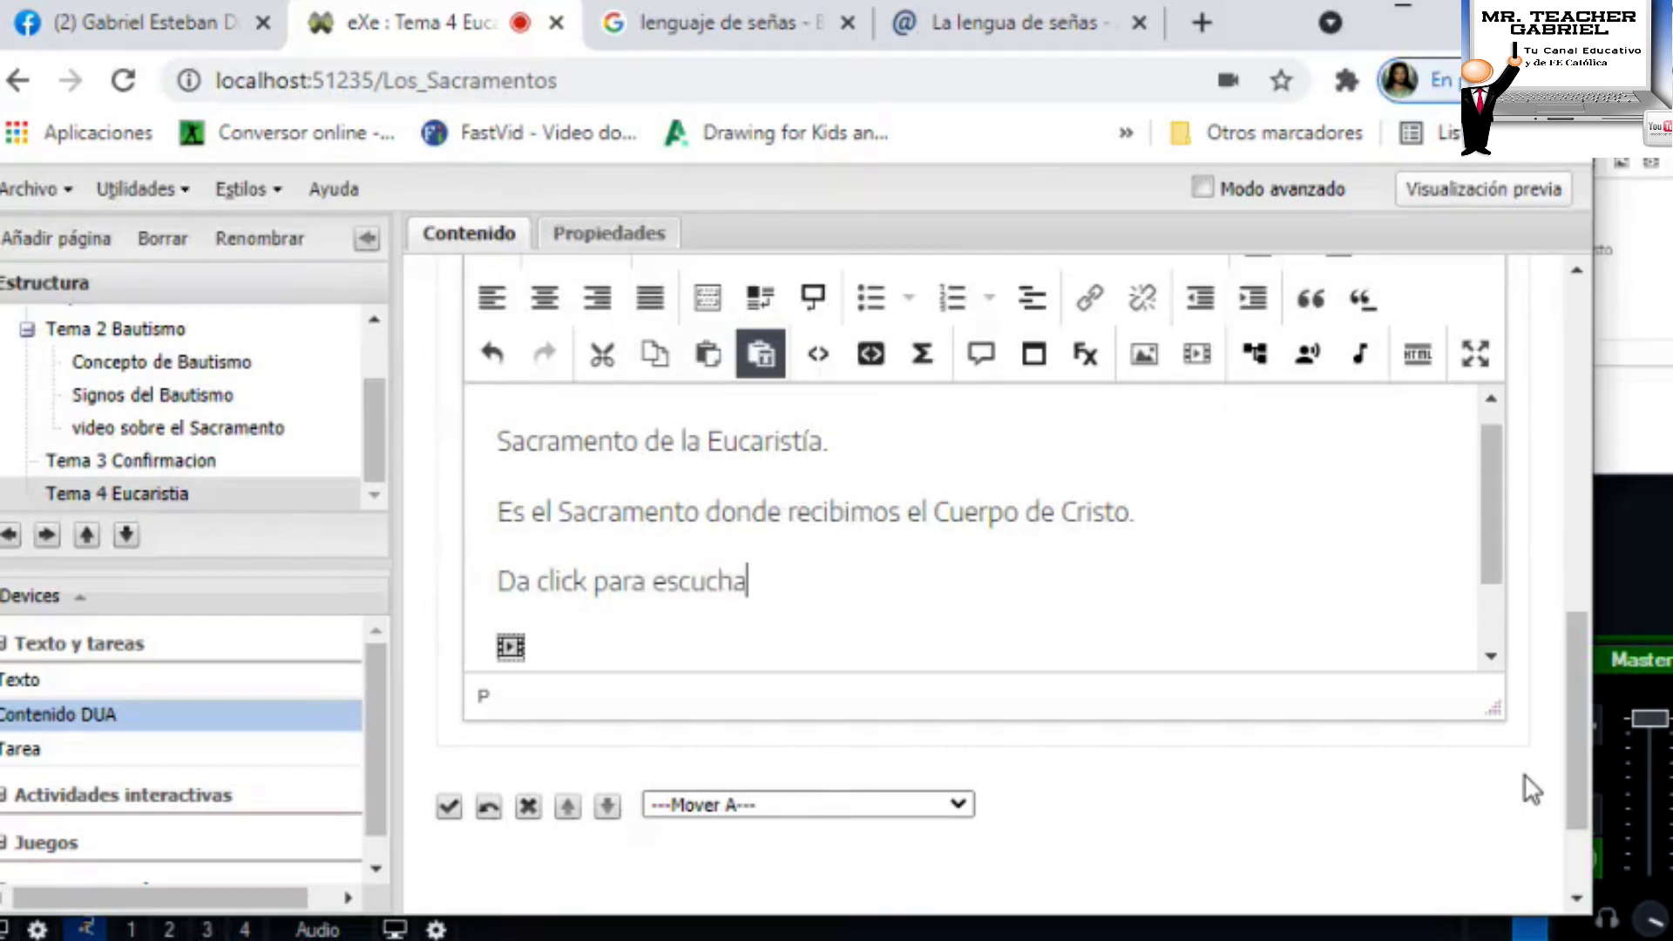
type("r!")
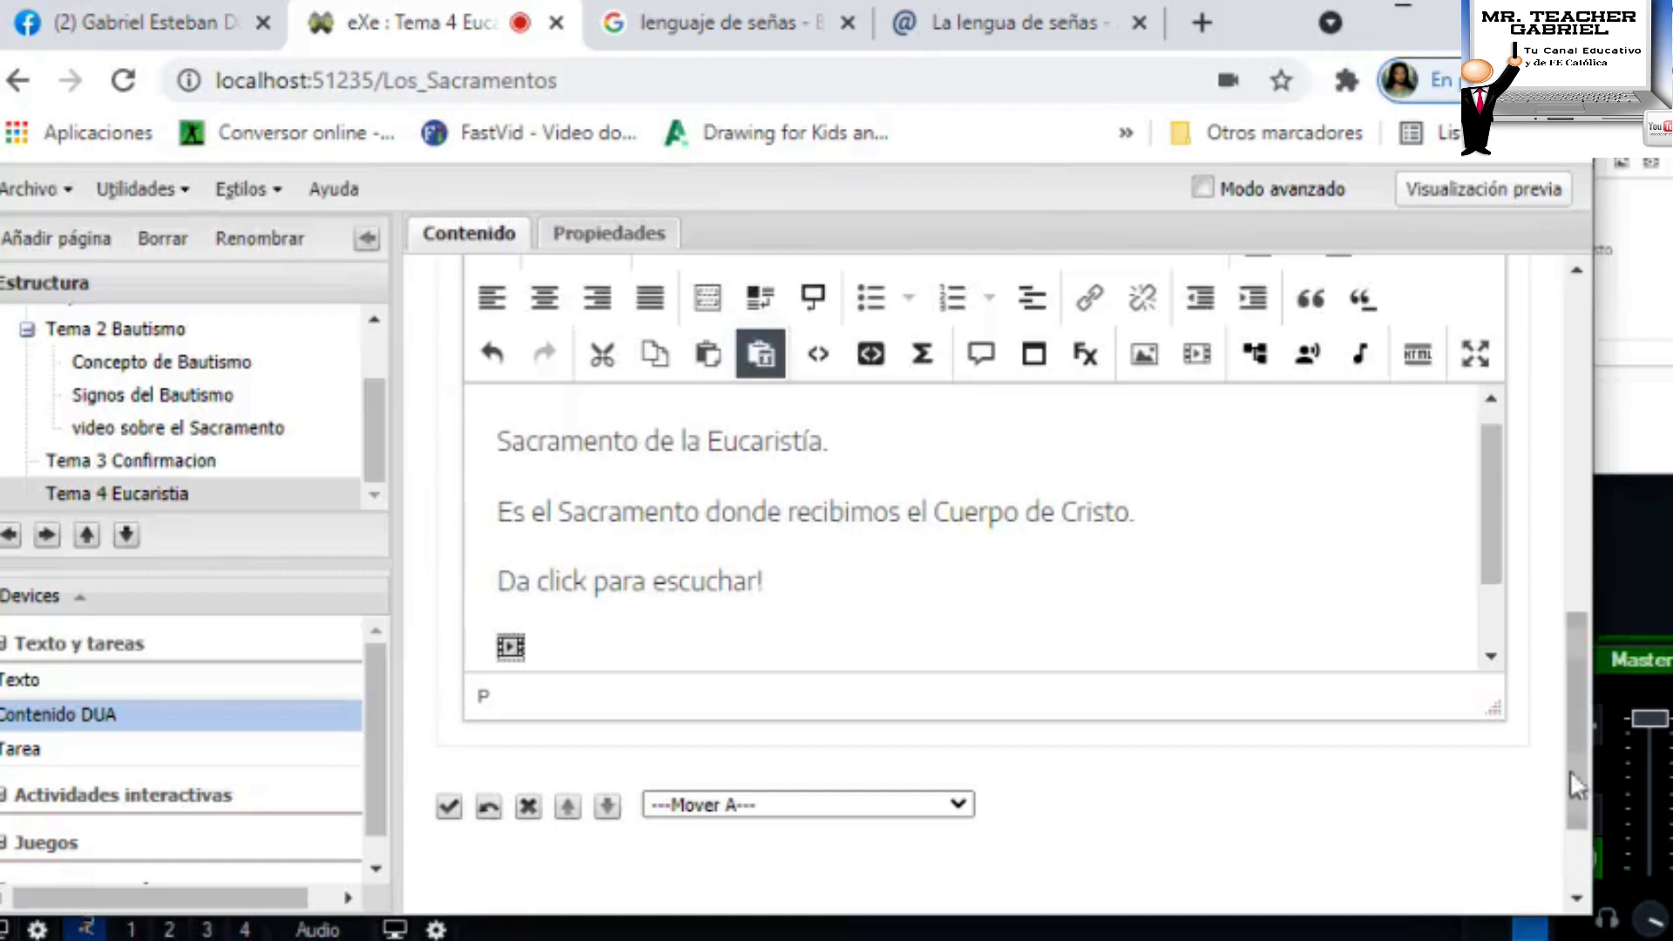
Step: Review the Contenido principal and Lectura facilitada contents of the iDevice
scroll(886, 651, "up", 1)
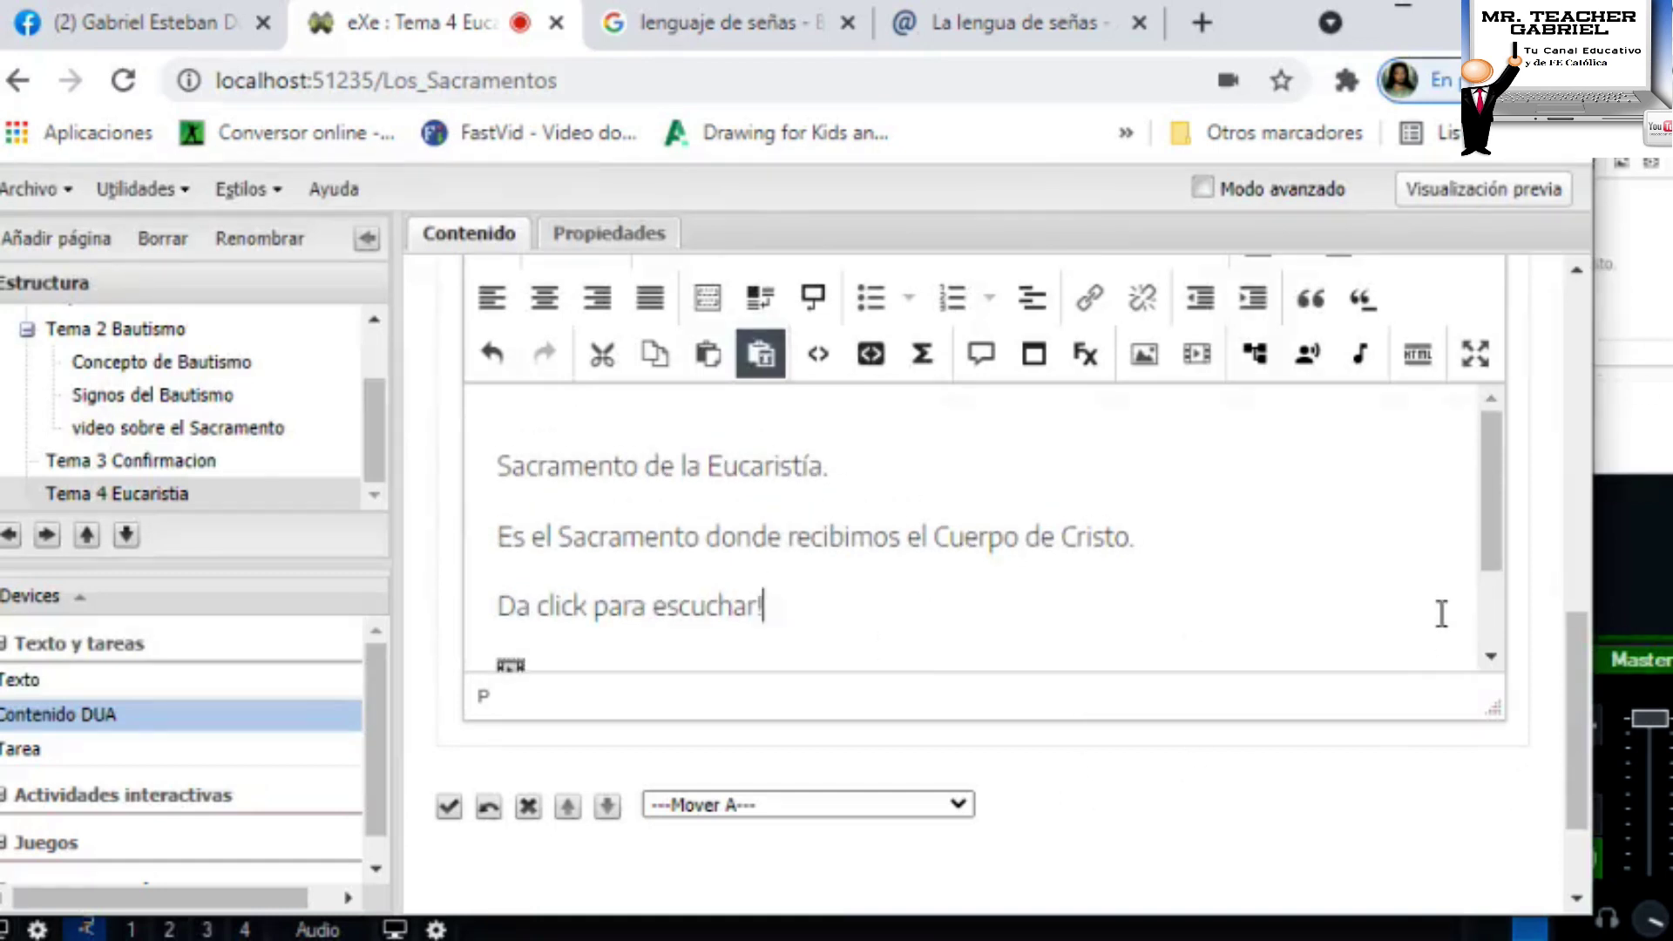
left_click_drag(1568, 656, 1593, 546)
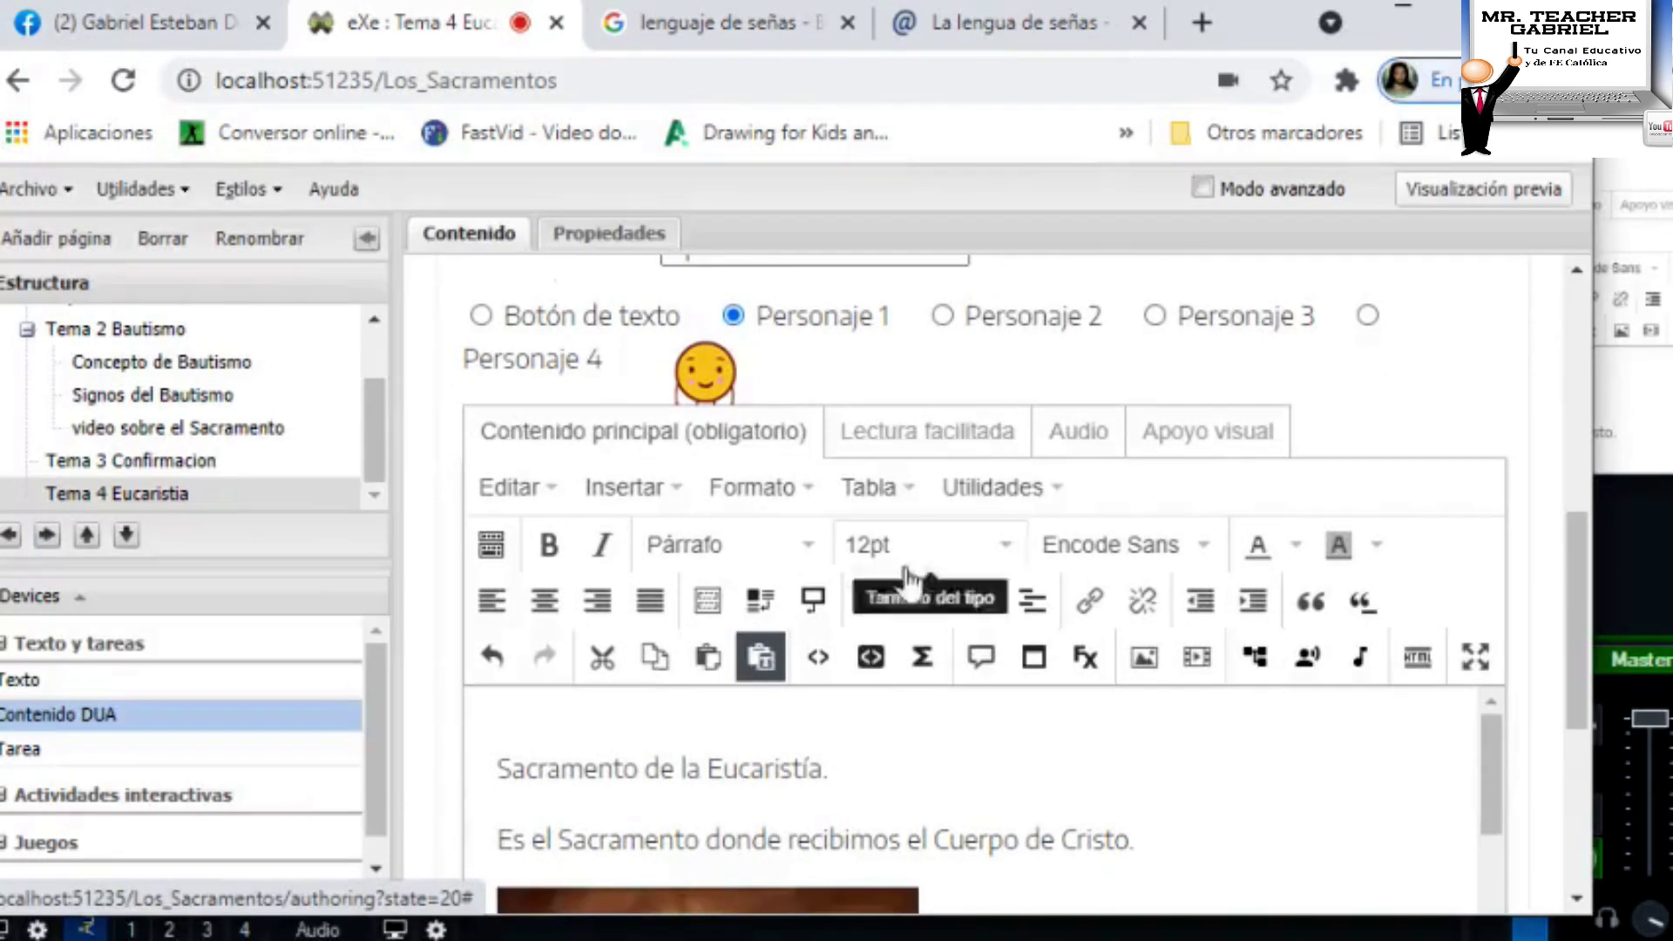
scroll(906, 558, "down", 2)
left_click(940, 276)
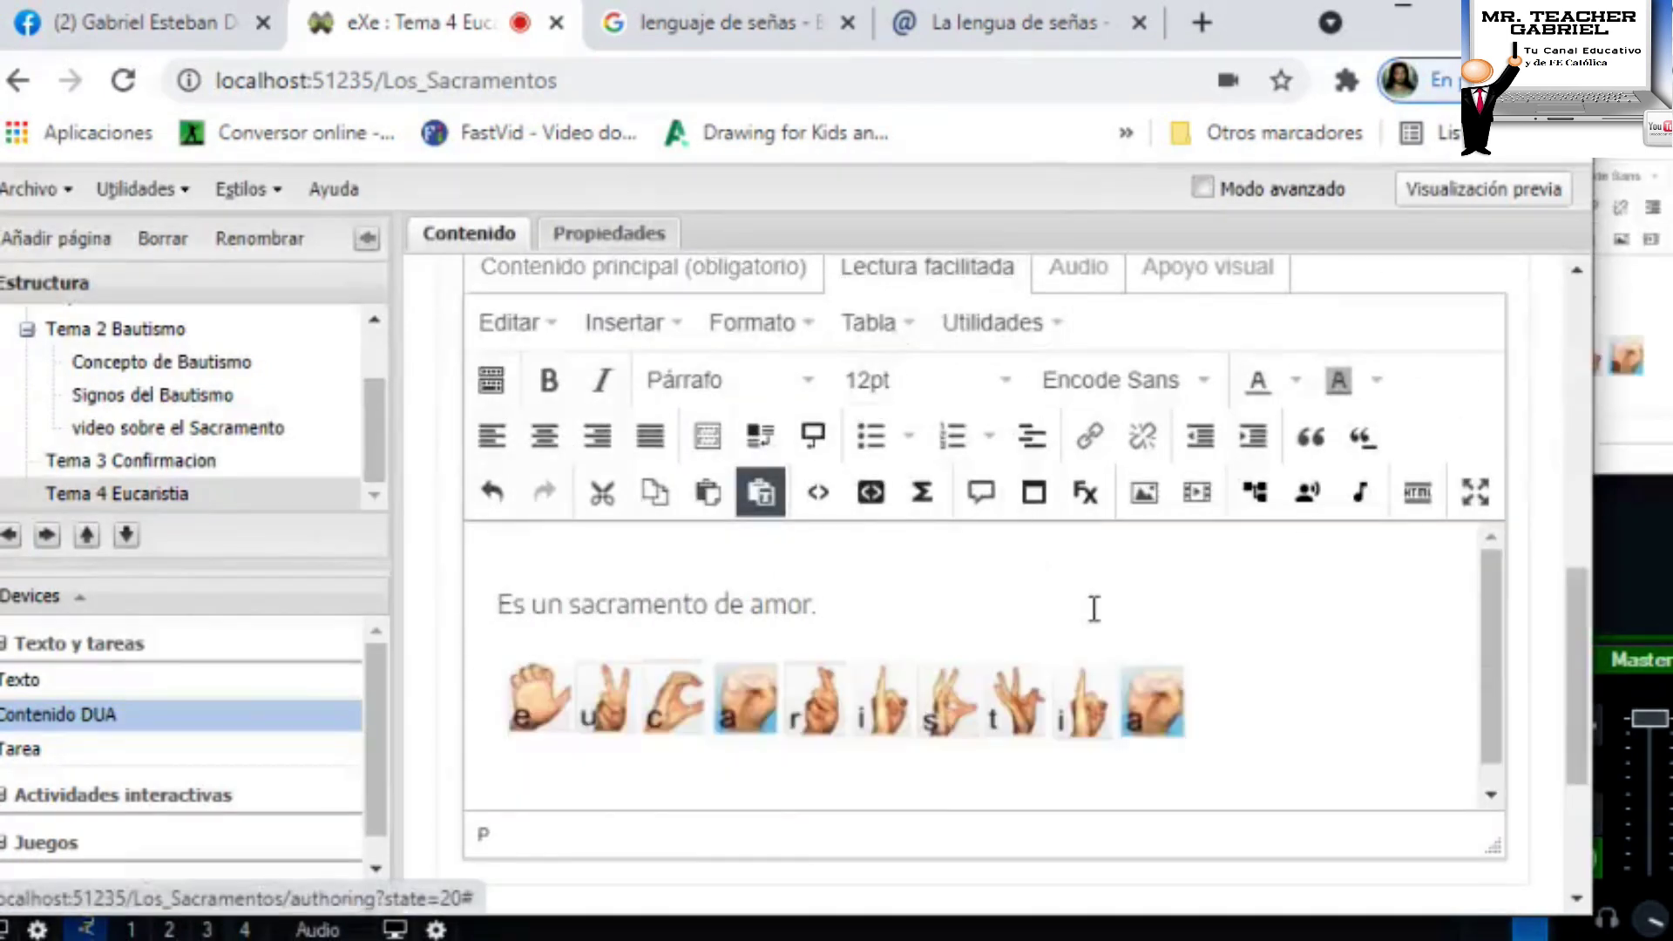
Step: Fill the Apoyo visual content with "Sacramento de la Eucaristía." and "Es el Sacramento donde recibimos el Cuerpo de Cristo." as two paragraphs
scroll(1017, 721, "up", 2)
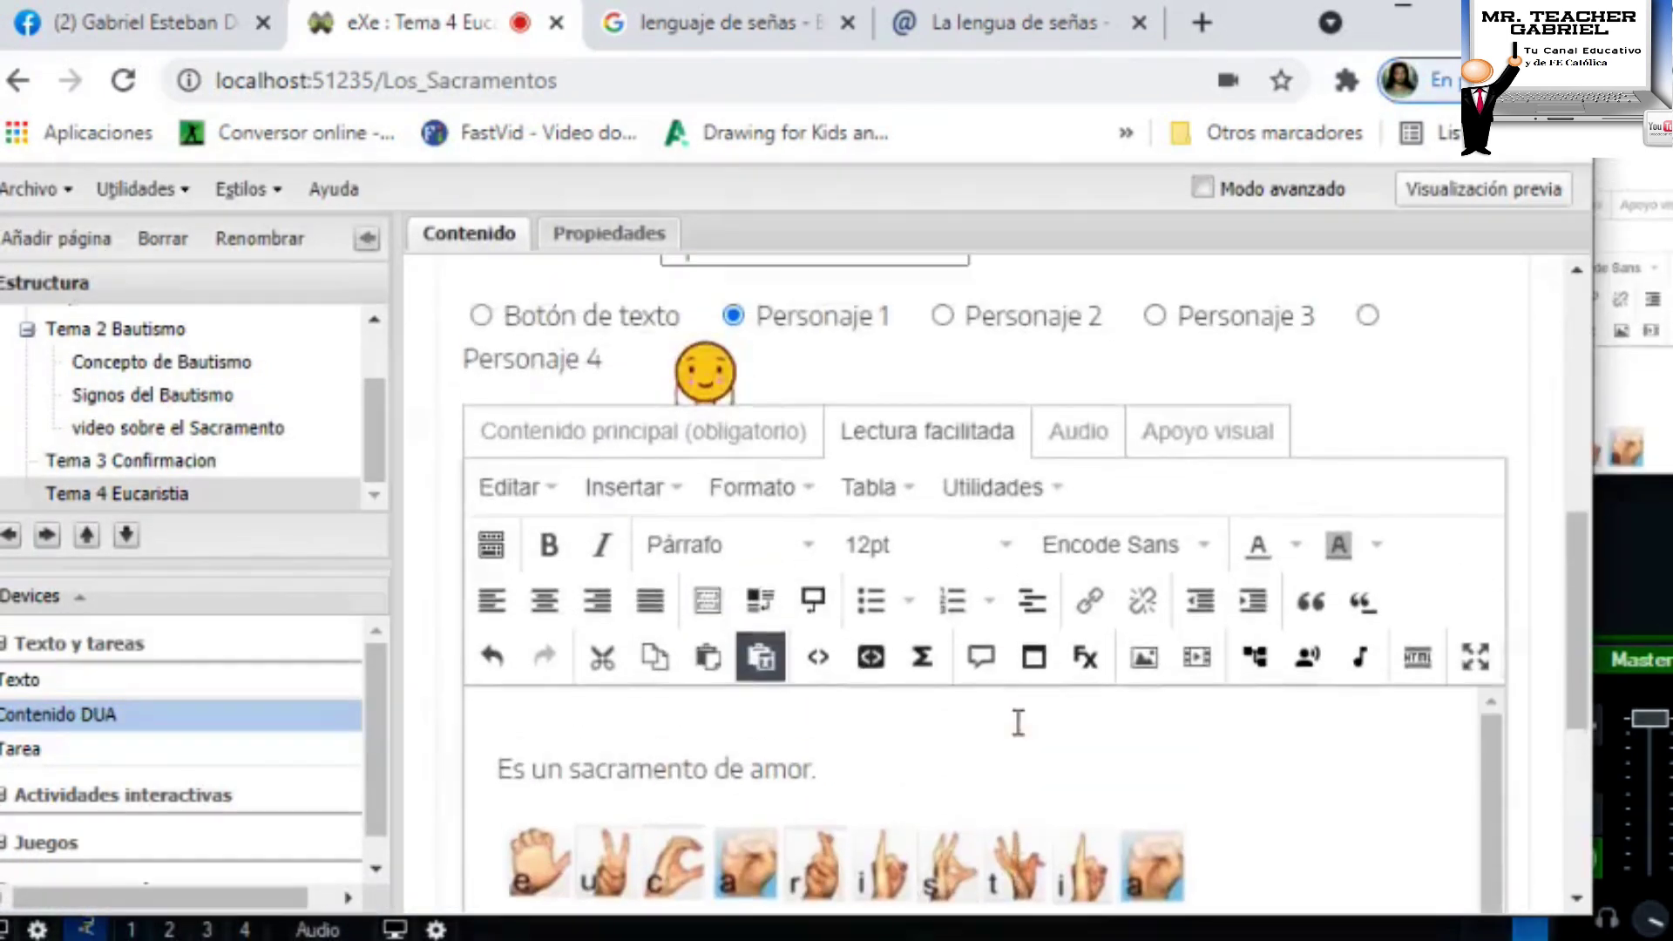
left_click(1074, 438)
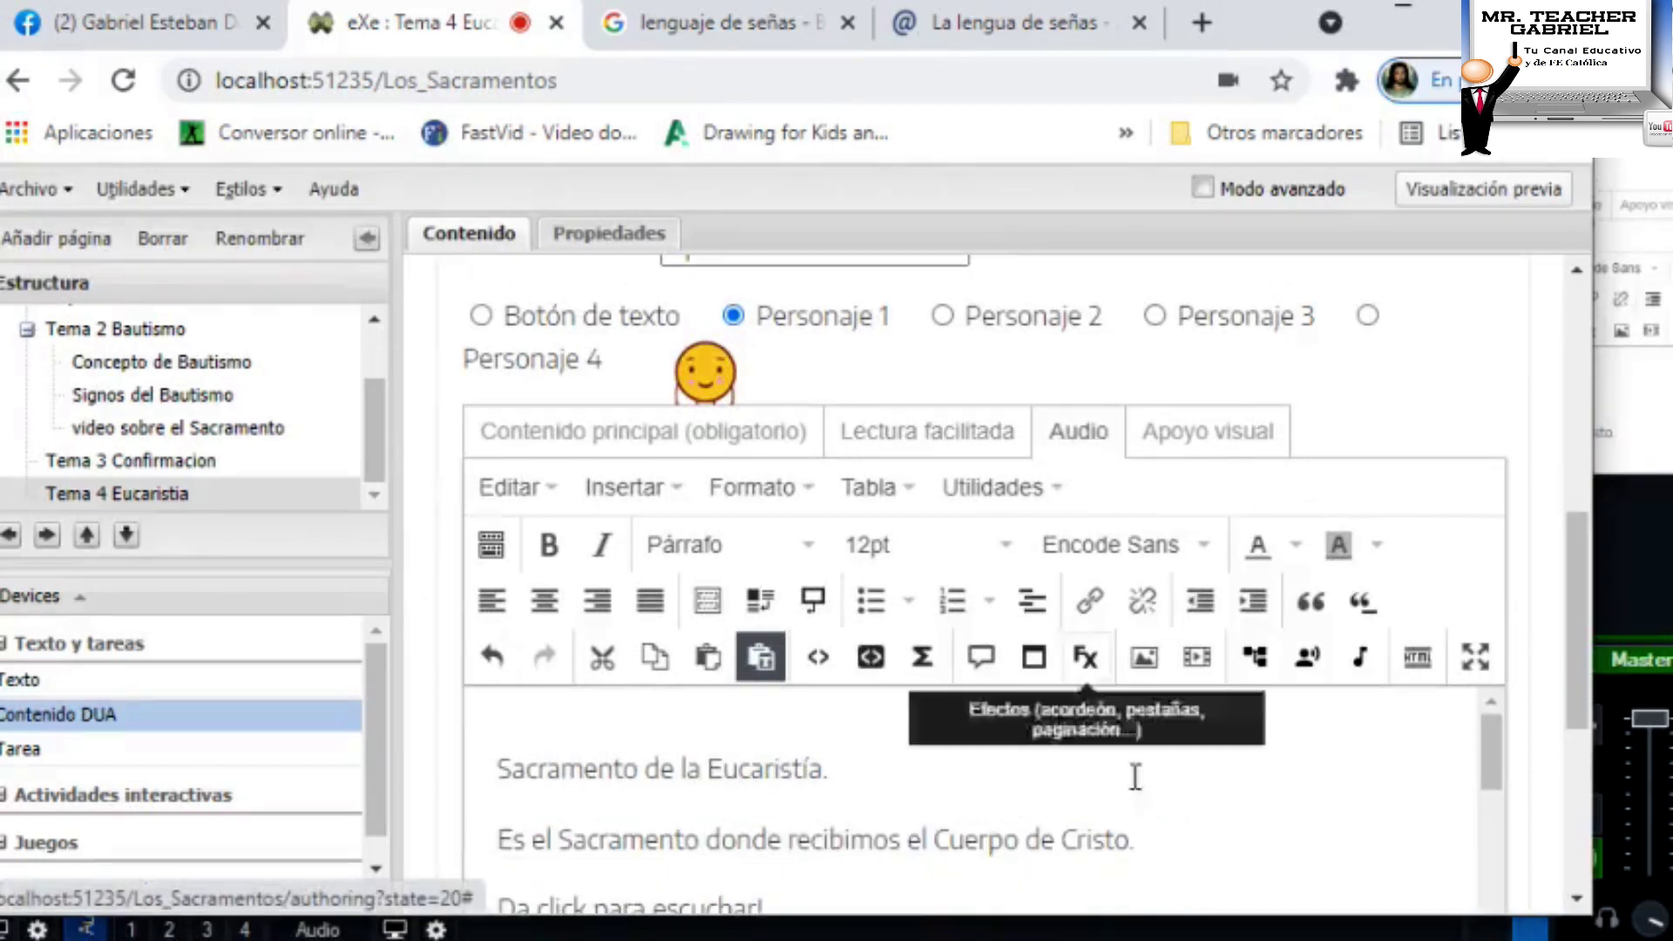
left_click(1213, 441)
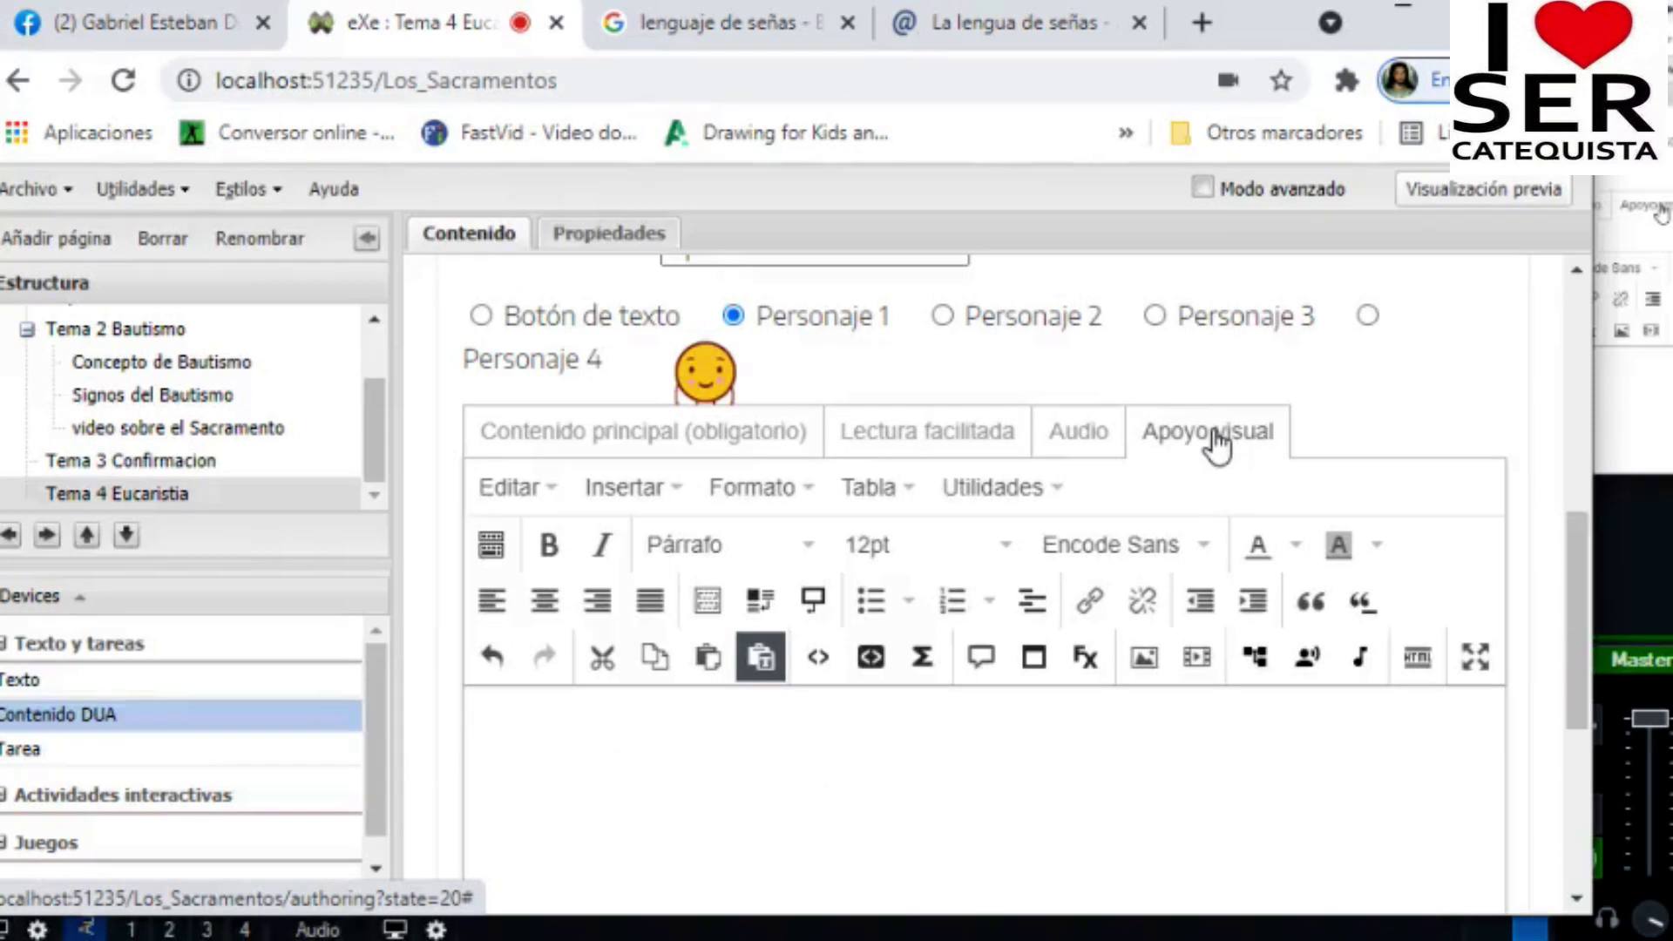
left_click(781, 784)
type("Sacramento de la Eucaristía. Es el Sacramento donde recibimos el Cuerpo de Cristo.")
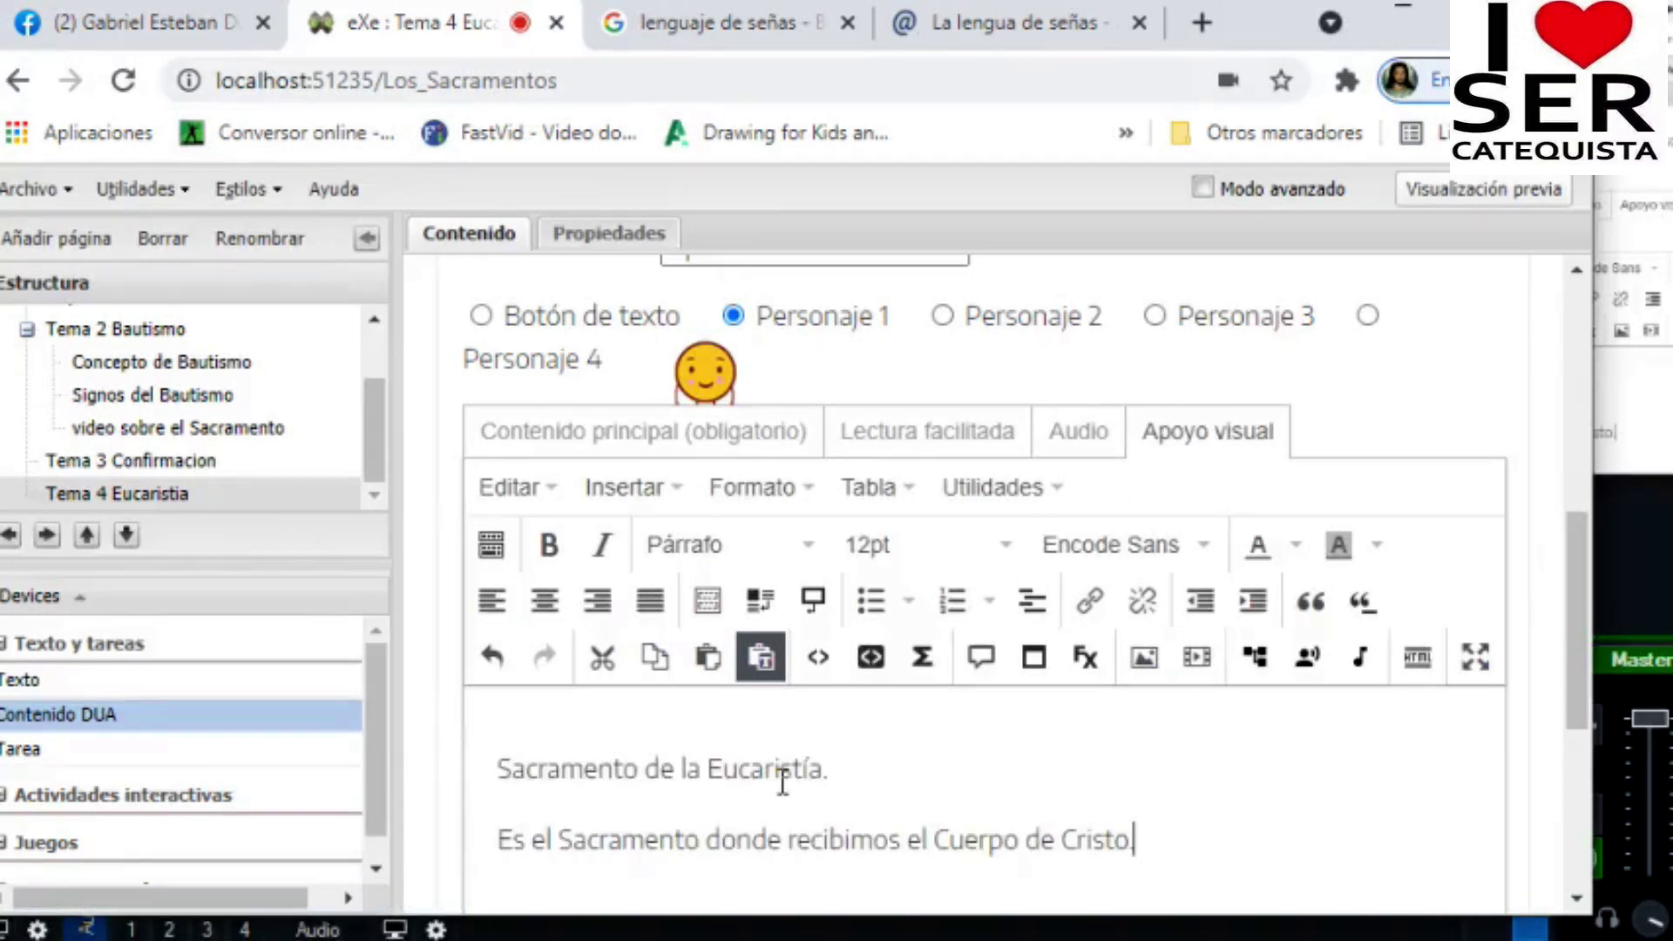
Step: Set the font size of all the Apoyo visual text to 24pt
key("ctrl+a")
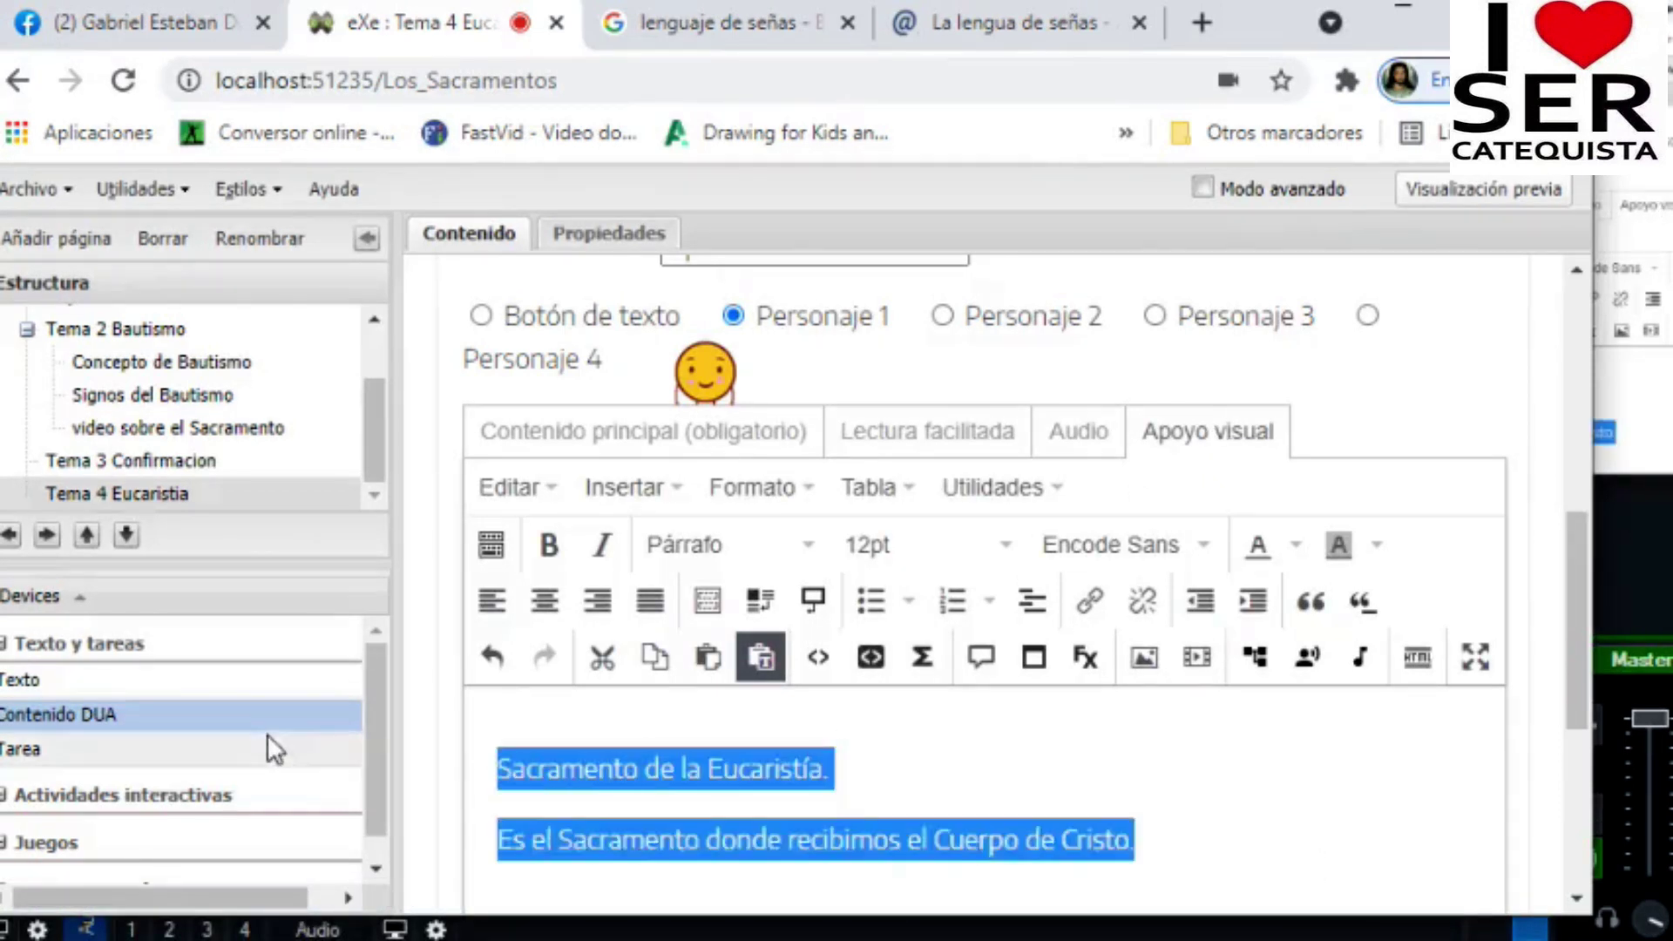
left_click(1006, 547)
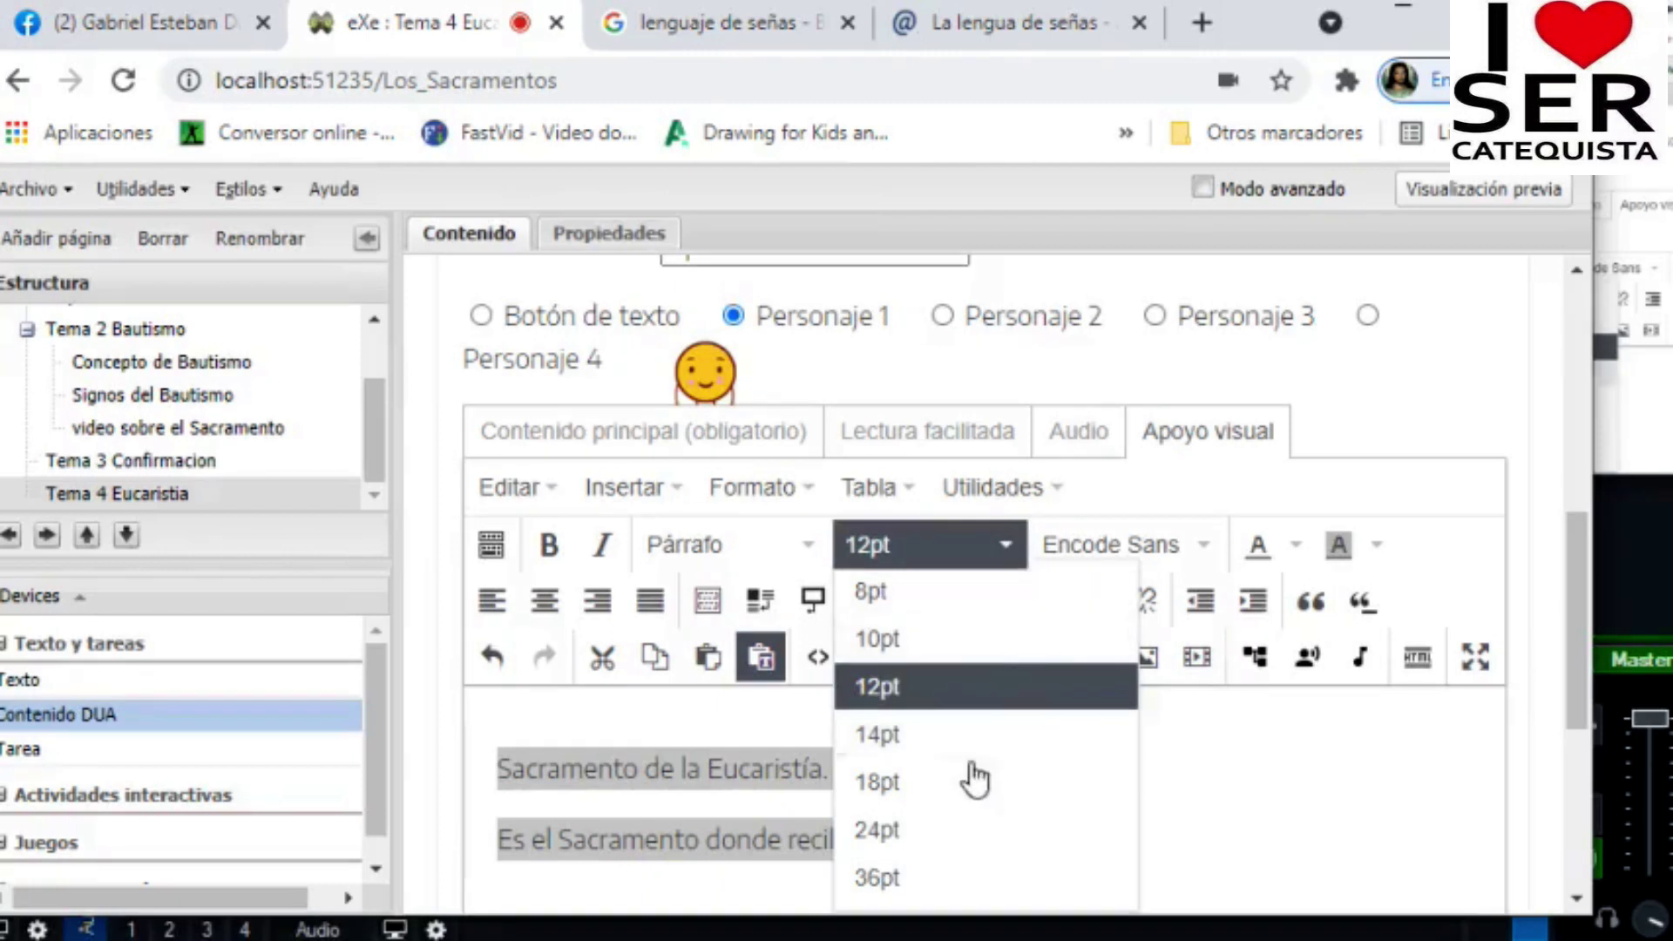
left_click(960, 830)
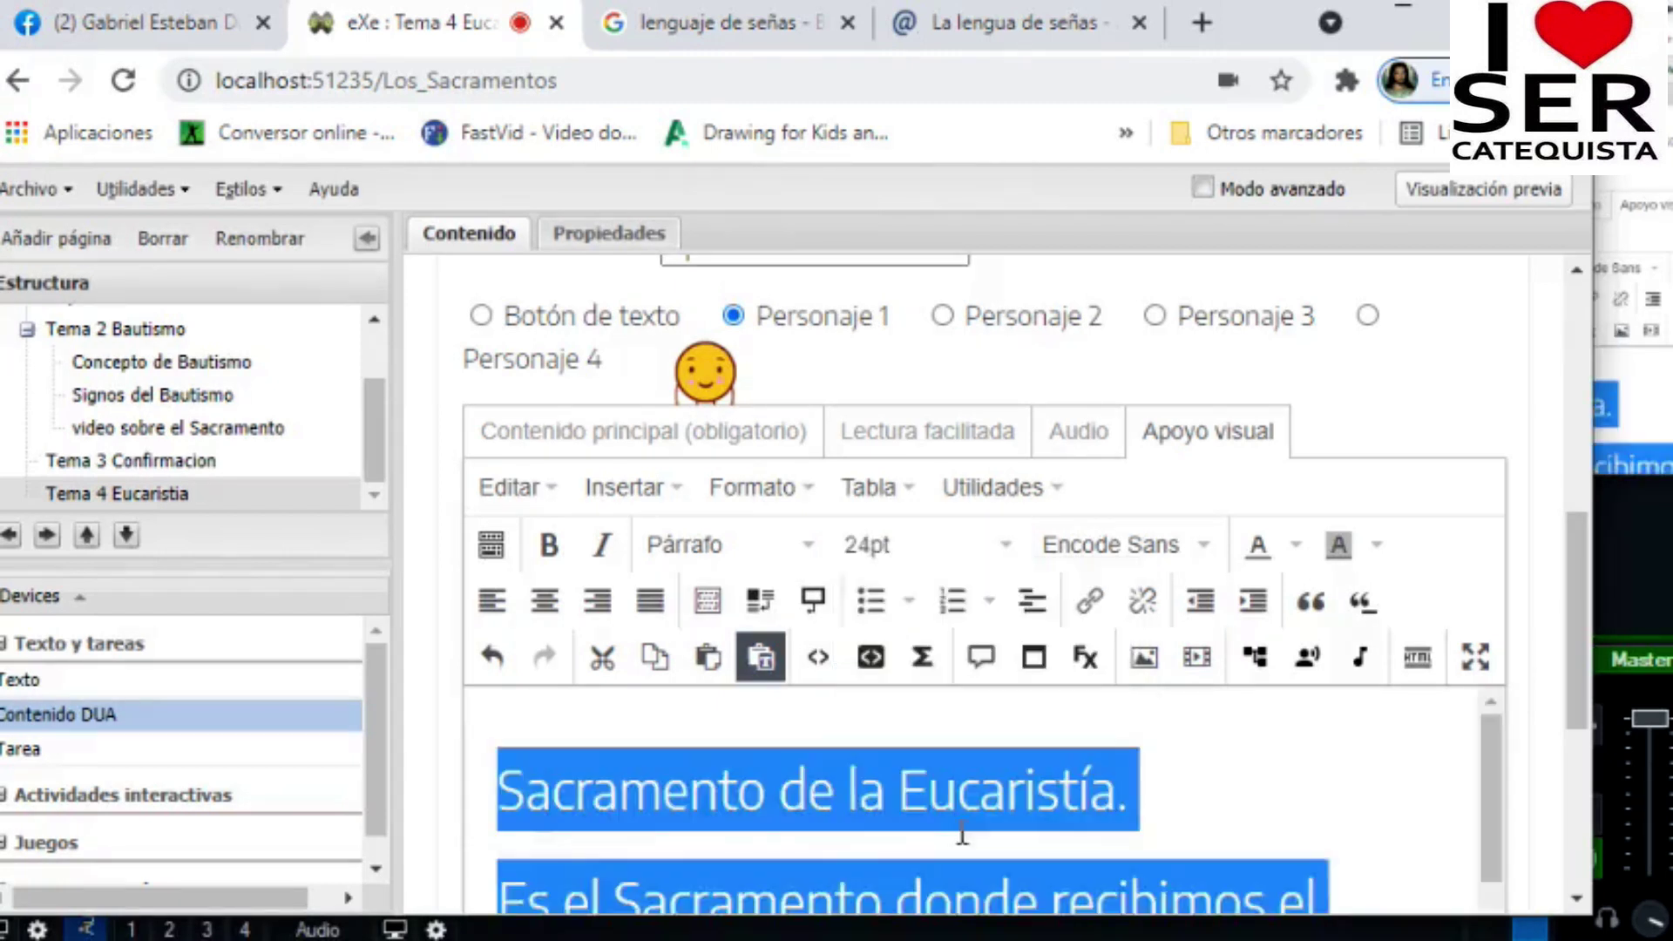
scroll(1272, 823, "down", 5)
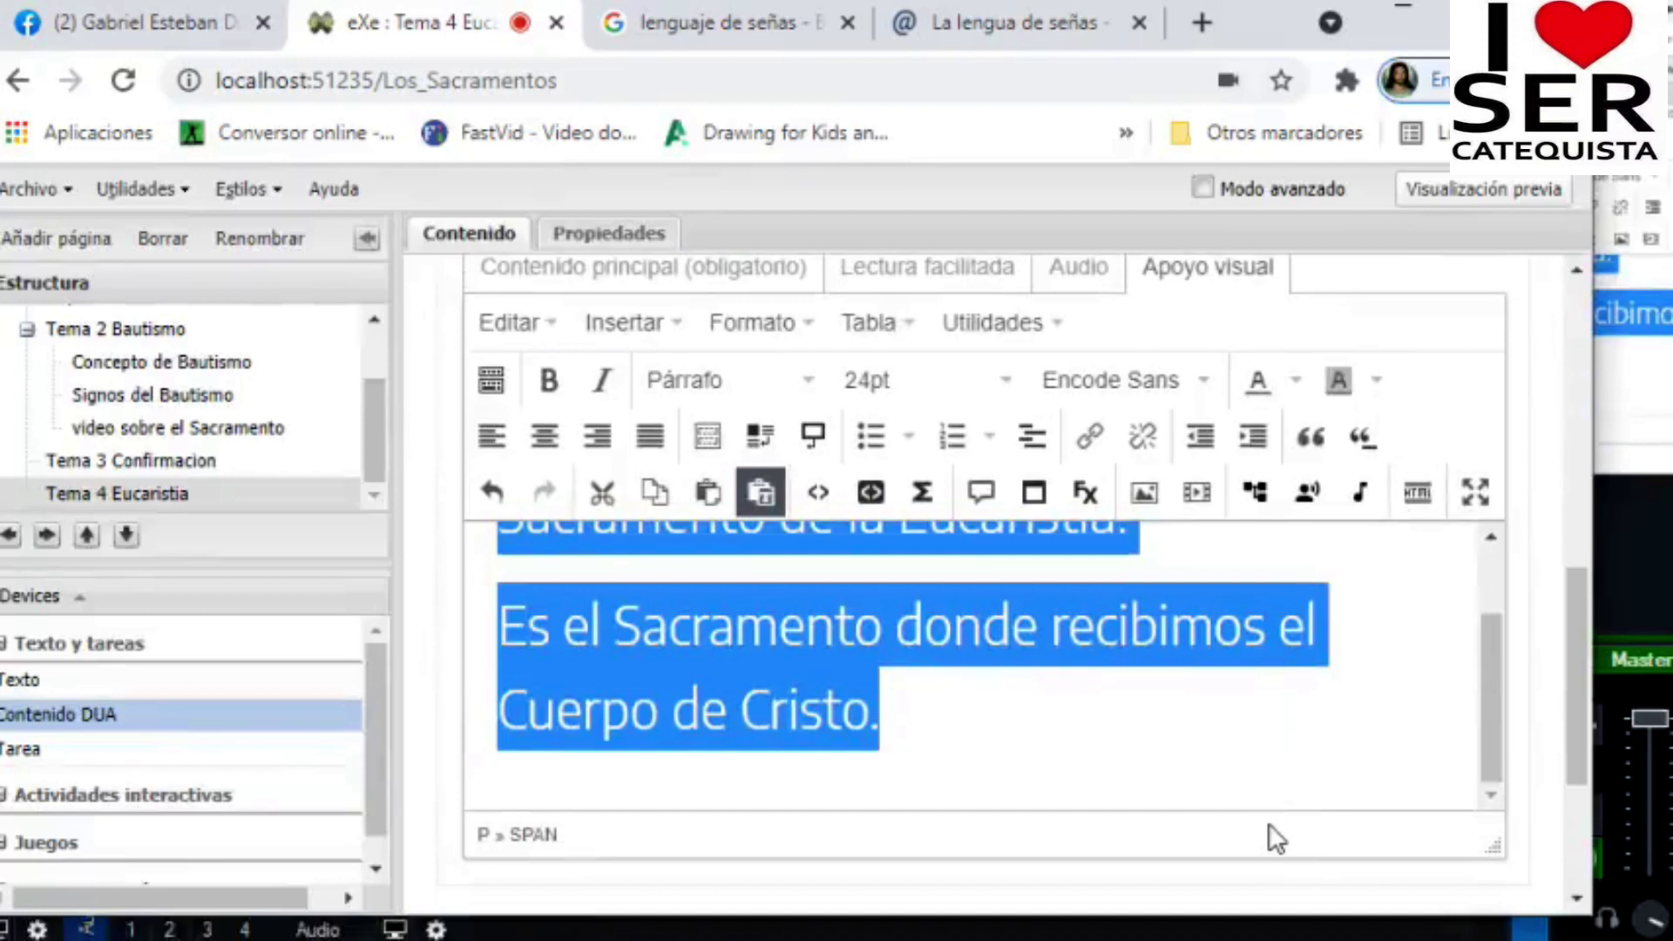
scroll(1268, 839, "up", 2)
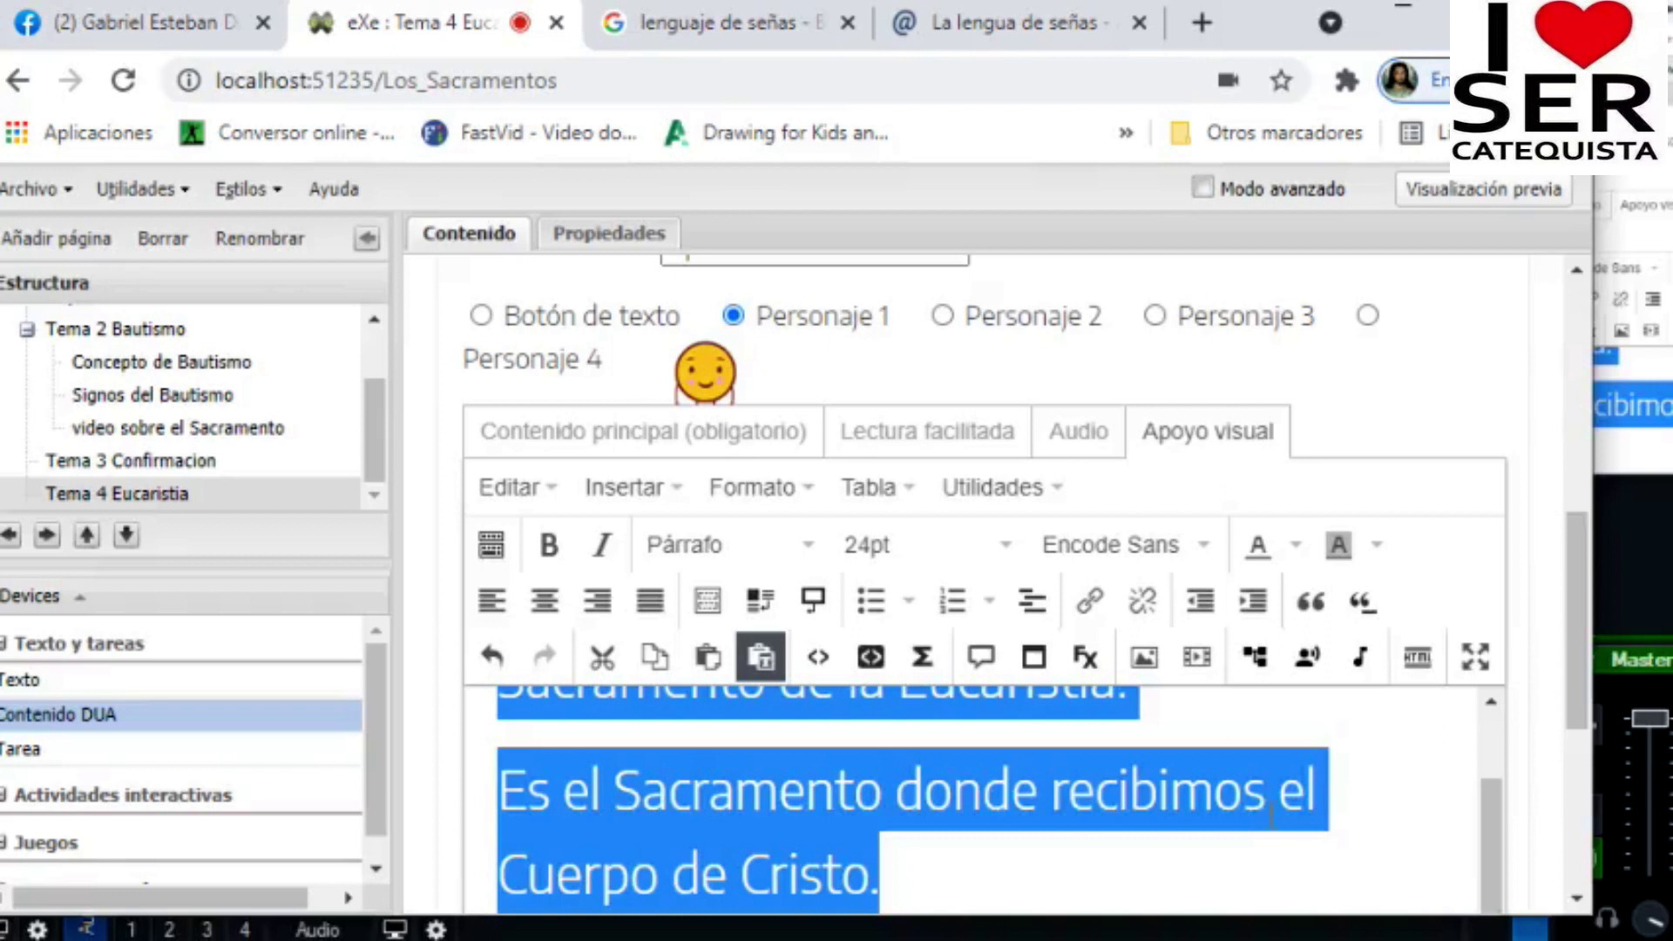
Step: Check the iDevice's four content sections and save the Que es la Eucaristia iDevice
left_click(684, 445)
left_click(923, 444)
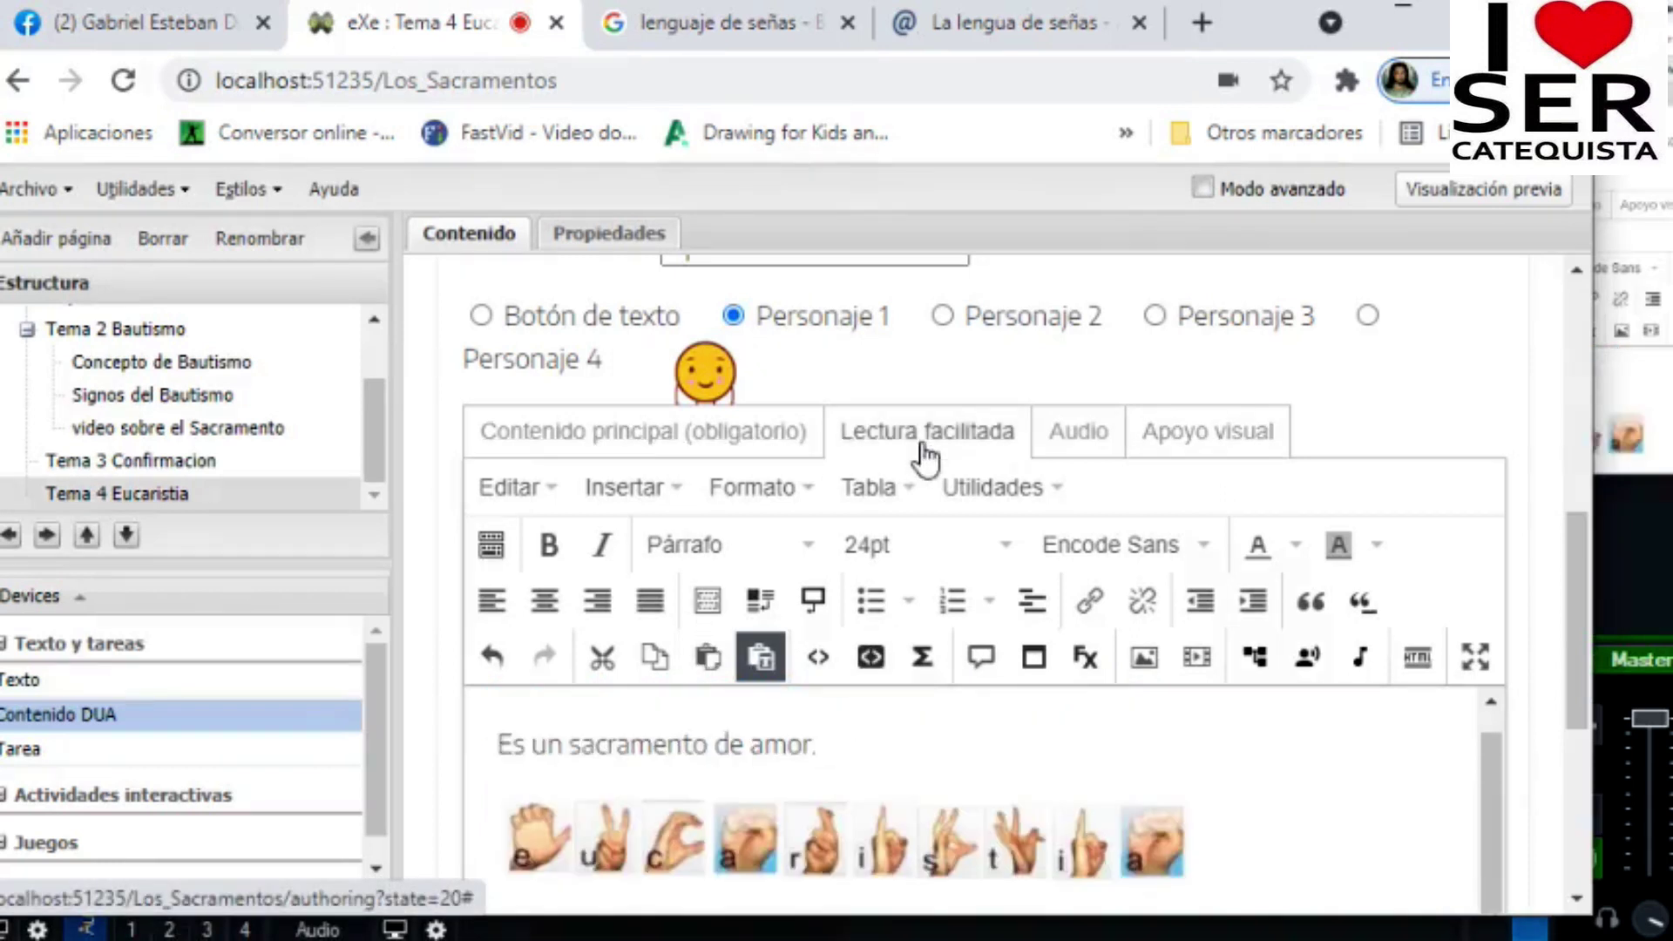
left_click(1079, 441)
left_click(1220, 444)
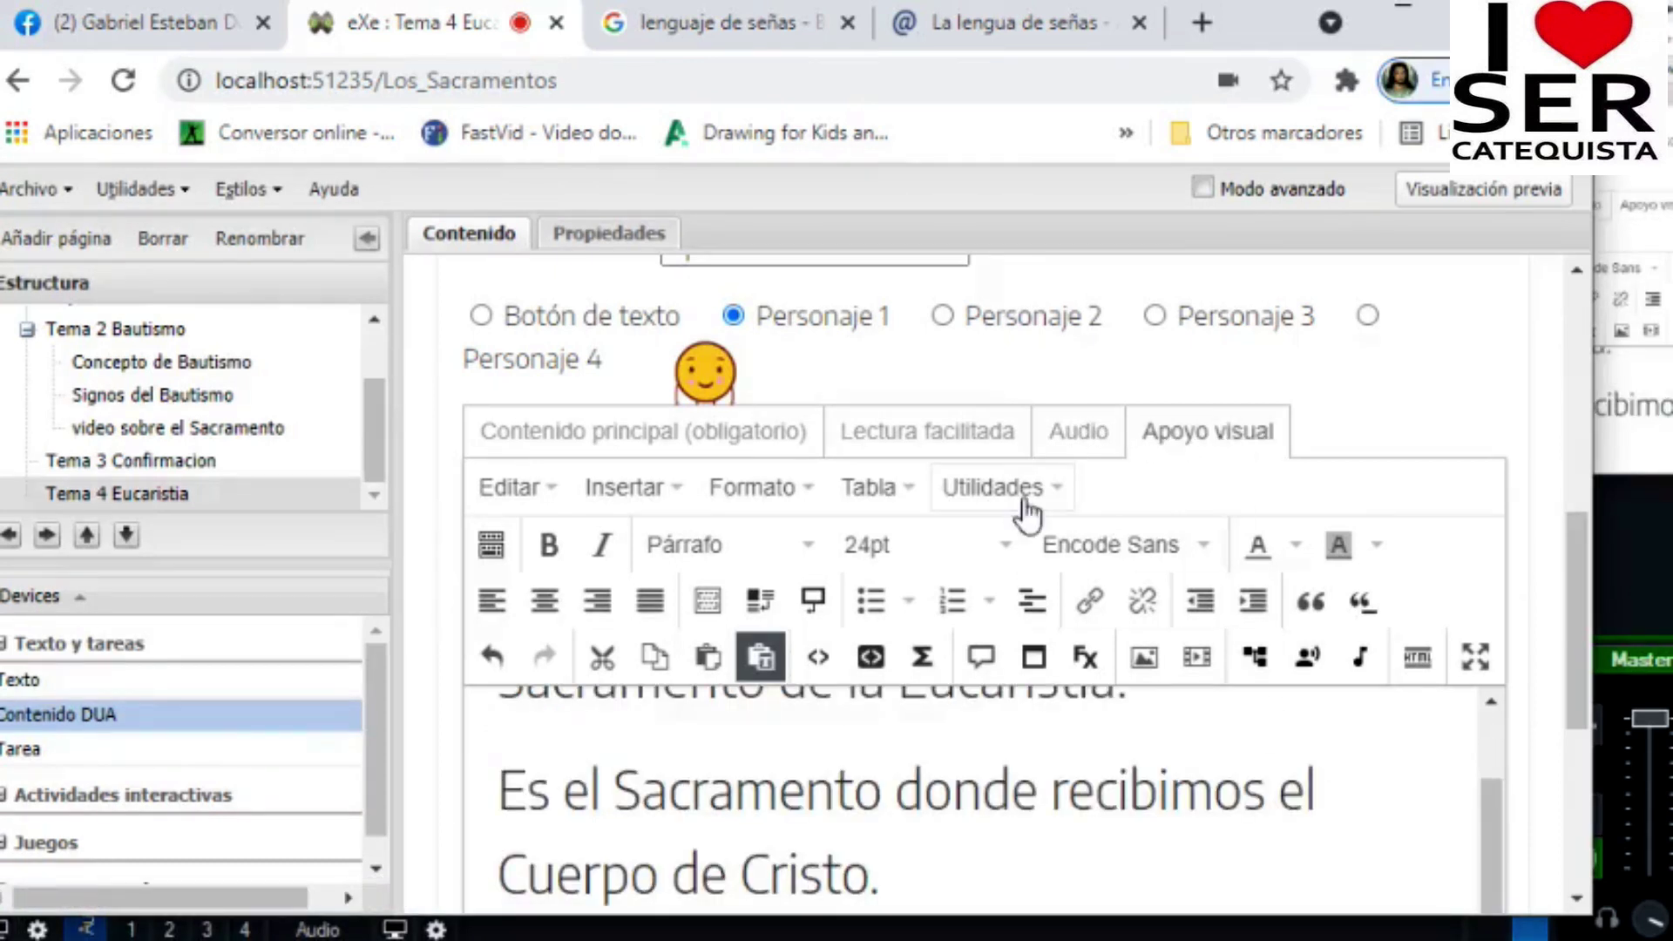
scroll(1031, 510, "down", 5)
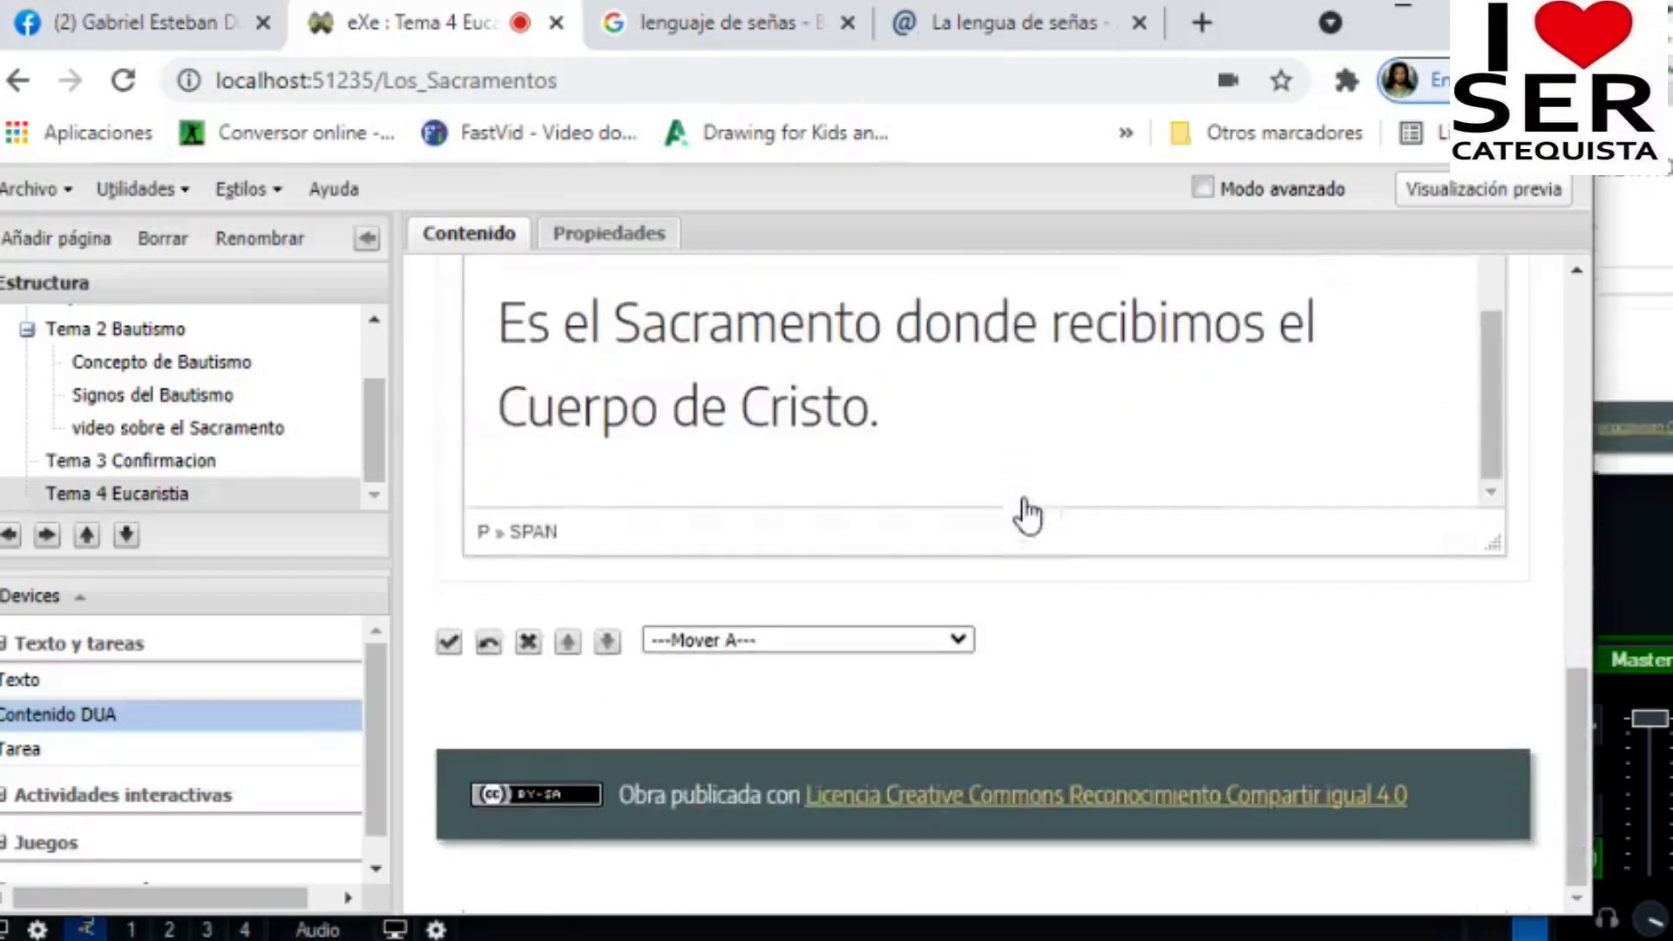
left_click(448, 650)
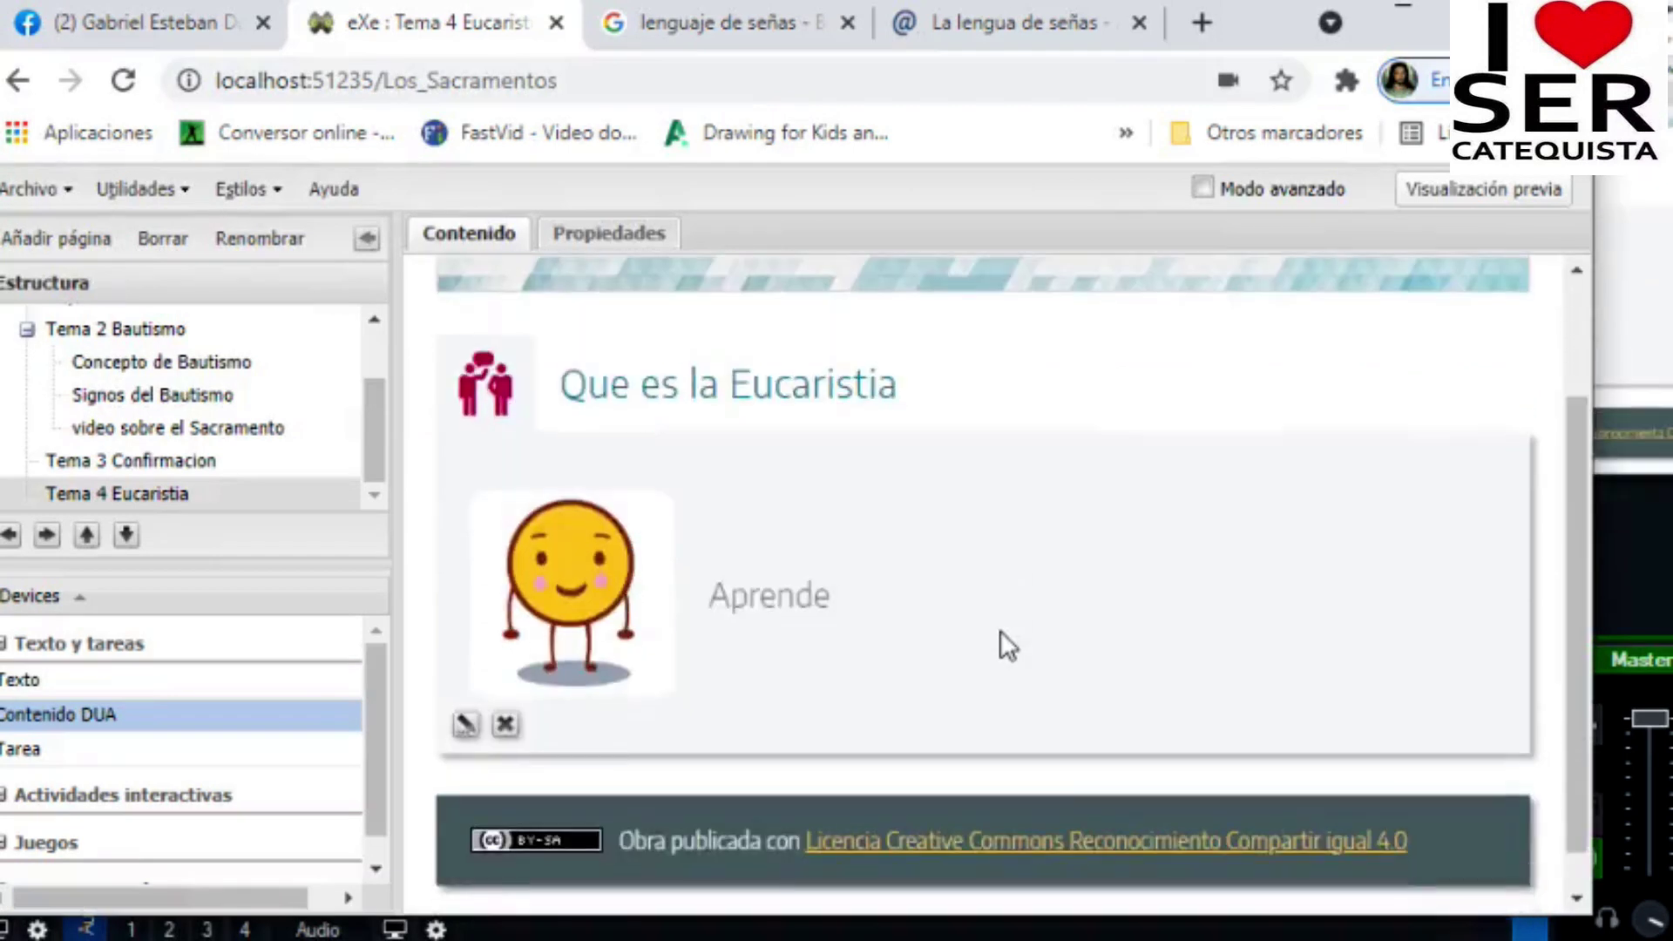
Step: Preview the Los Sacramentos project and view its Tema 4 Eucaristia page
scroll(1002, 649, "up", 2)
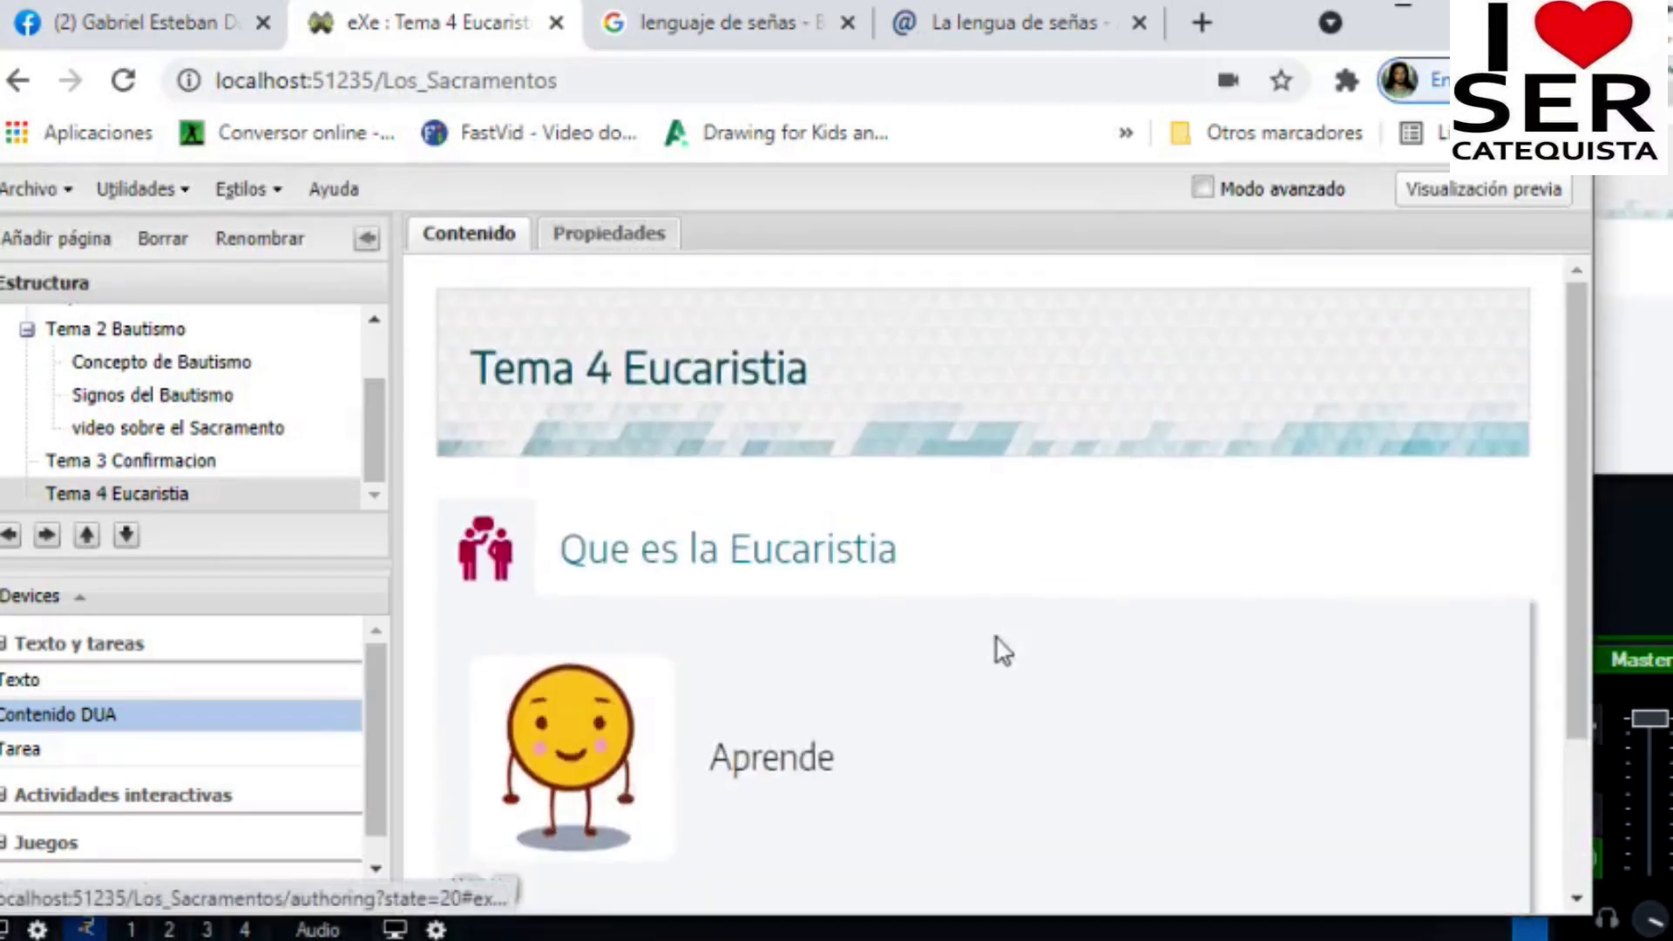
double_click(1248, 11)
left_click(1463, 207)
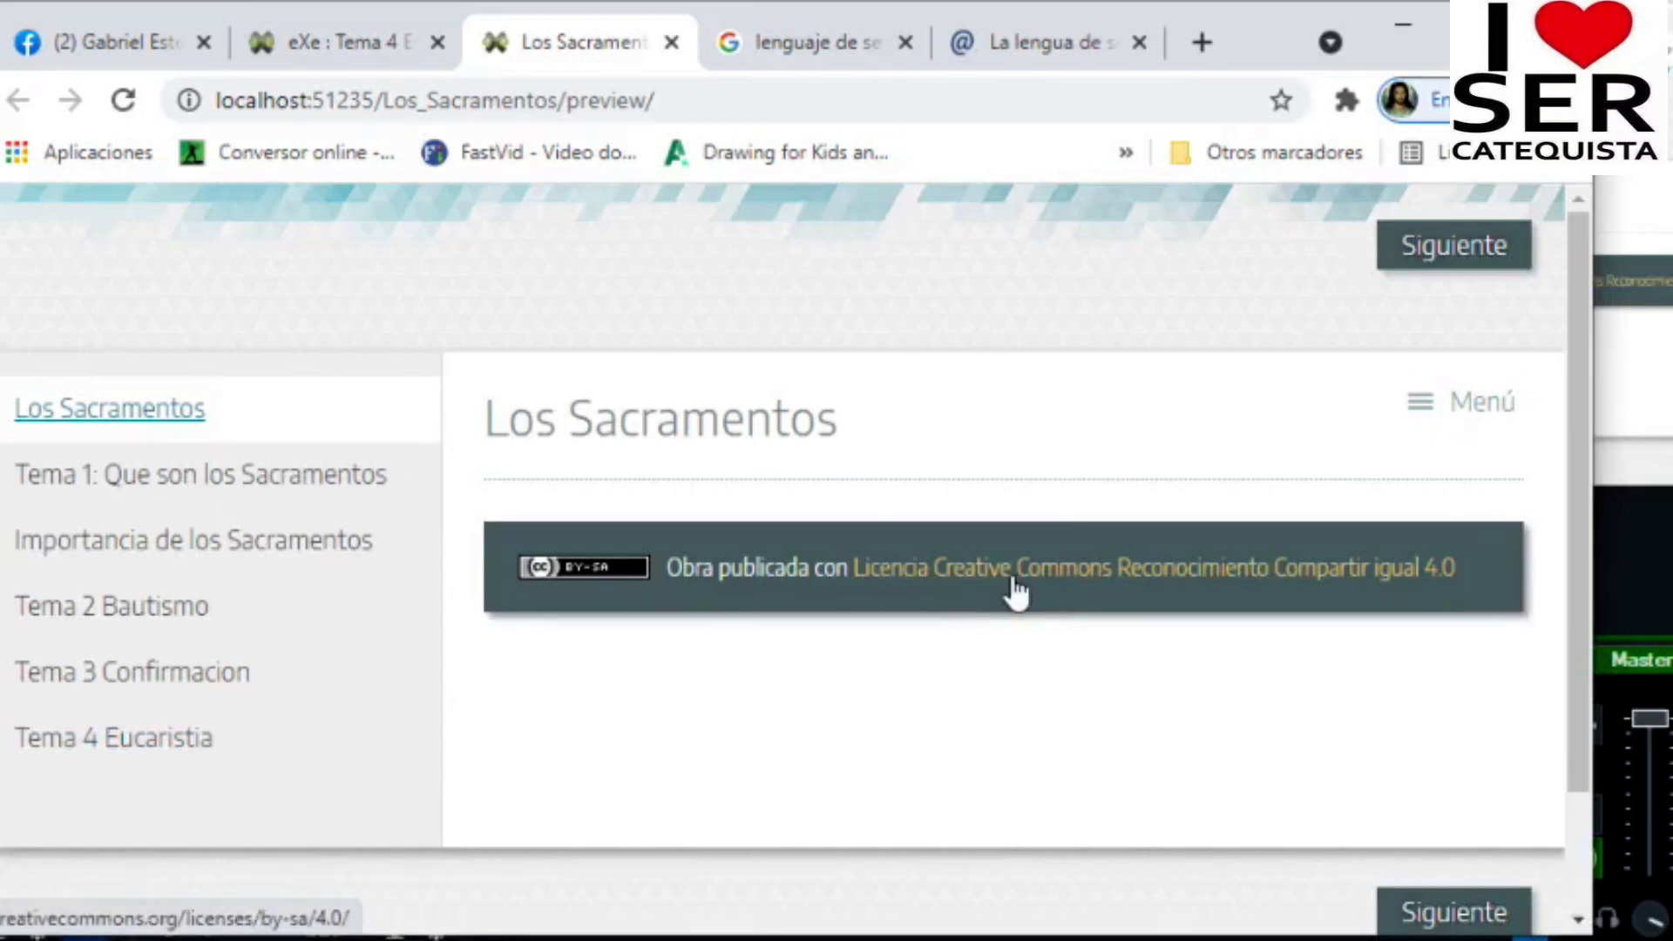
left_click(126, 749)
scroll(1106, 694, "down", 3)
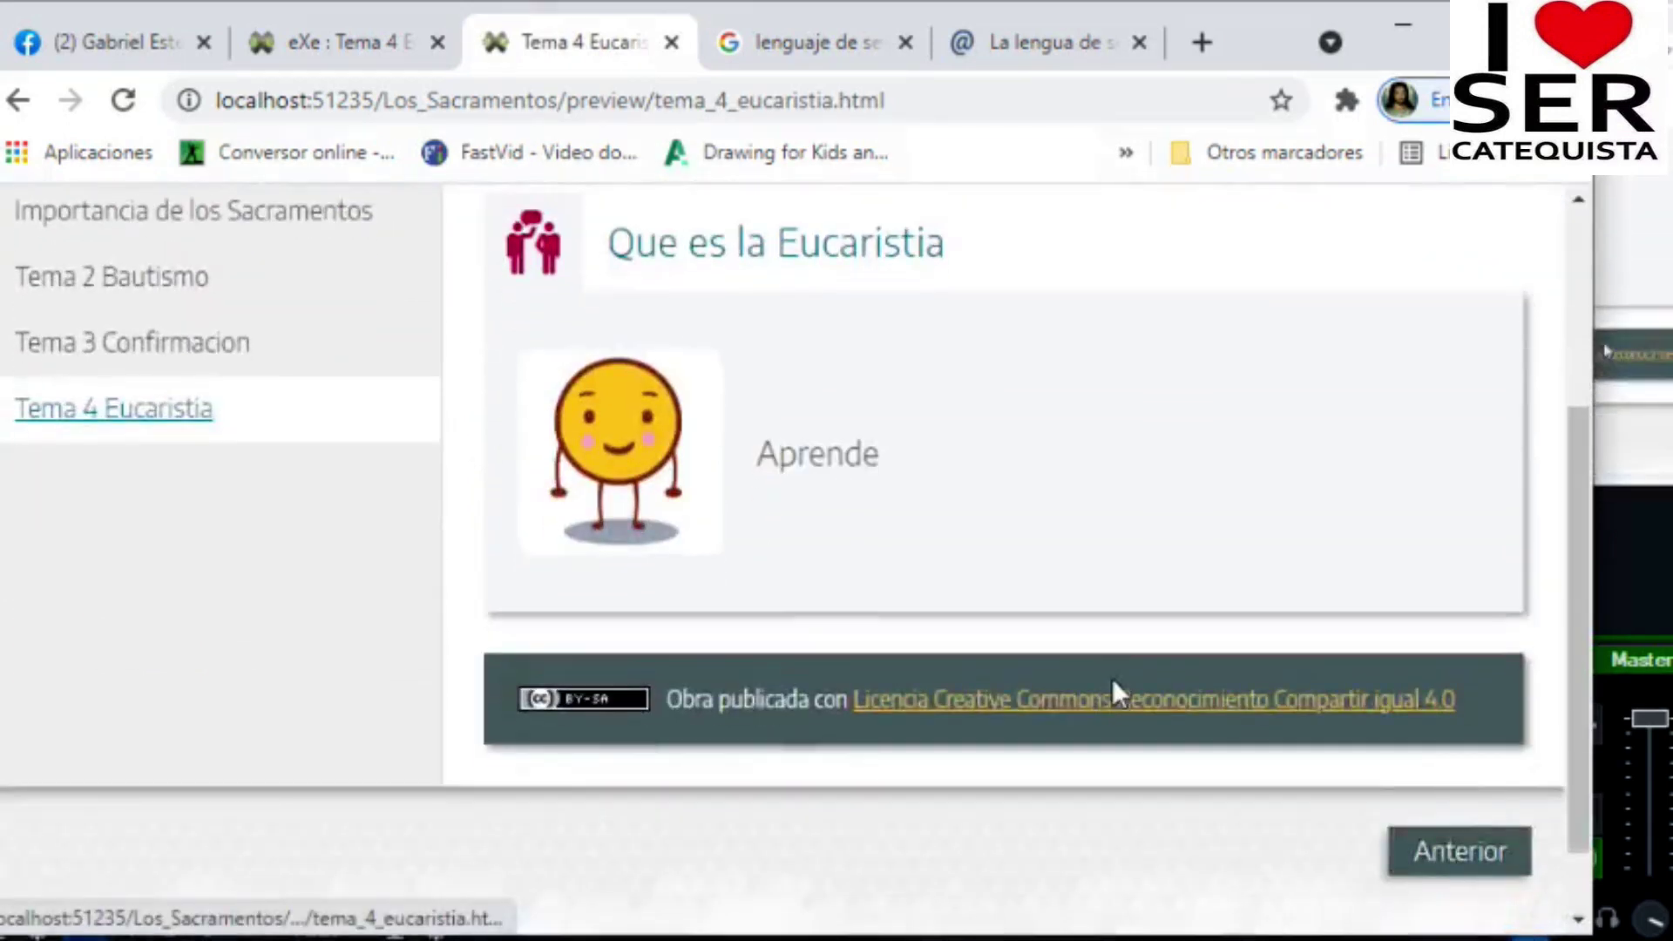
scroll(1112, 688, "up", 2)
scroll(745, 498, "down", 2)
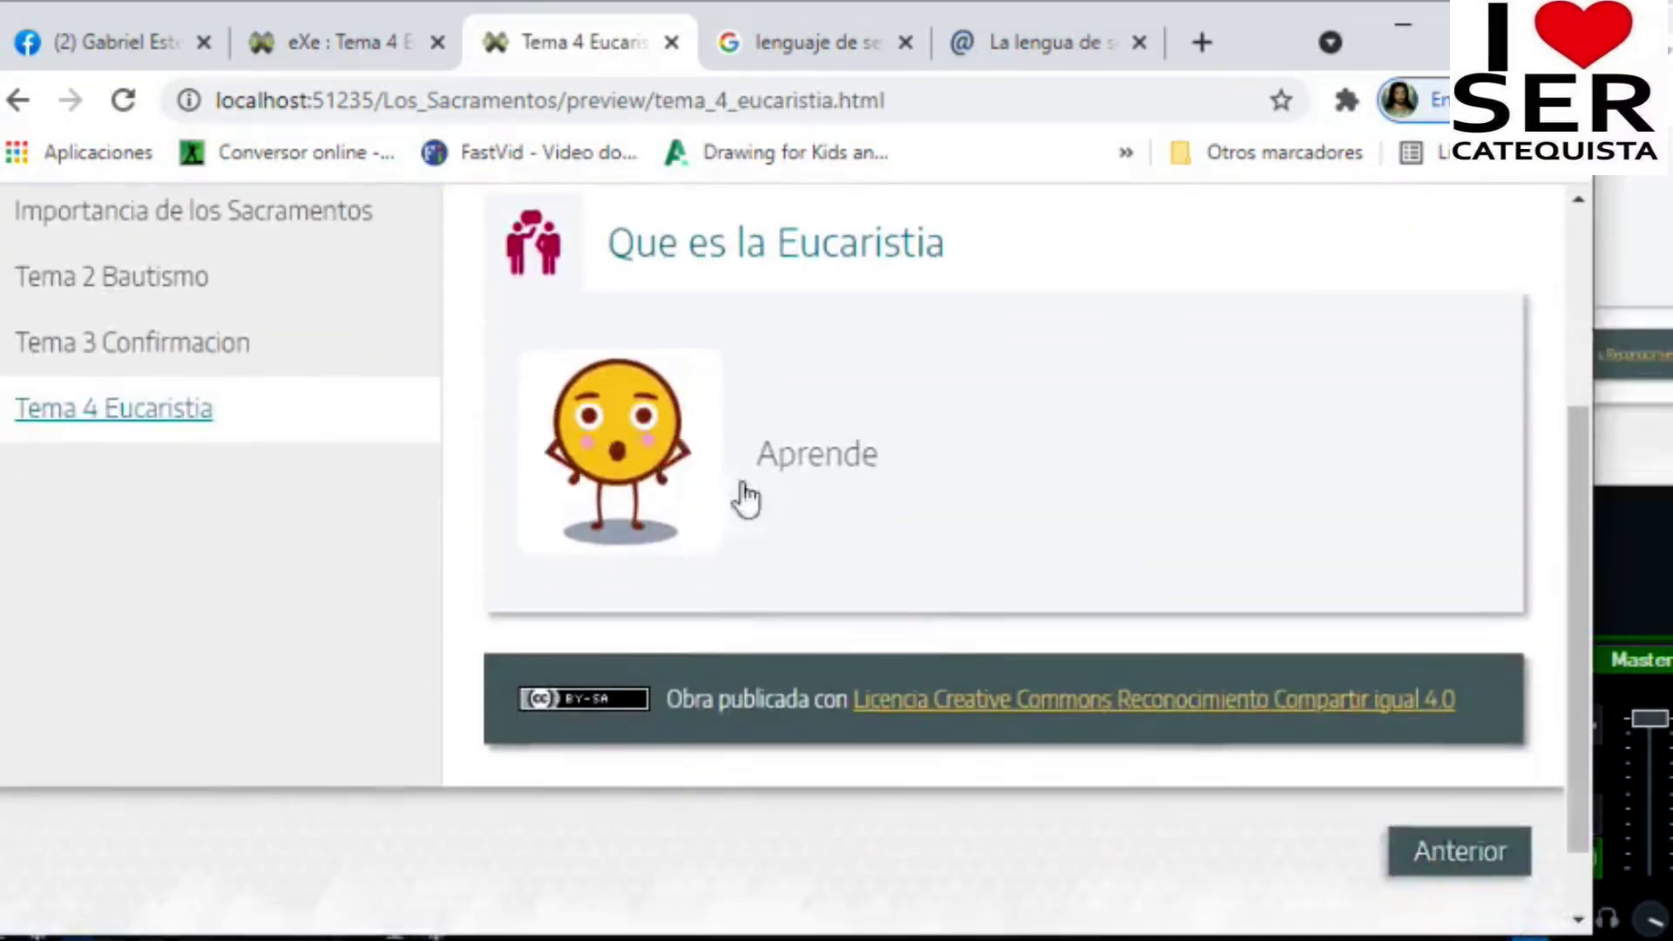
Step: Expand the Aprende block in the preview, view its Lectura facilitada, play its audio recording and view its Apoyo visual
left_click(745, 498)
scroll(1351, 609, "down", 4)
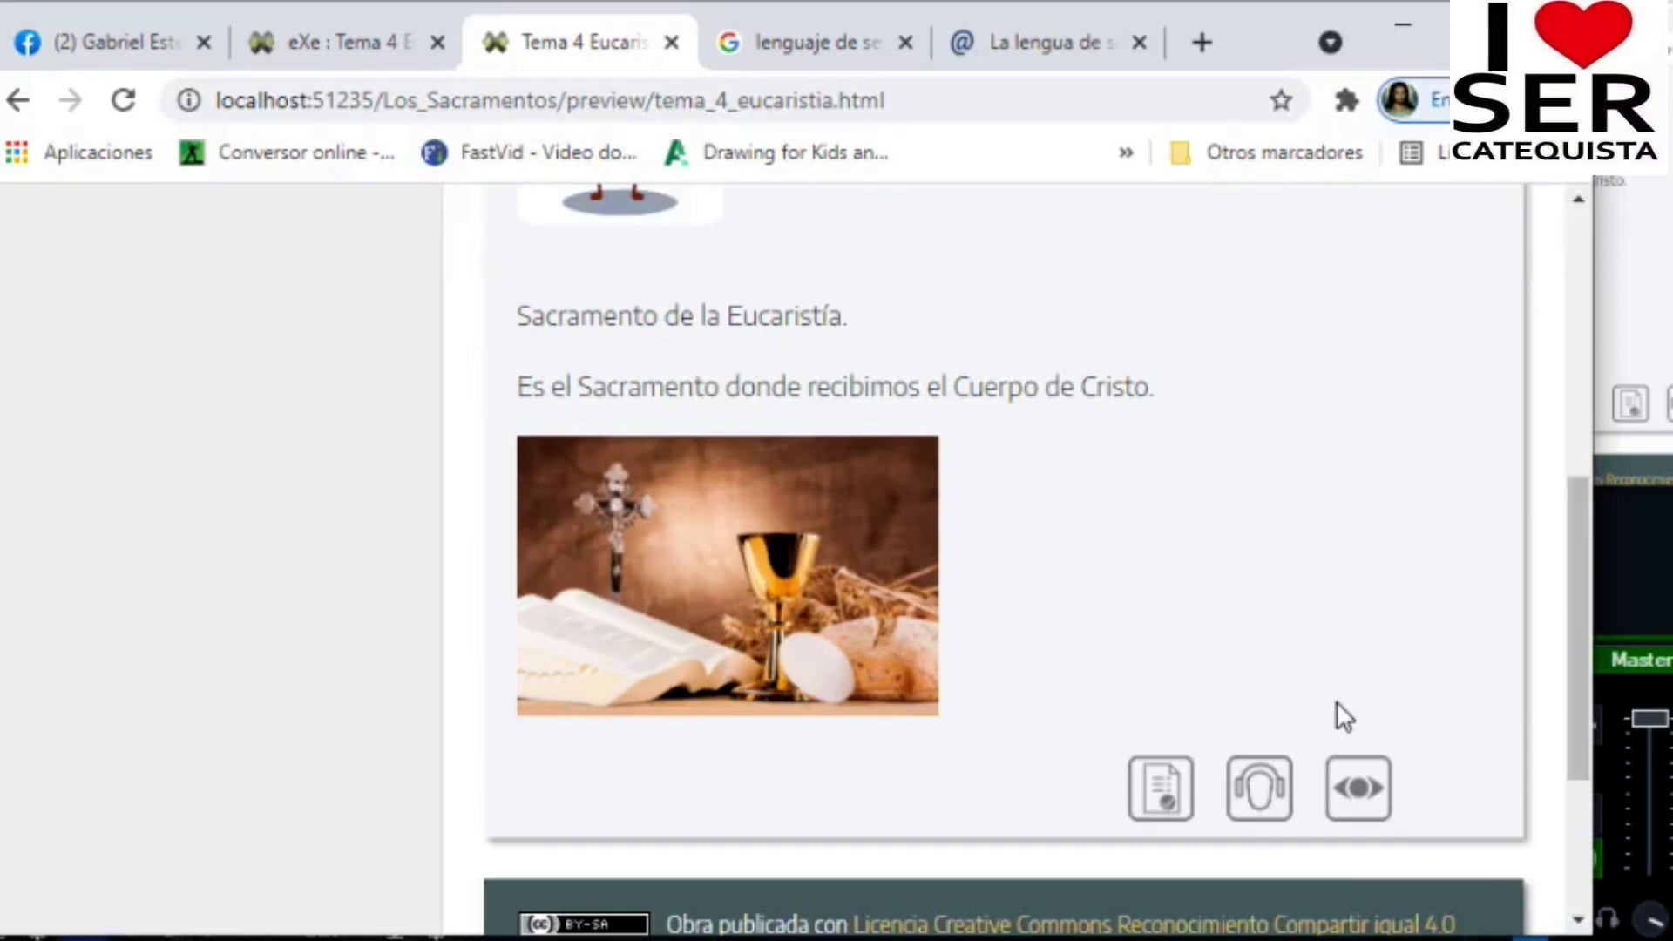
left_click(1152, 797)
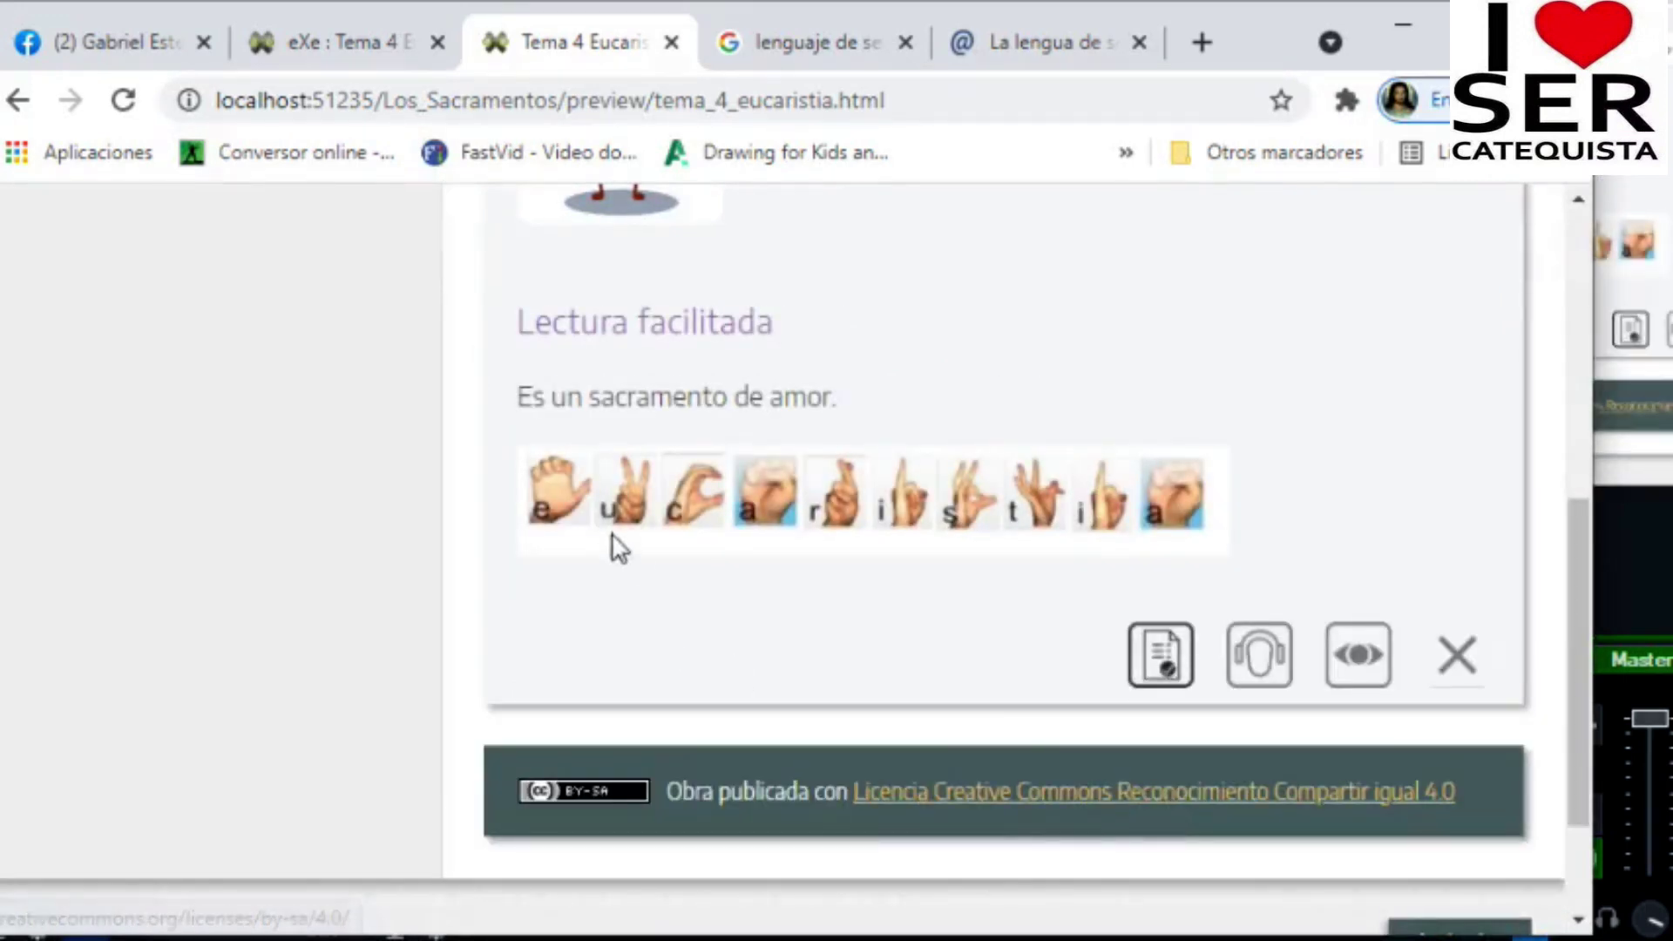
left_click(1251, 664)
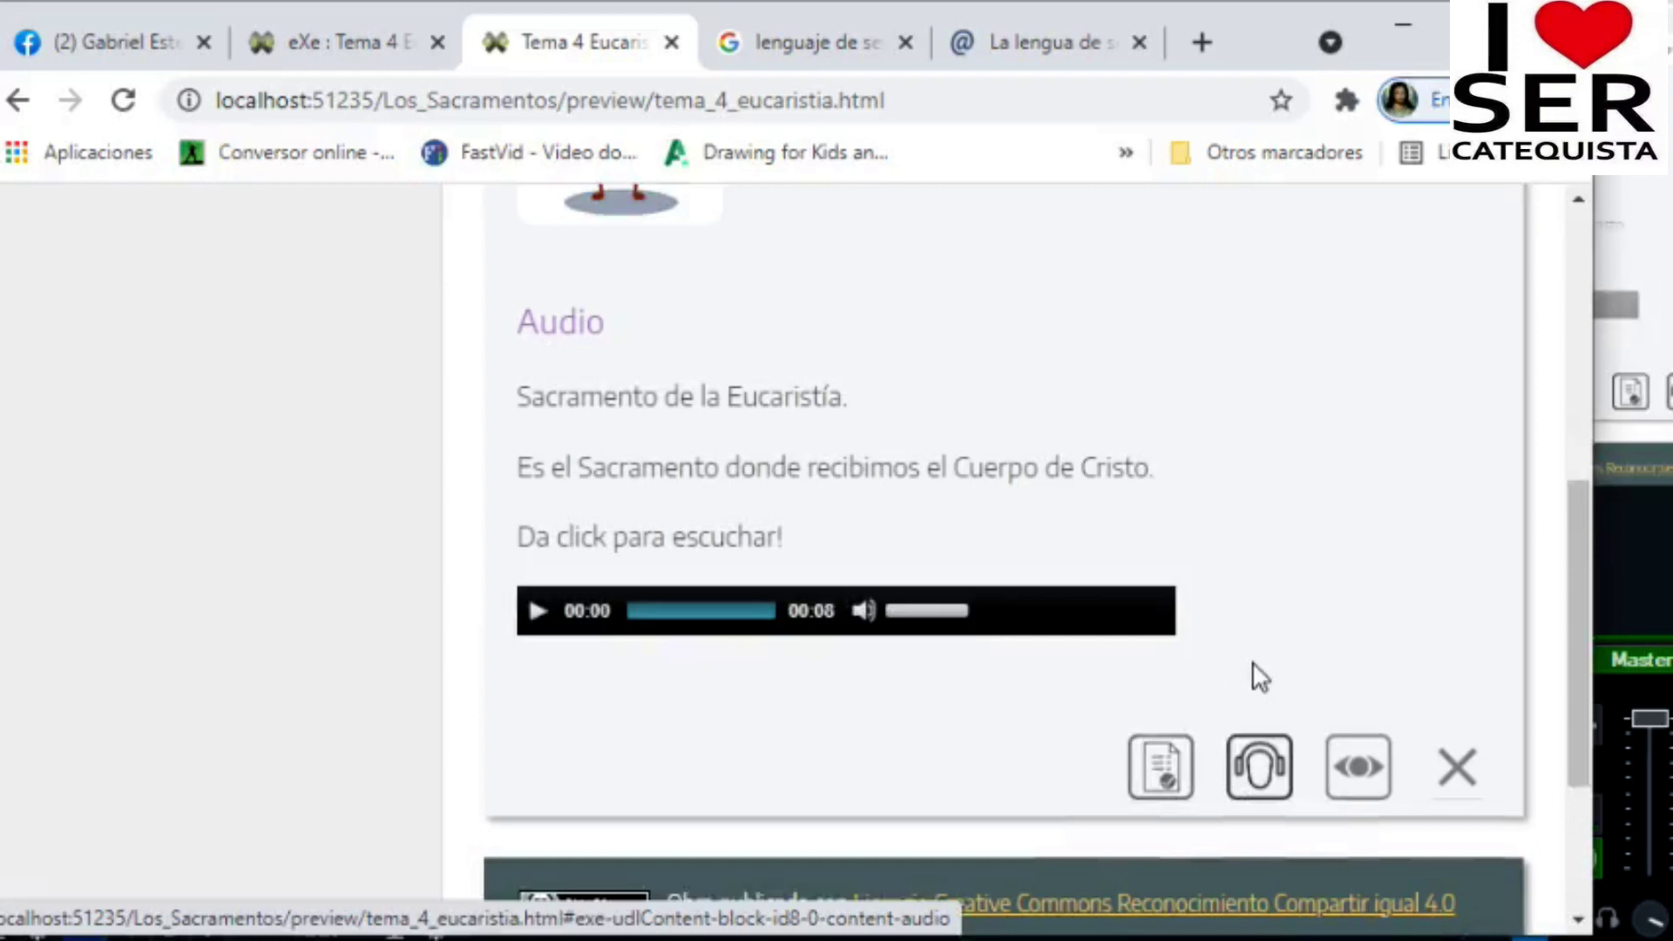
left_click(534, 613)
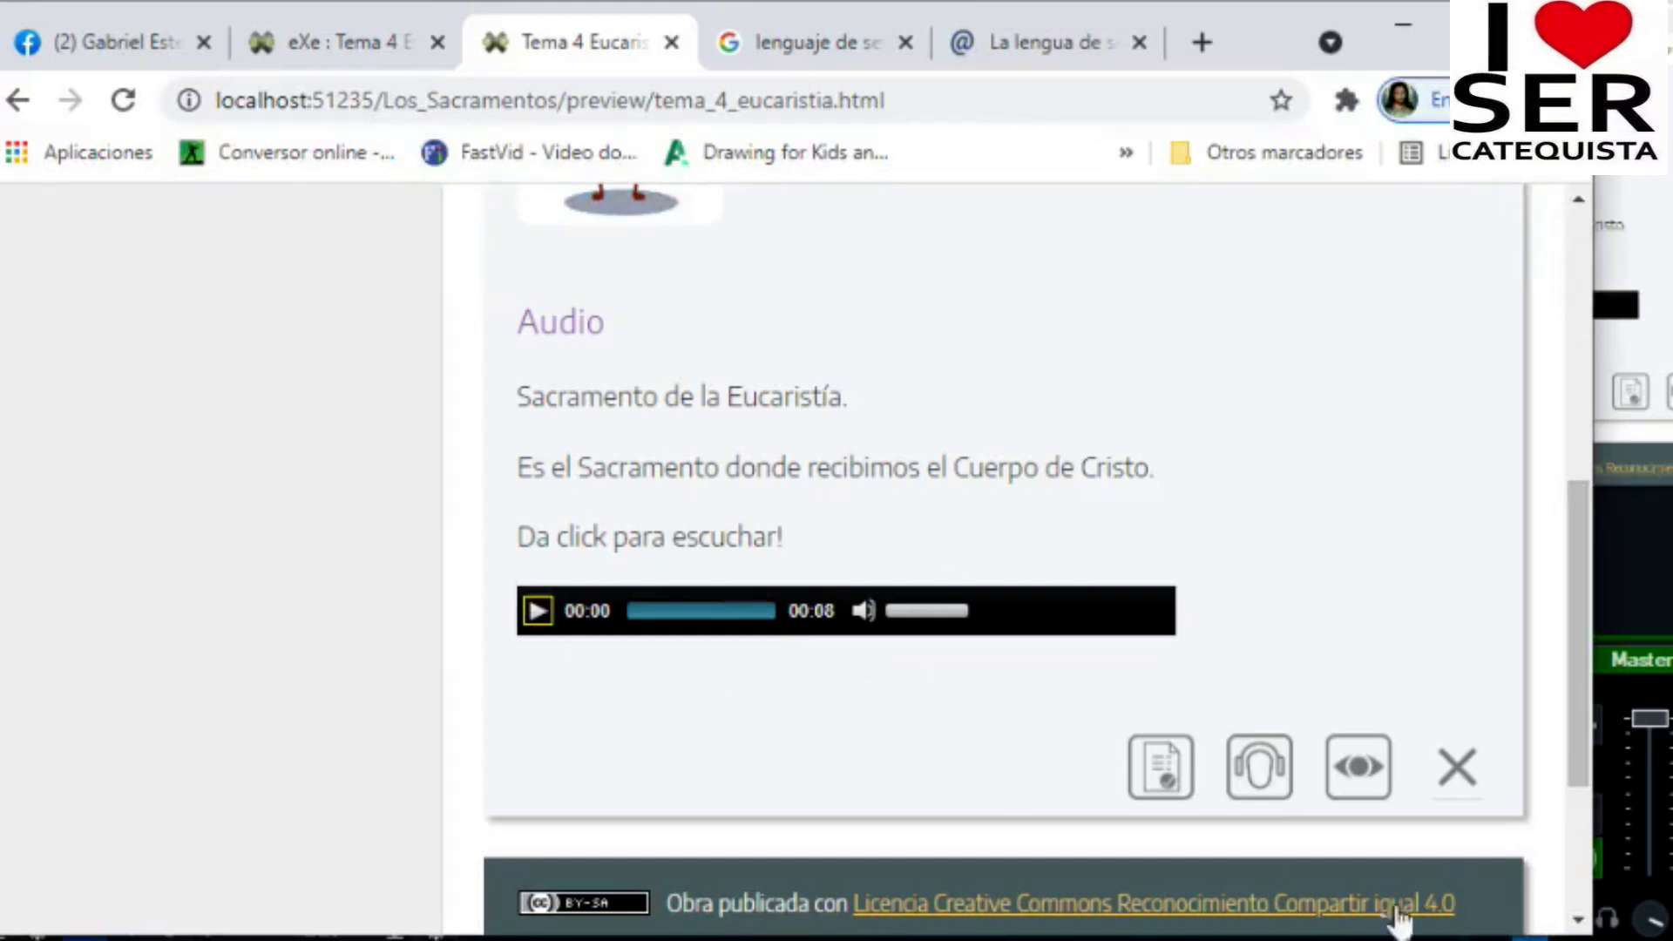
left_click(1359, 784)
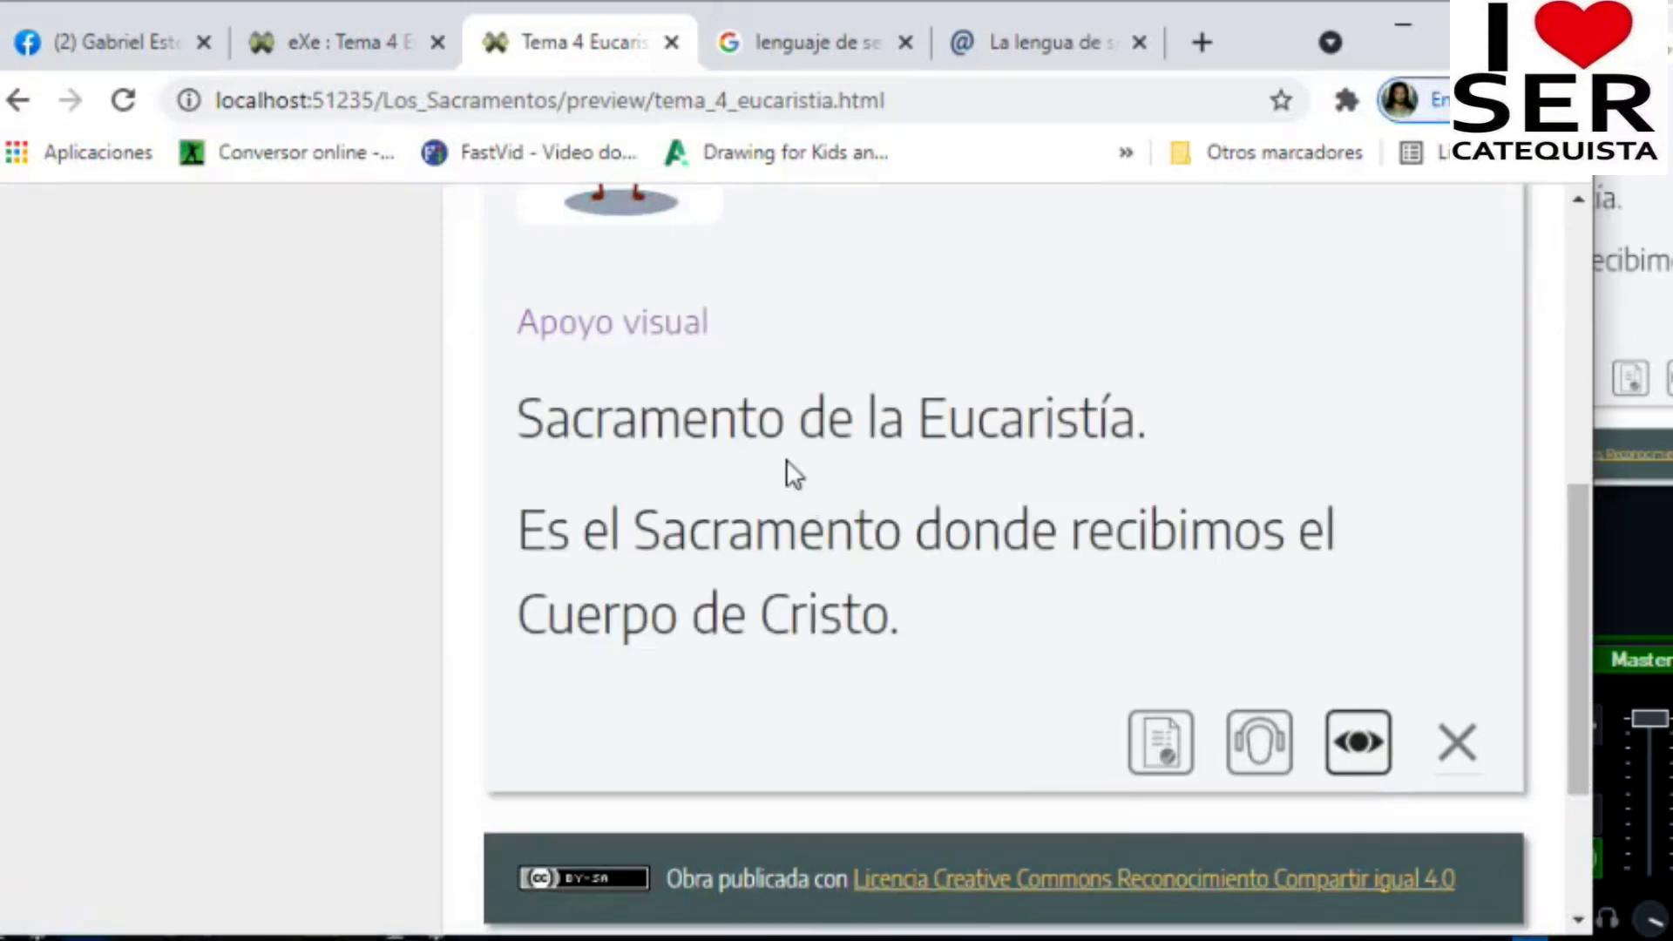
Step: Collapse and reopen the Aprende block, and check switching between its Apoyo visual and main content
scroll(1010, 670, "up", 3)
scroll(993, 654, "down", 1)
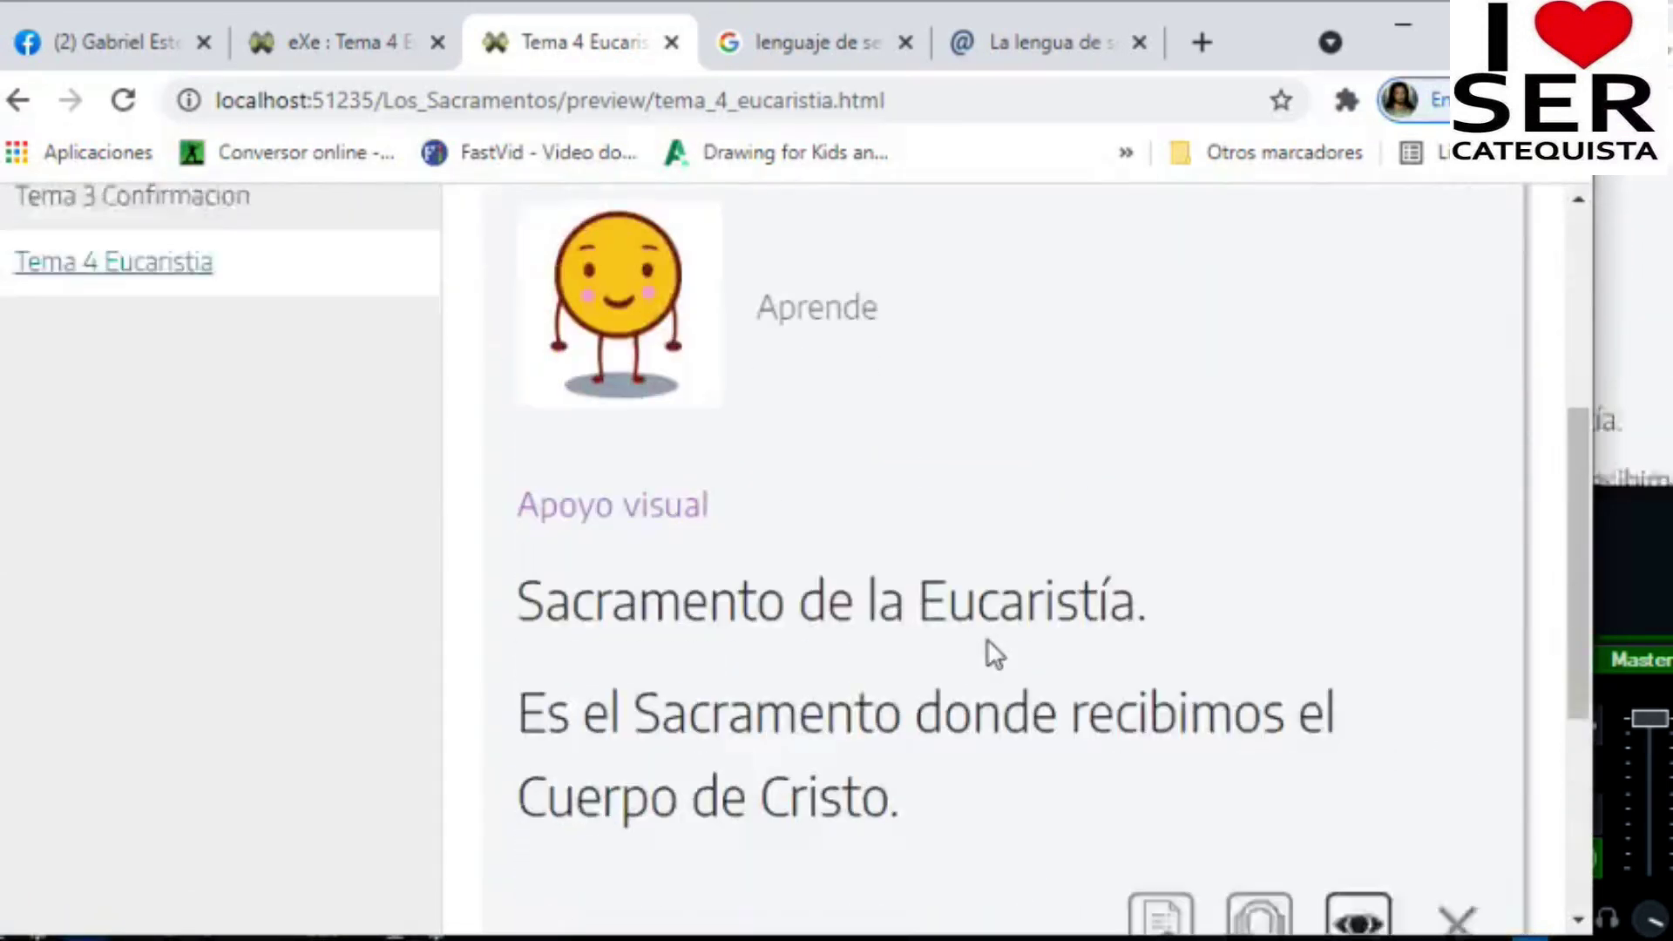
left_click(599, 277)
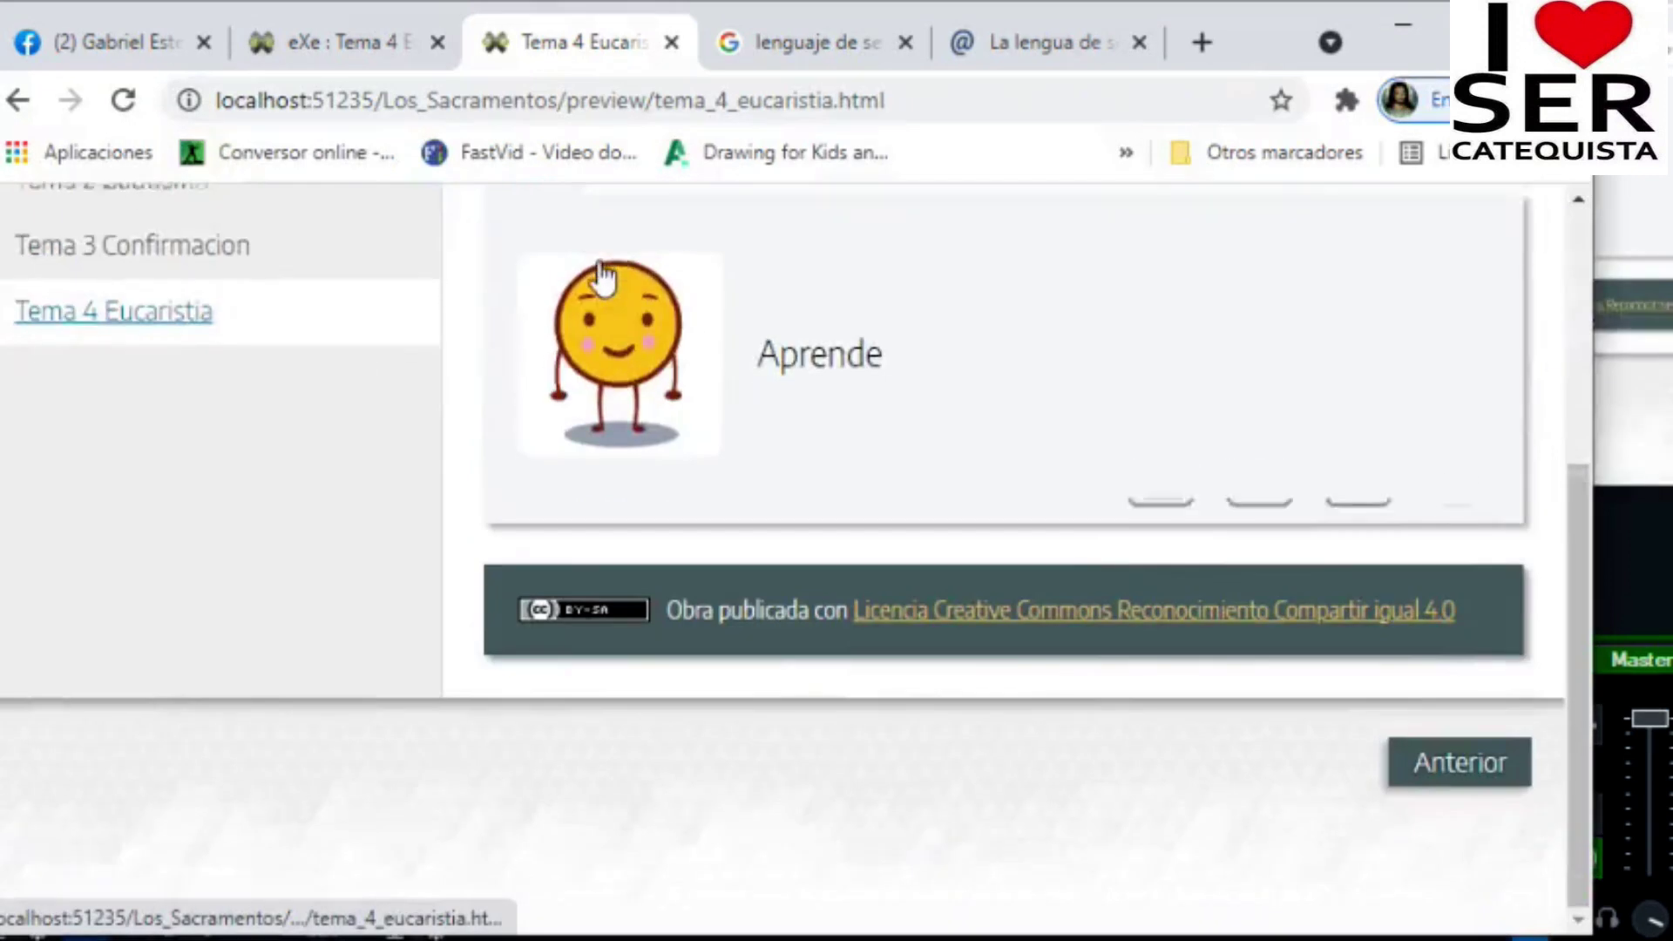
left_click(598, 279)
scroll(979, 714, "down", 2)
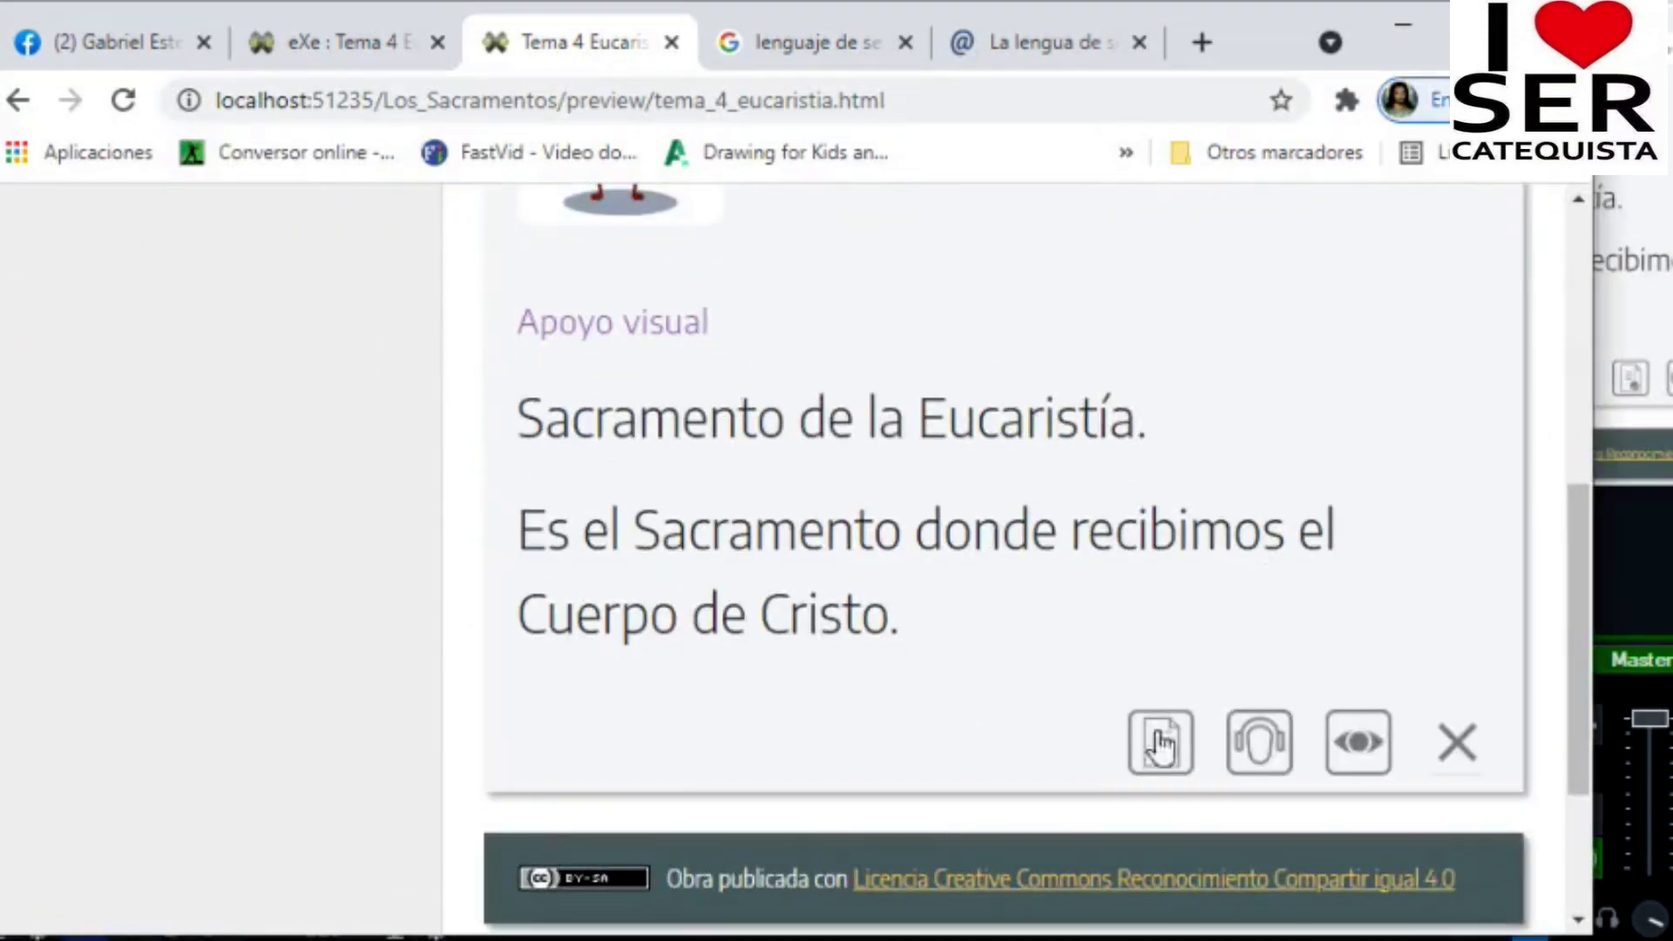
left_click(1468, 754)
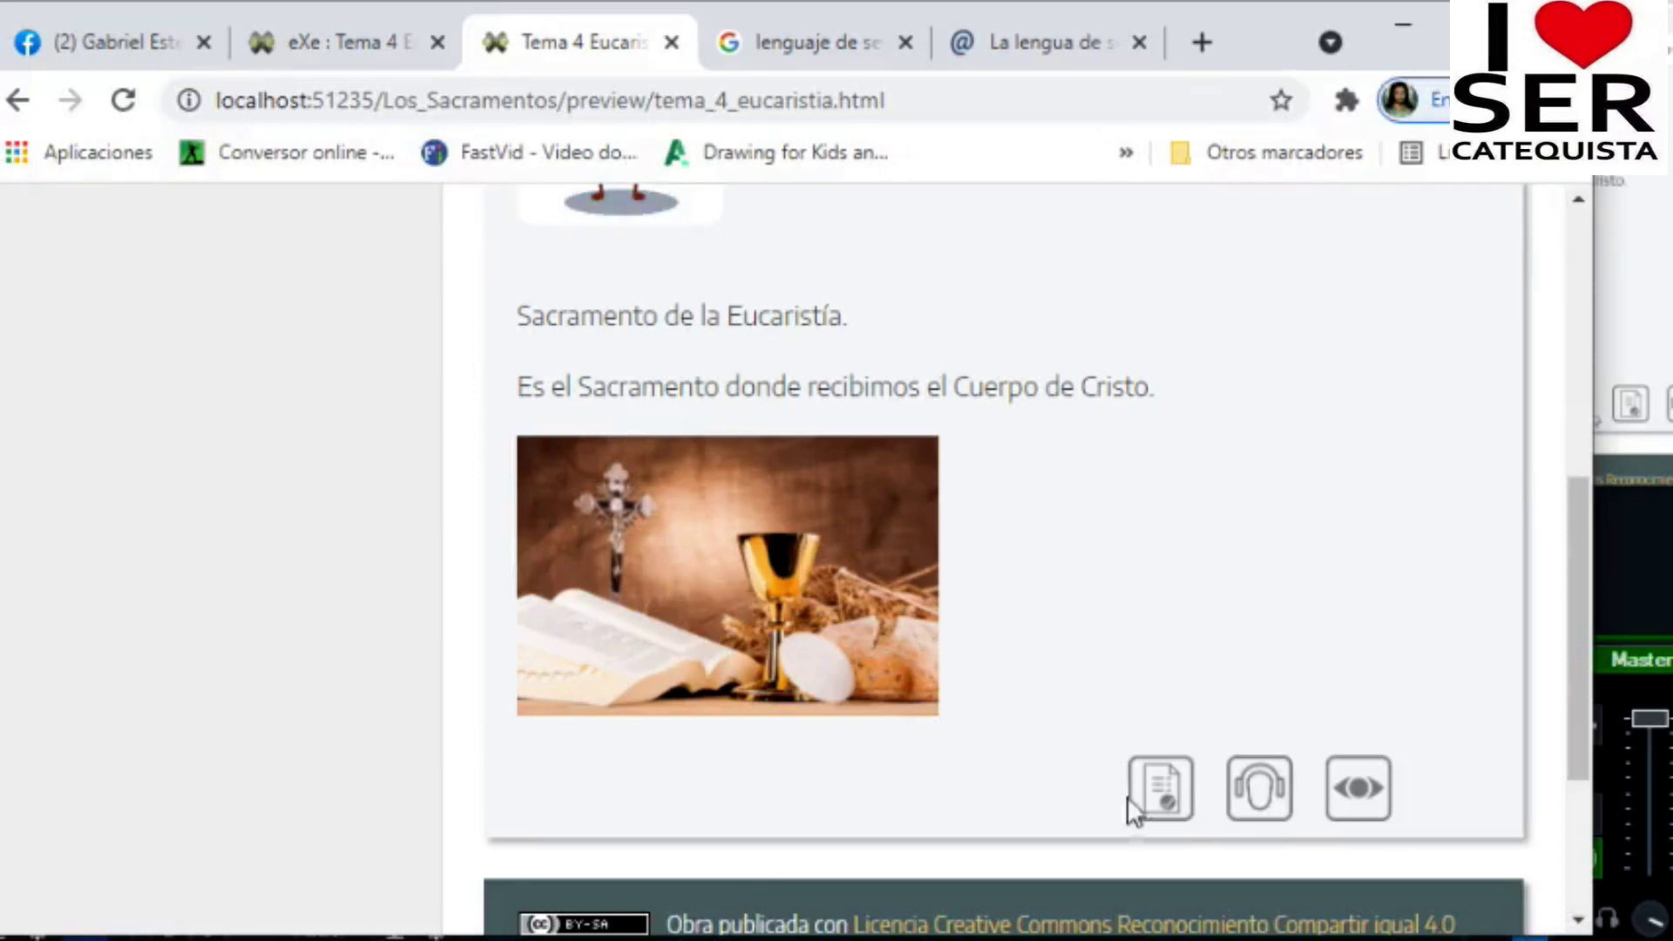
left_click(1358, 788)
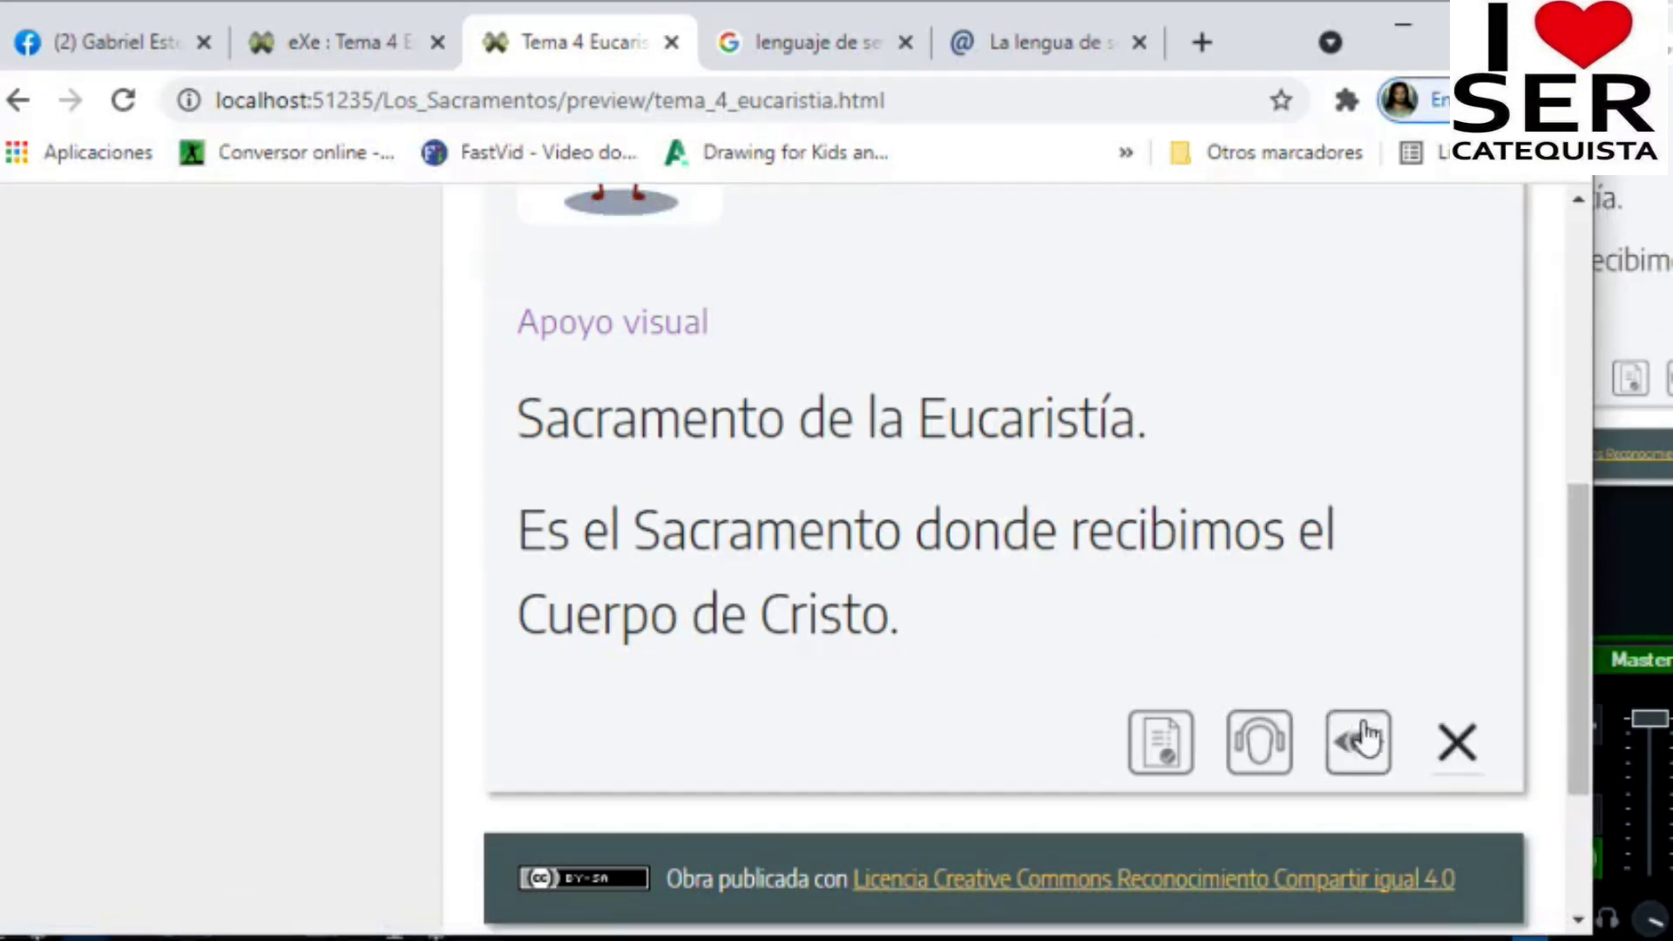
left_click(1457, 744)
scroll(688, 486, "up", 4)
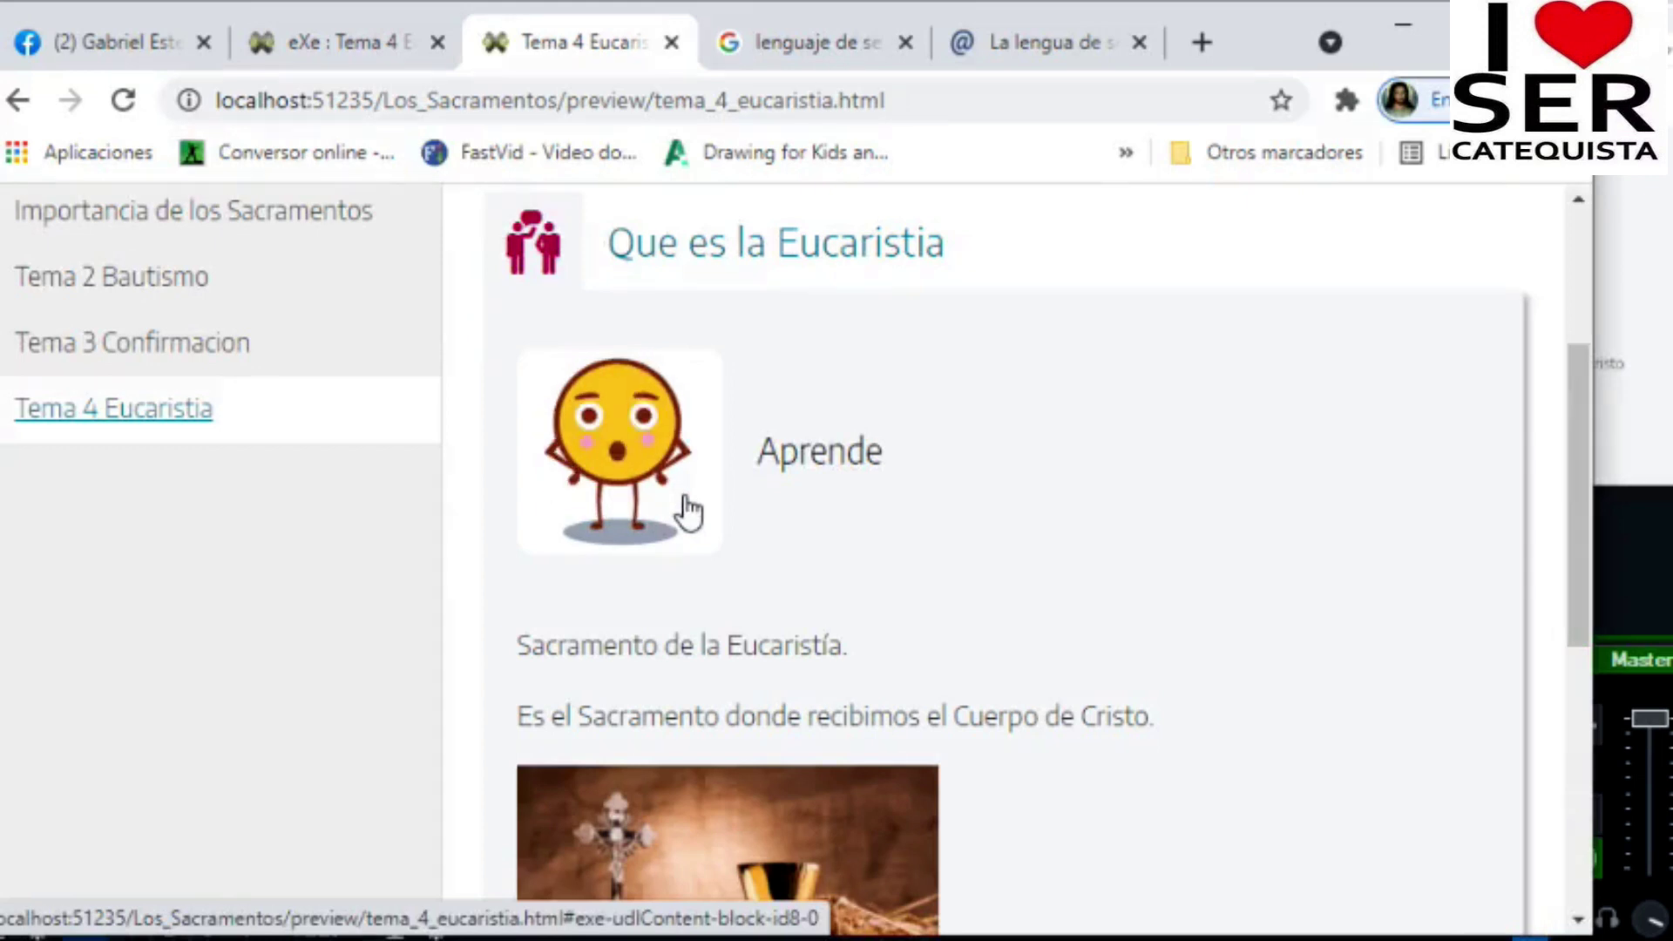
Step: Close the project preview and the two sign-language reference pages
left_click(671, 44)
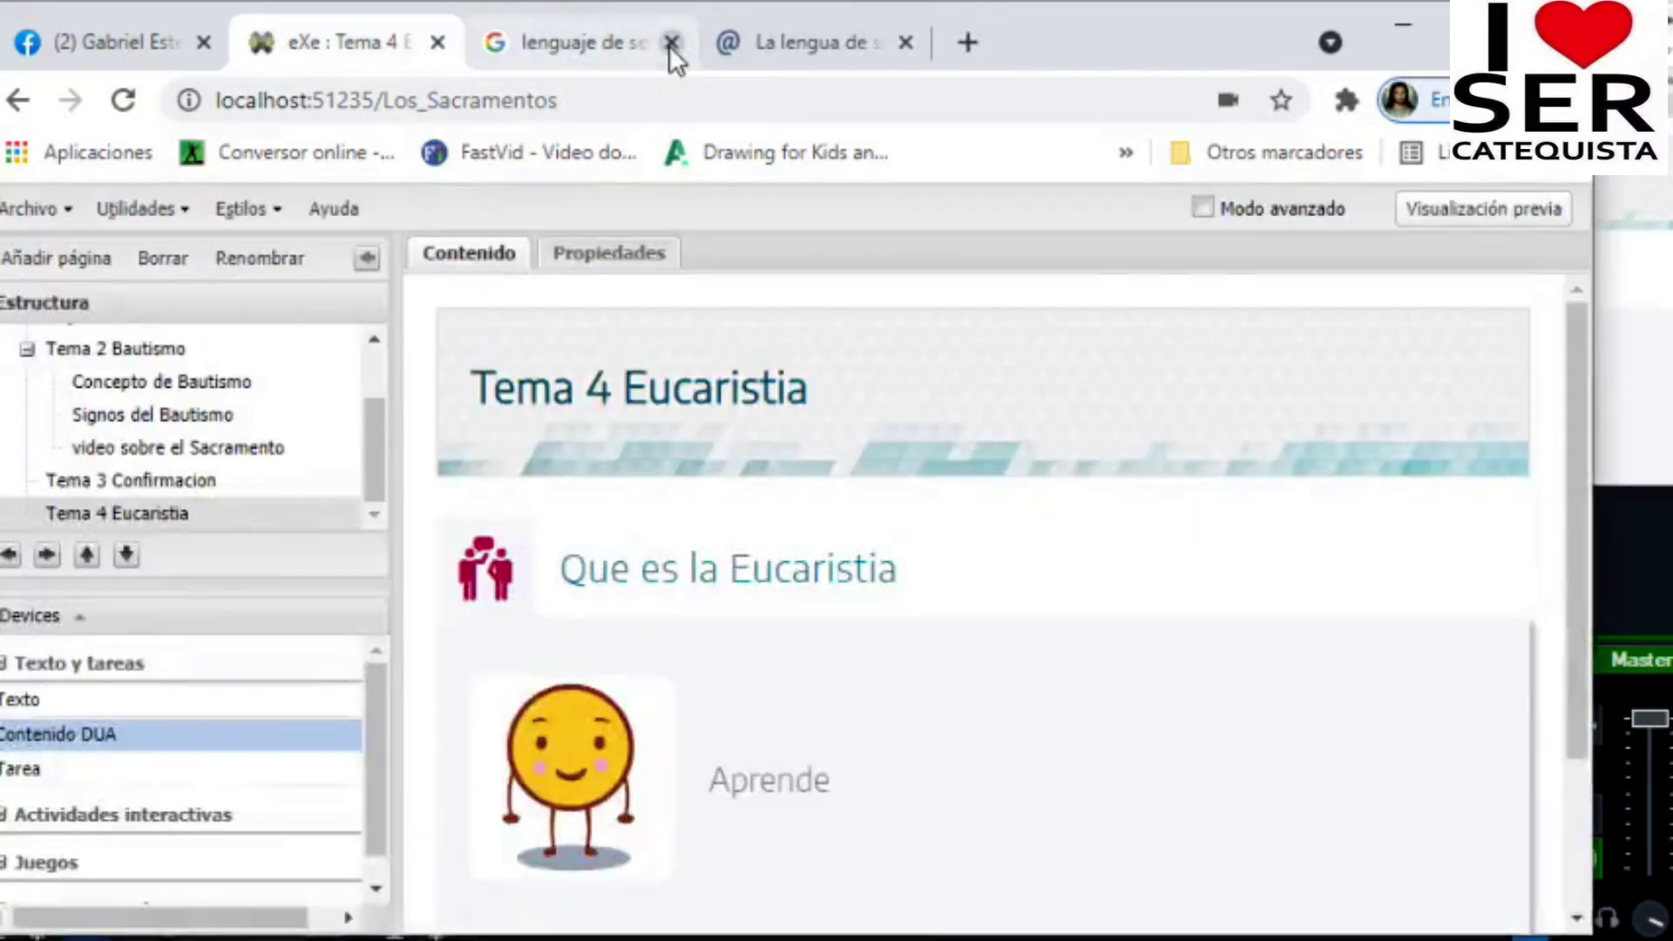
left_click(906, 43)
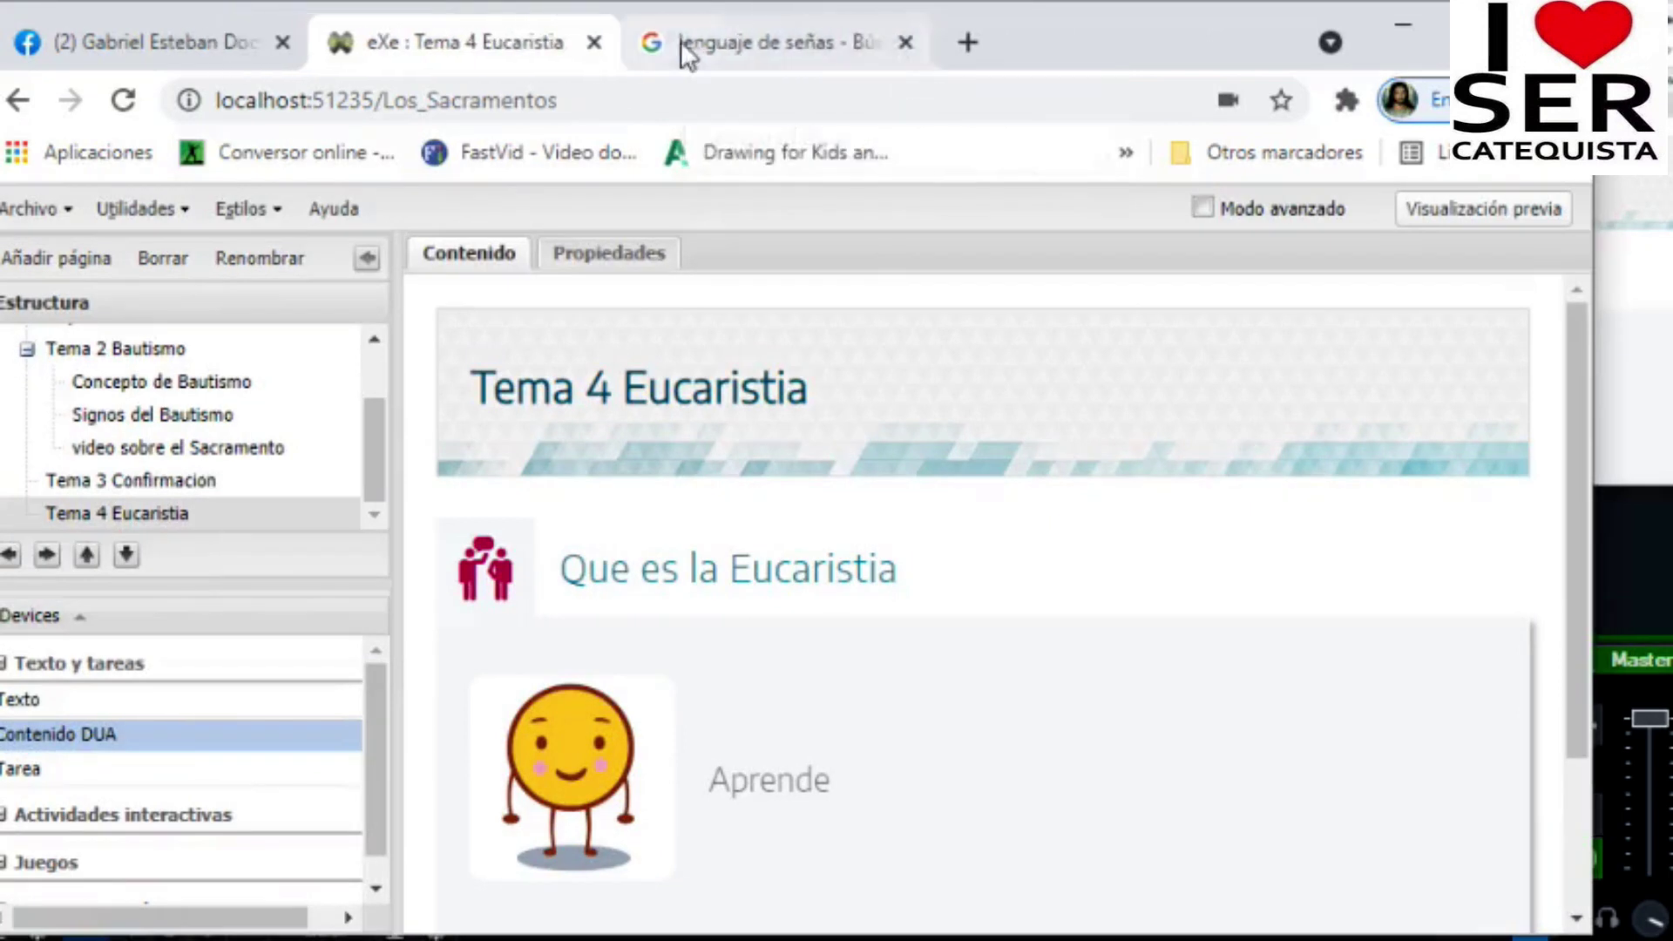
left_click(904, 42)
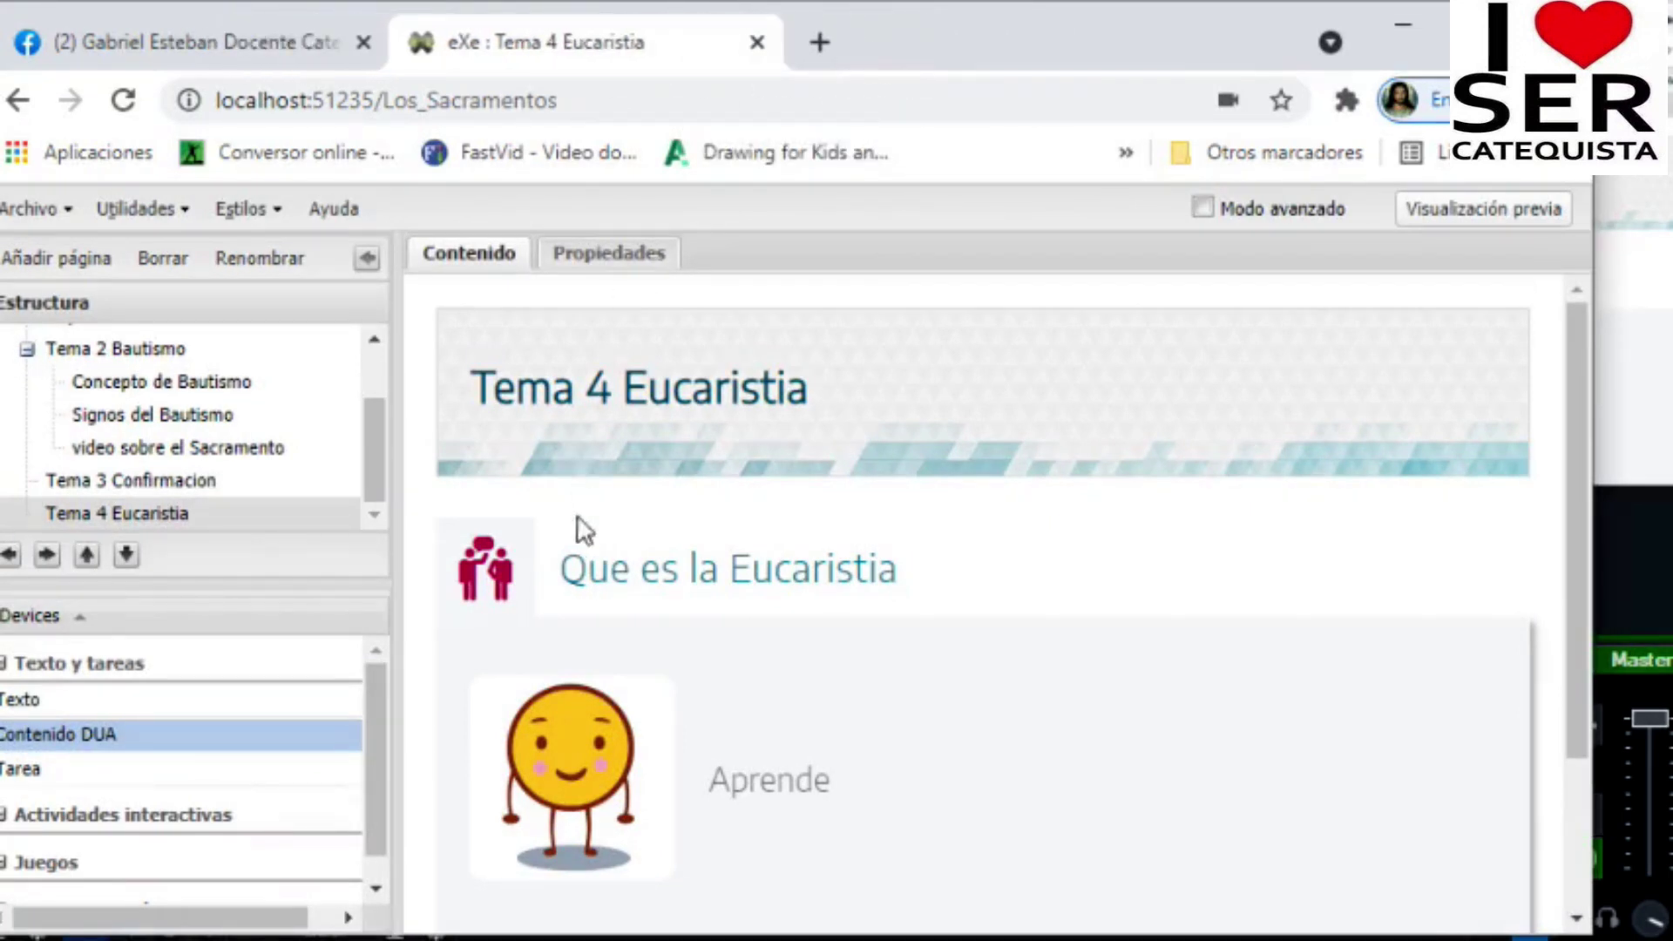
Step: Widen the browser window and collapse the Tema 2 Bautismo branch in the project structure
scroll(964, 712, "down", 3)
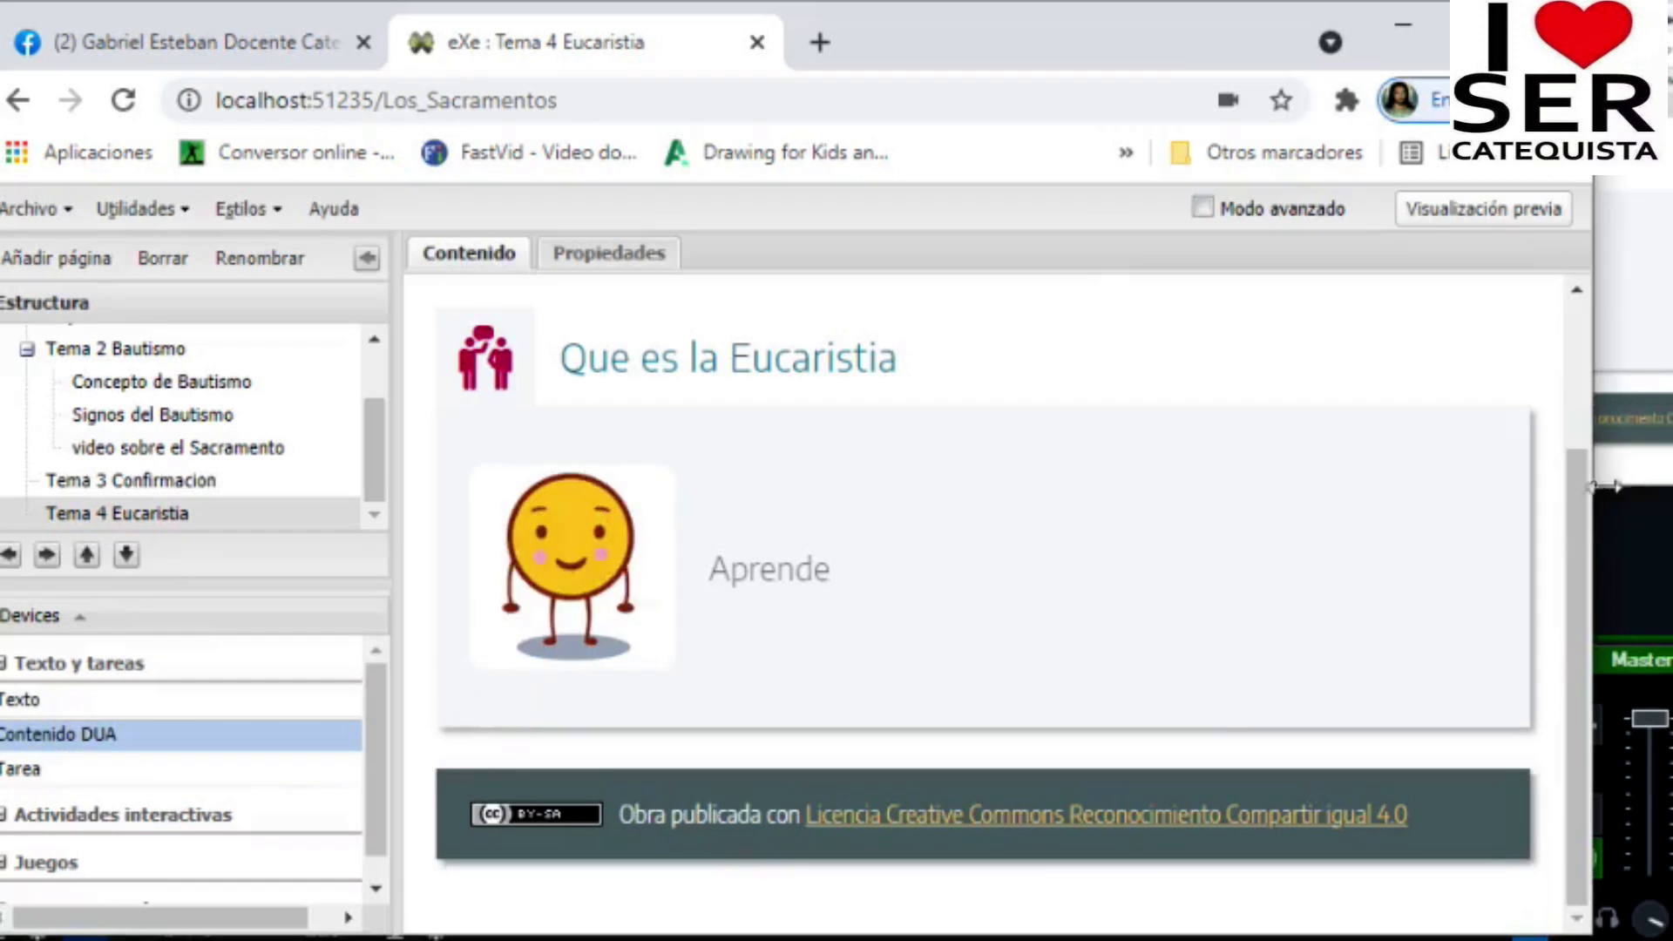
left_click_drag(1586, 485, 1666, 486)
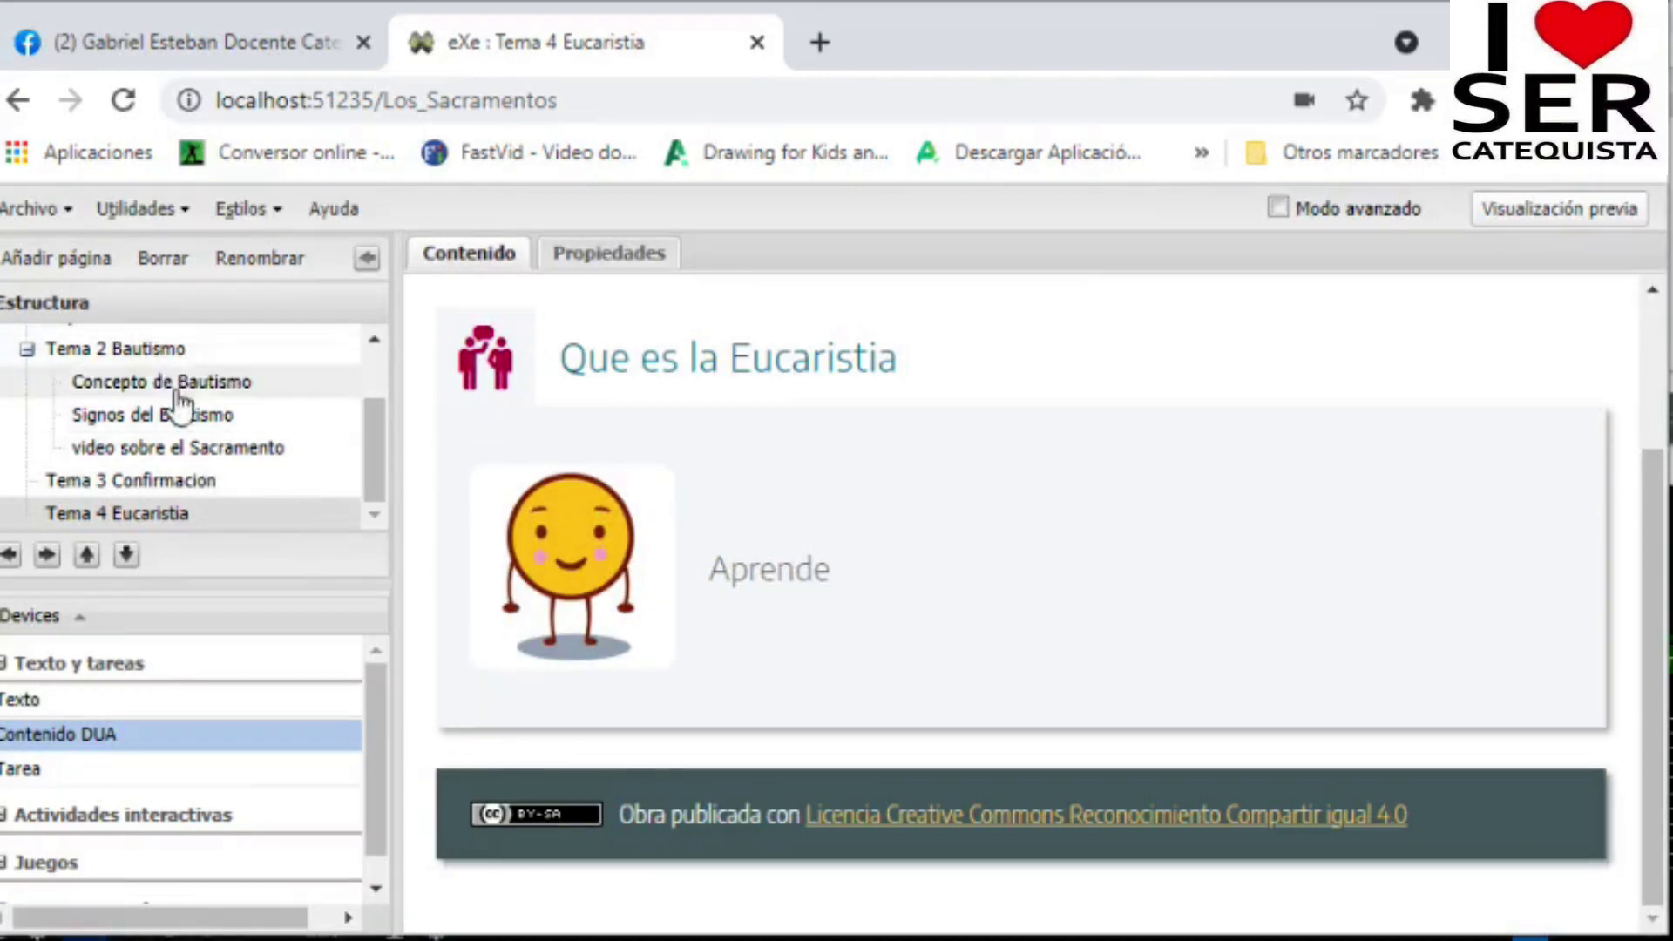
scroll(175, 399, "up", 2)
scroll(89, 470, "down", 2)
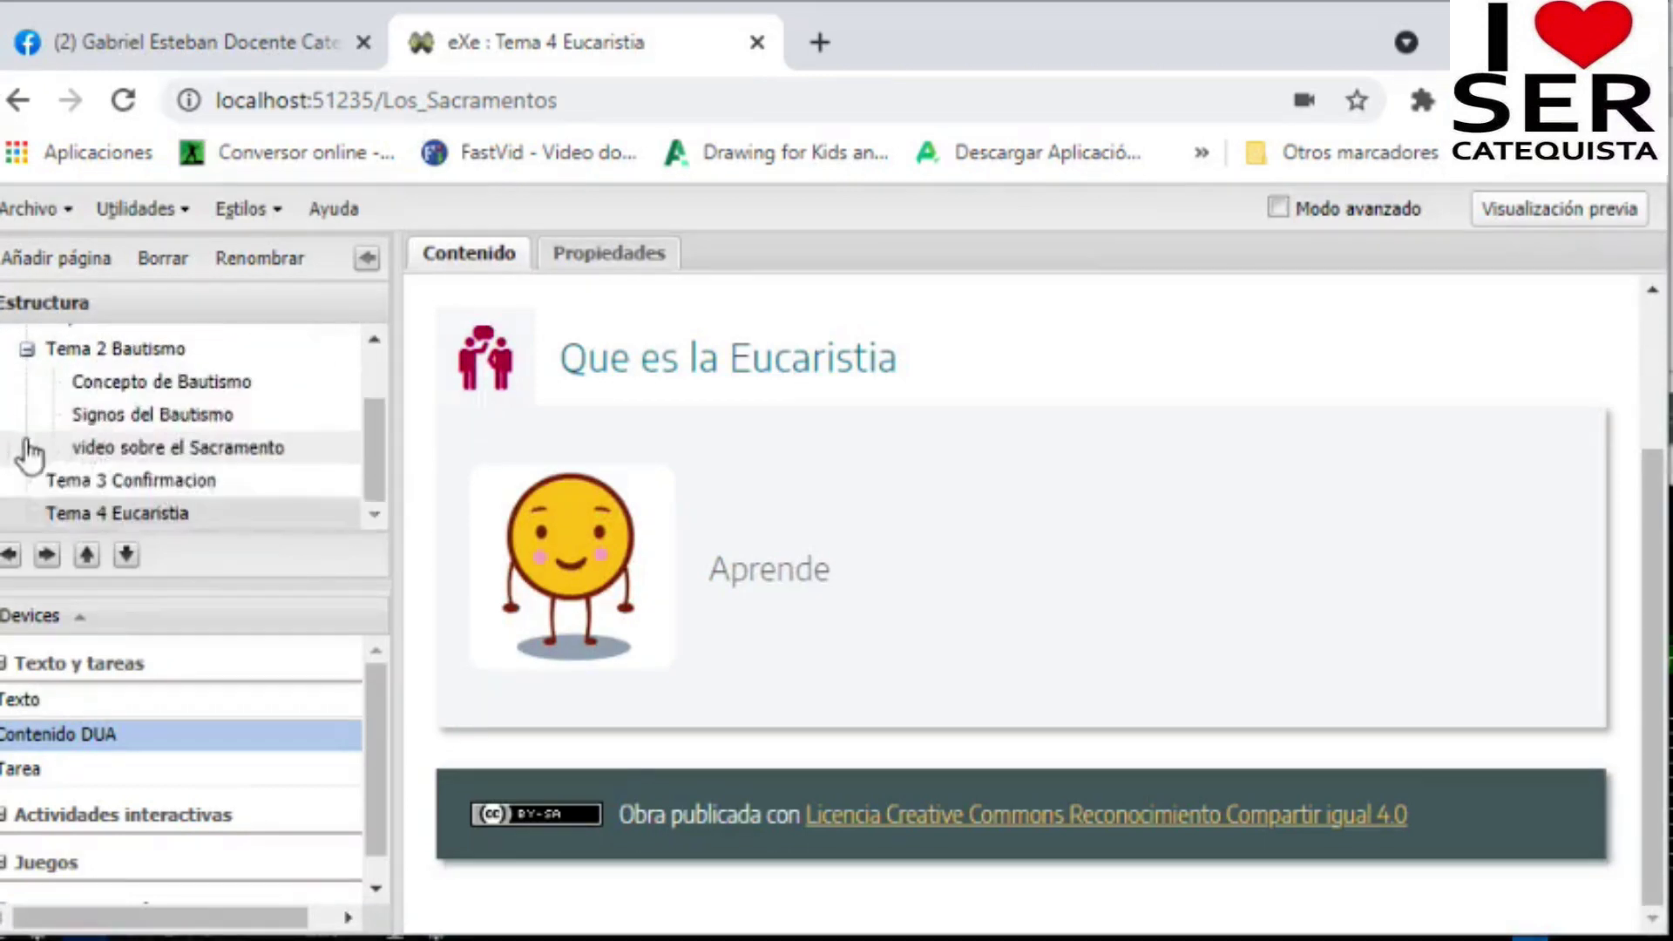
left_click(27, 350)
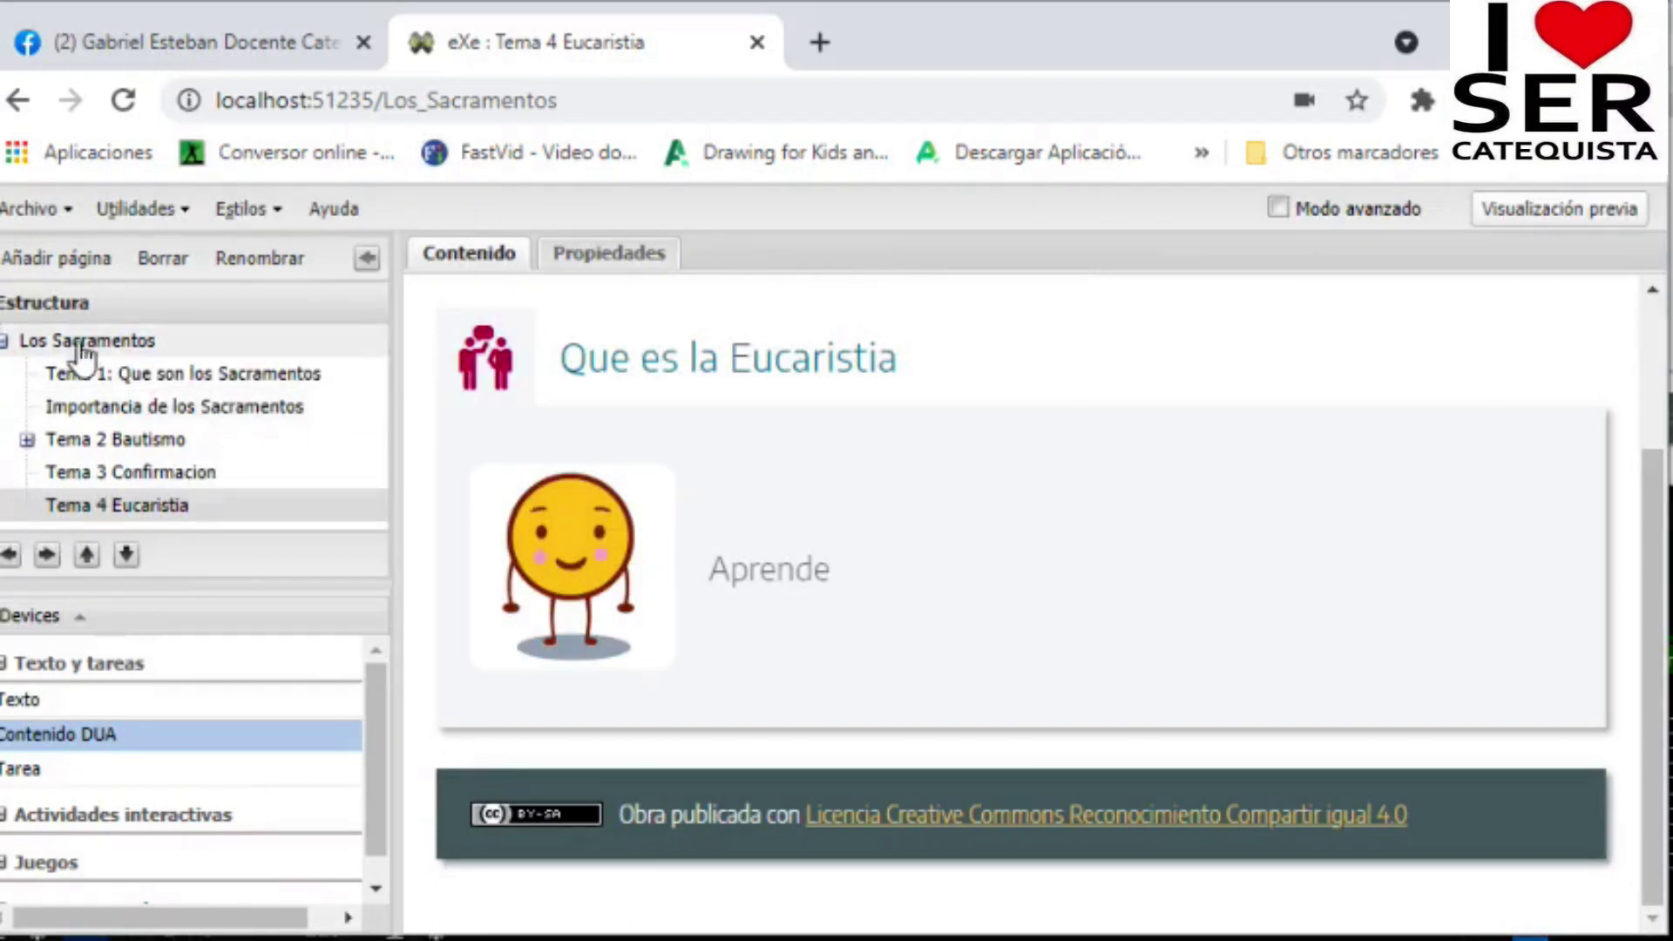
Step: Add a new page directly under Los Sacramentos and rename it "Actividades a entregar"
left_click(126, 341)
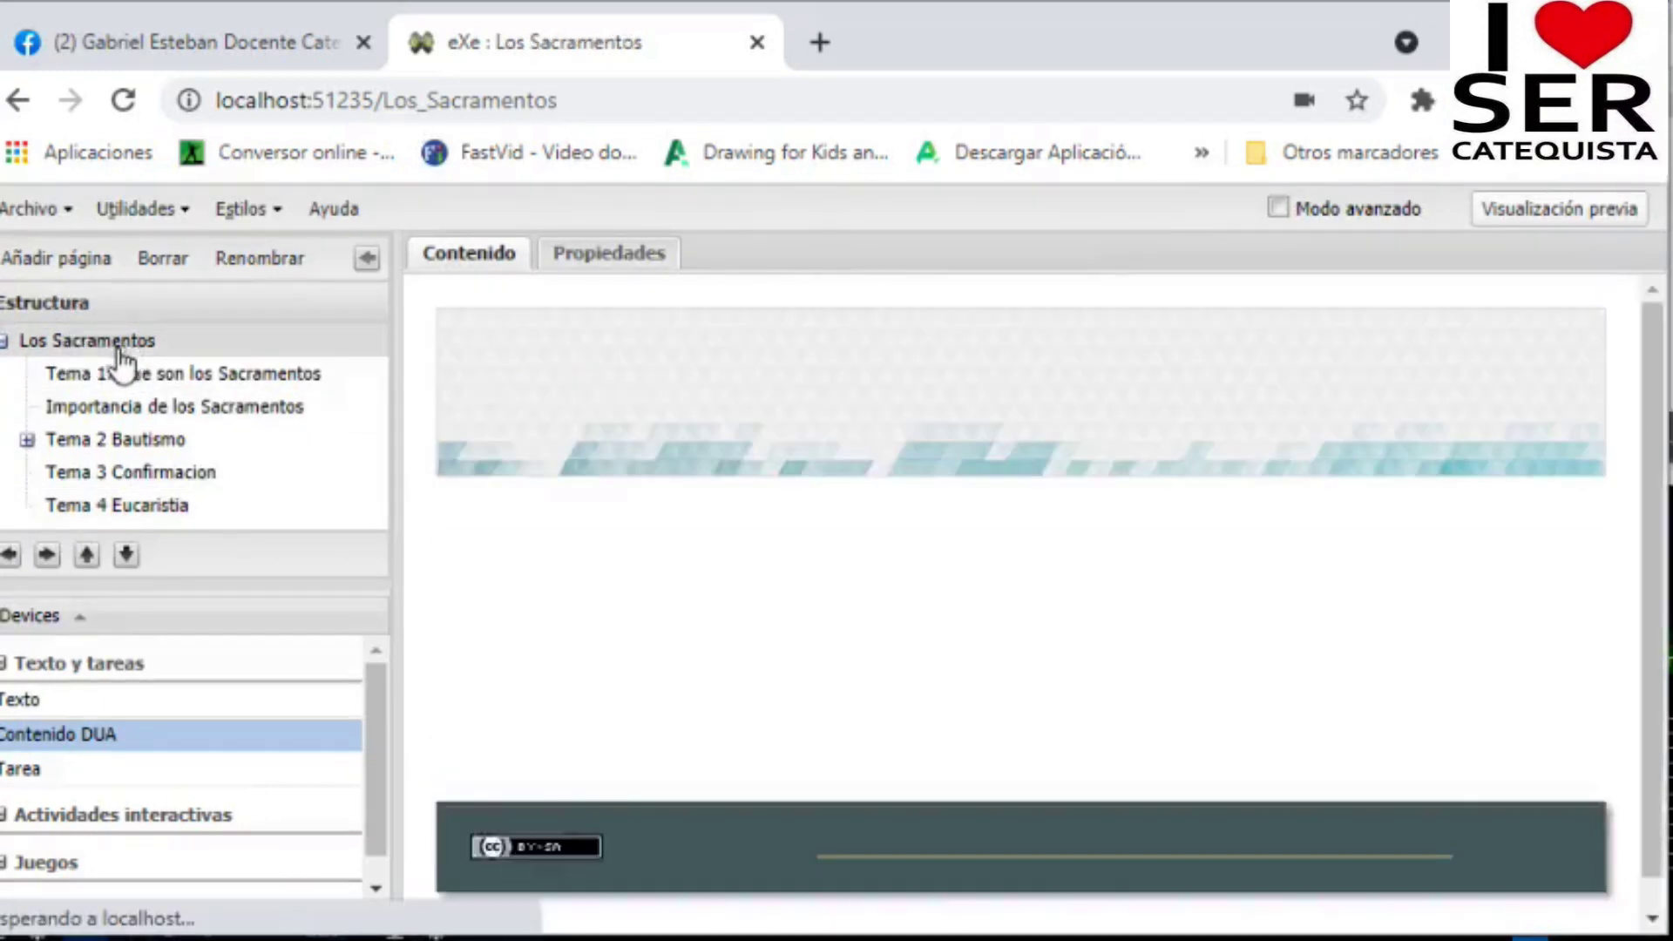
left_click(75, 255)
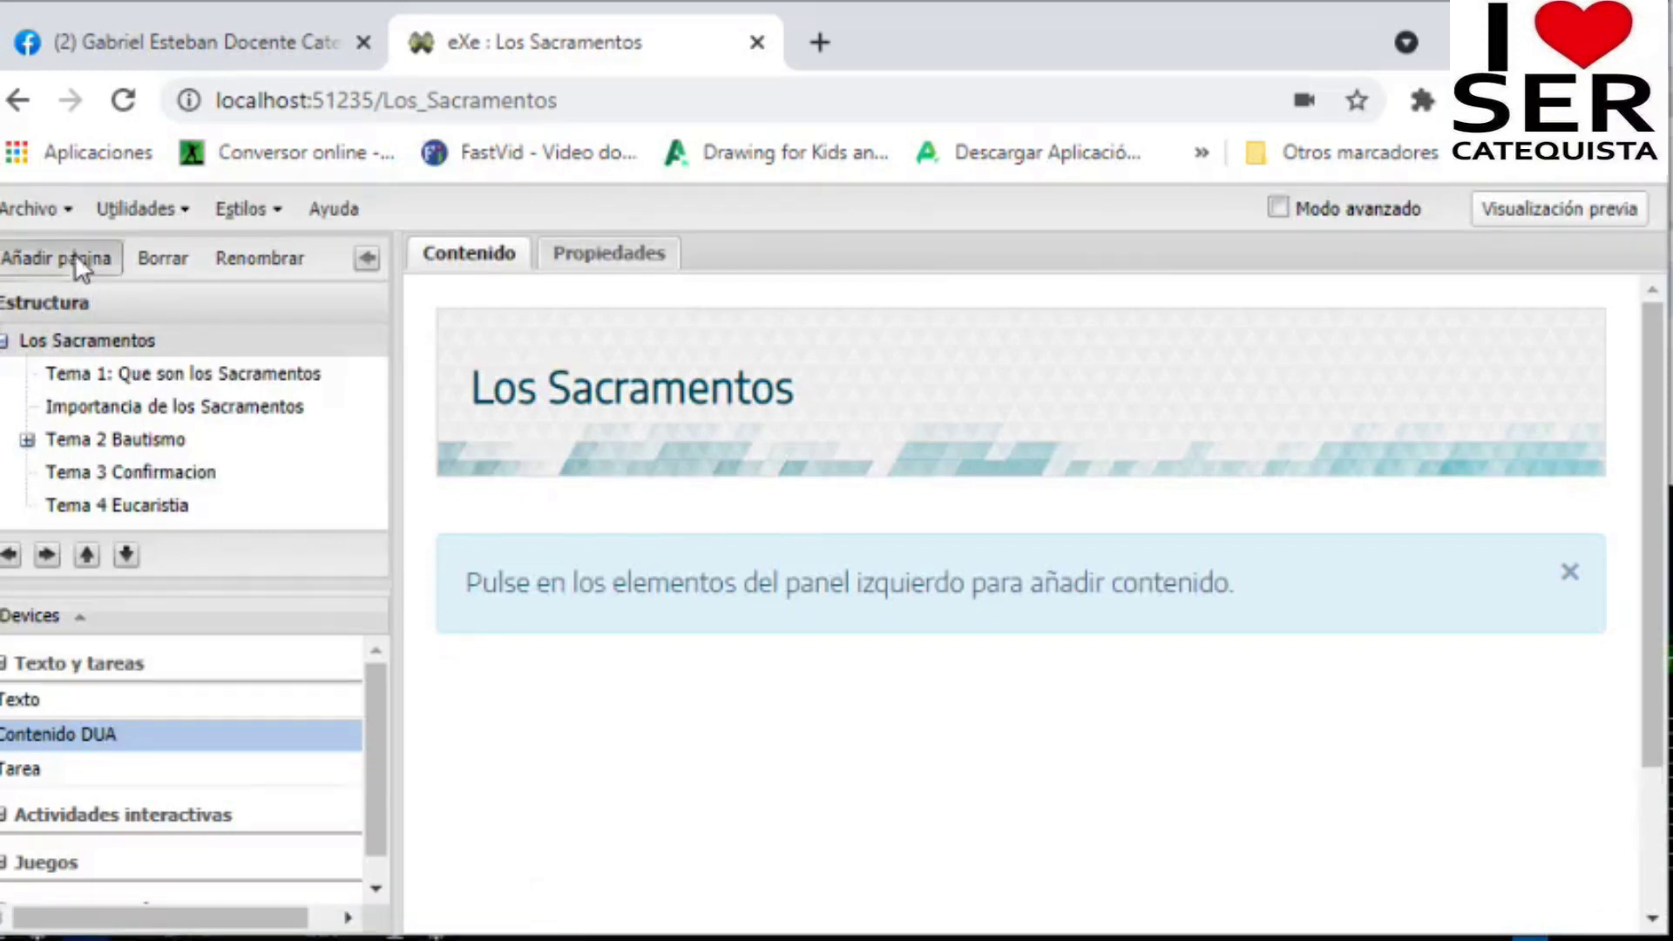
left_click_drag(375, 400, 370, 474)
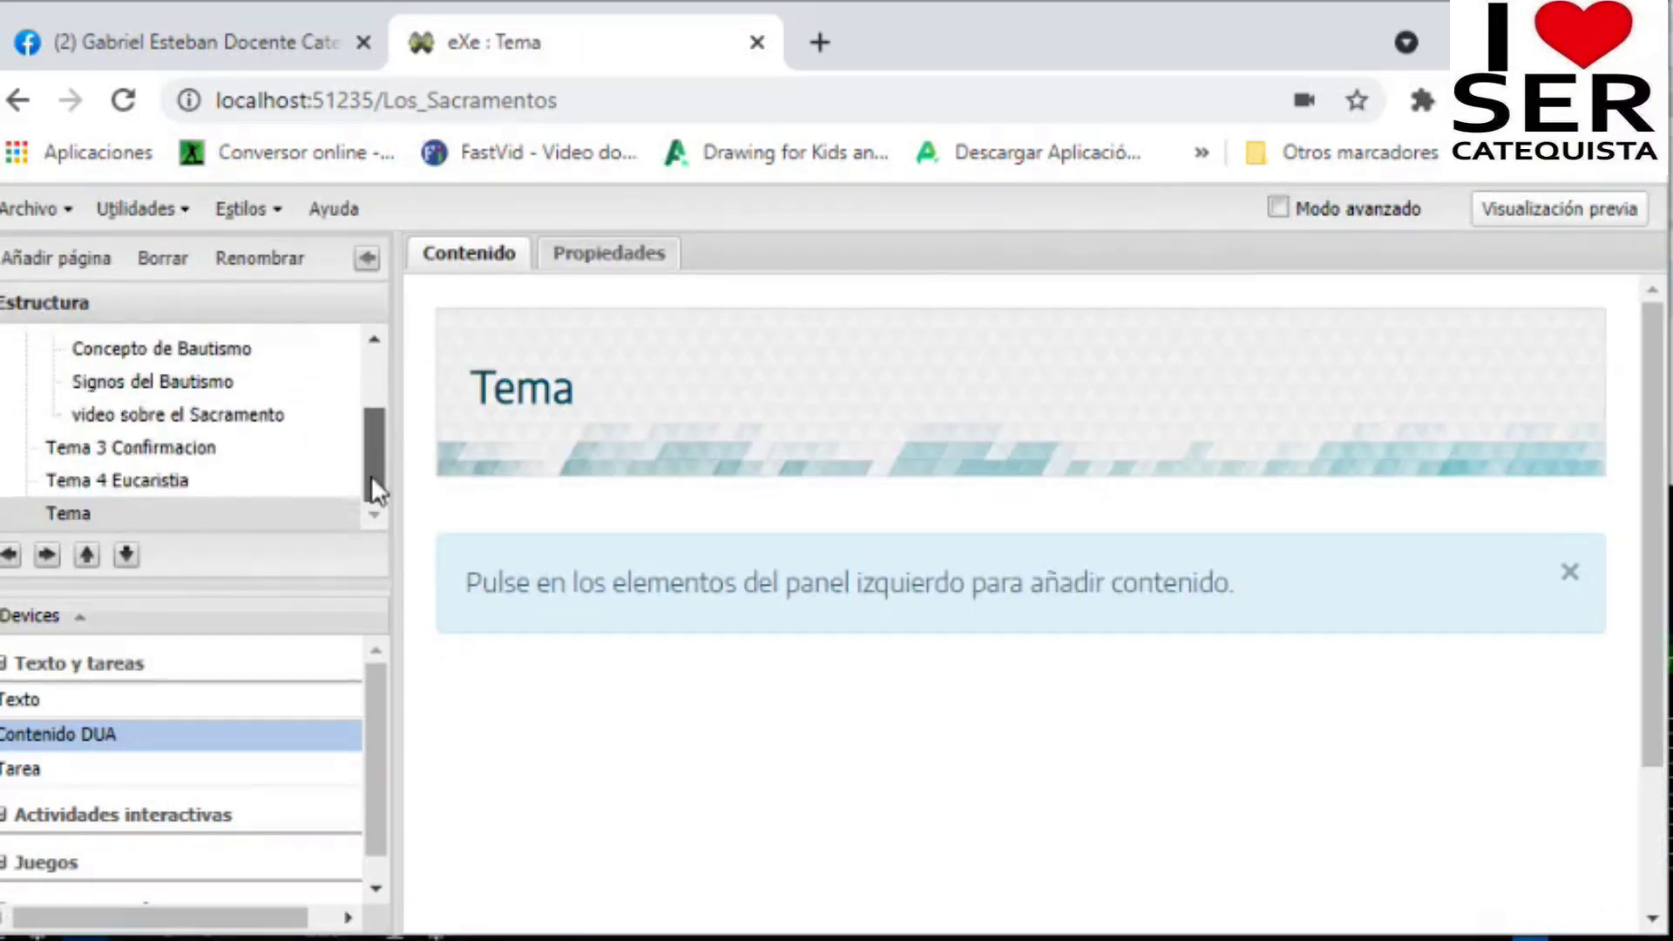
left_click(106, 513)
double_click(106, 514)
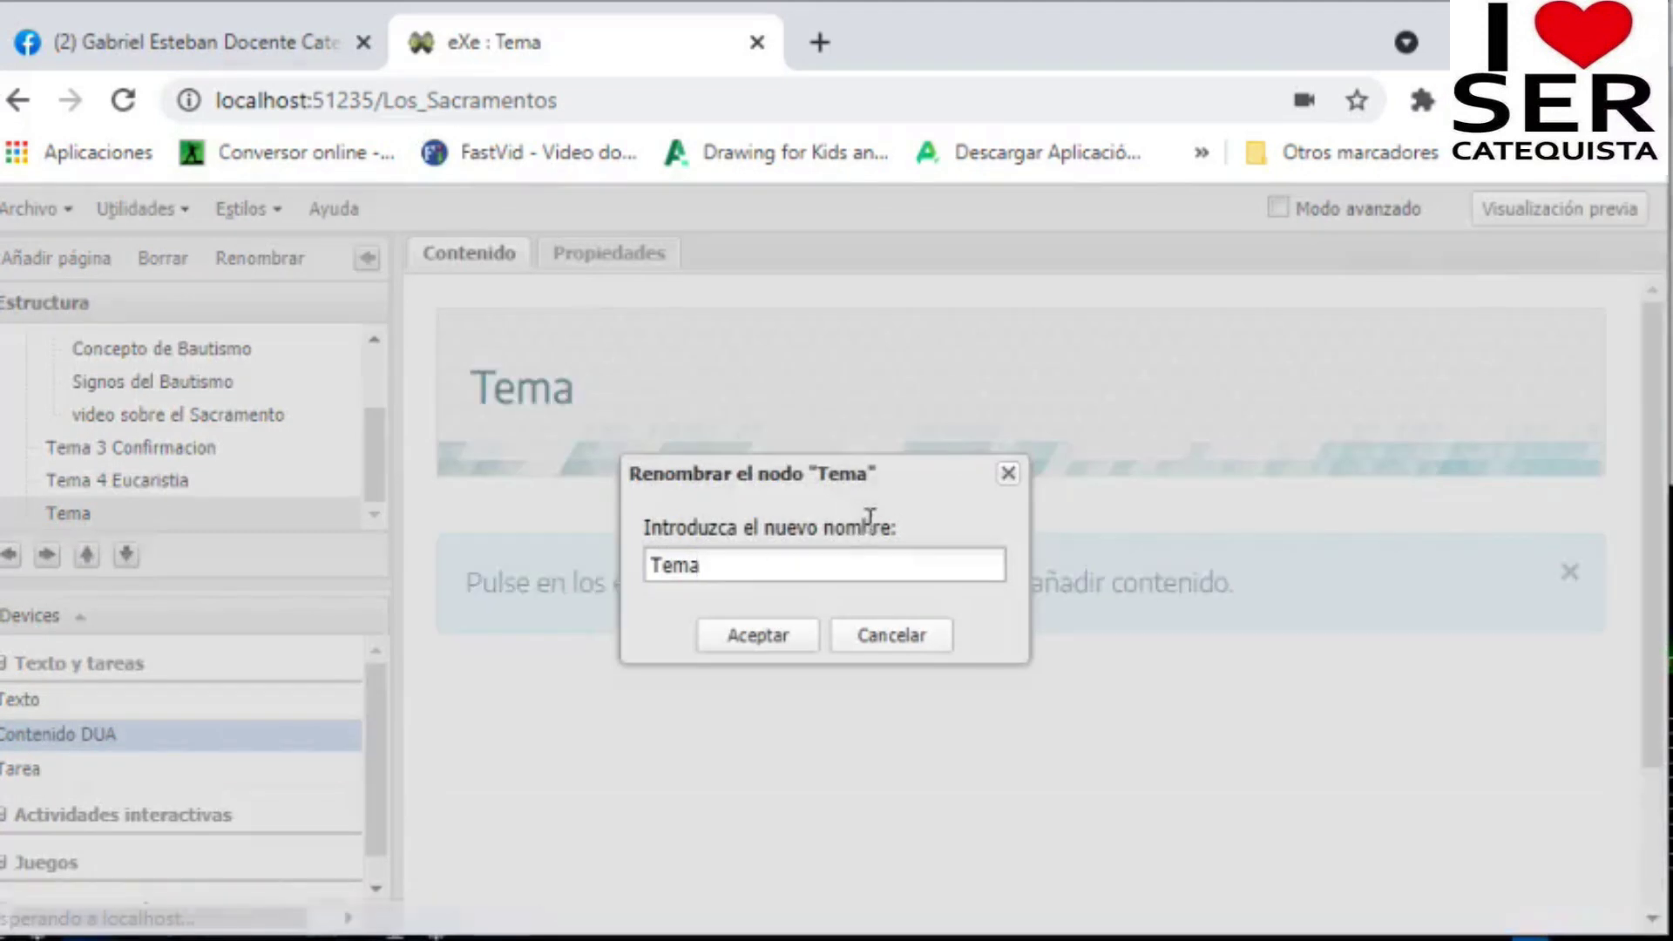
key("BackSpace")
key("BackSpace")
key("BackSpace")
key("BackSpace")
type("Activid")
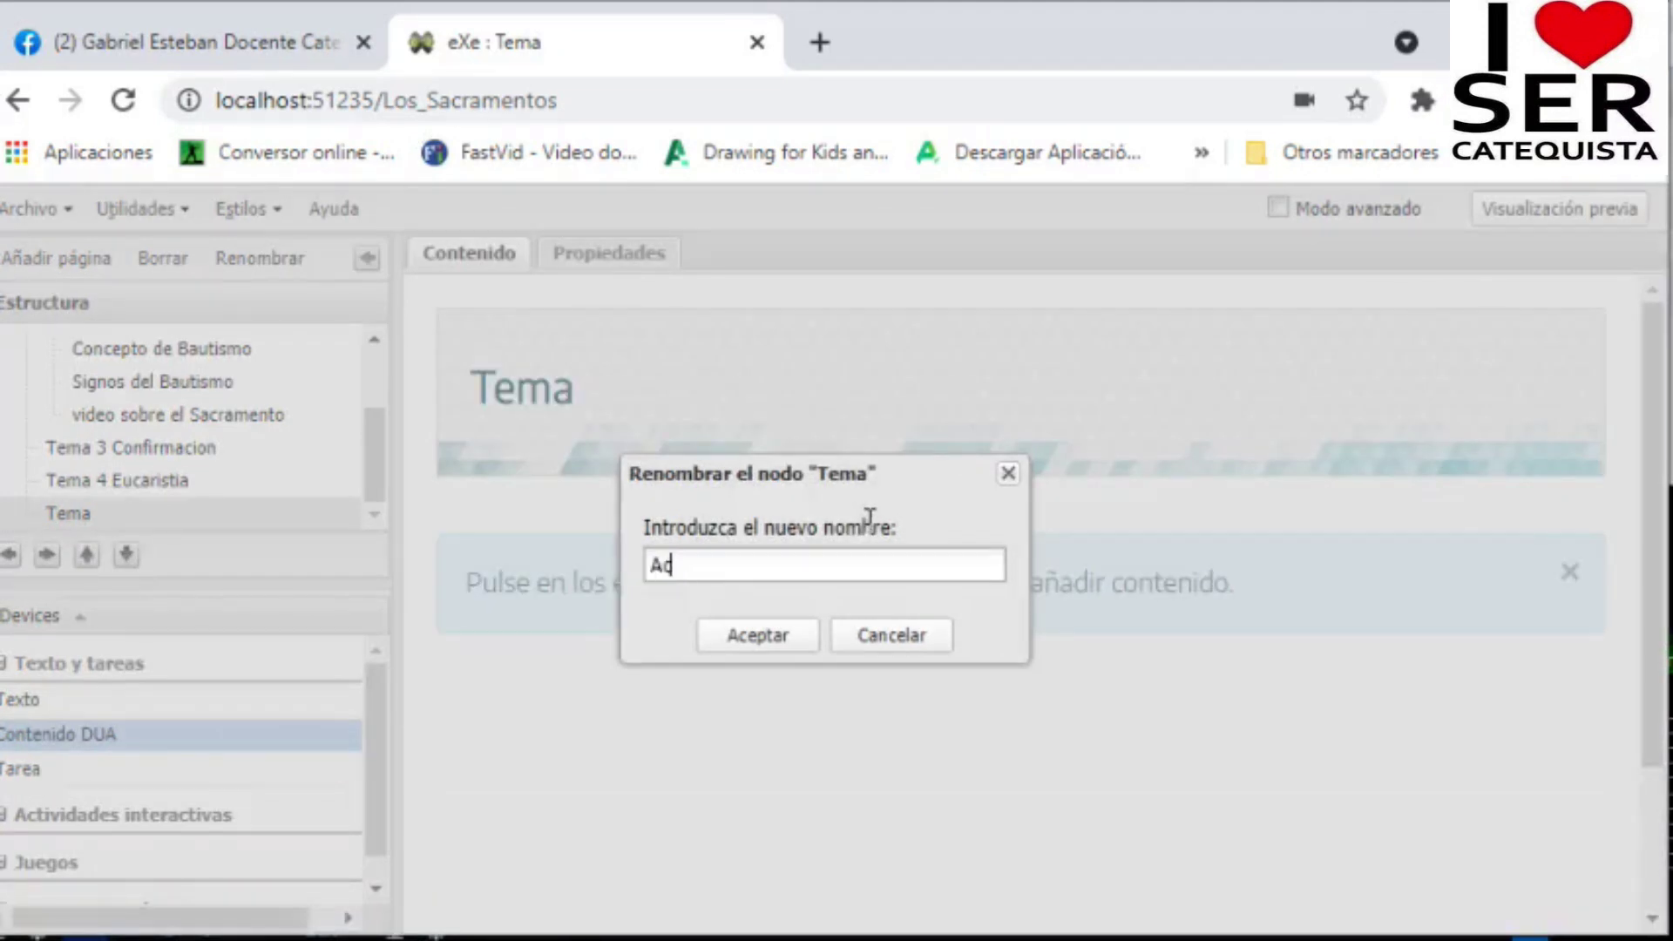
type("ades a entregar")
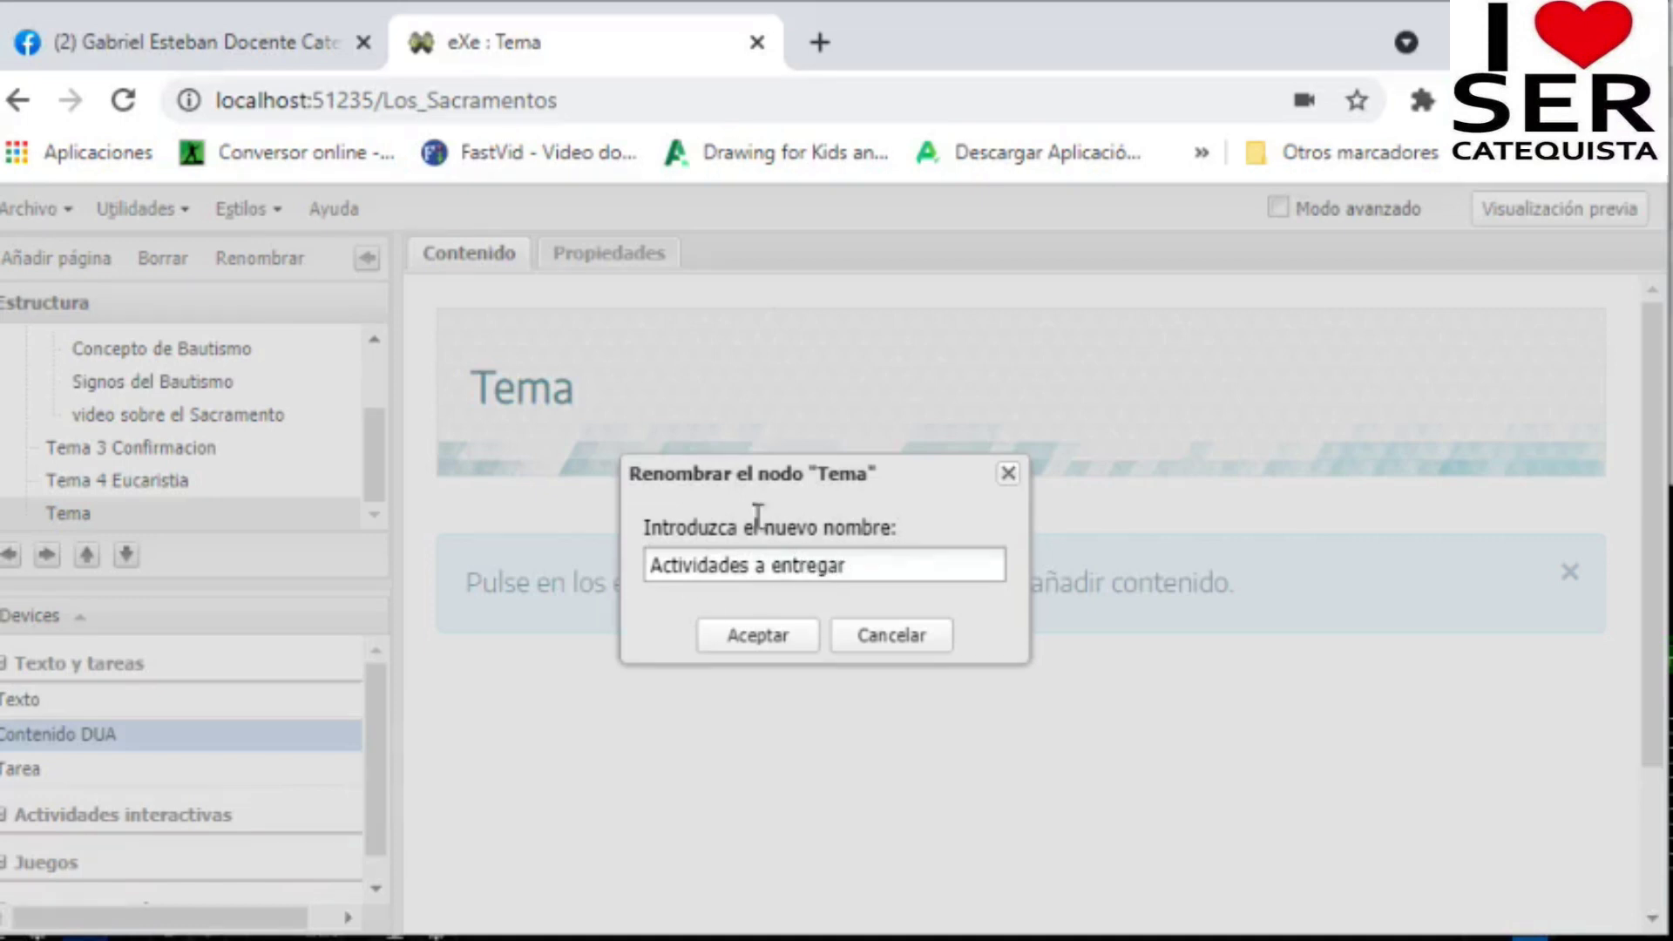
left_click(775, 645)
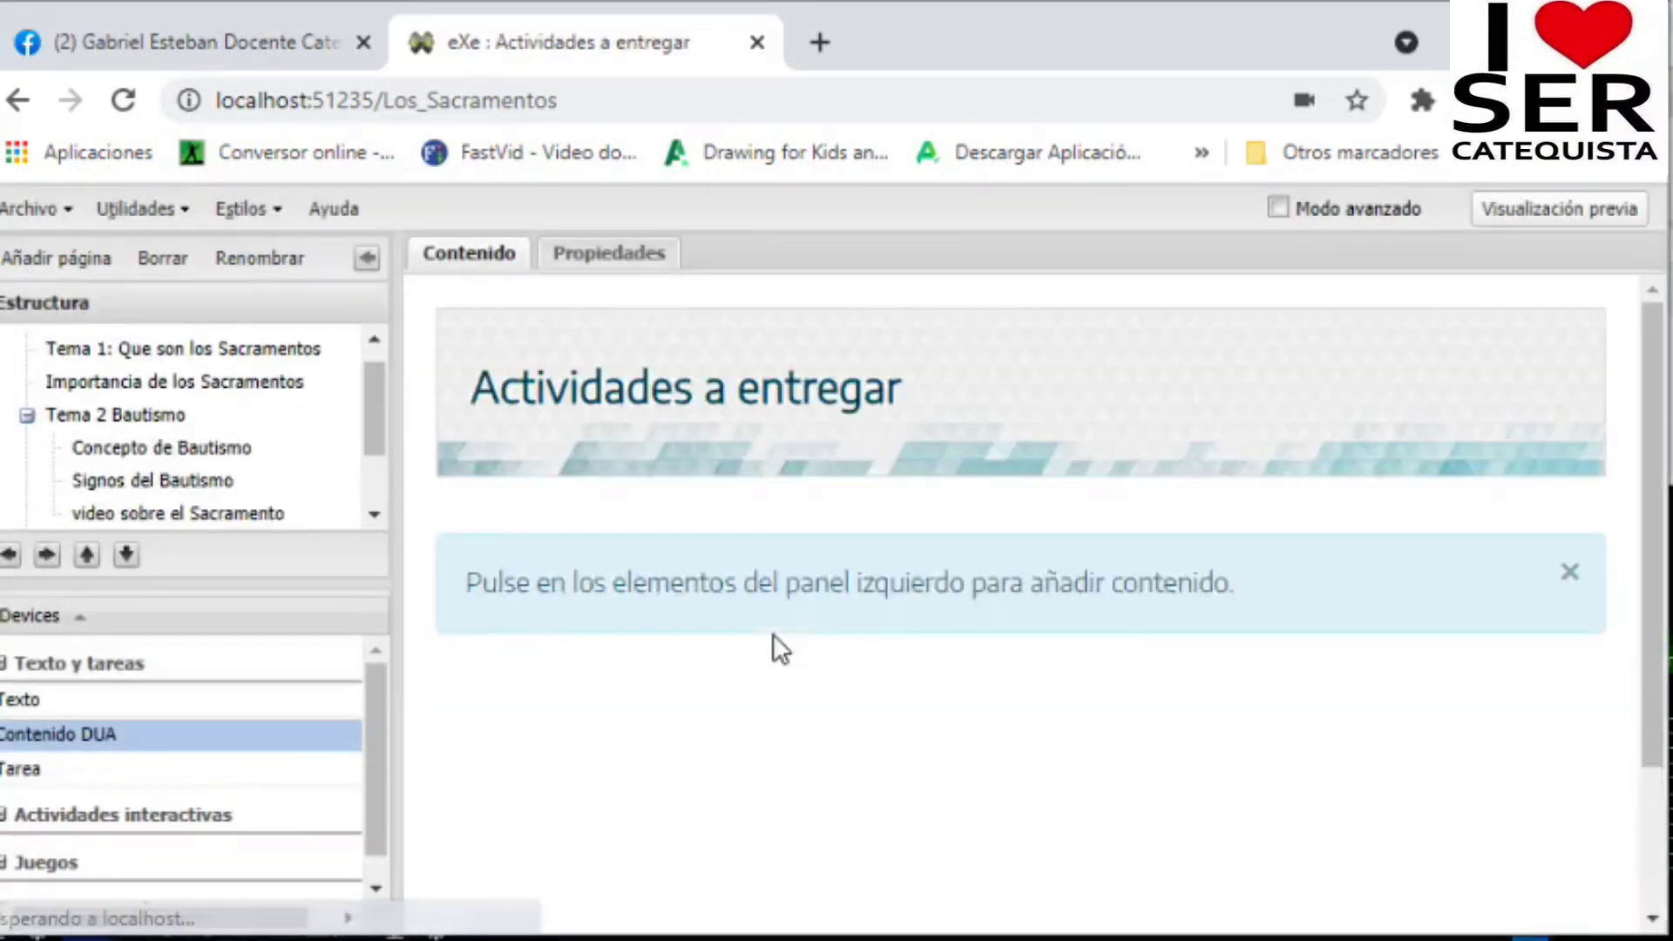
Step: Add a Tarea iDevice to the Actividades a entregar page and look over its form
left_click_drag(376, 435, 373, 490)
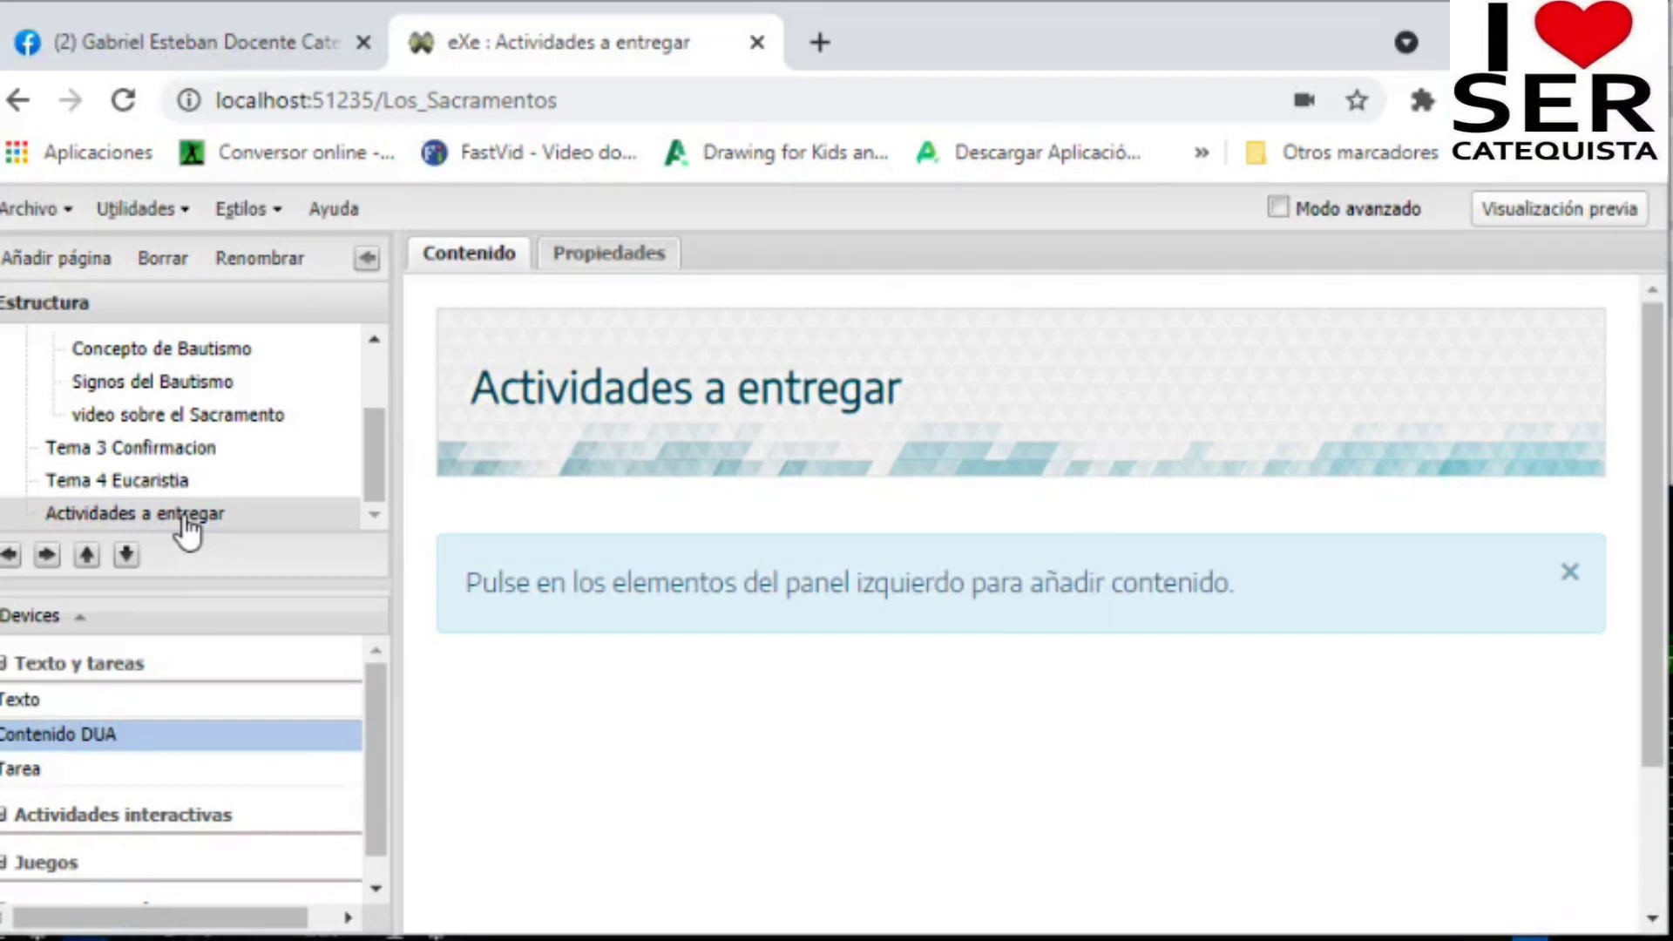
left_click(38, 768)
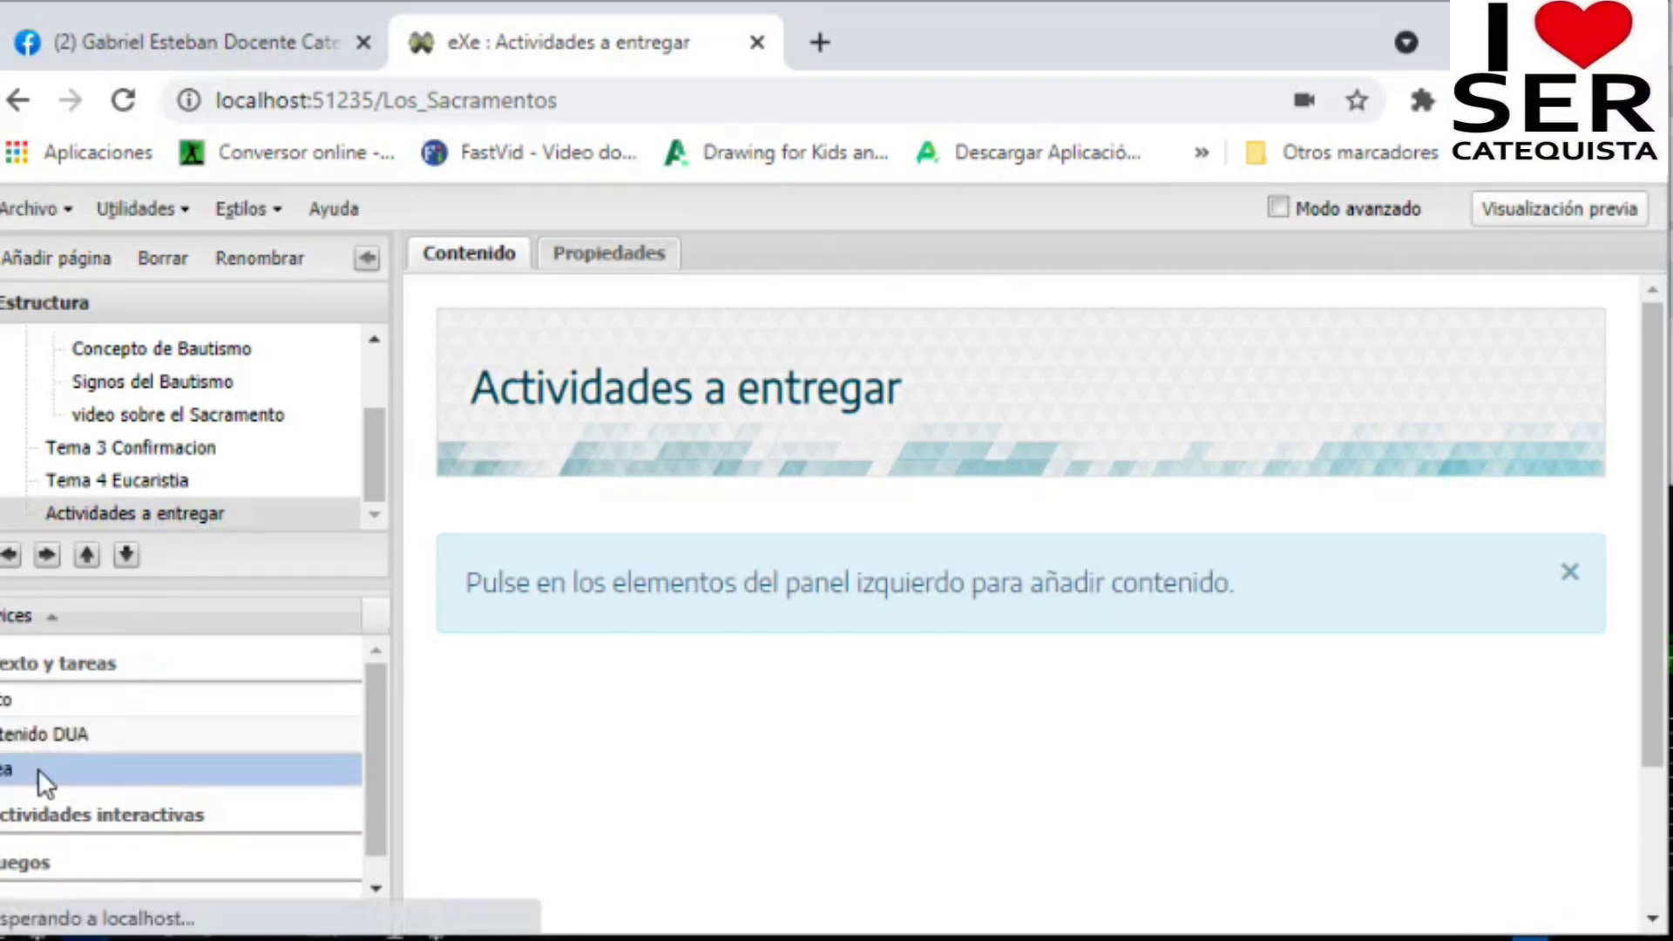
left_click_drag(168, 915, 149, 915)
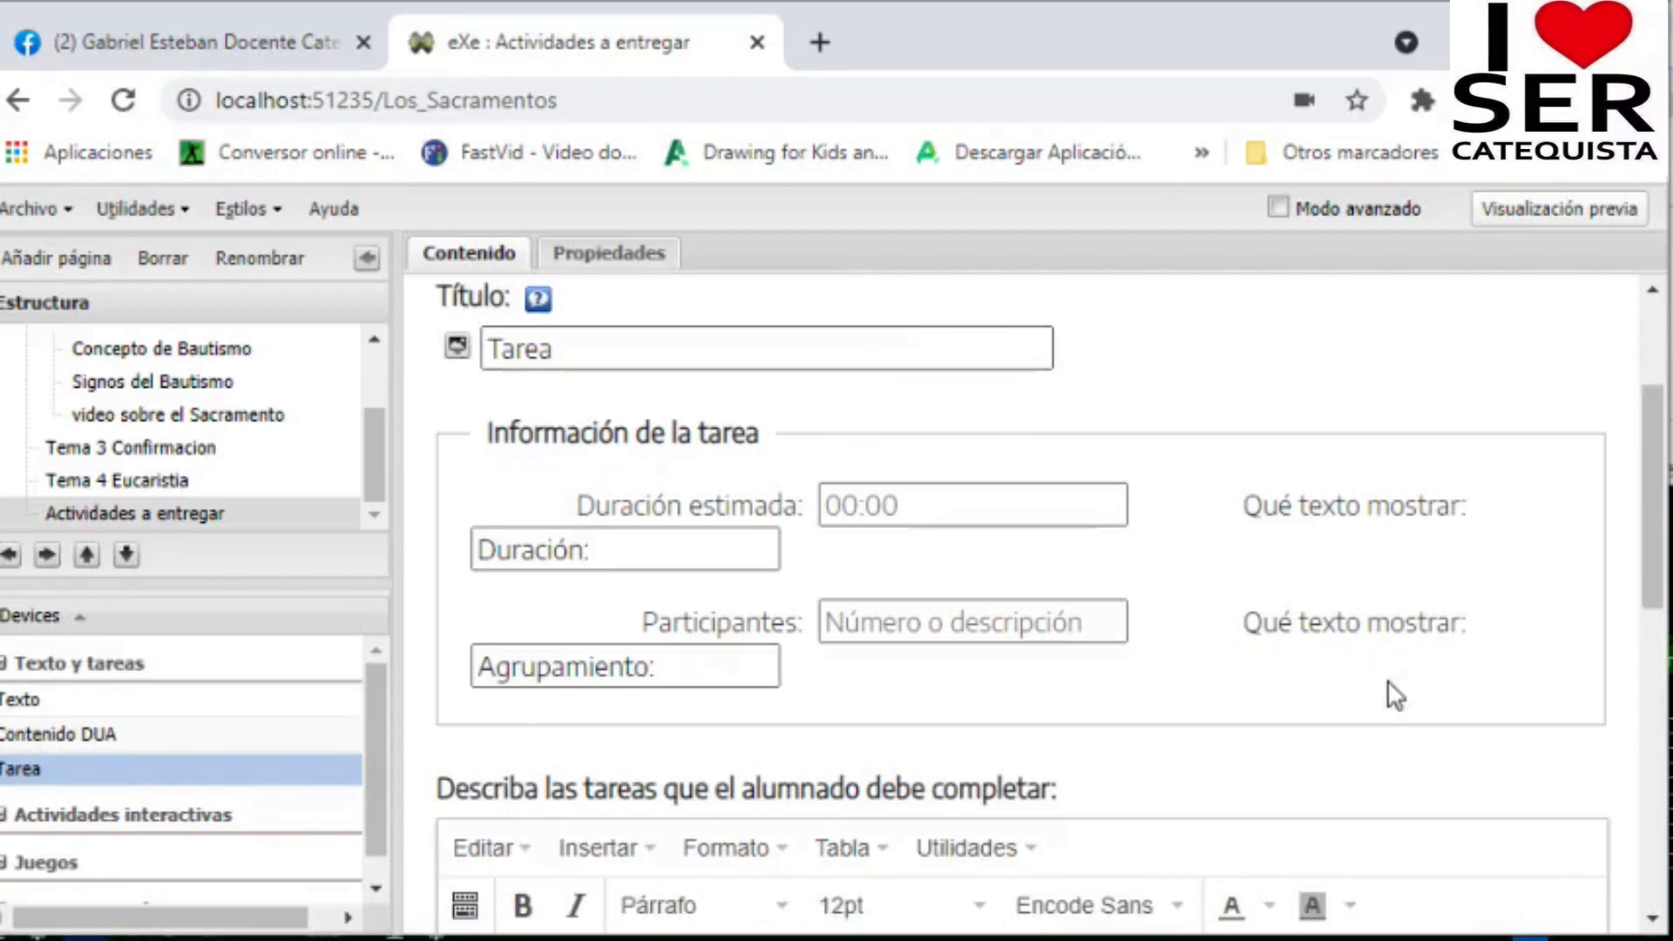
scroll(1389, 691, "down", 5)
scroll(1390, 682, "up", 5)
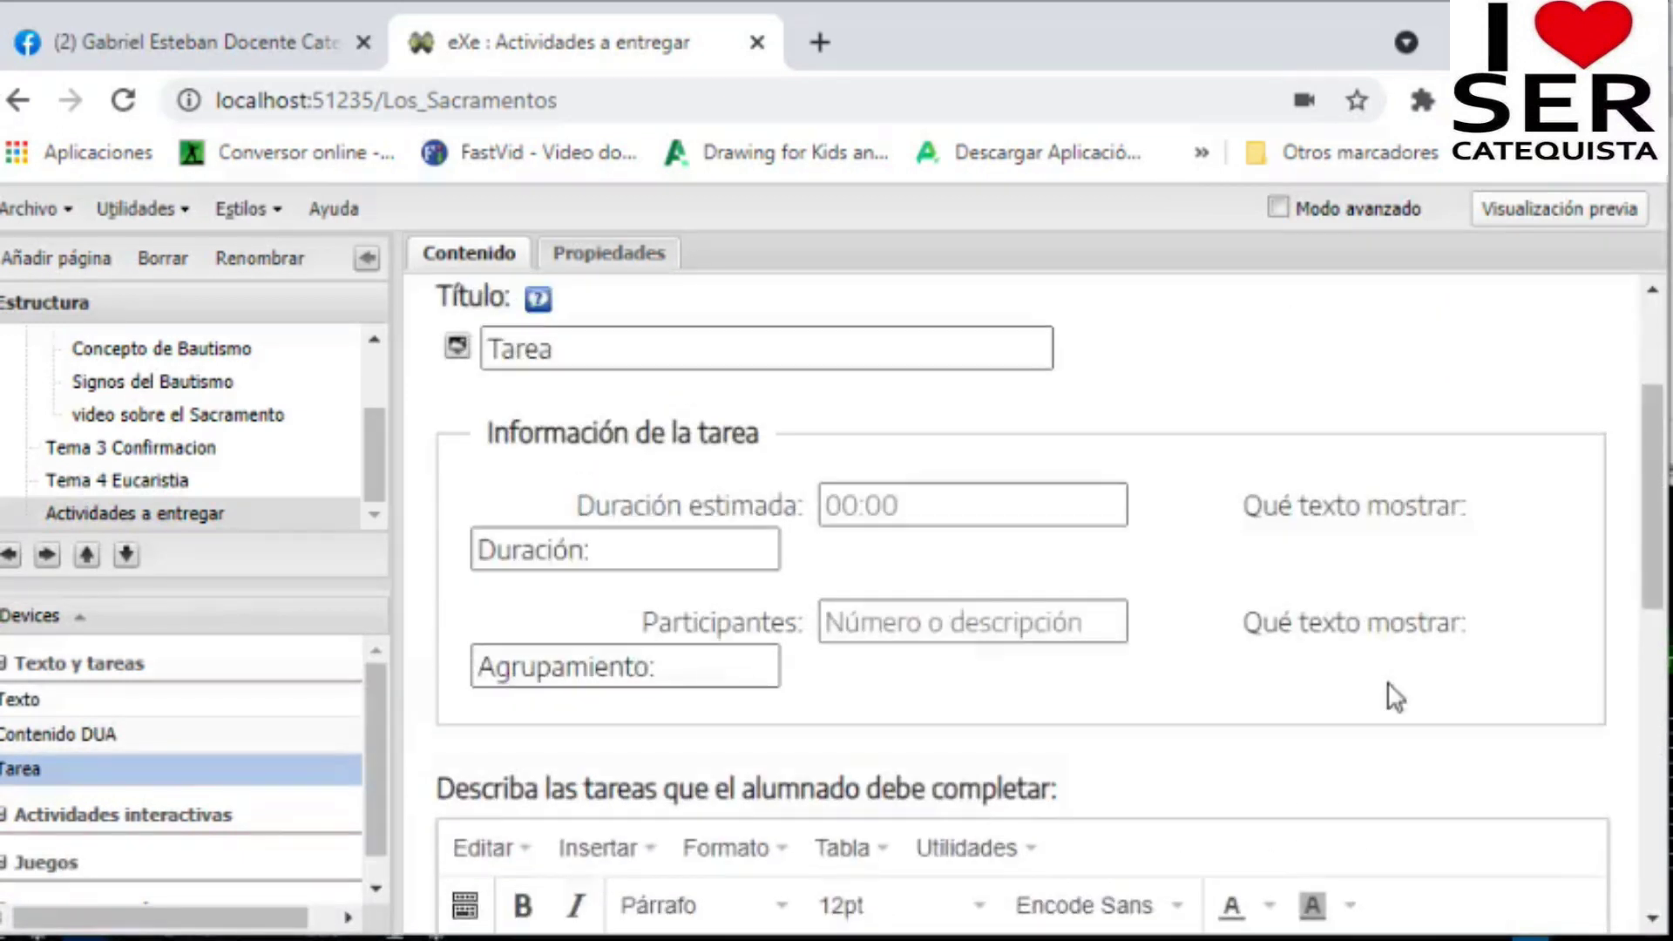
Step: Change the task's title to "Tarea de la Semana"
left_click(637, 361)
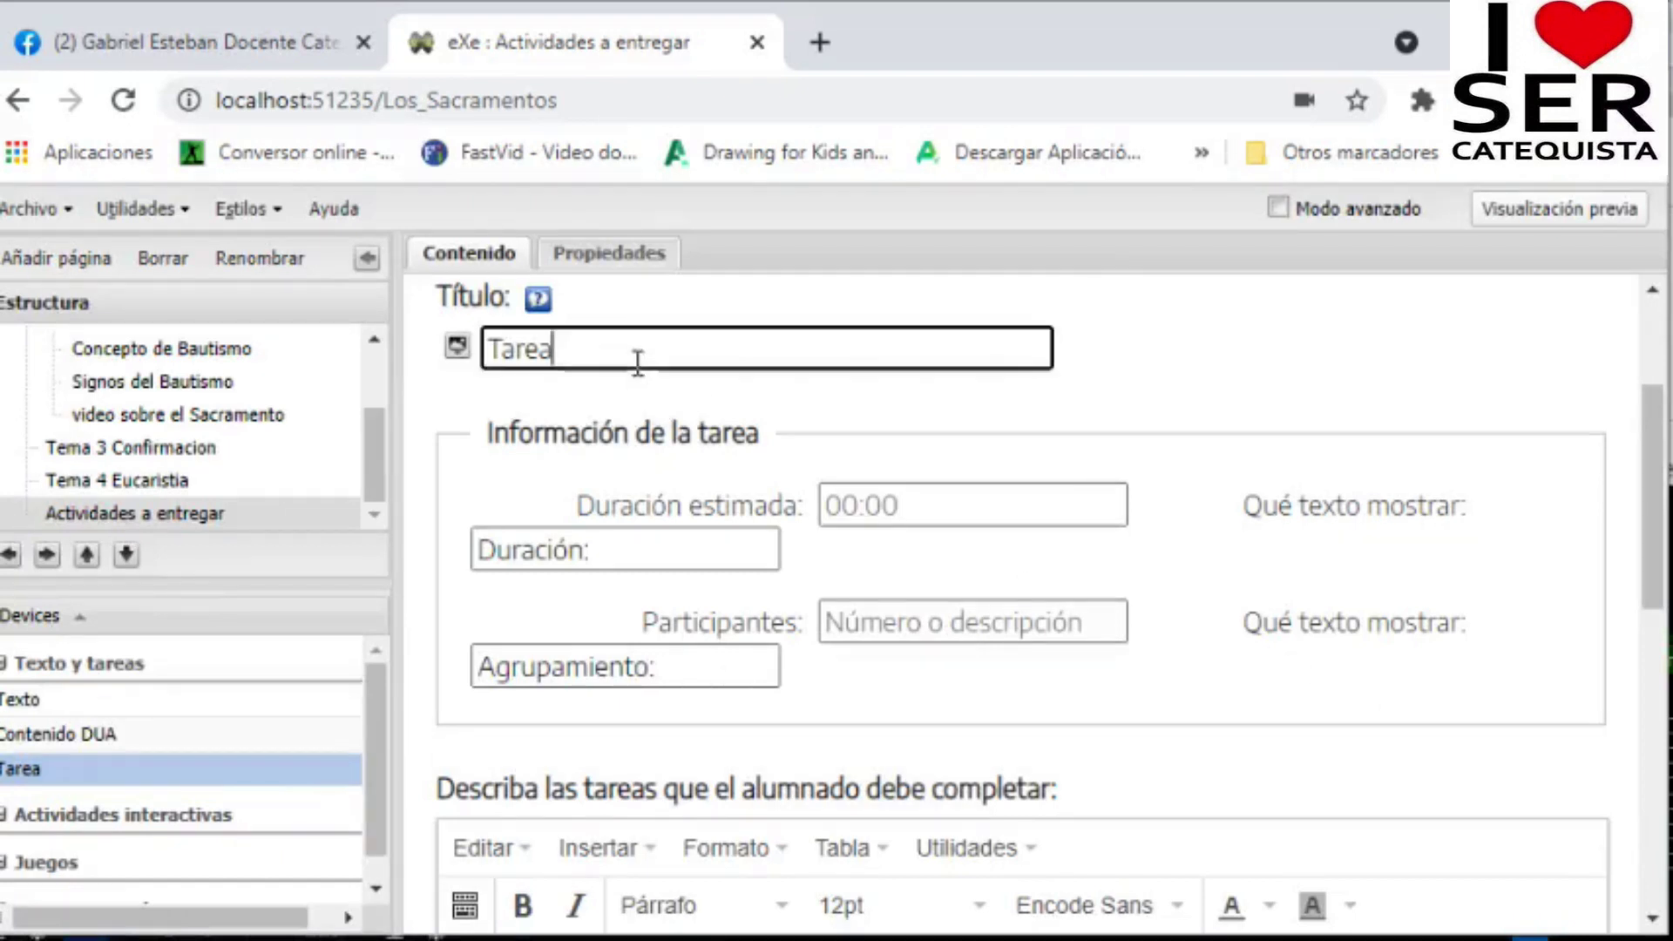
key("BackSpace")
key("BackSpace")
key("BackSpace")
key("BackSpace")
key("BackSpace")
type("tarea de la Semana")
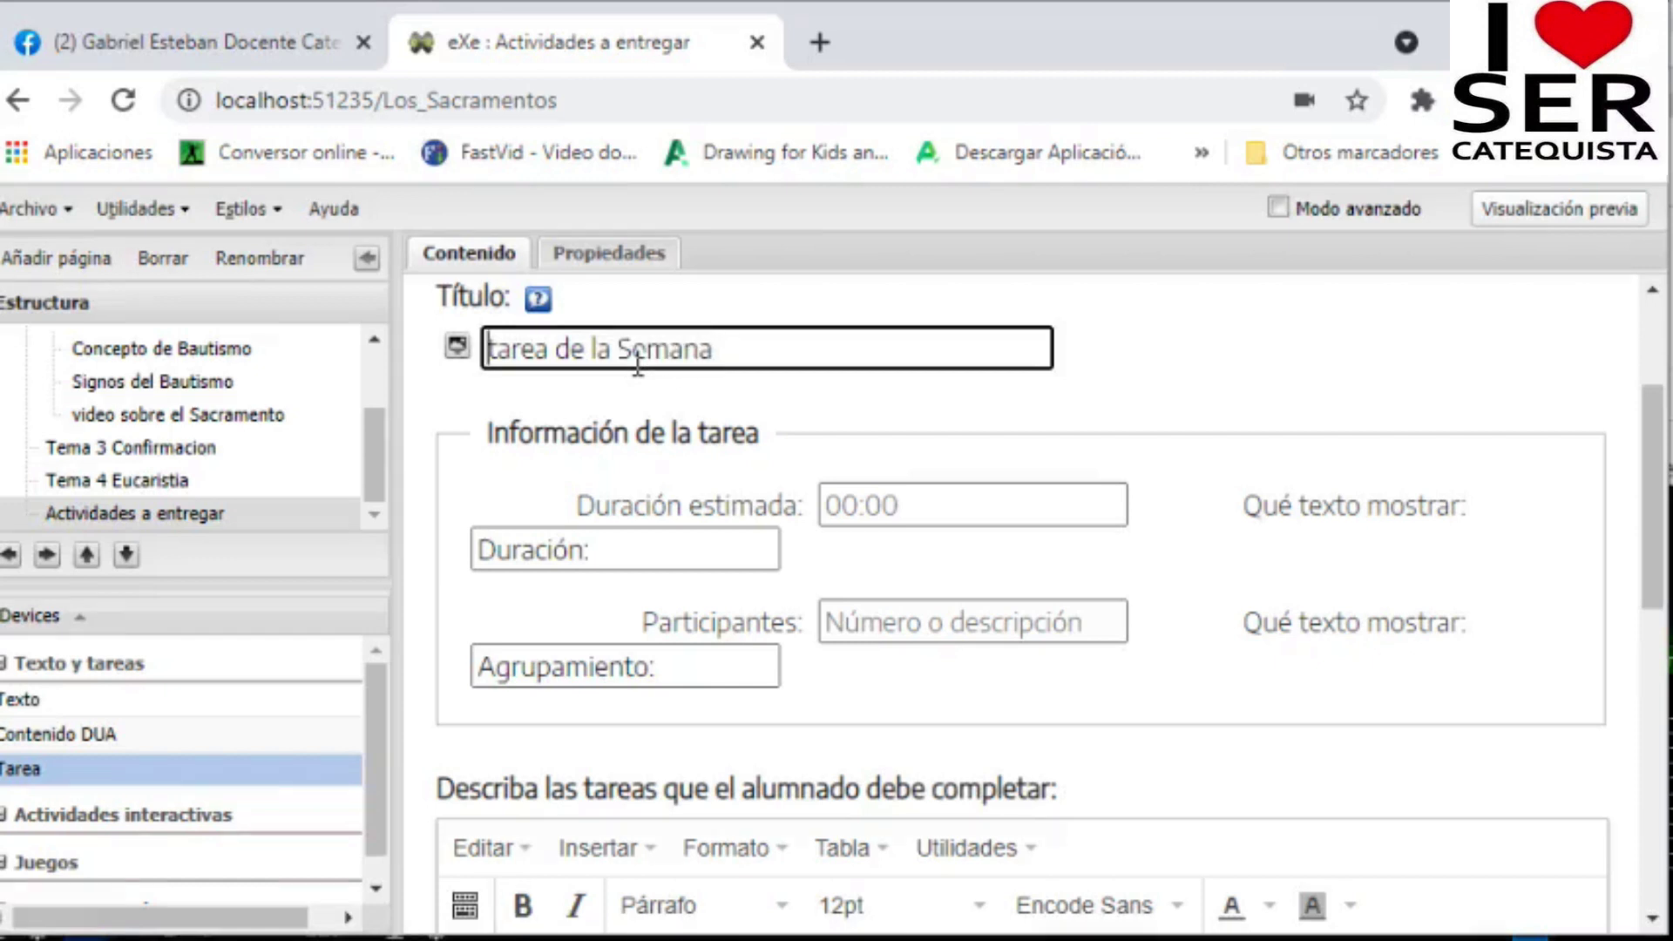
key("Delete")
type("T")
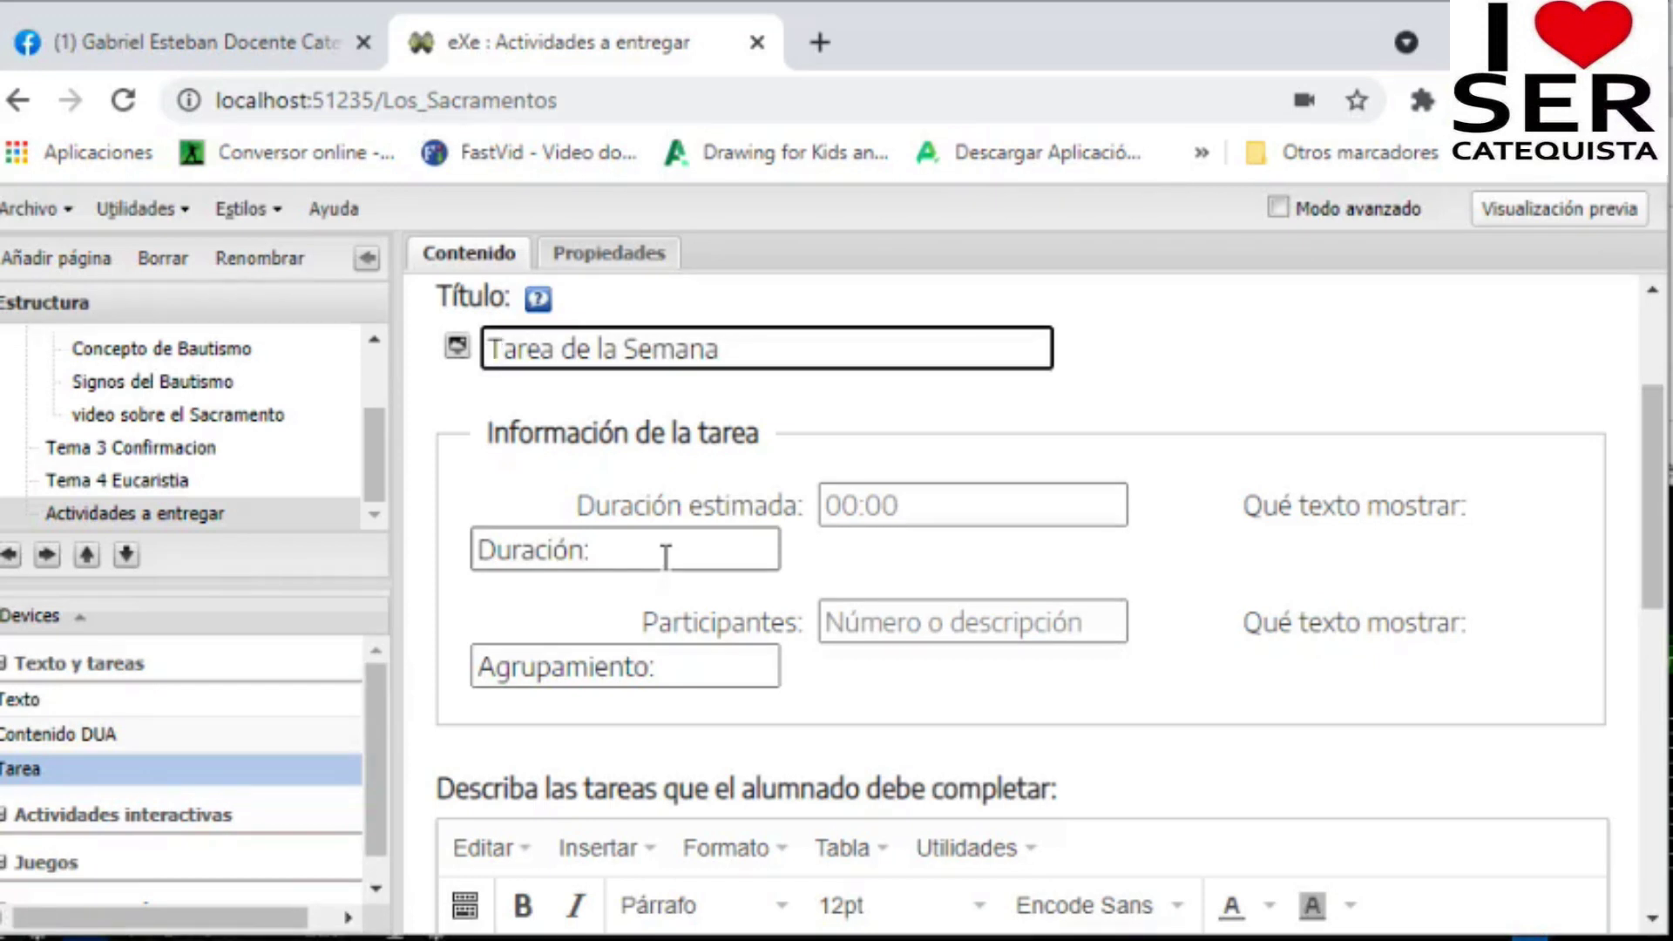
Step: Set the task's estimated duration to 00:30 and its participants to 5
left_click(907, 523)
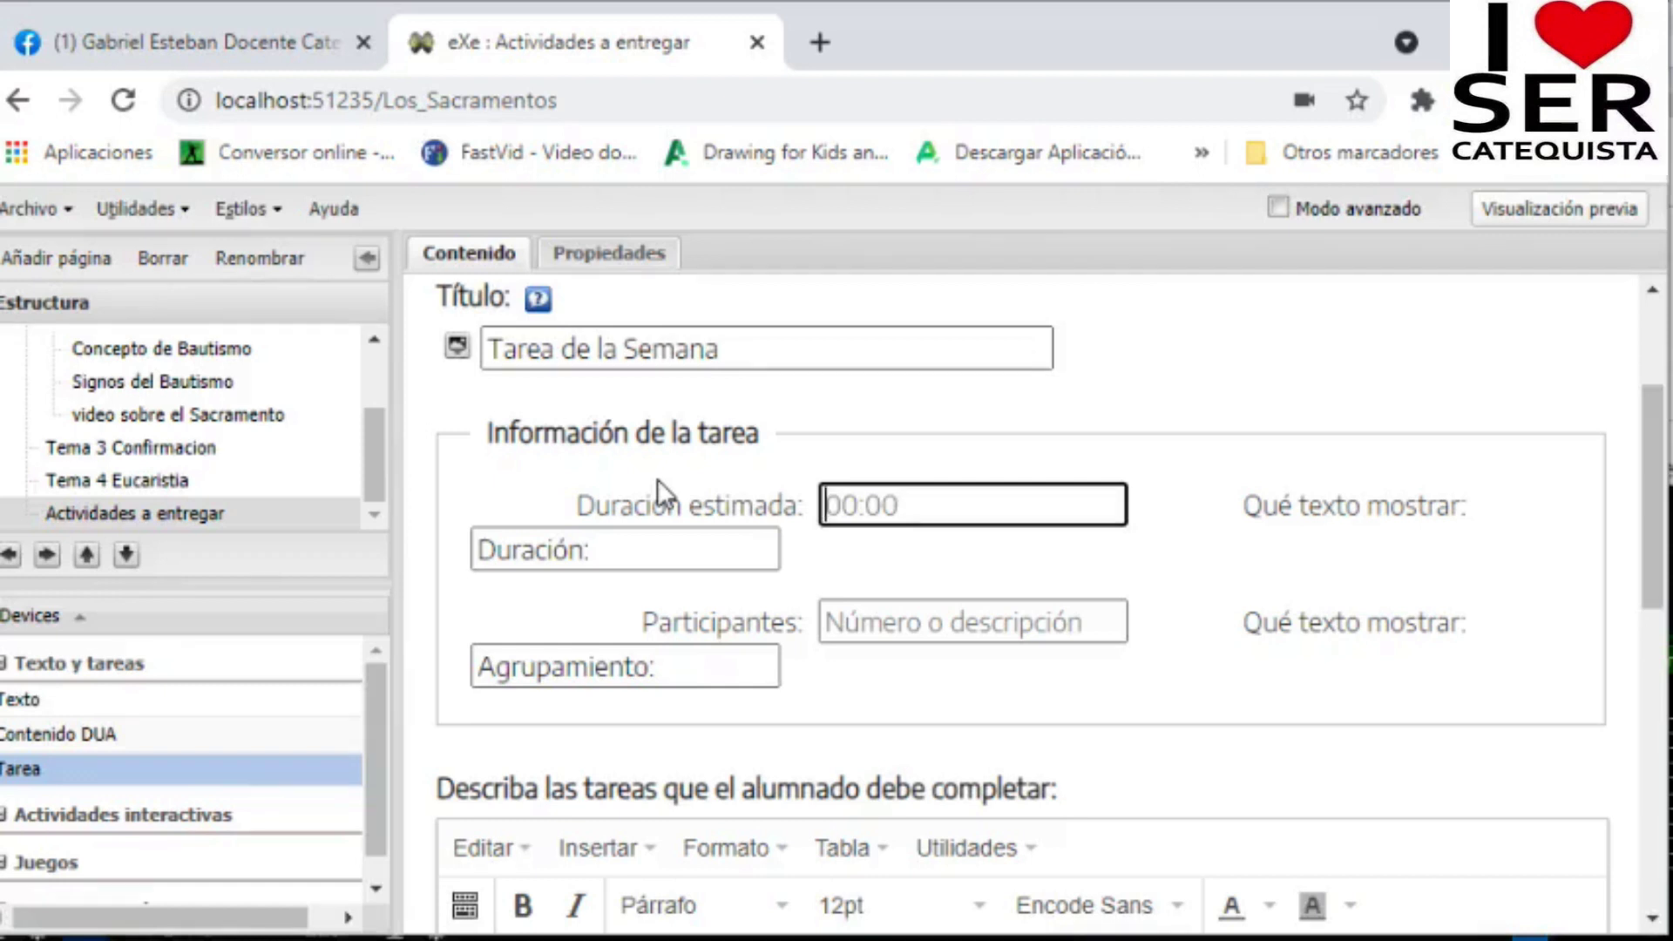
type("00:30")
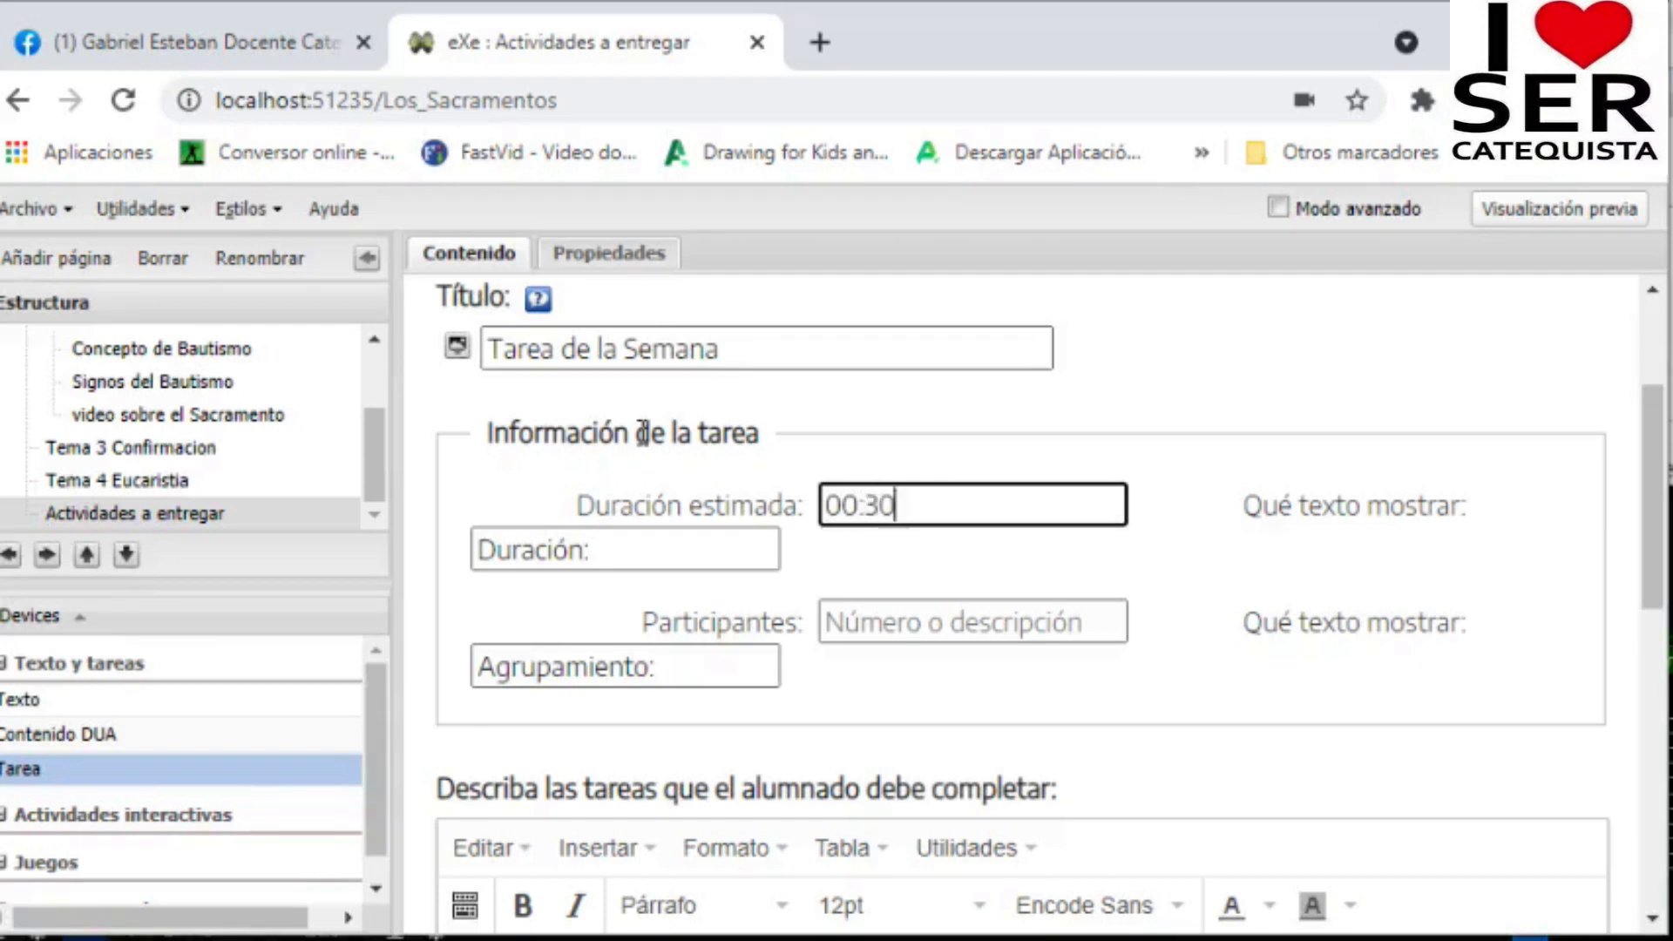
left_click(651, 550)
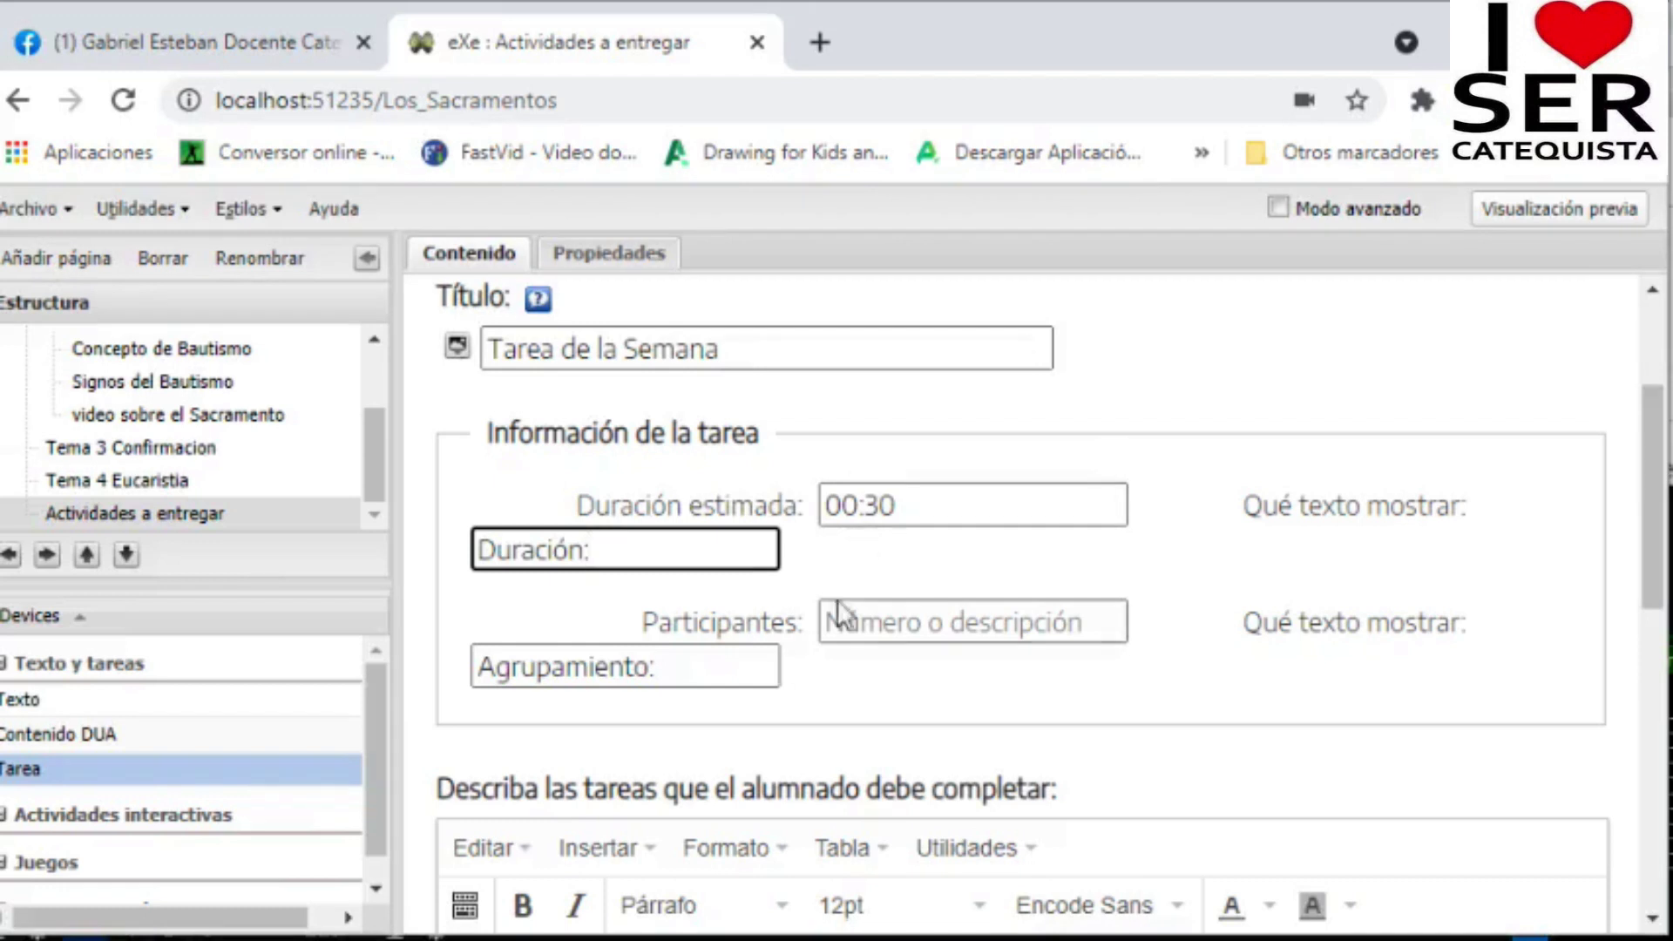
left_click(939, 629)
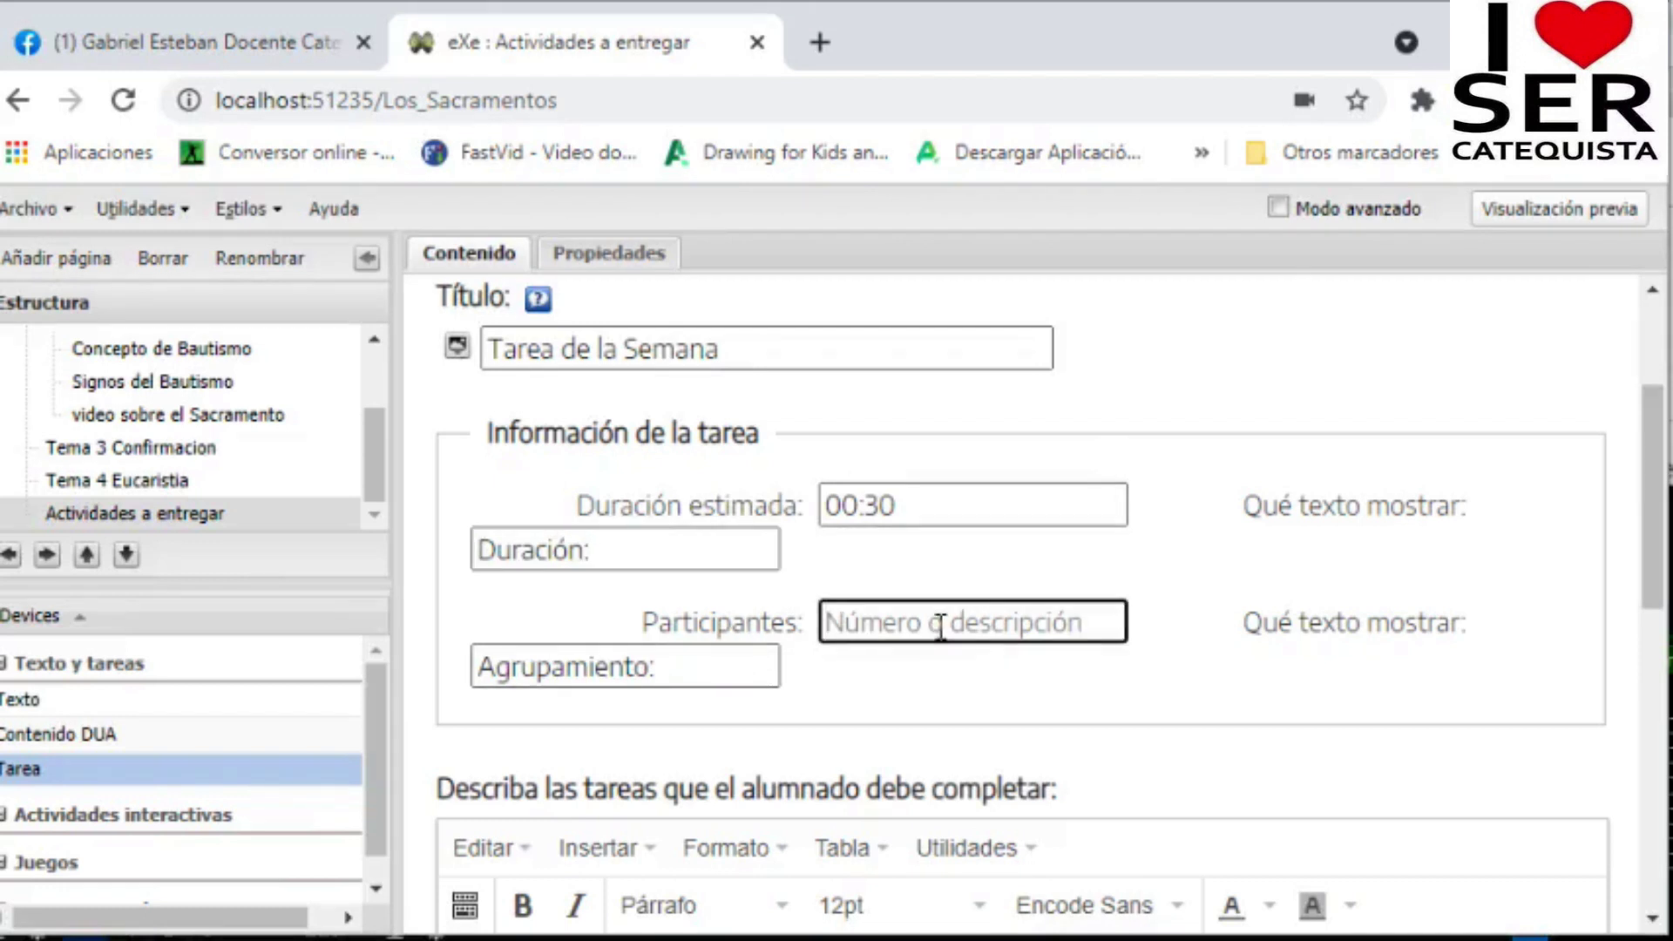
type("1")
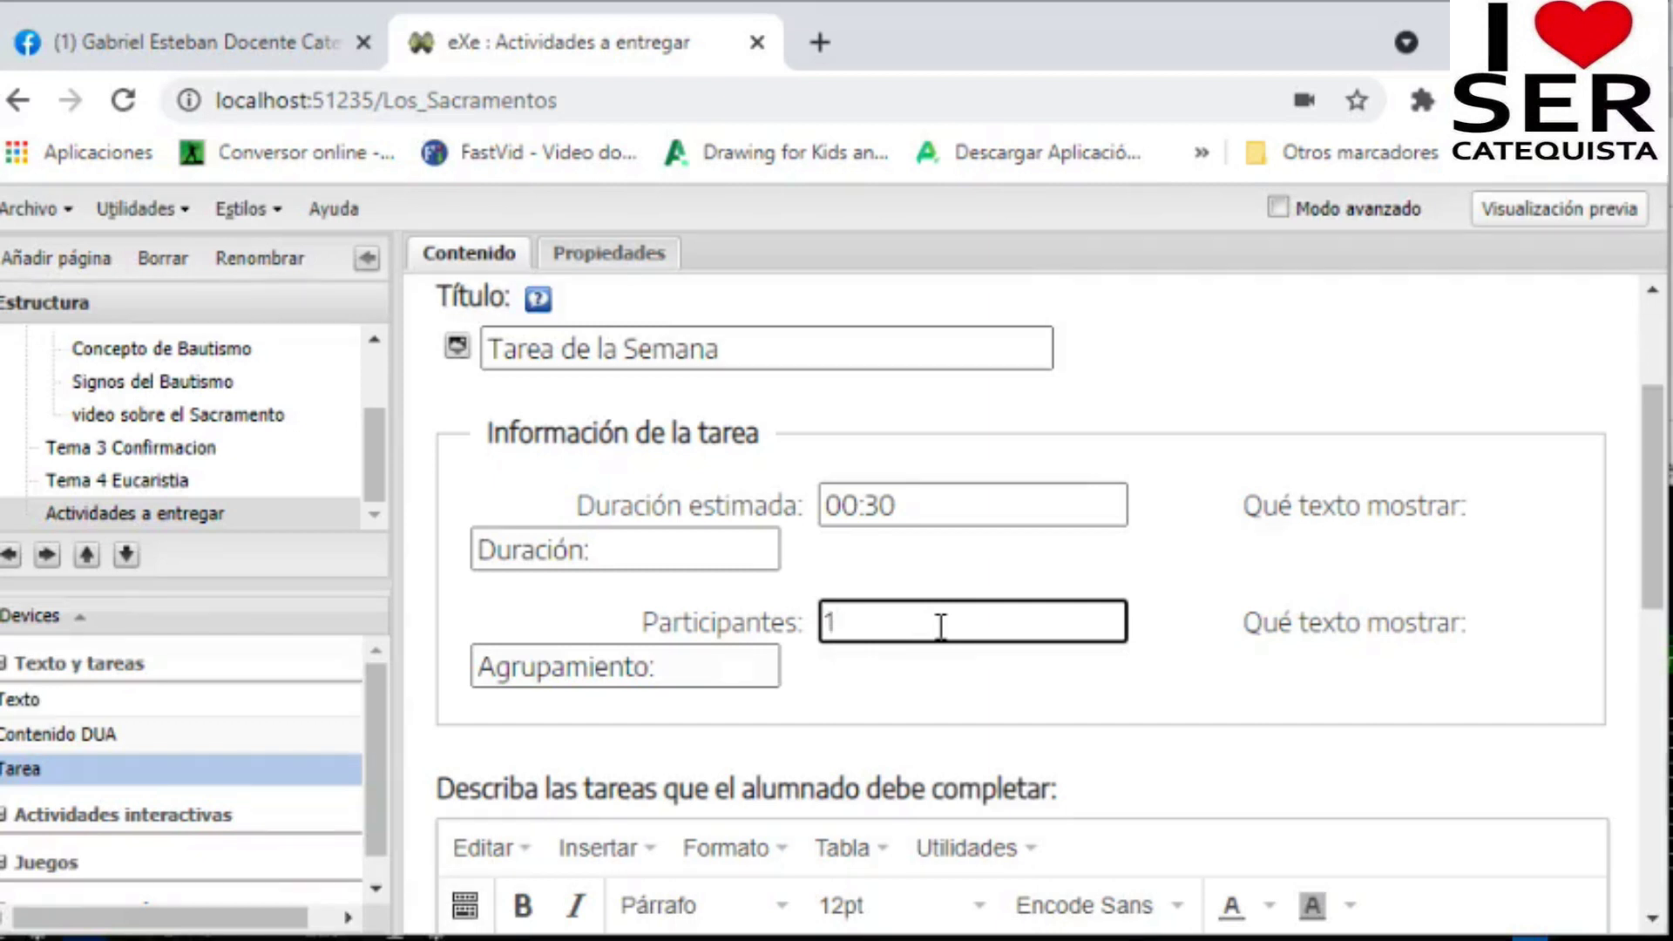
key("BackSpace")
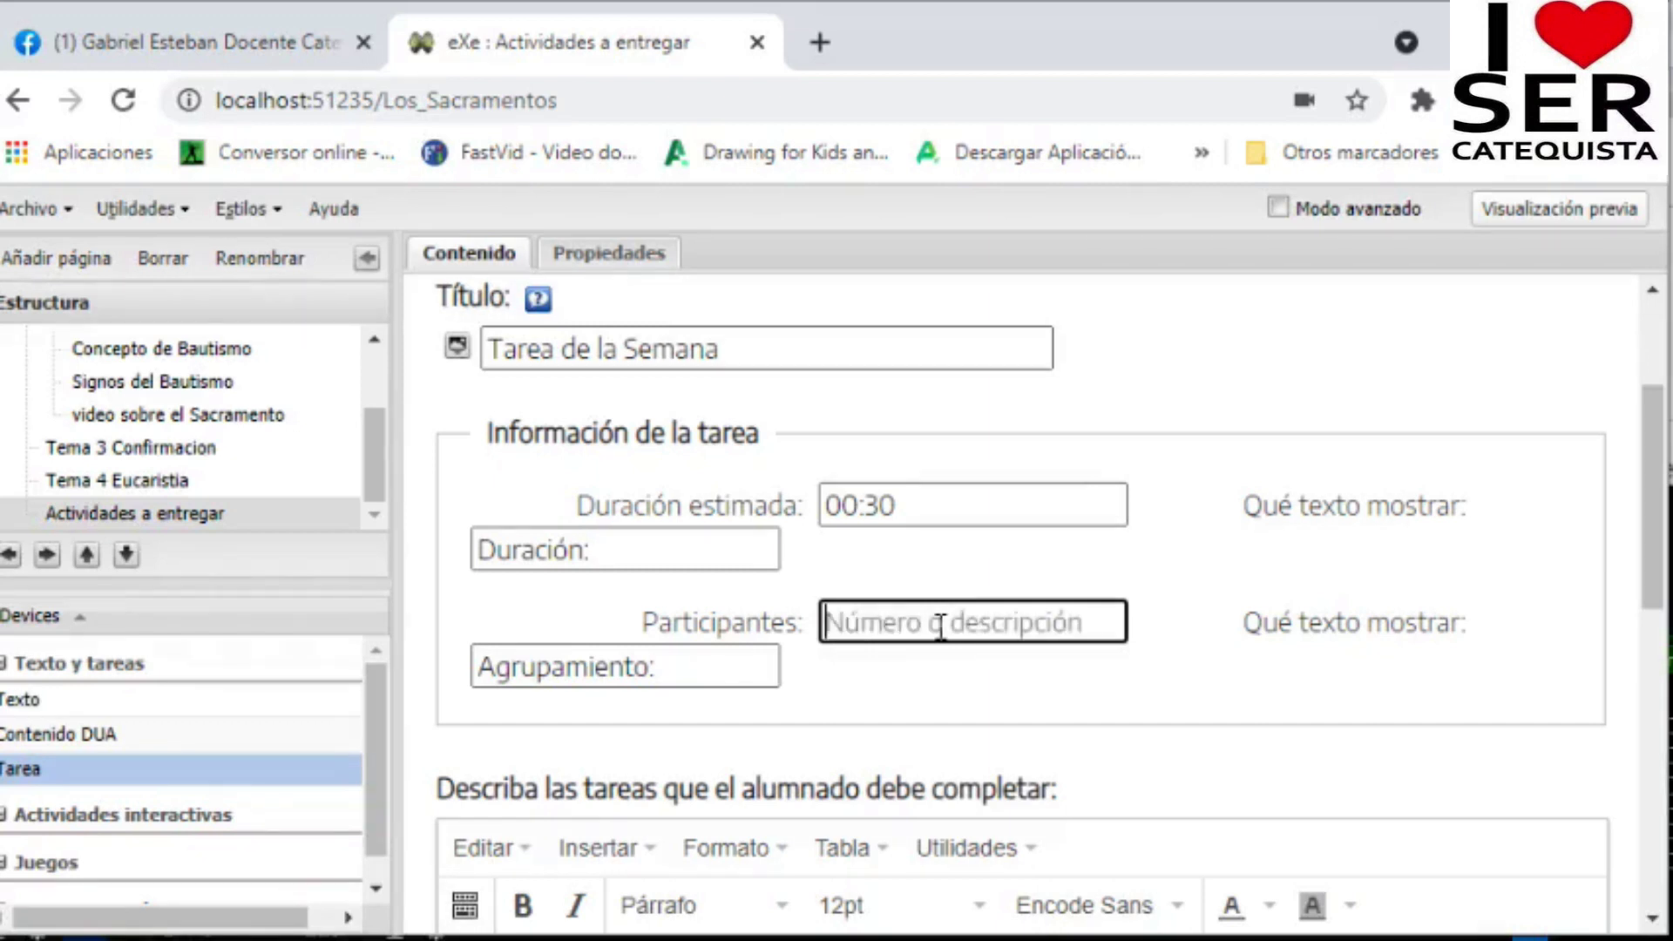
type("5")
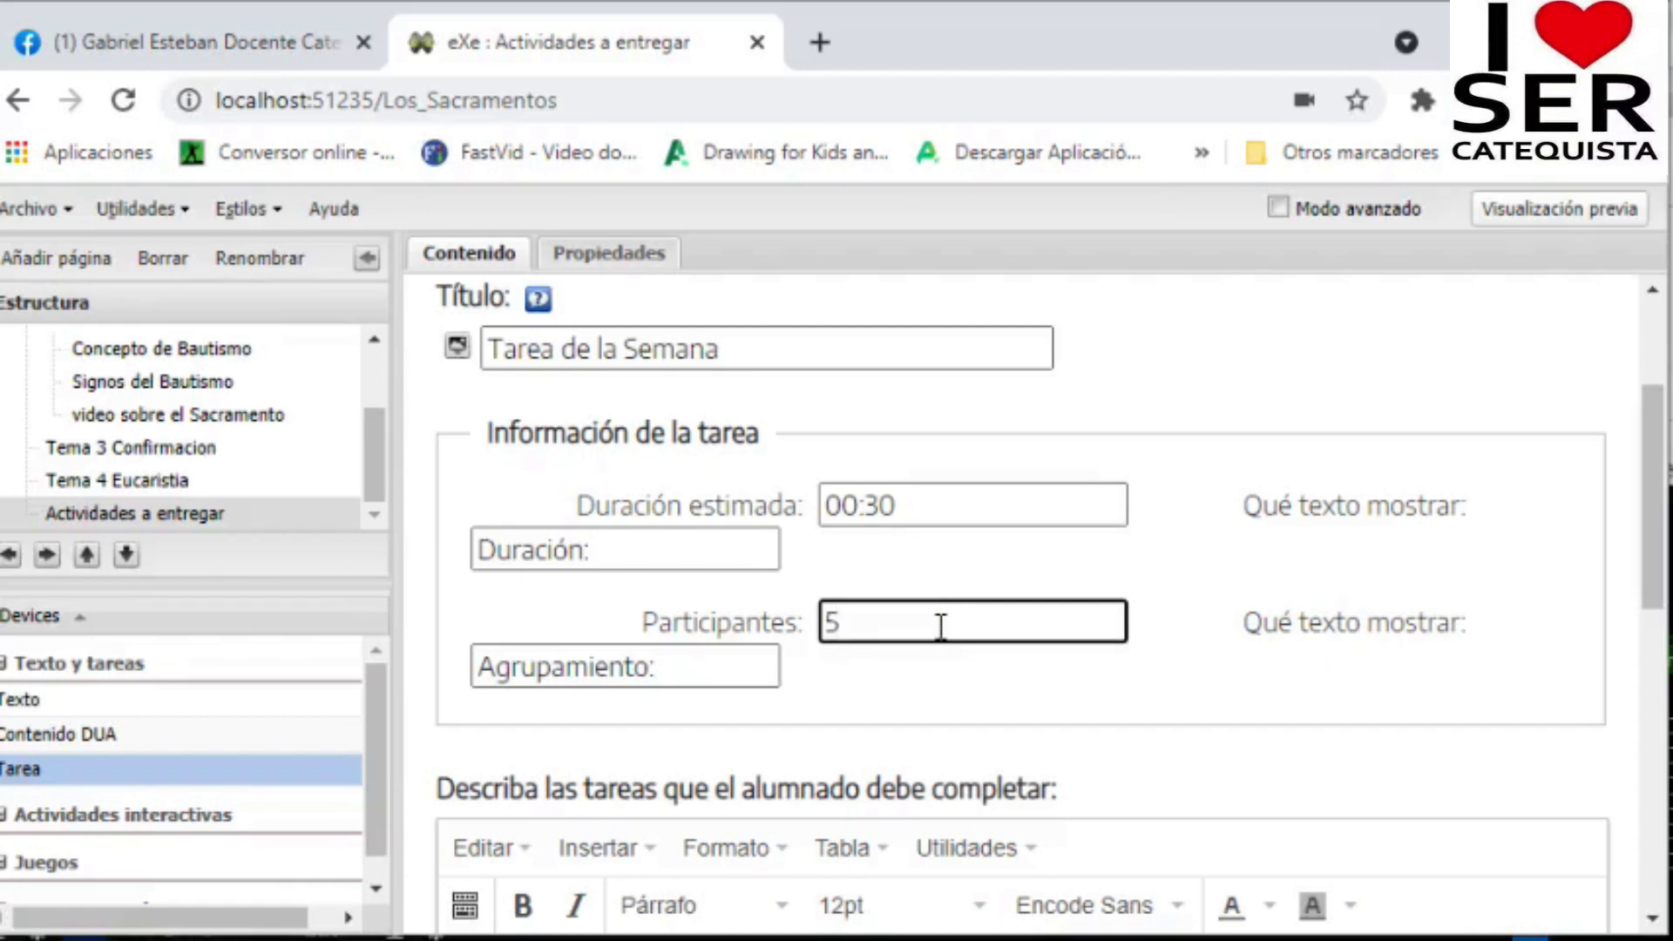
Step: Write "Realizar un collage con varias fotos de los sacramentos" in the description of the students' tasks, followed by a new line
scroll(924, 624, "down", 5)
left_click(833, 613)
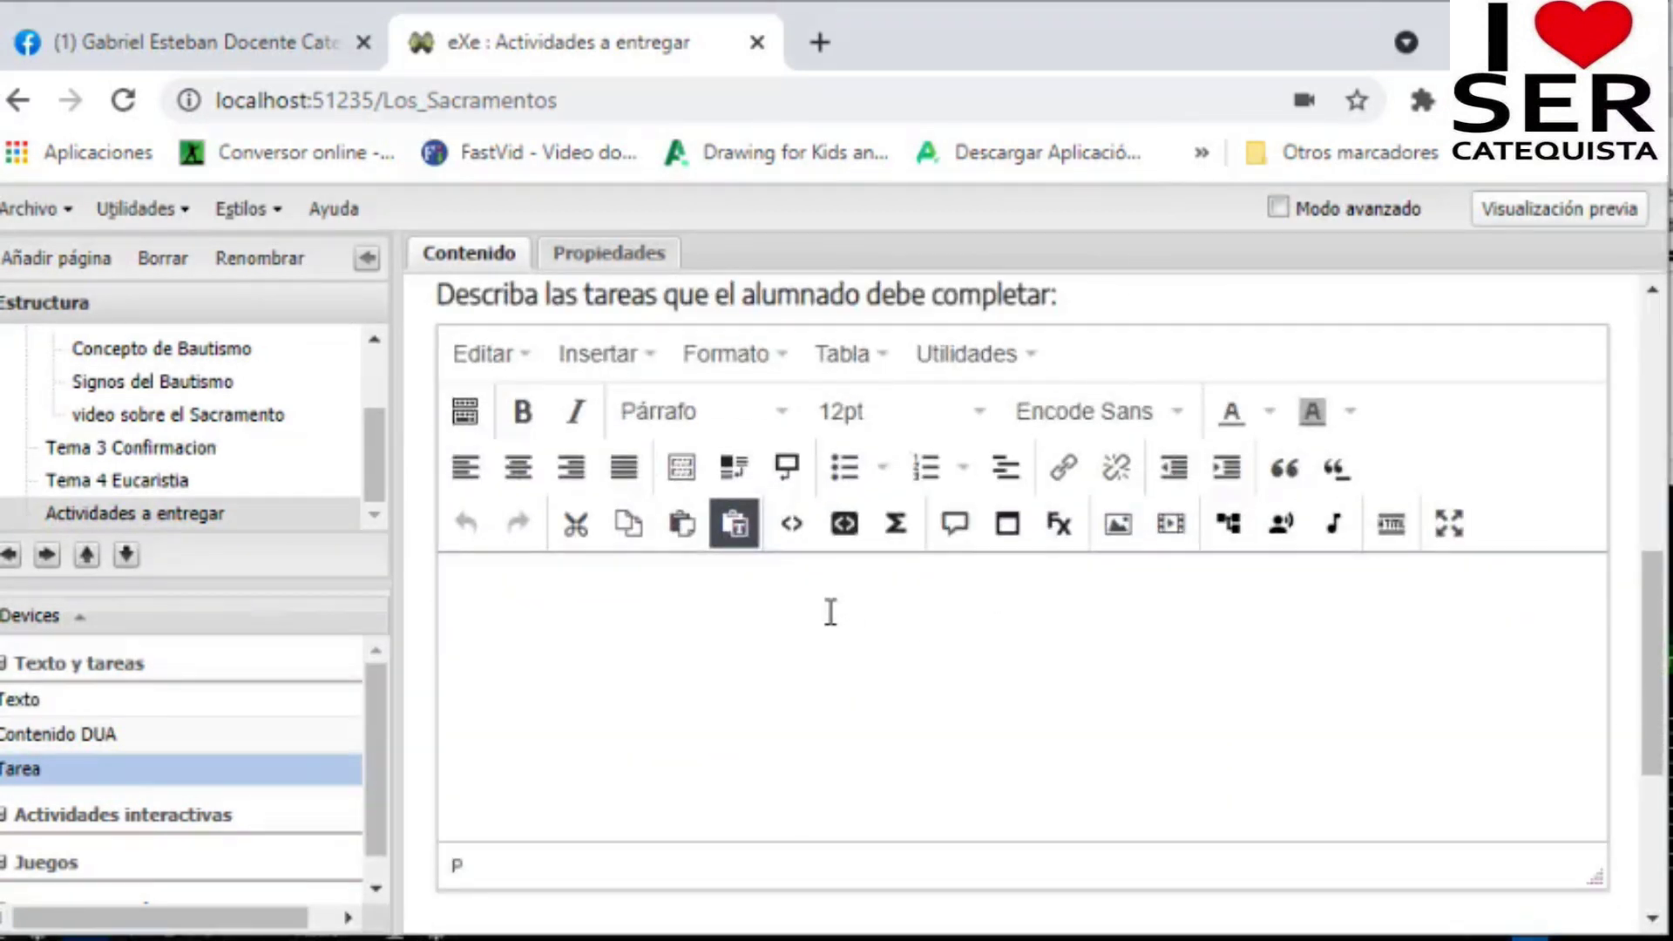
type("real")
key("BackSpace")
key("BackSpace")
key("BackSpace")
key("BackSpace")
type("Realizar un ")
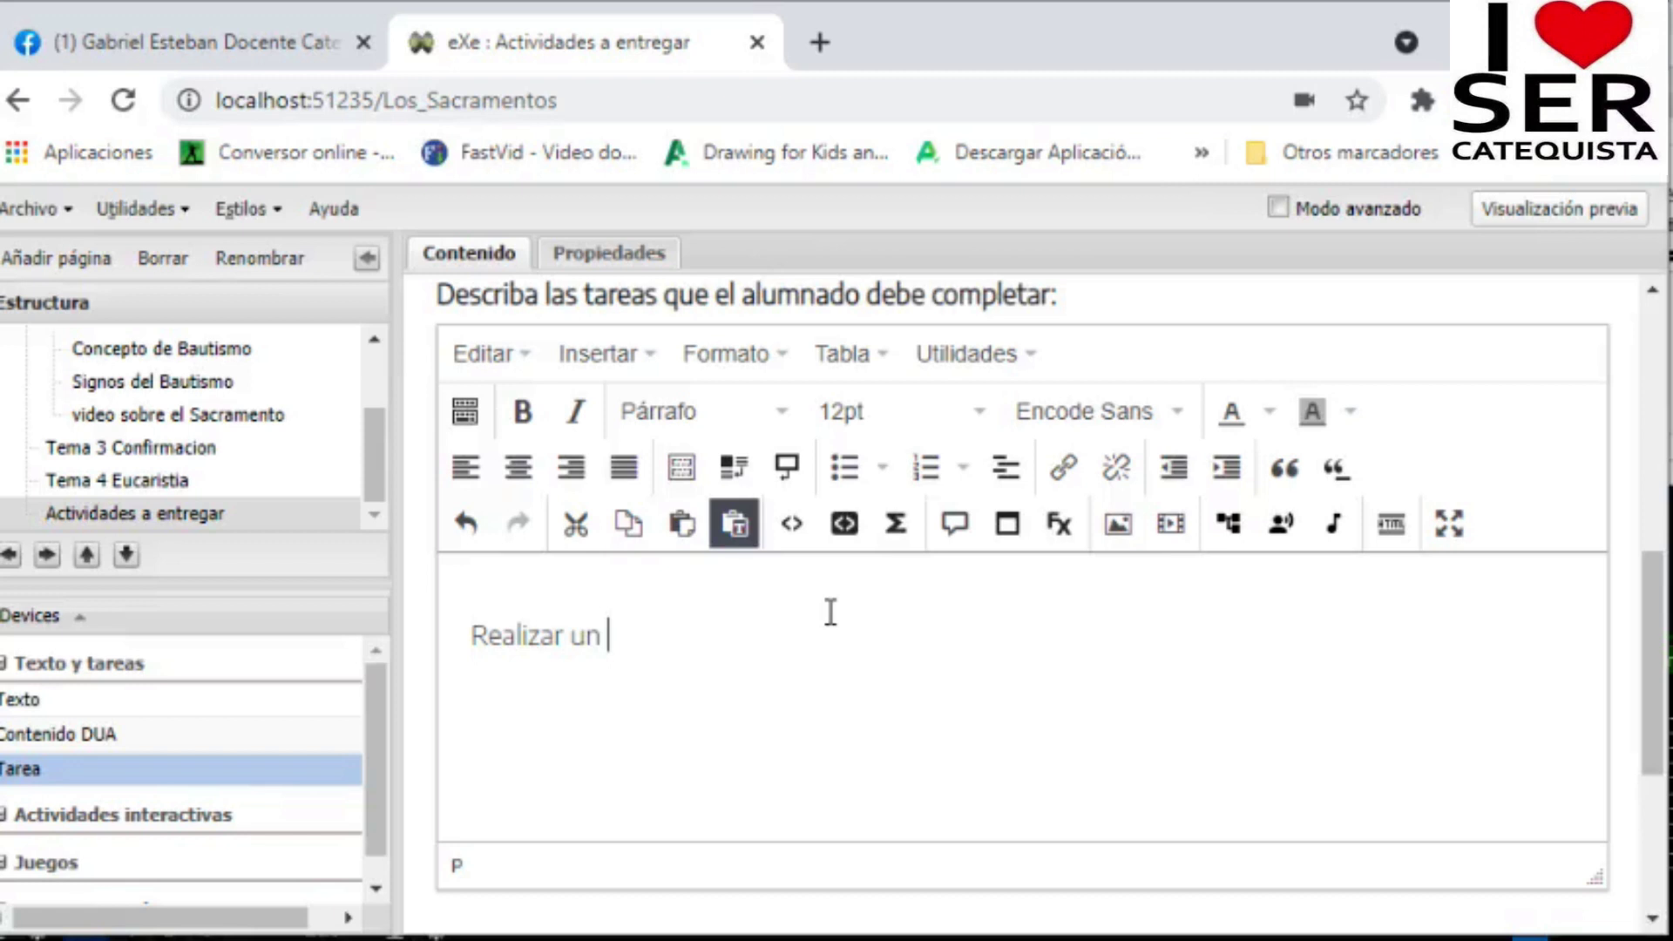
type("collega")
key("BackSpace")
key("BackSpace")
key("BackSpace")
type("age")
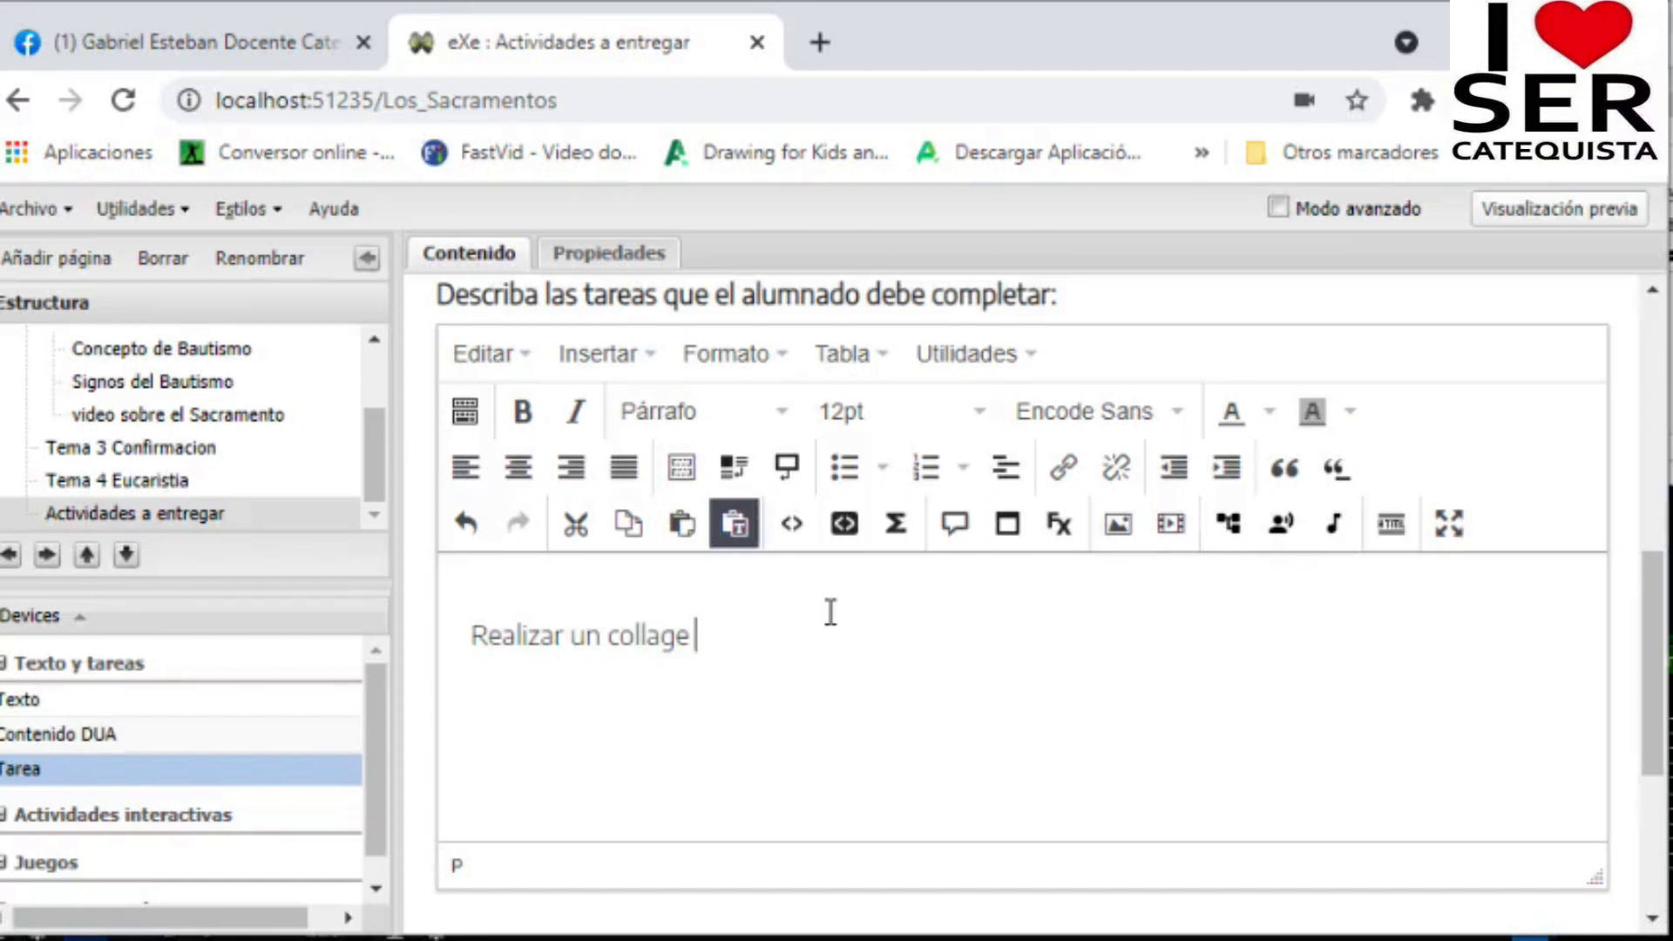
type(" con varias fotos ")
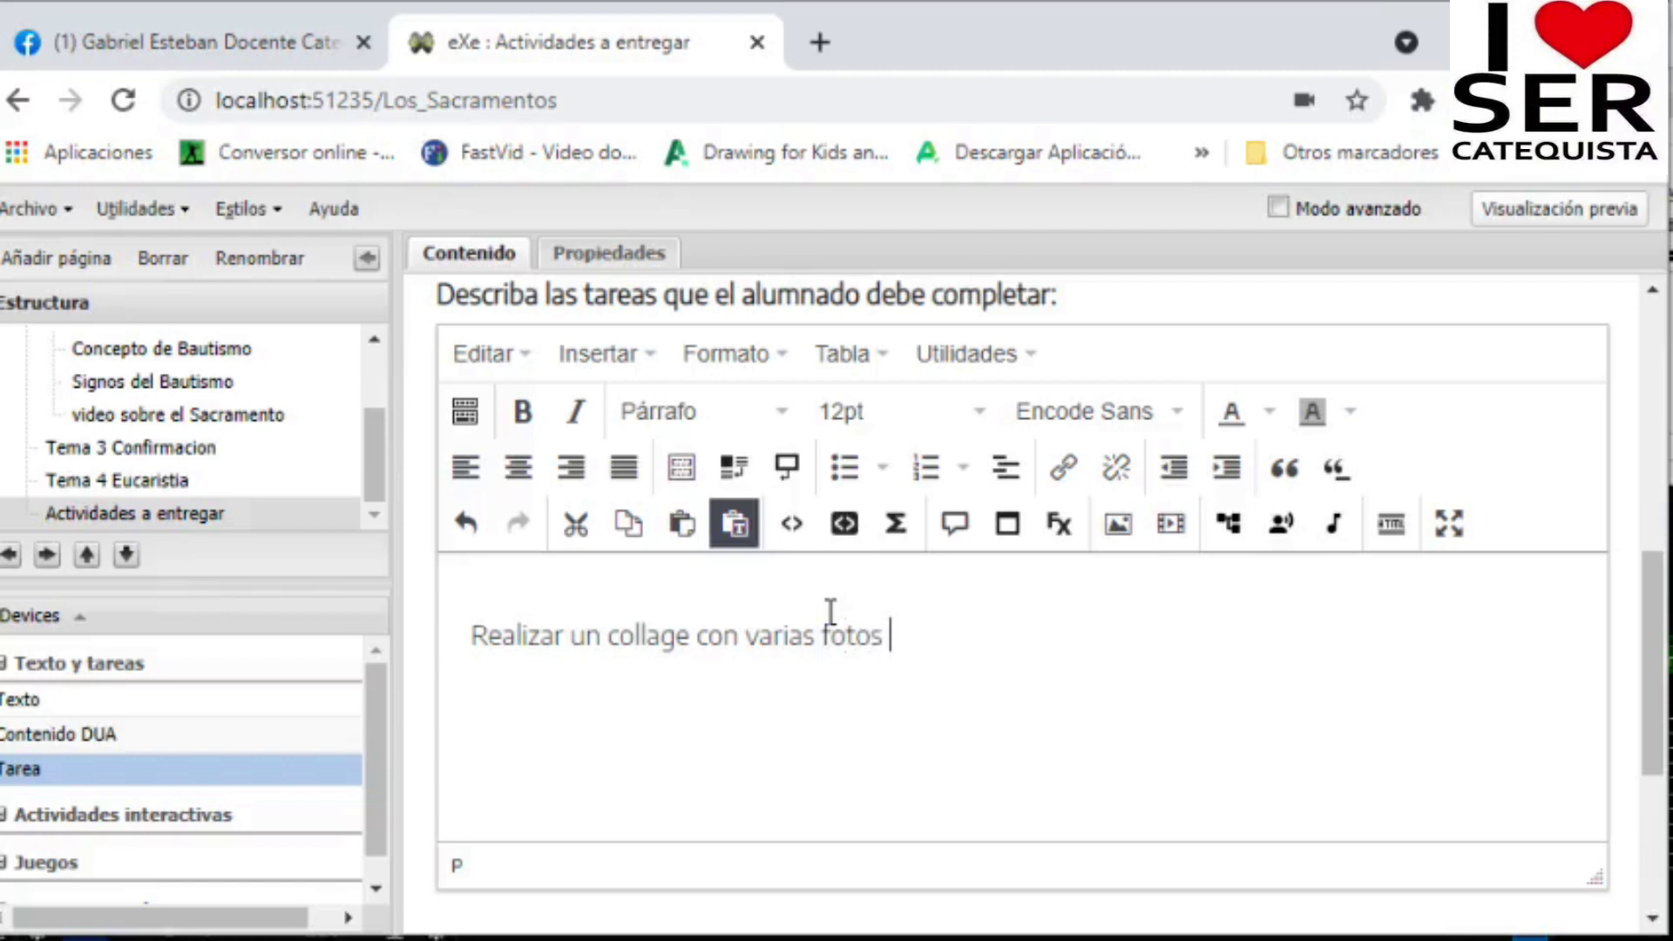
type("de los sacram,entos")
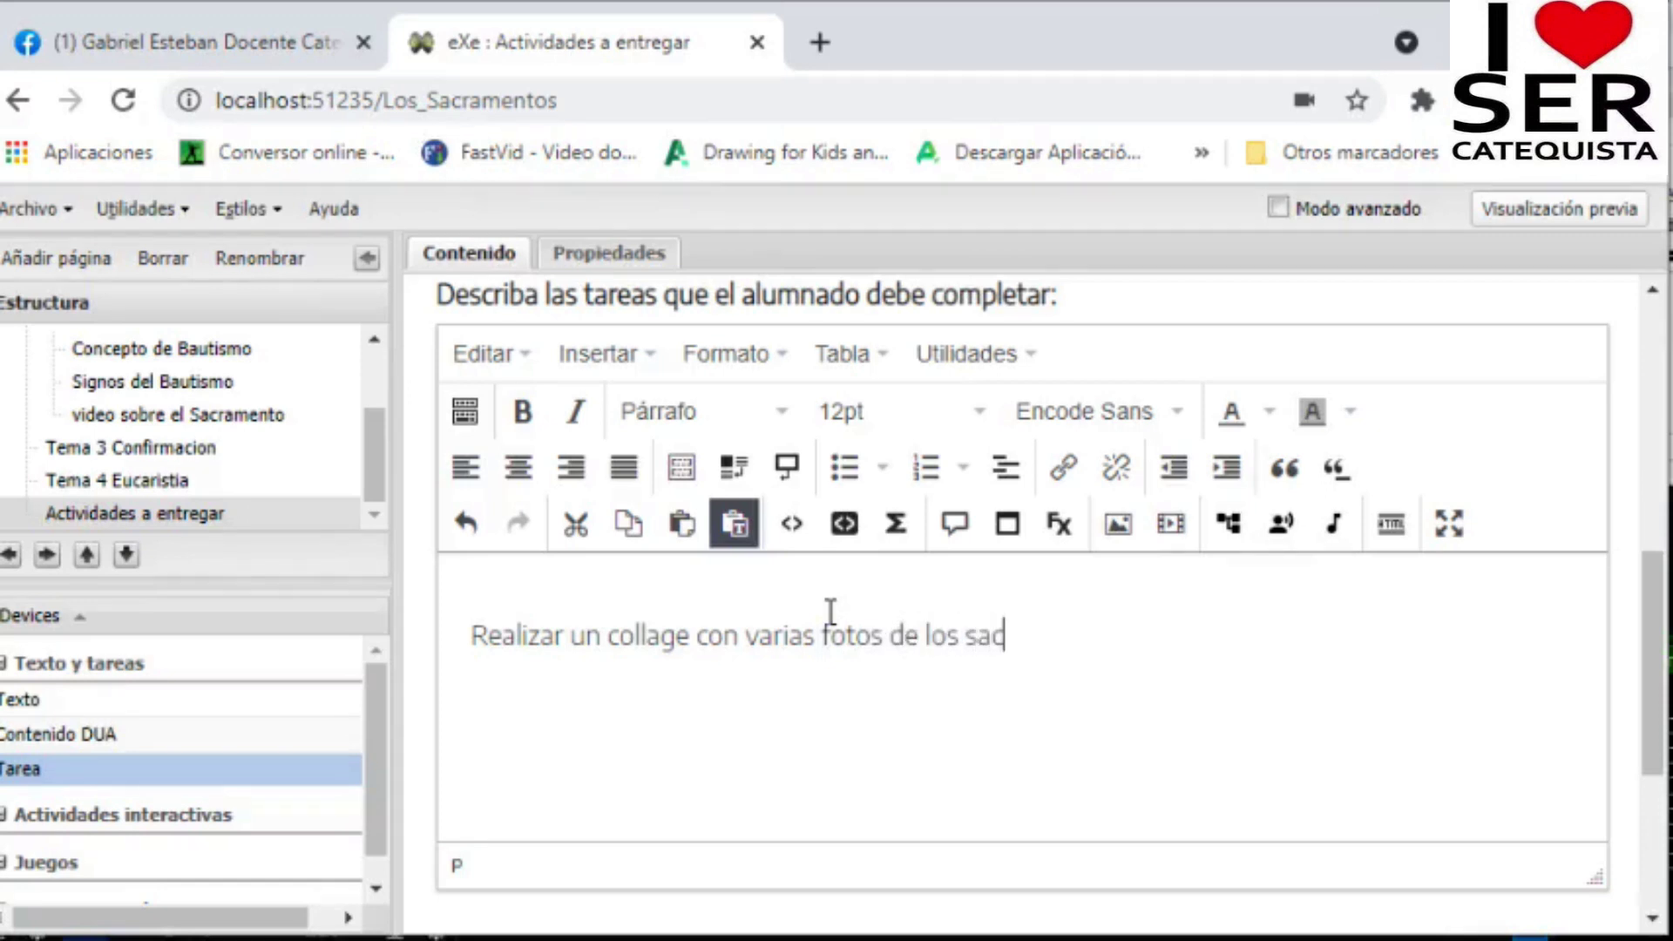
key("Left")
key("Left")
key("Left")
key("Left")
key("Left")
key("BackSpace")
key("End")
key("Return")
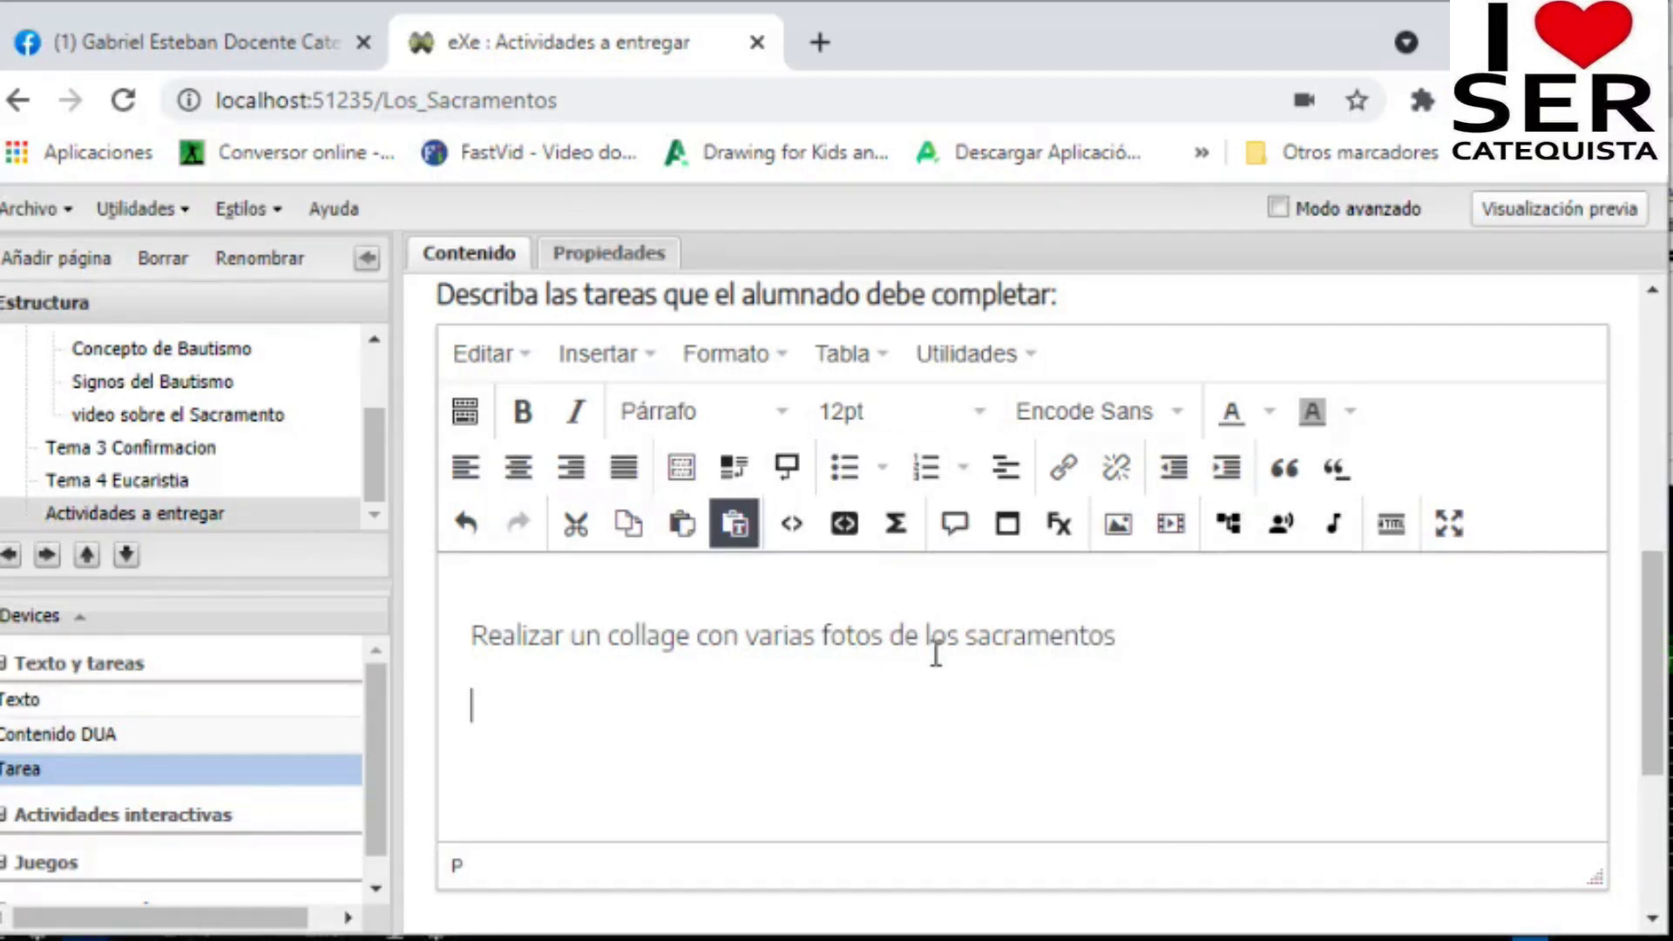
Step: Add the line "Puntos a desarrollar:" below the collage instruction and start a new line under it
type("puntos a de")
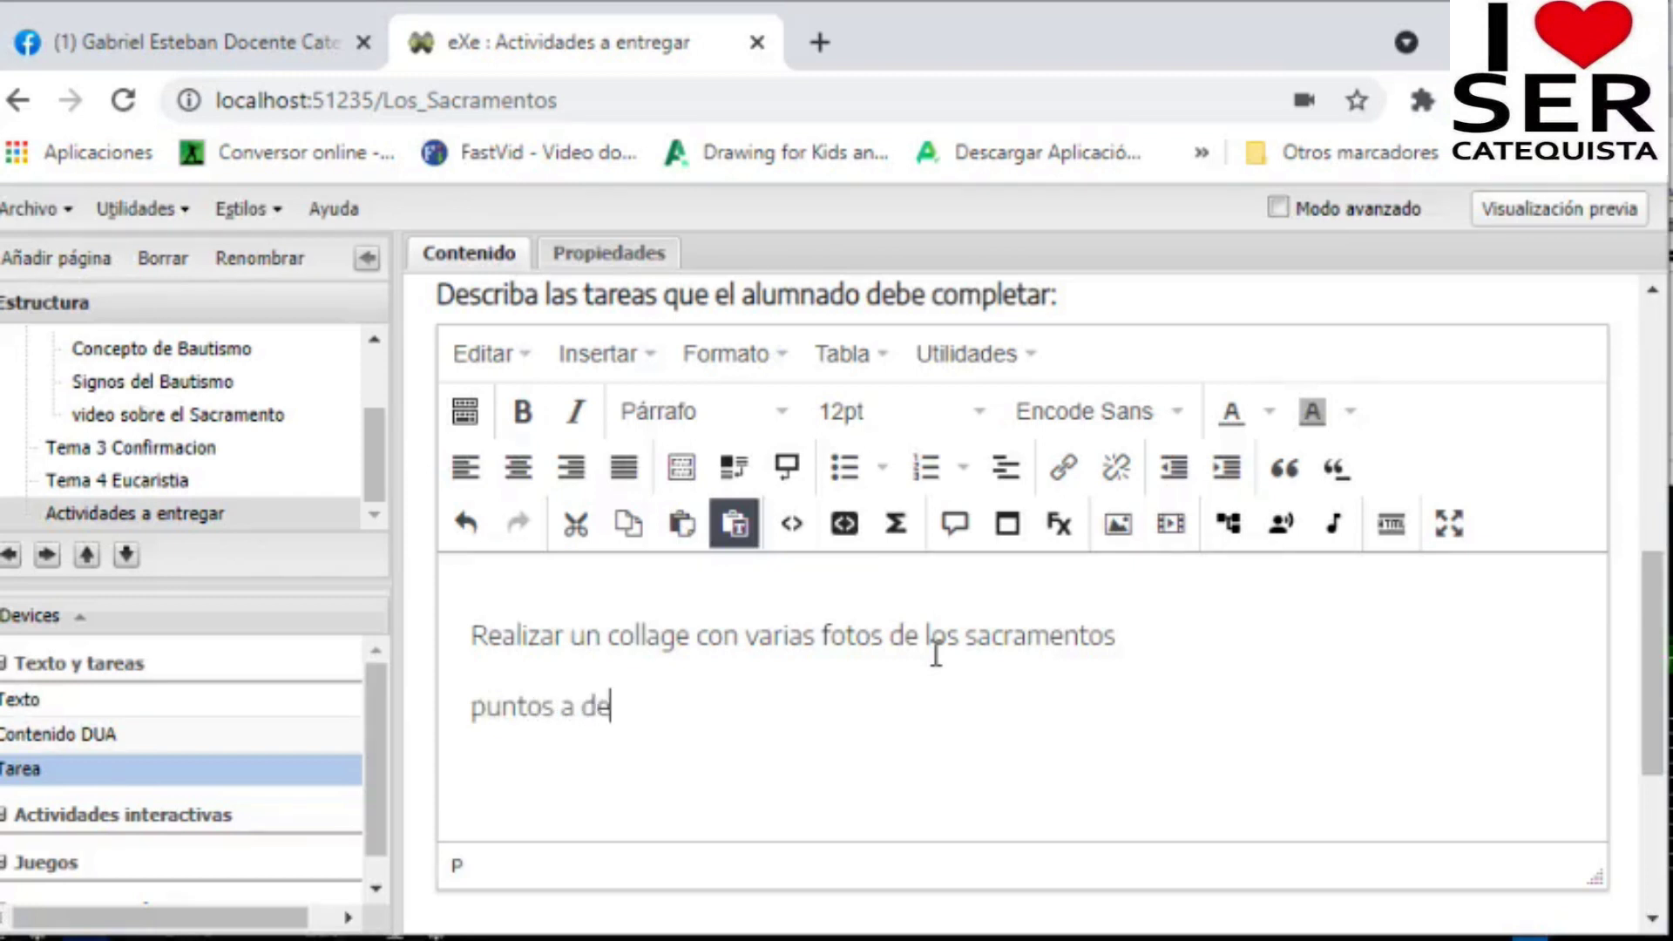
type("sarrolar:")
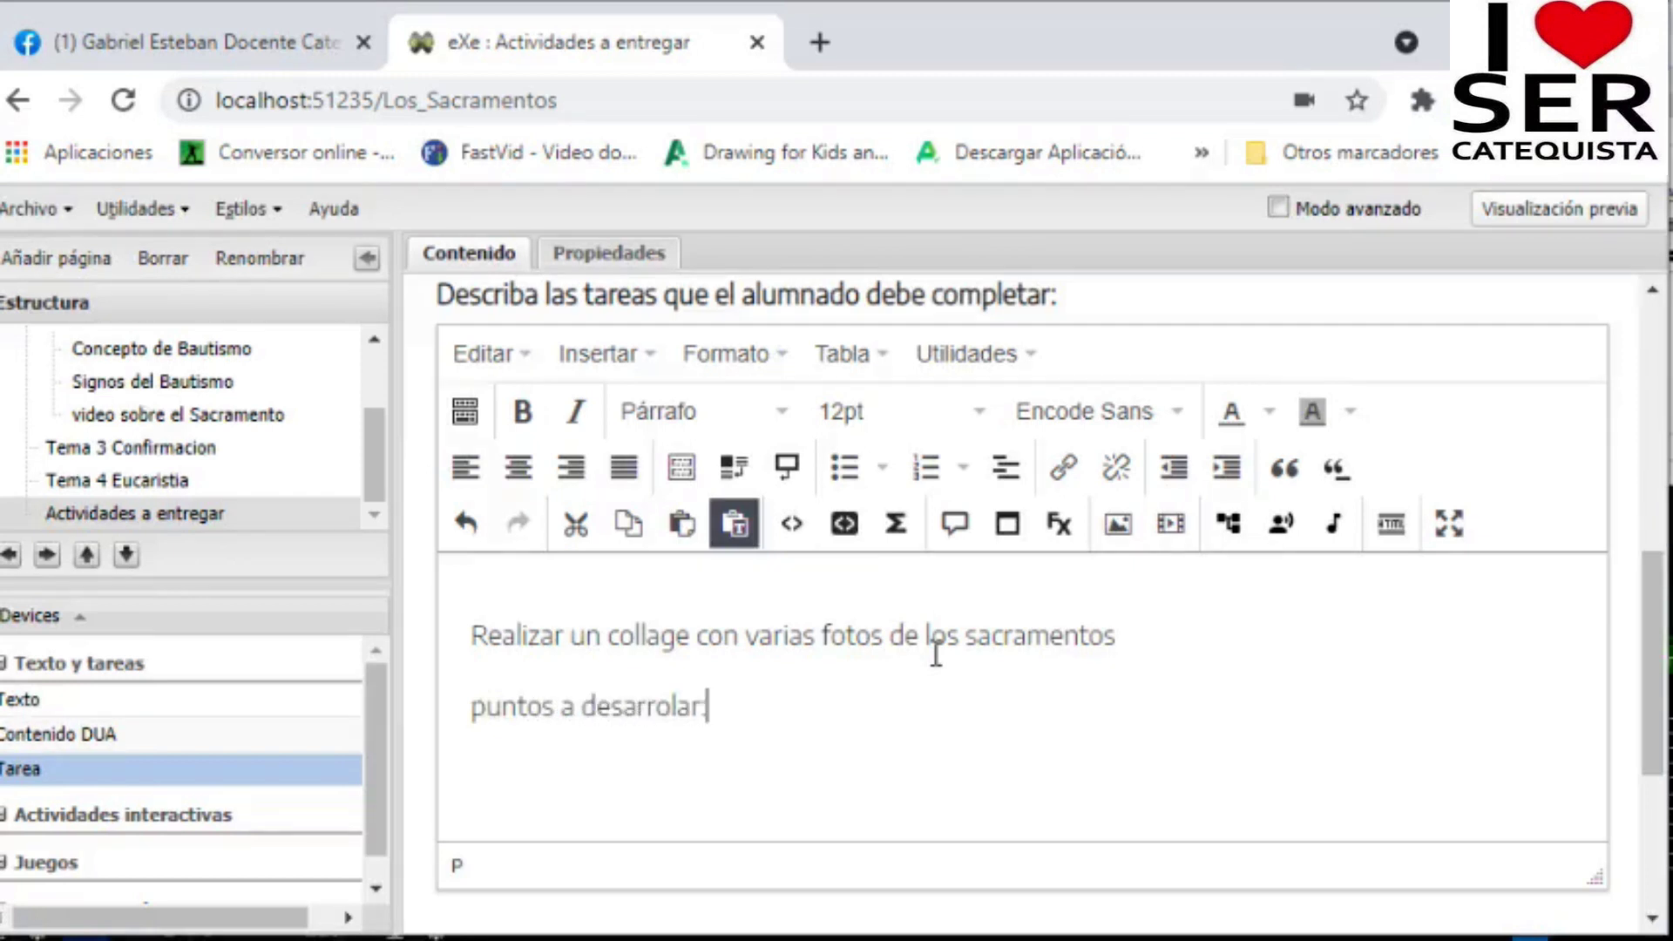
key("BackSpace")
key("BackSpace")
key("BackSpace")
type("ar:")
key("Home")
type("P")
key("End")
key("BackSpace")
key("ctrl+Left")
key("ctrl+Left")
key("ctrl+Left")
key("Right")
key("Delete")
key("End")
key("Return")
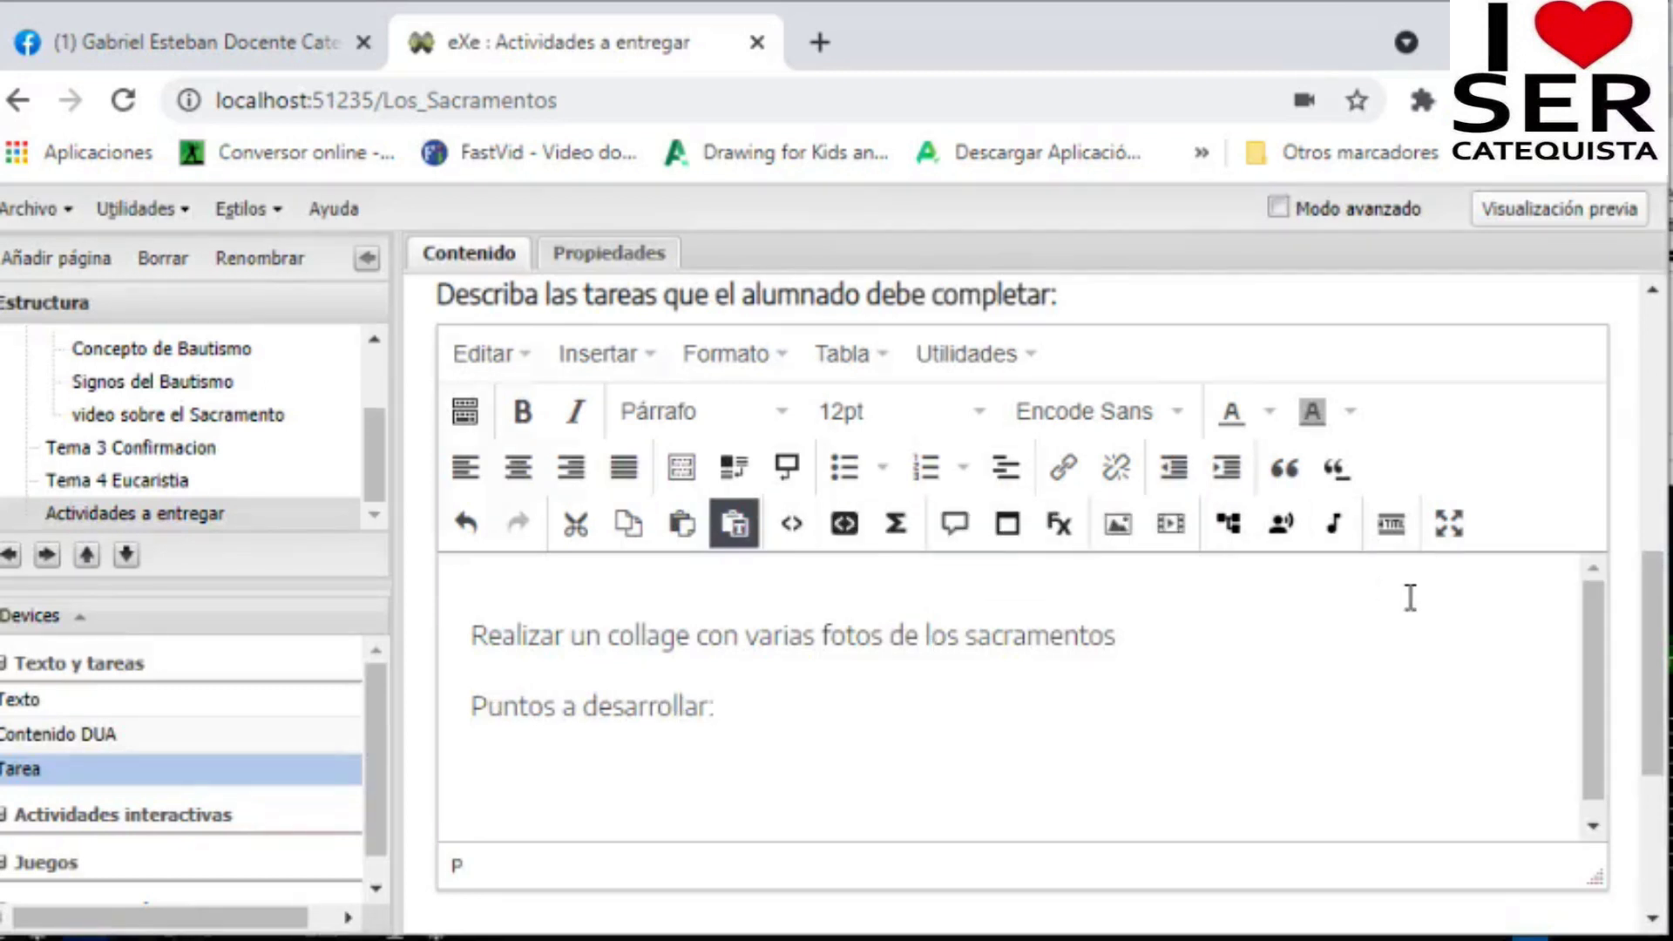
Step: Start a numbered list with lowercase Roman numerals under "Puntos a desarrollar:" and reopen the numbering style choices
left_click(960, 468)
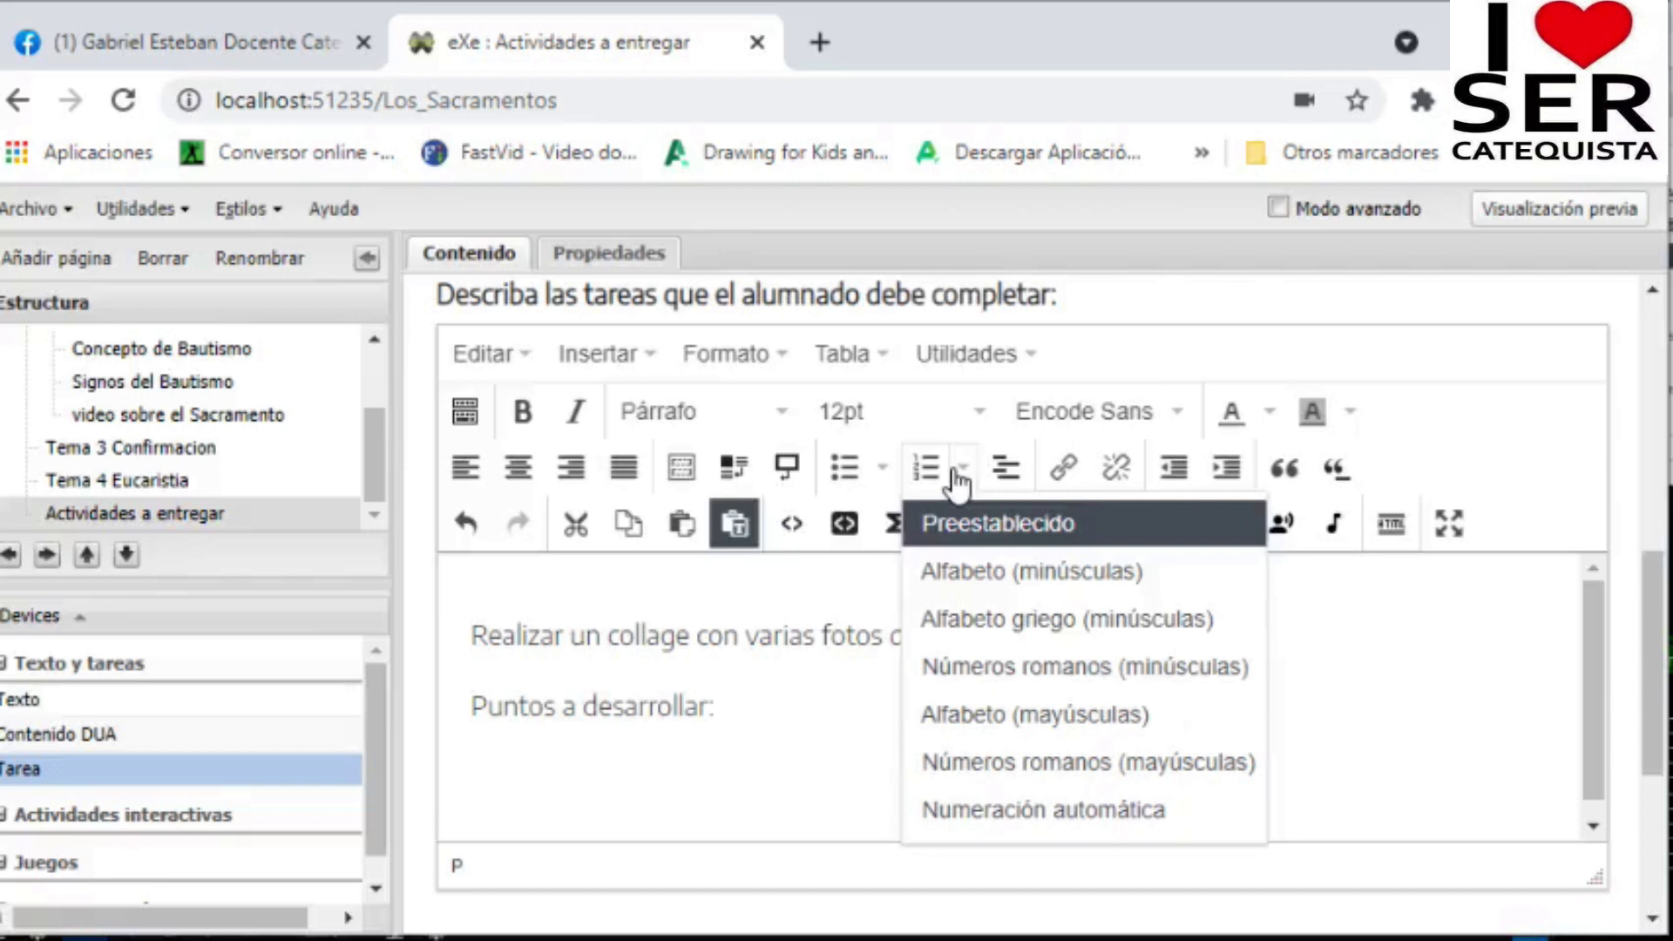
left_click(989, 671)
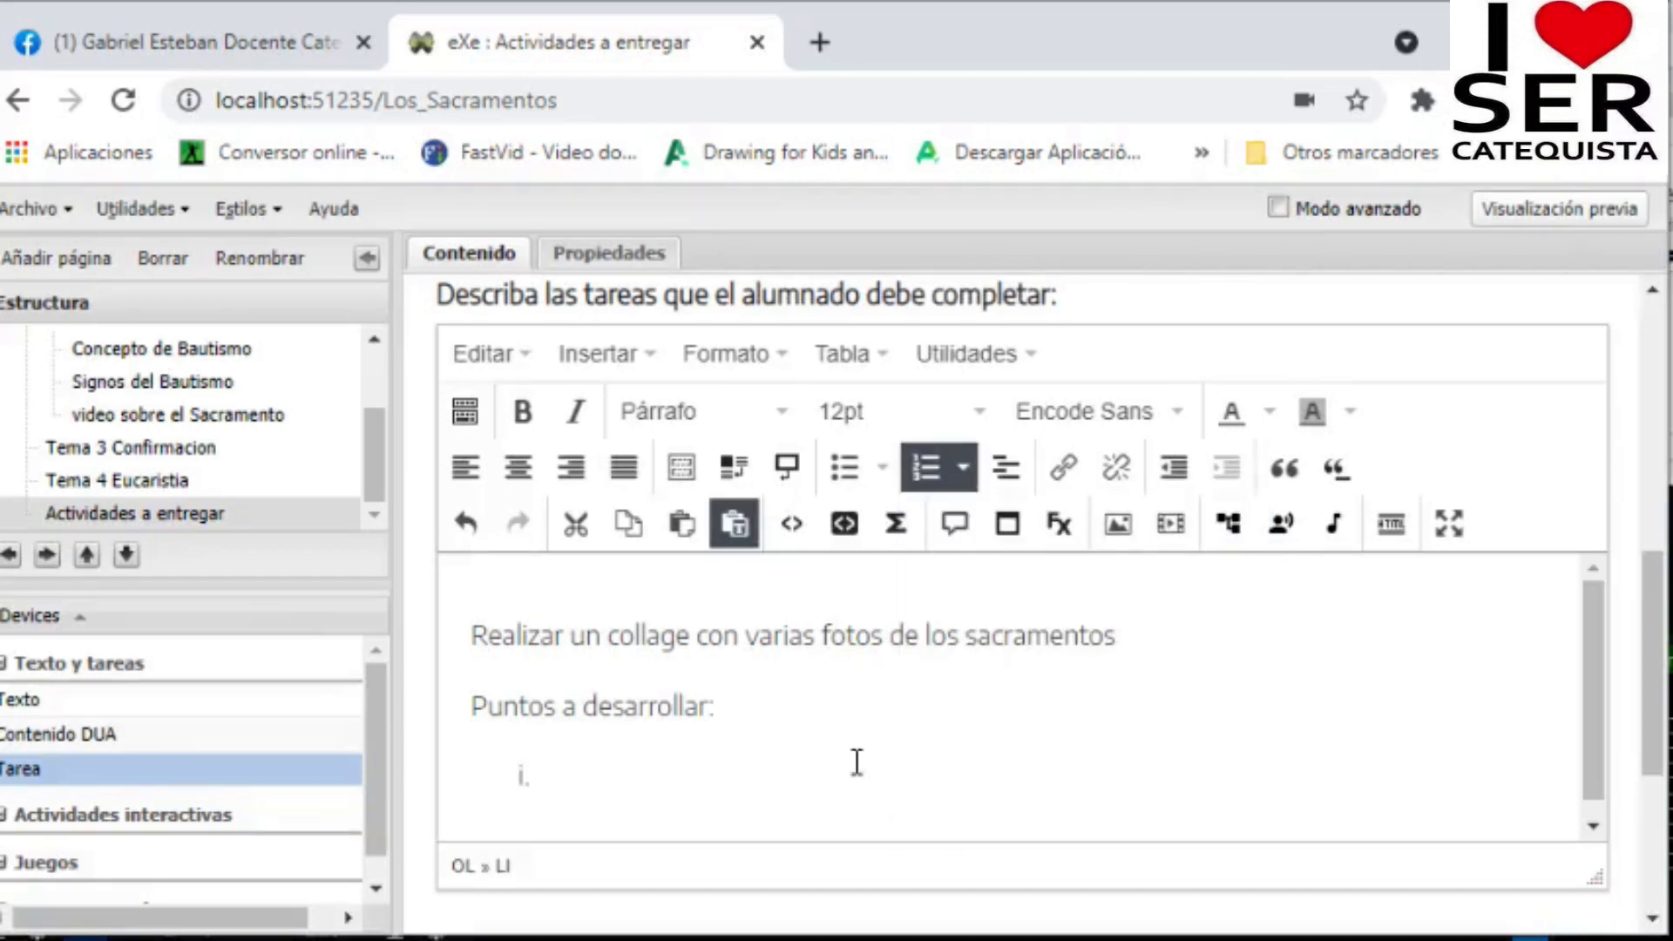
left_click(974, 468)
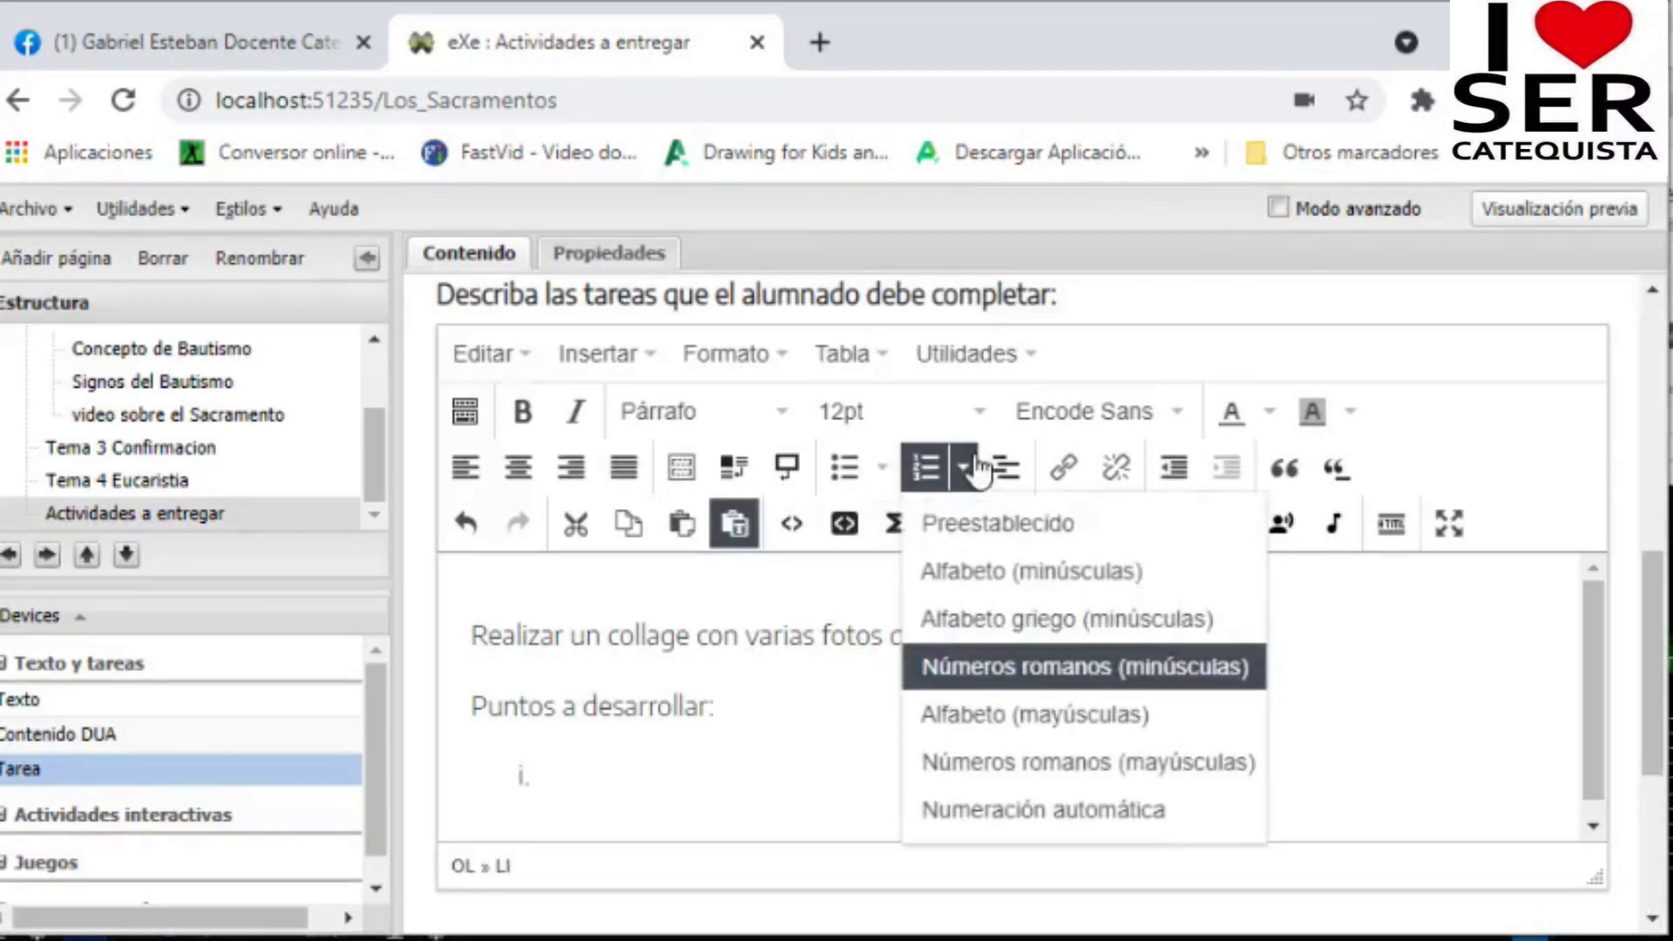
Step: Number the list under "Puntos a desarrollar" with uppercase Roman numerals and enter "hacerlo en cartulina" and "realizarlo de manera estetica." as its items
left_click(1067, 772)
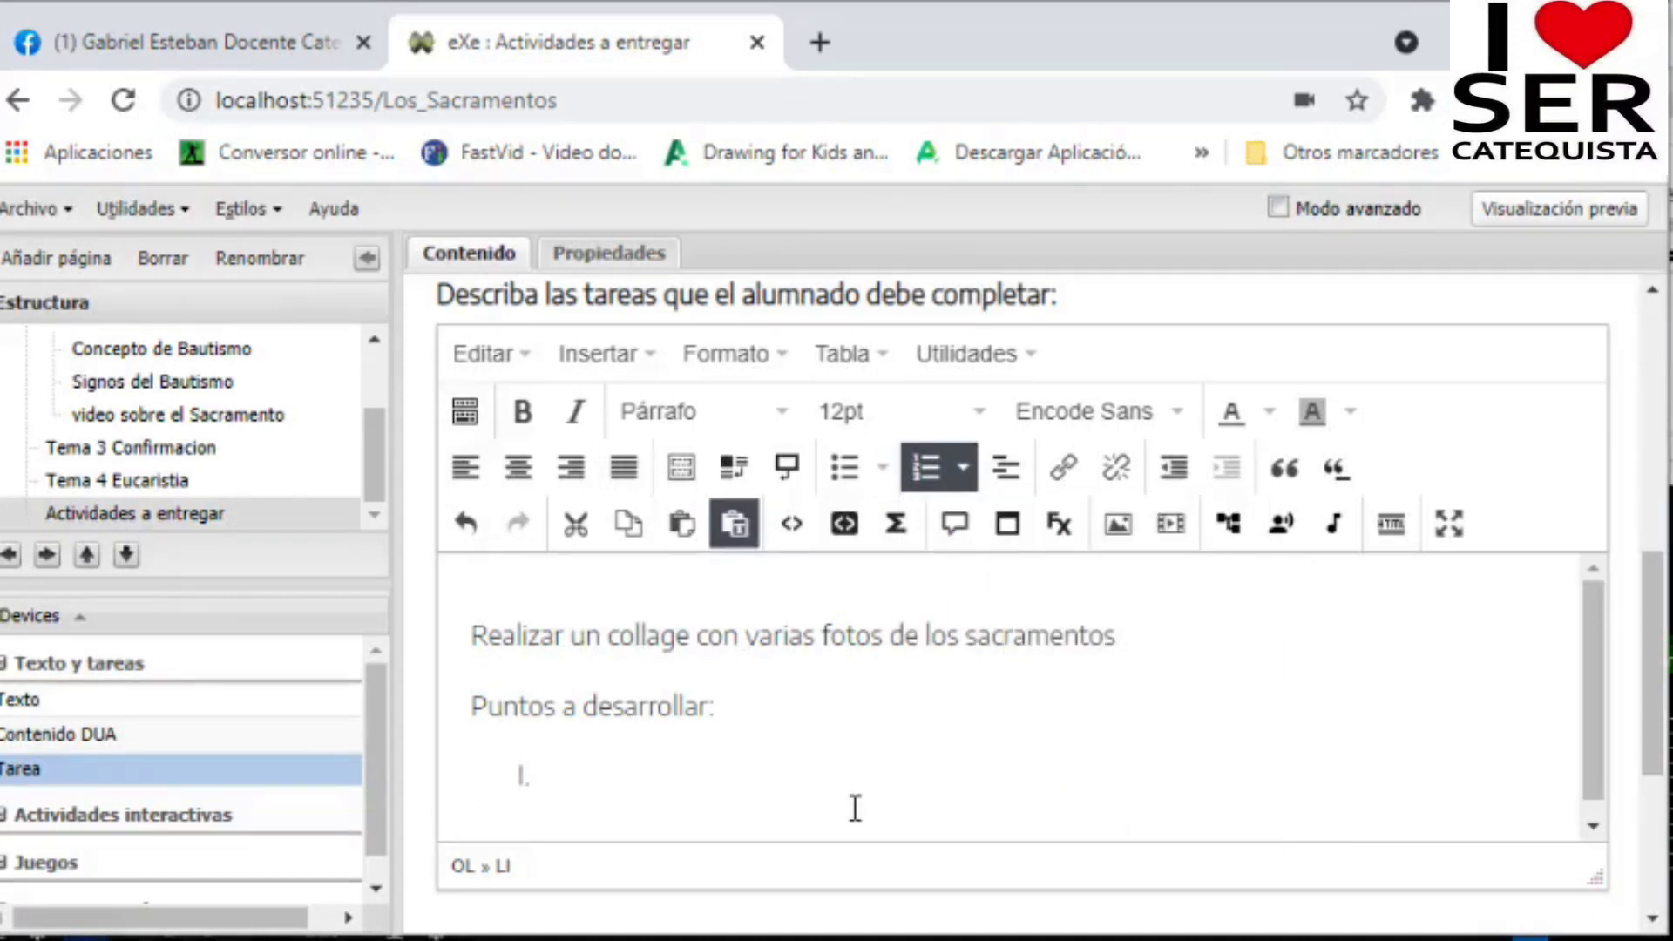
type("hacerlo en cartulina")
key("Return")
type("re")
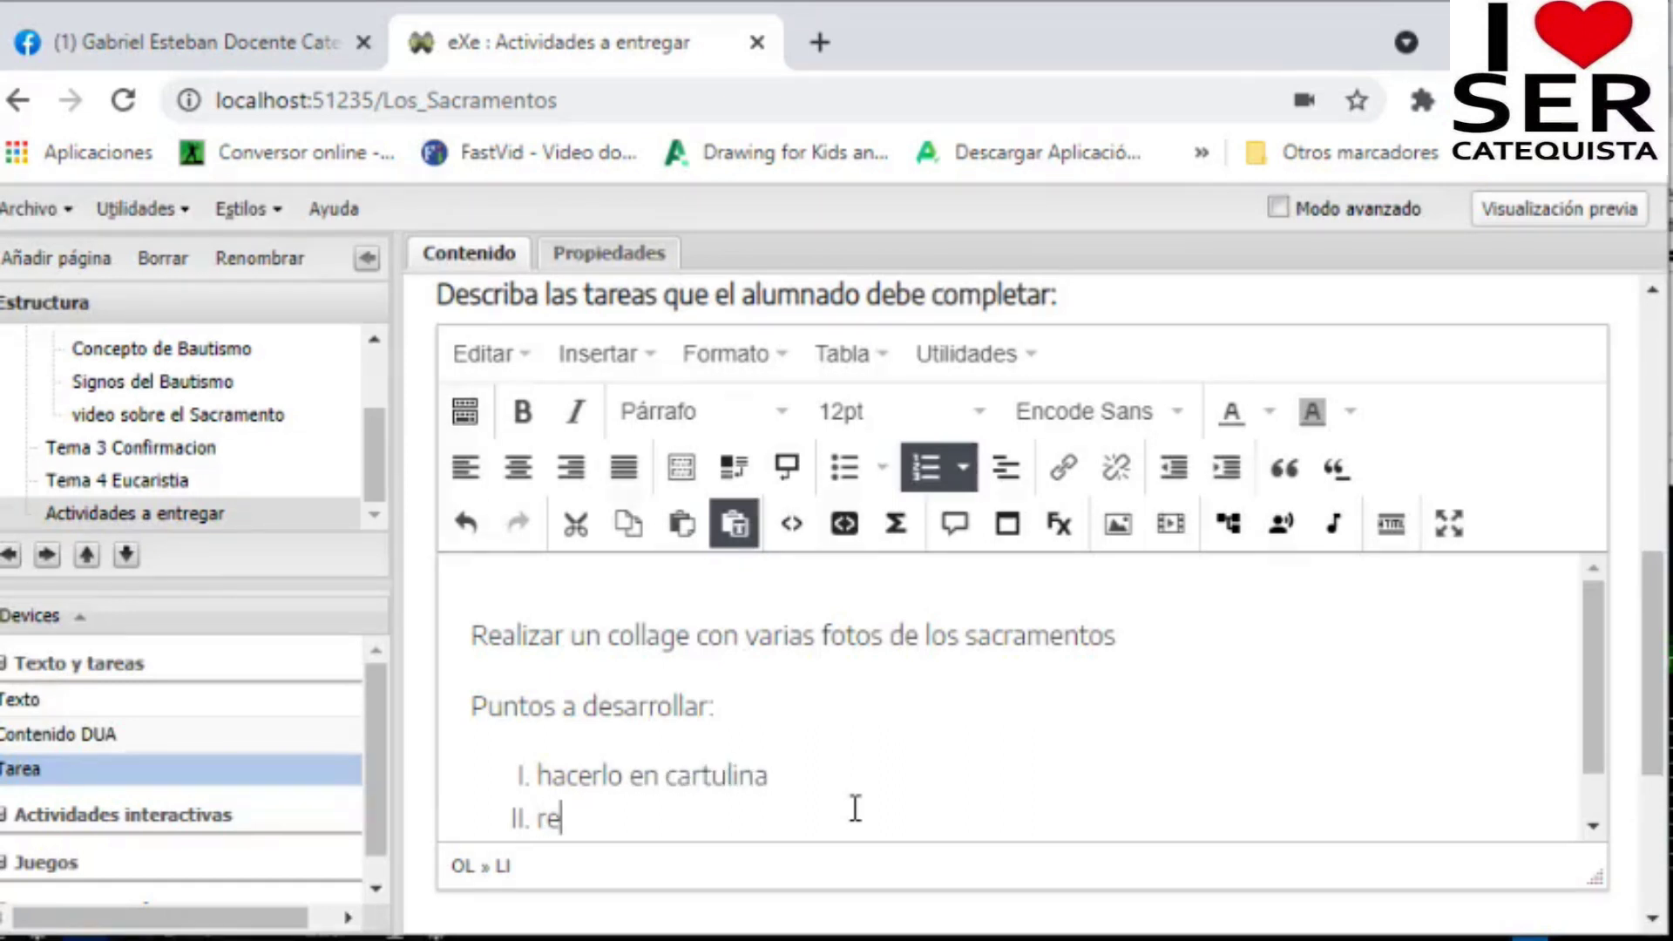
type("alizarlo de ma")
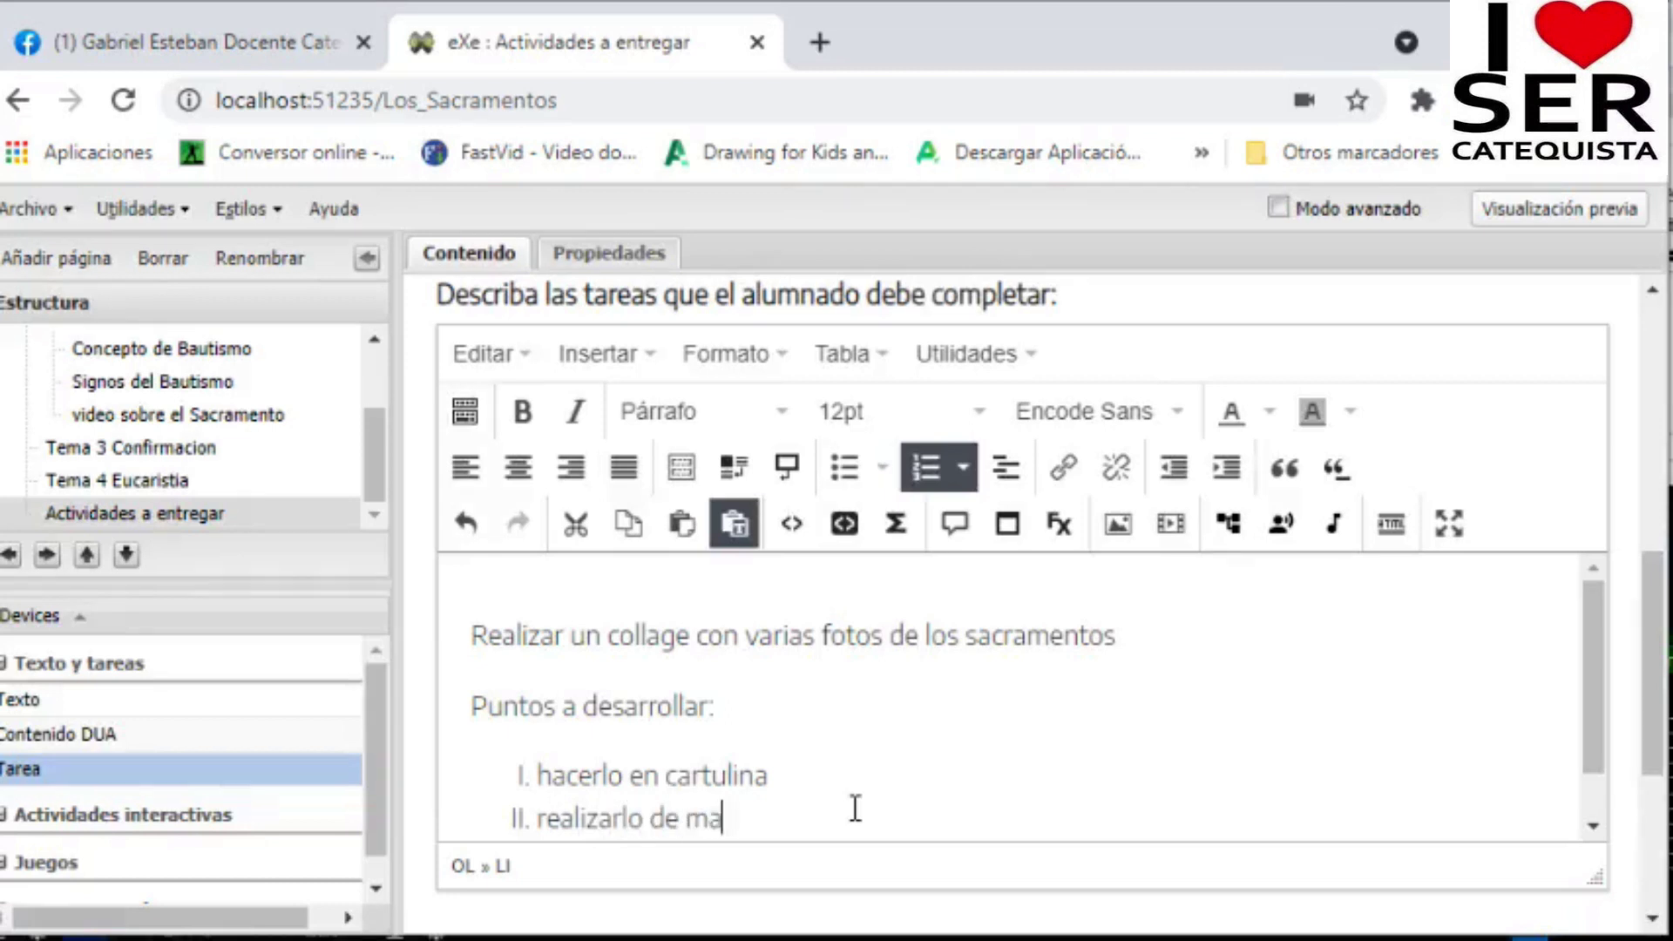
type("nera estetica")
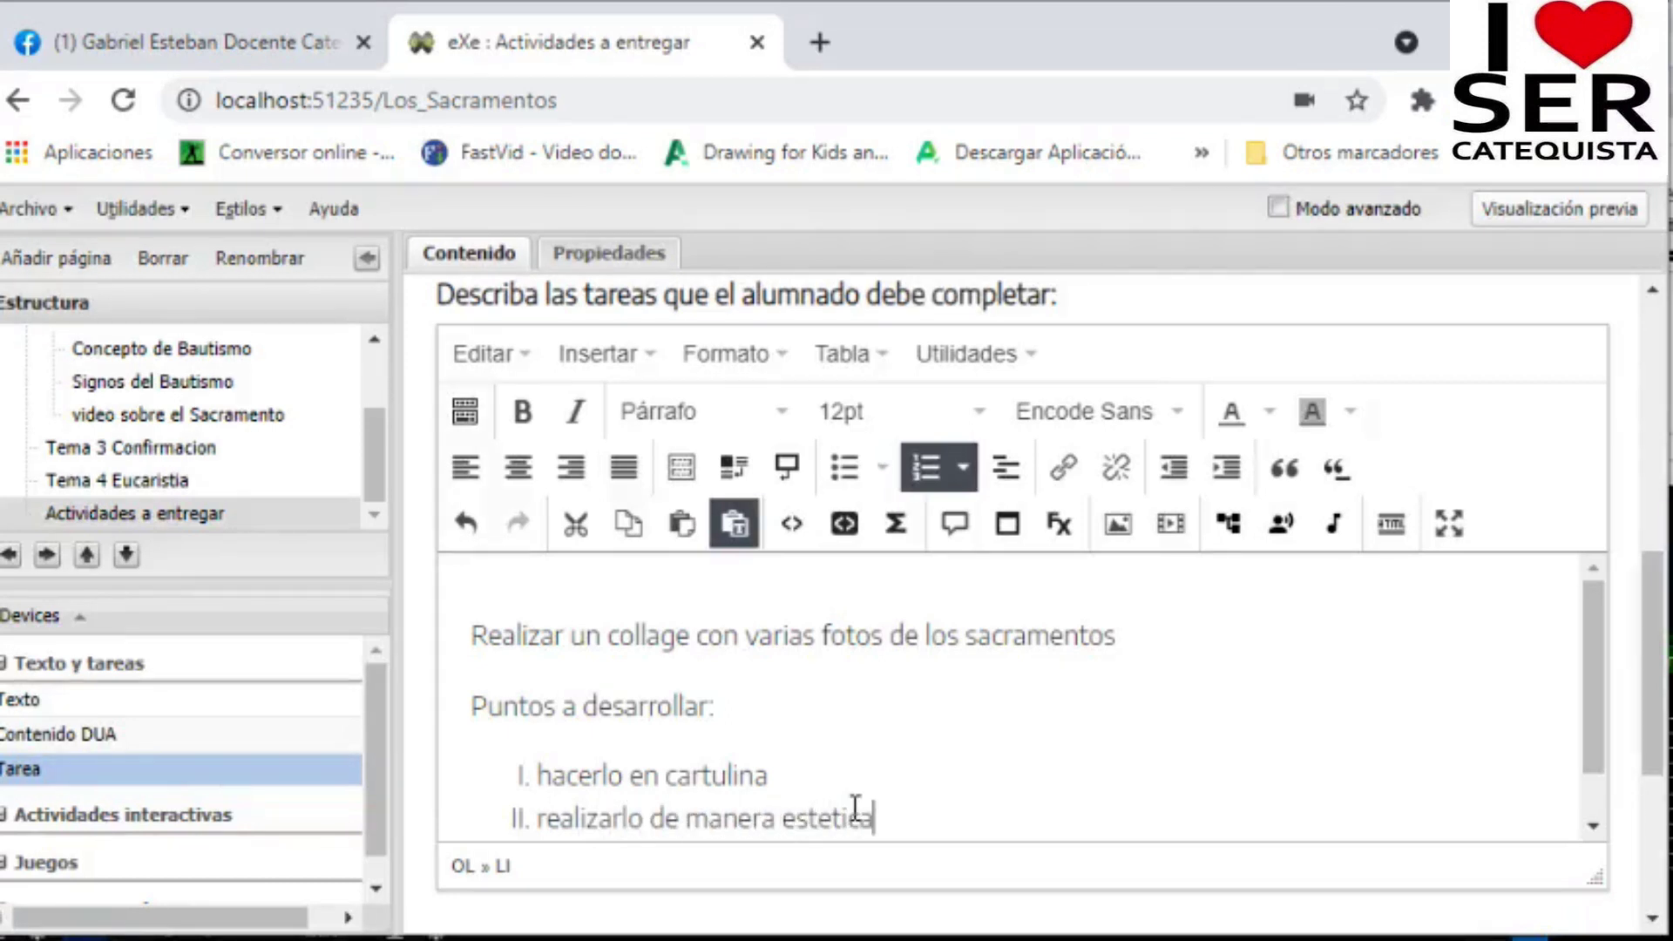
type(".")
key("Return")
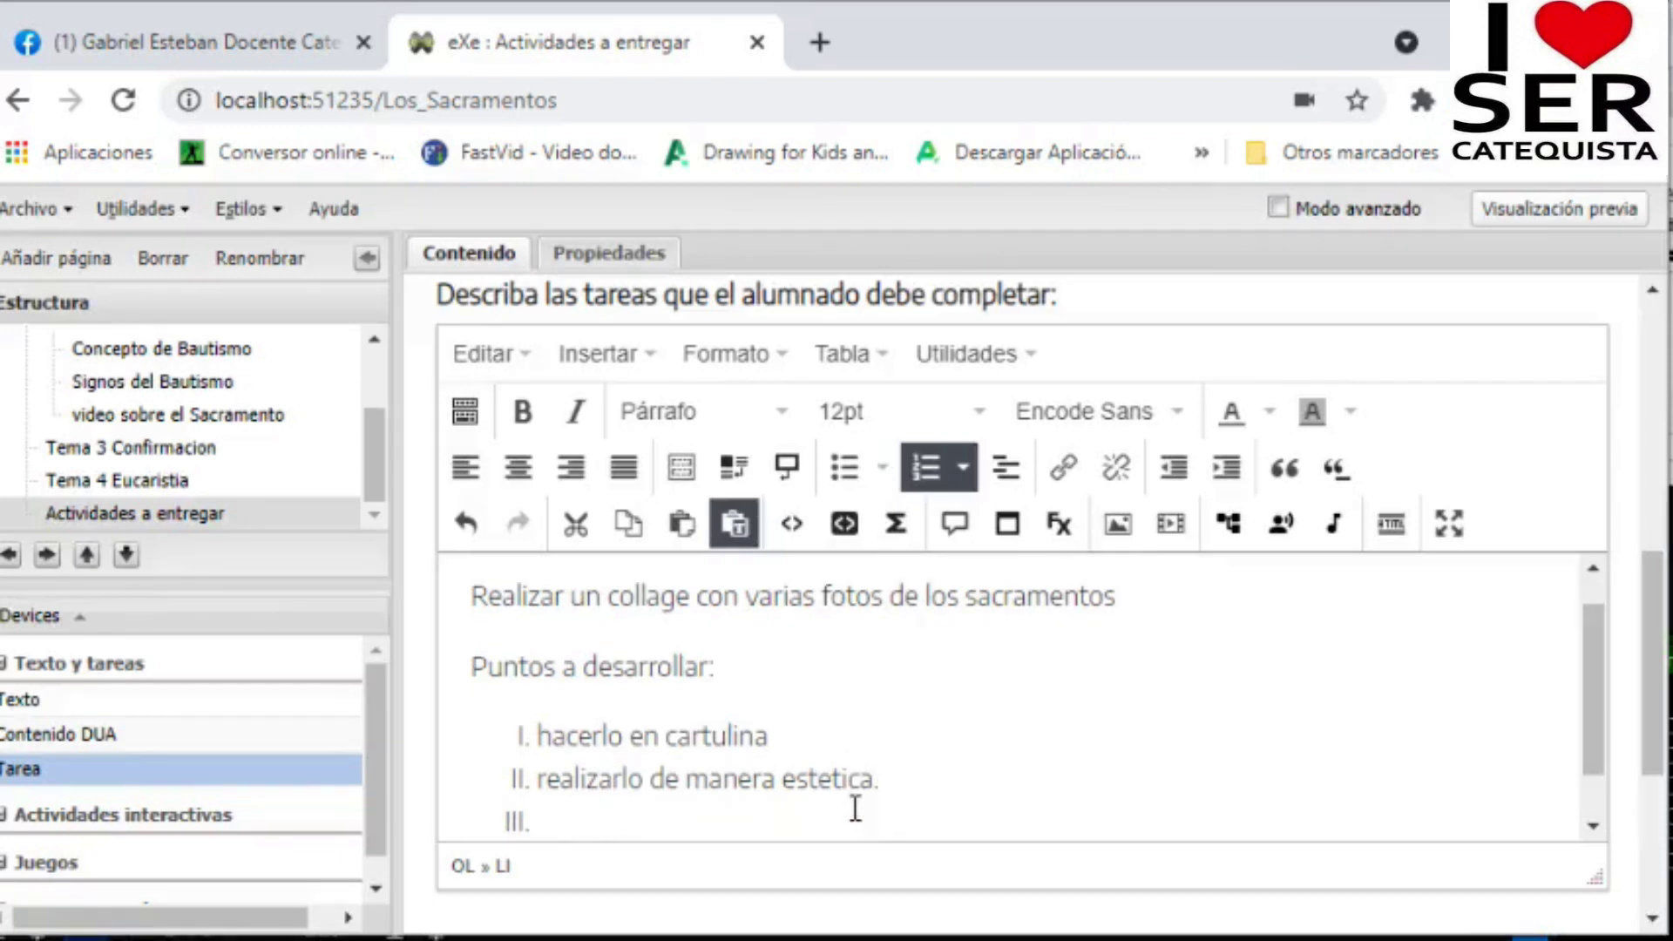
key("Return")
Step: Review the task's information and description, and save the completed task
scroll(1180, 767, "up", 1)
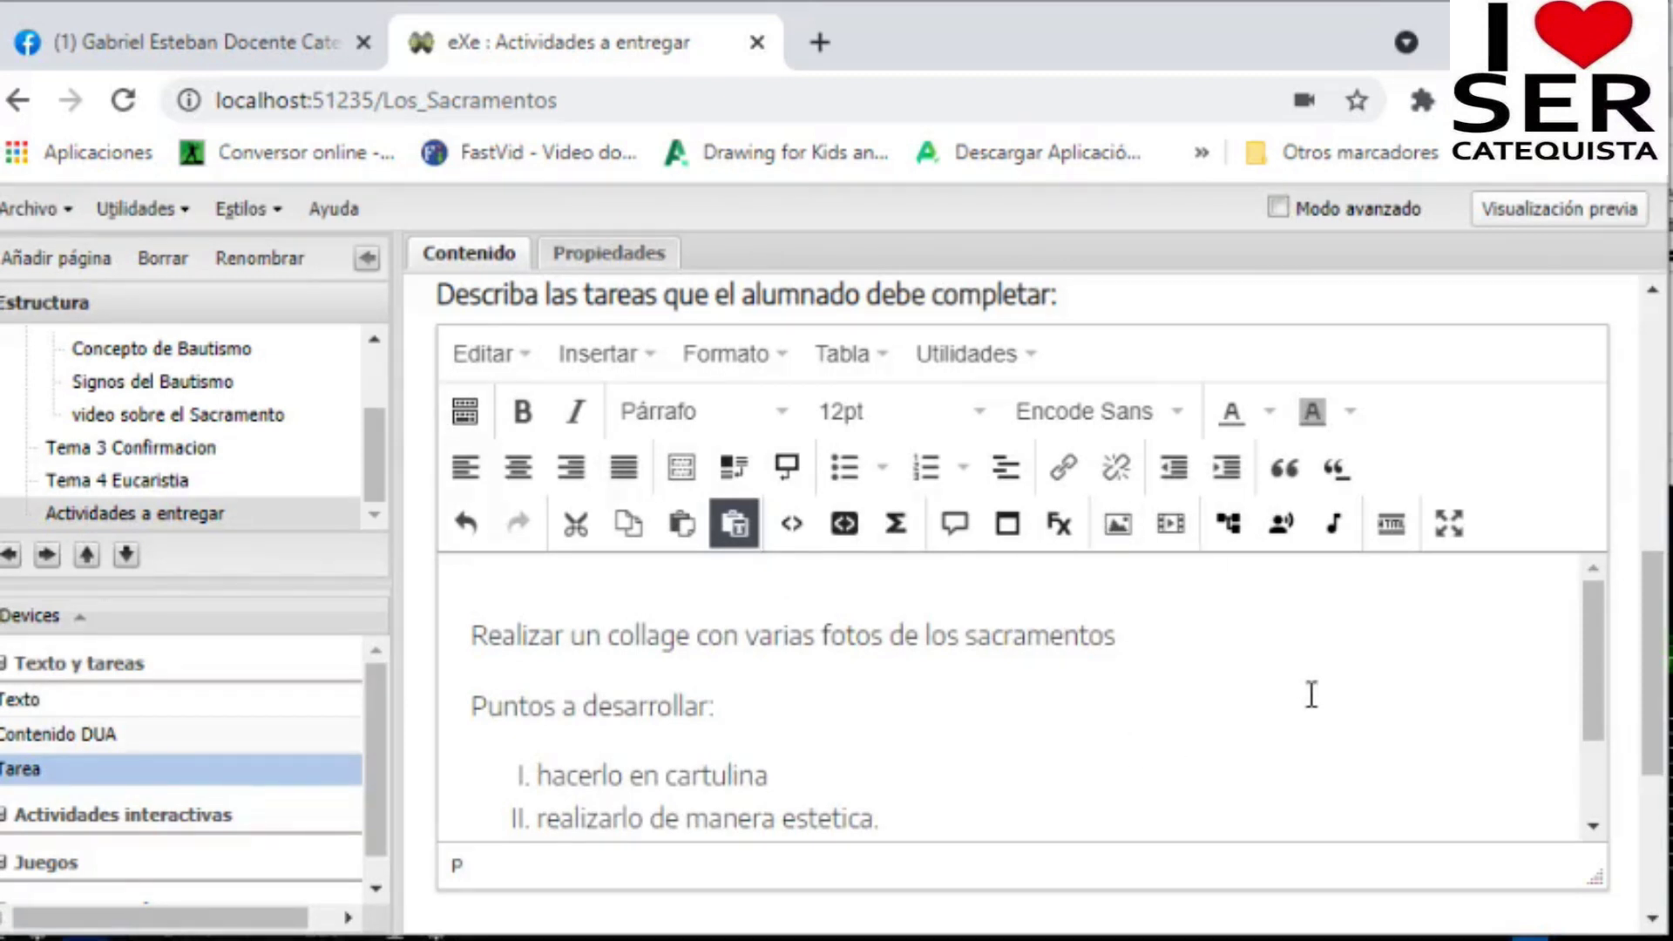
scroll(1251, 712, "down", 3)
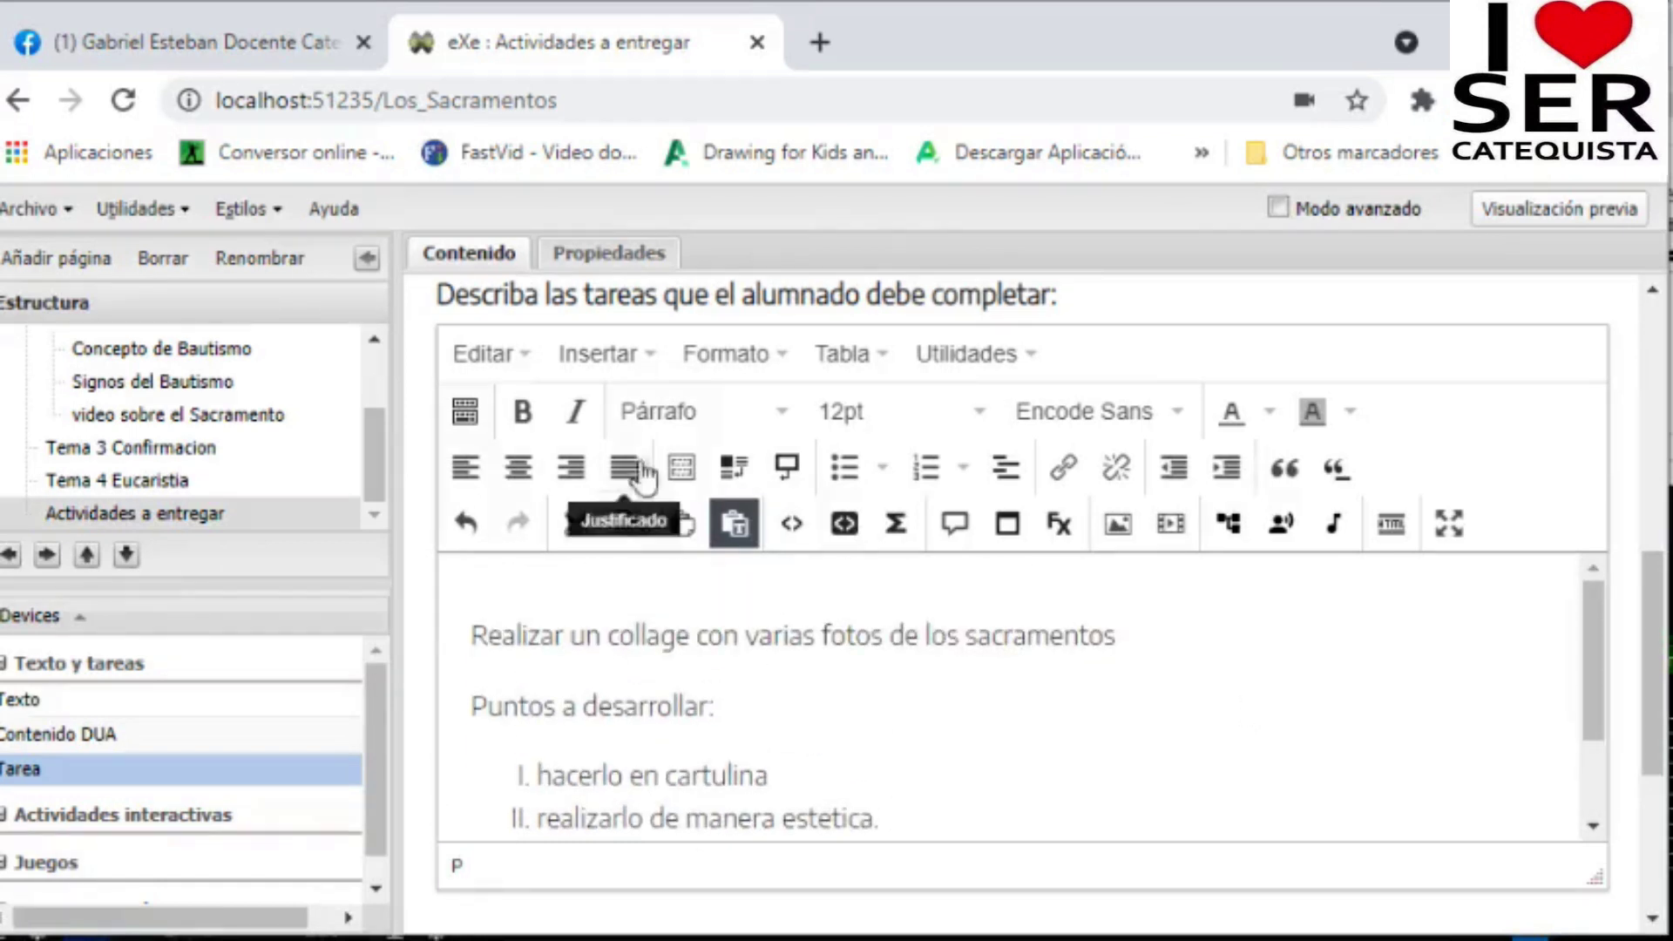
scroll(640, 462, "up", 3)
scroll(1345, 404, "up", 3)
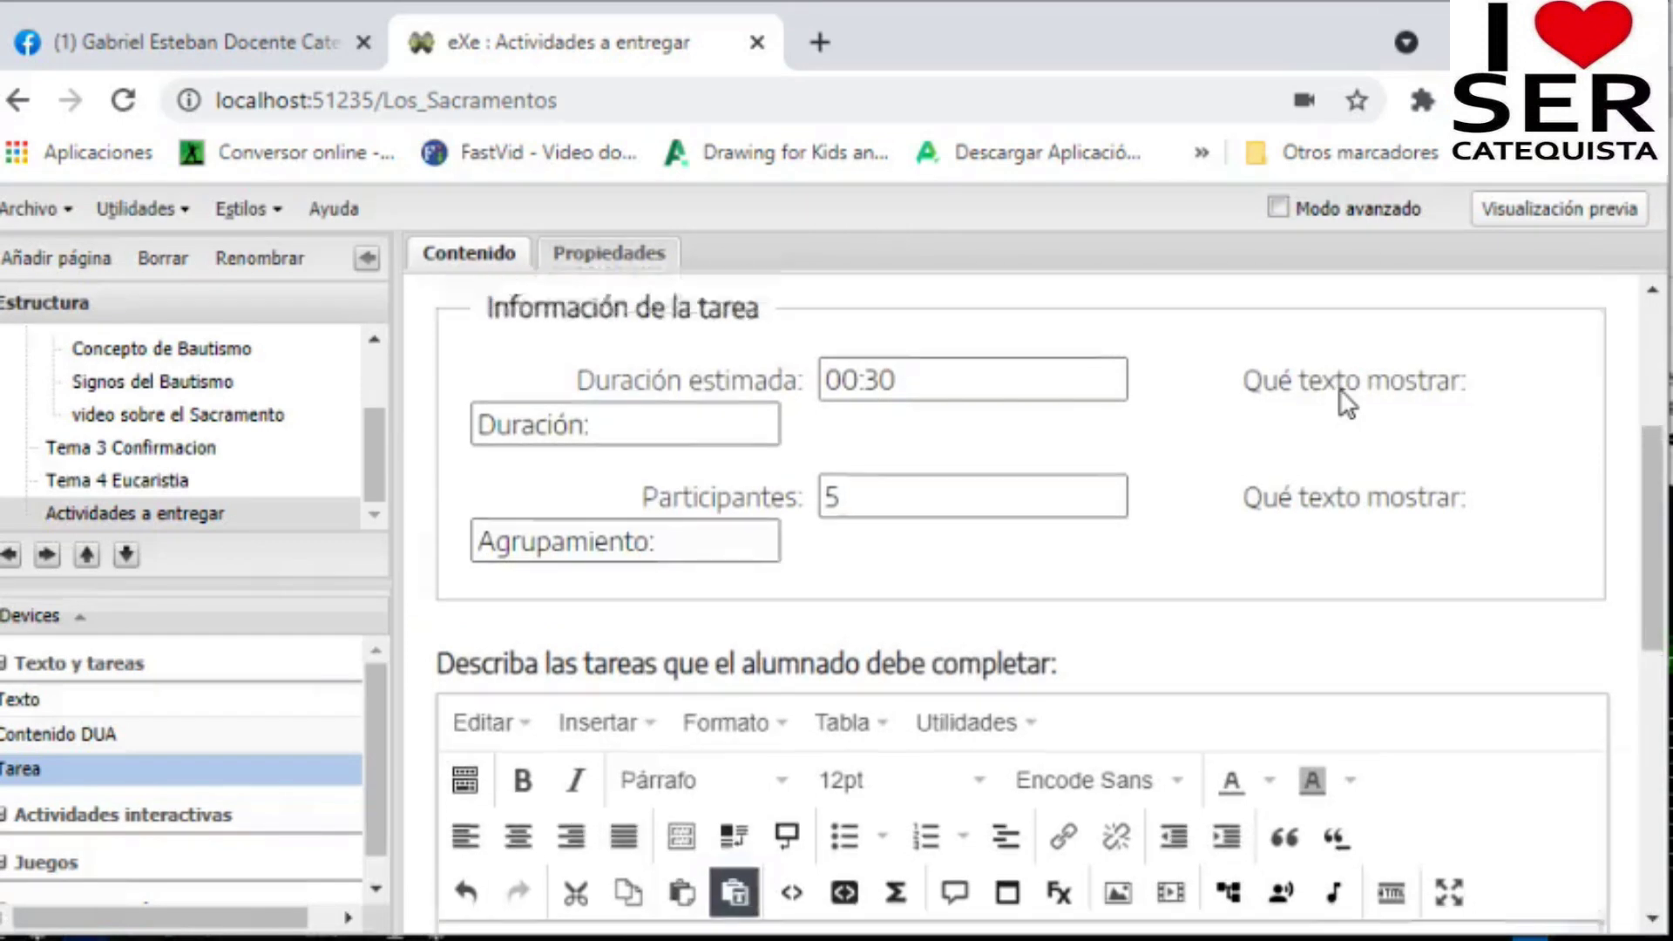
scroll(1346, 403, "down", 5)
scroll(1346, 403, "down", 5)
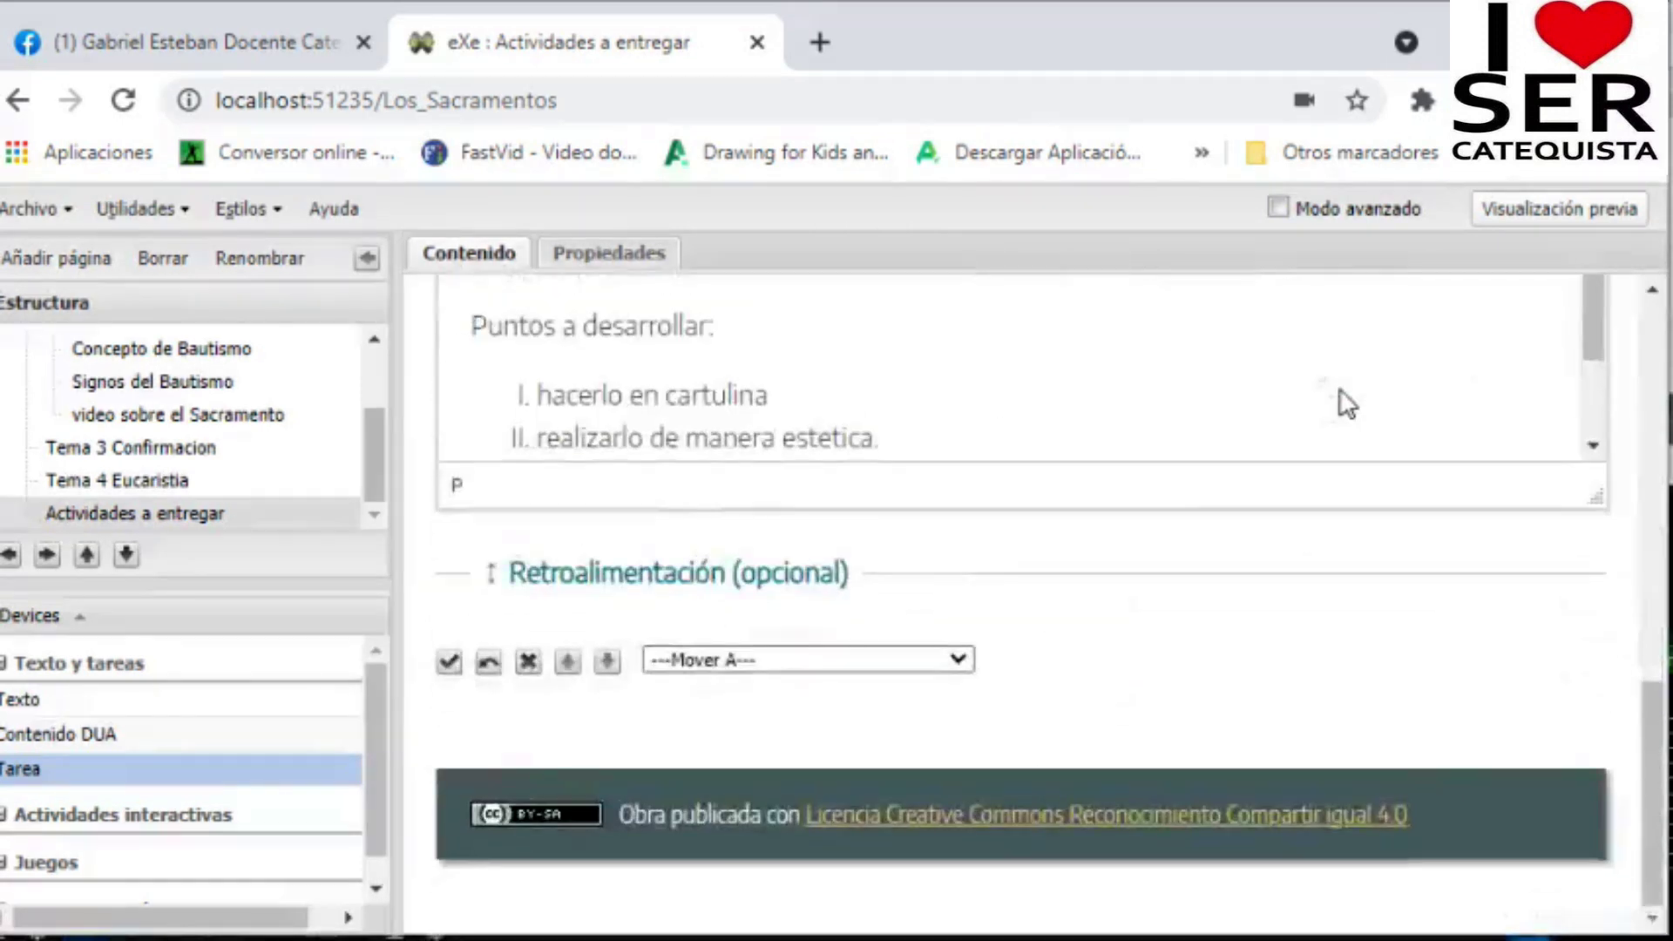
left_click(448, 664)
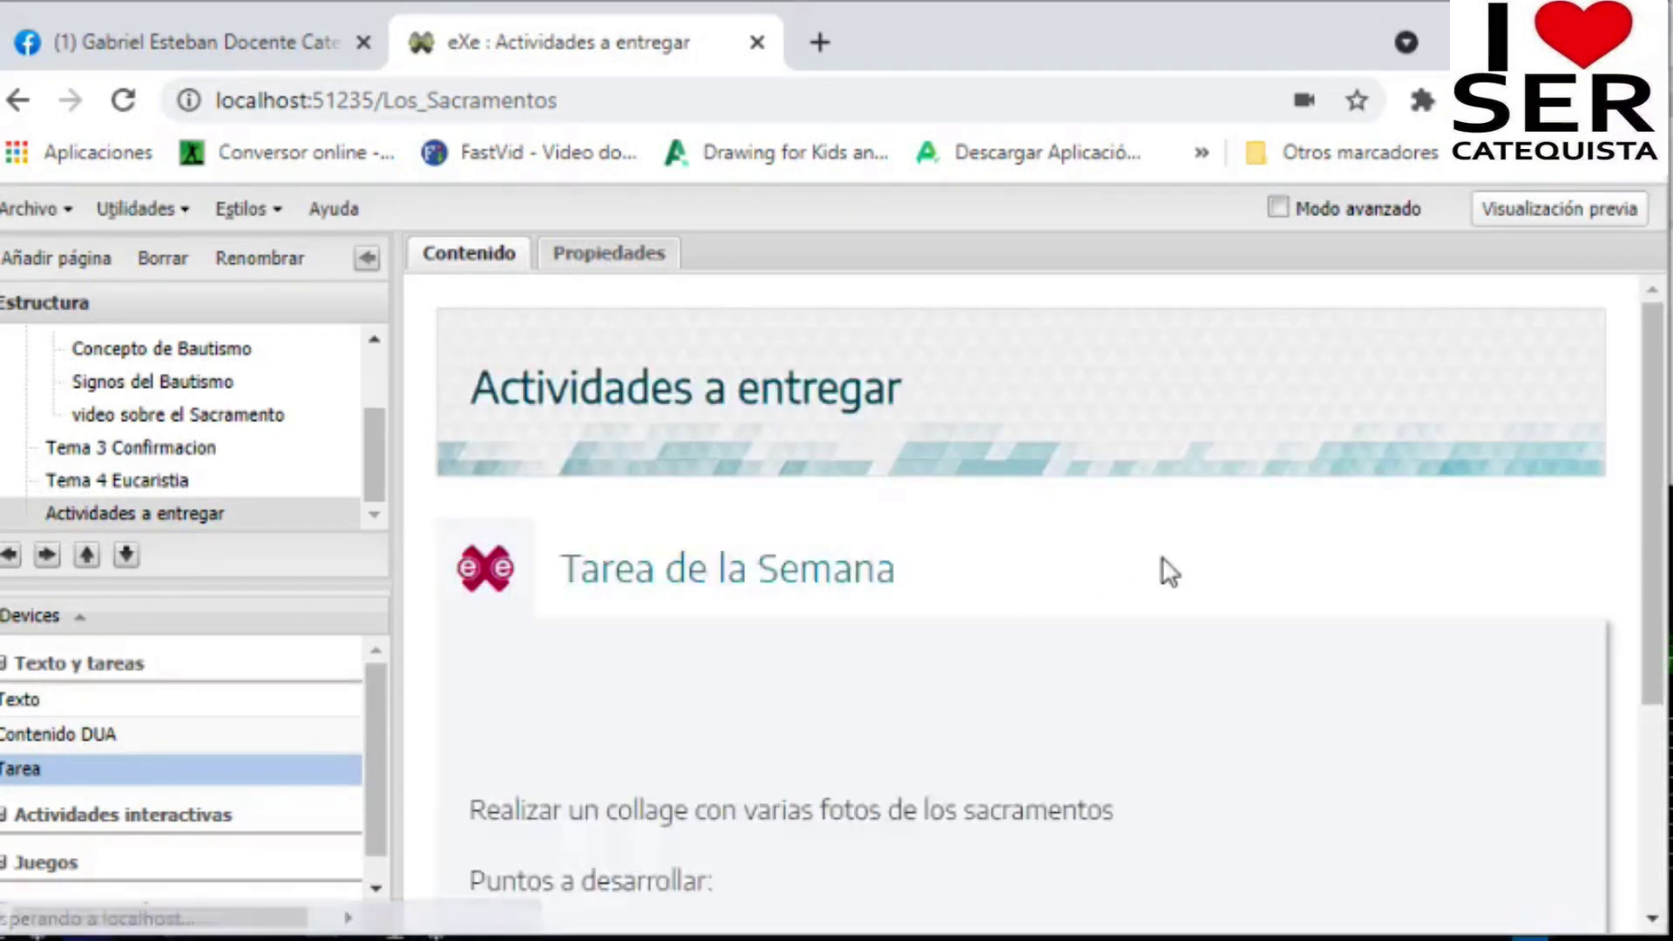
Step: Check how "Tarea de la Semana" looks in the editor and on the "Actividades a entregar" page of the preview, and close the preview
scroll(1169, 572, "down", 2)
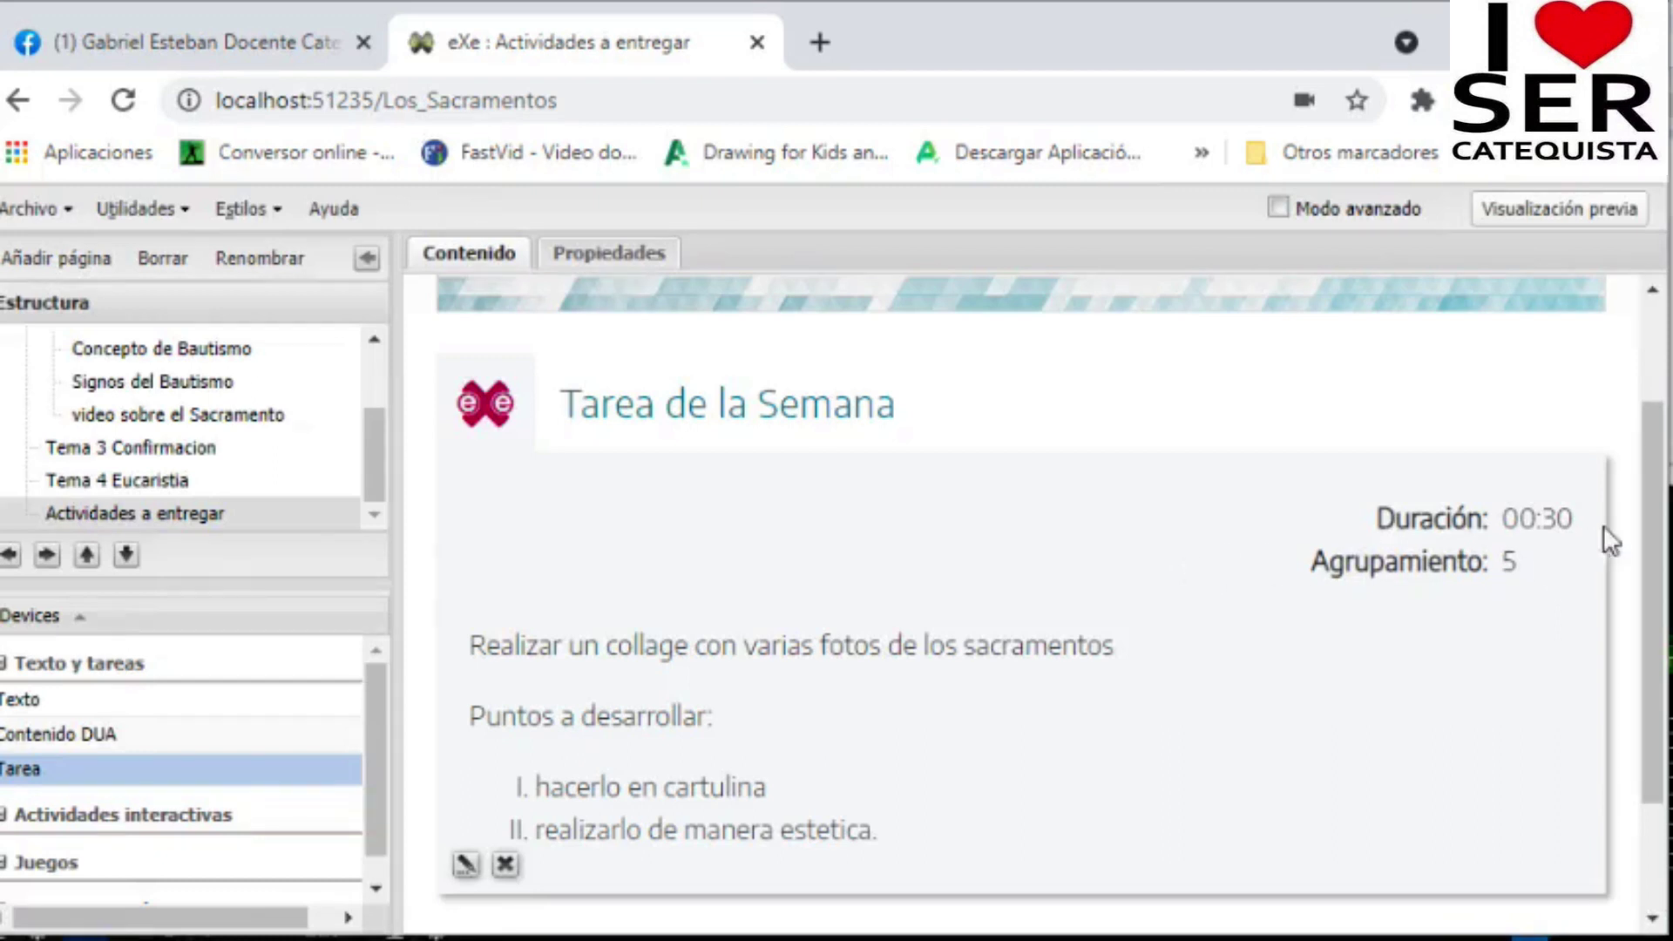
scroll(876, 610, "down", 2)
scroll(952, 625, "up", 2)
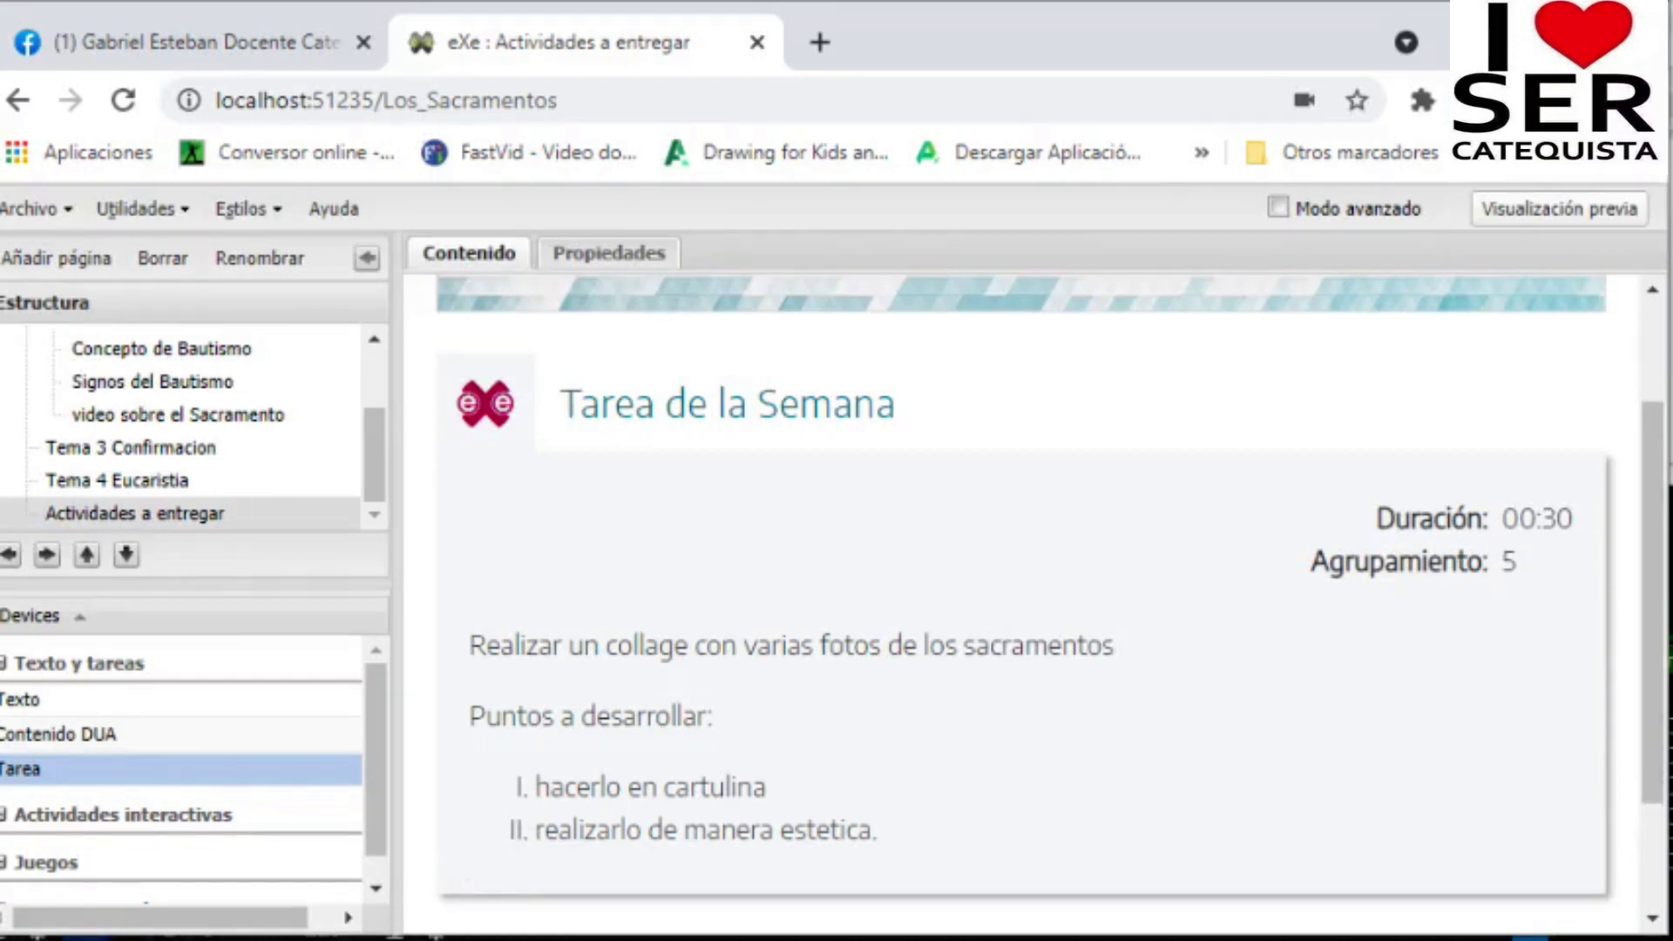
left_click(1596, 209)
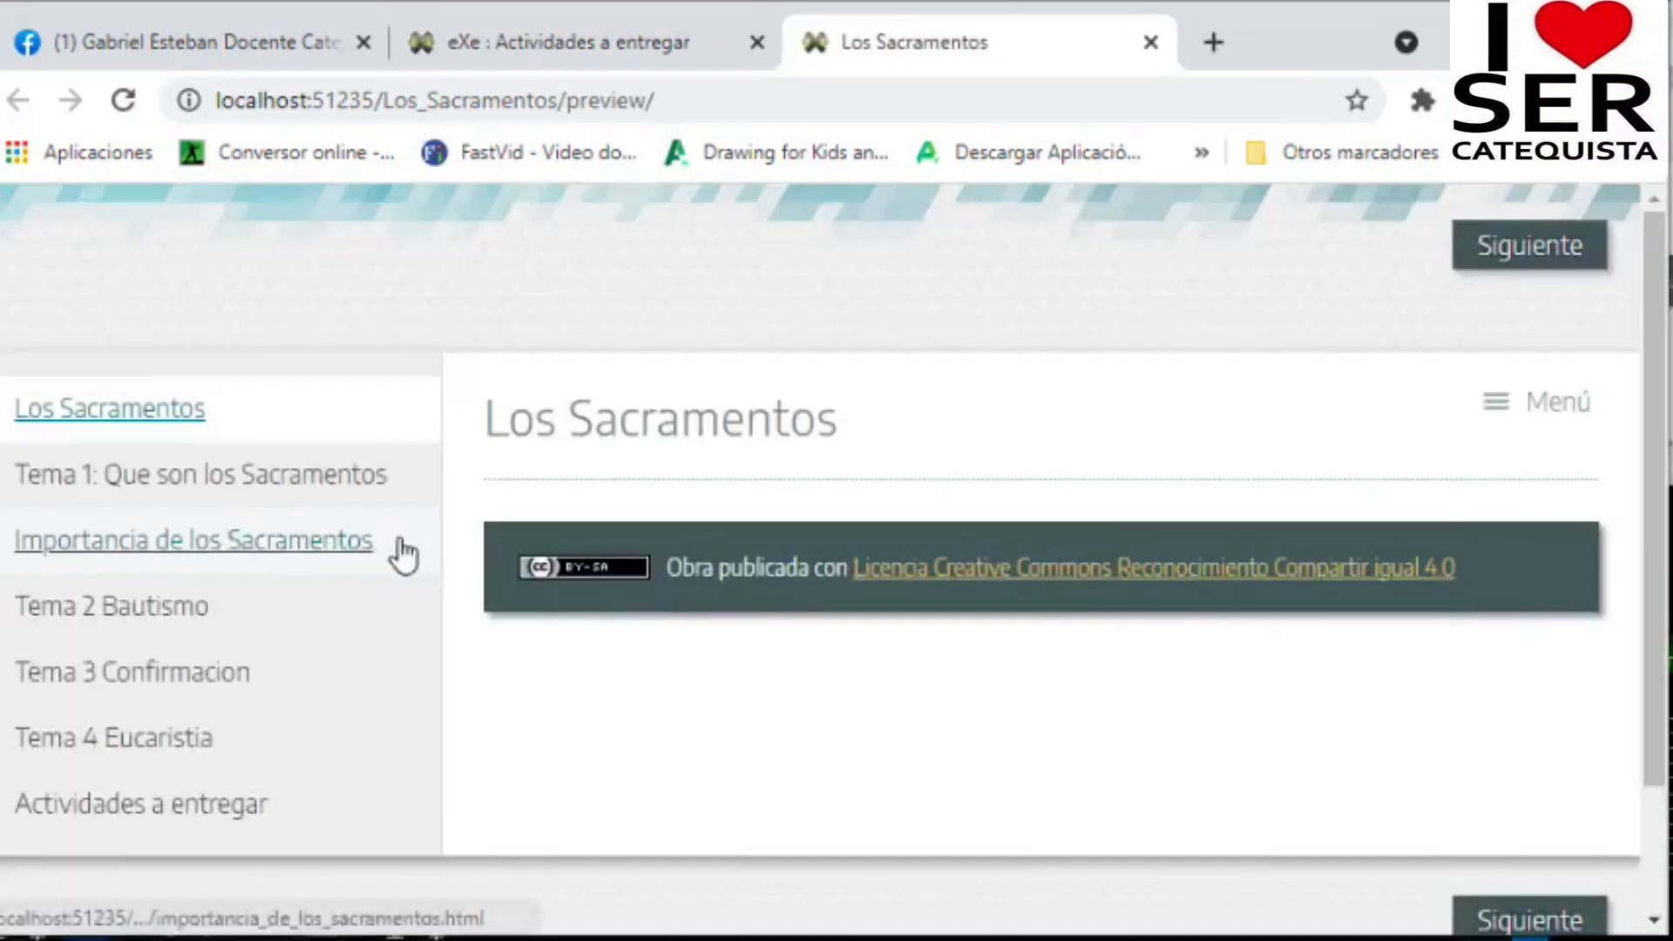
scroll(206, 672, "down", 2)
left_click(206, 669)
scroll(1310, 590, "down", 4)
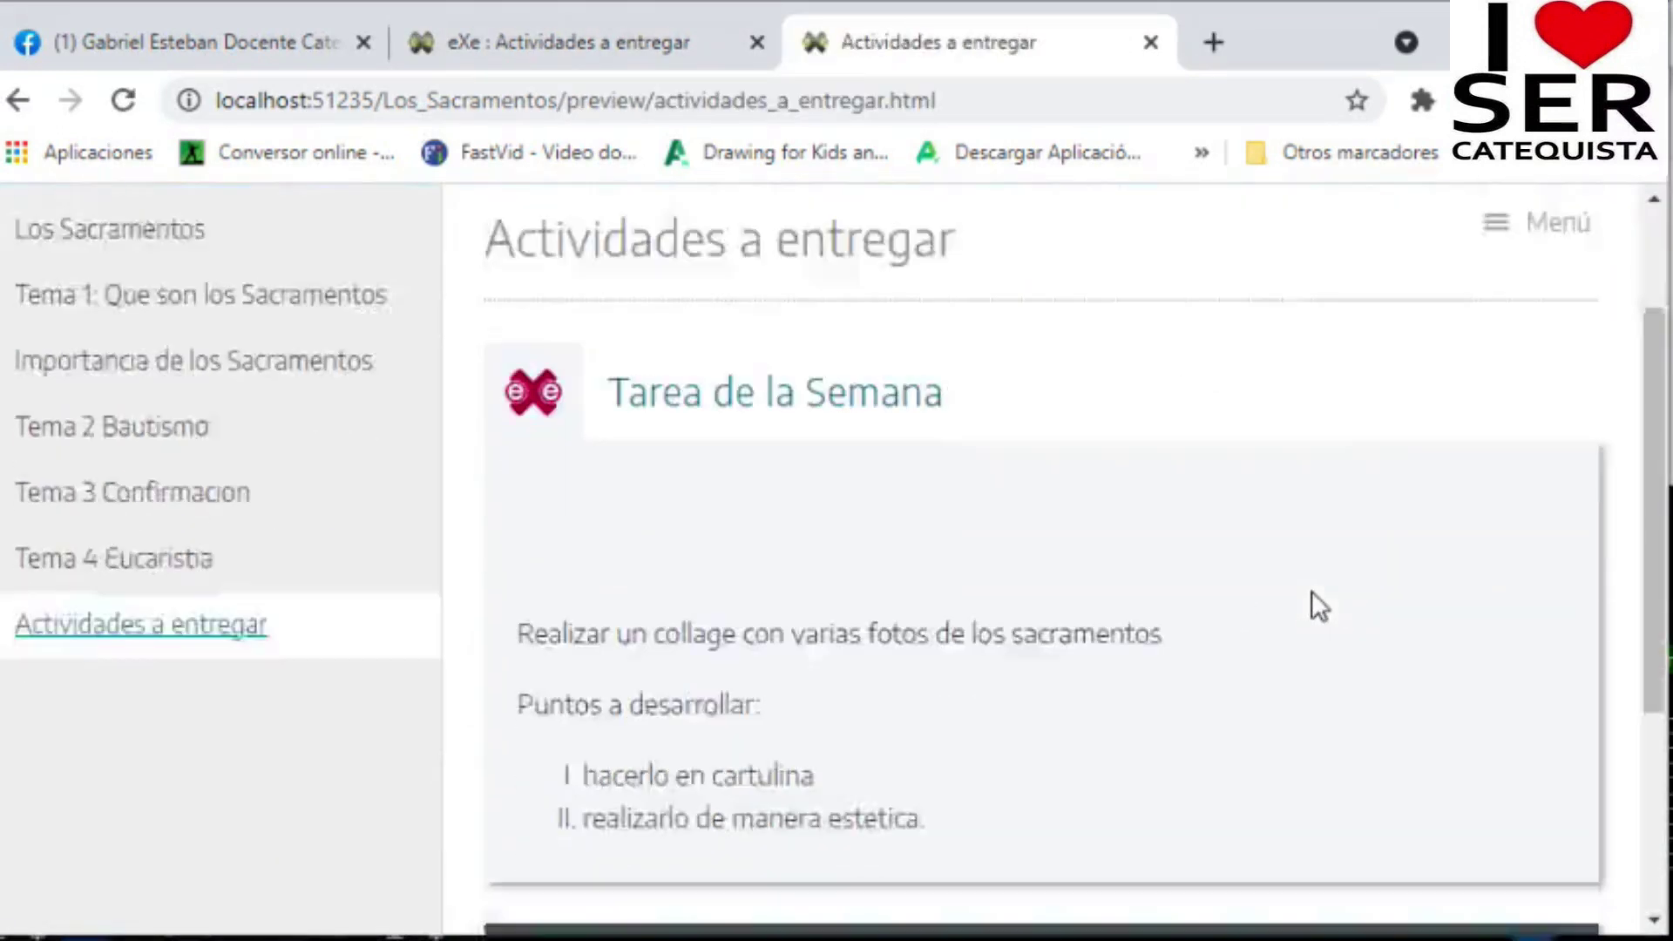
scroll(1311, 591, "up", 2)
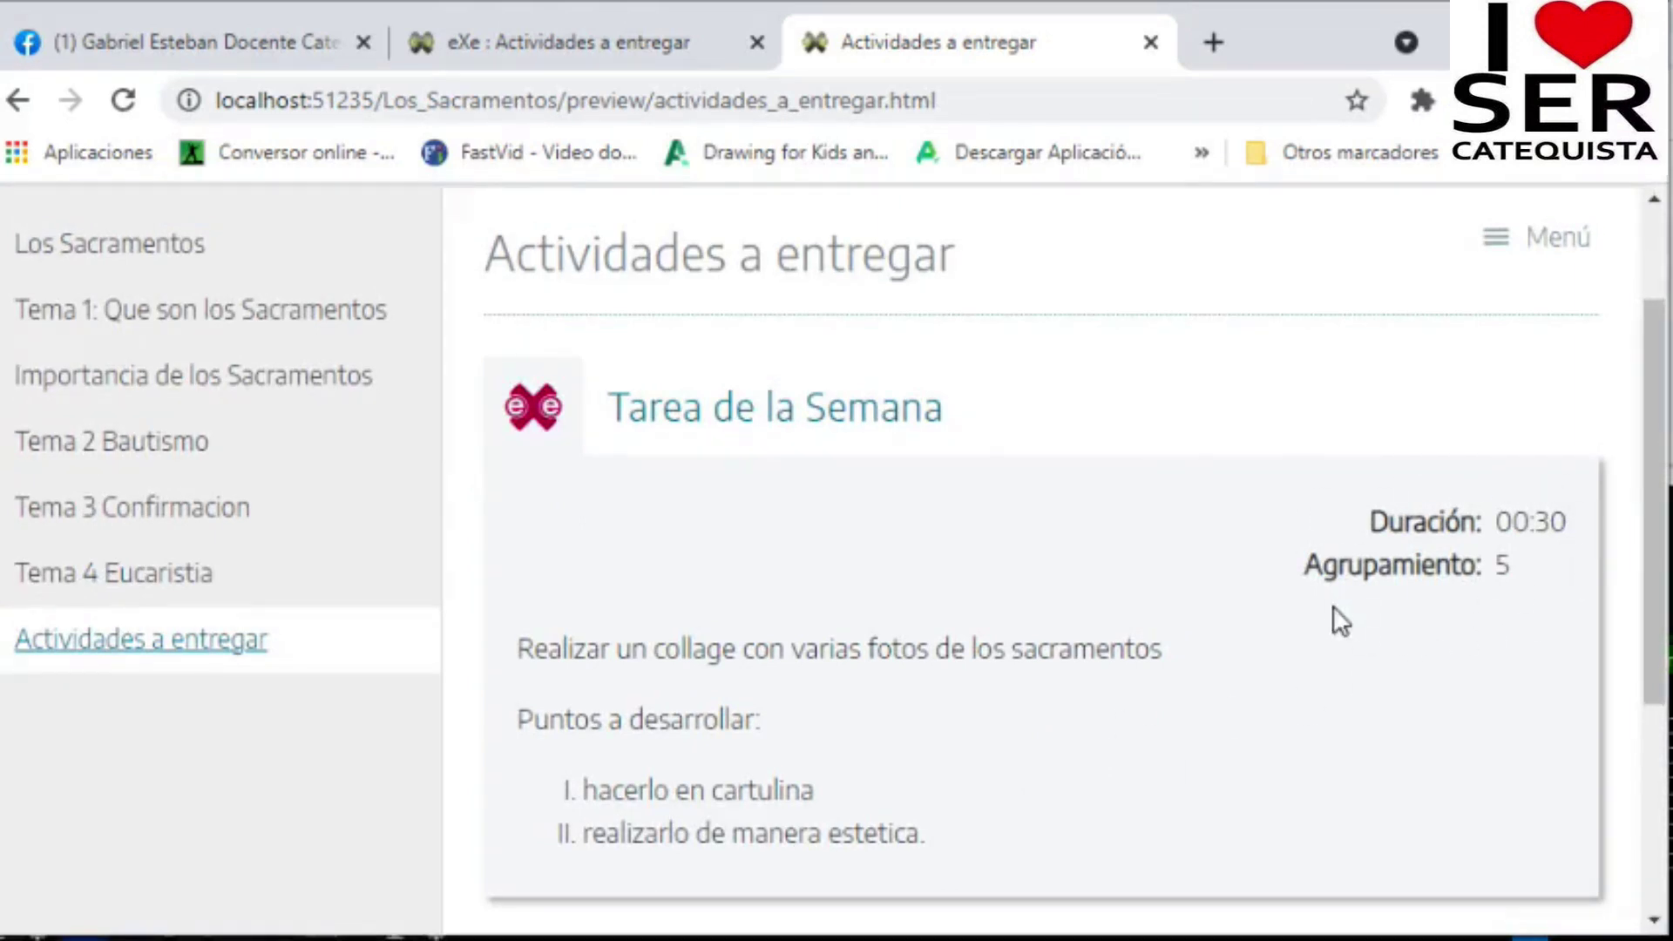
left_click(1148, 44)
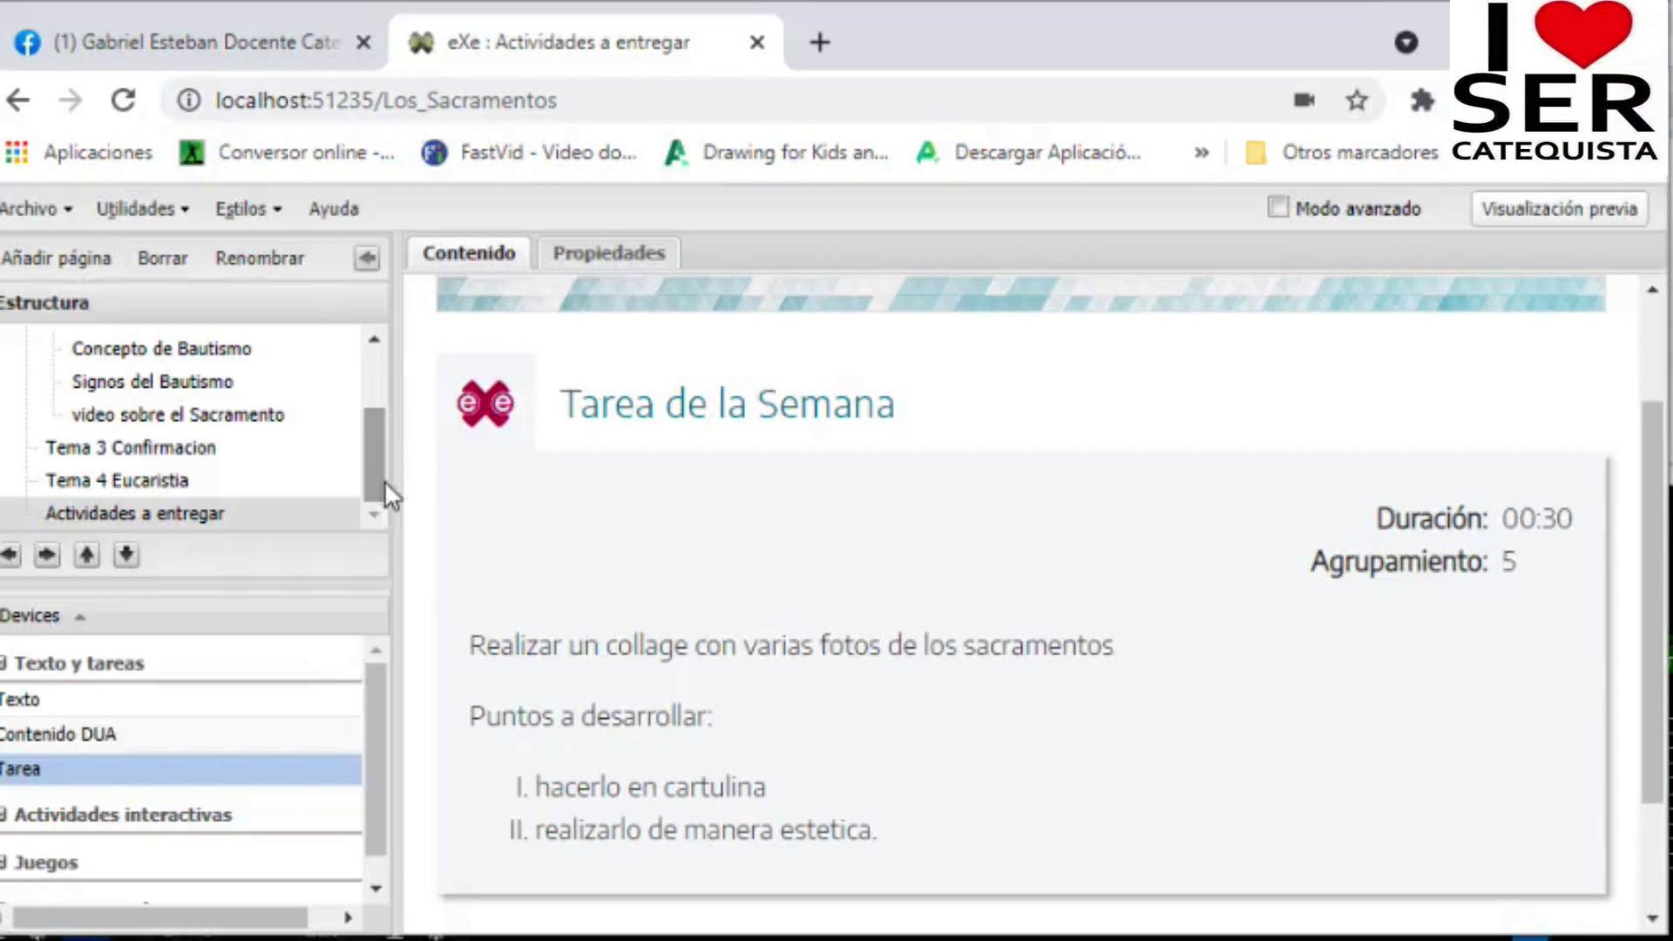
Step: Expand the "Actividades interactivas" device category and add a new page directly under "Los Sacramentos"
left_click(4, 826)
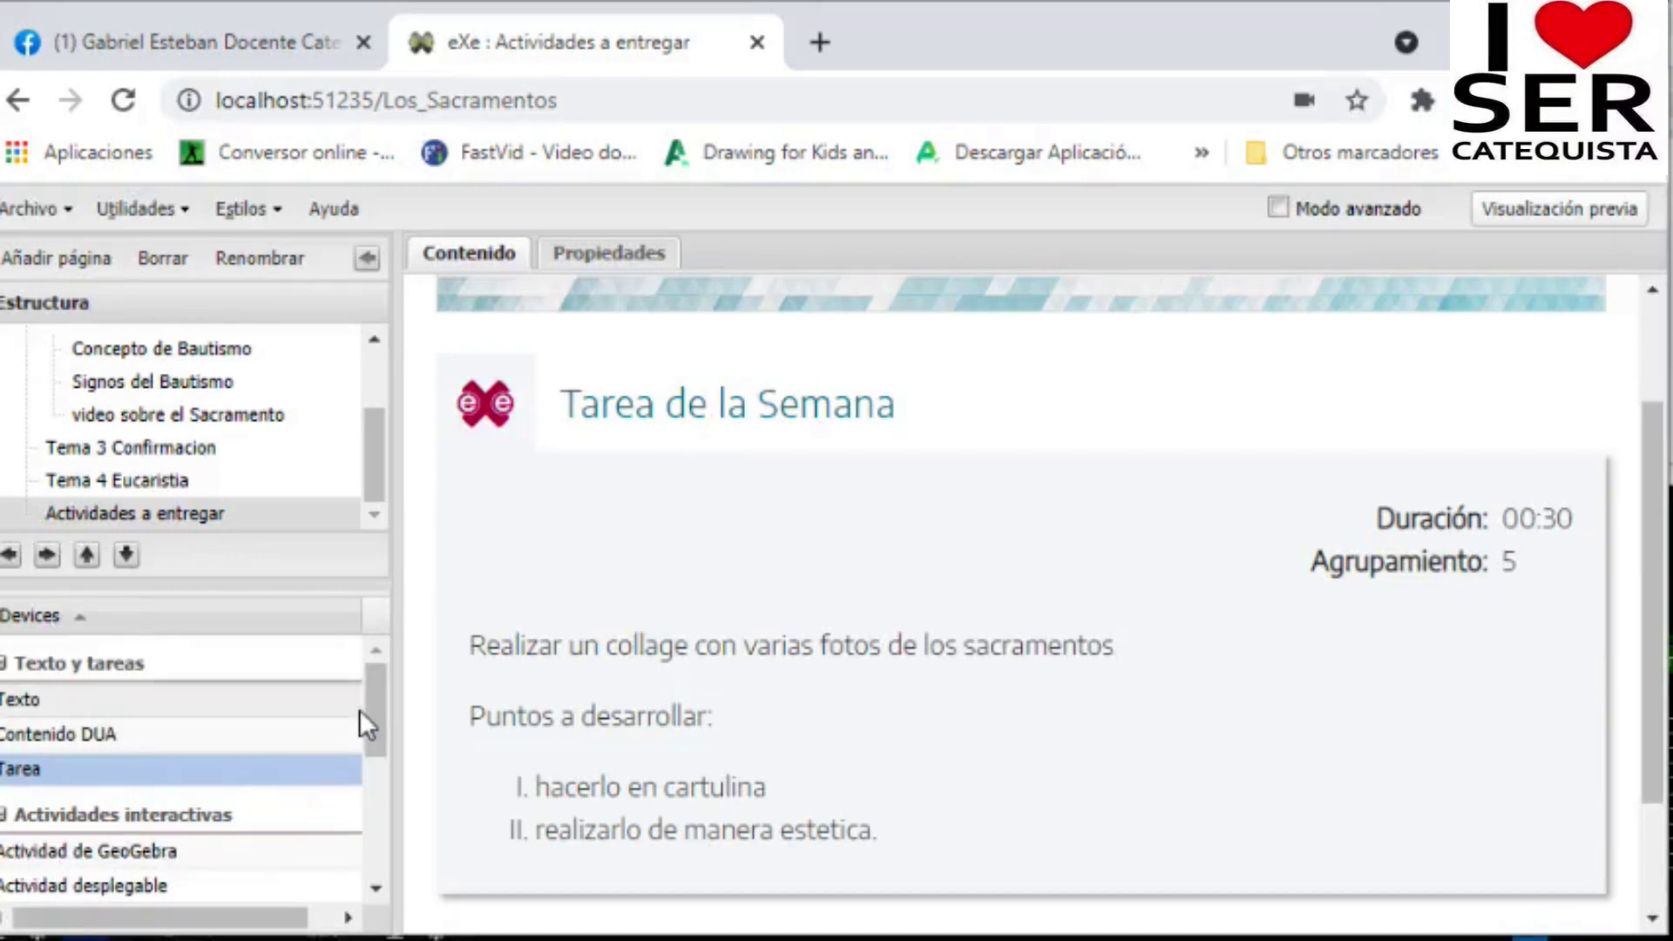
left_click_drag(374, 702, 379, 765)
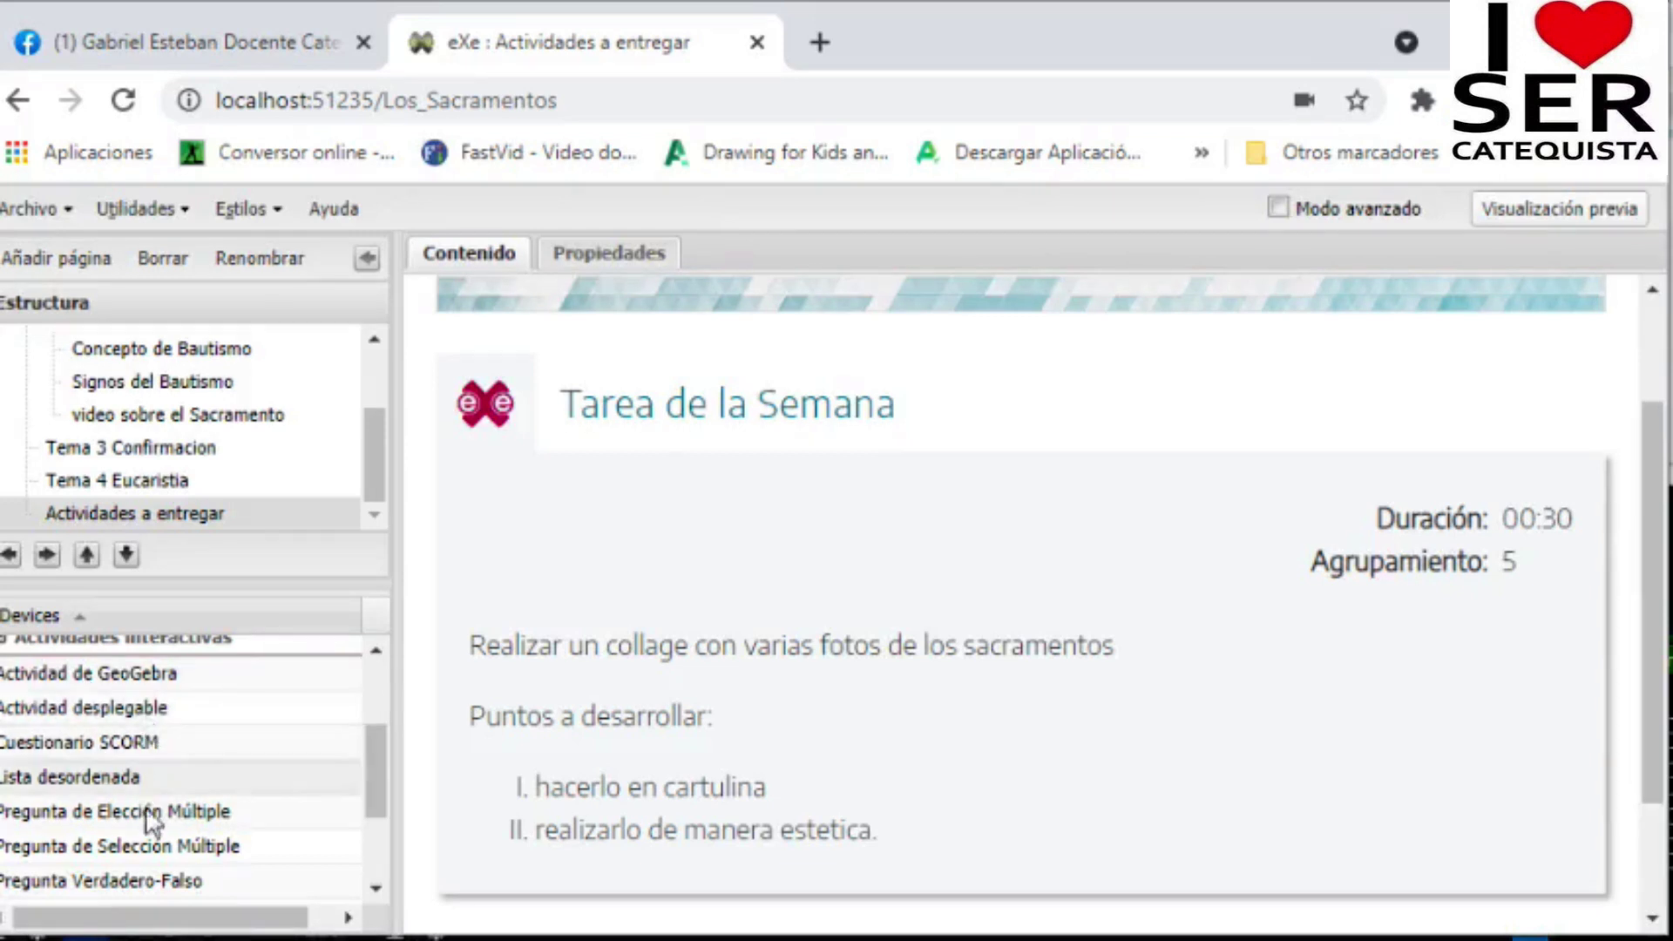
left_click_drag(366, 436, 378, 357)
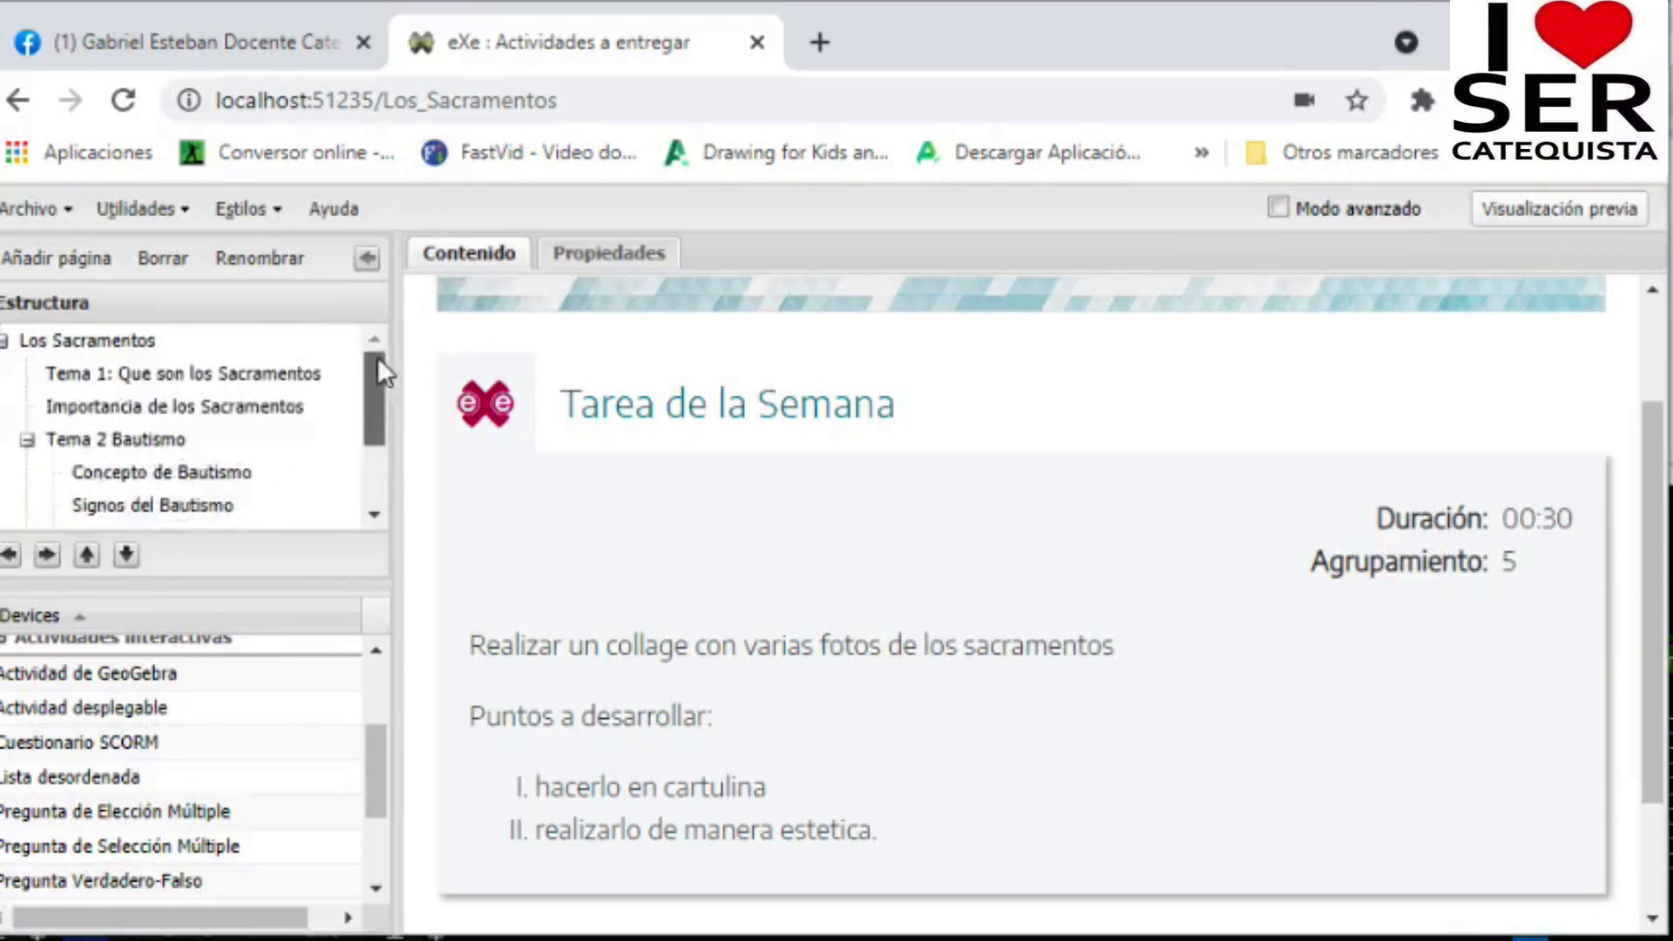
left_click(50, 342)
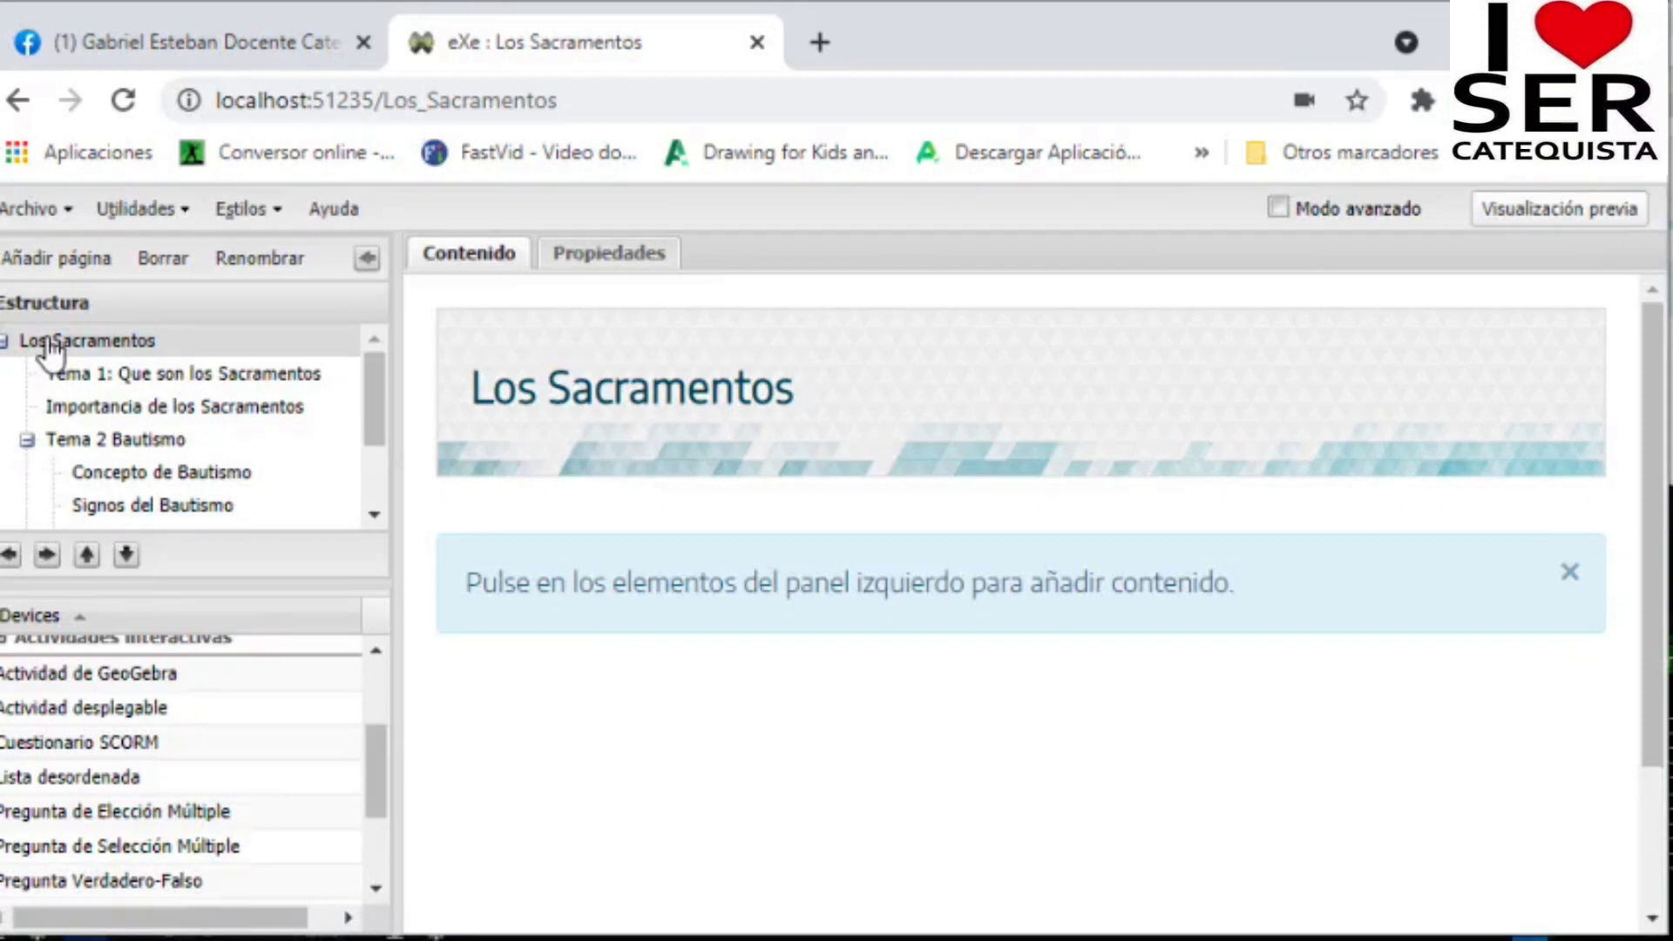
left_click(54, 258)
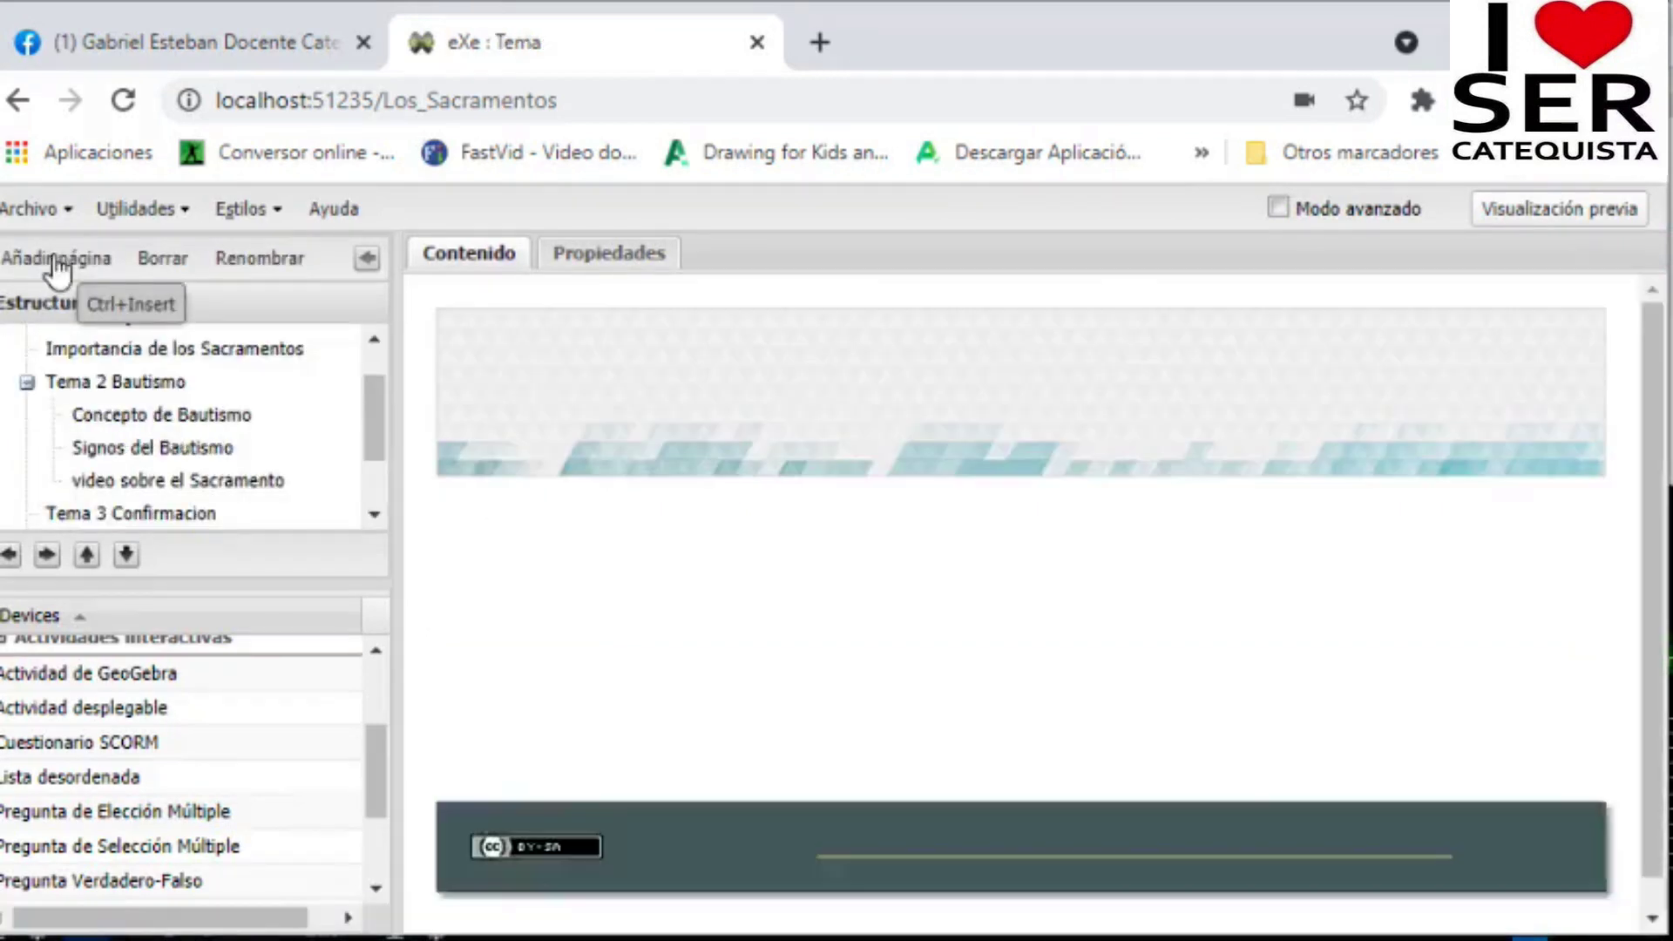
Step: Rename the new page "Ejercicios de Repaso"
left_click_drag(380, 425, 375, 500)
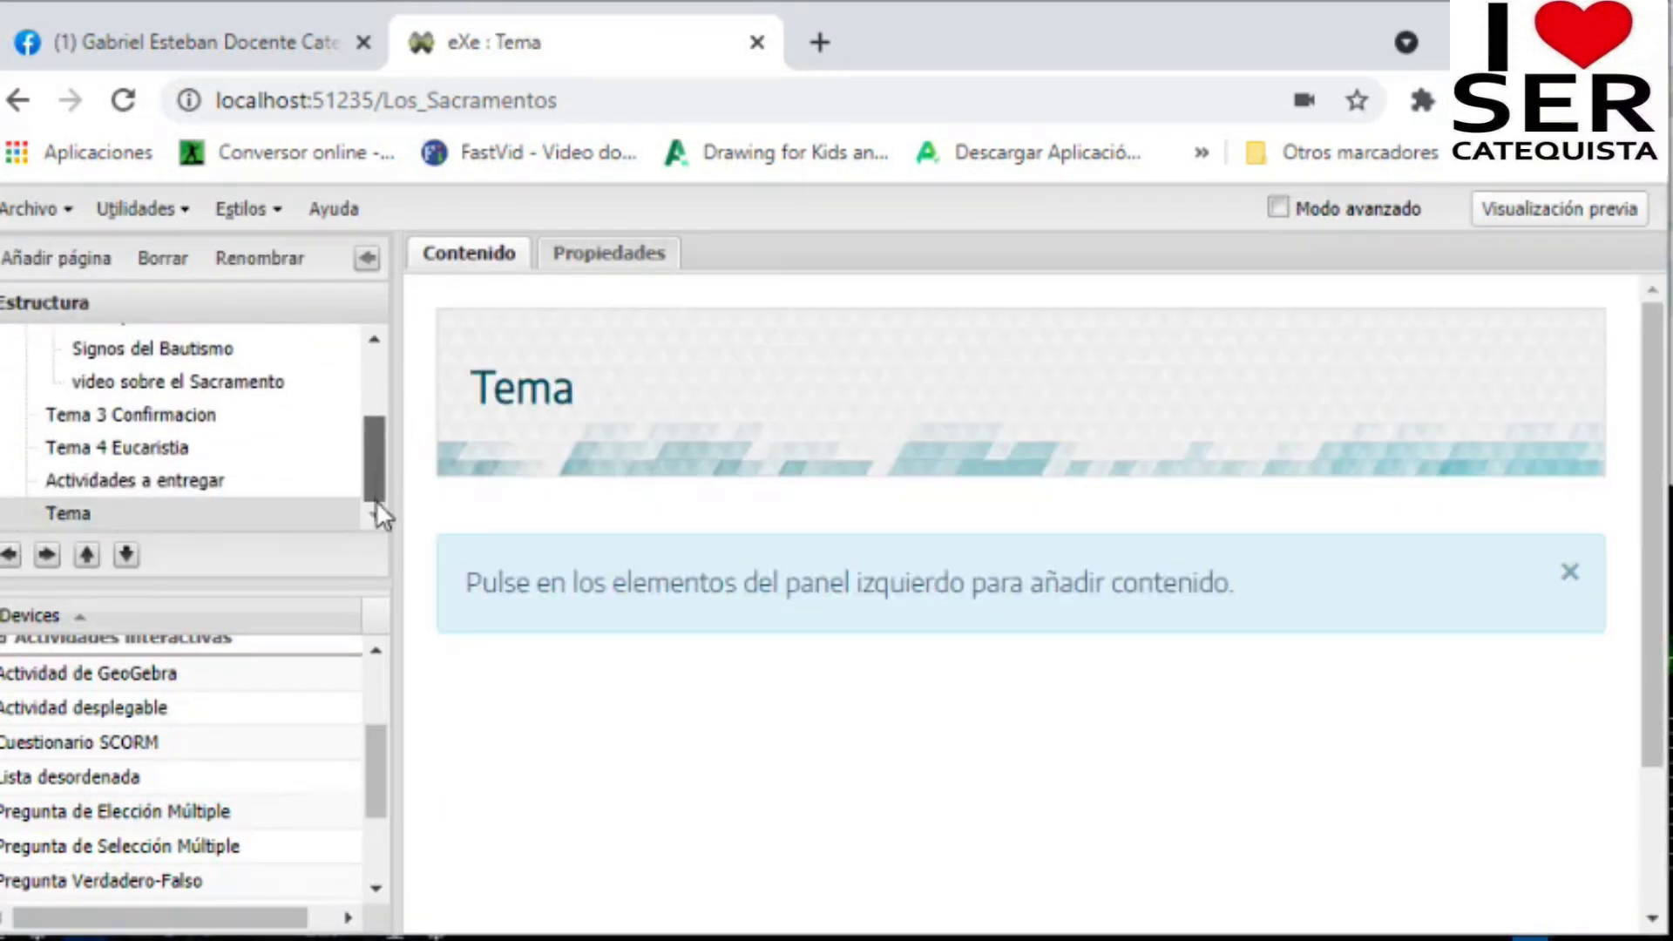
double_click(122, 515)
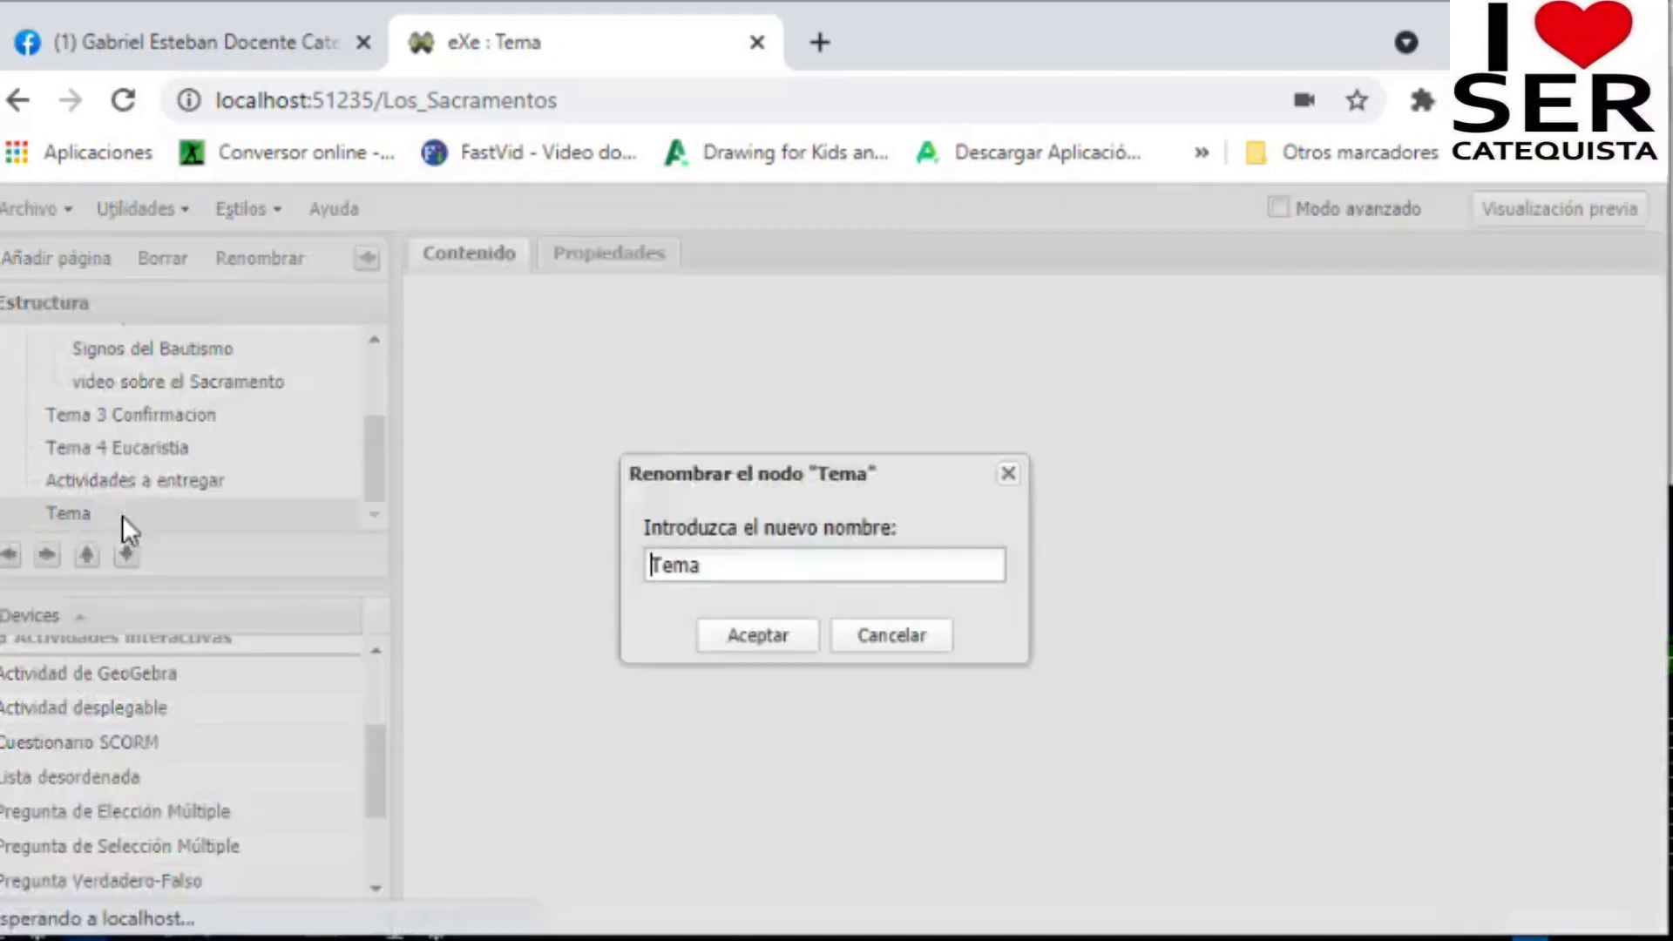
double_click(829, 564)
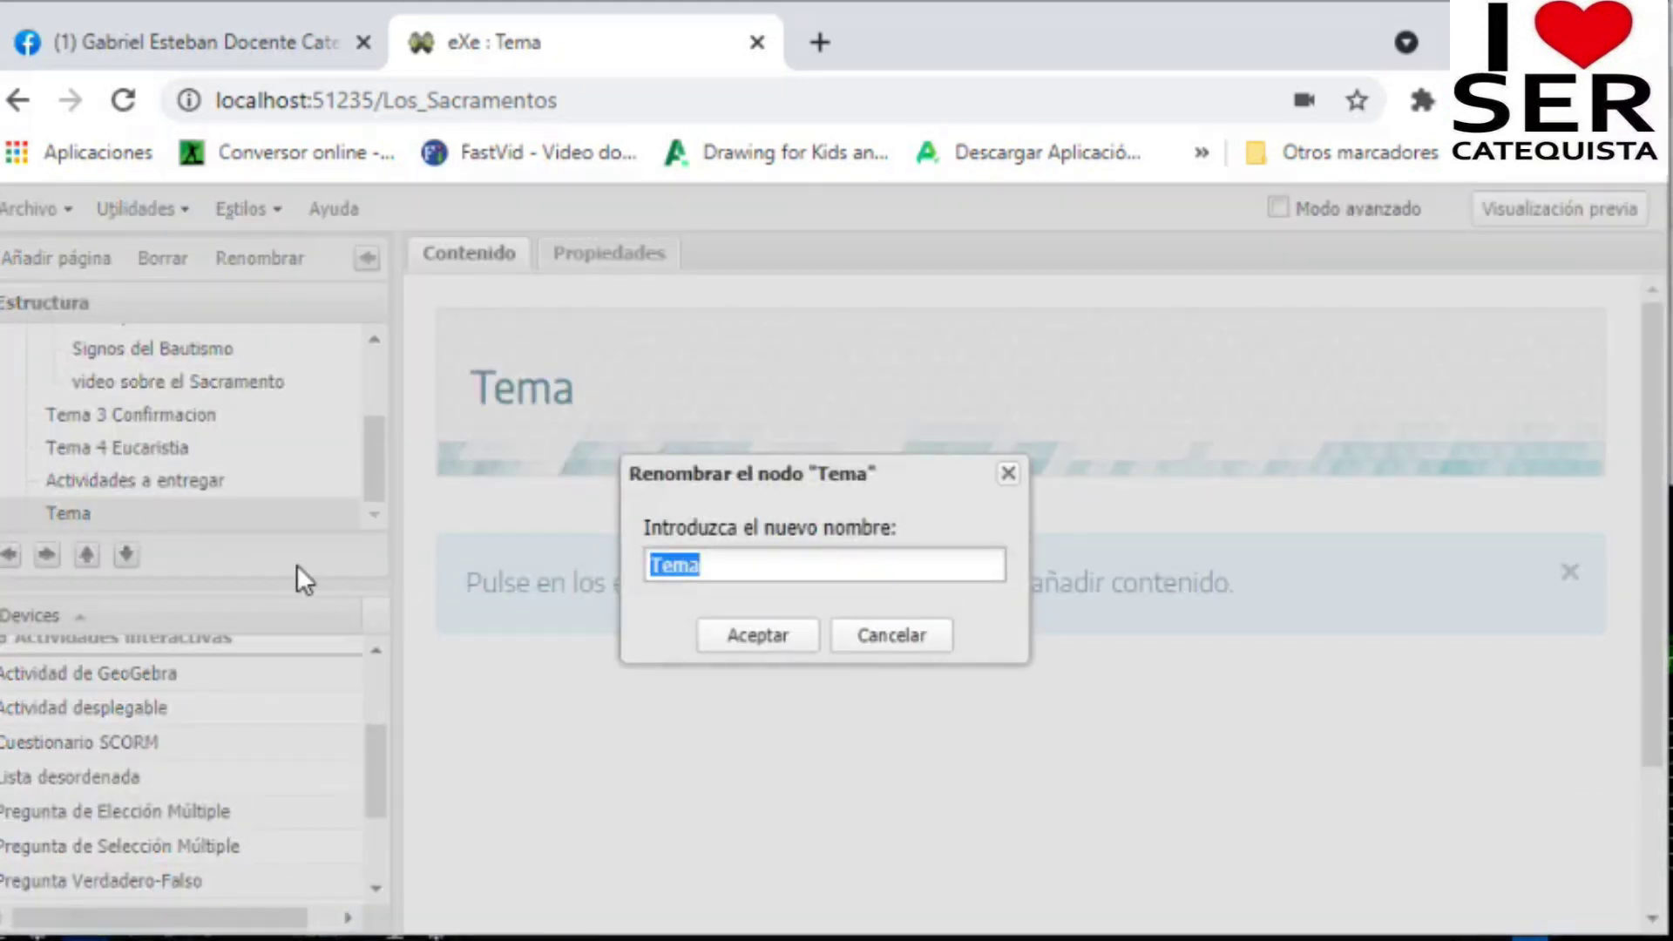
type("Eva")
key("BackSpace")
key("BackSpace")
key("BackSpace")
type("Repaso")
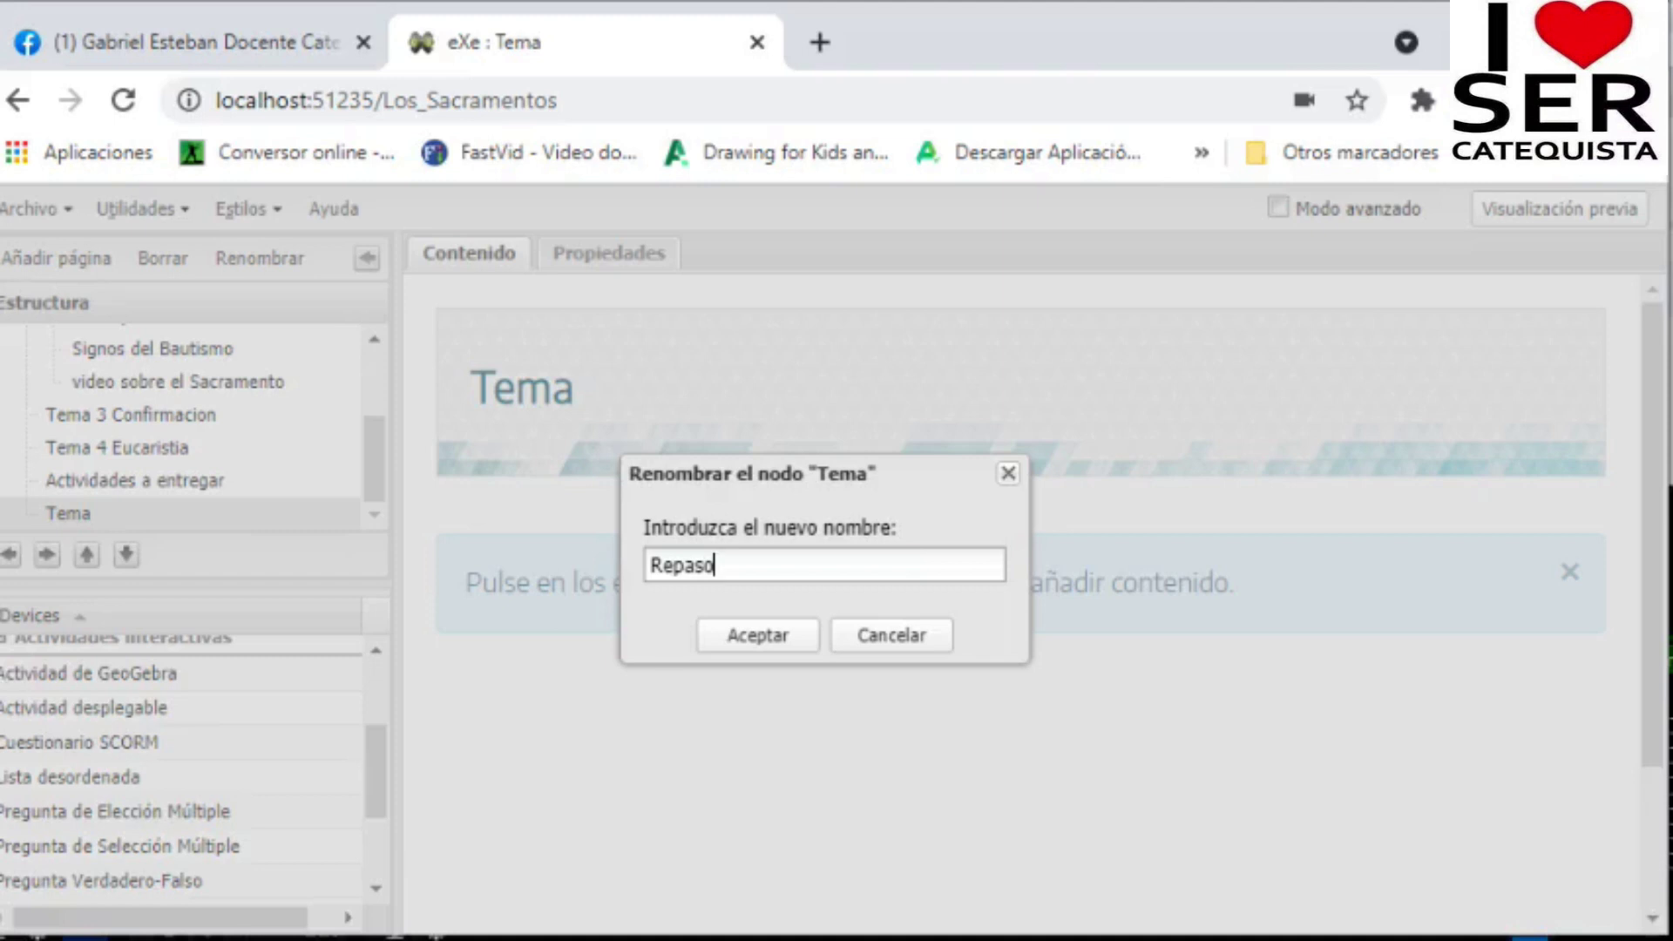
key("Home")
type("ejercic")
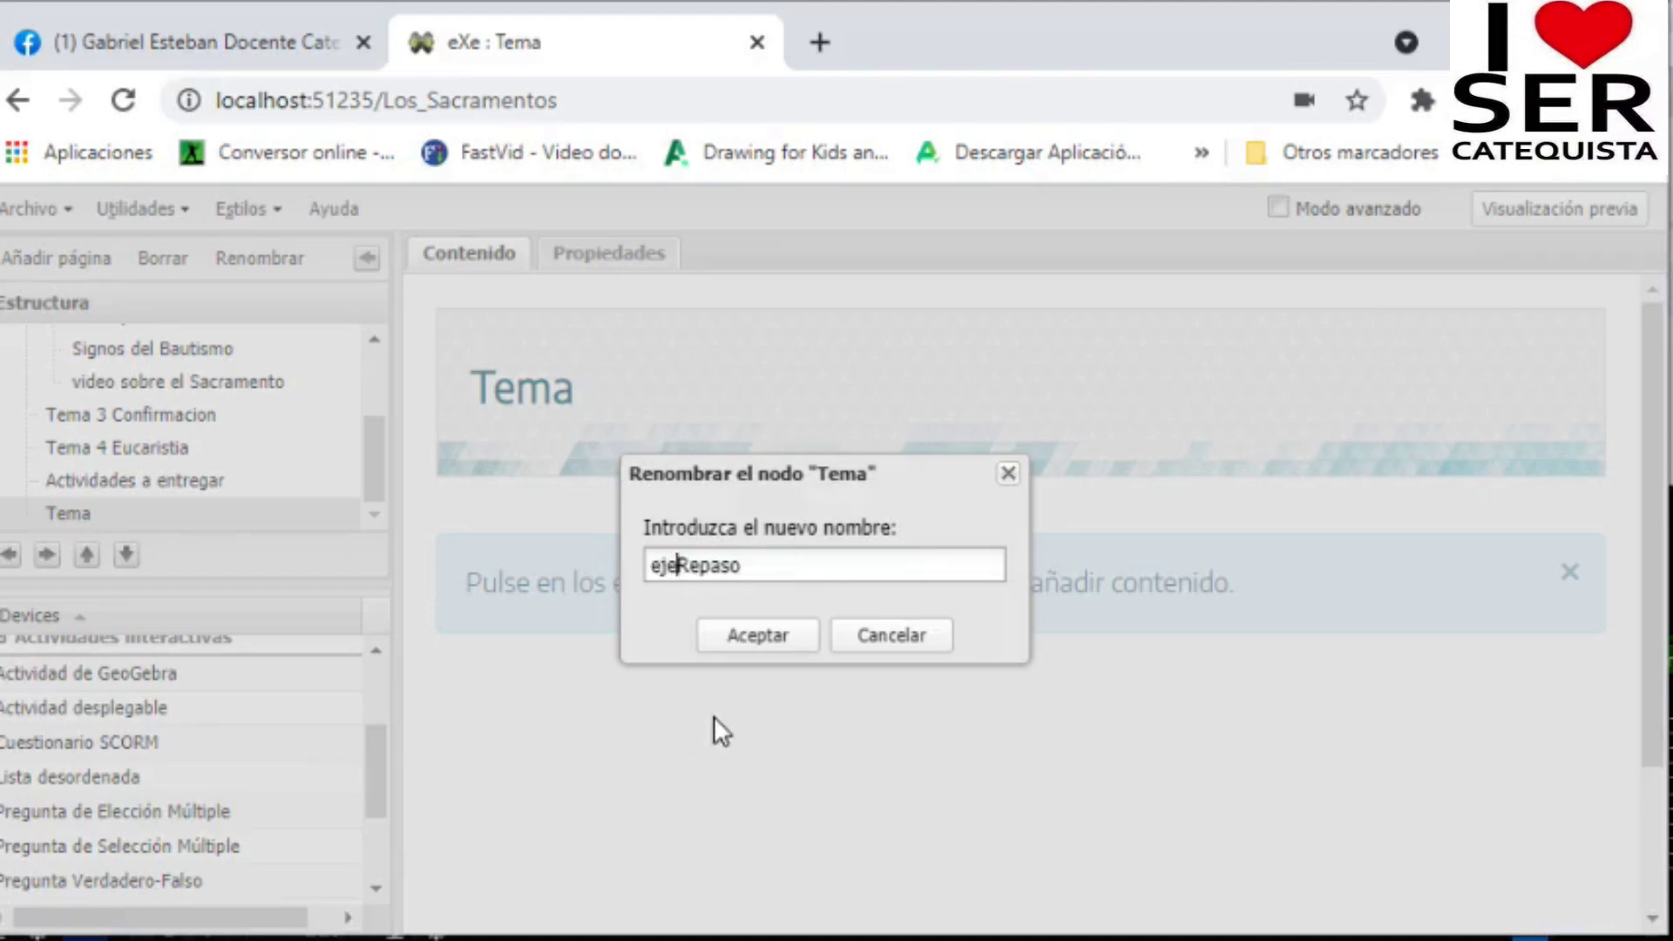
type("ios de")
key("Home")
key("Delete")
type("E")
key("End")
left_click(758, 641)
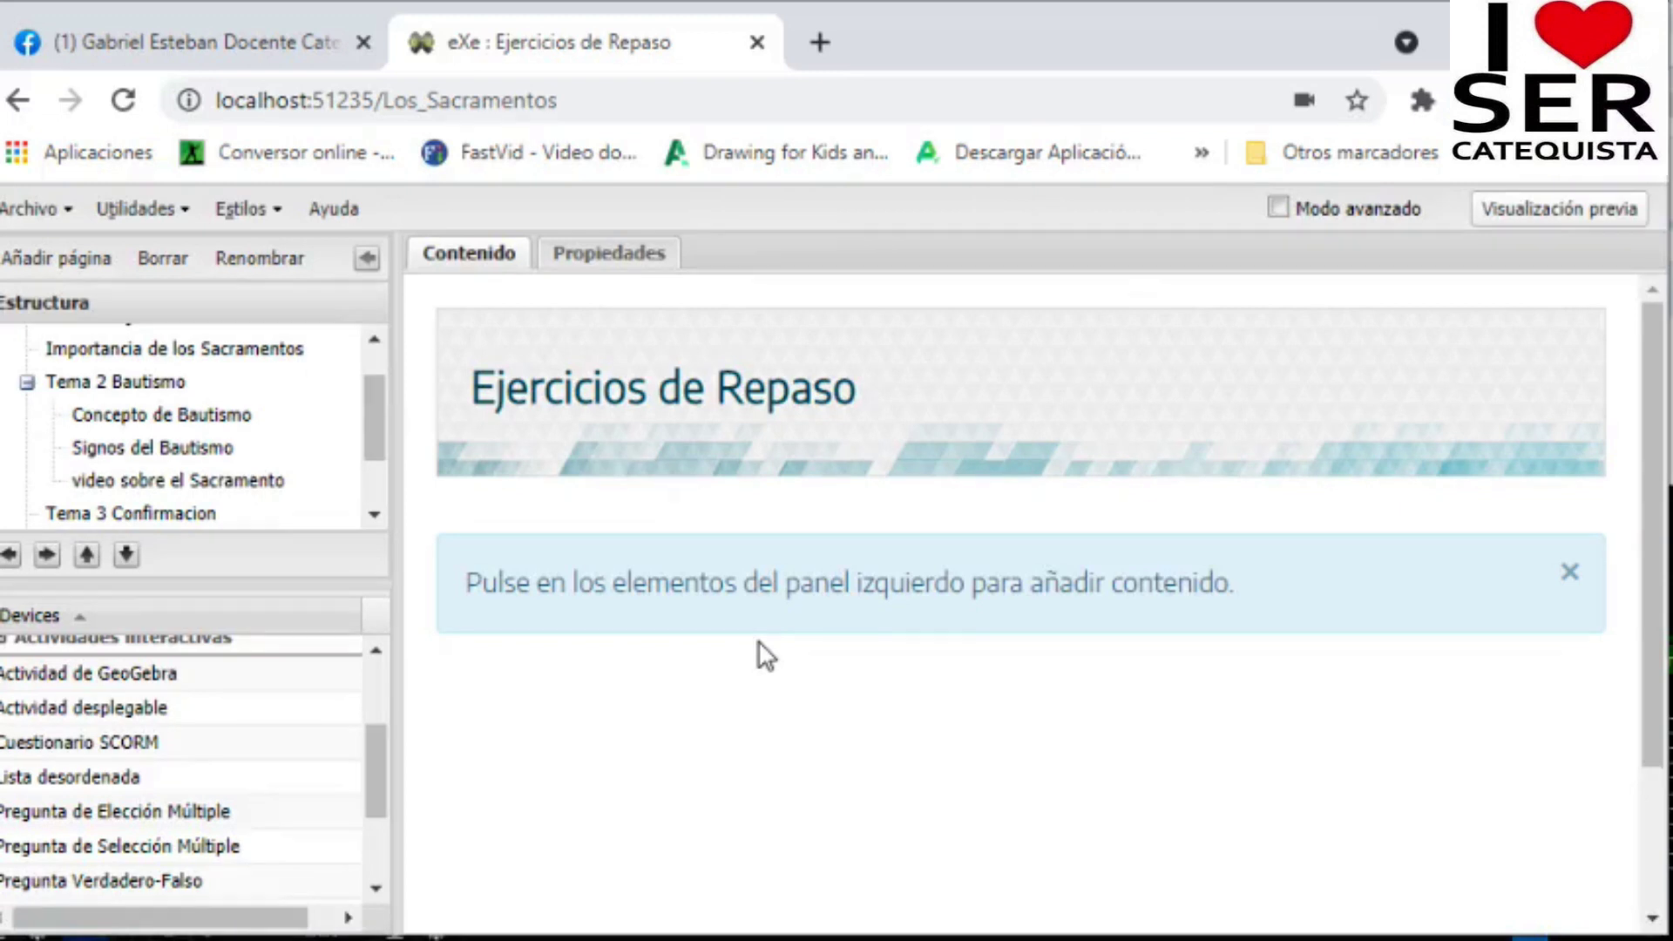
Step: Look over the interactive activity types and add a subpage under "Ejercicios de Repaso"
left_click(376, 888)
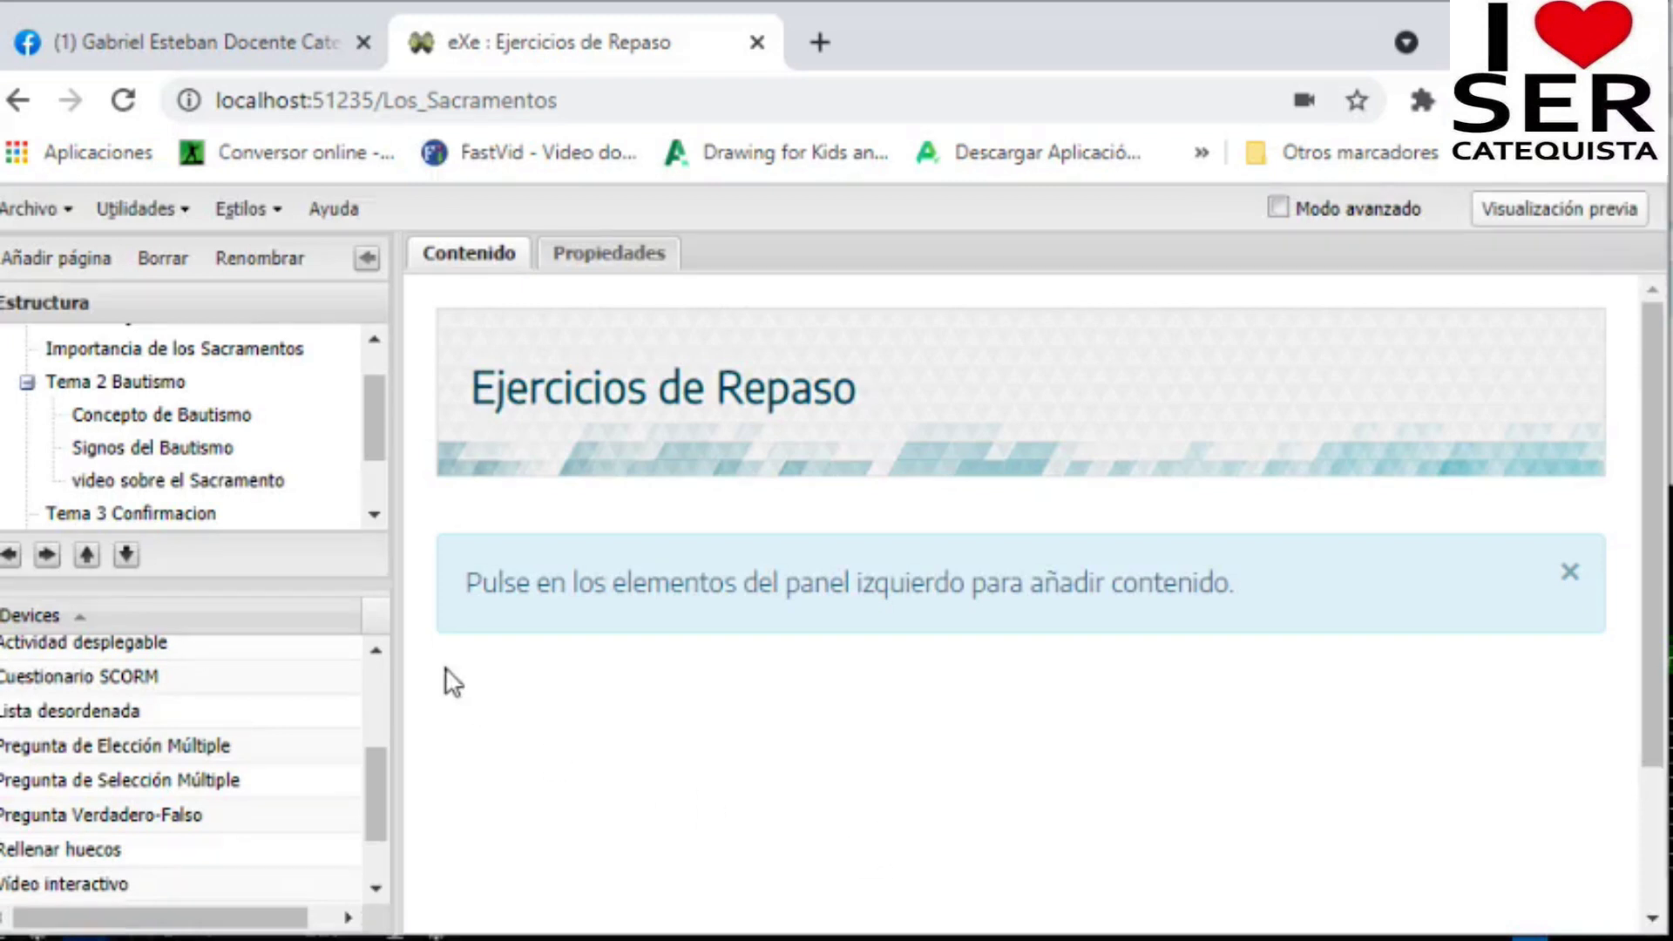
left_click(380, 650)
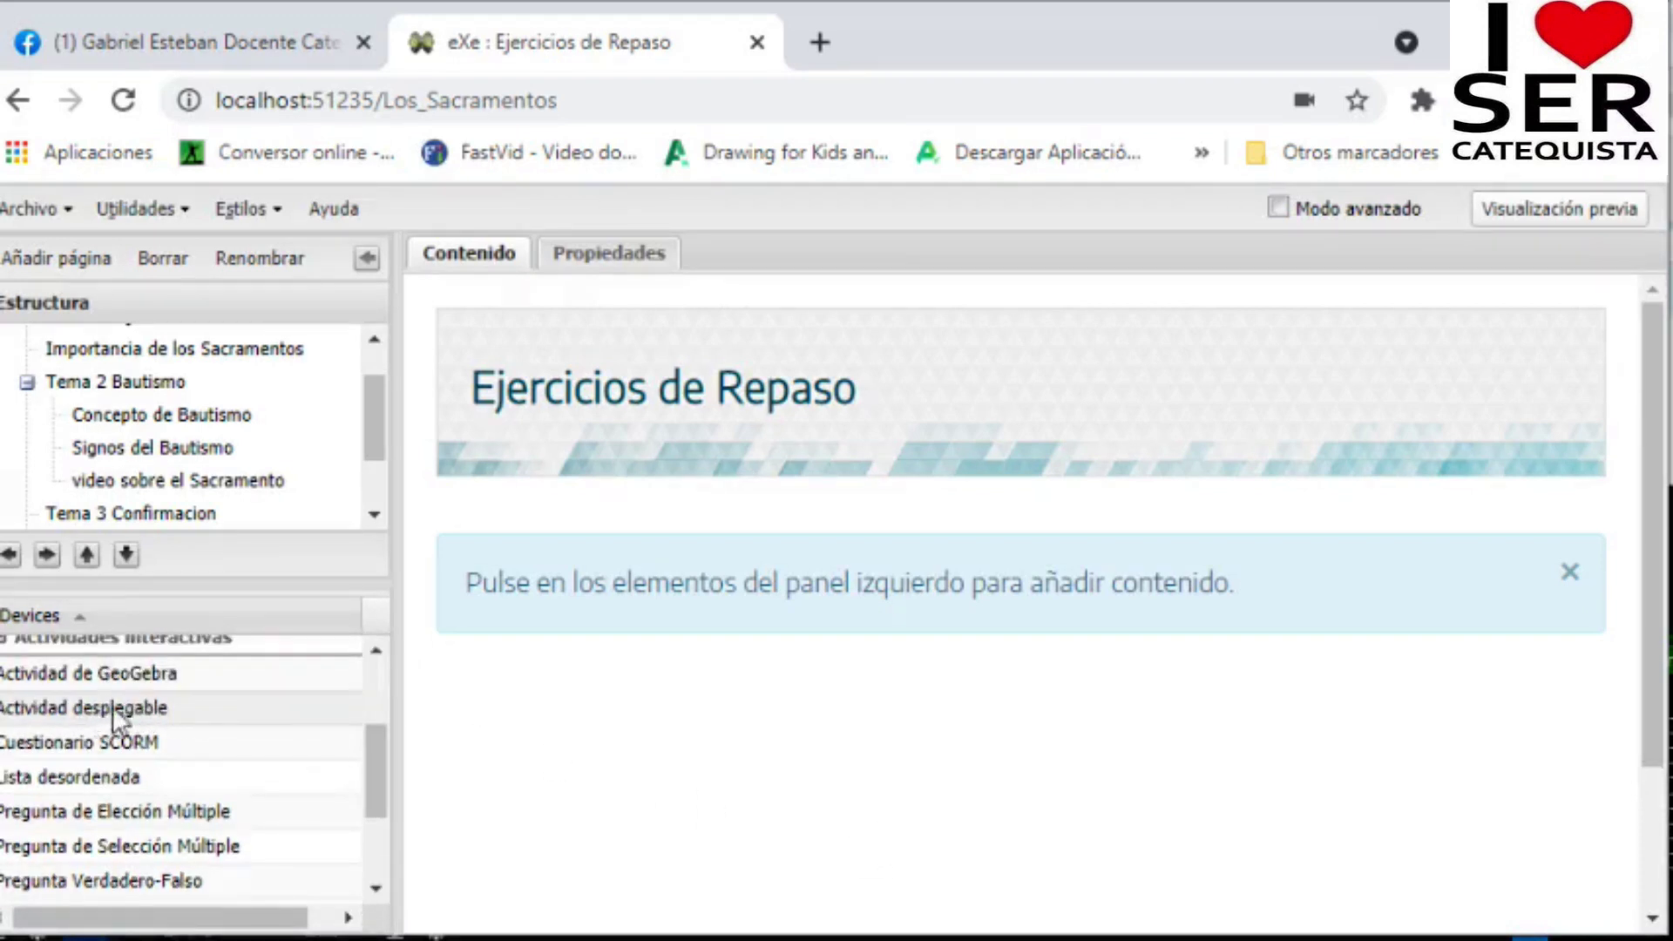
left_click_drag(377, 433, 400, 505)
left_click(205, 523)
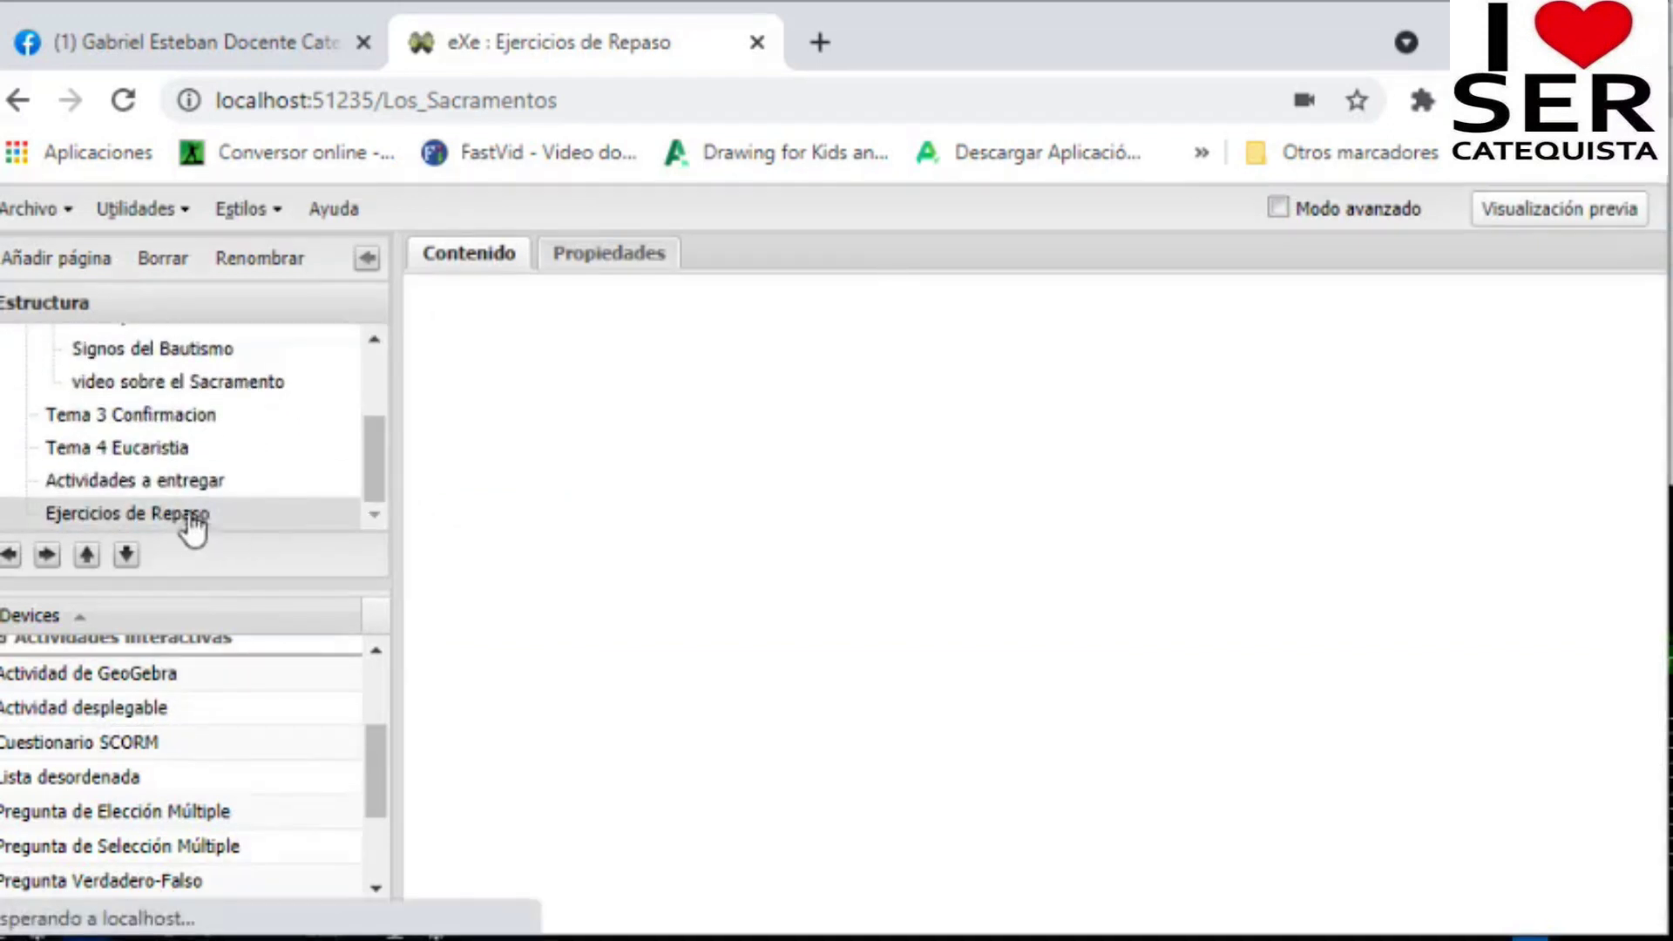
left_click(100, 260)
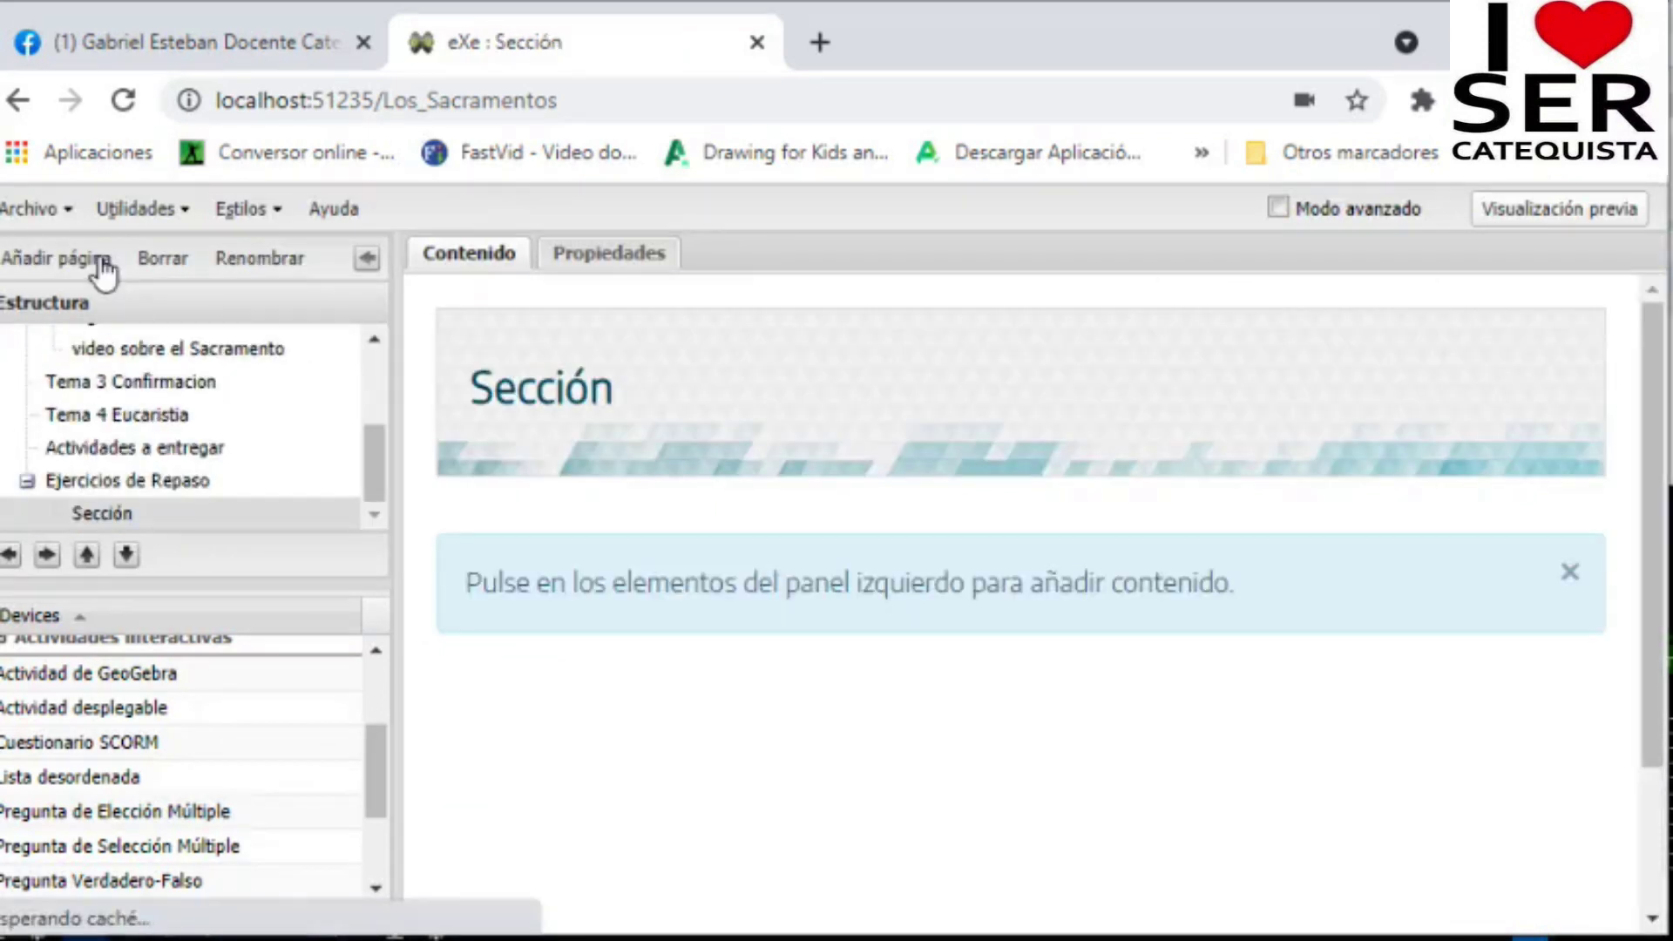
Step: Rename the new subpage under "Ejercicios de Repaso" to "Actividad desplegable"
double_click(184, 519)
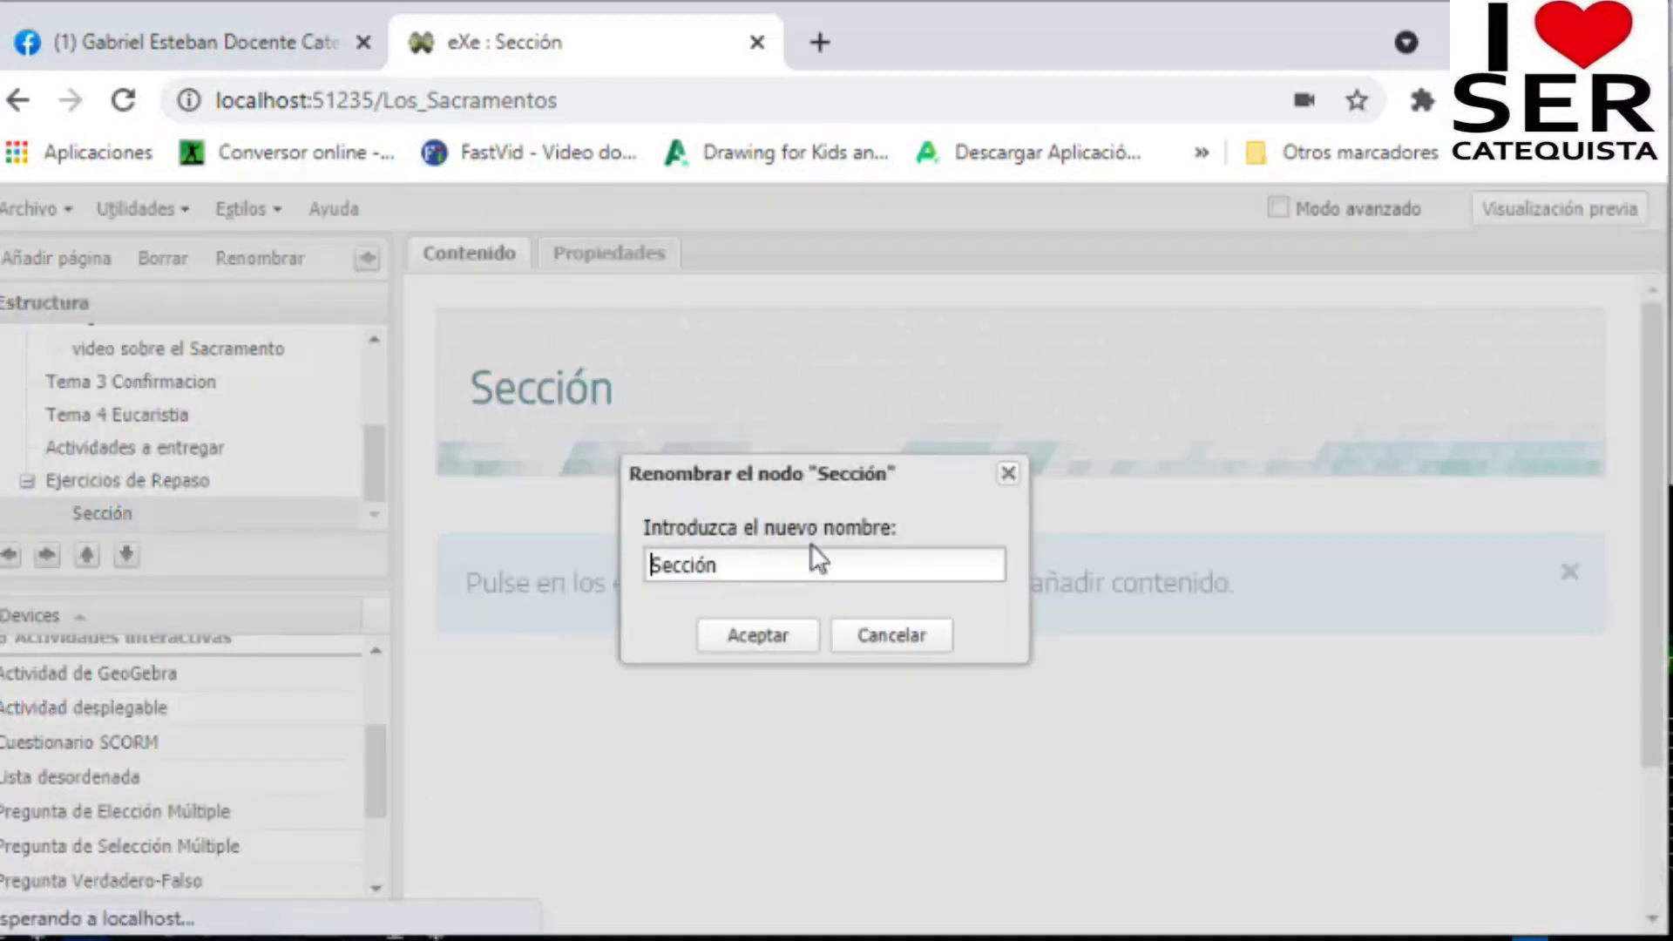
type("Actividad")
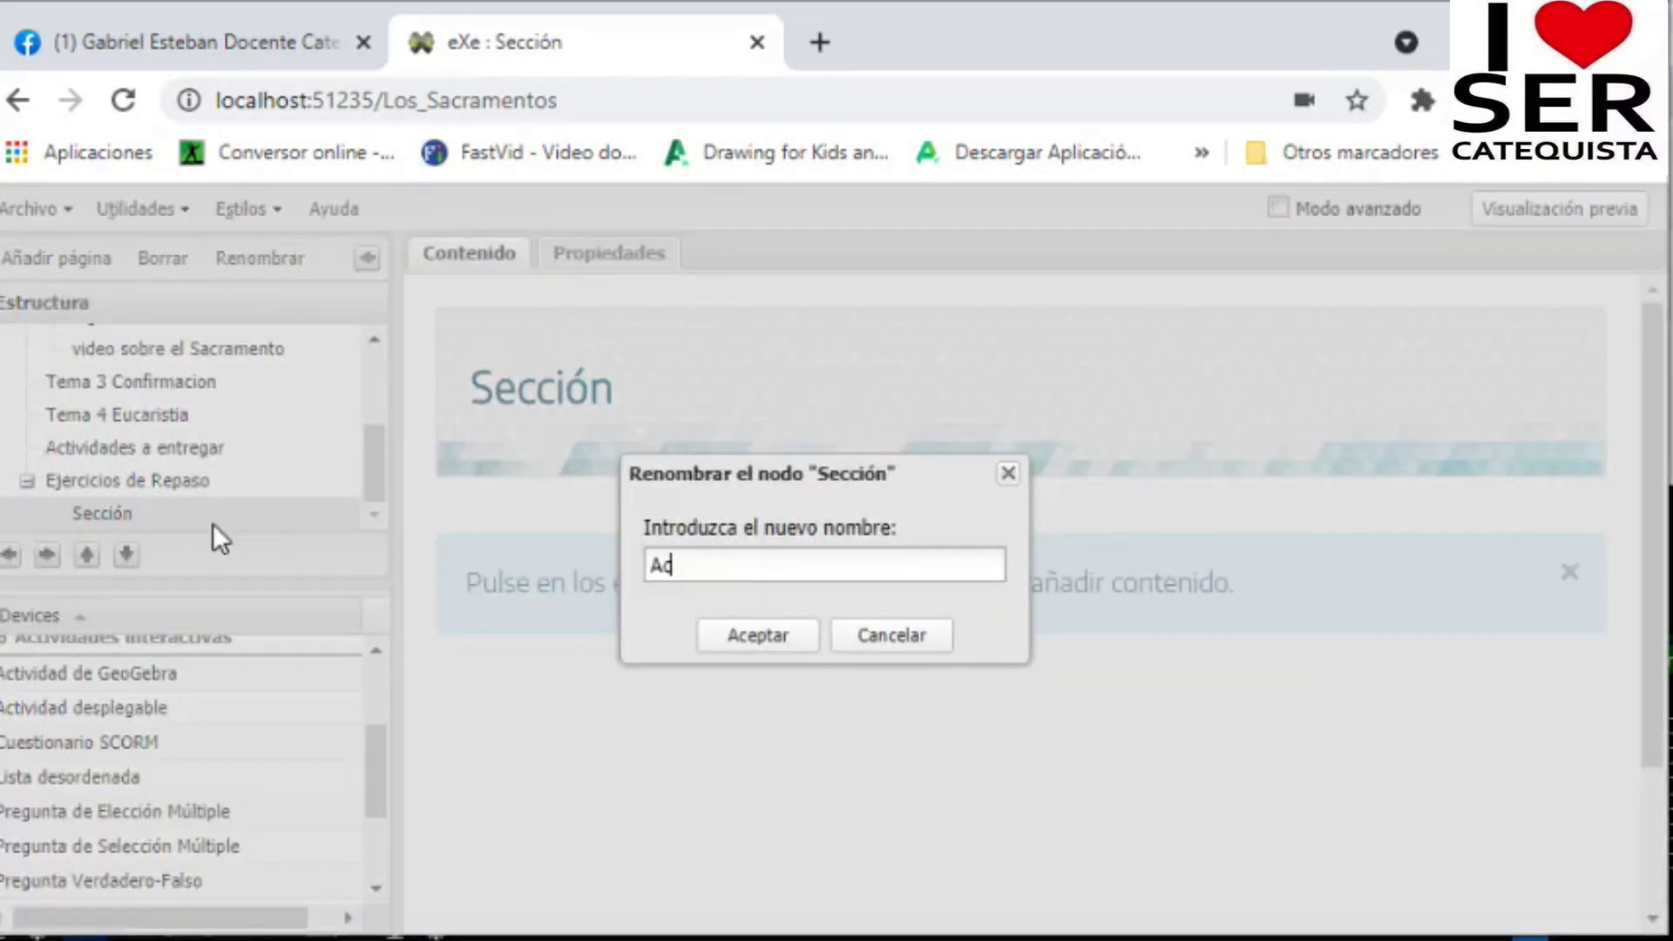
type(" desplegab")
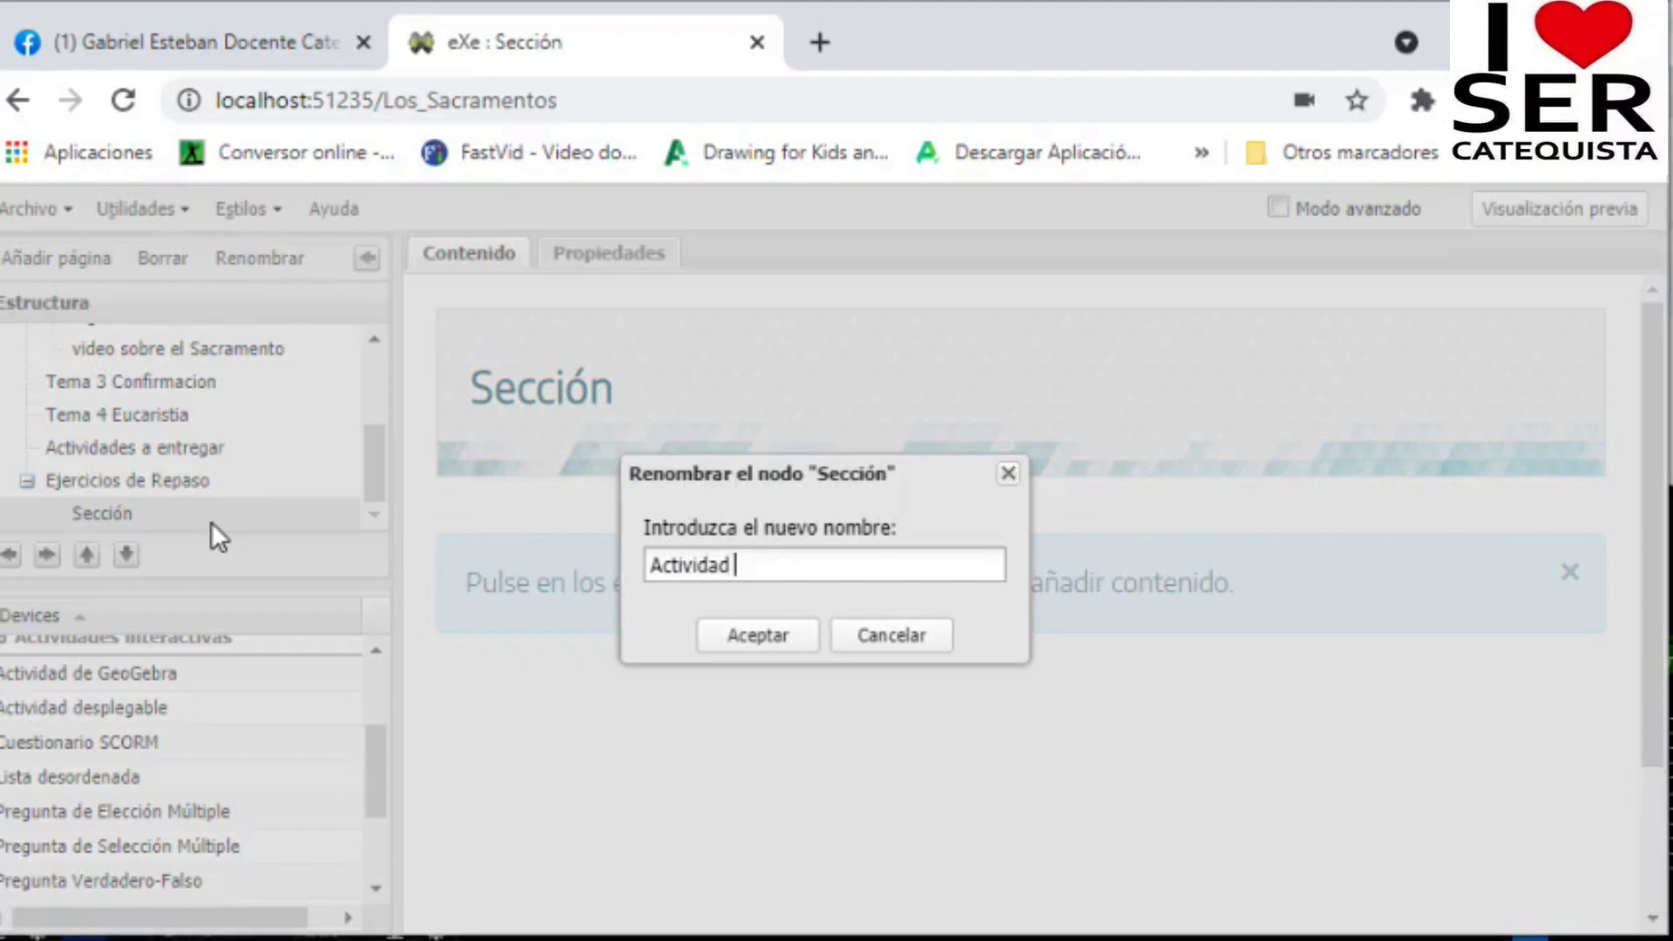
type("le")
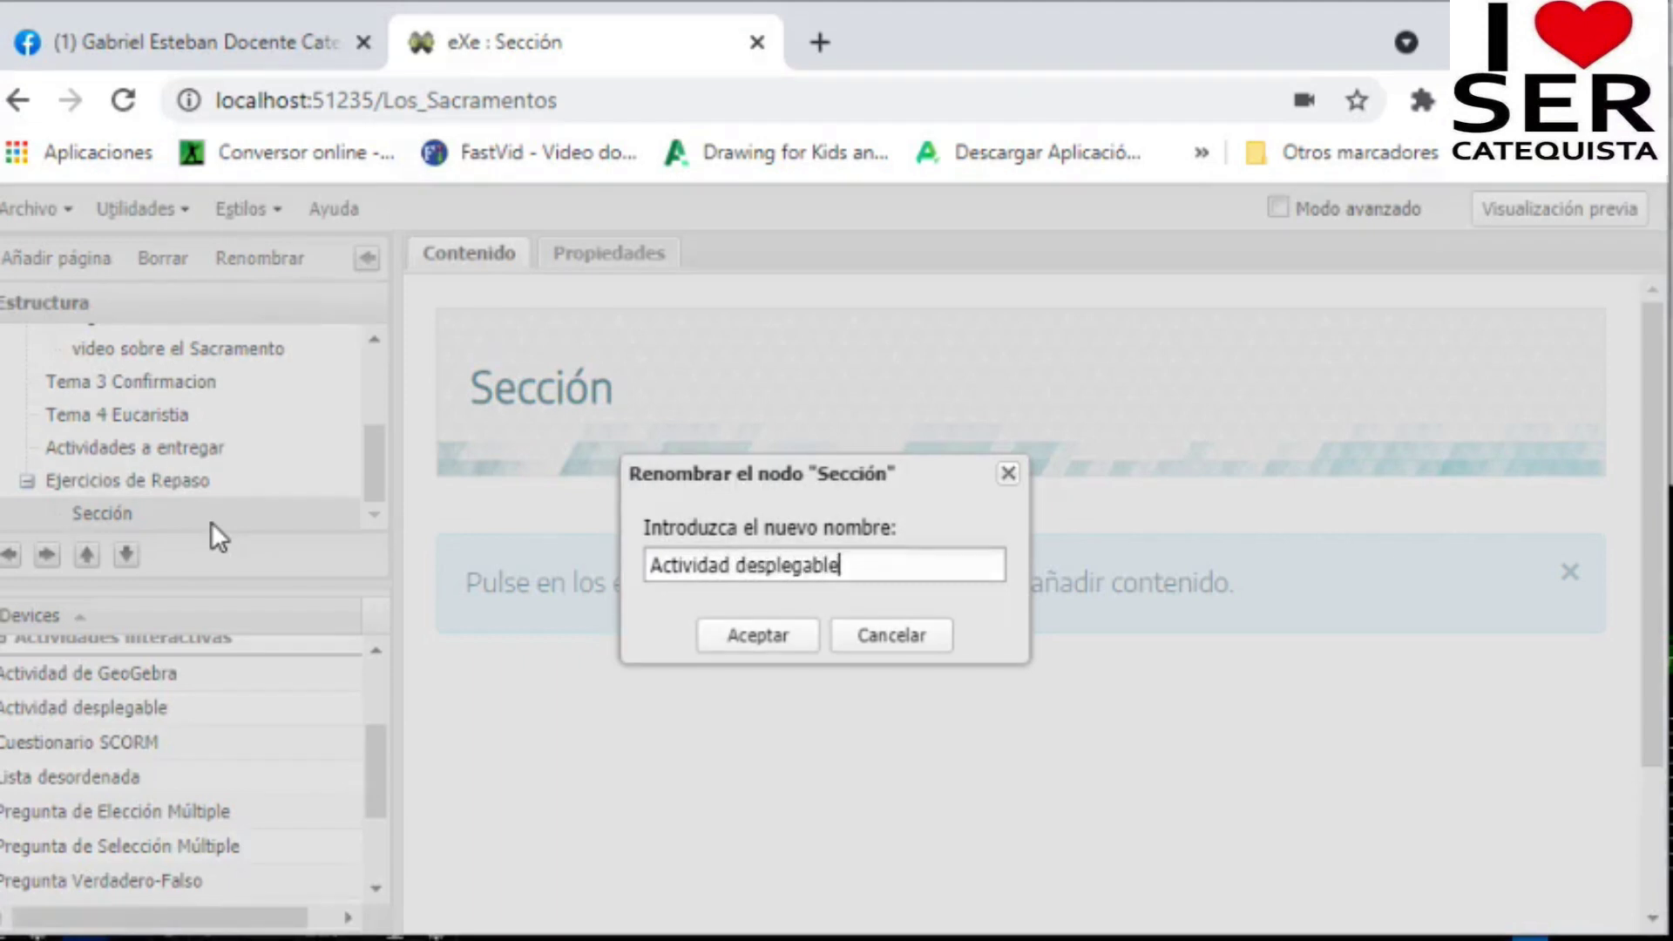
left_click(771, 636)
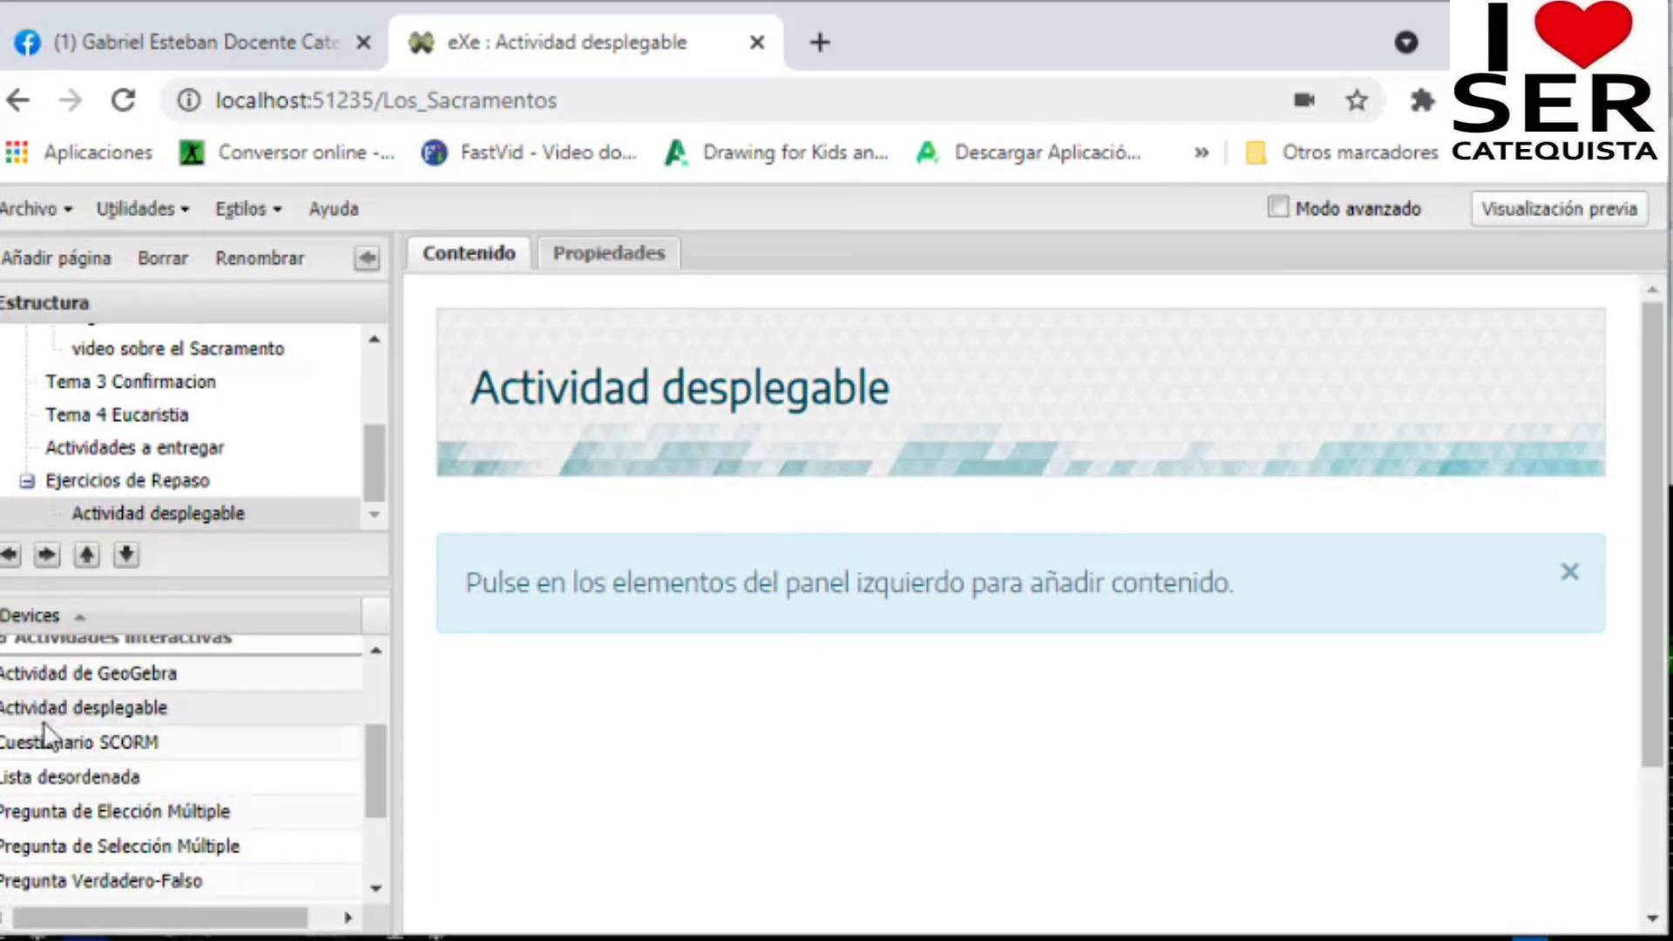
Step: Add an "Actividad desplegable" activity to the page and open its instructions for editing
left_click(127, 720)
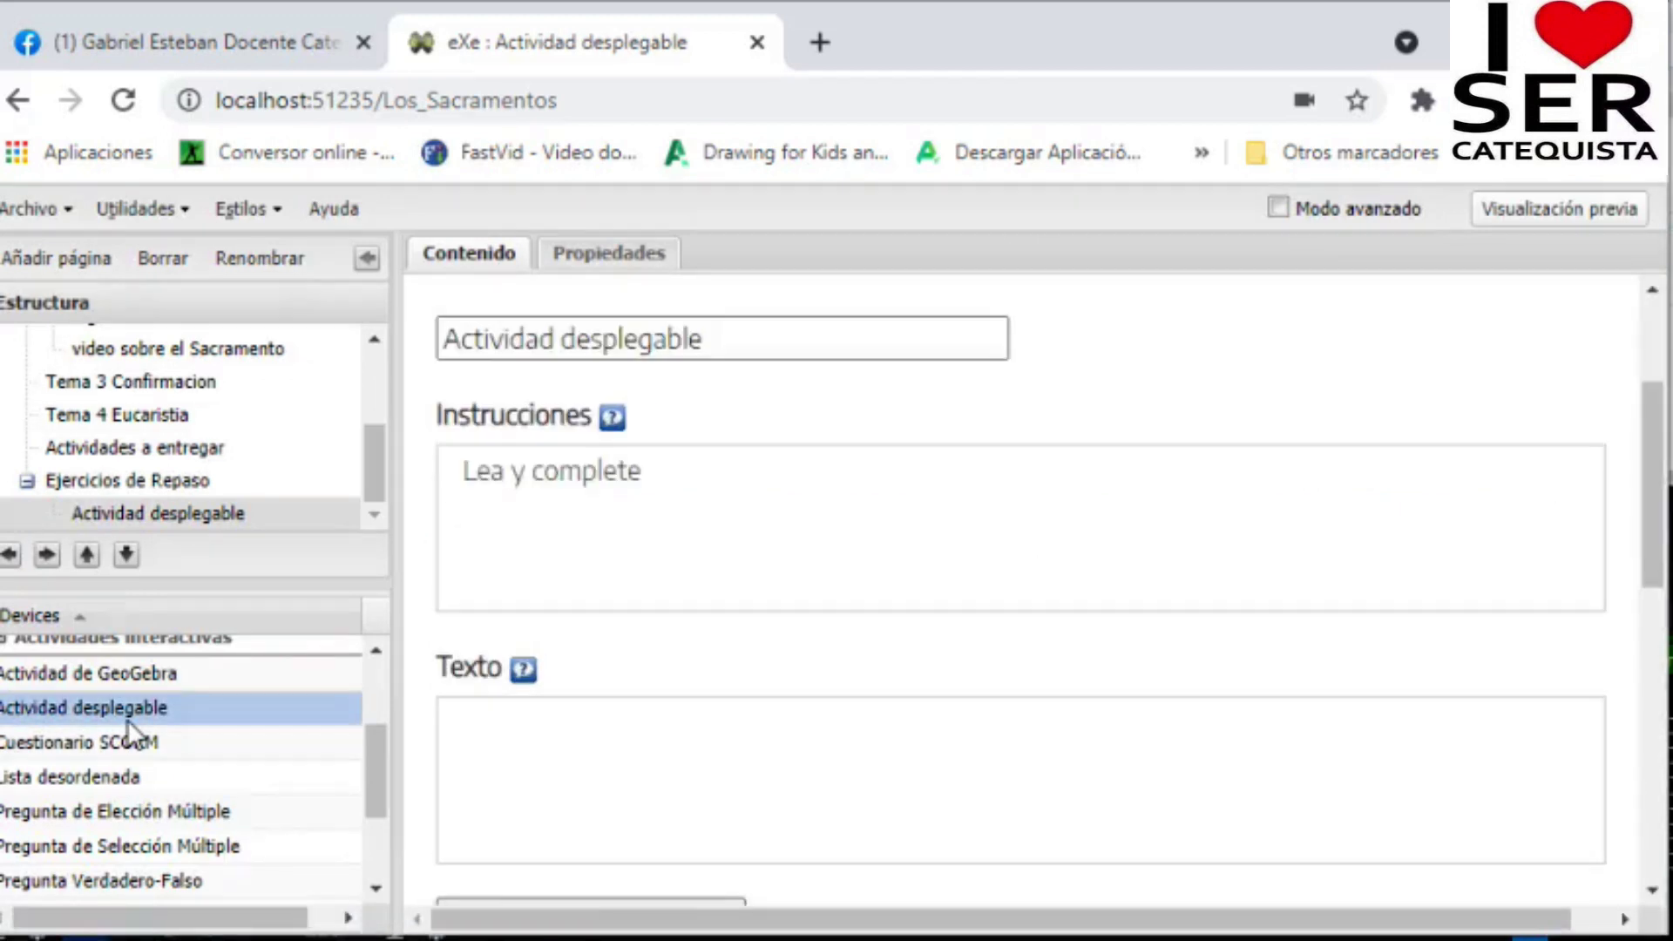
scroll(787, 679, "down", 3)
scroll(793, 679, "up", 2)
scroll(793, 679, "up", 3)
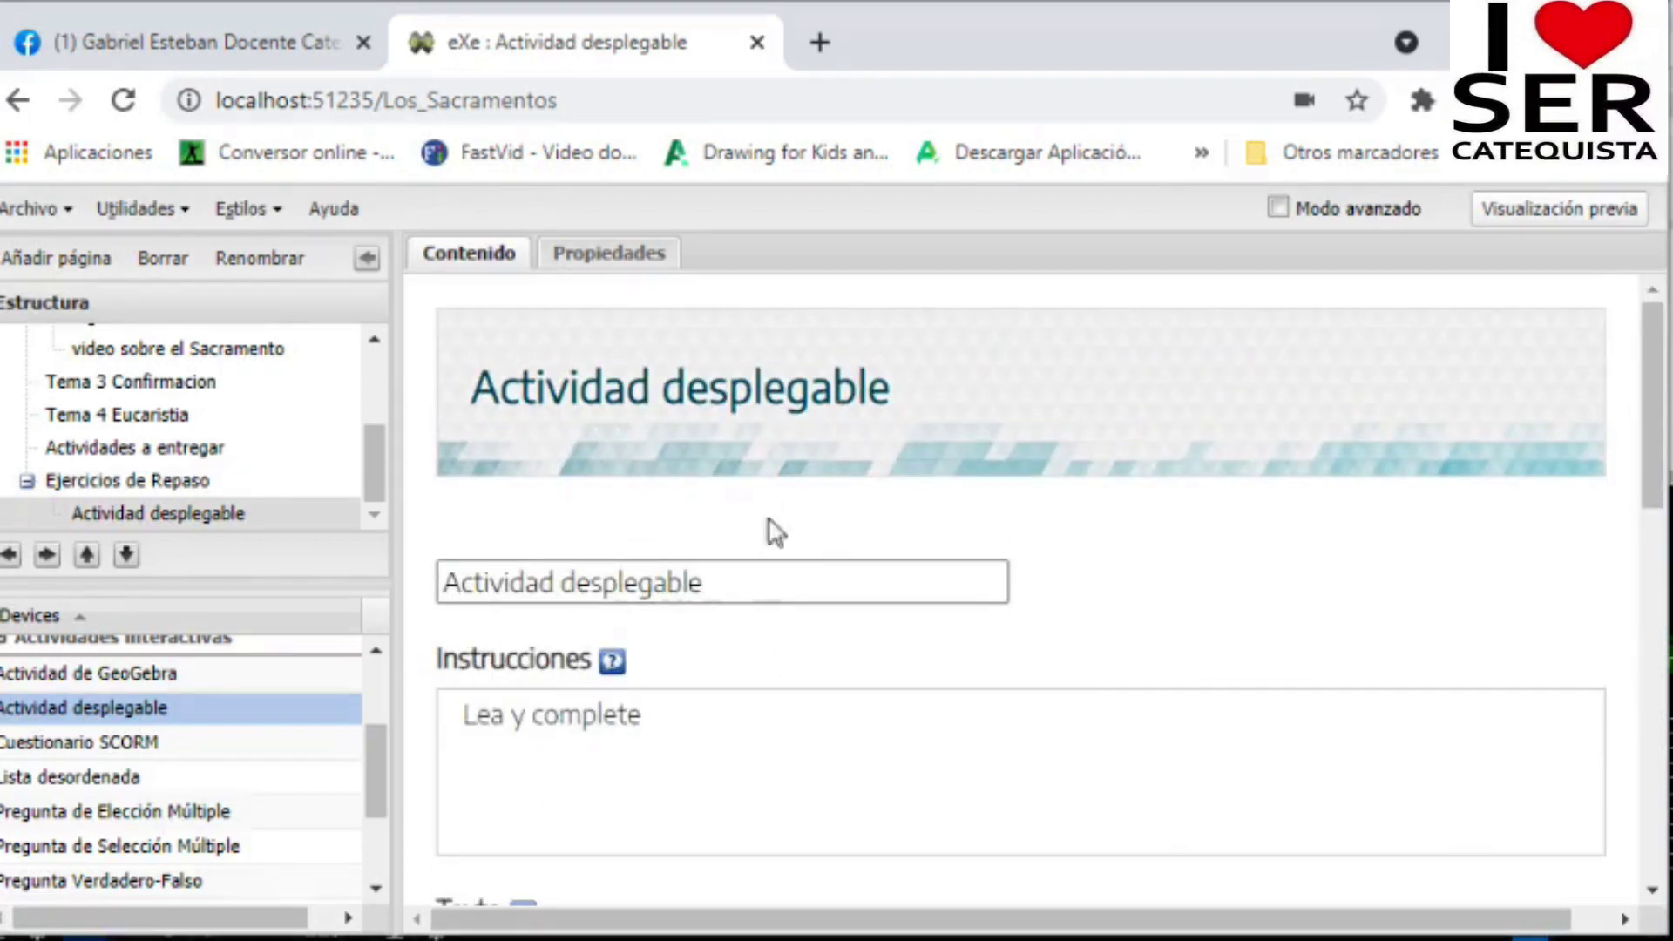
scroll(771, 553, "down", 2)
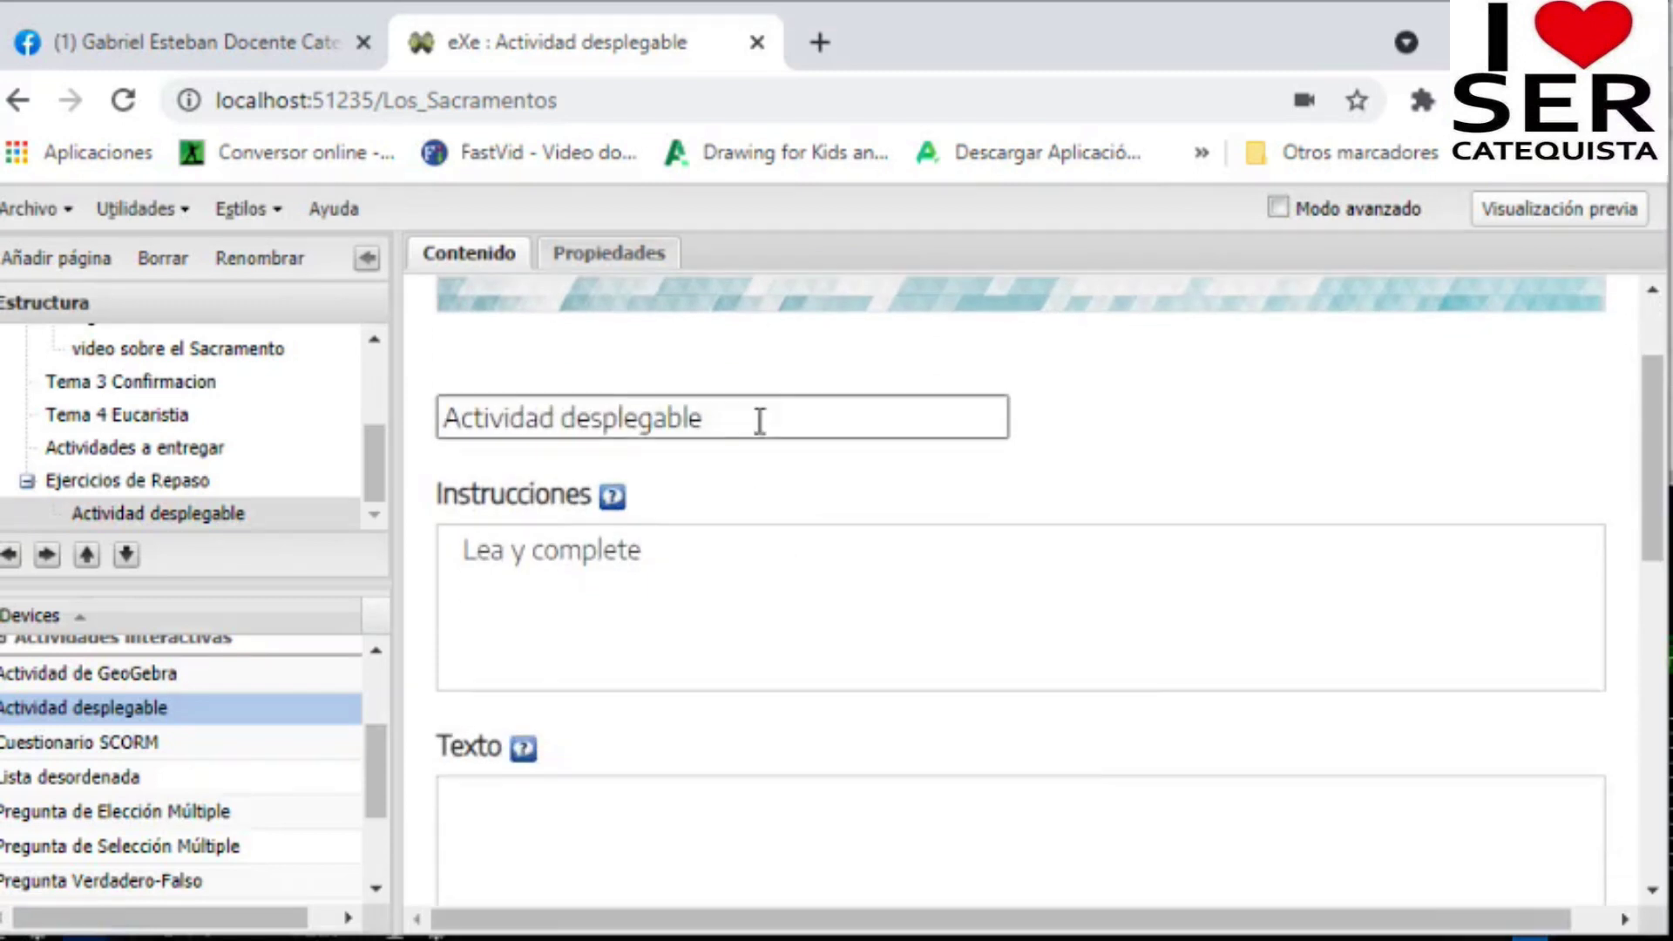
left_click(743, 574)
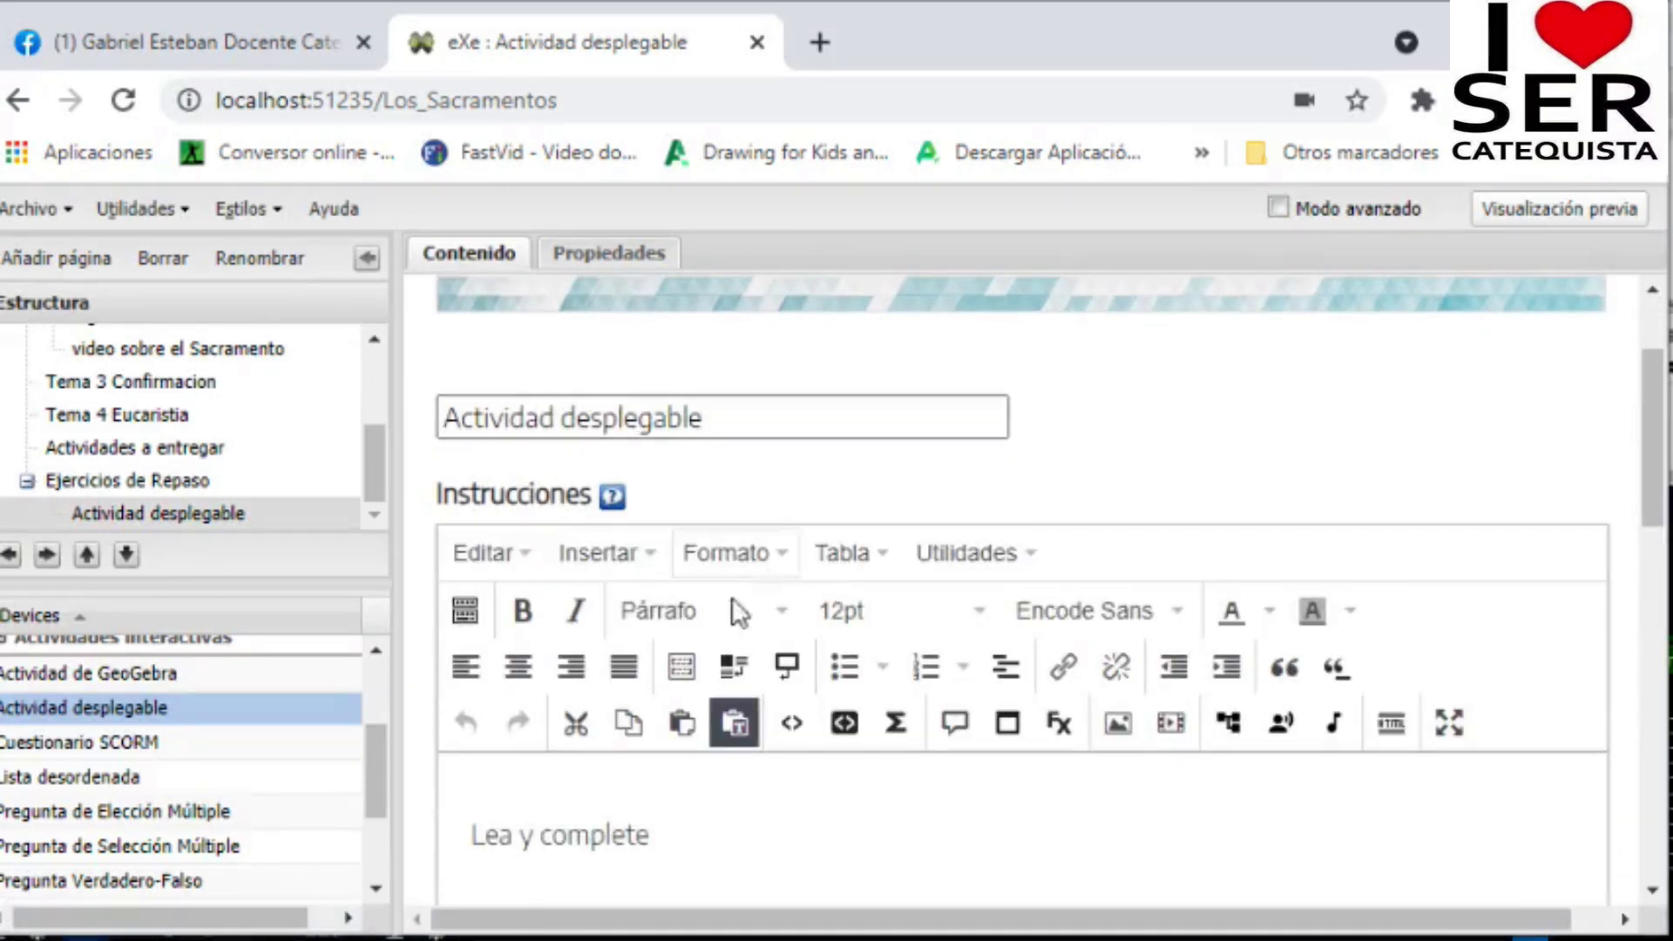
scroll(736, 609, "down", 2)
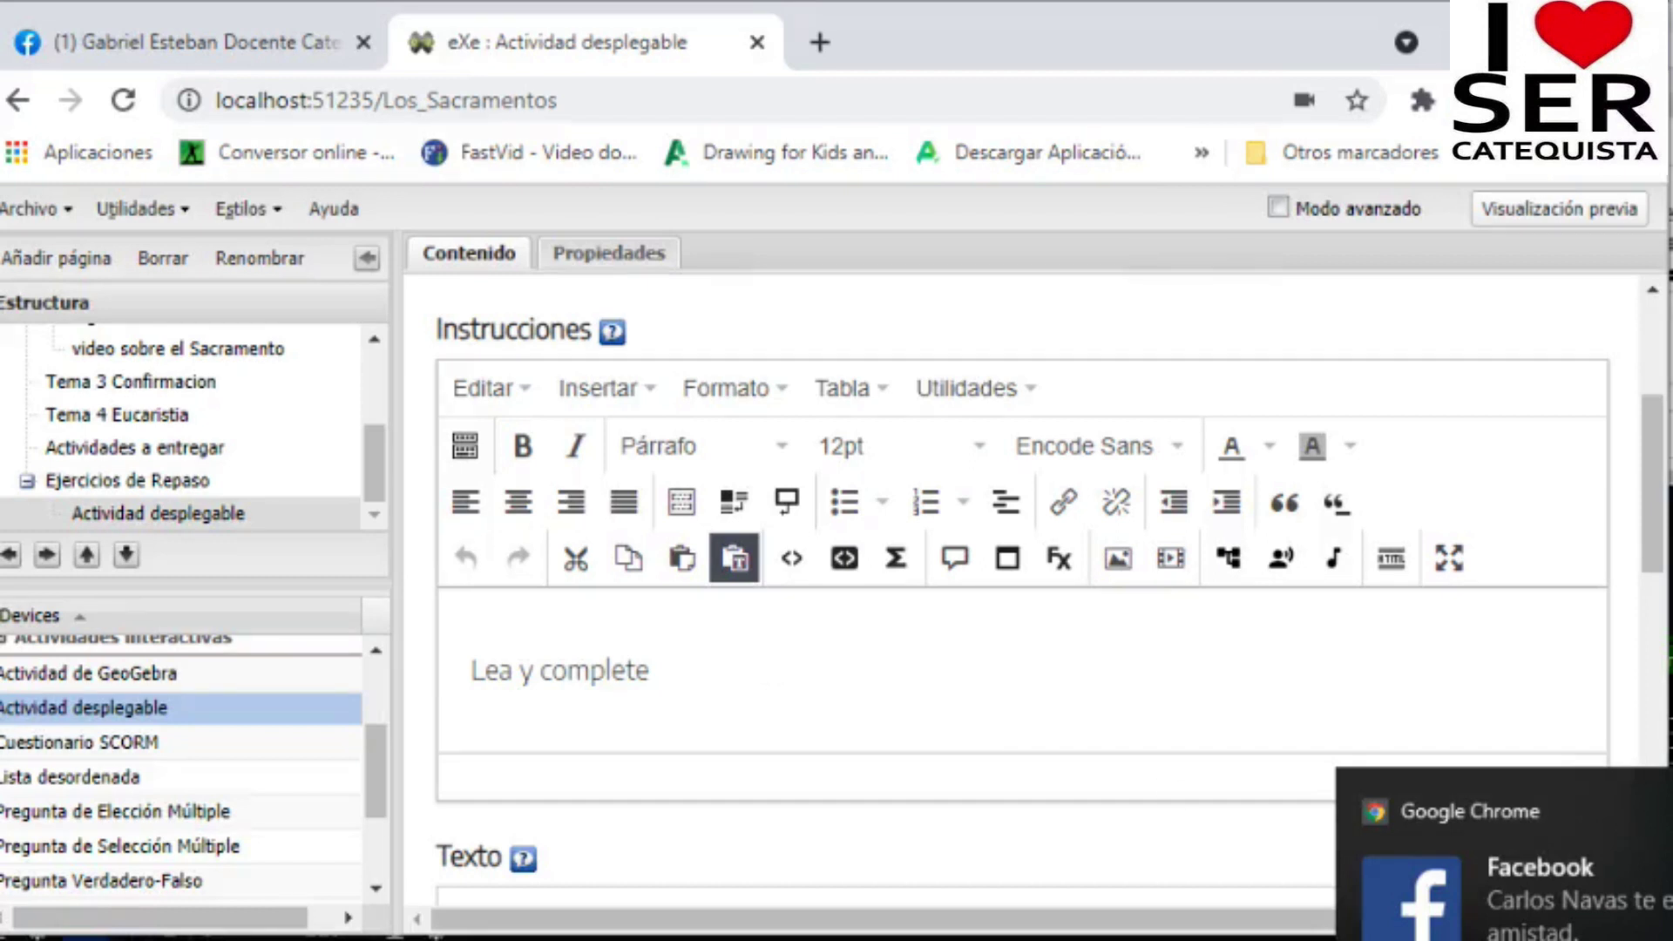
Step: Enter "El sacramento del Bautismo nos hace hijos de Dios." as the activity's text
scroll(854, 702, "down", 3)
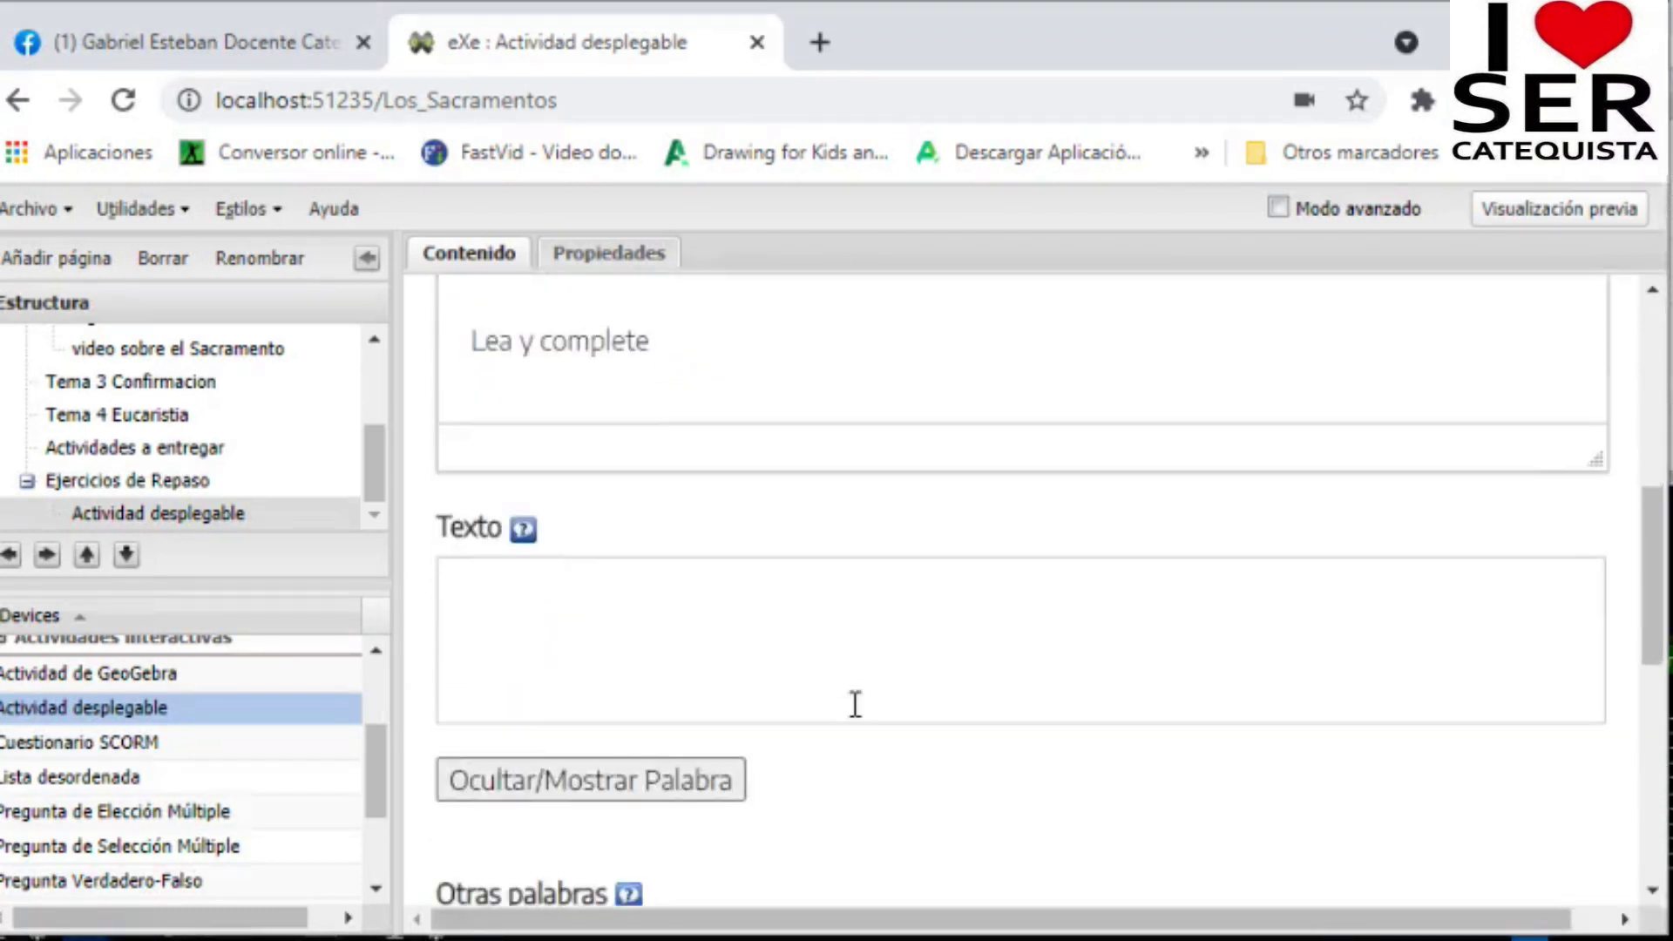
left_click(598, 616)
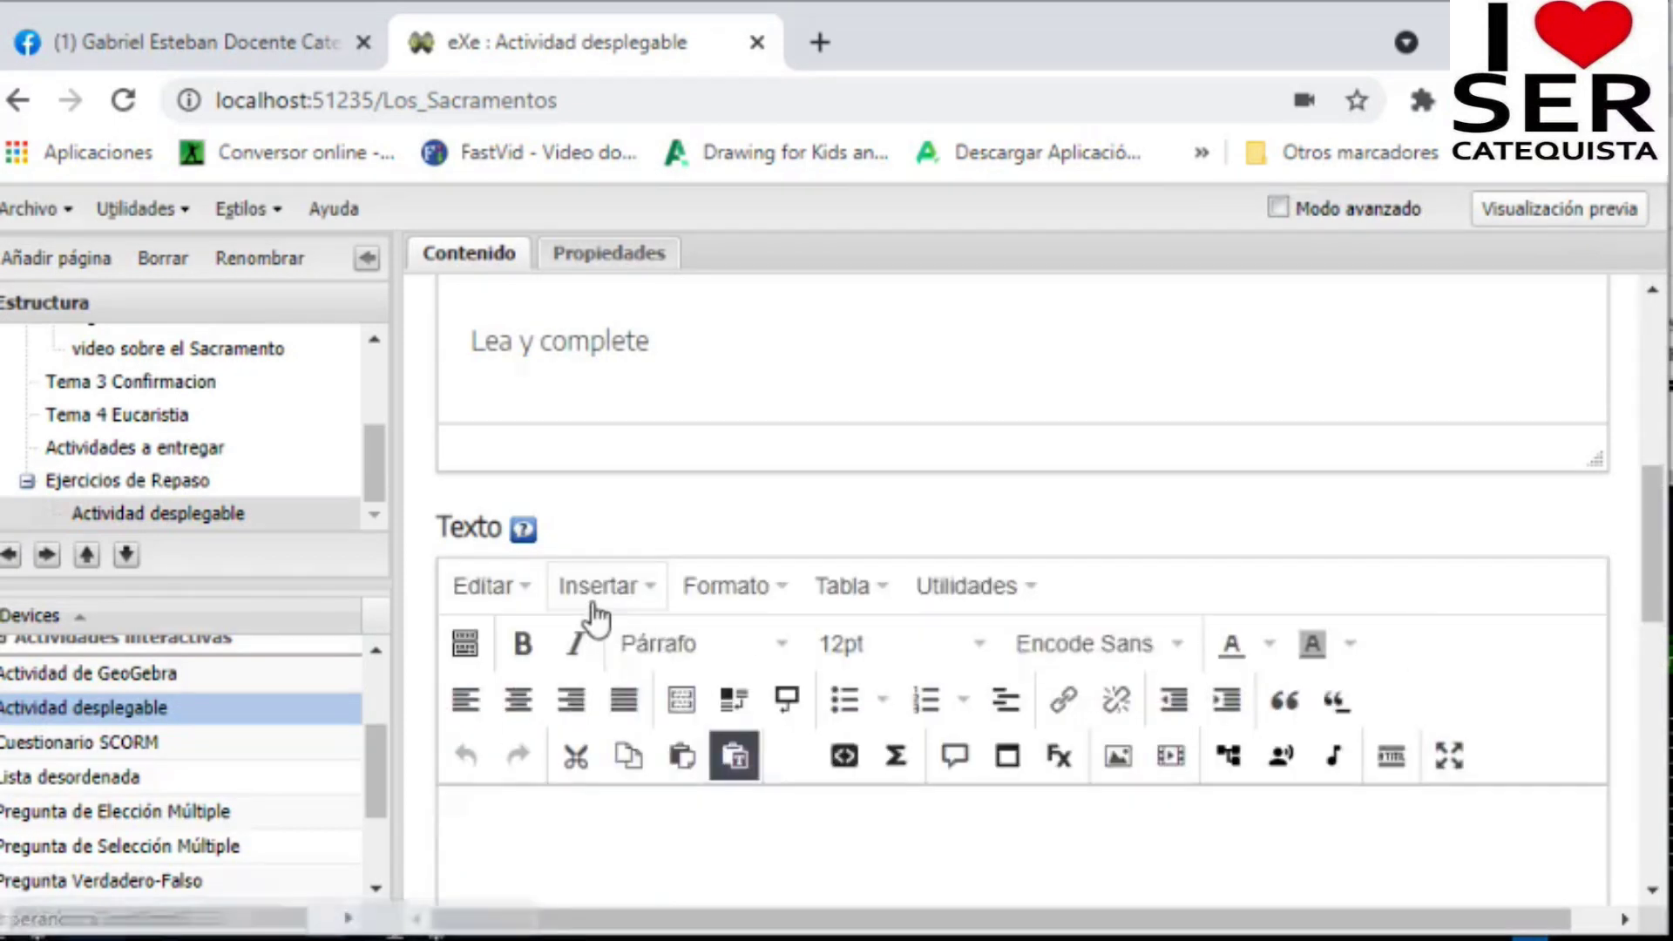
scroll(751, 681, "down", 2)
type("El sacra")
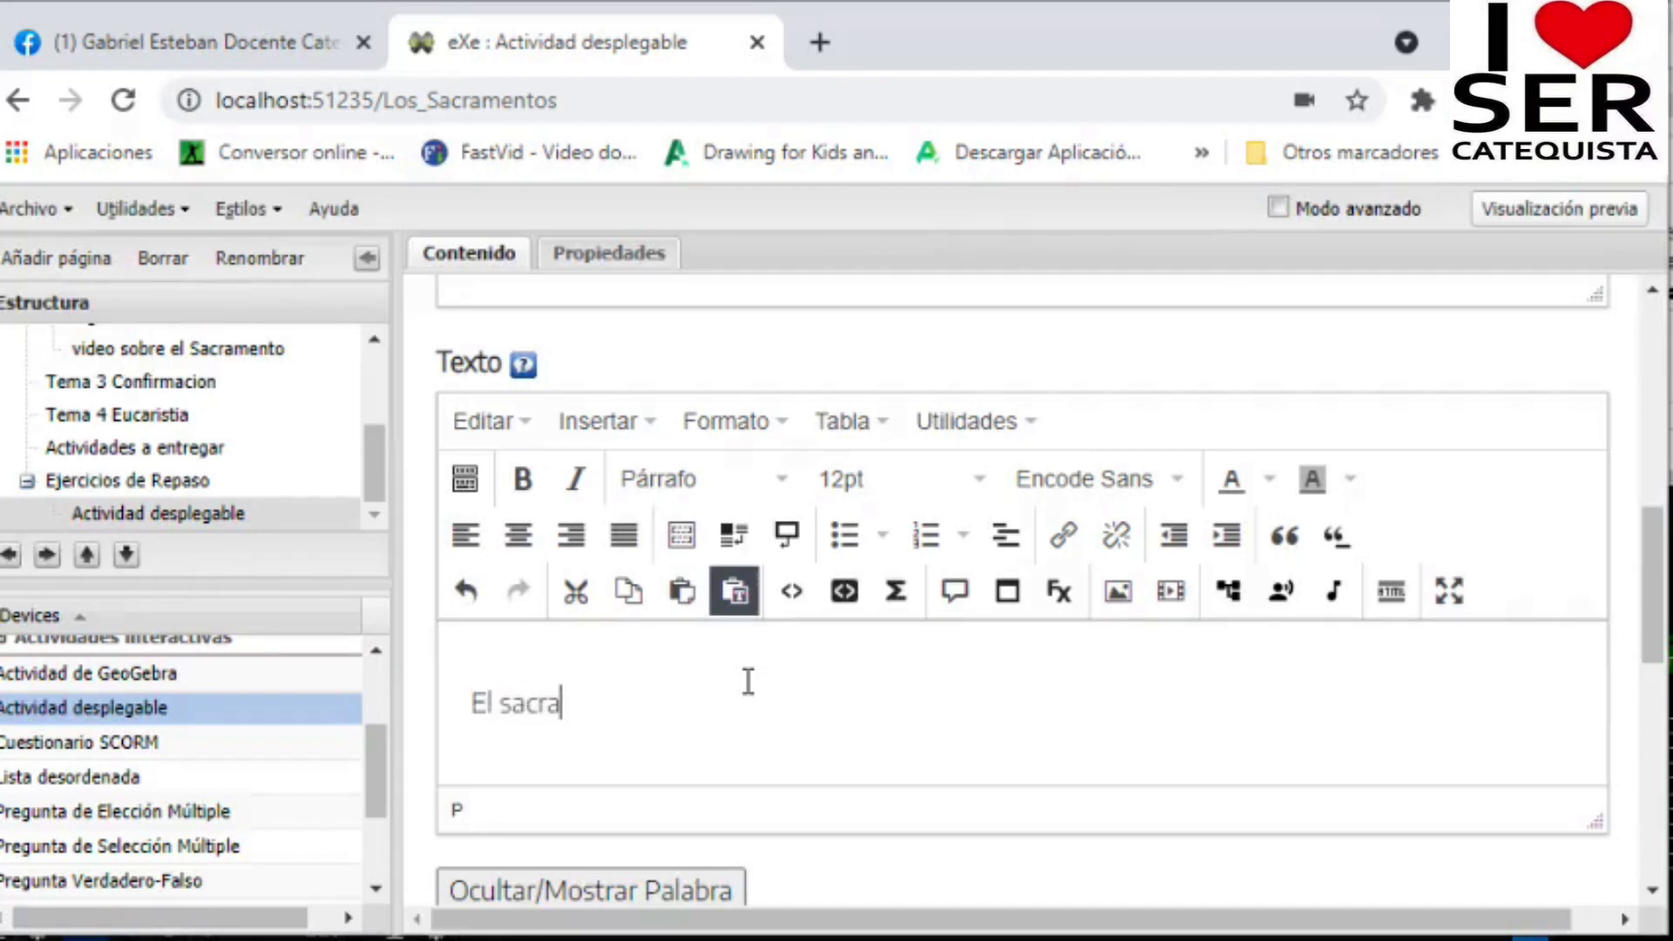
type("mento del Baut")
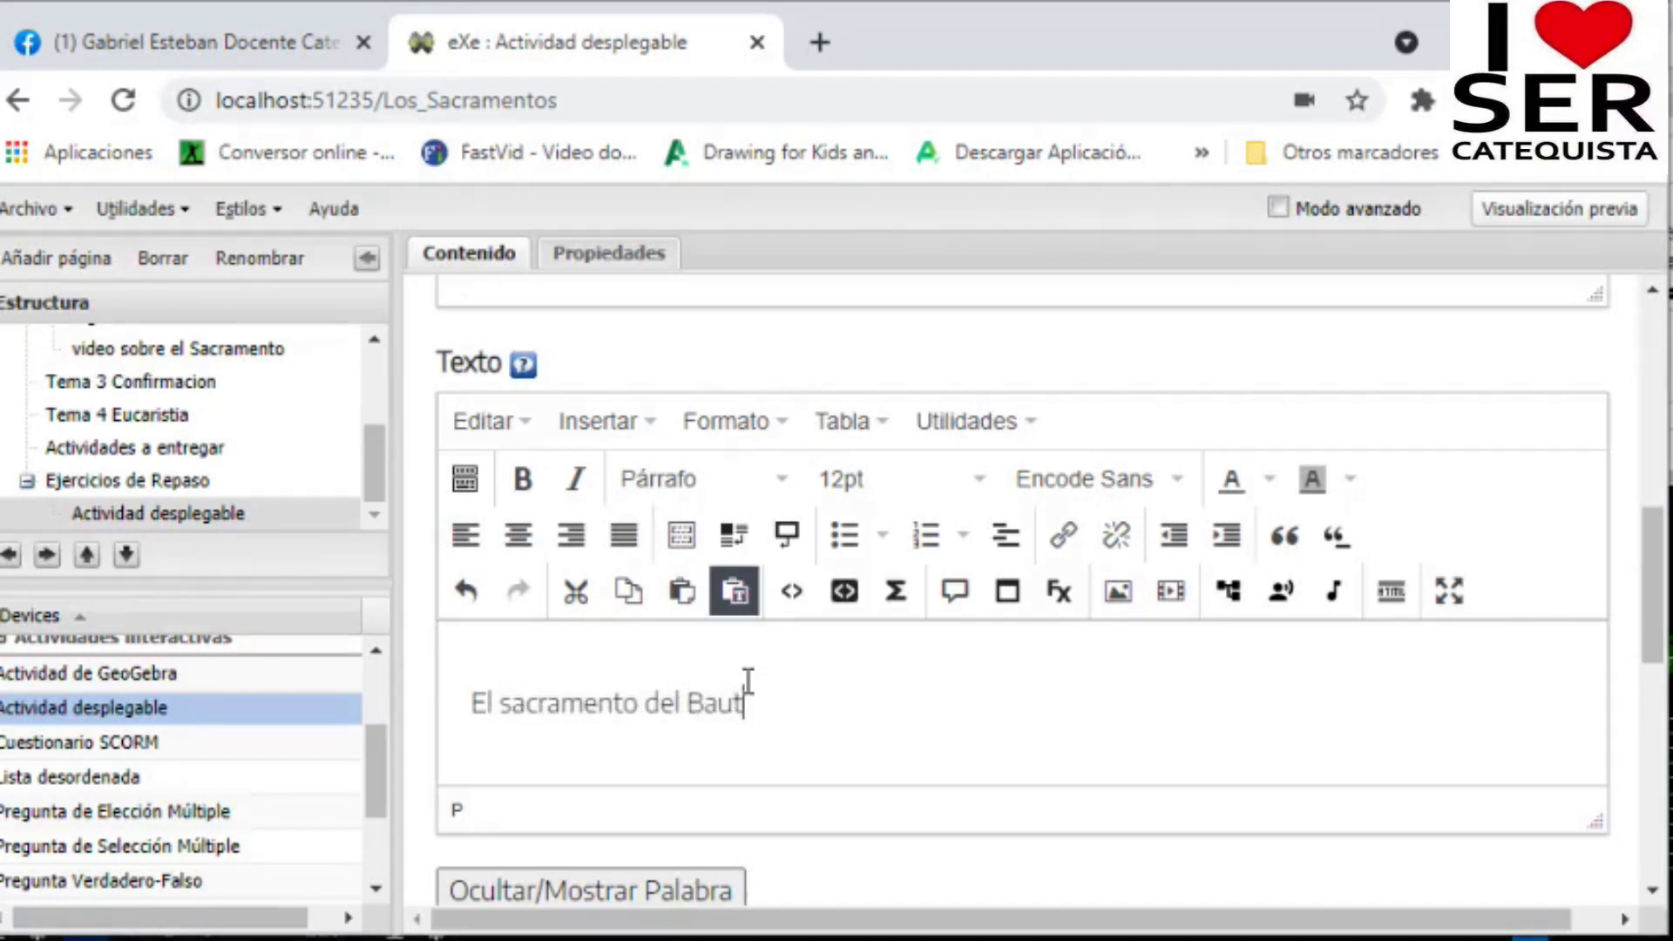
type("ismo nos hace ")
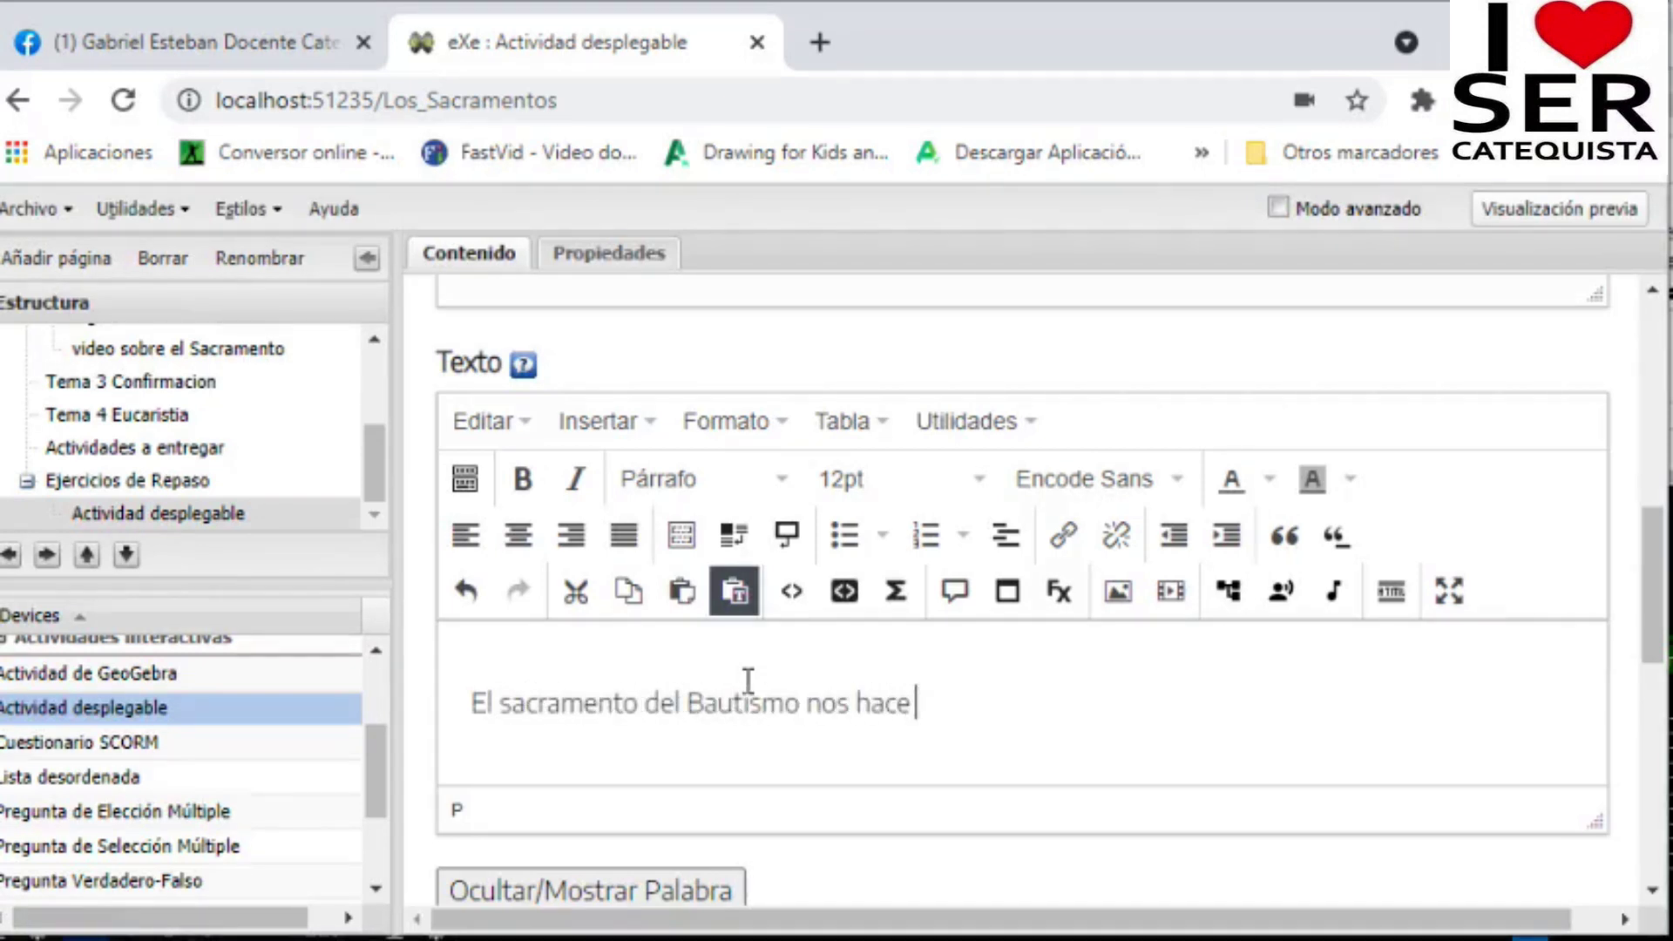
type("hijos de Dio")
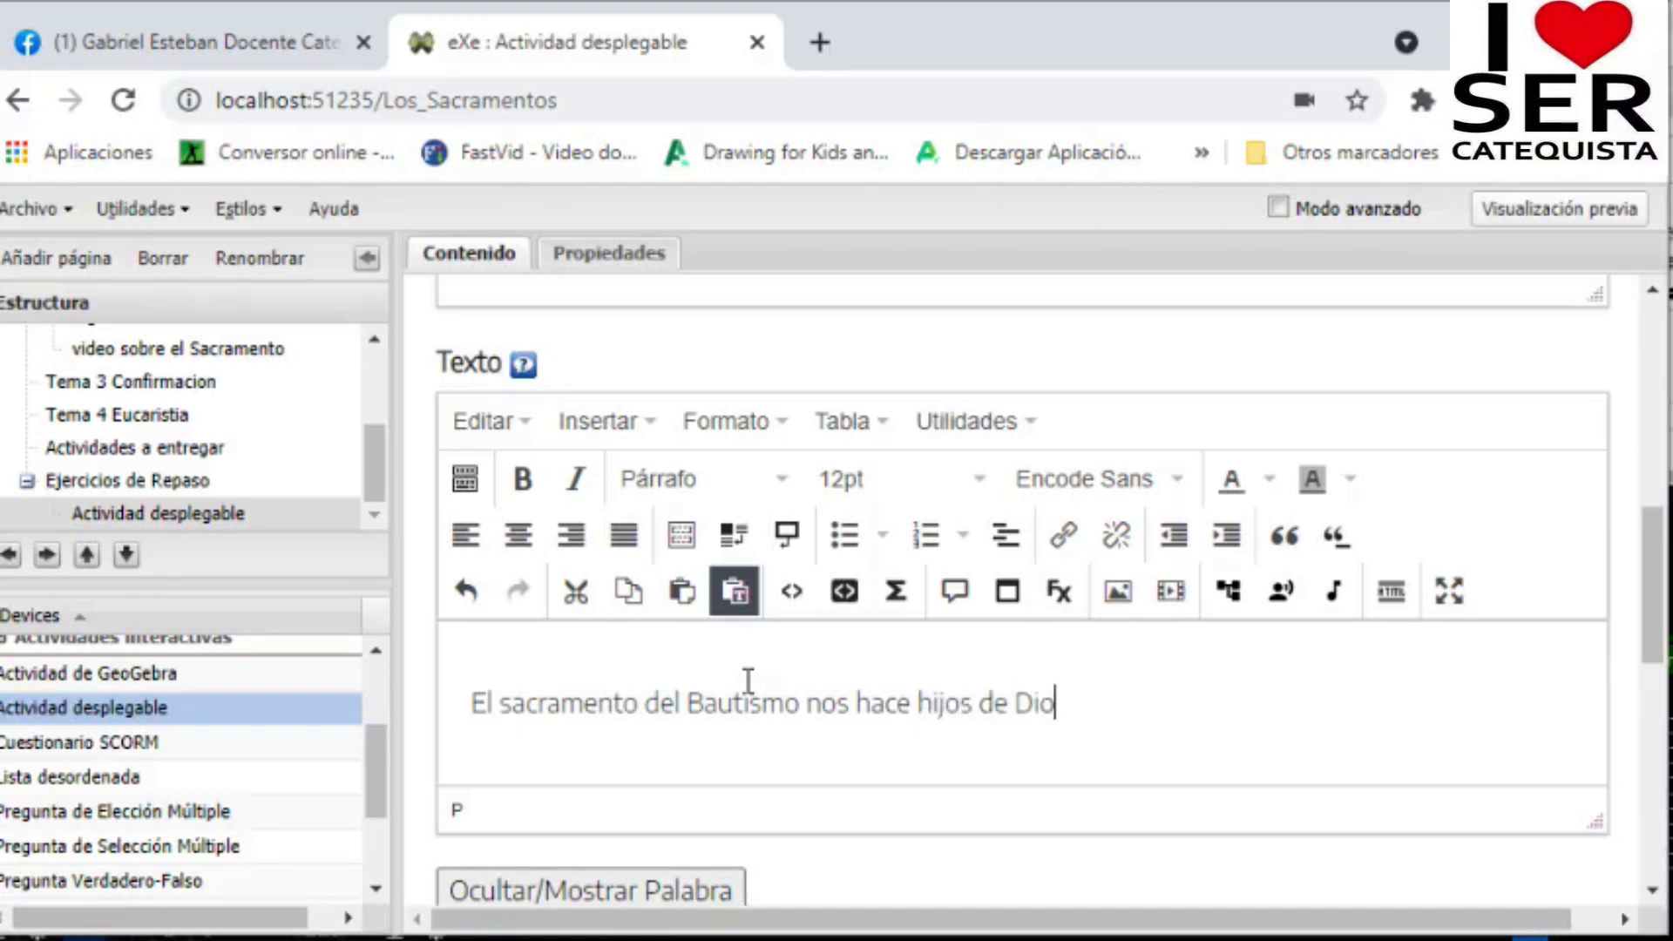
type("s.")
Step: Mark the word "hijos" in the activity's text as the hidden word to complete
scroll(861, 675, "down", 1)
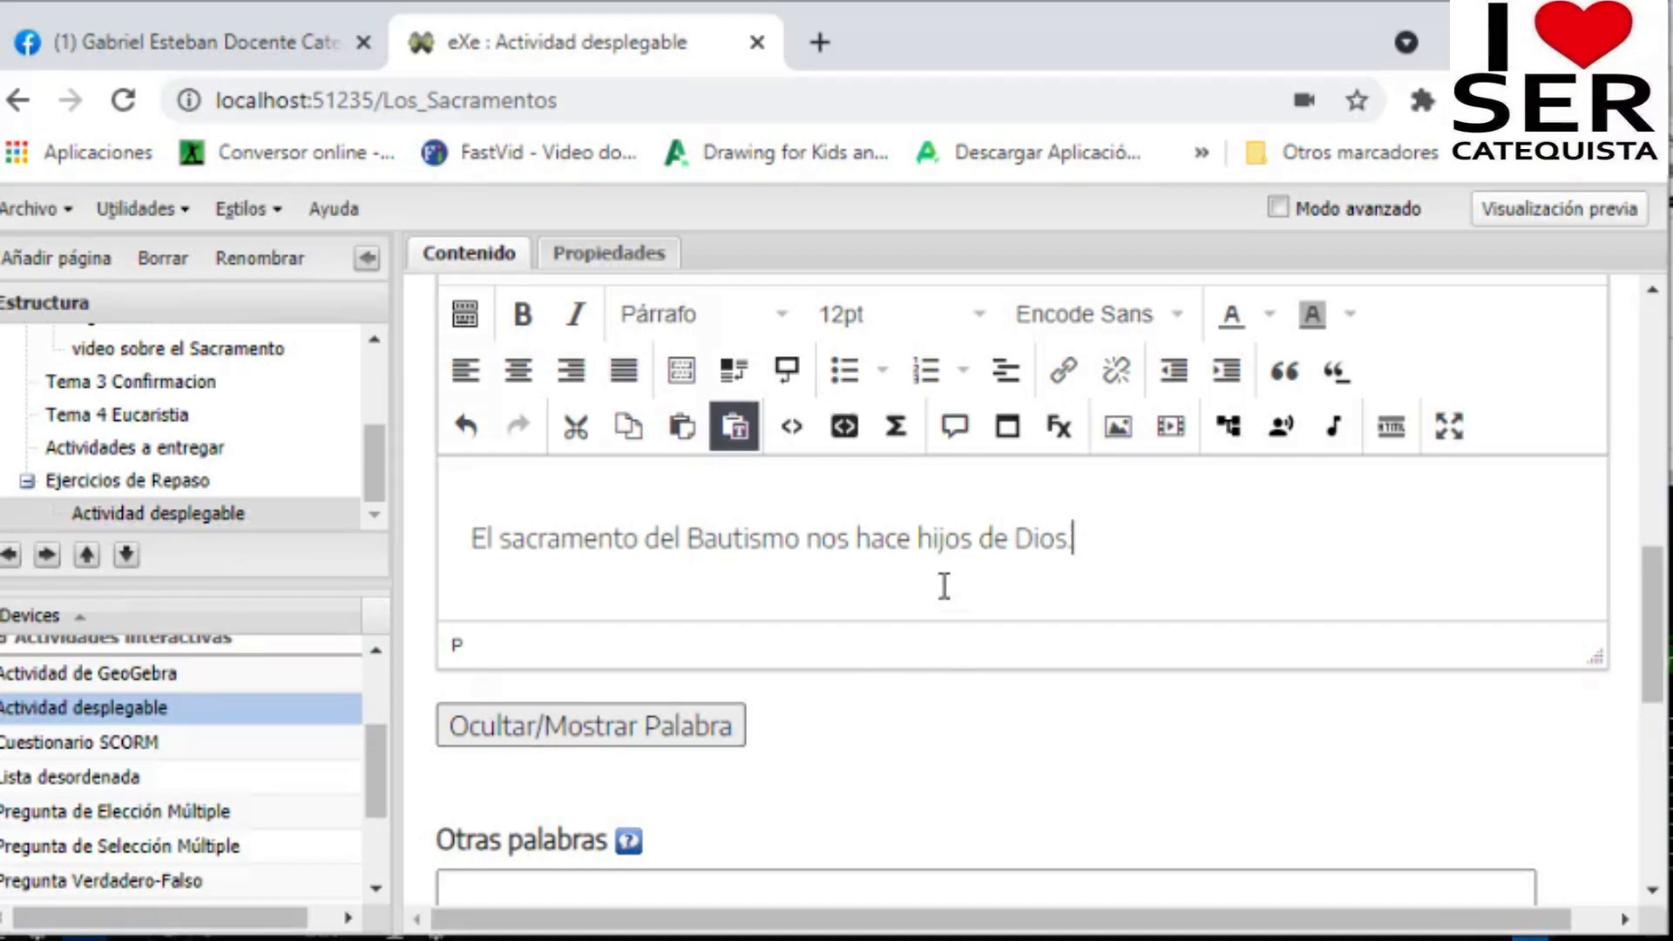
left_click_drag(919, 540, 974, 542)
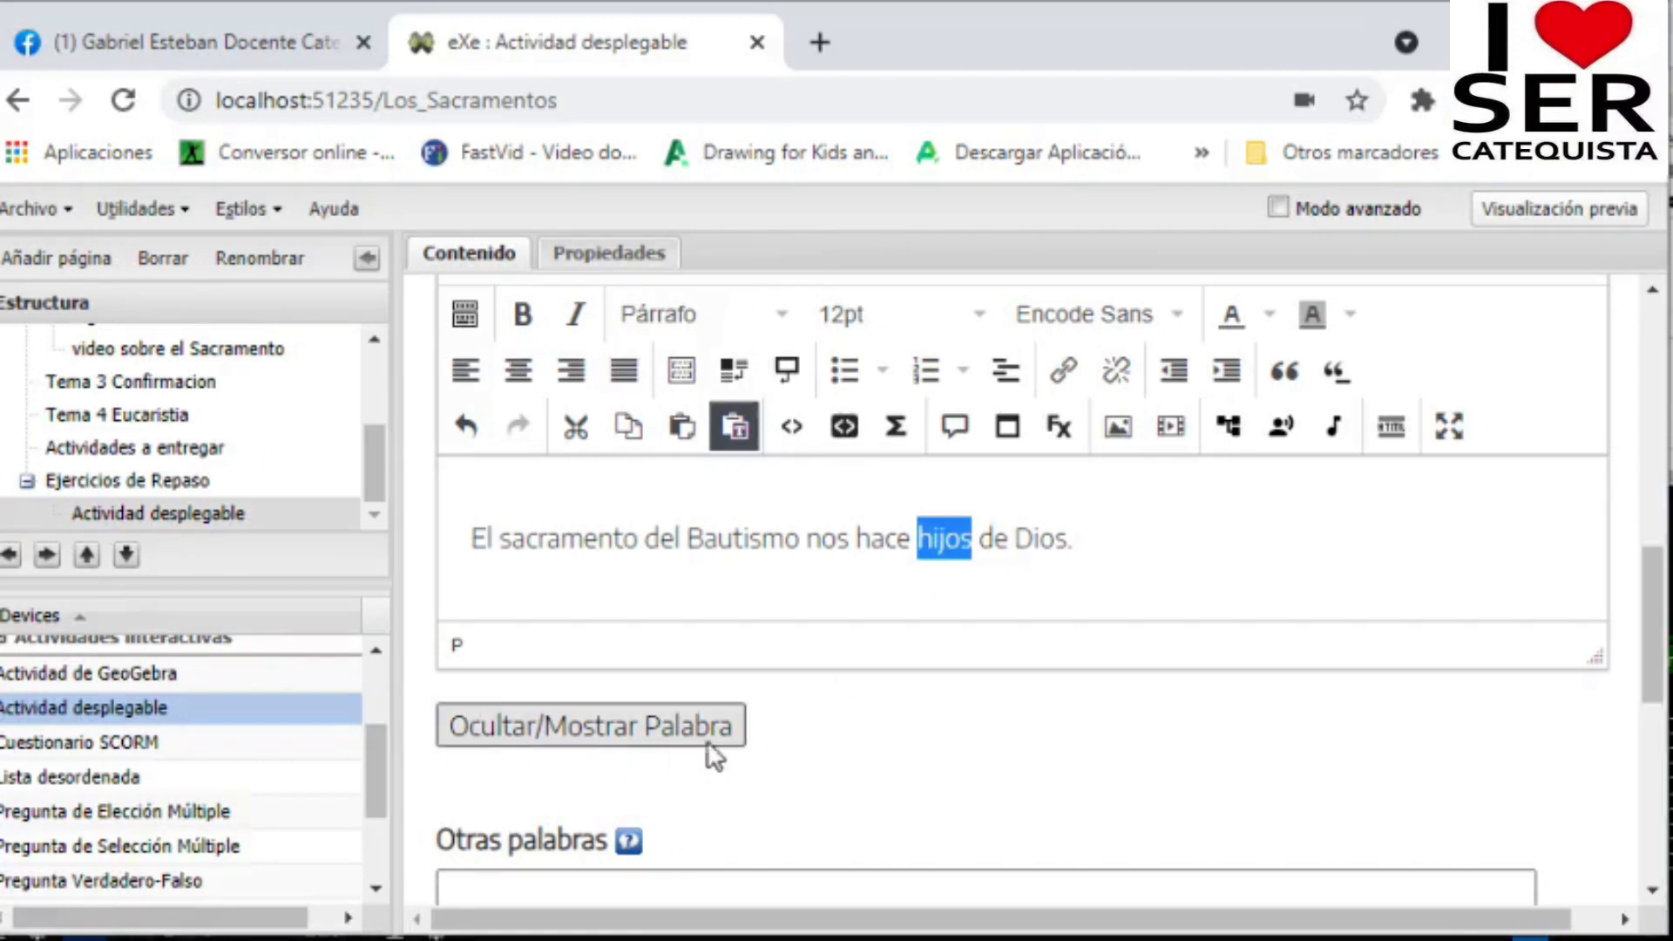
left_click(633, 745)
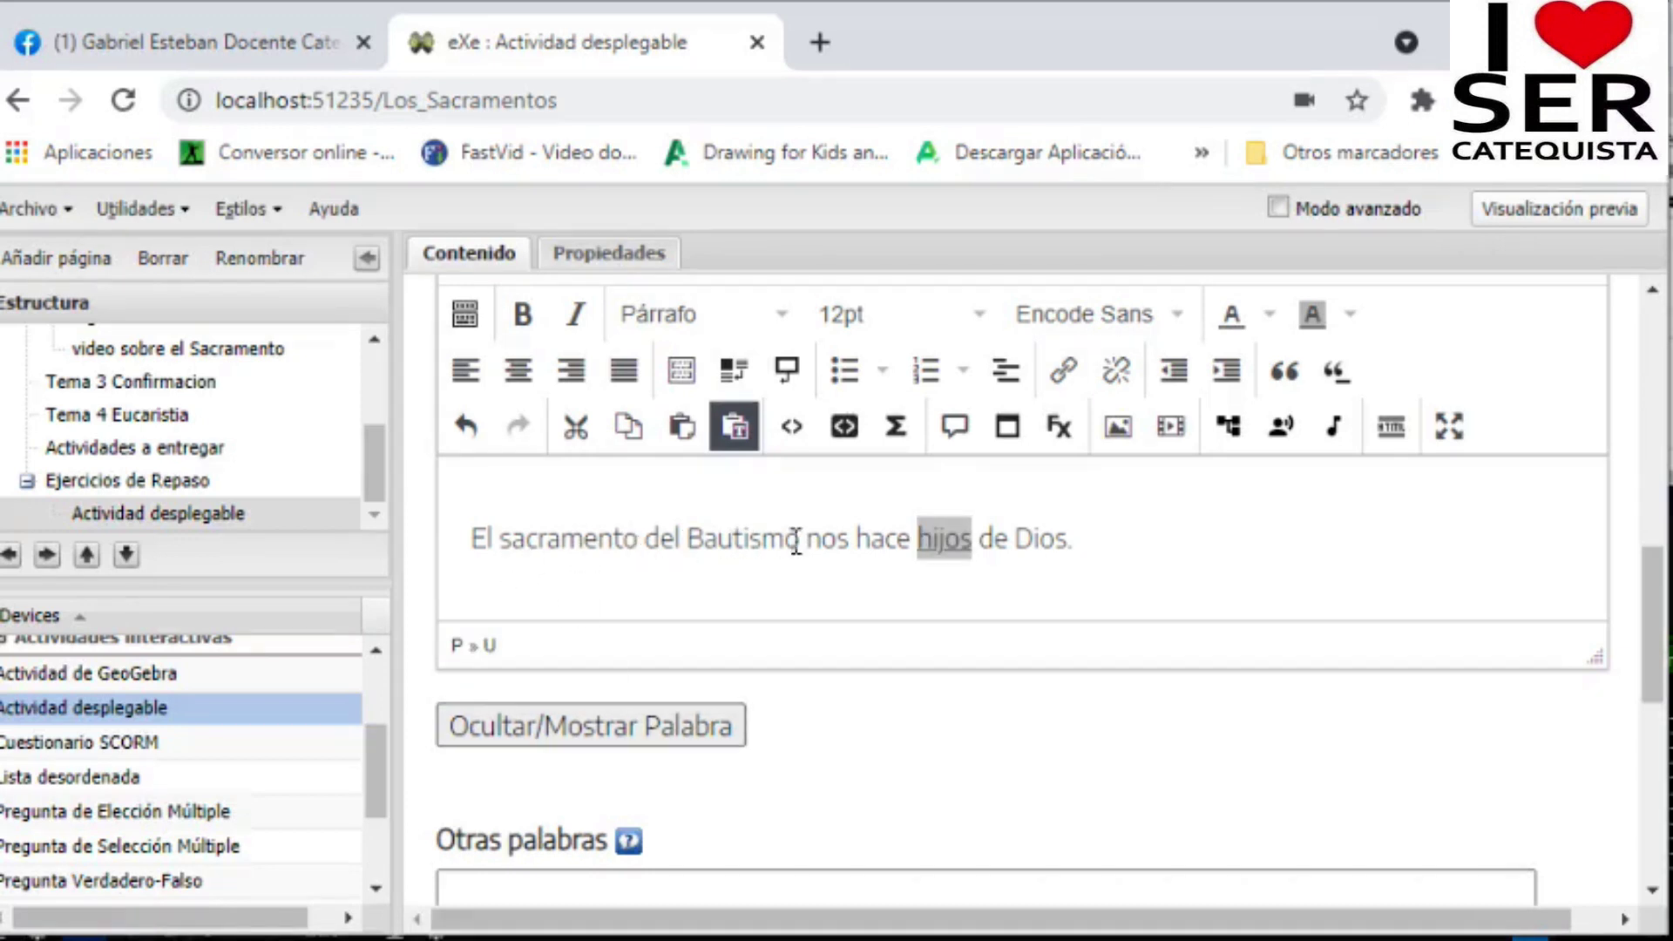
left_click(1189, 562)
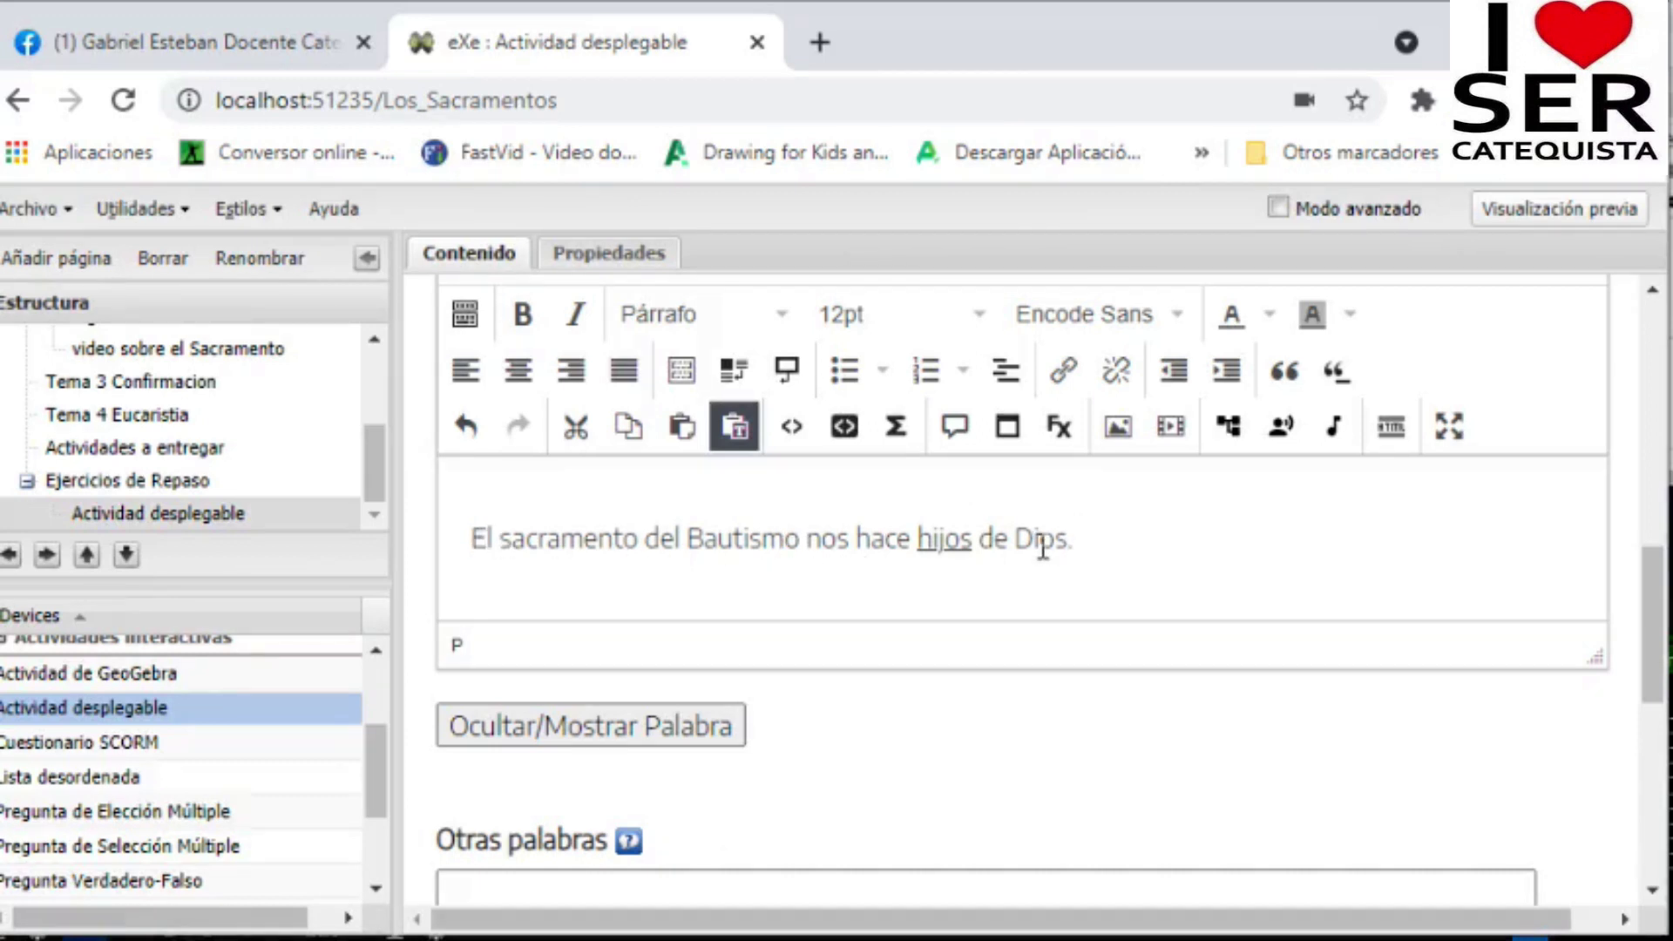
Step: Read the help on how to separate the activity's additional words under "Otras palabras" and close it
scroll(1034, 545, "down", 2)
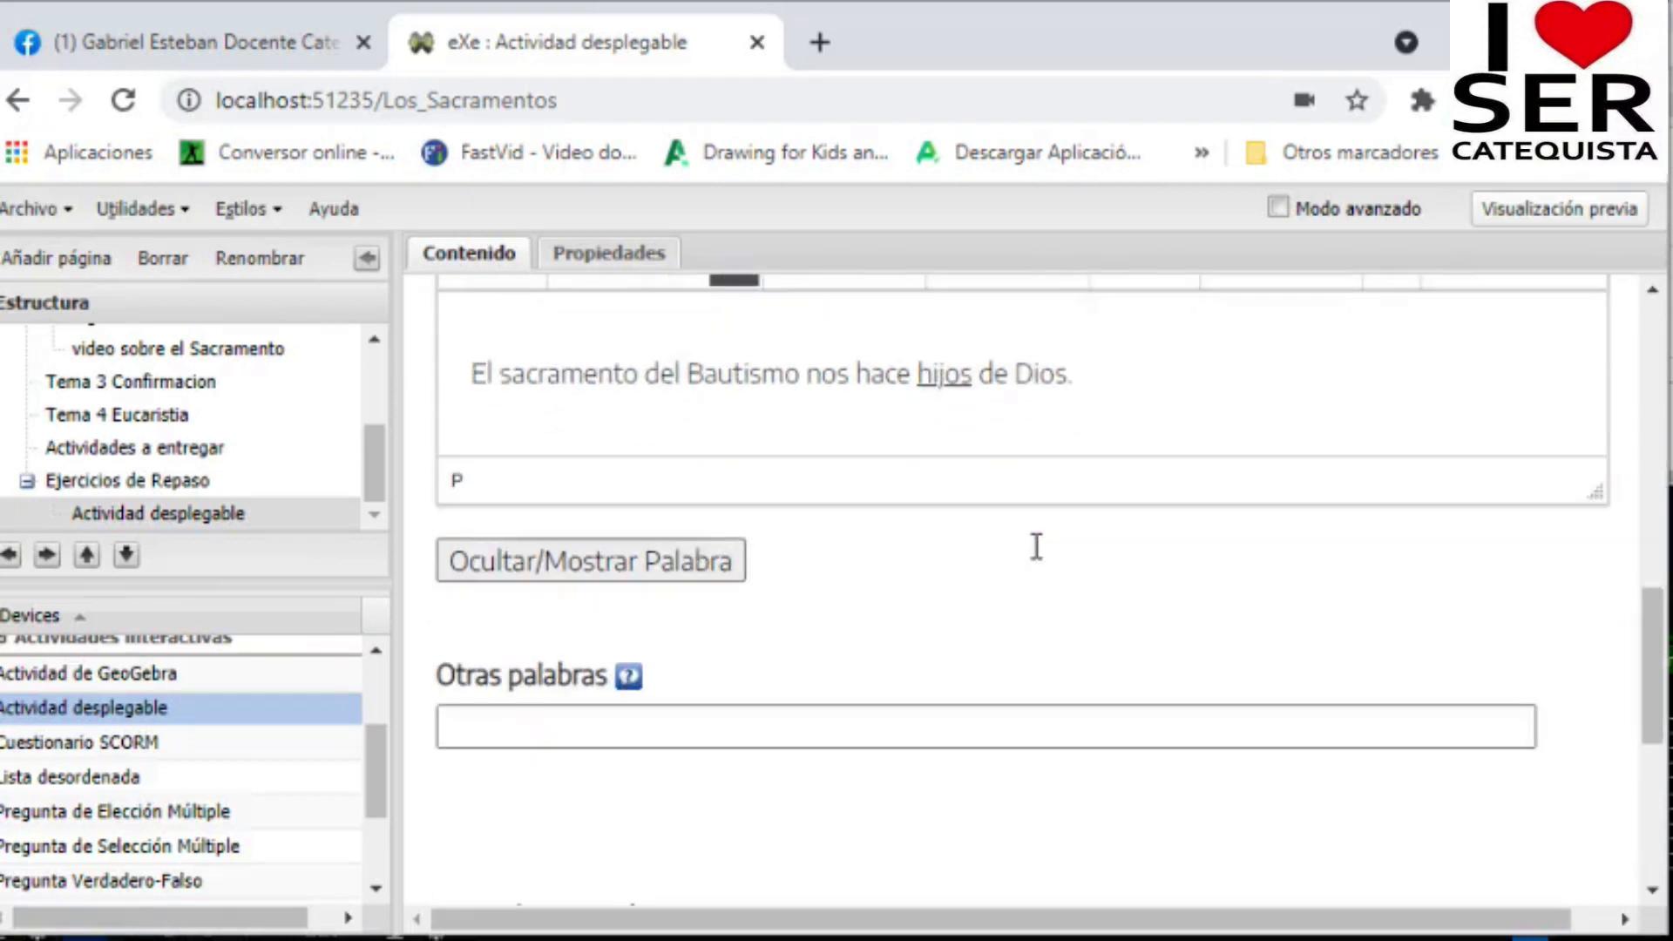
left_click(550, 723)
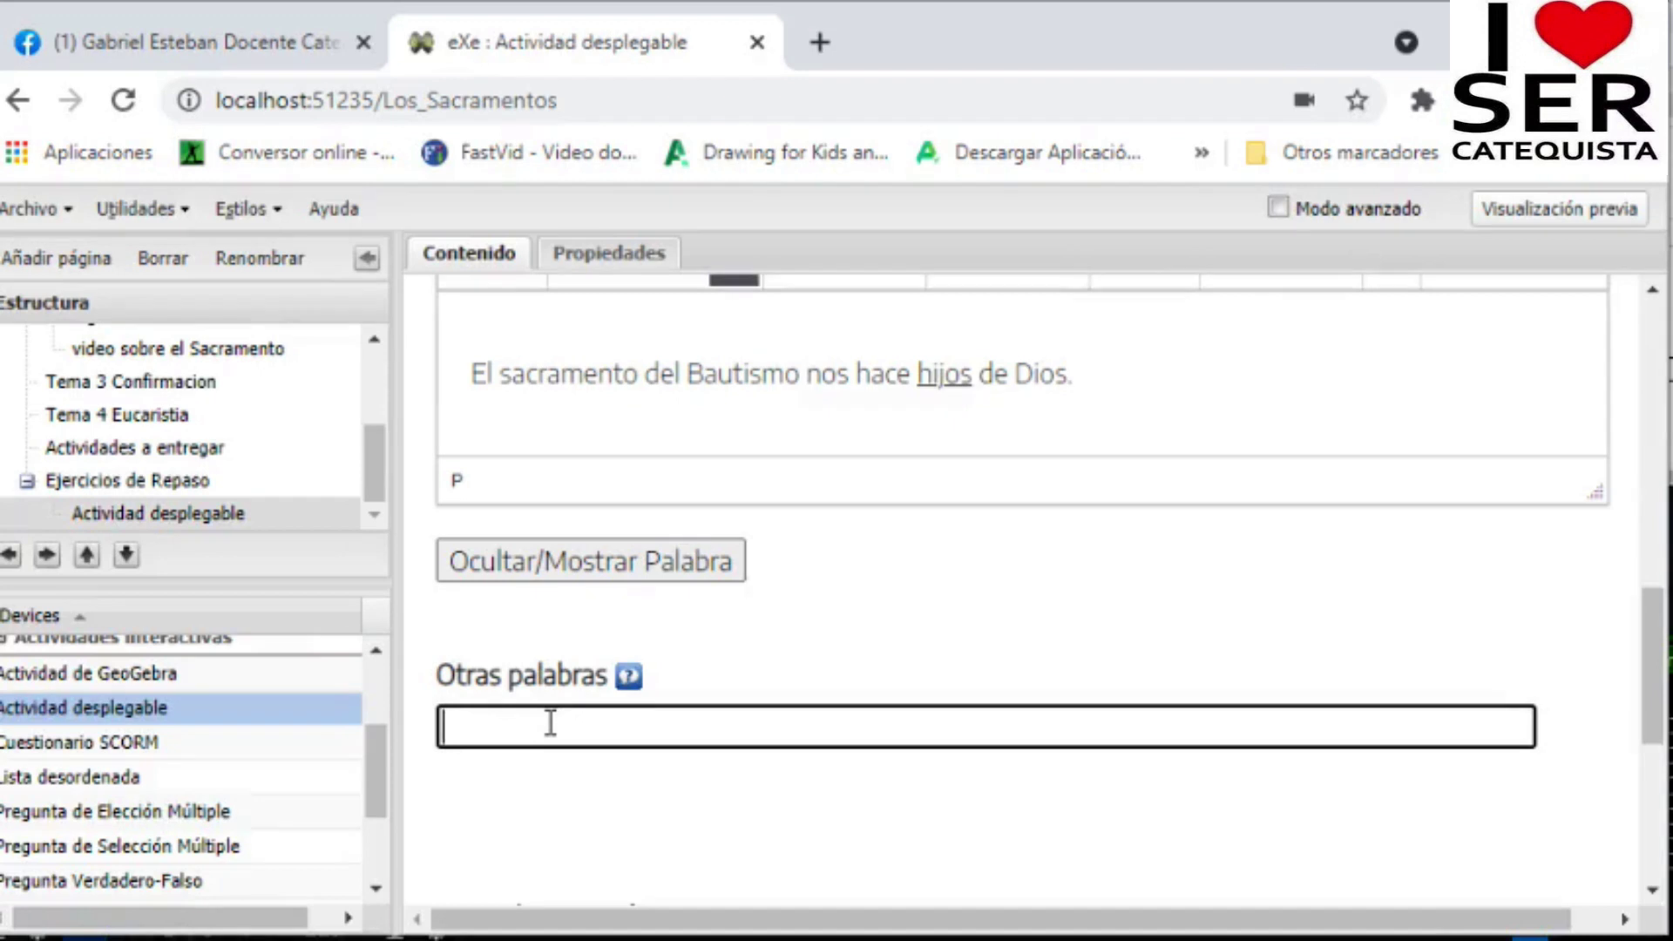
left_click(630, 685)
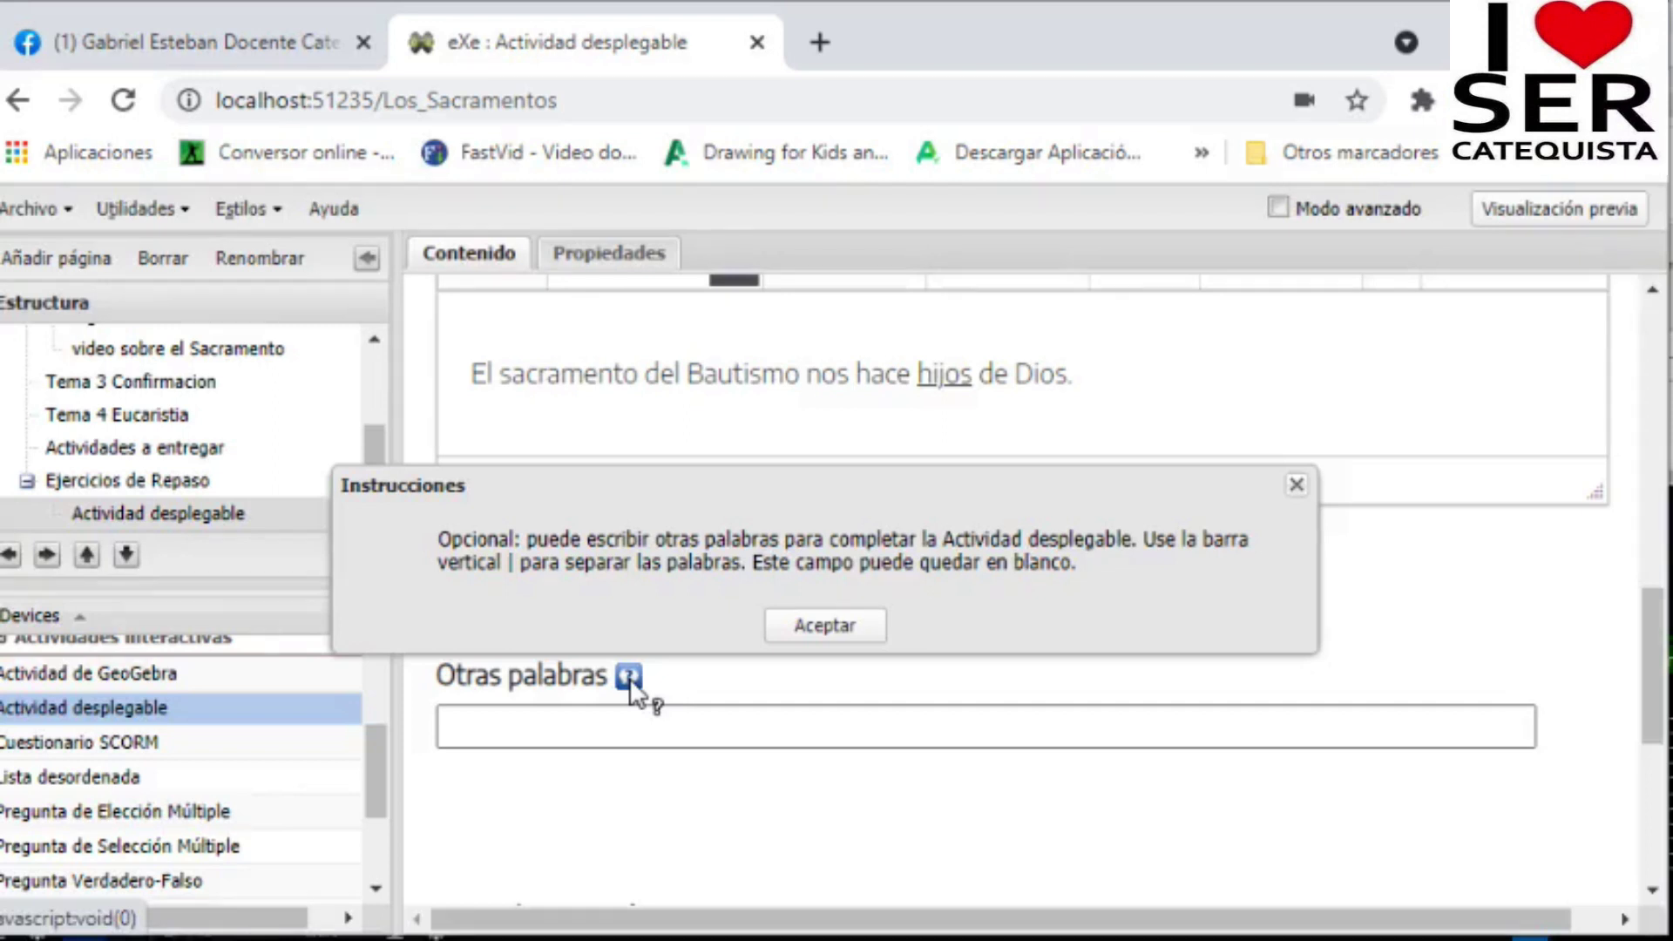
double_click(510, 562)
left_click(580, 575)
double_click(509, 562)
left_click(823, 641)
Step: Enter "hermanos | compañeros" as the other words offered in the dropdown activity
left_click(588, 719)
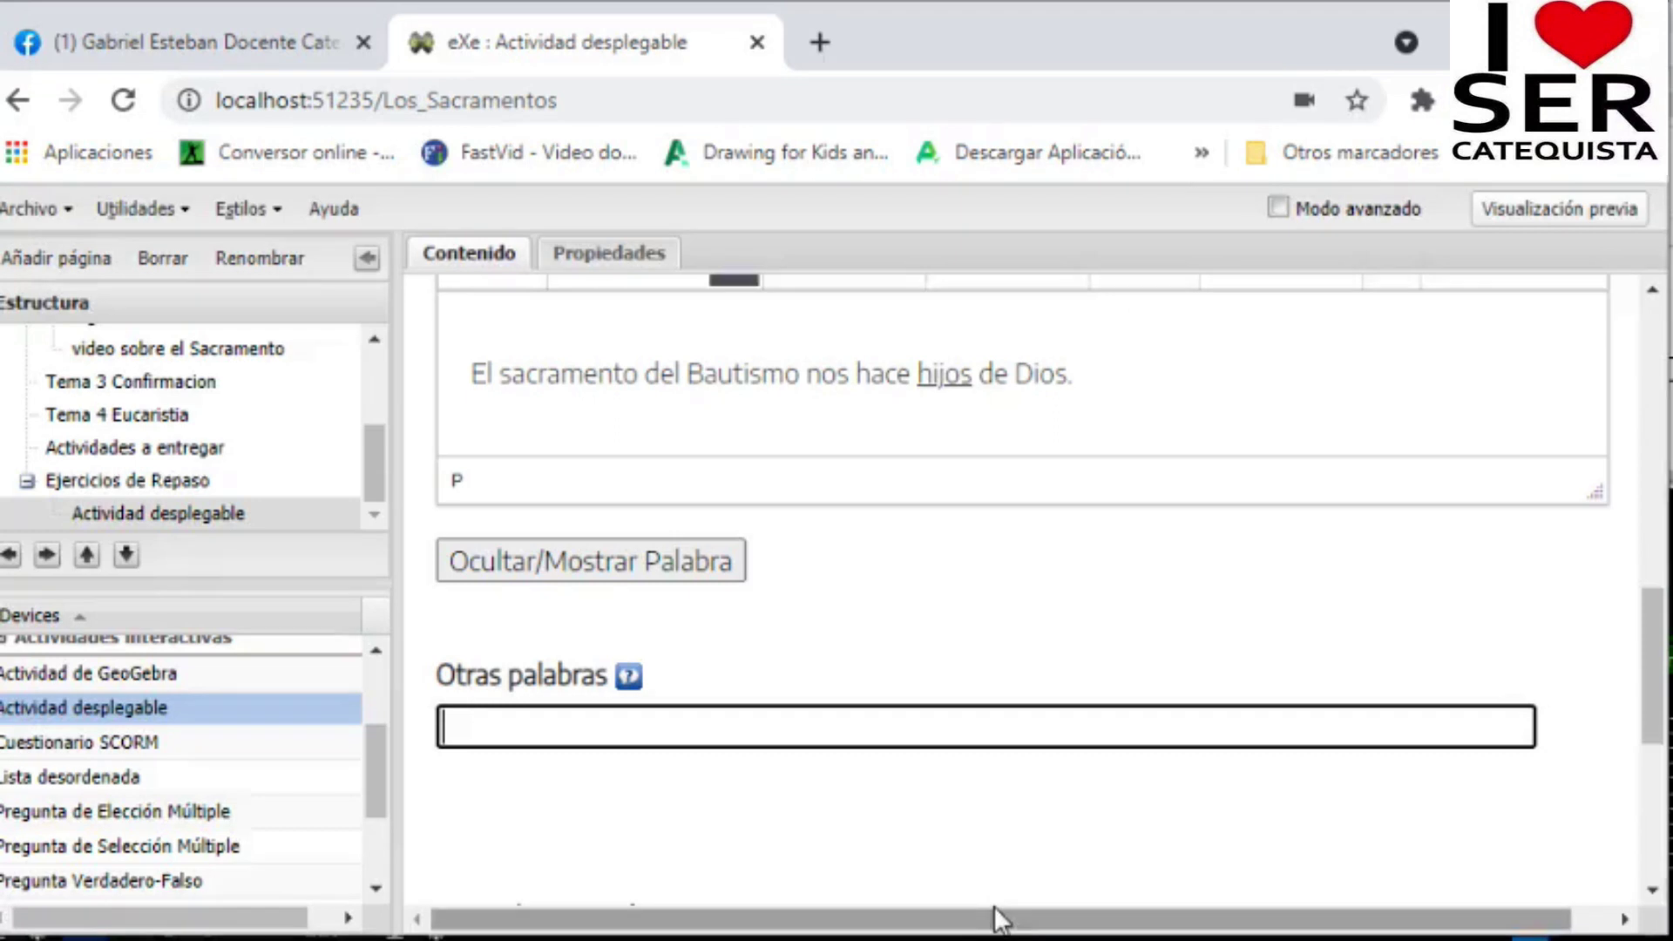
type("hermanos")
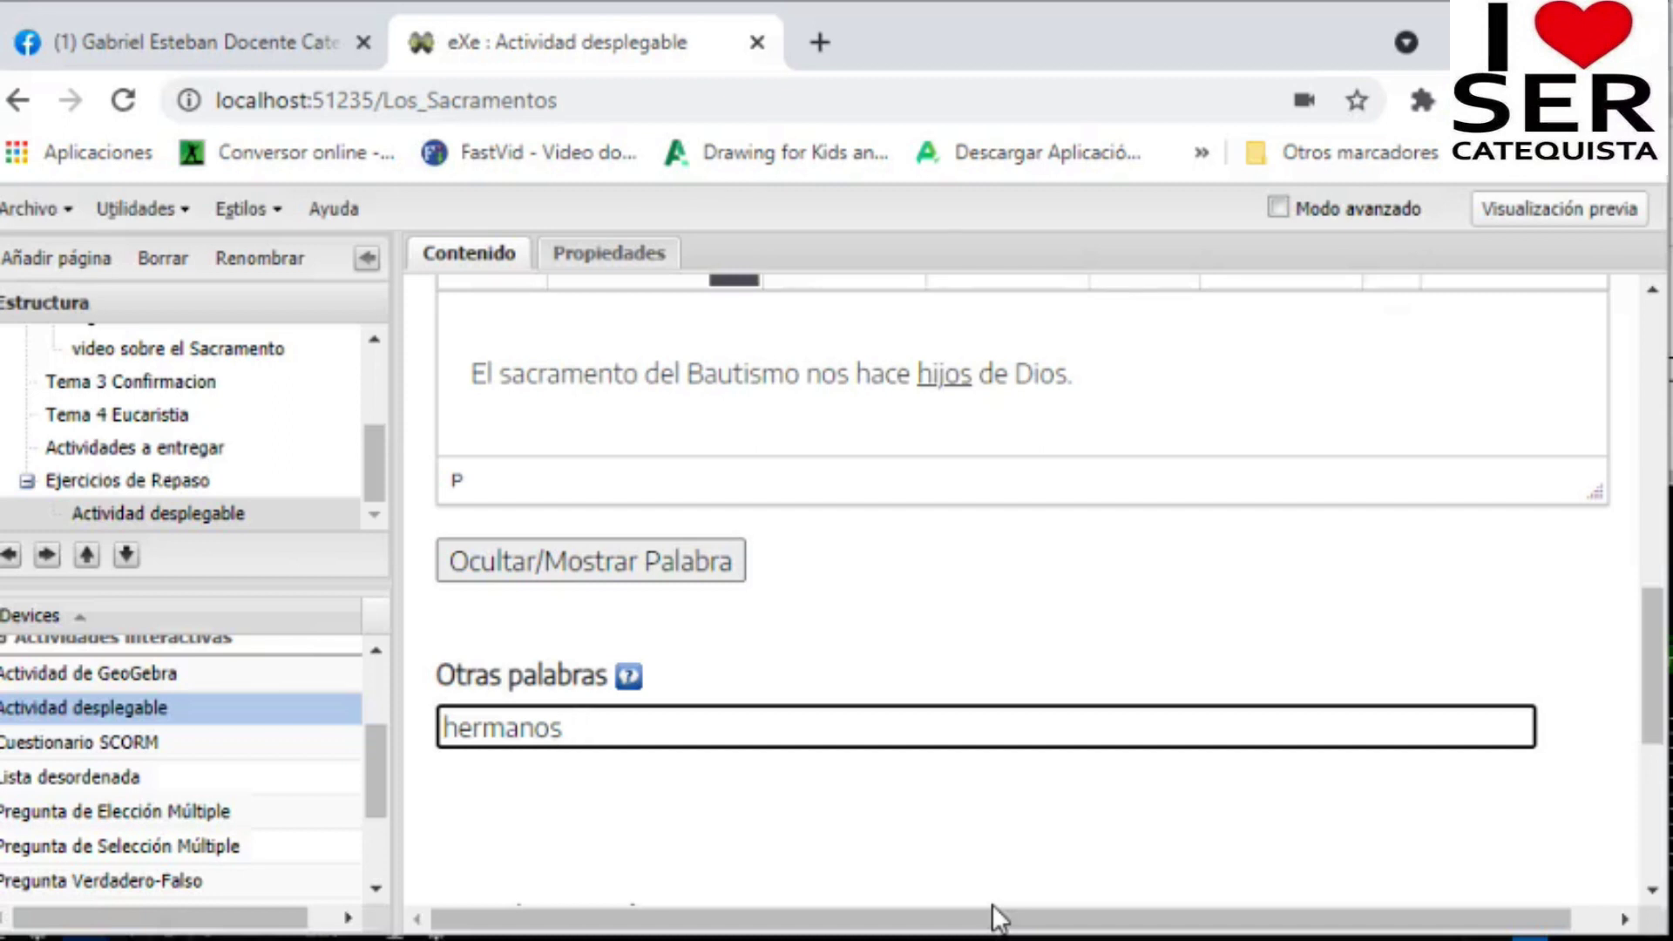
type("|")
type("com pa")
key("BackSpace")
key("BackSpace")
type("pañerops")
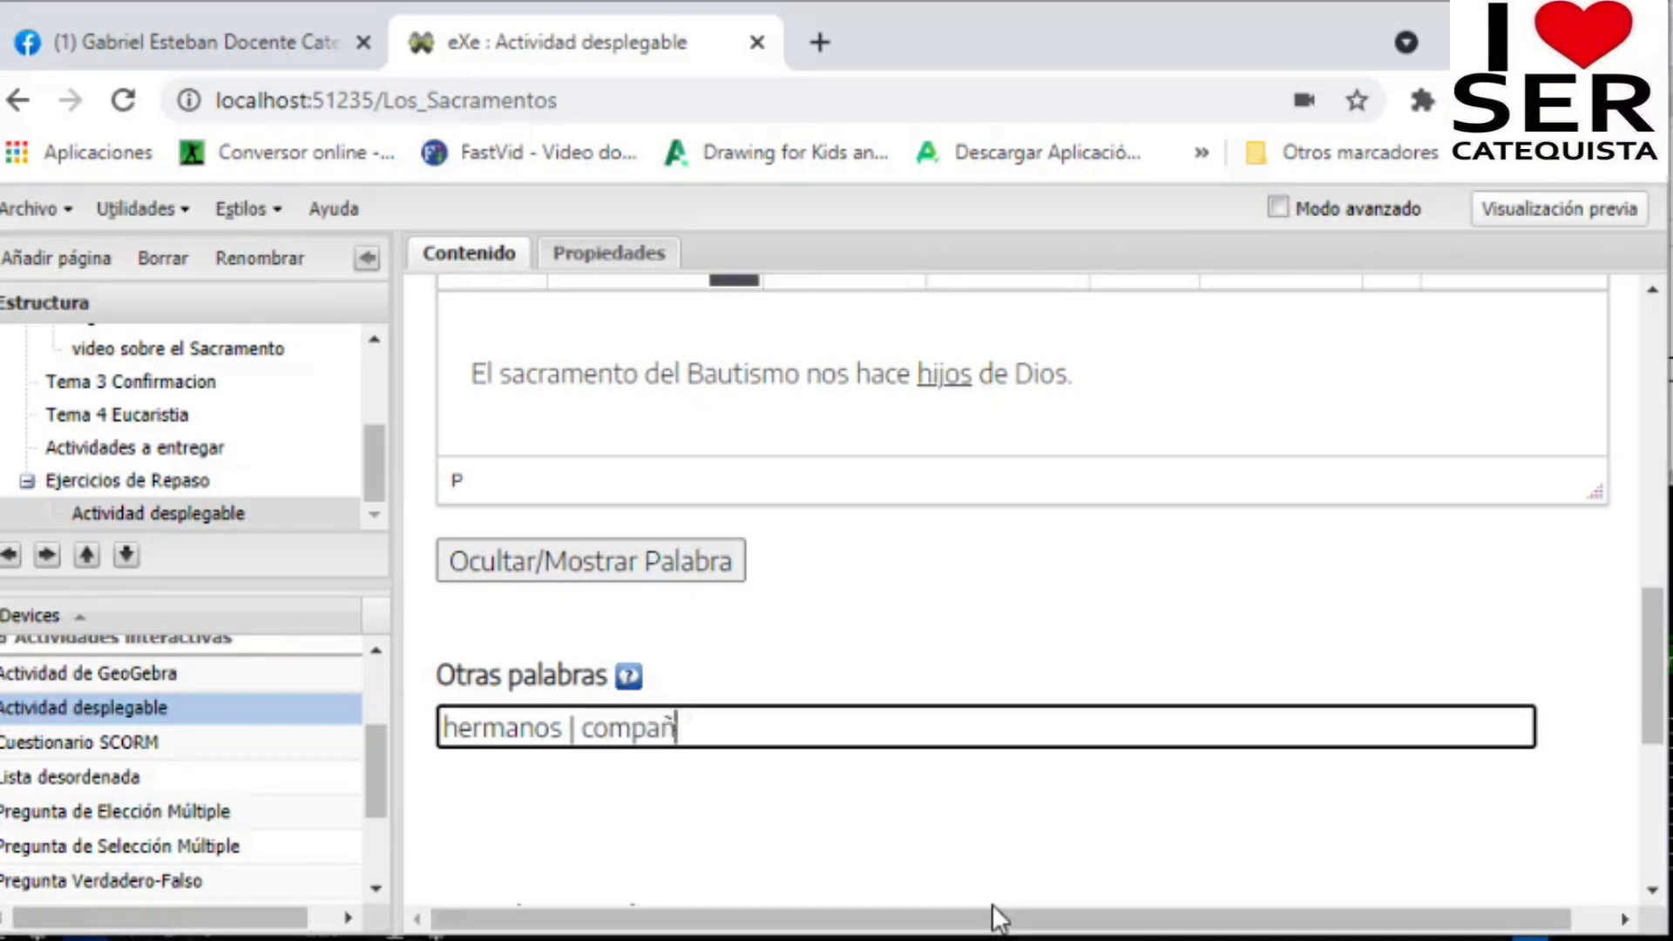
key("BackSpace")
key("BackSpace")
type("s")
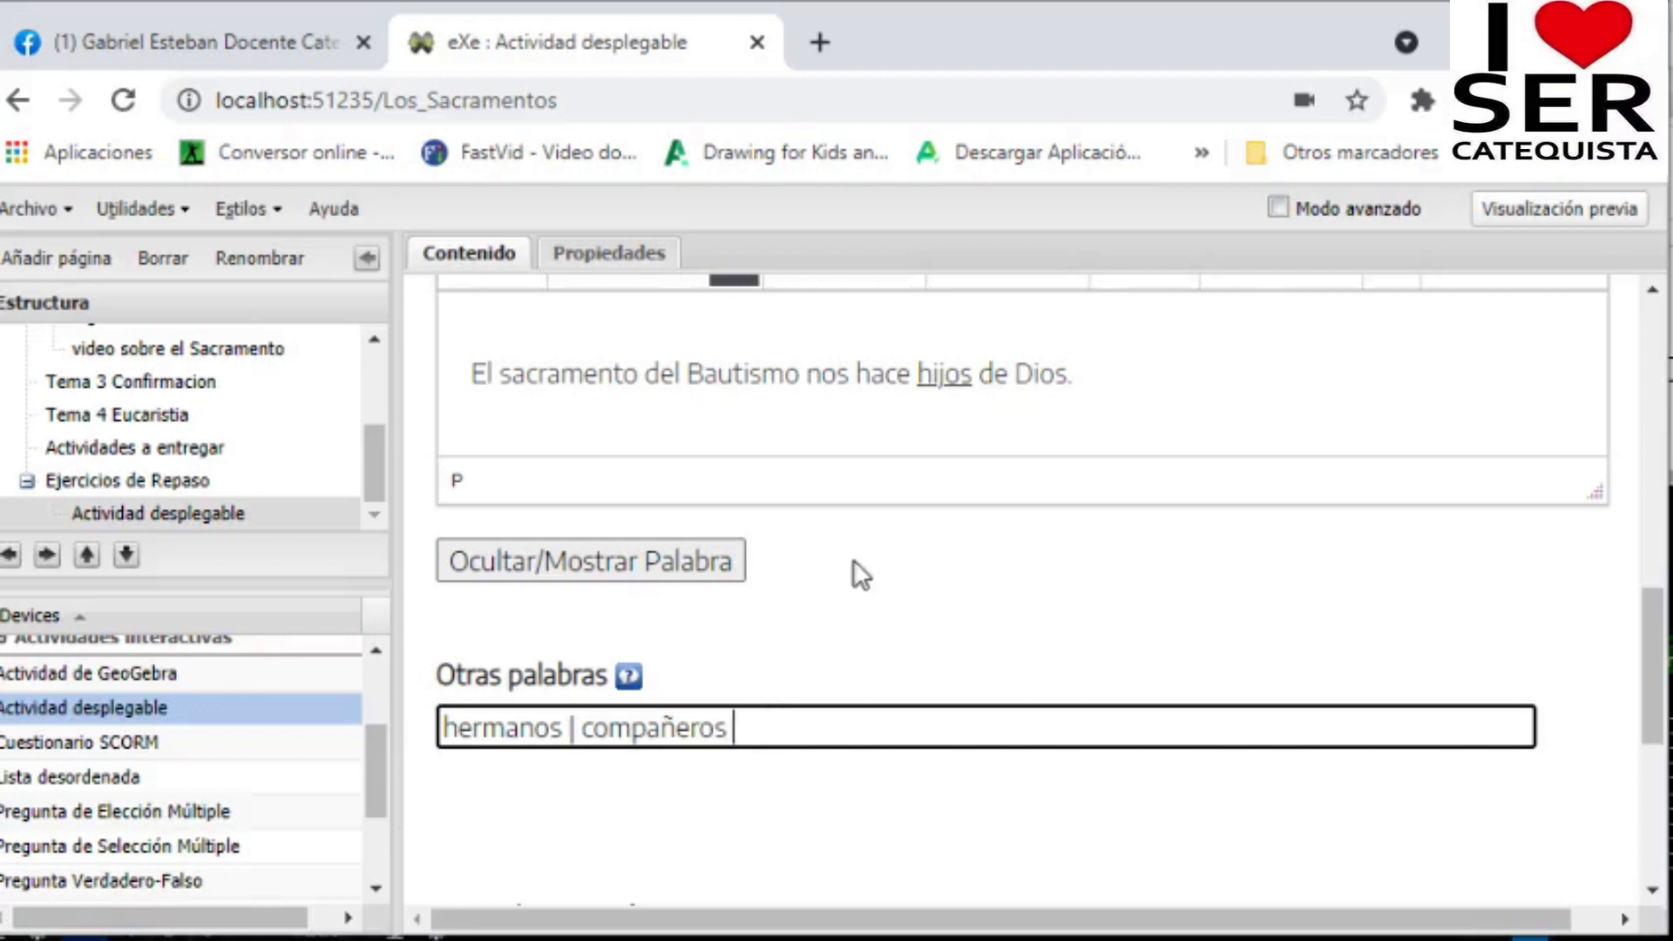
Step: Write "recuerda que somo hijos de" in the activity's feedback
scroll(854, 559, "down", 3)
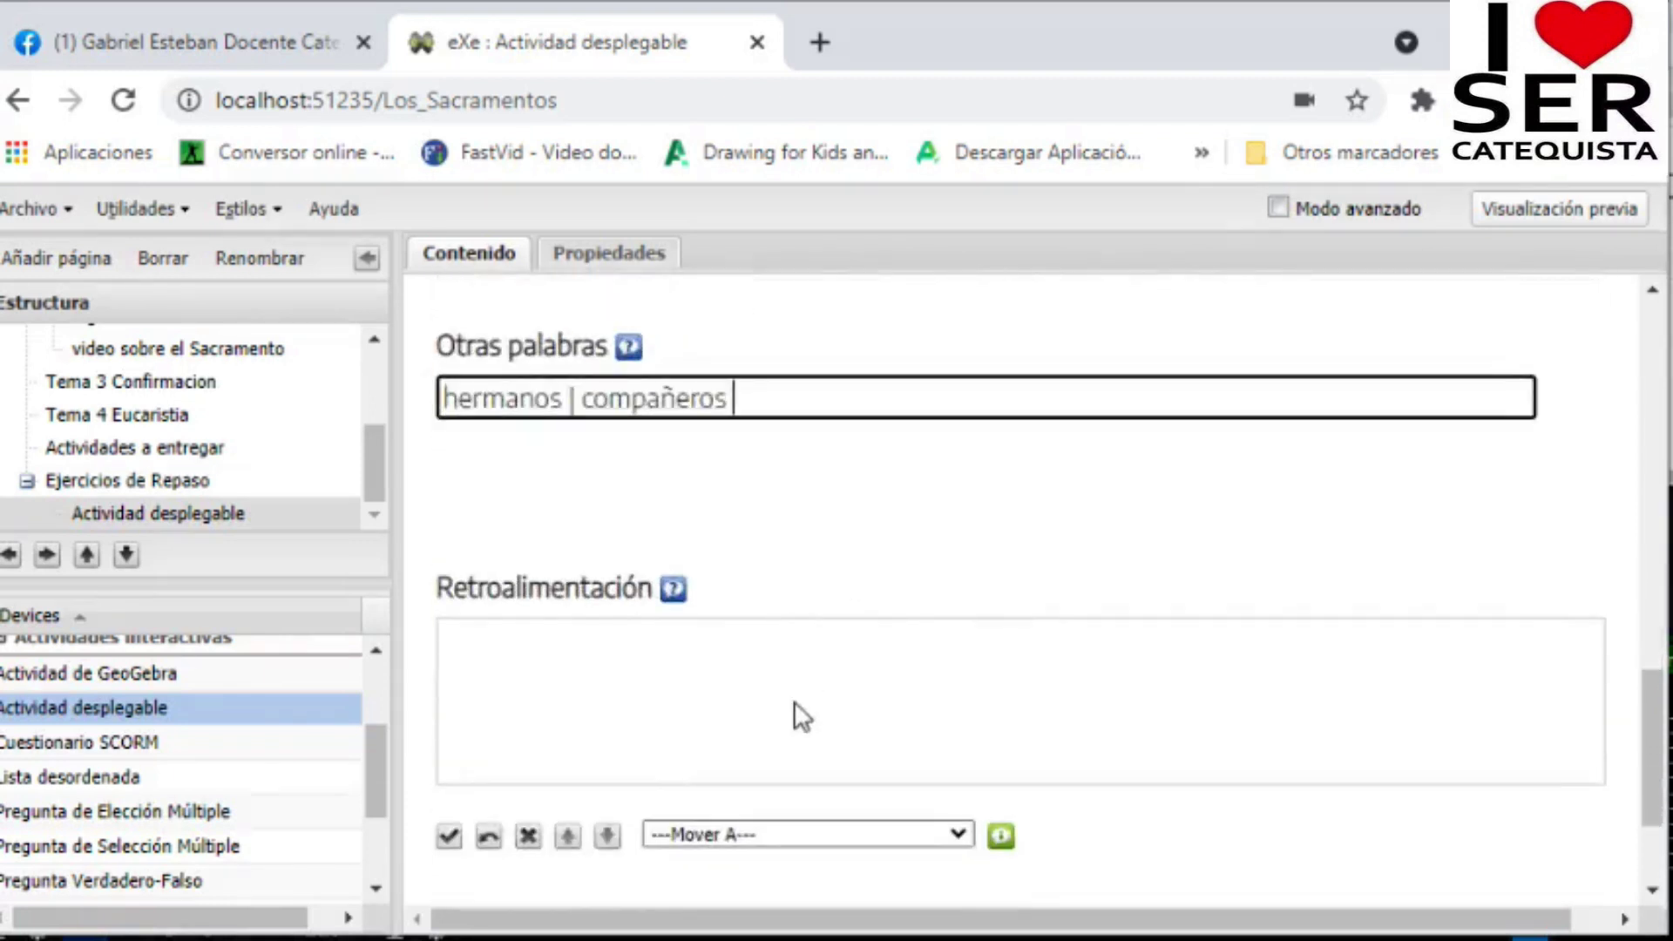
left_click(718, 667)
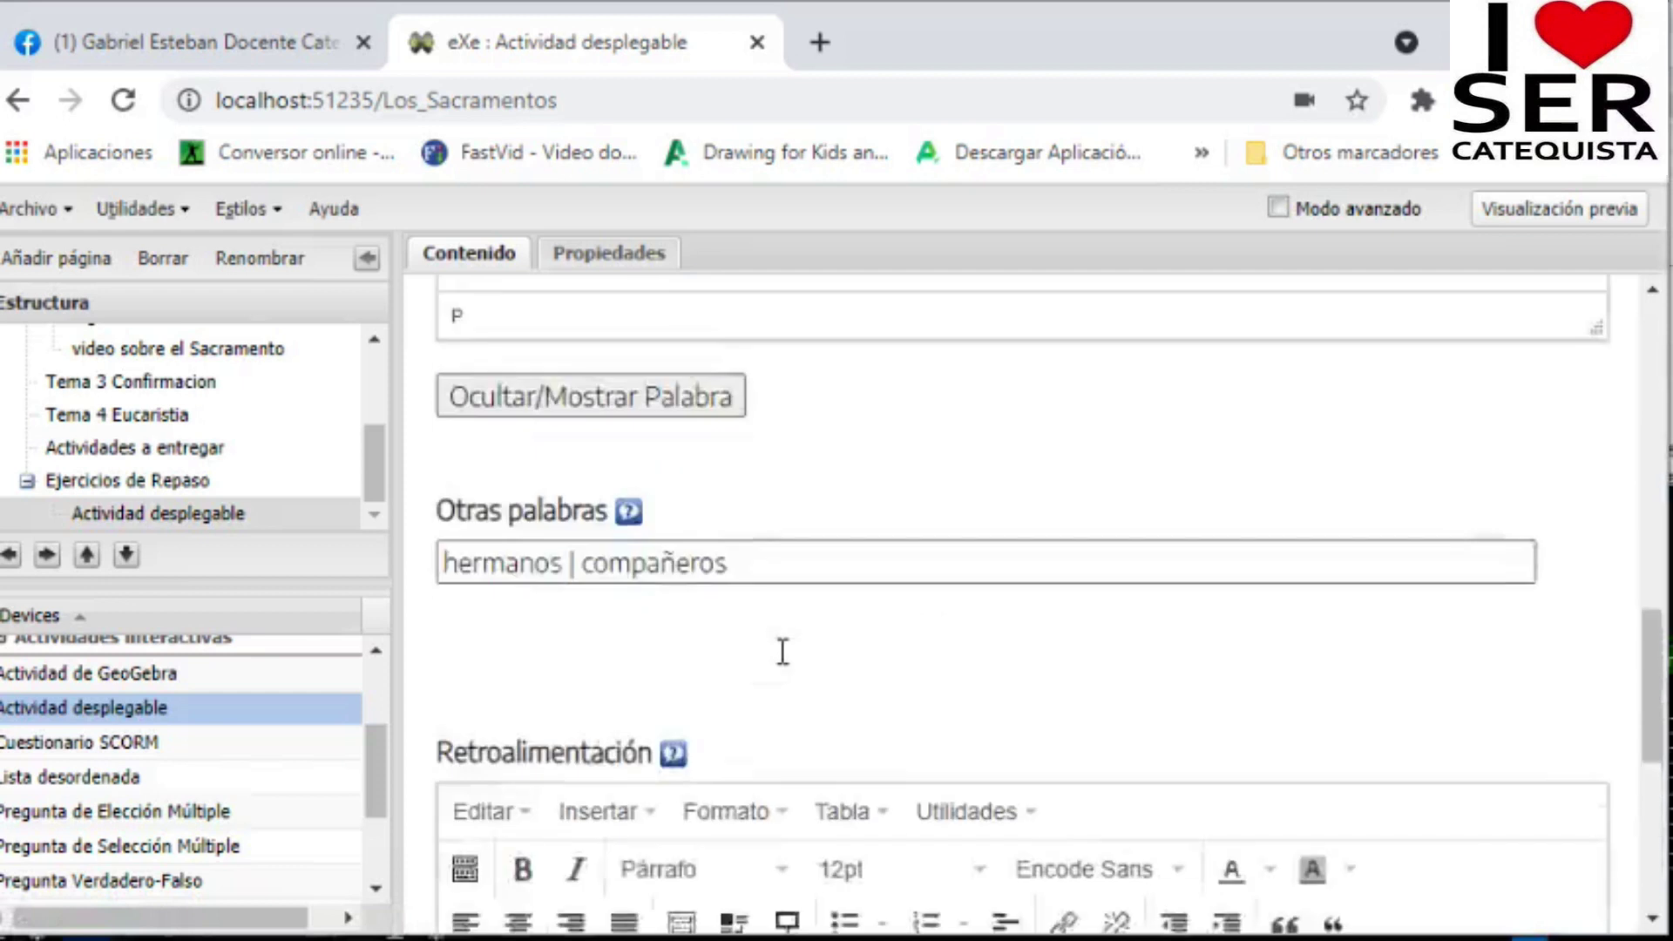
scroll(782, 651, "up", 4)
scroll(967, 594, "down", 7)
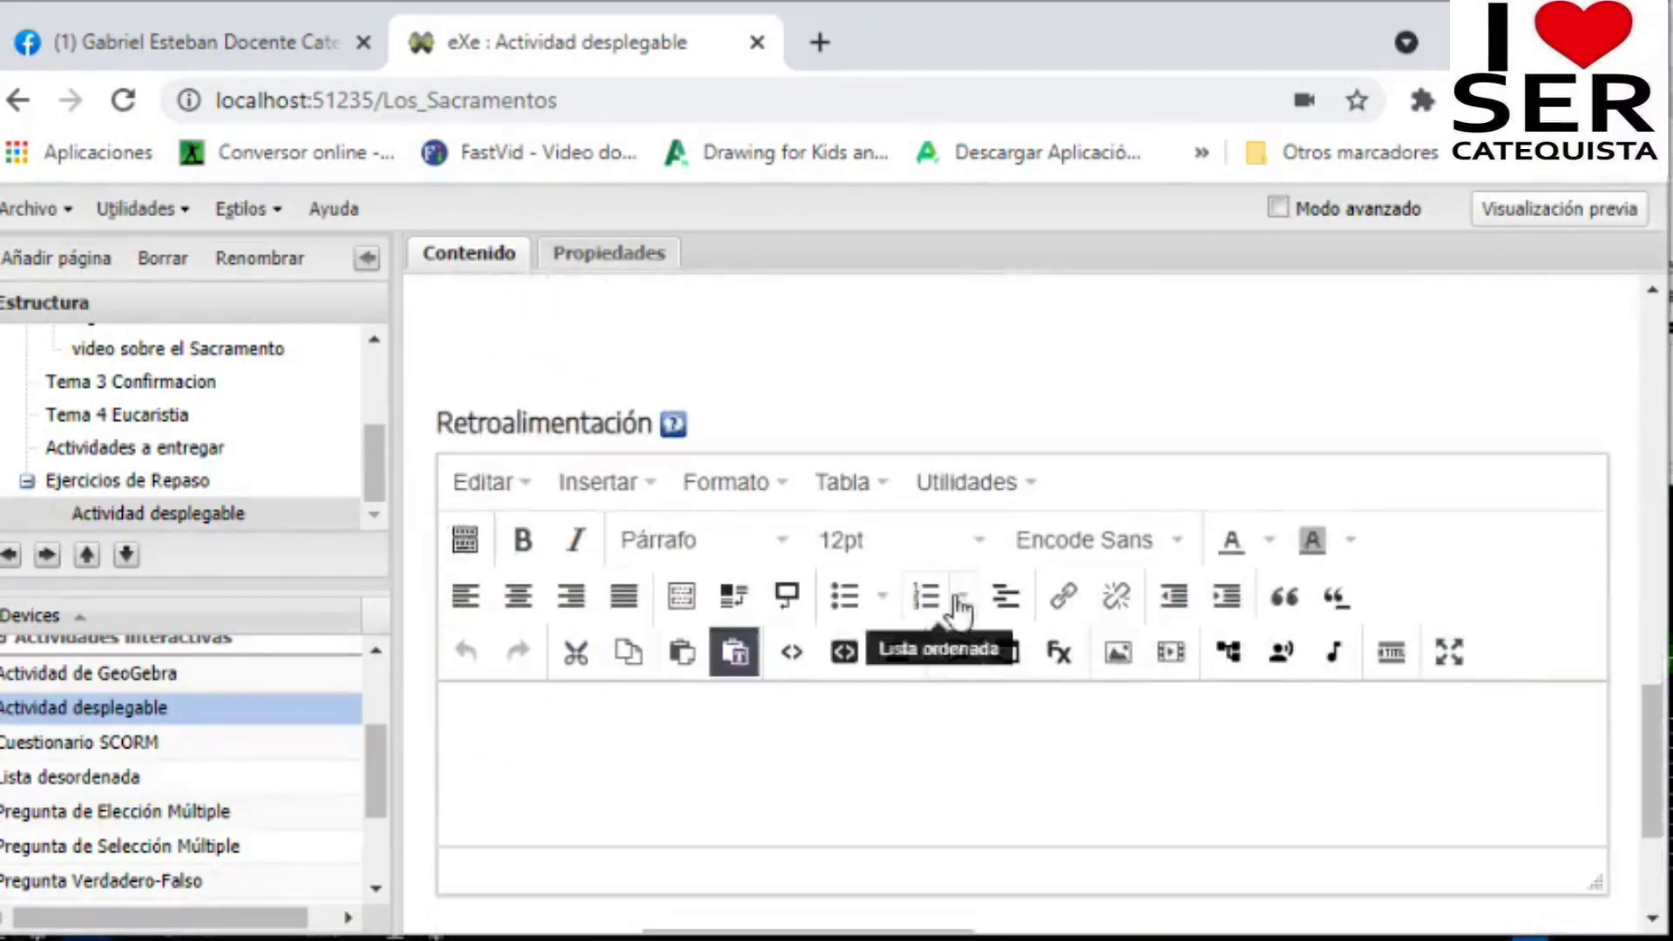
scroll(746, 661, "down", 2)
left_click(710, 568)
type("recu")
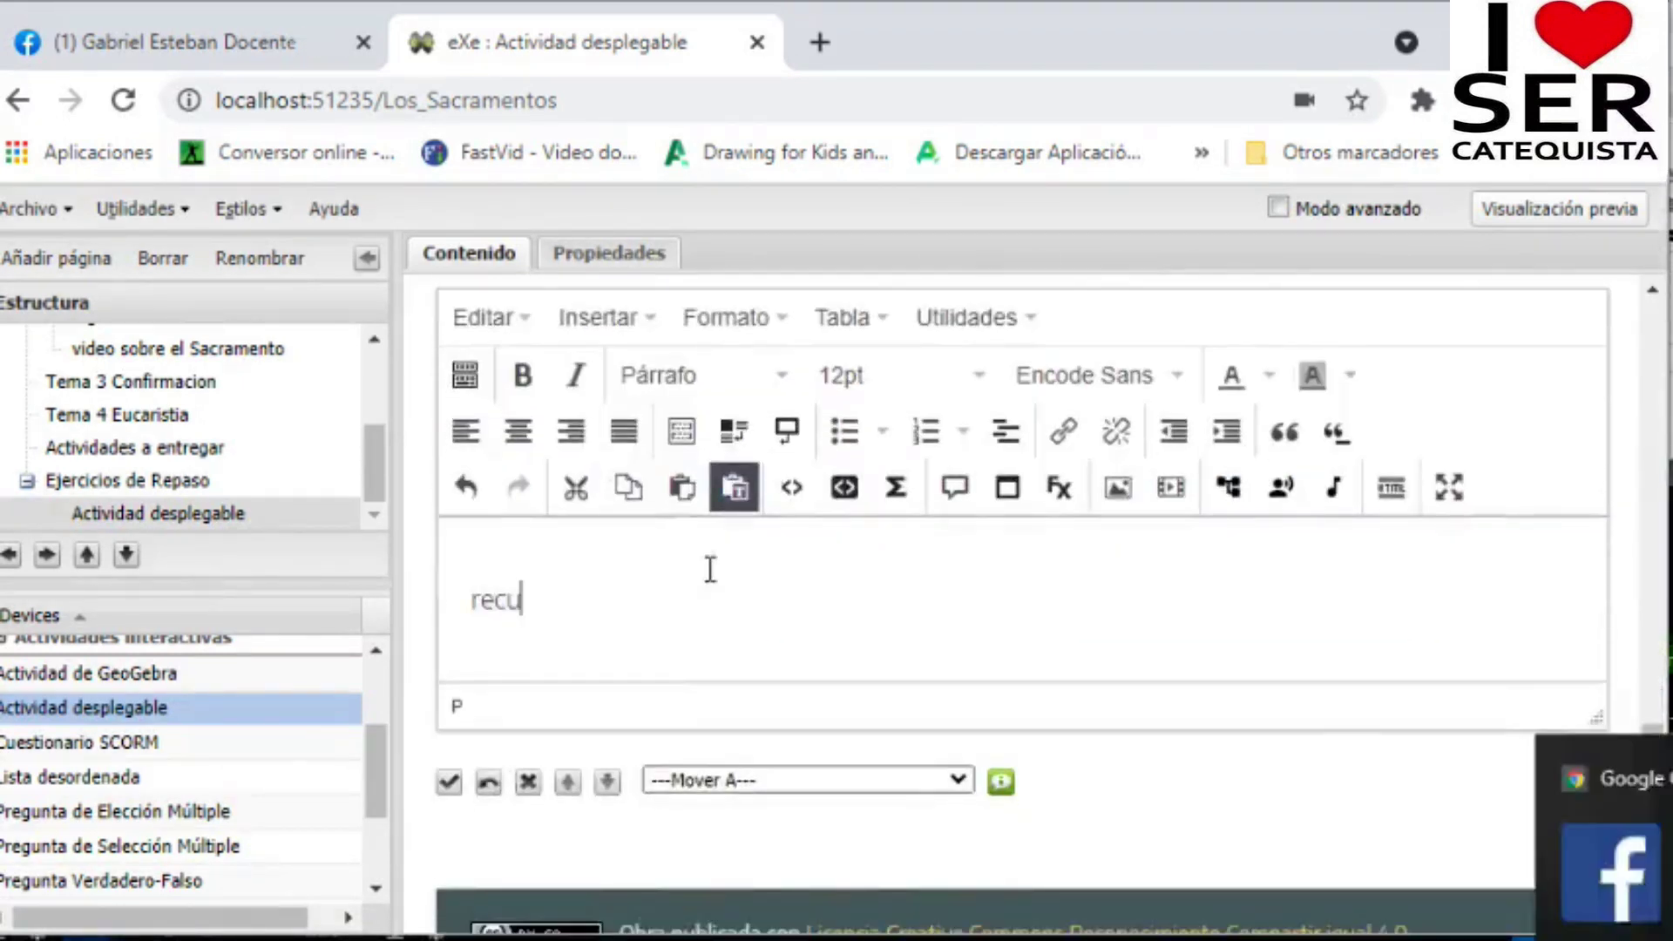
type("erda que somo hijos de")
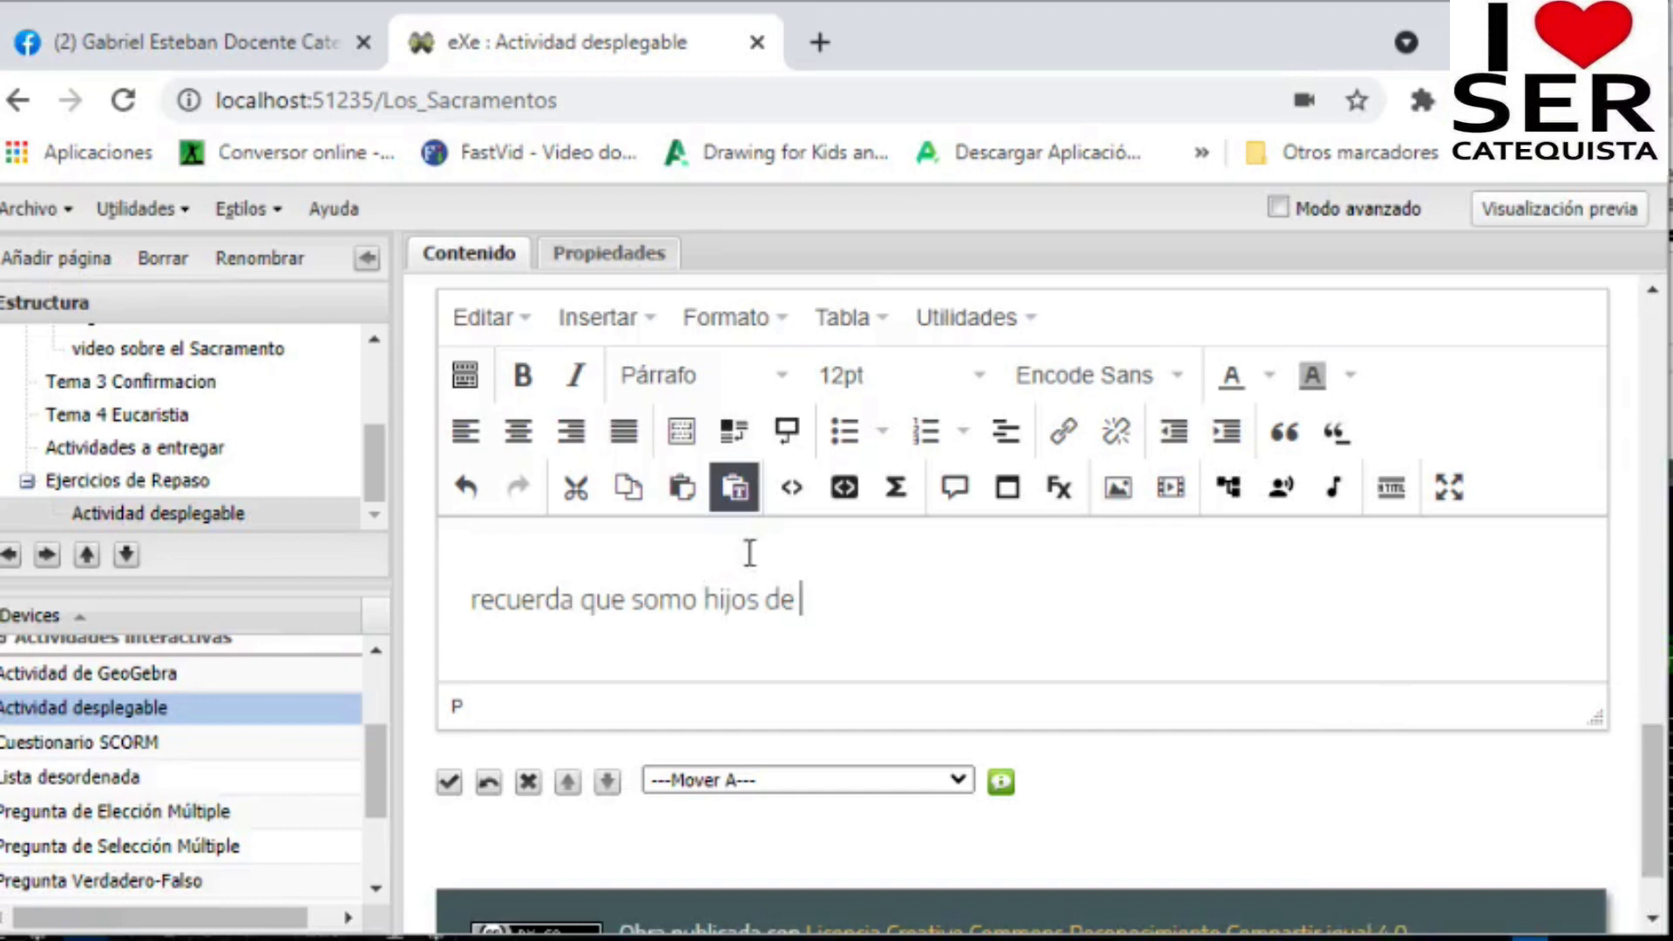
Step: Add "amigos" as a third additional word, separated by a vertical bar
scroll(851, 598, "up", 4)
left_click(758, 400)
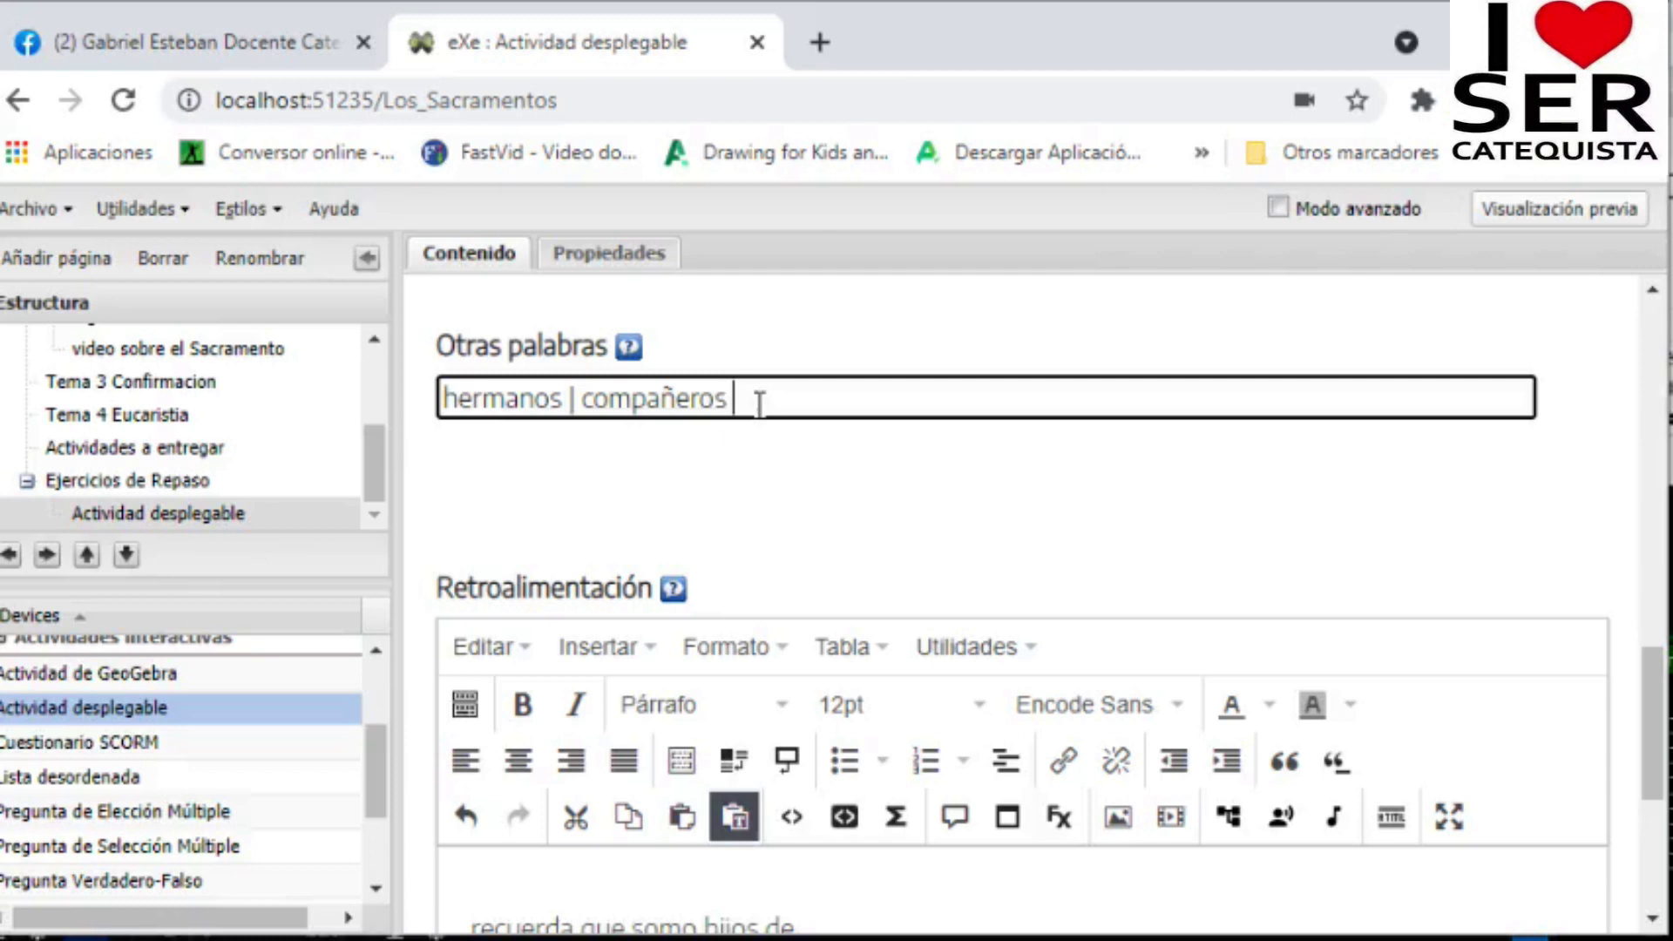
type("| amigos")
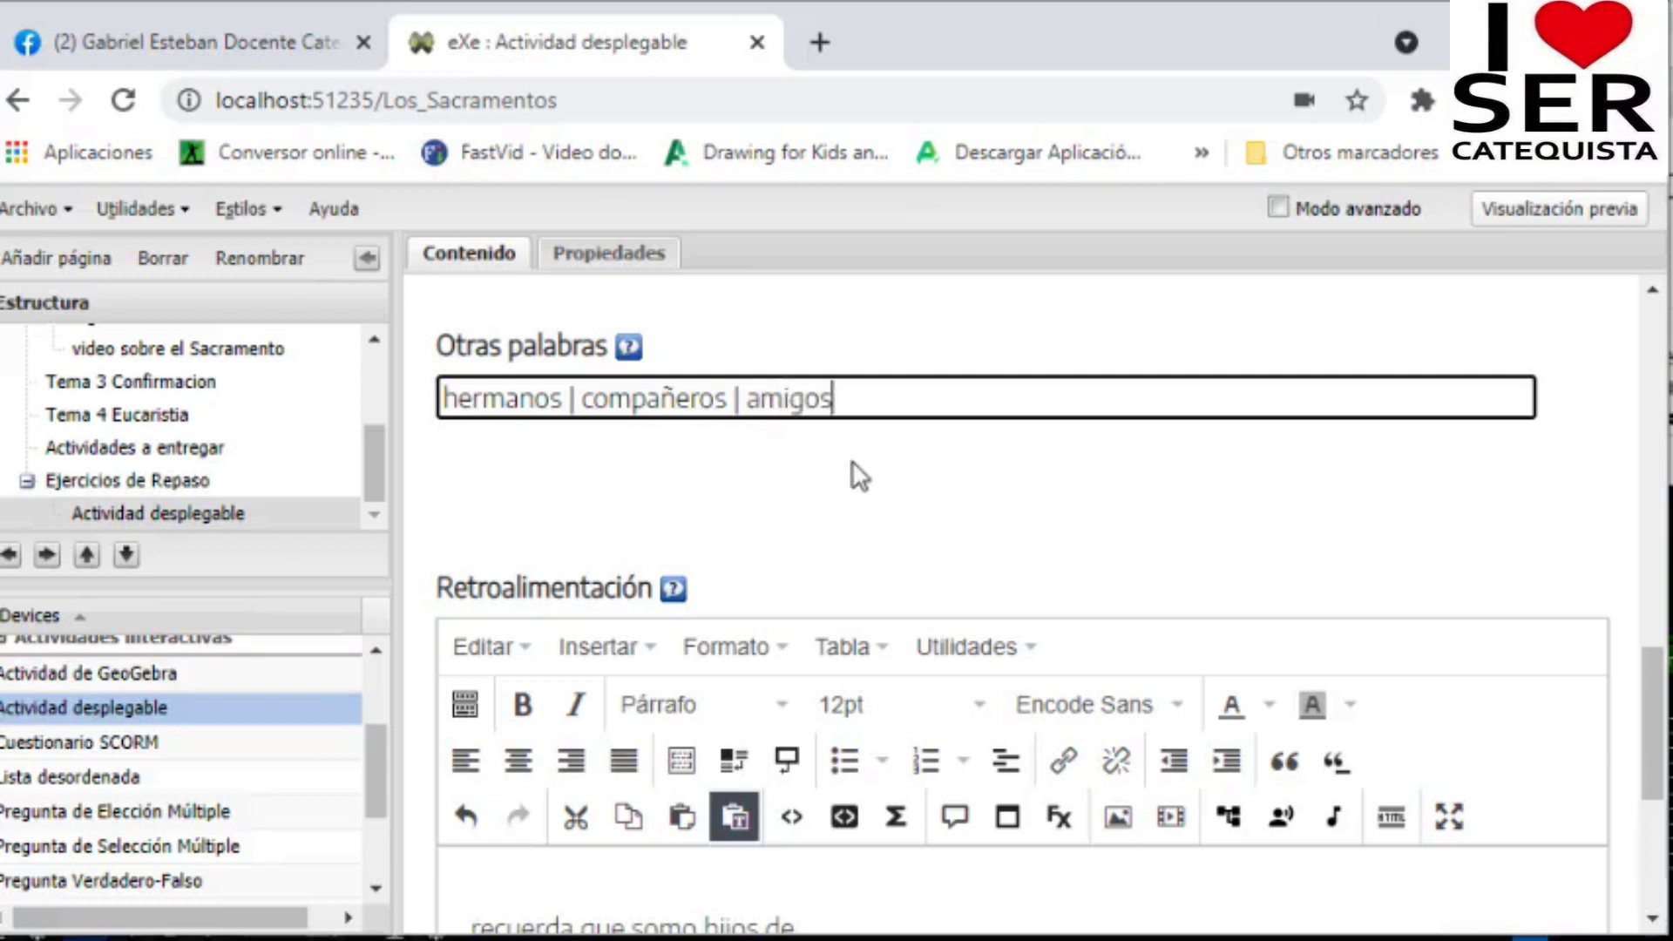
scroll(856, 486, "down", 5)
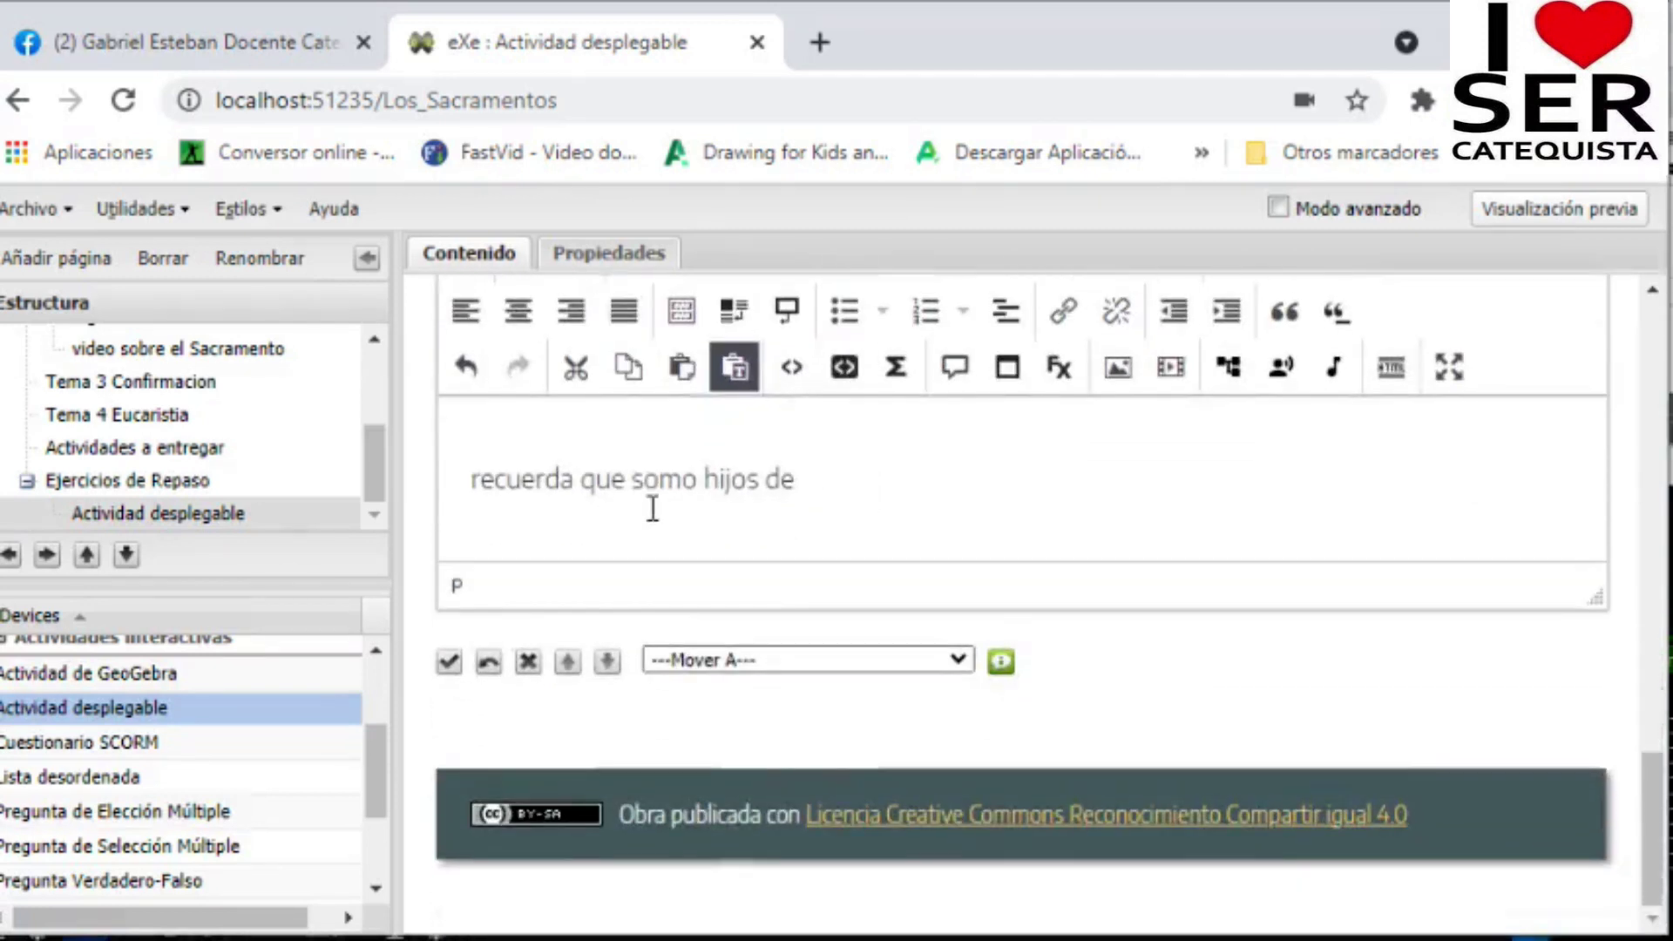
Step: Complete the activity's feedback sentence with "Dios al recibir el sacramento."
scroll(741, 508, "up", 2)
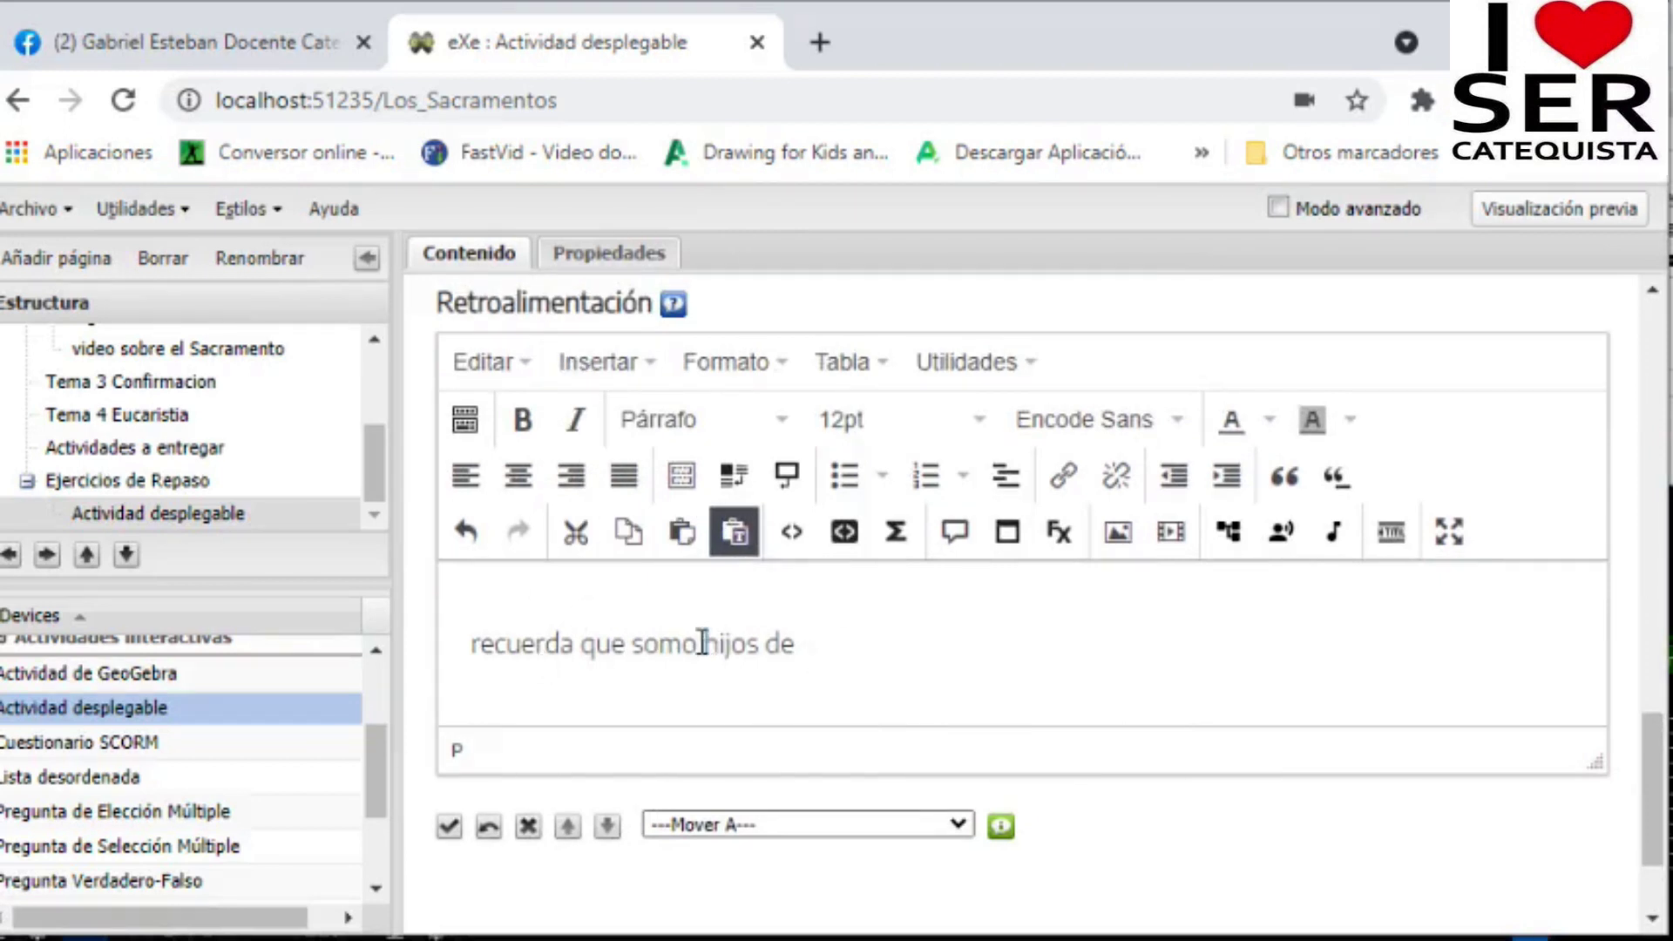
type("s")
key("BackSpace")
key("End")
type("Dios al recibir el sacramento.")
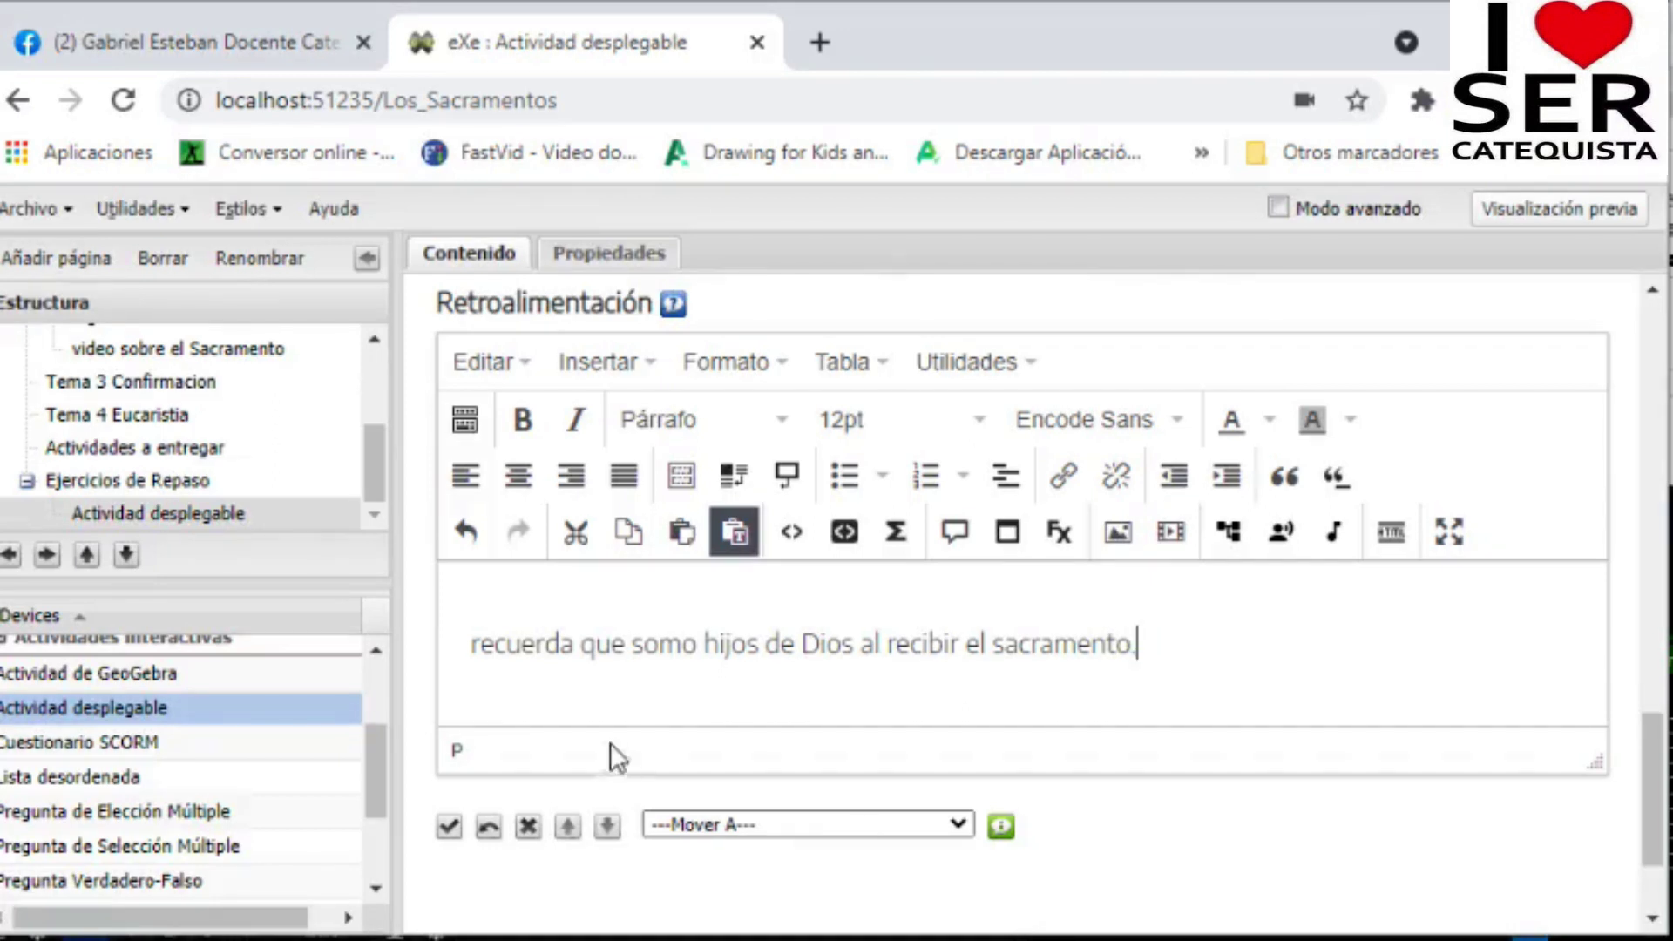
Step: Capitalize the first letter of the feedback sentence so it begins with "Recuerda"
left_click(478, 646)
key("Delete")
type("R")
scroll(702, 624, "down", 3)
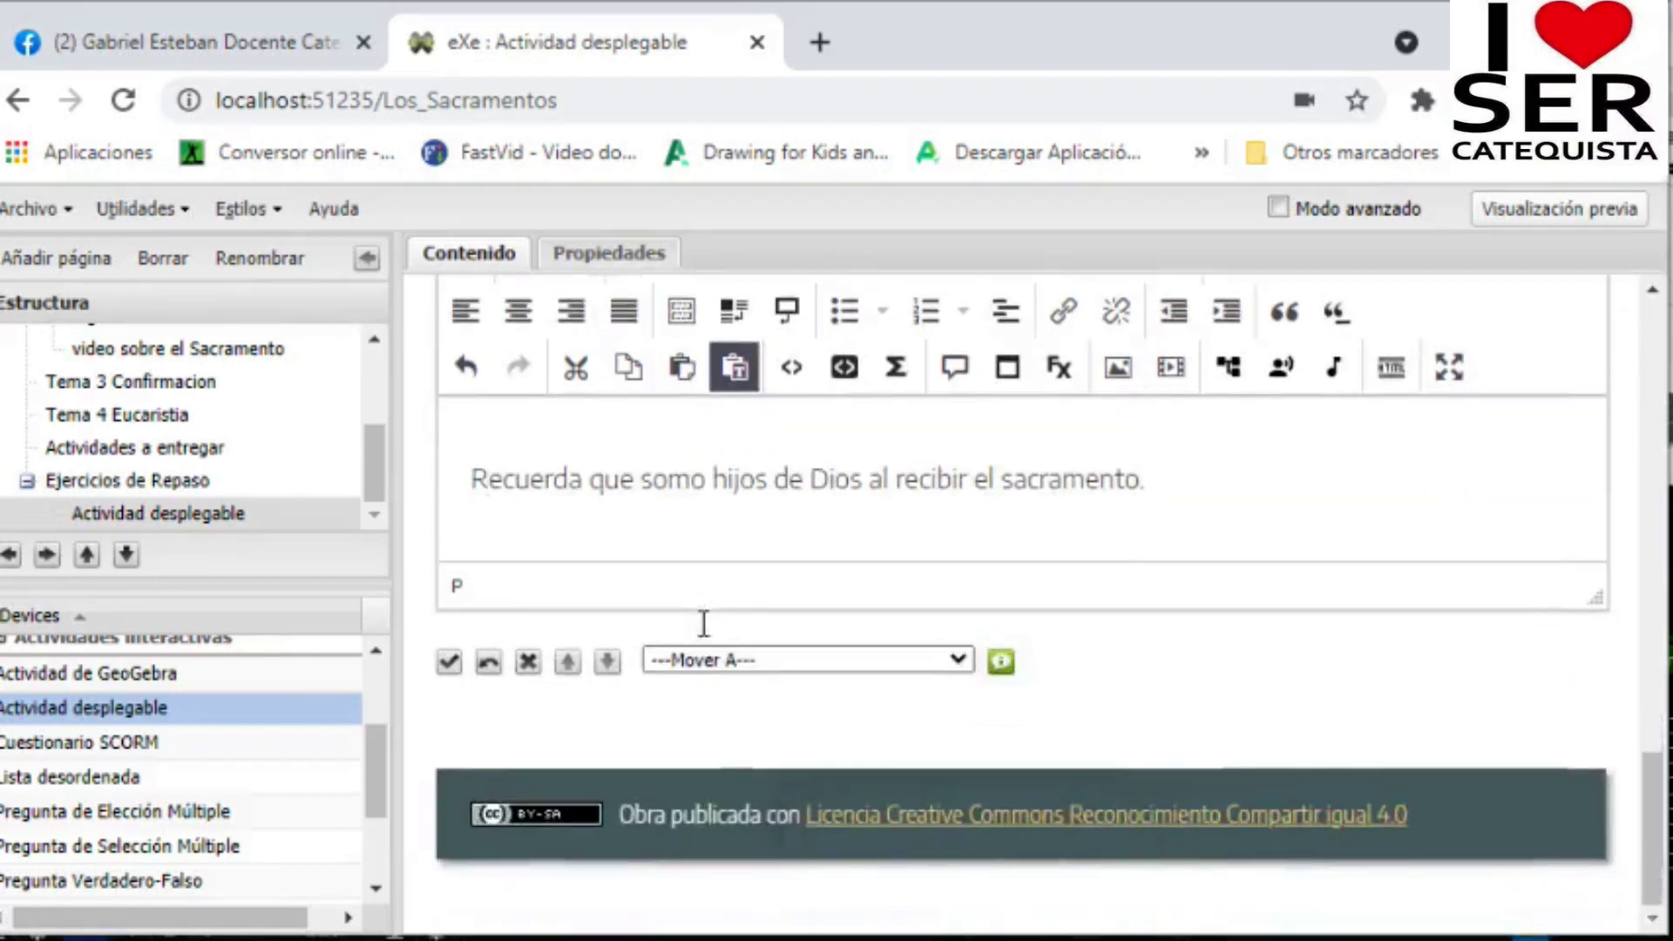
Step: Review the dropdown activity's title, instructions, additional words and feedback across the whole editing form
scroll(702, 623, "up", 10)
scroll(699, 621, "up", 10)
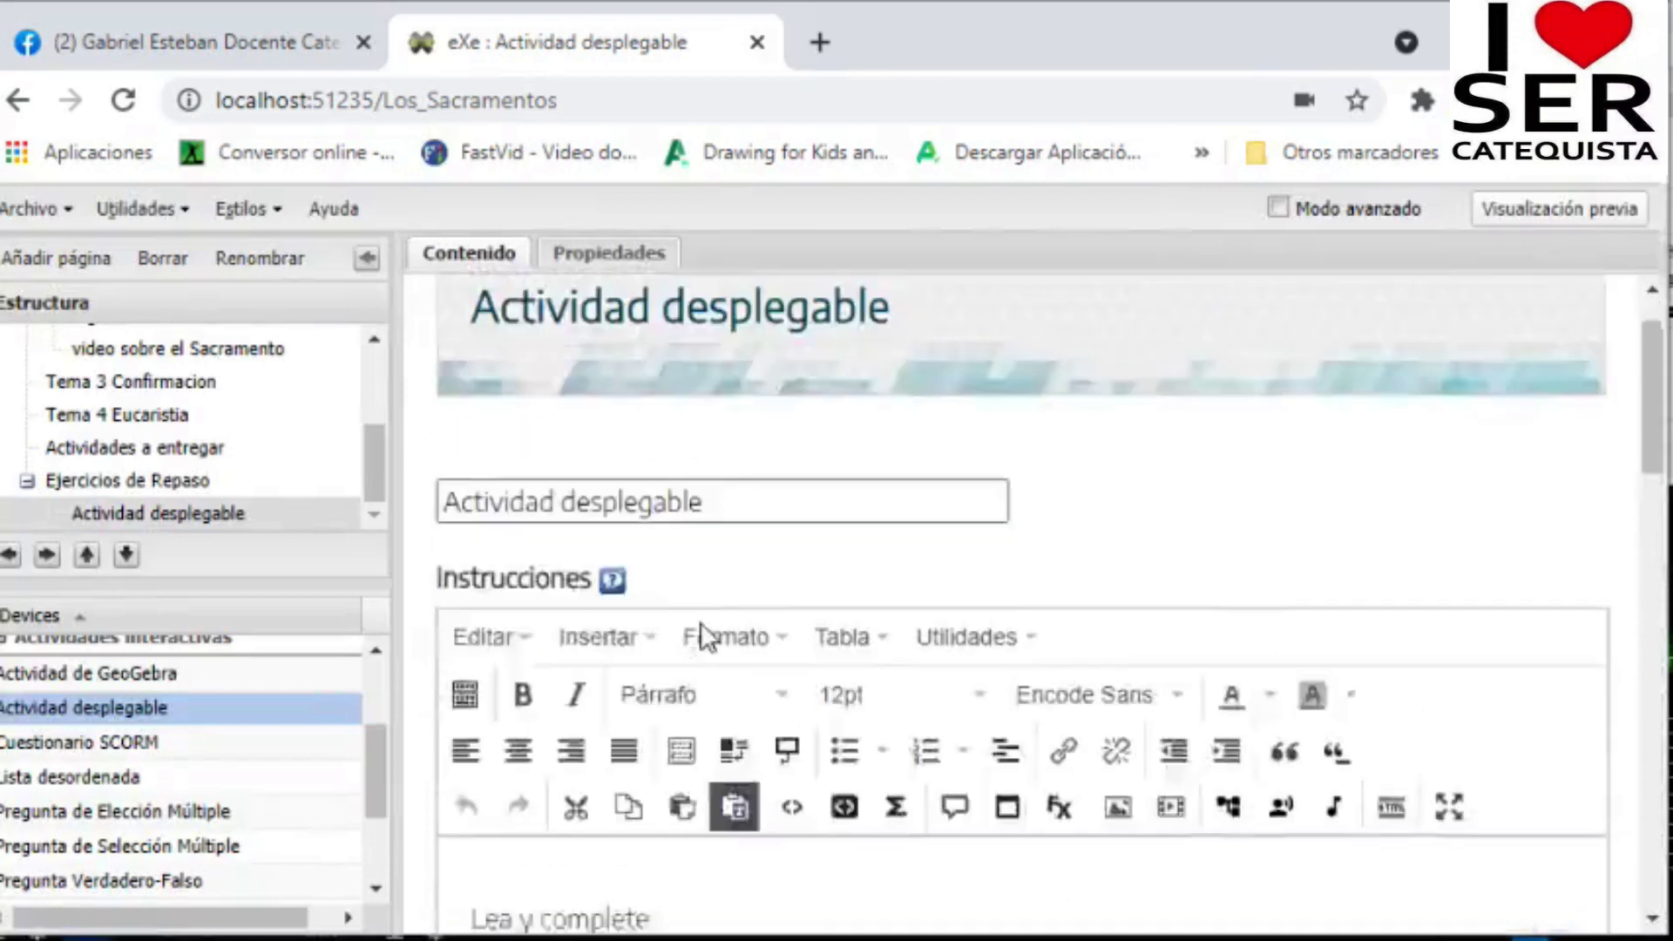
scroll(699, 620, "down", 5)
scroll(698, 620, "down", 6)
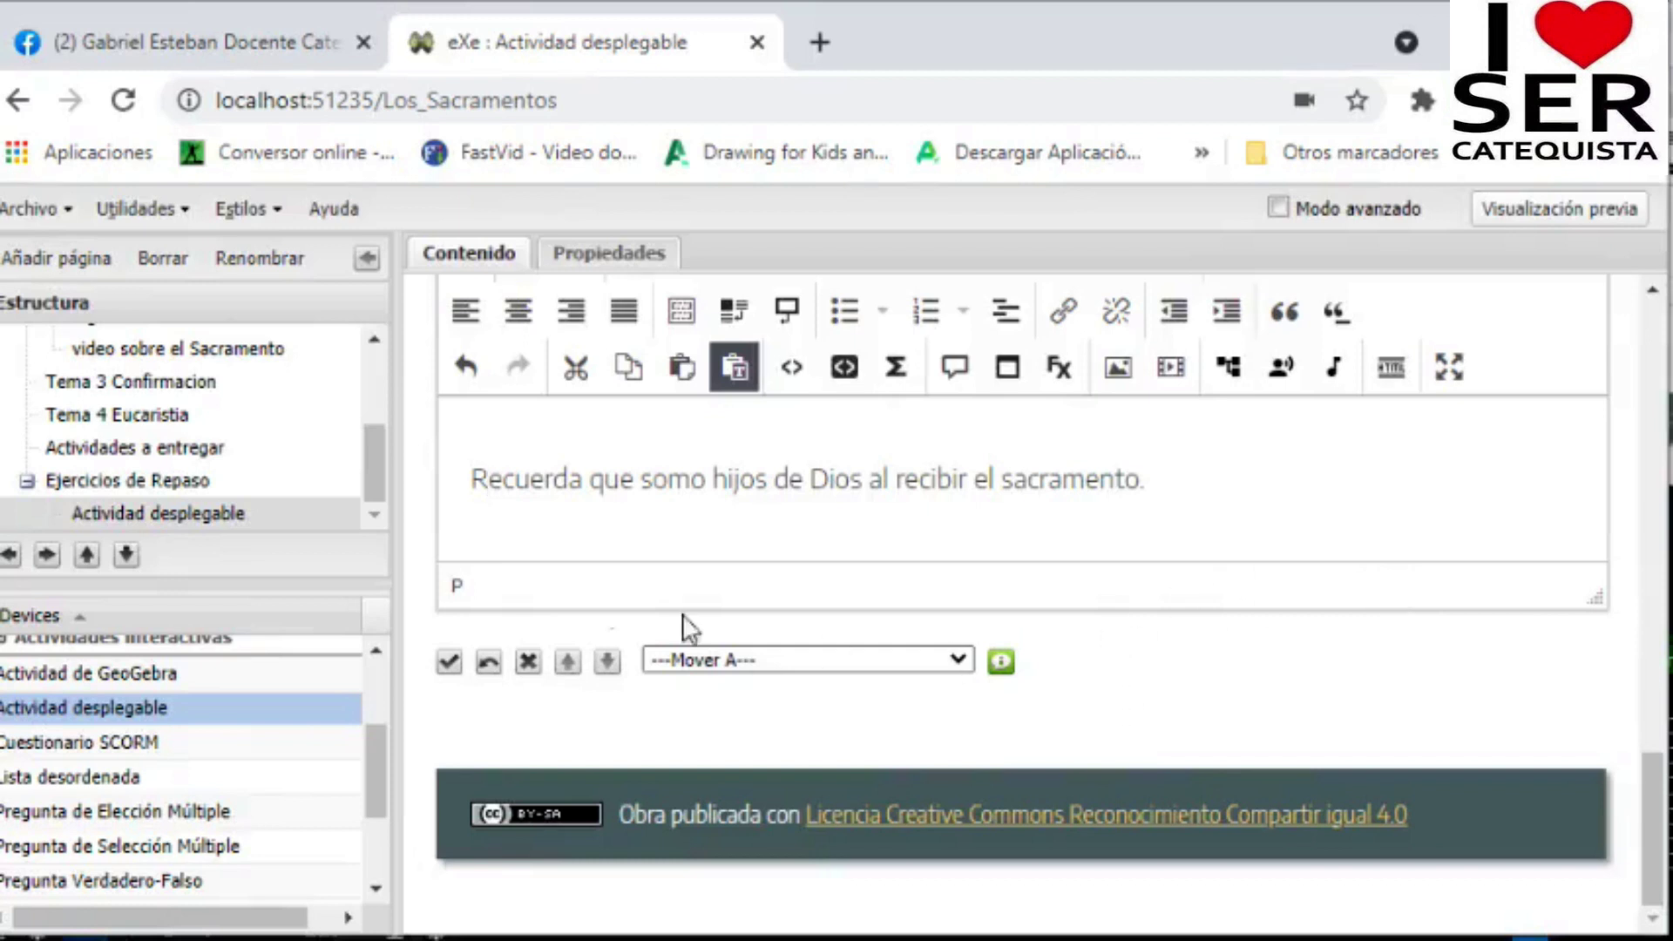
scroll(803, 620, "up", 15)
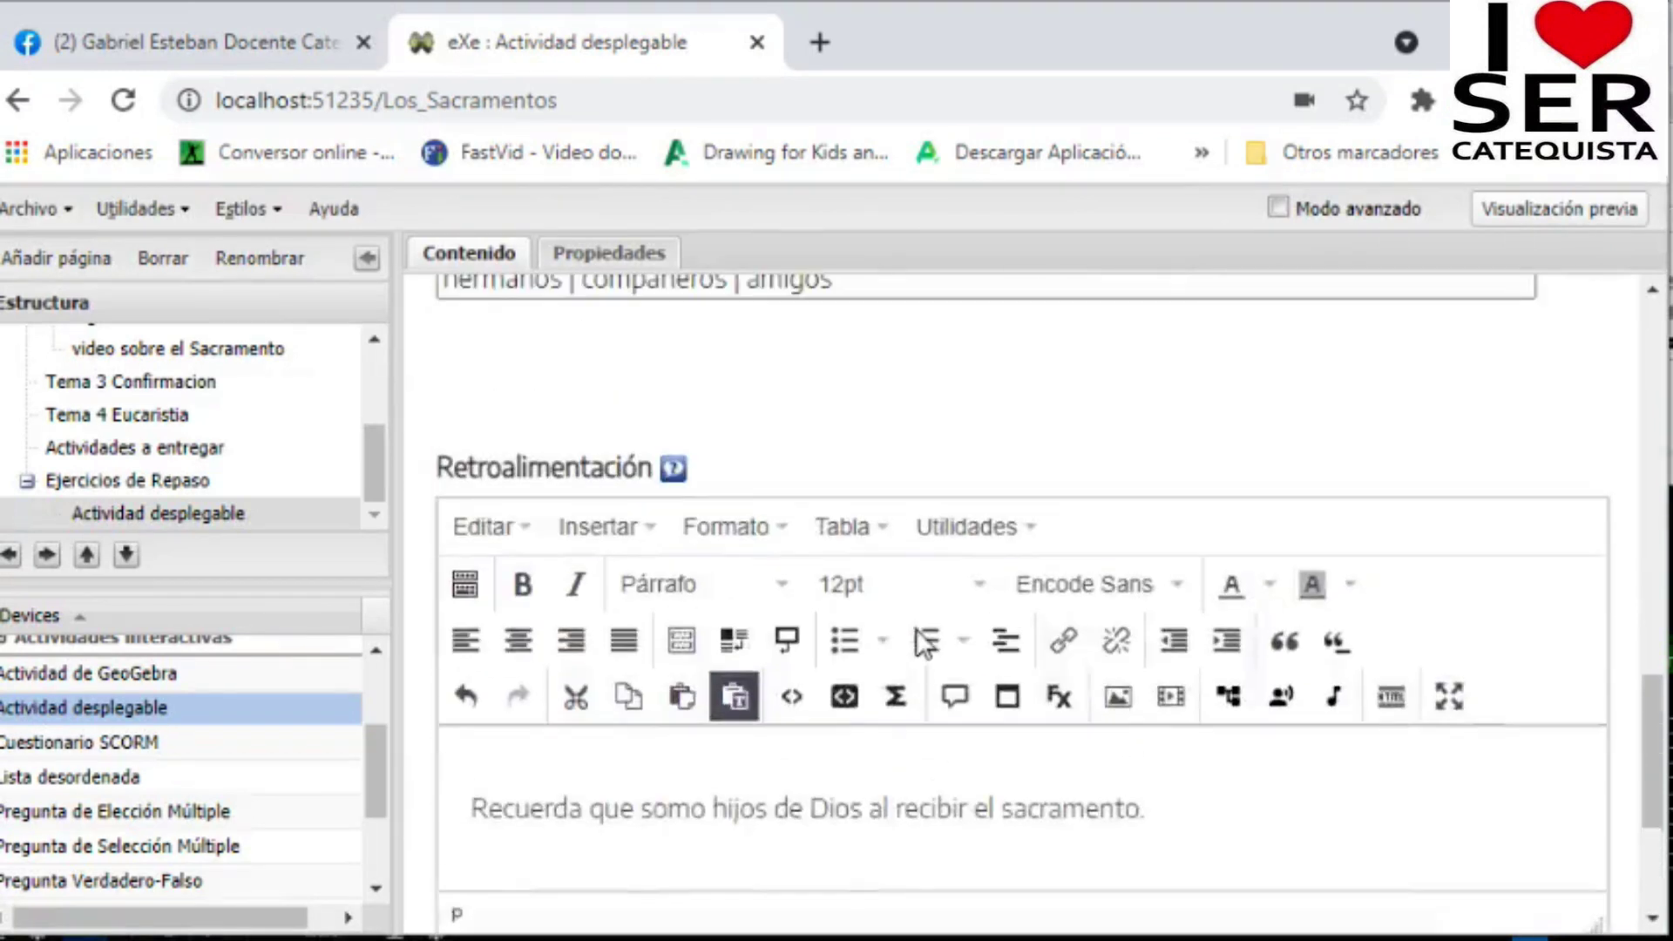
scroll(921, 646, "down", 15)
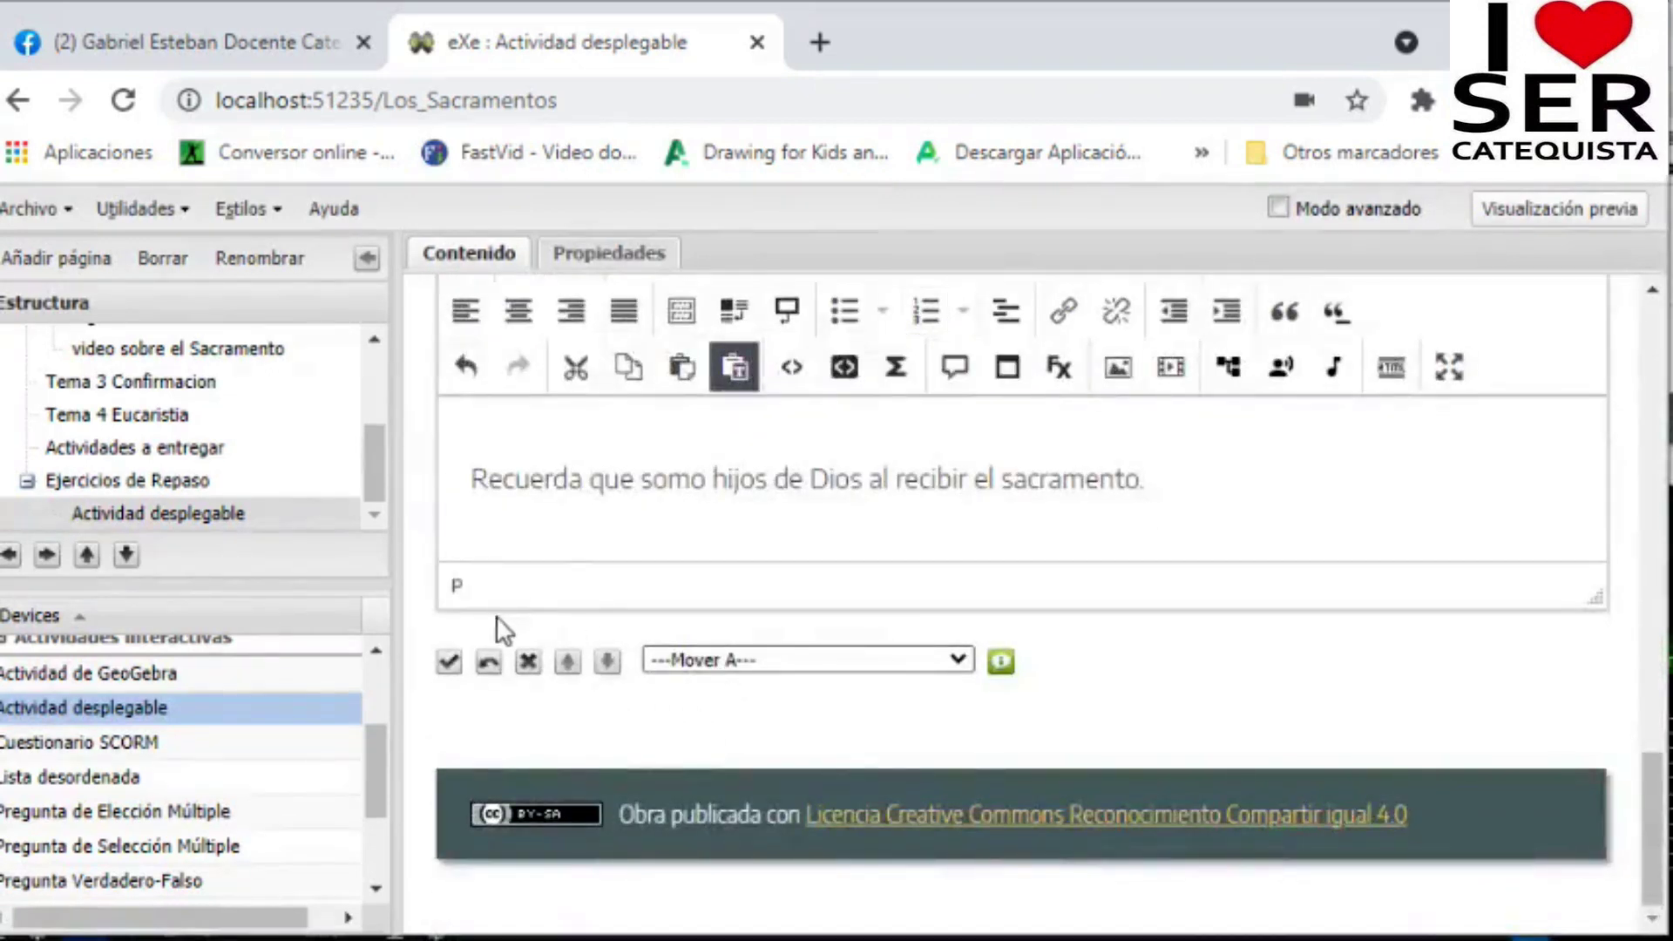
left_click(541, 525)
left_click(1054, 528)
scroll(1093, 630, "up", 15)
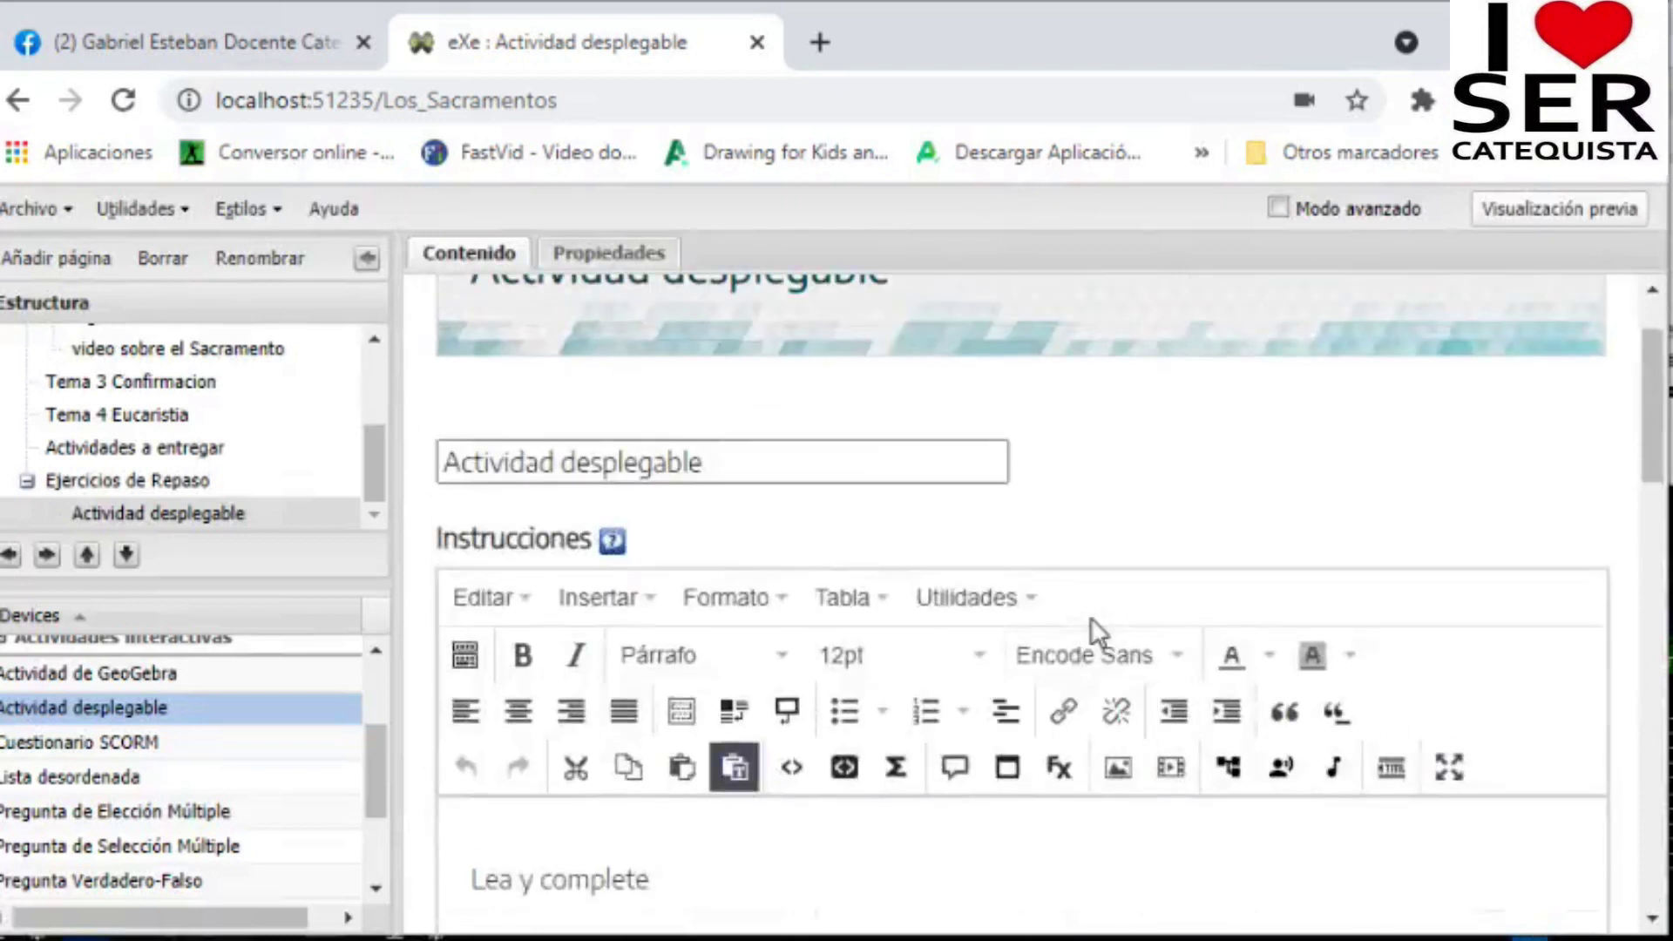
scroll(1093, 631, "down", 6)
scroll(1093, 631, "down", 5)
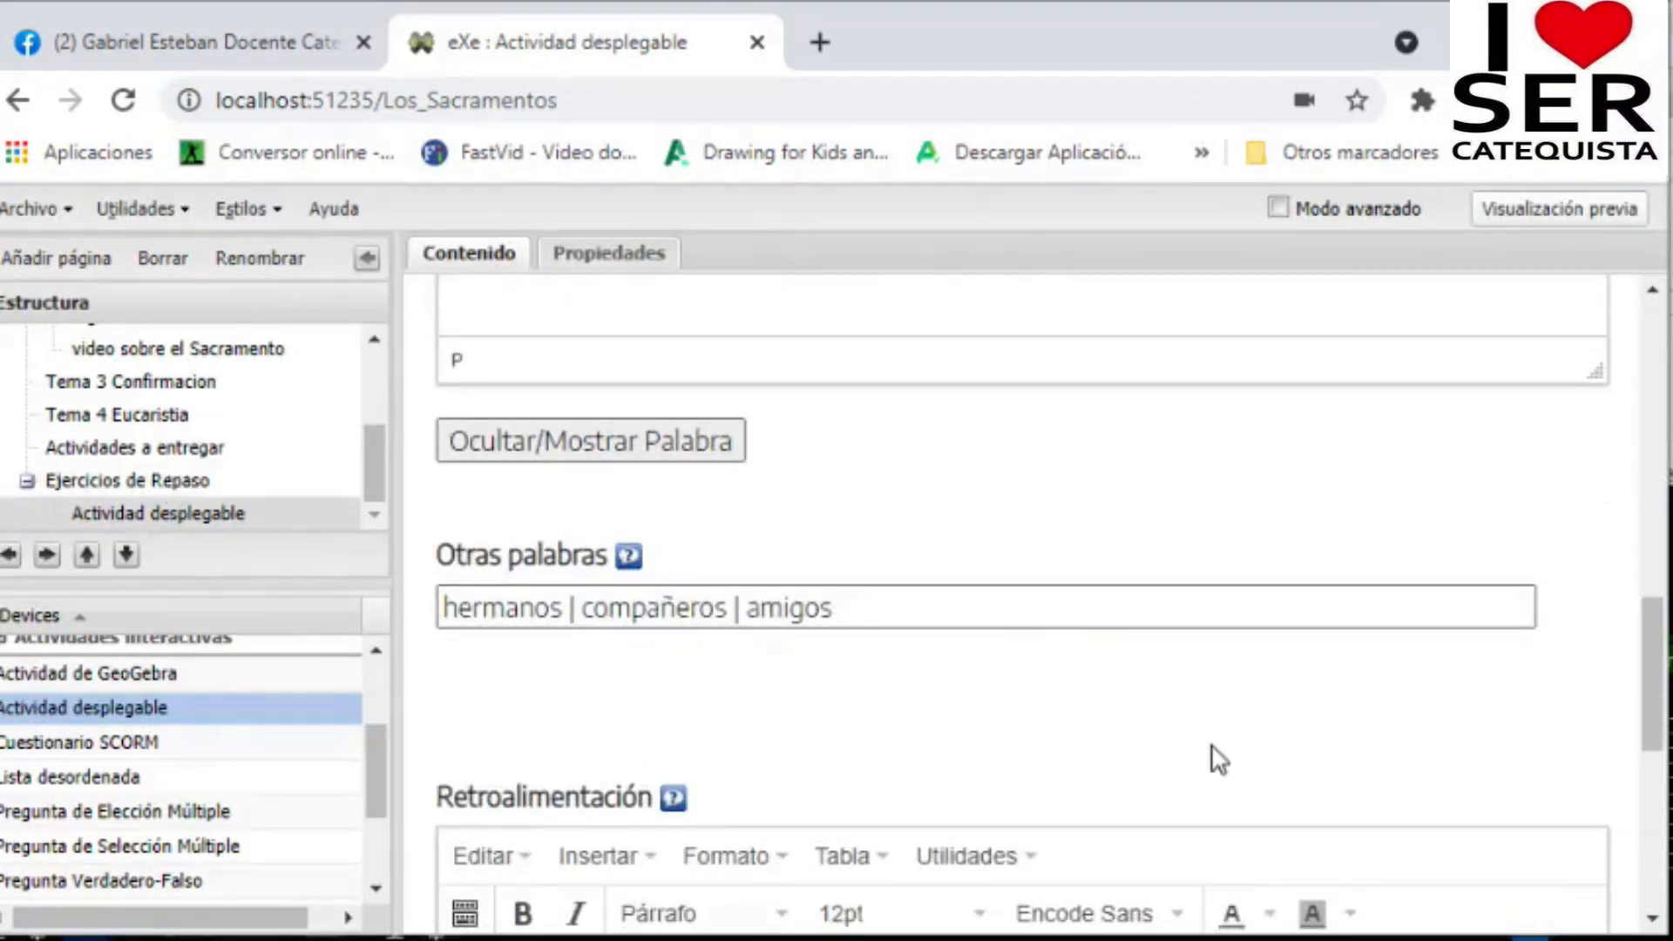
scroll(1213, 758, "down", 8)
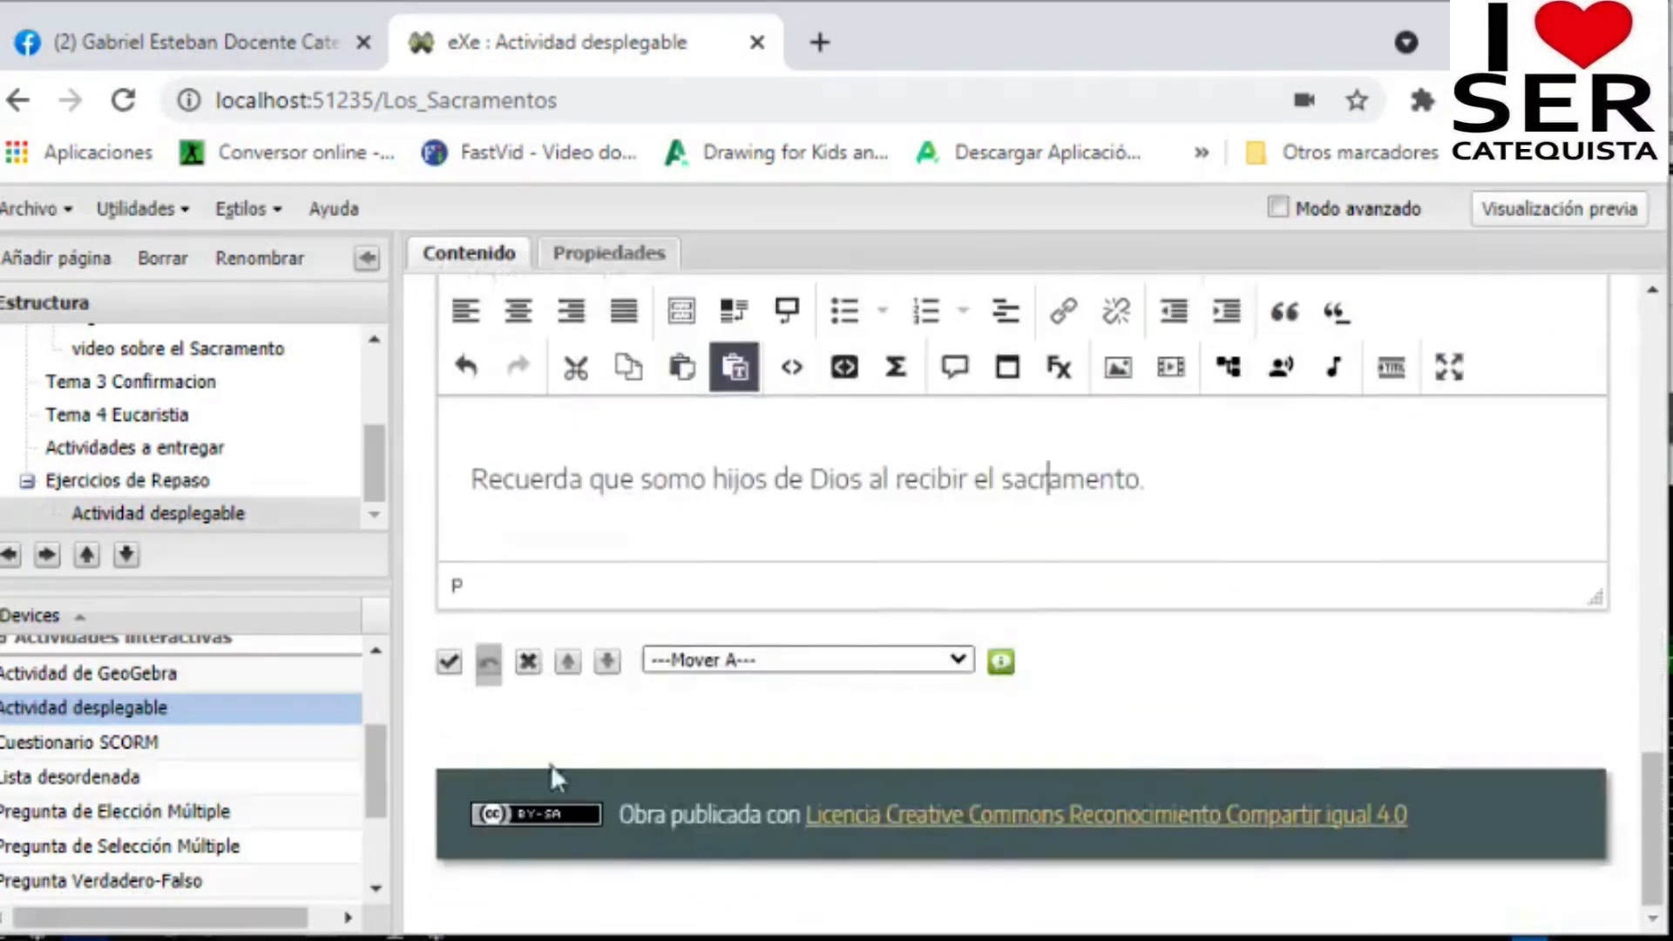
Step: Save the dropdown activity and look over it on its page
left_click(449, 664)
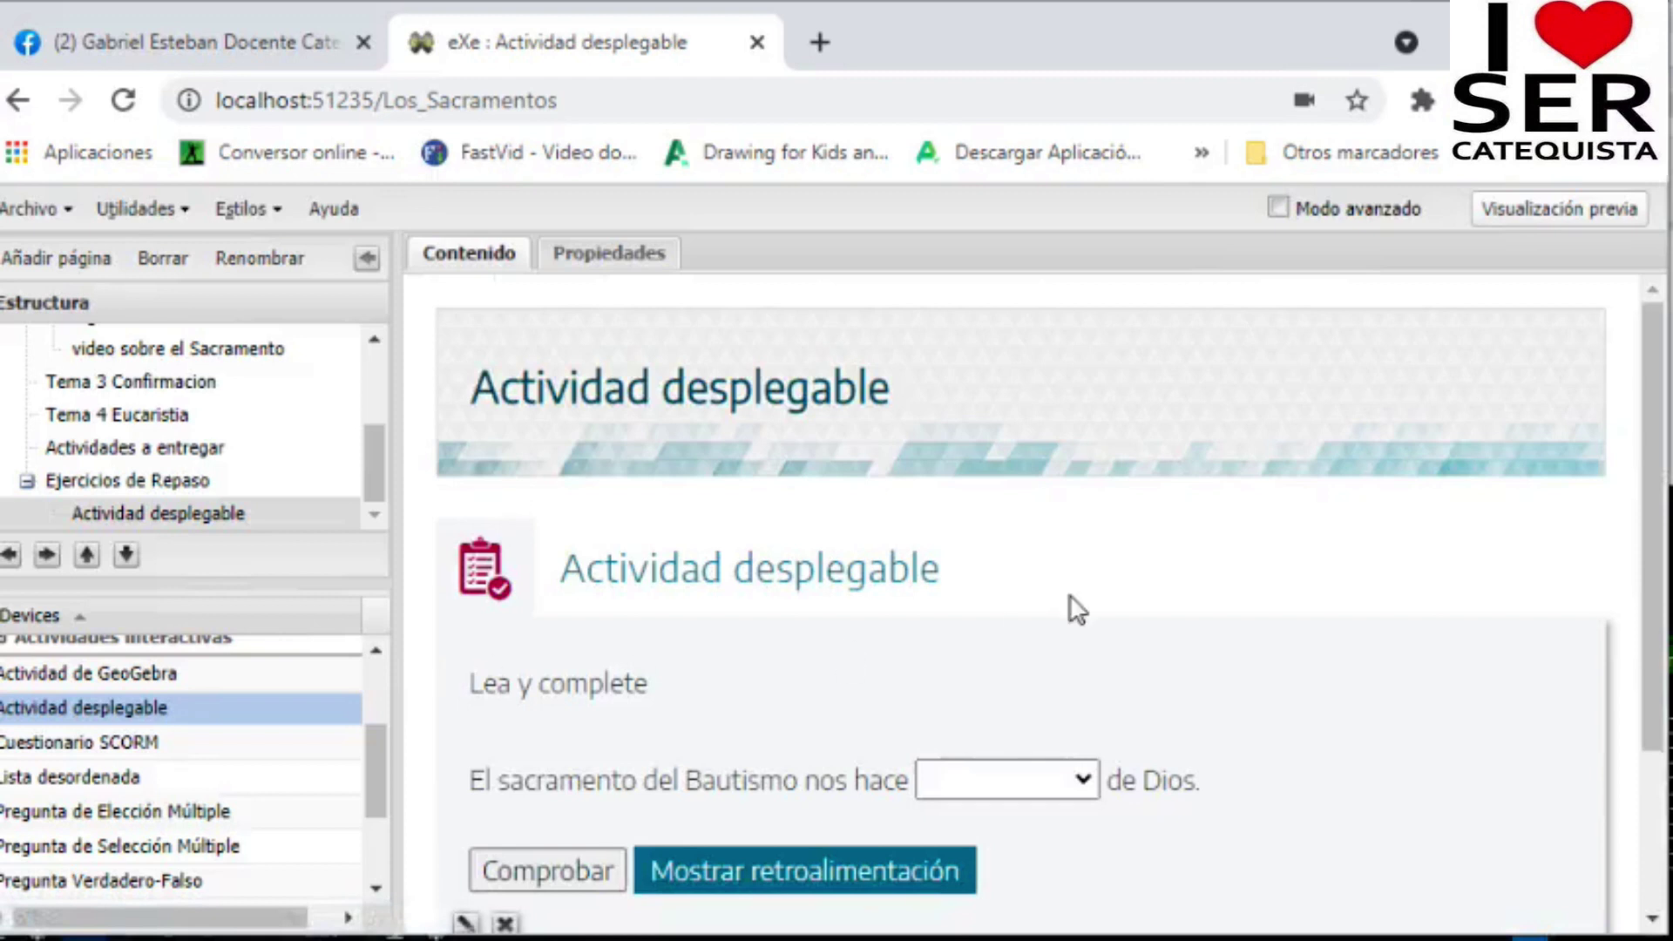
scroll(1077, 608, "down", 3)
scroll(1076, 609, "up", 2)
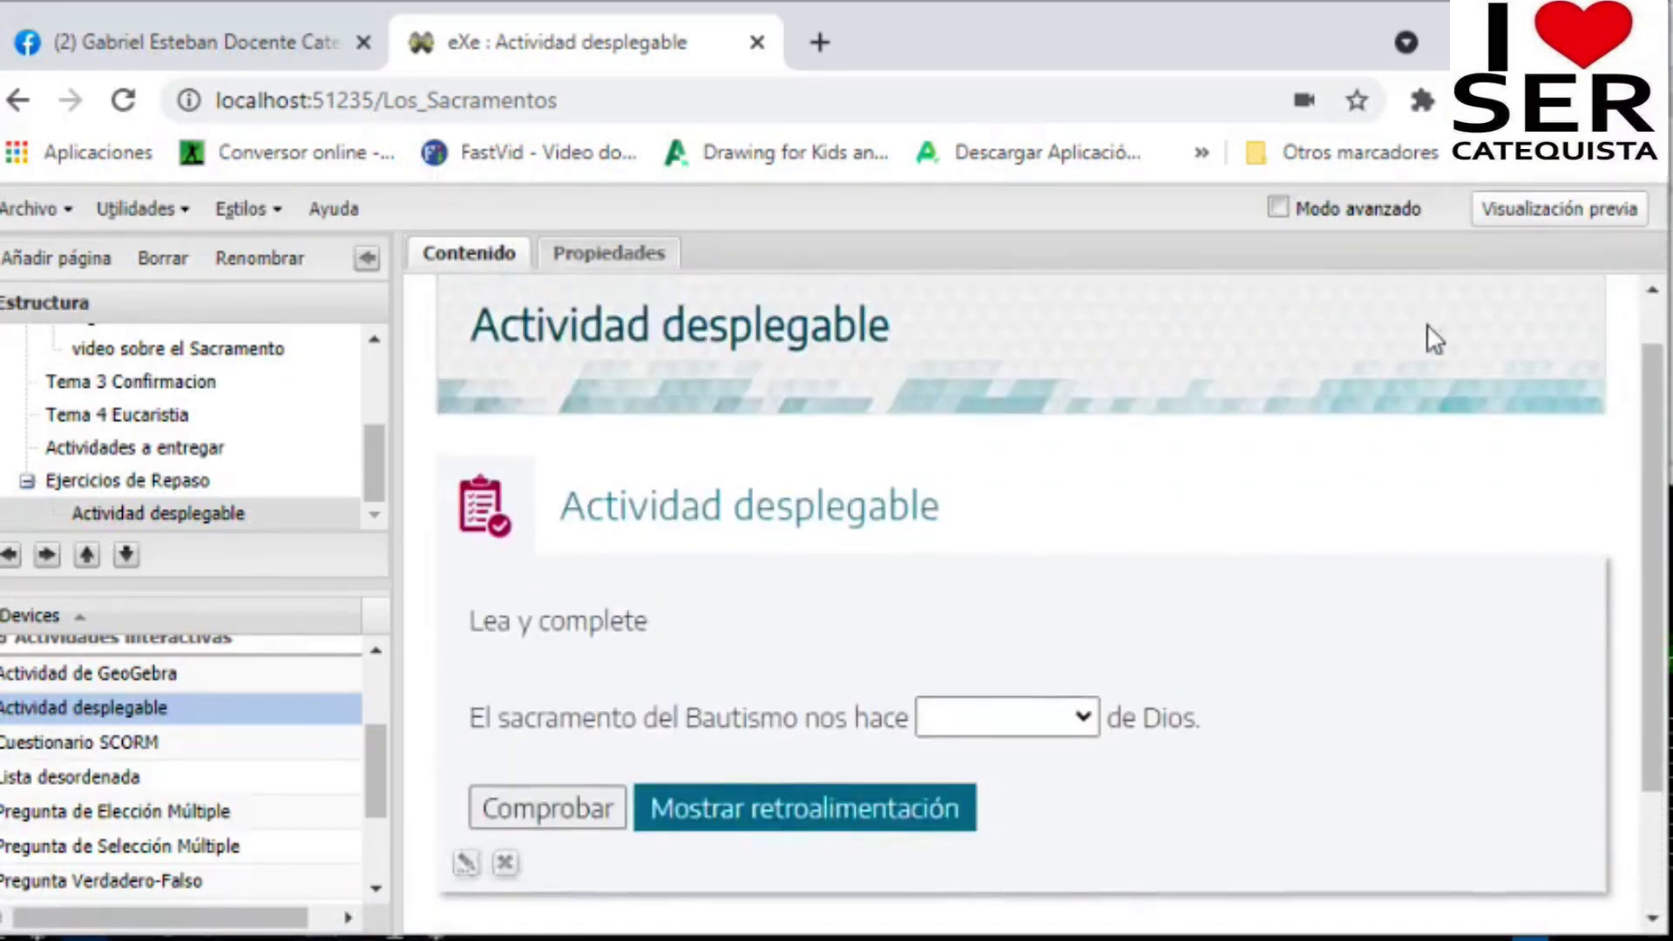
Step: Preview the project and open the "Actividad desplegable" page under "Ejercicios de Repaso"
left_click(1527, 220)
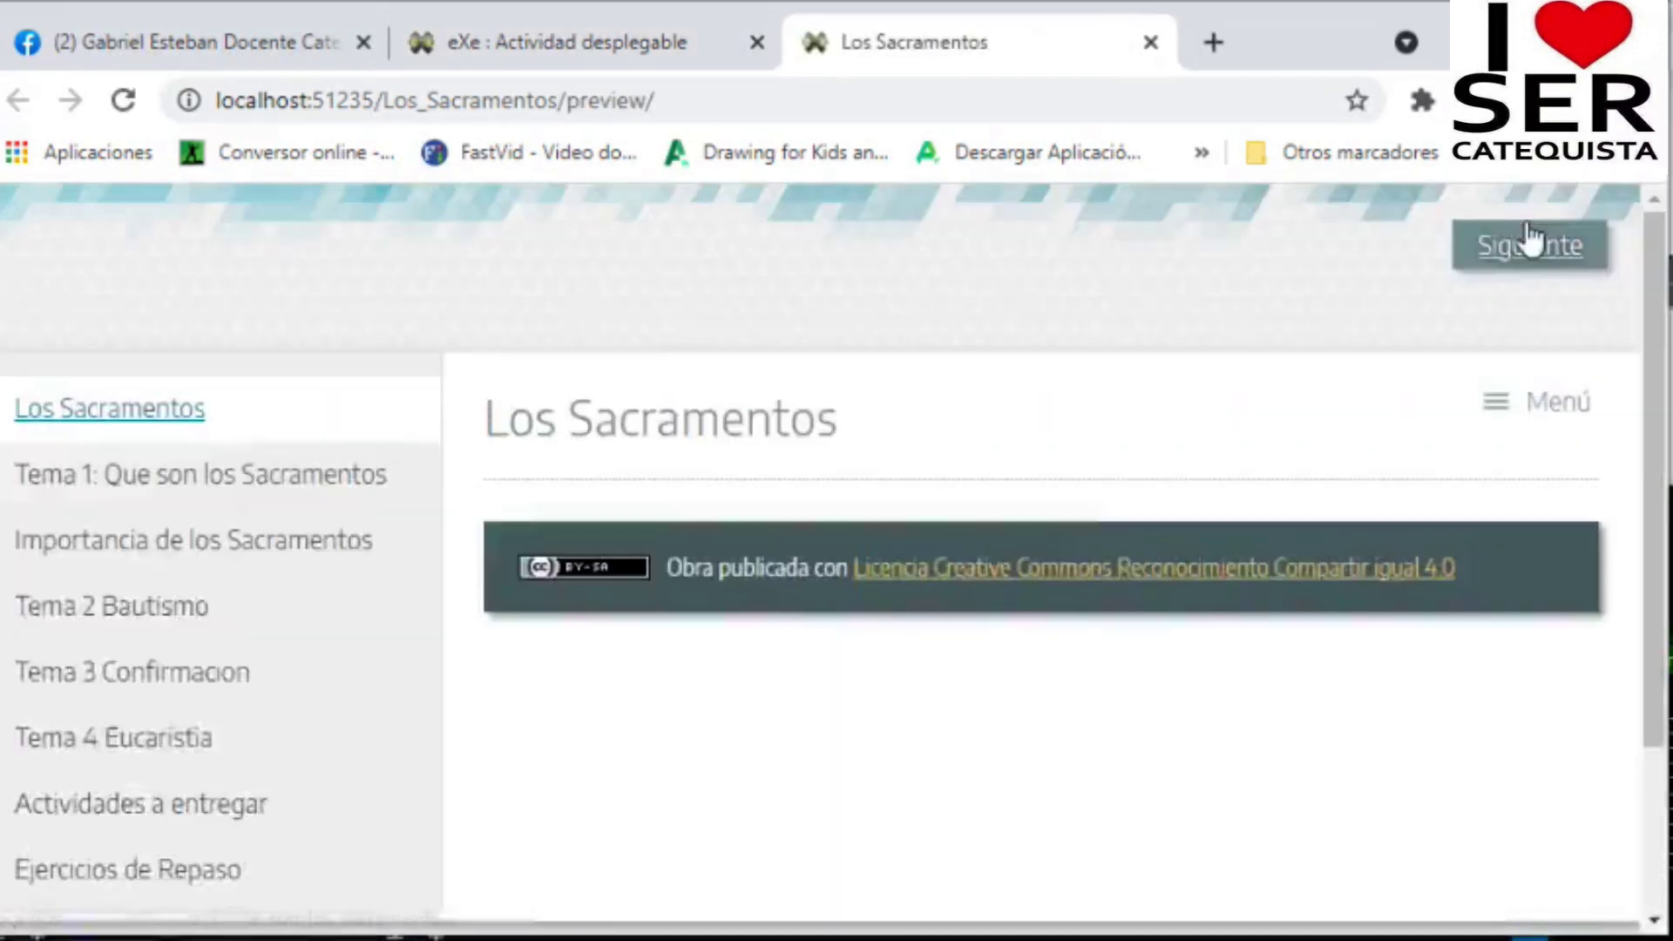
scroll(111, 560, "down", 3)
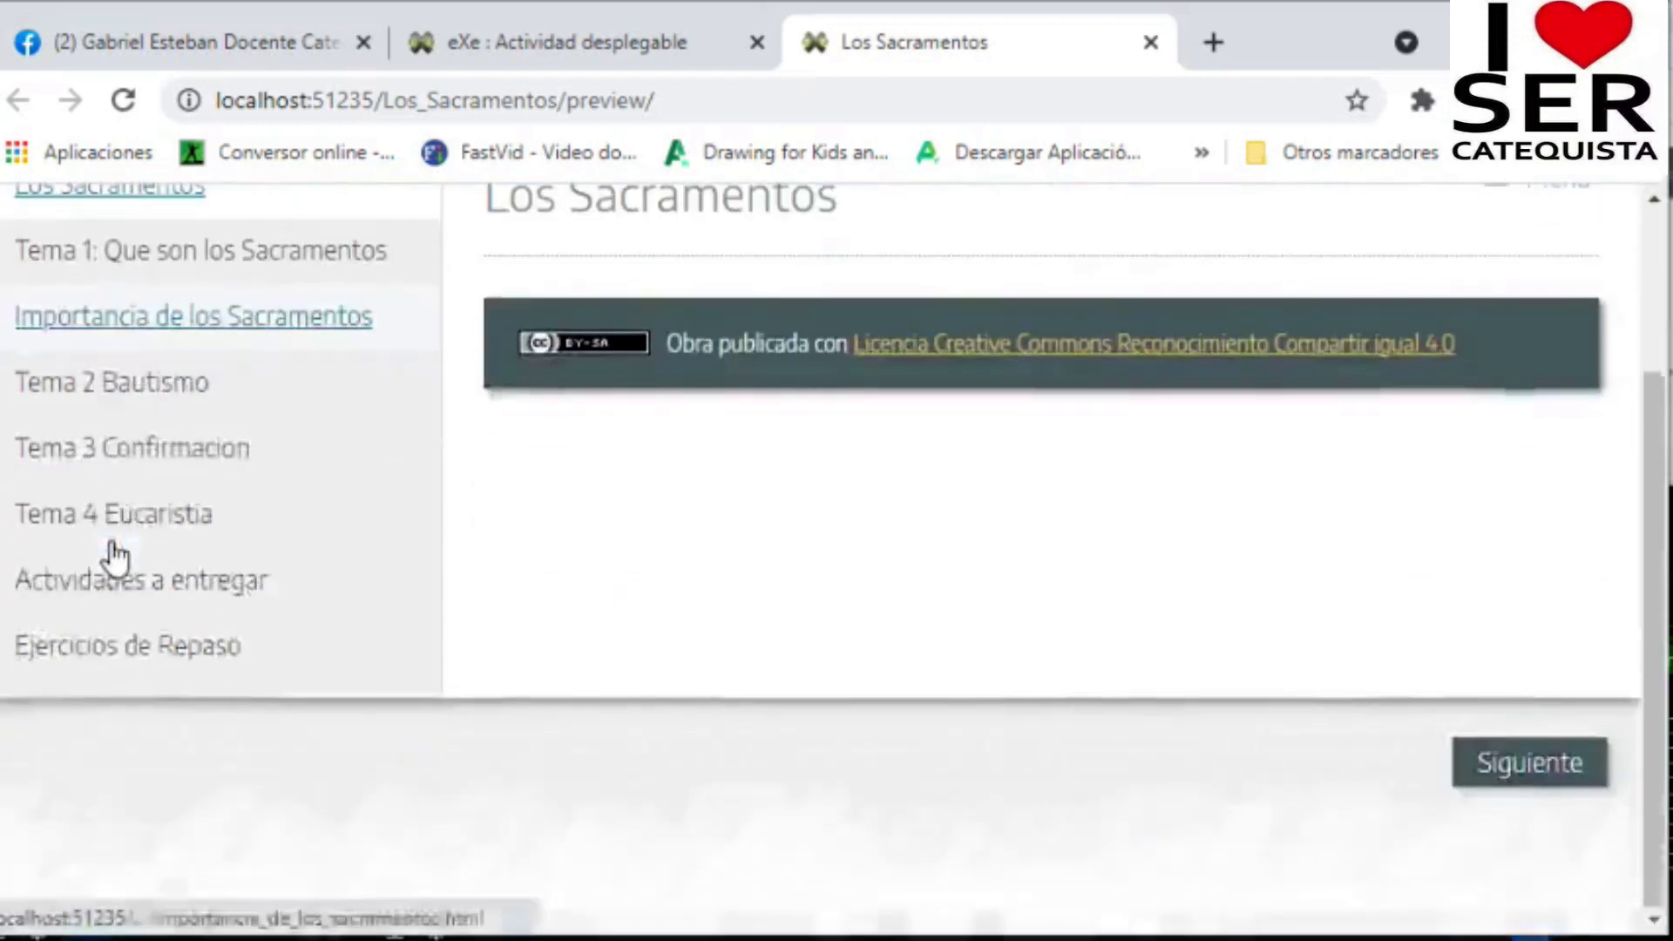
left_click(145, 652)
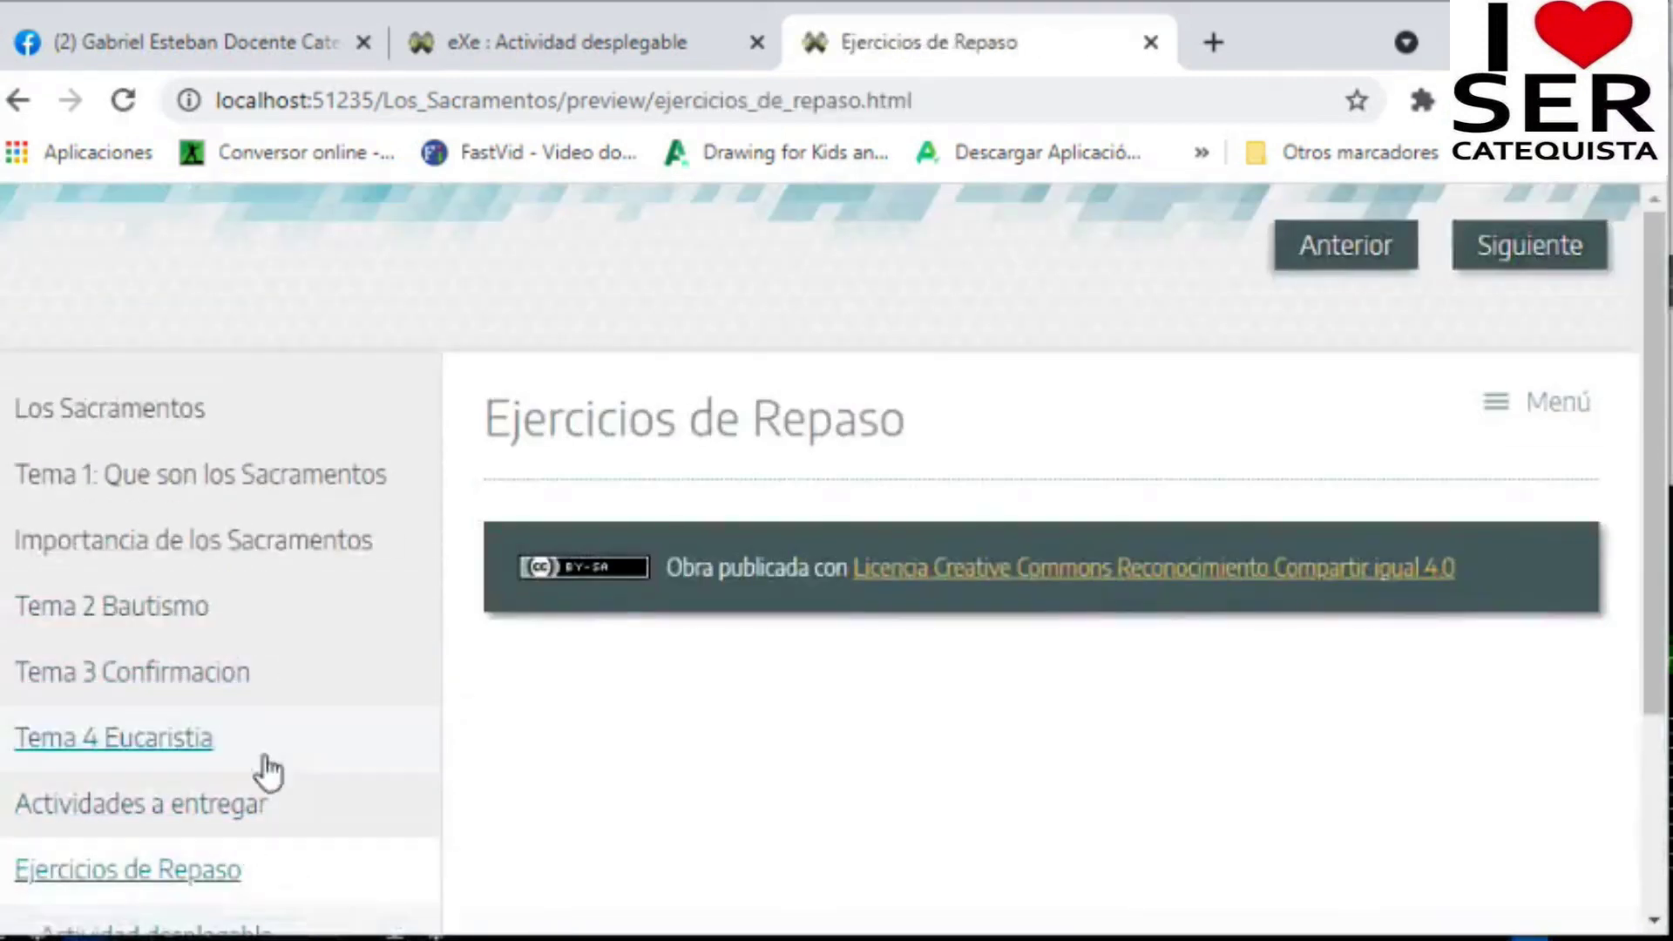
scroll(269, 771, "down", 3)
left_click(168, 665)
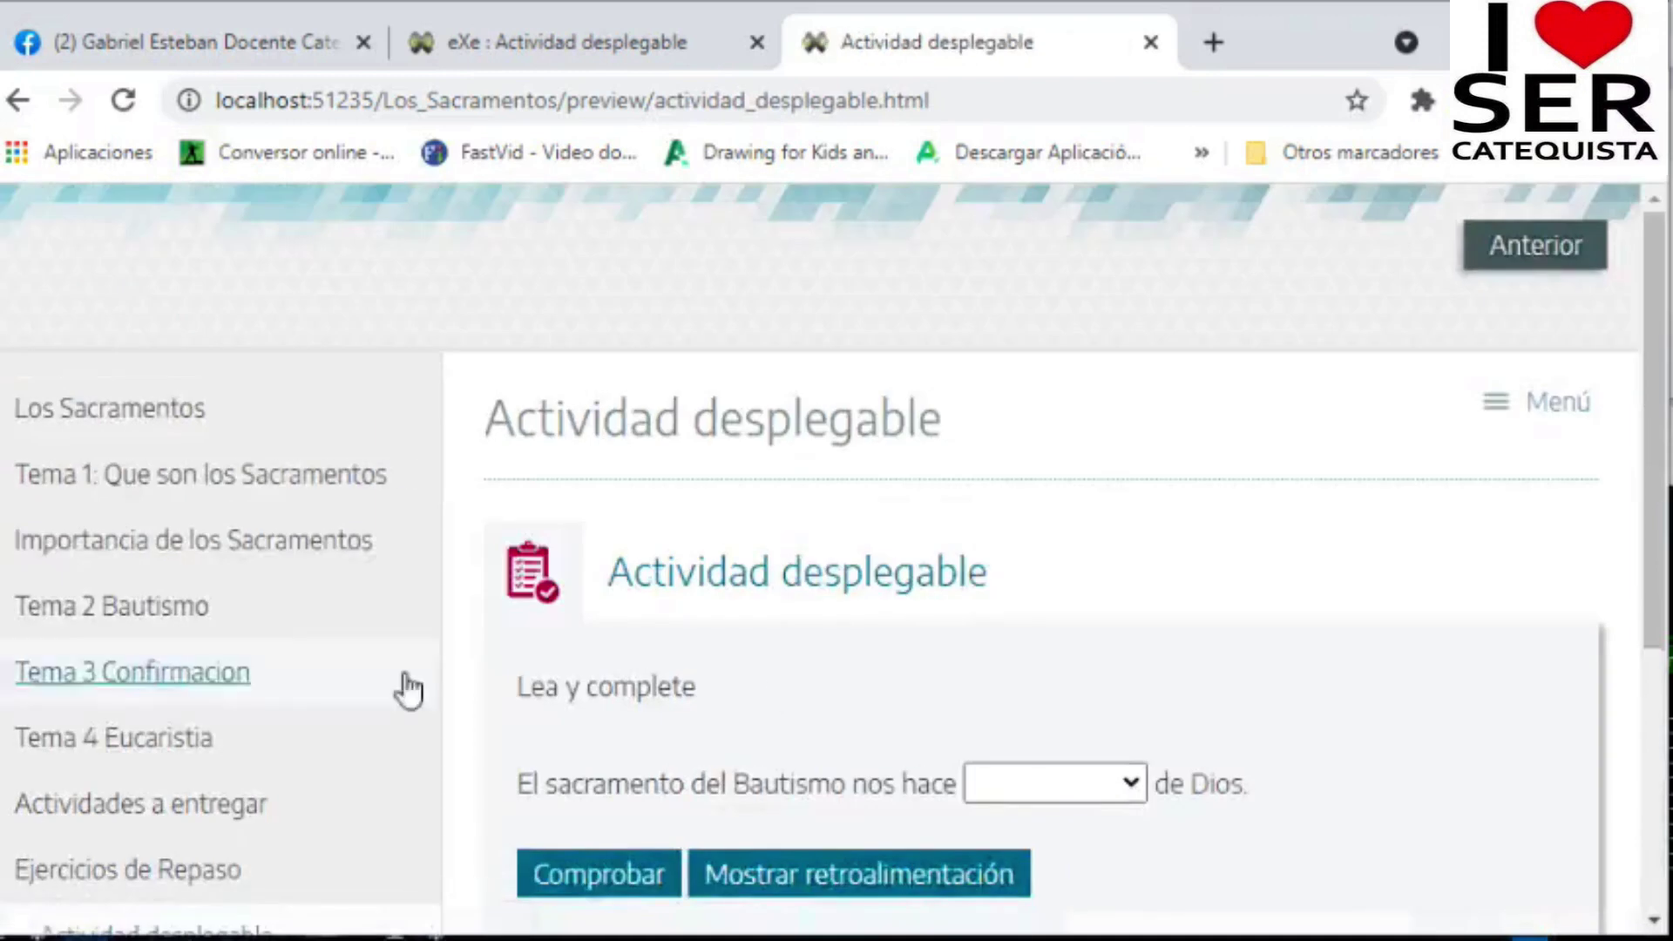
scroll(1315, 593, "down", 4)
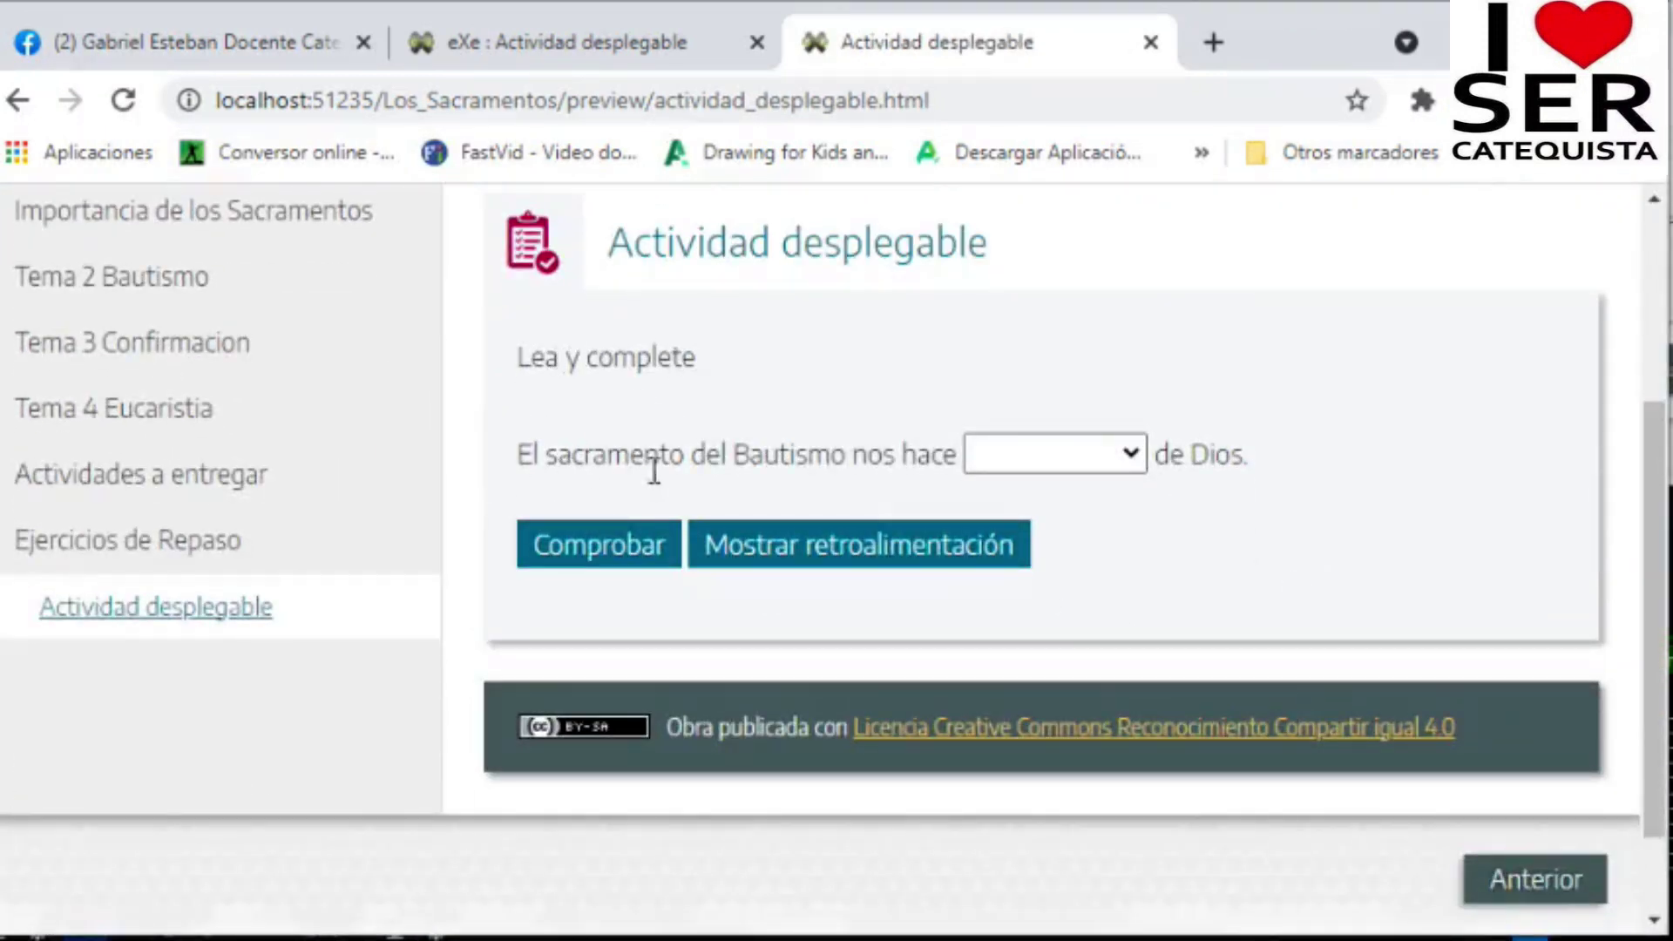
Step: Test the previewed activity with the wrong answer "amigos" and check it
left_click(1130, 452)
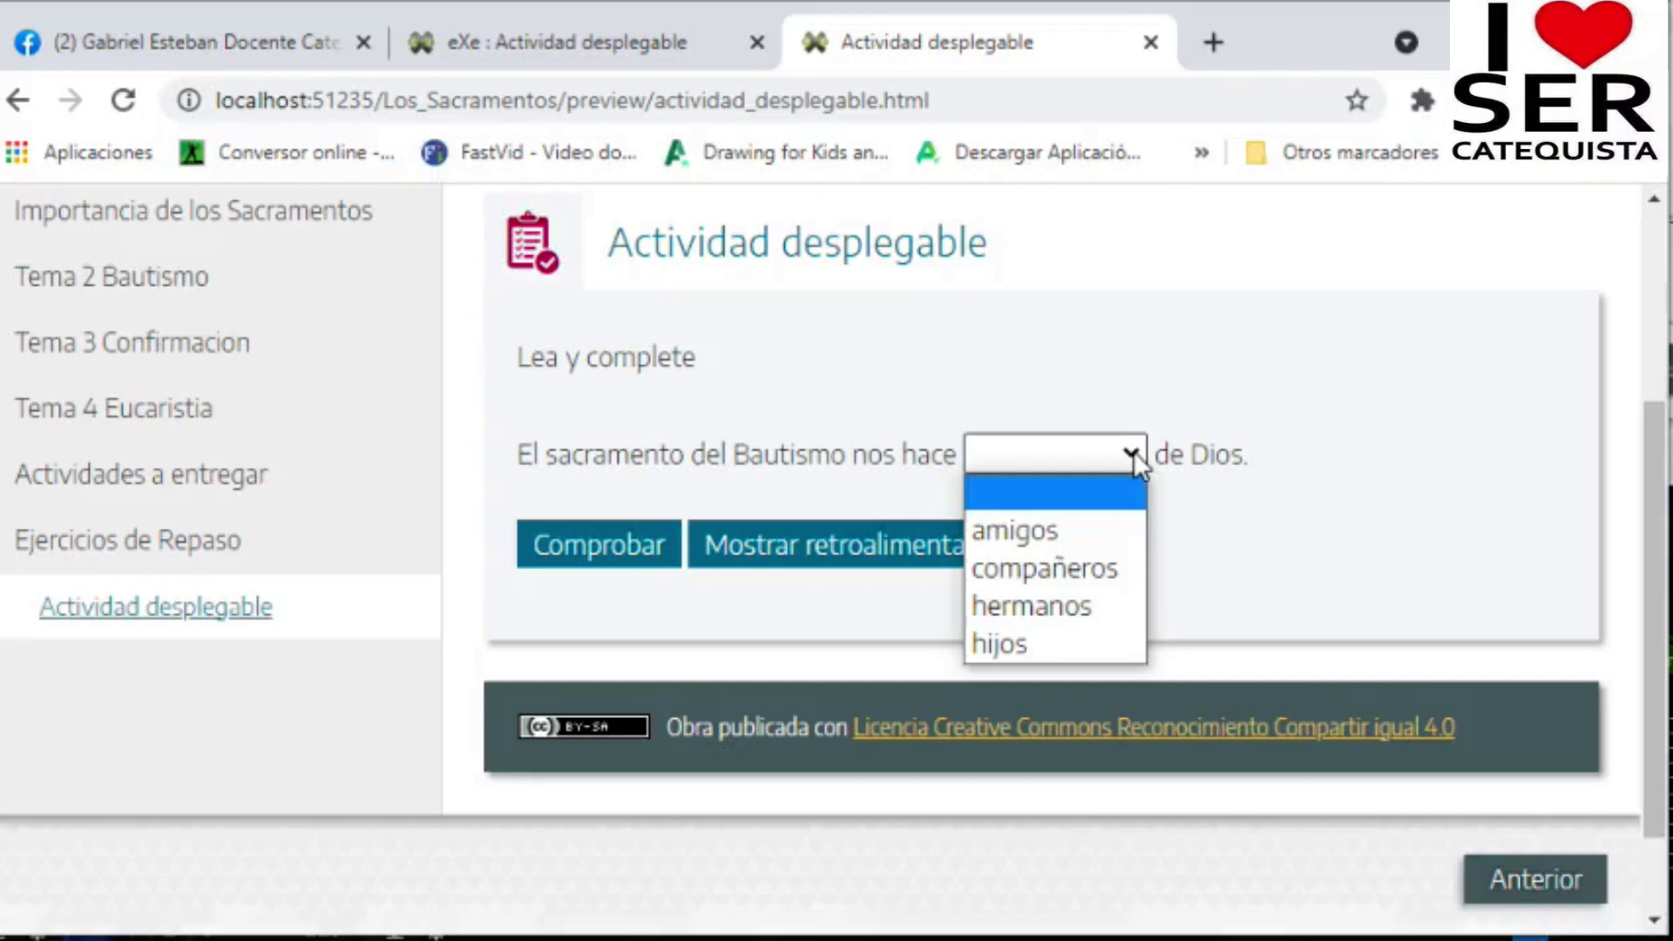
left_click(1063, 528)
left_click(565, 536)
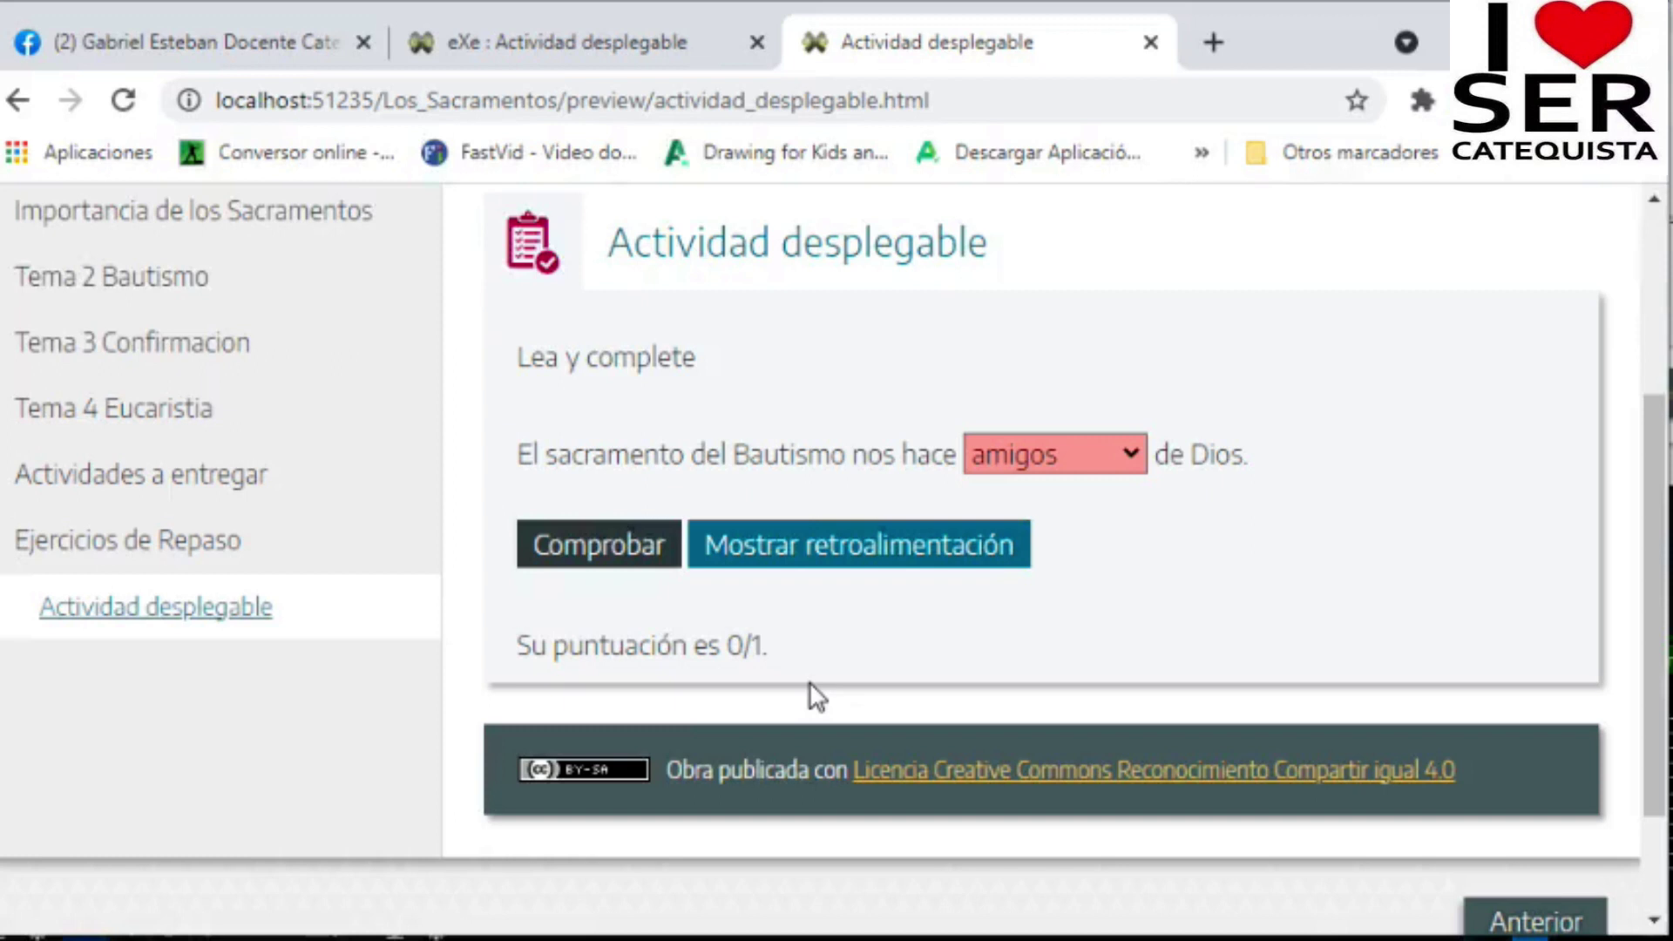
Step: Test the answer "hijos" and its feedback in the previewed activity, and close the preview
left_click(1127, 462)
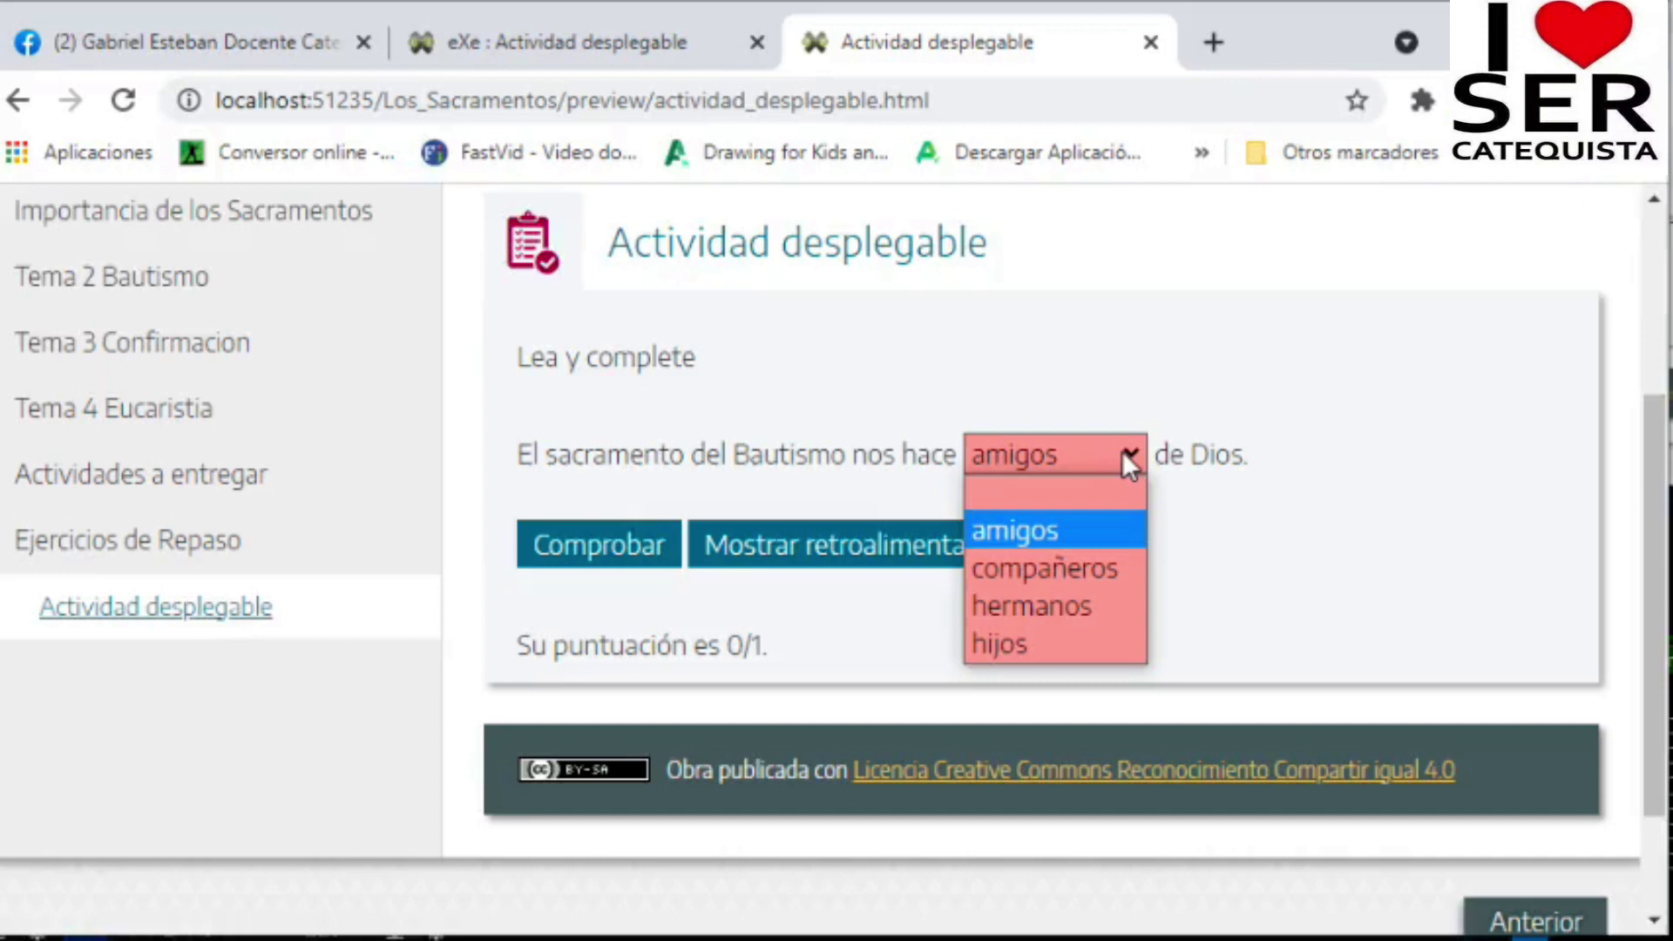
left_click(1051, 652)
left_click(582, 536)
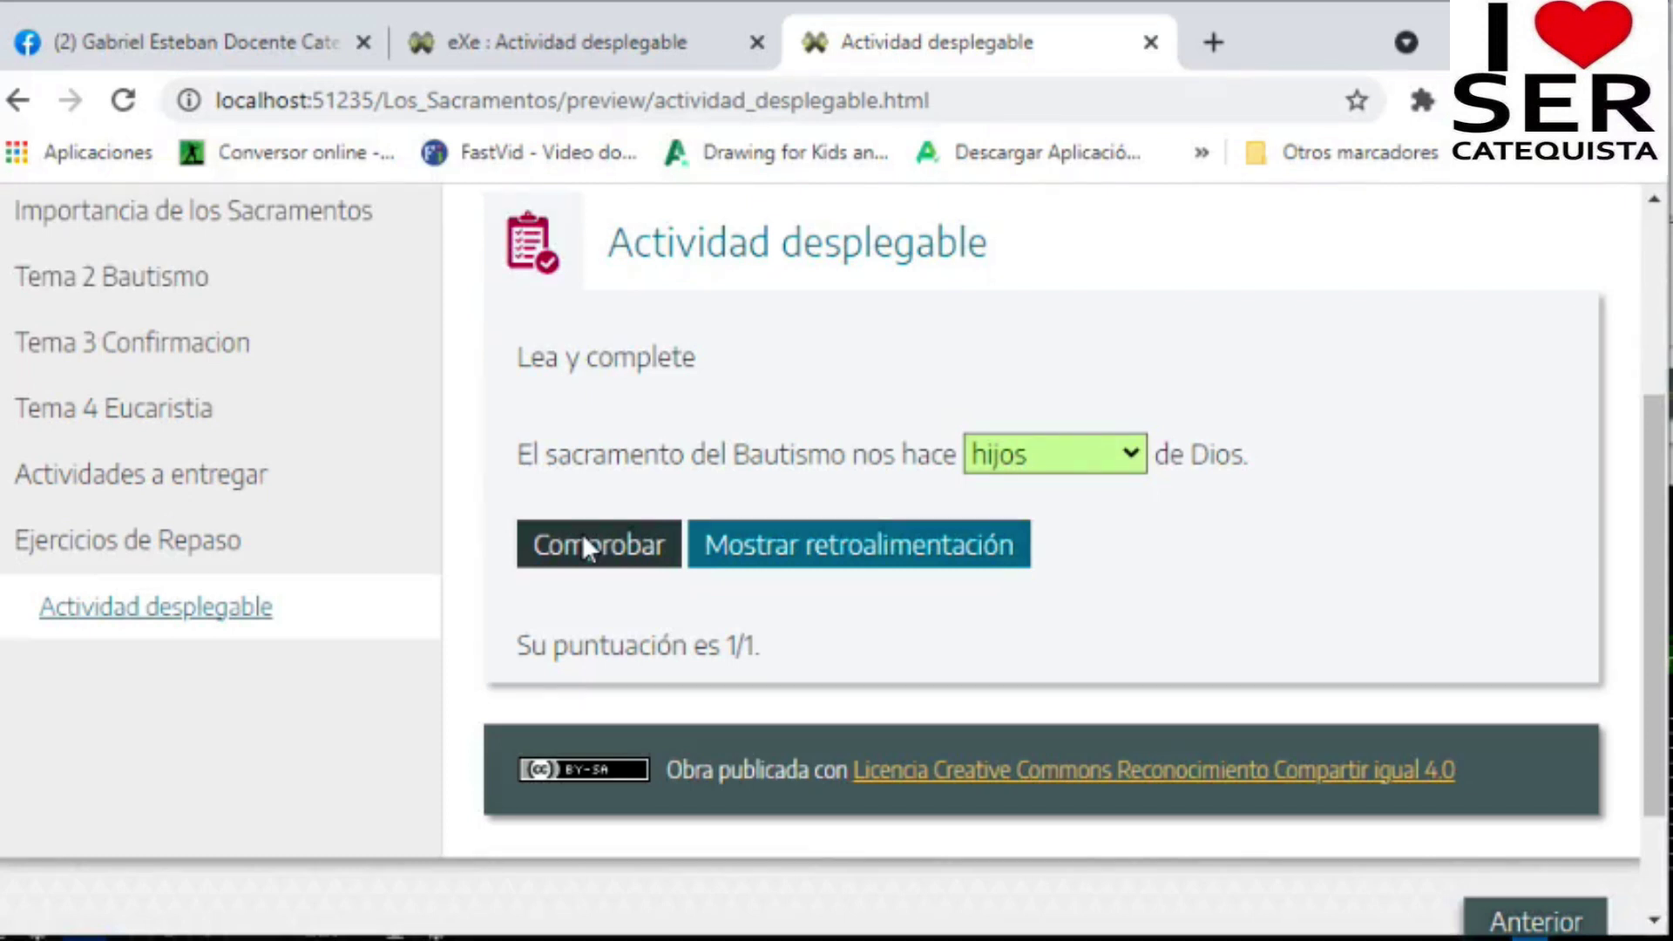
left_click(817, 562)
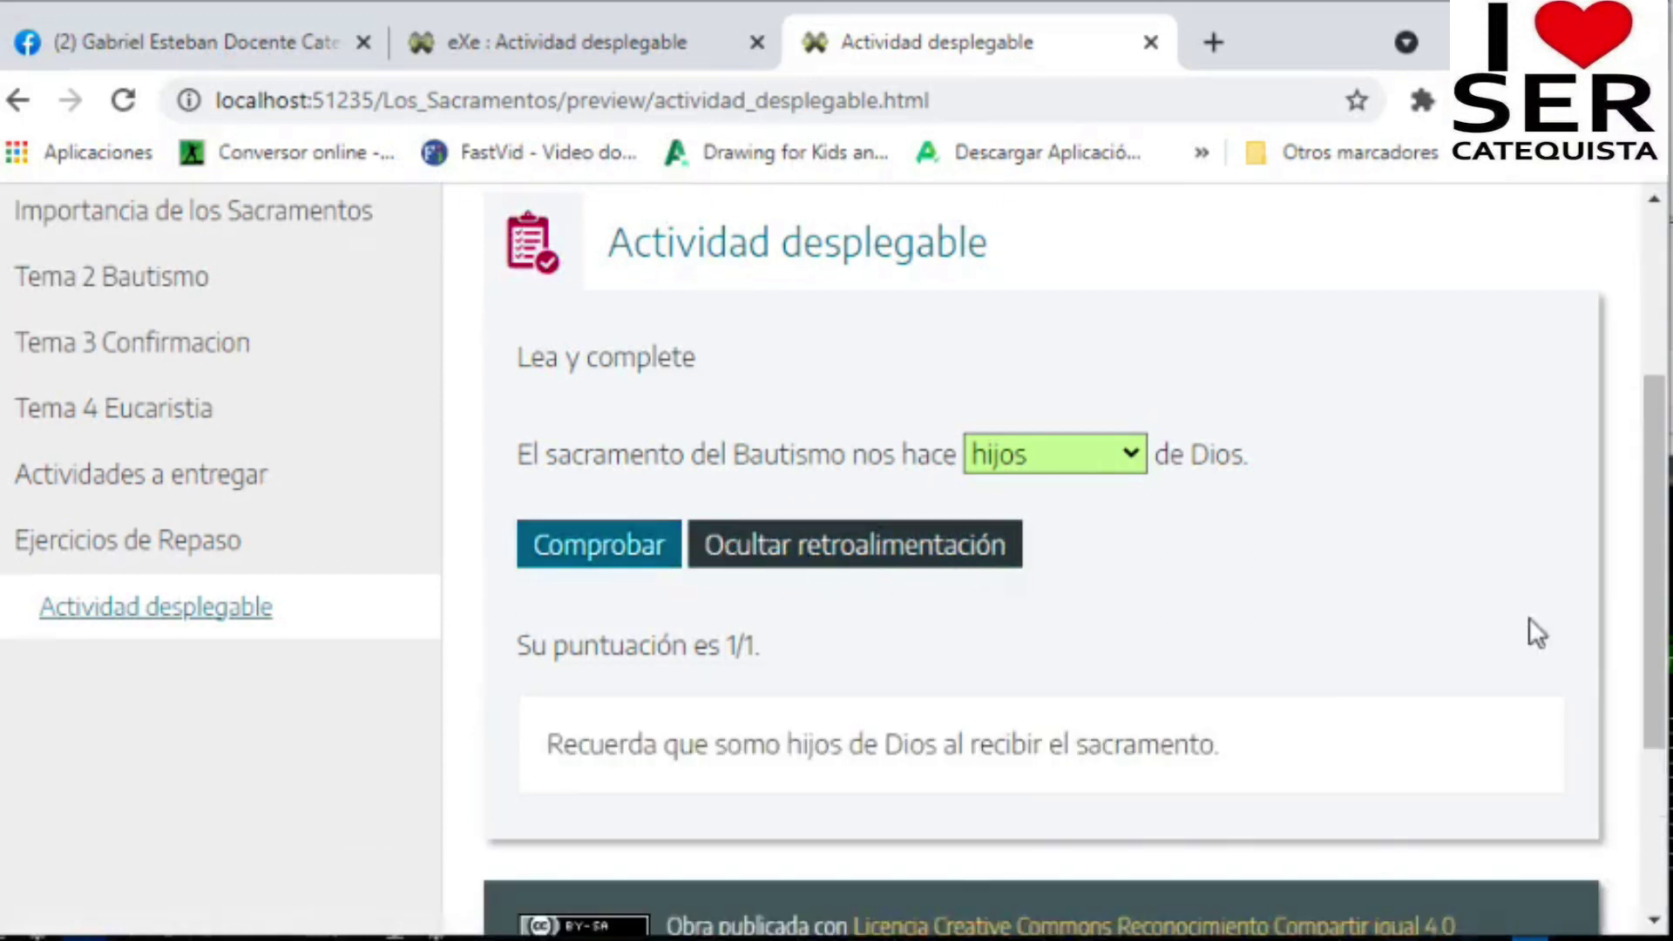
scroll(1528, 616, "down", 2)
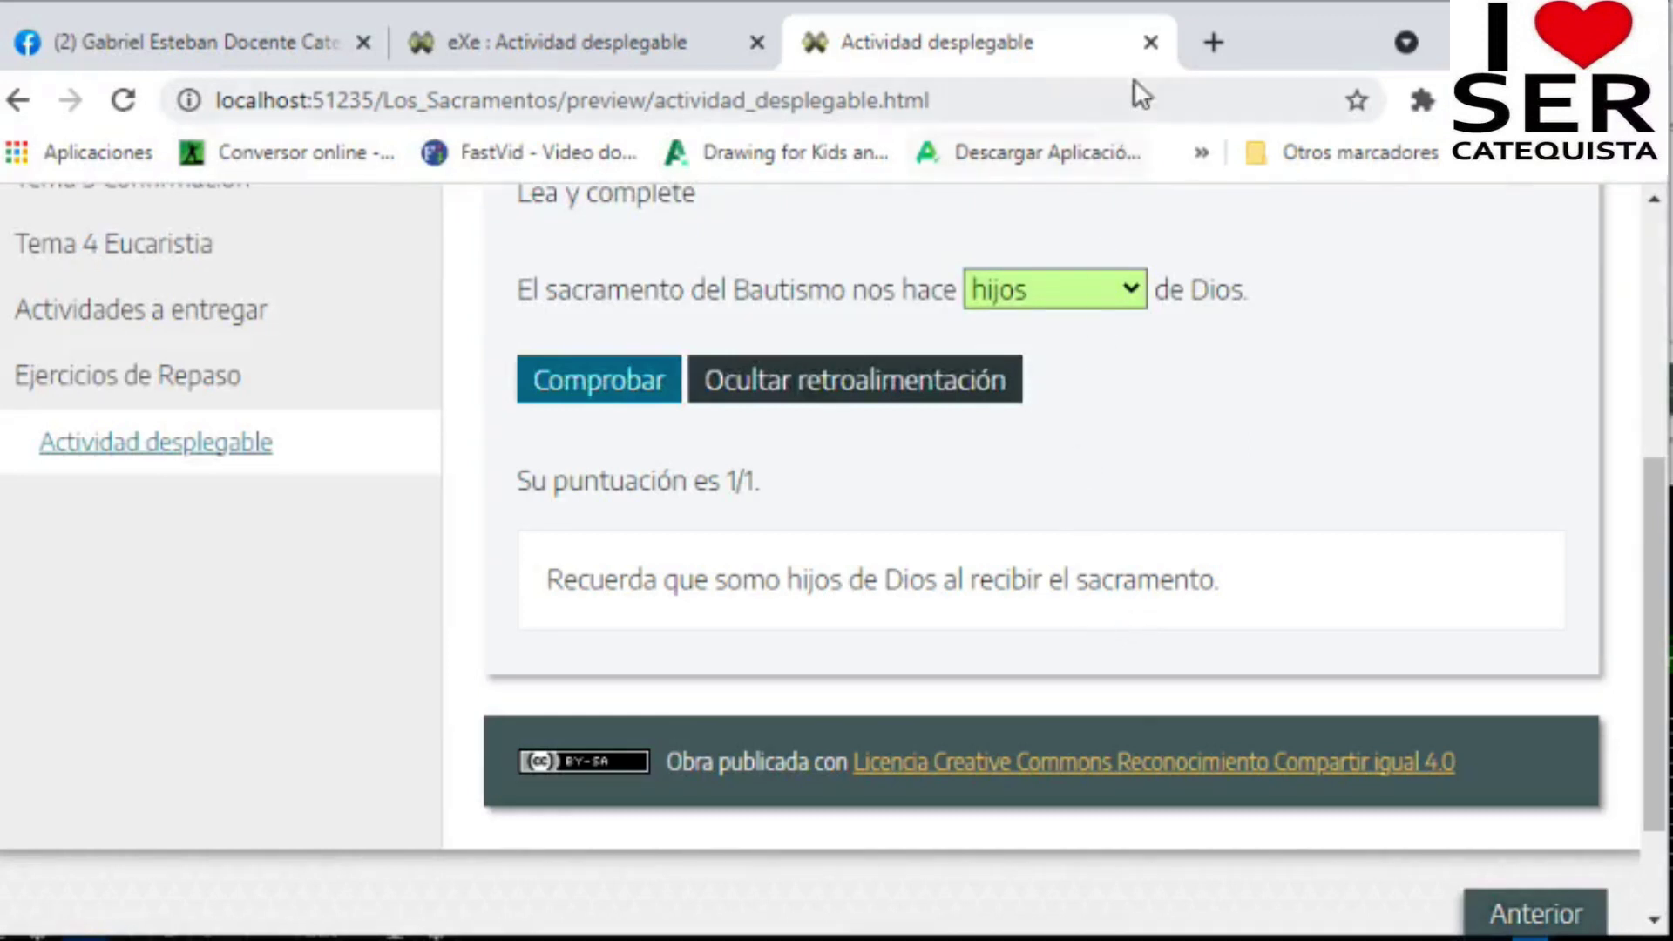
left_click(1150, 44)
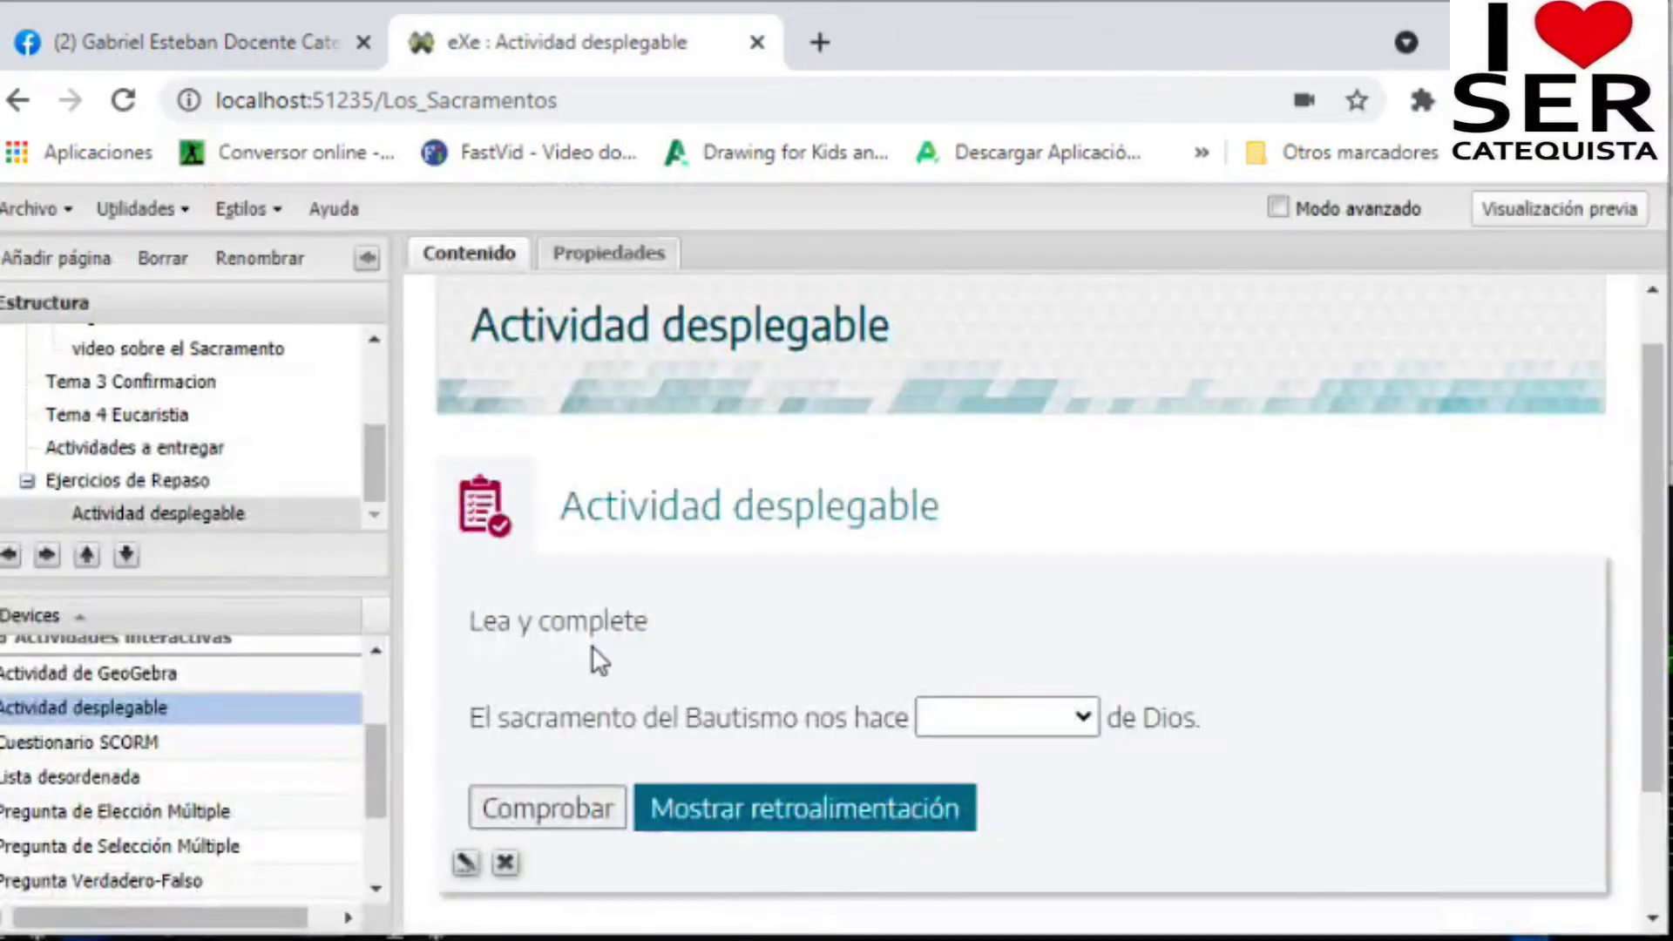
Step: Add a new page under "Ejercicios de Repaso"
left_click(166, 486)
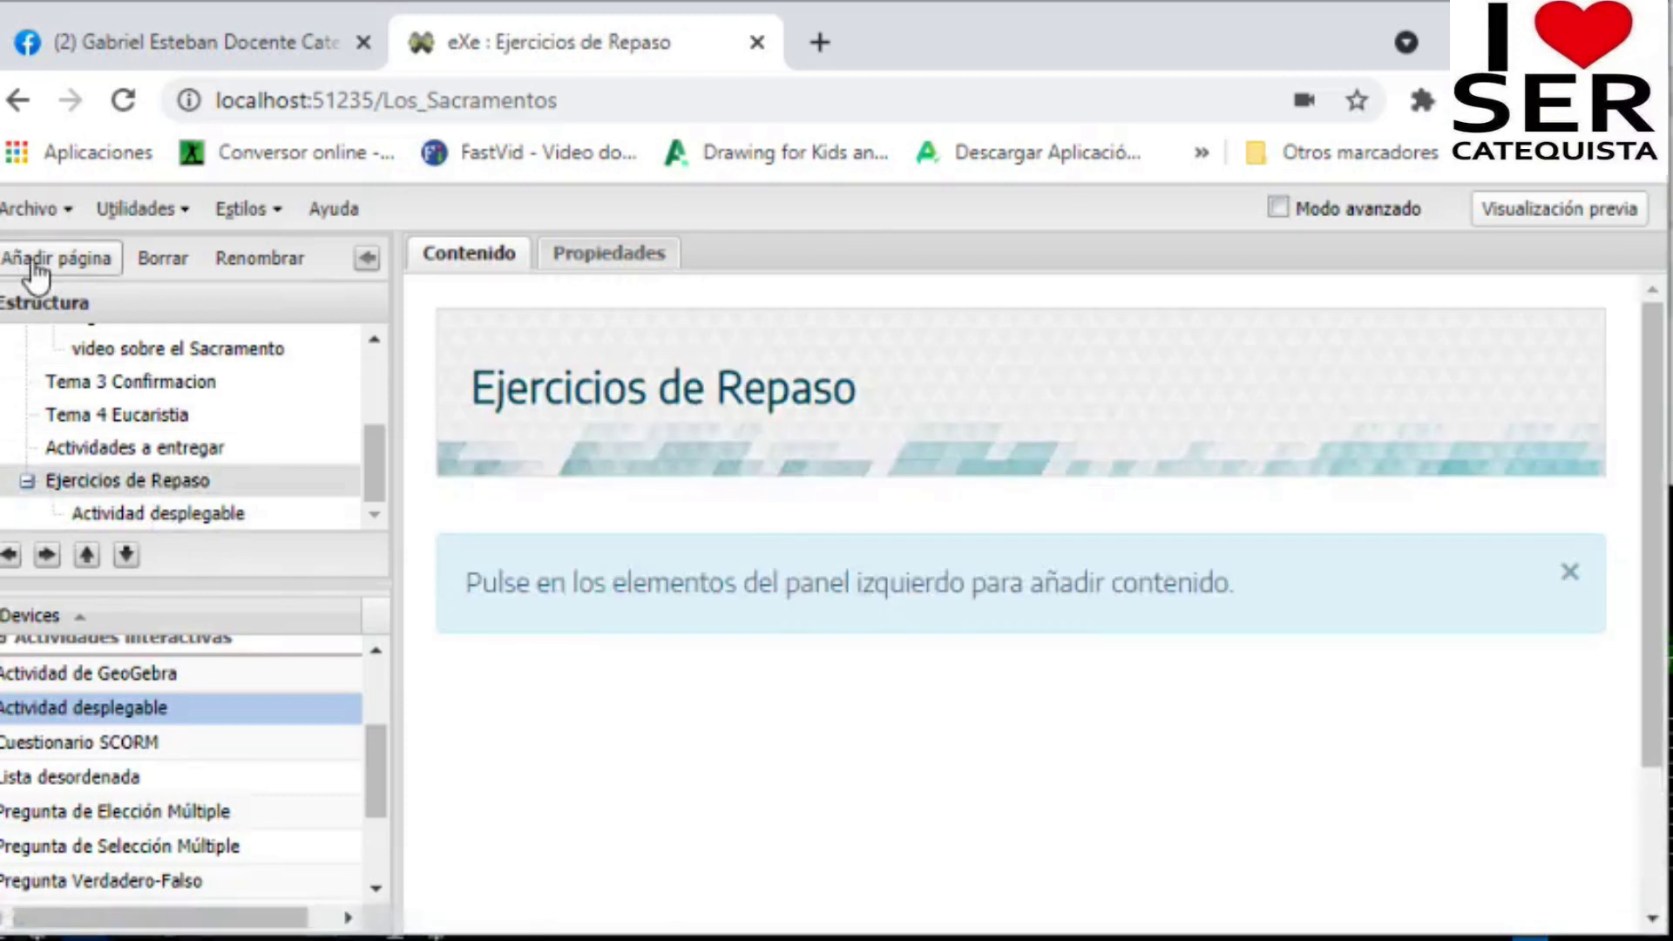
left_click(32, 258)
left_click_drag(376, 447, 373, 510)
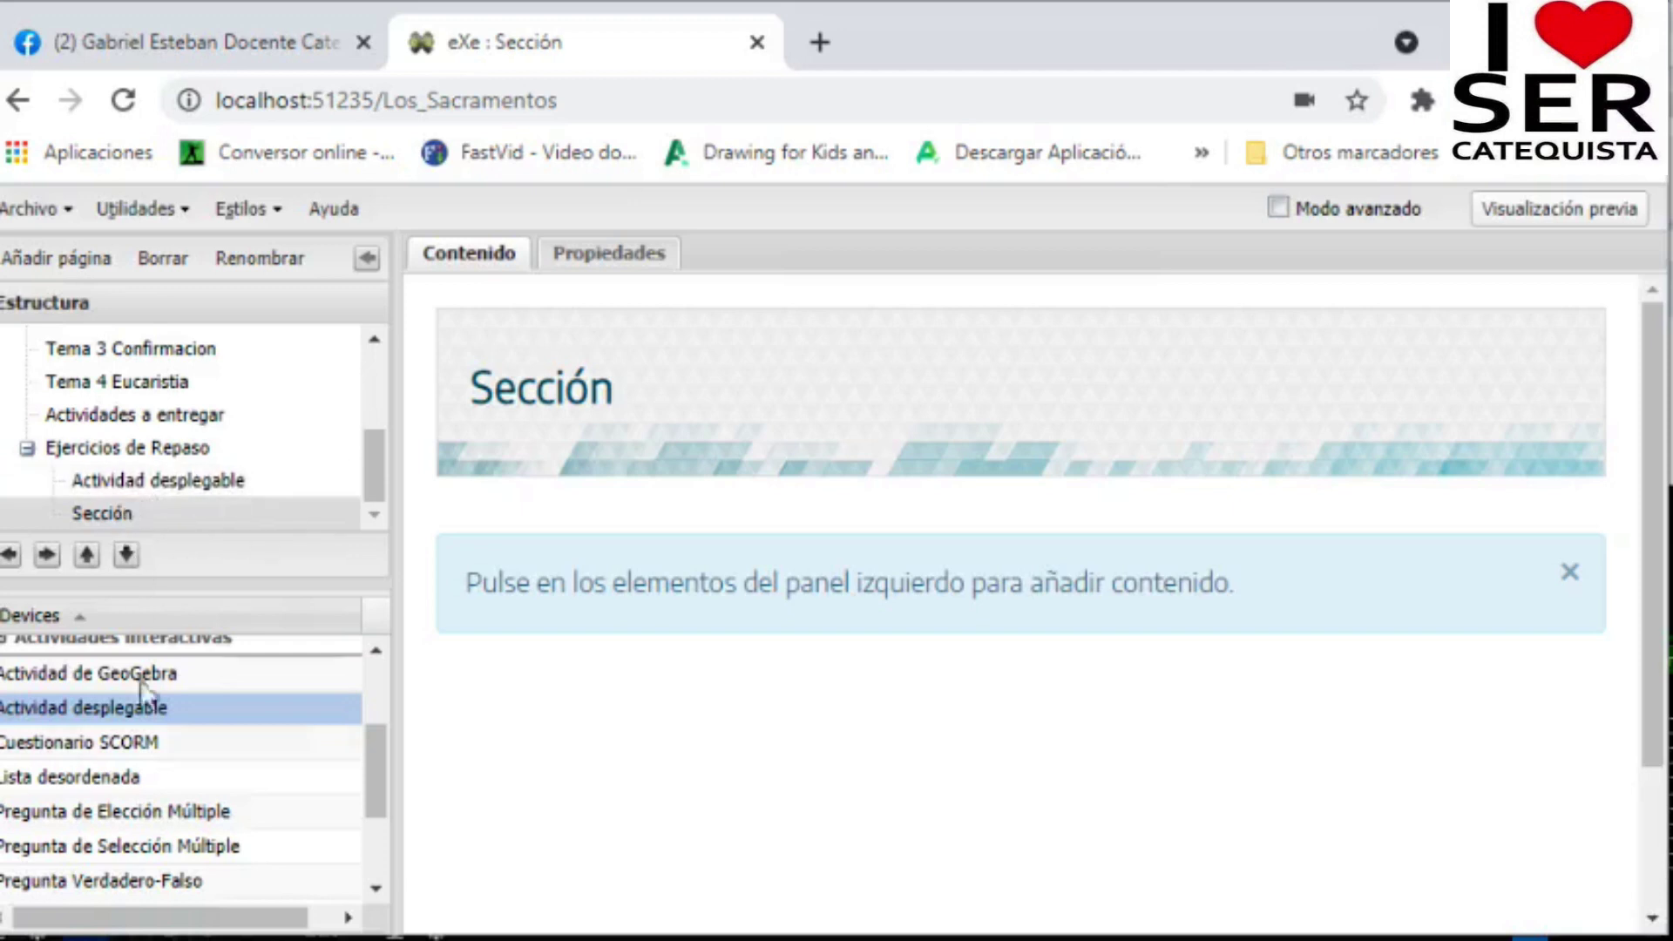
Step: Rename the new "Sección" page as "Cuestionario"
double_click(91, 515)
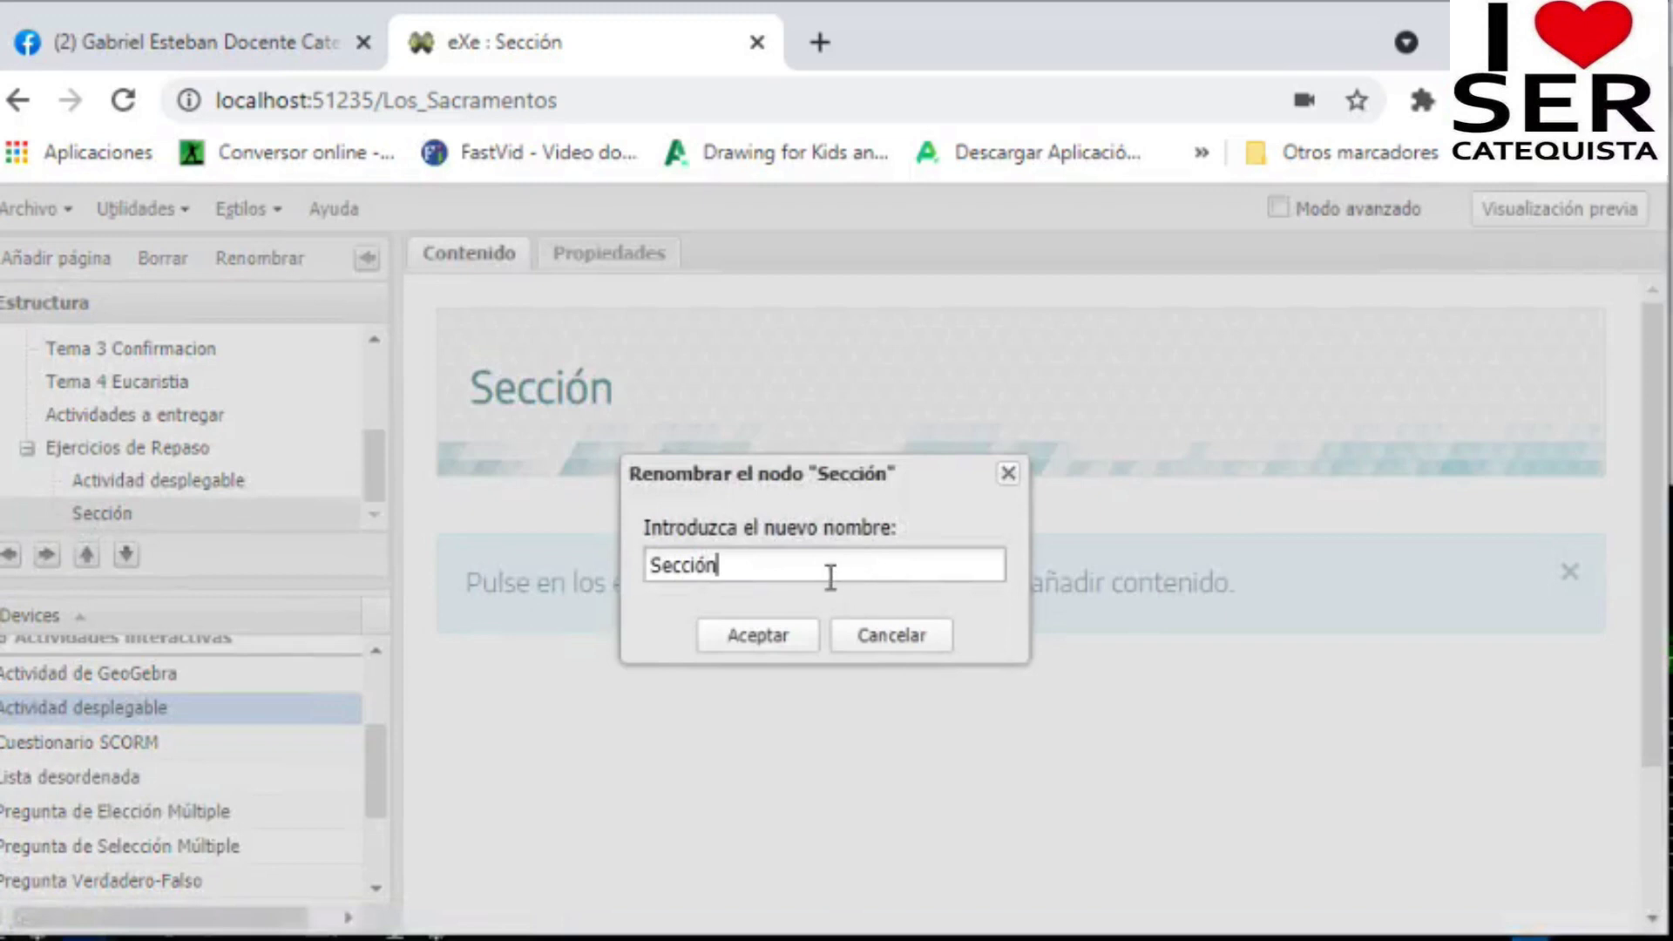
type("Xuewstio)")
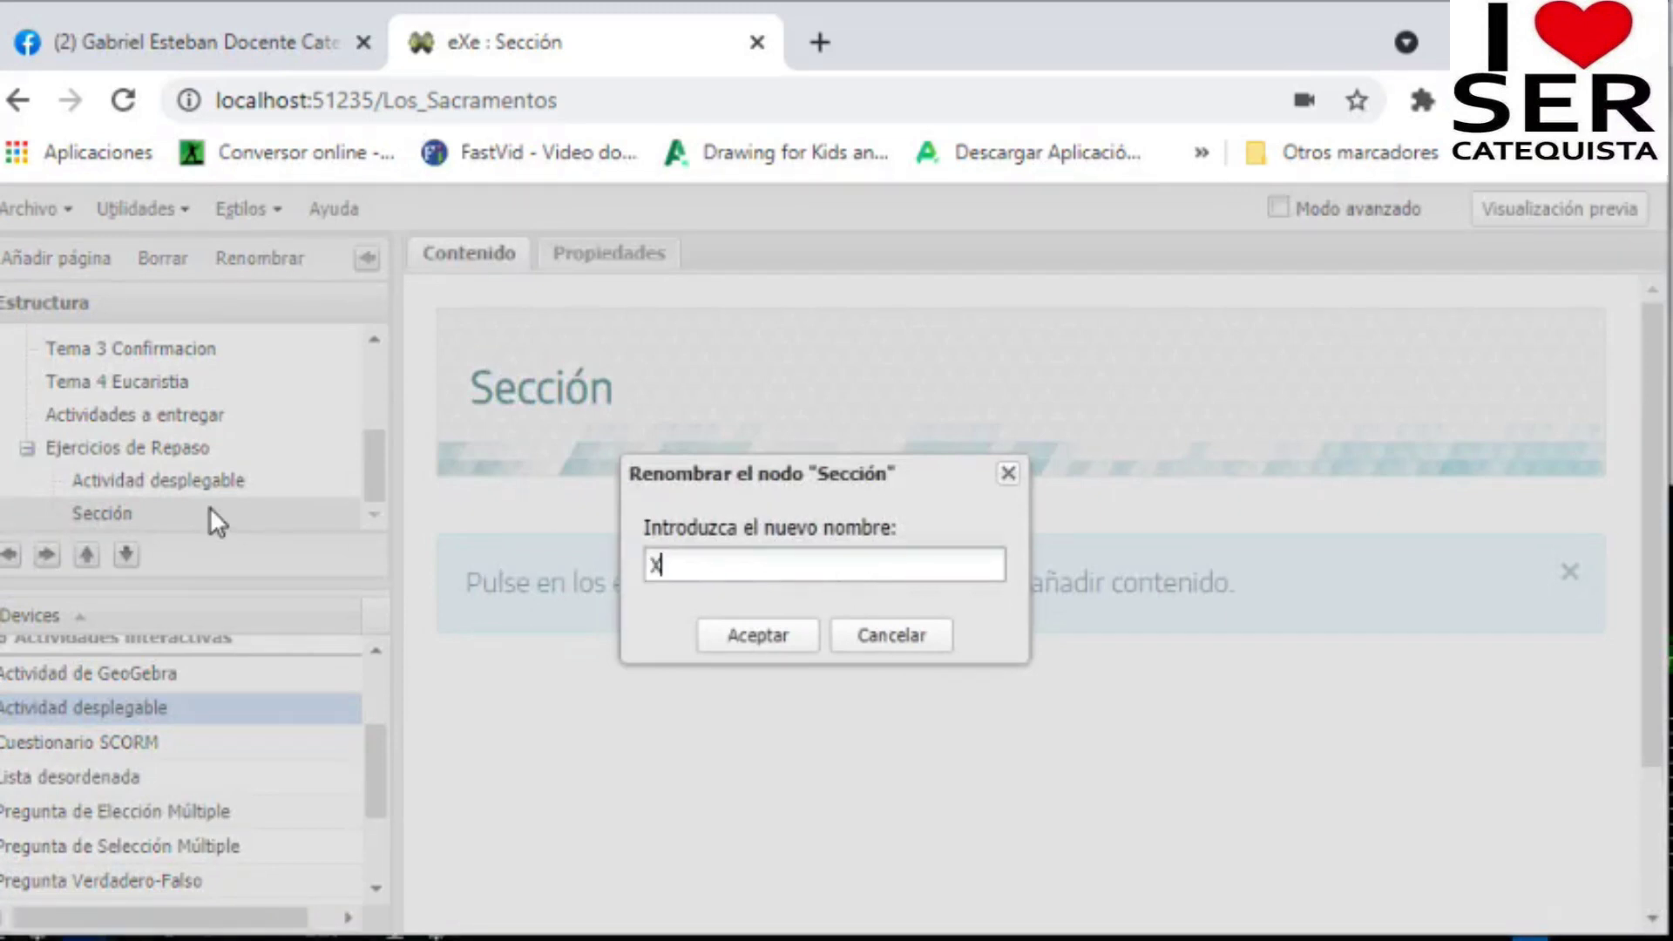
key("BackSpace")
key("BackSpace")
key("BackSpace")
key("BackSpace")
key("BackSpace")
key("BackSpace")
key("BackSpace")
key("BackSpace")
key("BackSpace")
type("Cuestionario")
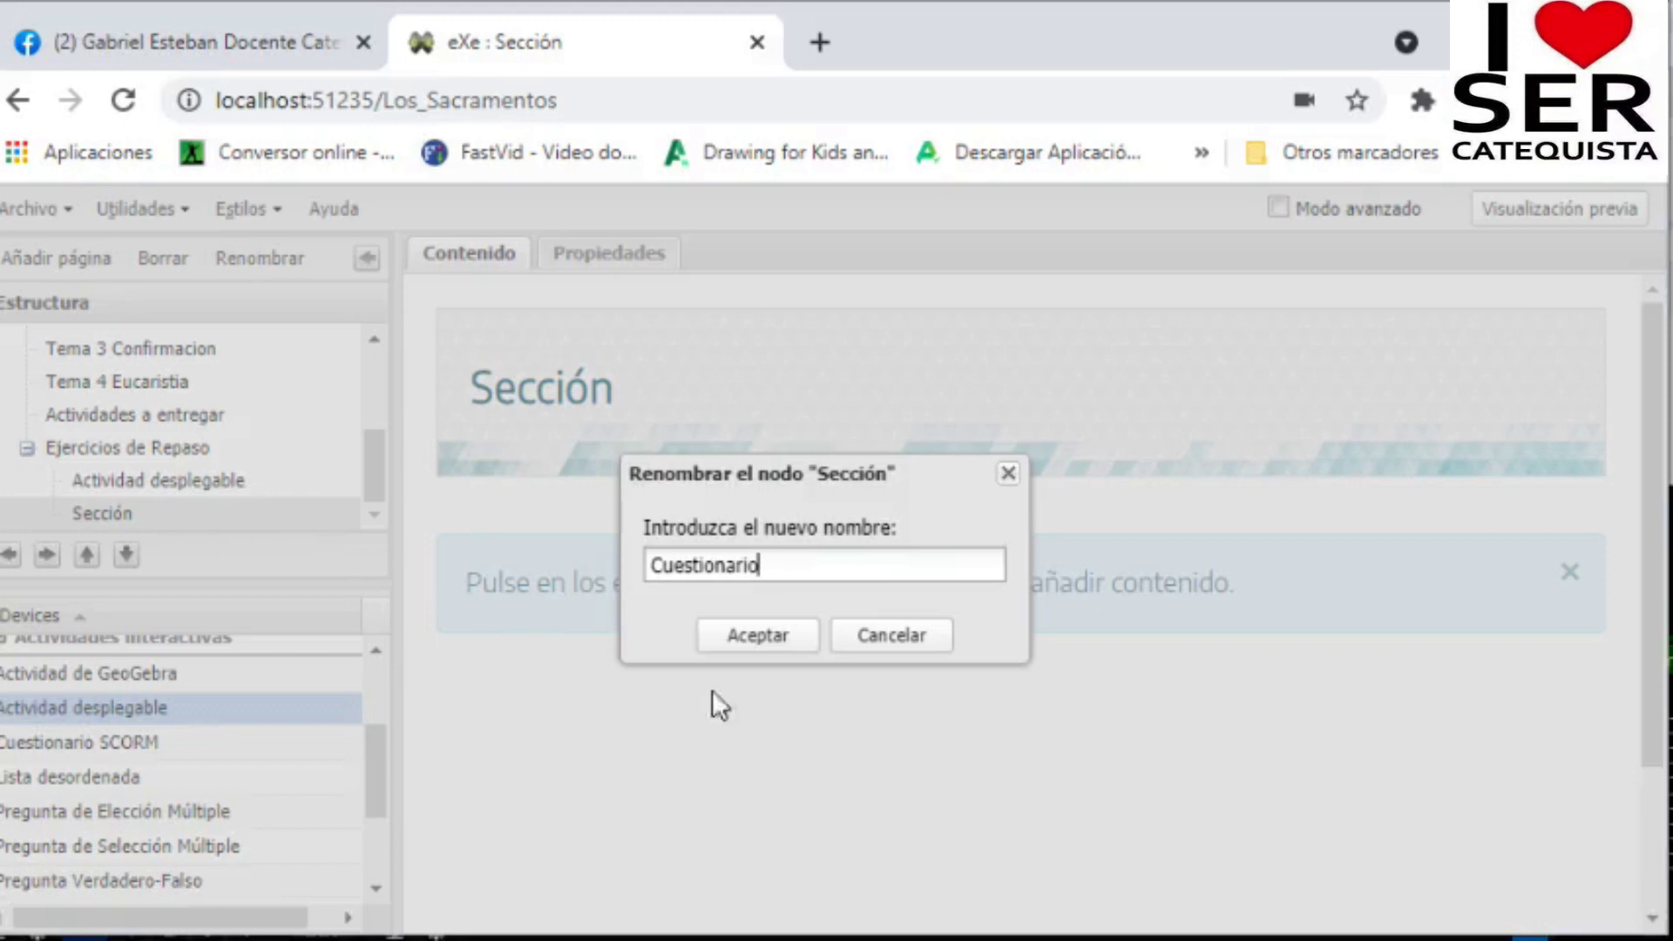
left_click(788, 636)
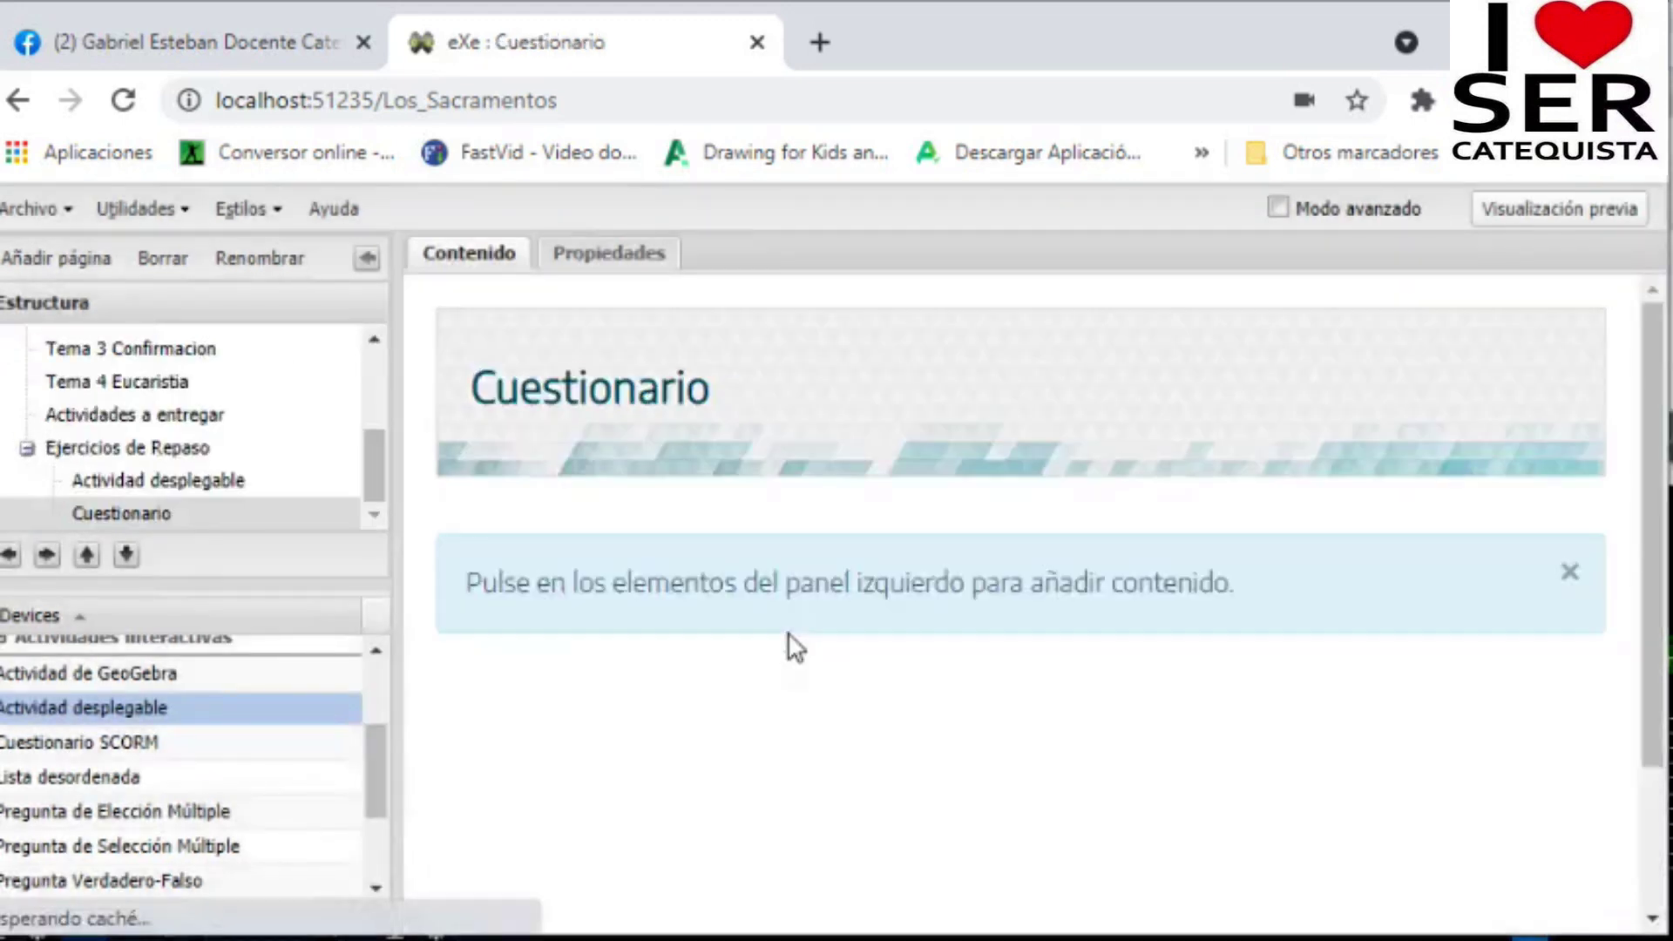
Step: Insert a SCORM quiz on the "Cuestionario" page and title it "Cuestionario 1 de Sacramentos"
scroll(788, 645, "down", 3)
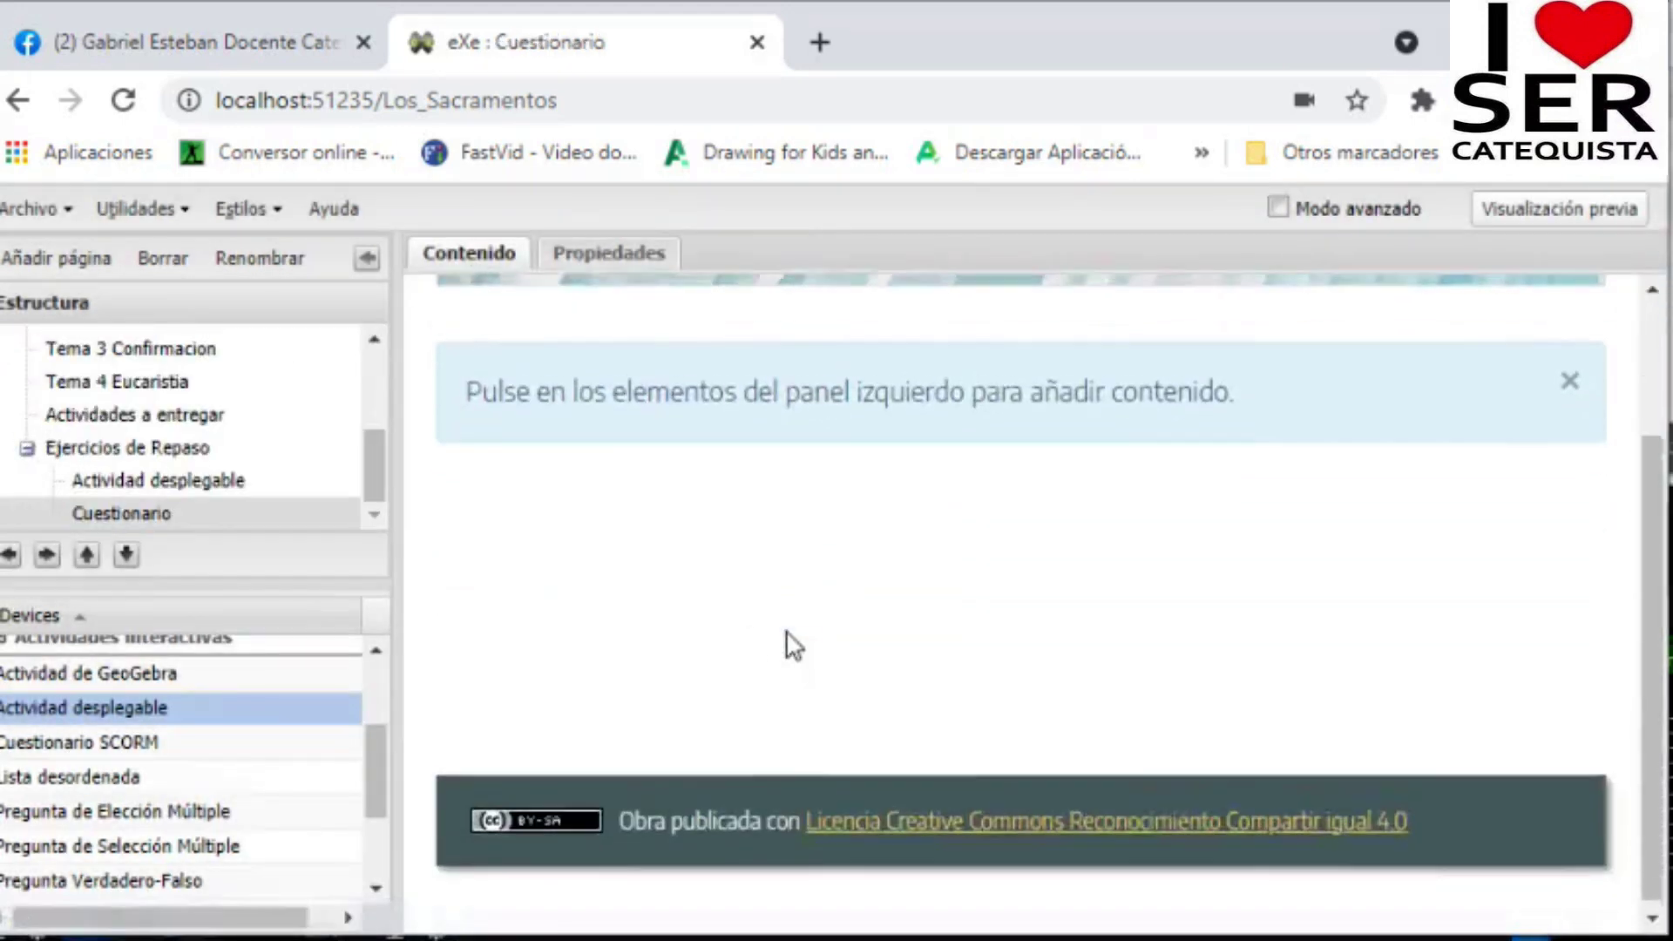
left_click(144, 740)
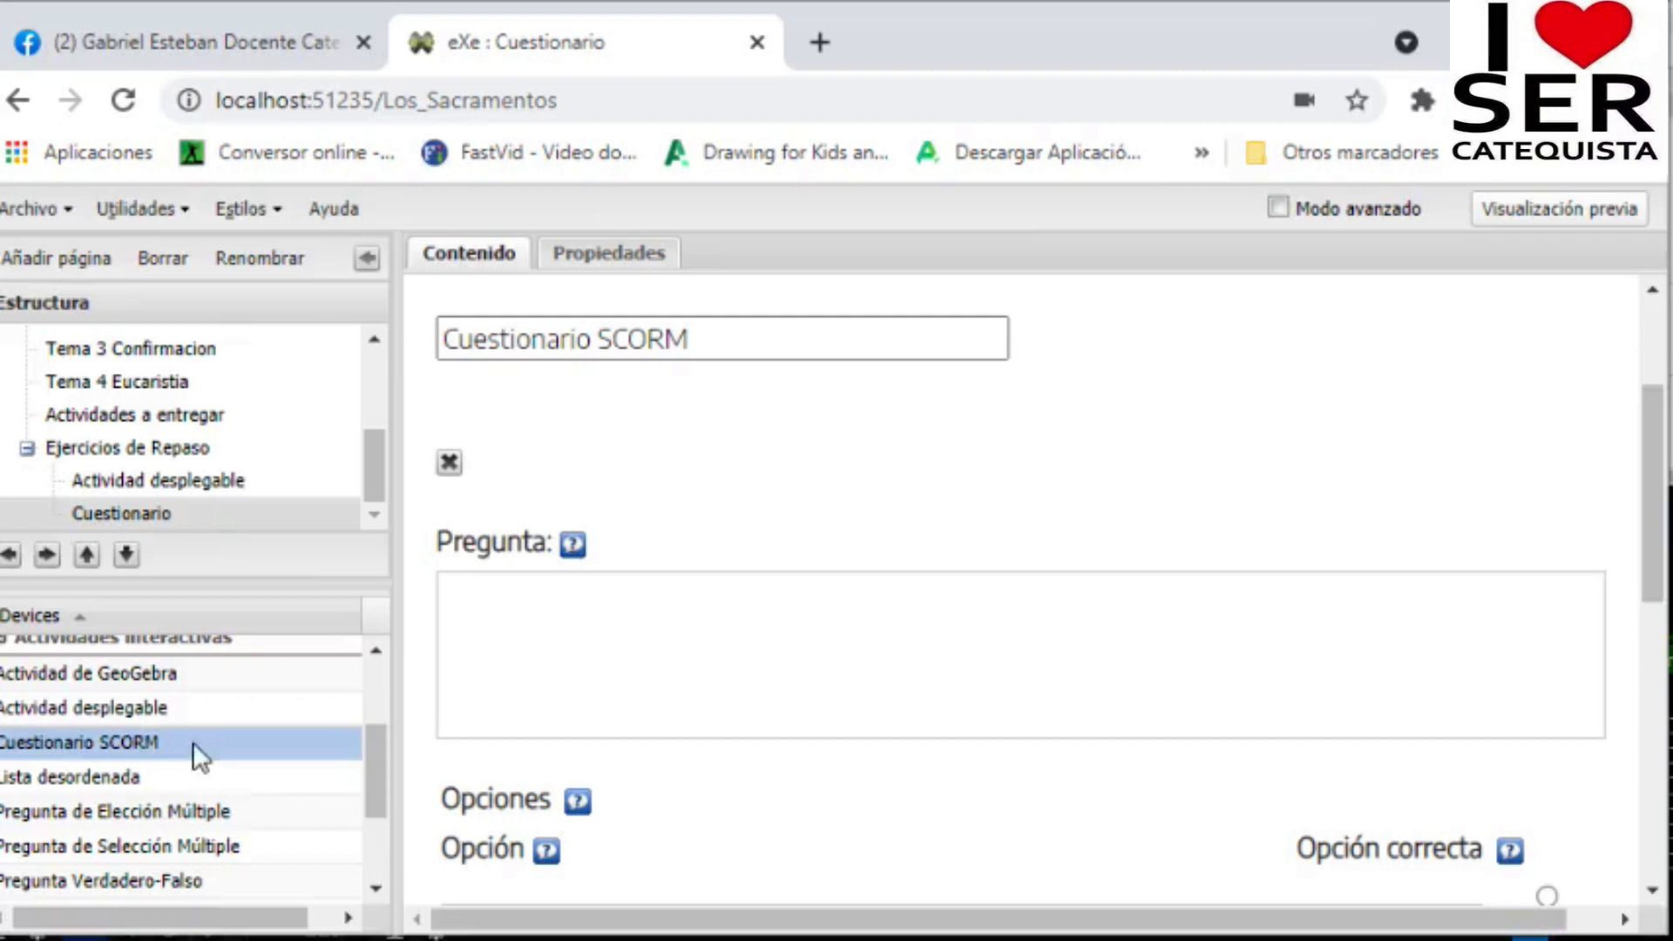
left_click_drag(738, 332, 231, 344)
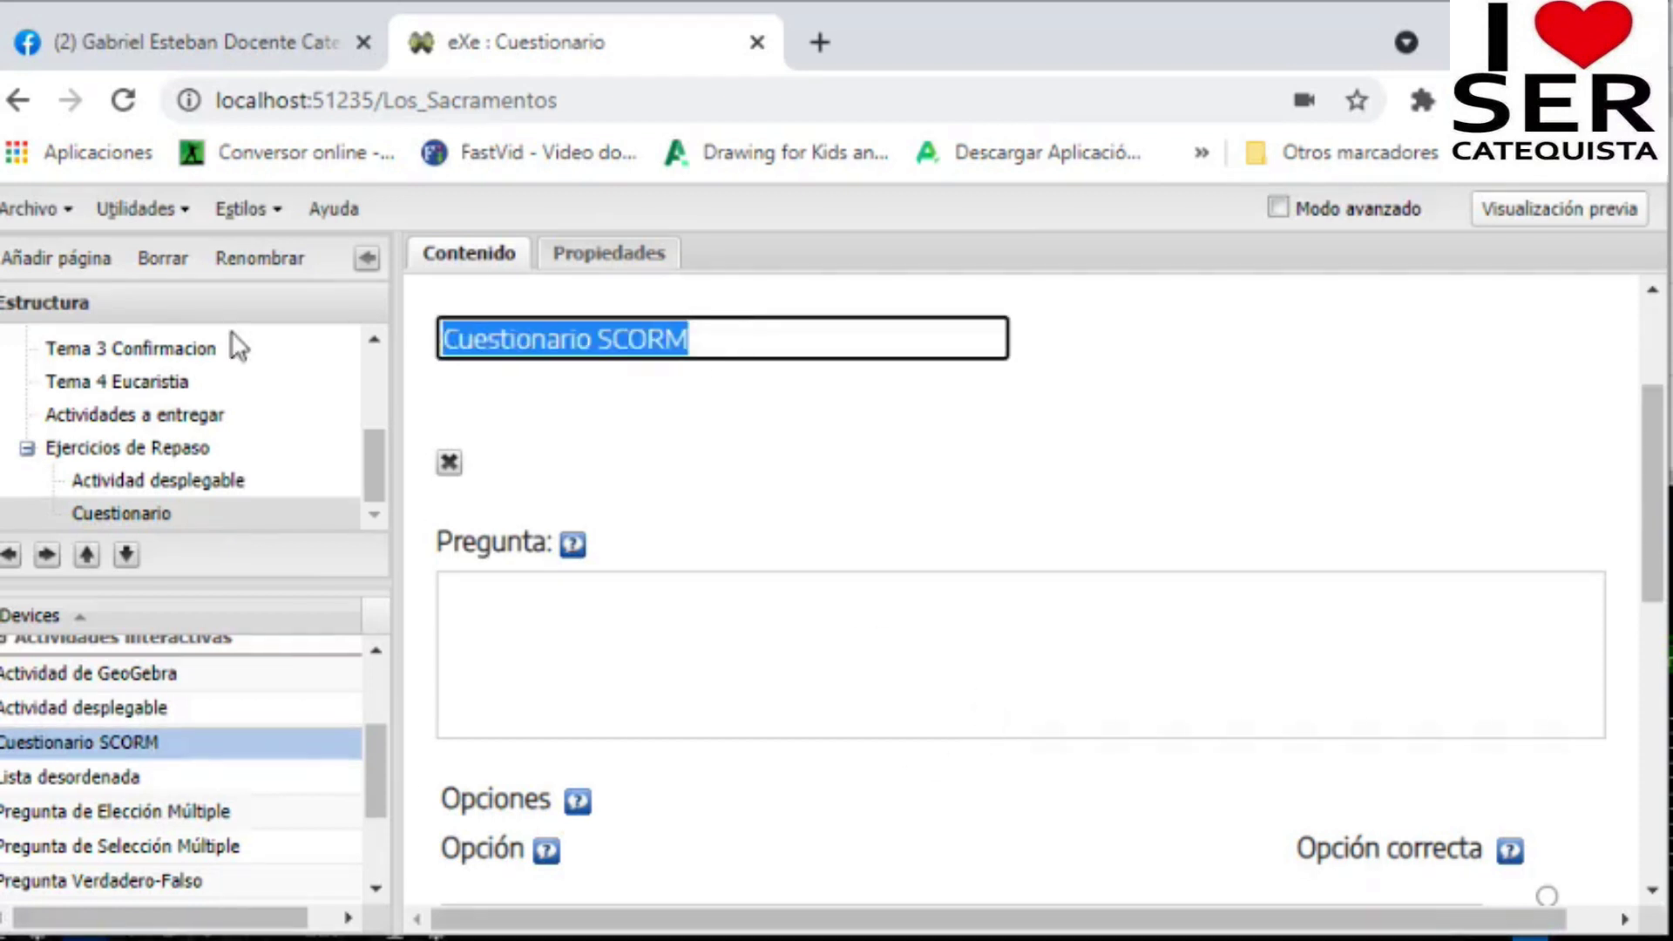
key("BackSpace")
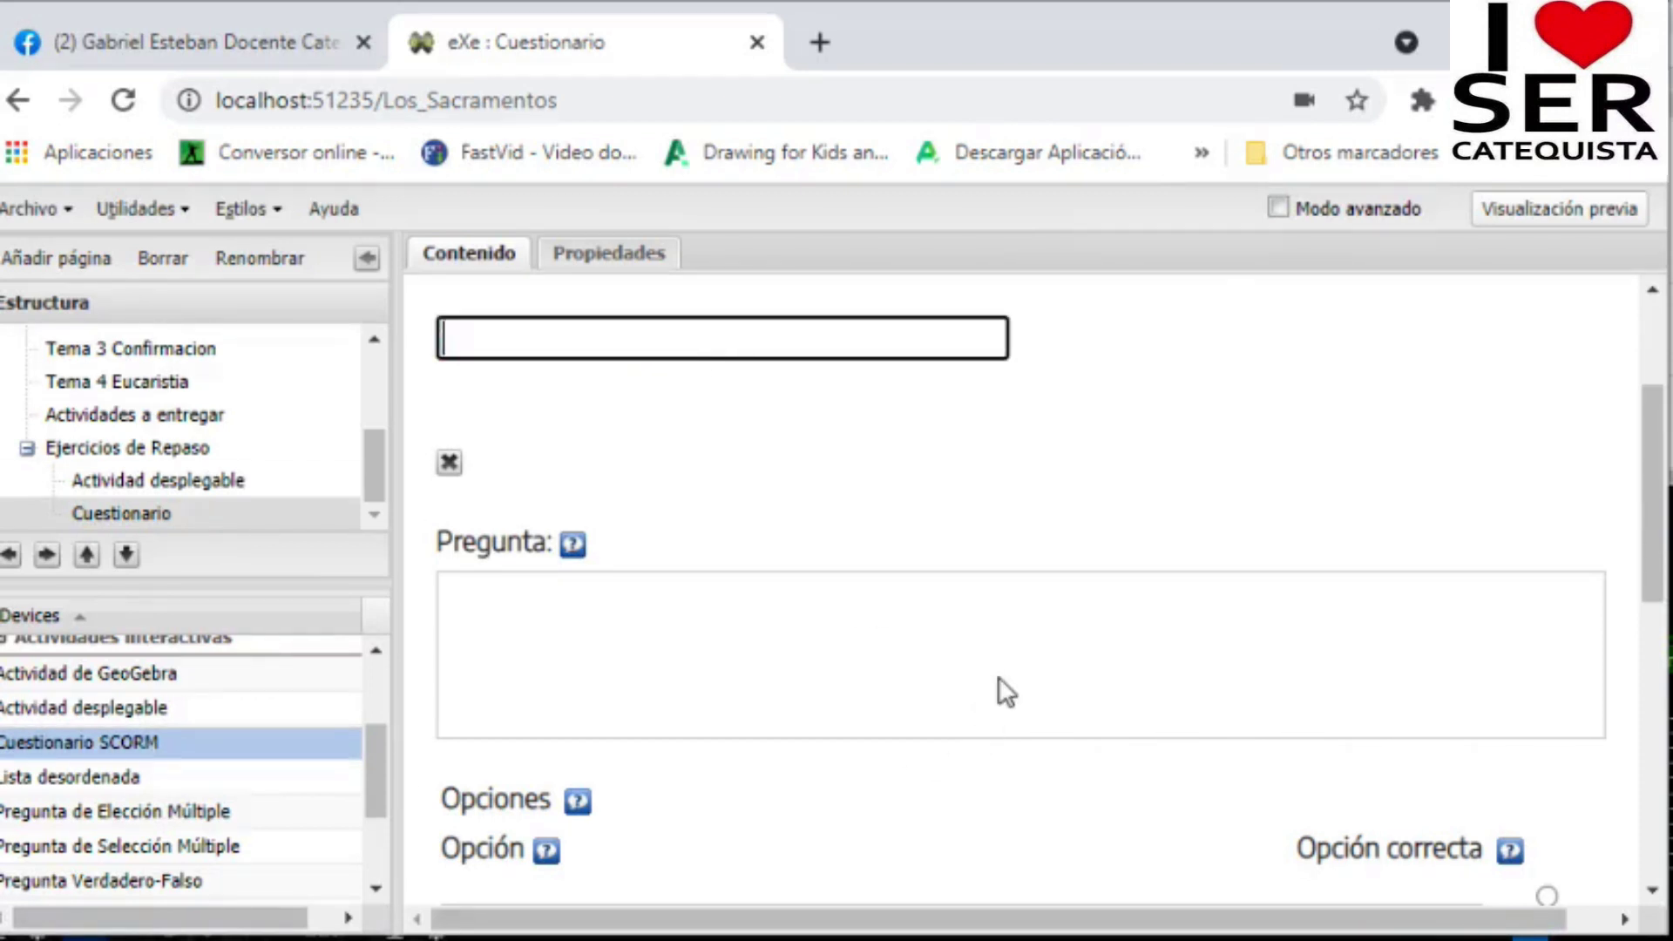
type("Cues")
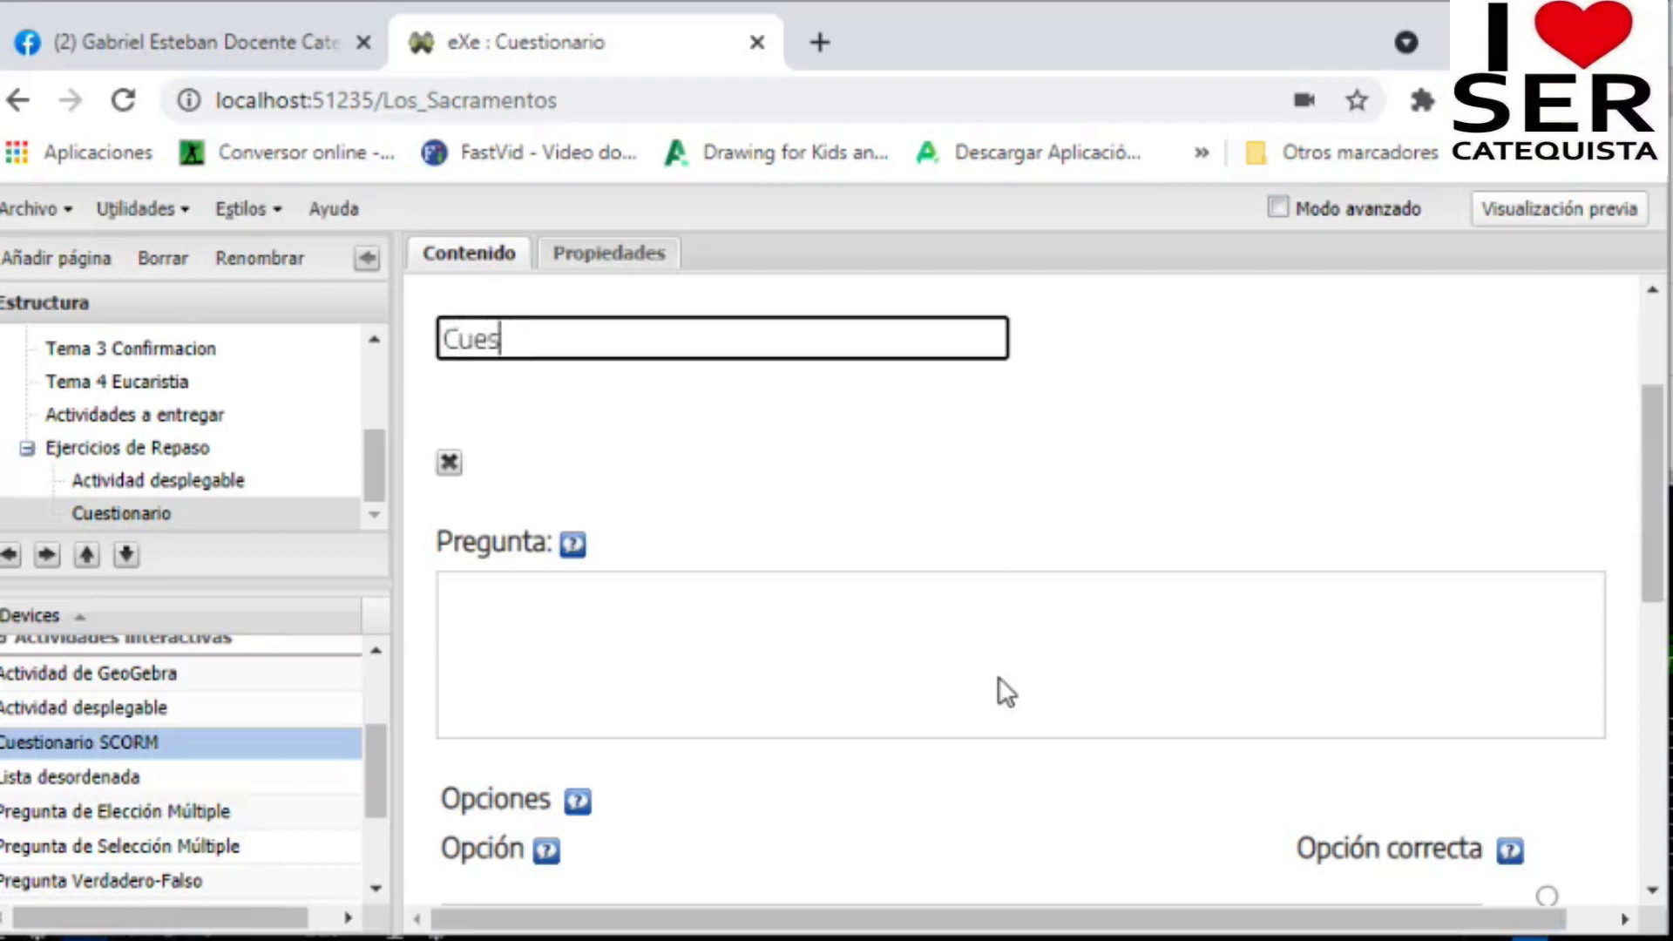
type("tionario")
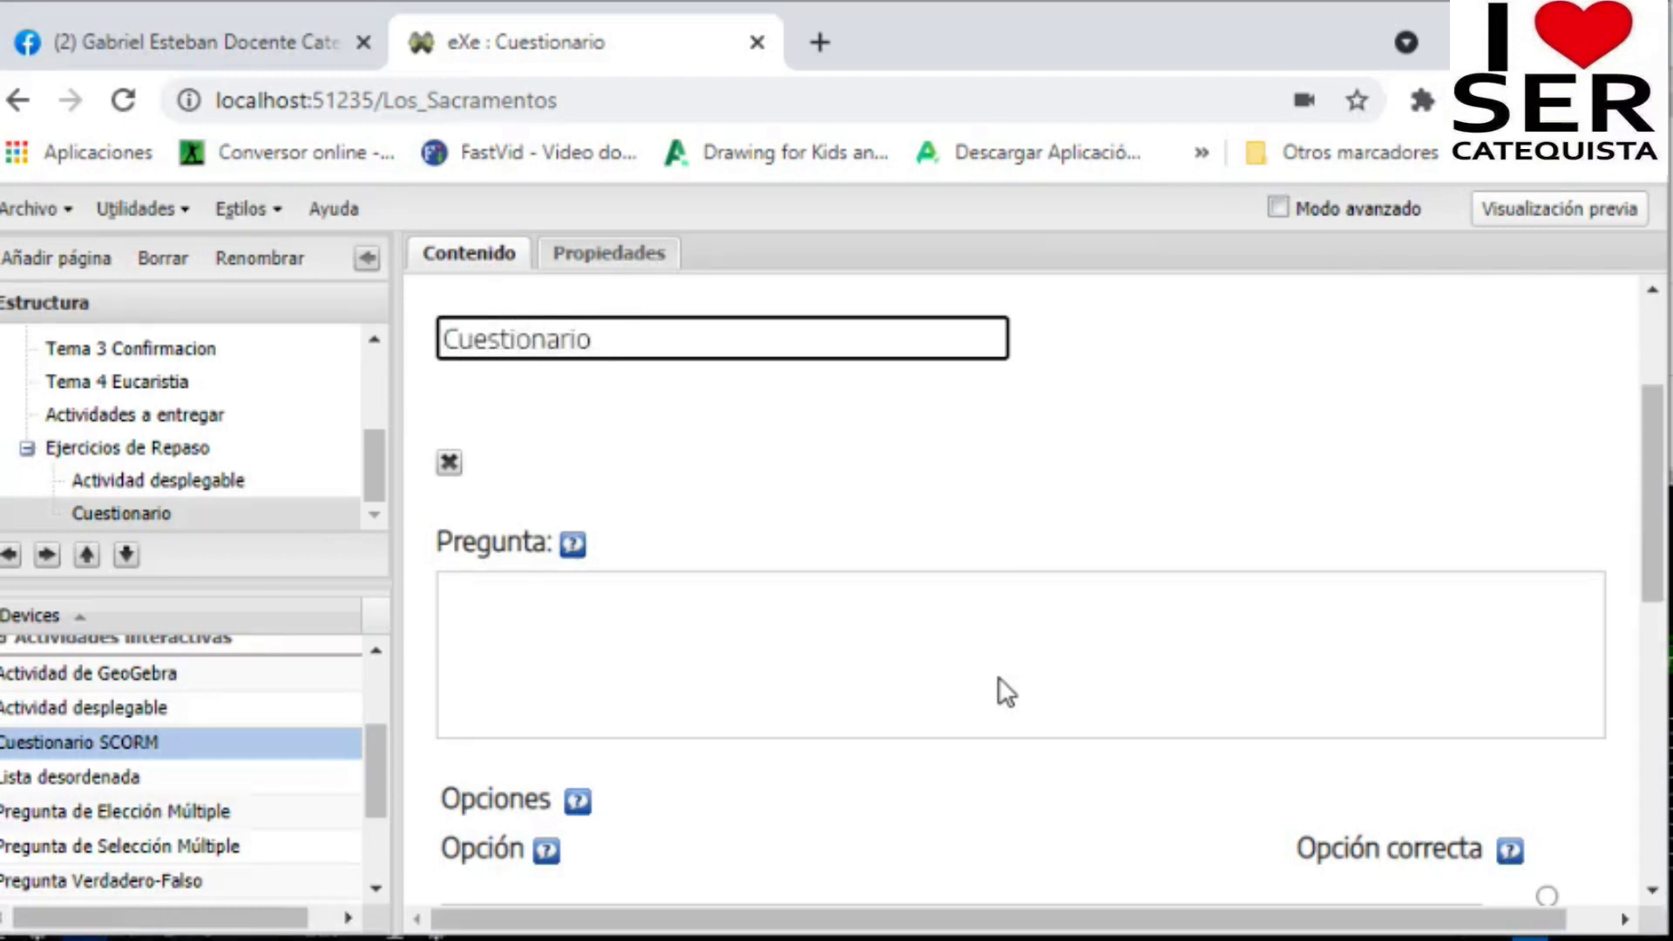
type(" 1 de Sacramen")
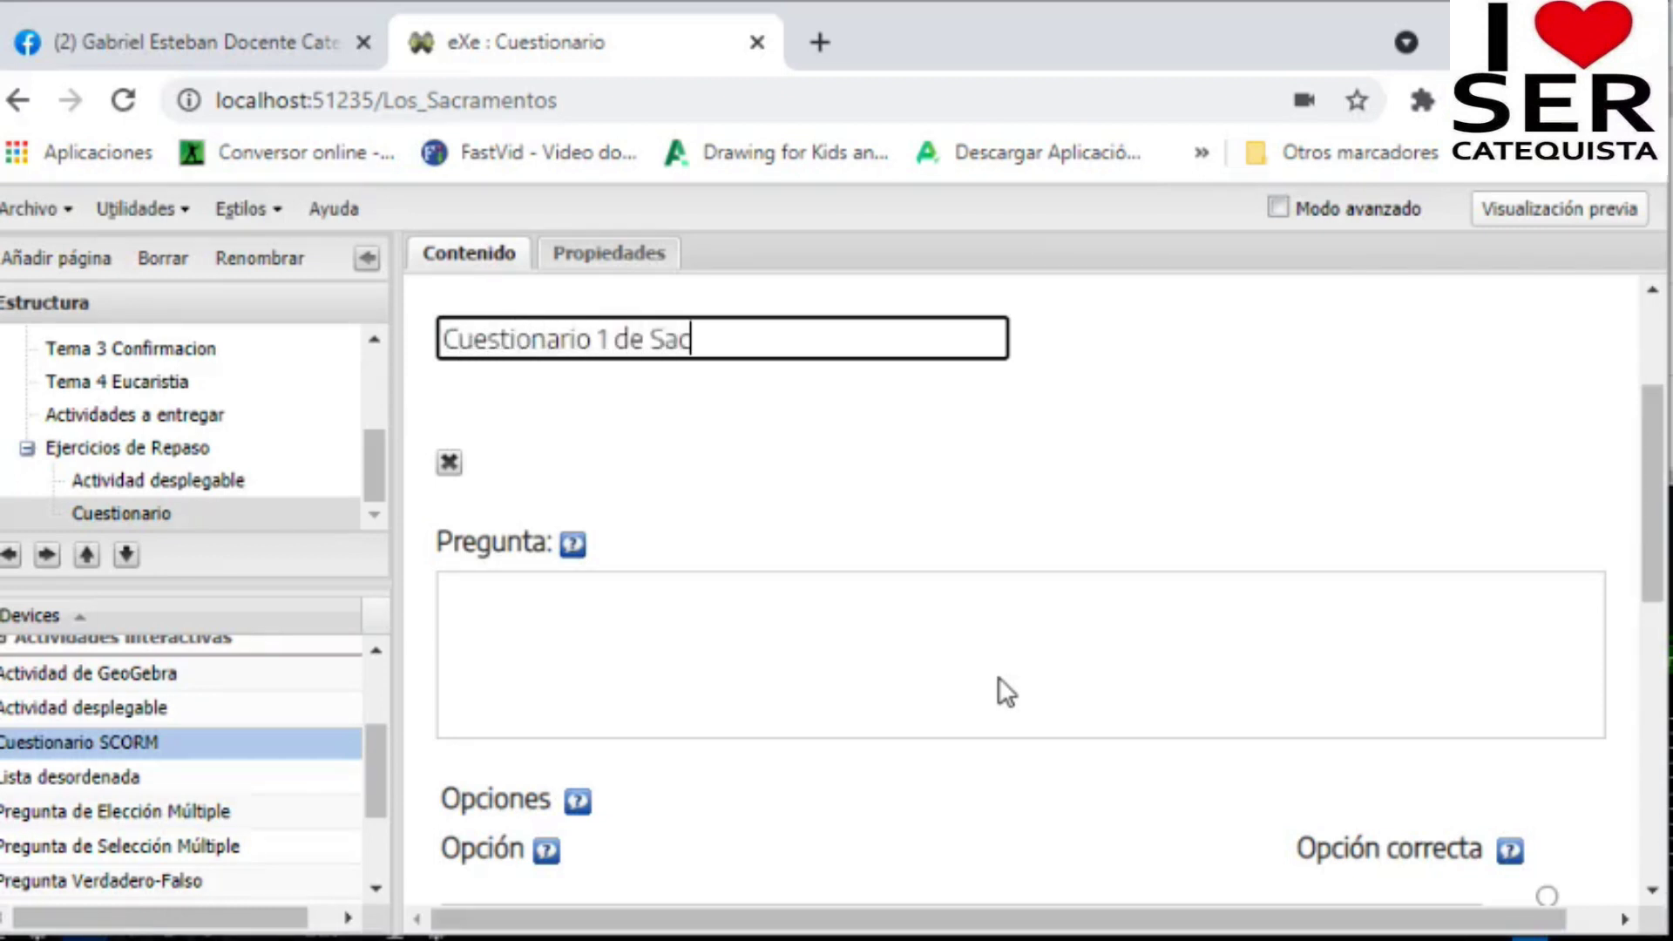
key("BackSpace")
key("BackSpace")
type("entos")
Step: Read the help for the question field and enter the quiz question "Que logramos con el Bautismo?"
left_click(526, 608)
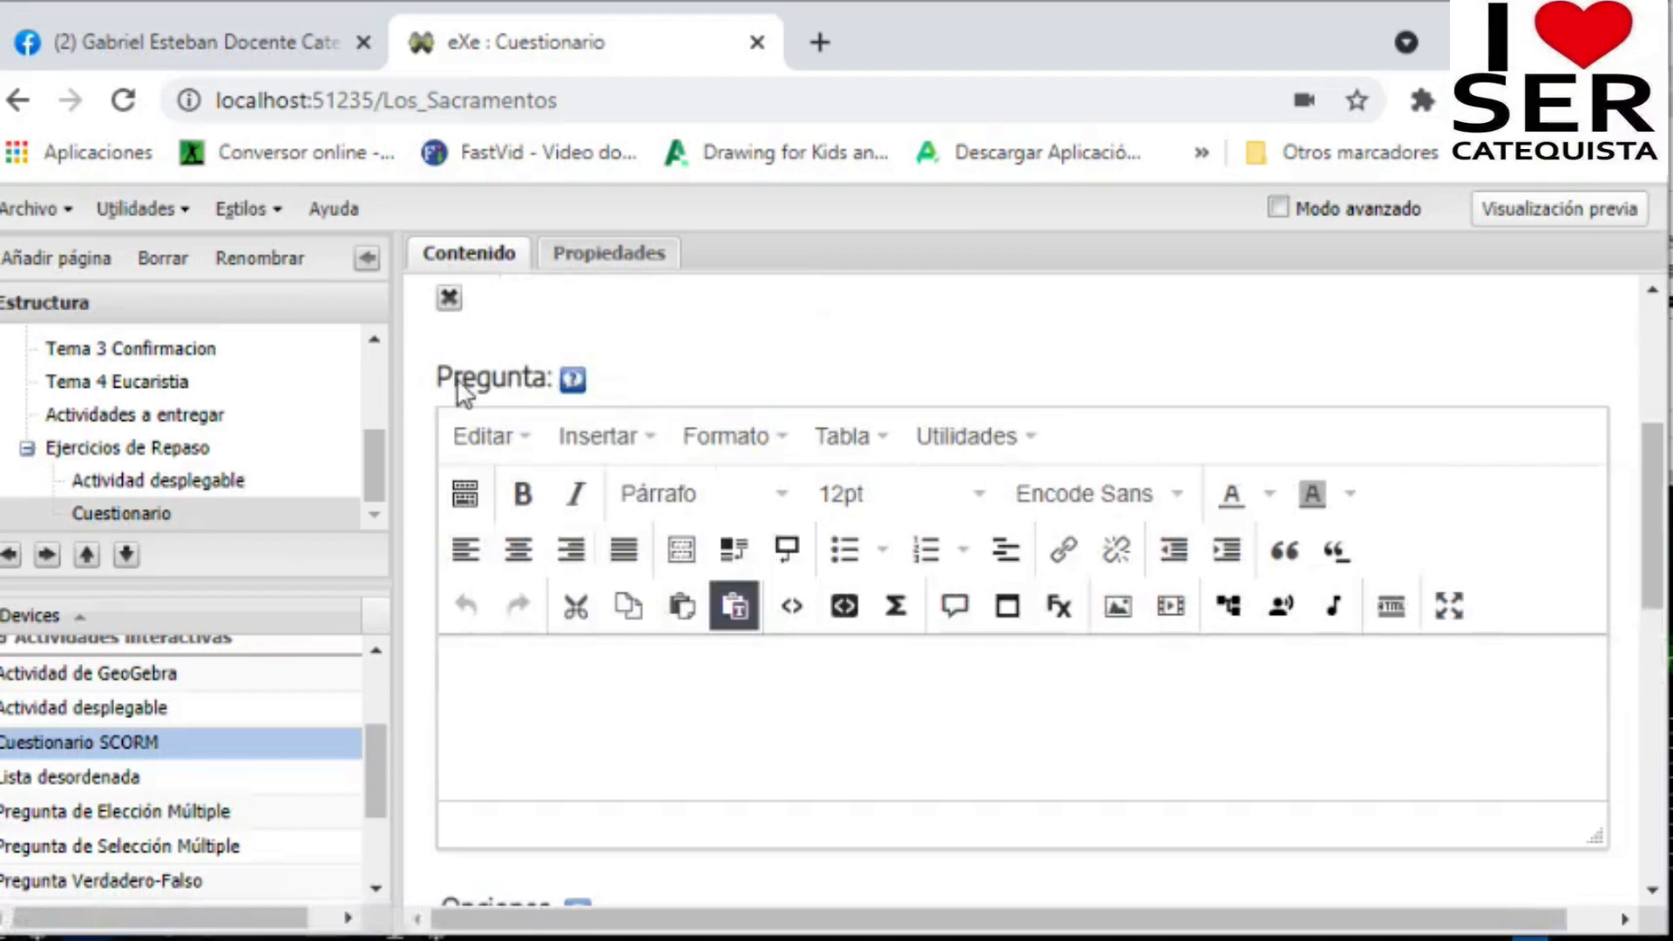
left_click(575, 381)
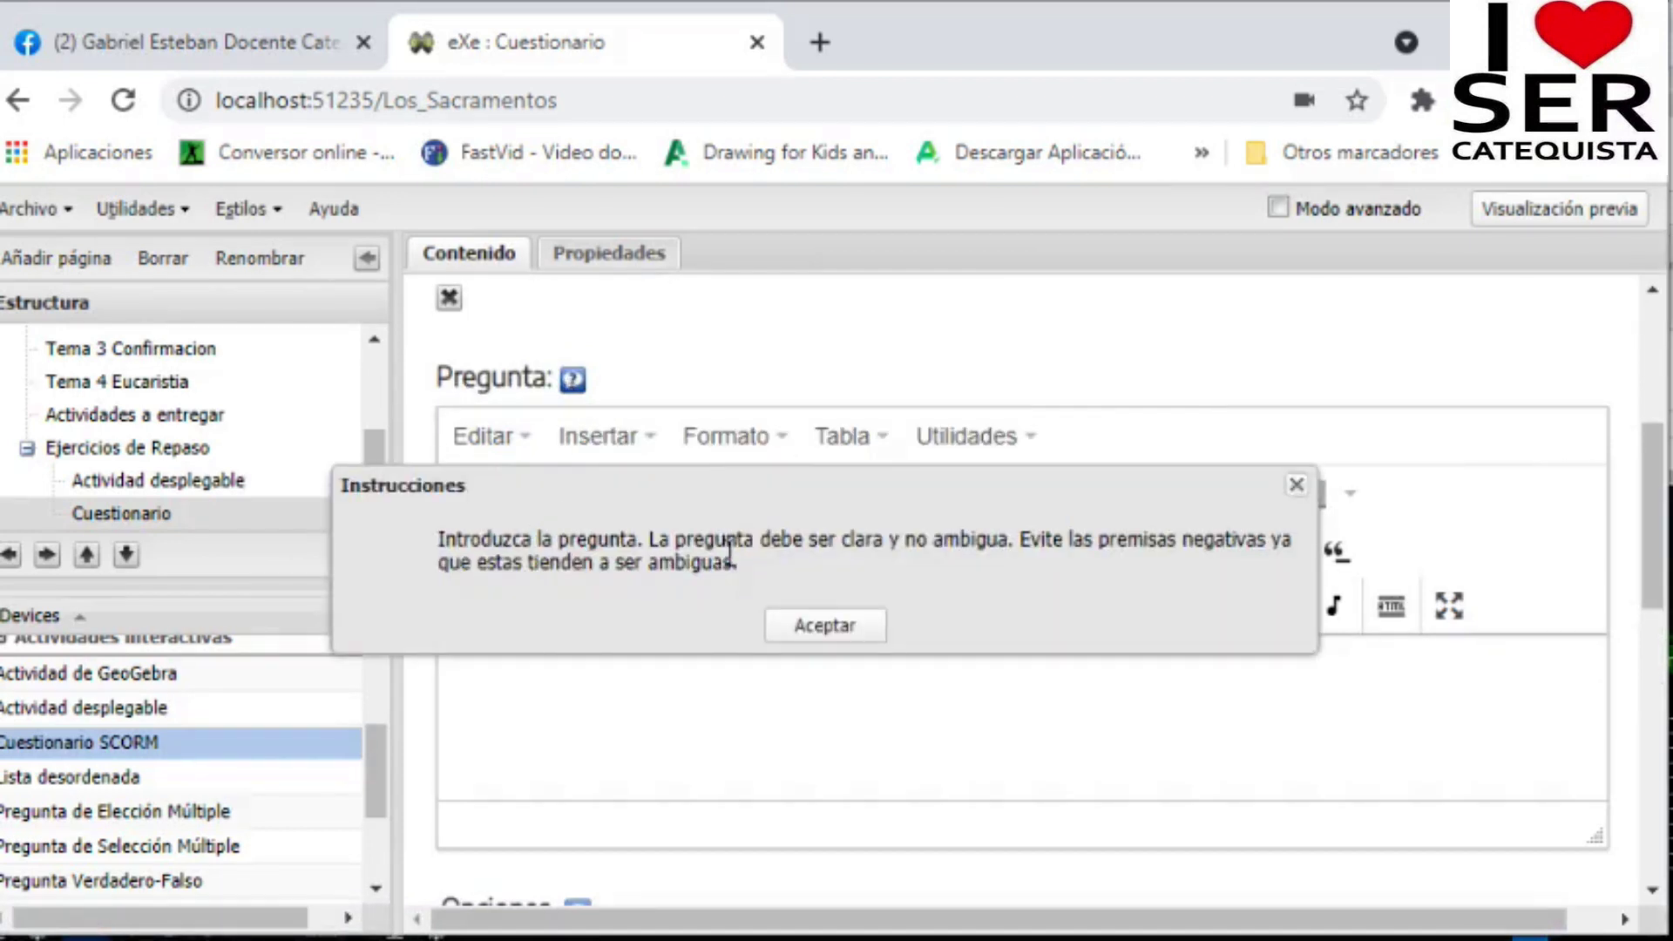
left_click(827, 629)
left_click(587, 698)
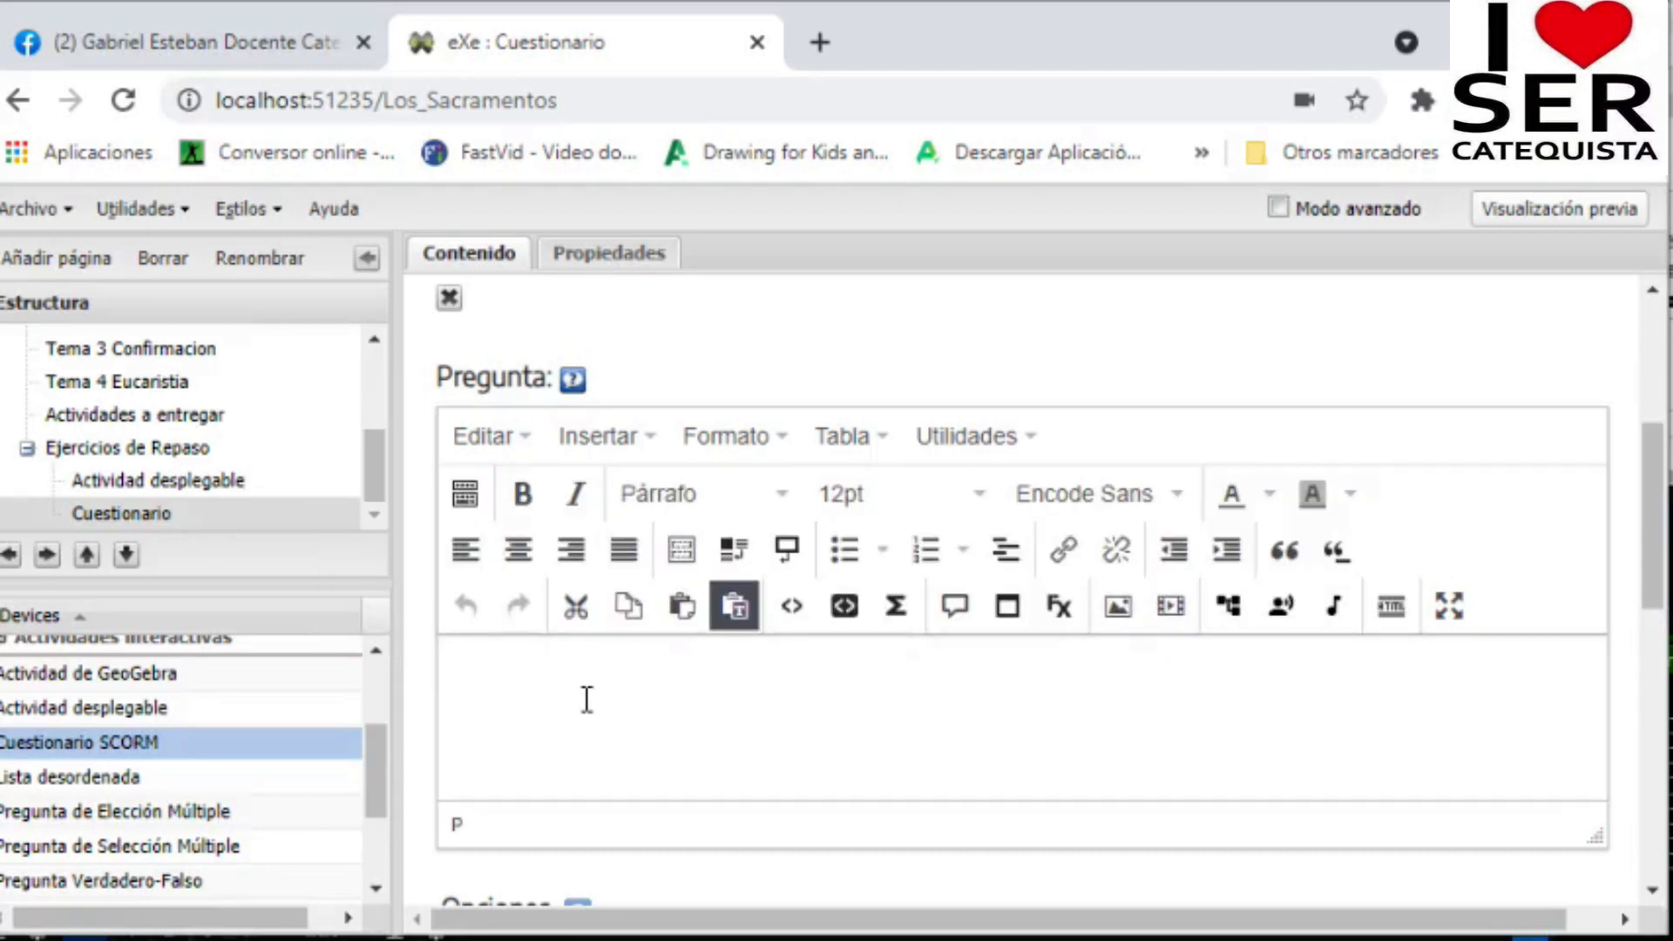
type("E")
key("BackSpace")
type("Que lo")
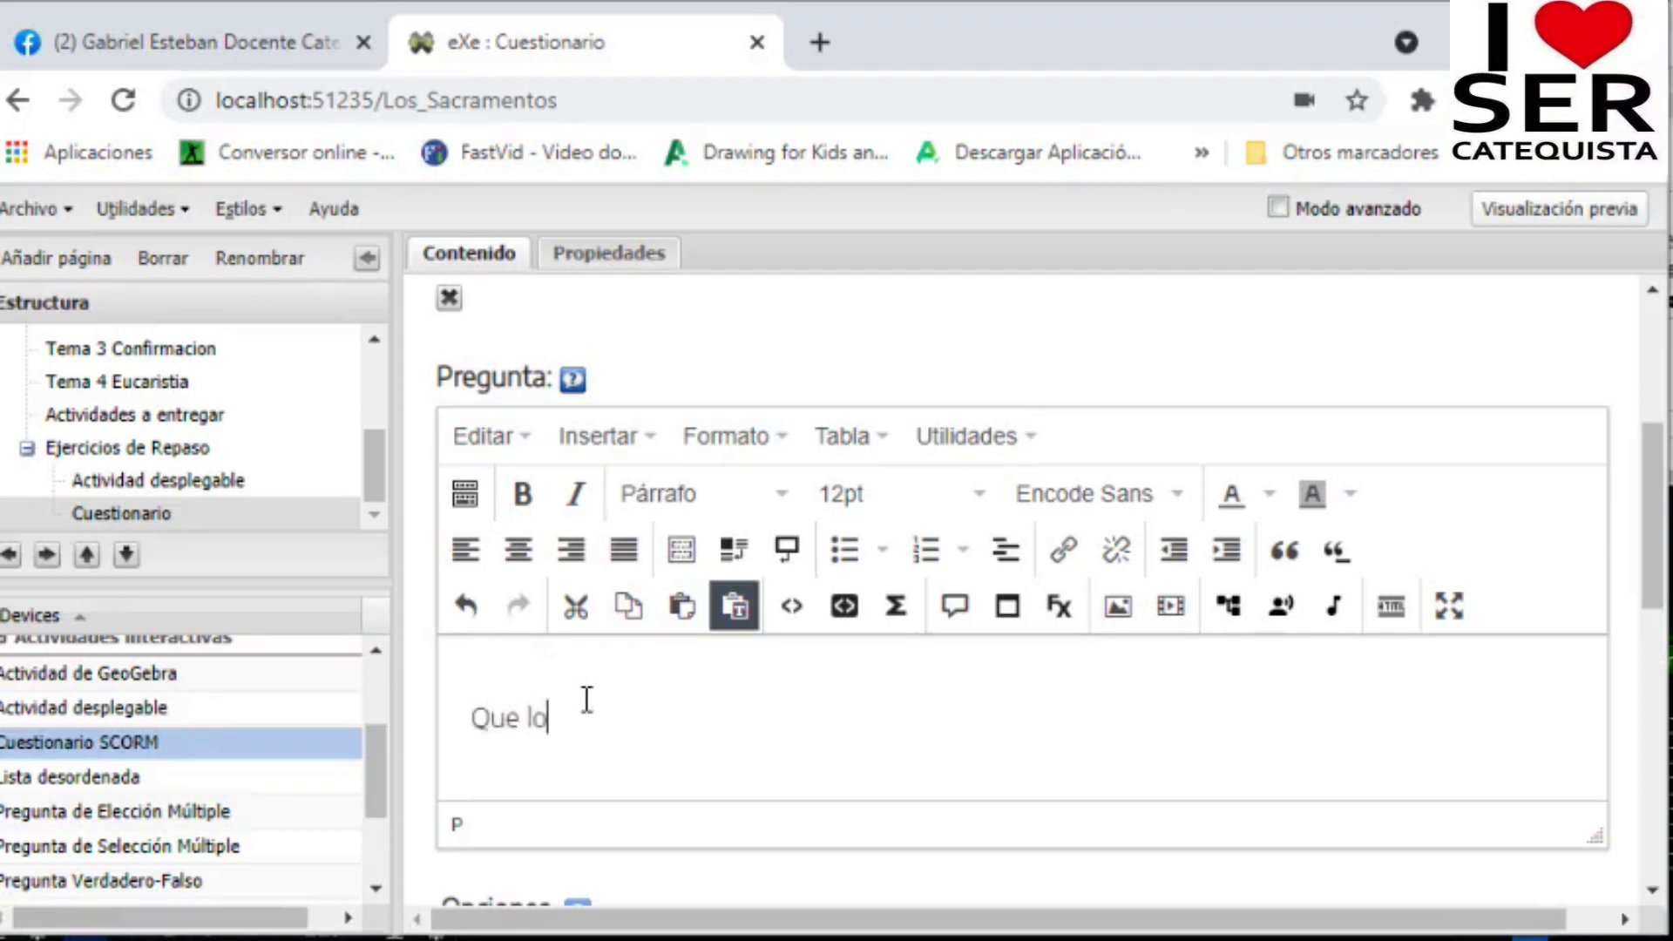
type("gramos con")
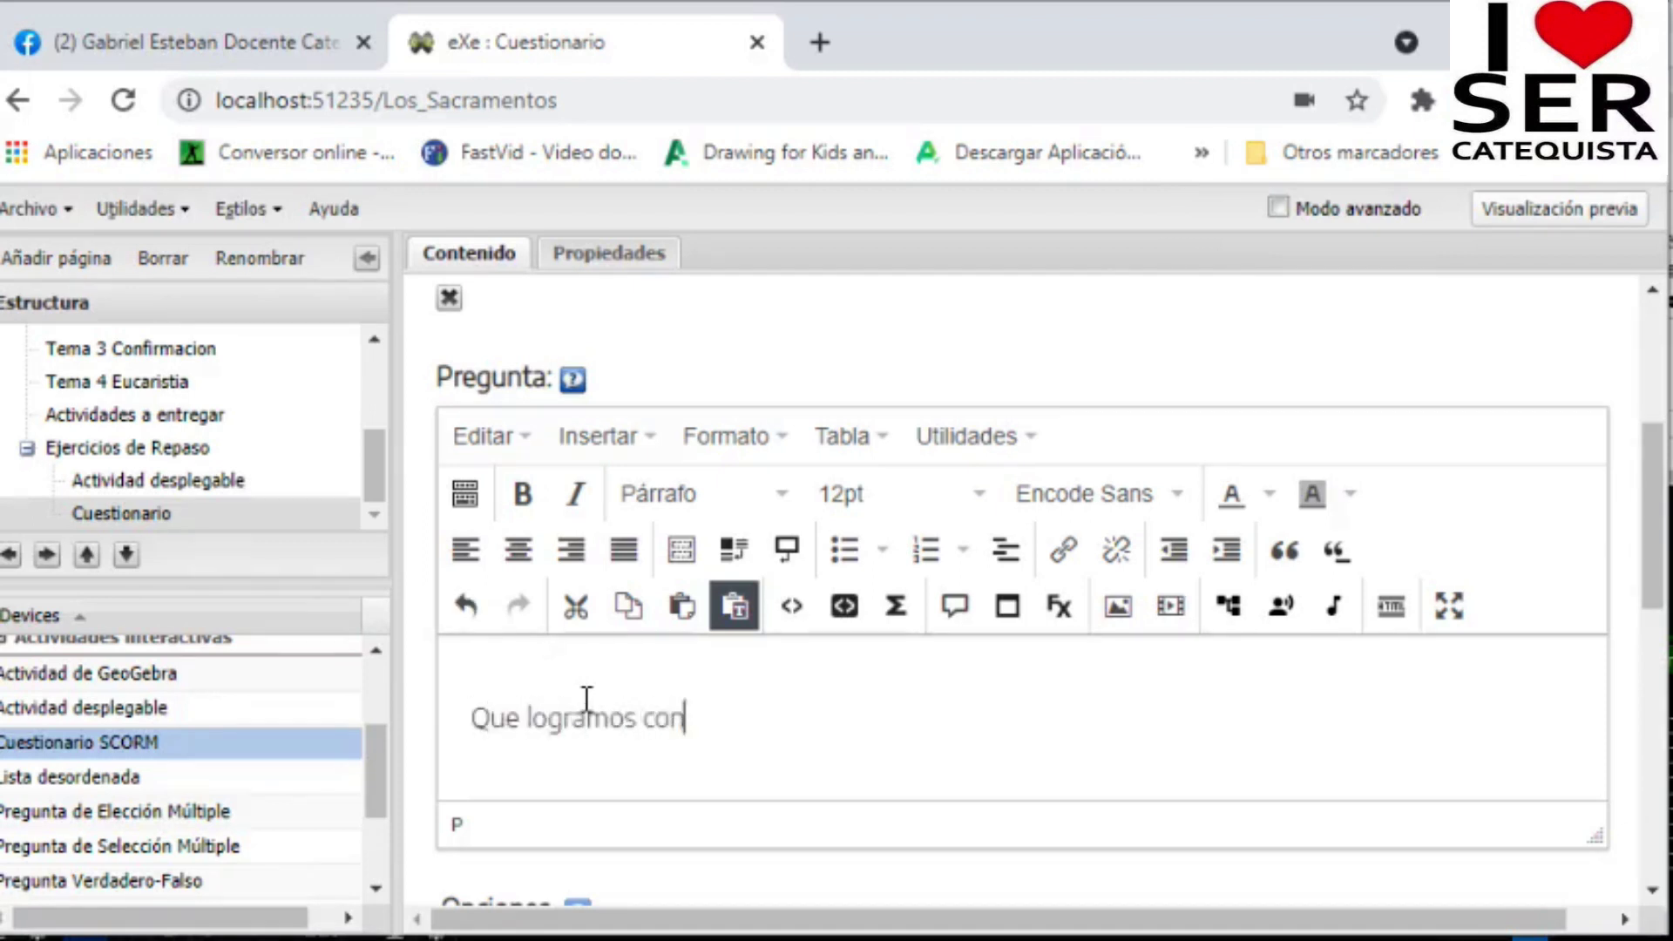
type(" el Bautismo")
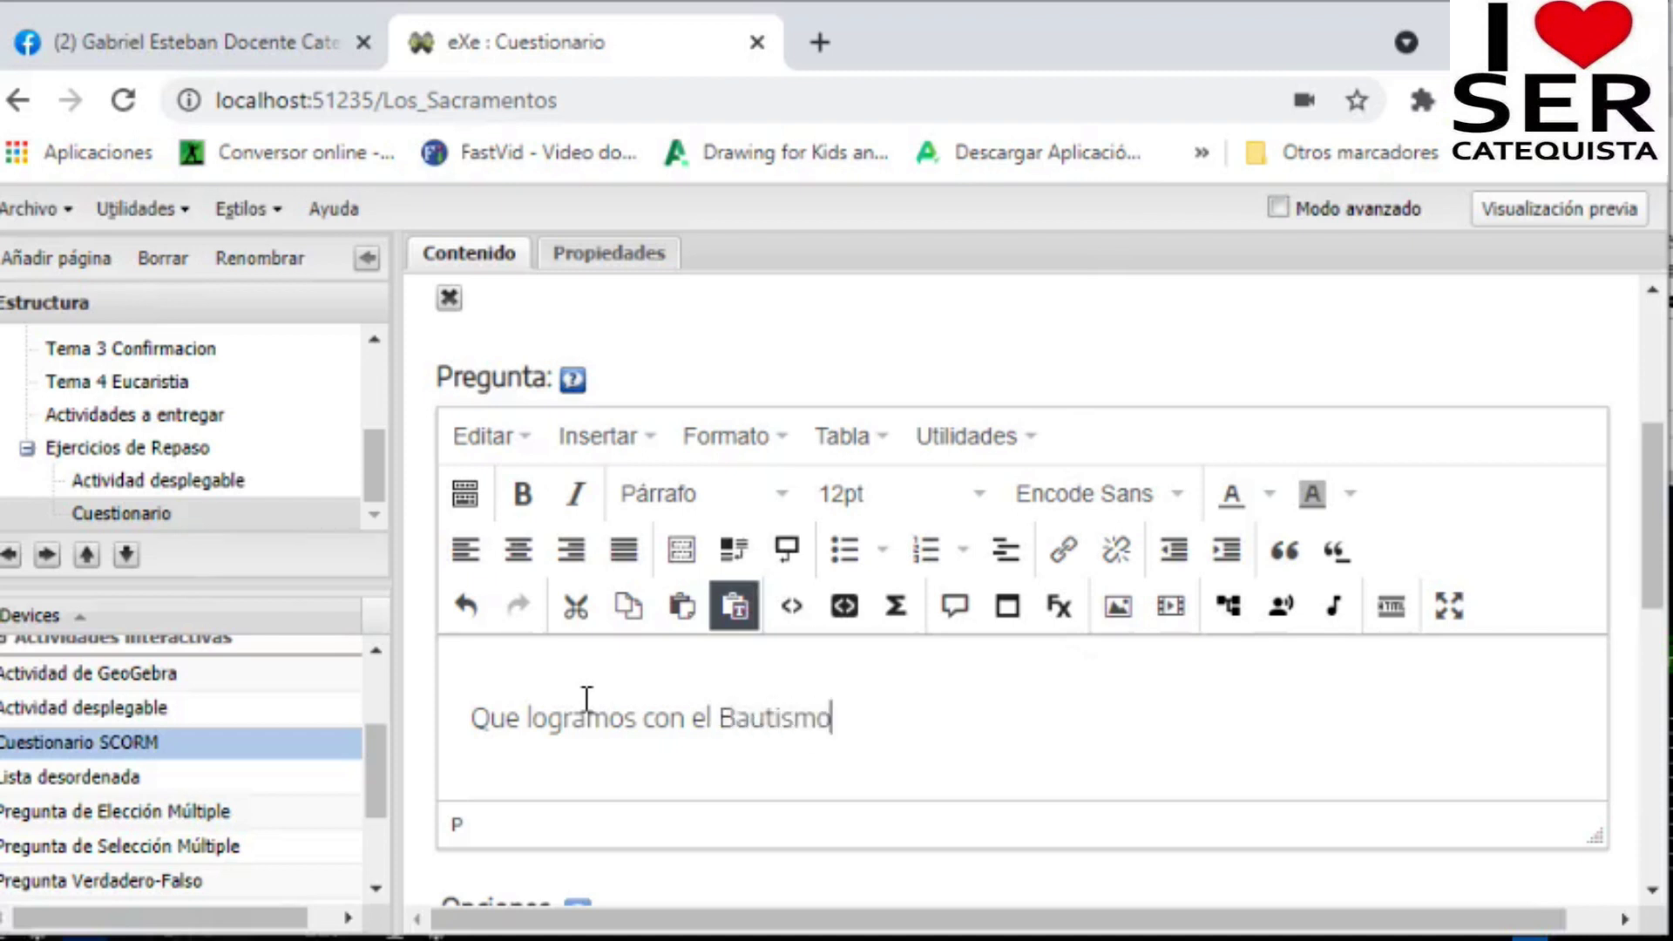
type("?")
Step: Enter "ser herederos del Cielo." as the first answer option of the question
scroll(638, 645, "down", 3)
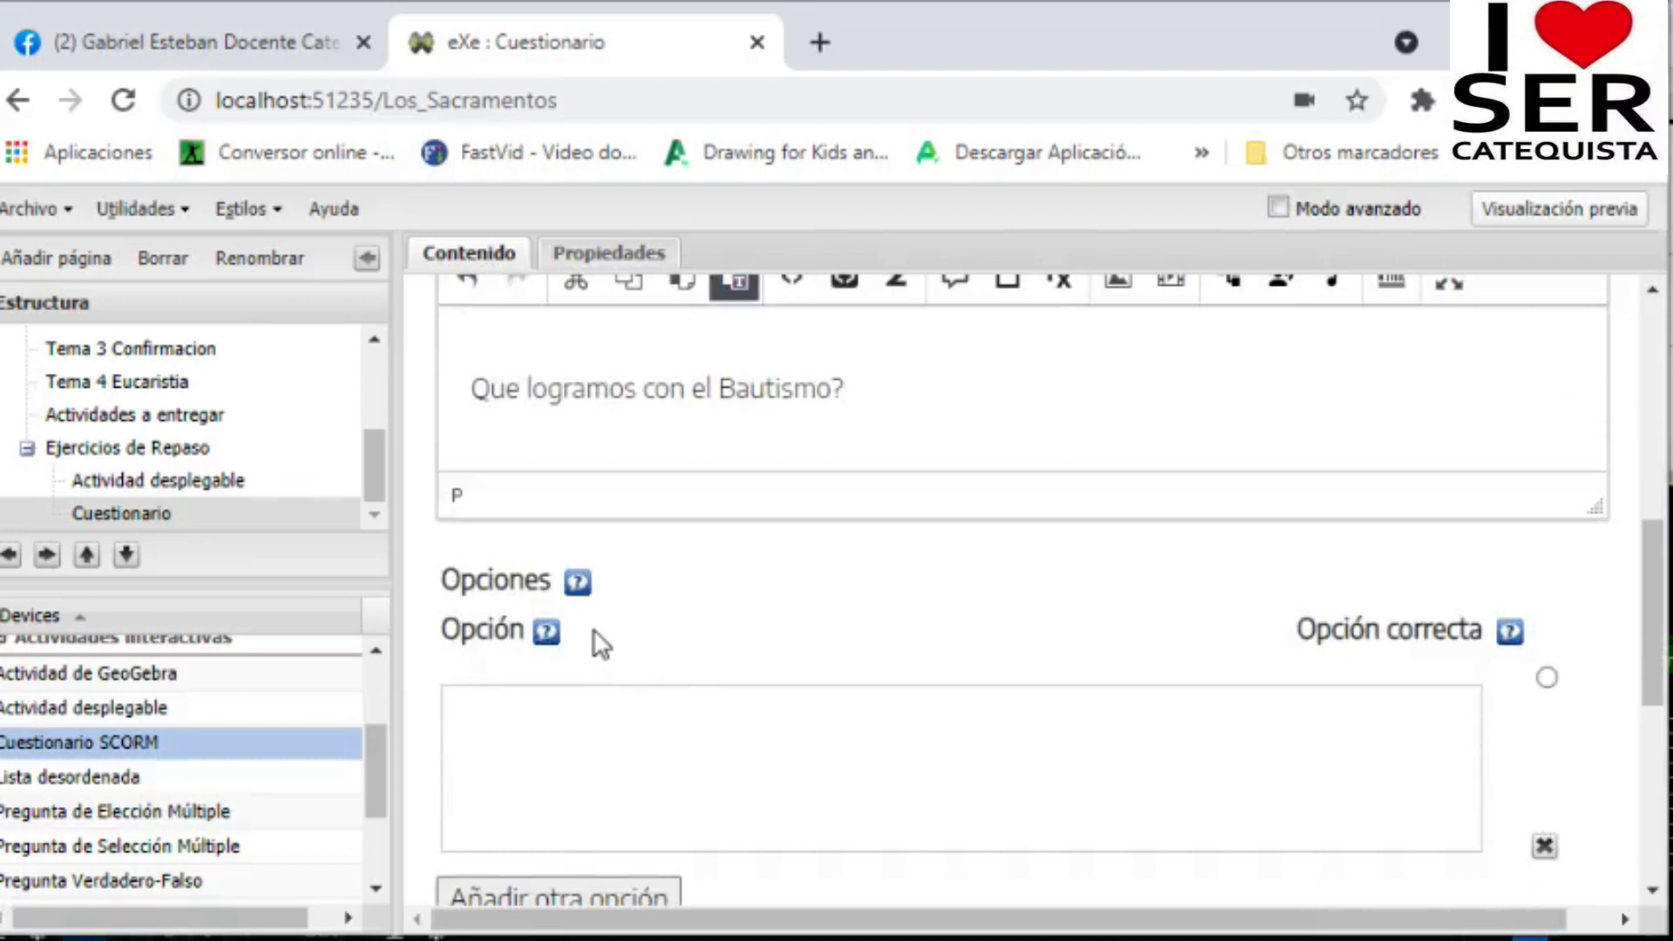
scroll(596, 645, "down", 2)
scroll(862, 593, "up", 2)
left_click(764, 730)
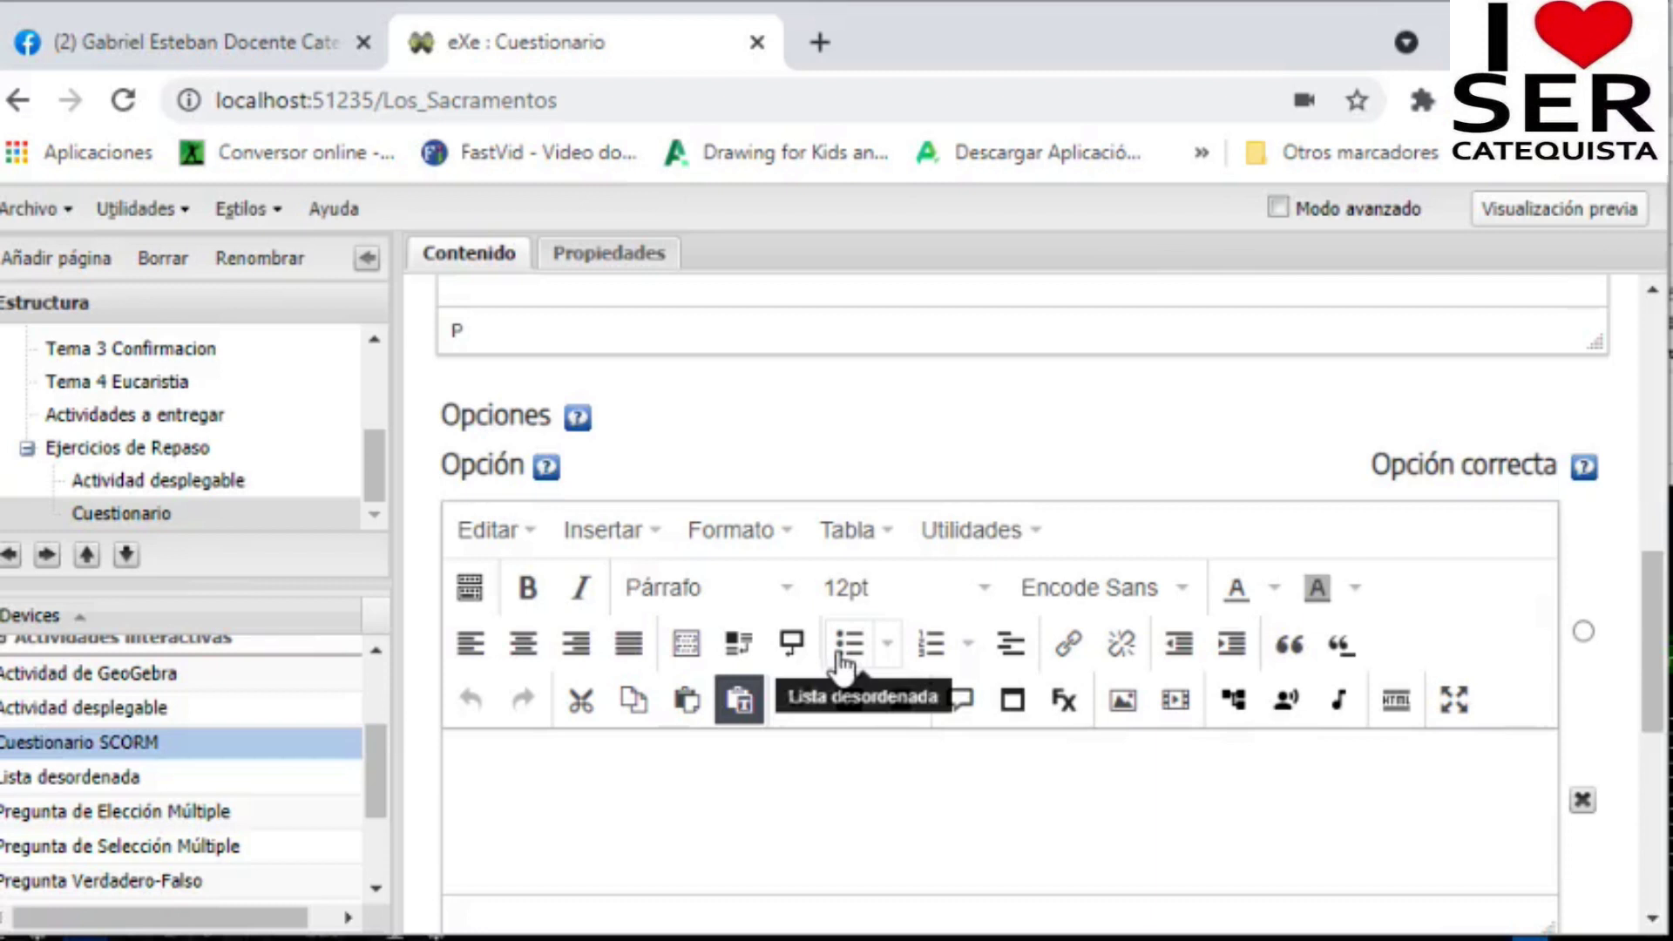
scroll(841, 650, "down", 2)
left_click(616, 603)
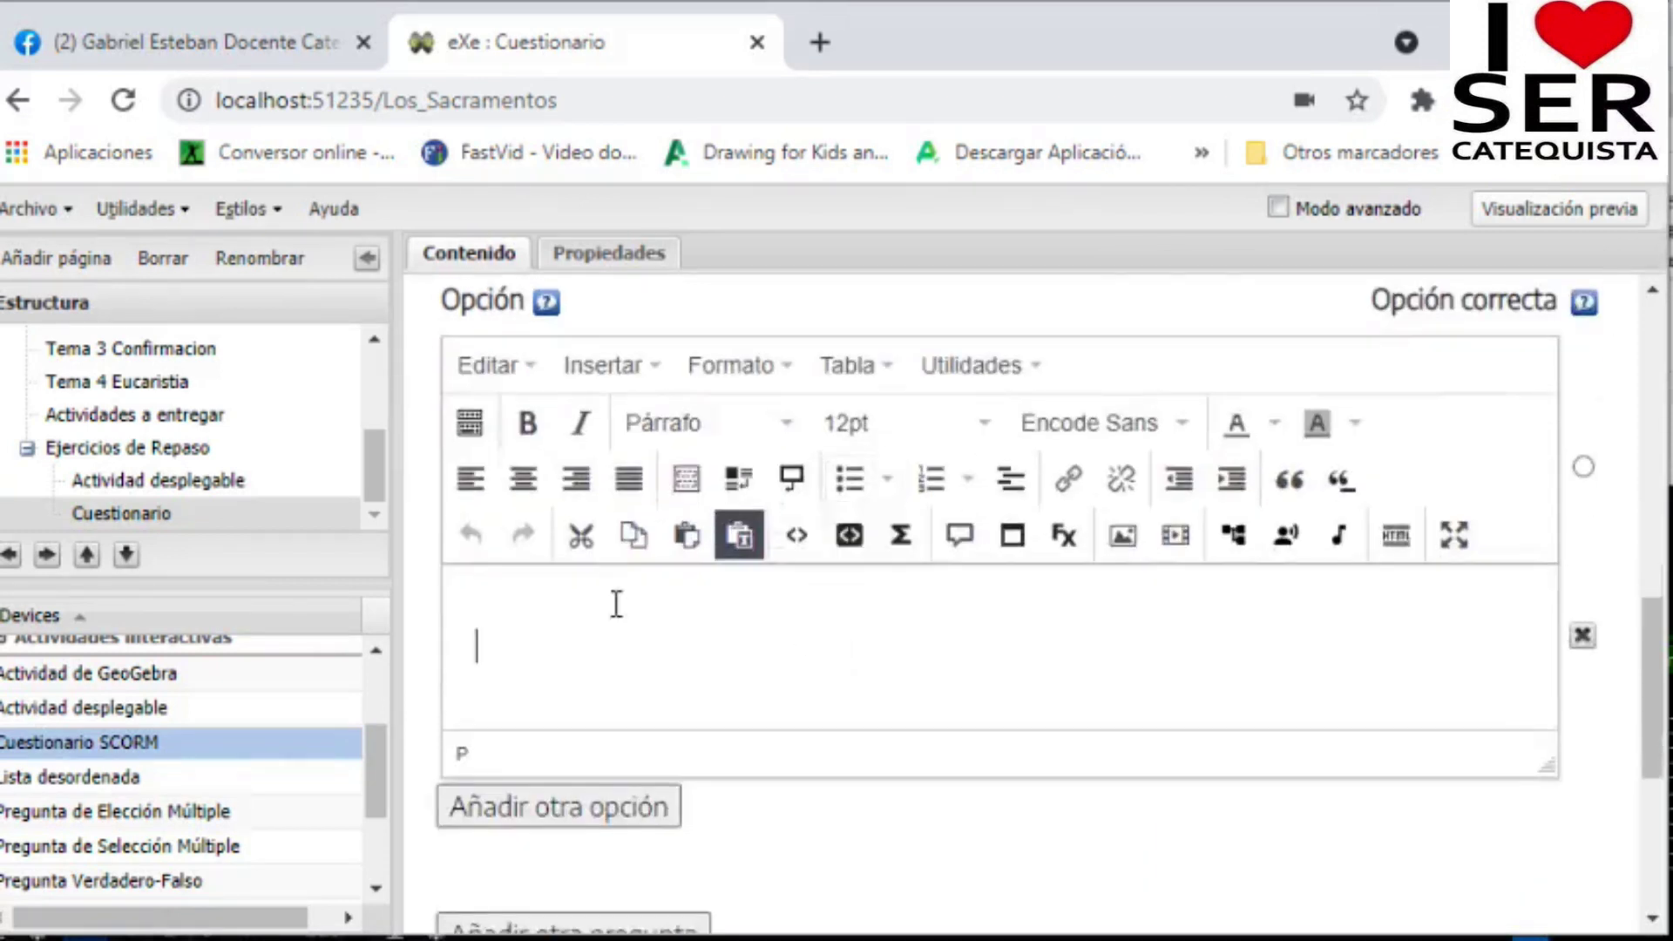
scroll(616, 603, "up", 10)
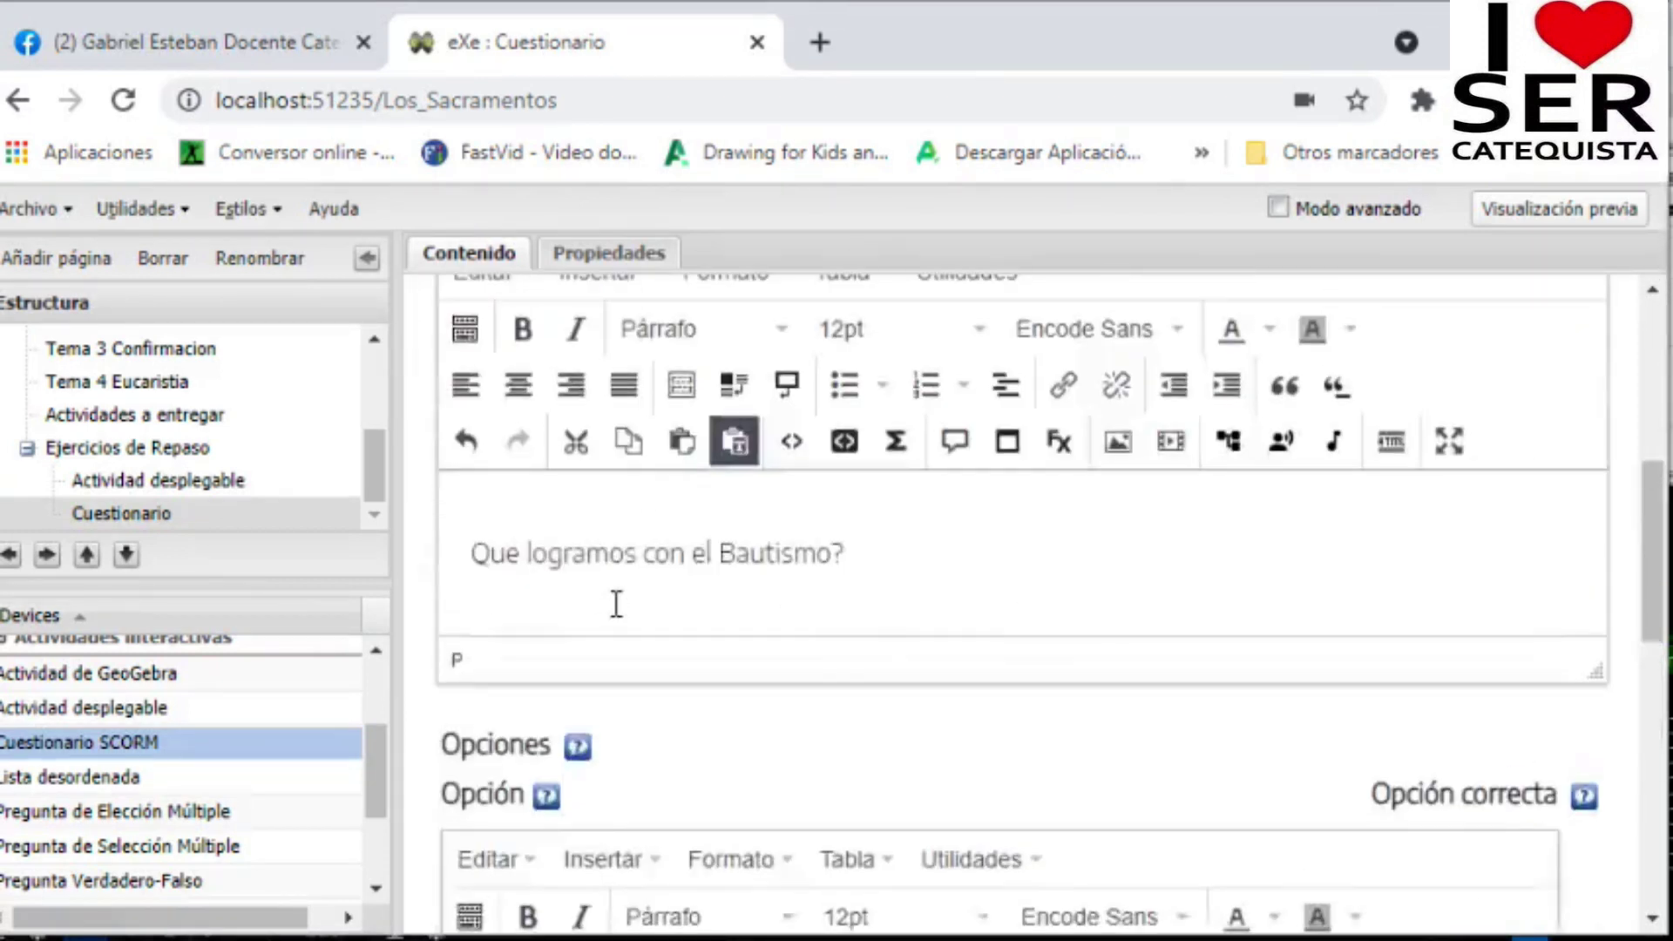
scroll(616, 601, "down", 9)
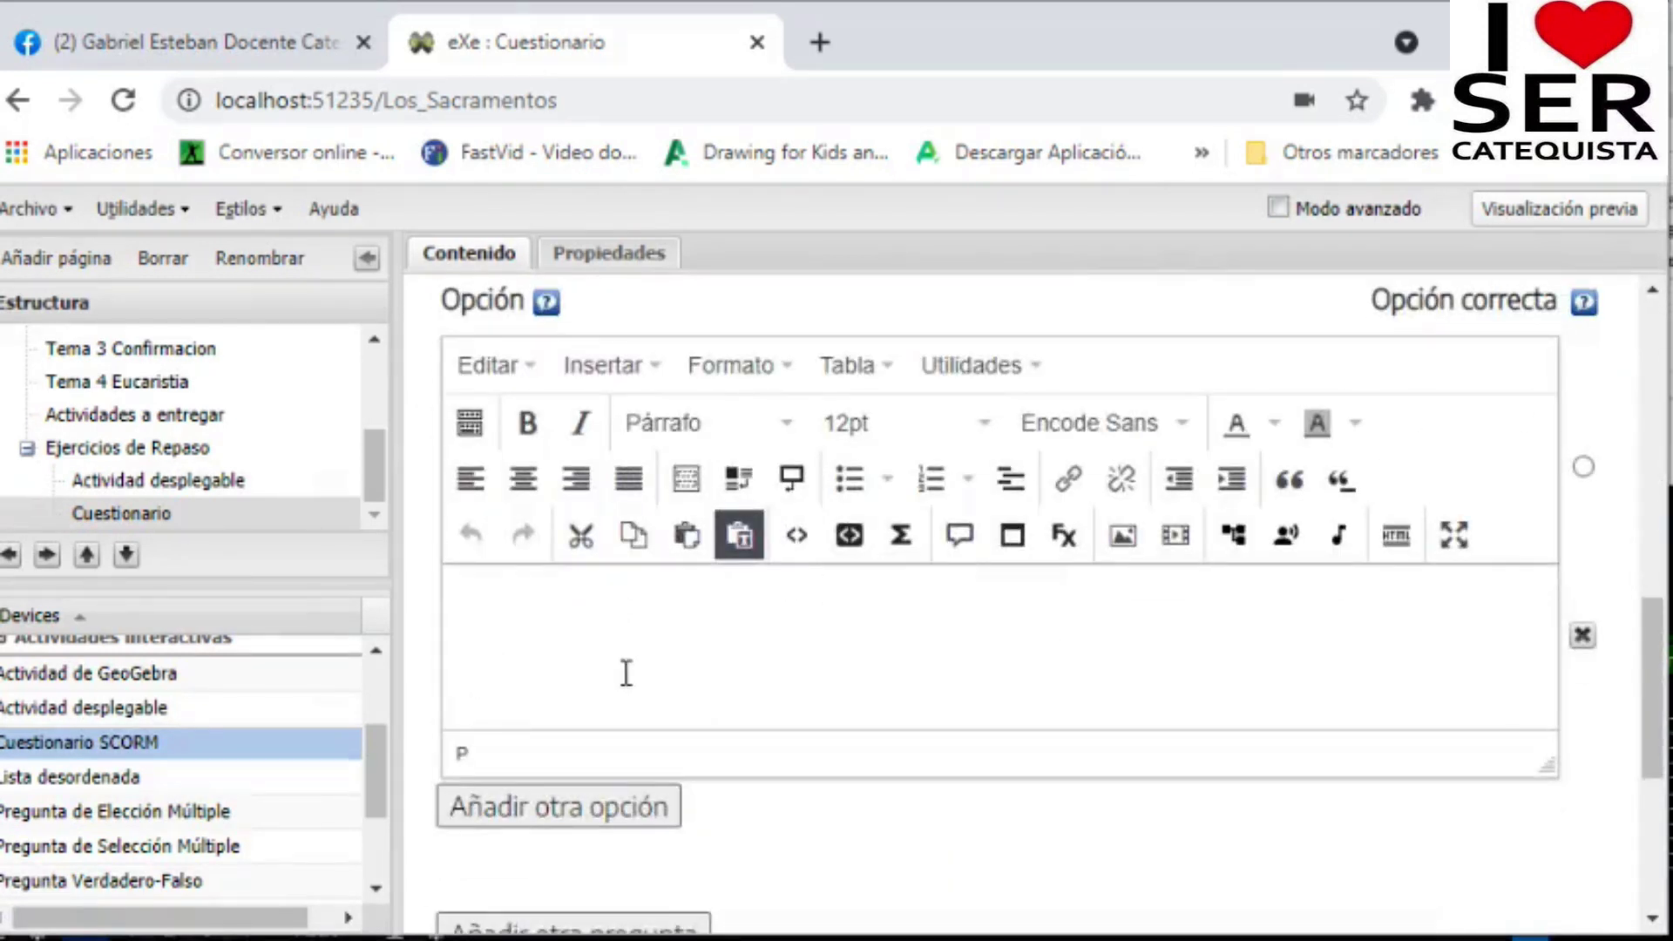
type("ser herederos del Cielo.")
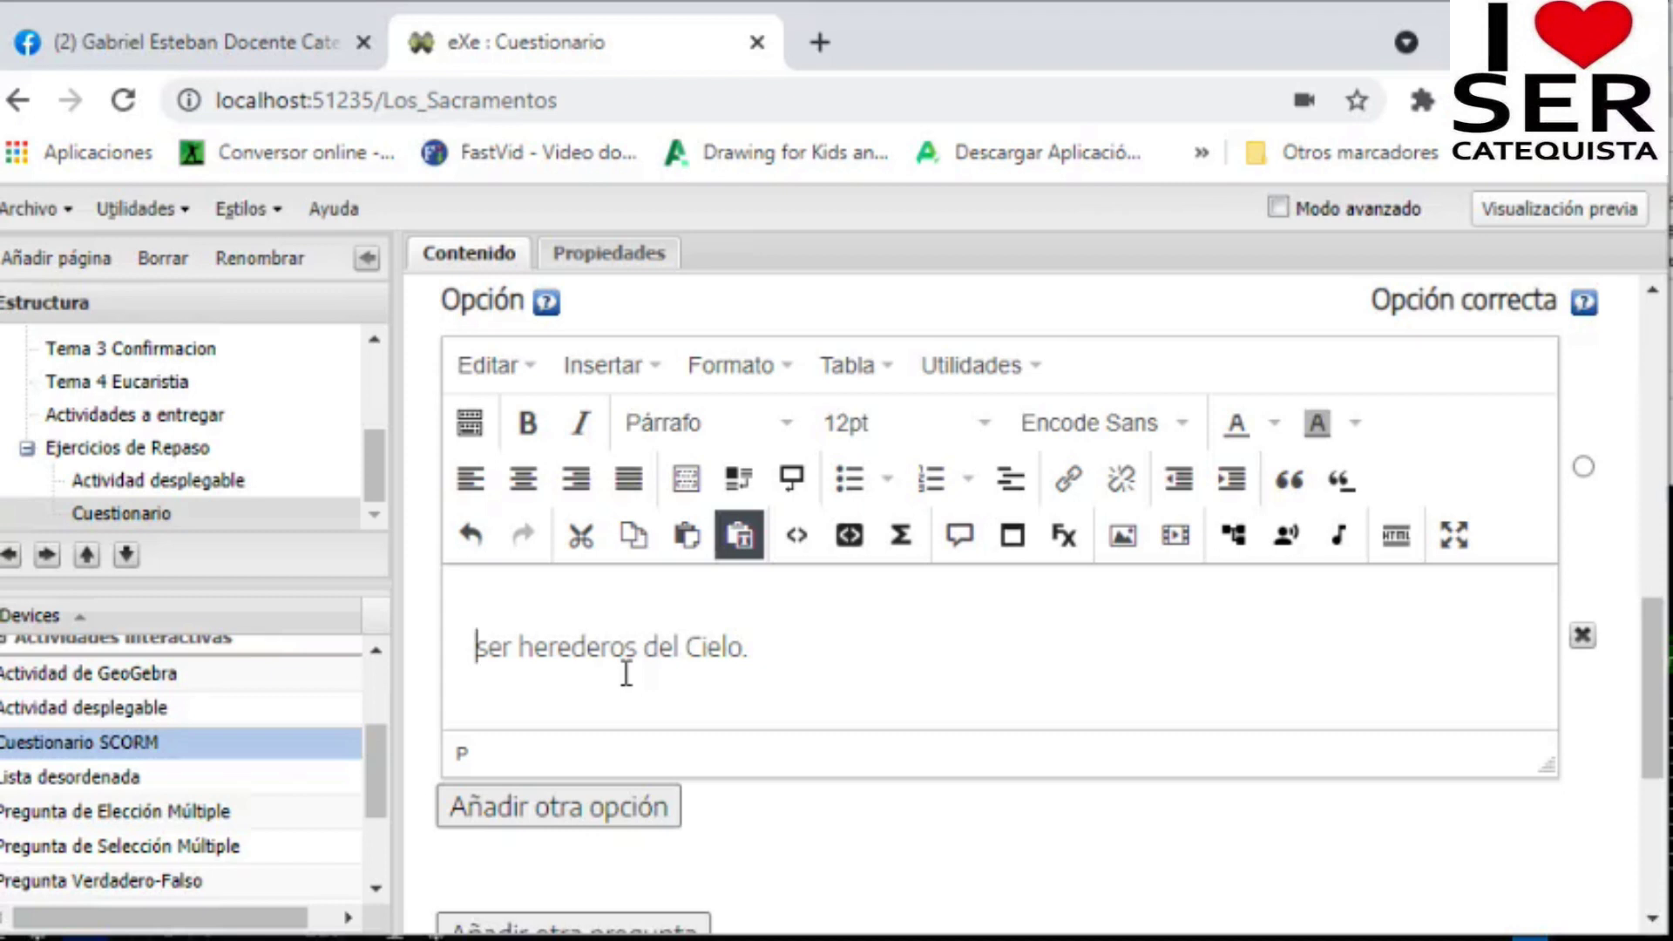
Step: Reword the beginning of the first answer option so it reads "Hijos de Dios y herederos del Cielo."
type("Hijos de Dios y")
key("Delete")
key("Delete")
key("Delete")
key("Delete")
key("End")
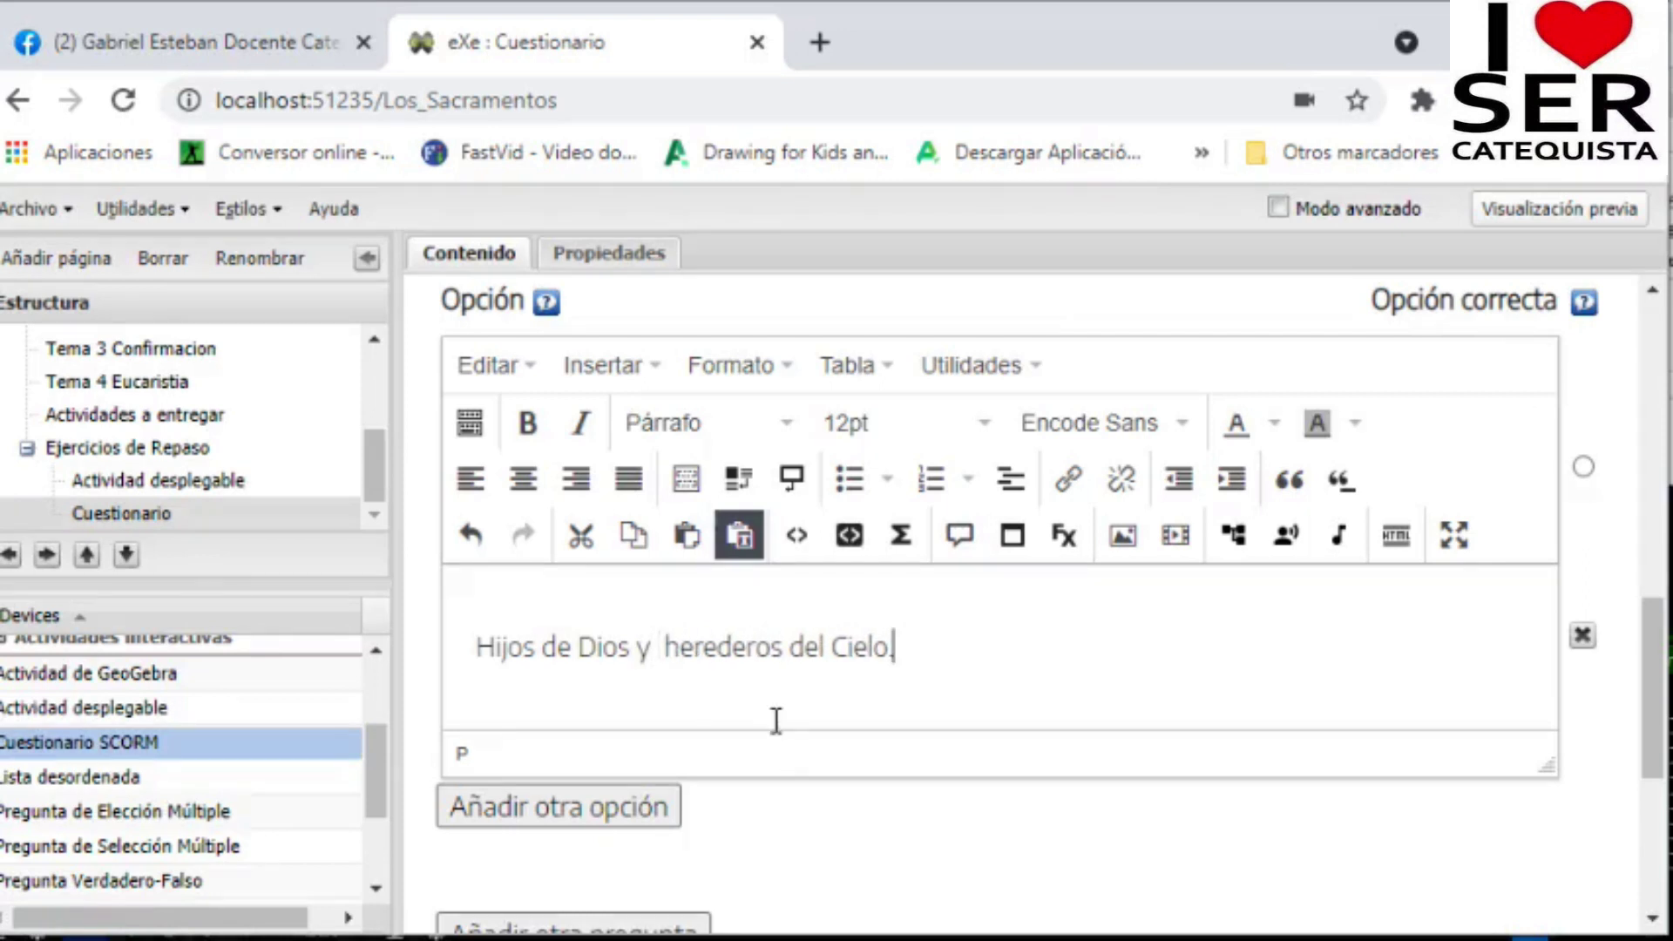
Step: Add a second answer option to the Baptism question and open its text for editing
scroll(776, 720, "down", 4)
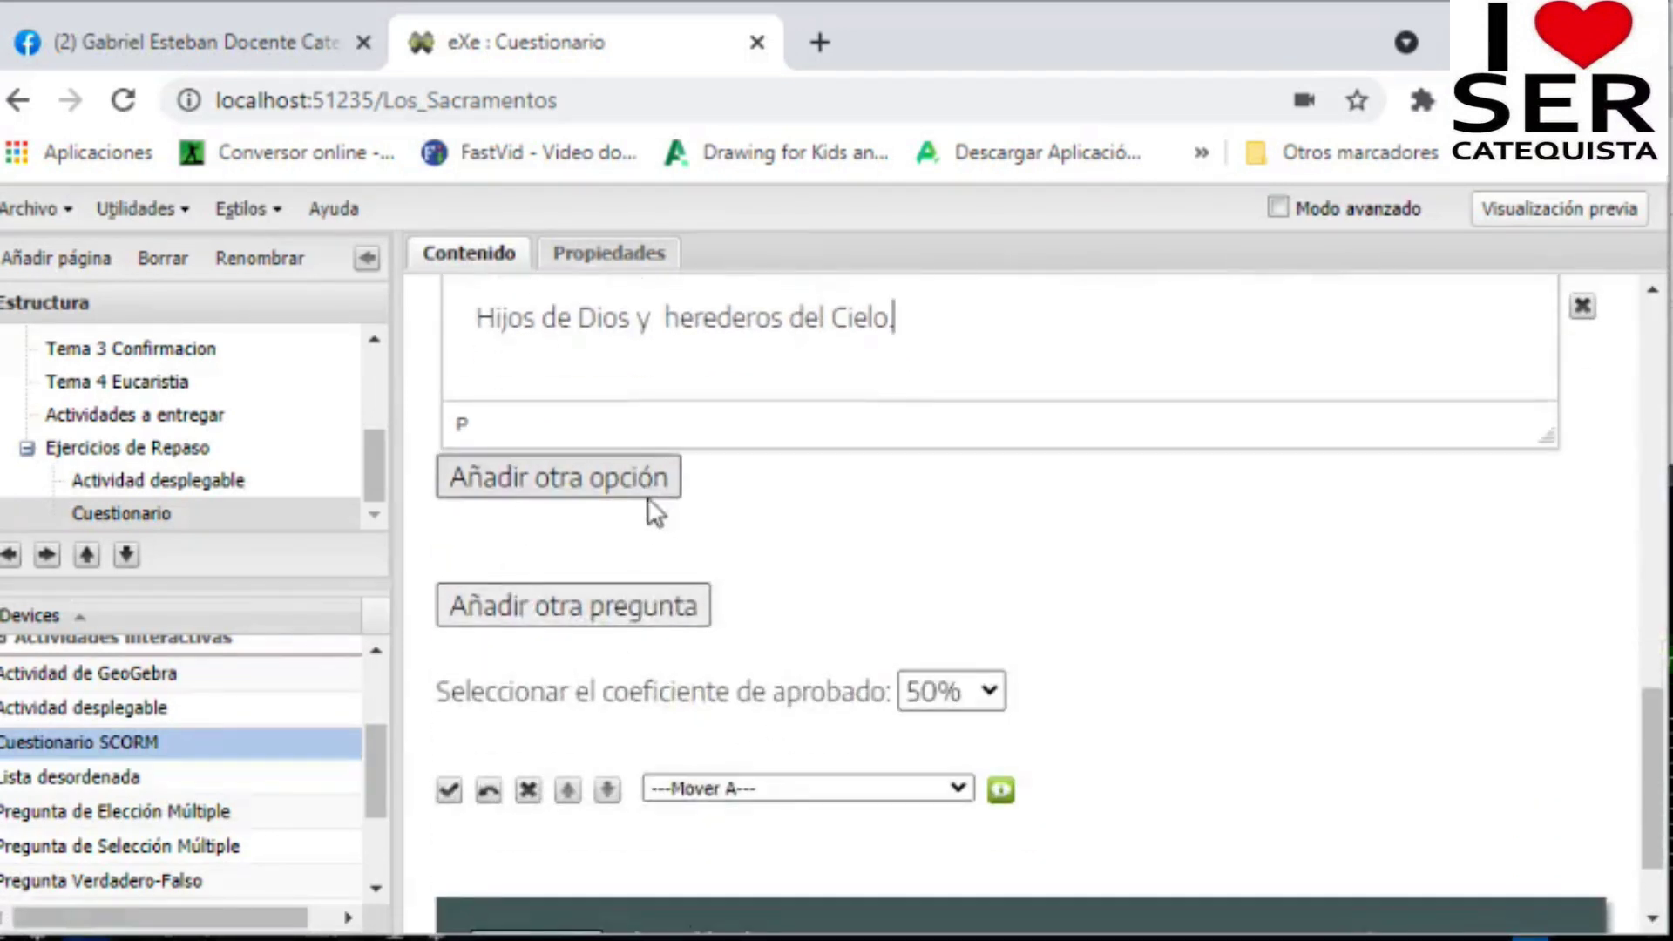
left_click(895, 422)
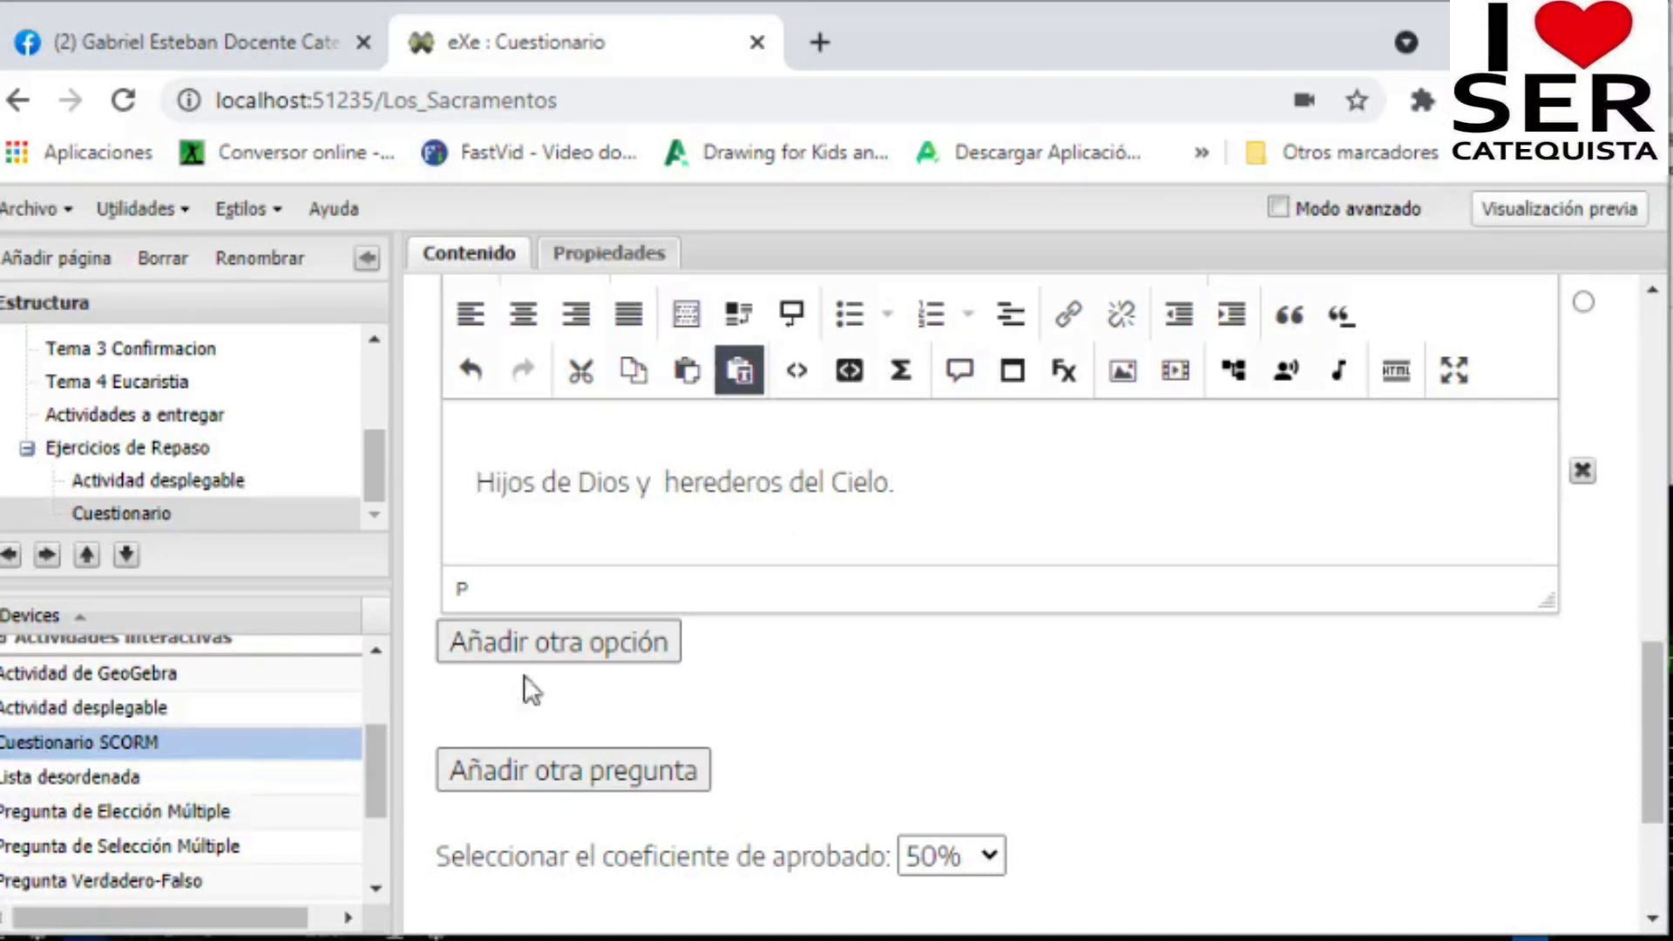
left_click(594, 641)
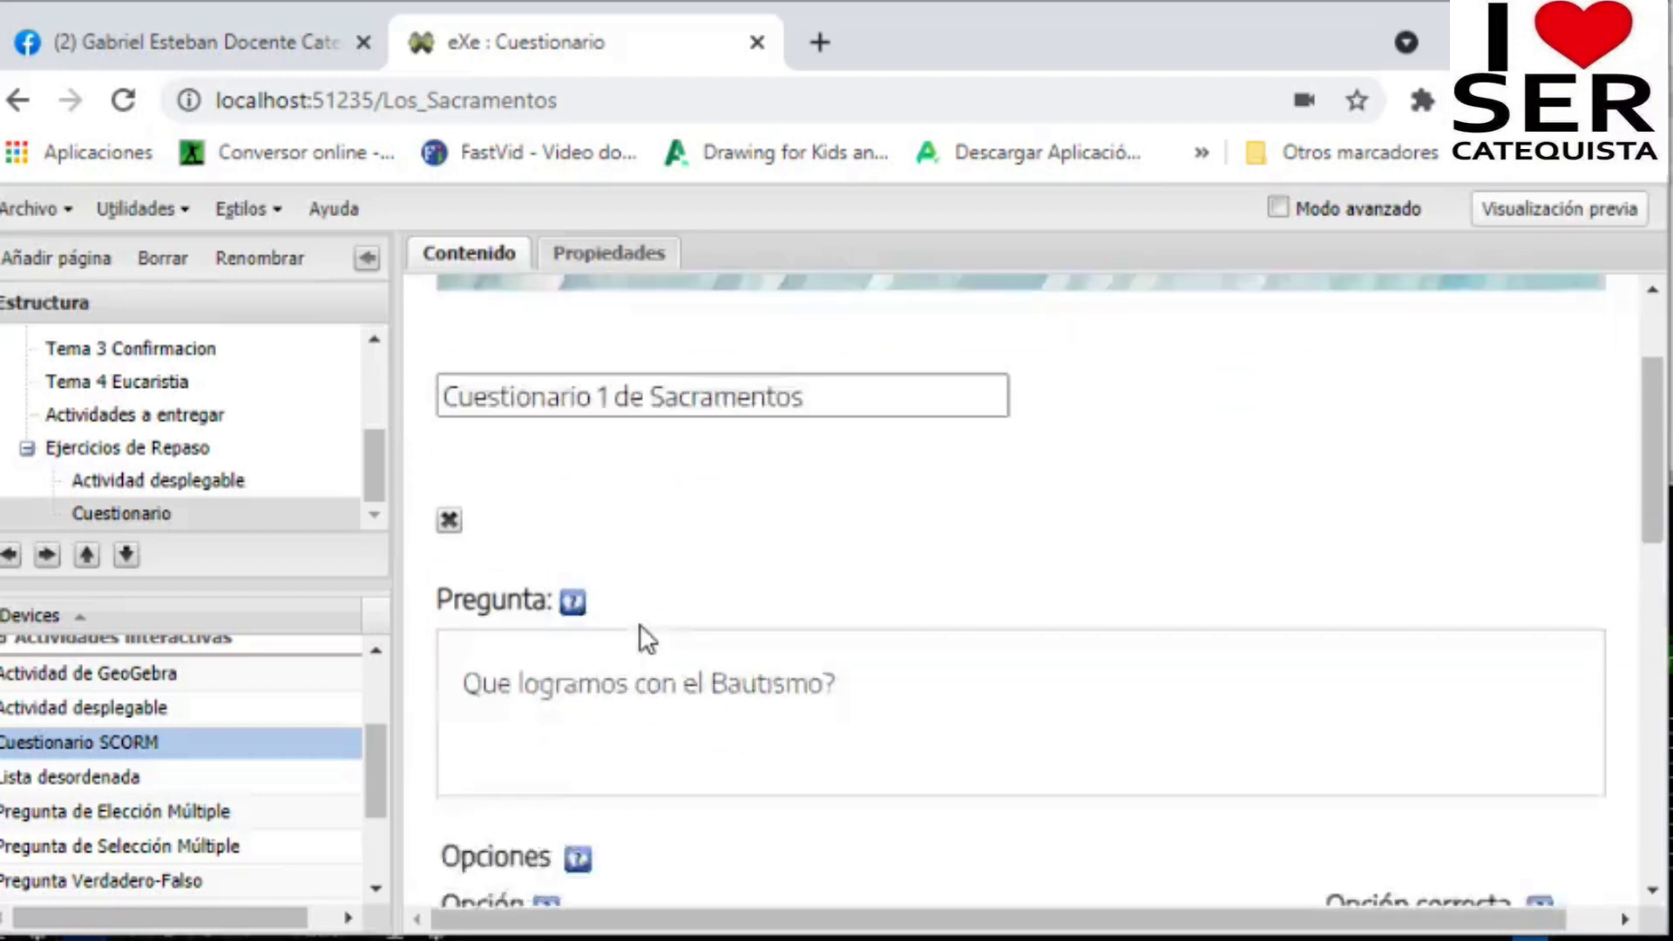
scroll(642, 626, "down", 8)
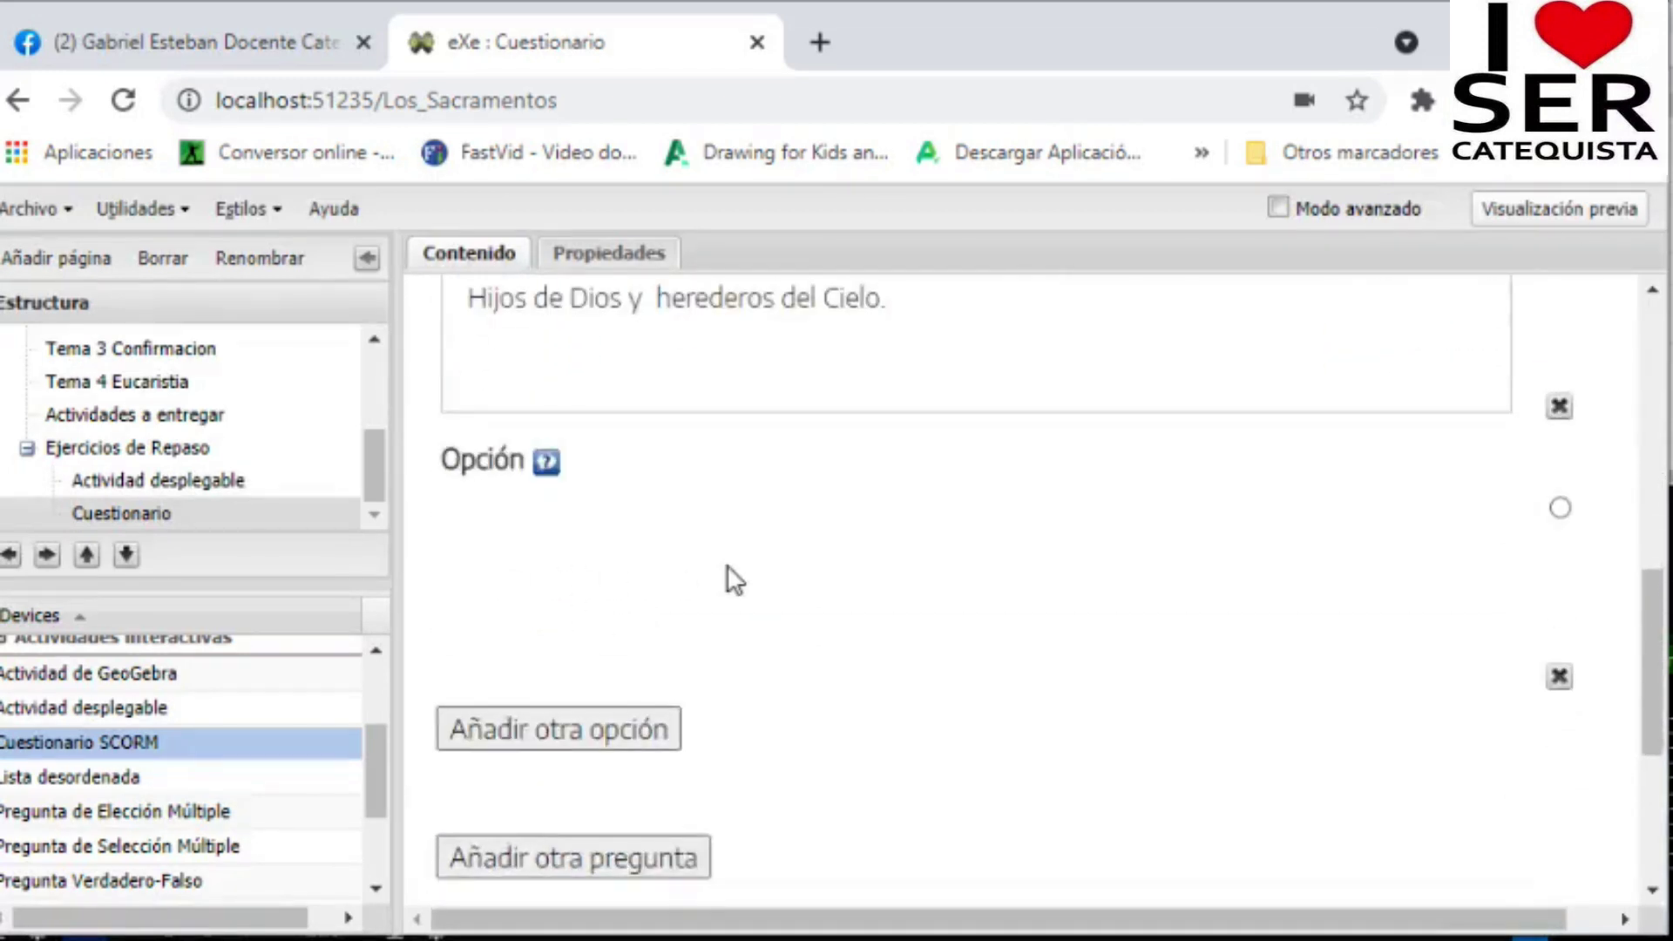
scroll(615, 587, "down", 2)
left_click(613, 599)
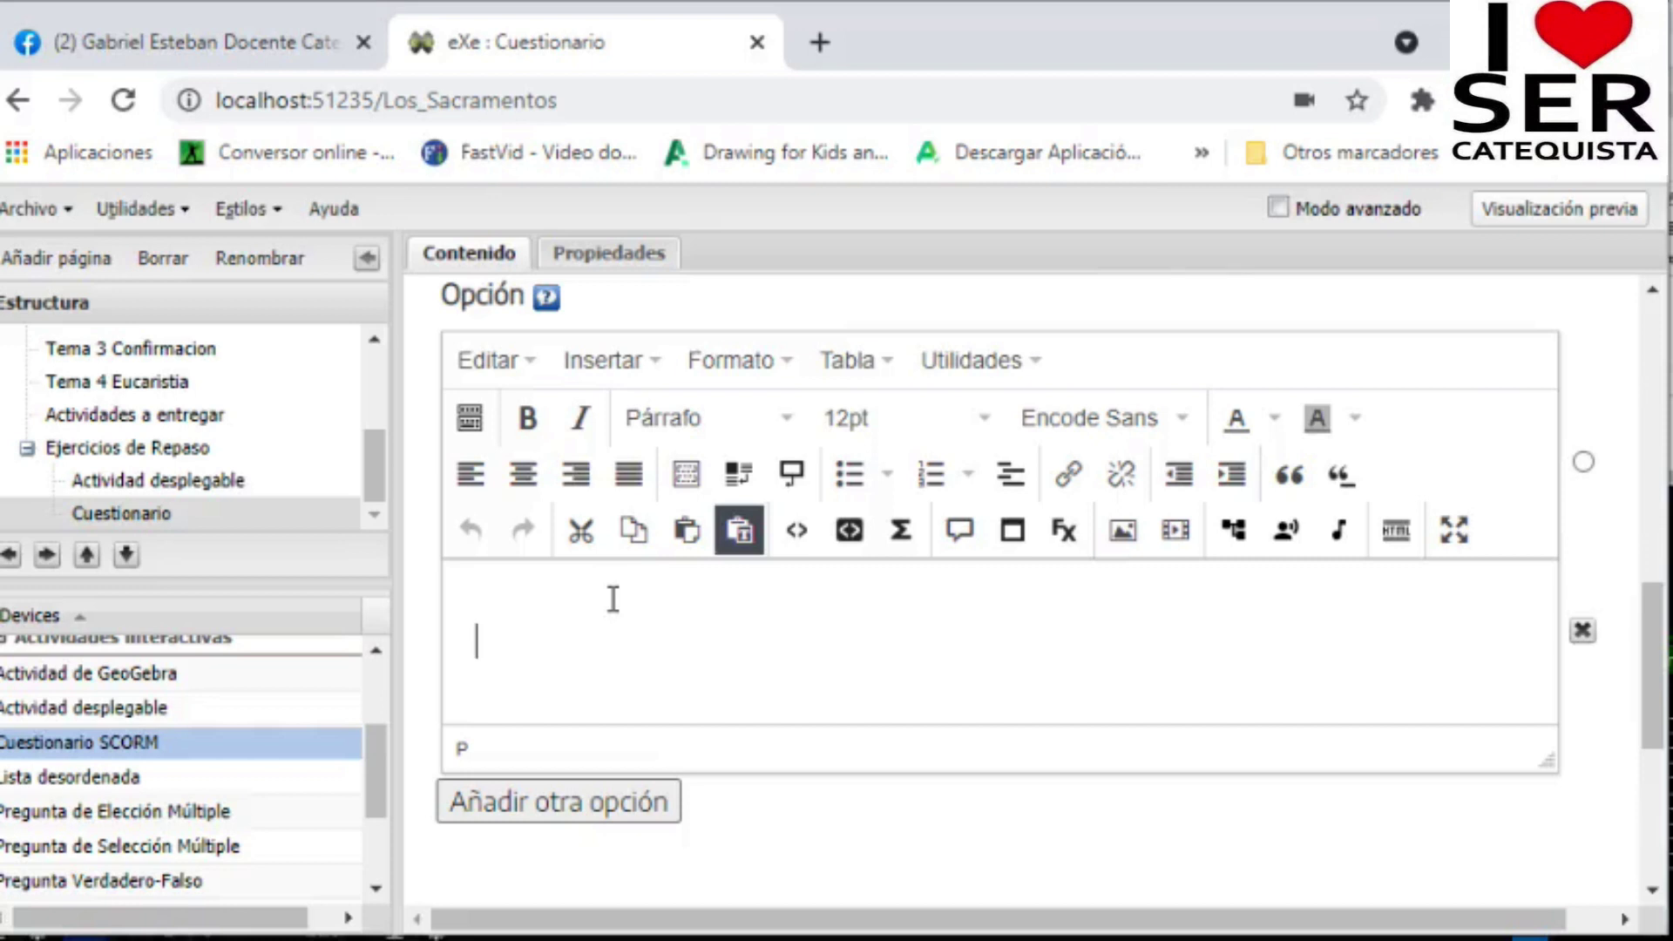
type("amigtos")
key("BackSpace")
key("BackSpace")
key("BackSpace")
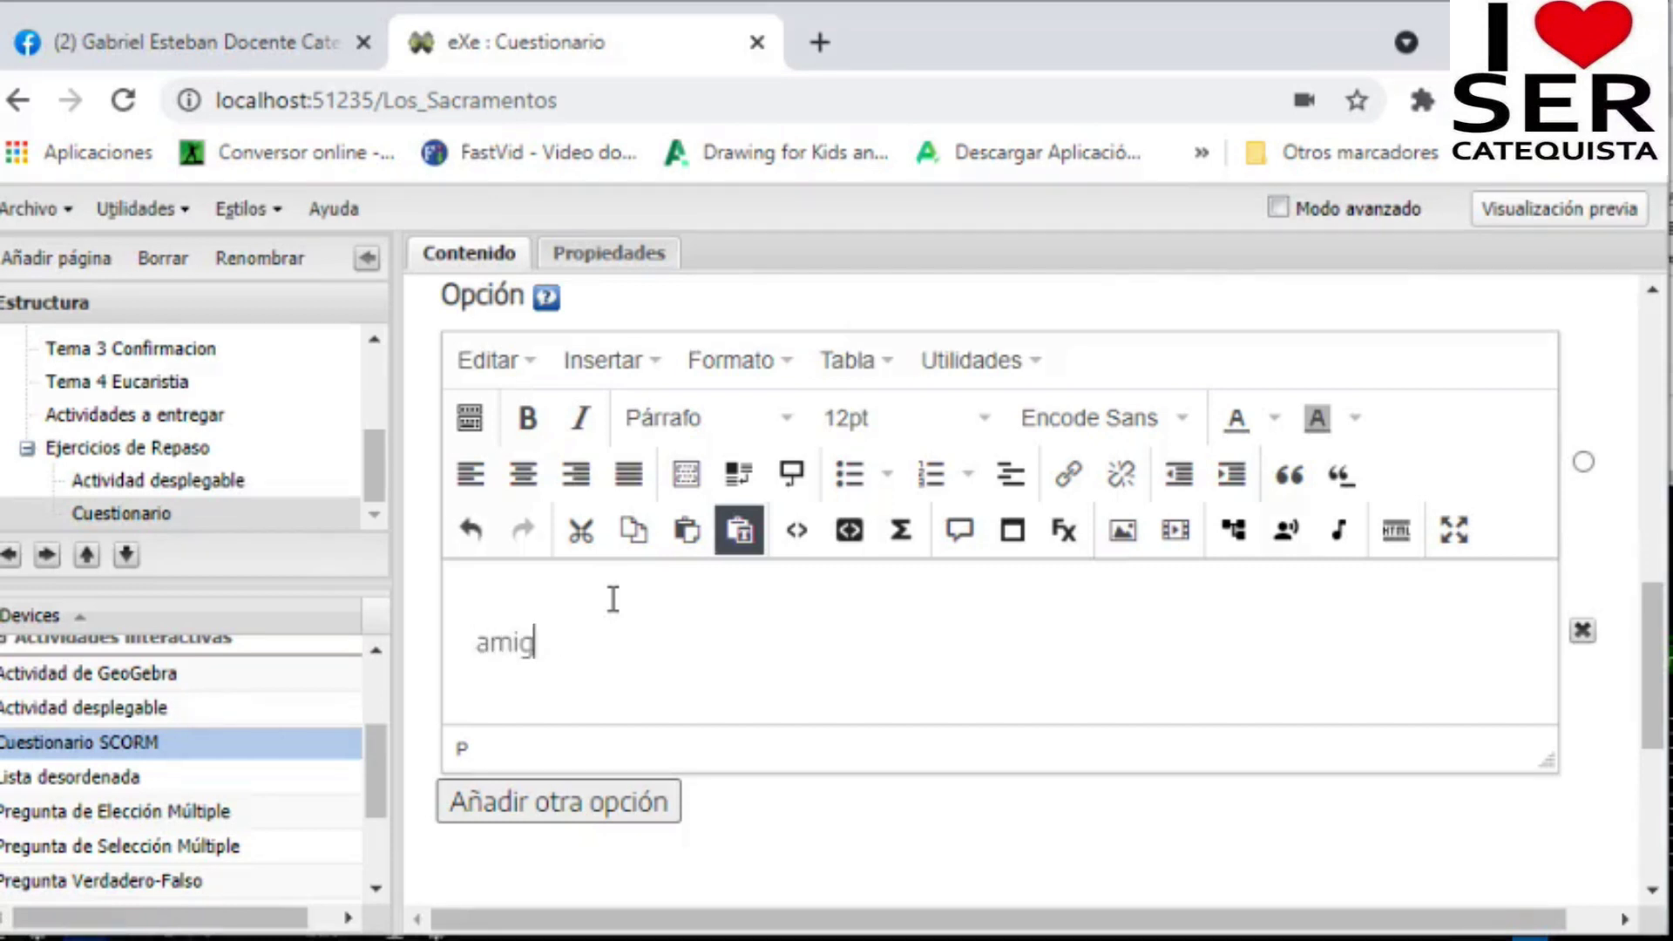
key("BackSpace")
key("BackSpace")
key("BackSpace")
key("BackSpace")
Step: Enter "olvidarnos del pasado." as the second answer option and add a third option
type("olvidarnos del pasad")
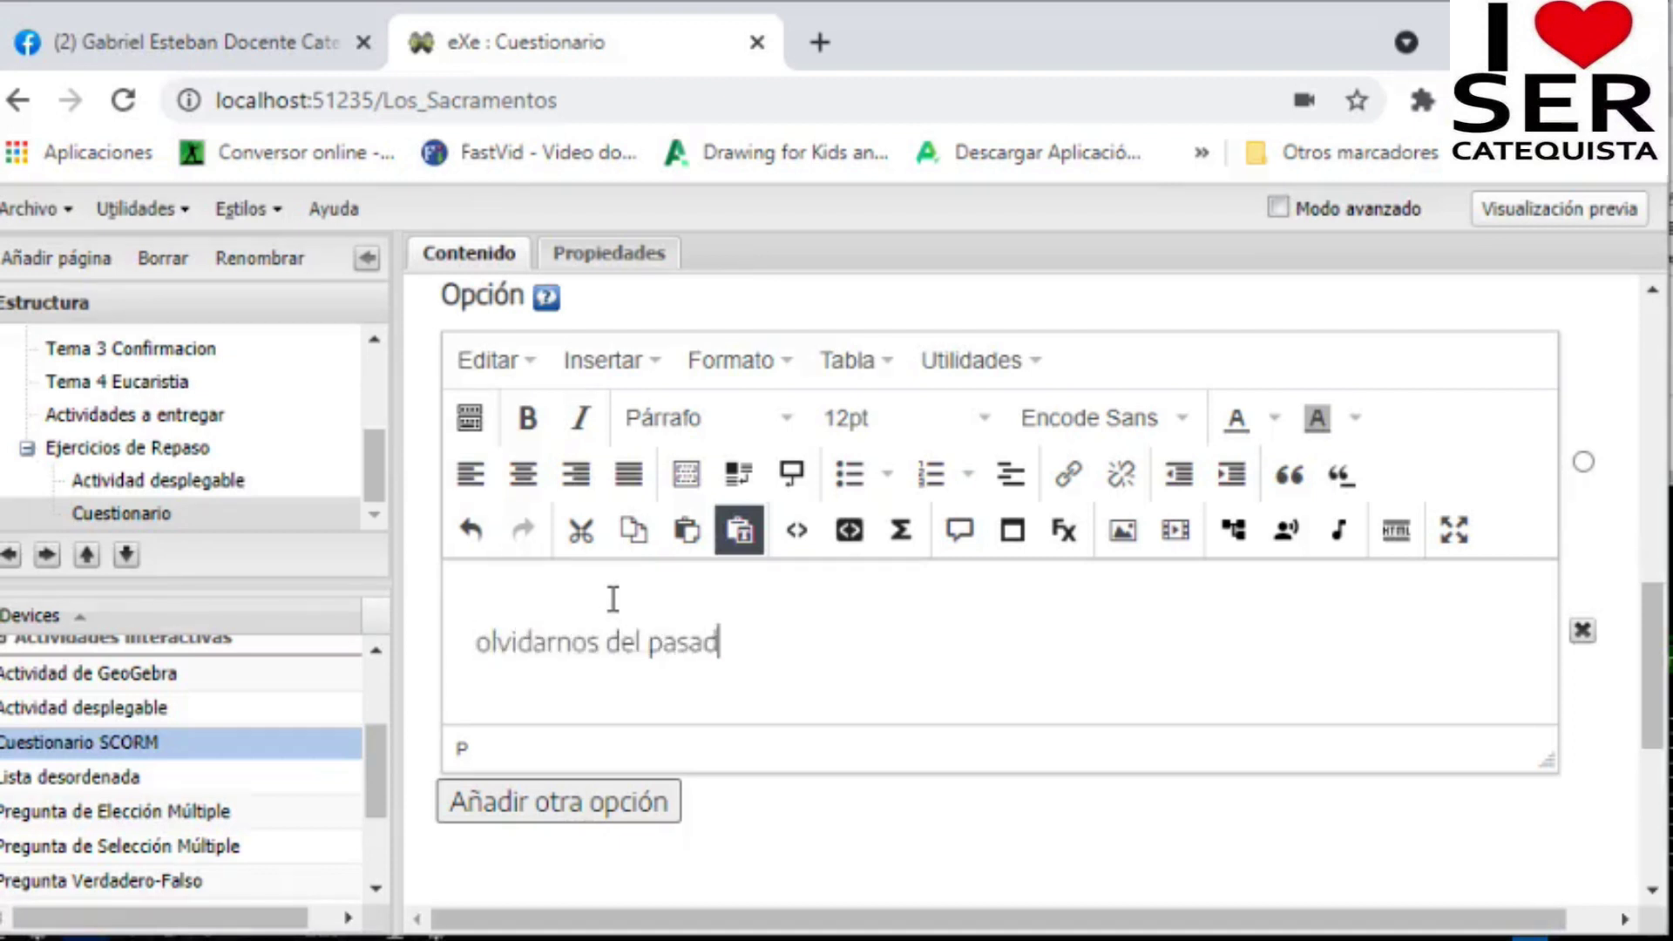
type("o.")
scroll(613, 598, "down", 2)
left_click(517, 631)
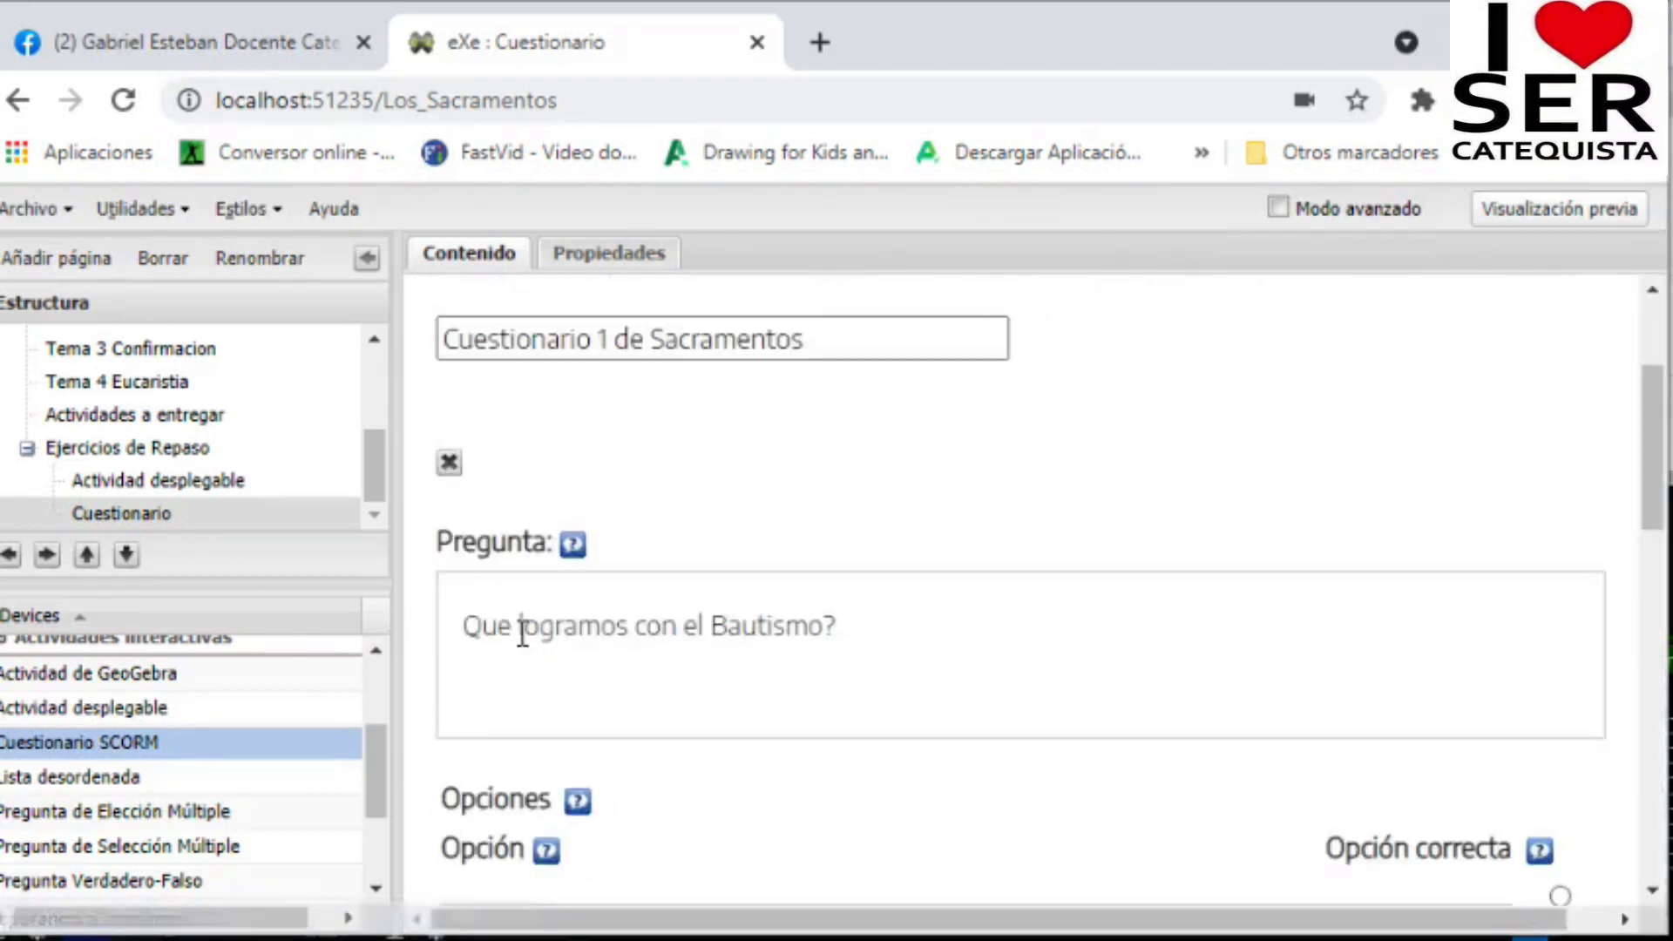
Step: Enter "Perdonar los pecados actuales." as the third answer option, with a capital initial
scroll(523, 634, "down", 6)
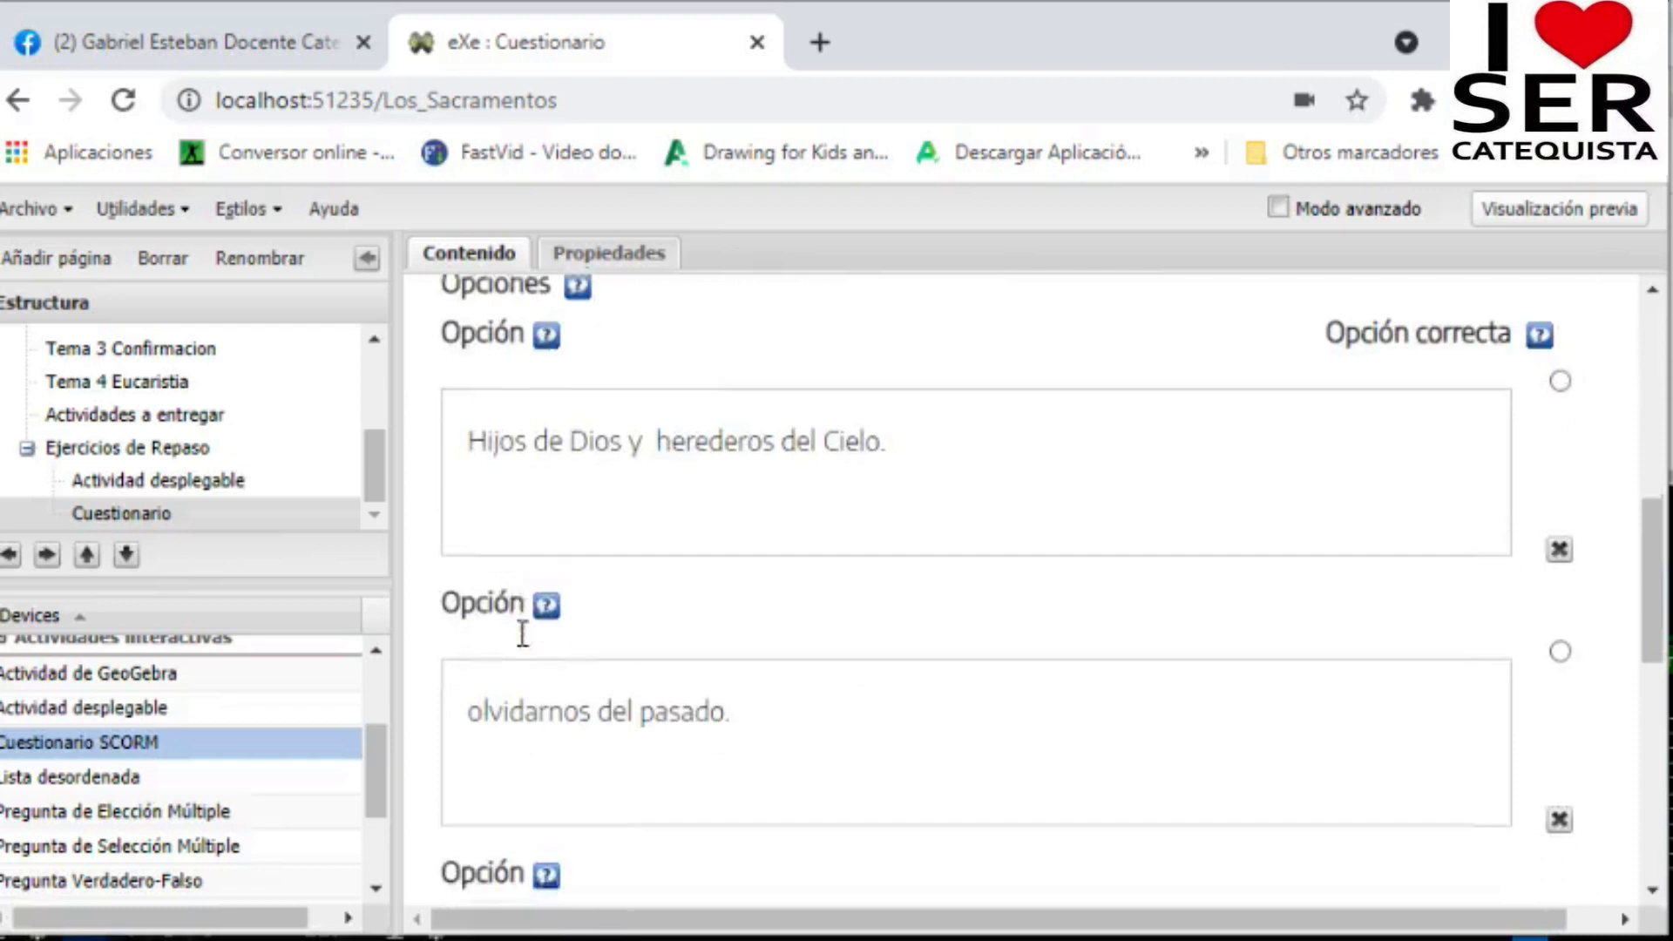
scroll(522, 634, "down", 4)
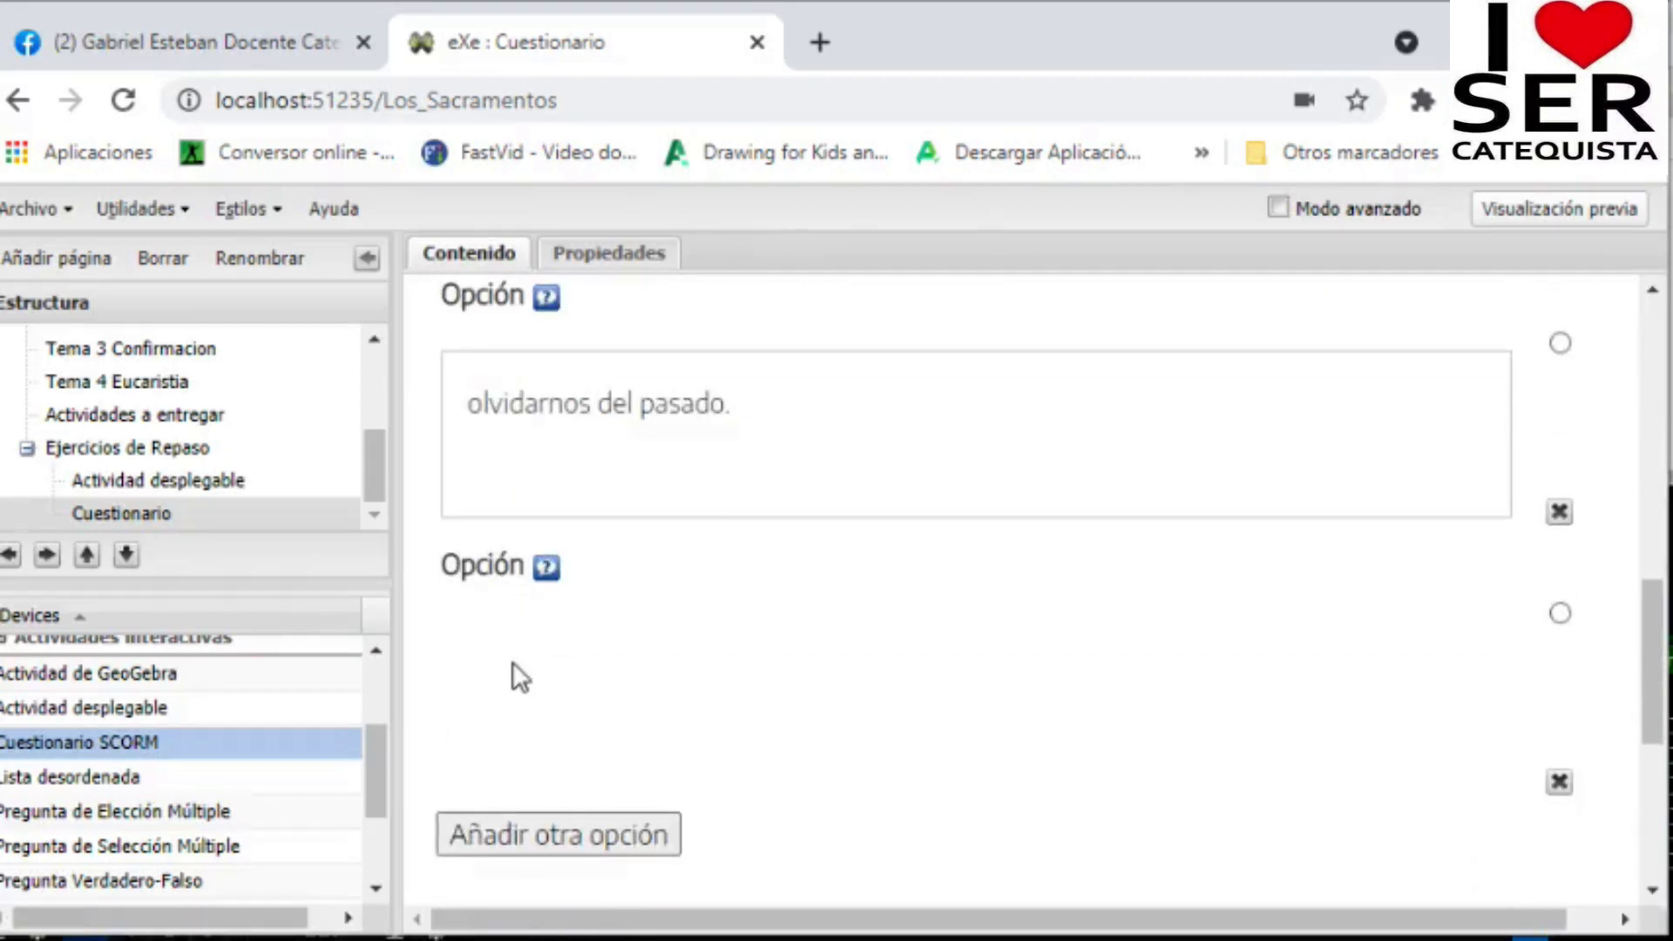
scroll(523, 671, "down", 4)
left_click(549, 561)
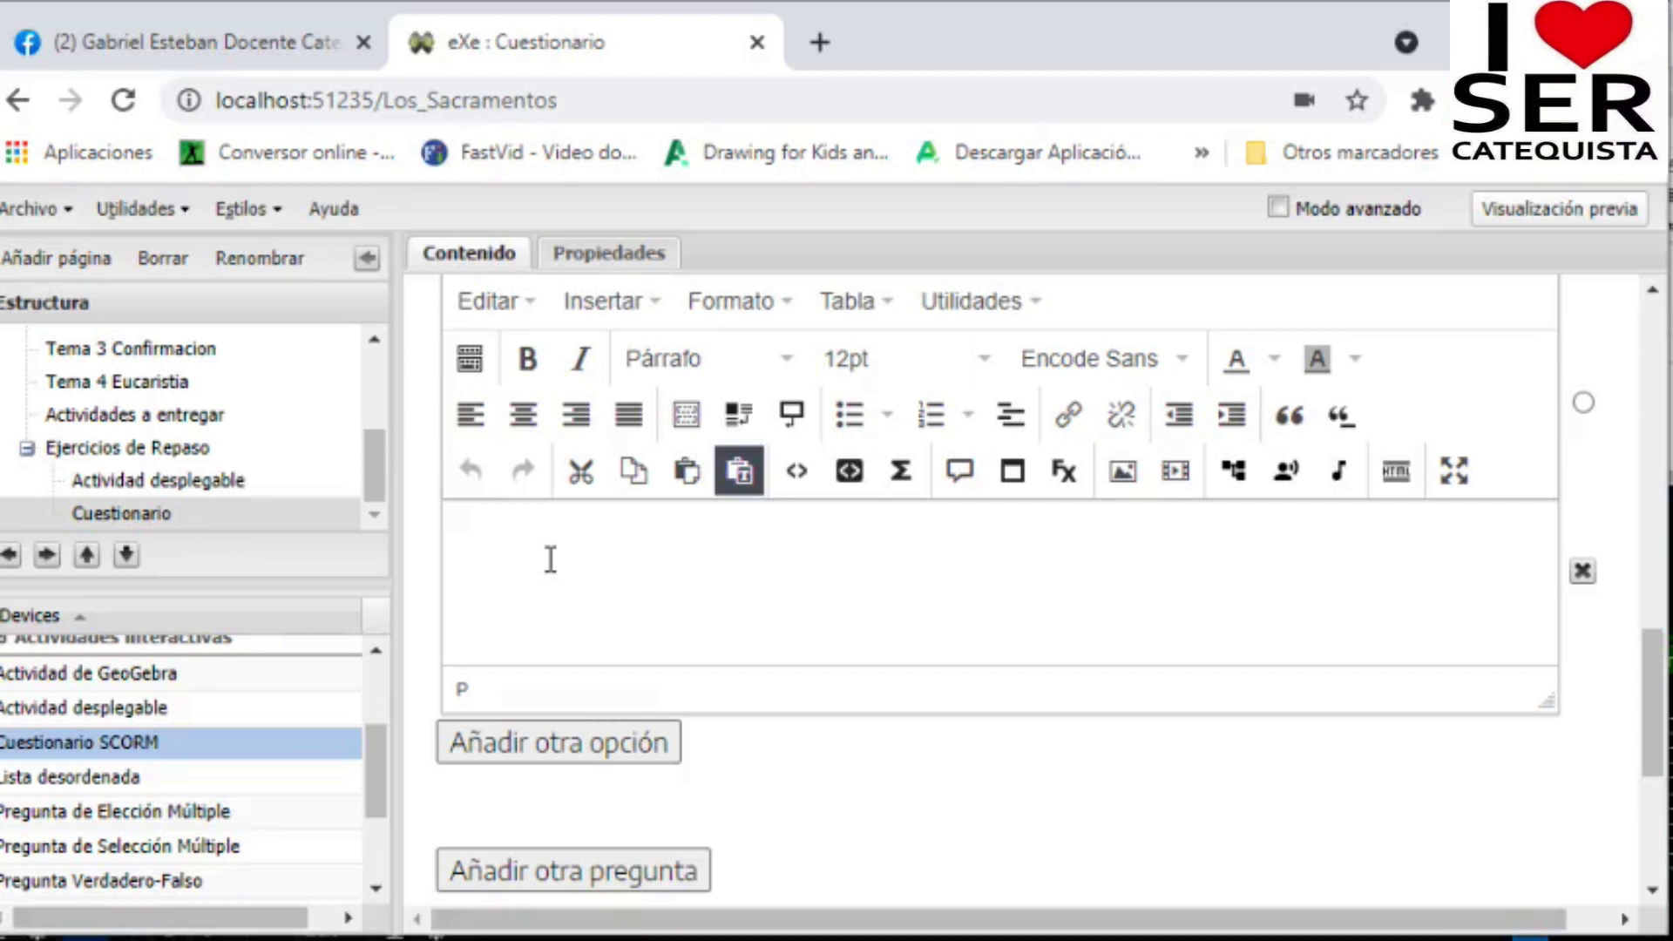
type("perdona")
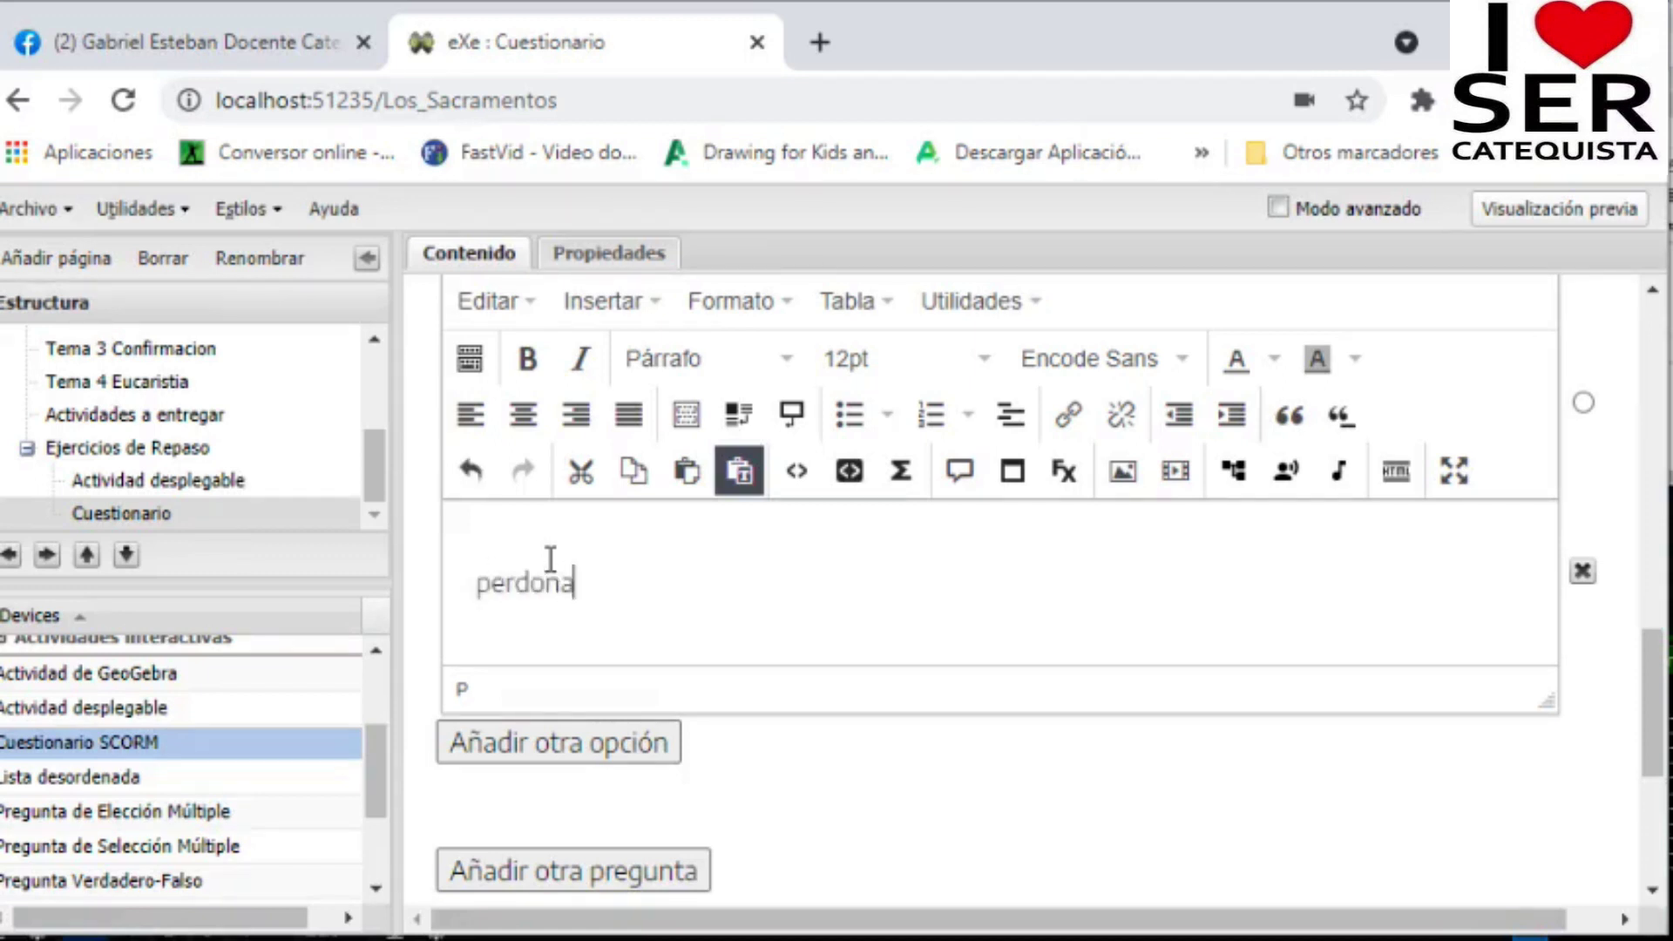
type("r los pecados ")
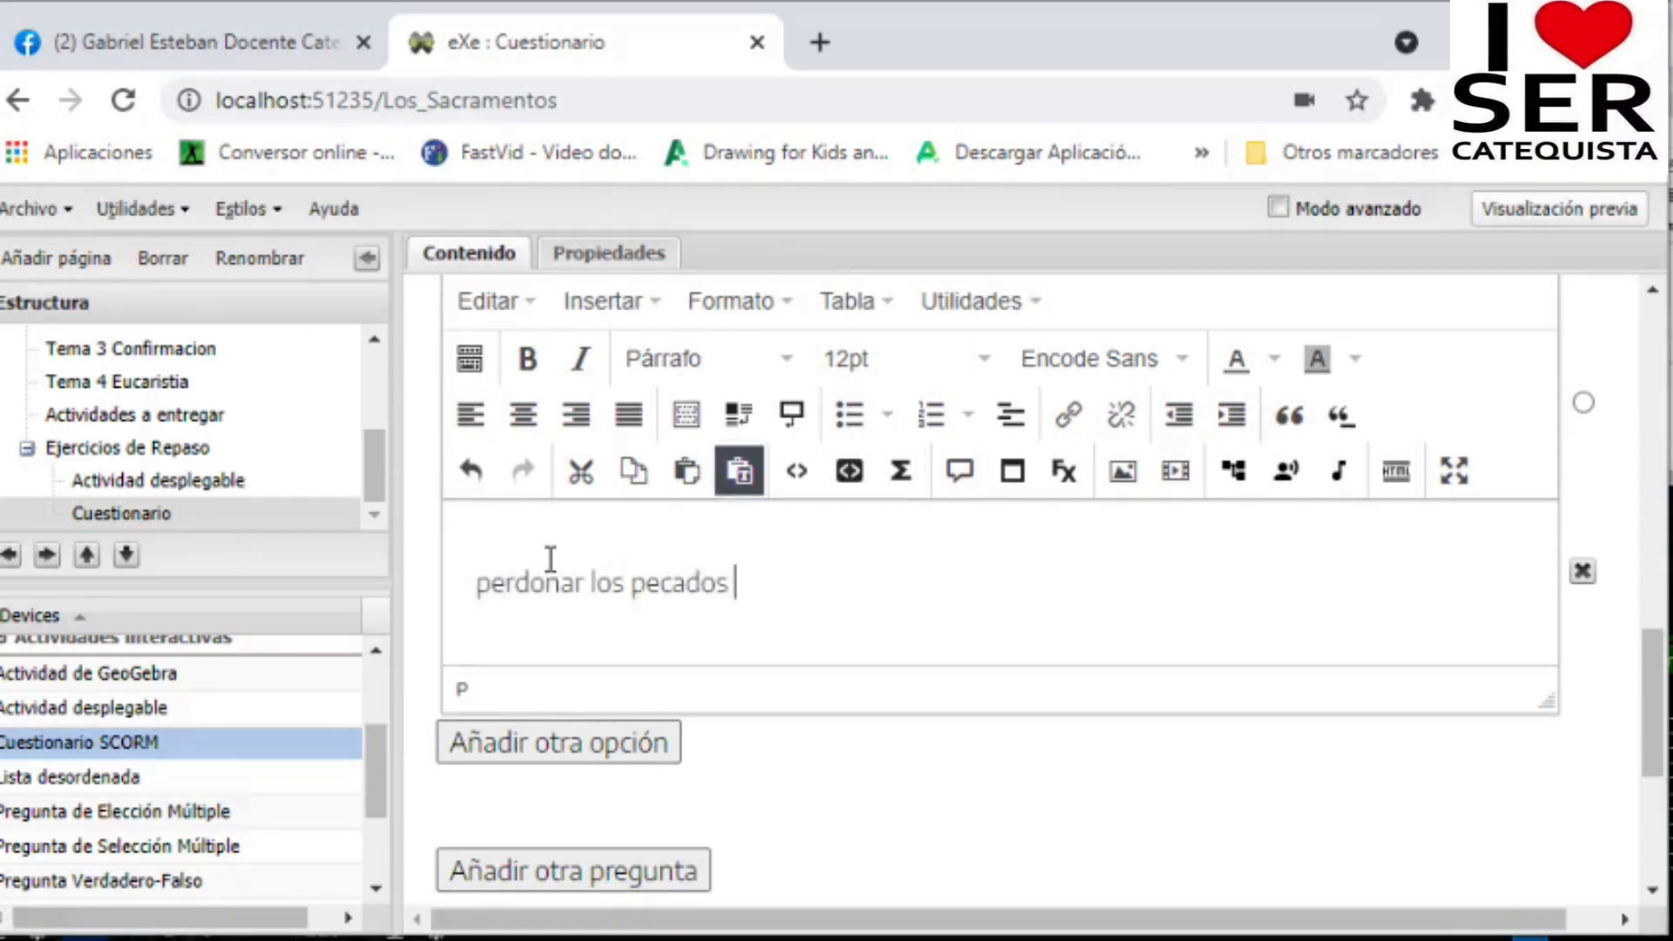
type("actuales")
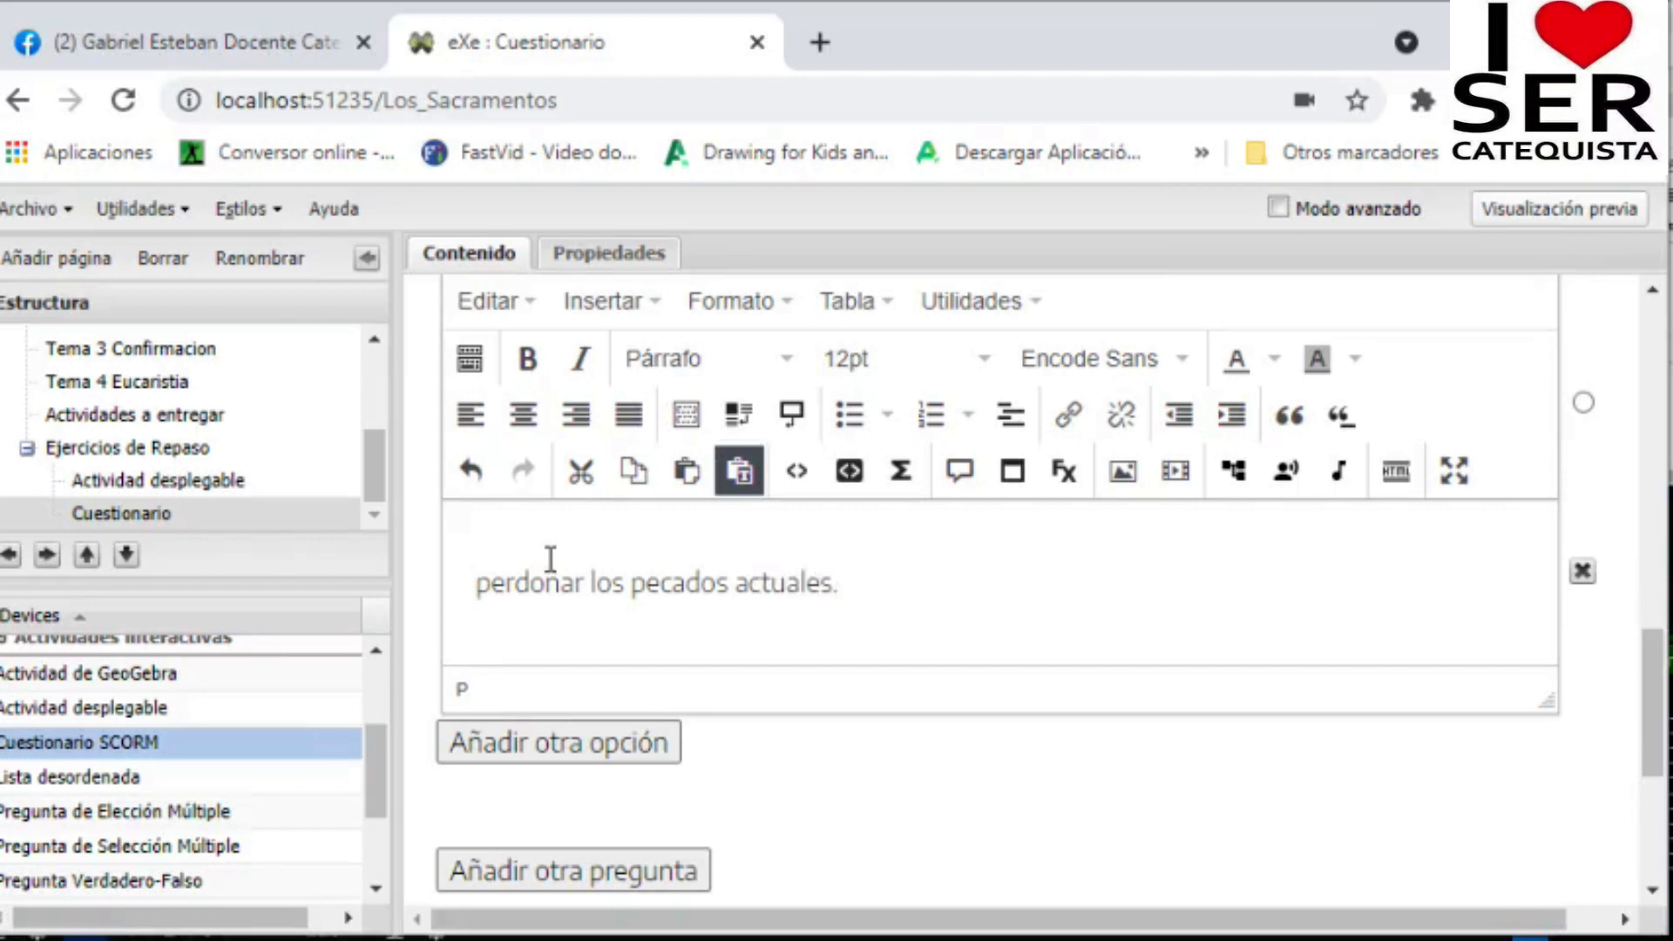
key("Home")
key("Delete")
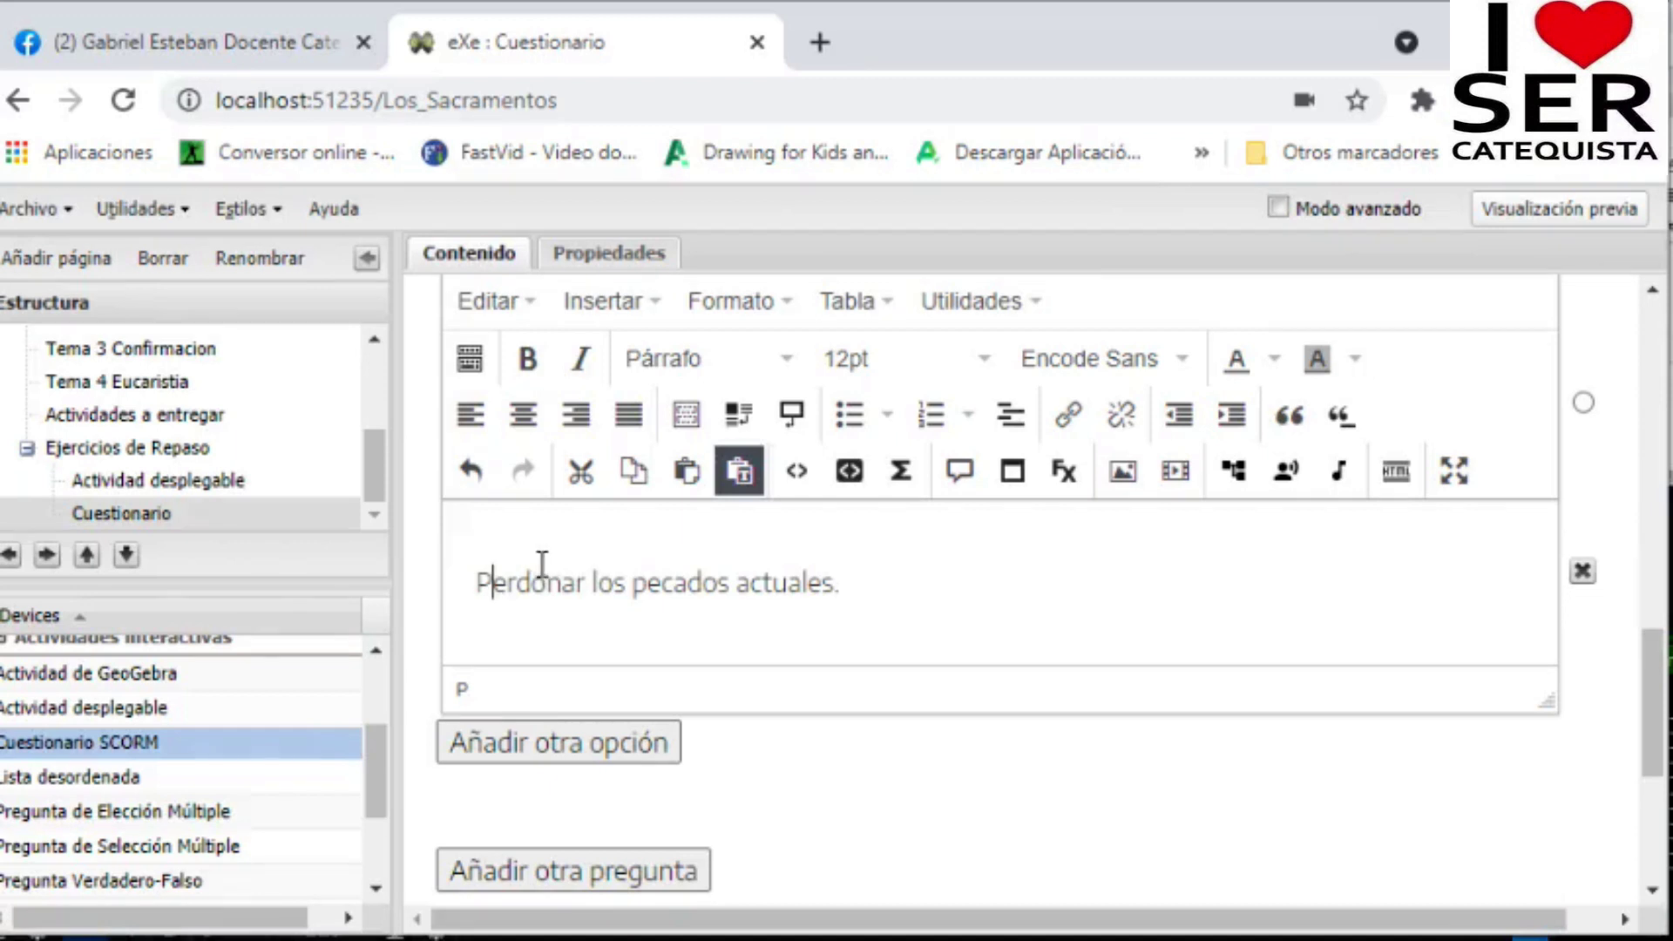
Step: Set the quiz's passing coefficient to 60%
scroll(942, 576, "down", 2)
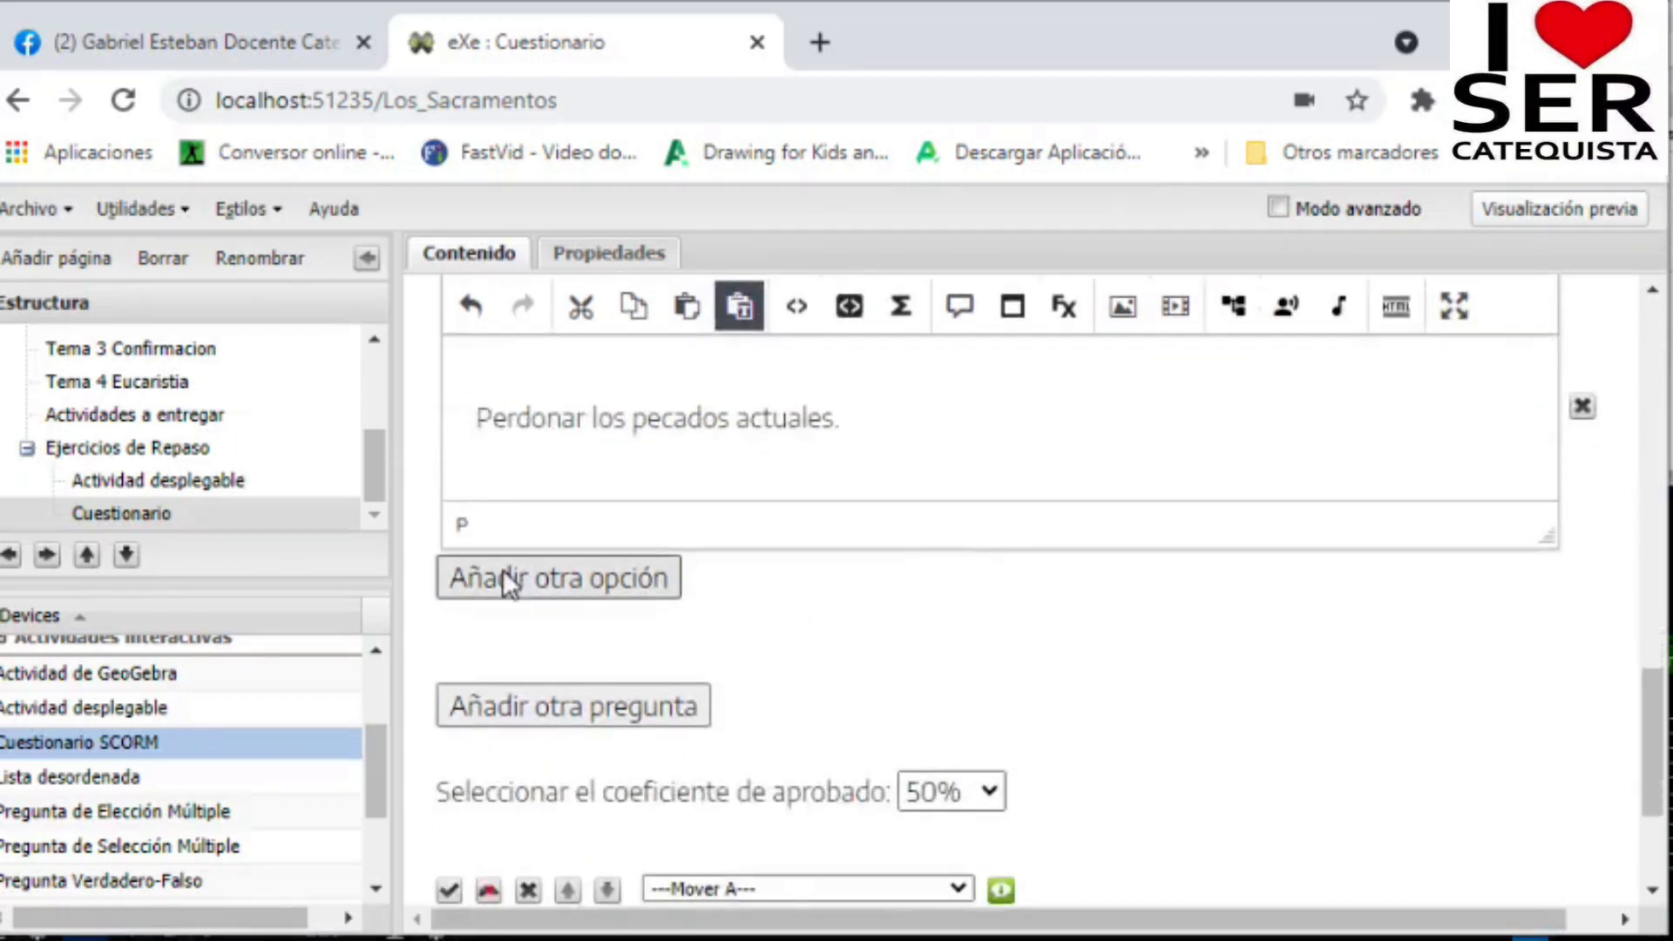
scroll(646, 593, "down", 2)
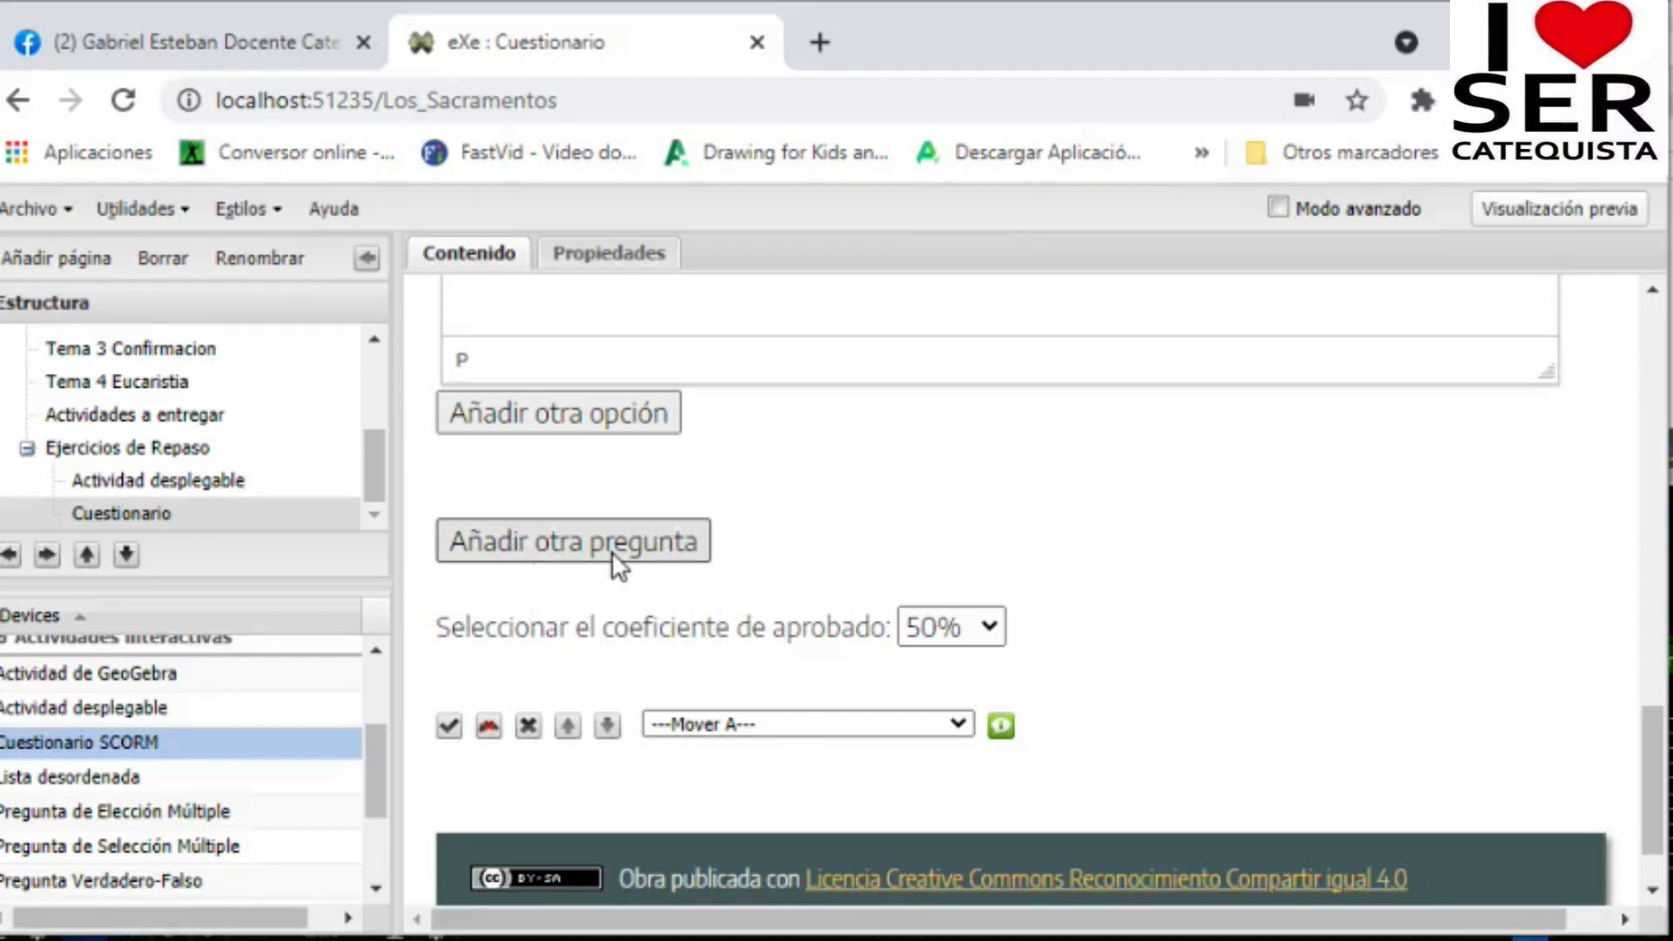
scroll(688, 557, "up", 15)
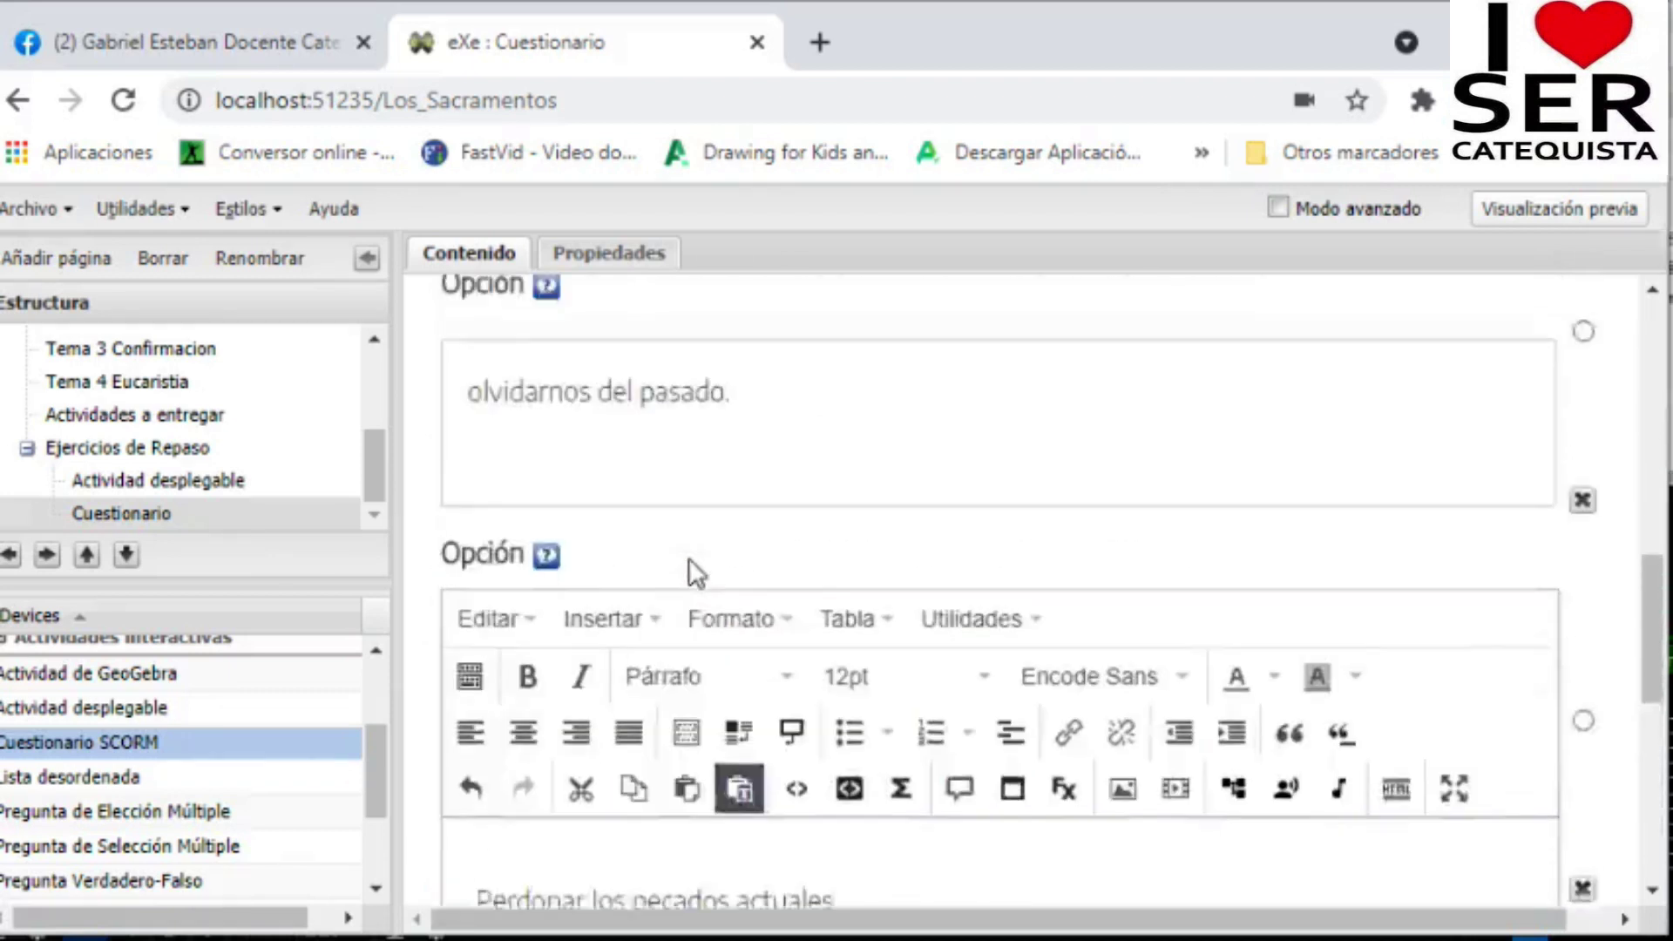
scroll(698, 540, "down", 15)
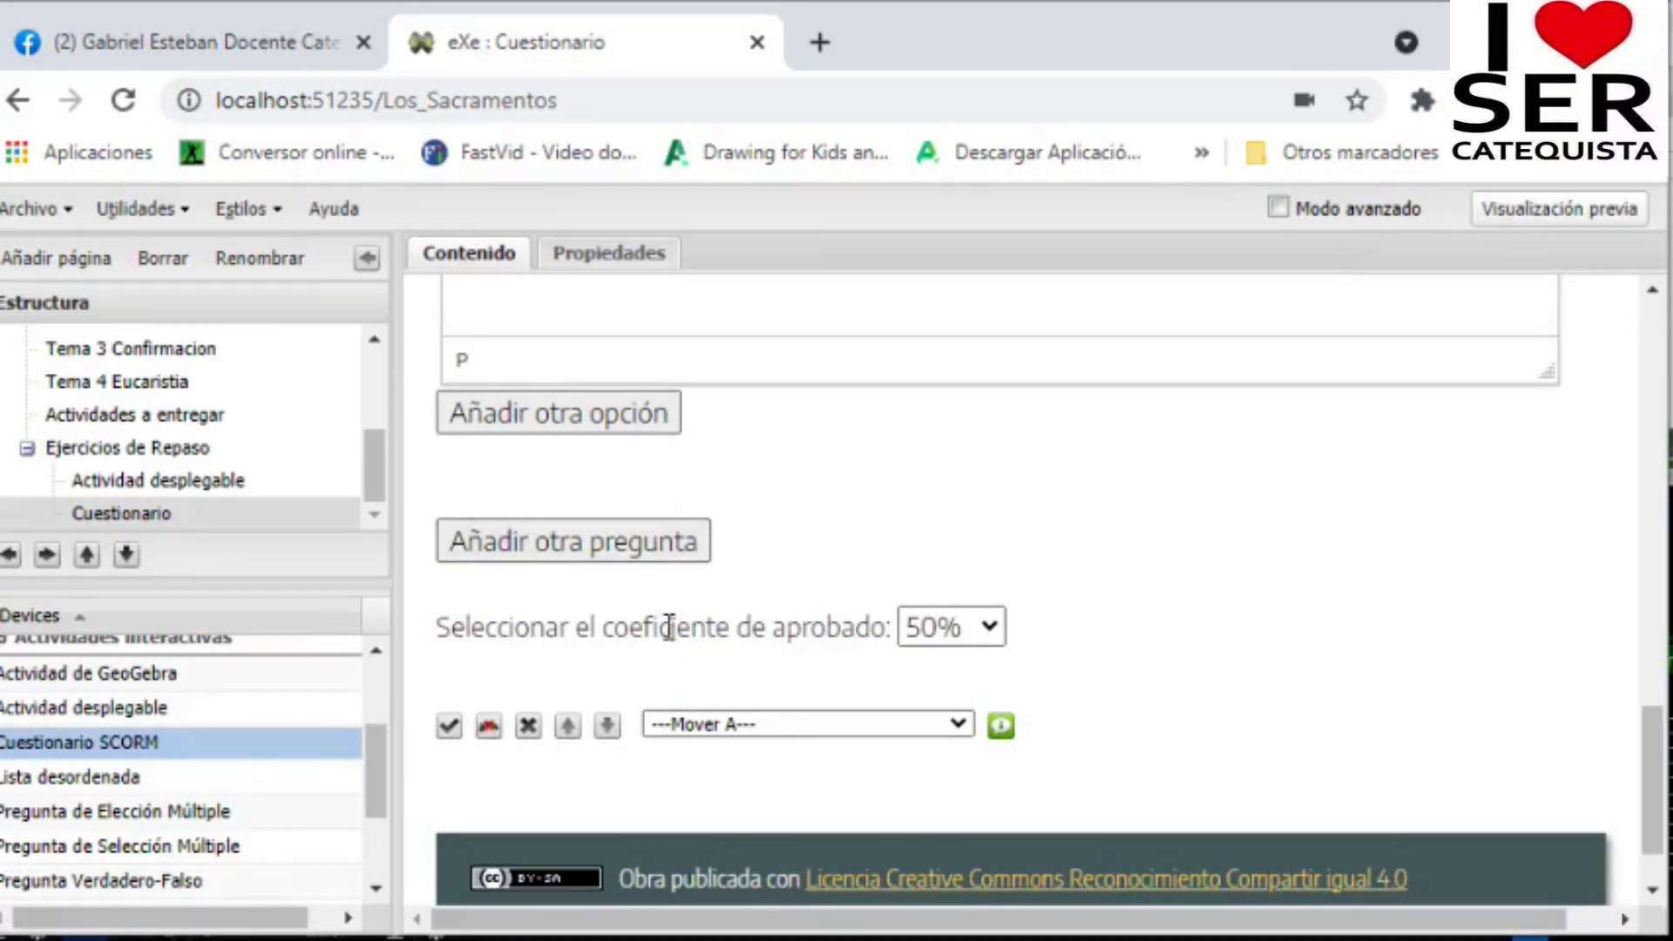
left_click(989, 626)
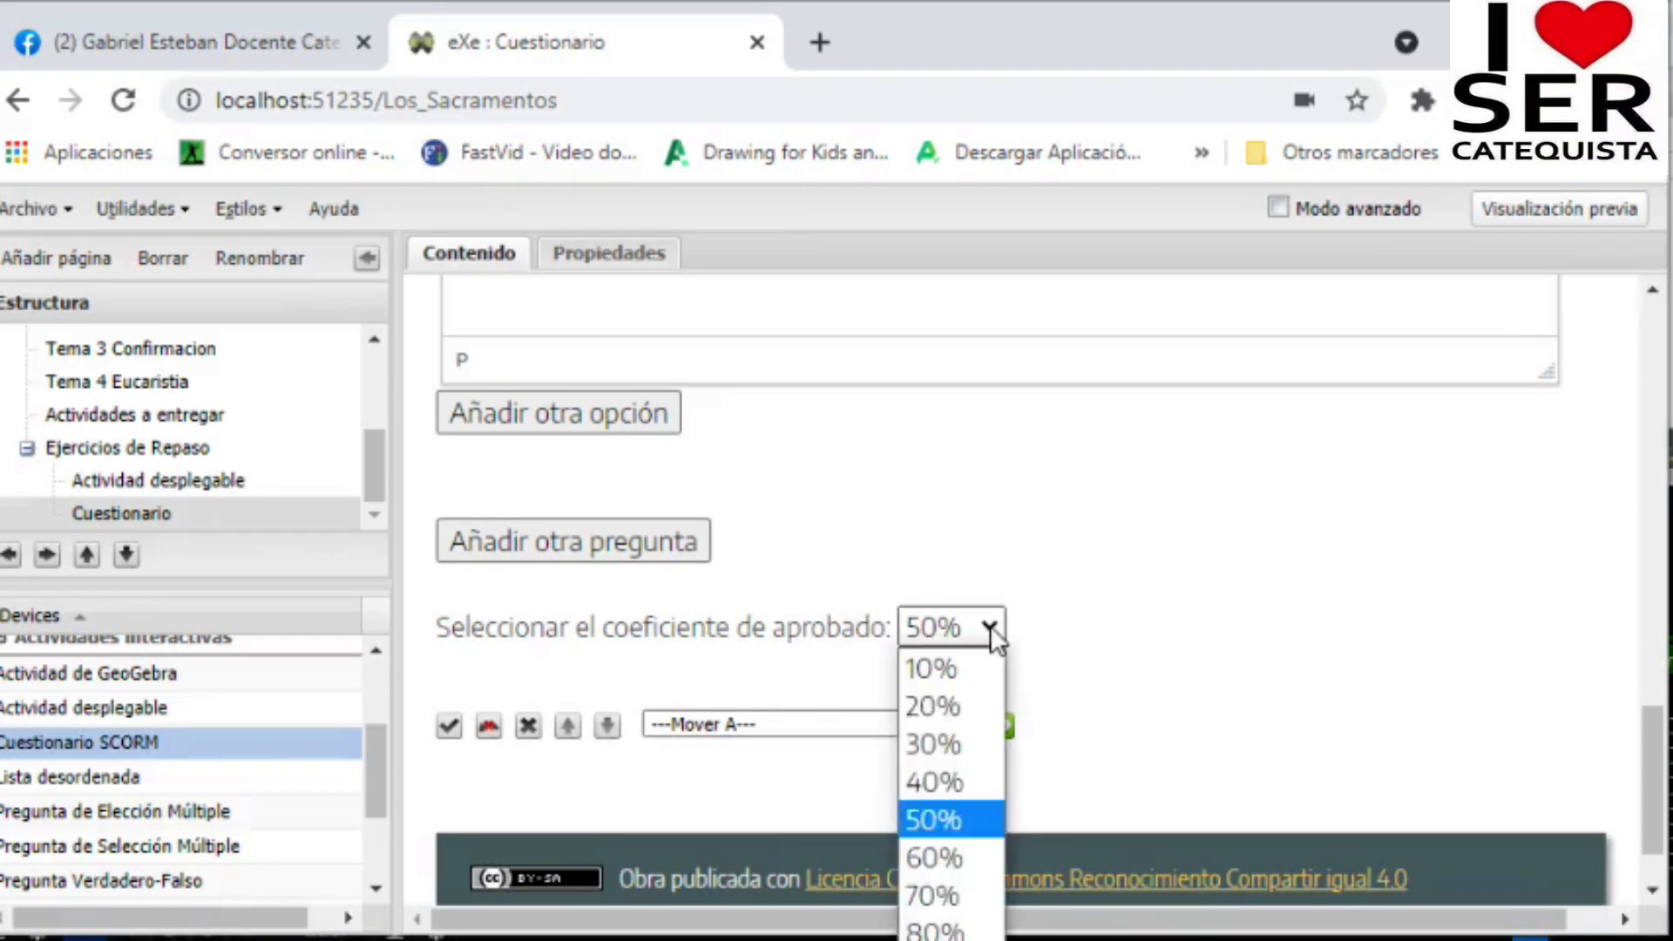
left_click(989, 625)
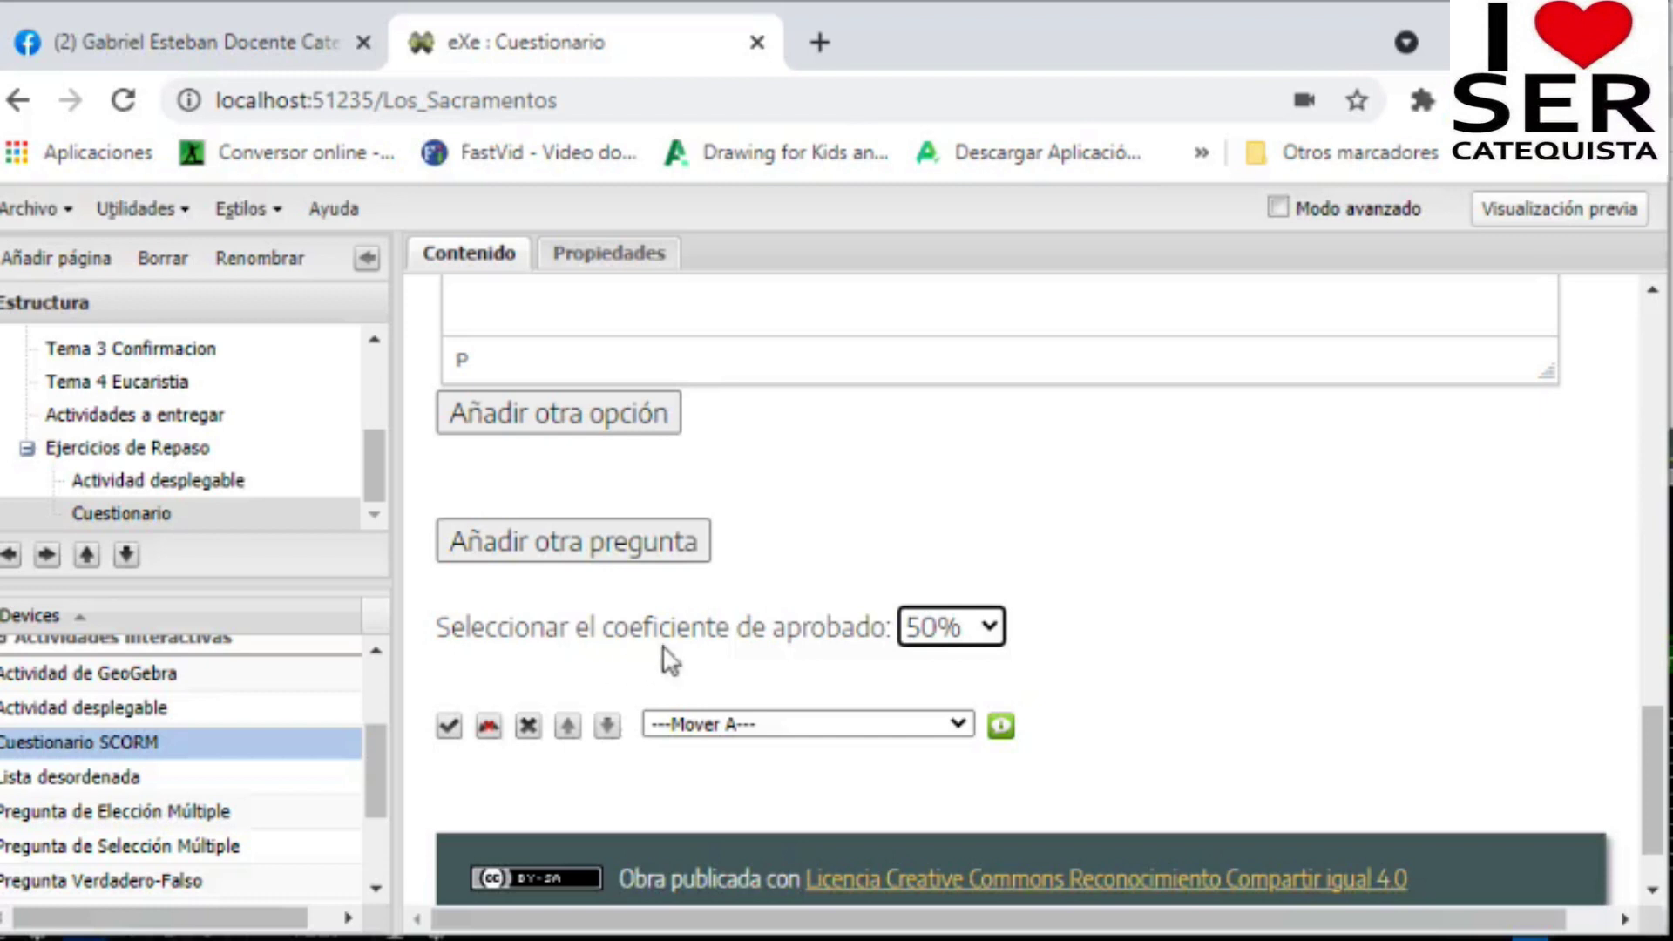
left_click(998, 627)
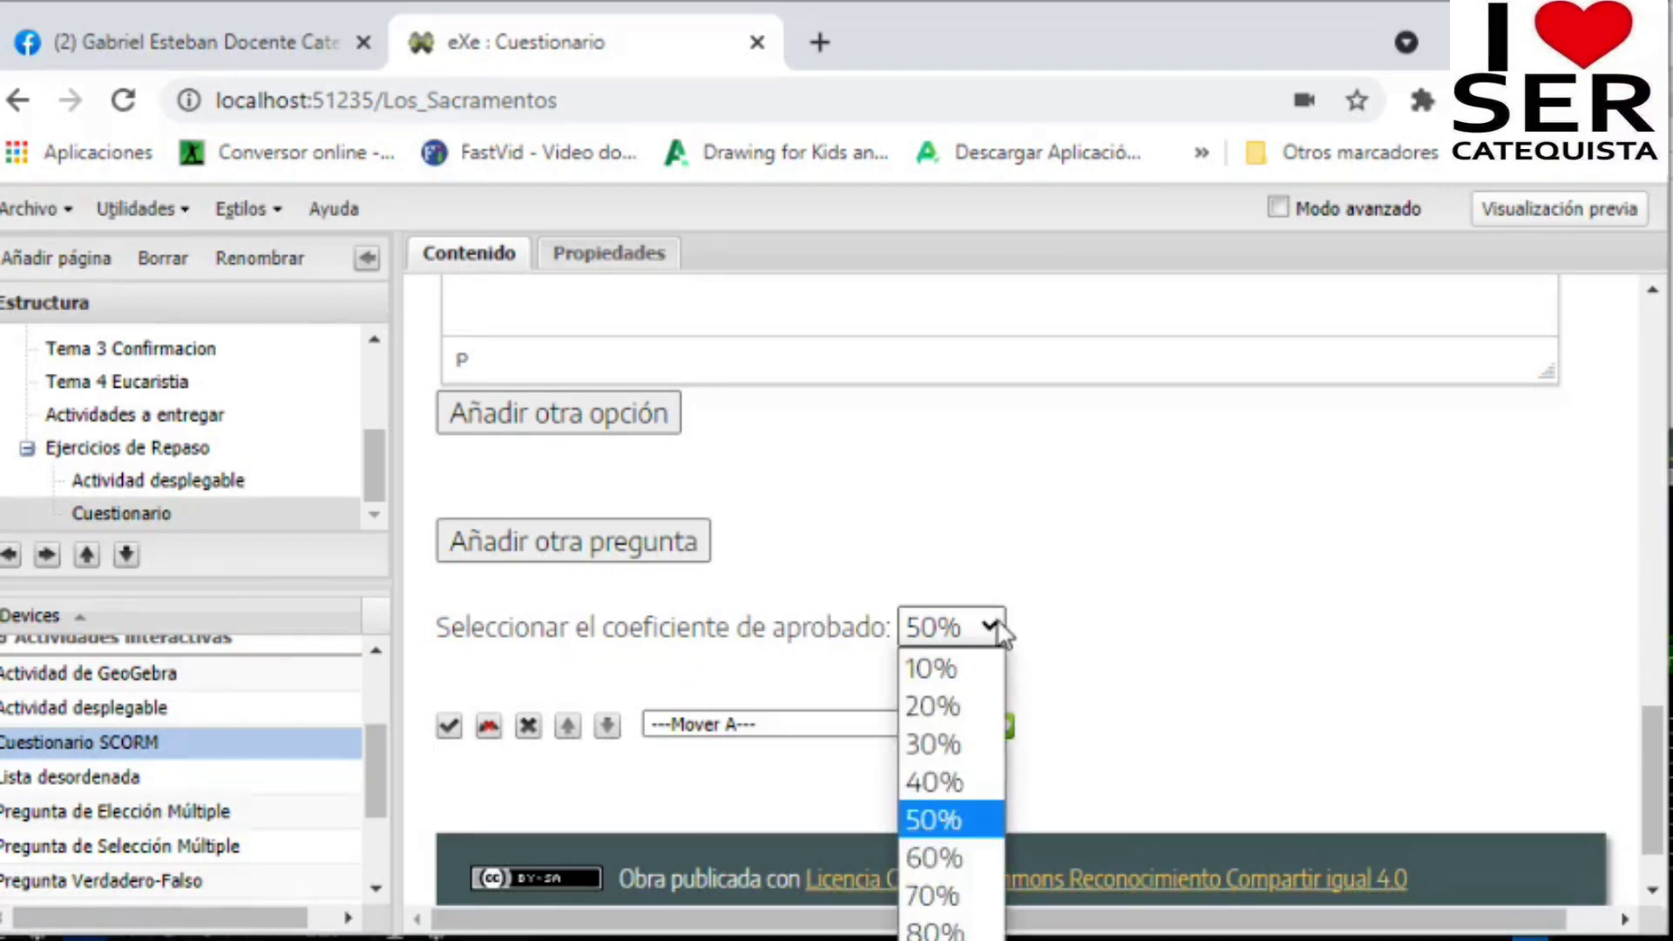
left_click(928, 858)
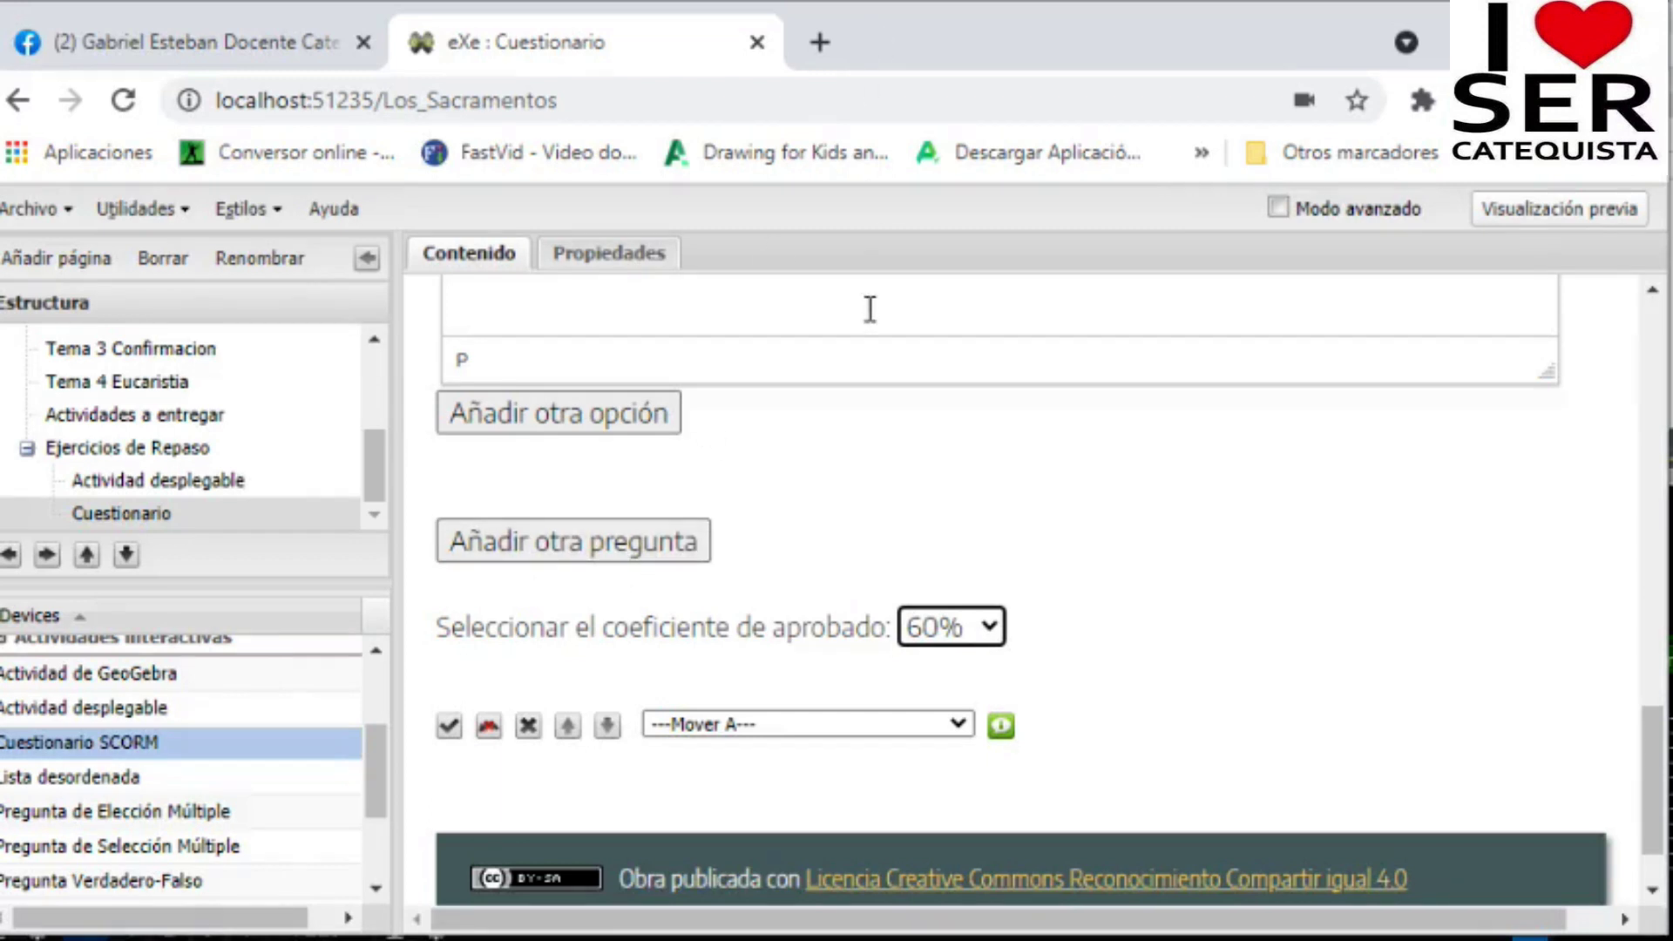
Step: Check the live video's comments on Facebook, dismiss the notification there, and return to the eXe questionnaire
key("ctrl+shift+Tab")
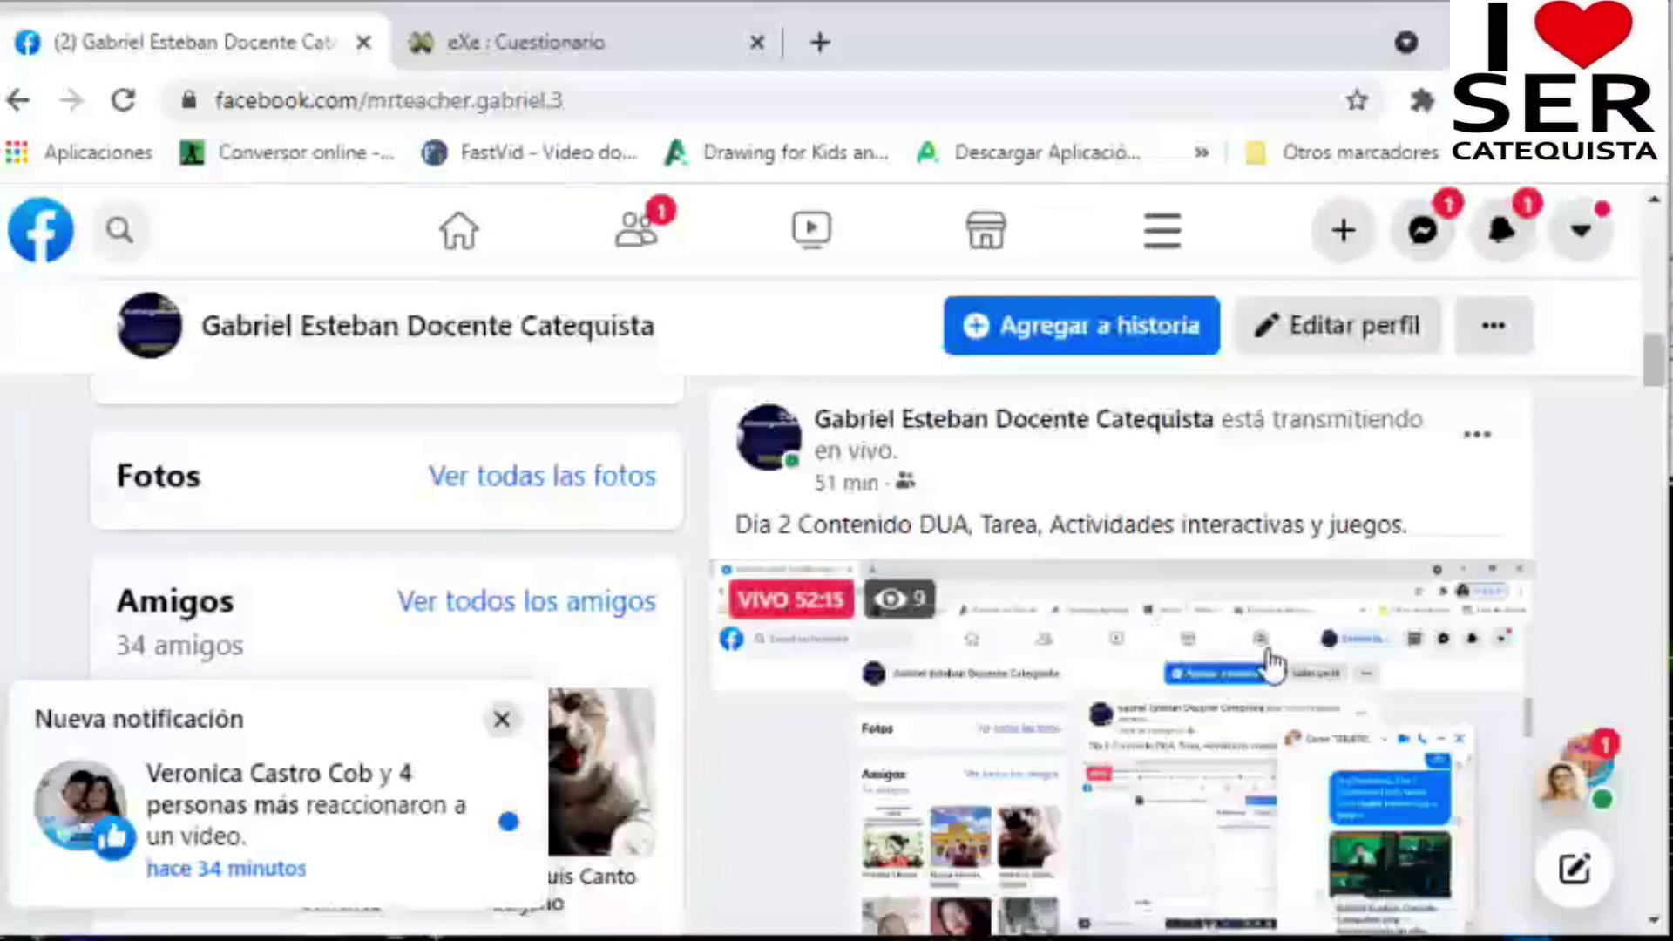
scroll(1270, 664, "down", 2)
scroll(1269, 664, "down", 5)
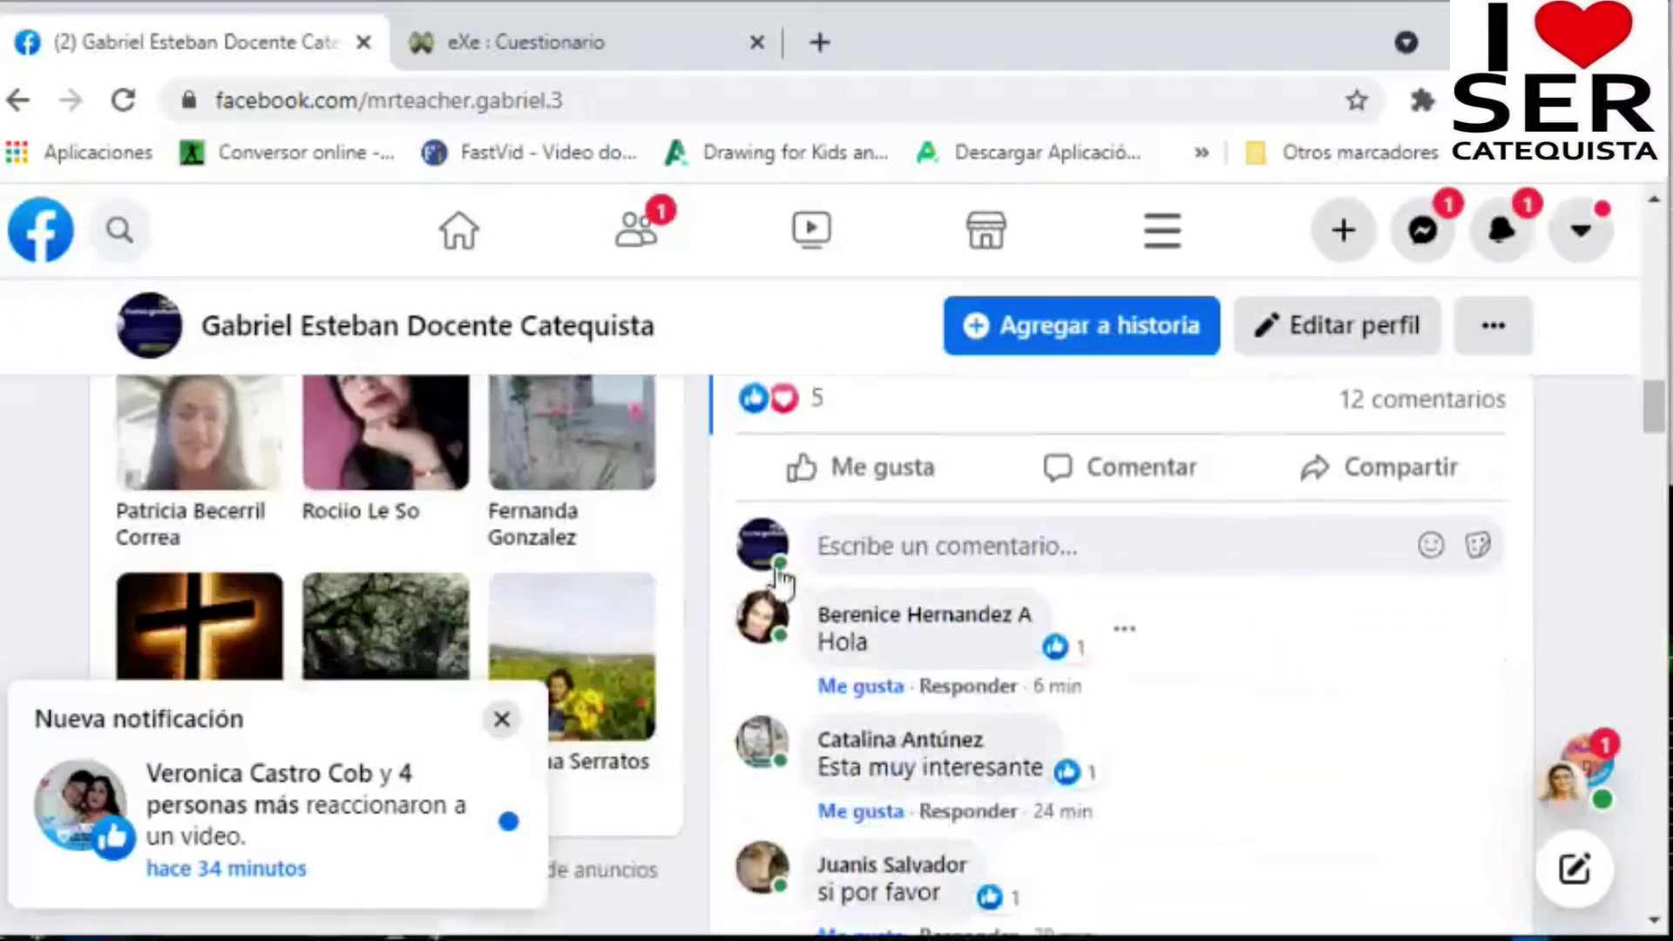
left_click(965, 555)
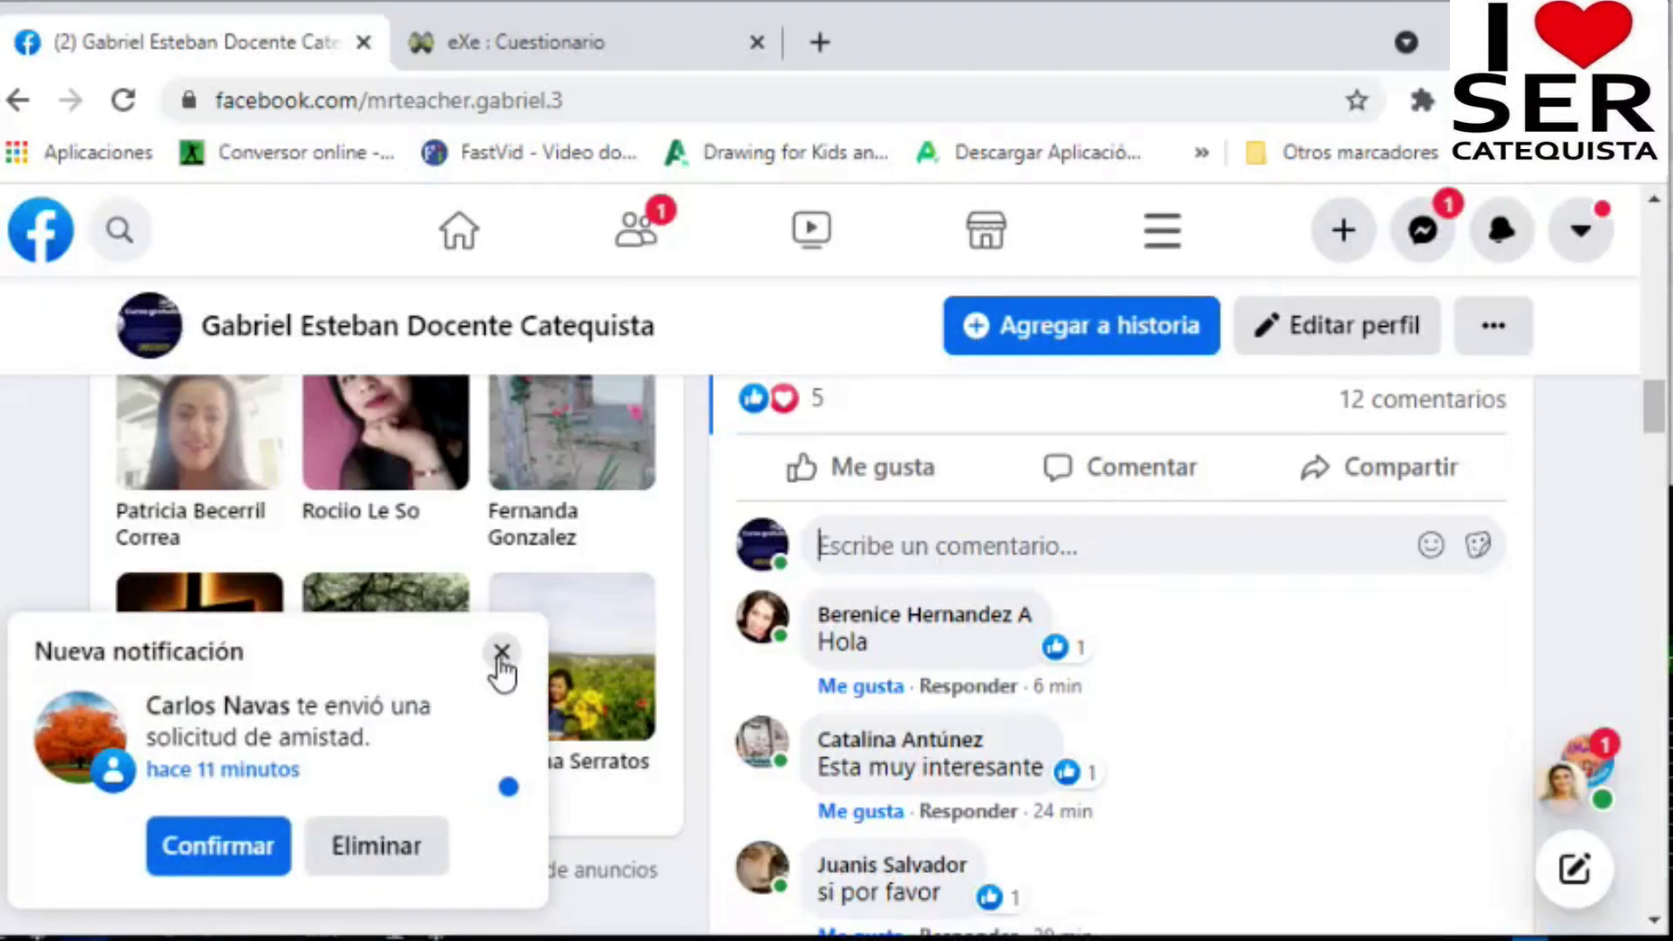
left_click(503, 655)
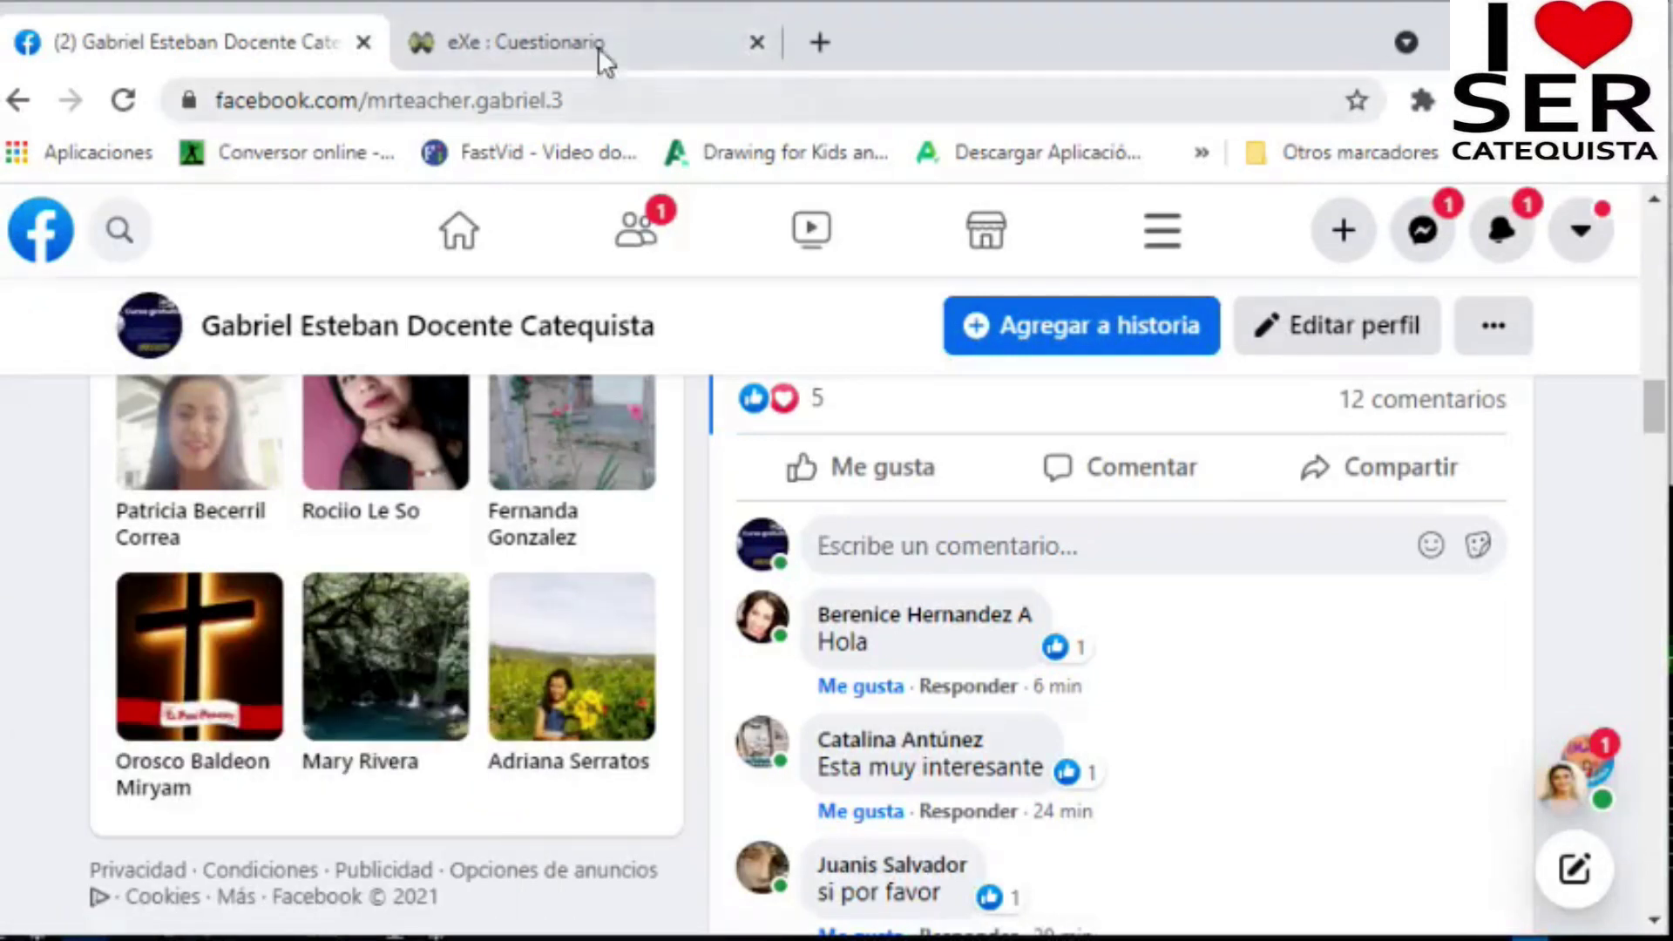
left_click(496, 44)
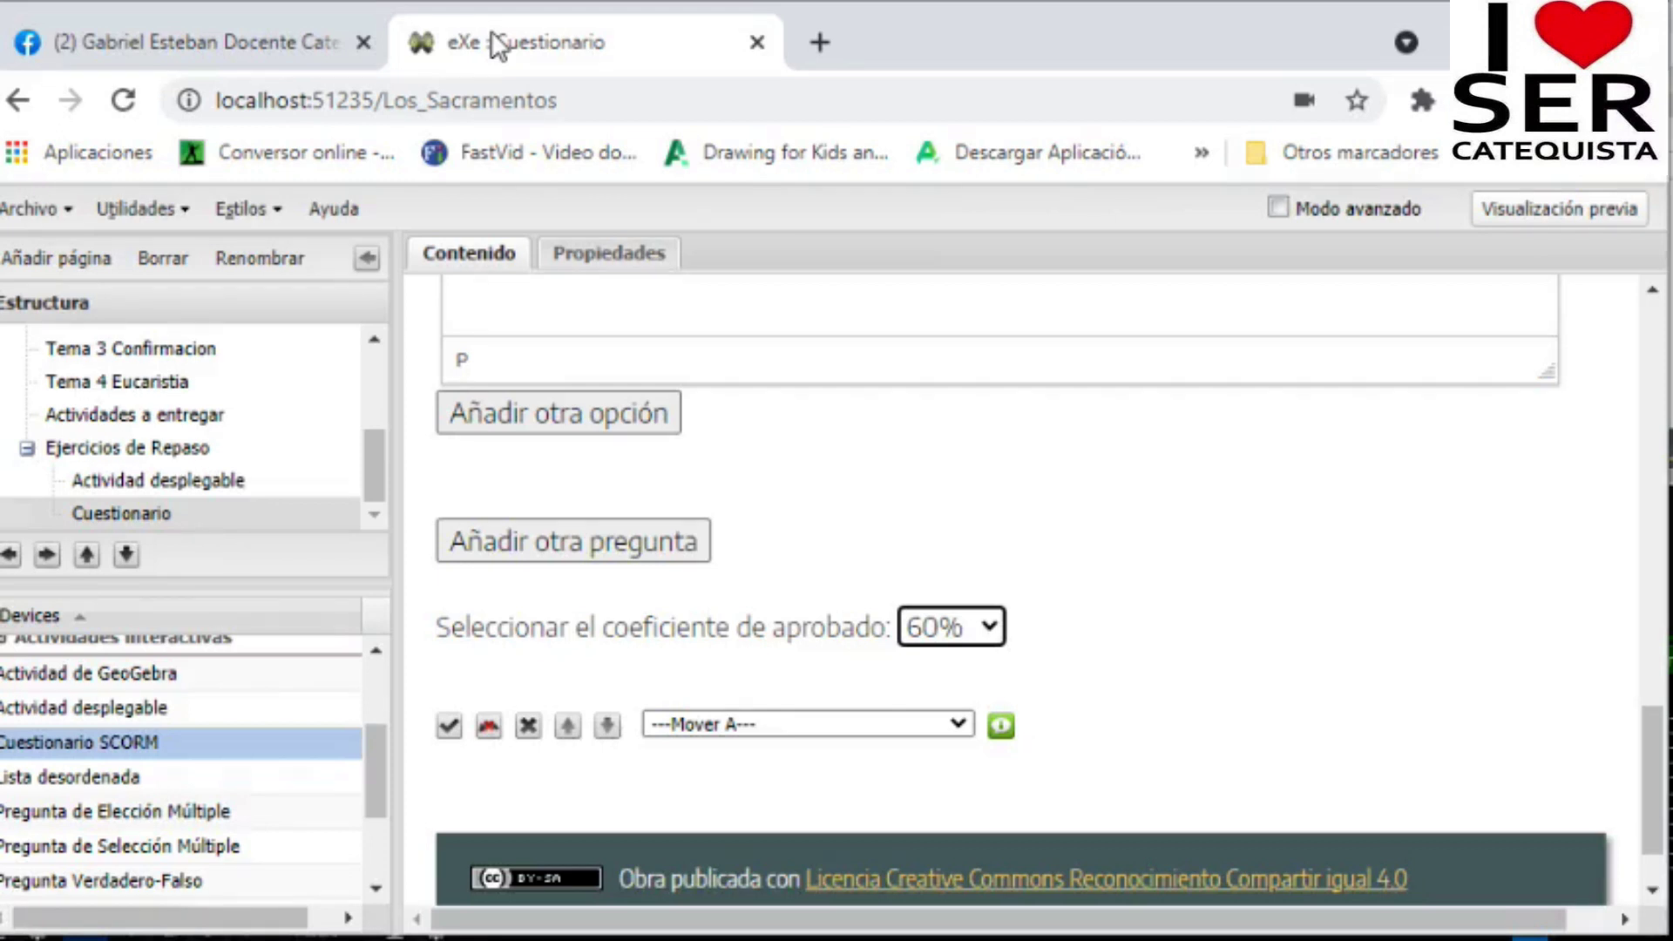
Step: Try to save the quiz, and mark "Hijos de Dios y herederos del Cielo." as the correct option of the Baptism question
scroll(922, 473, "down", 1)
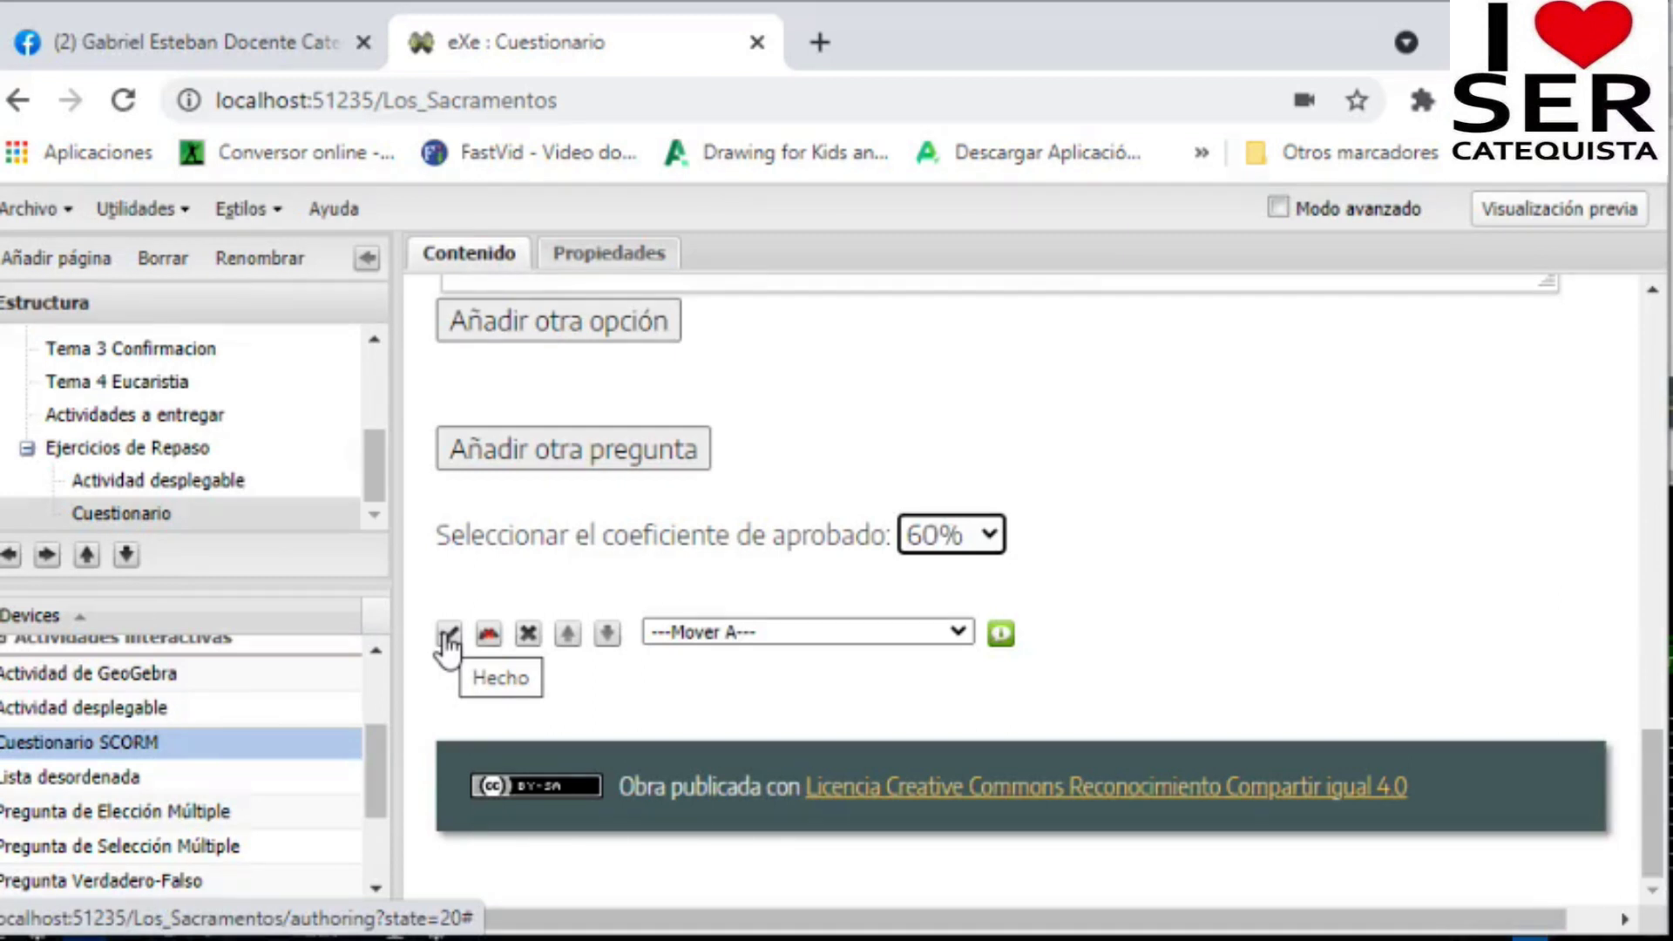
left_click(446, 634)
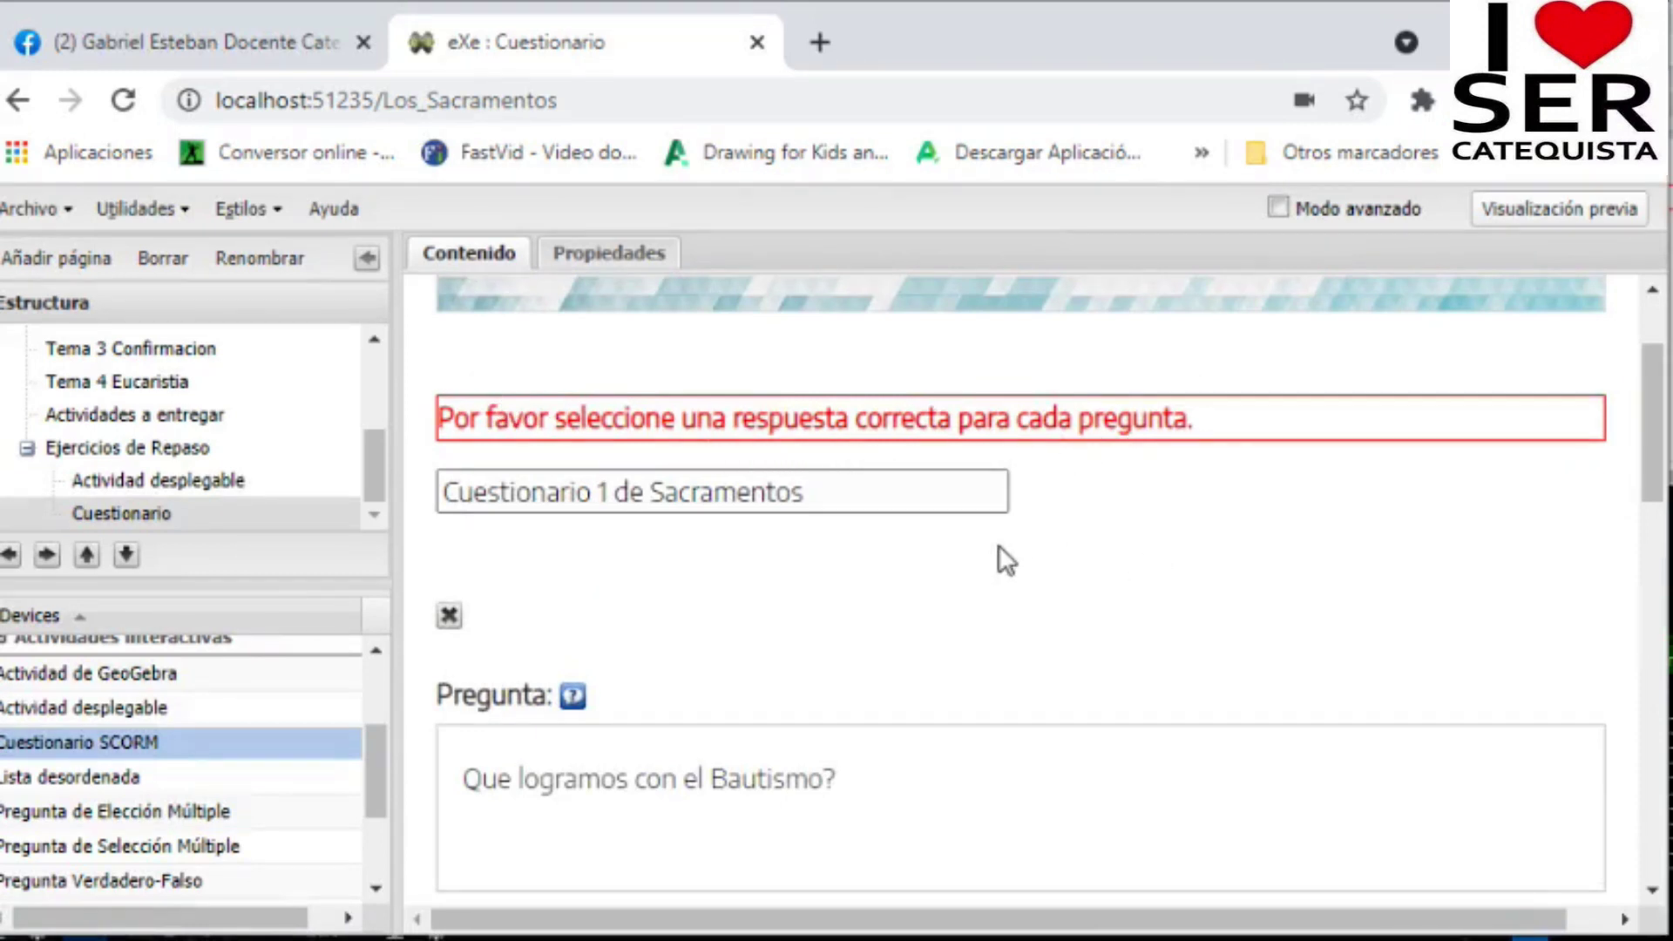
scroll(855, 526, "down", 2)
scroll(855, 527, "down", 2)
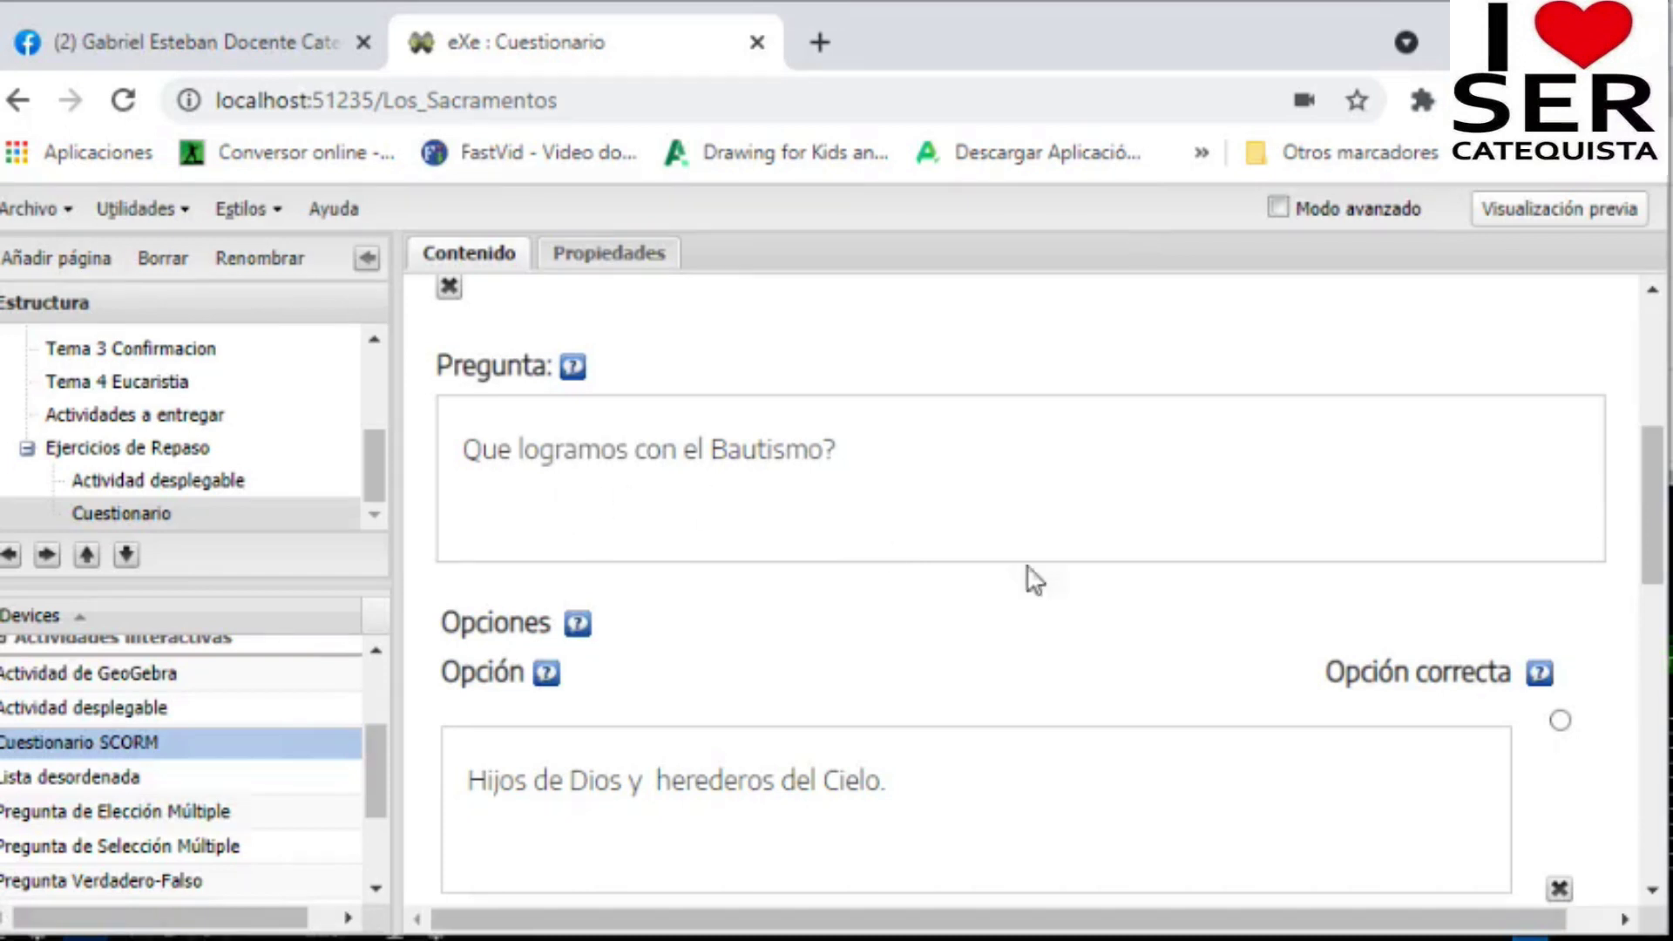
scroll(1030, 579, "down", 6)
scroll(1094, 577, "down", 5)
scroll(1094, 577, "up", 4)
scroll(1094, 577, "up", 7)
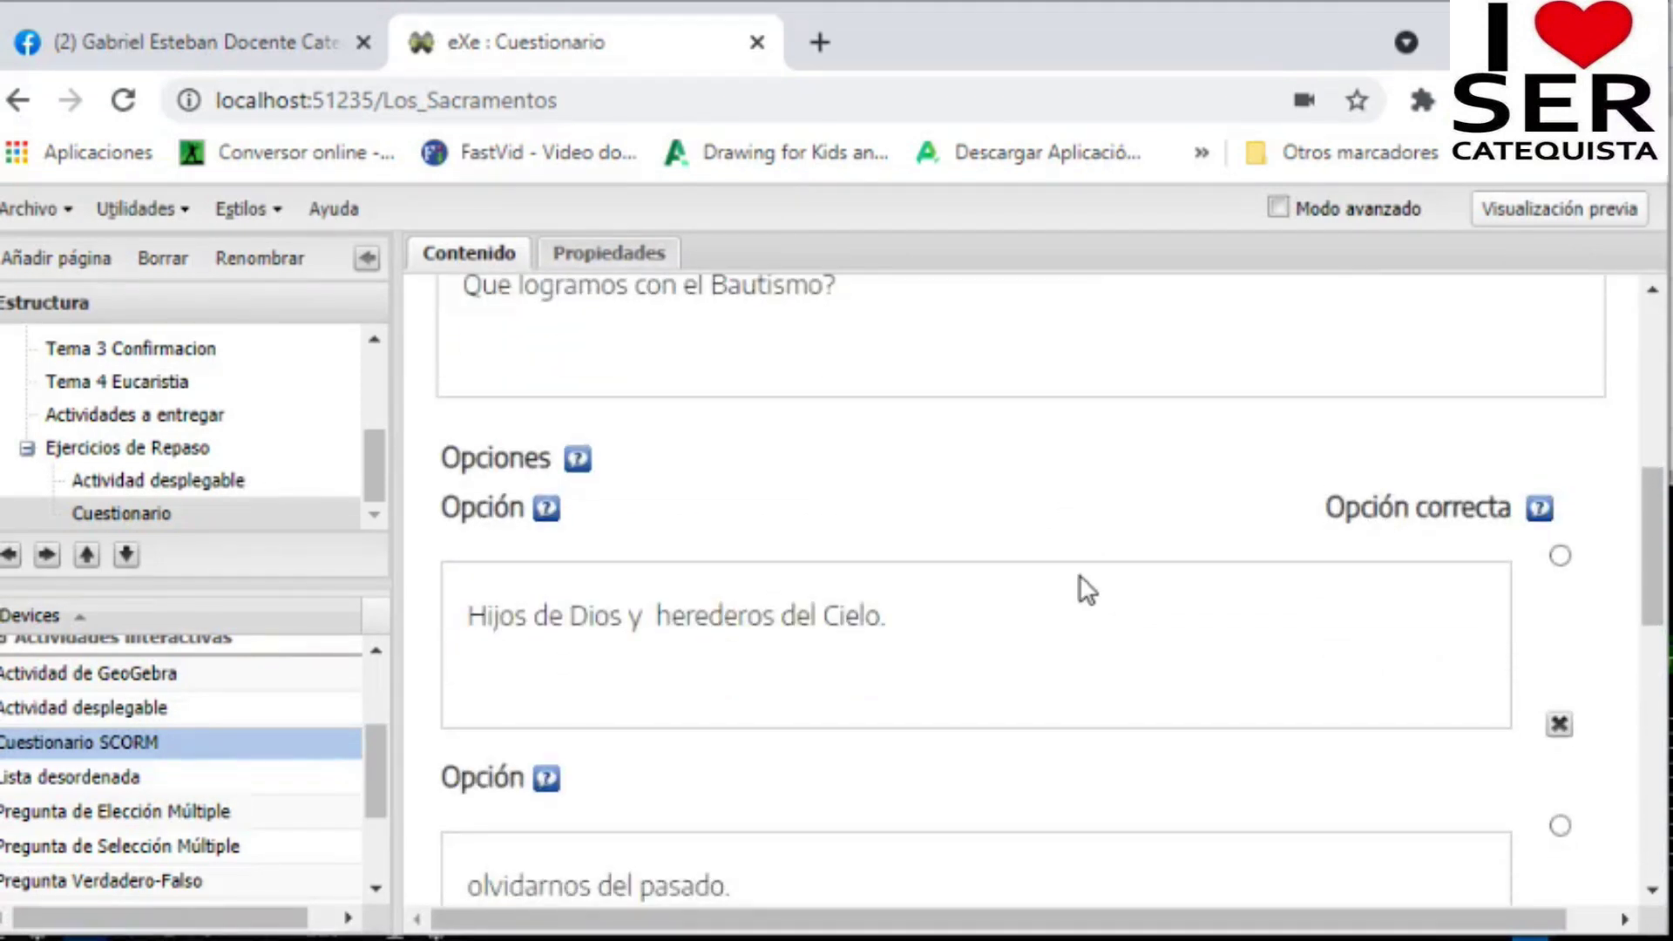
left_click(1559, 556)
scroll(1590, 701, "down", 4)
left_click(1559, 498)
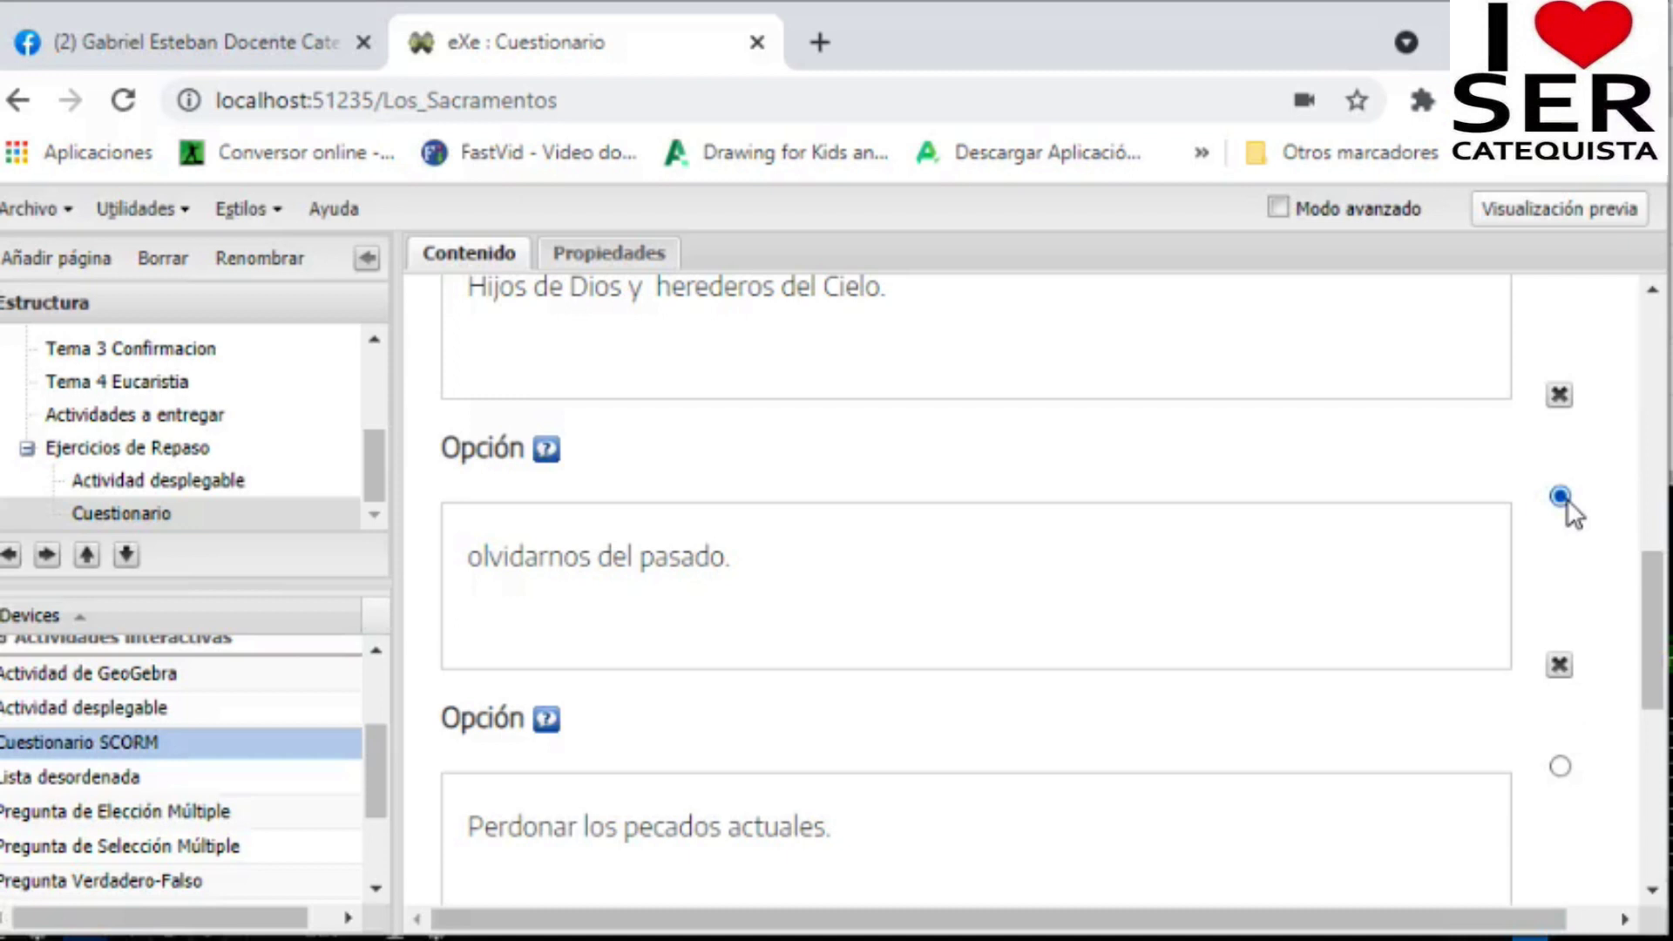
scroll(1568, 510, "up", 4)
left_click(1561, 558)
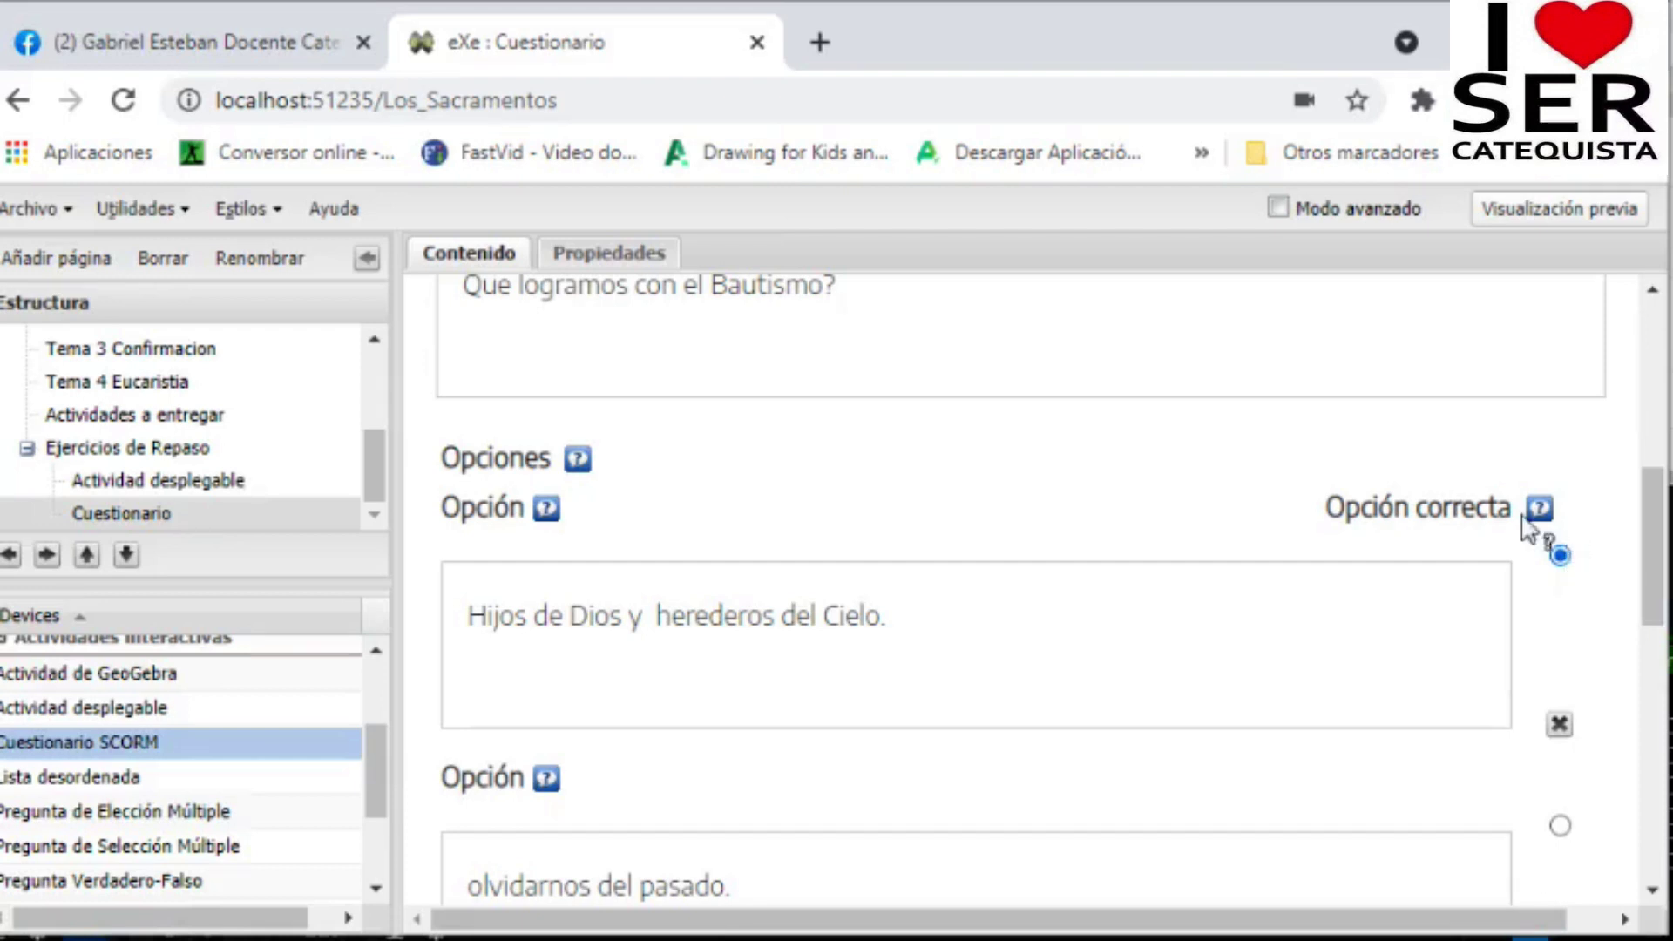
Step: Check the correct-option marks on all three answers and finish editing the quiz
scroll(1186, 541, "down", 2)
scroll(1186, 541, "down", 4)
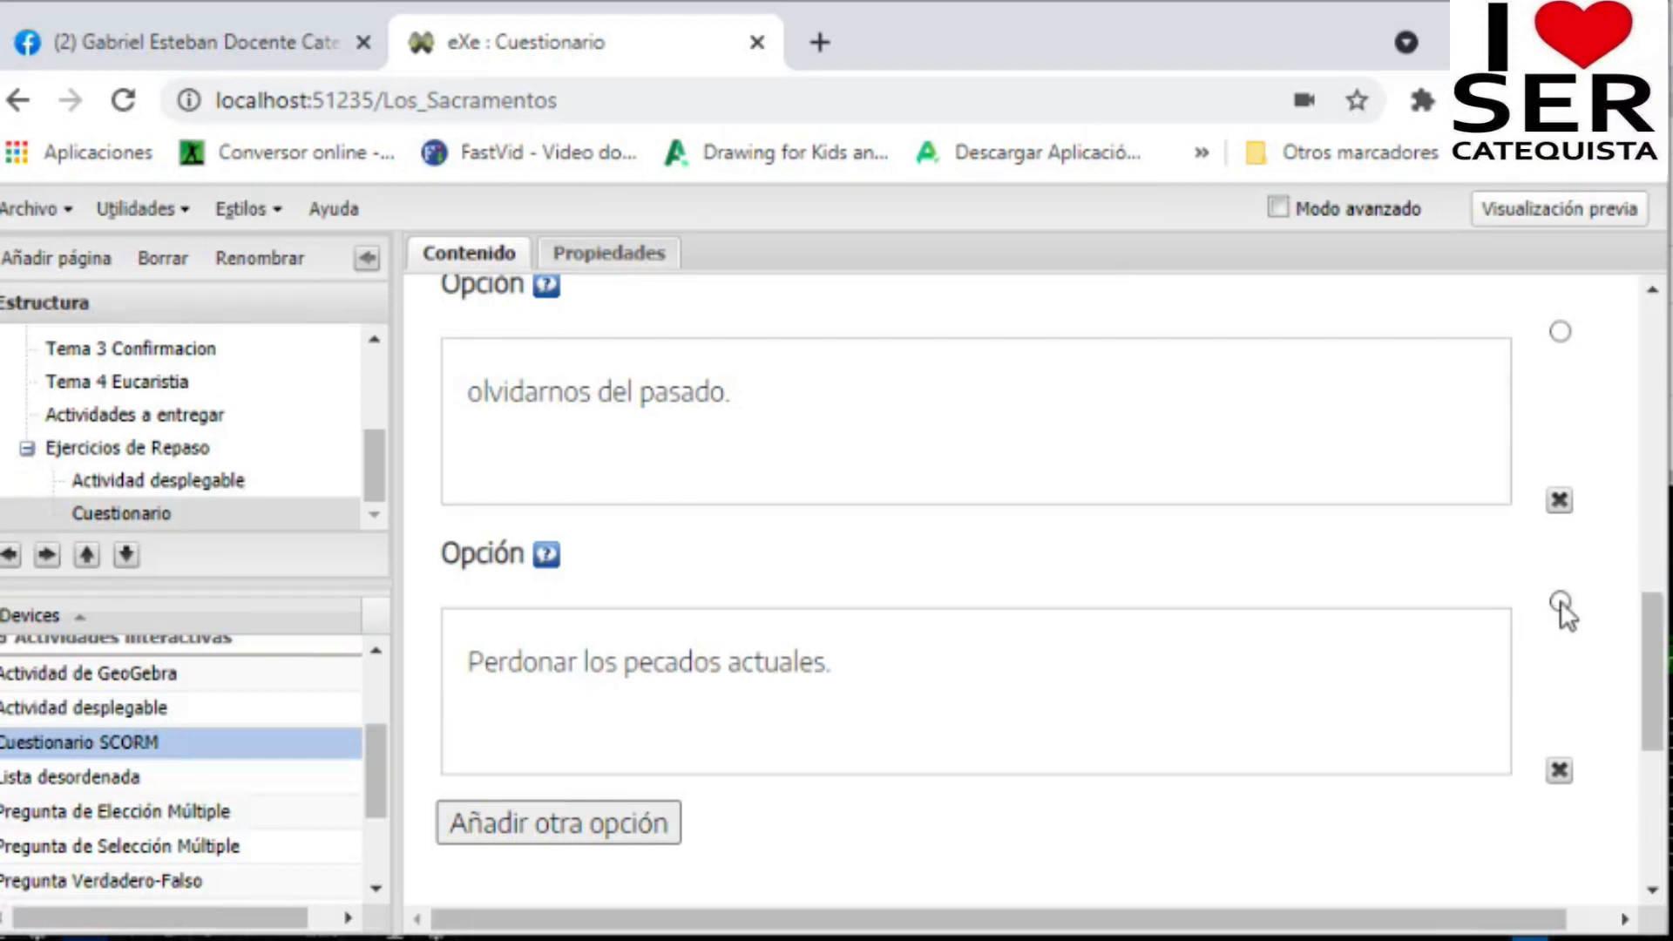
scroll(1560, 605, "up", 6)
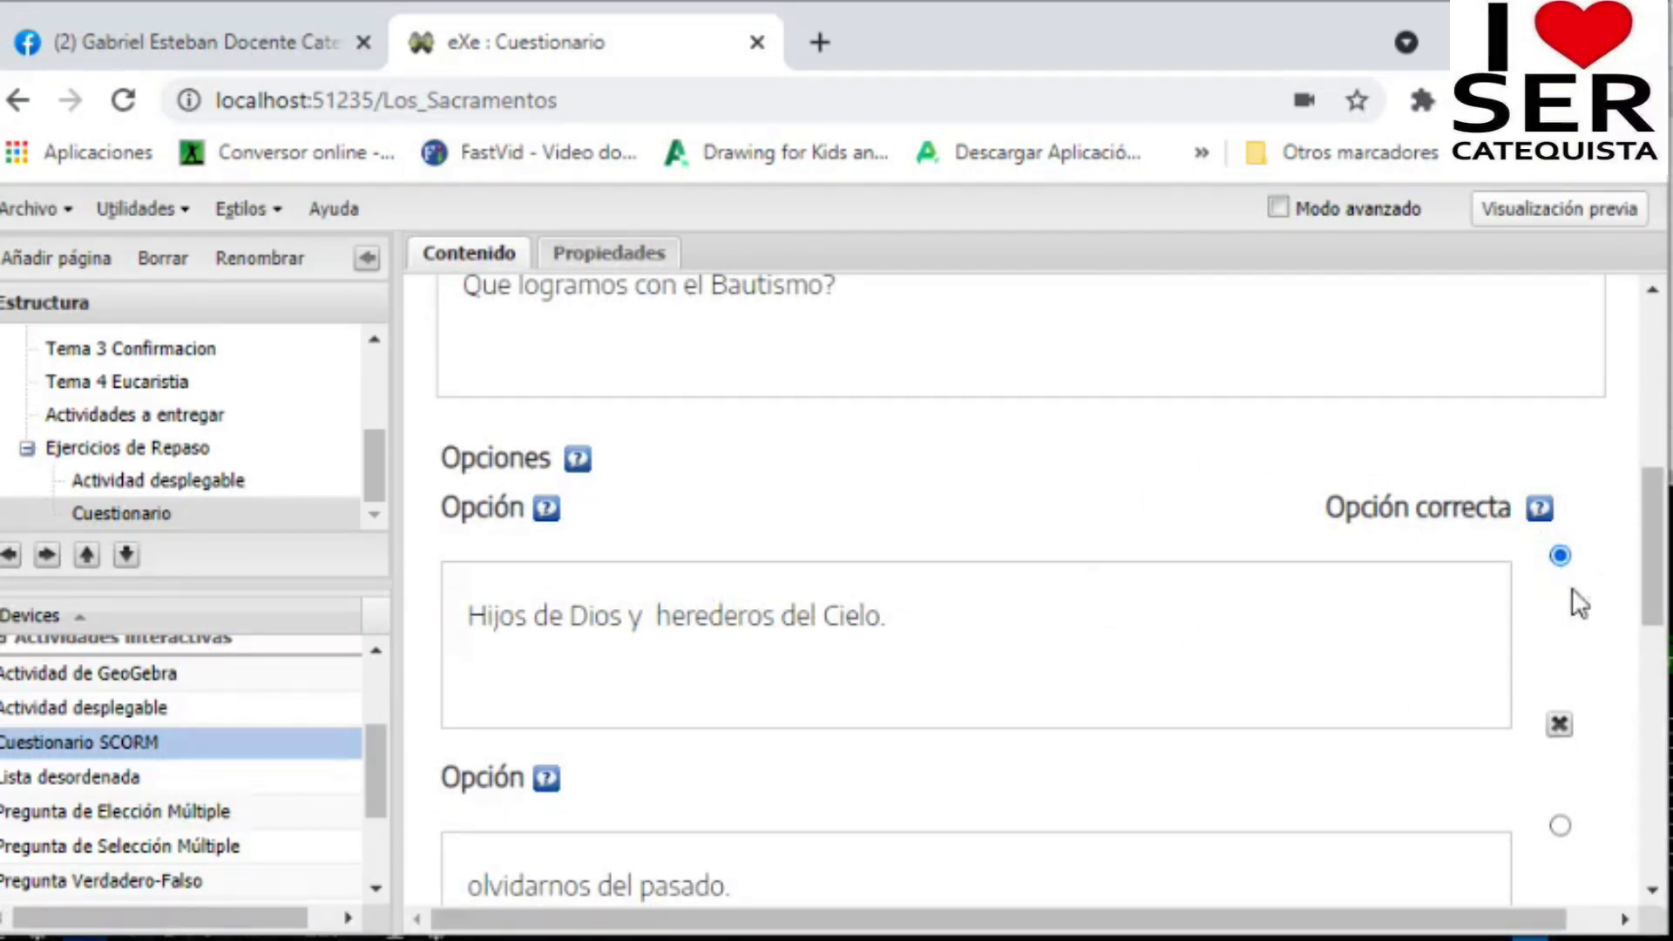
scroll(1103, 579, "down", 6)
scroll(1103, 580, "down", 4)
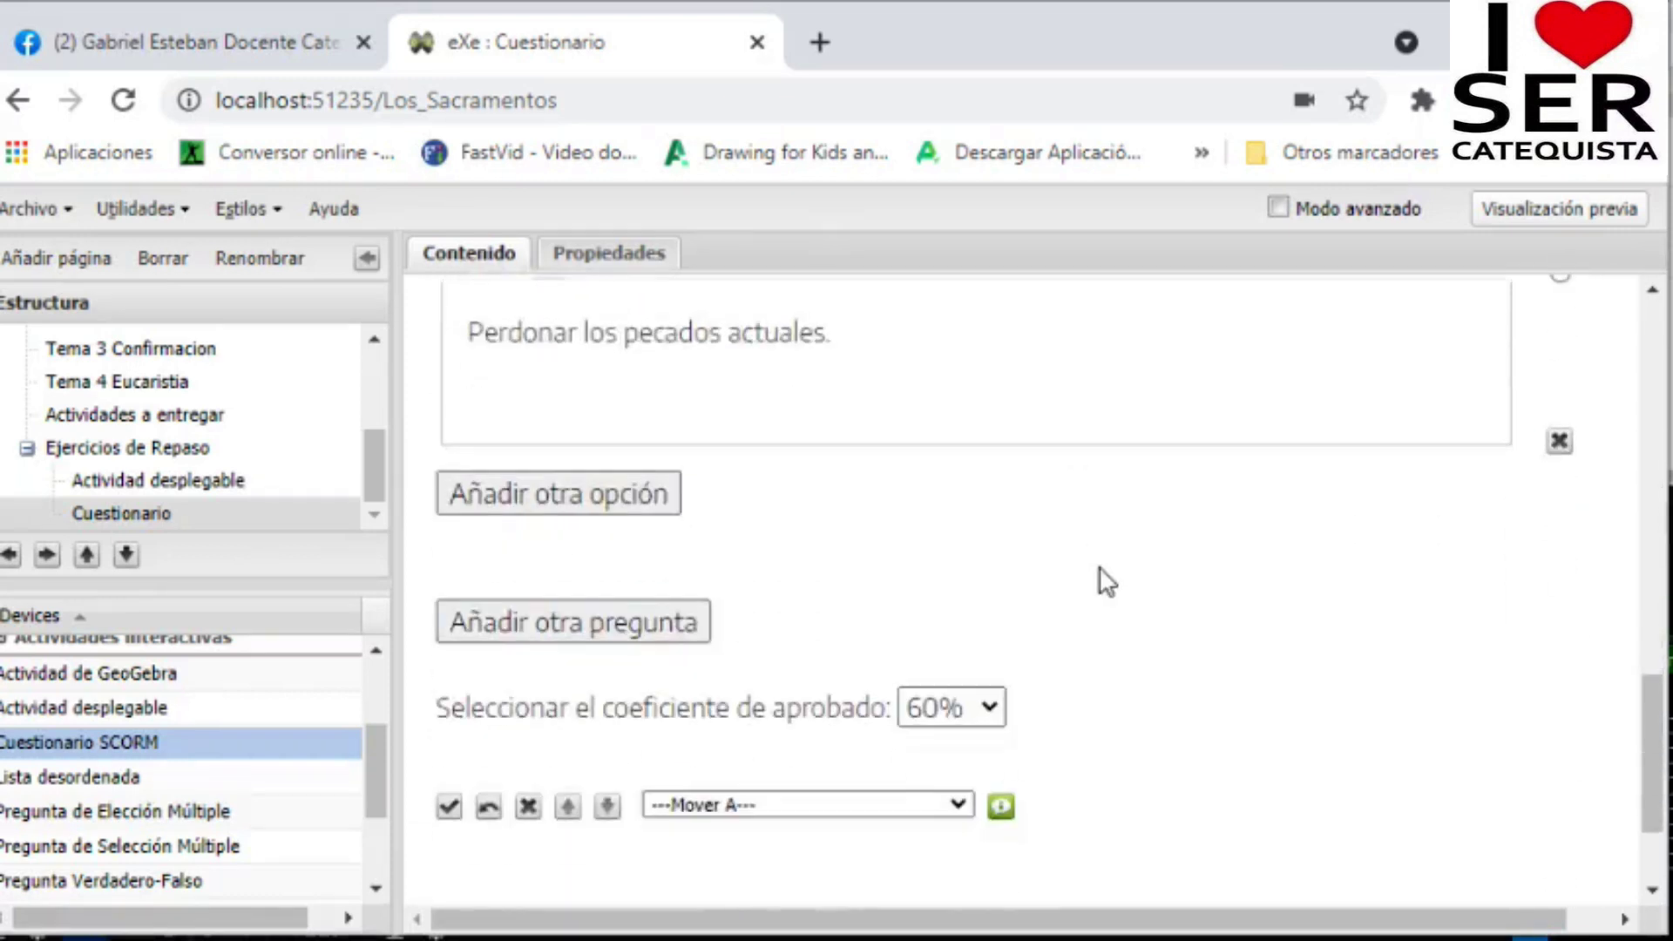
scroll(888, 644, "down", 2)
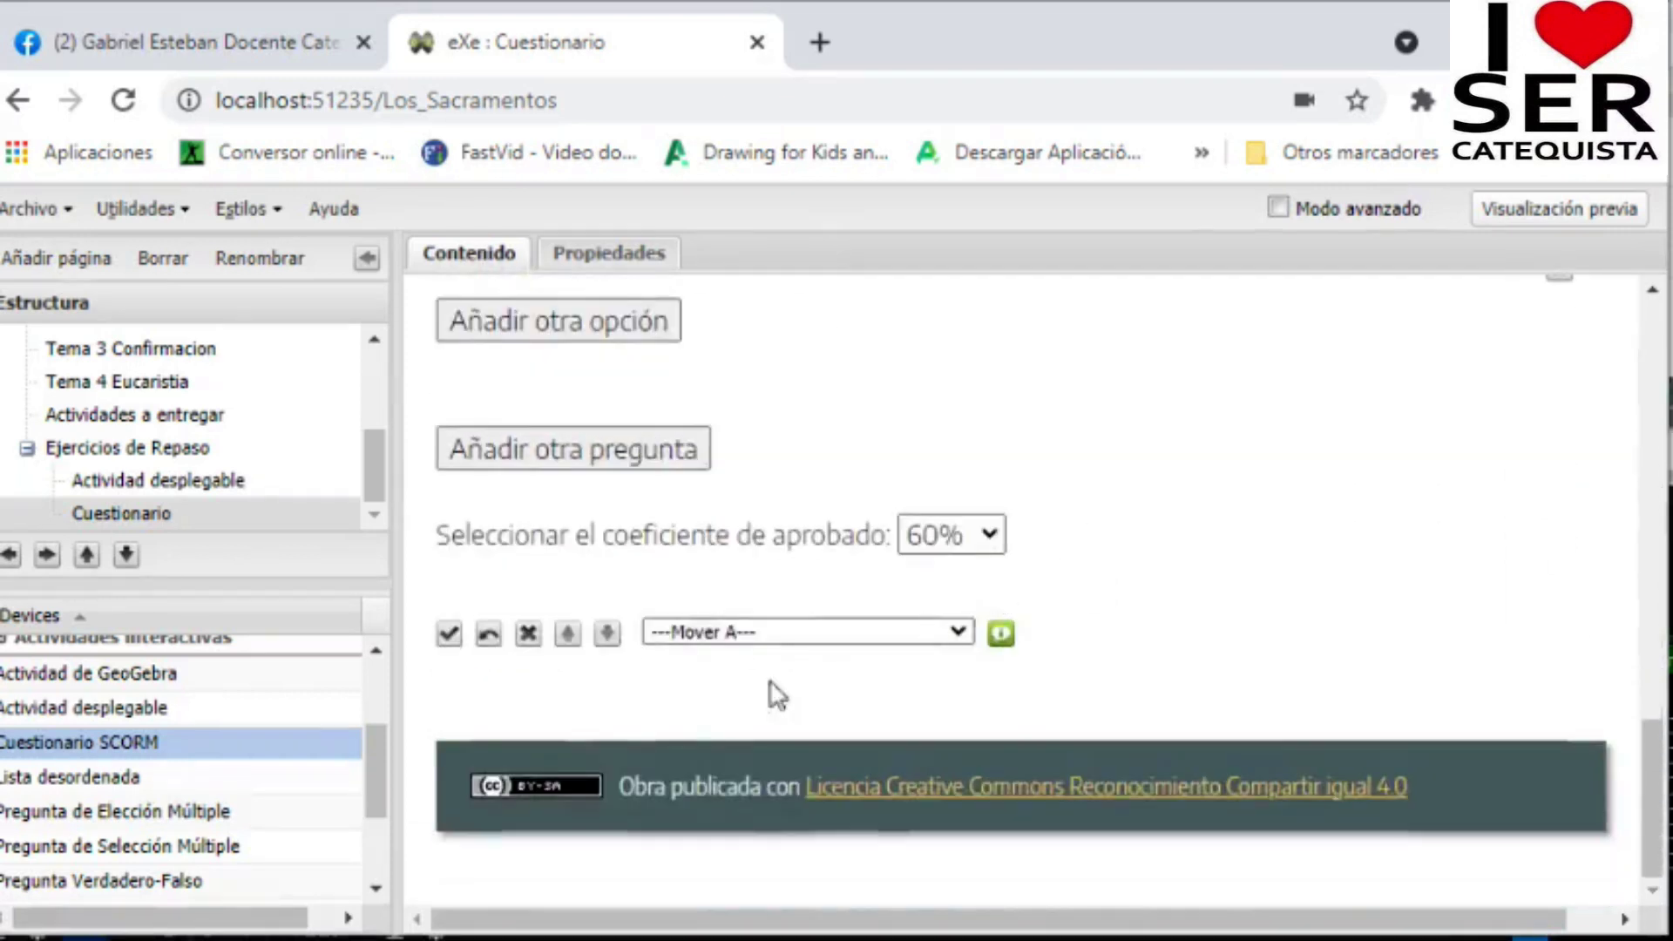
left_click(450, 636)
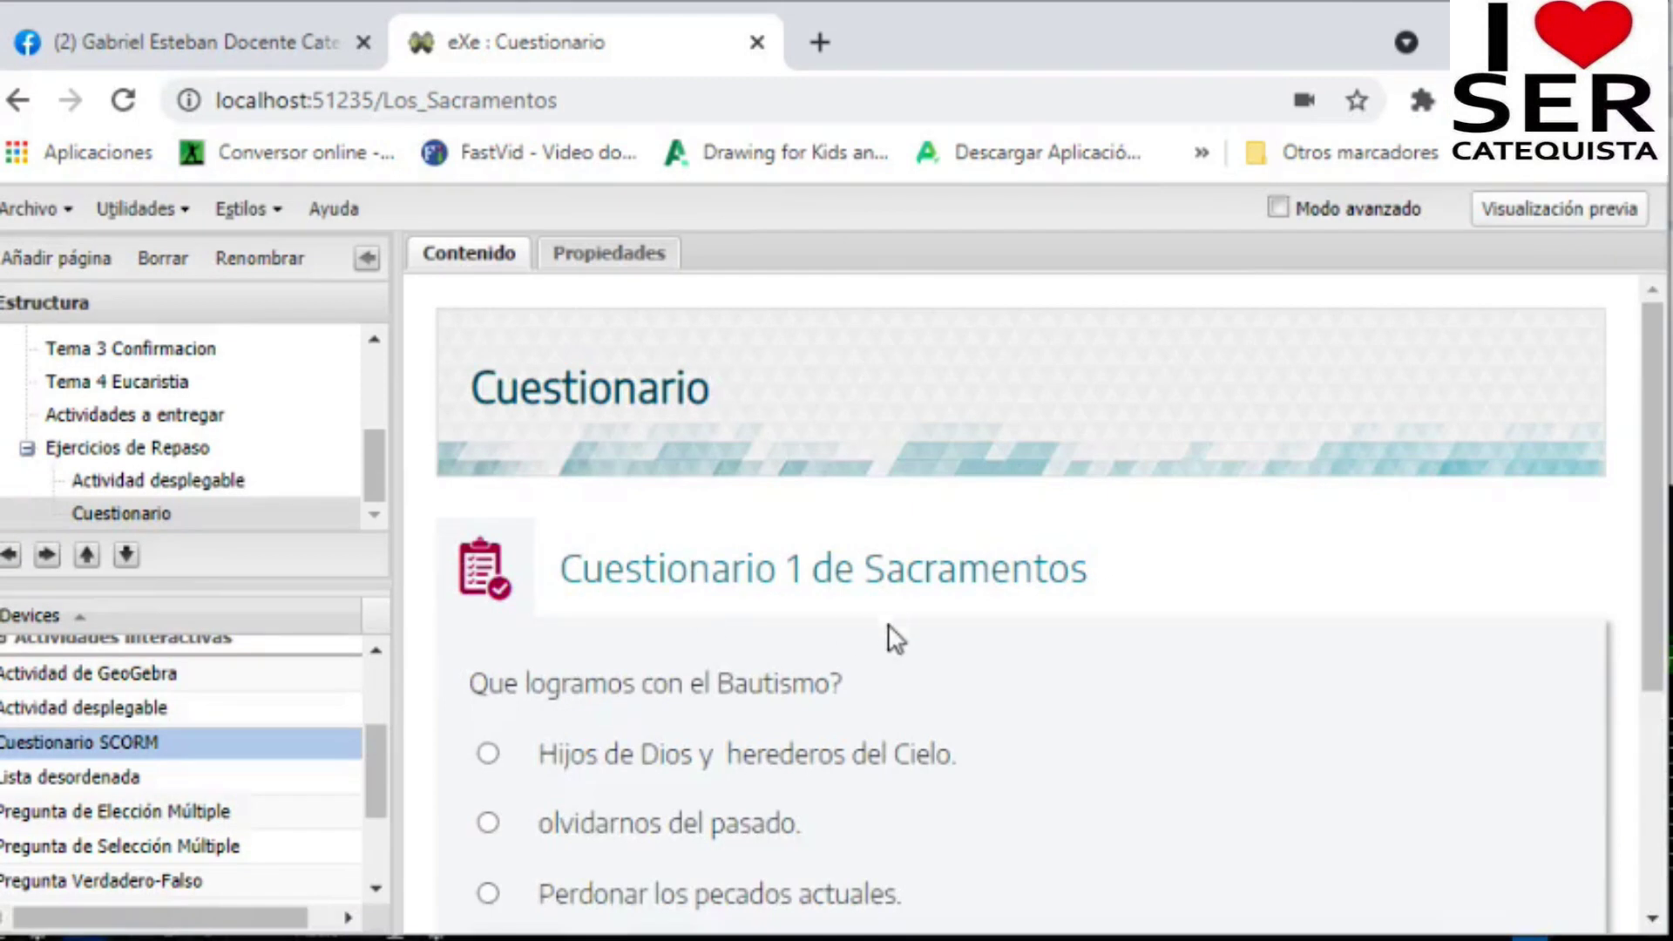
Step: Test the quiz by submitting the wrong answer "olvidarnos del pasado." and close the score message
scroll(1080, 668, "down", 2)
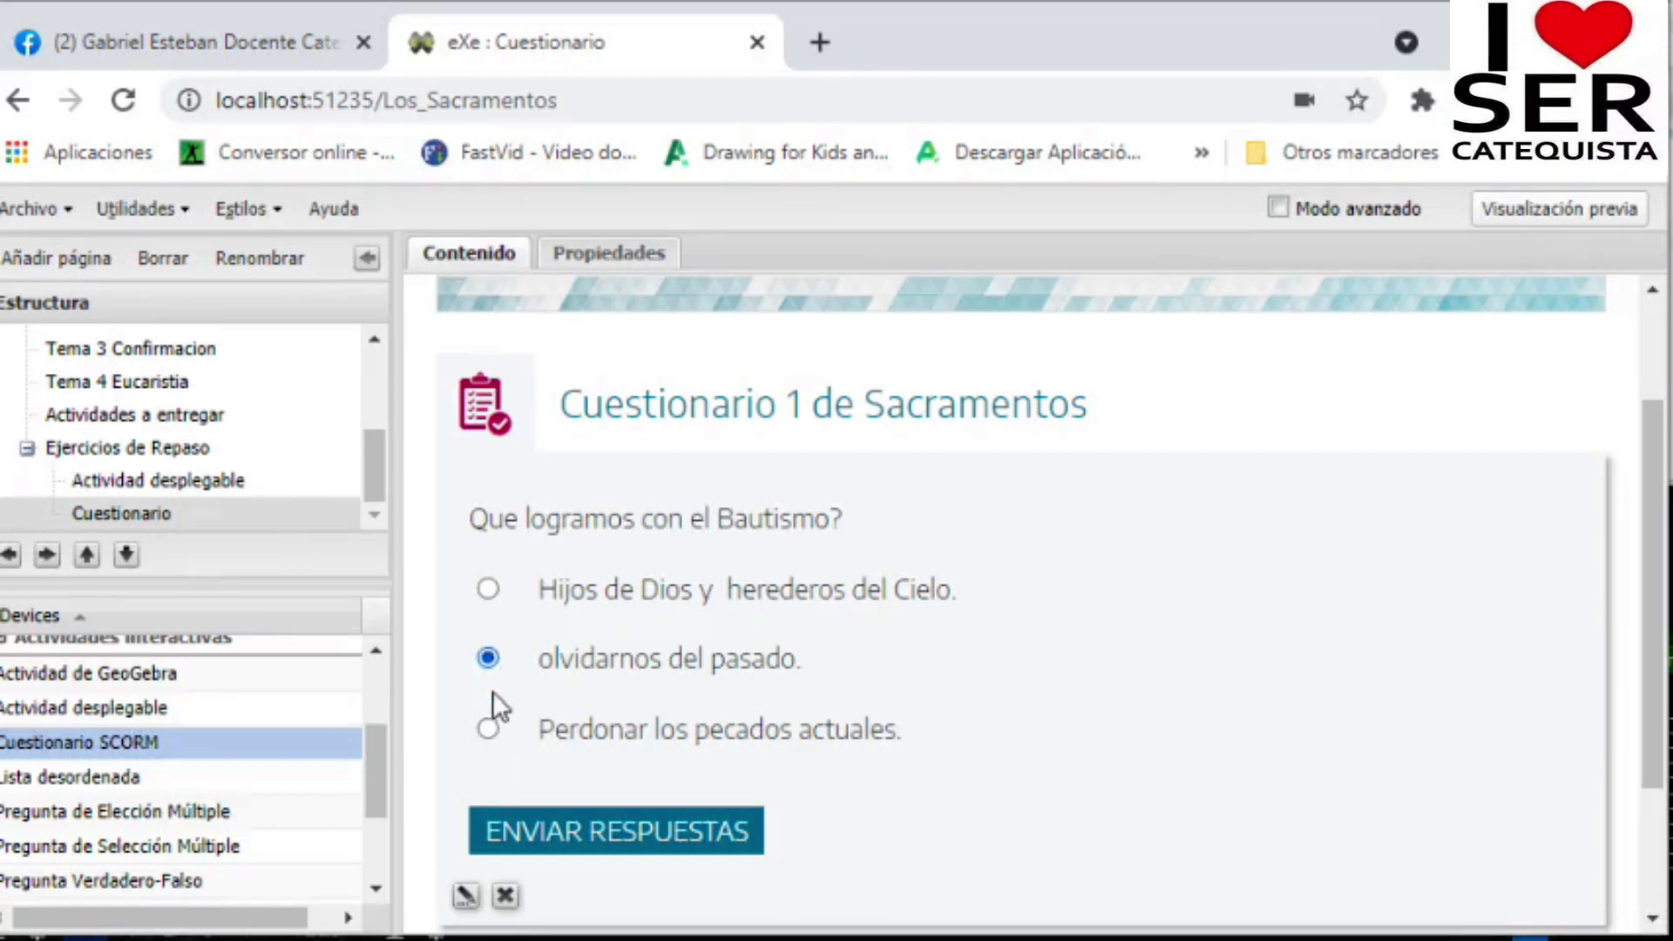
left_click(545, 826)
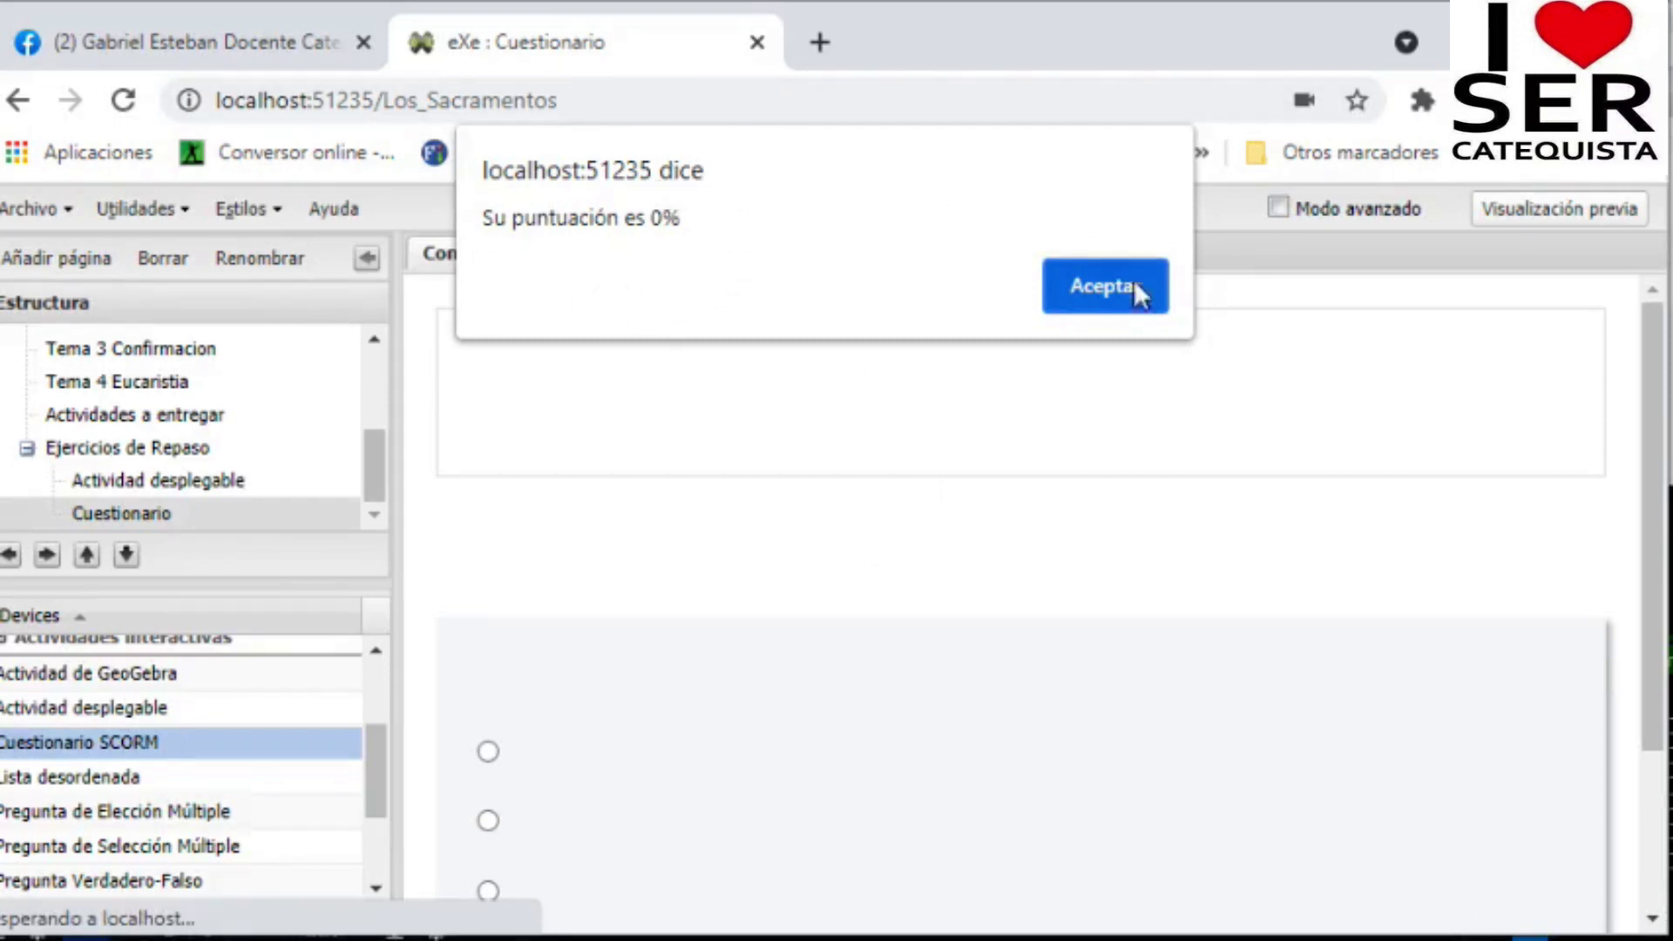
left_click(1105, 284)
Step: Test the quiz again by submitting "Hijos de Dios y herederos del Cielo." and close the score message
scroll(986, 575, "down", 1)
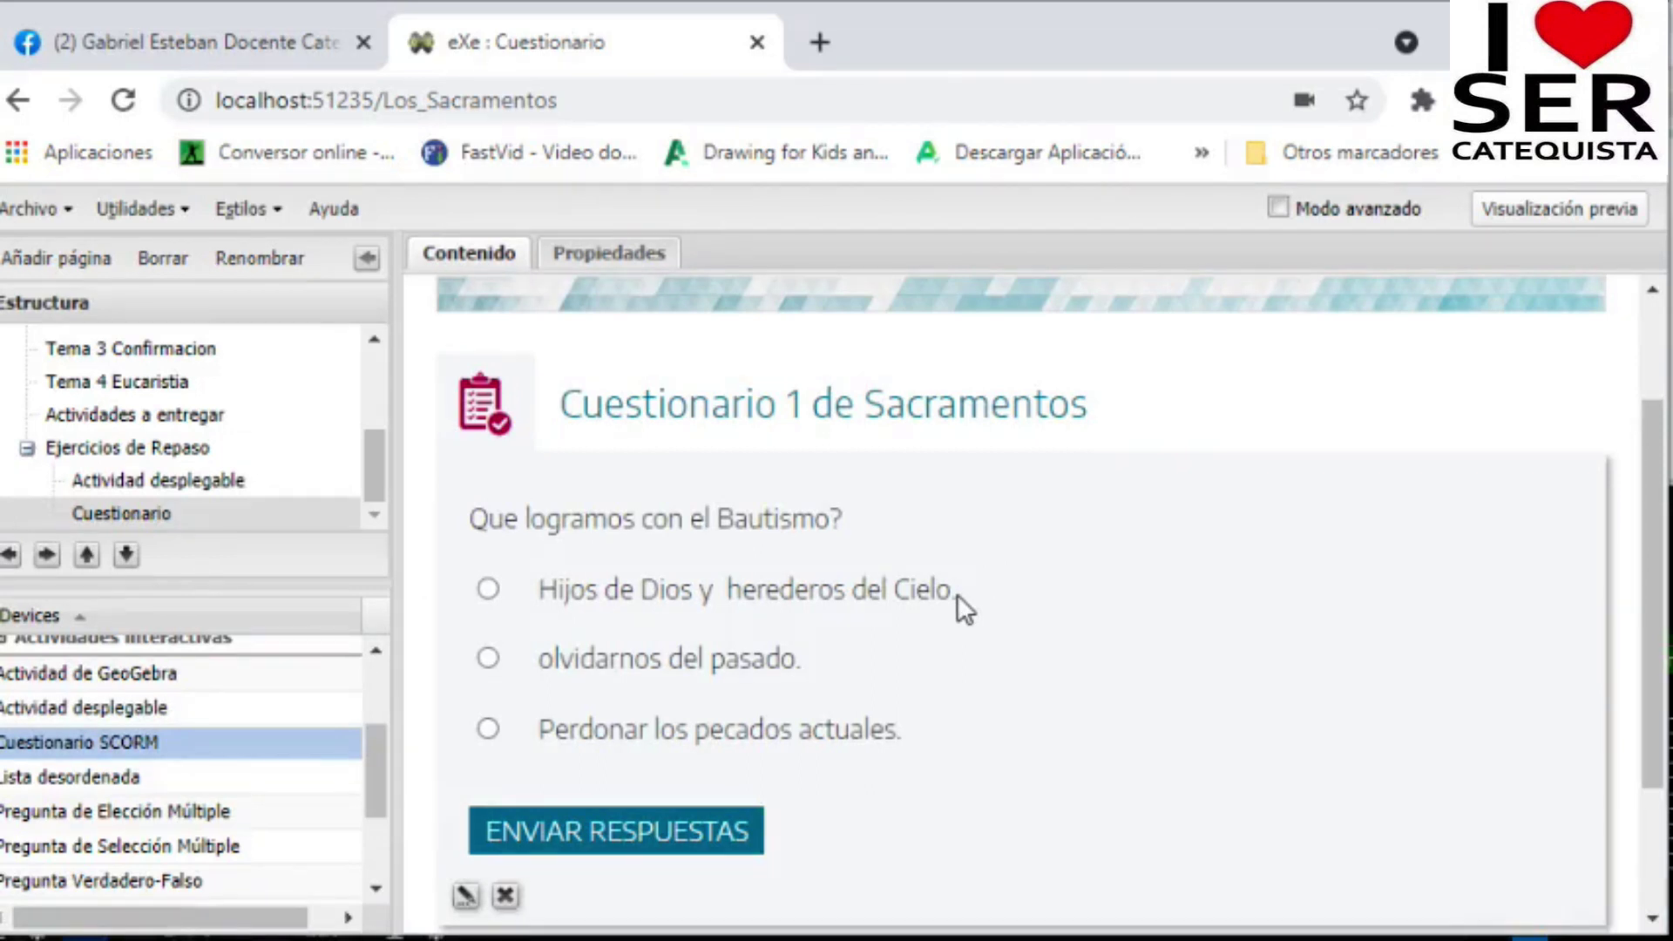
left_click(488, 590)
left_click(651, 834)
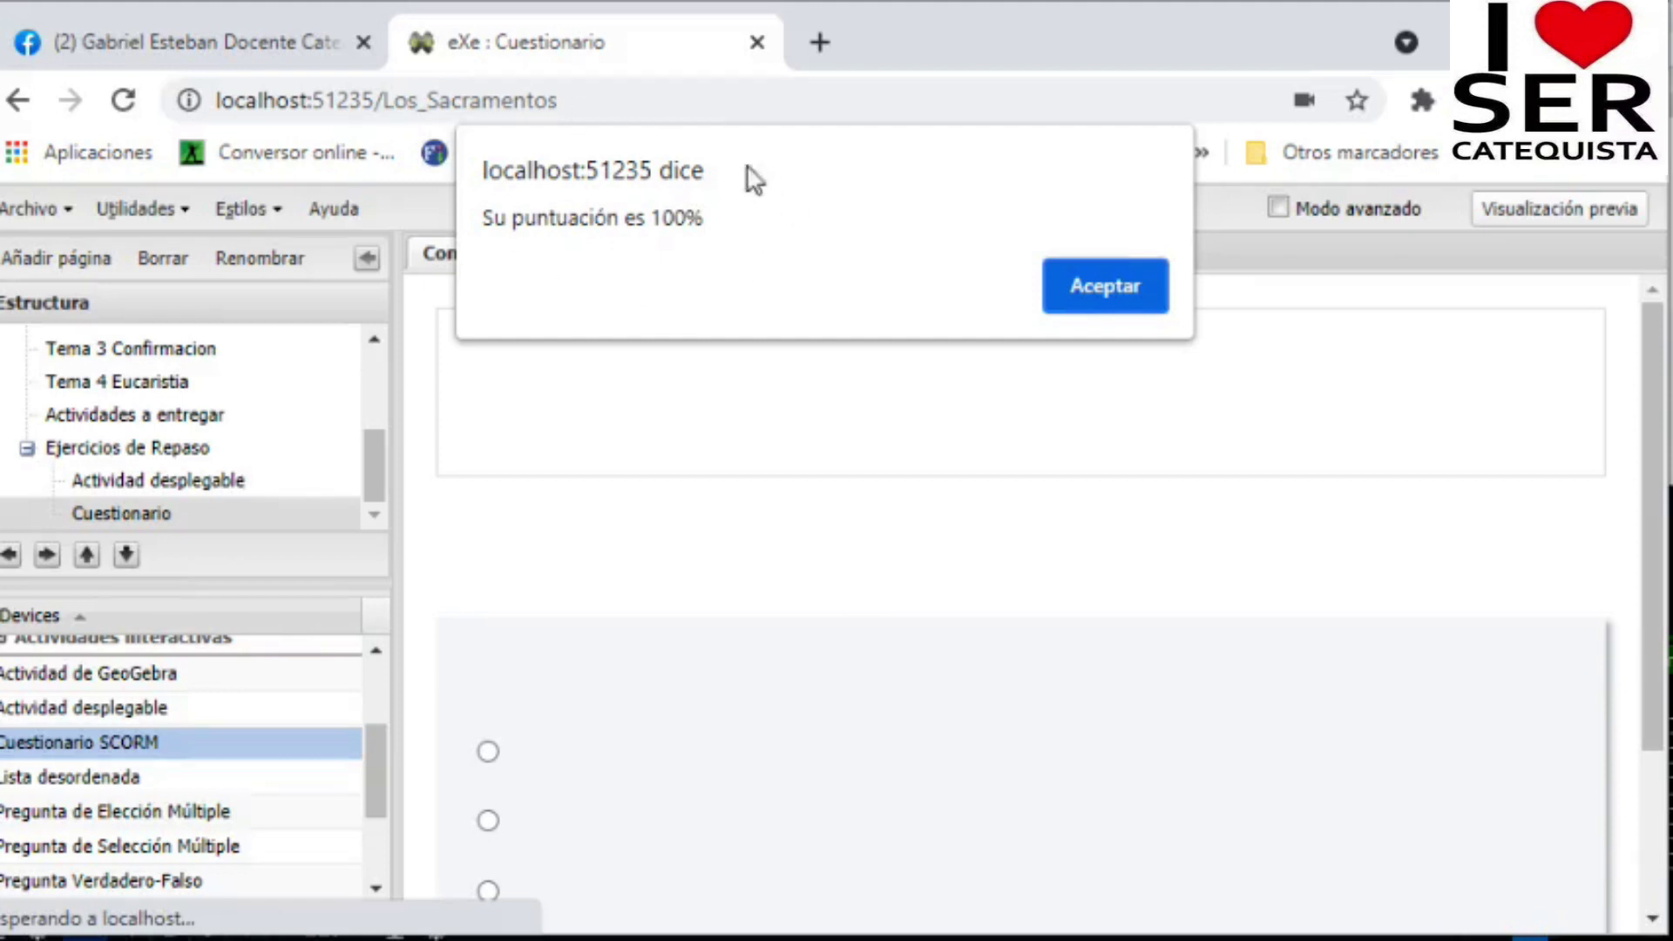
left_click(1113, 297)
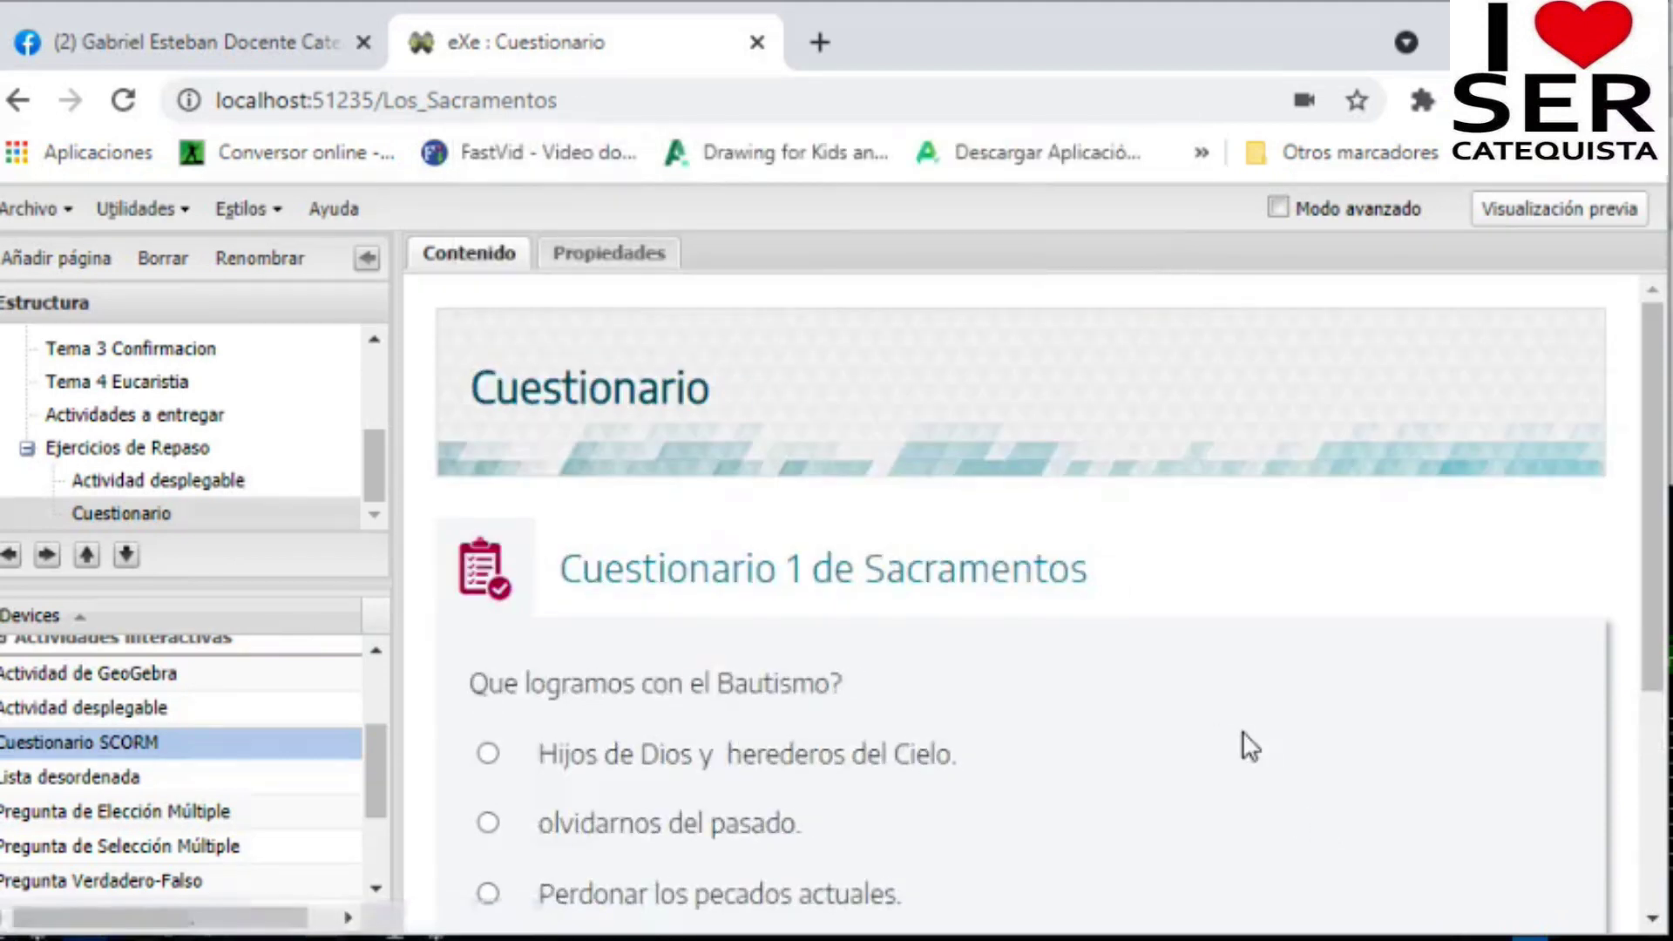
scroll(1242, 730, "down", 4)
scroll(1242, 745, "up", 2)
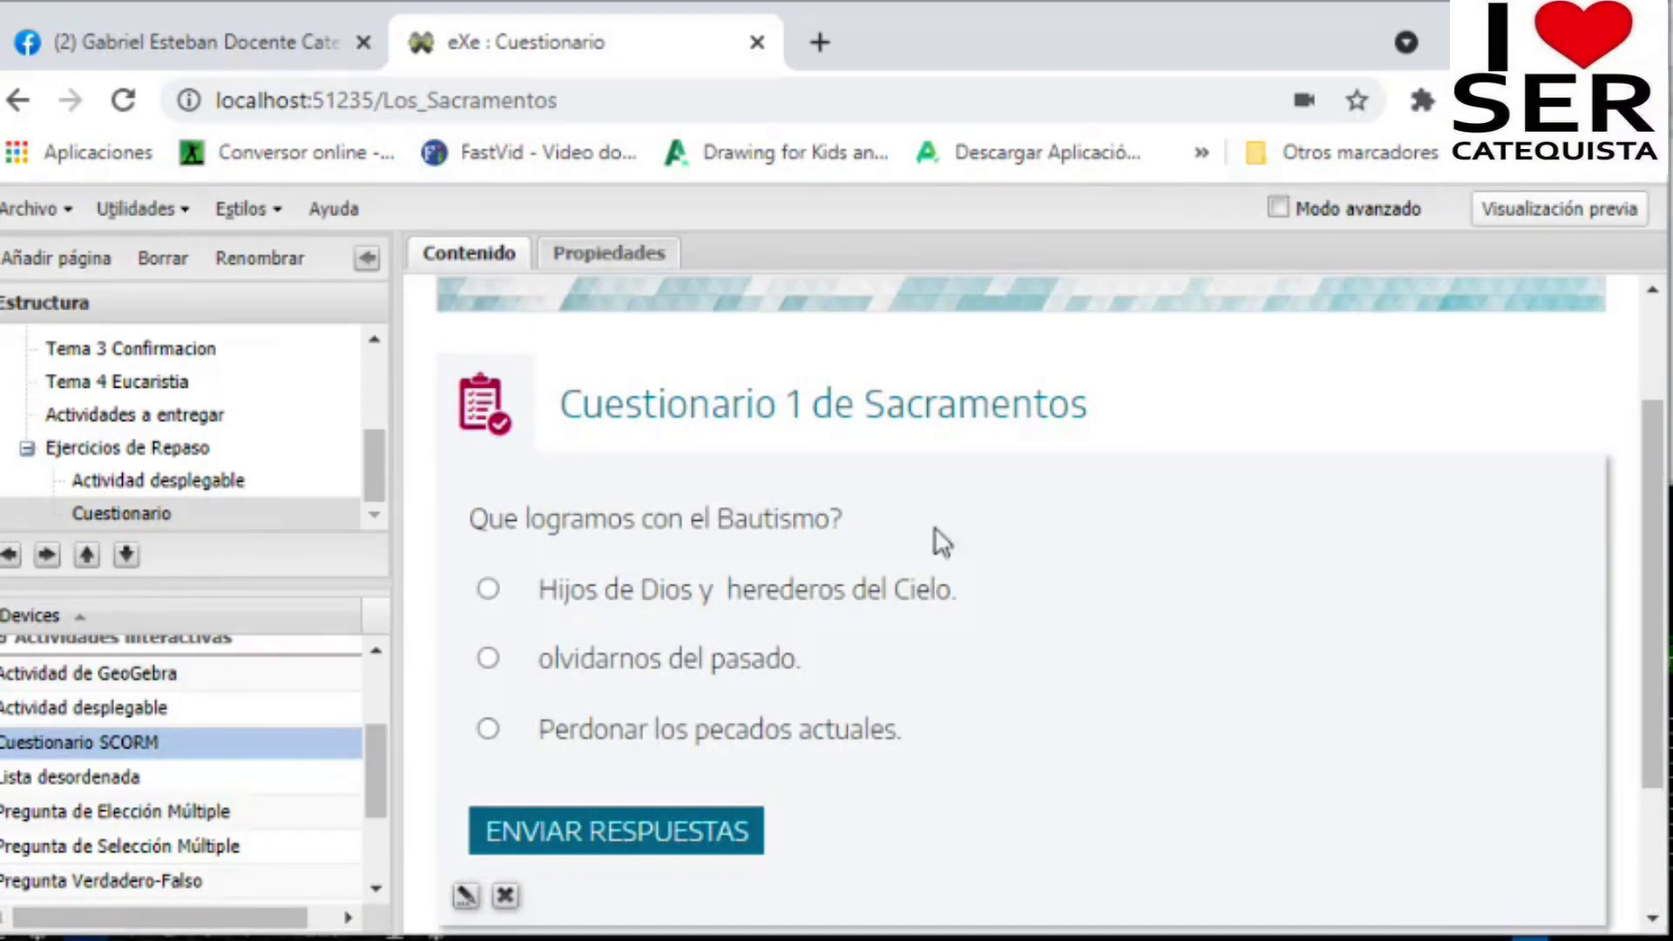
Step: Add a new page under "Ejercicios de Repaso" and rename it "Lista desordenada"
left_click(140, 449)
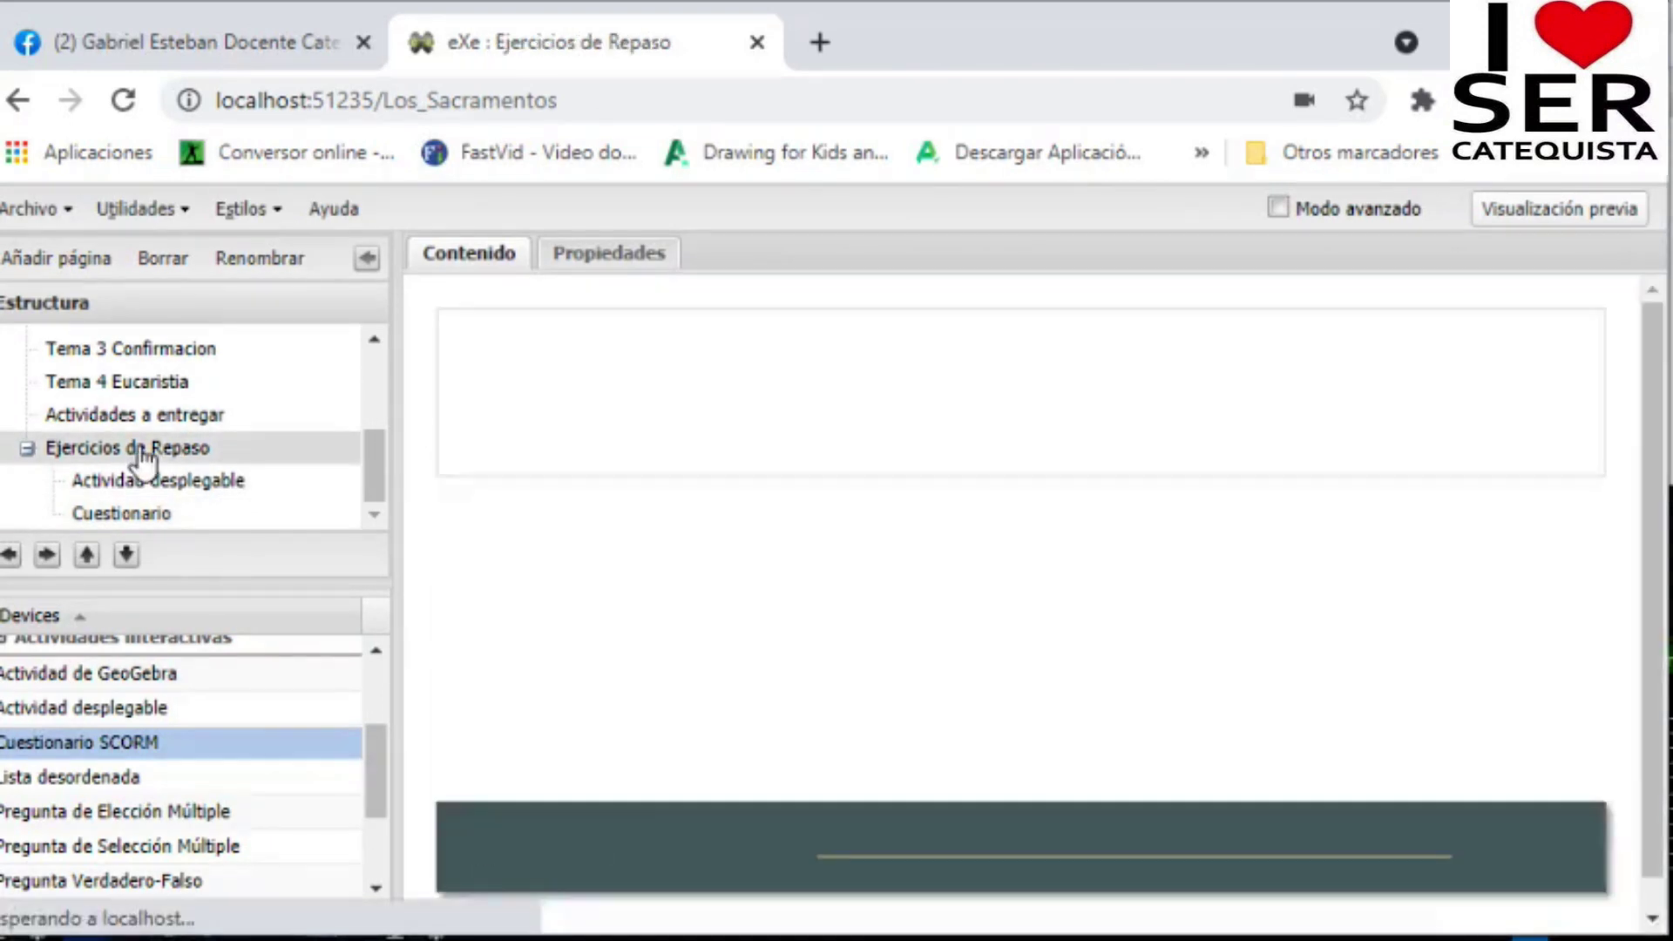
left_click(71, 256)
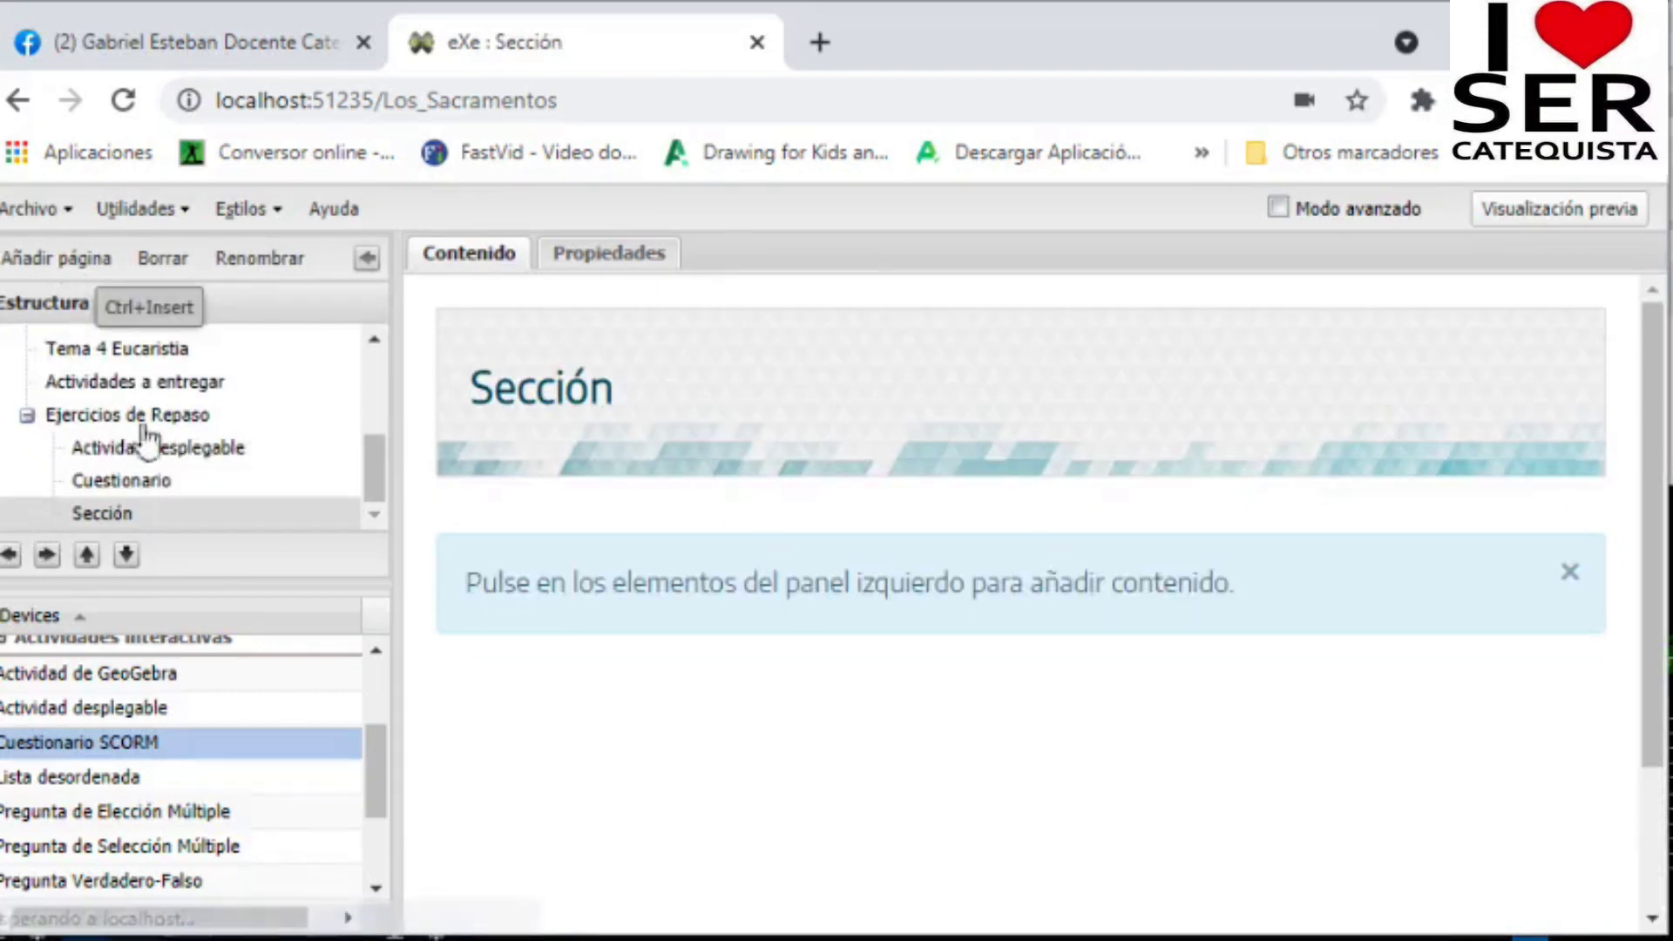
double_click(135, 514)
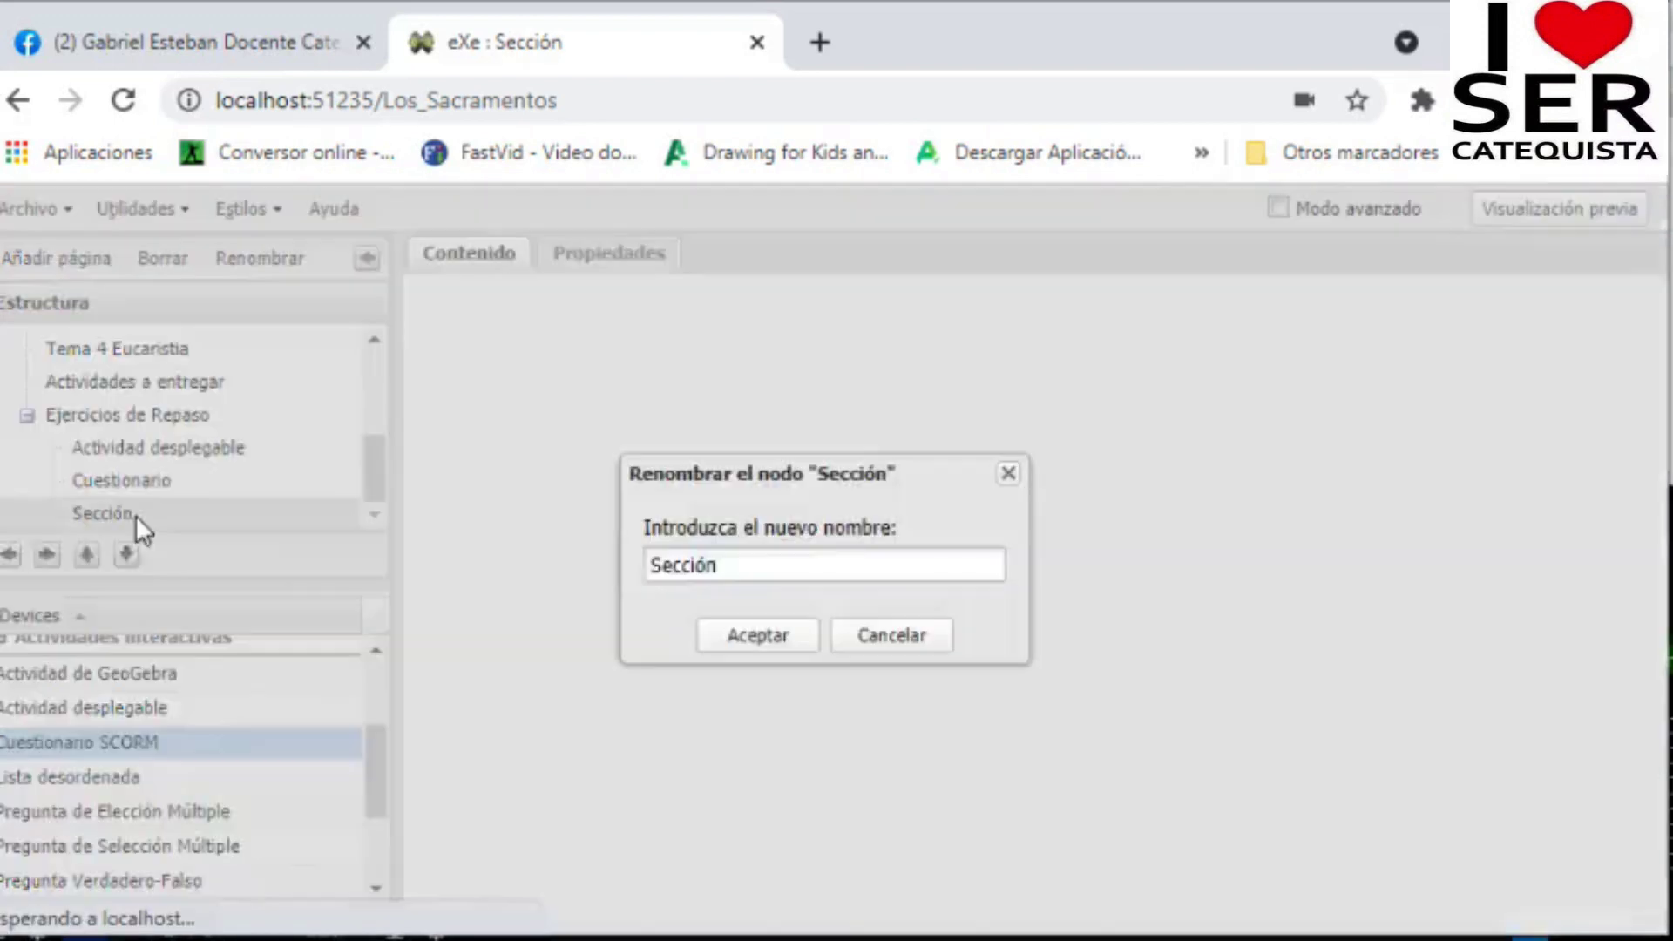
type("Lisat de")
key("BackSpace")
key("BackSpace")
key("BackSpace")
key("BackSpace")
key("BackSpace")
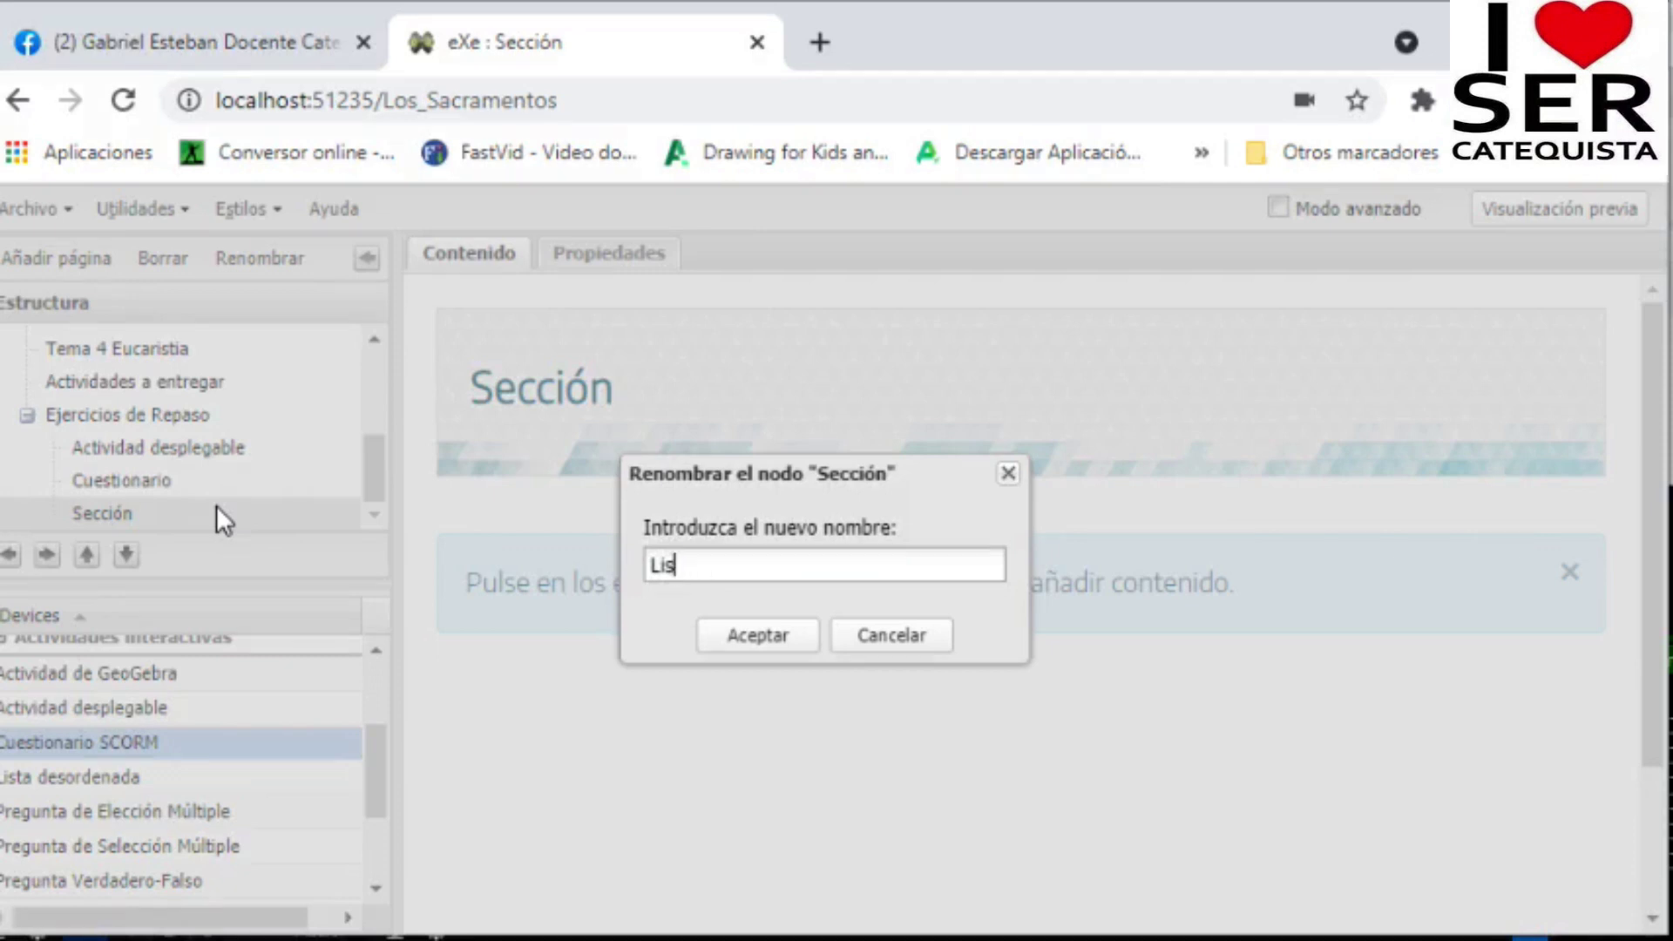
type("ta desordenada")
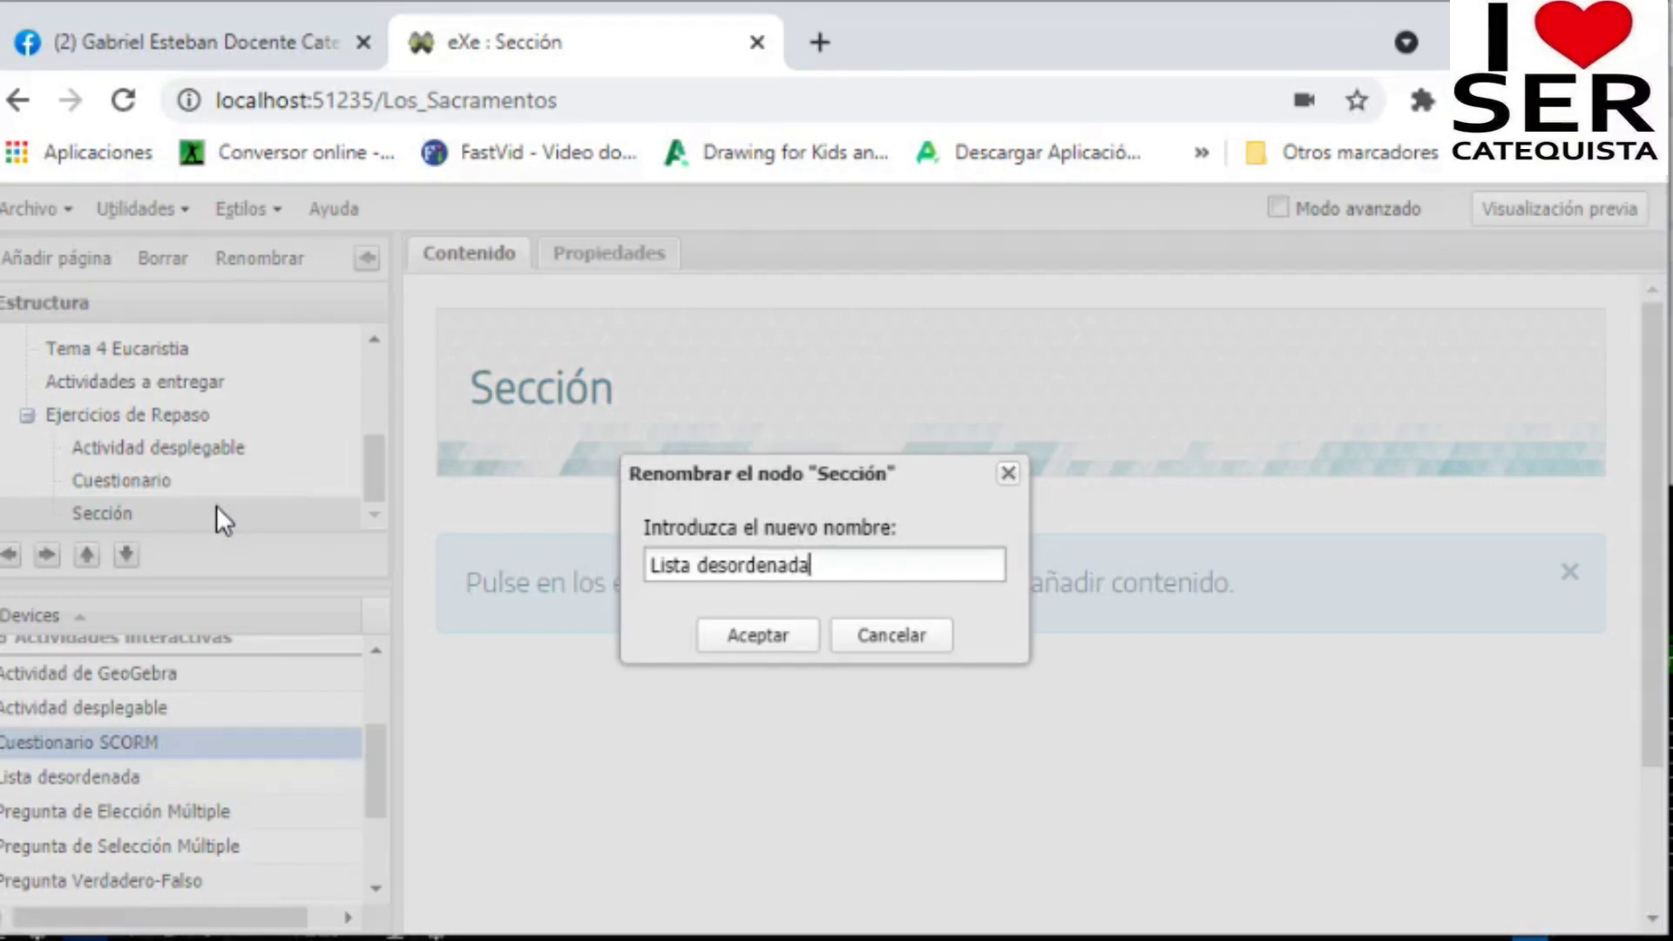
left_click(771, 639)
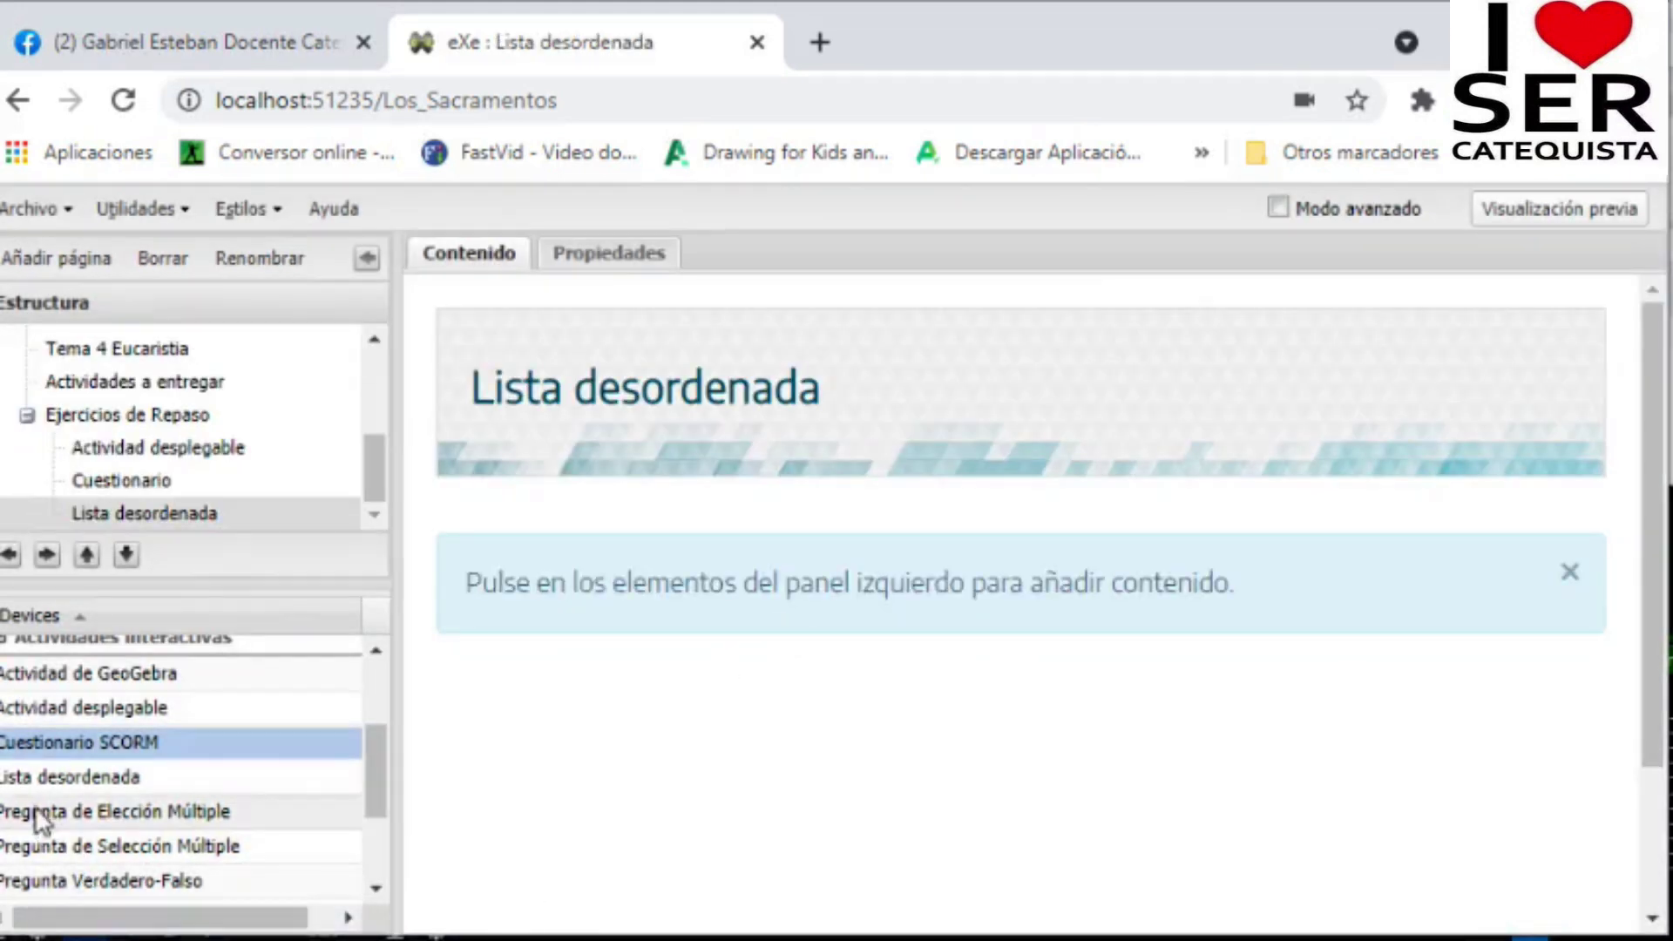
Step: Insert a "Lista desordenada" activity on the page and title it "Lista desordenada sobre sacramentos"
left_click(83, 778)
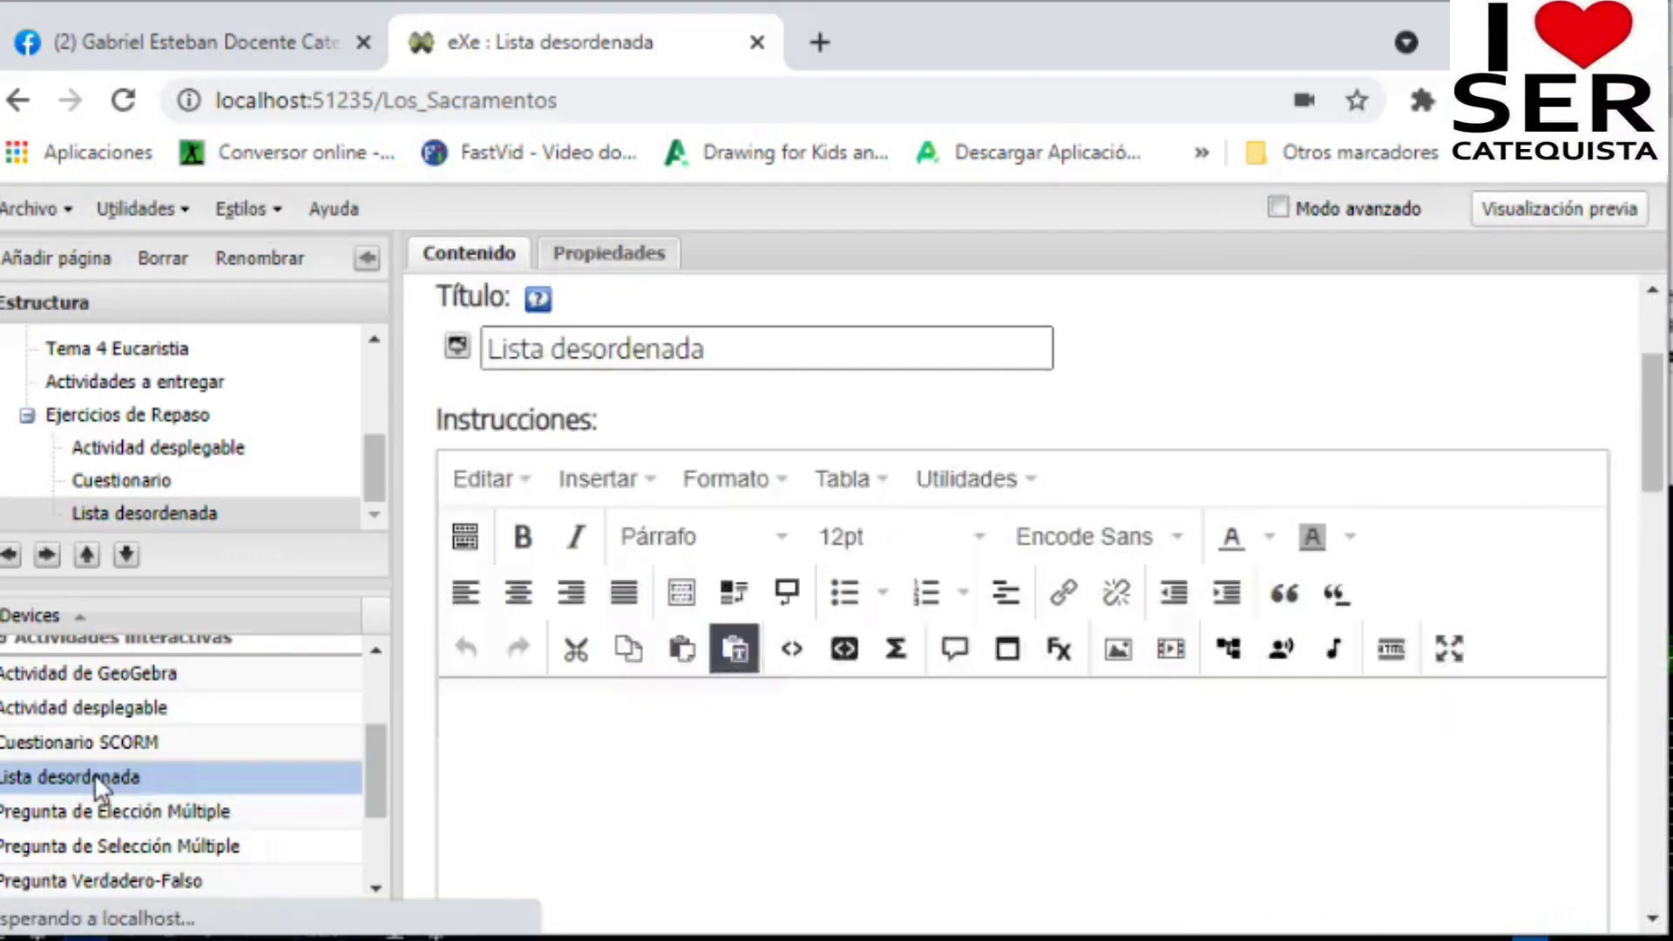
left_click(756, 352)
scroll(870, 656, "down", 4)
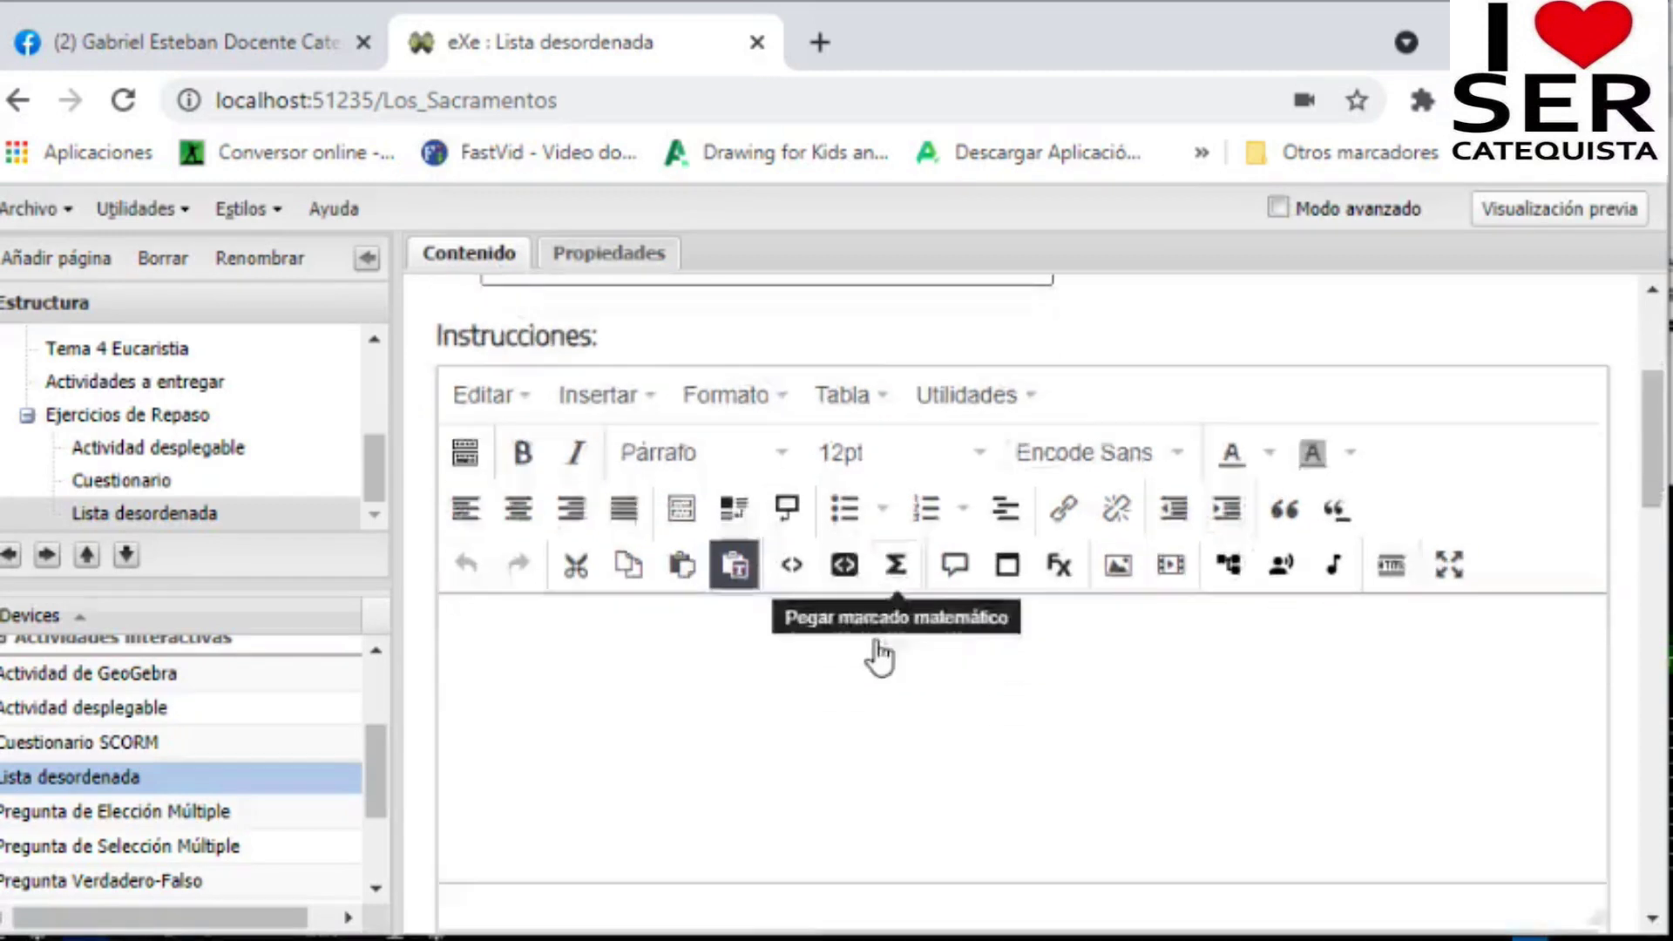
scroll(830, 795, "up", 4)
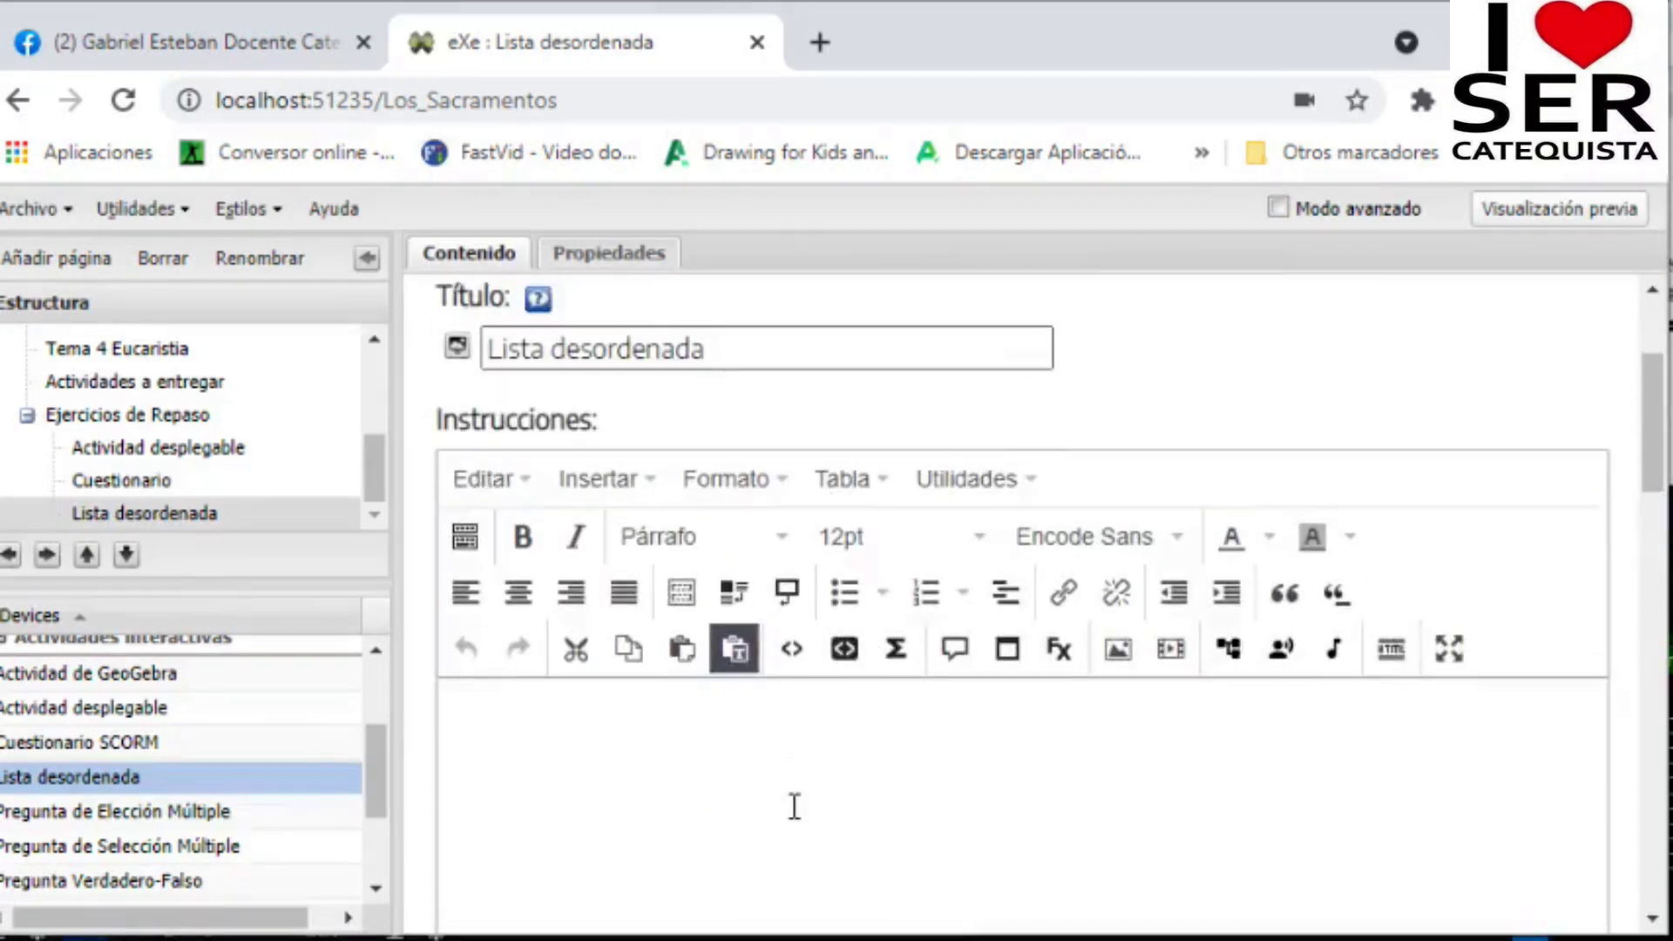
scroll(791, 802, "up", 3)
left_click(817, 588)
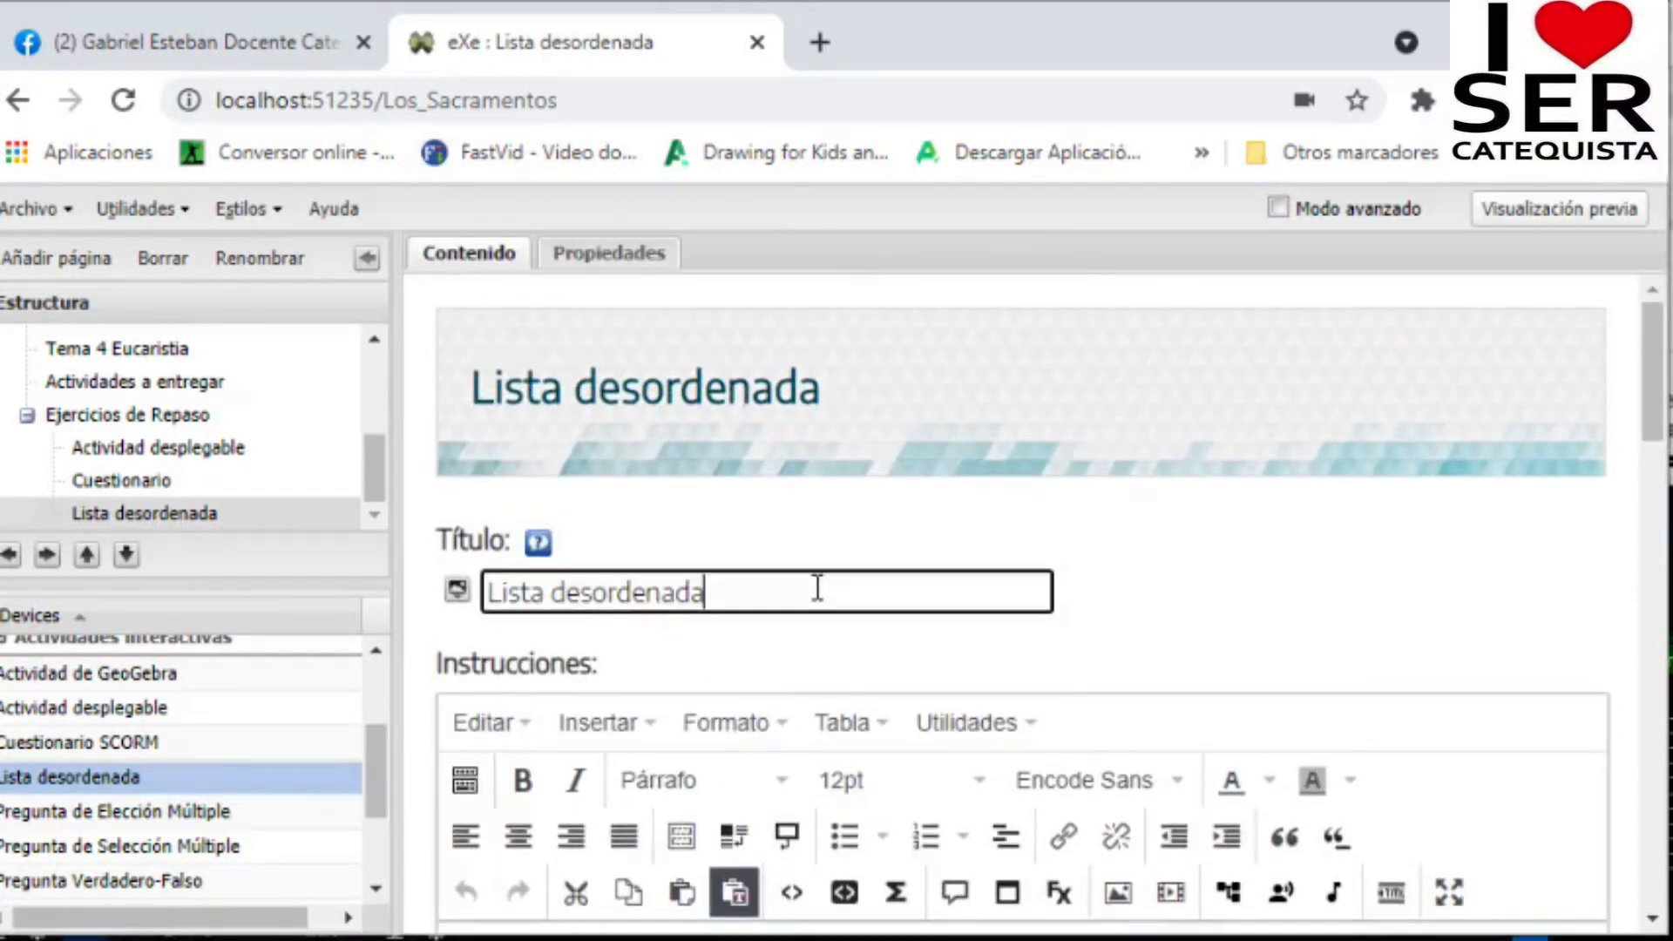
type("sobre s")
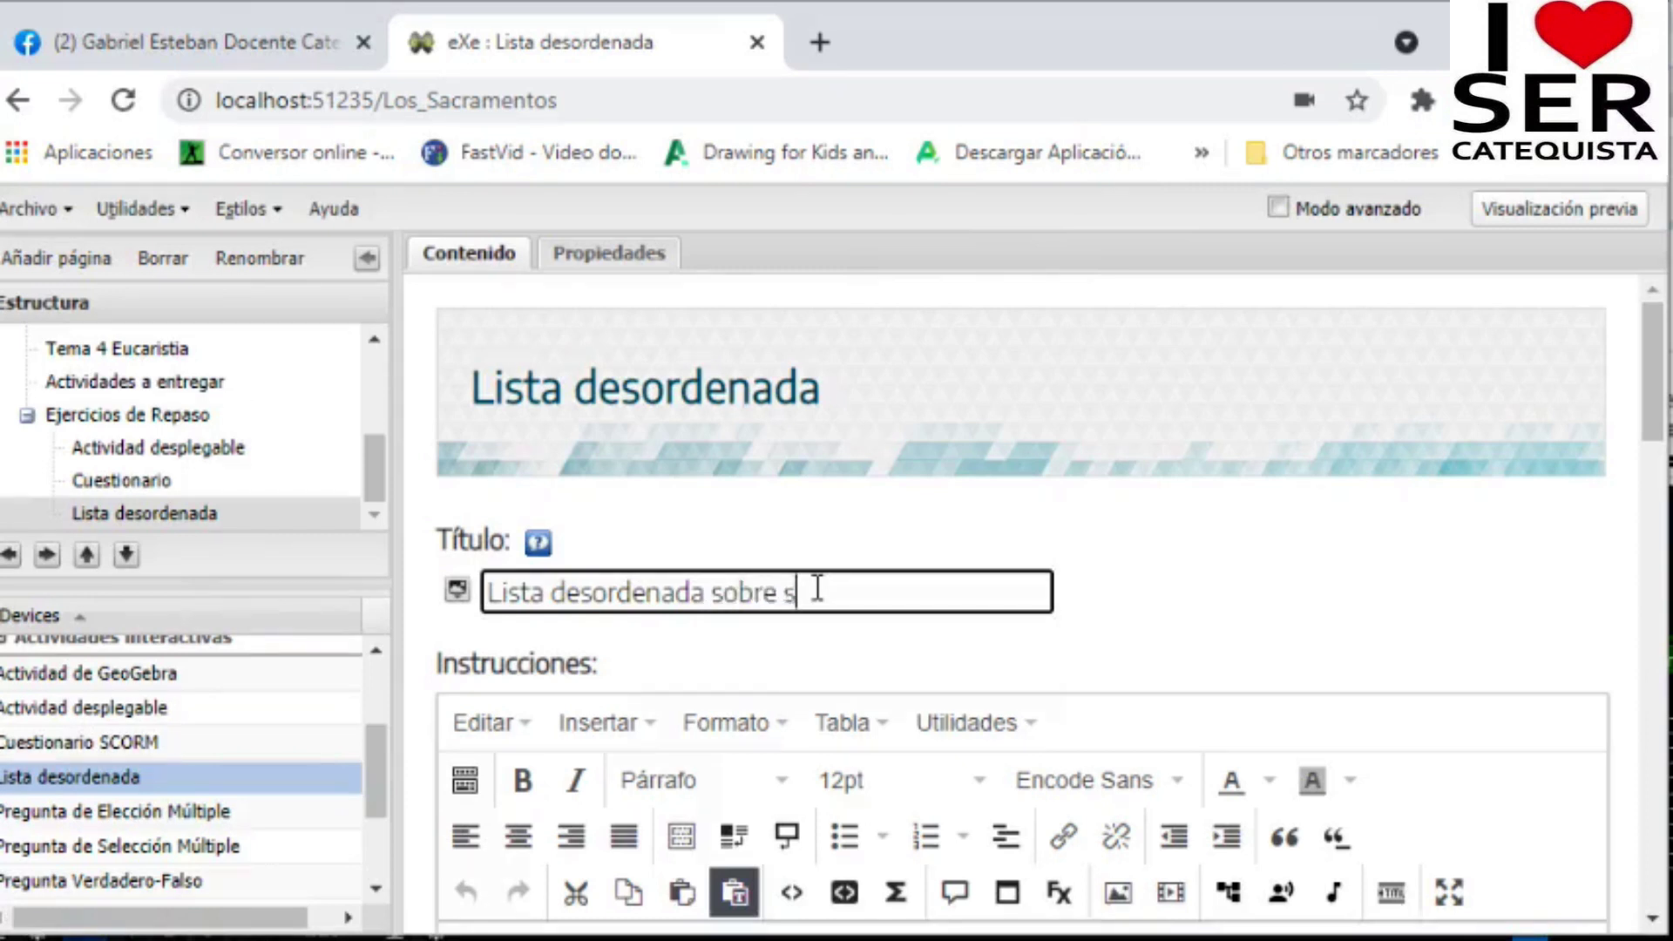
type("acramentos")
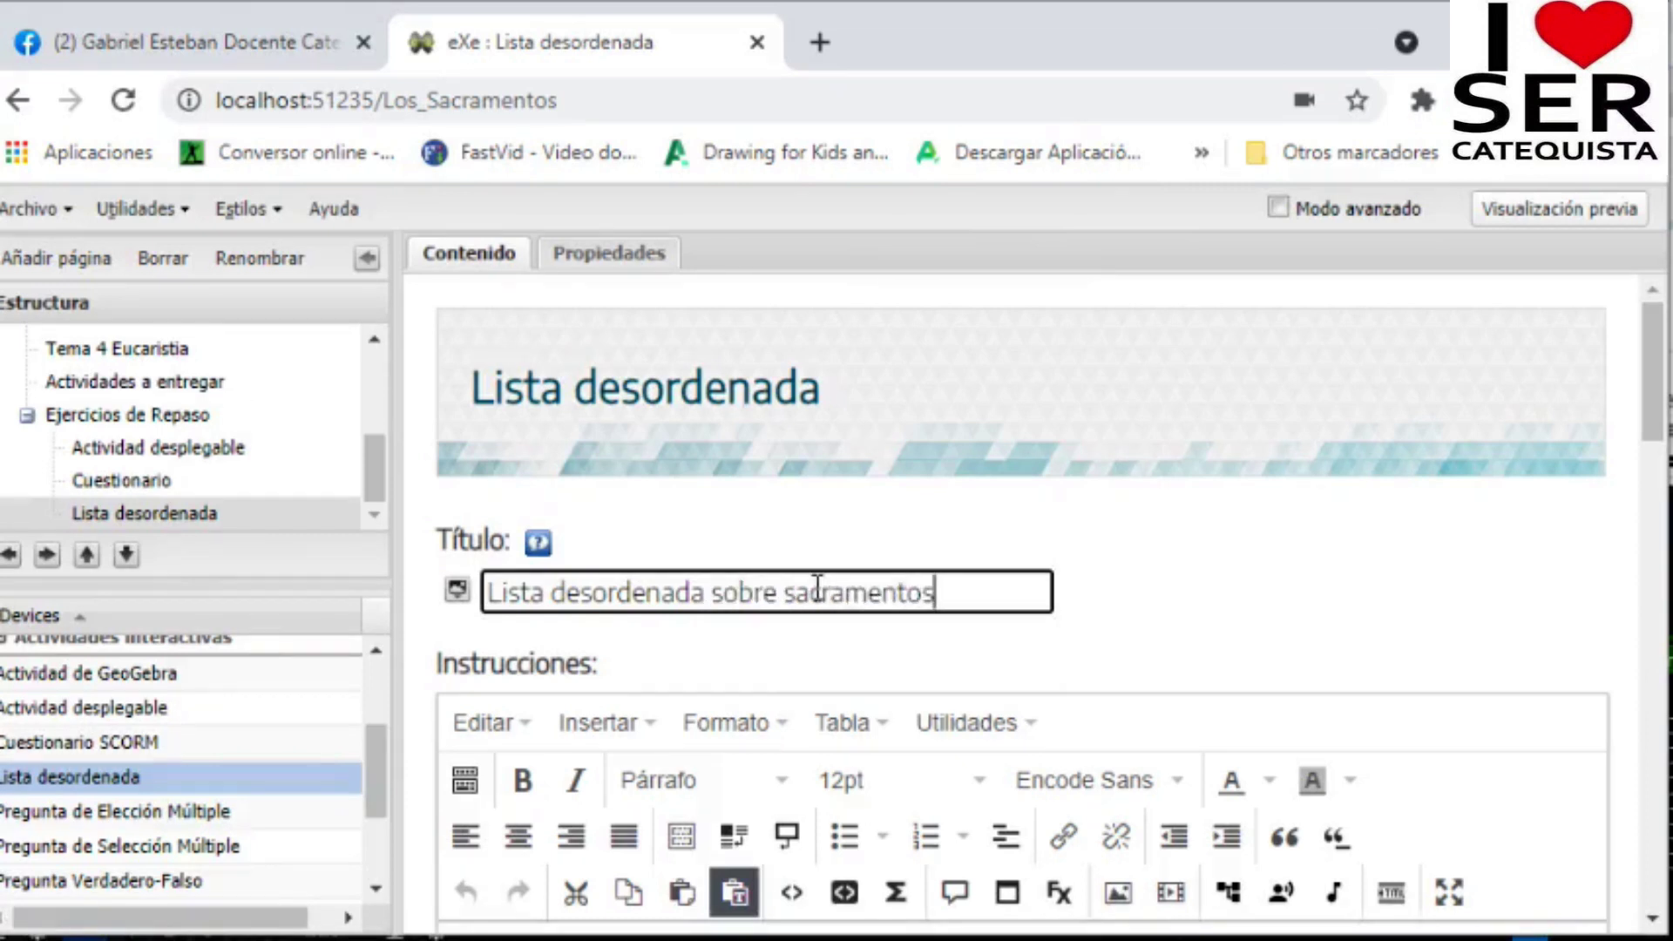
Step: Enter "ordena los pasos para una buena confesion" as the activity's instructions
scroll(855, 561, "down", 4)
left_click(729, 648)
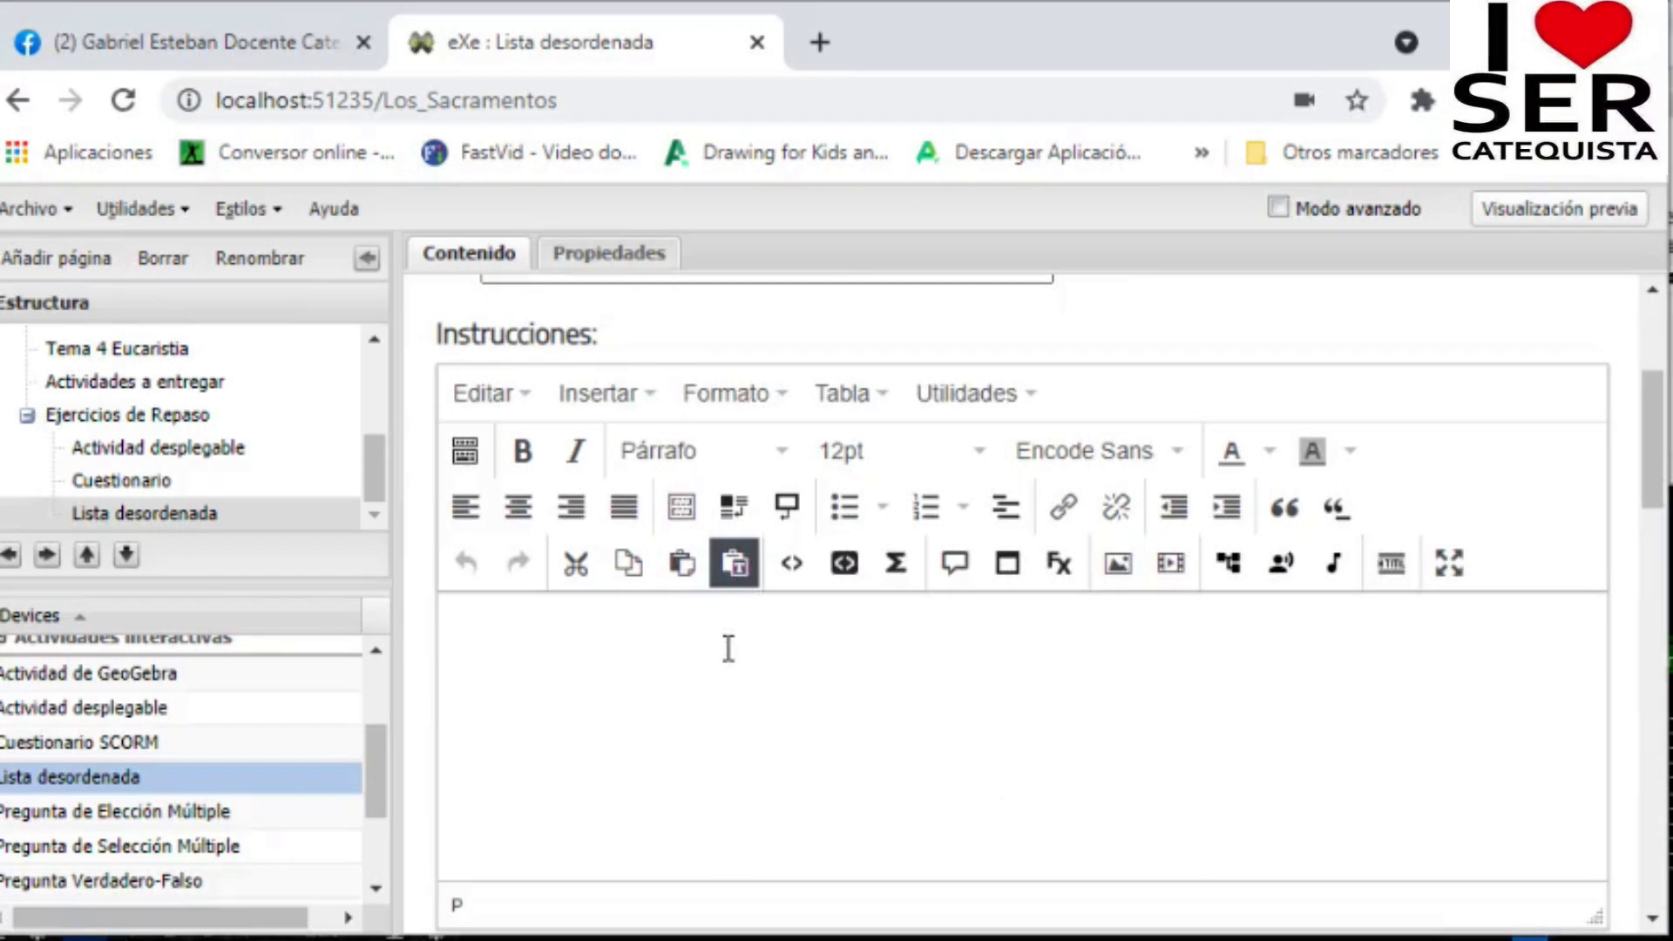
type("ordena los ")
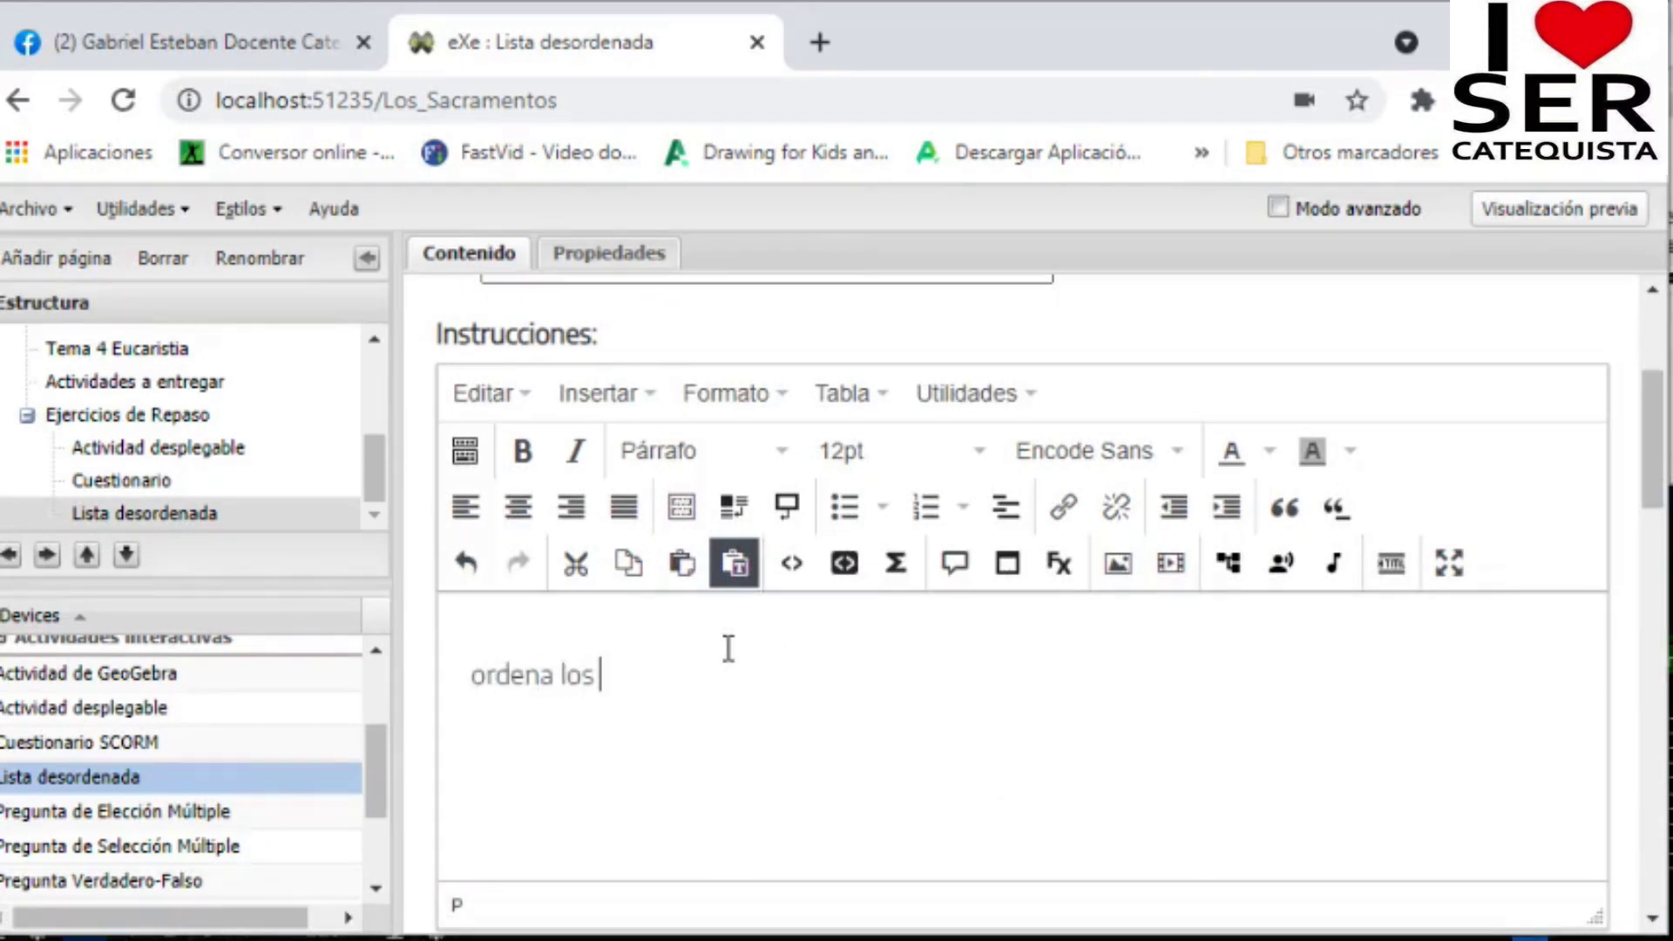
type("pasos para ")
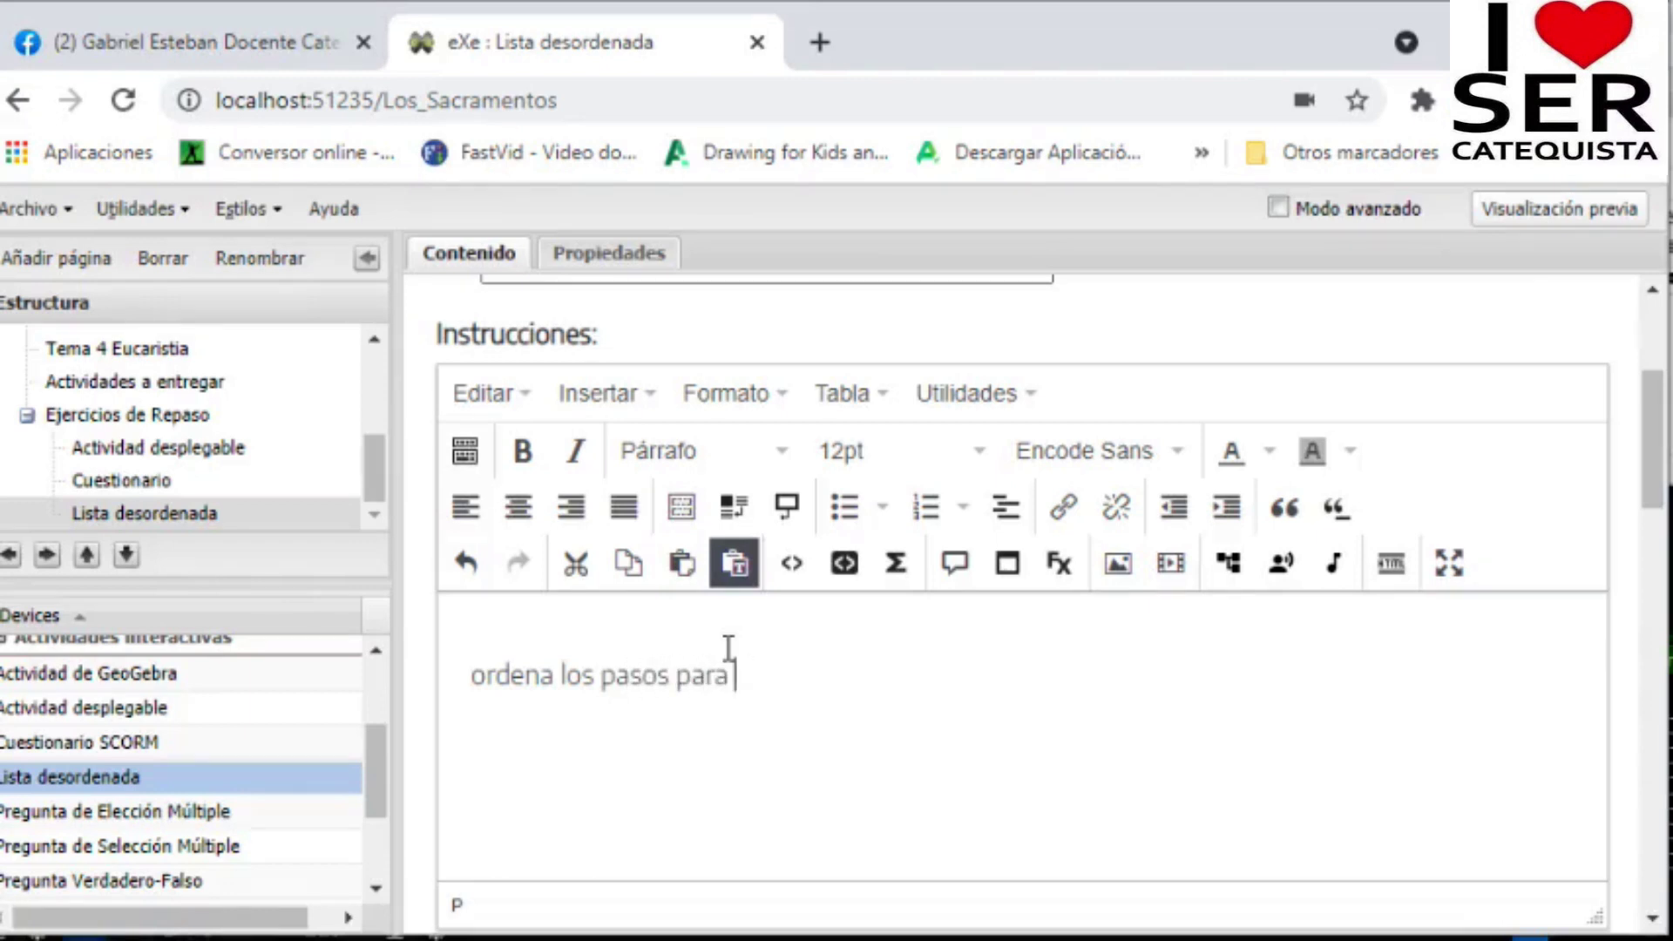
type("una buena confesion")
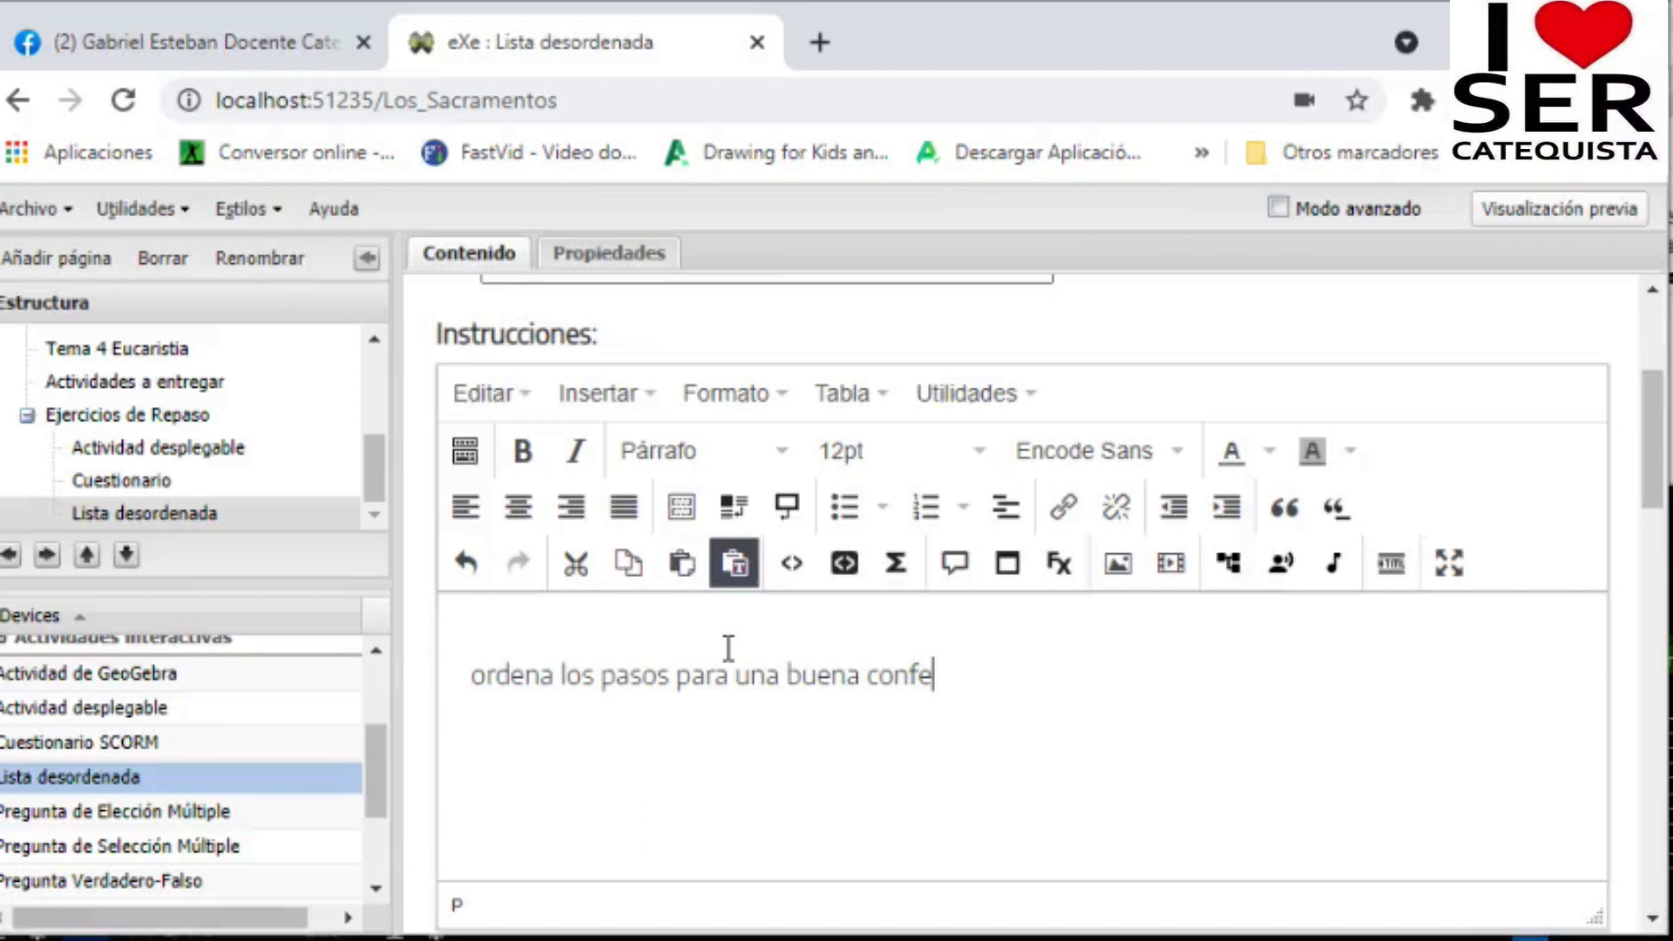
scroll(773, 657, "down", 4)
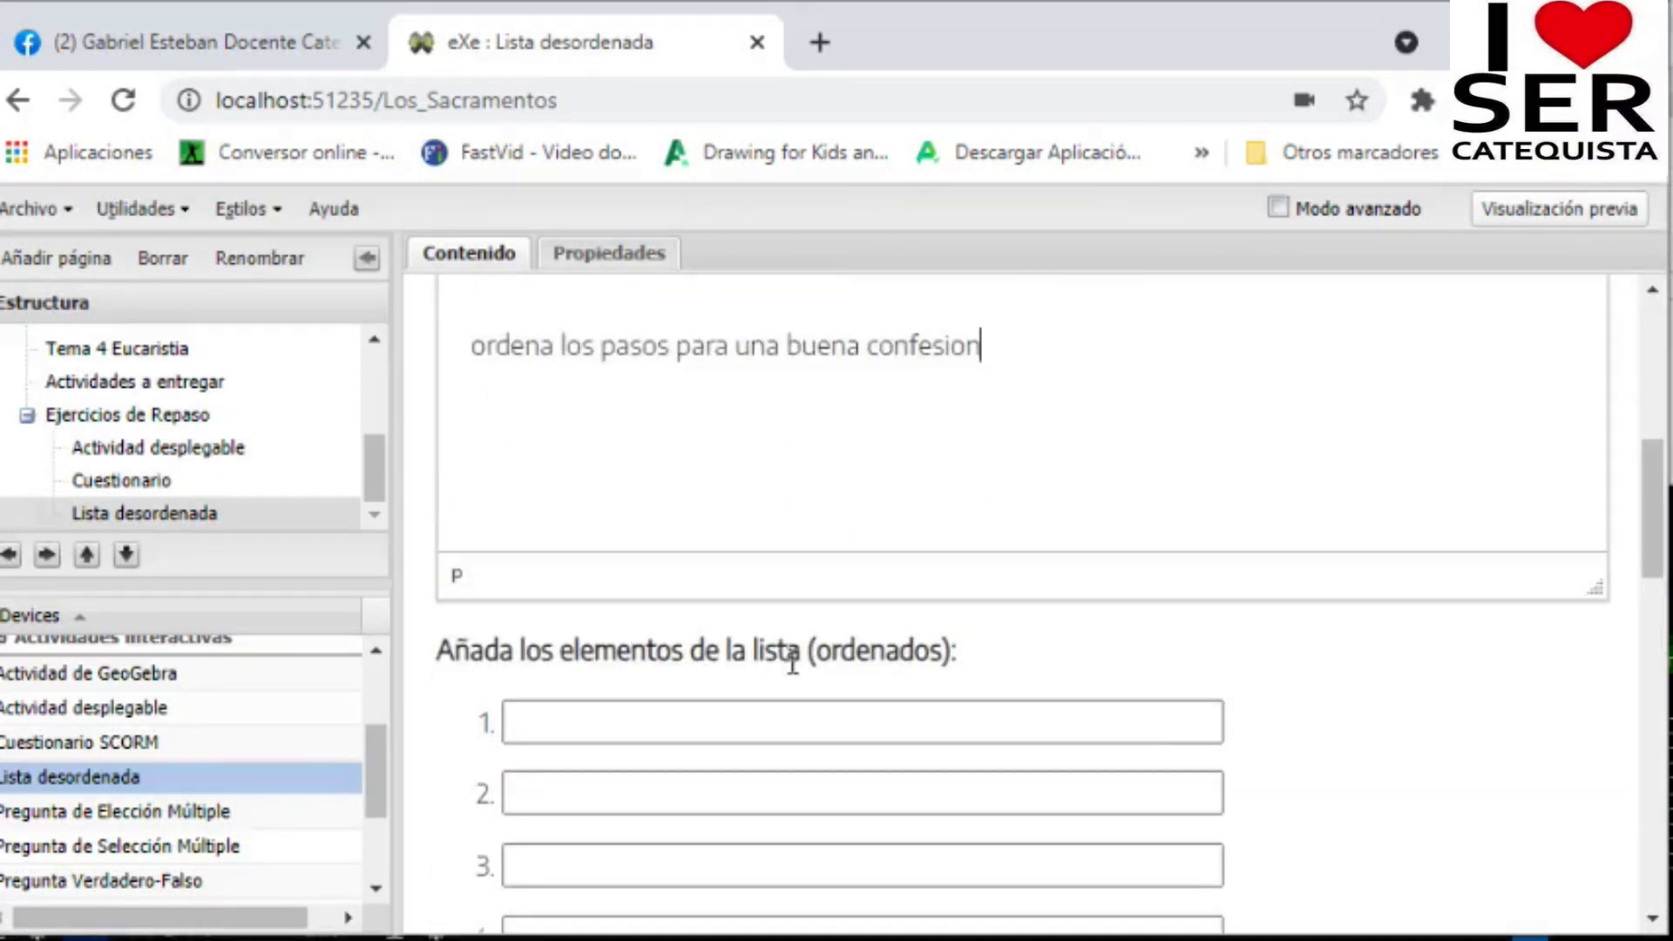
Step: Search Google in a new tab for "pasos para una buena confesion" and expand the related question "¿Cuáles son los pasos para una buena confesión?"
left_click(819, 43)
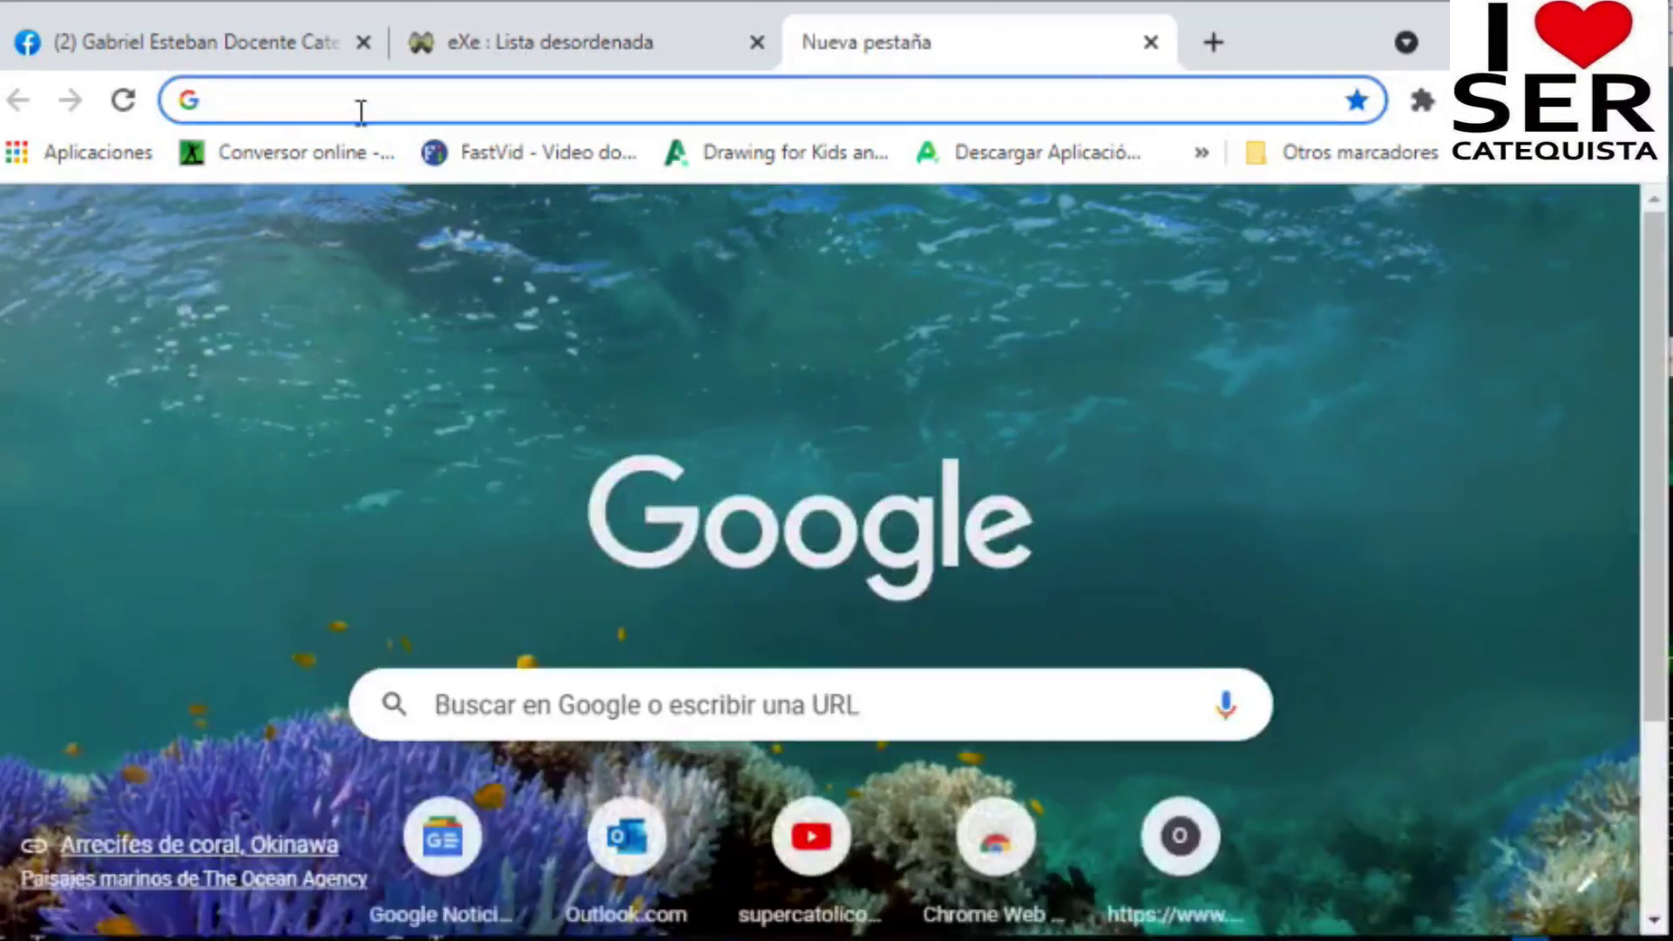
type("pasos para una b")
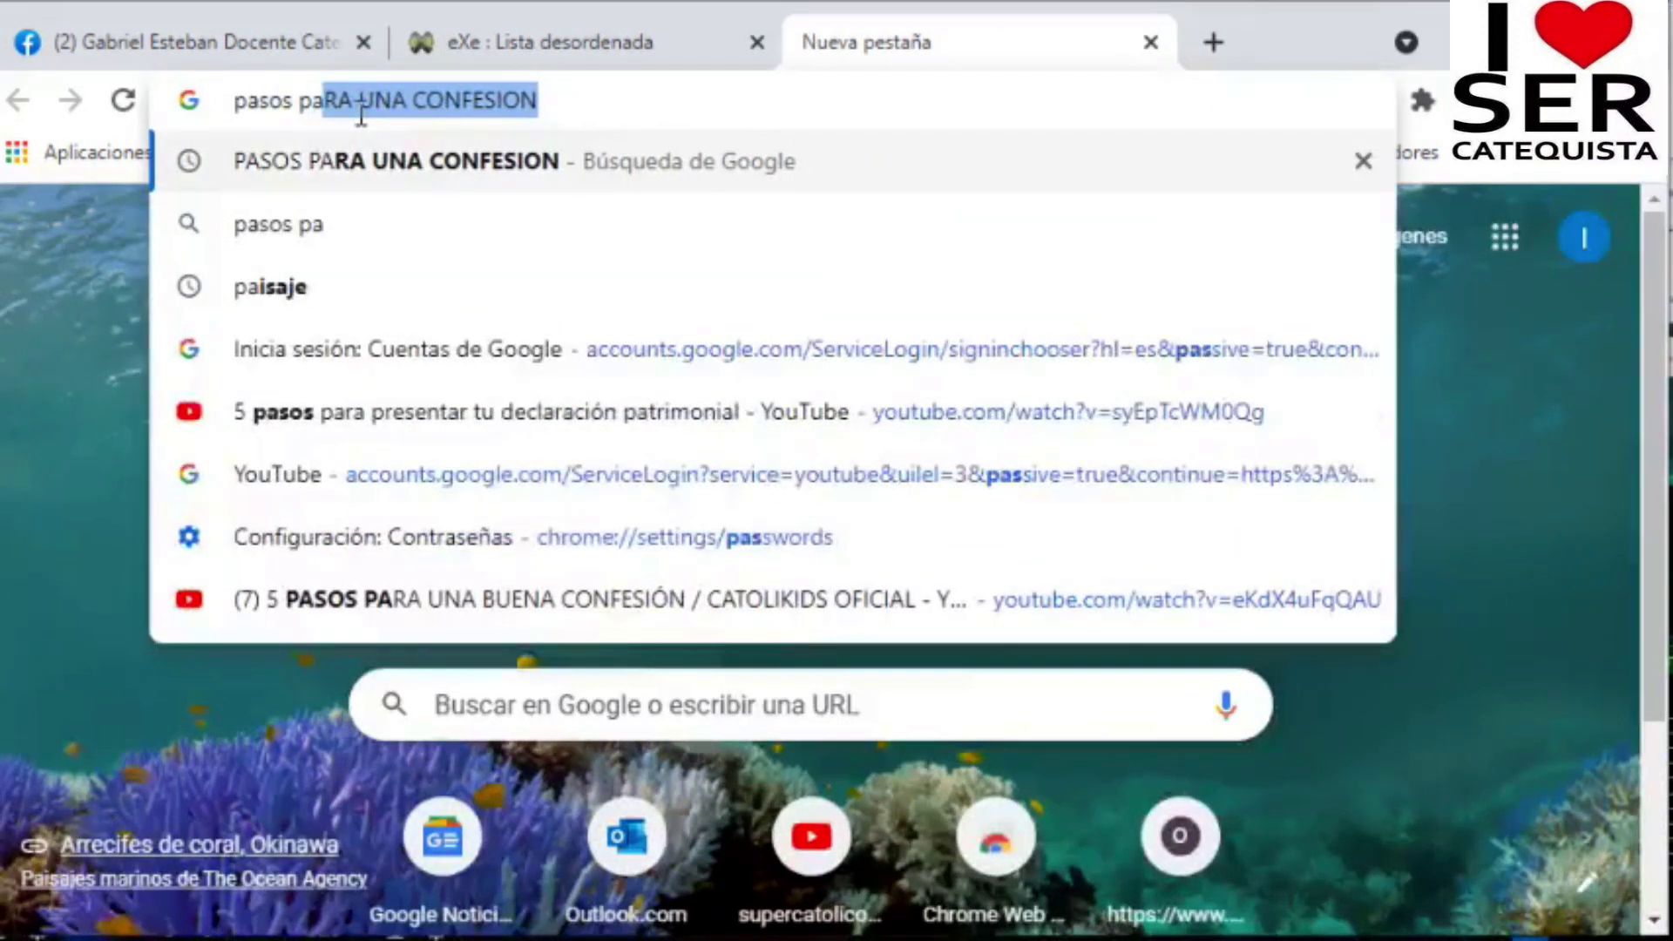
type("uena confesion")
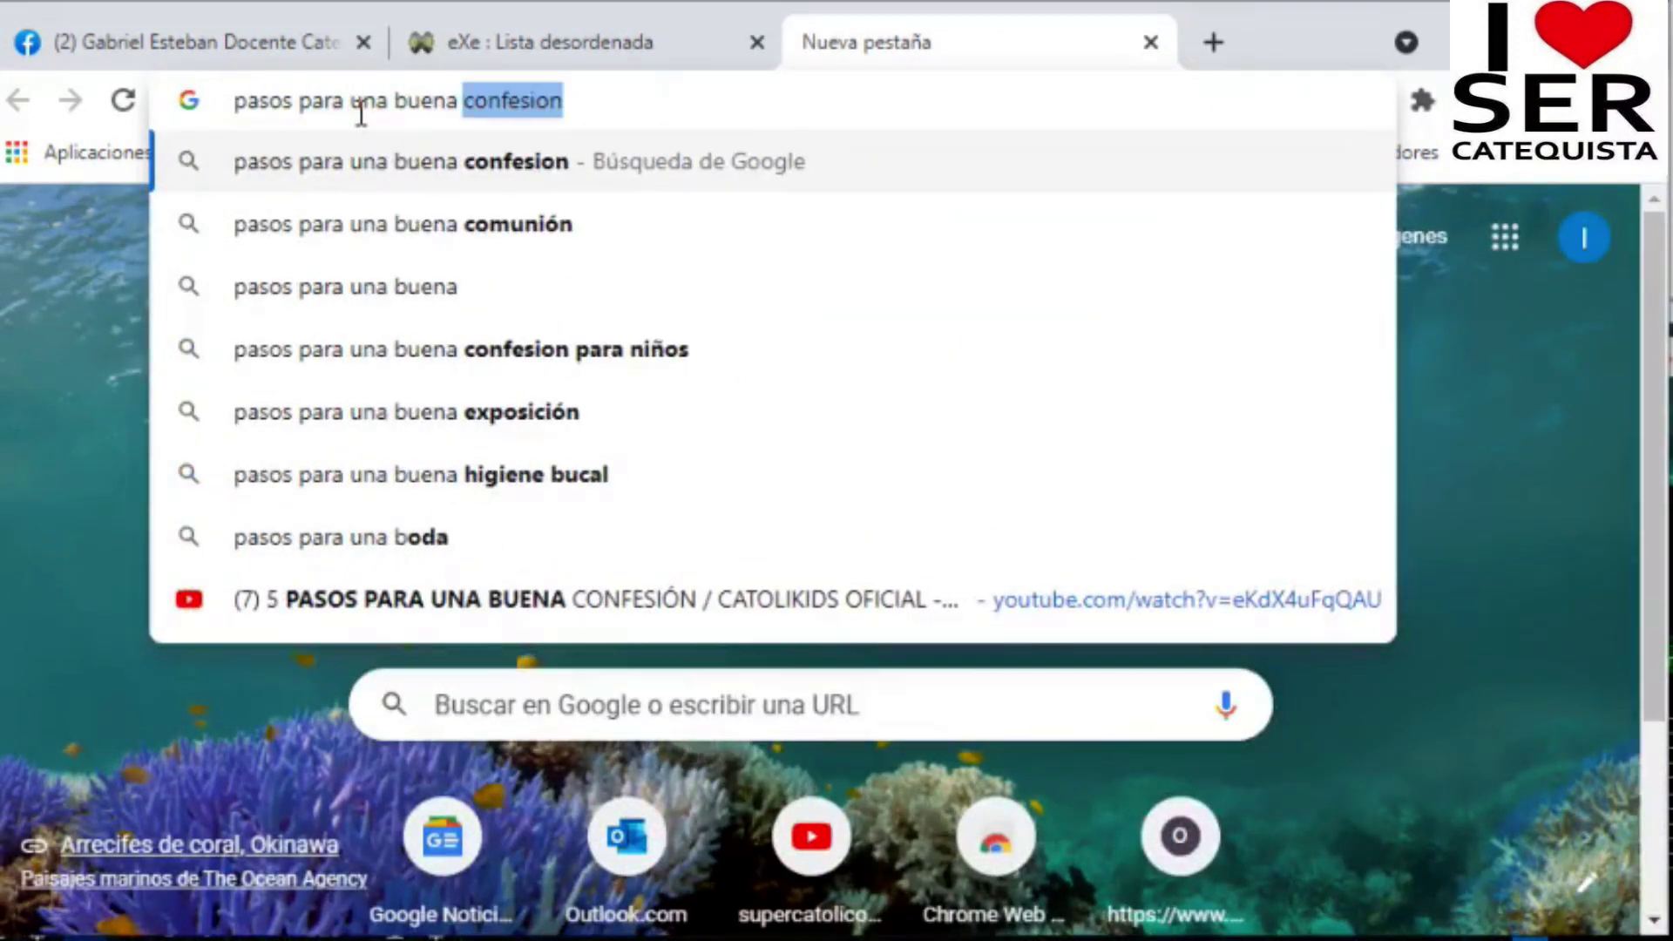
key("Return")
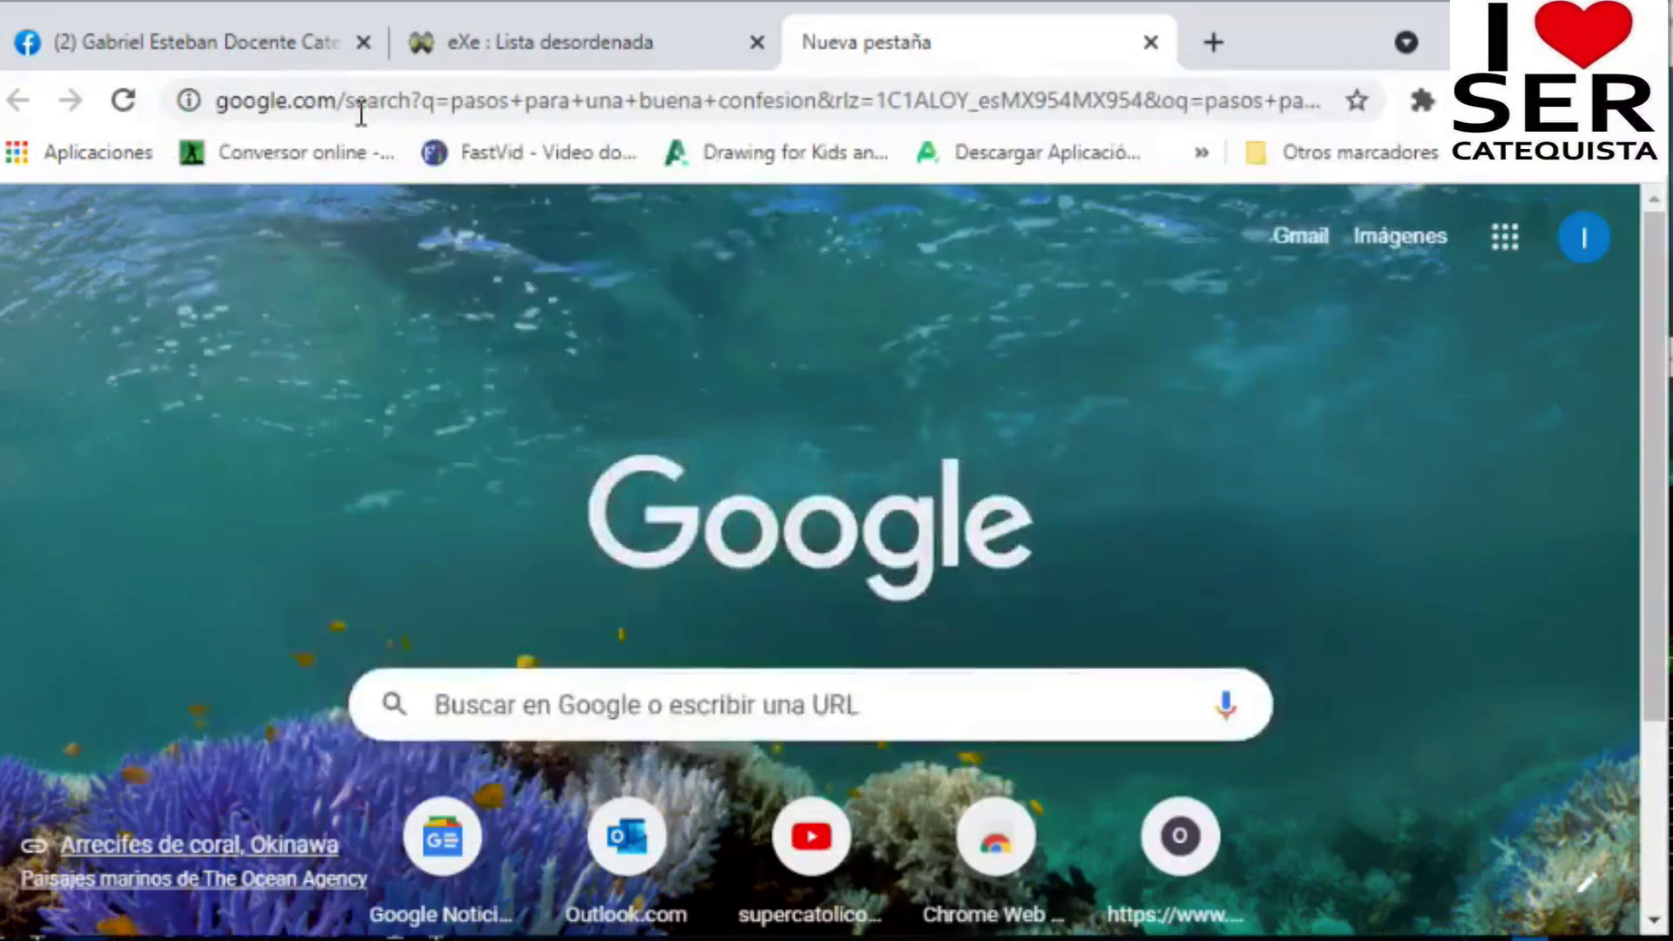
scroll(954, 671, "down", 2)
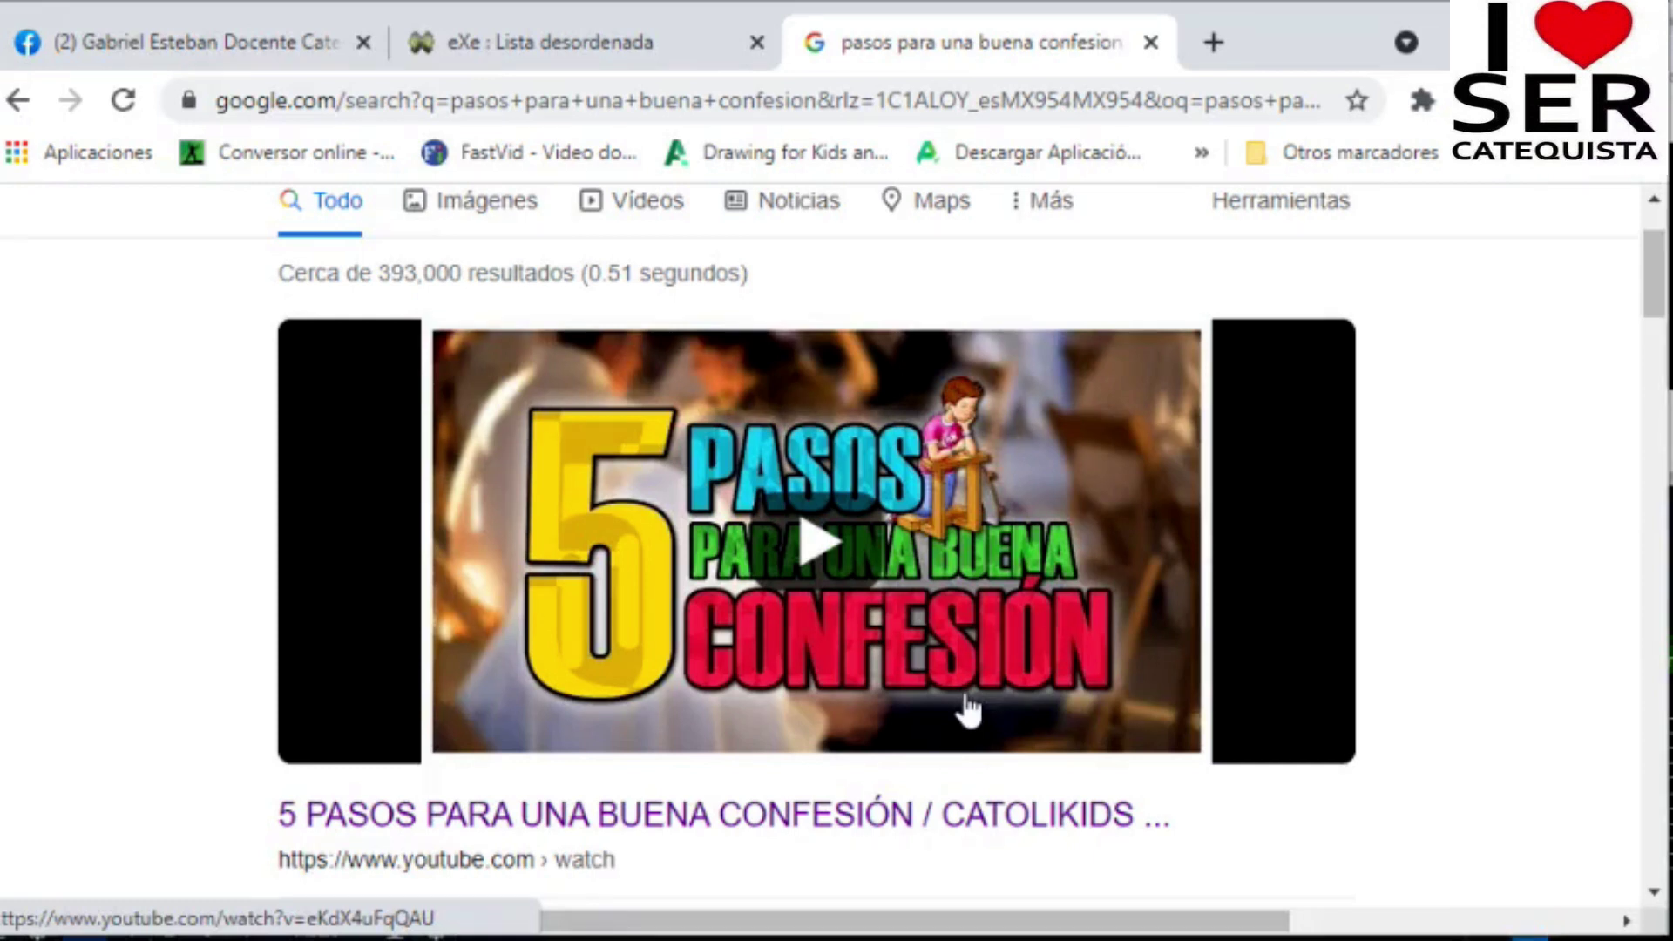
scroll(938, 582, "down", 10)
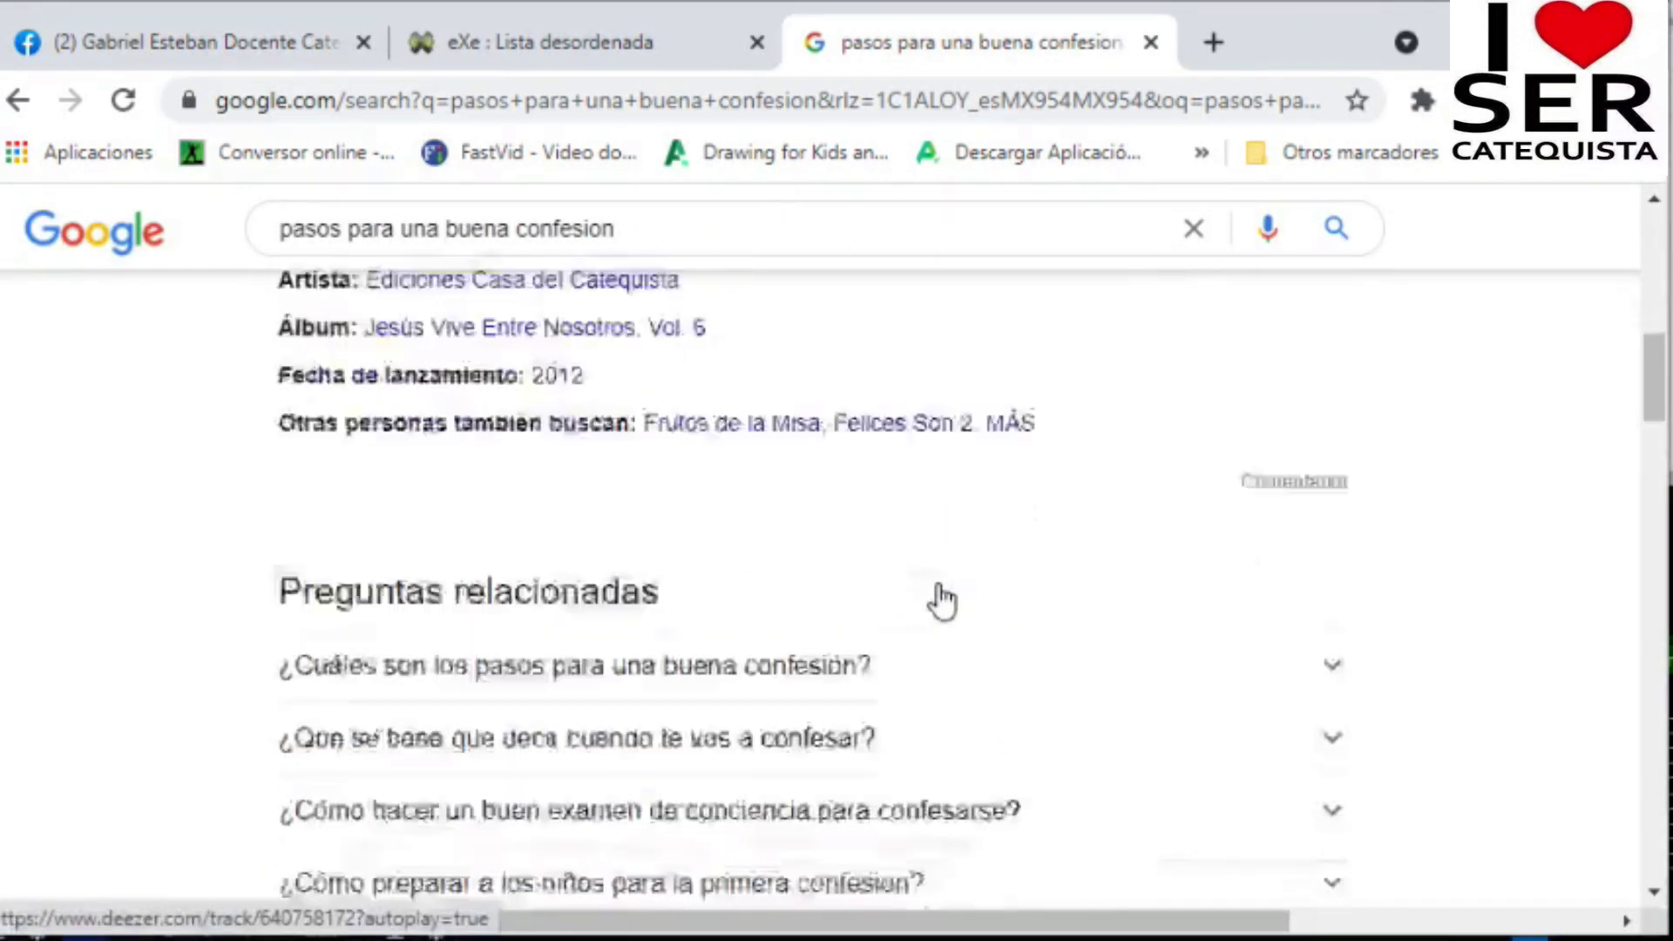
scroll(937, 590, "down", 1)
left_click(655, 571)
scroll(658, 570, "down", 1)
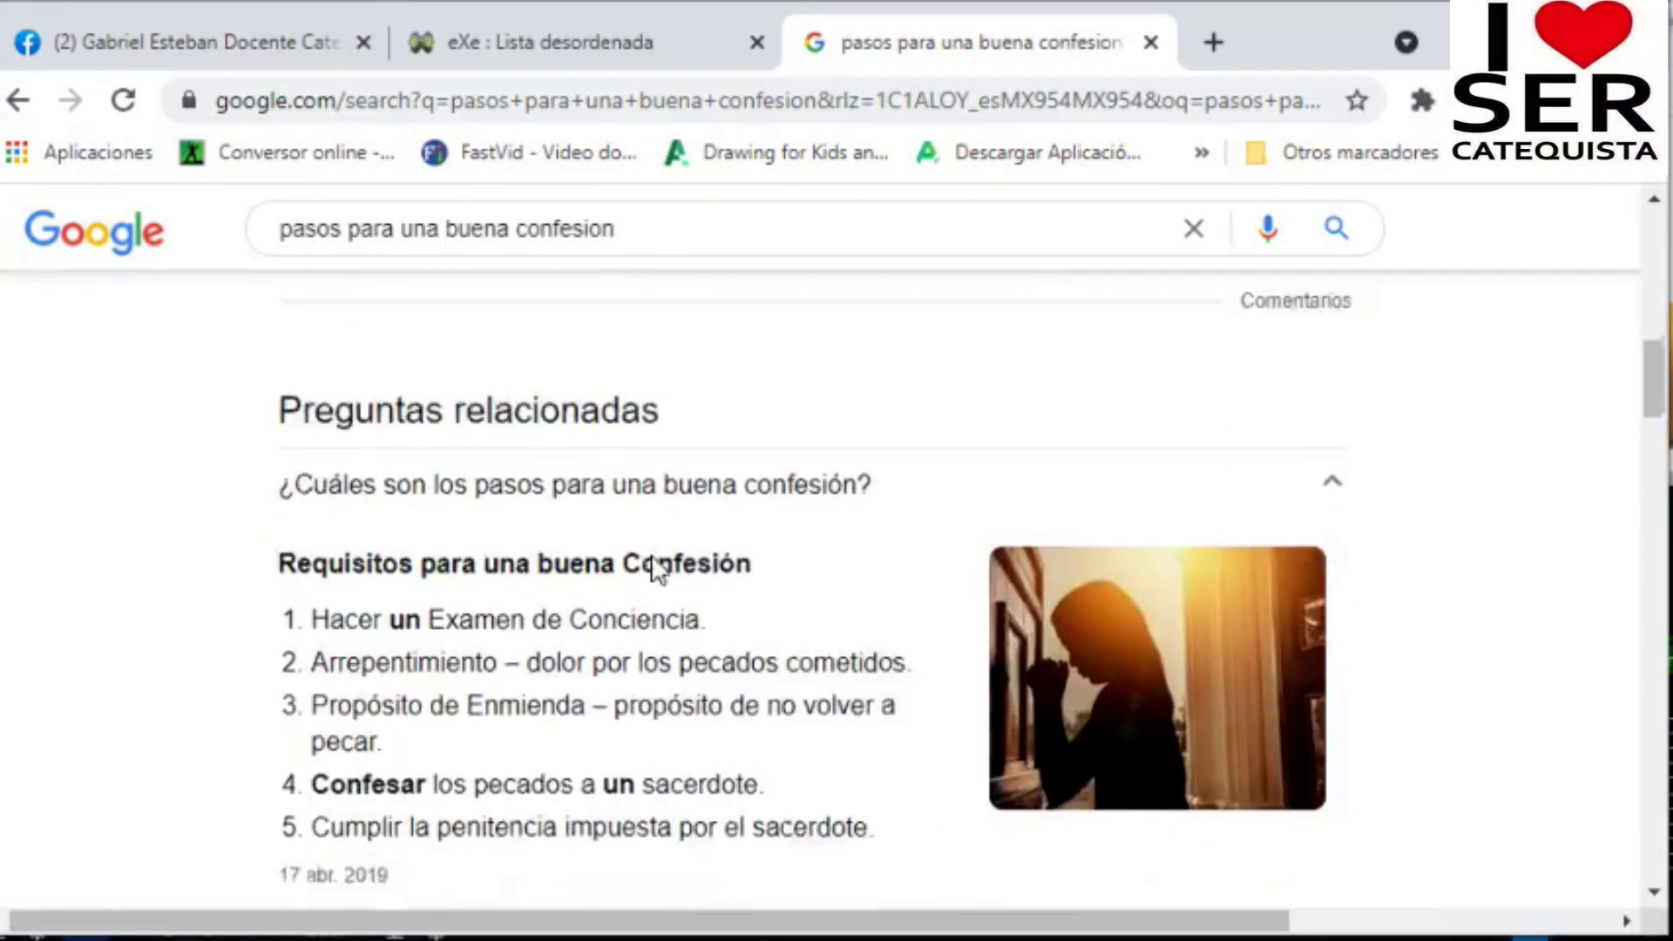
scroll(689, 662, "down", 1)
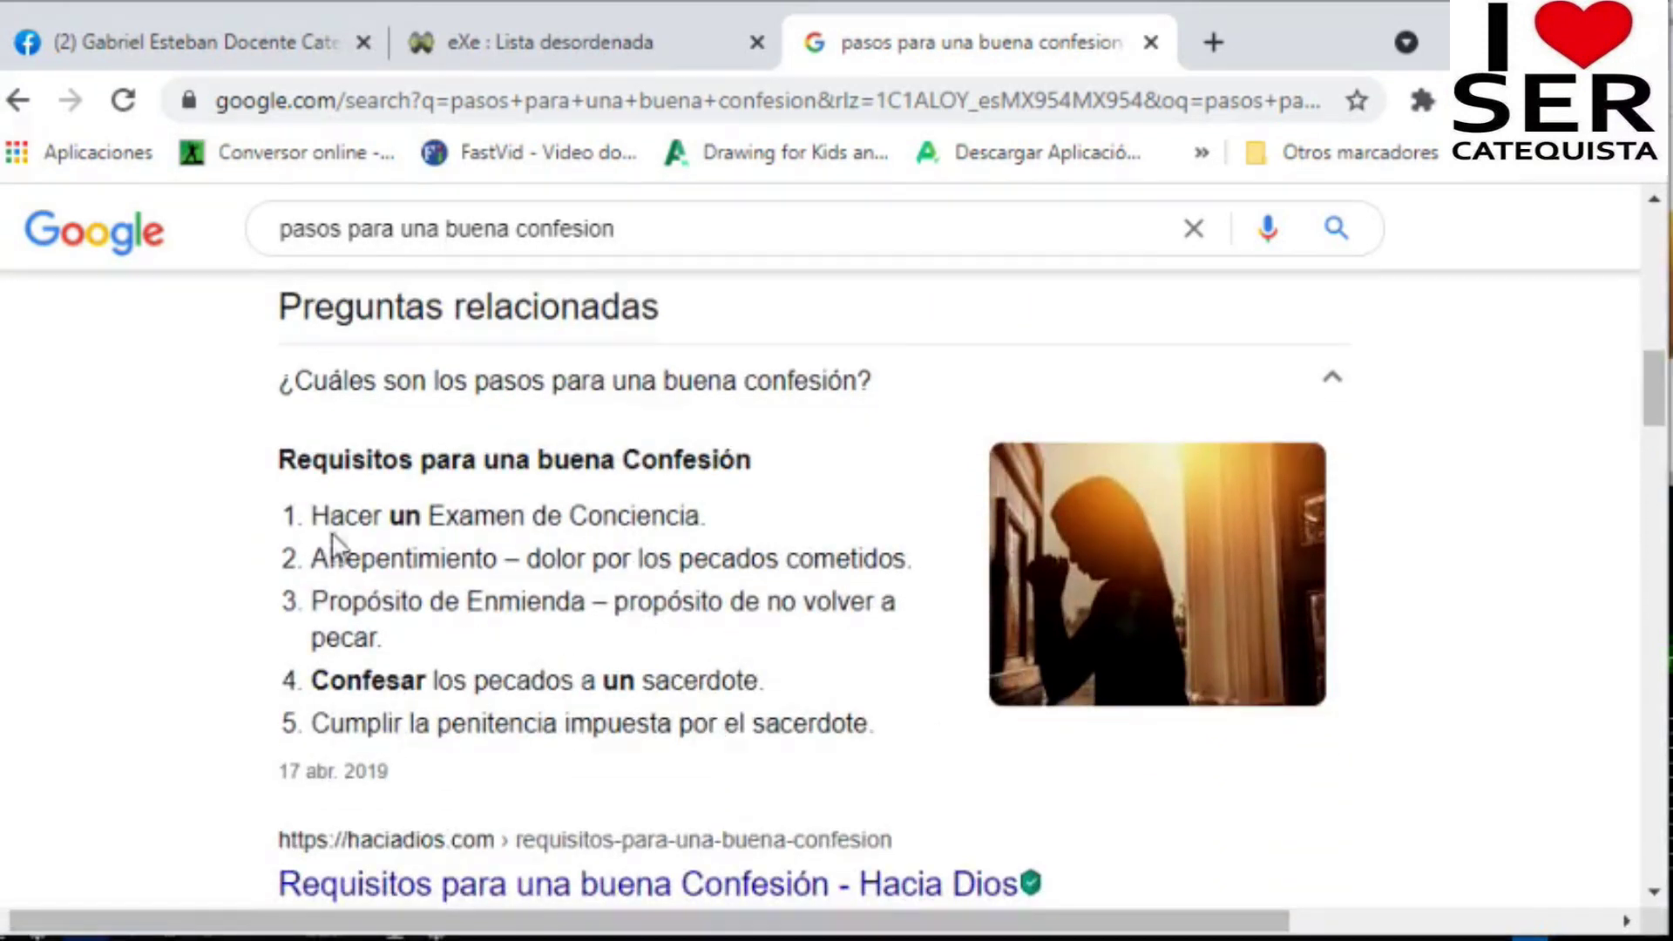
Step: Copy "Hacer un Examen de Conciencia." from the Google answer into the first list element in eXeLearning
left_click_drag(312, 518, 714, 521)
right_click(624, 528)
left_click(673, 559)
left_click(575, 43)
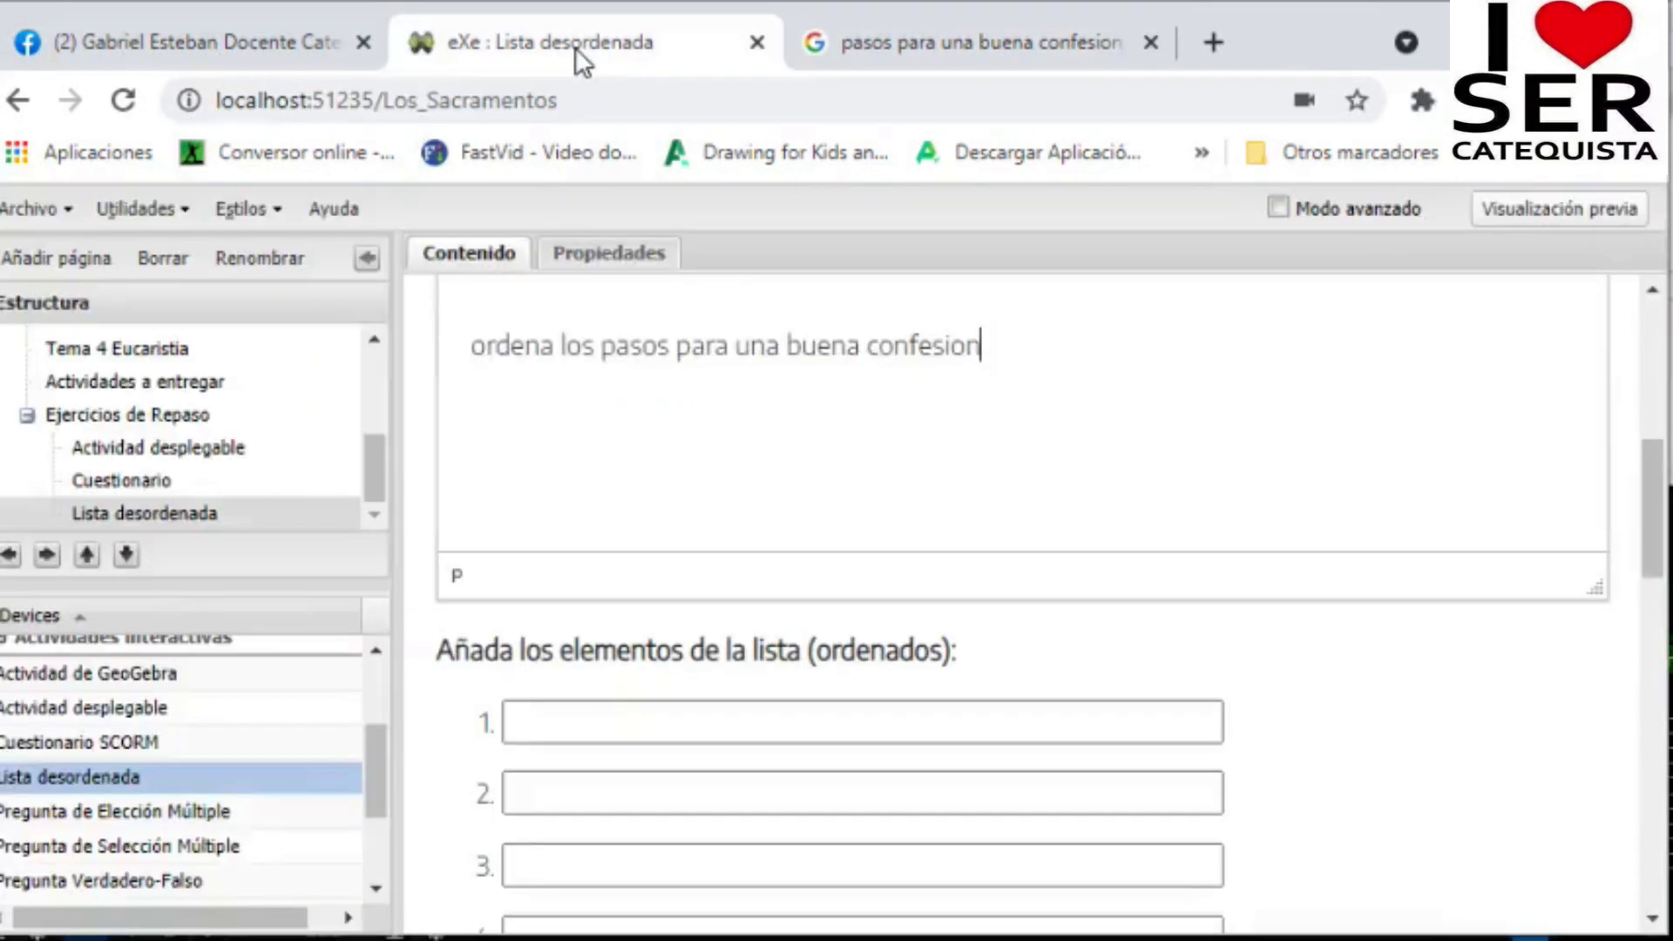
left_click(765, 722)
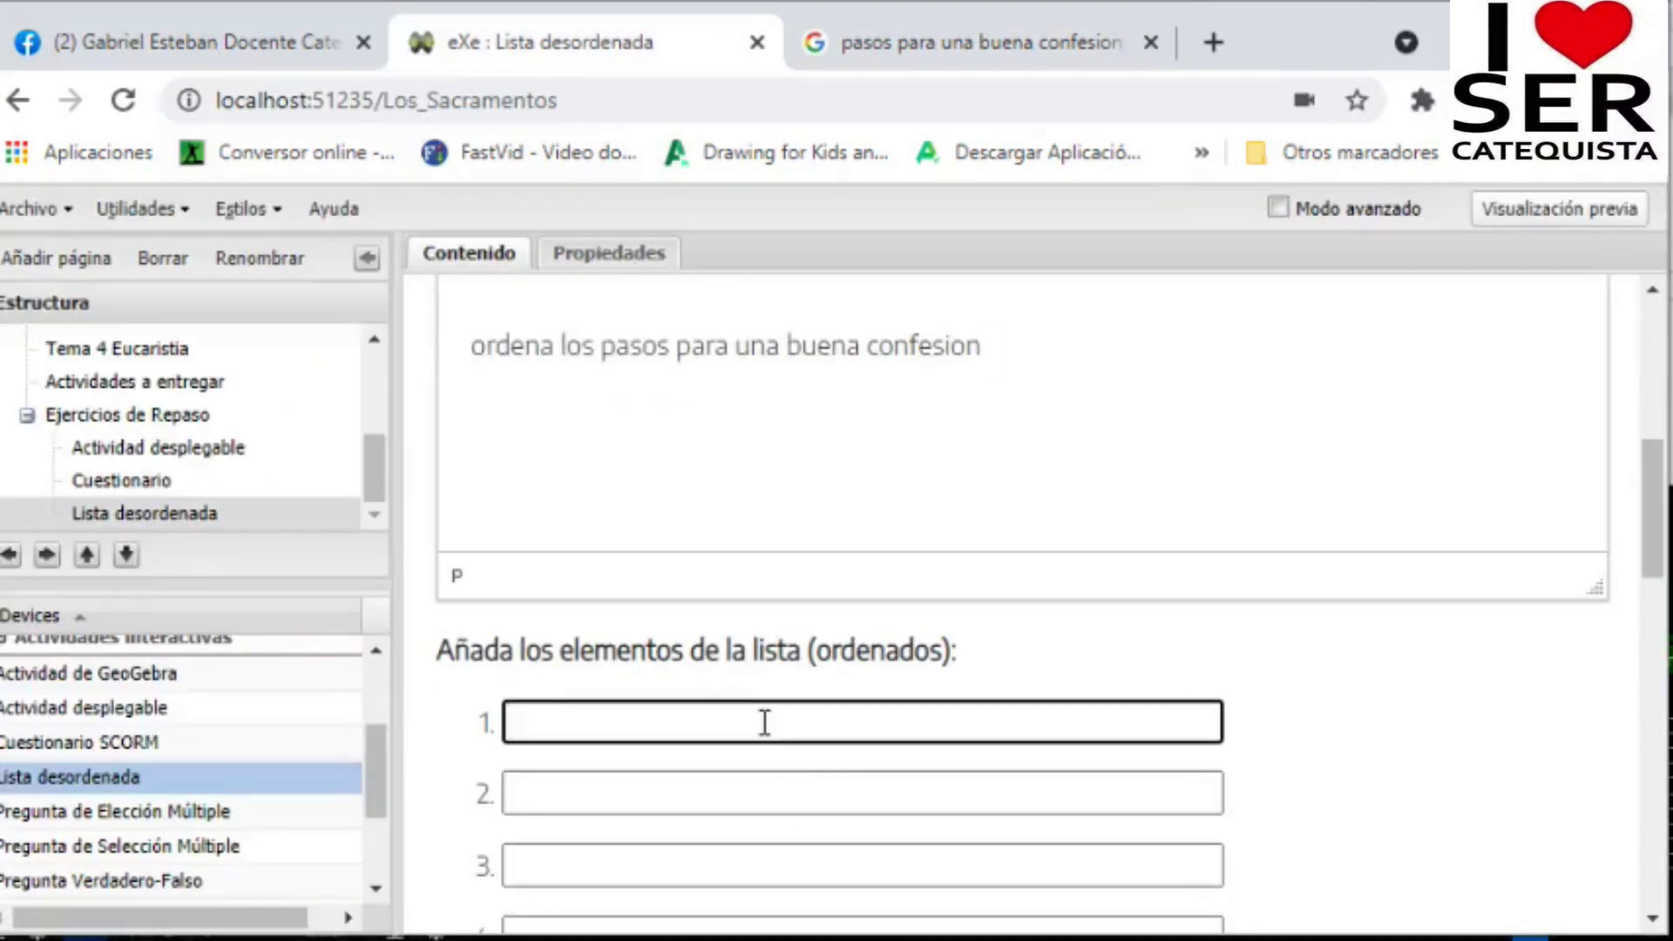
key("ctrl+v")
Step: Copy "Arrepentimiento – dolor por los pecados cometidos" from the Google answer into the second list element in eXeLearning
scroll(1269, 755, "down", 10)
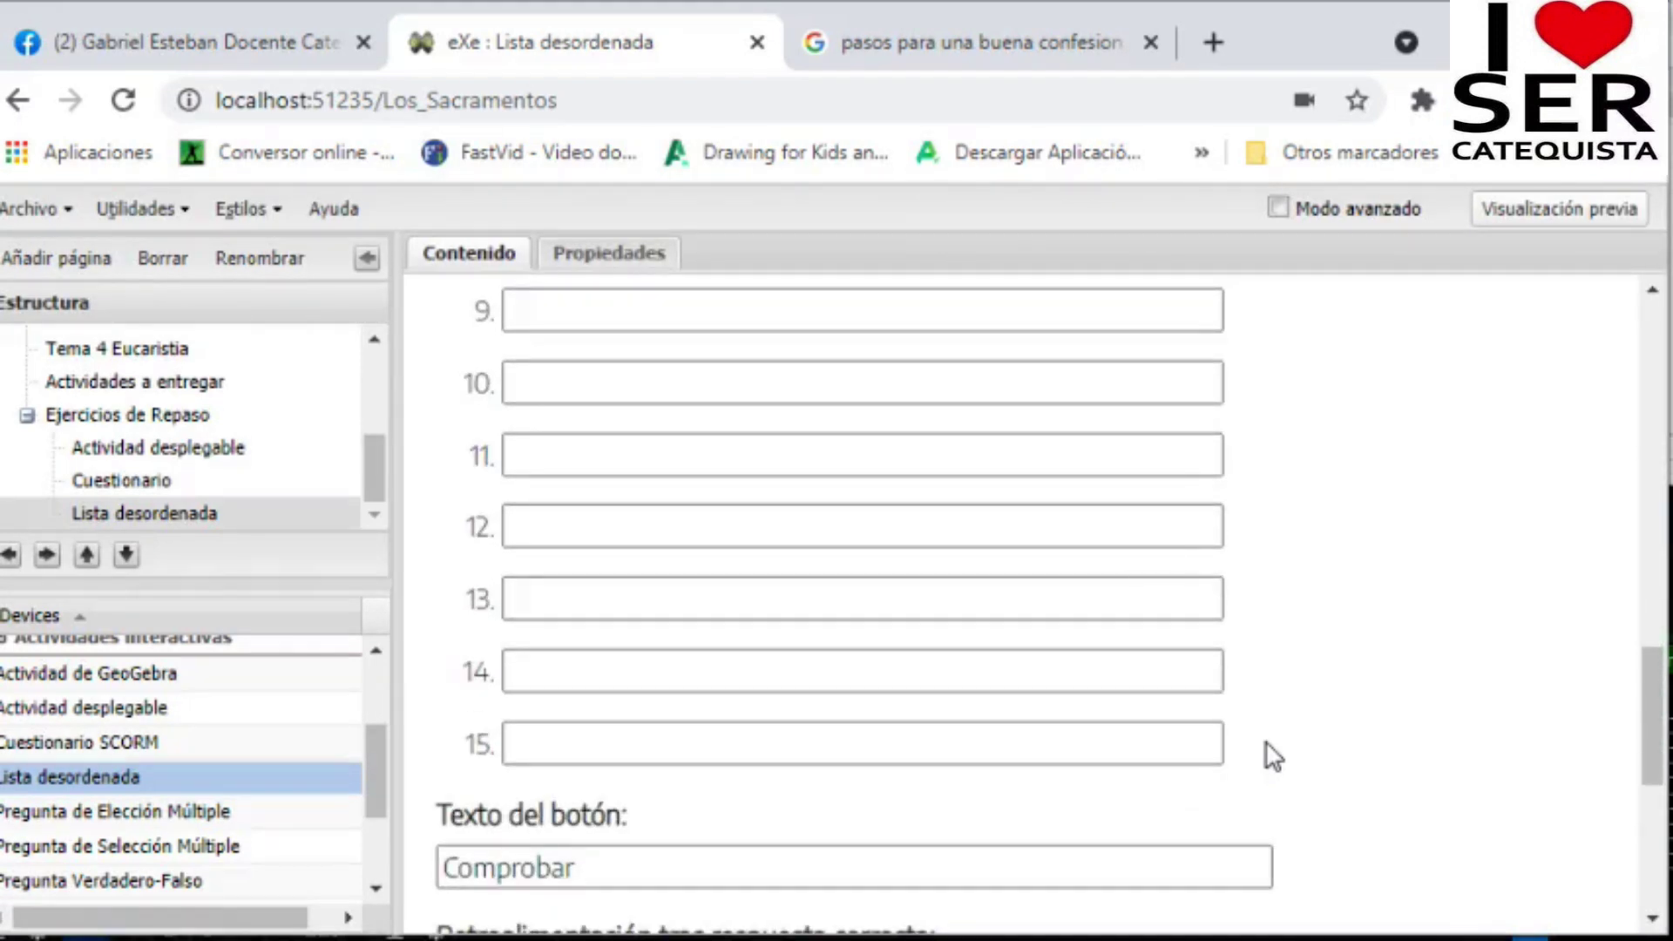
scroll(1269, 754, "up", 10)
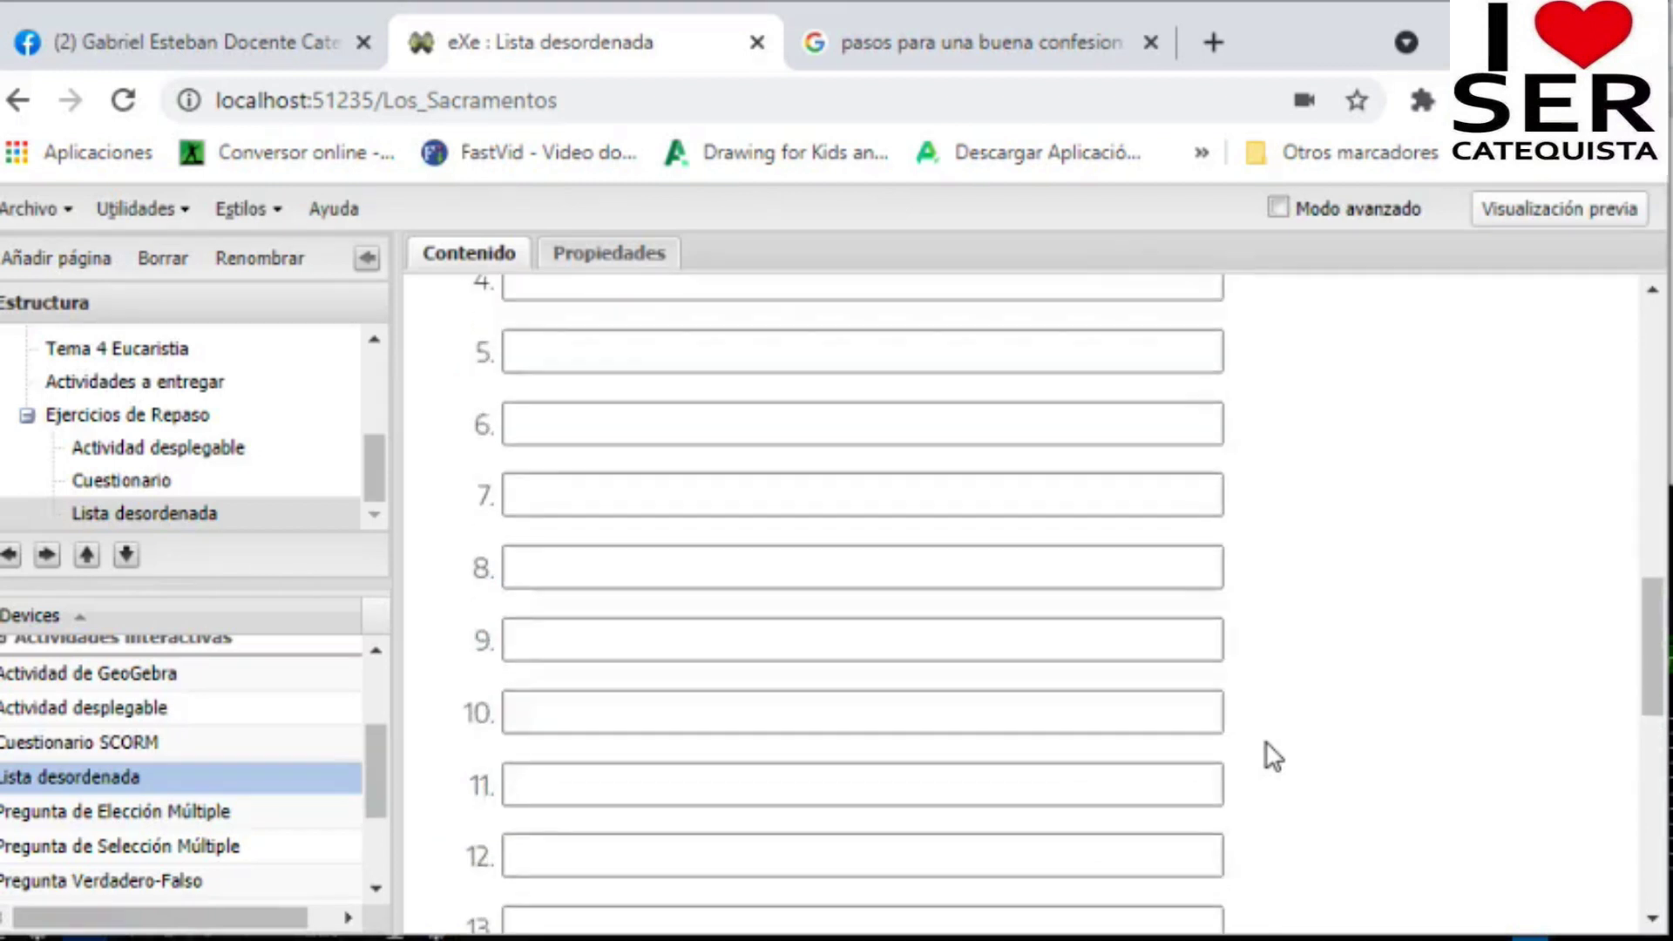
left_click(904, 48)
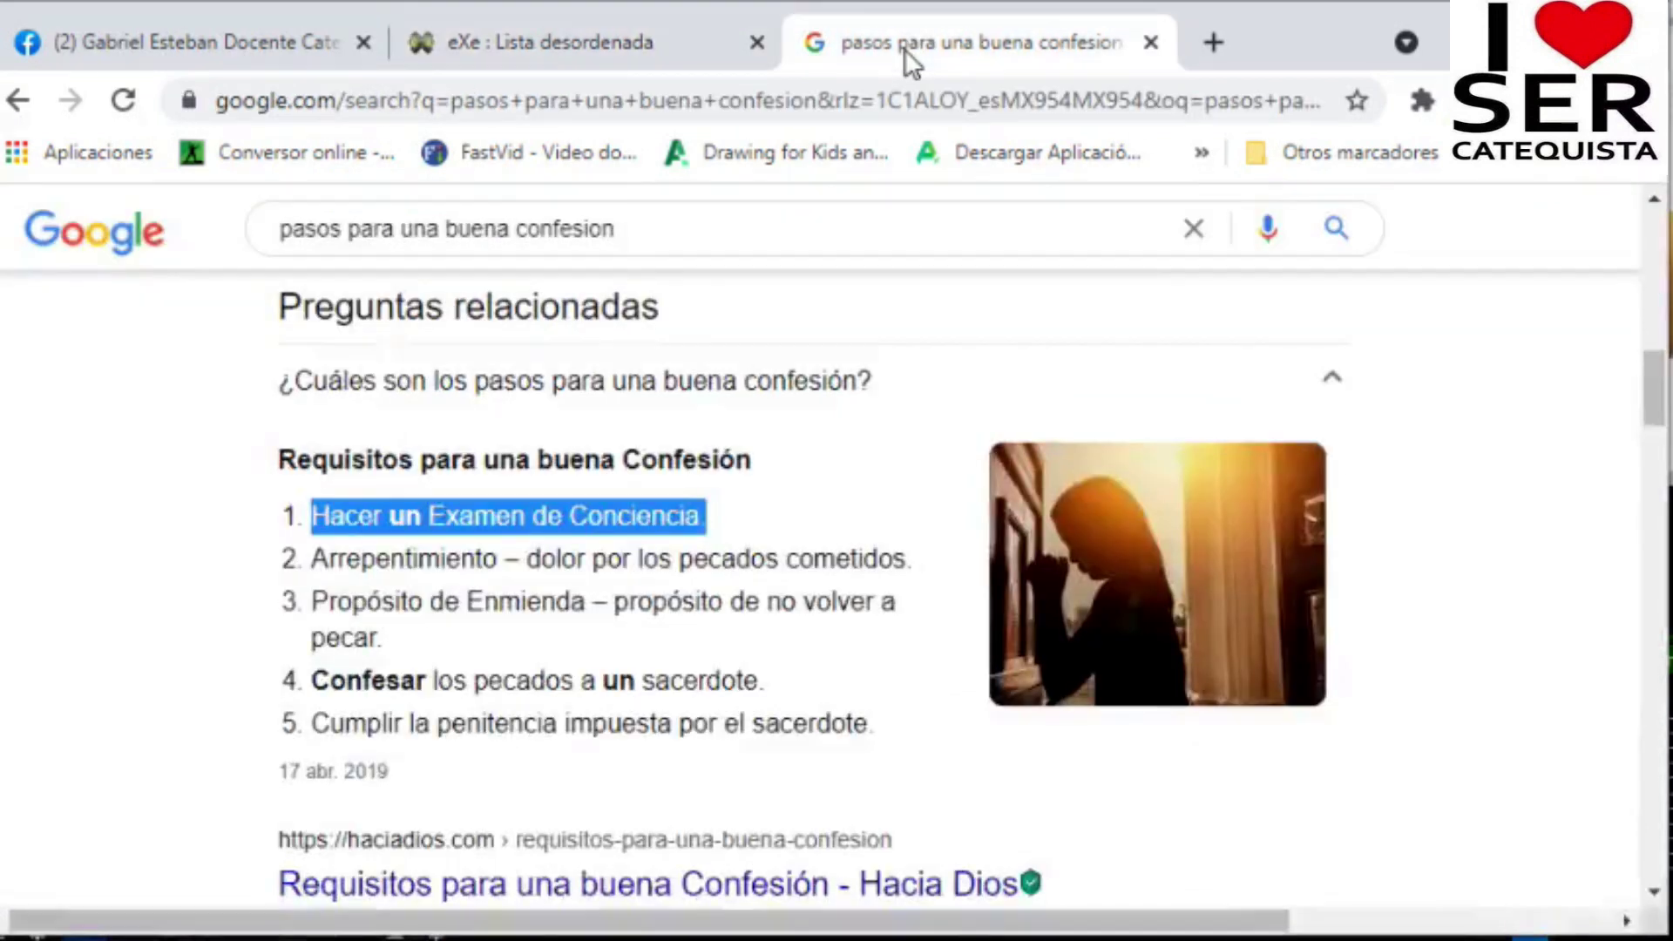
left_click_drag(312, 559, 910, 568)
key("alt+Tab")
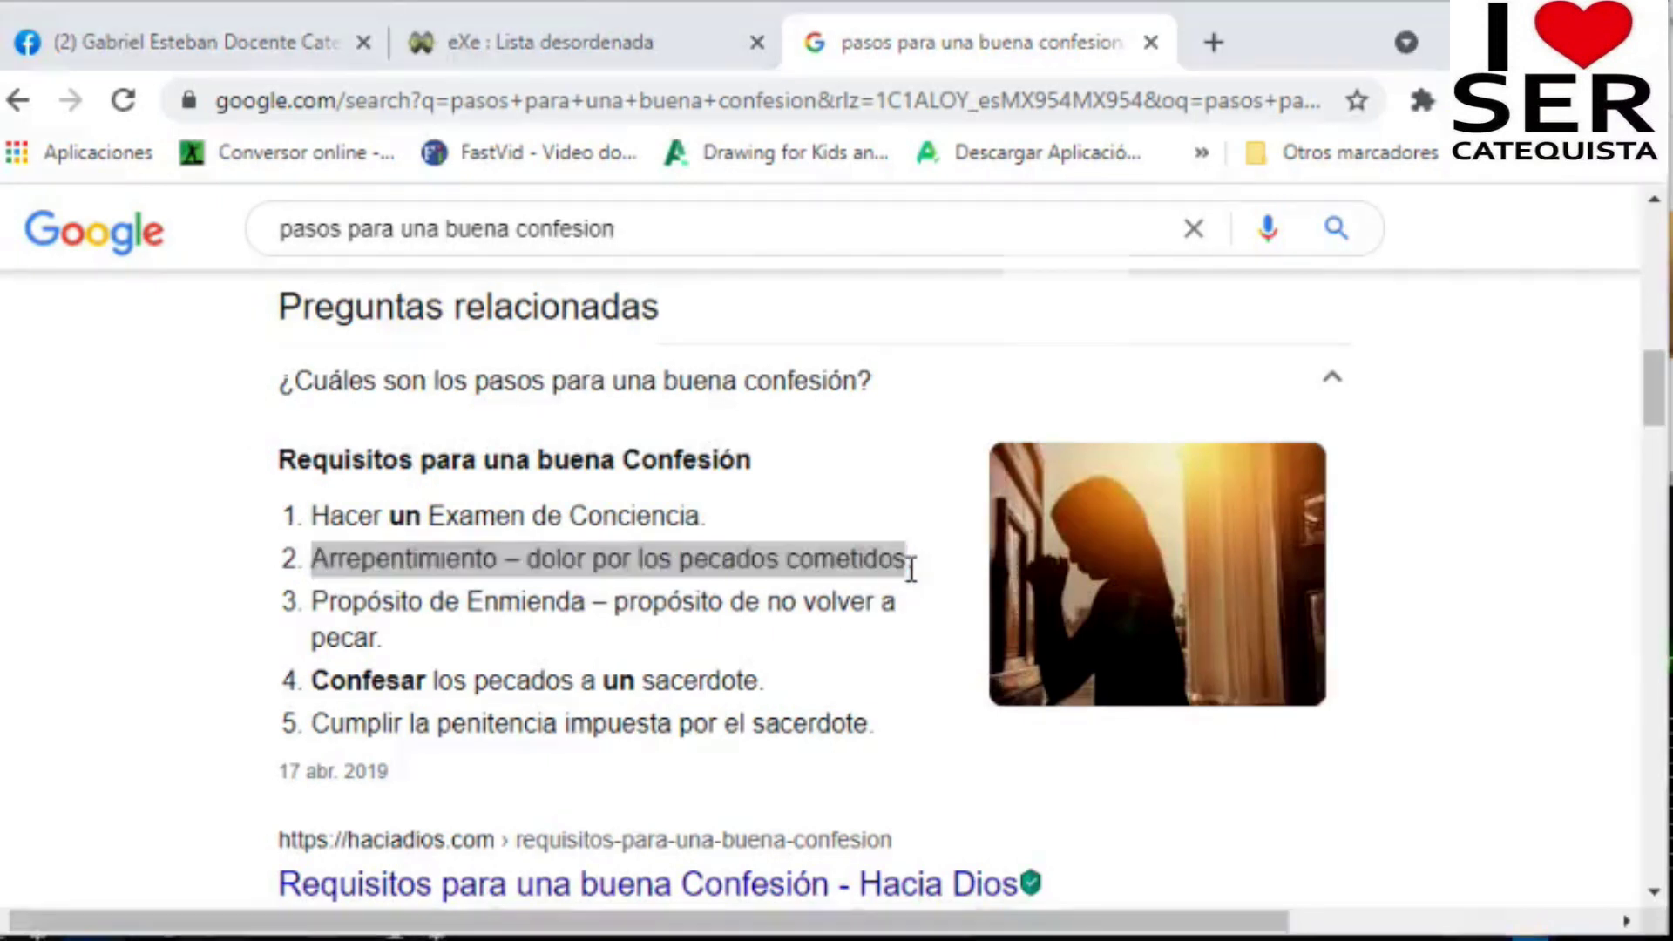
key("alt+Tab")
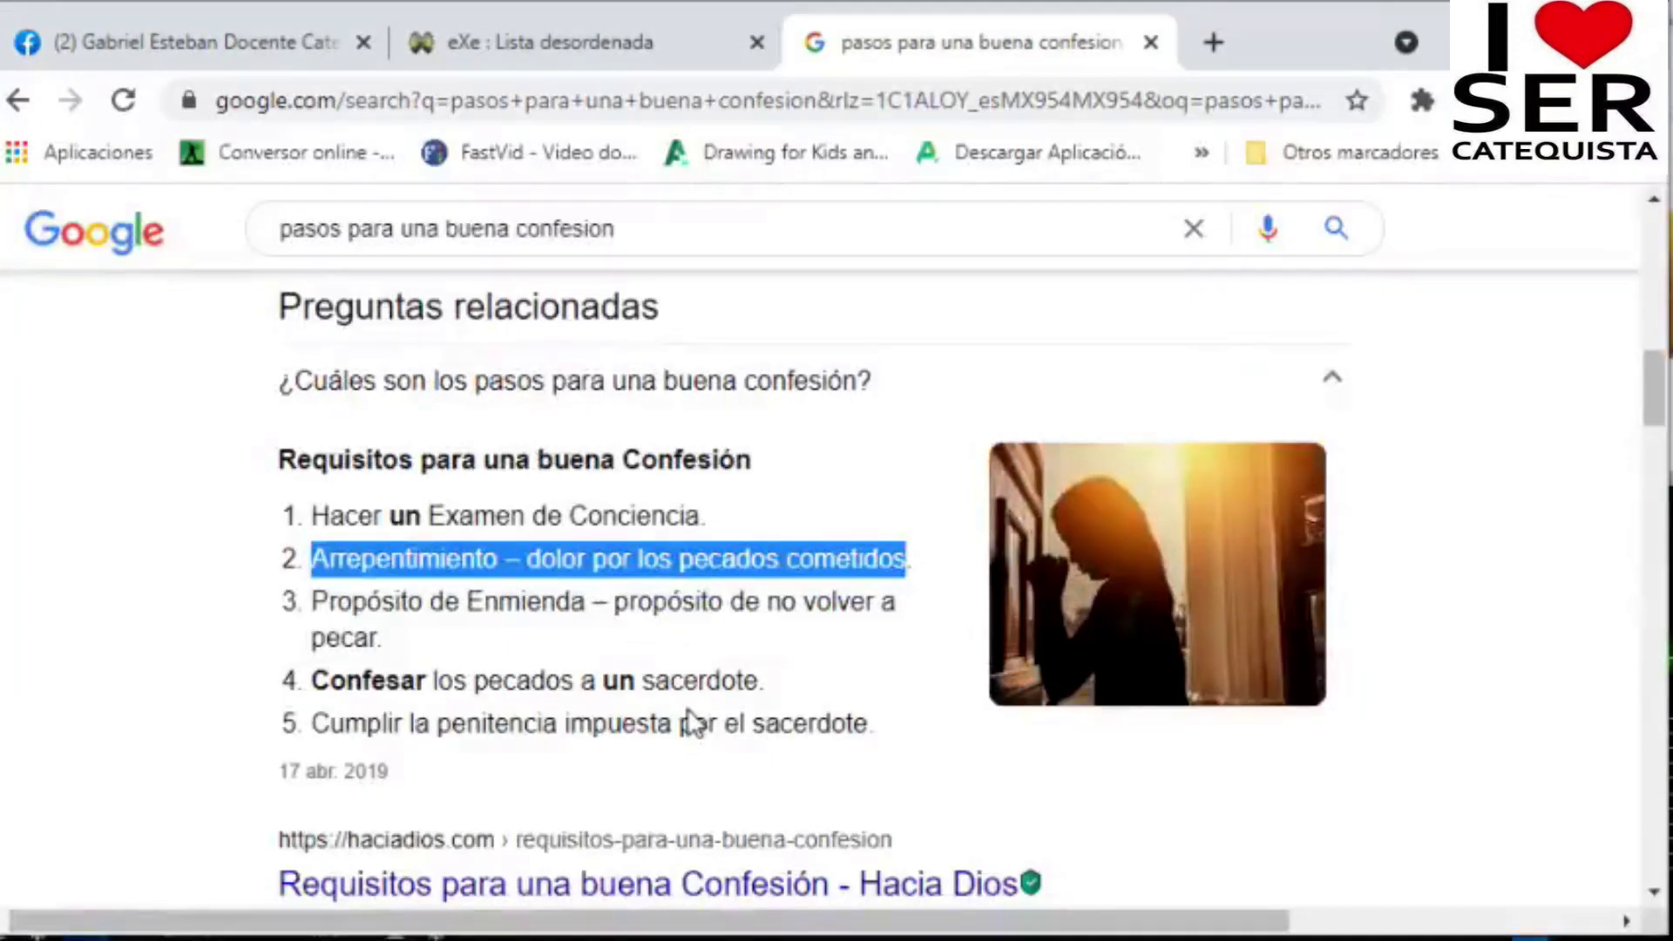
left_click(512, 52)
left_click(606, 453)
key("ctrl+v")
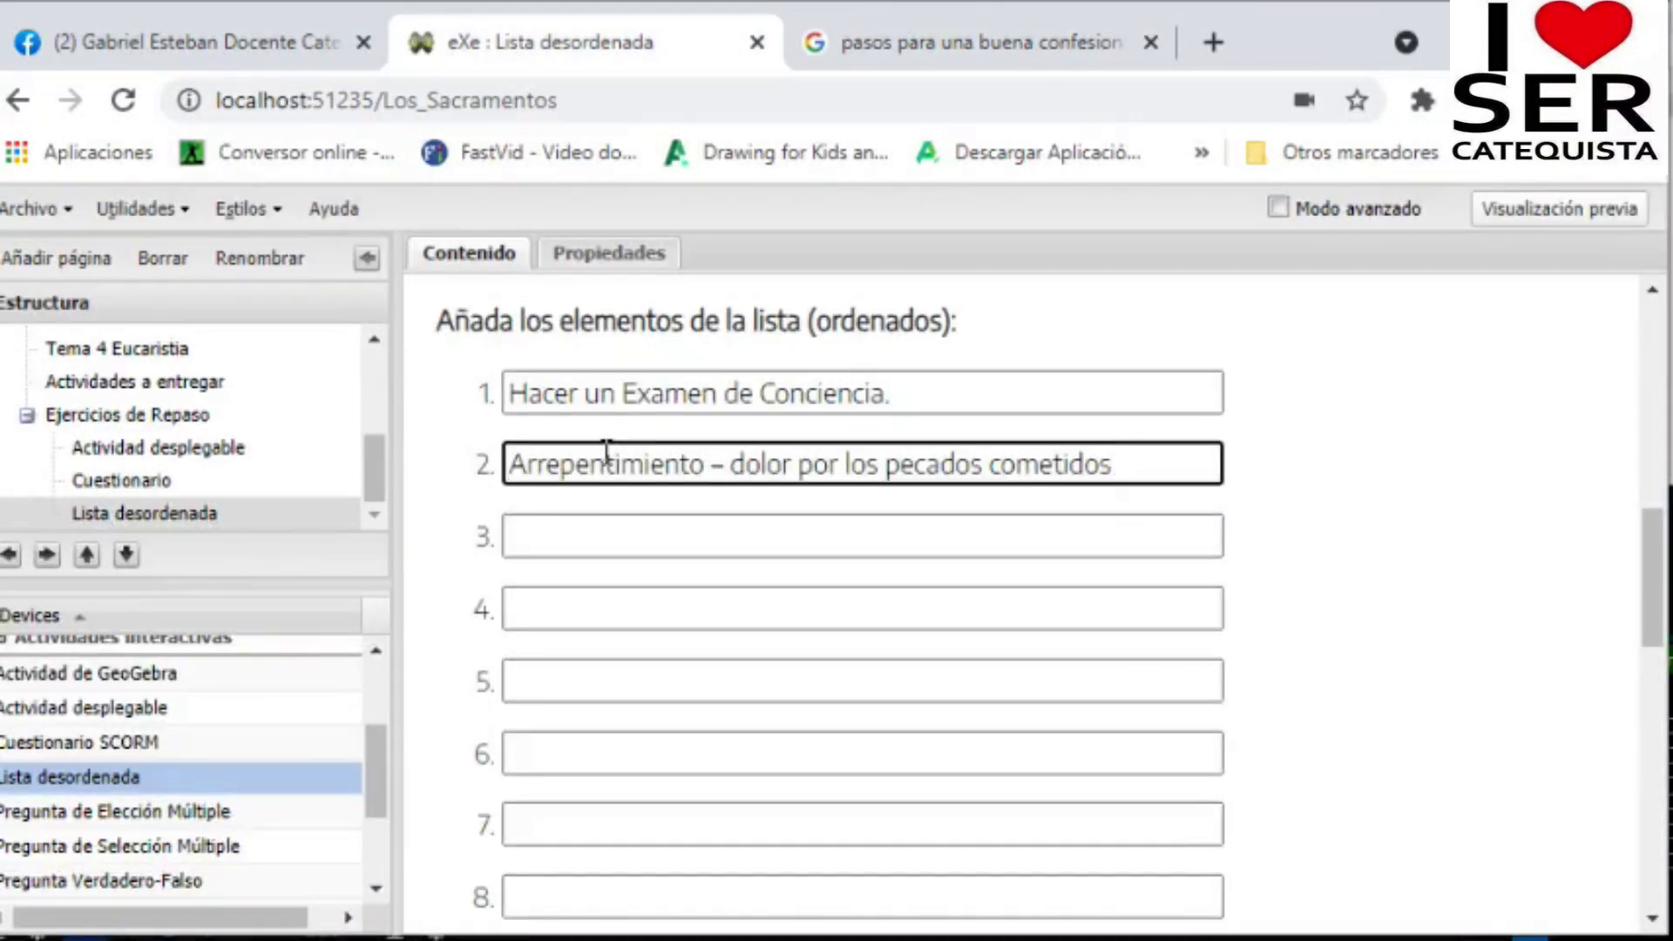
Step: Copy "Propósito de Enmienda – propósito de no volver a pecar." from the Google answer into the third list element in eXeLearning
left_click(958, 54)
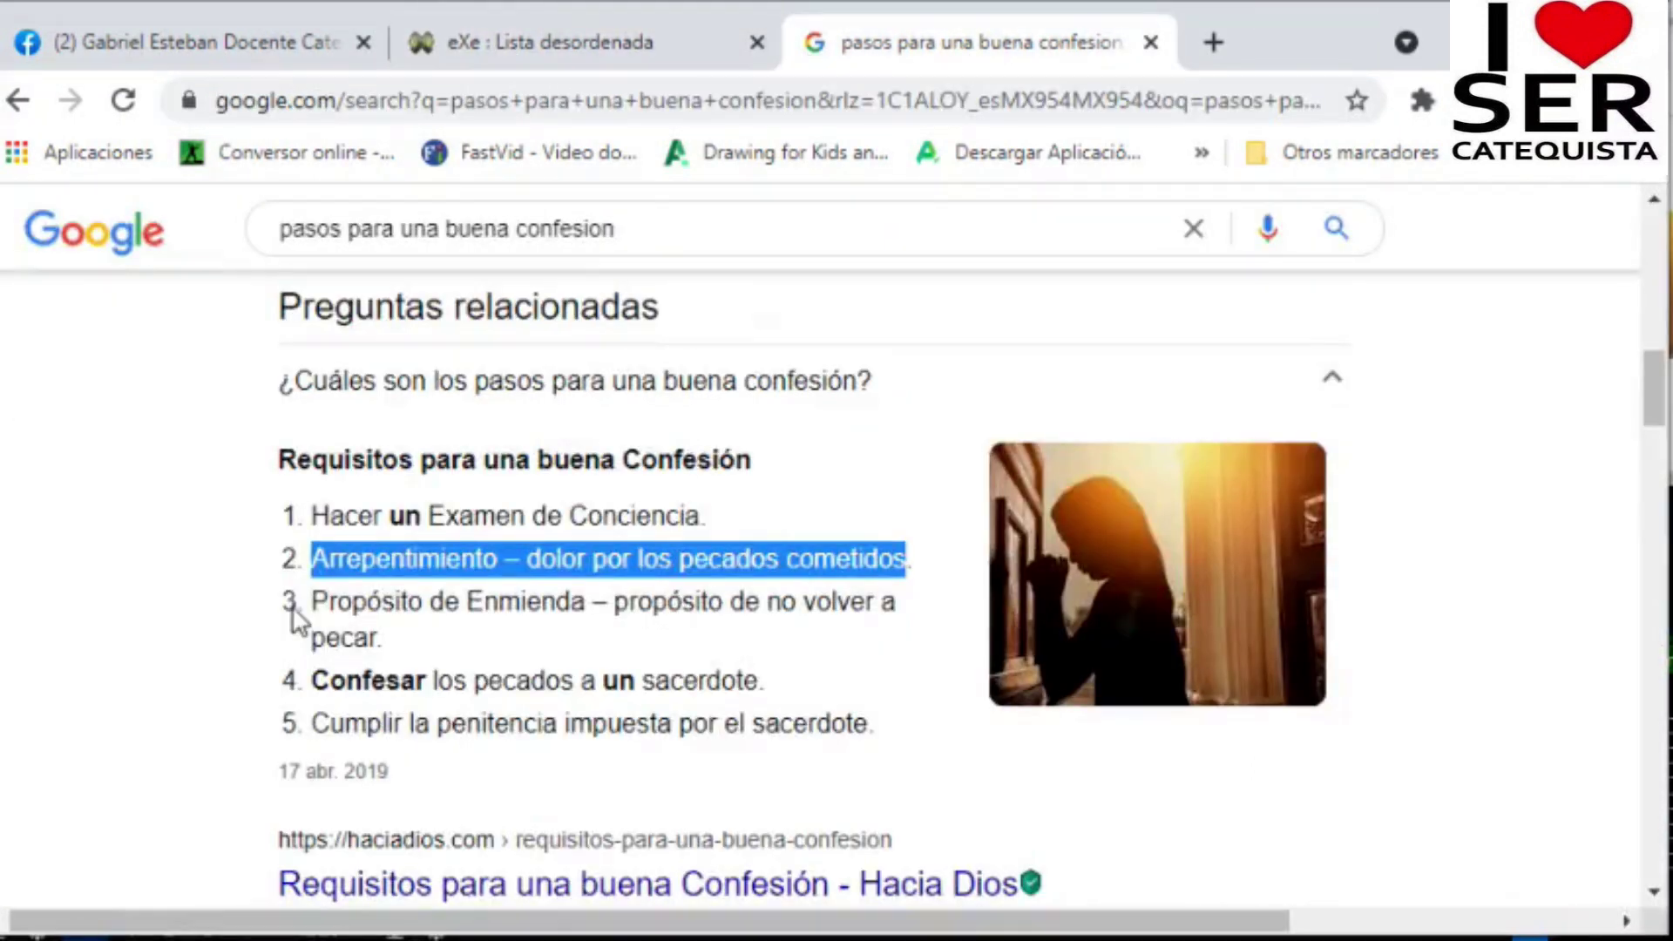
left_click_drag(311, 601, 409, 645)
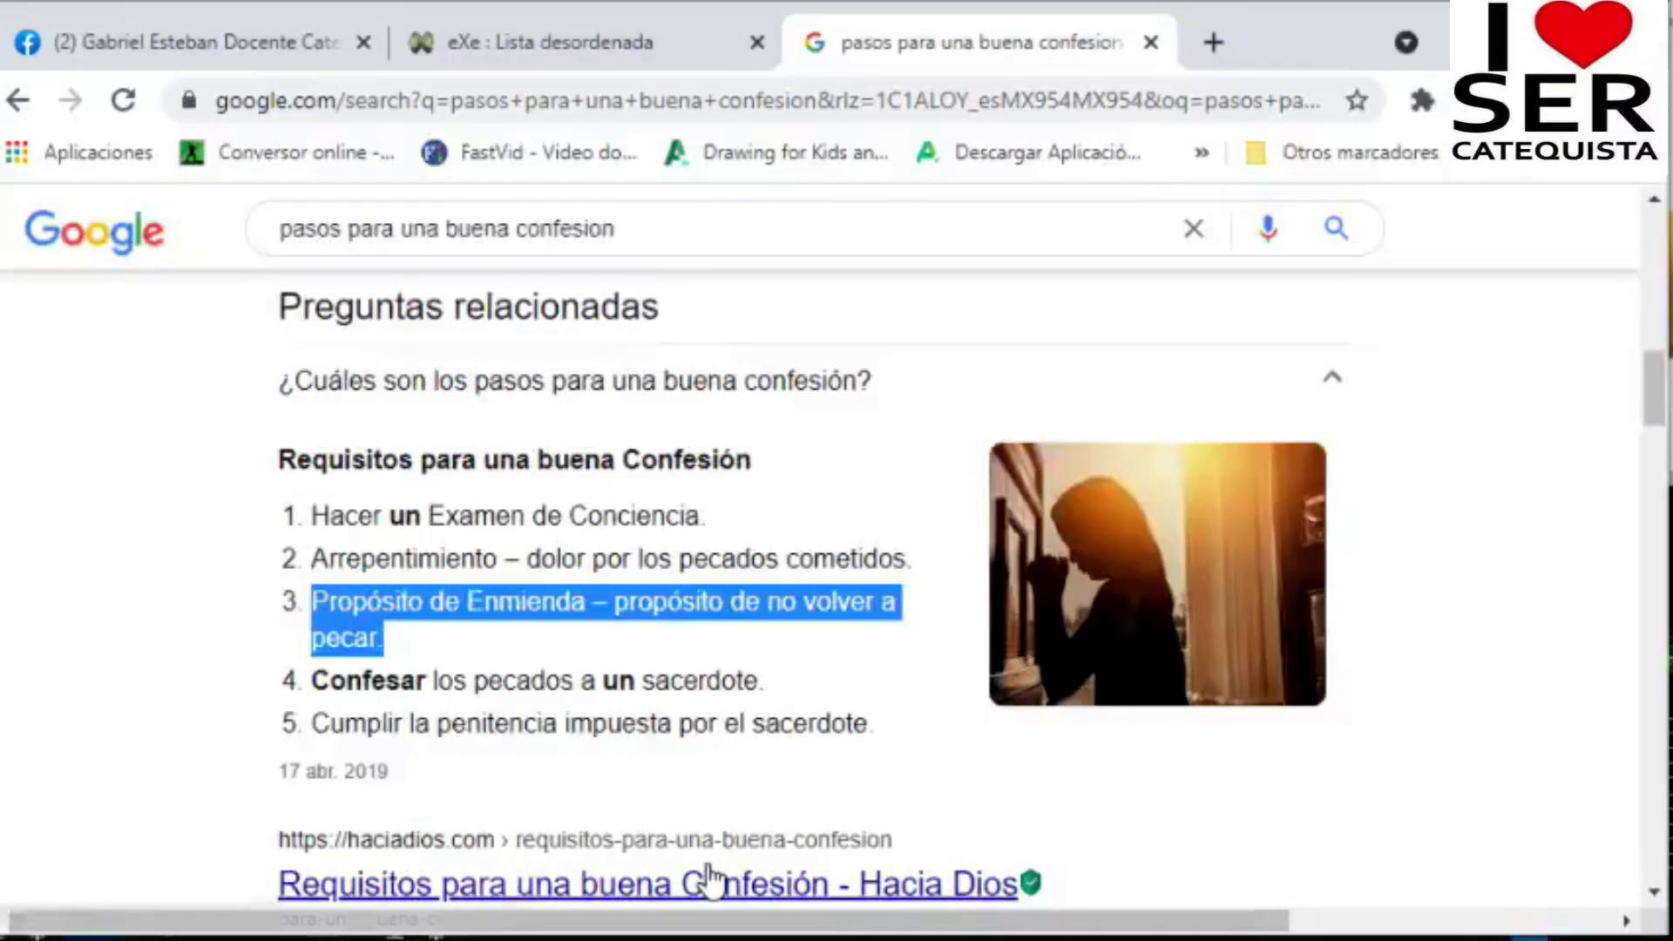
left_click(641, 43)
left_click(618, 523)
key("ctrl+v")
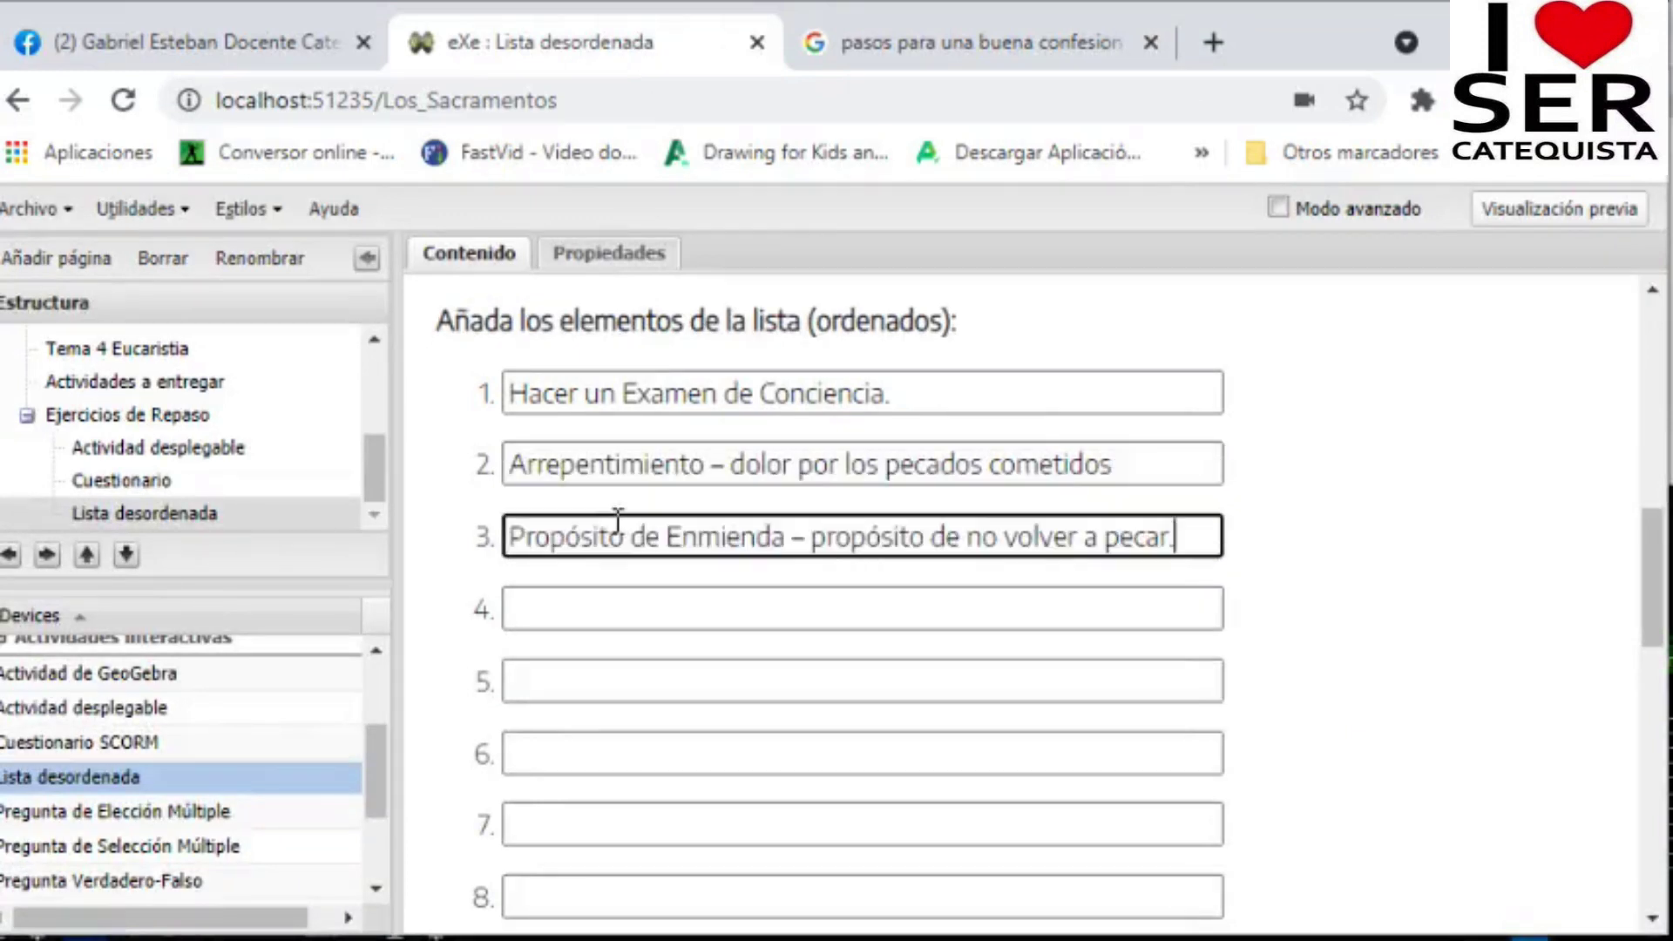
Step: Copy "Confesar los pecados a un sacerdote." from the Google answer into the fourth list element in eXeLearning
left_click(953, 42)
left_click_drag(312, 680, 679, 723)
right_click(665, 689)
left_click(758, 704)
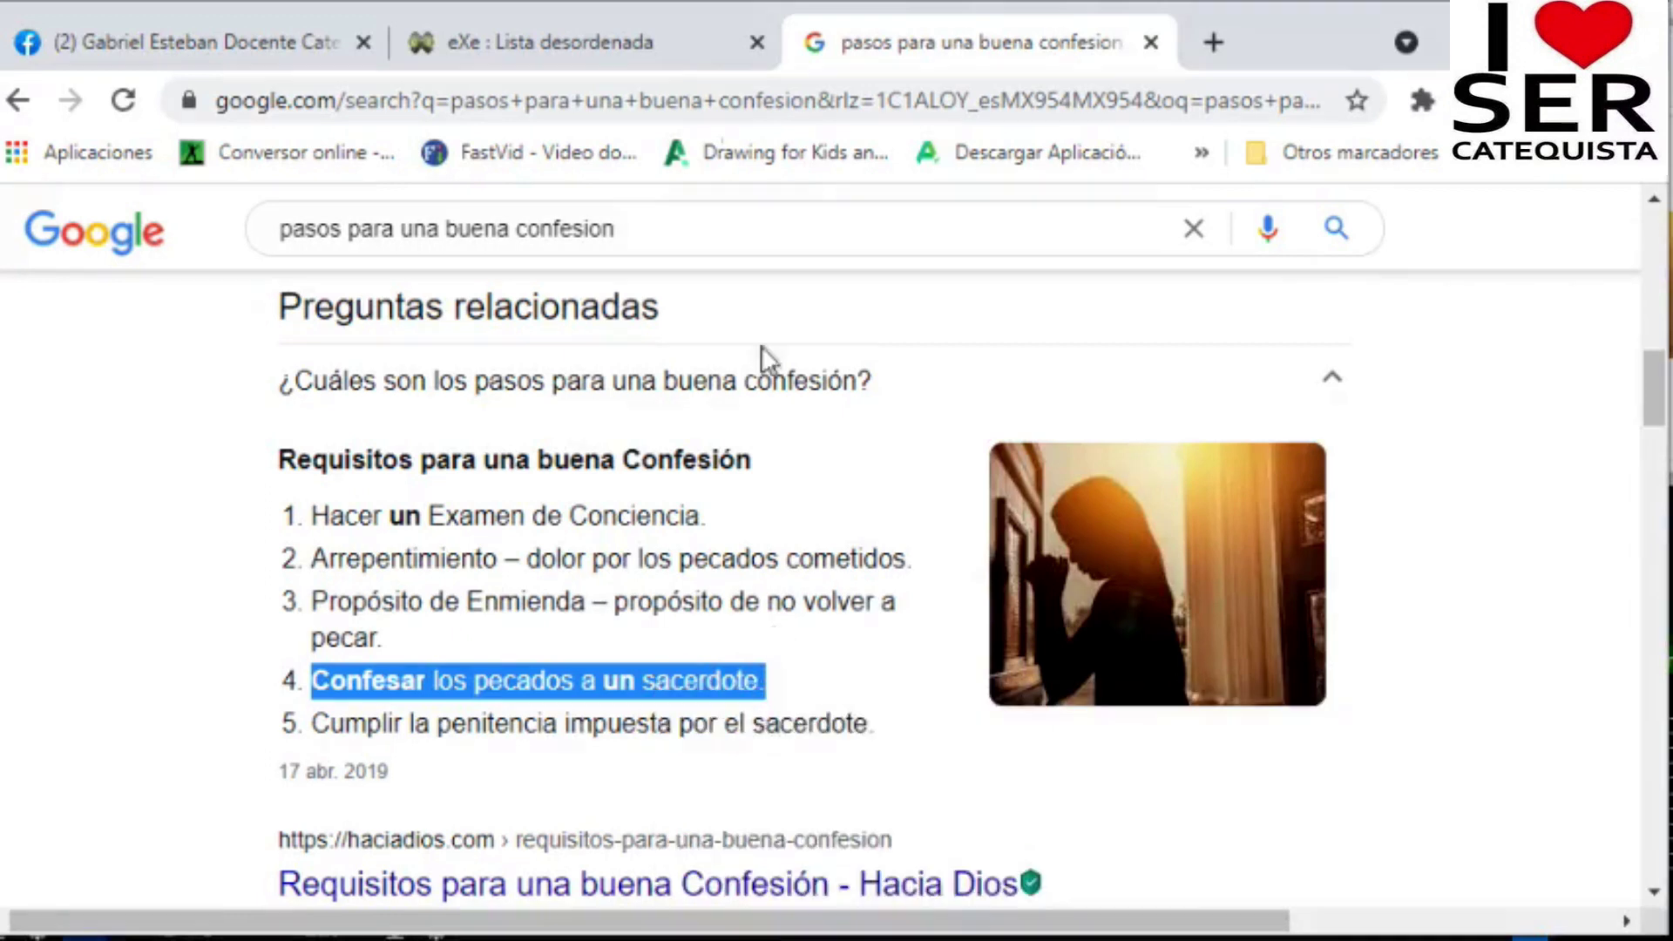
left_click(637, 52)
left_click(646, 604)
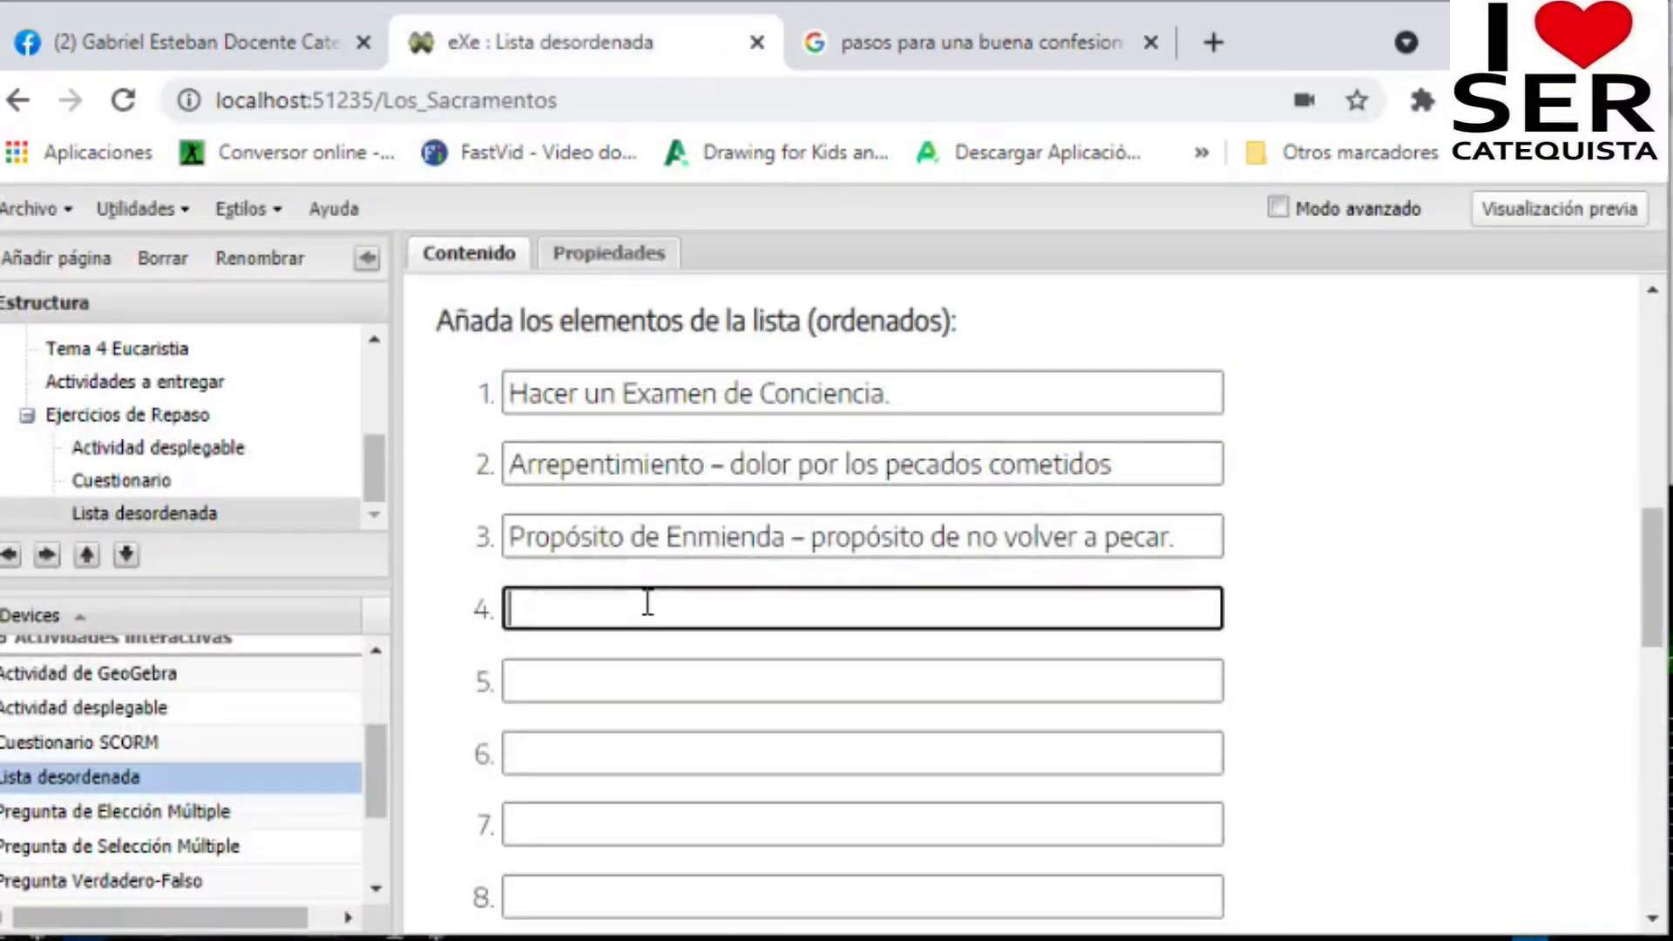
key("ctrl+v")
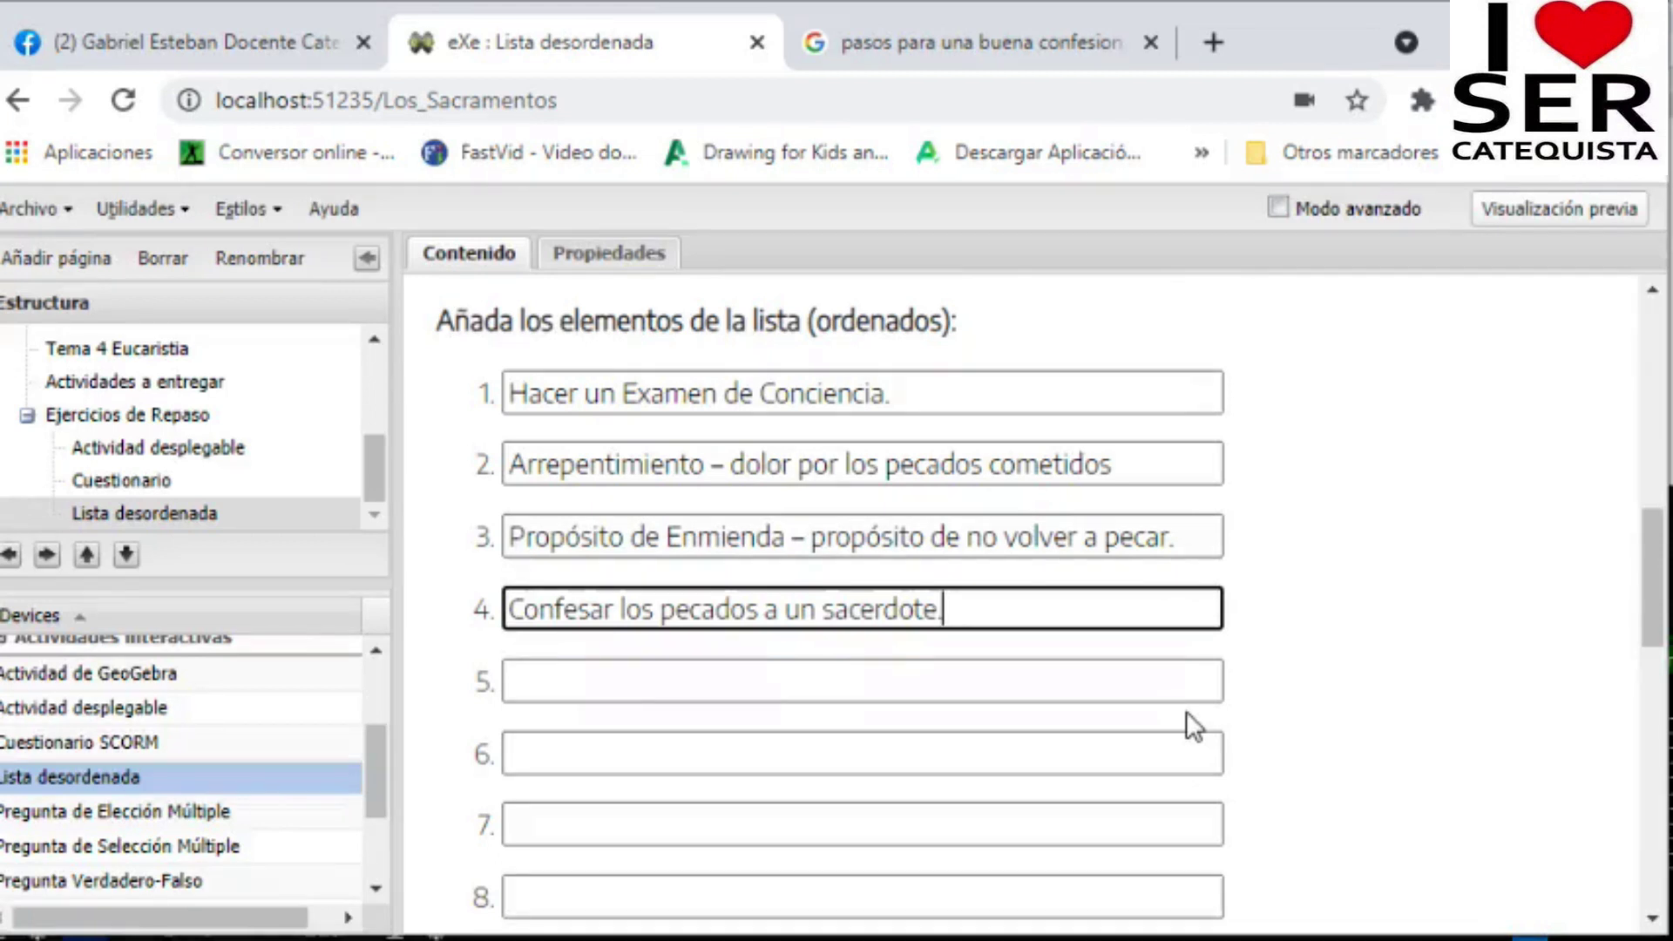
Step: Copy "Cumplir la penitencia impuesta por el sacerdote." from the Google answer into the fifth list element in eXeLearning
left_click(885, 41)
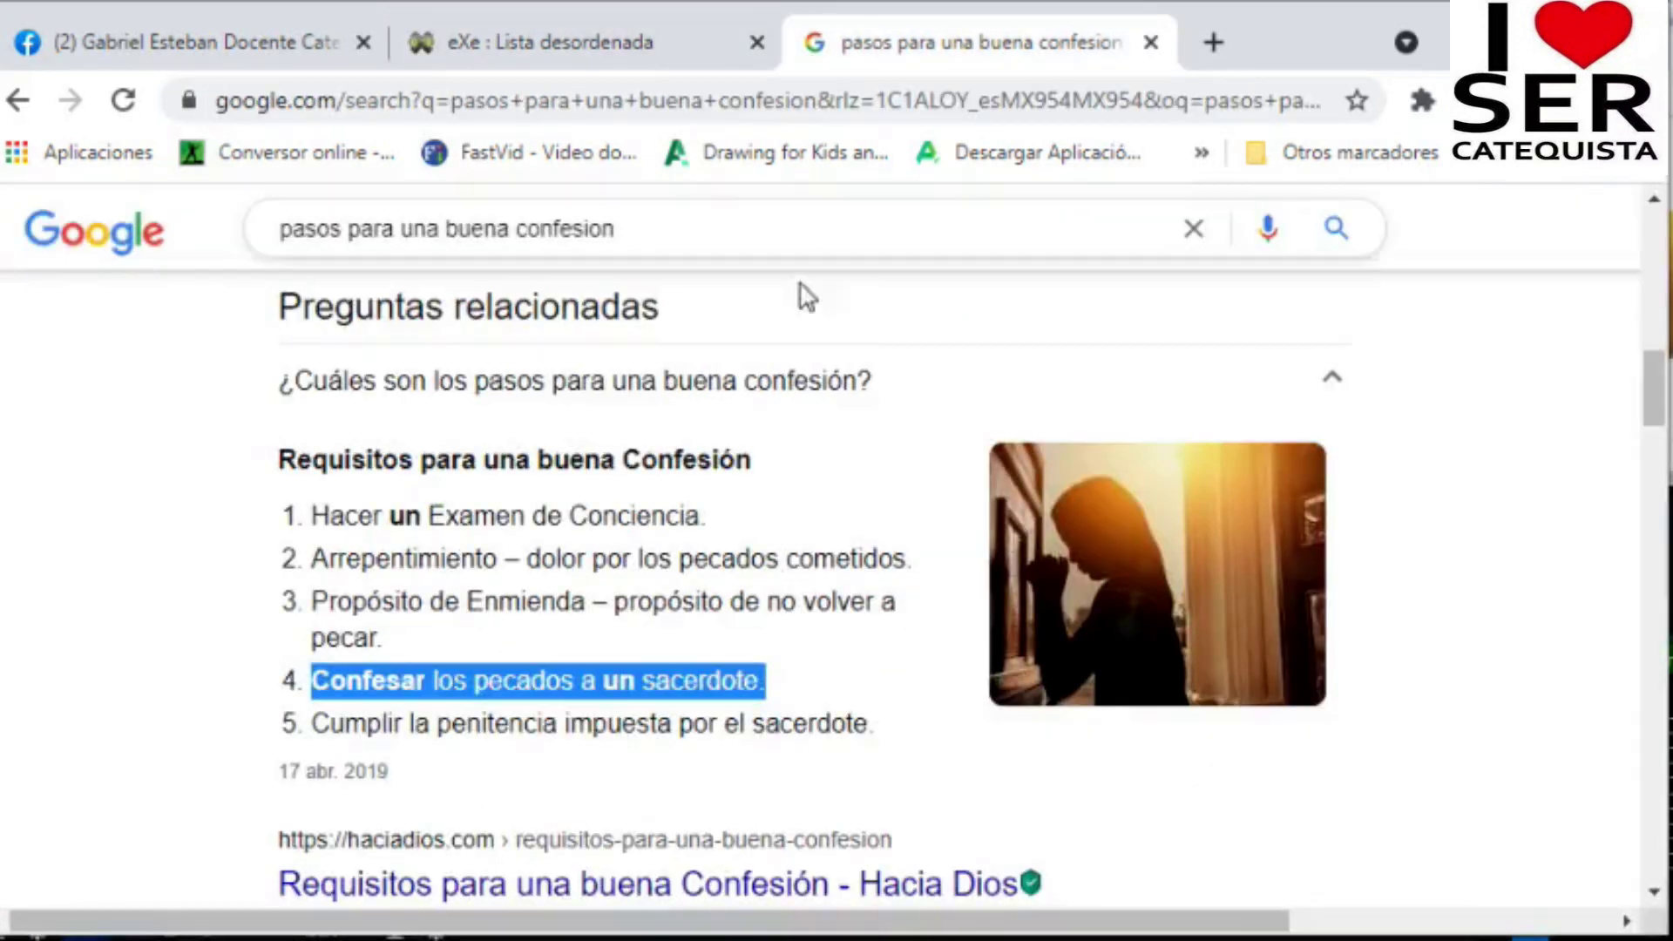
left_click_drag(312, 727, 863, 734)
right_click(863, 734)
left_click(940, 759)
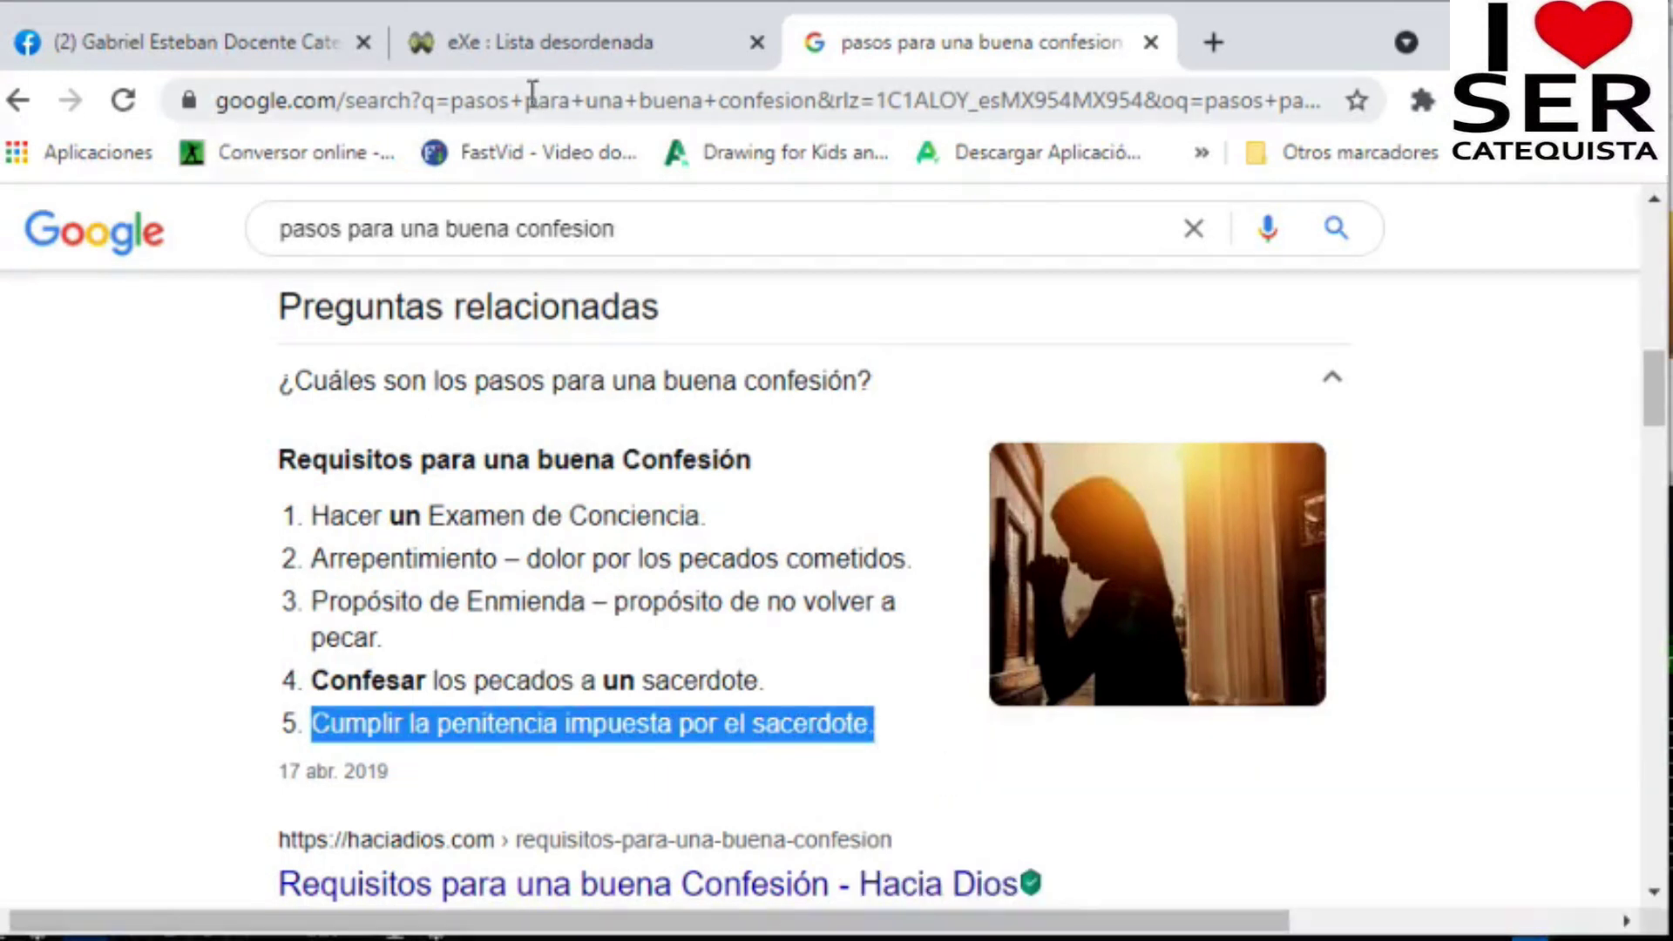
left_click(534, 53)
left_click(640, 682)
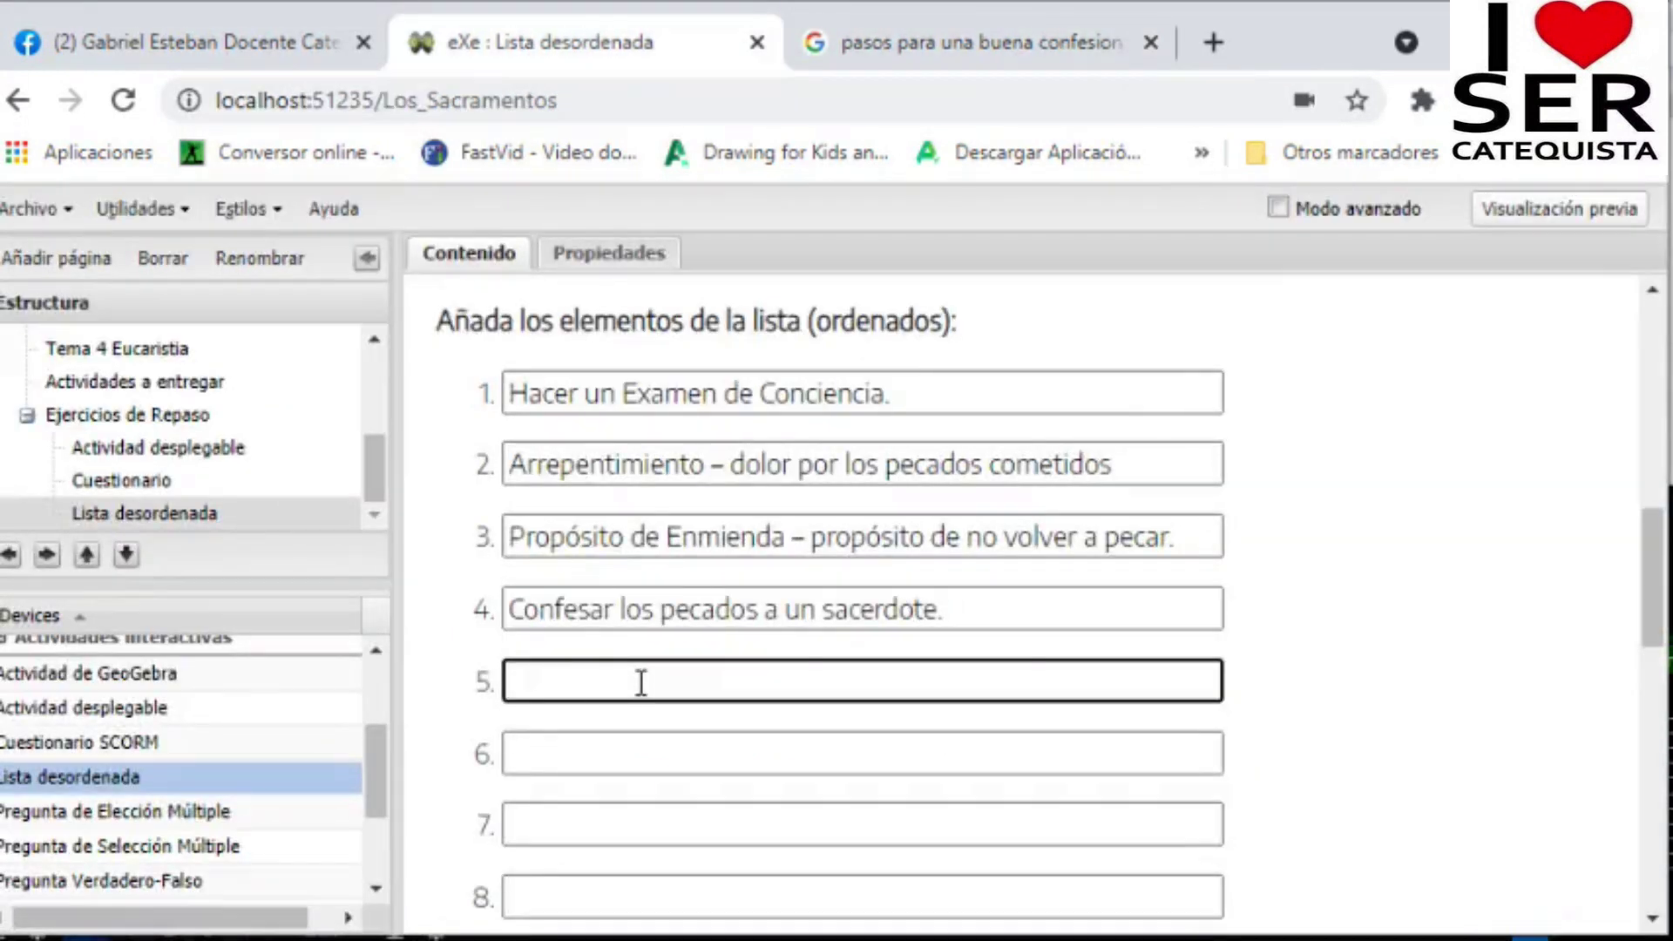
key("ctrl+v")
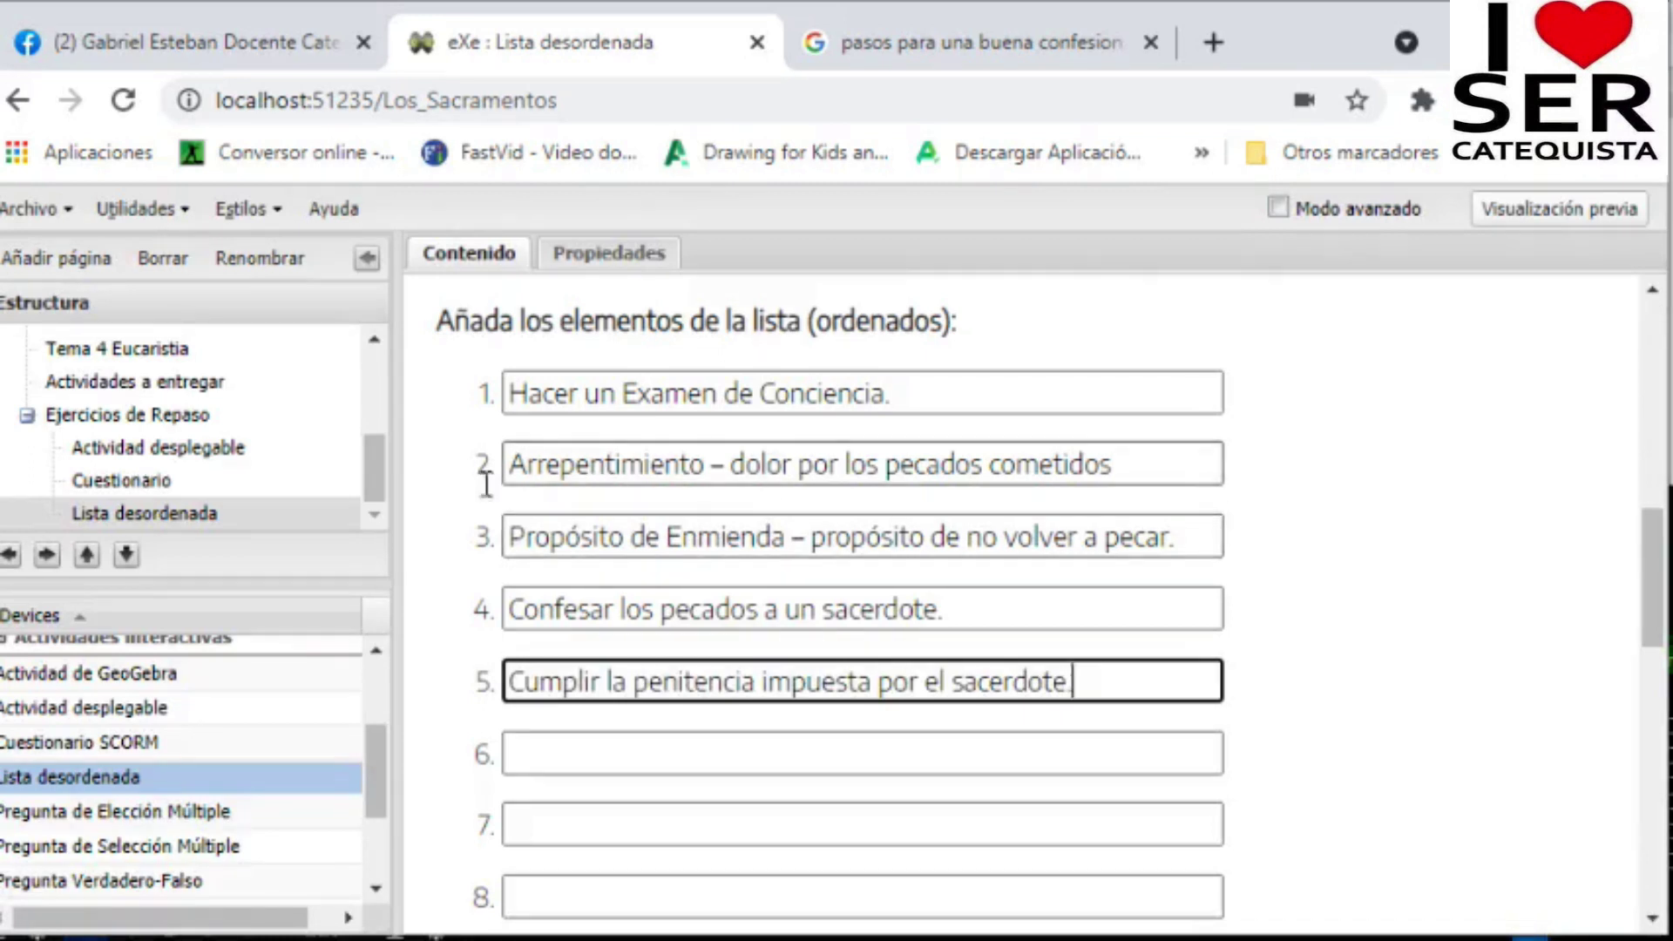
left_click(815, 395)
left_click(793, 461)
left_click(808, 536)
left_click(814, 607)
left_click(841, 682)
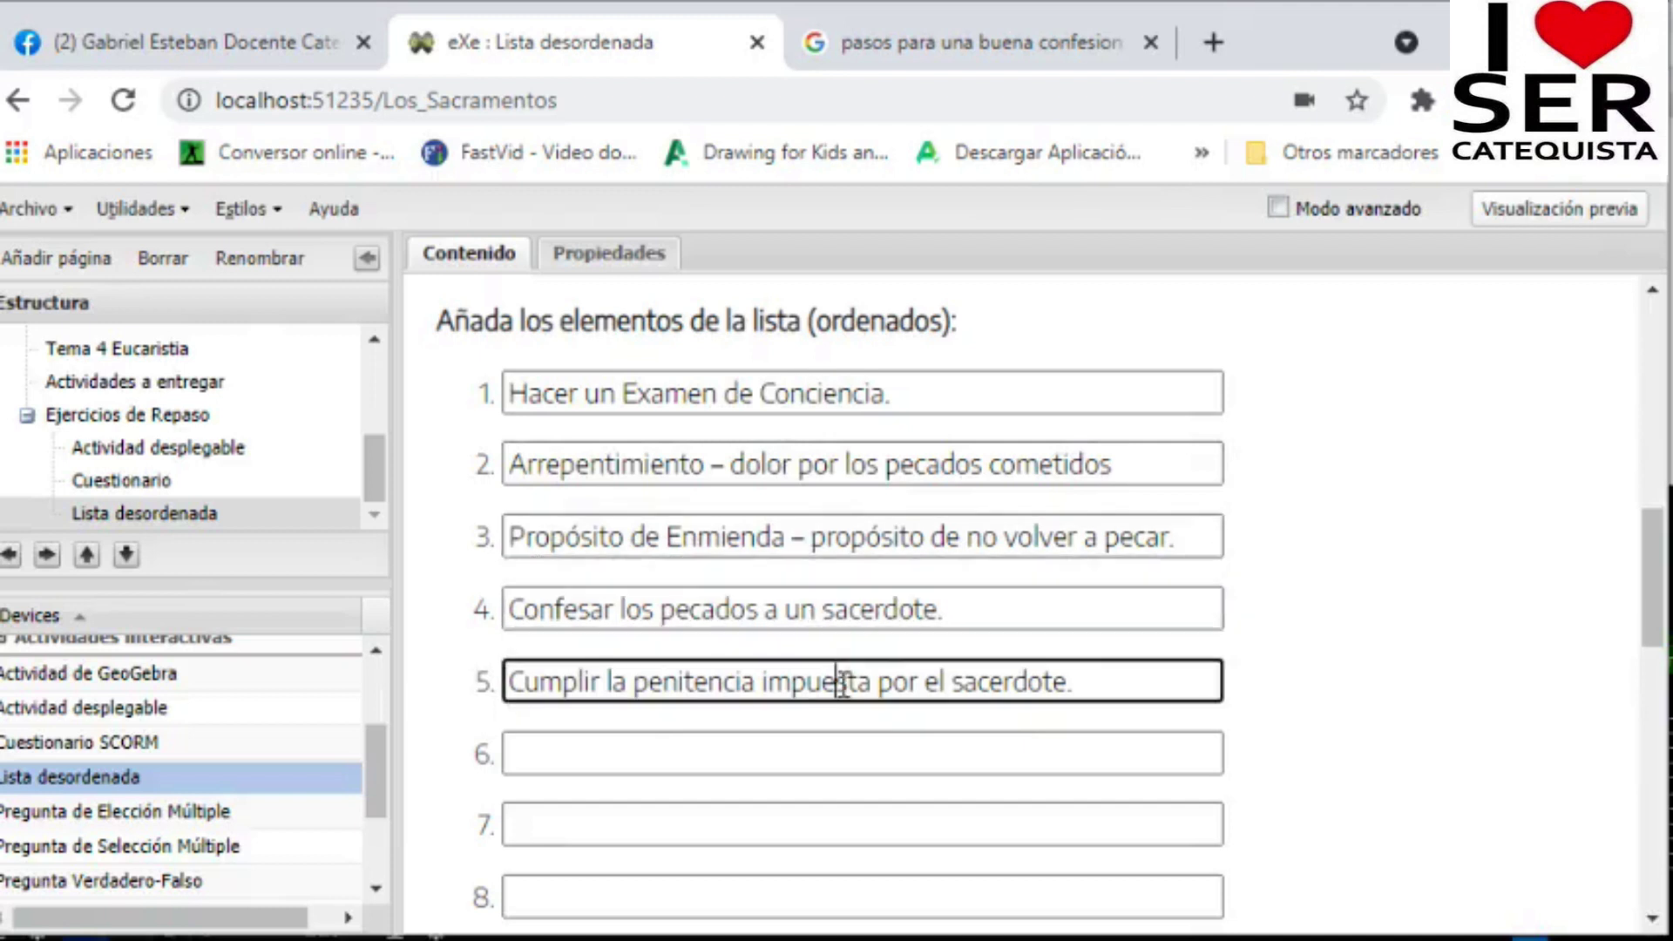
Step: Extend the feedback for a correct answer to "¡Correcto! felicidades Dios te bendiga"
scroll(1608, 692, "down", 10)
scroll(1613, 698, "down", 2)
scroll(1613, 698, "up", 2)
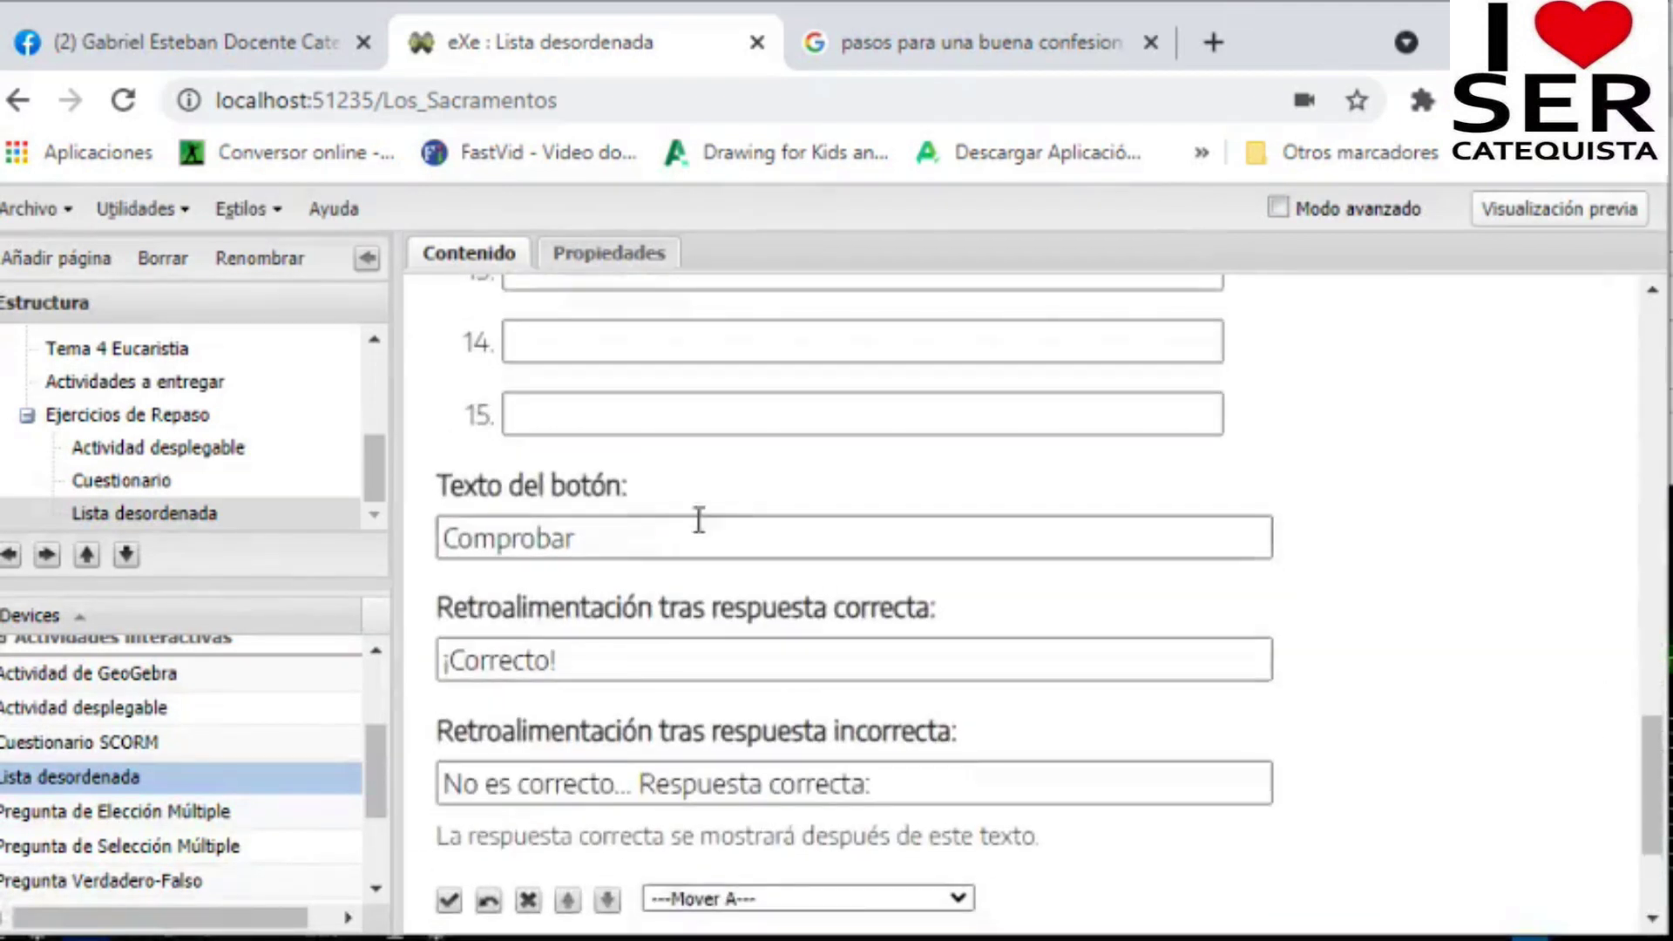
double_click(627, 542)
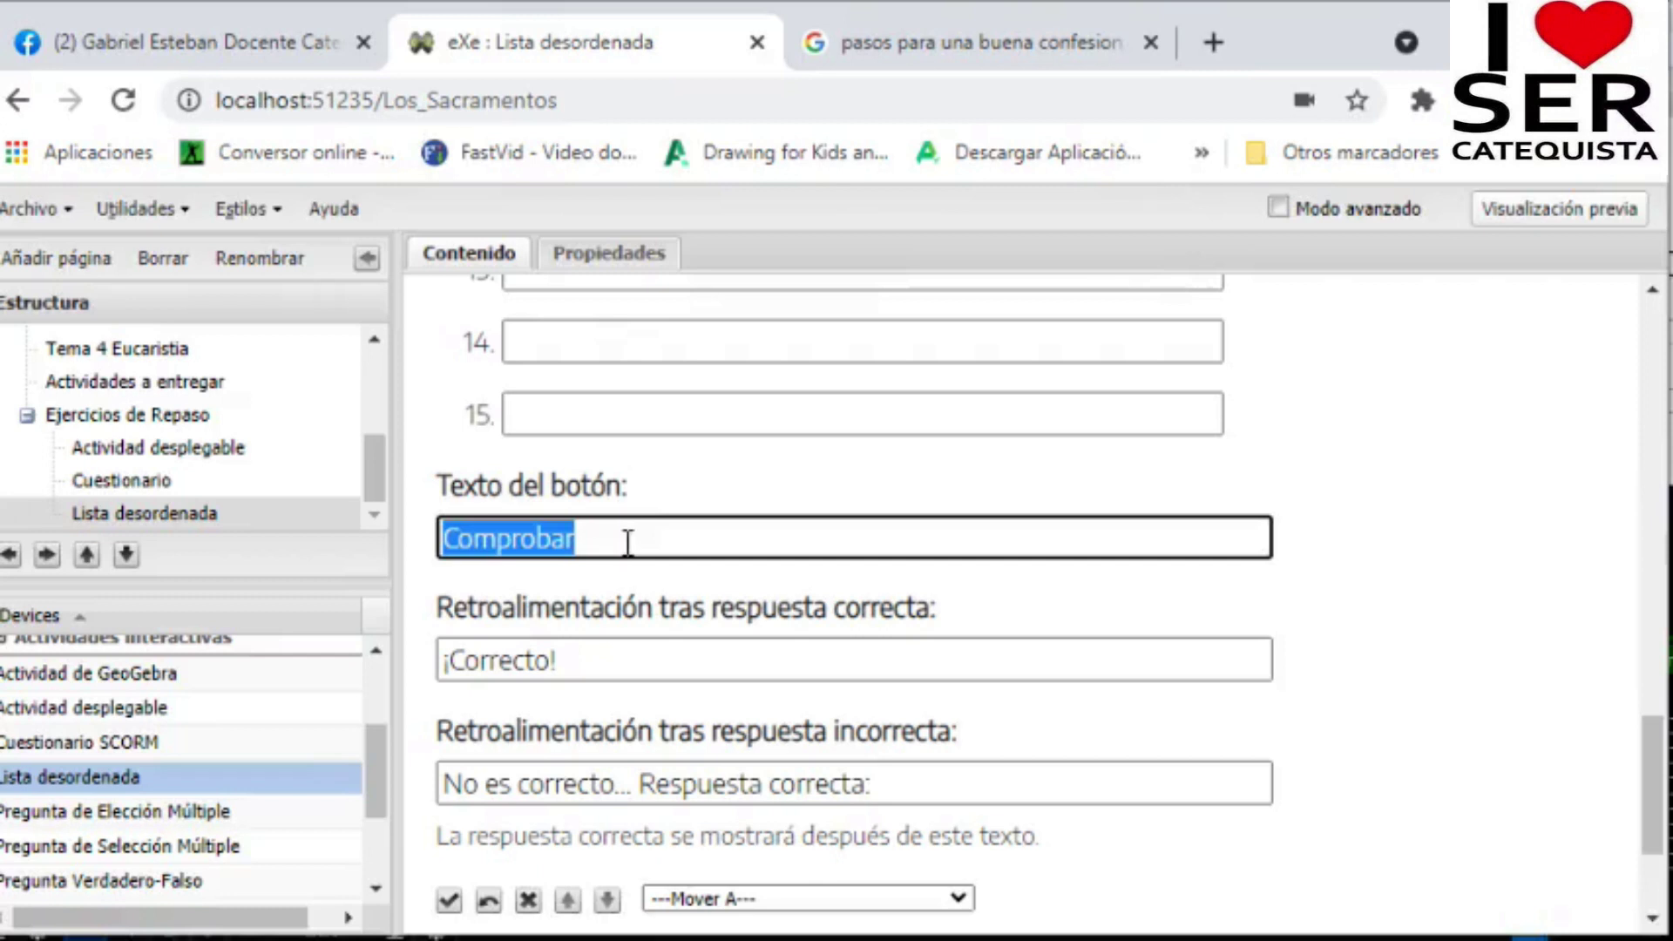
double_click(590, 657)
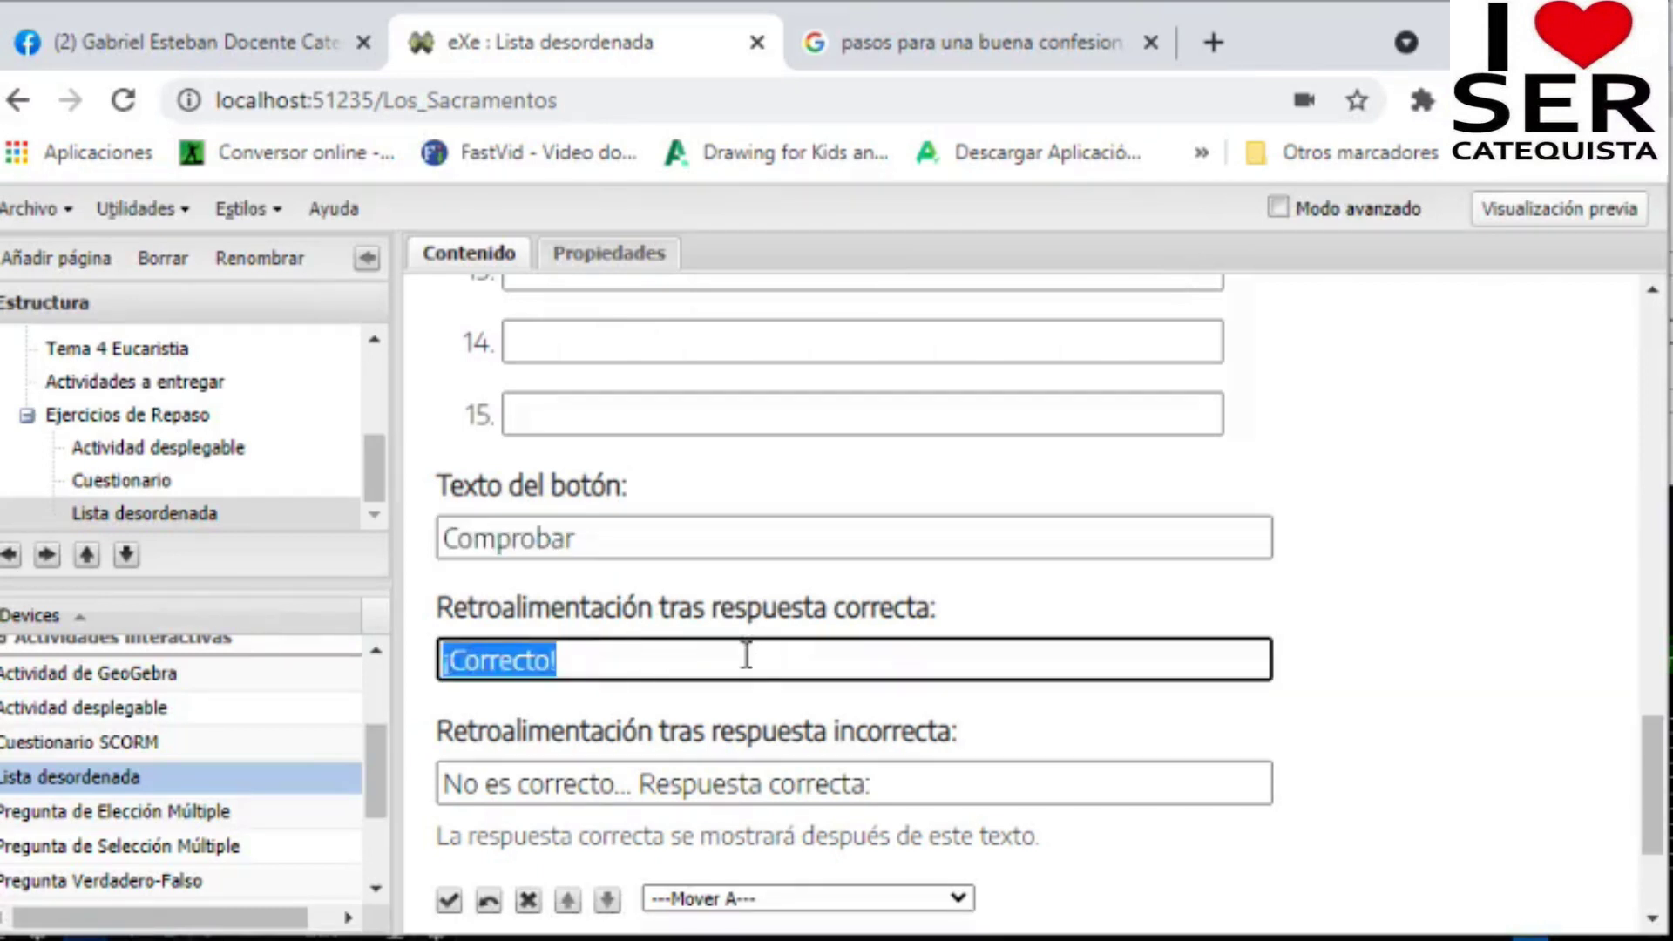
left_click(671, 653)
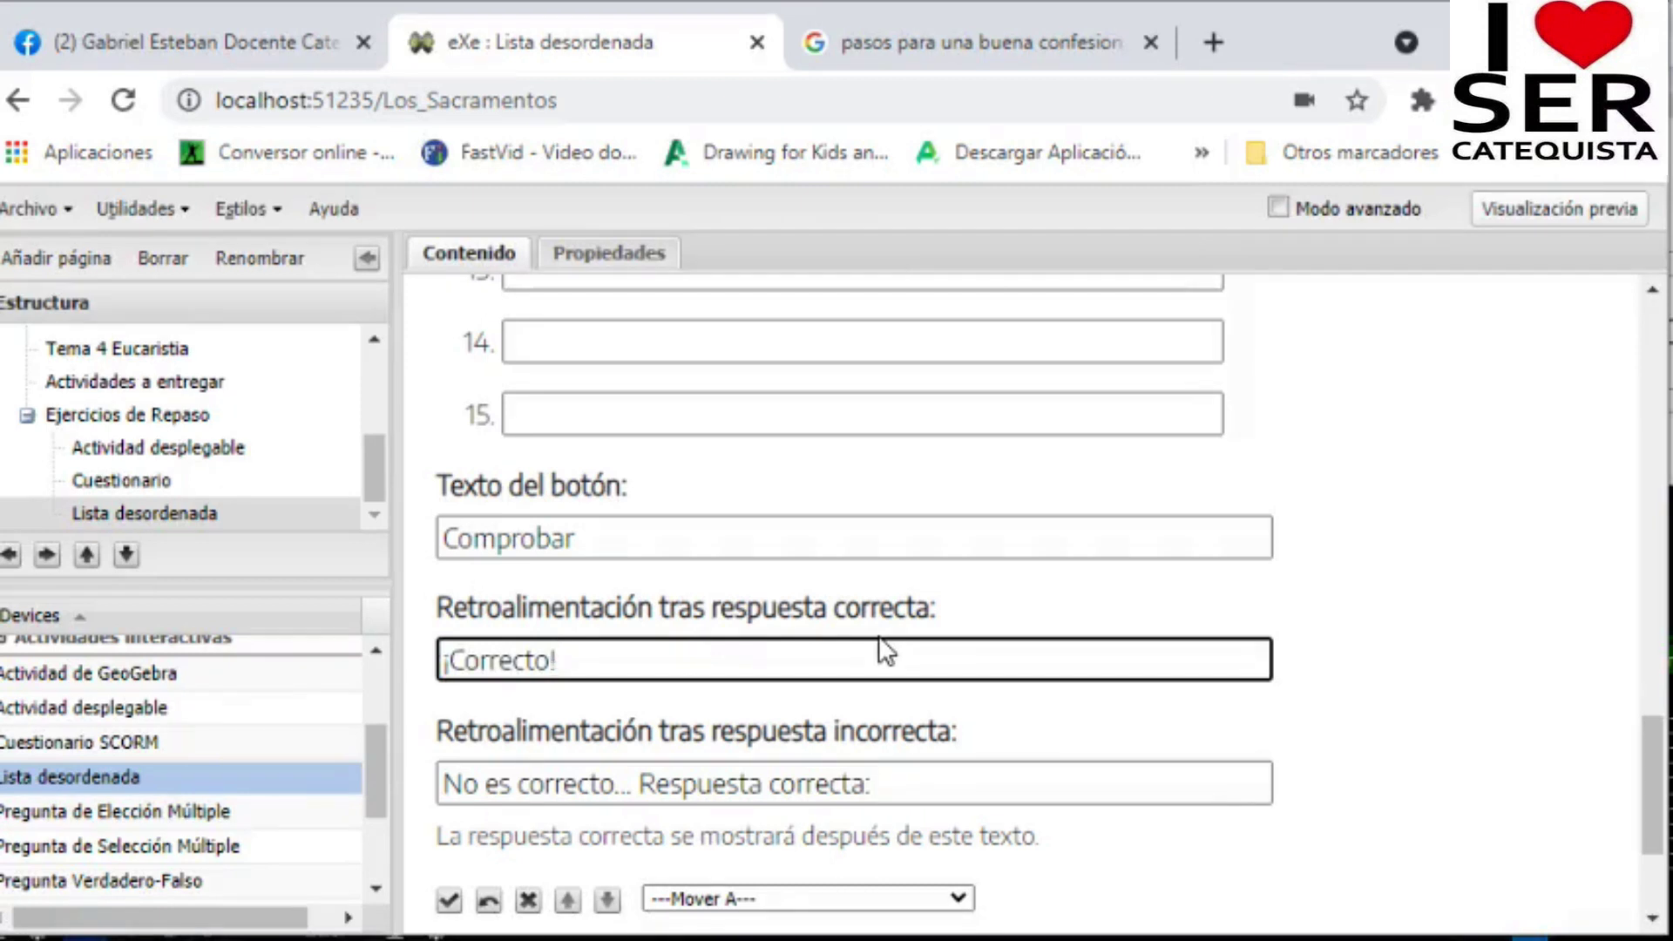
type("felicidades ")
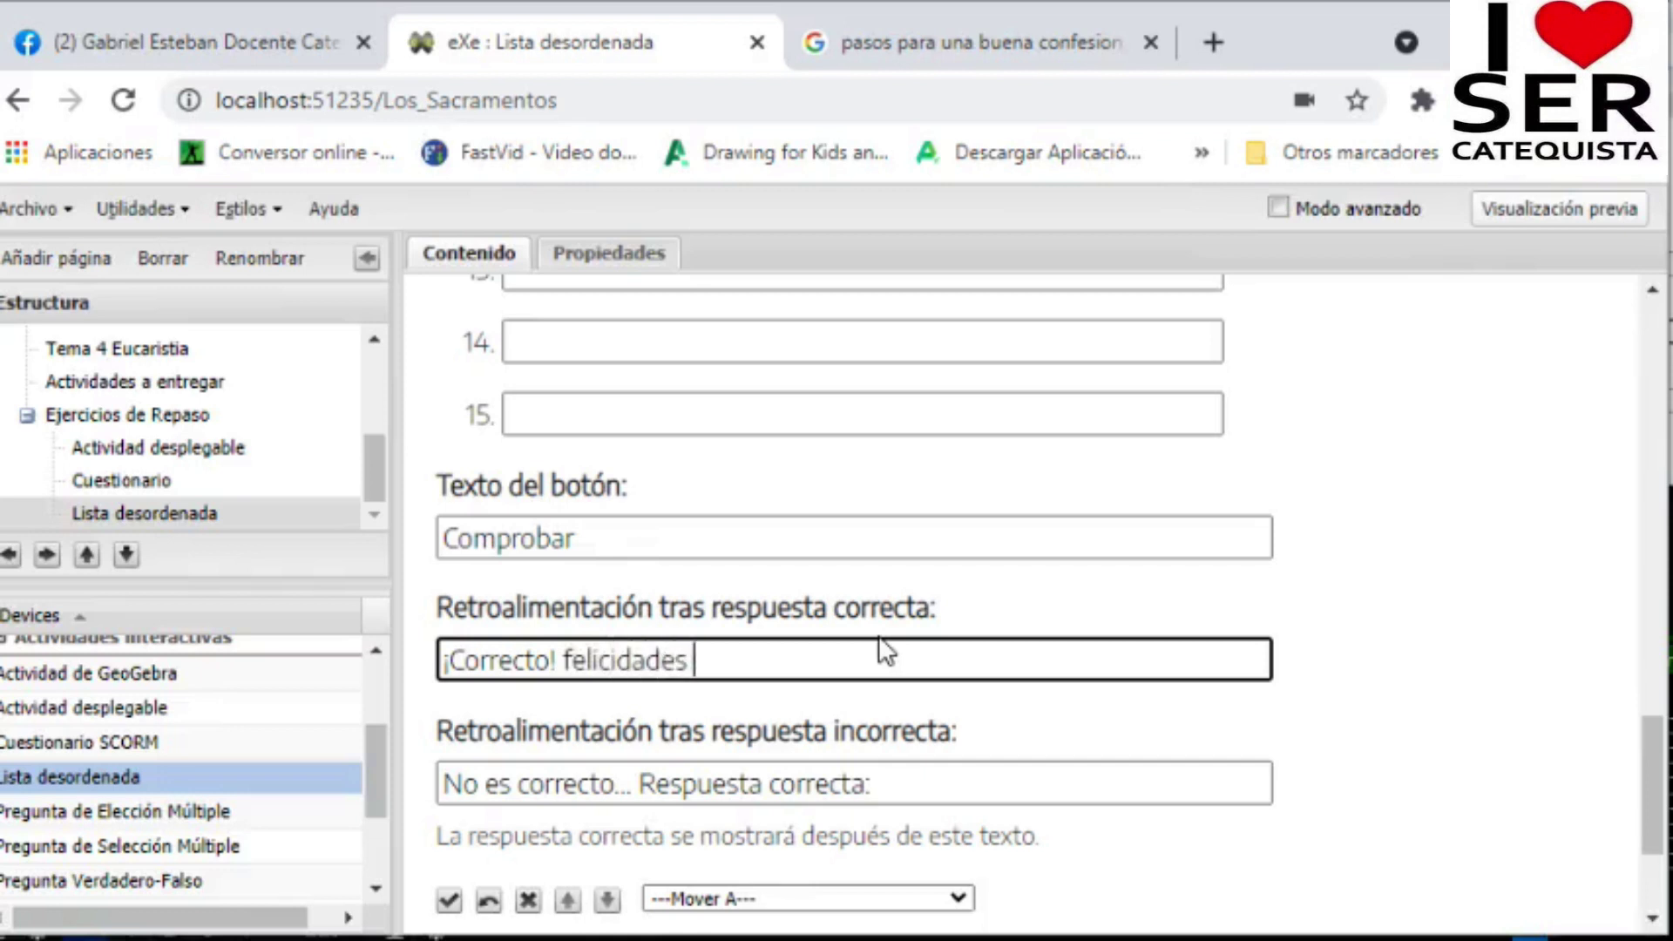
type("Dios te bendiga")
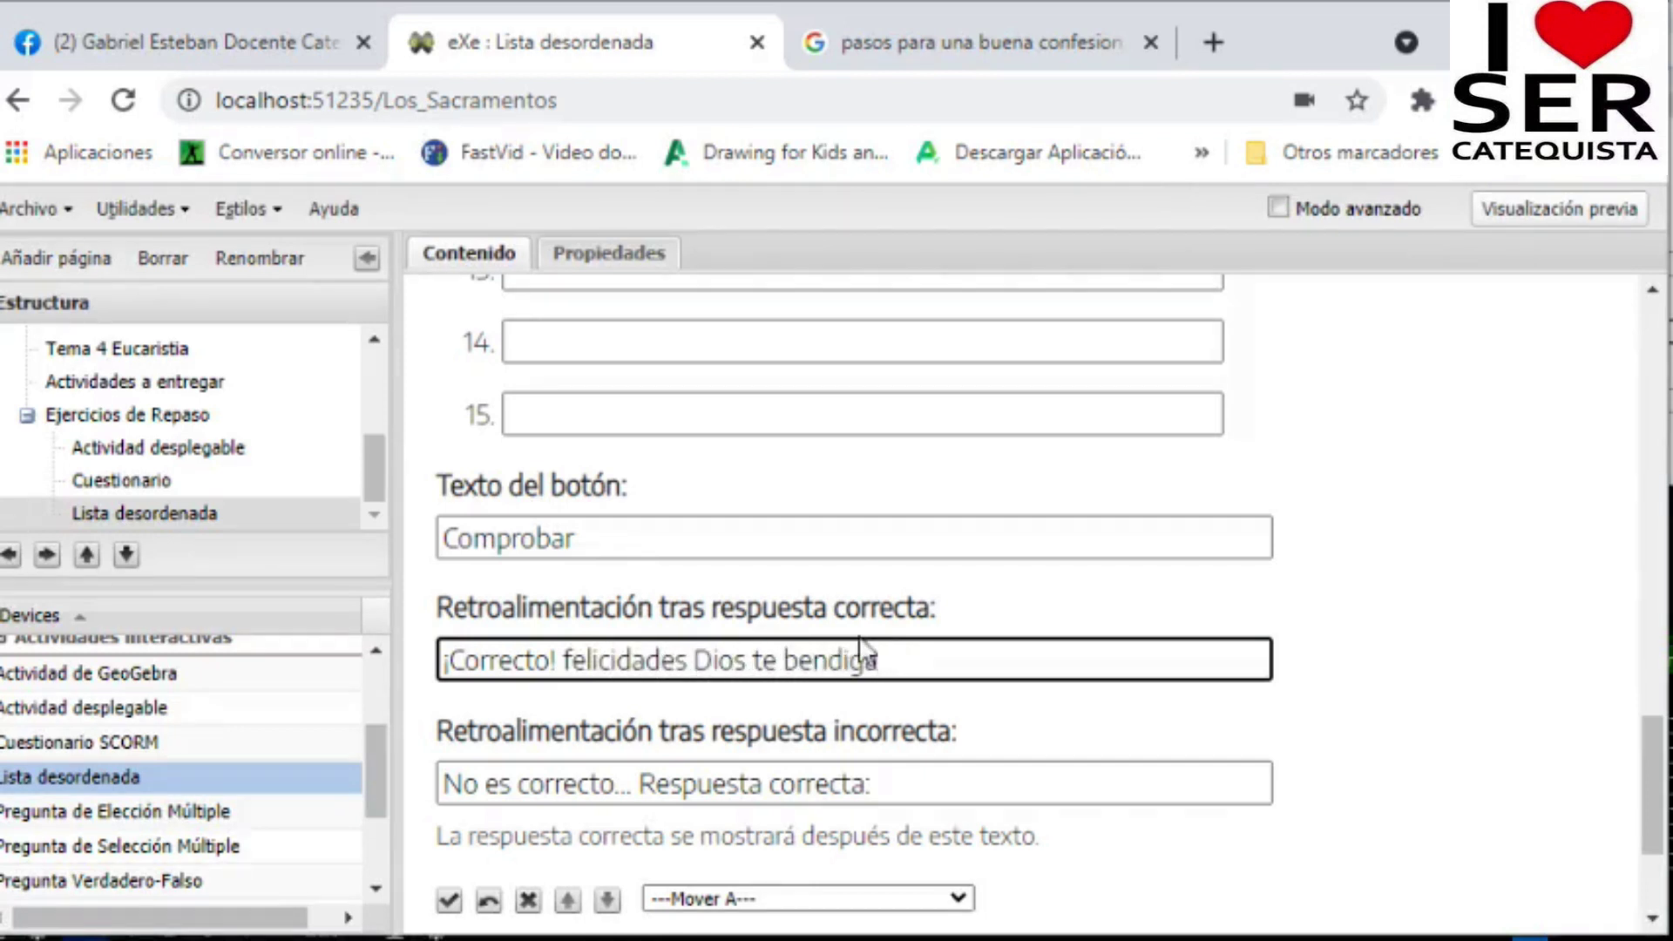
Step: Change the feedback for an incorrect answer to "No es correcto... Pero animo tu puedes repasa mas..." and save the activity
scroll(882, 649, "down", 2)
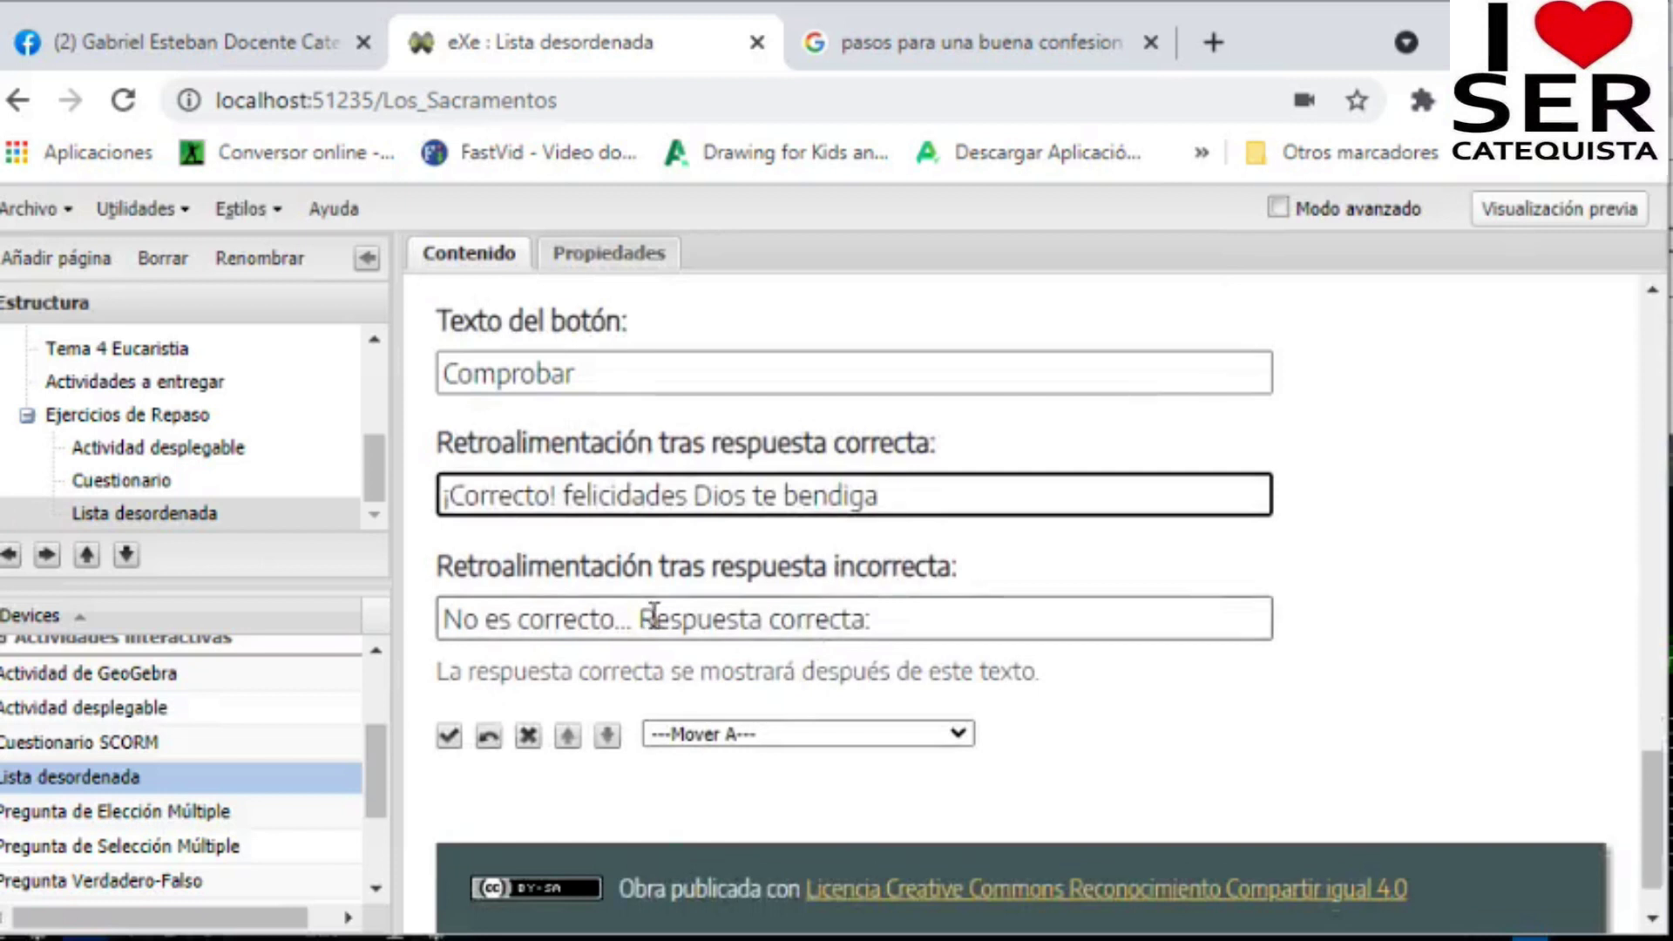
left_click(941, 611)
left_click(936, 620)
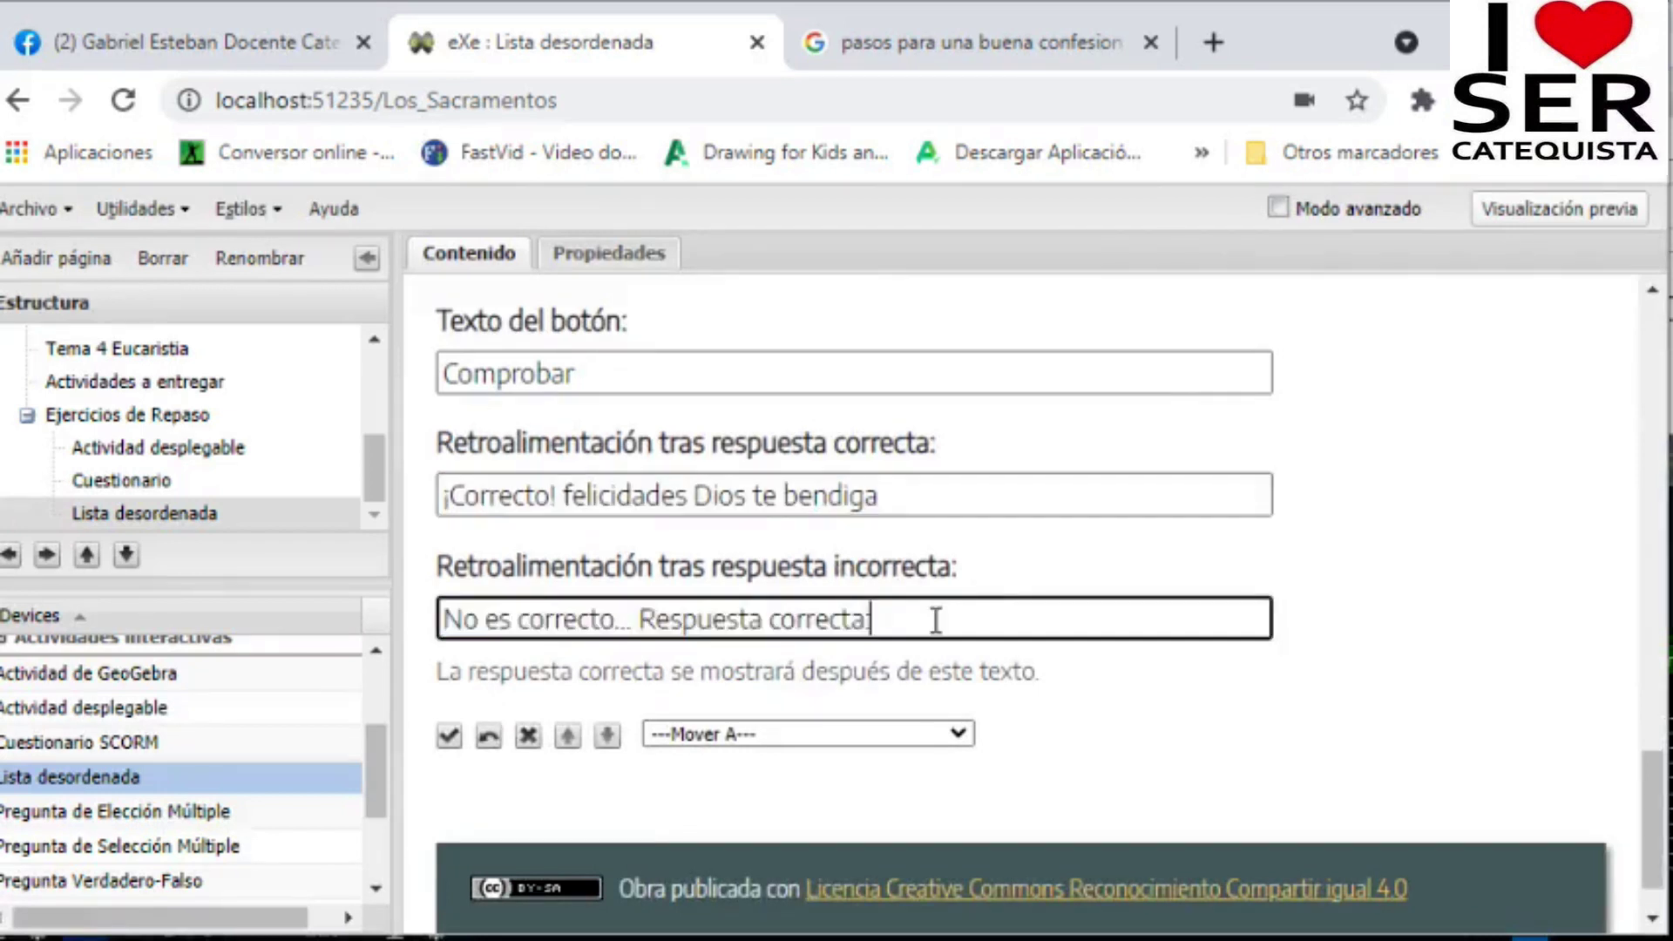
key("BackSpace")
key("BackSpace")
key("BackSpace")
key("BackSpace")
key("BackSpace")
key("BackSpace")
key("BackSpace")
key("BackSpace")
key("BackSpace")
key("BackSpace")
key("BackSpace")
key("BackSpace")
key("BackSpace")
key("BackSpace")
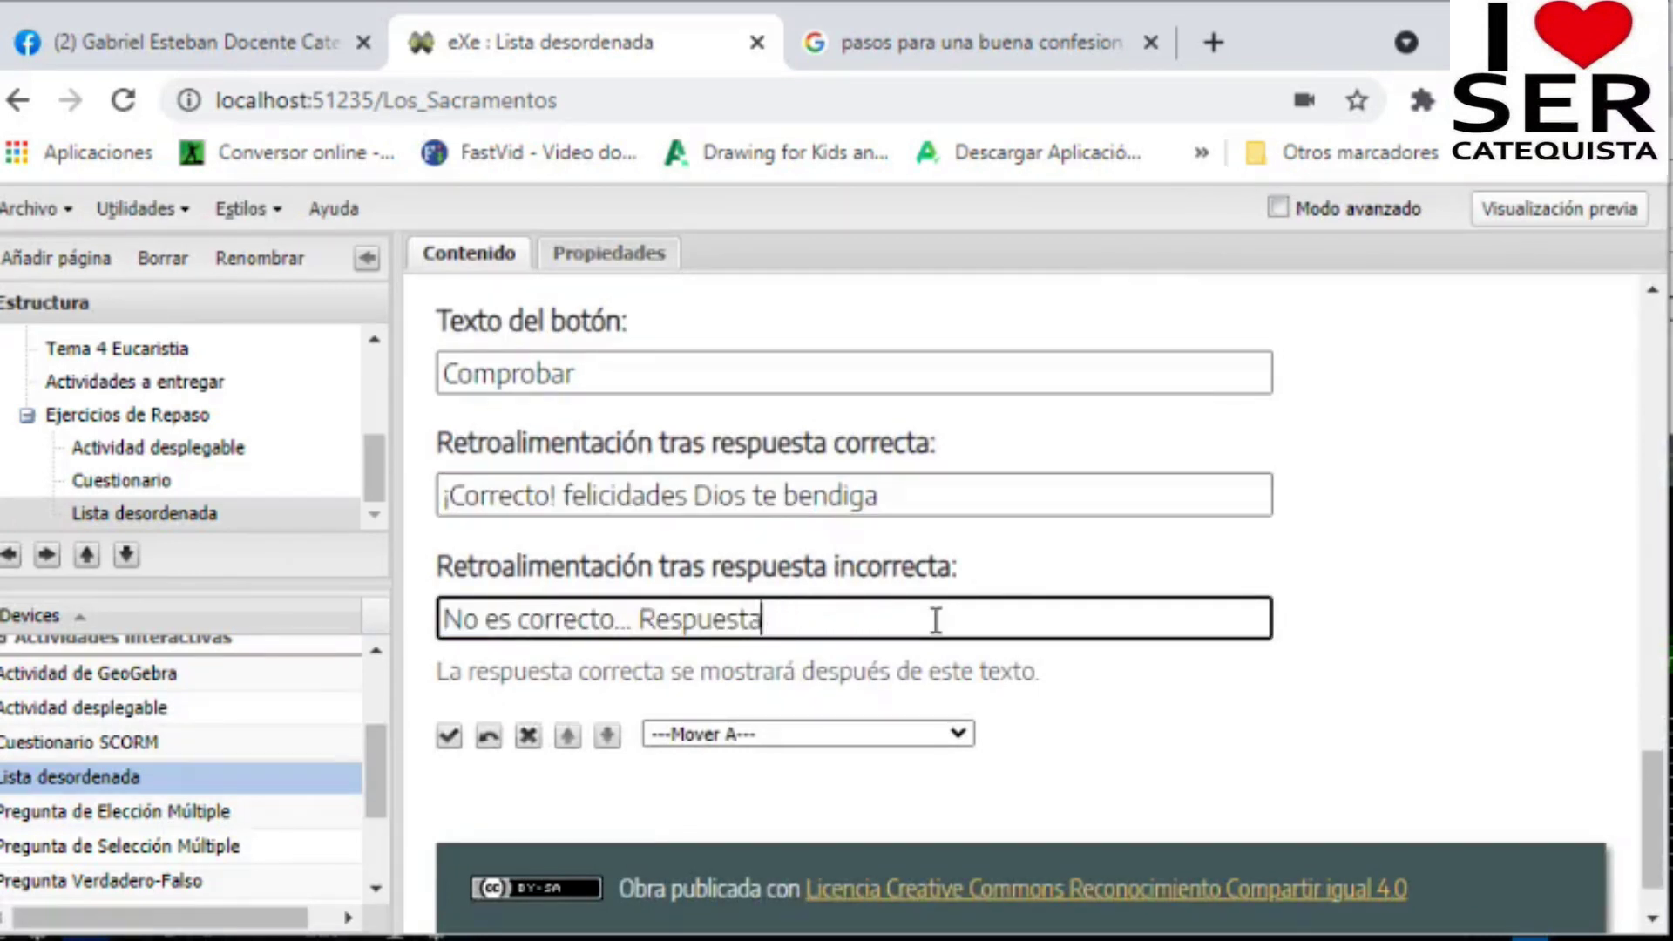
key("BackSpace")
key("BackSpace")
key("BackSpace")
key("BackSpace")
key("BackSpace")
type("Pe")
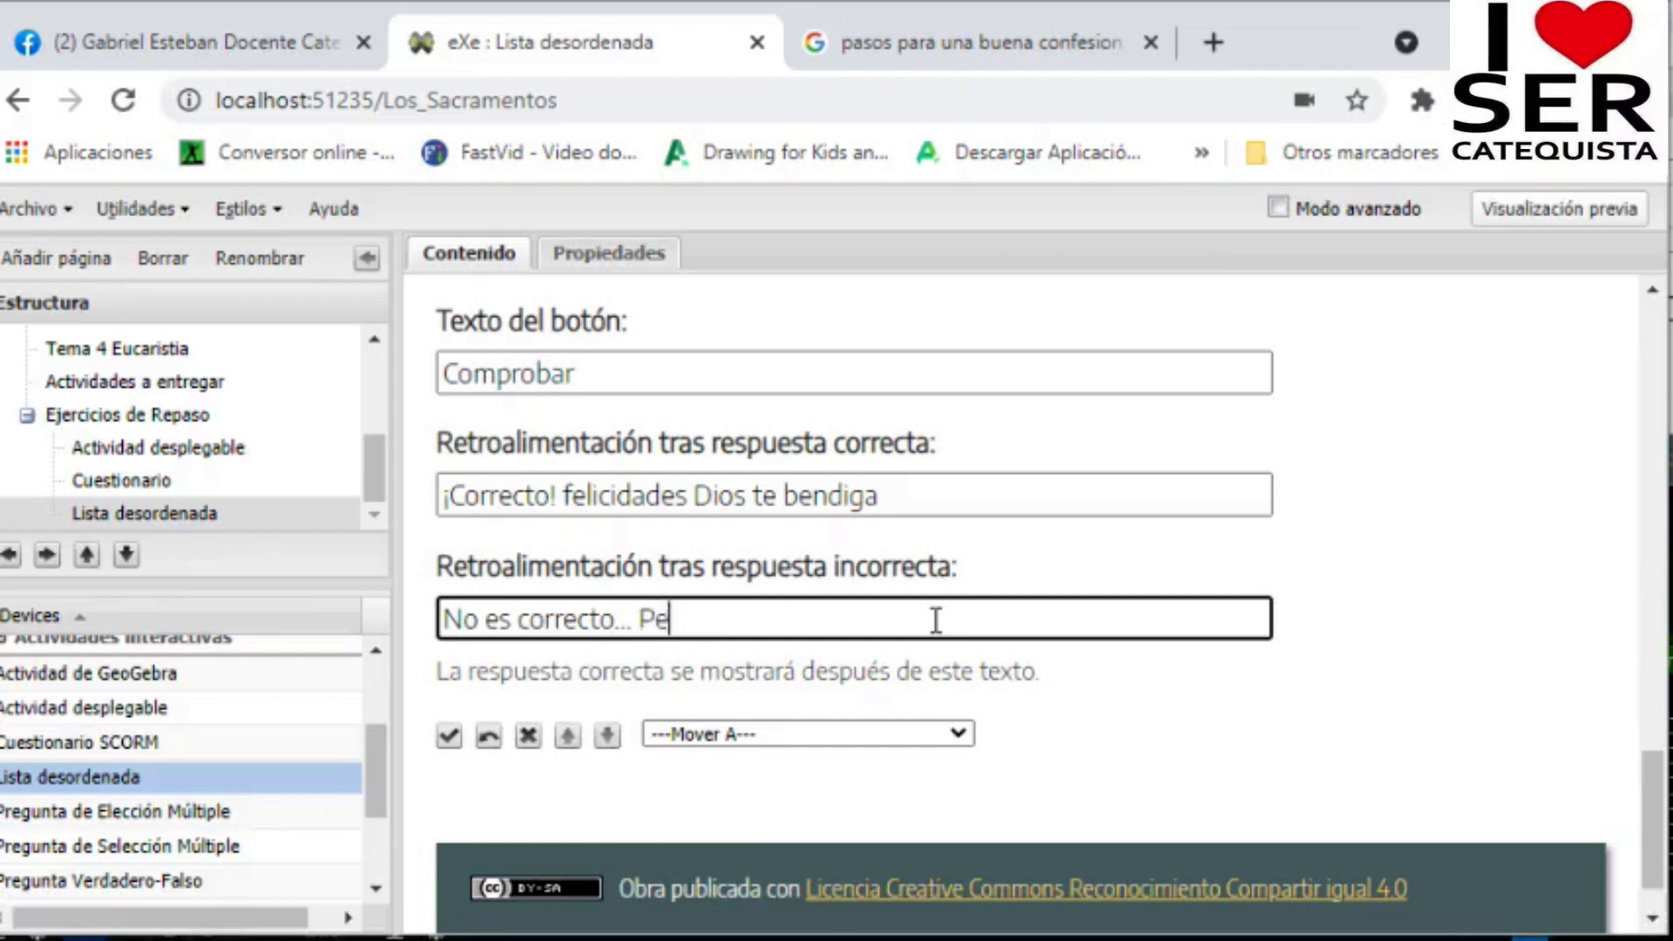
type("ro animo tu puedes ra")
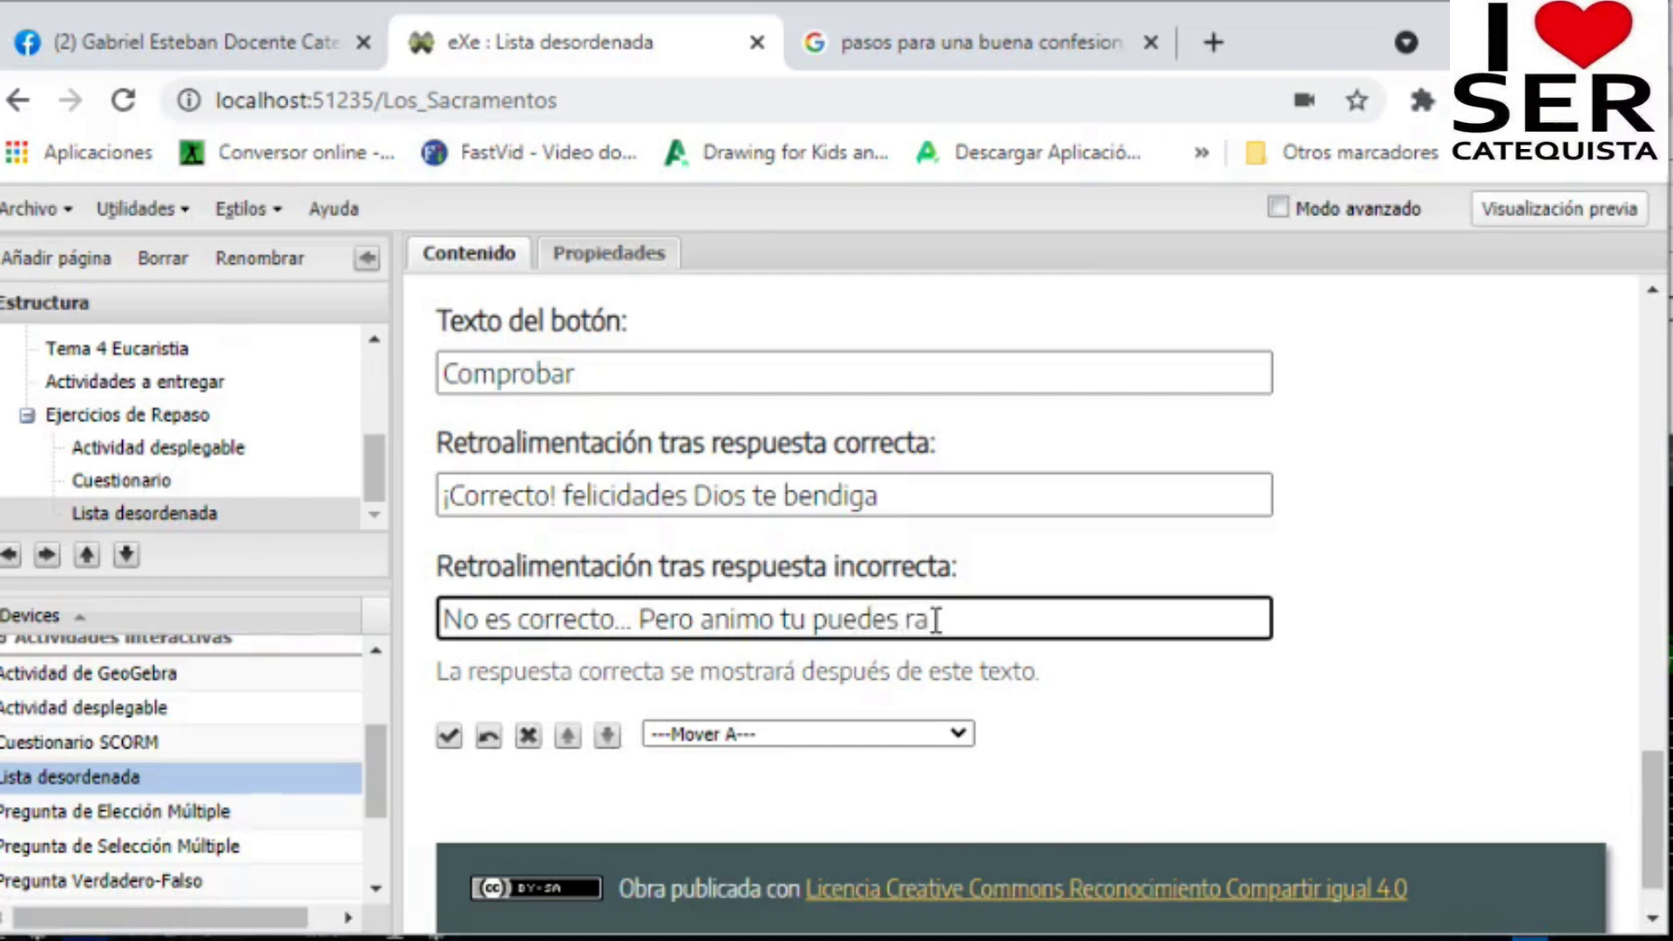
key("BackSpace")
type("epasa mas...")
scroll(989, 563, "down", 1)
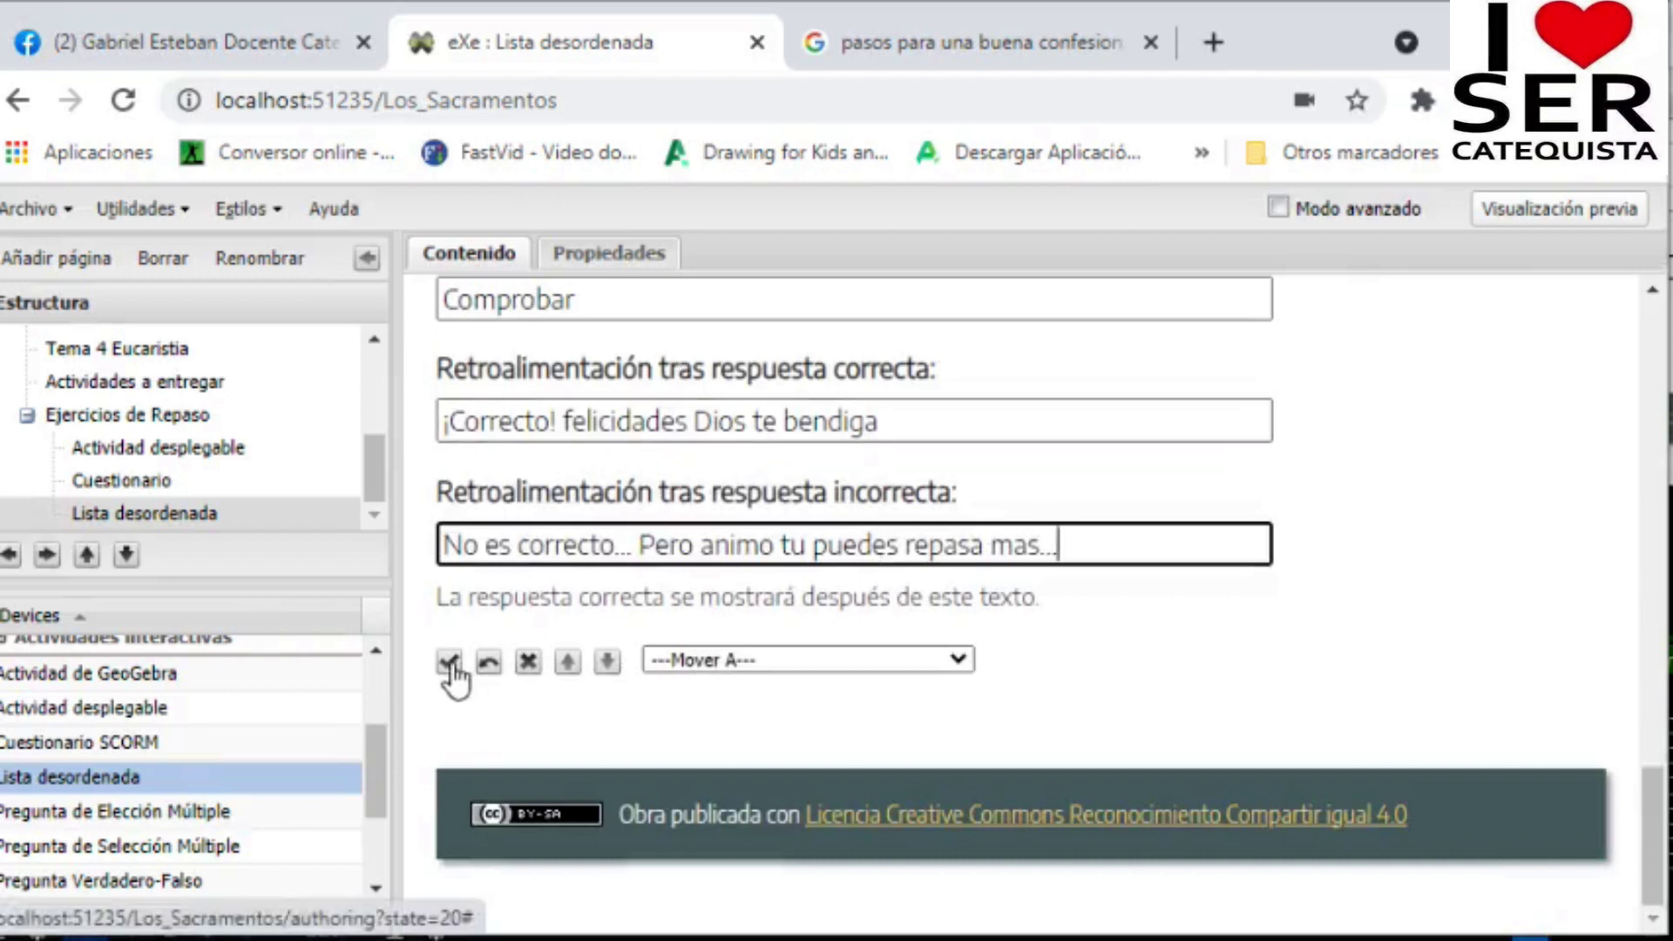
left_click(449, 664)
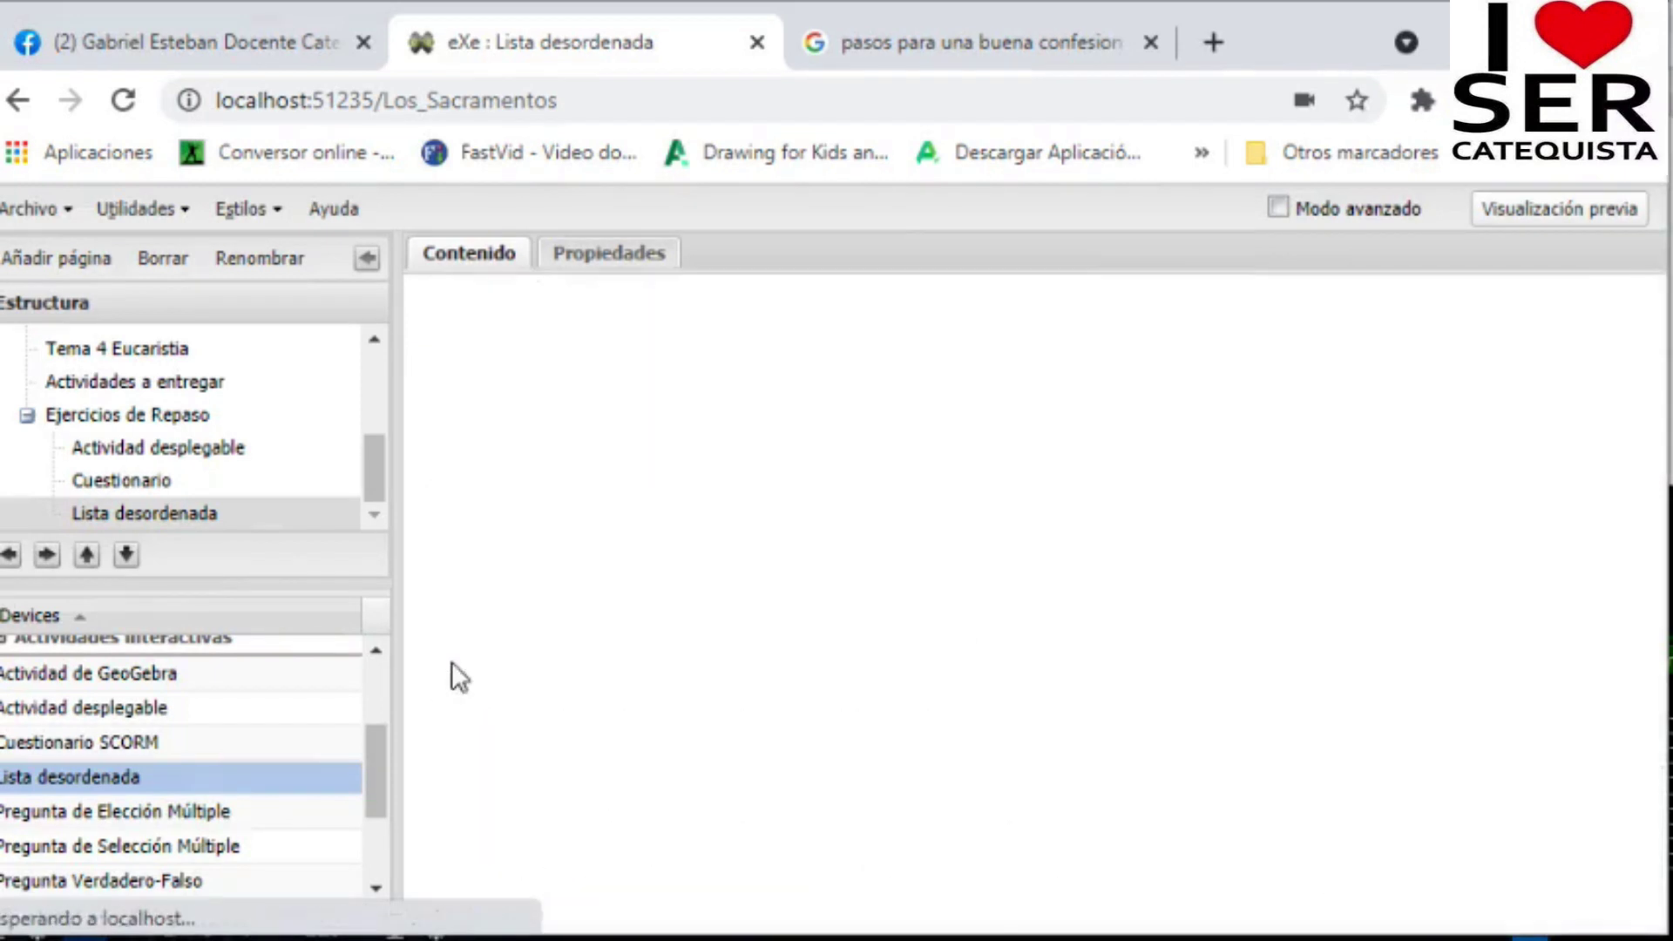
Step: Test the reordering in the scrambled list by moving "Arrepentimiento – dolor por los pecados cometidos" up to first place
scroll(963, 609, "down", 4)
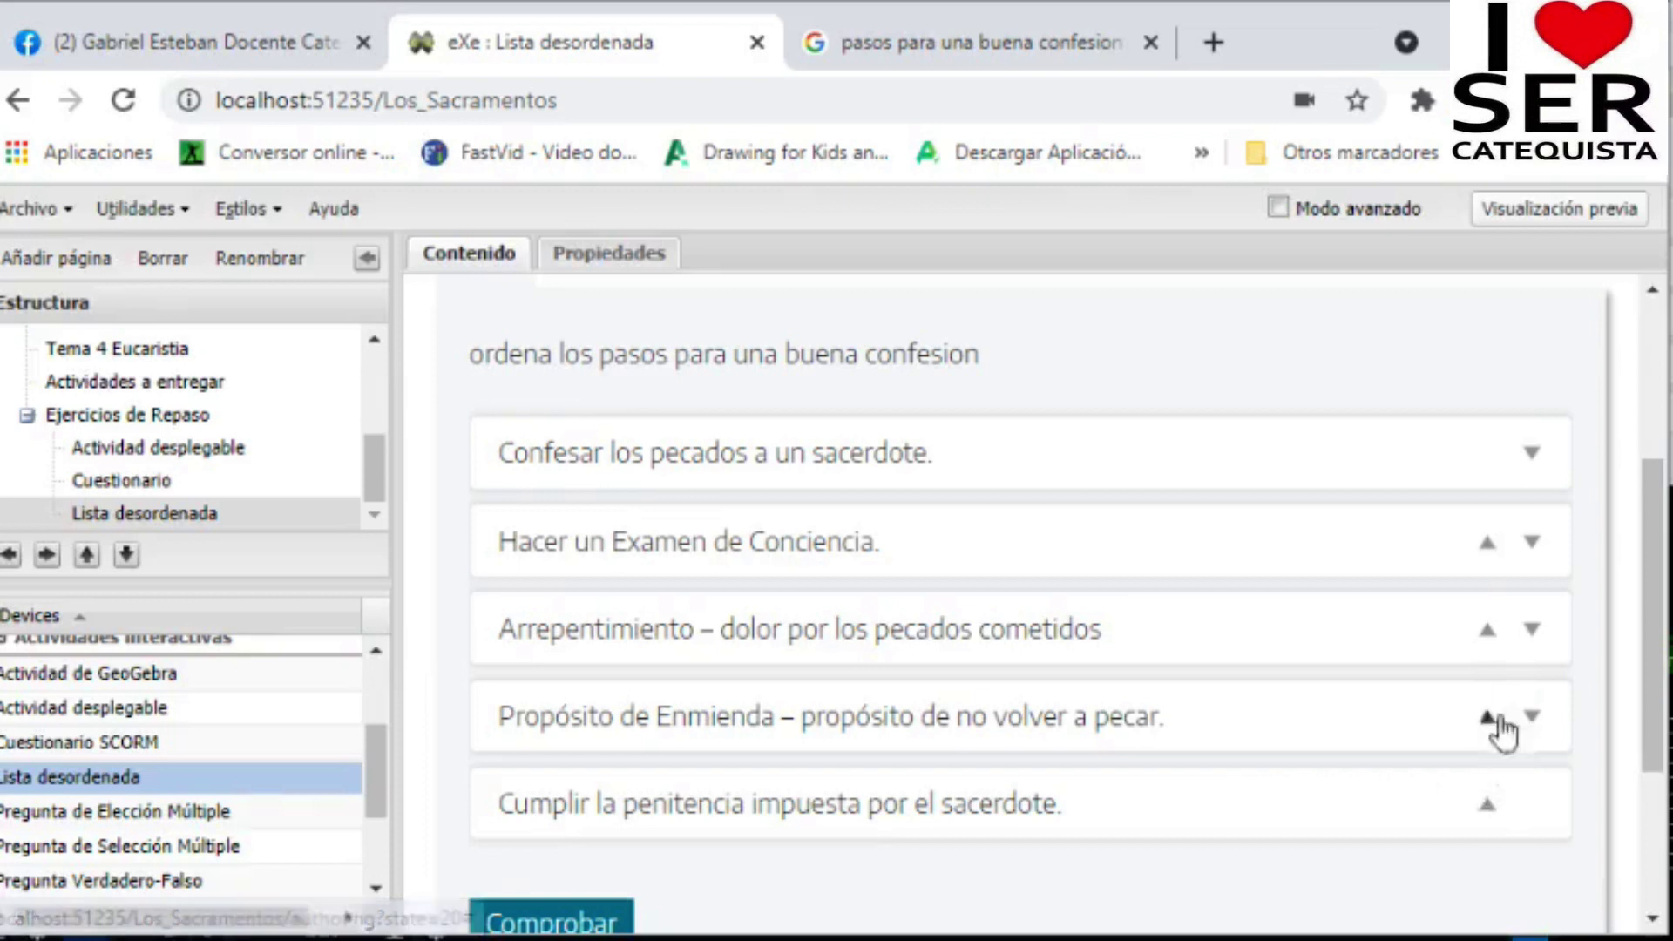
left_click(1488, 634)
left_click(1488, 629)
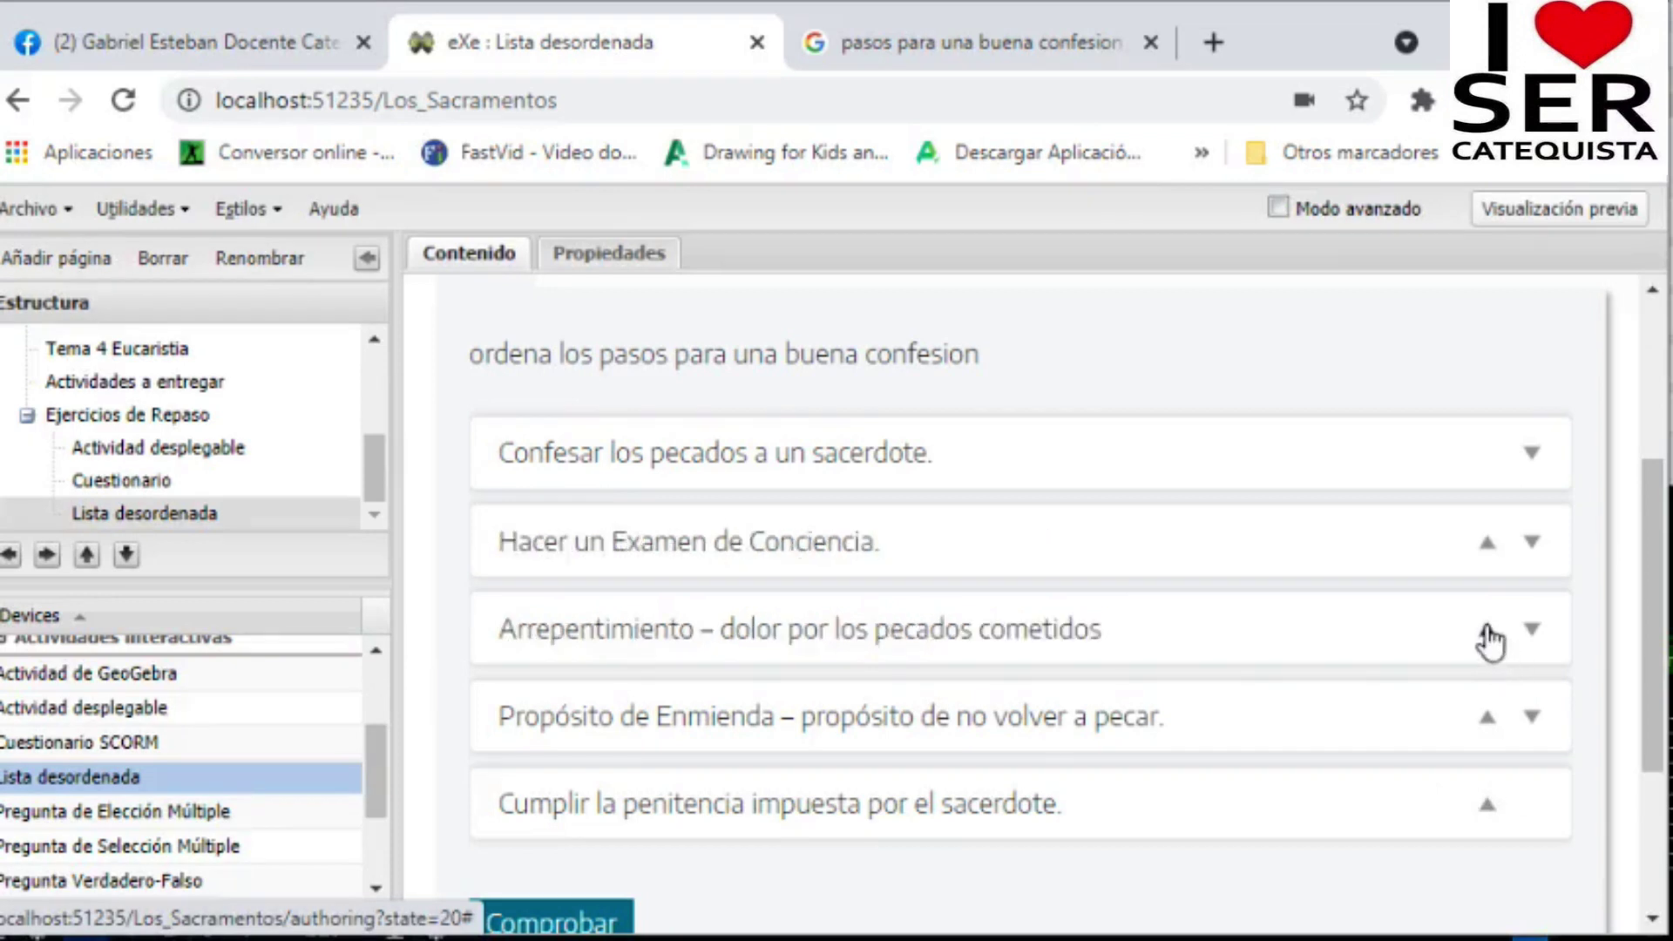
left_click(1488, 631)
left_click(1488, 632)
left_click(1488, 631)
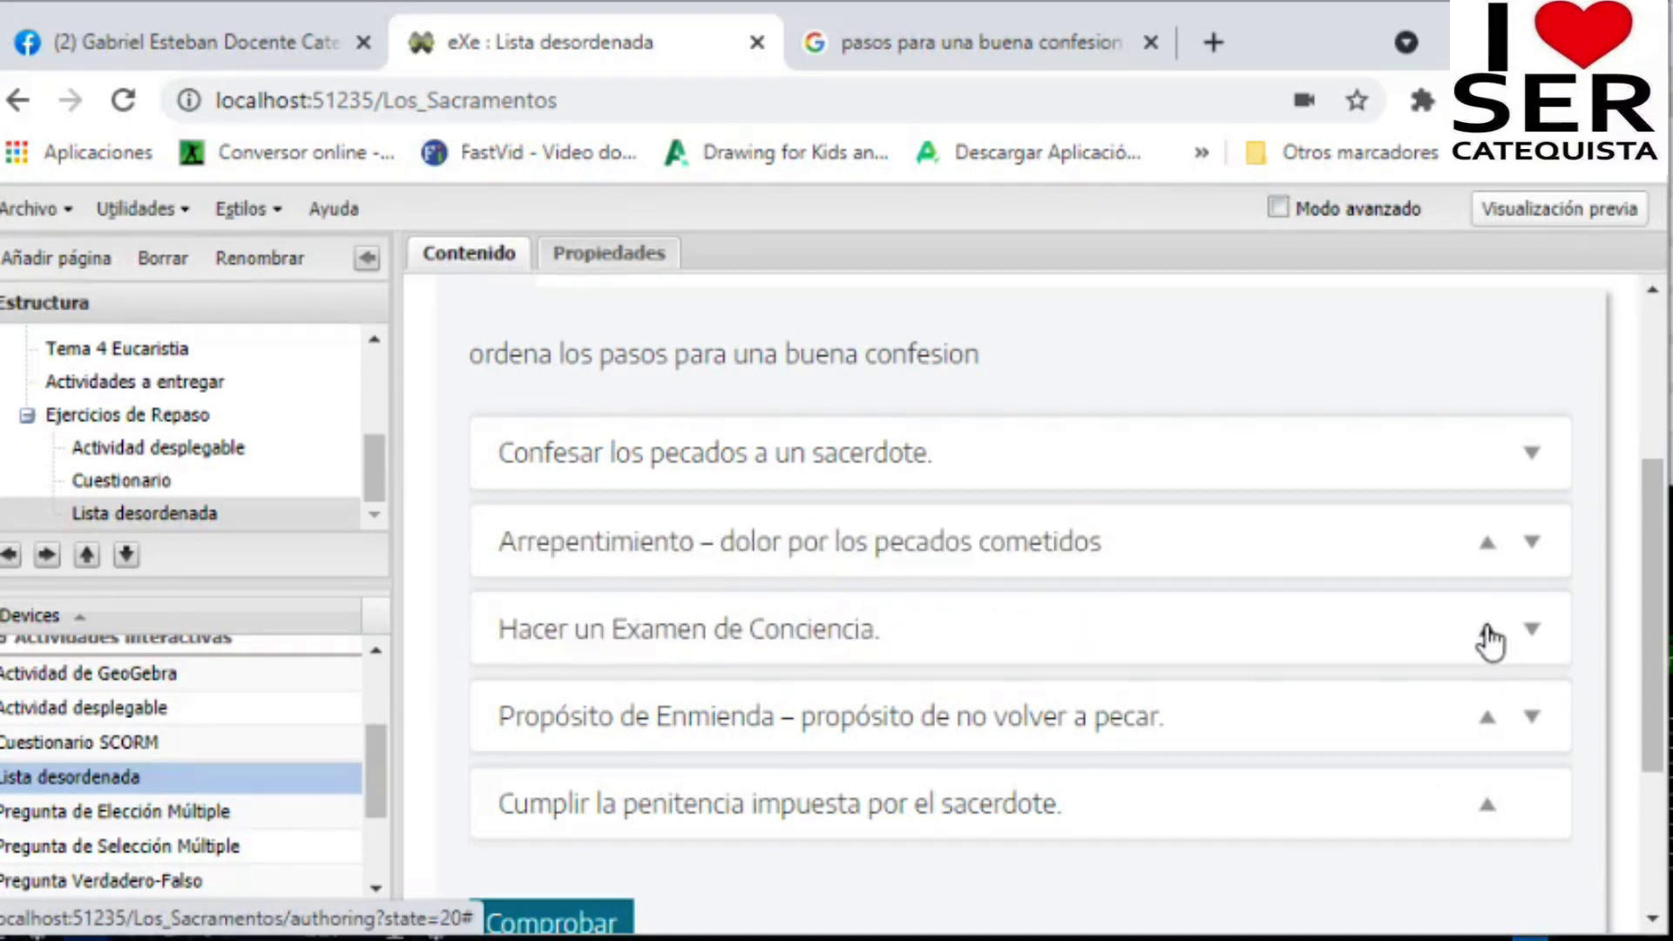
left_click(1489, 547)
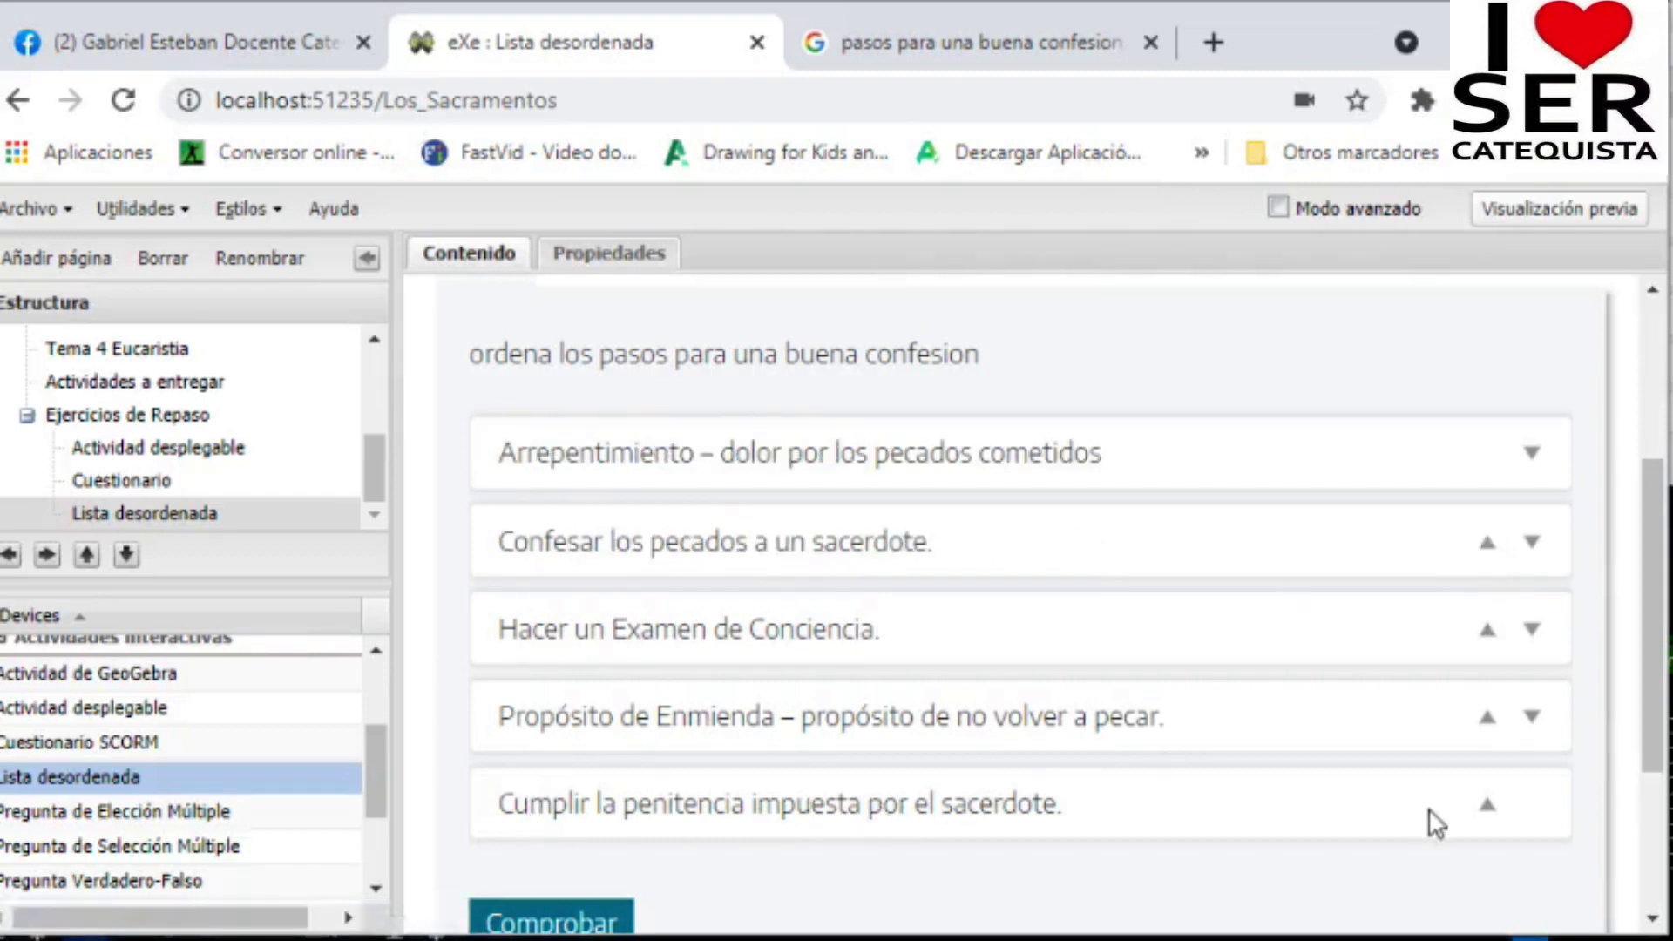
Step: Move "Cumplir la penitencia impuesta por el sacerdote." from the end of the scrambled list up to first place
left_click(1488, 806)
left_click(1488, 719)
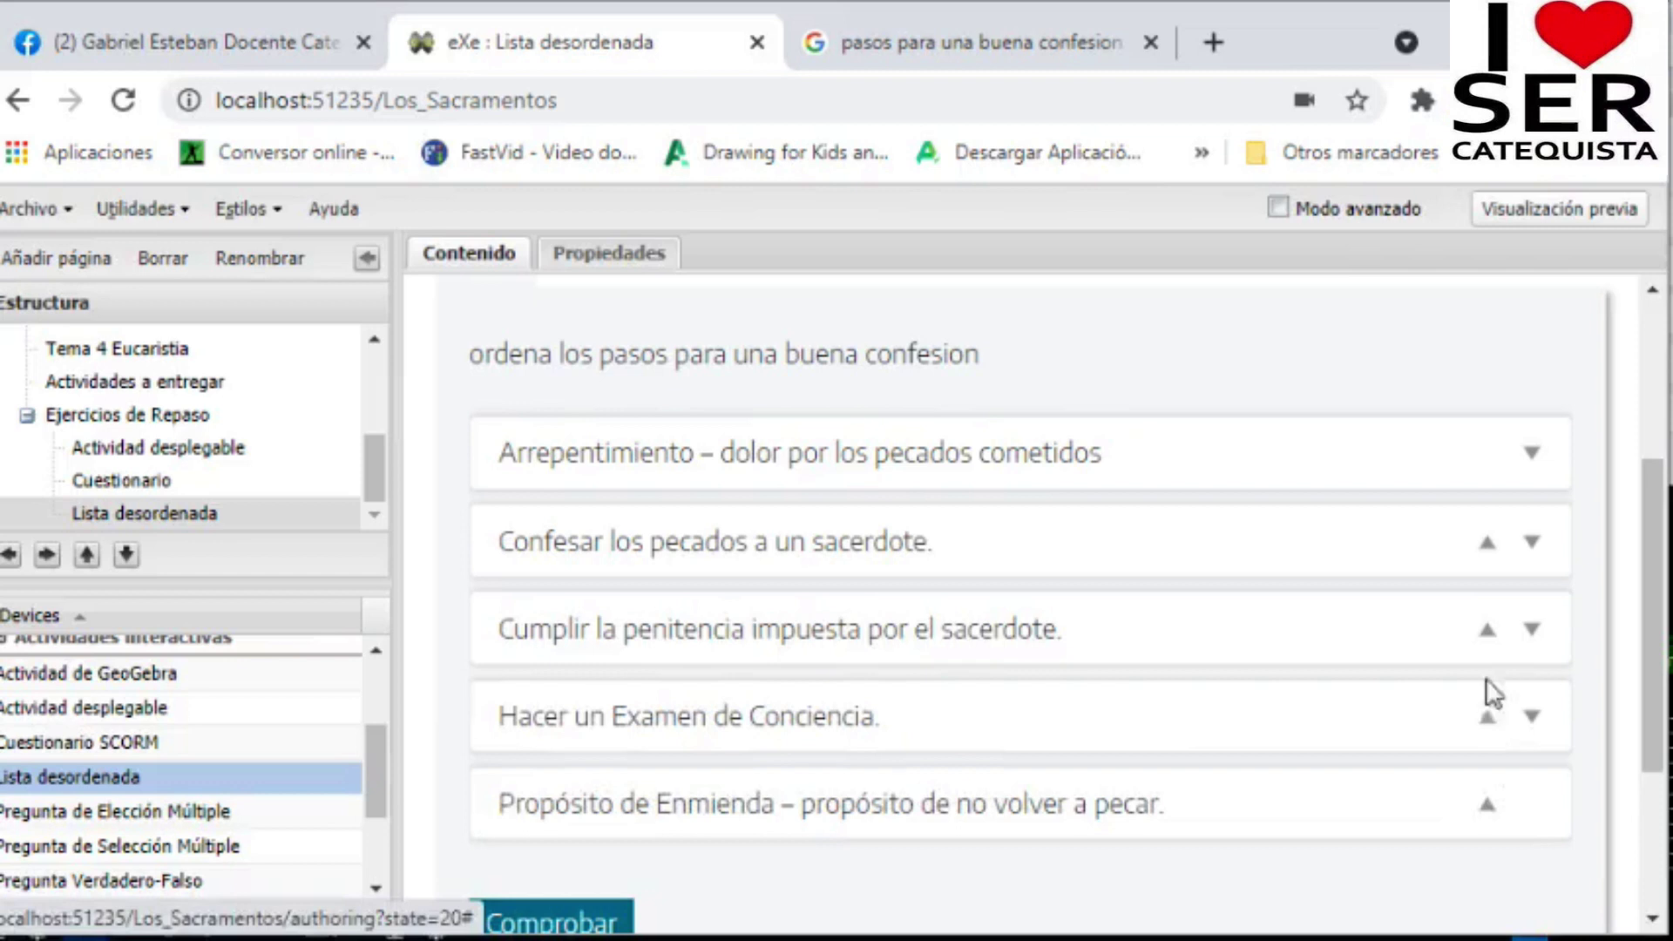
left_click(1487, 630)
left_click(1487, 544)
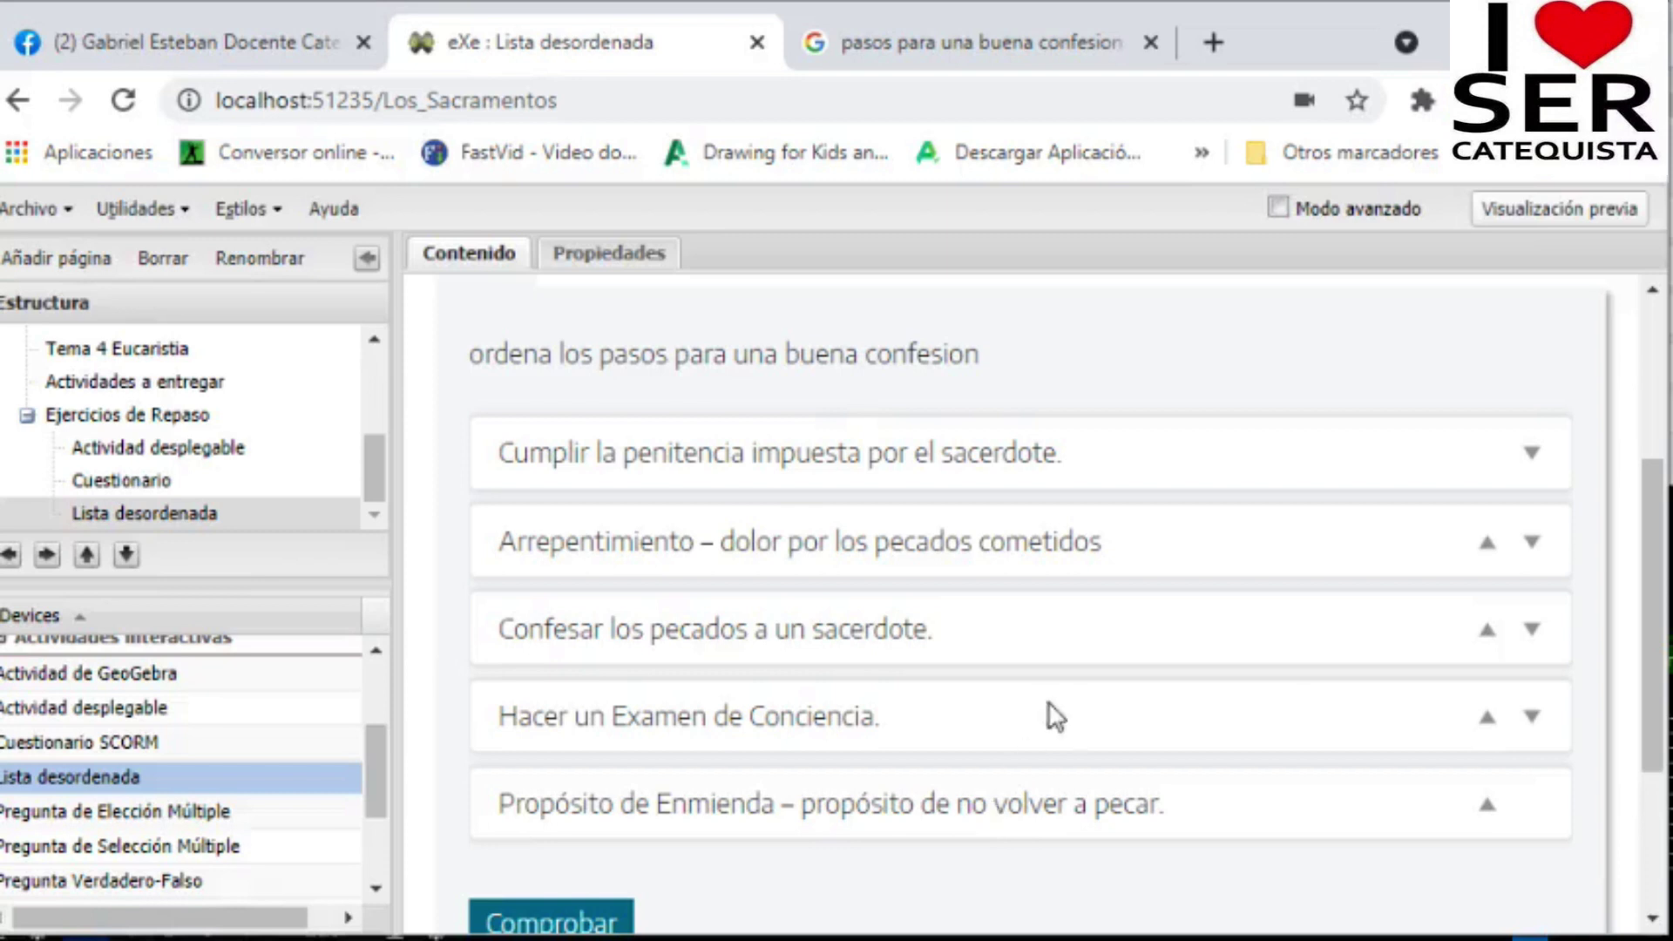
Step: Check the arranged order of the confession steps and review the feedback against the list
scroll(1034, 608, "down", 2)
scroll(1034, 609, "up", 2)
scroll(1037, 614, "down", 3)
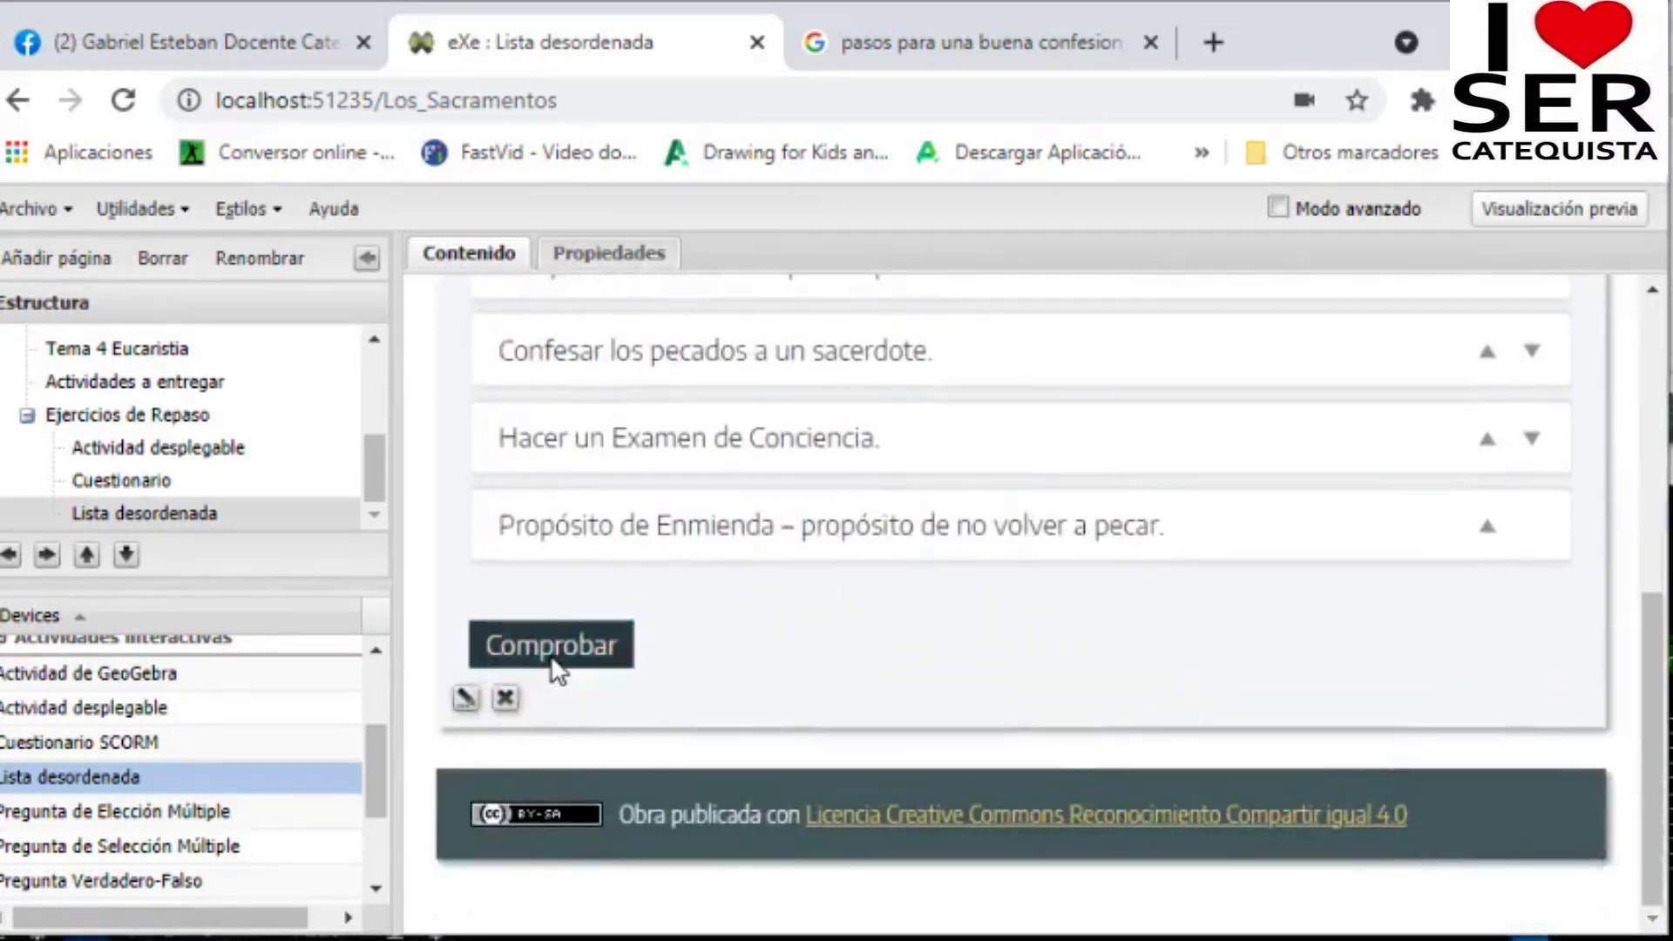
left_click(557, 670)
scroll(1008, 662, "down", 2)
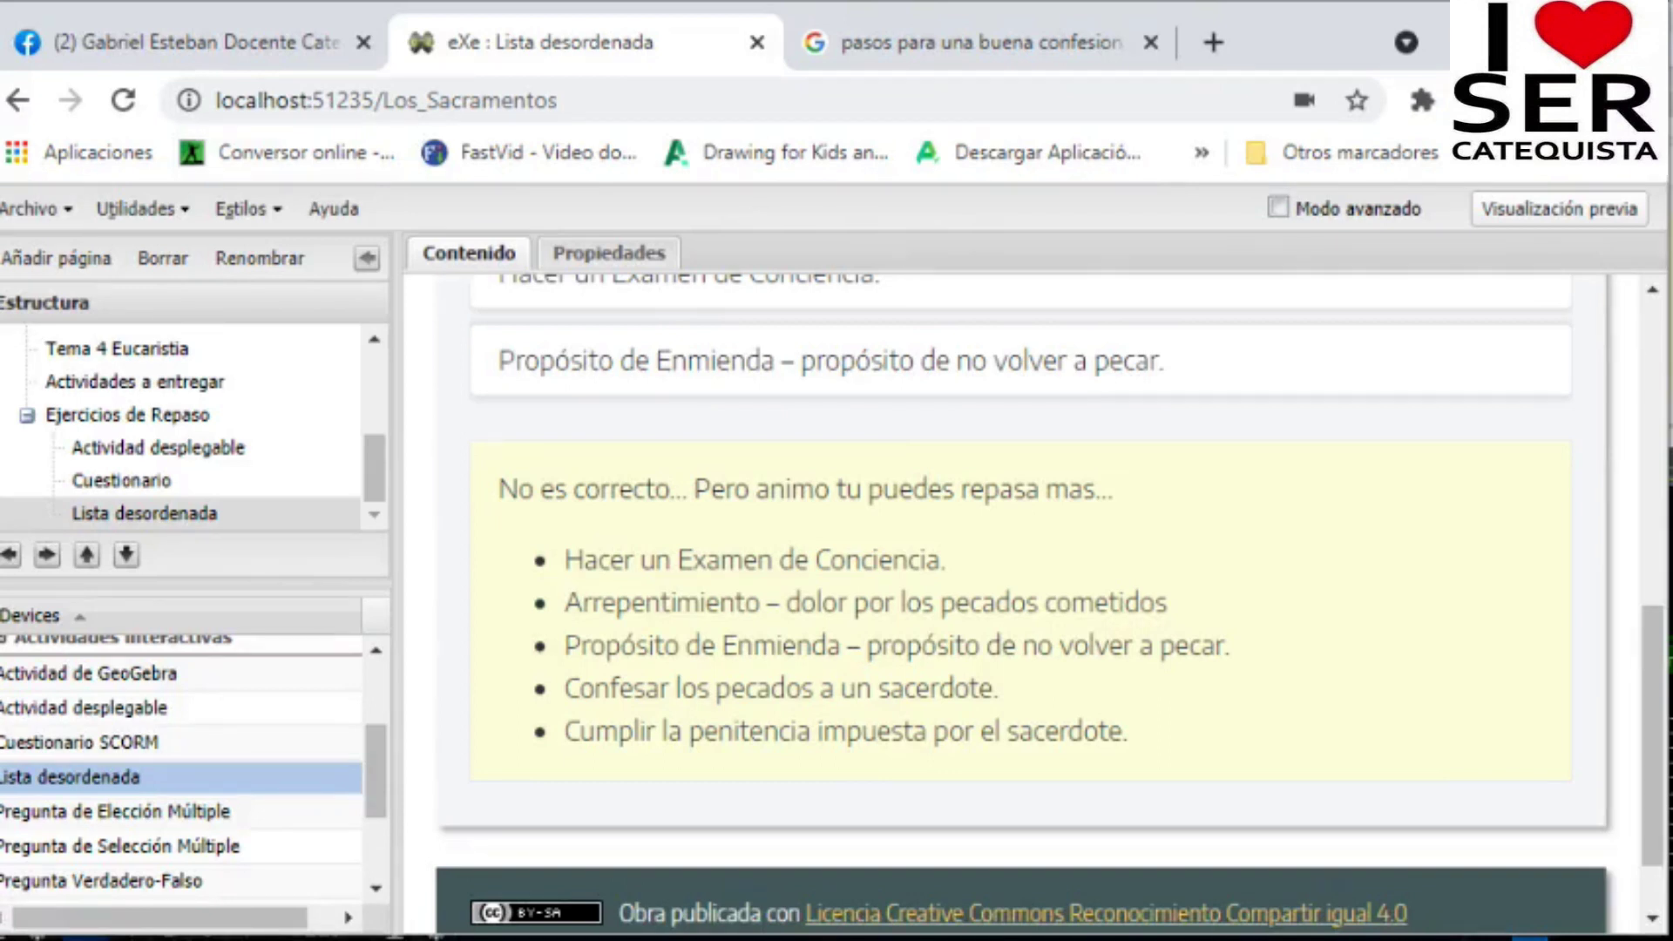
scroll(959, 652, "up", 5)
scroll(959, 651, "down", 5)
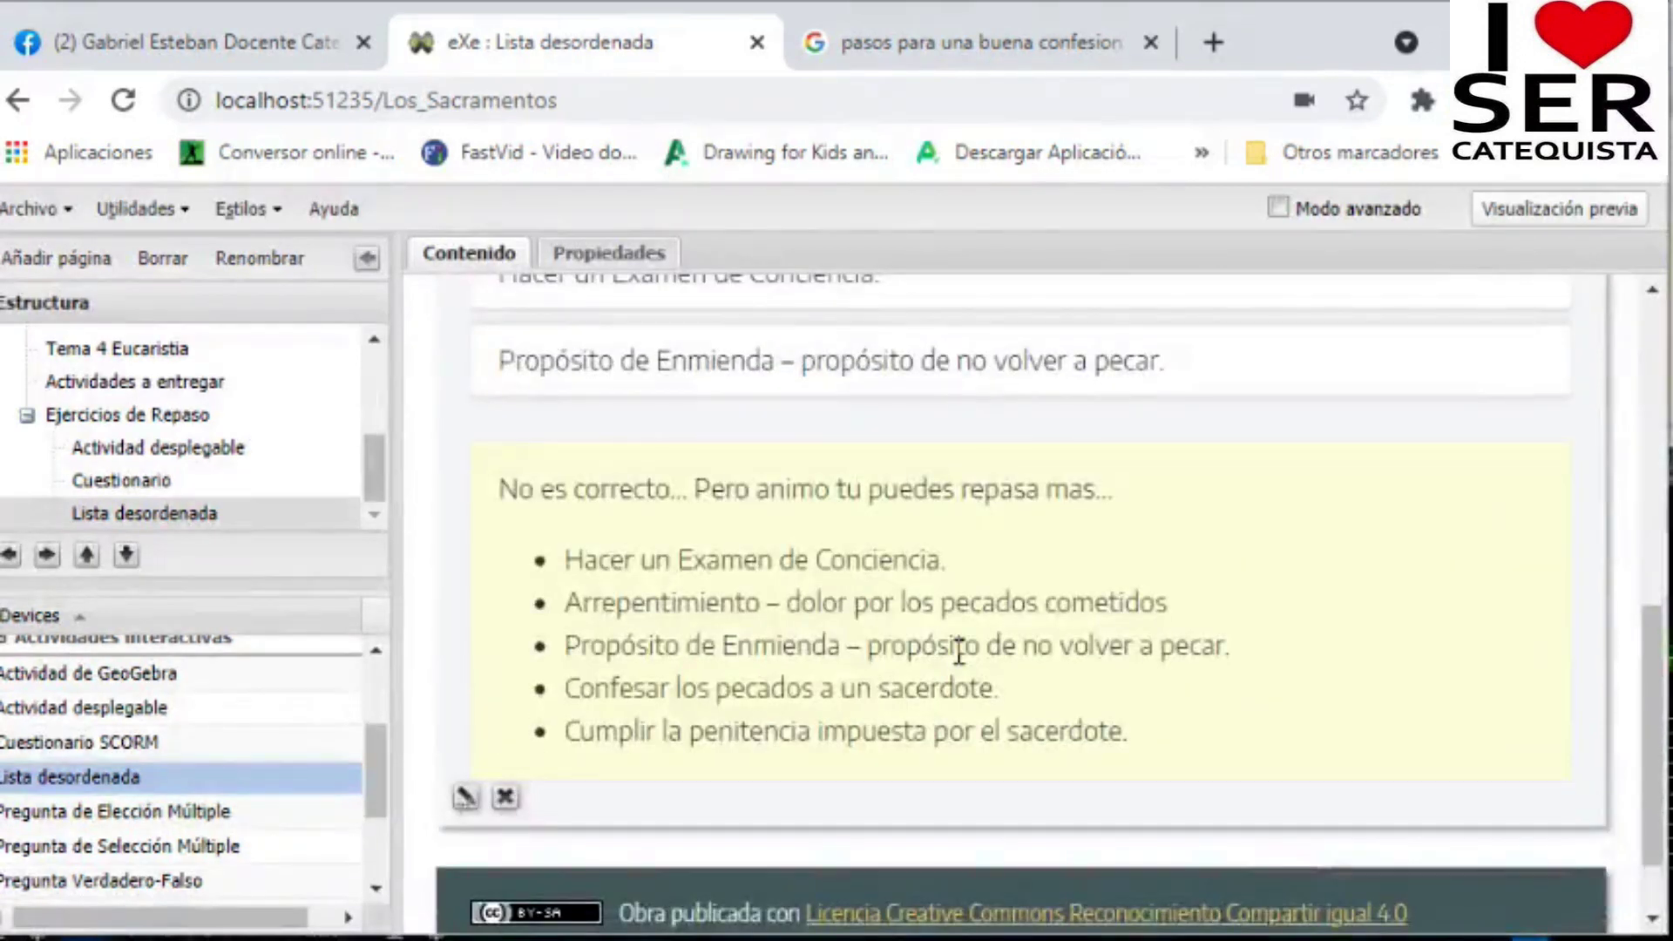
scroll(959, 651, "up", 2)
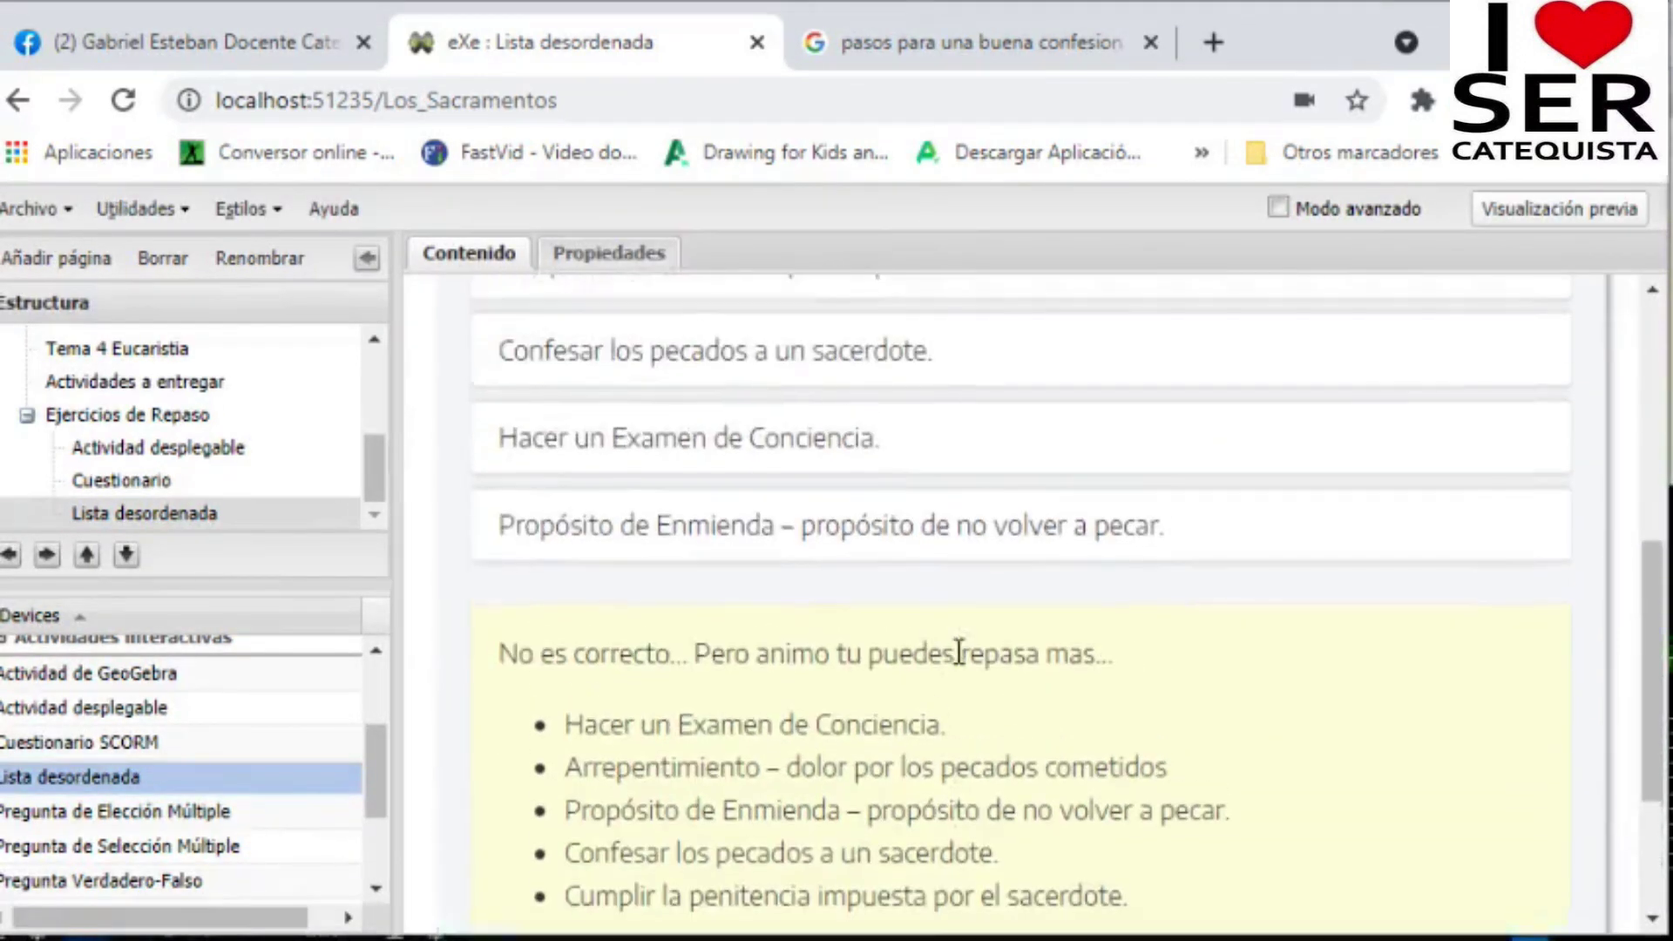
Step: Preview the resource and open the Lista desordenada page under Ejercicios de Repaso
left_click(1559, 208)
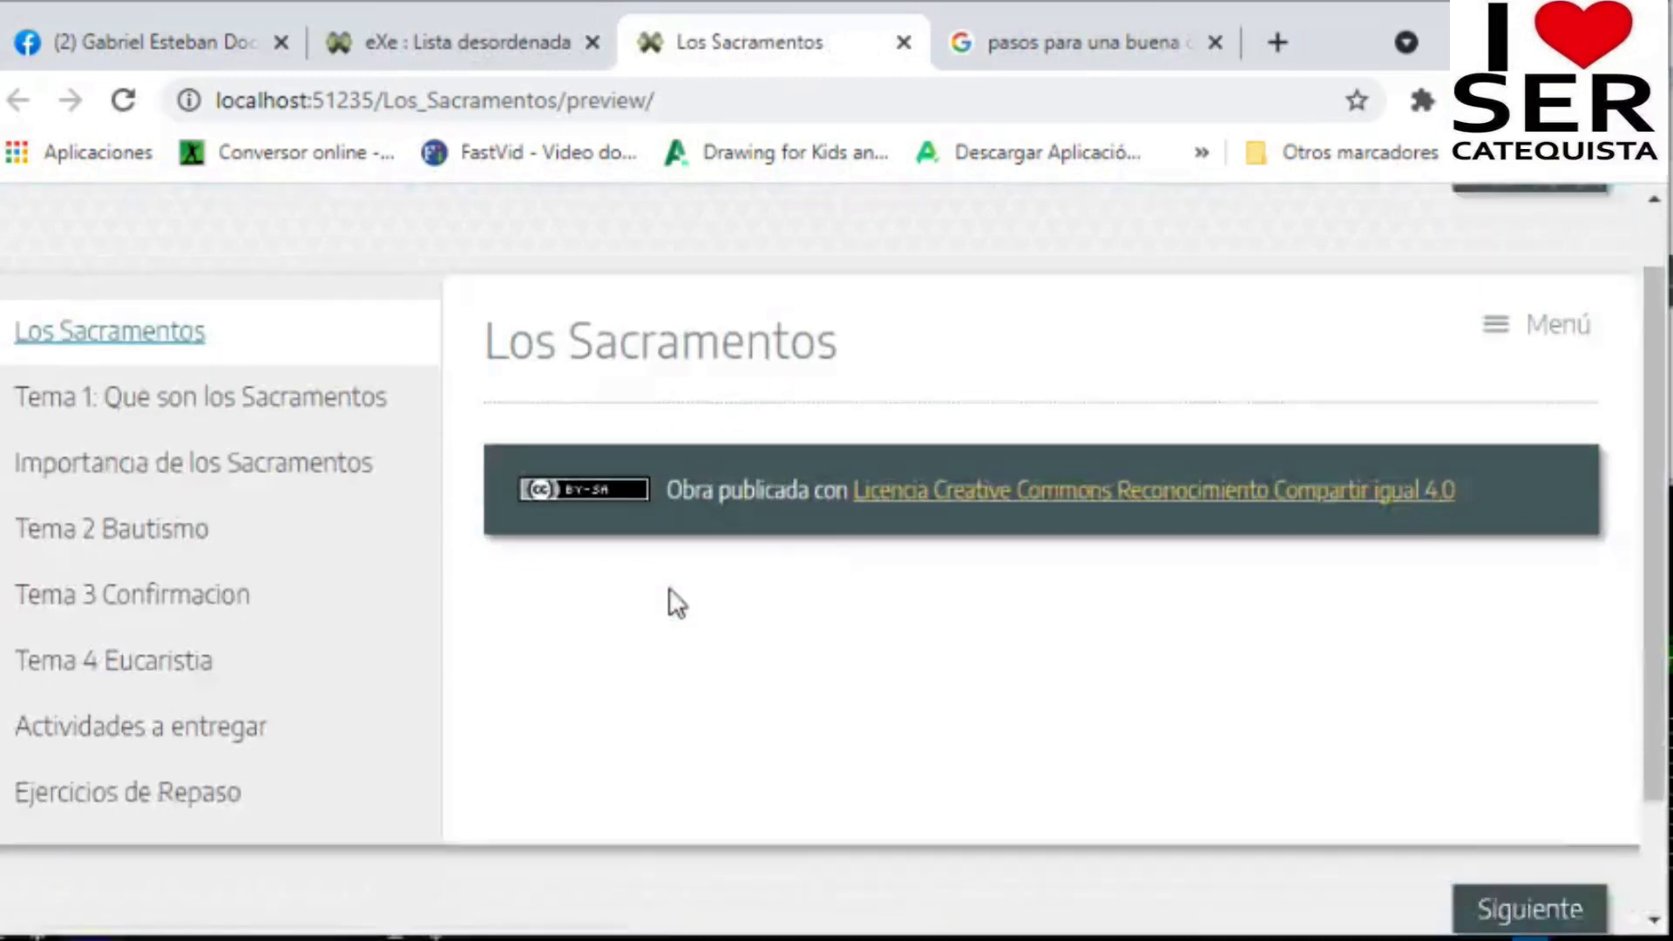
scroll(155, 683, "down", 2)
left_click(157, 655)
scroll(261, 675, "down", 5)
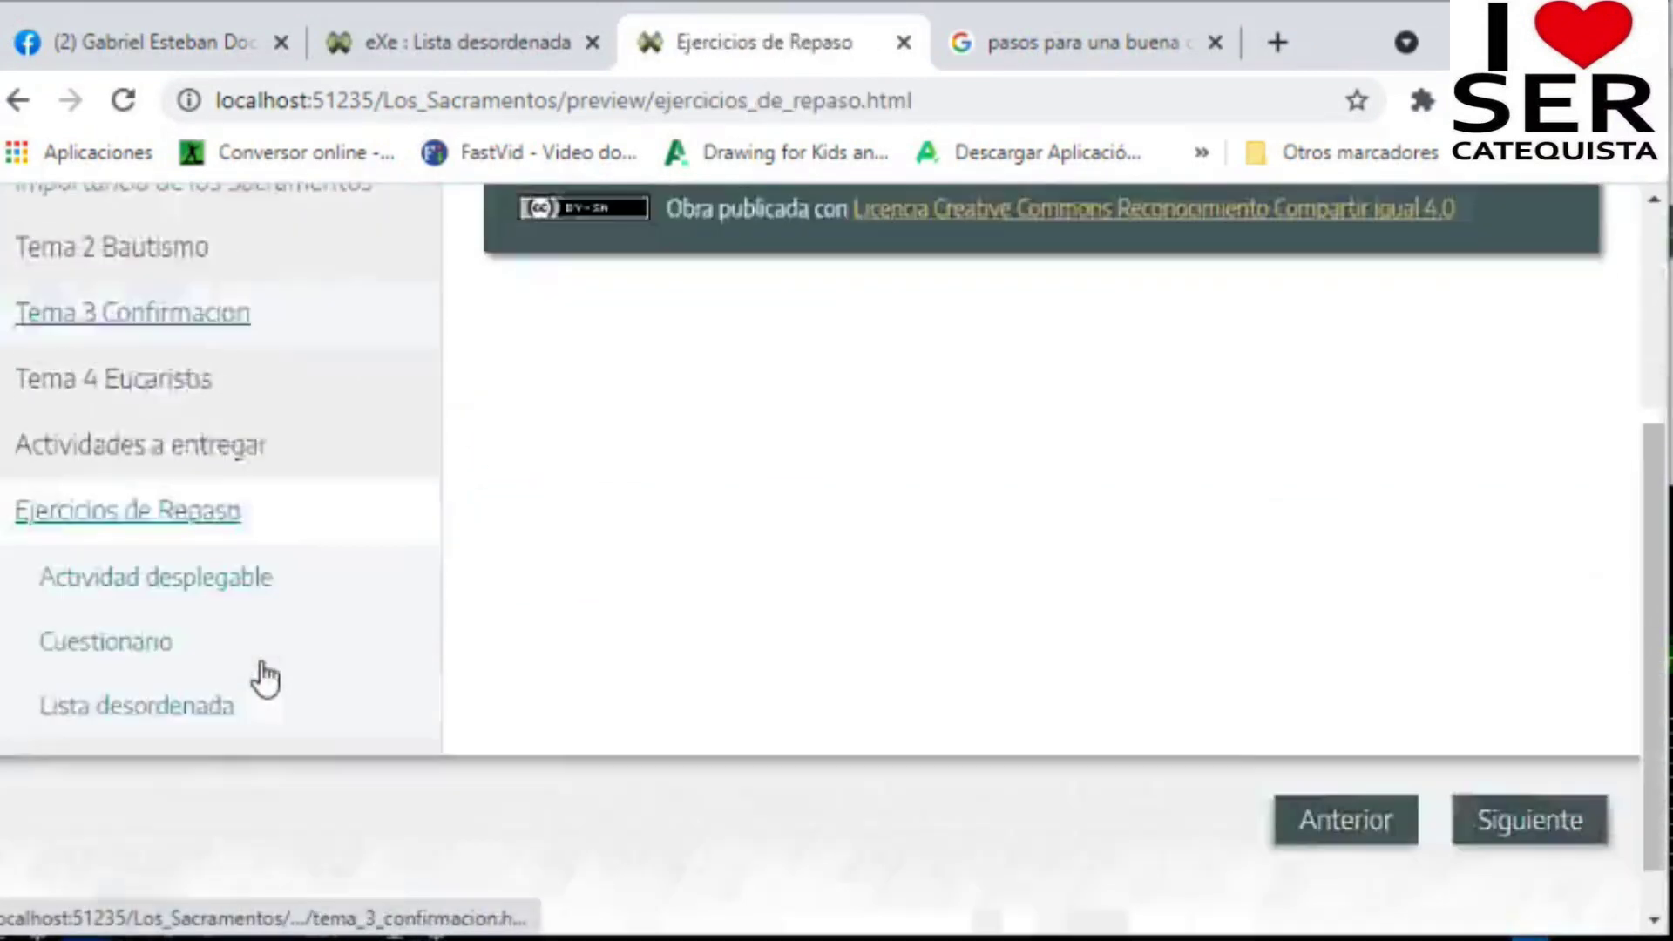
left_click(131, 665)
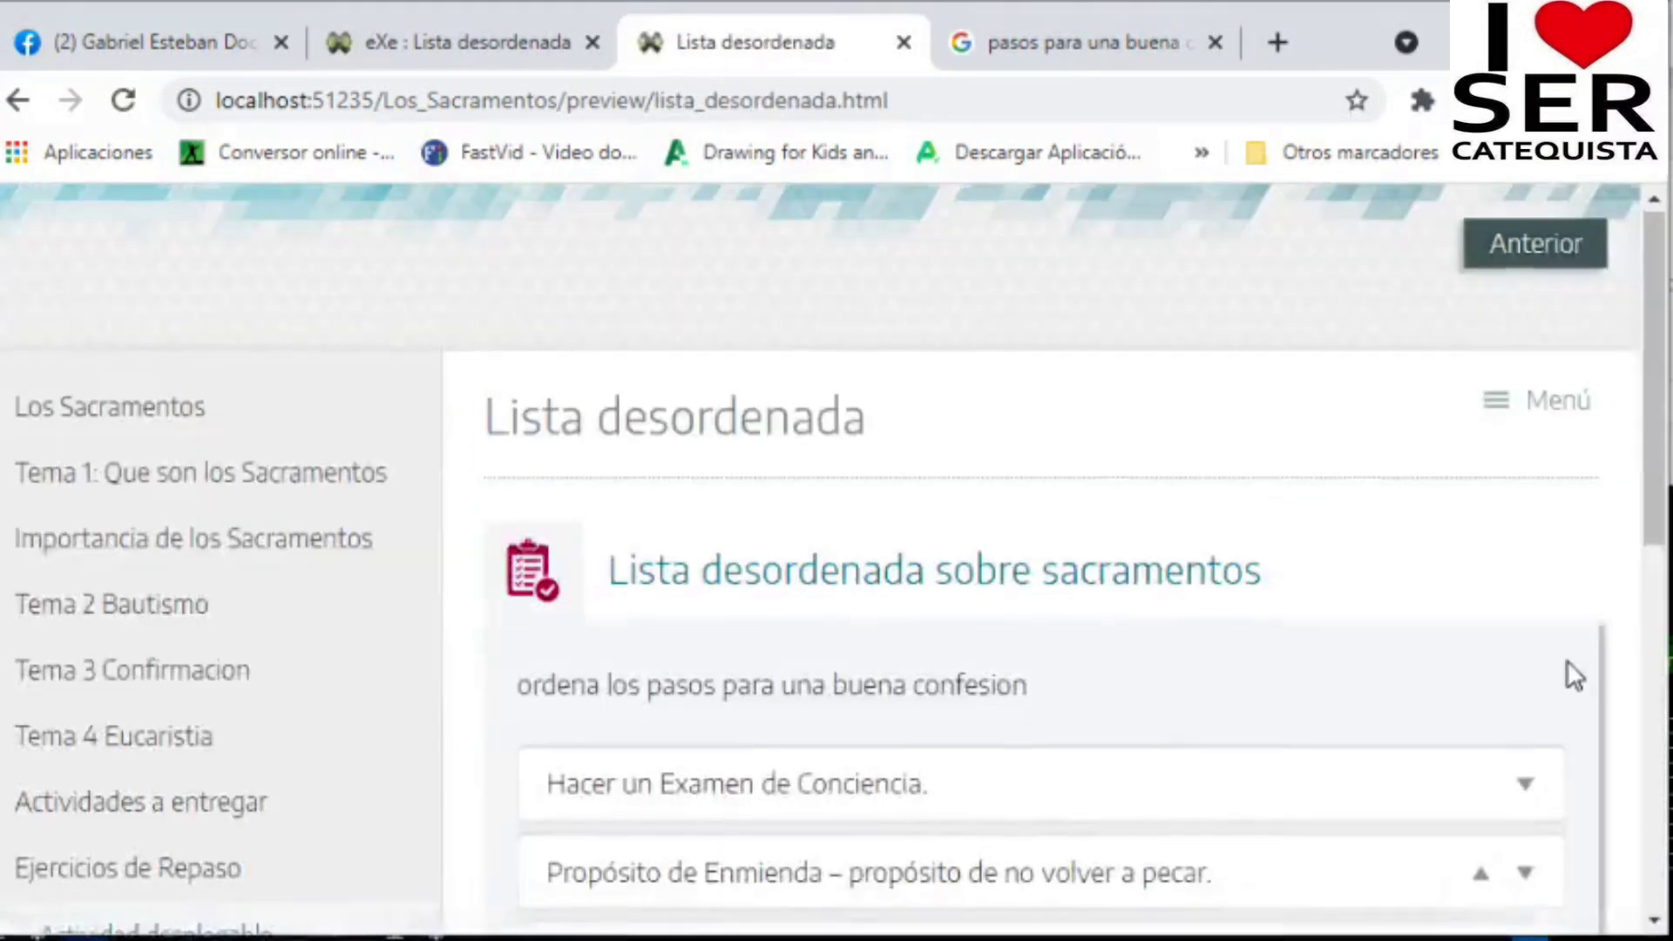
Step: Reorder the confession steps in the preview so "Confesar los pecados a un sacerdote." comes first, and check the answer and its feedback
scroll(1566, 660, "down", 5)
left_click(1480, 468)
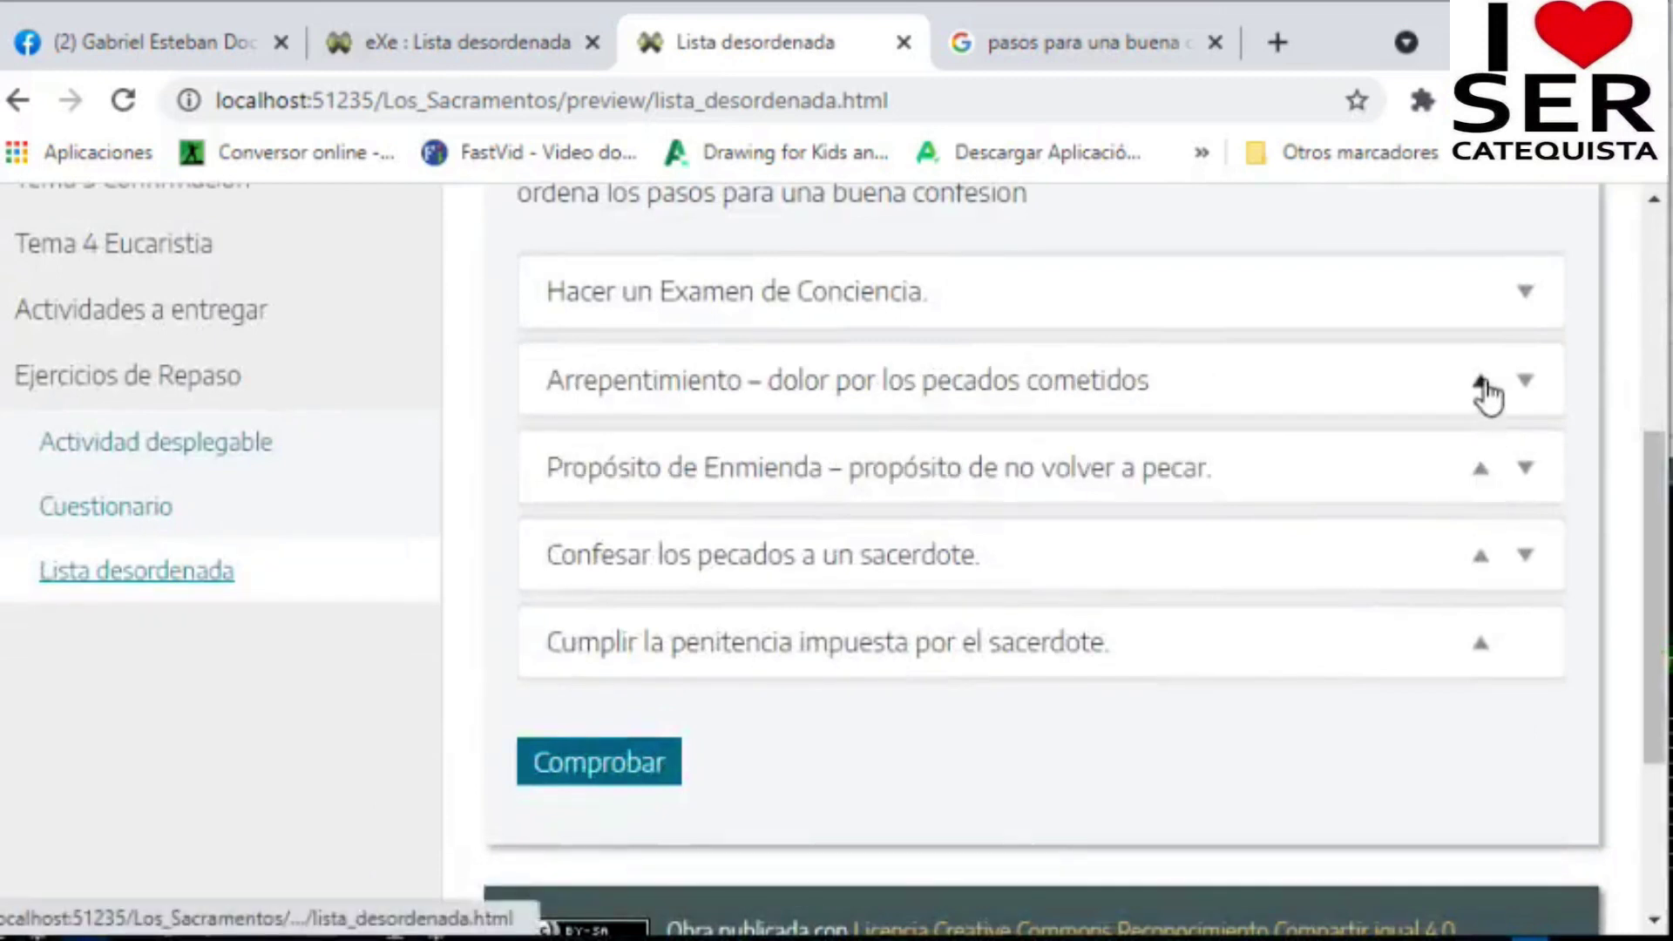
left_click(1480, 381)
left_click(1524, 468)
left_click(1525, 381)
left_click(1524, 291)
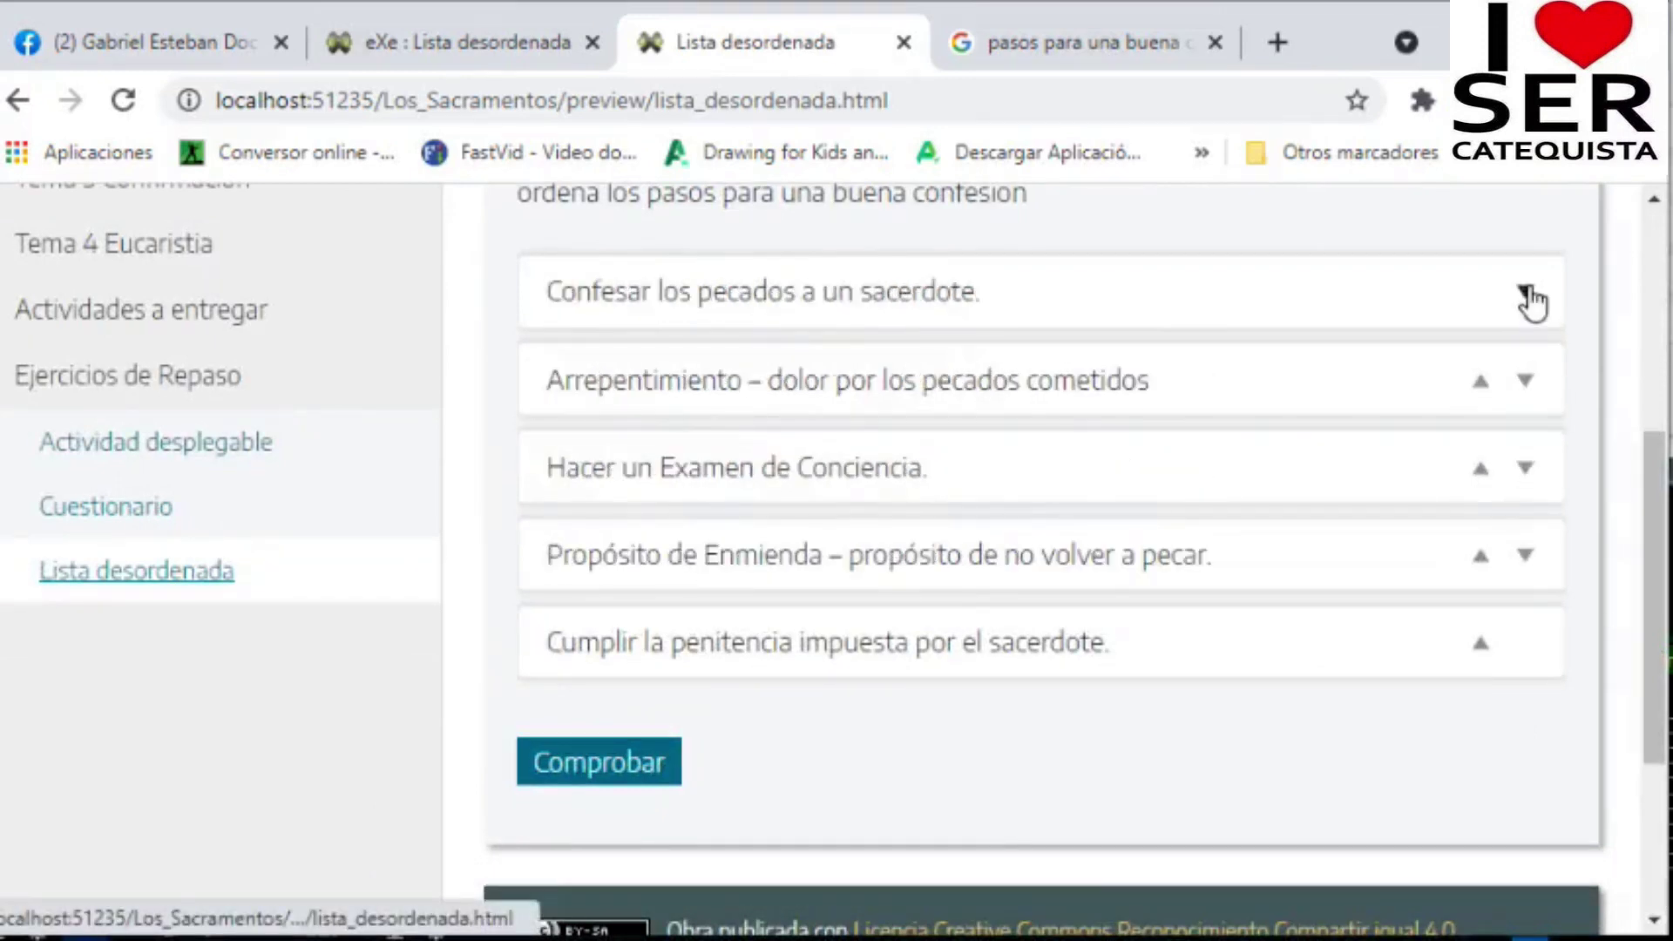
left_click(566, 757)
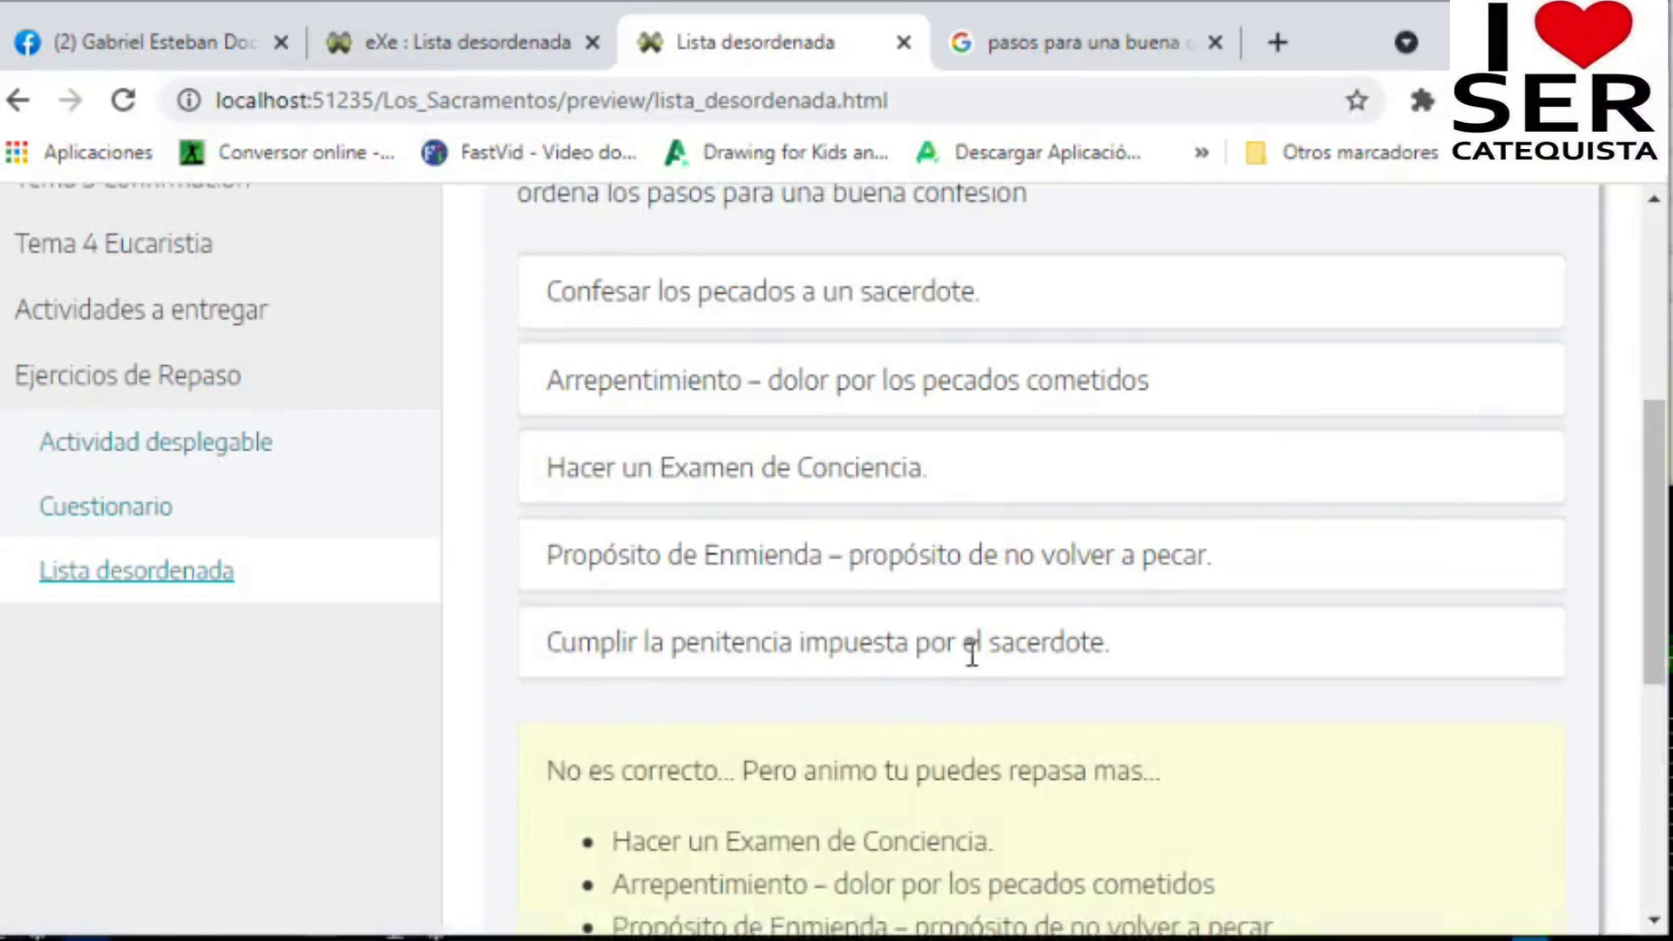
scroll(972, 653, "down", 4)
scroll(971, 654, "up", 5)
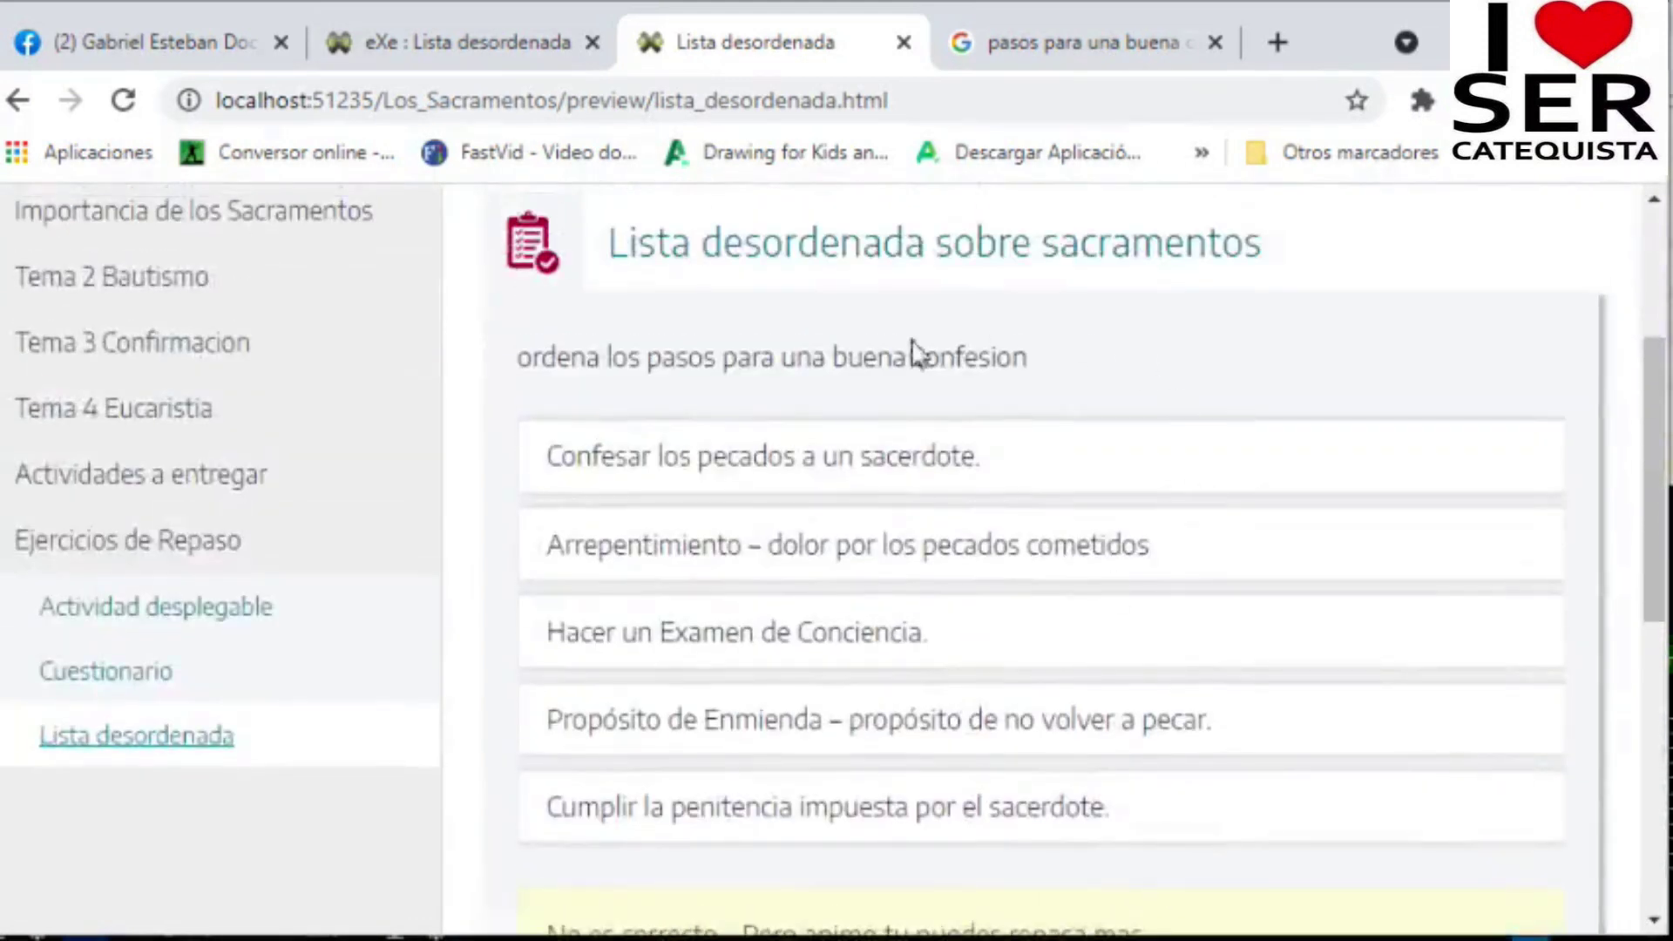
Step: Reload the Lista desordenada page in the preview to see the reshuffled list, and close the preview
left_click(138, 741)
scroll(284, 797, "down", 4)
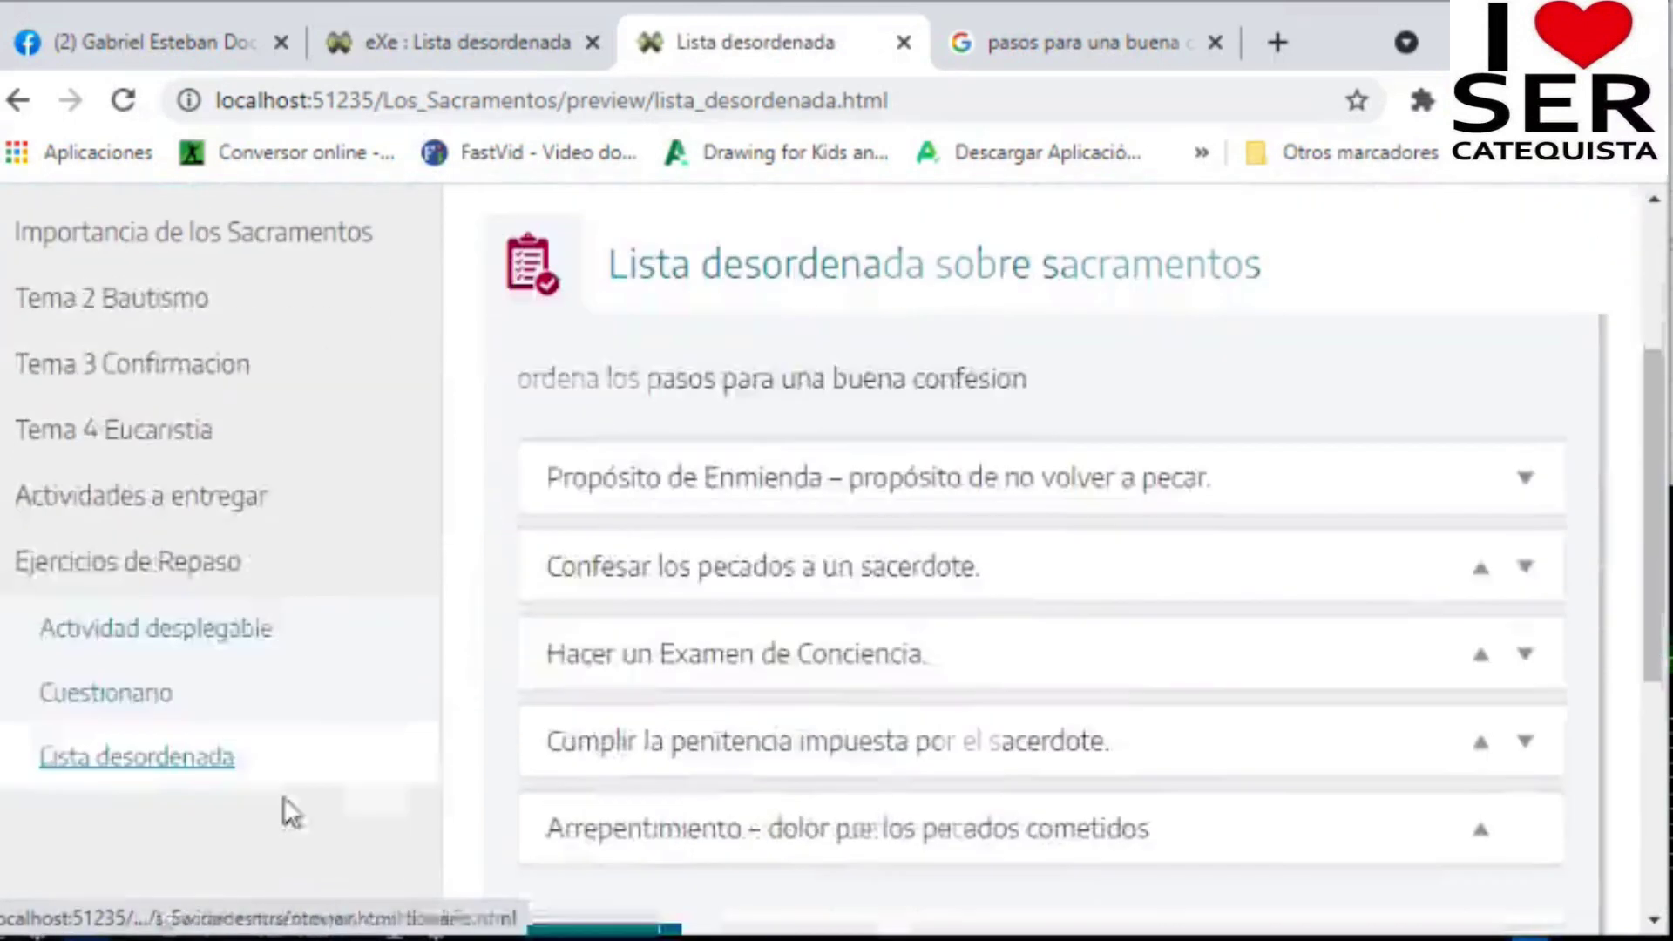
scroll(1455, 615, "down", 2)
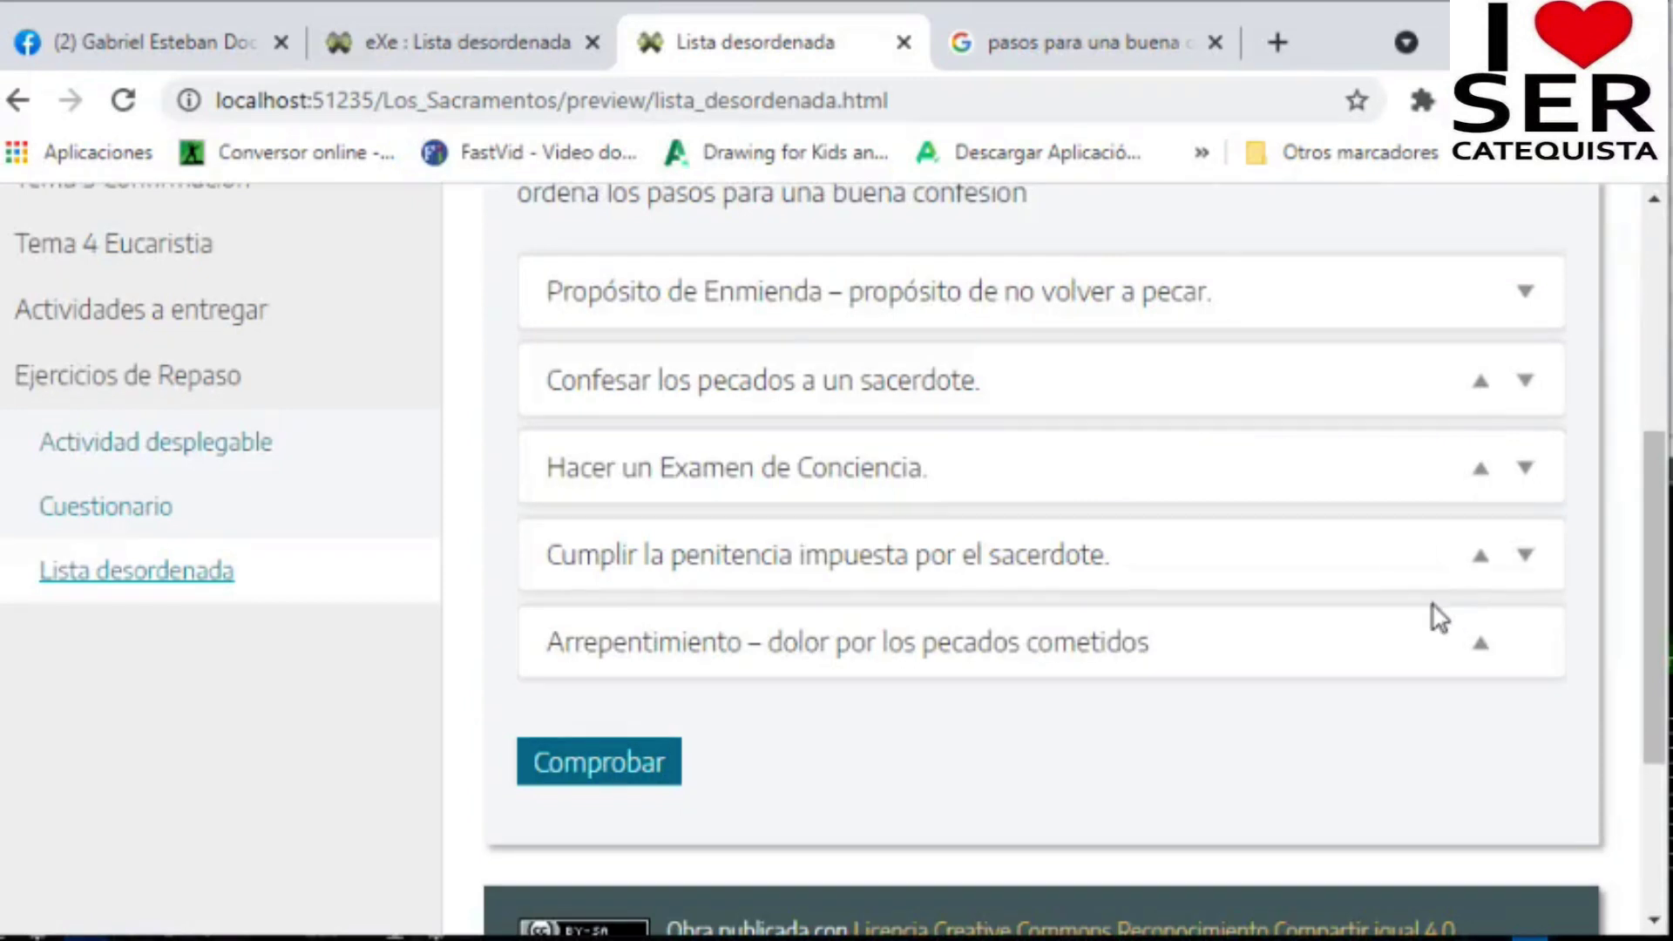
left_click(897, 42)
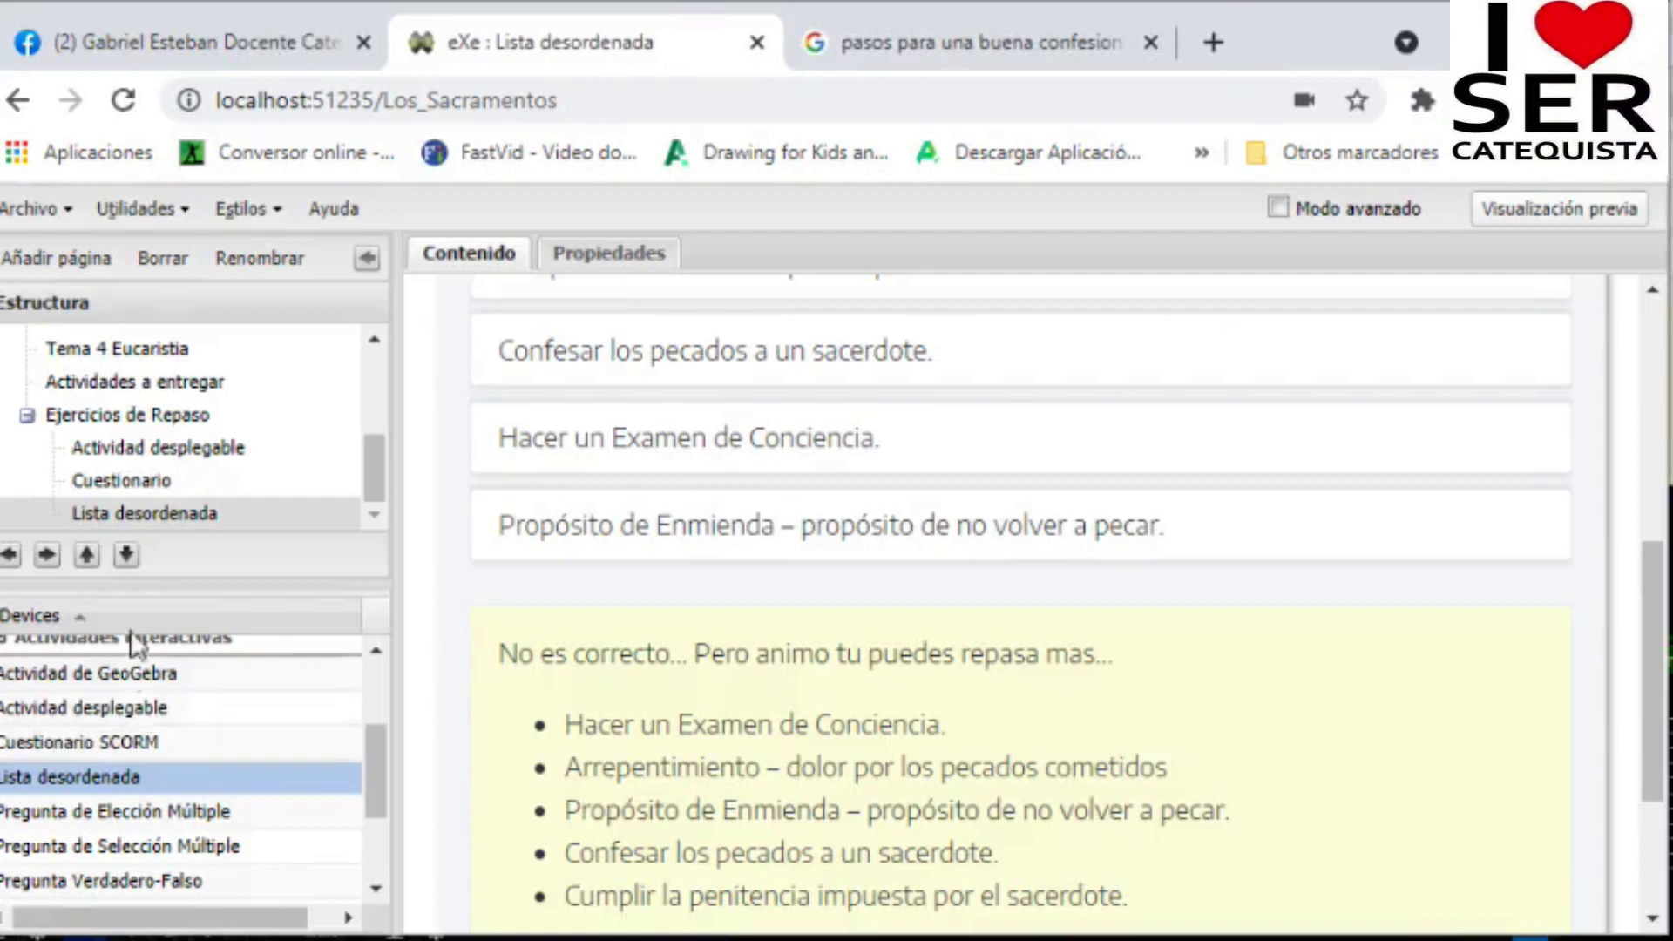
Step: Add a page under Ejercicios de Repaso and name it "Cuestionario de Varias opciones"
left_click(104, 417)
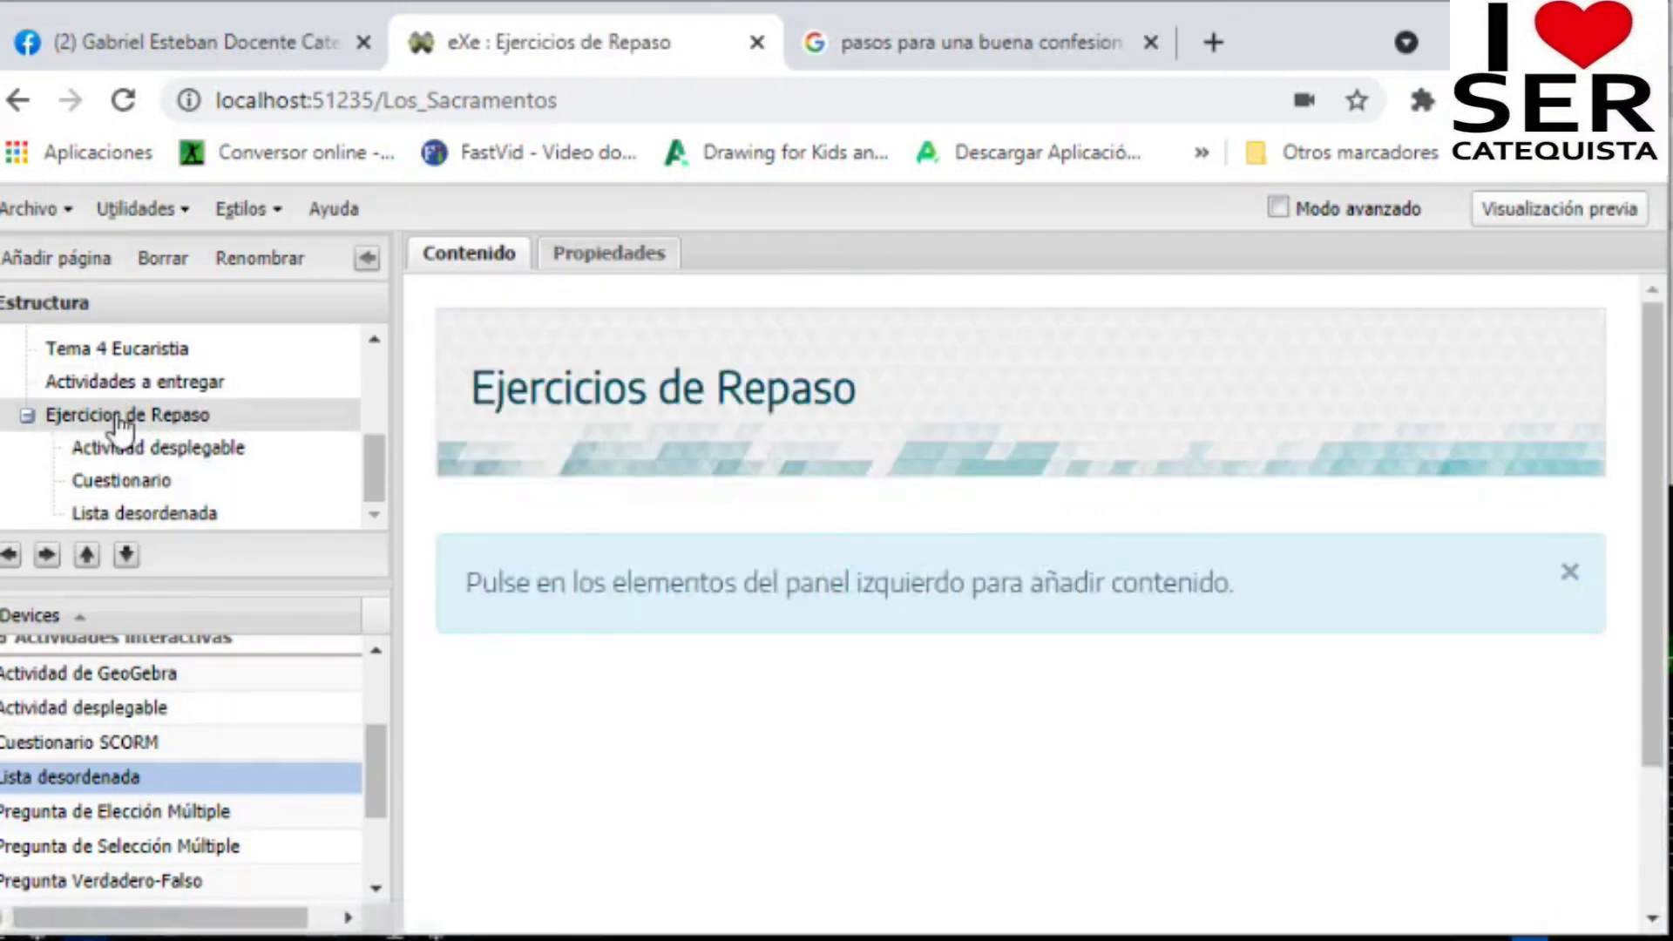
left_click(75, 266)
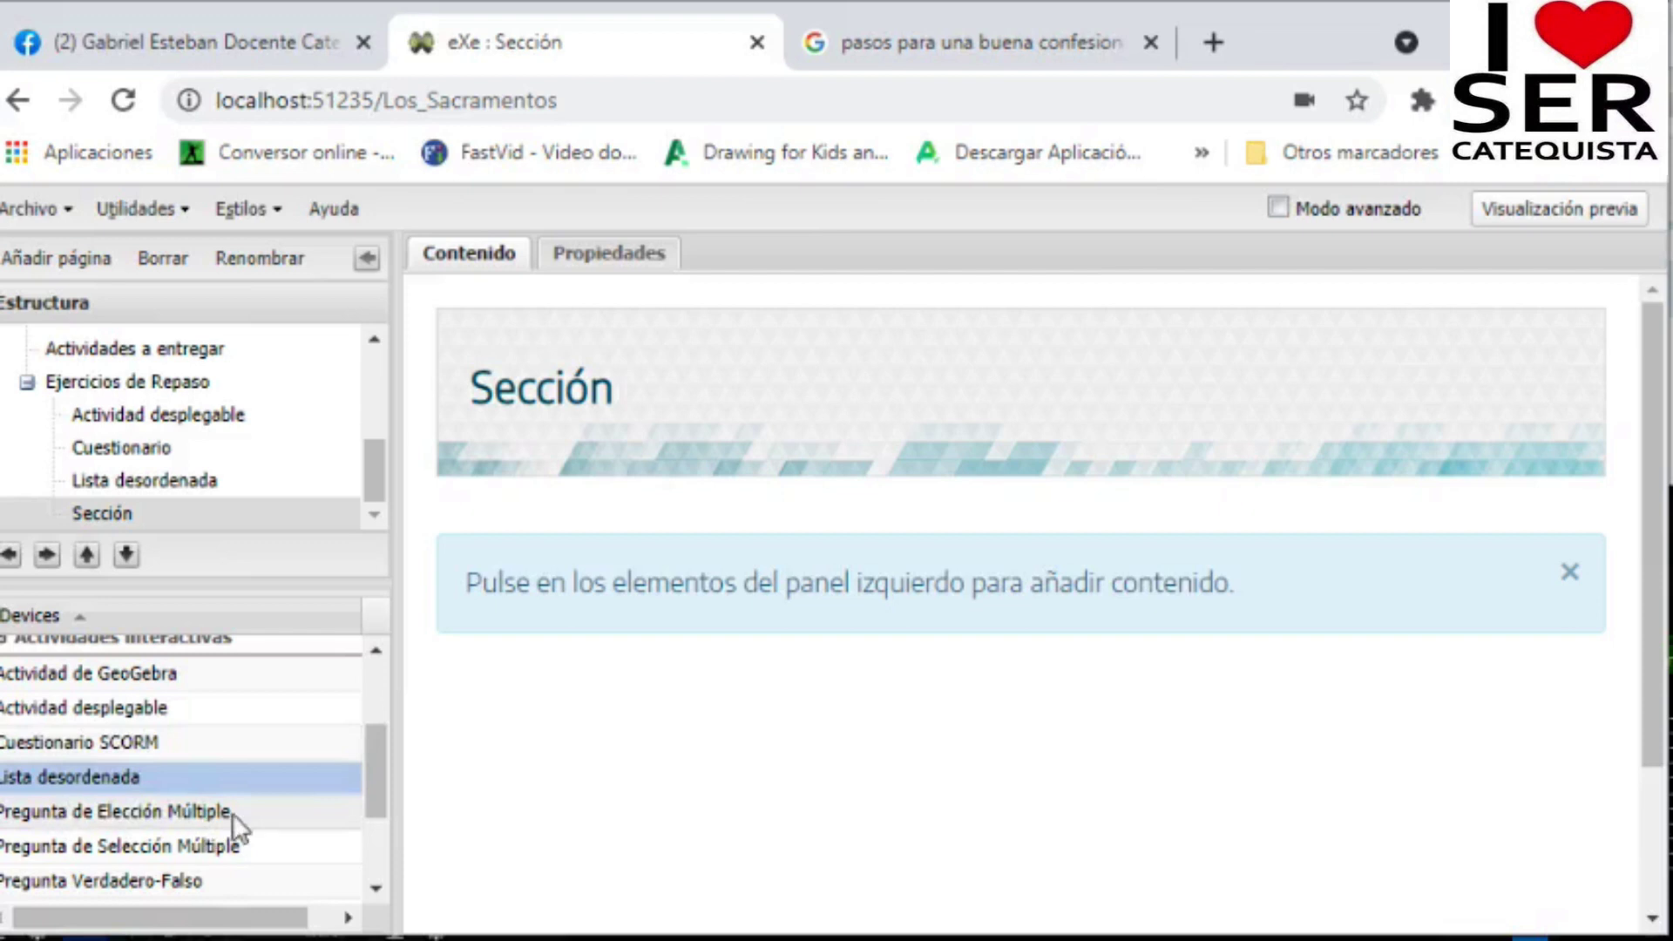
left_click(183, 519)
double_click(183, 516)
key("ctrl+a")
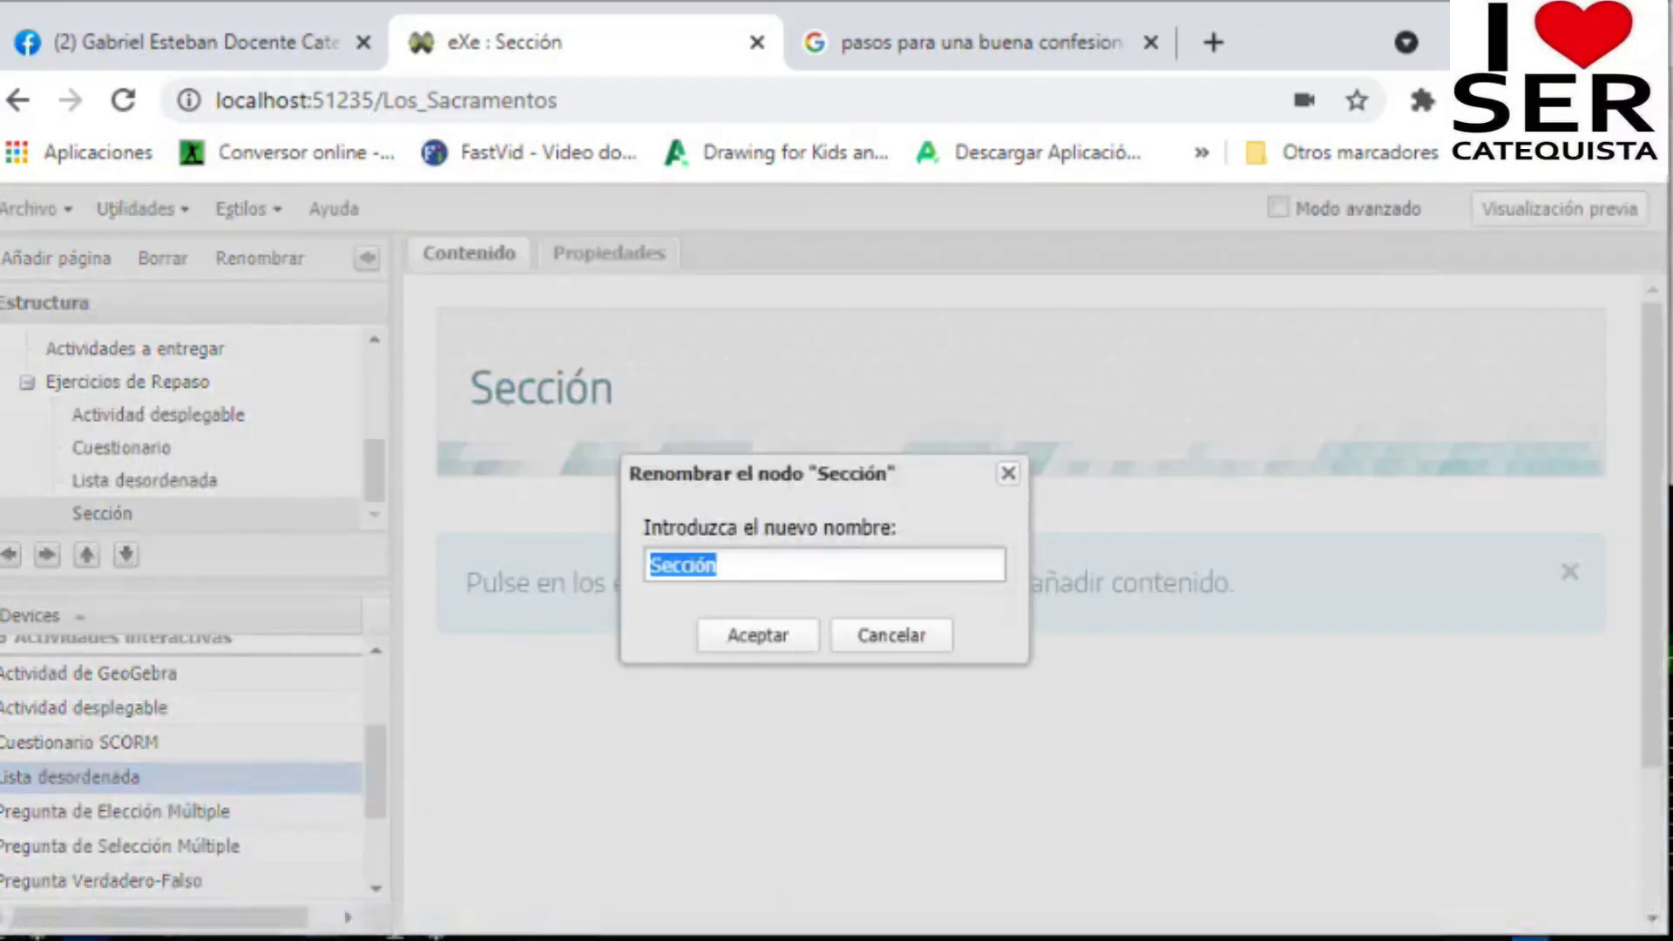
type("Varias ")
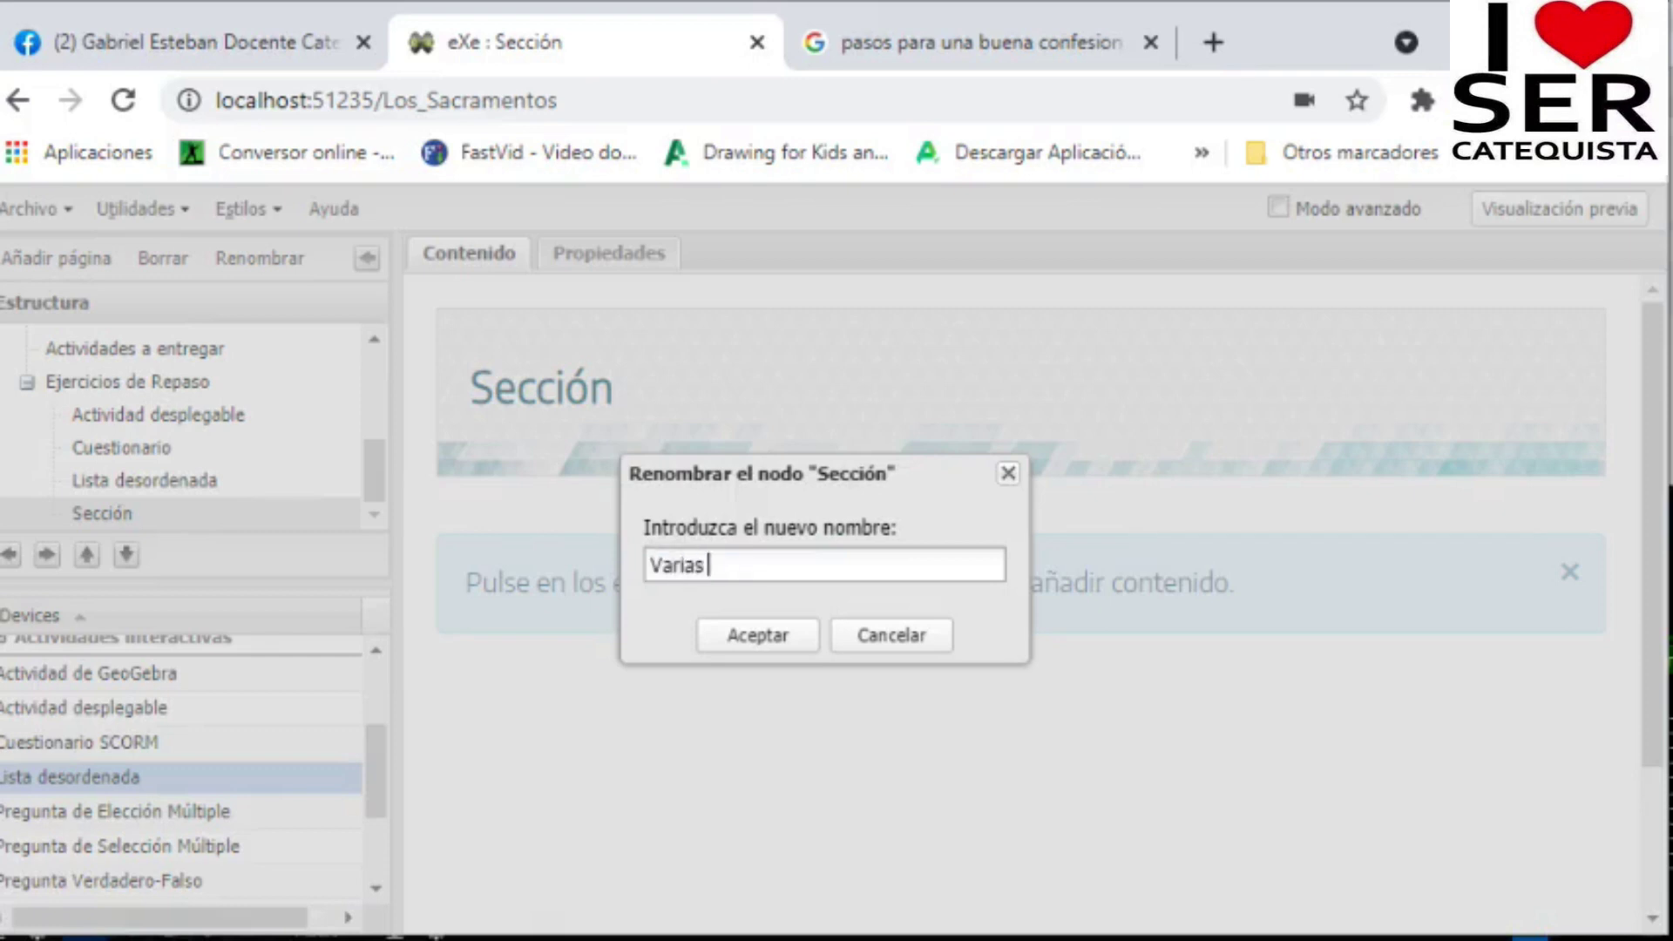
type("opciones")
type("Cuestionario de")
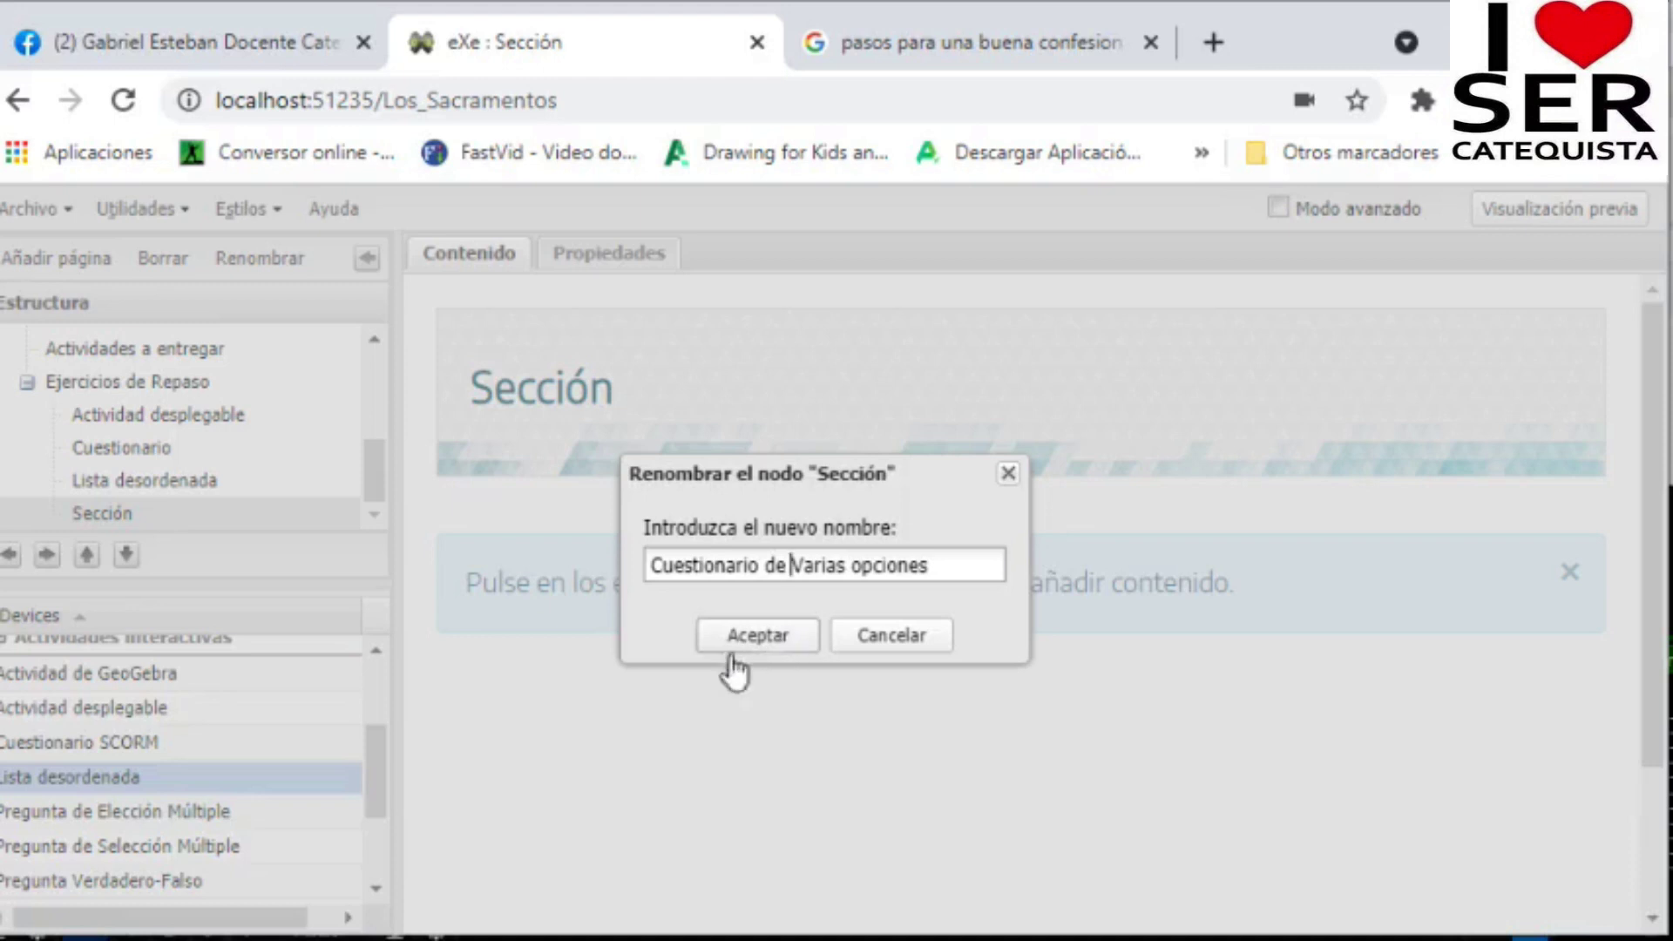
left_click(787, 649)
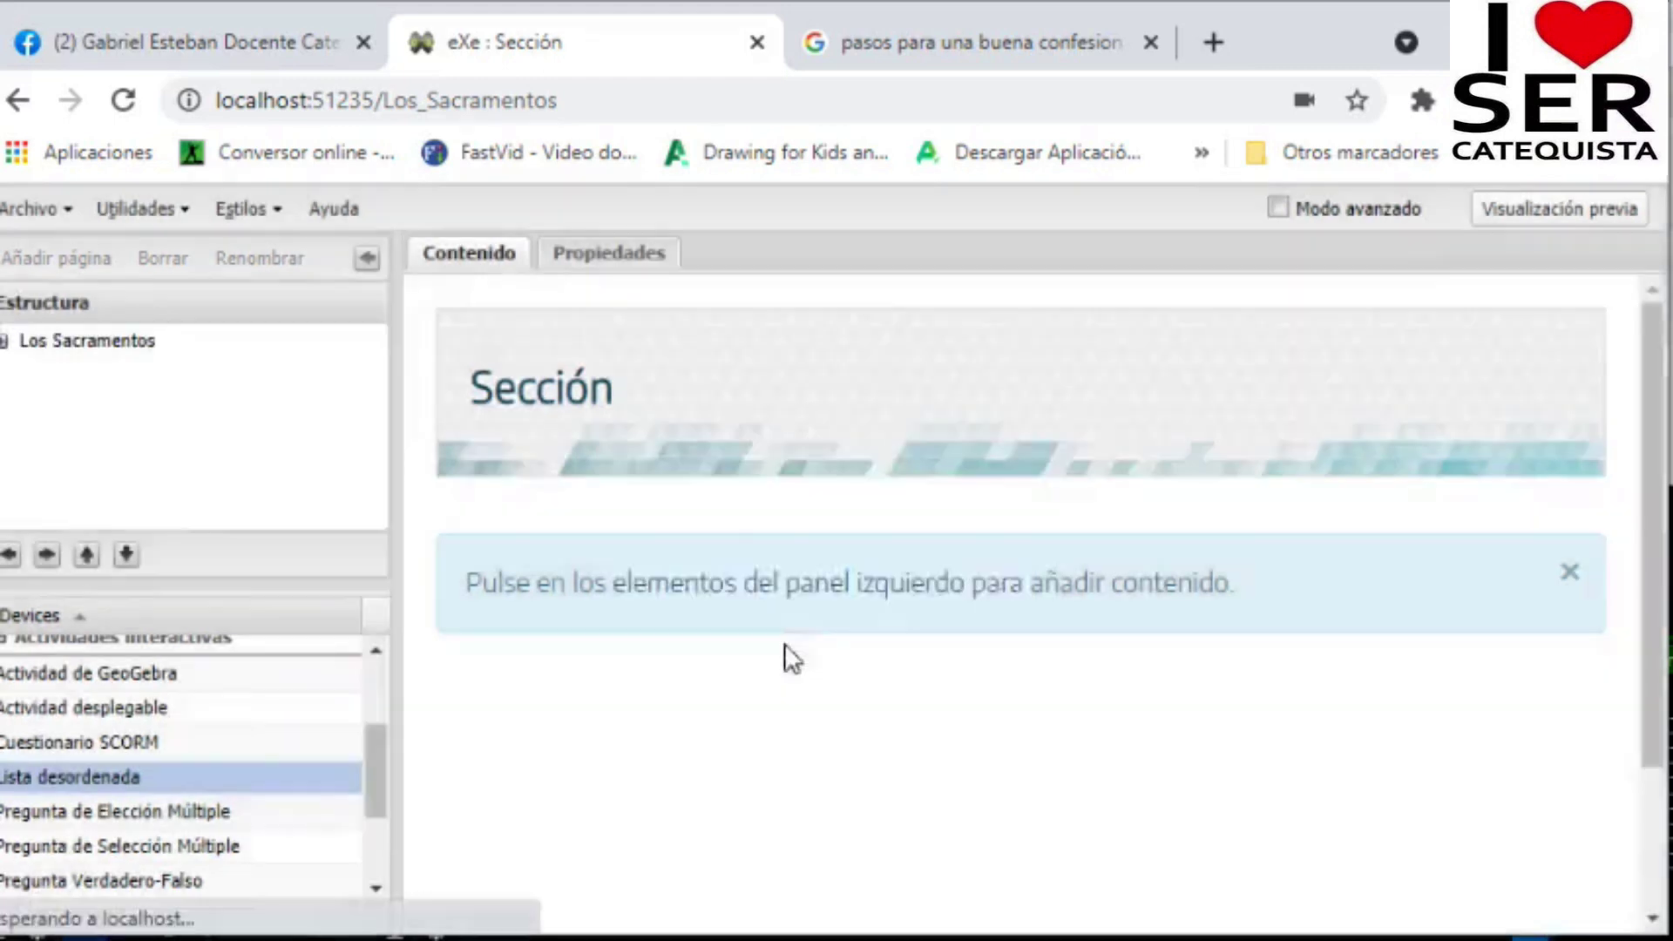
Step: Insert a Pregunta de Elección Múltiple activity on the Cuestionario de Varias opciones page
scroll(839, 621, "down", 2)
scroll(846, 631, "down", 1)
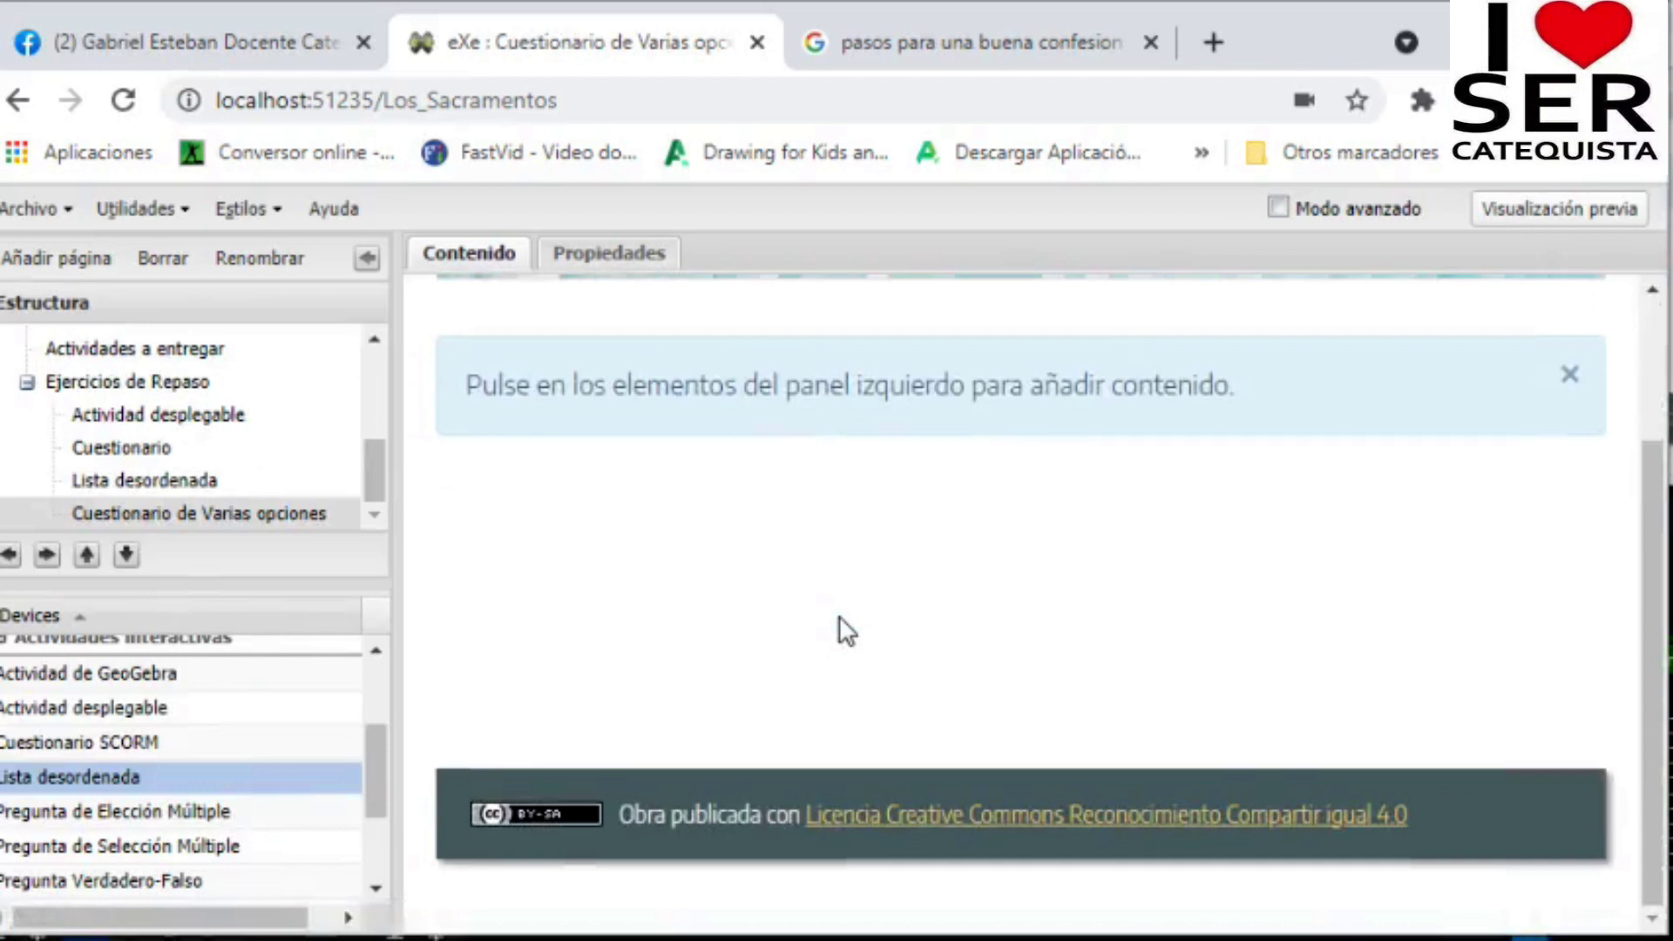
scroll(845, 631, "up", 3)
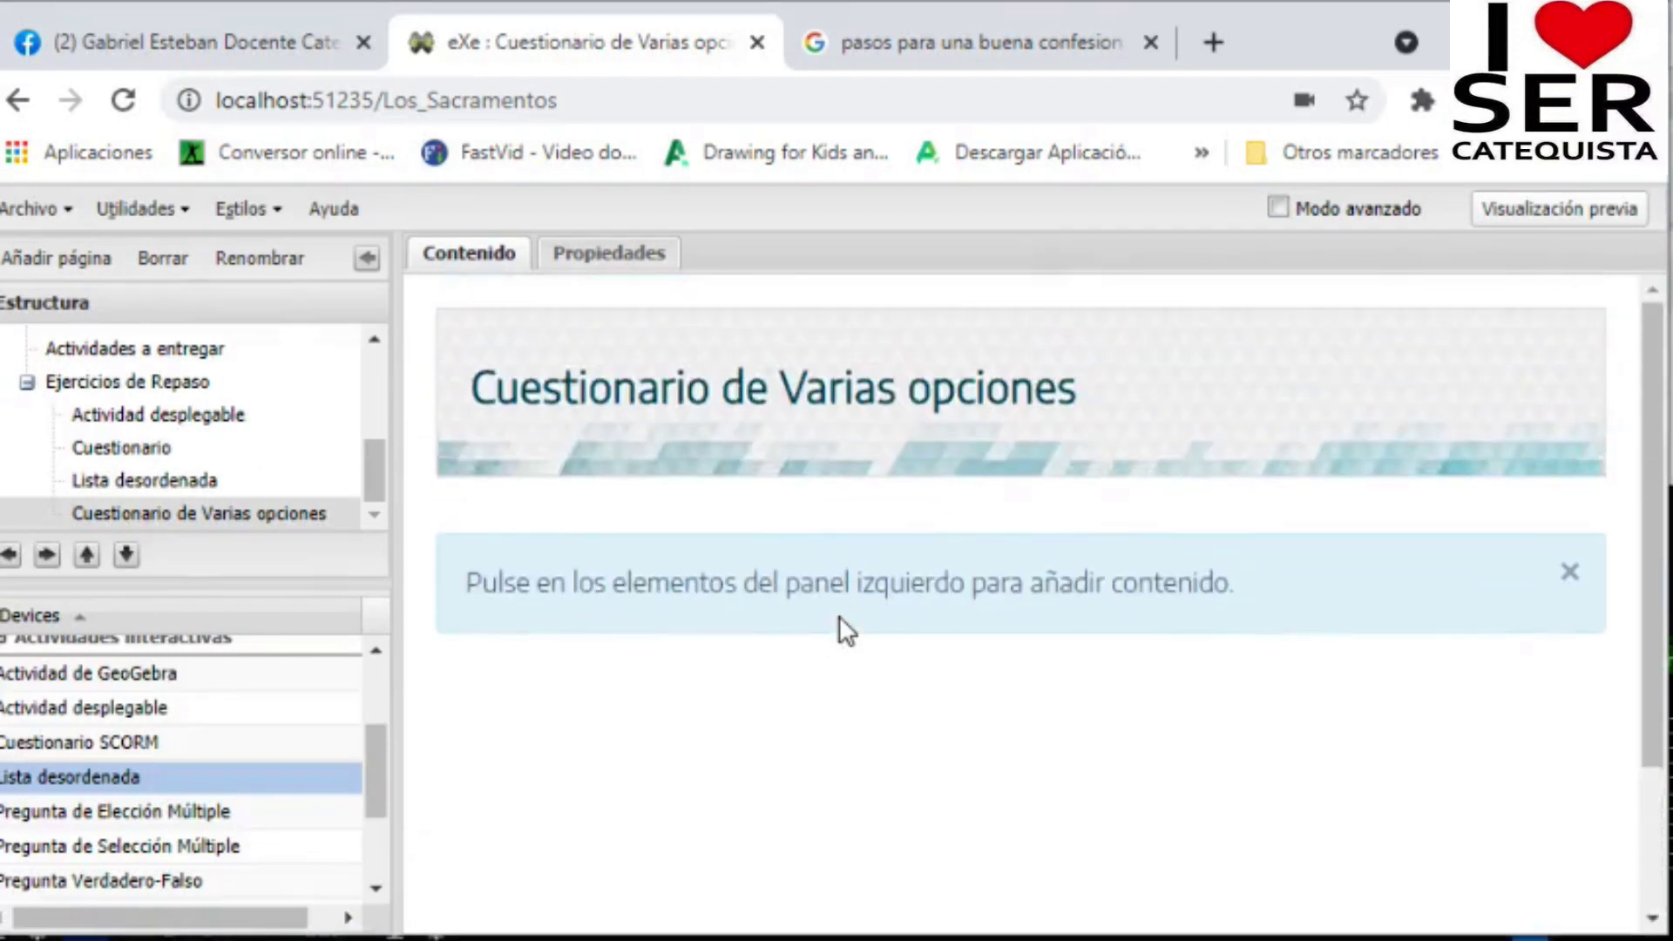
scroll(742, 600, "down", 3)
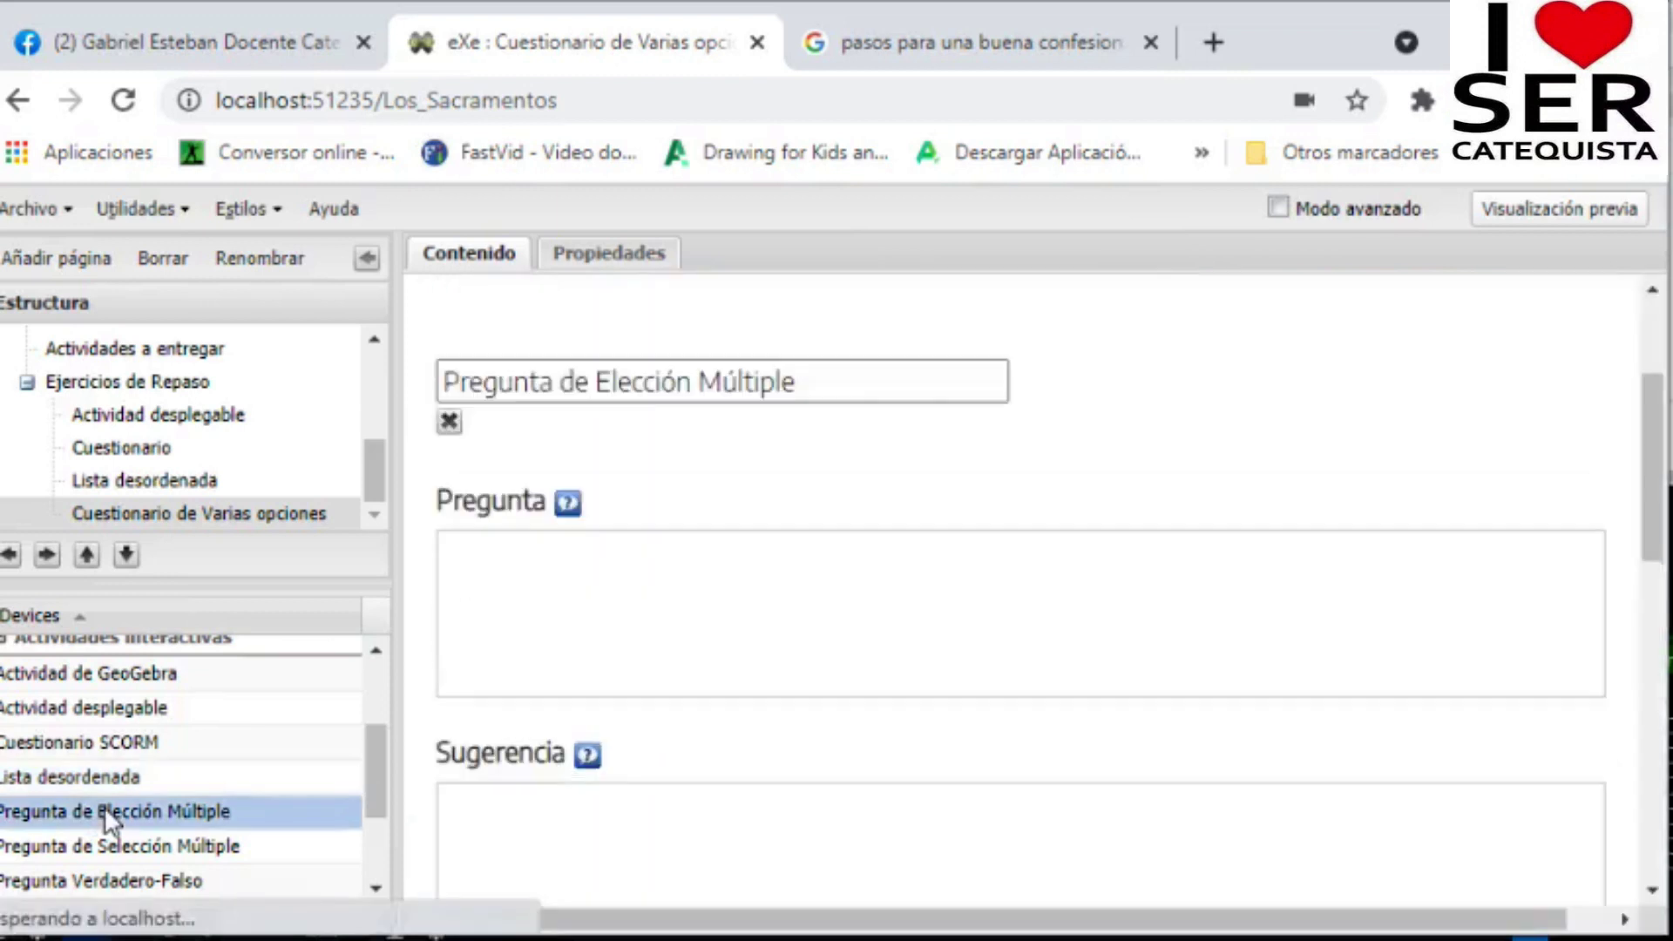
scroll(802, 672, "up", 2)
scroll(803, 671, "down", 2)
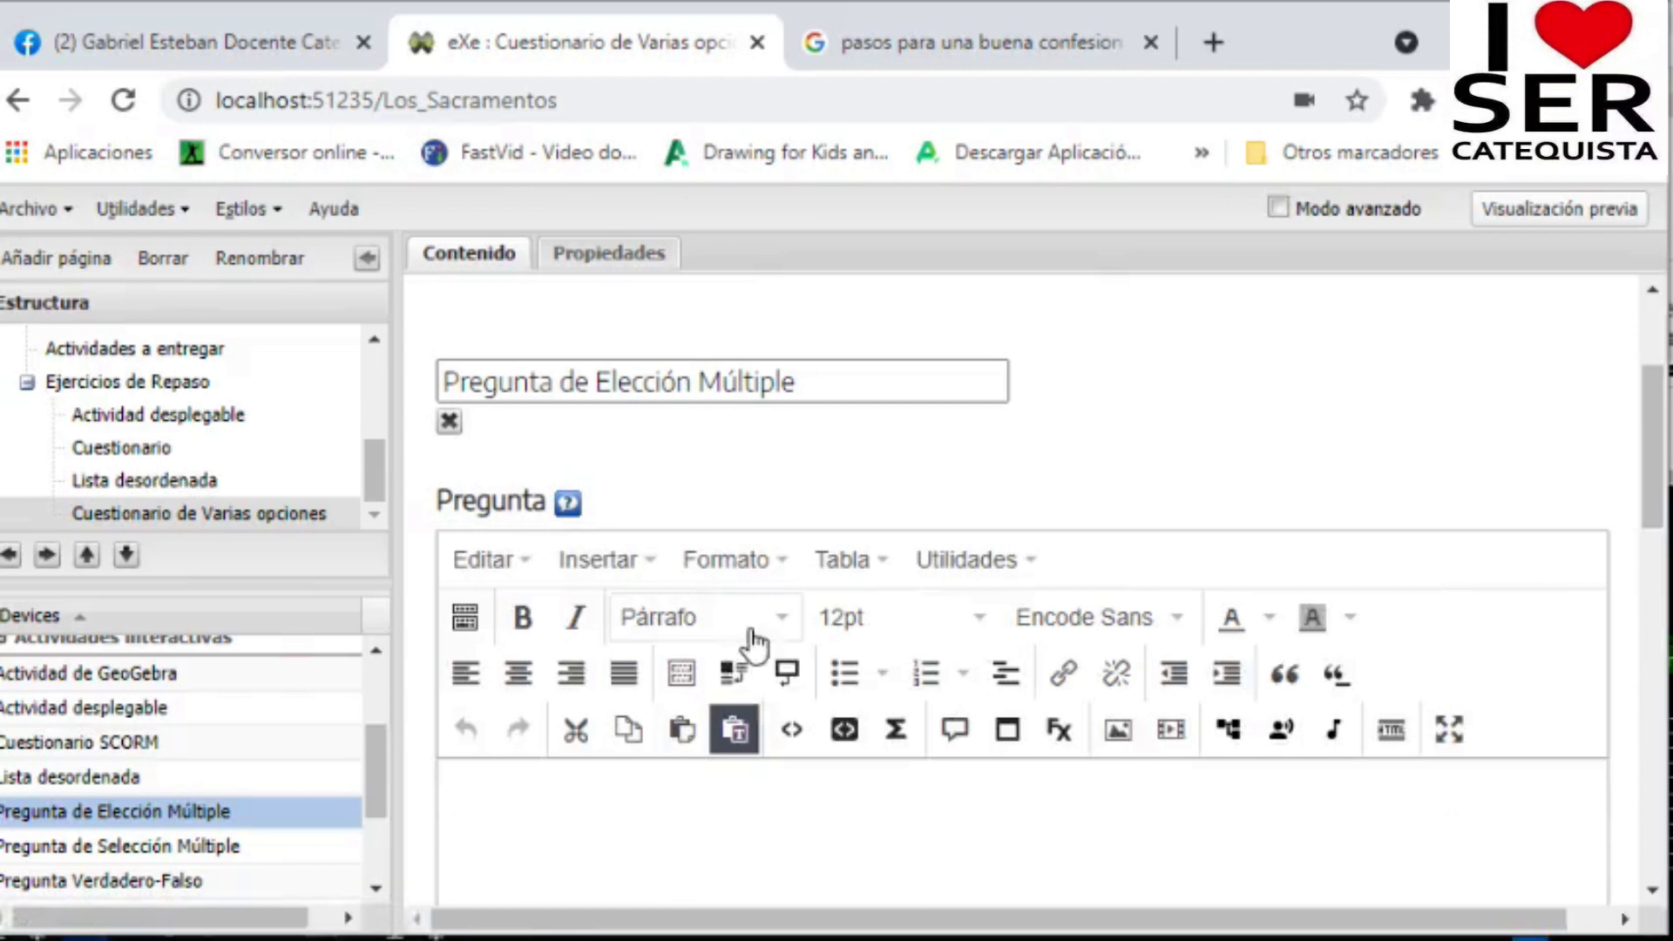
scroll(702, 604, "down", 3)
Step: Write "Que logramos con el Bautismo?" as the question of the multiple-choice activity
left_click(701, 496)
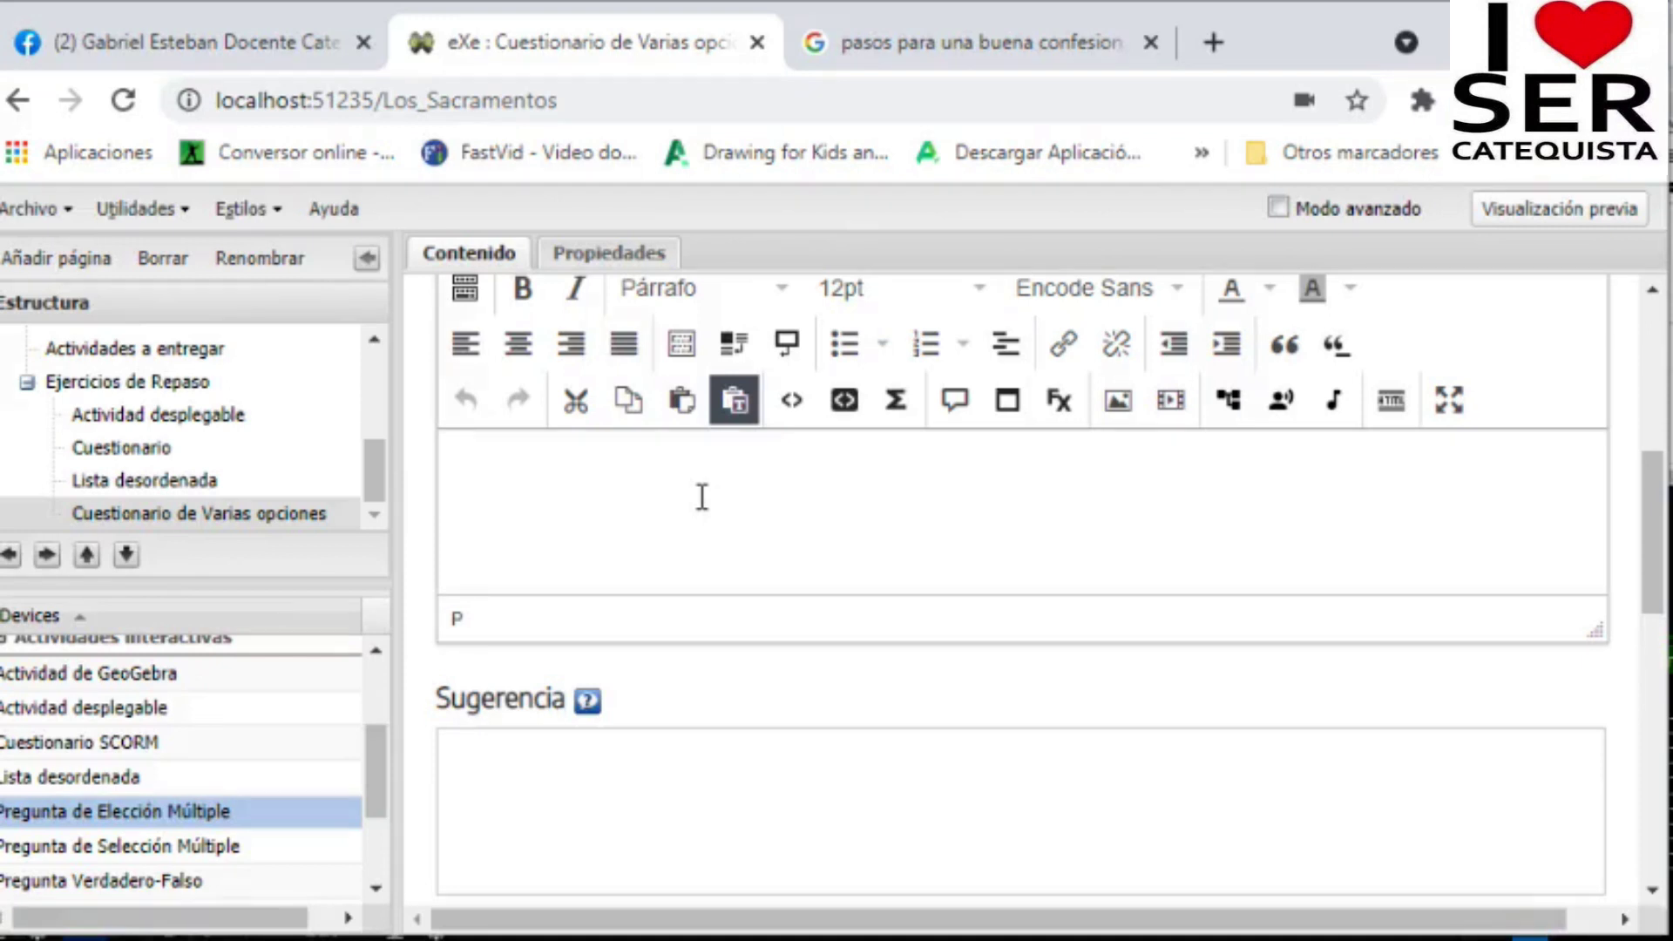
type("que logramo")
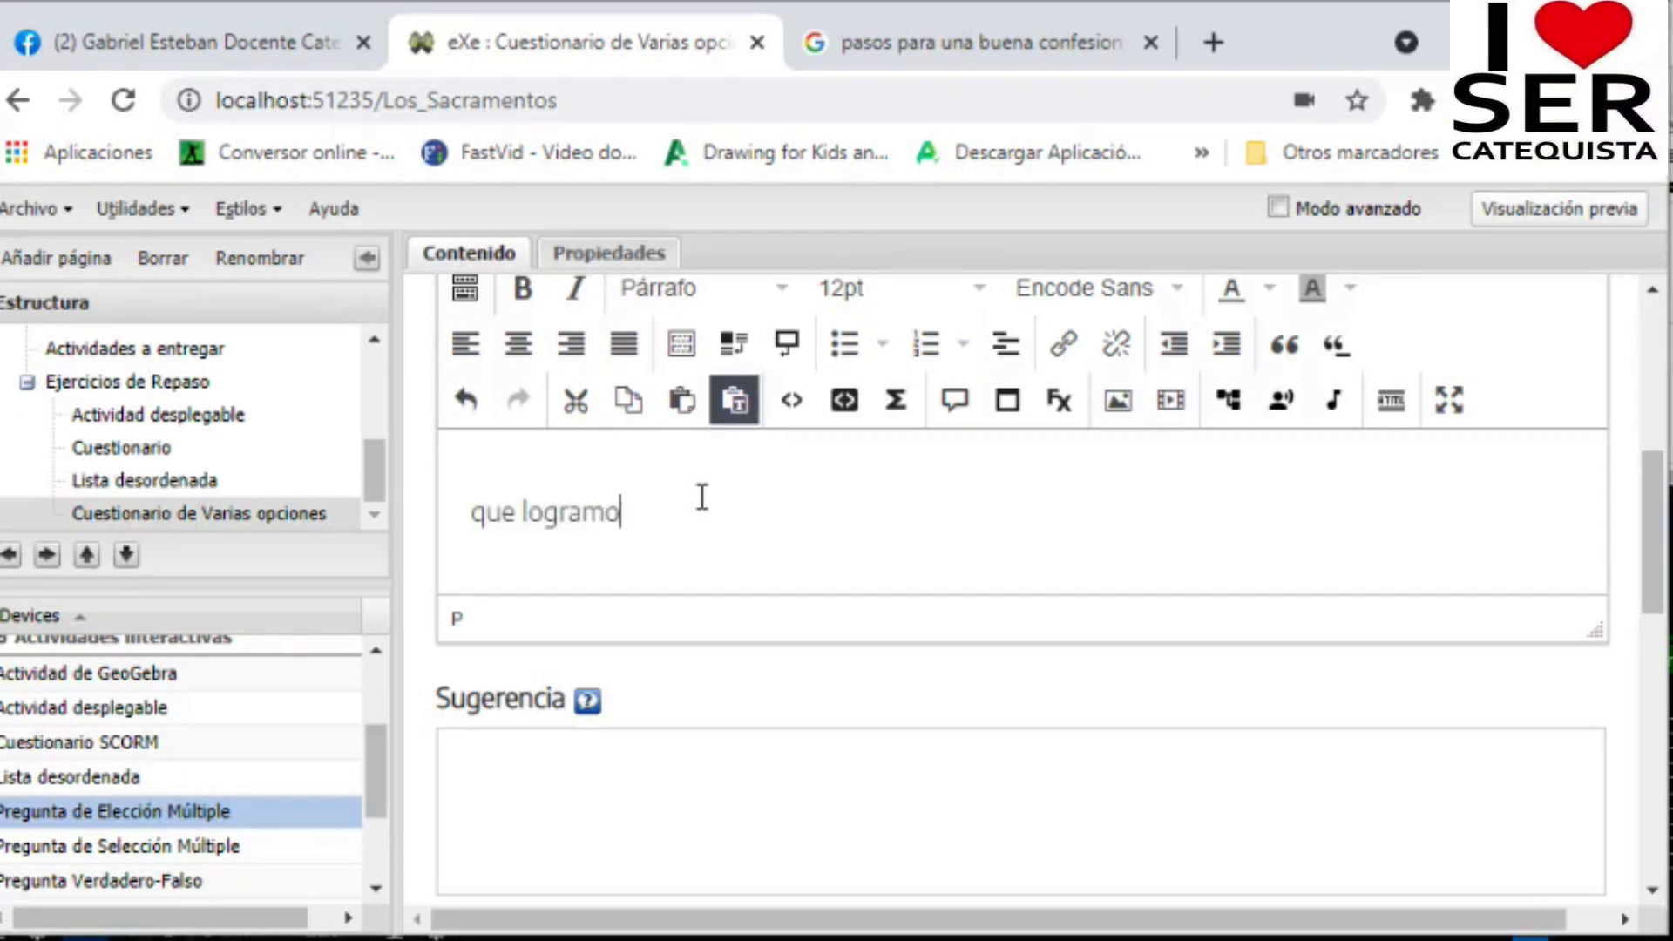
type("s con el Bautismo")
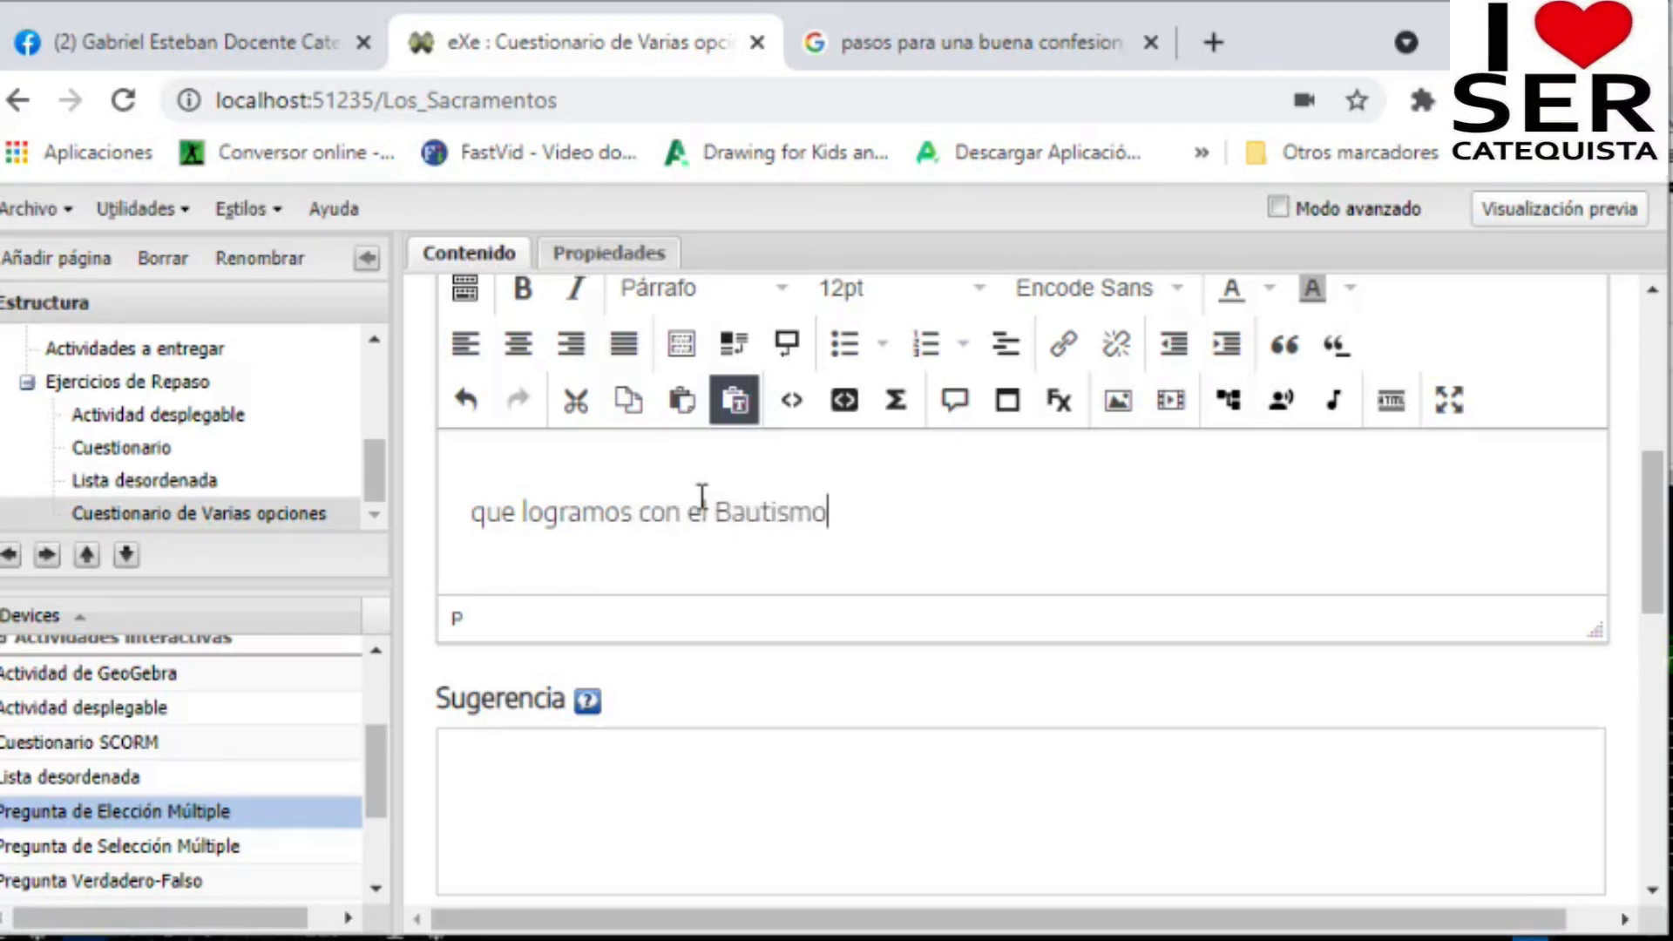
type("?")
key("Home")
type("Q")
key("Delete")
key("End")
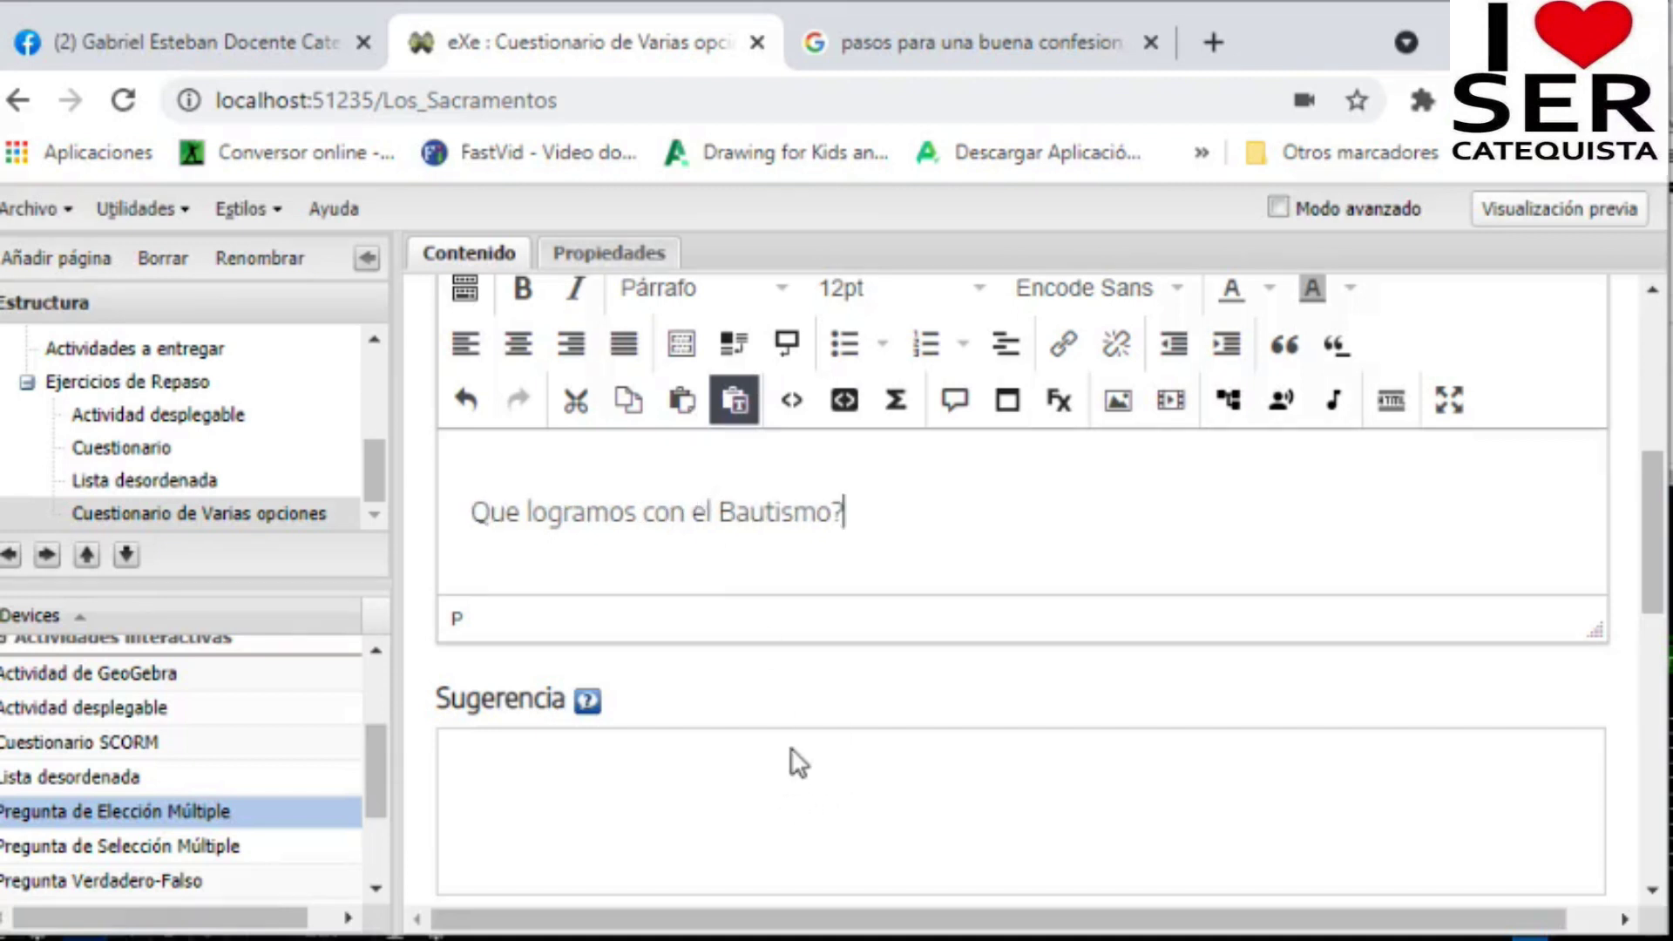
Step: Consult the help for the question's Sugerencia and enter "Acuerdate que lo vimos ayer" as the hint
scroll(791, 745, "down", 2)
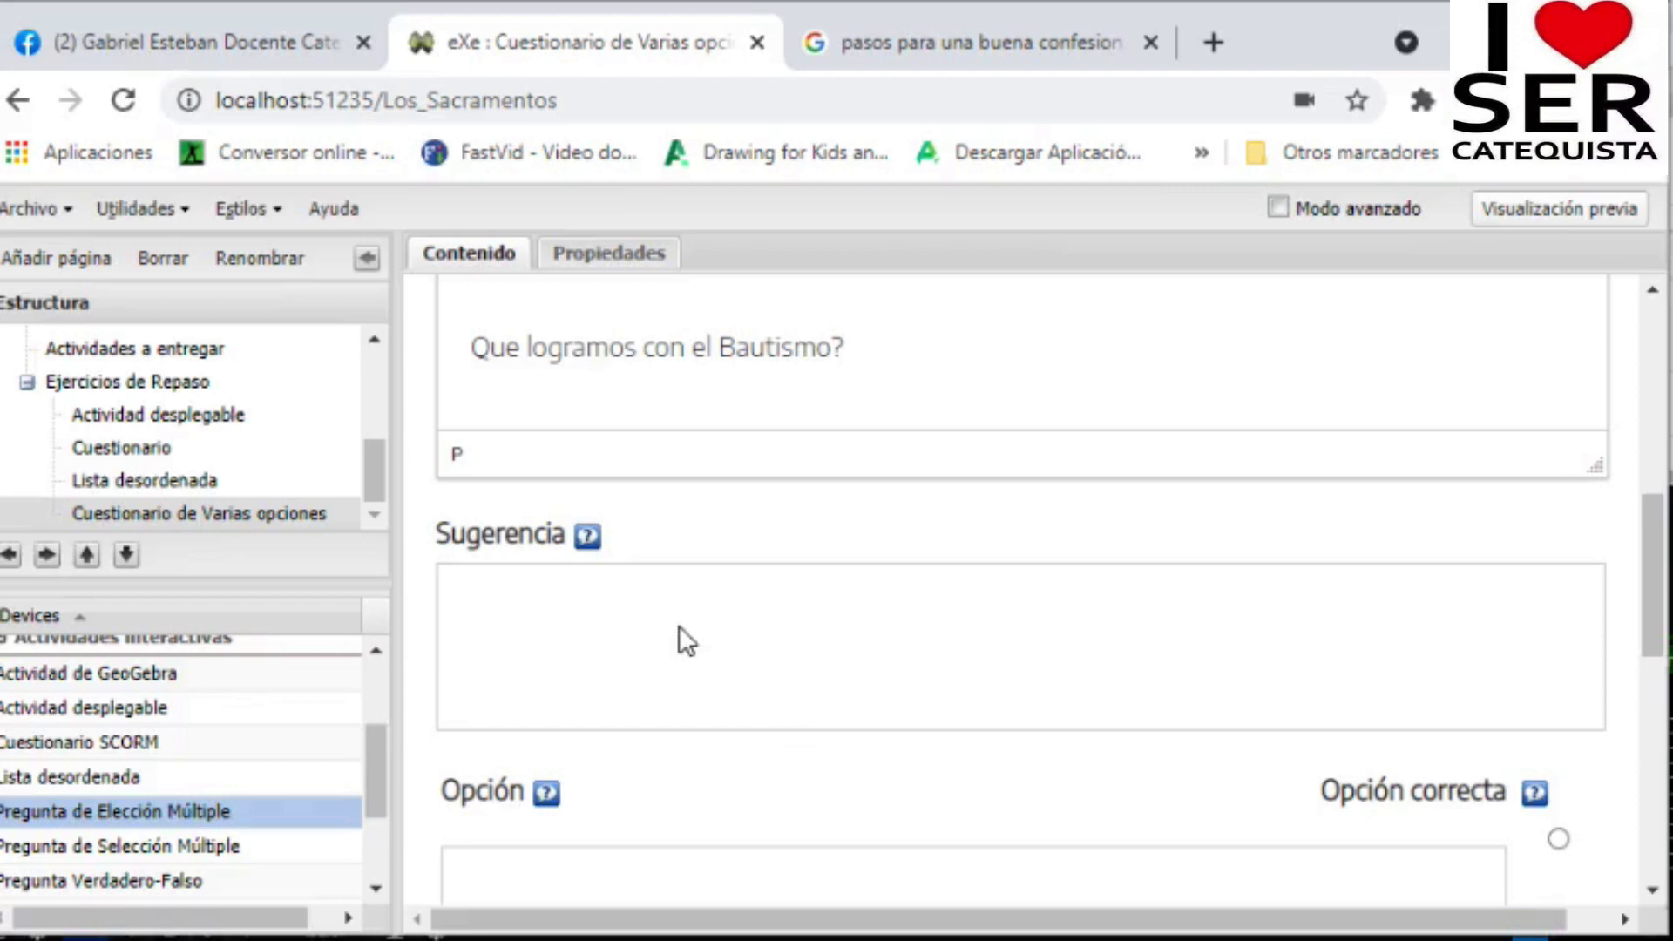
left_click(587, 535)
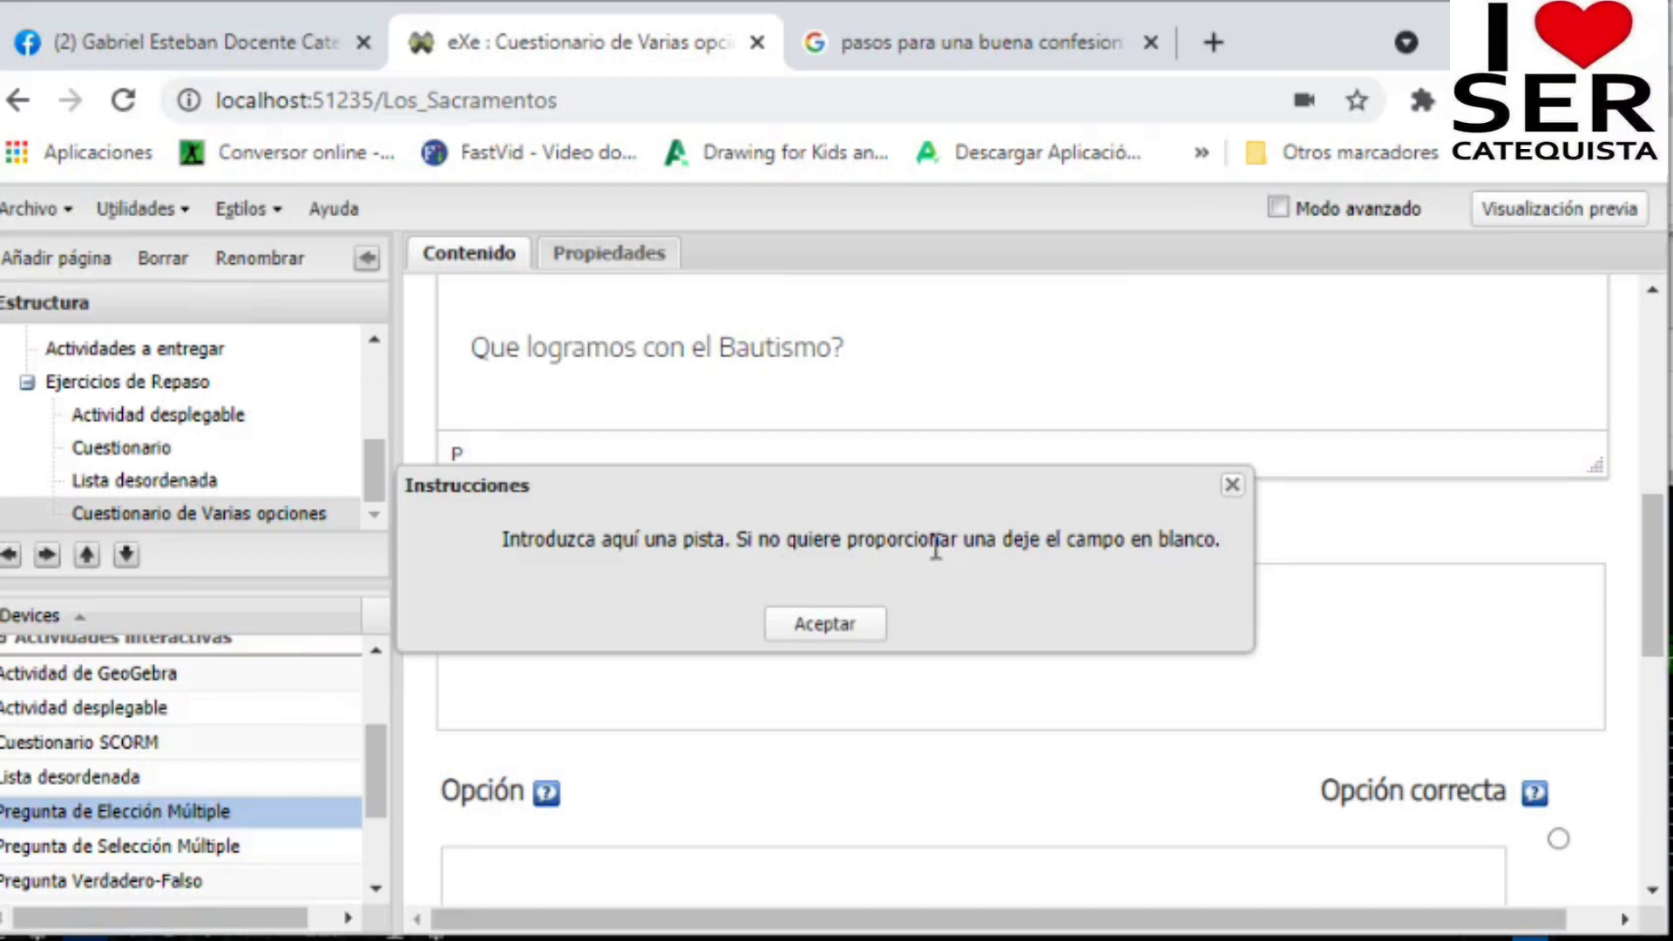
left_click(852, 632)
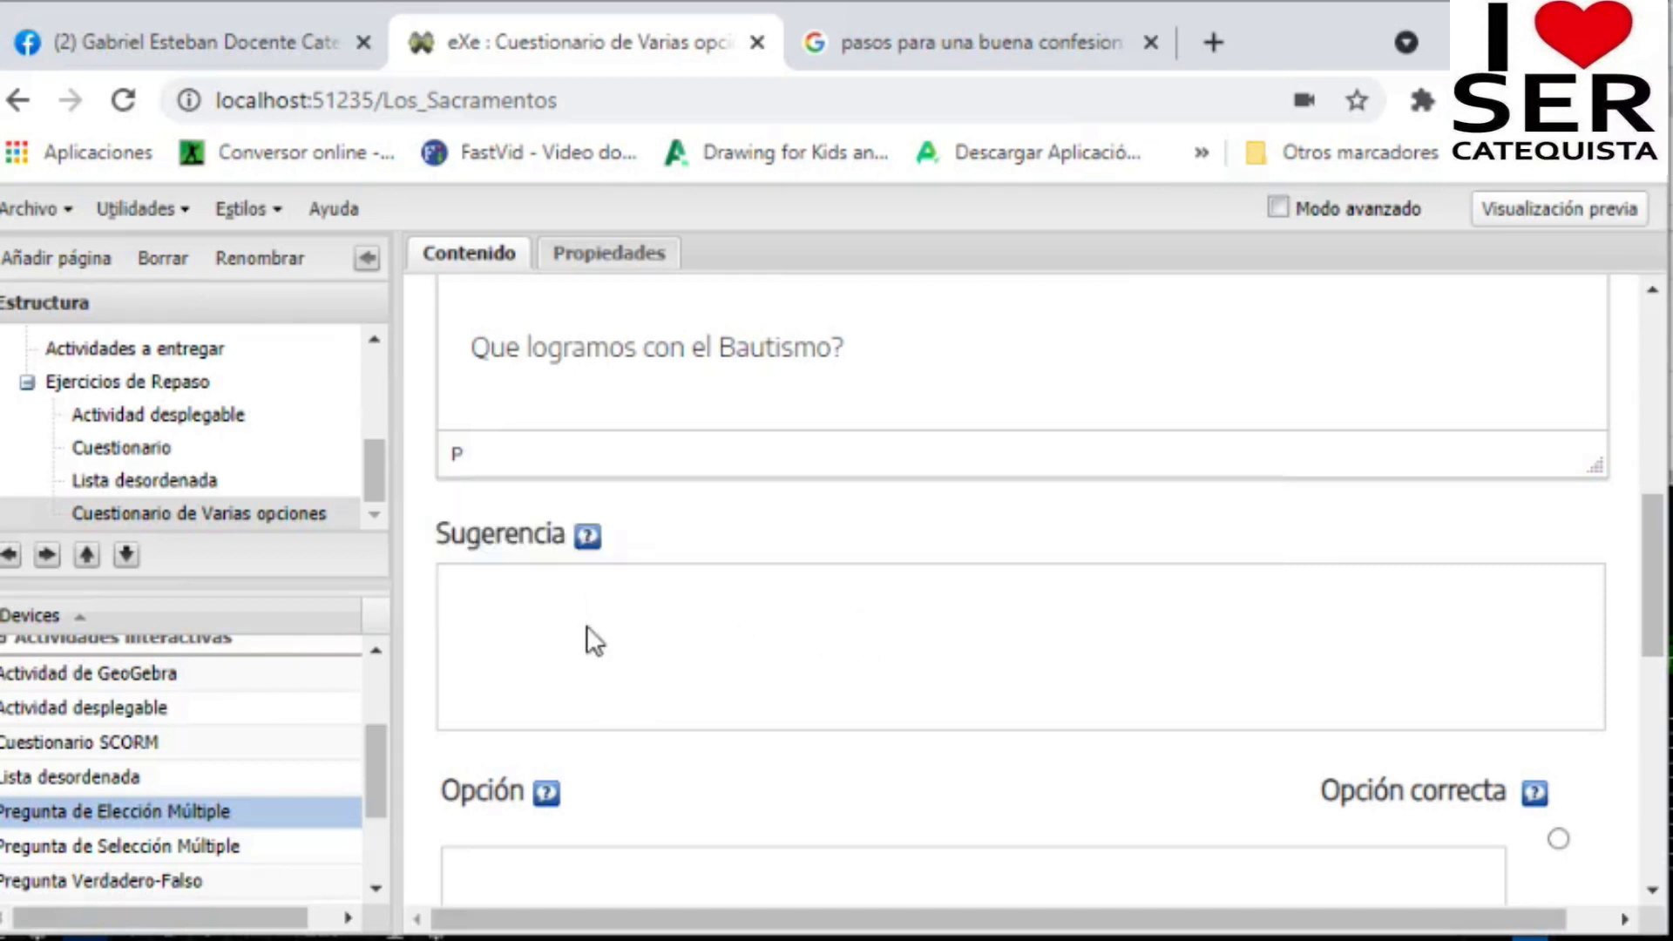
left_click(588, 626)
scroll(726, 529, "down", 3)
left_click(726, 529)
type("Acuerdate que lo ven")
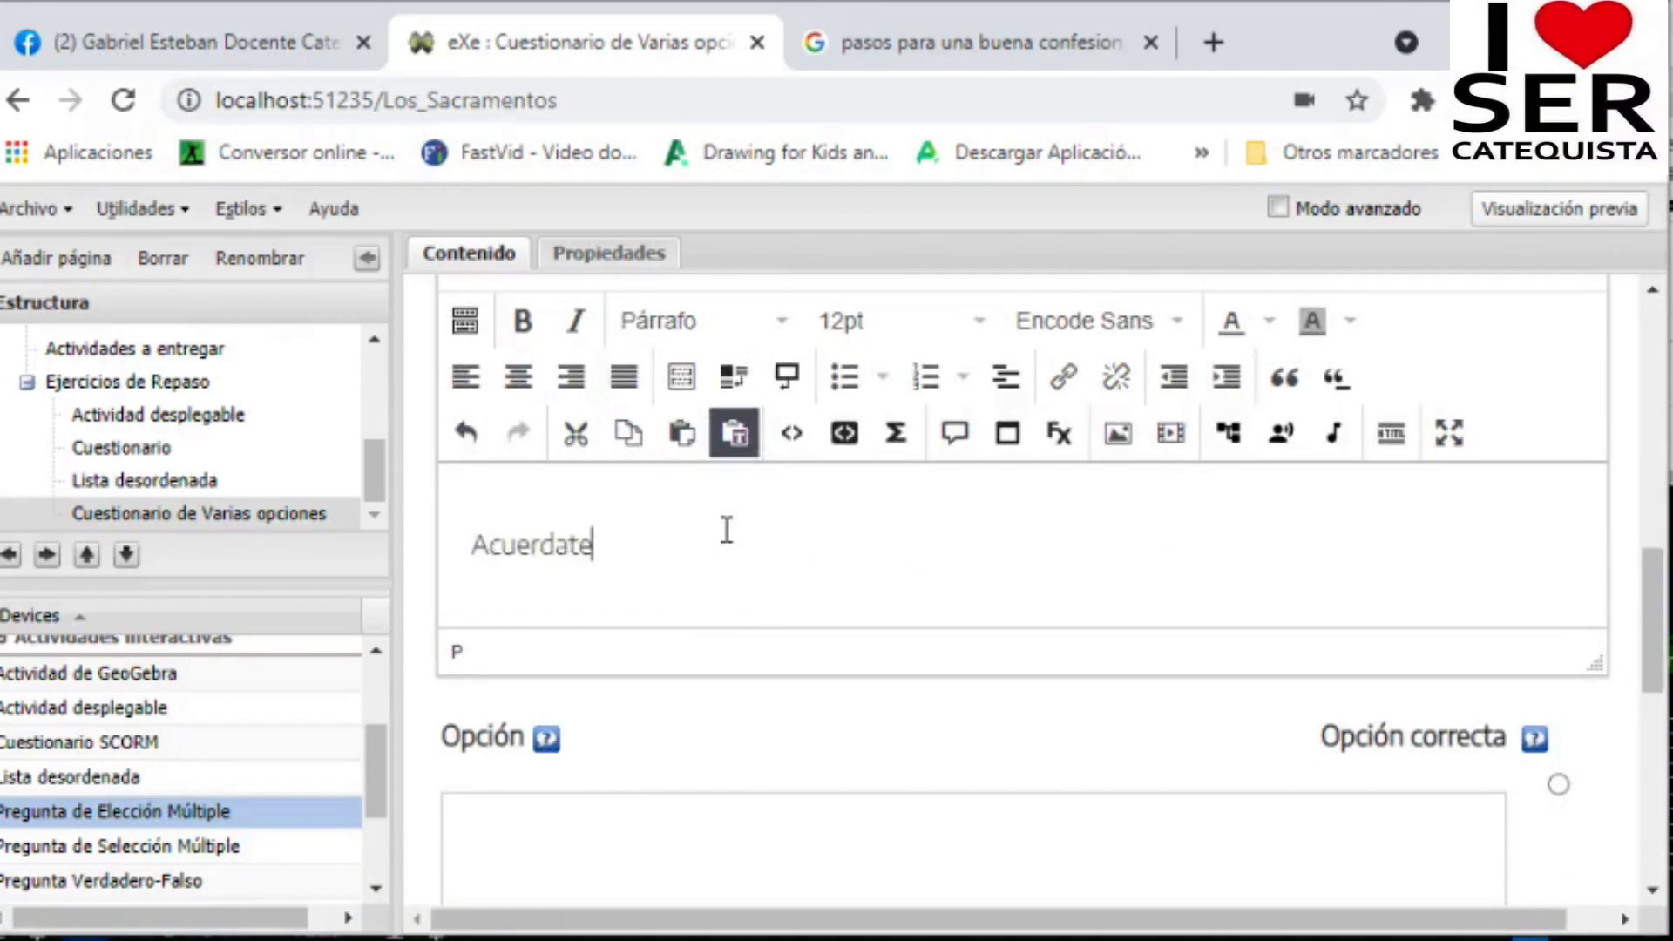
key("BackSpace")
key("BackSpace")
type("imos ayer")
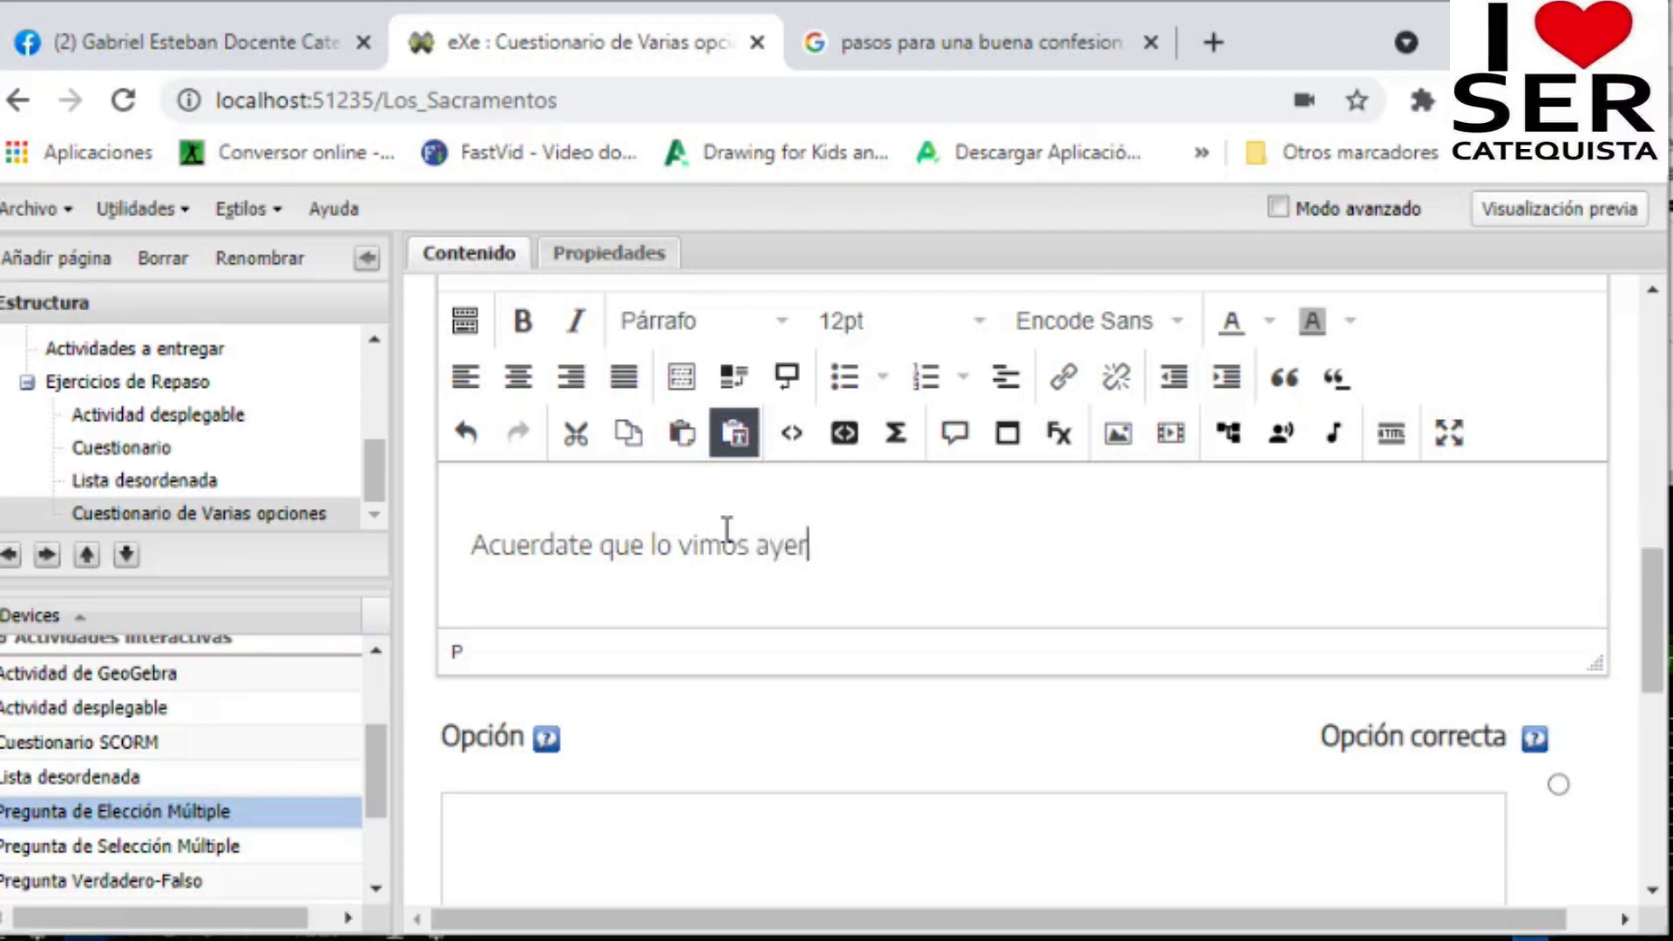
Step: Enter "hermanos de Dios" as the first answer option of the Bautismo question
scroll(840, 693, "down", 4)
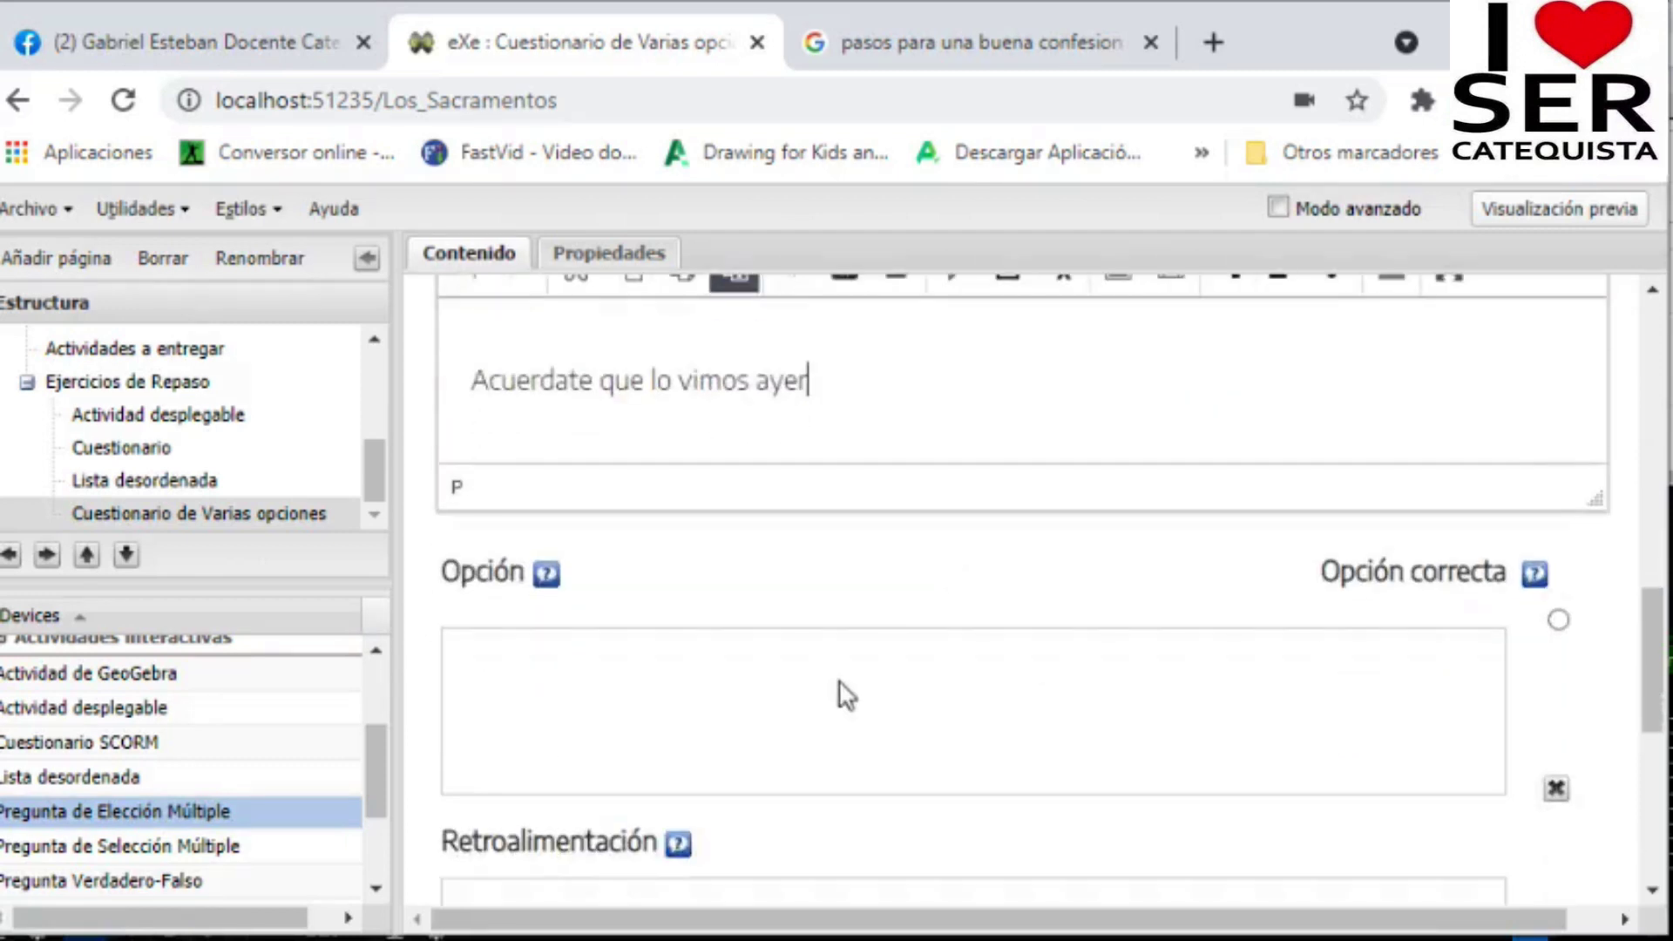
left_click(796, 500)
scroll(795, 467, "down", 2)
scroll(795, 470, "up", 4)
scroll(795, 485, "down", 4)
left_click(726, 434)
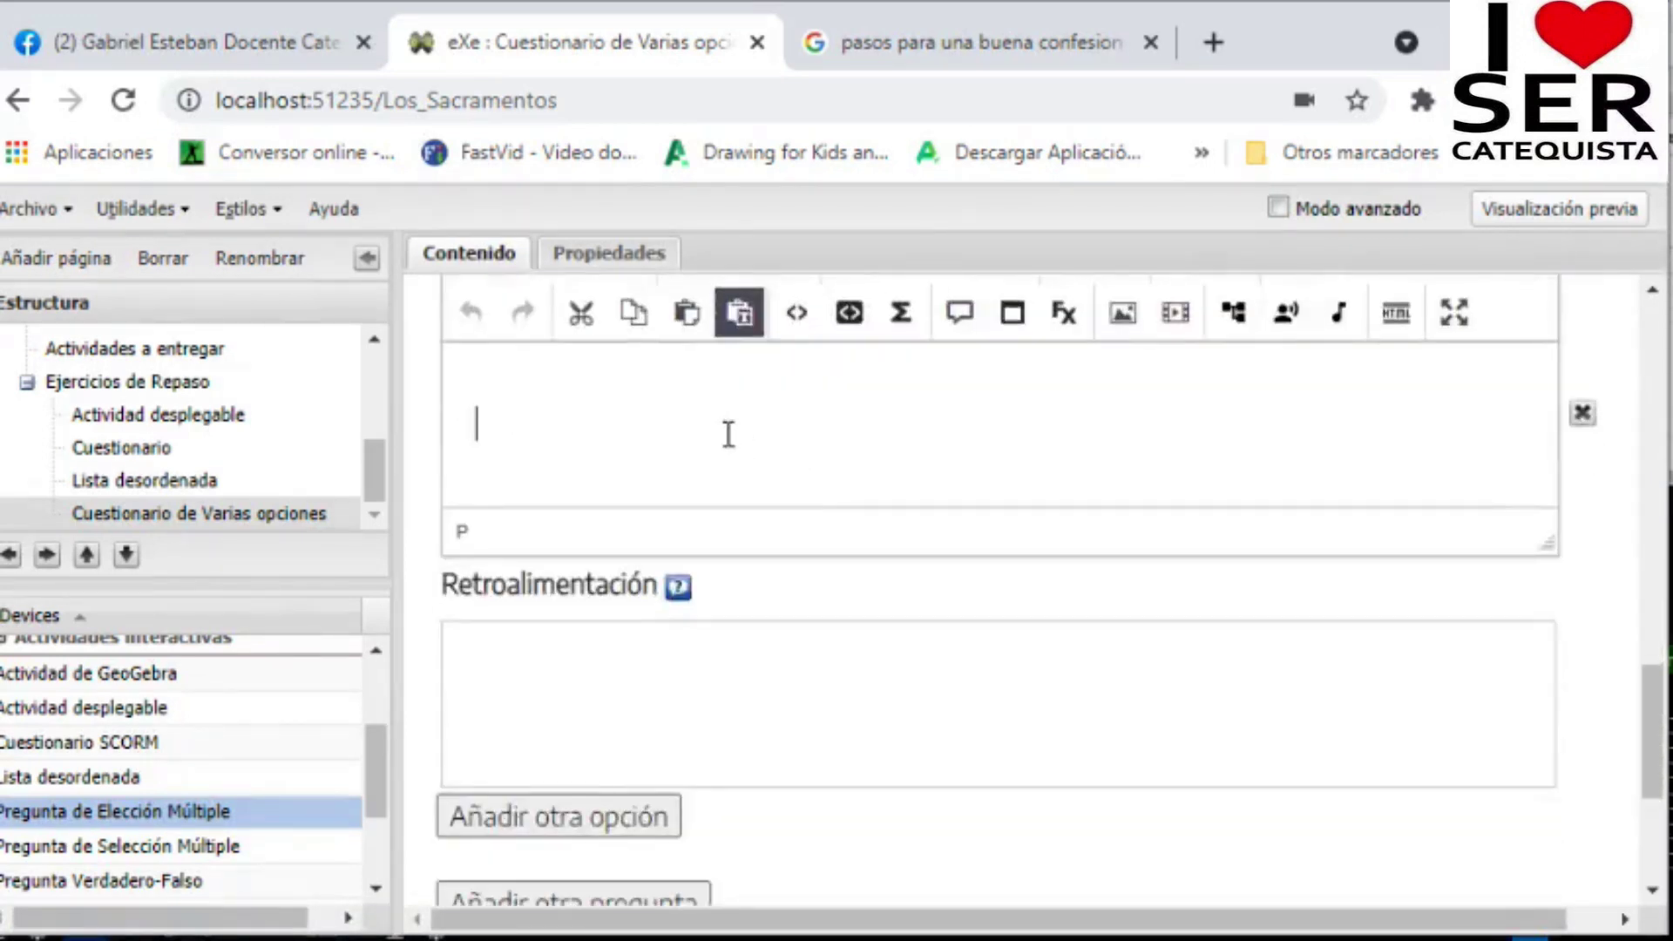
type("hermanos de Dios")
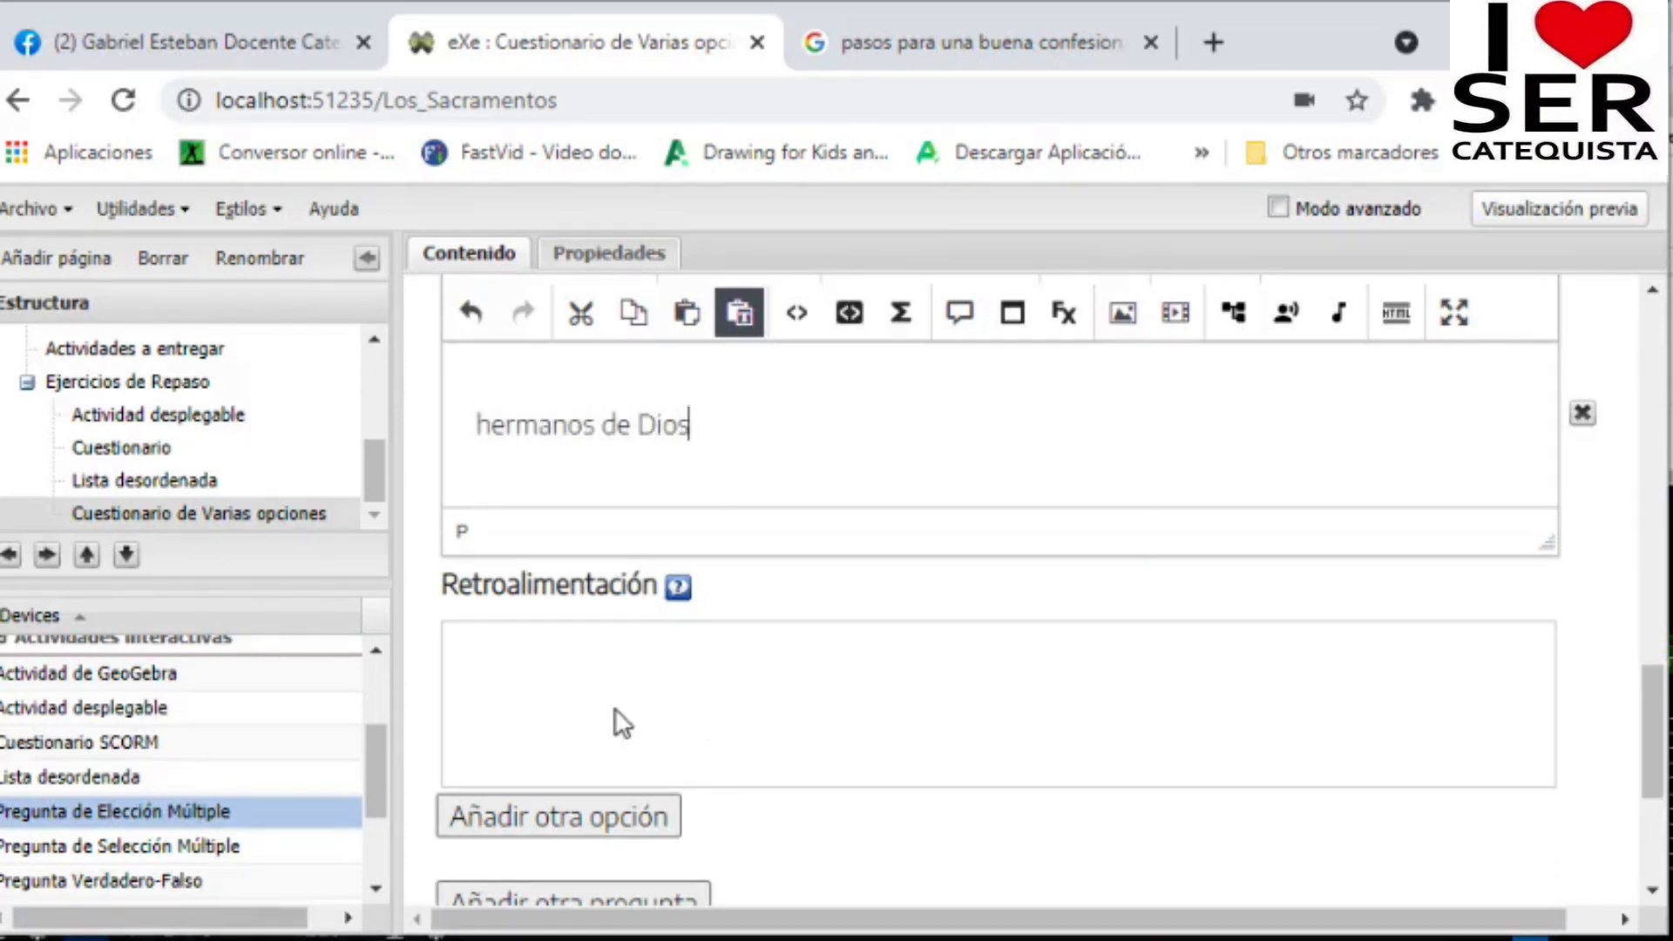
Step: Leave the first option's feedback blank and add another answer option to the Bautismo question
scroll(615, 709, "down", 1)
scroll(614, 708, "down", 4)
scroll(627, 701, "up", 2)
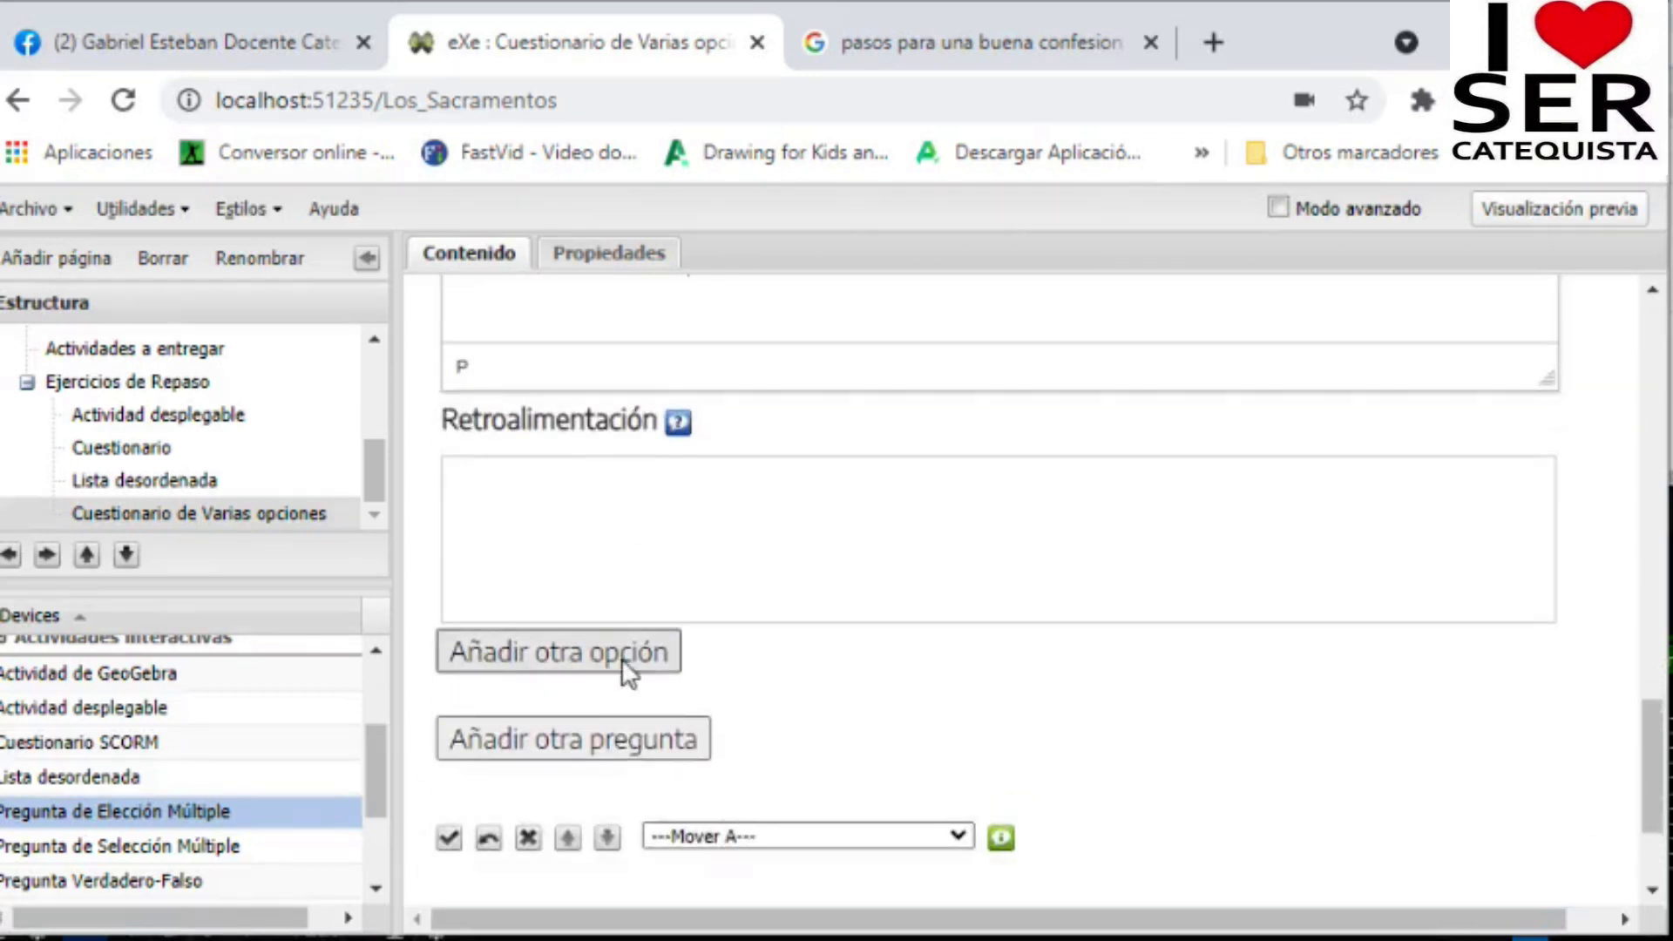
scroll(709, 627, "up", 4)
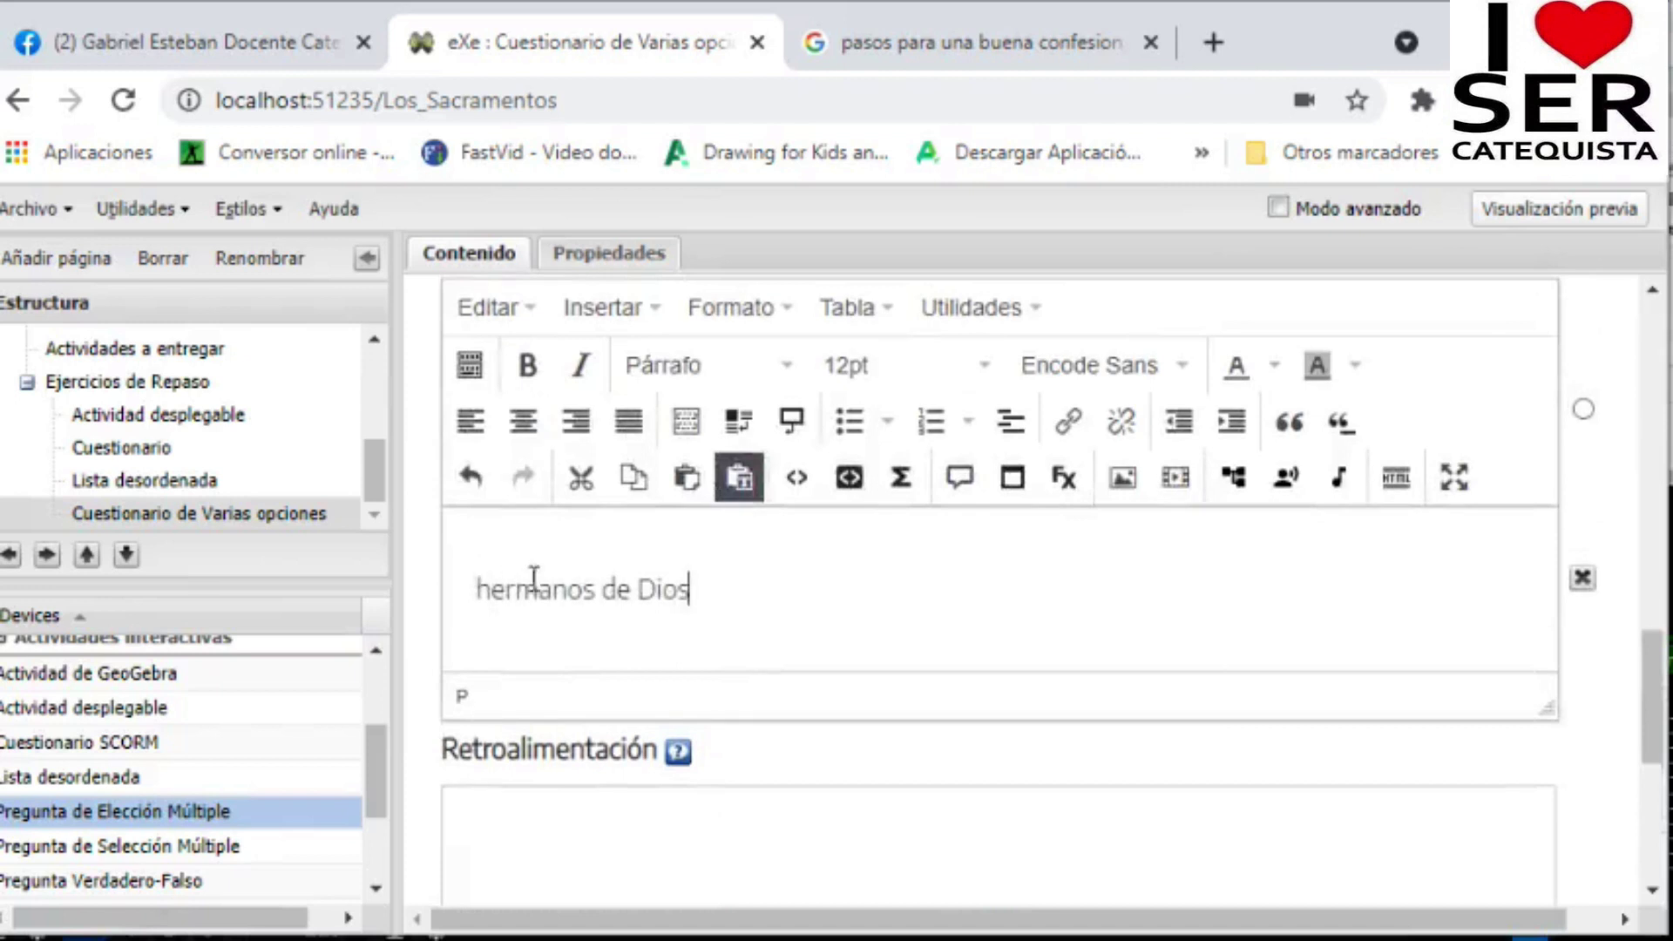
scroll(762, 584, "down", 3)
left_click(595, 660)
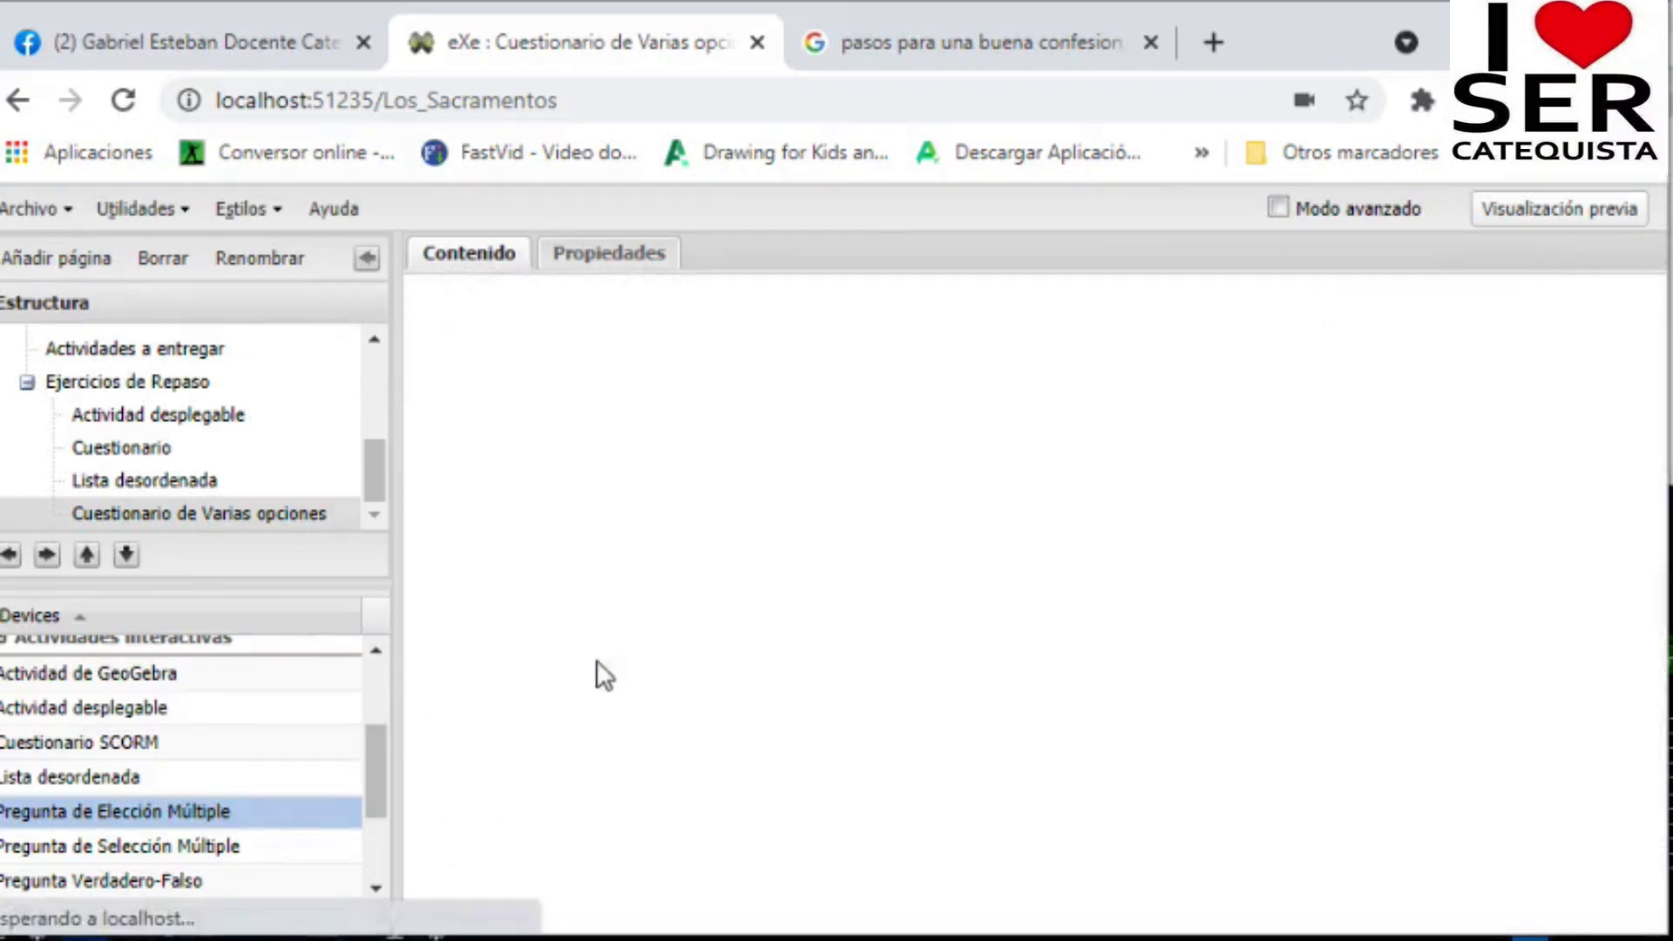
Step: Enter "hijos de Dios" as the second answer option of the Bautismo question
scroll(596, 660, "down", 2)
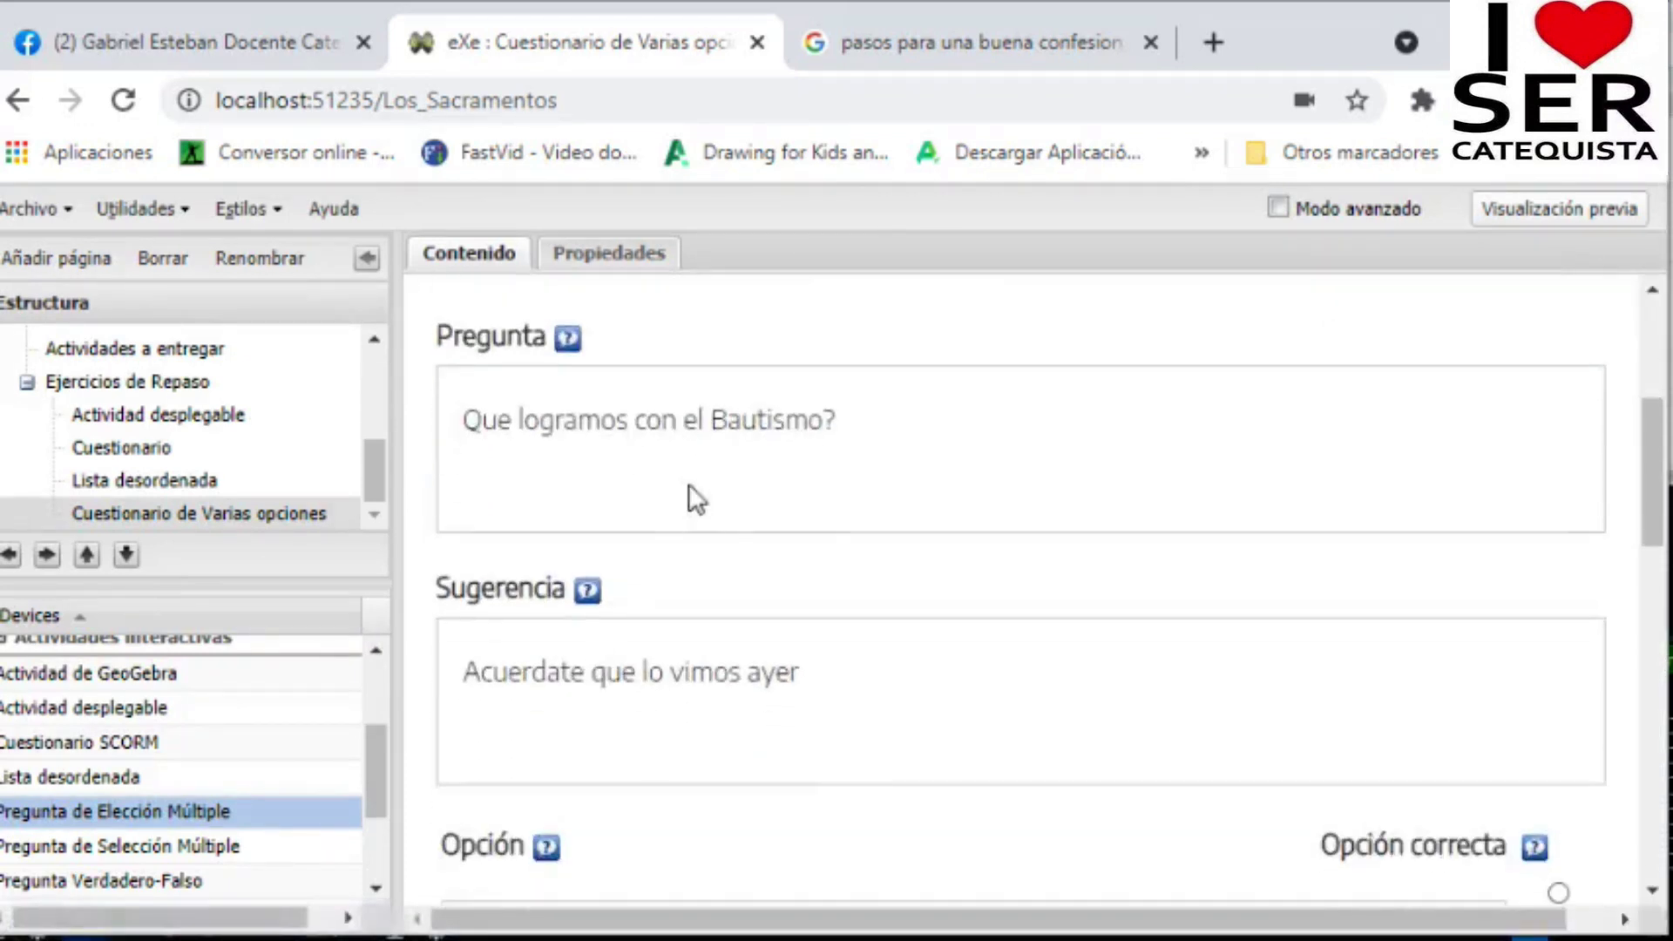
scroll(689, 485, "down", 8)
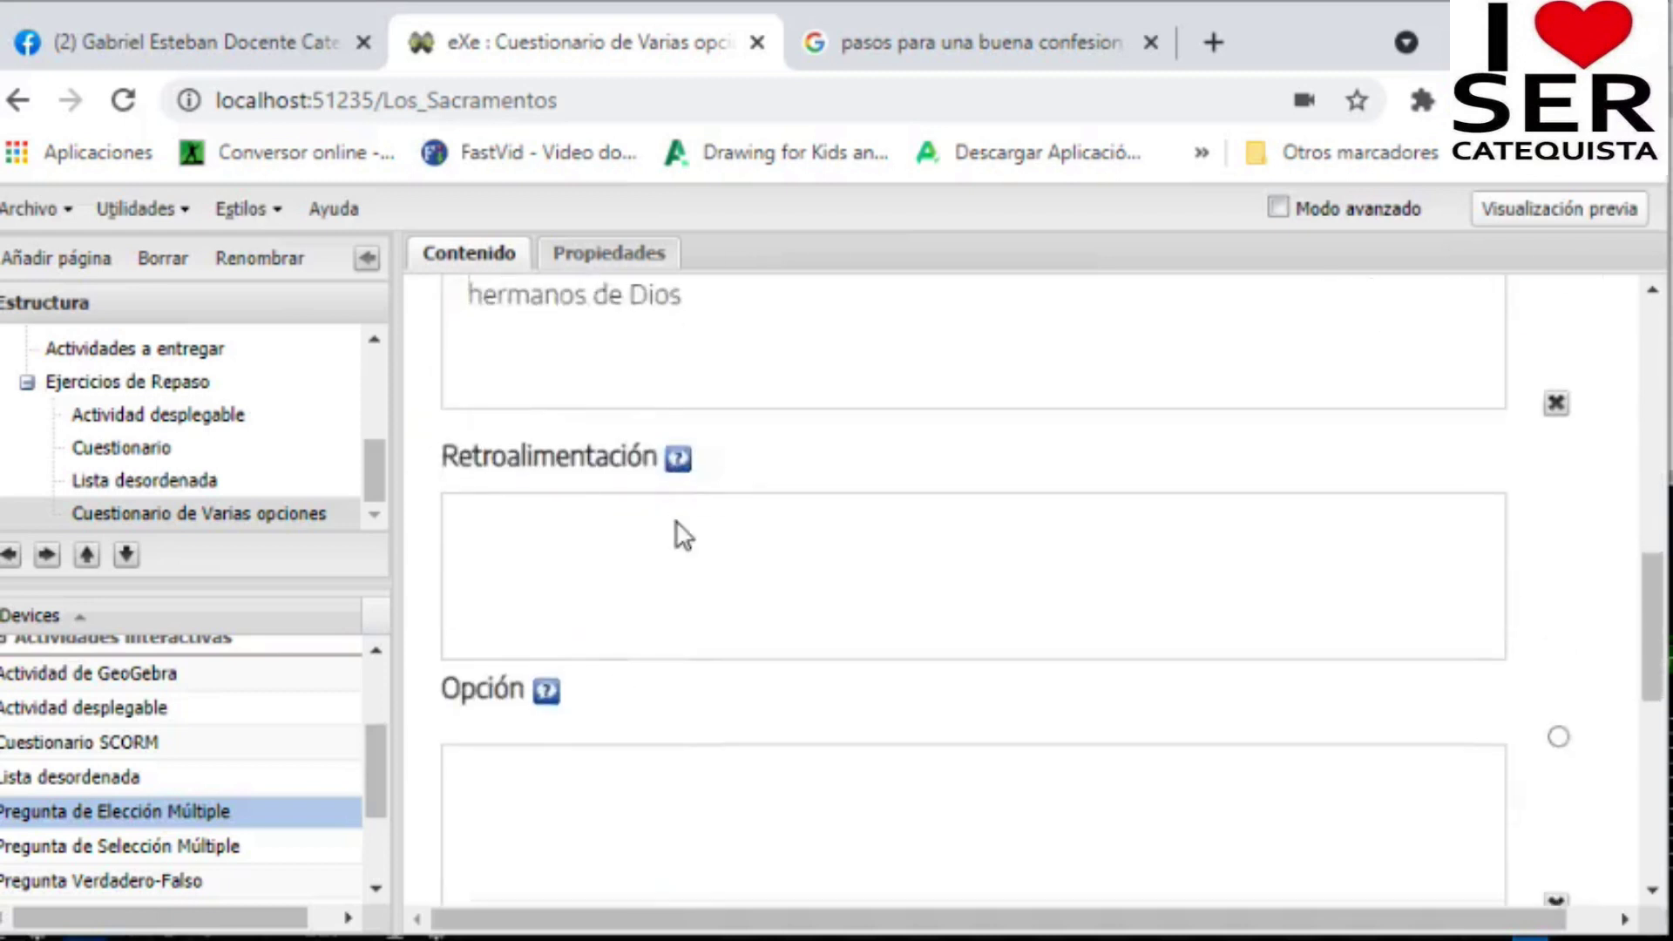
scroll(684, 534, "down", 2)
left_click(621, 649)
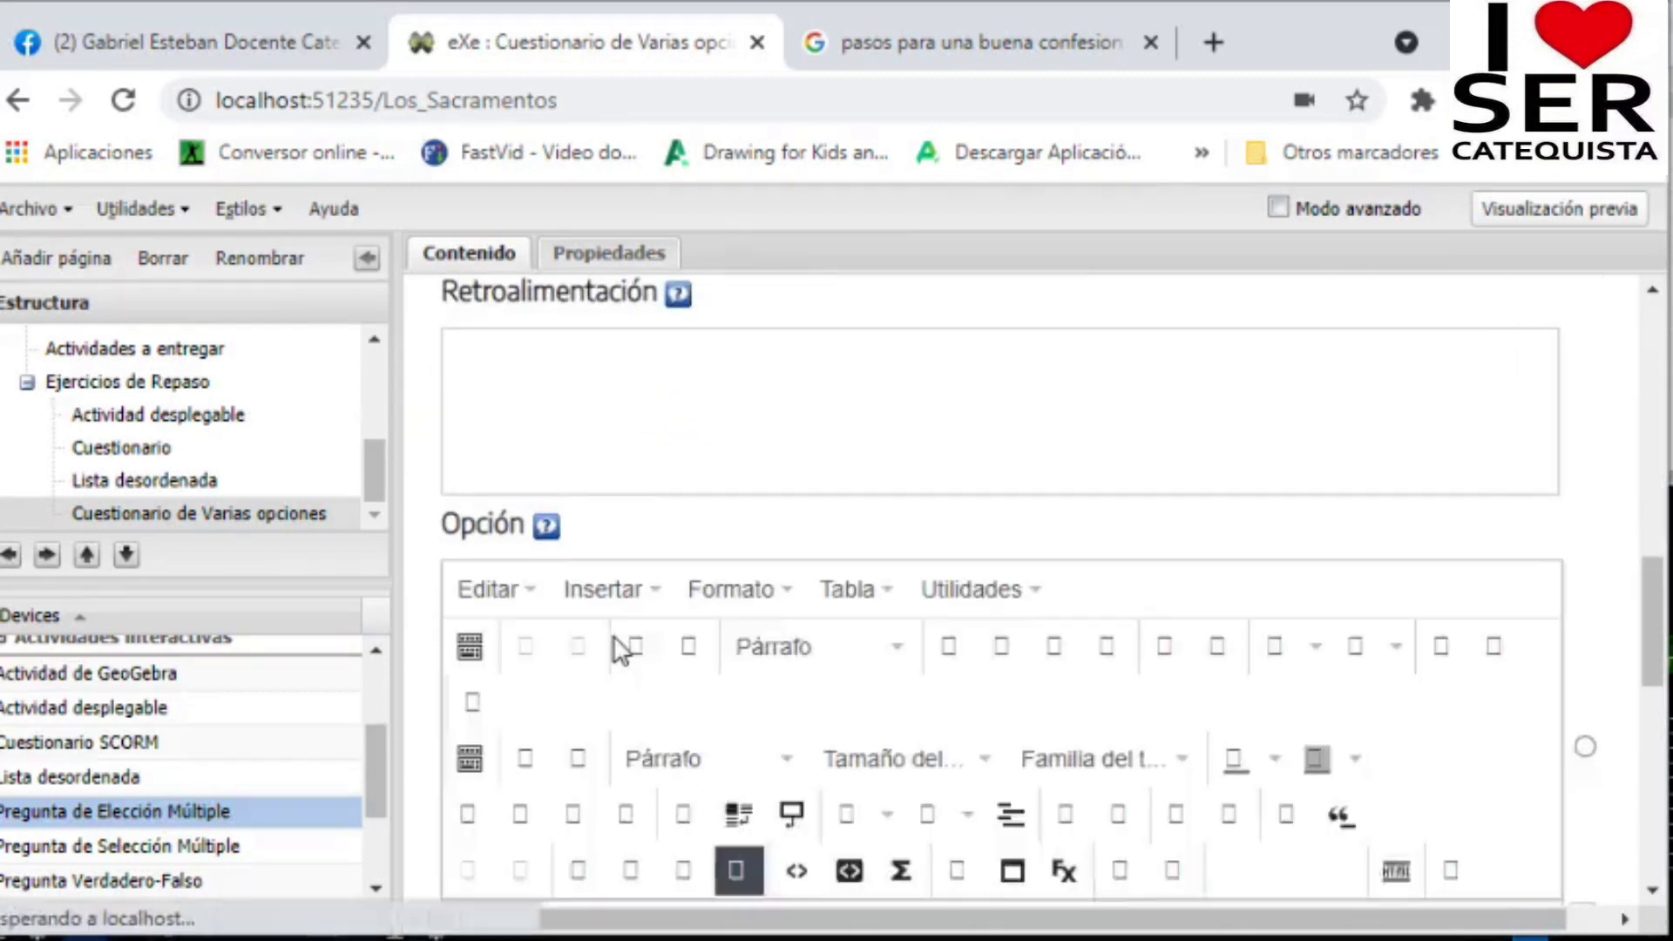
scroll(610, 601, "down", 4)
type("hijos de Dios")
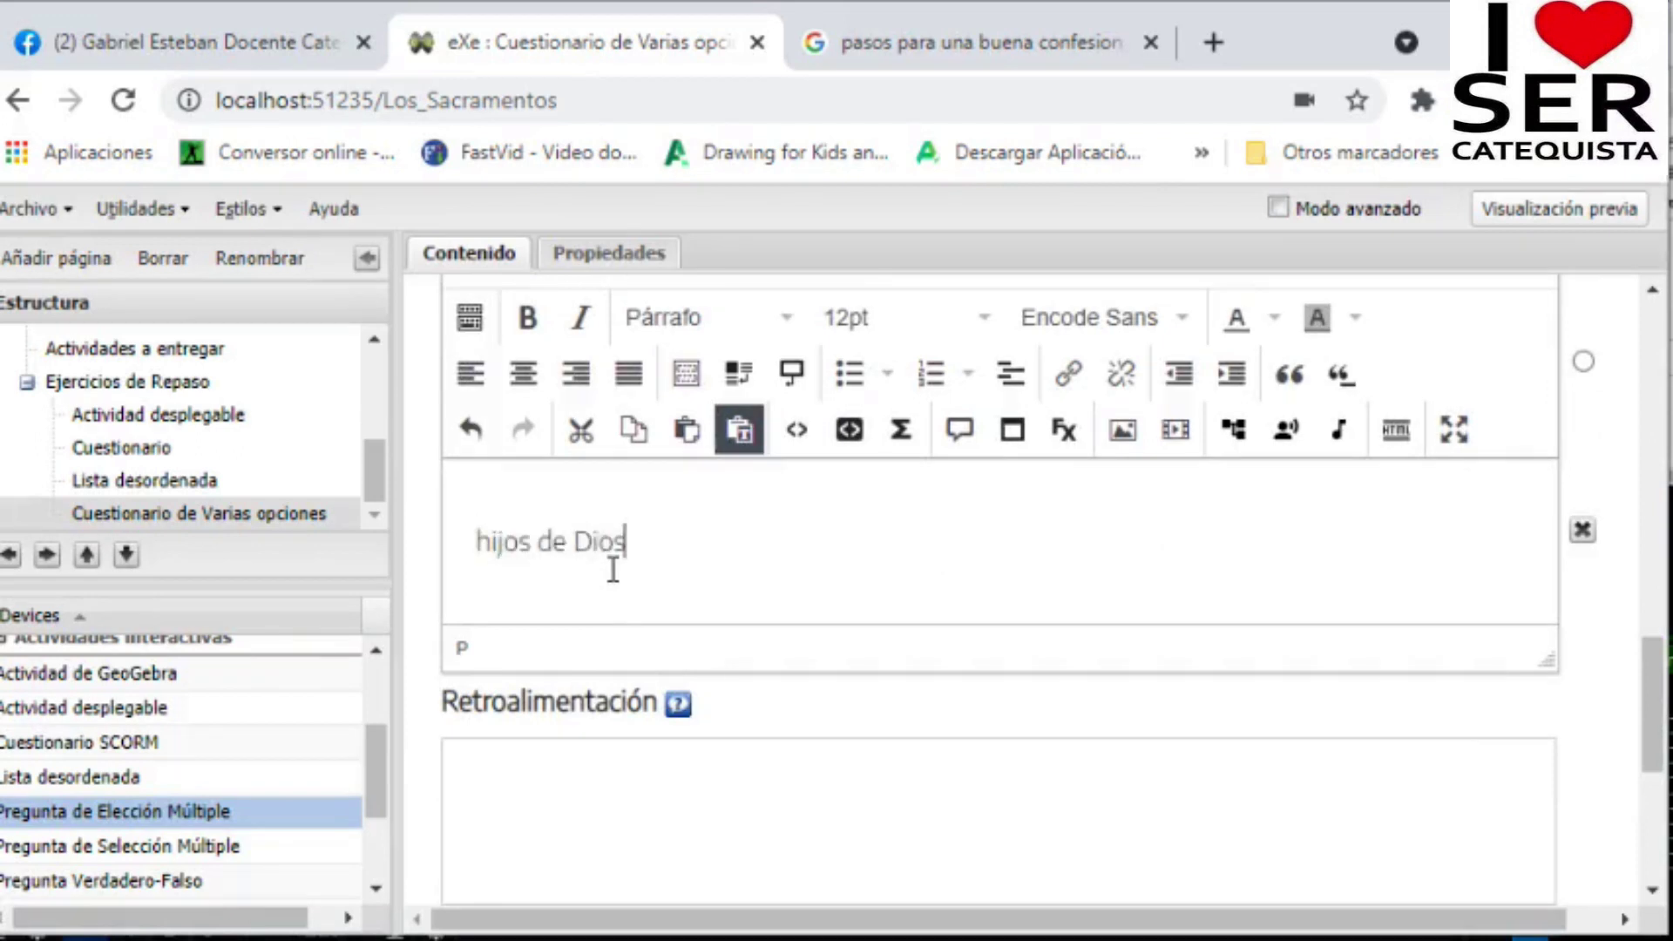
Step: Mark "hijos de Dios" as the correct option and save the multiple-choice activity
scroll(1446, 718, "up", 8)
scroll(1443, 717, "down", 2)
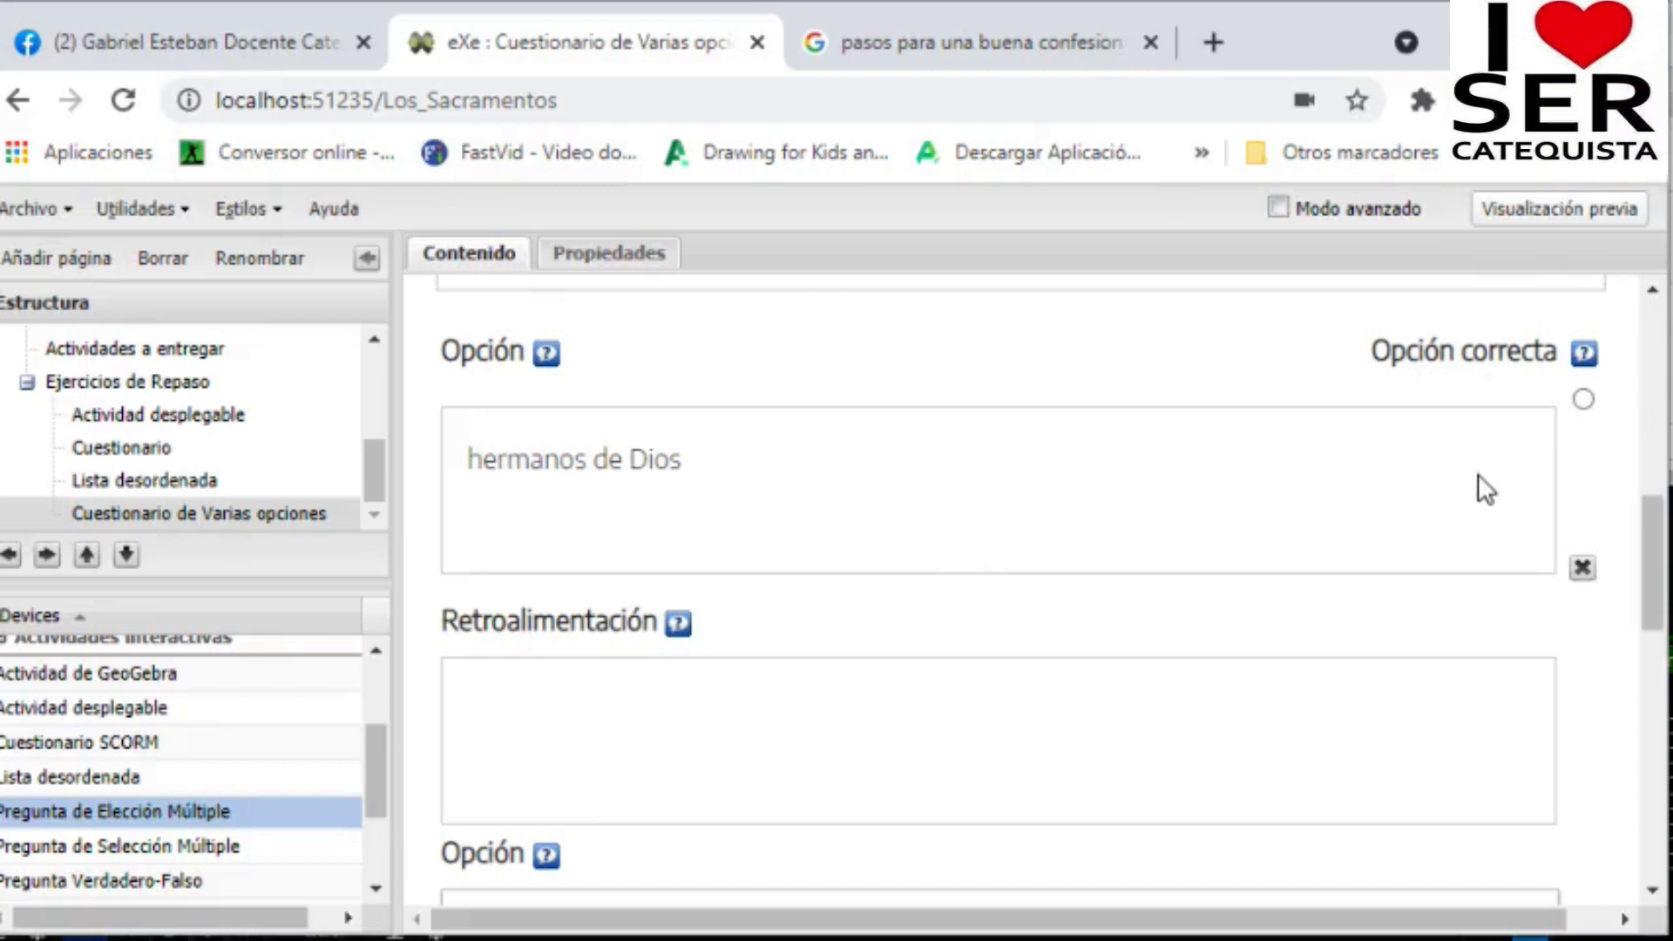
scroll(1477, 473, "down", 4)
scroll(1588, 697, "down", 2)
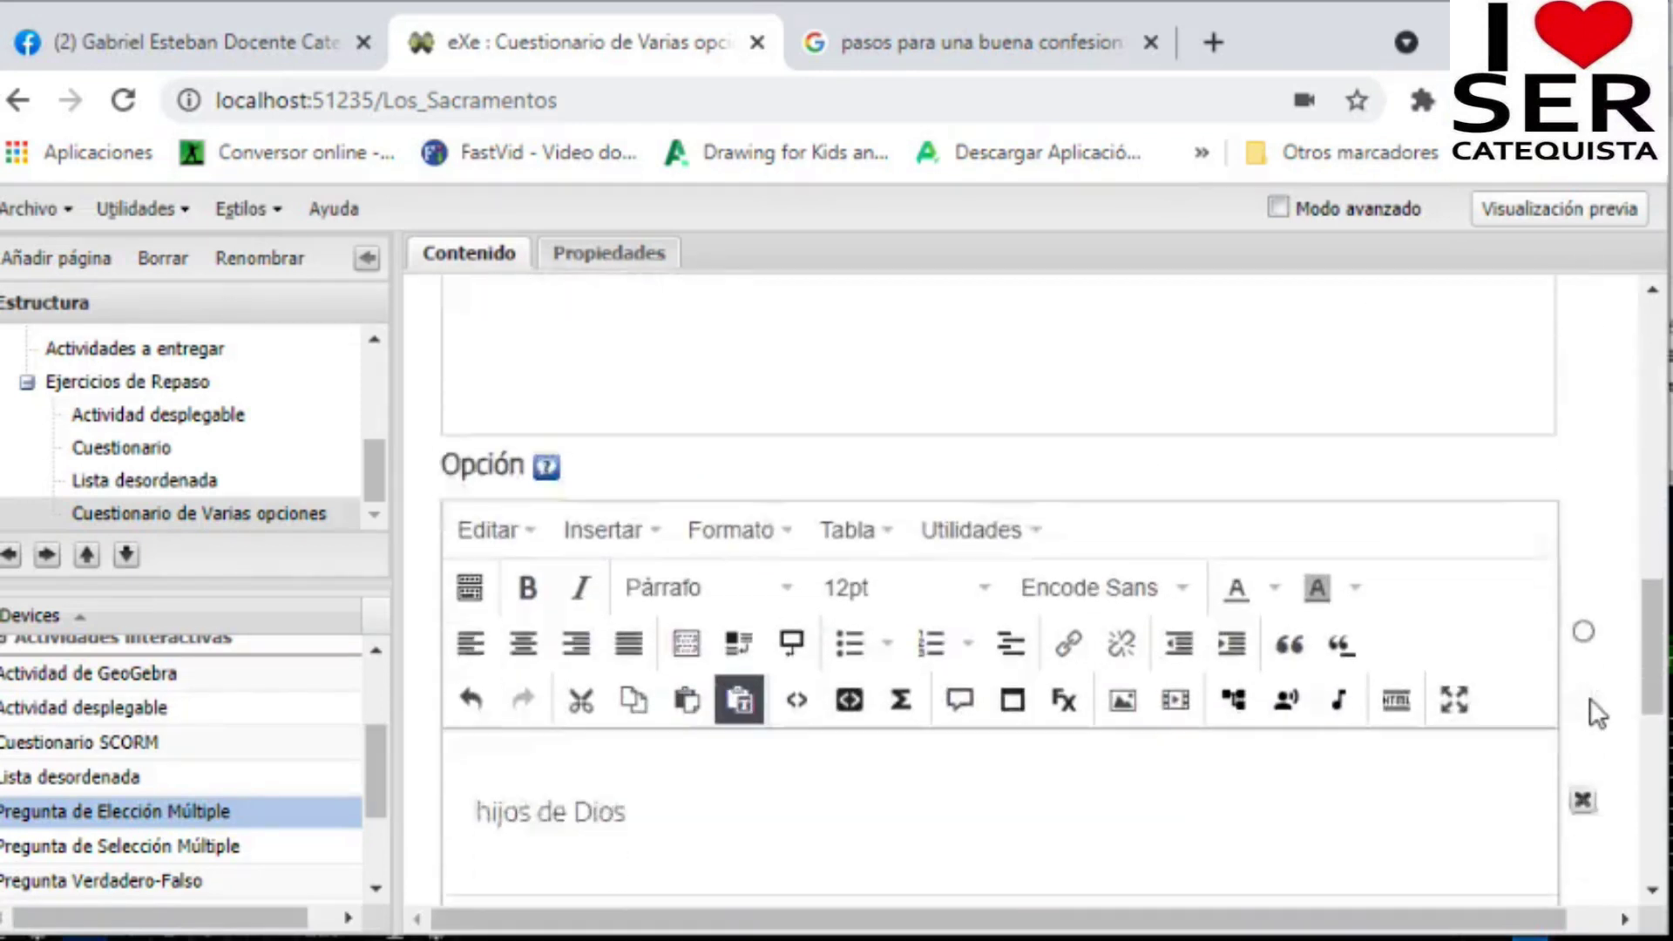
left_click(1583, 532)
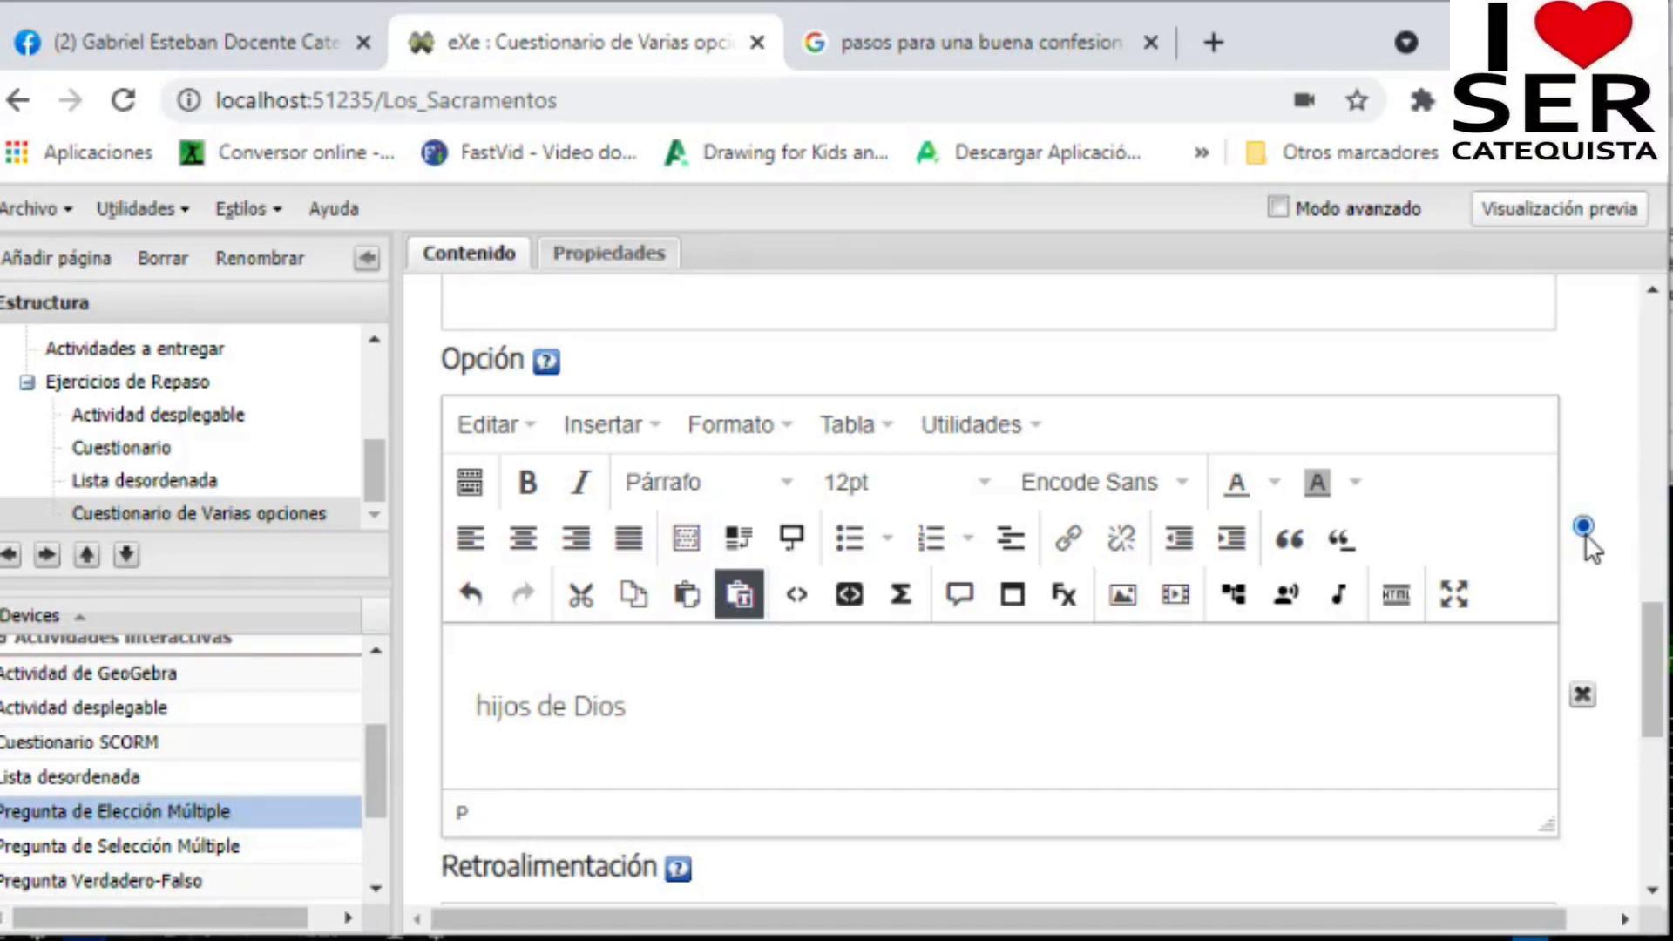
scroll(1246, 541, "down", 6)
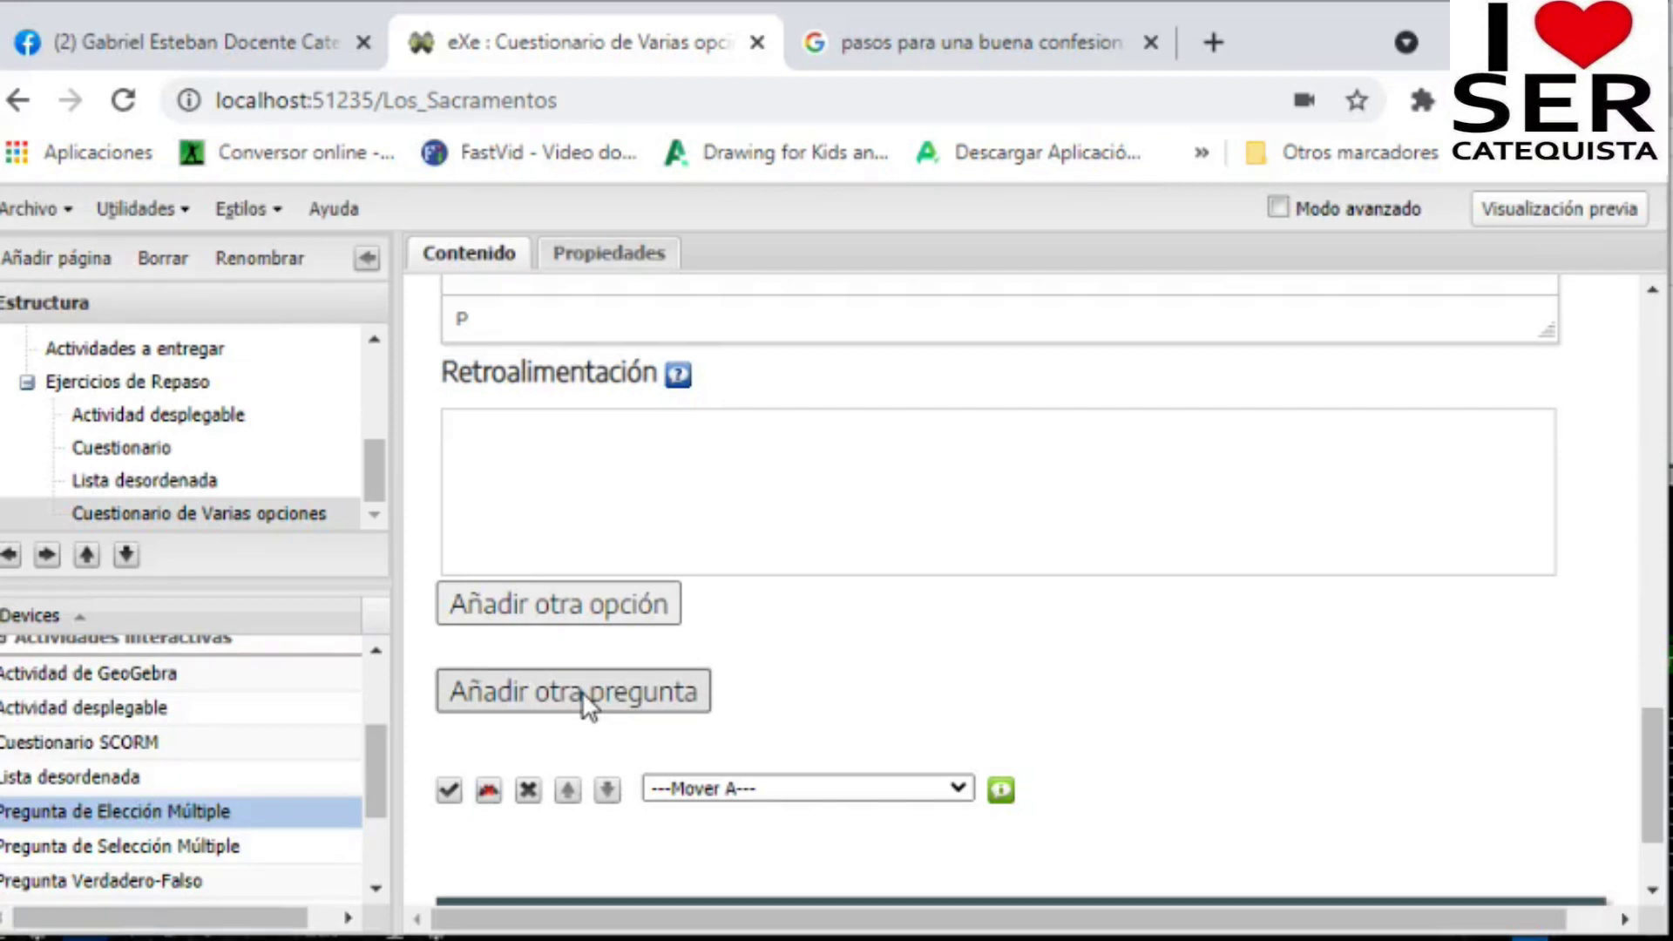
left_click(450, 794)
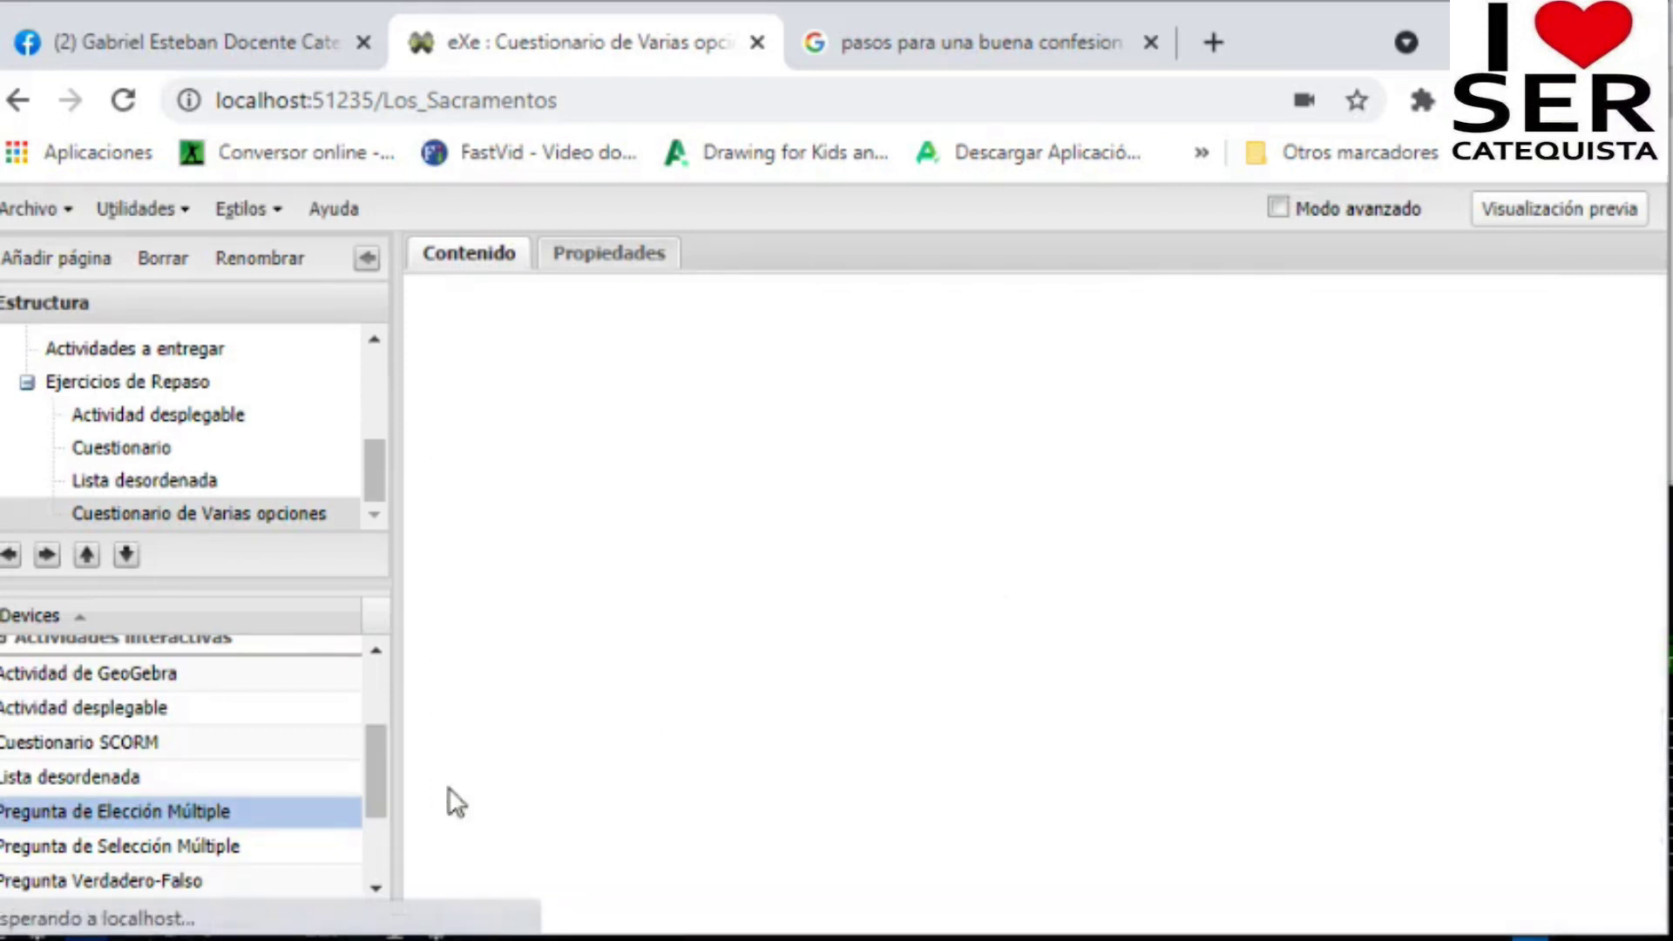
Step: Show and hide the Sugerencia of the saved Bautismo question to check how the hint works
scroll(1368, 720, "down", 3)
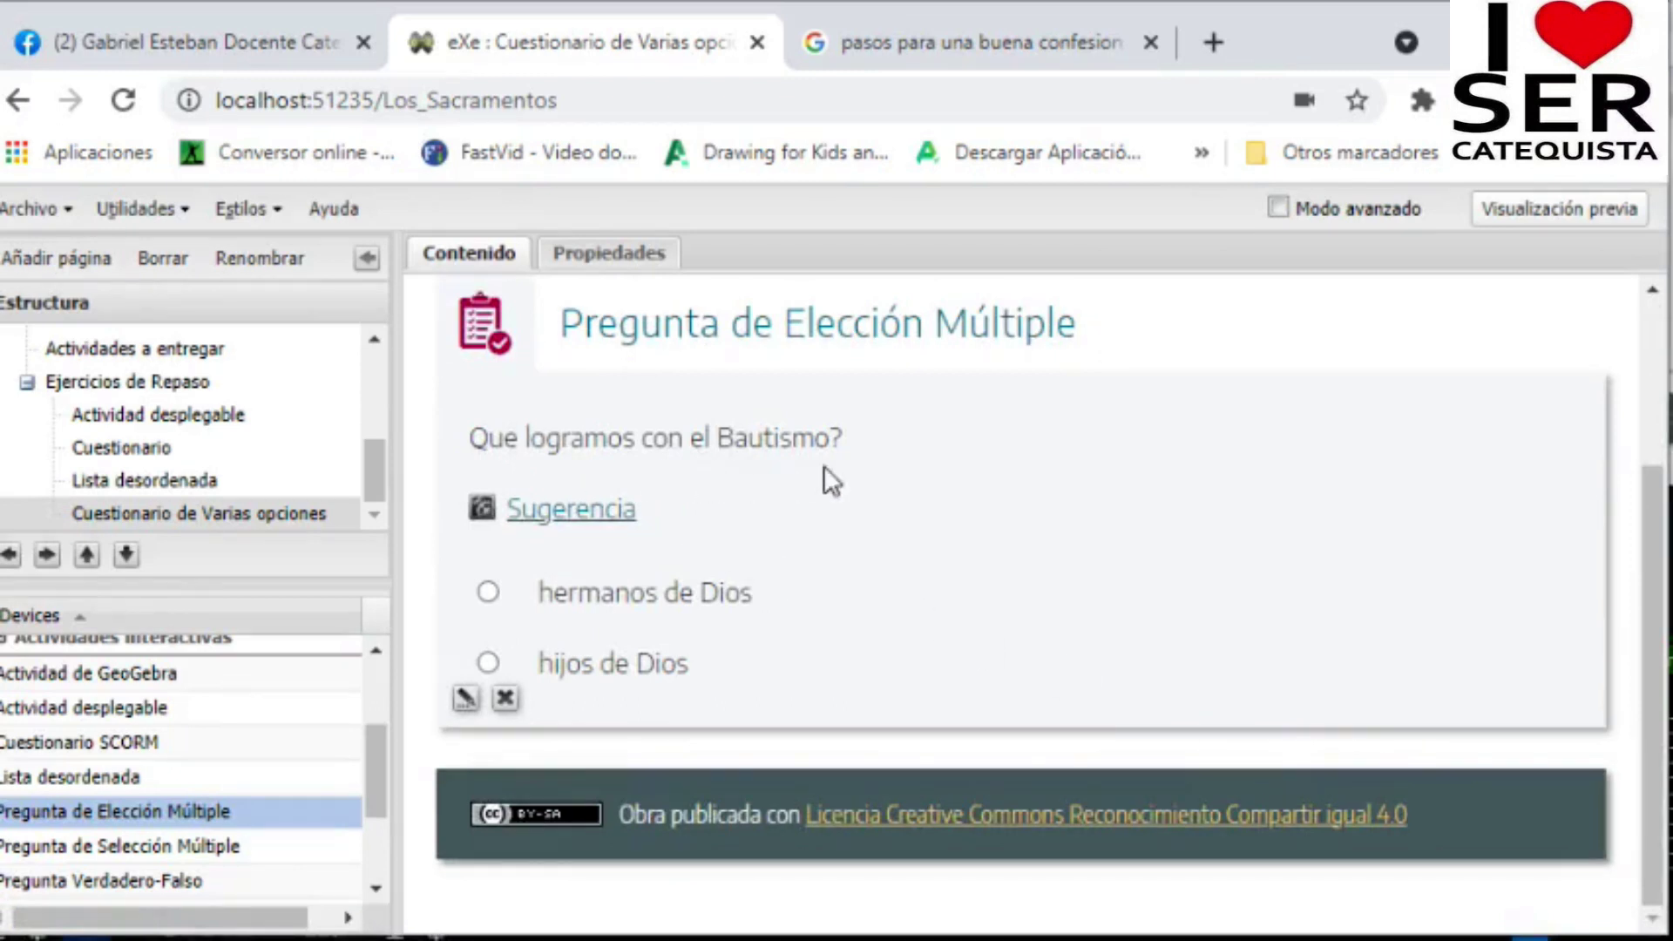
left_click(598, 516)
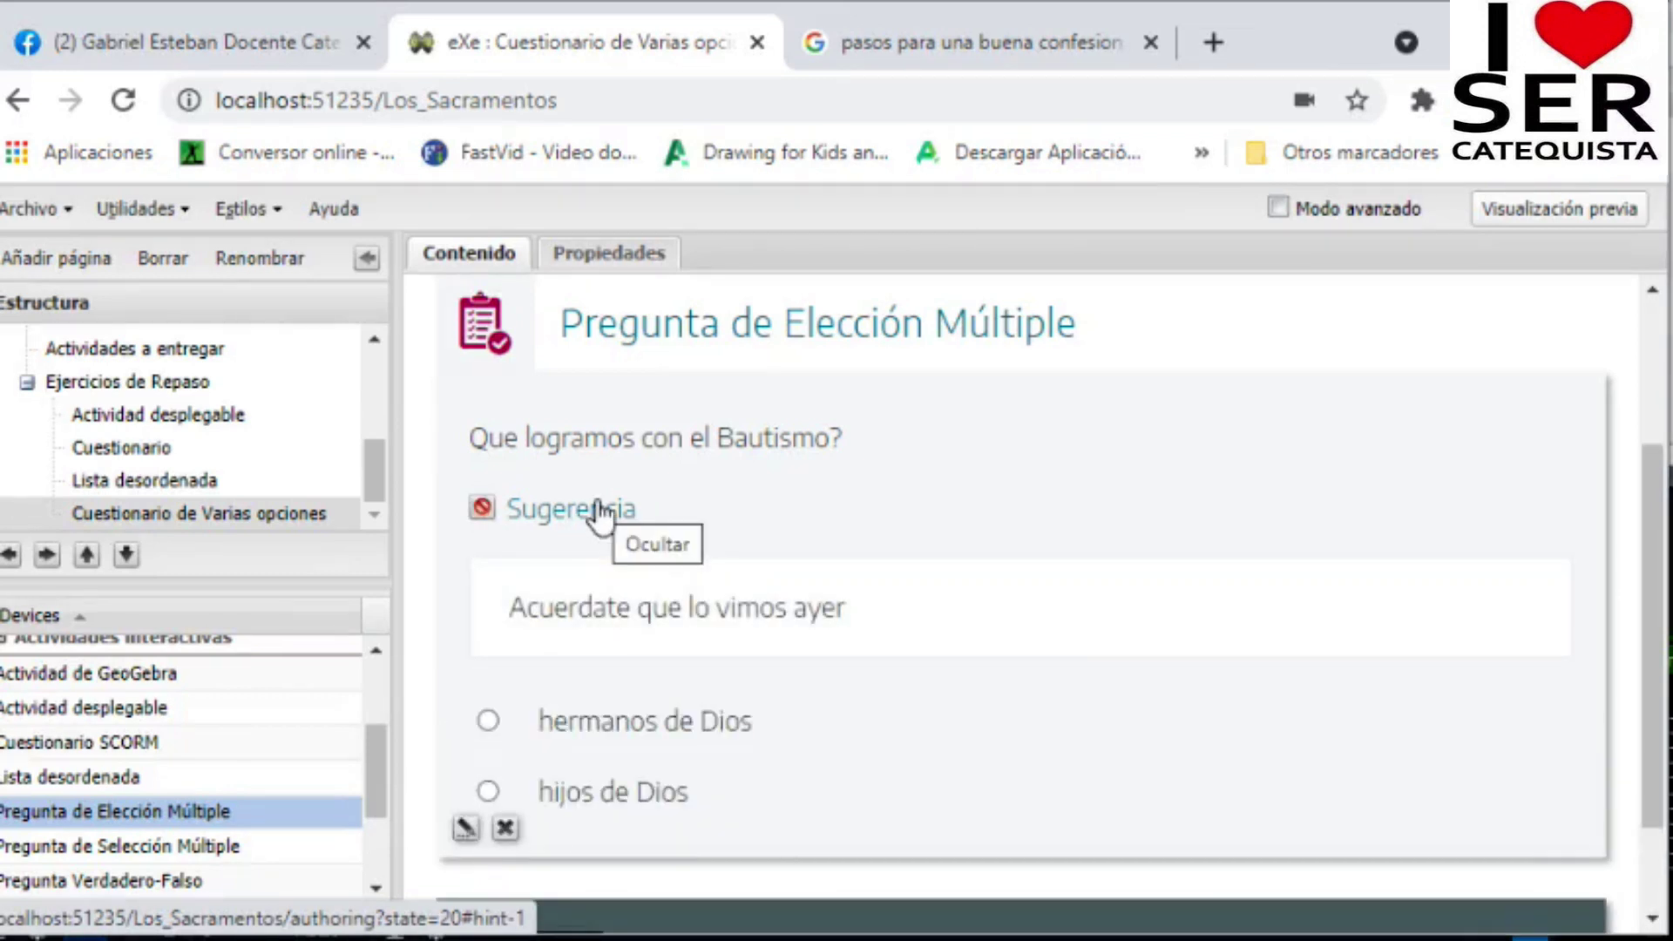
left_click(599, 515)
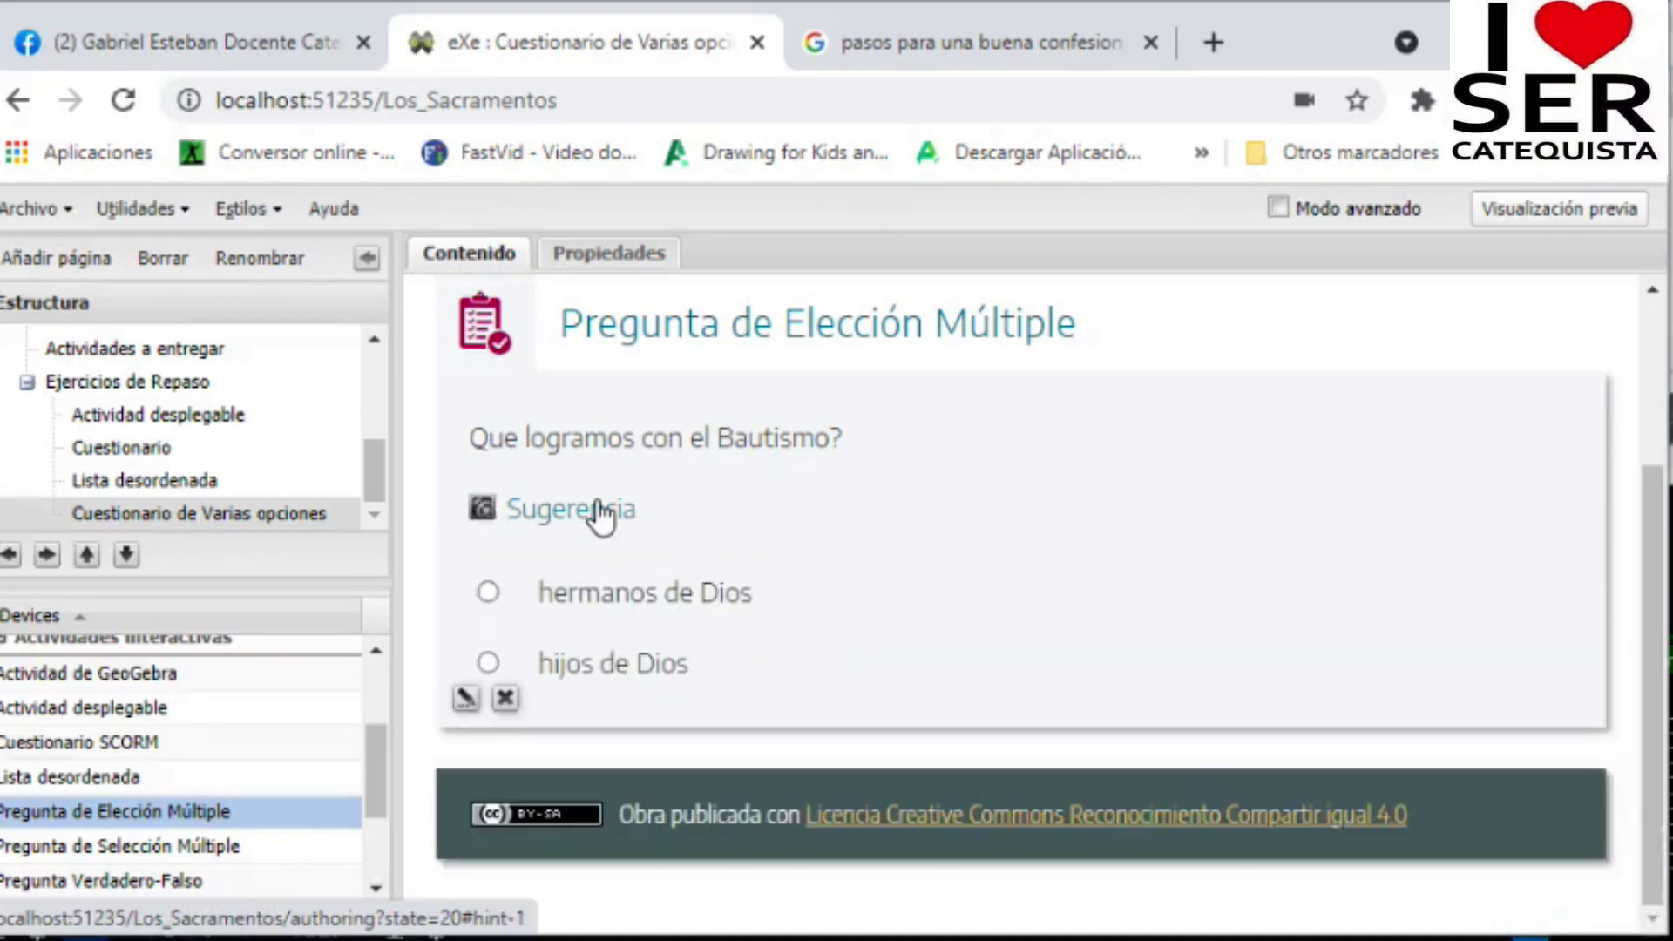
left_click(600, 515)
left_click(603, 515)
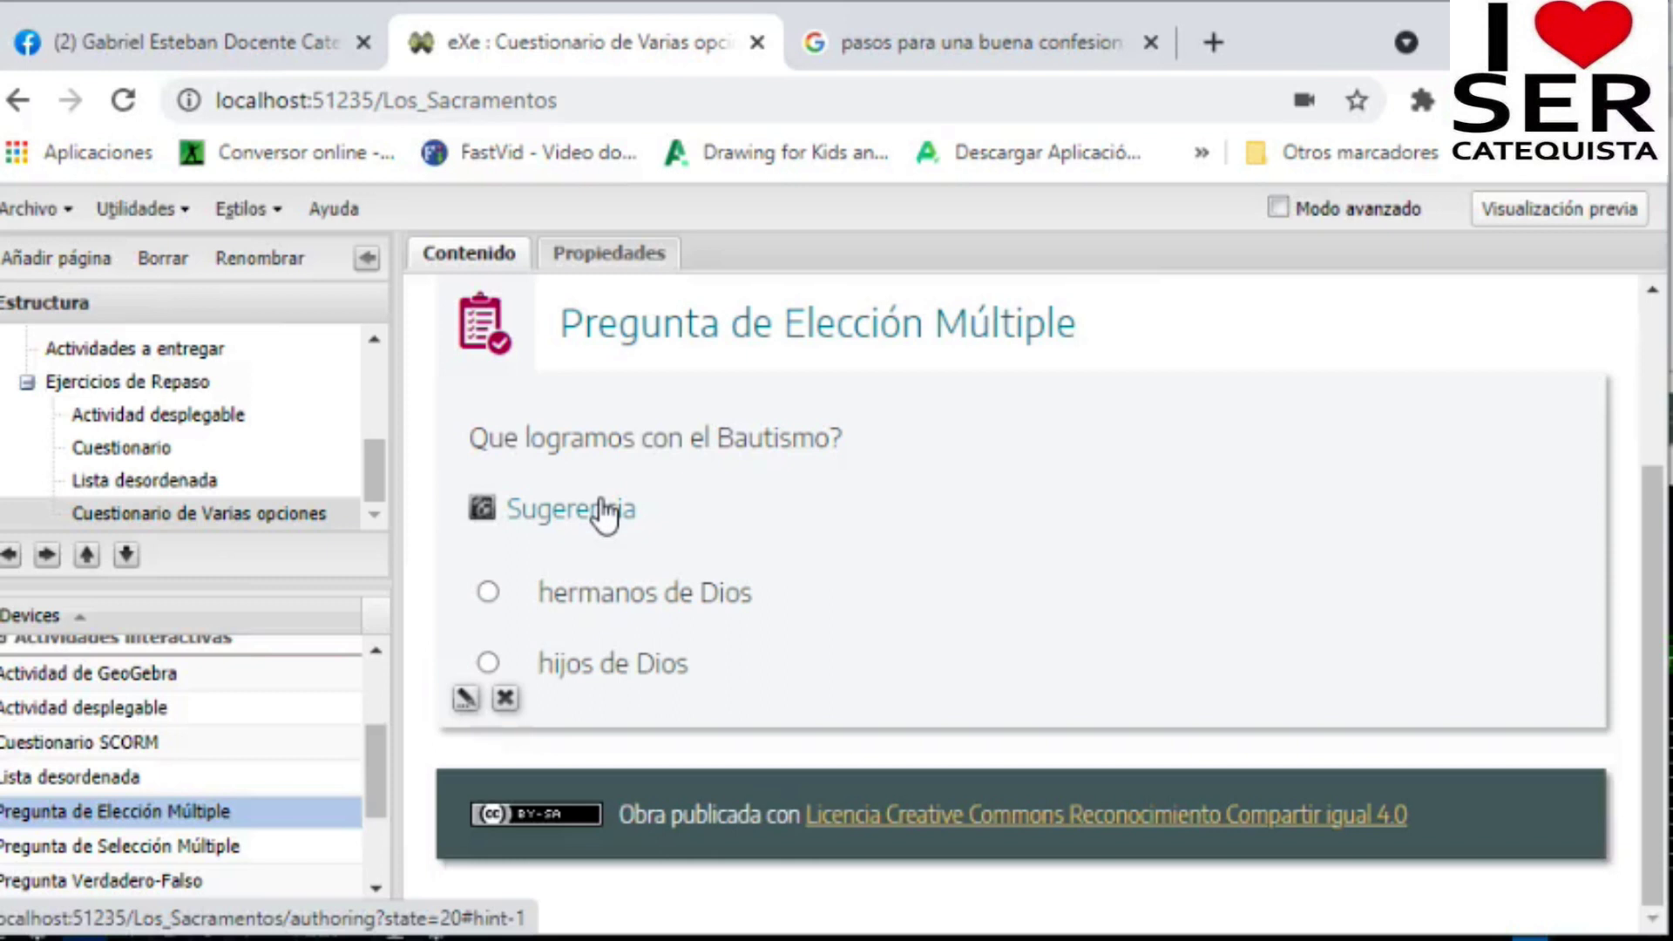
Step: Test the question by alternately choosing "hermanos de Dios" and "hijos de Dios" to check each answer's feedback
left_click(486, 593)
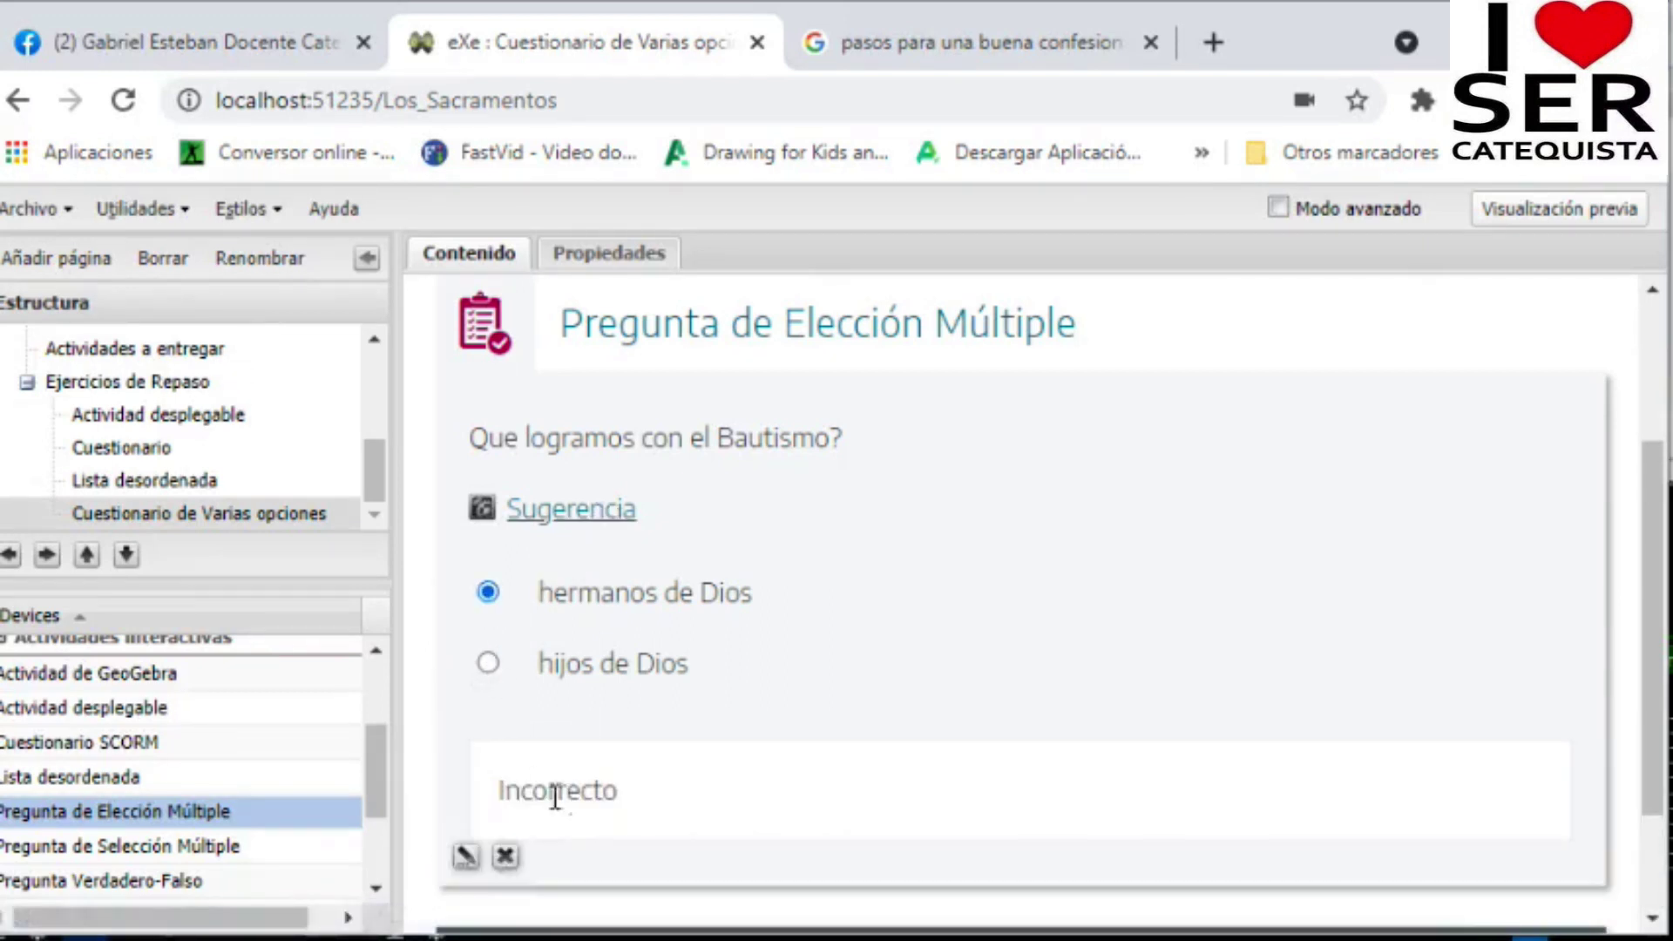
left_click(487, 666)
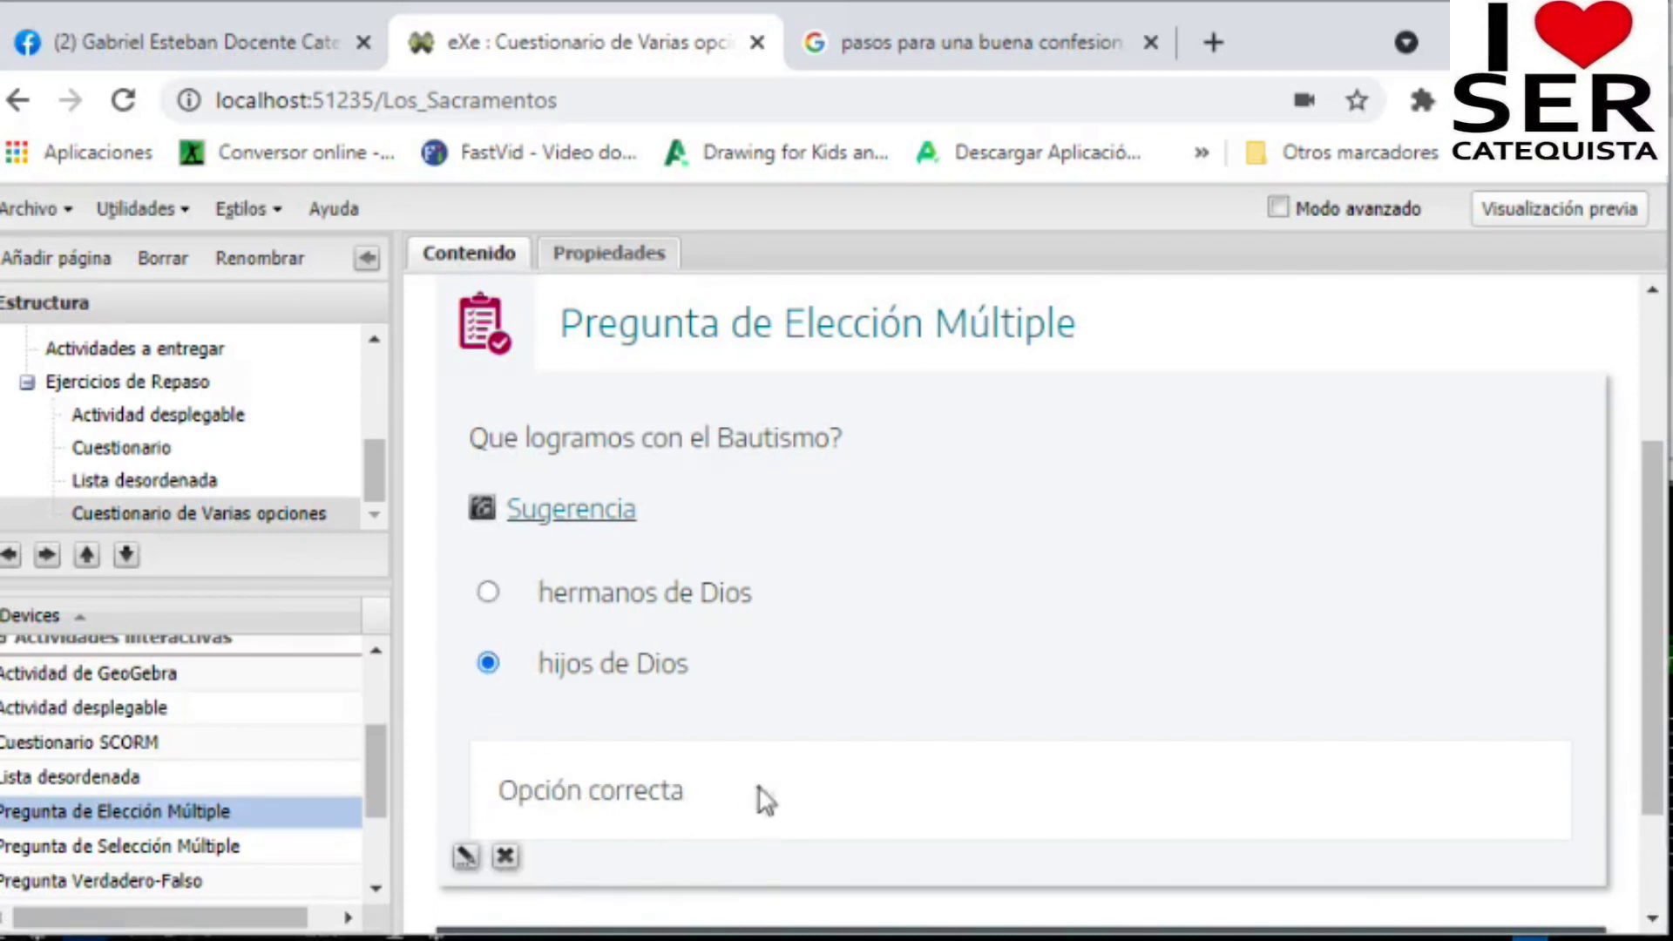
left_click(489, 591)
left_click(487, 663)
left_click(488, 592)
left_click(487, 663)
left_click(488, 592)
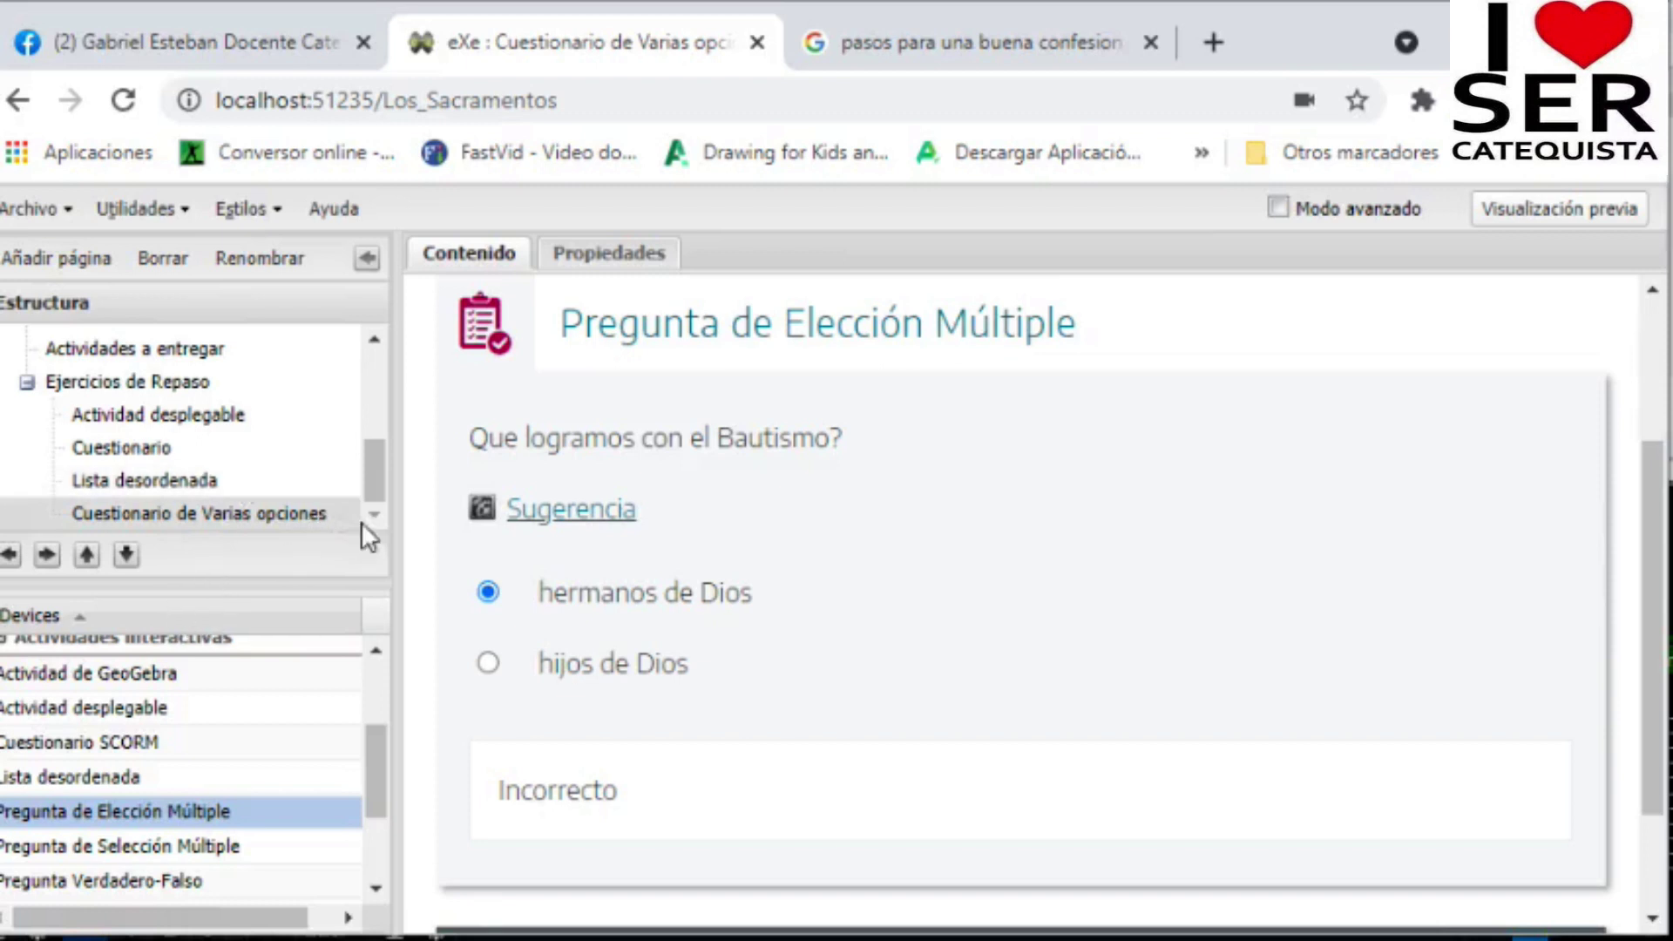
Step: Add a new page under "Ejercicios de Repaso" and rename it "seleccion"
left_click(146, 385)
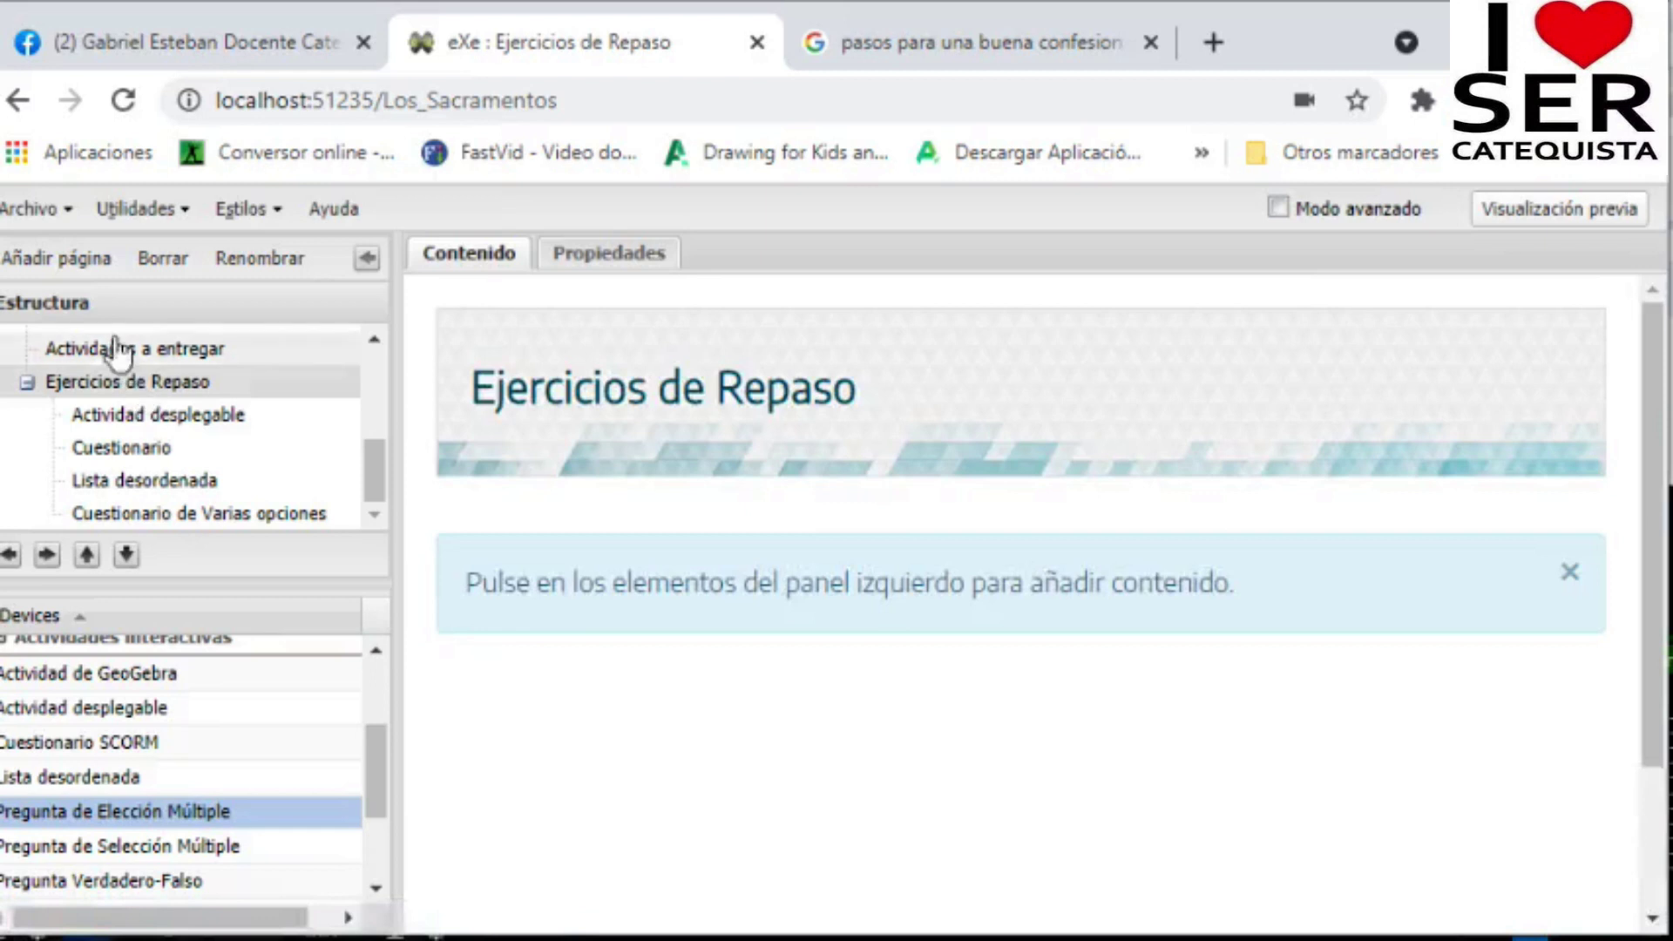
left_click(70, 258)
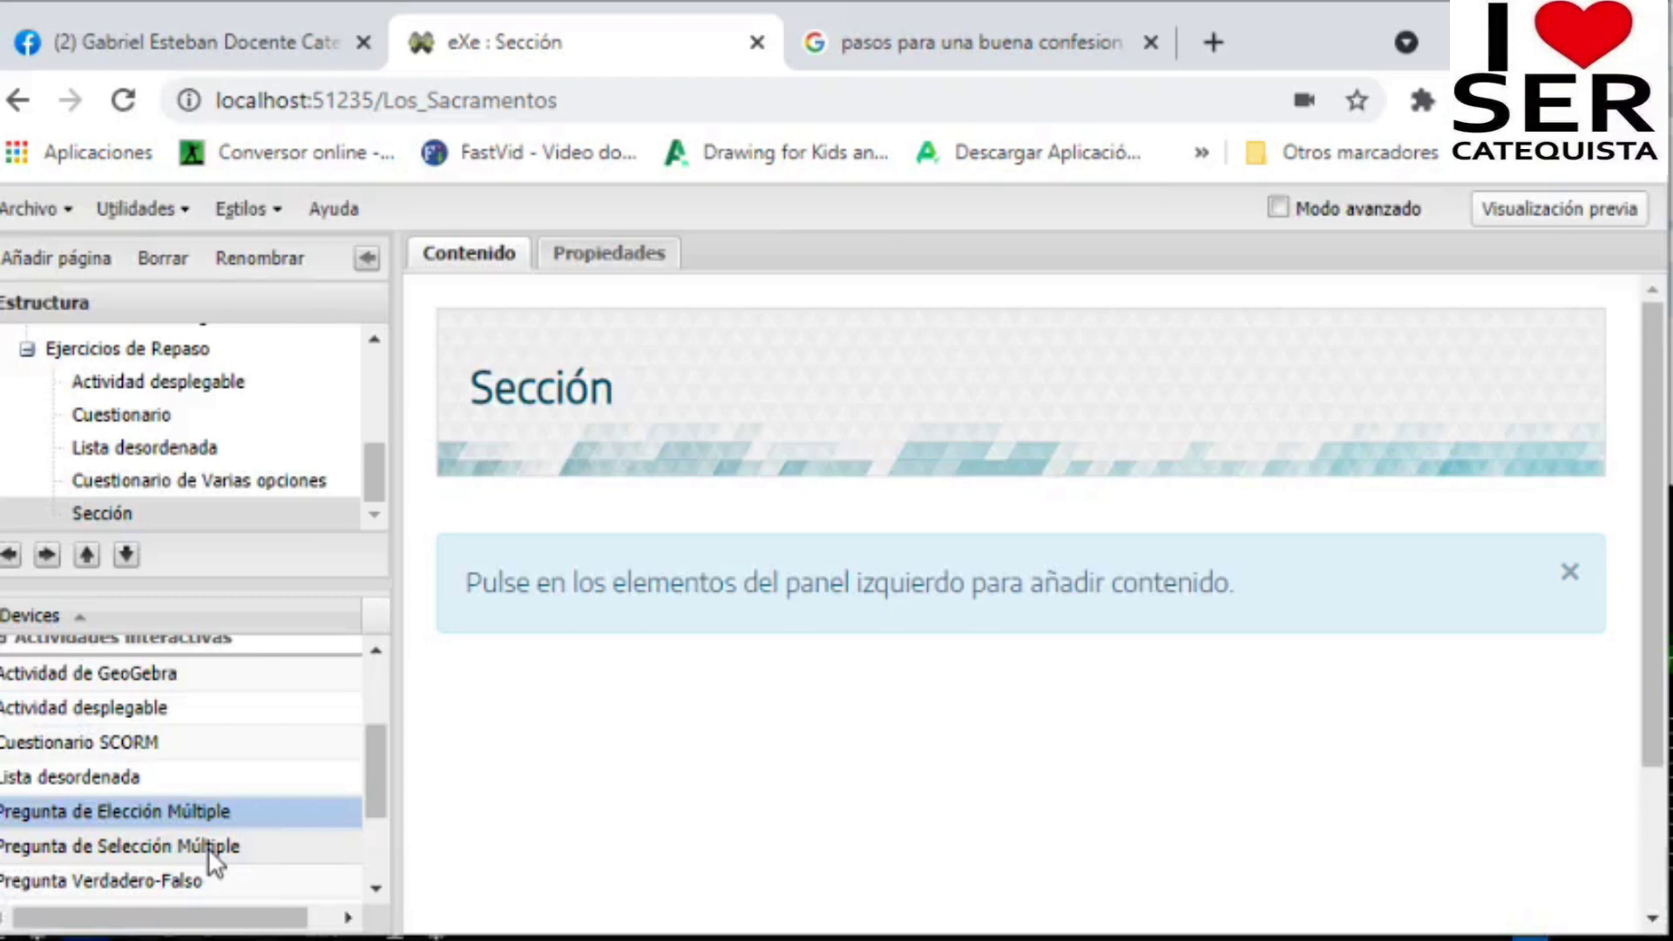
double_click(196, 512)
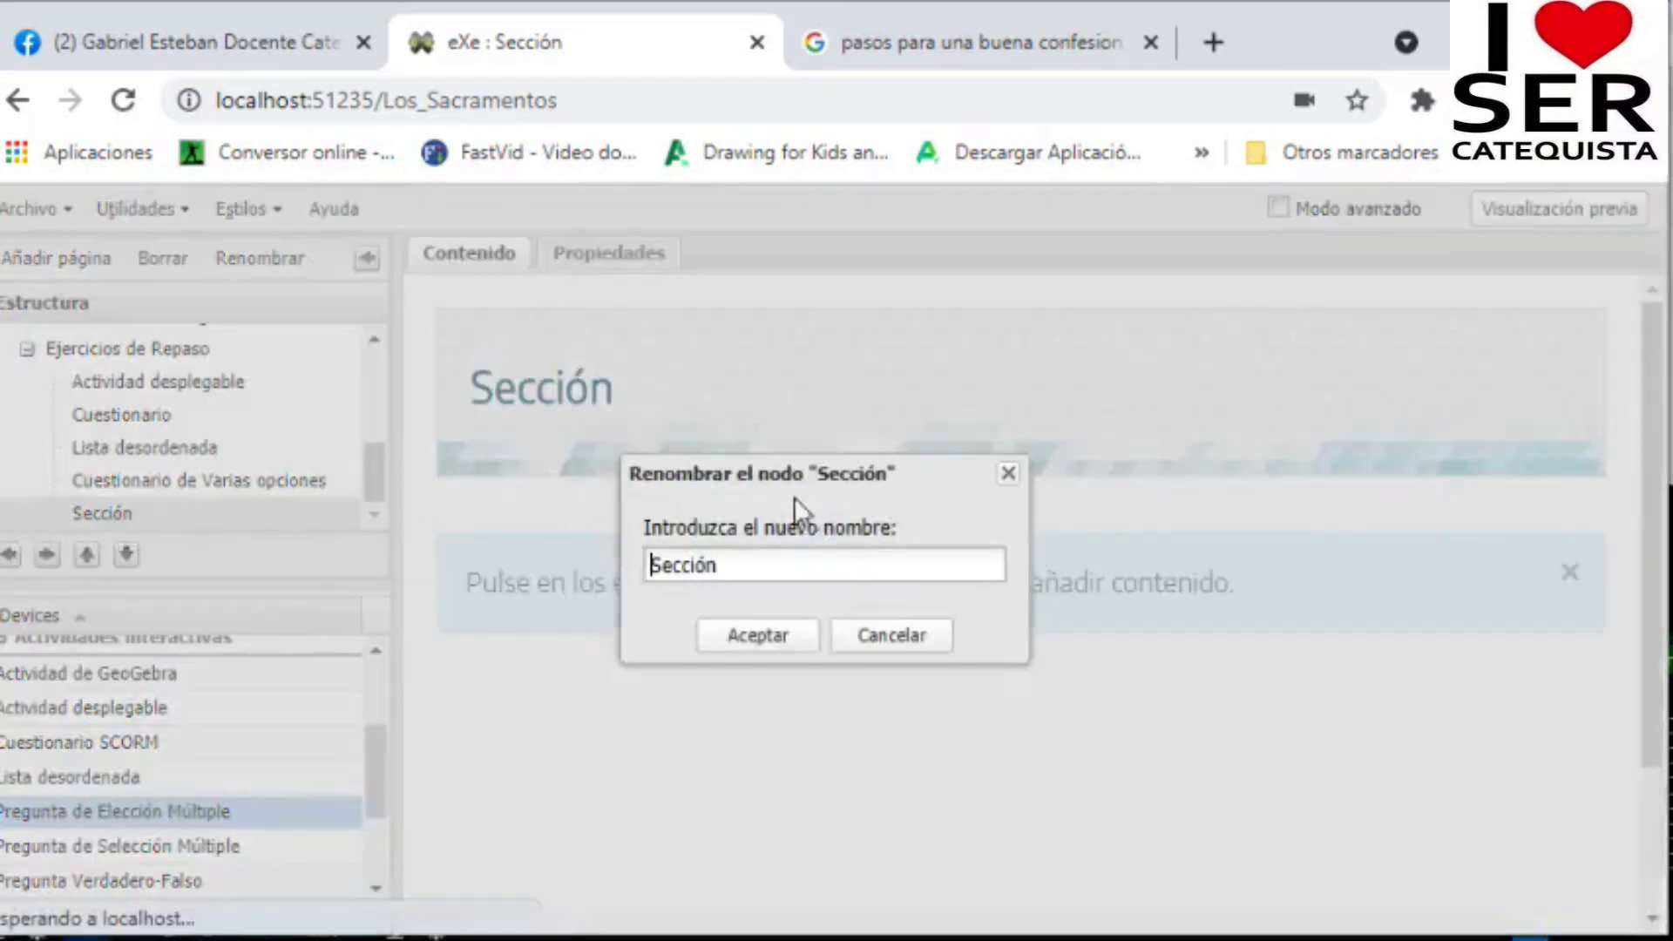
key("ctrl+a")
type("selcci")
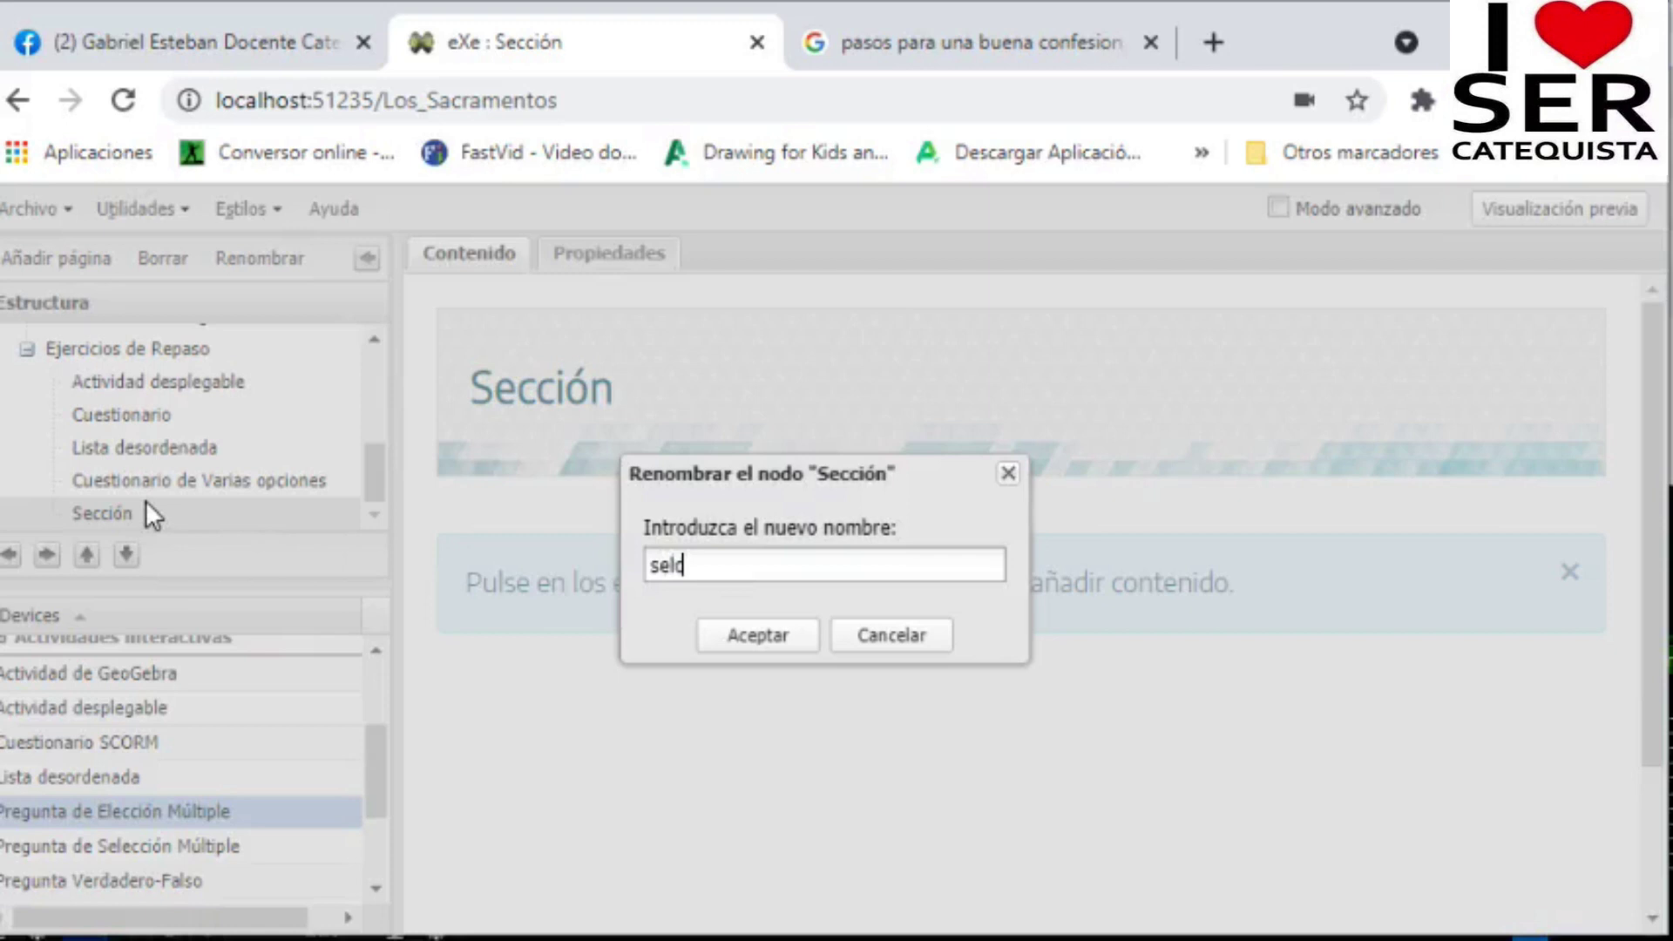
key("BackSpace")
key("BackSpace")
key("BackSpace")
type("eccion")
left_click(801, 643)
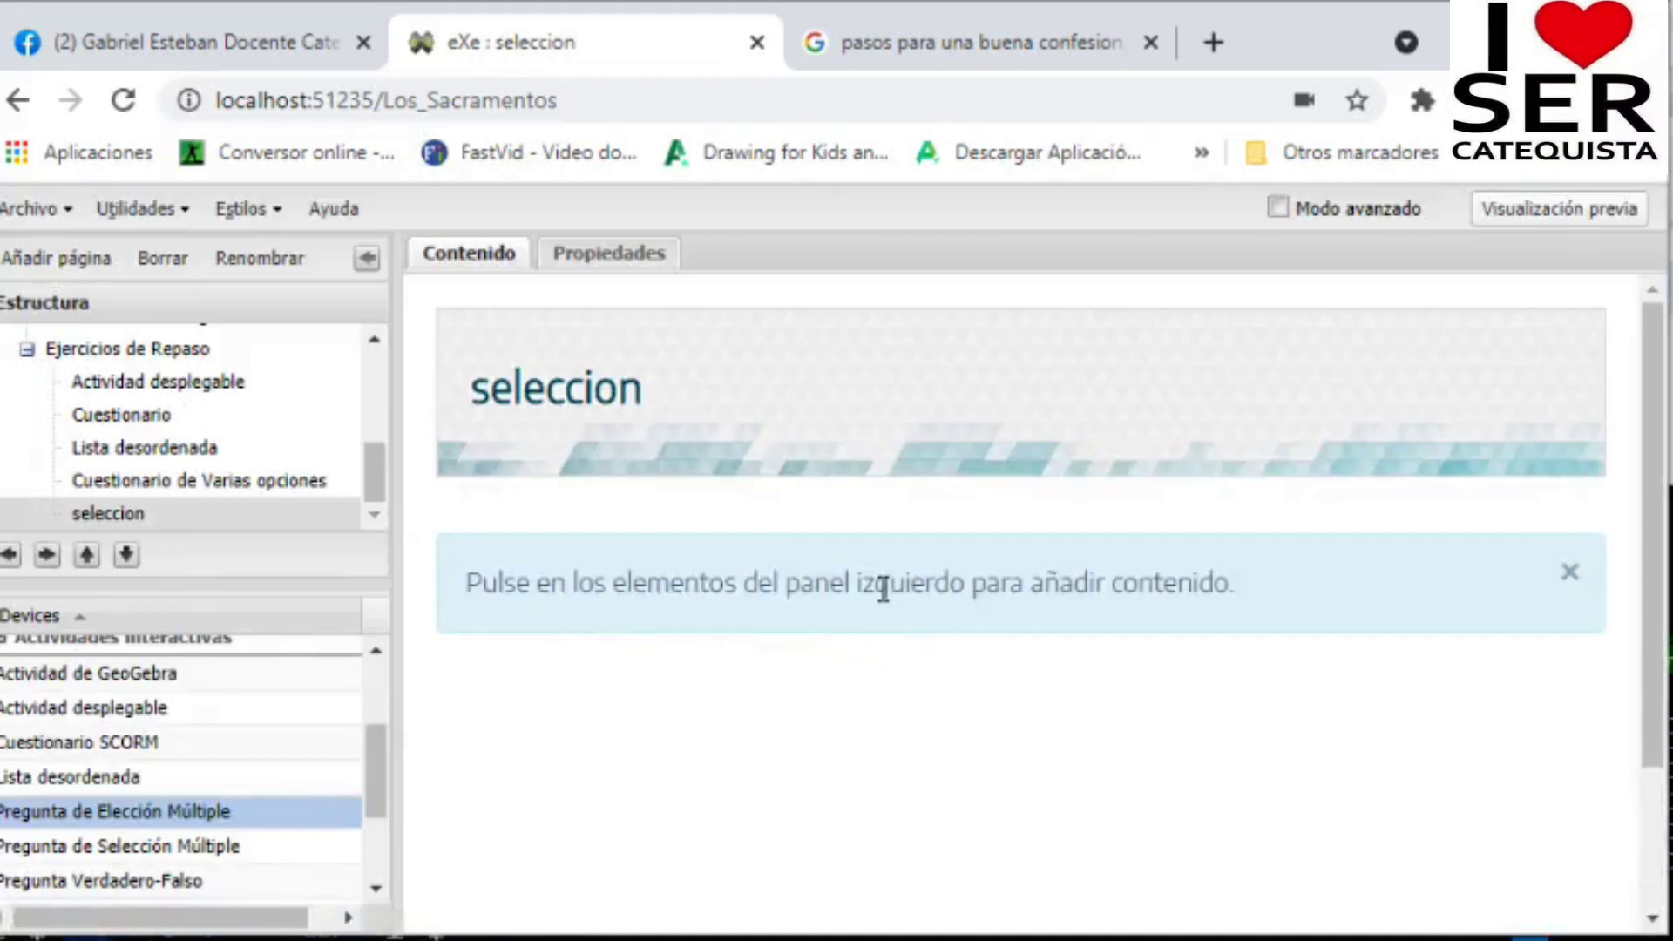
Step: Insert a Pregunta de Selección Múltiple activity on the "seleccion" page and look over its form
left_click(143, 844)
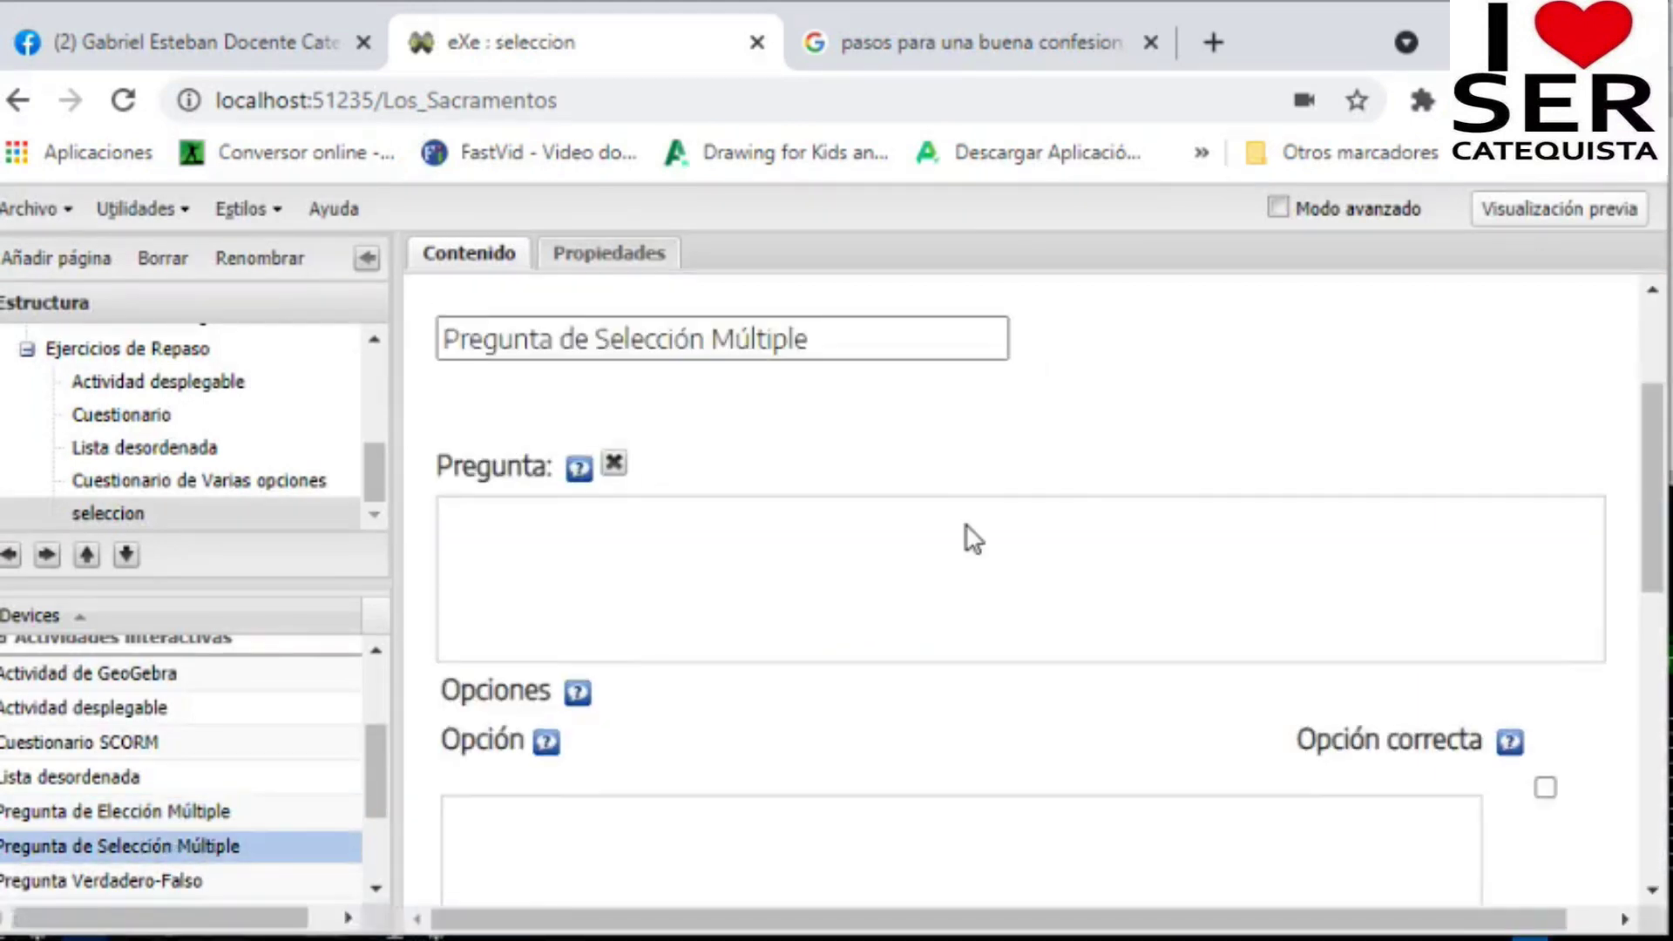
scroll(963, 534, "down", 8)
scroll(973, 540, "up", 6)
Step: Write "que logramos con el bautismo?" as the question of the multiple-selection activity
left_click(649, 547)
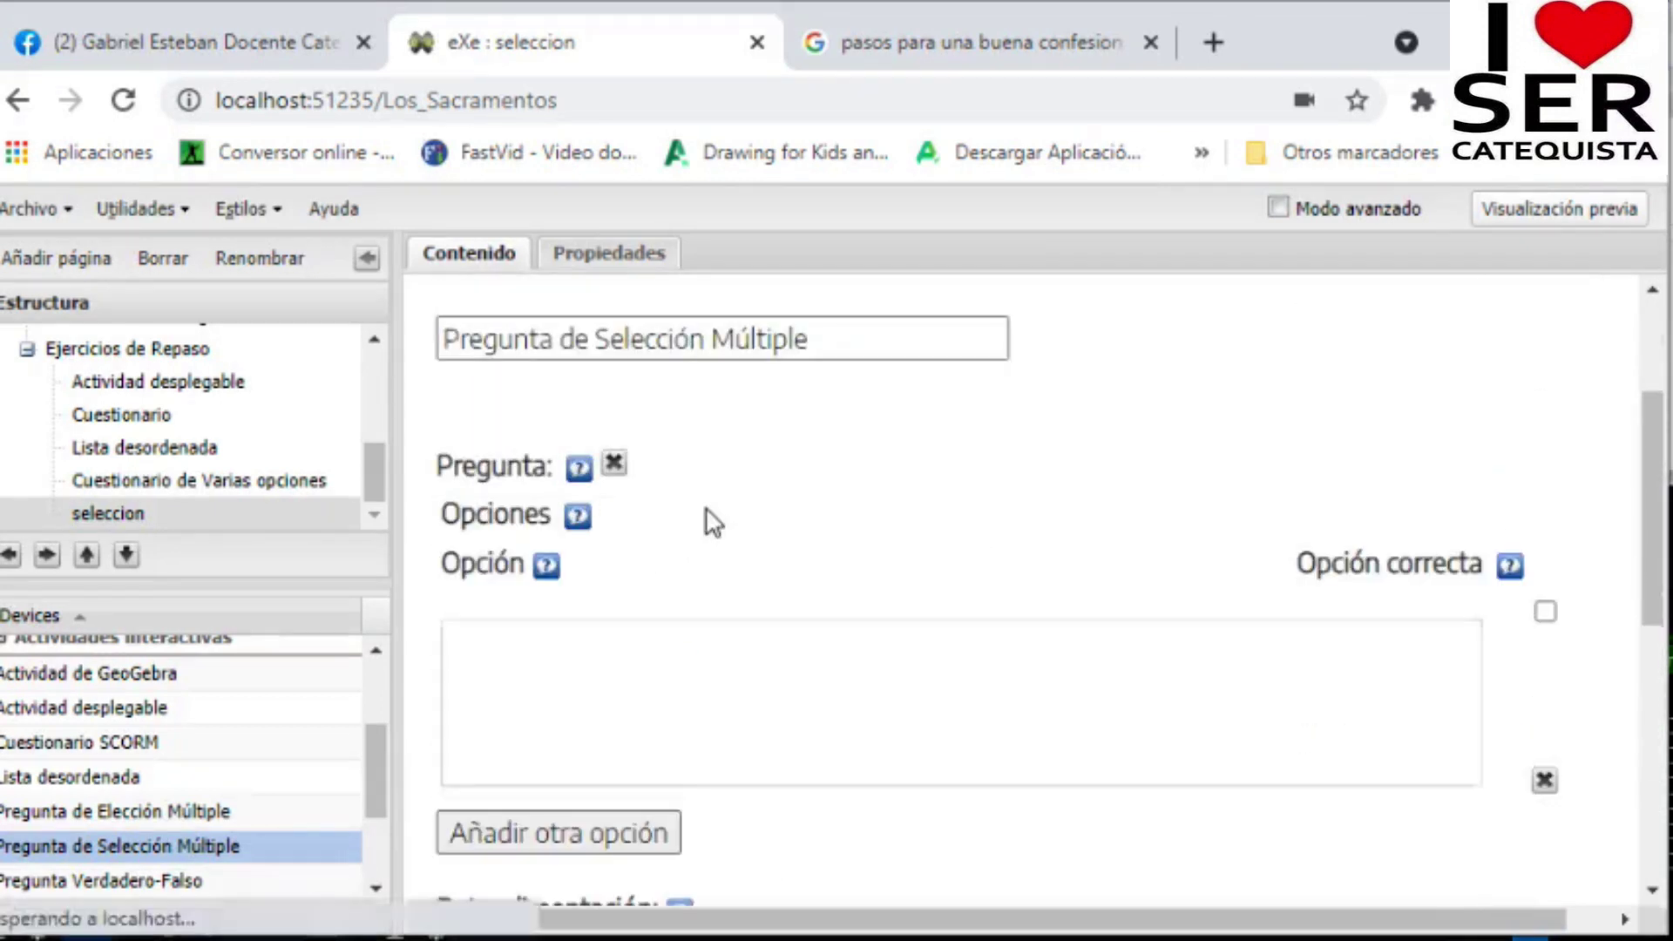
scroll(671, 645, "down", 2)
left_click(671, 599)
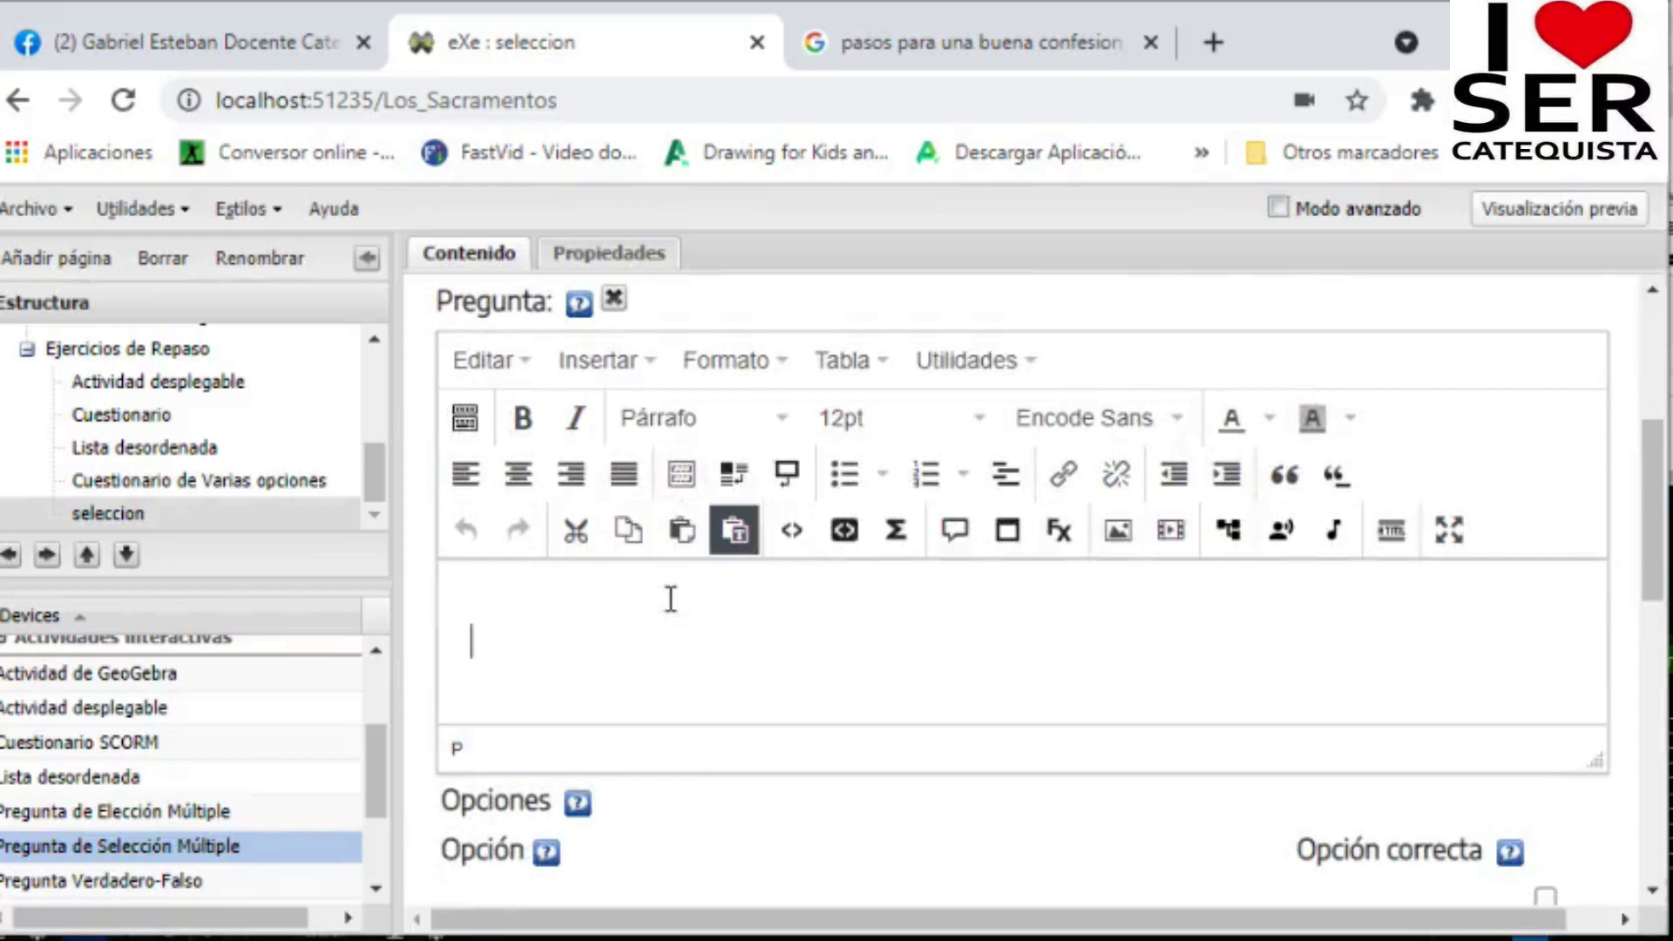
type("que lo")
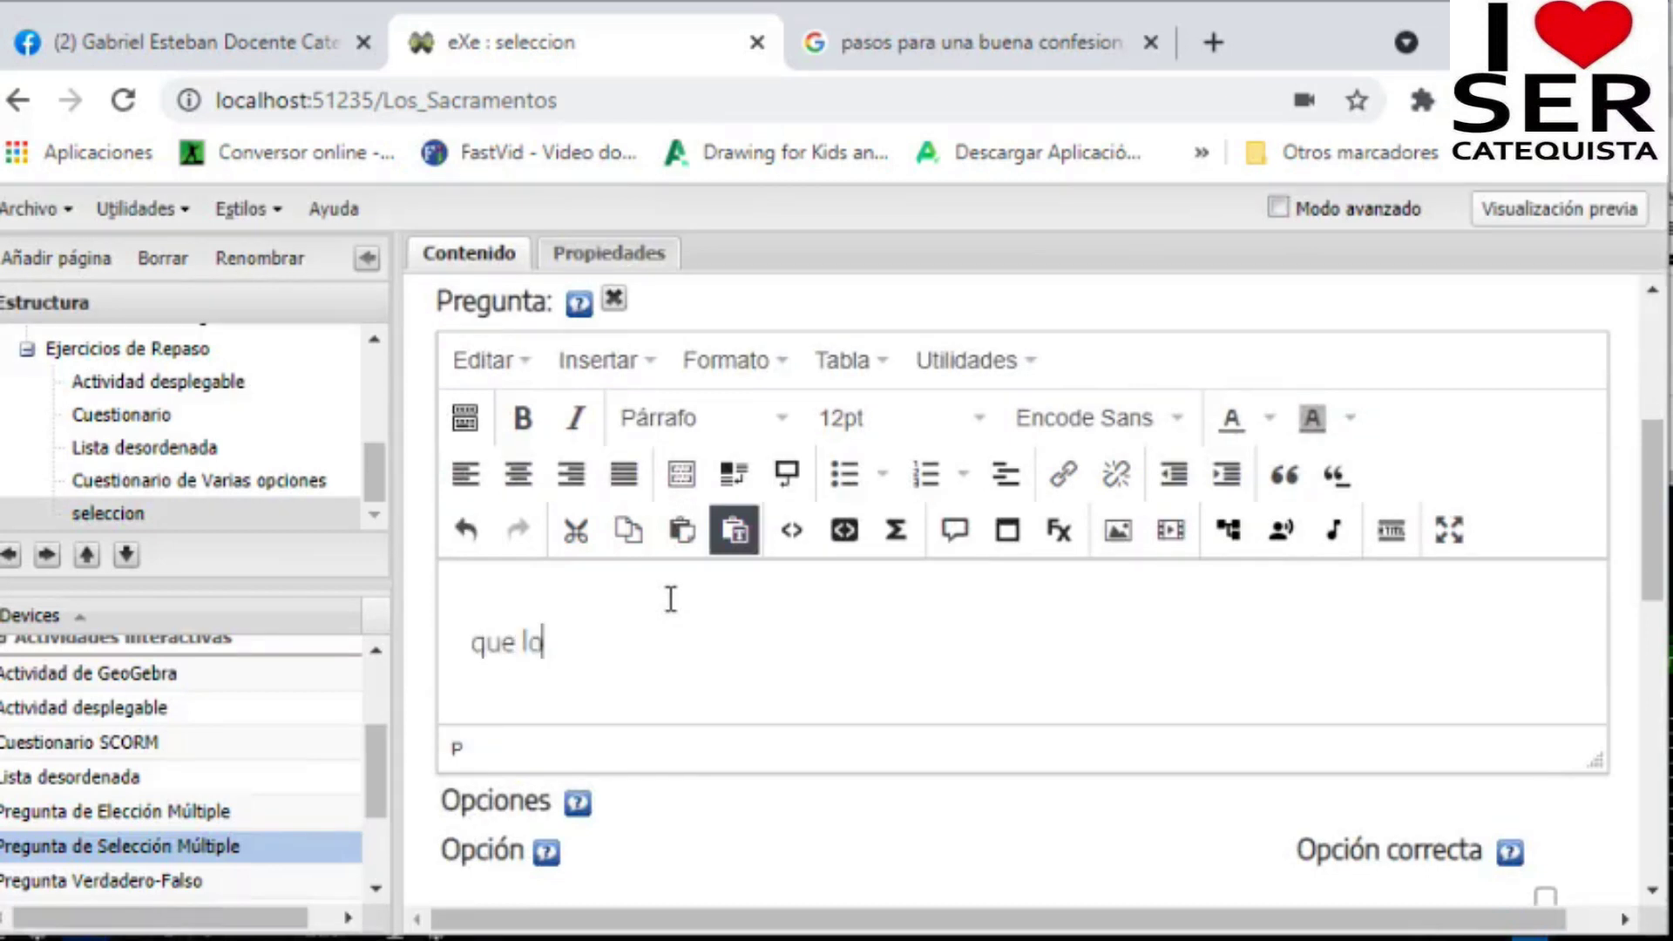
type("gramos con la")
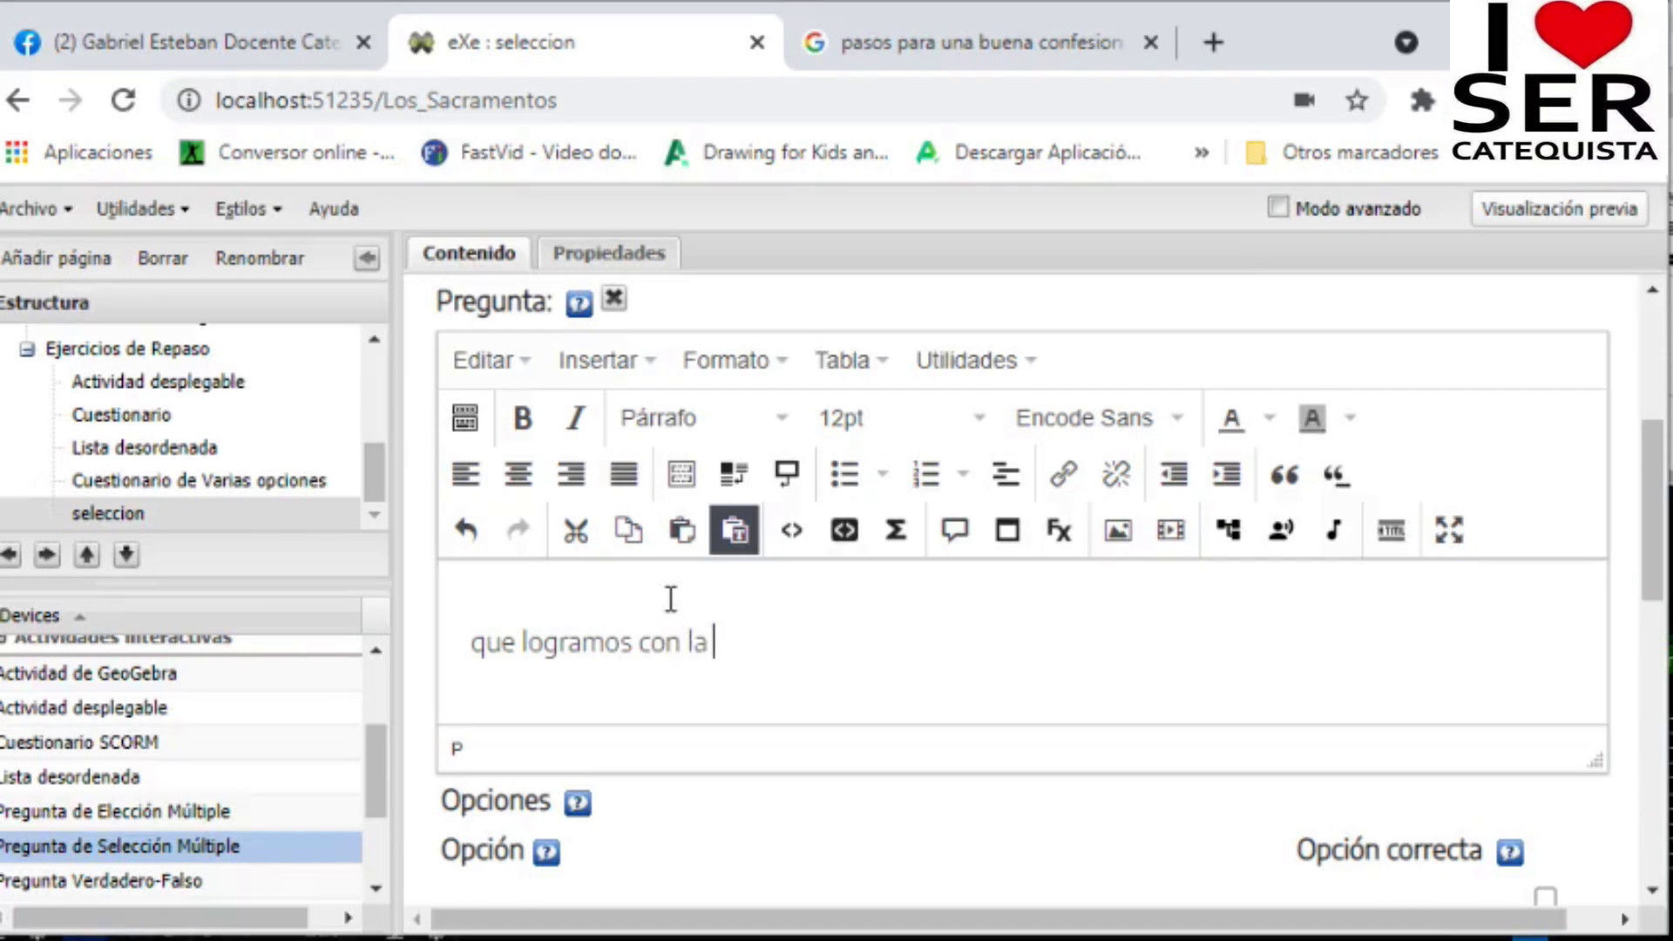
key("BackSpace")
key("BackSpace")
type("el bautismop")
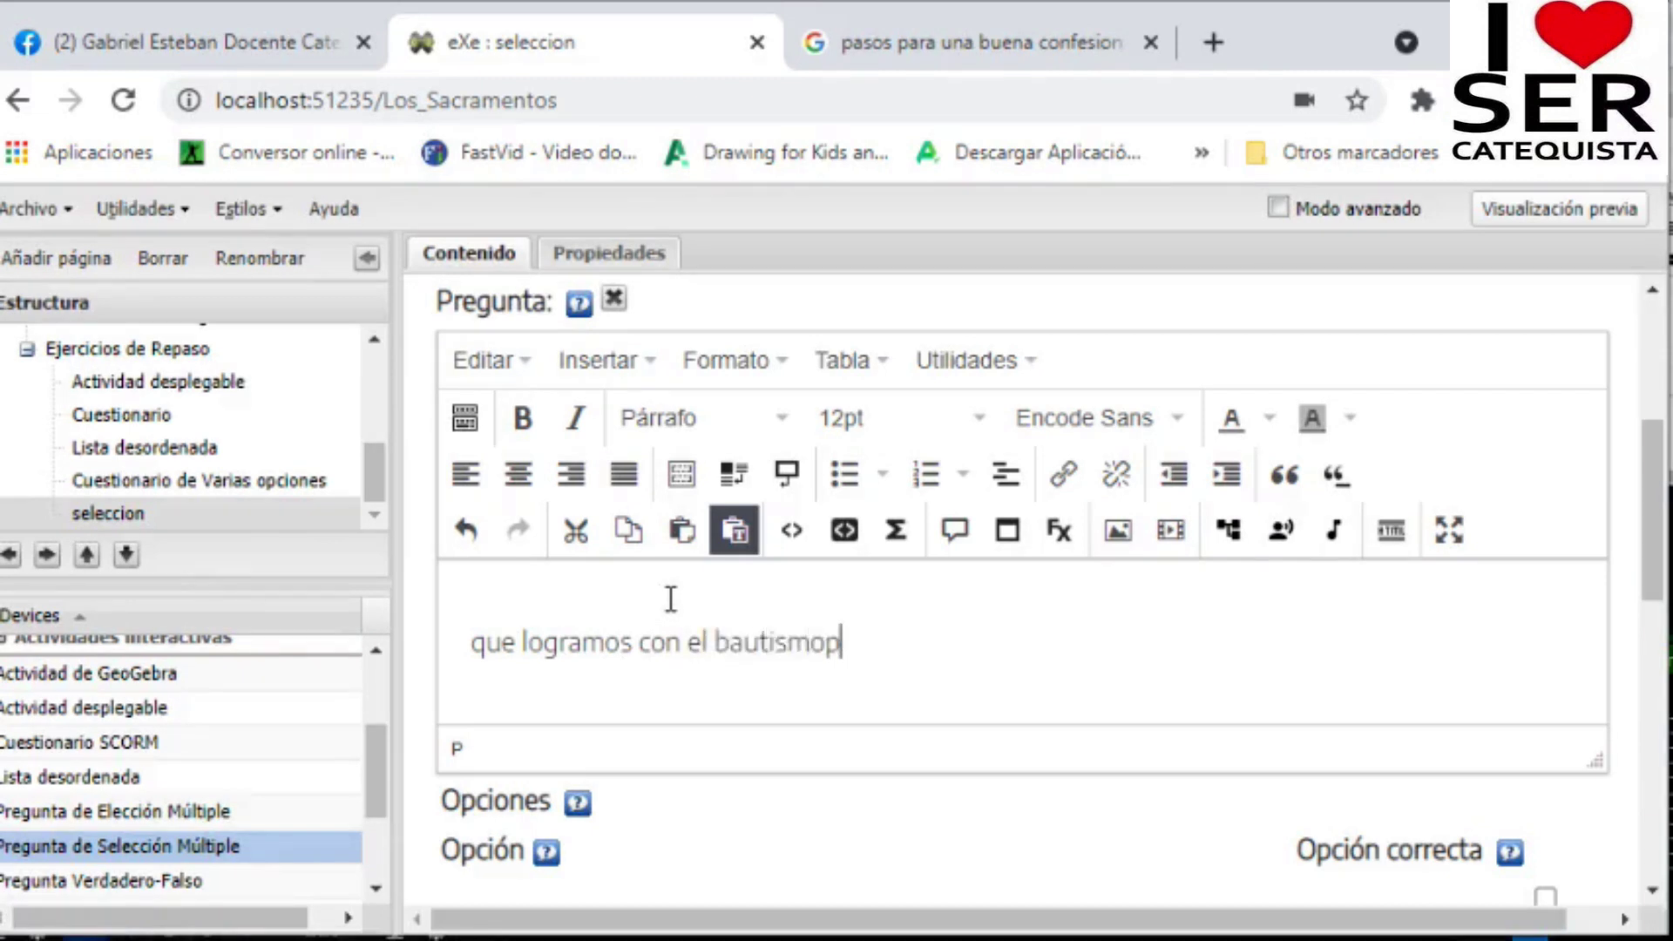
key("BackSpace")
type("?")
Step: Enter "nos volvemos hermanos de Dios" as the first option of the multiple-selection question
scroll(670, 599, "down", 4)
left_click(604, 619)
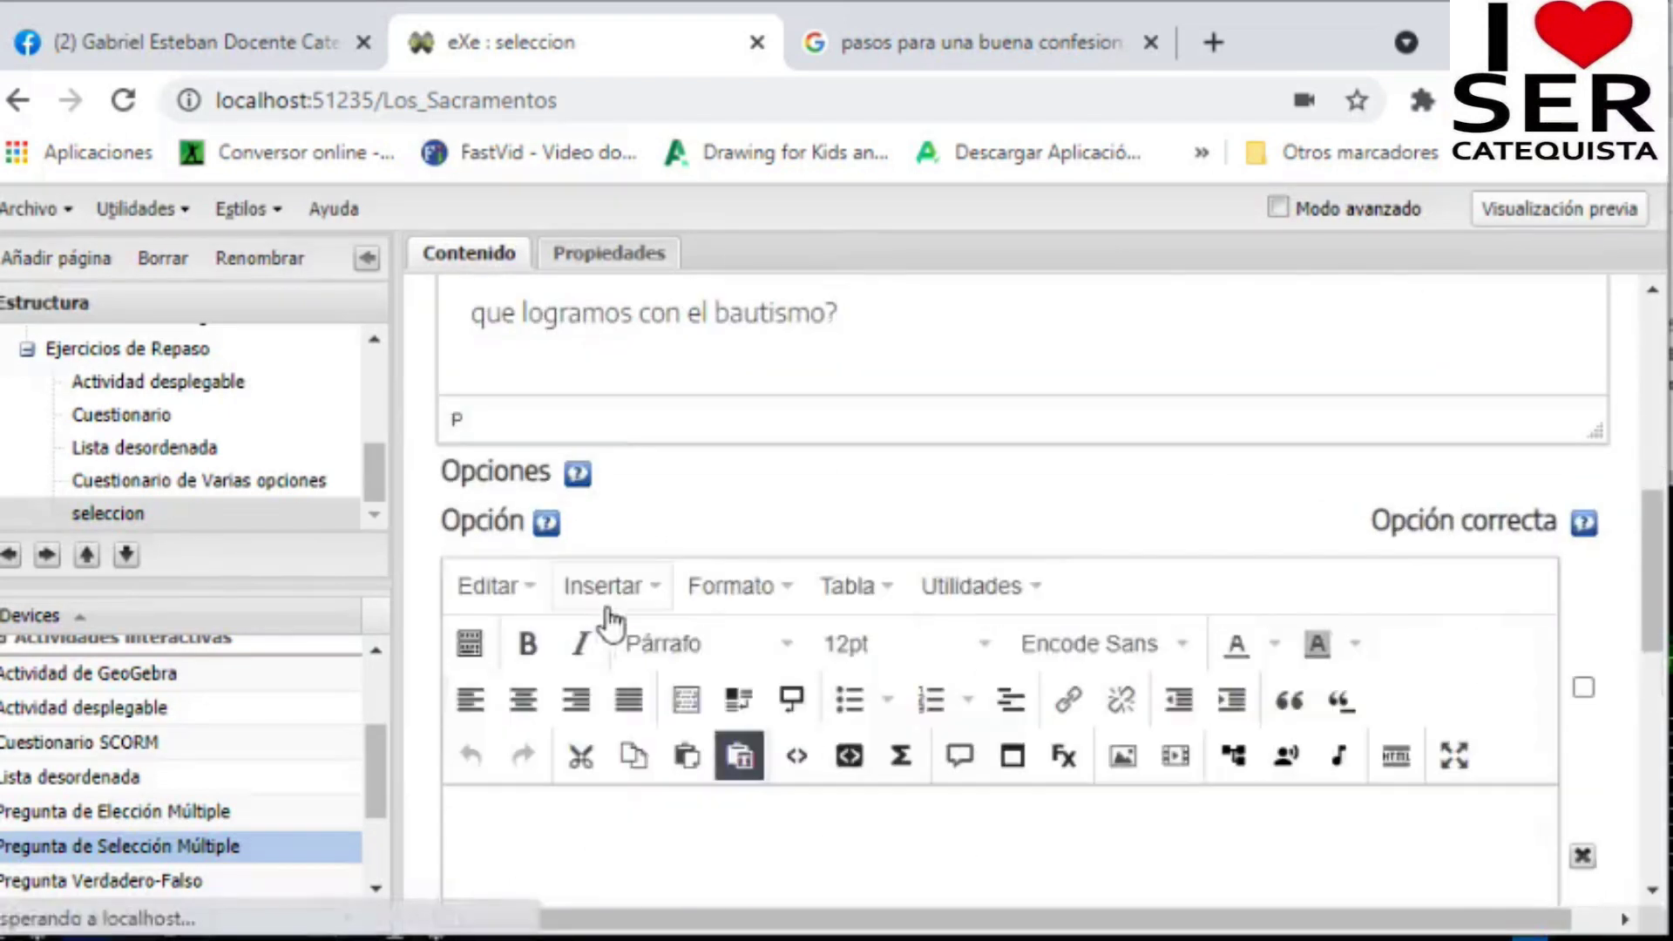
scroll(676, 645, "down", 3)
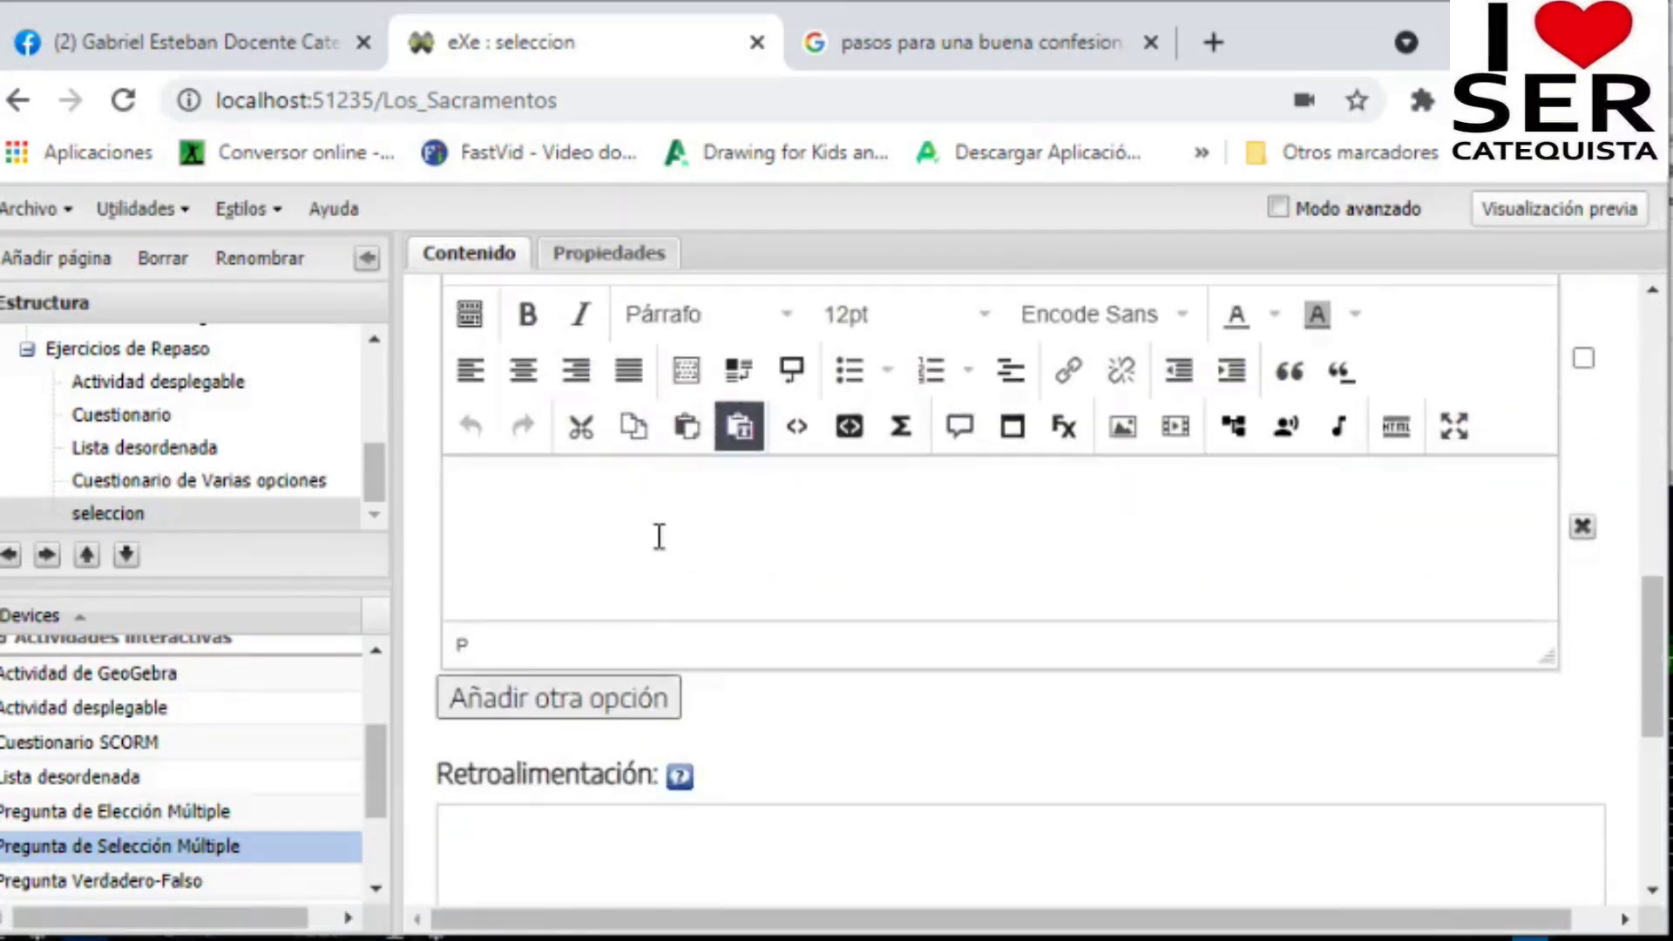
type("hermn")
key("BackSpace")
key("BackSpace")
key("BackSpace")
key("BackSpace")
key("BackSpace")
type("nos volvemos jue")
key("BackSpace")
key("BackSpace")
key("BackSpace")
type("hermn")
key("BackSpace")
type("anos de Dios")
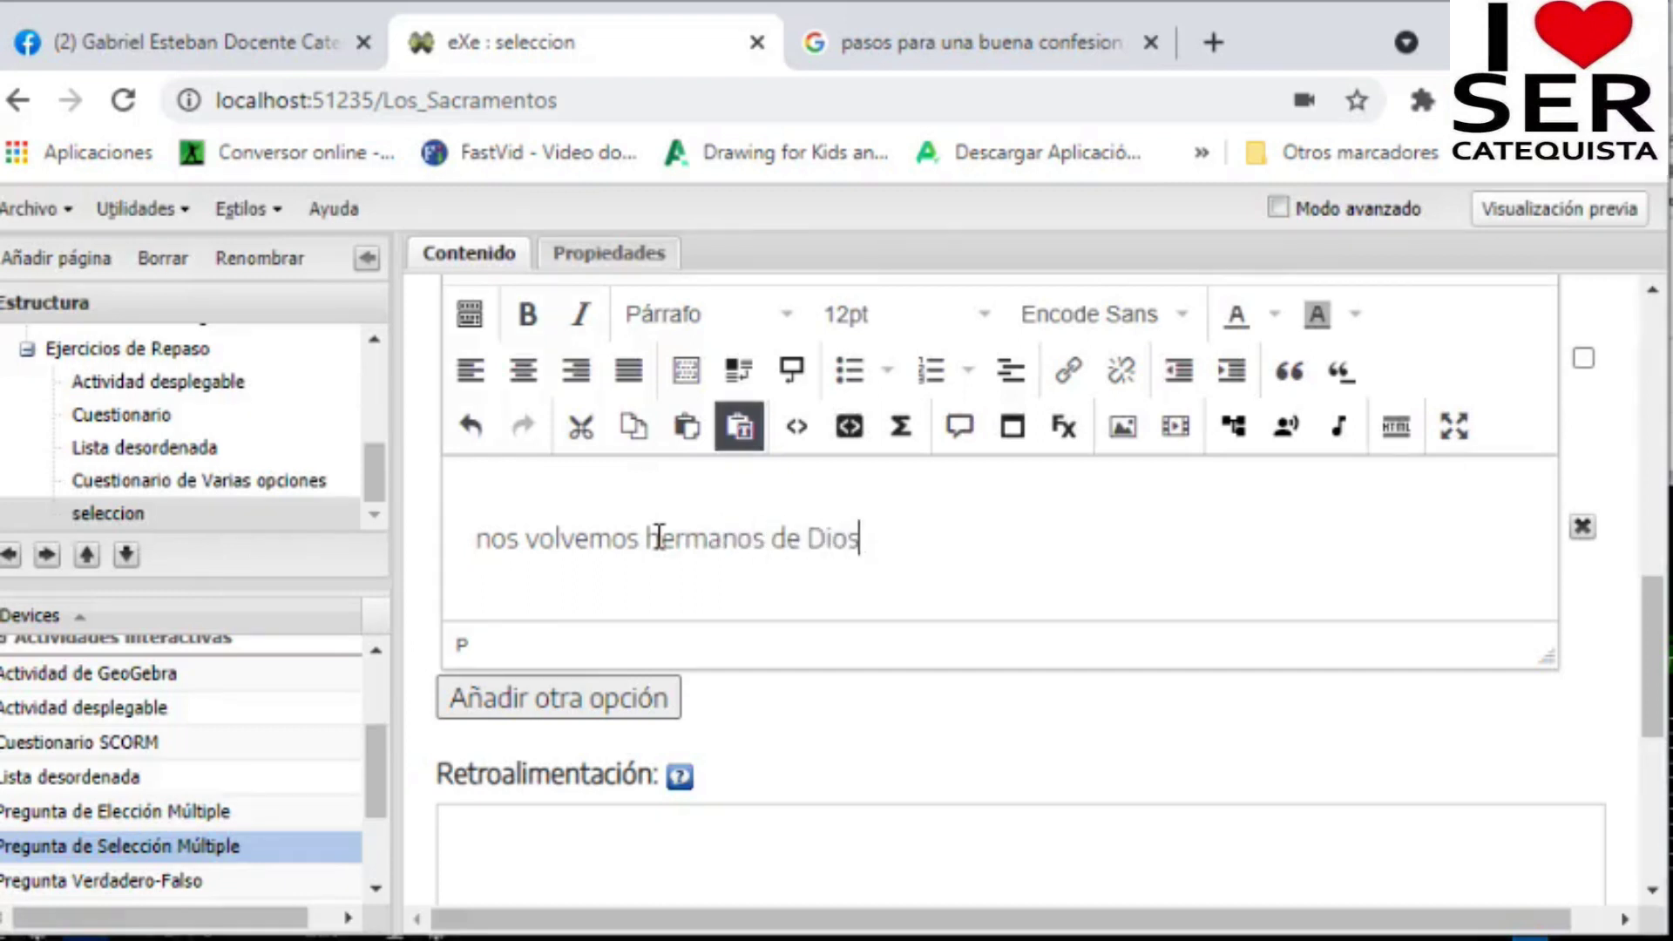
scroll(765, 609, "down", 6)
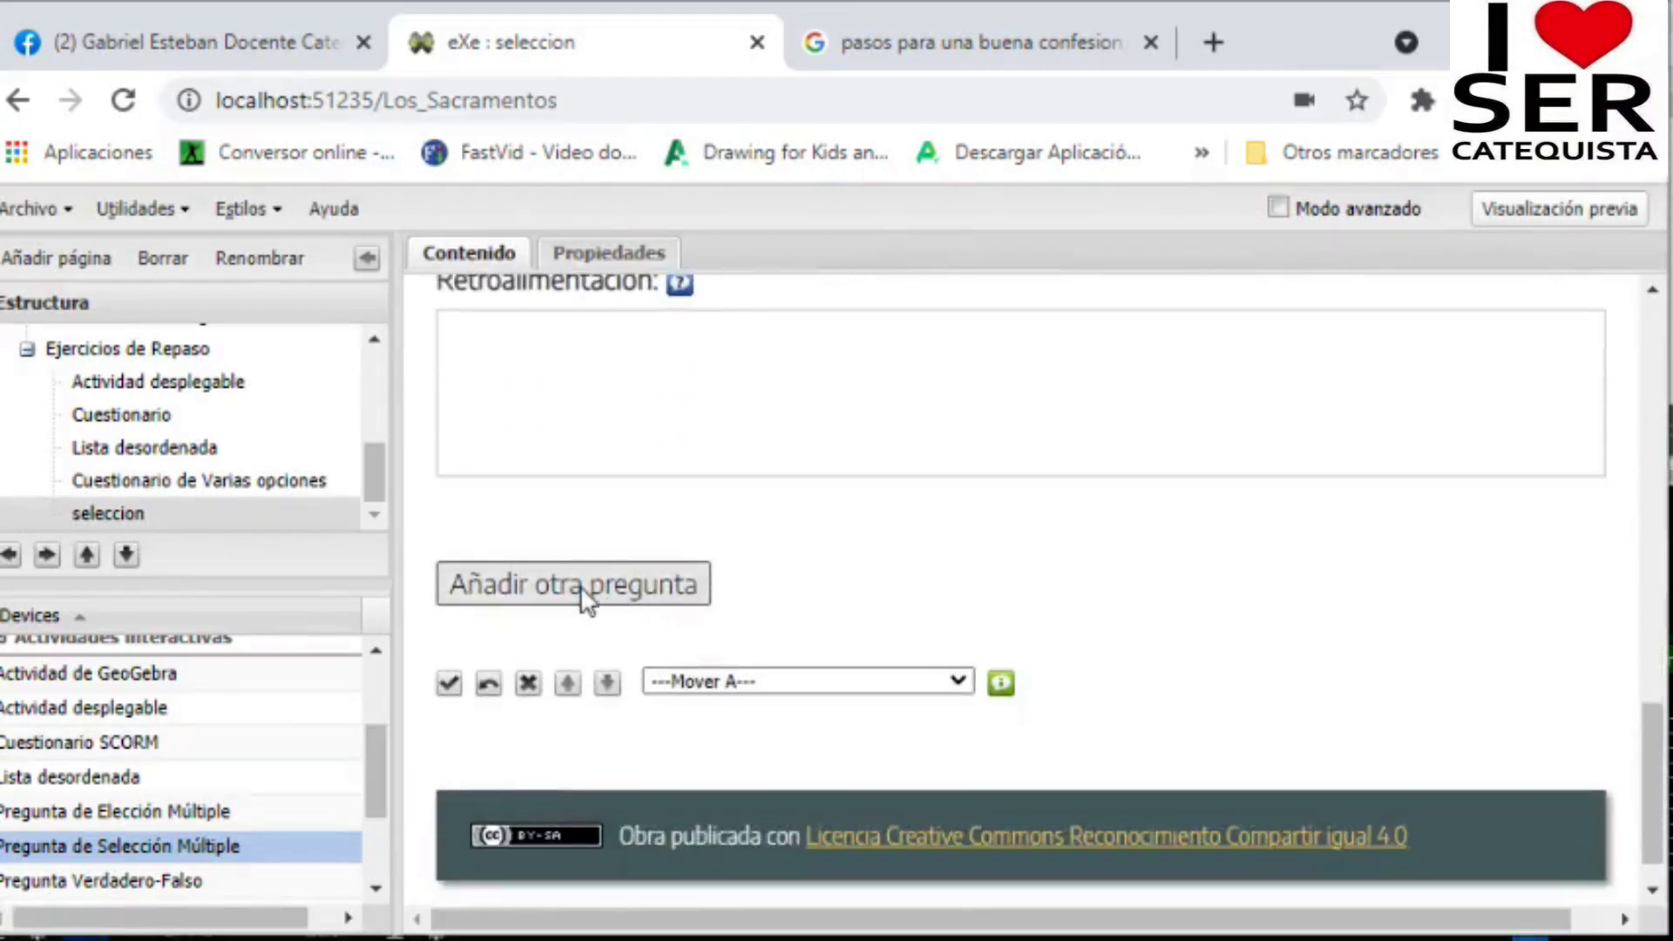
scroll(719, 598, "up", 5)
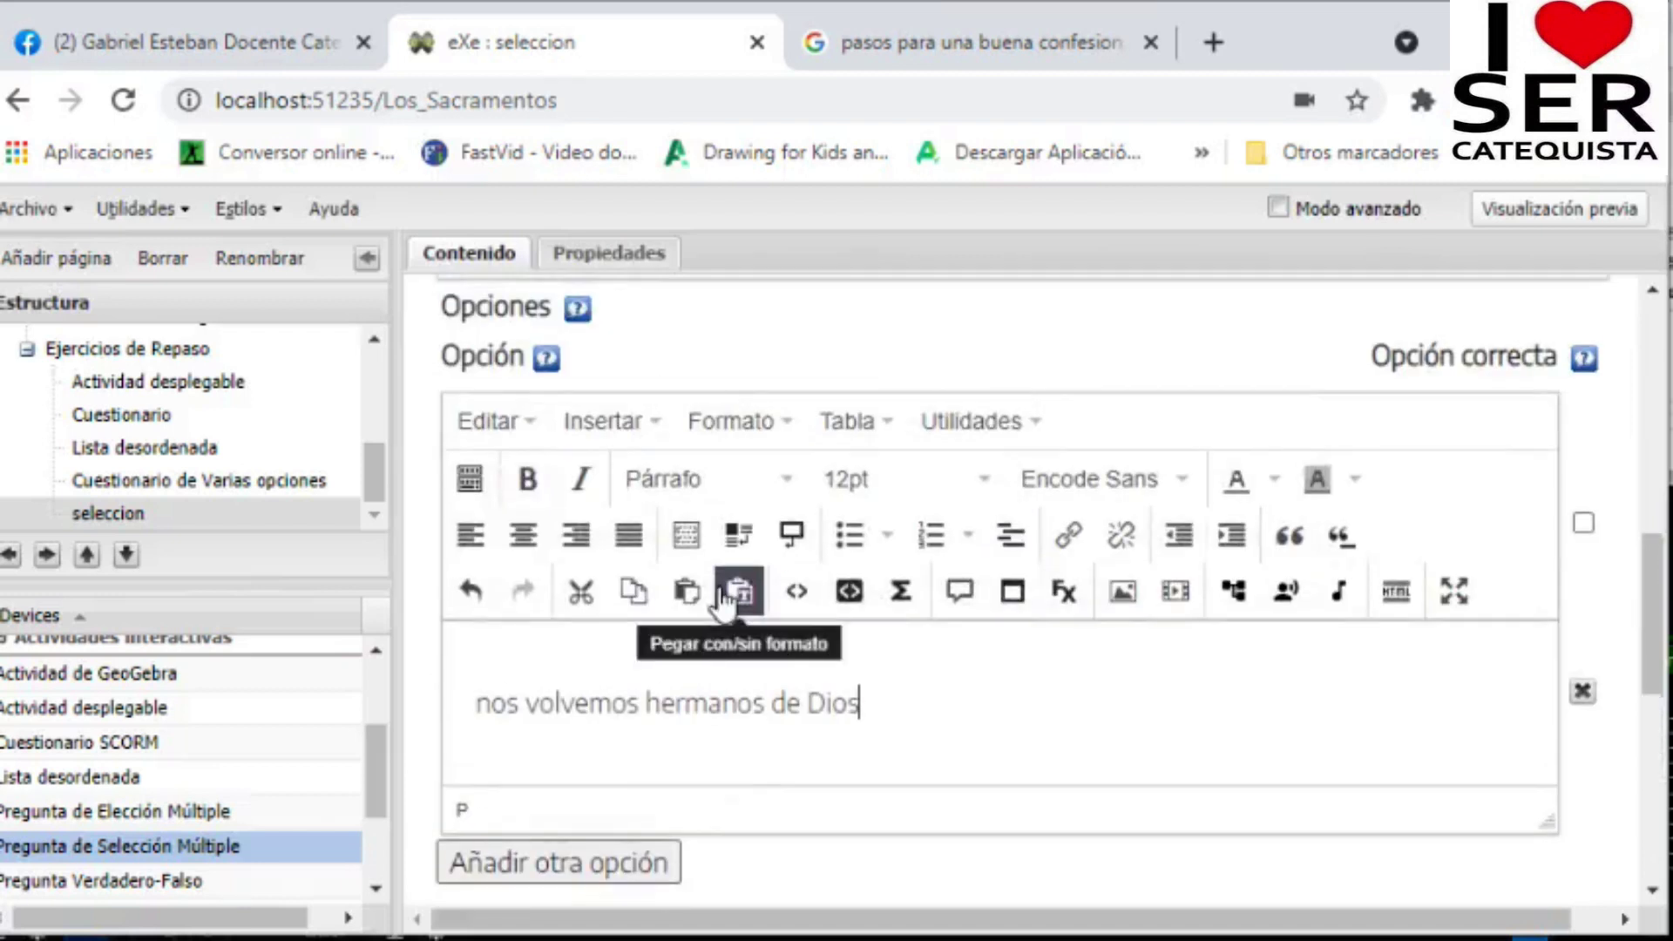
scroll(721, 599, "up", 2)
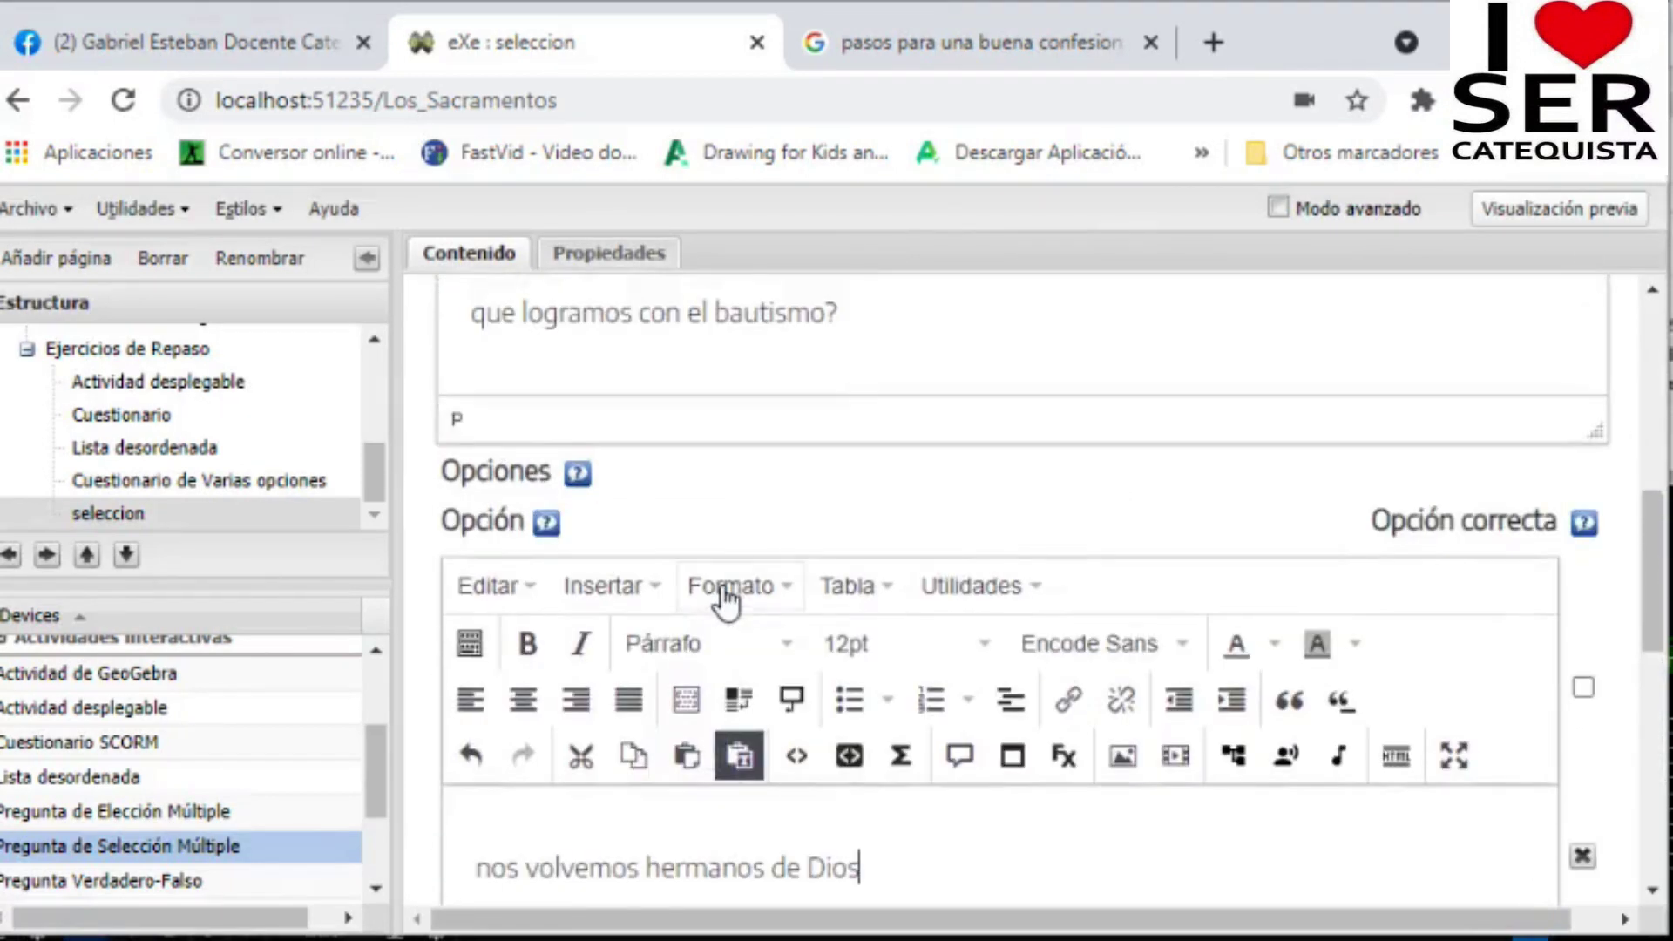
scroll(721, 600, "down", 2)
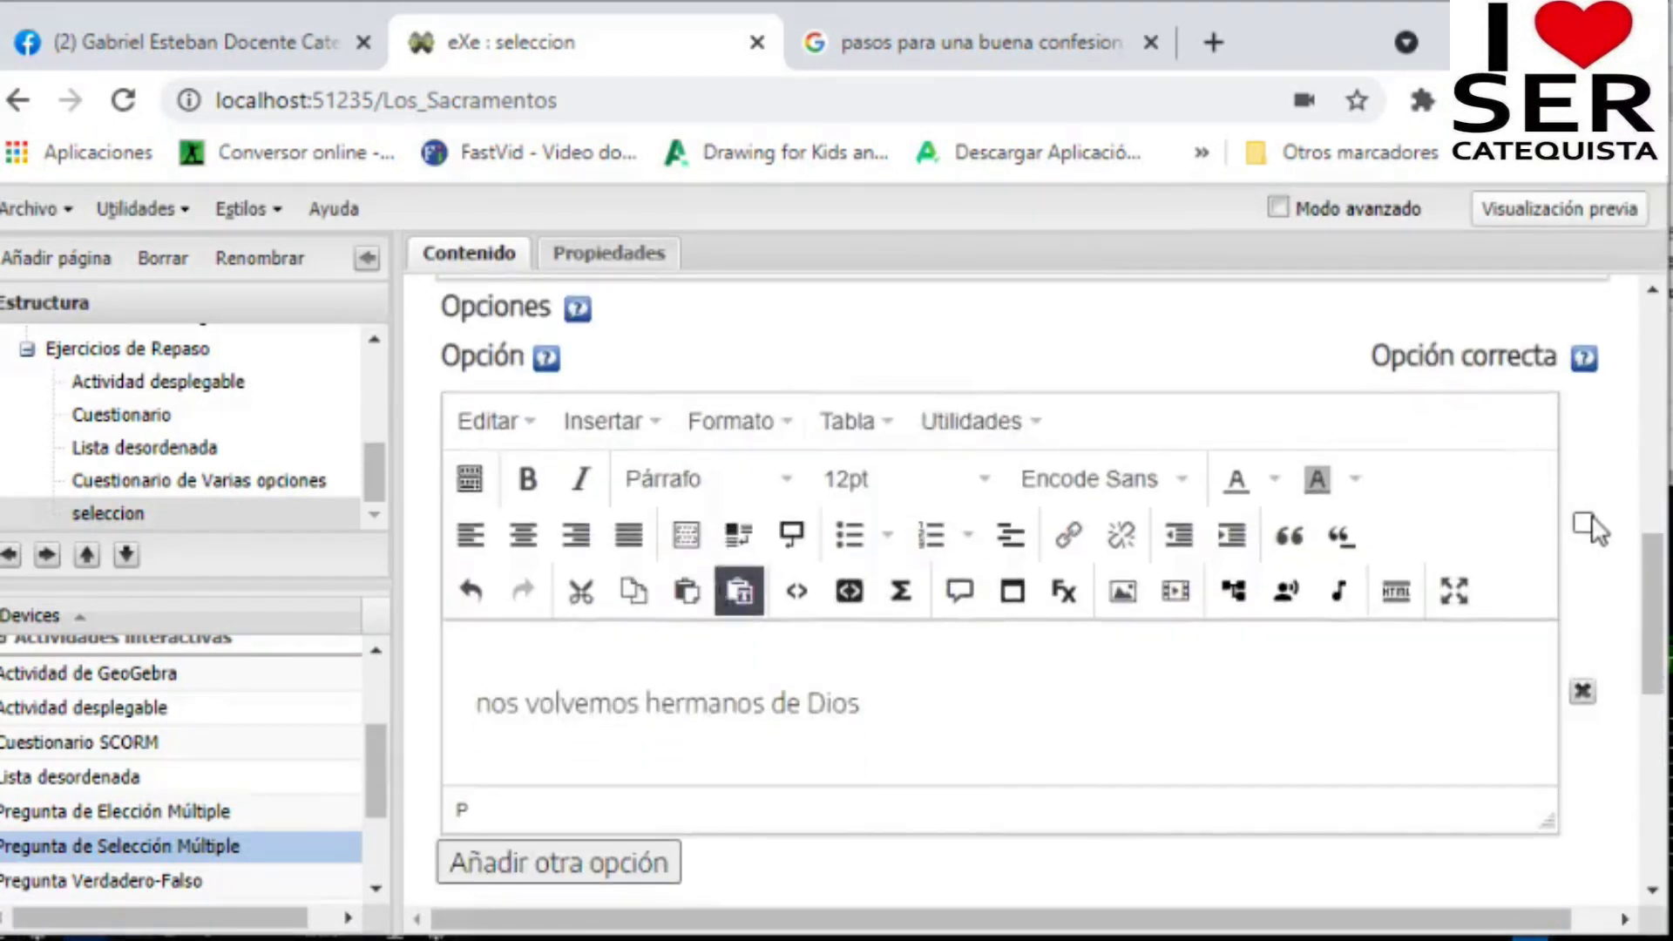
scroll(1591, 516, "down", 2)
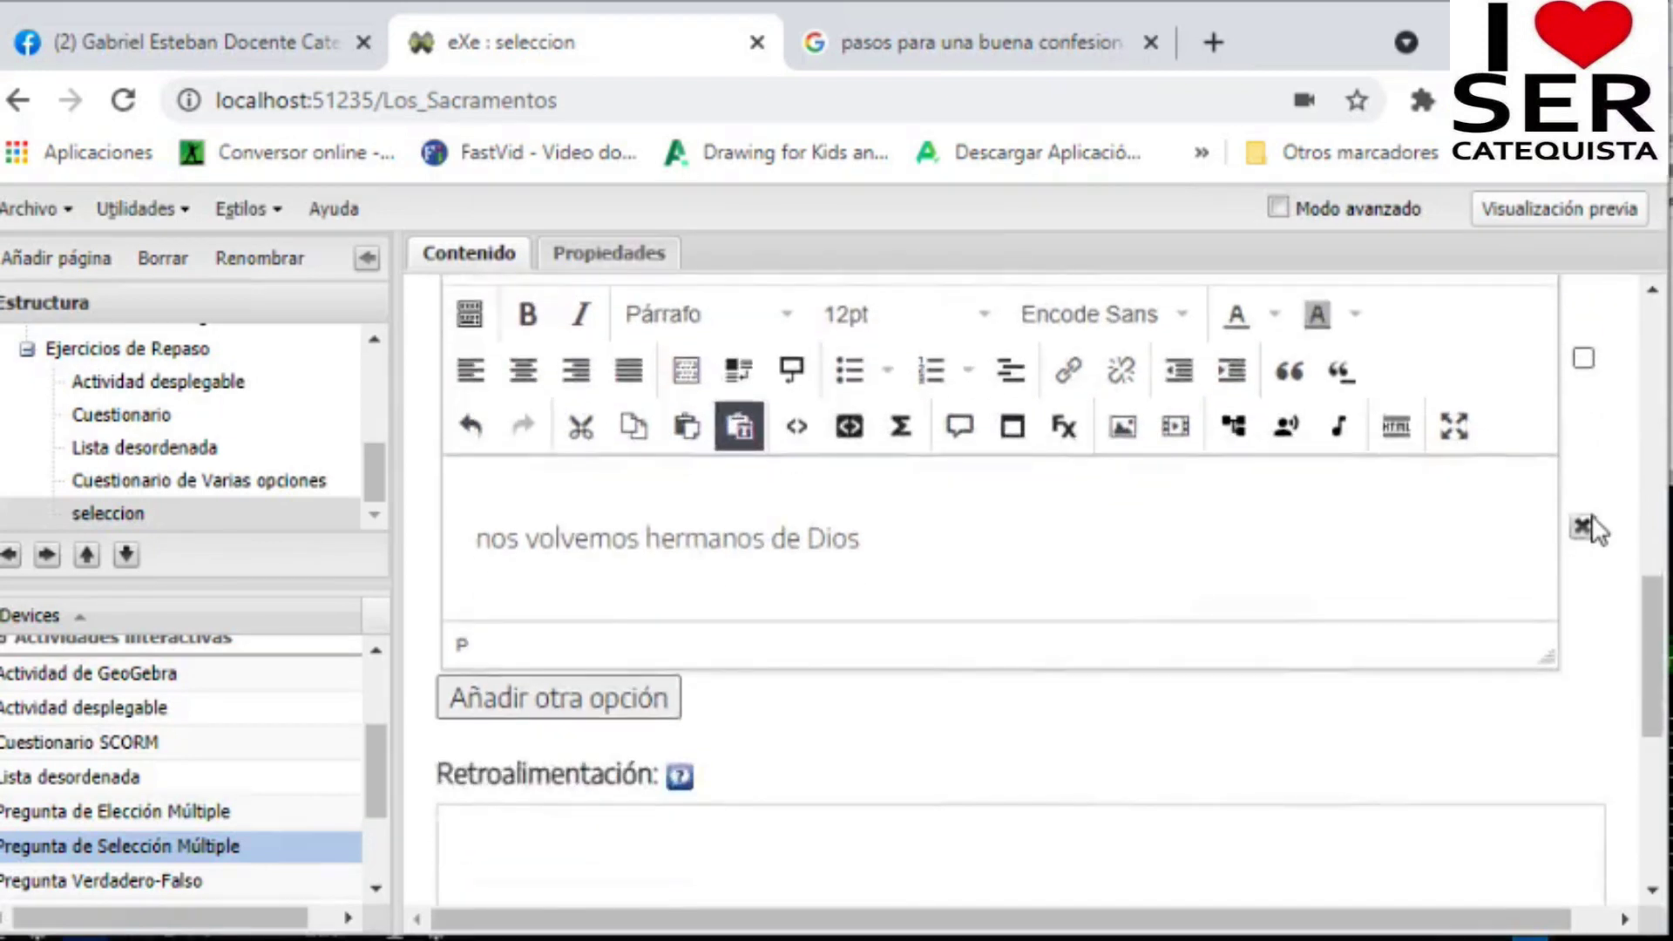
Step: Add a second option to the bautismo question with the text "nos volvemos hijos de Dios"
left_click(575, 702)
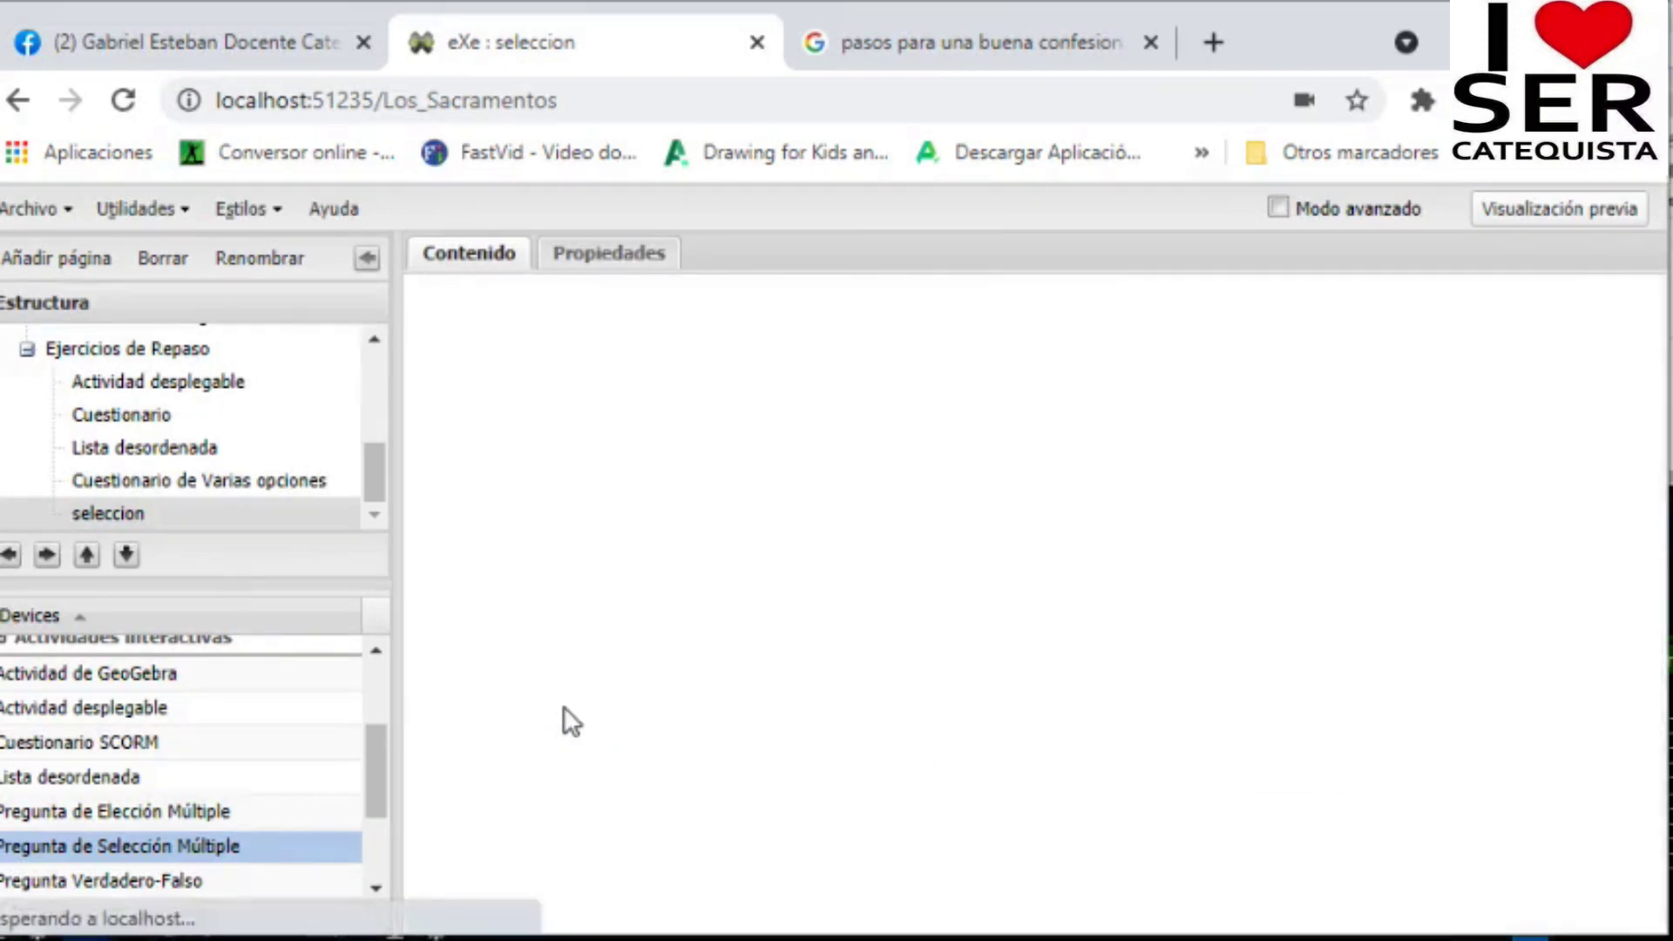
scroll(866, 709, "down", 6)
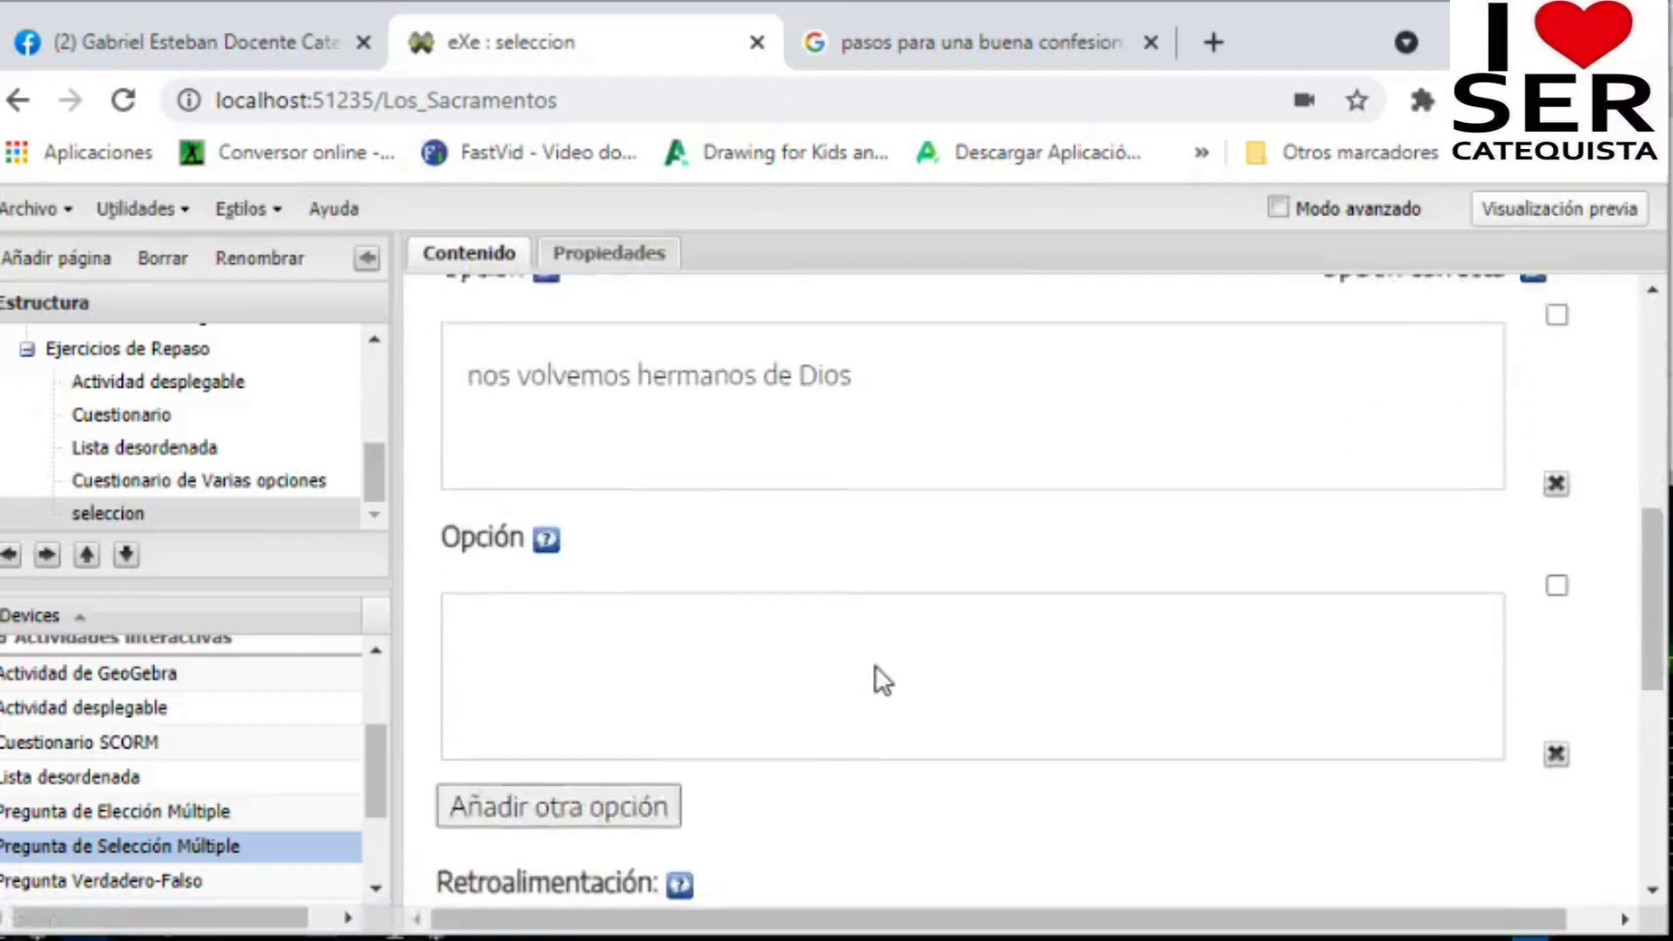
scroll(876, 673, "up", 4)
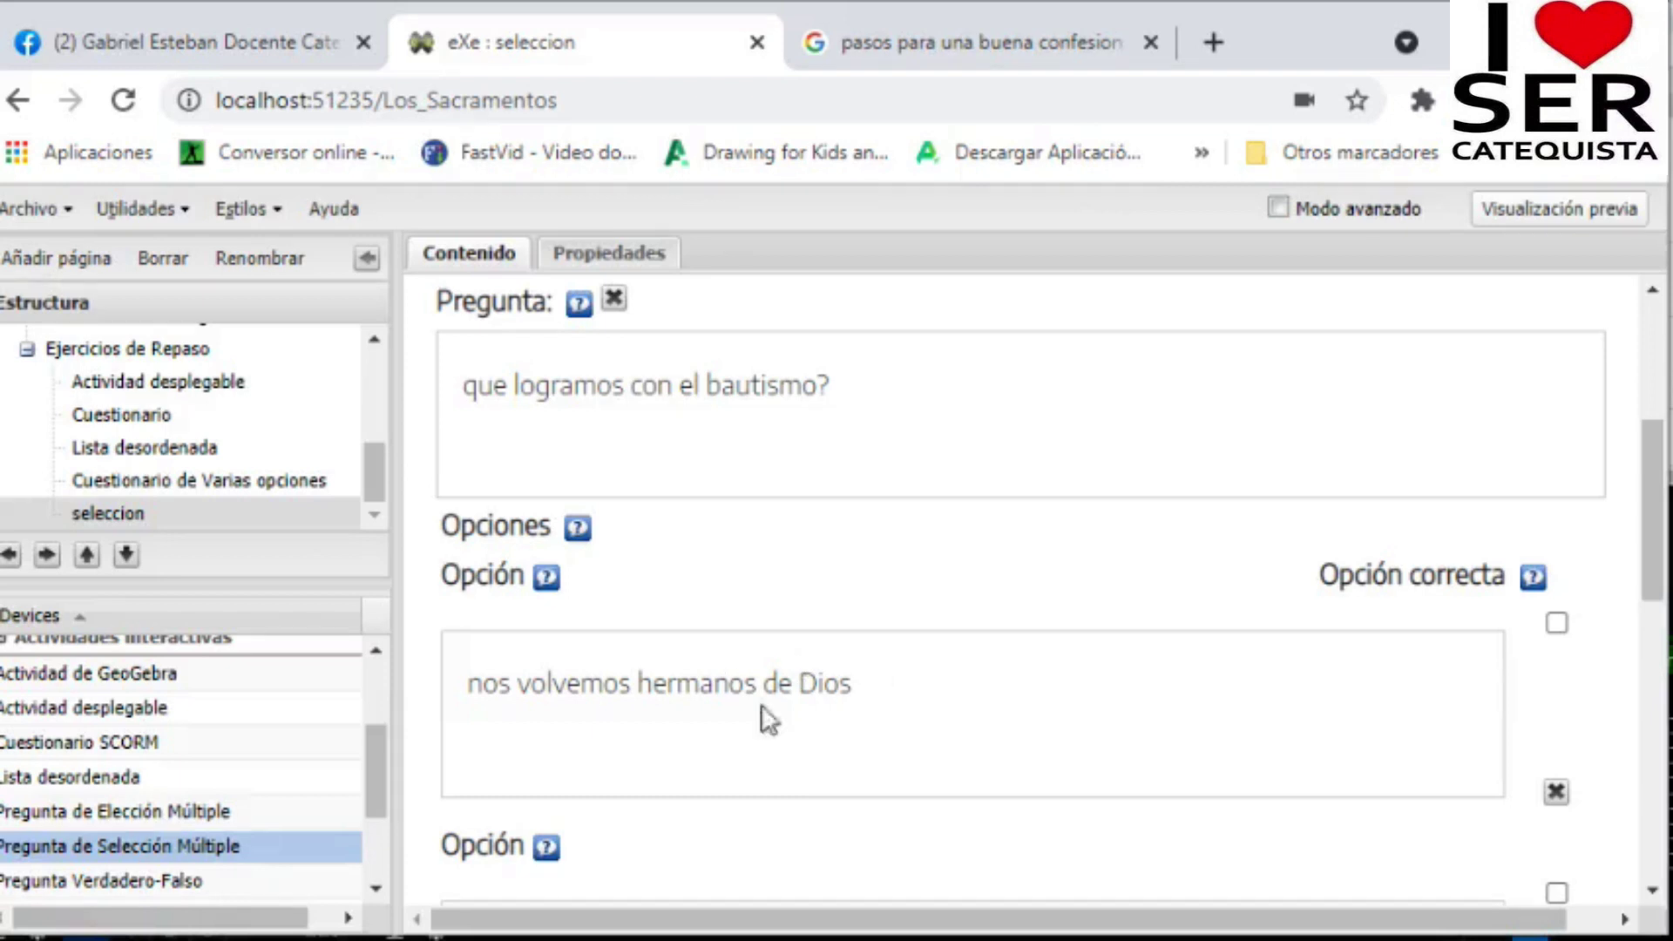
scroll(906, 717, "down", 4)
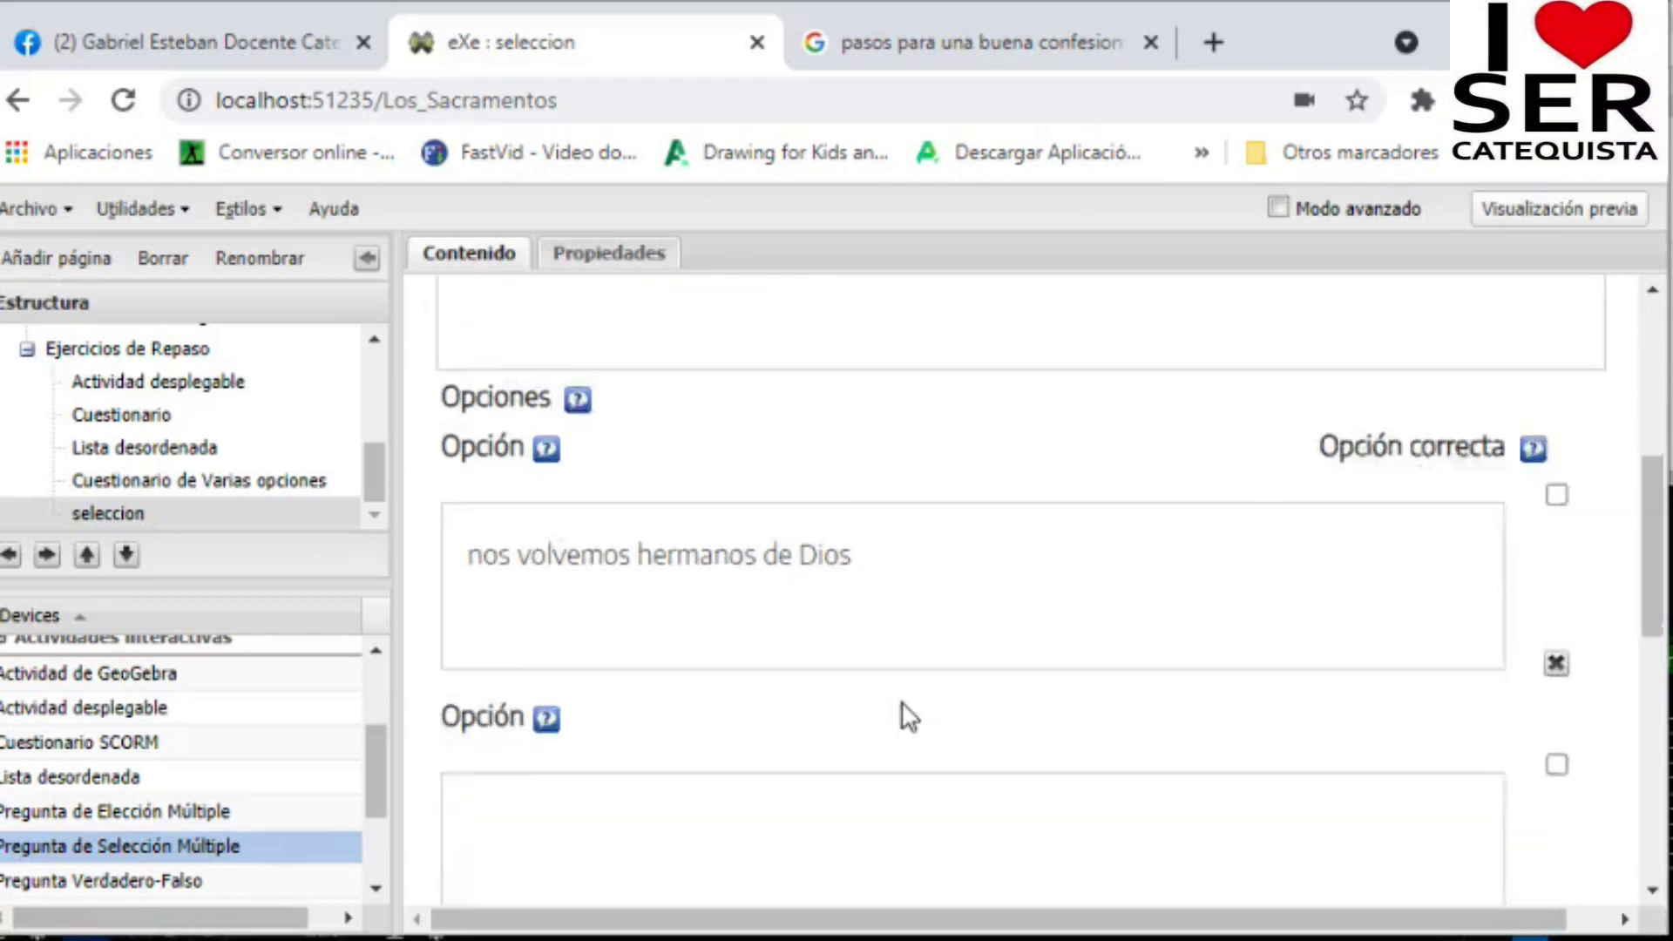
left_click(609, 640)
scroll(615, 635, "down", 2)
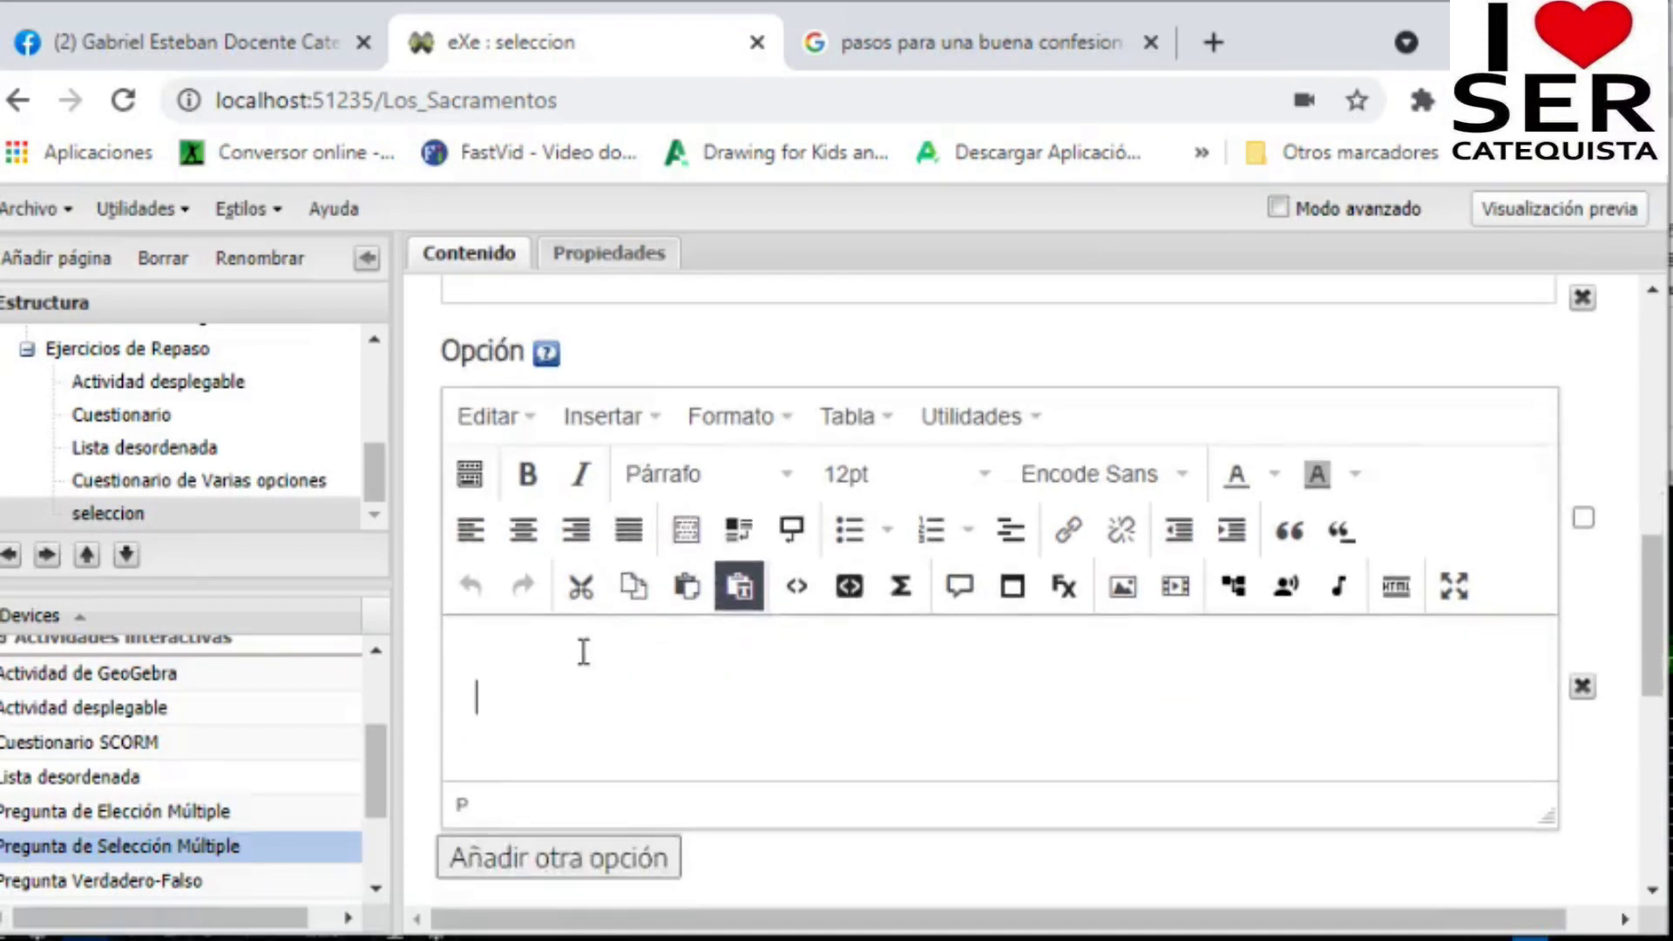
type("nos volvemos hijos  de Dios")
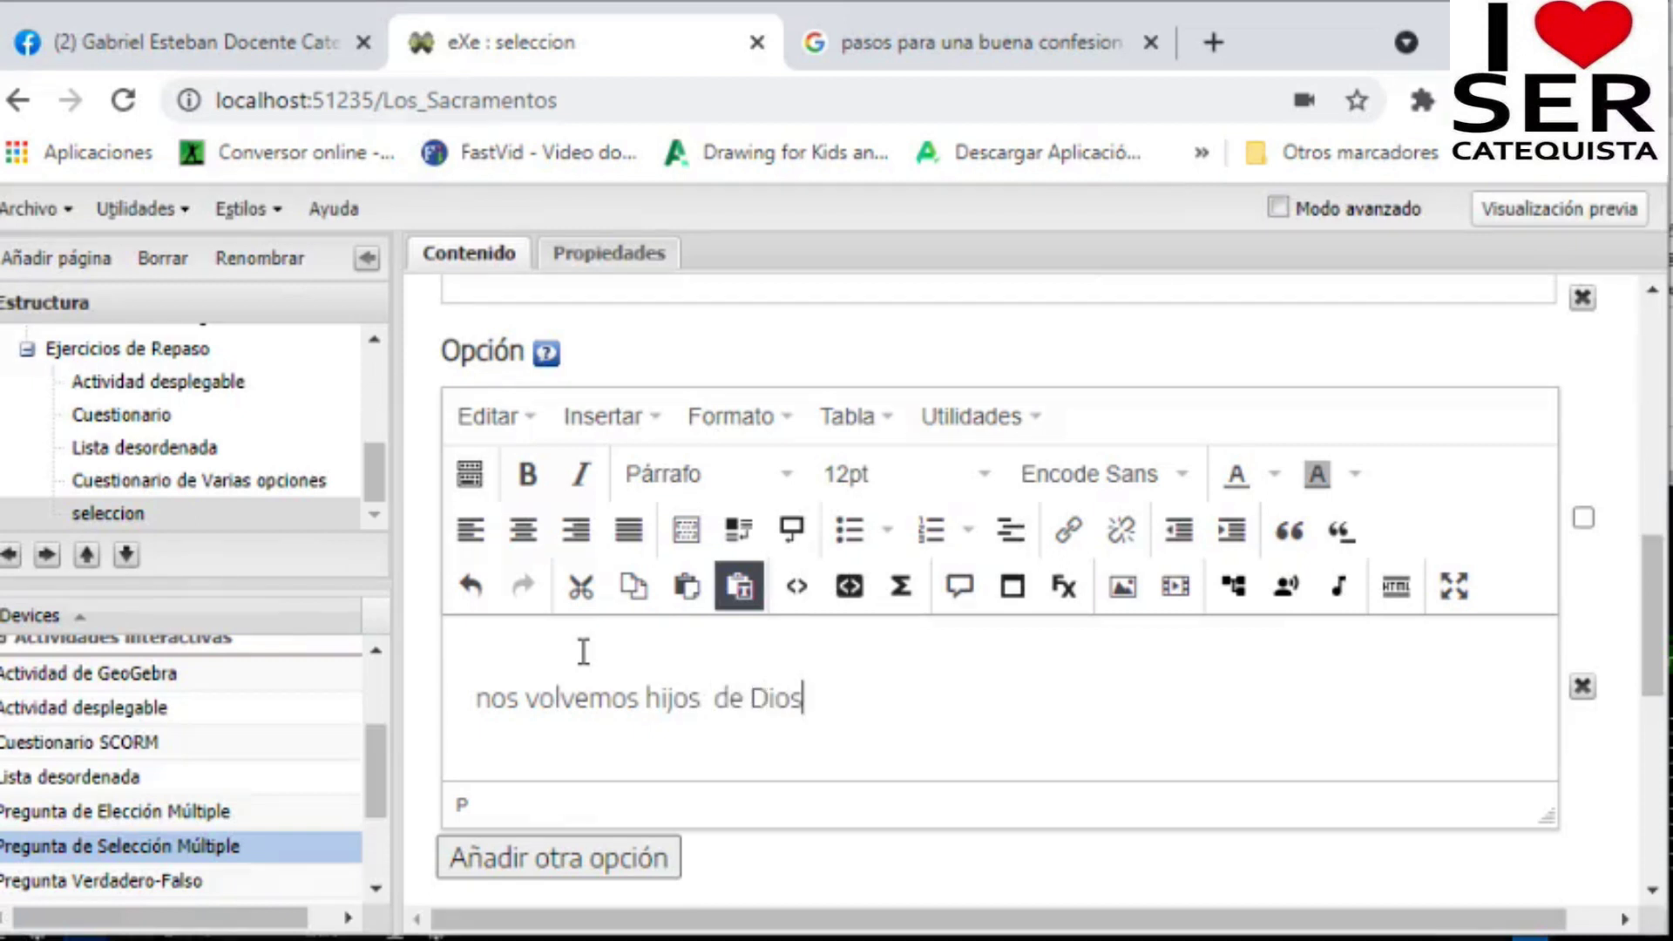
Step: Add a third option to the bautismo question with the text "nos volvemos herederos del Cielo"
scroll(612, 522, "down", 3)
left_click(610, 520)
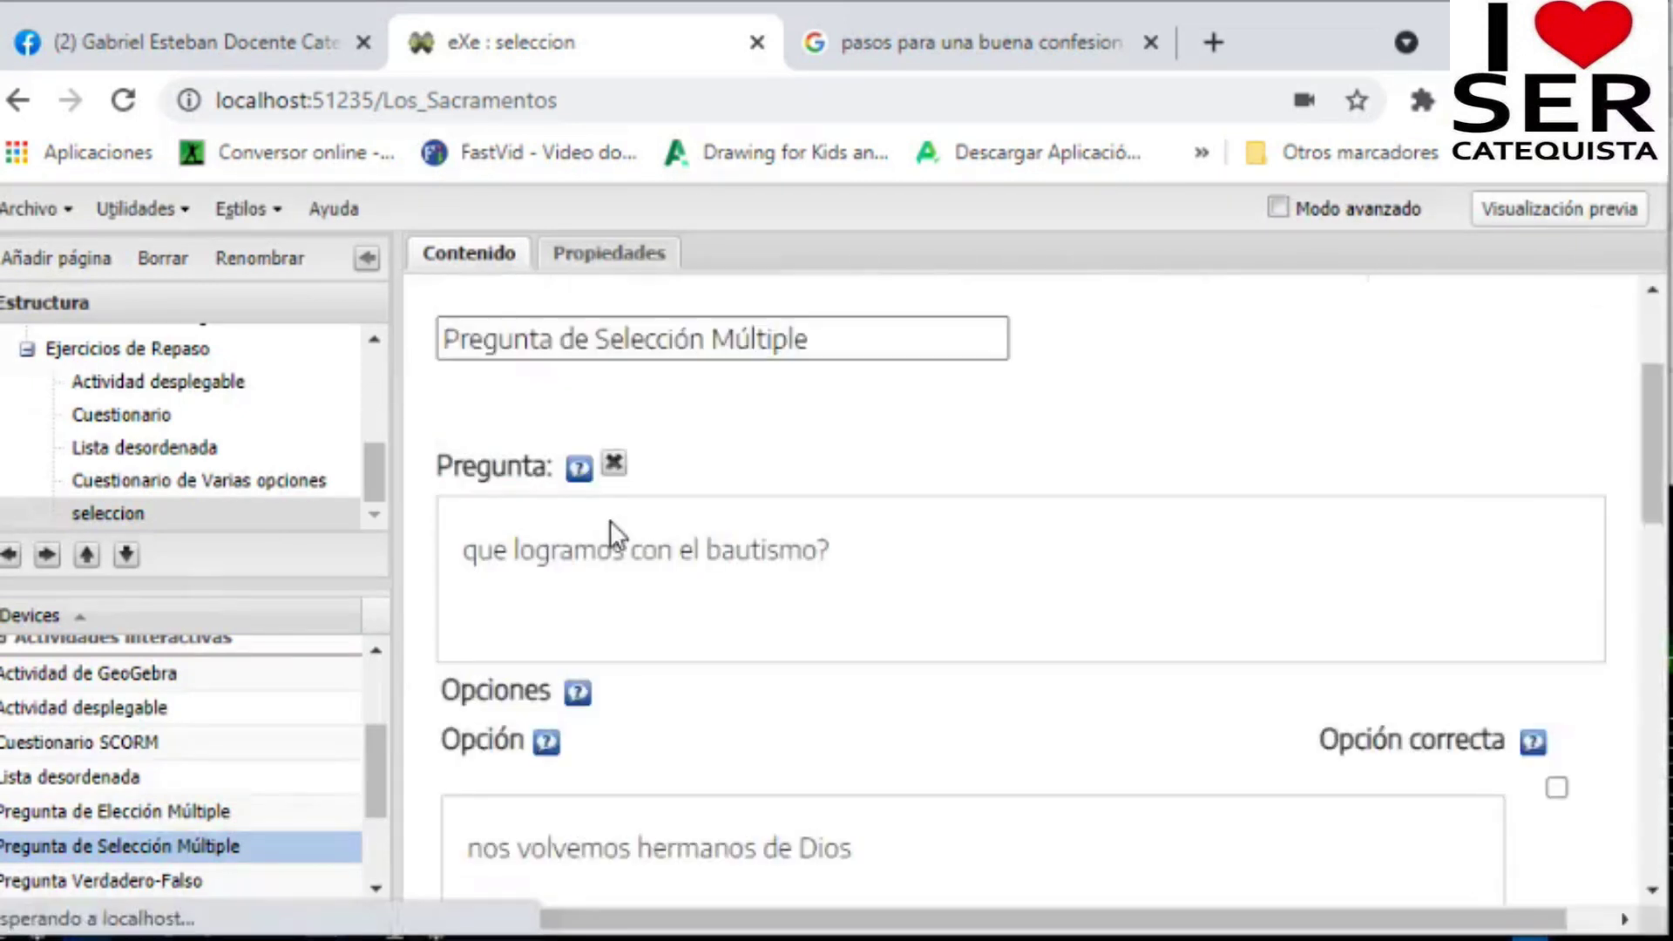
scroll(662, 566, "down", 8)
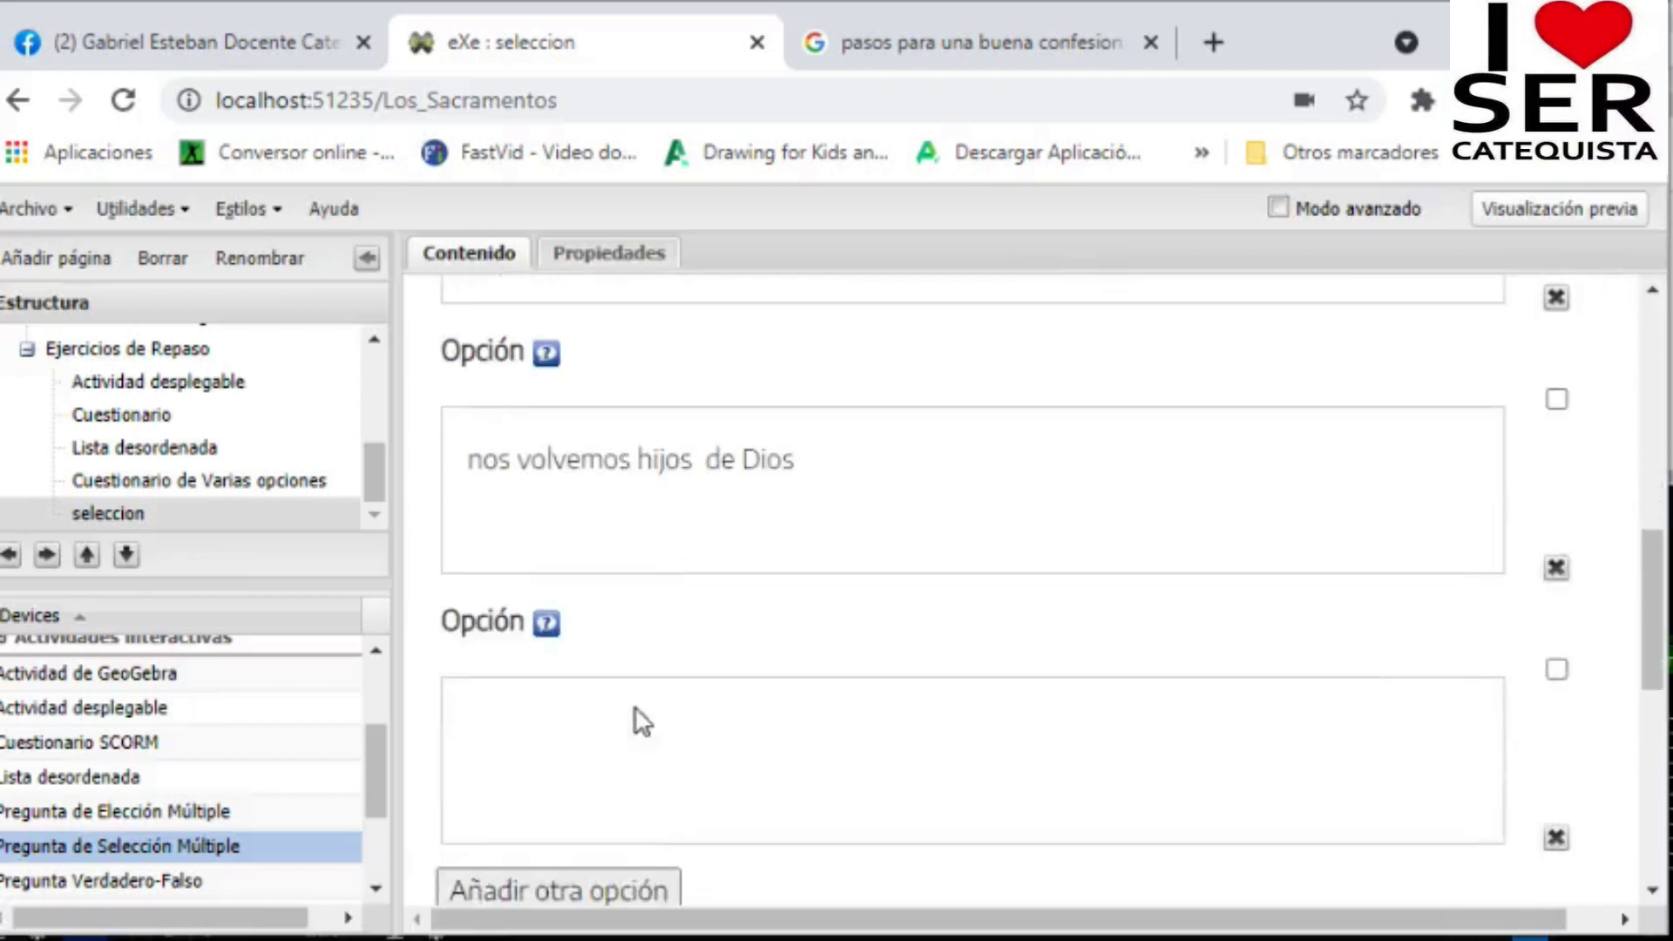
left_click(642, 739)
scroll(635, 758, "down", 2)
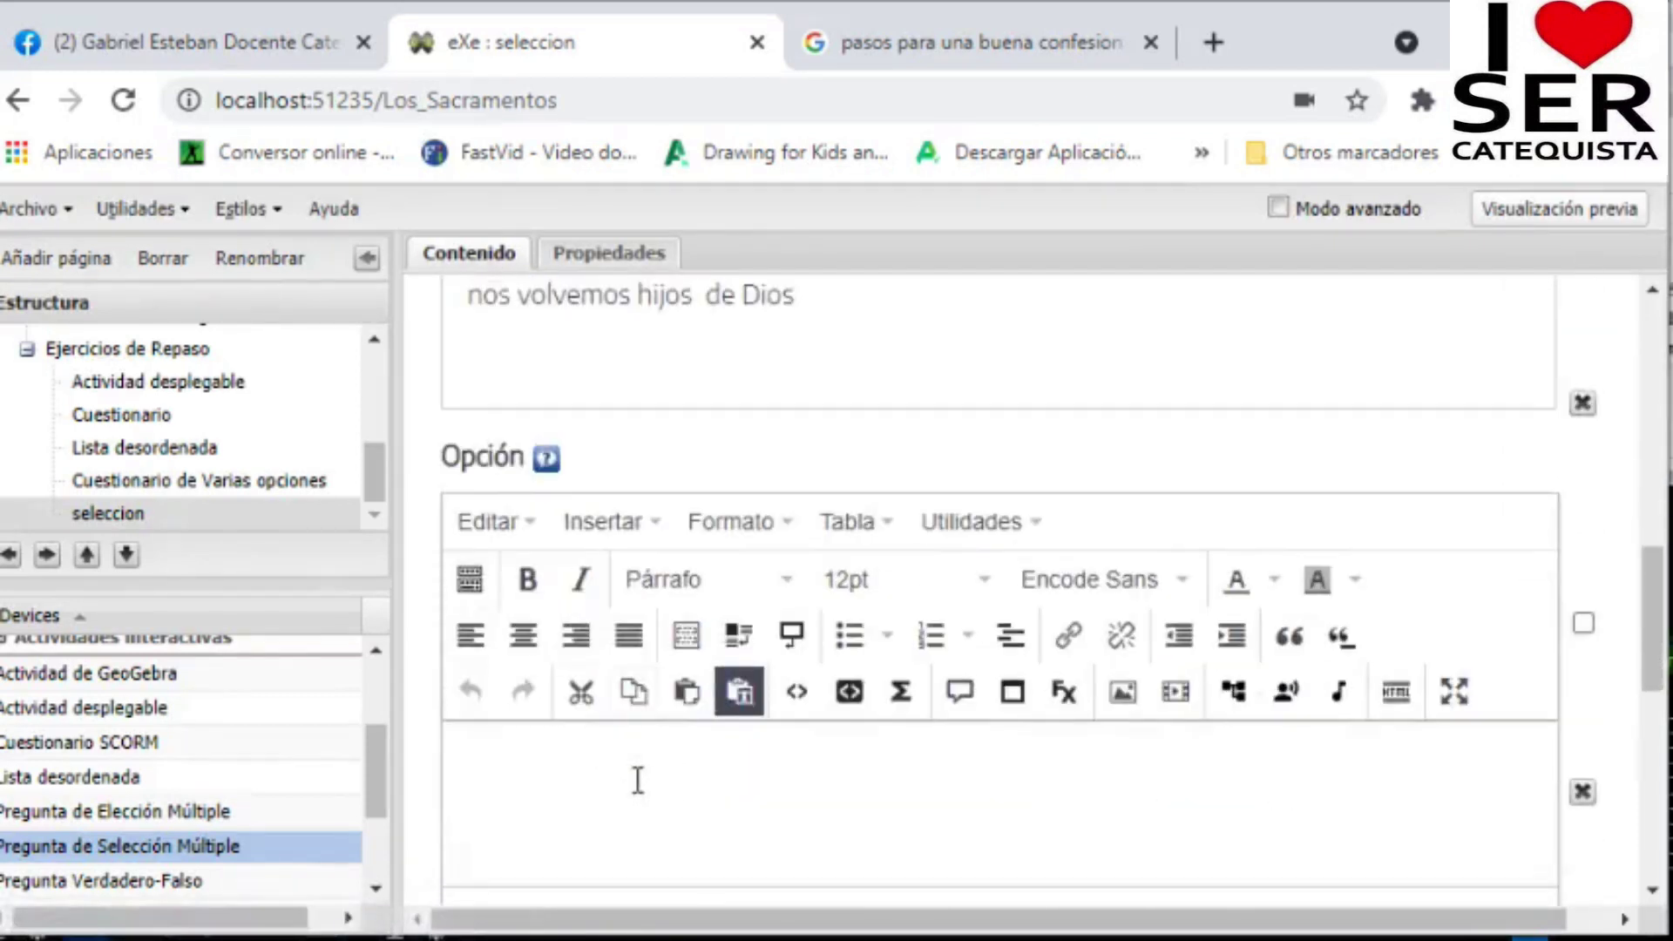
type("nos volvemos e")
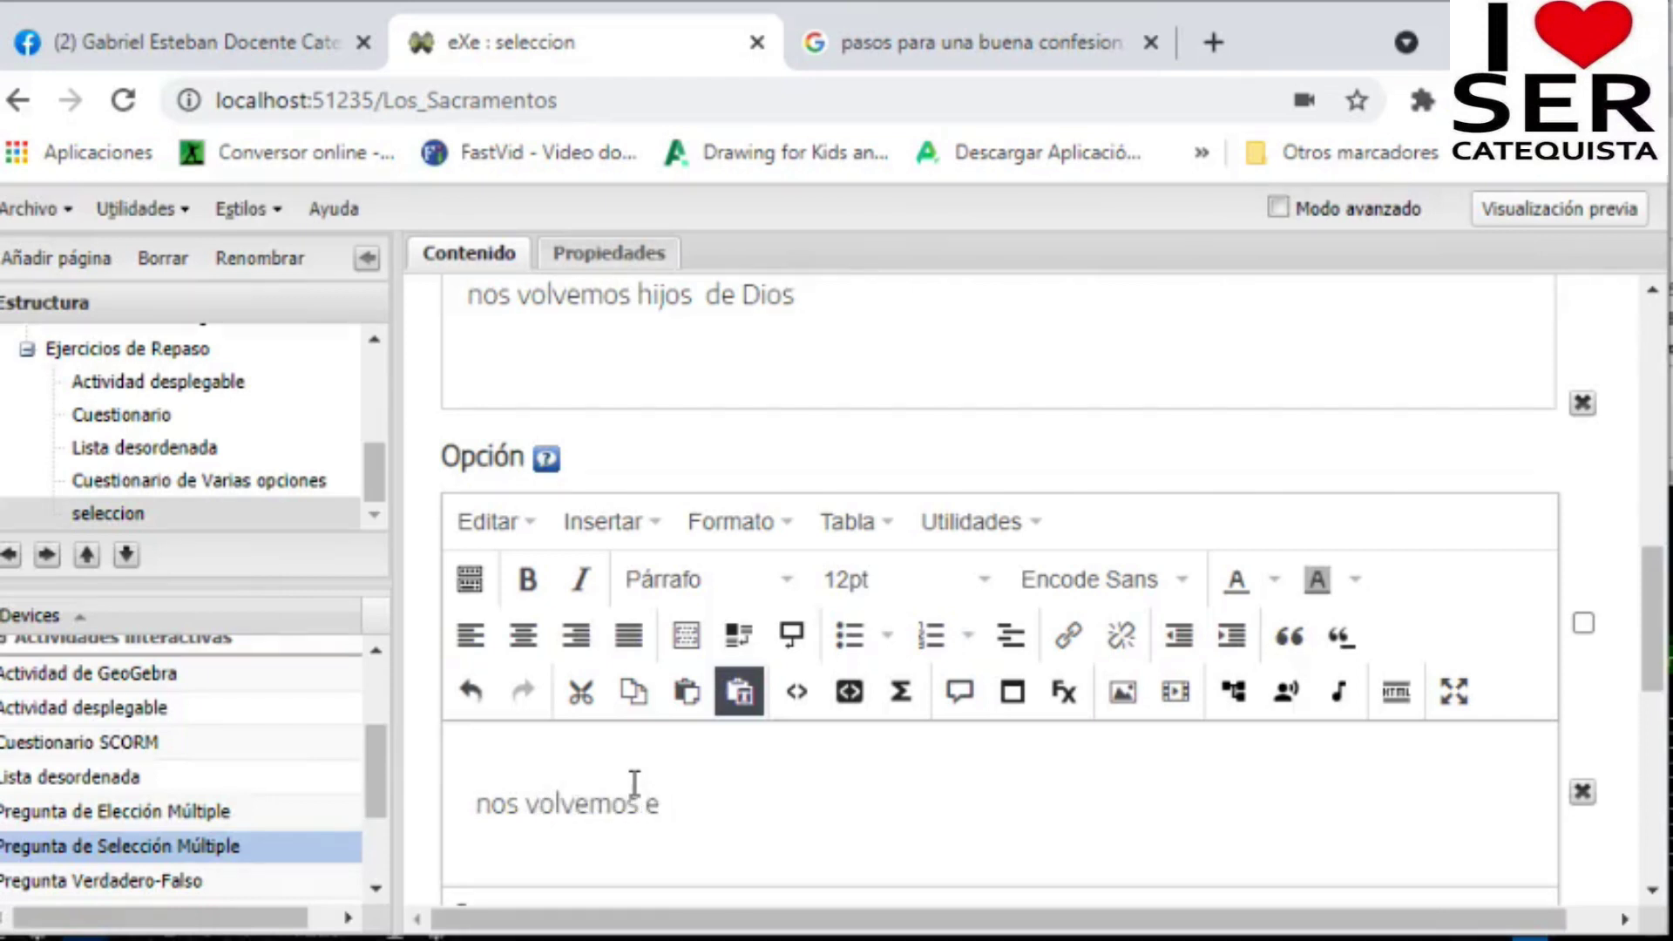
key("BackSpace")
type("he")
type("redemos")
key("BackSpace")
key("BackSpace")
key("BackSpace")
key("BackSpace")
type("eros del ")
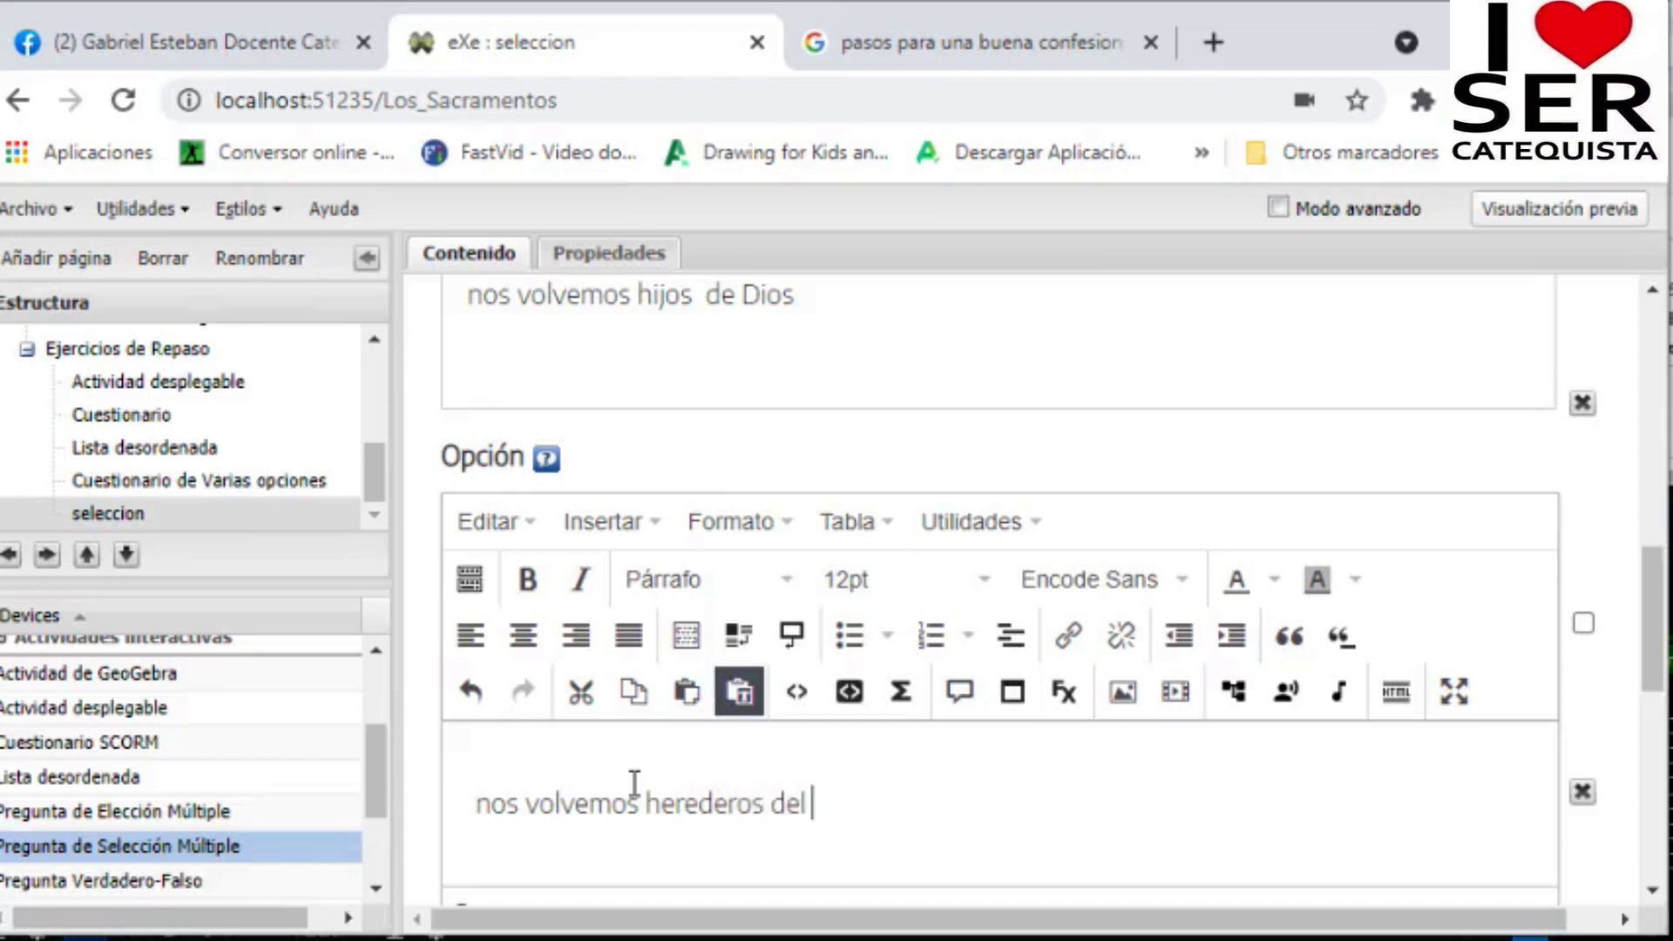
type("Cielo")
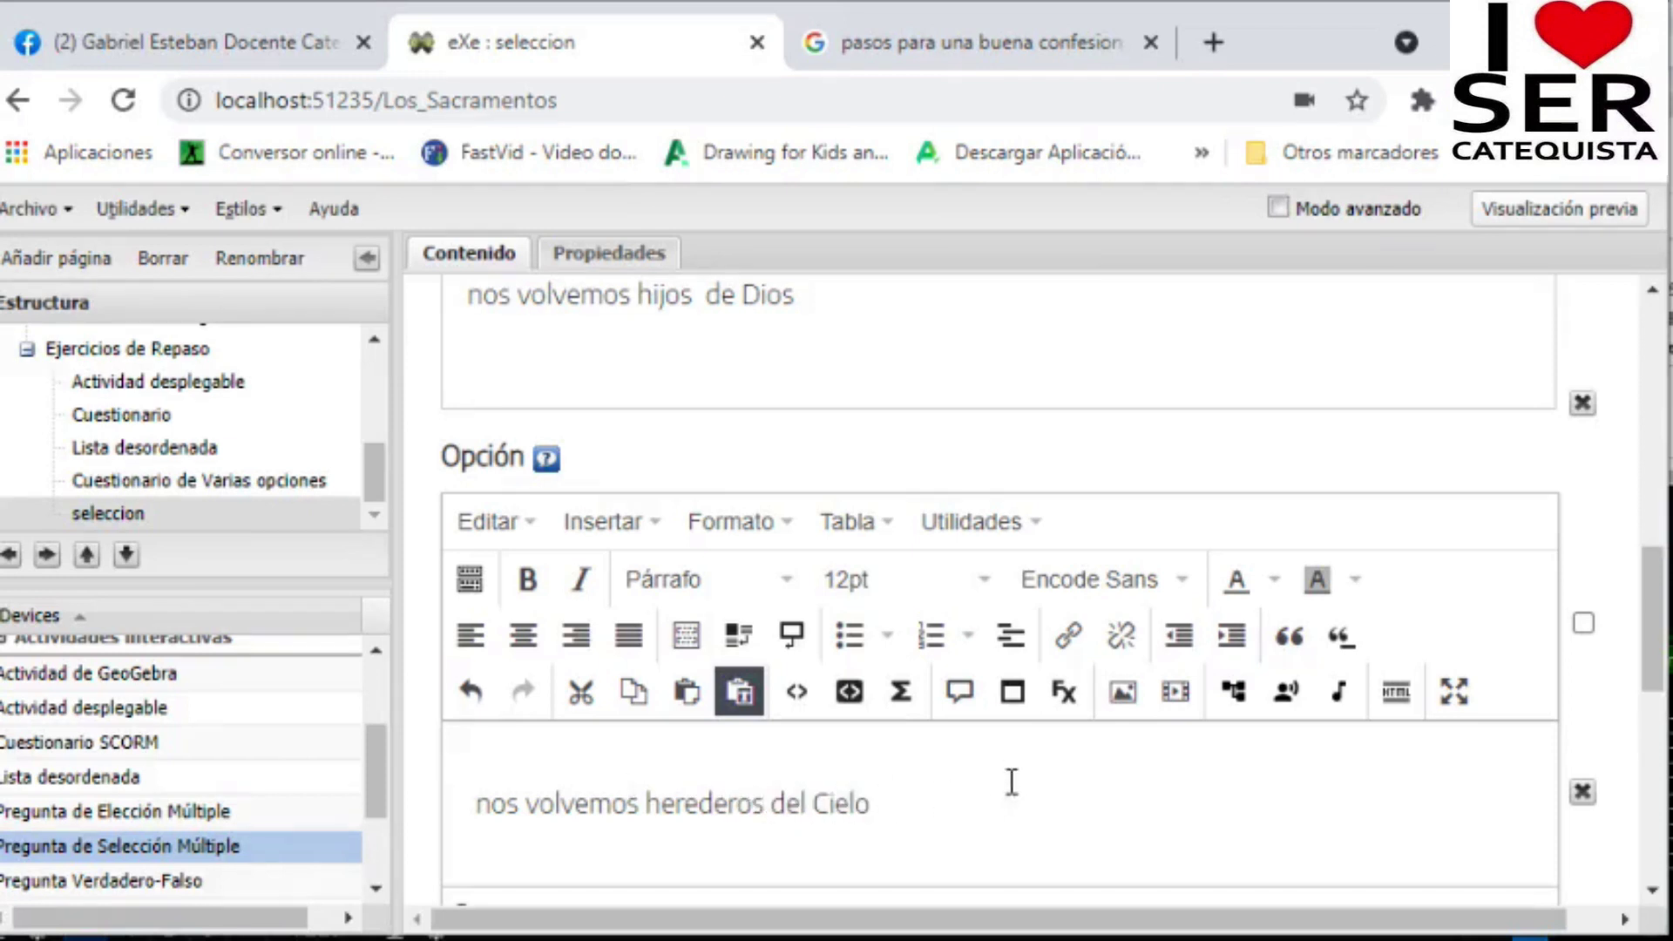
Step: Mark "nos volvemos hijos de Dios" and "nos volvemos herederos del Cielo" as correct options
scroll(1028, 802, "up", 1)
scroll(1028, 802, "up", 10)
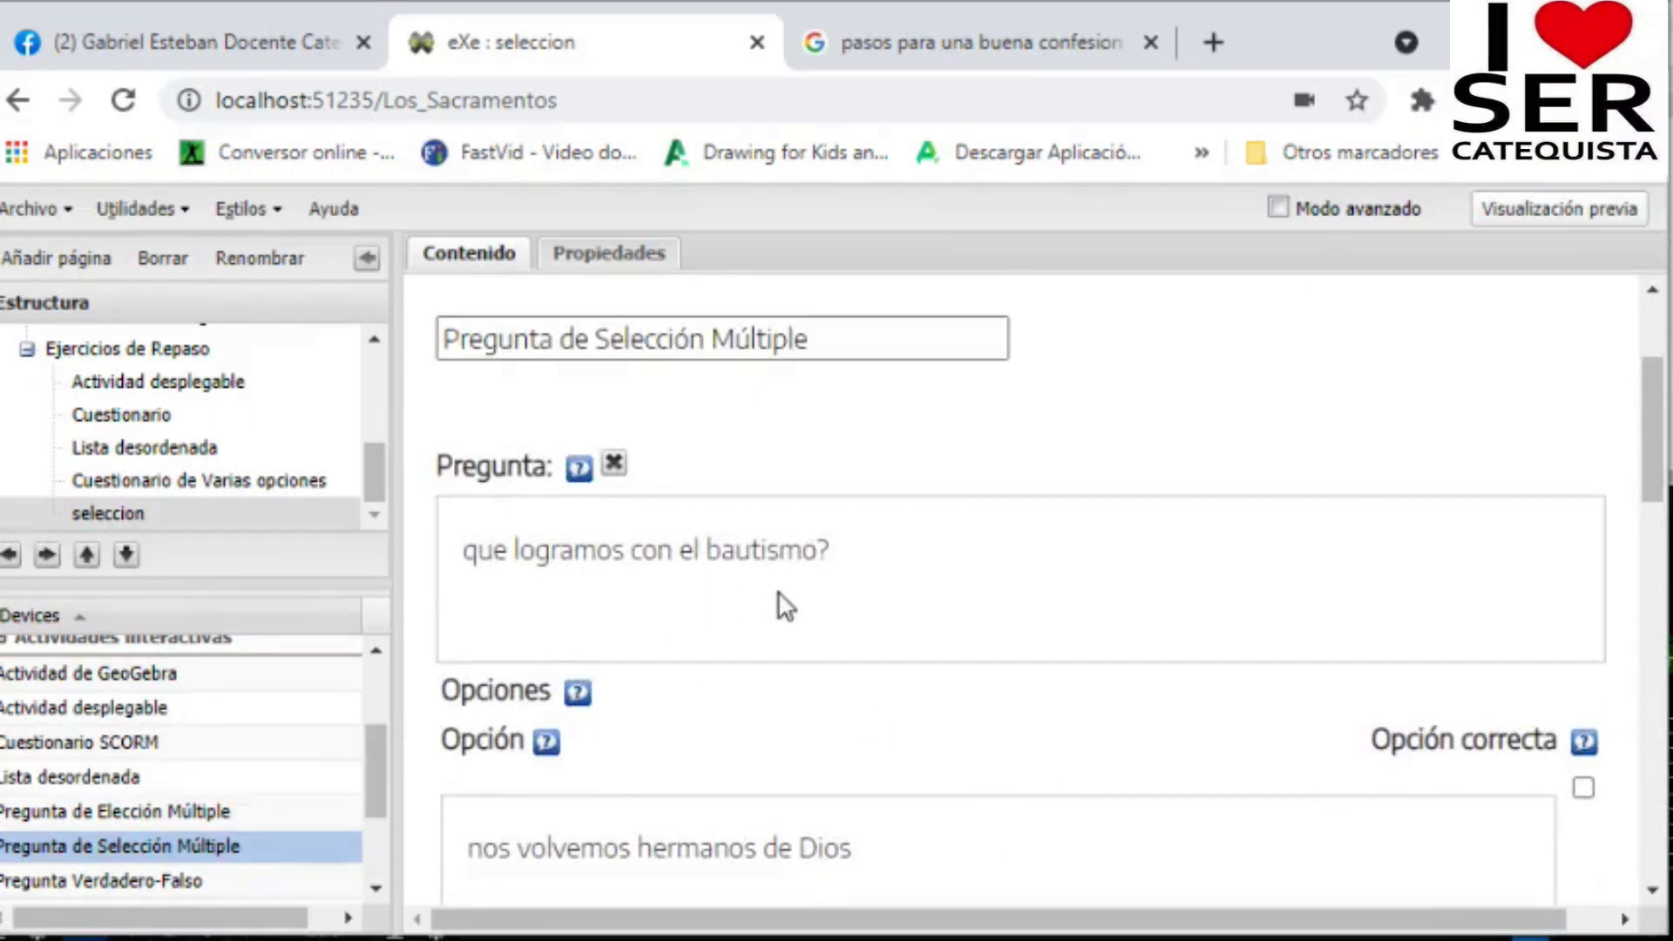
scroll(785, 606, "down", 4)
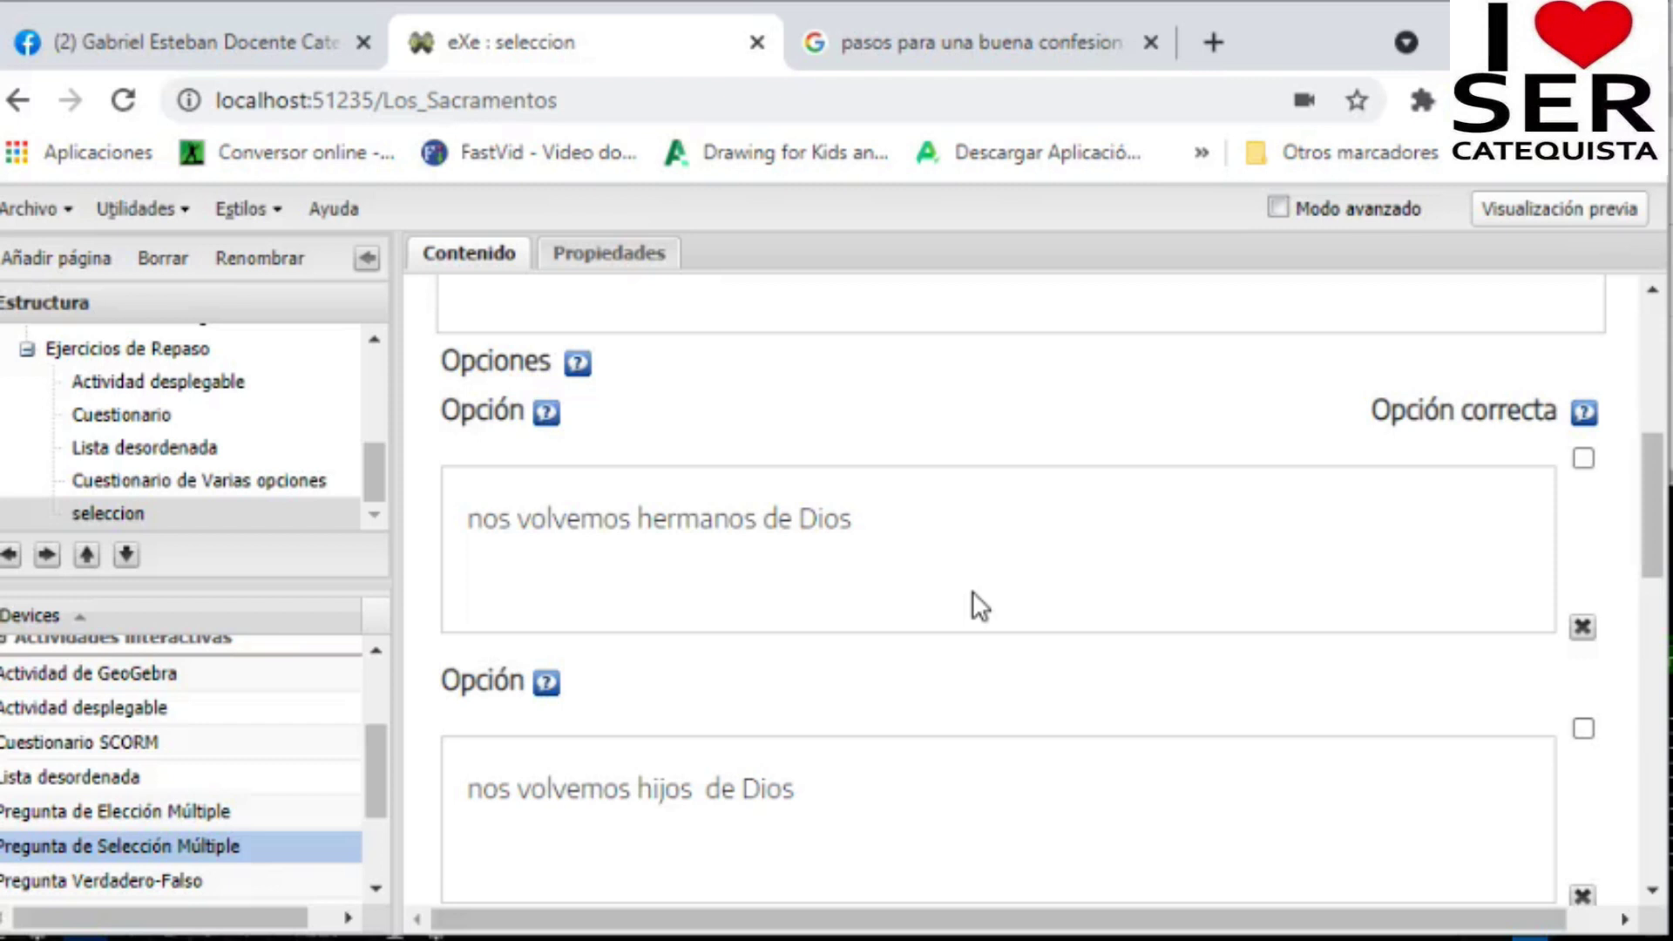
scroll(972, 590, "down", 2)
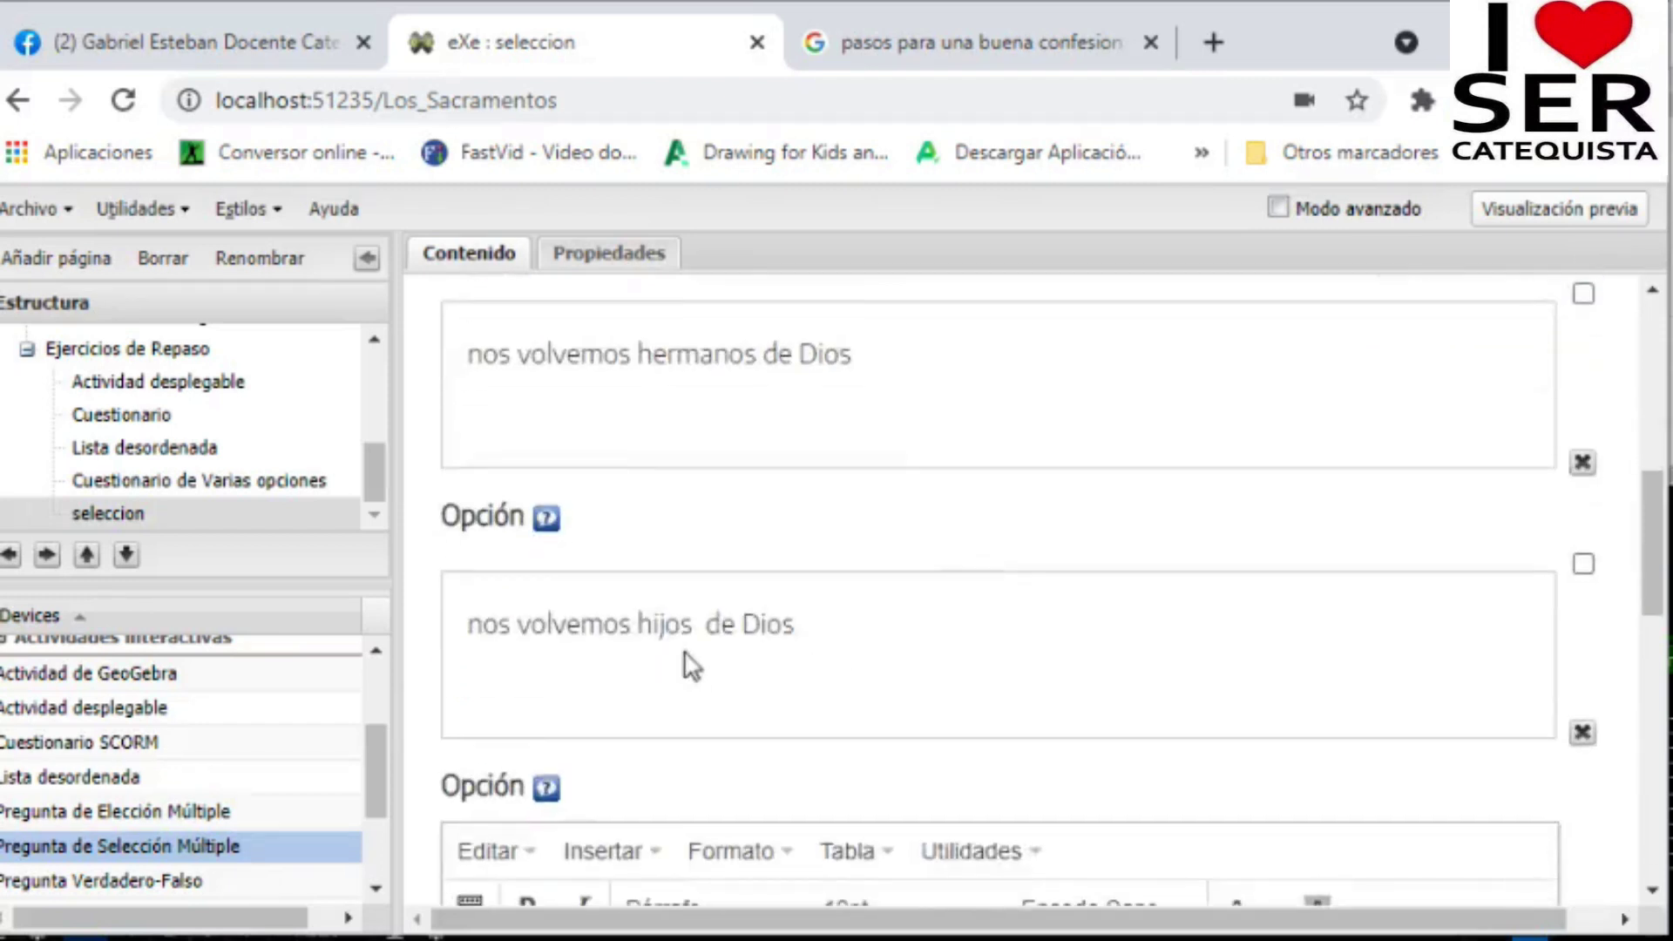
left_click(1583, 564)
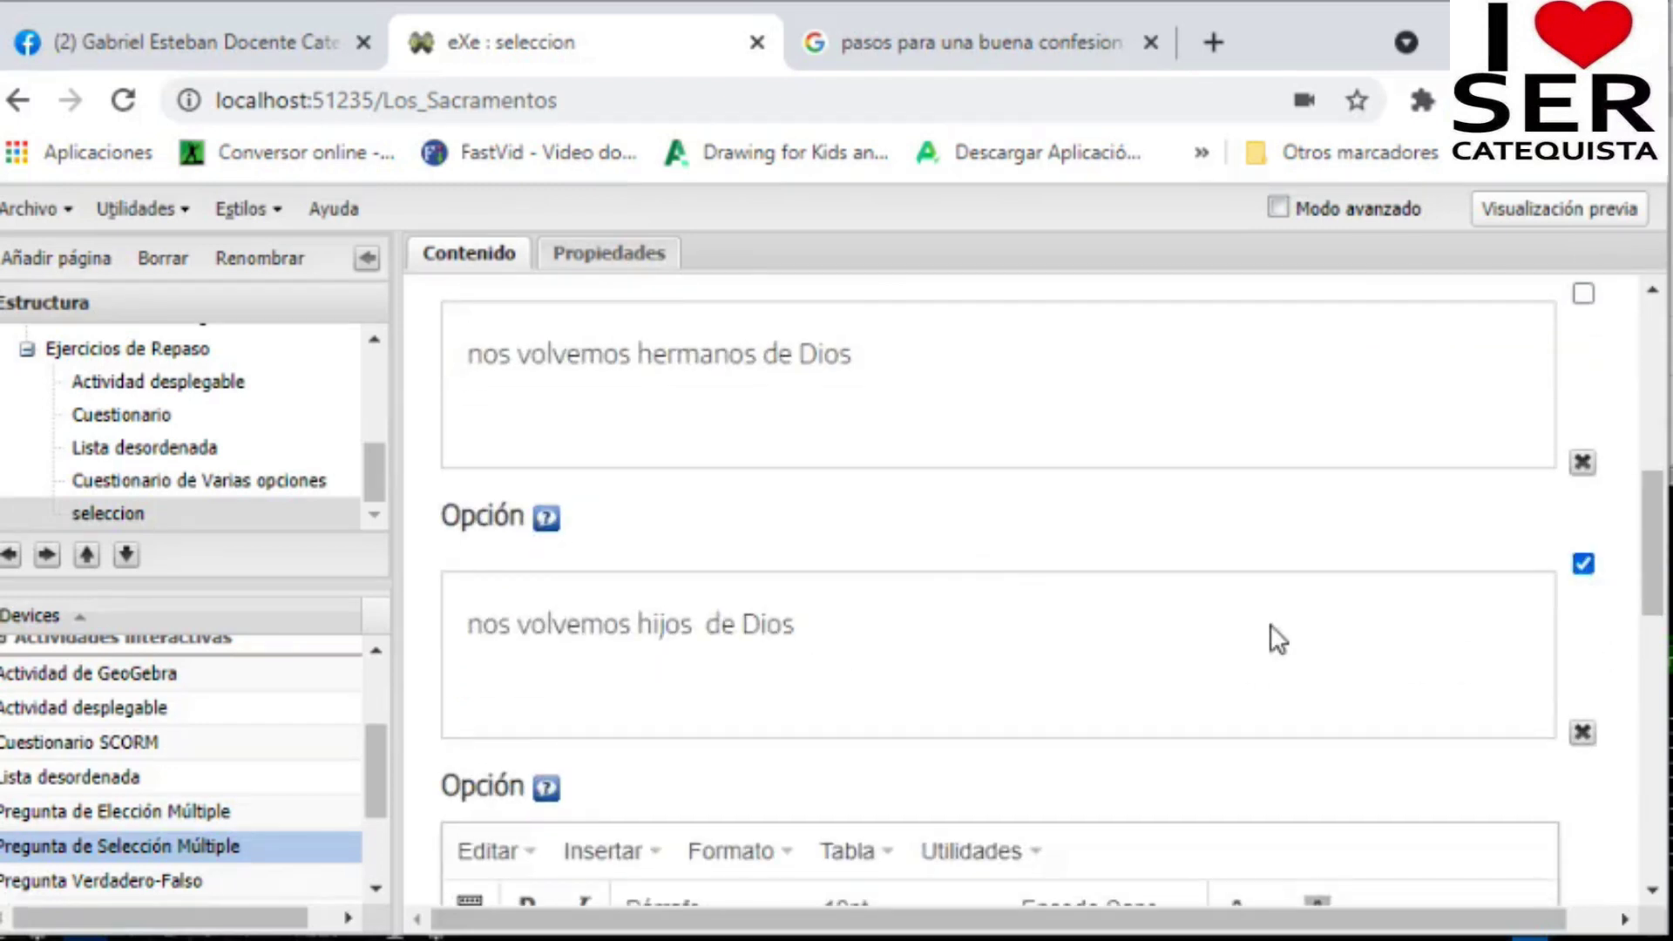
scroll(1273, 639, "down", 4)
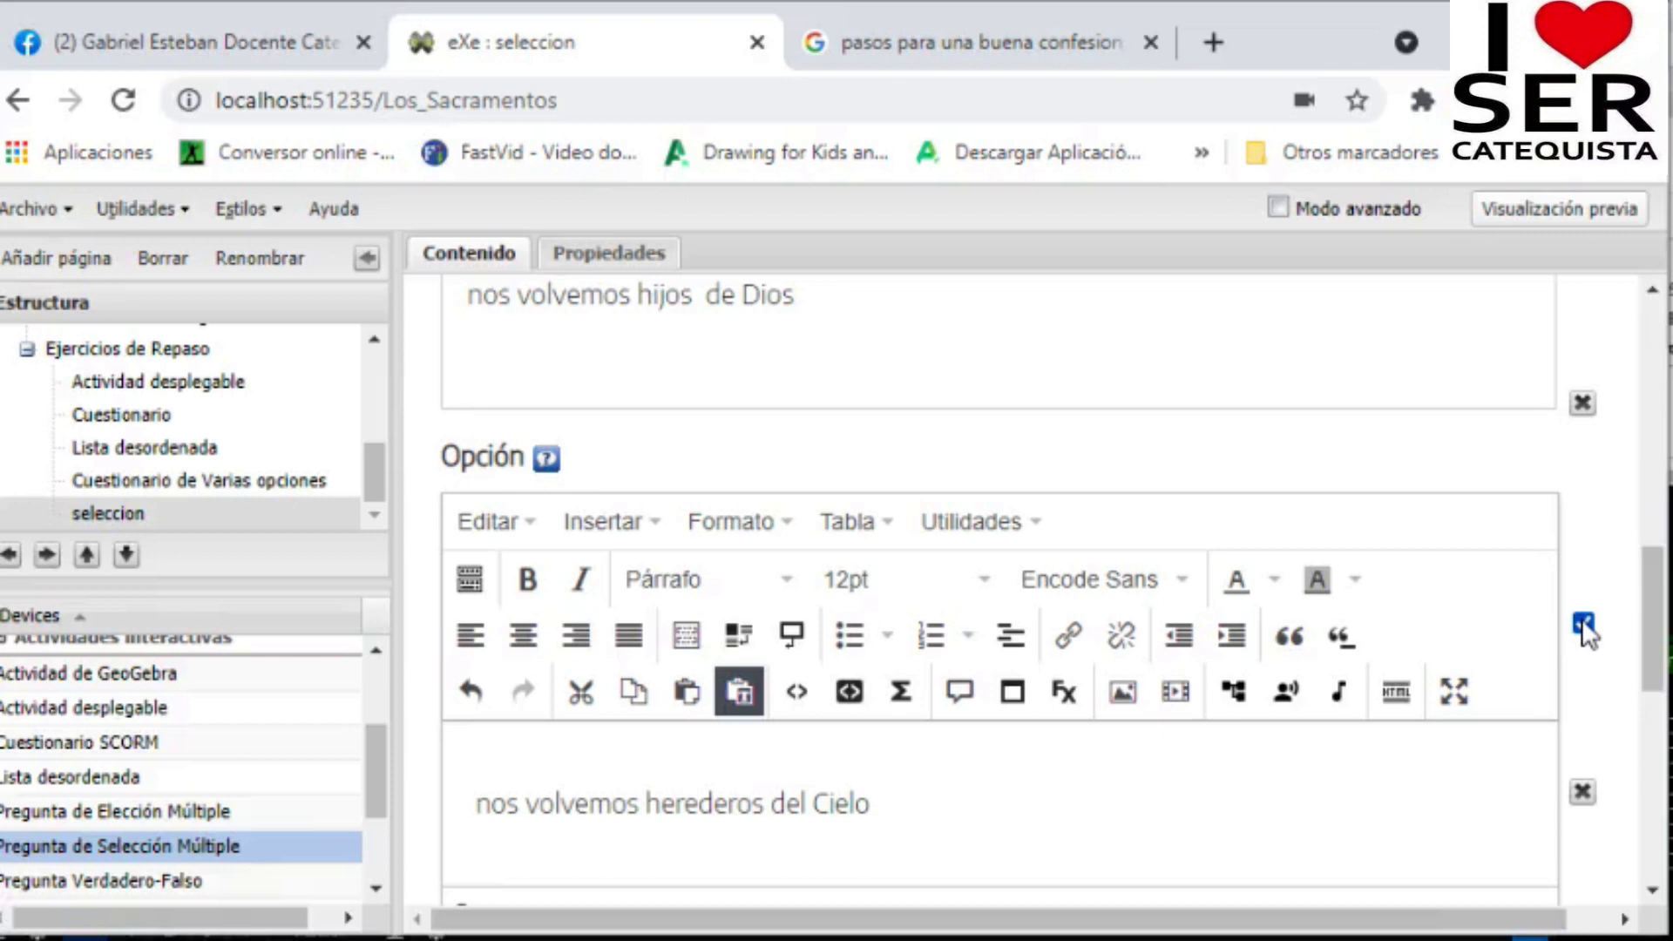
Step: Save the multiple-selection activity and review the finished question on the "seleccion" page
scroll(1256, 477, "down", 8)
scroll(1266, 479, "up", 4)
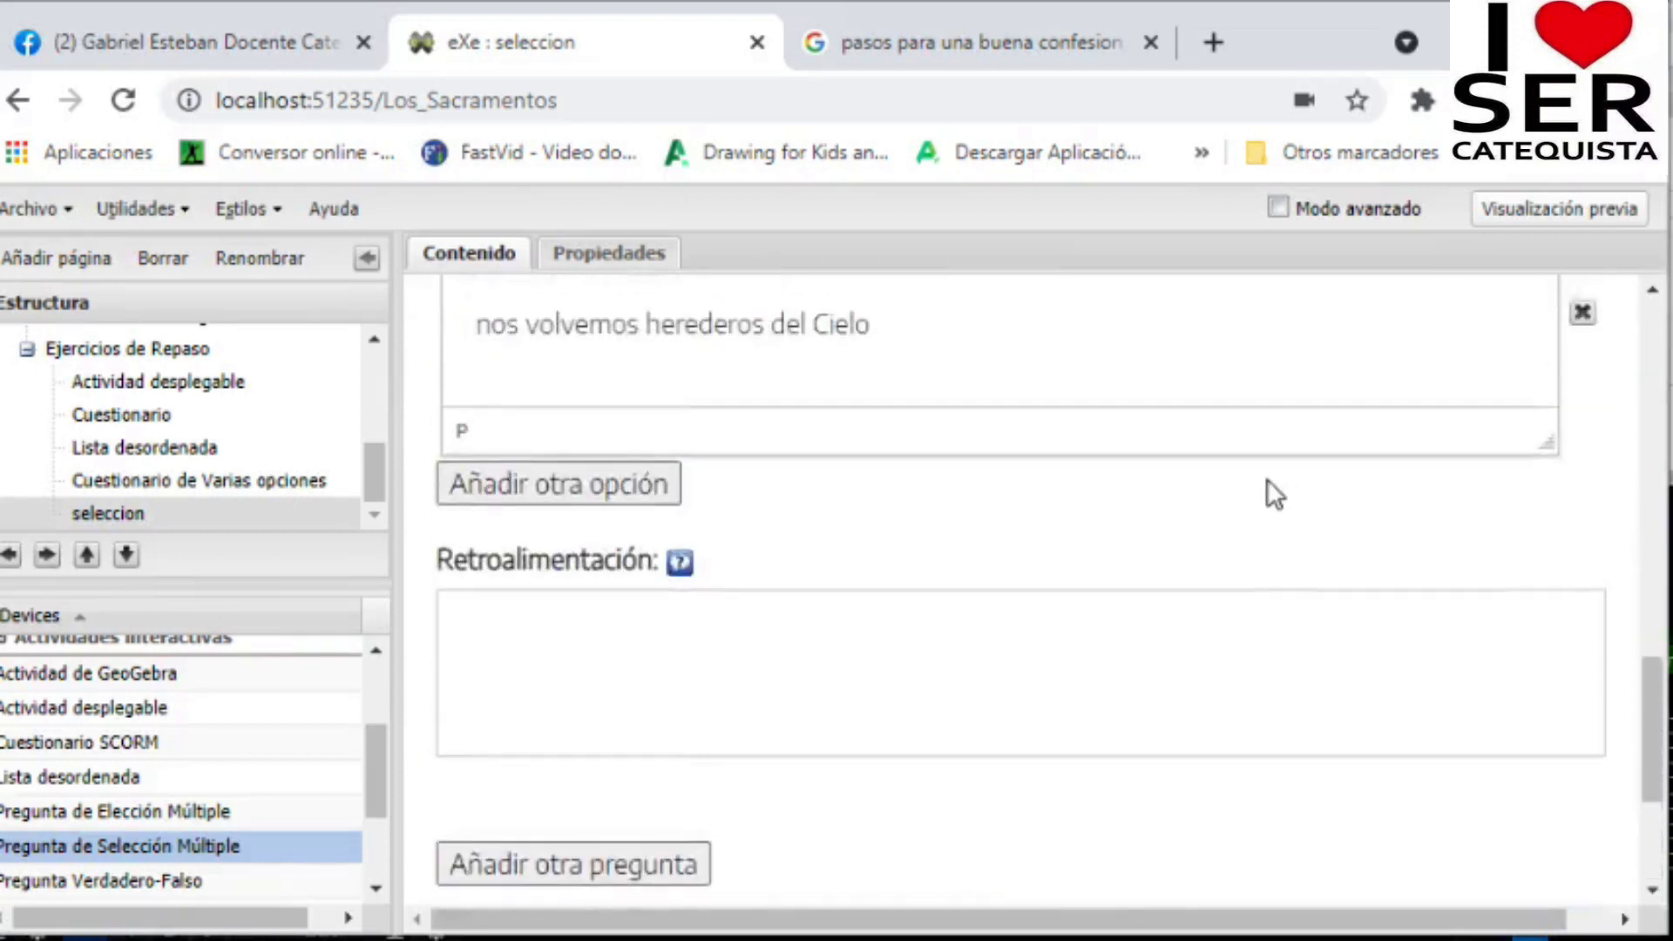
scroll(1266, 478, "down", 2)
scroll(1169, 691, "down", 2)
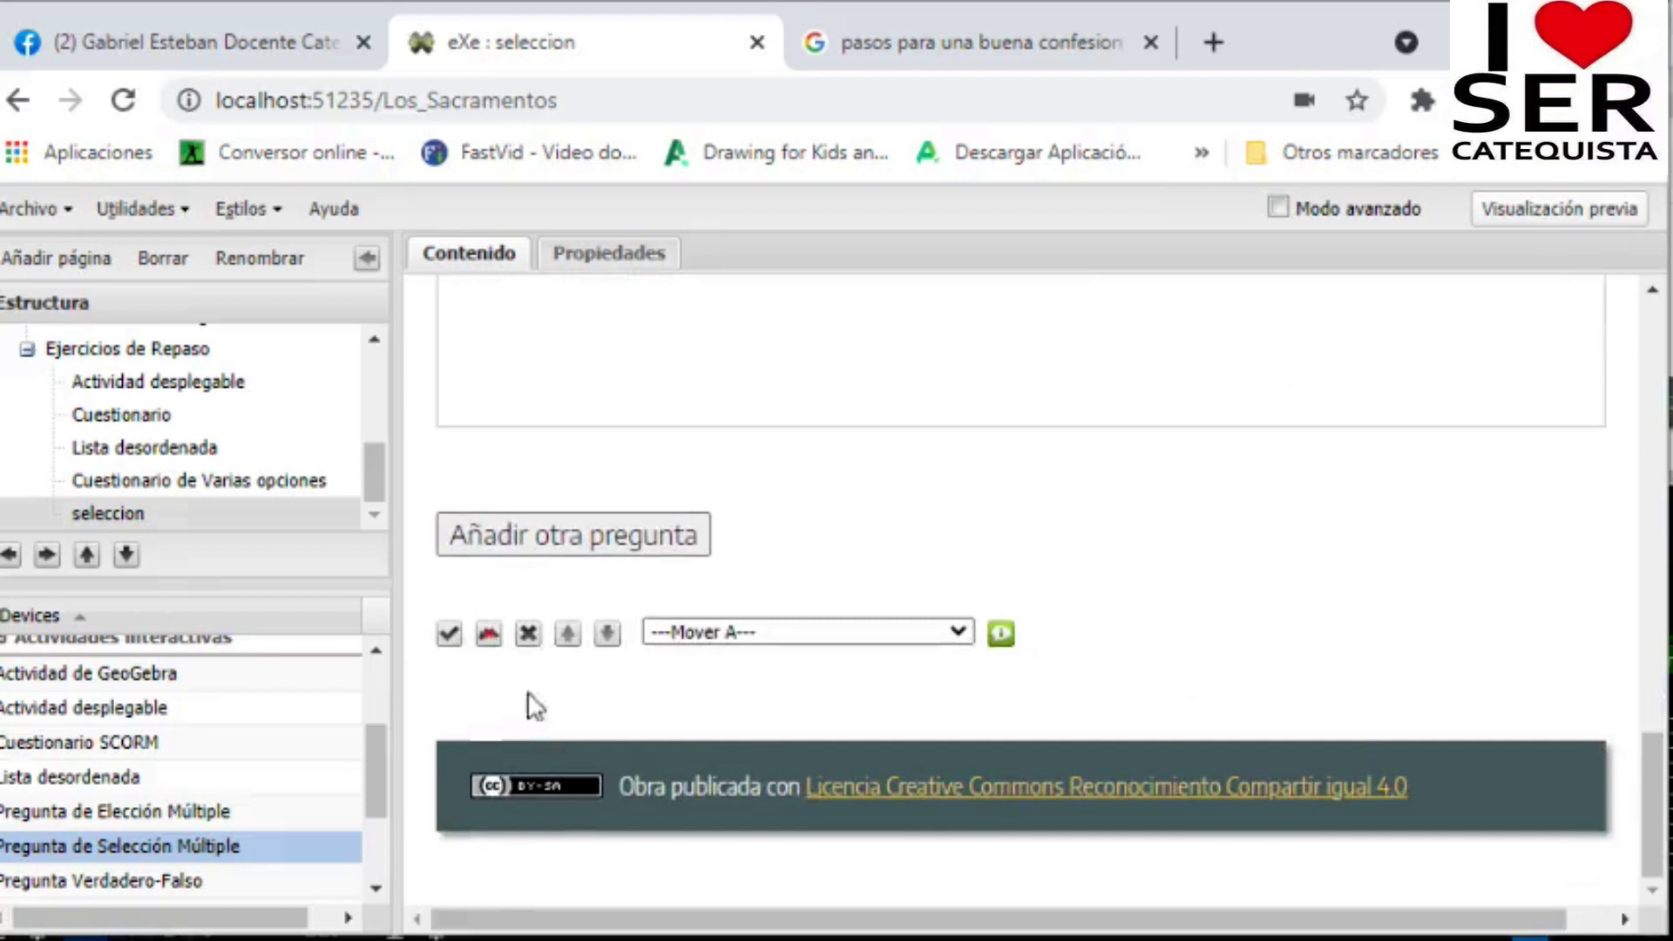
left_click(449, 633)
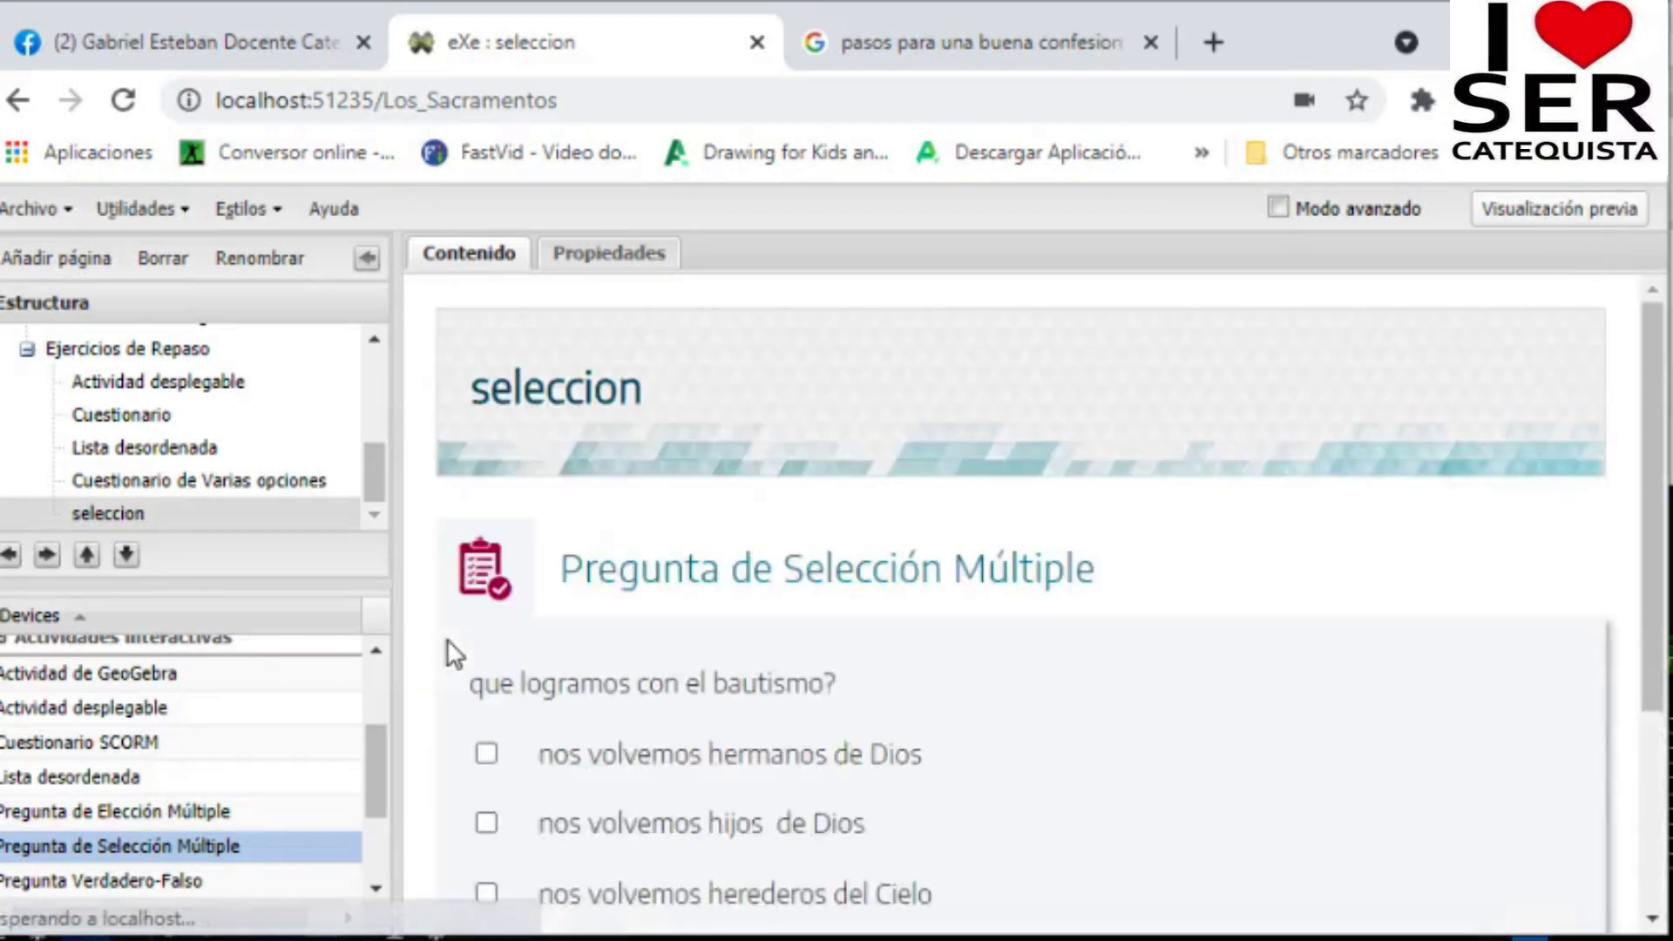
scroll(880, 598, "down", 3)
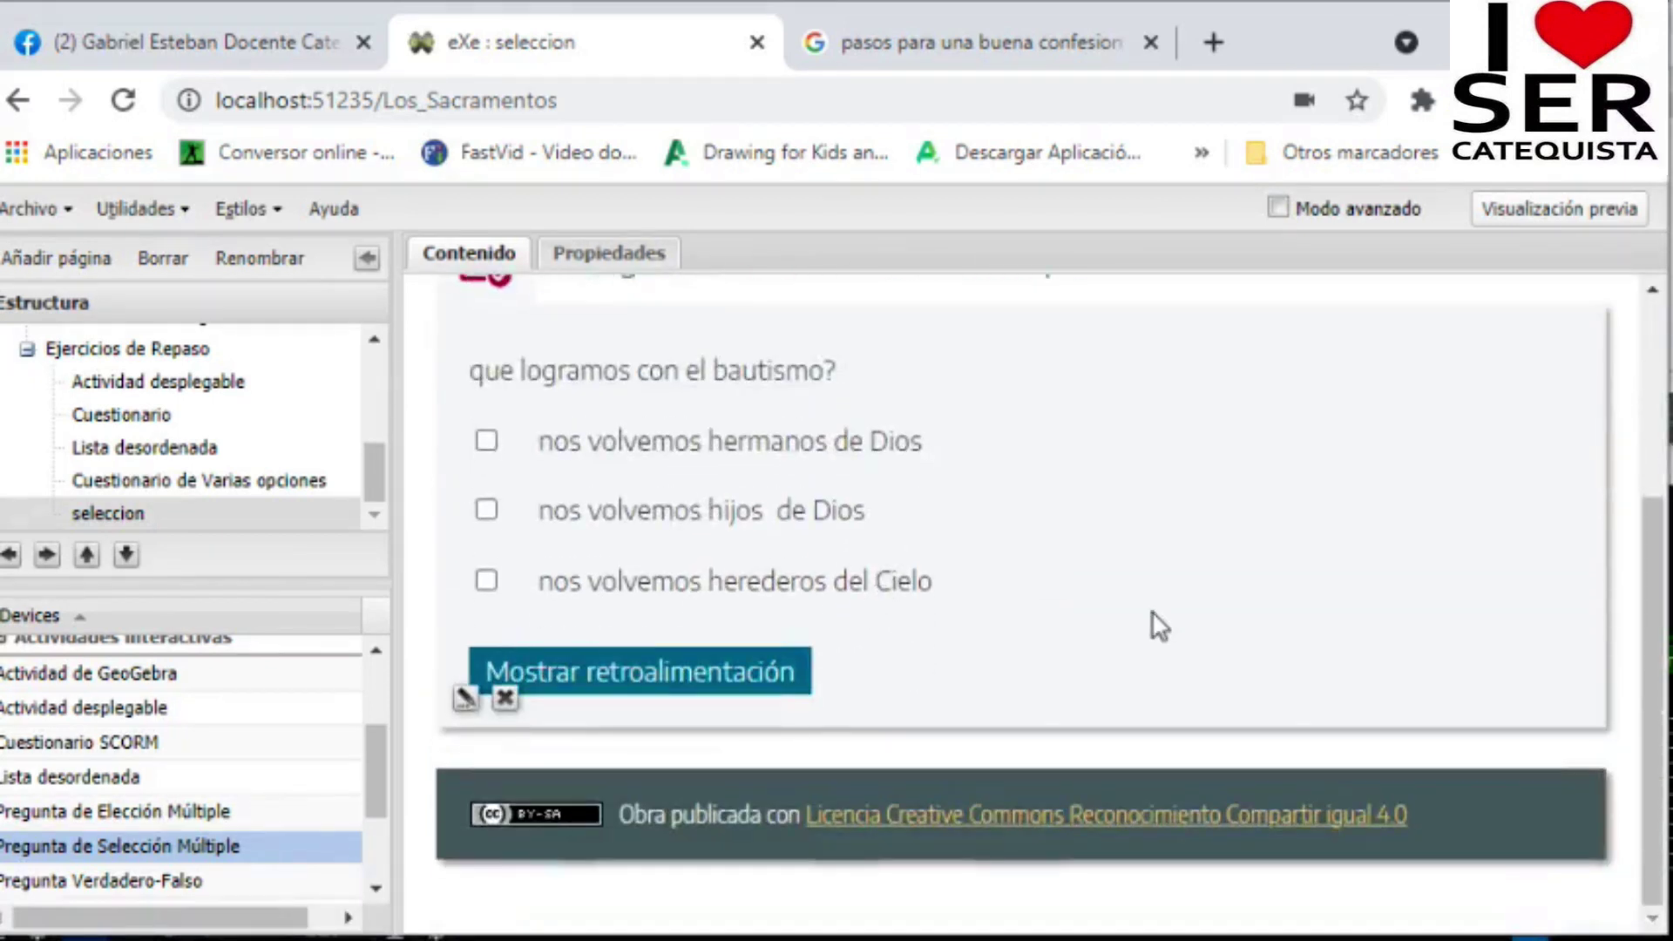
scroll(1159, 625, "up", 2)
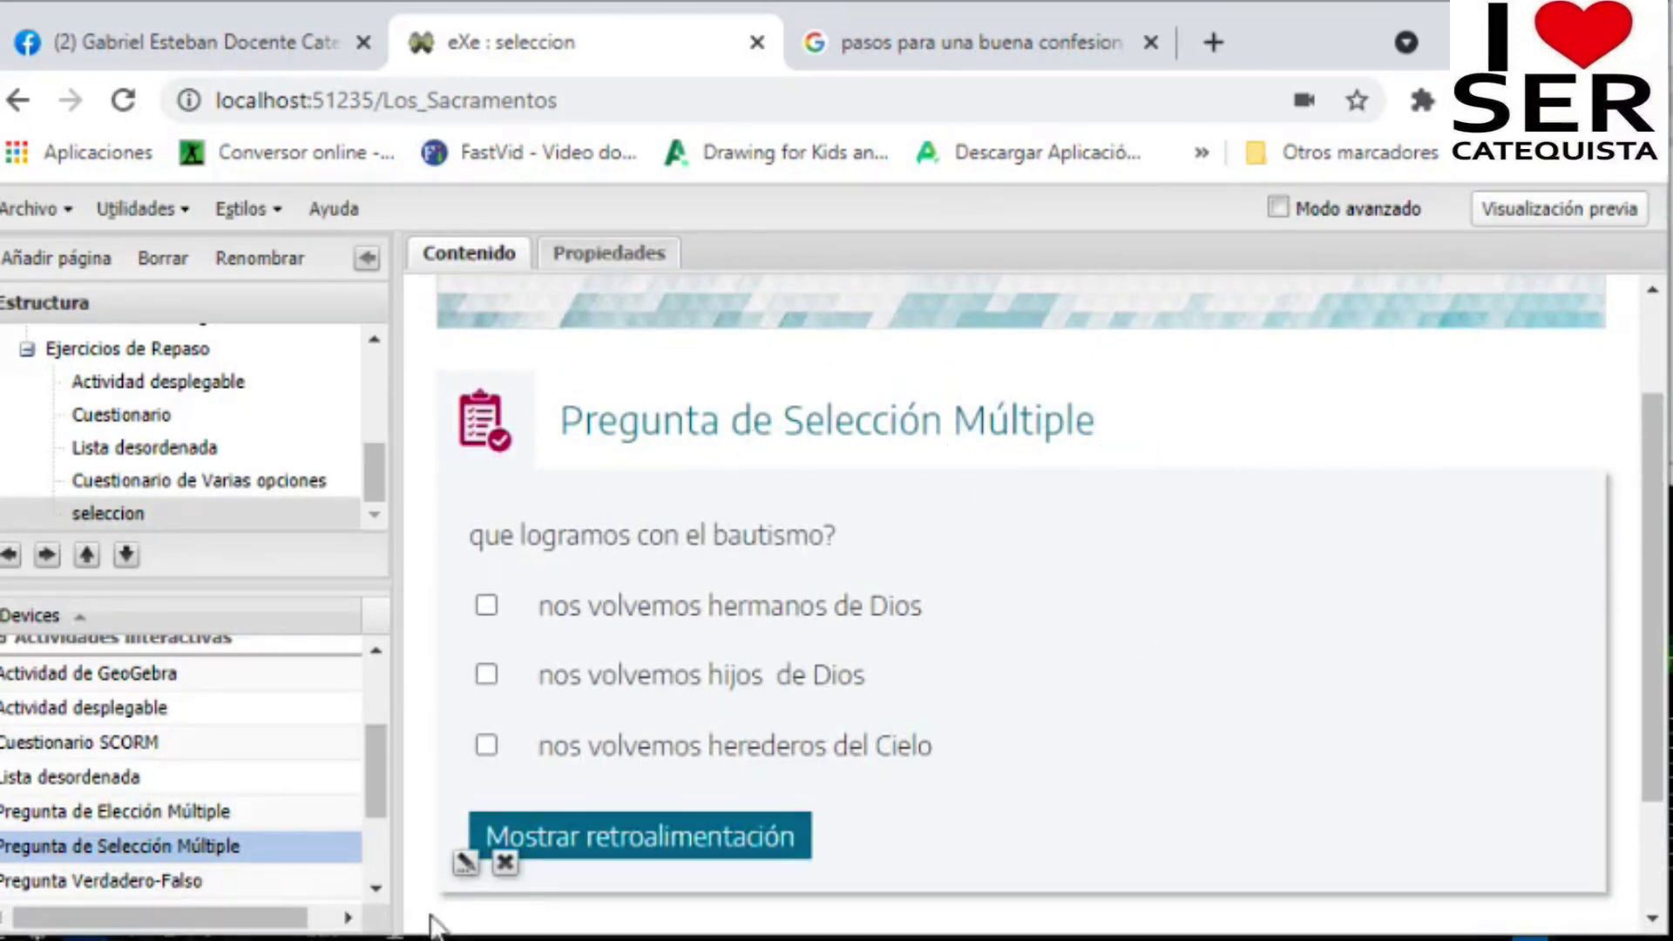
Step: Reopen the multiple-selection activity for editing and select its entire title text
left_click(465, 863)
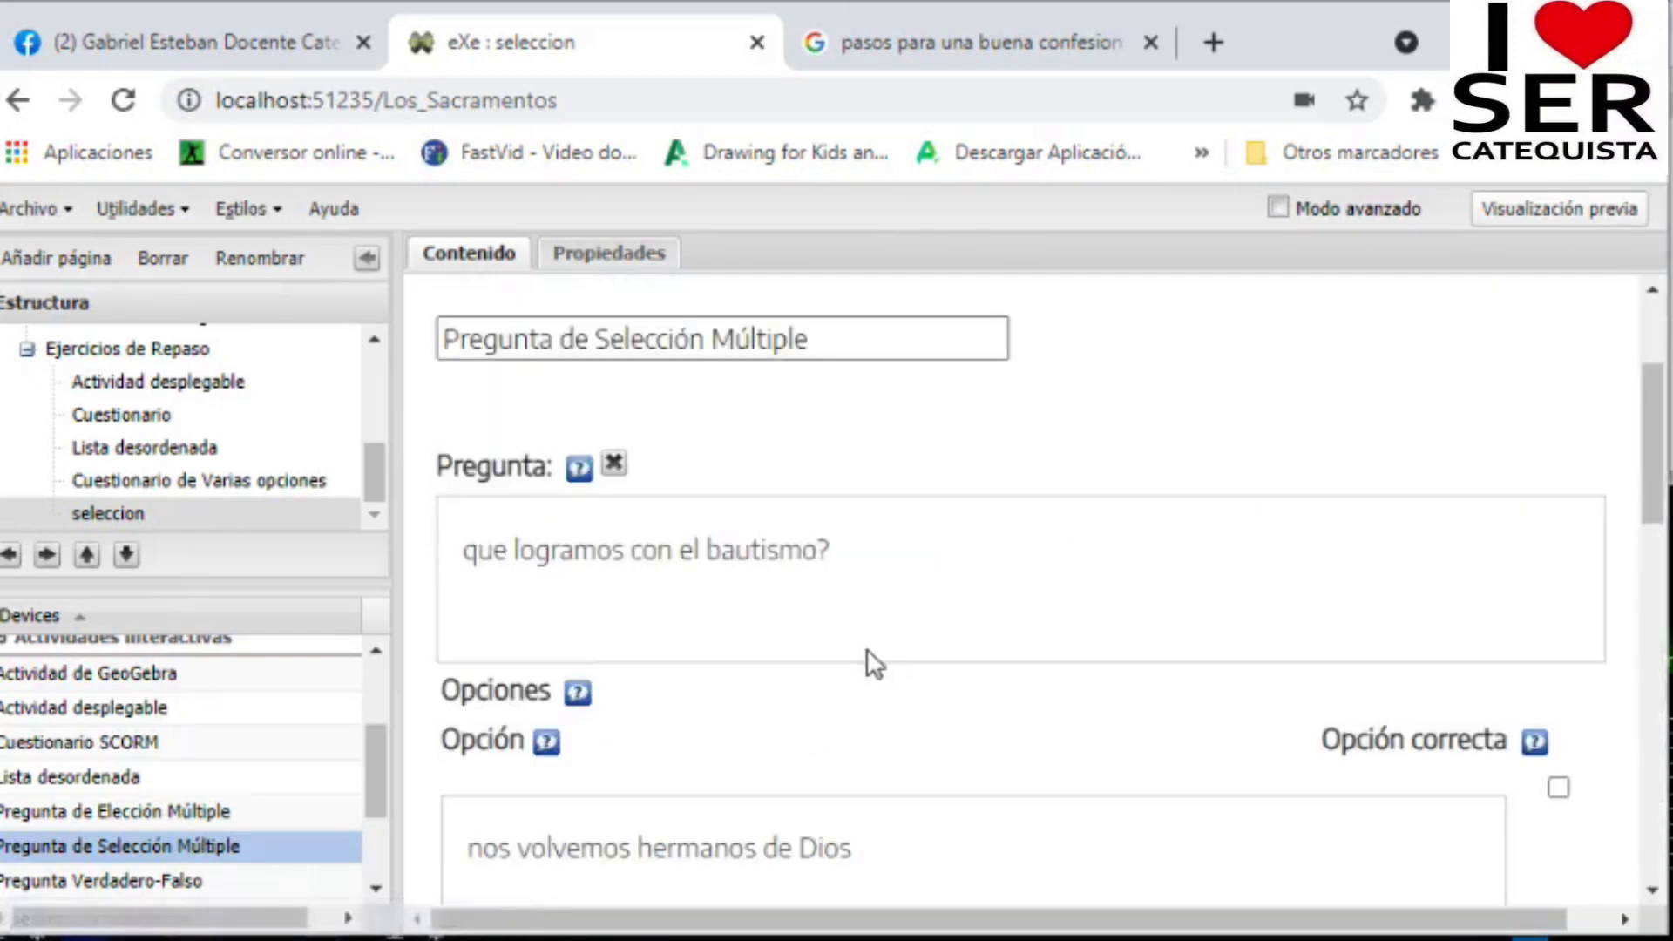
left_click(858, 509)
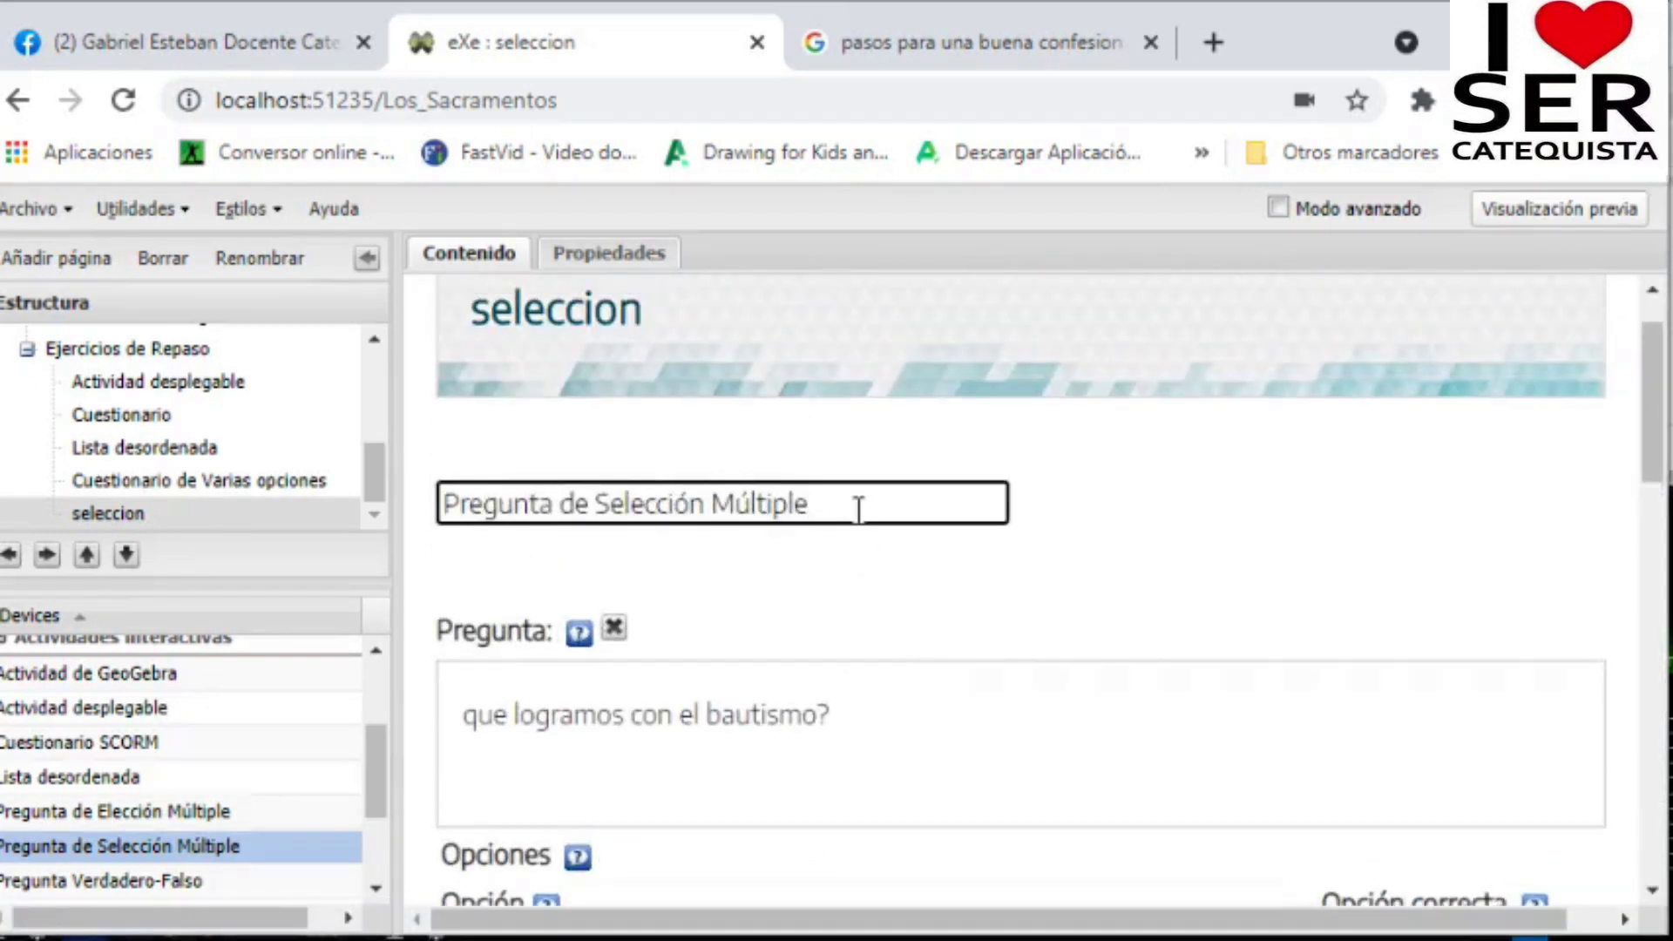
left_click_drag(819, 504, 133, 527)
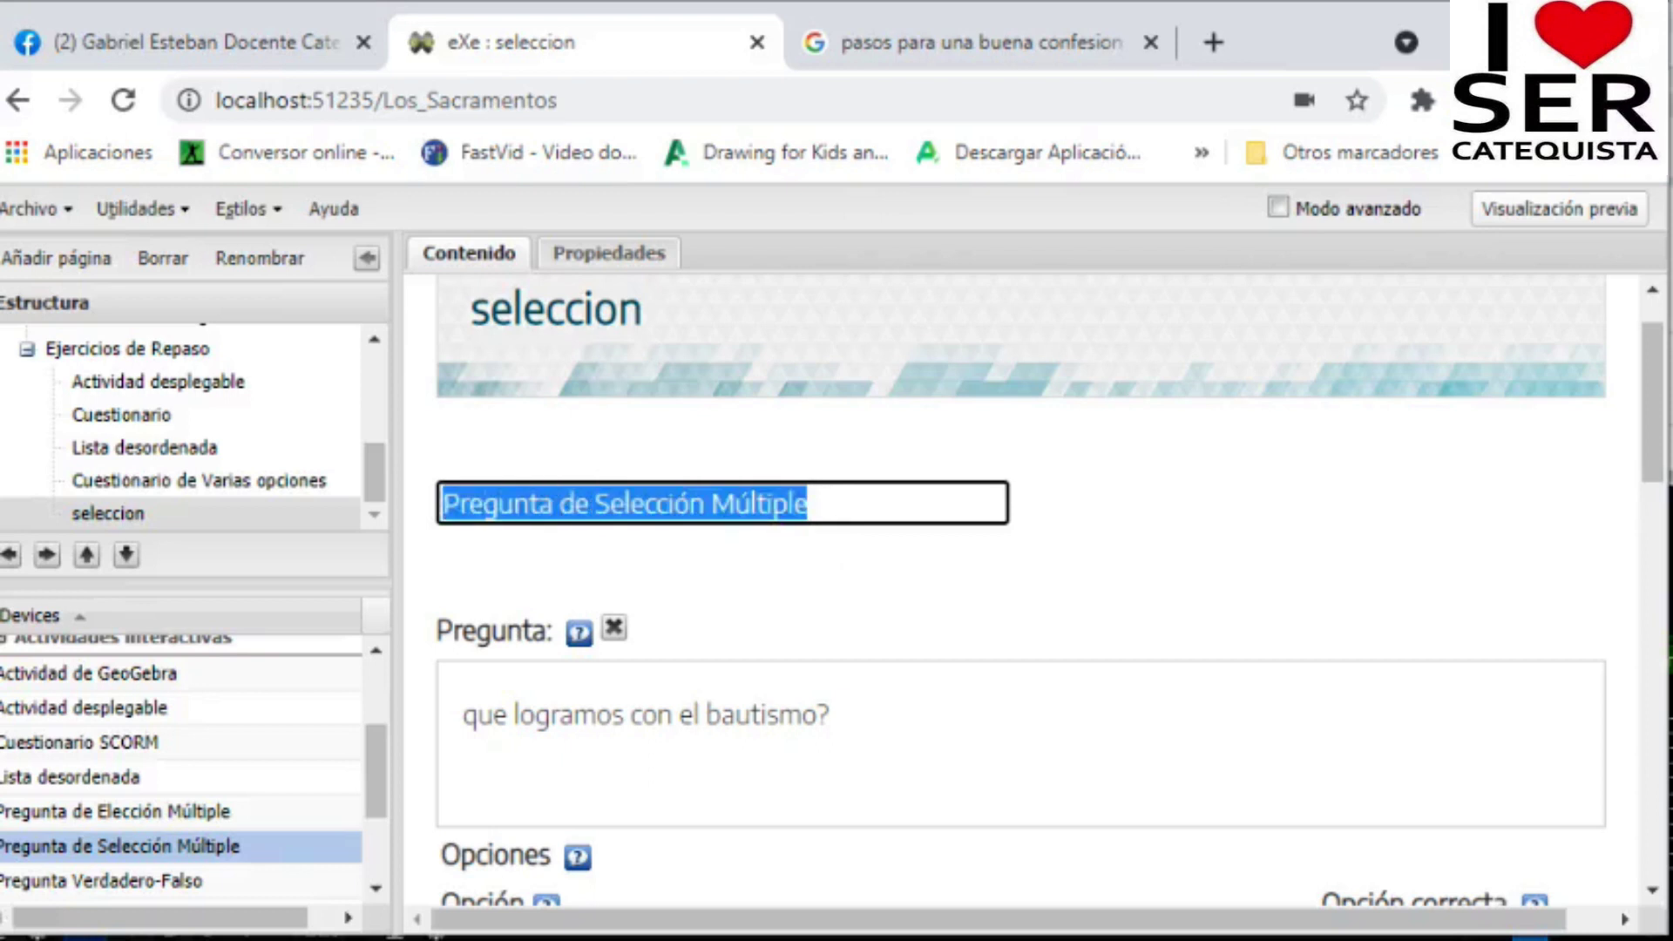
type("Escogha")
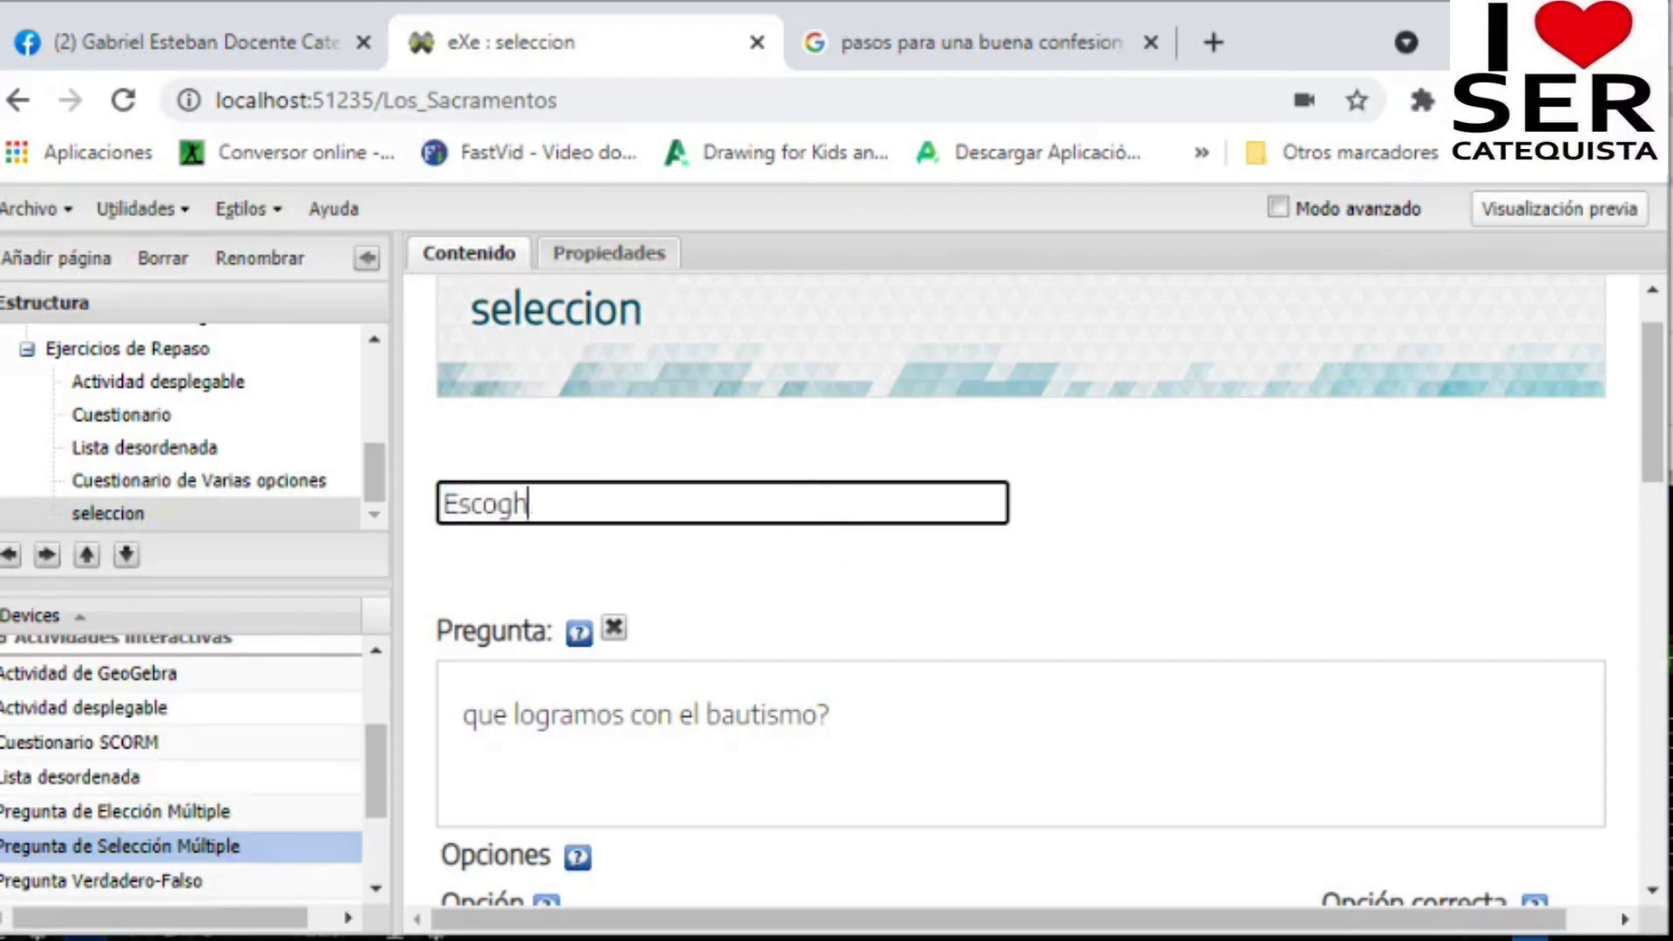
key("BackSpace")
key("BackSpace")
key("BackSpace")
key("BackSpace")
key("BackSpace")
key("BackSpace")
key("BackSpace")
type("Pueden ser varias resp")
key("BackSpace")
key("BackSpace")
key("BackSpace")
key("BackSpace")
key("BackSpace")
key("BackSpace")
key("BackSpace")
key("BackSpace")
key("BackSpace")
key("BackSpace")
key("BackSpace")
key("BackSpace")
key("BackSpace")
key("BackSpace")
key("BackSpace")
key("BackSpace")
key("BackSpace")
key("BackSpace")
key("BackSpace")
key("BackSpace")
key("BackSpace")
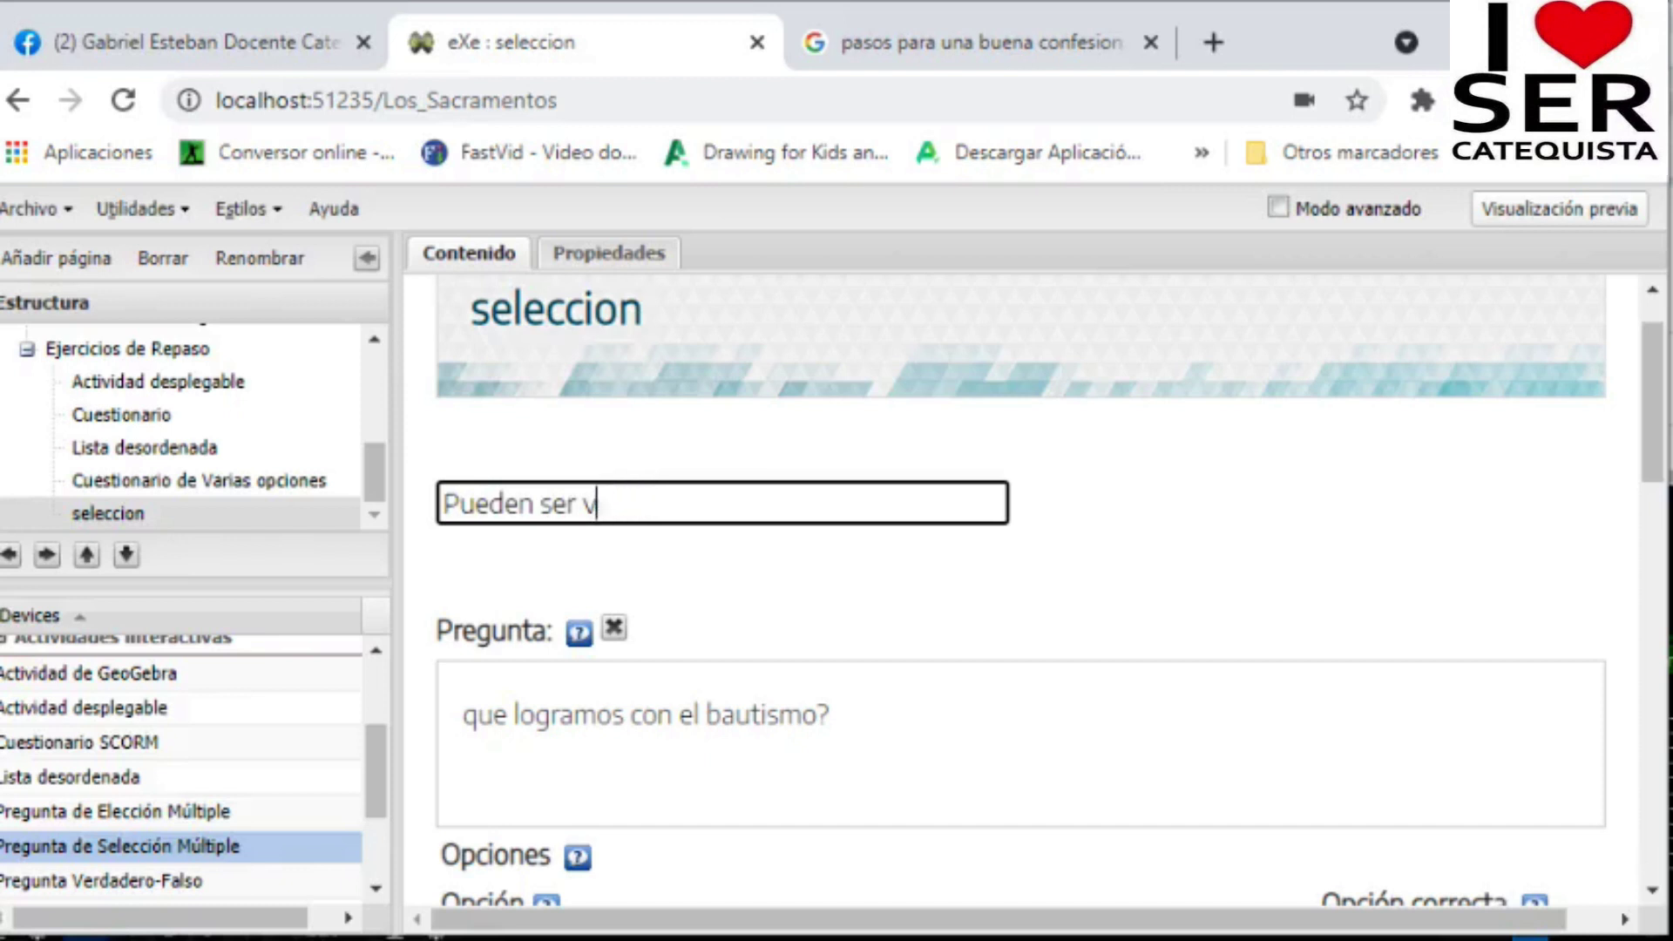
Step: Title the activity "Escoge las respuestas correctas (pueden ser varias)", then save it and check the page
type("rEsc")
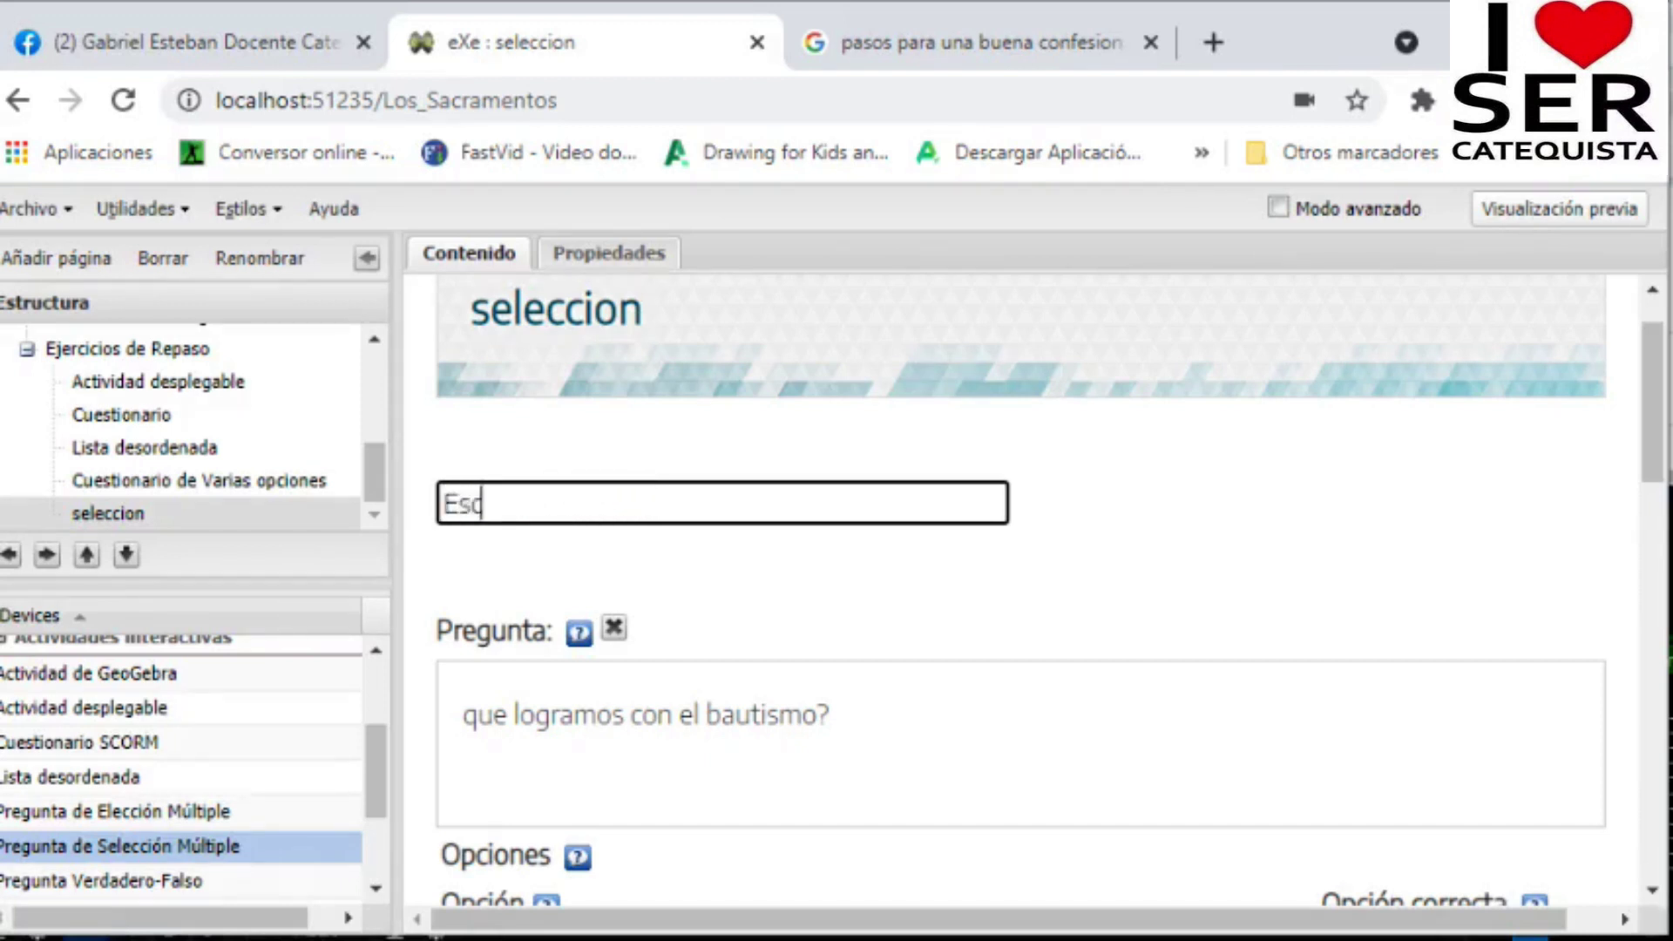
type("oge las respuesdta")
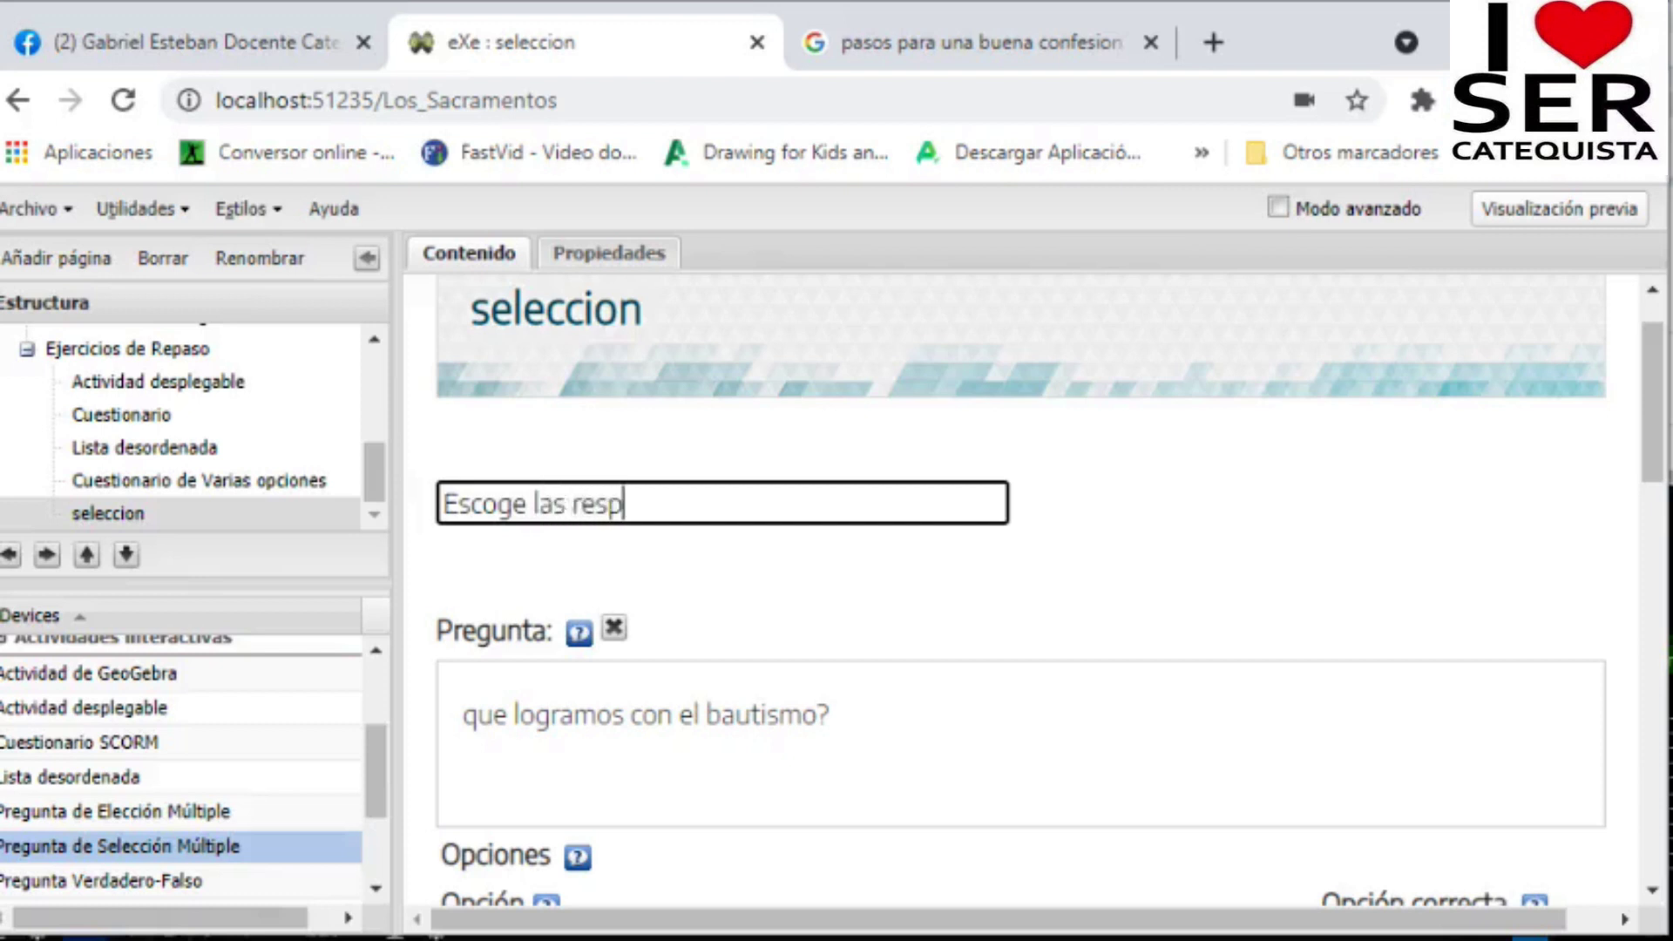
key("BackSpace")
key("BackSpace")
key("BackSpace")
type("tasd")
key("BackSpace")
type("correctas (pueden ser varias)")
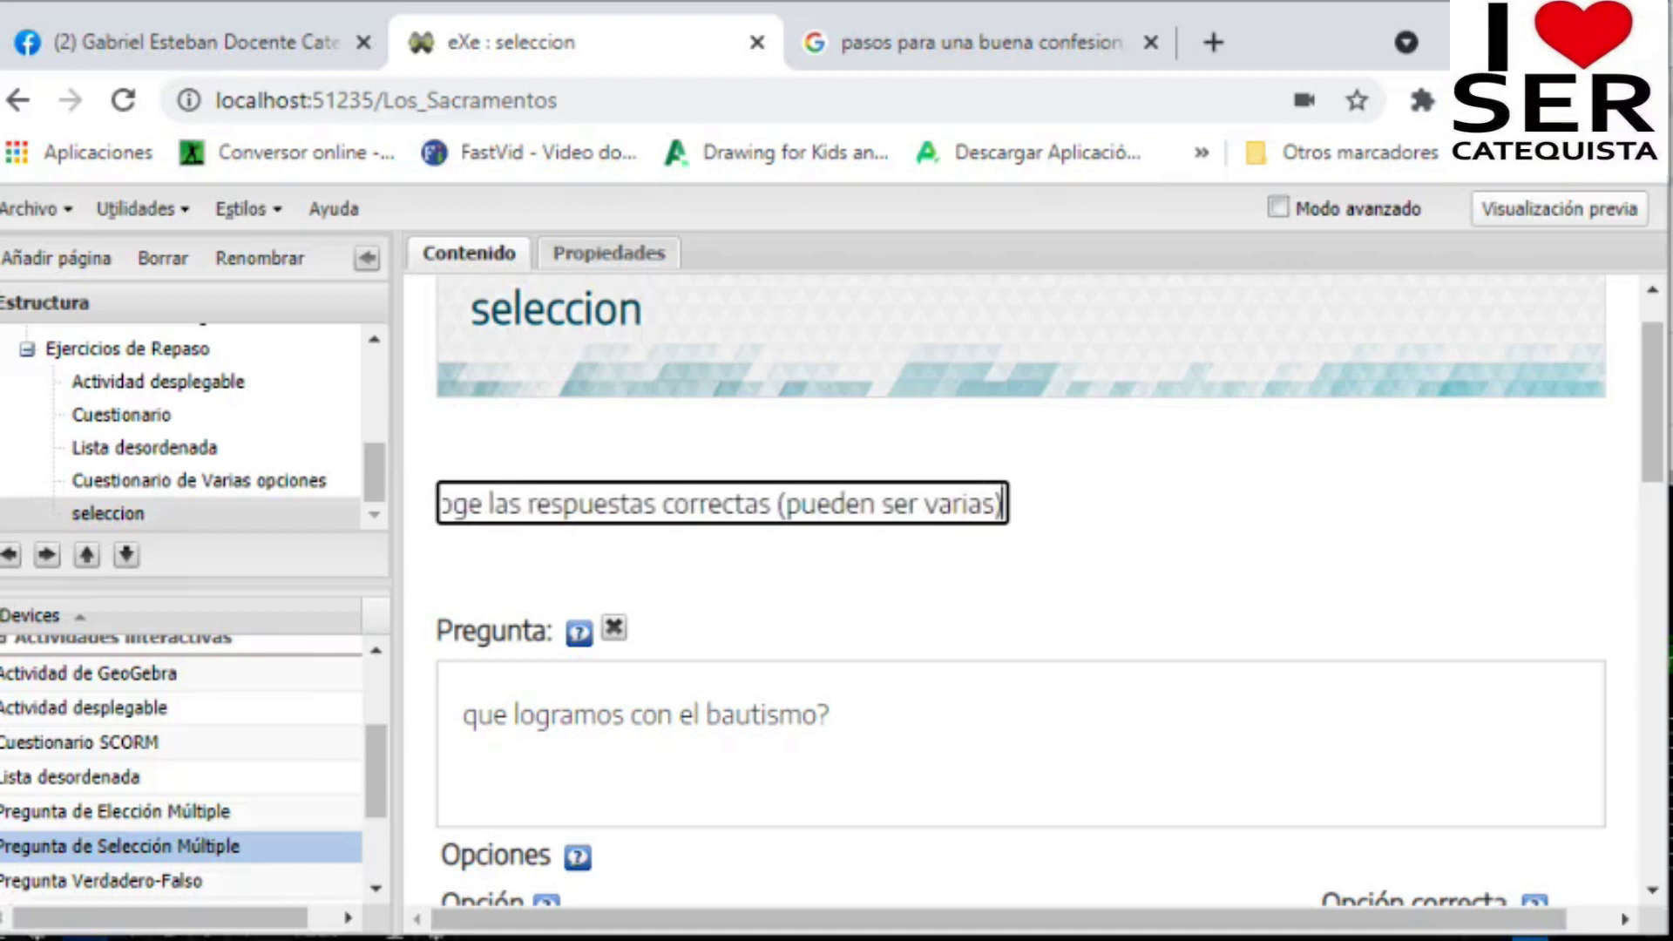
scroll(709, 603, "down", 12)
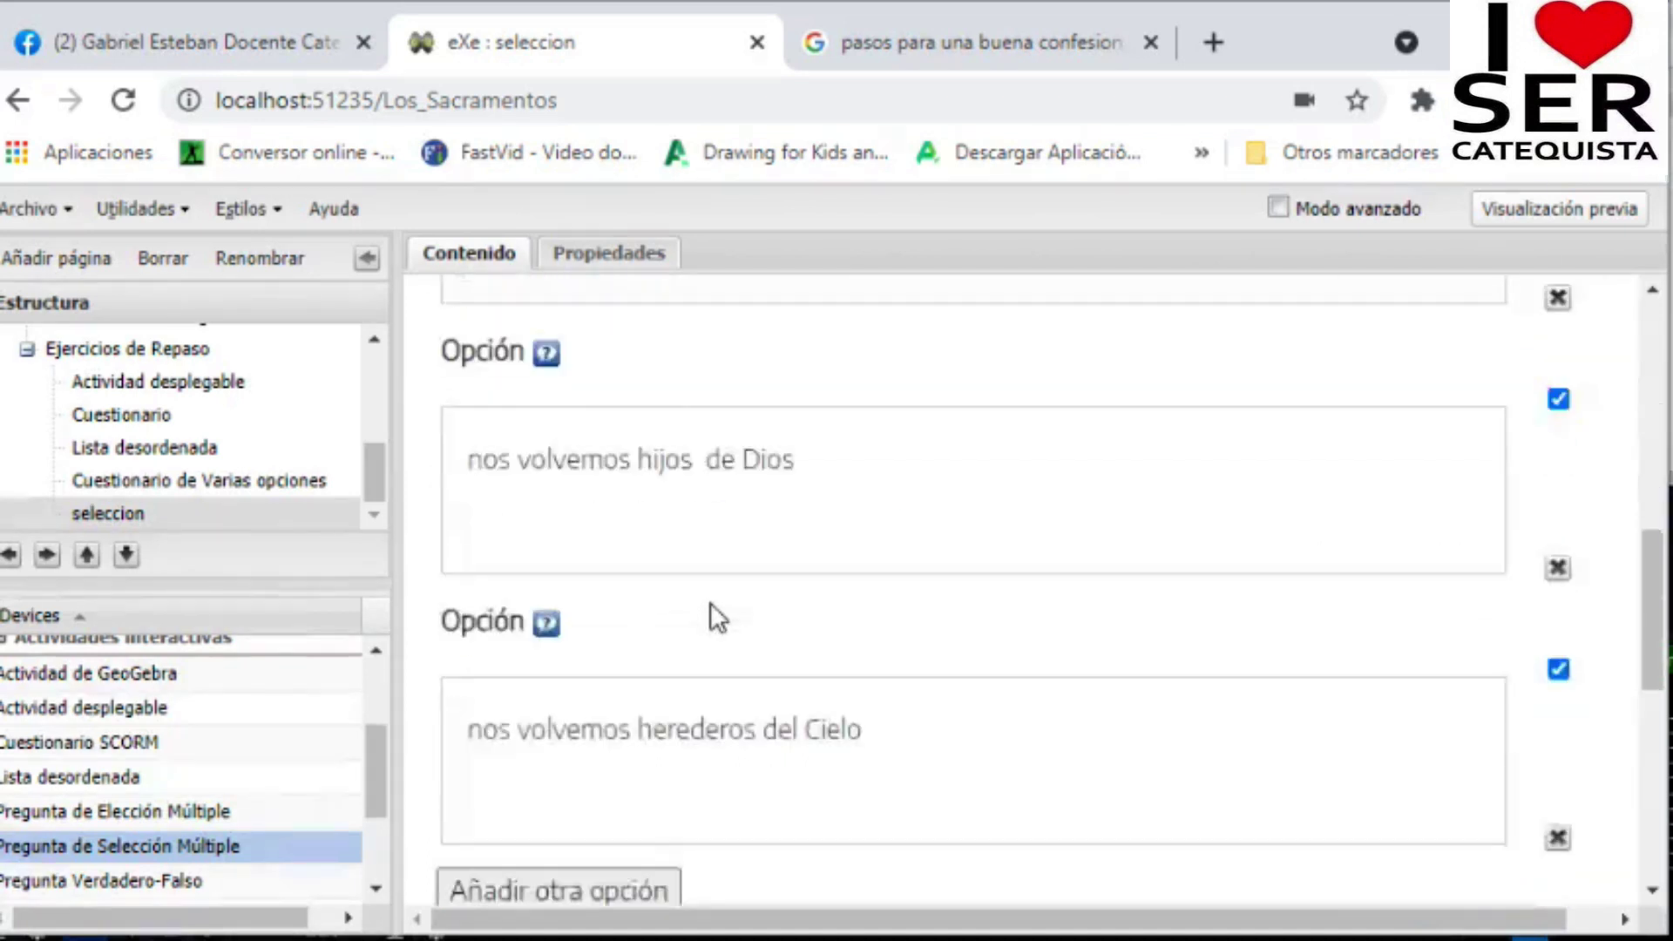
scroll(709, 603, "down", 5)
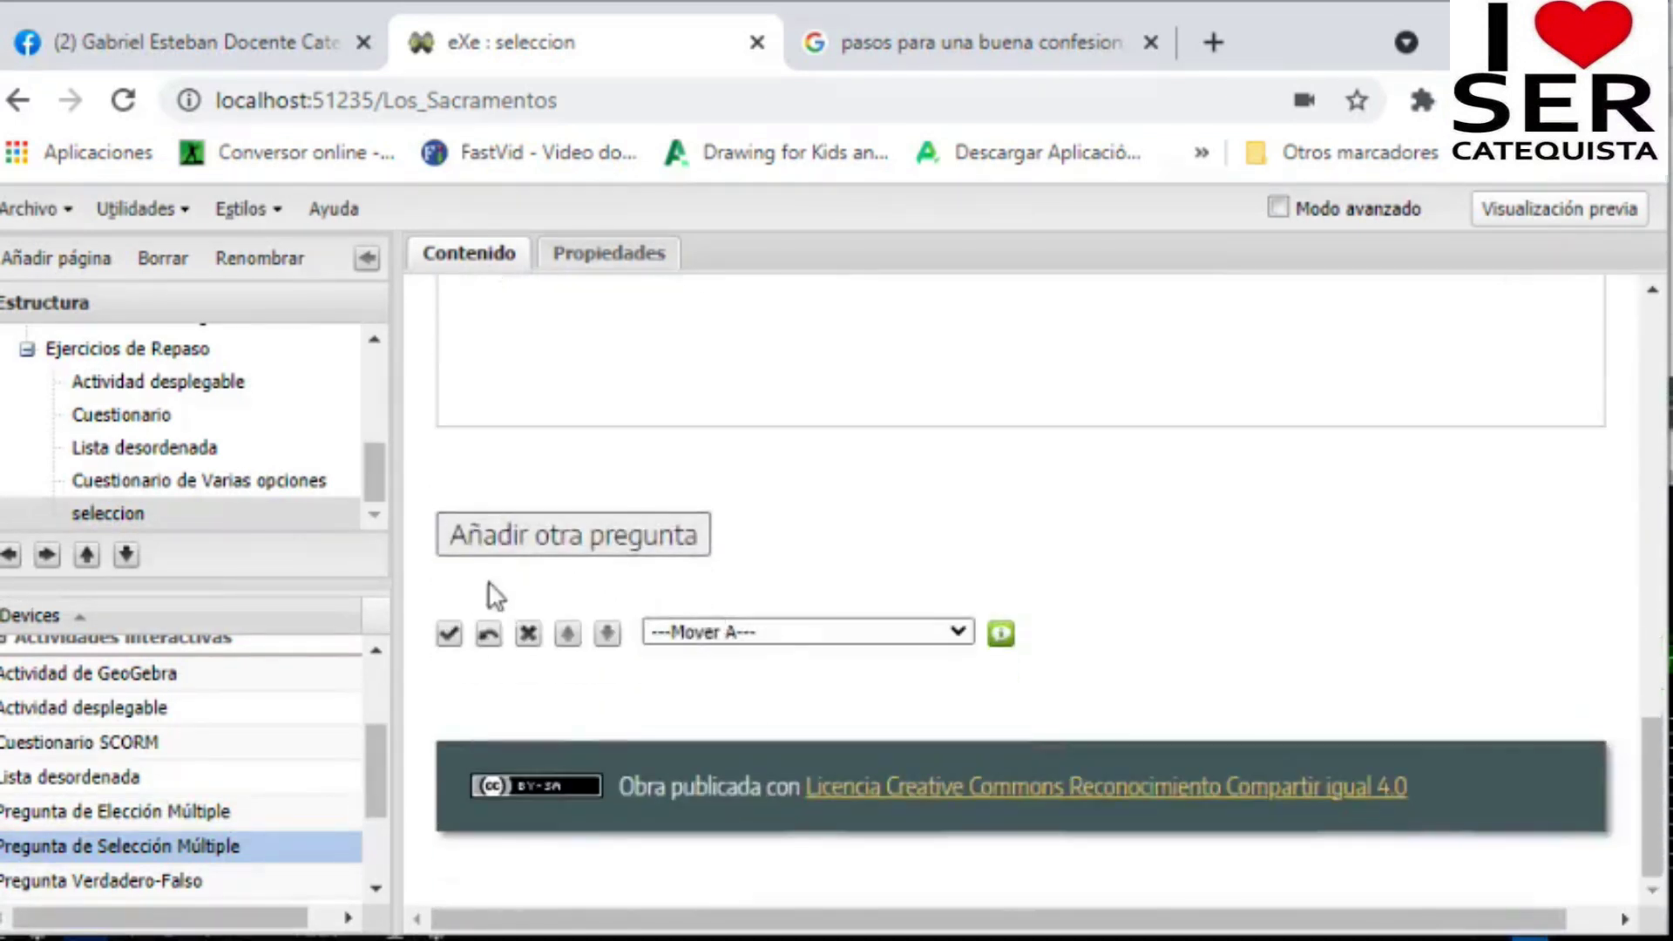
left_click(453, 634)
scroll(911, 584, "down", 3)
scroll(910, 584, "up", 4)
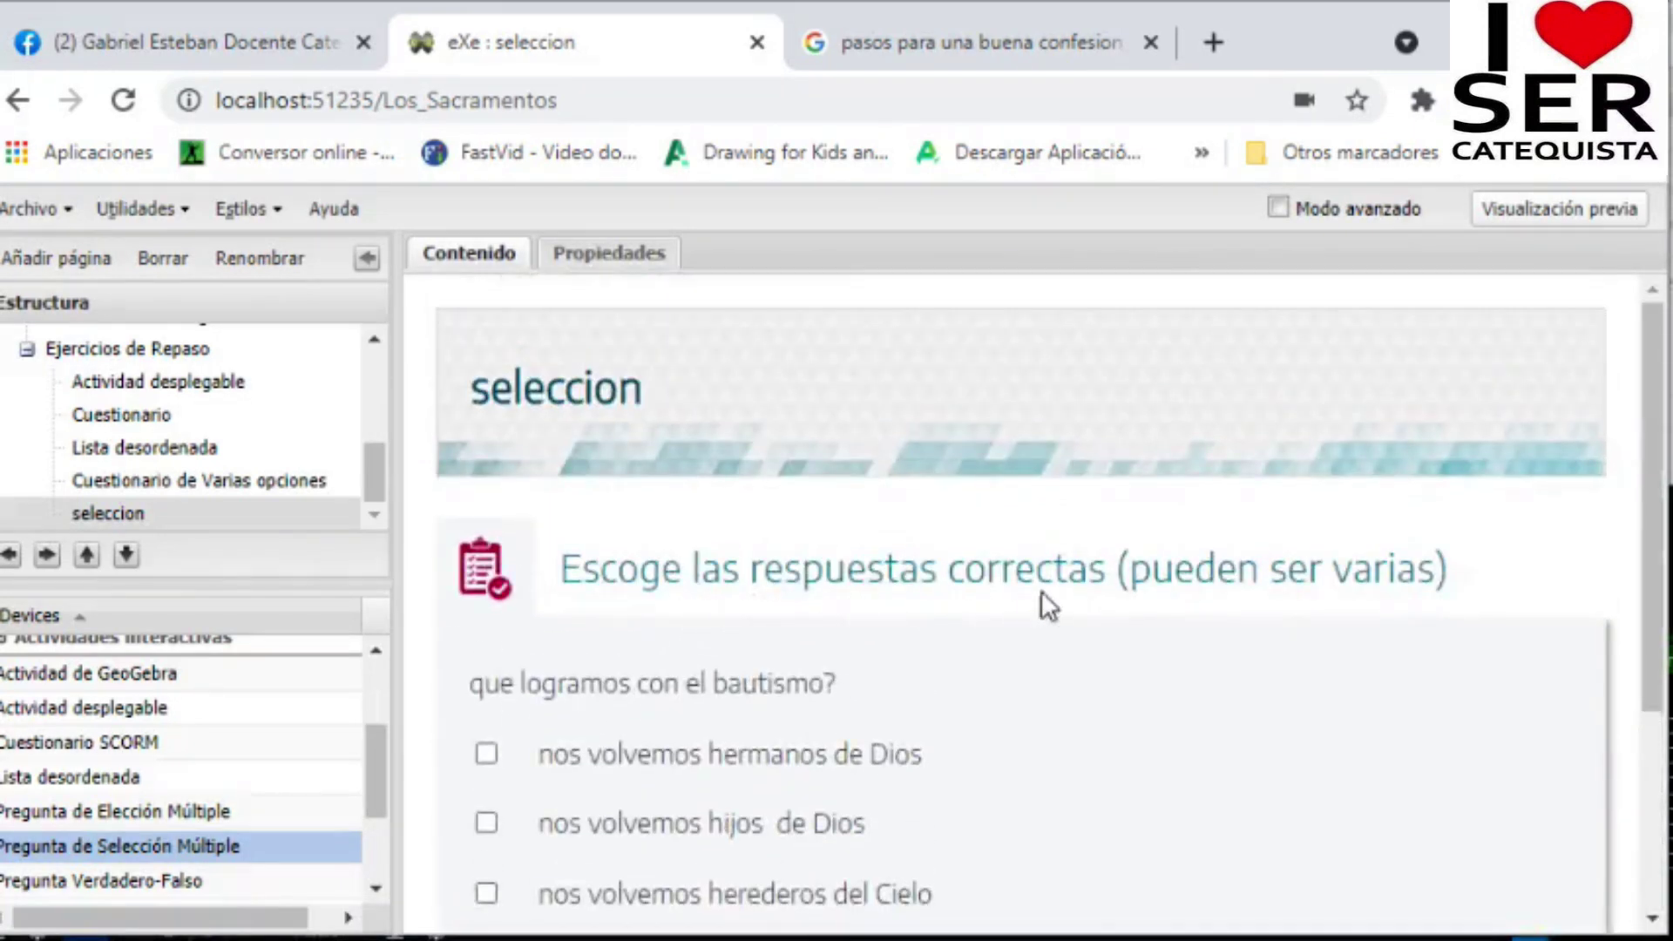
scroll(1385, 590, "down", 2)
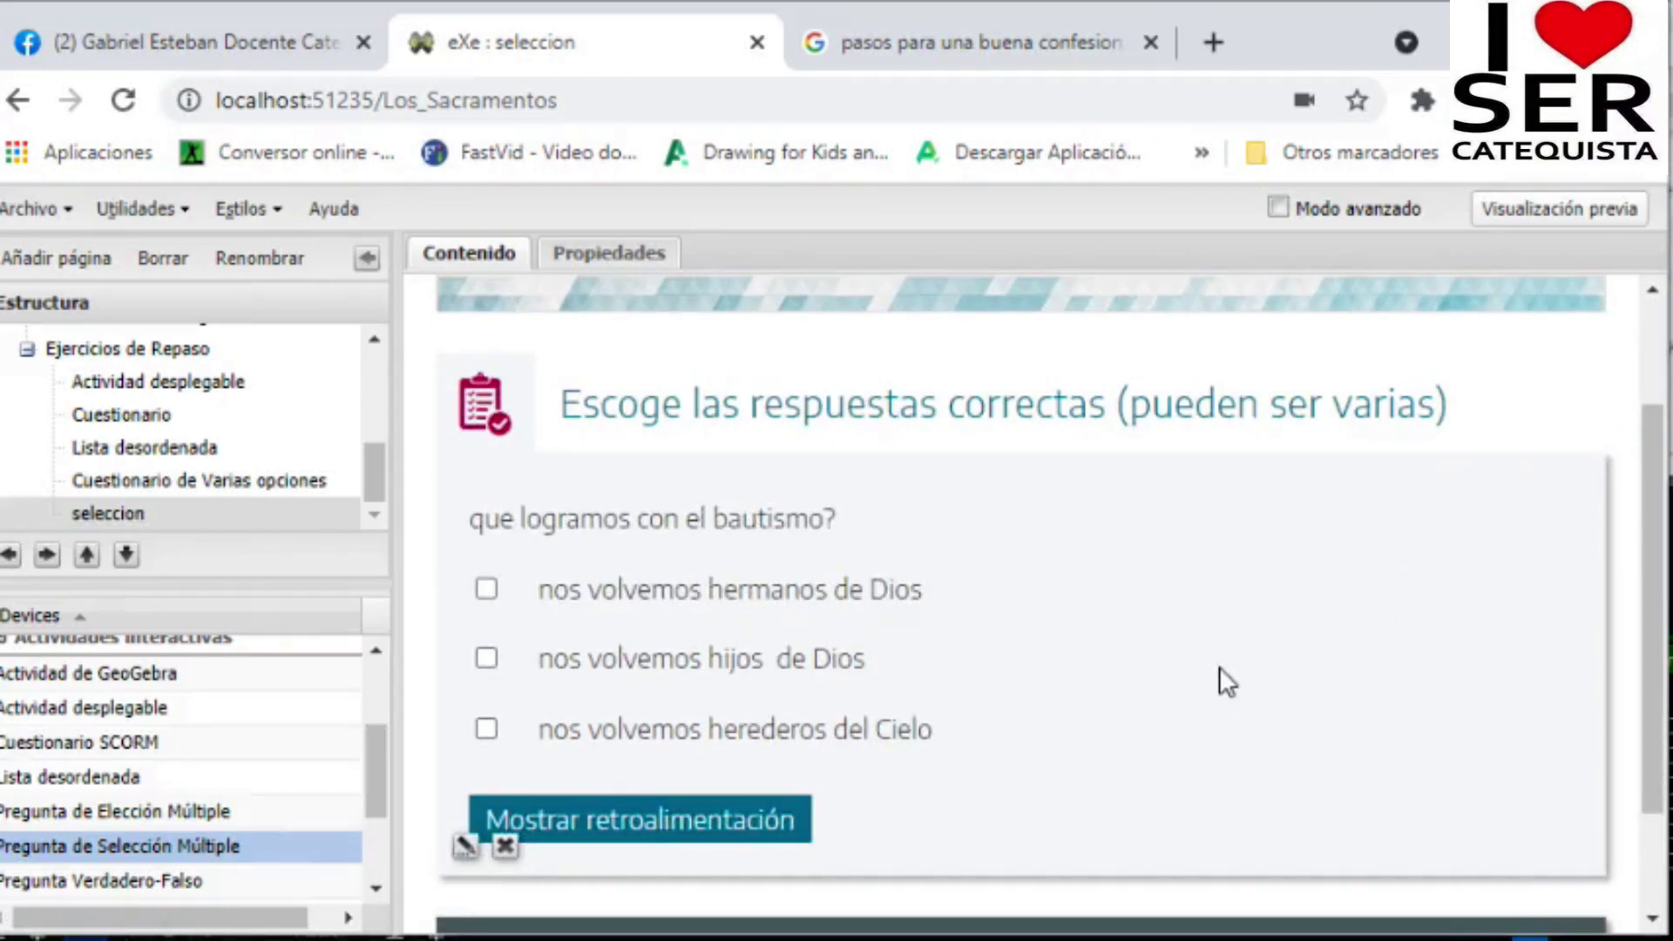
Step: Test the baptism question by choosing "nos volvemos hermanos de Dios" and "nos volvemos herederos del Cielo" and showing the feedback
left_click(488, 589)
left_click(486, 728)
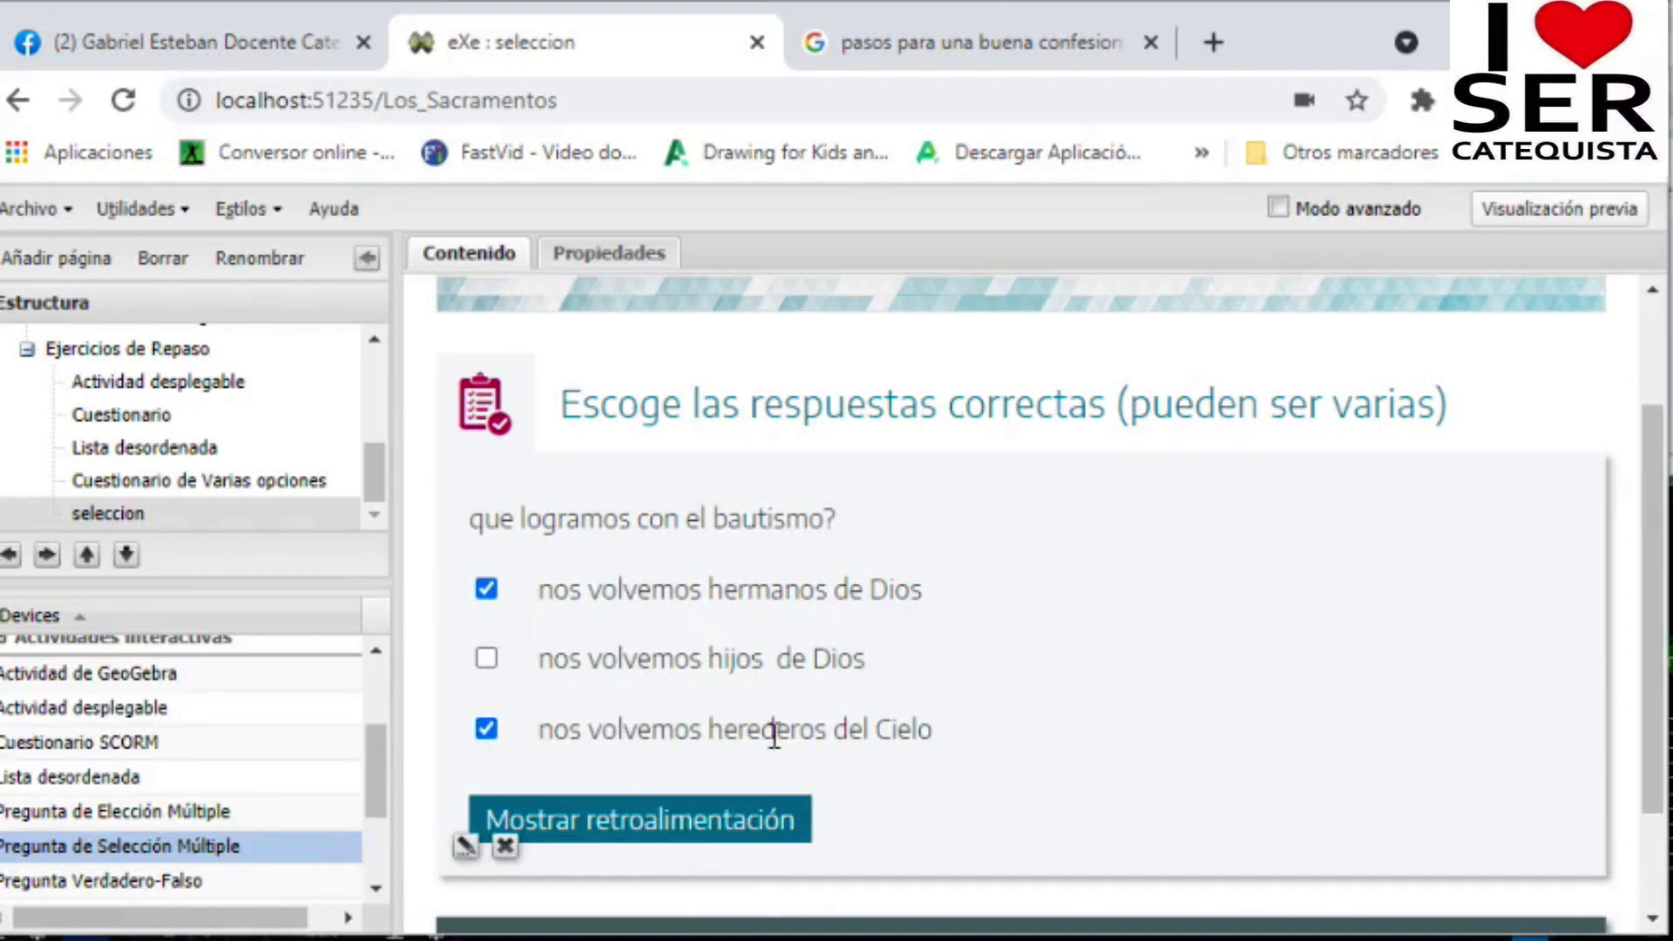
left_click(725, 807)
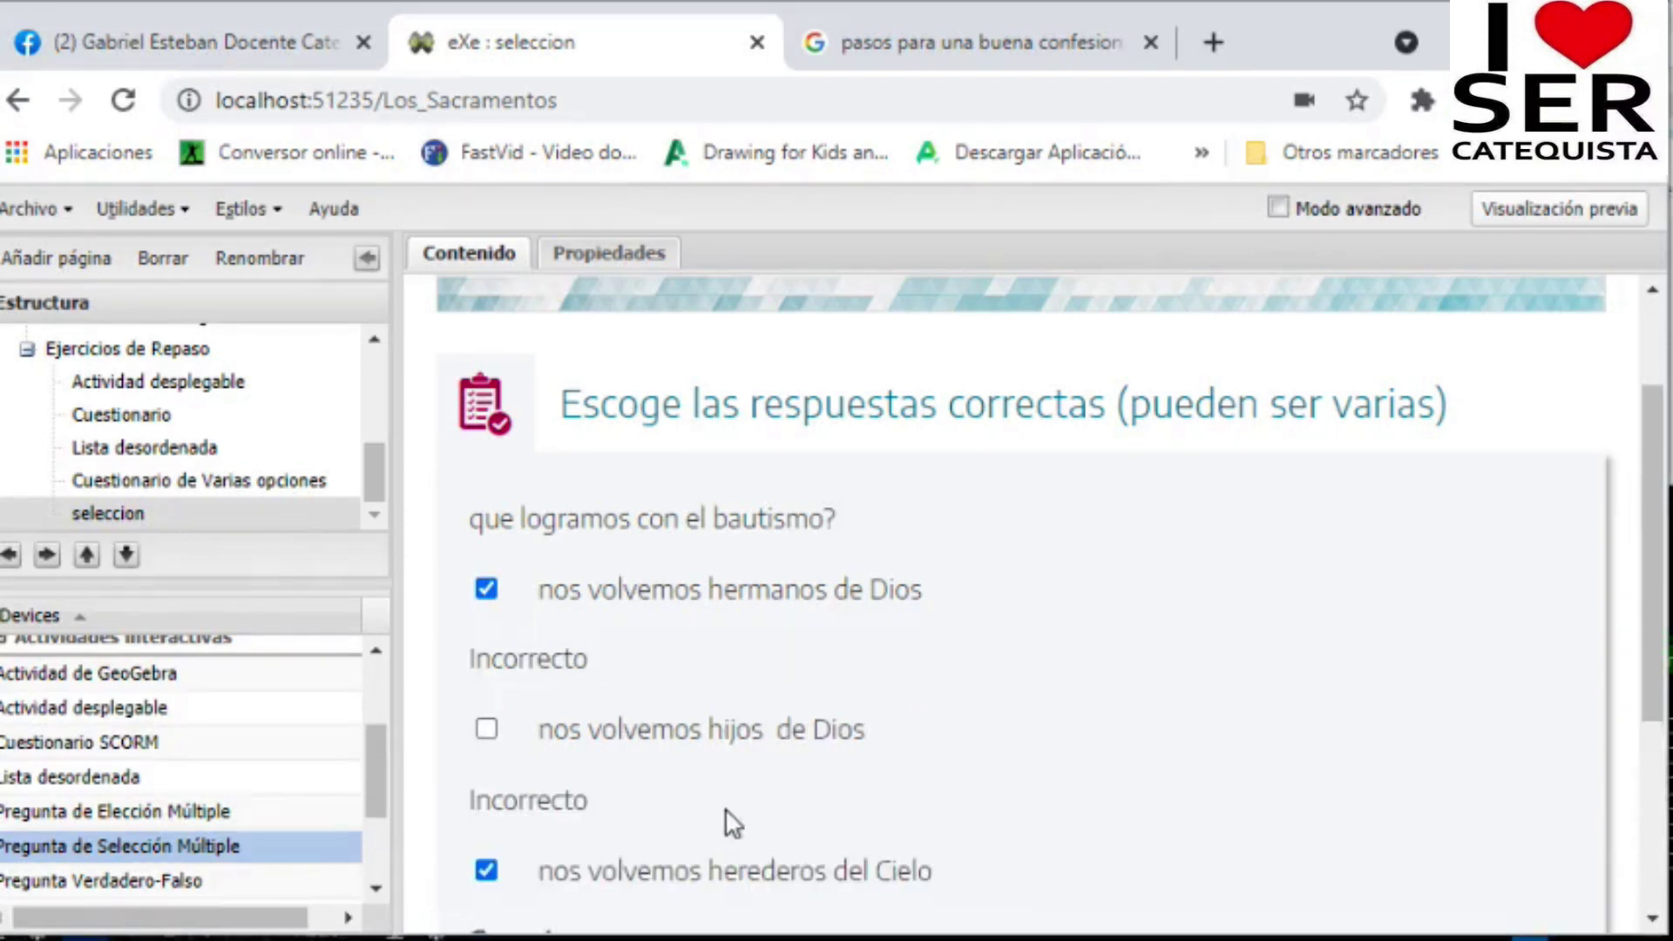
scroll(1121, 713, "down", 2)
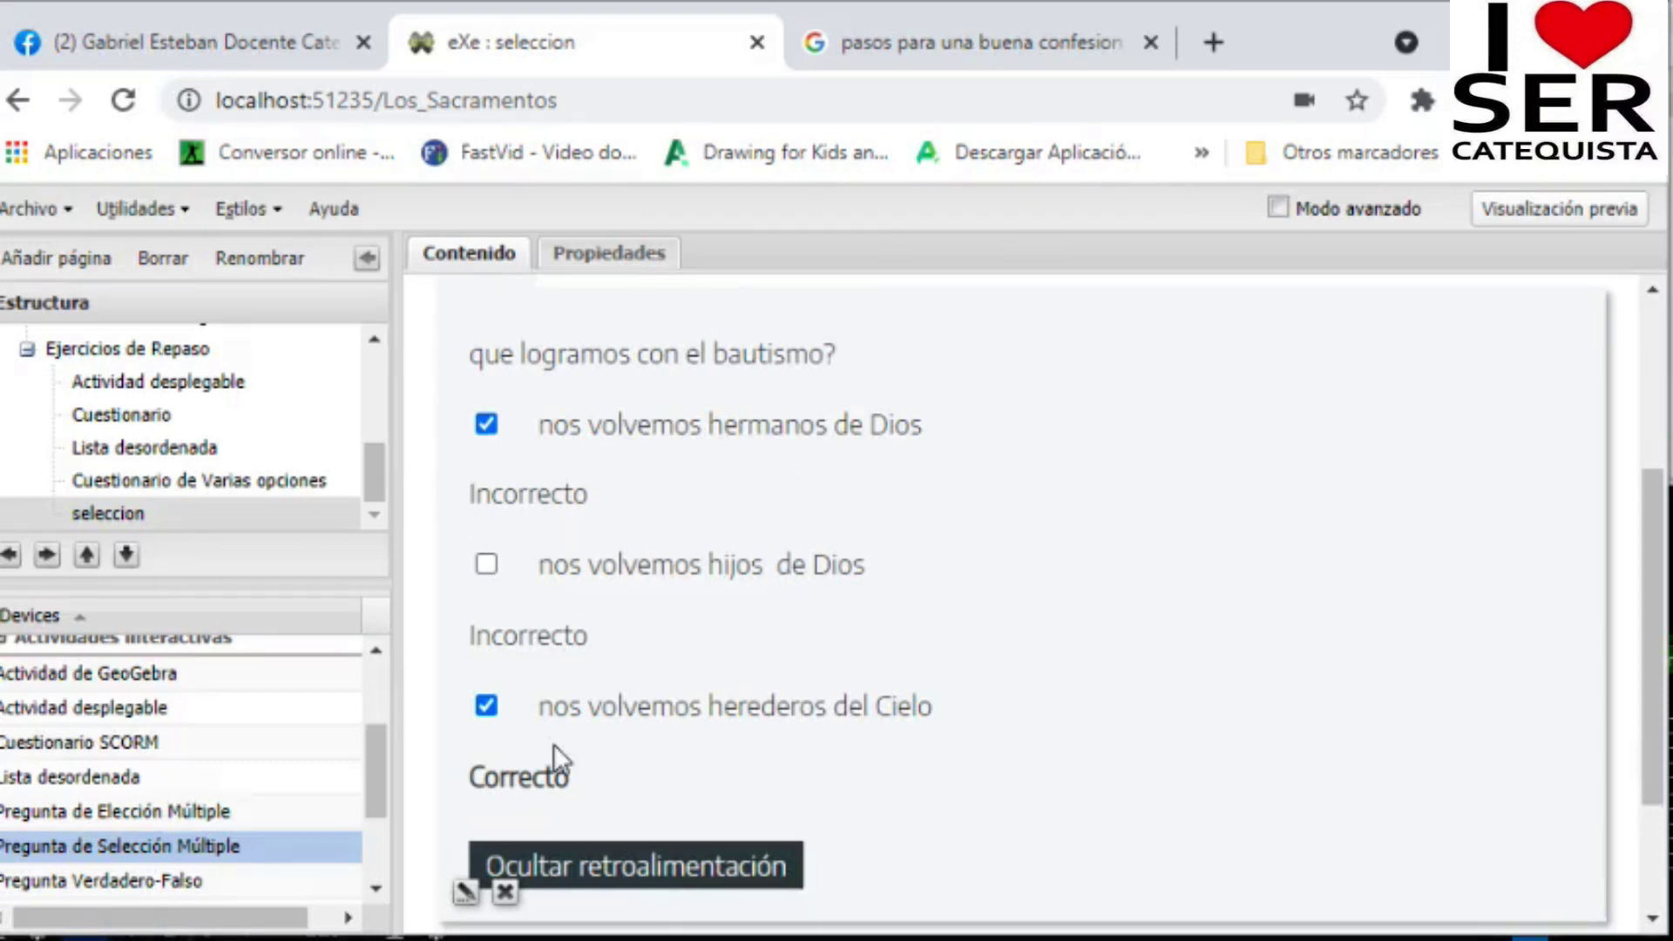
Step: Change the chosen answers to "nos volvemos hijos de Dios" and "nos volvemos herederos del Cielo" with the feedback still open
left_click(486, 427)
left_click(491, 701)
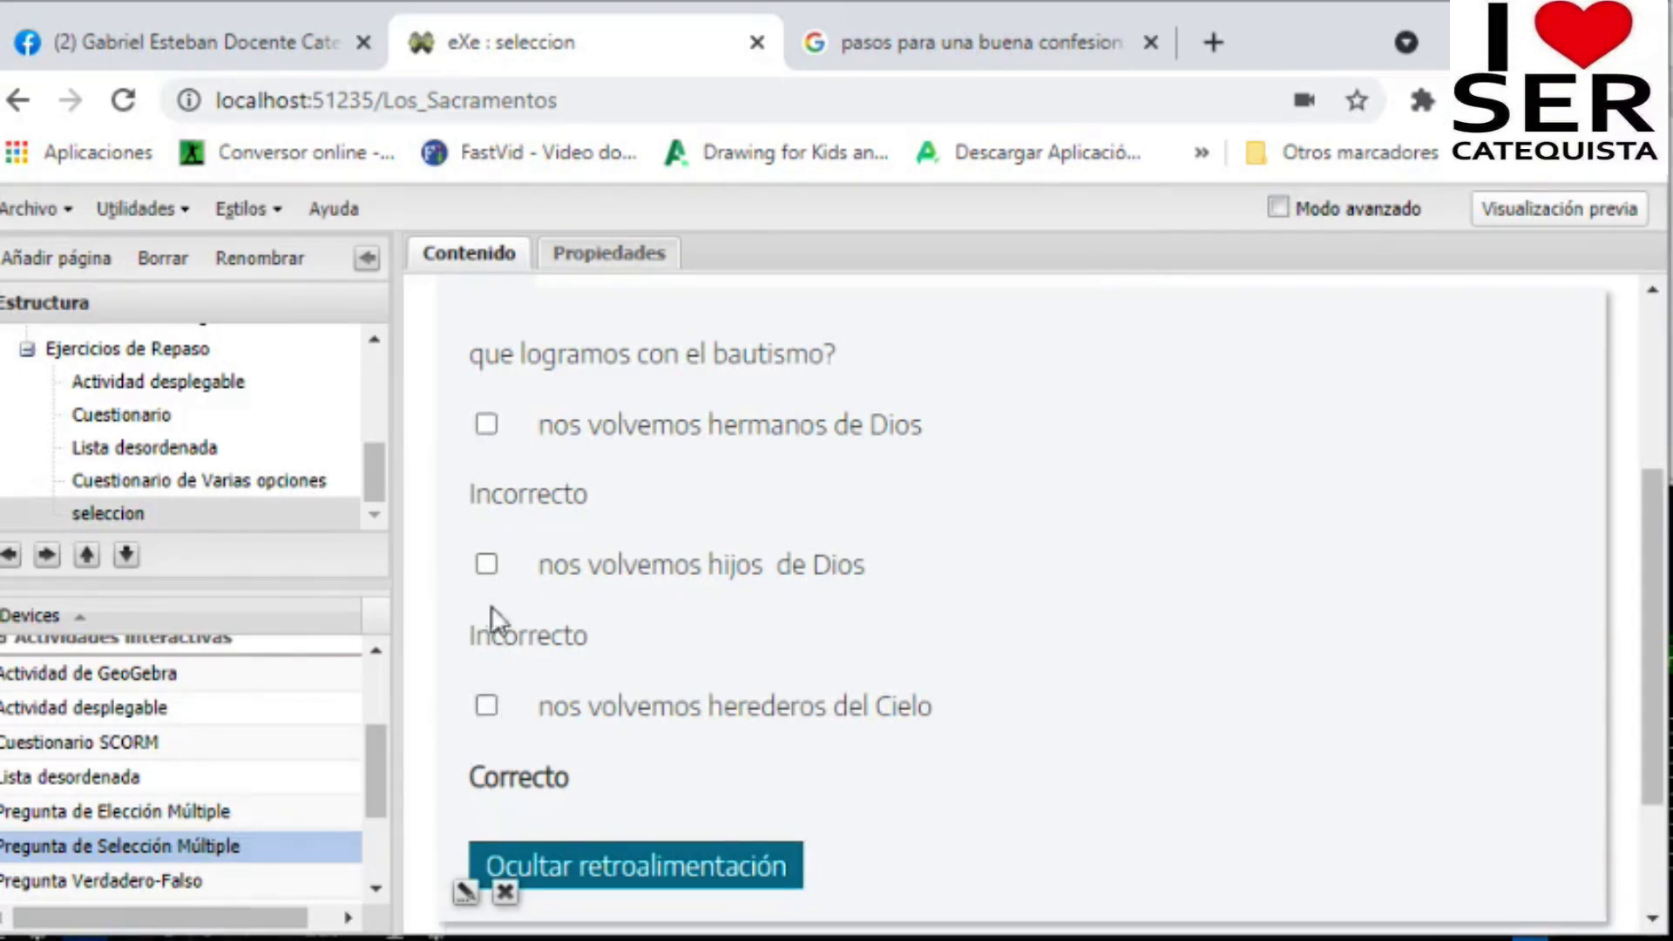
left_click(483, 563)
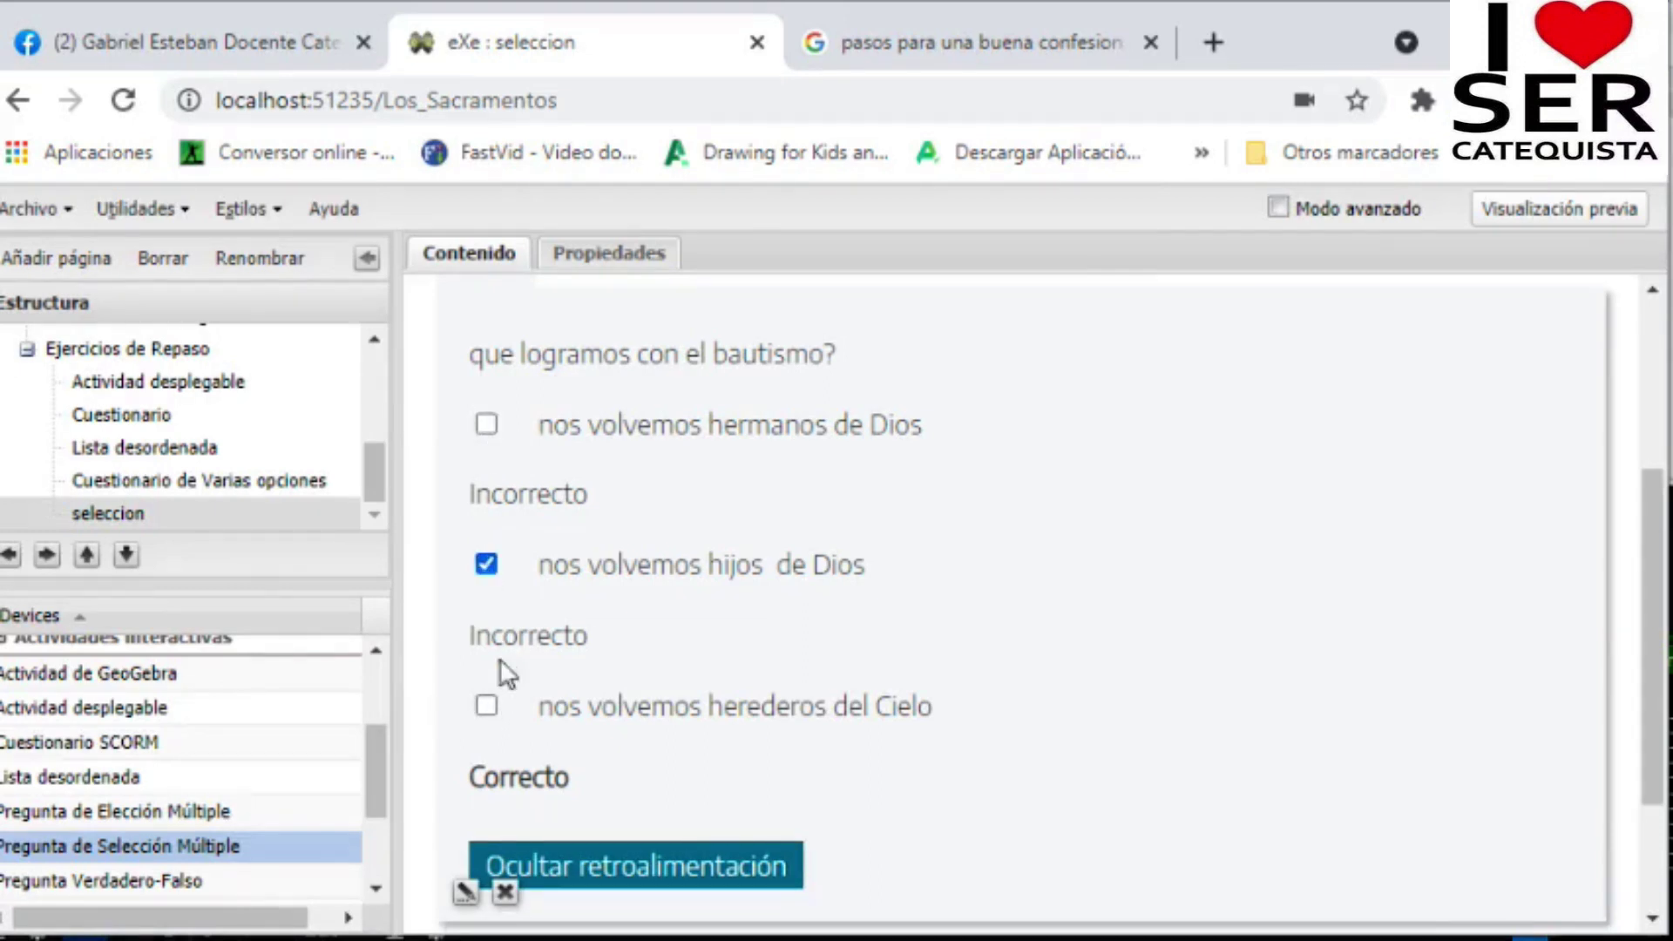
left_click(488, 706)
scroll(792, 745, "down", 2)
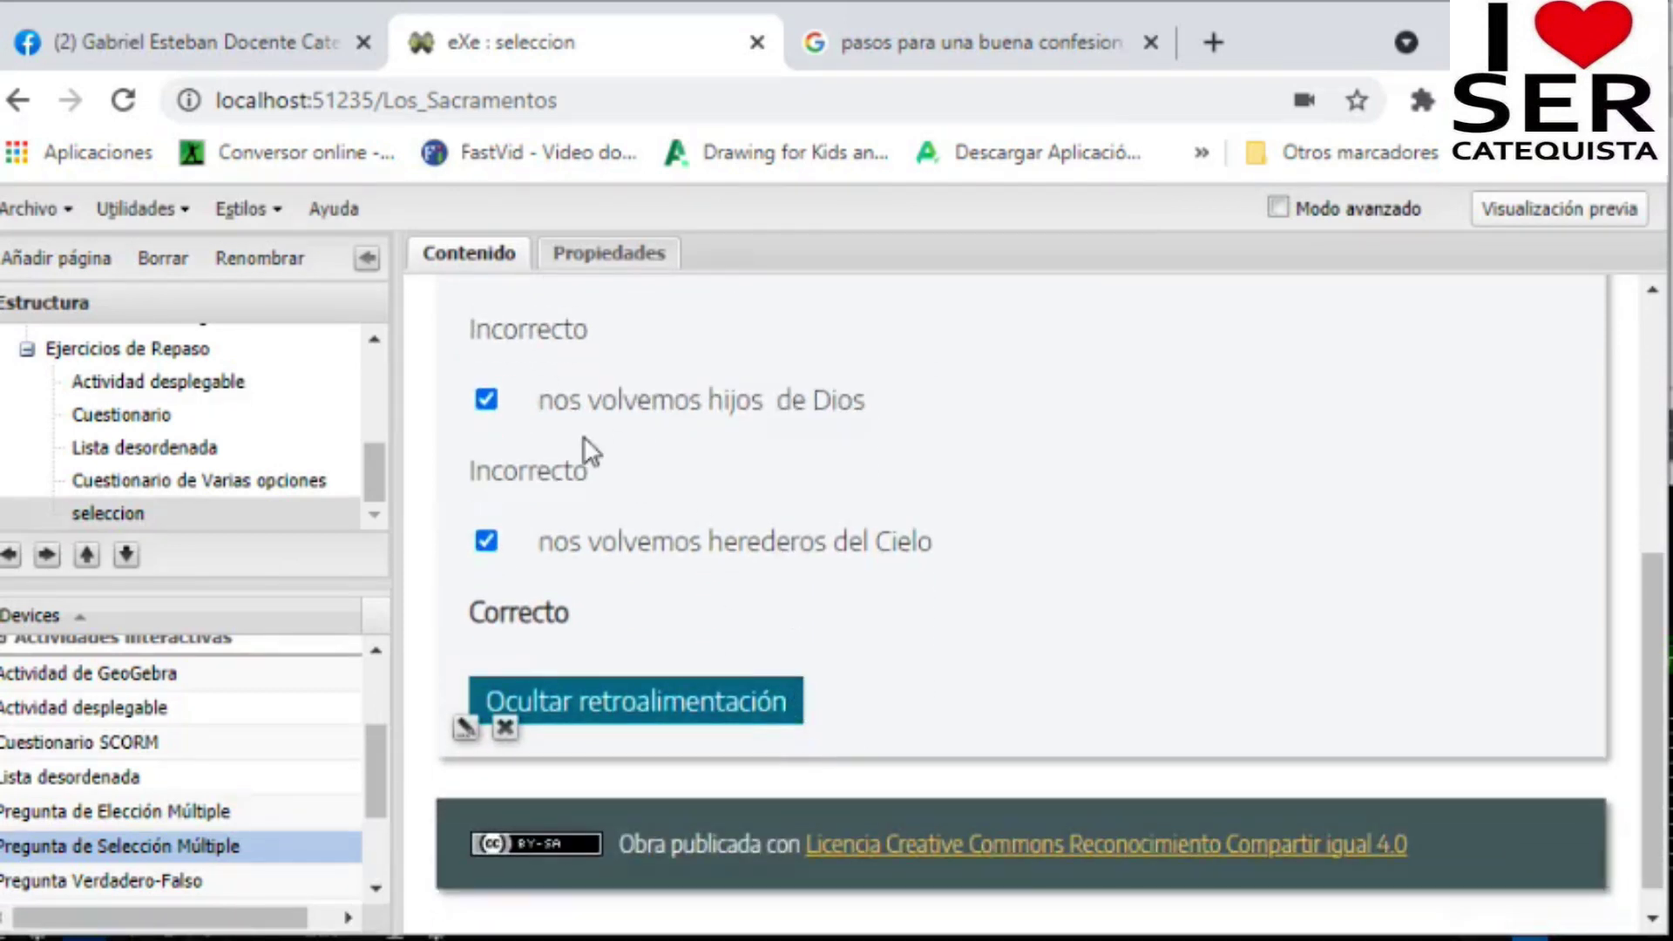
Step: Reload the "seleccion" page and retest the question with the "hijos de Dios" and "herederos del Cielo" answers, showing the feedback
double_click(143, 516)
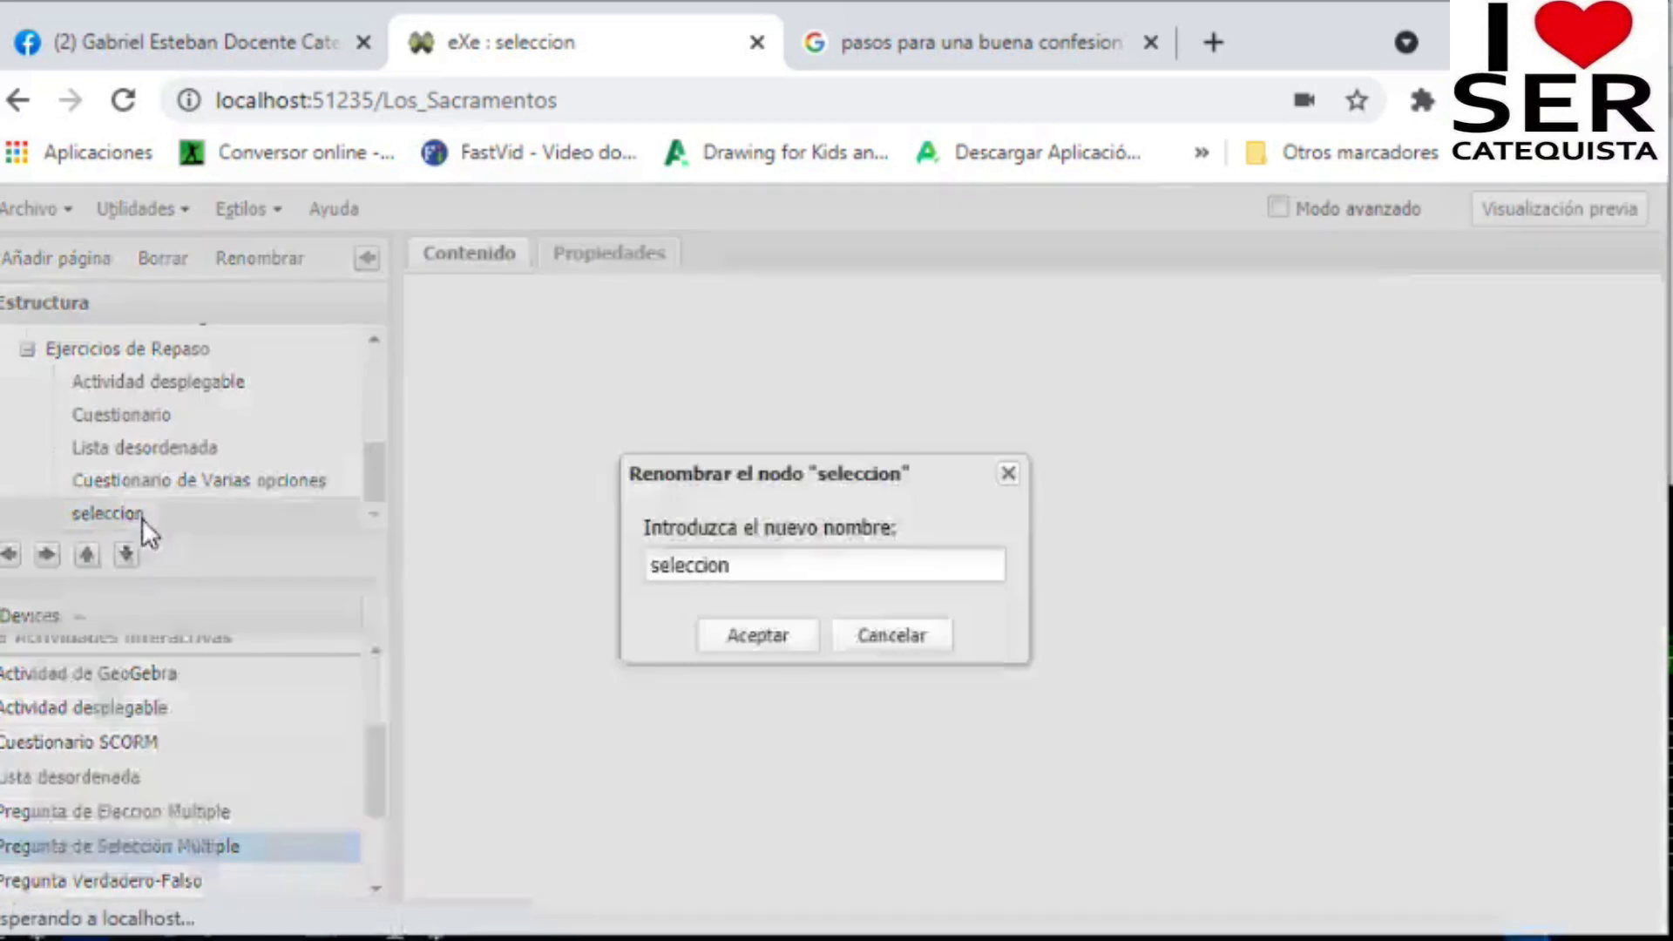
left_click(880, 638)
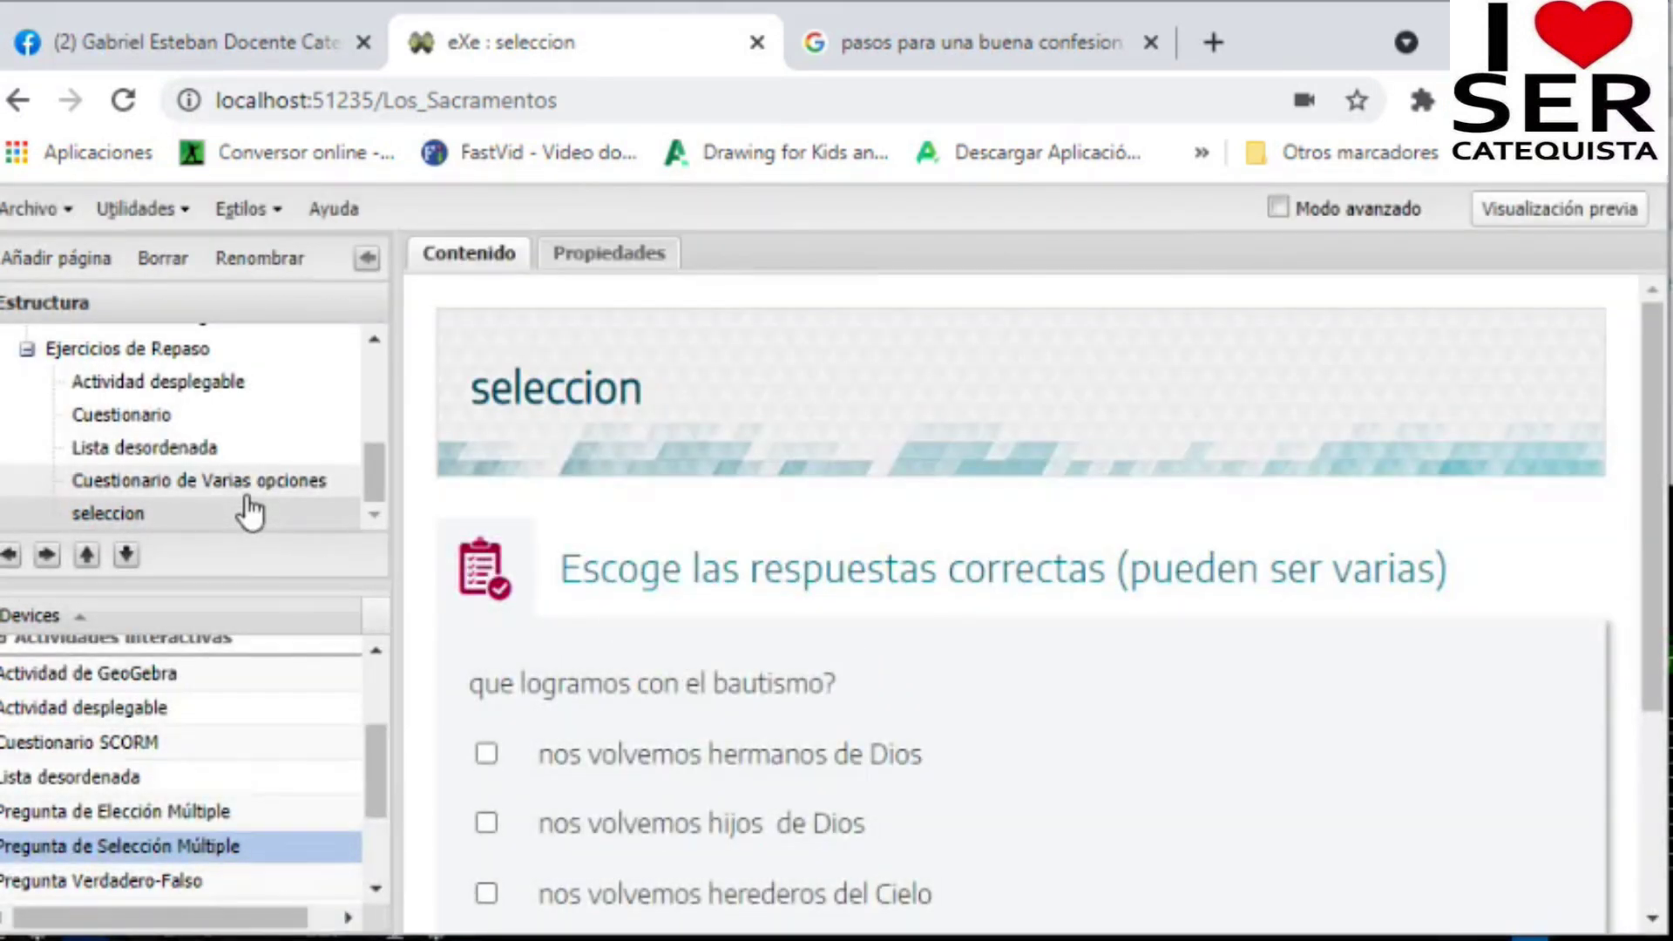
scroll(915, 588, "down", 3)
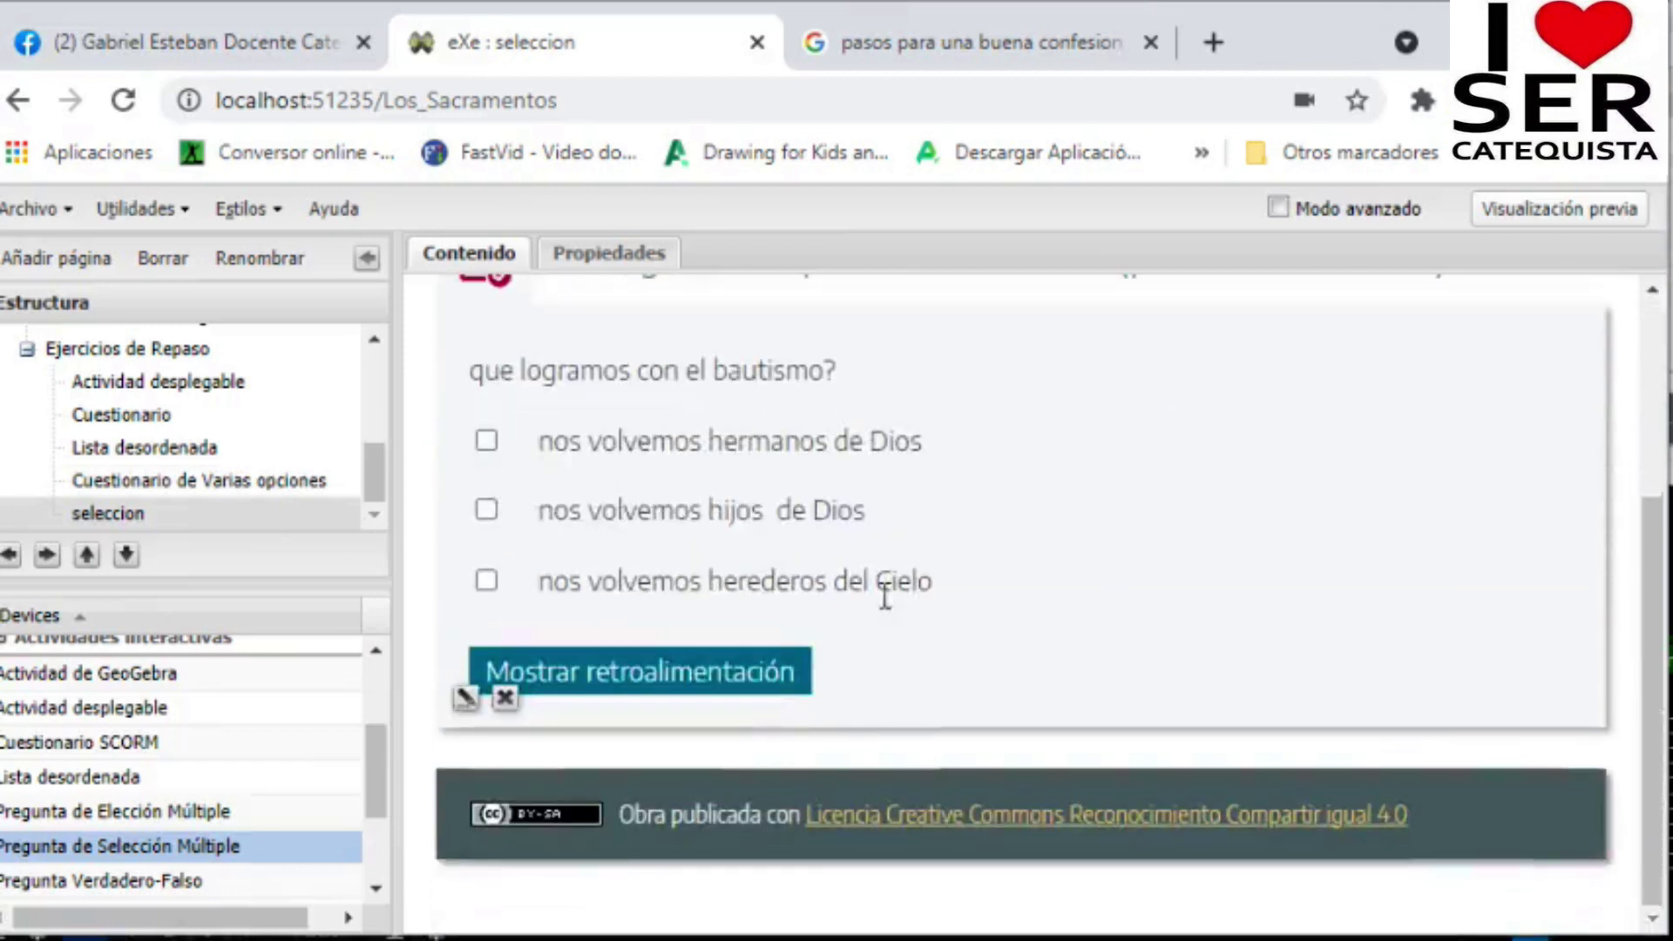
left_click(492, 505)
left_click(490, 582)
left_click(640, 675)
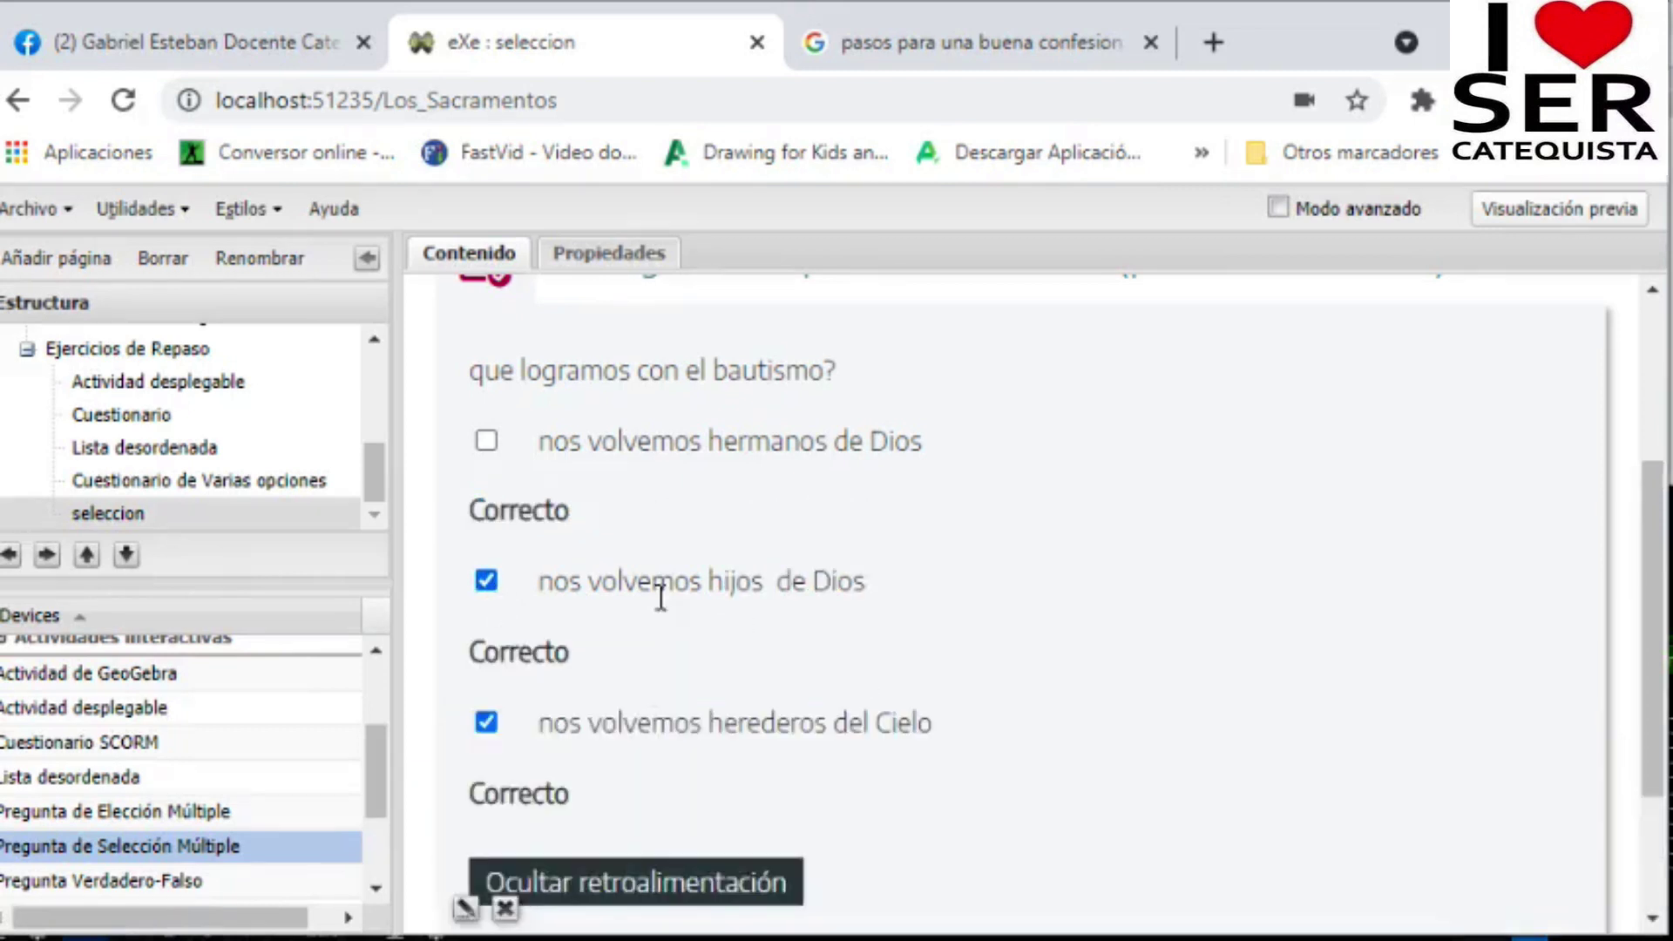
scroll(819, 765, "down", 3)
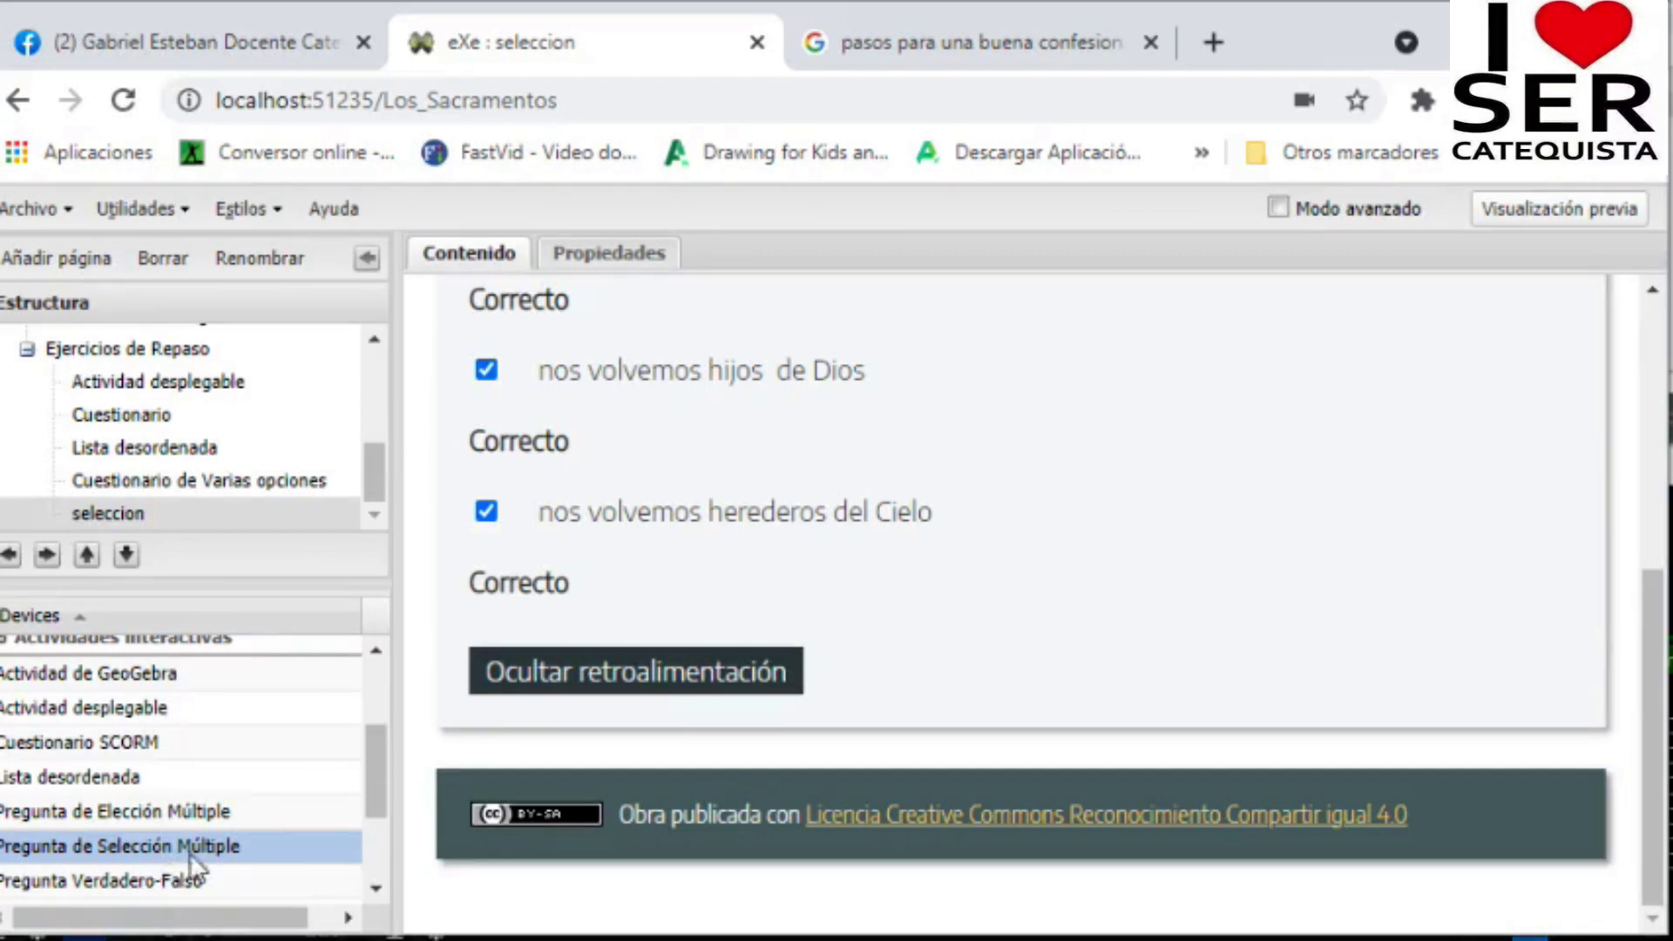
Step: Add a page under "Ejercicios de Repaso" and name it "Falso y verdadero"
left_click(374, 889)
left_click(375, 888)
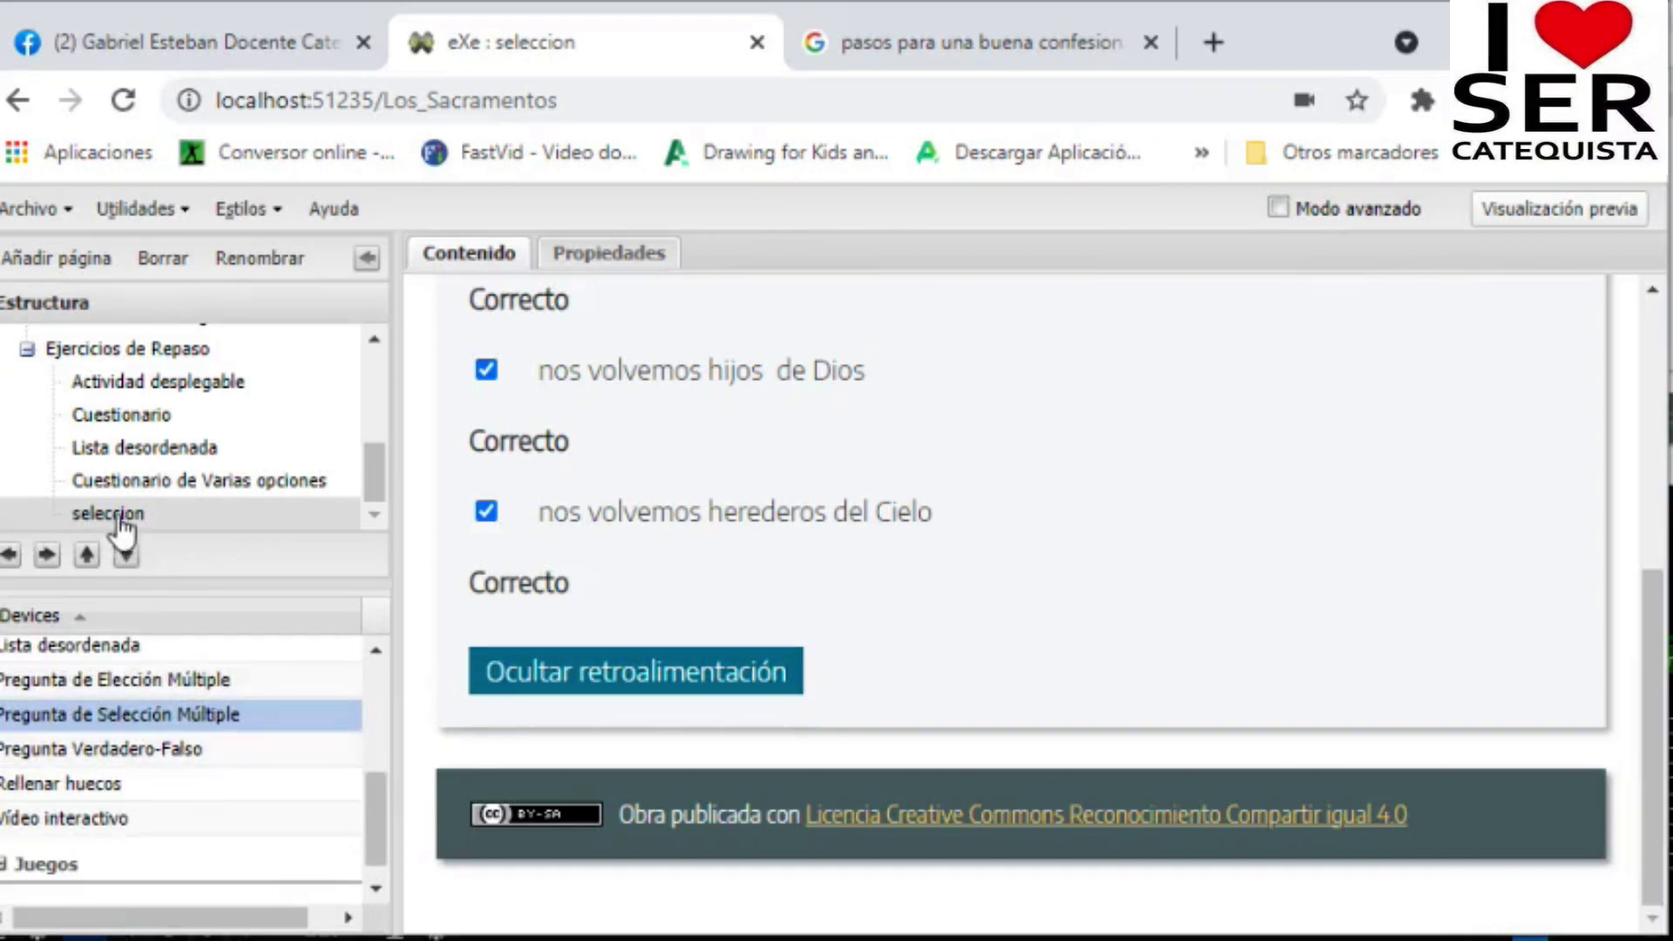
left_click(92, 349)
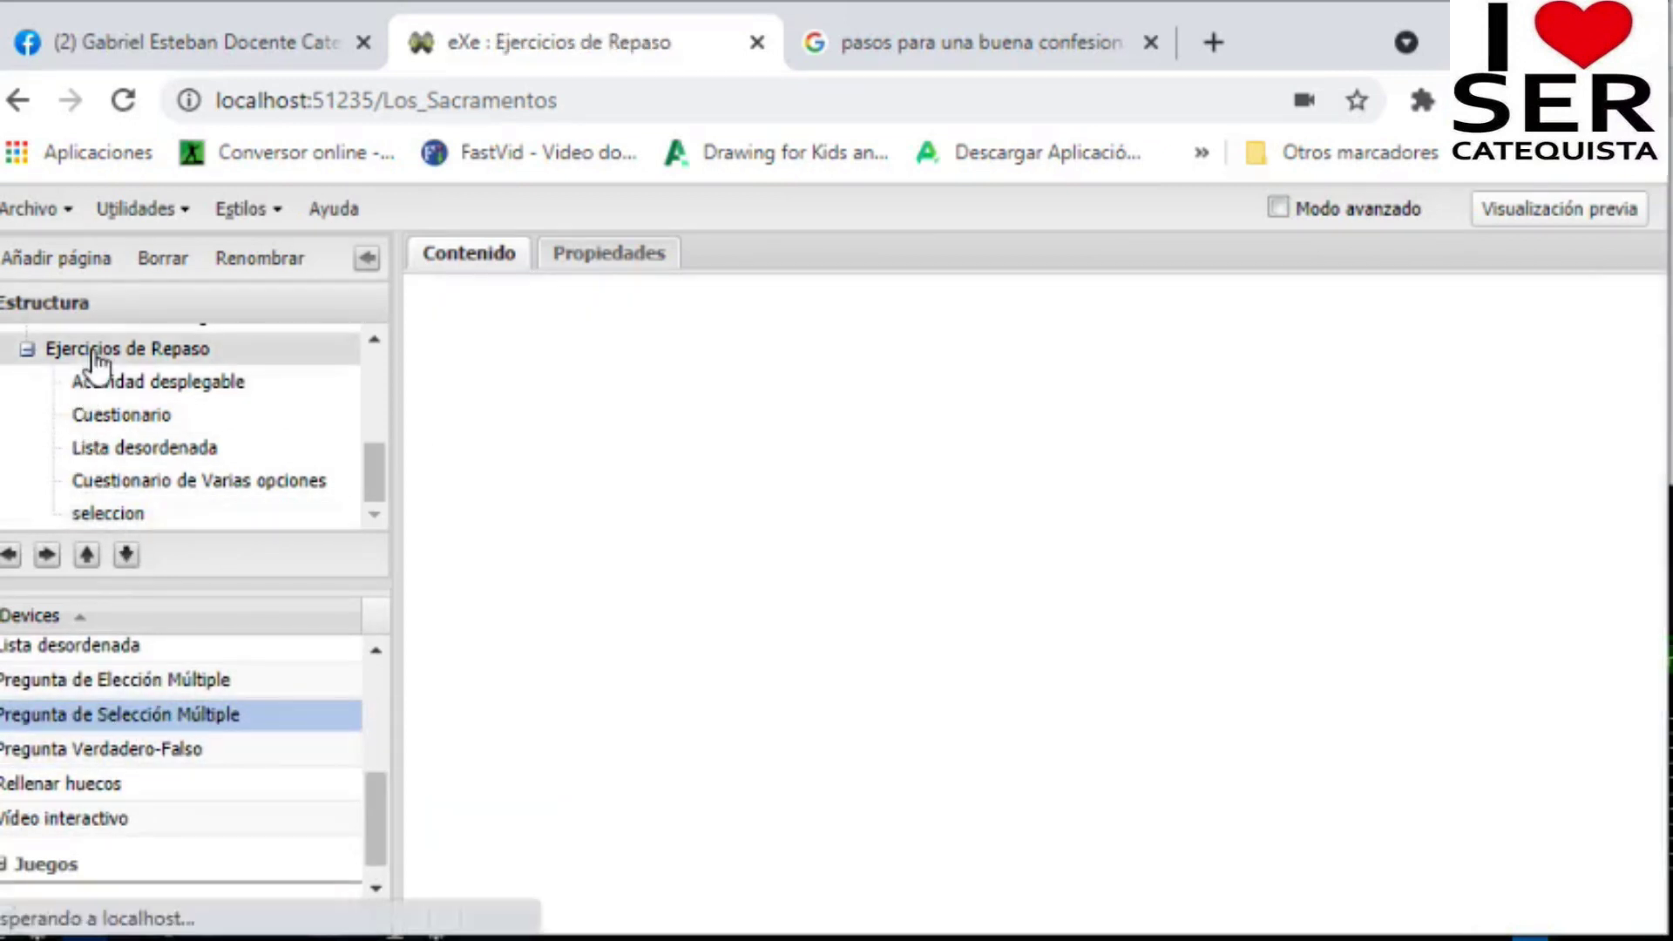
left_click(81, 261)
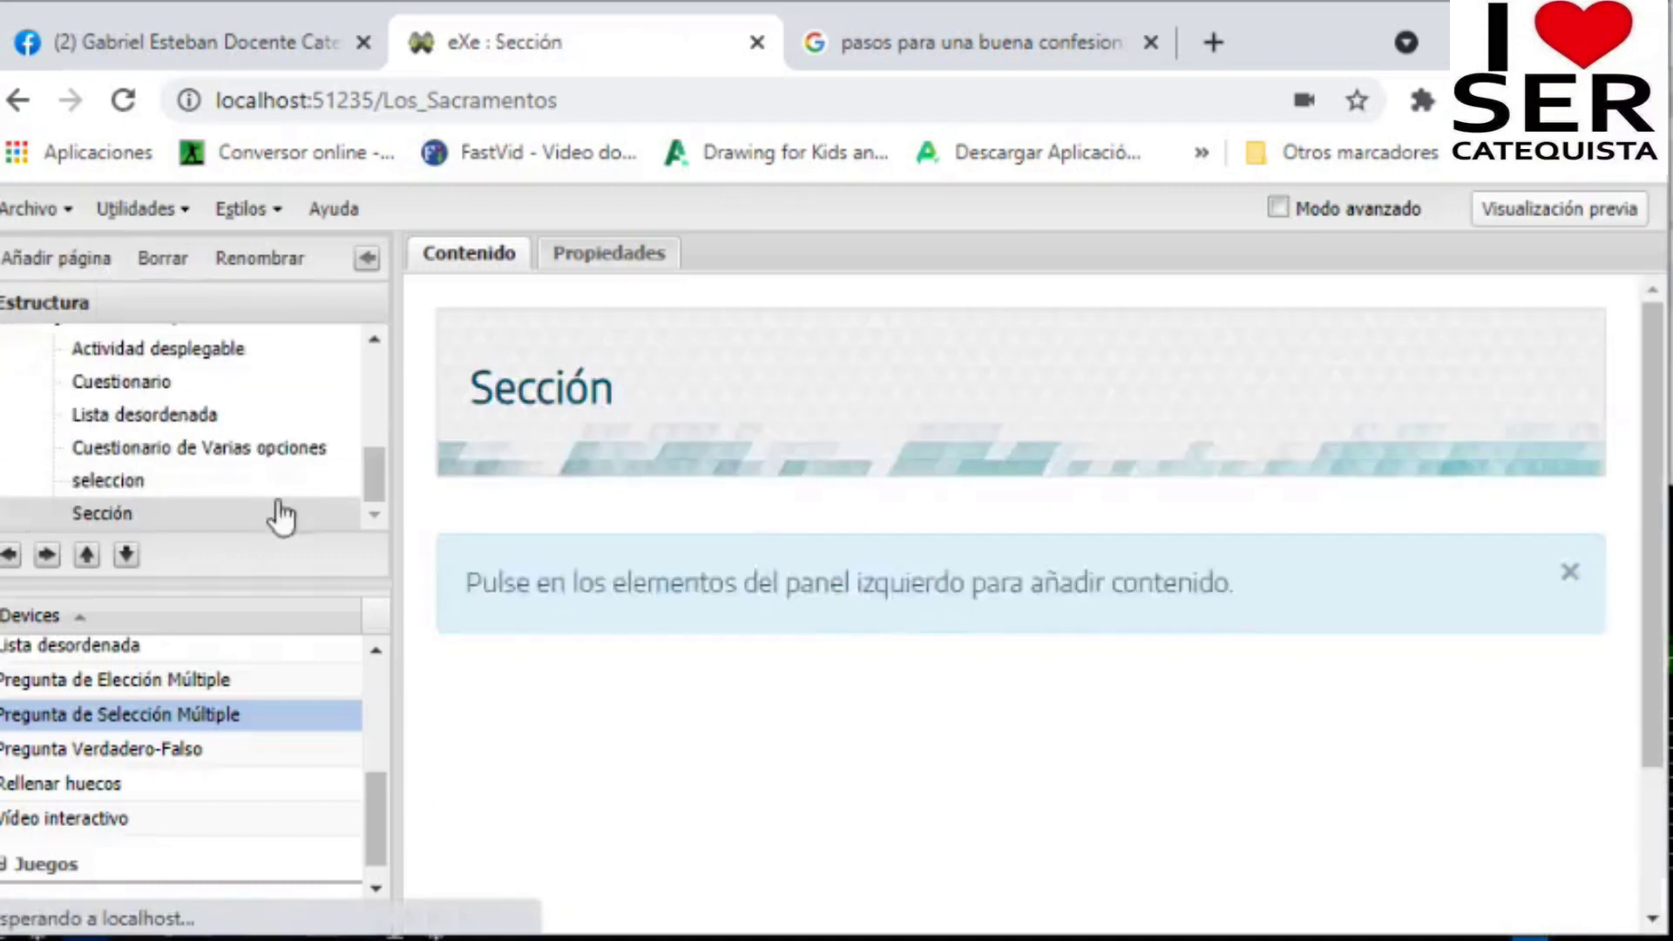
double_click(225, 519)
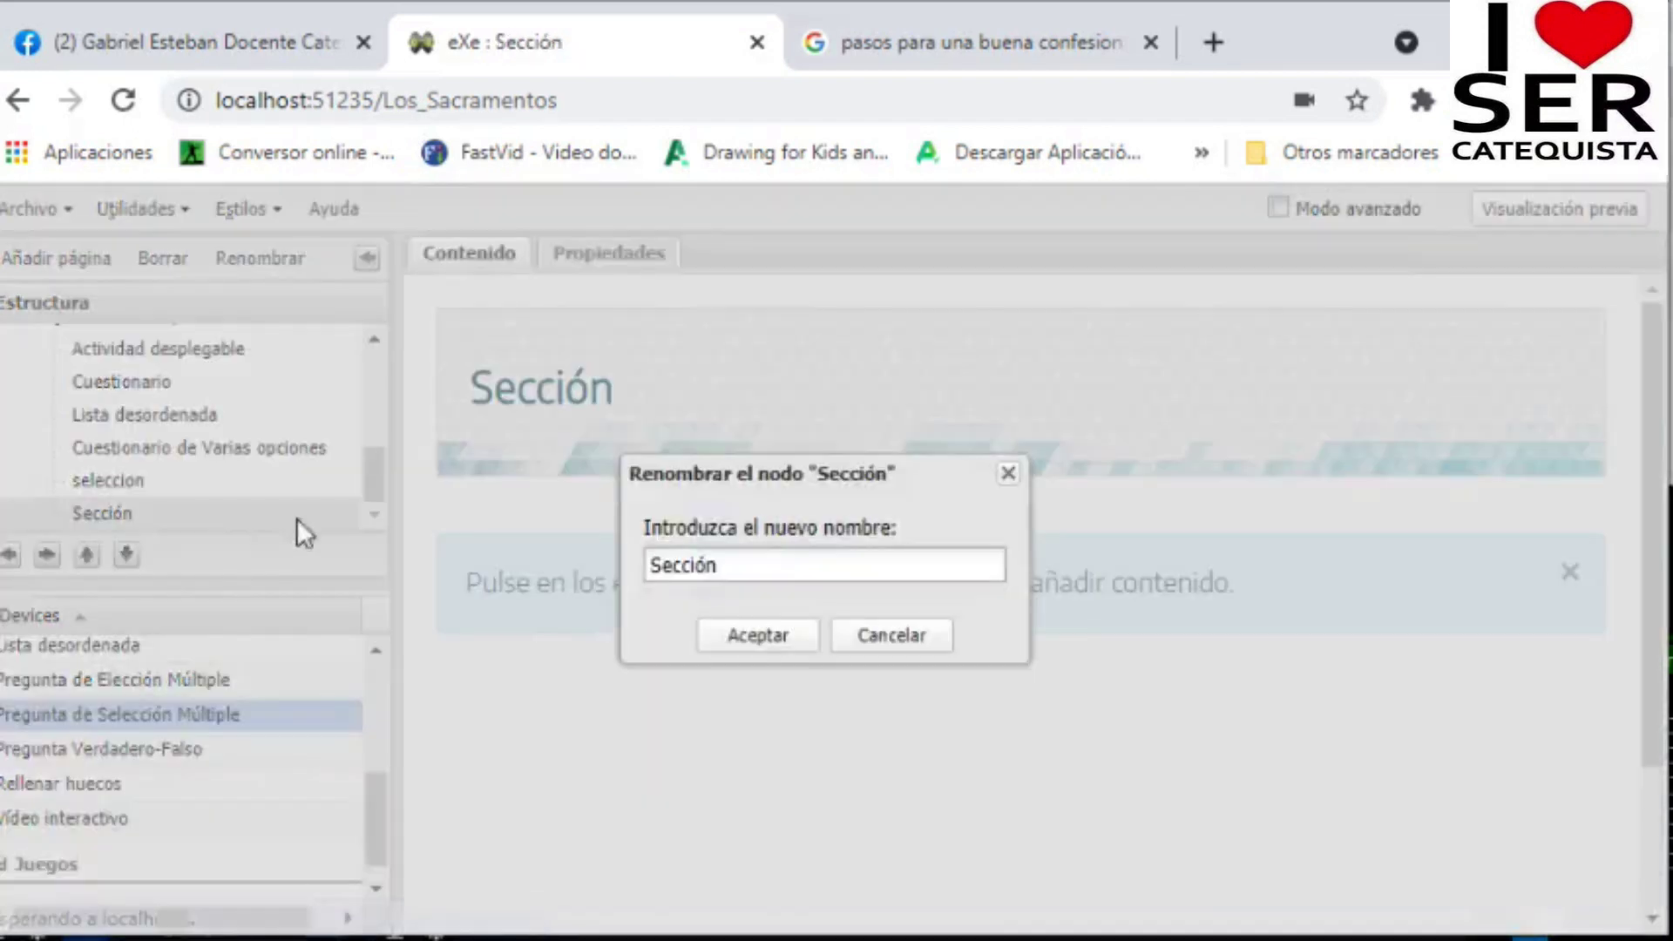
type("Falso y verdadero")
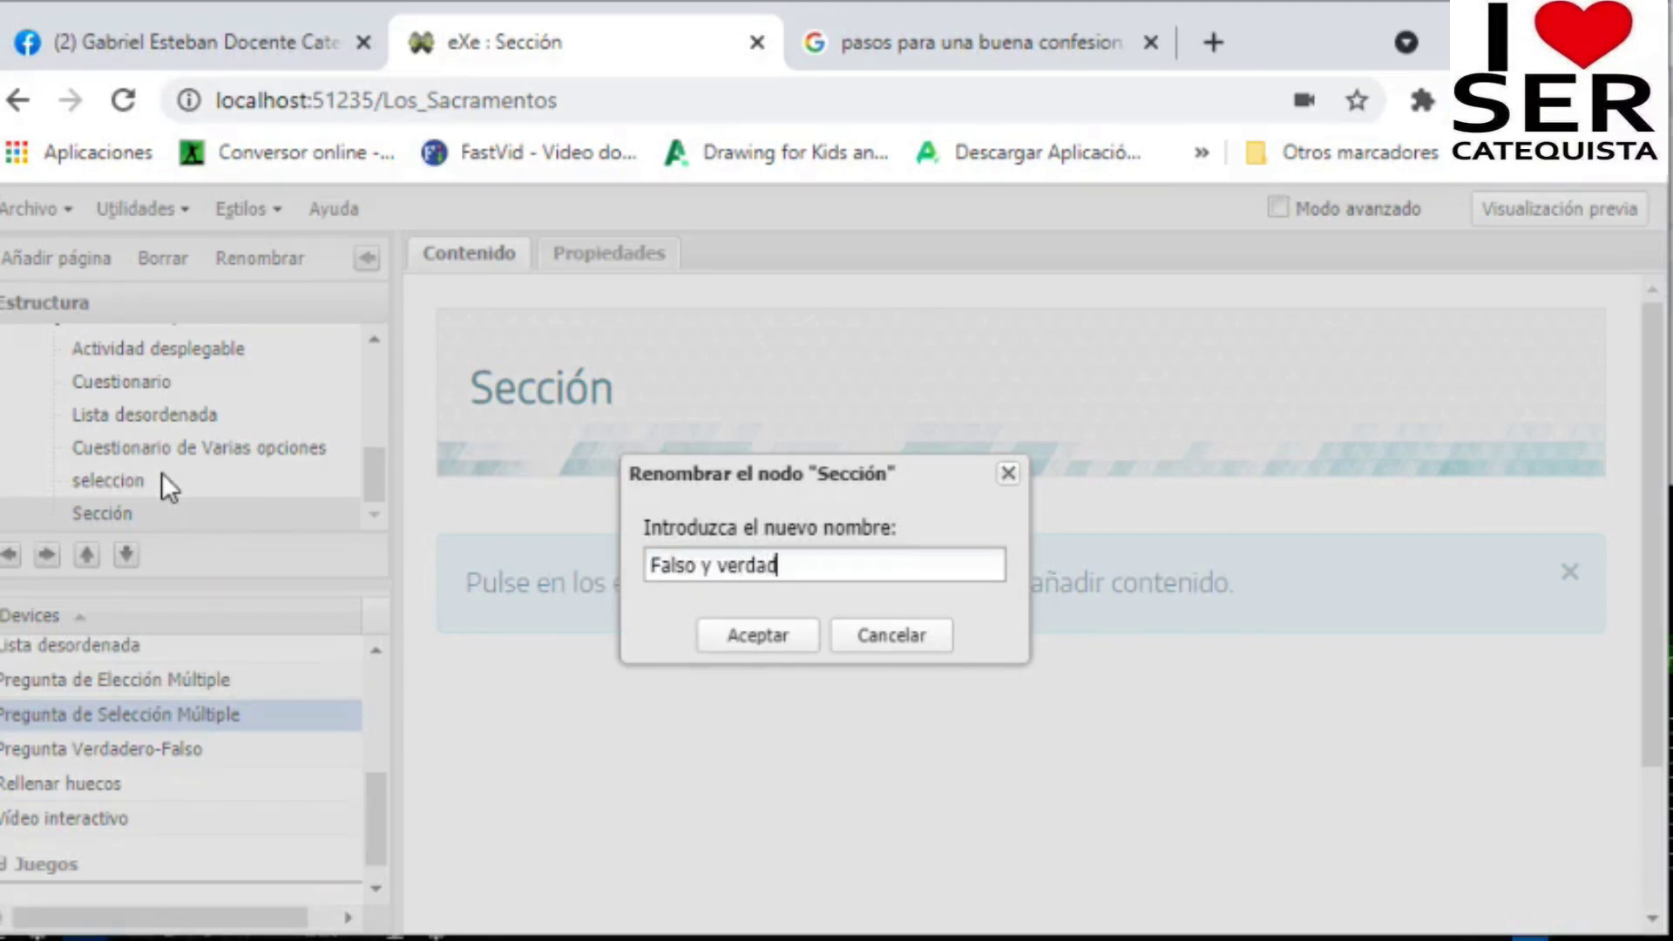
left_click(740, 636)
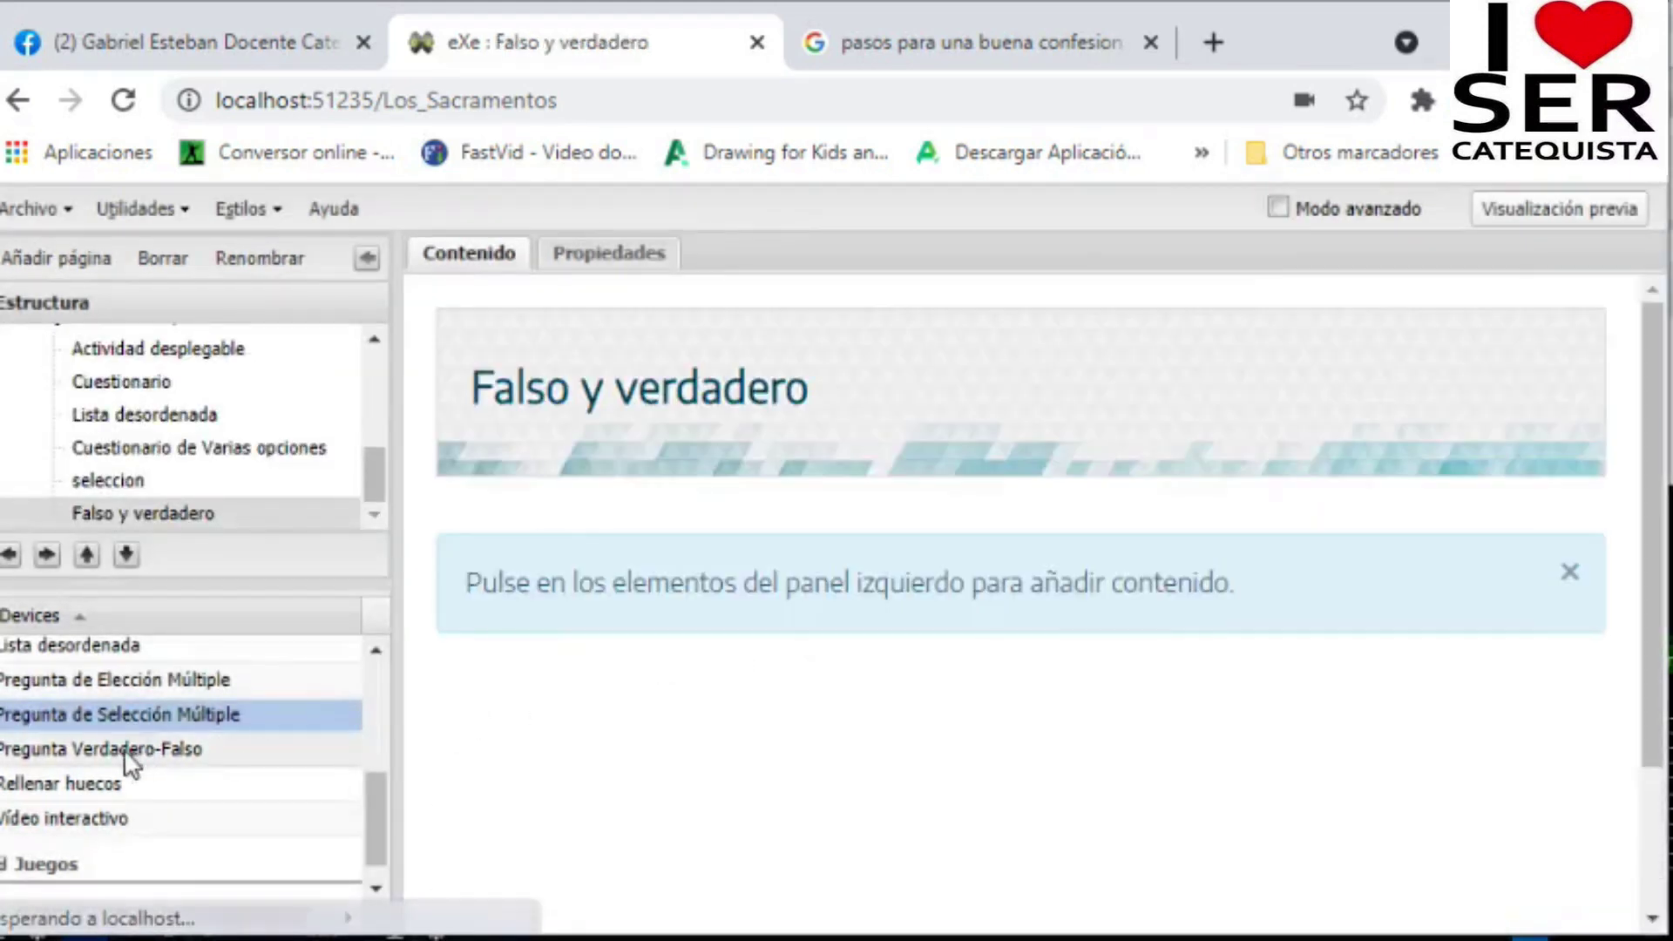
Step: Insert a "Pregunta Verdadero-Falso" activity on the page and open its instructions for editing
left_click(133, 751)
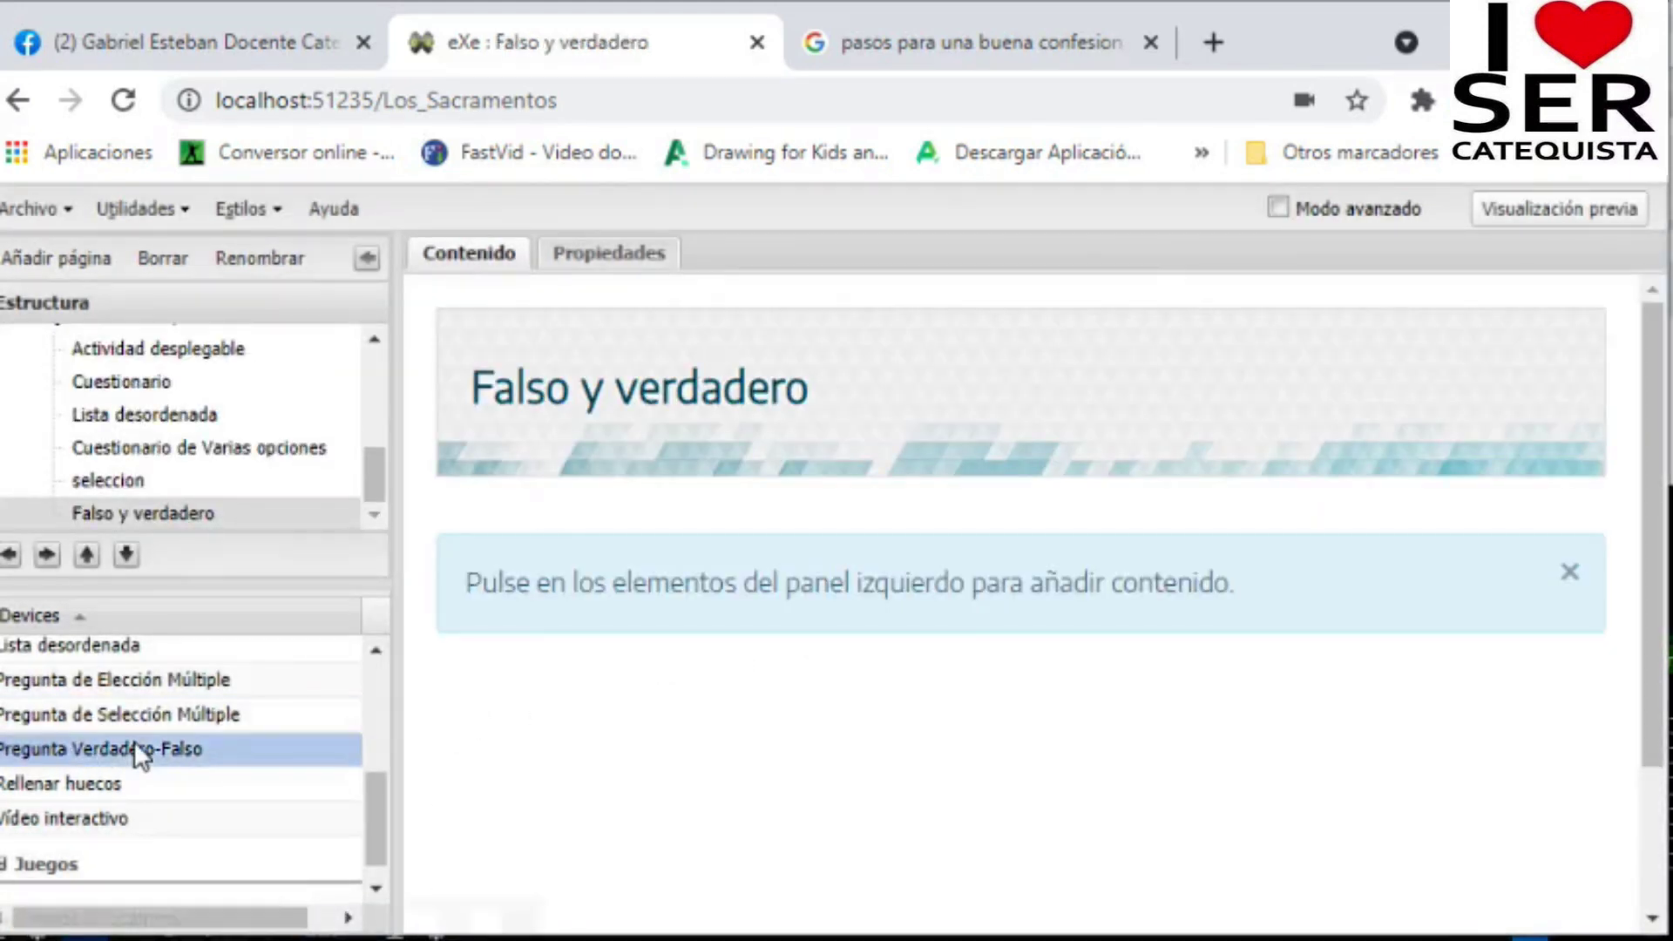
left_click(784, 389)
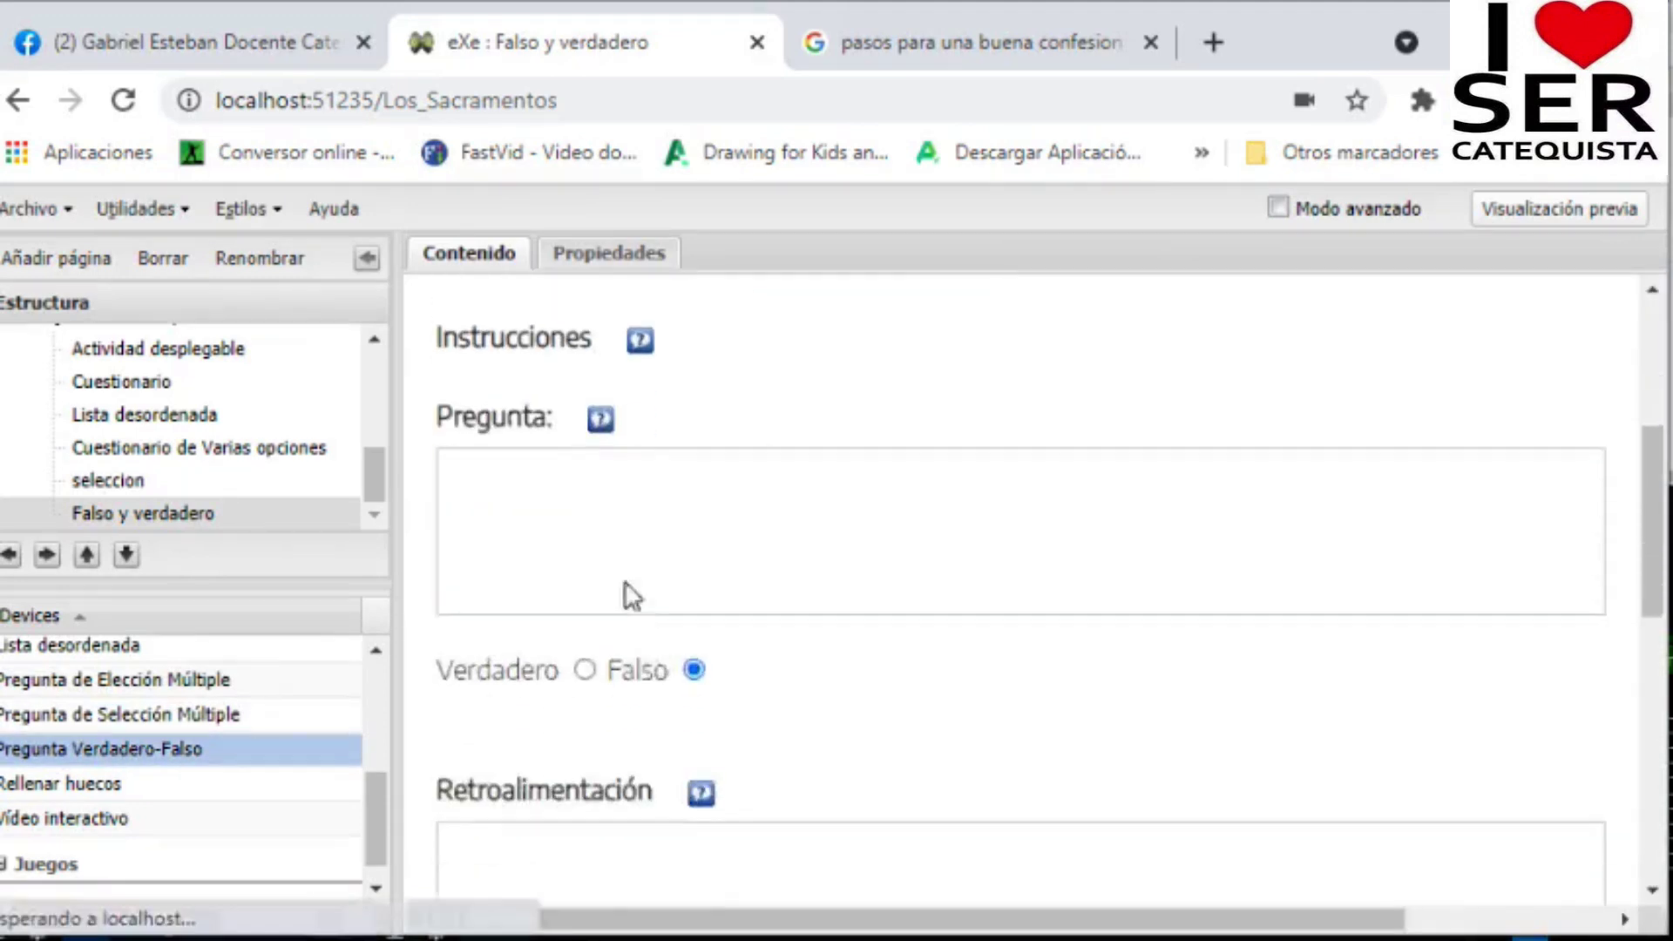
left_click(650, 633)
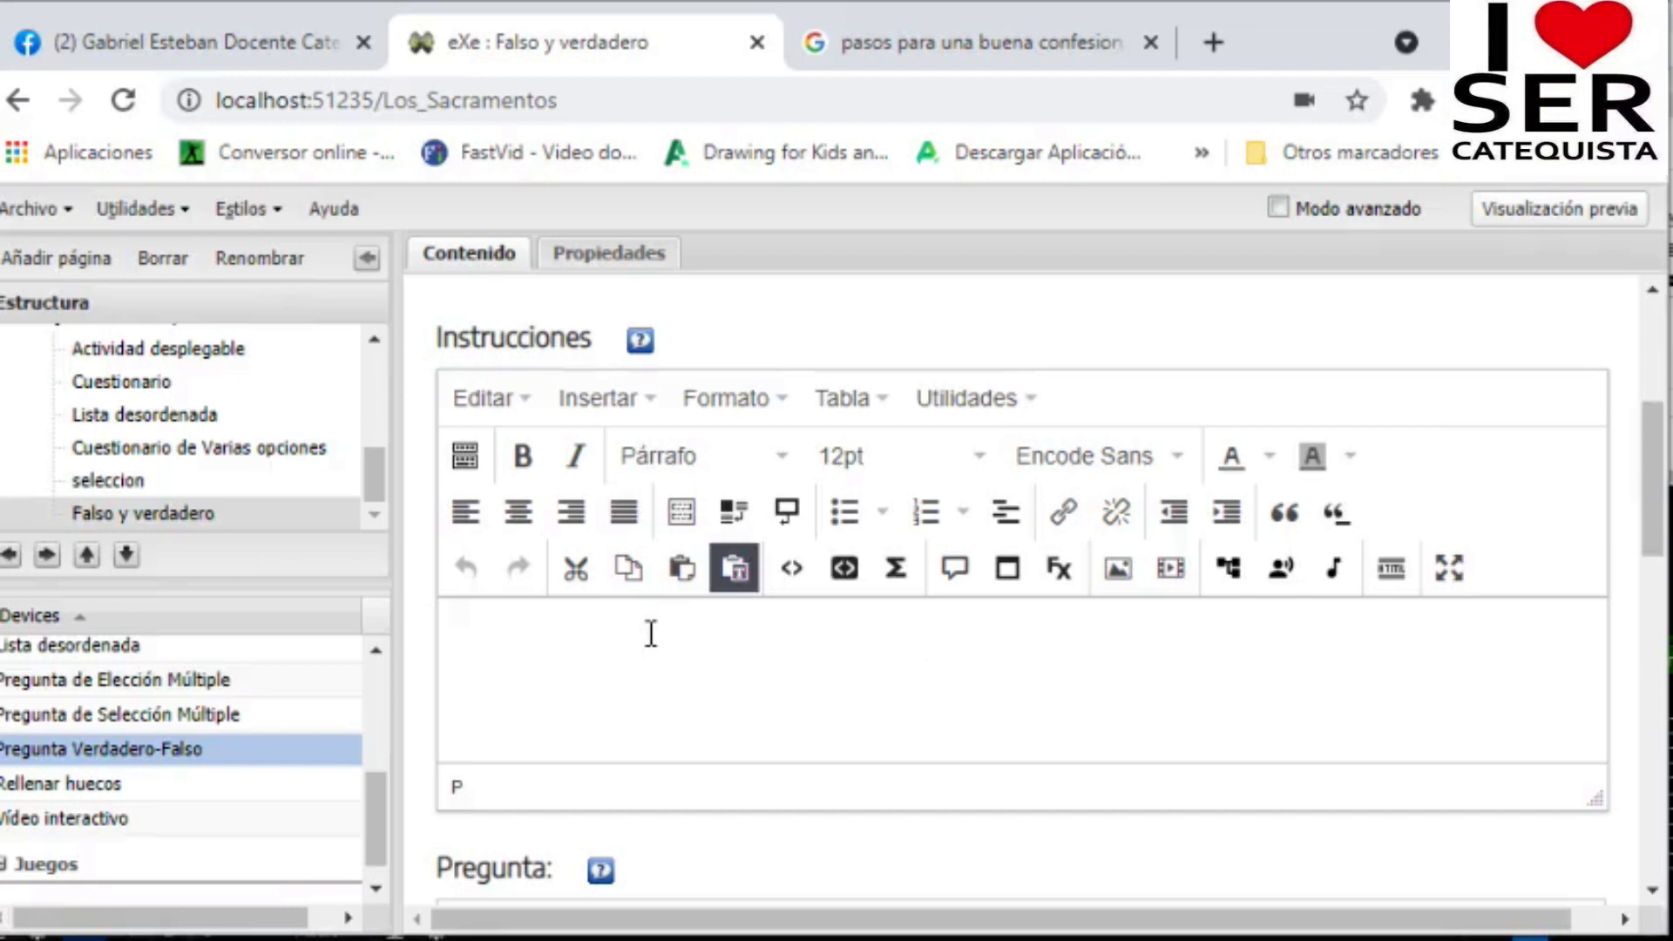
Step: Enter "El primer Sacramento es el Bautismo?" in the instructions text
type("El prime")
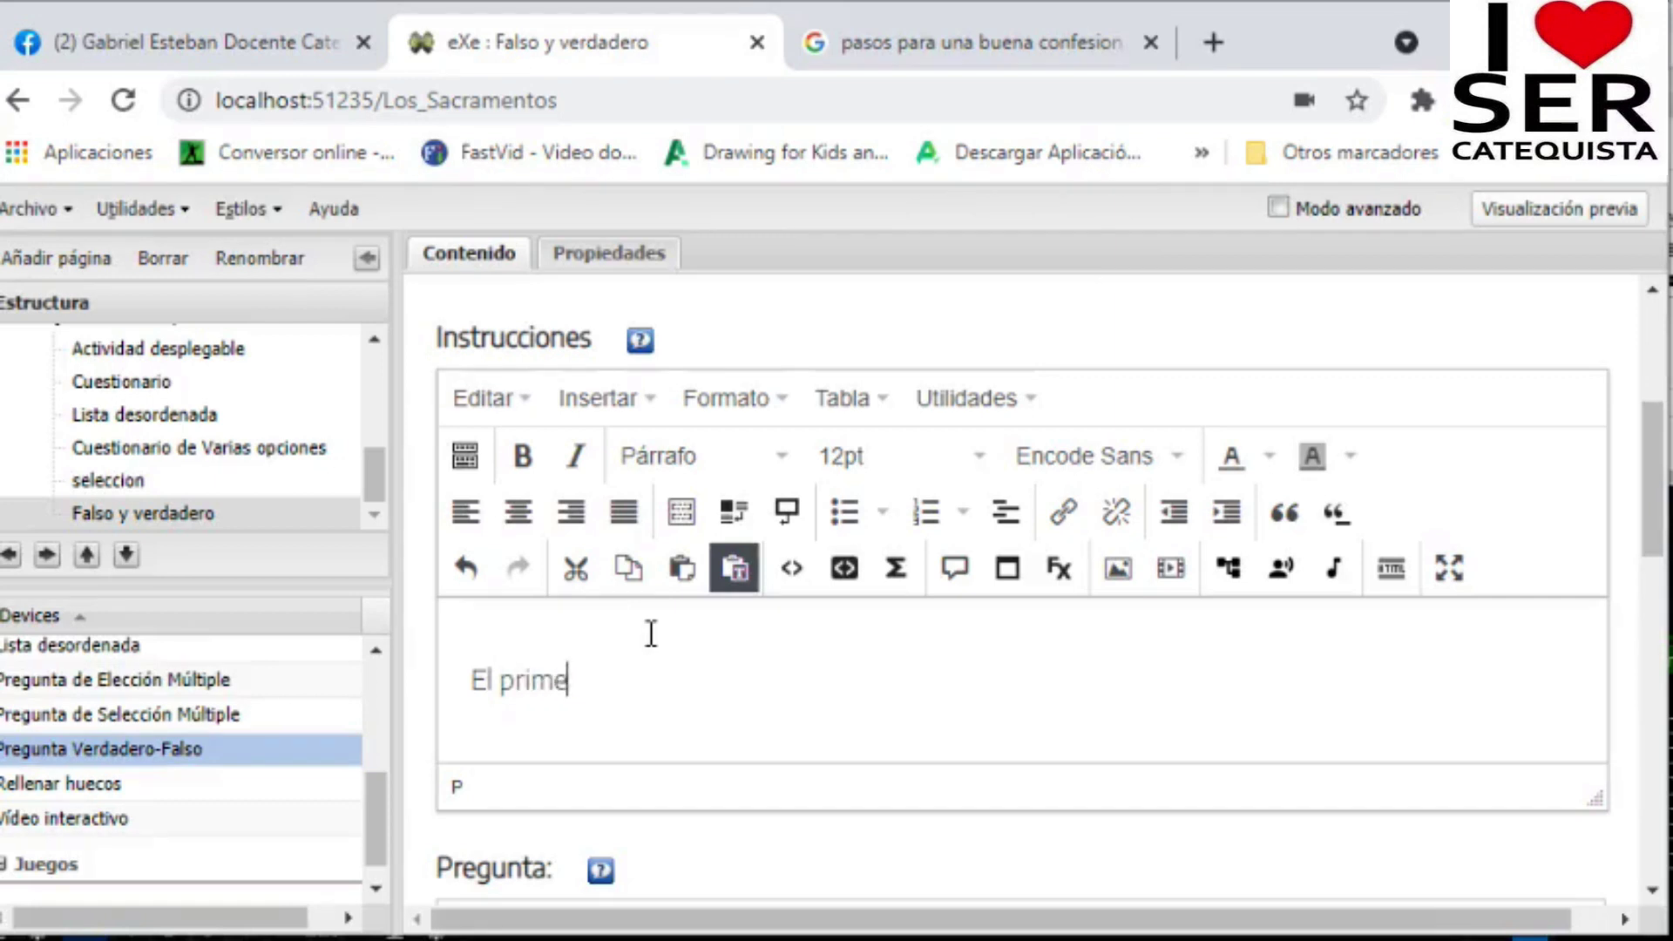
type("r Sacramento ")
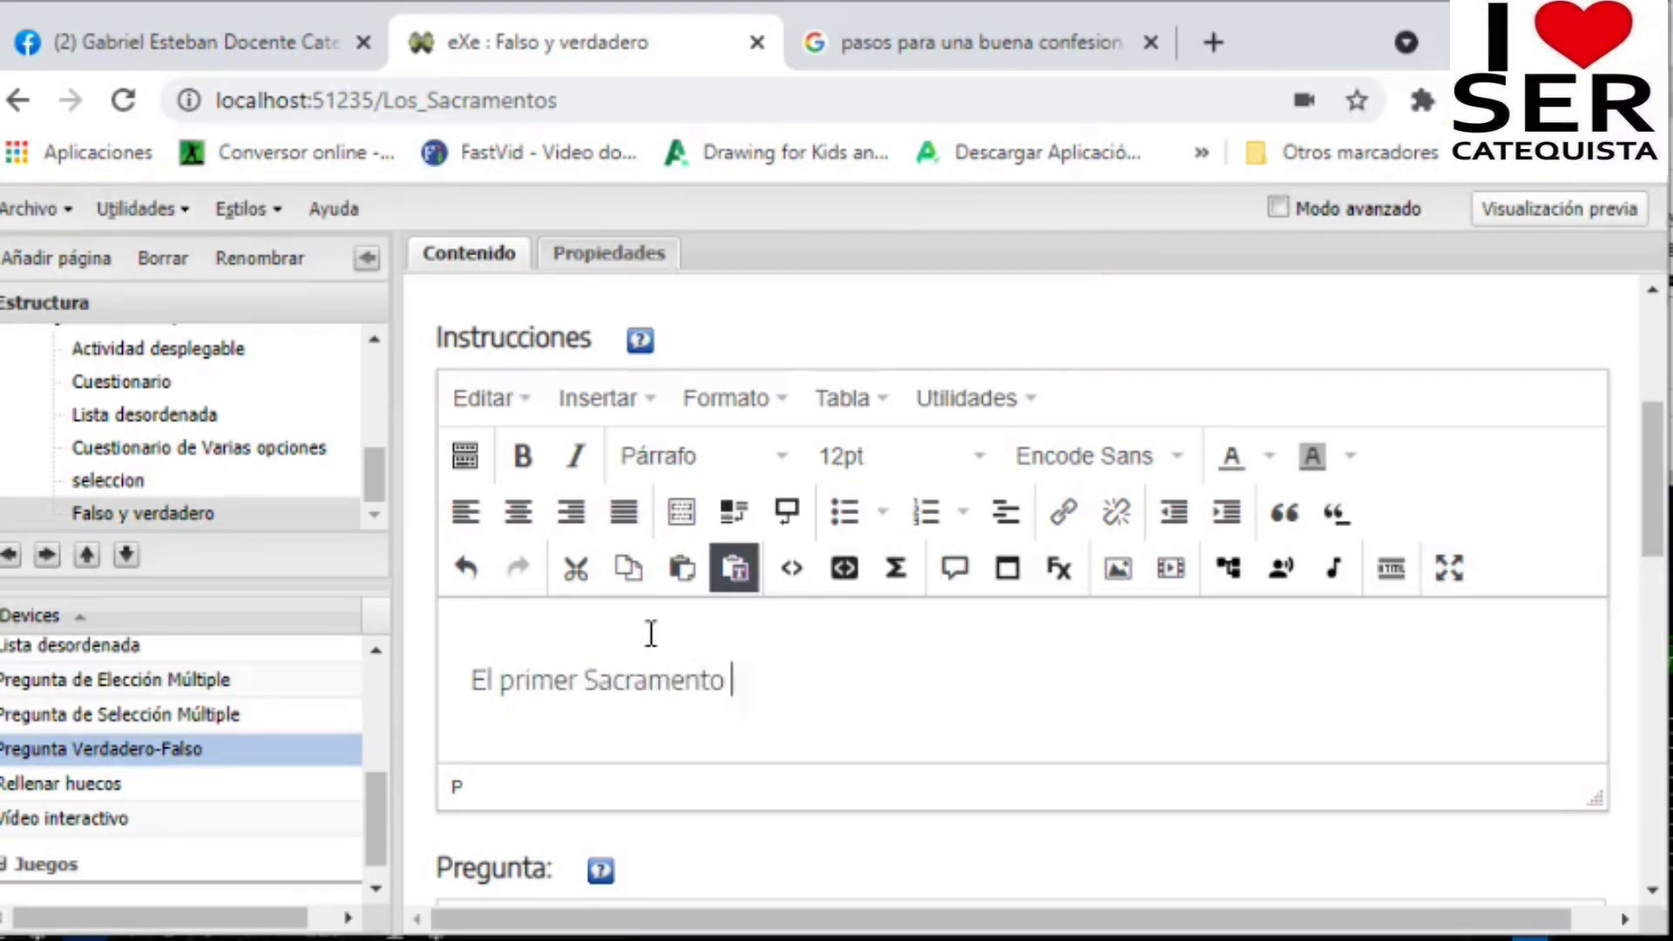
type("es el Bautimso")
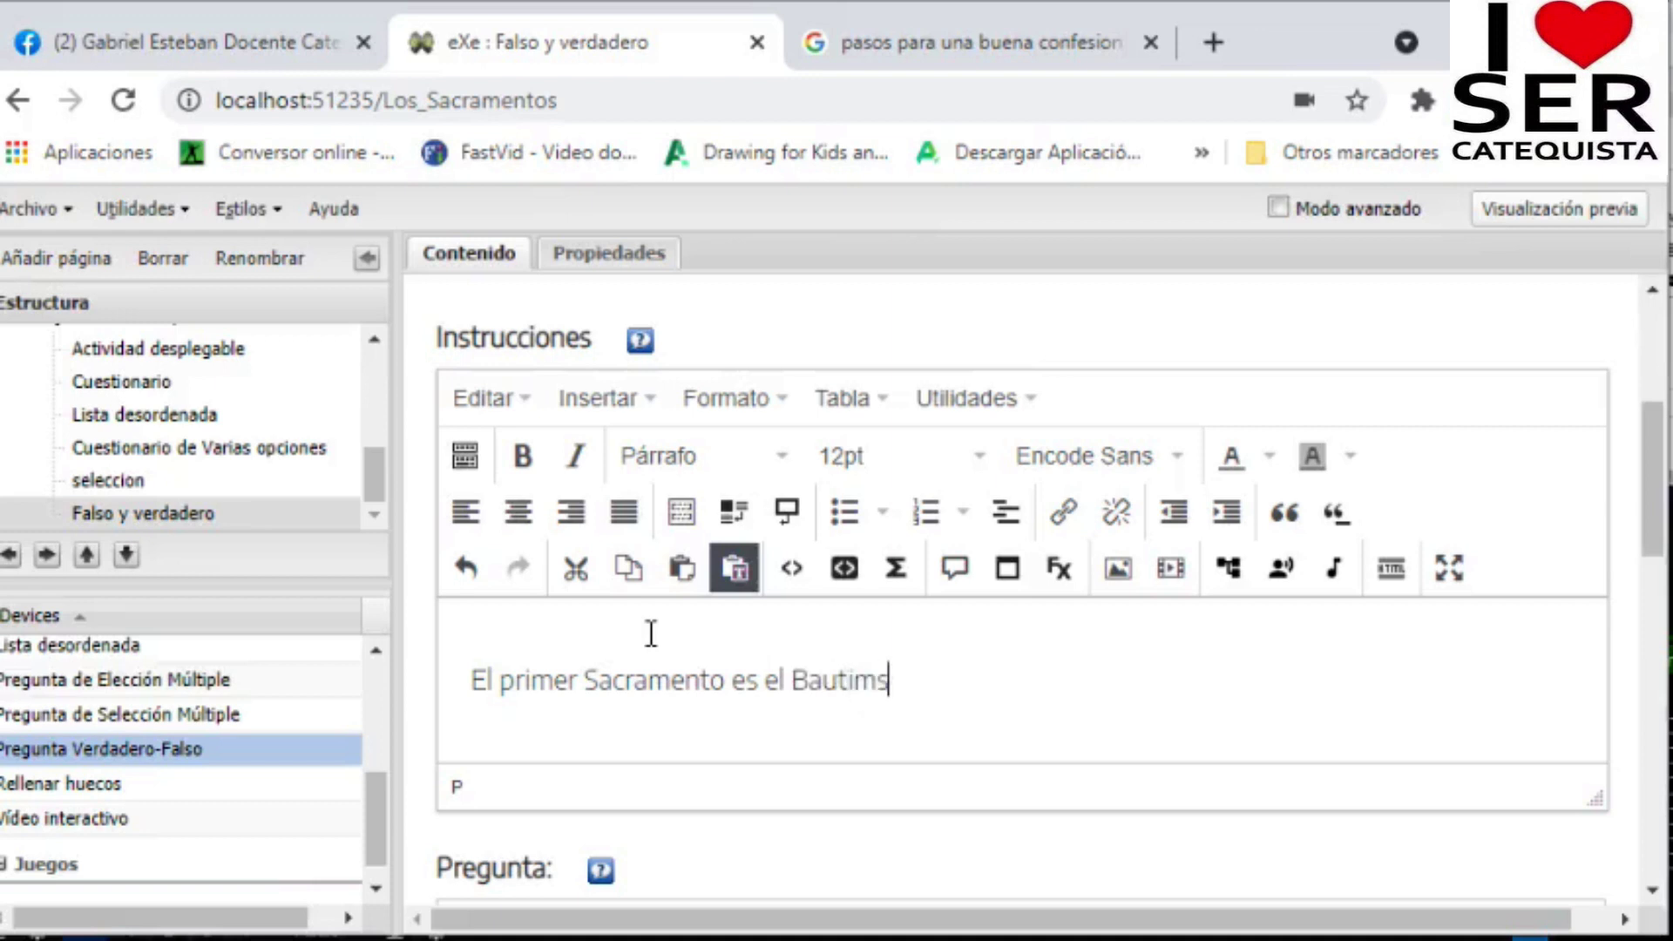
key("BackSpace")
key("BackSpace")
key("BackSpace")
type("snm")
key("BackSpace")
key("BackSpace")
type("mo?")
scroll(754, 596, "down", 2)
scroll(683, 552, "up", 2)
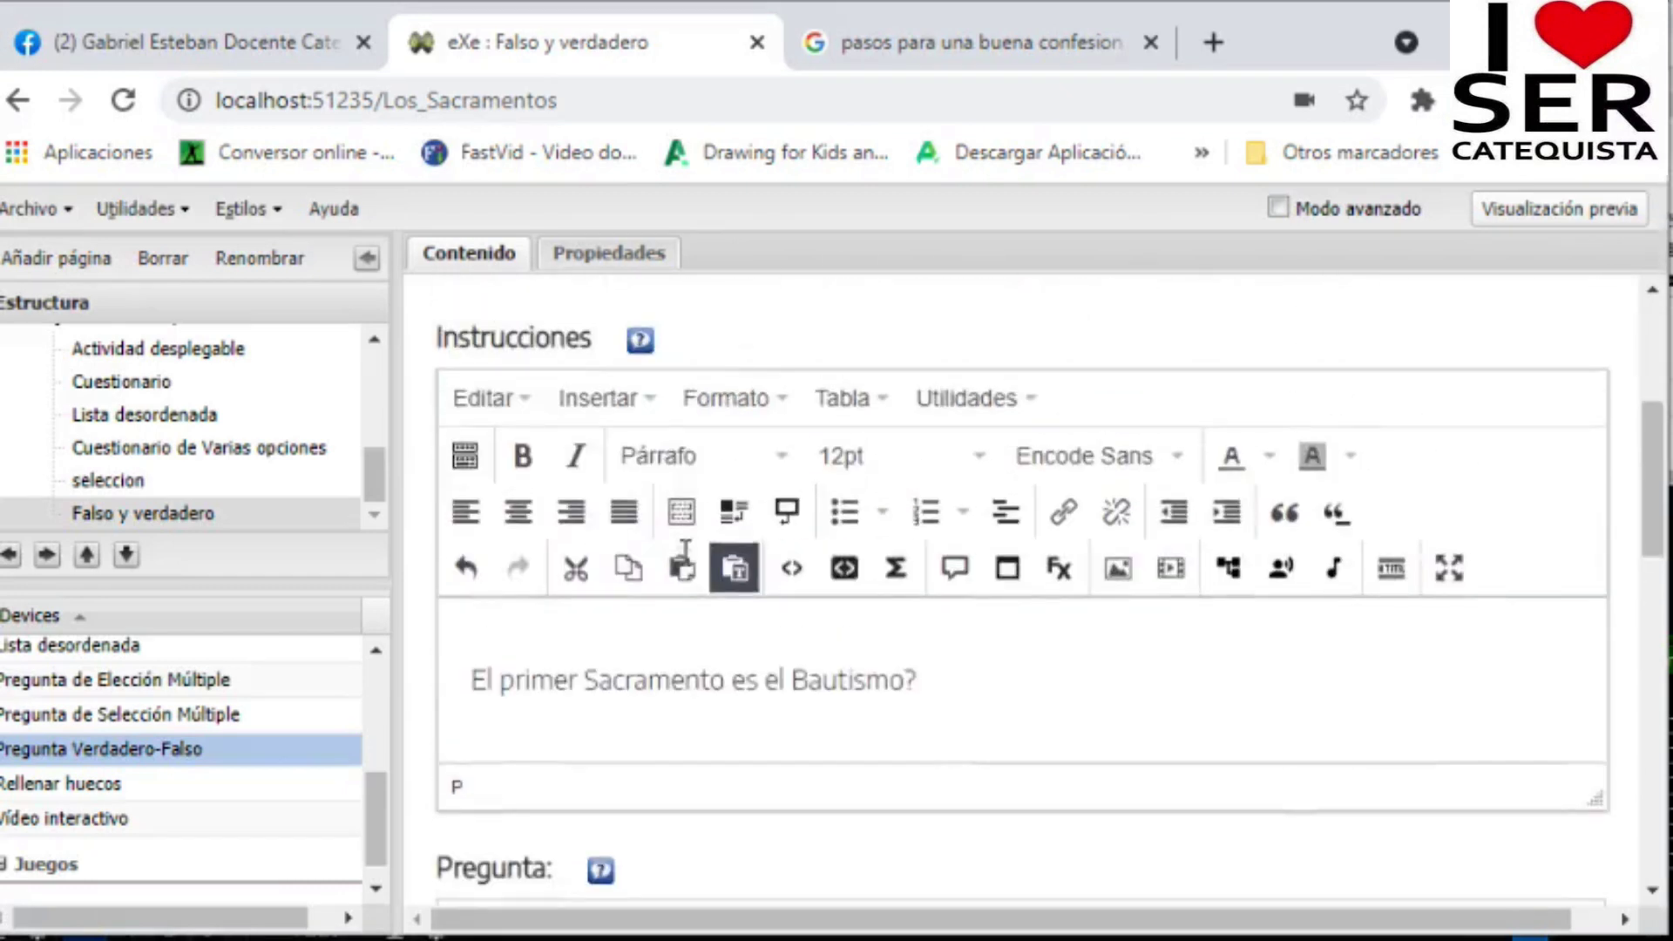
Step: Move the sentence "El primer Sacramento es el Bautismo?" from the instructions to the question text
left_click_drag(923, 682, 359, 666)
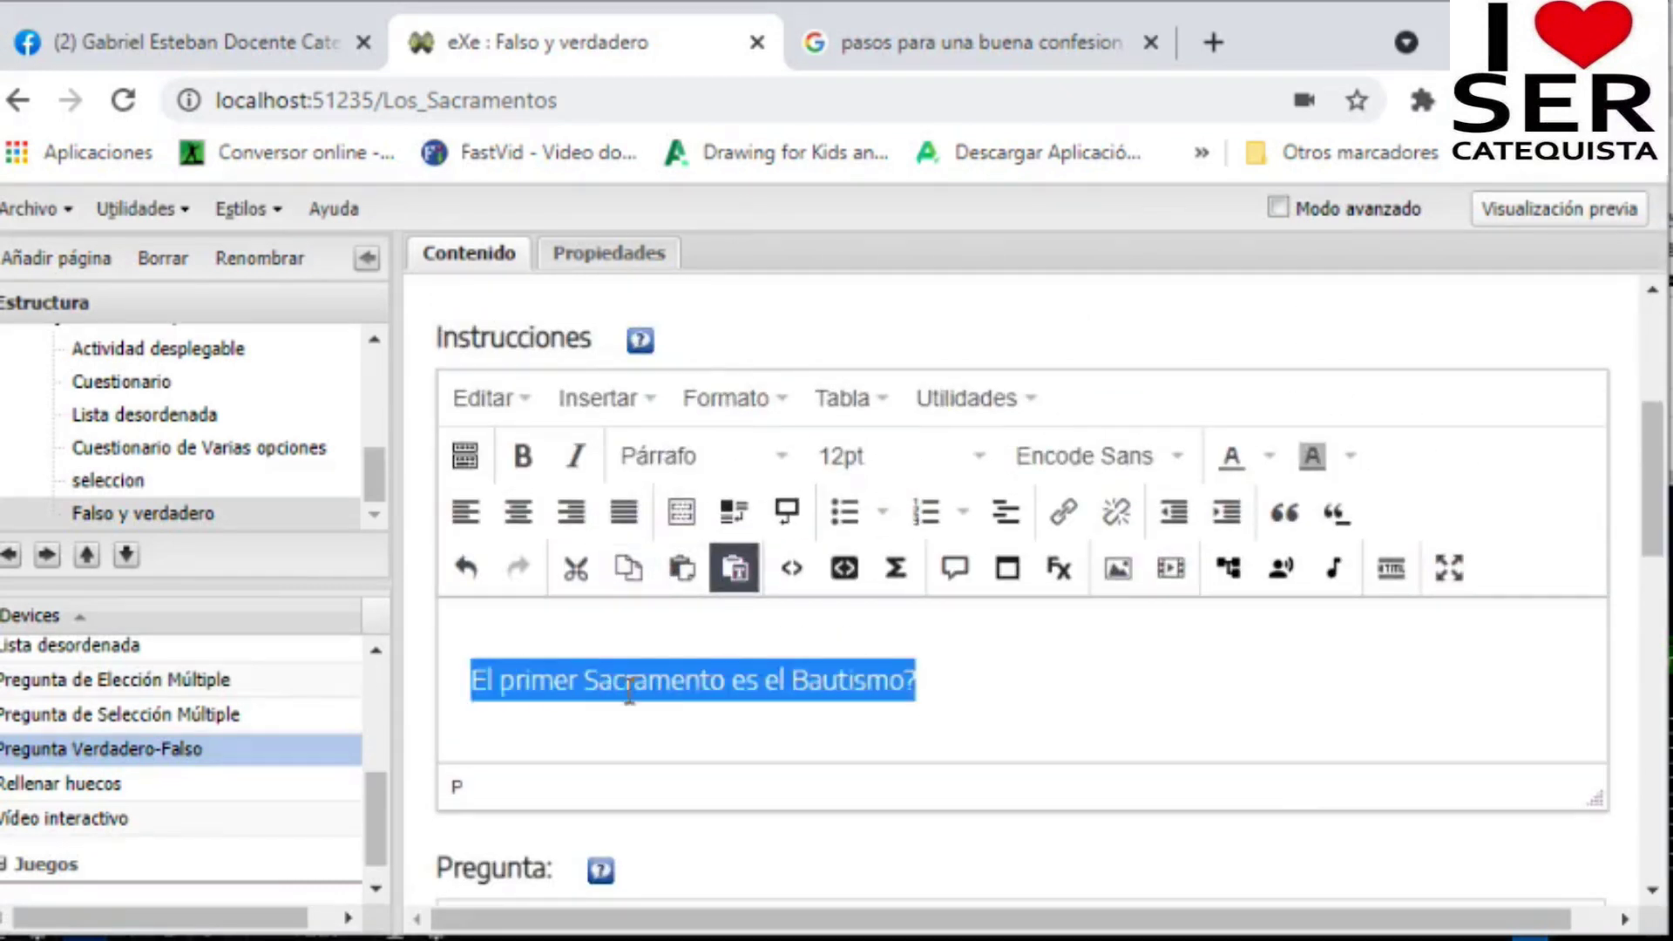
key("ctrl+x")
scroll(598, 702, "down", 2)
left_click(598, 784)
scroll(607, 832, "down", 2)
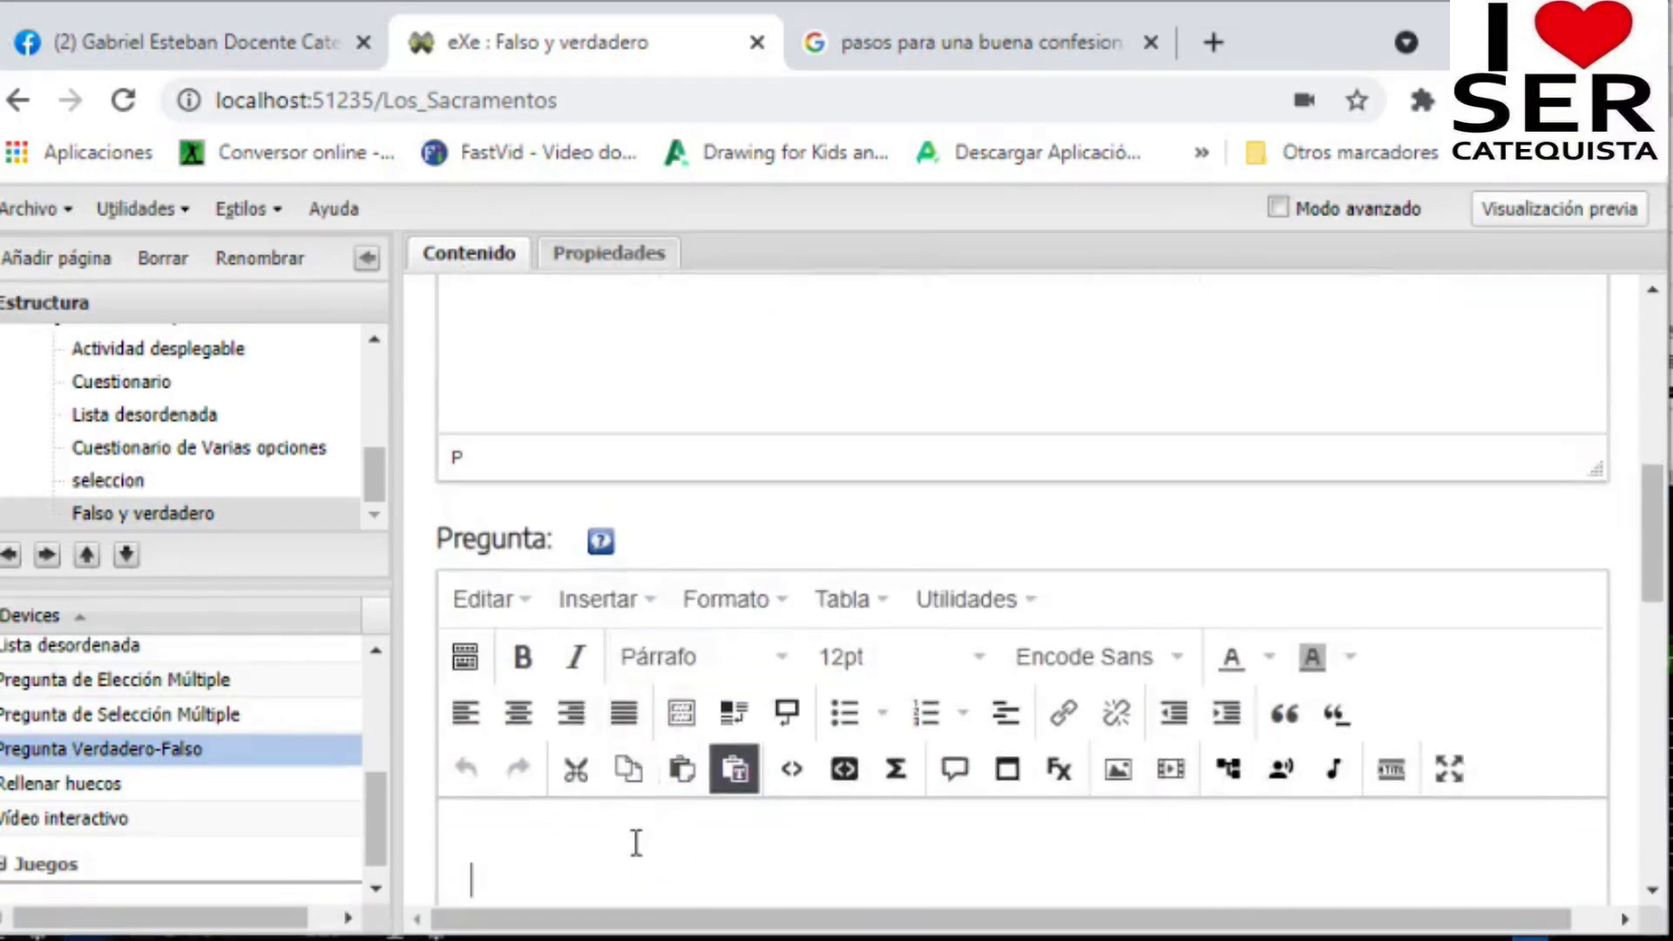
key("ctrl+v")
Step: Enter "Escoge falso o verdadero" as the activity's instructions
scroll(688, 732, "up", 4)
left_click(662, 683)
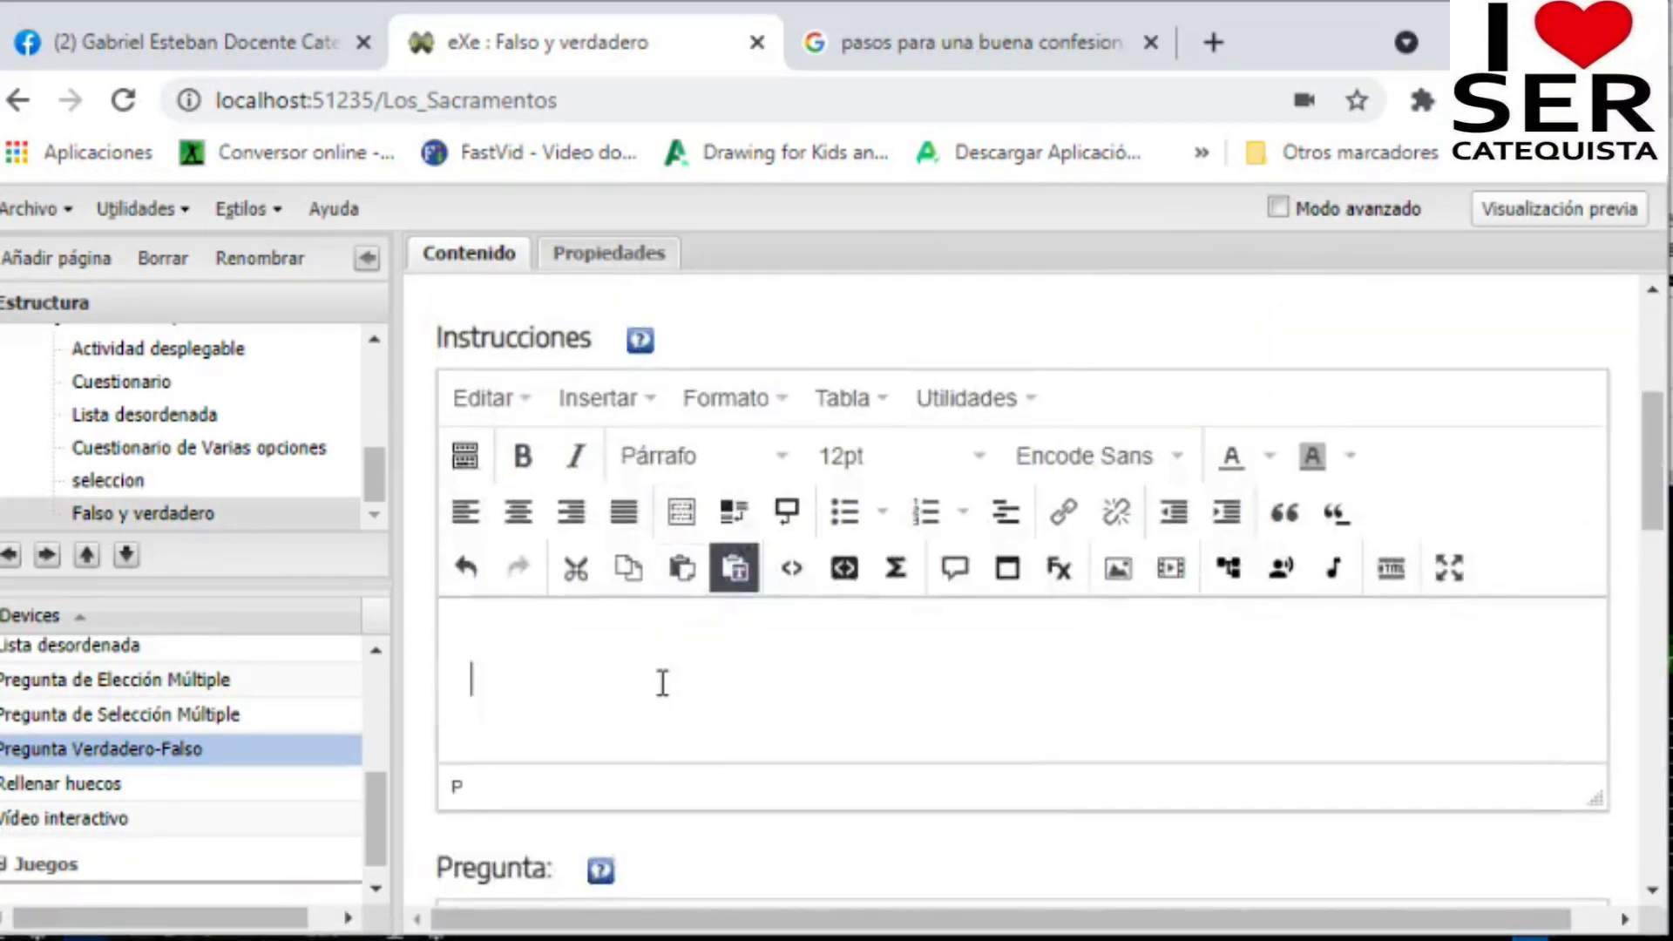
type("escoge ")
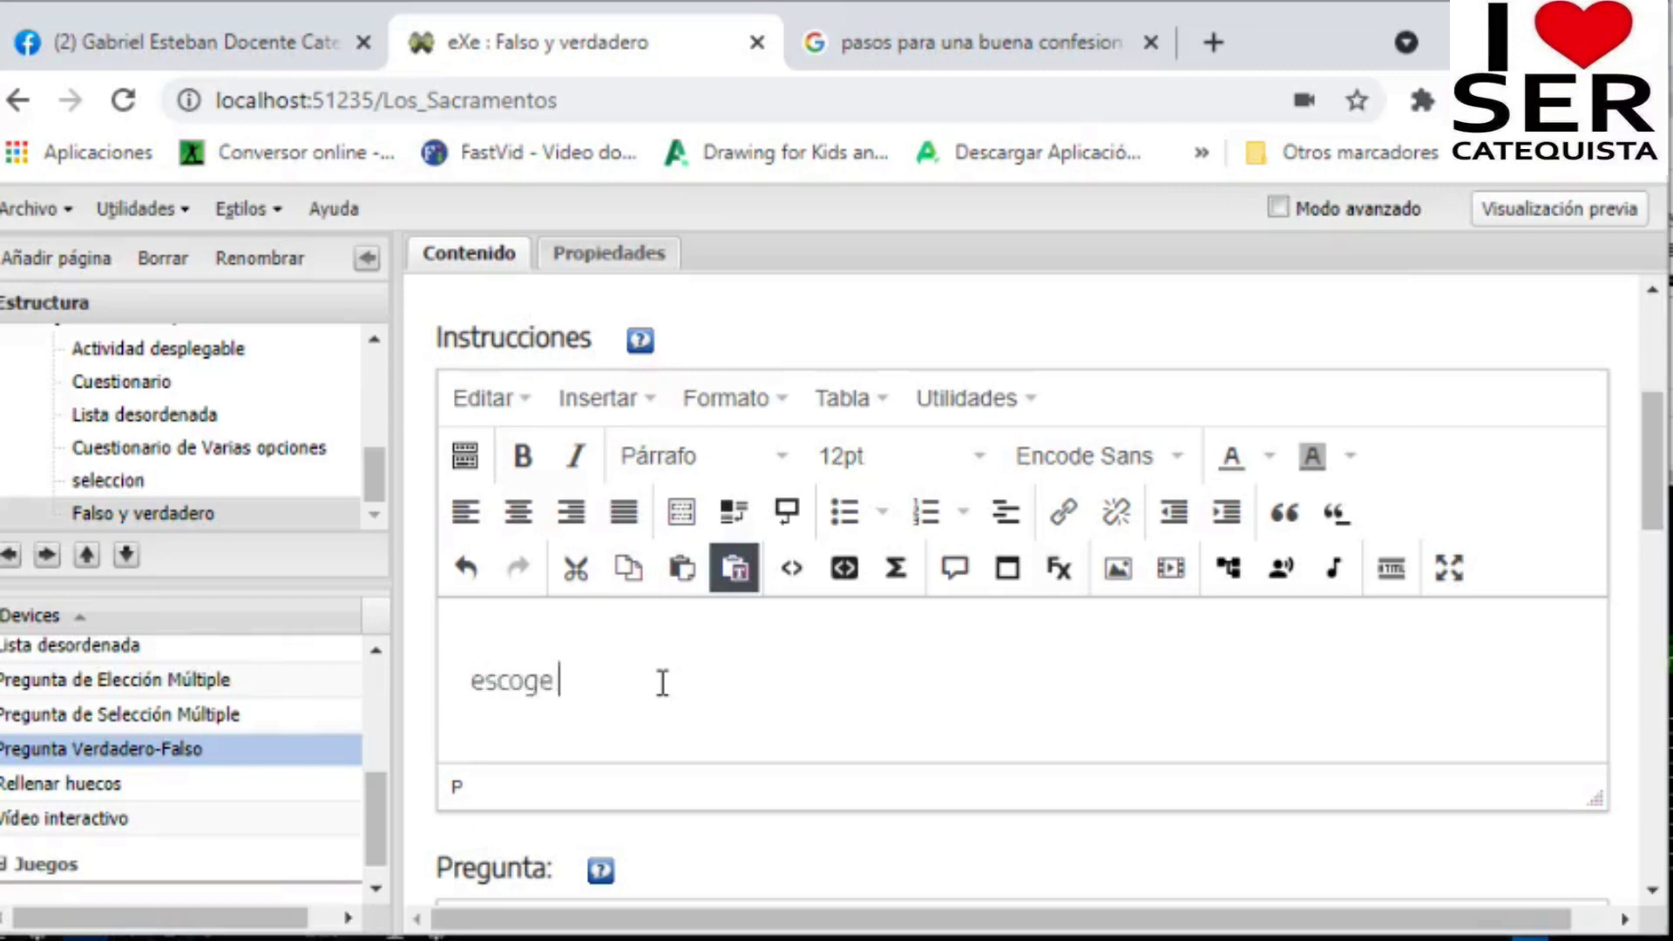
type("falso o verdadero")
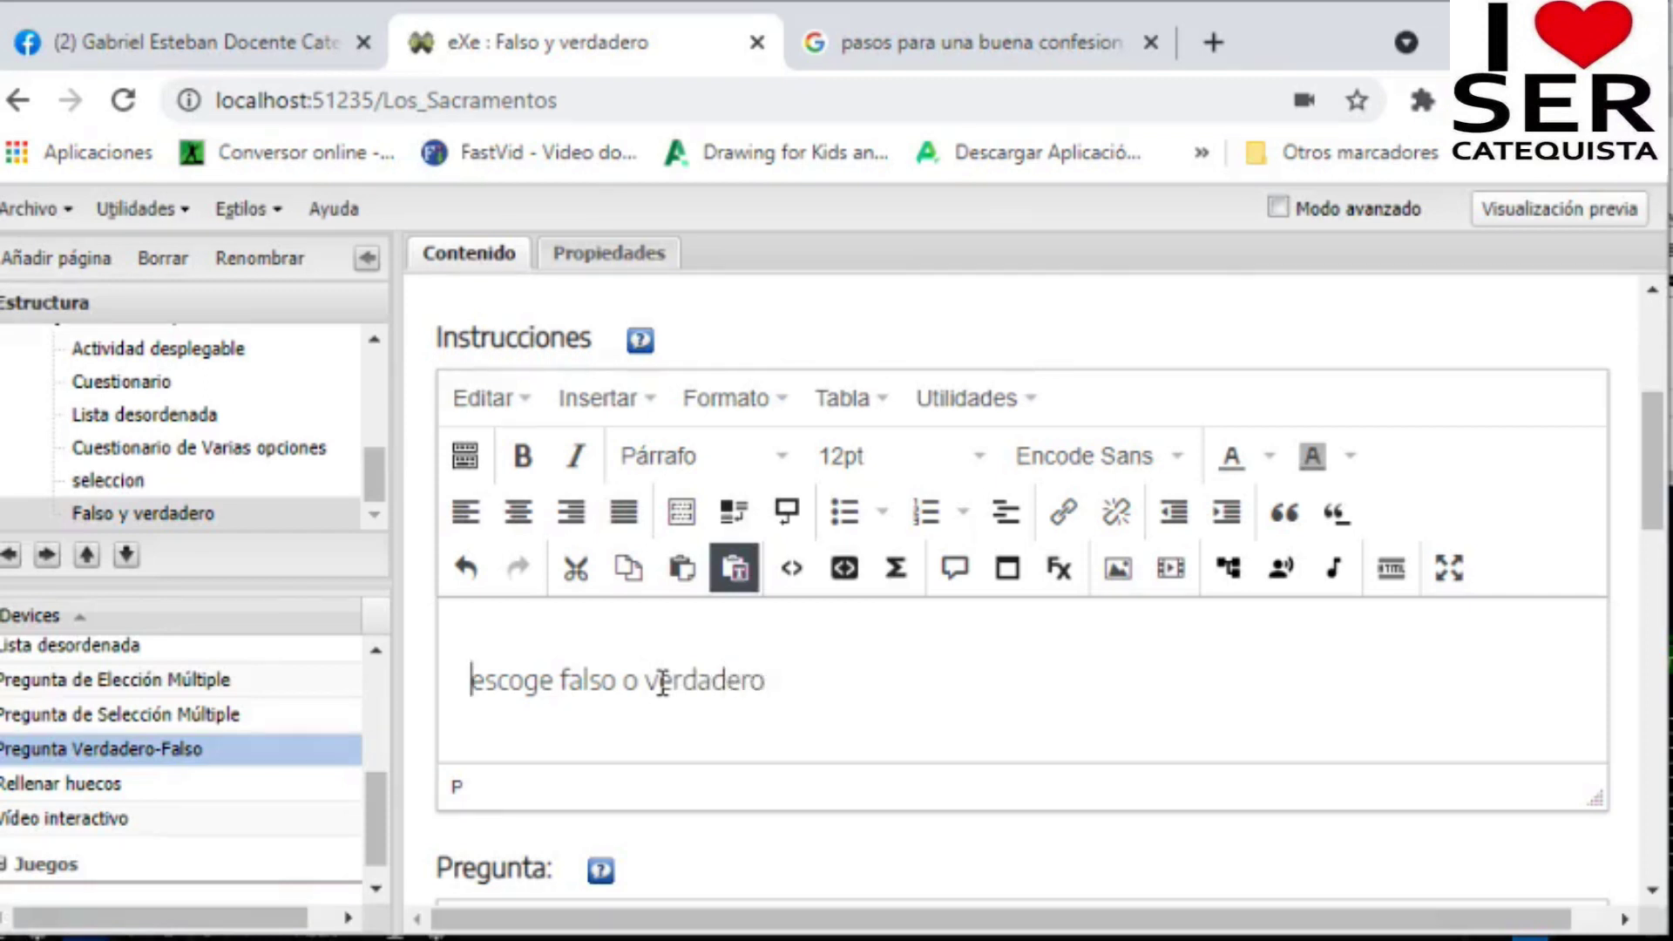
key("Delete")
type("E")
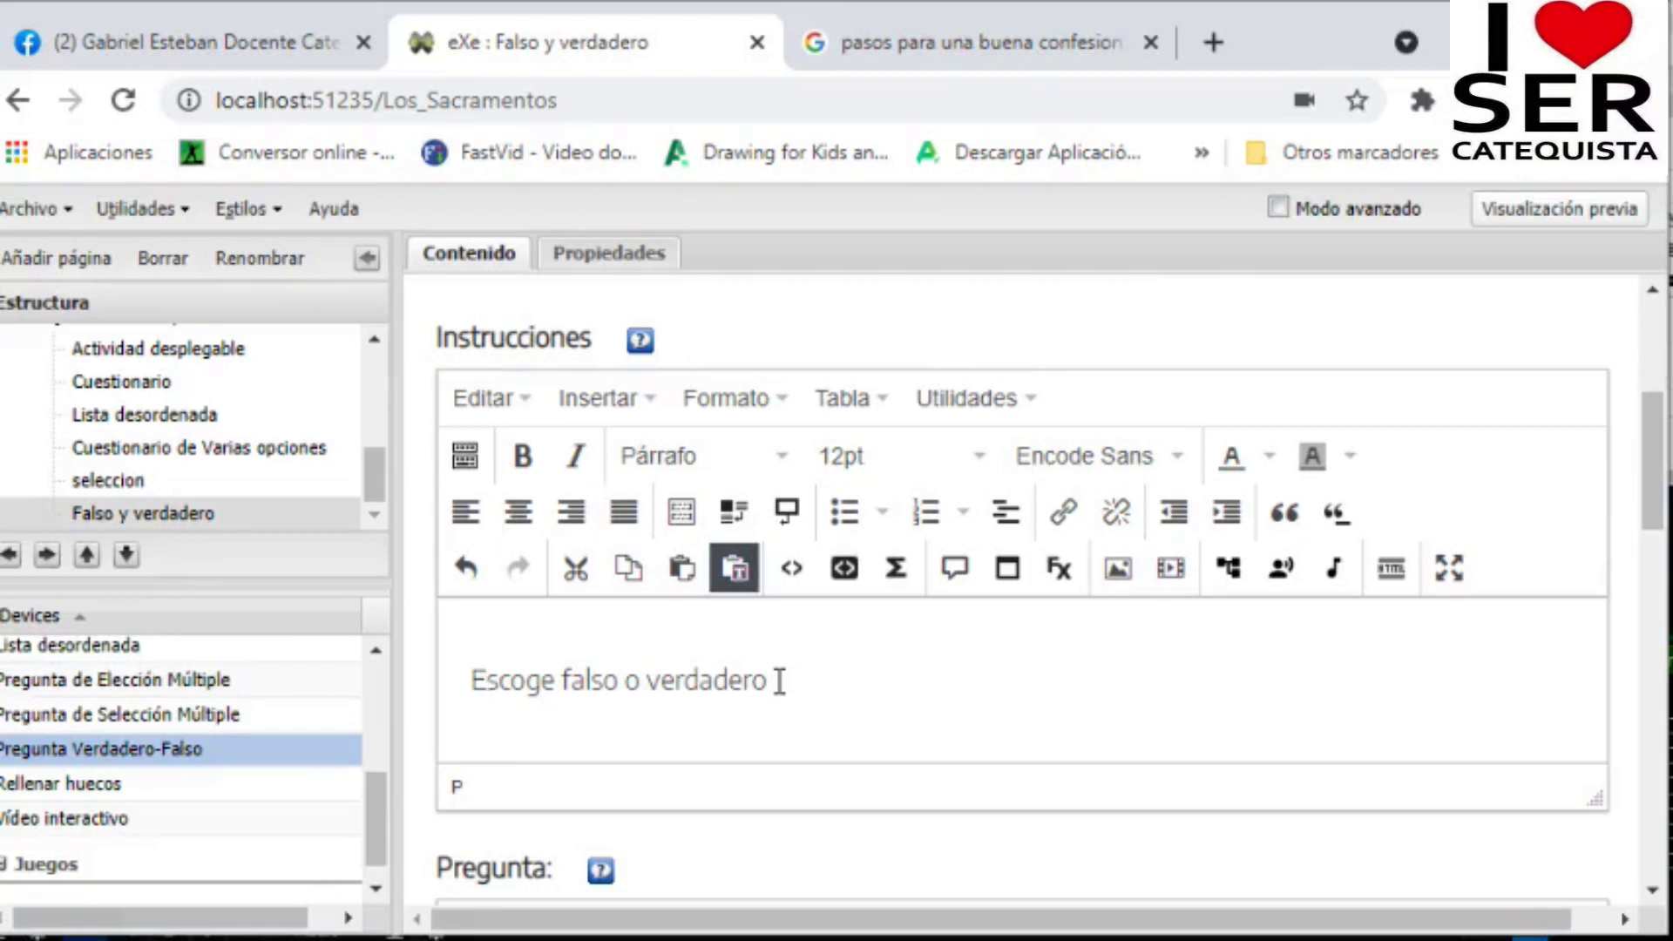
Step: Format the instructions text "Escoge falso o verdadero" in 14pt Impact with a green font color
left_click_drag(779, 679, 440, 664)
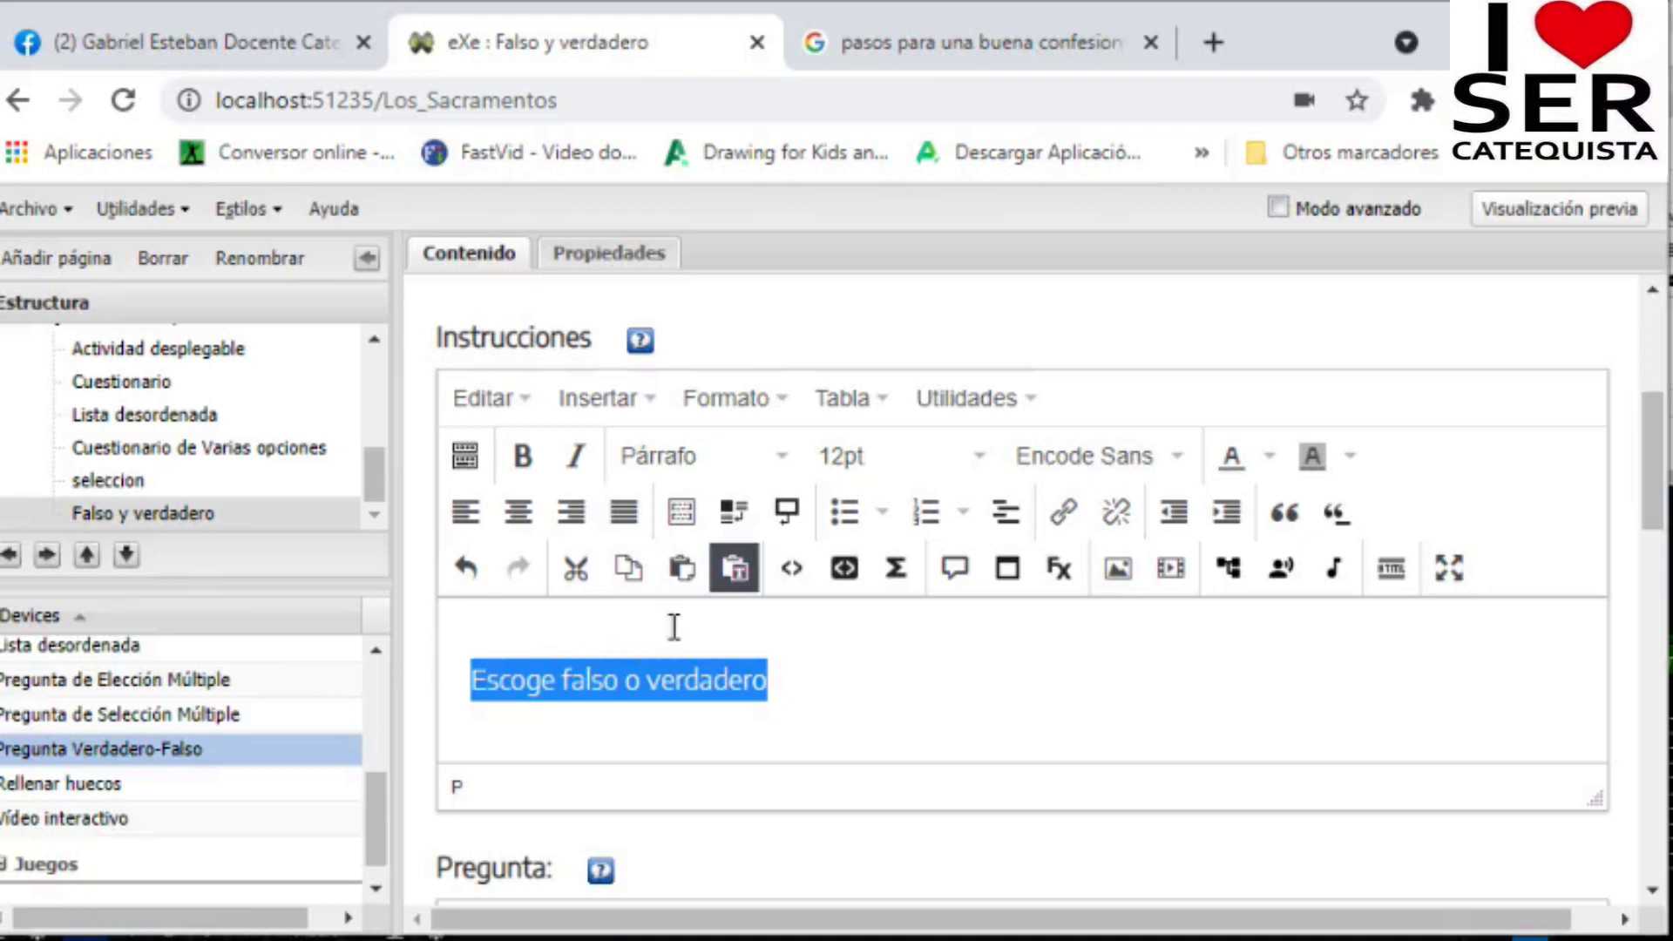
left_click(990, 456)
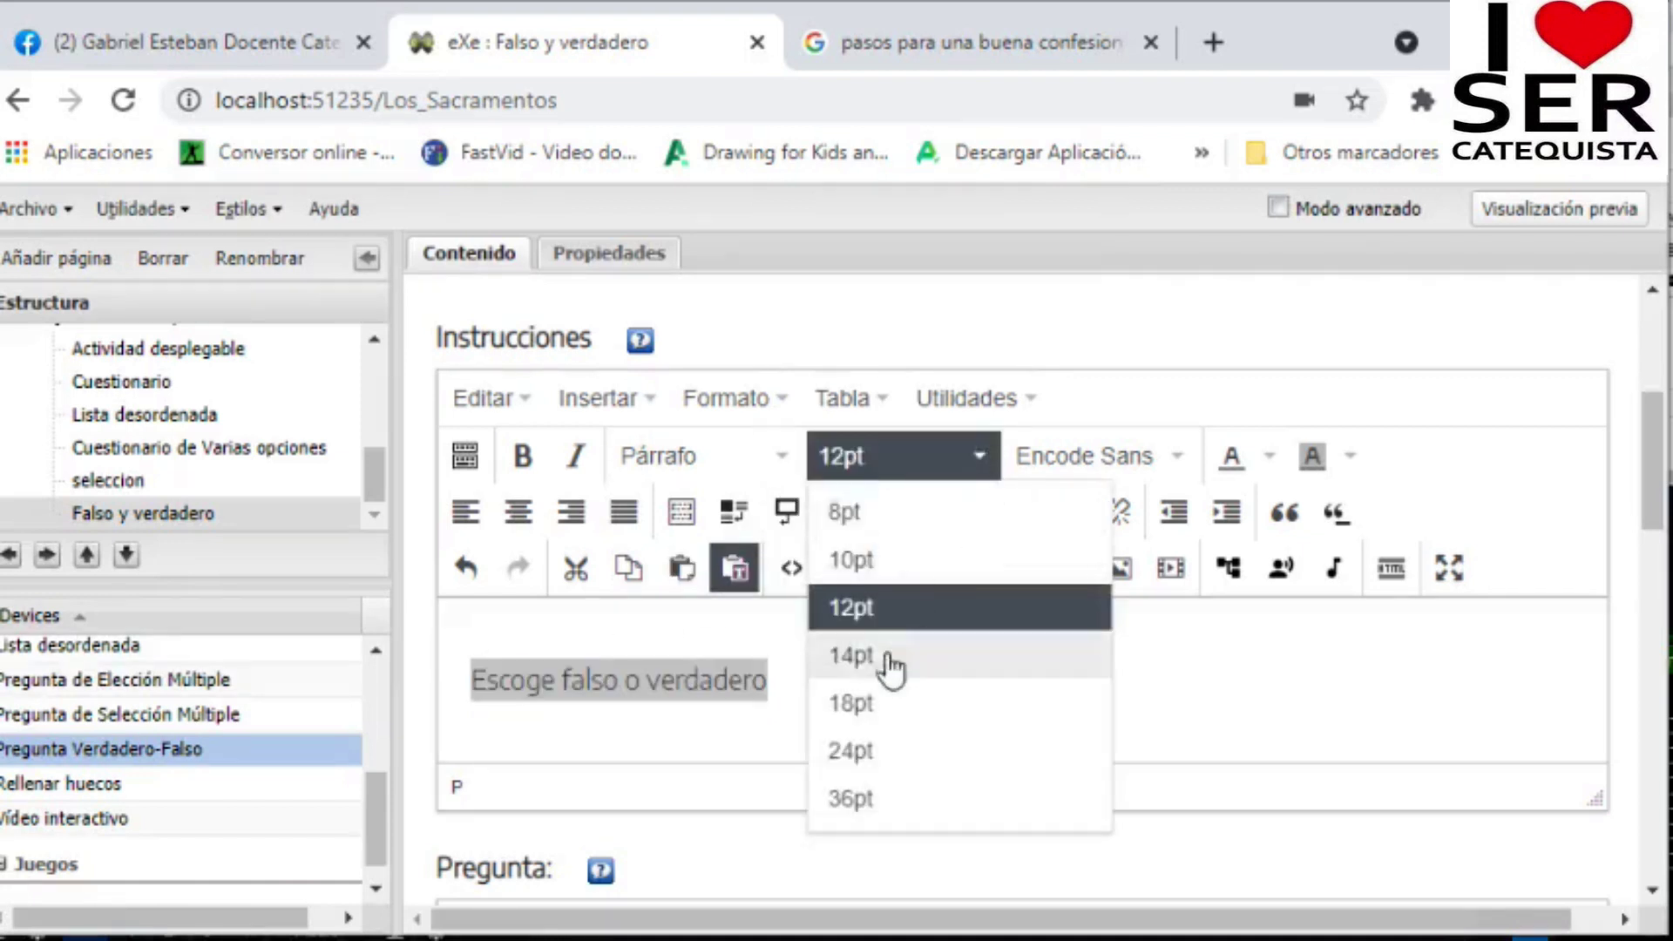
left_click(854, 655)
left_click(1189, 475)
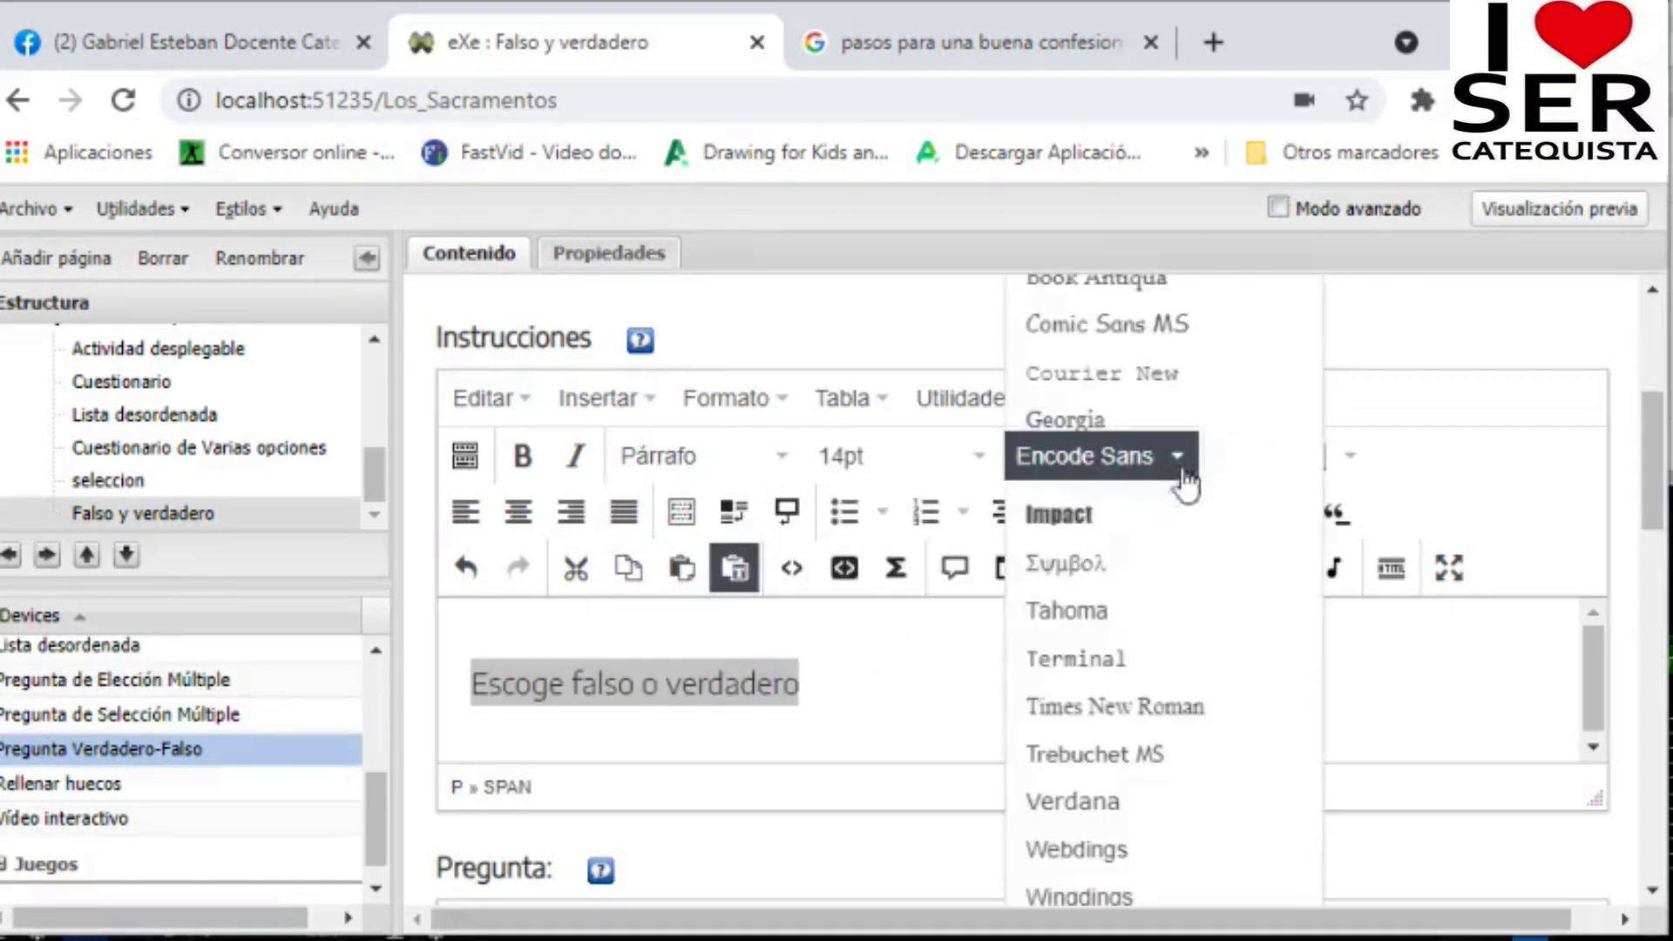
left_click(1111, 522)
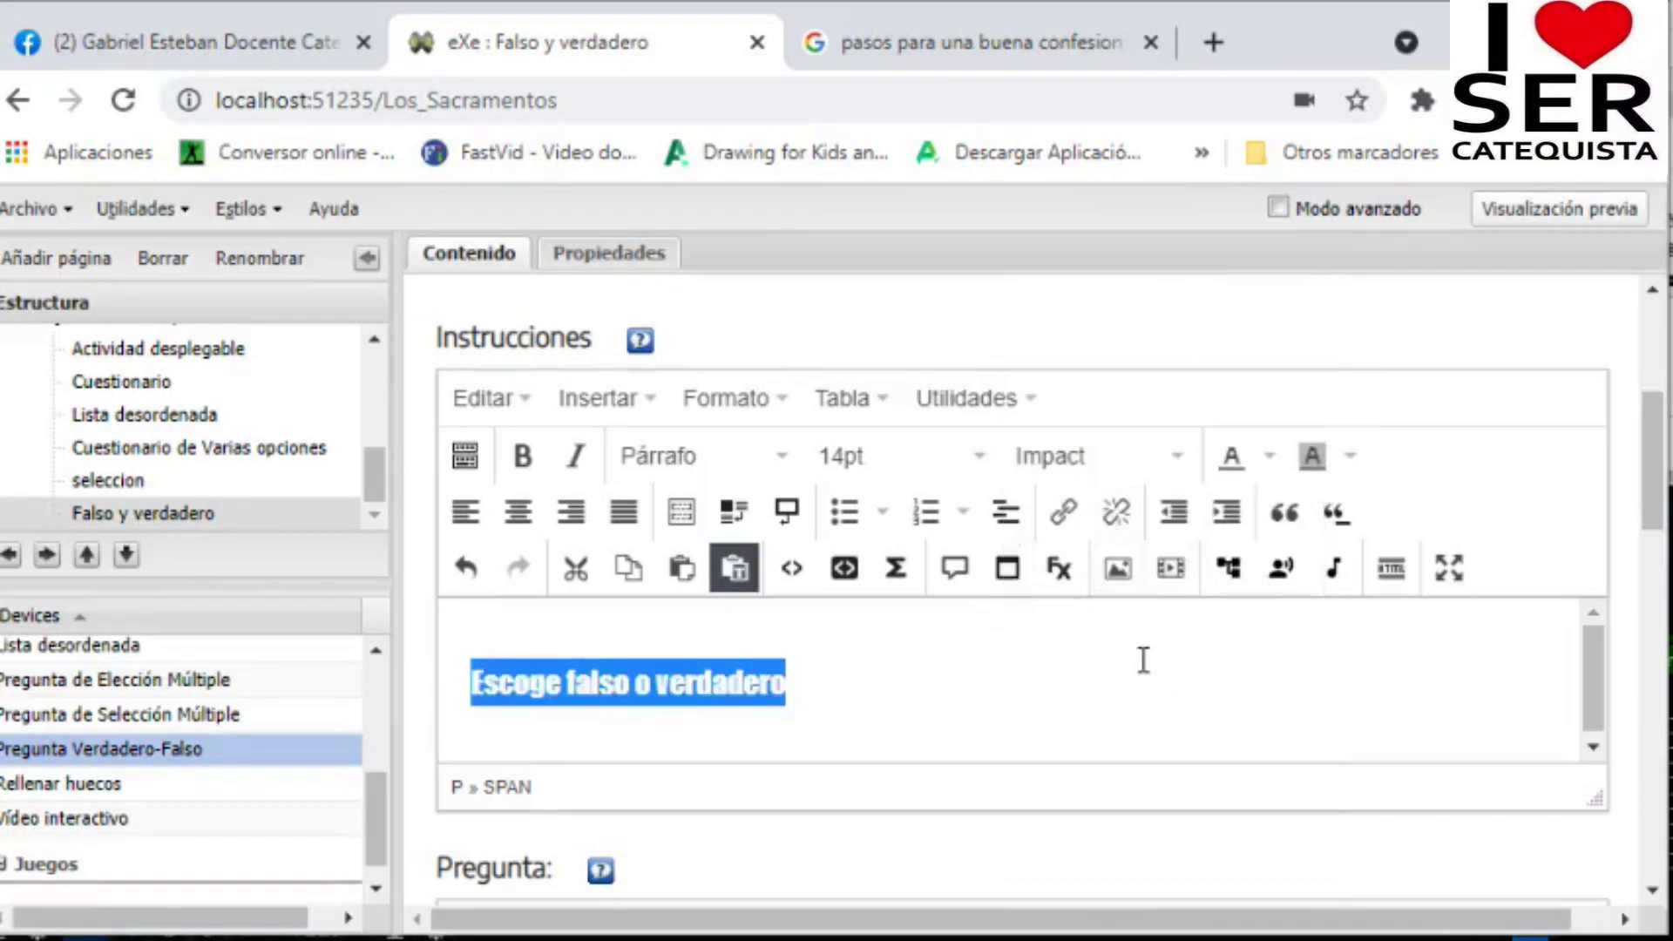
left_click(1272, 461)
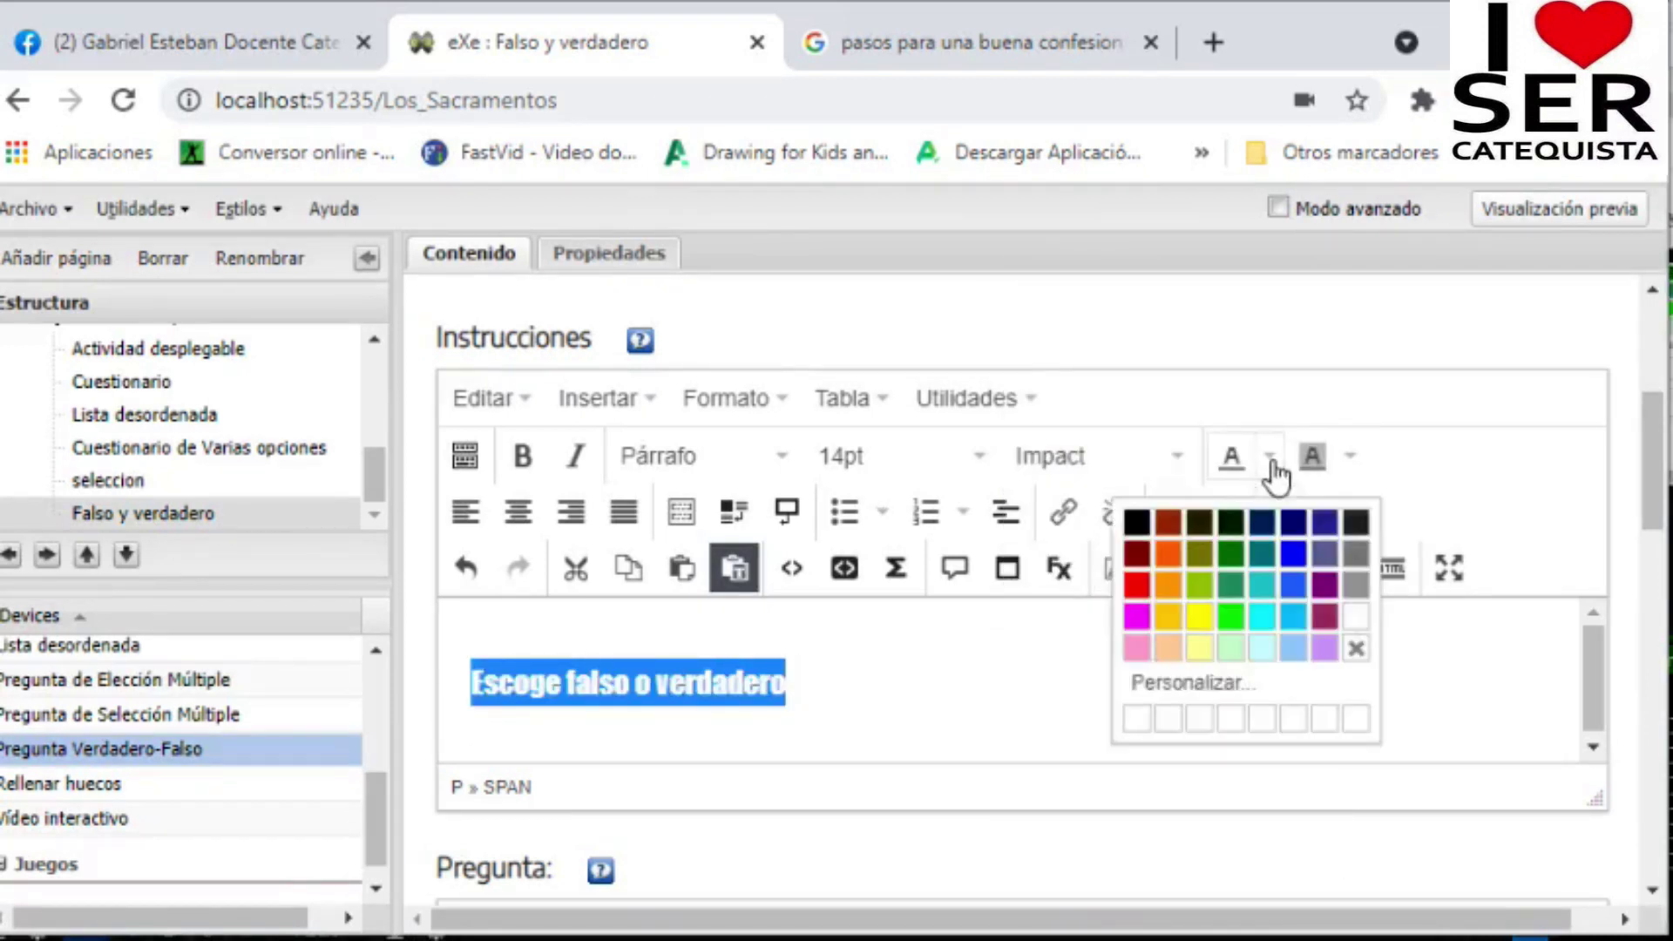
left_click(1230, 584)
left_click(914, 707)
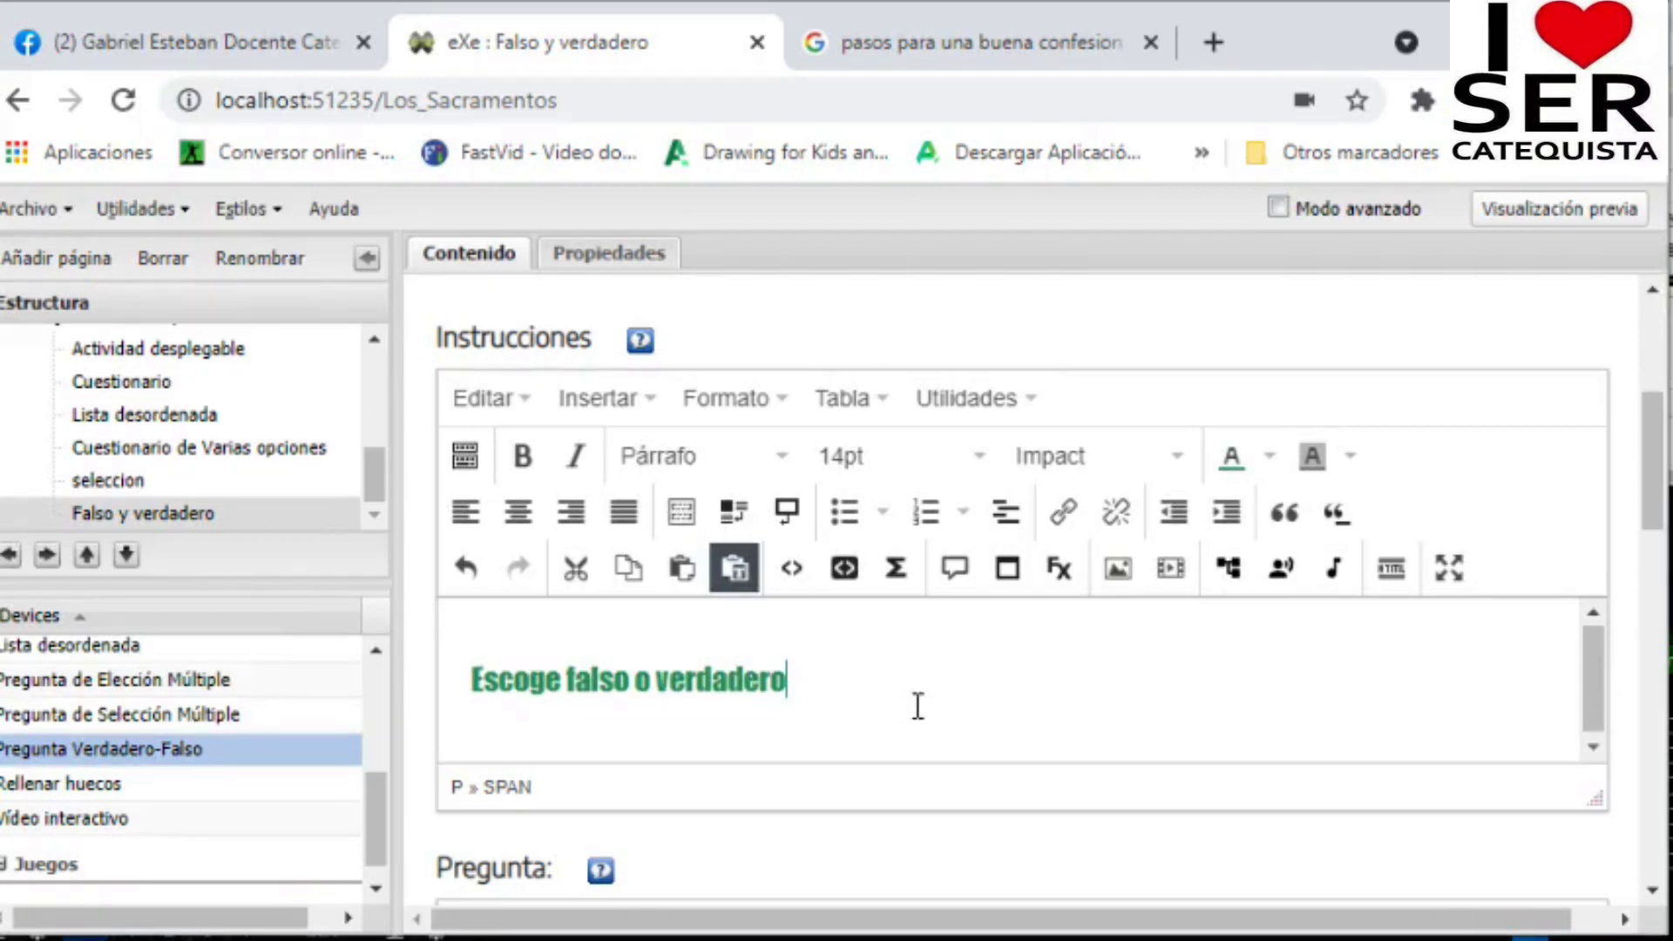
Step: Mark "Verdadero" as the correct answer to the question about Bautismo
left_click_drag(1658, 501, 1657, 614)
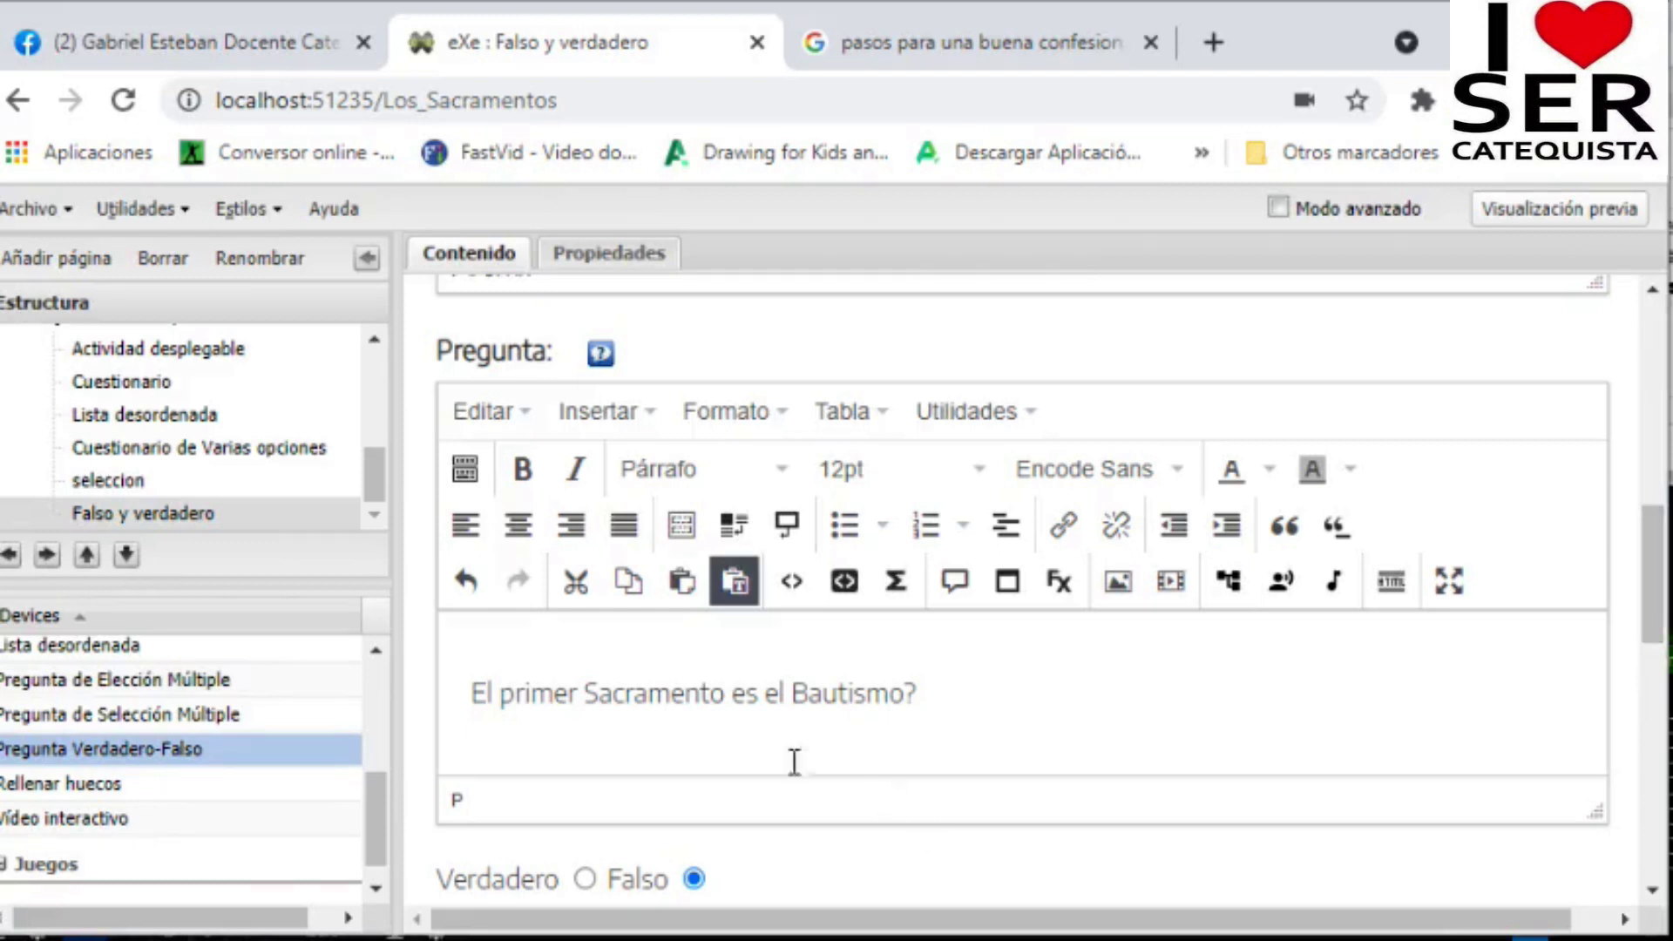
scroll(904, 717, "down", 1)
scroll(905, 717, "down", 3)
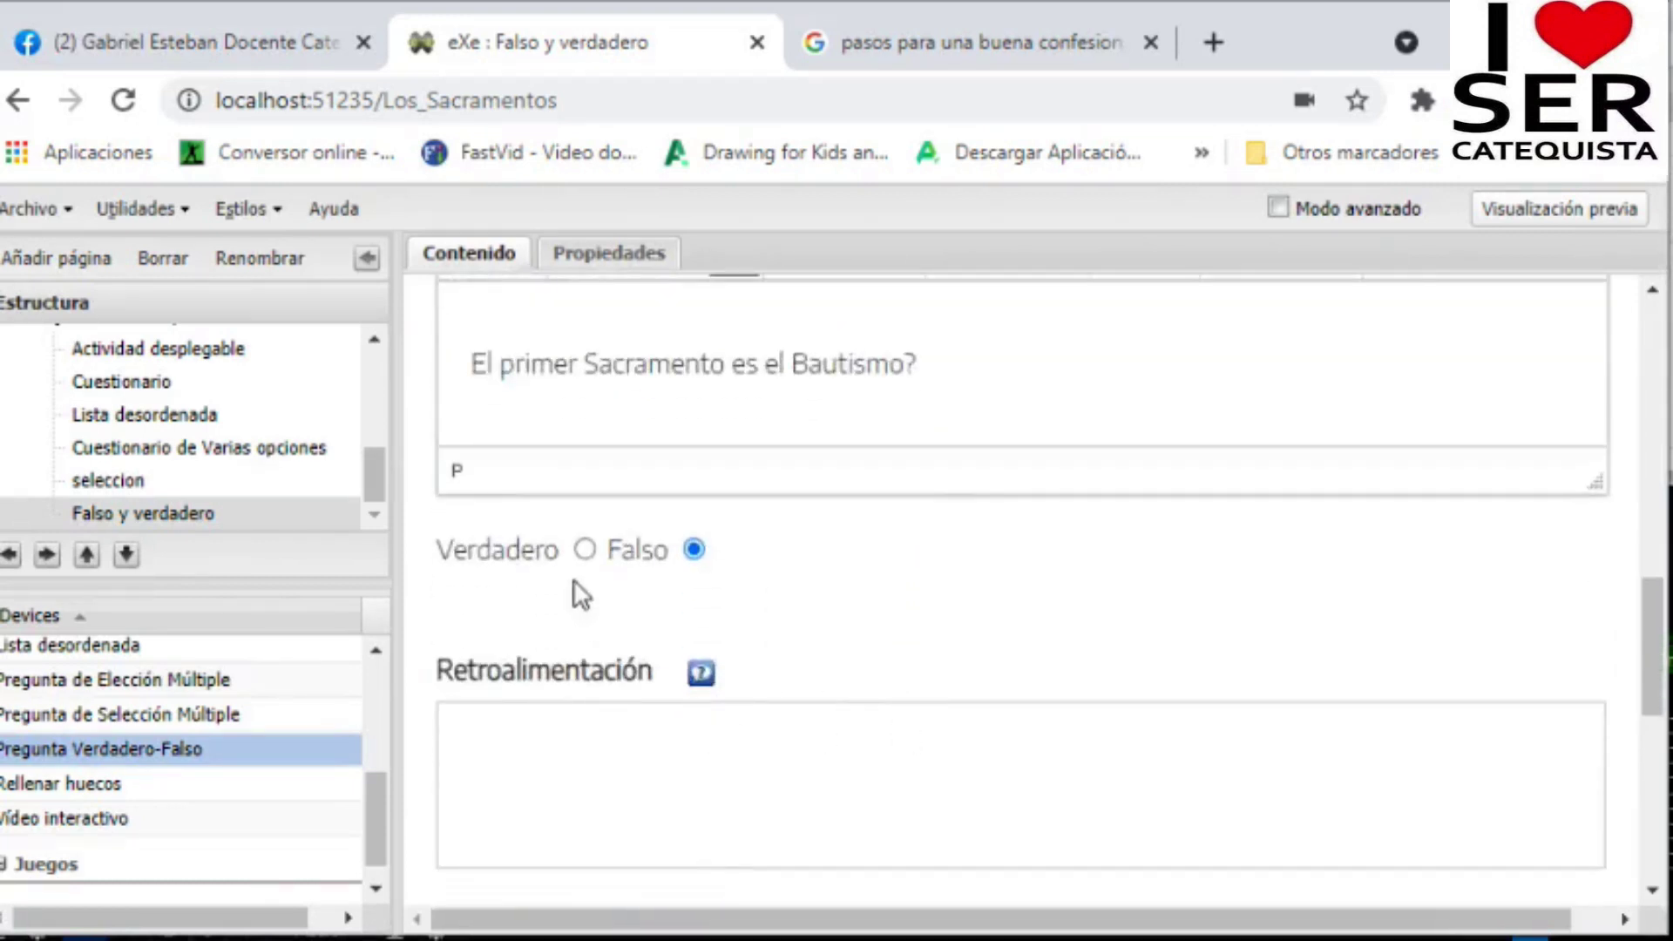
left_click(584, 550)
left_click(693, 549)
left_click(585, 549)
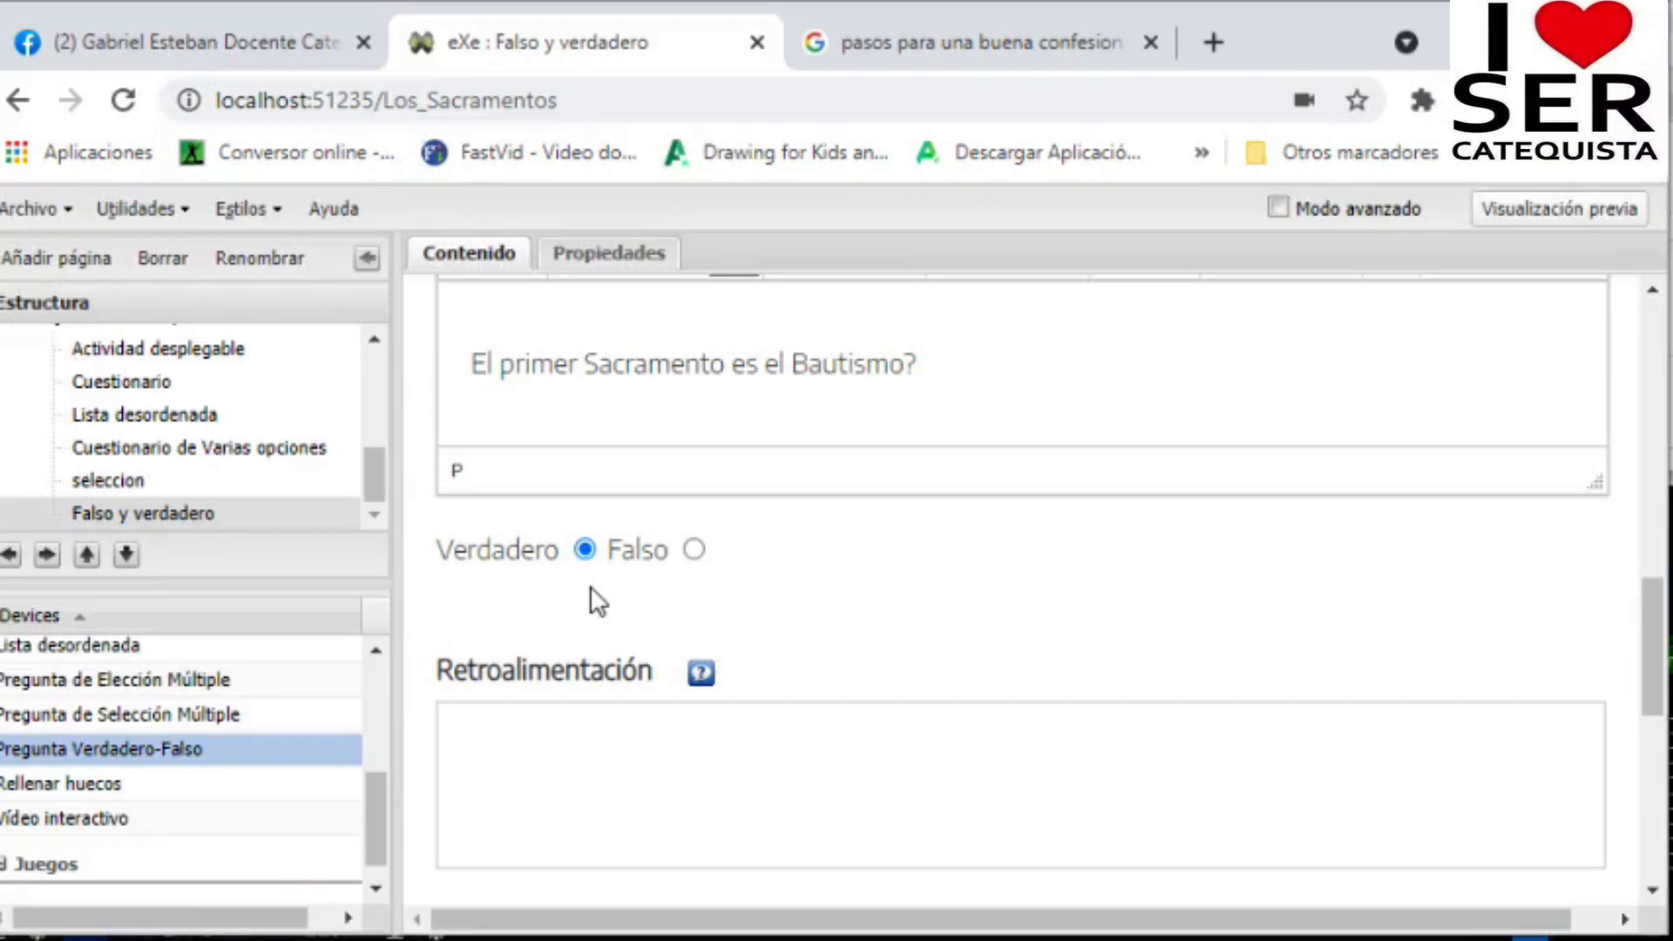
Step: Enter "Repasa más." as the question's suggestion and save the activity
scroll(590, 588, "down", 2)
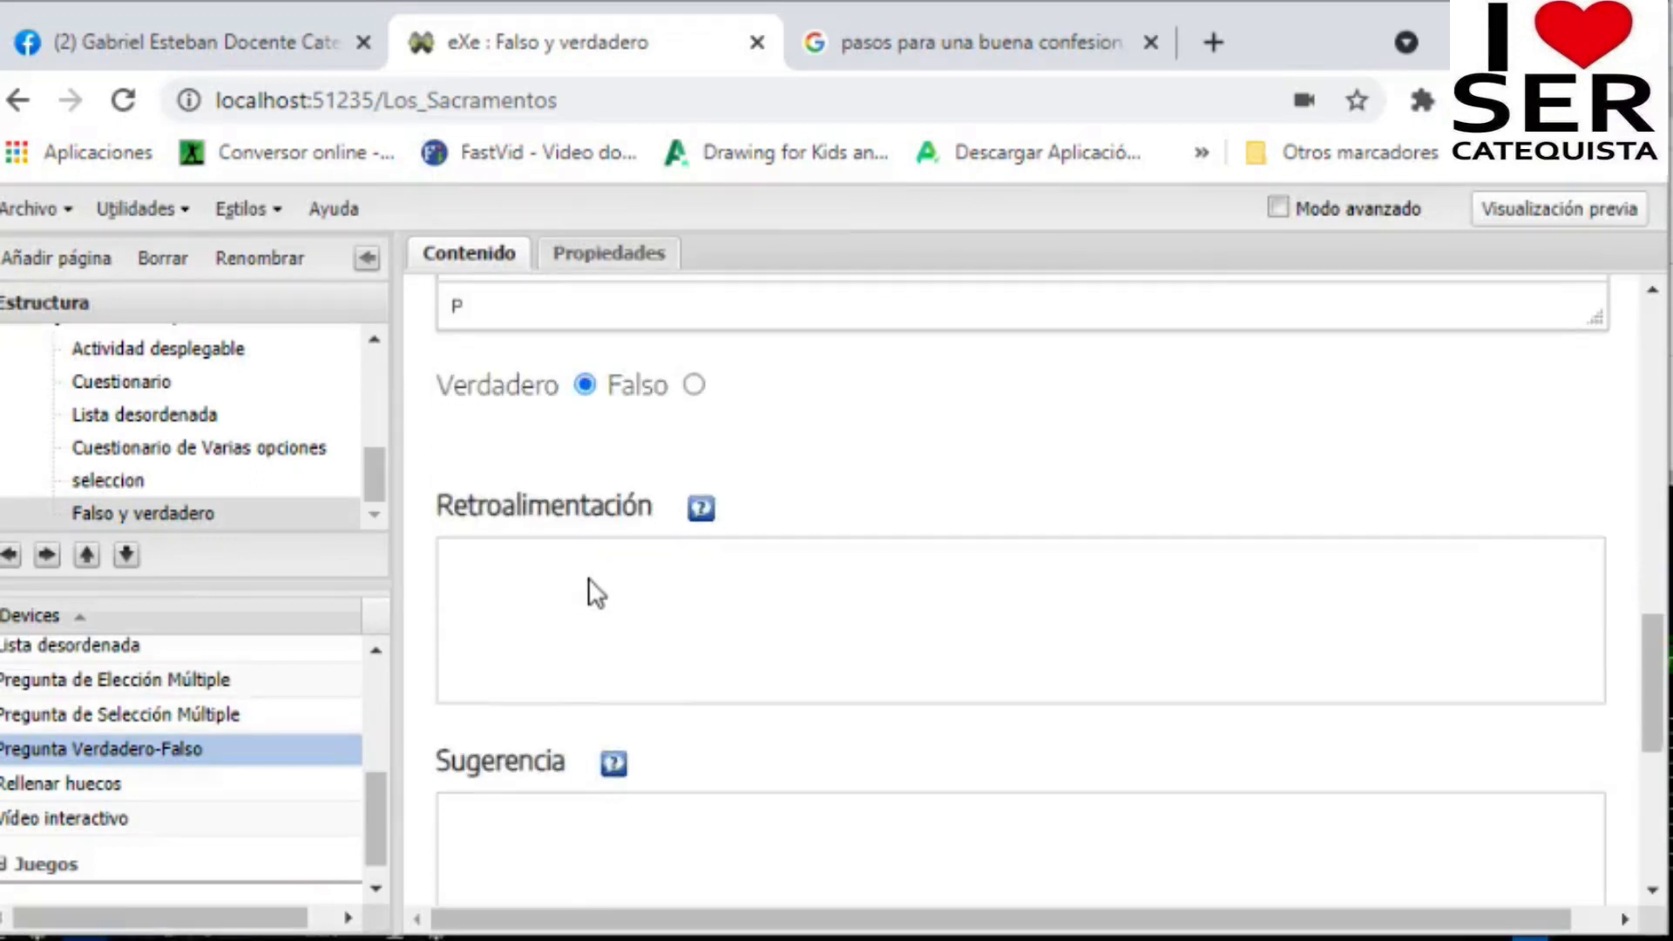
scroll(885, 576, "down", 4)
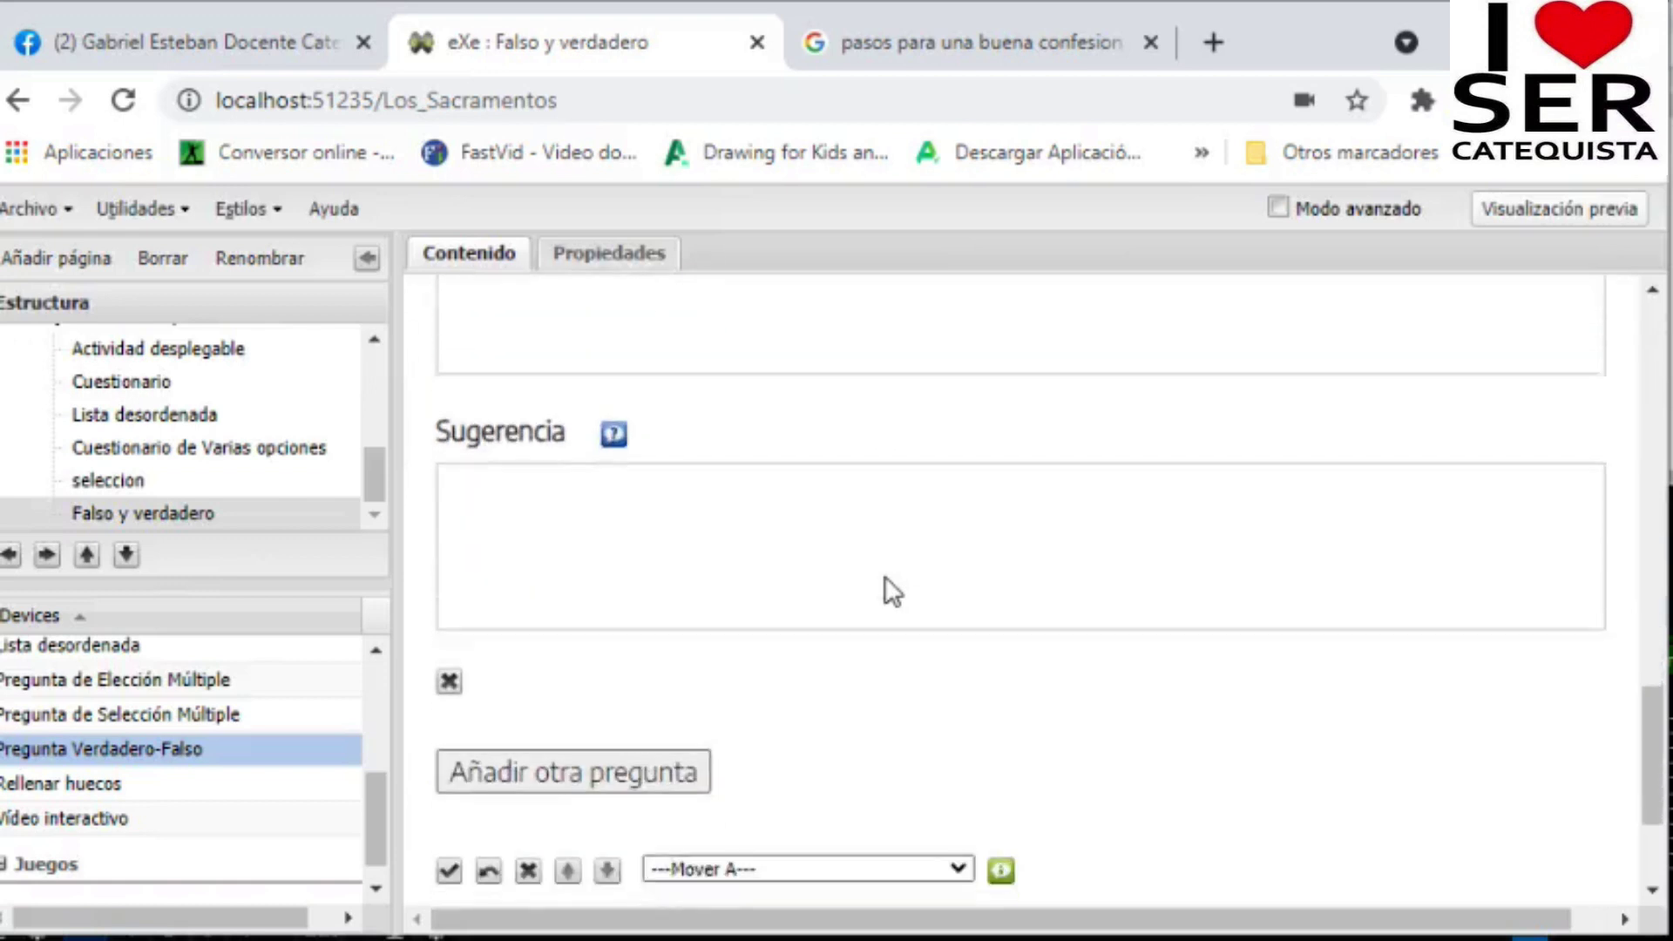
scroll(802, 536, "up", 4)
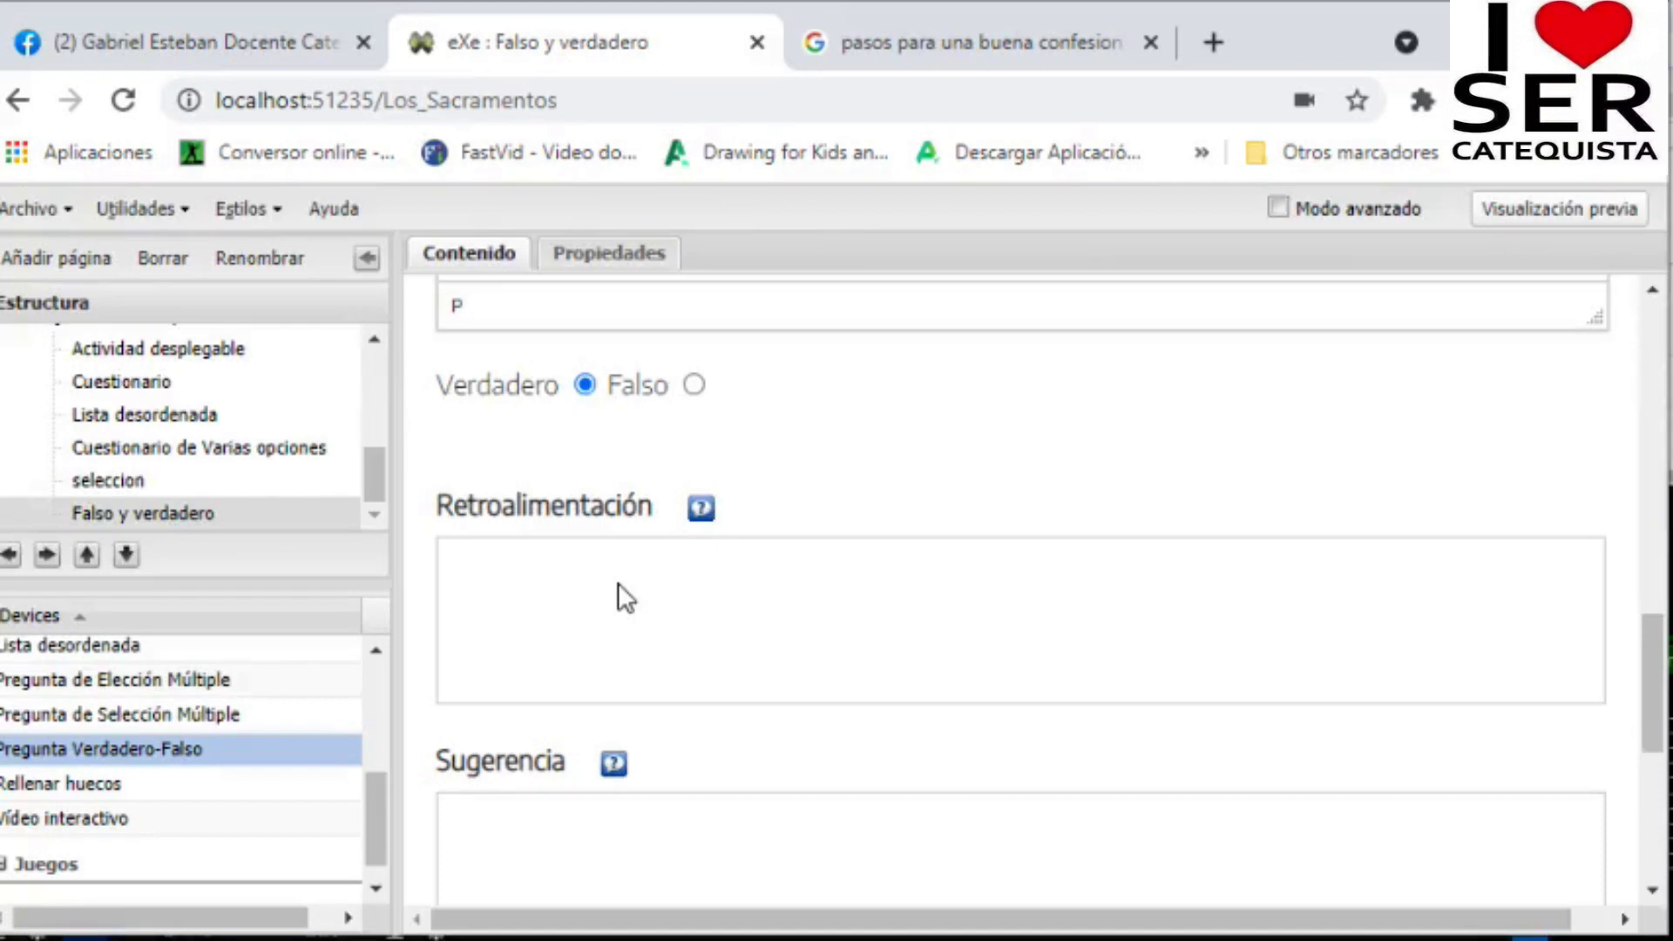
scroll(618, 582, "down", 4)
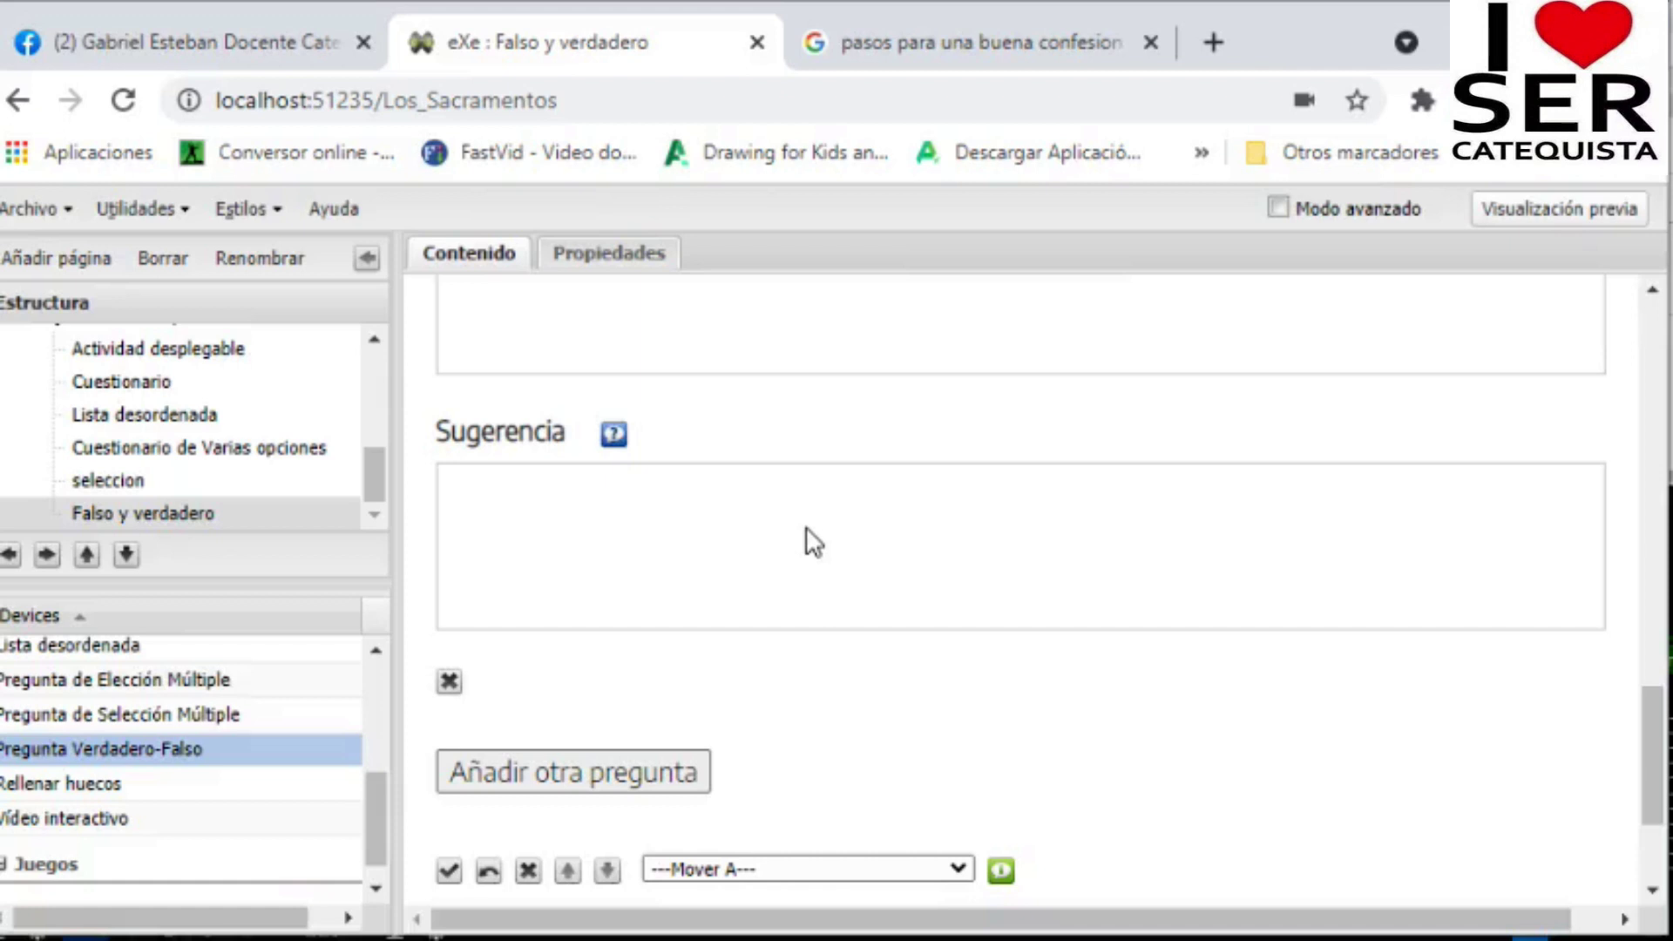
scroll(784, 505, "up", 2)
scroll(758, 523, "down", 2)
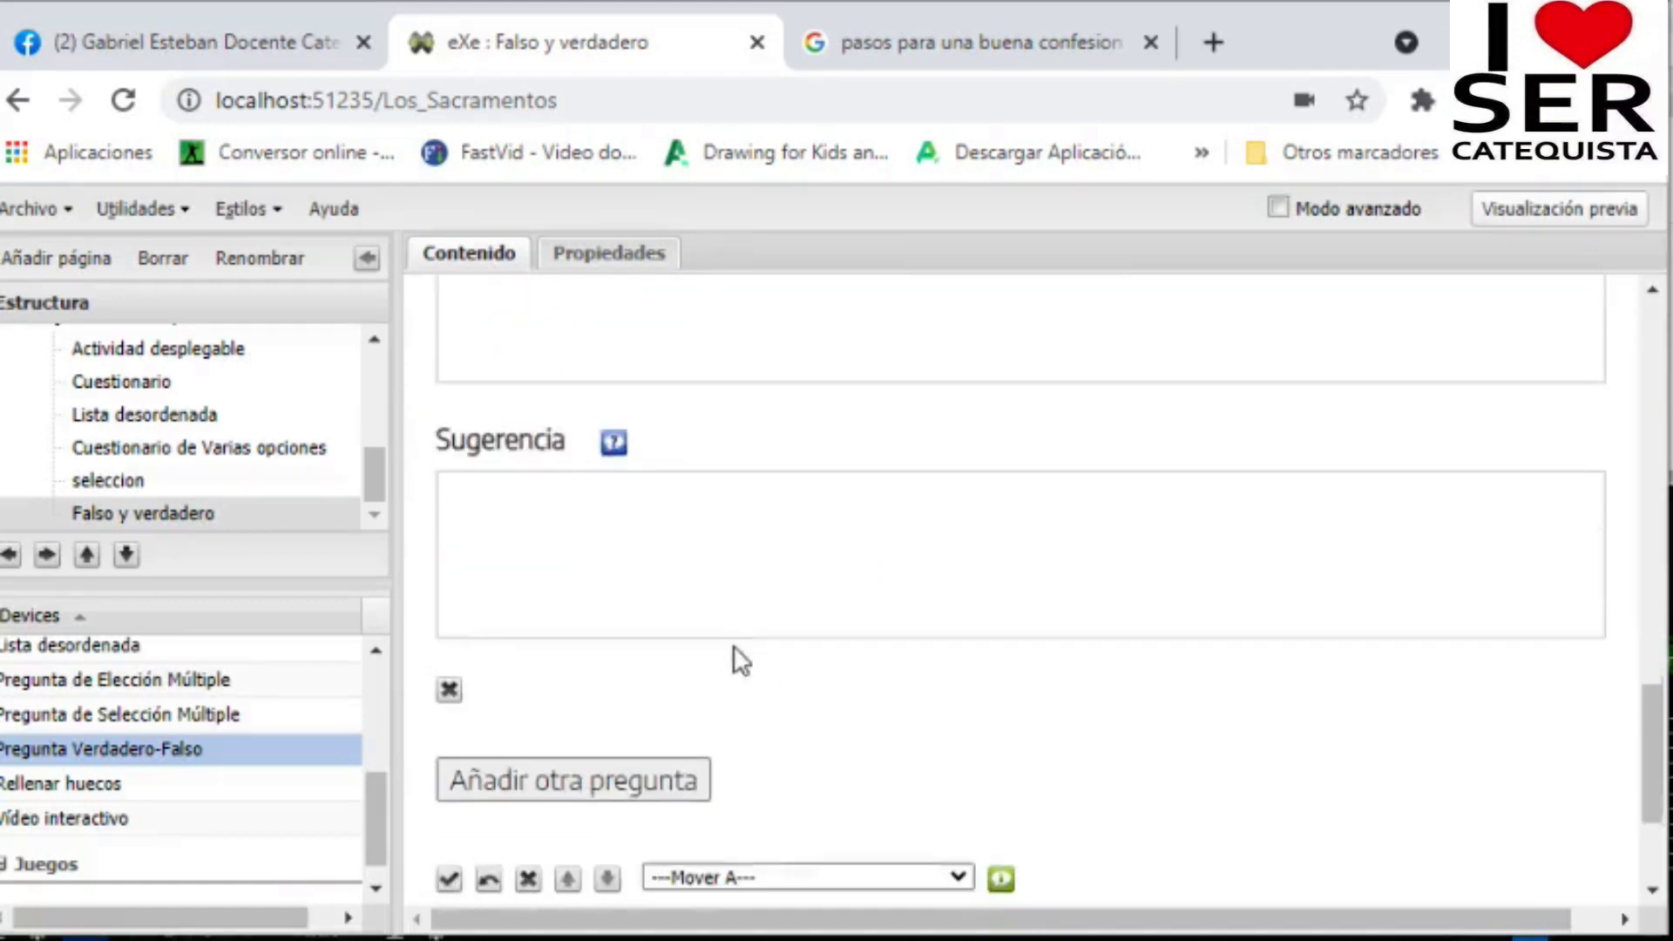
left_click(754, 558)
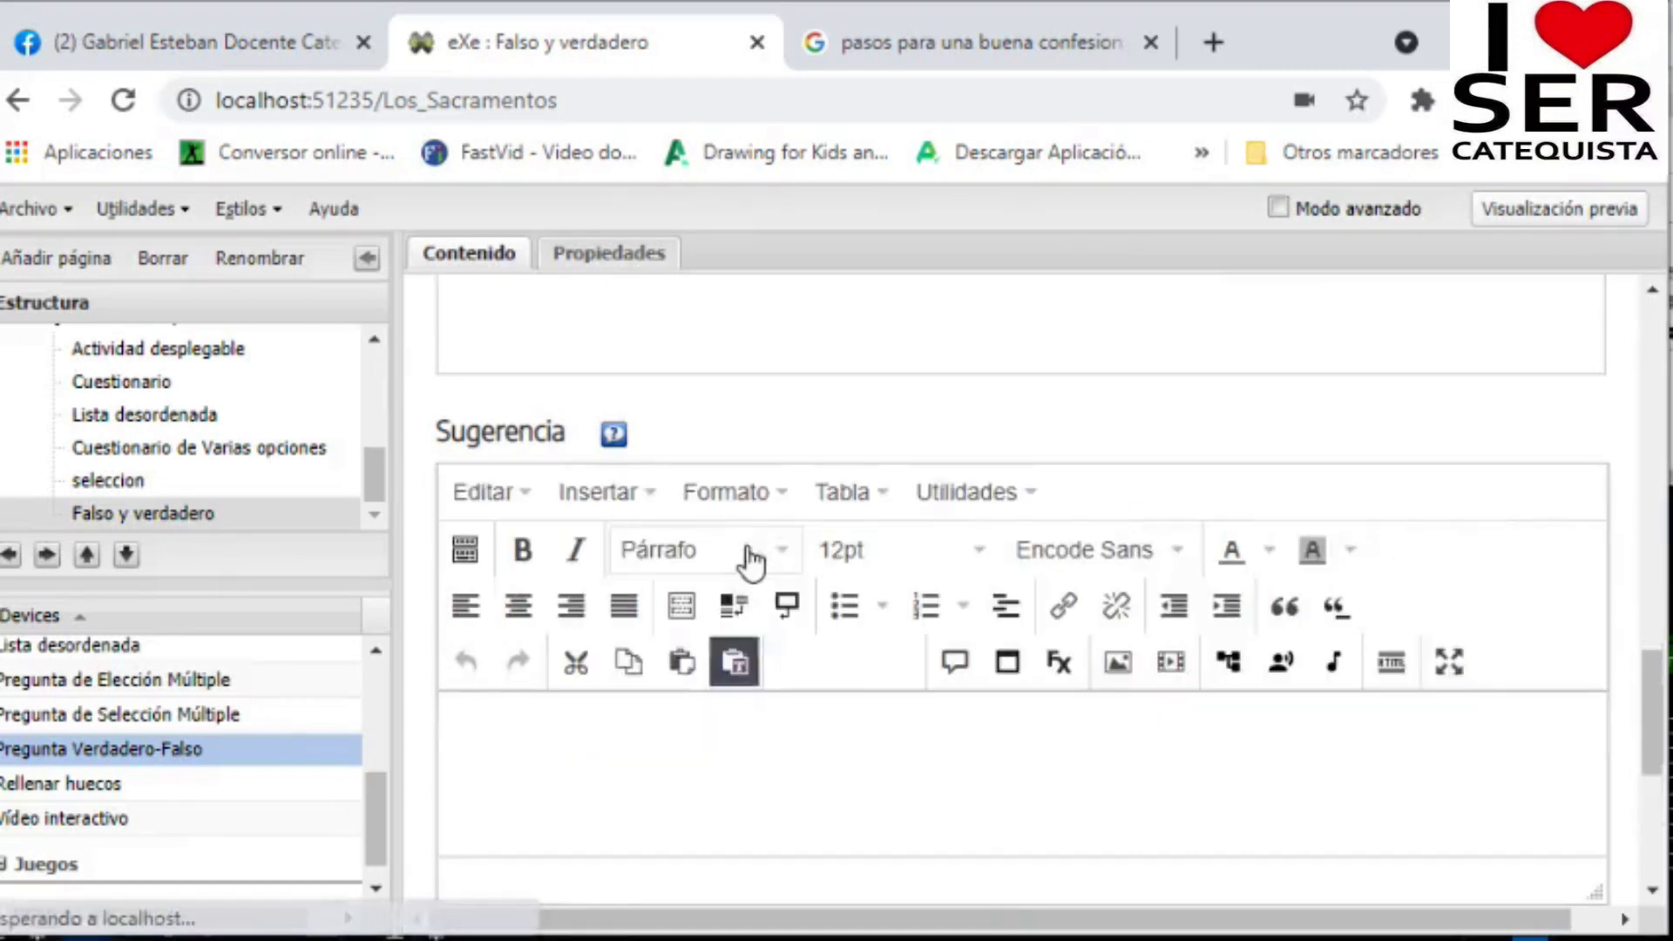
left_click(690, 754)
type("repasa mas.")
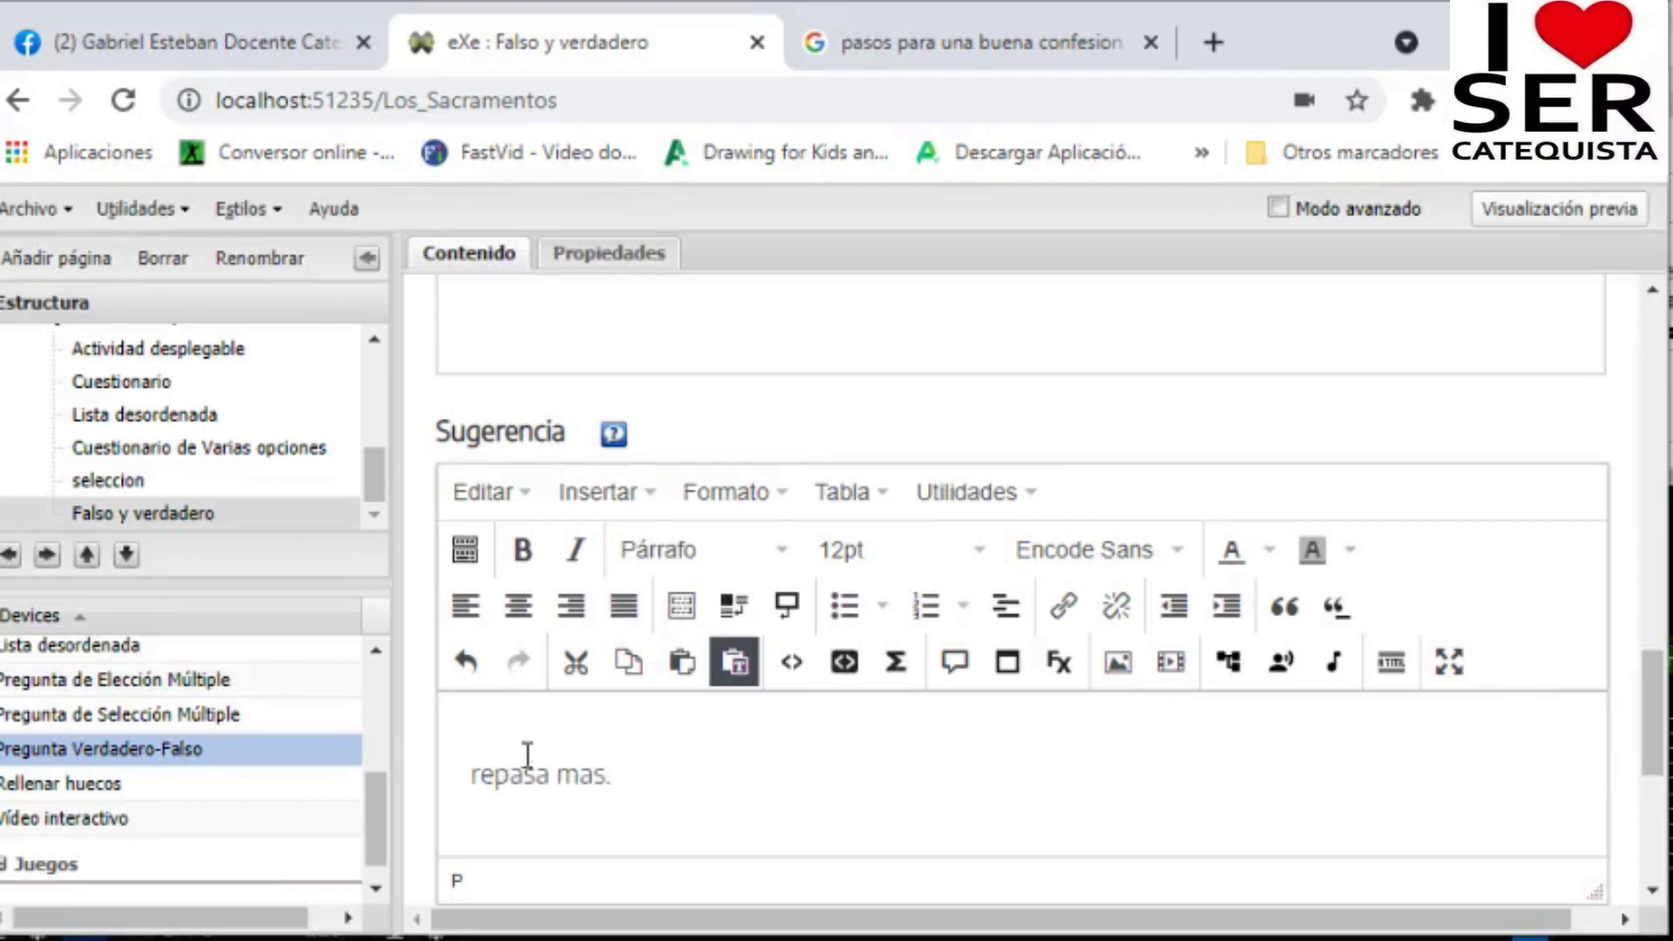
key("BackSpace")
key("BackSpace")
key("BackSpace")
type("ás.")
left_click(471, 773)
type("R")
key("Delete")
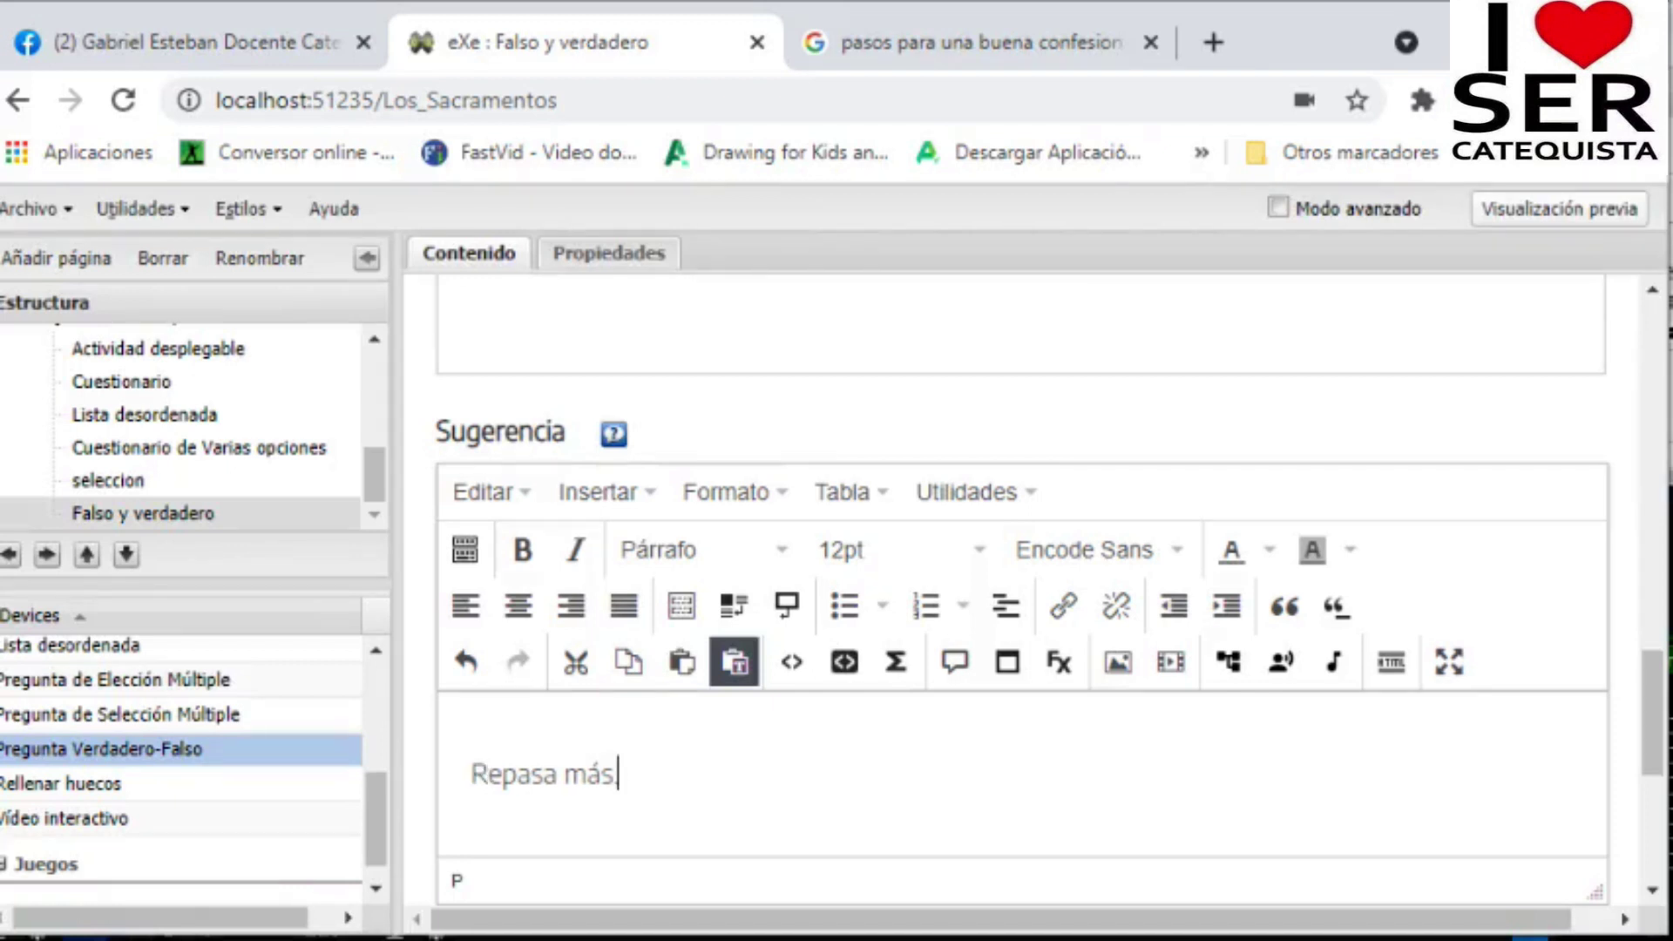
scroll(1237, 833, "down", 4)
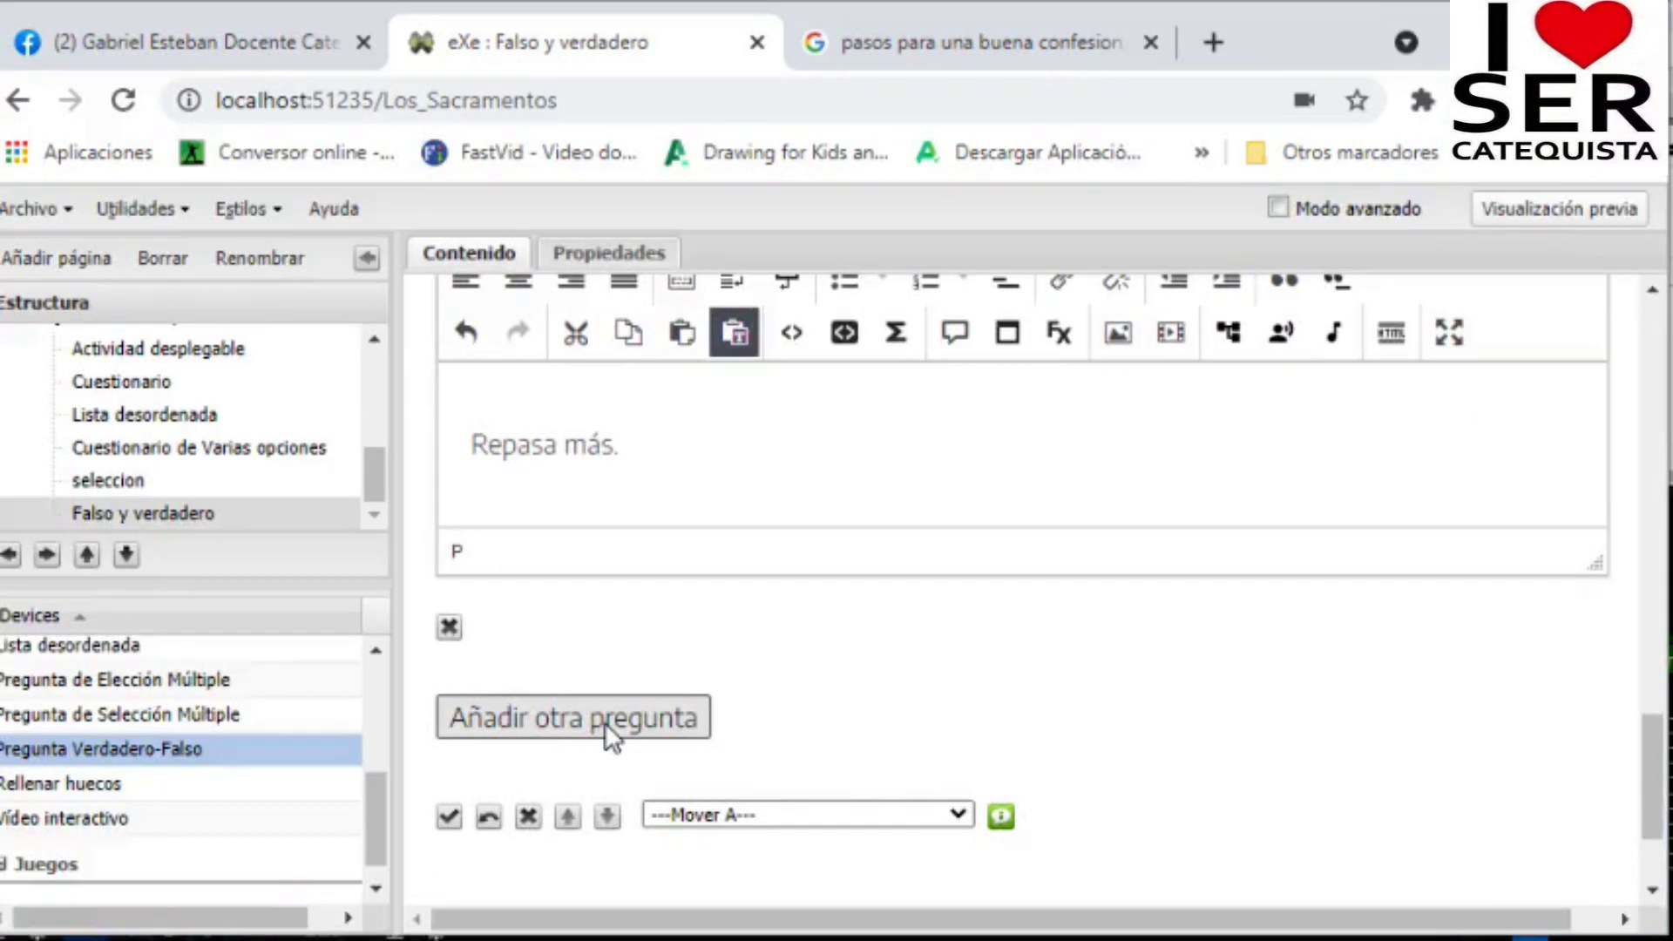
left_click(448, 816)
Step: Test the true/false question by trying both answers and showing and hiding its suggestion
scroll(553, 744, "down", 3)
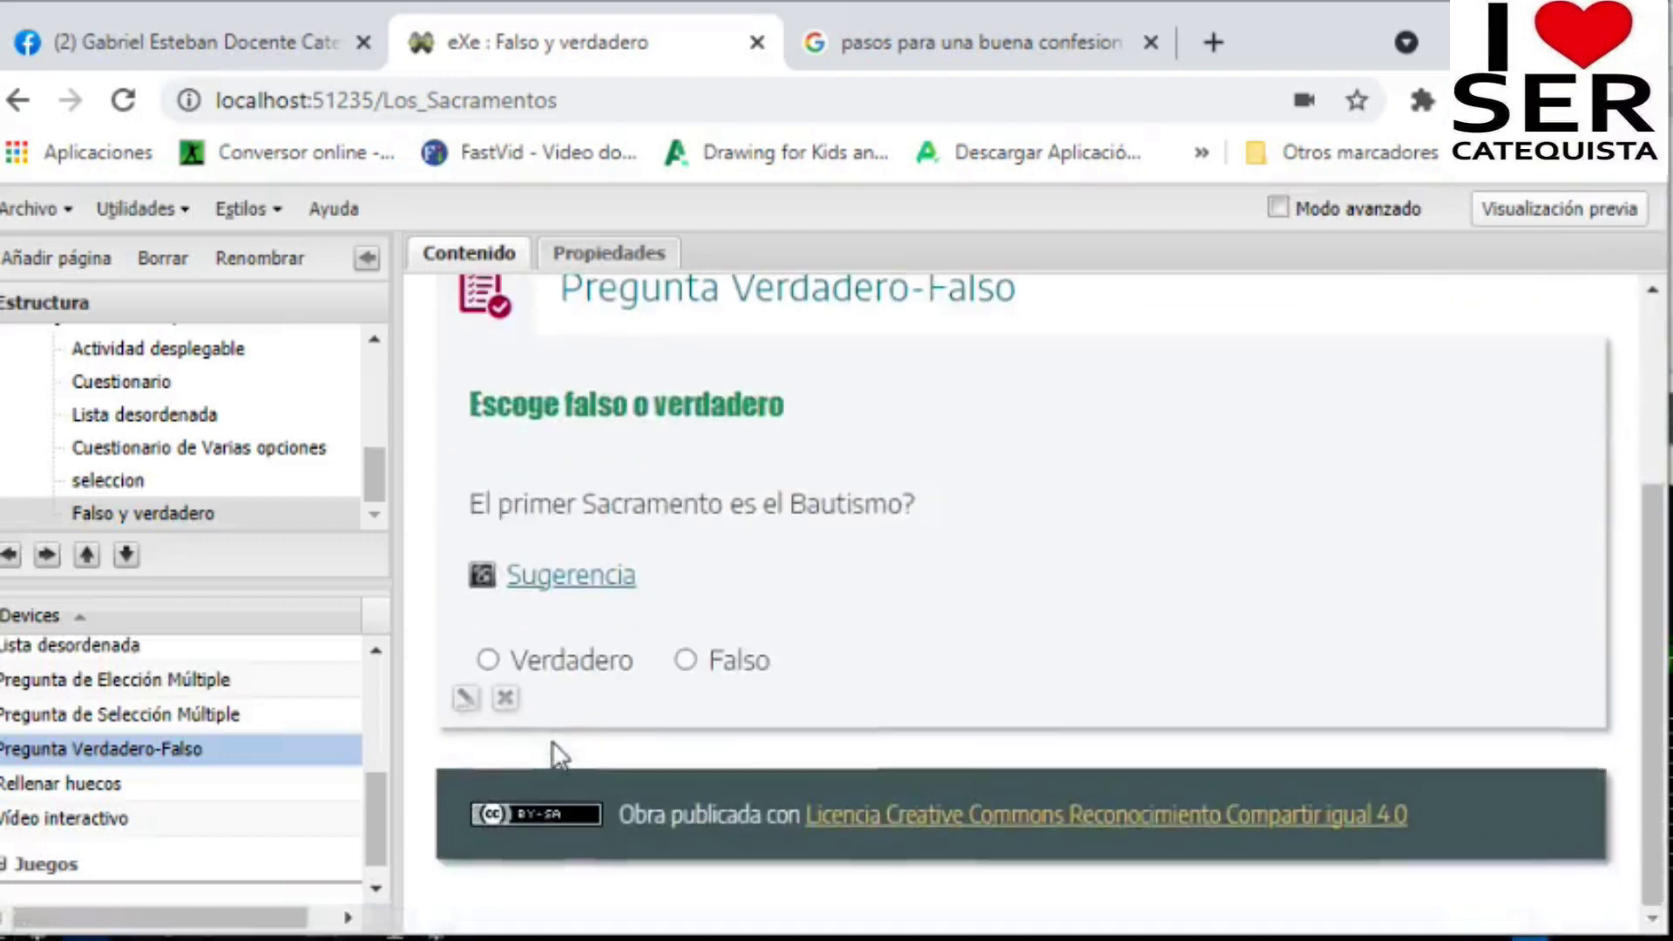
left_click(544, 587)
left_click(546, 601)
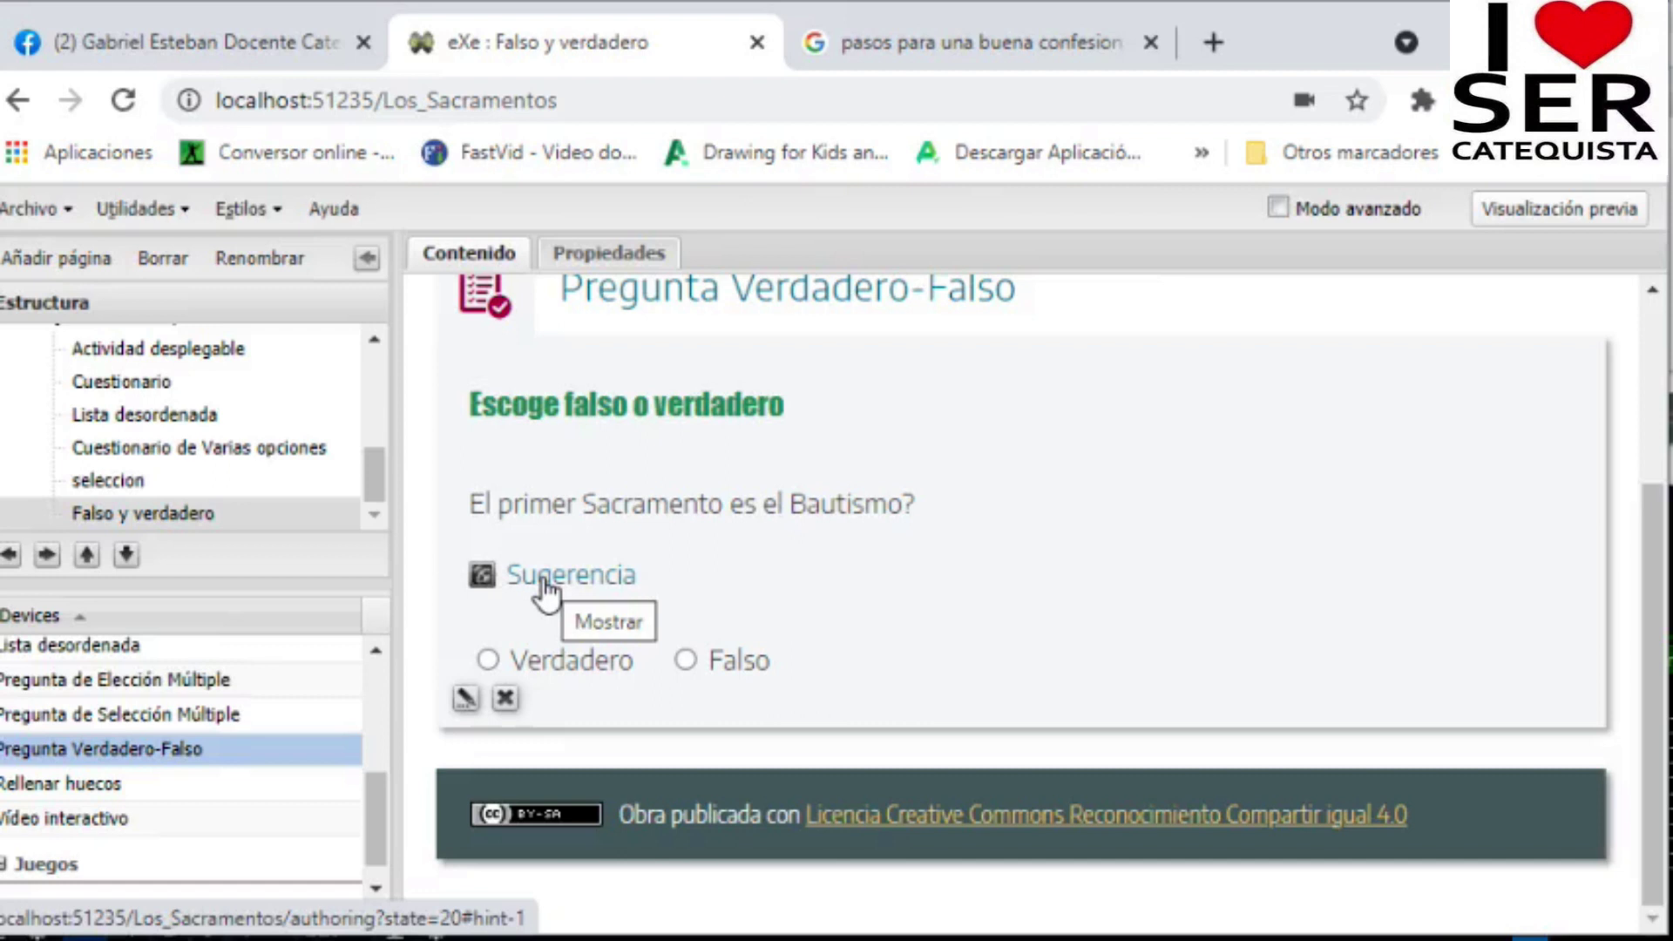
left_click(687, 660)
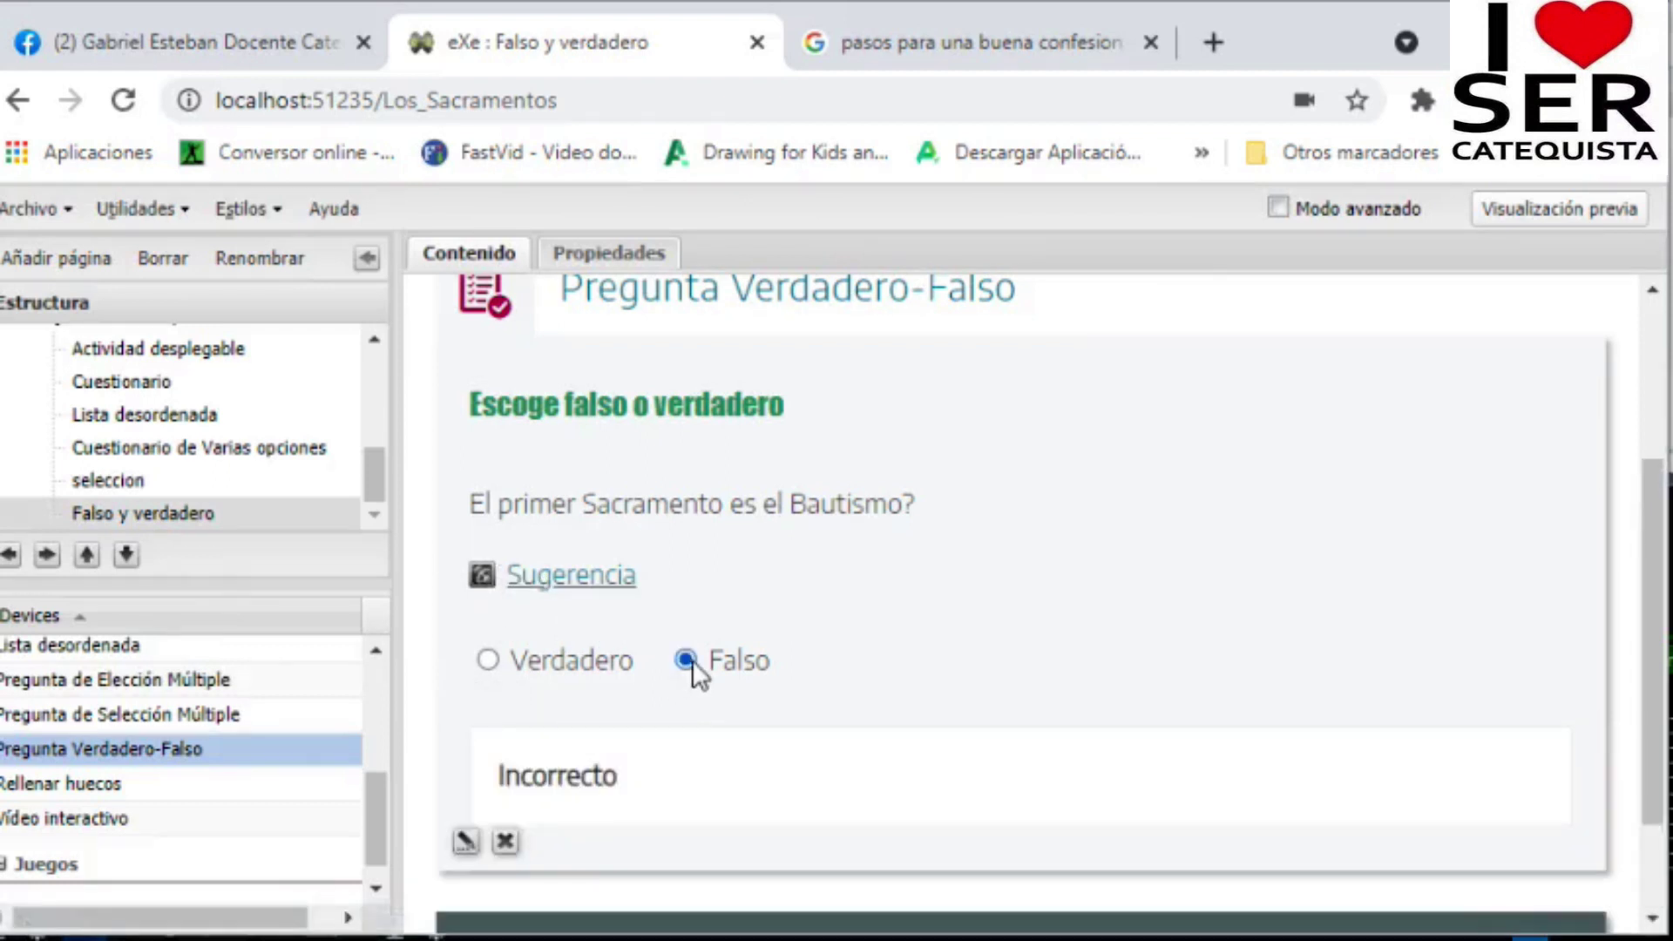
left_click(488, 660)
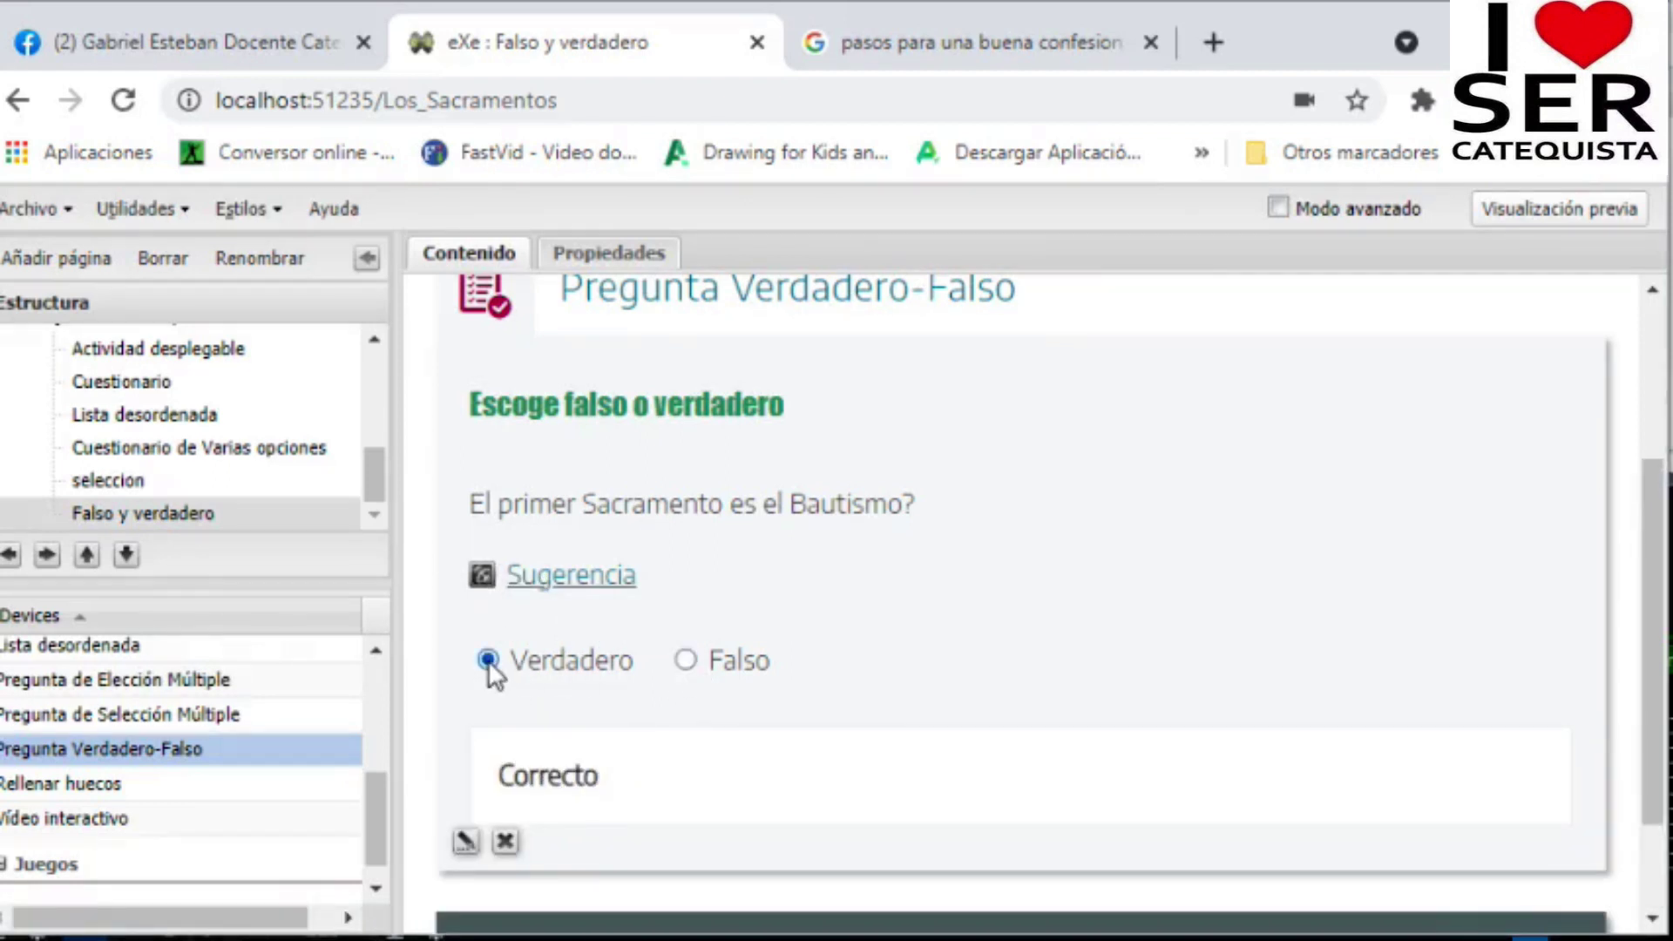
left_click(608, 582)
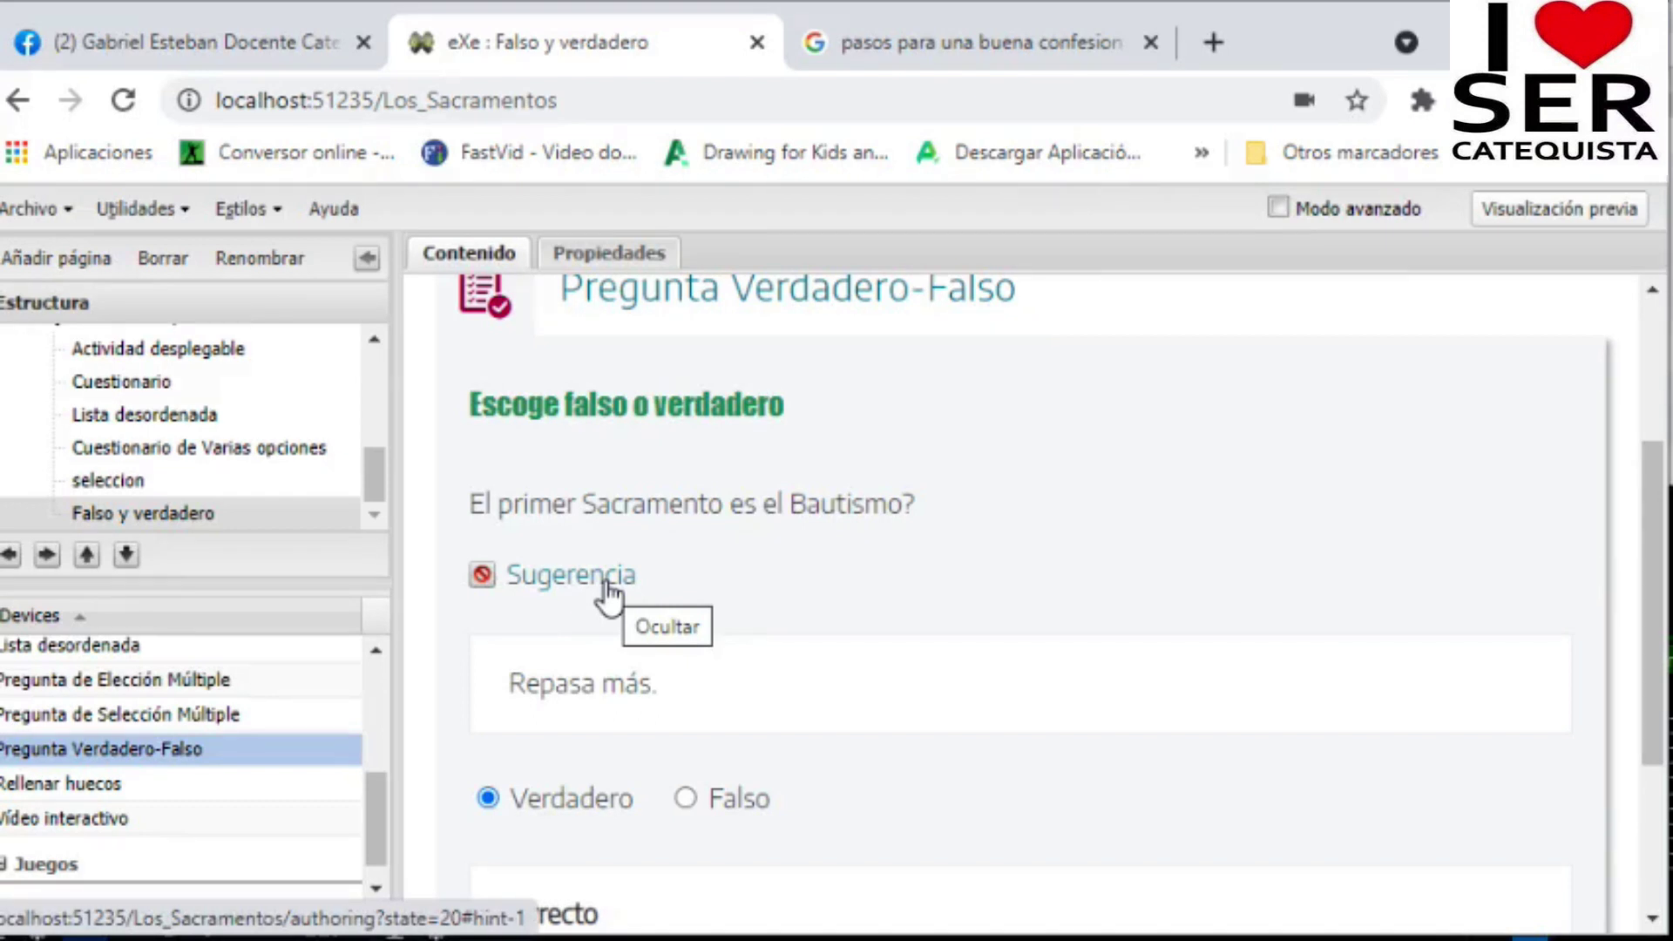
left_click(607, 592)
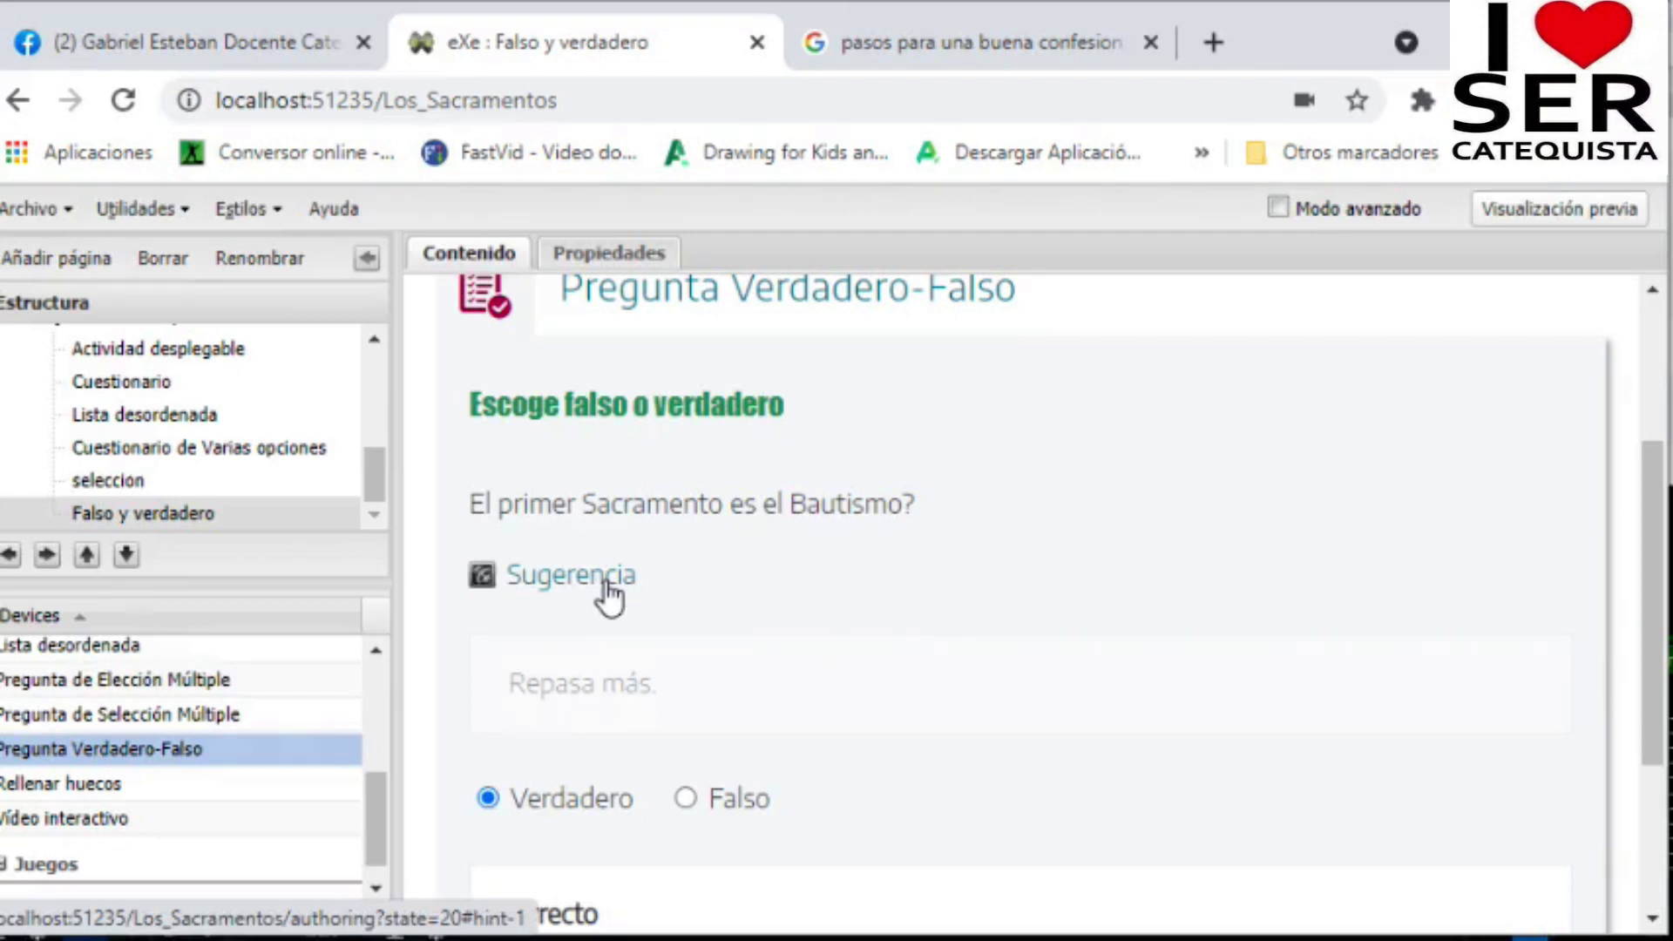
Step: Reopen the activity for editing and replace the suggestion text with "Lo vimos el Sabado pasado."
left_click(607, 592)
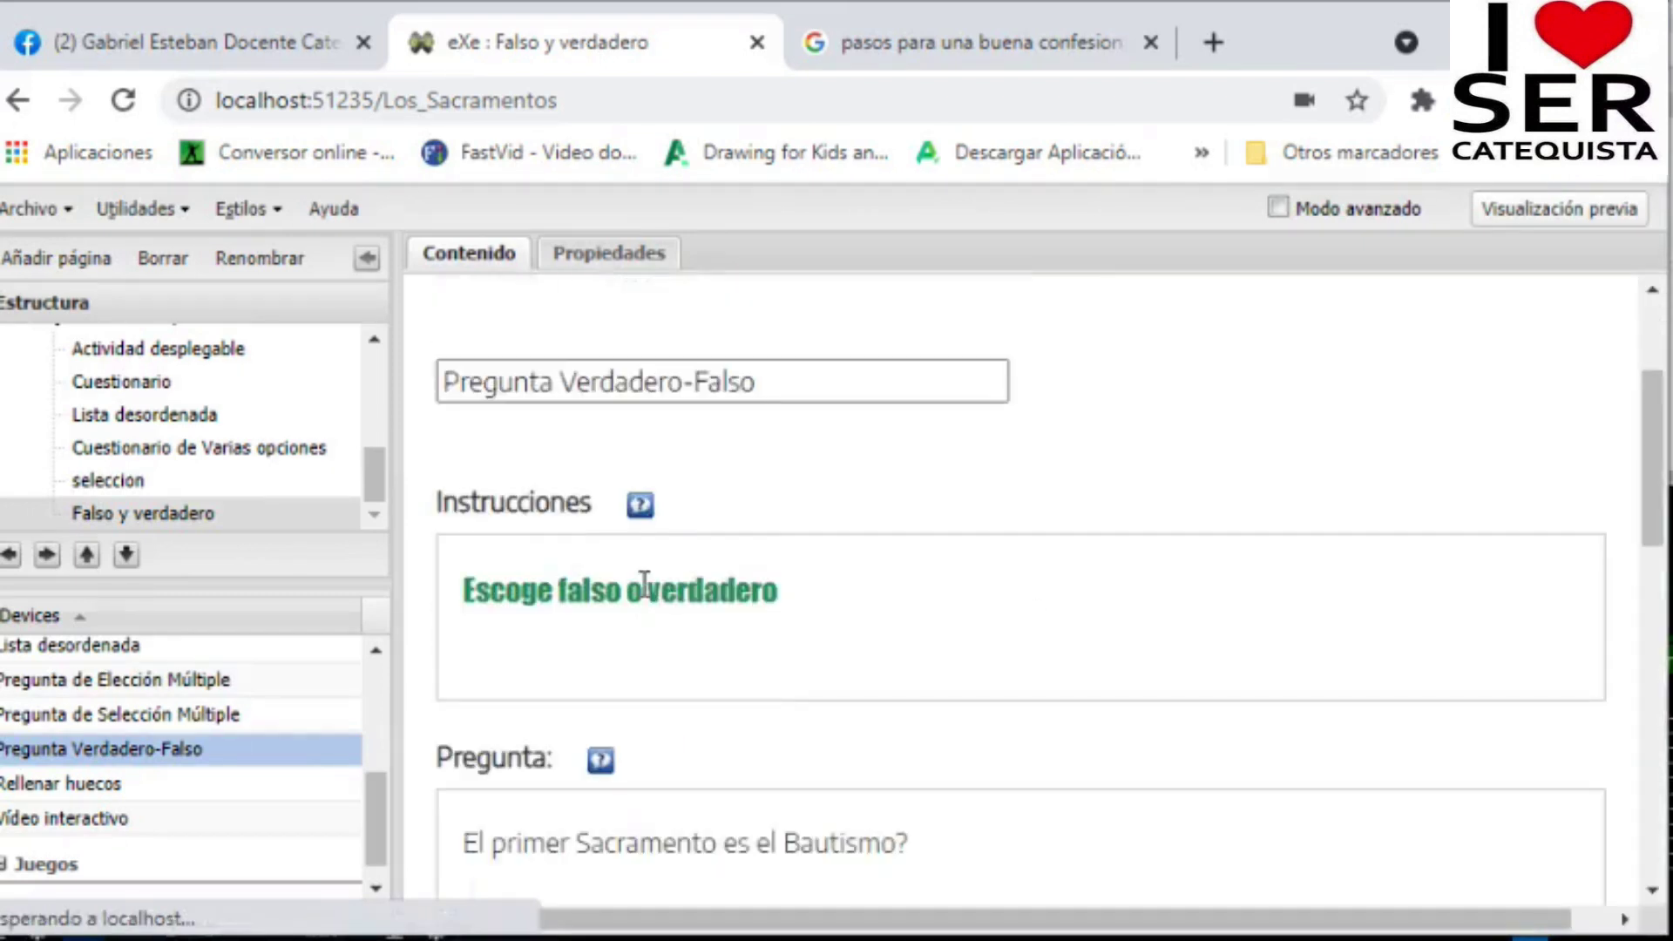
scroll(751, 667, "down", 9)
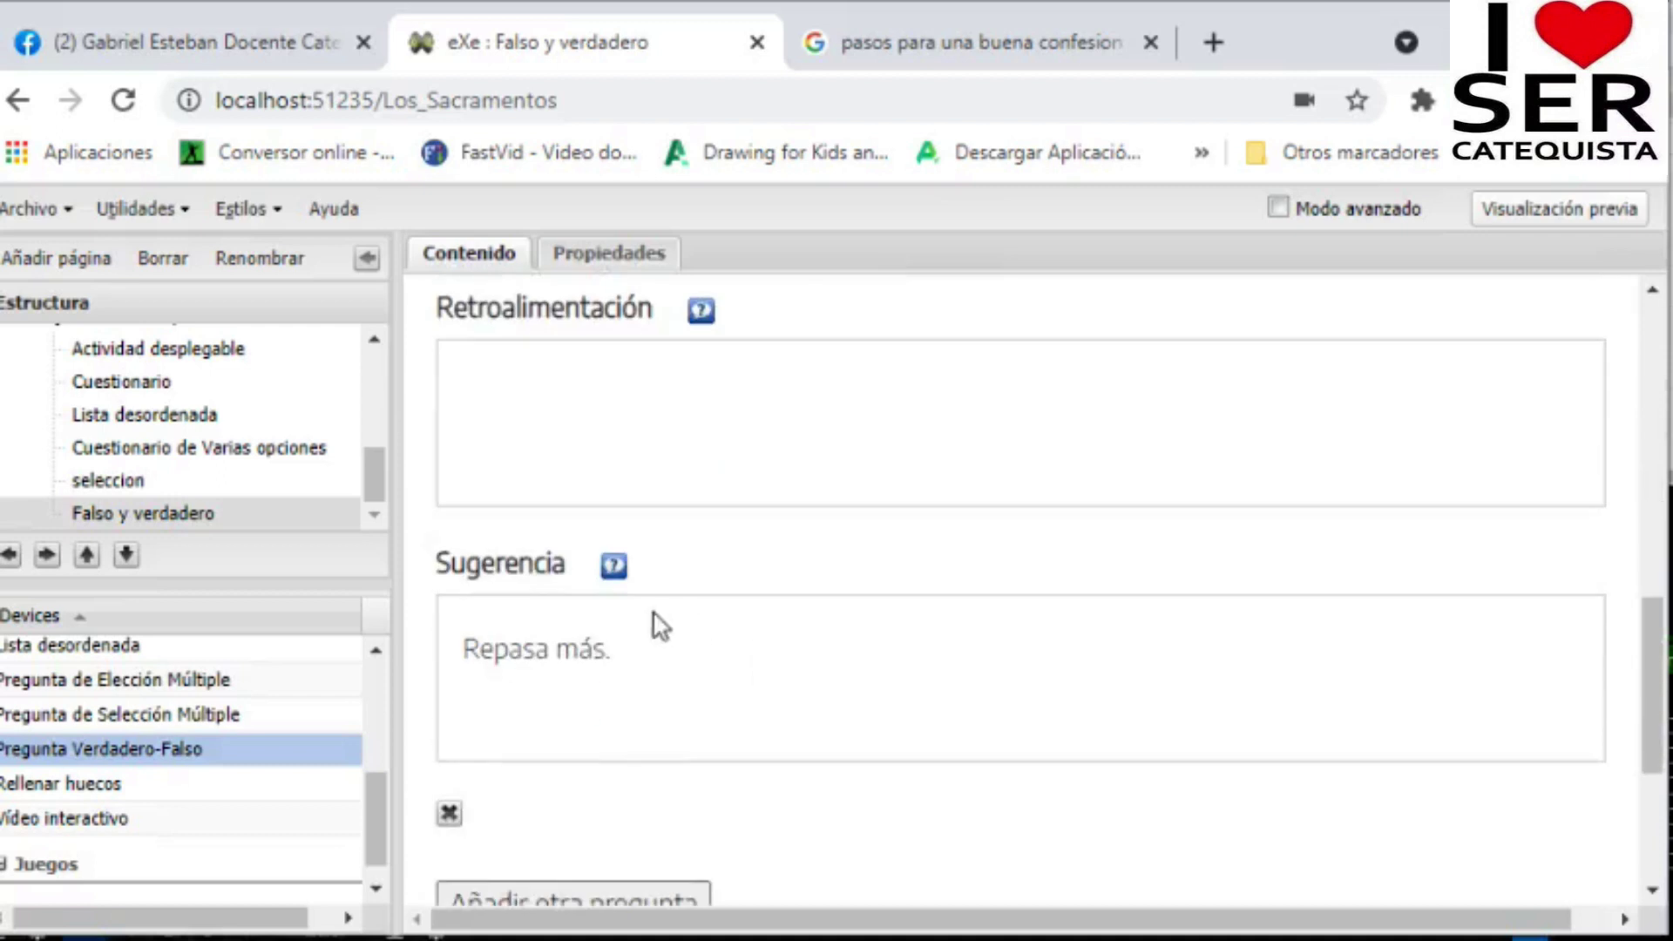
scroll(649, 741, "down", 2)
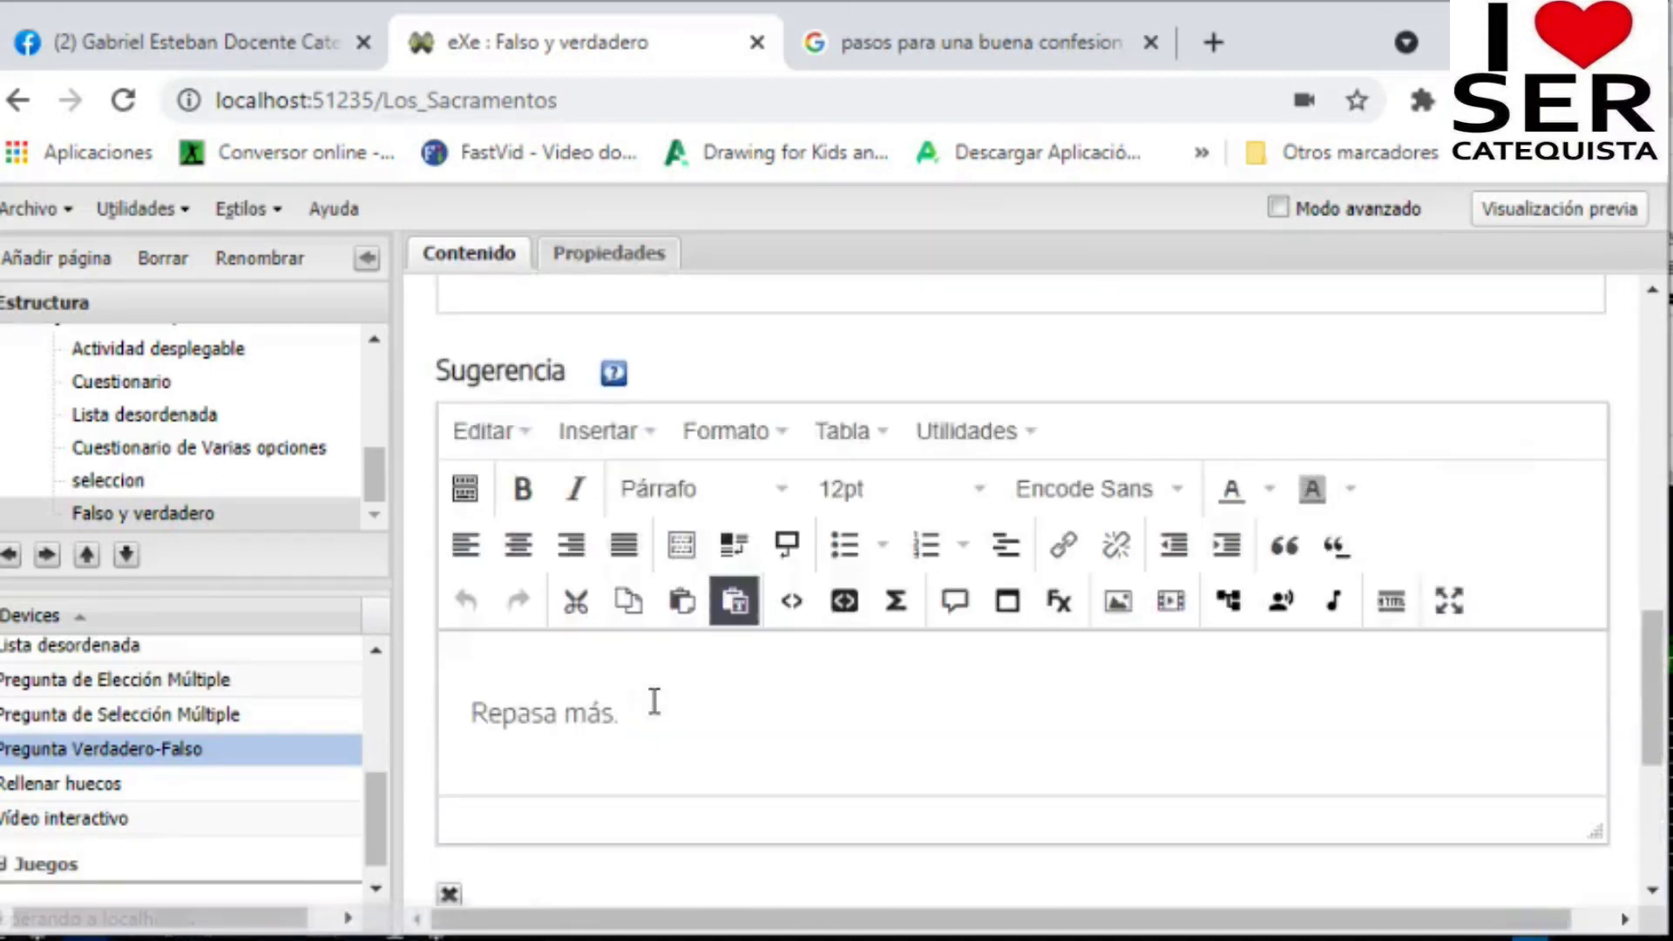
left_click_drag(653, 713, 337, 710)
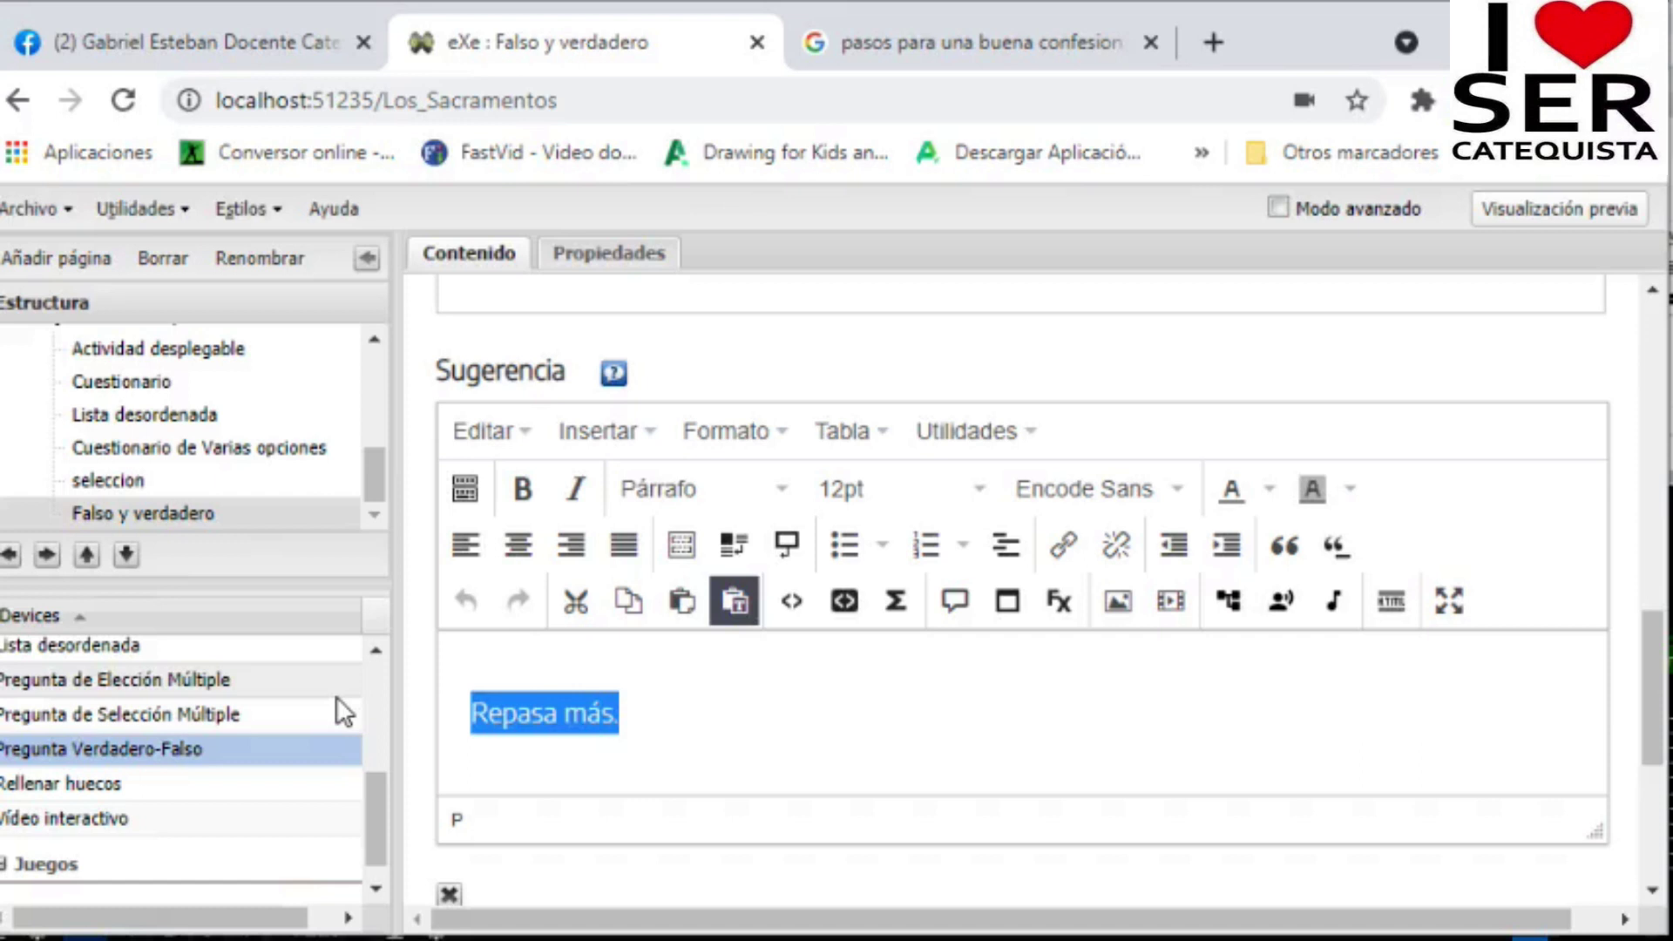
key("Delete")
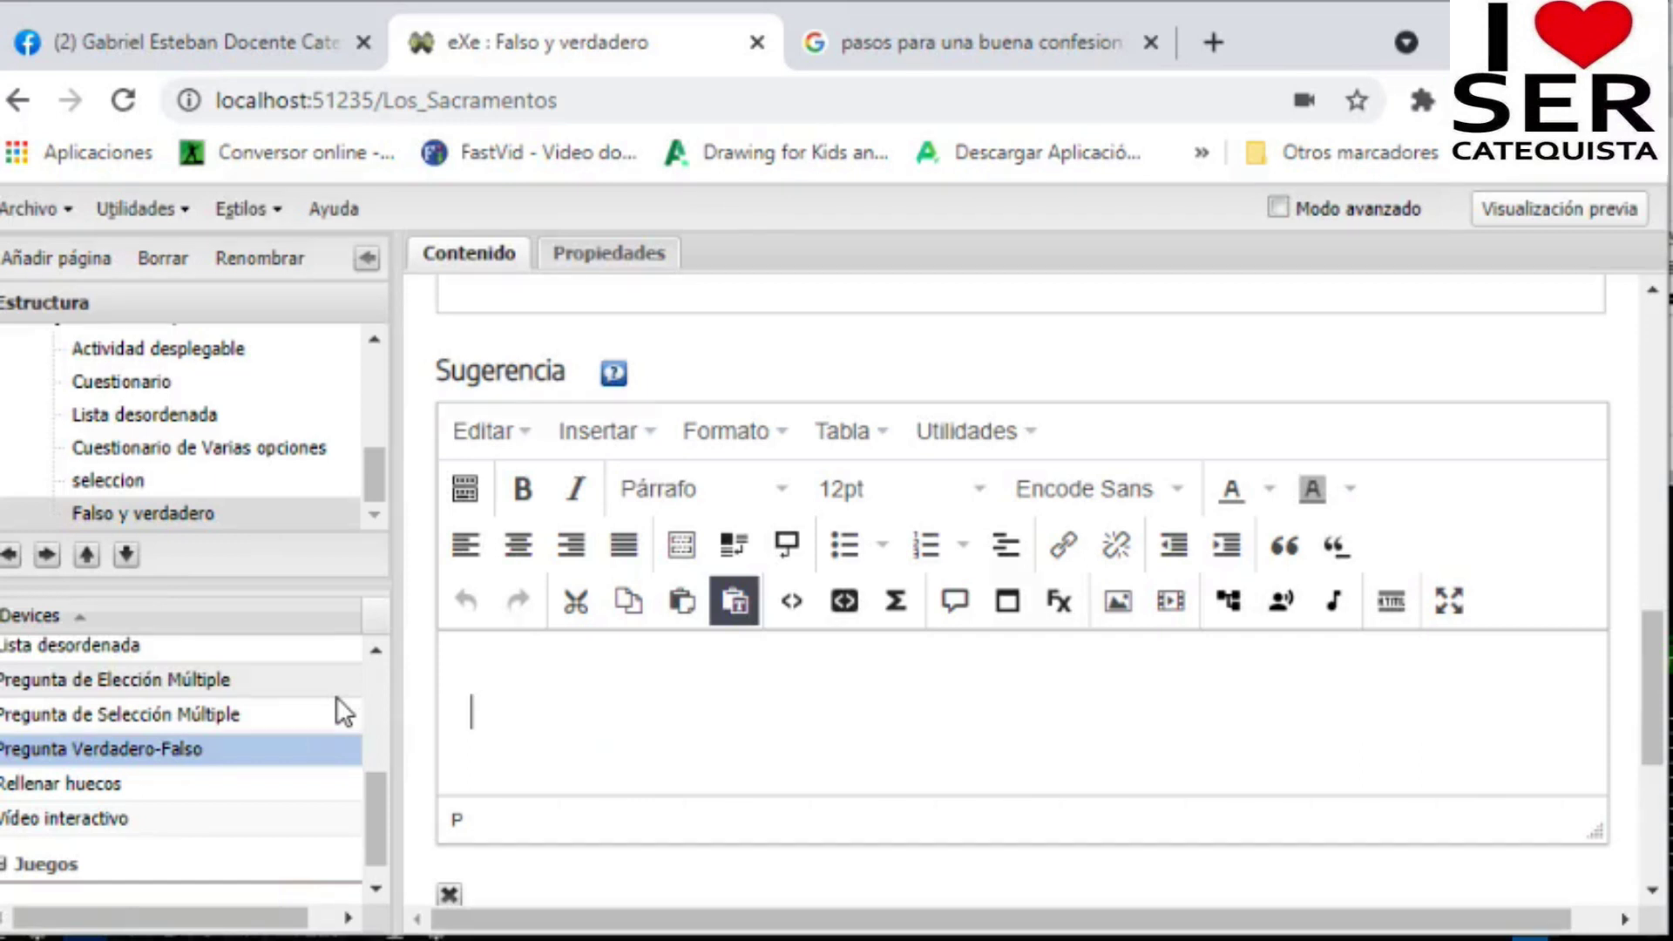
type("Lo vimos el Sabadoi")
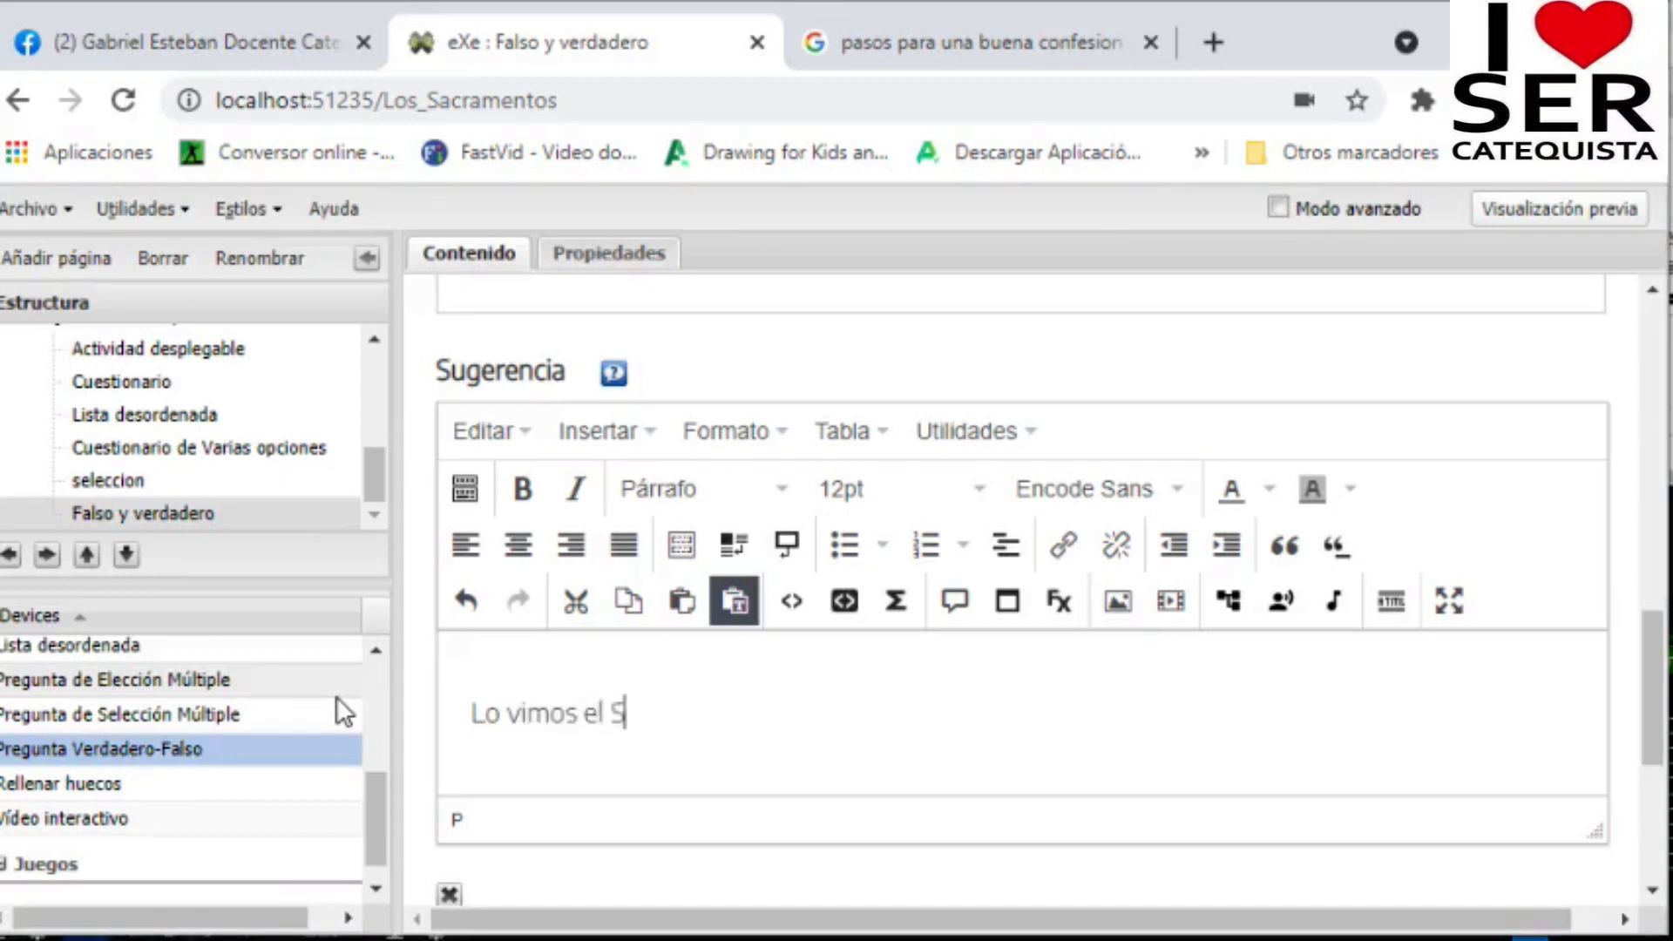
key("BackSpace")
key("BackSpace")
key("BackSpace")
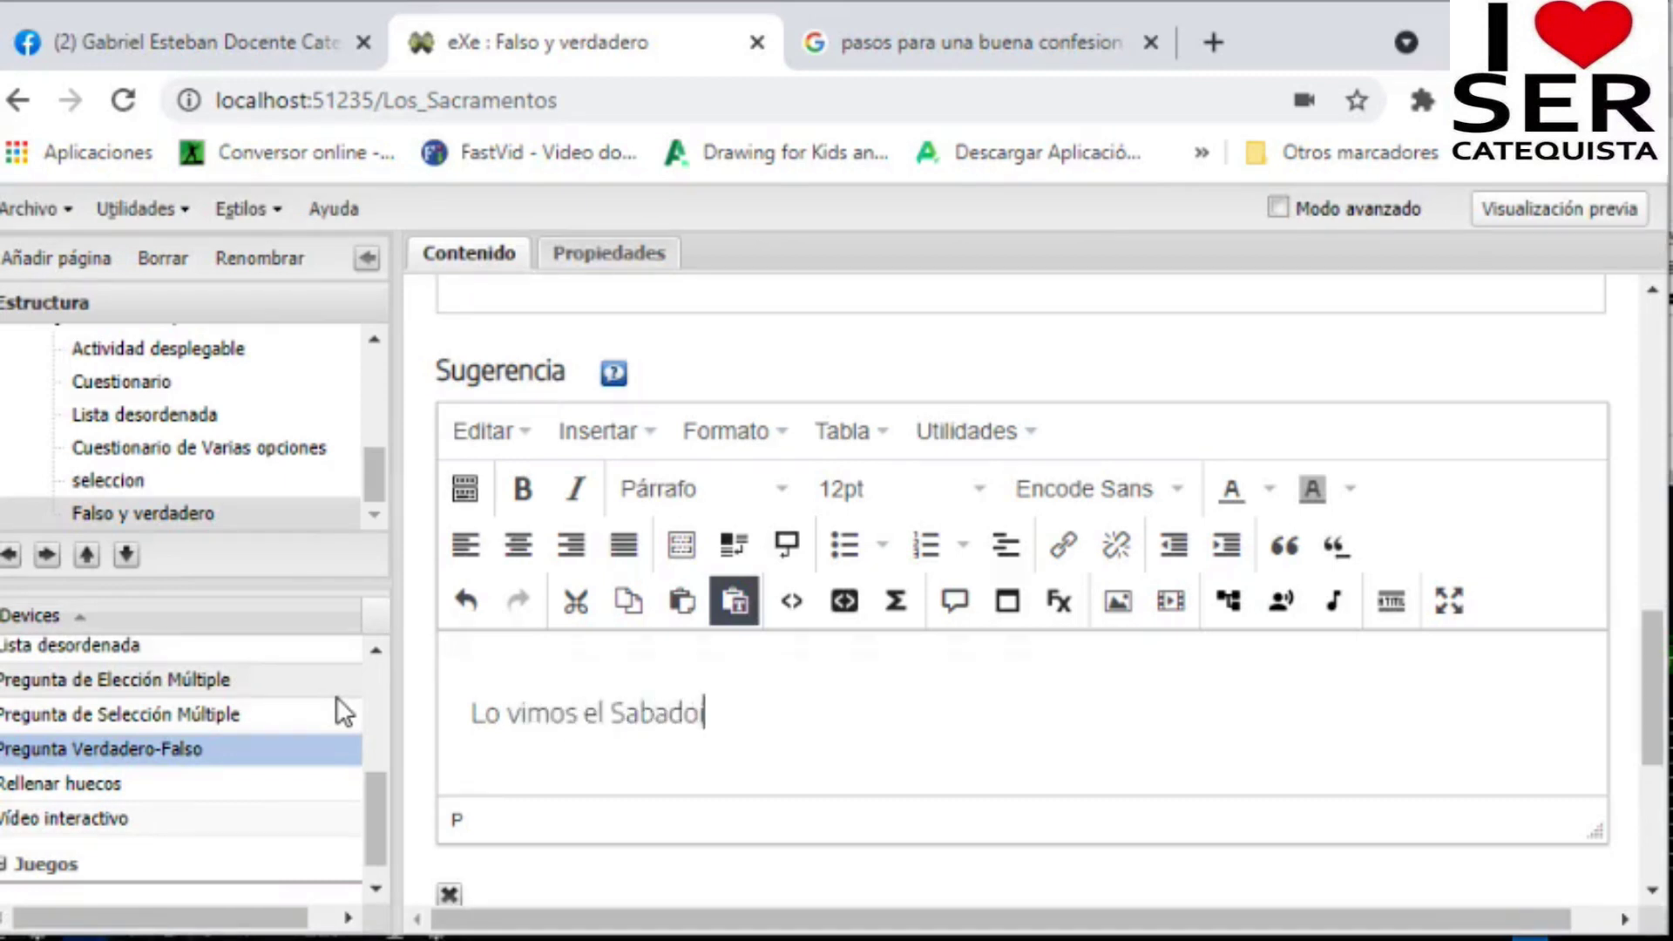
type("o pasado.")
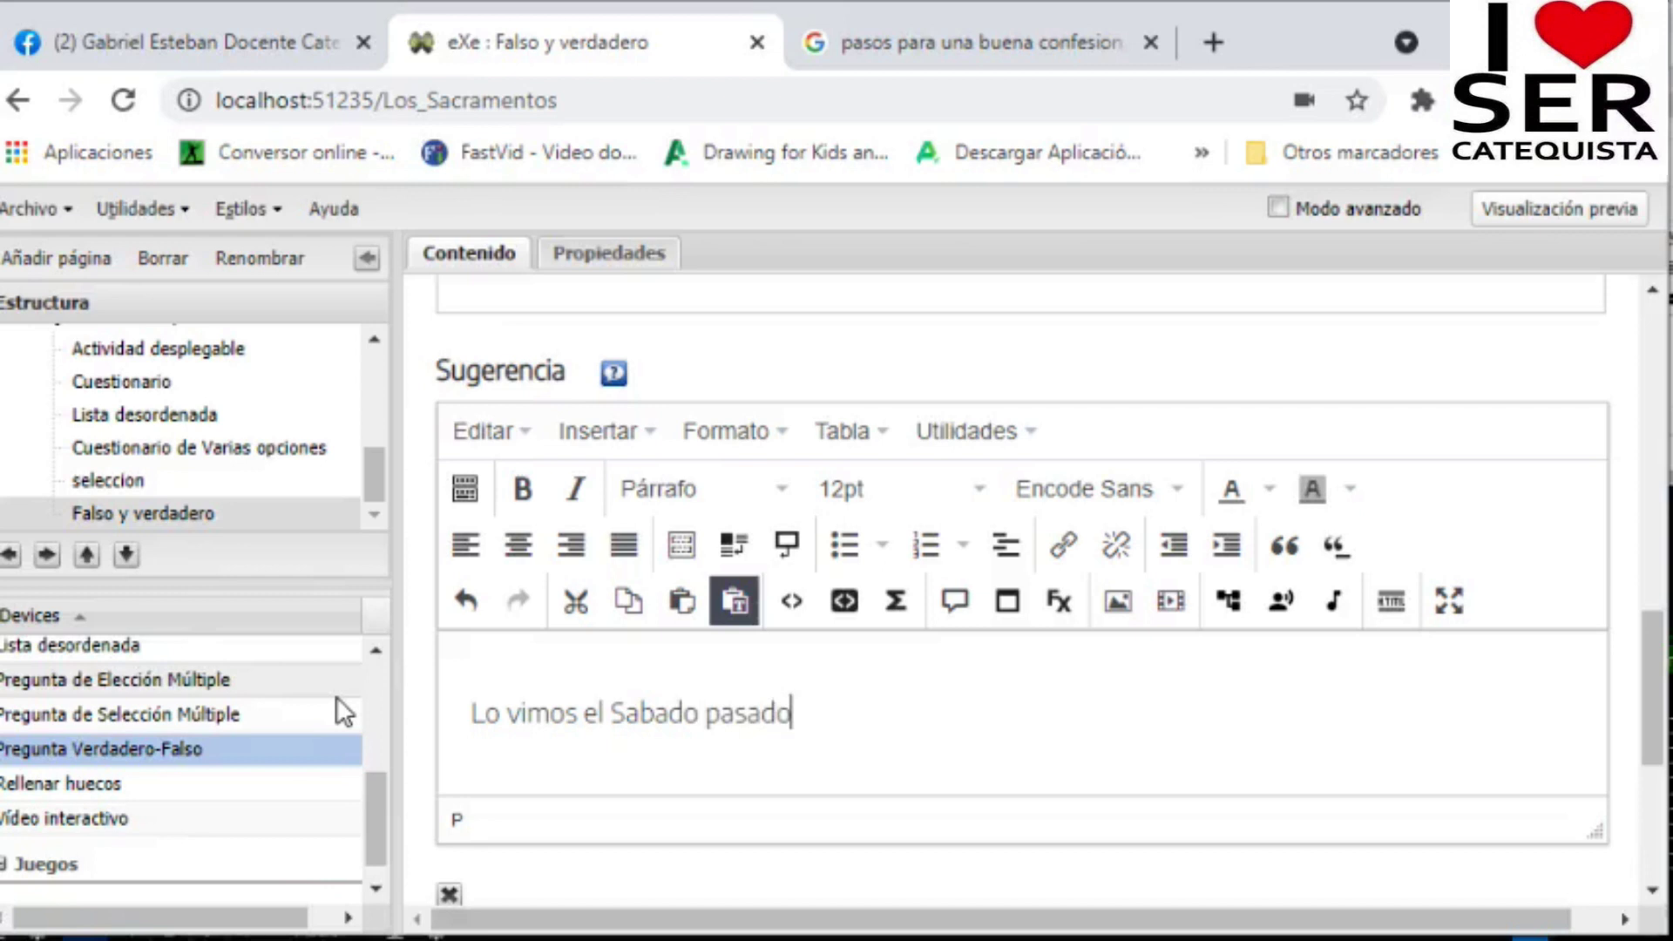
Step: Save the true/false activity and show the question's suggestion
scroll(462, 743, "down", 5)
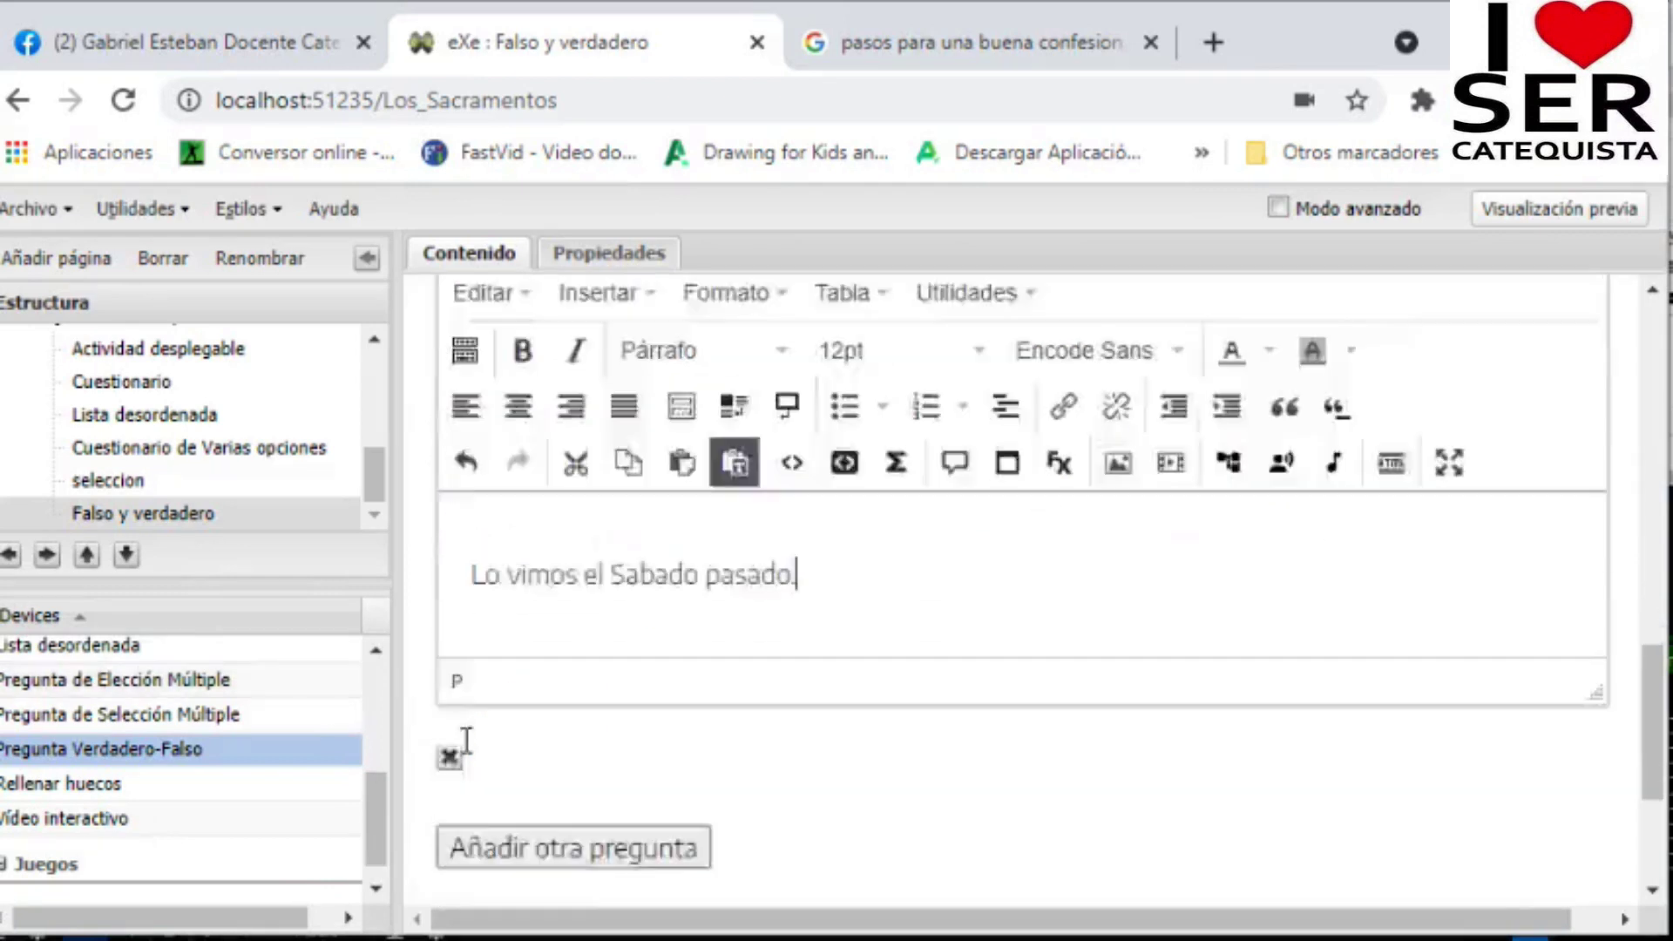
left_click(453, 646)
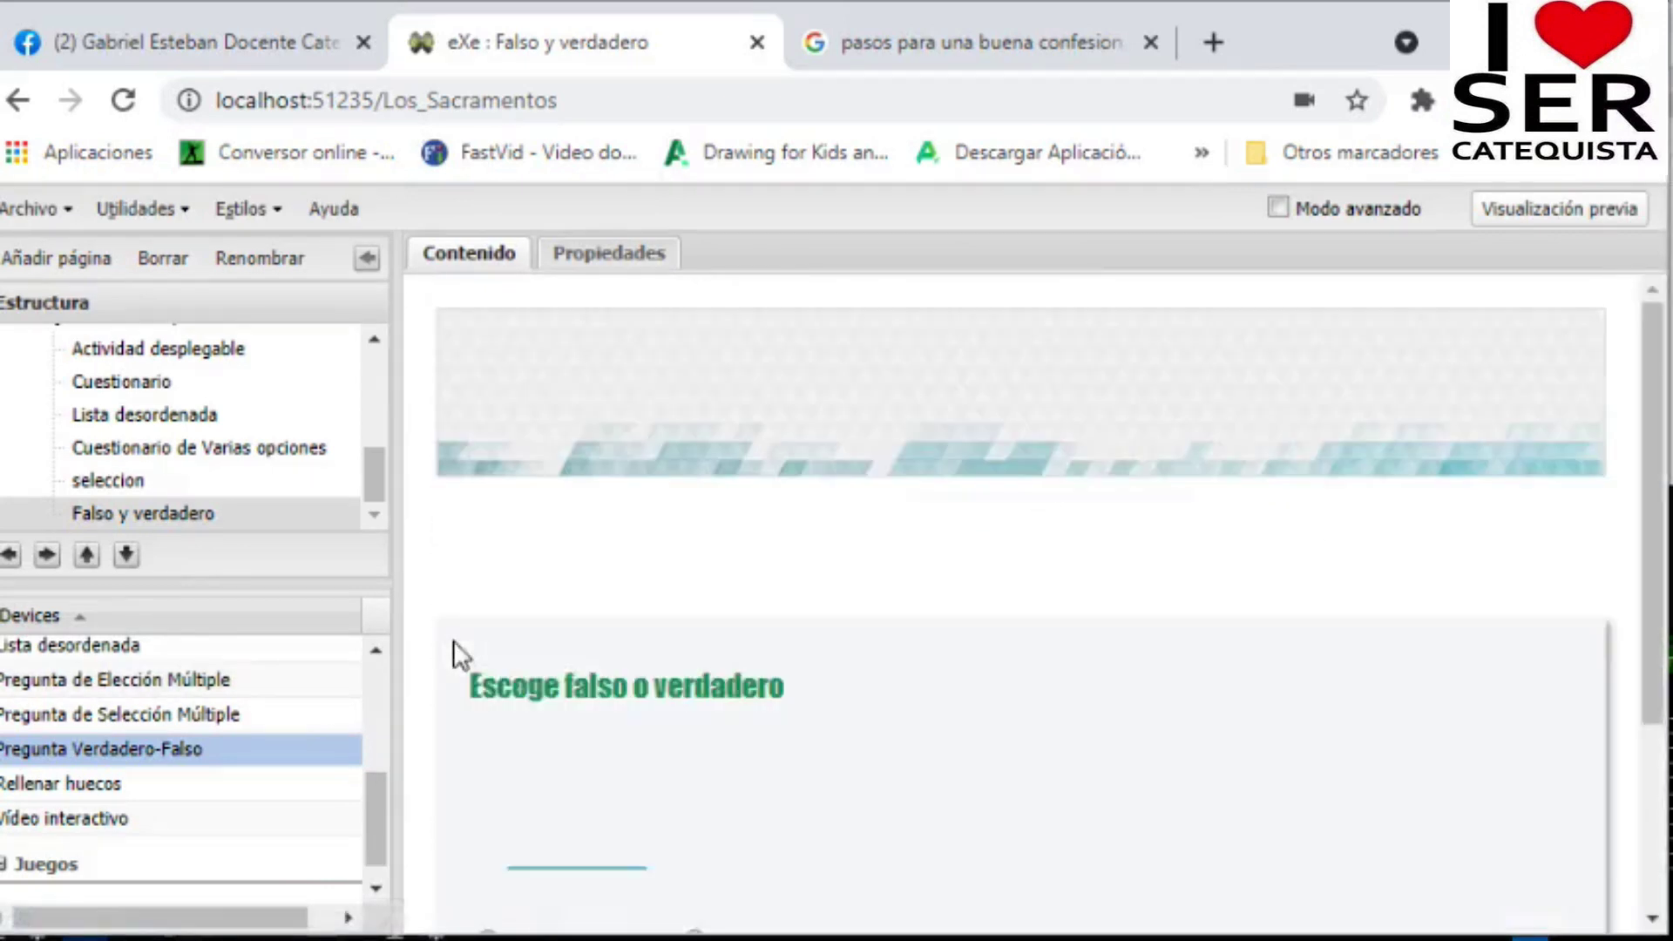
scroll(610, 645, "down", 1)
left_click(568, 579)
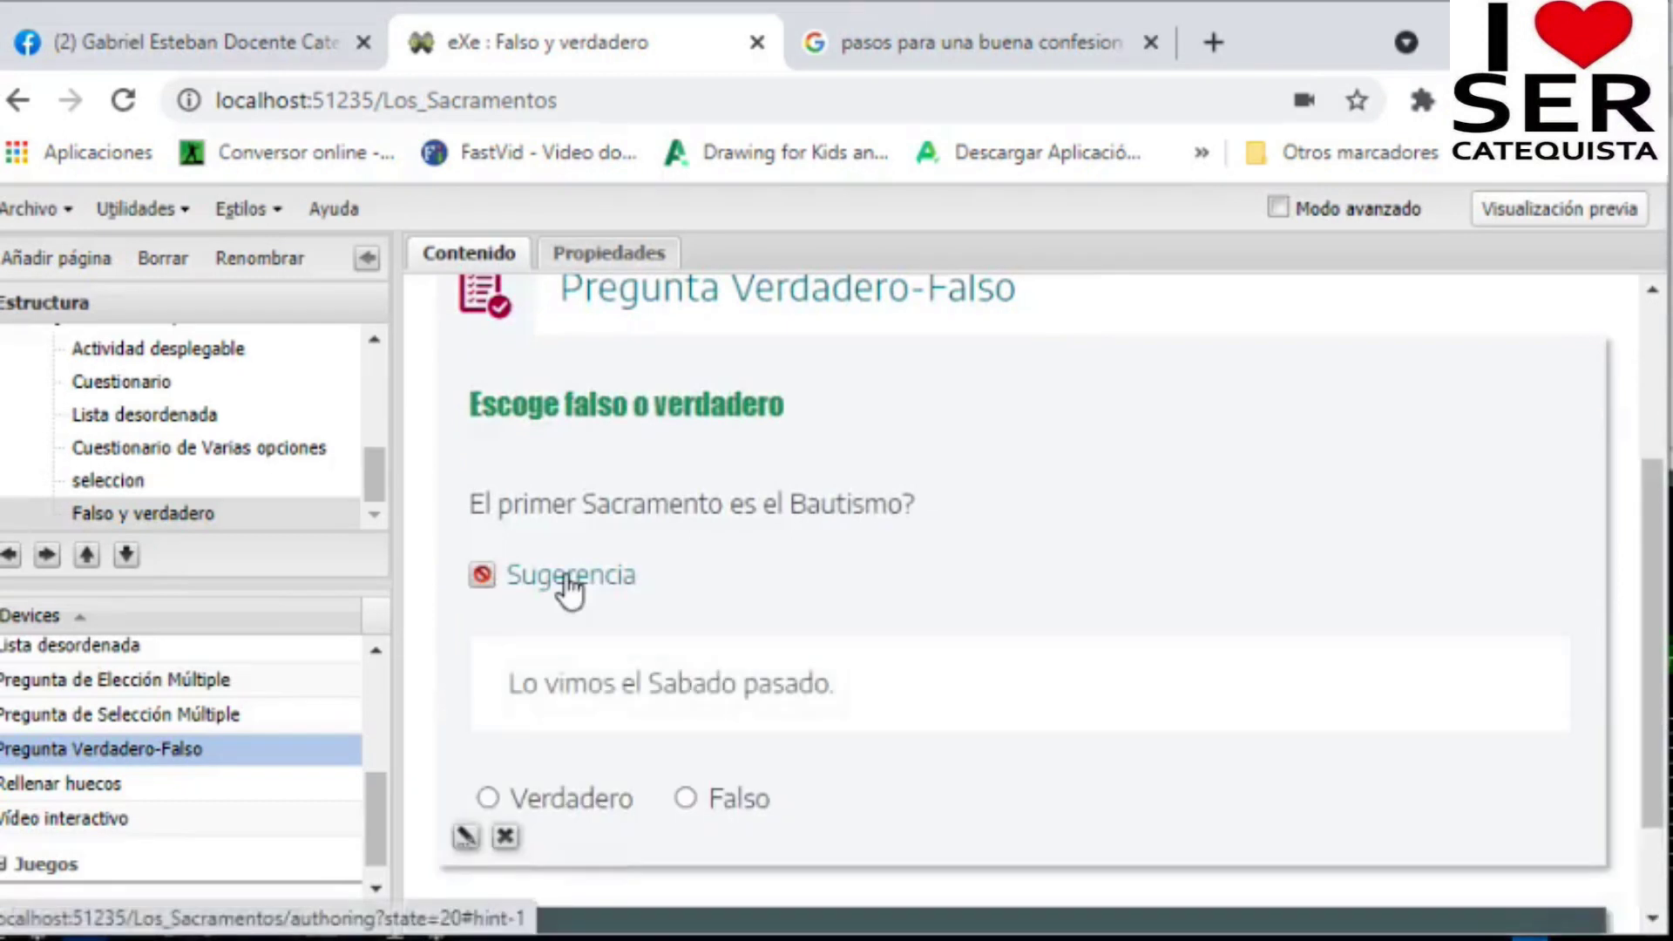
Step: Hide the question's suggestion and test the true/false question with the answer Verdadero
left_click(569, 582)
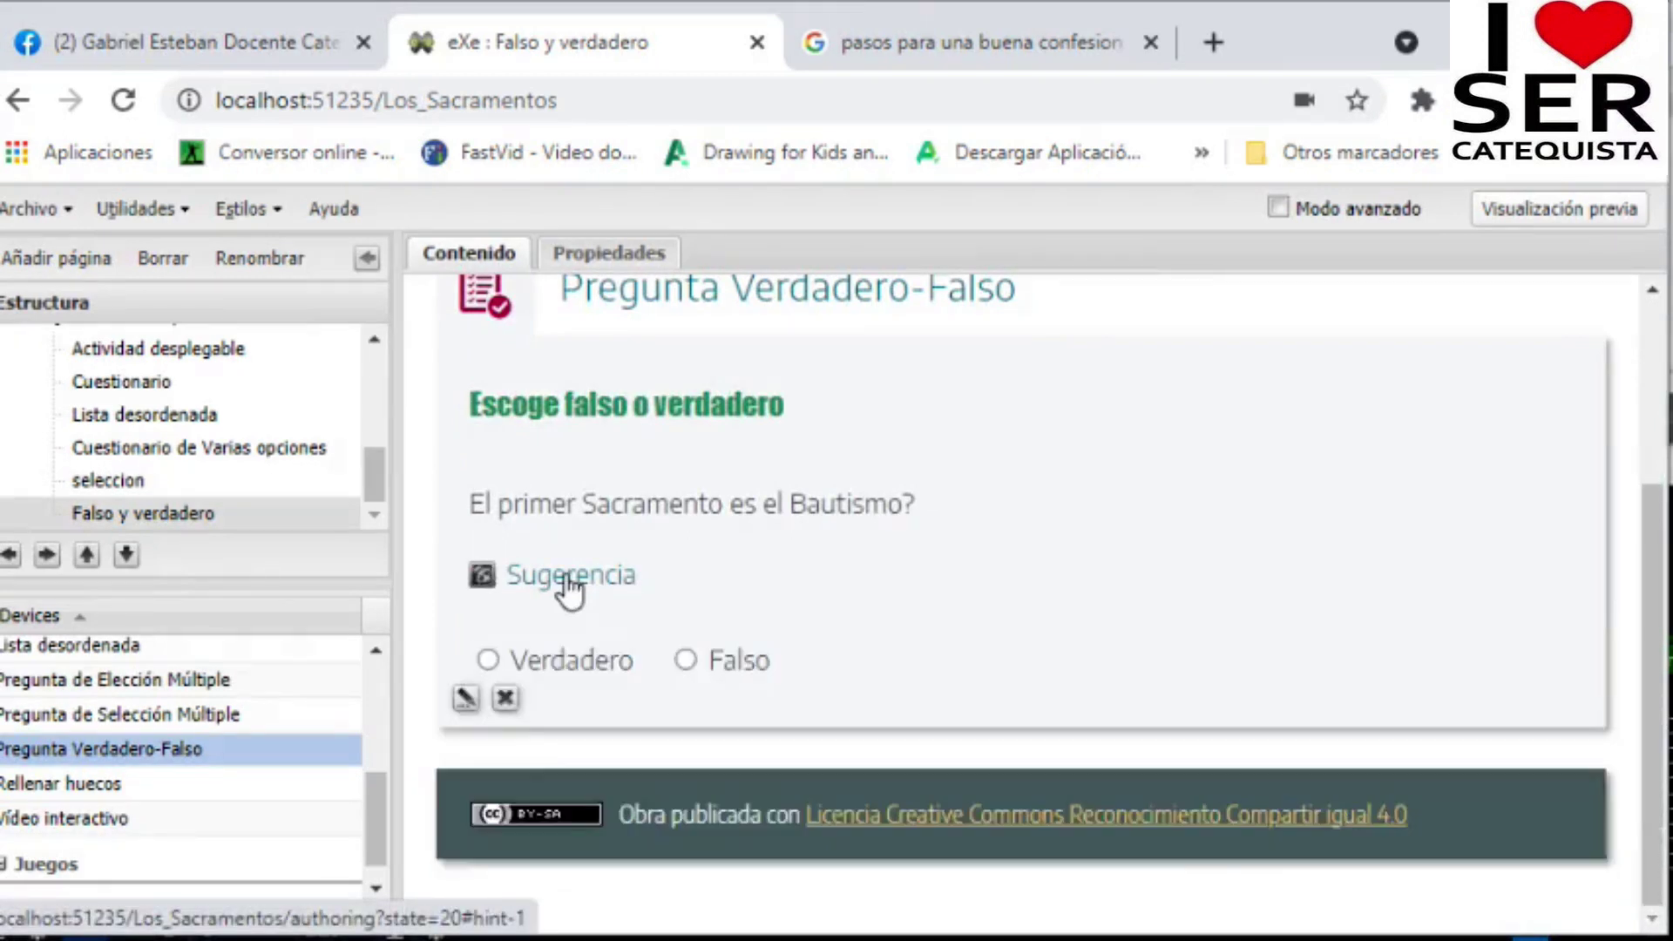
left_click(489, 659)
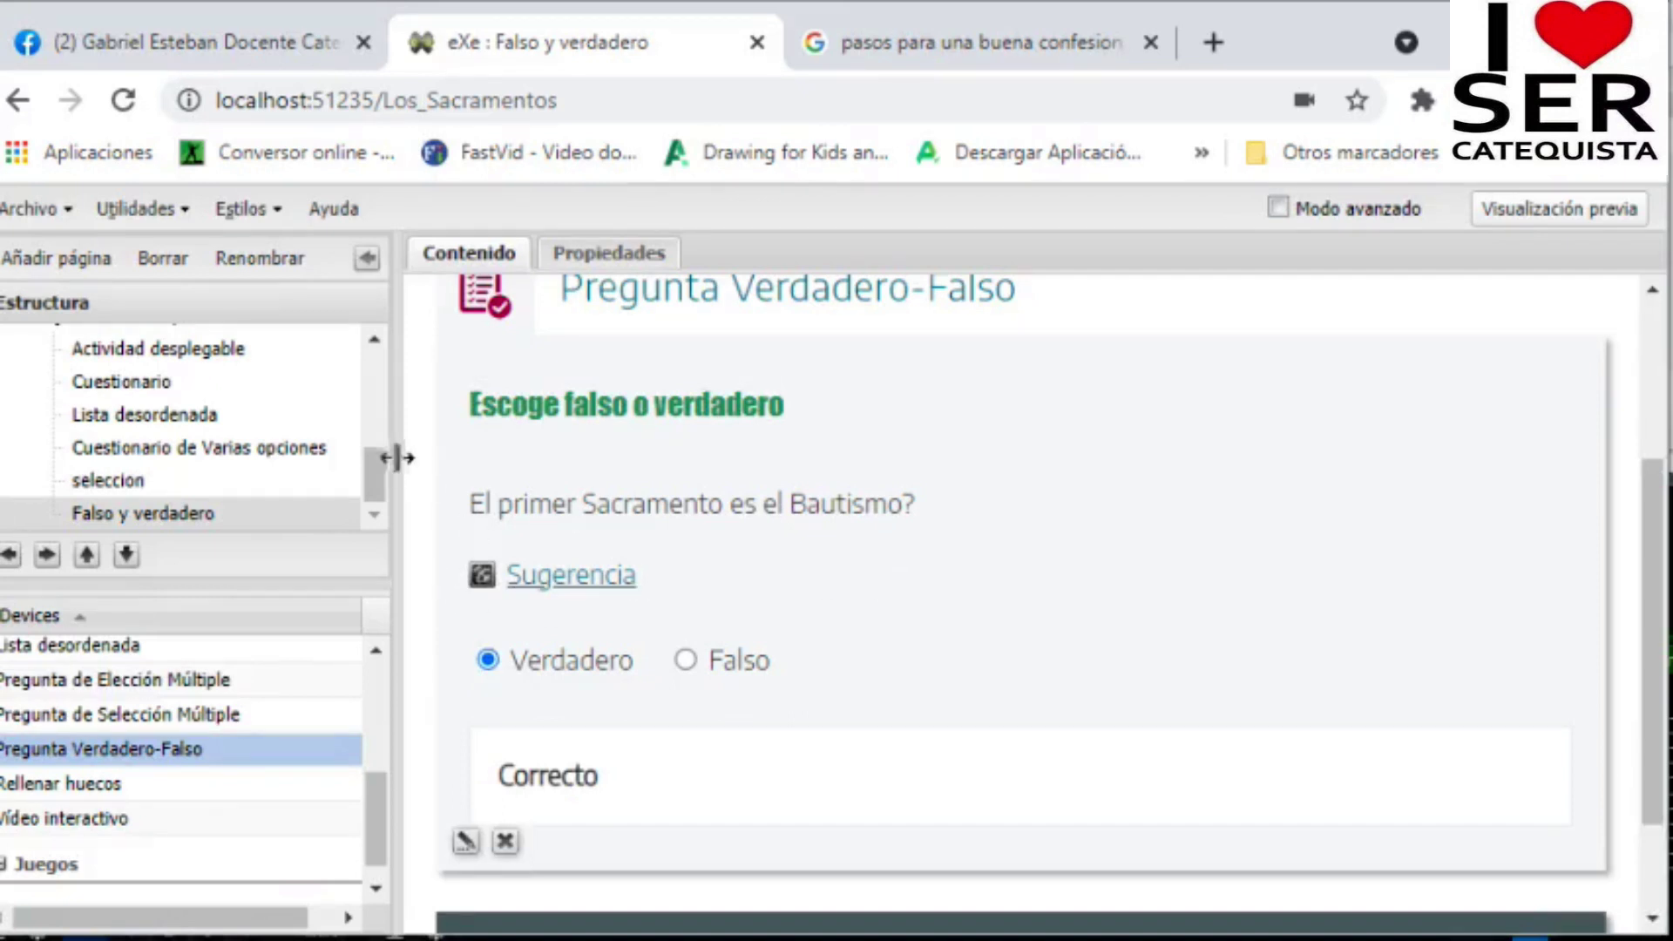
Step: Add a new page under Ejercicios de Repaso and rename it "Rellenar"
left_click(373, 339)
left_click(175, 383)
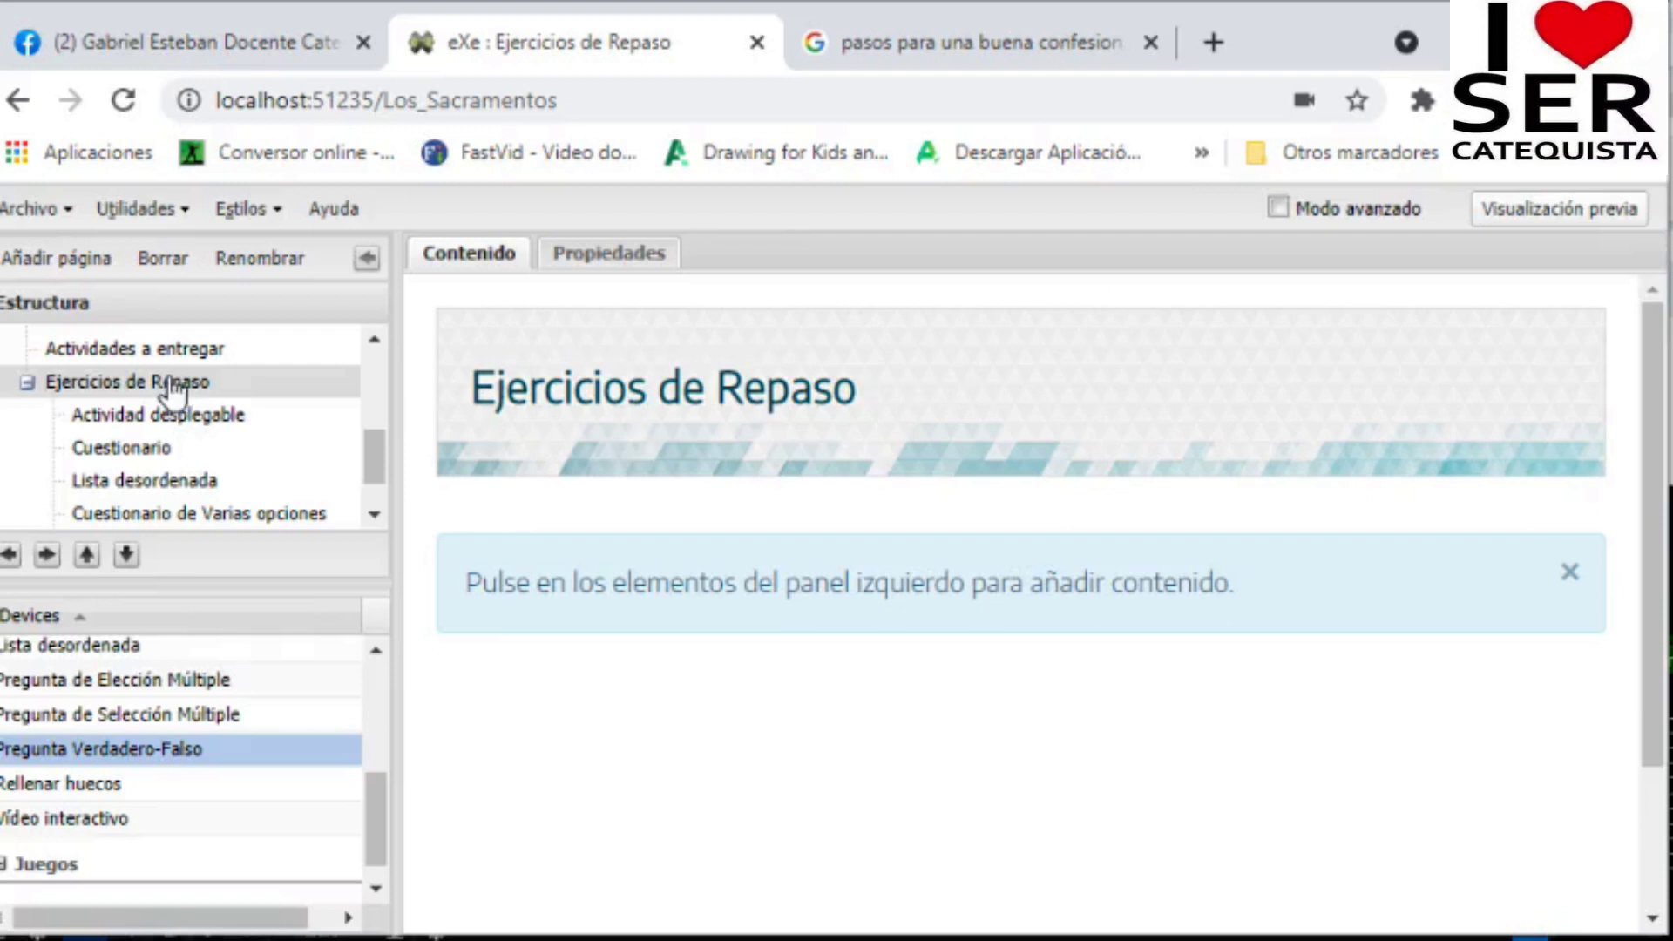
left_click(93, 260)
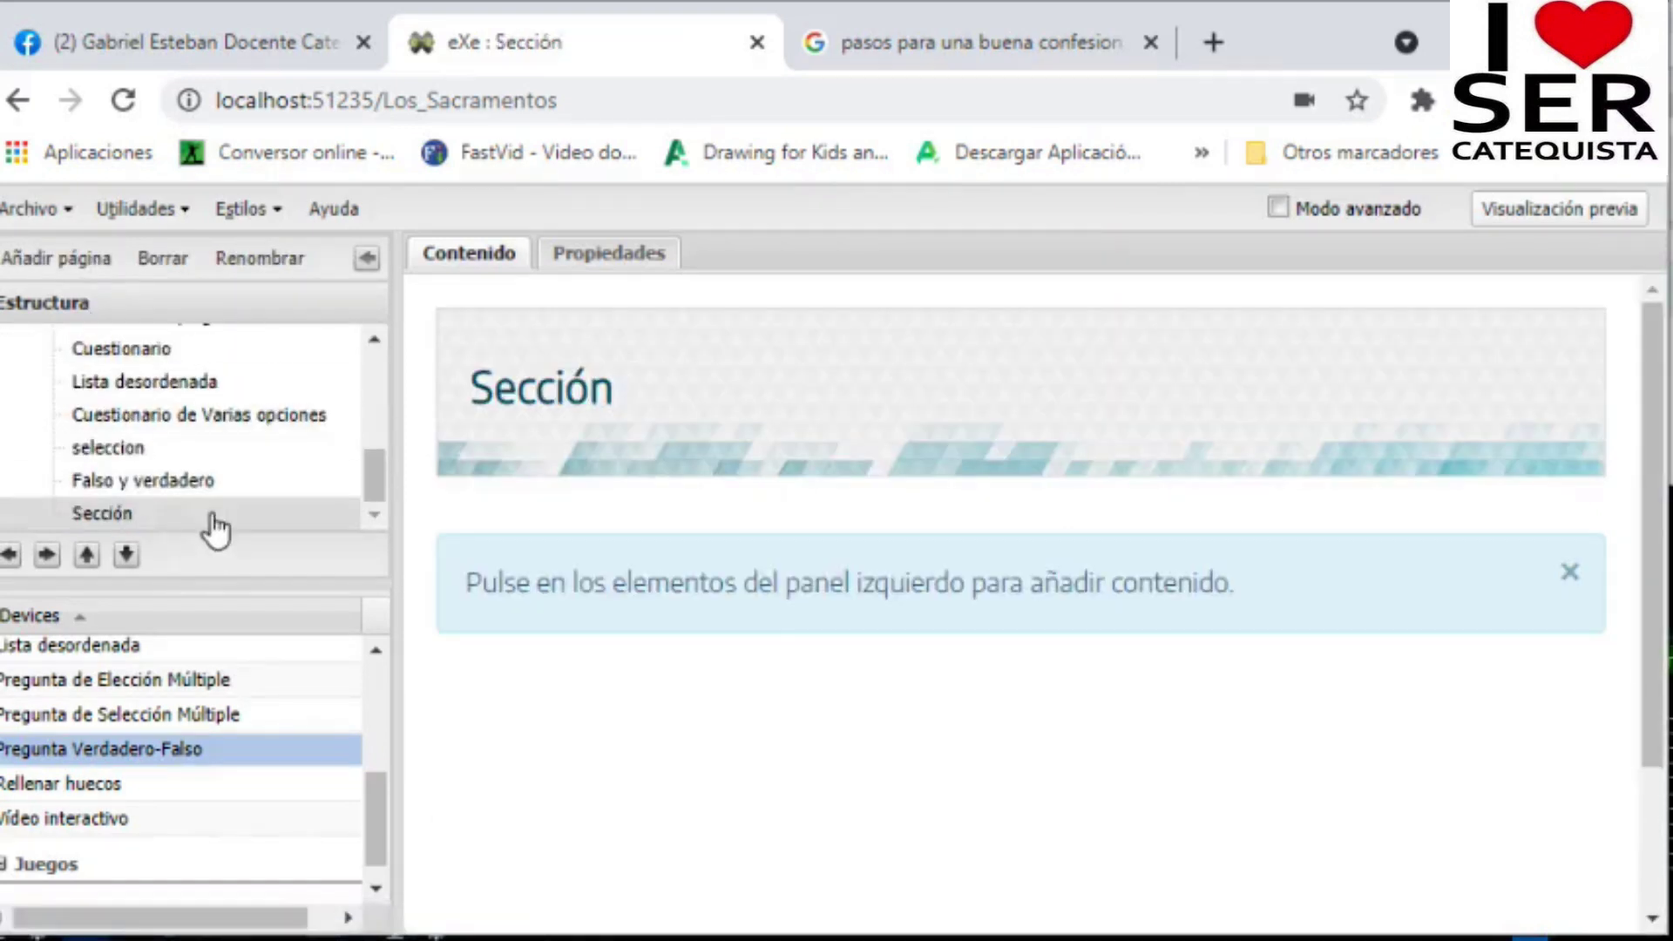
double_click(212, 515)
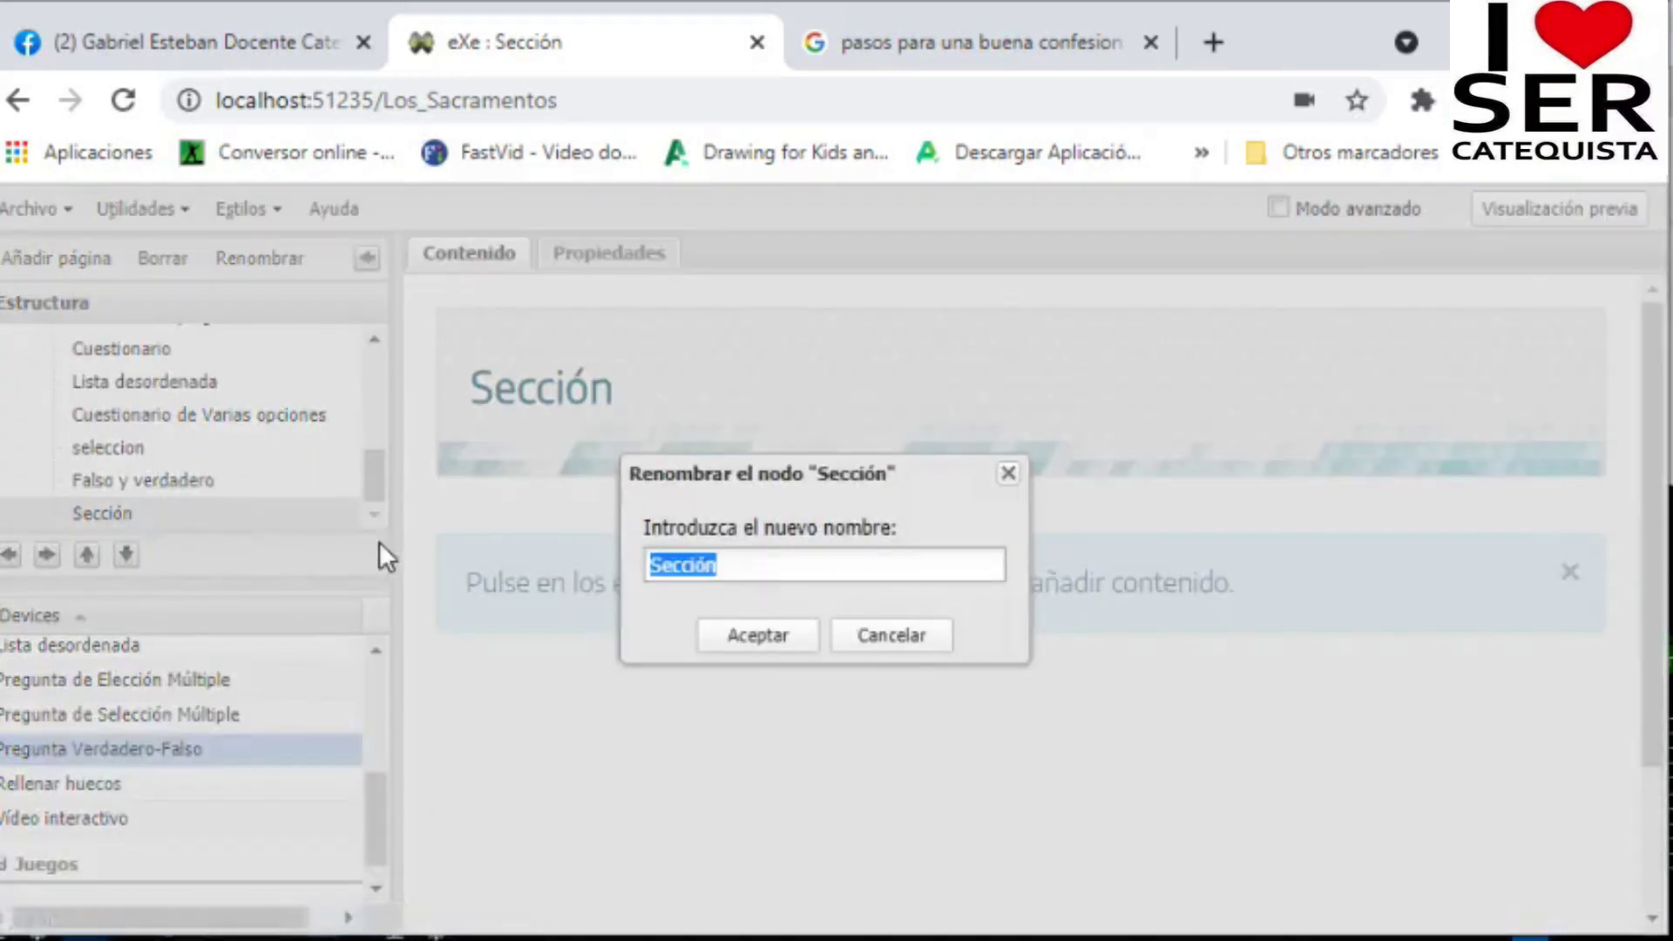
type("Rellenar")
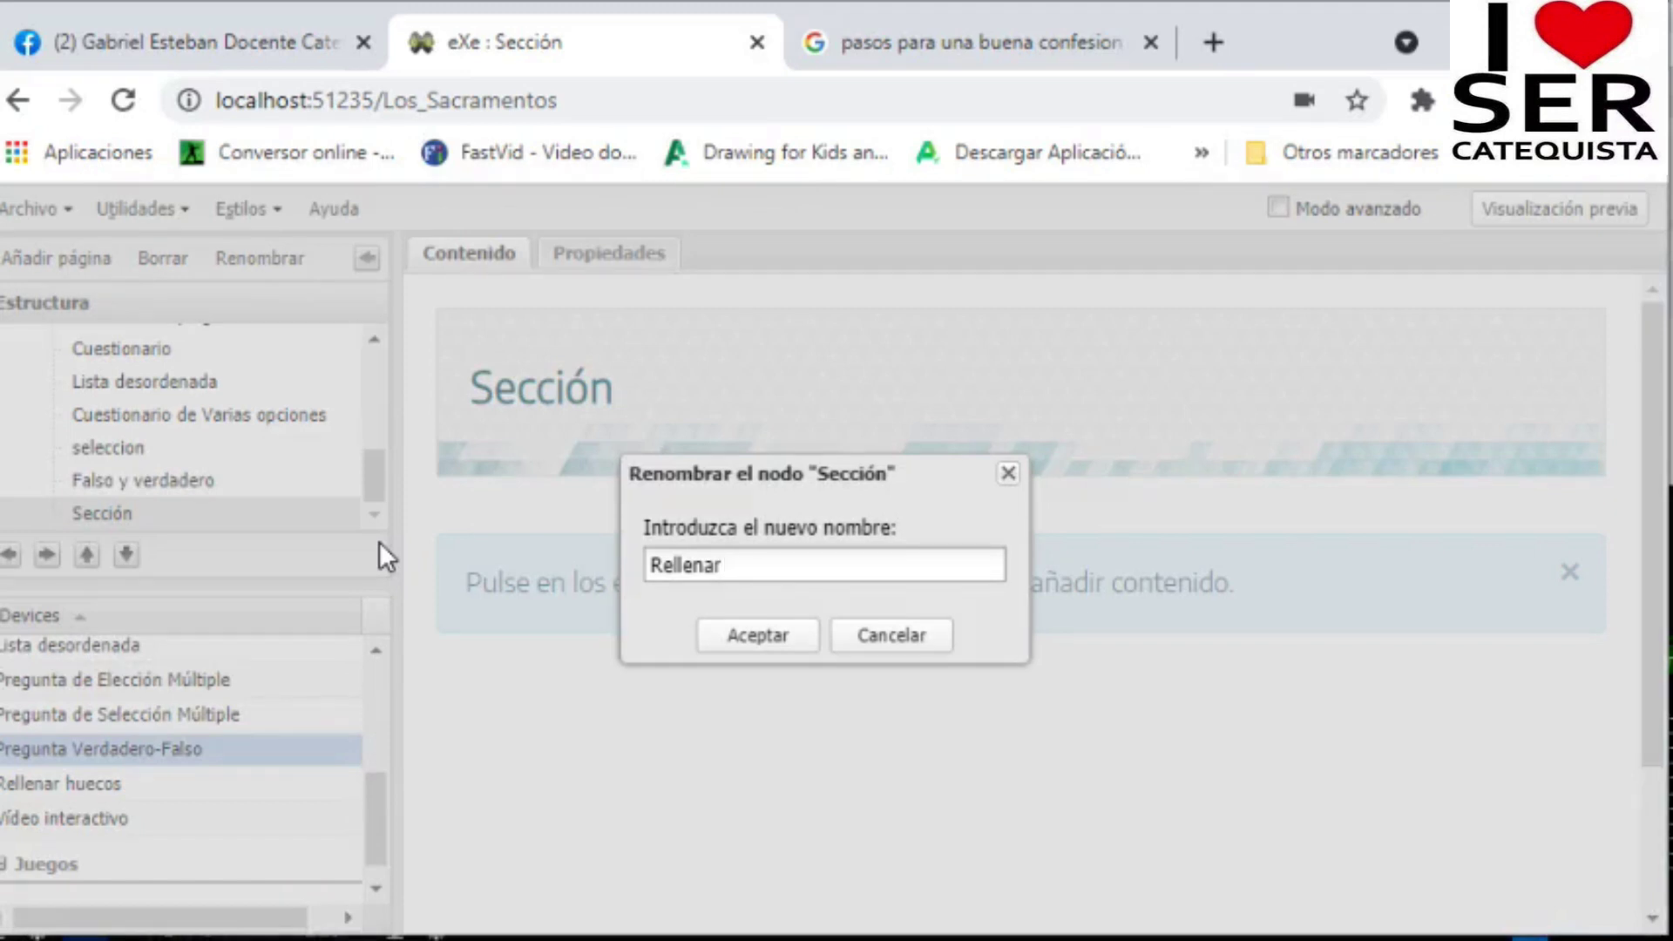
left_click(747, 636)
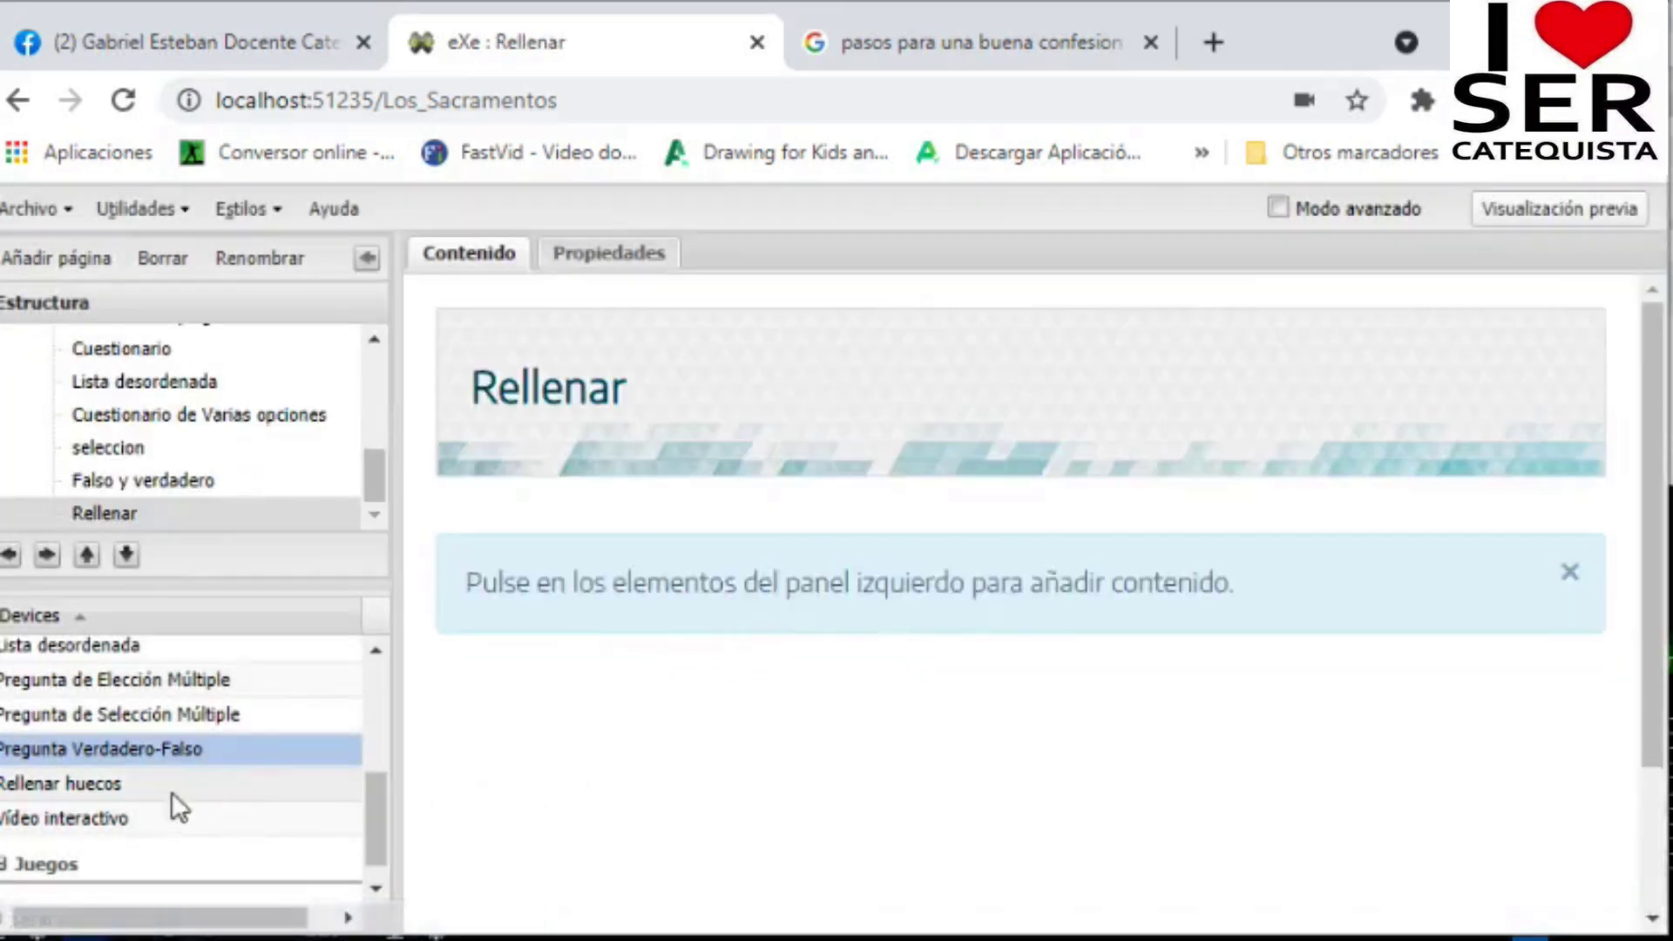
Step: Add a Rellenar huecos activity to the Rellenar page, keeping its default title and instructions, and open its gap text for editing
left_click(134, 787)
left_click(677, 341)
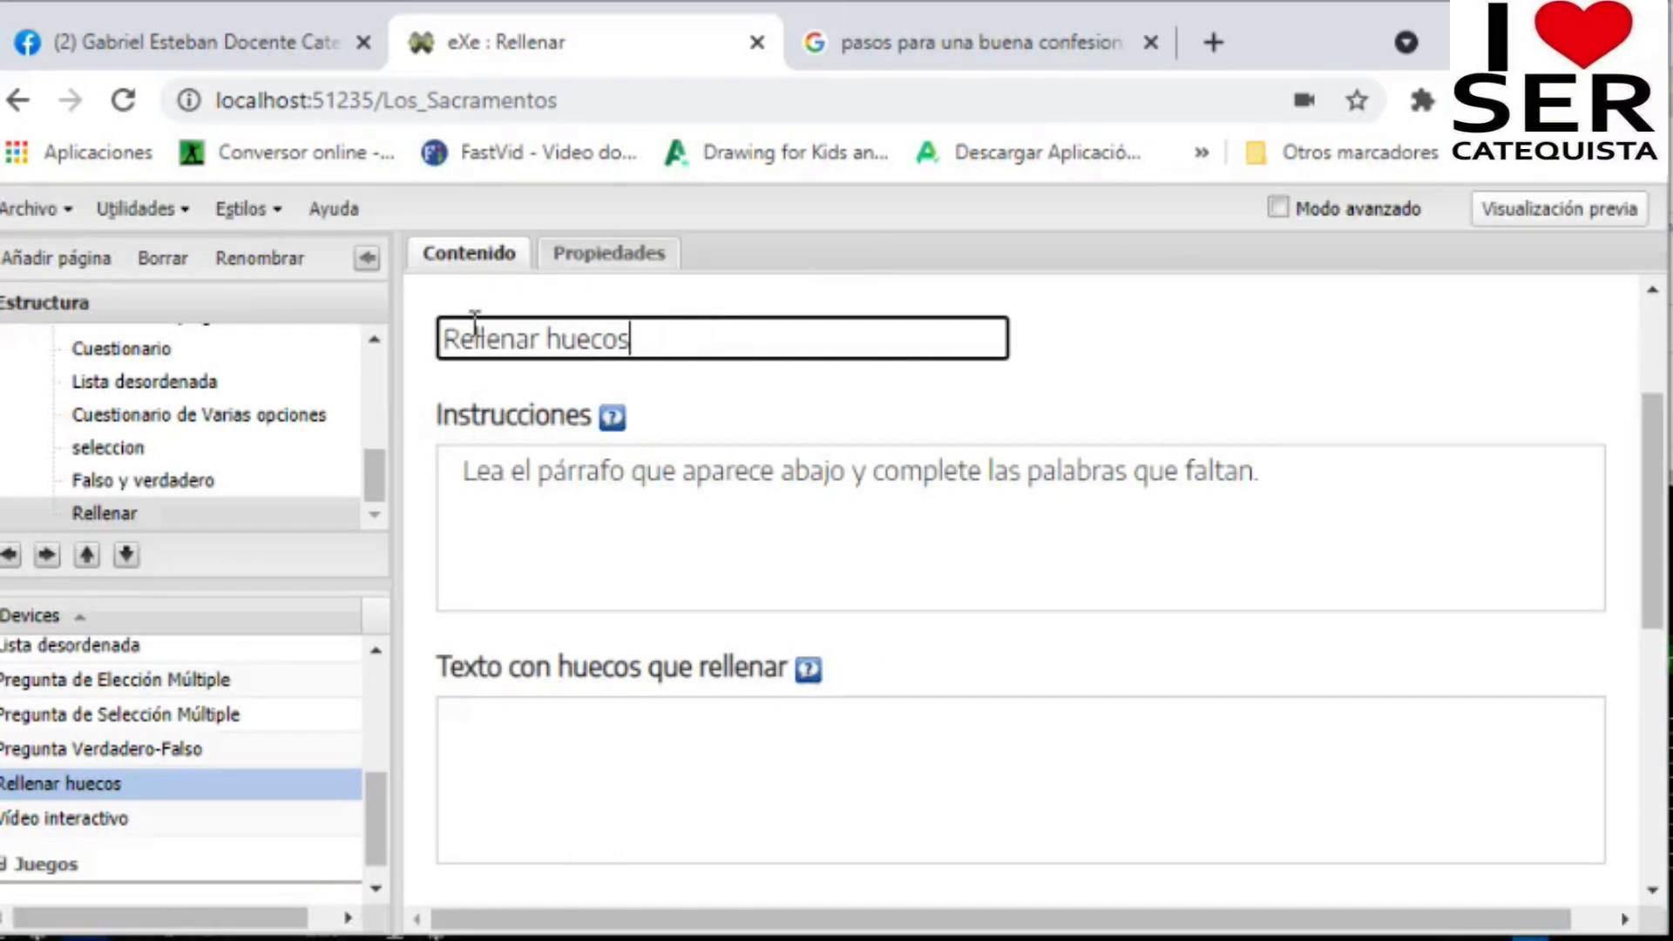
left_click(598, 514)
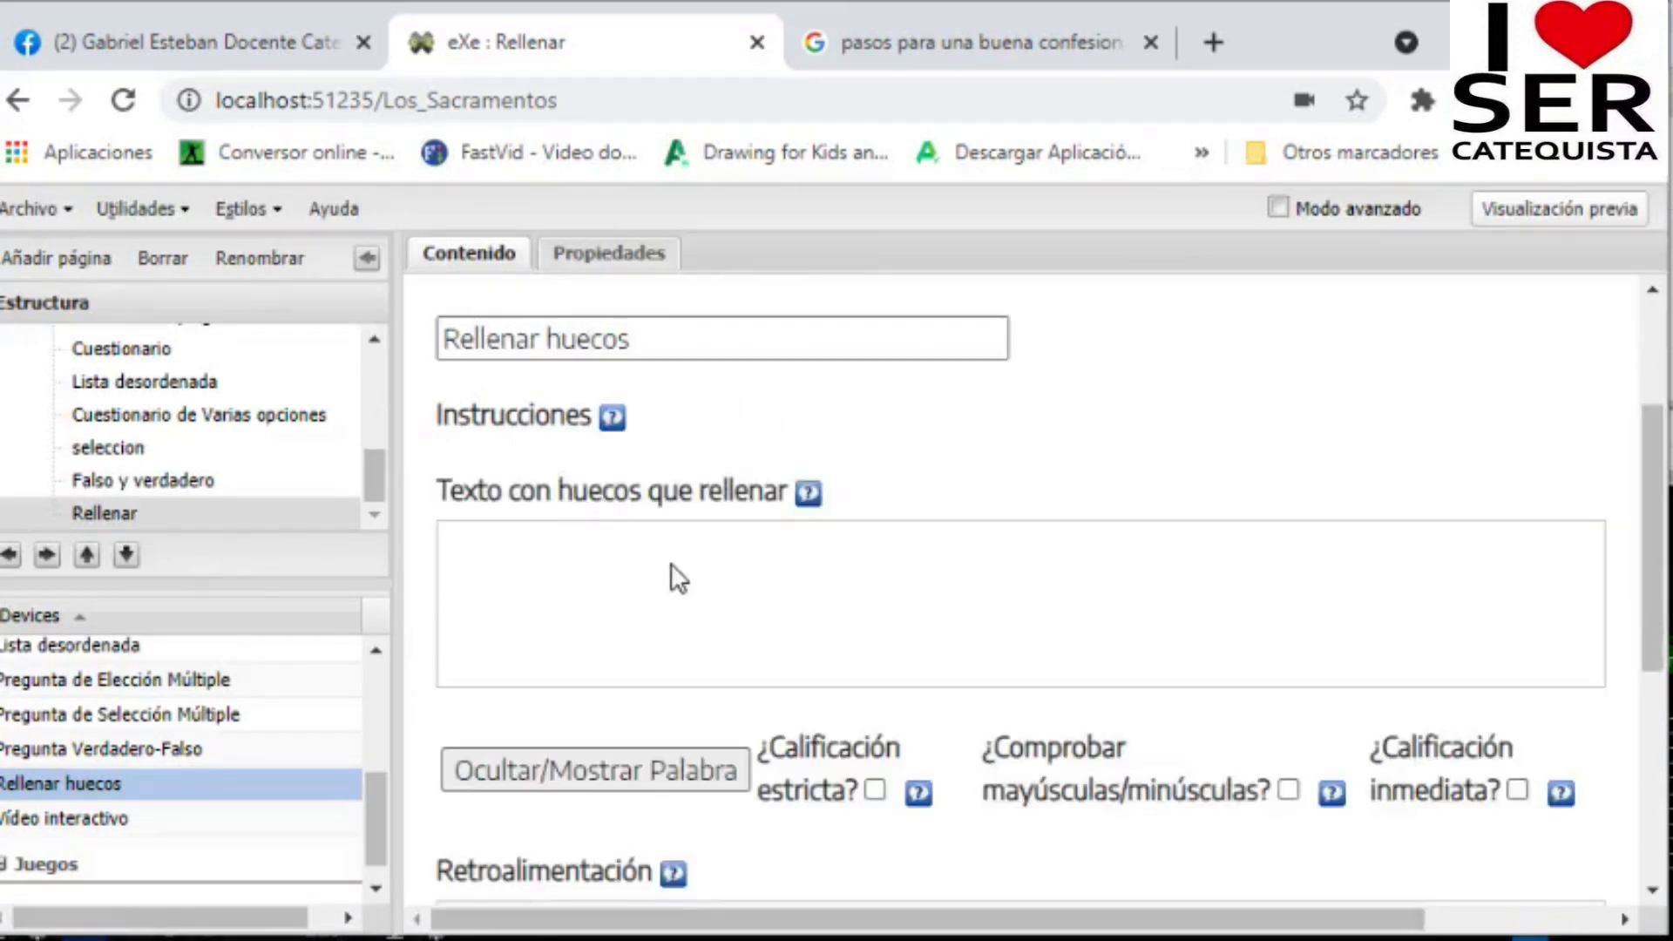
scroll(676, 575, "down", 3)
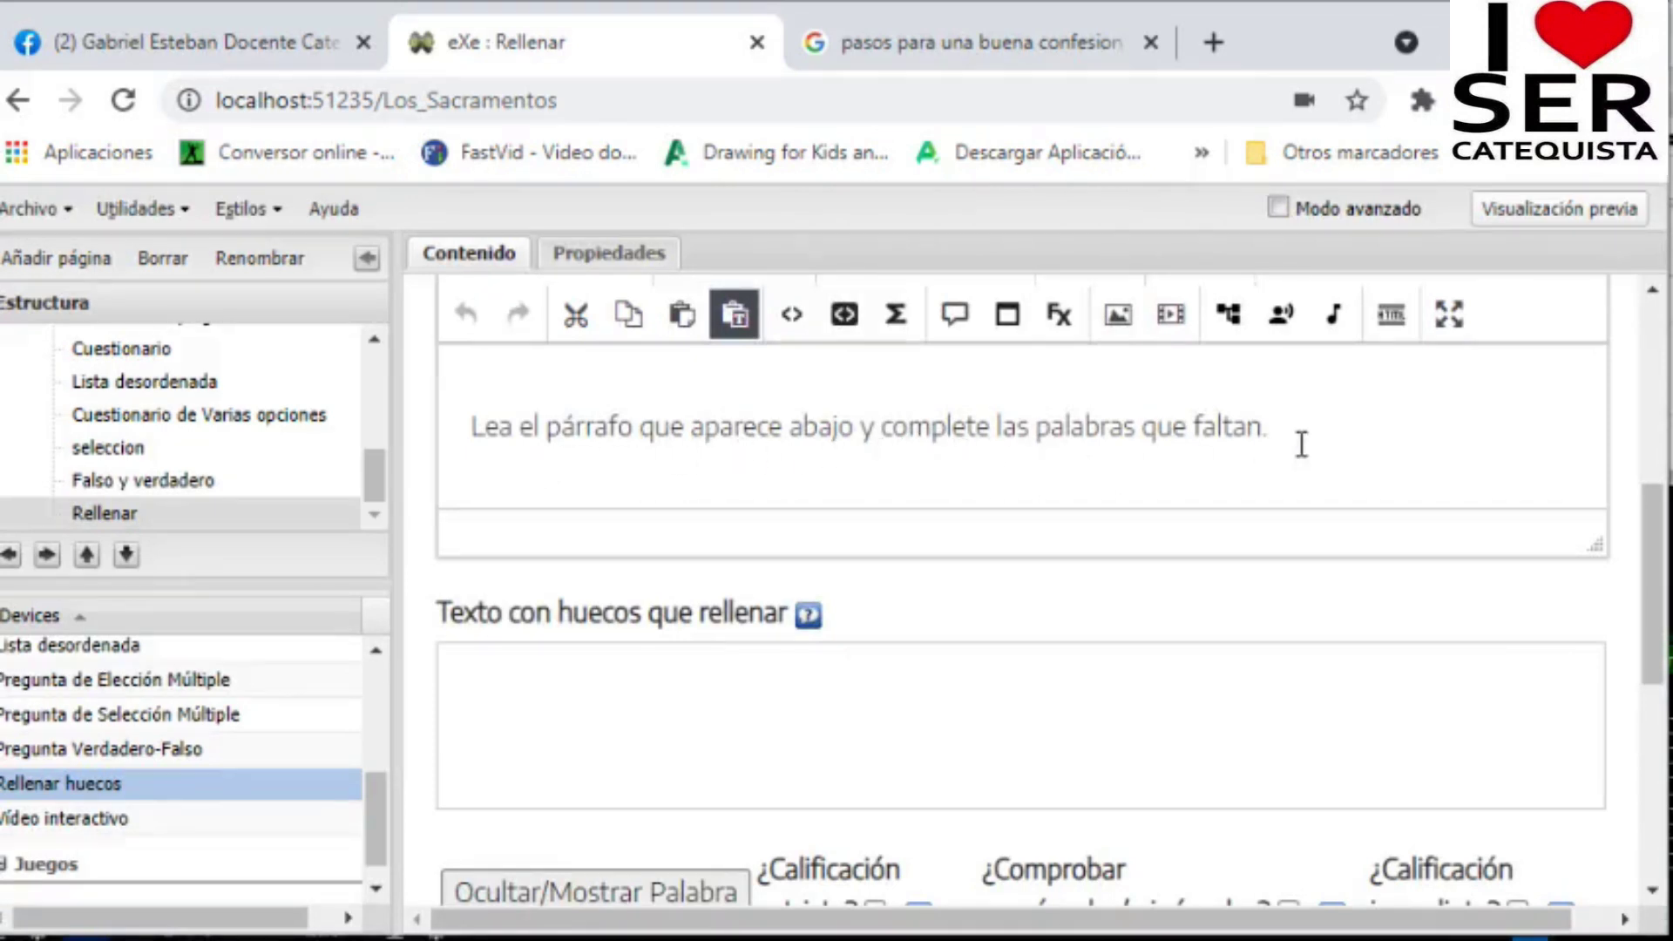
scroll(1300, 444, "down", 2)
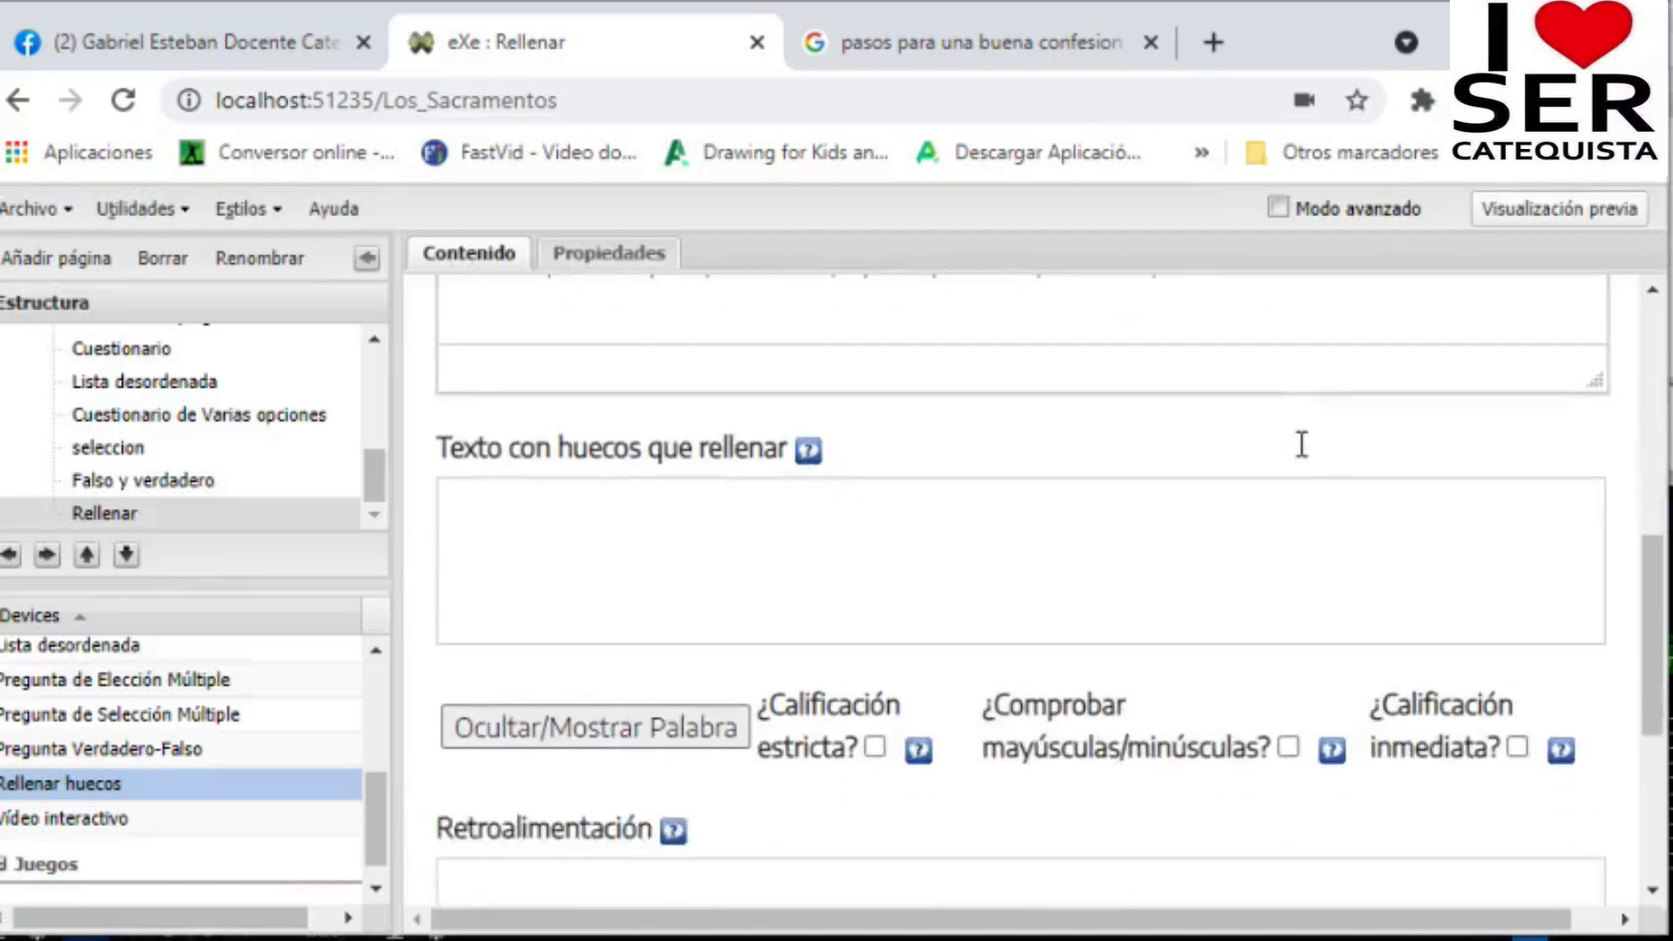
left_click(689, 549)
scroll(688, 549, "down", 4)
left_click(661, 448)
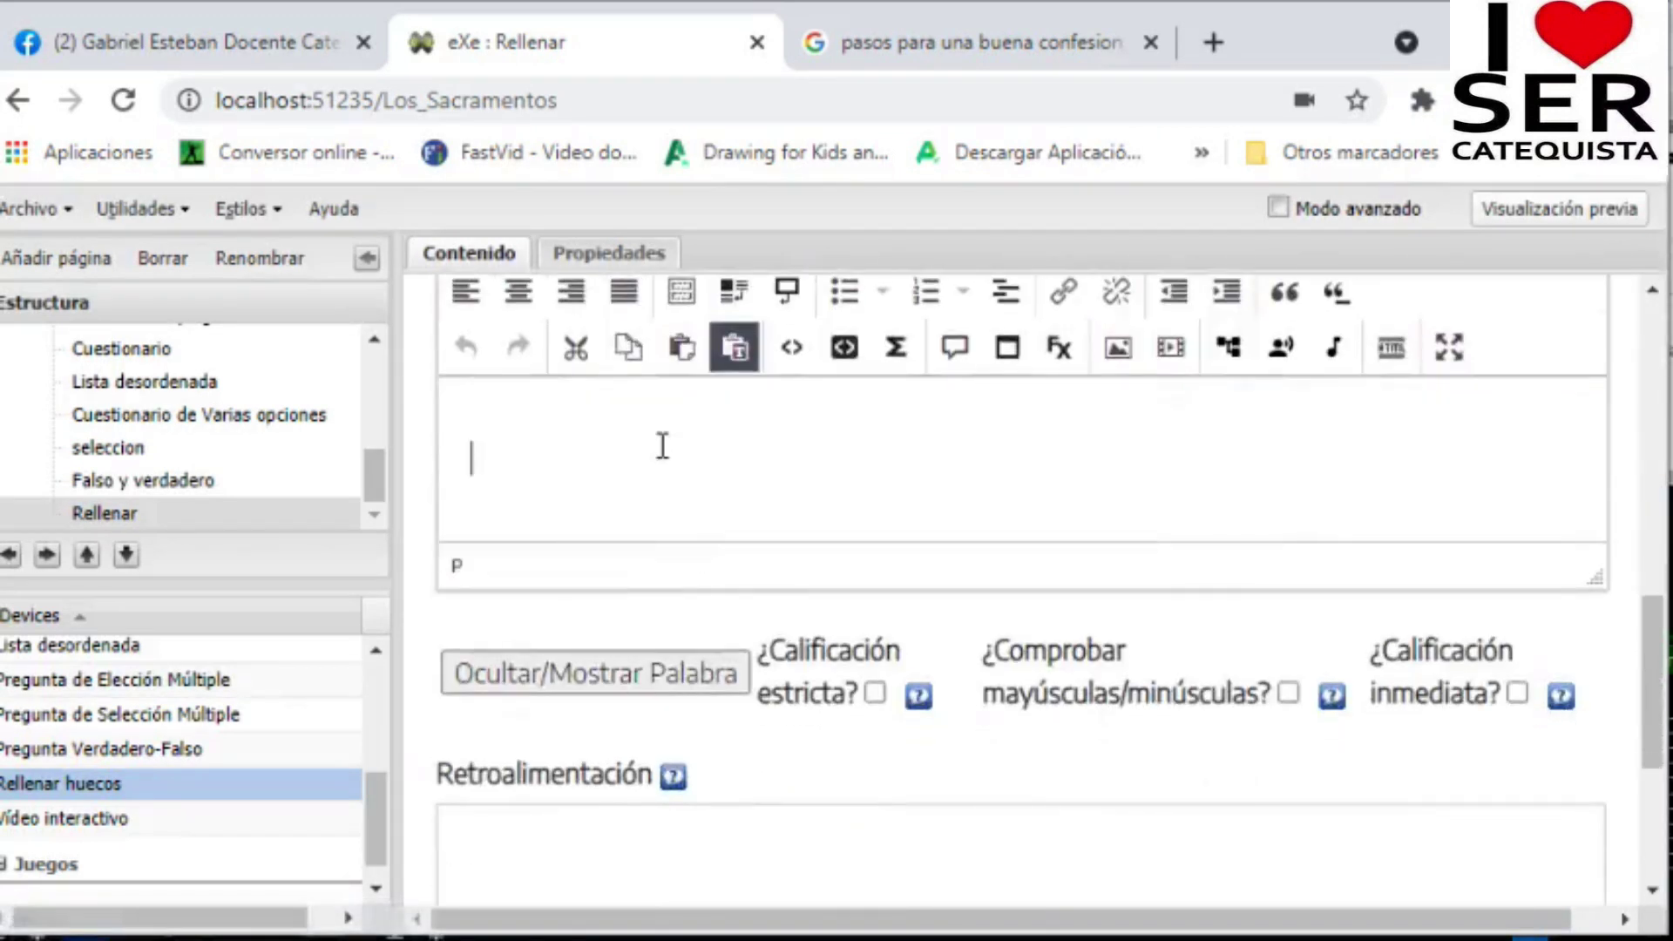
Step: Switch to the Google page and search for "credo de los apostoles"
left_click(944, 29)
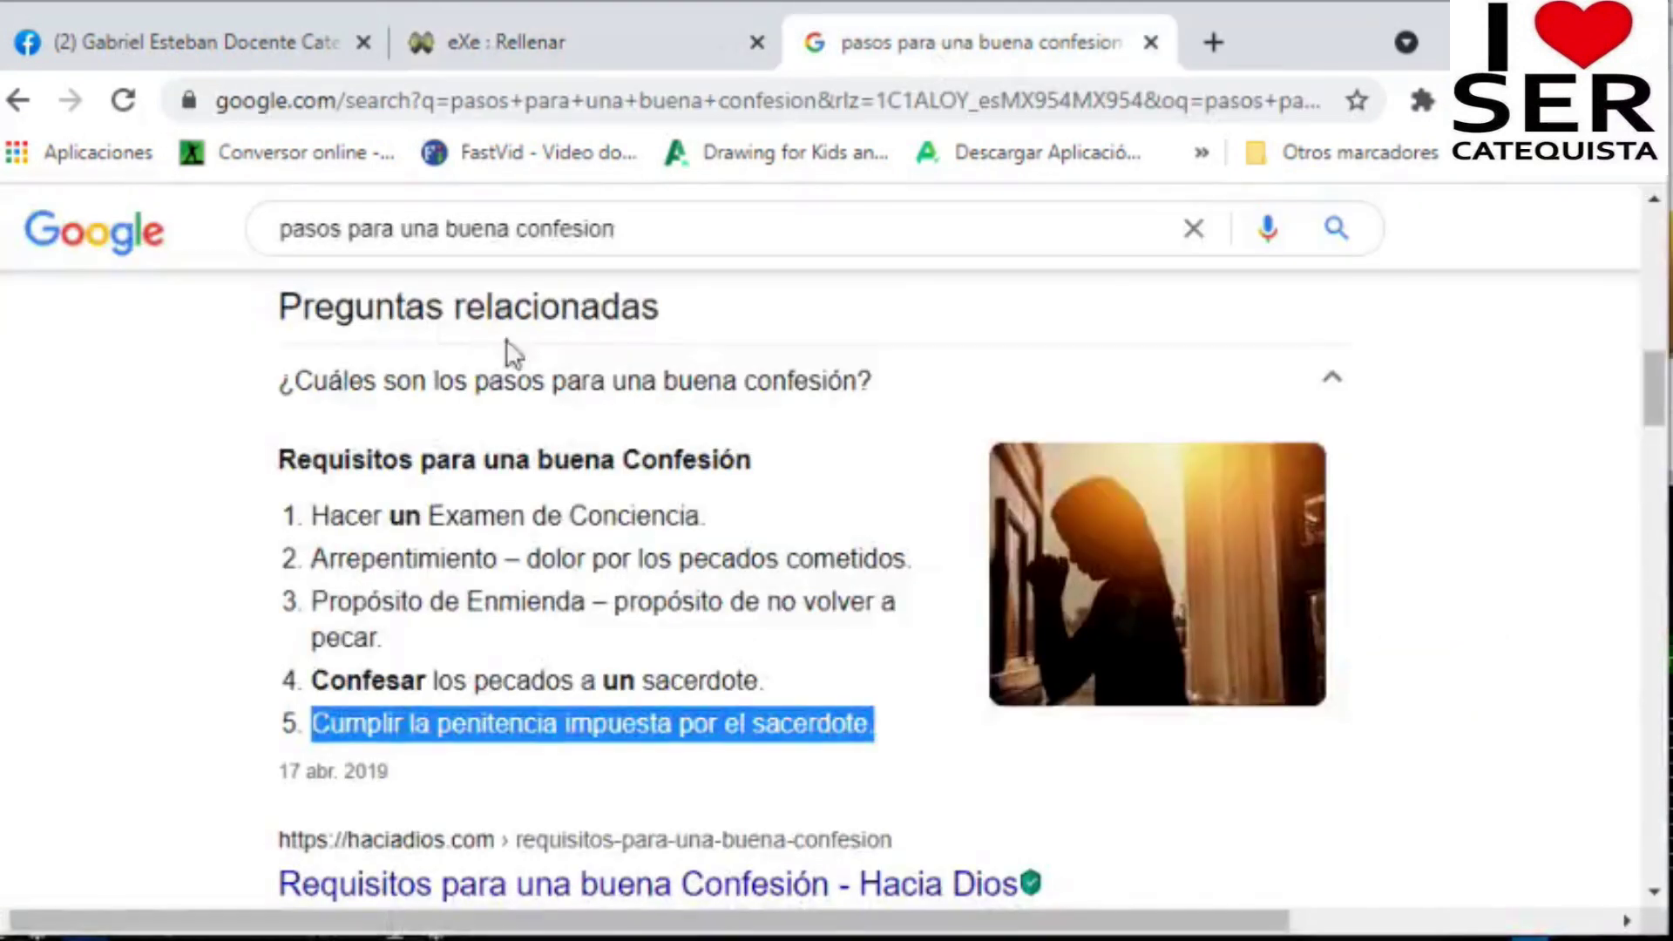
triple_click(629, 228)
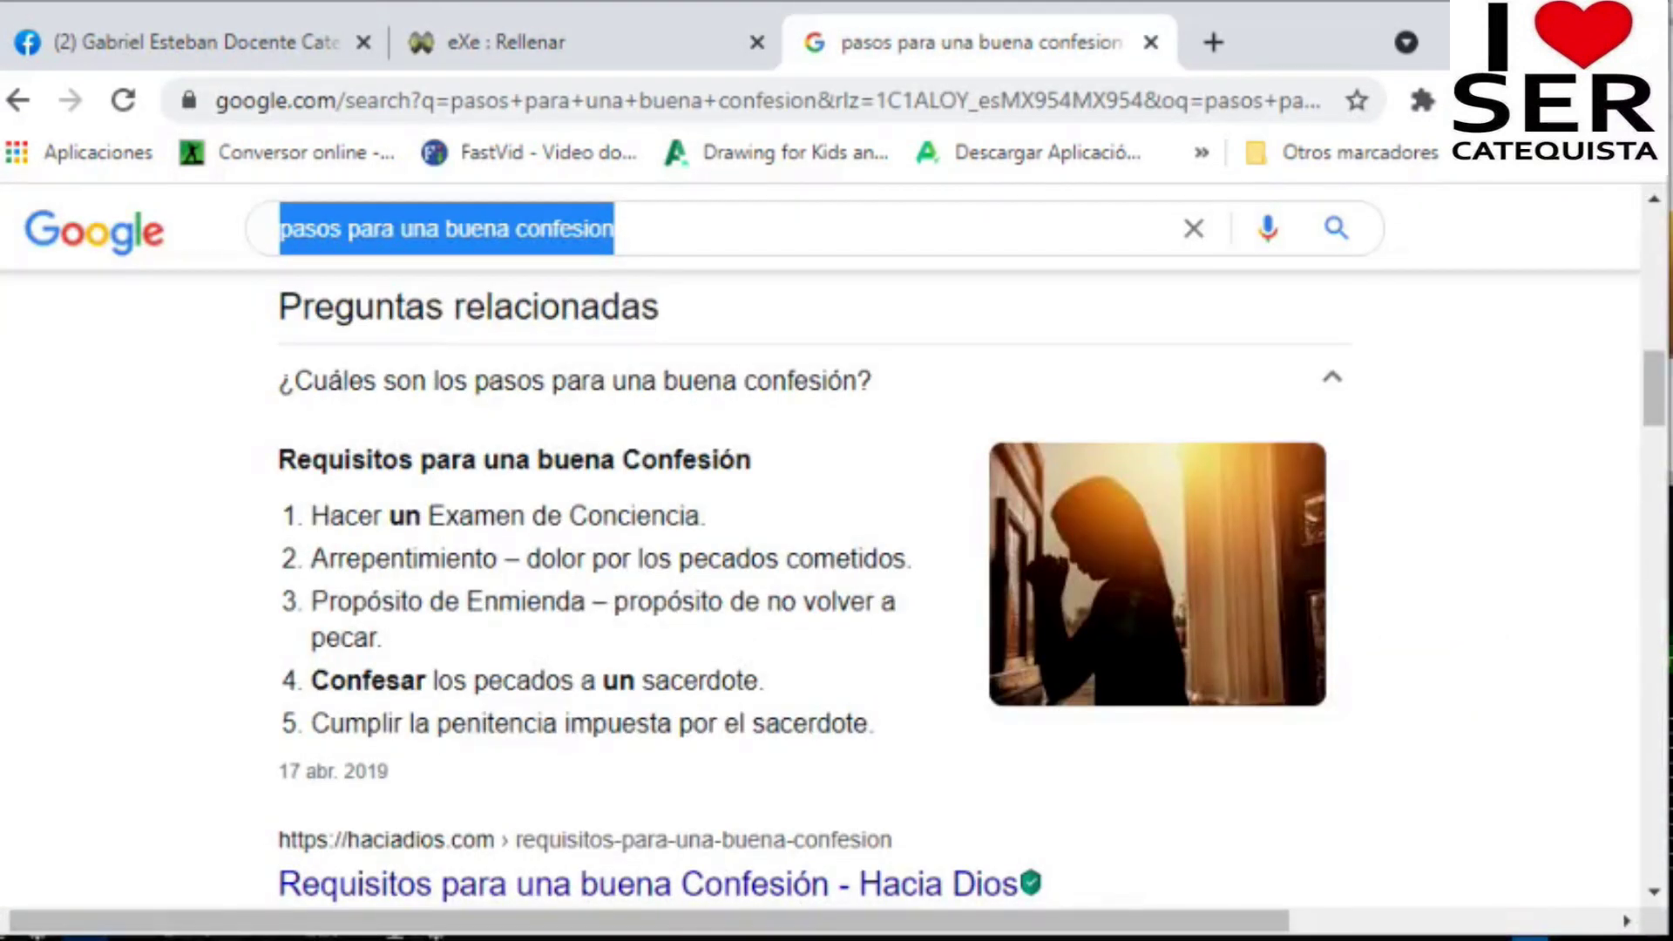
type("credo")
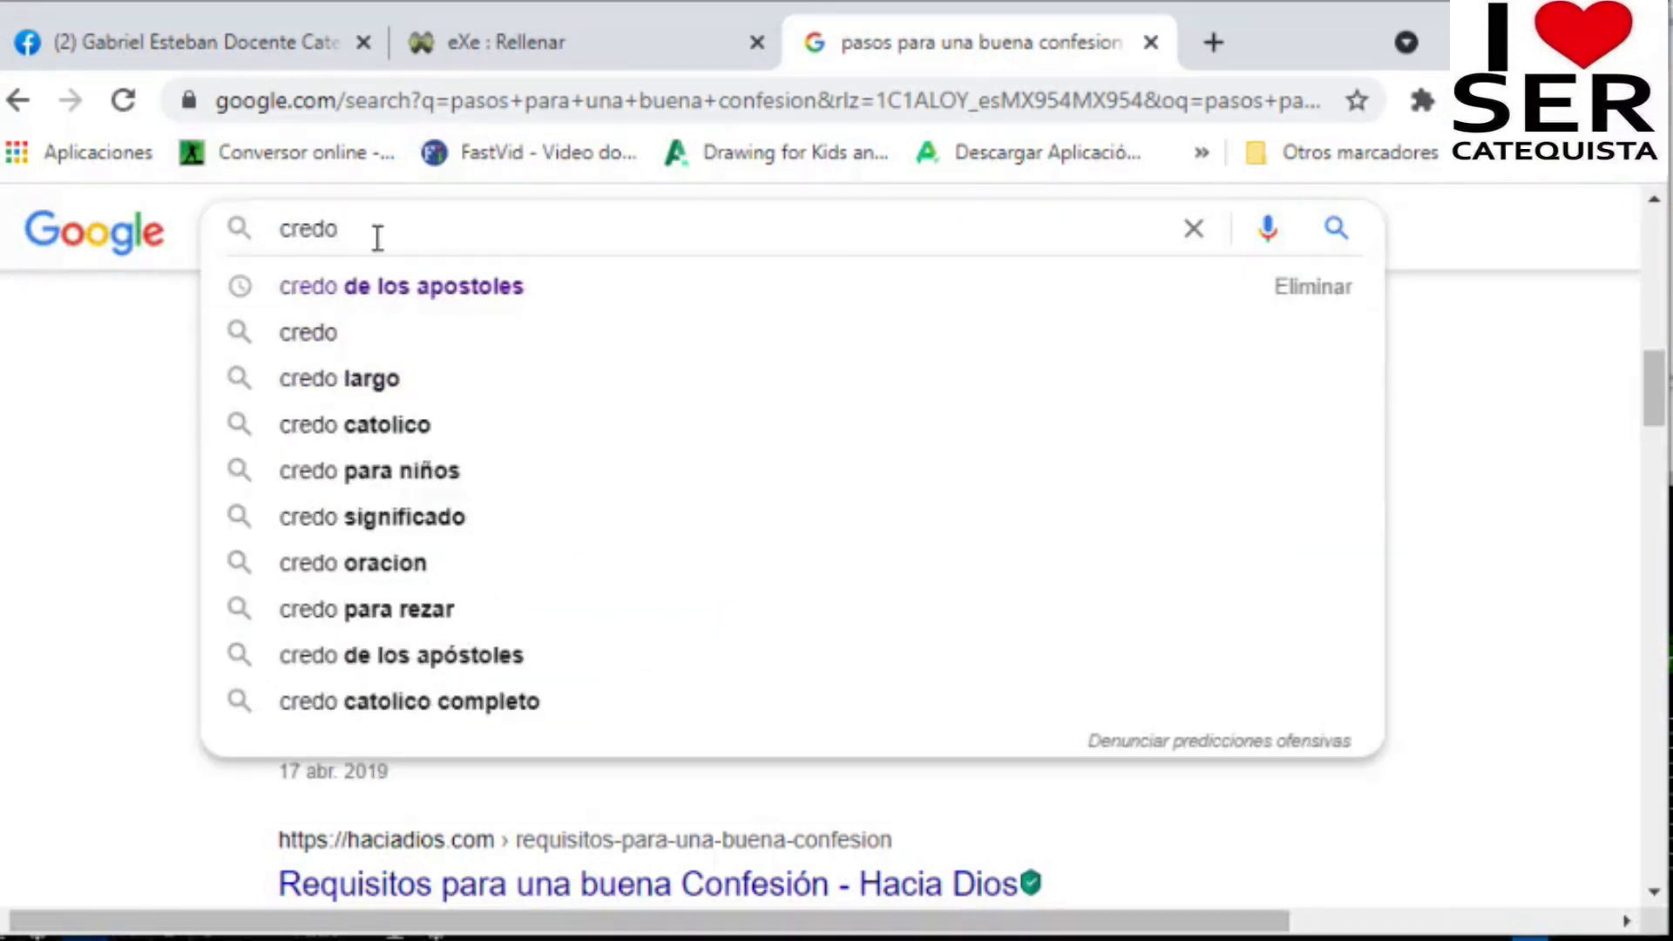
left_click(392, 288)
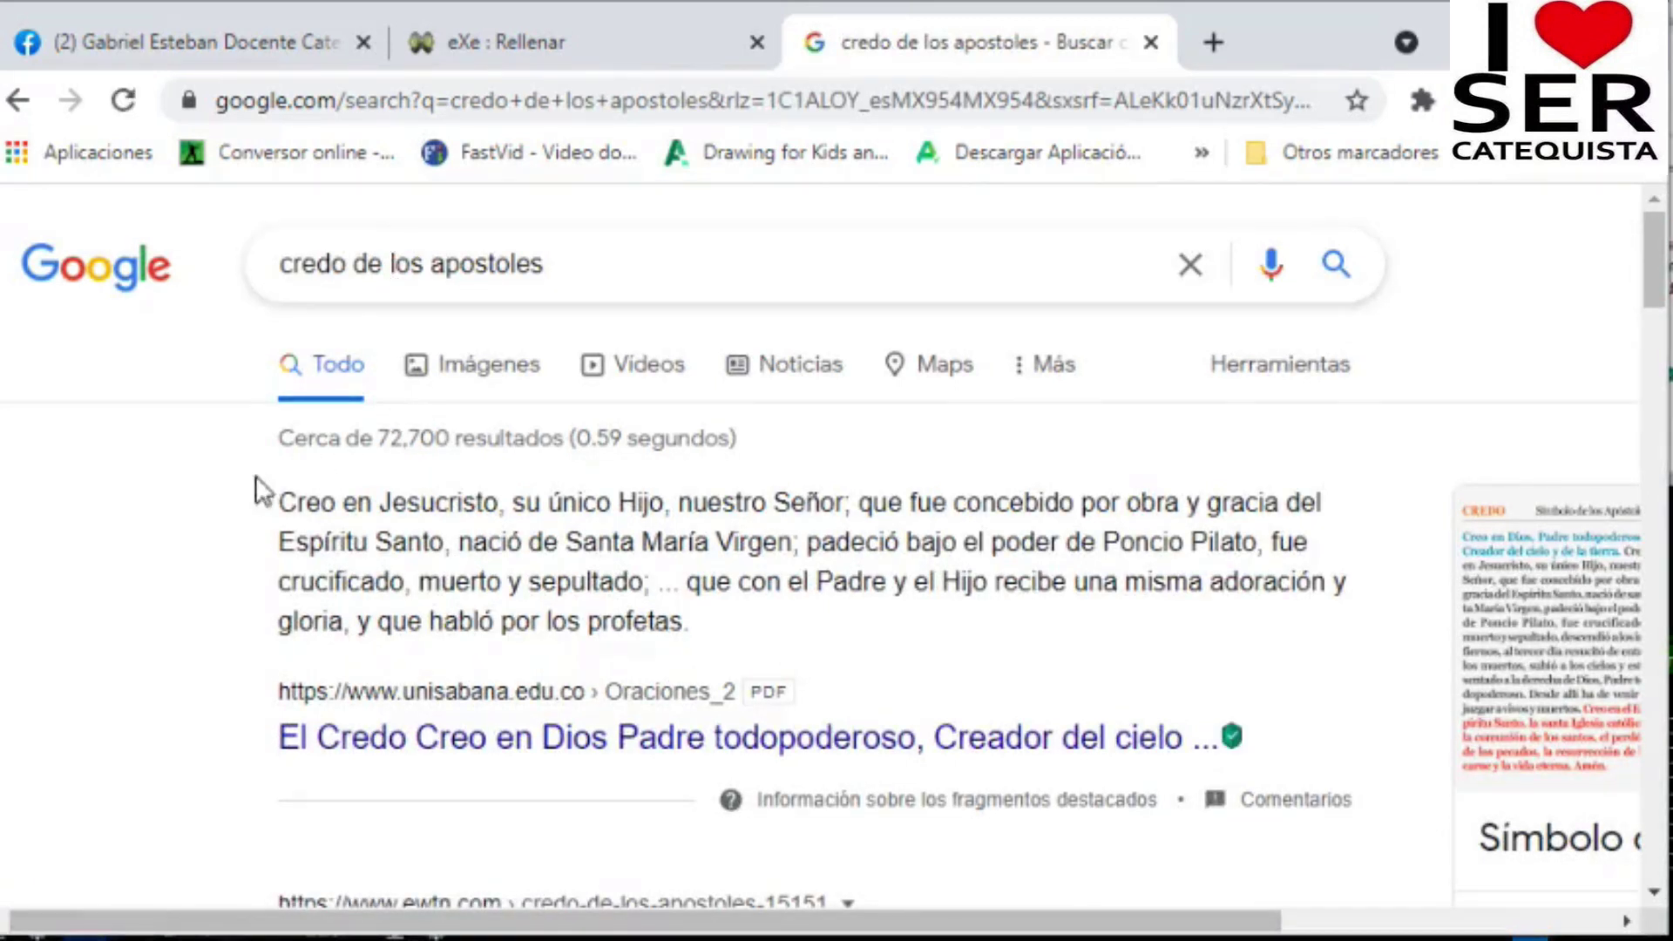
Step: Copy the creed excerpt from "Creo en Jesucristo" through "muerto y sepultado" and paste it into eXeLearning as the activity's gap text
left_click_drag(277, 503, 642, 586)
right_click(620, 539)
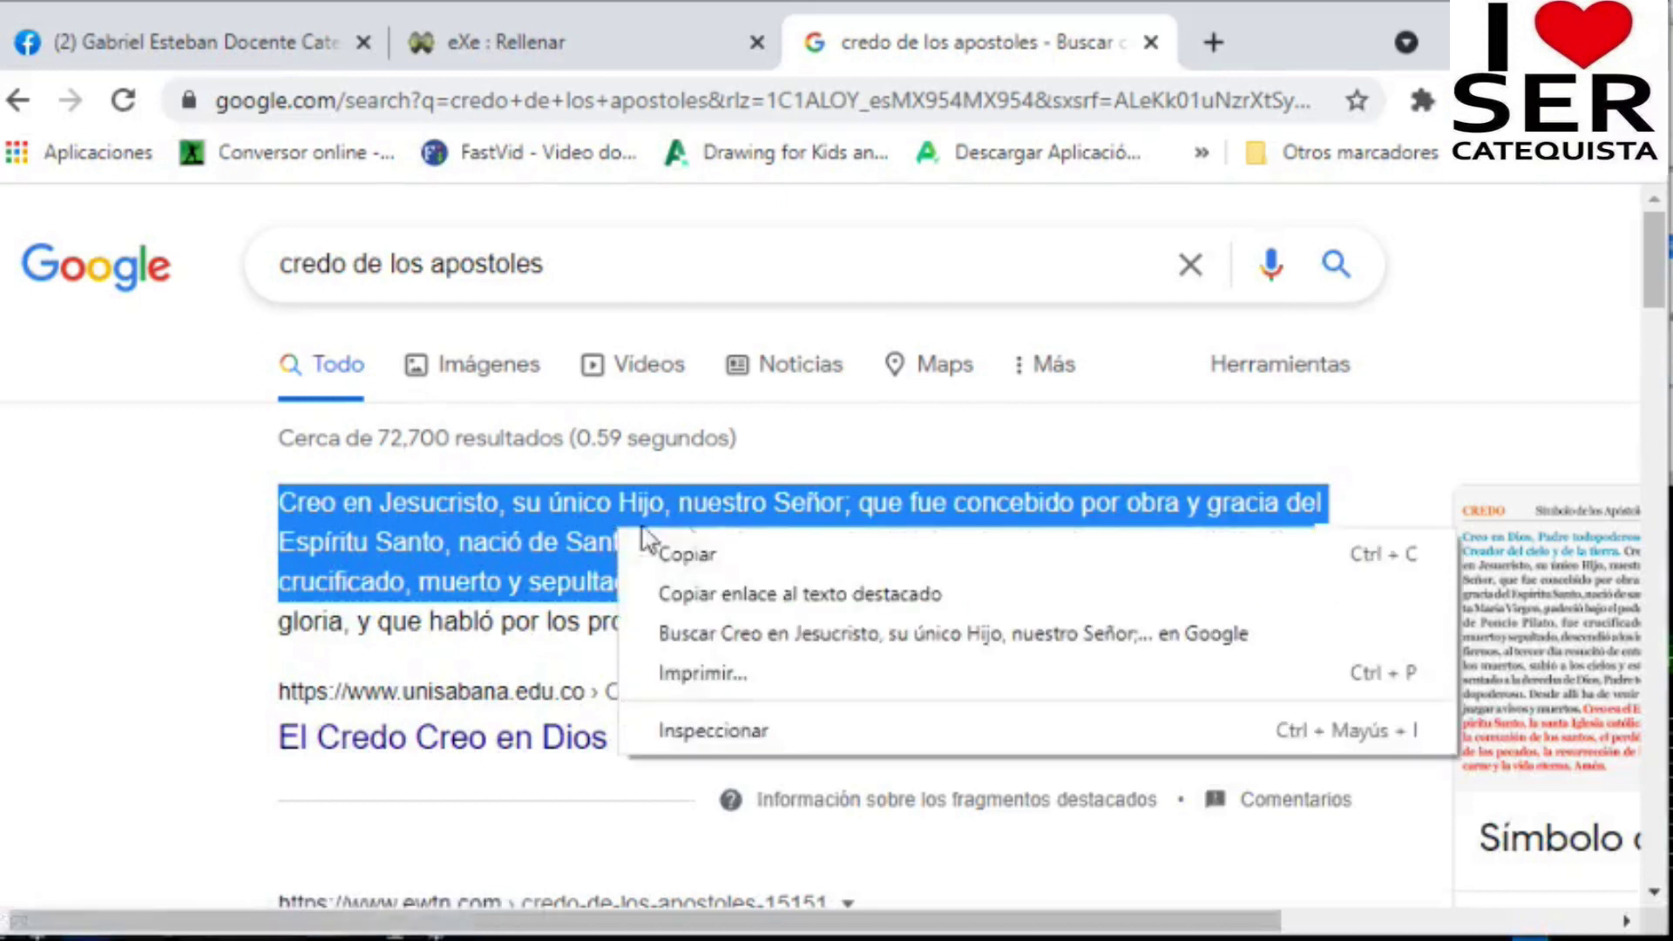
left_click(714, 550)
left_click(610, 30)
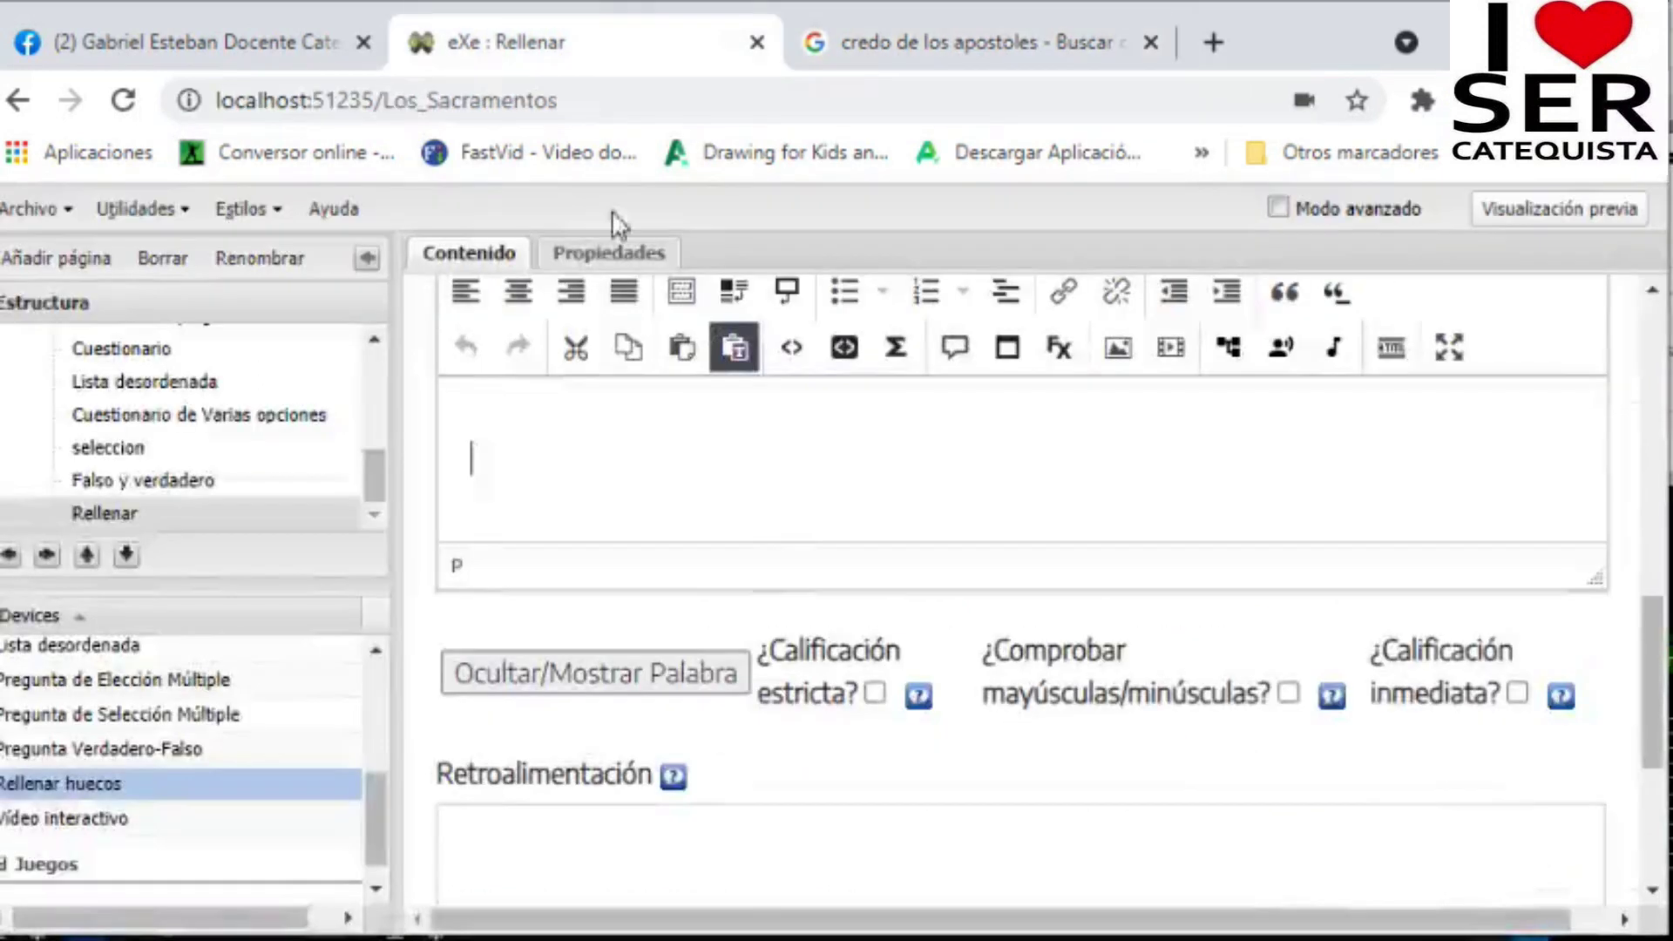
left_click(717, 474)
key("ctrl+v")
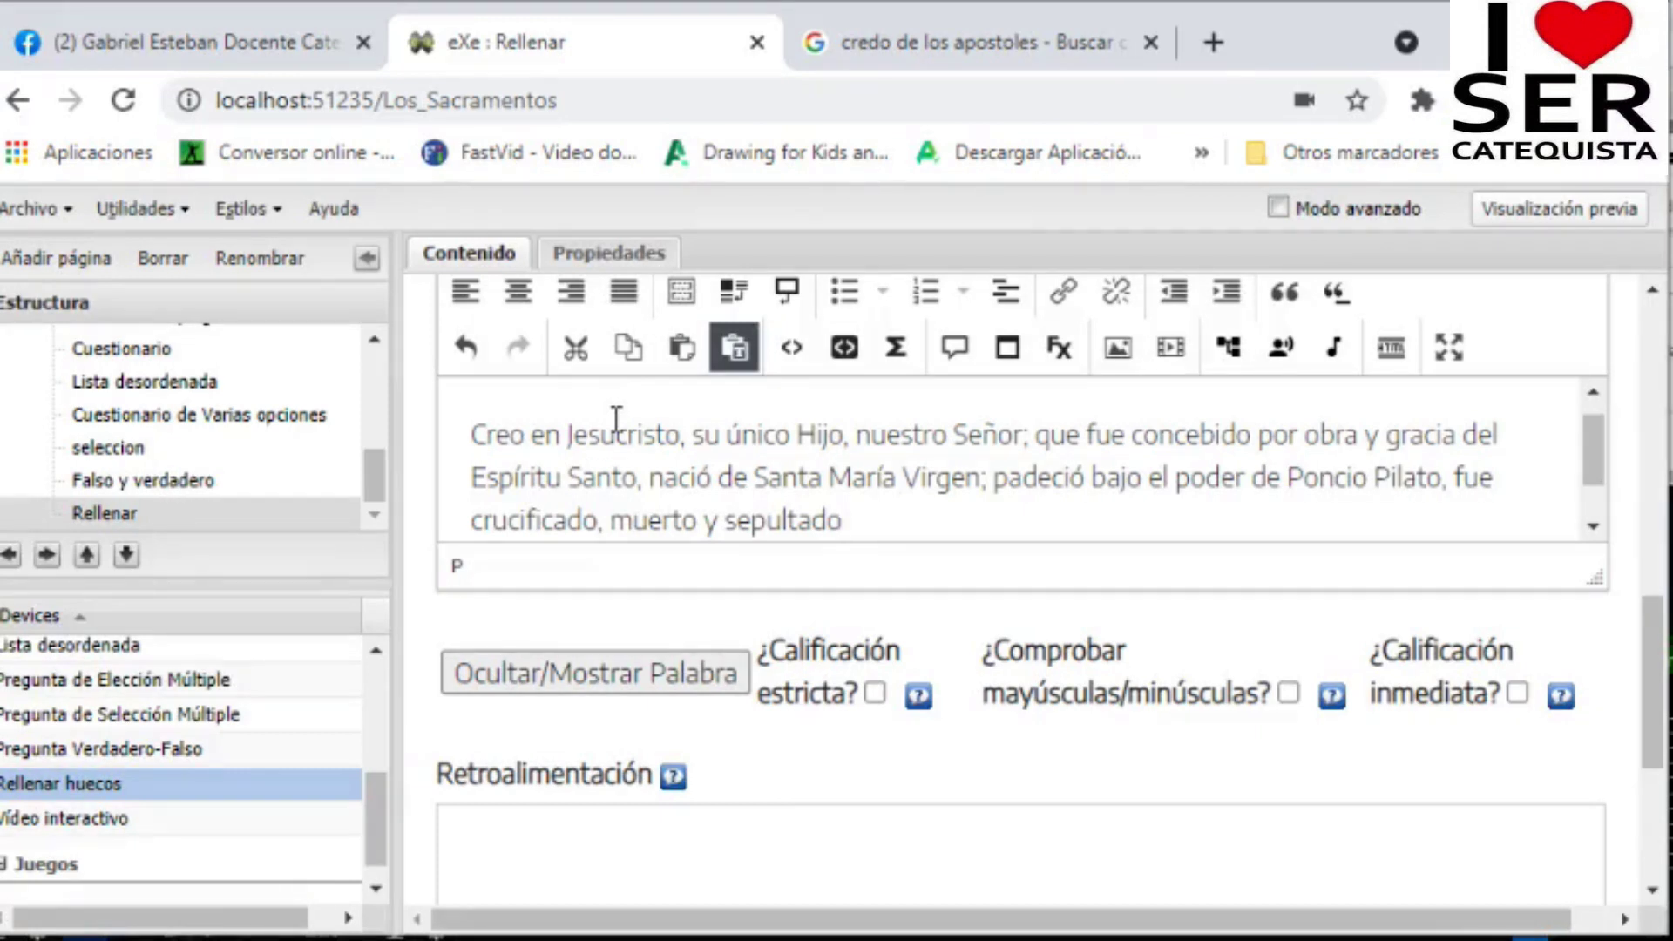
Step: Turn the words "Jesucristo" and "Señor" into gaps and enable only immediate grading for the activity
left_click_drag(560, 438, 679, 441)
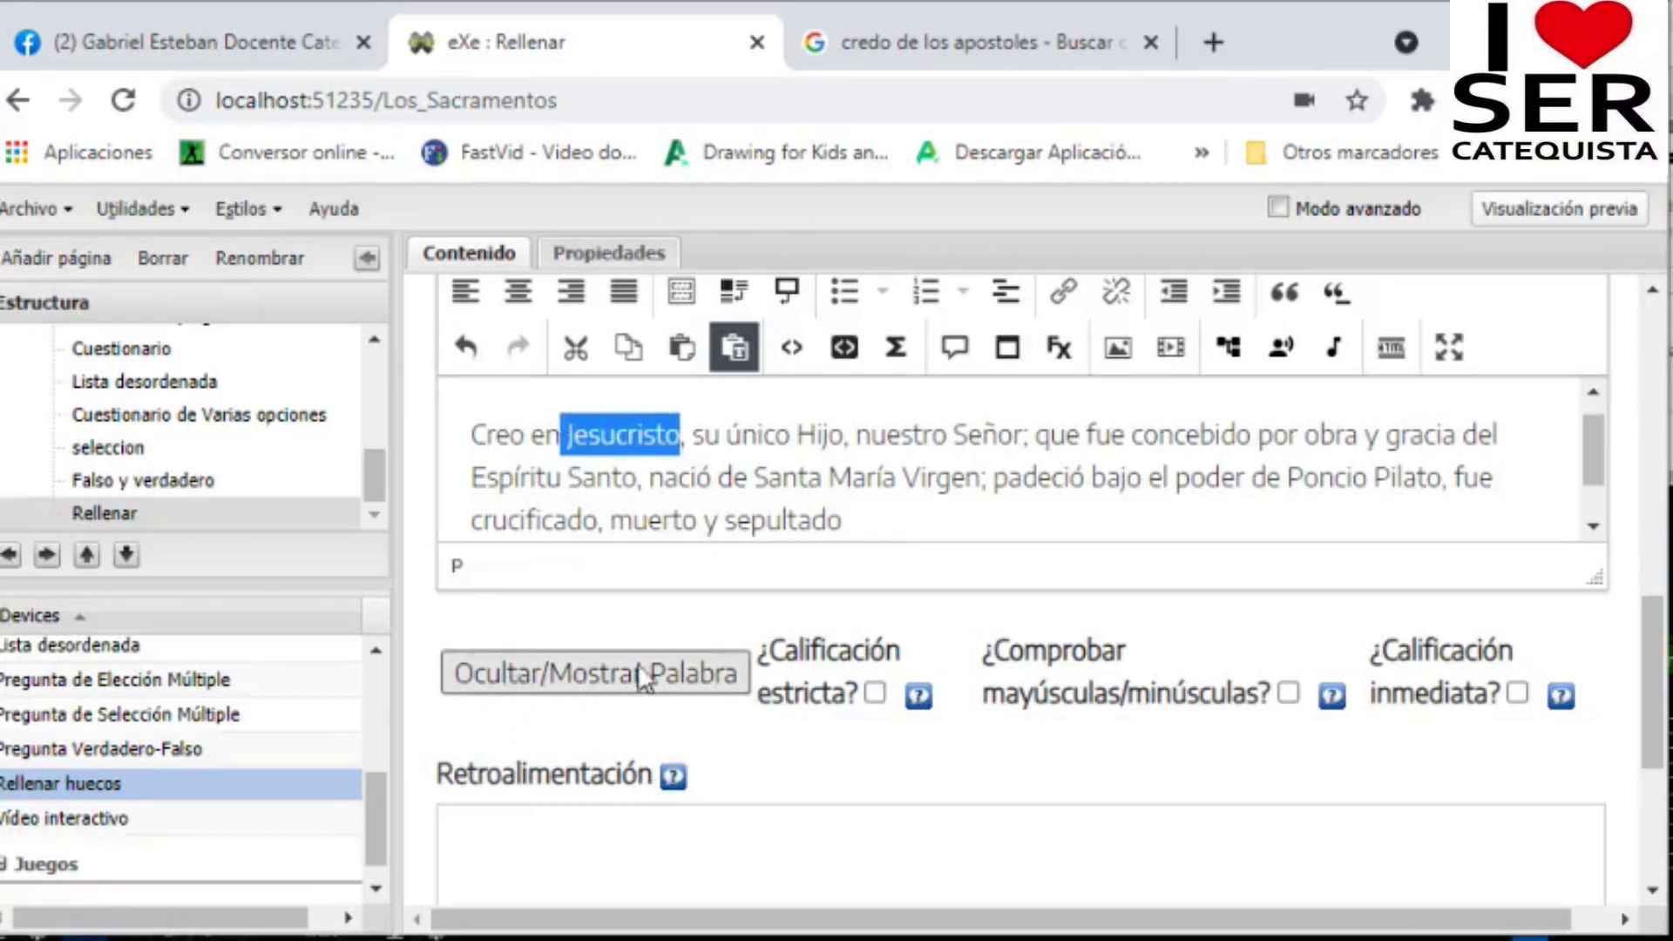
left_click(687, 672)
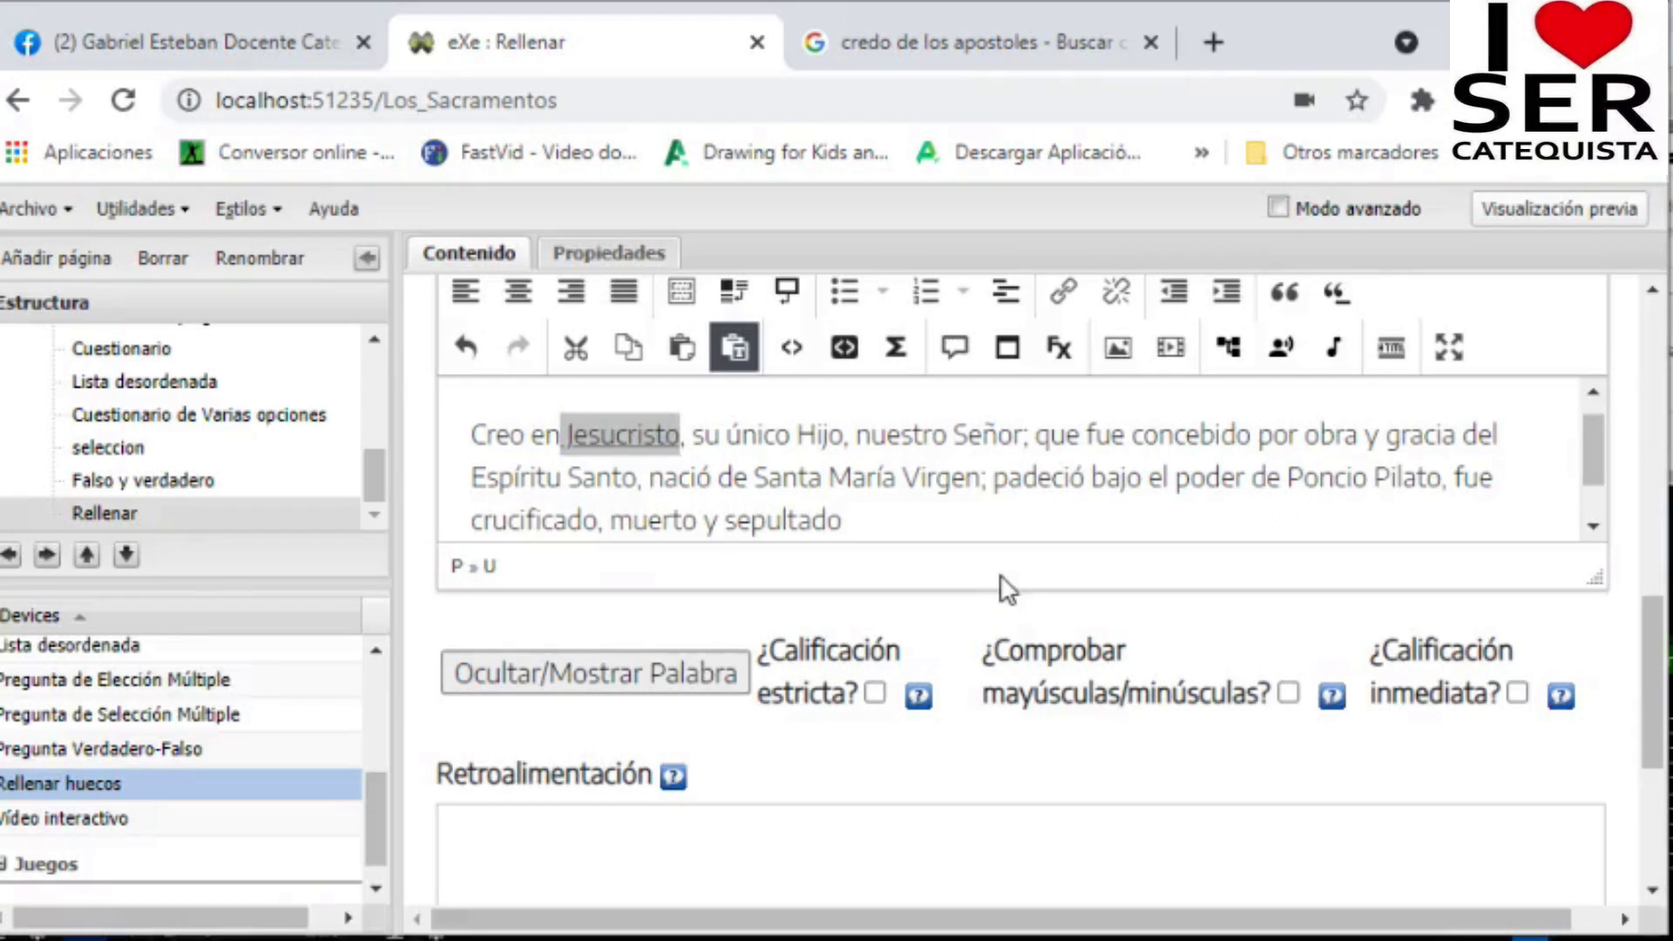
left_click_drag(954, 435, 1024, 437)
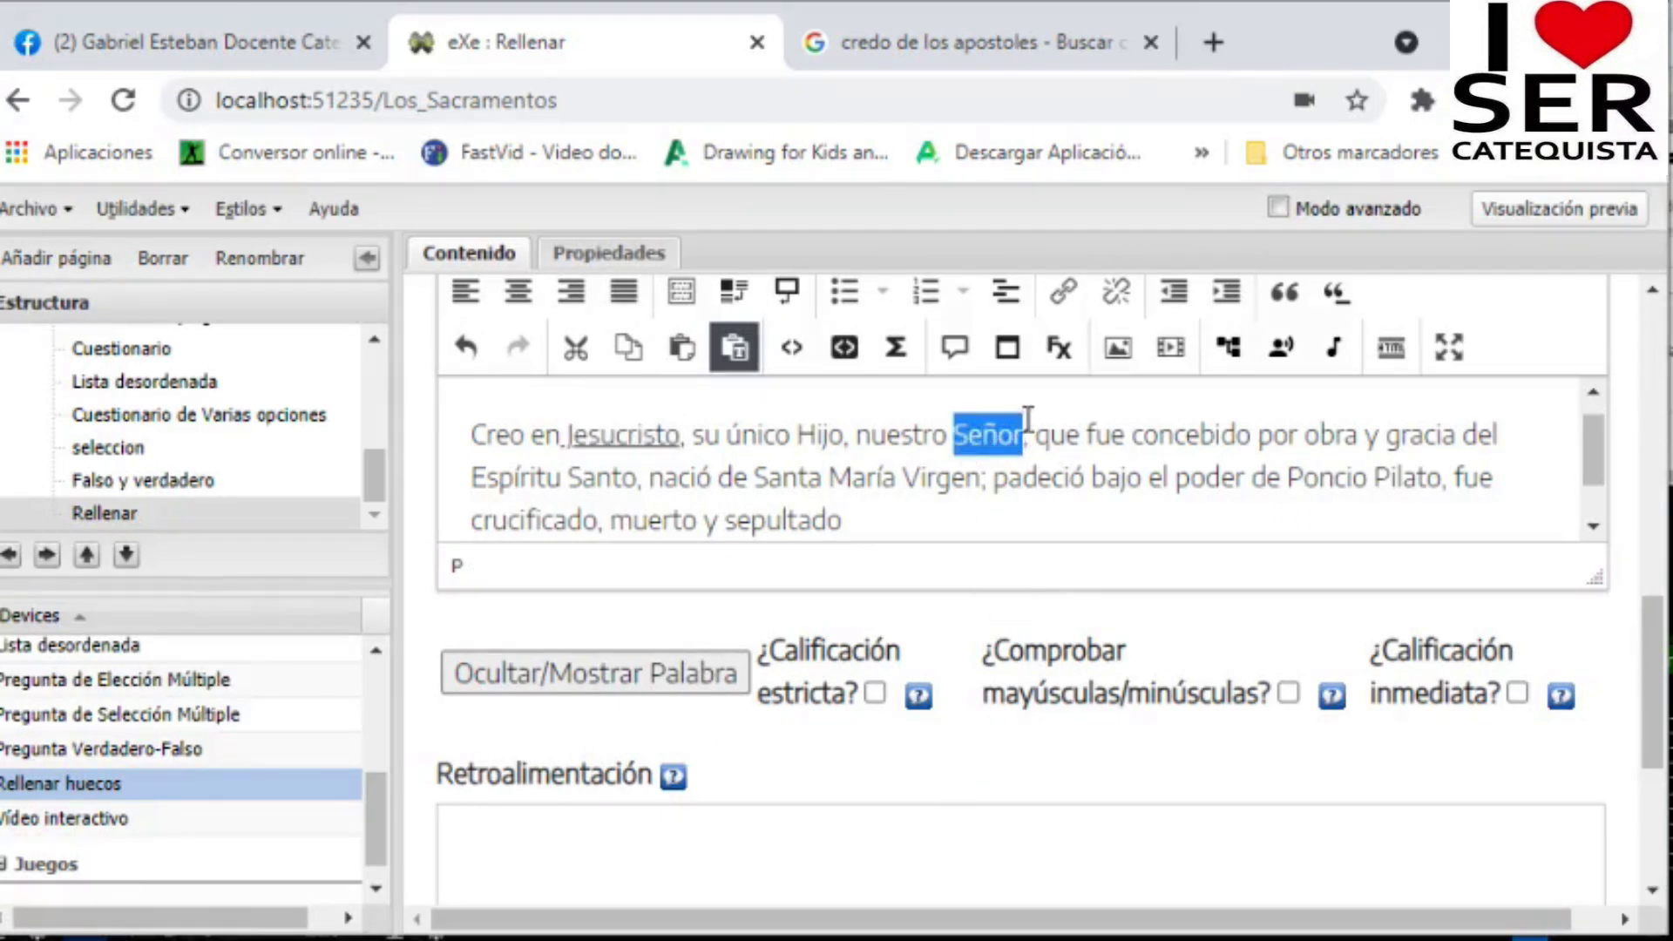
left_click(697, 672)
left_click(530, 669)
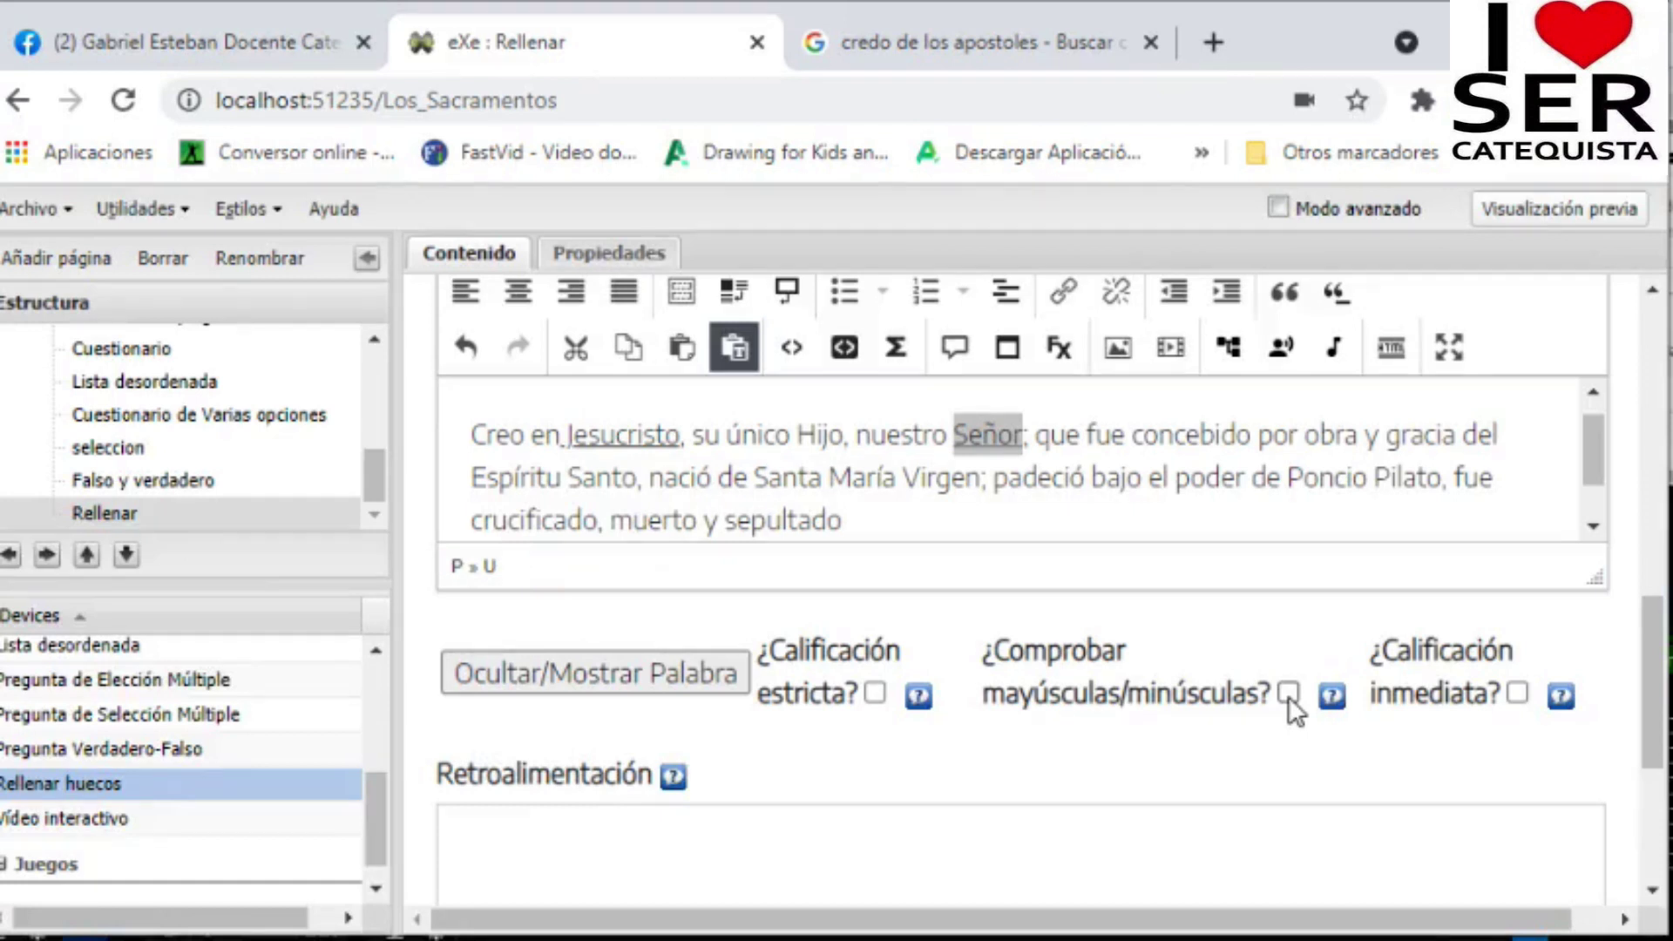
left_click(1287, 693)
left_click(1517, 694)
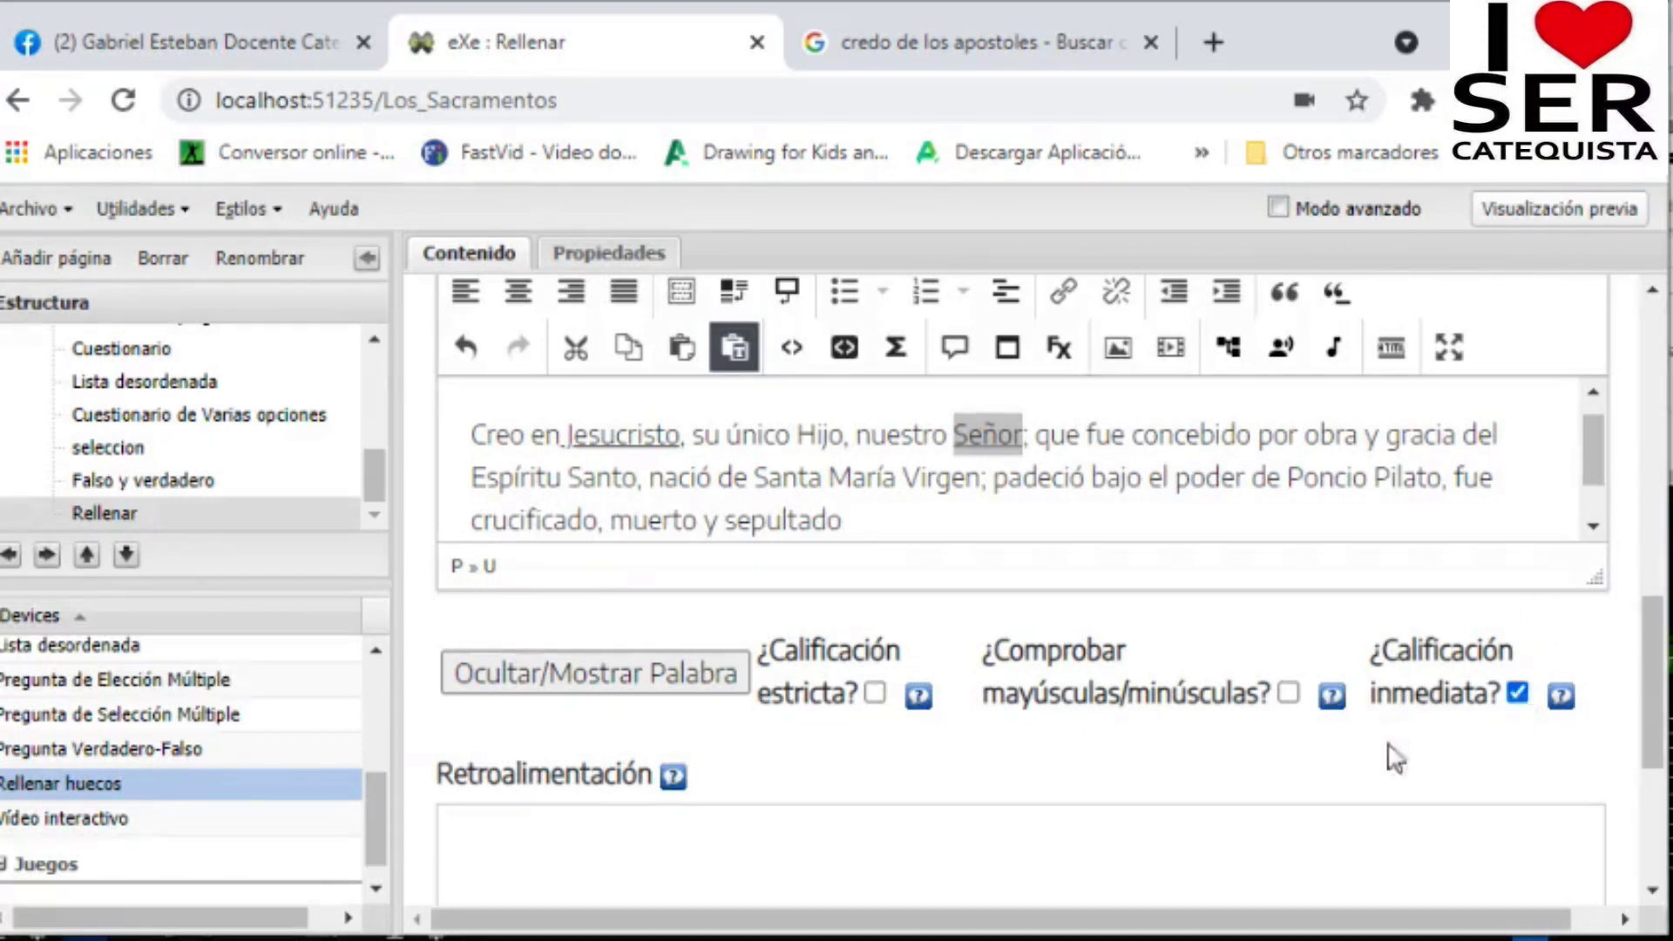
Step: Paste the same complete creed excerpt as the activity's feedback and save the fill-in-the-gaps activity
scroll(1352, 697, "down", 1)
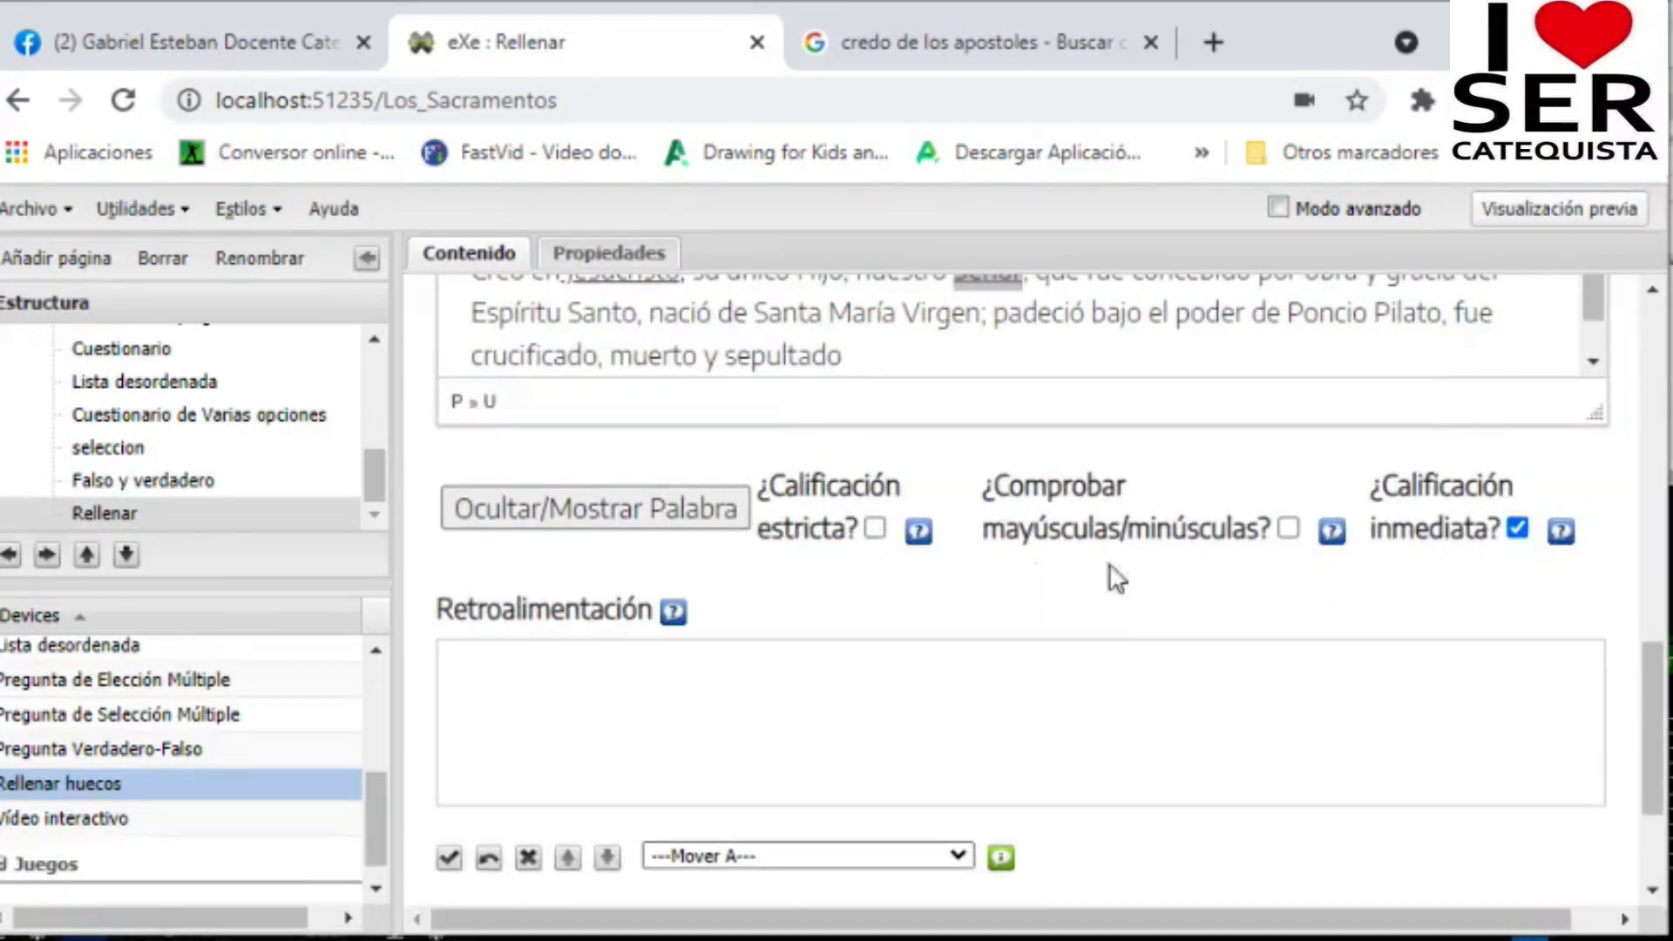
left_click(610, 722)
left_click(650, 613)
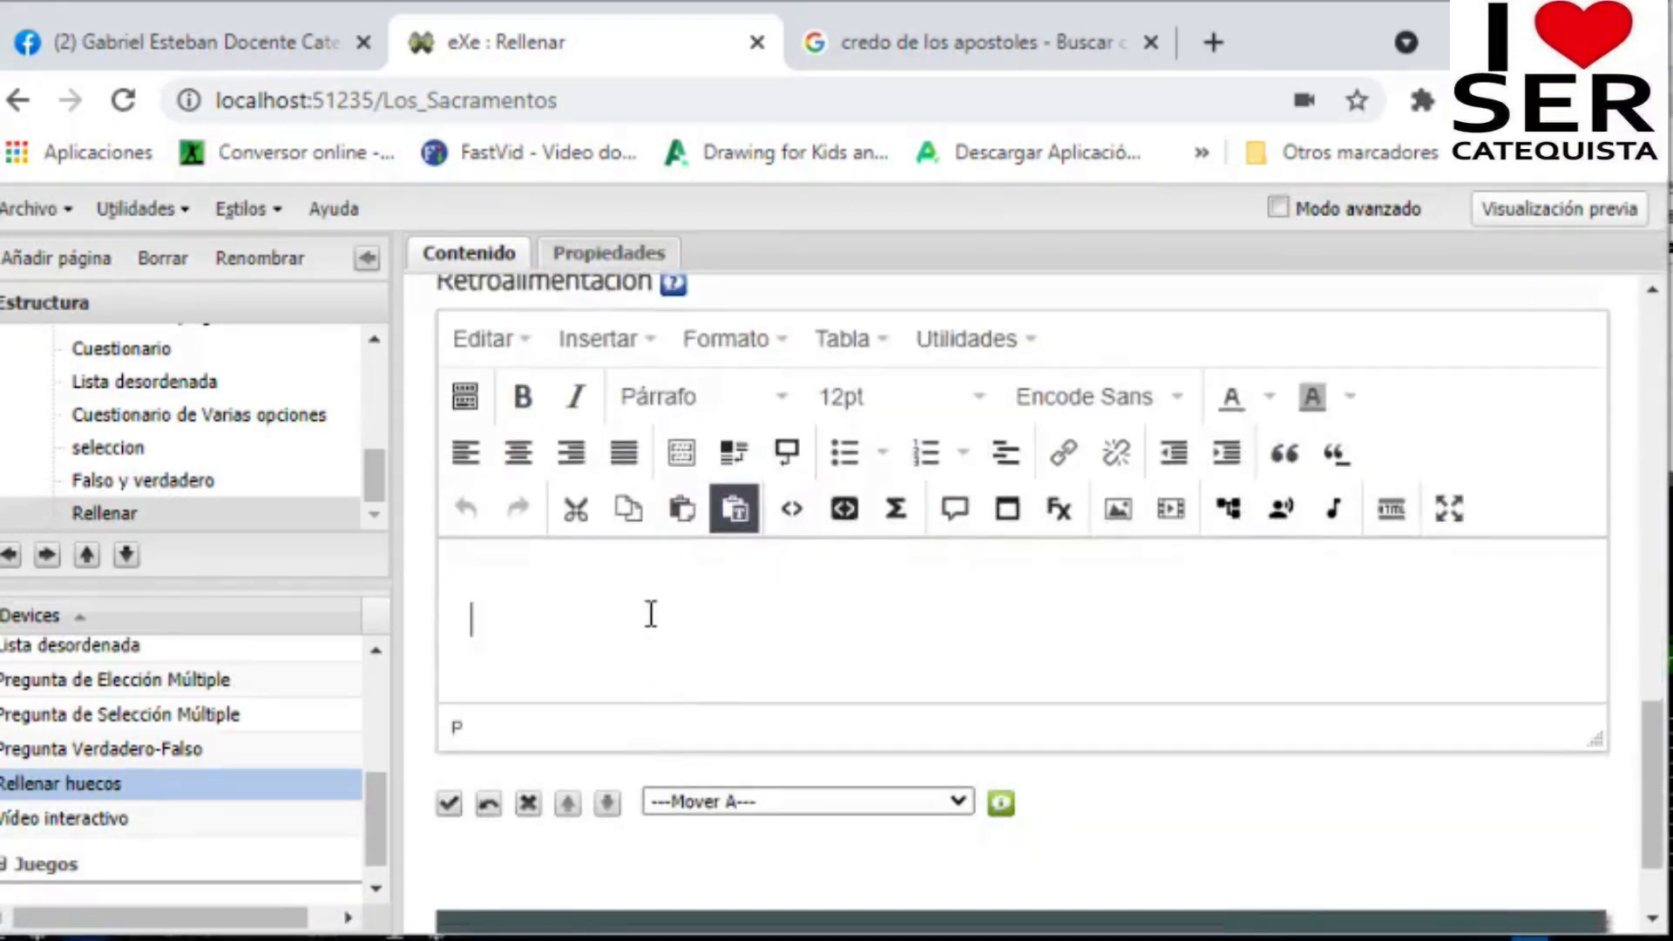
type("Creo en Jesucristo, su único Hijo, nuestro Señor; que fue concebido por obra y gracia del Espíritu Santo, nació de Santa María Virgen; padeció bajo el poder de Poncio Pilato, fue crucificado, muerto y sepultado")
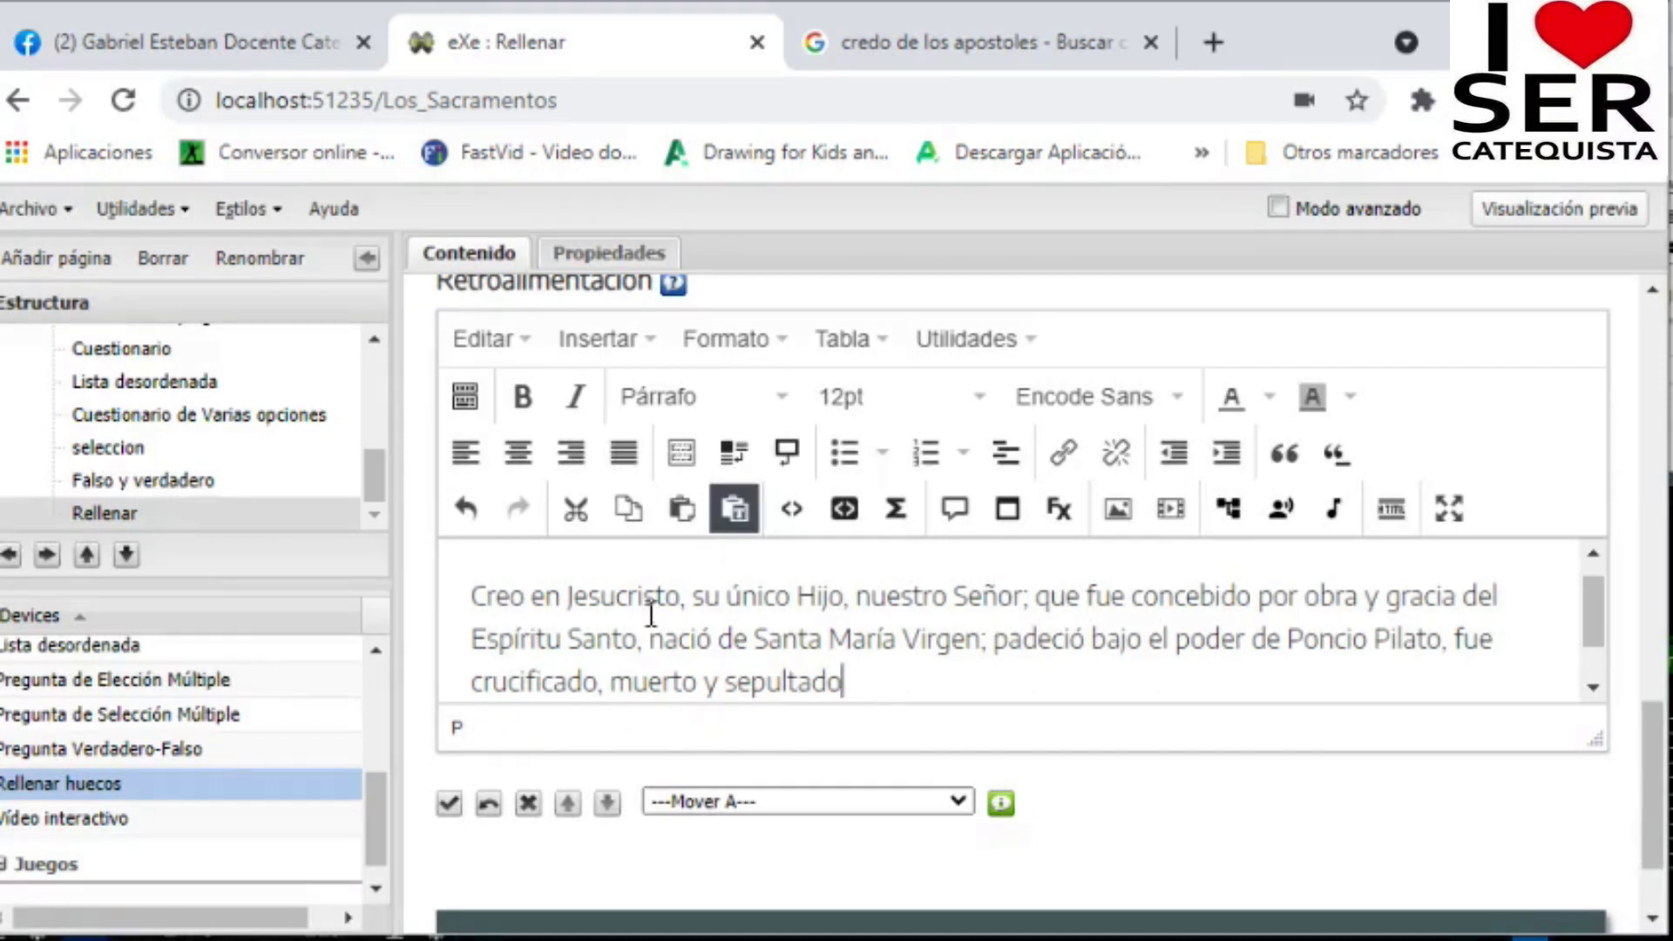
scroll(662, 593, "up", 1)
left_click_drag(1653, 740, 1662, 577)
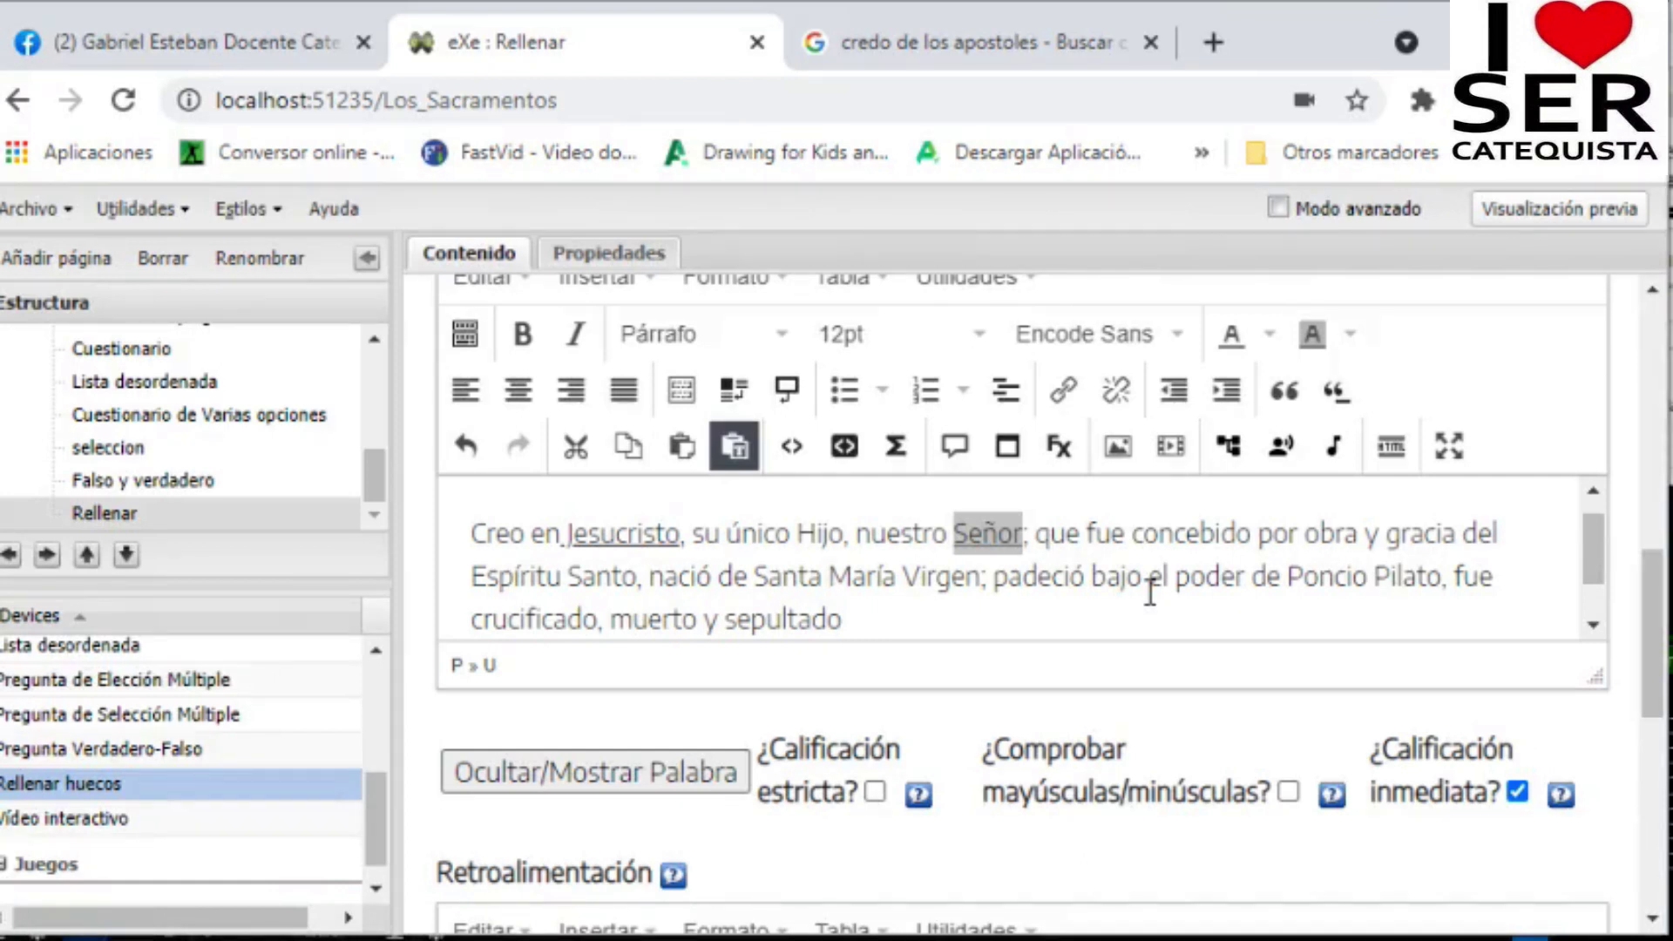
scroll(997, 605, "down", 1)
left_click_drag(1658, 597, 1660, 784)
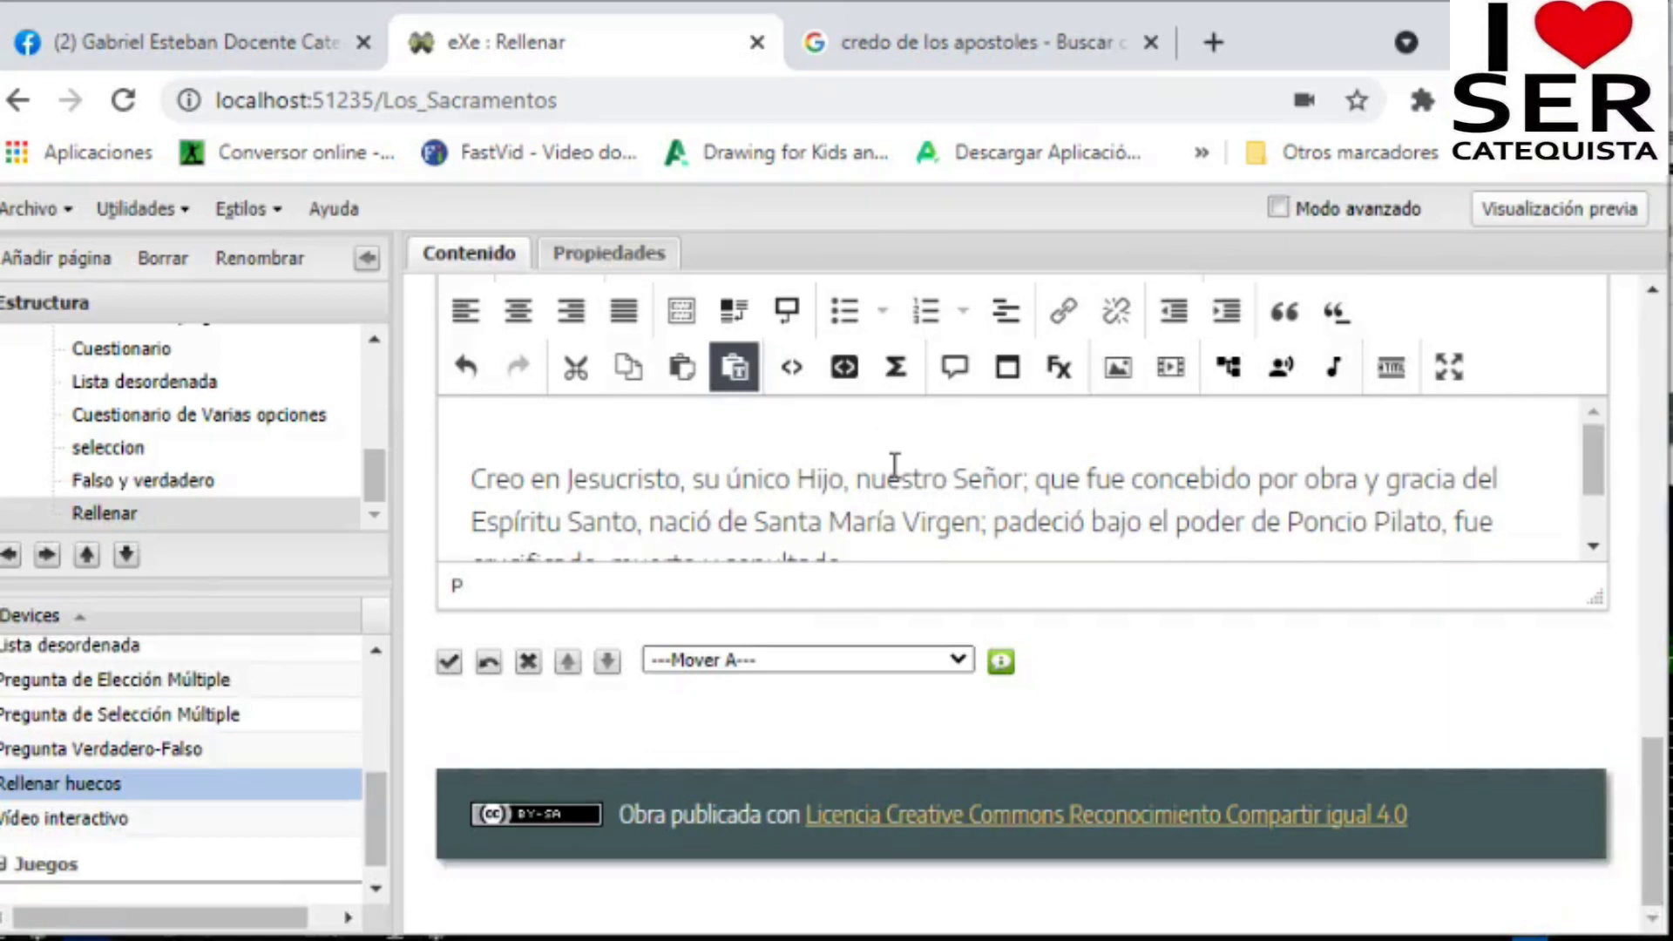
left_click(450, 662)
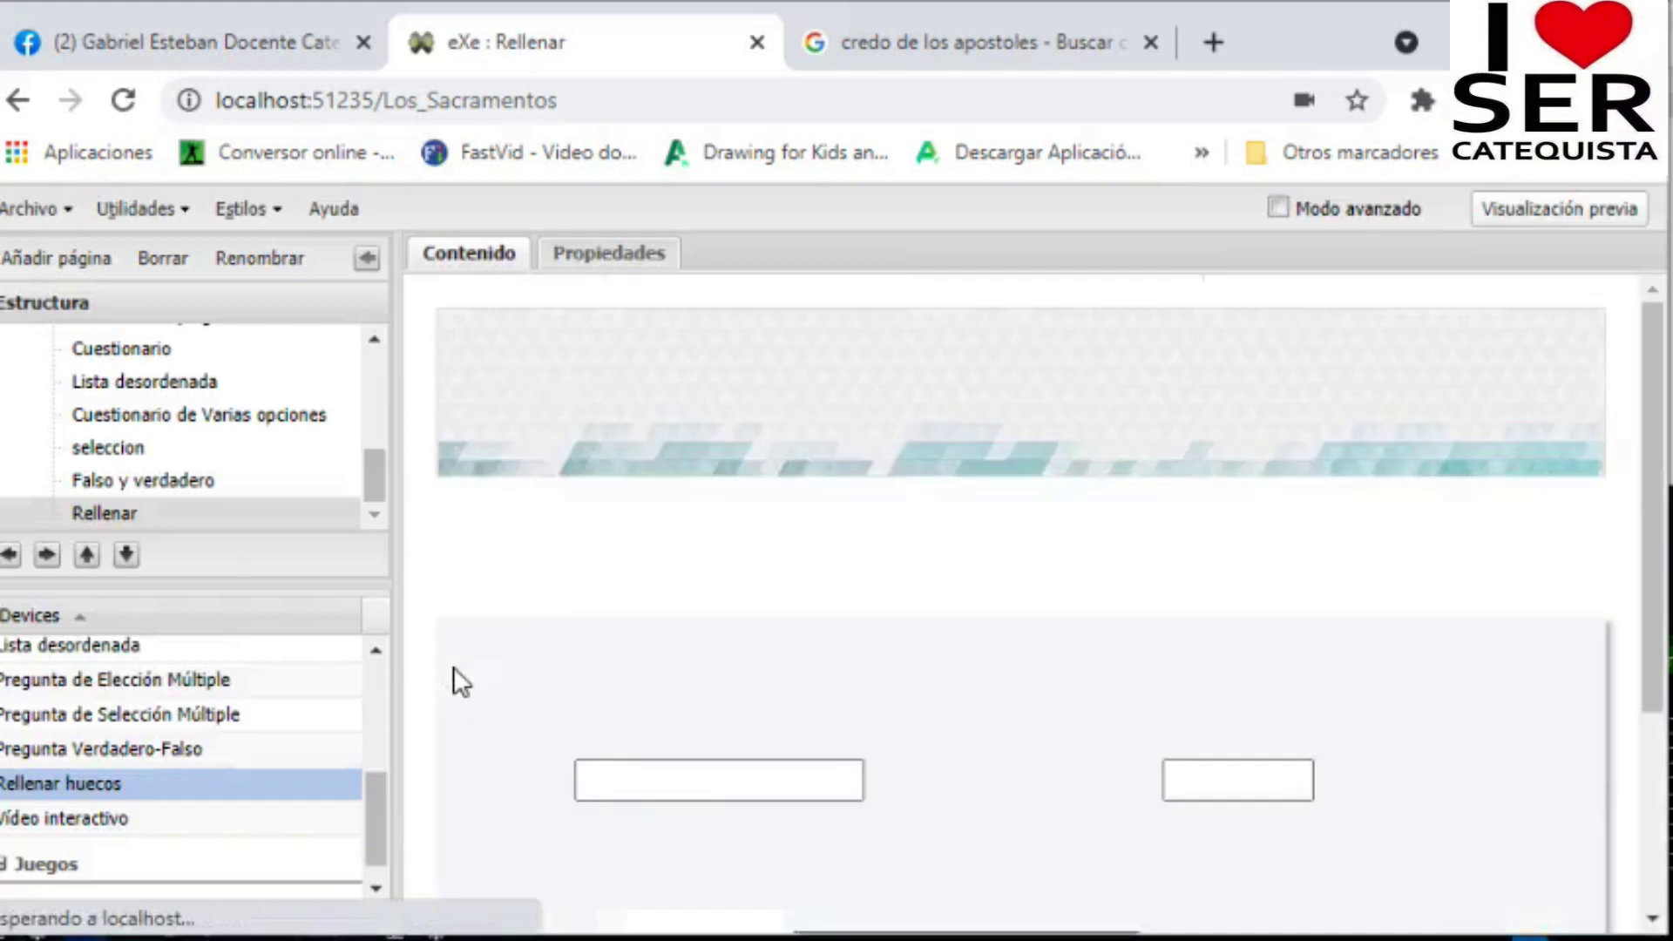
Step: Test the first gap of the saved activity with the wrong answer "la vida" and clear it
scroll(673, 634, "down", 4)
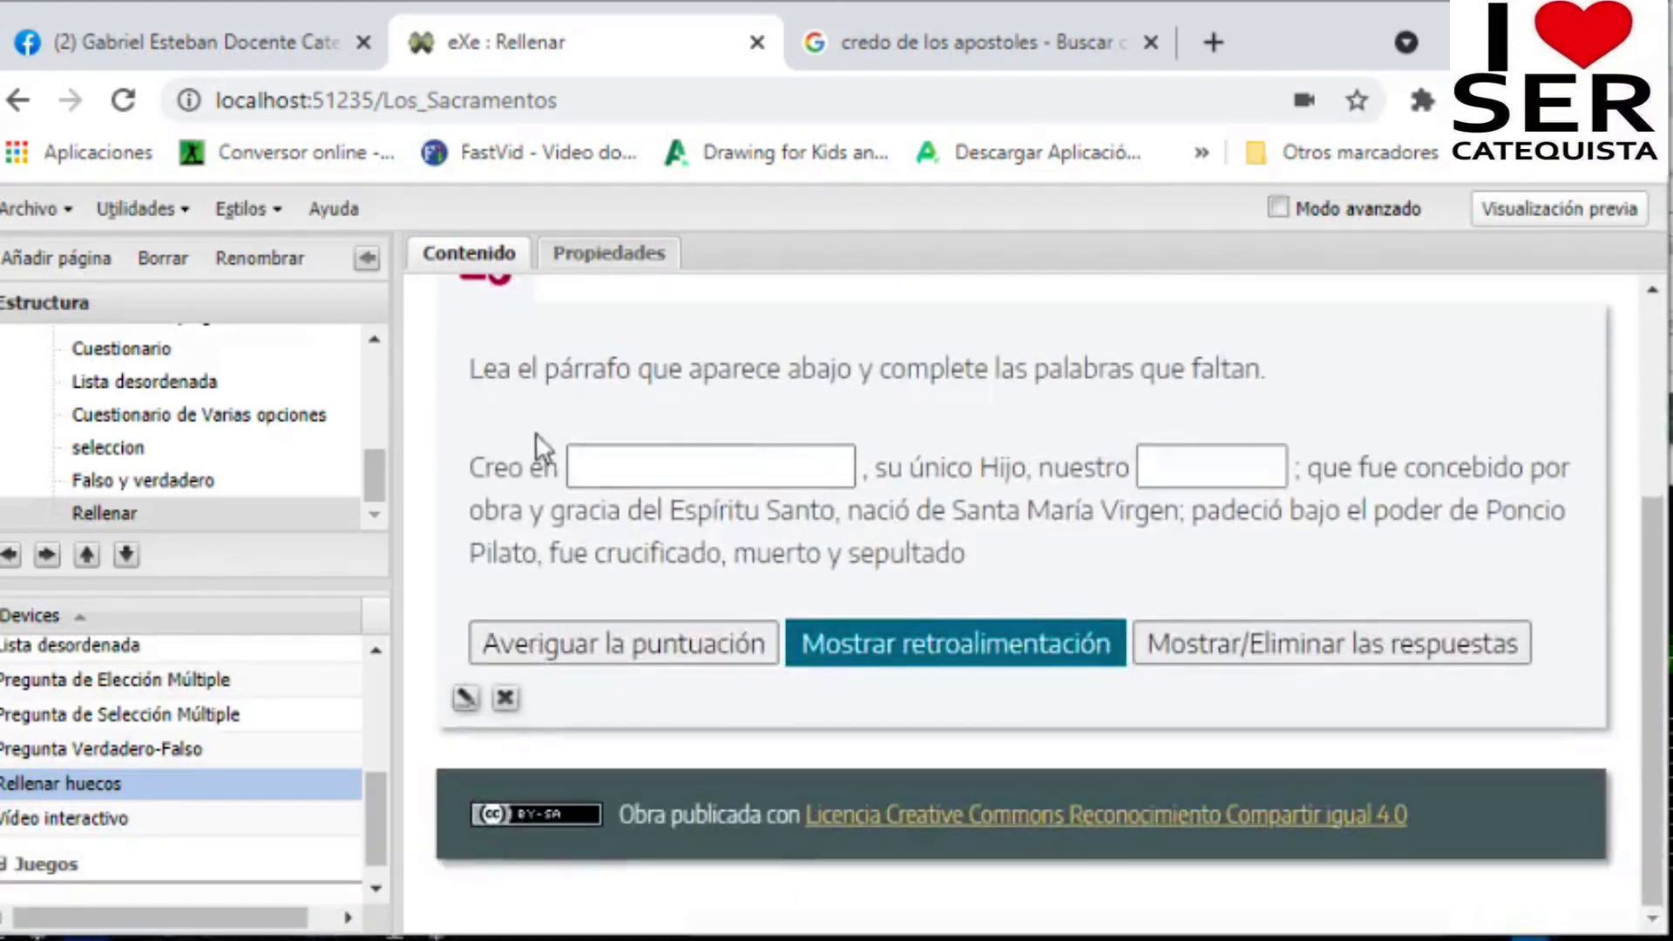
scroll(868, 394, "up", 2)
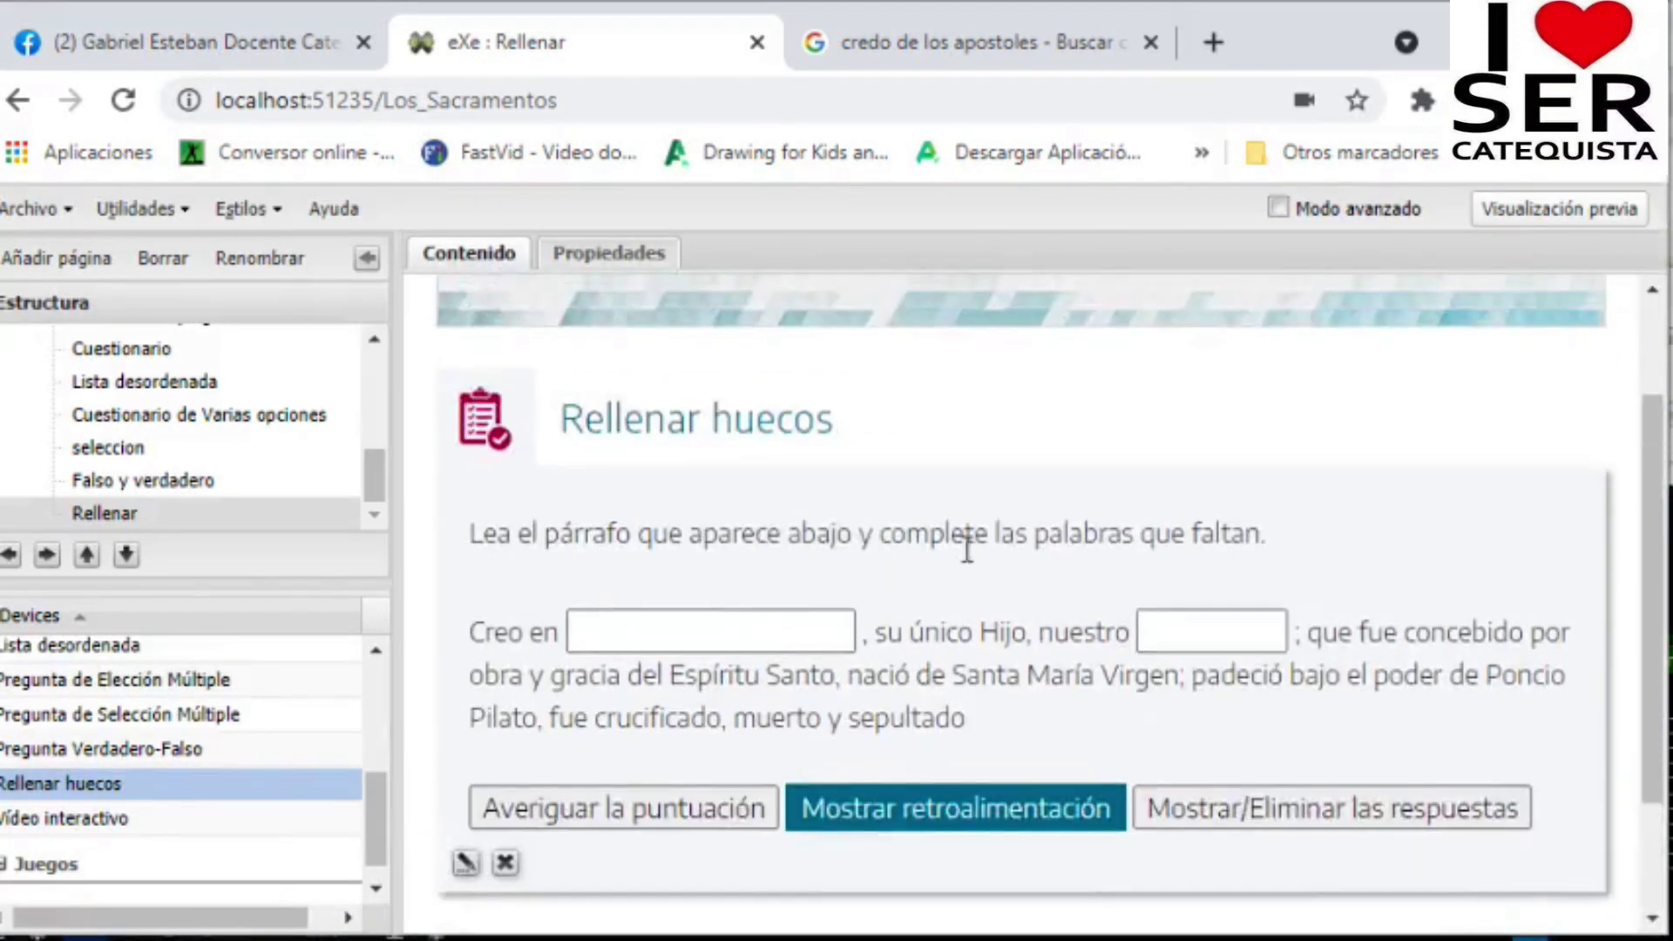
left_click(725, 633)
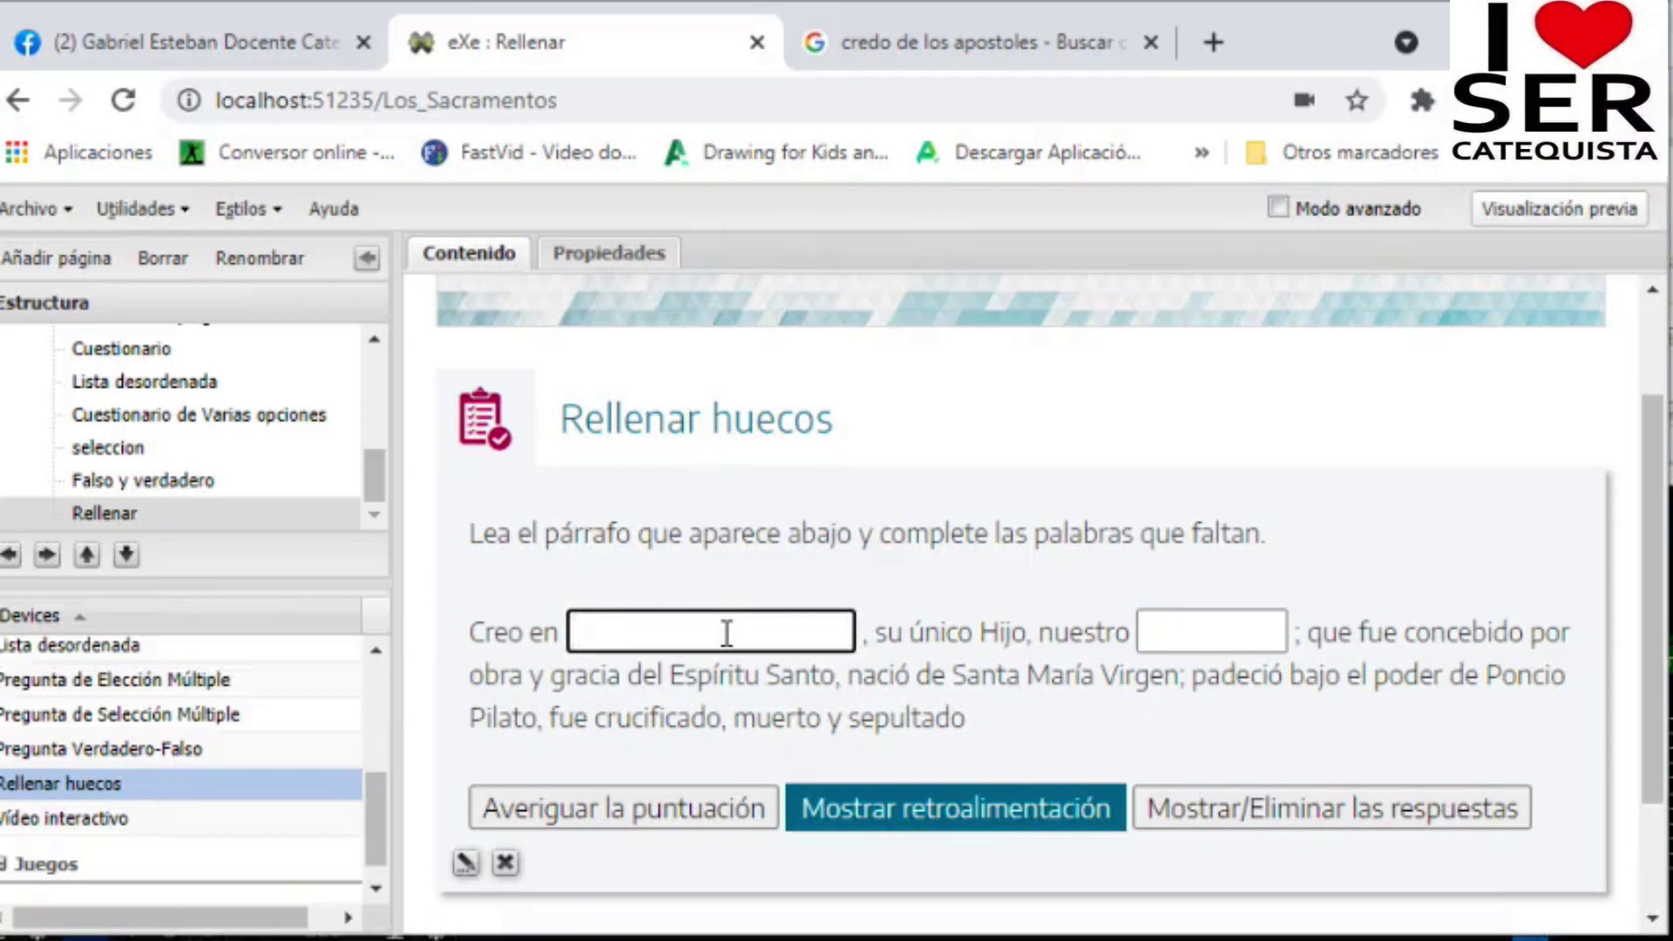
type("la vida")
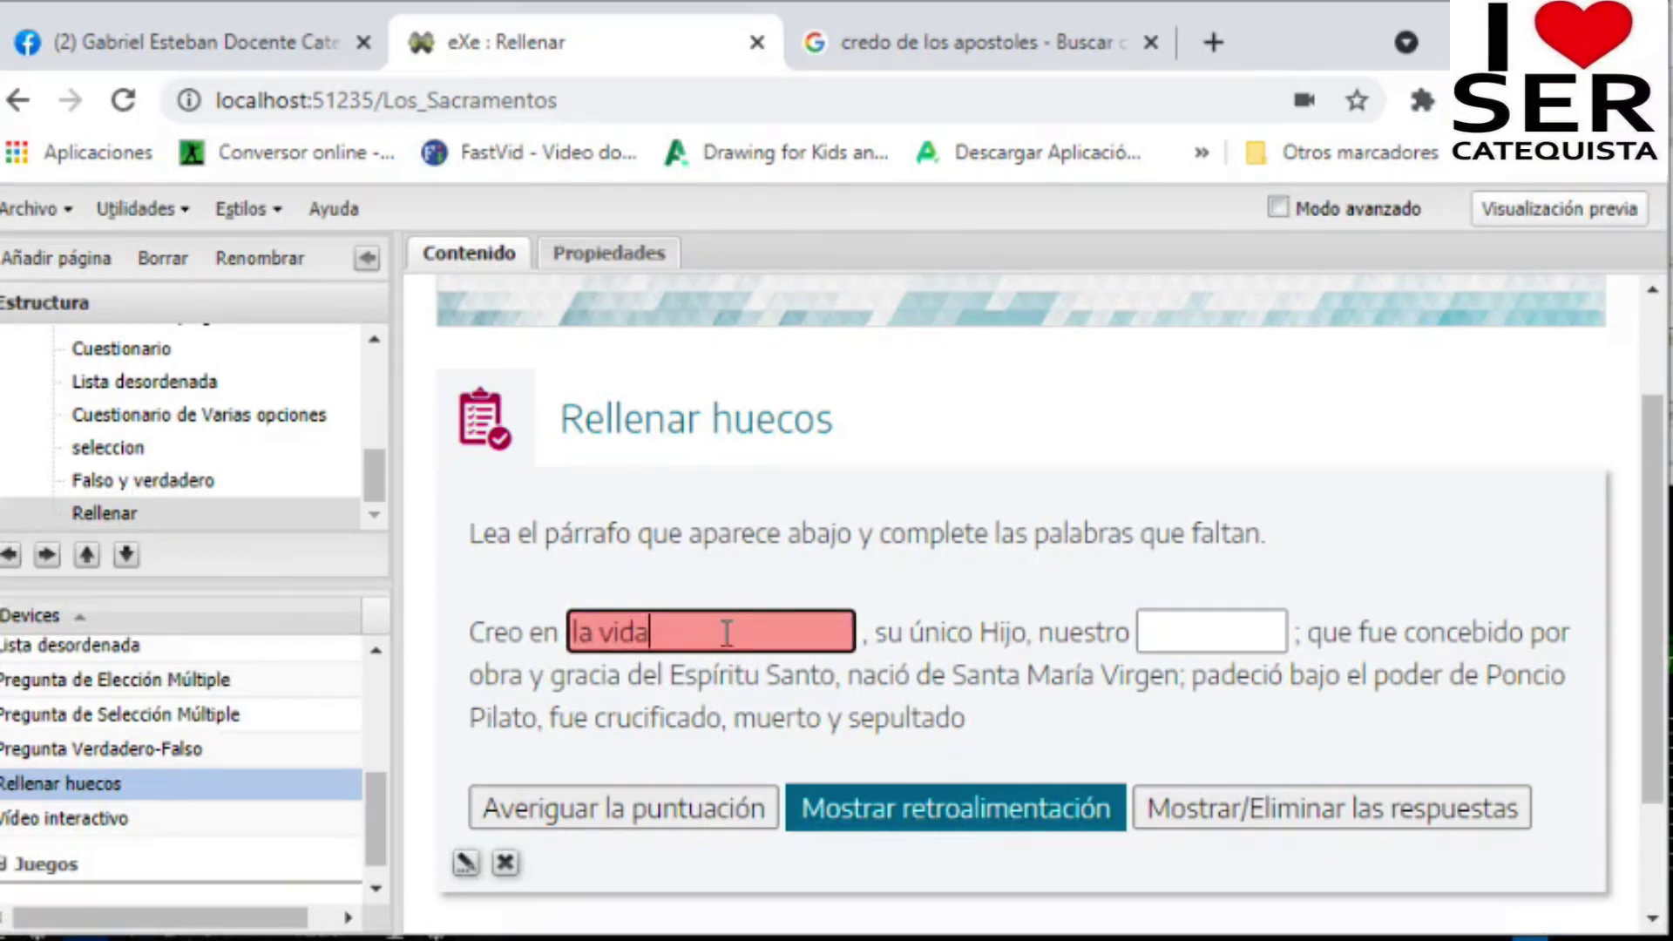
key("BackSpace")
key("BackSpace")
key("BackSpace")
key("BackSpace")
key("BackSpace")
key("BackSpace")
key("BackSpace")
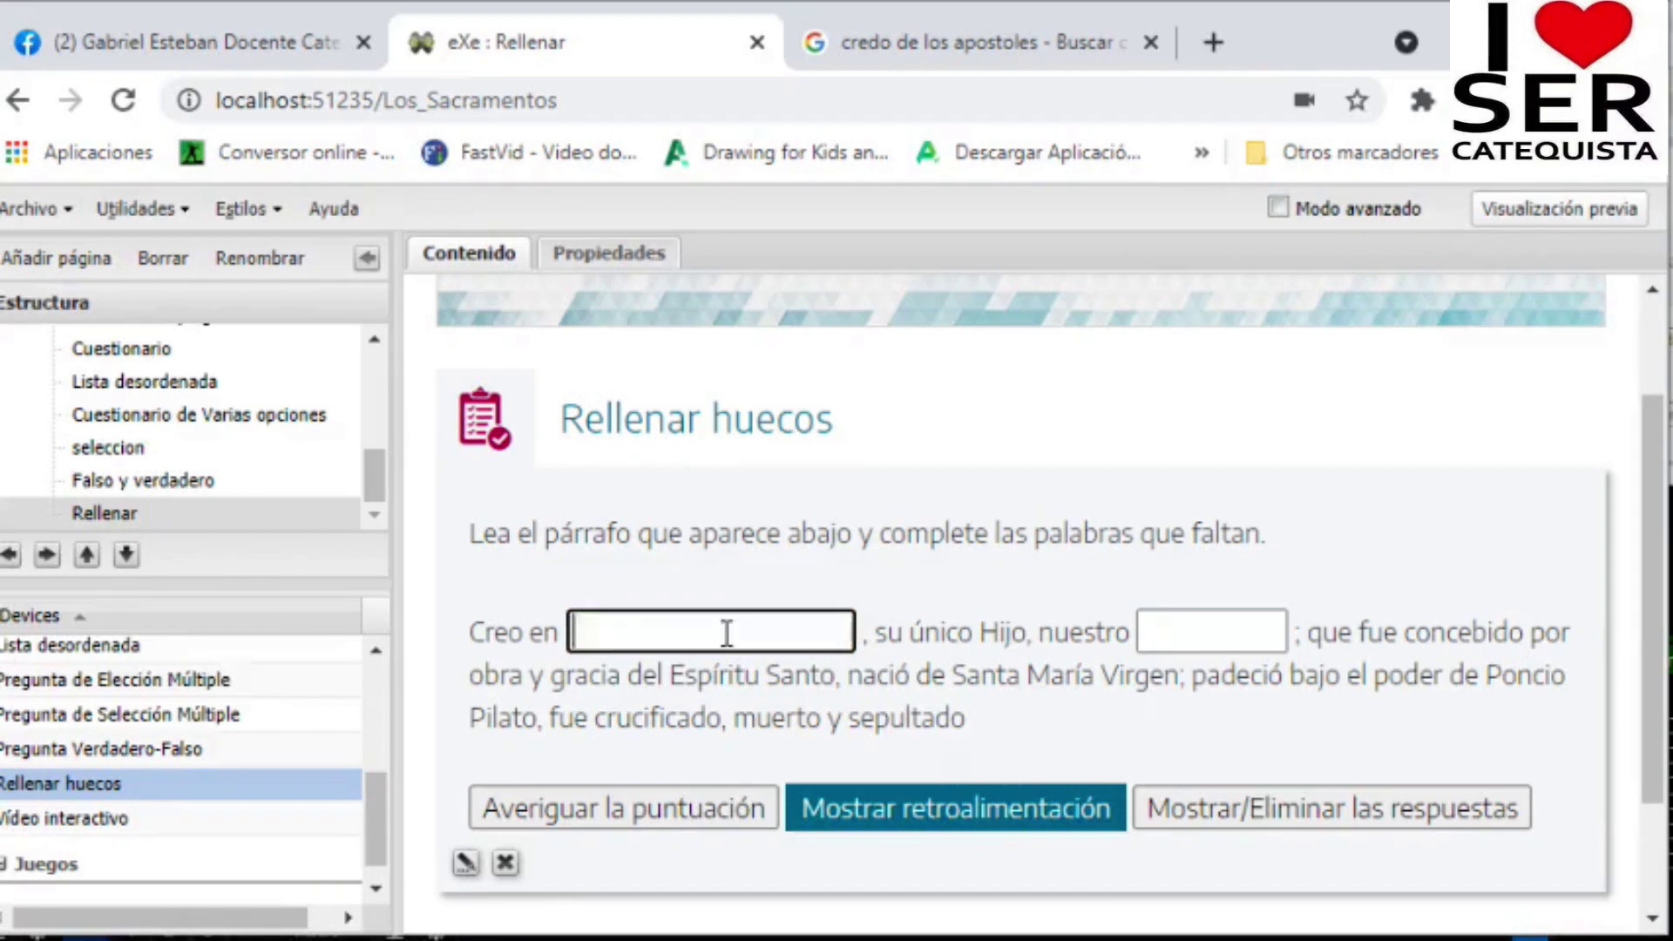
Step: Test the activity with the correct answers "Jesucristo" and "Señor" in the two gaps, and clear the answers
type("jesucr")
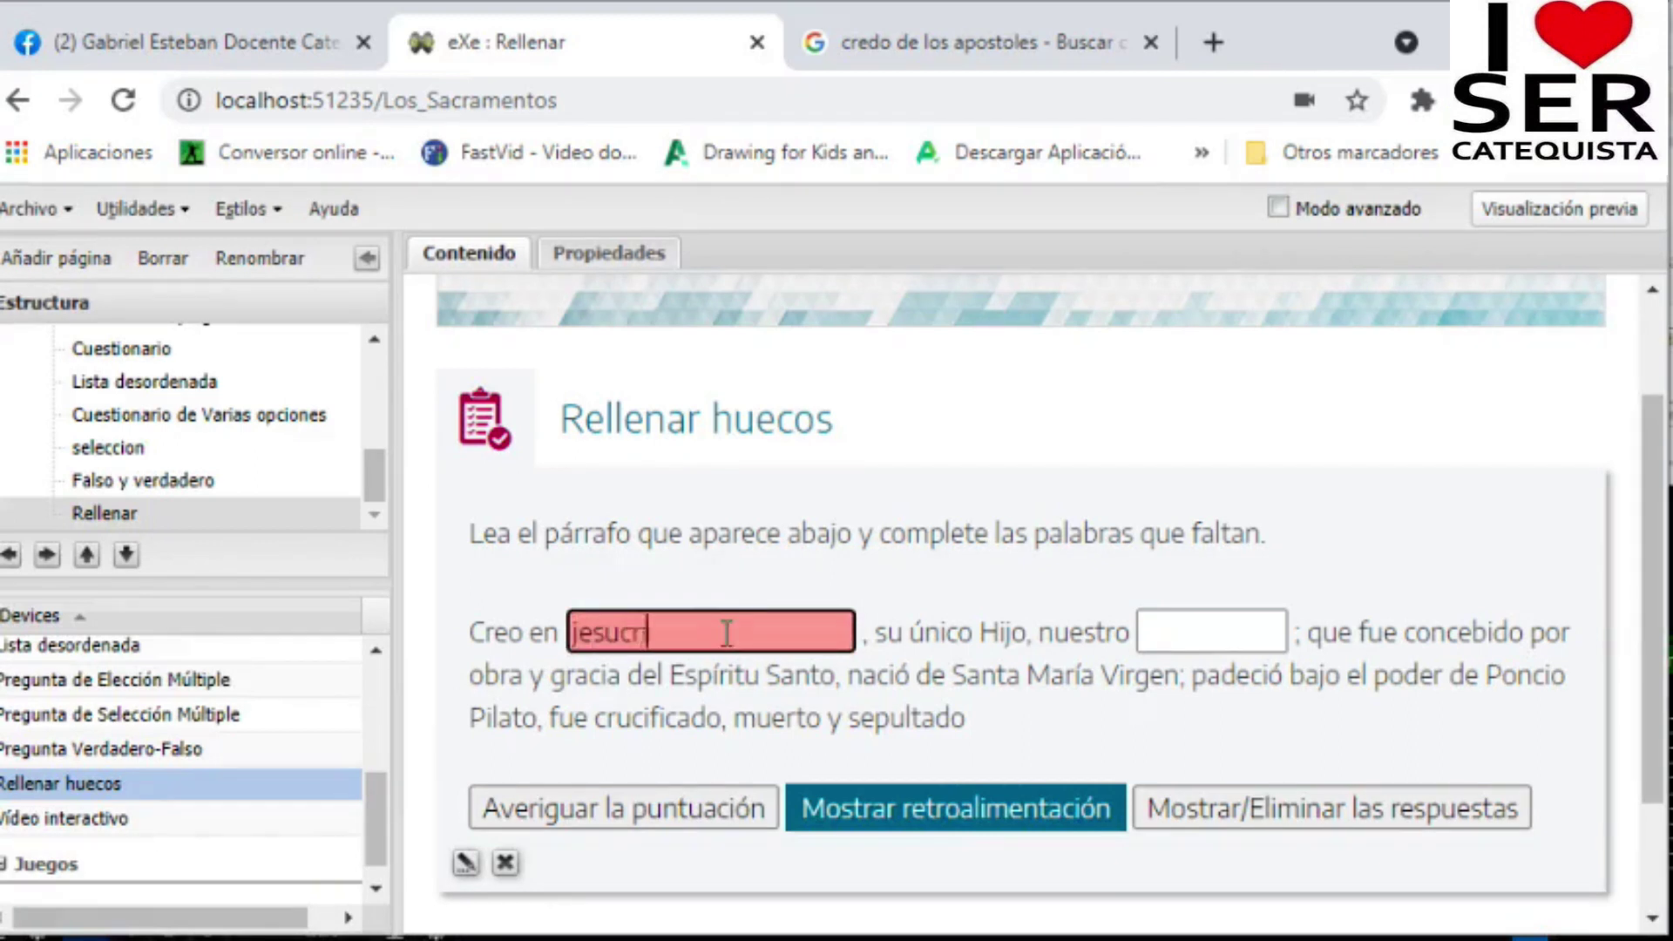
type("isto")
key("BackSpace")
type("o")
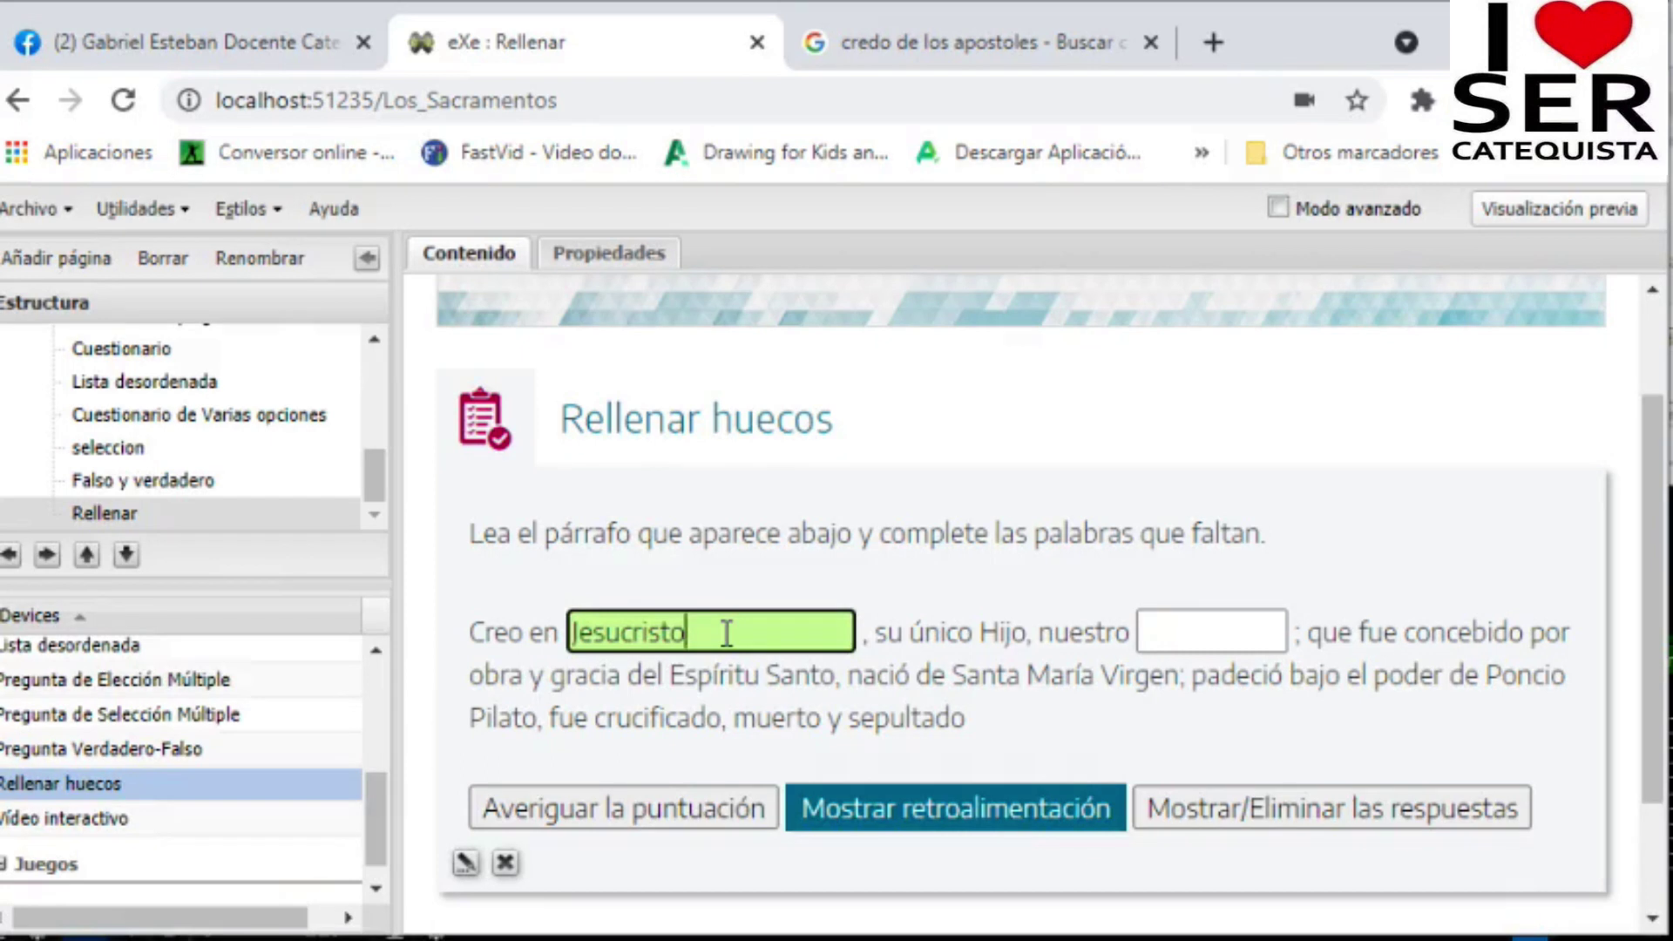
left_click(1202, 636)
type("Señor")
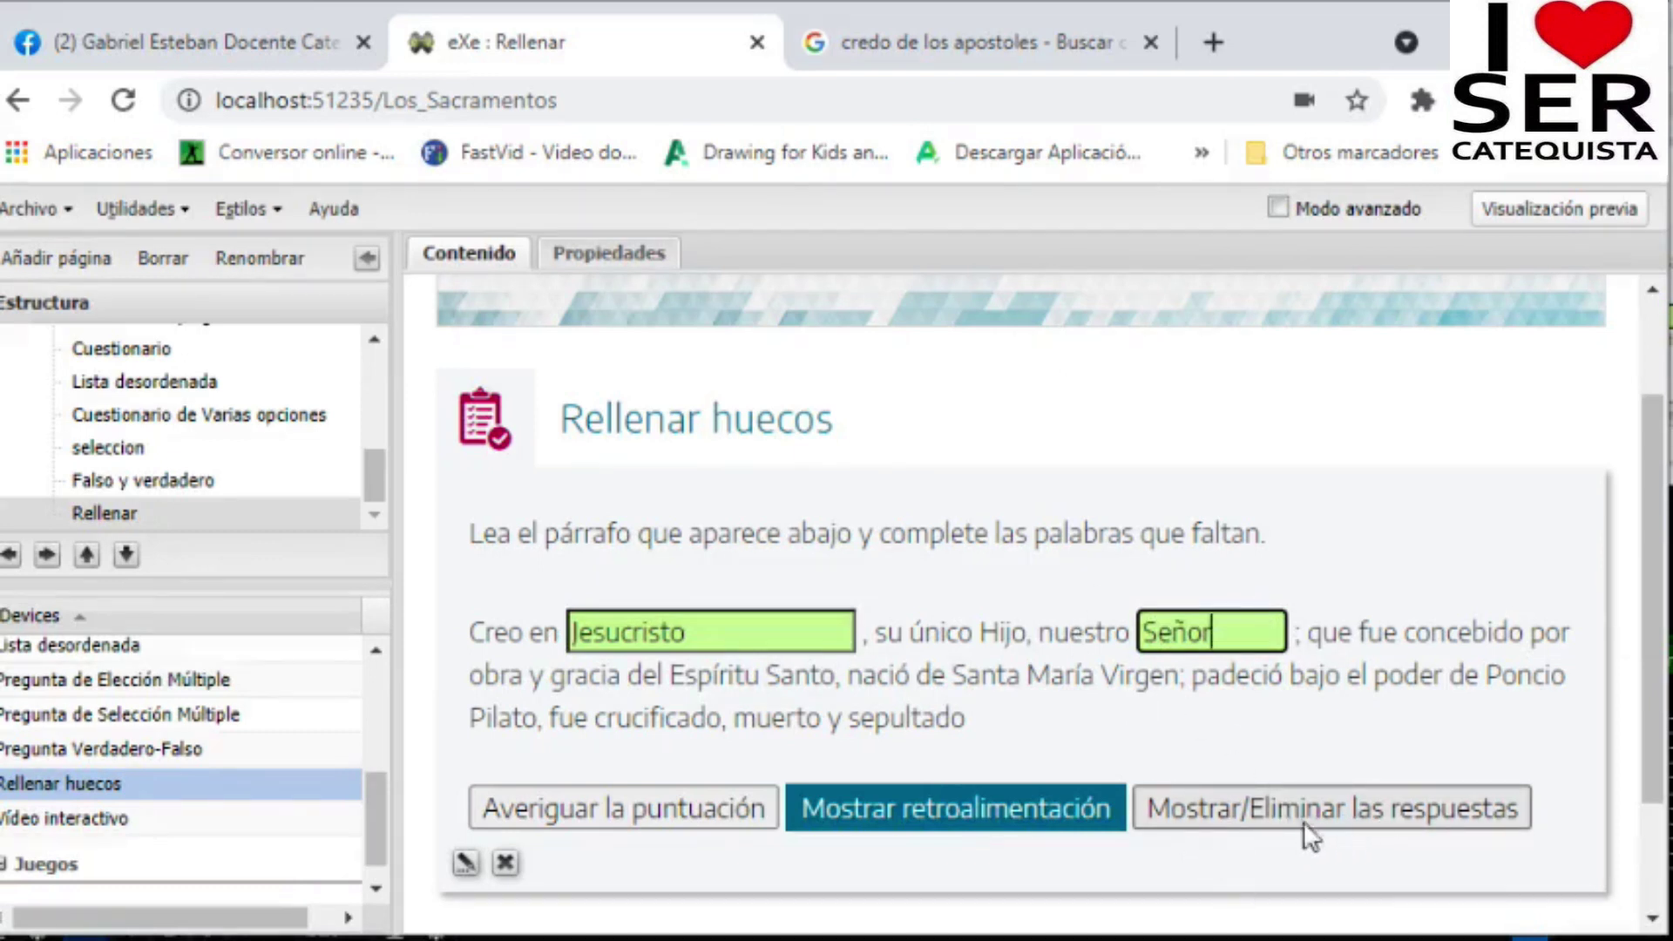
left_click(1359, 817)
Step: Fill the first gap with the wrong answer "vida" and the second with "Señor"
left_click(702, 634)
type("Mida")
left_click(1228, 629)
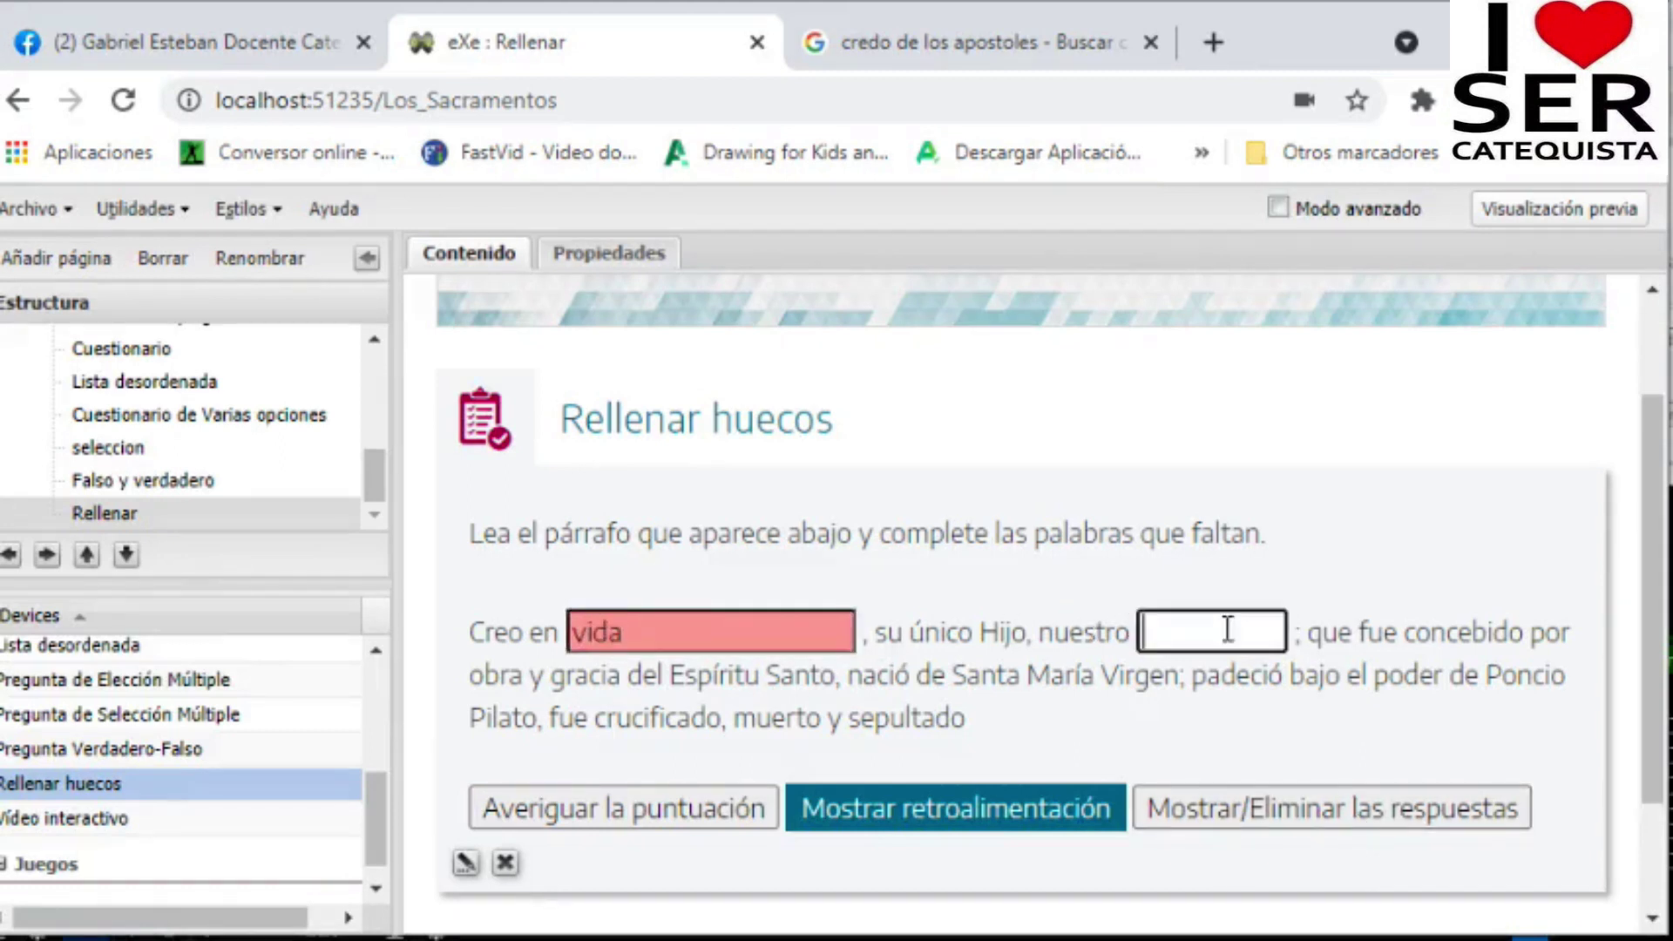
type("Señor")
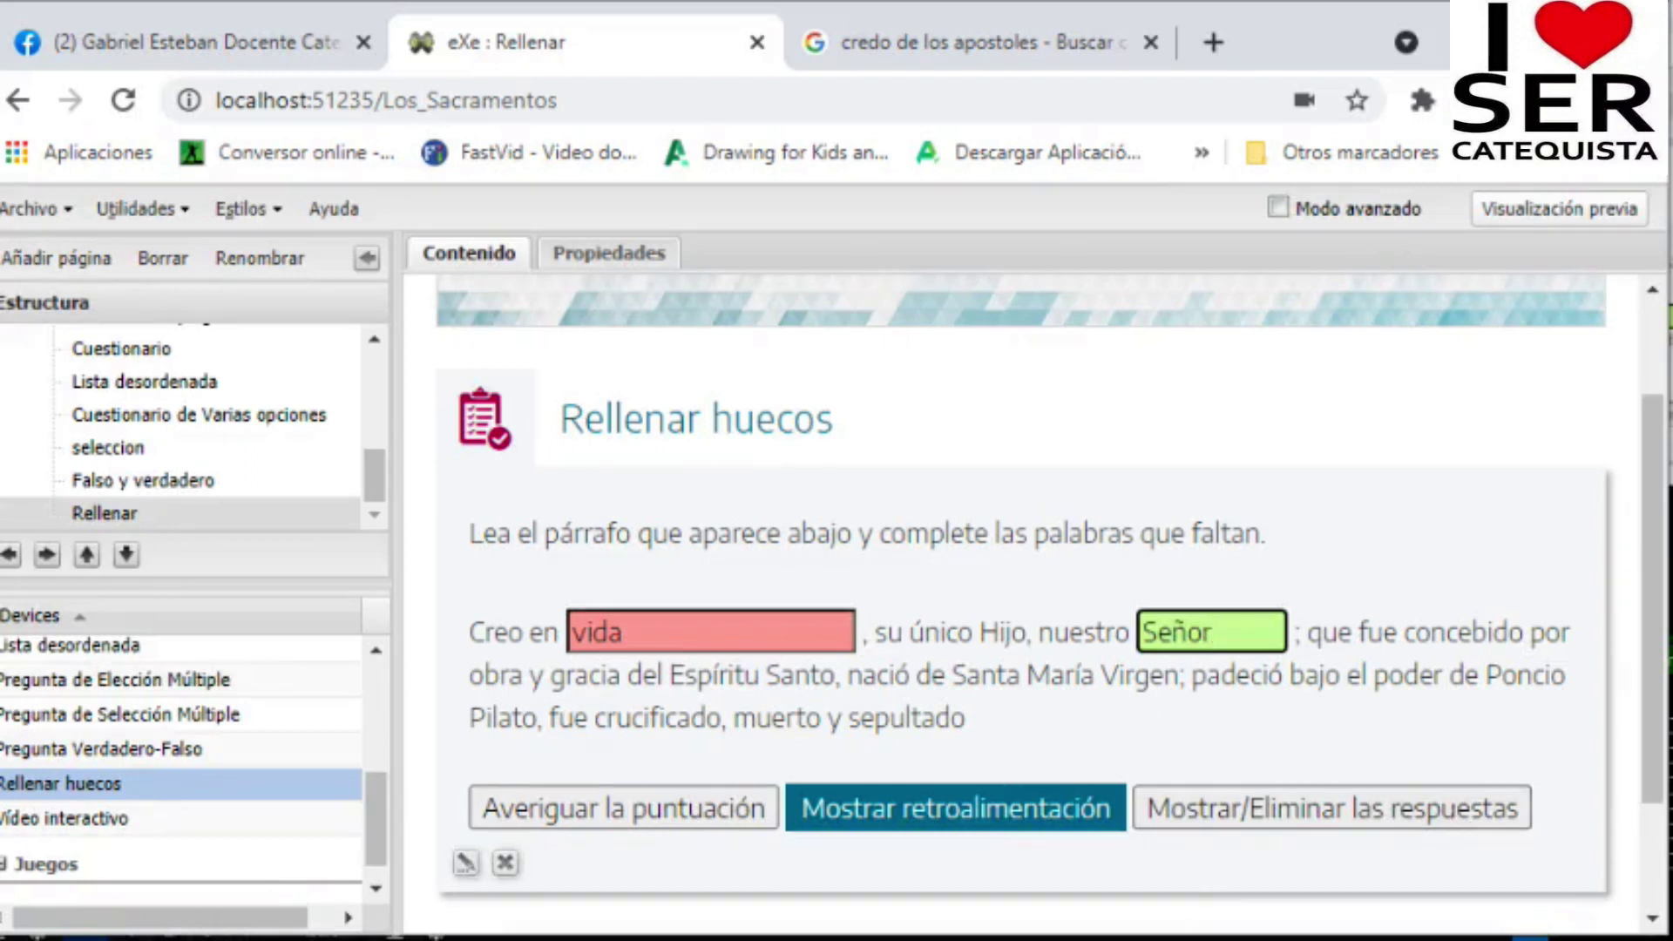
Step: Check the score for the mixed answers and display the activity's feedback
left_click(718, 818)
scroll(784, 697, "down", 3)
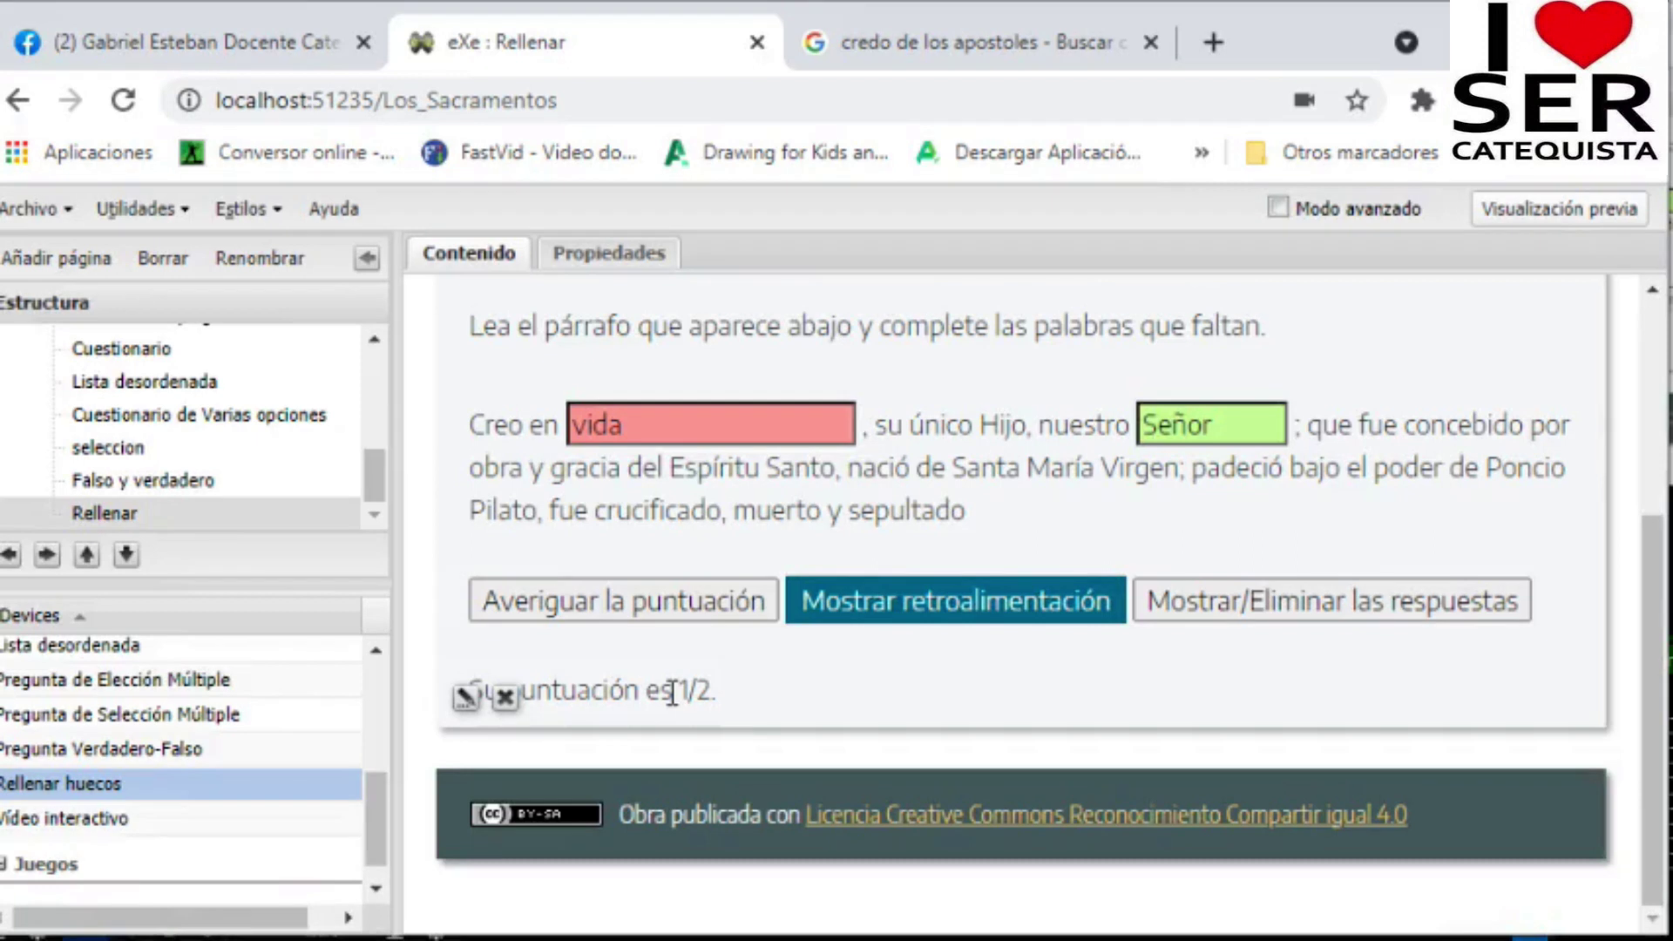
left_click(970, 607)
scroll(975, 614, "down", 2)
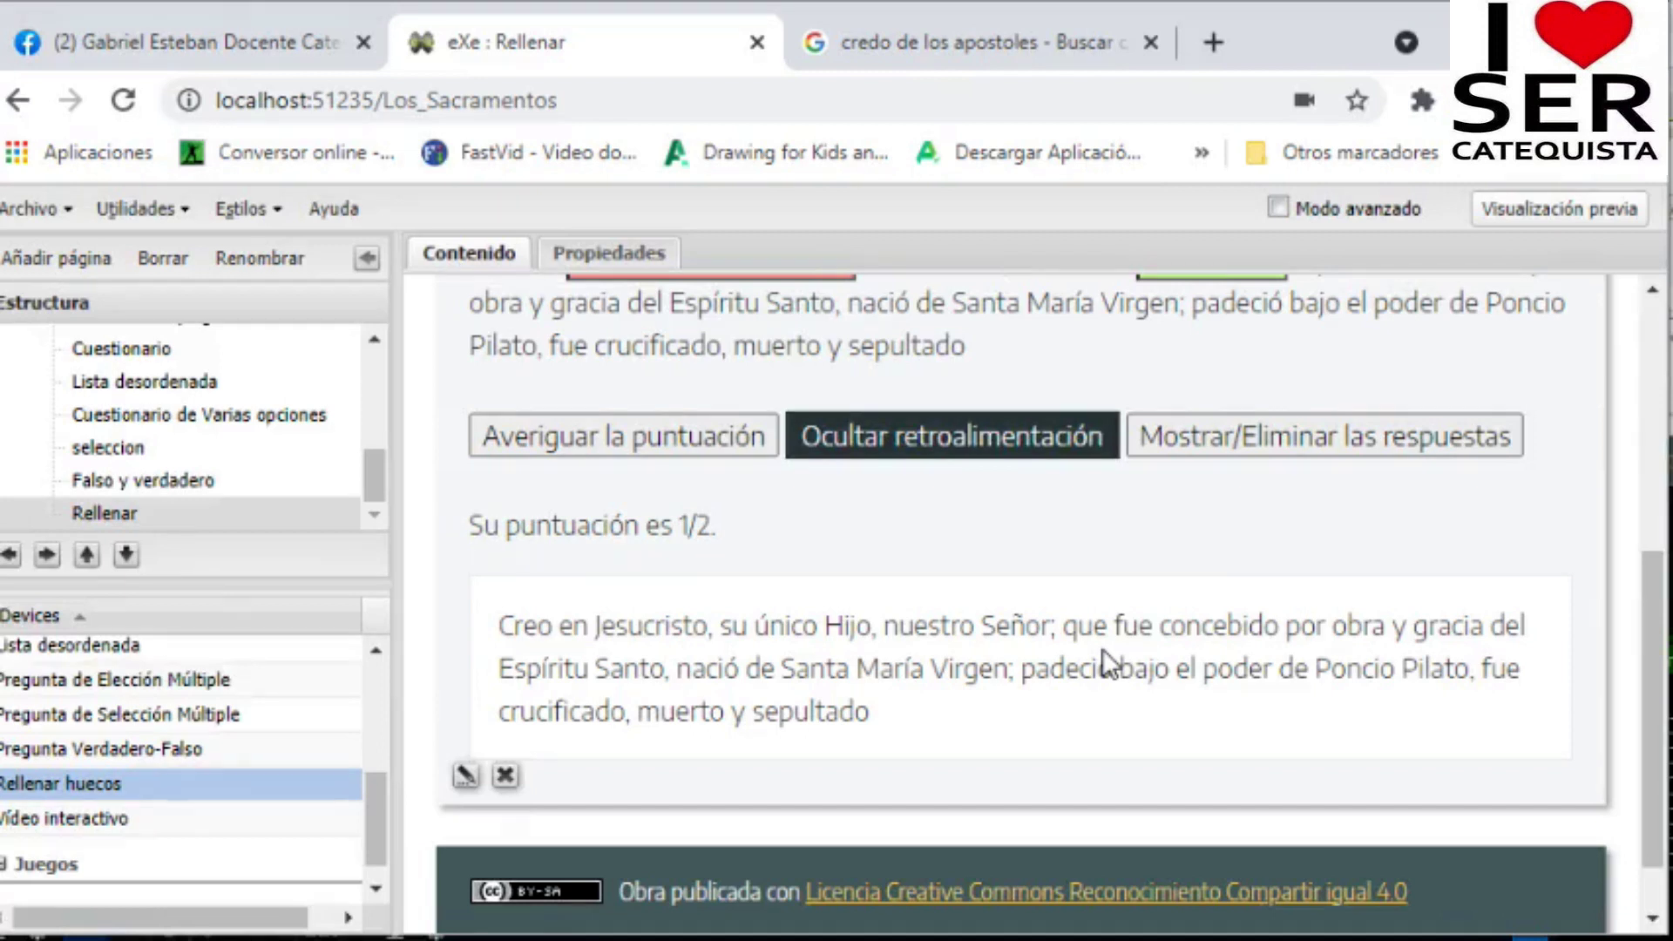
Step: Add a new page under "Ejercicios de Repaso" in the project structure
left_click(374, 339)
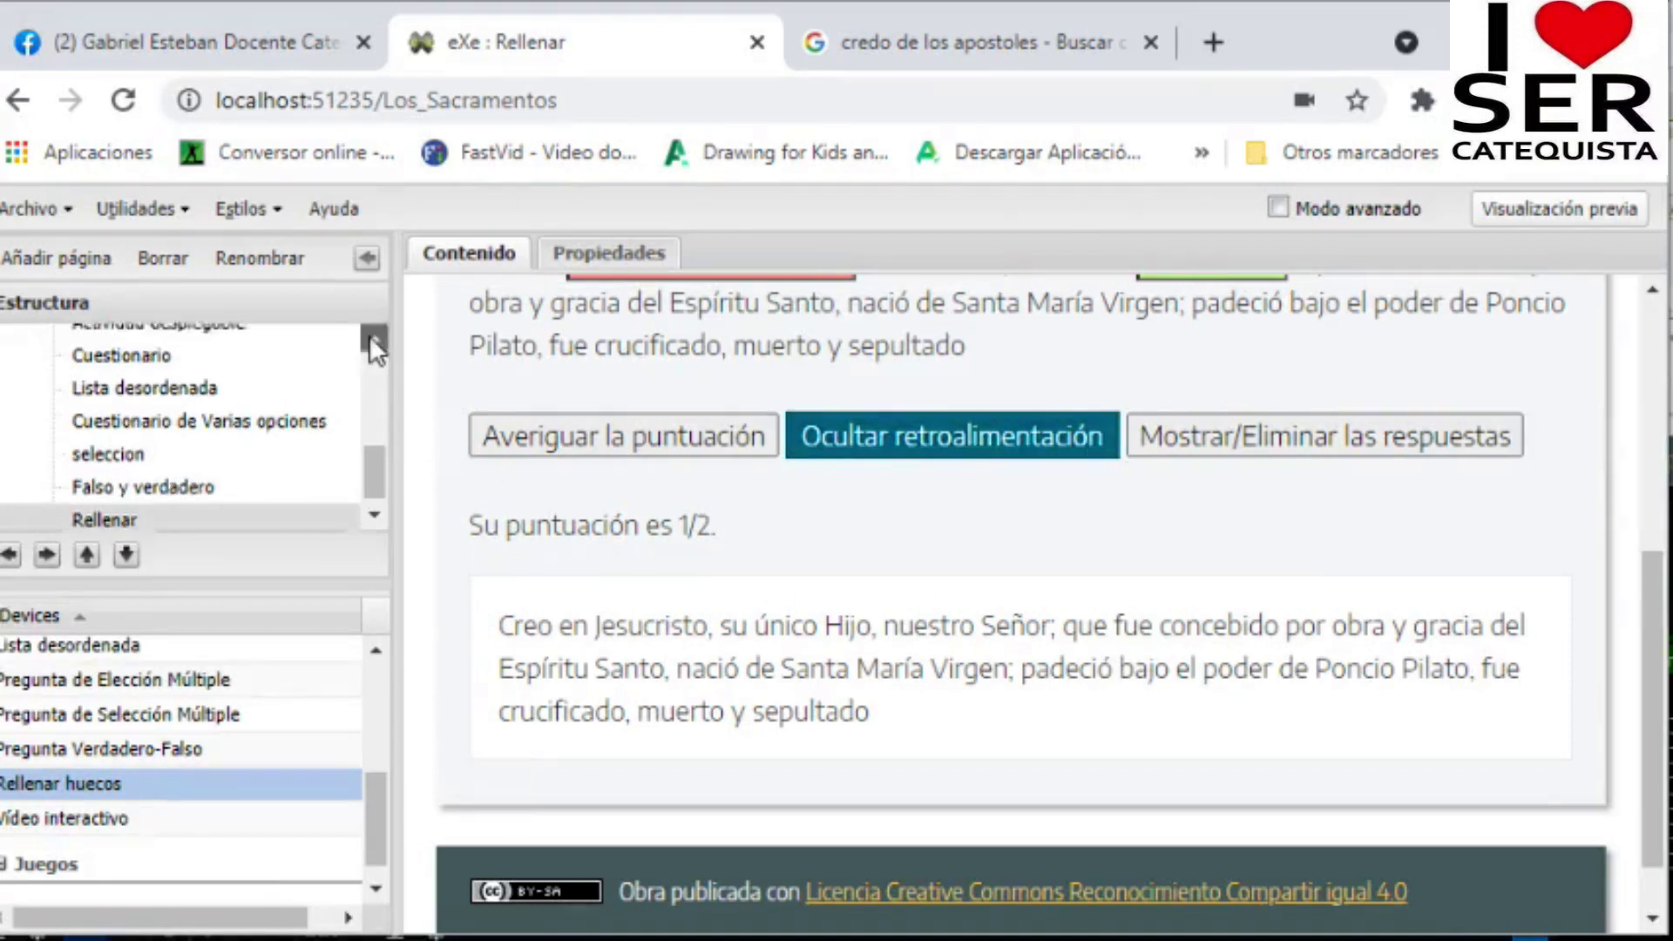
scroll(370, 337, "up", 3)
mouse_move(374, 800)
left_mouse_down()
mouse_move(374, 718)
mouse_move(370, 811)
left_mouse_up()
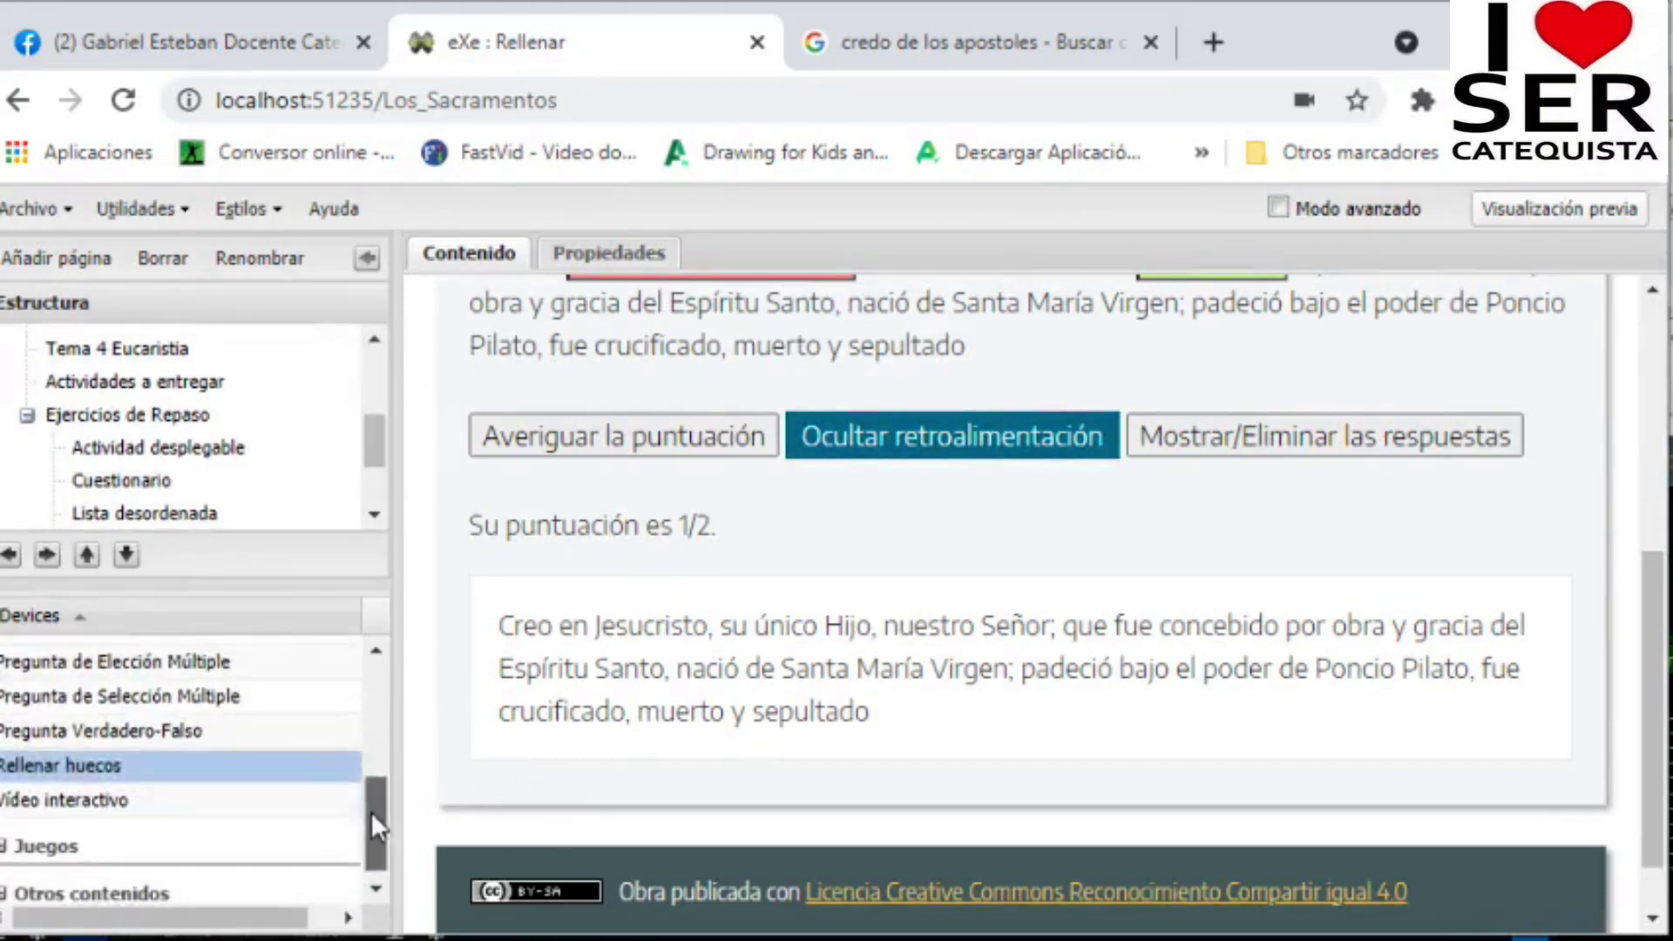
left_click(102, 418)
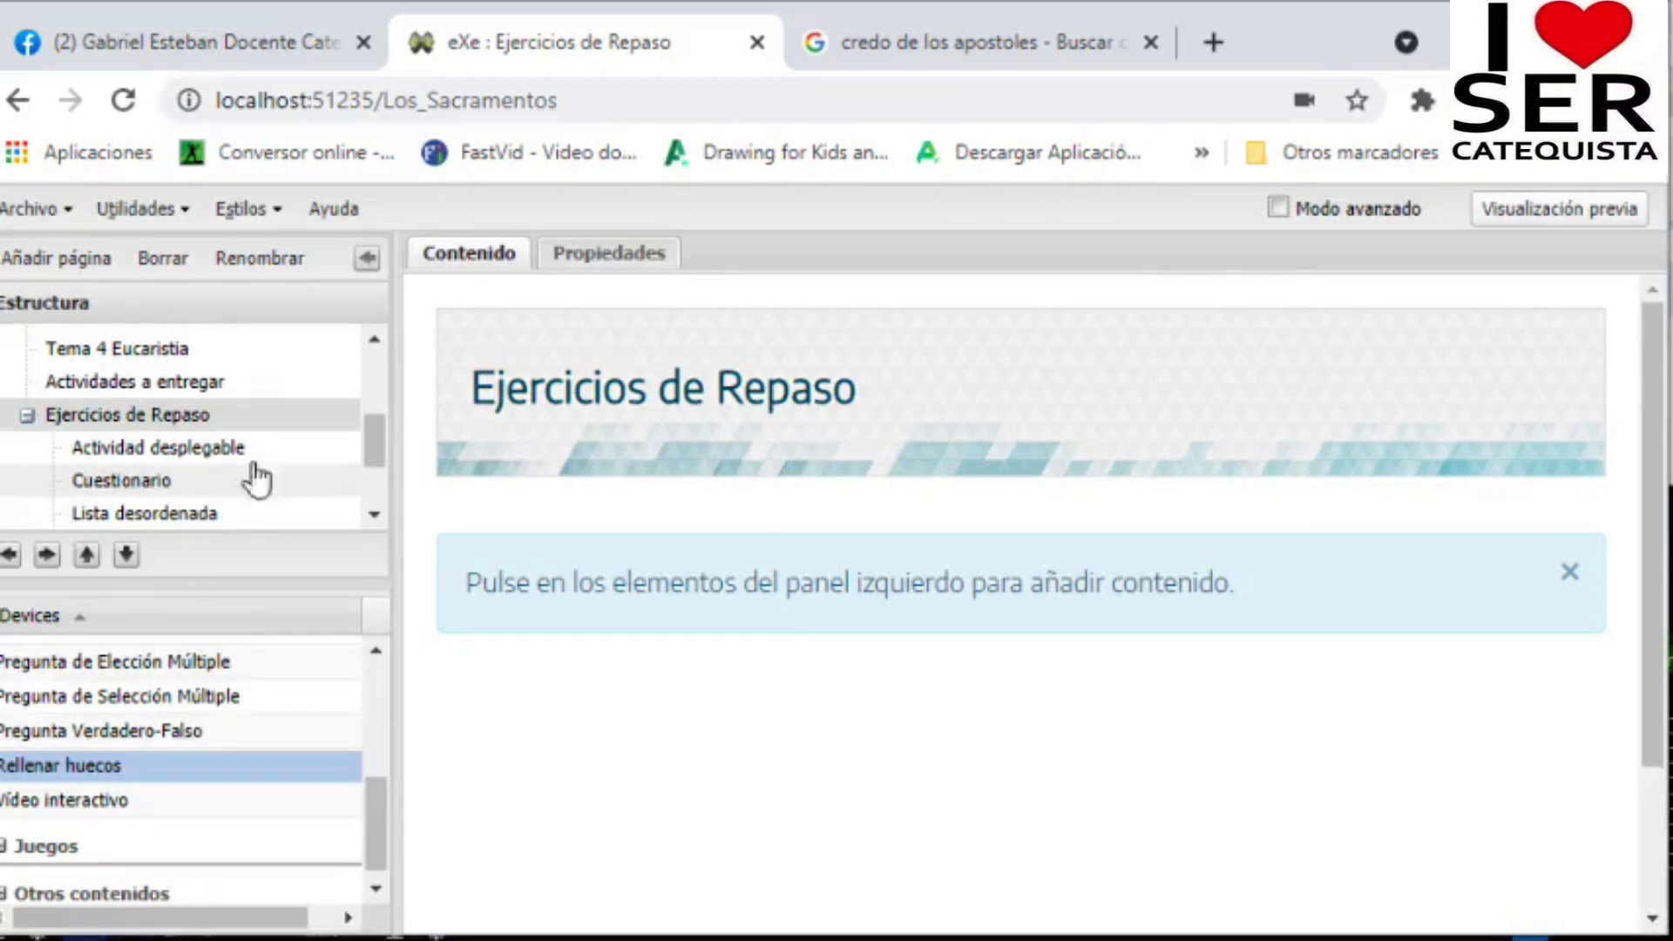
left_click(375, 338)
left_click(375, 338)
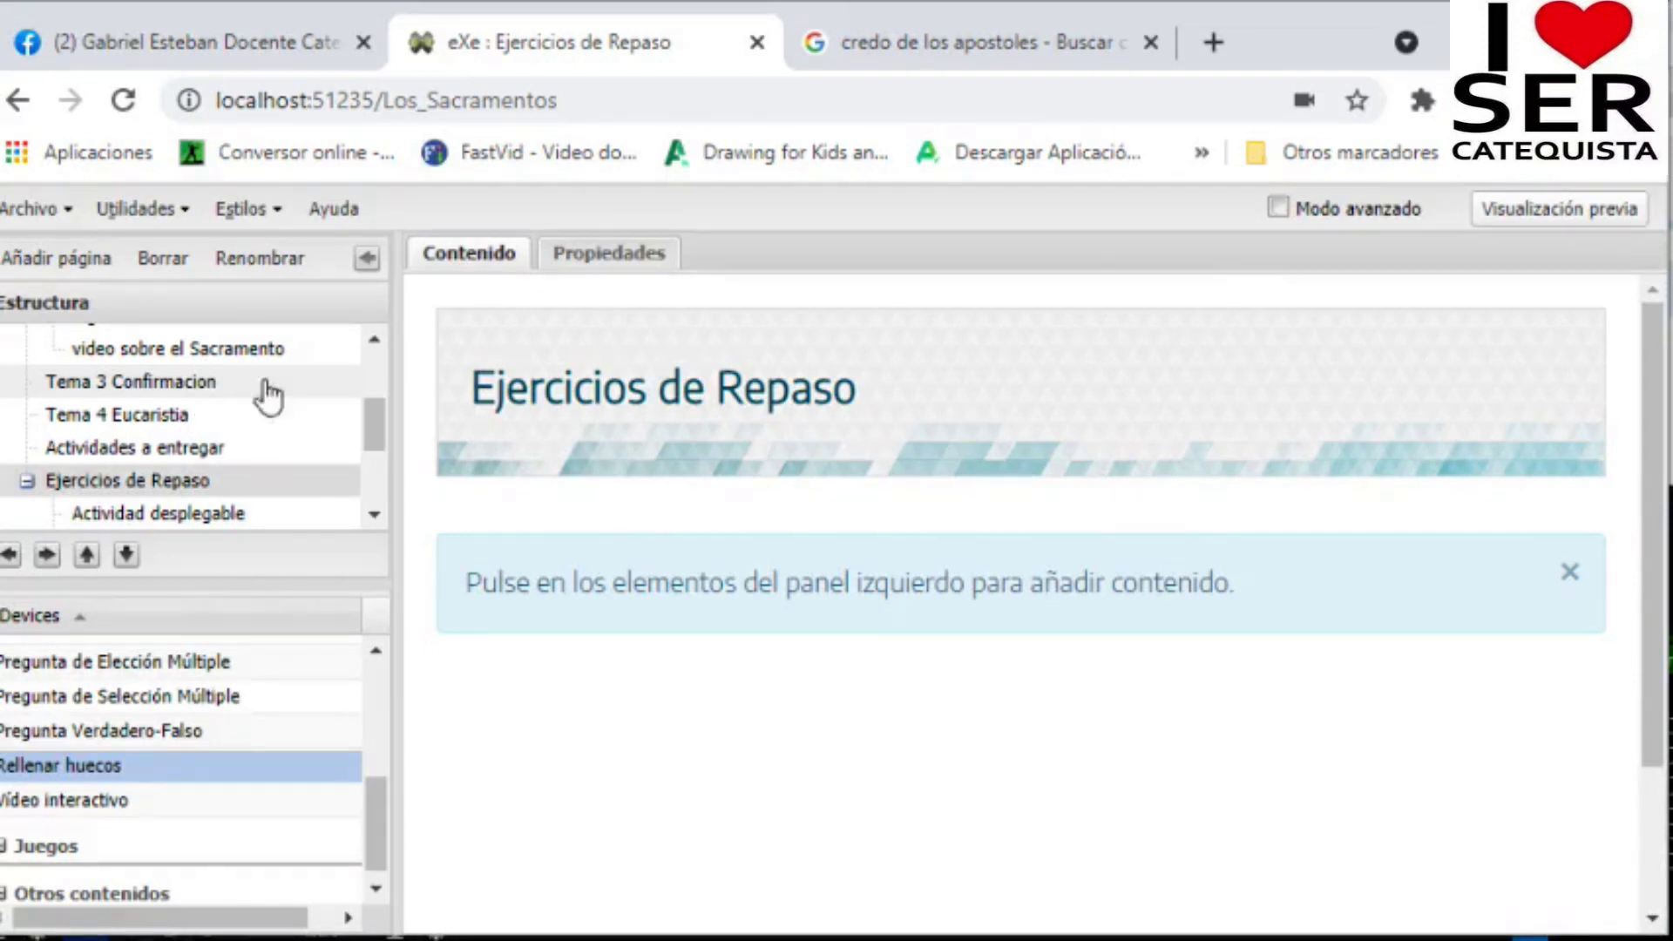
left_click_drag(373, 416, 183, 448)
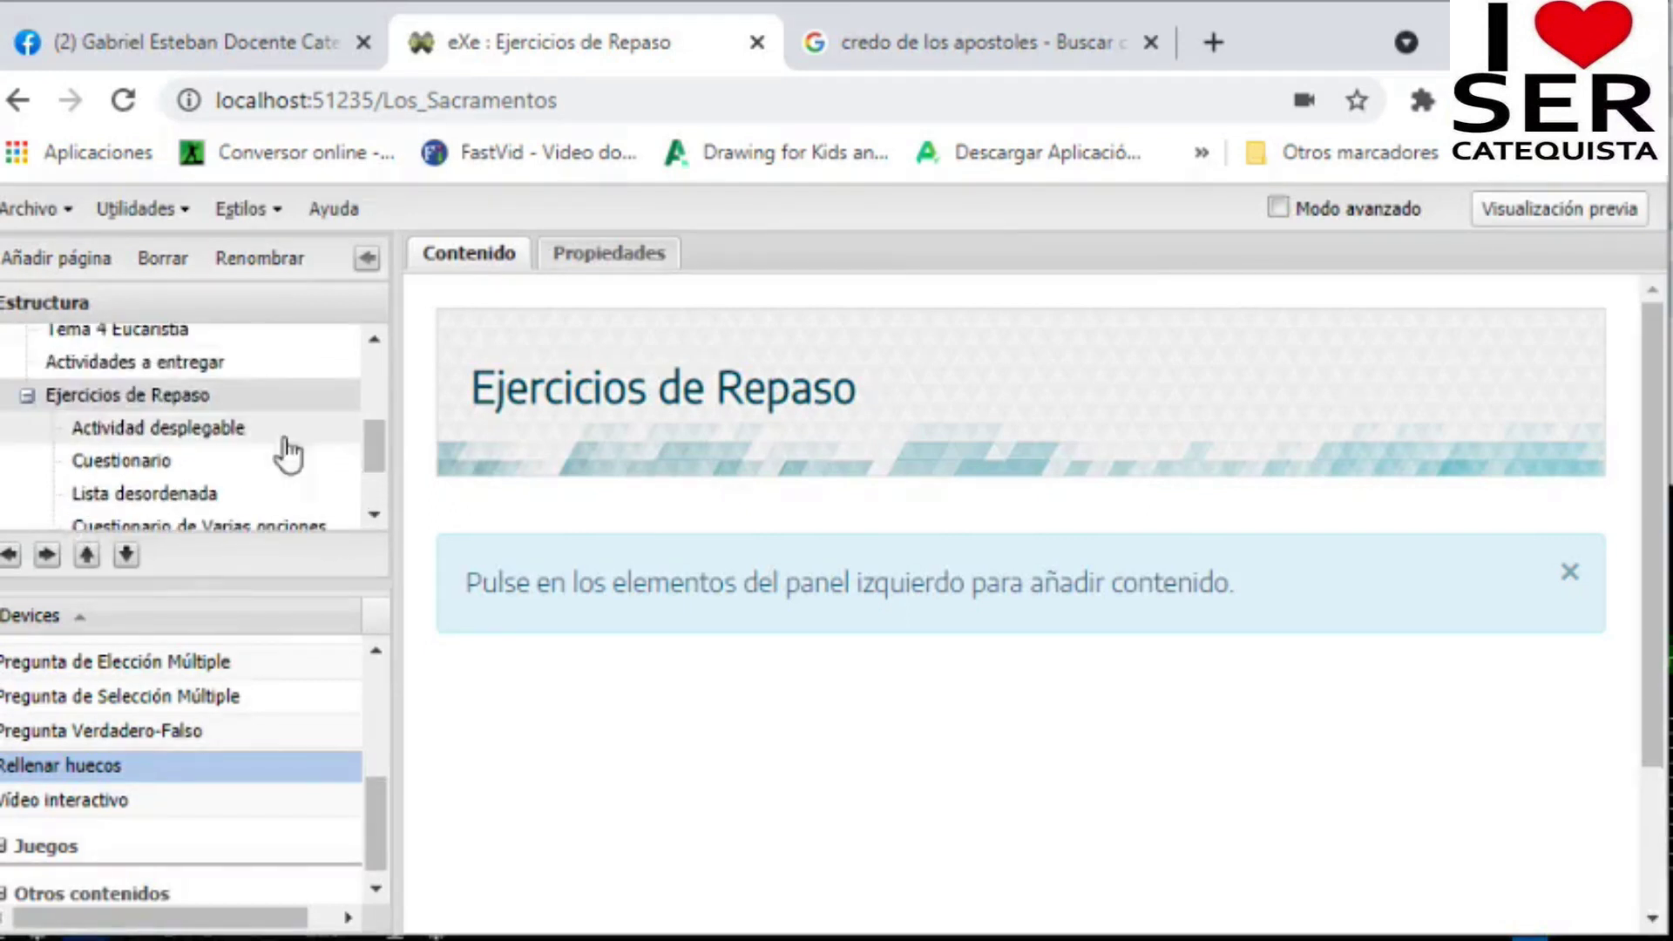
left_click(56, 255)
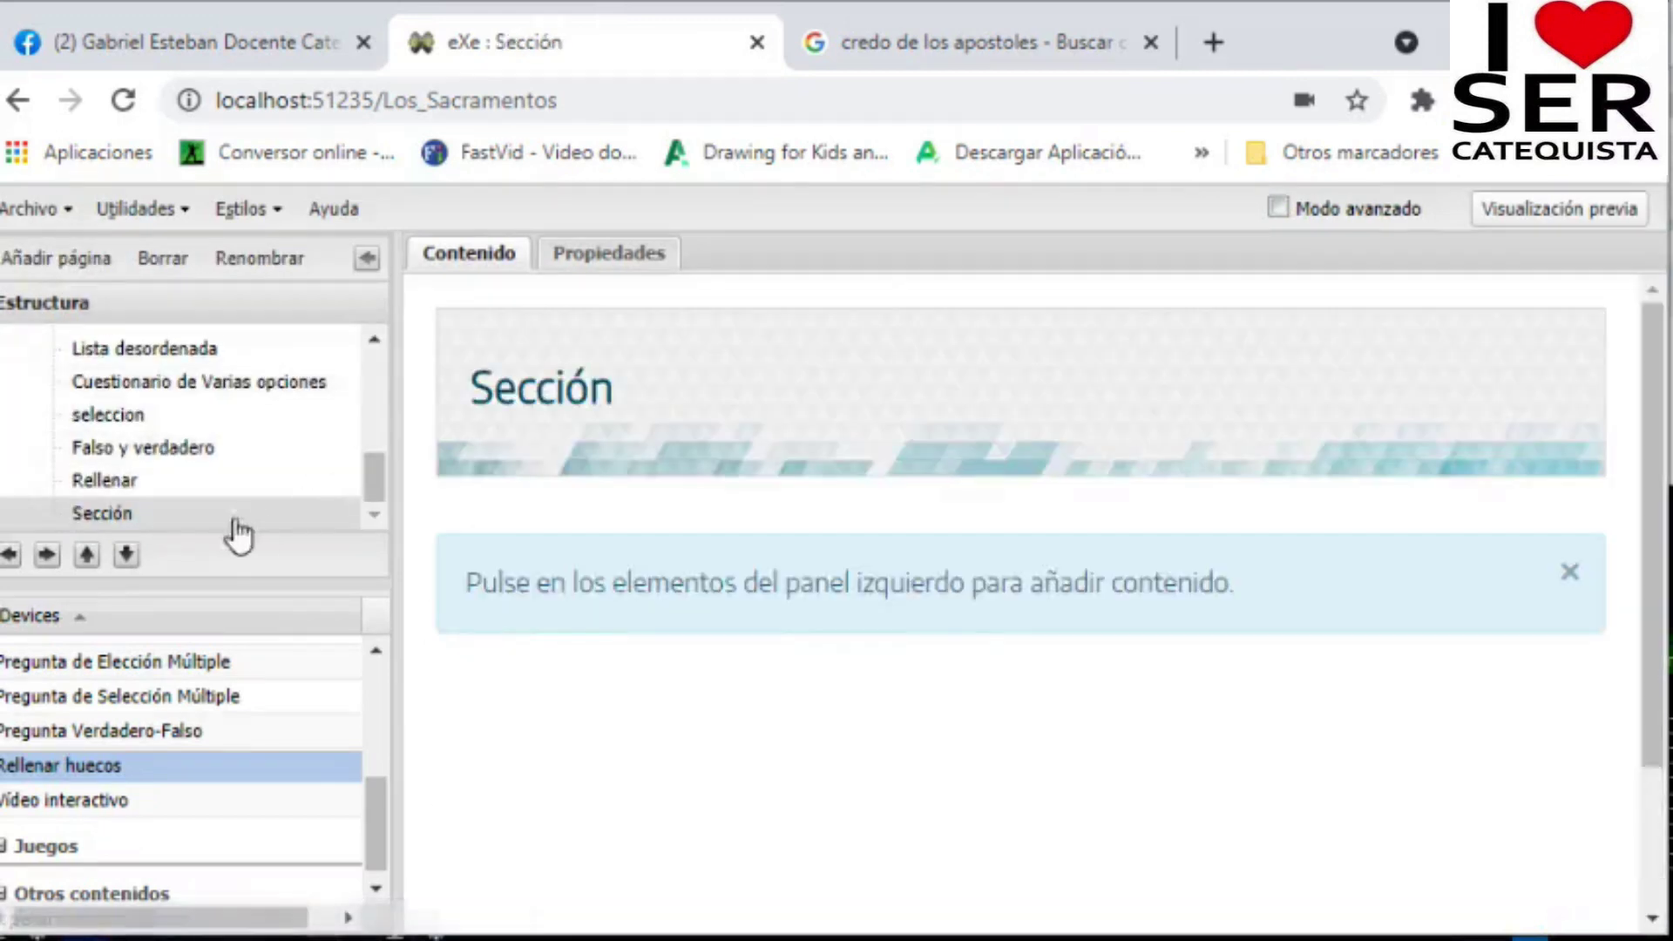
Step: Rename the new page as "Video interactivo de los pasos para una buena confesion"
double_click(165, 515)
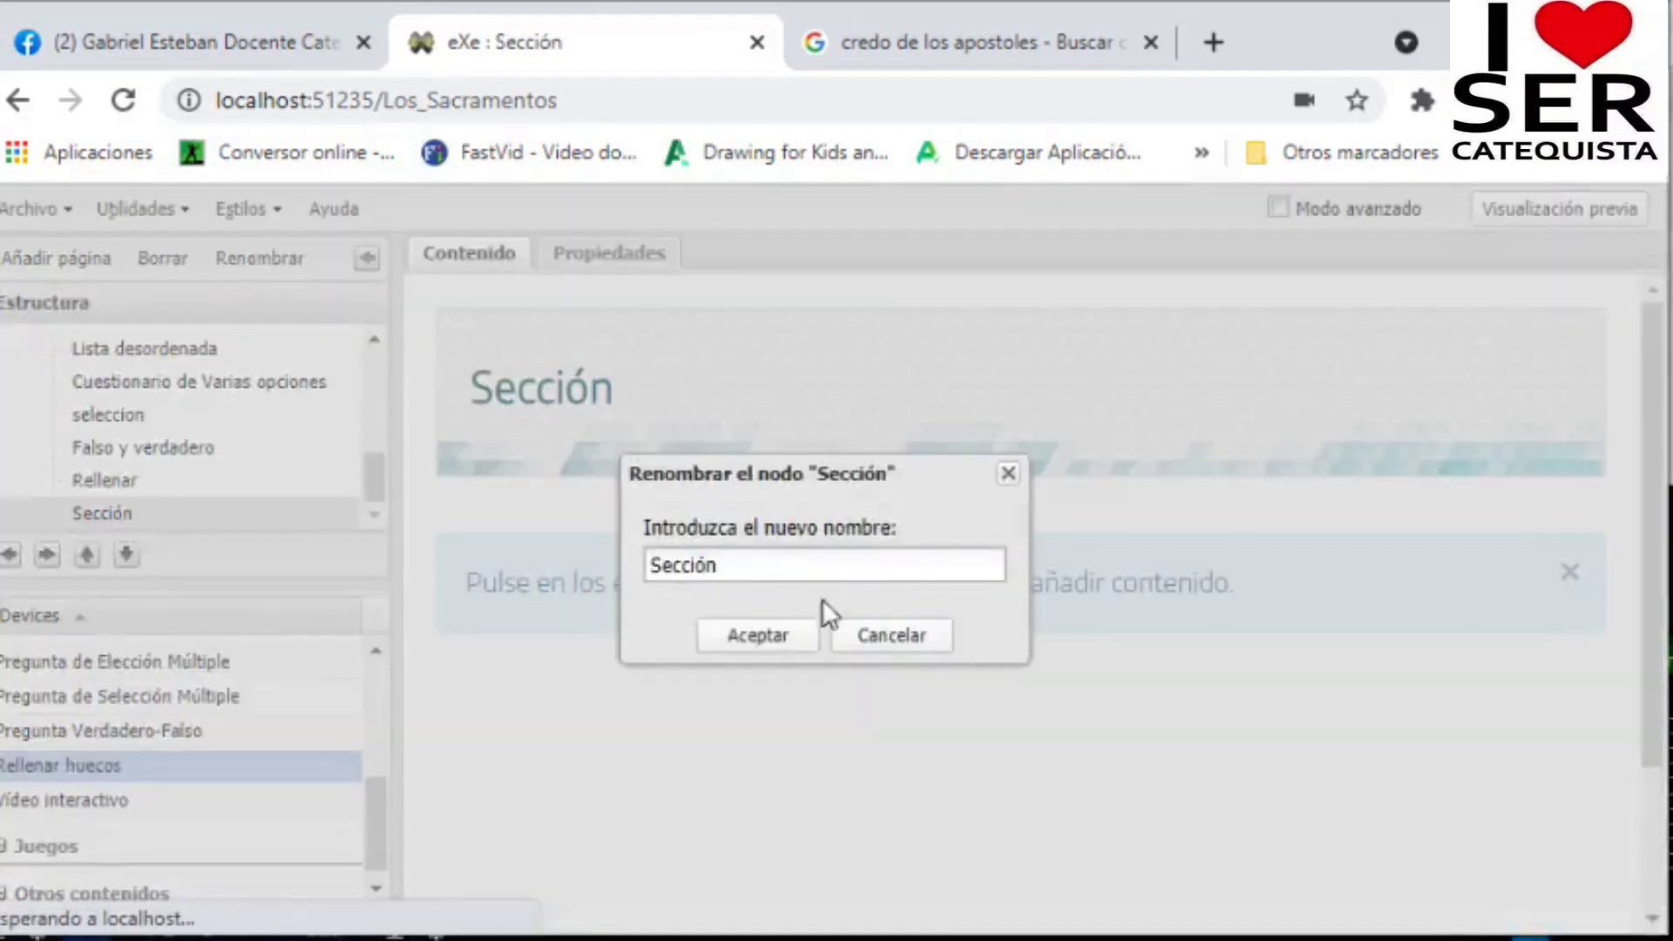
type("Video ")
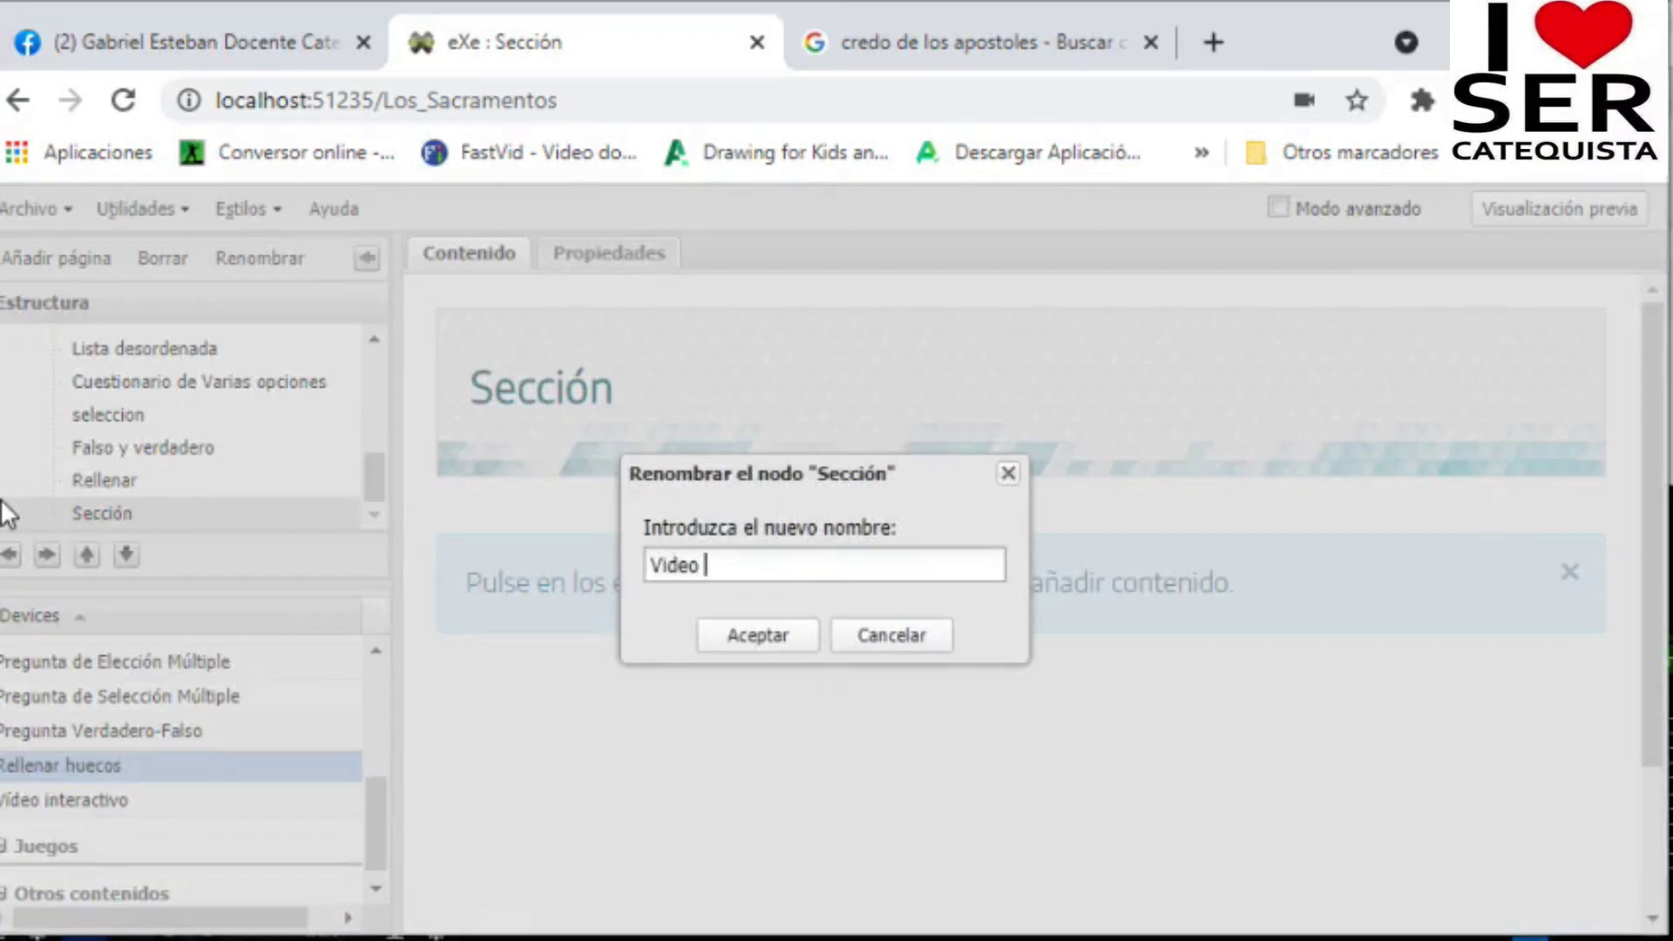
type("interactivo e")
key("BackSpace")
key("BackSpace")
type("de ")
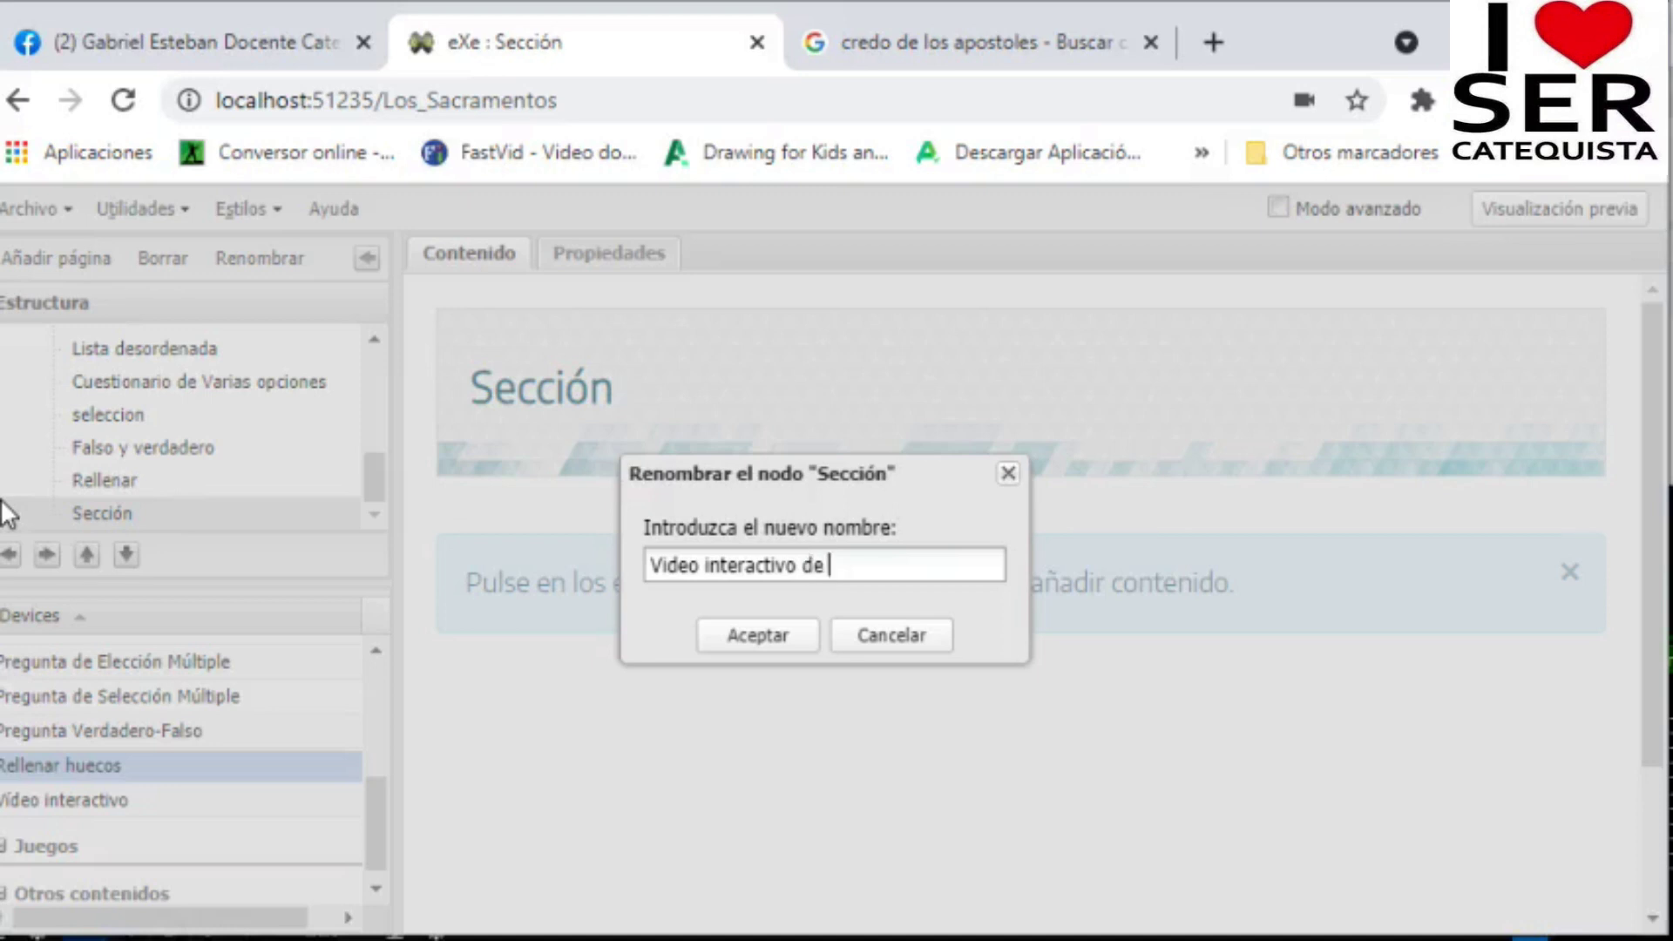
type("los pasos para ")
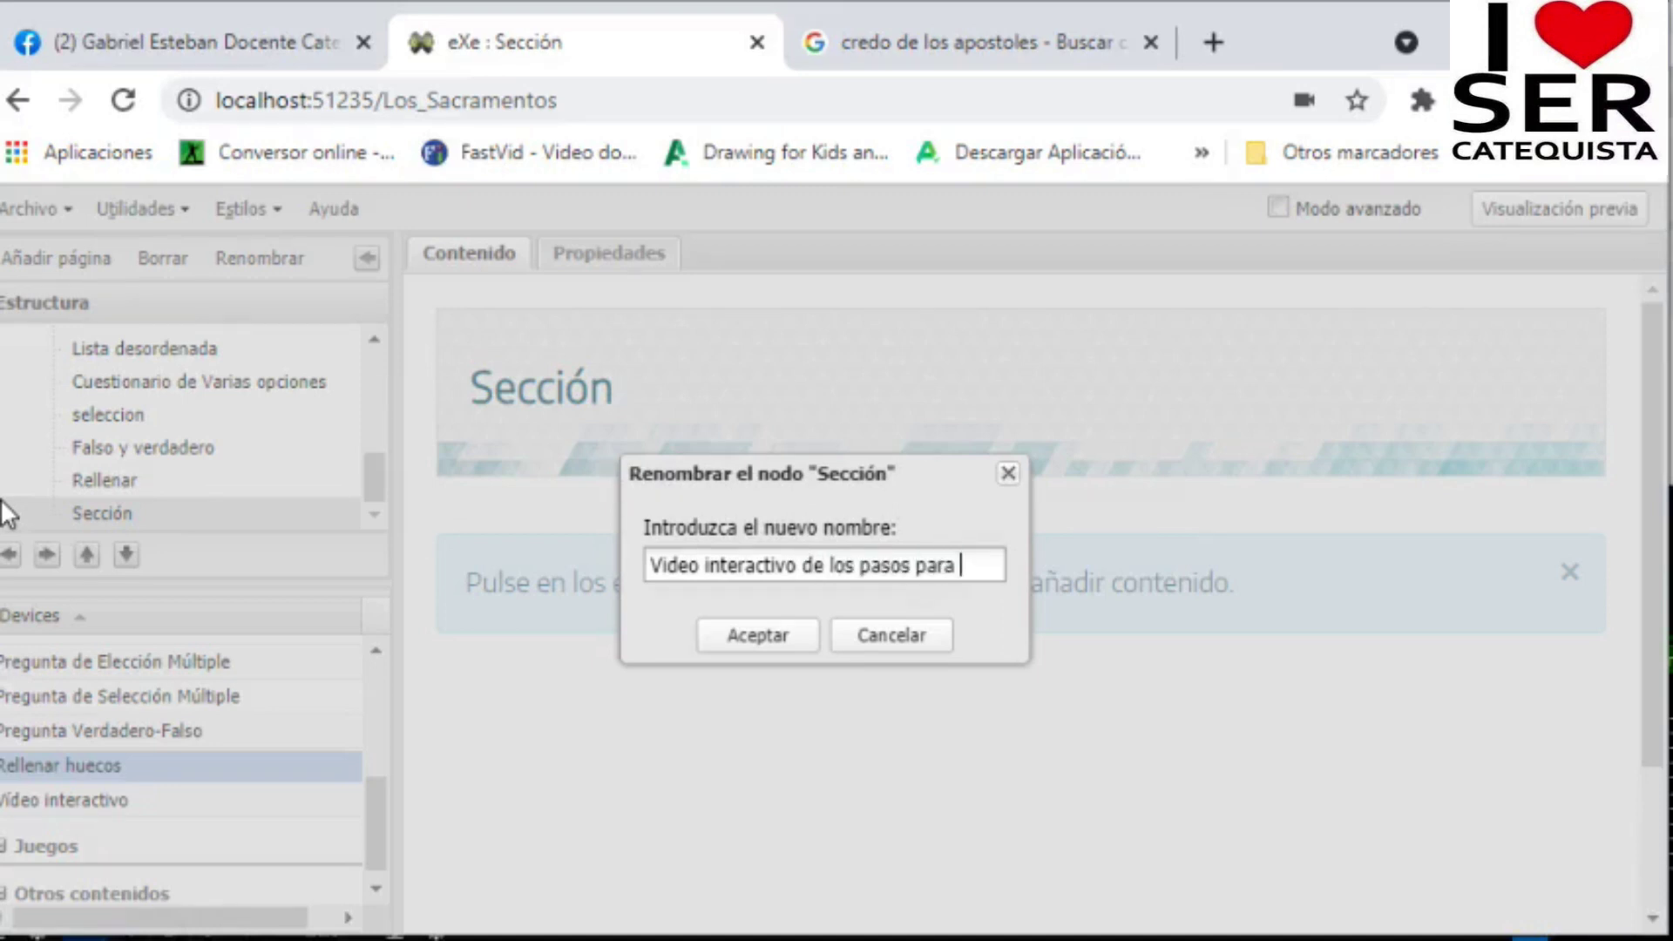
type("una buena confesion")
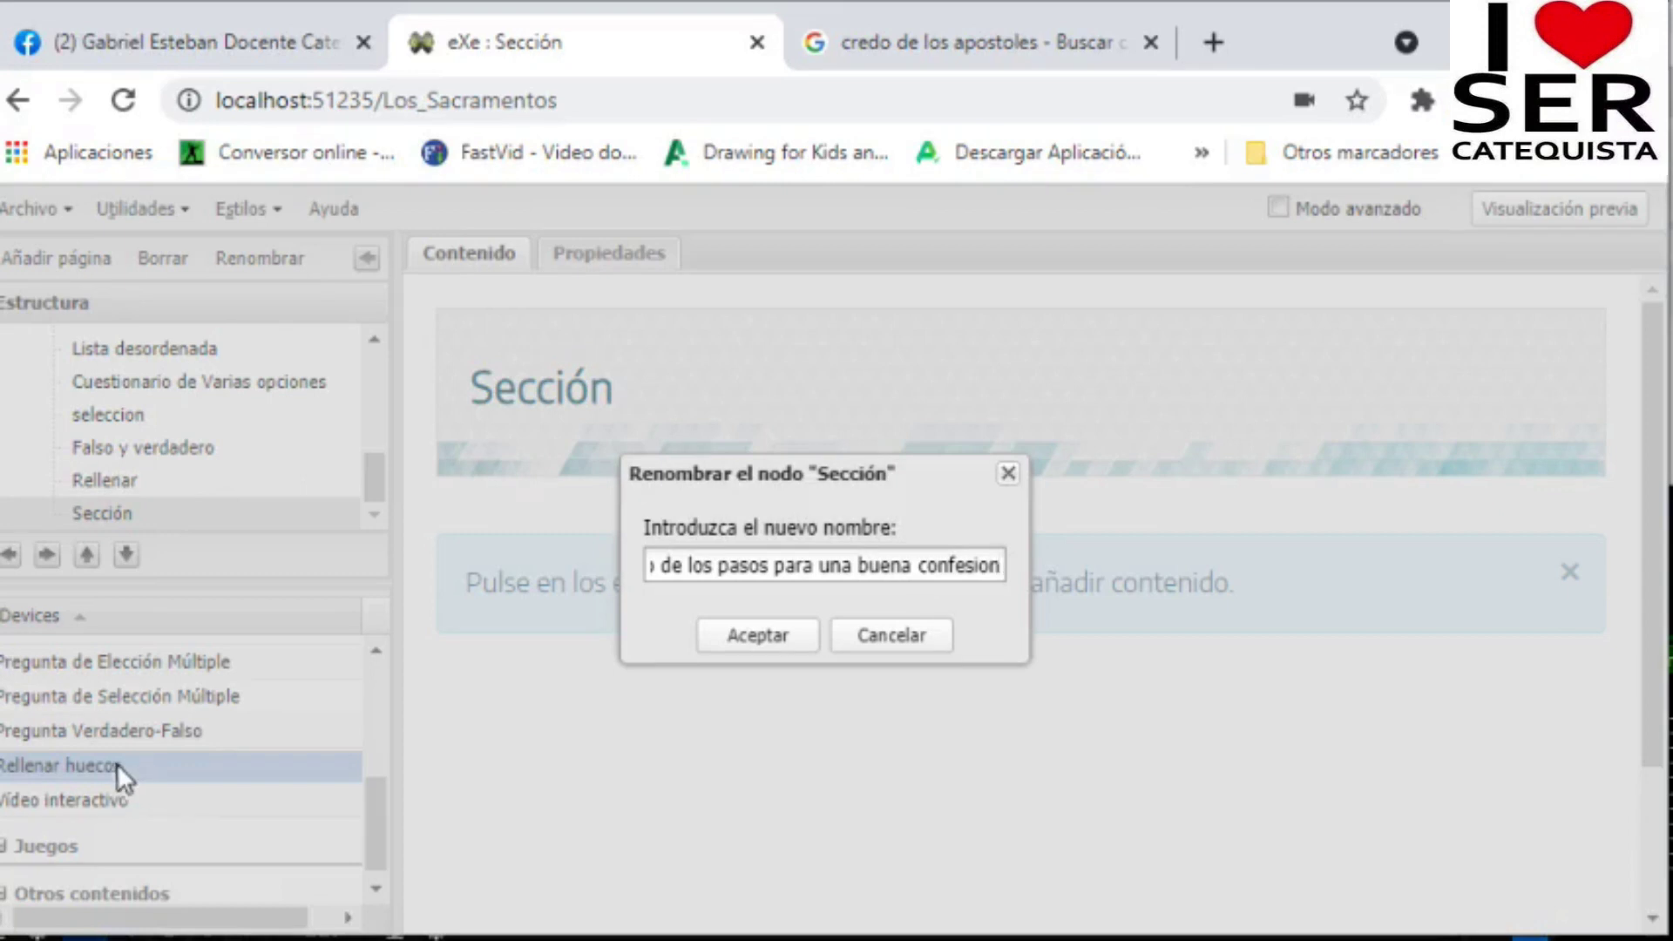
left_click(793, 638)
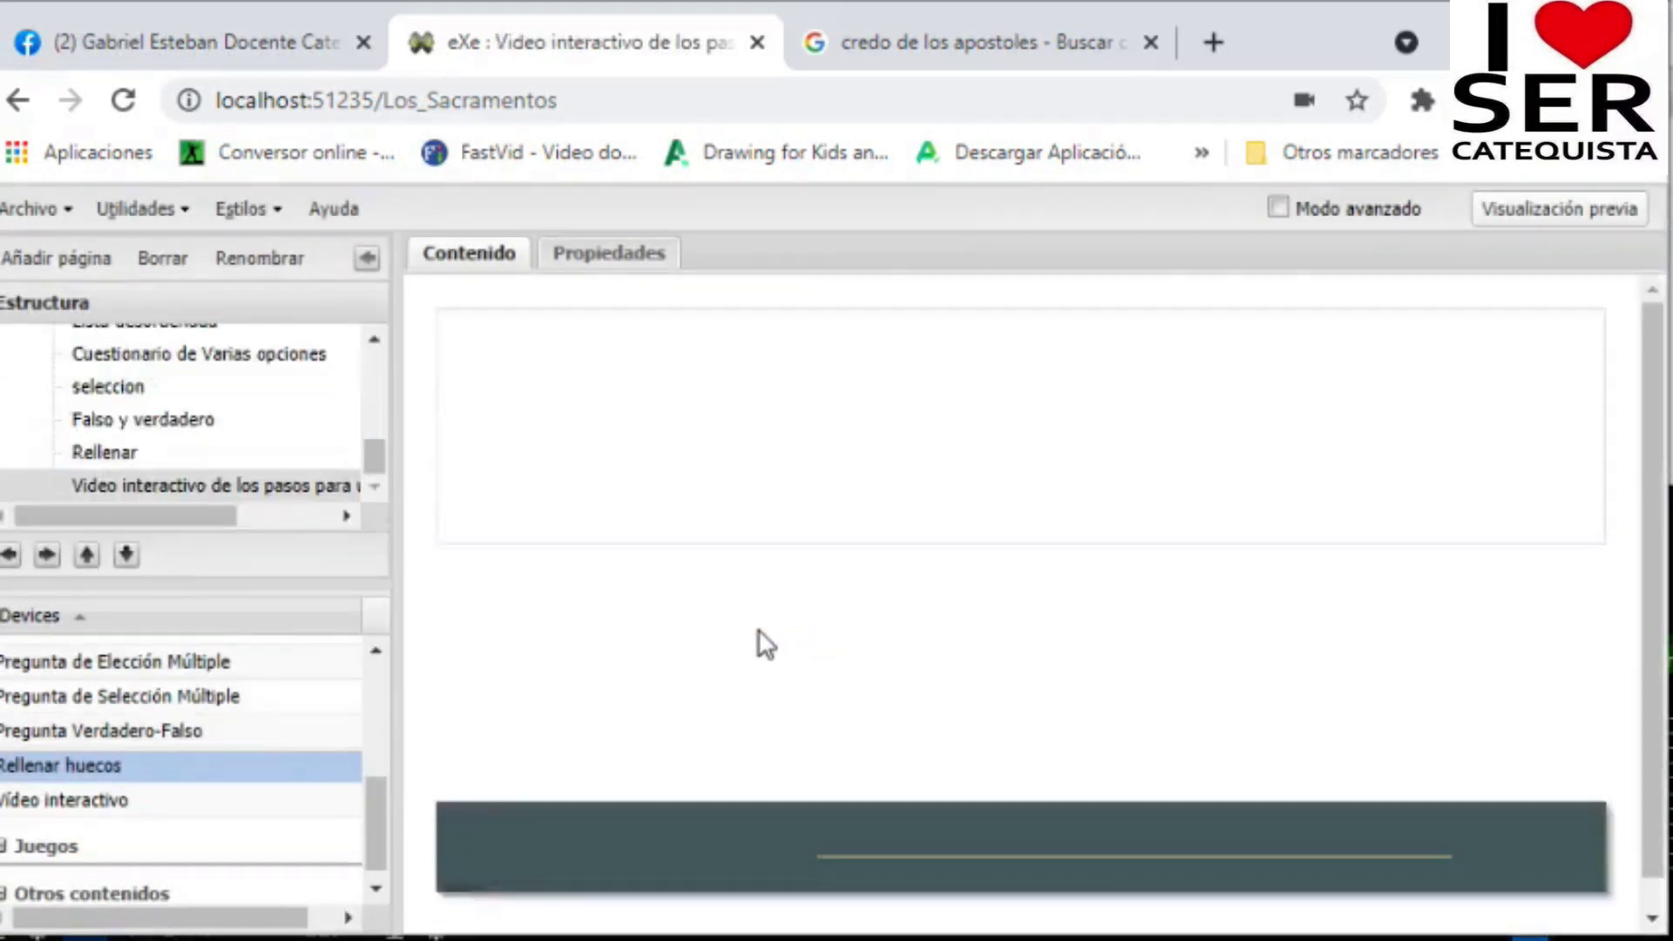
Step: Add an interactive video activity to the new page, look at its YouTube source option, and set the type back to local file
scroll(706, 598, "down", 2)
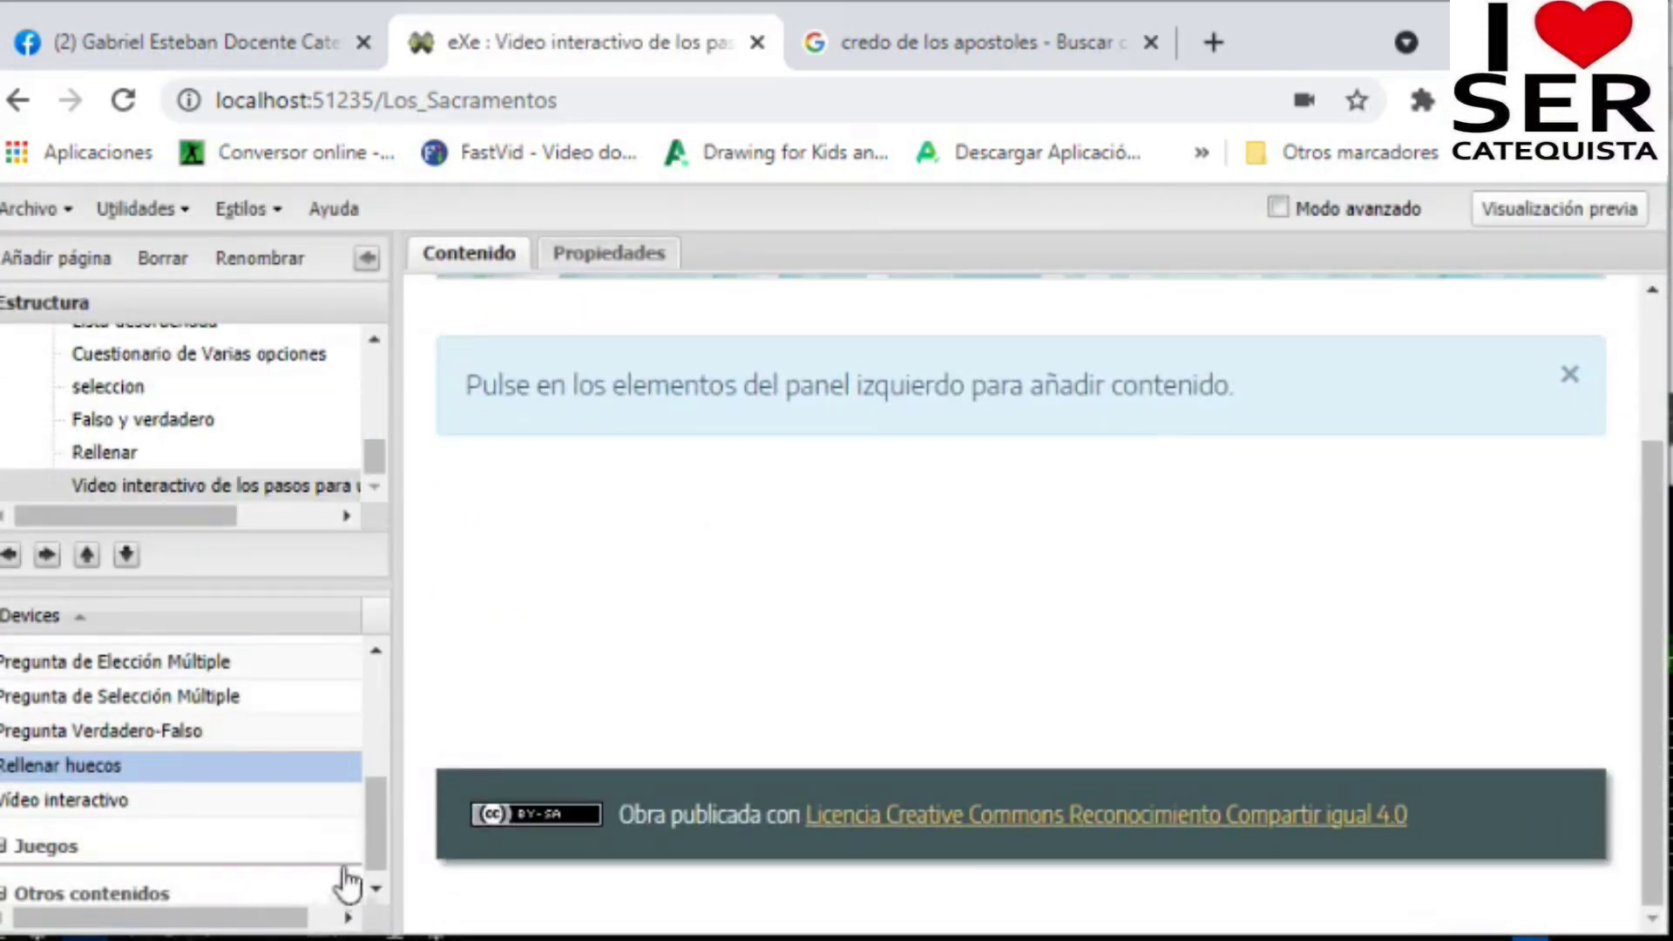
scroll(373, 880, "down", 1)
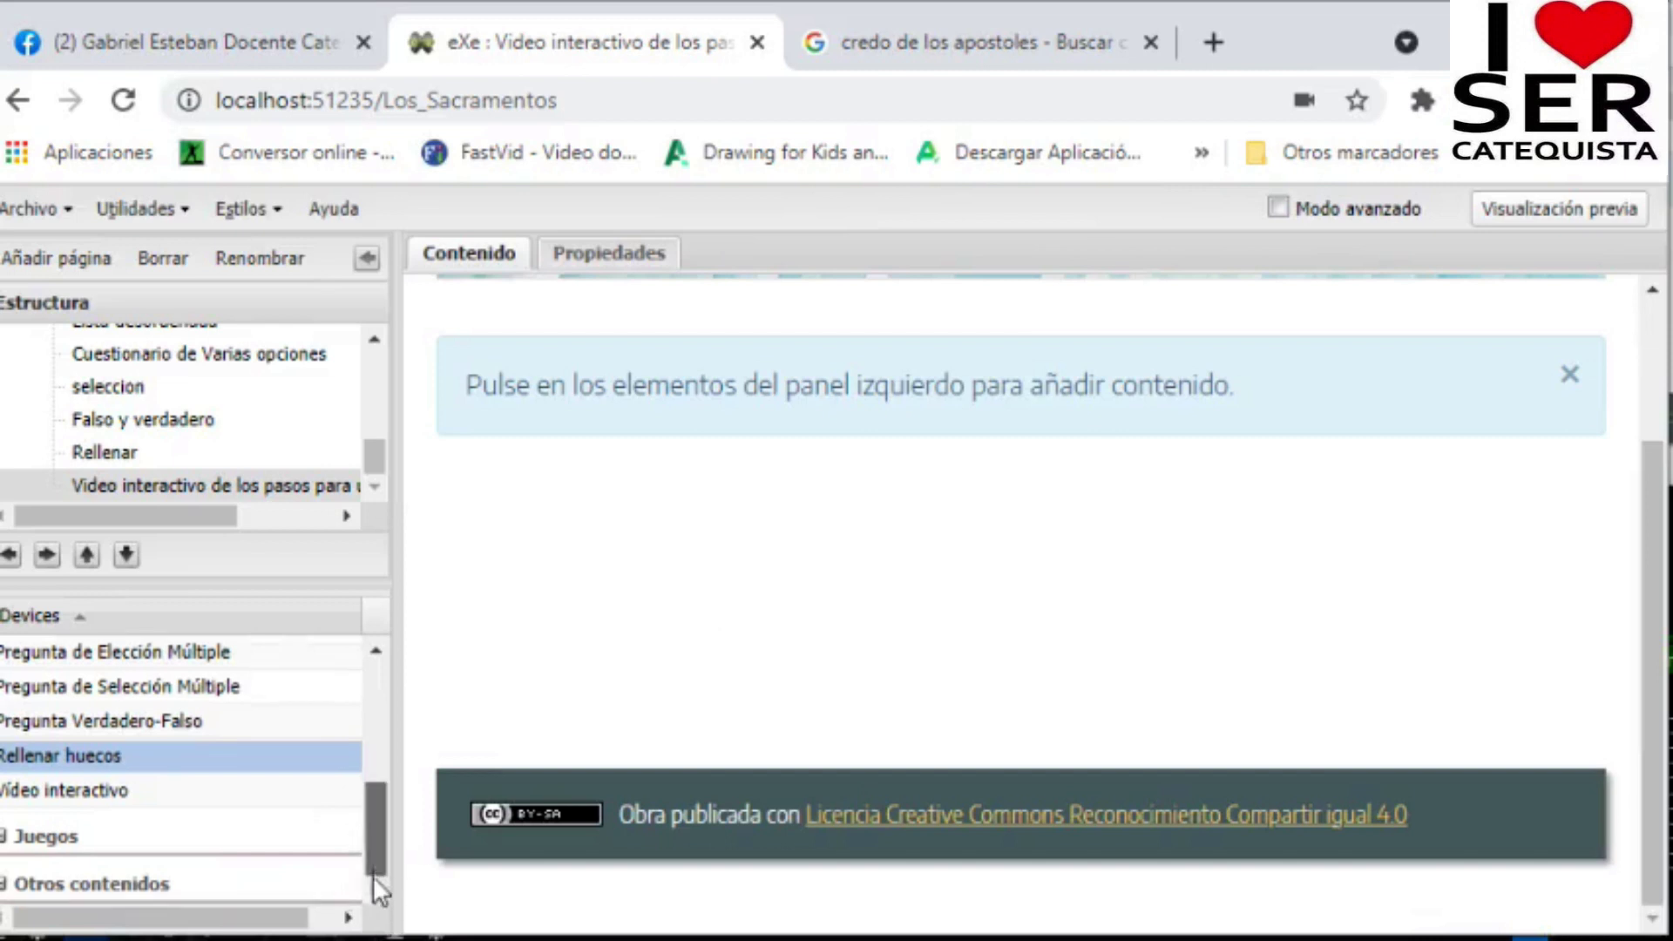
left_click(13, 897)
scroll(385, 881, "down", 3)
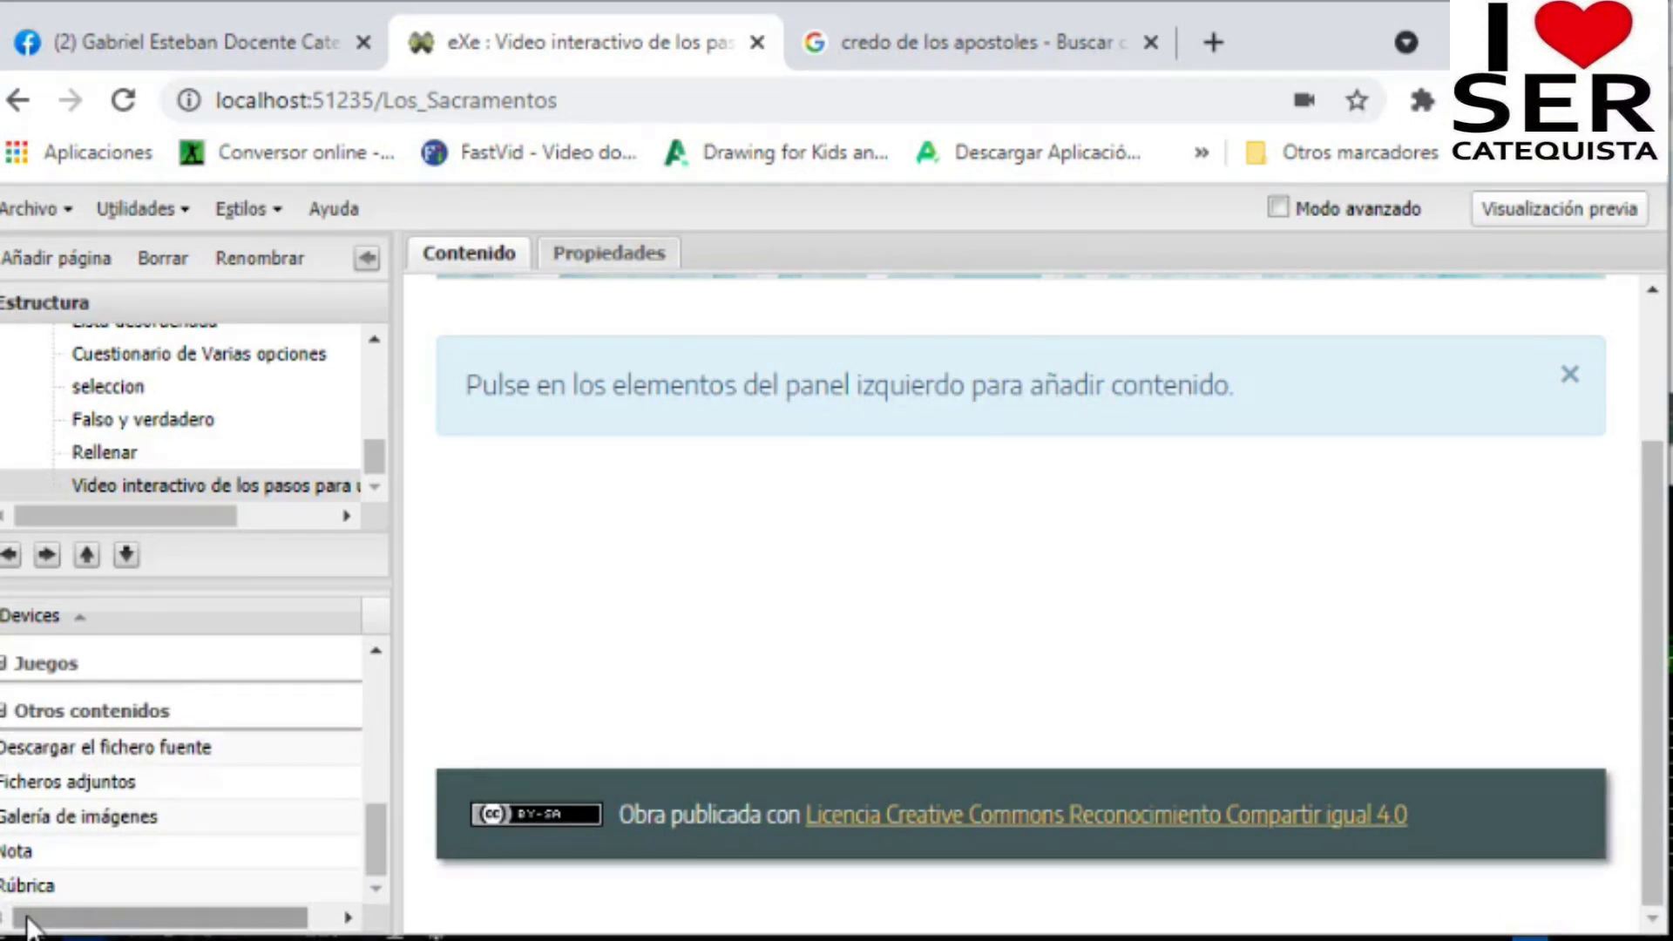
left_click_drag(378, 839, 392, 782)
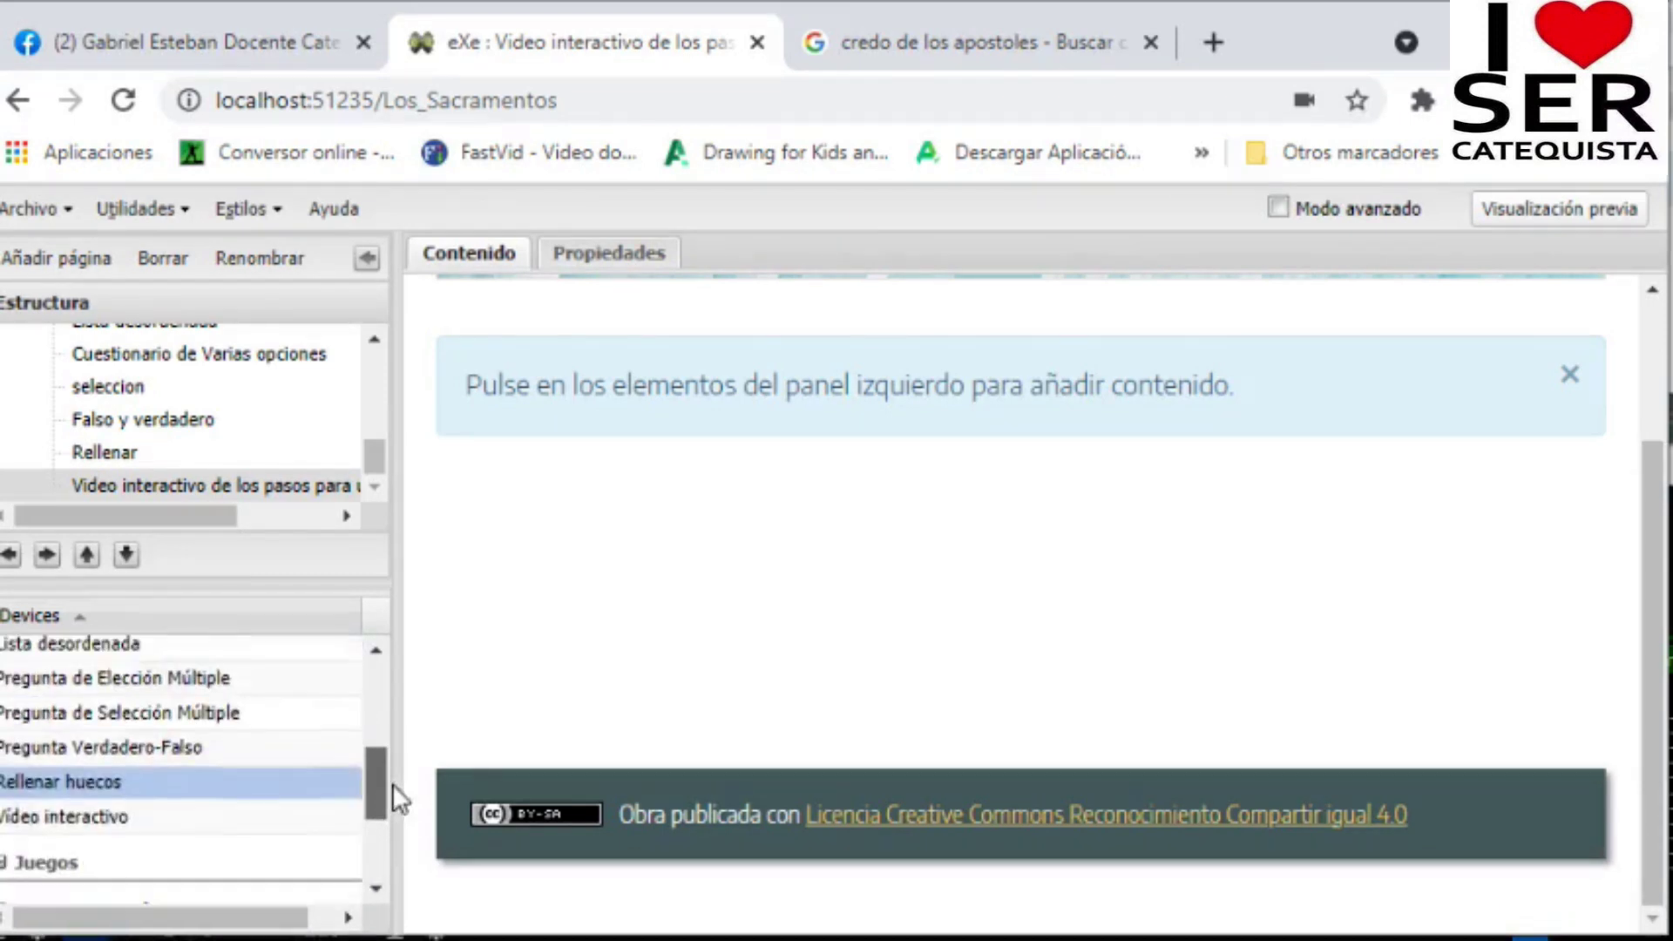
left_click(139, 812)
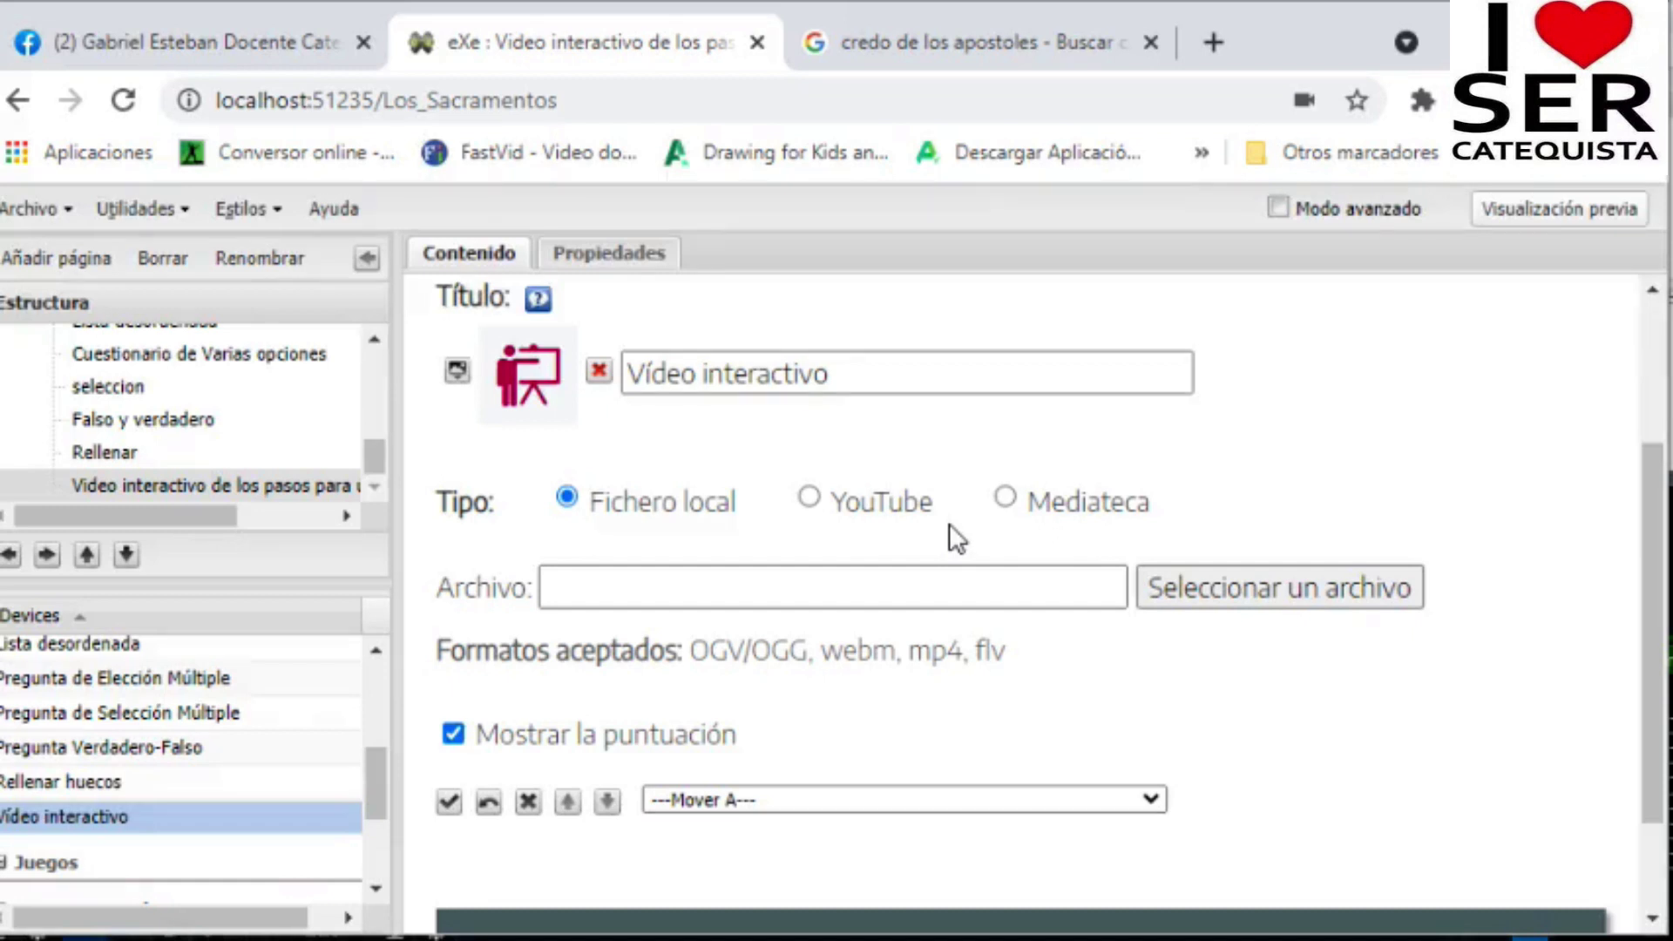
left_click(810, 497)
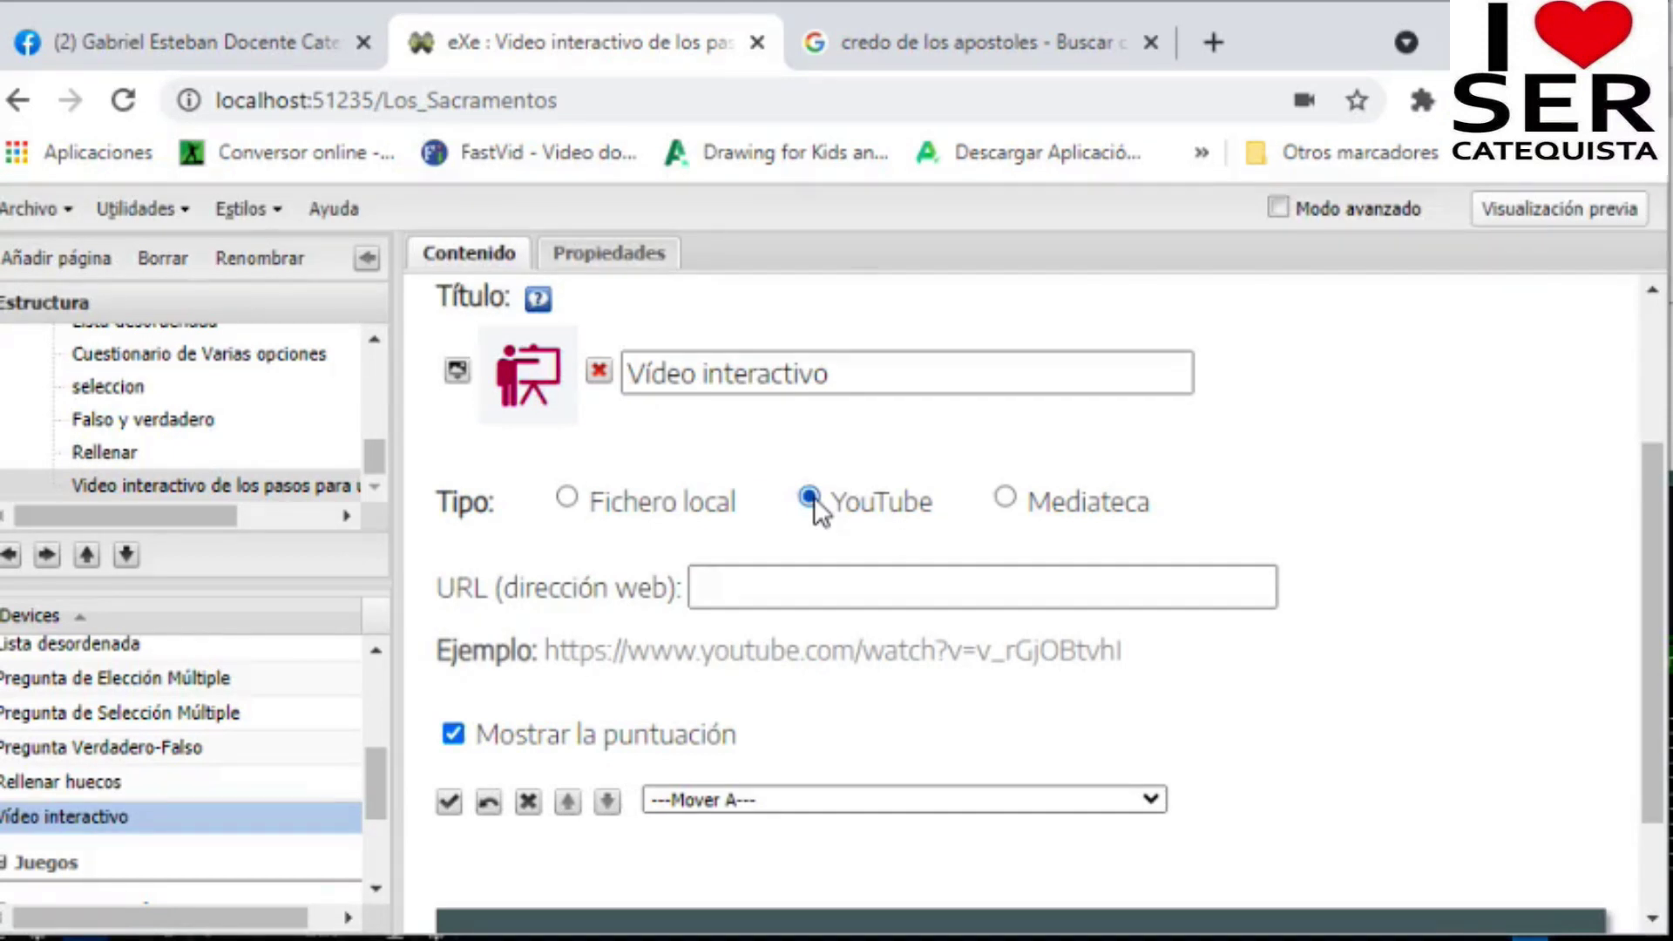
left_click(566, 497)
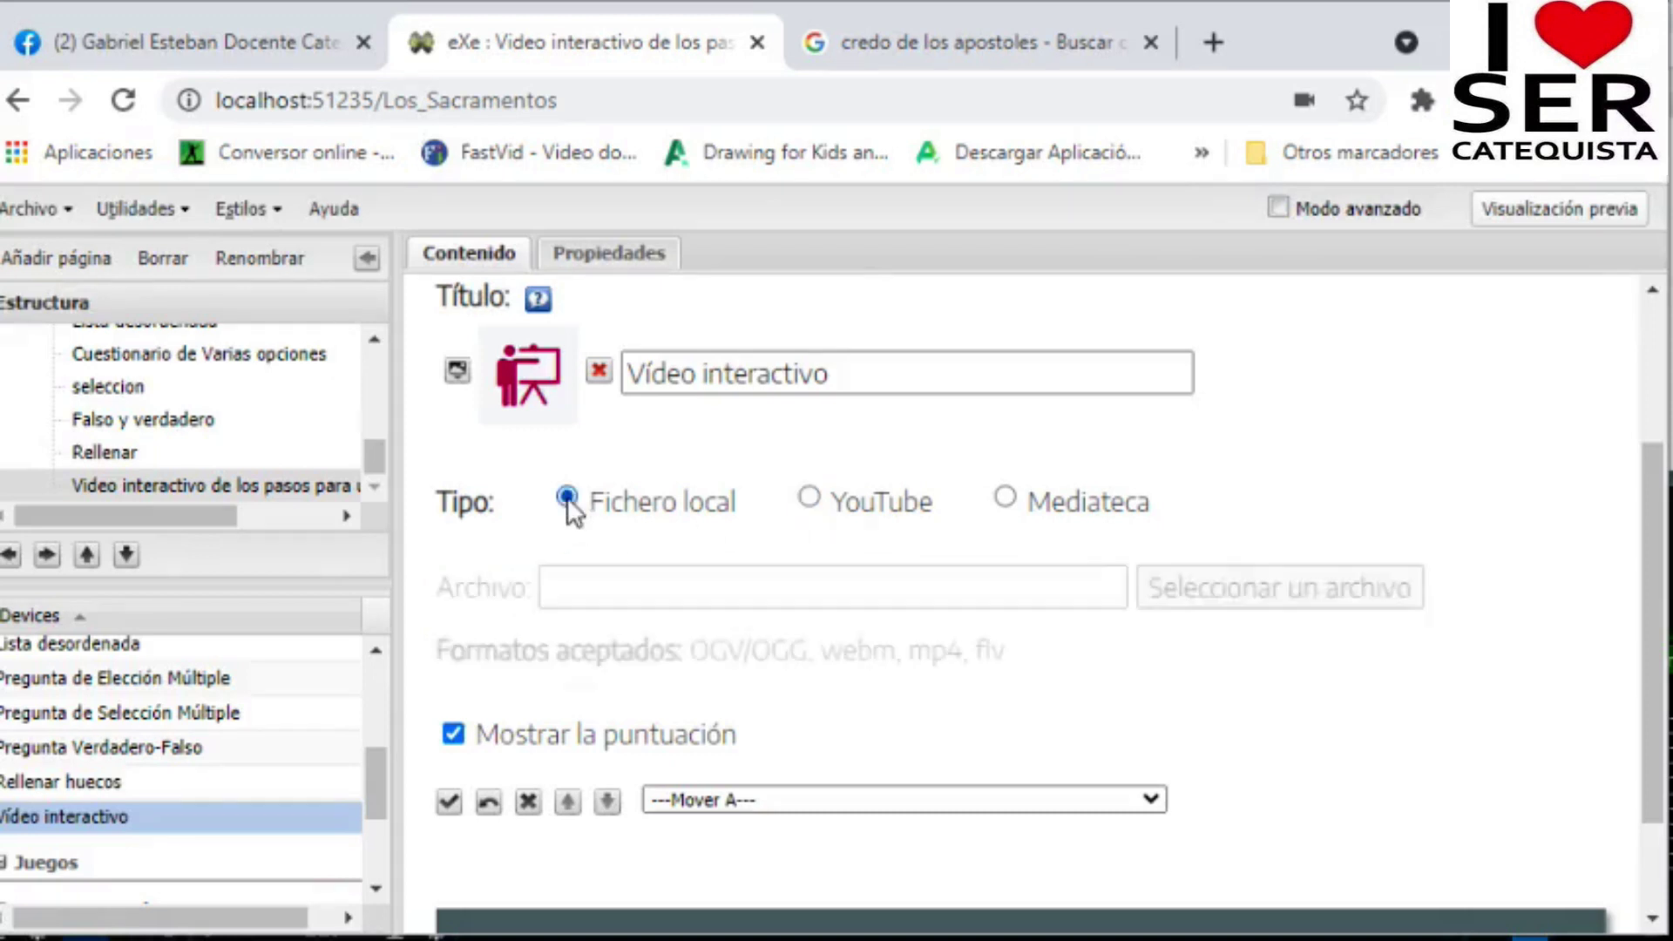
Step: Choose the local video file ENTRADA SABADOS.mp4 from the Desktop folder as the interactive video's source
left_click(1257, 603)
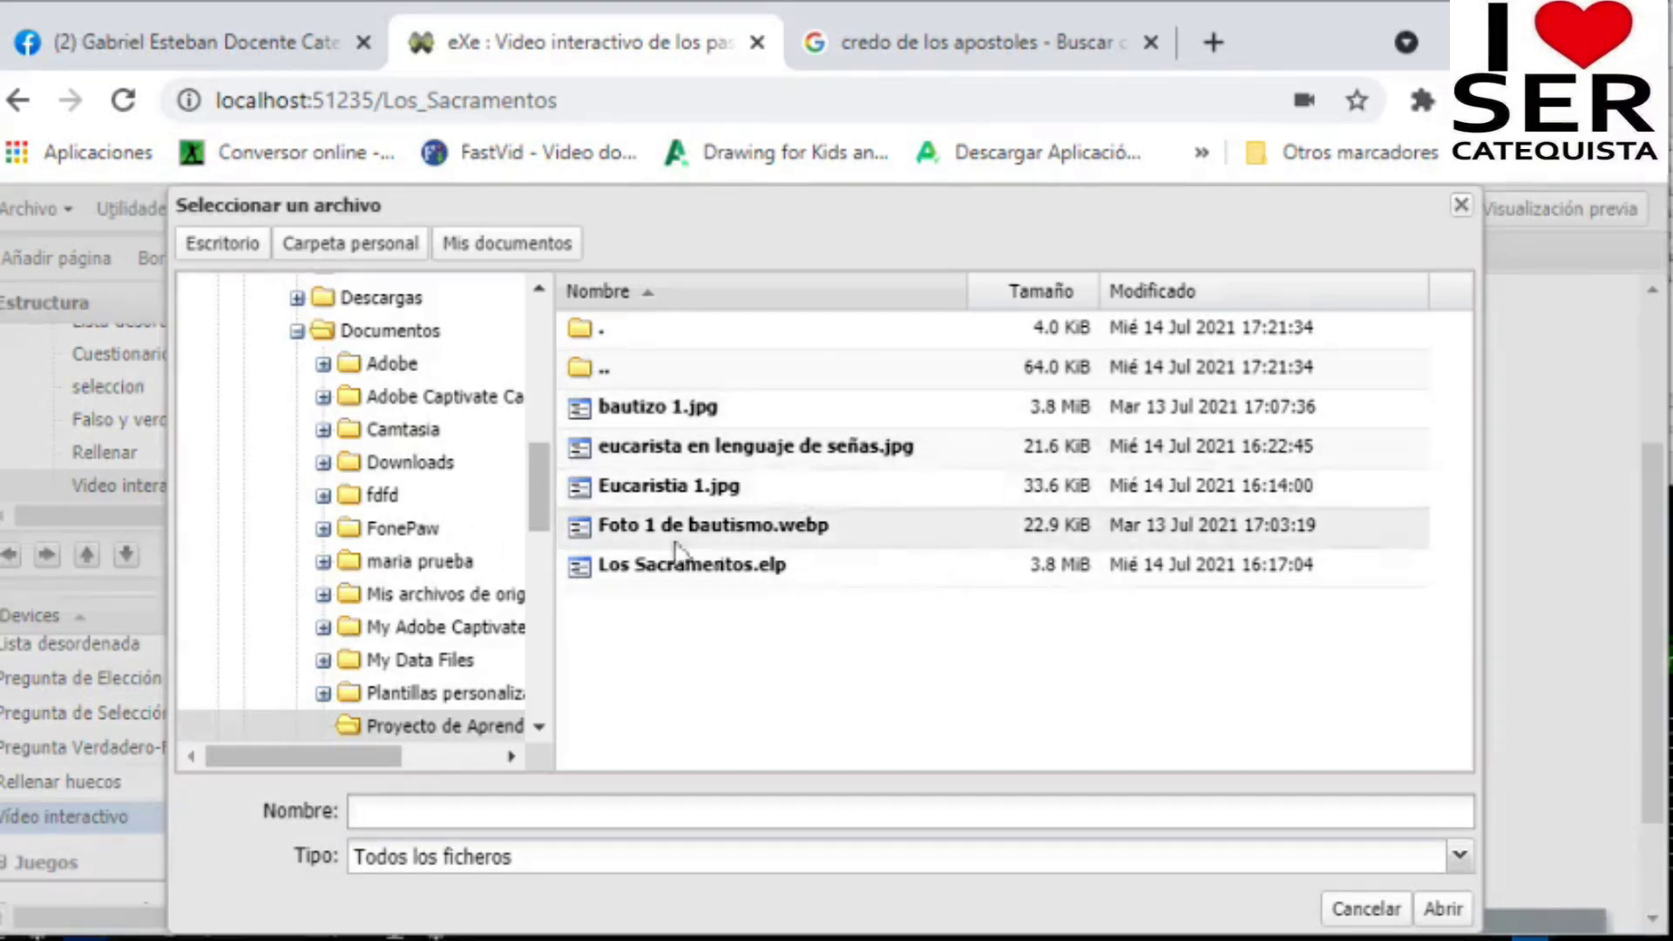
left_click_drag(536, 482, 551, 322)
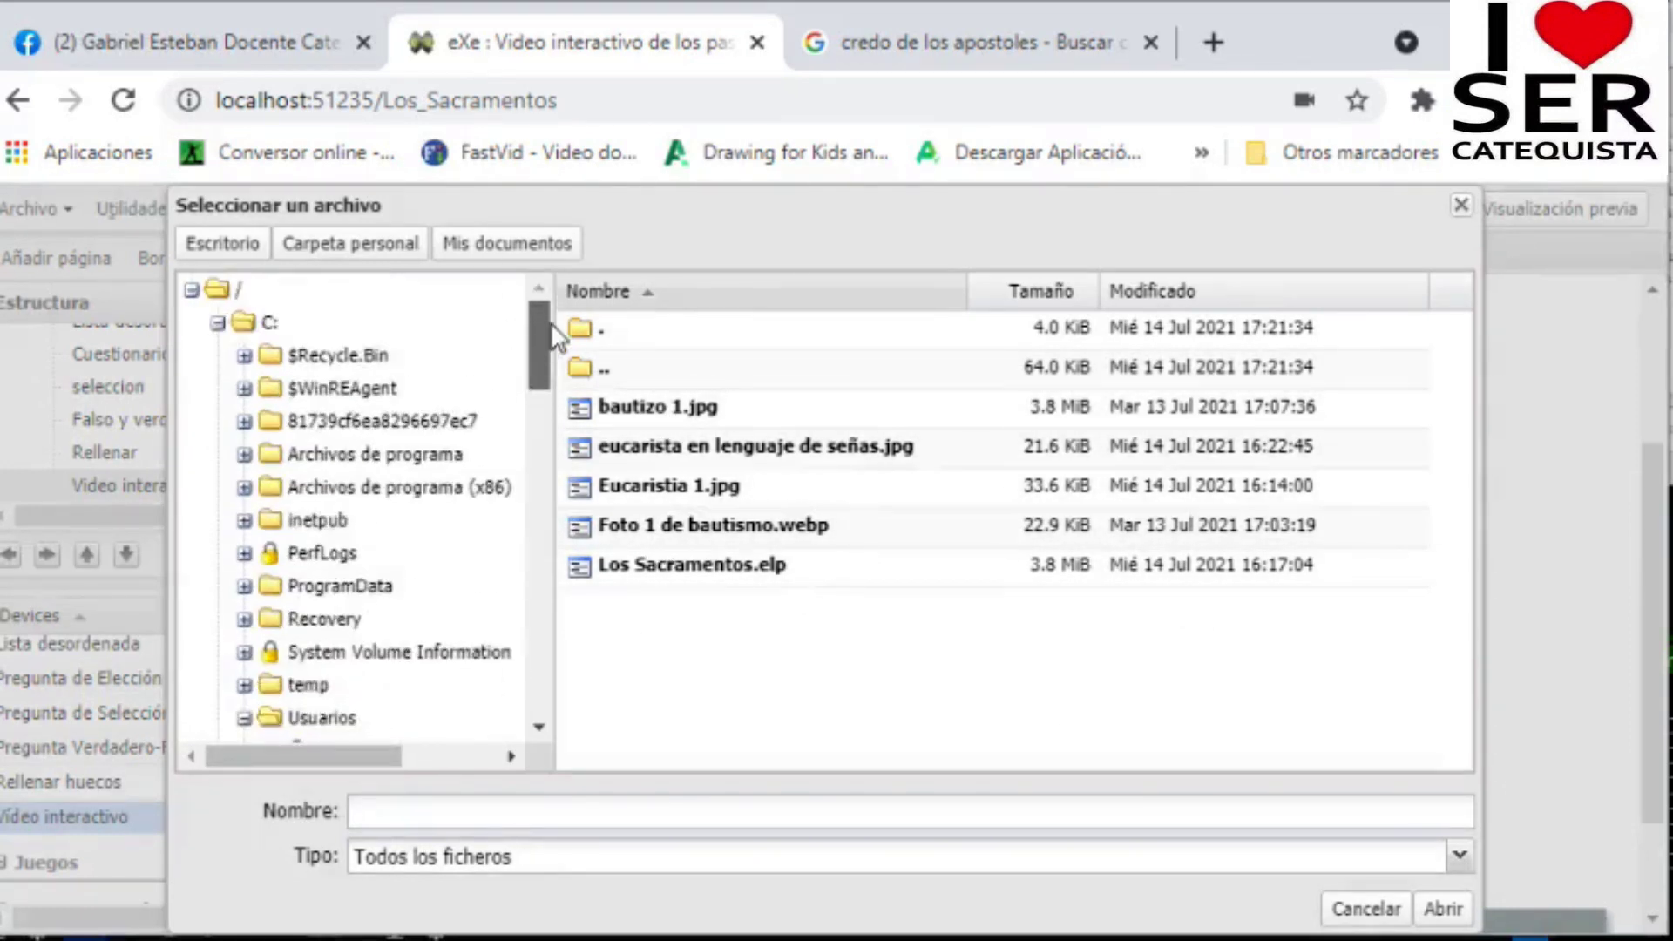
left_click(204, 247)
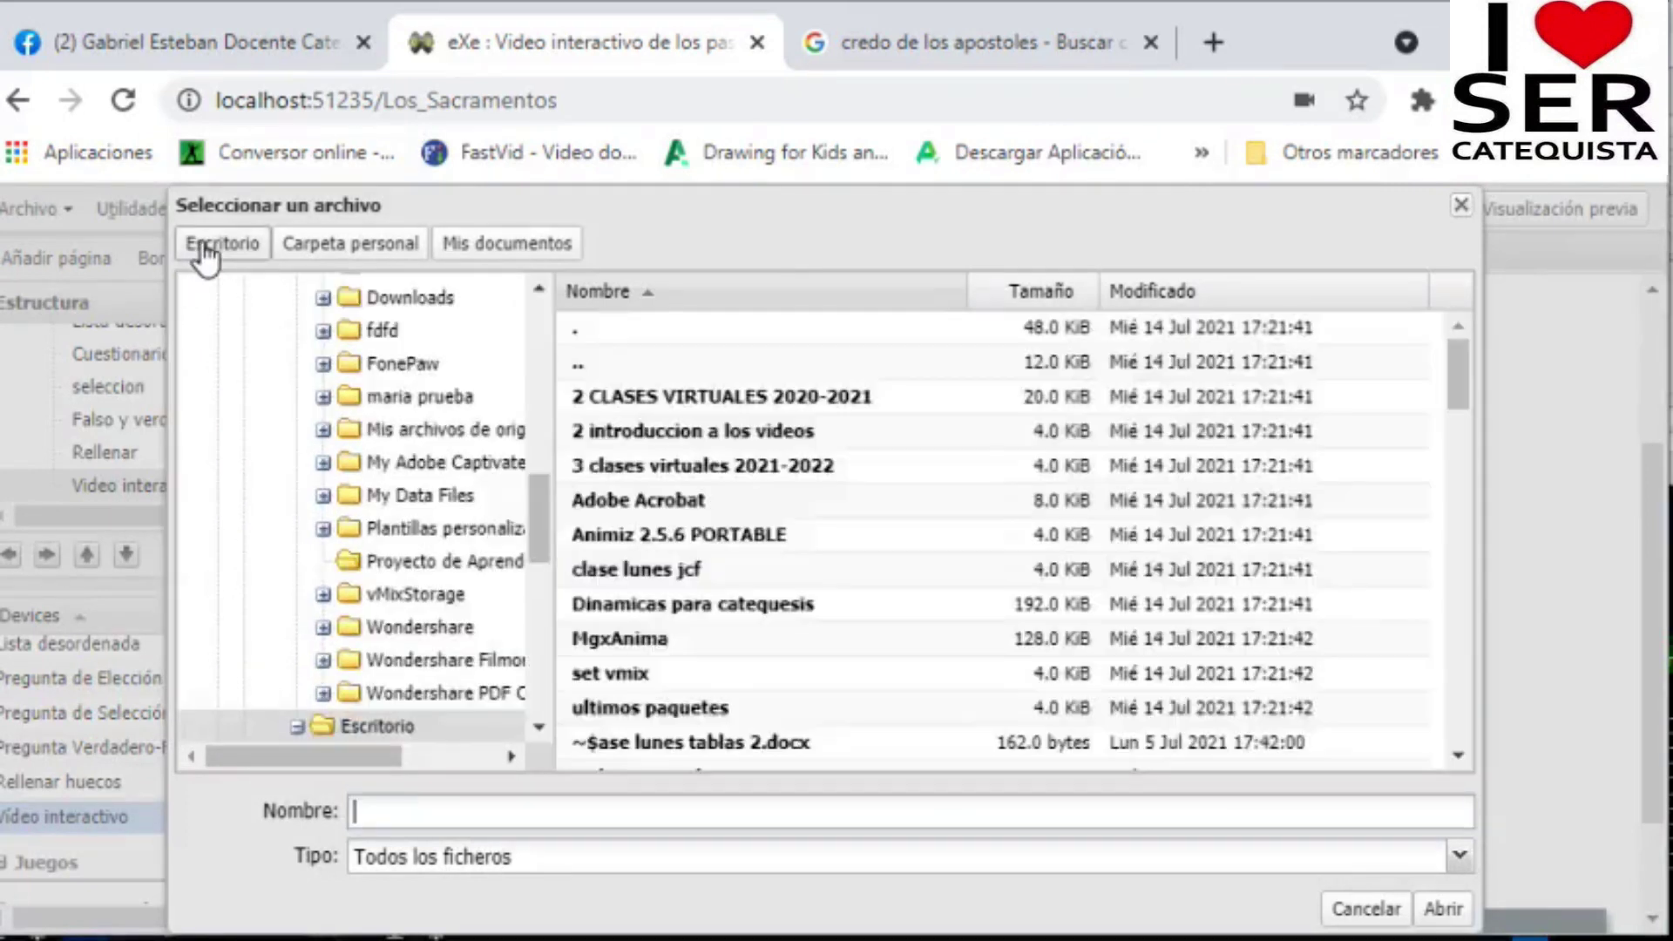
scroll(834, 540, "down", 3)
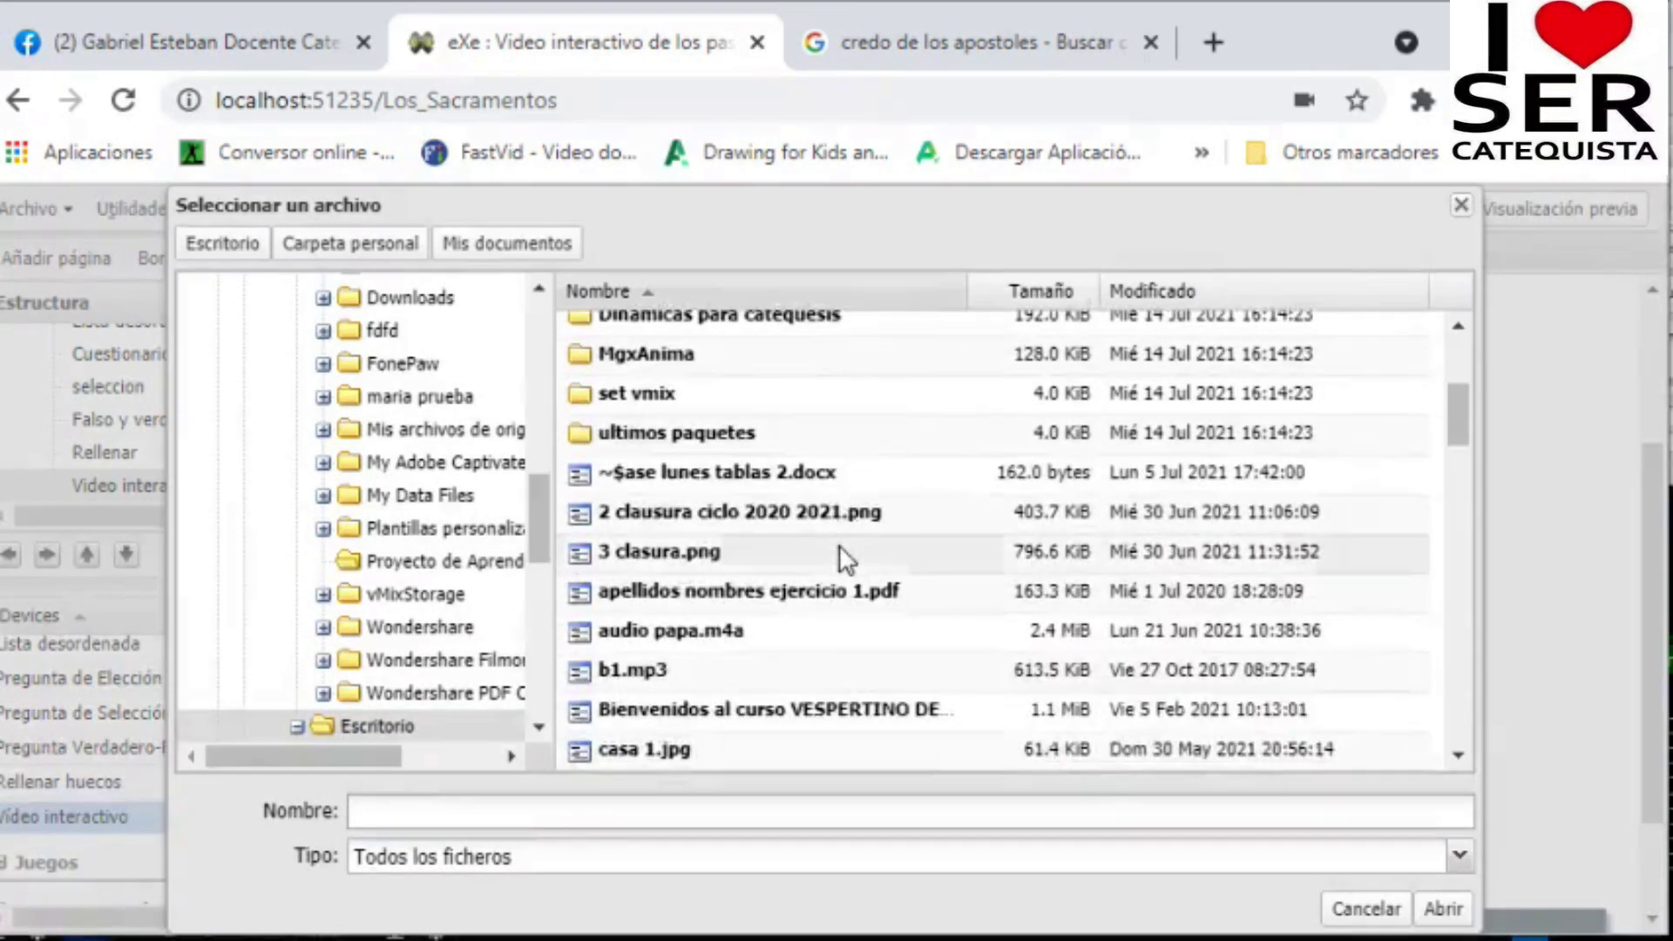
scroll(839, 545, "down", 4)
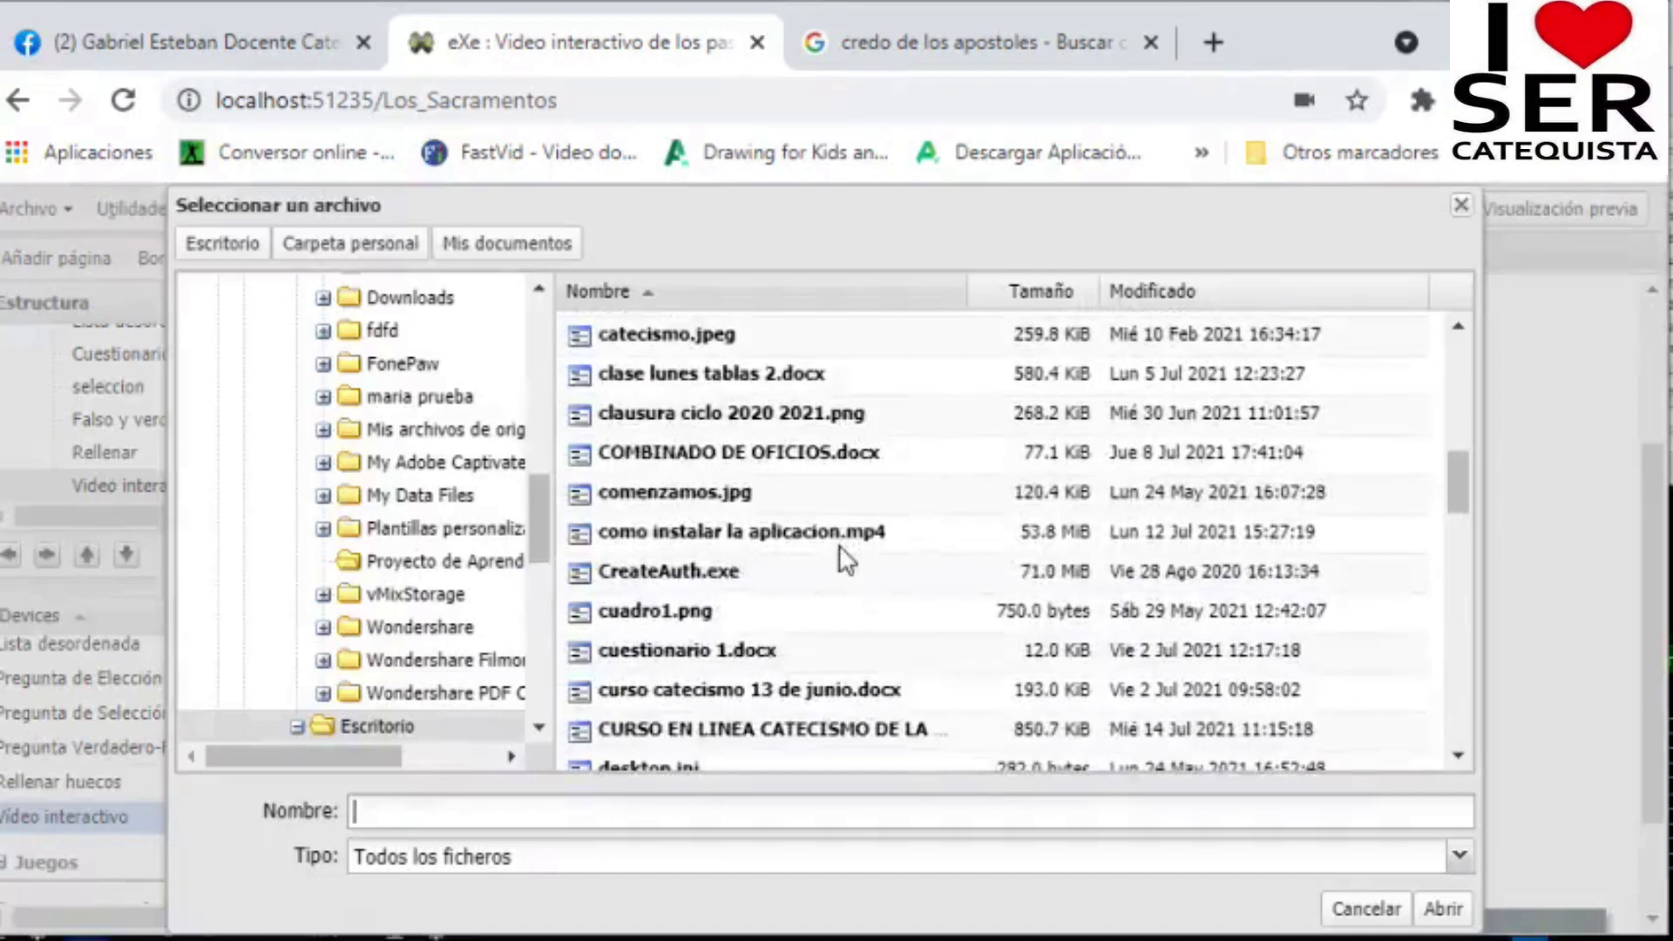
scroll(843, 557, "down", 2)
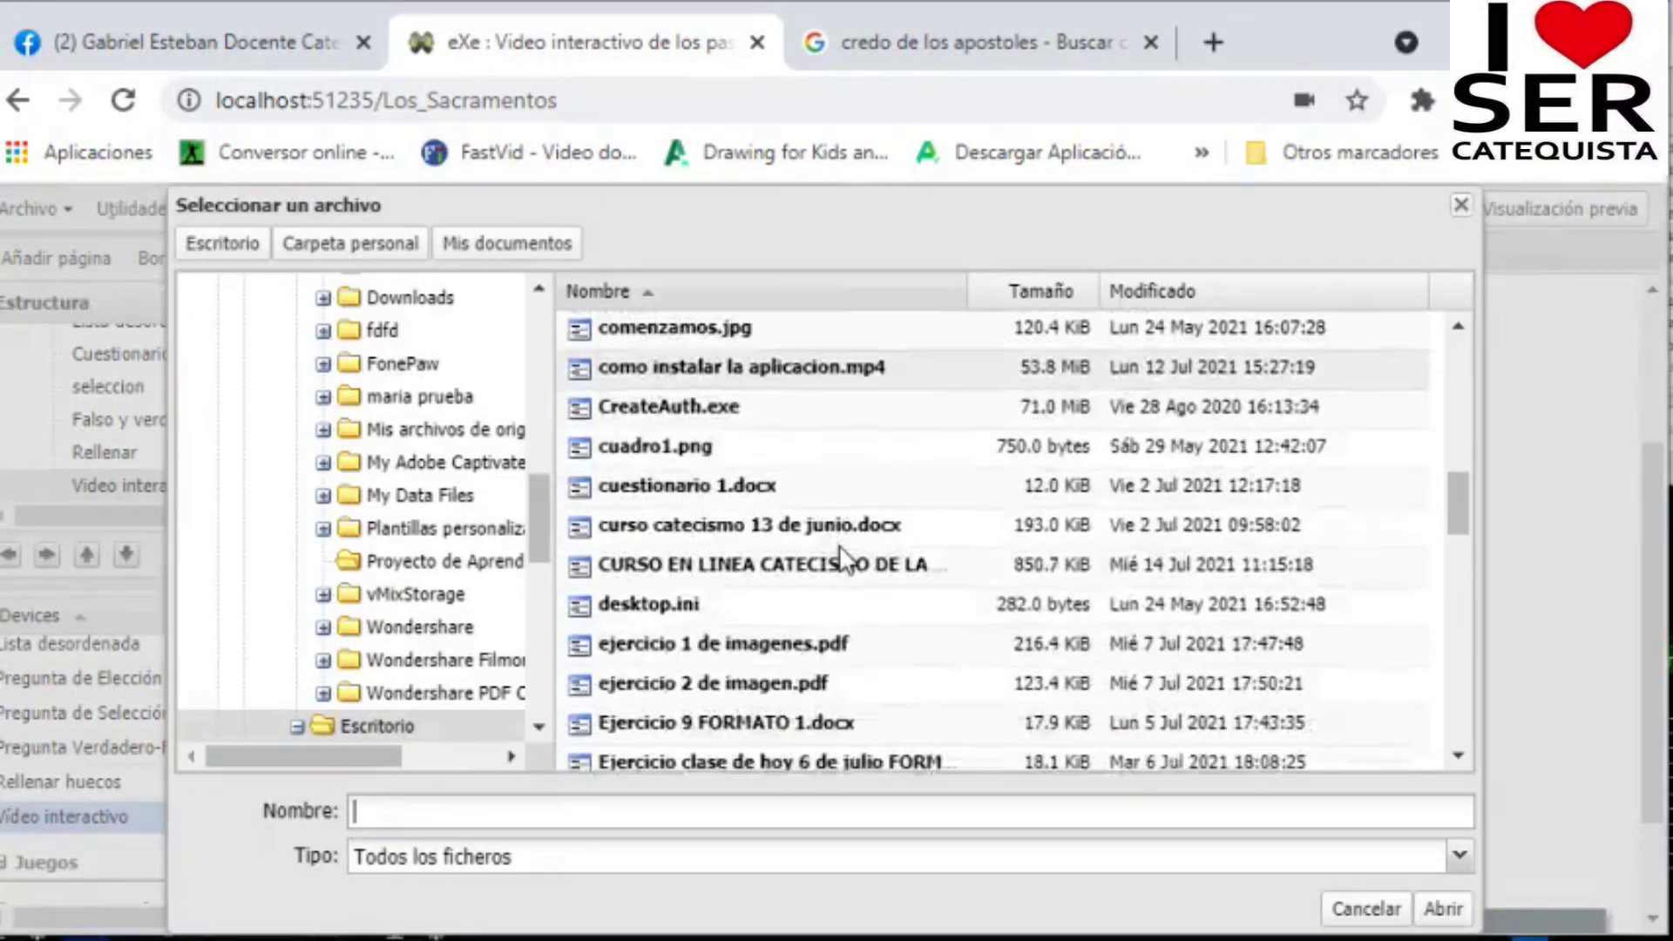
scroll(843, 557, "down", 4)
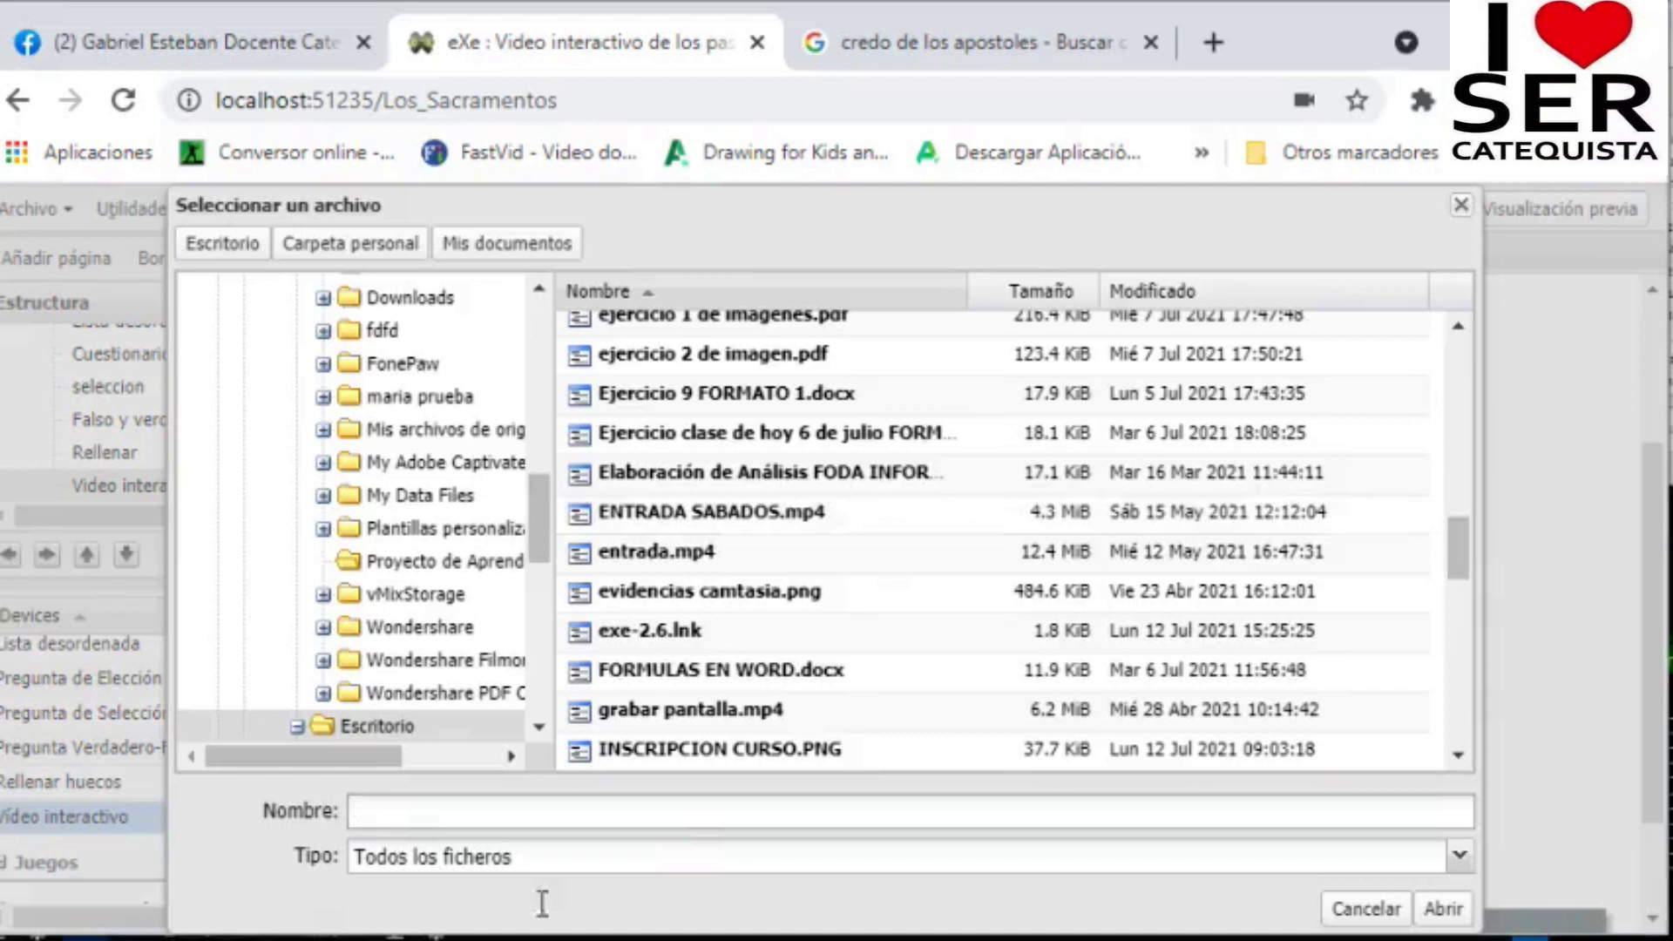
left_click(1459, 858)
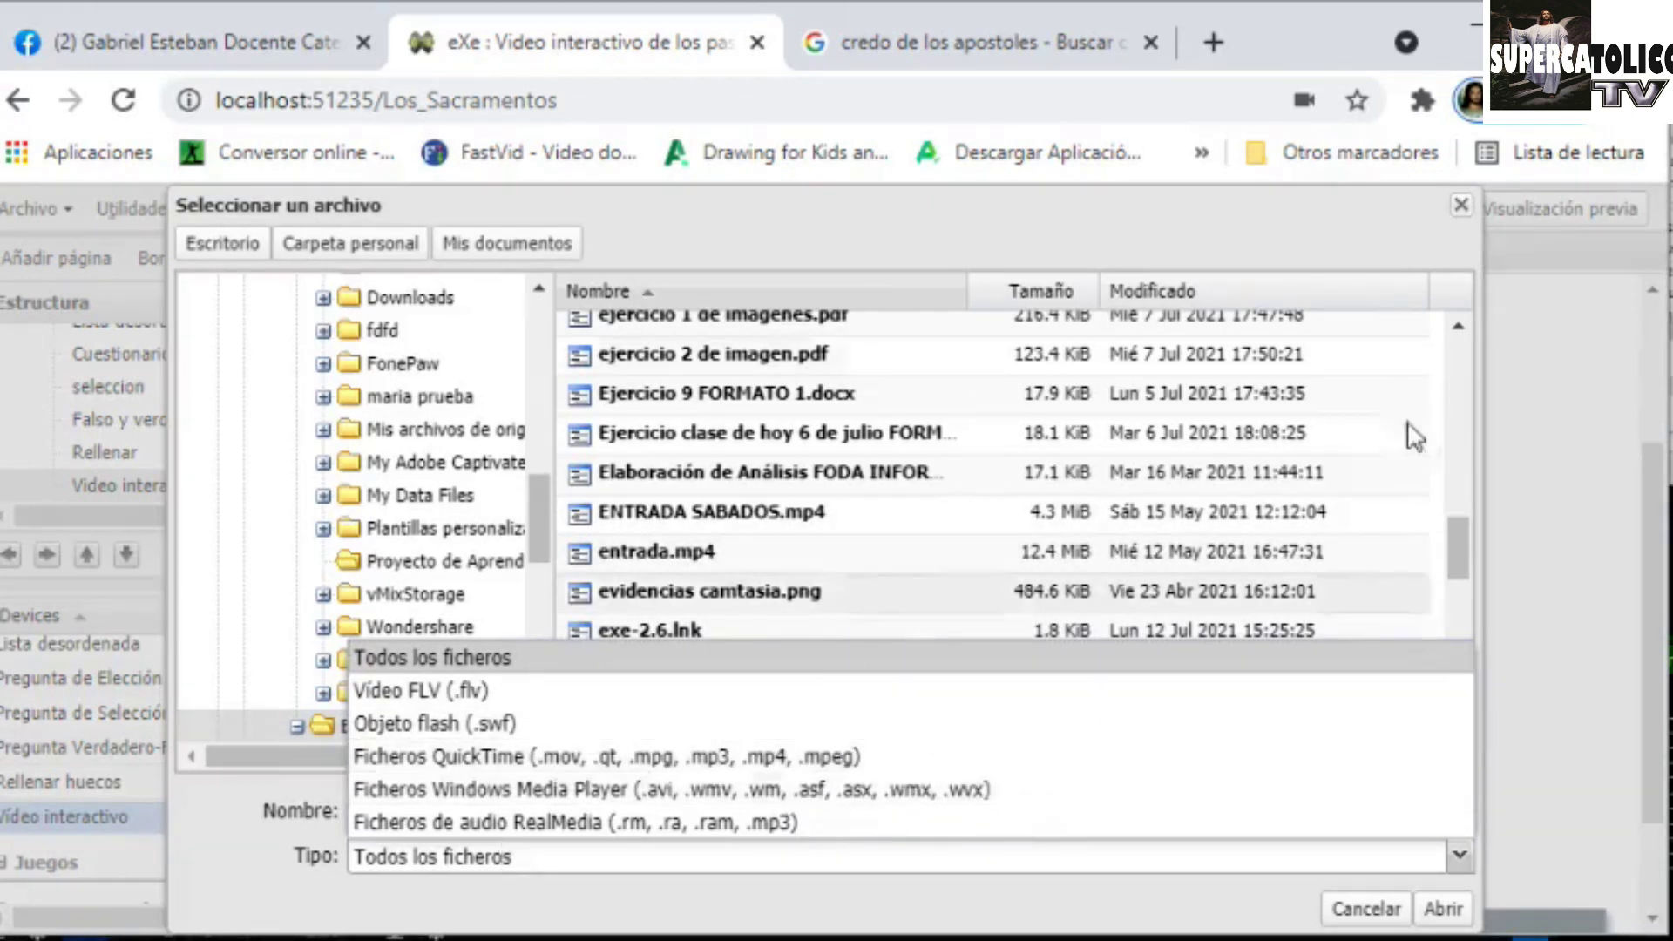
left_click(1307, 205)
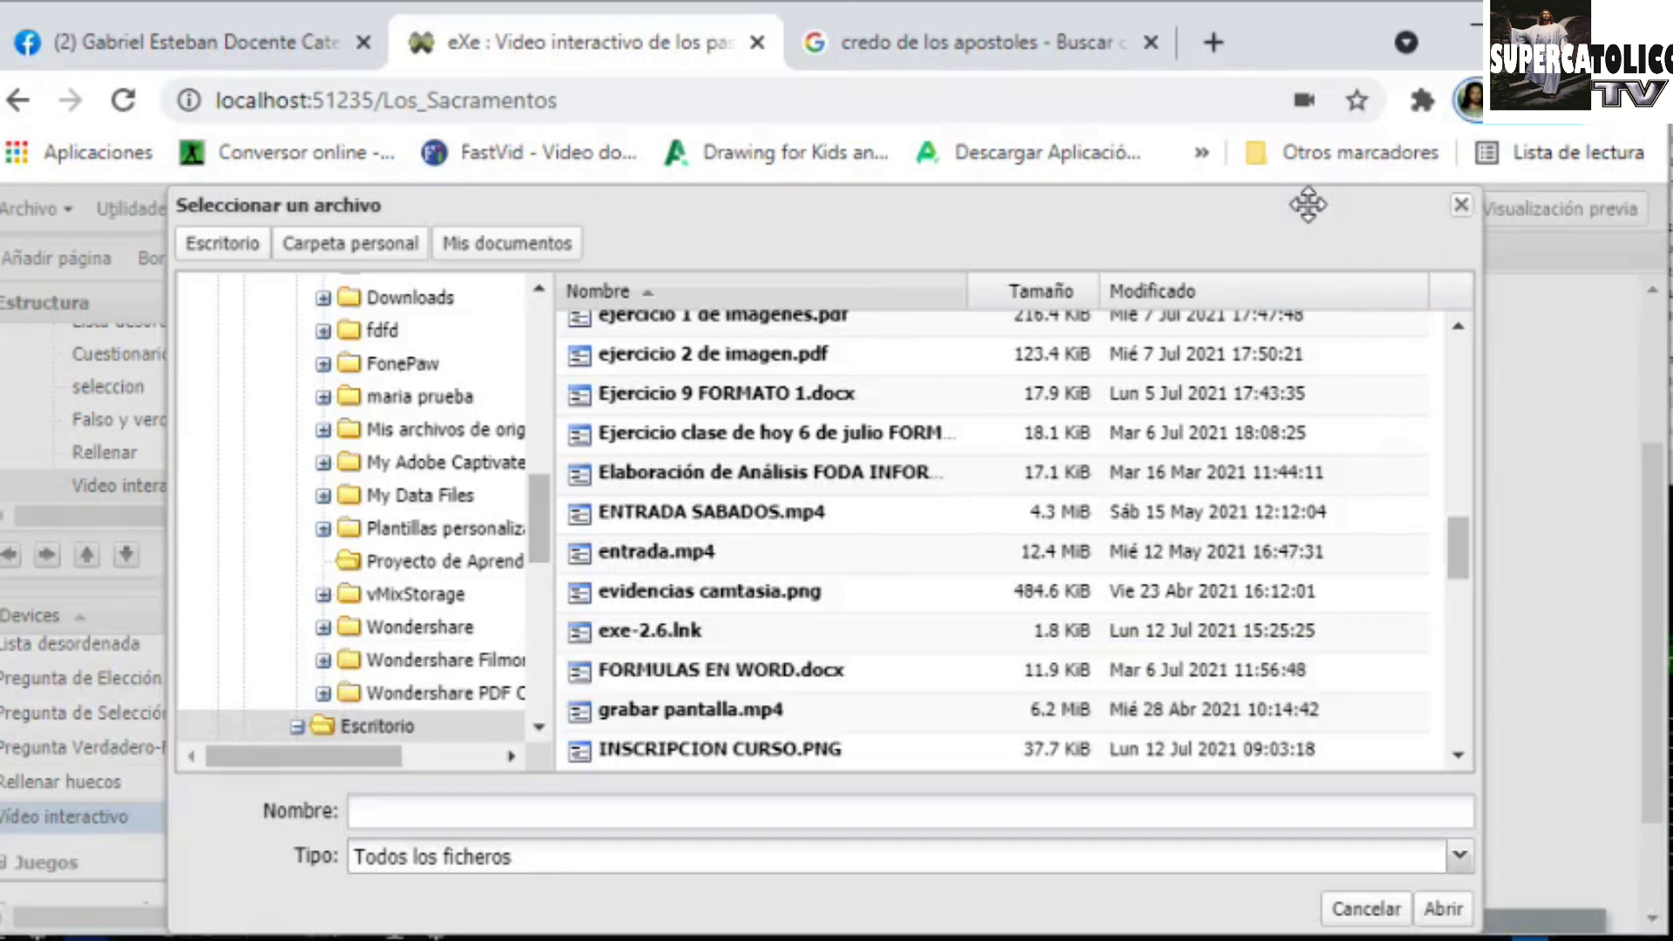
left_click(791, 509)
left_click(1441, 908)
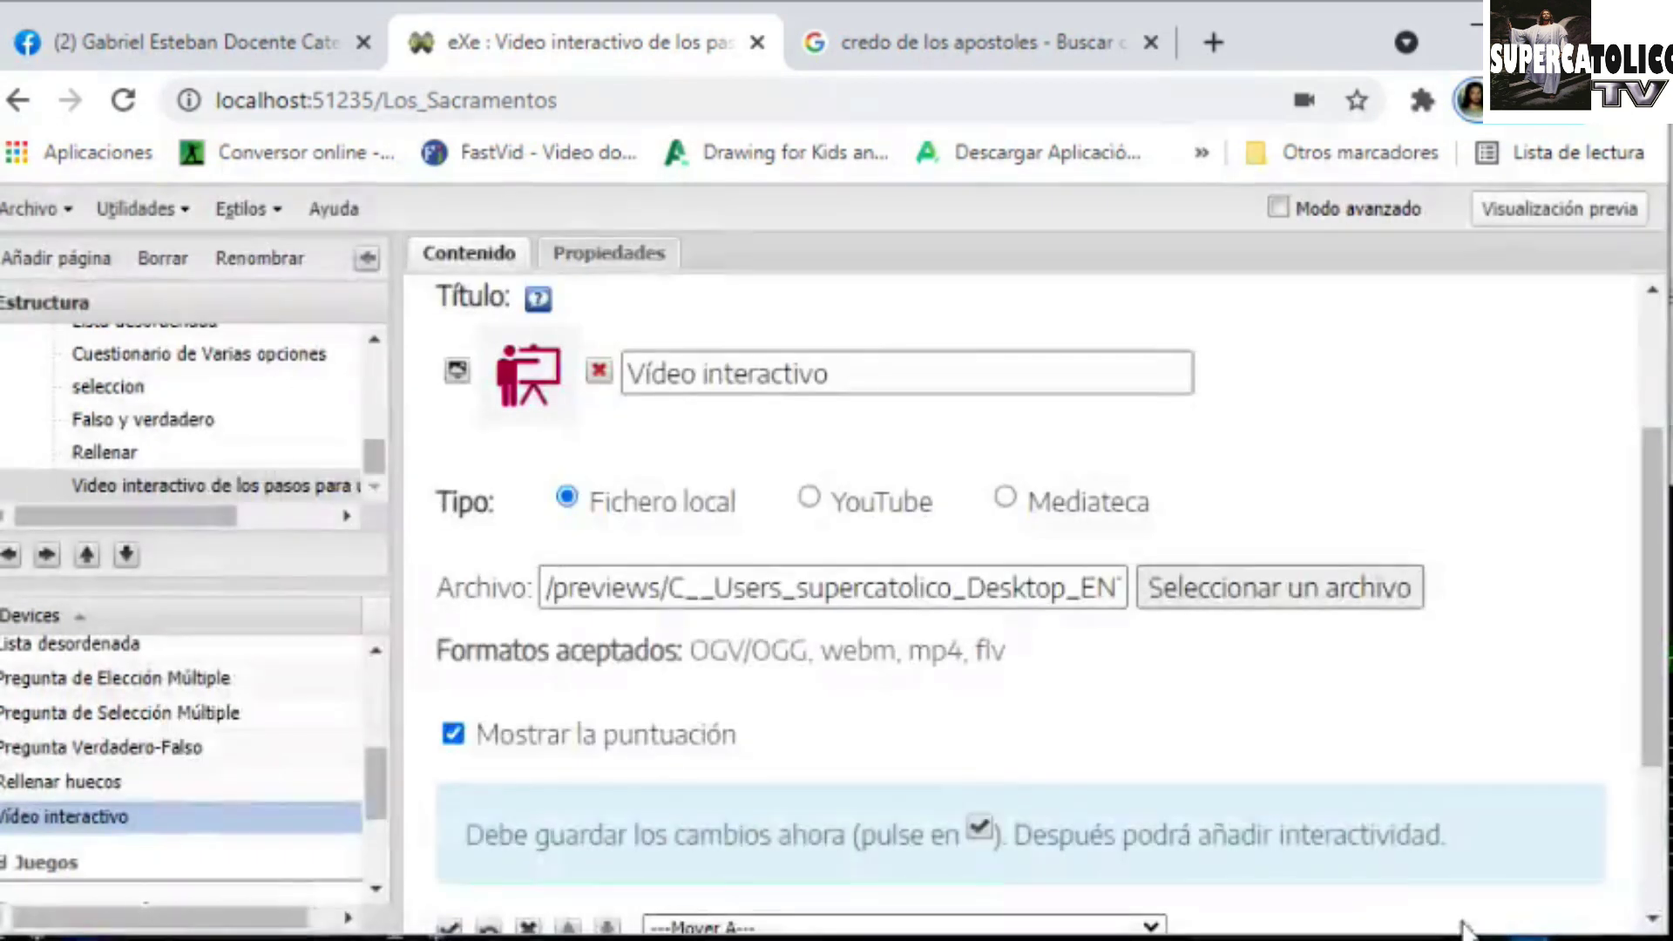
Step: Save the interactive video activity with its local file and look over how it appears on the page
scroll(1102, 688, "down", 3)
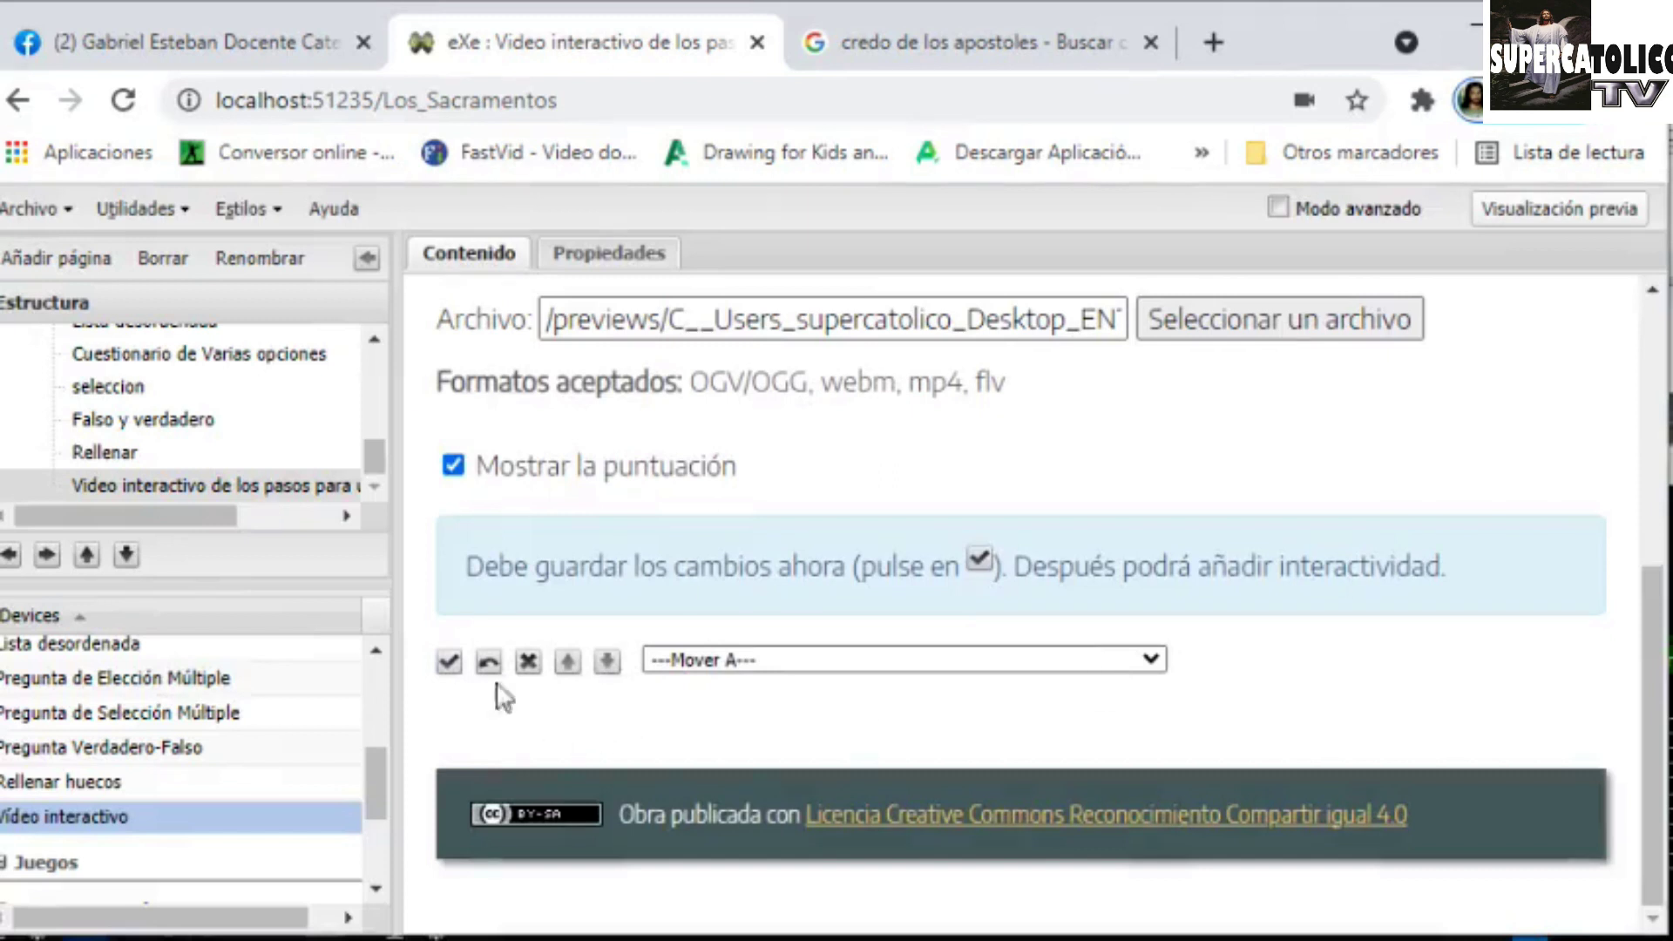
left_click(451, 663)
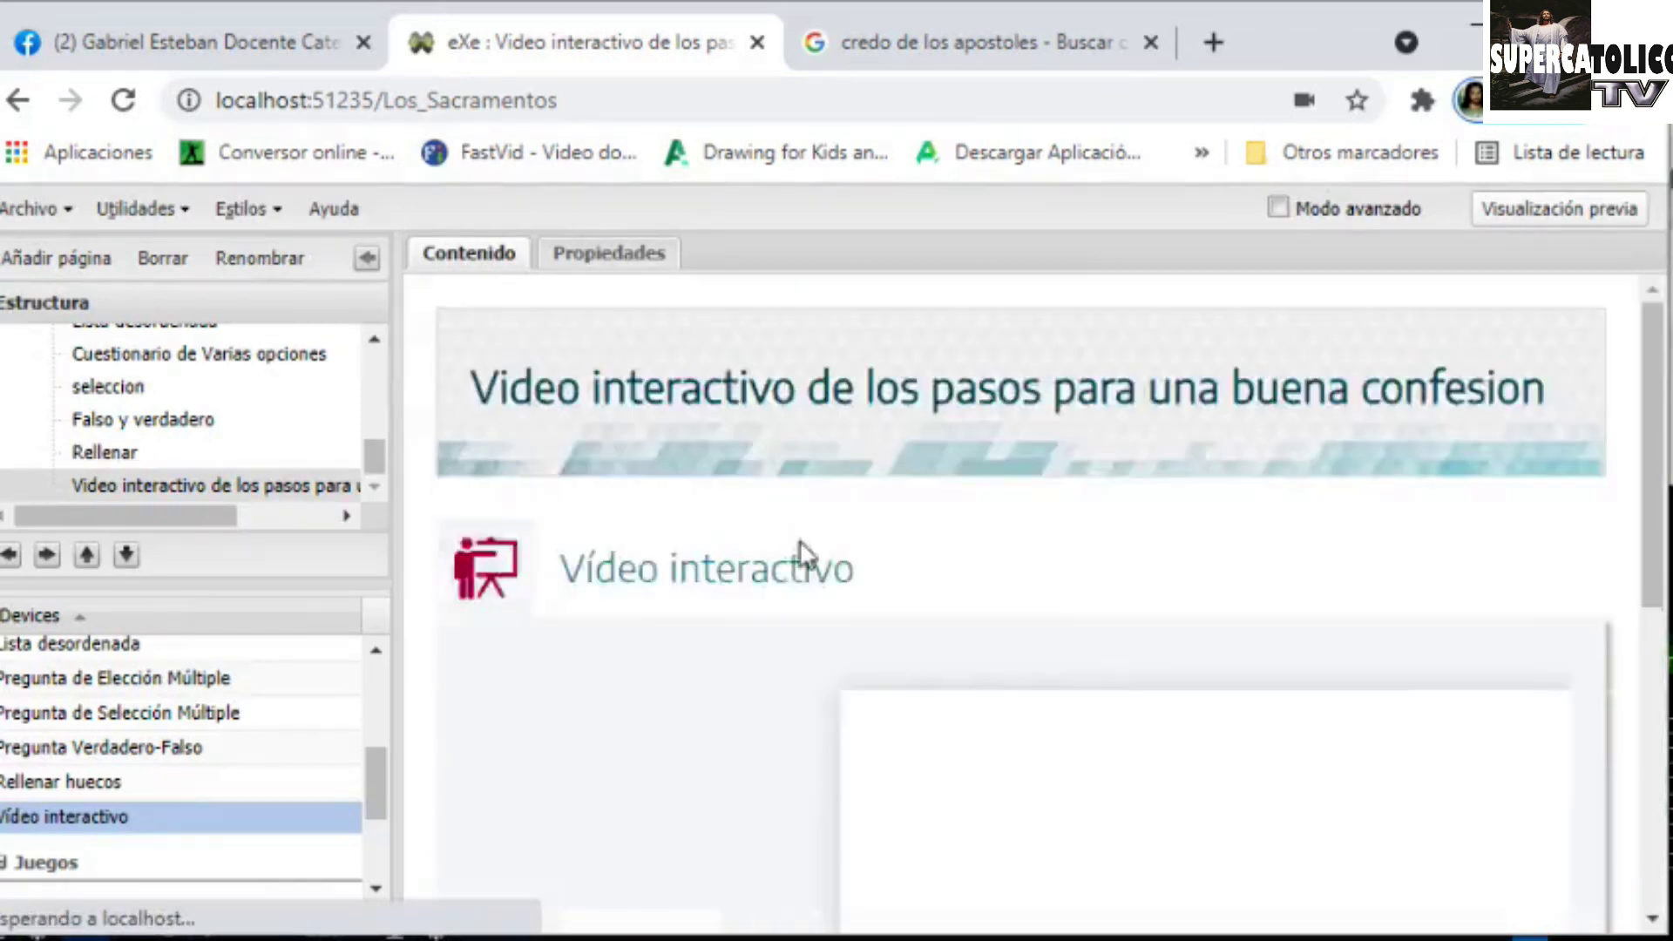
scroll(800, 553, "down", 5)
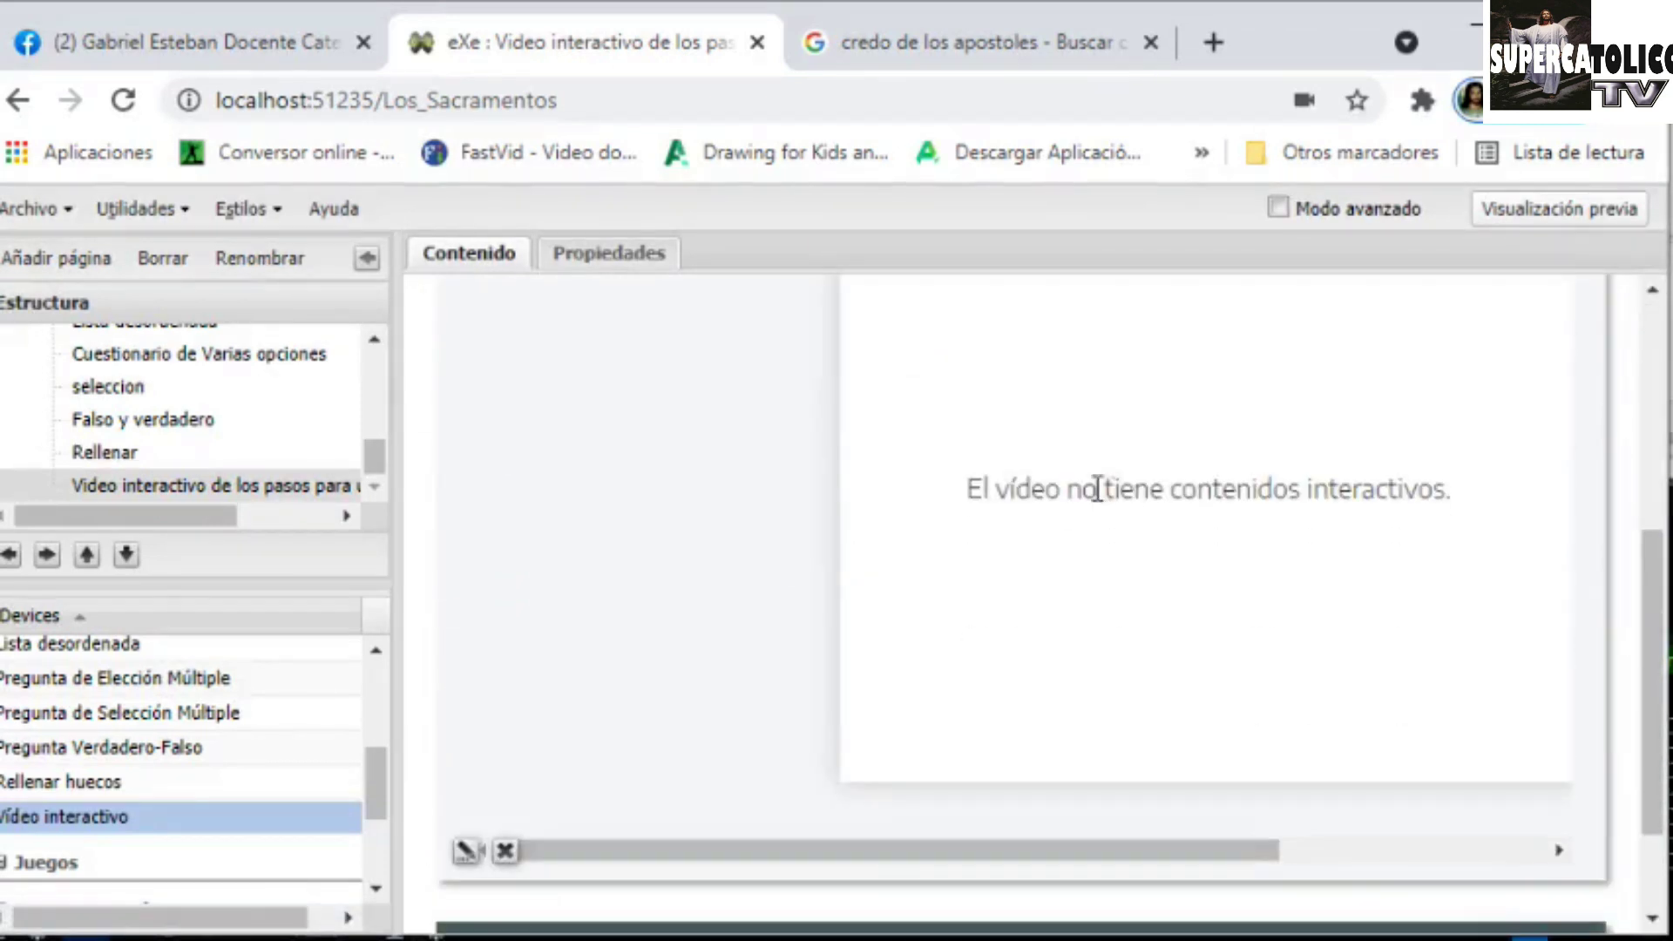
left_click_drag(982, 487, 1505, 564)
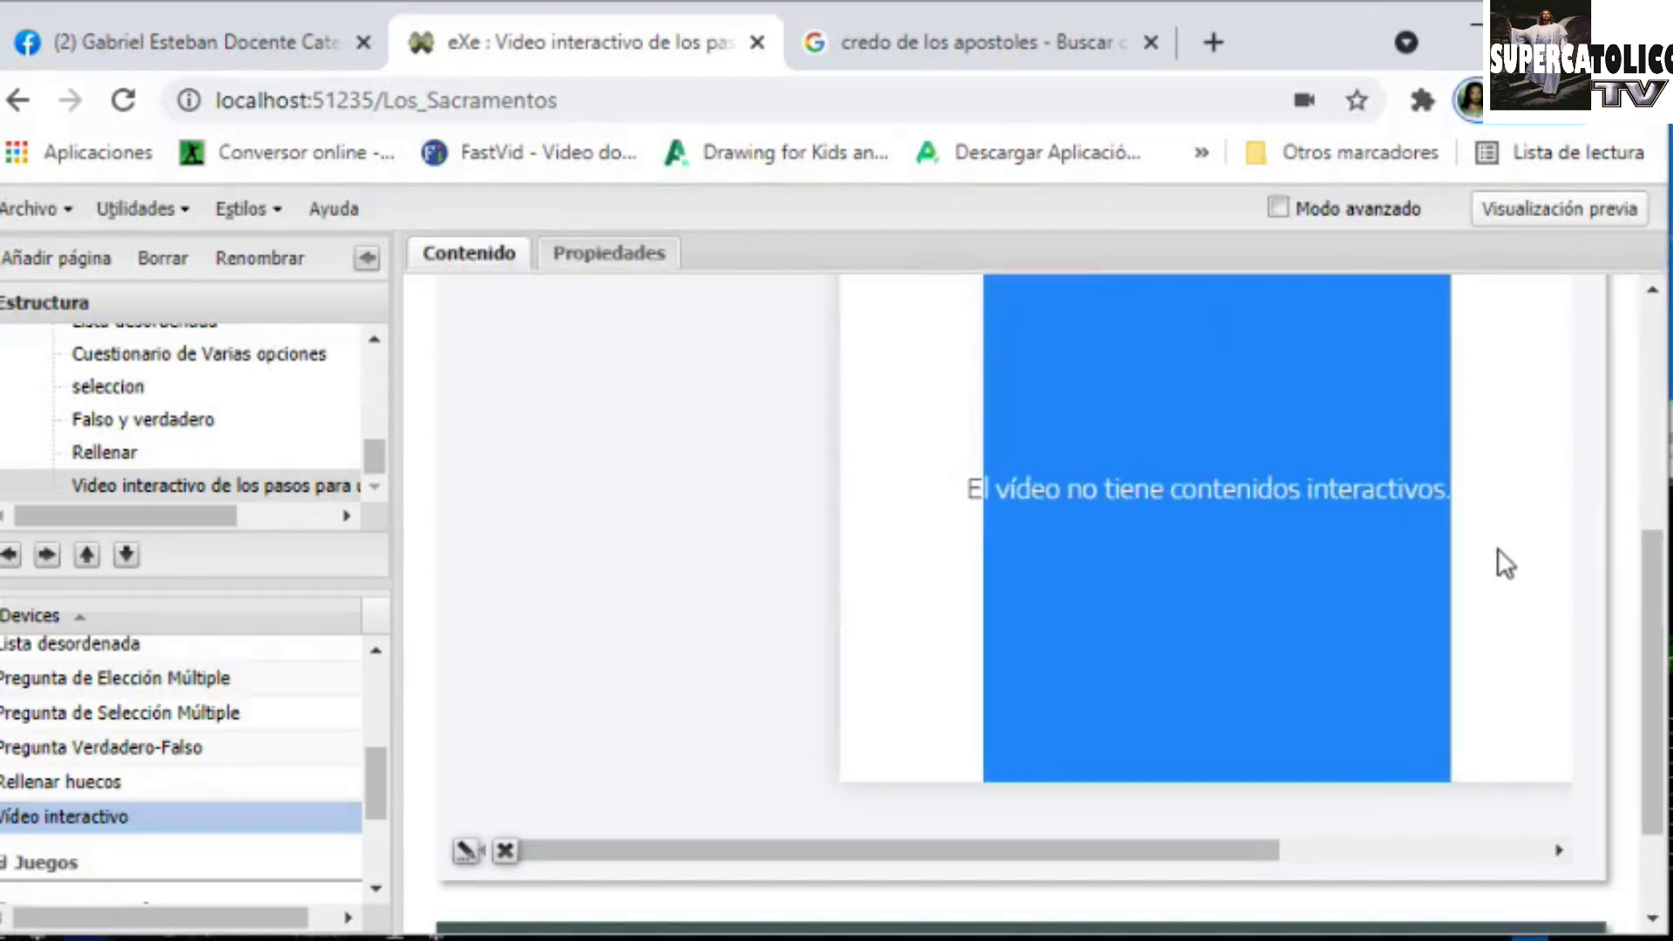
left_click(1506, 564)
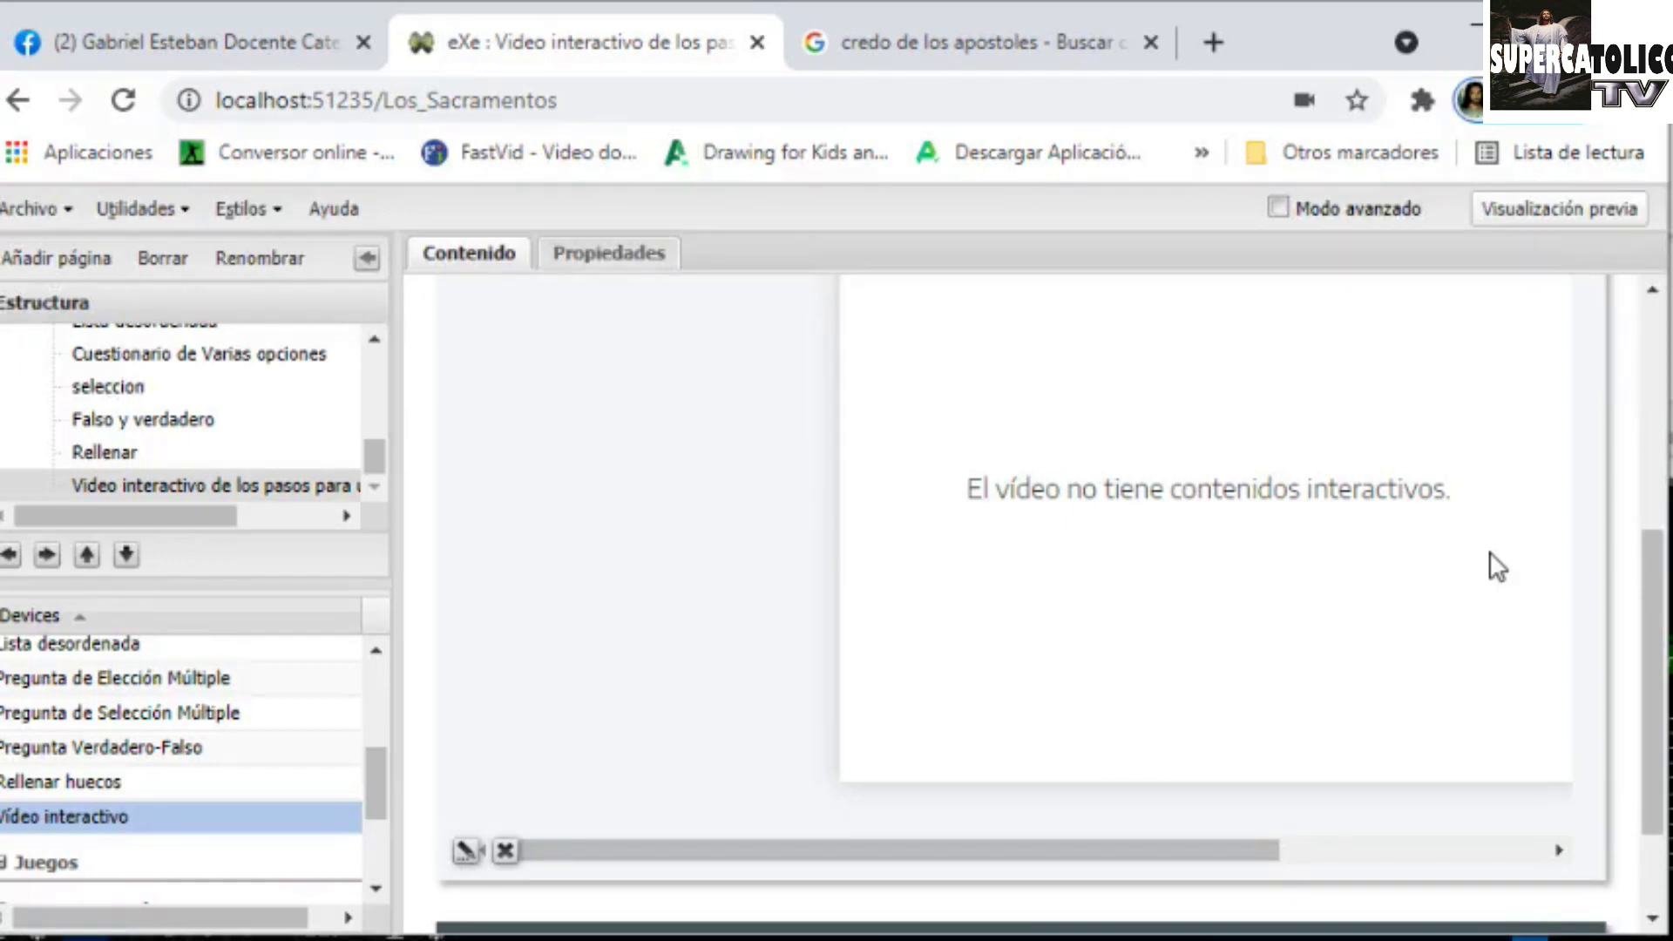
scroll(893, 589, "down", 2)
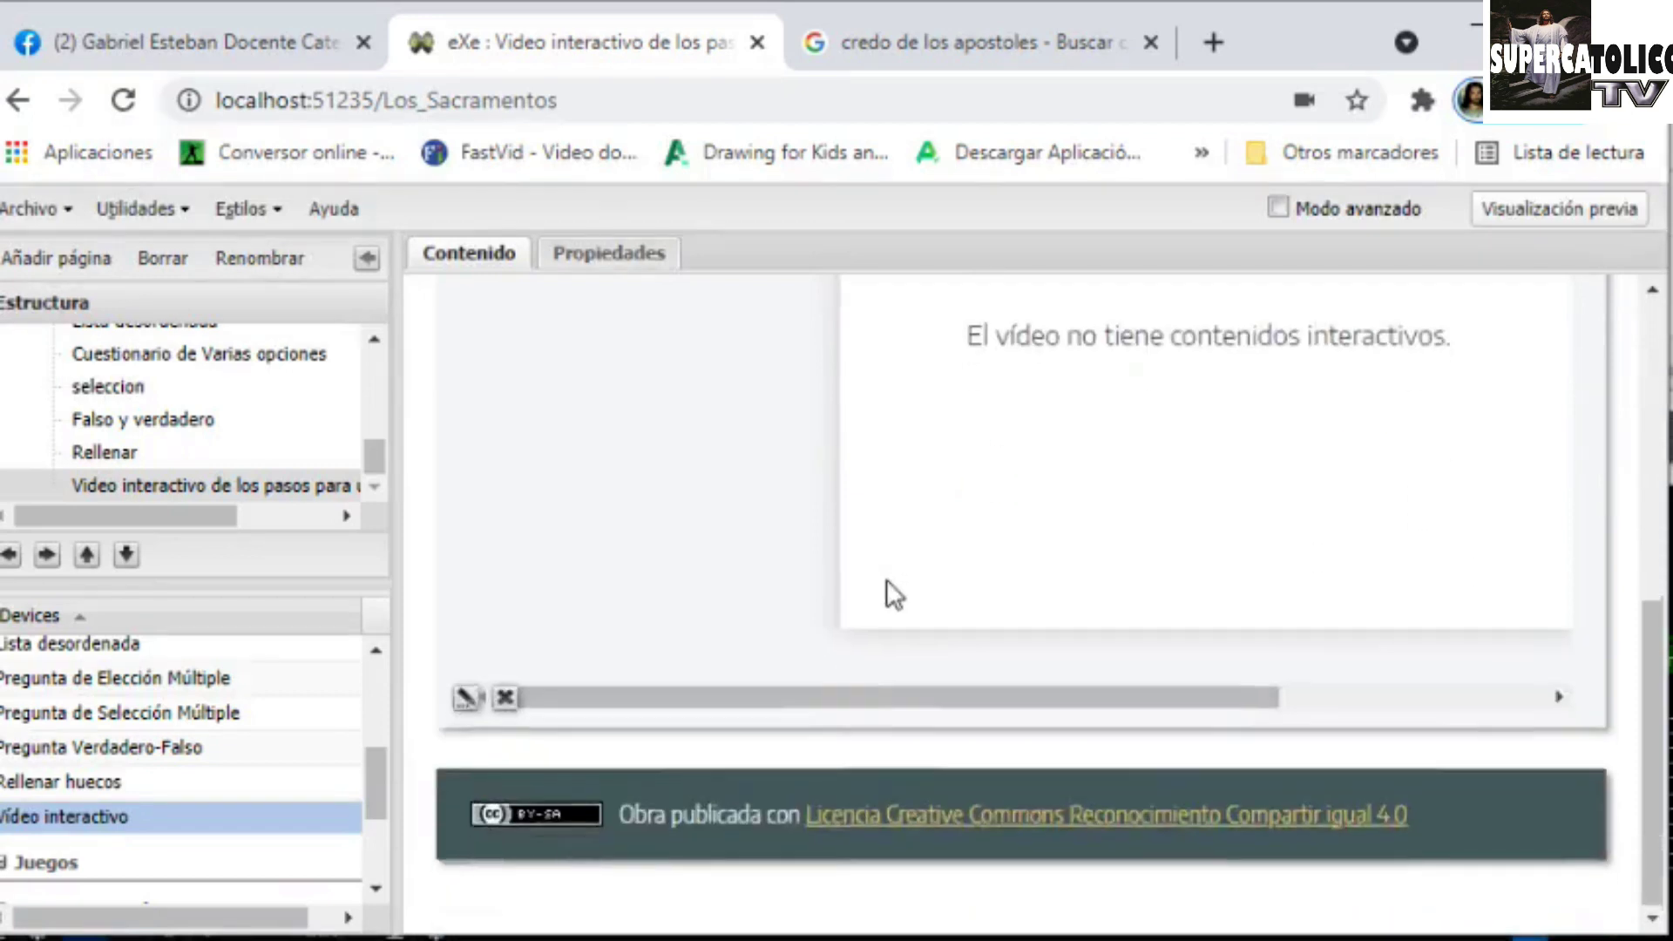
Step: Reopen the interactive video activity for editing and set its source type to YouTube
left_click(463, 696)
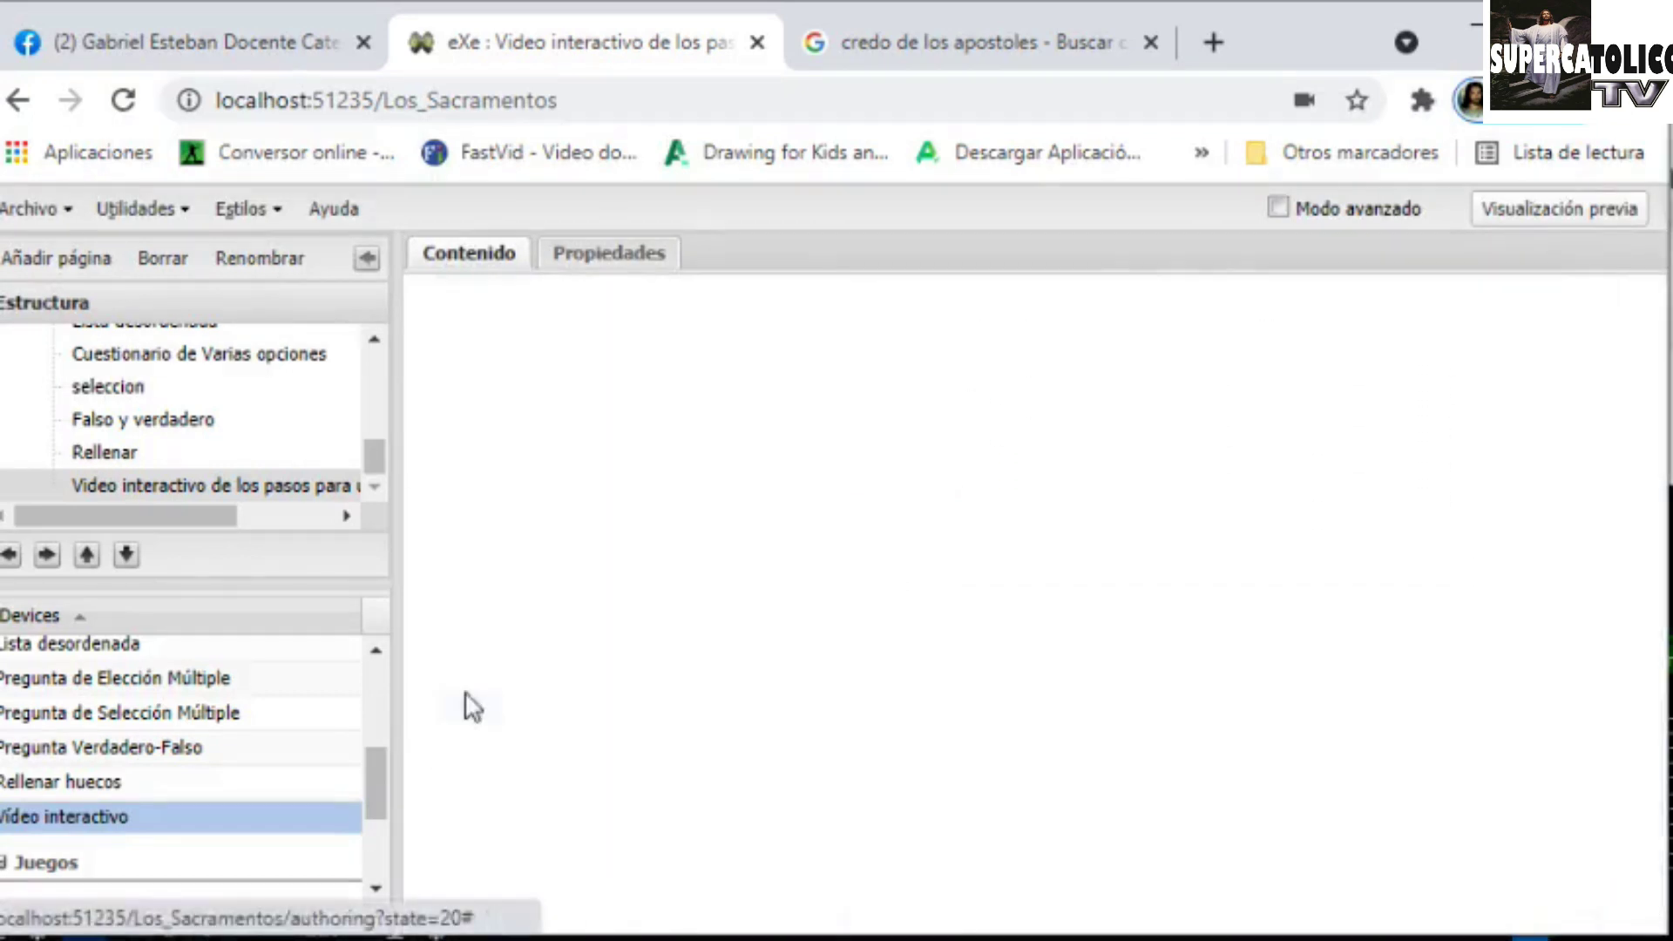
scroll(1380, 478, "down", 1)
scroll(1380, 479, "down", 1)
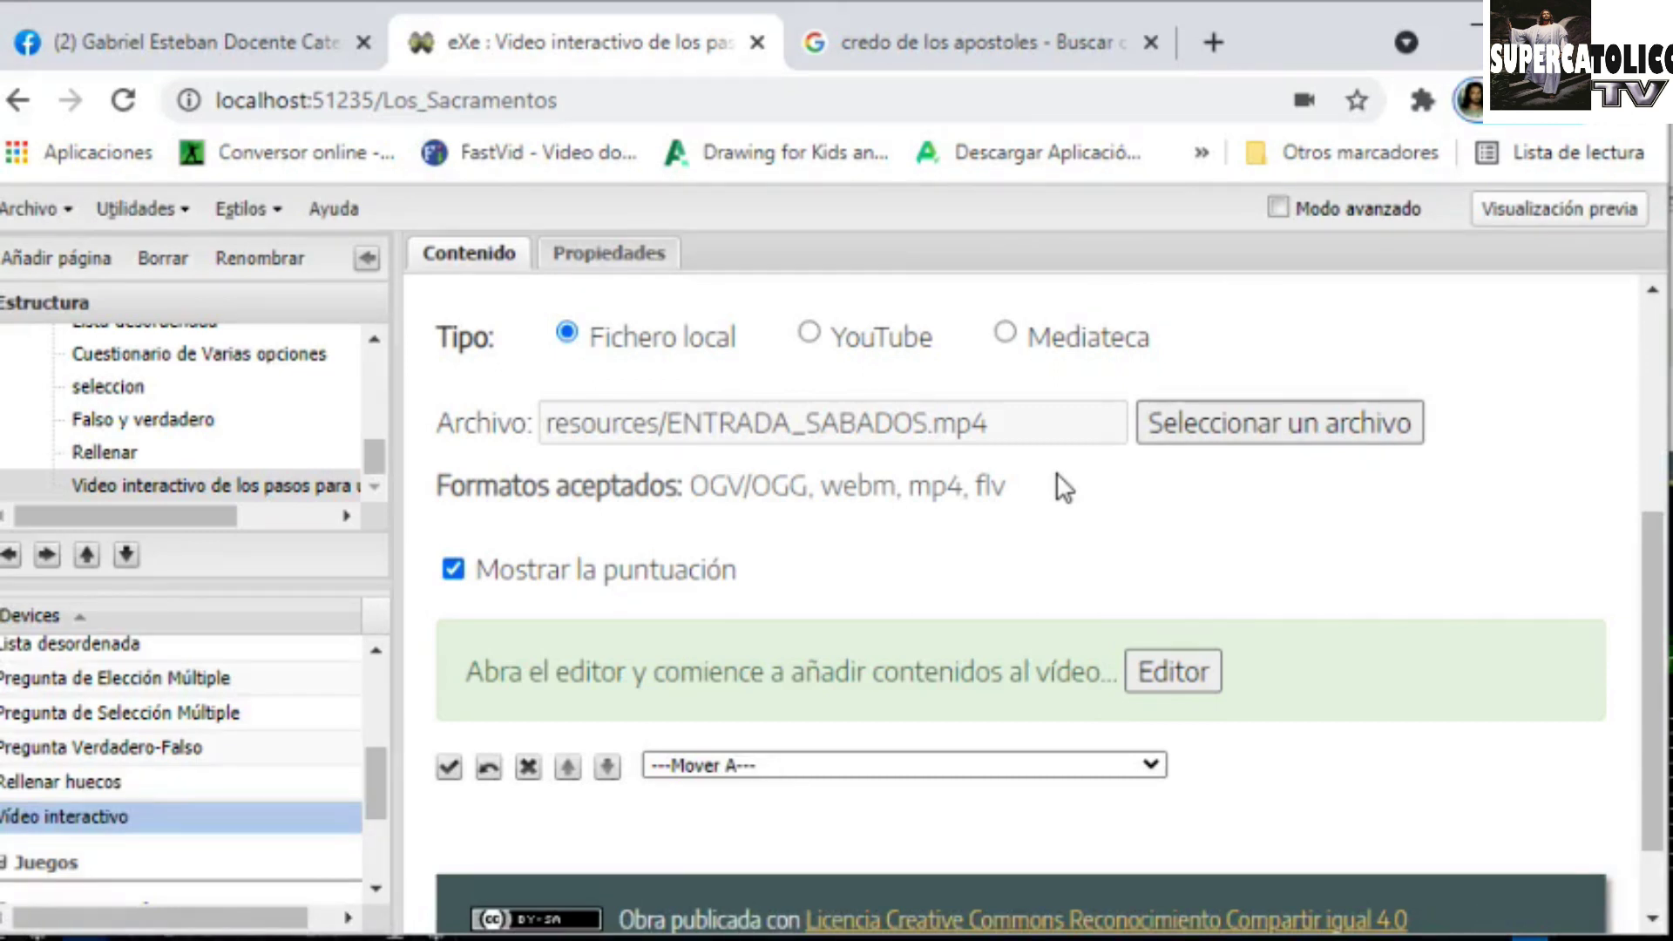
left_click(809, 333)
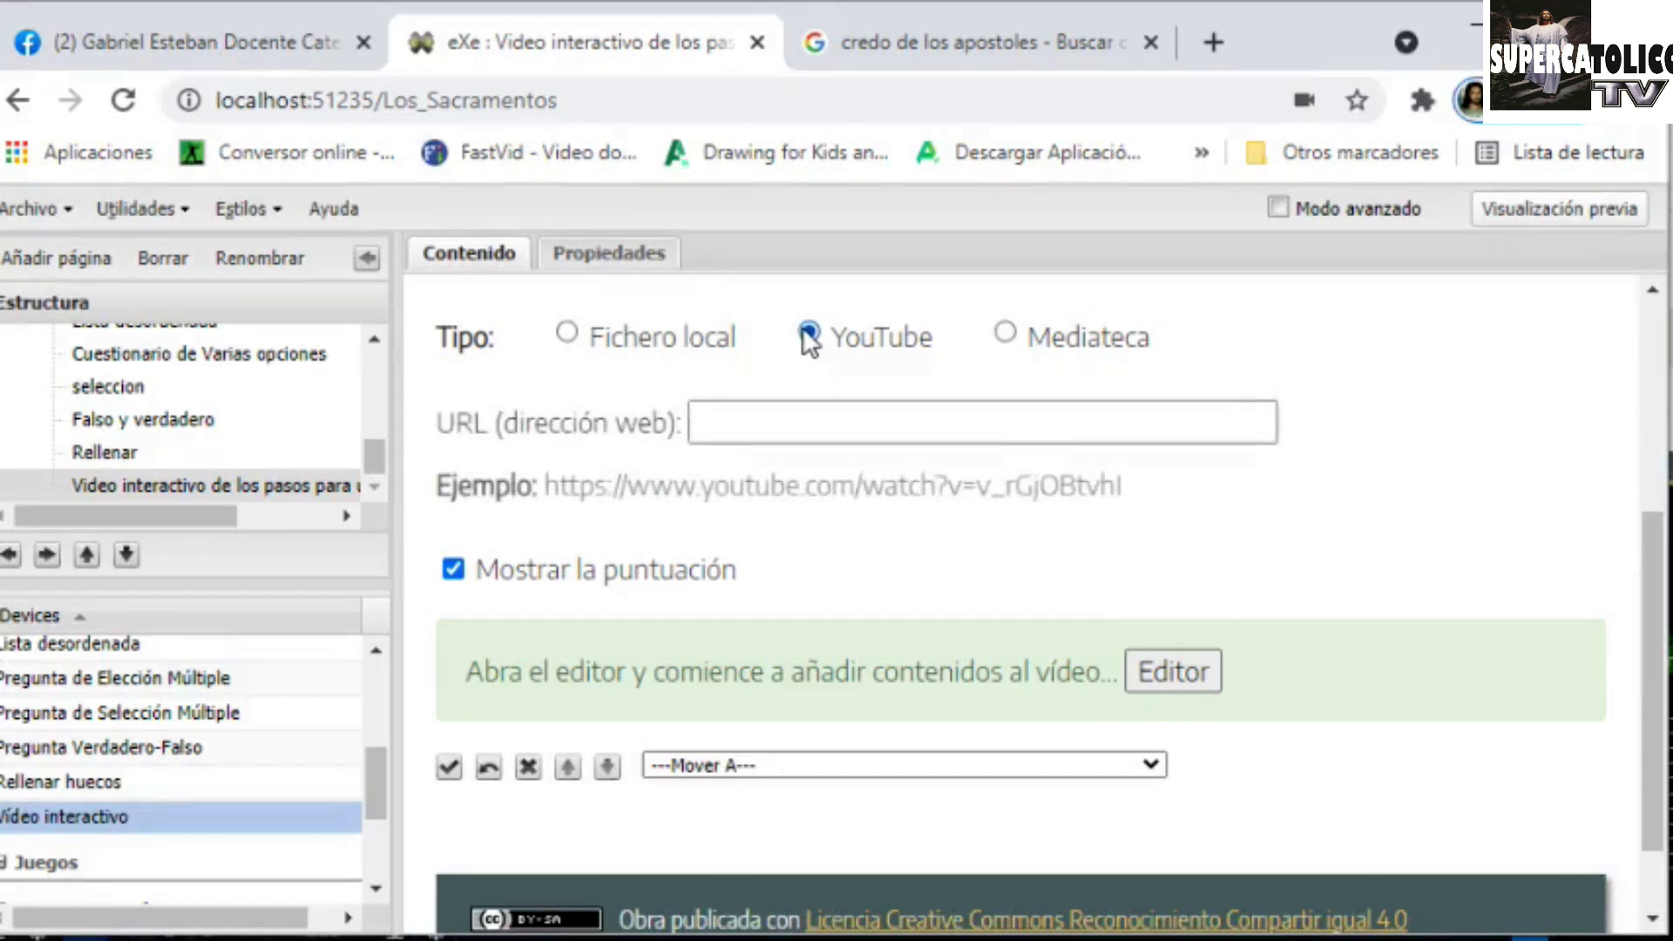
Step: Switch to the Google results page, search for youtube, and open the YouTube site
left_click(934, 40)
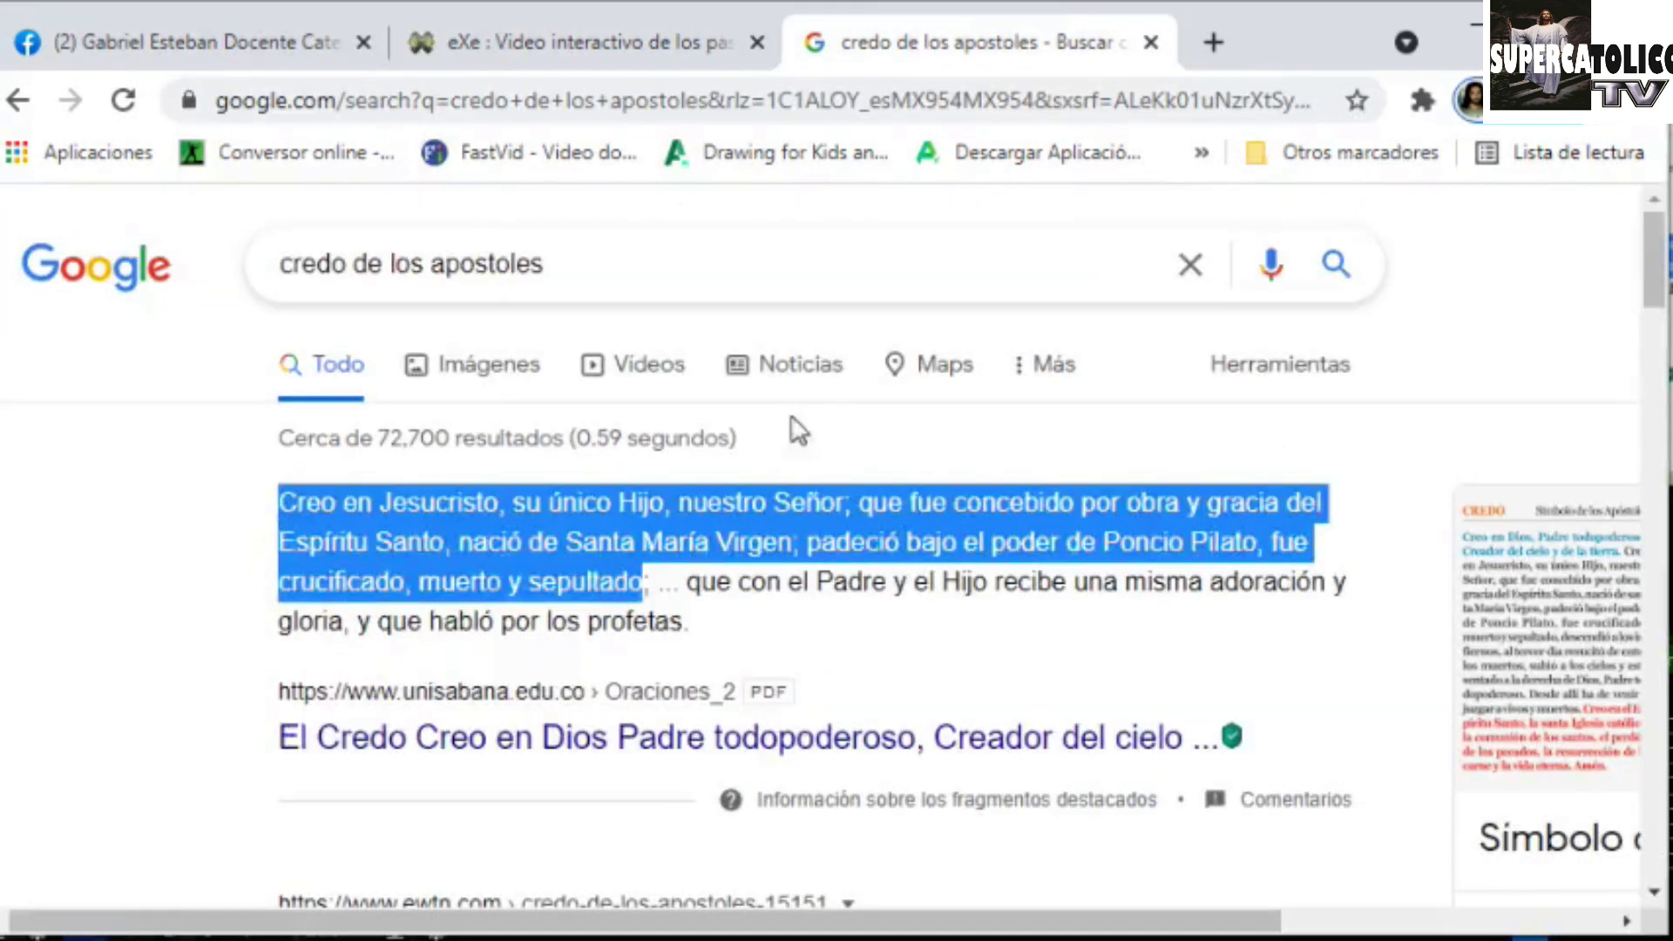
left_click(621, 250)
key("ctrl+a")
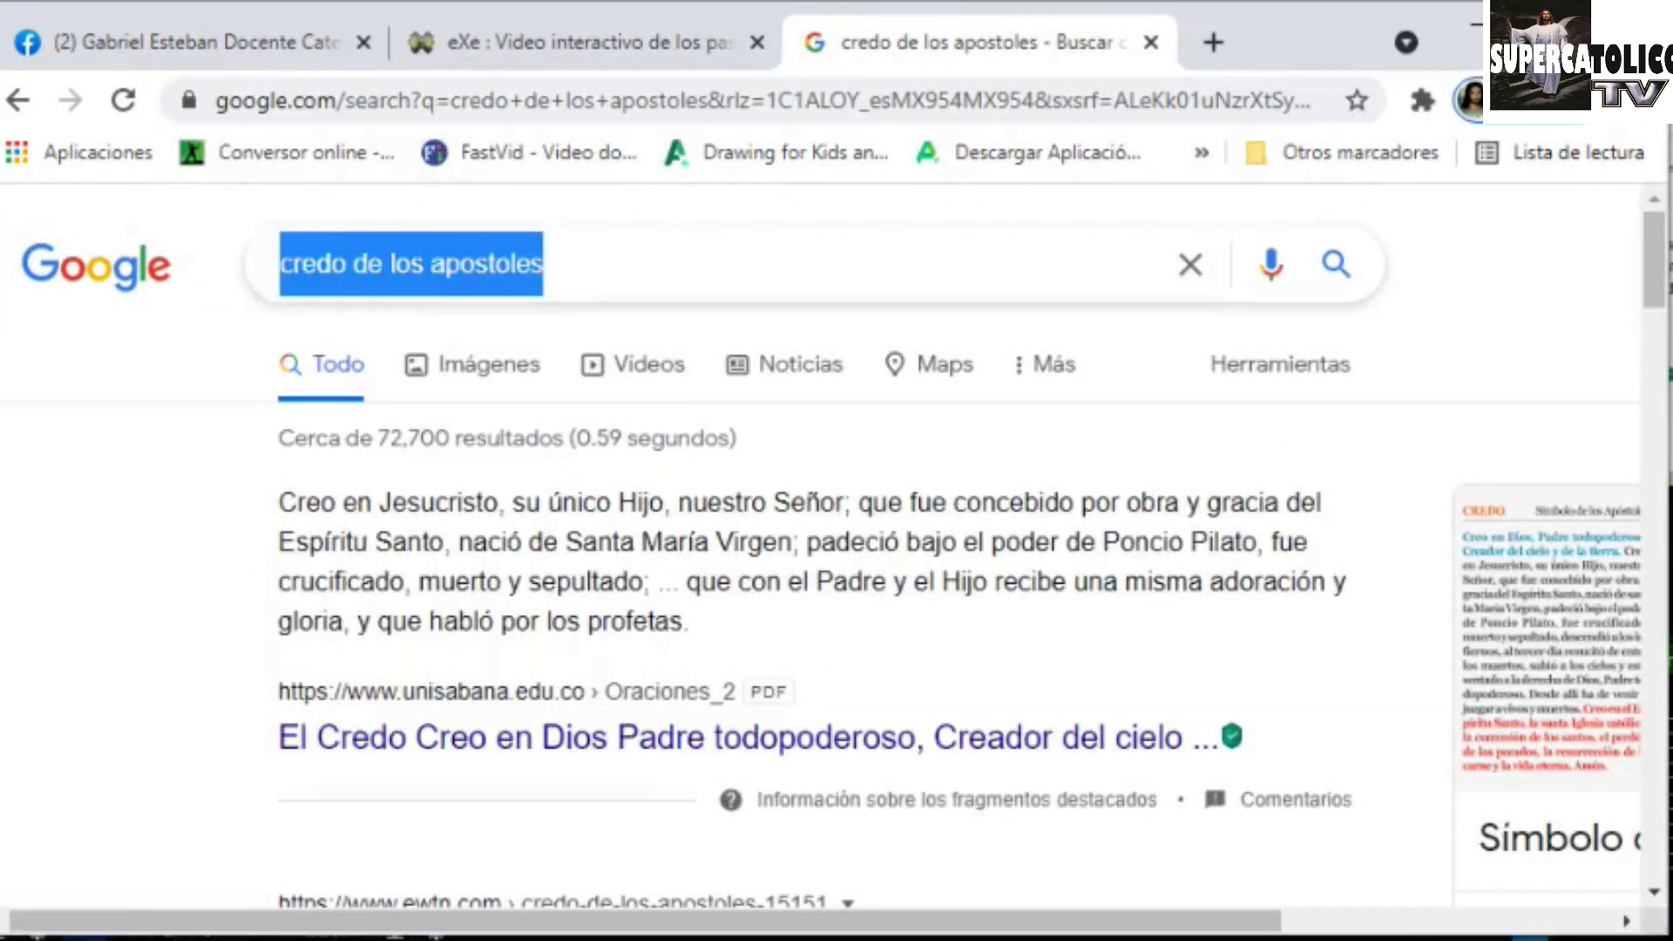
type("yo")
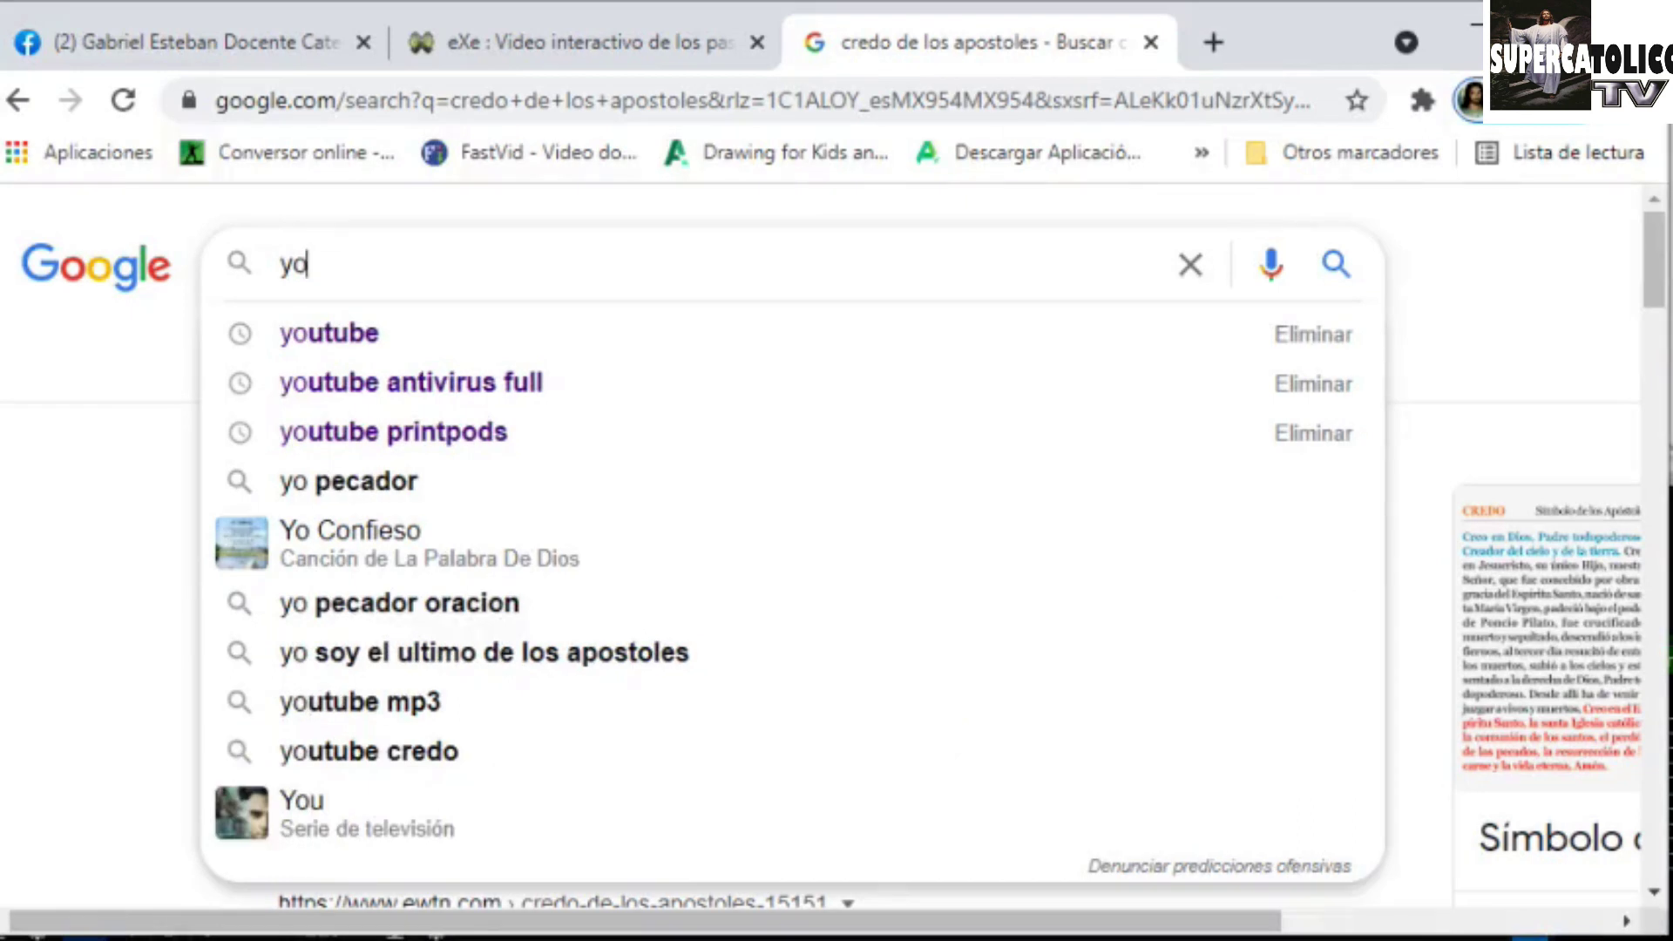
type("utube")
key("Return")
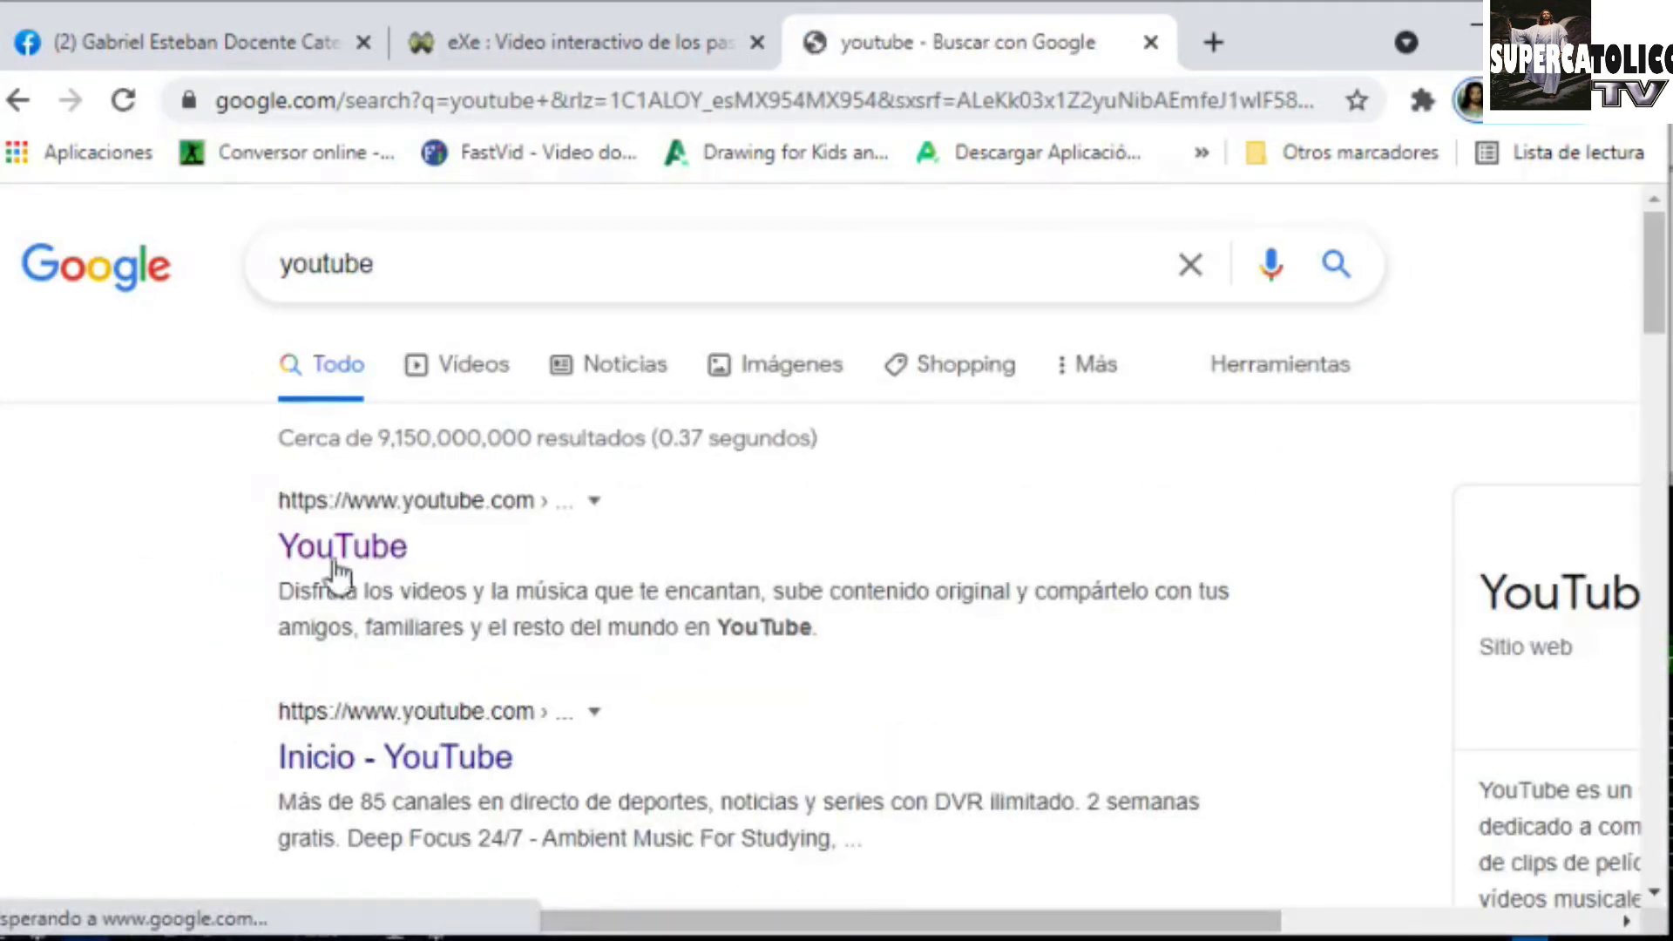
left_click(357, 567)
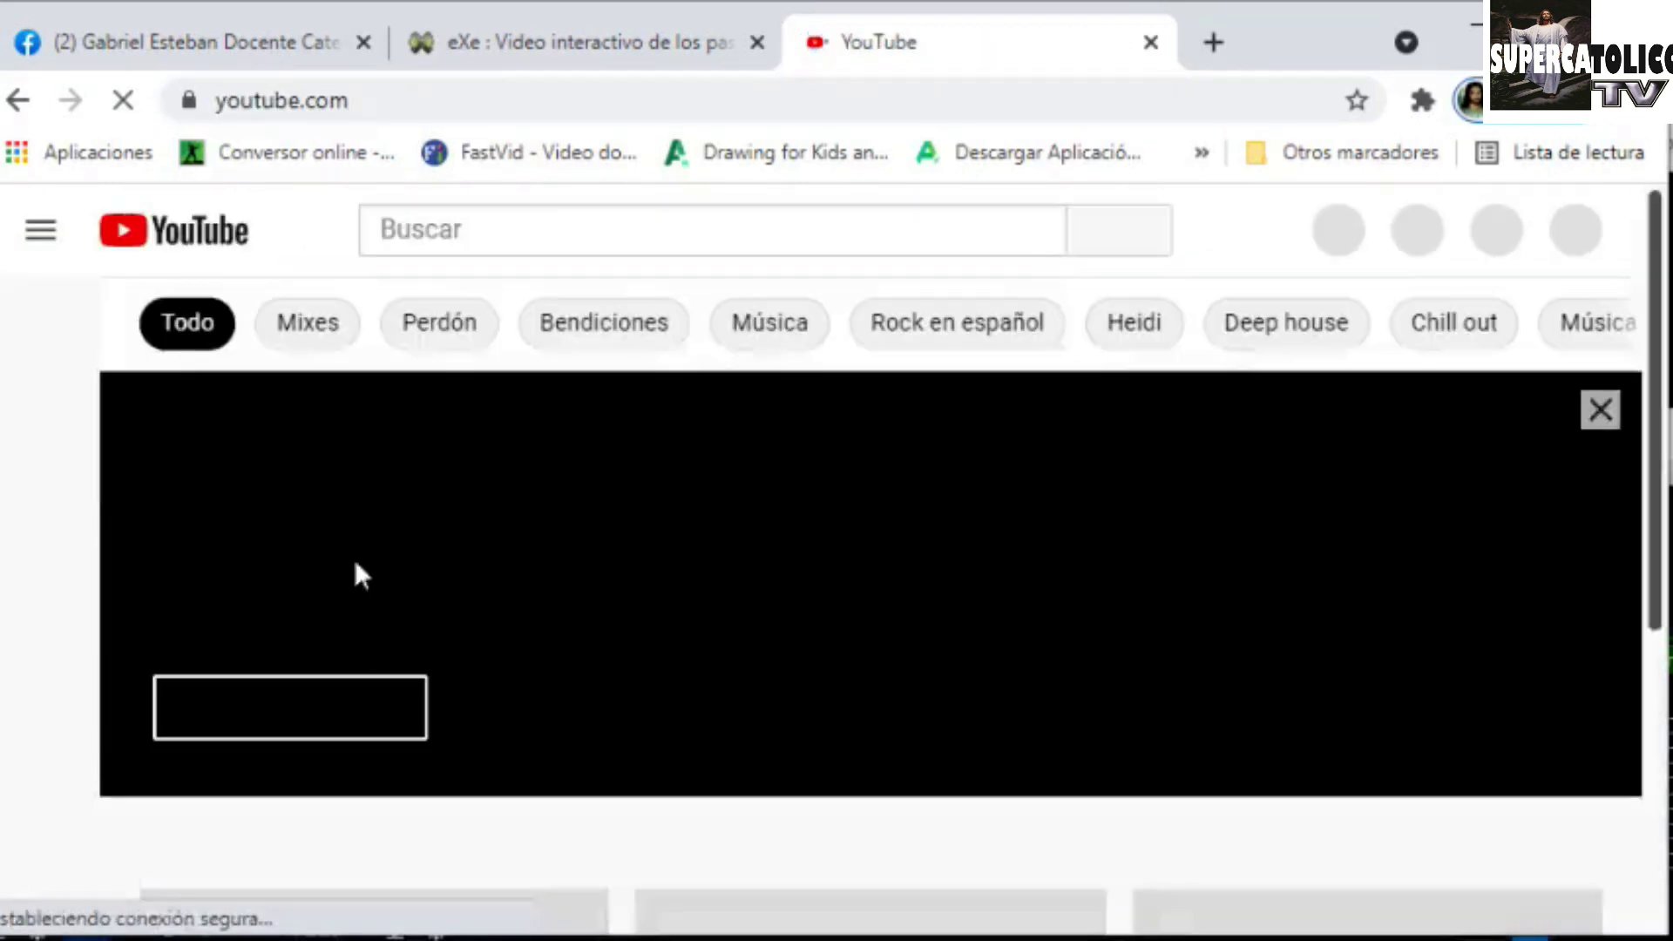
Step: Search YouTube for "pasos para una buena confesion"
left_click(470, 228)
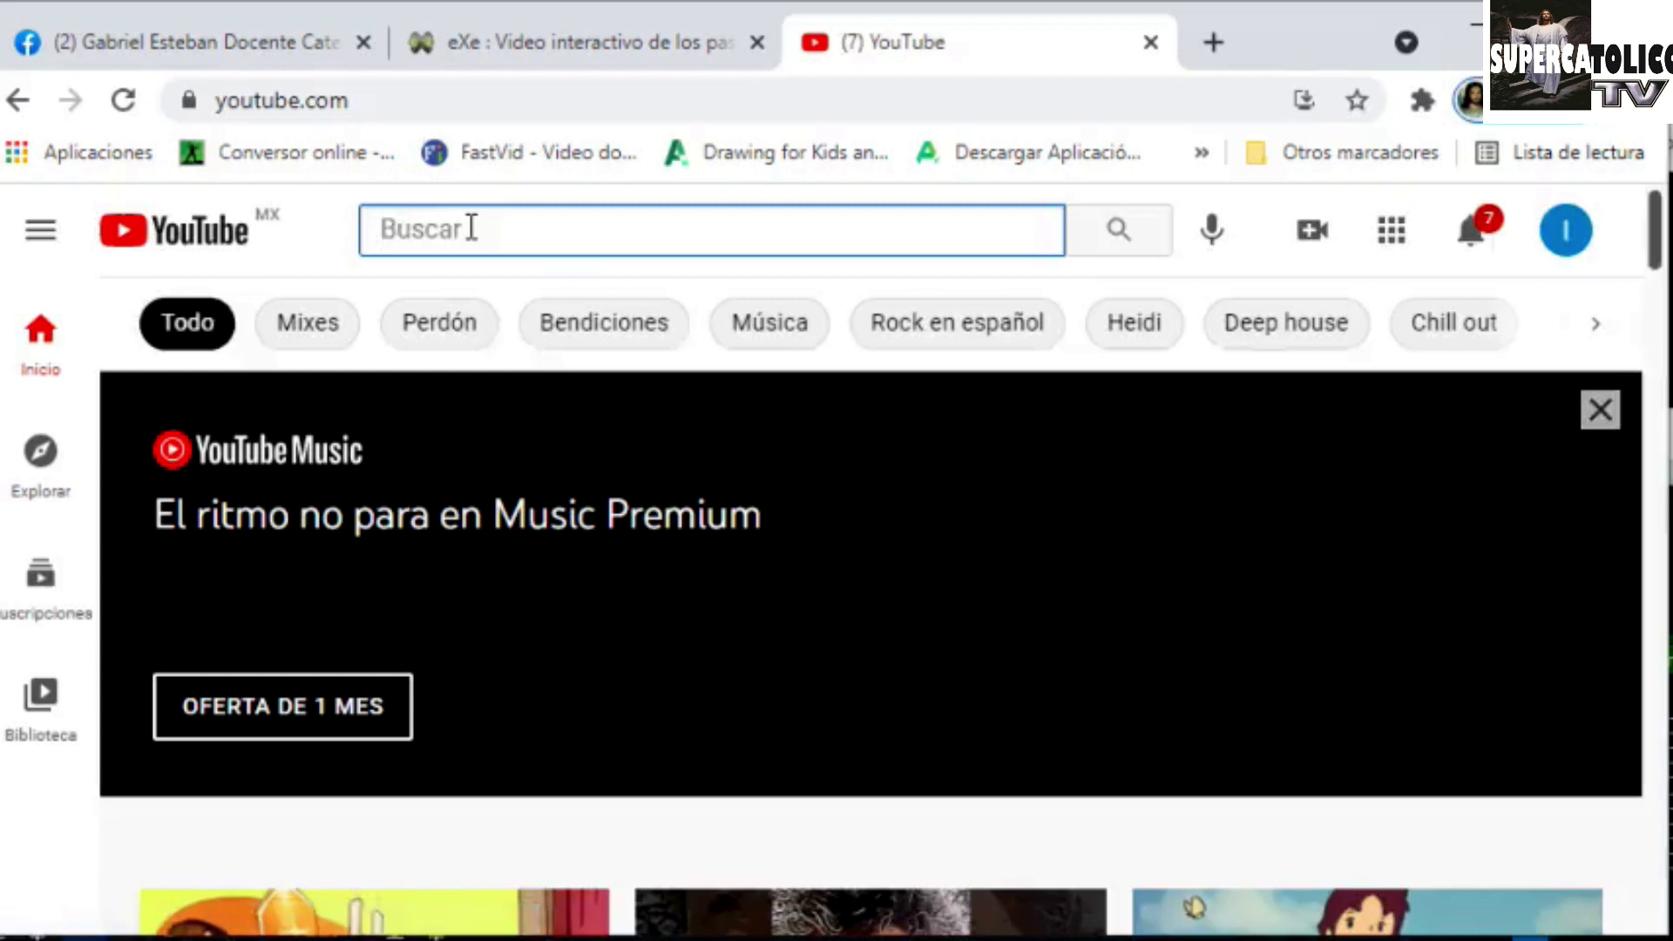
type("pasos pa")
key("BackSpace")
key("BackSpace")
key("BackSpace")
key("BackSpace")
type("a")
key("BackSpace")
key("BackSpace")
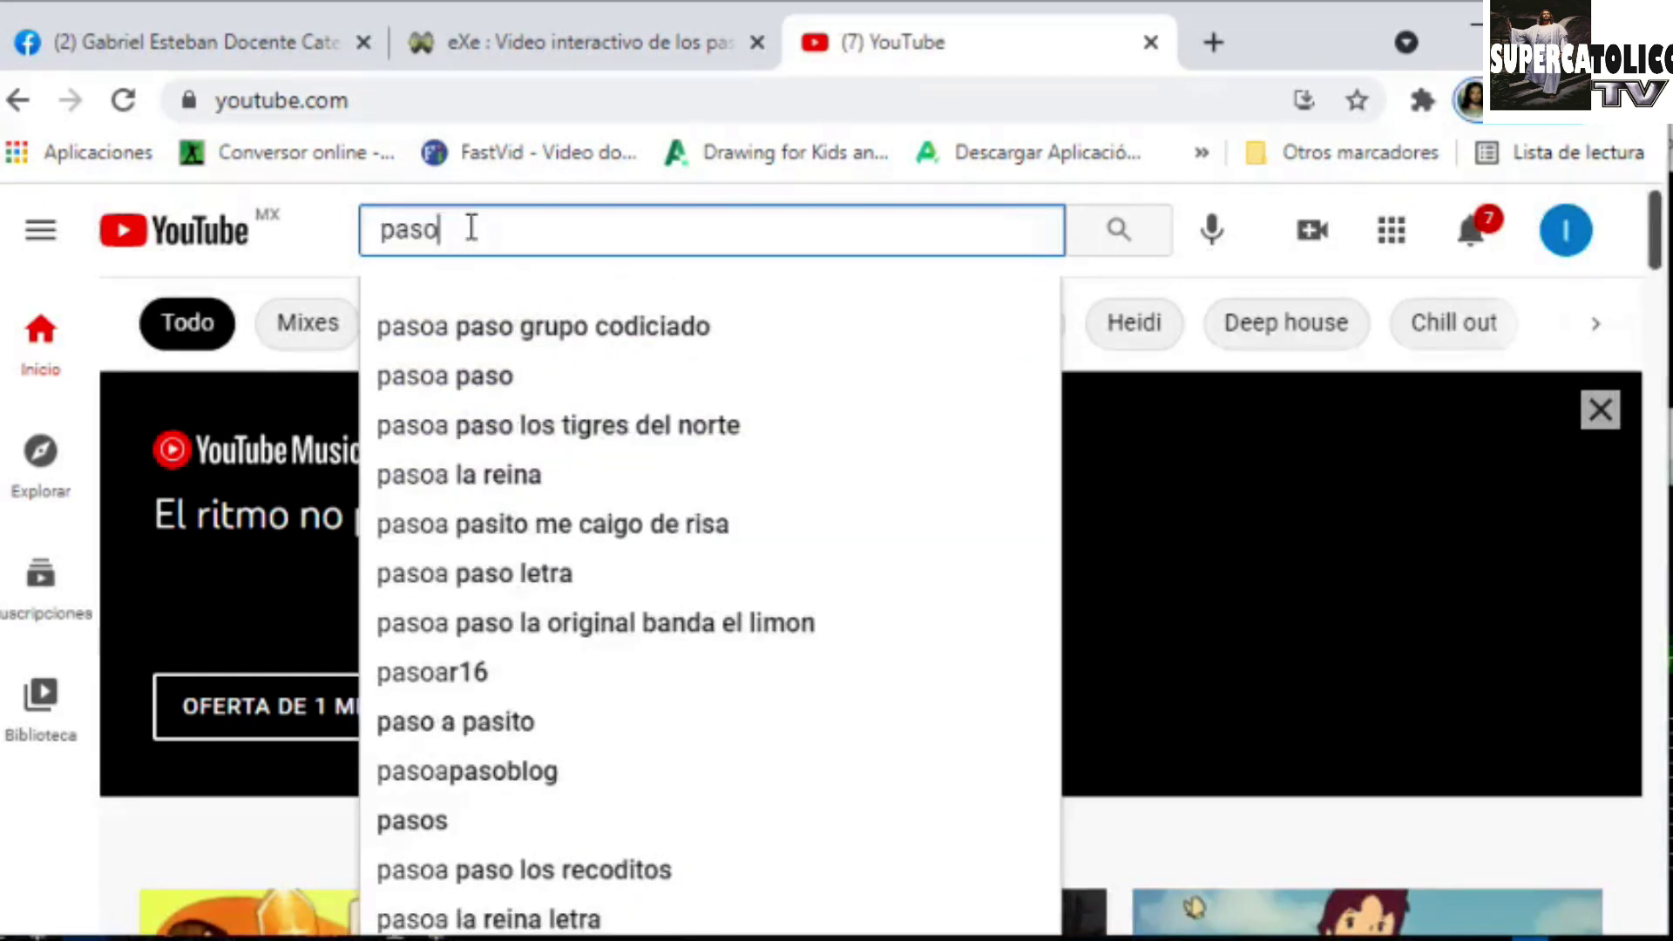
type("os para una")
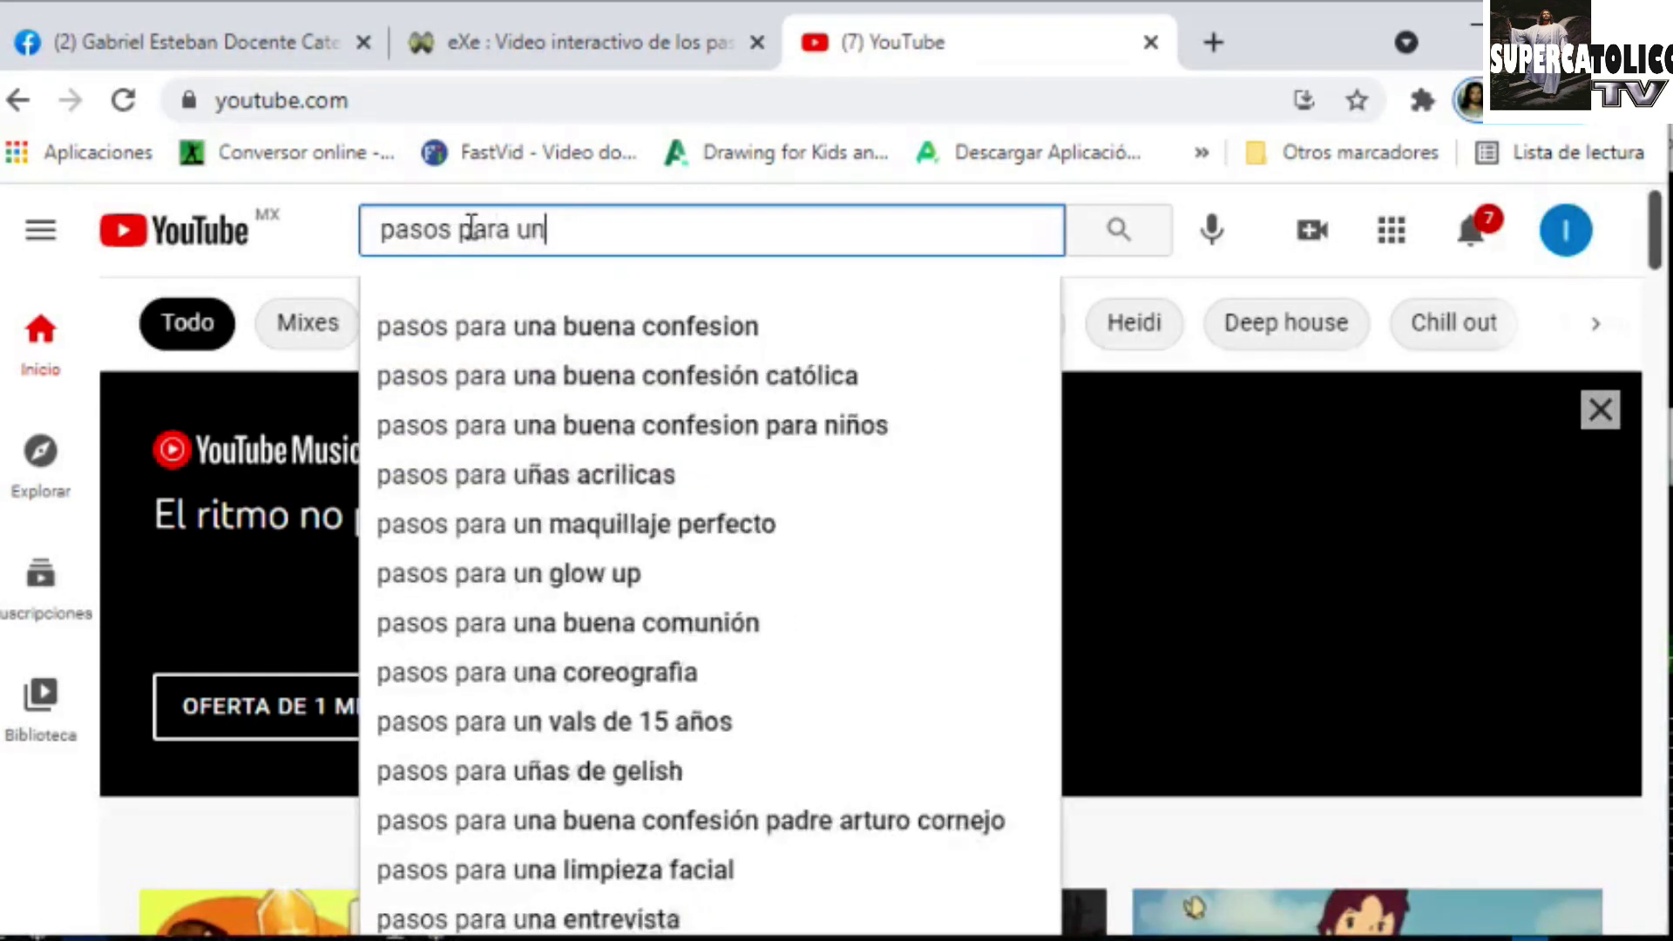
left_click(568, 335)
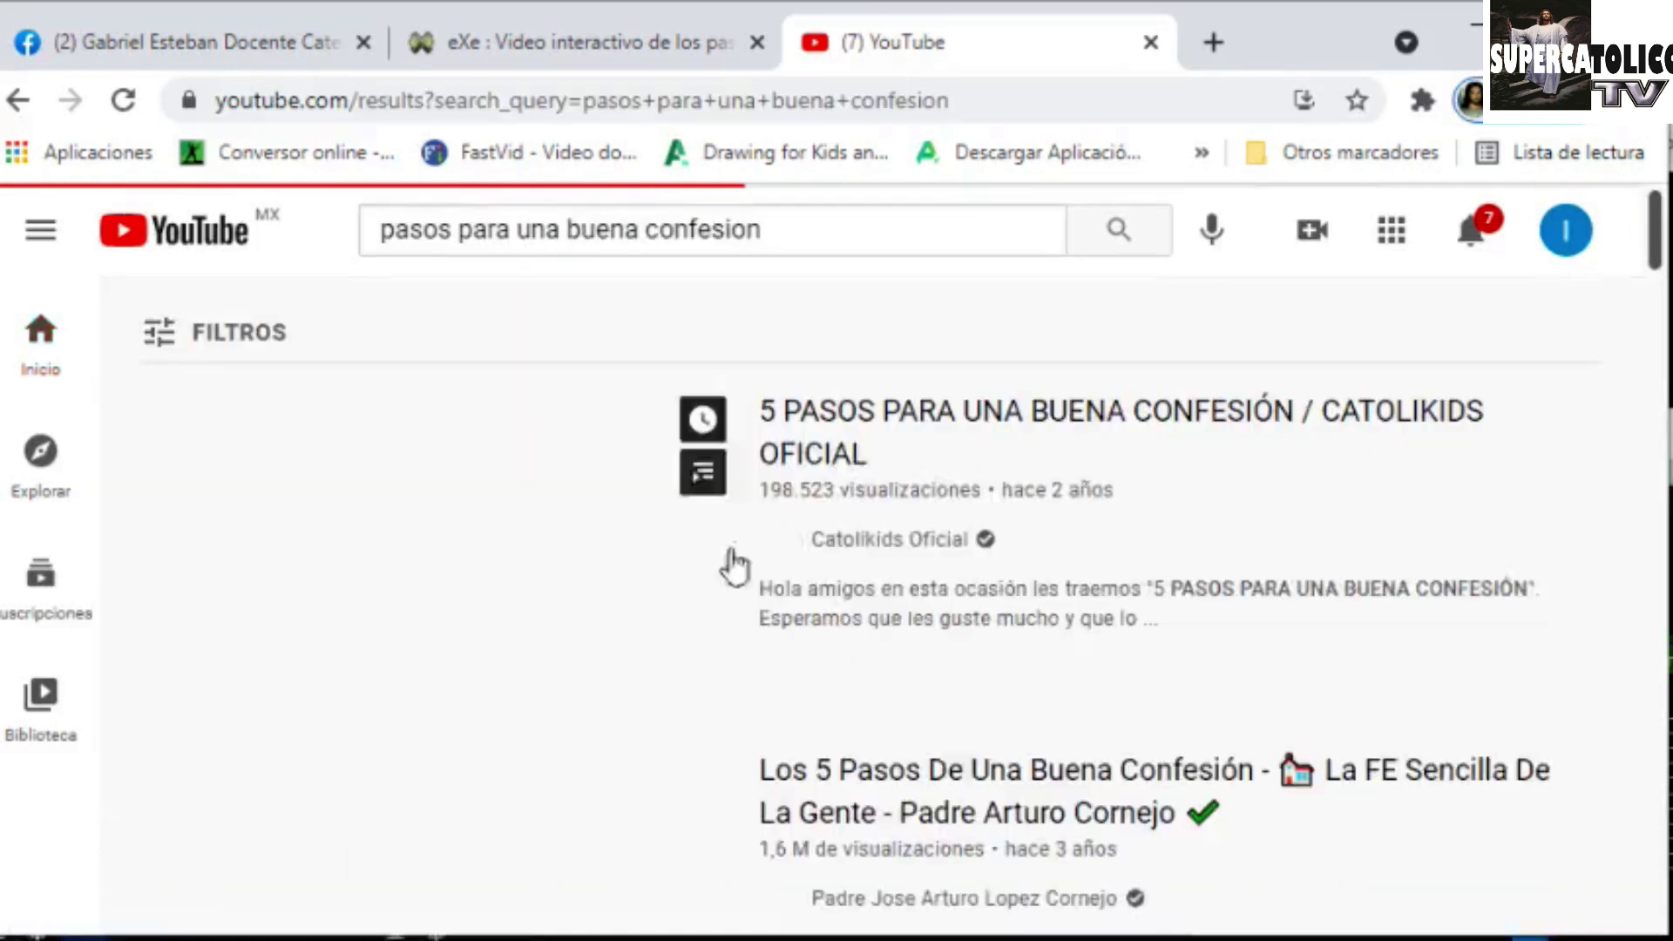
Step: Open the video "5 PASOS PARA UNA BUENA CONFESIÓN / CATOLIKIDS OFICIAL", skip its advertisement, and pause playback
mouse_move(488, 553)
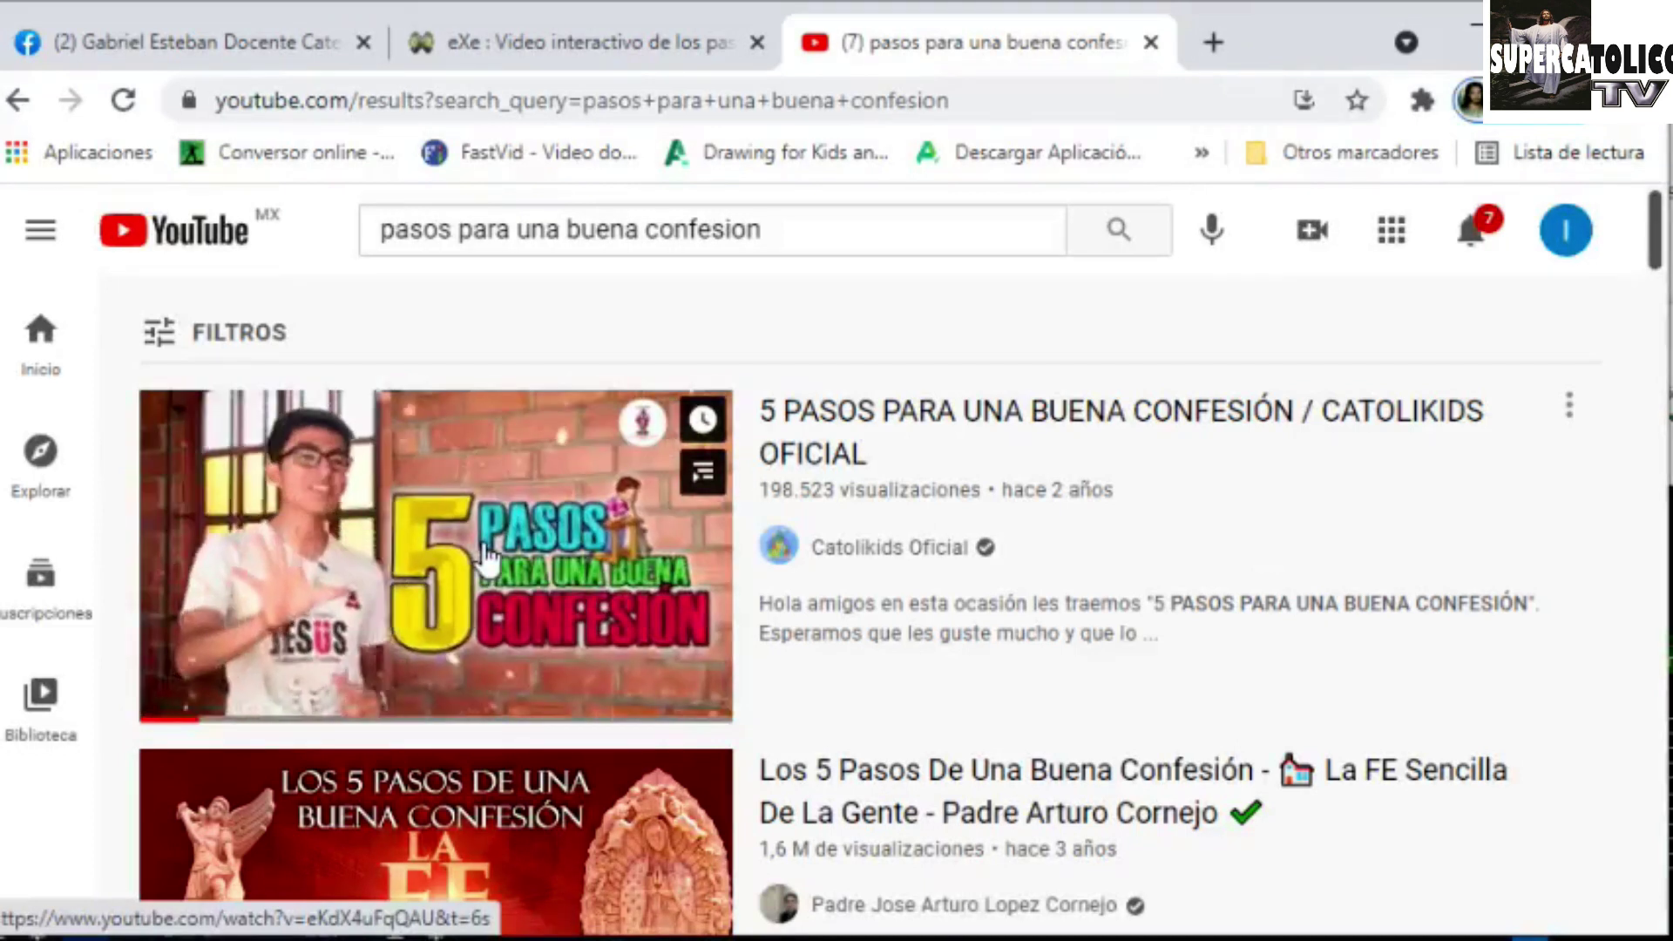
left_click(488, 558)
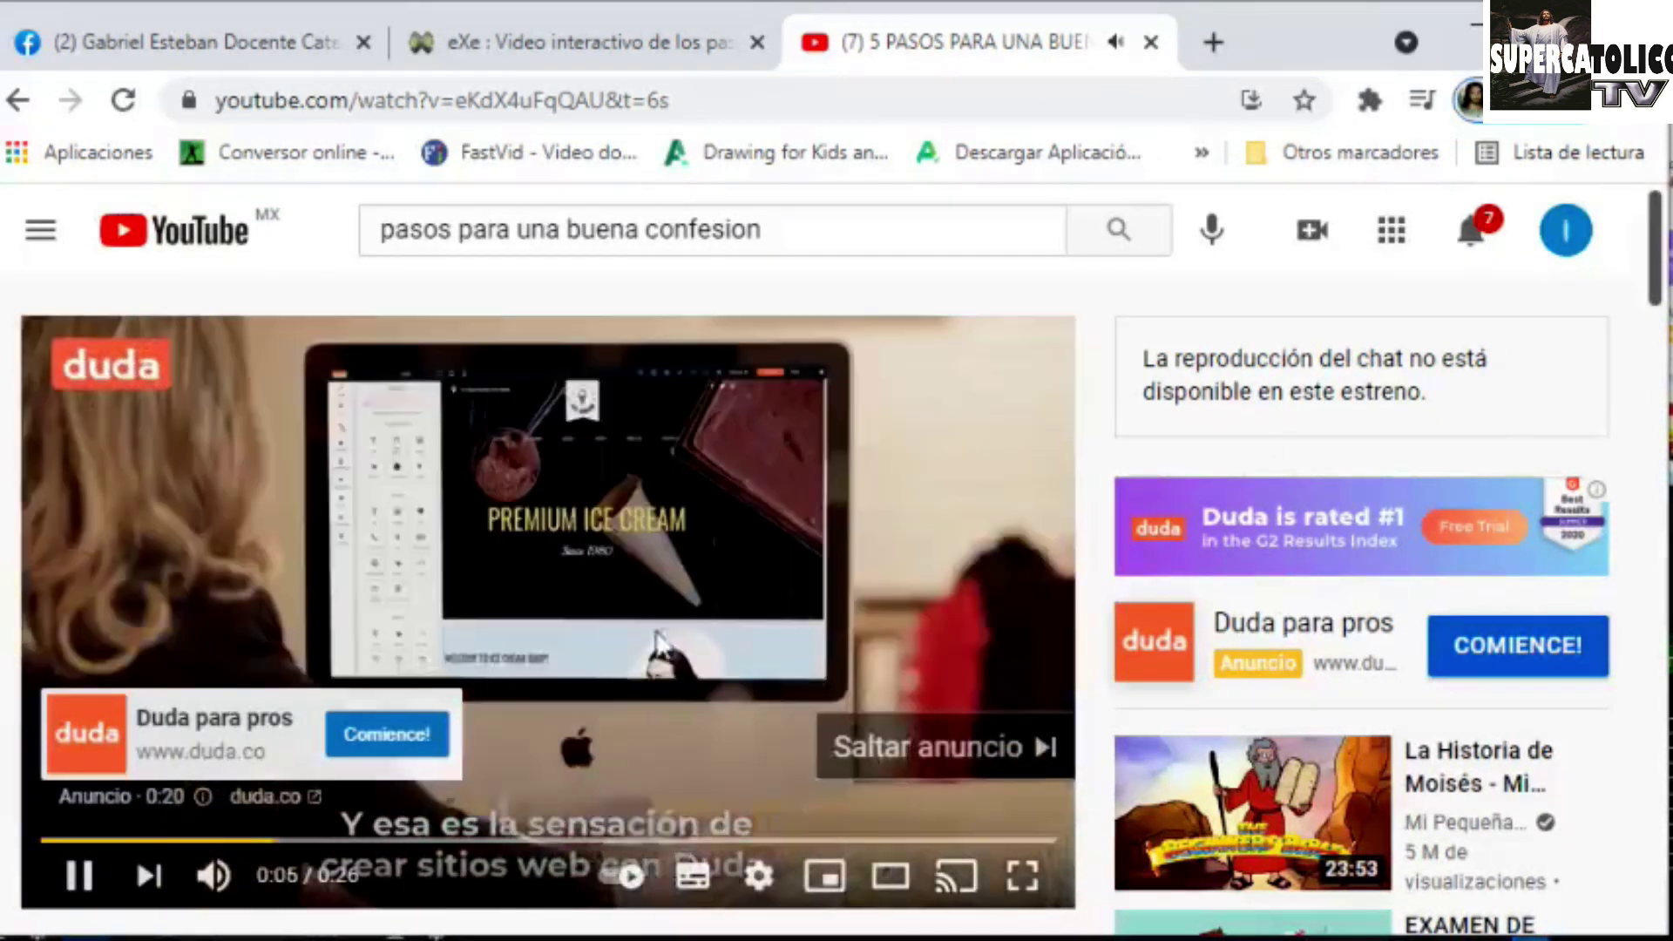
left_click(943, 760)
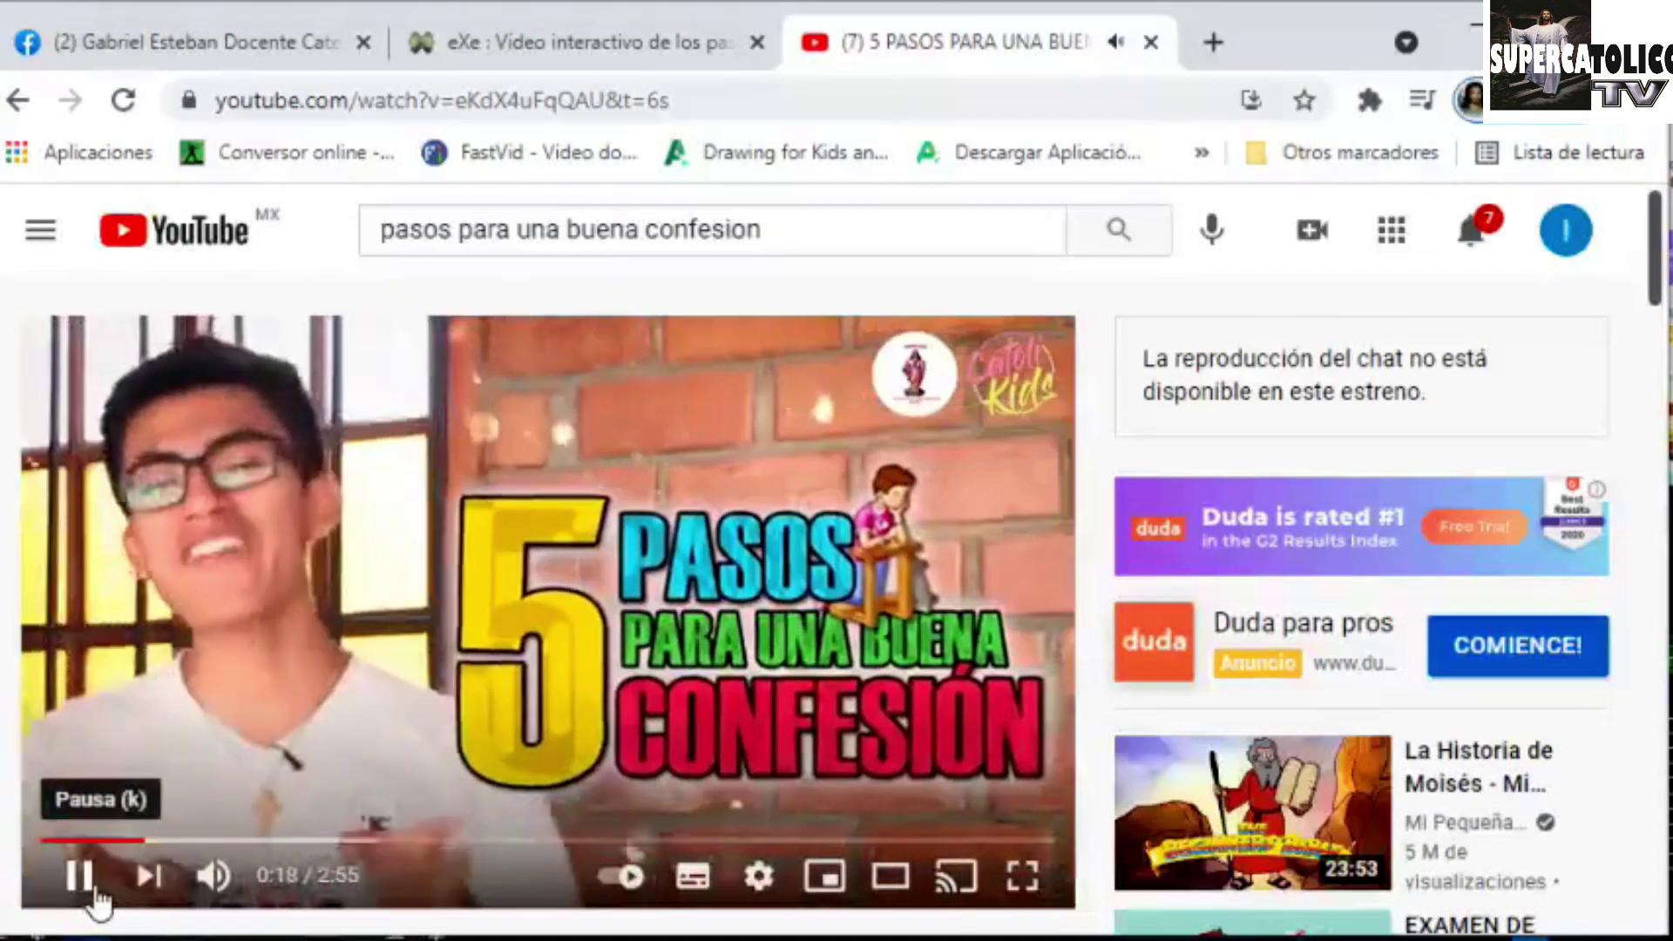
left_click(96, 890)
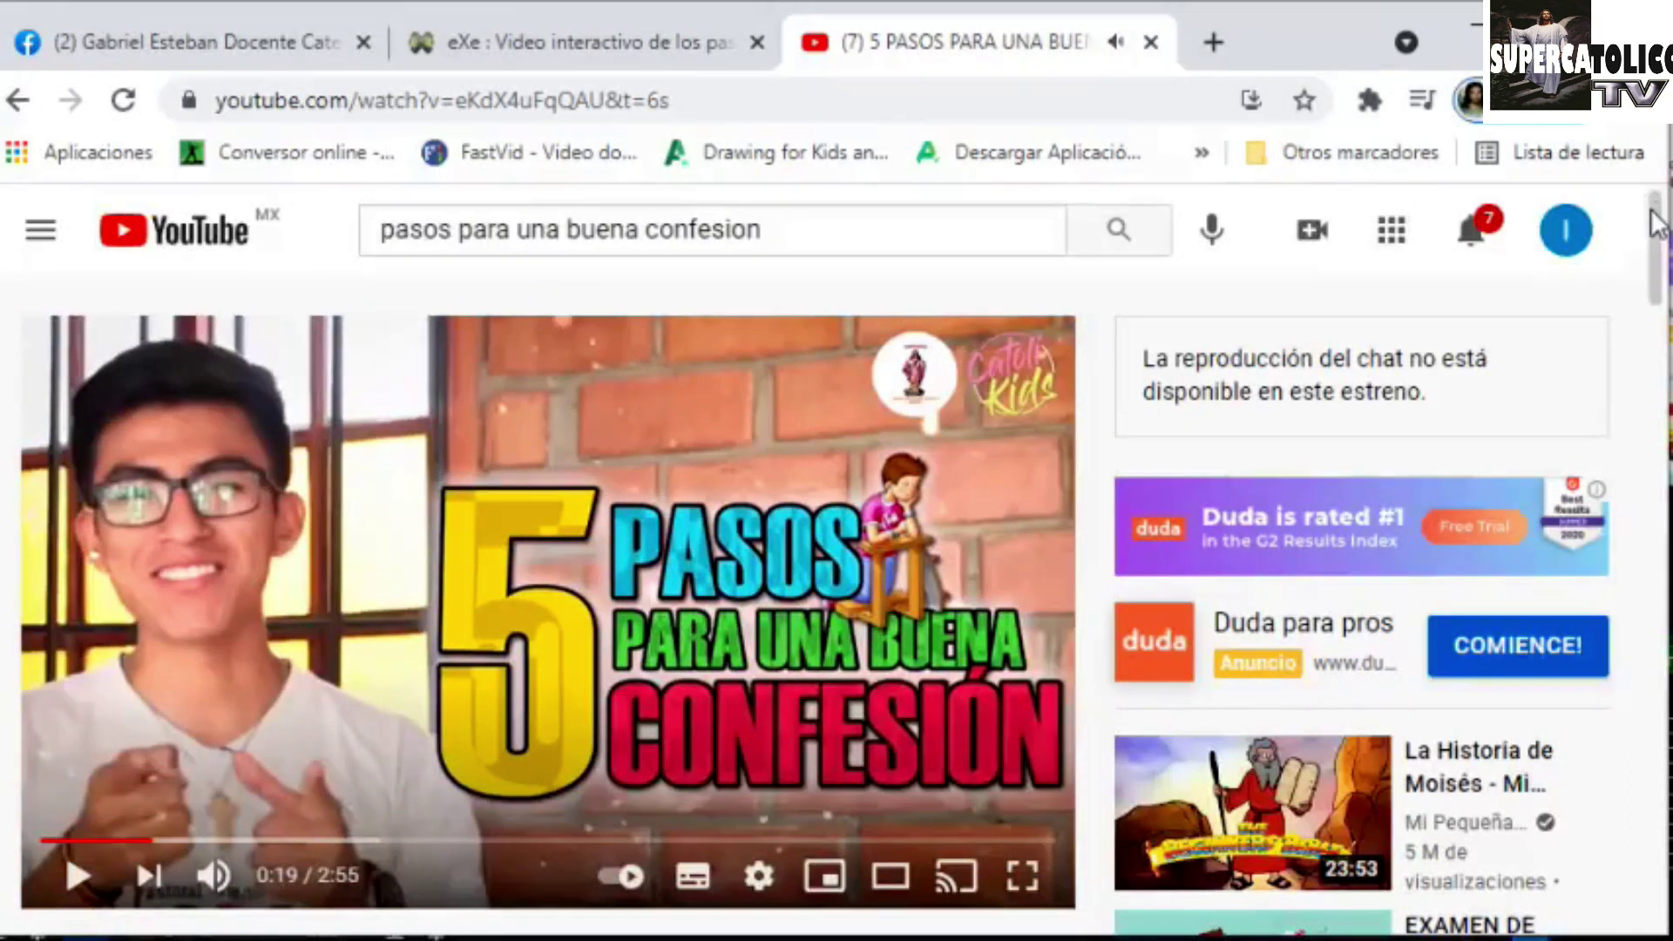
Step: Check the YouTube URL field of the interactive video activity in eXeLearning and return to the YouTube video page
scroll(575, 899, "down", 1)
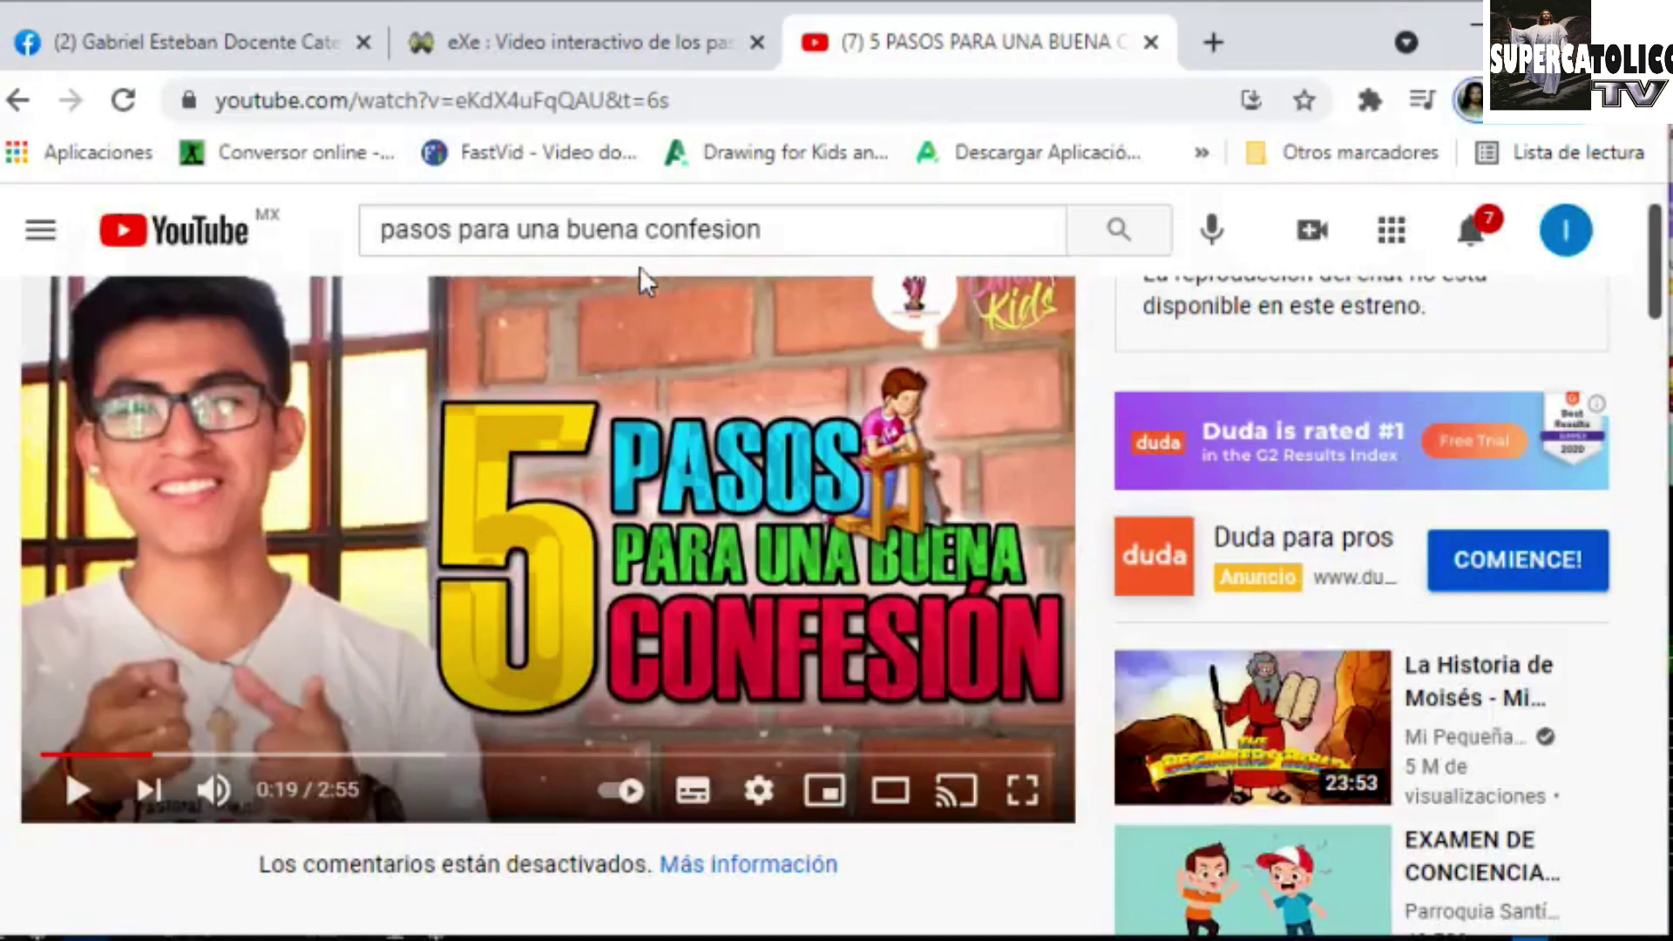
left_click(610, 51)
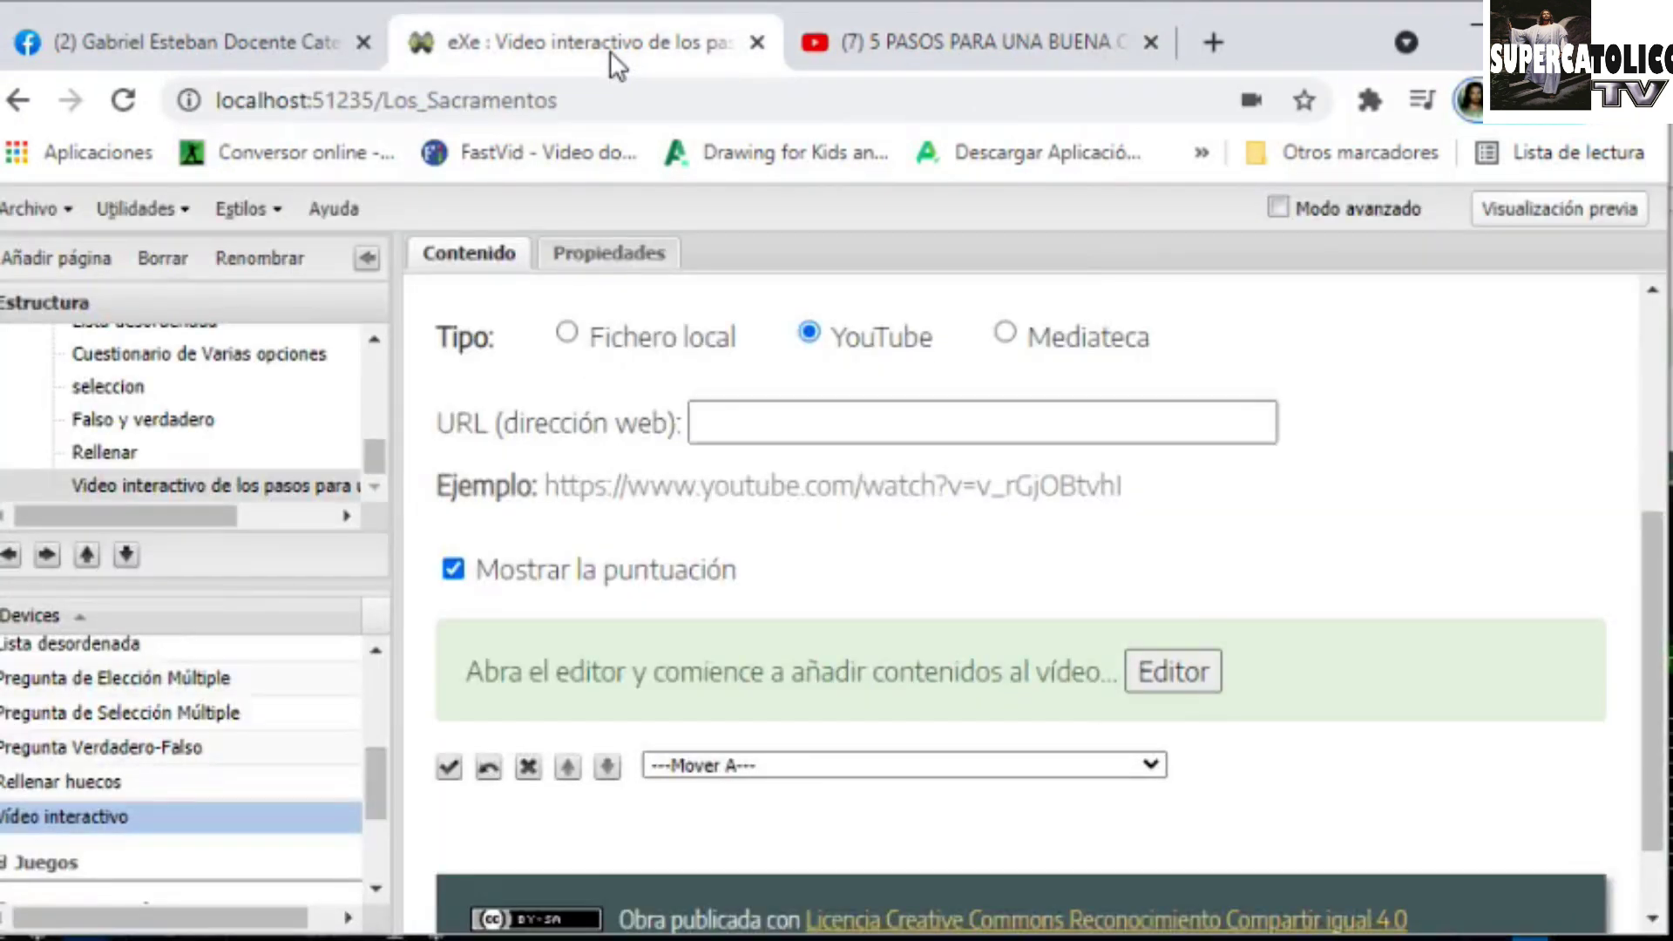
left_click(864, 44)
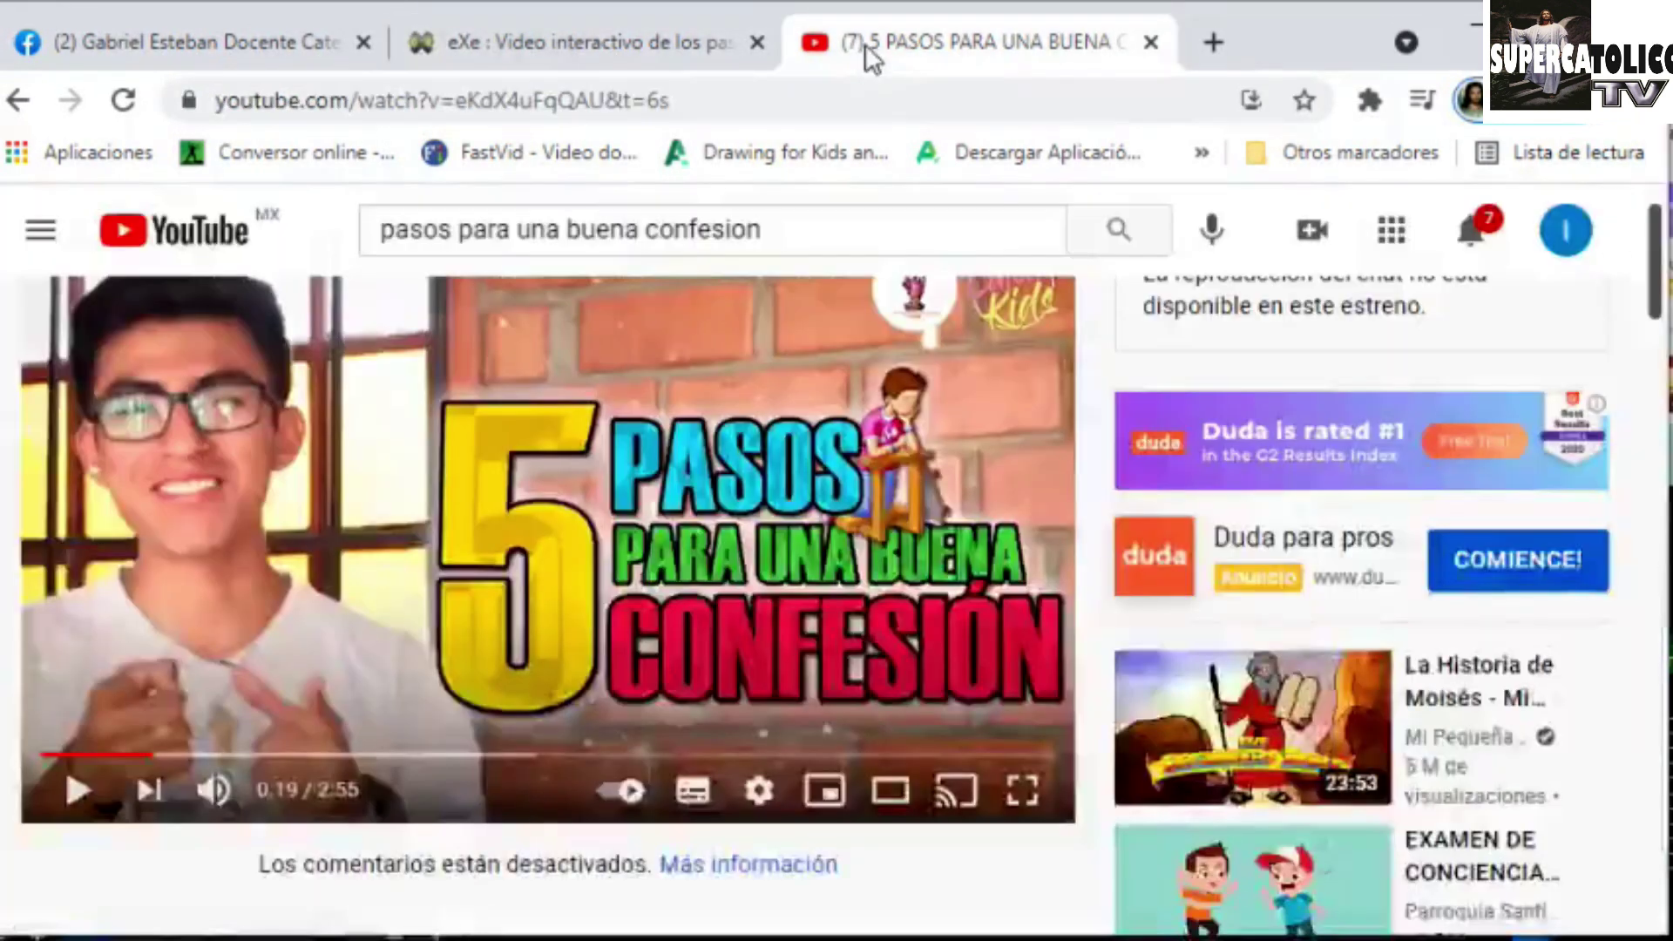
Step: Look over the YouTube video page for a way to share the video
left_click_drag(216, 98, 792, 98)
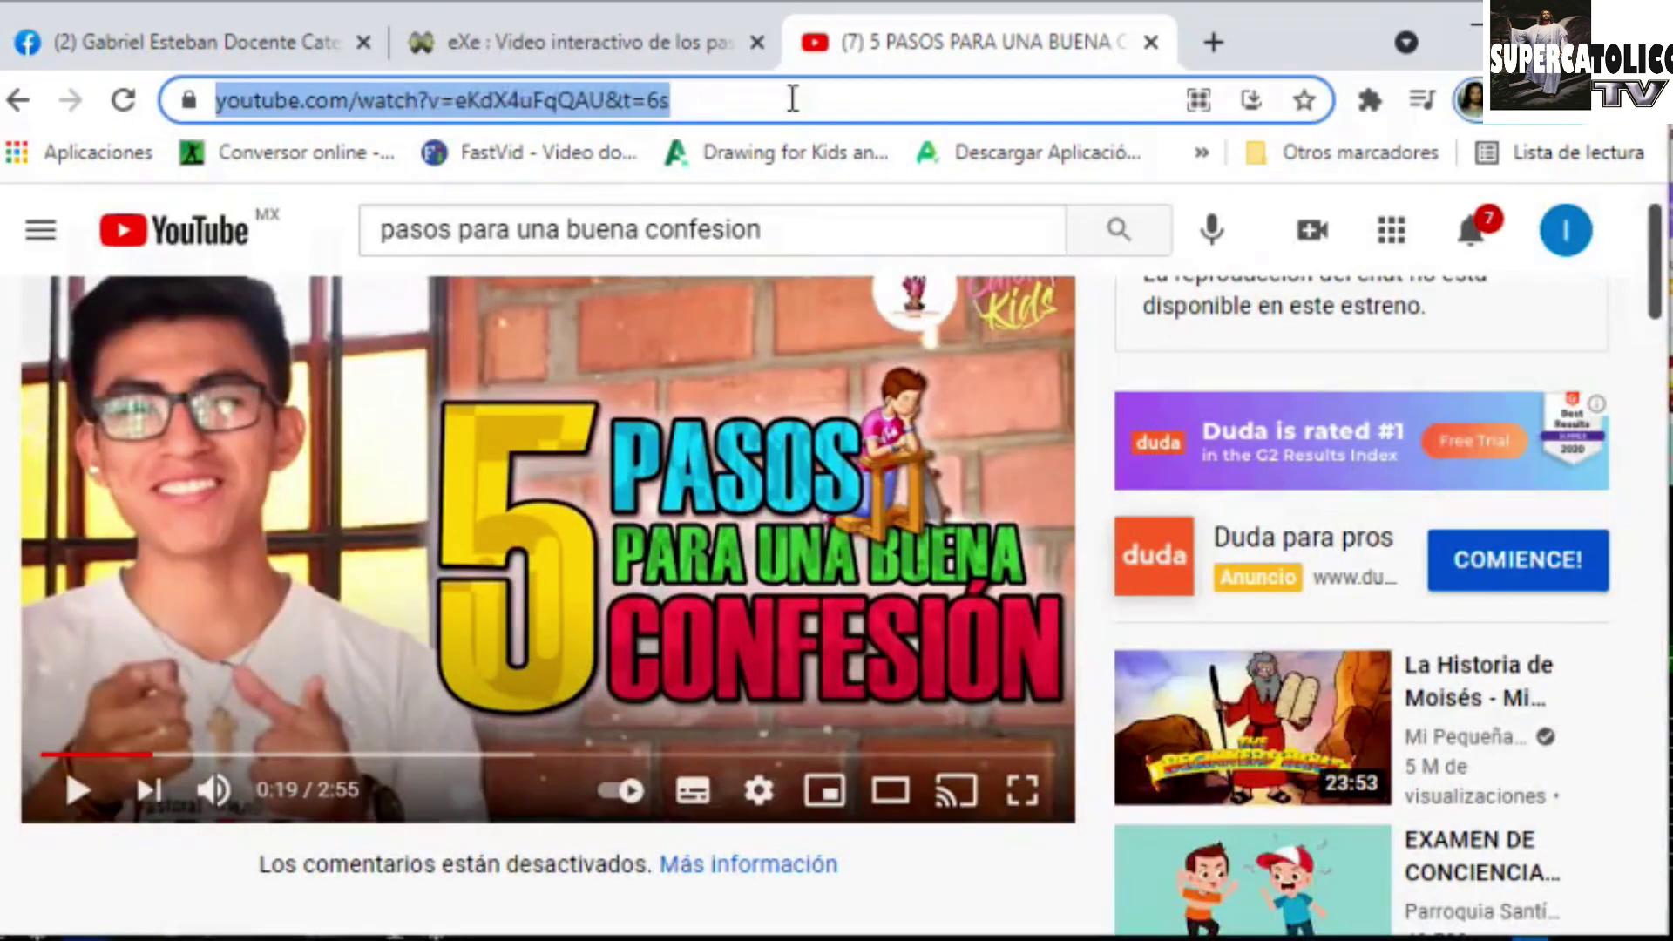
scroll(869, 273, "down", 5)
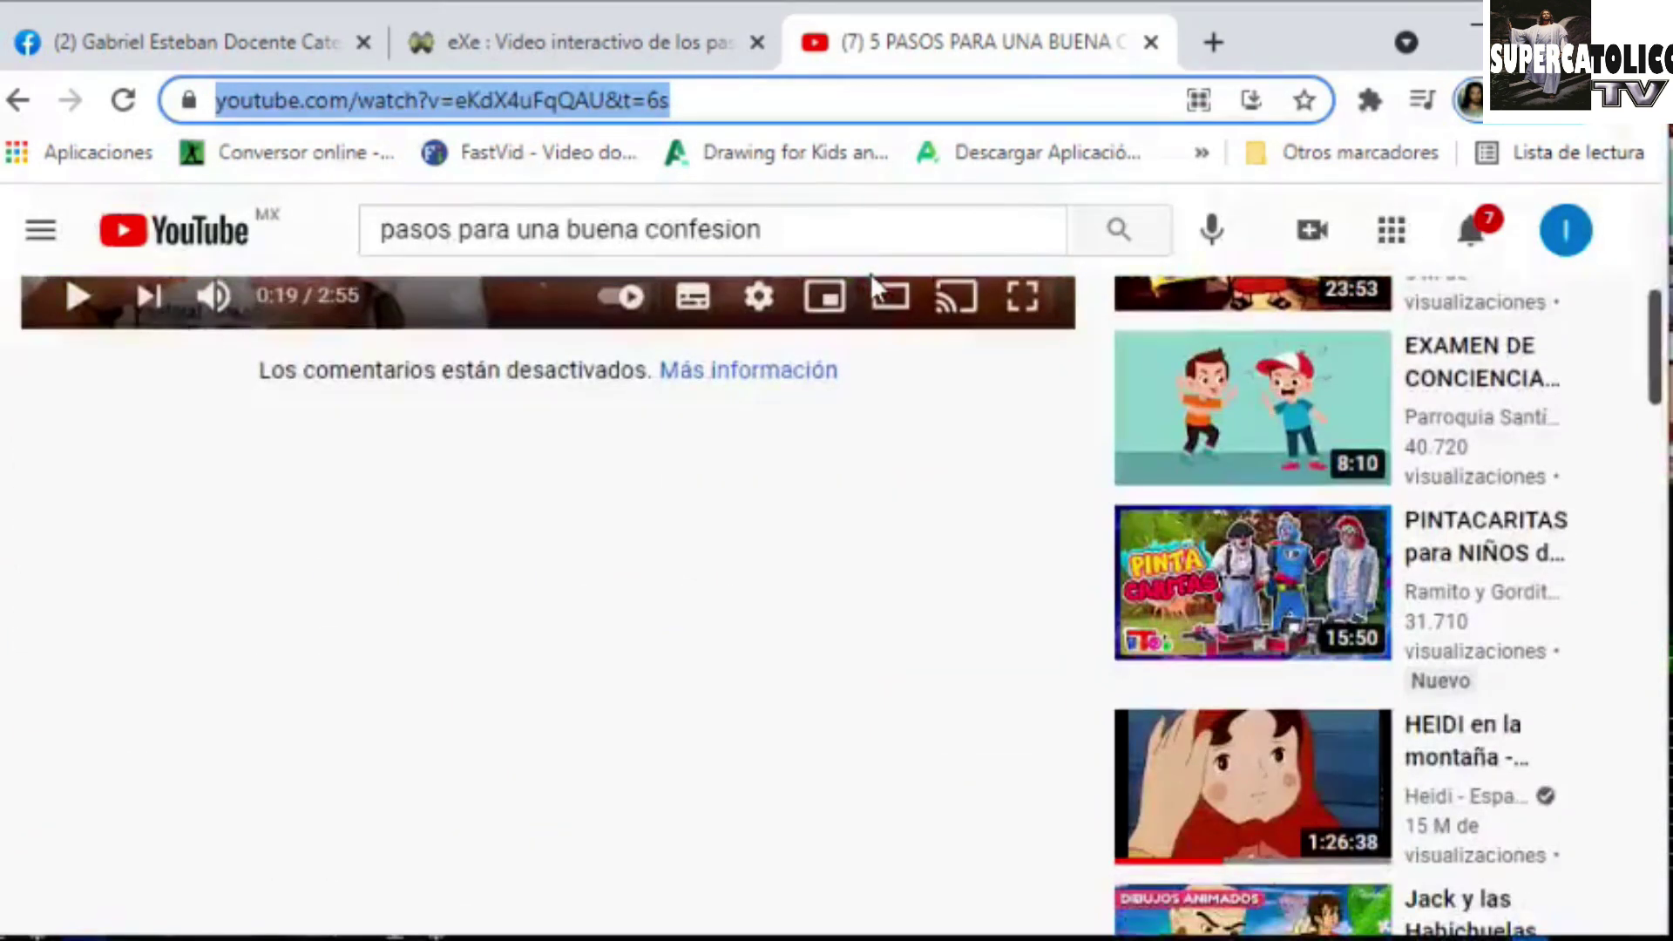
scroll(869, 273, "up", 2)
scroll(870, 273, "up", 4)
scroll(870, 273, "down", 4)
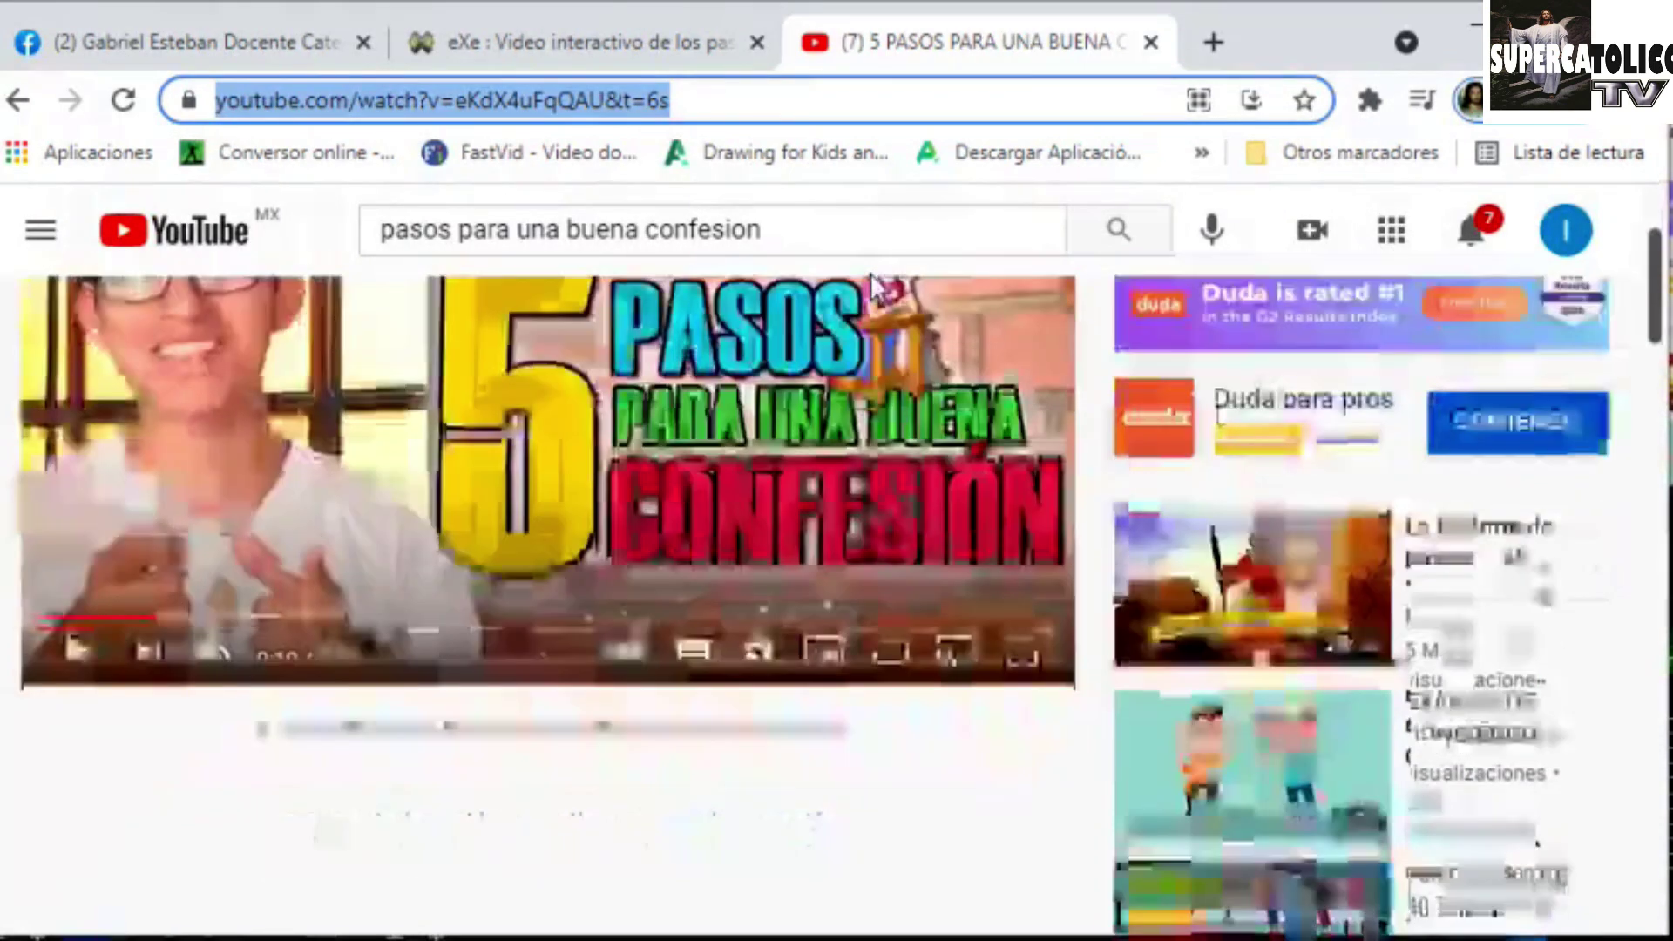
left_click(930, 704)
scroll(933, 692, "down", 6)
scroll(932, 691, "up", 10)
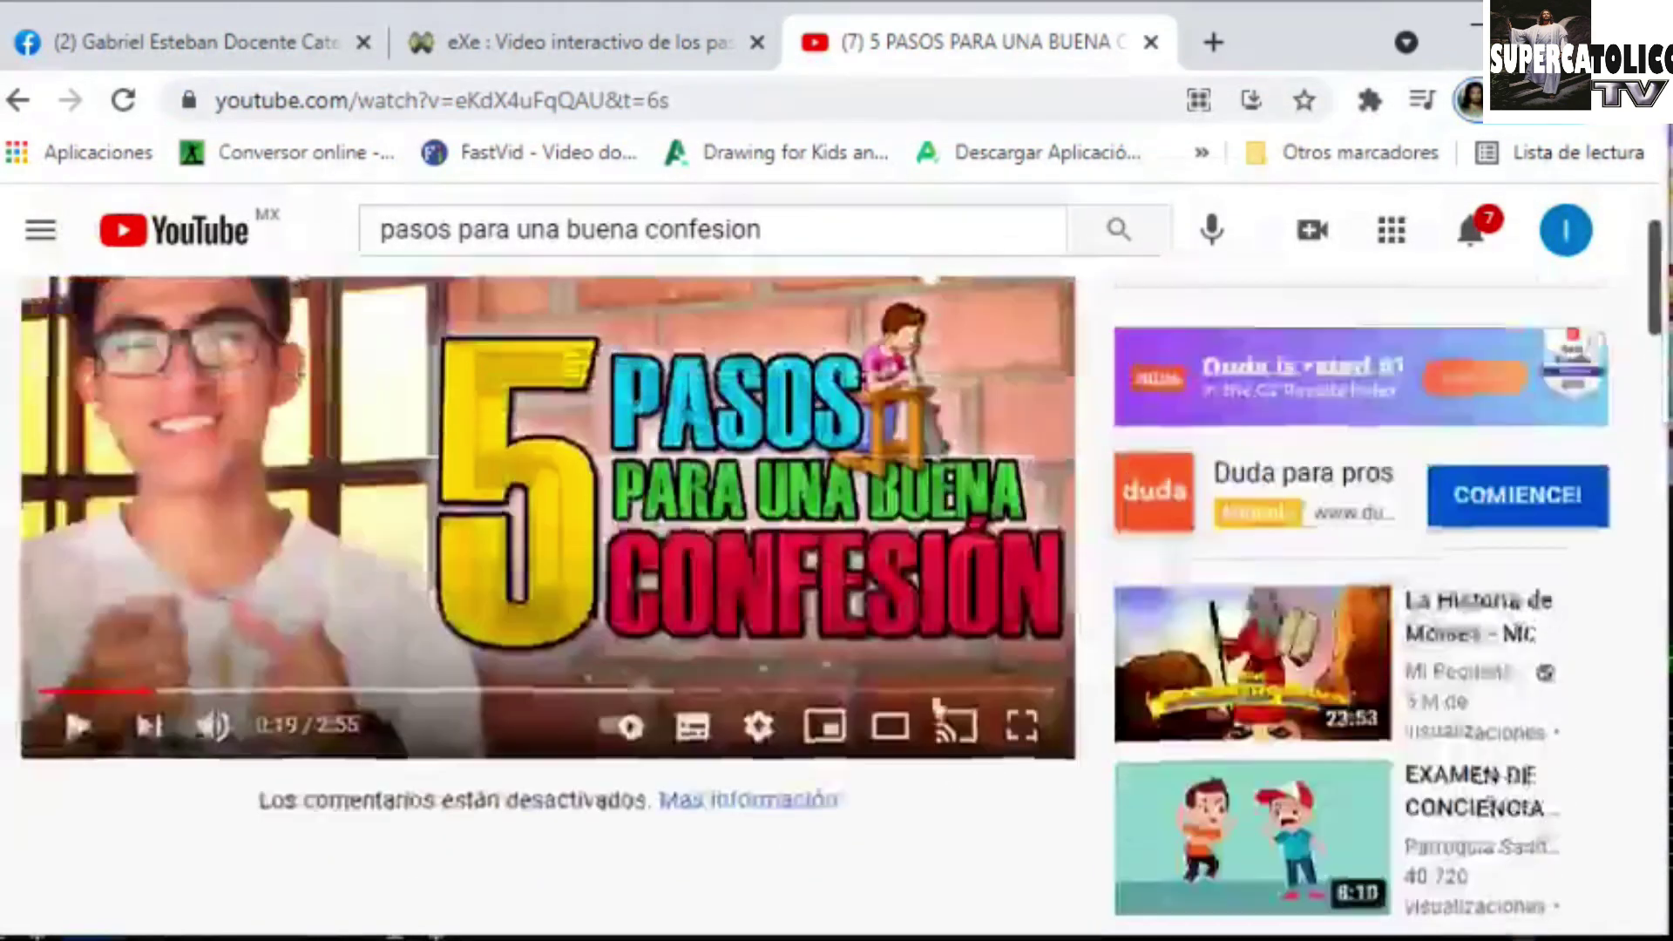
scroll(930, 692, "down", 4)
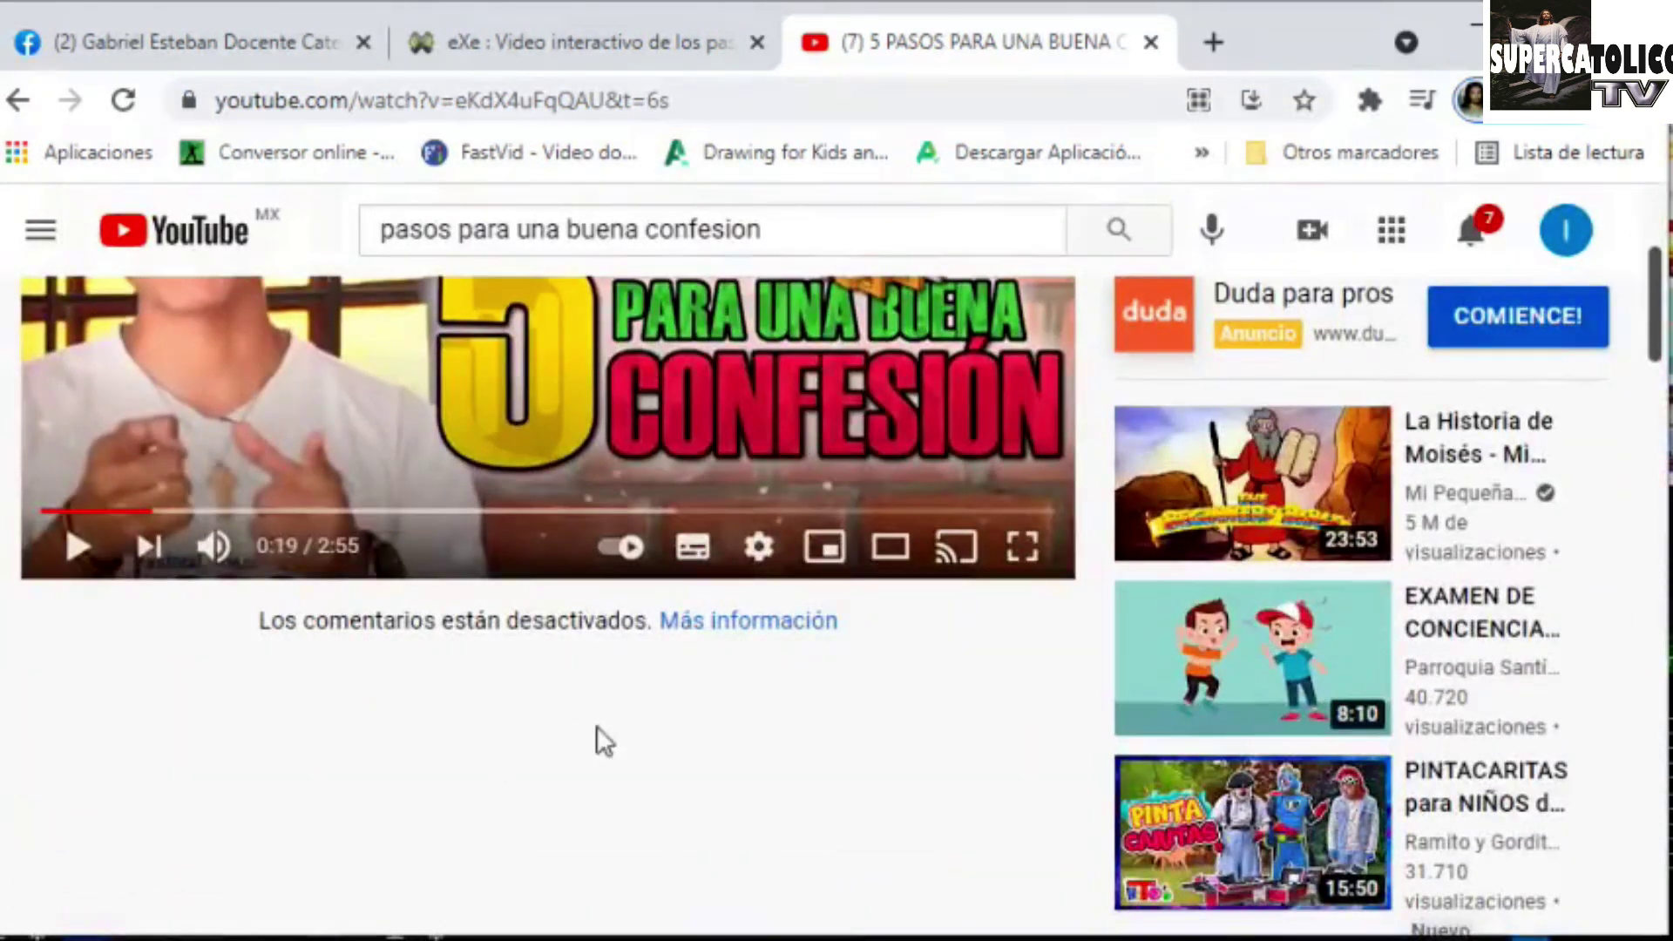
scroll(596, 724, "up", 2)
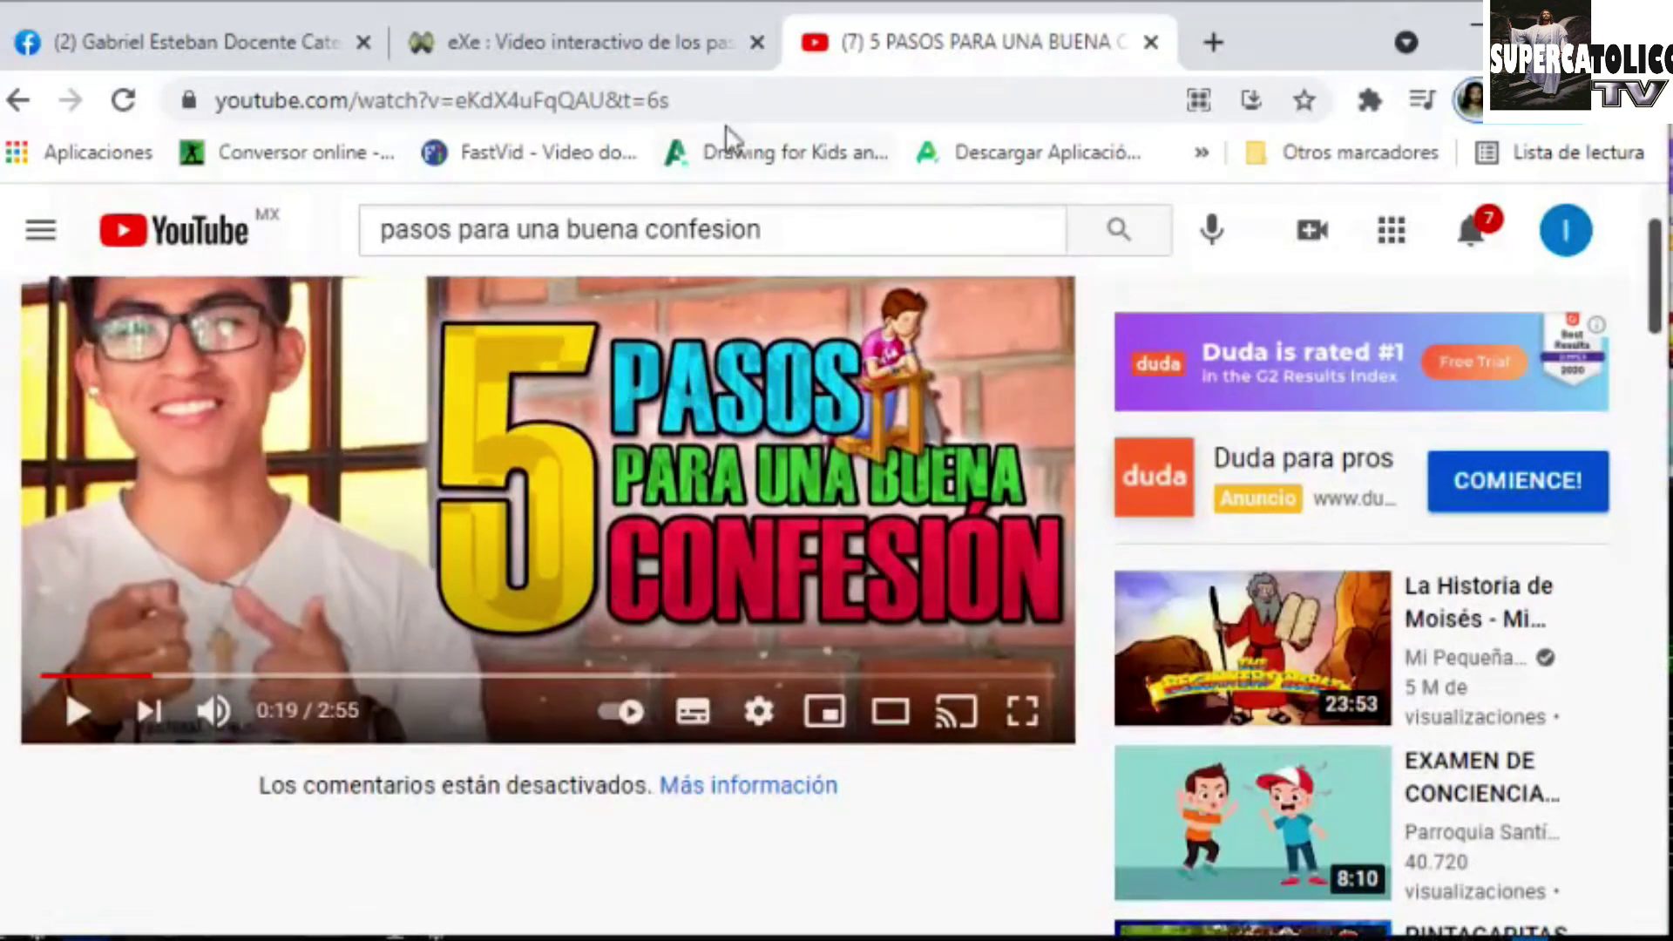
left_click(727, 98)
key("Return")
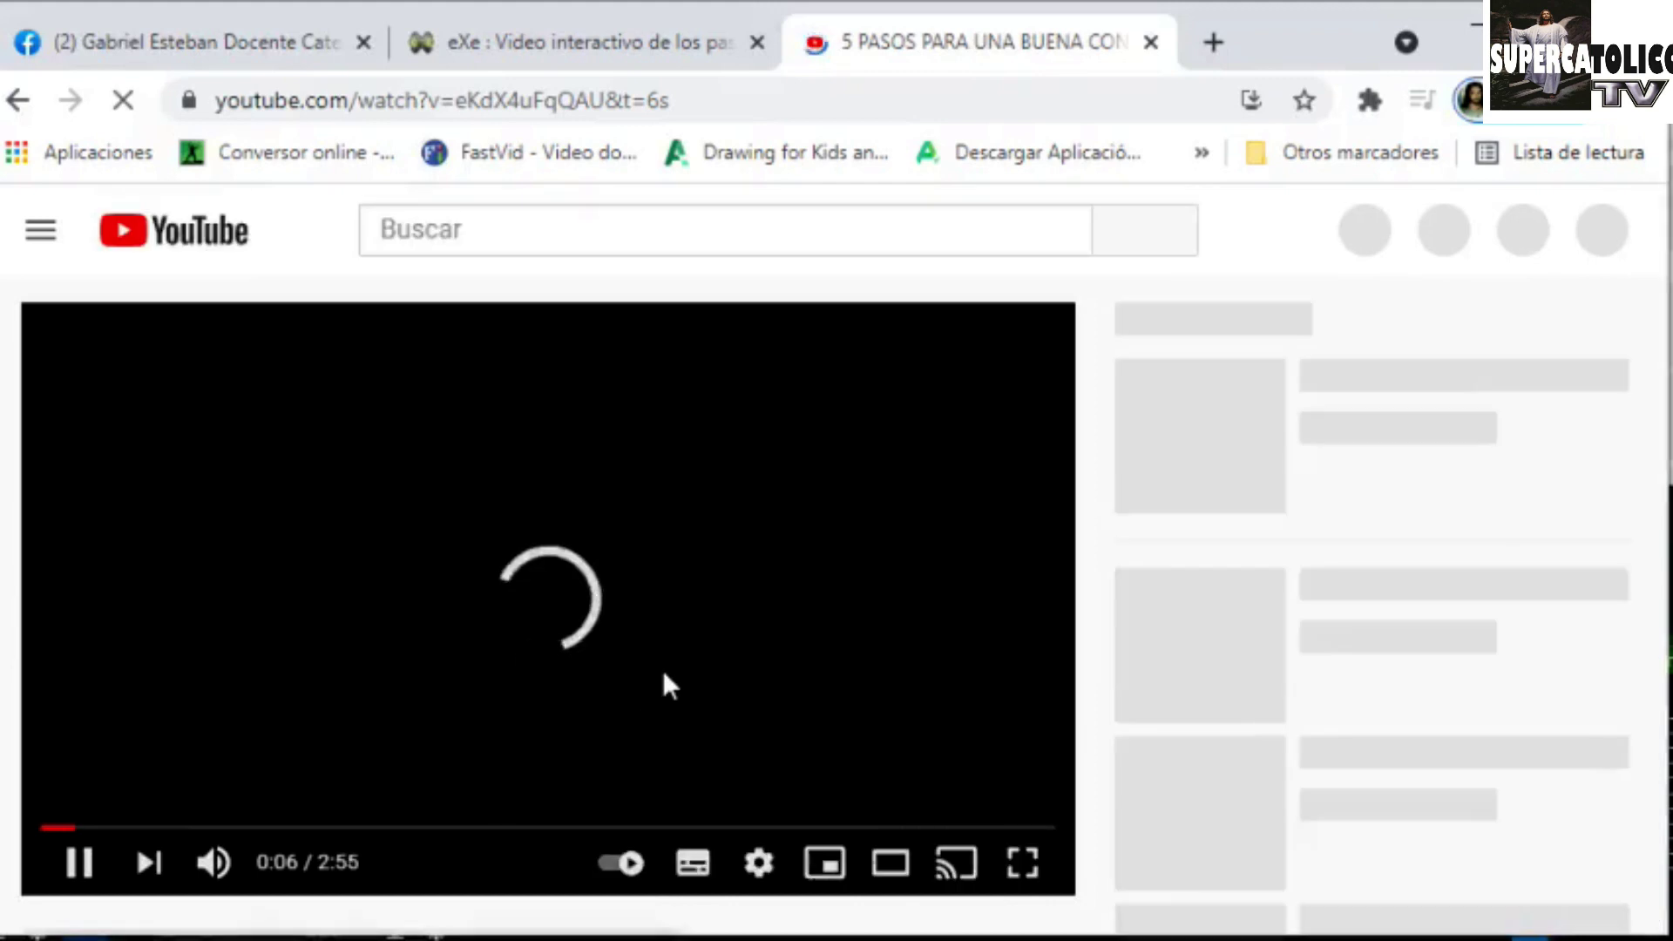
scroll(664, 679, "down", 4)
scroll(665, 689, "down", 2)
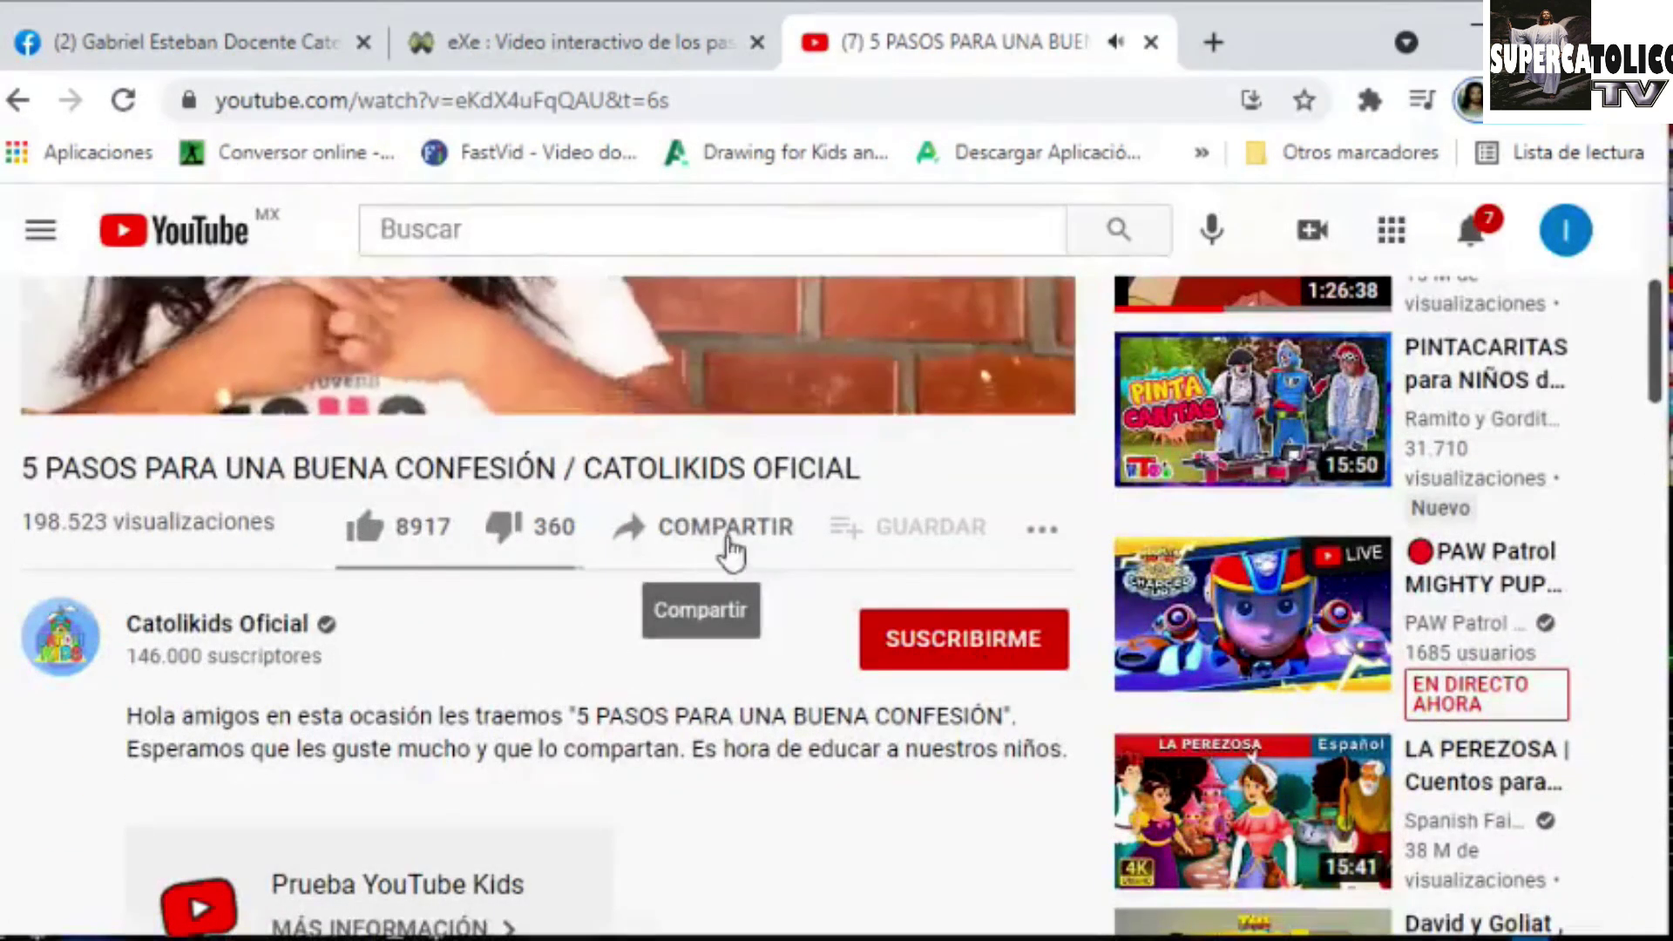
left_click(712, 547)
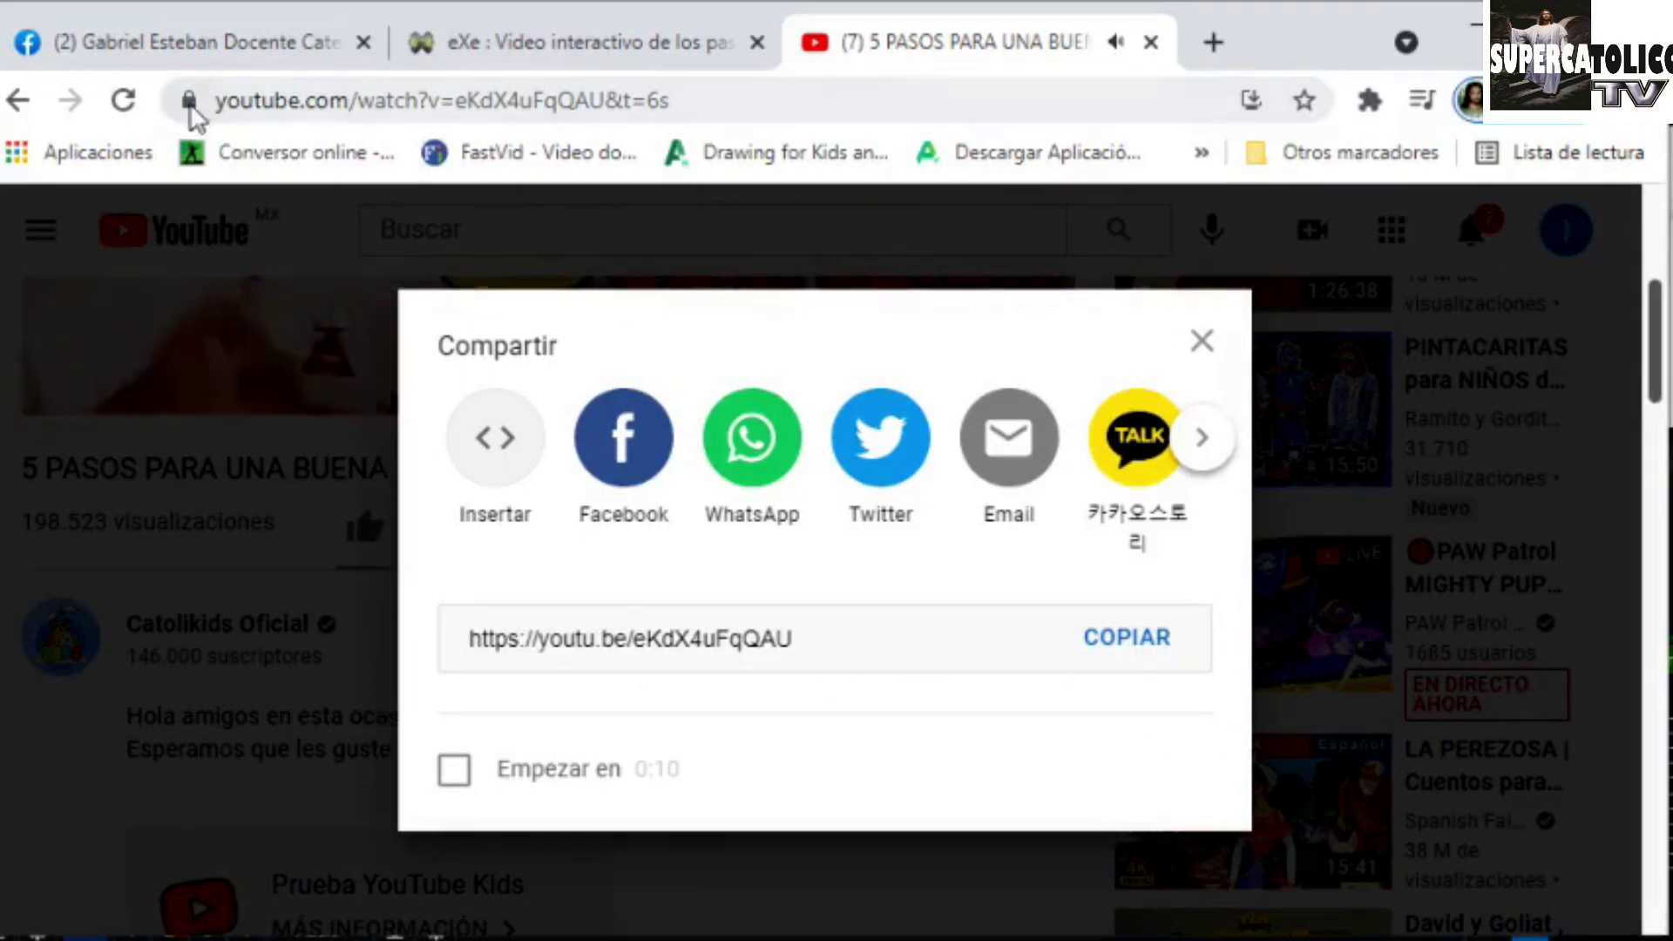
left_click(1150, 645)
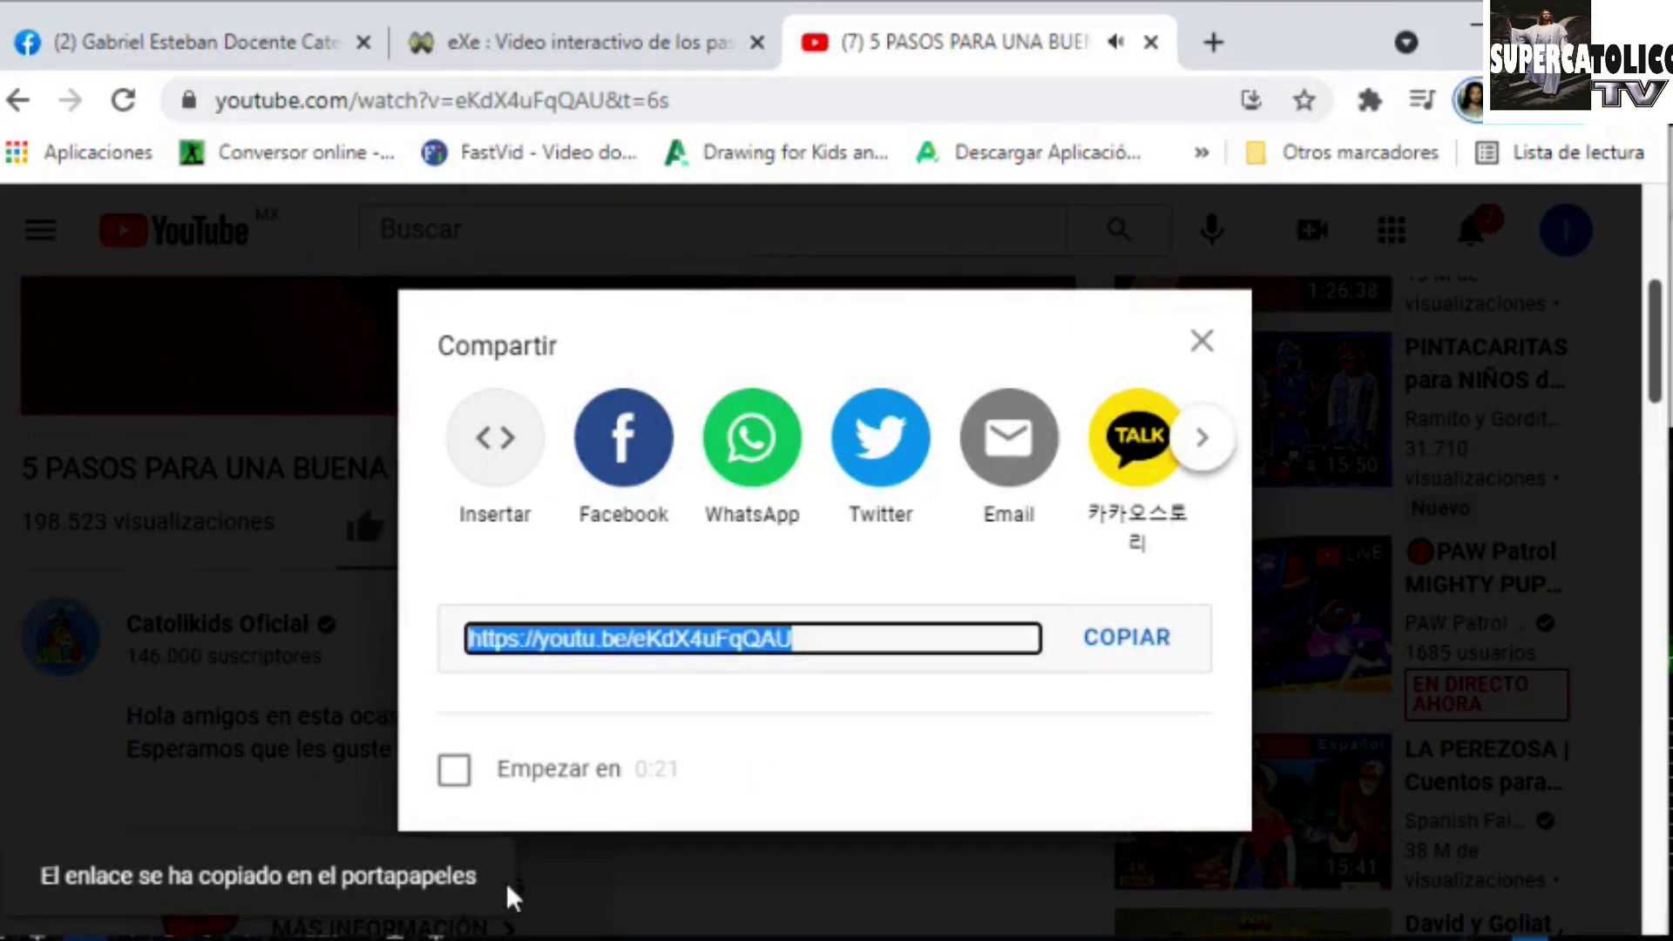
Step: Switch to eXeLearning, paste the copied link as the interactive video's YouTube URL, and open the interactive video editor
left_click(596, 53)
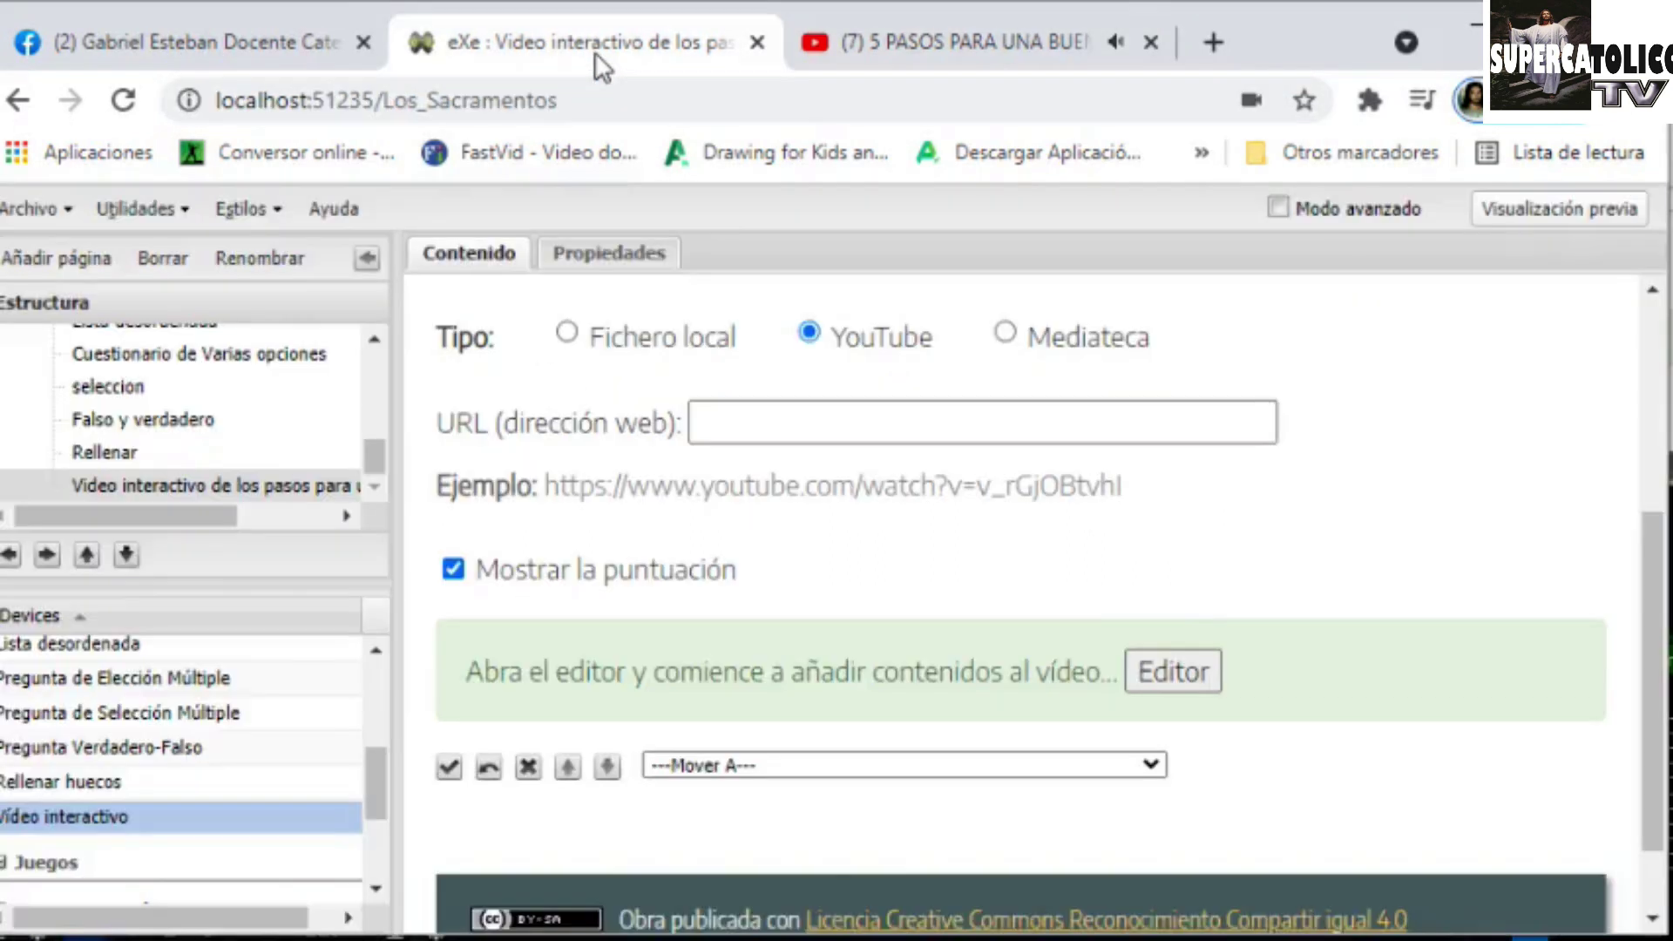
left_click(721, 427)
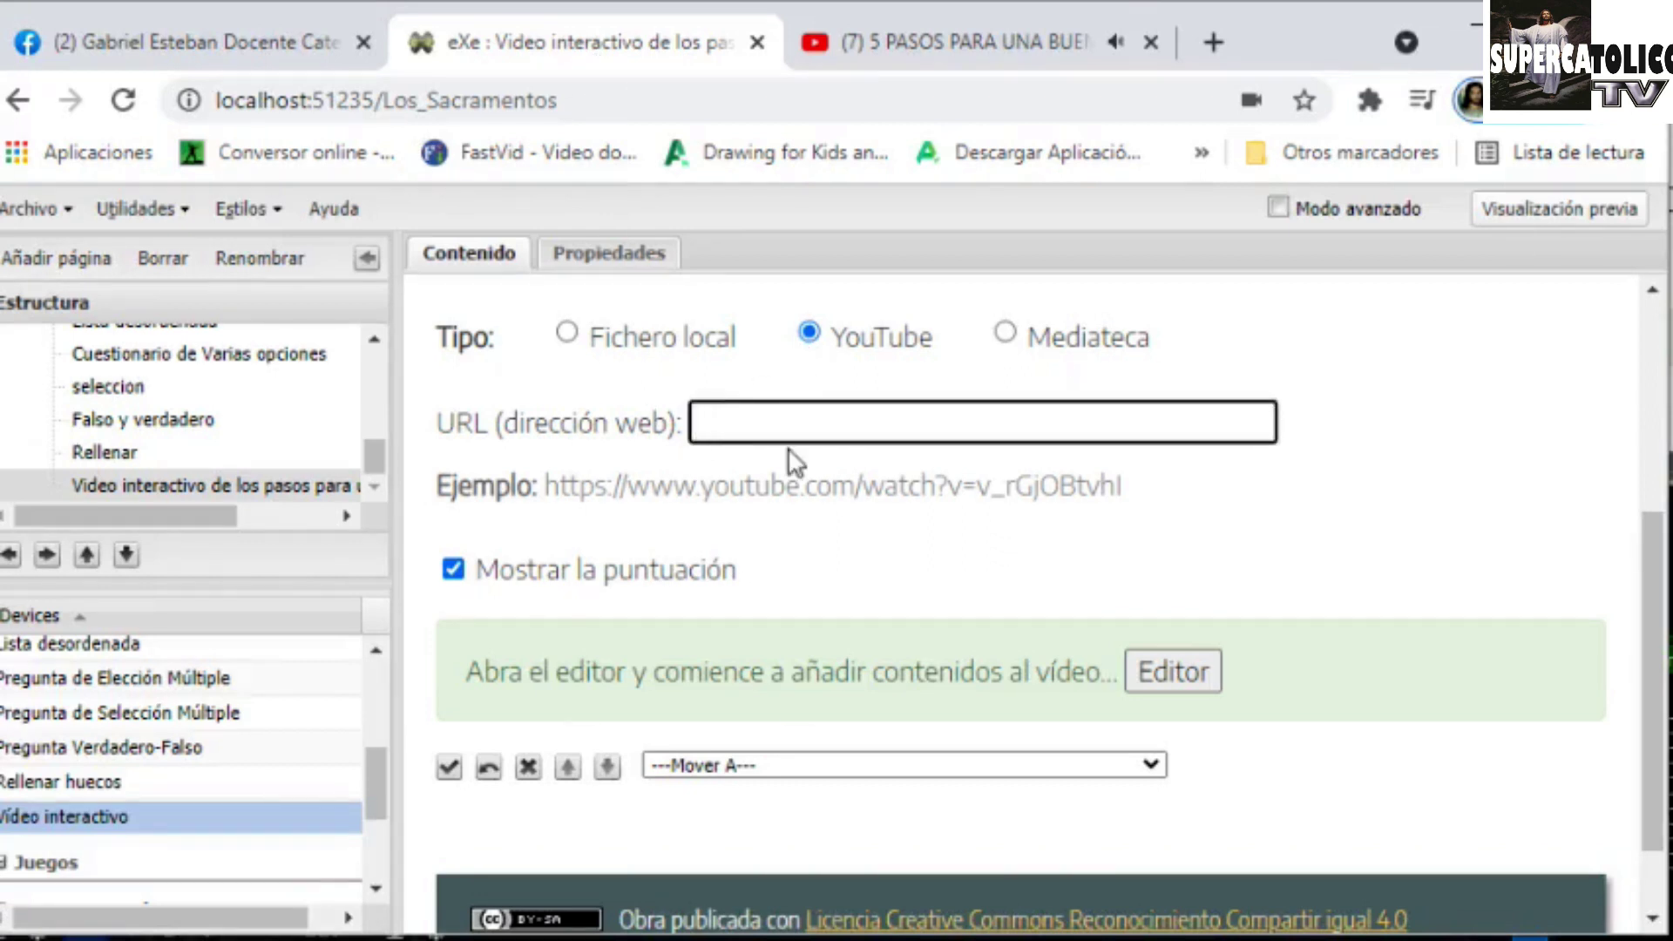
key("ctrl+v")
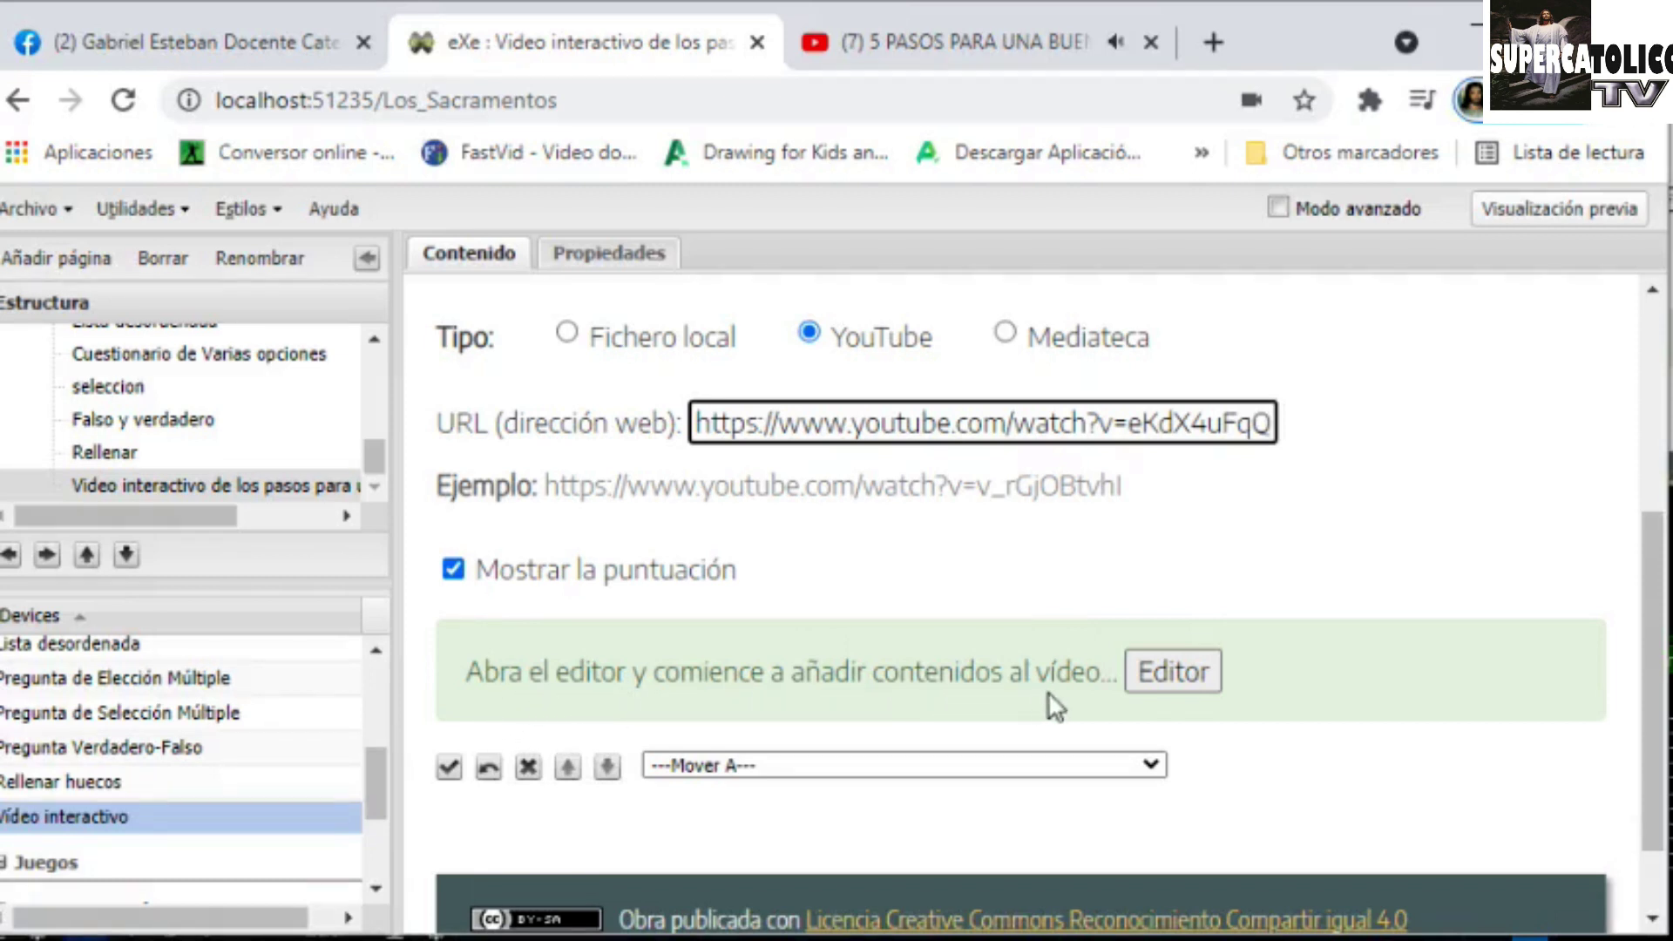
left_click(1169, 670)
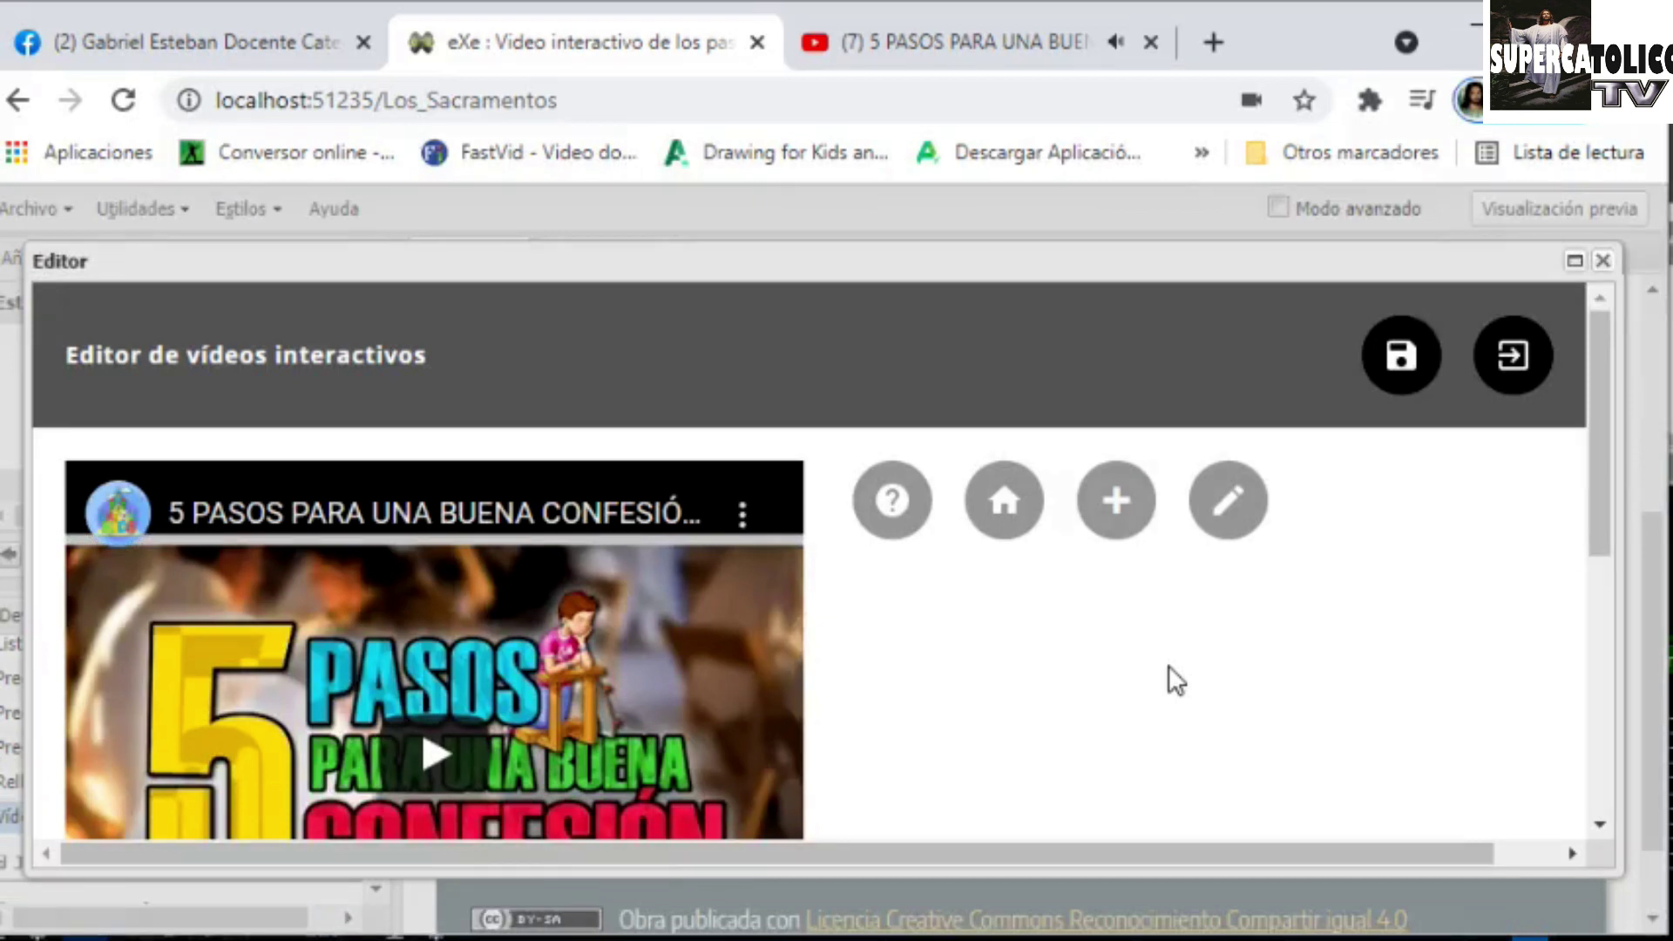
scroll(1190, 624, "down", 4)
scroll(1184, 622, "up", 4)
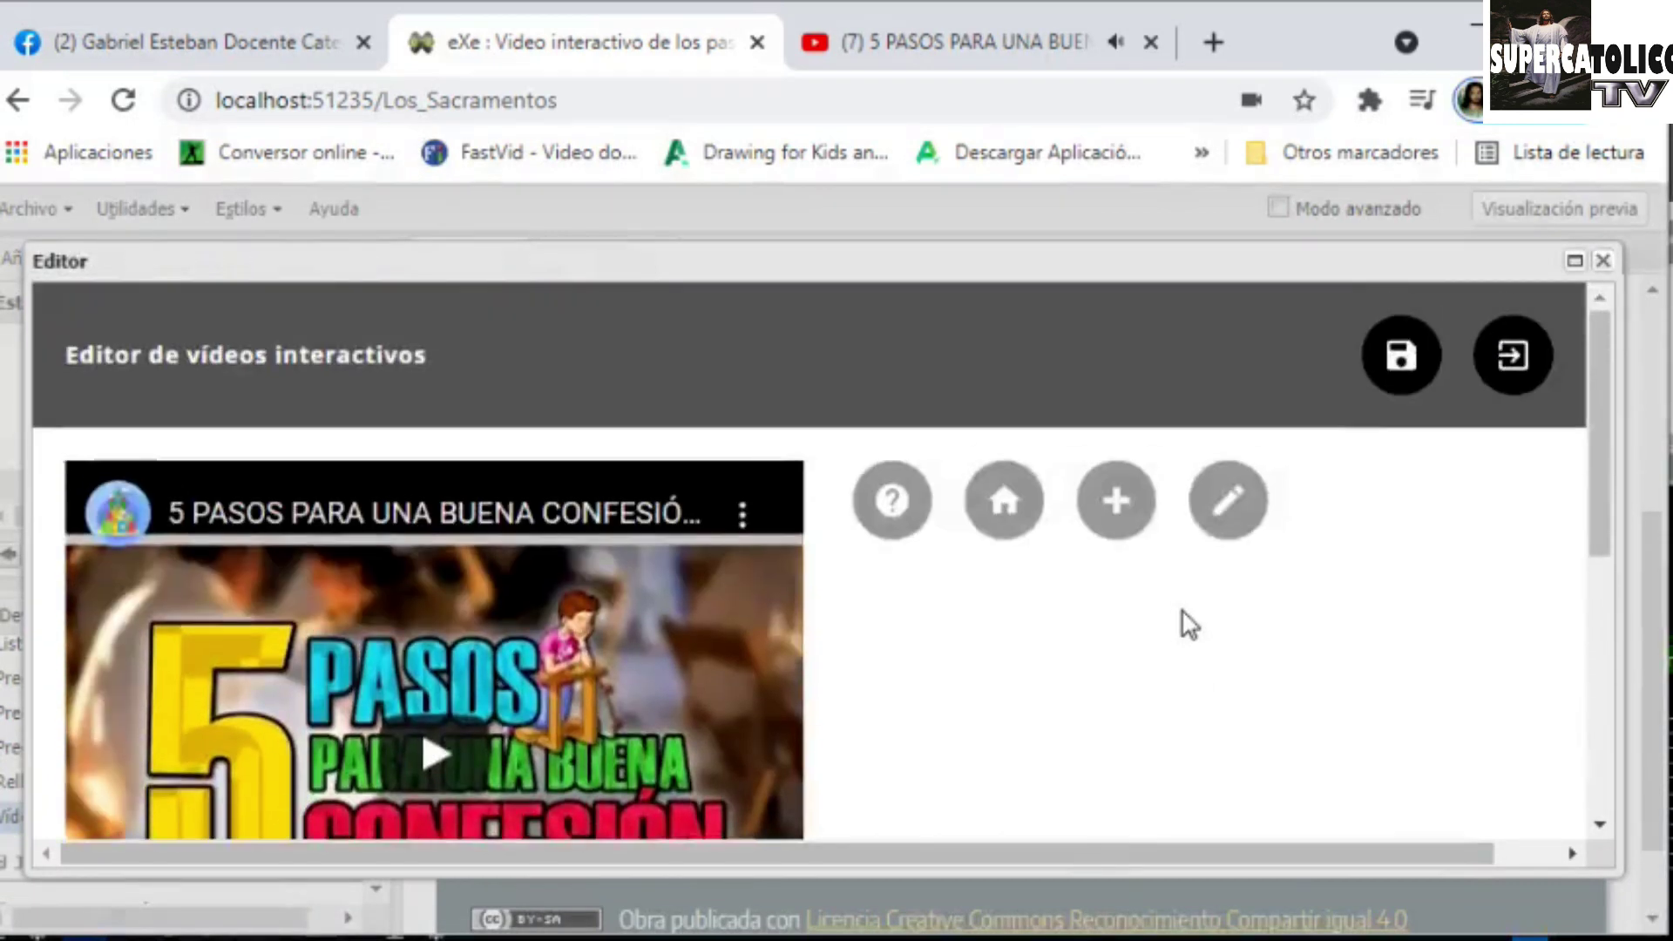
scroll(992, 665, "down", 2)
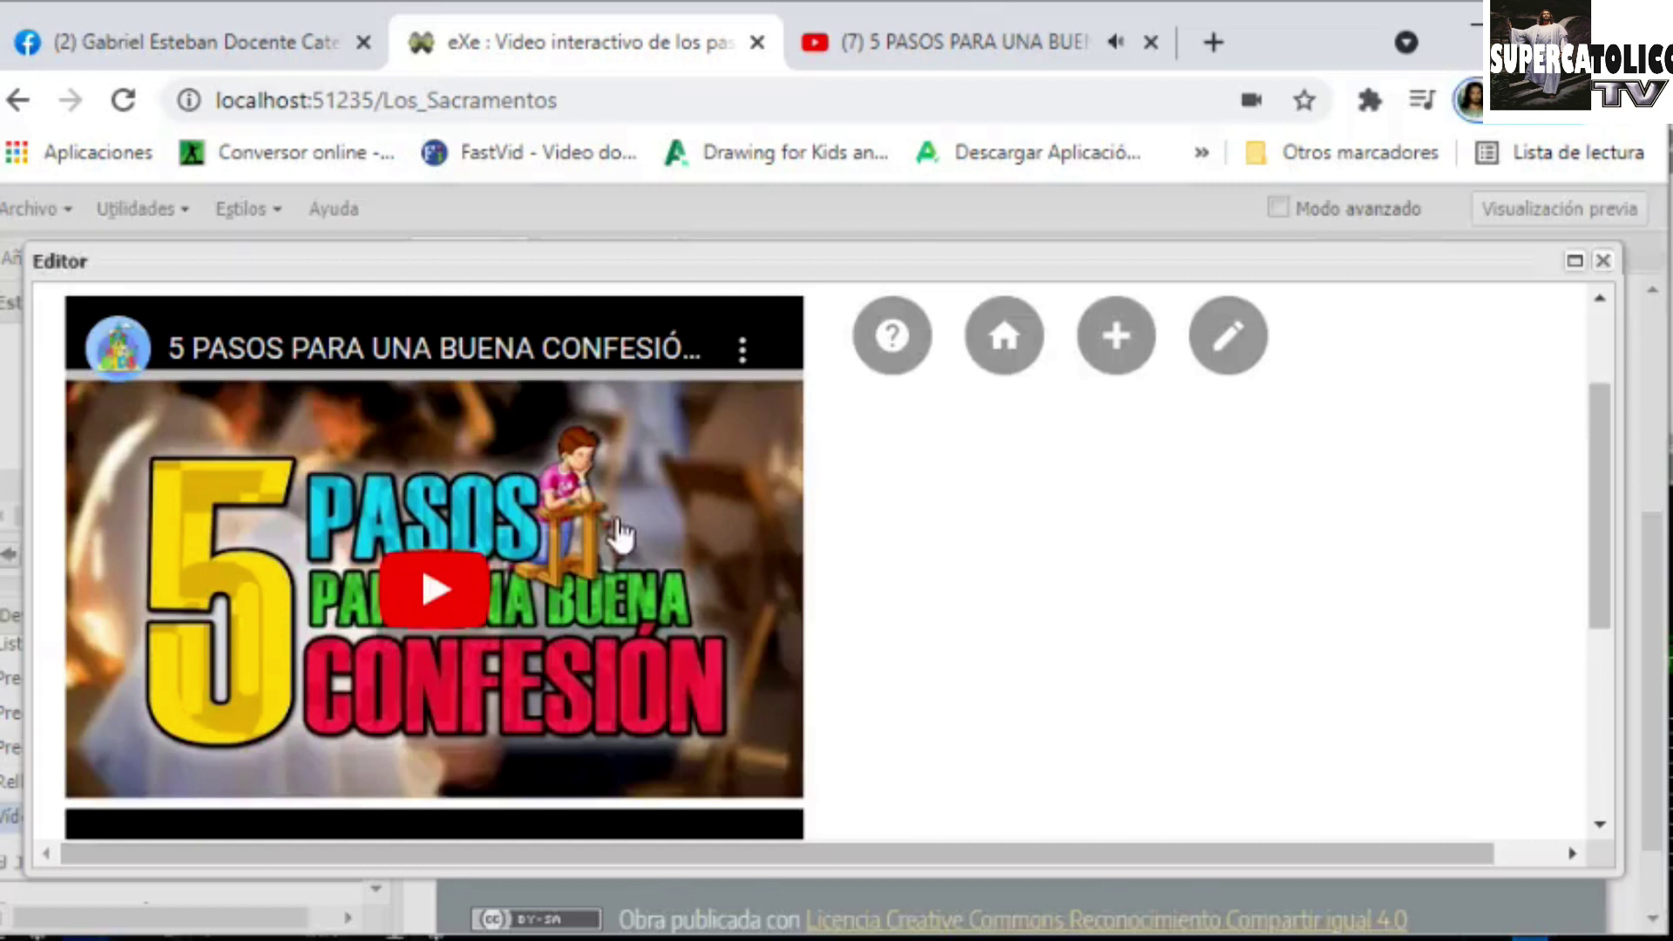
scroll(621, 534, "down", 4)
scroll(621, 534, "up", 4)
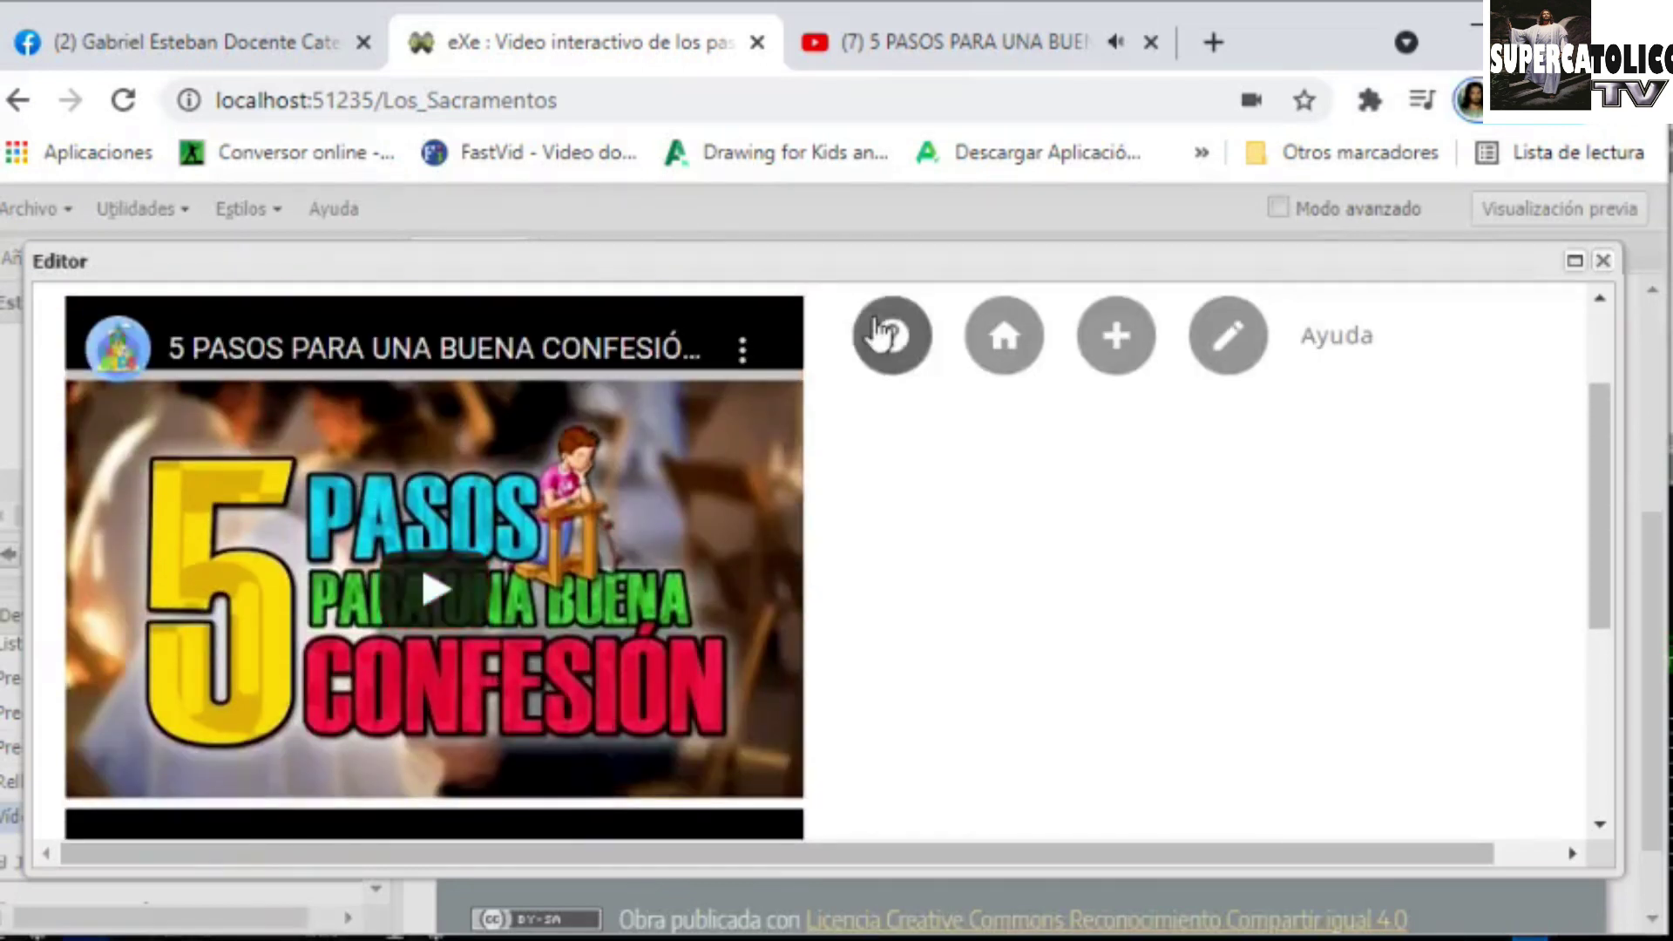
Step: Start a cover page for the interactive video with the title "video interactivo de pasos para una buena confesion"
left_click(1005, 336)
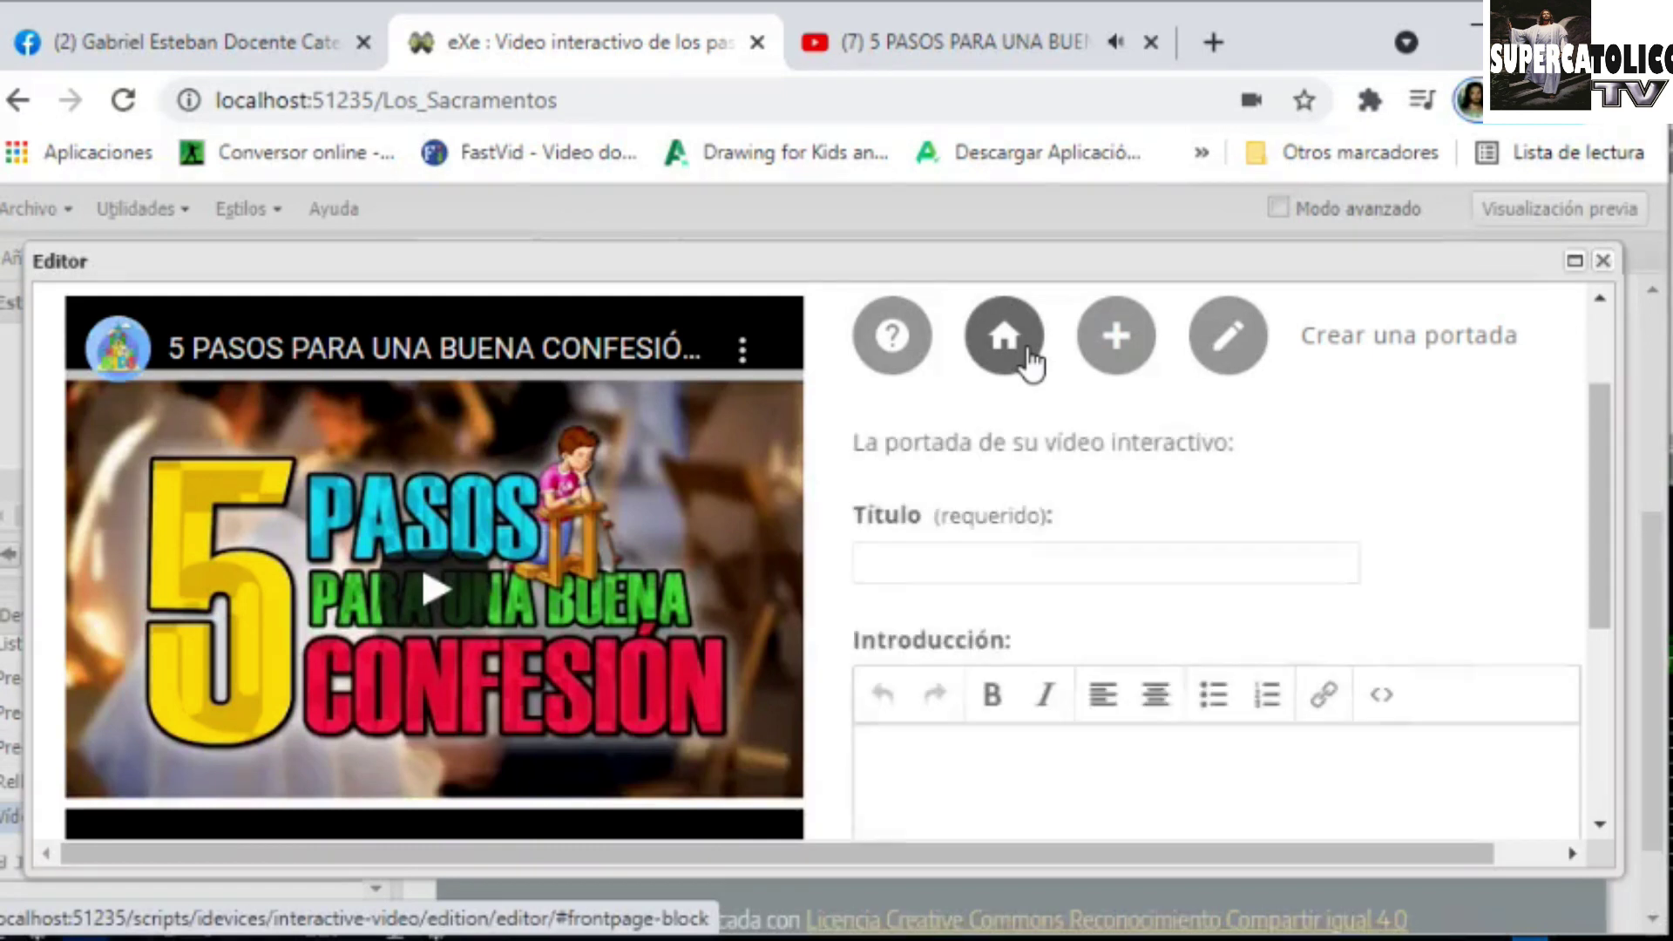
left_click(1161, 562)
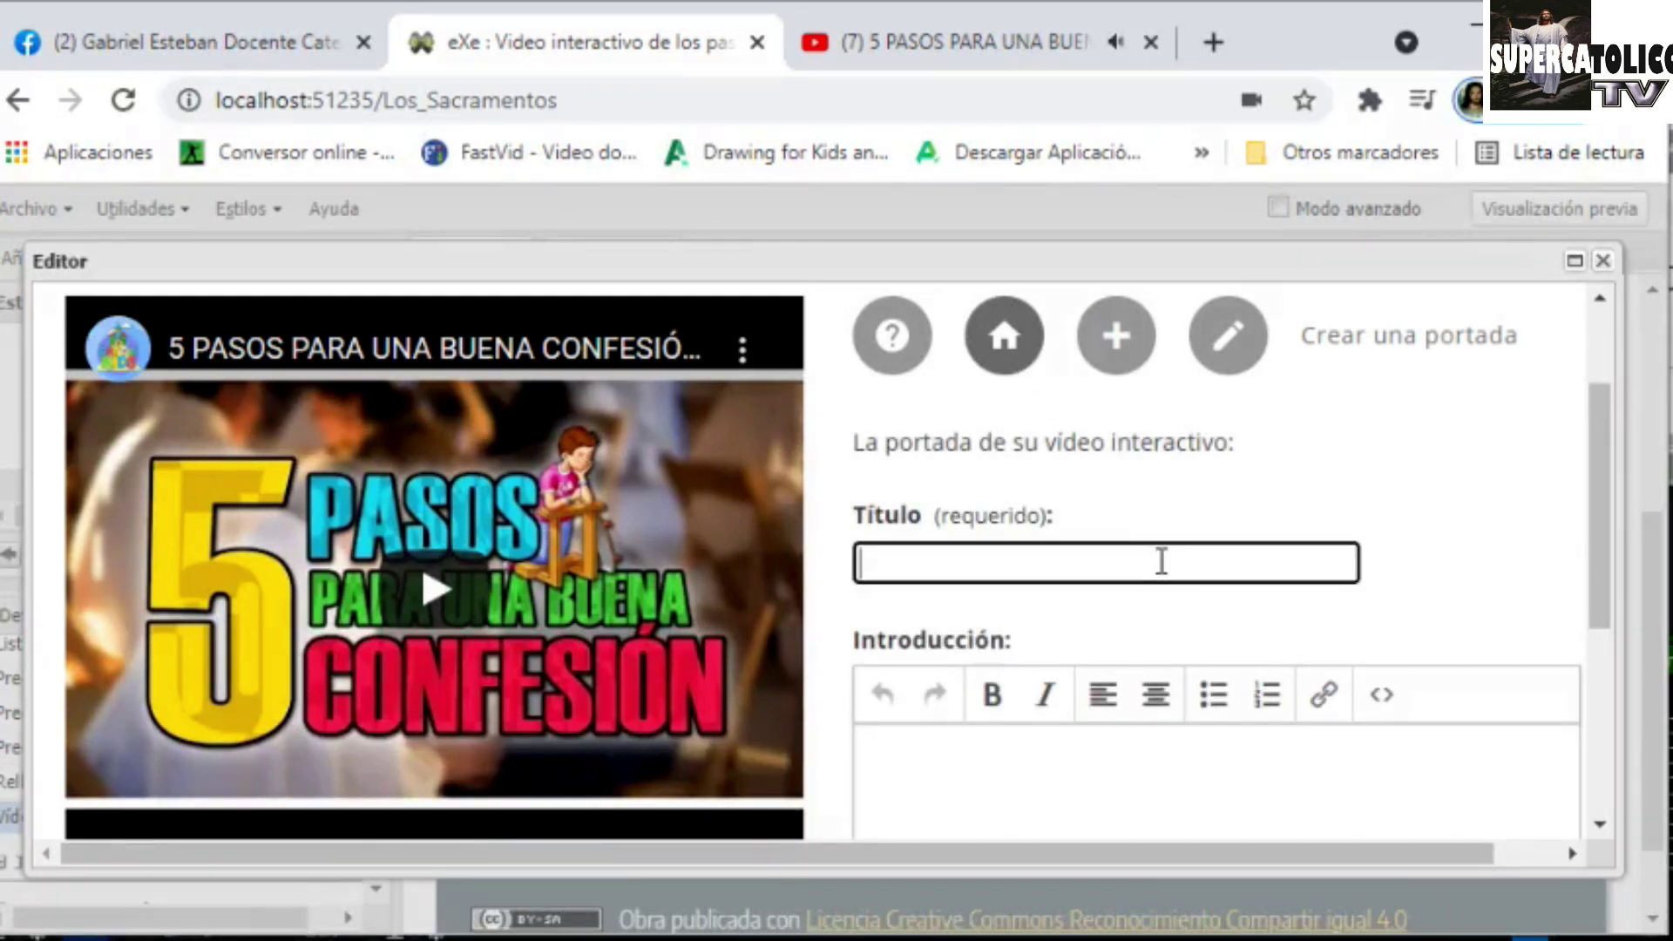
type("video inter")
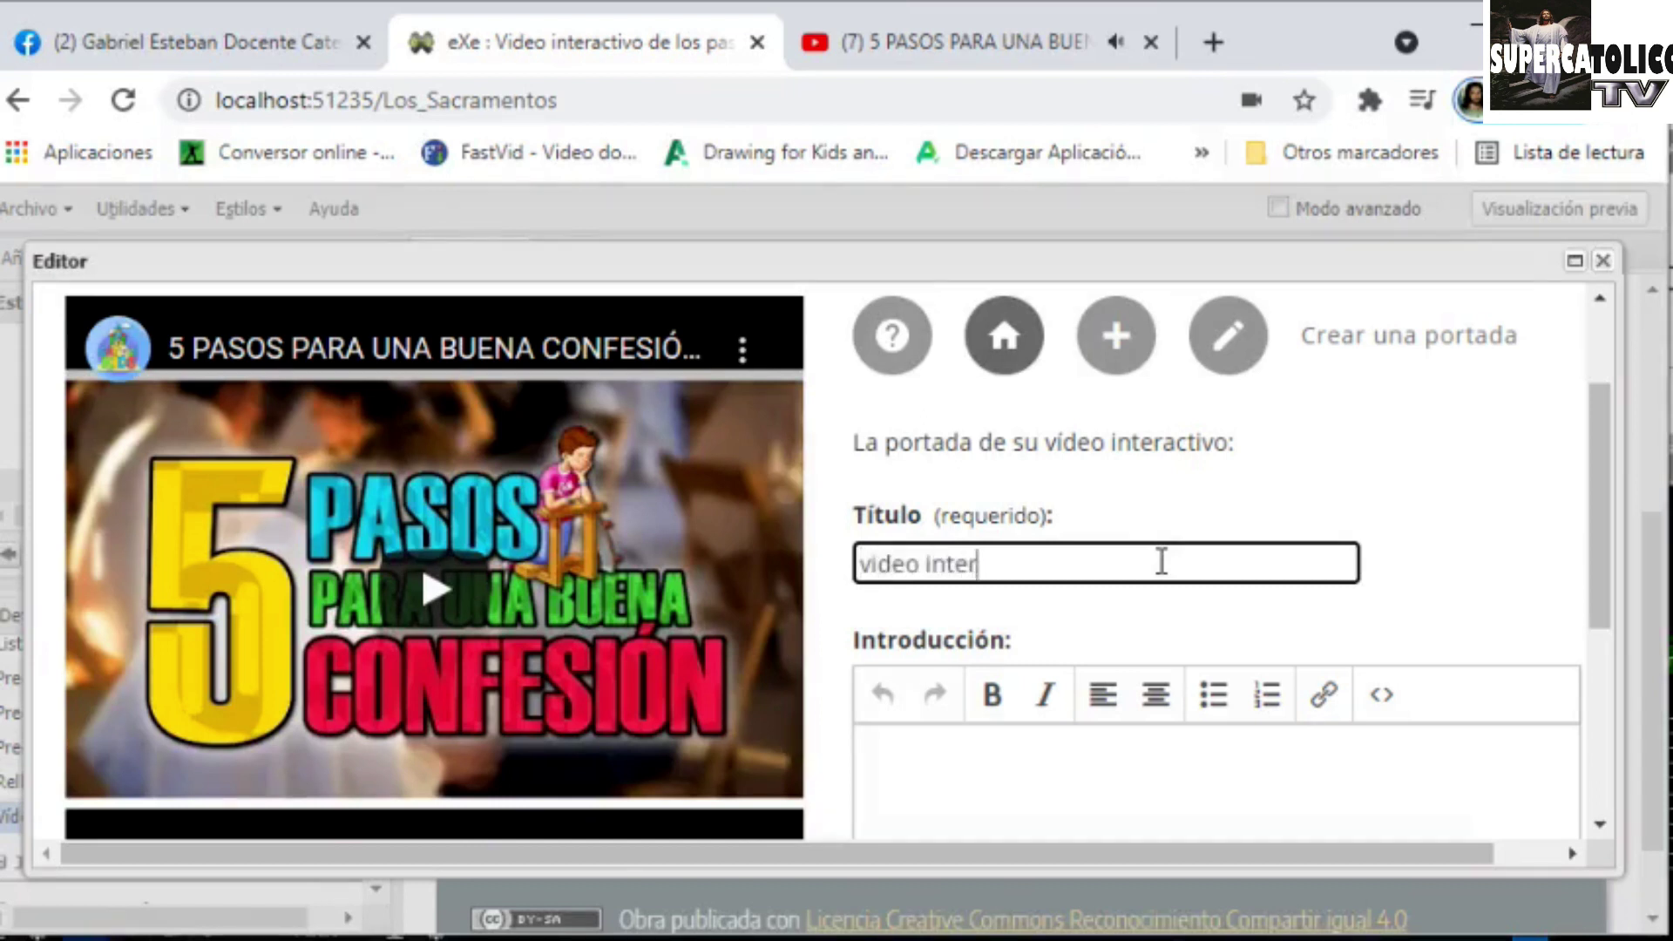
type("activo de pasos para ")
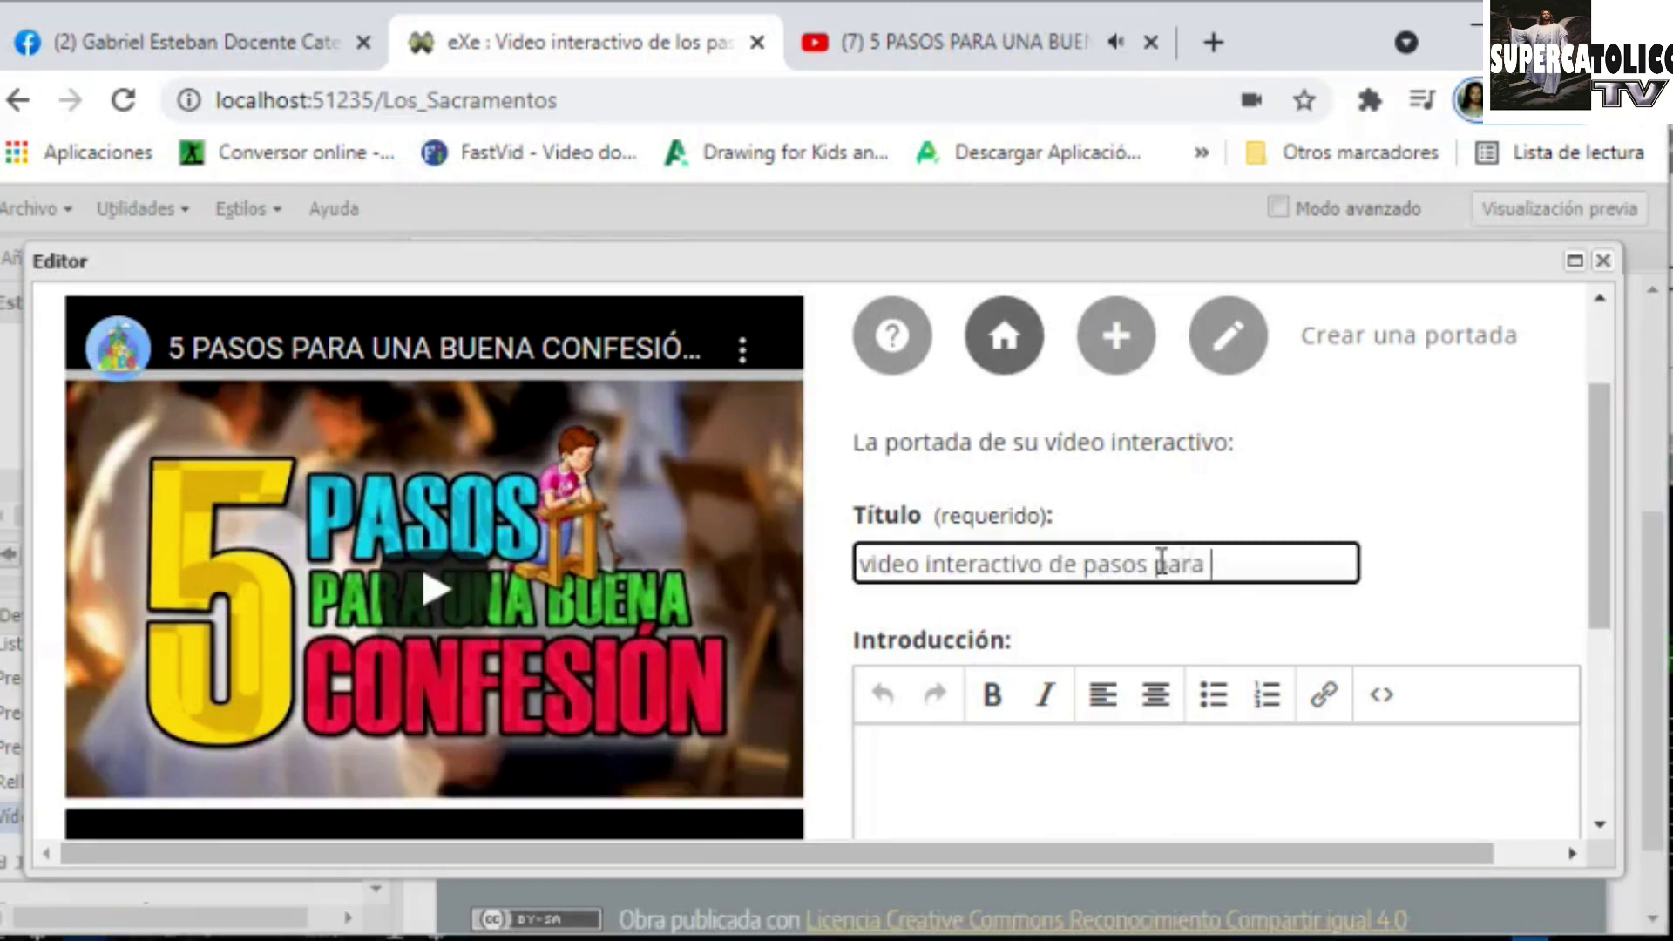
type("una buena confesion")
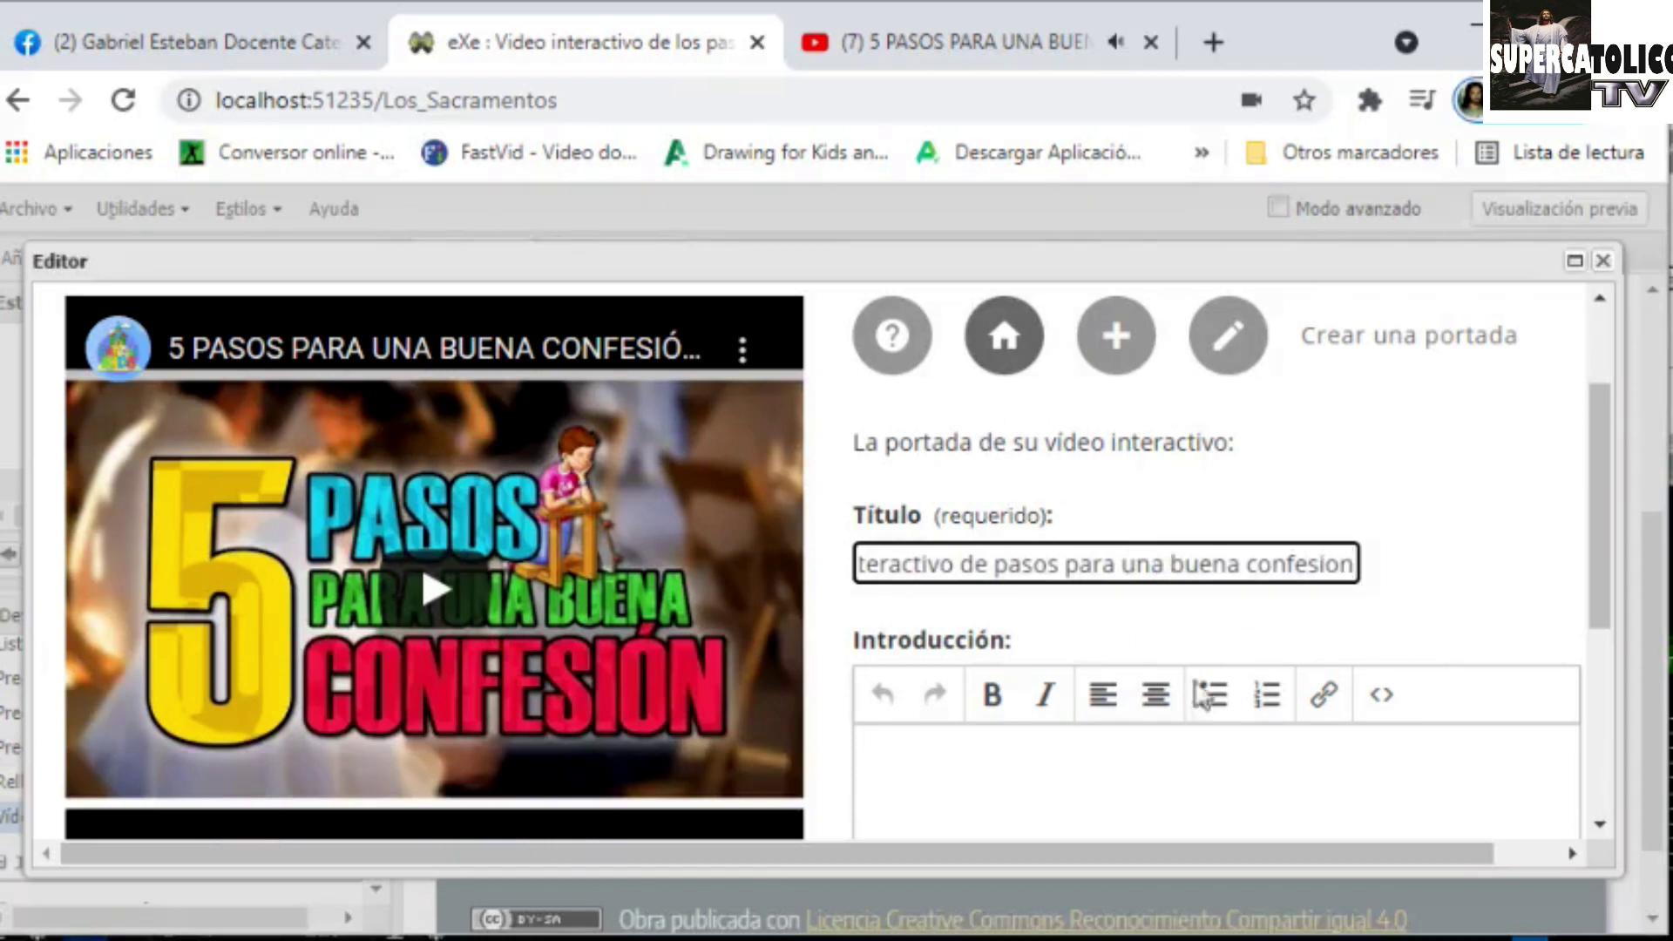
Step: Enter the introduction "favor ver el video y estar al pendiente de las preguntas" and save the cover page
scroll(1198, 697, "down", 2)
left_click(1106, 619)
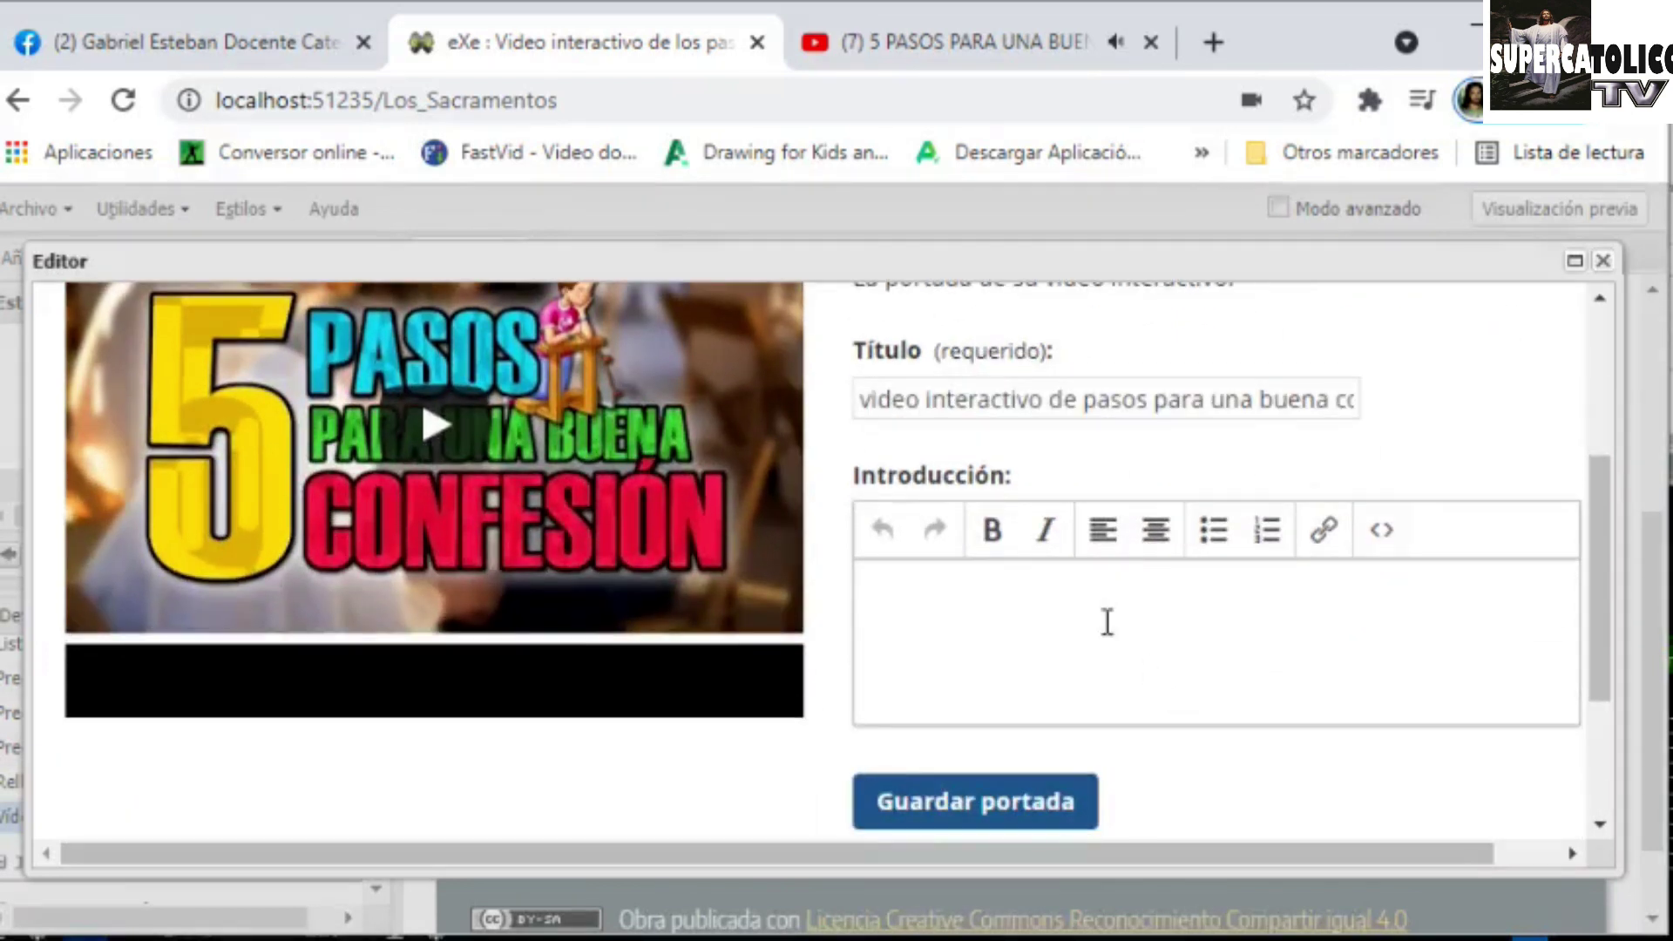
type("favor")
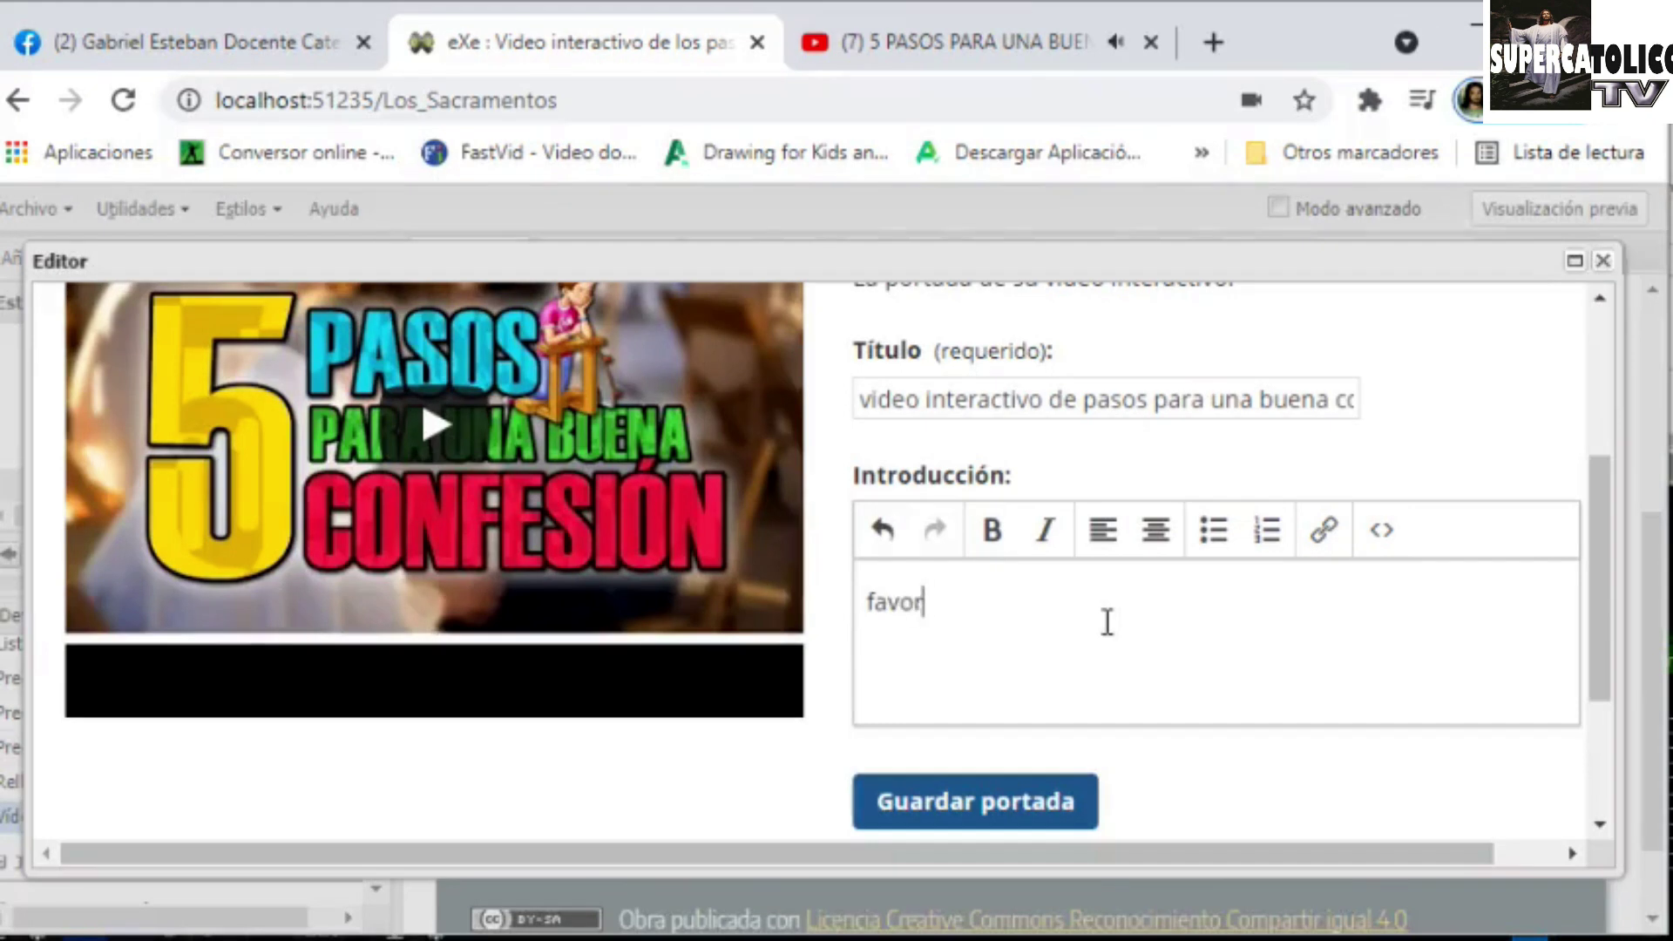
type(" ver el video y estar al pendiente de las pr4e")
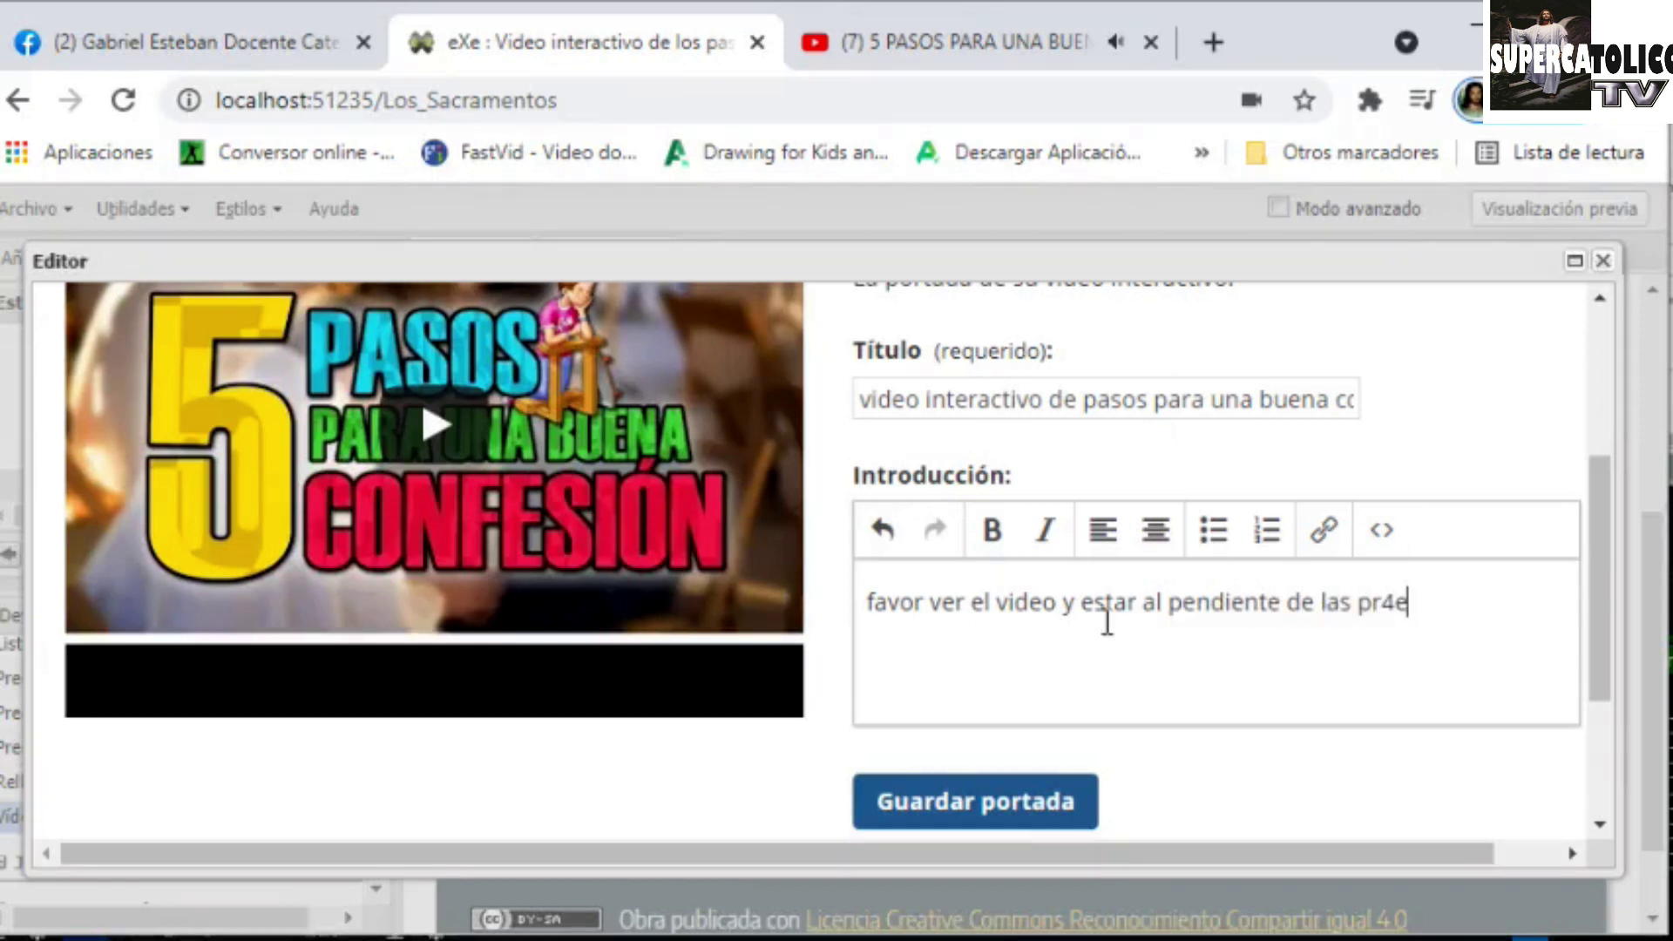
key("BackSpace")
key("BackSpace")
type("eguntas")
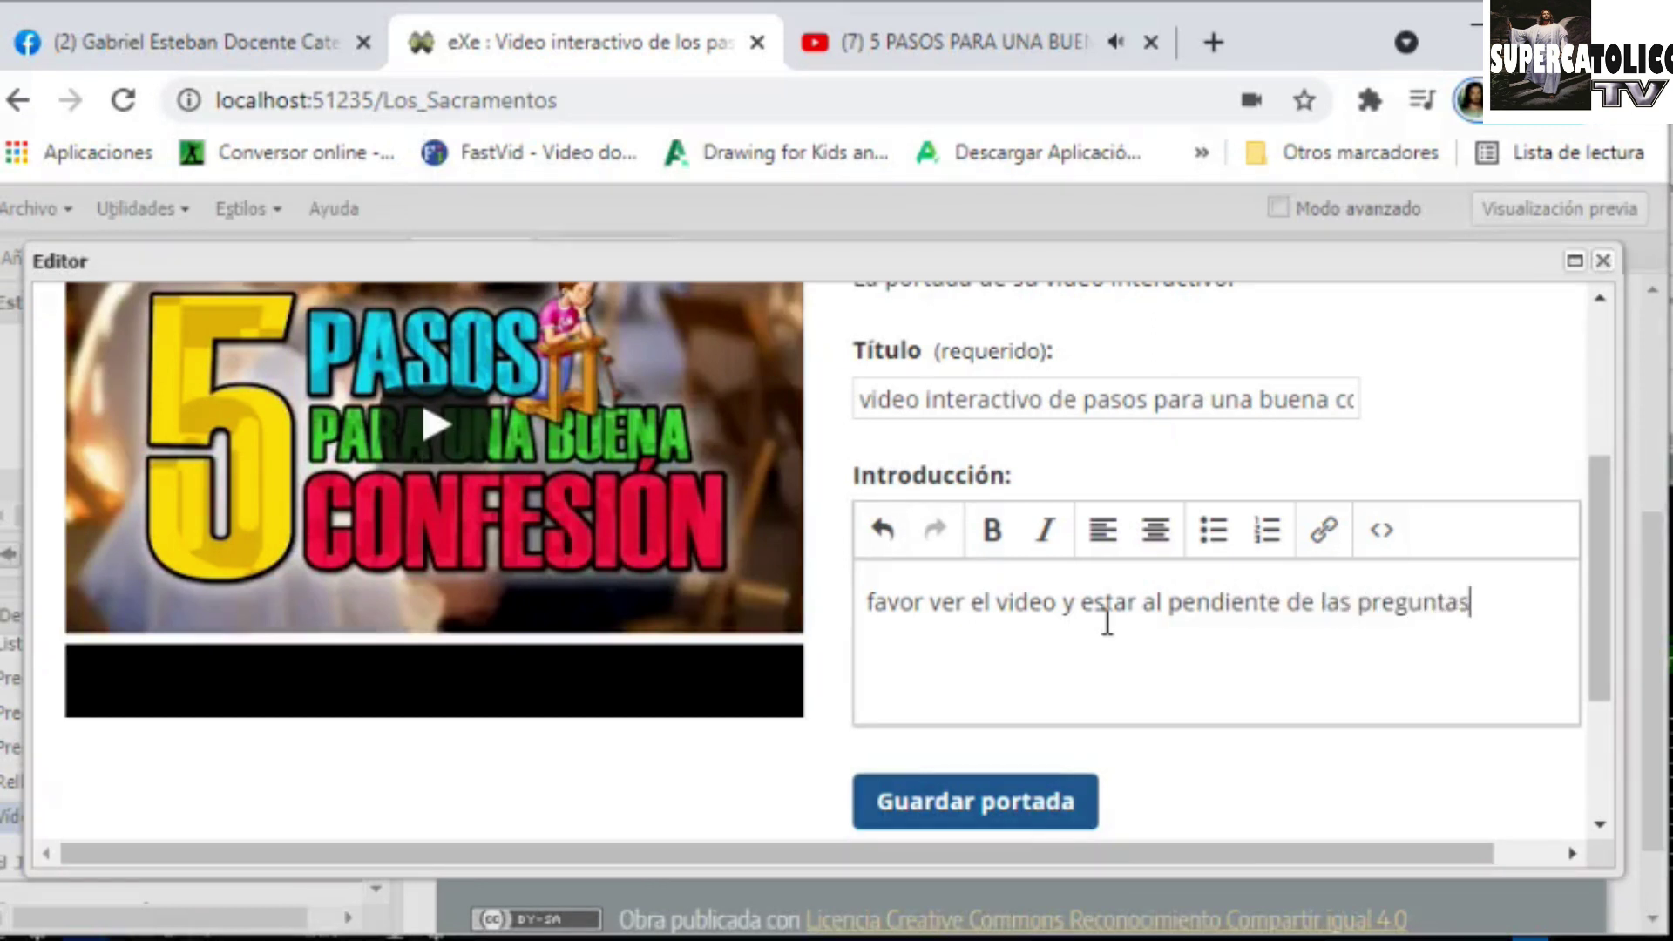
left_click(966, 801)
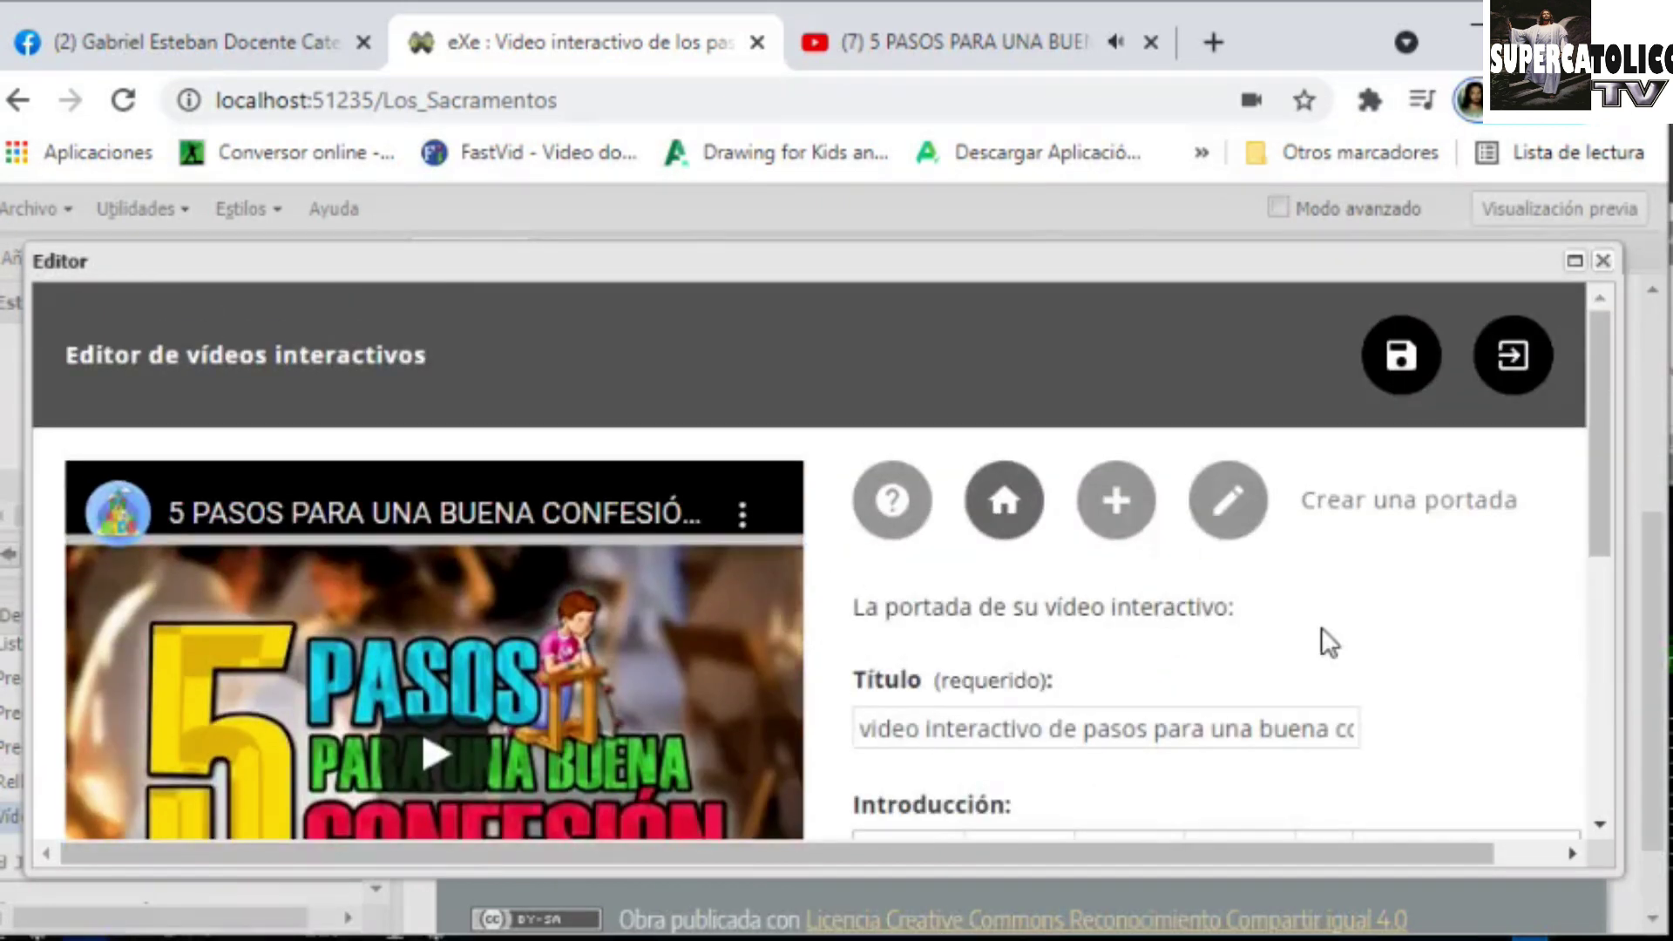
Step: Start creating a new frame and look over the start time and content settings of the text type
left_click(1120, 521)
scroll(1220, 662, "down", 2)
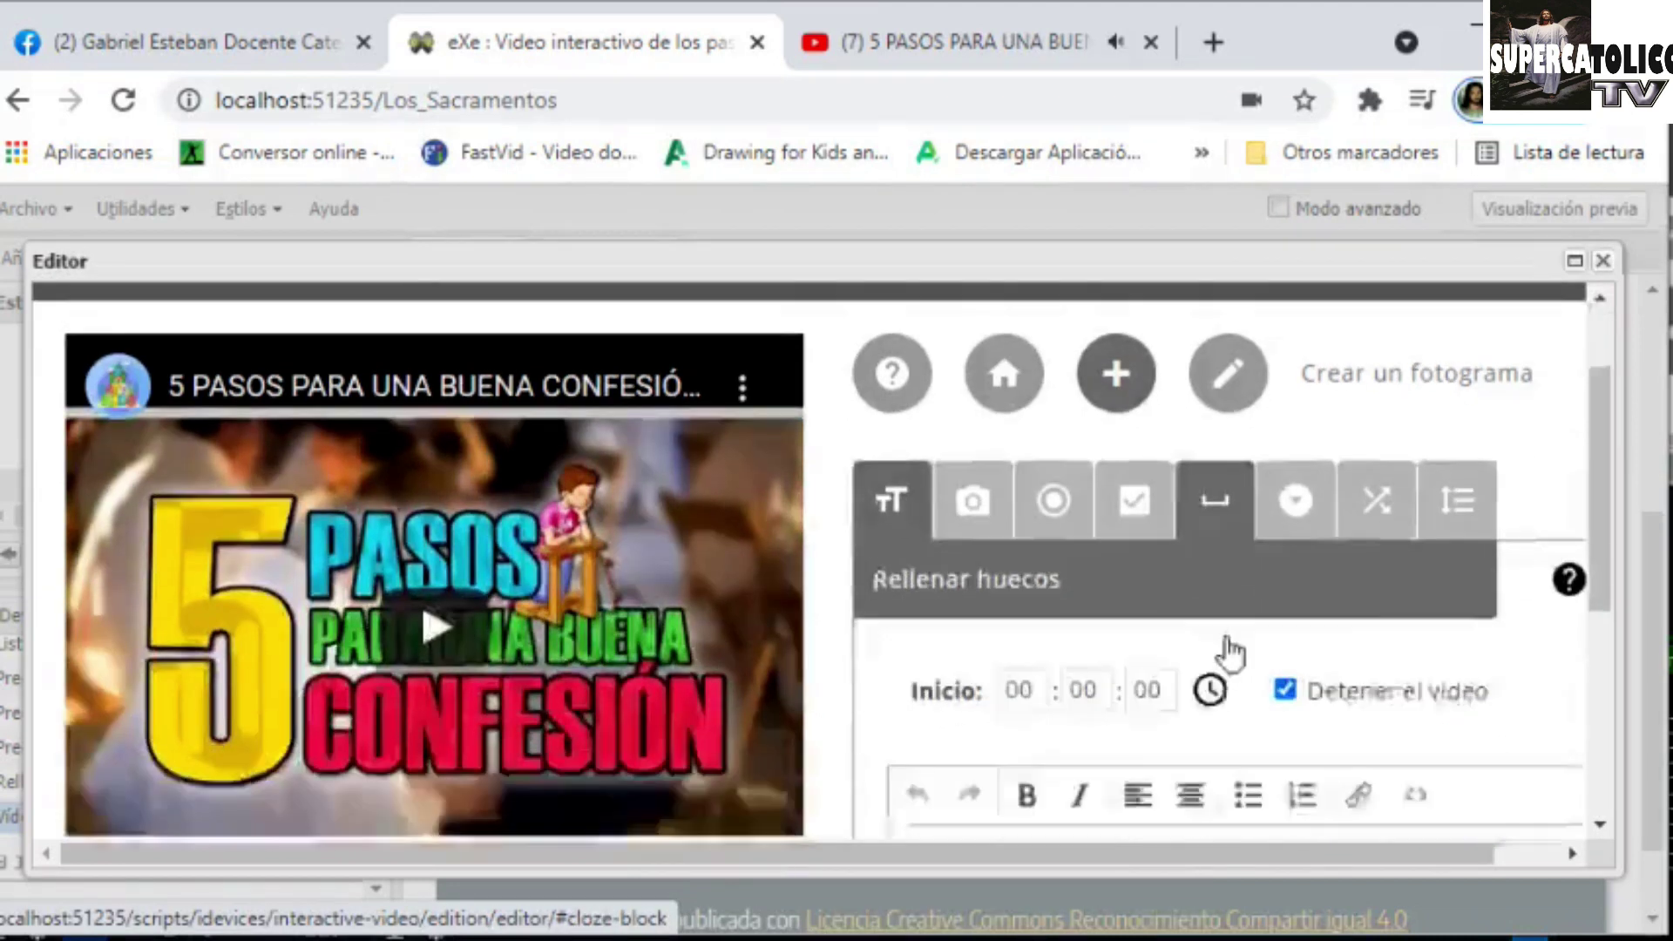
scroll(1346, 662, "down", 2)
scroll(1364, 627, "up", 2)
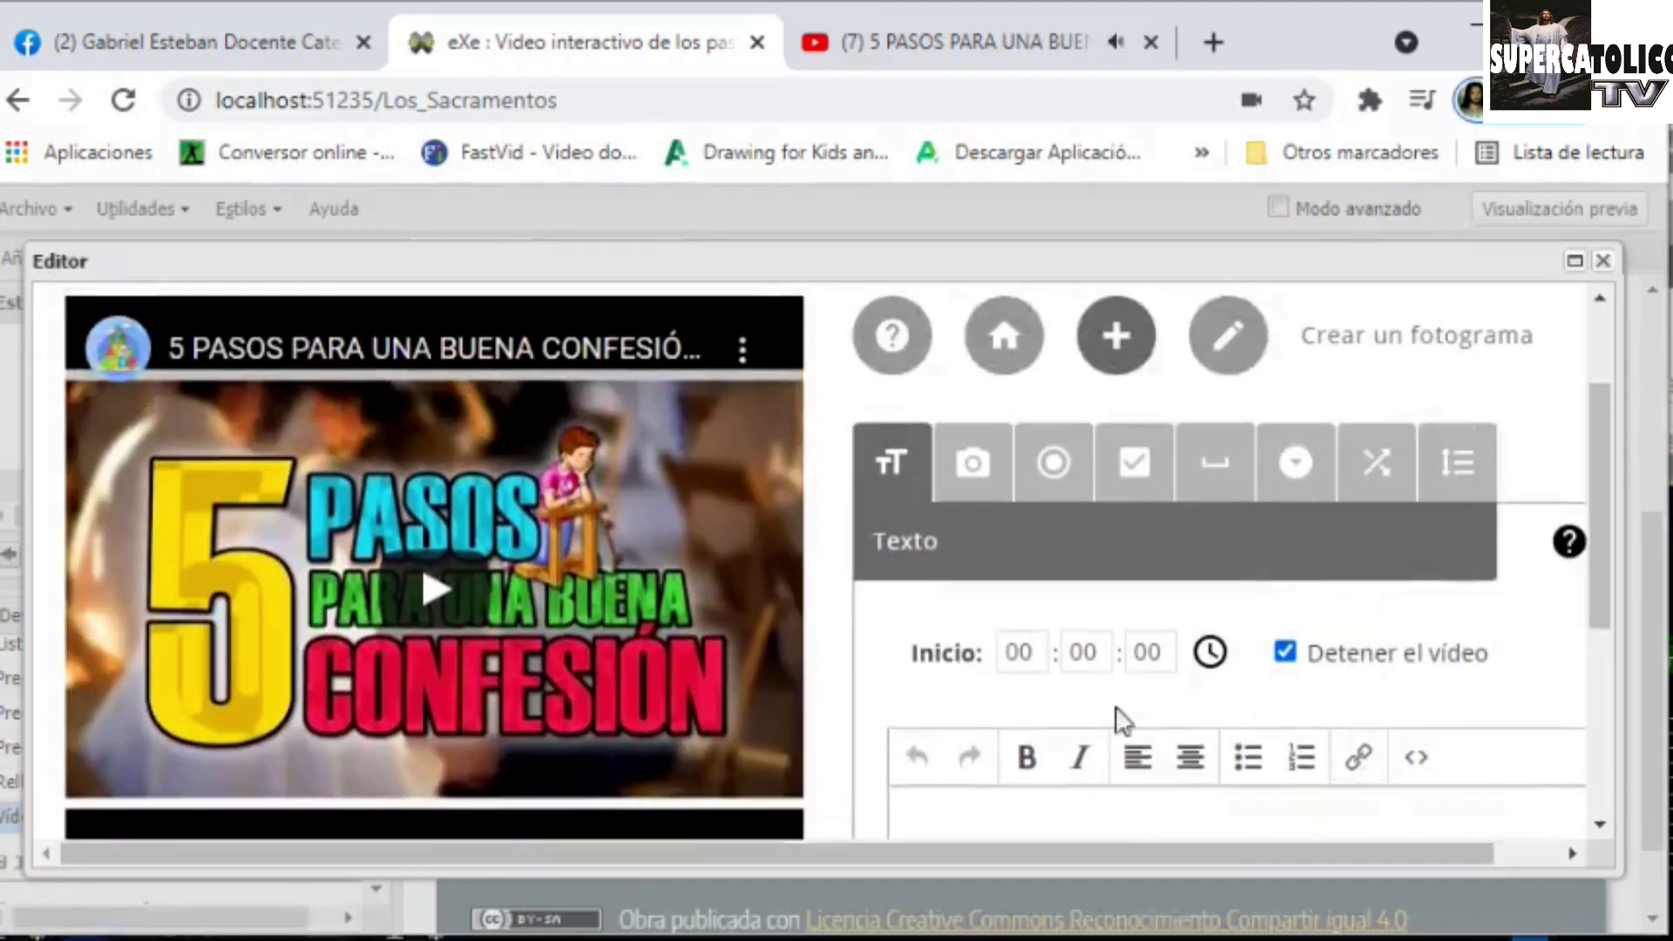
left_click_drag(1607, 493, 1603, 524)
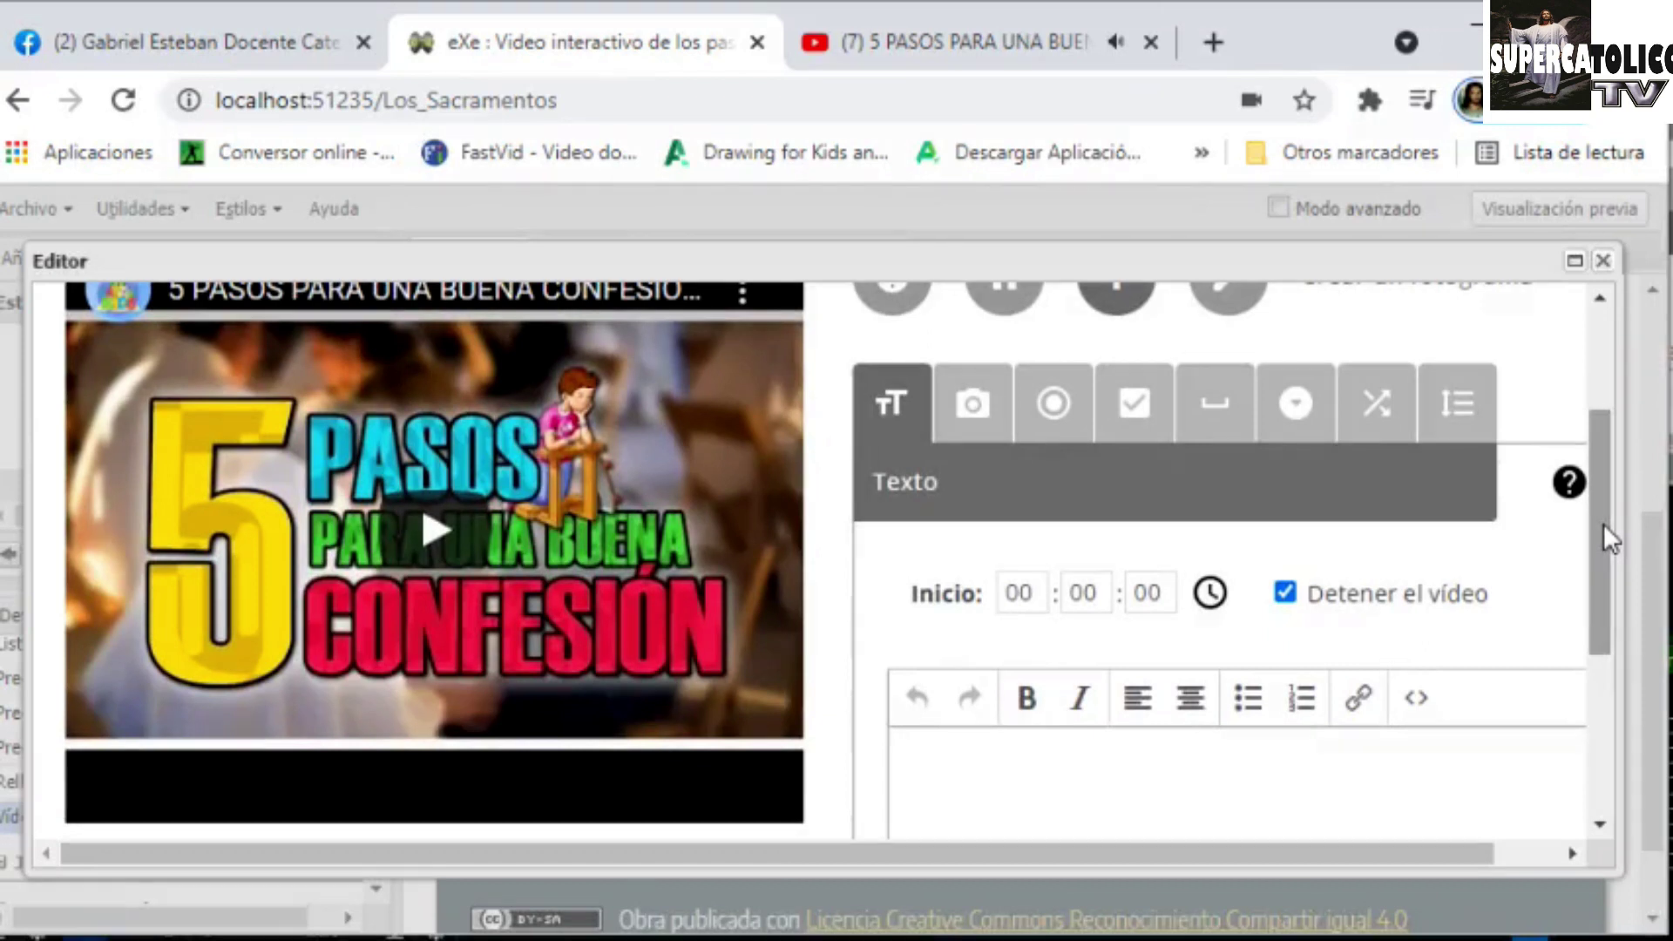
scroll(1602, 522, "down", 2)
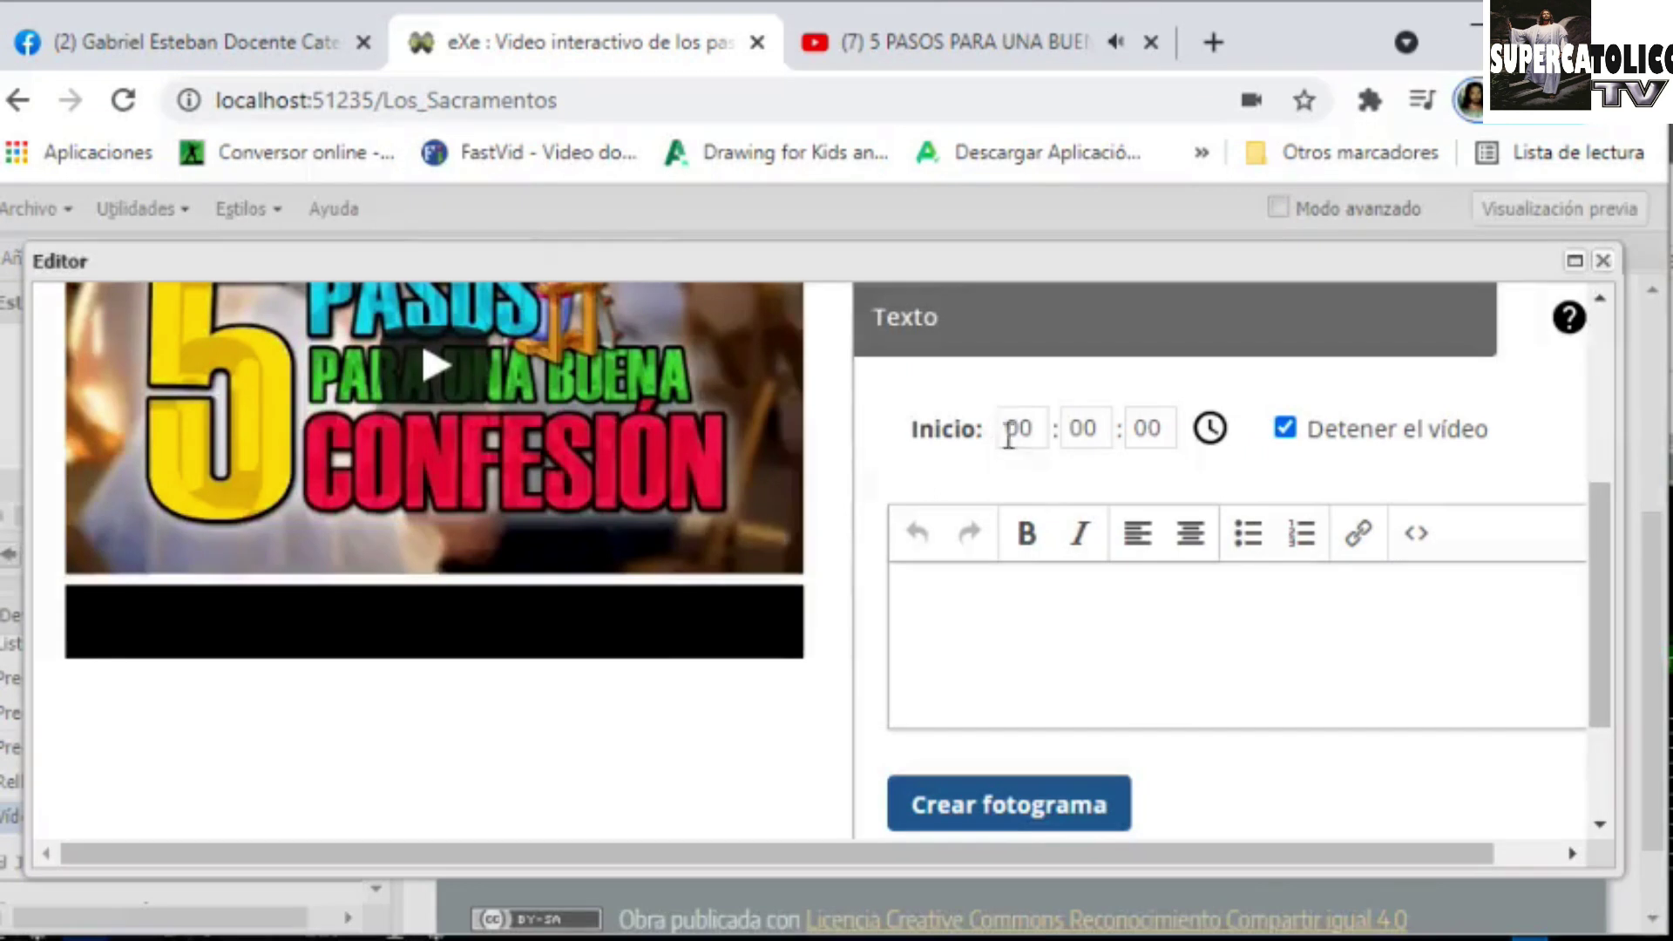
scroll(1004, 436, "up", 2)
Step: Look through the settings of the other frame types, including image, multiple answer, fill in the blanks and dropdown
left_click(968, 409)
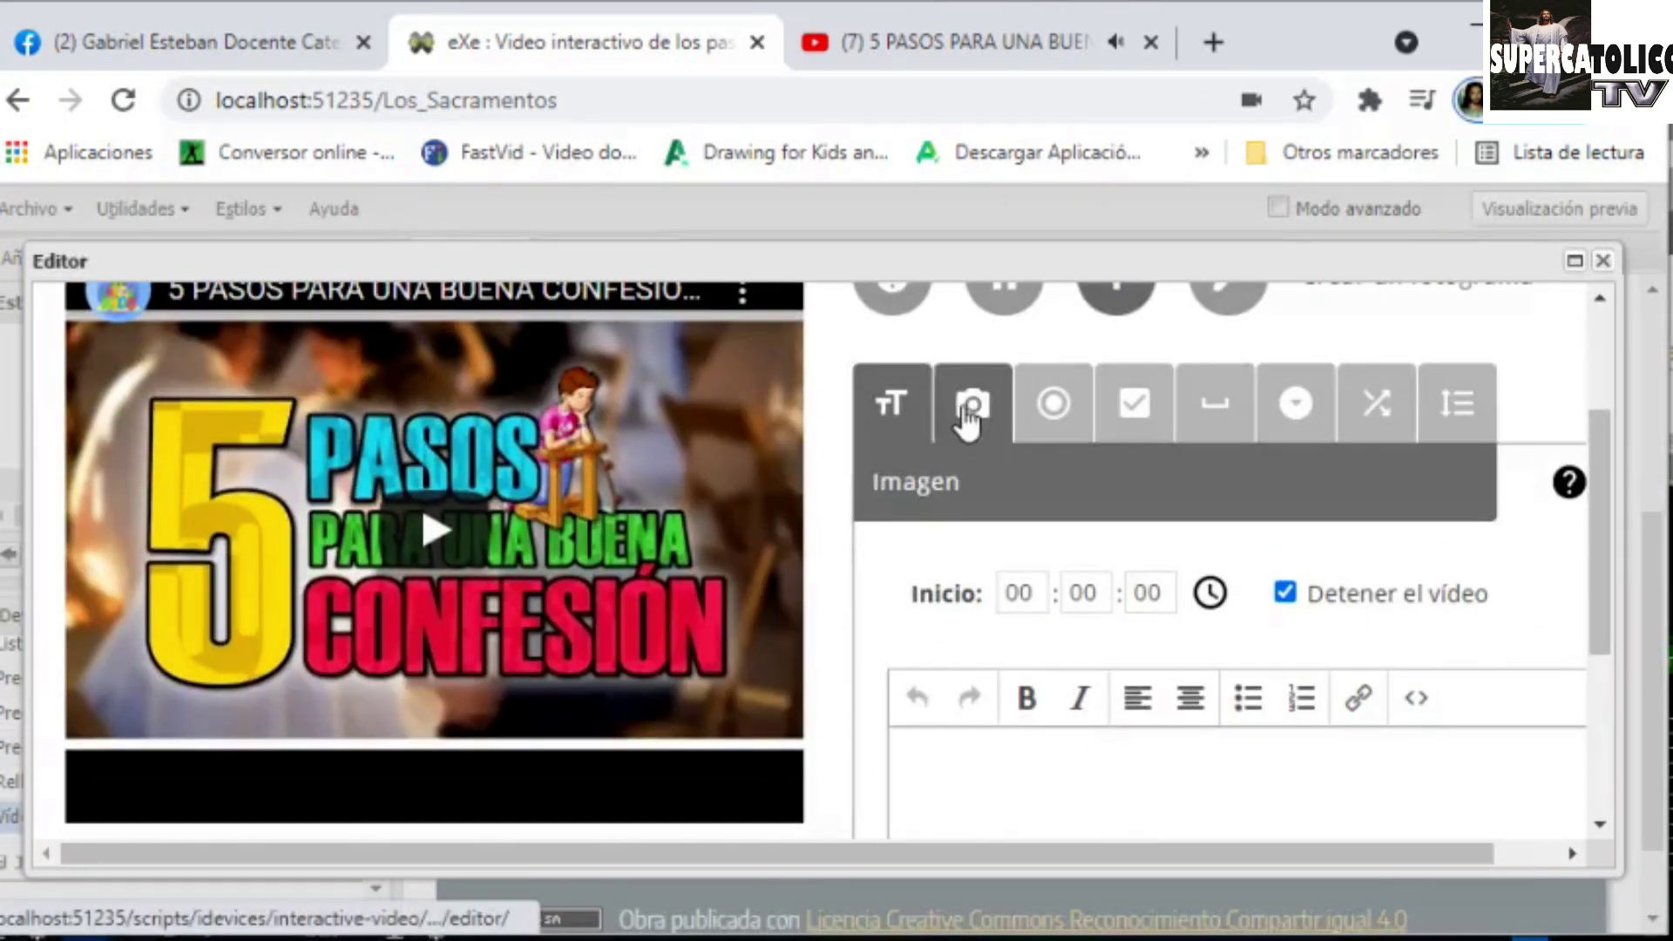
left_click(1049, 410)
left_click(1105, 425)
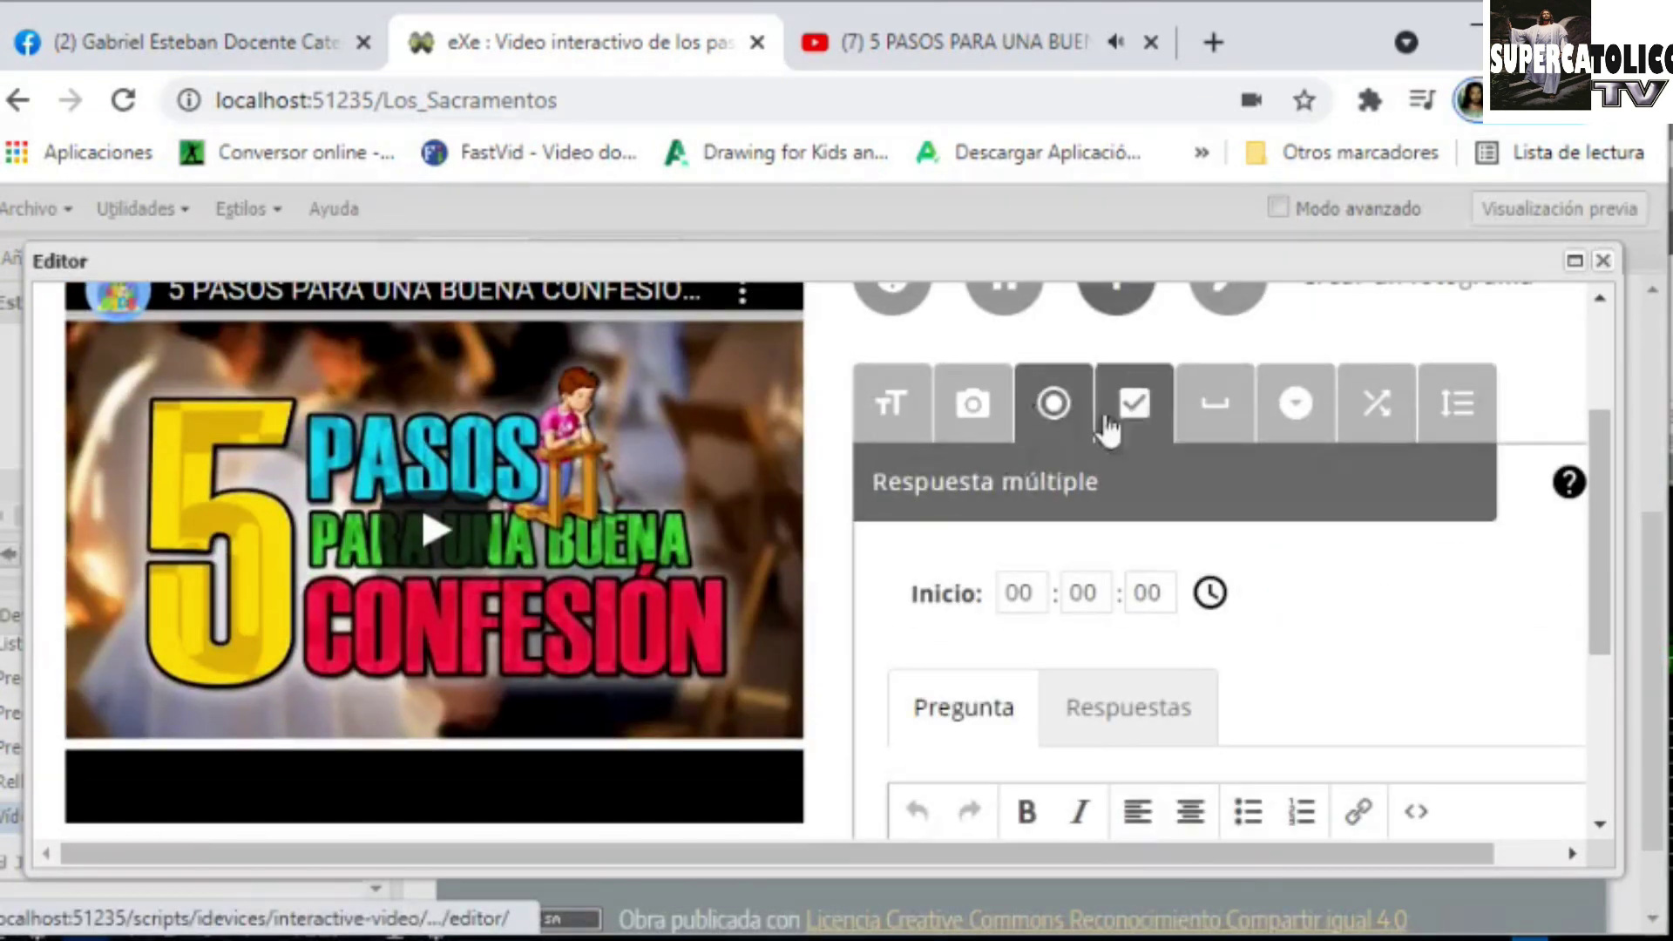
left_click(1206, 418)
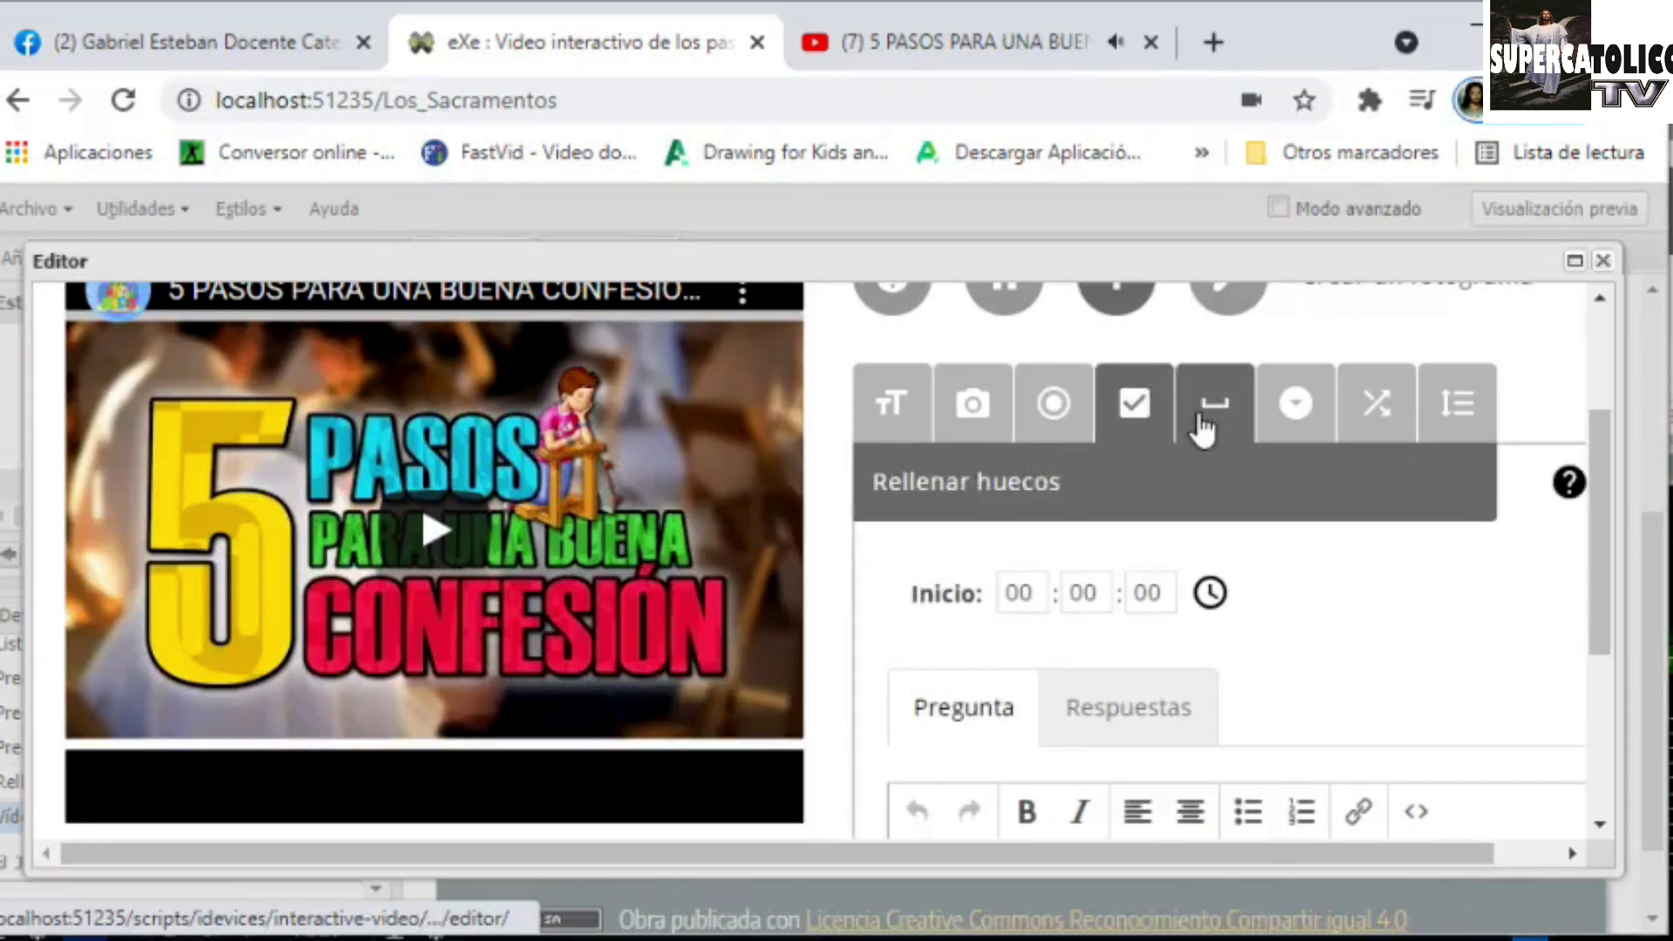
left_click(1293, 417)
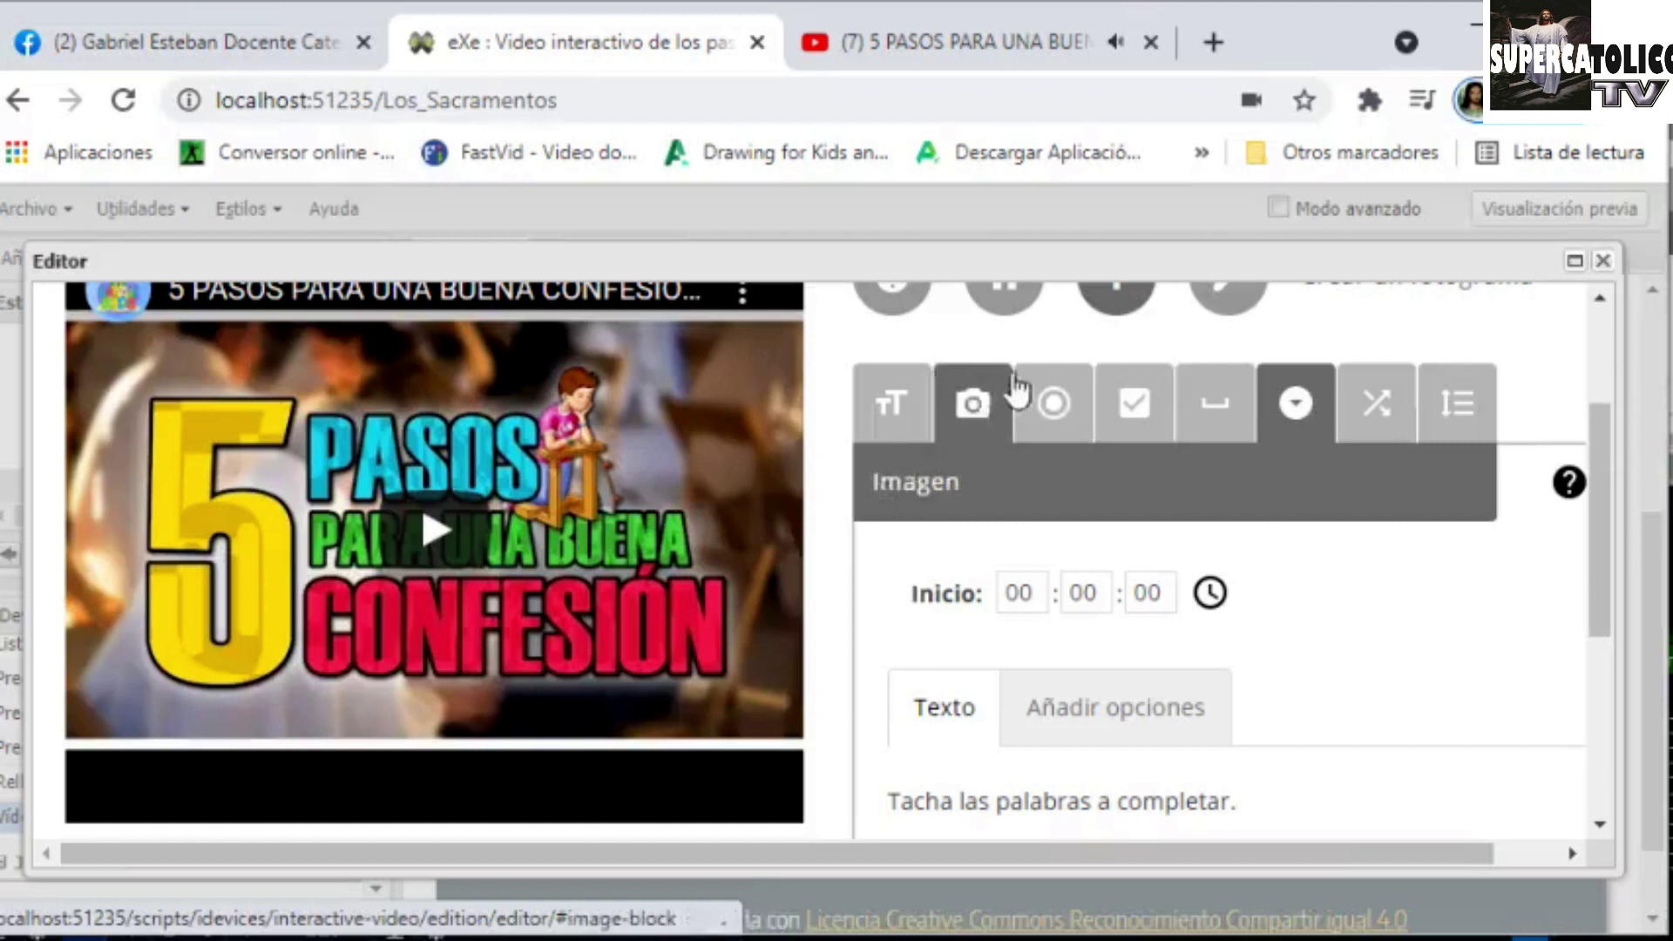
Step: Look over the frame types one by one, including text, image, multiple answer, fill in the blanks, dropdown and matching elements
left_click(890, 431)
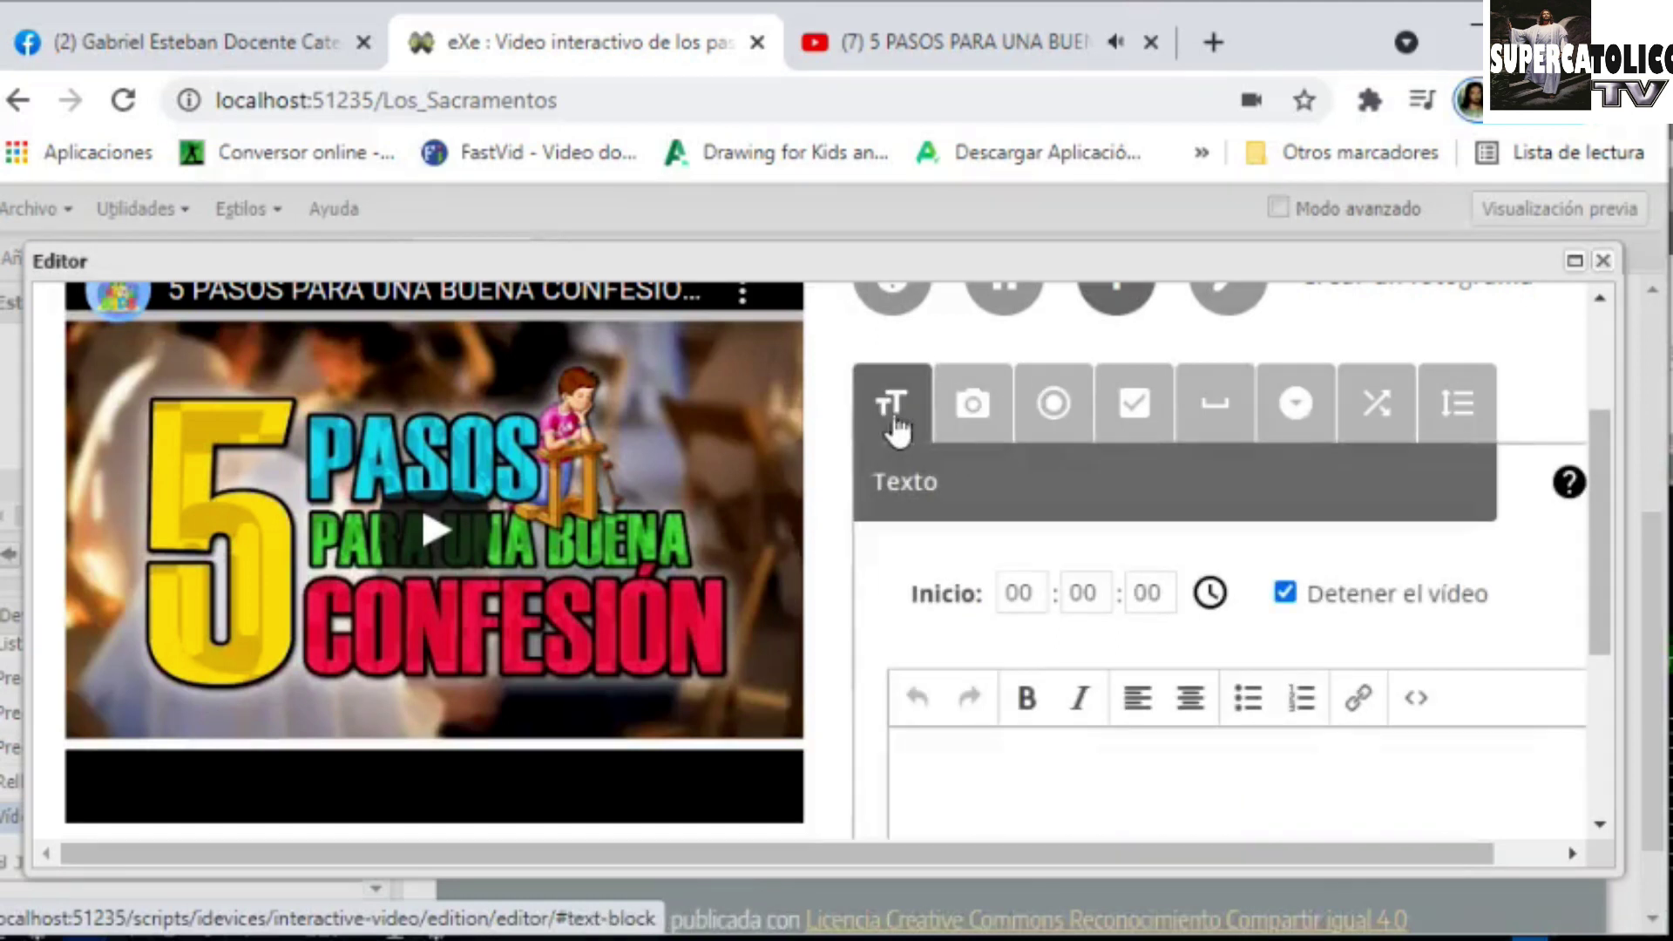
left_click(966, 423)
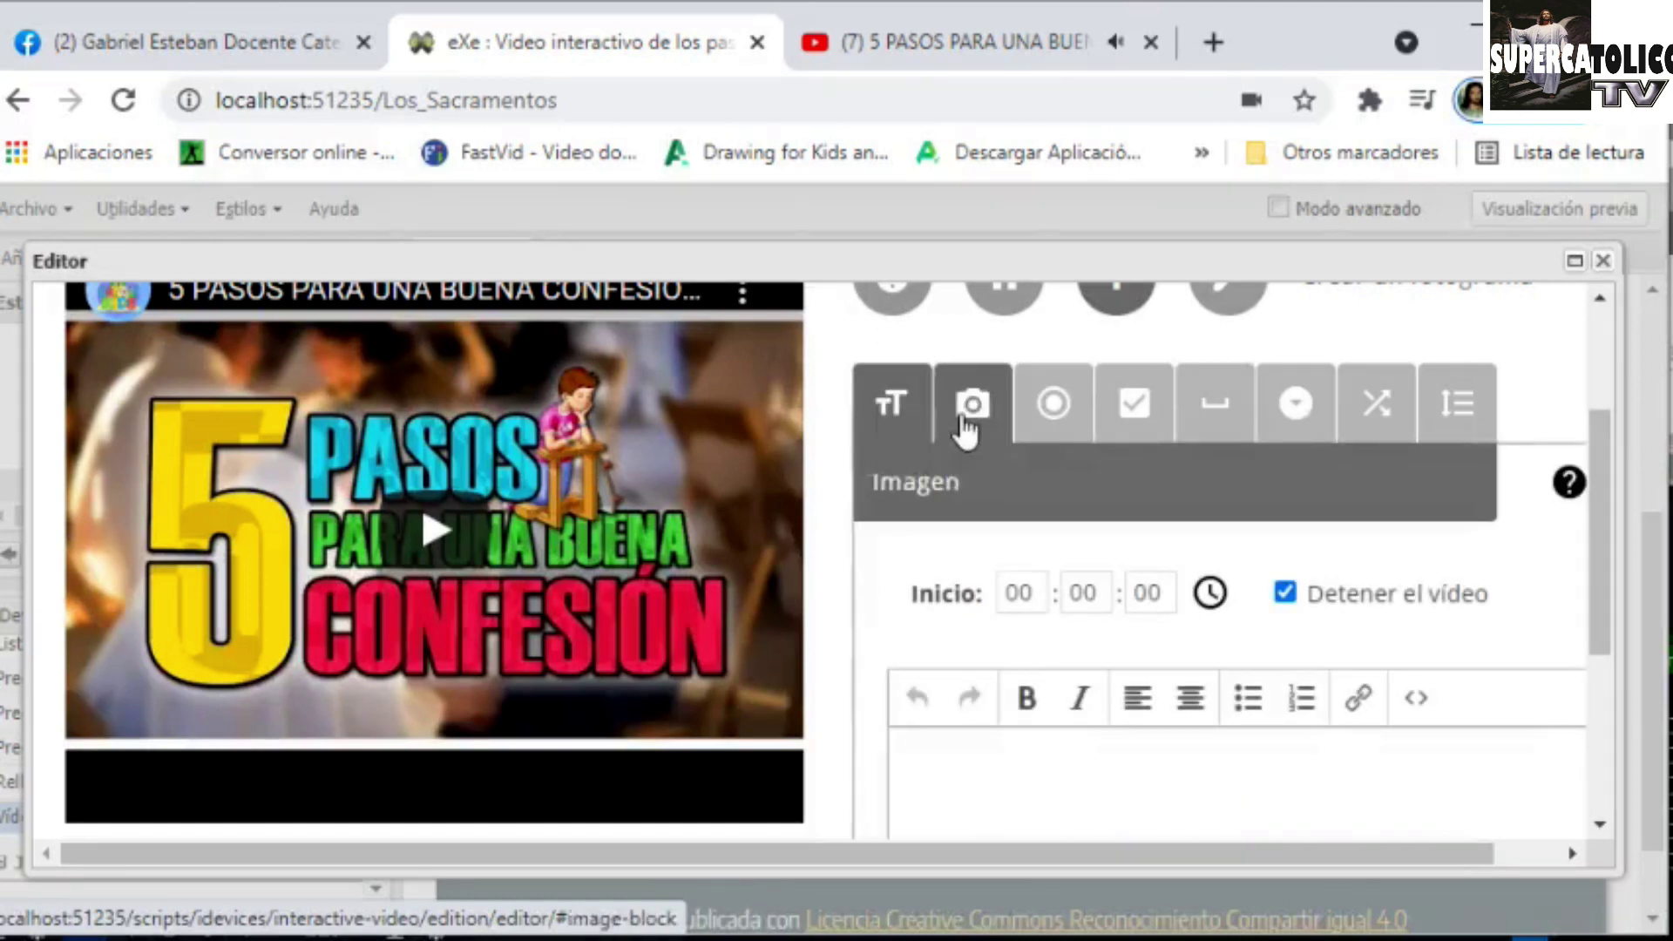
left_click(1057, 424)
left_click(1130, 427)
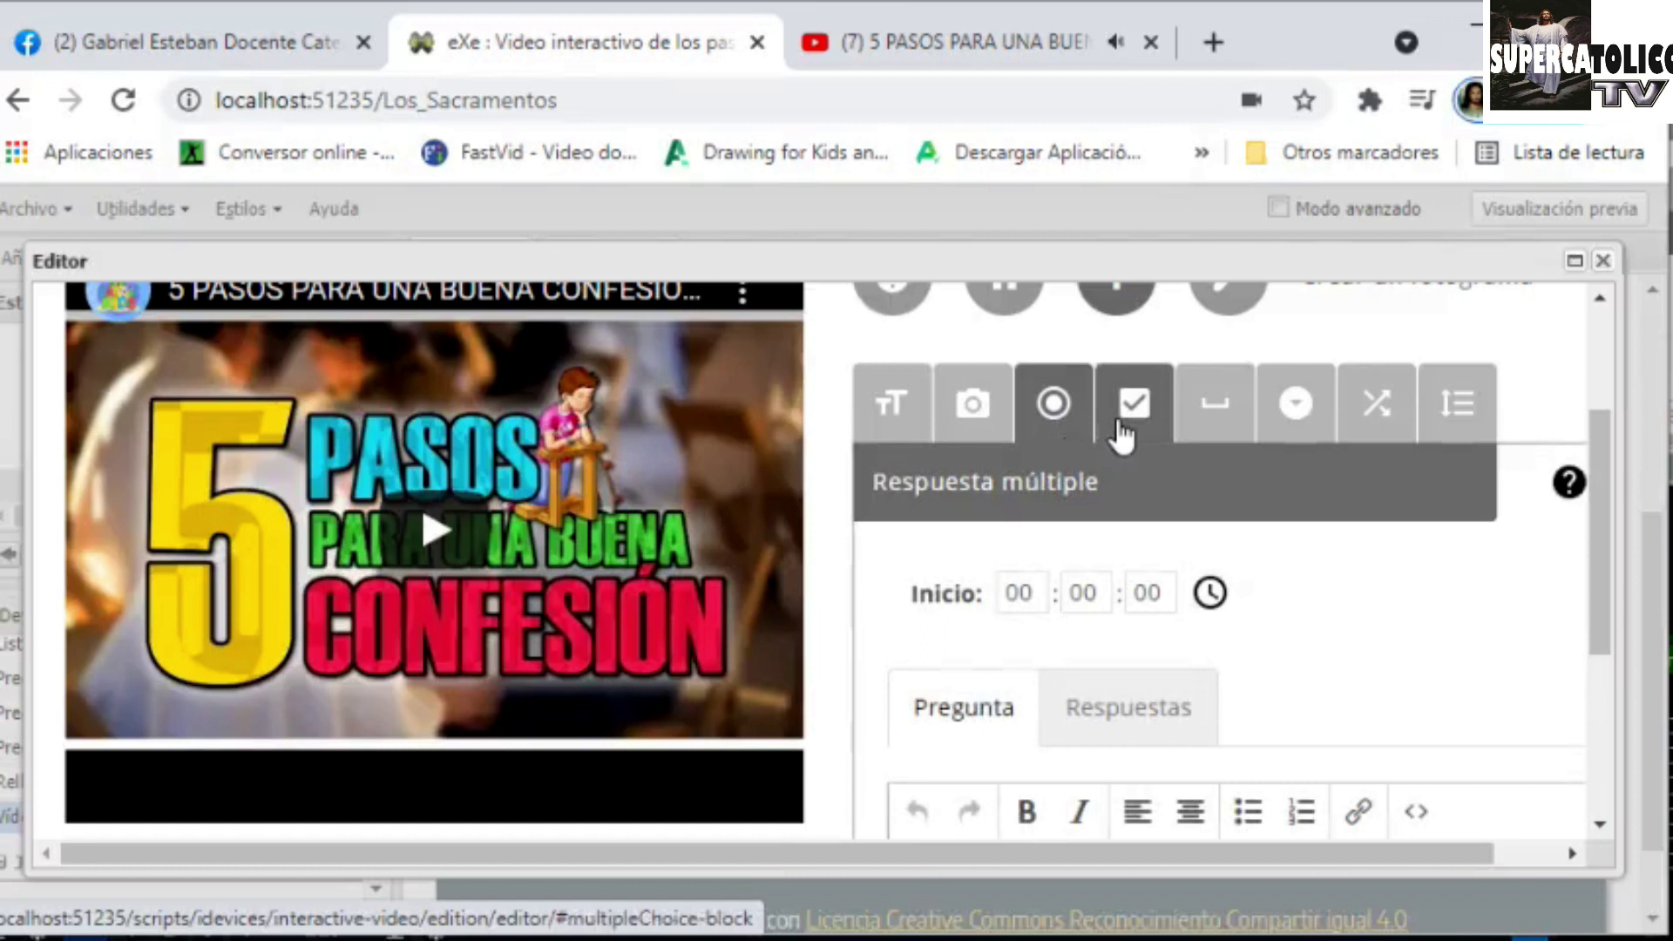
left_click(1223, 432)
left_click(1303, 420)
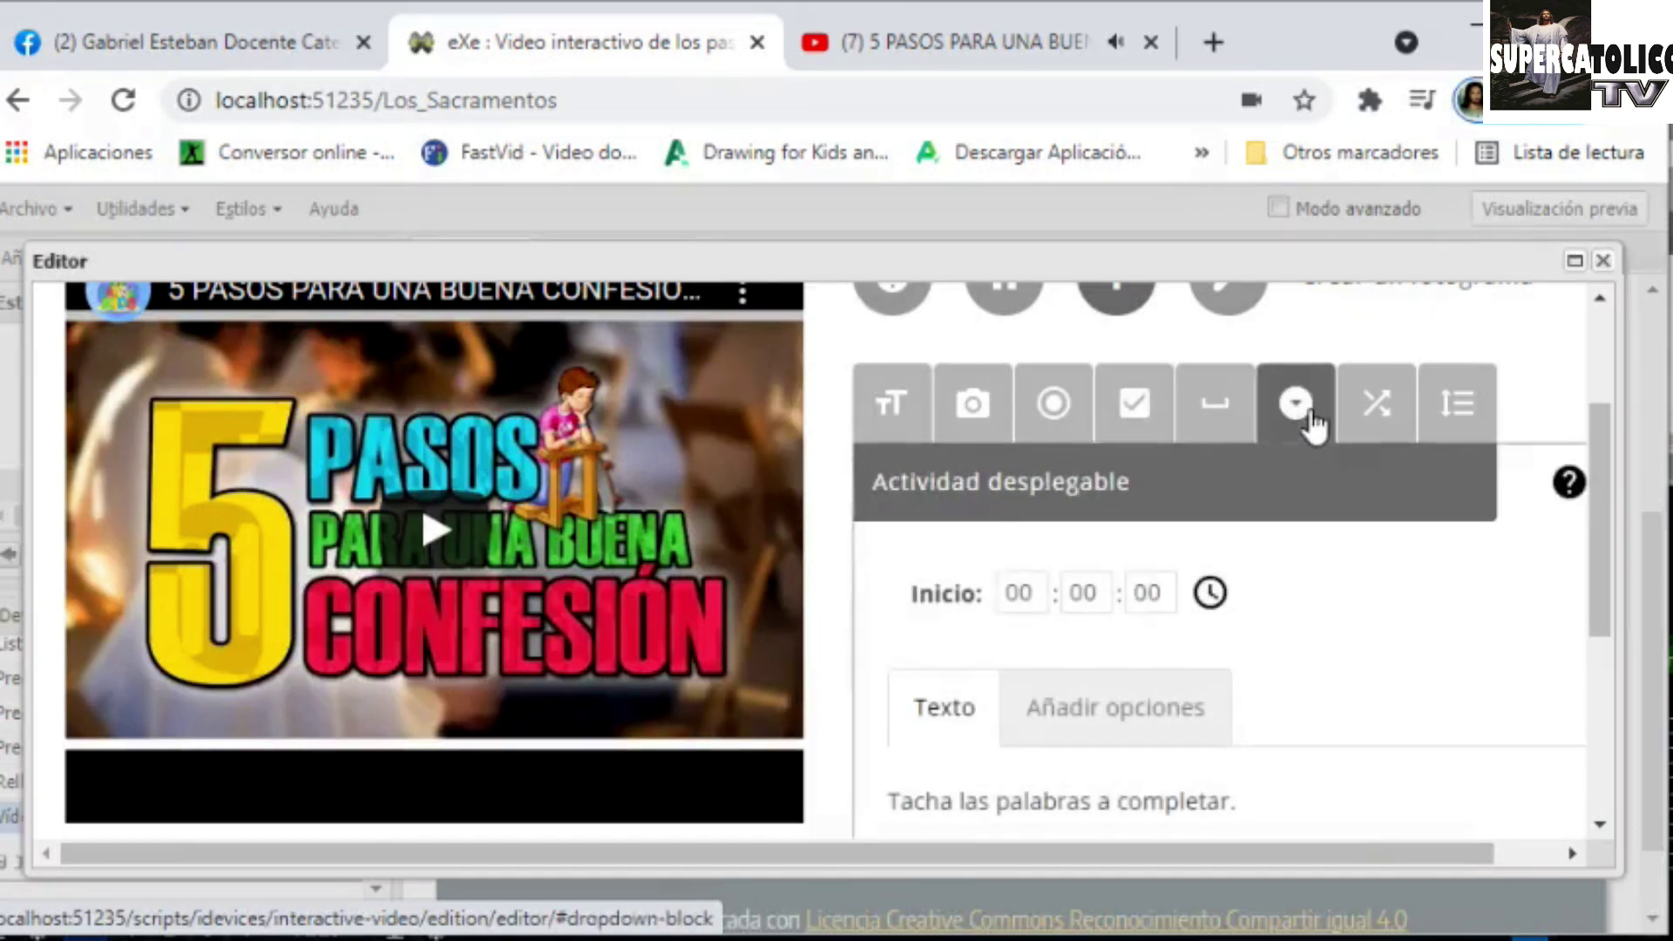
left_click(1367, 426)
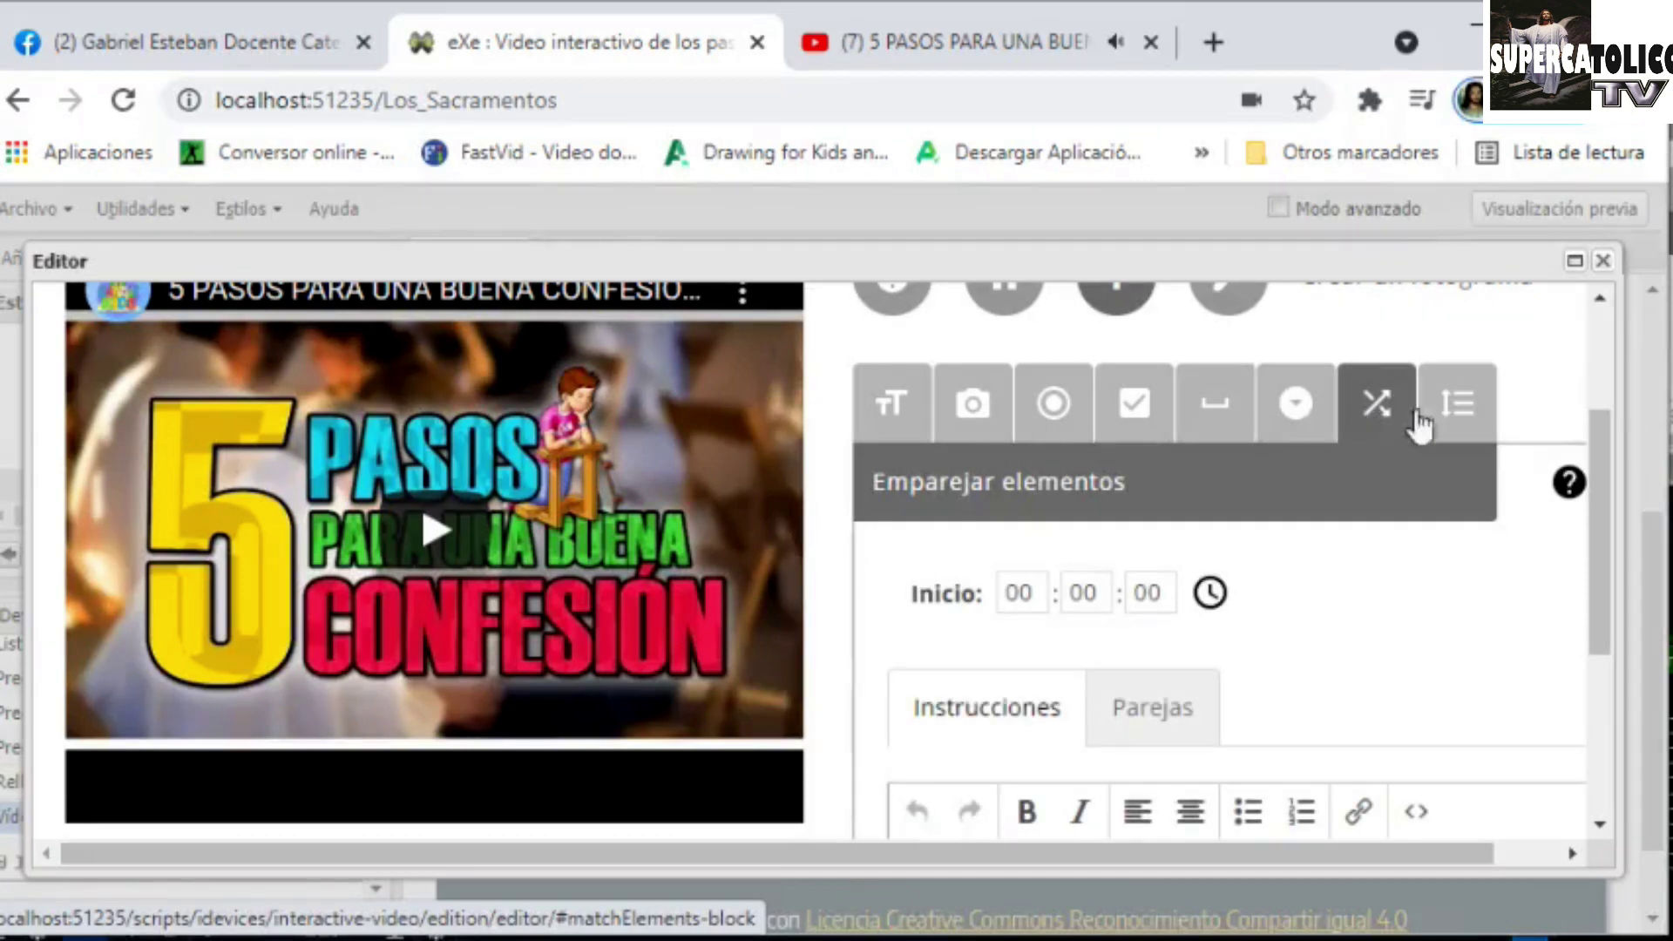
left_click(1459, 418)
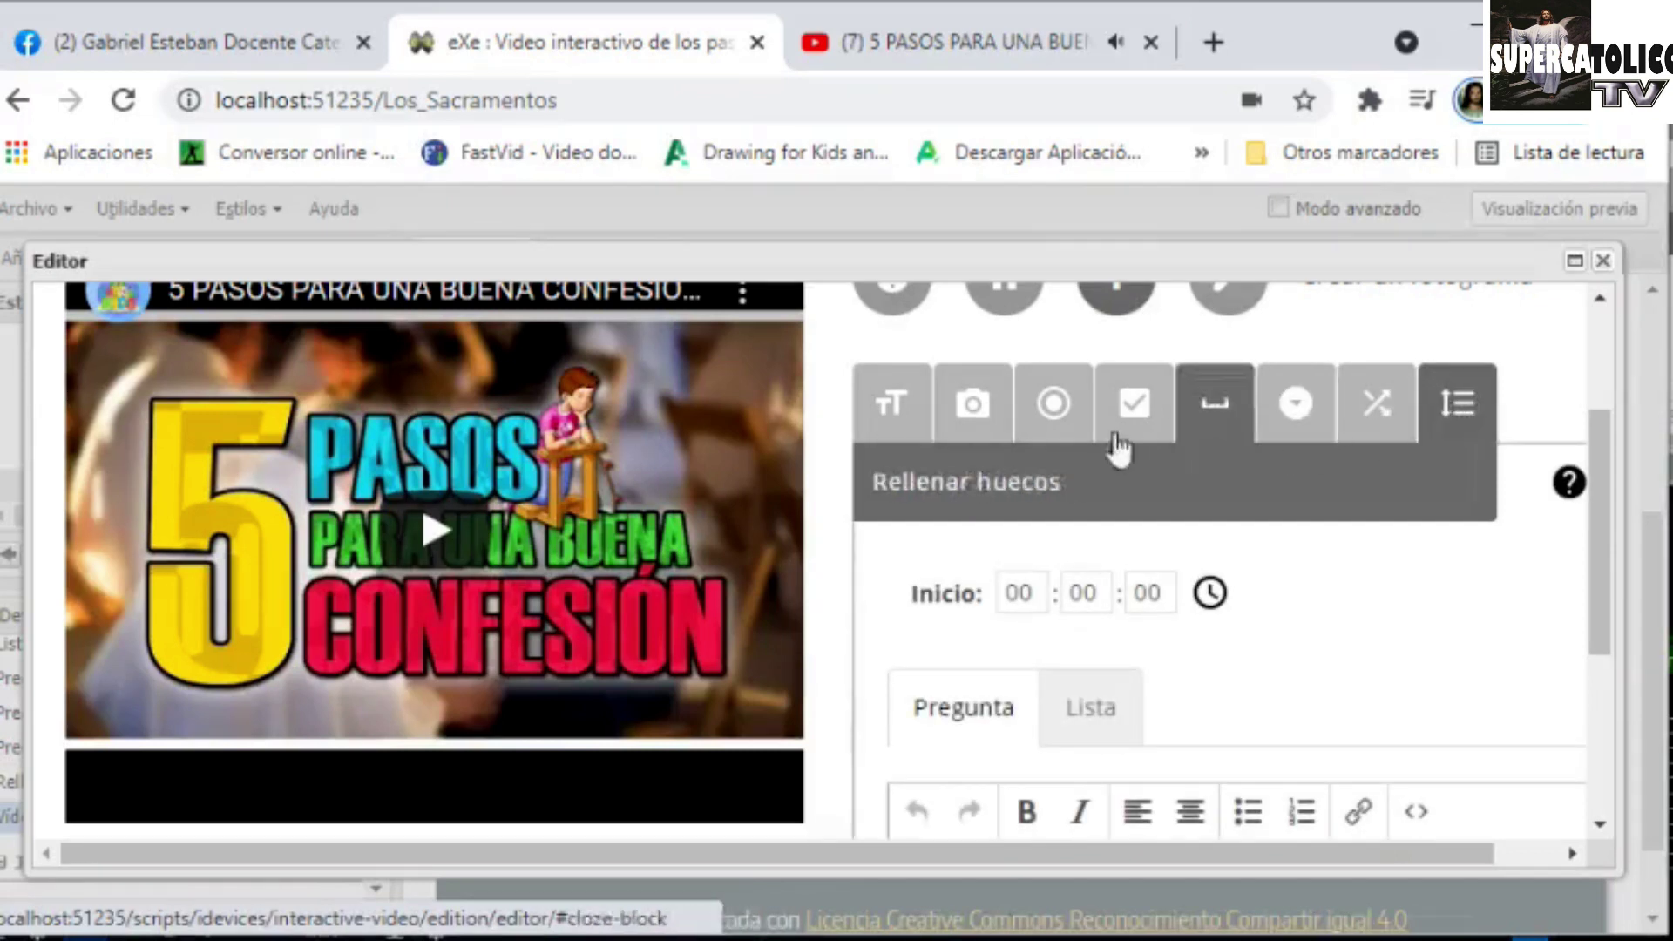
Step: Choose the text frame type, pause the playing video at 0:03 and set the frame's start time to 00:00:03
left_click(878, 413)
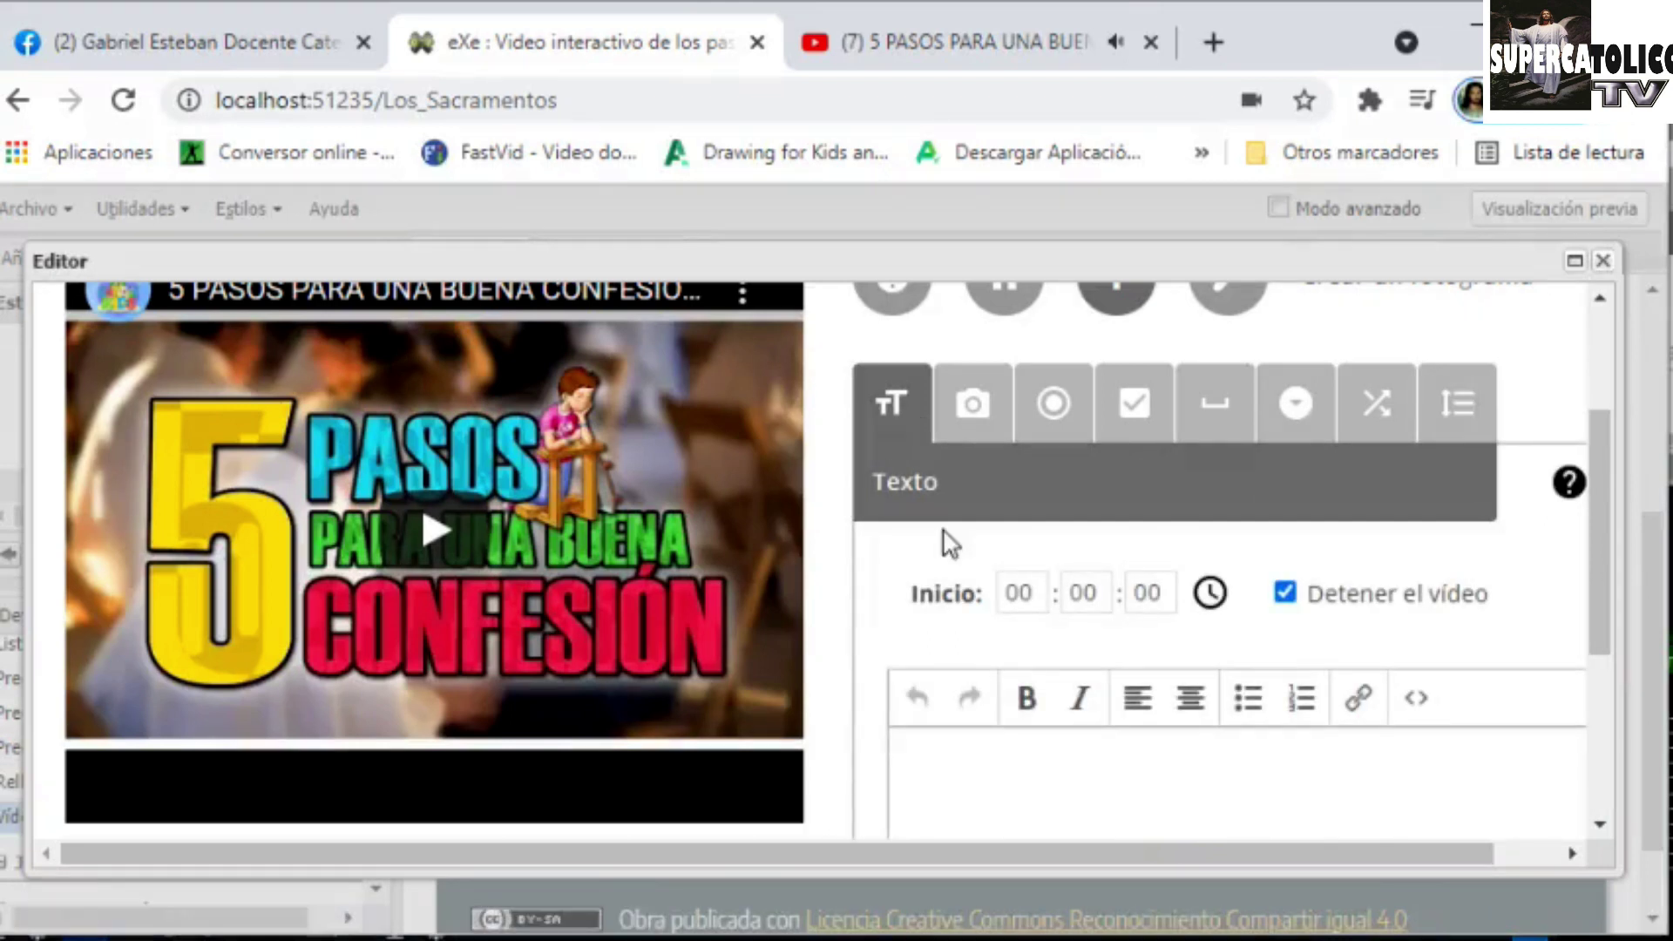
scroll(1267, 745, "down", 2)
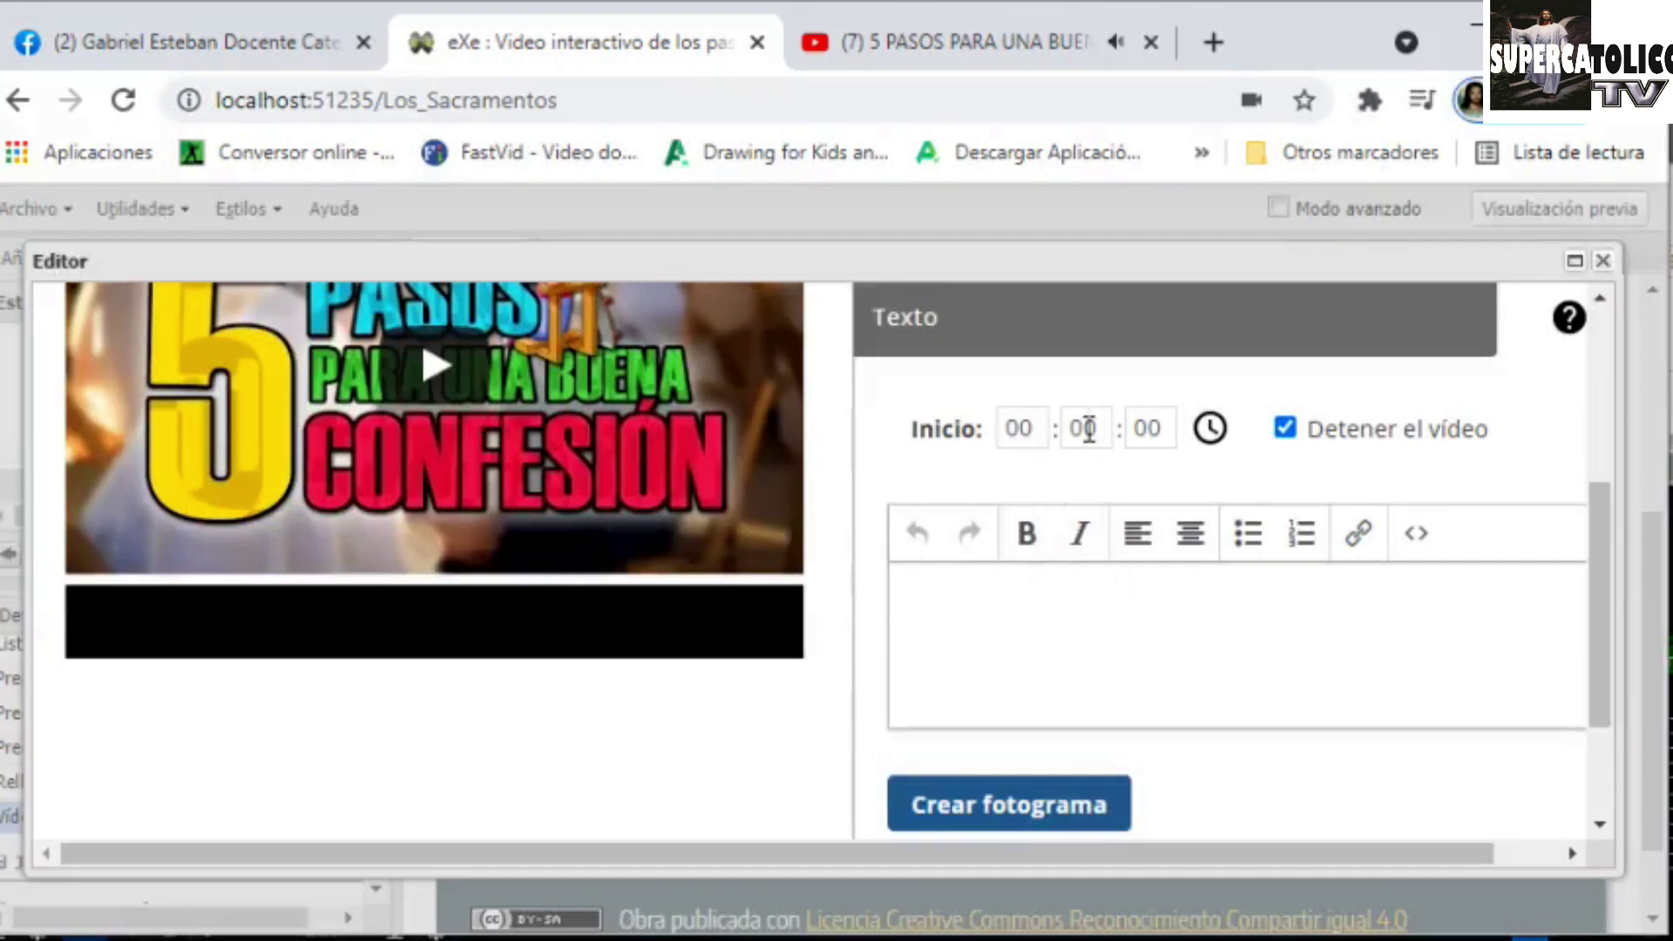
scroll(1073, 529, "up", 4)
scroll(1073, 529, "down", 2)
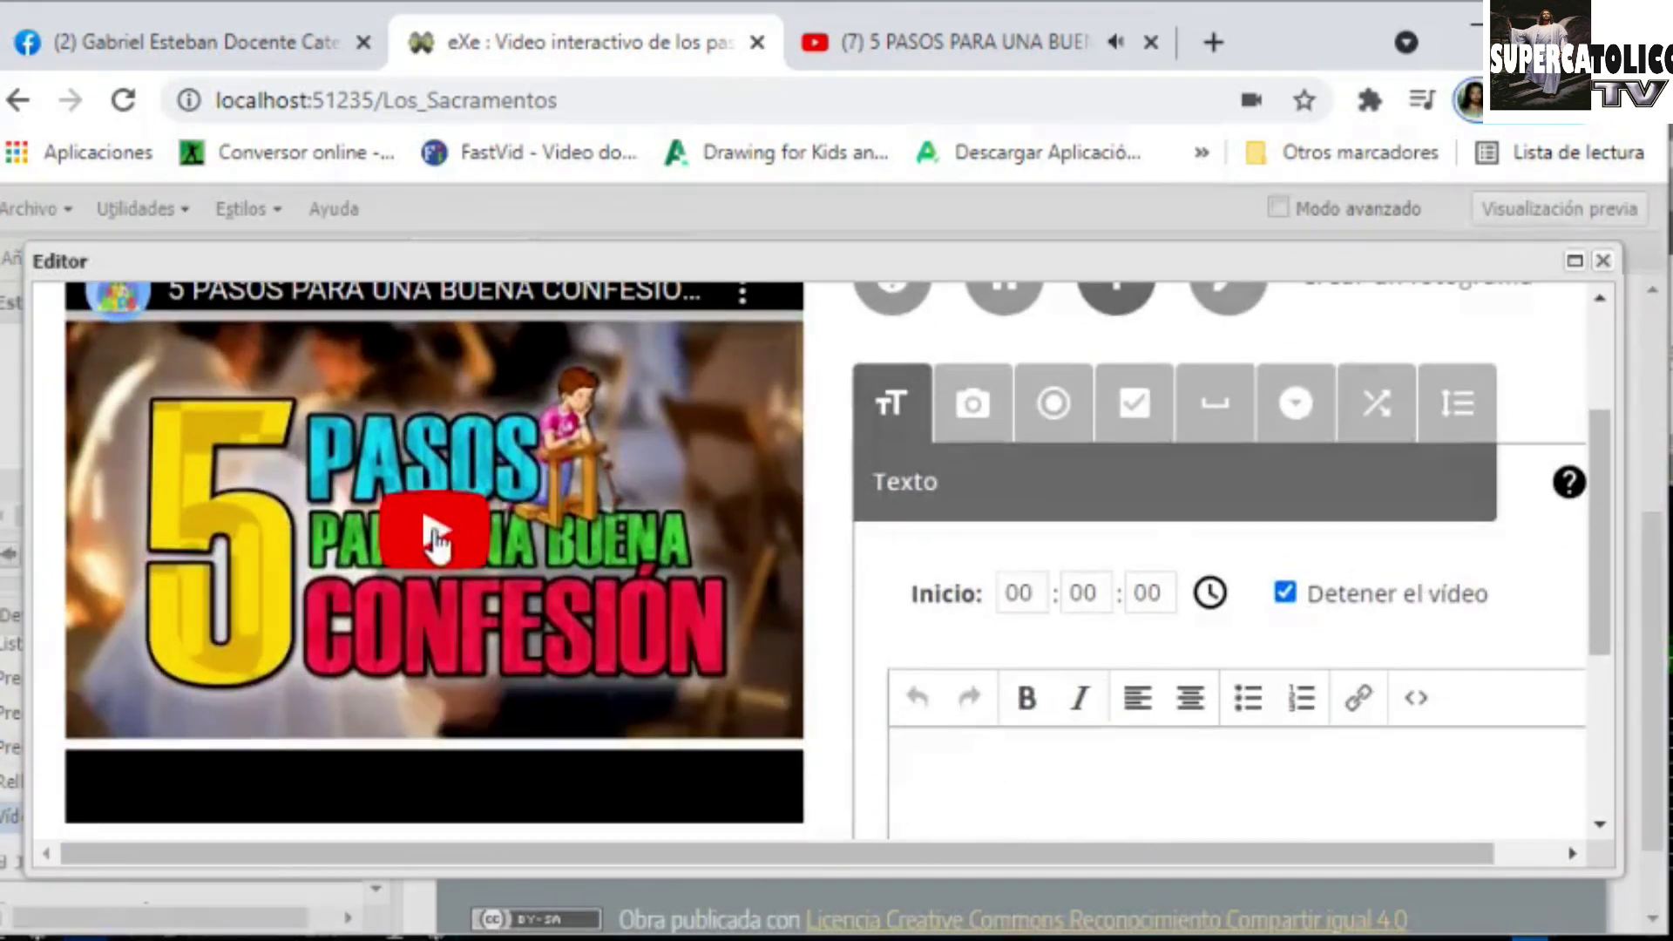
left_click(433, 531)
scroll(432, 528, "down", 2)
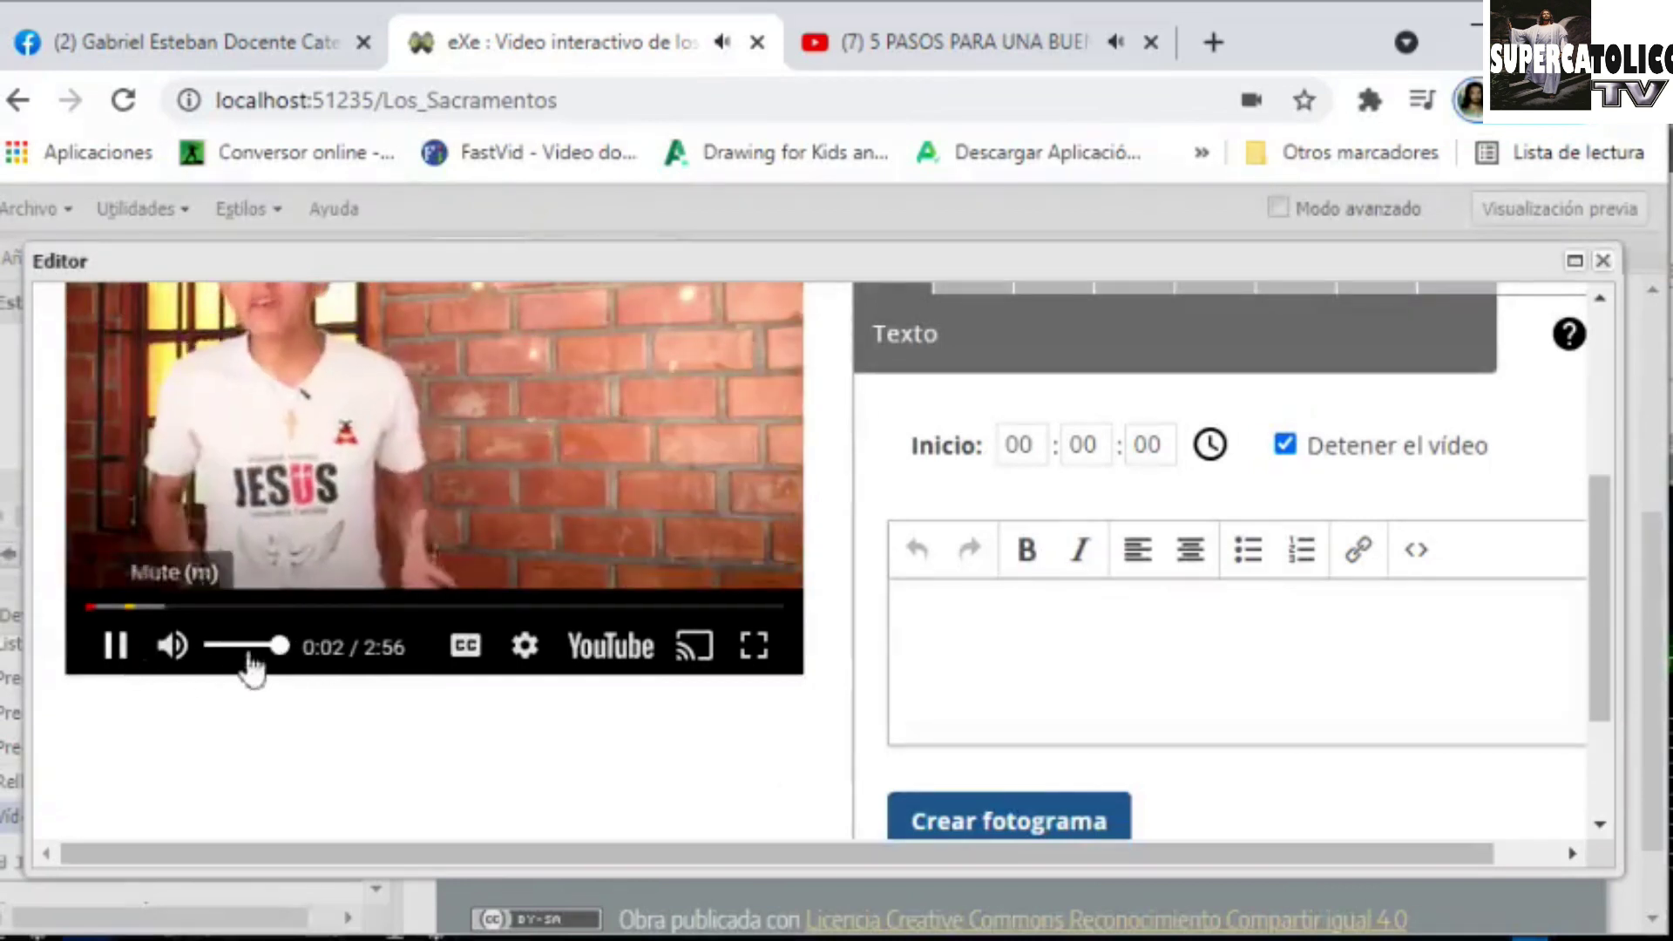
left_click(127, 655)
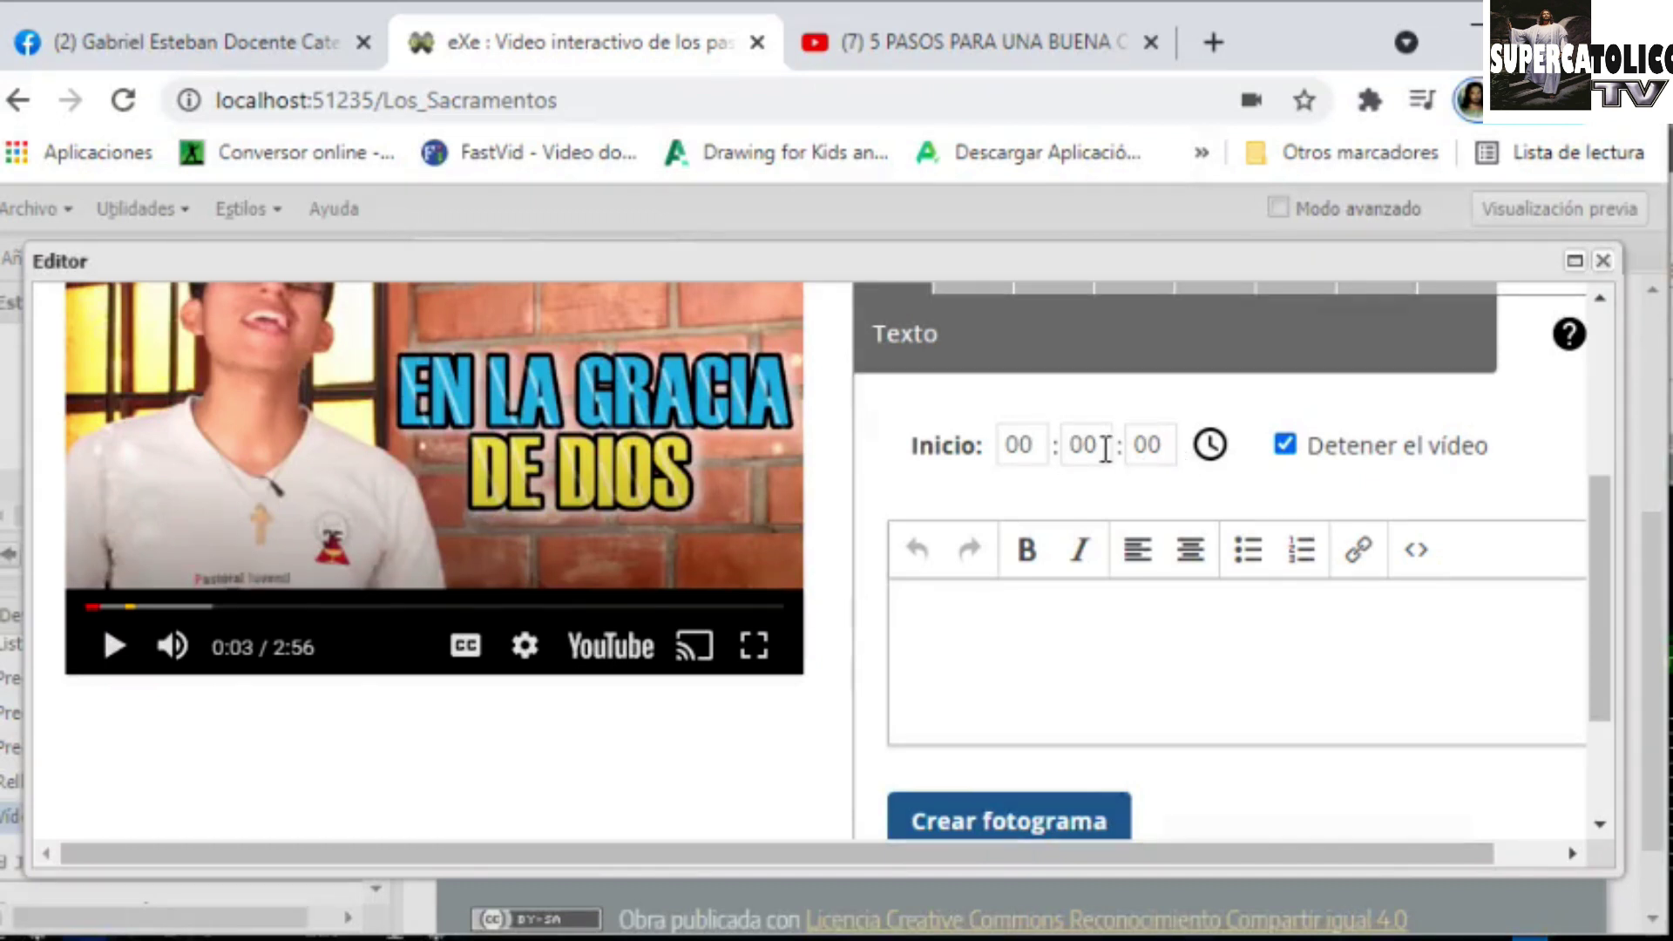
left_click(1172, 444)
type("03")
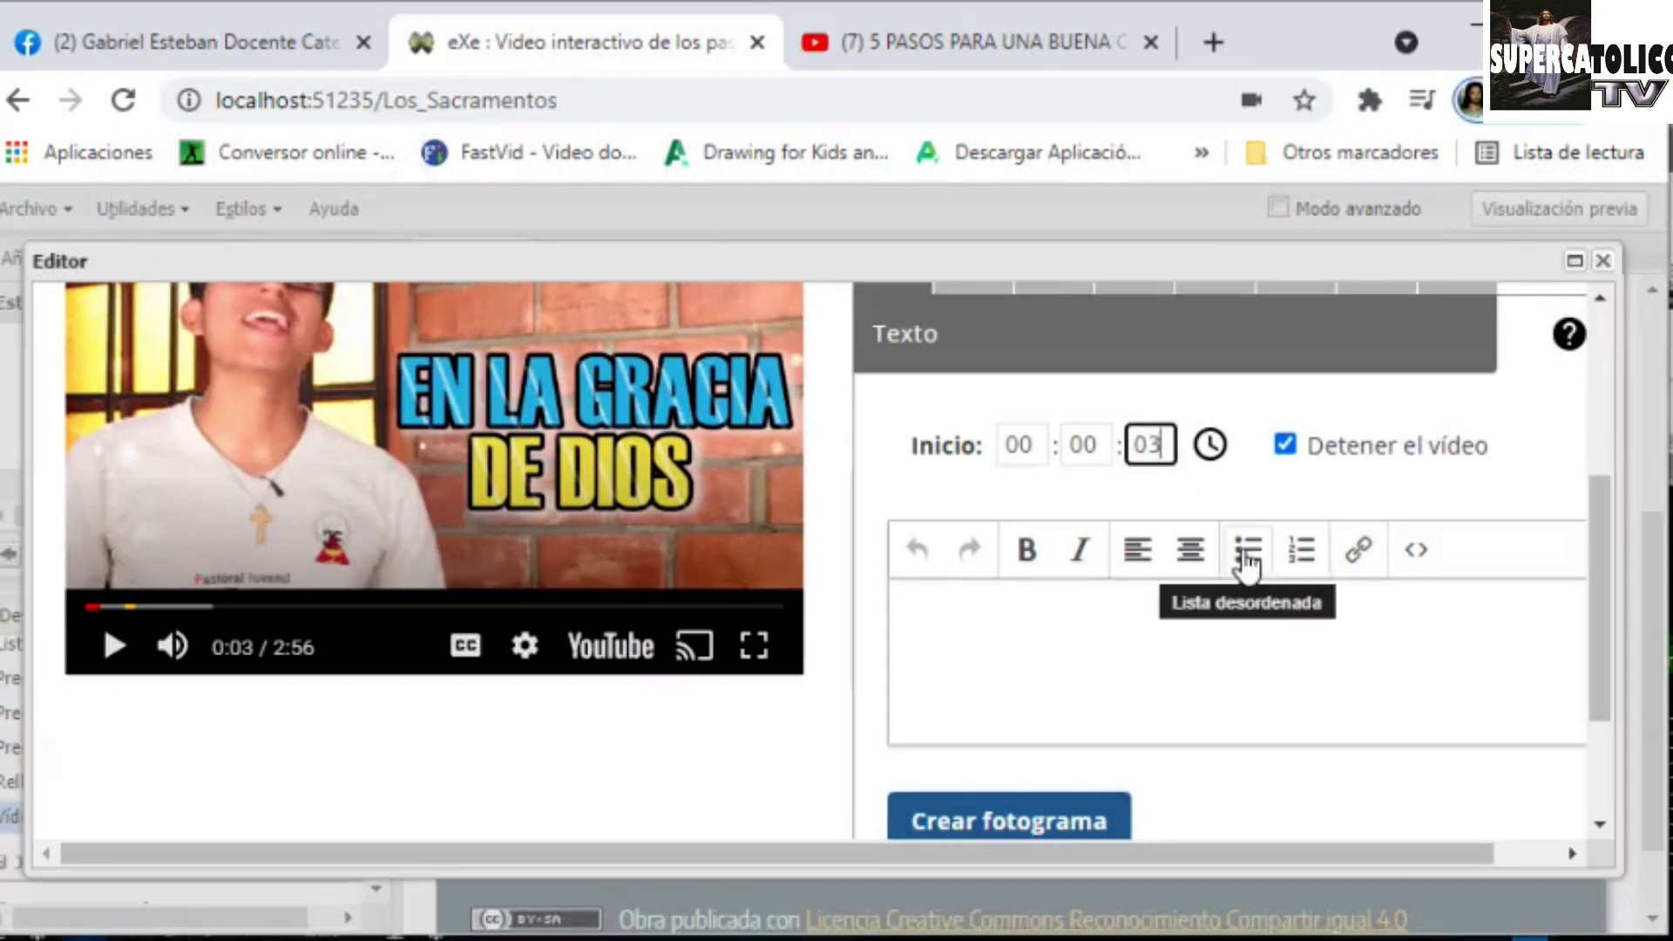
Step: Enter "presta mucha atencion" as the content of the text frame
left_click(1076, 672)
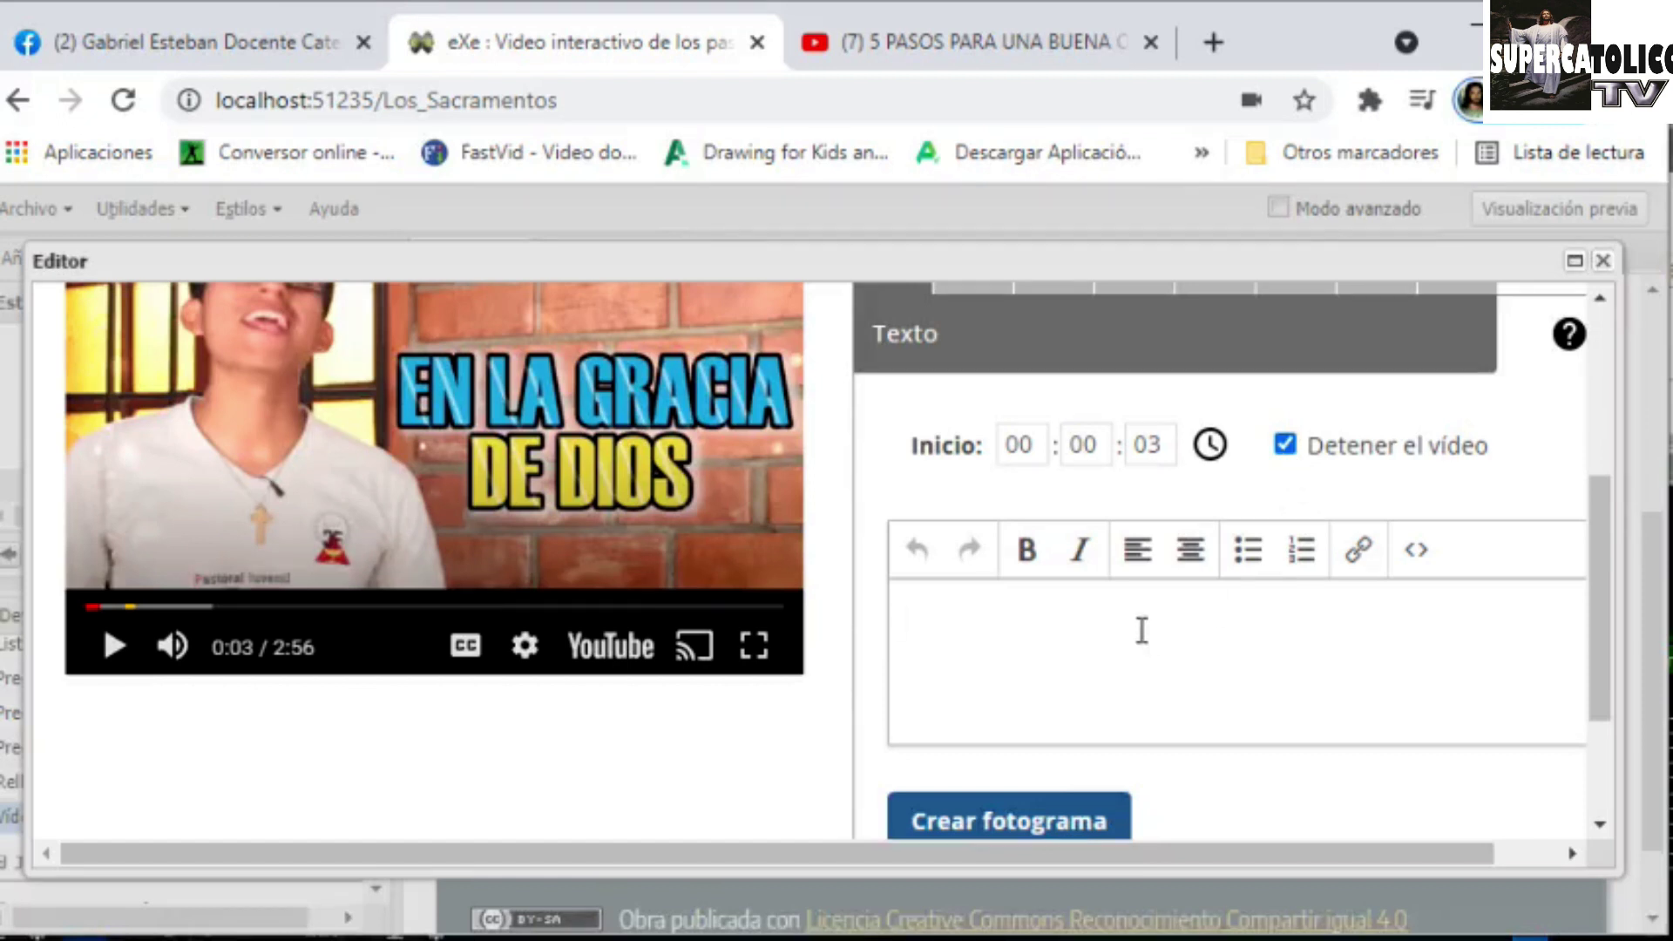
type("resta mucha atencio")
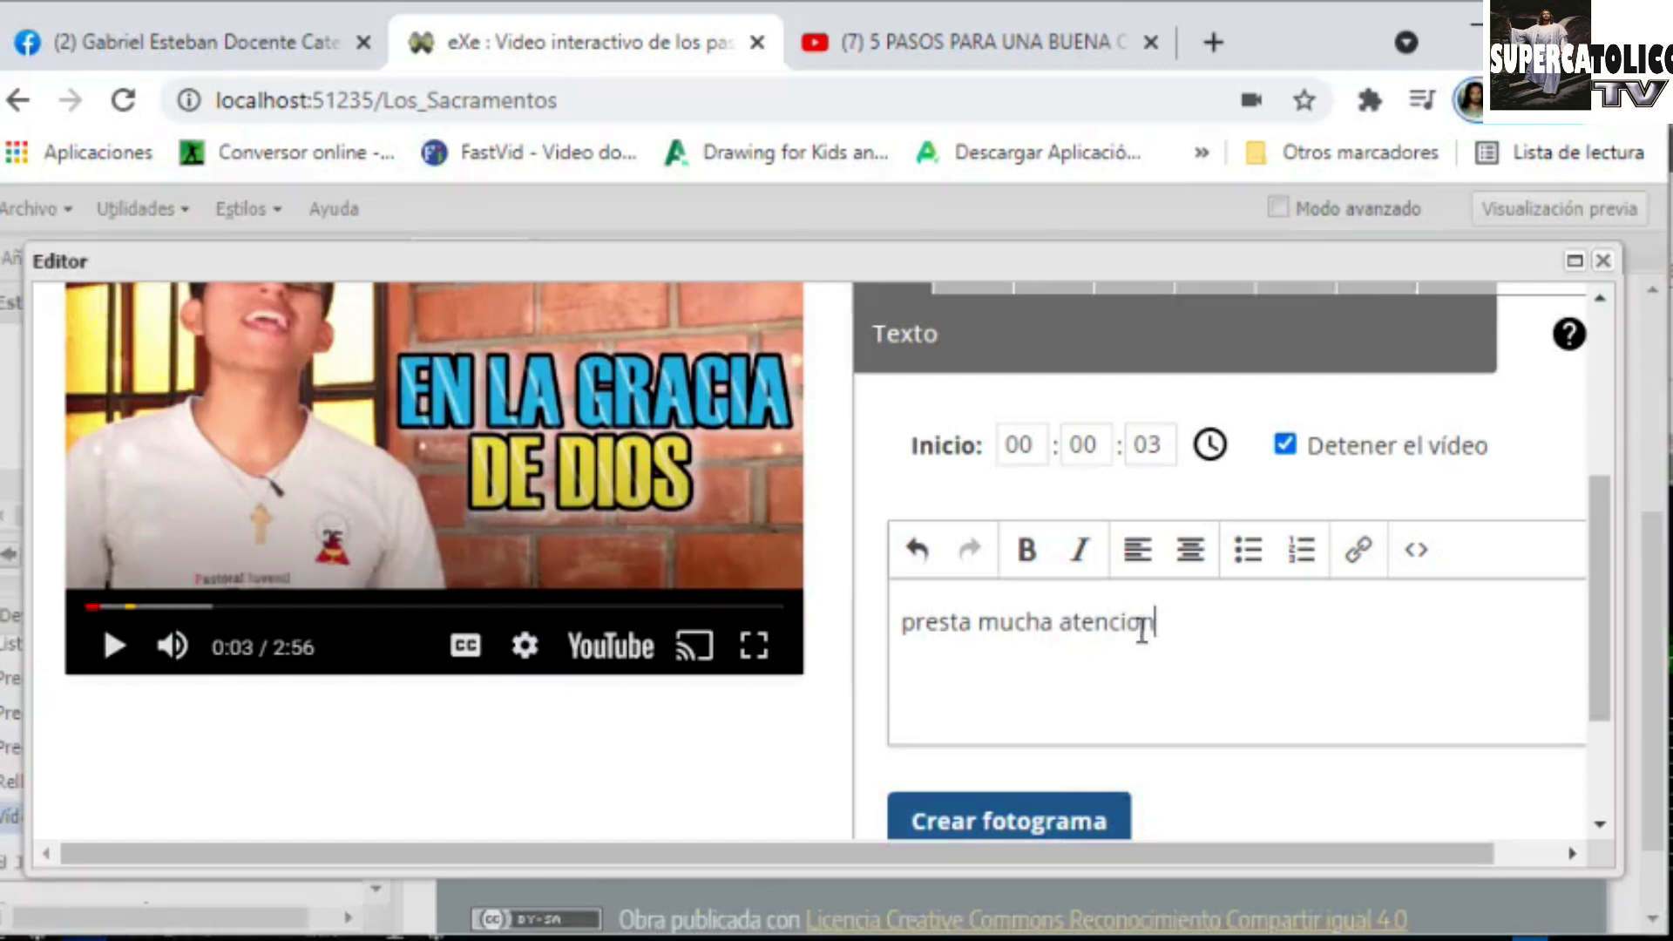
type("n")
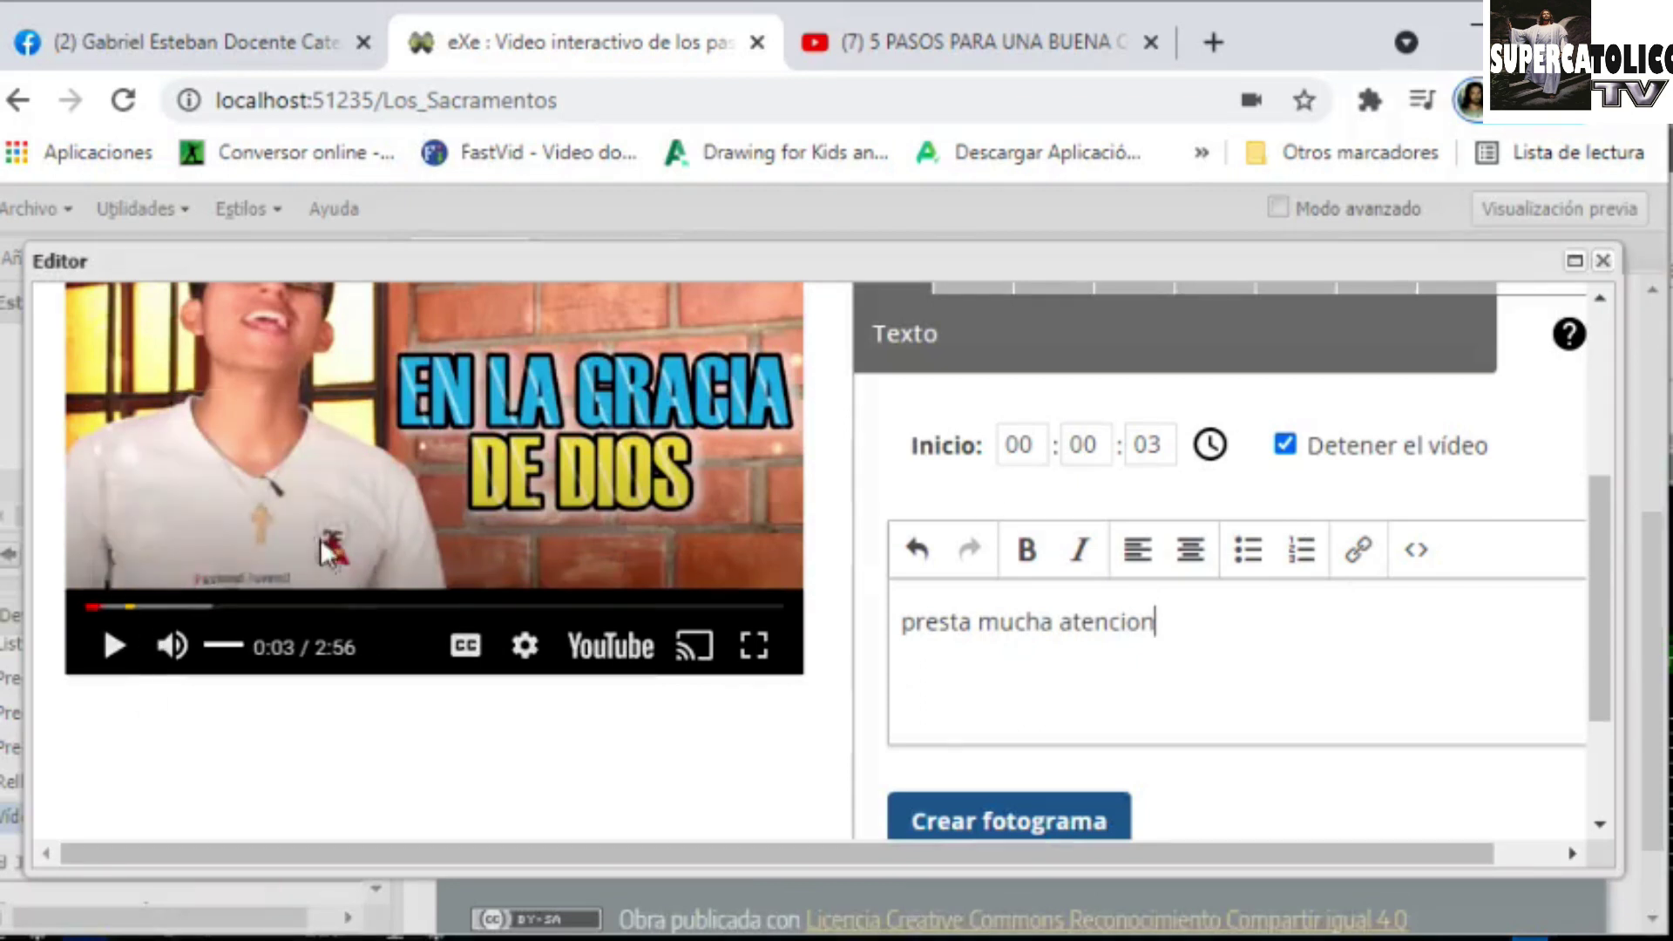
Step: Compare the frame's start time with the video timeline and examine the end time setting offered when the video is not stopped
left_click(146, 606)
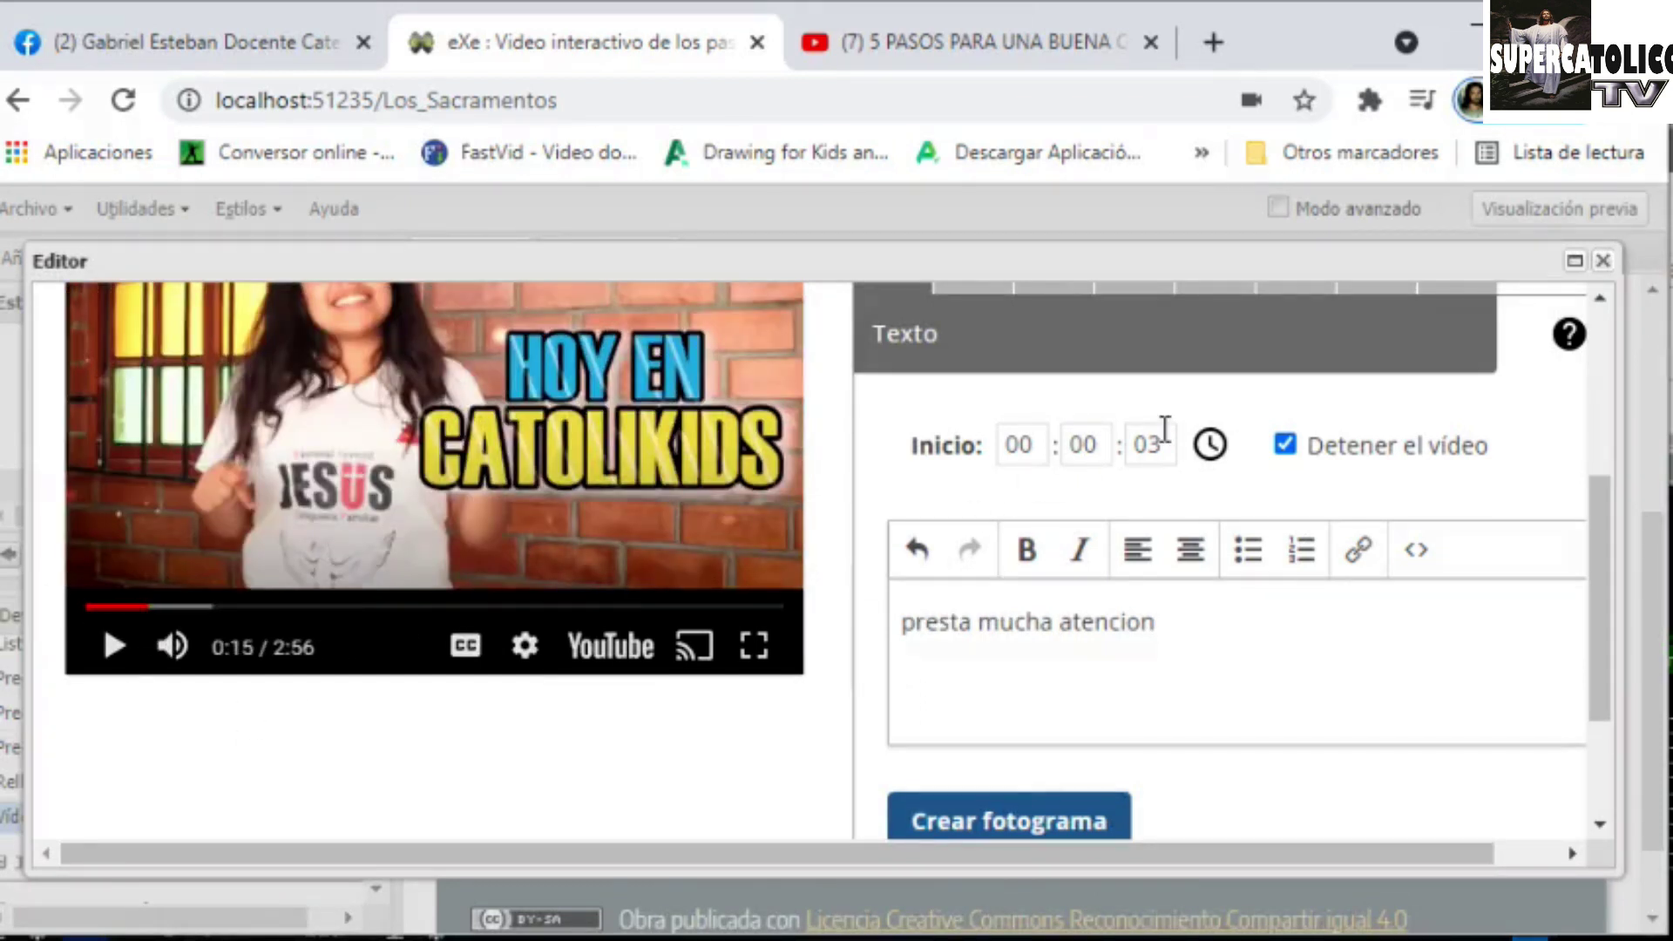
left_click(103, 606)
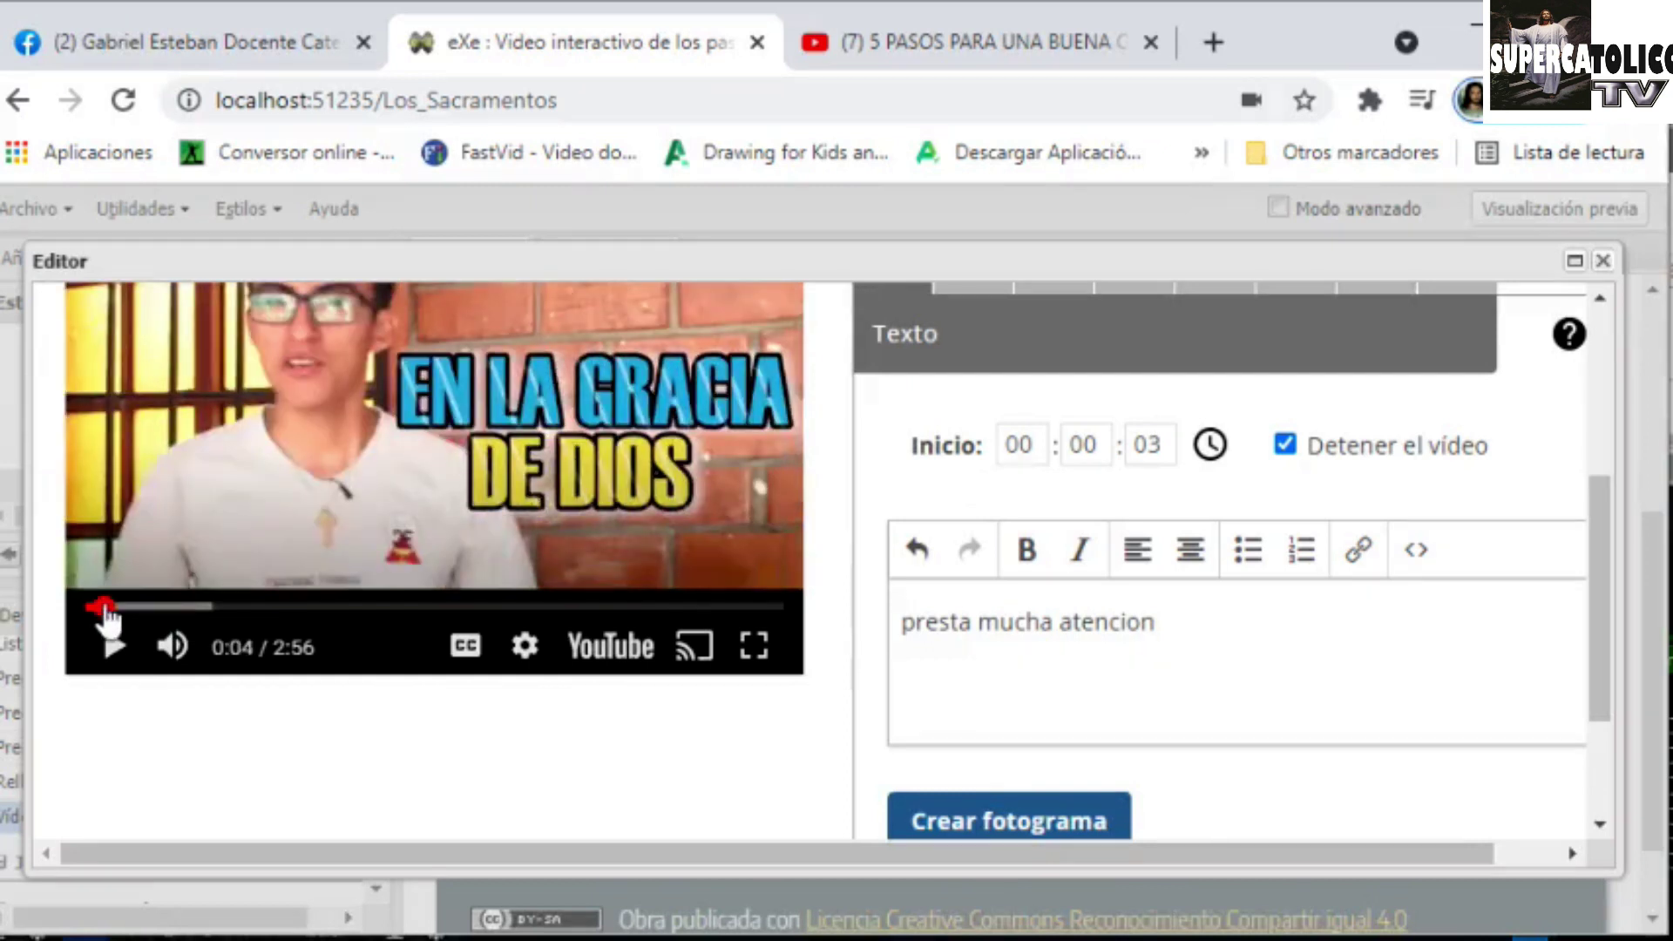
left_click(101, 607)
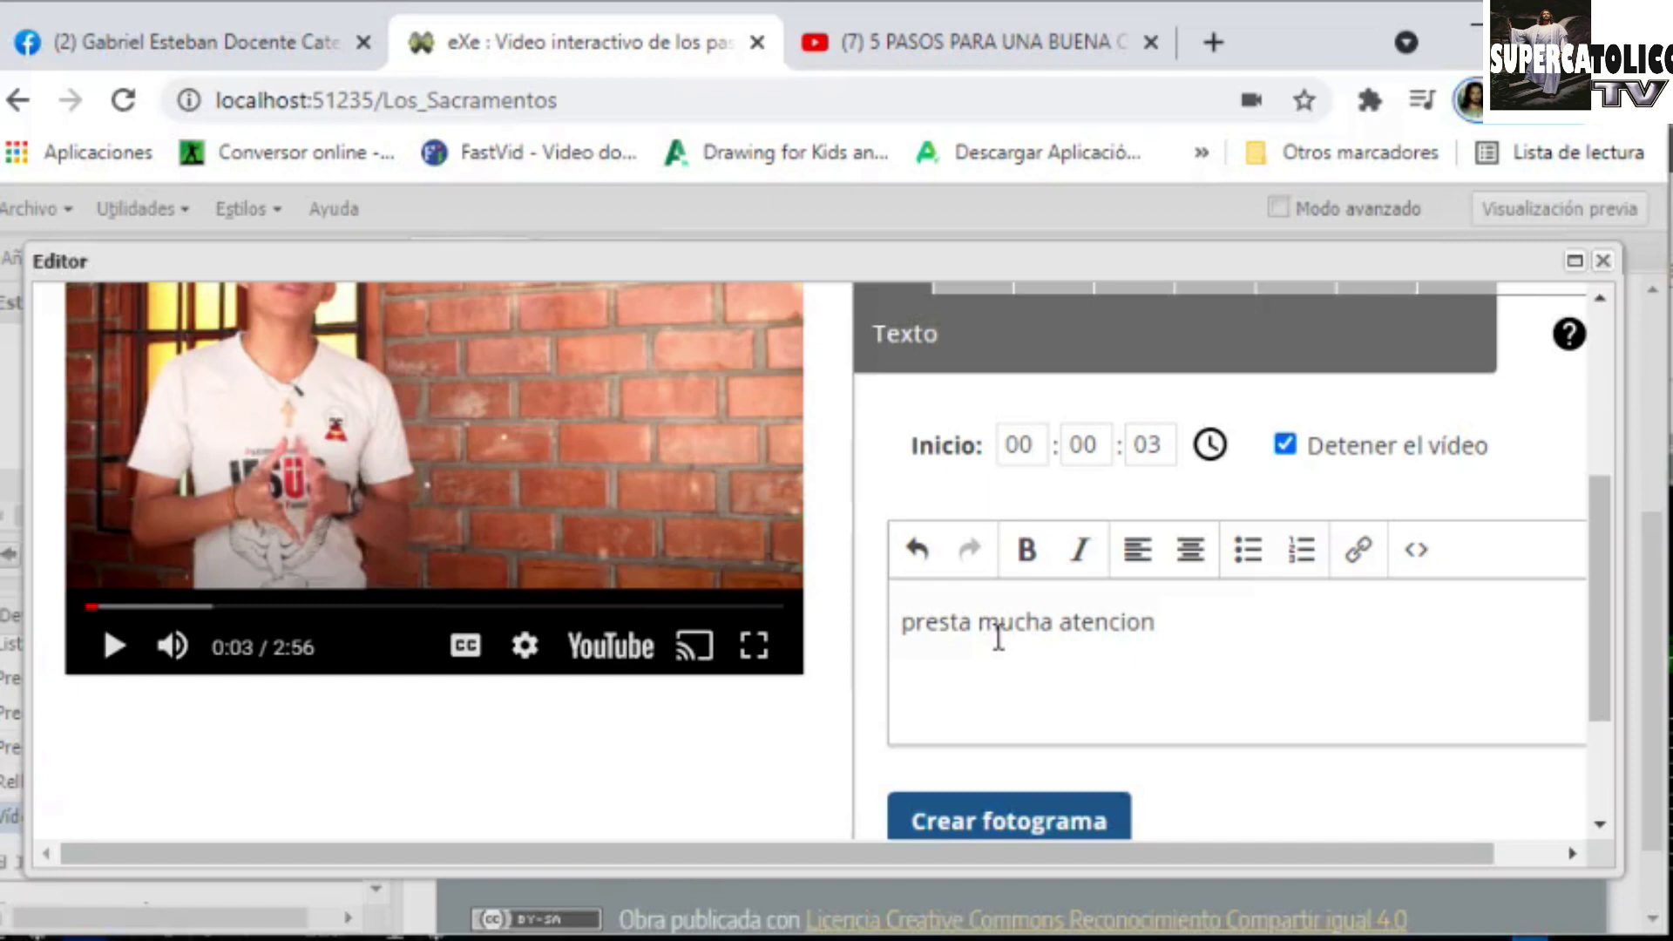
left_click(1287, 444)
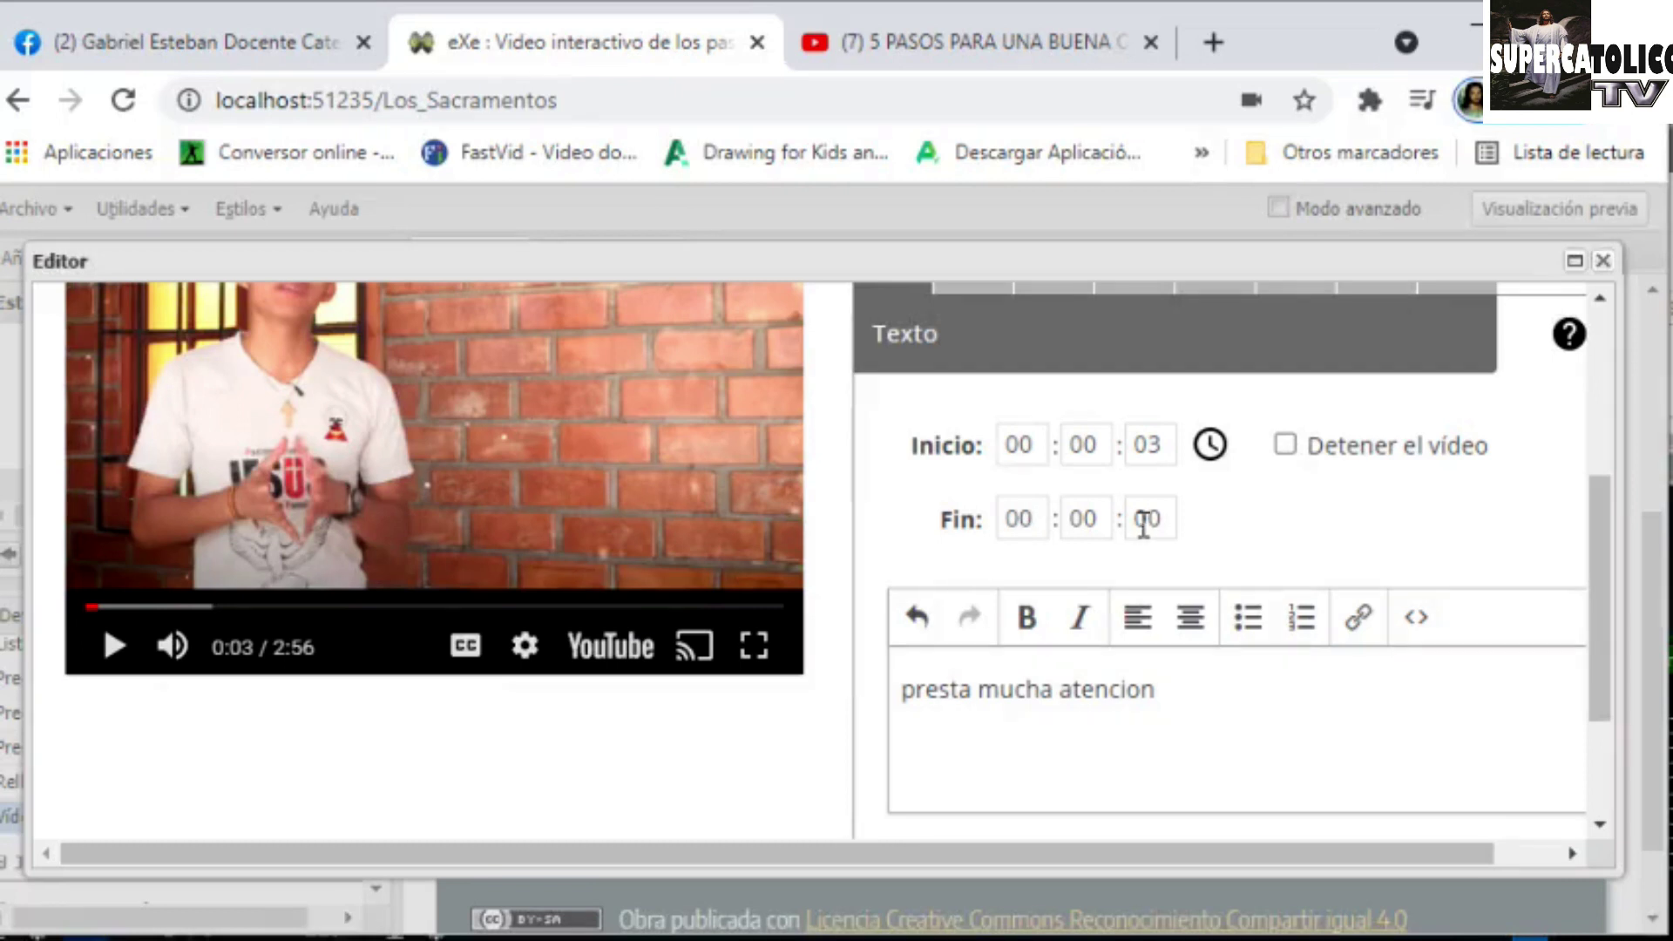
left_click(1286, 446)
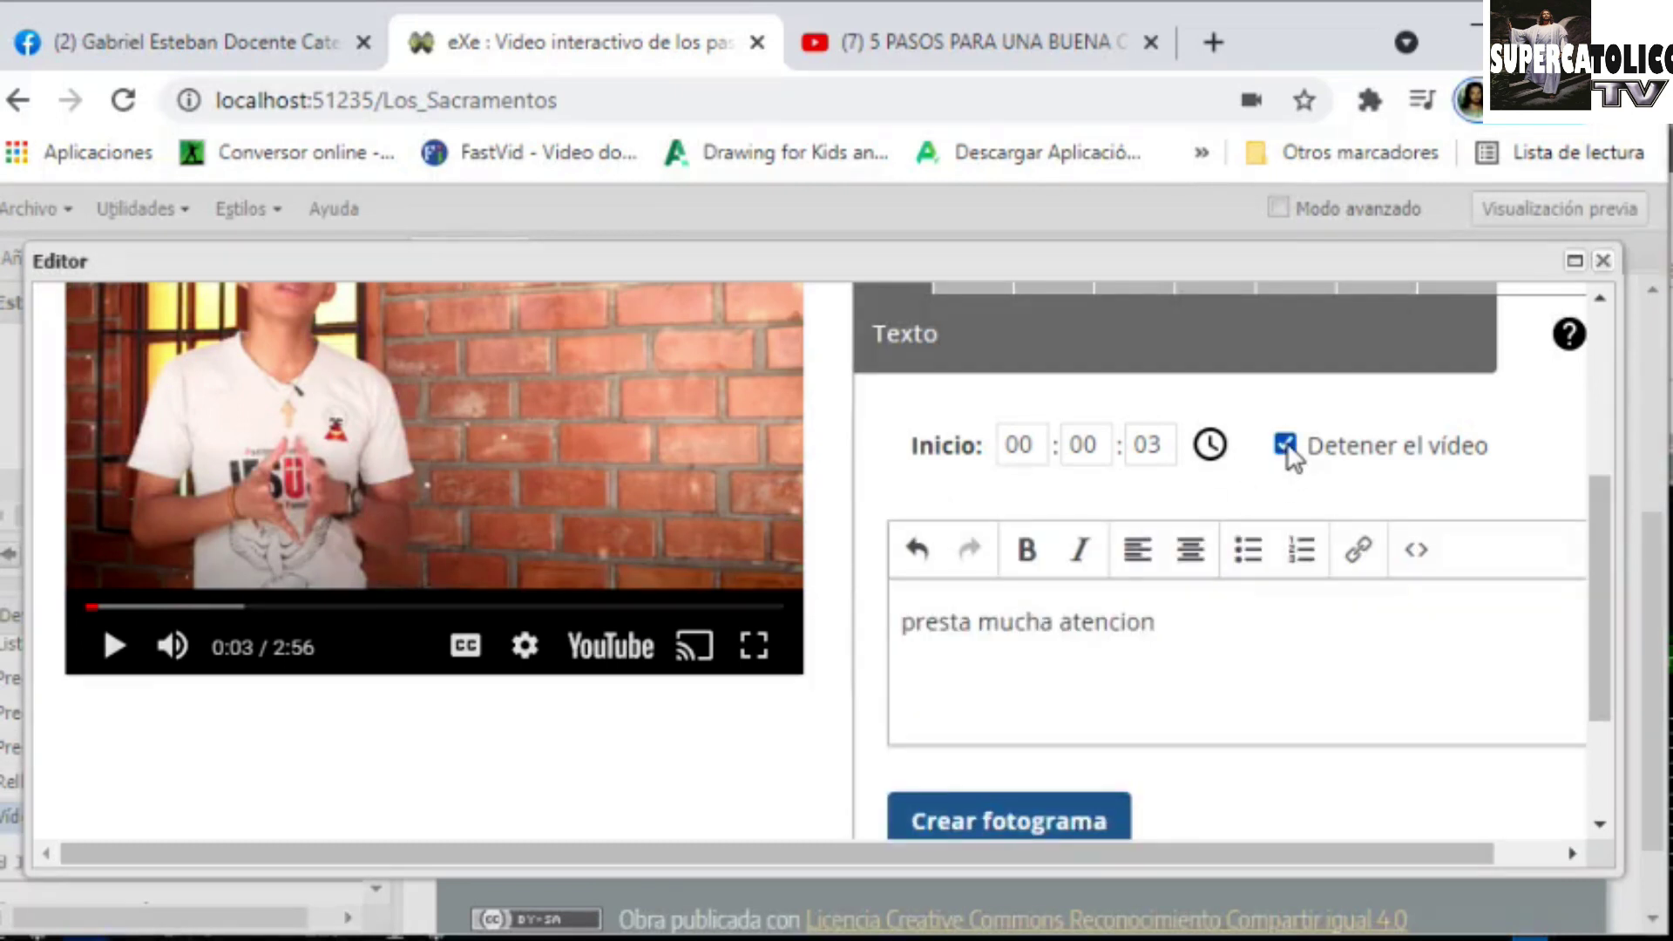
Step: Create the text frame and save the interactive video, accepting the notices
left_click(997, 803)
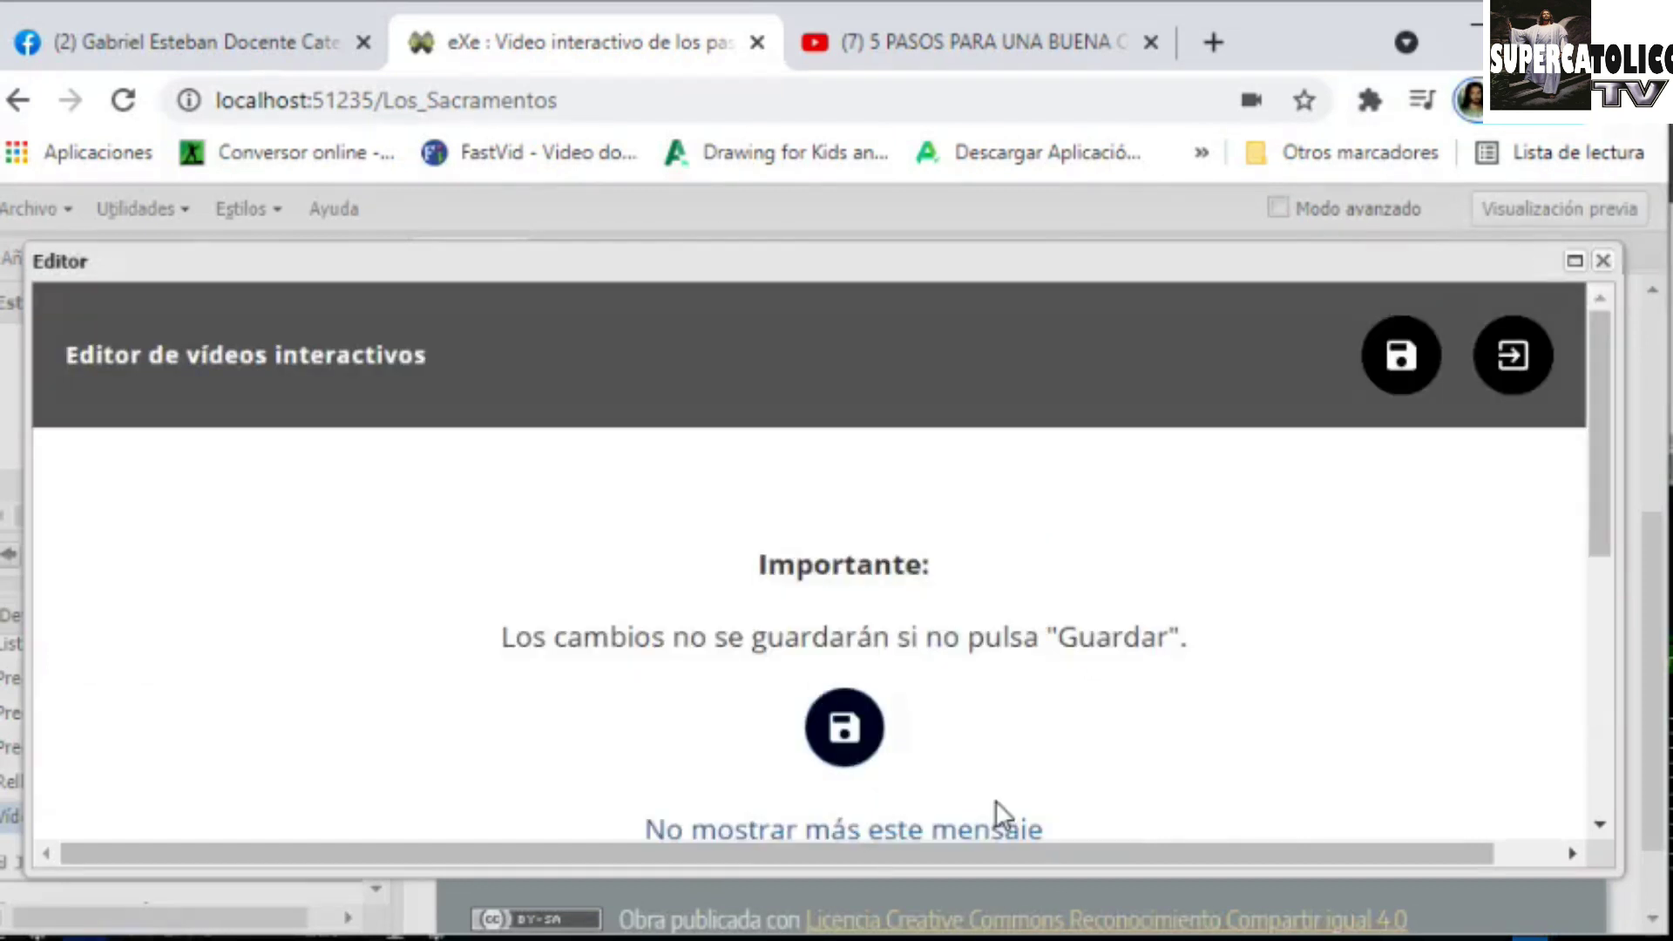
scroll(1167, 601, "down", 3)
scroll(1001, 588, "up", 2)
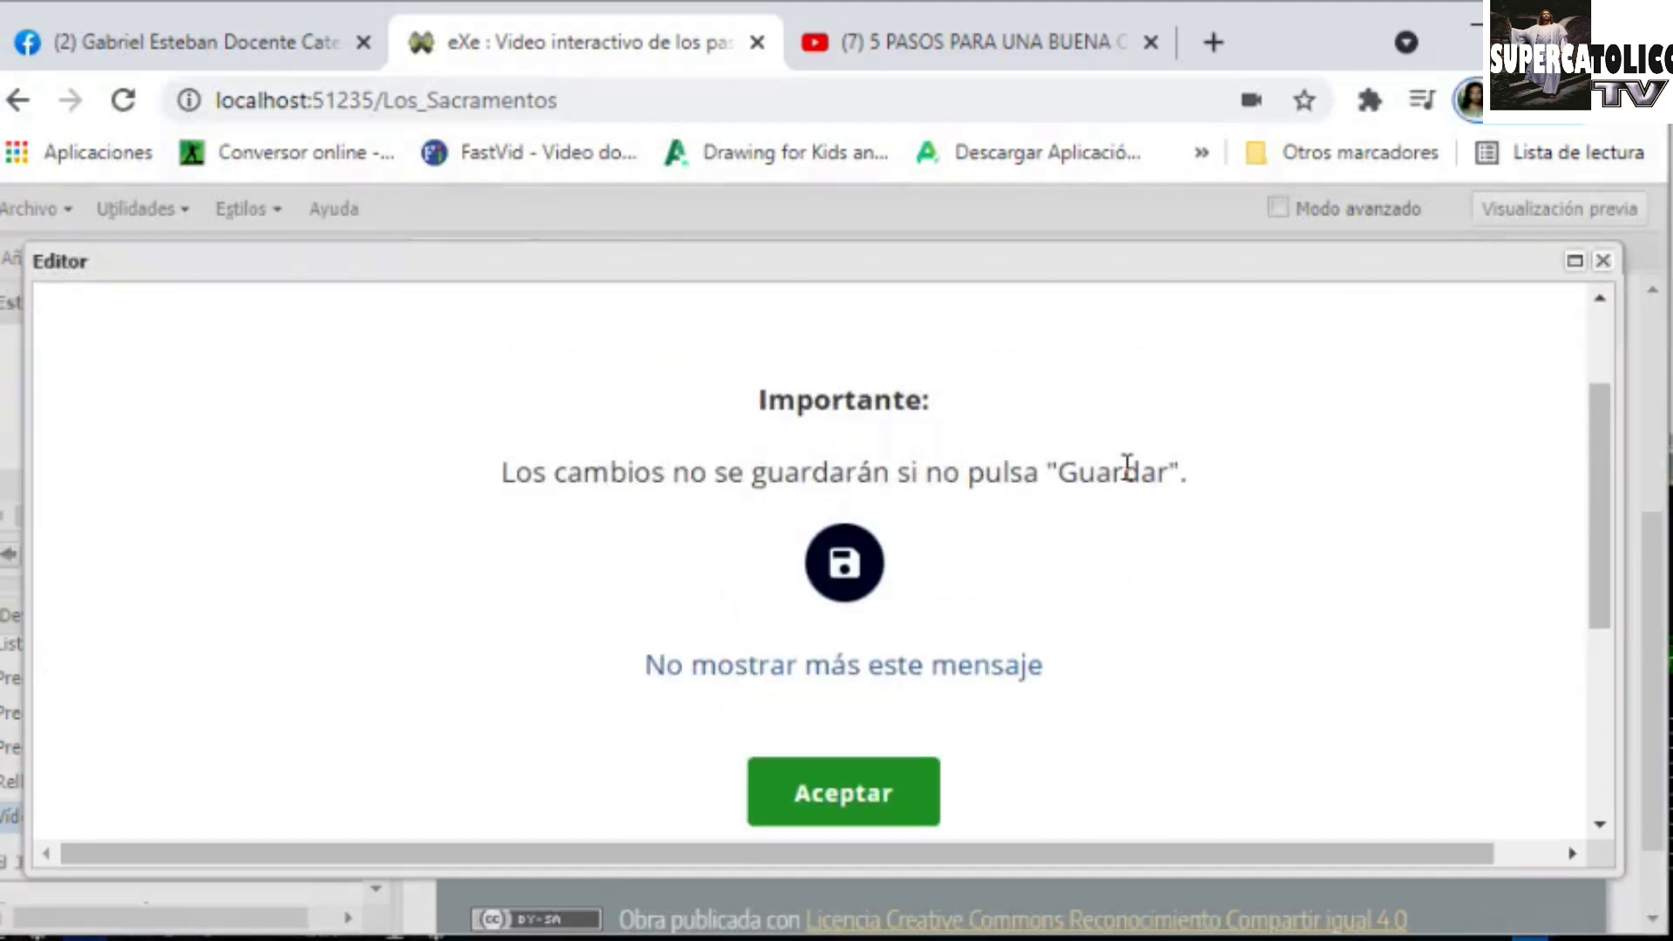
left_click(812, 794)
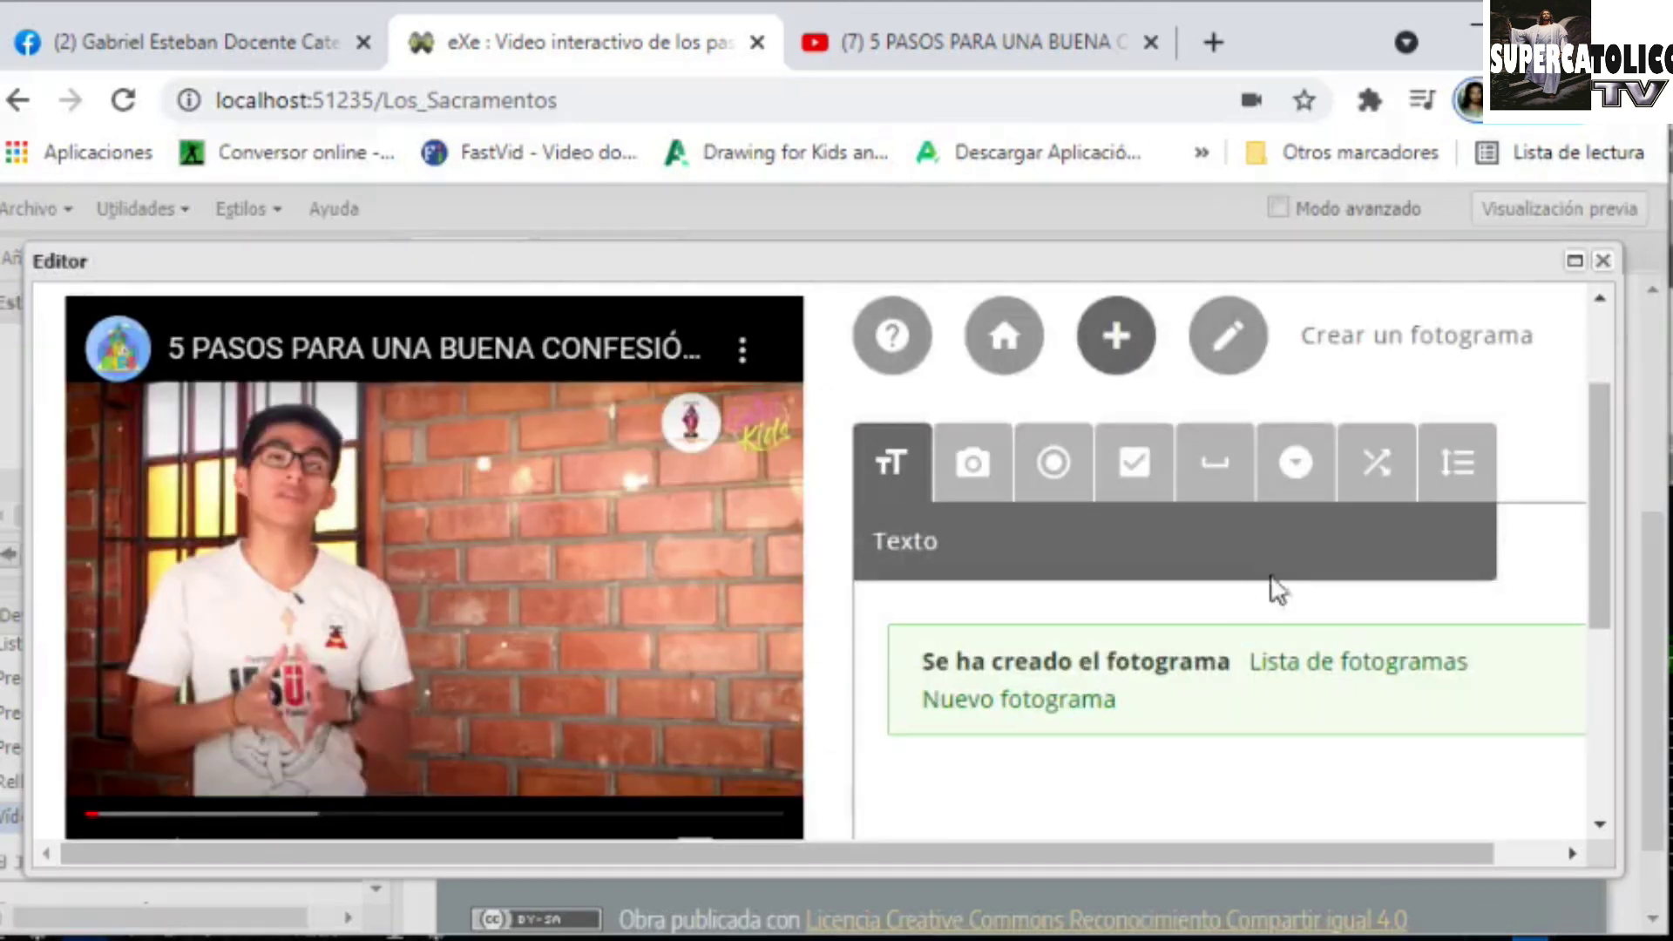
scroll(1436, 565, "up", 2)
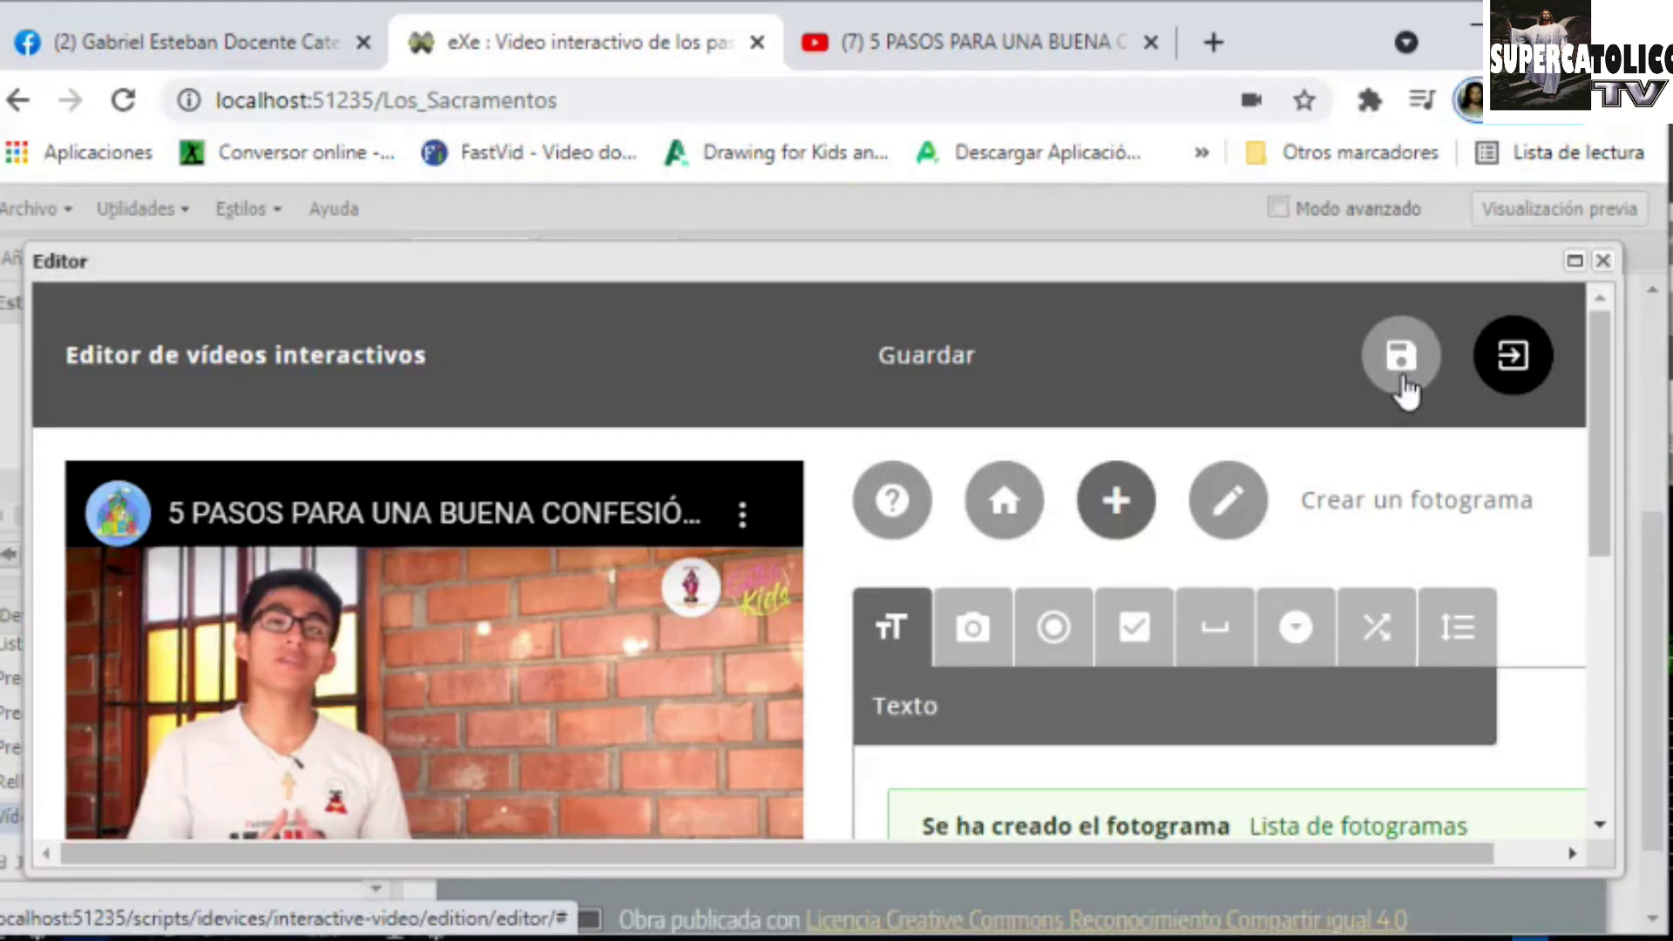
left_click(1402, 375)
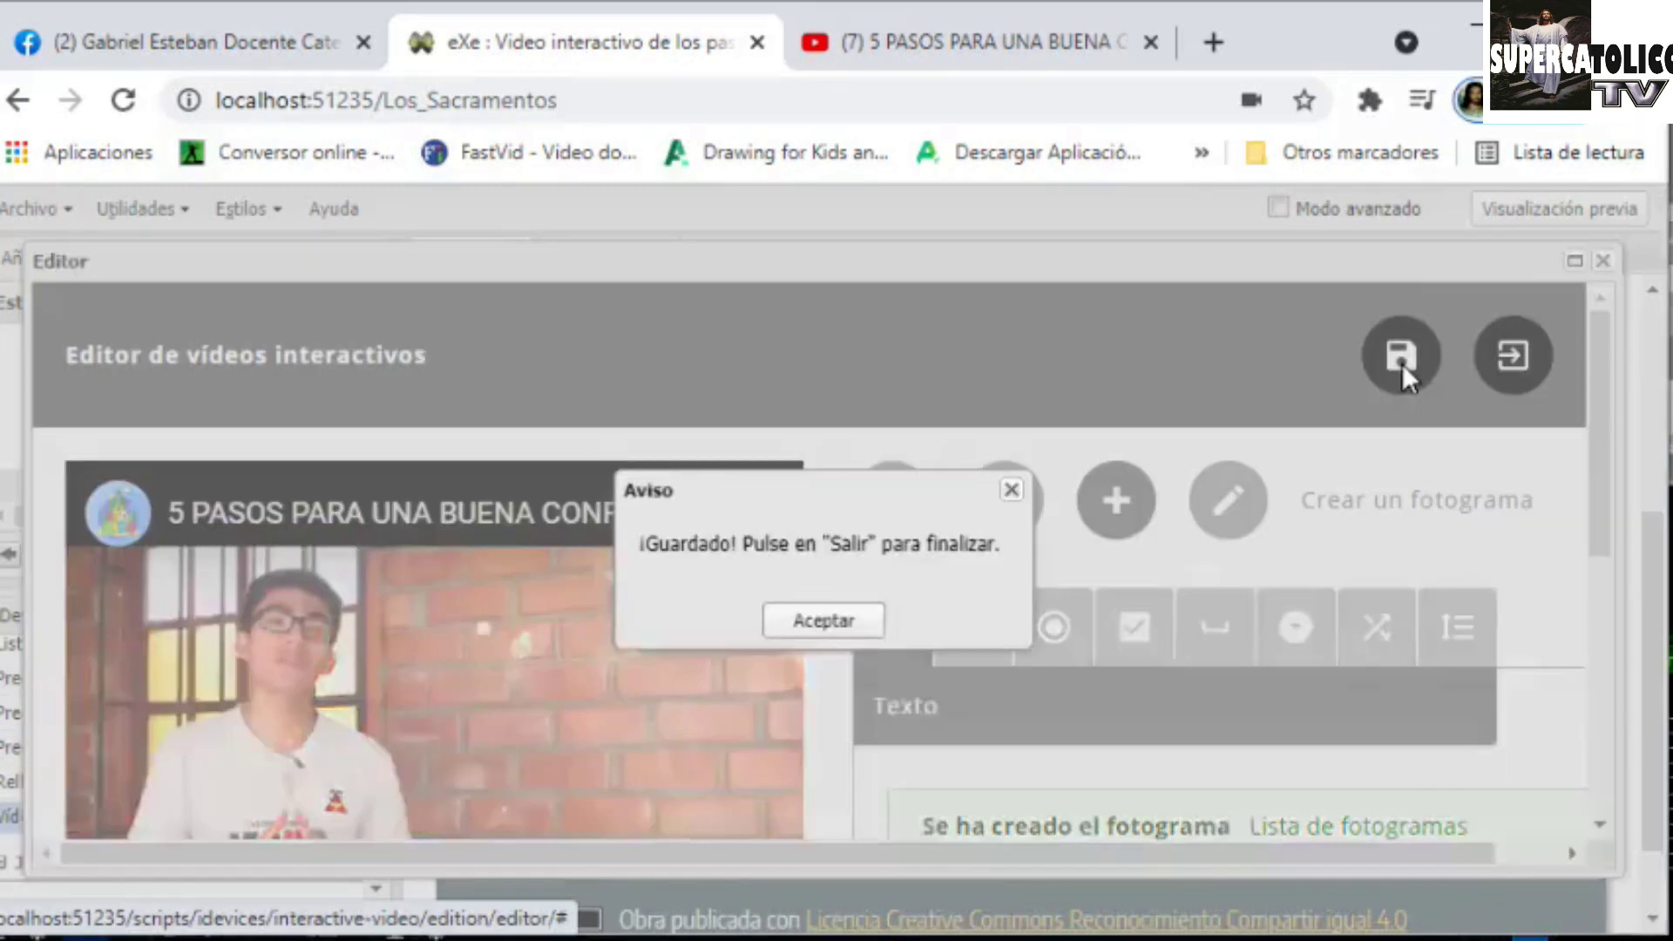
left_click(832, 627)
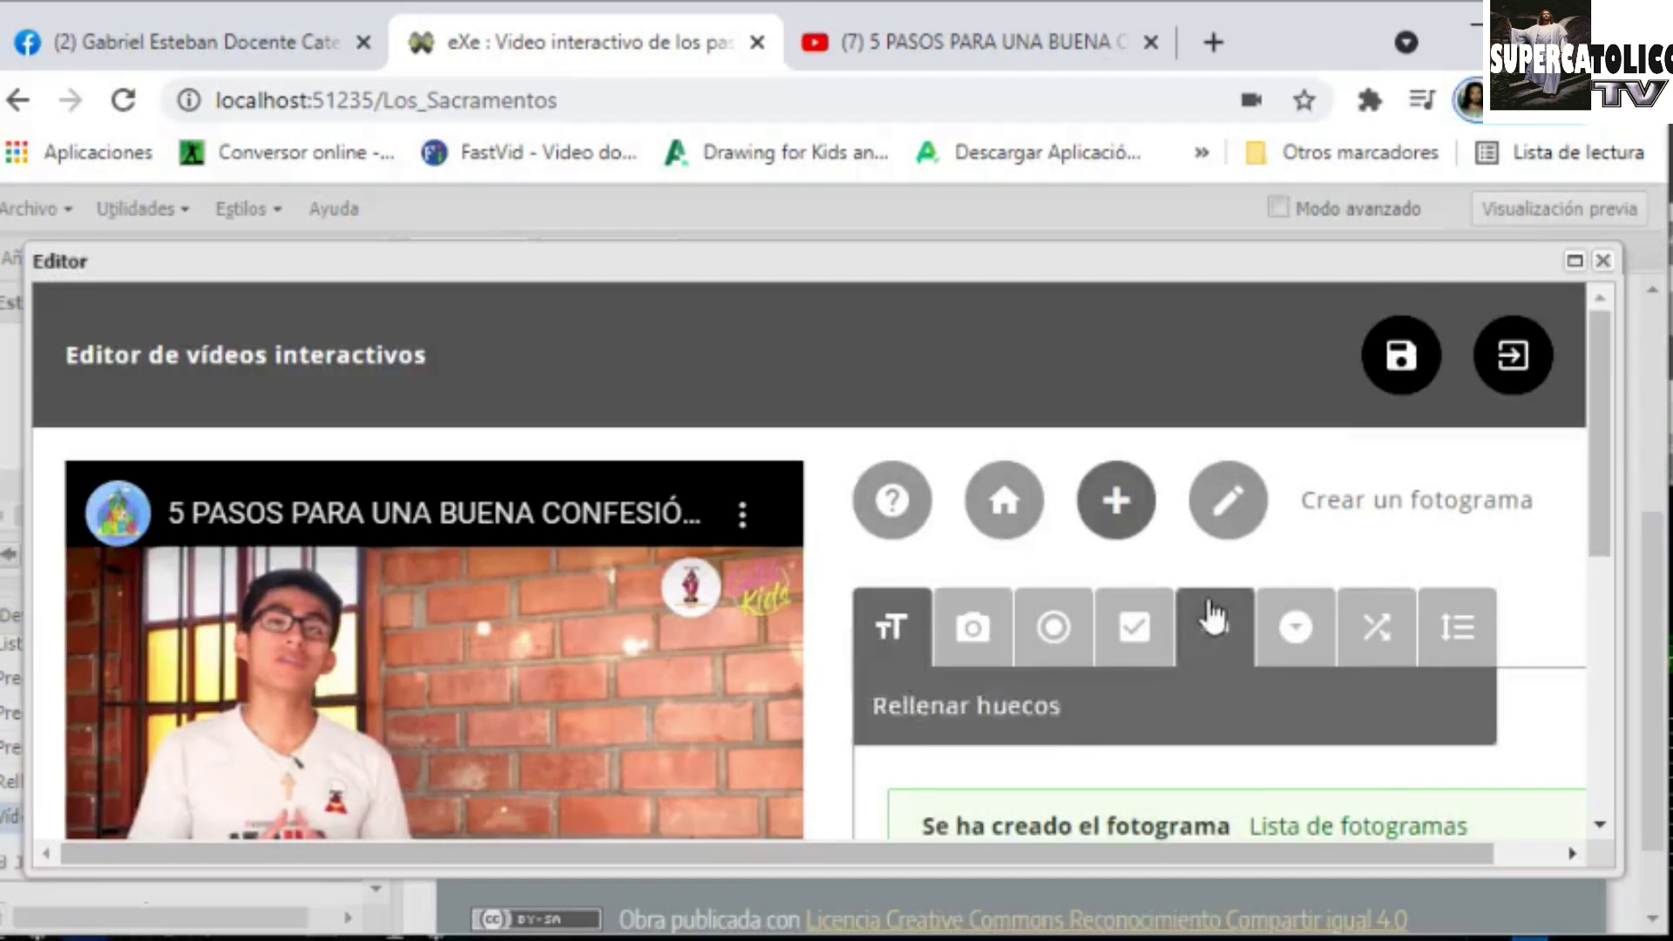
Step: Review the list of frames and open the text frame starting at 00:00:03 for editing
scroll(1205, 612, "down", 2)
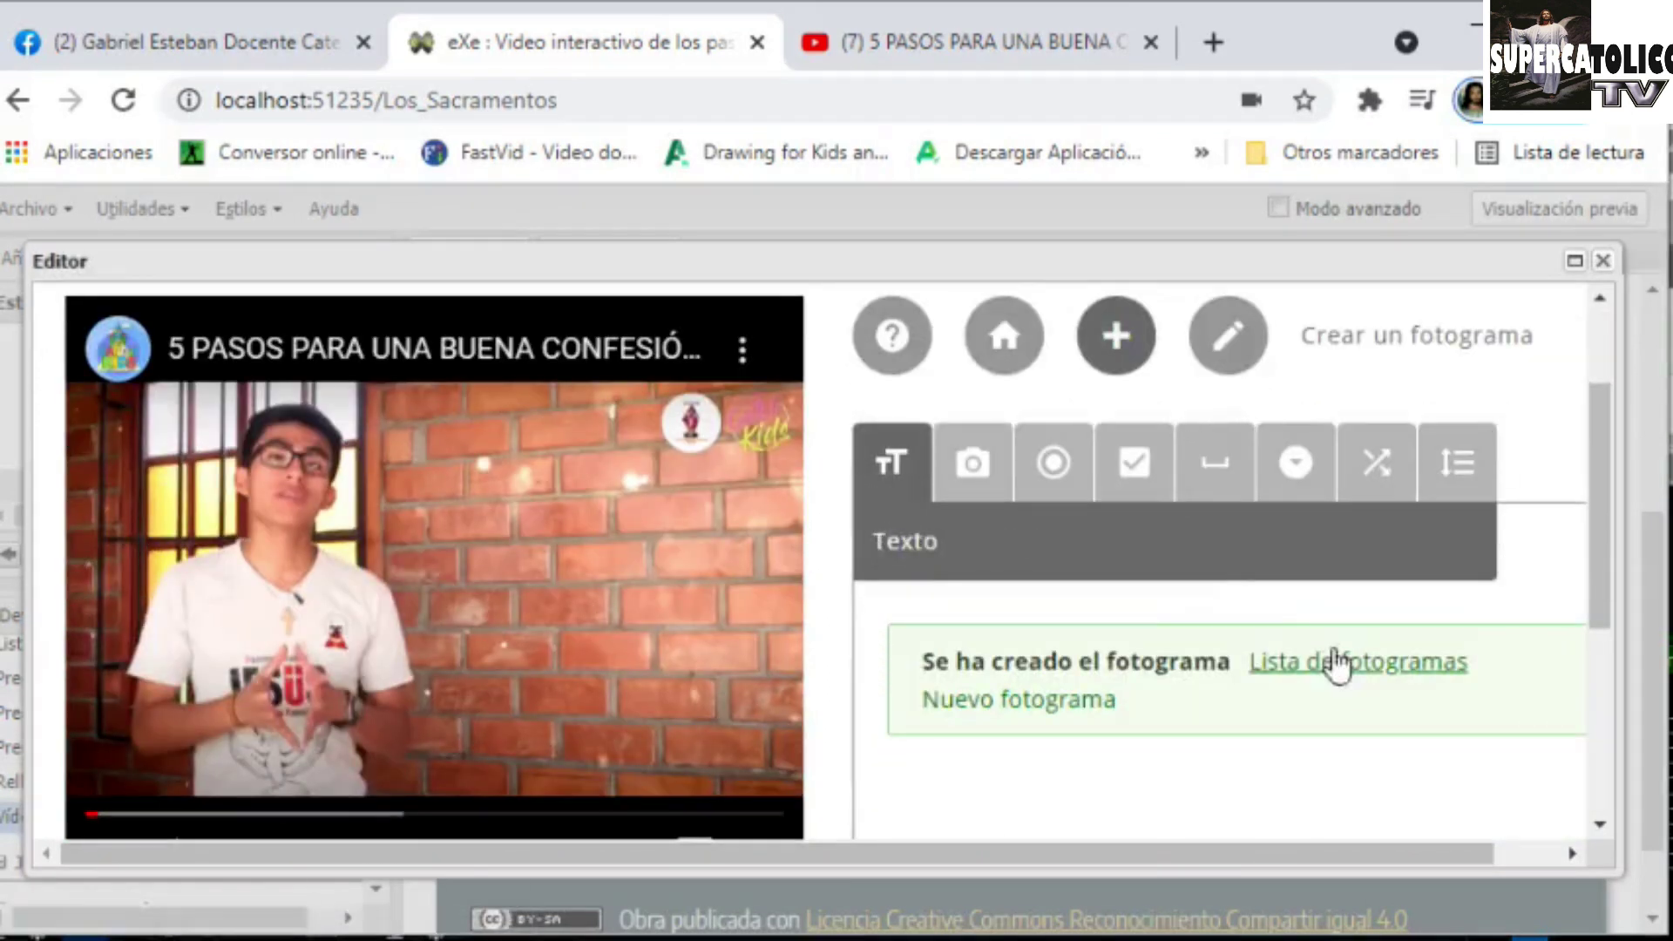
left_click(1378, 669)
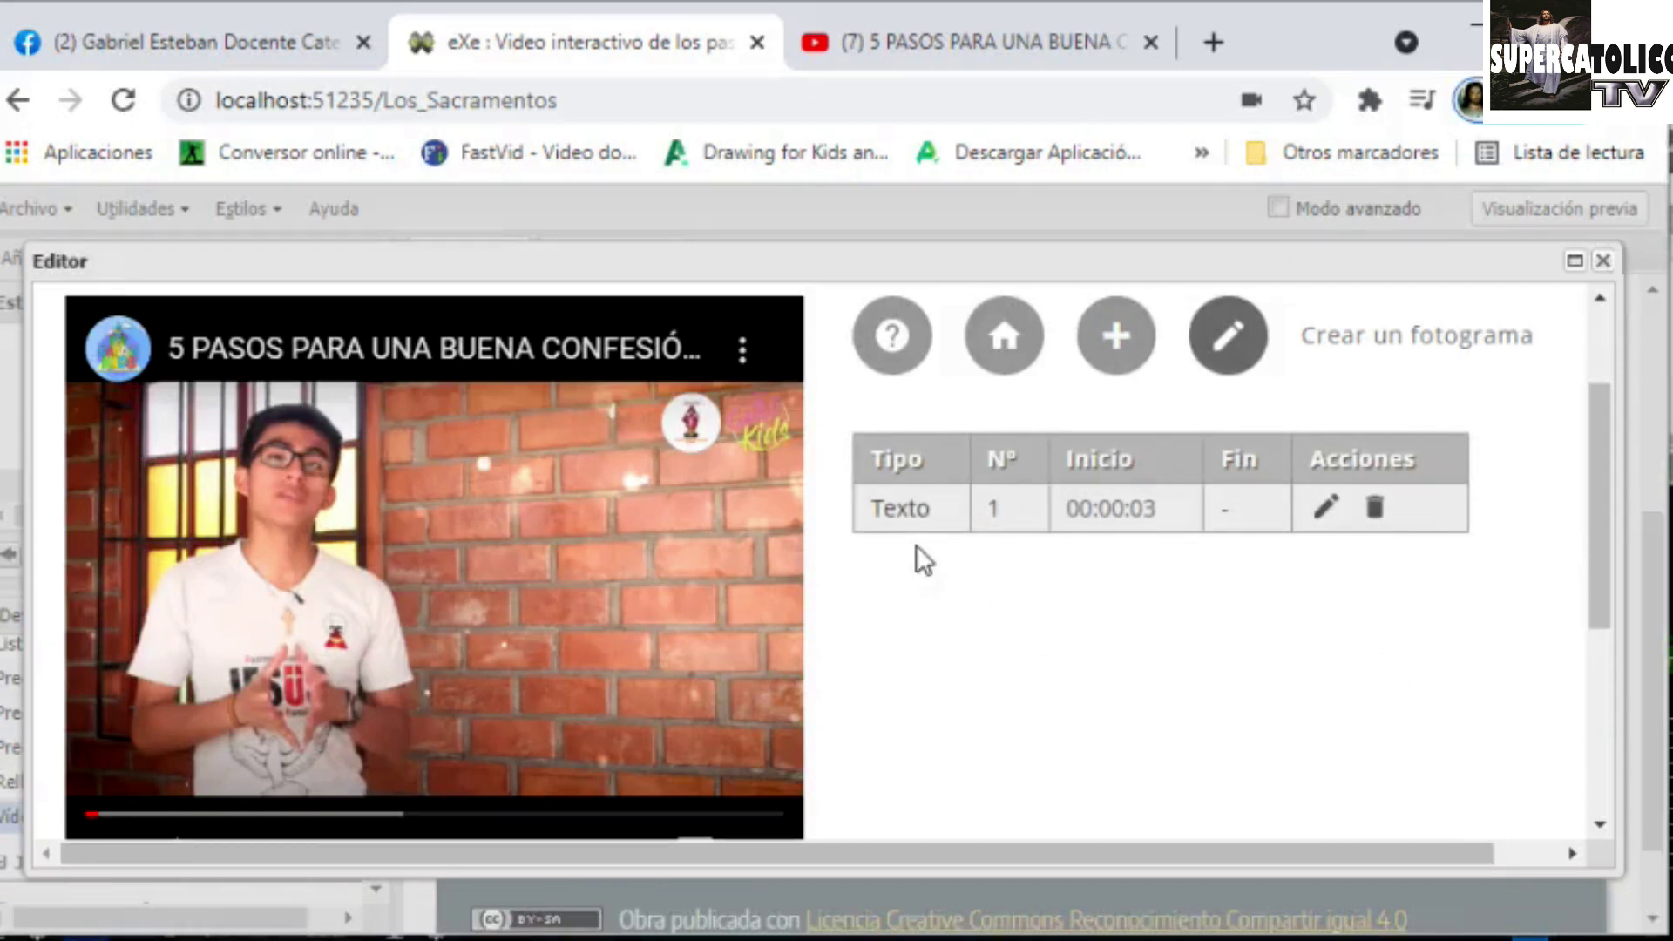
left_click_drag(882, 516, 1013, 525)
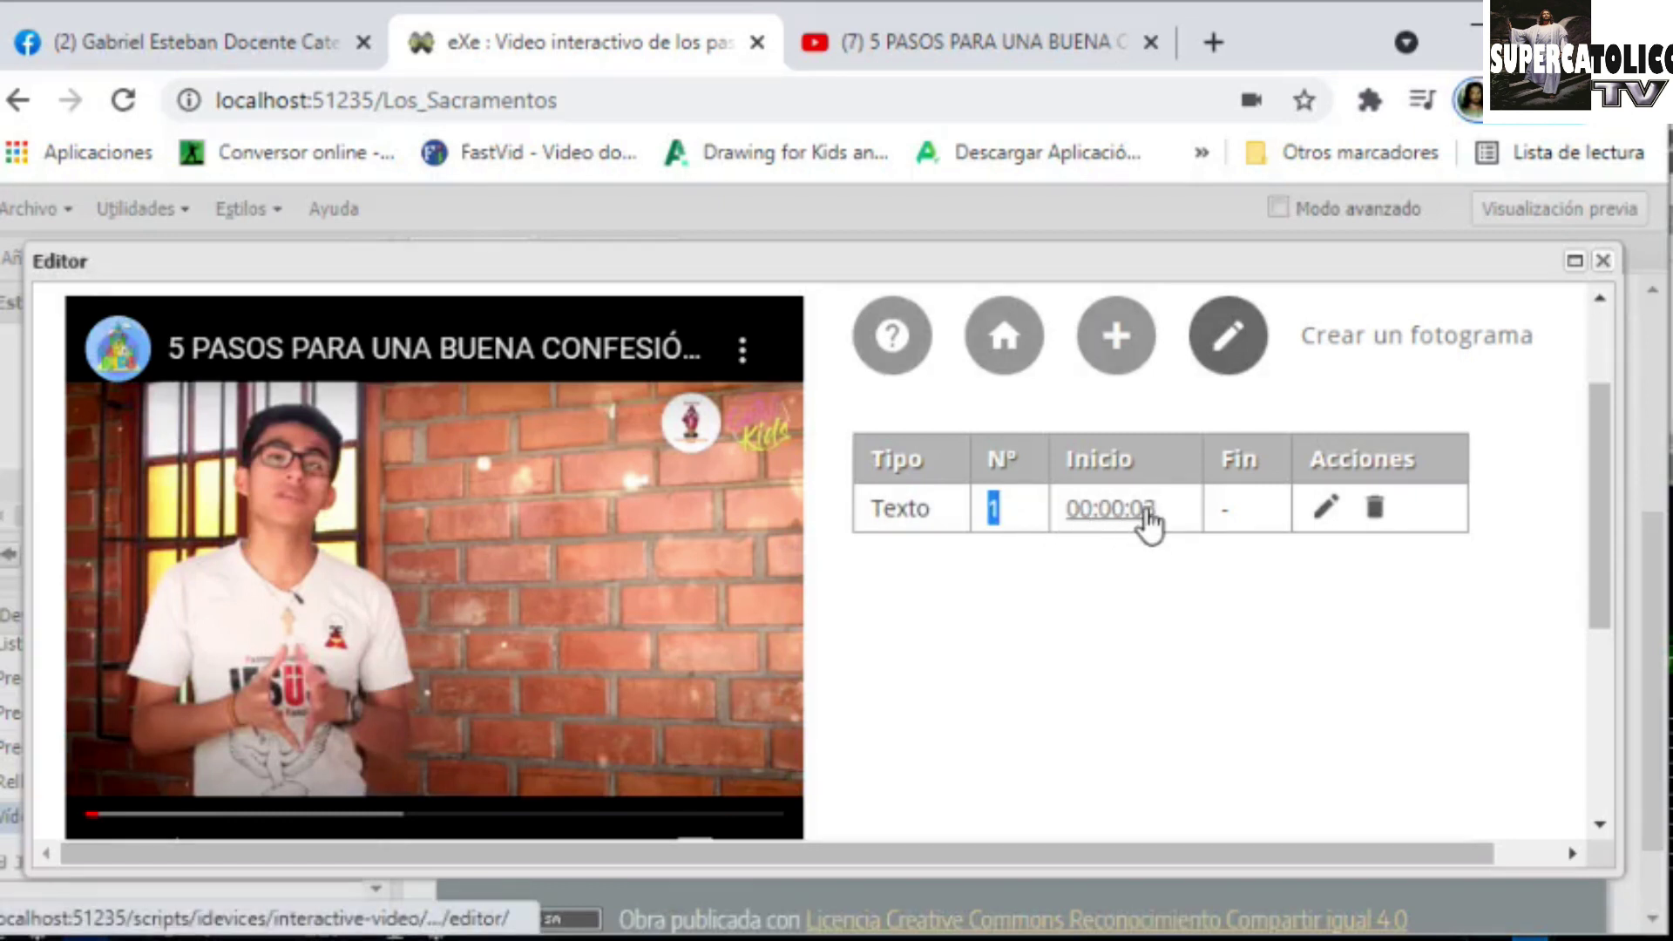
left_click(1324, 515)
scroll(1268, 609, "down", 3)
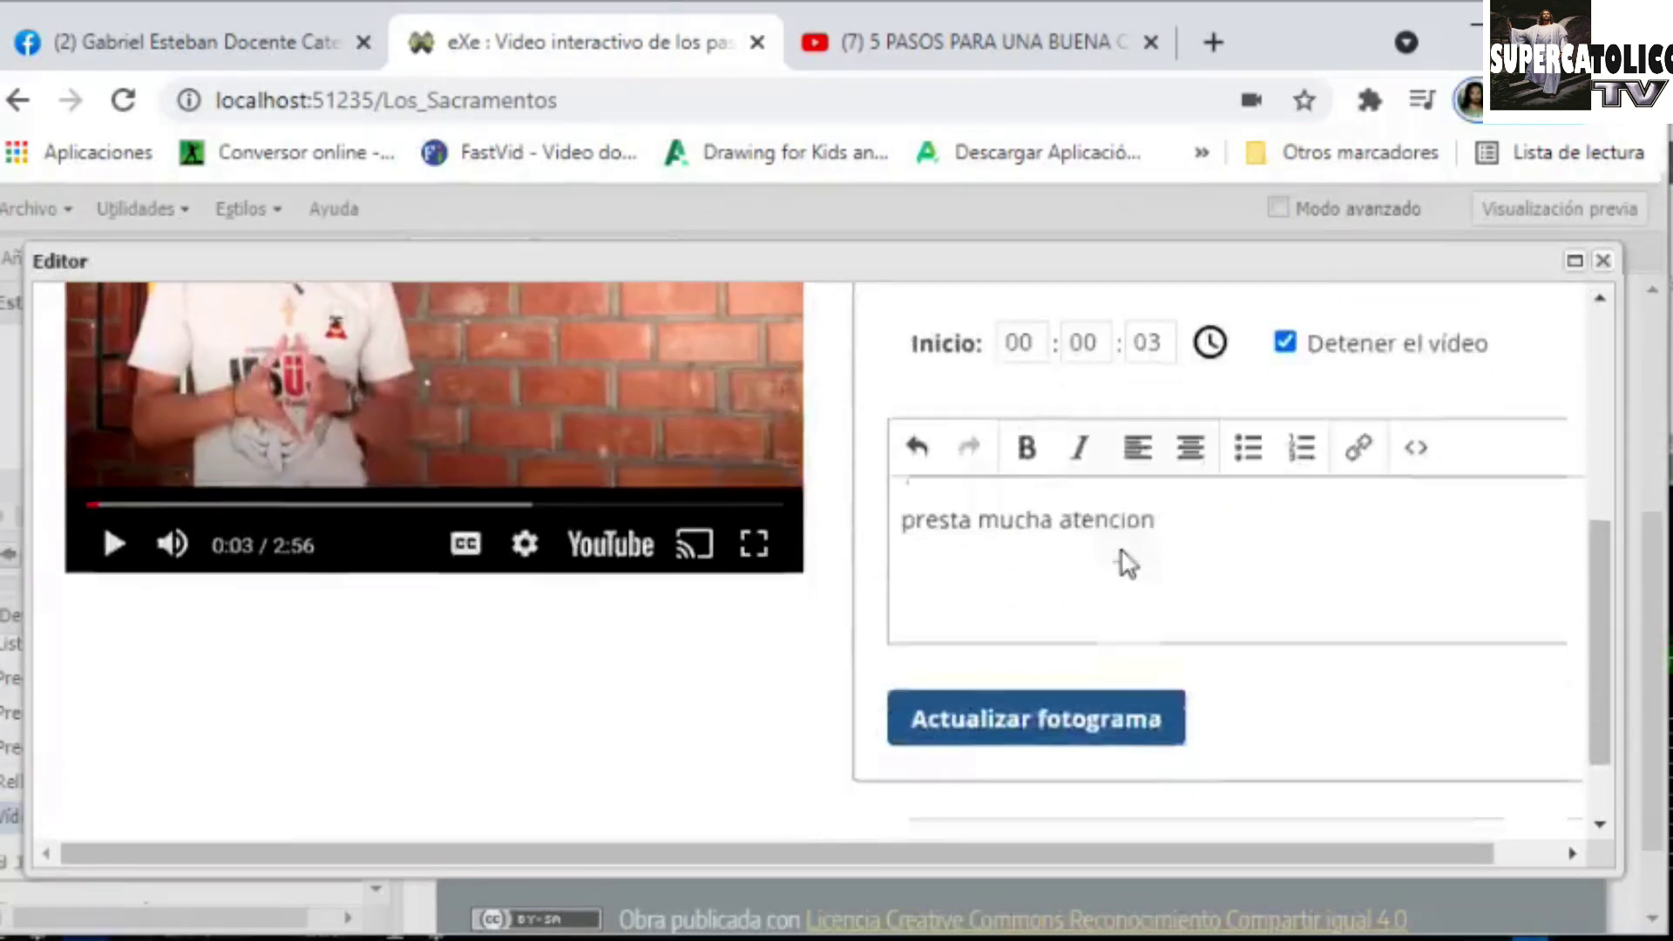
Step: Update the text frame with its current settings and save the interactive video again
left_click(1071, 696)
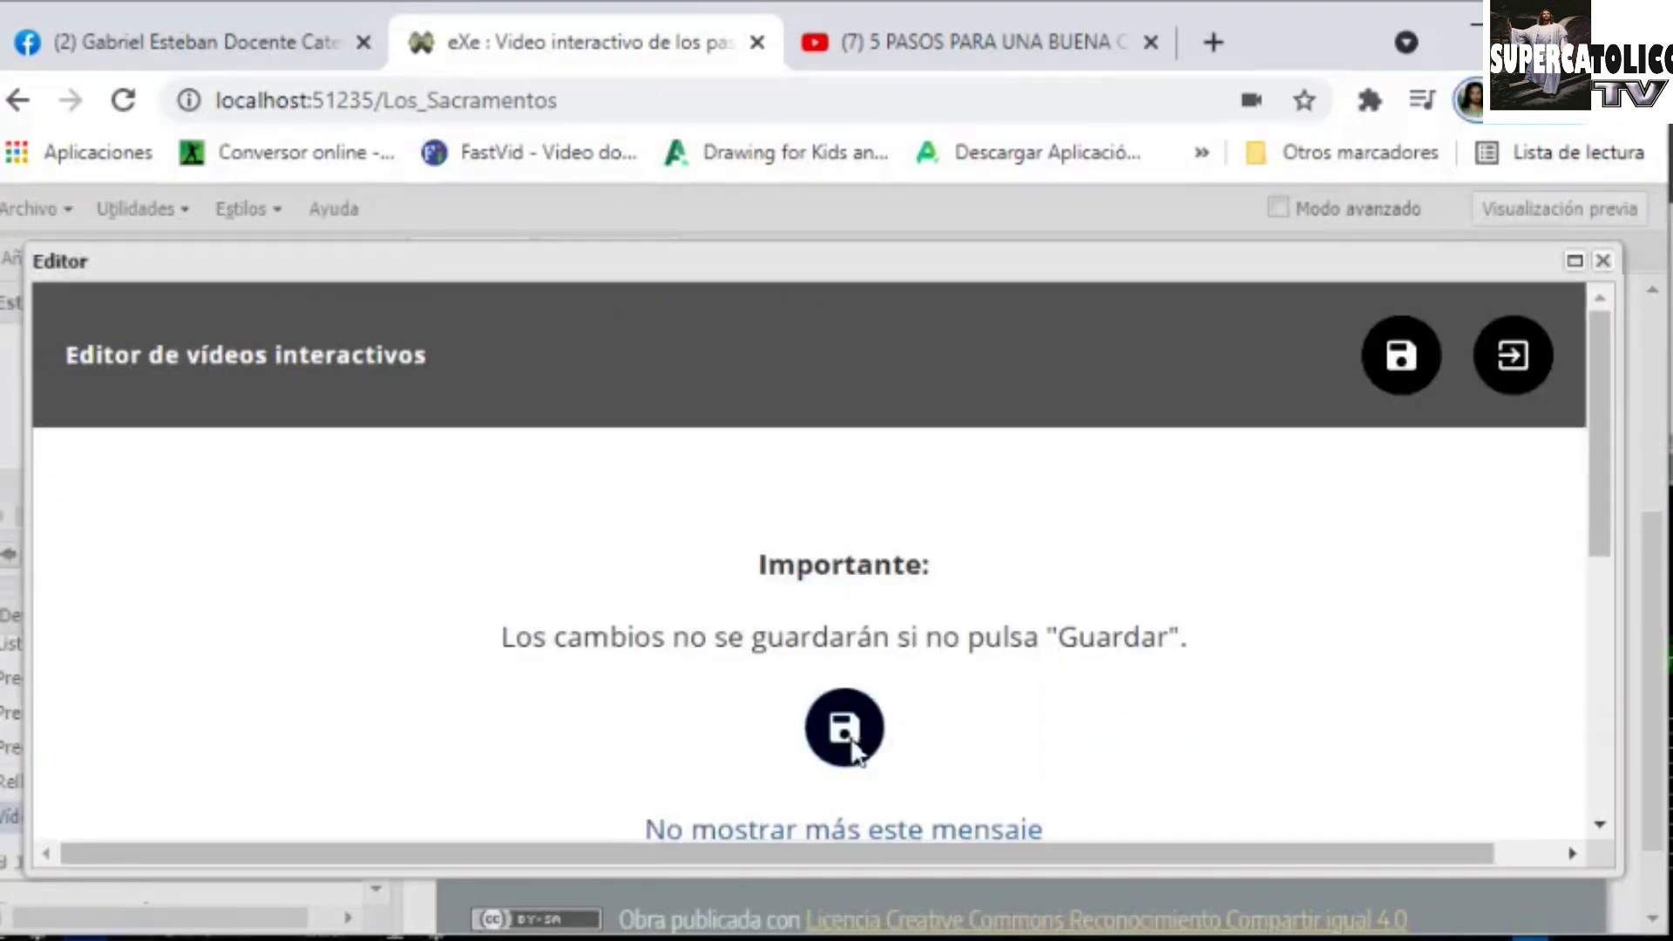
scroll(922, 698, "down", 4)
left_click(909, 662)
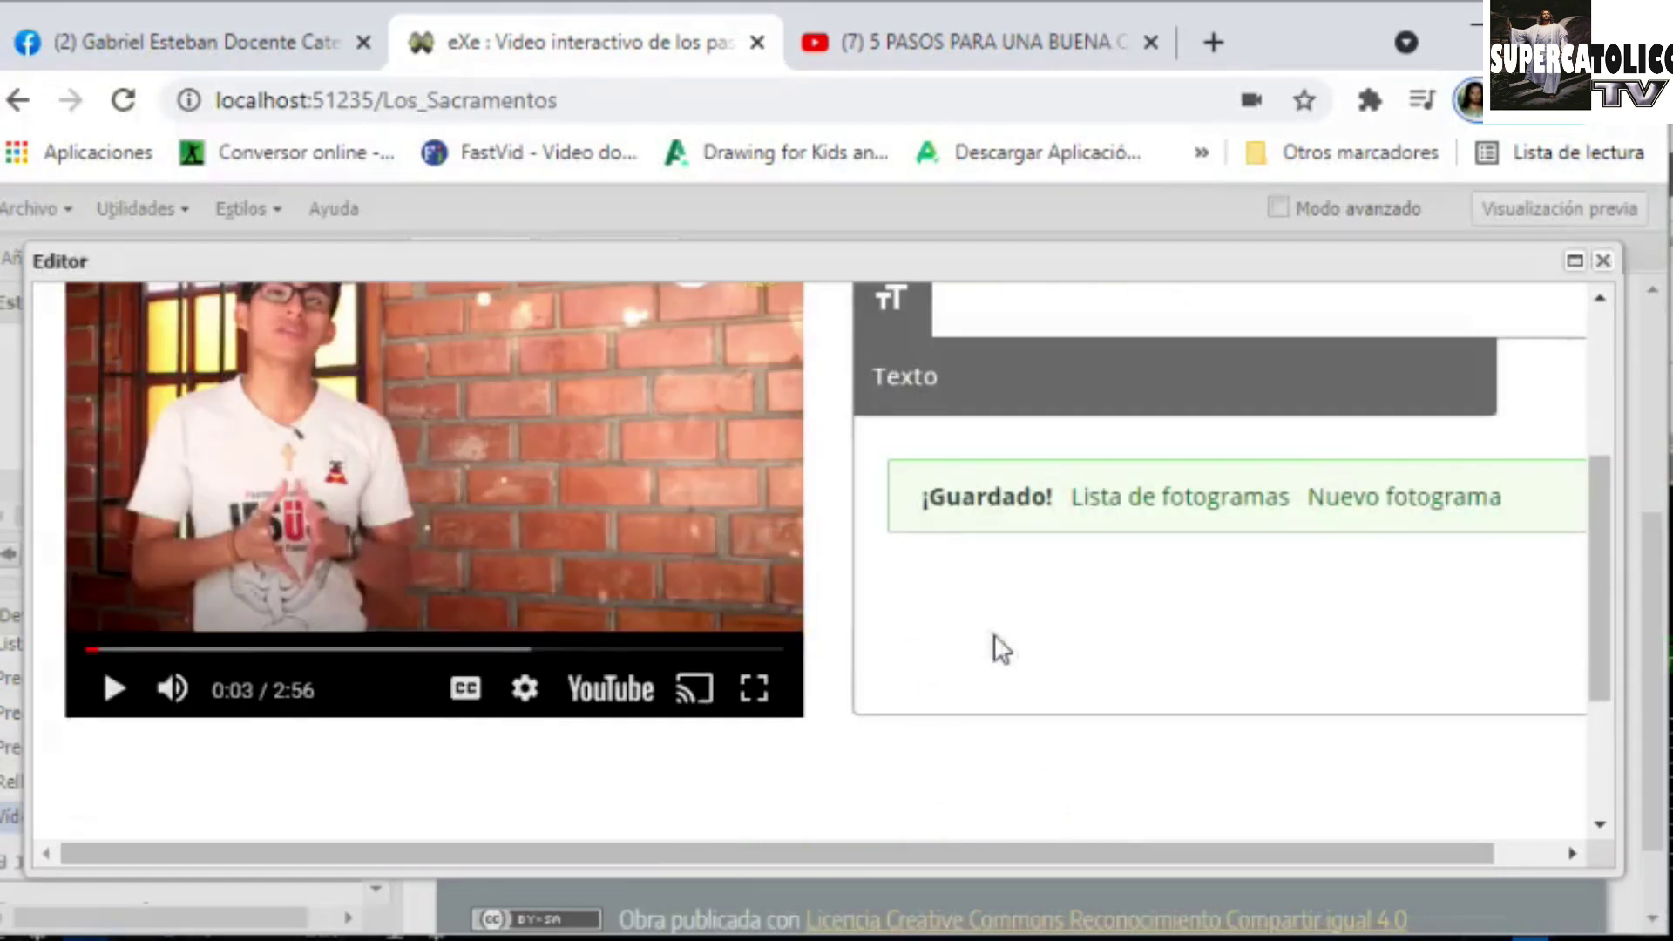
scroll(1202, 514, "up", 1)
left_click(1392, 382)
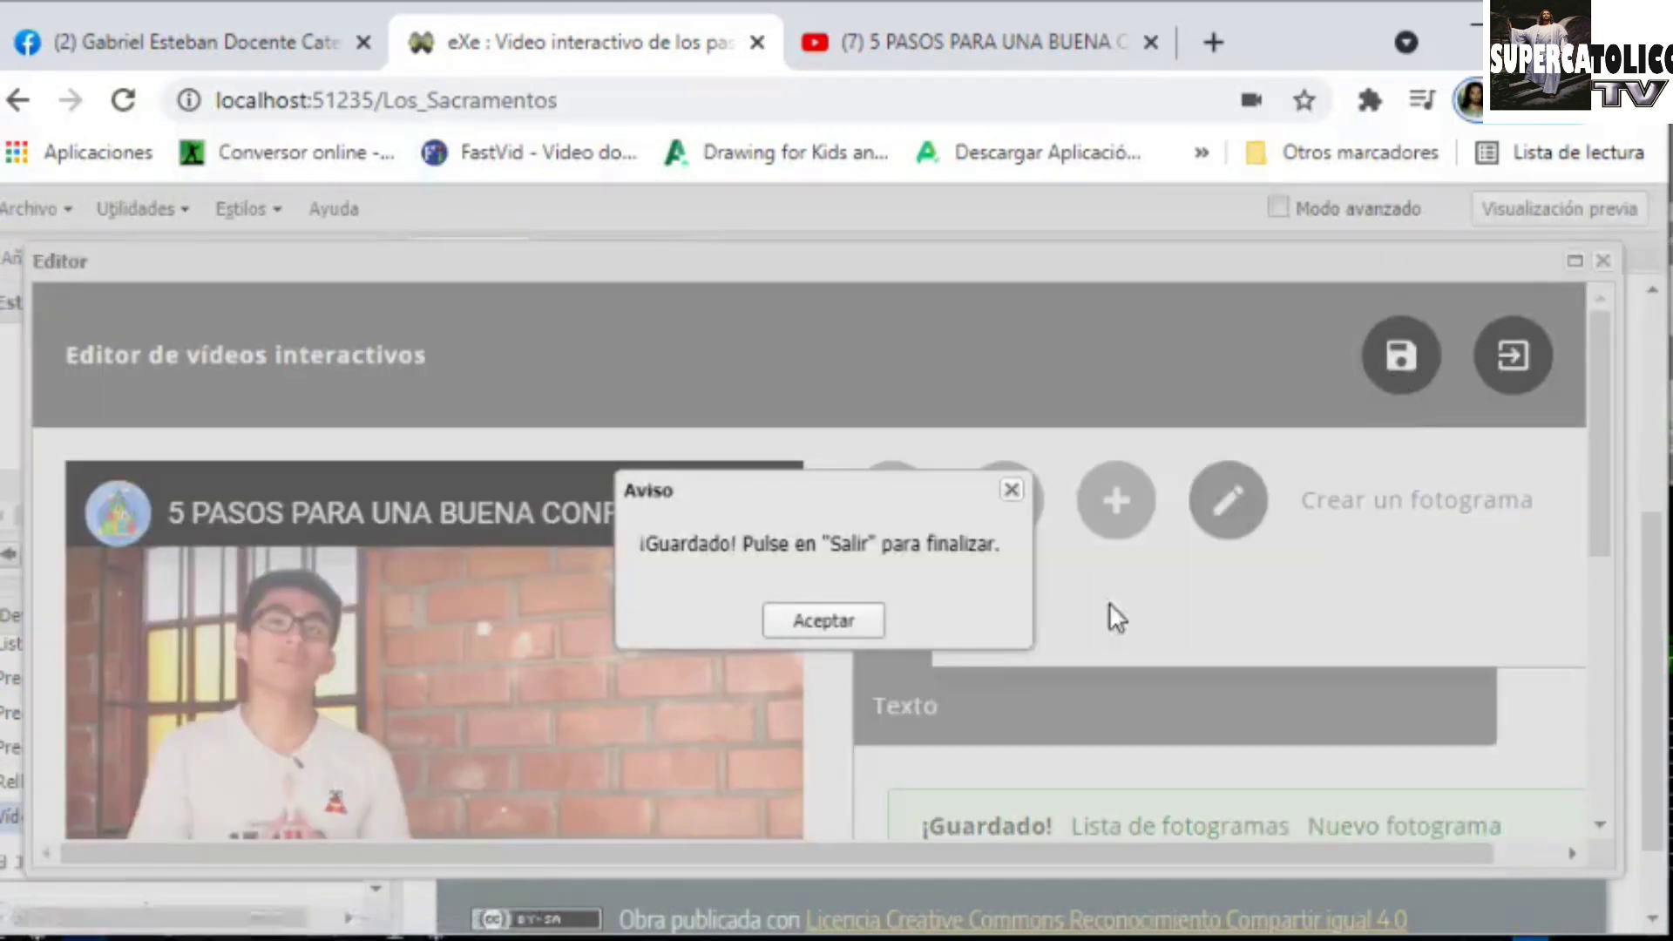
left_click(820, 620)
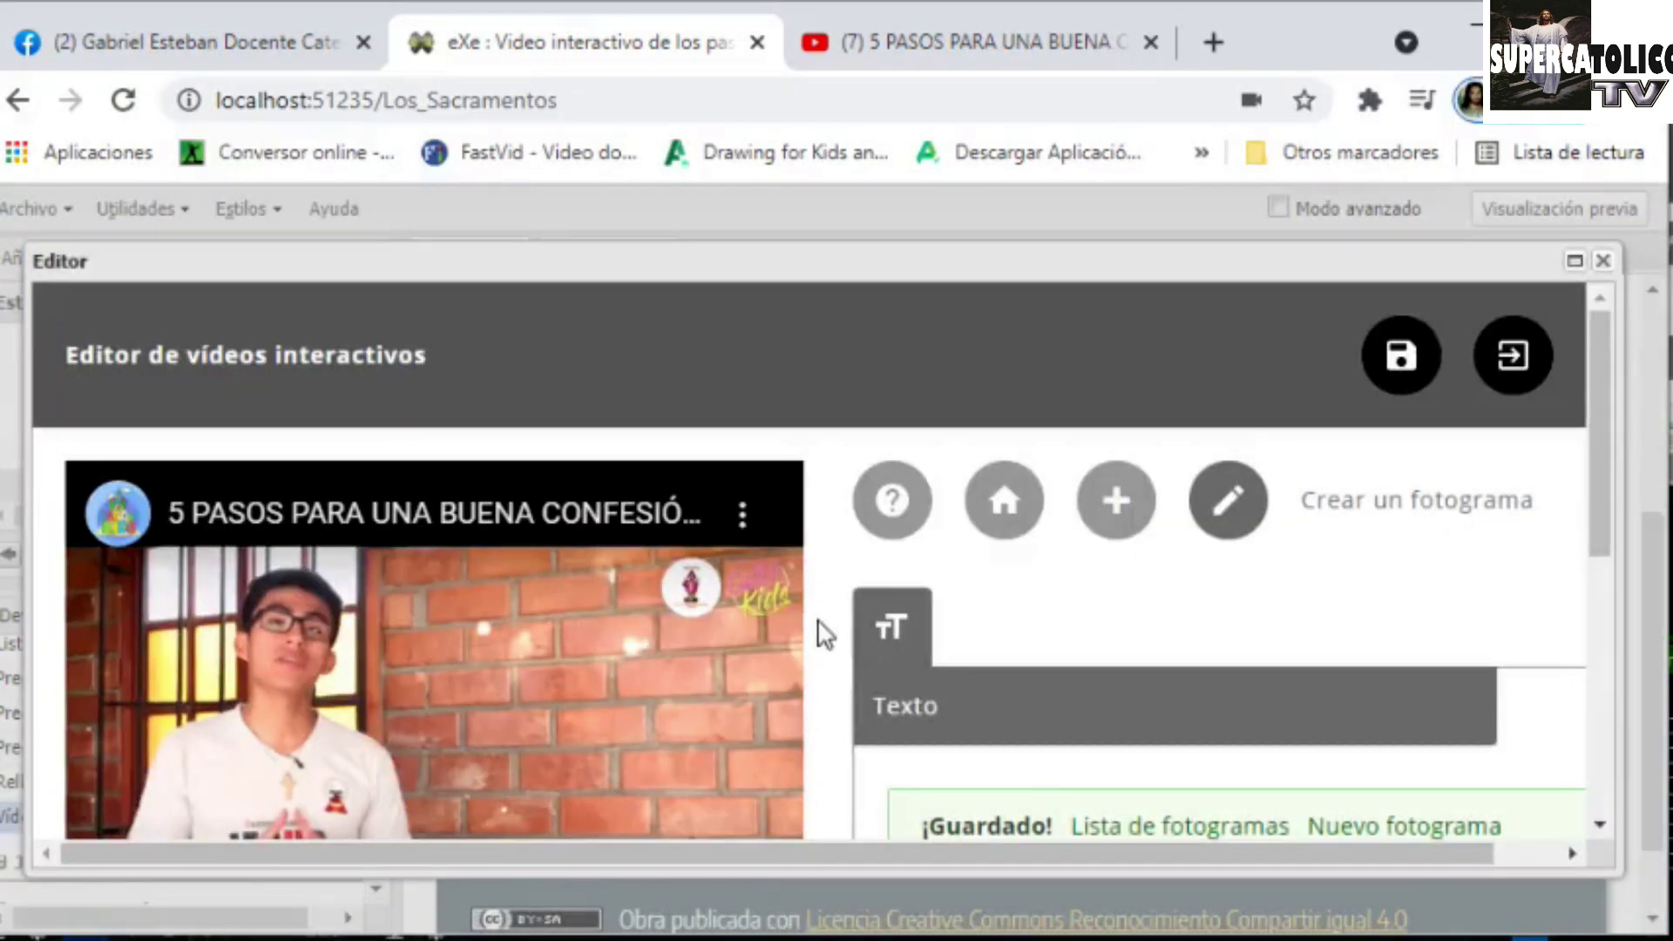
scroll(849, 562, "down", 2)
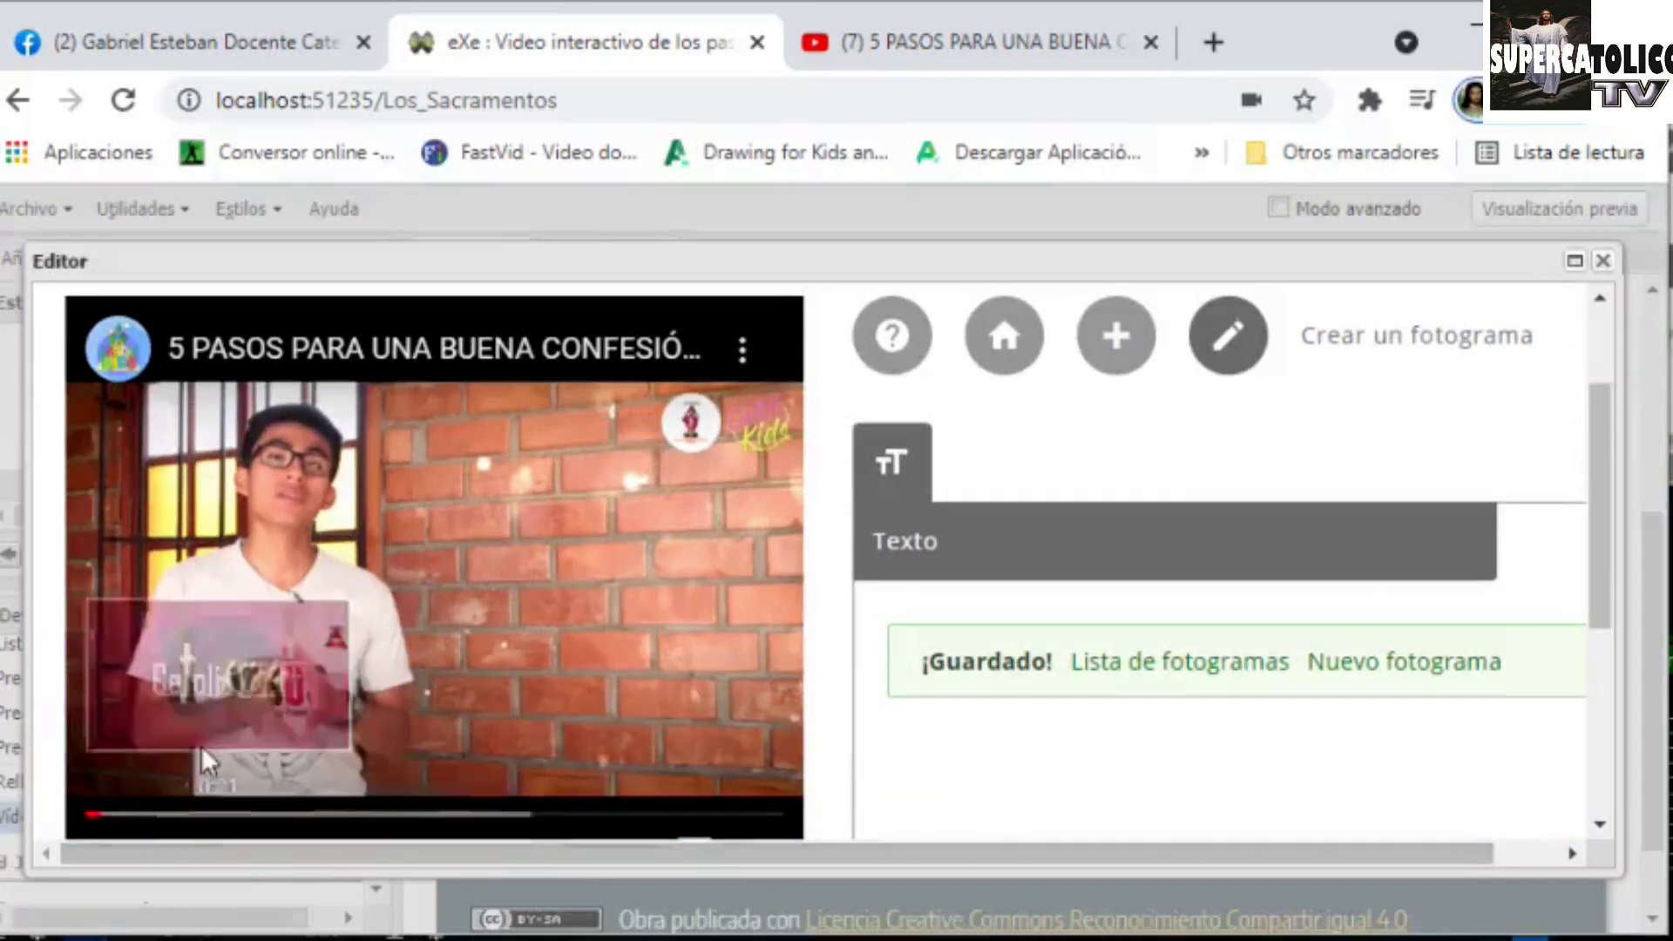
Step: Play the embedded confession video from the saved frame and pause it at 0:09
scroll(201, 745, "down", 4)
scroll(149, 676, "up", 2)
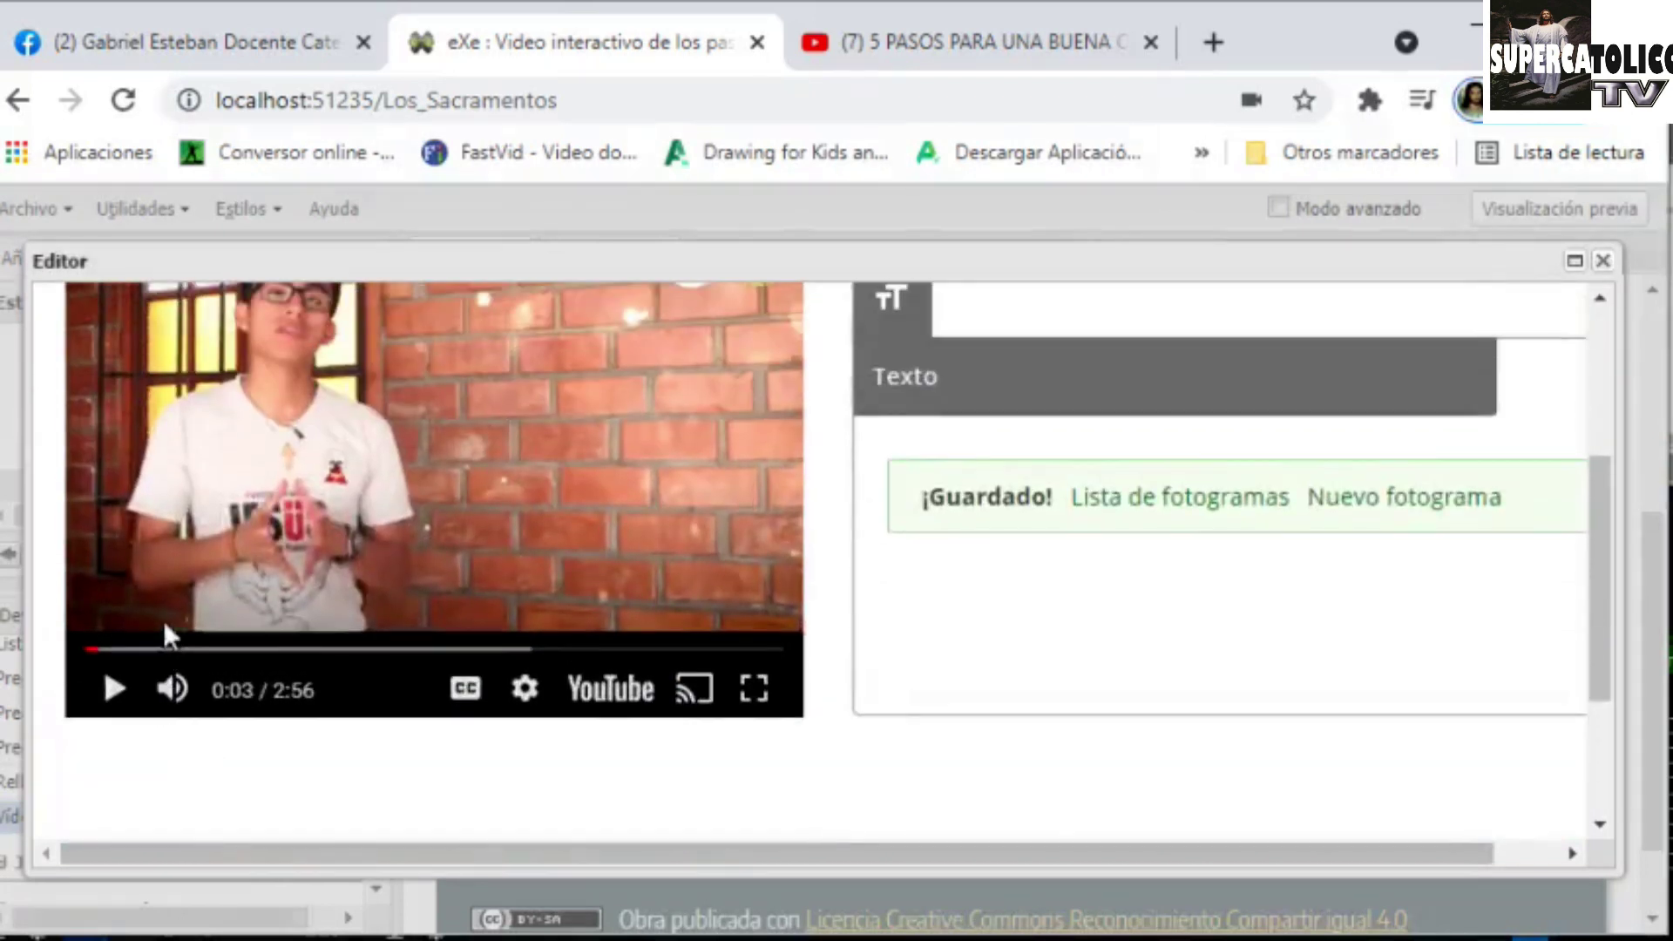
left_click(116, 690)
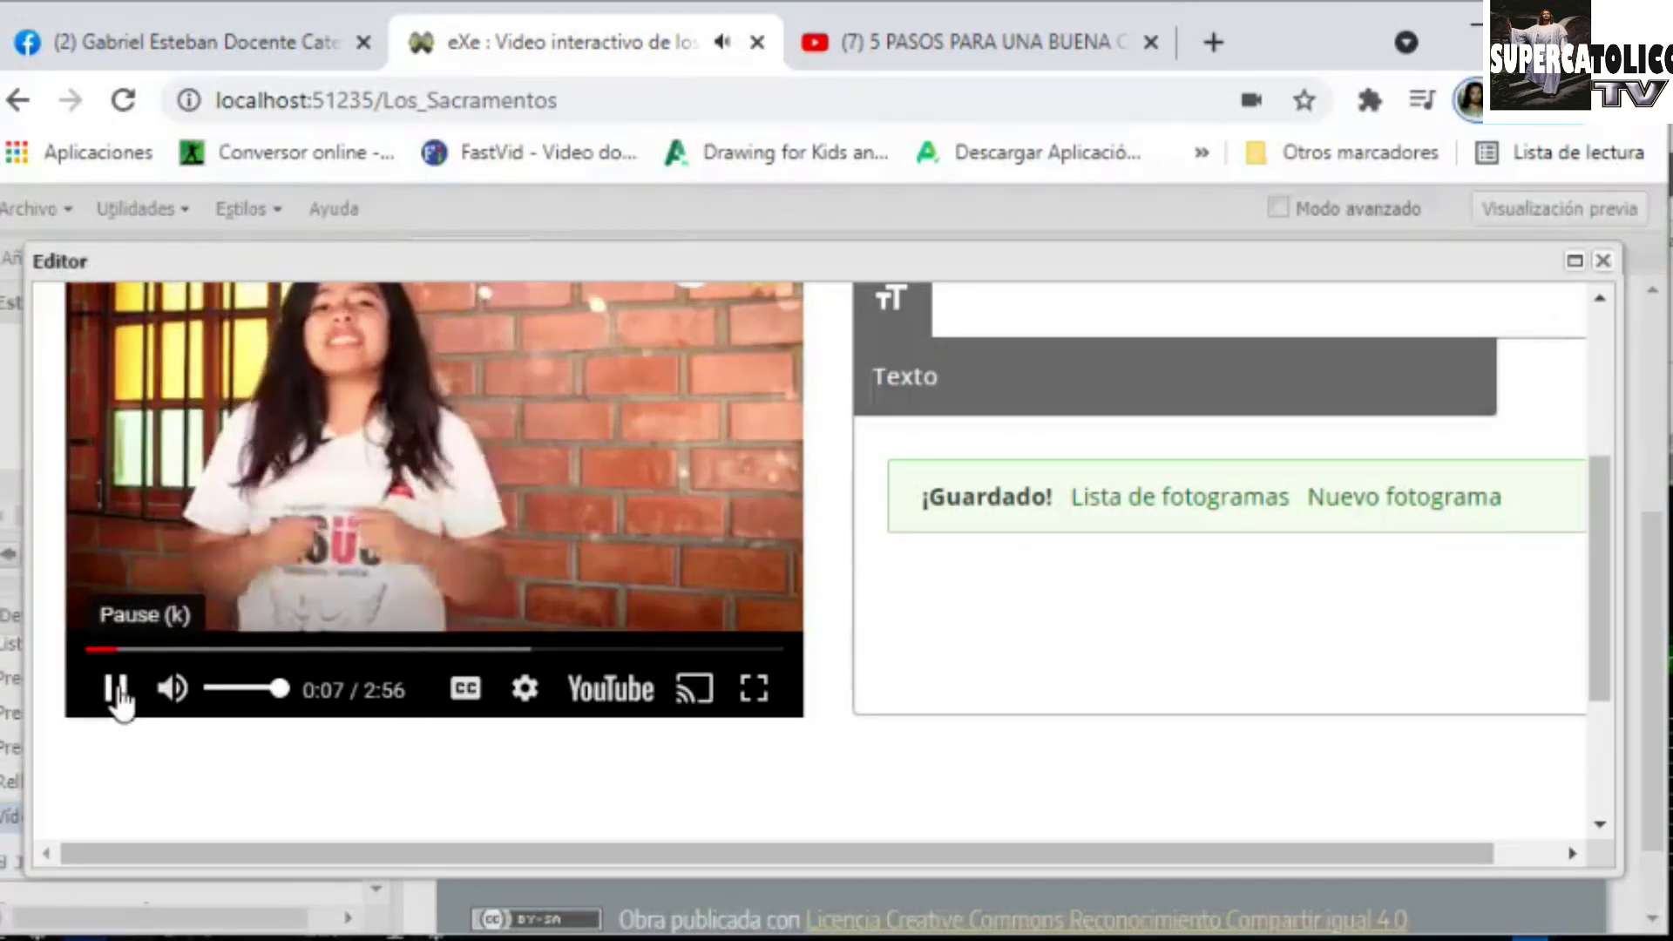
left_click(117, 690)
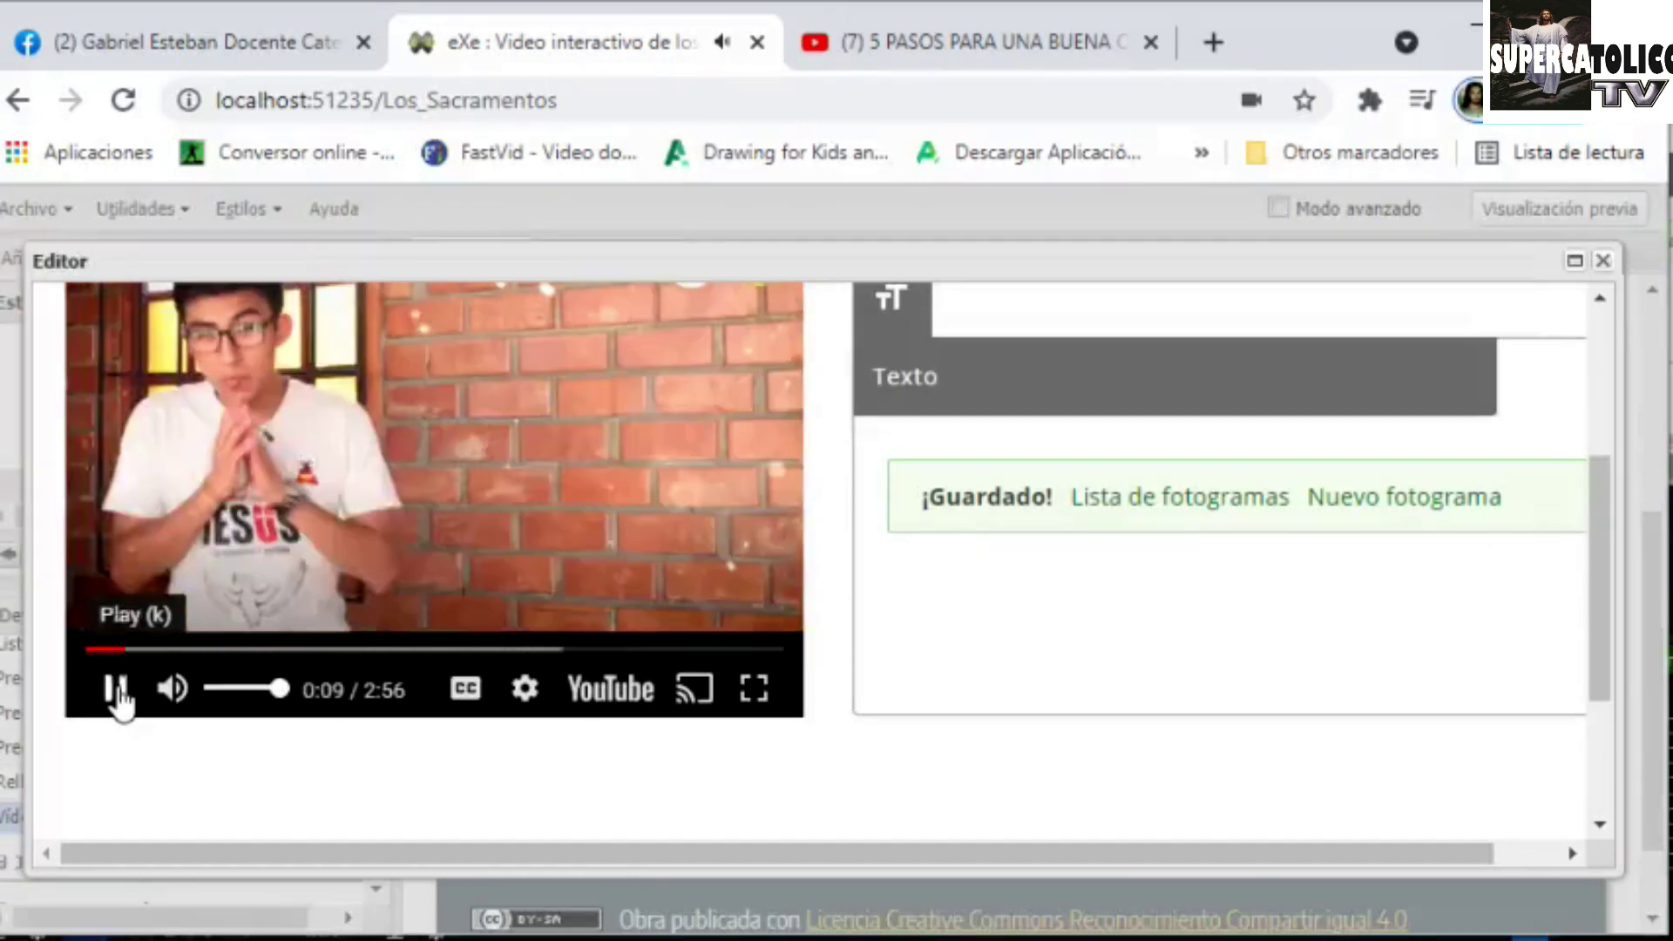
Step: Start a new image frame at 00:00:09 and write the text "como dijeros ellos todos podemos caer en el pecado."
scroll(1015, 541, "up", 3)
scroll(1015, 541, "down", 1)
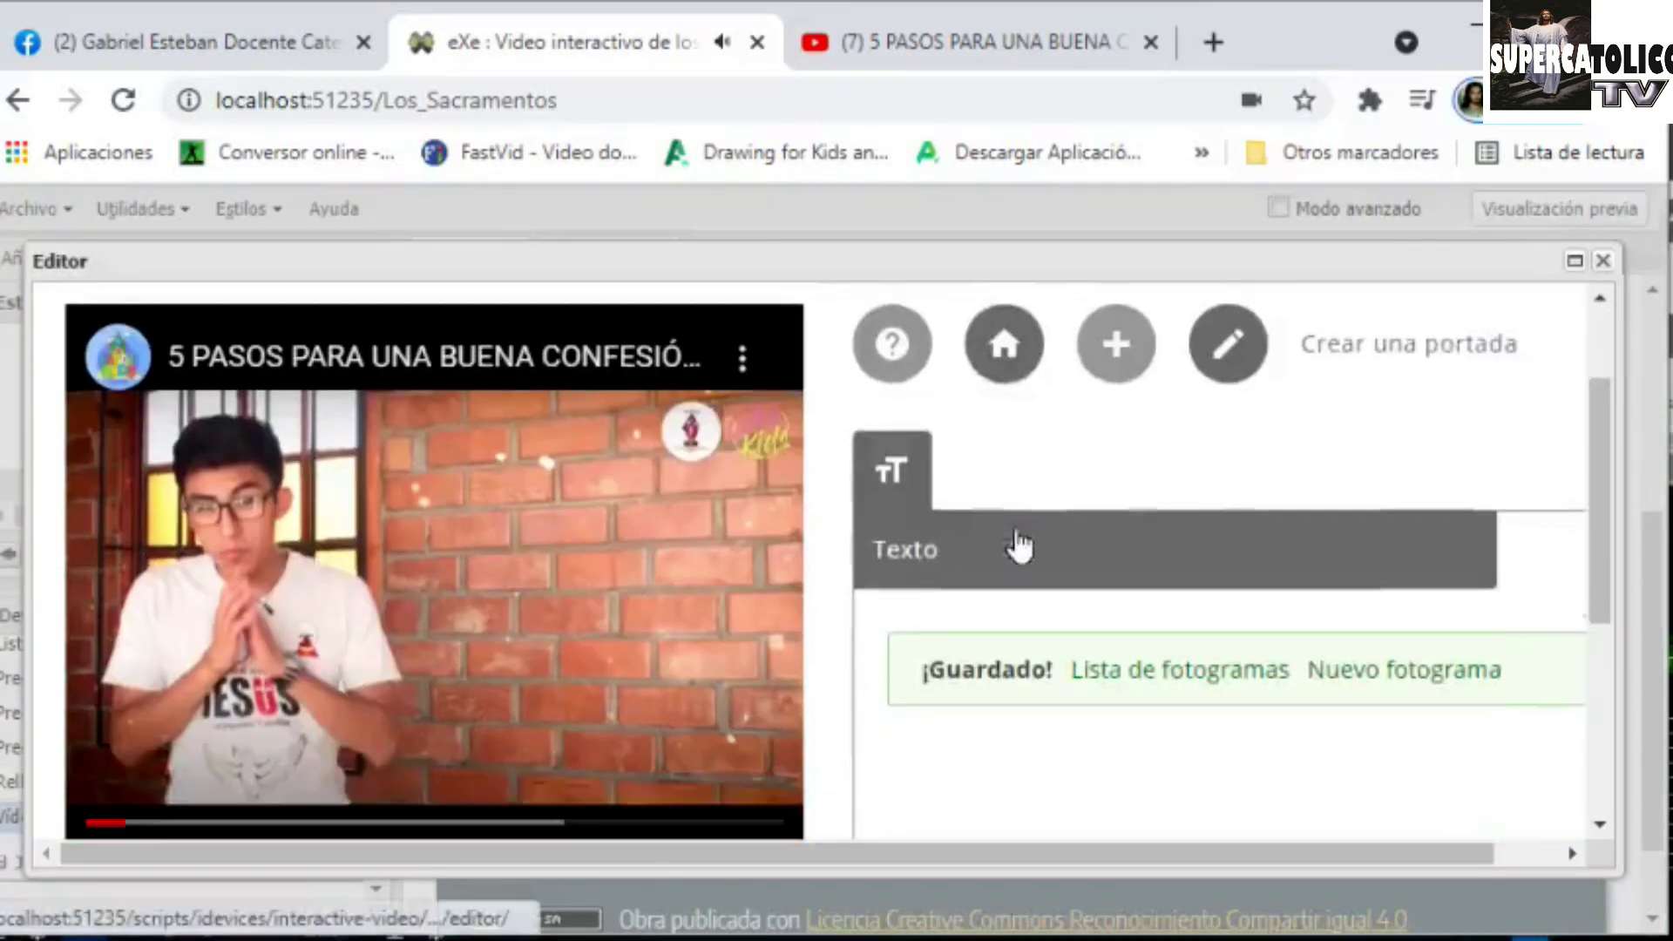
left_click(1126, 362)
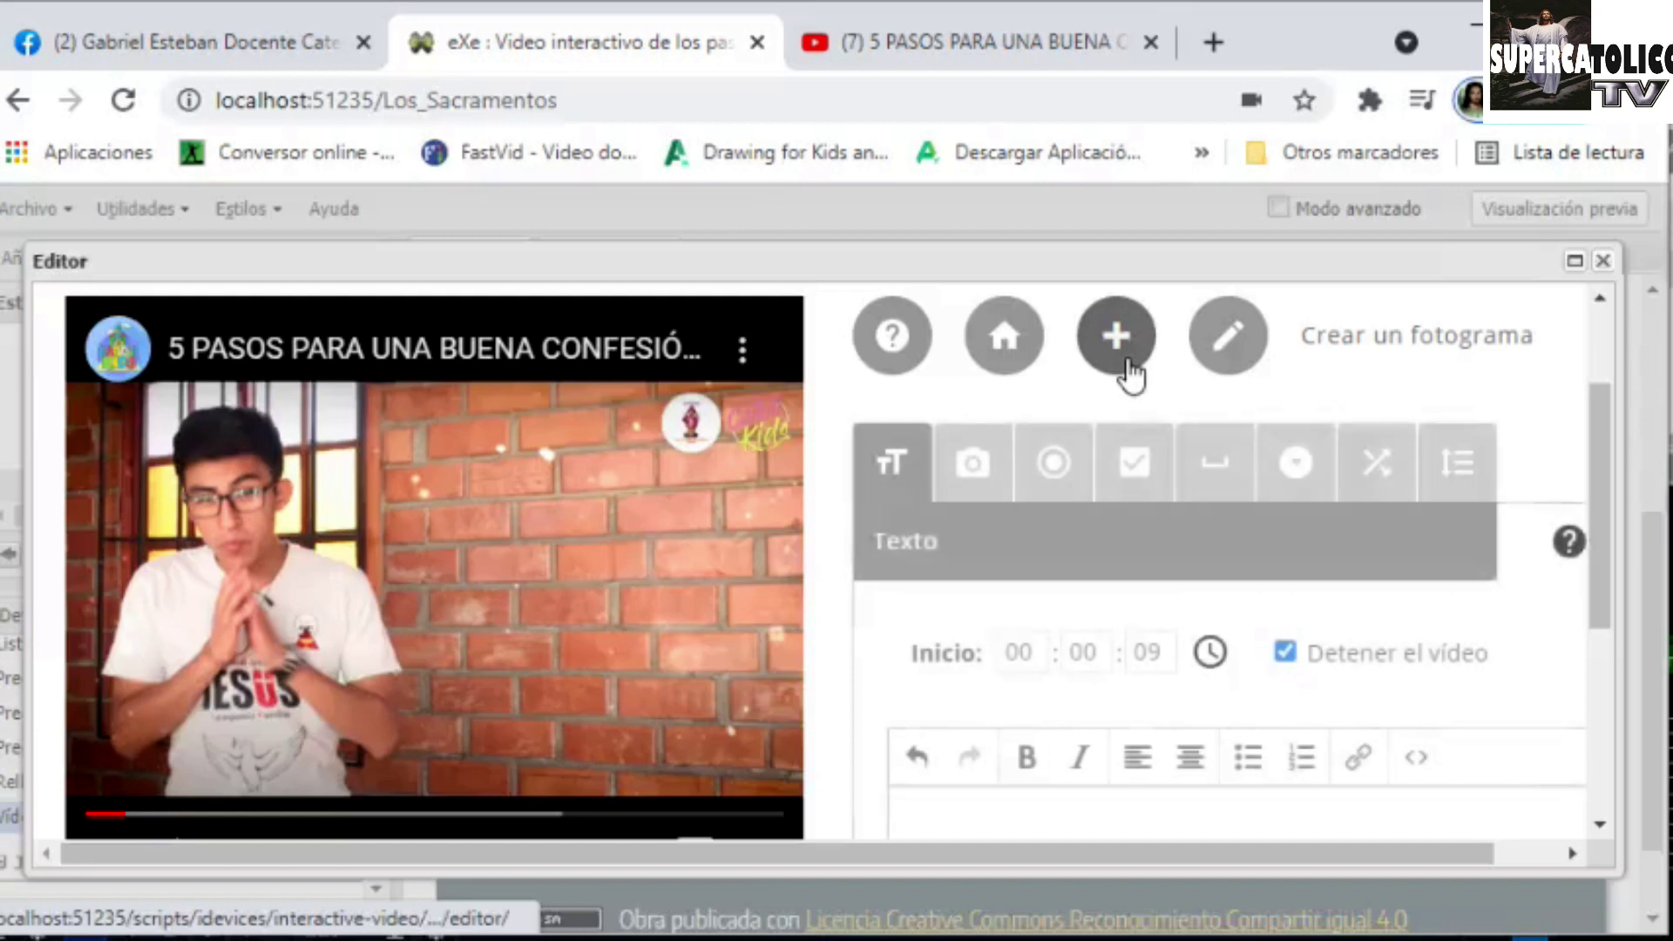
left_click(970, 492)
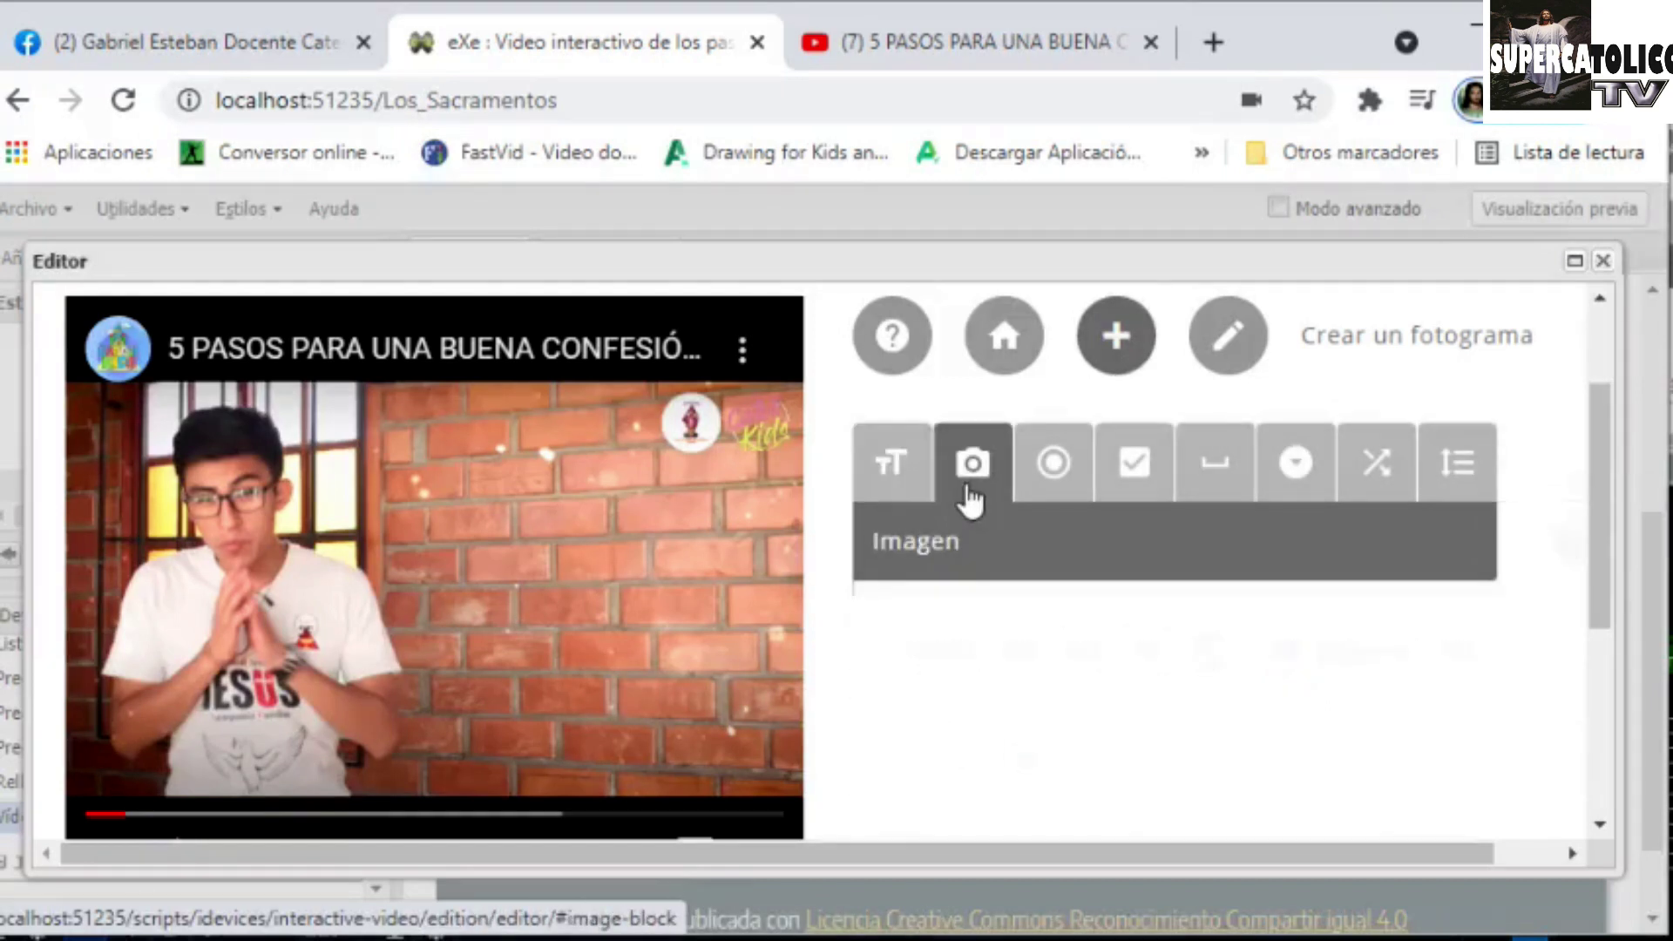
scroll(976, 575, "down", 2)
left_click(1037, 675)
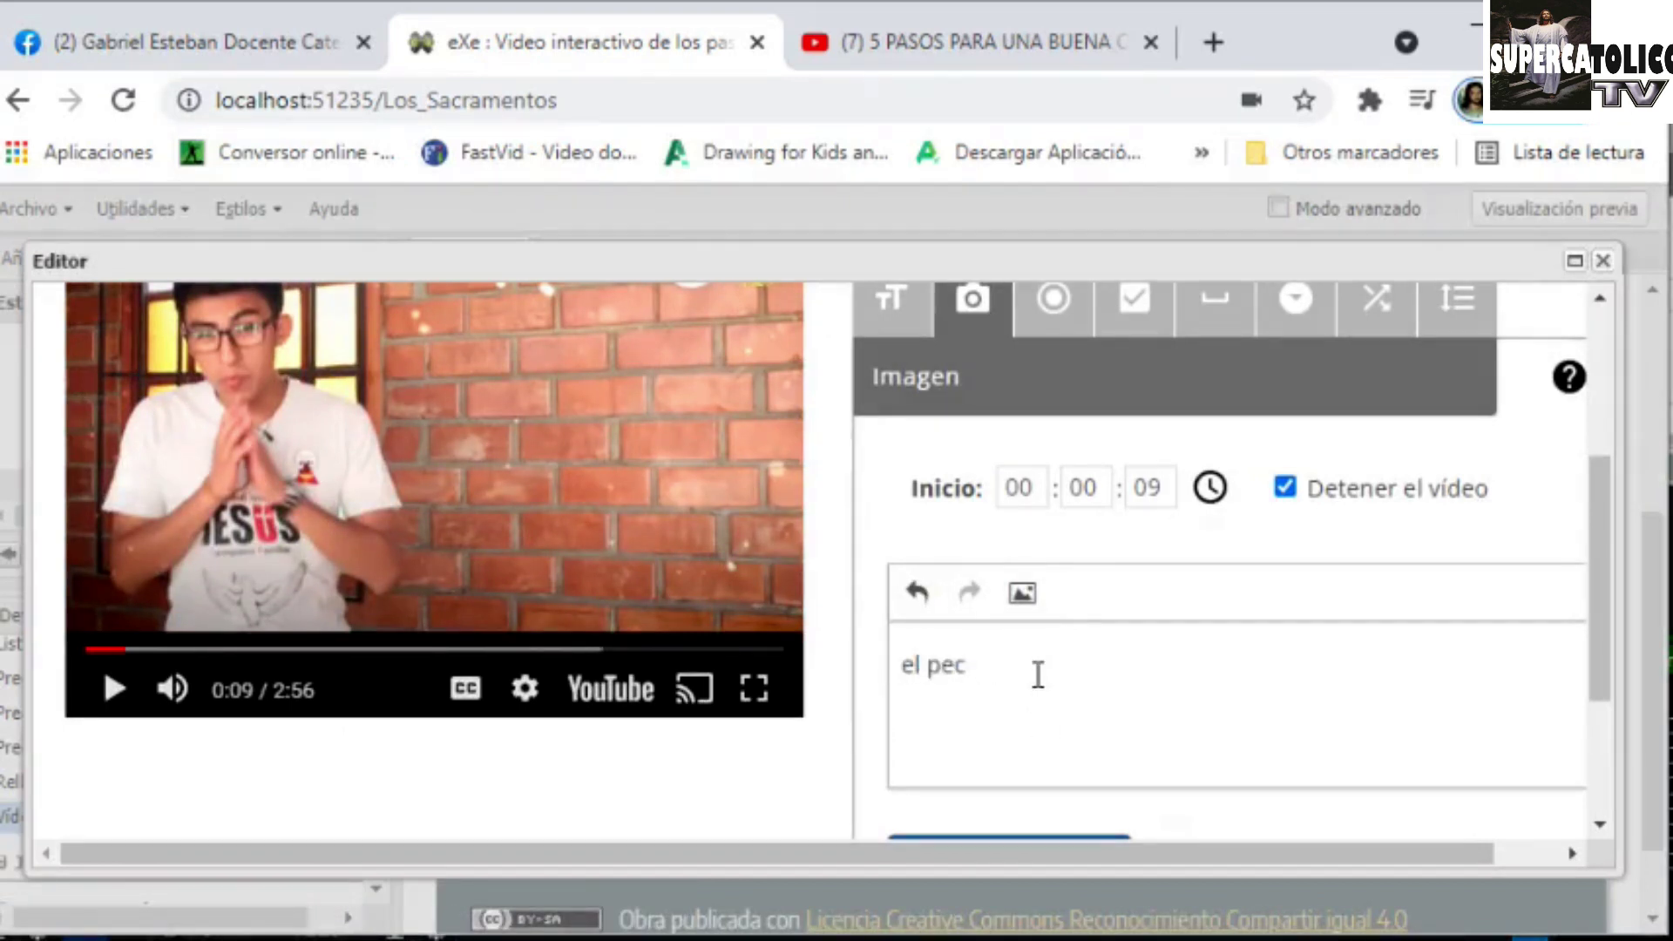
type("como dijeros ellos todos podemos d")
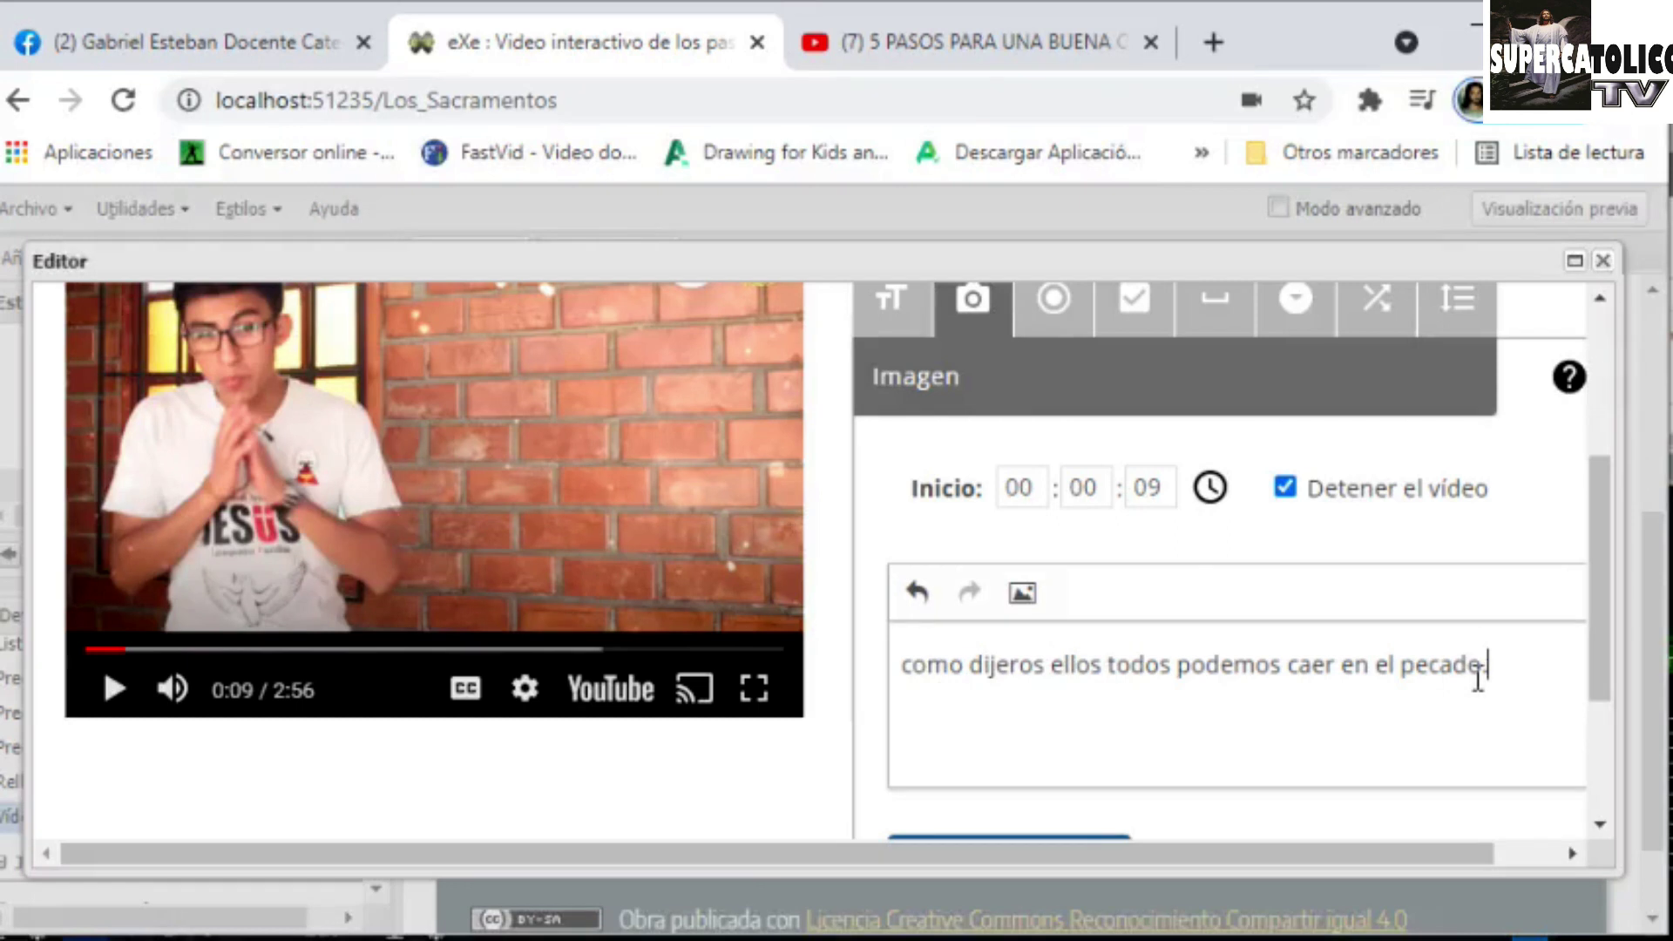
Step: Switch to a new browser tab and search Google Images for "pecado"
left_click(945, 44)
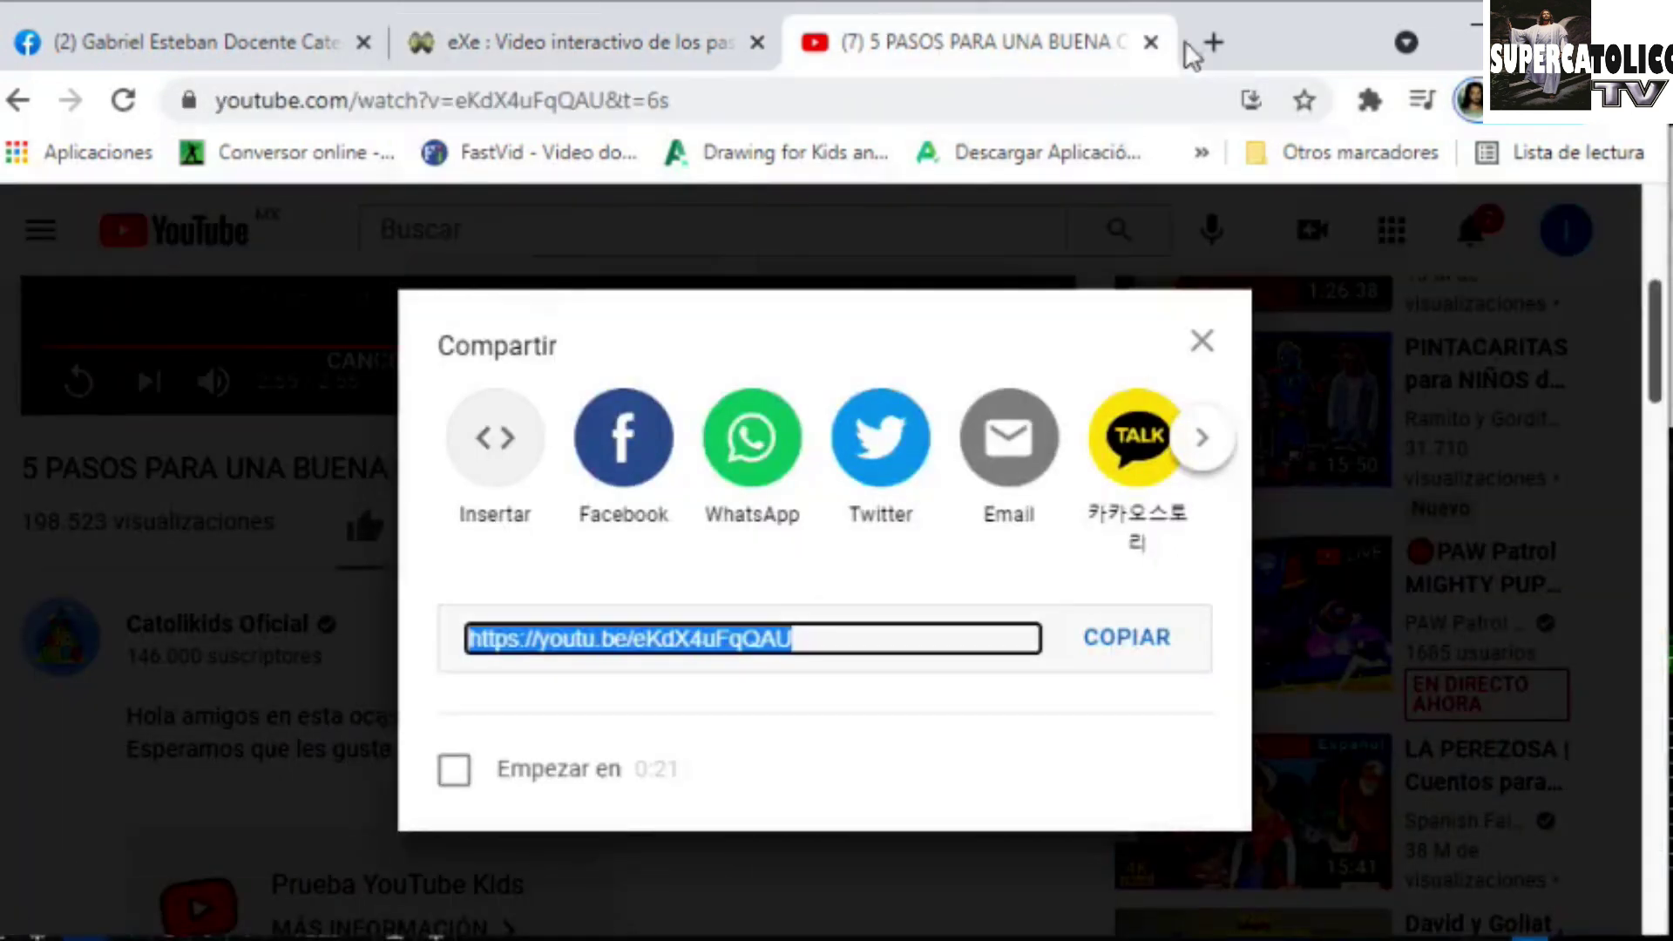
left_click(1211, 43)
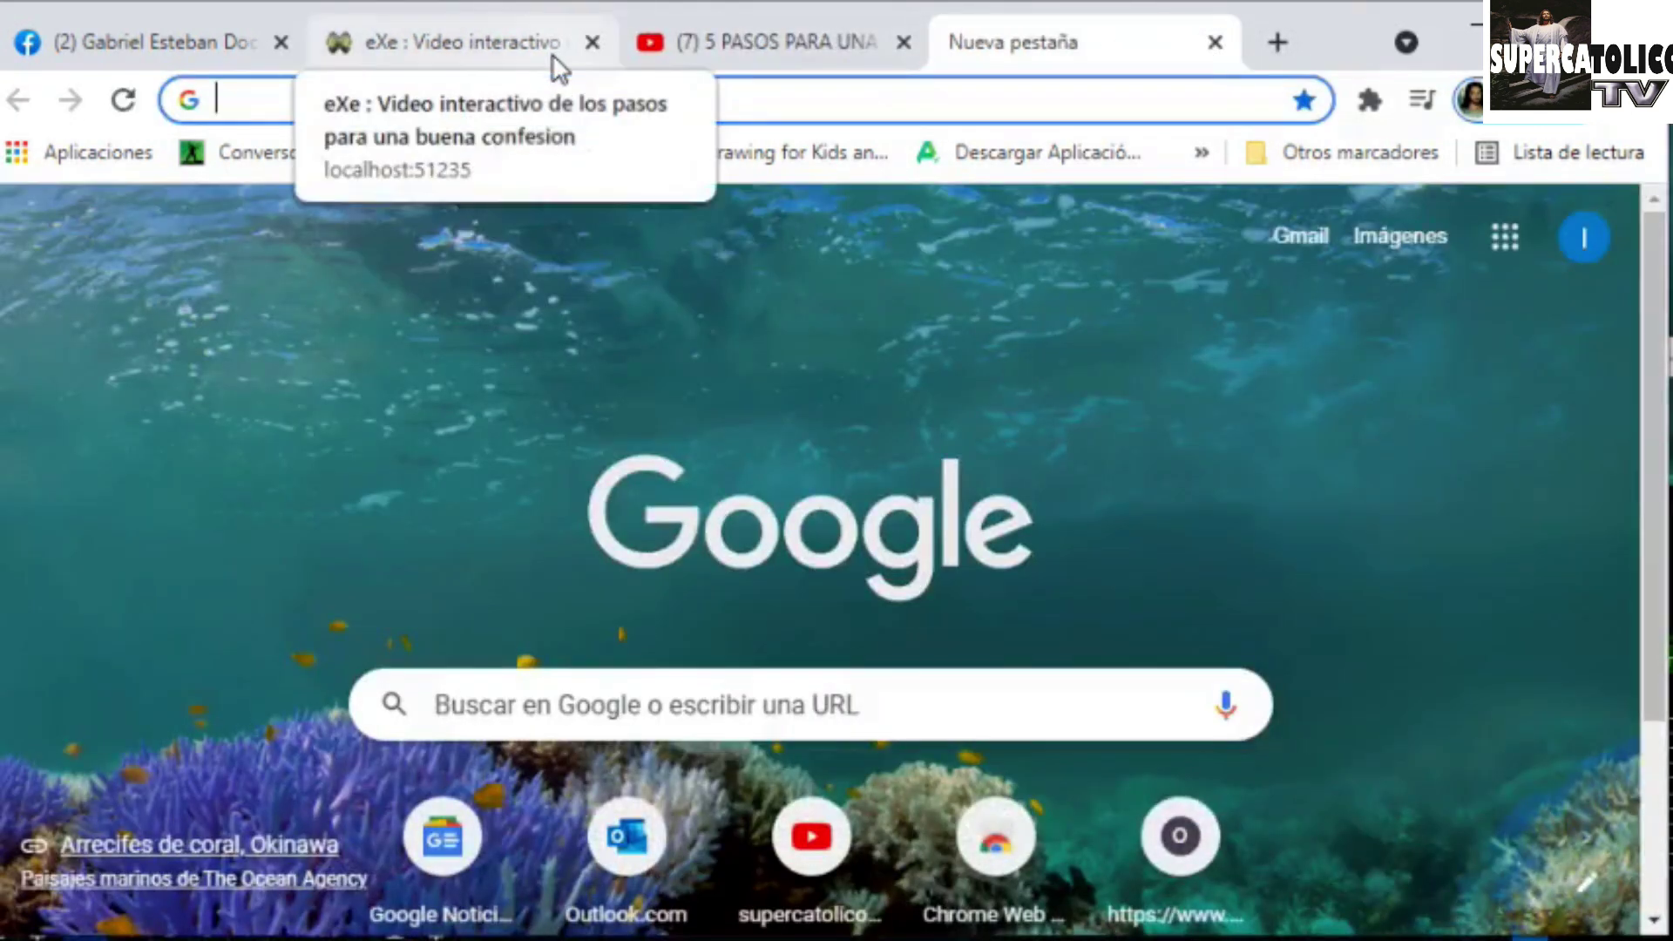
type("pecado")
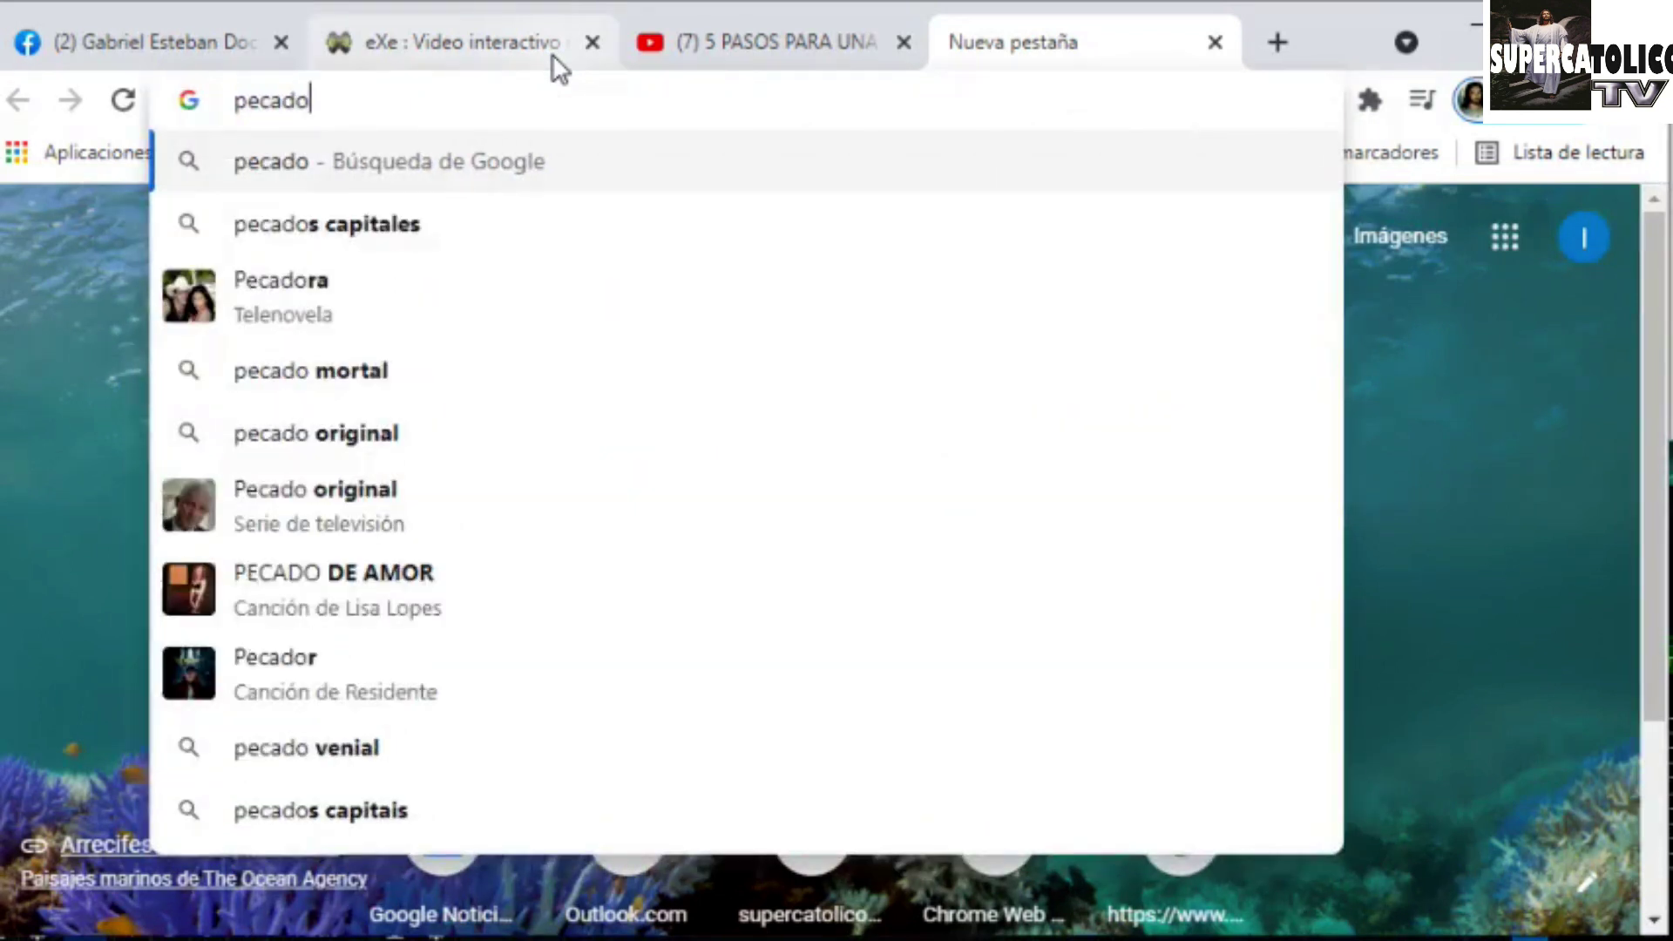
key("Return")
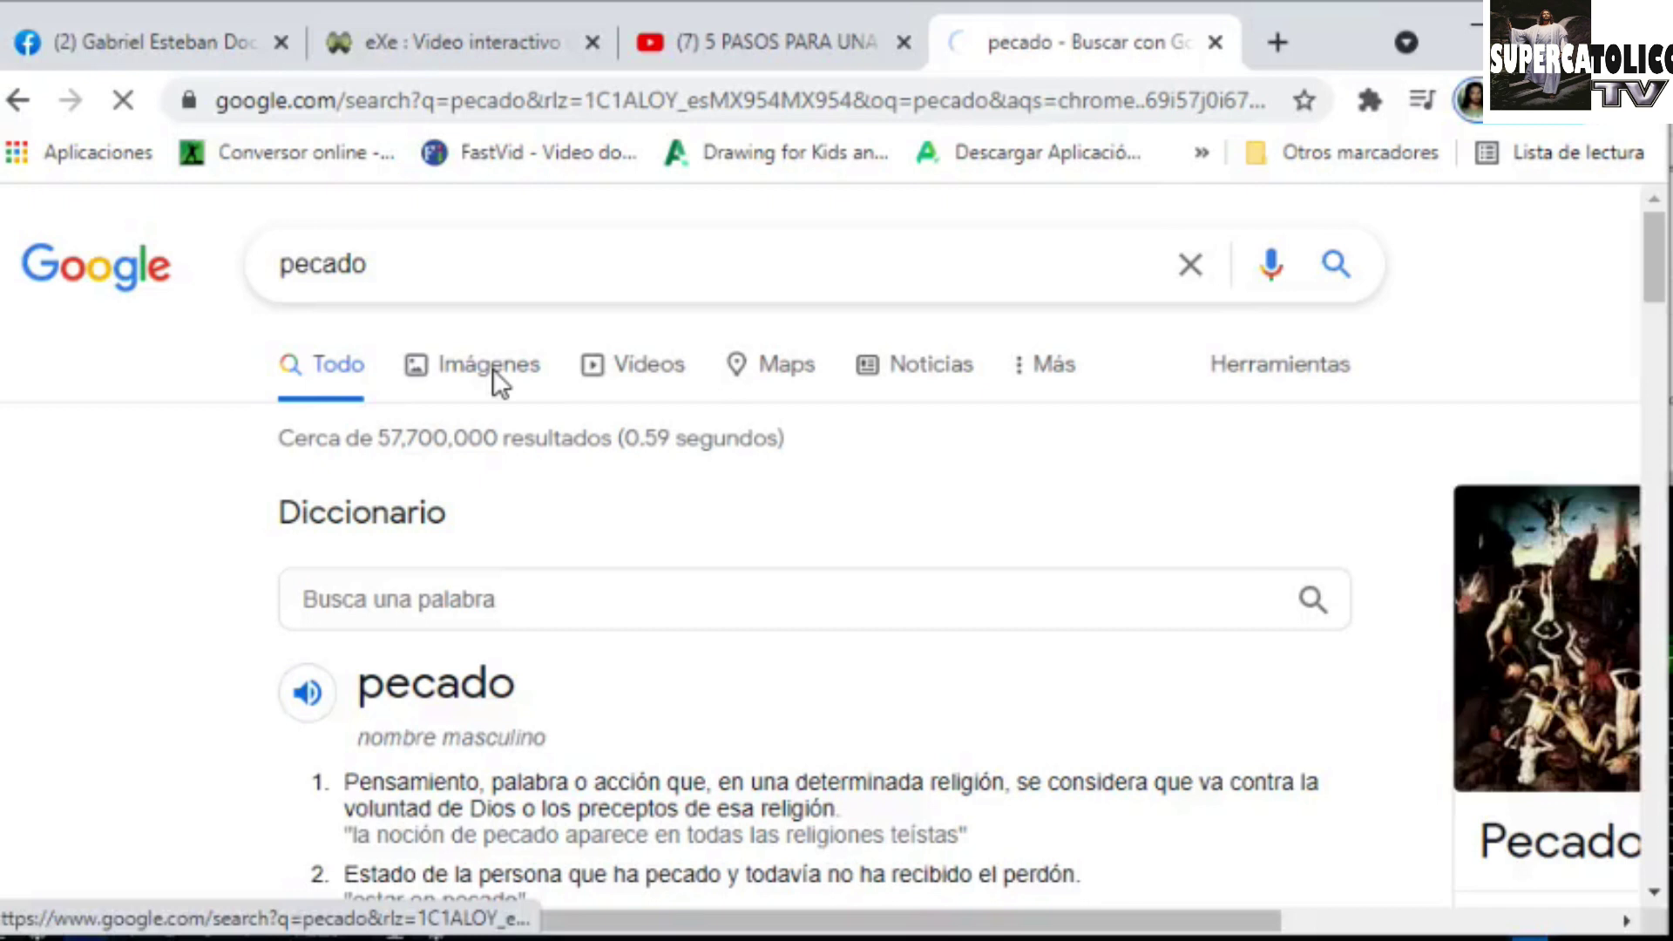
left_click(493, 371)
scroll(489, 385, "down", 2)
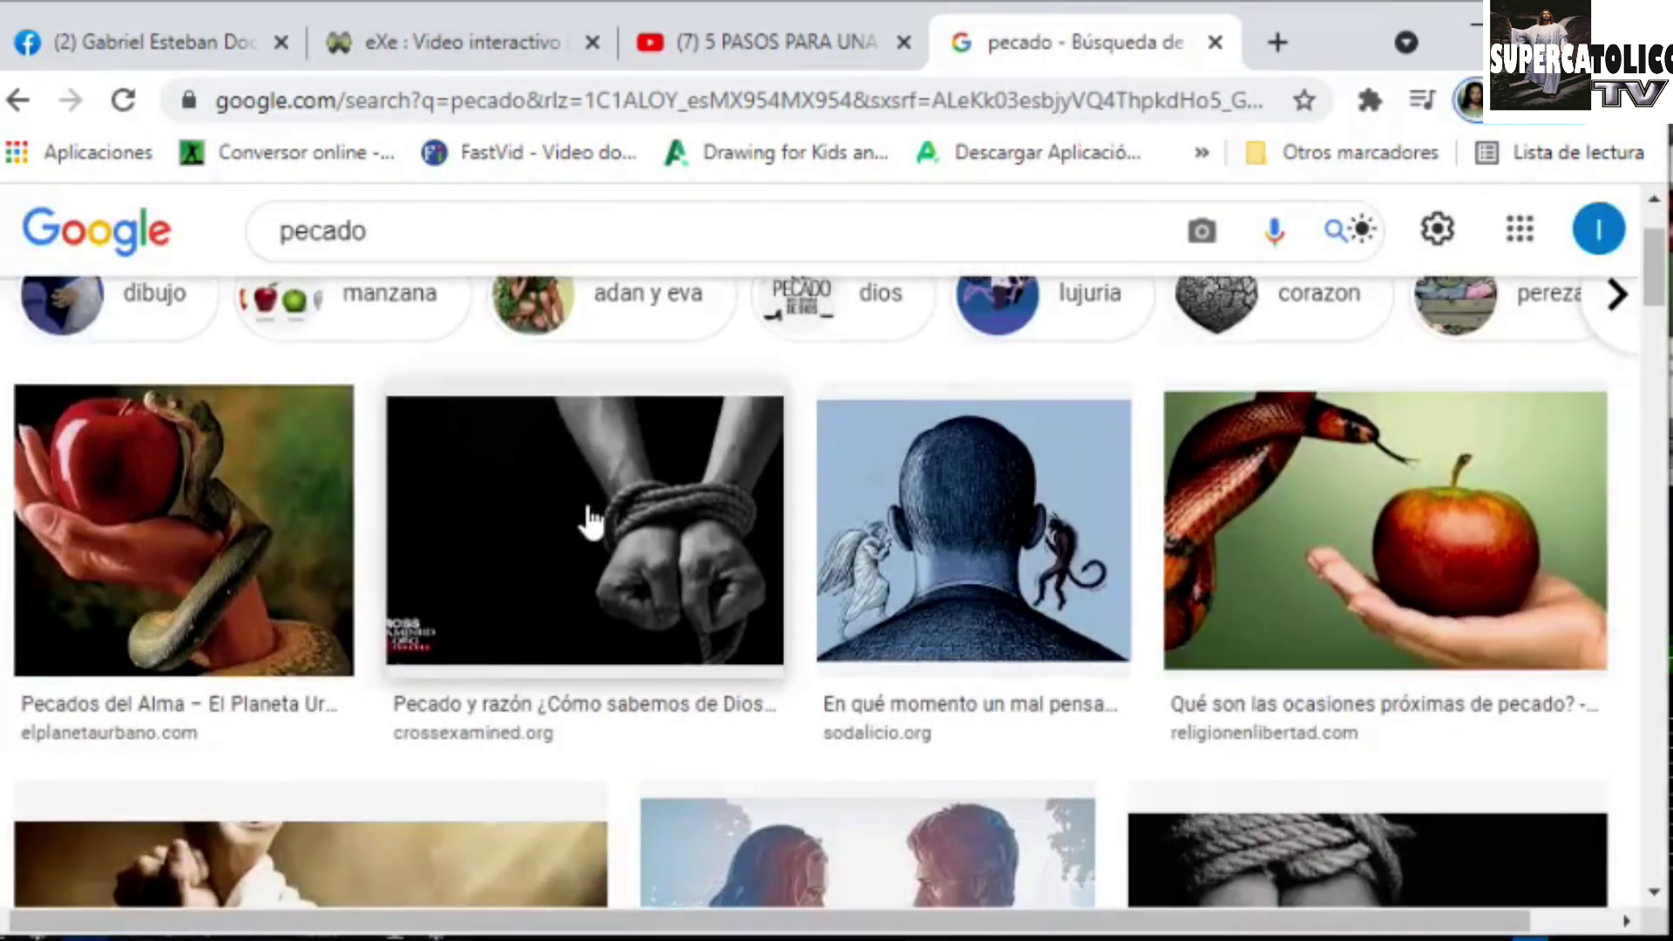
Step: Save the picture of rope-bound hands as JPEG "manso atadas por pecado" in the folder Proyecto de Aprendizaje los Sacramentos
scroll(587, 521, "down", 3)
left_click(349, 638)
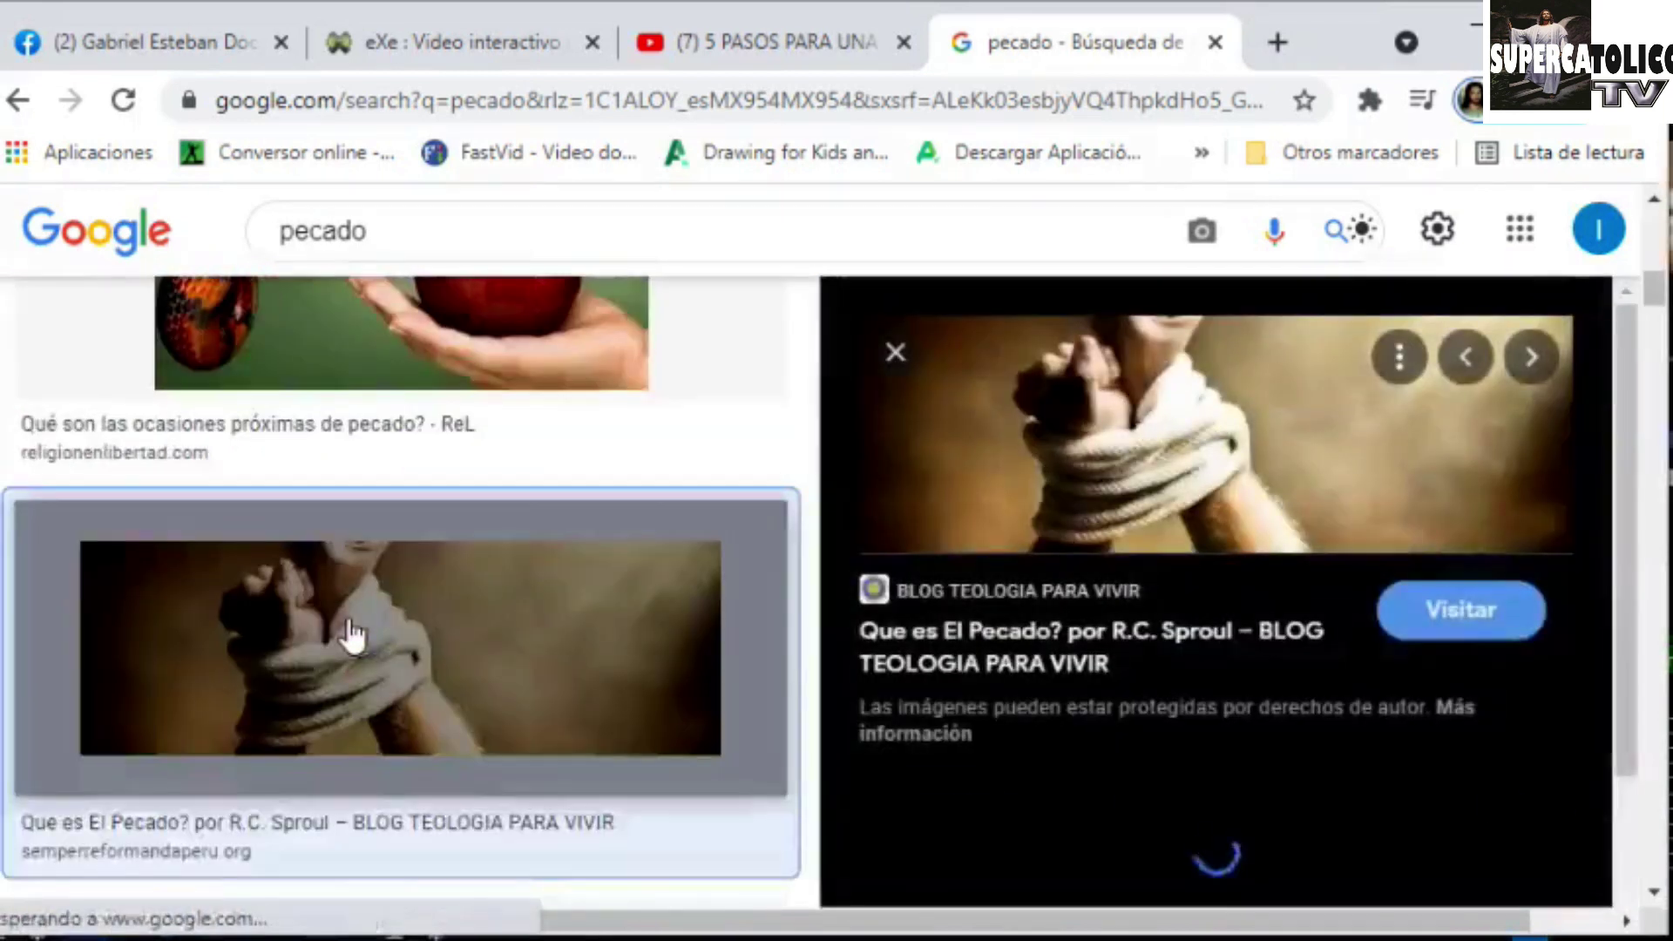
right_click(1190, 446)
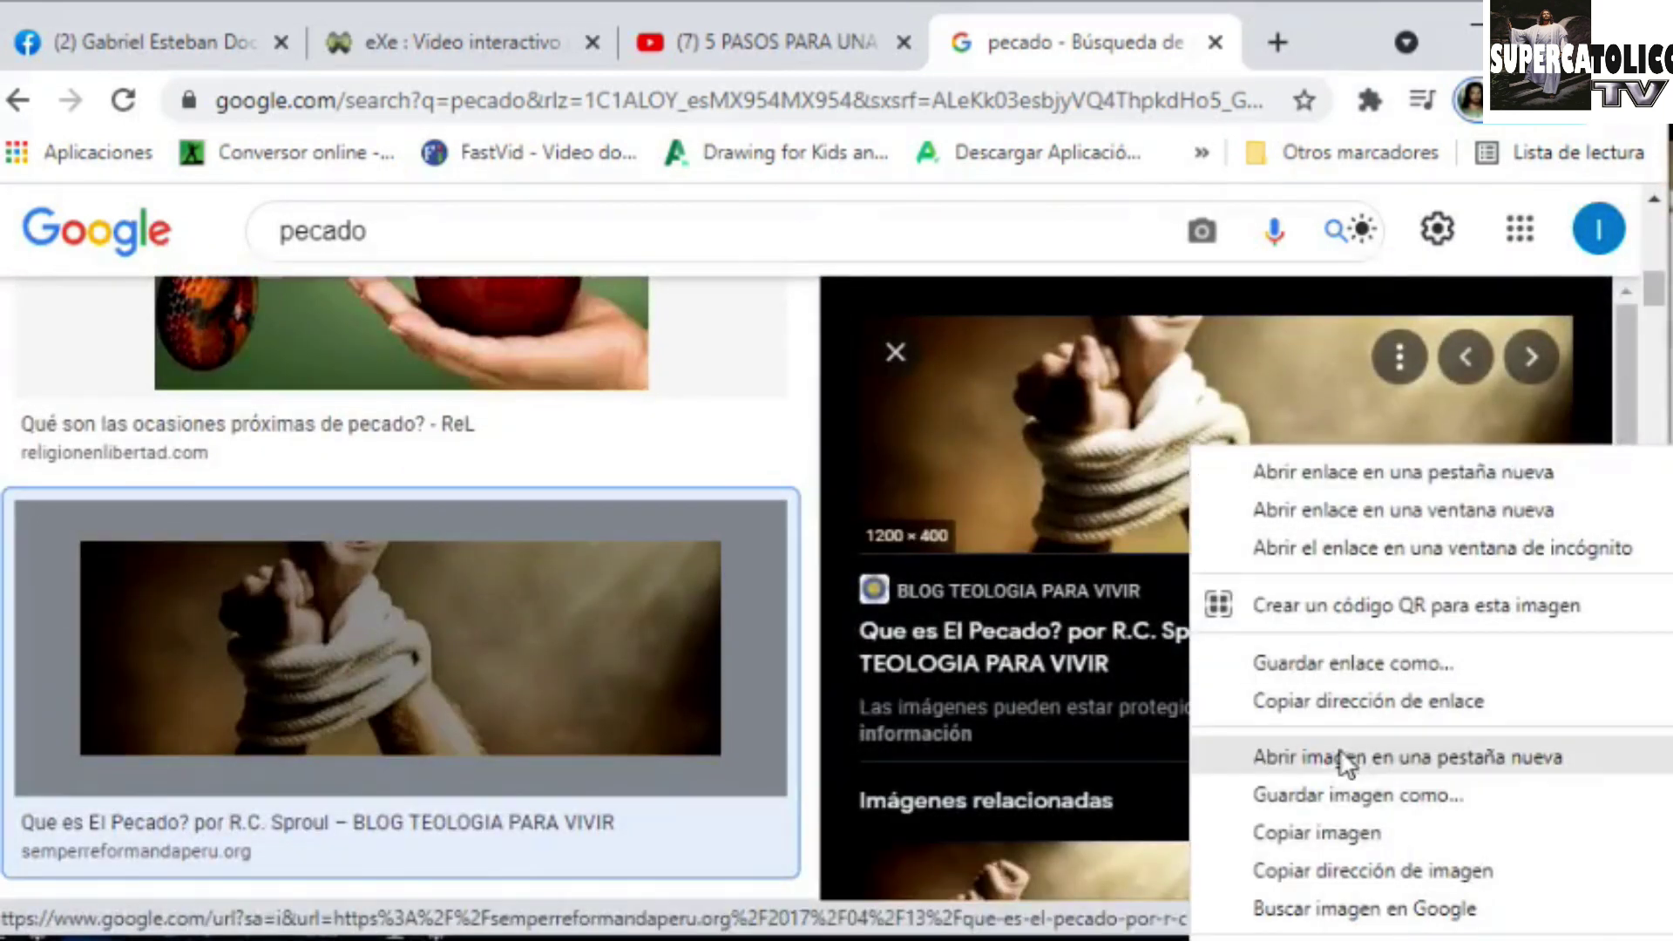
left_click(1357, 796)
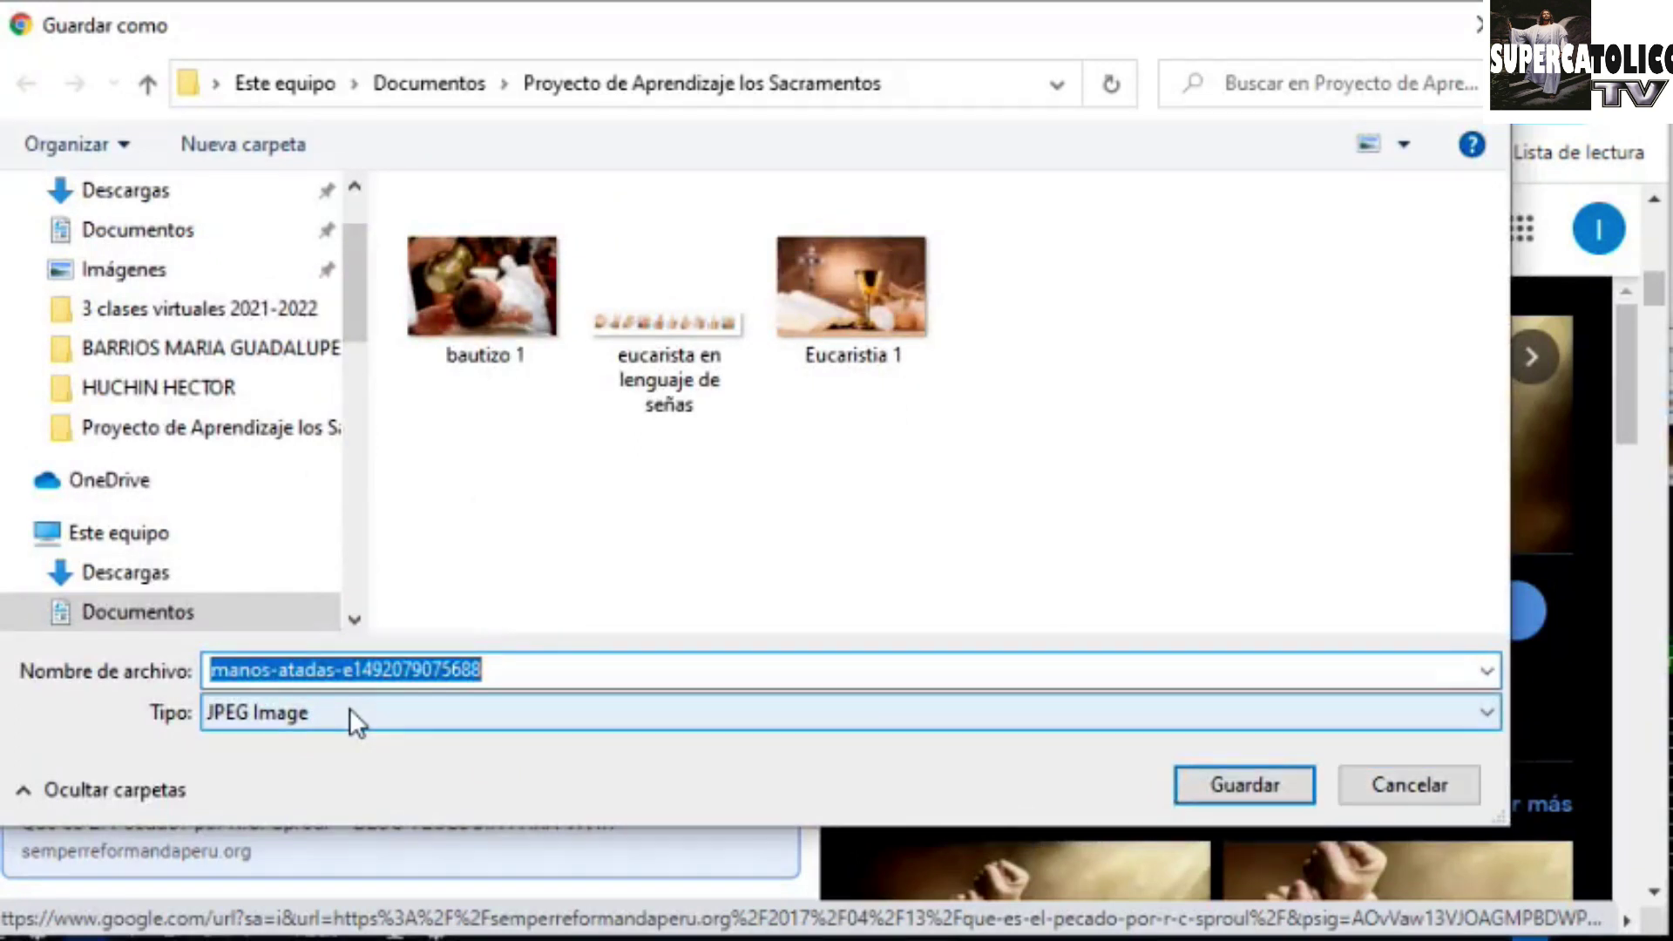
type("manso atadas por pecado")
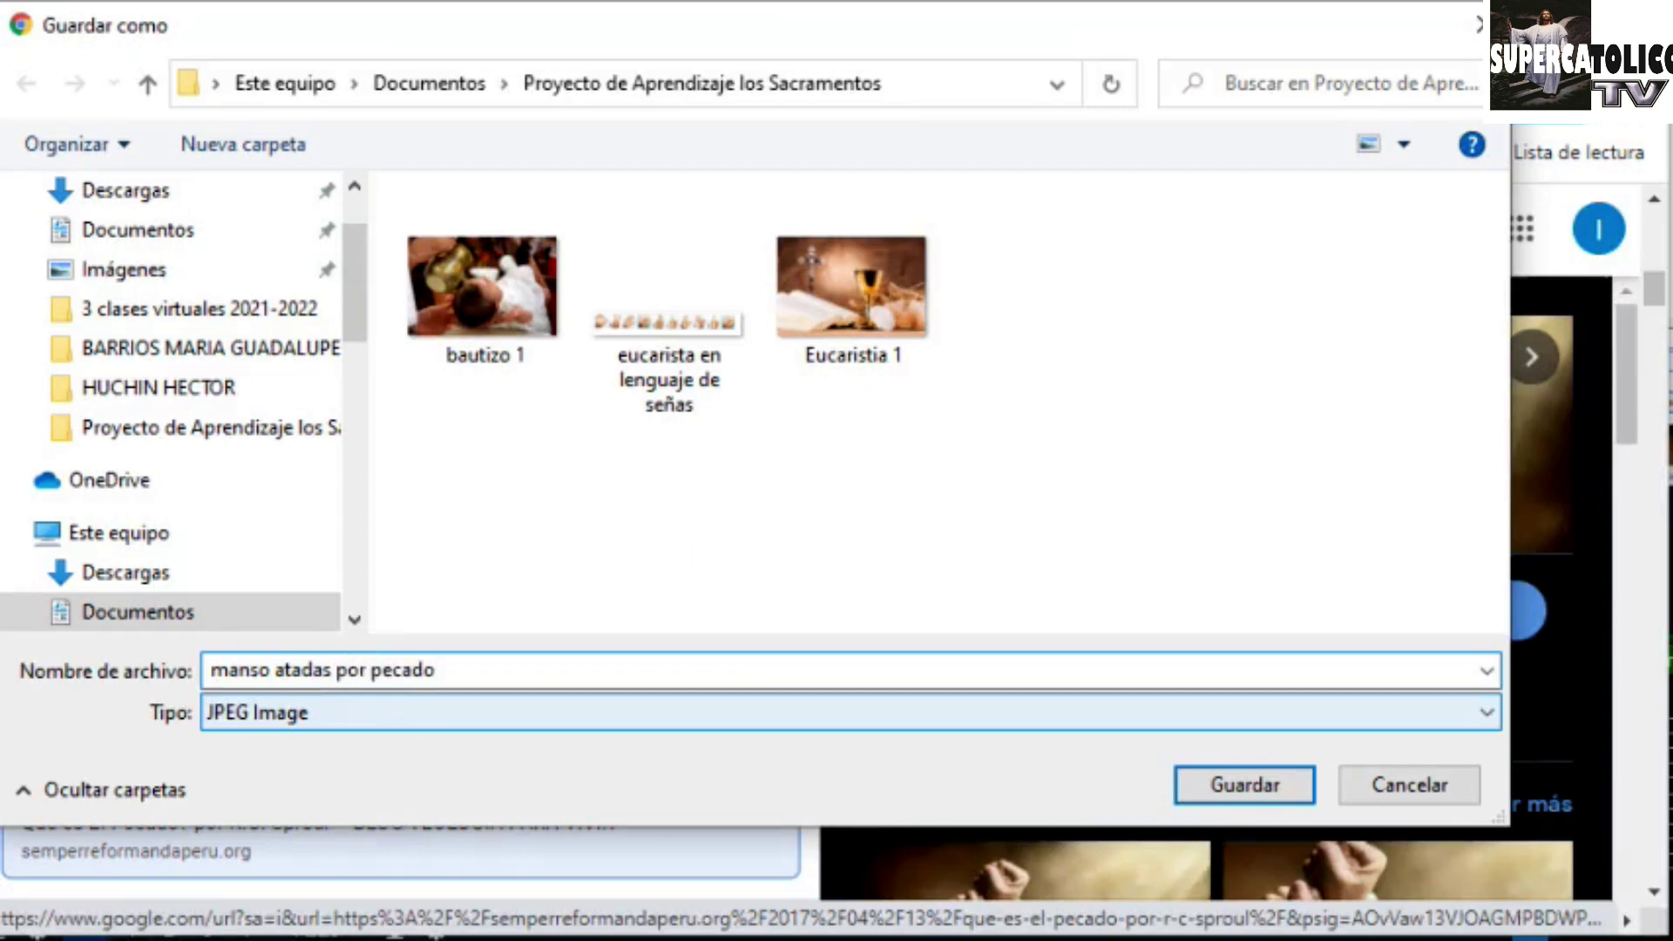
left_click(1236, 775)
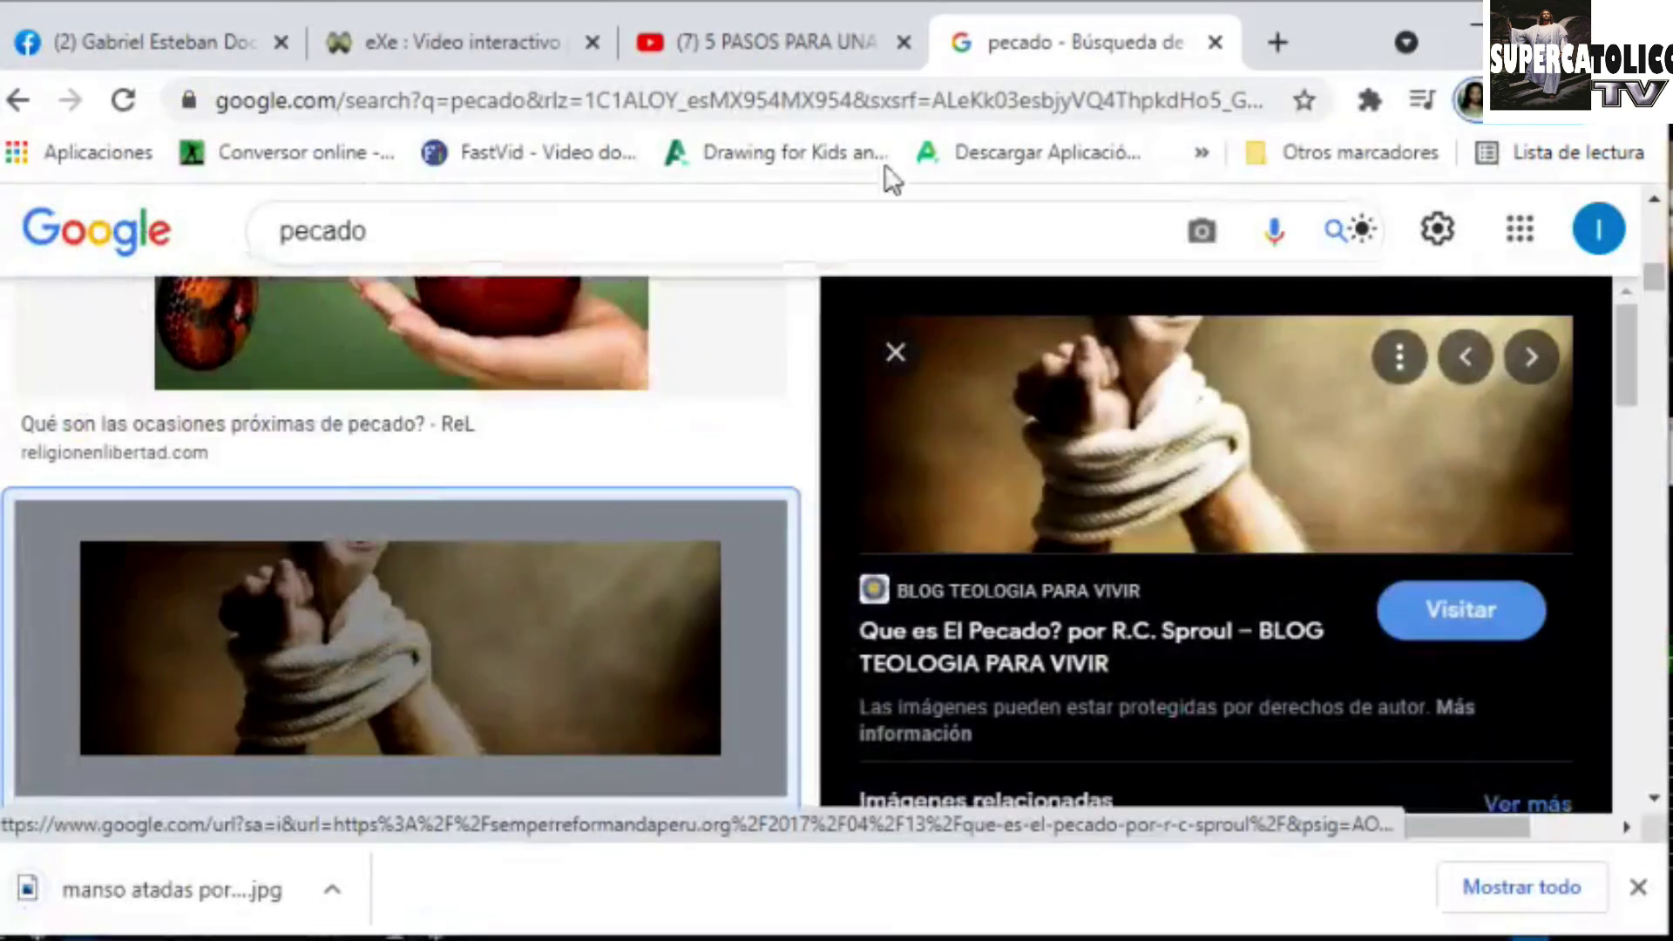
Step: Back in eXeLearning, choose "manso atadas por pecado.jpg" from the Proyecto de Aprendizaje los Sacramentos folder as the frame's image source
left_click(533, 44)
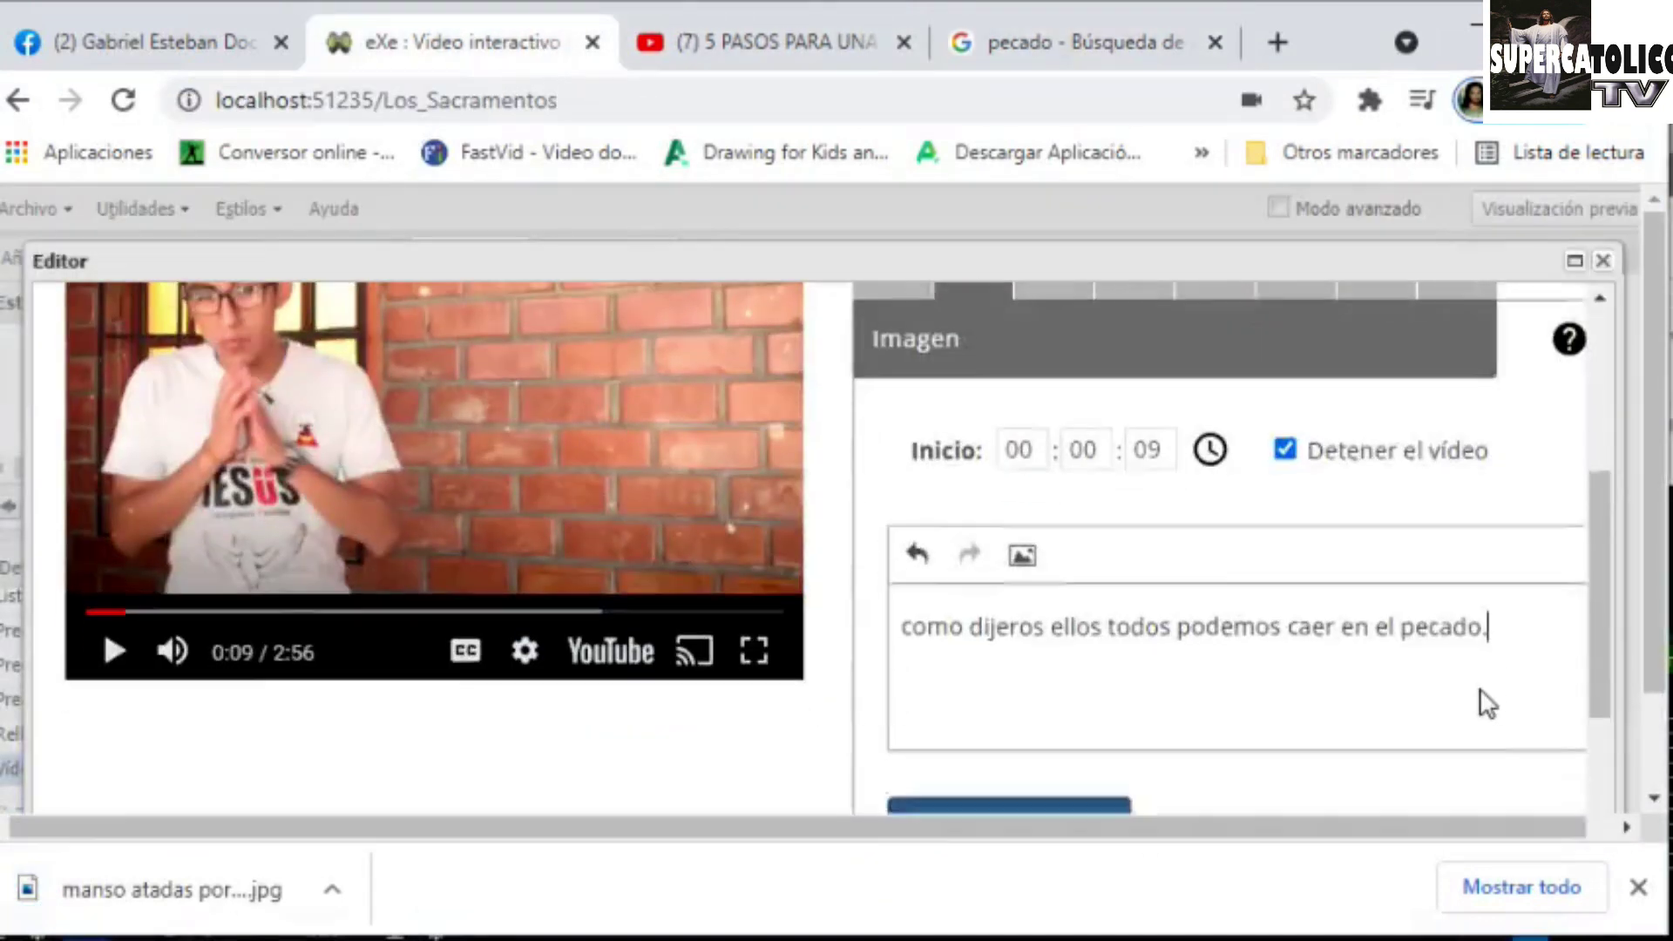
scroll(1487, 703, "down", 1)
left_click(1021, 427)
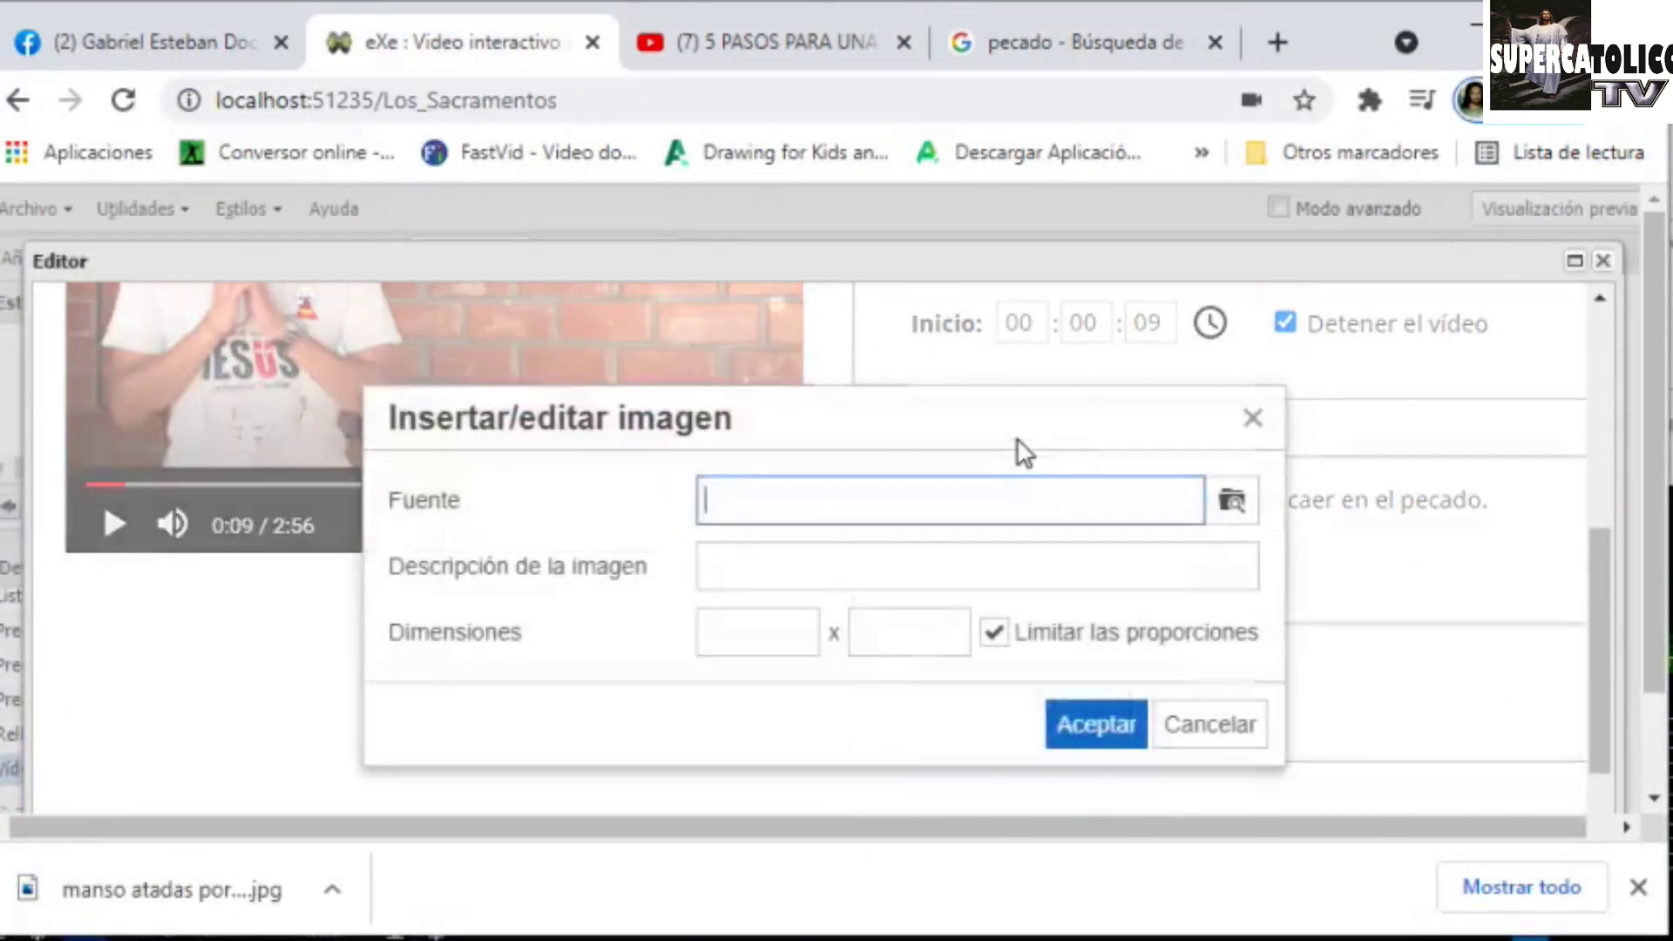
left_click(1231, 502)
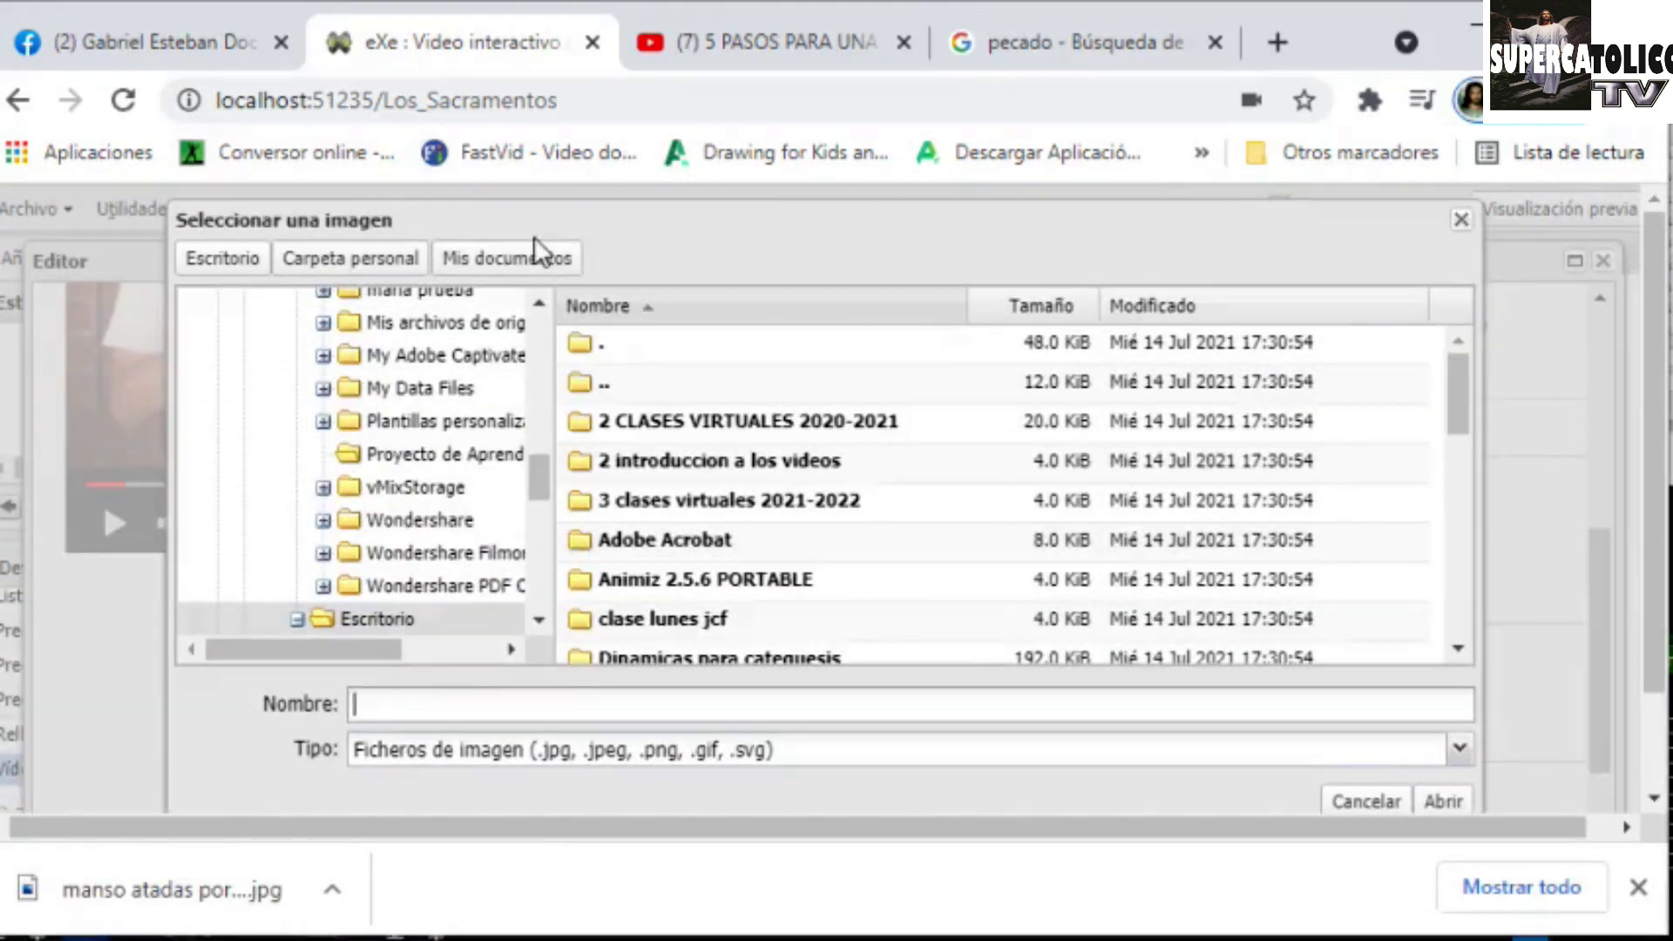
left_click(516, 259)
left_click_drag(544, 478, 1132, 540)
left_click_drag(1451, 413, 844, 495)
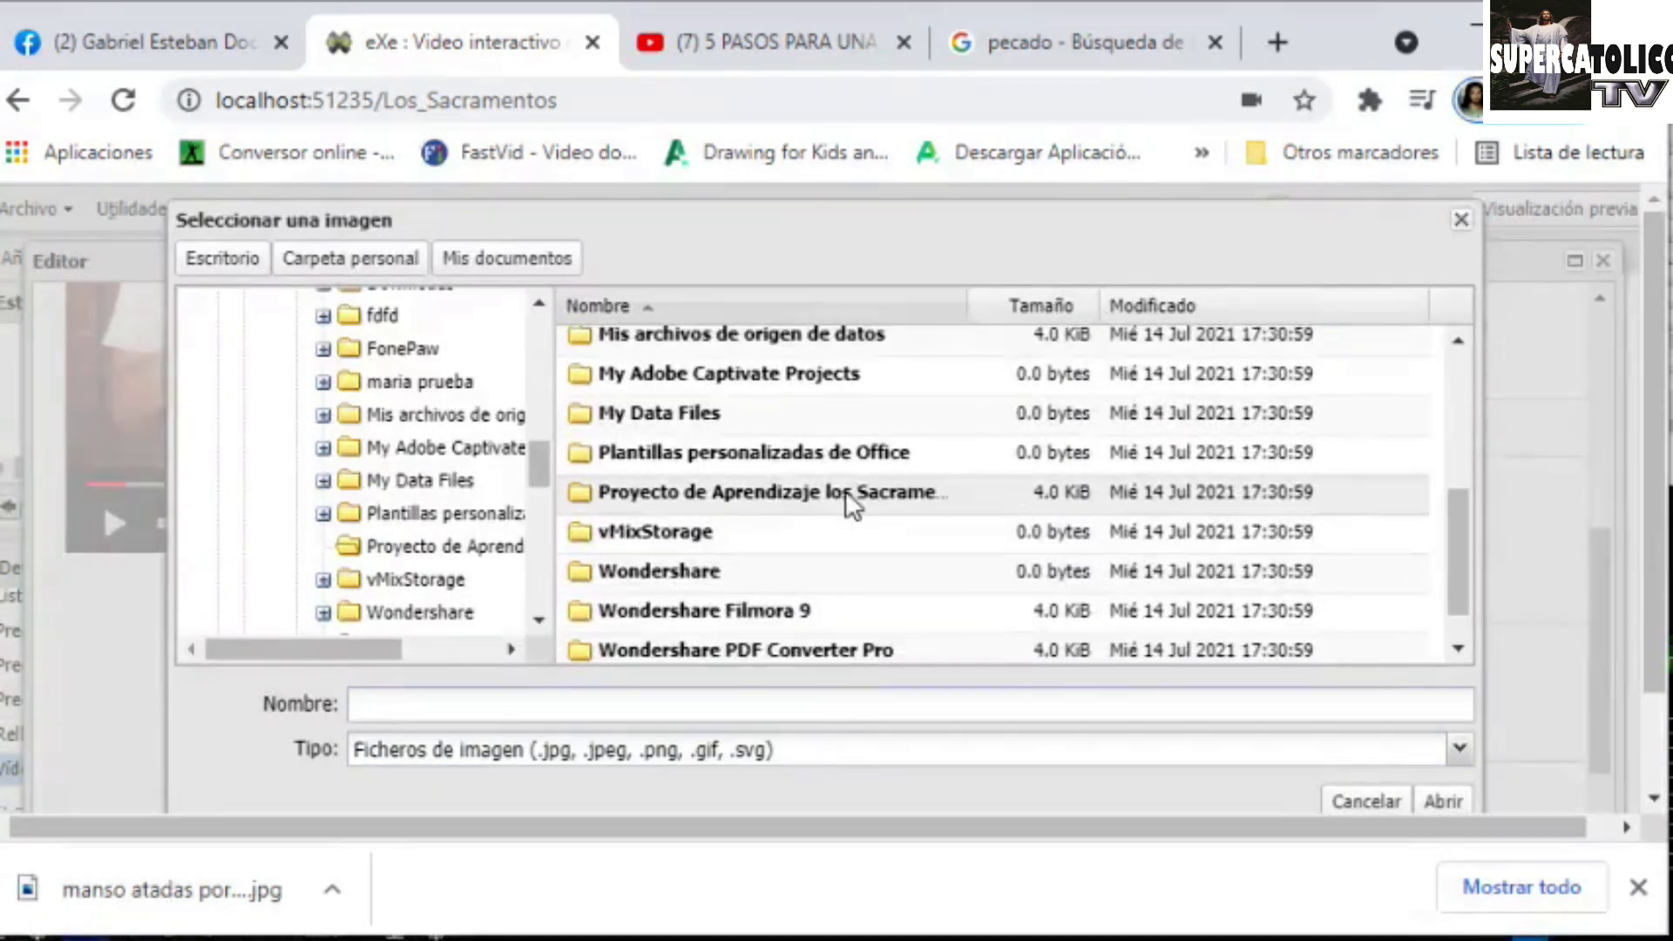
double_click(843, 491)
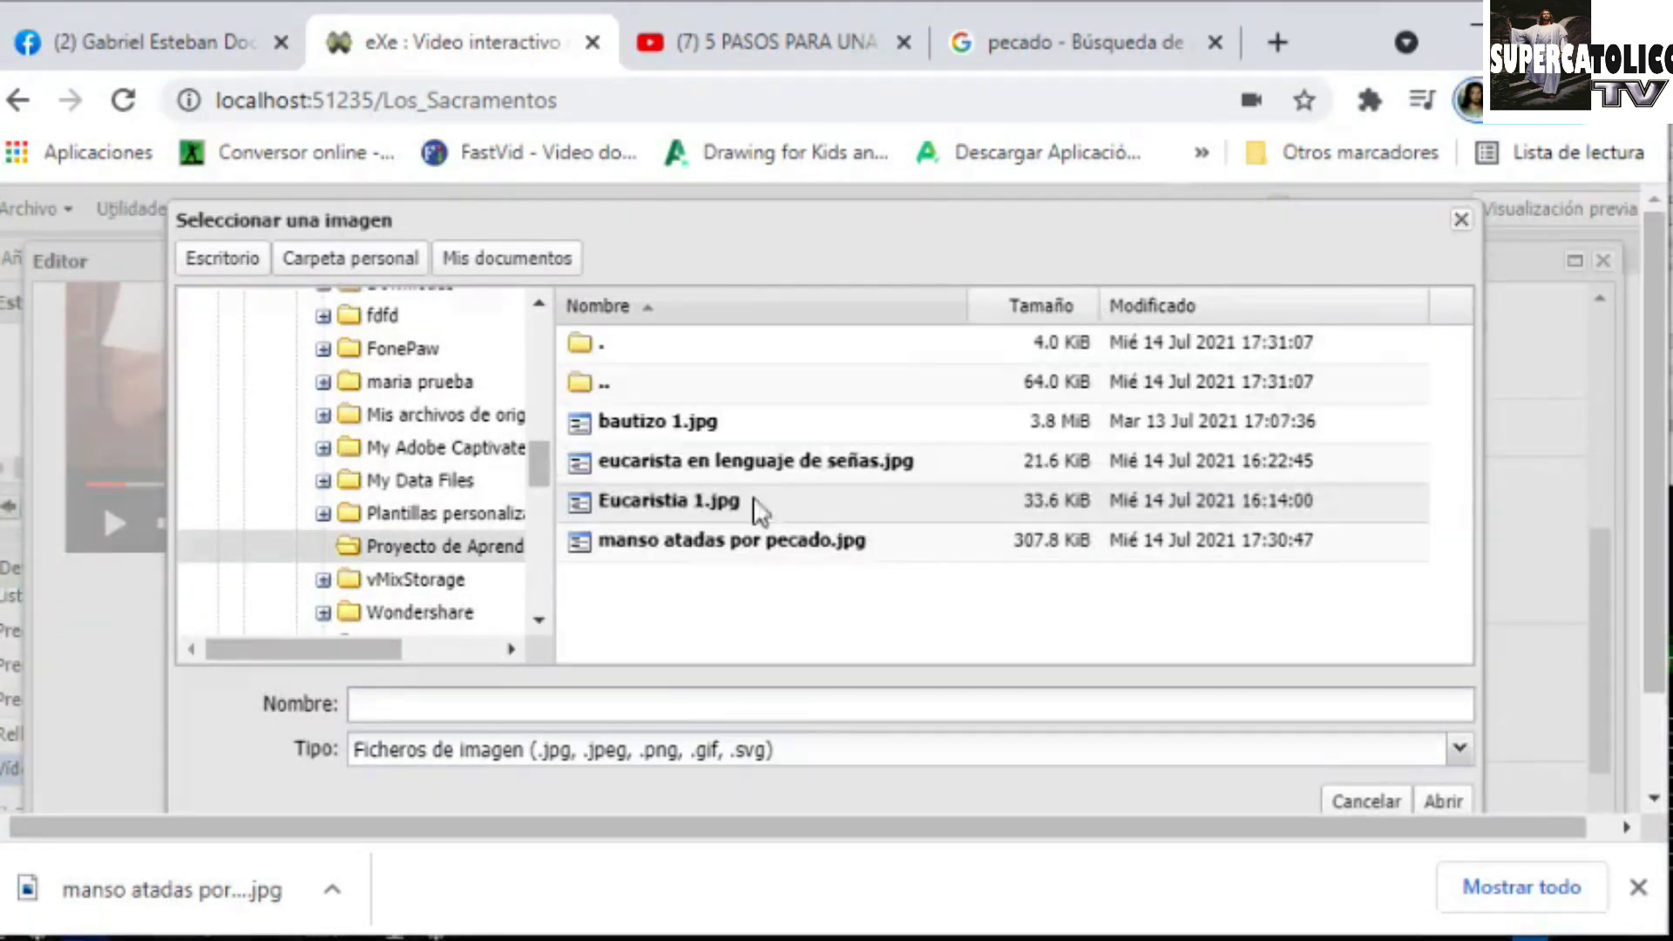
double_click(724, 536)
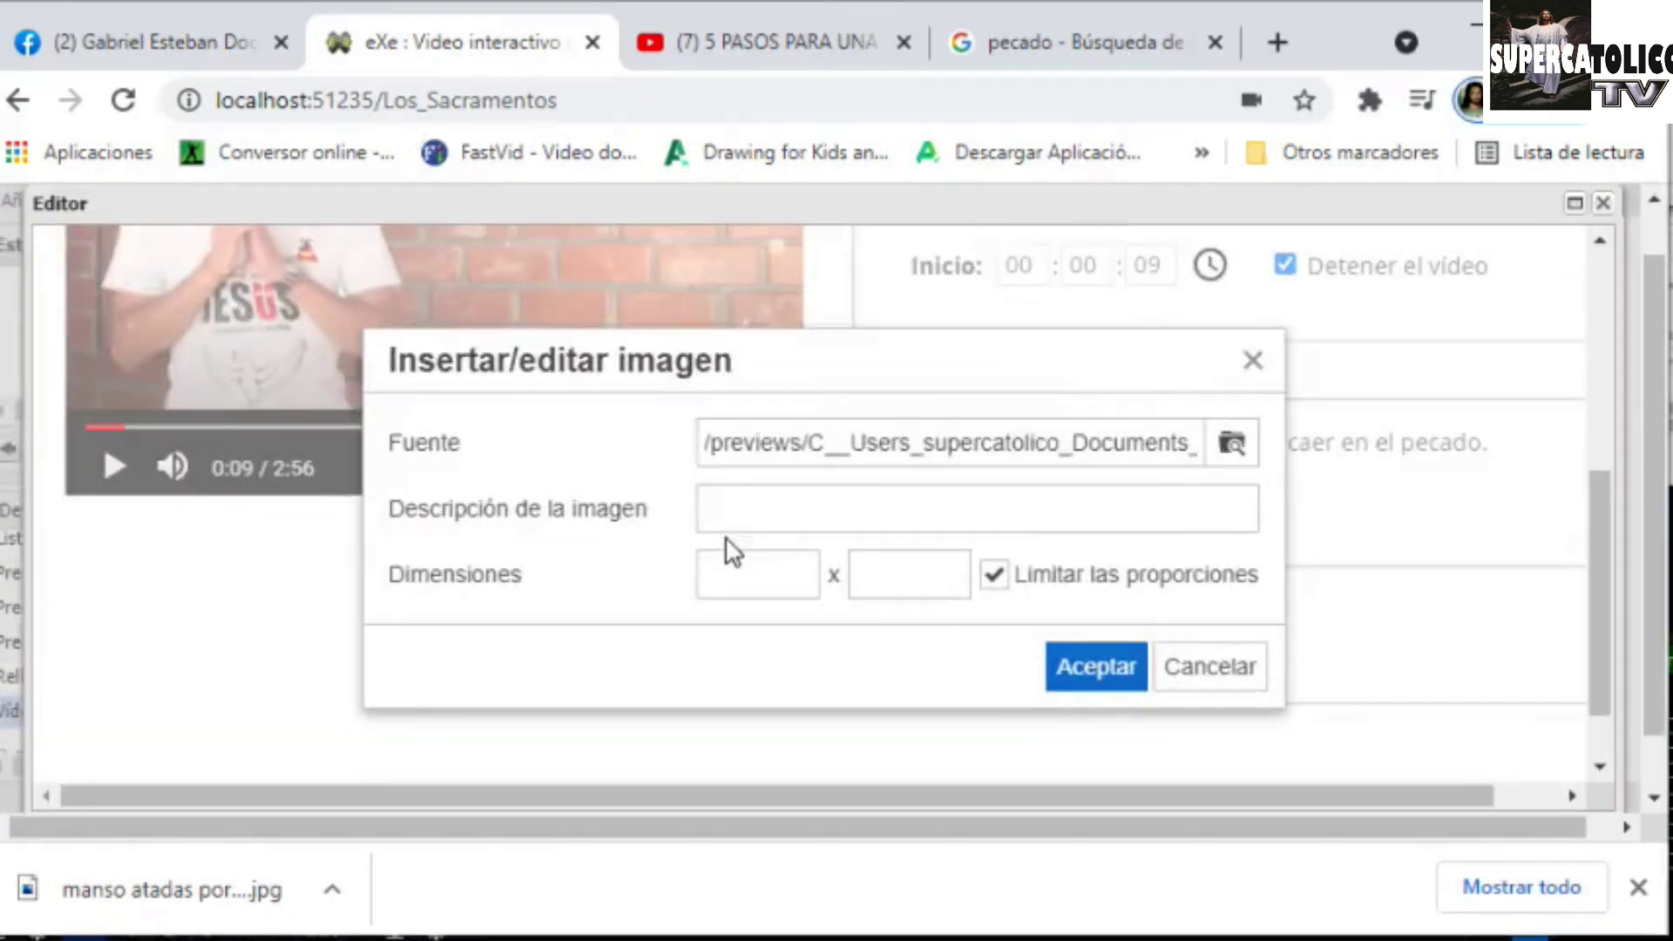
Step: Describe the image as "manos atadas", insert it after the frame's text and check its placement
left_click(753, 496)
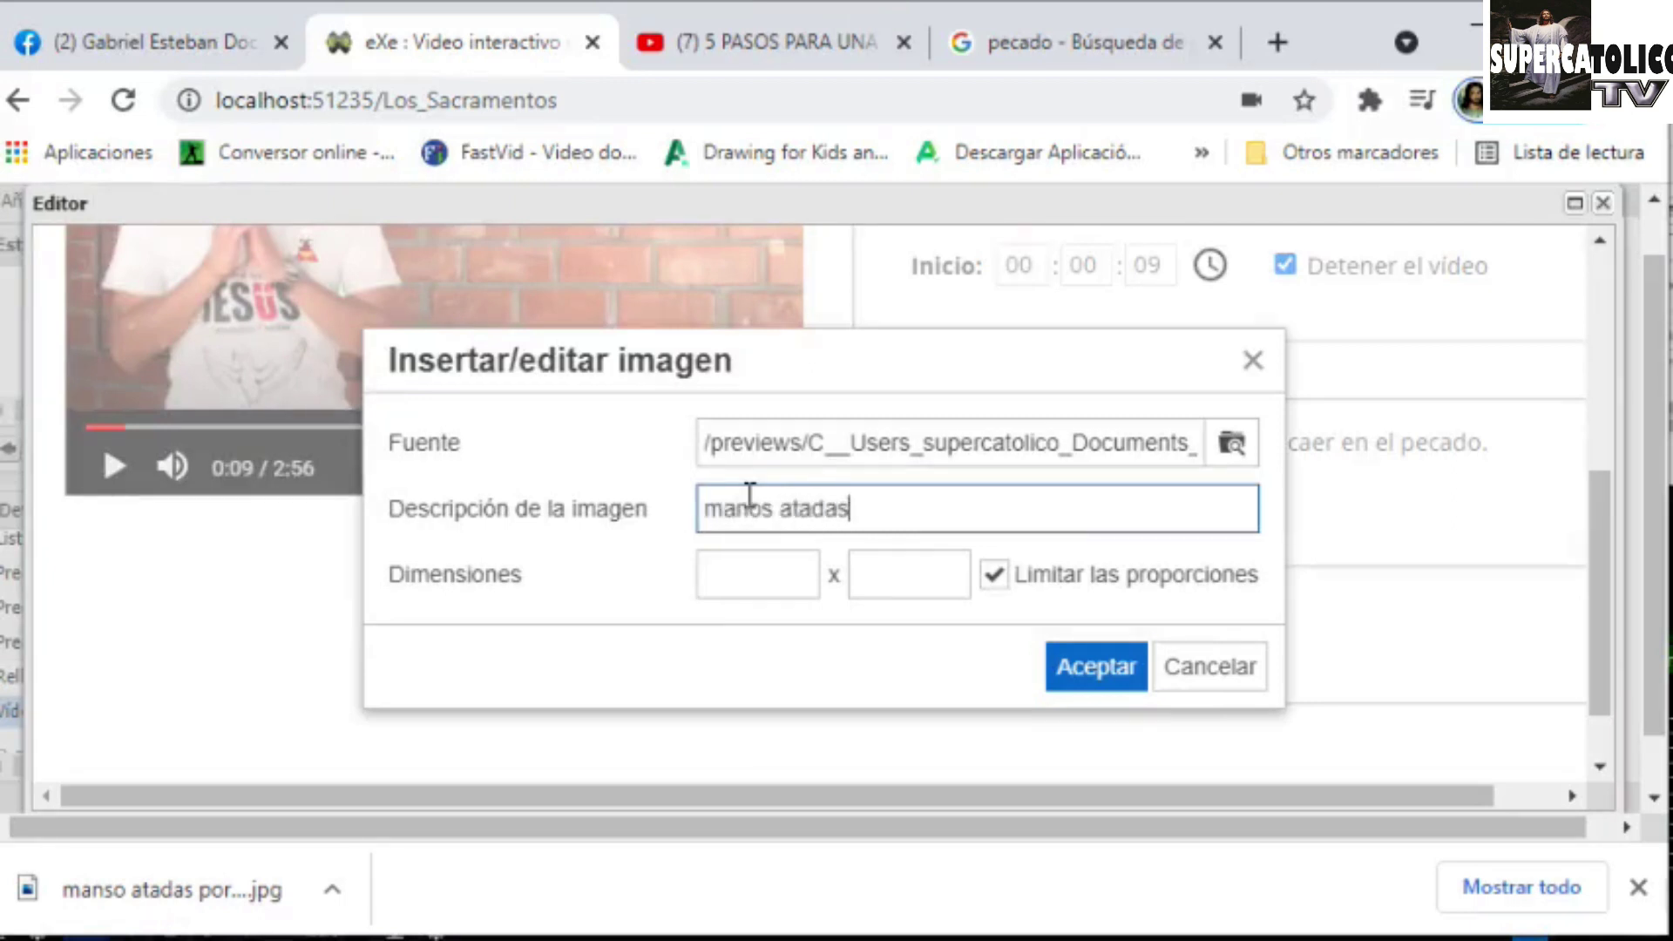
left_click(1106, 694)
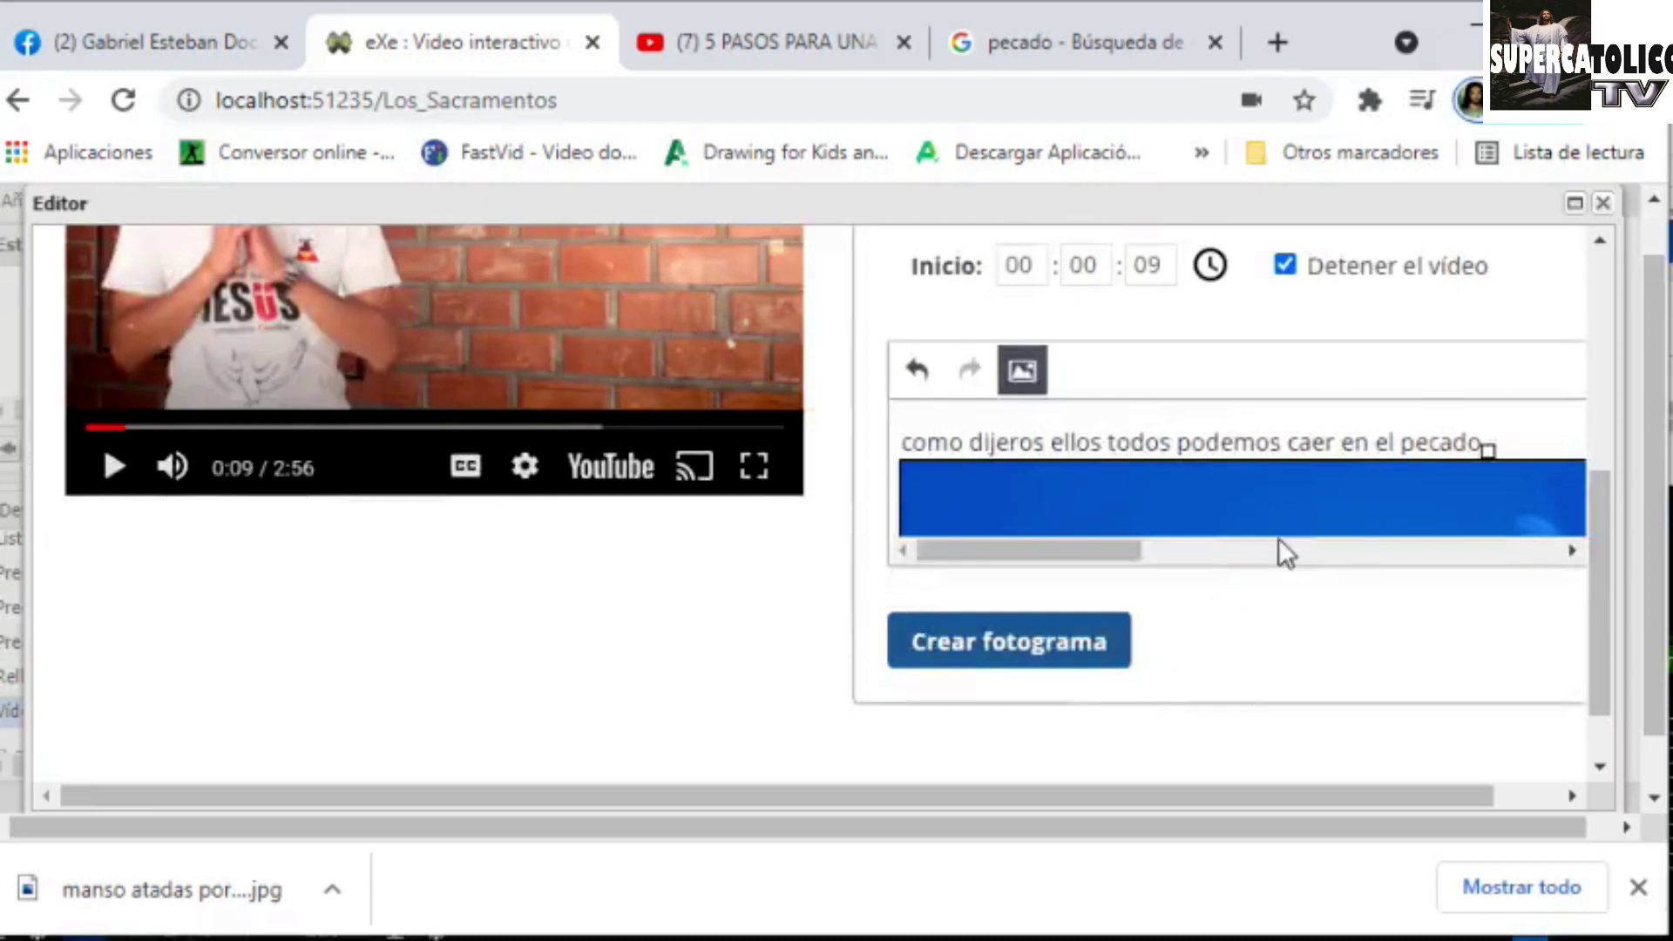
scroll(1524, 483, "down", 1)
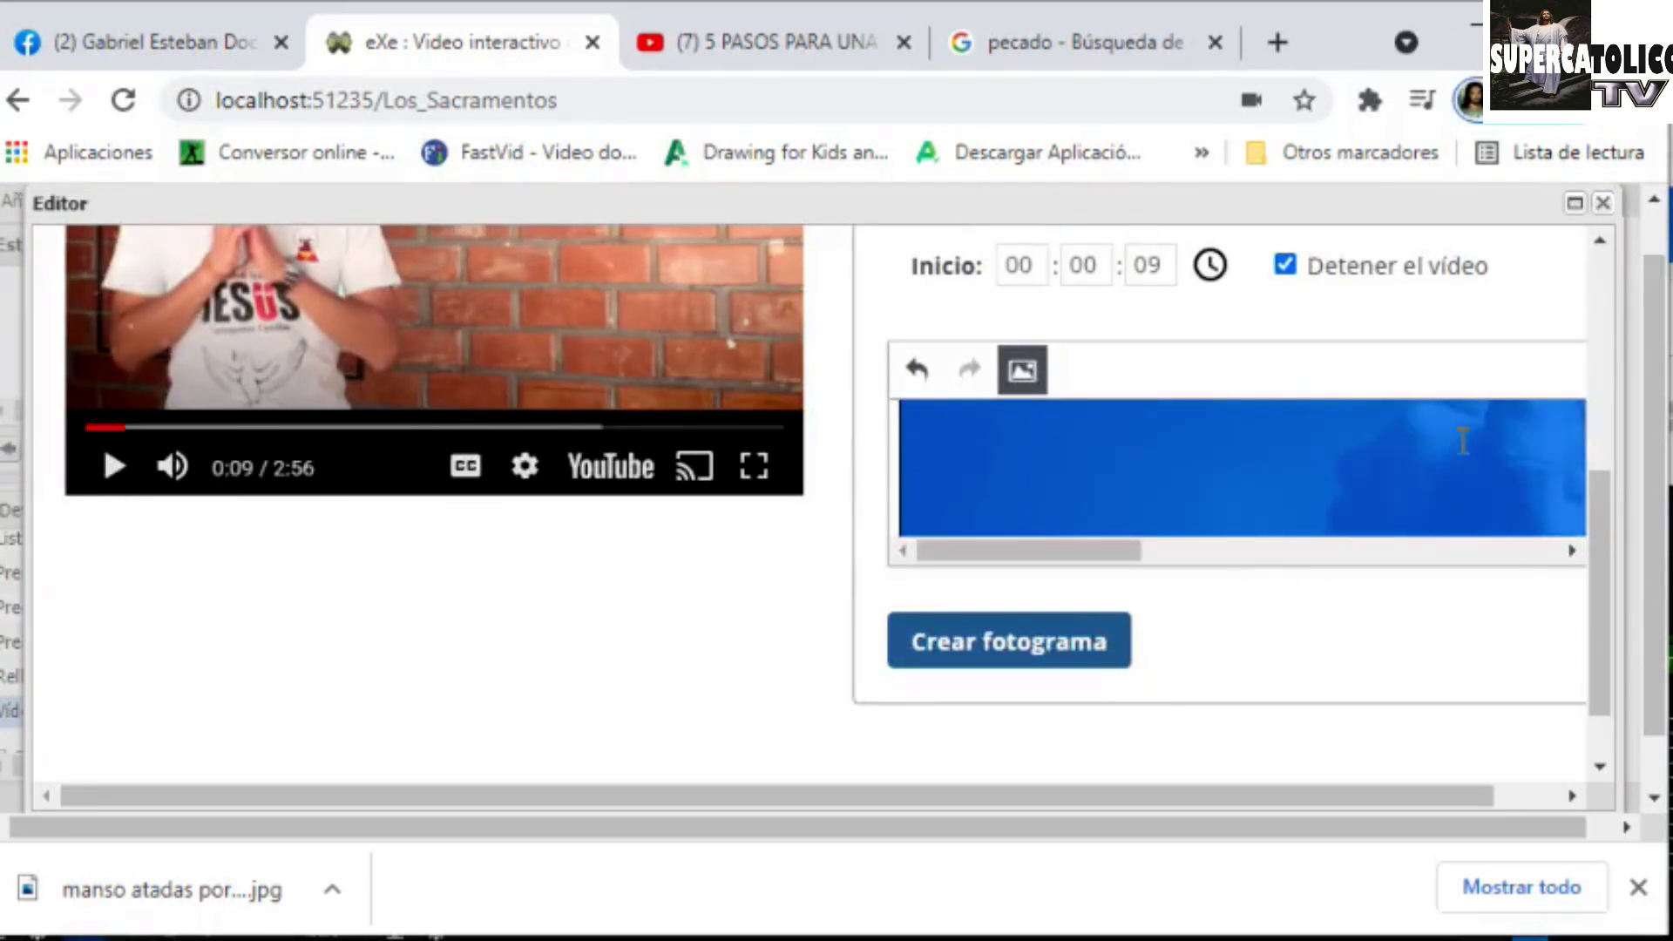
scroll(1394, 440, "up", 1)
left_click(1262, 429)
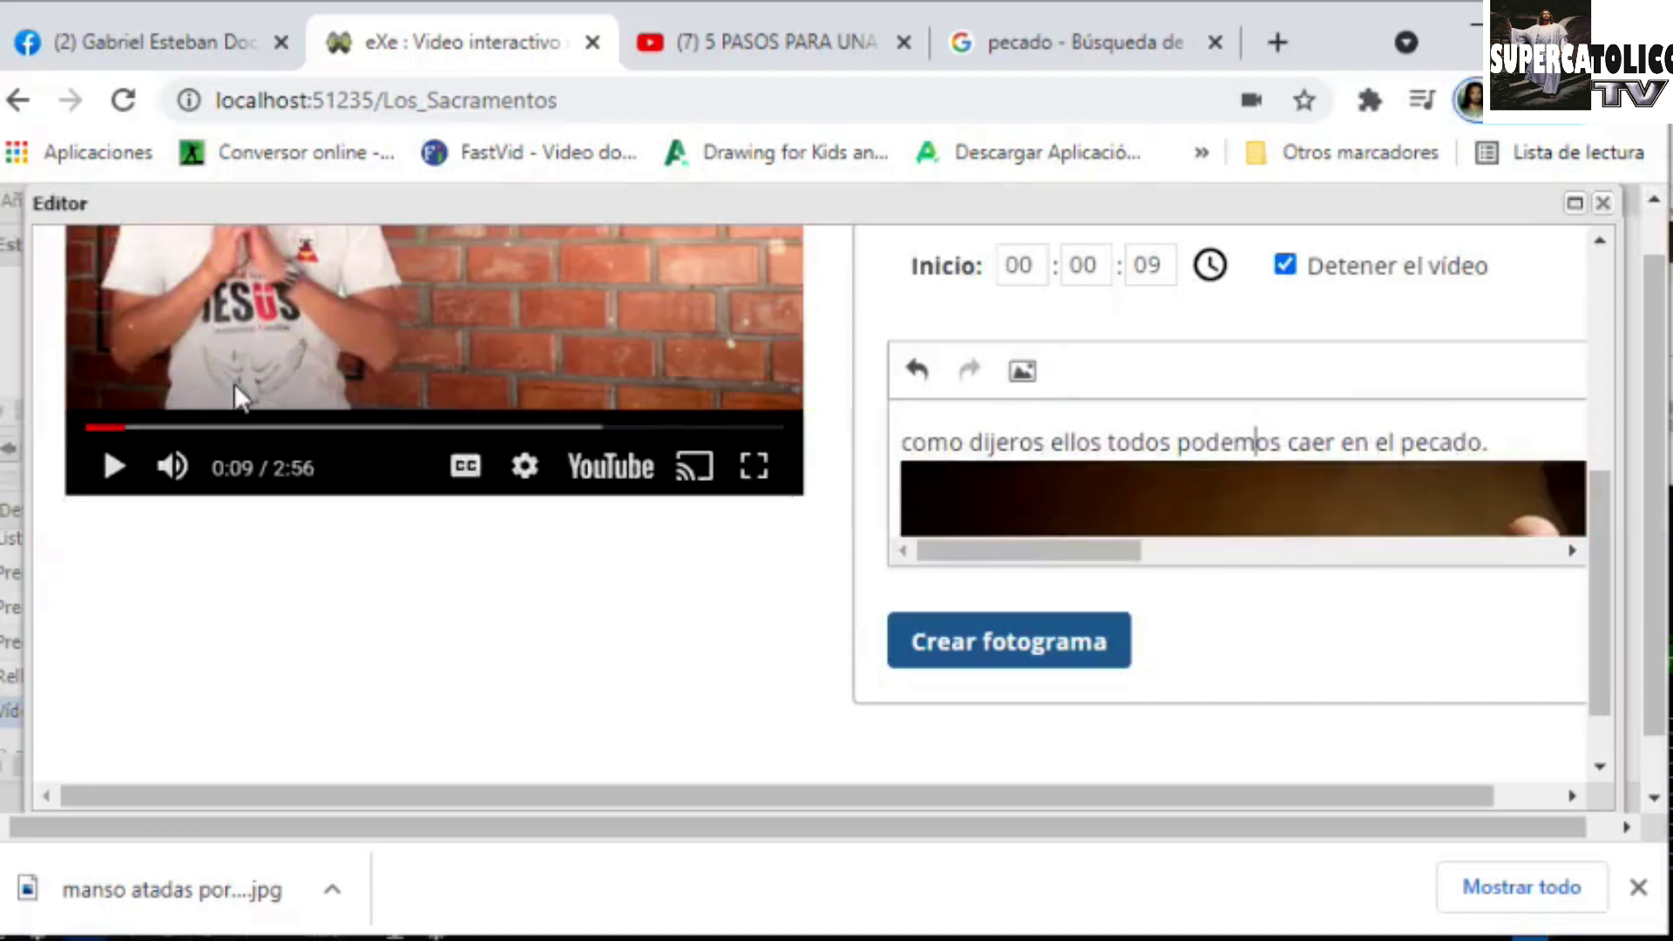
scroll(244, 374, "up", 2)
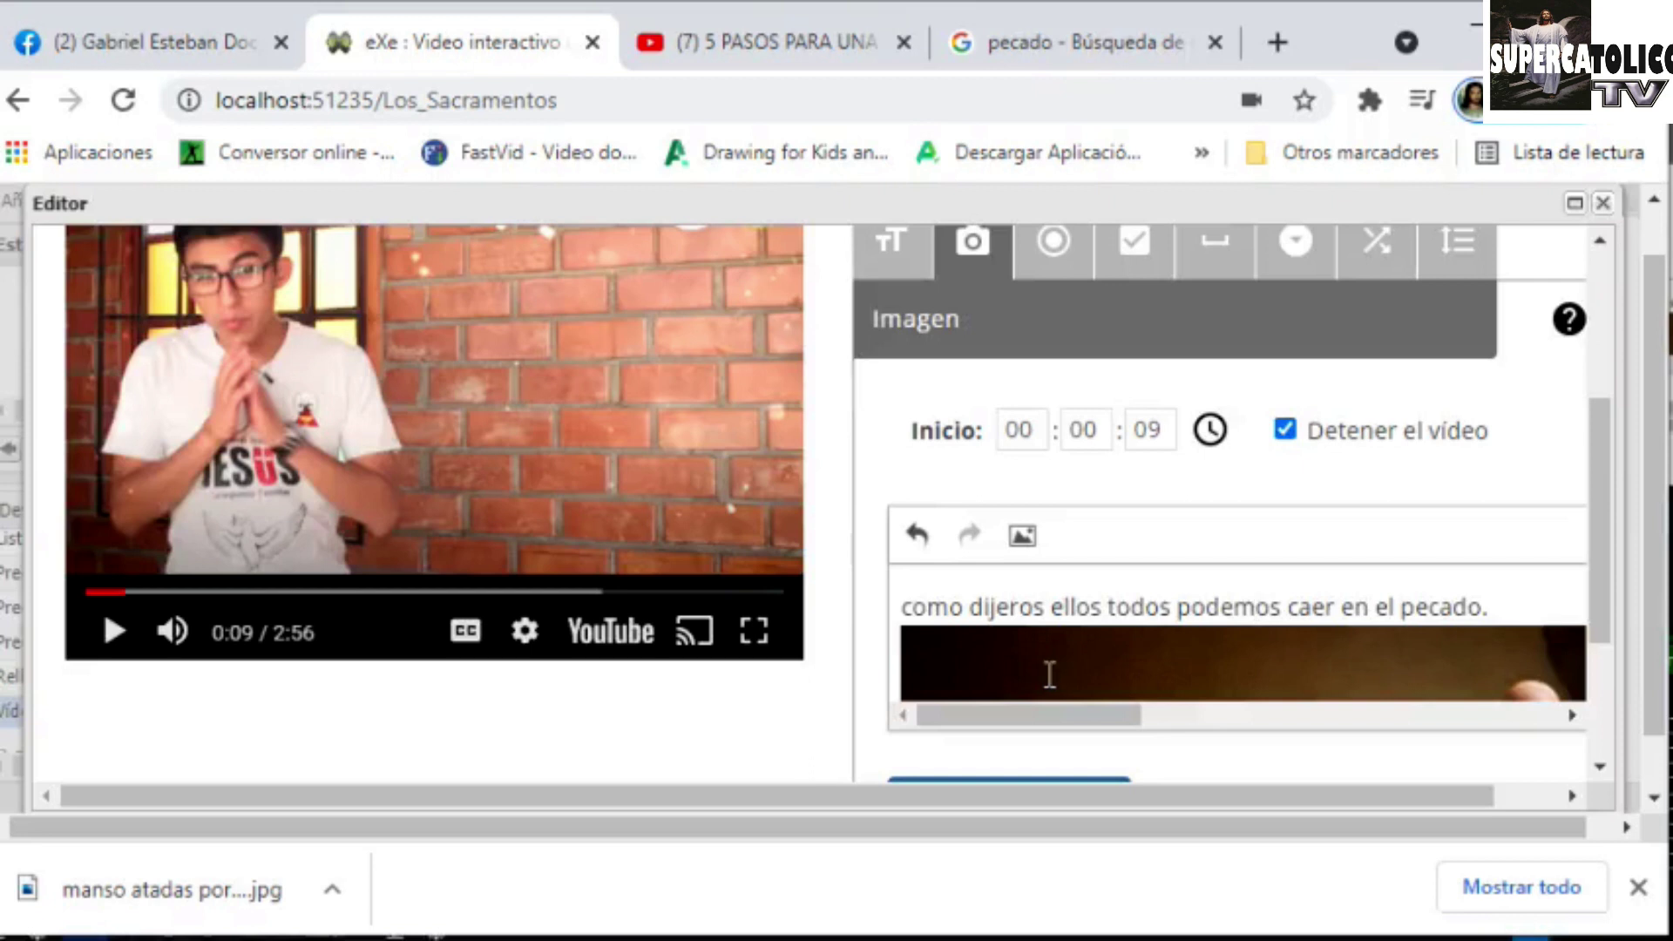
Step: Create the image frame and save the interactive video, accepting the notices
scroll(980, 540, "down", 3)
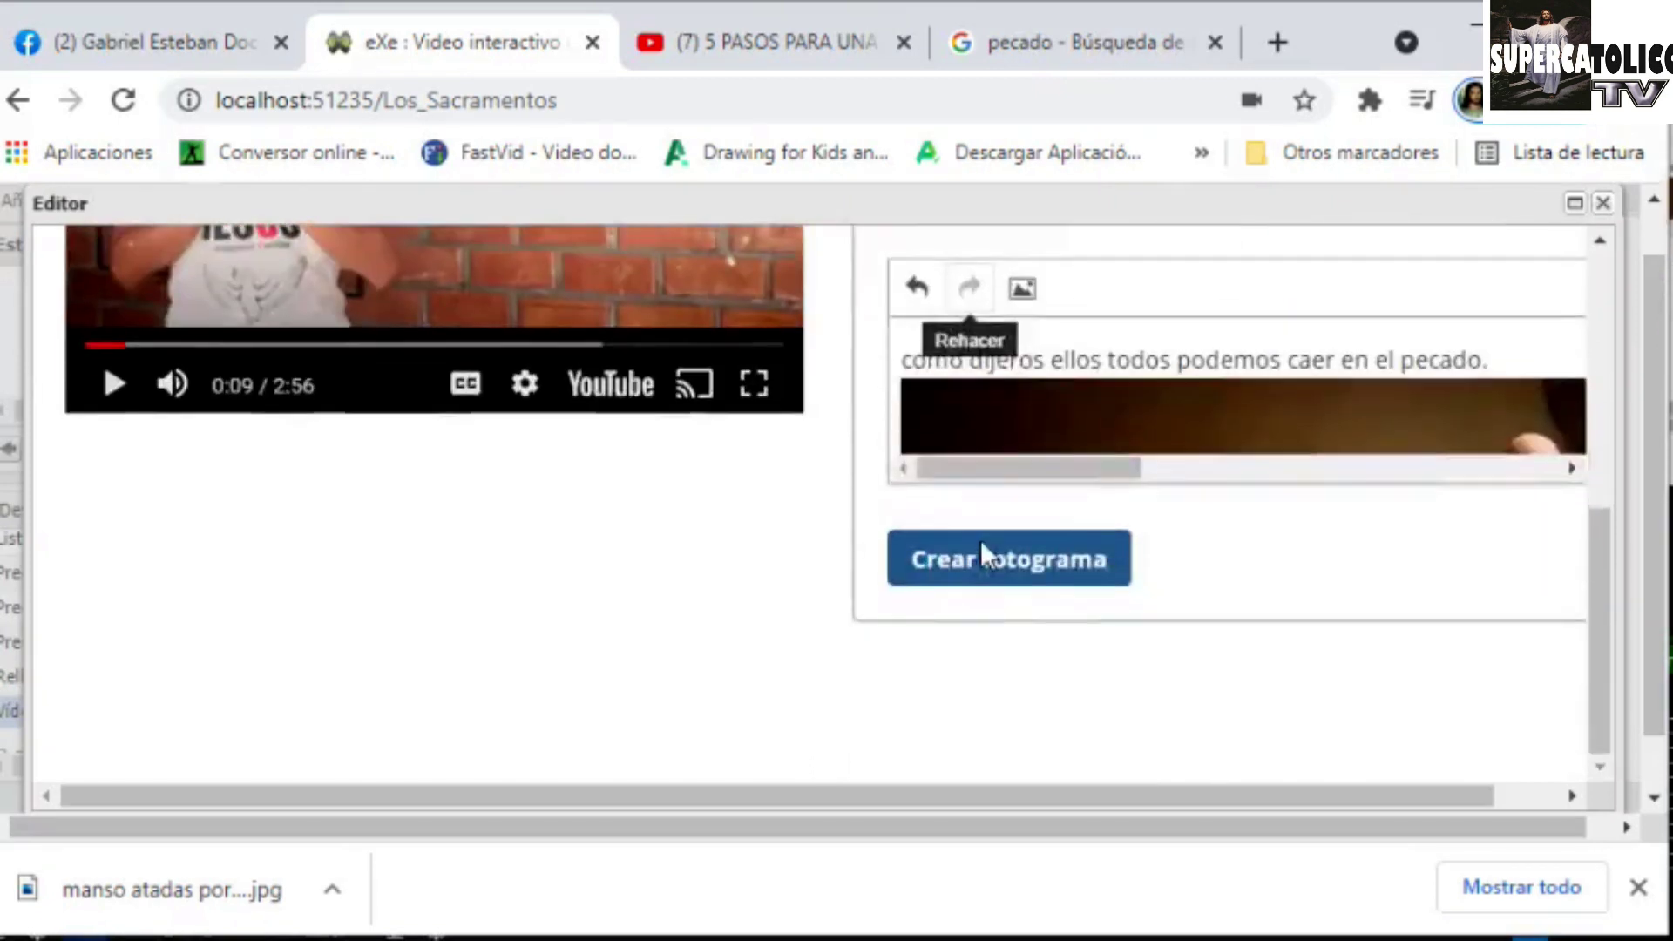
left_click(1063, 568)
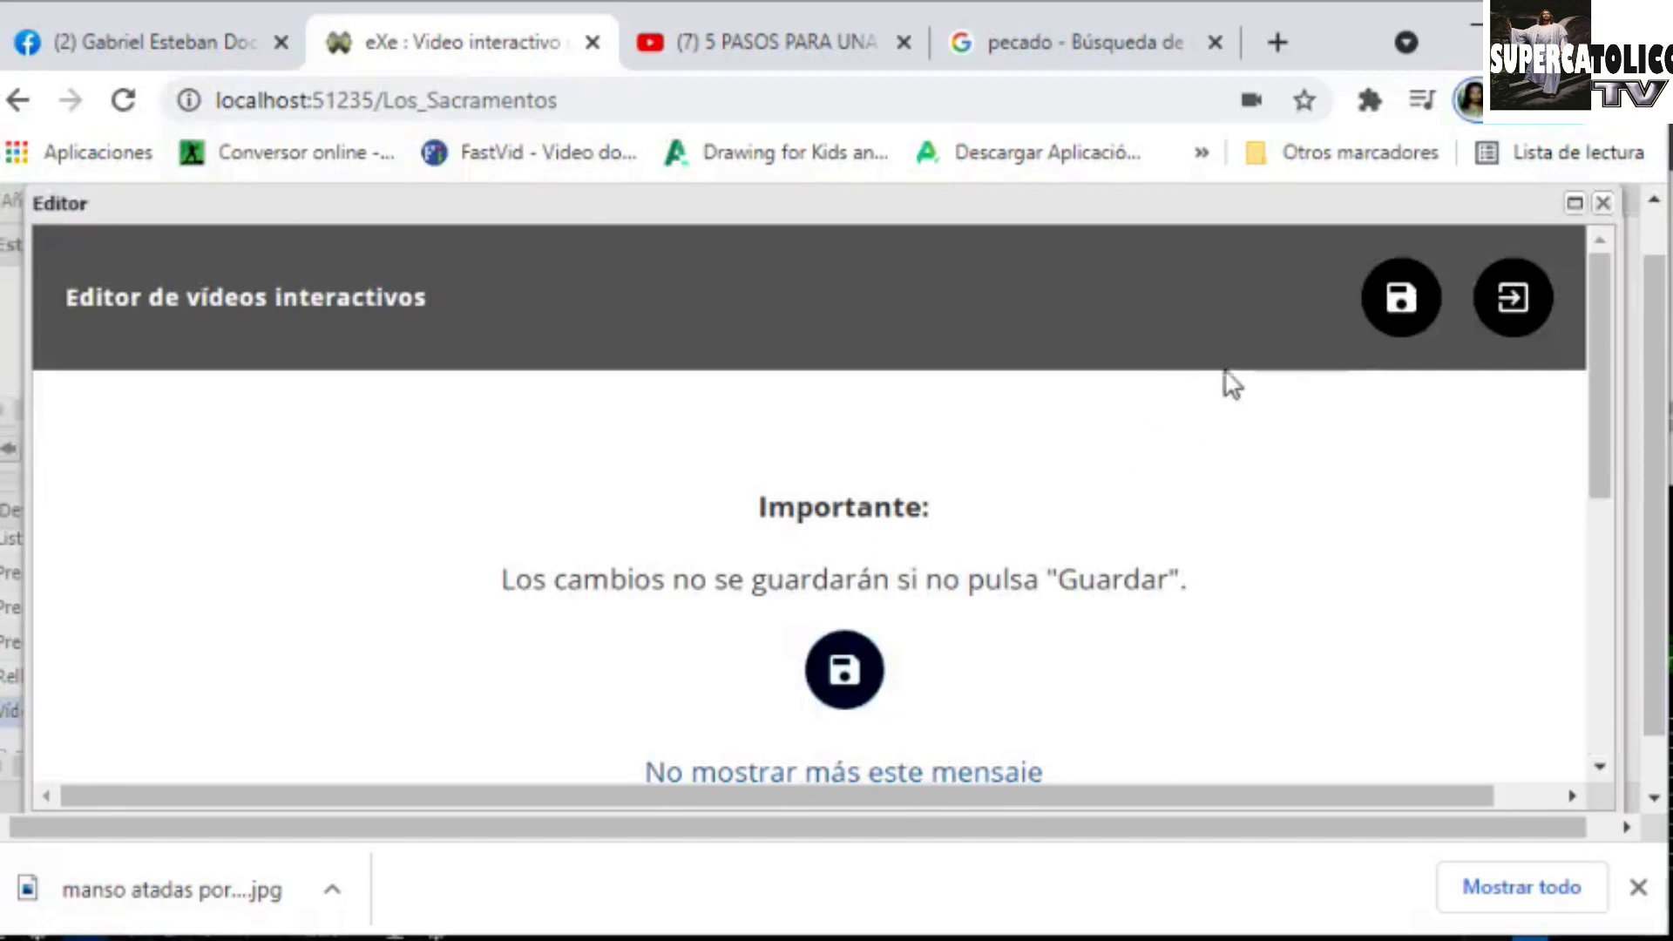
left_click(1391, 310)
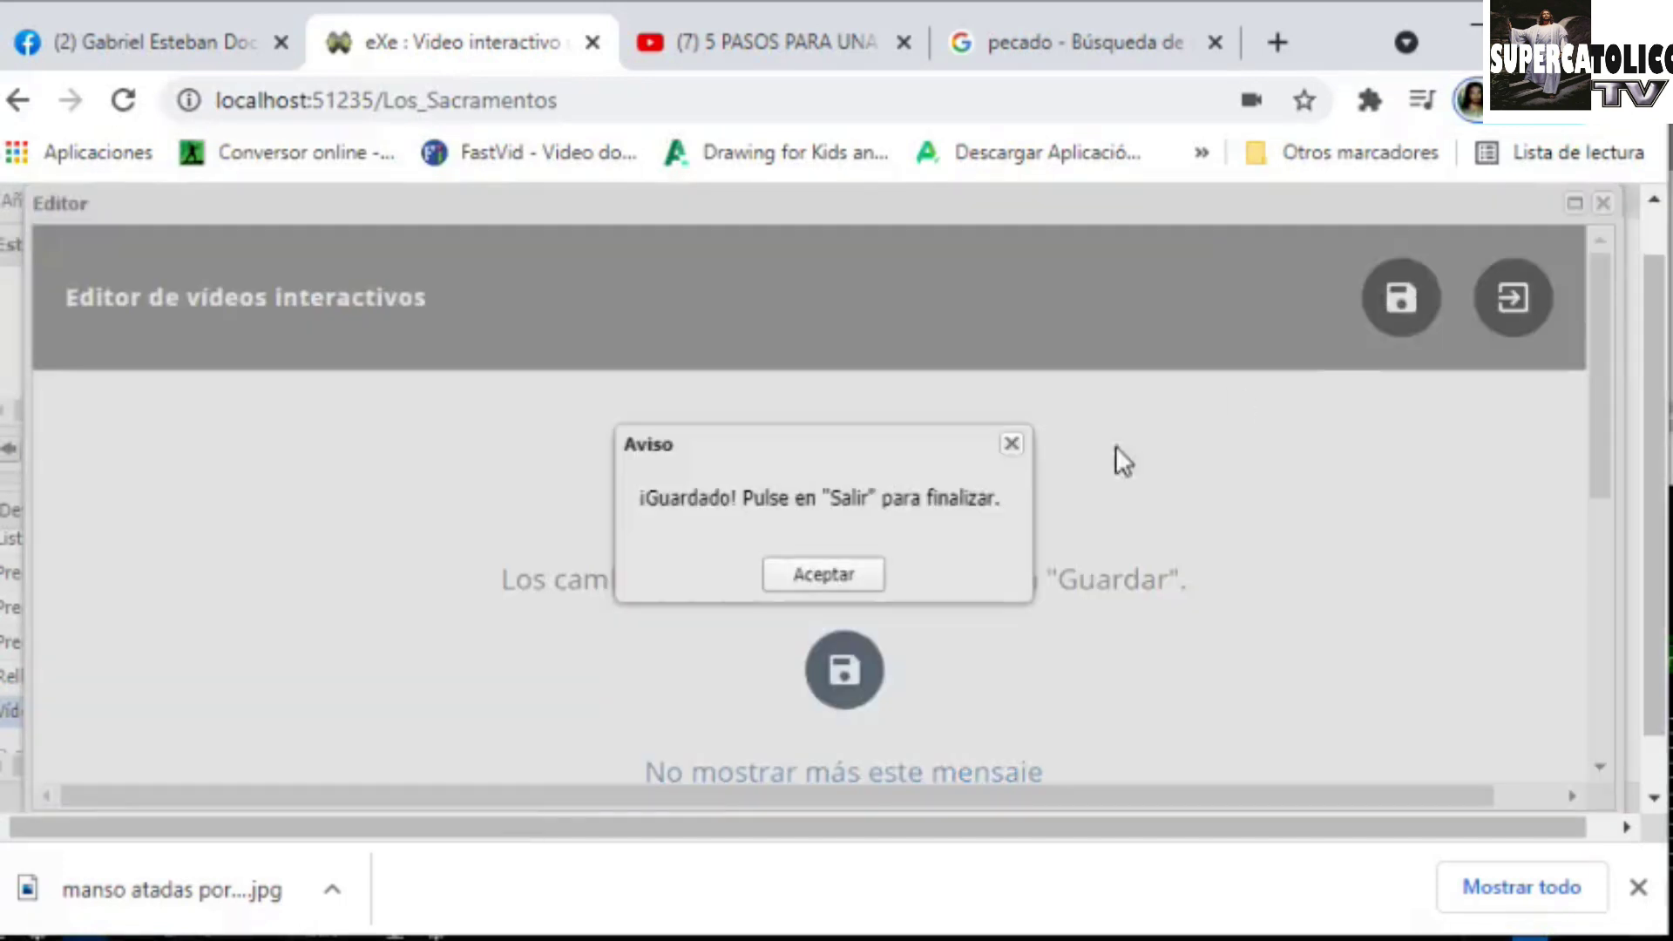
left_click(841, 575)
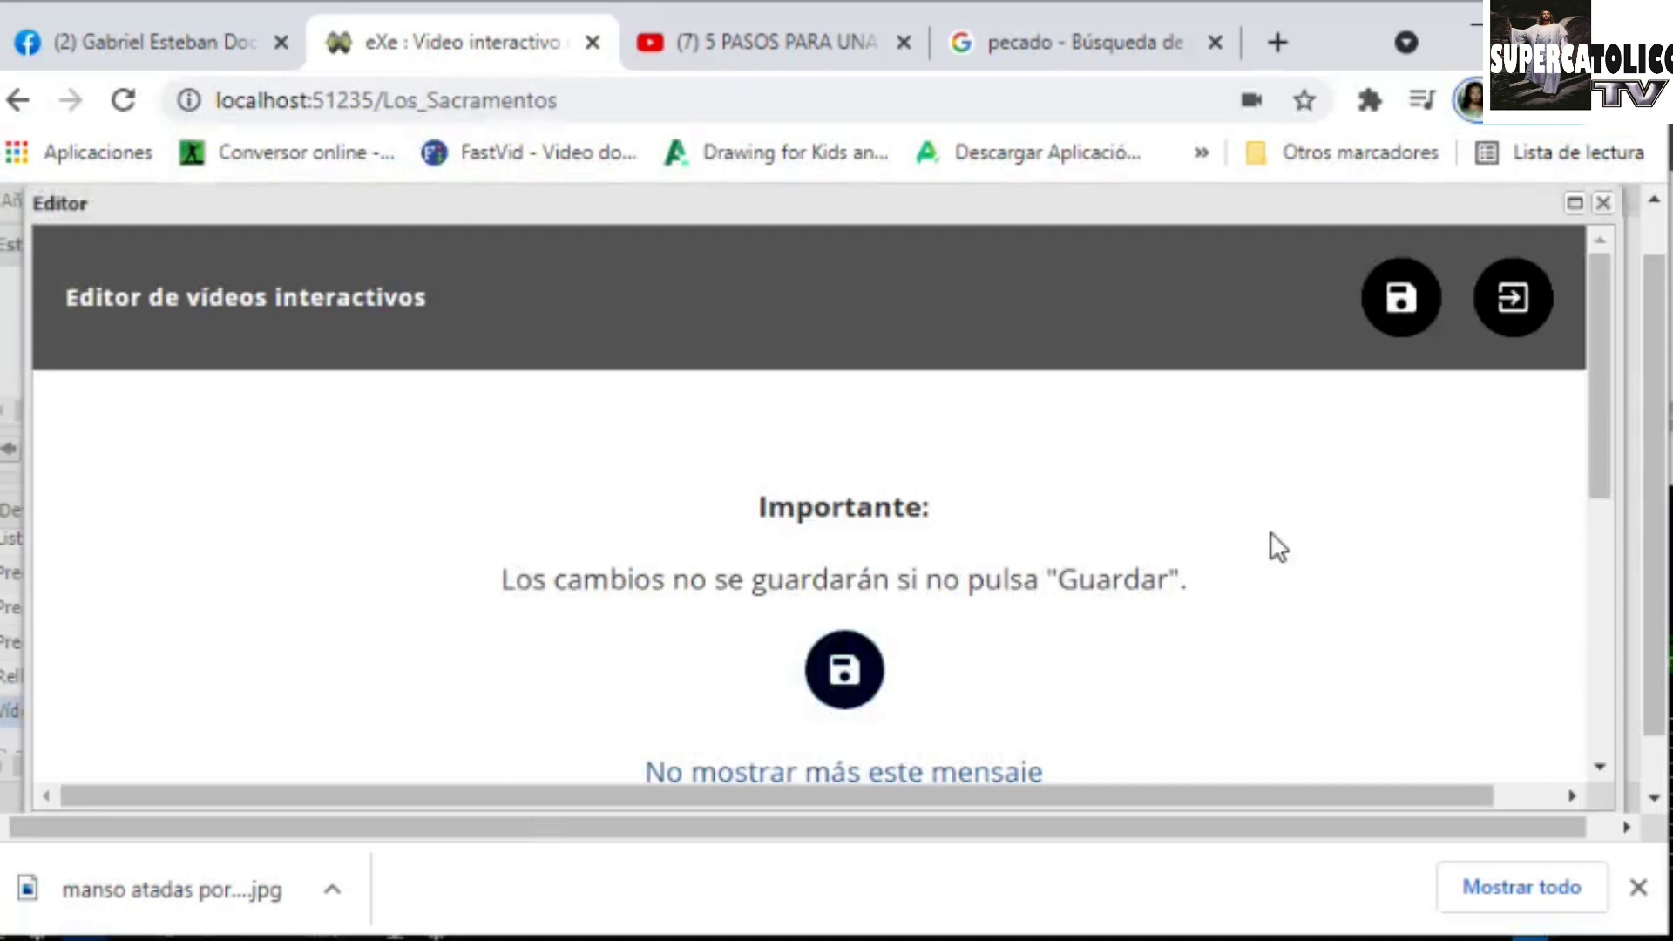
scroll(860, 577, "down", 4)
left_click(862, 580)
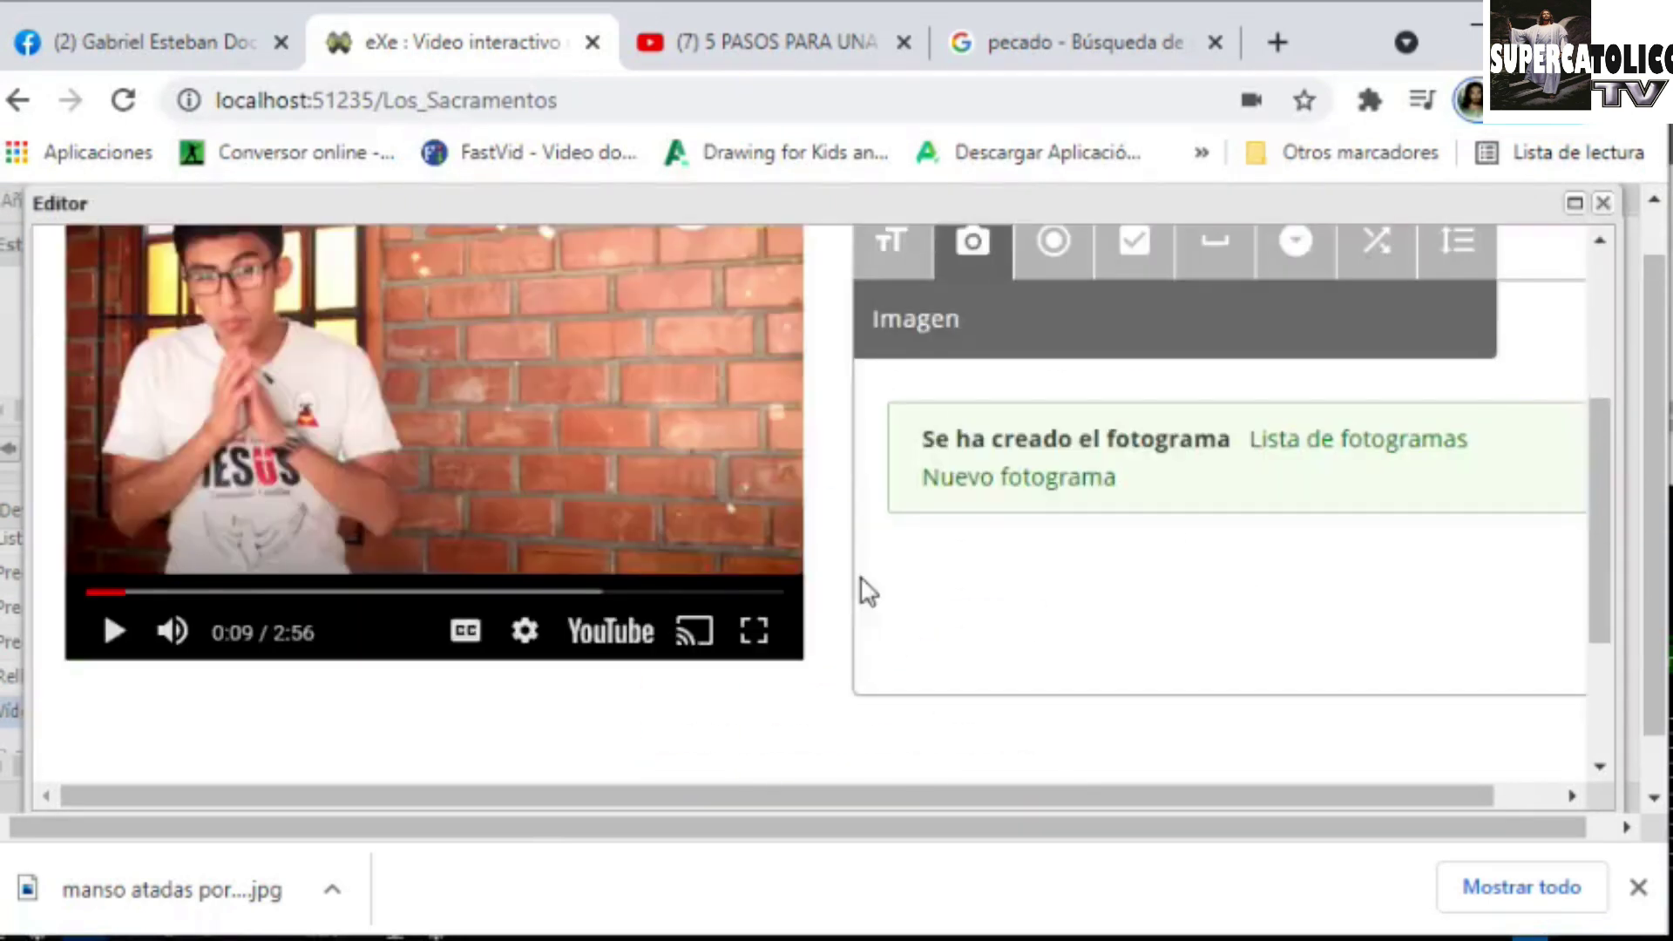
scroll(874, 575, "up", 2)
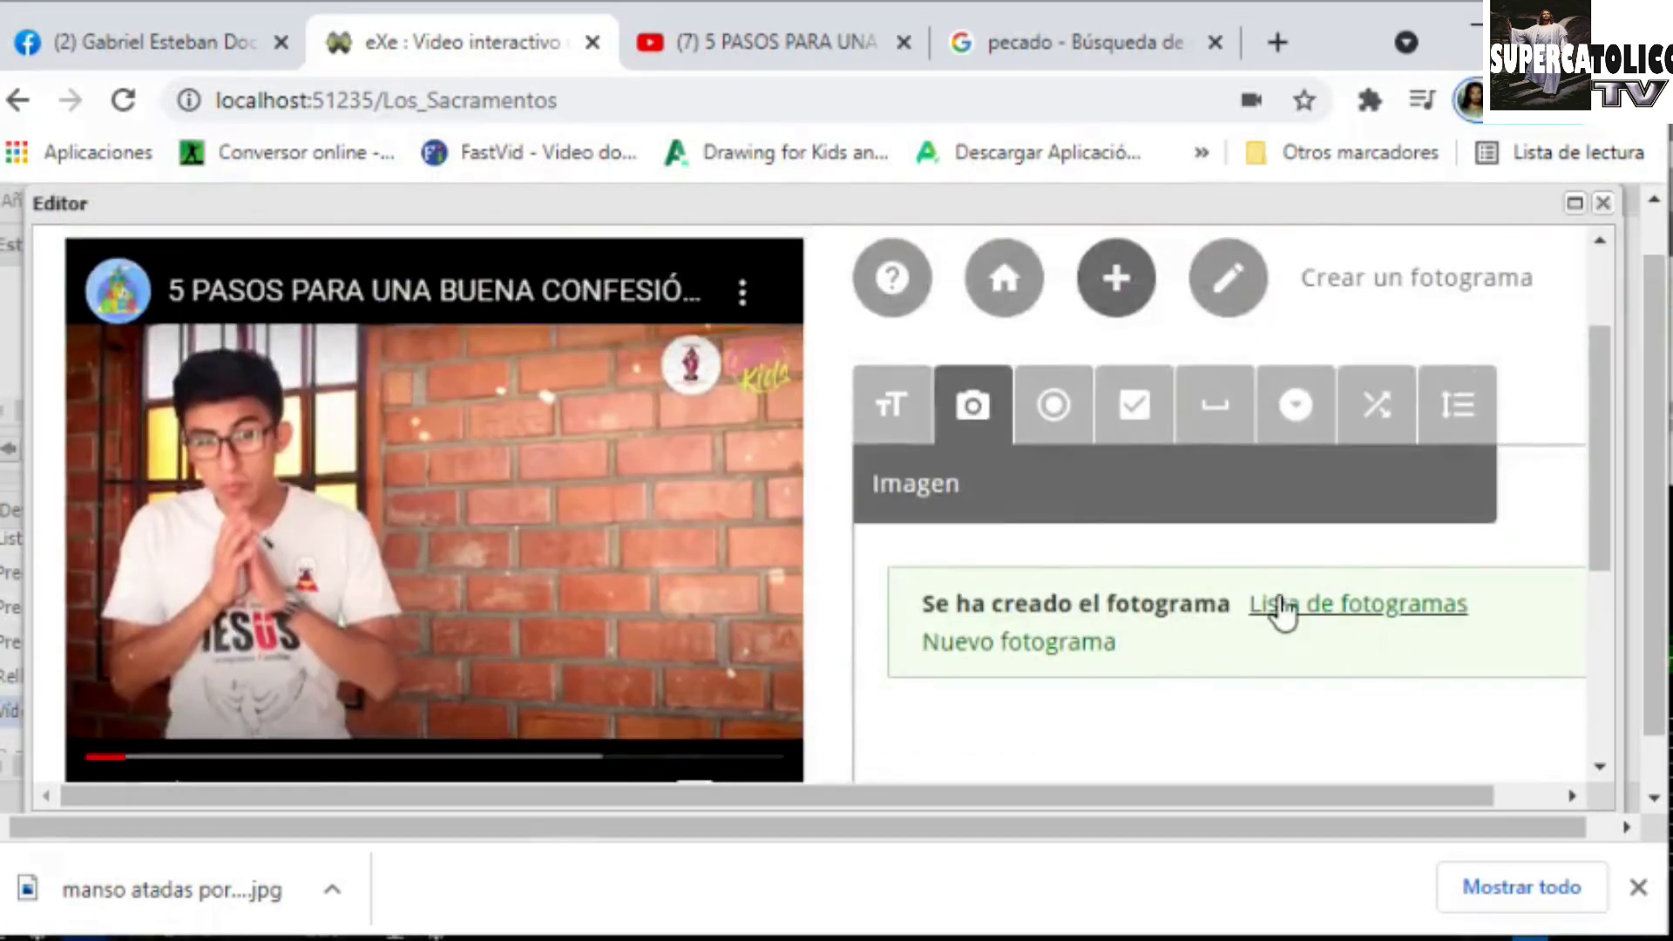
Step: Check the frame list, start a new frame and advance the video to 0:13
left_click(1337, 607)
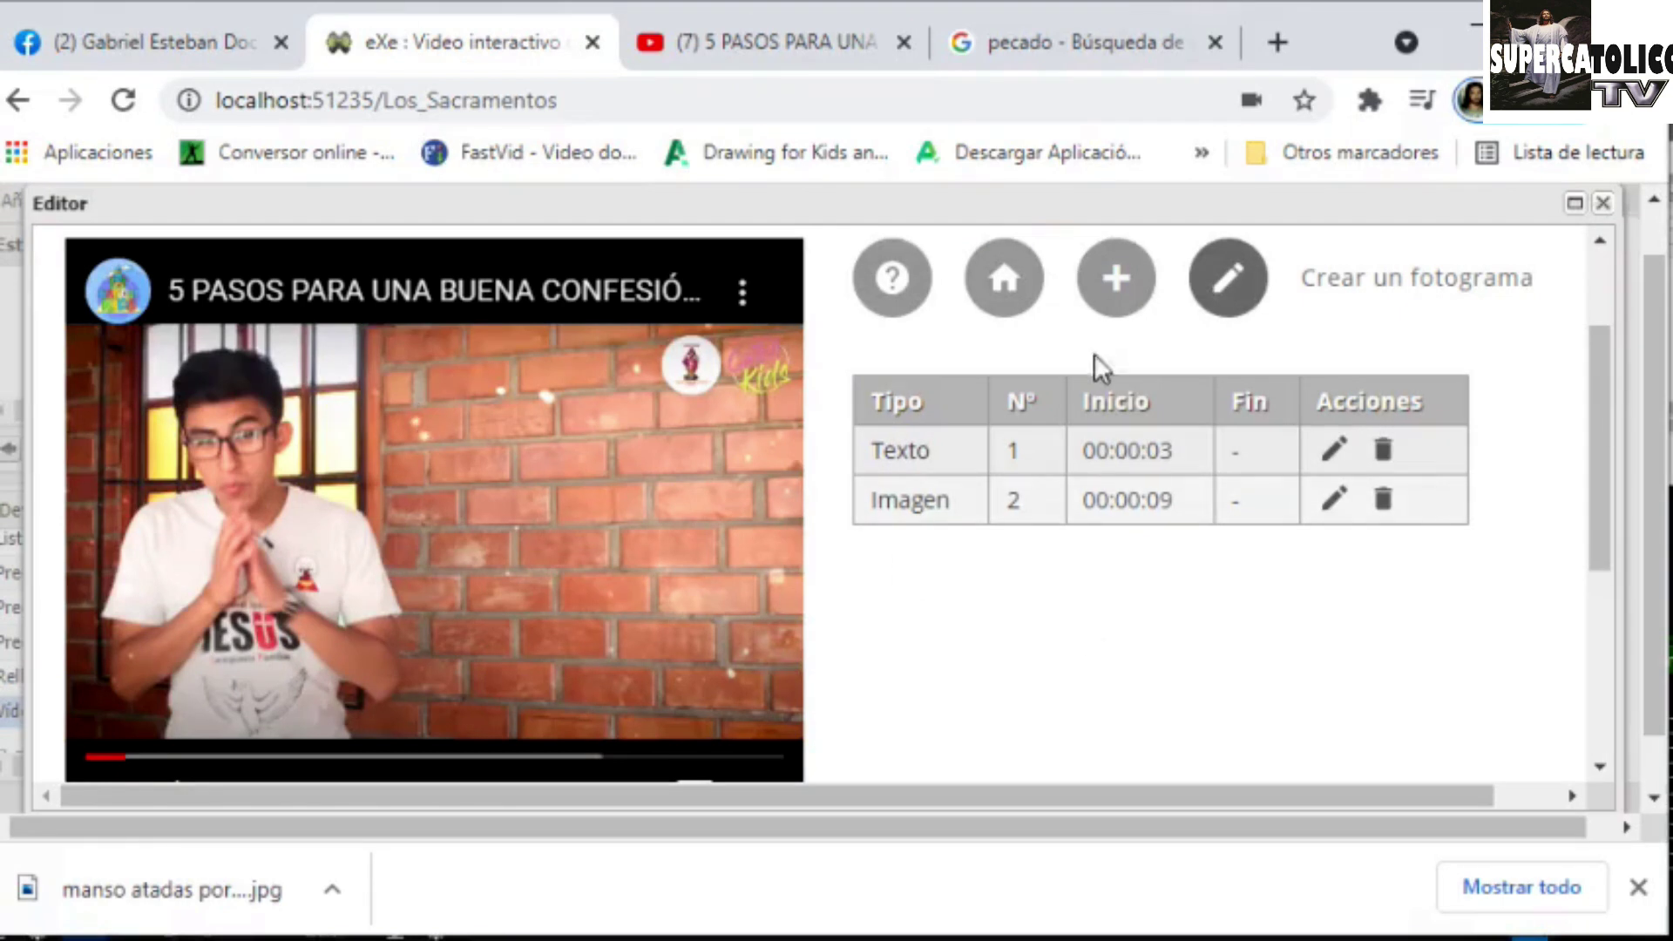
left_click(1114, 292)
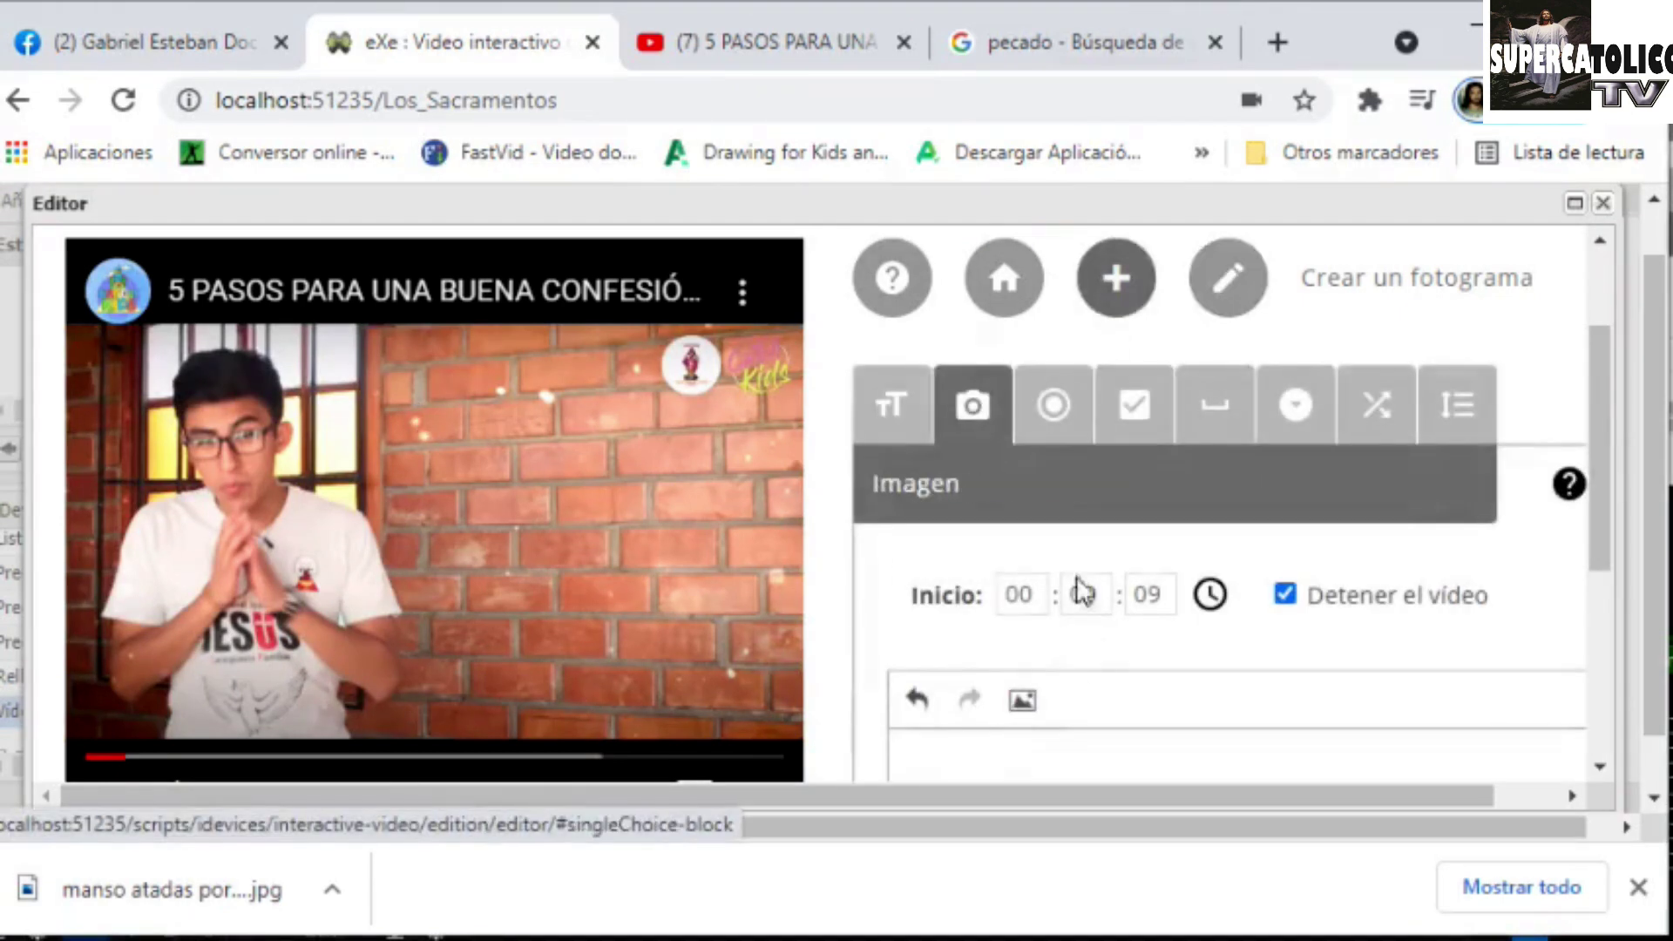
scroll(1106, 636, "down", 2)
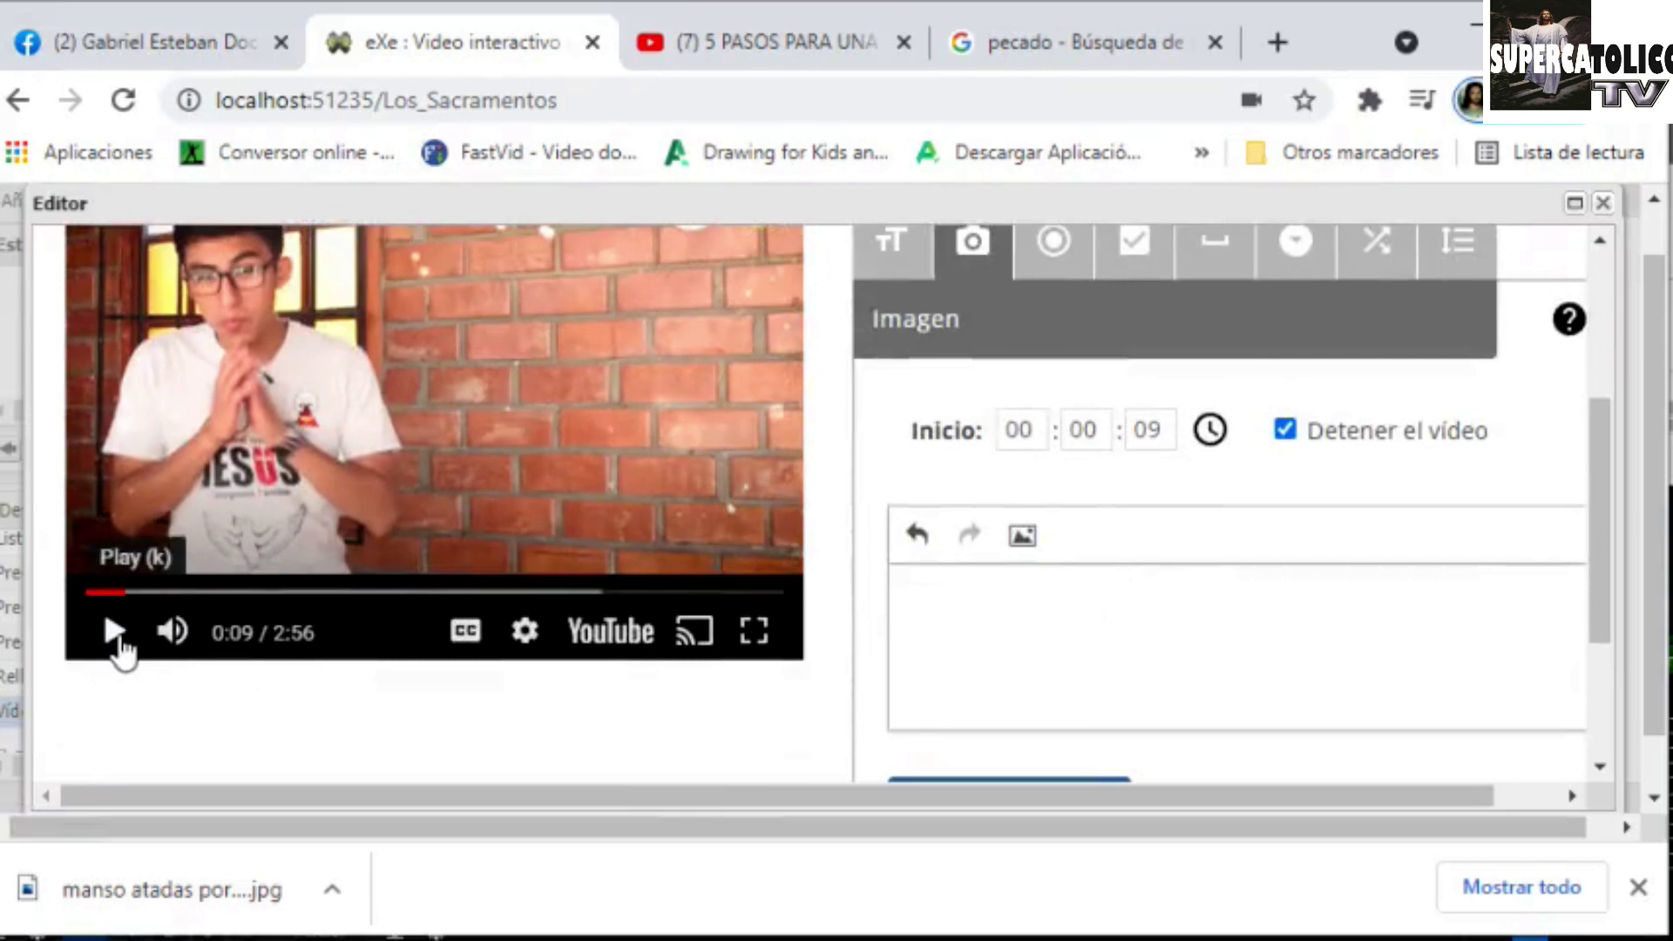
left_click(114, 631)
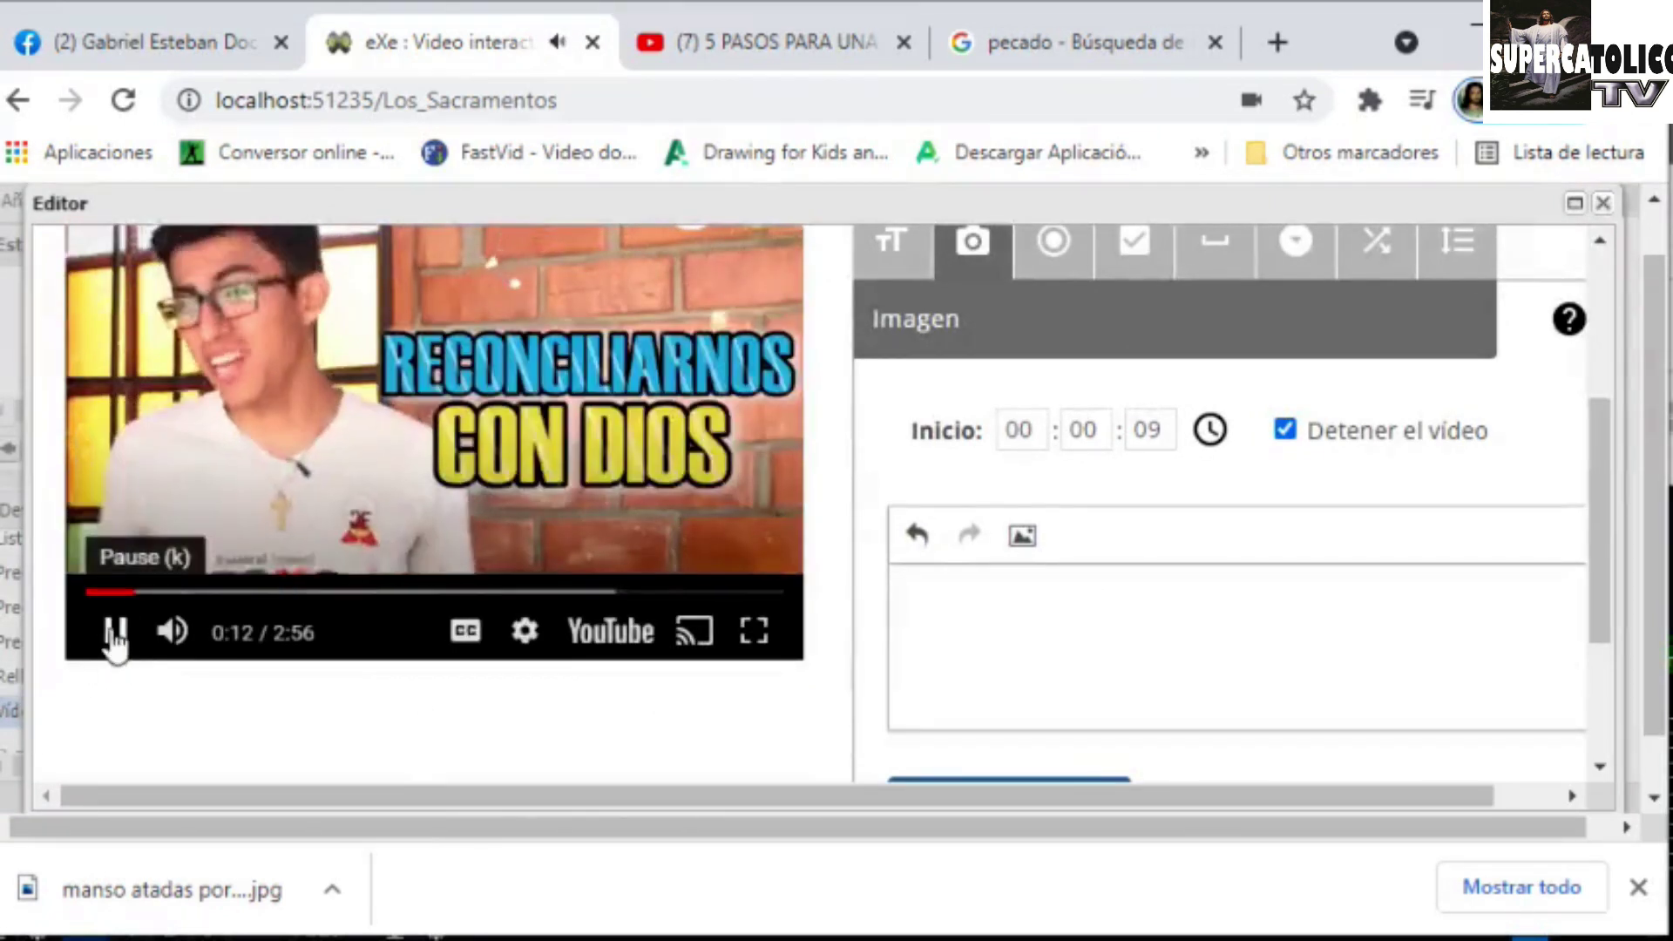
left_click(117, 634)
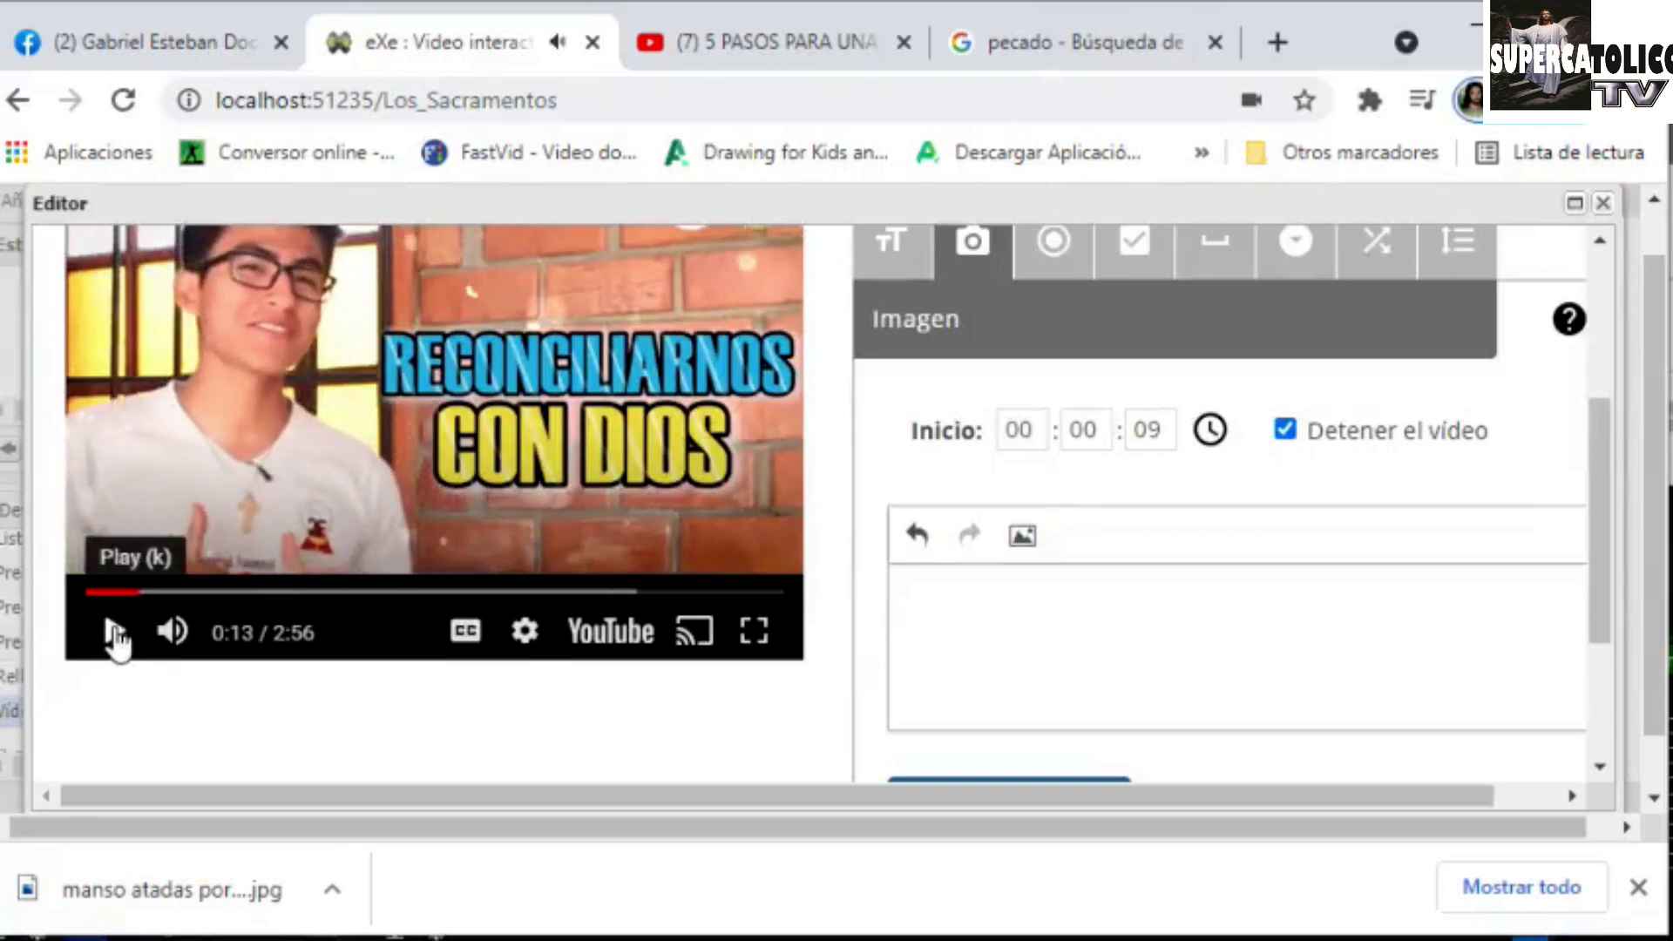
Step: Enter "que podemos hacer para reconciliarnos con Dios?" as the text of the new image frame
type("que podemos hacer par")
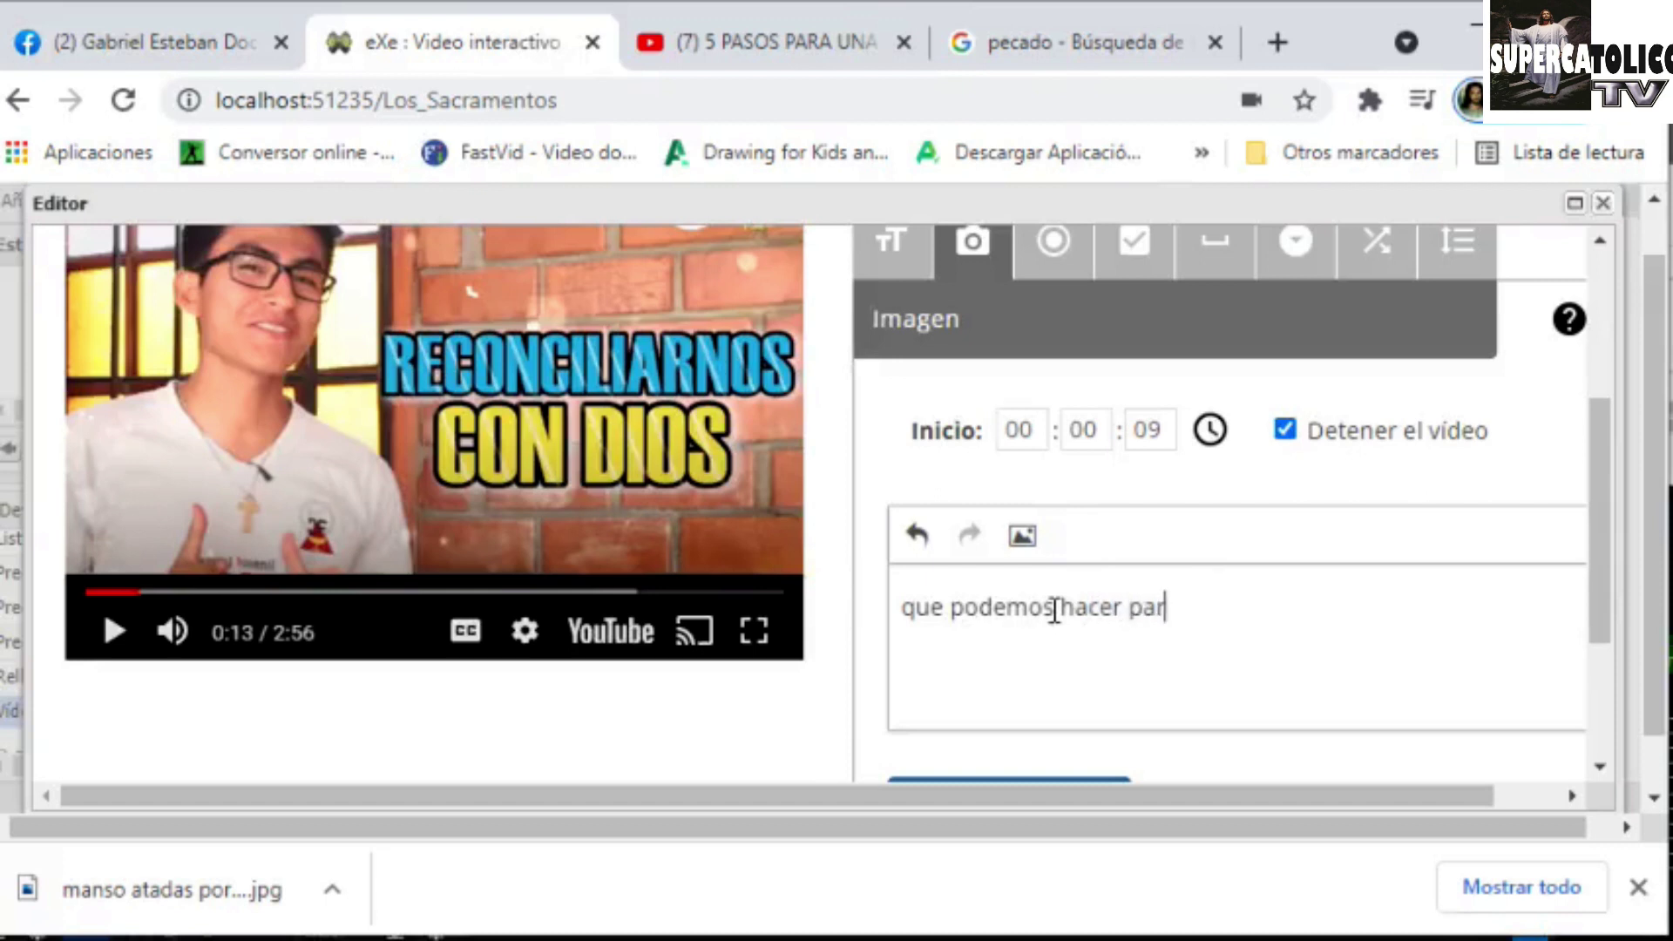
type("a reconciliarnos con Dios?")
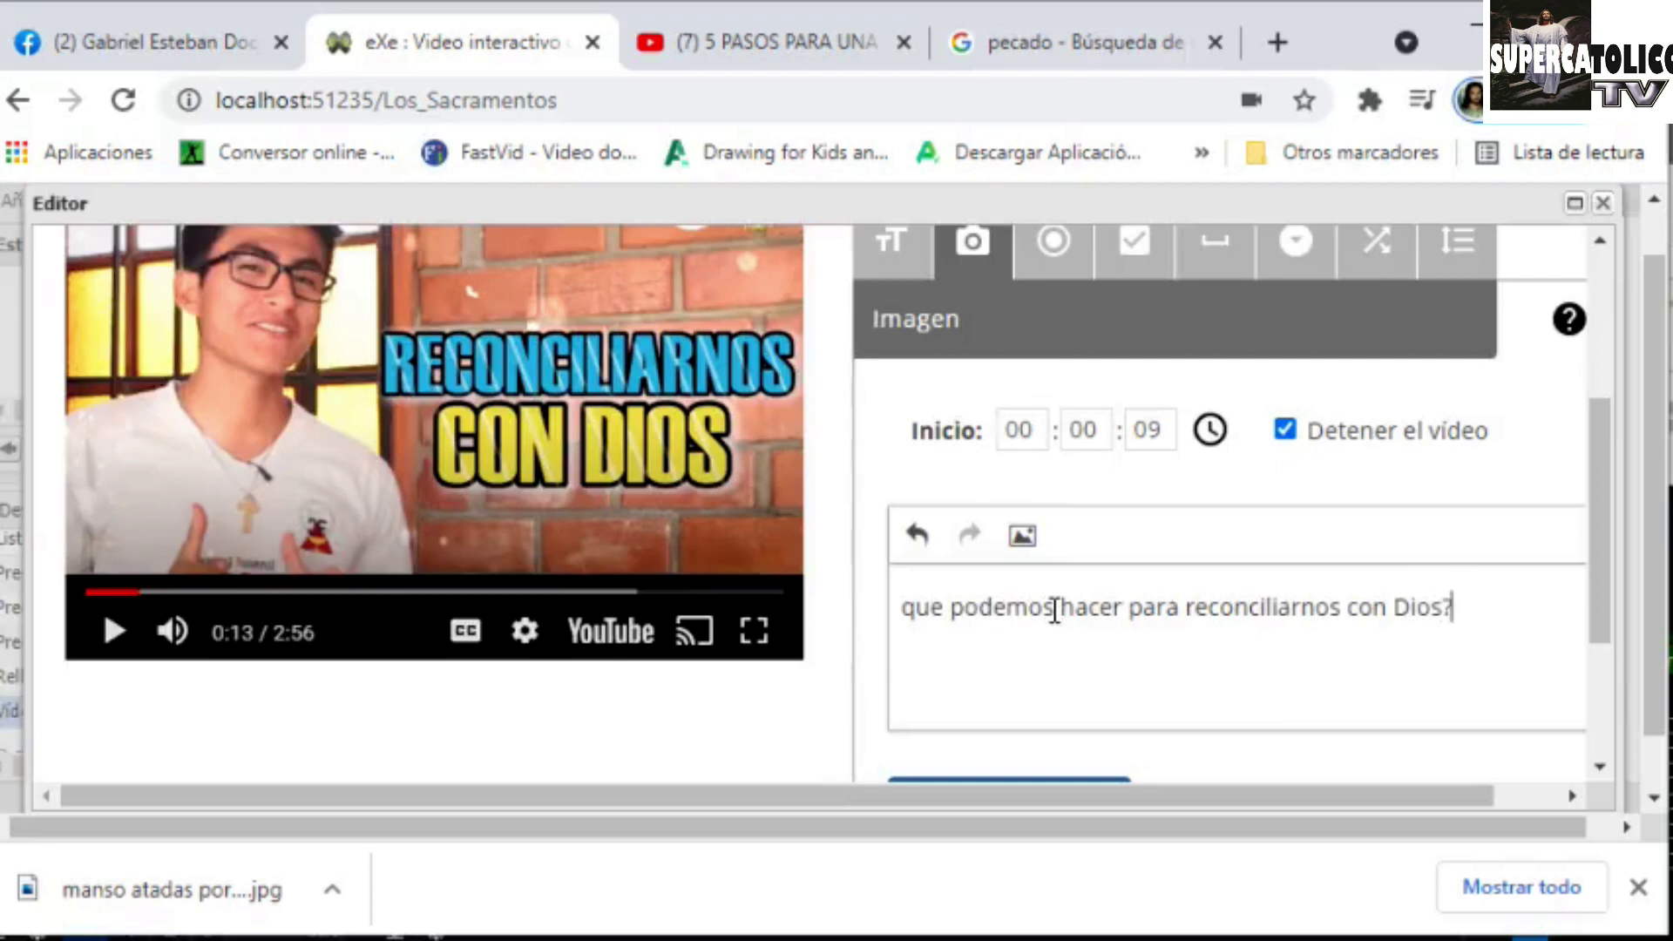
scroll(1324, 592, "up", 2)
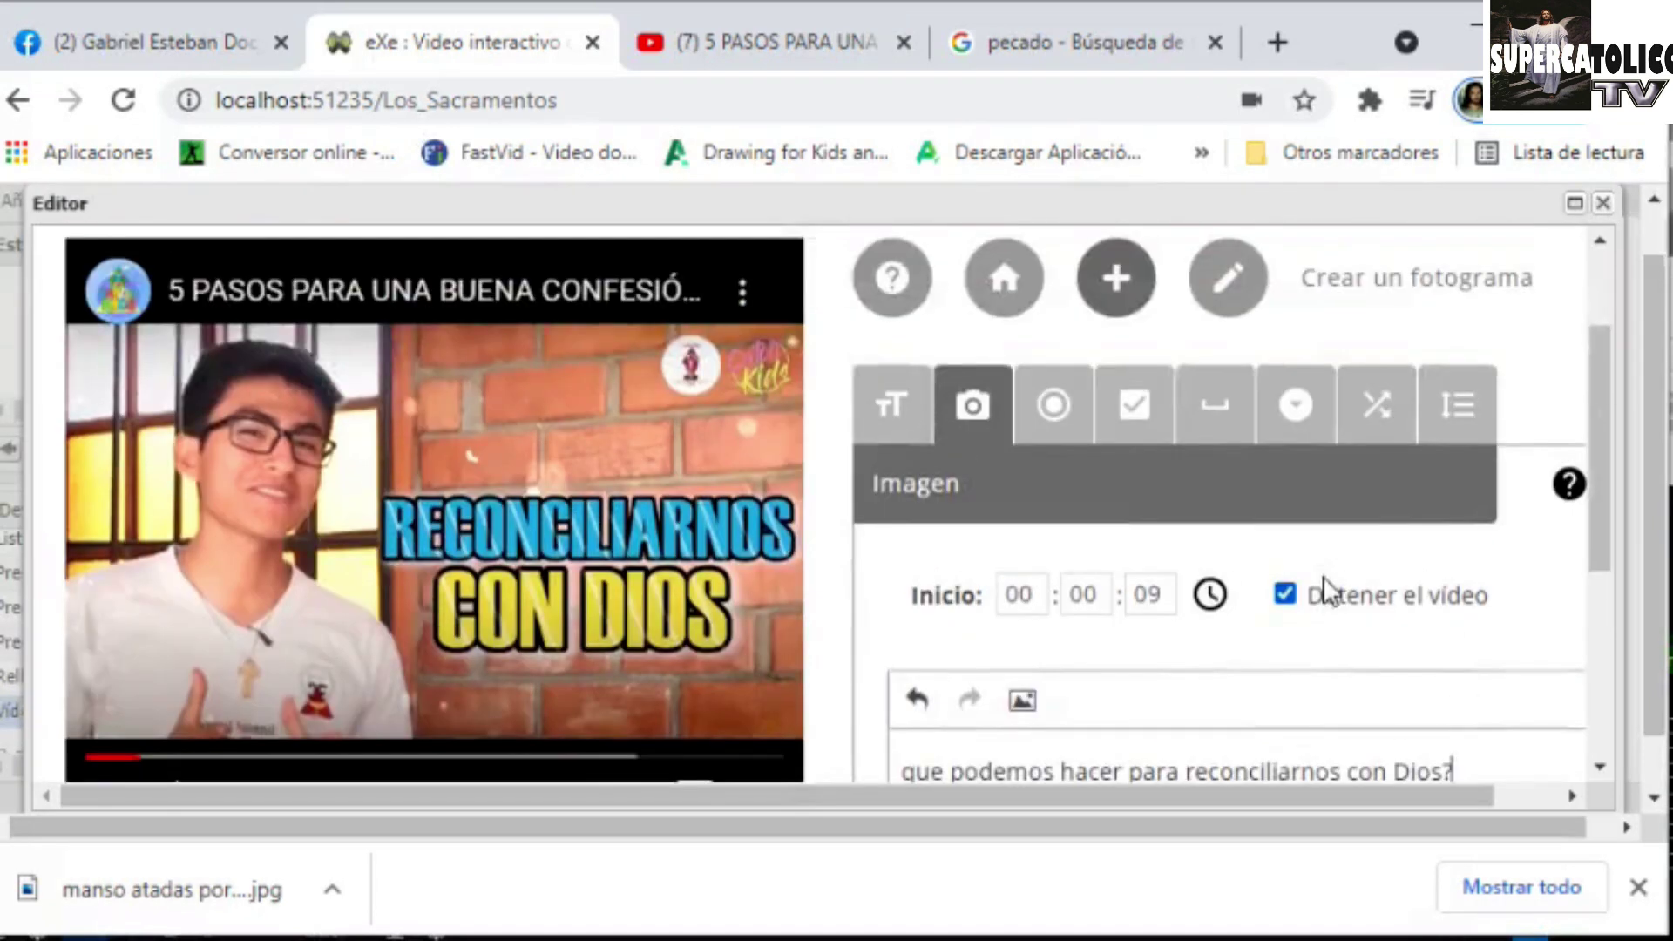
Step: Examine the single-answer and multiple-answer frame types, including the question and answer fields of Respuesta múltiple
left_click(1062, 423)
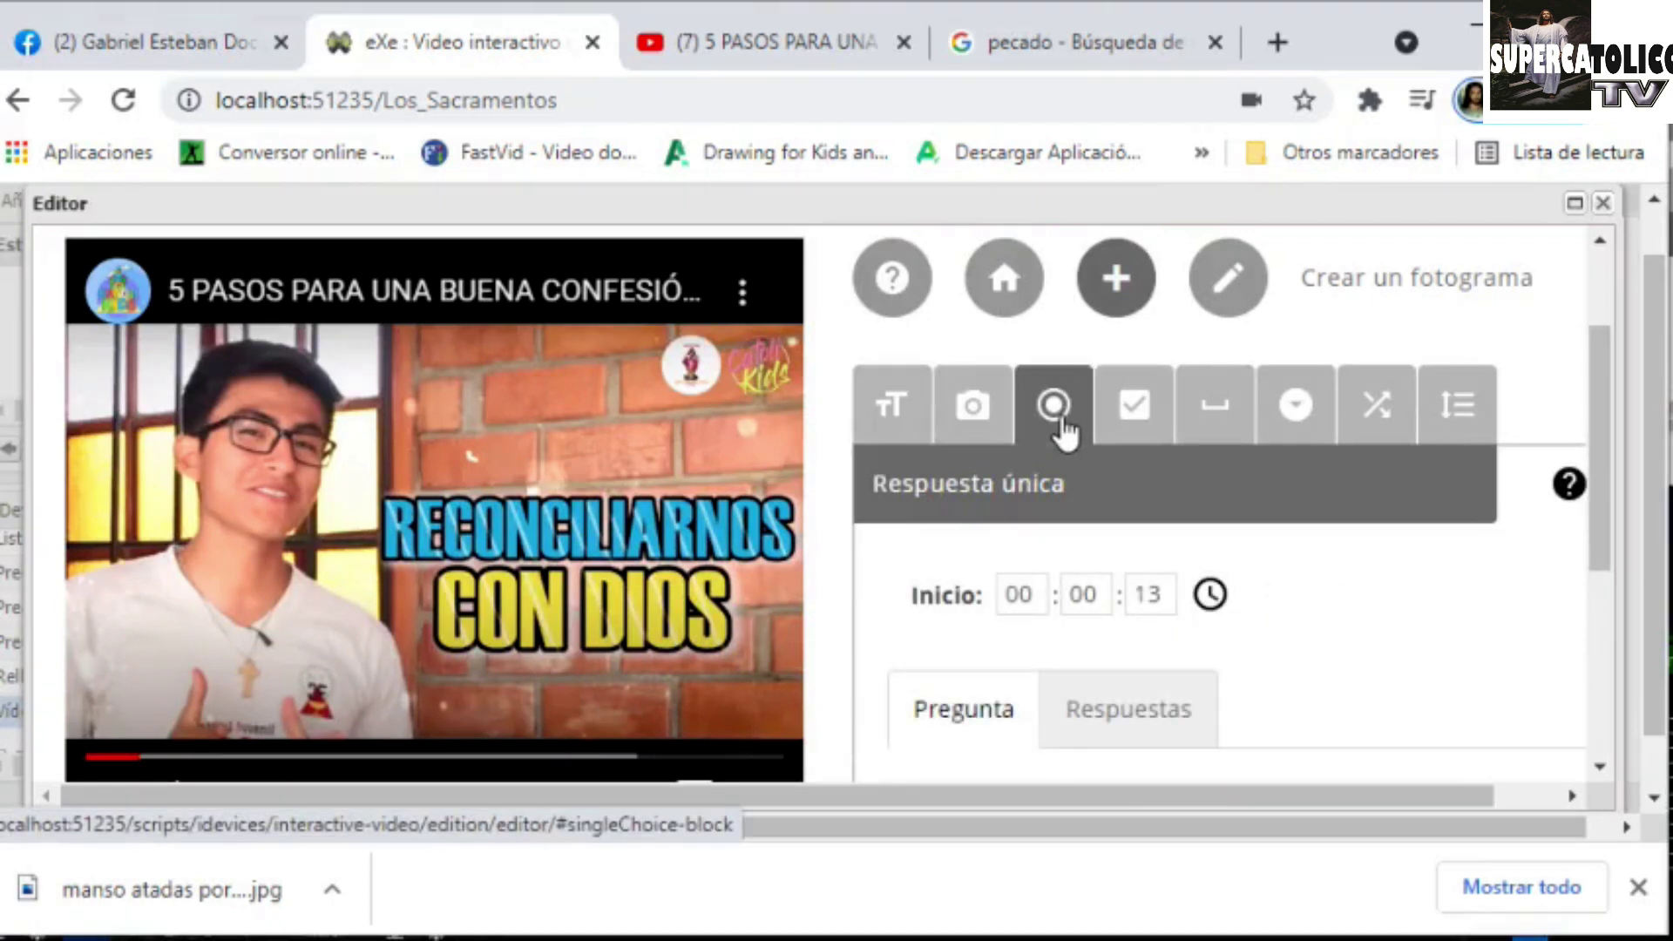
left_click(1132, 422)
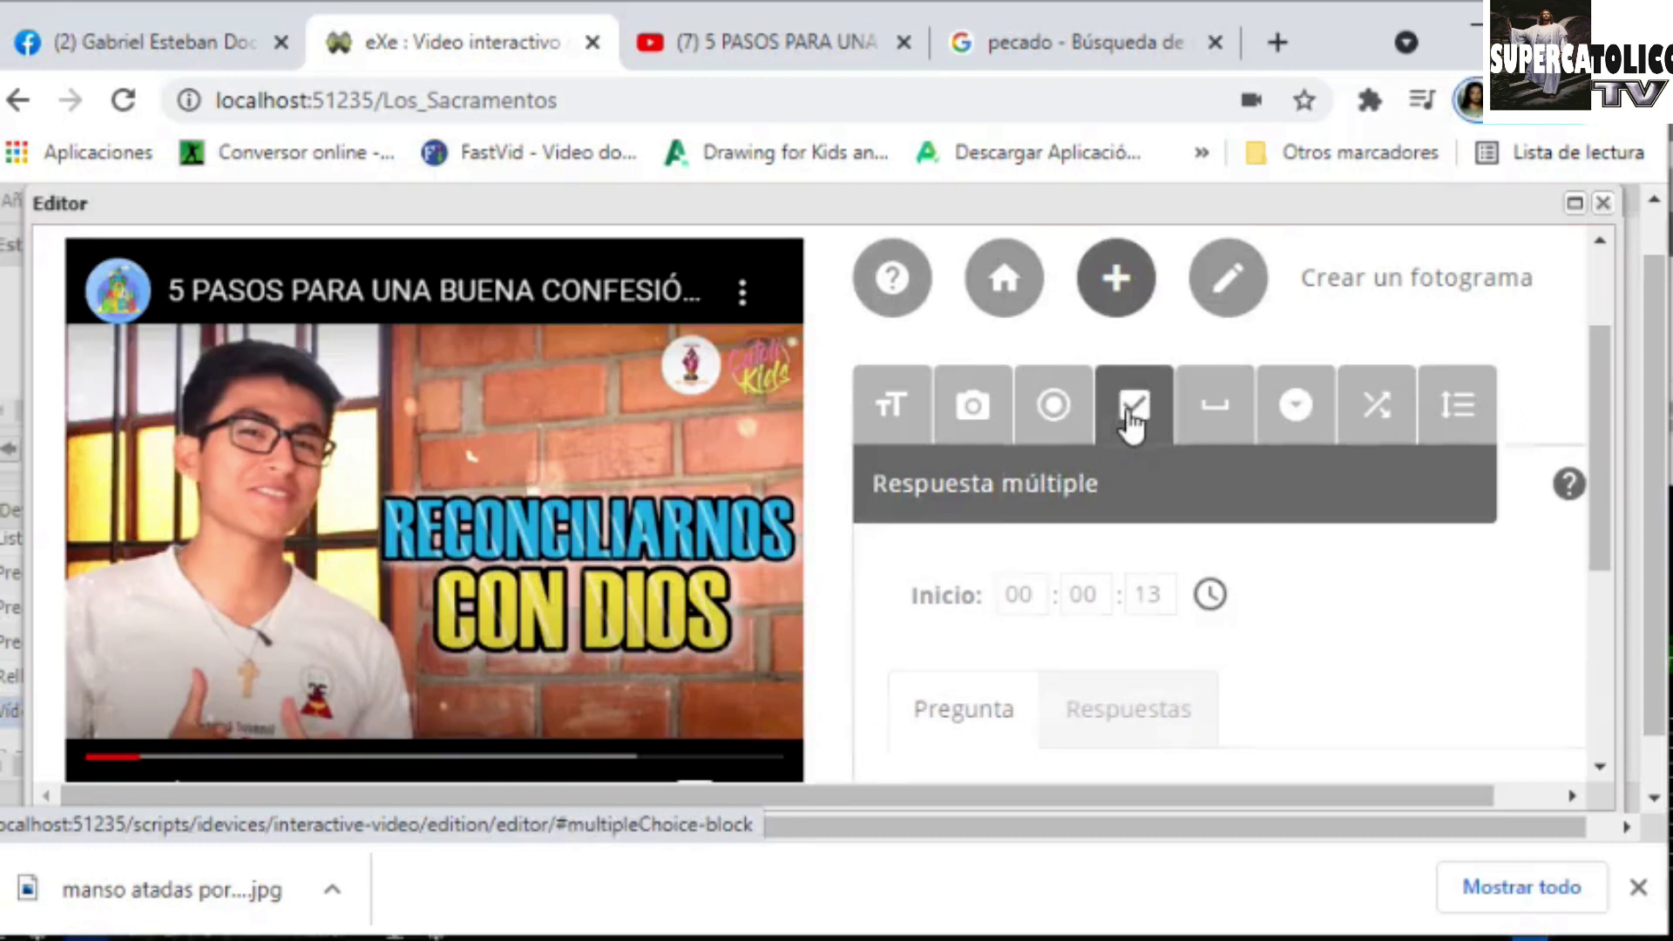
scroll(1404, 751, "down", 2)
scroll(1403, 753, "down", 2)
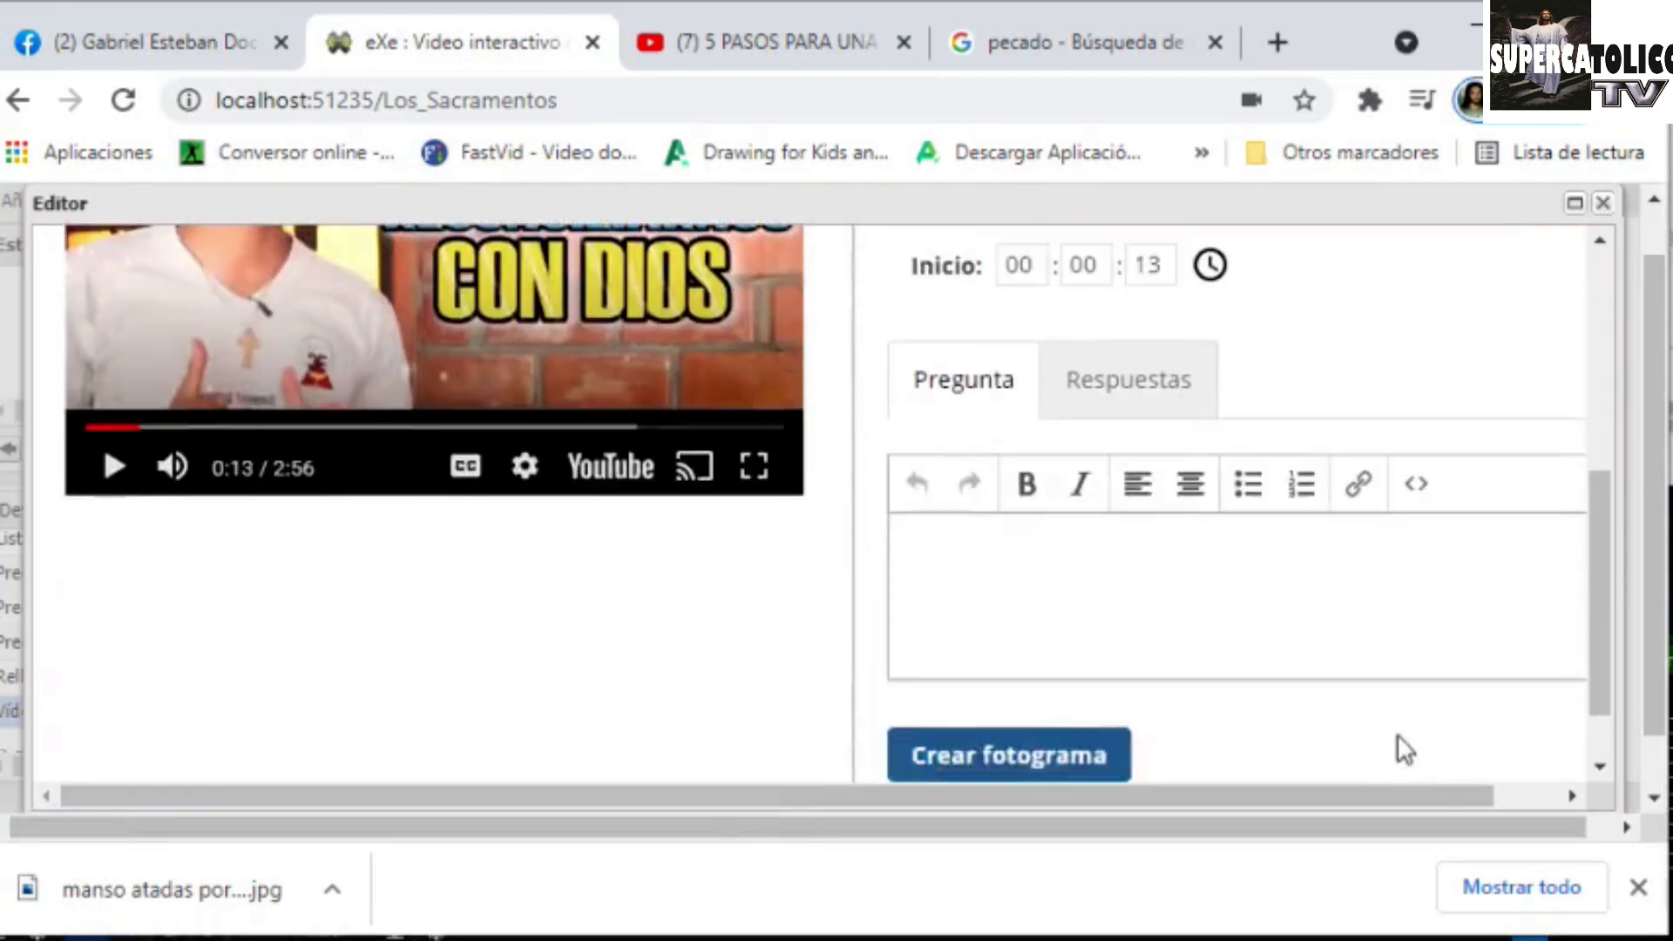
left_click(1167, 410)
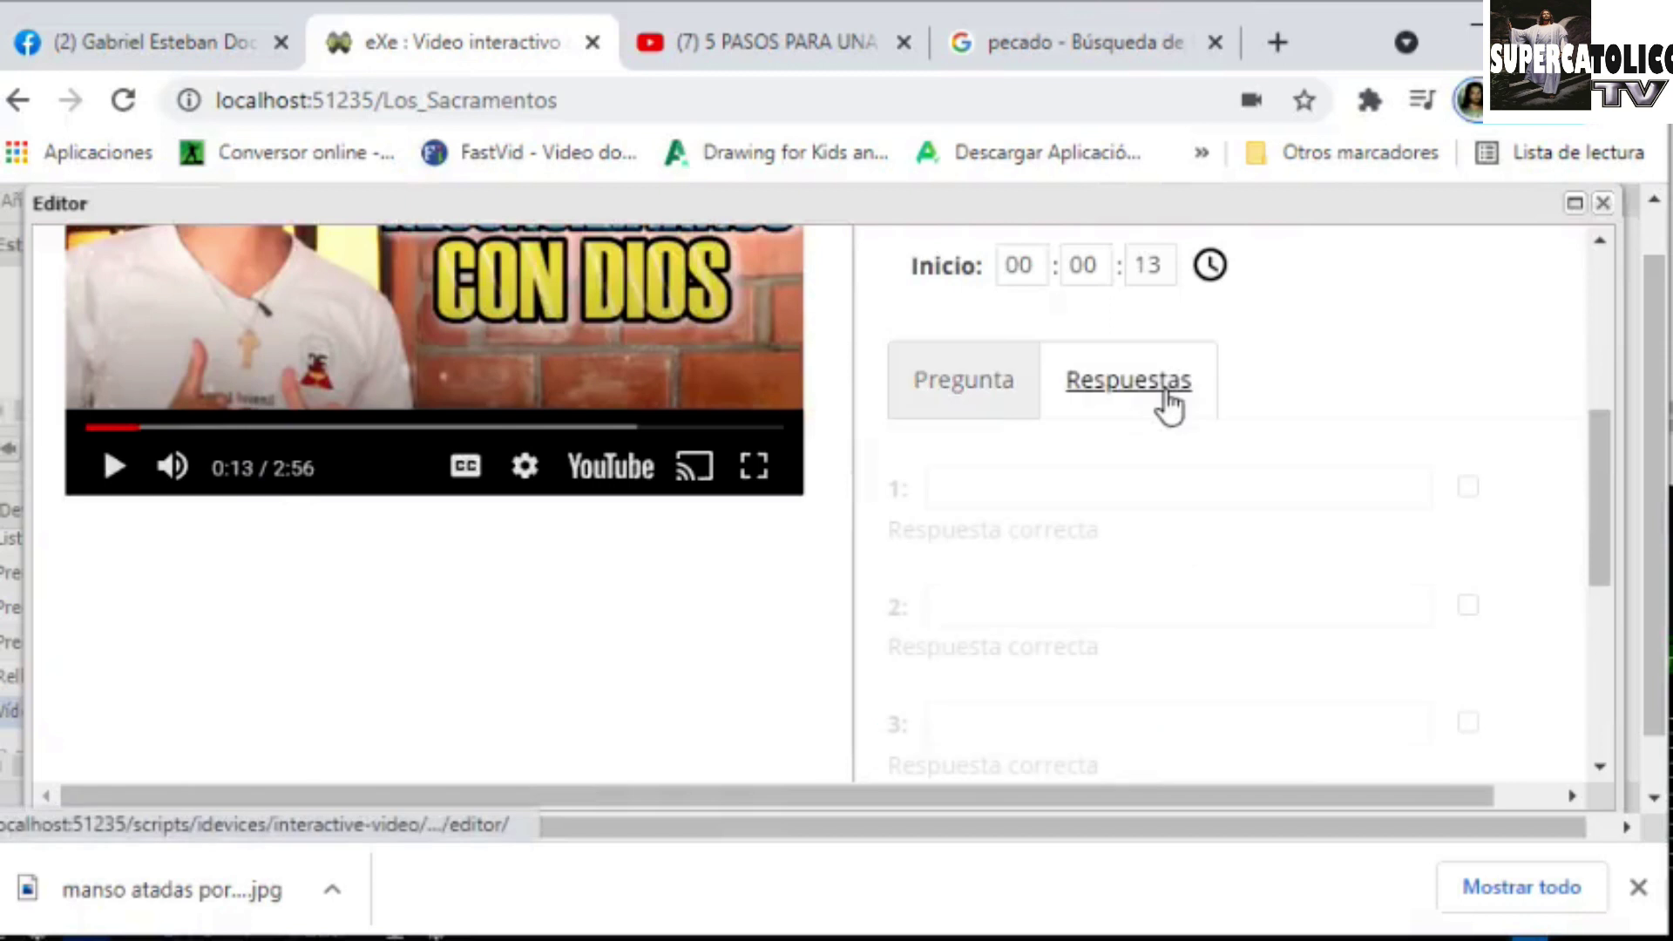
left_click(976, 410)
scroll(1658, 728, "up", 1)
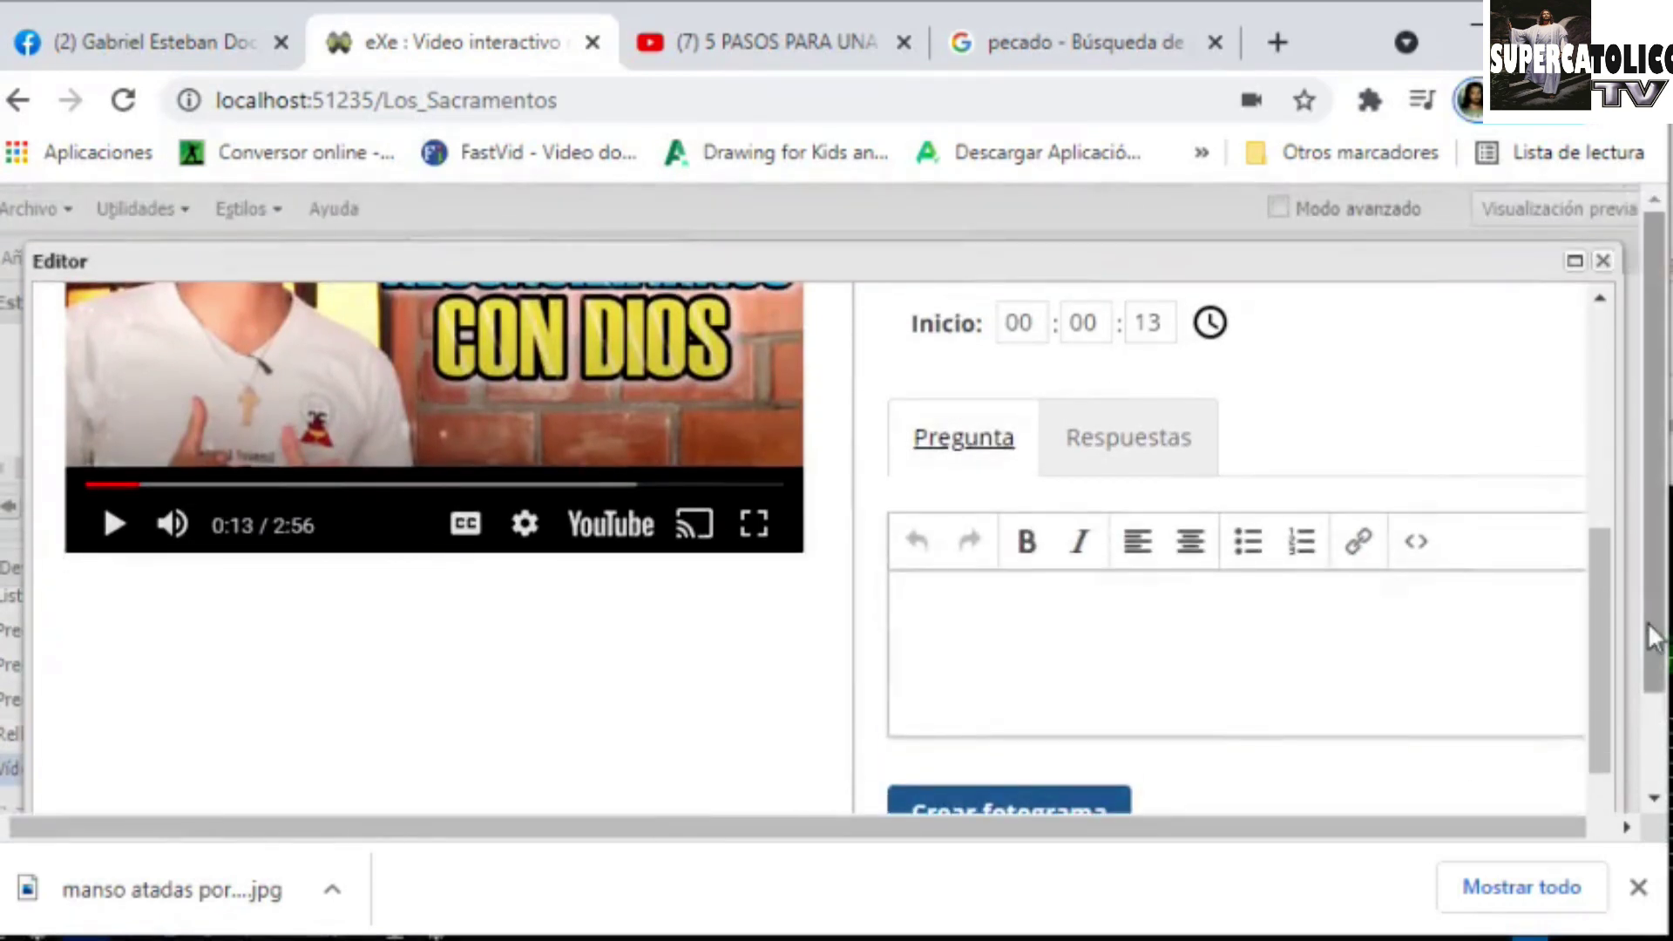
left_click_drag(1605, 634, 1509, 528)
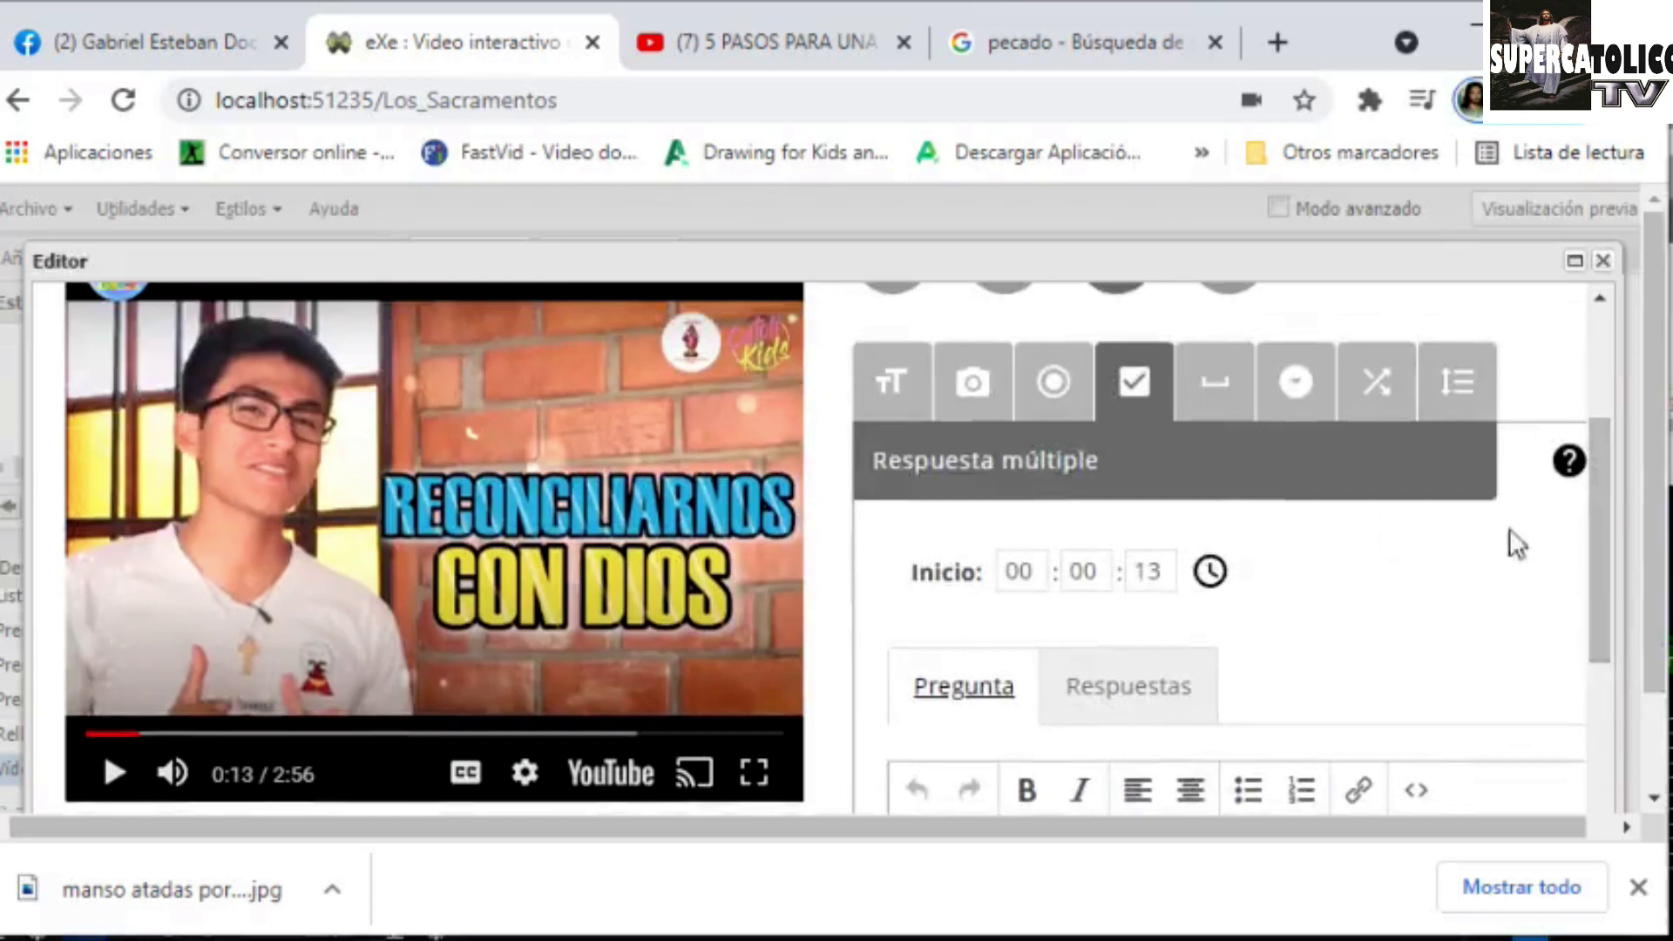
Step: Examine the Rellenar huecos and Actividad desplegable frame types, including the dropdown's additional options
left_click(1206, 418)
scroll(1209, 436, "down", 4)
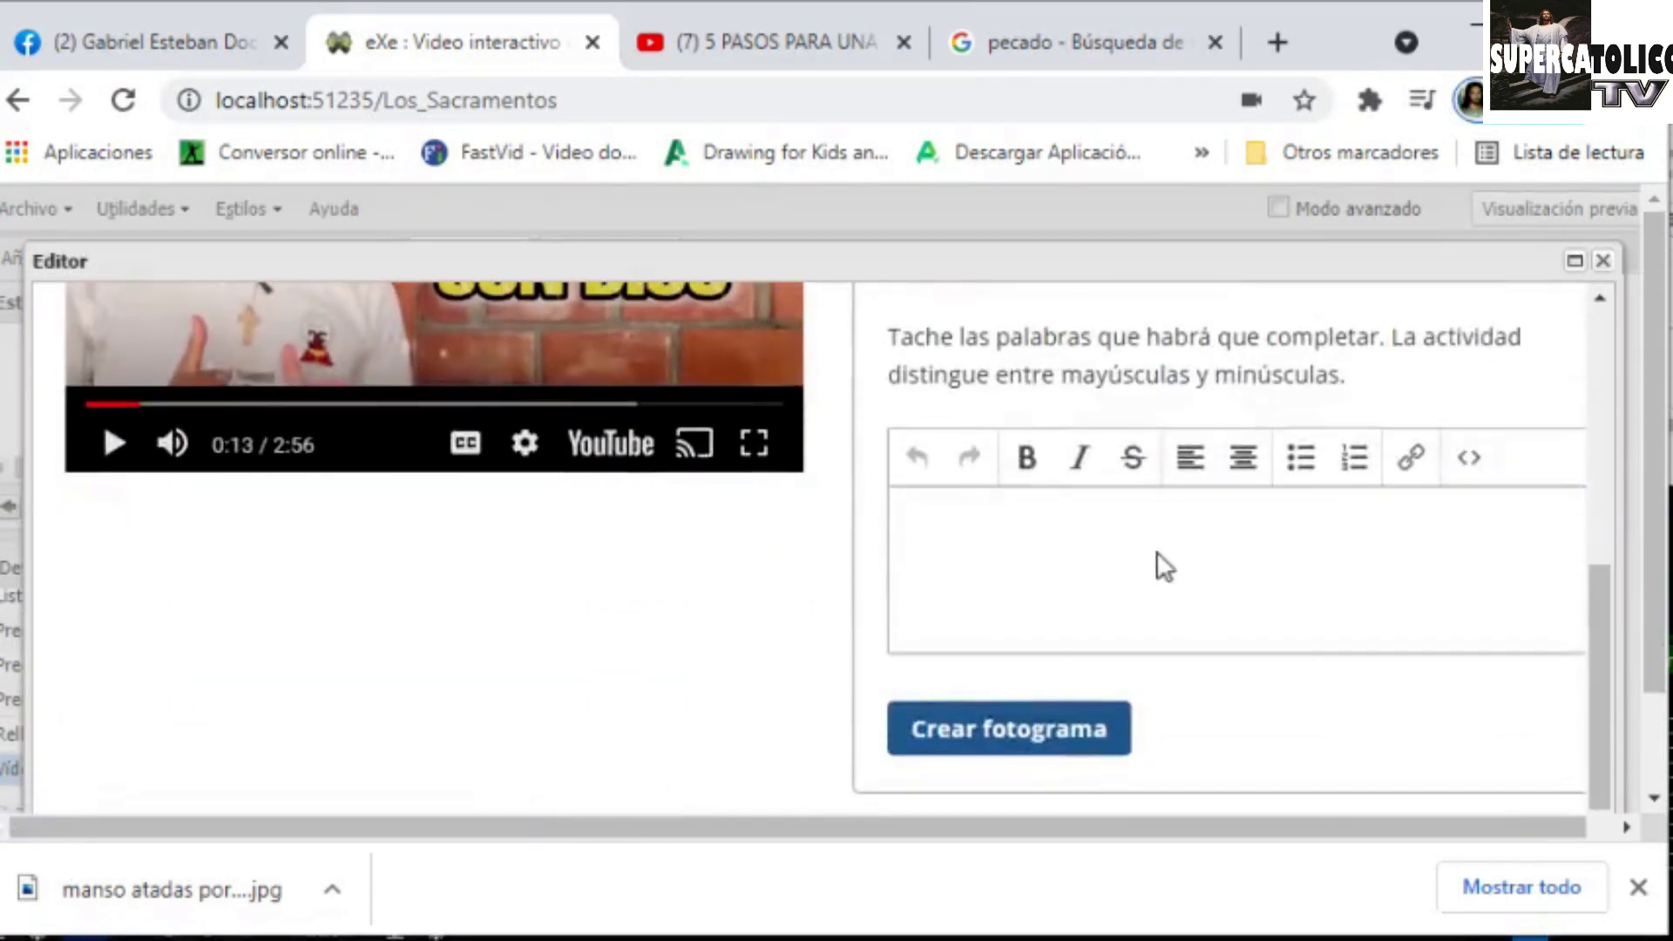
left_click(1152, 557)
scroll(1158, 566, "up", 3)
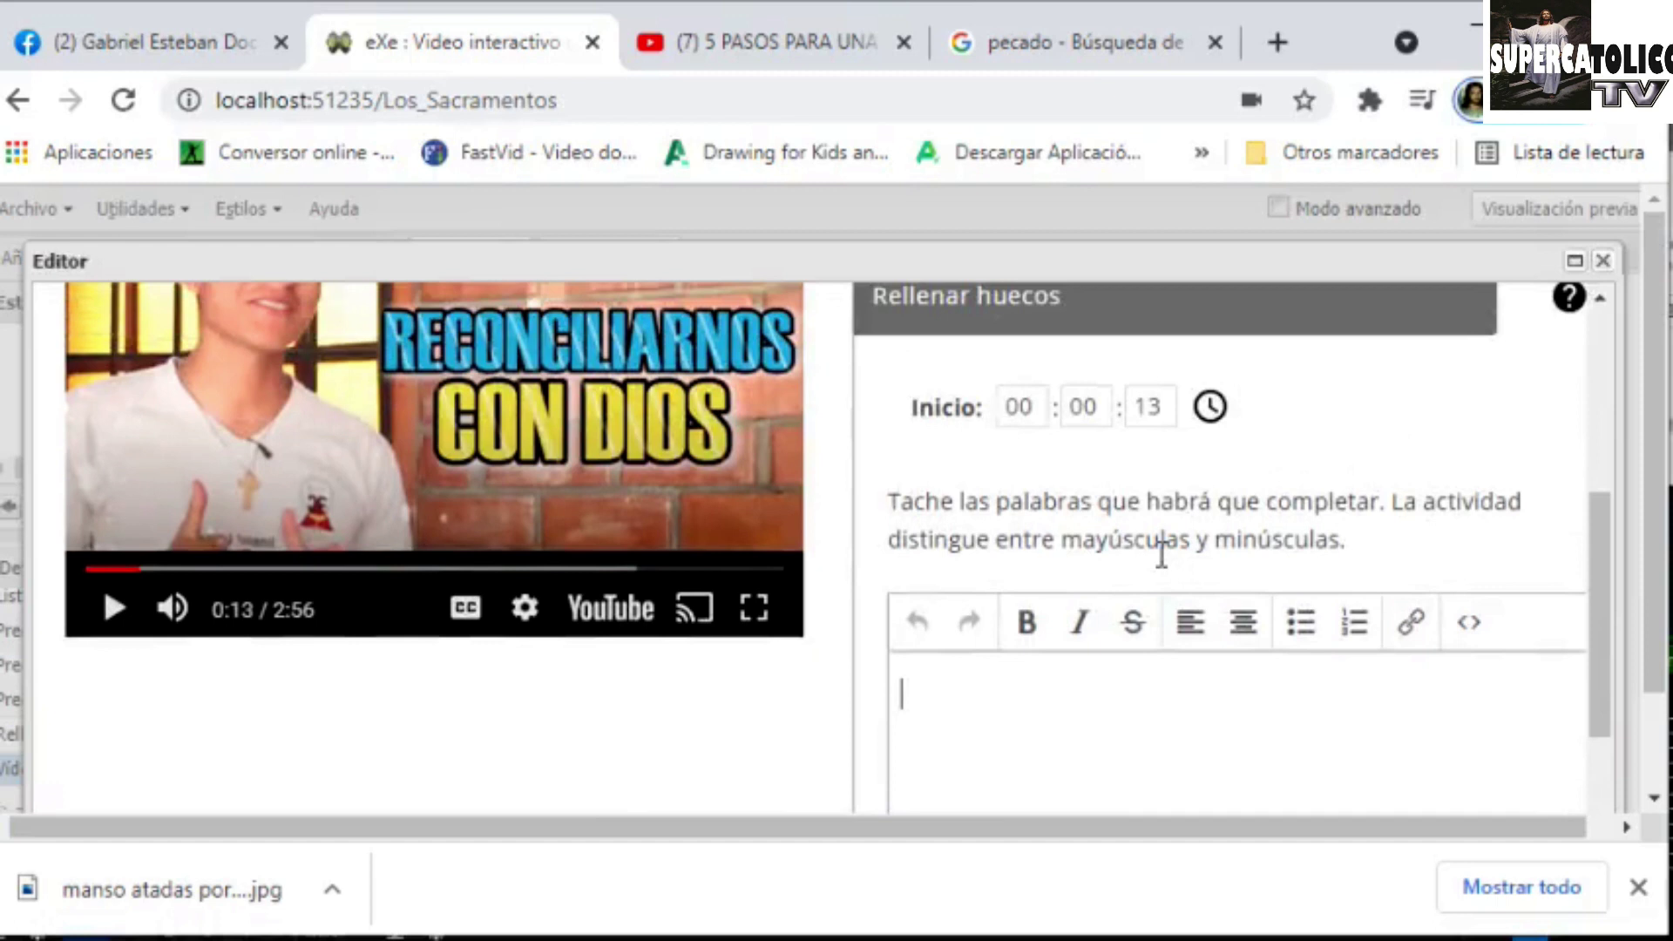
scroll(1132, 566, "down", 3)
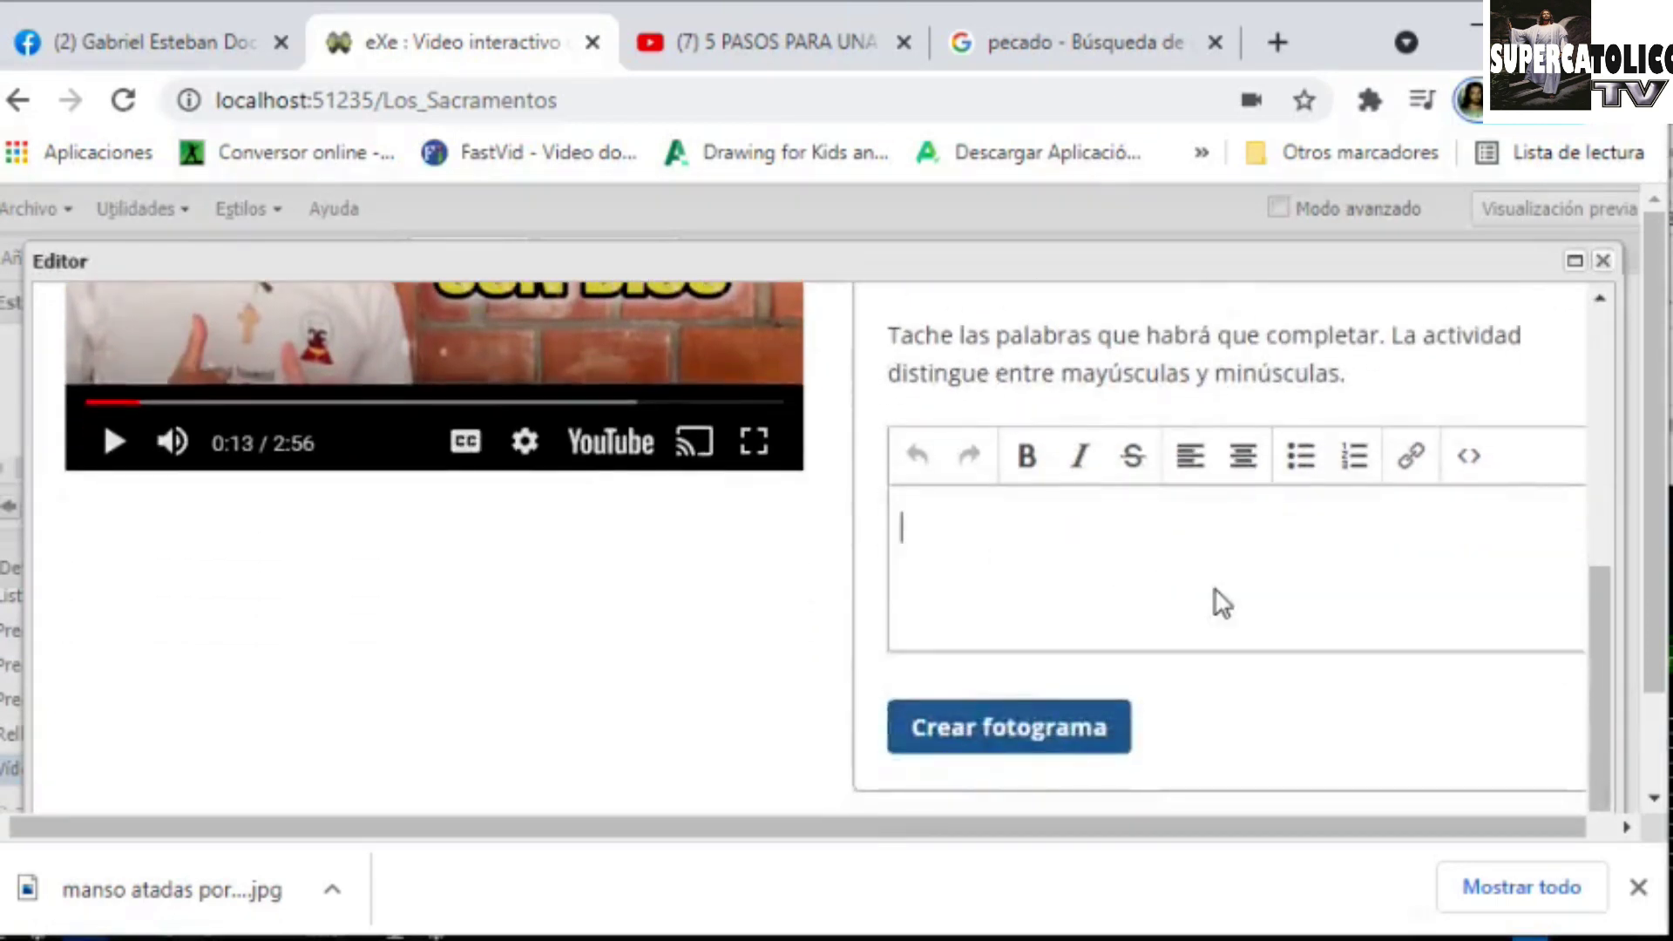
scroll(1222, 603, "up", 3)
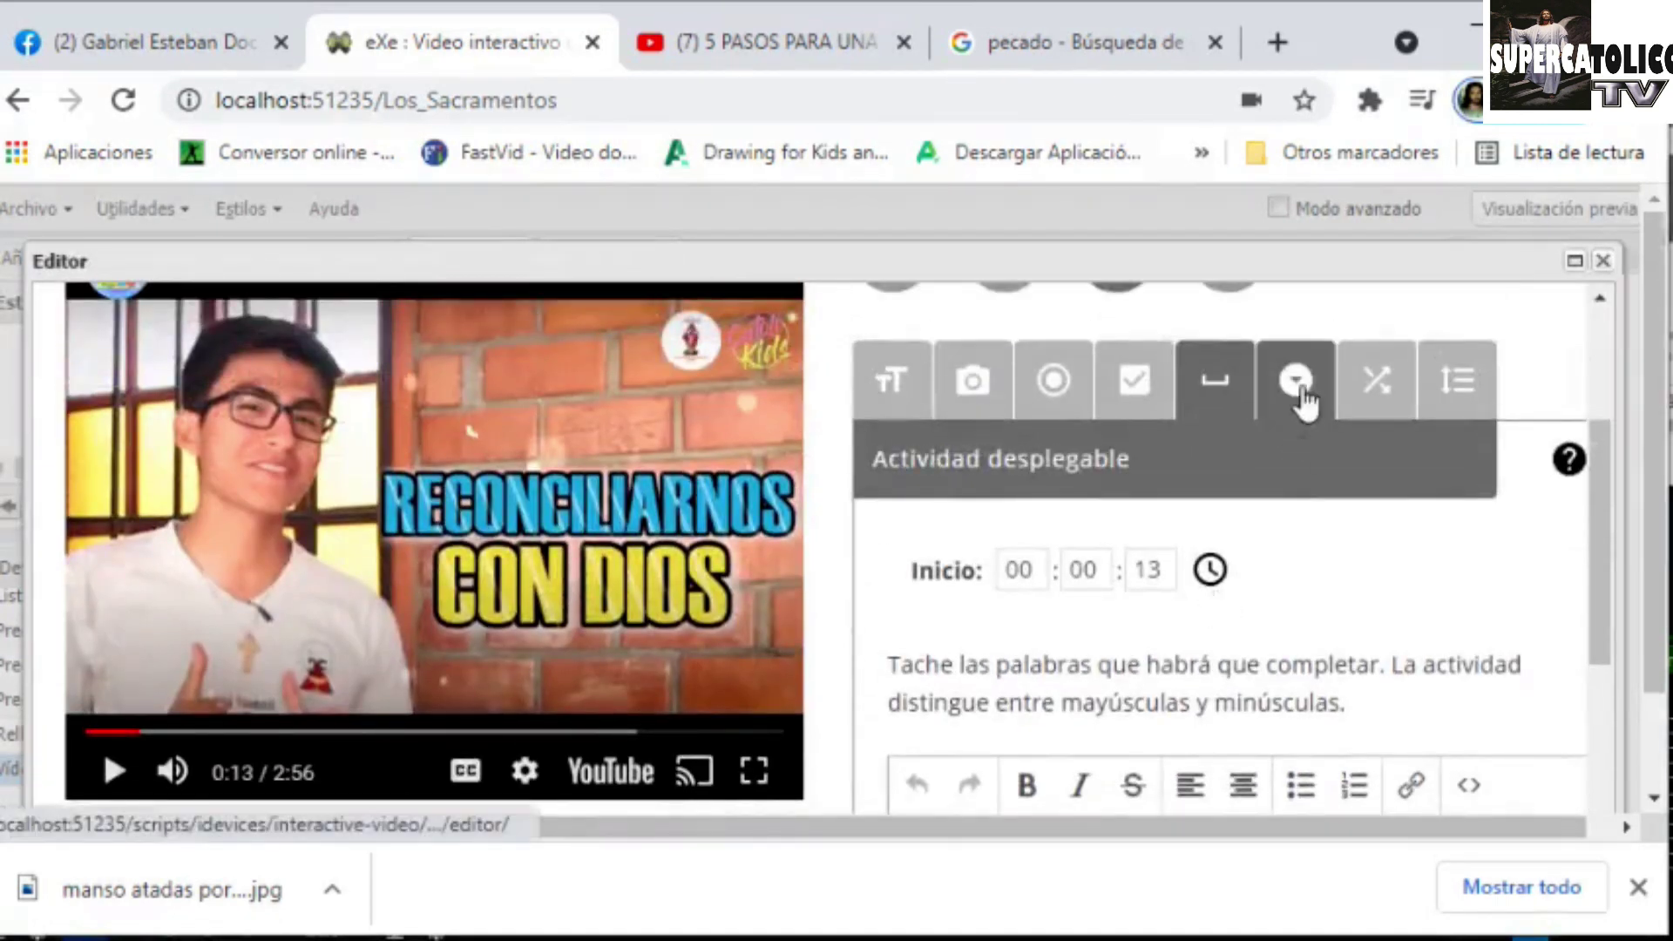
left_click(1304, 401)
scroll(1336, 665, "down", 4)
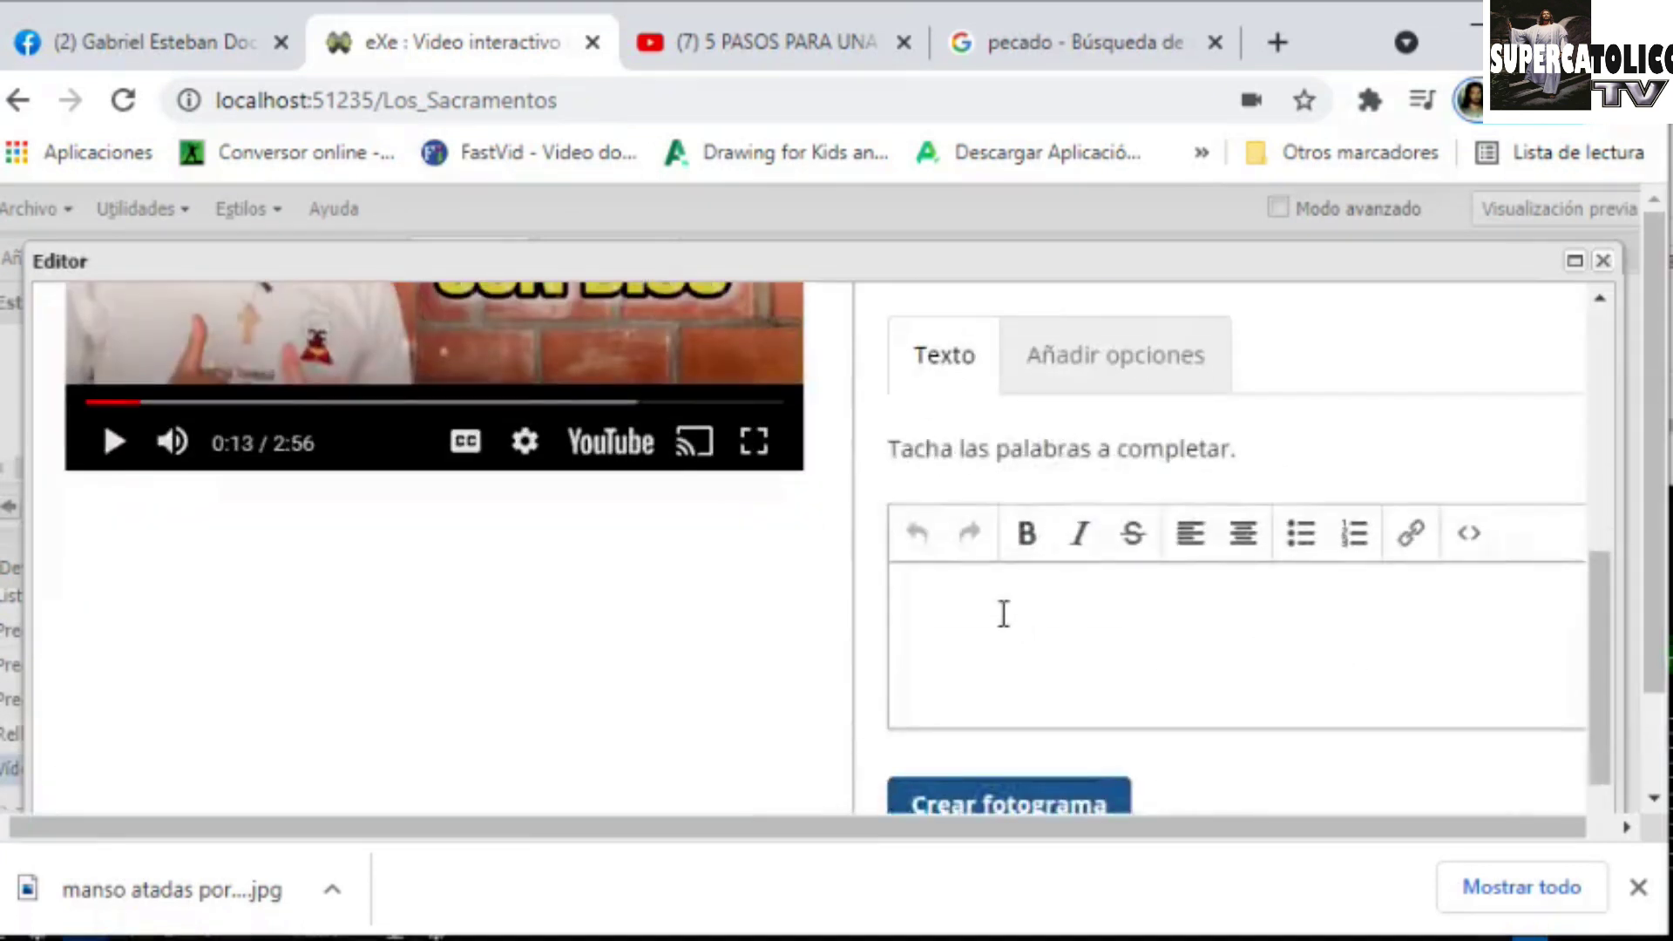
left_click(1111, 392)
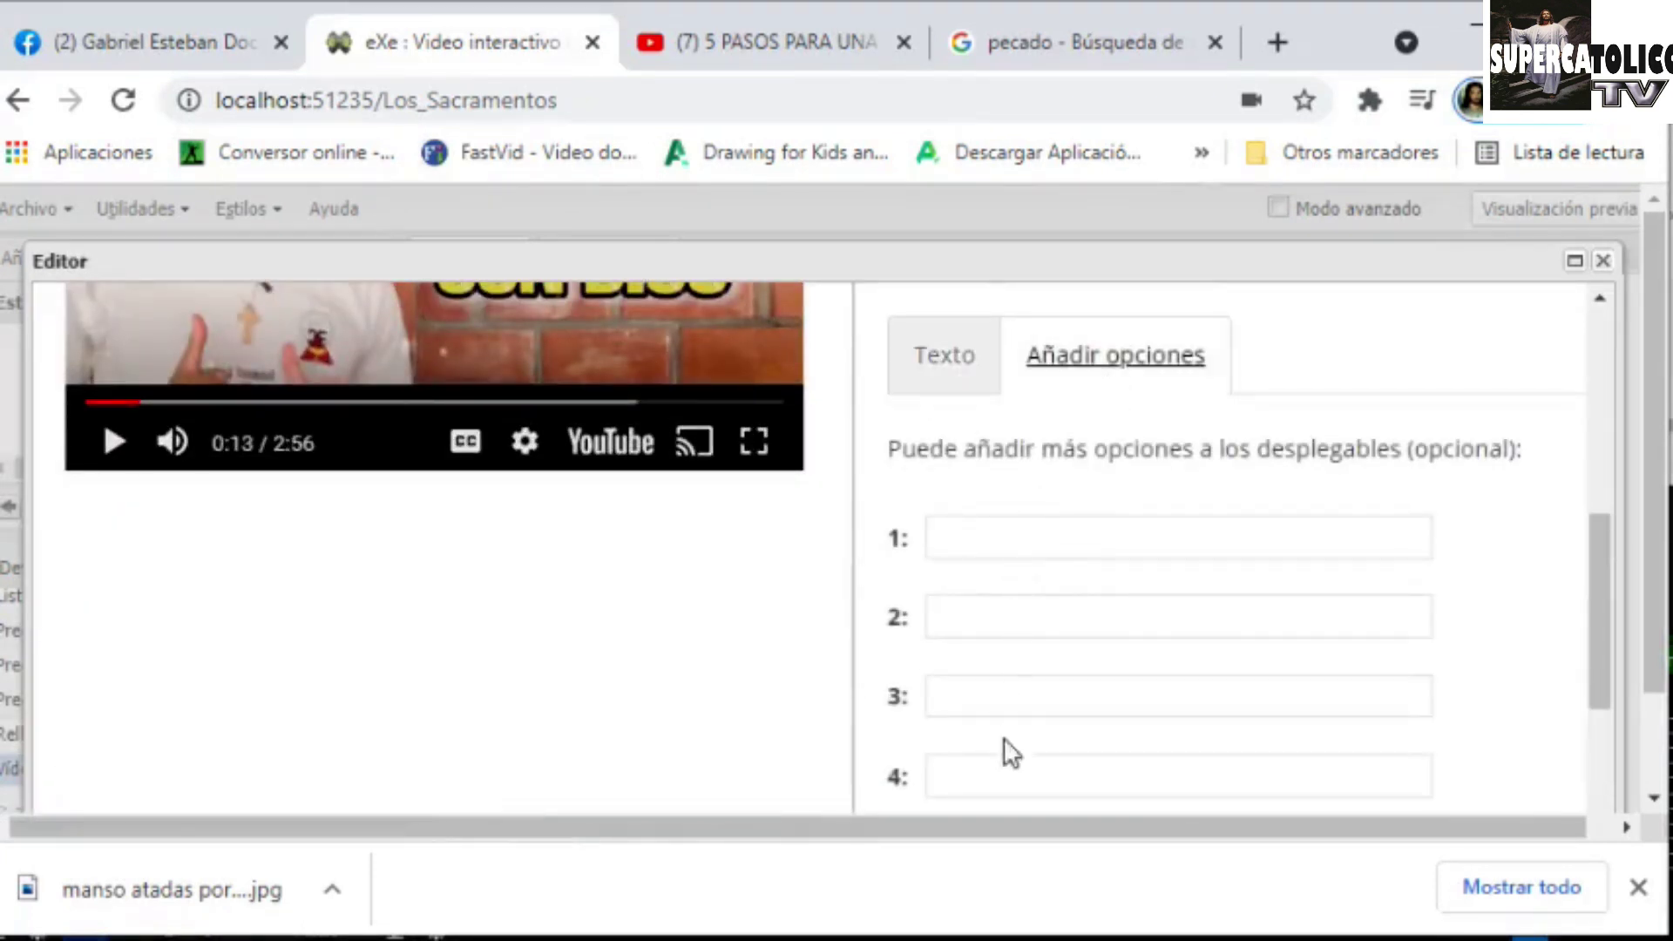
left_click(967, 381)
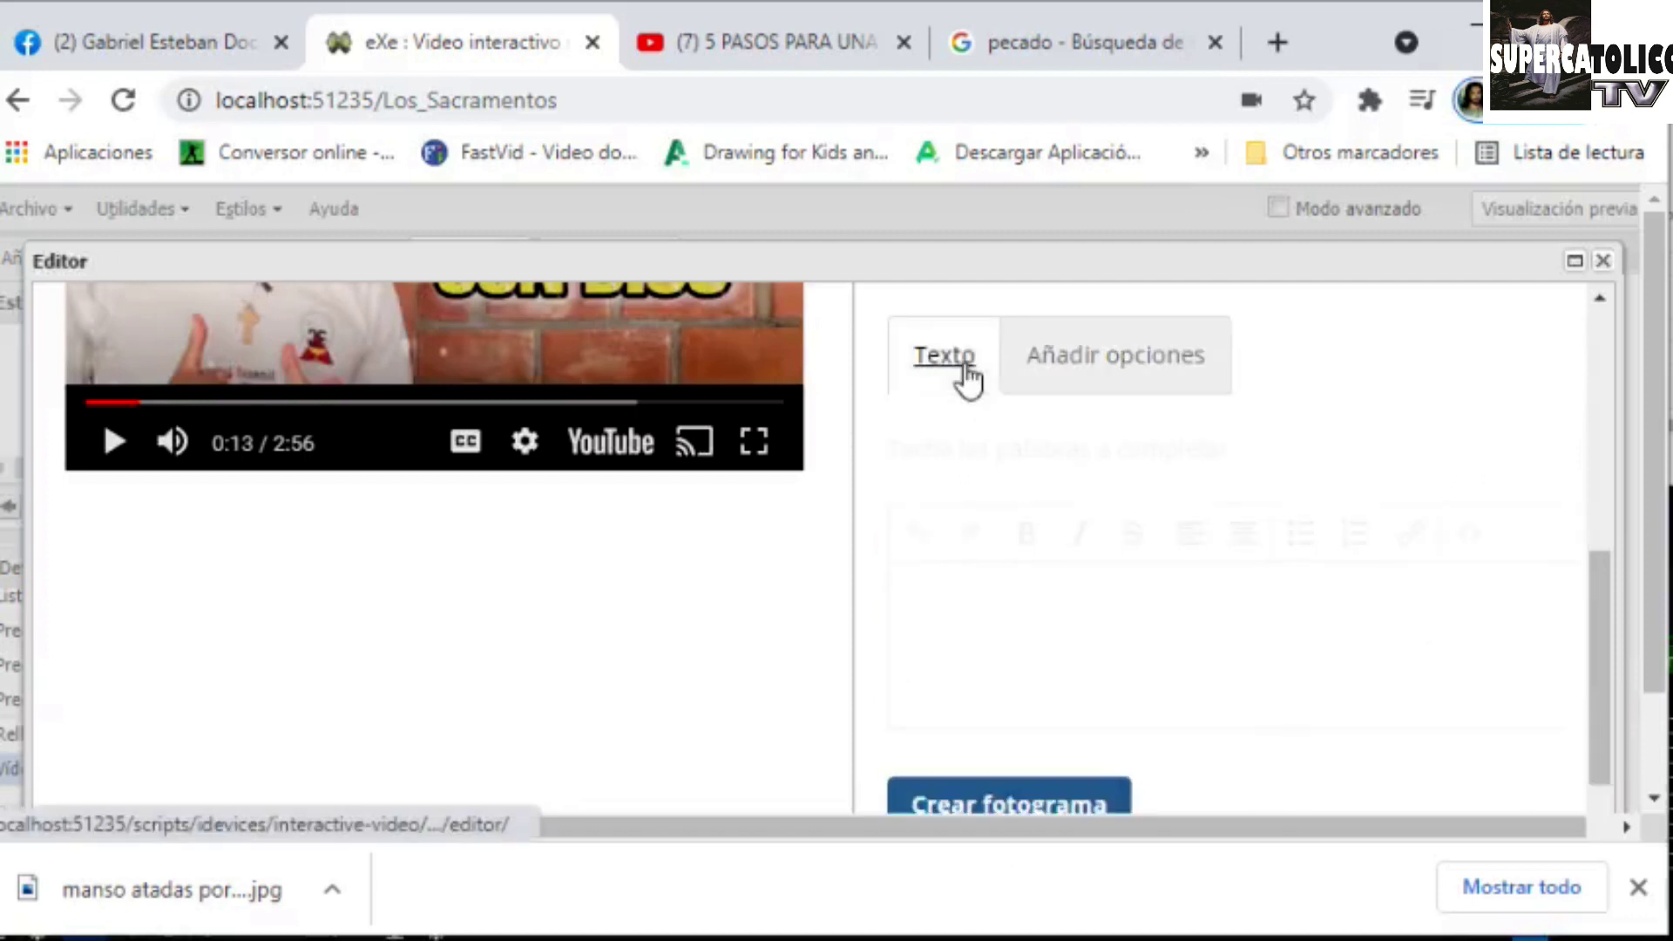
scroll(1194, 485, "up", 4)
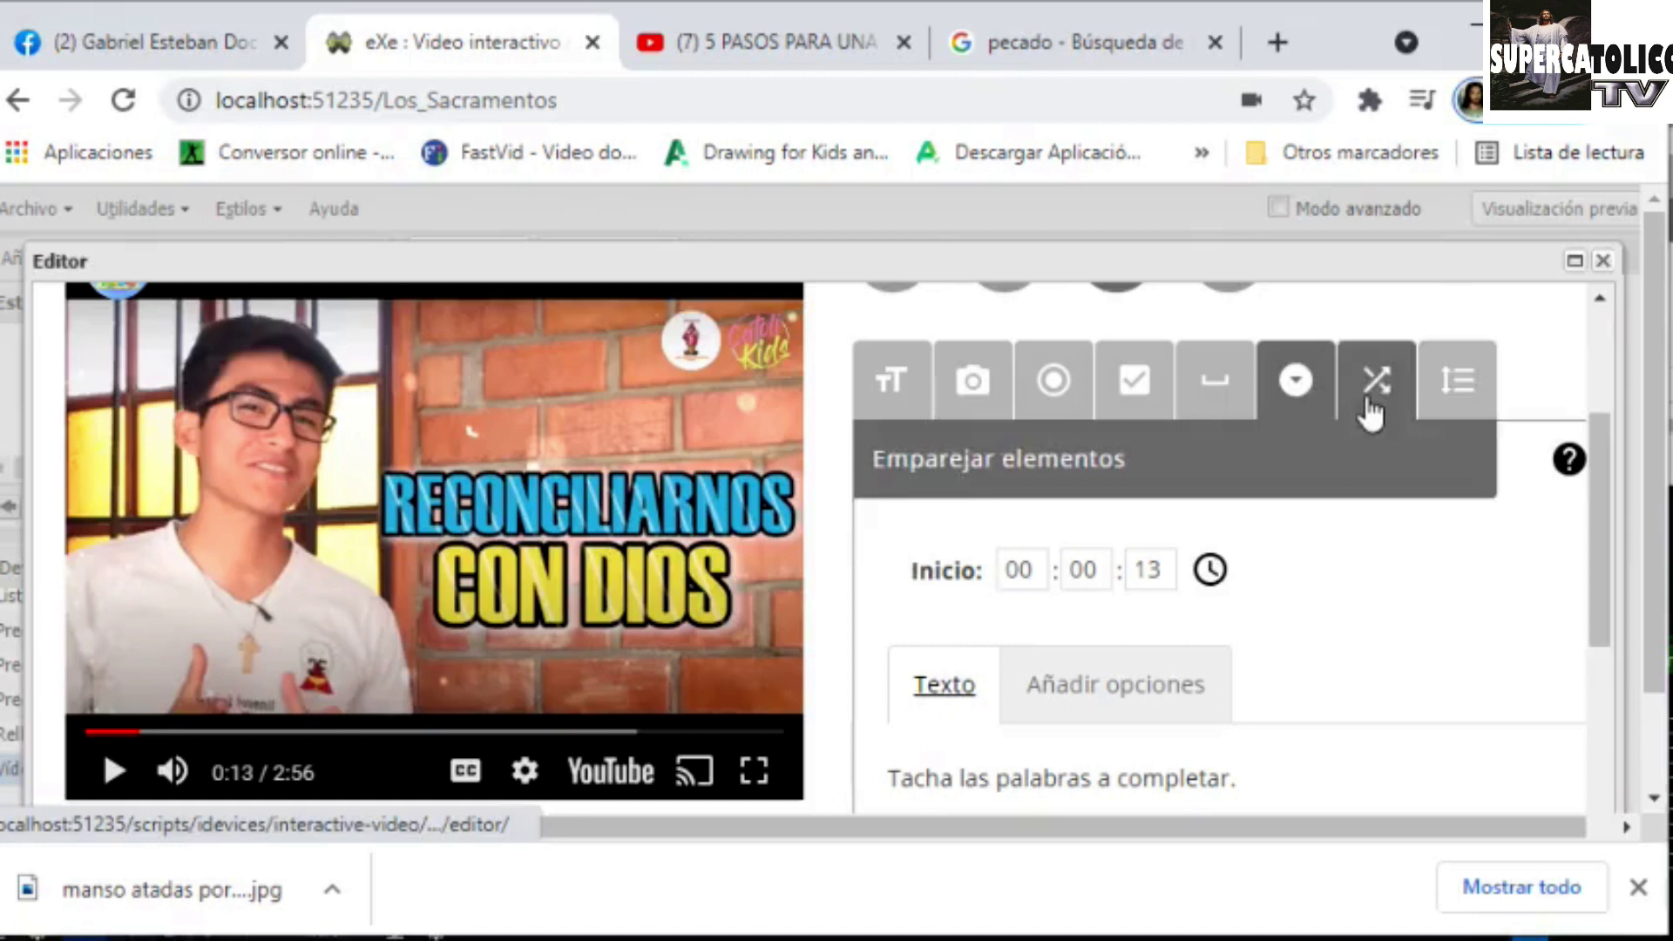
Step: Examine the question and ordered element fields of the Lista desordenada frame type
left_click(1453, 392)
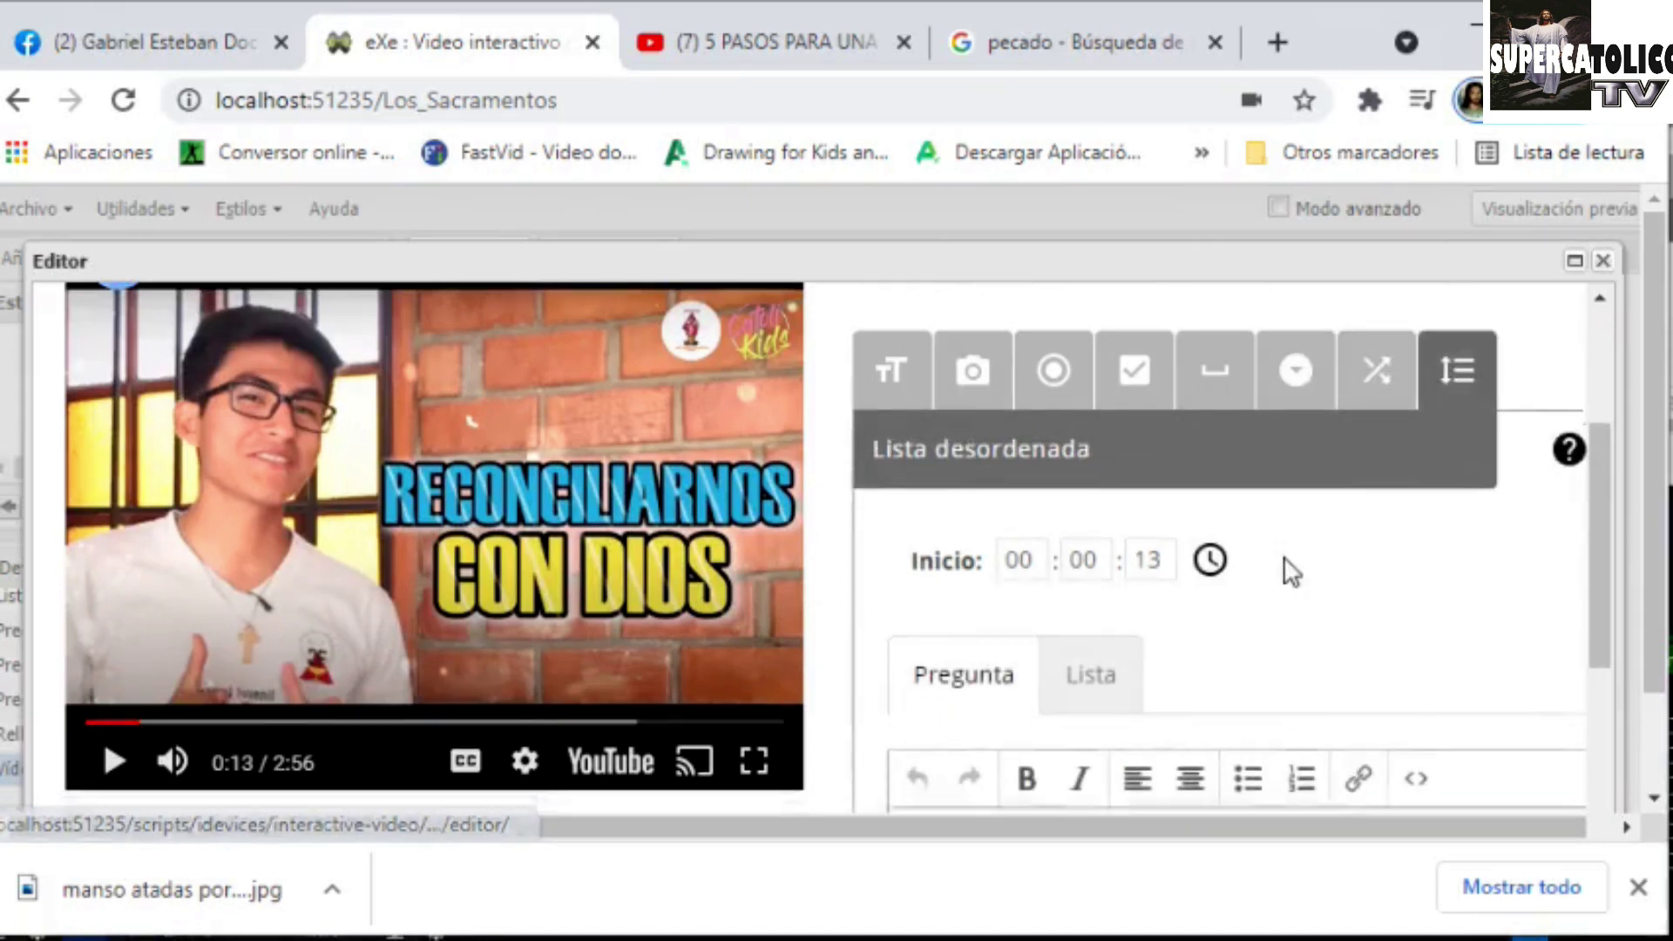
scroll(1219, 610, "down", 2)
left_click(1102, 523)
scroll(1135, 642, "down", 2)
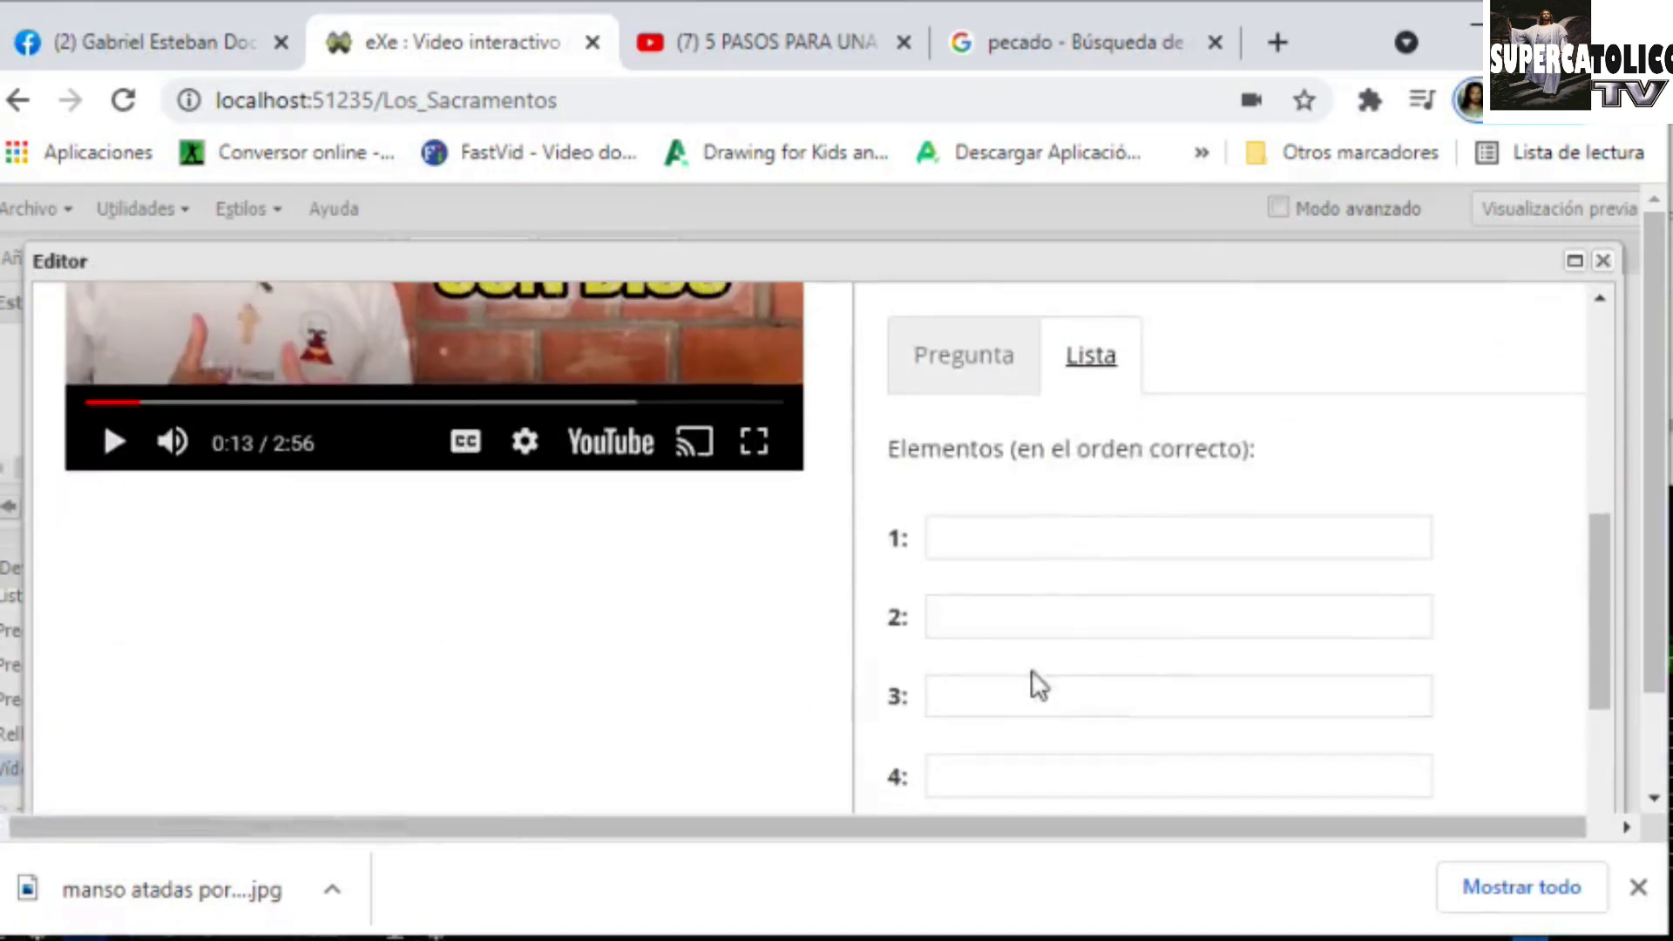
scroll(1036, 435, "up", 4)
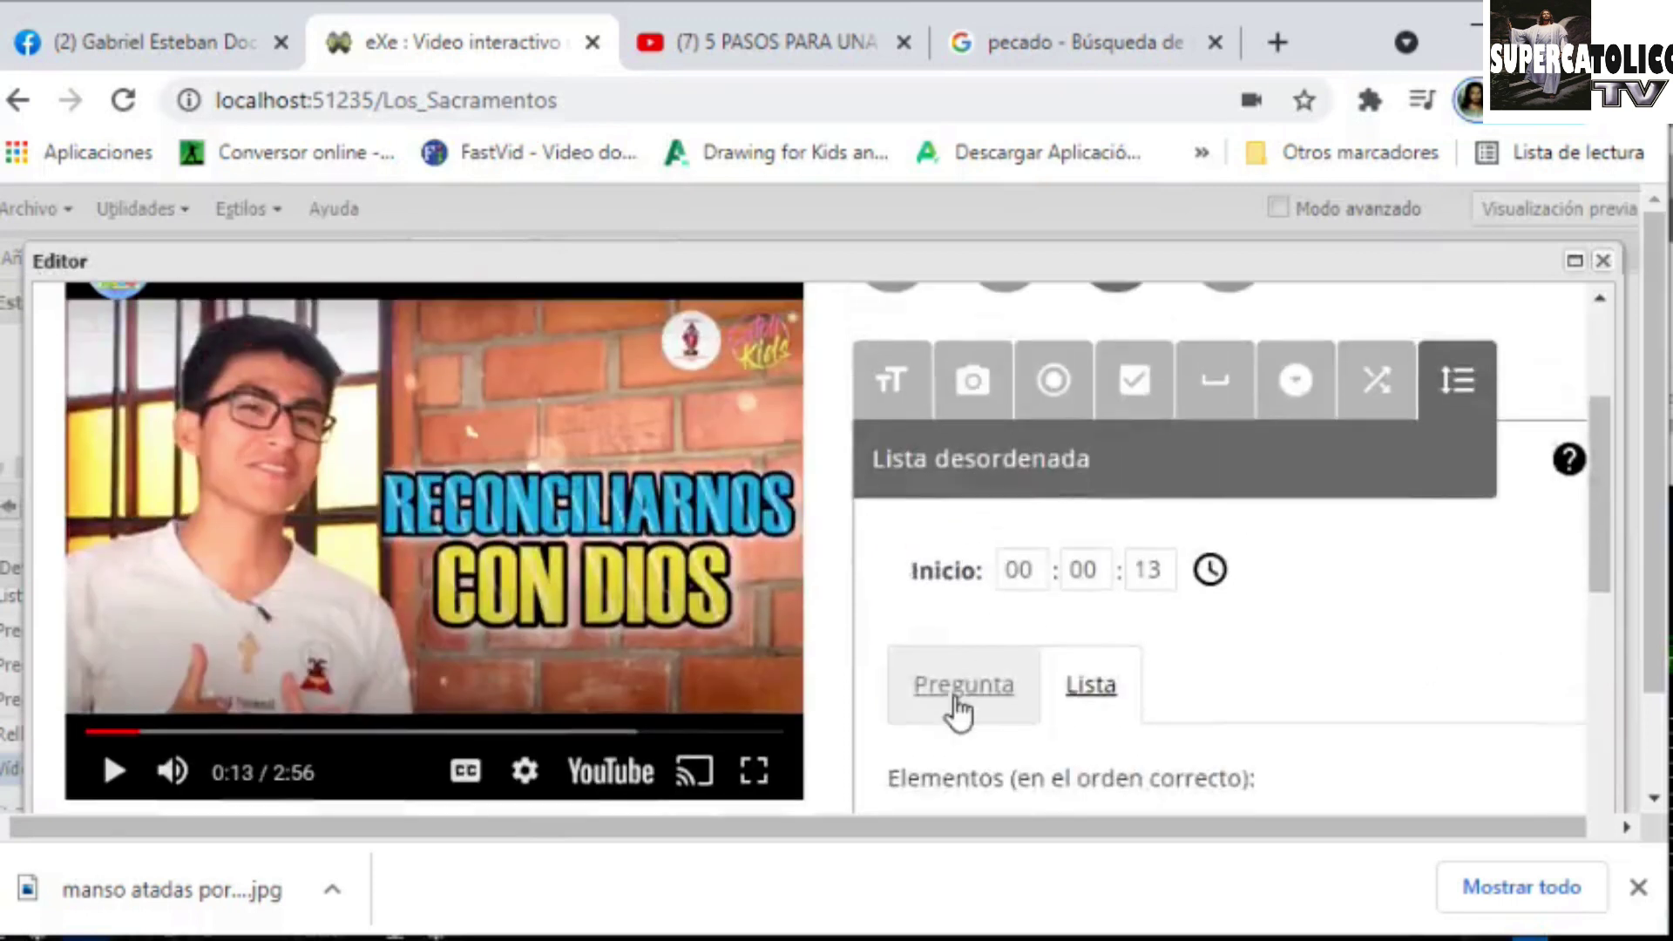
left_click(958, 688)
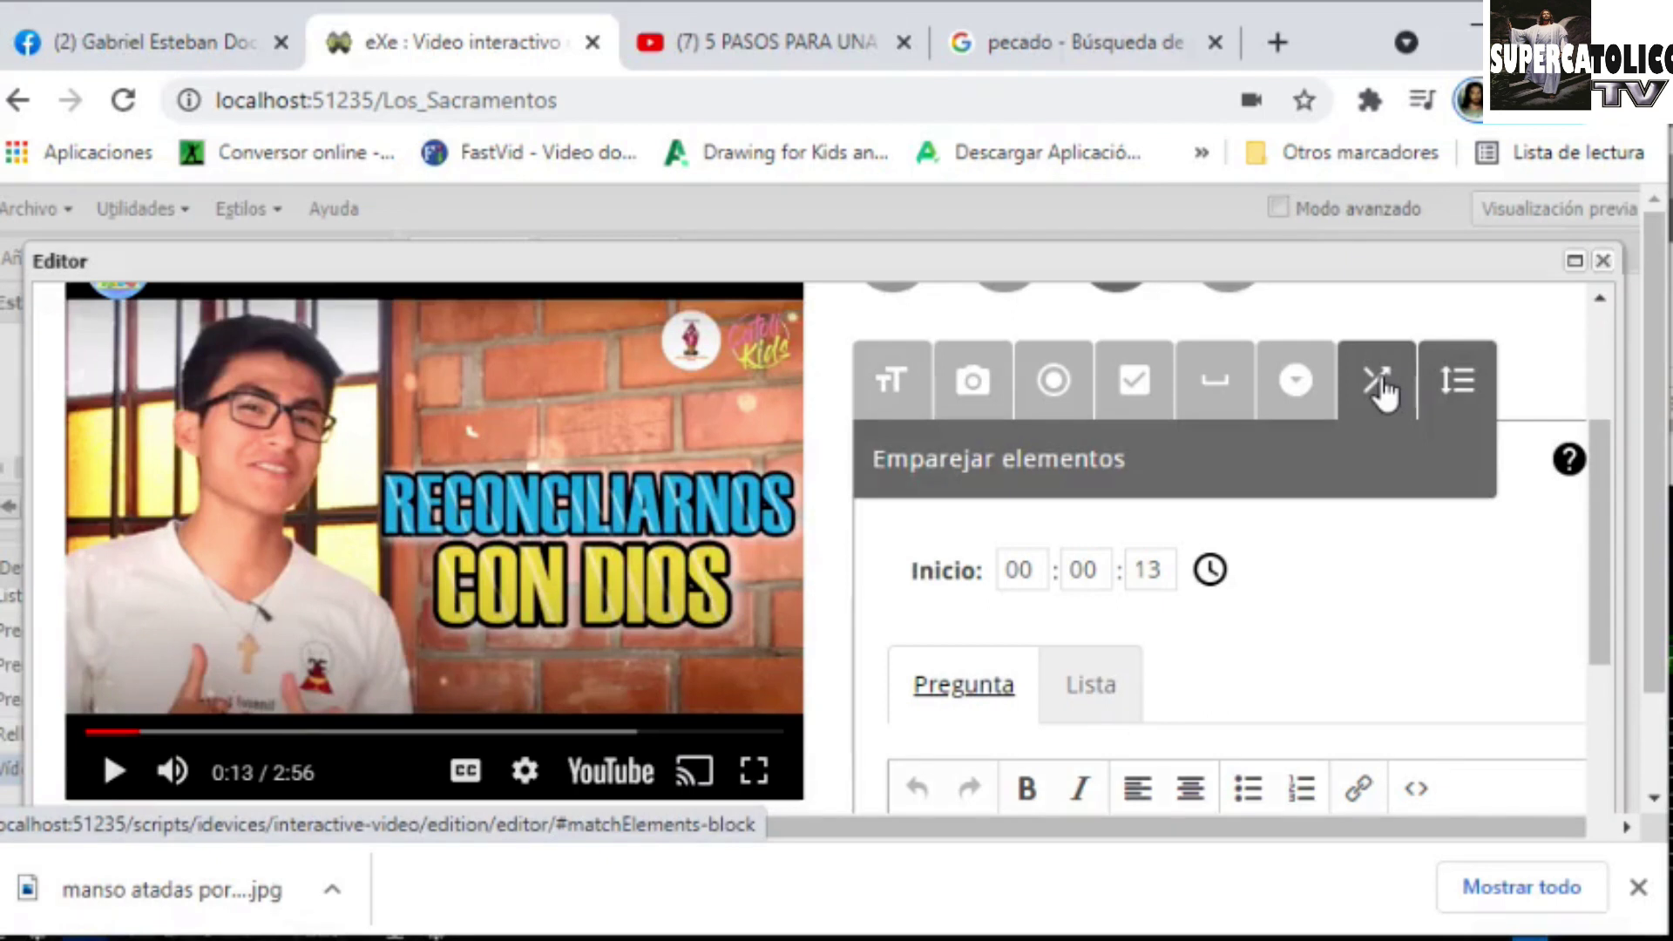
Step: Choose the Respuesta única type for the new frame and replay the video from 0:11, pausing at 0:14
left_click(1050, 380)
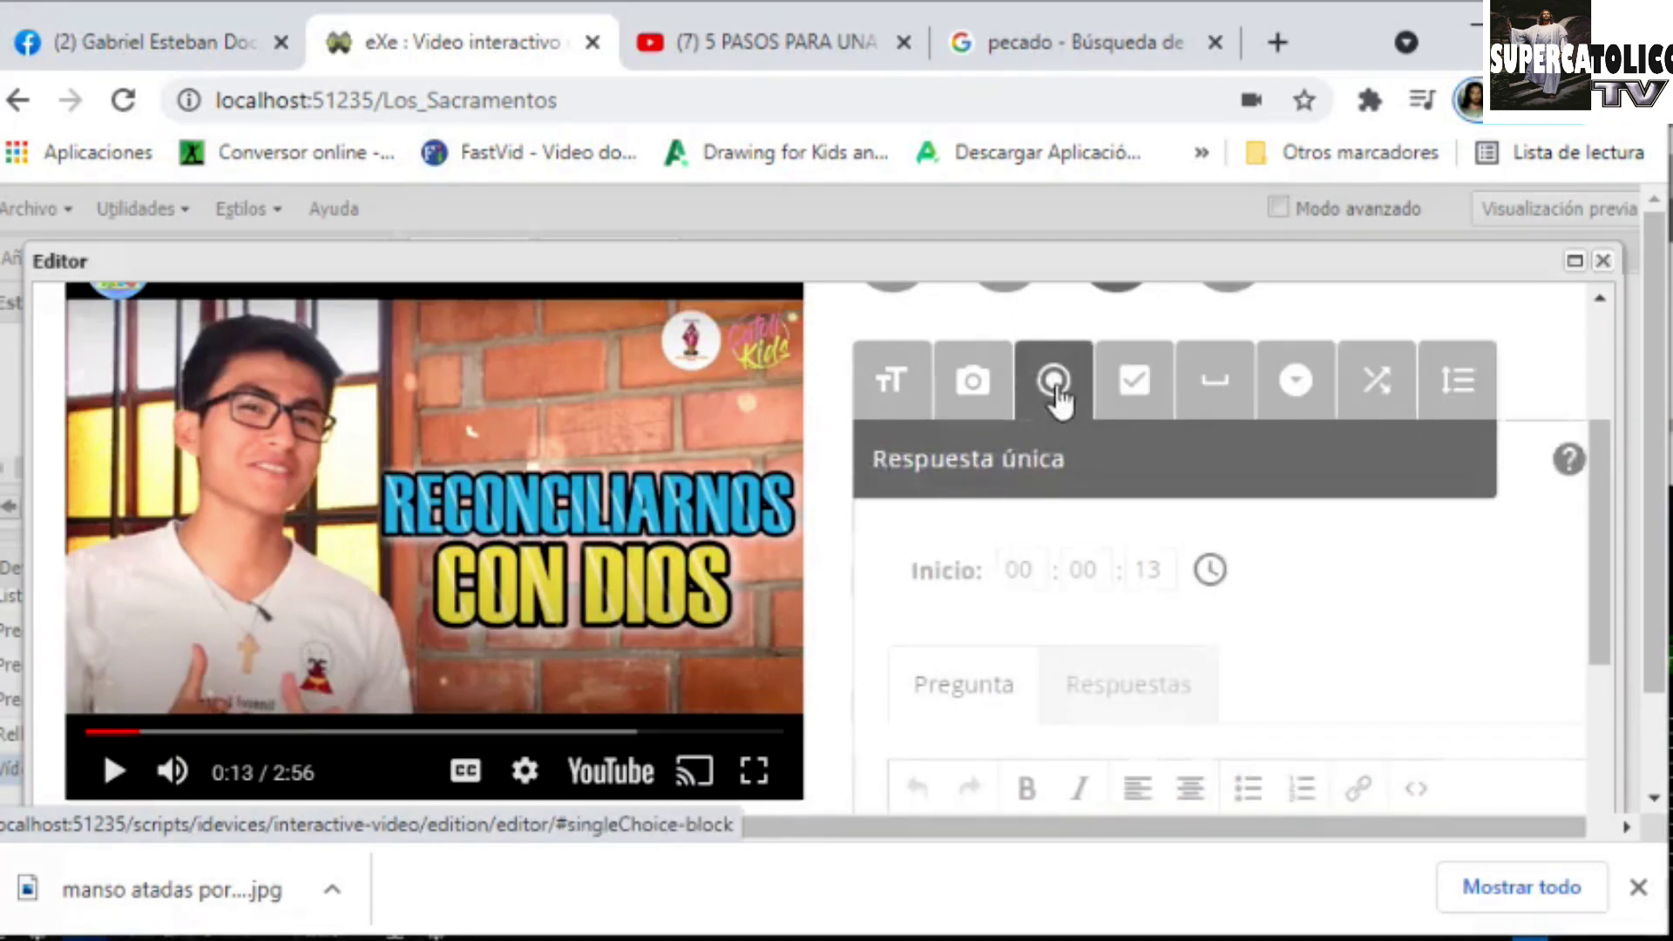
scroll(1331, 580, "down", 4)
scroll(1292, 653, "up", 4)
scroll(1272, 662, "down", 3)
scroll(1248, 671, "down", 1)
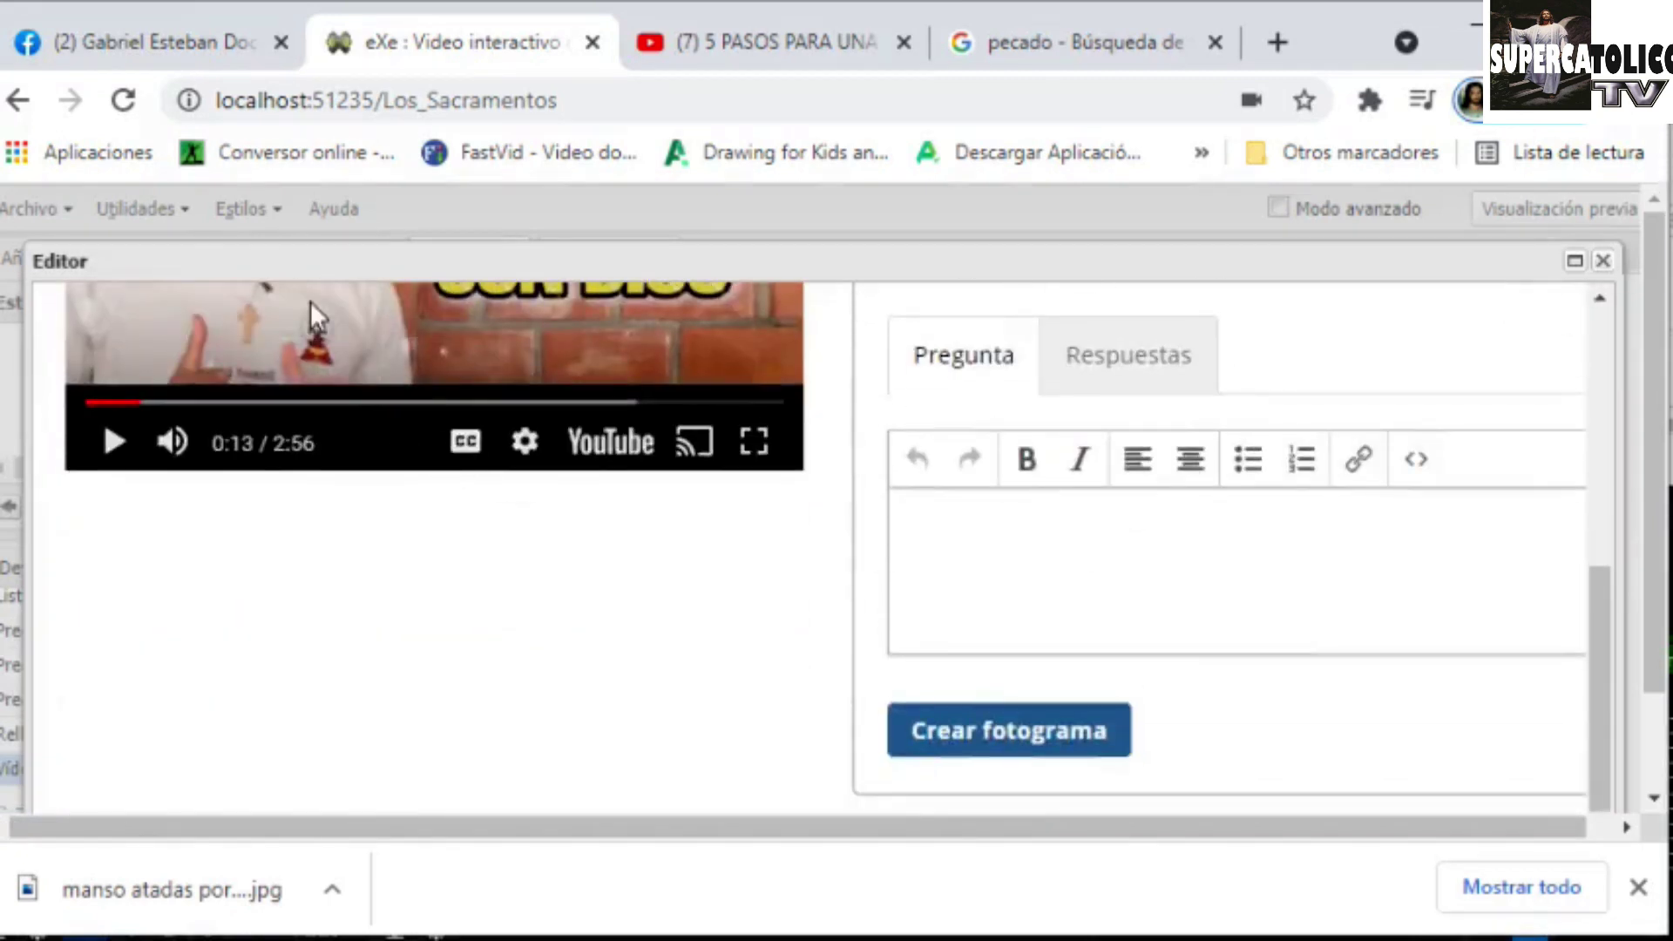
scroll(872, 541, "up", 4)
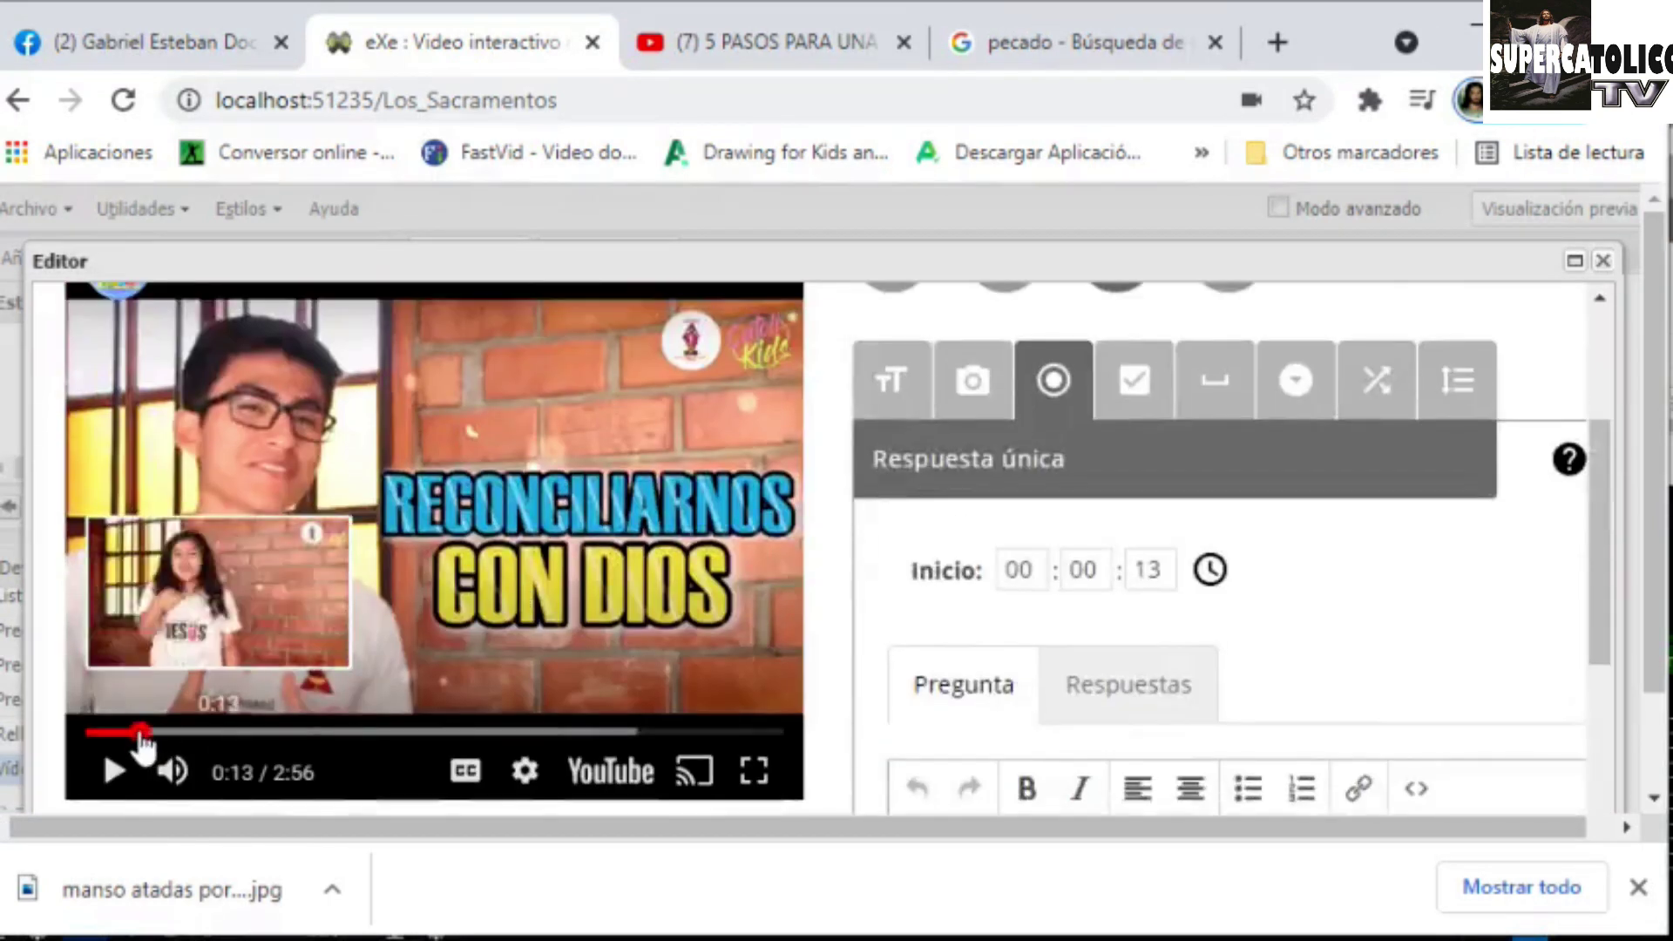
left_click(135, 734)
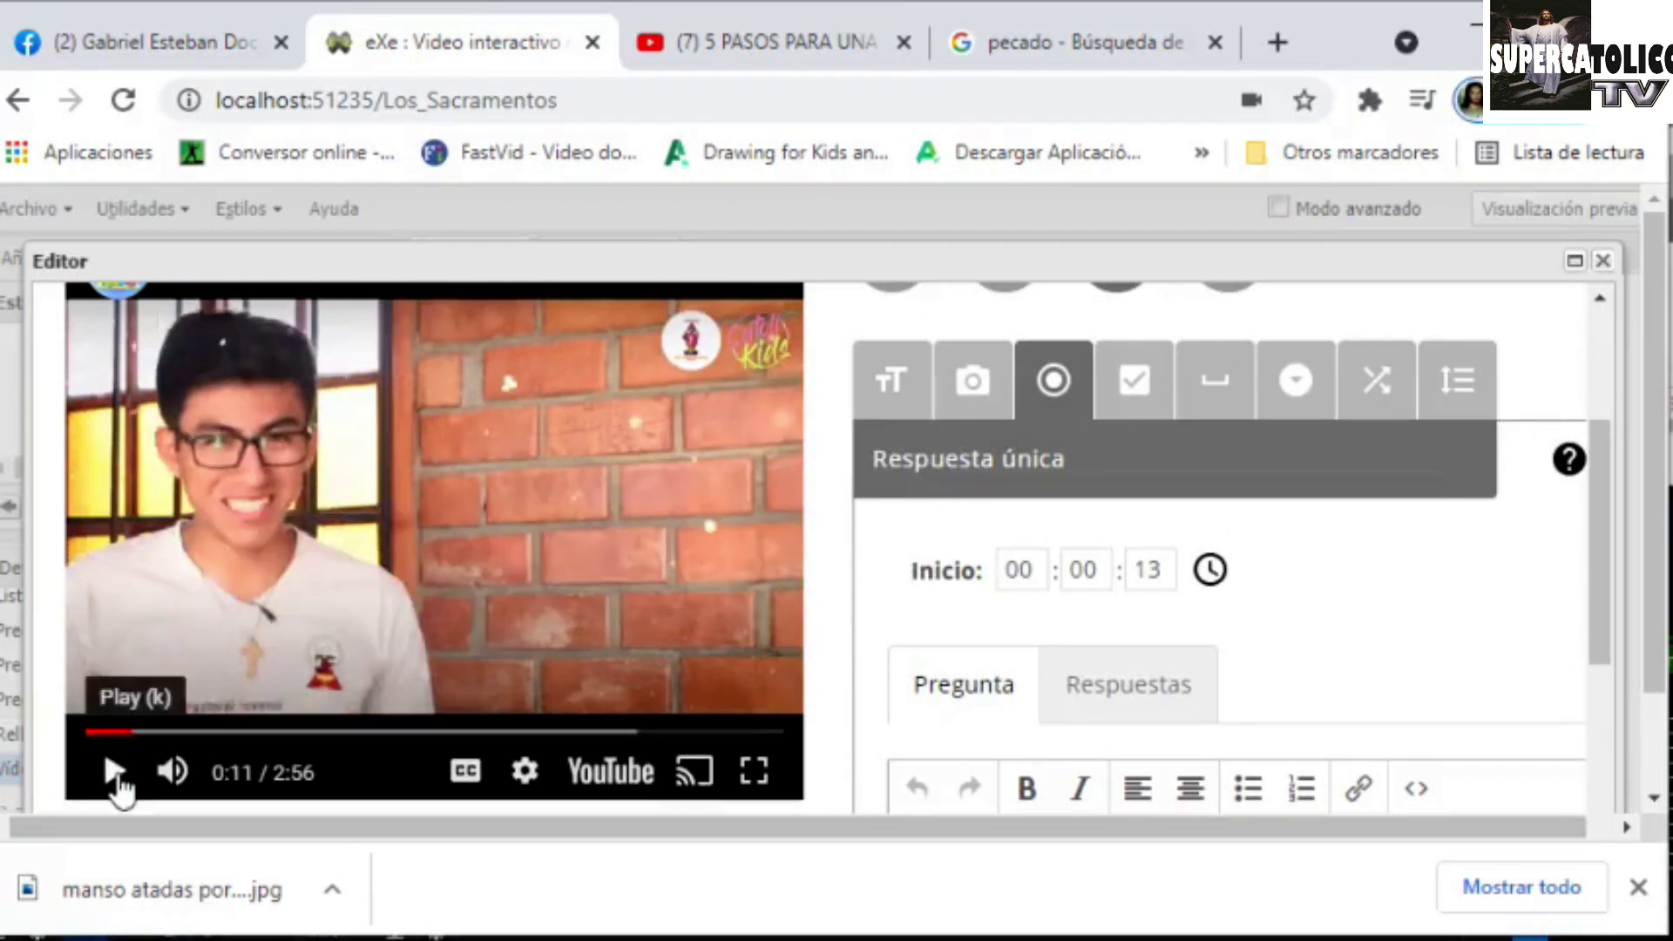
left_click(116, 773)
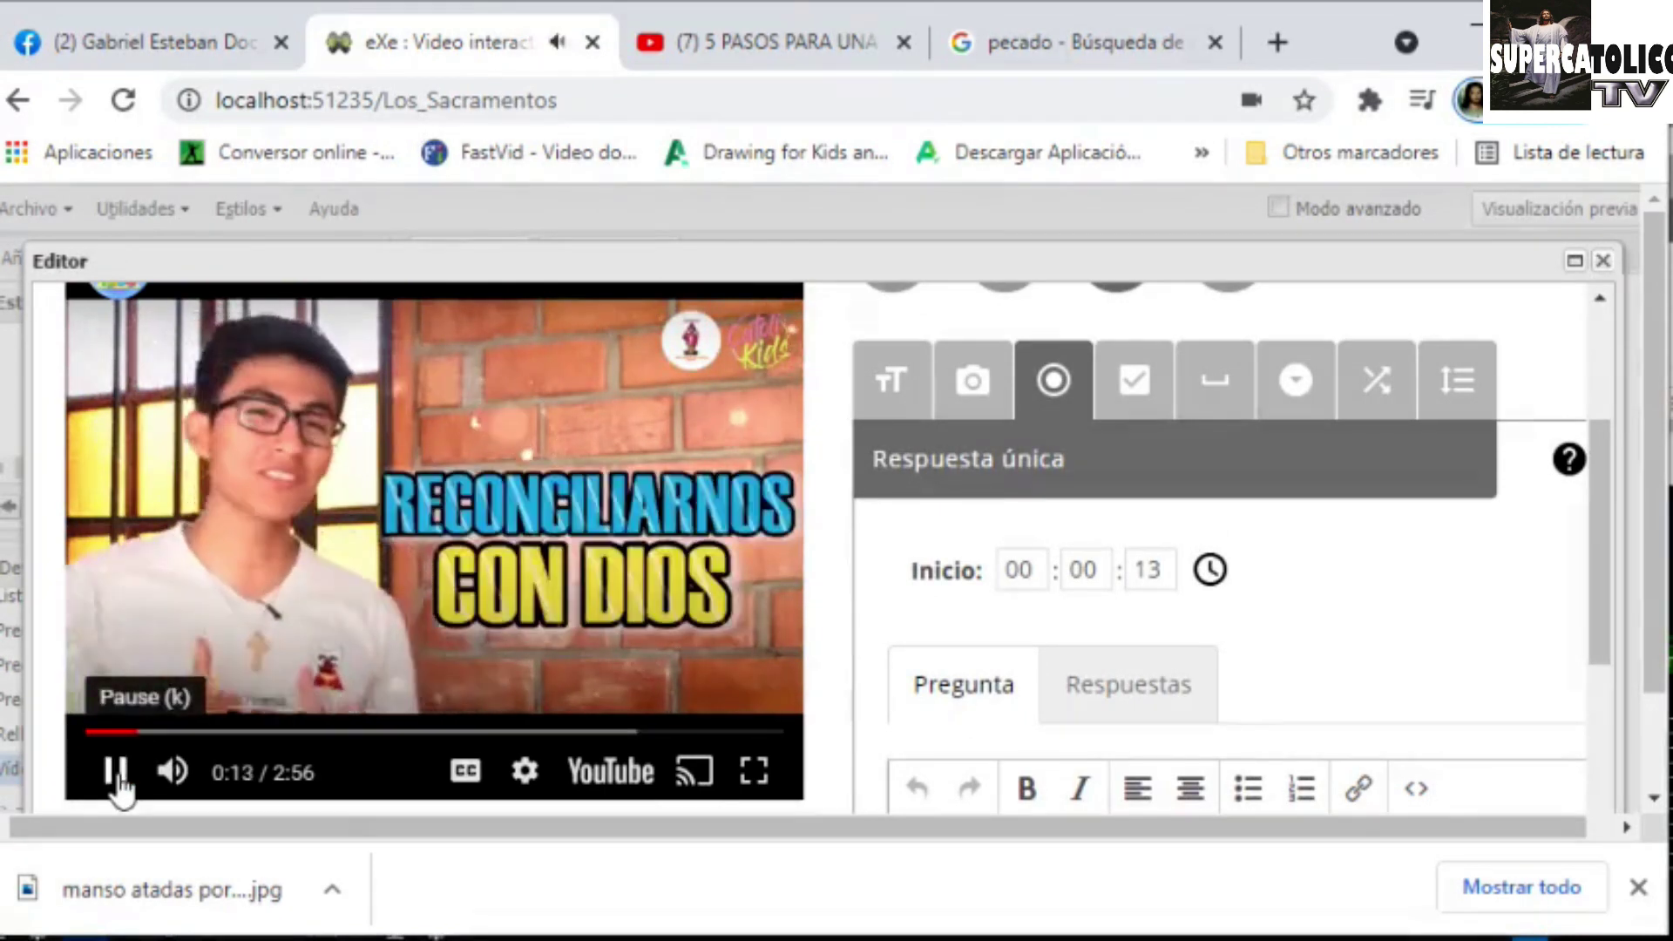
left_click(118, 773)
Step: Enter "que debemos hacer para reconciliarnos con Dios" as the single-answer frame's question
scroll(1447, 627, "down", 1)
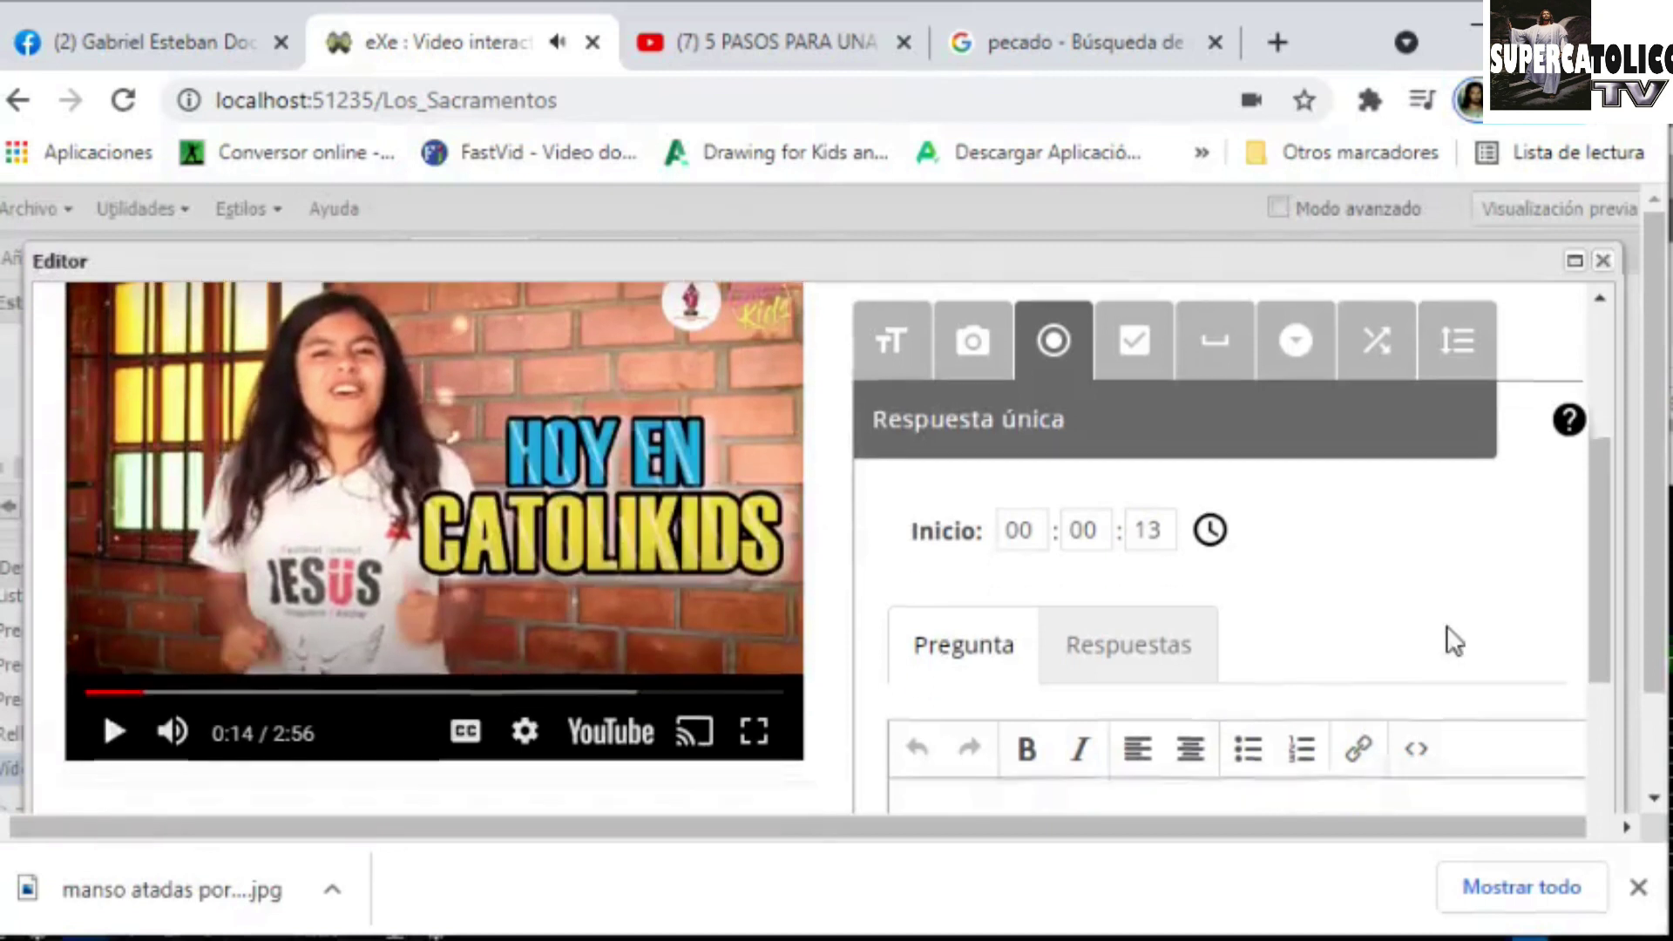
scroll(1453, 642, "down", 3)
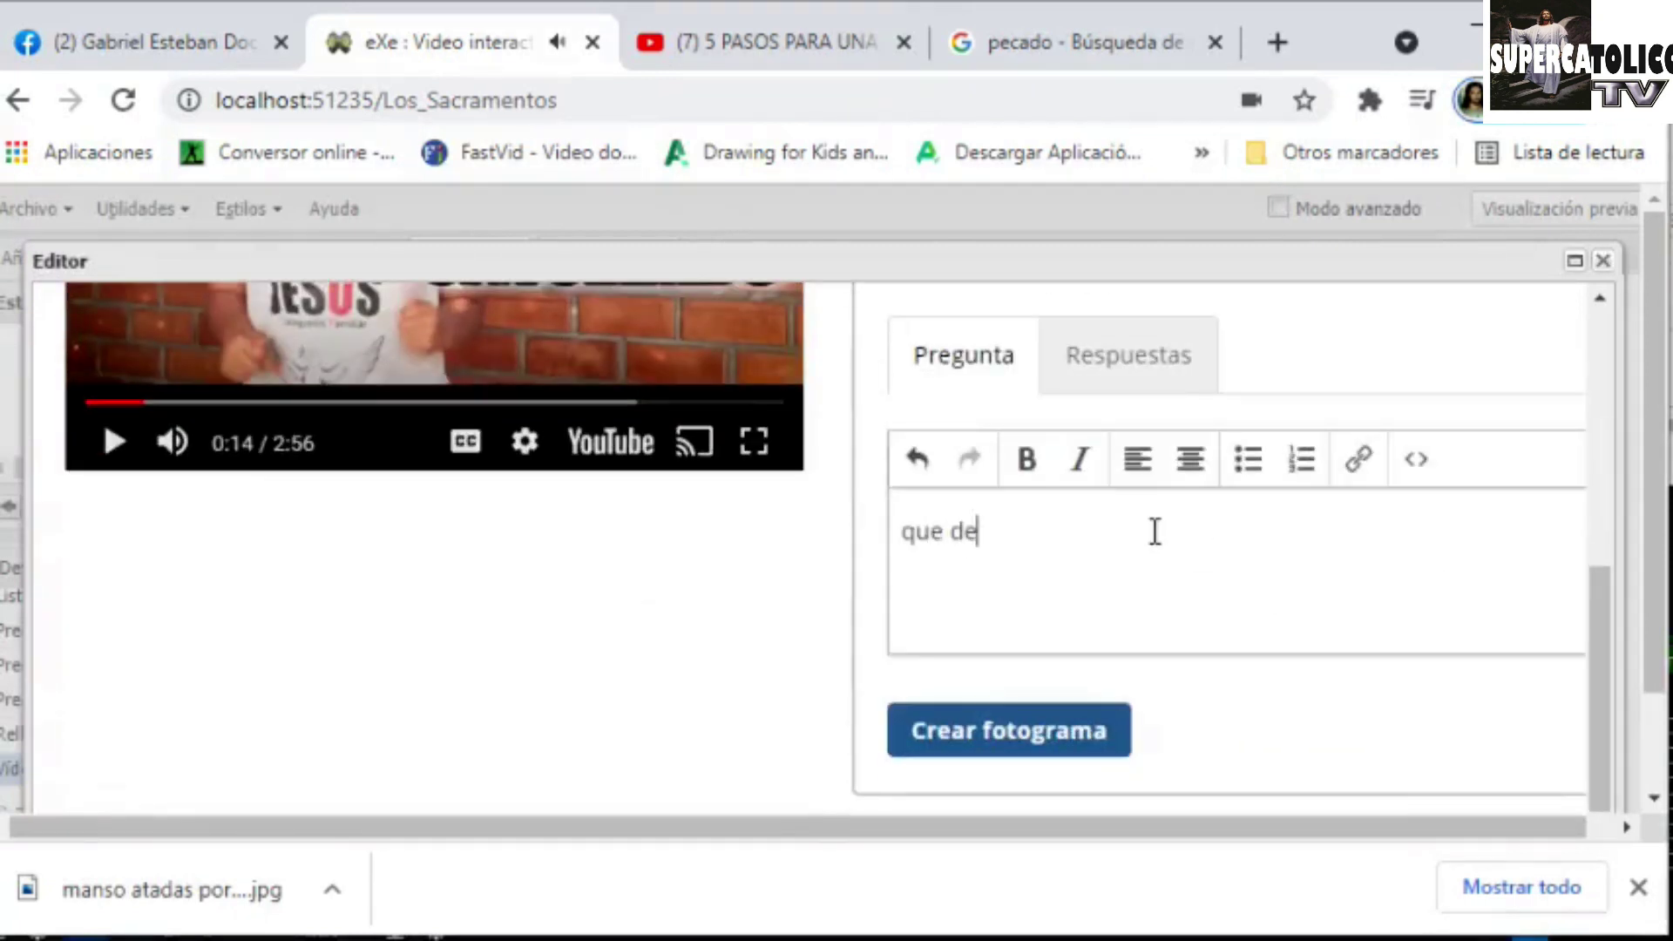
type("bemos ha")
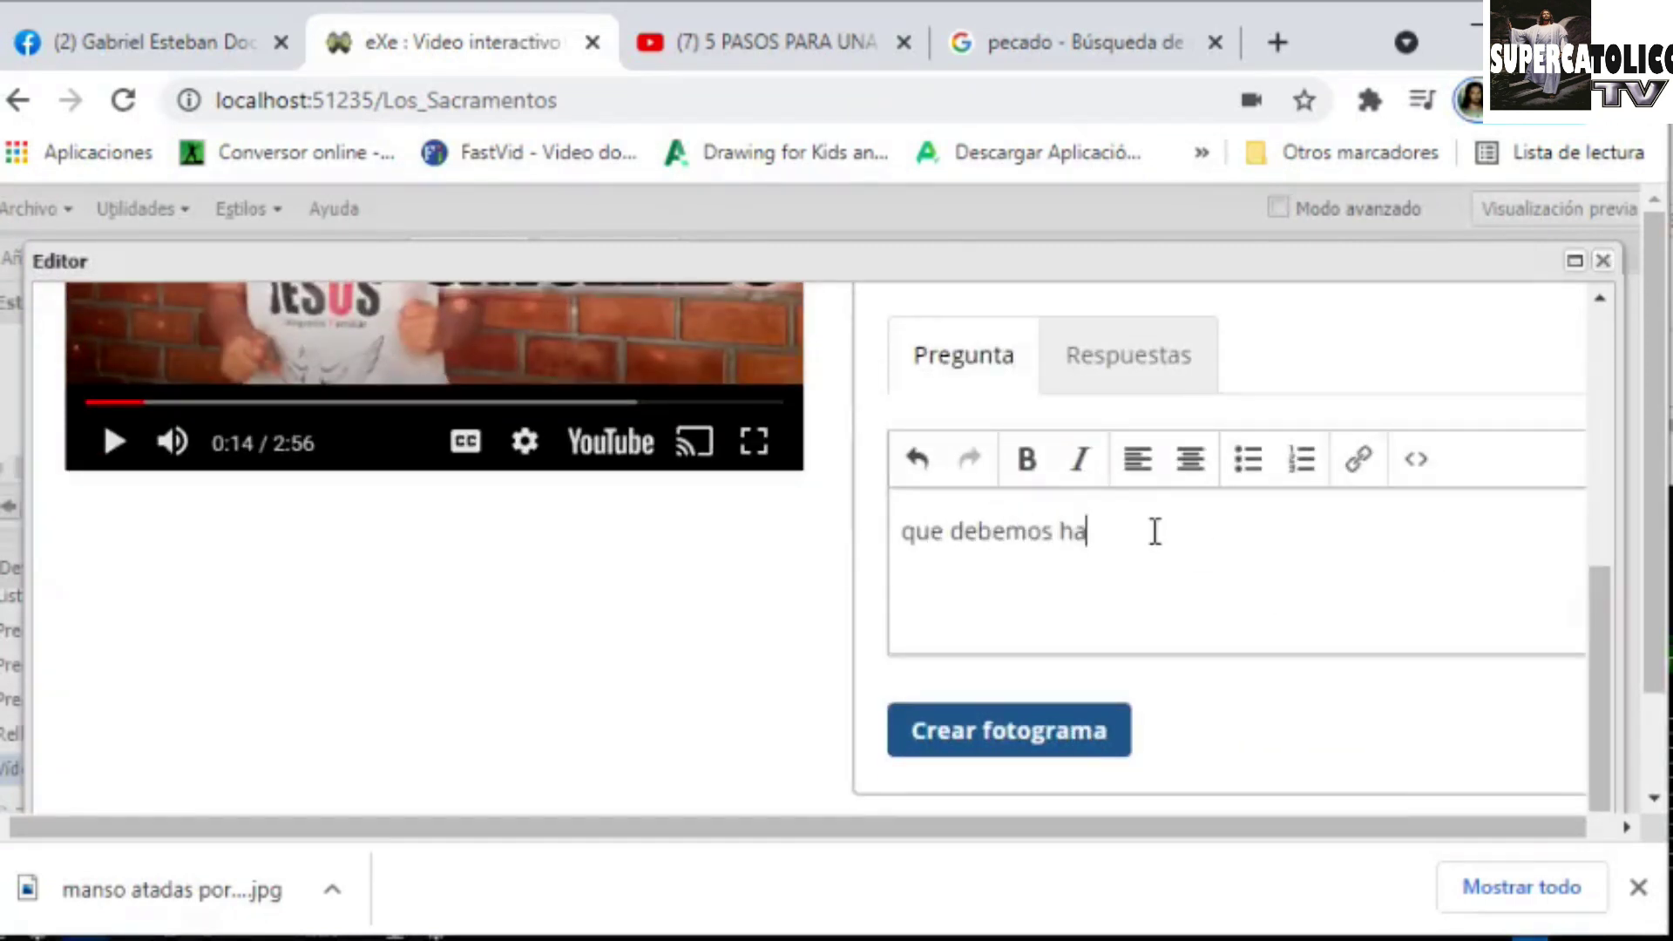
type("cer para reconciliarnos con Dios")
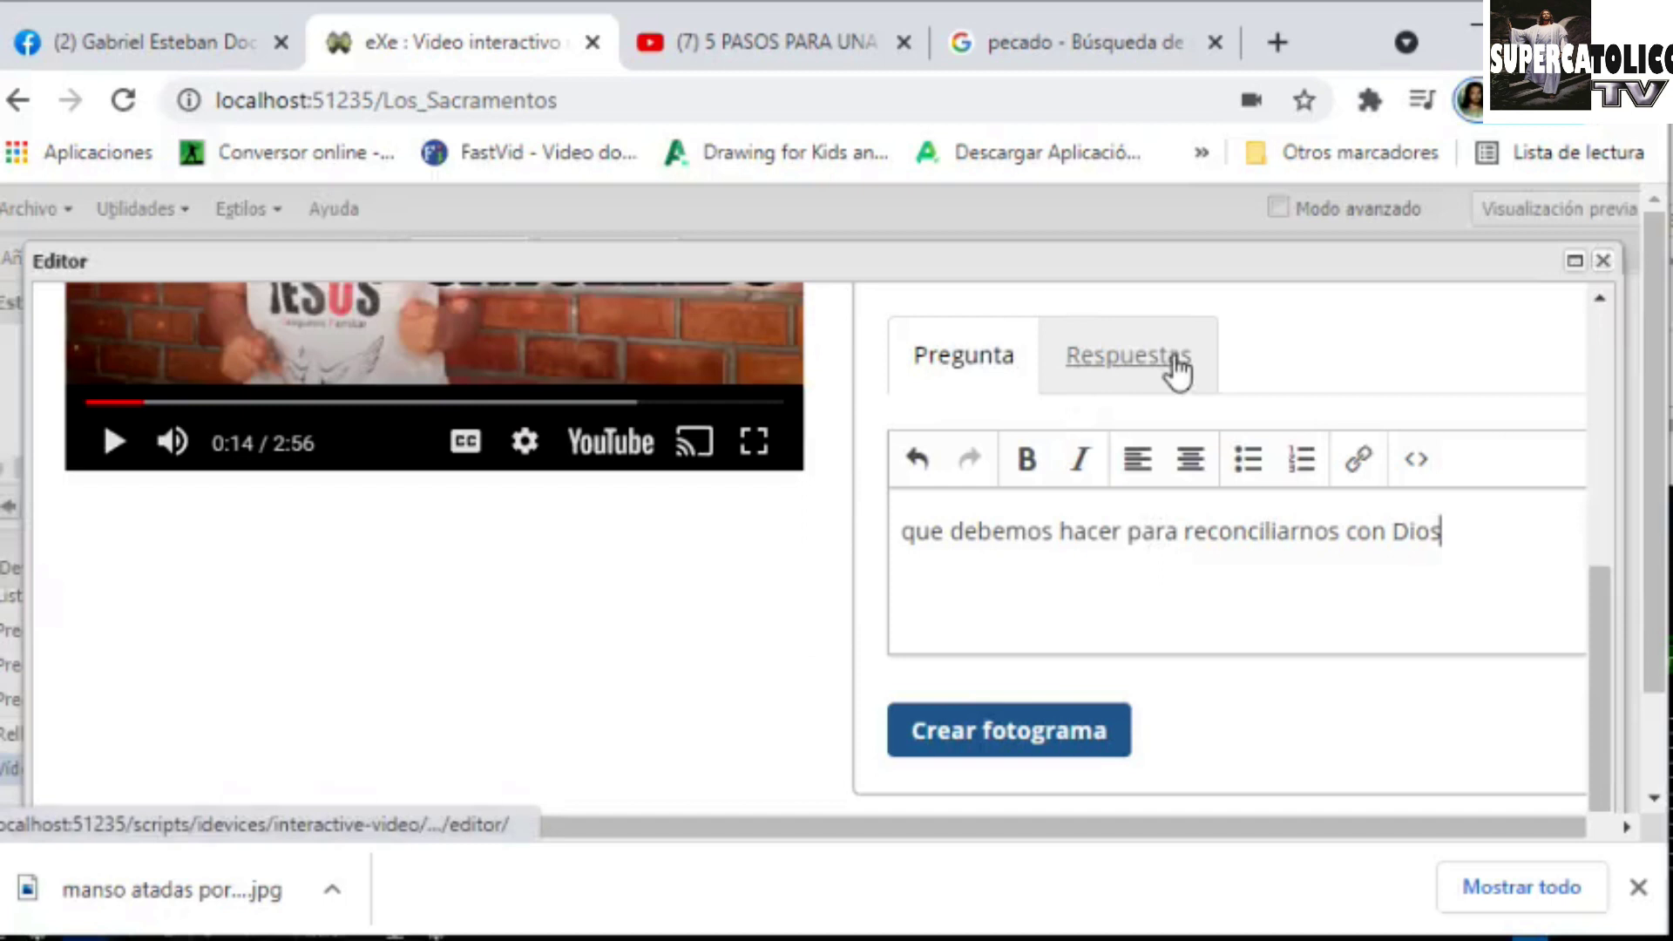
Step: Enter "confesarnos" as the second answer option of the single-answer frame
left_click(1176, 369)
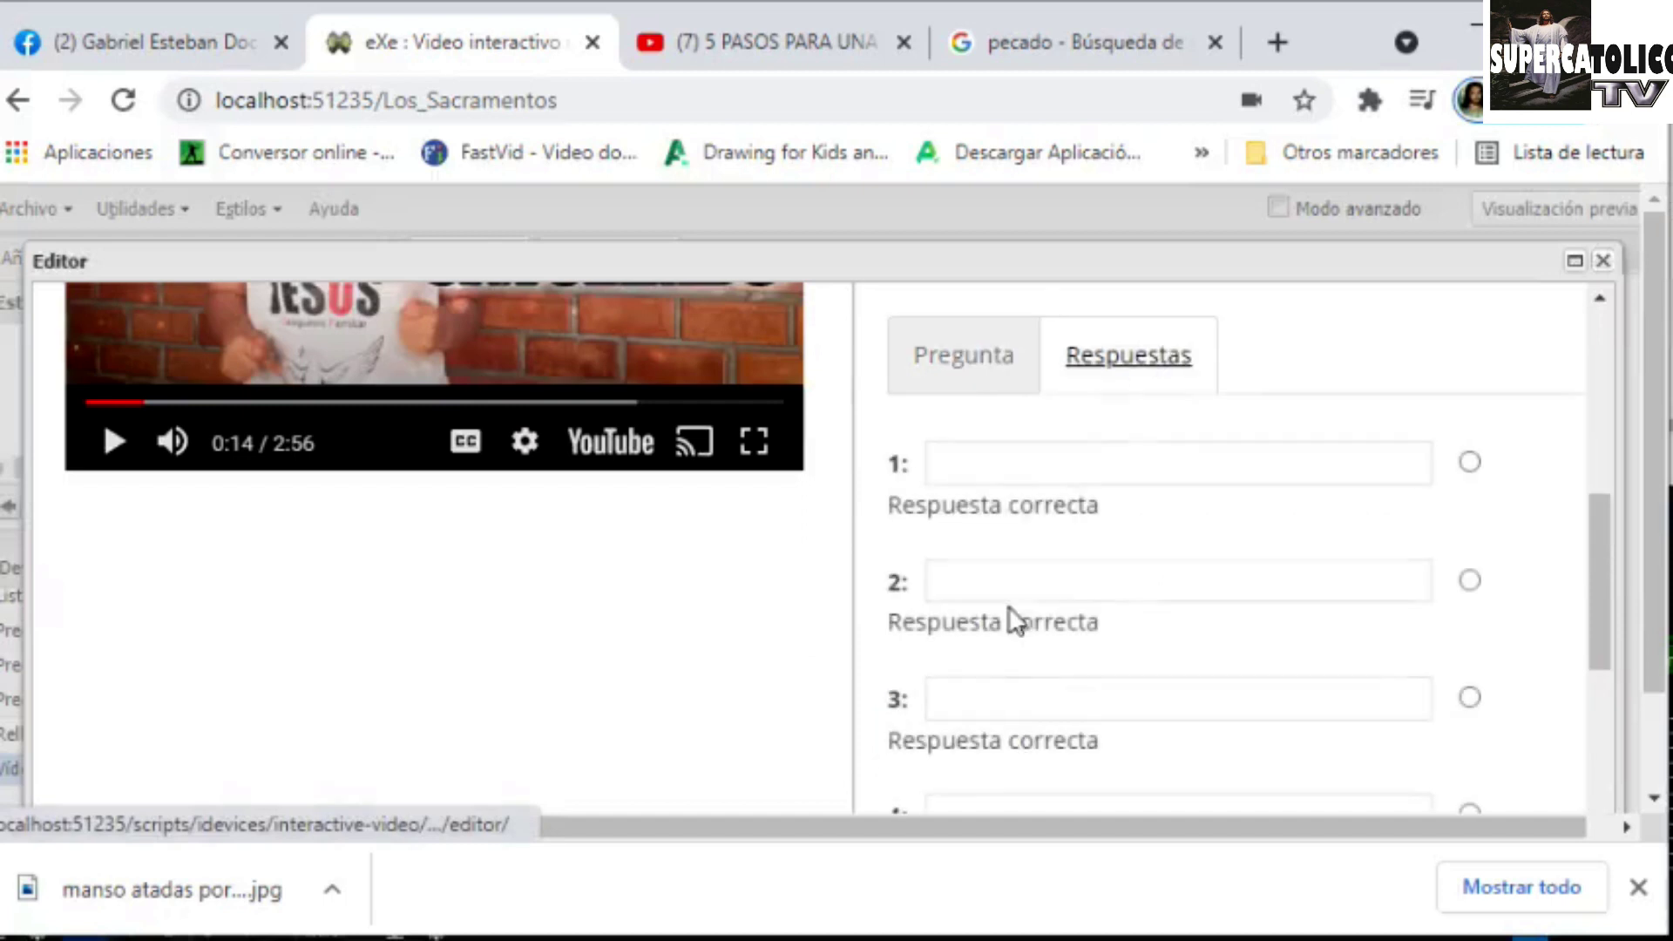
left_click(1023, 458)
scroll(1043, 608, "up", 4)
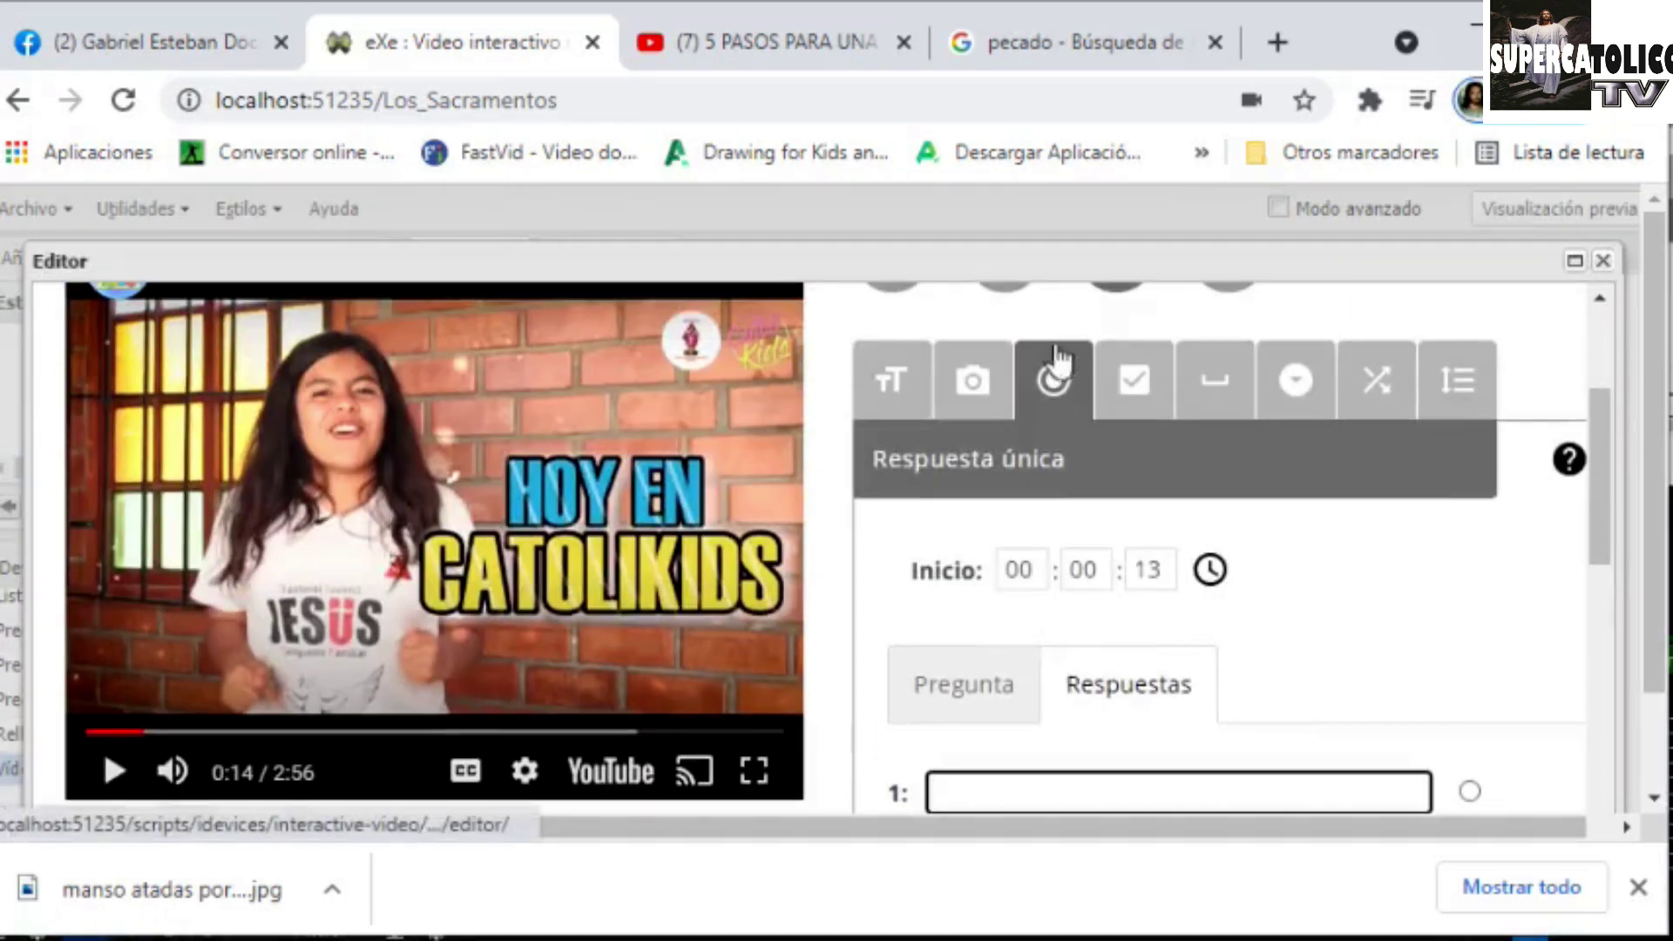
scroll(1057, 437, "down", 2)
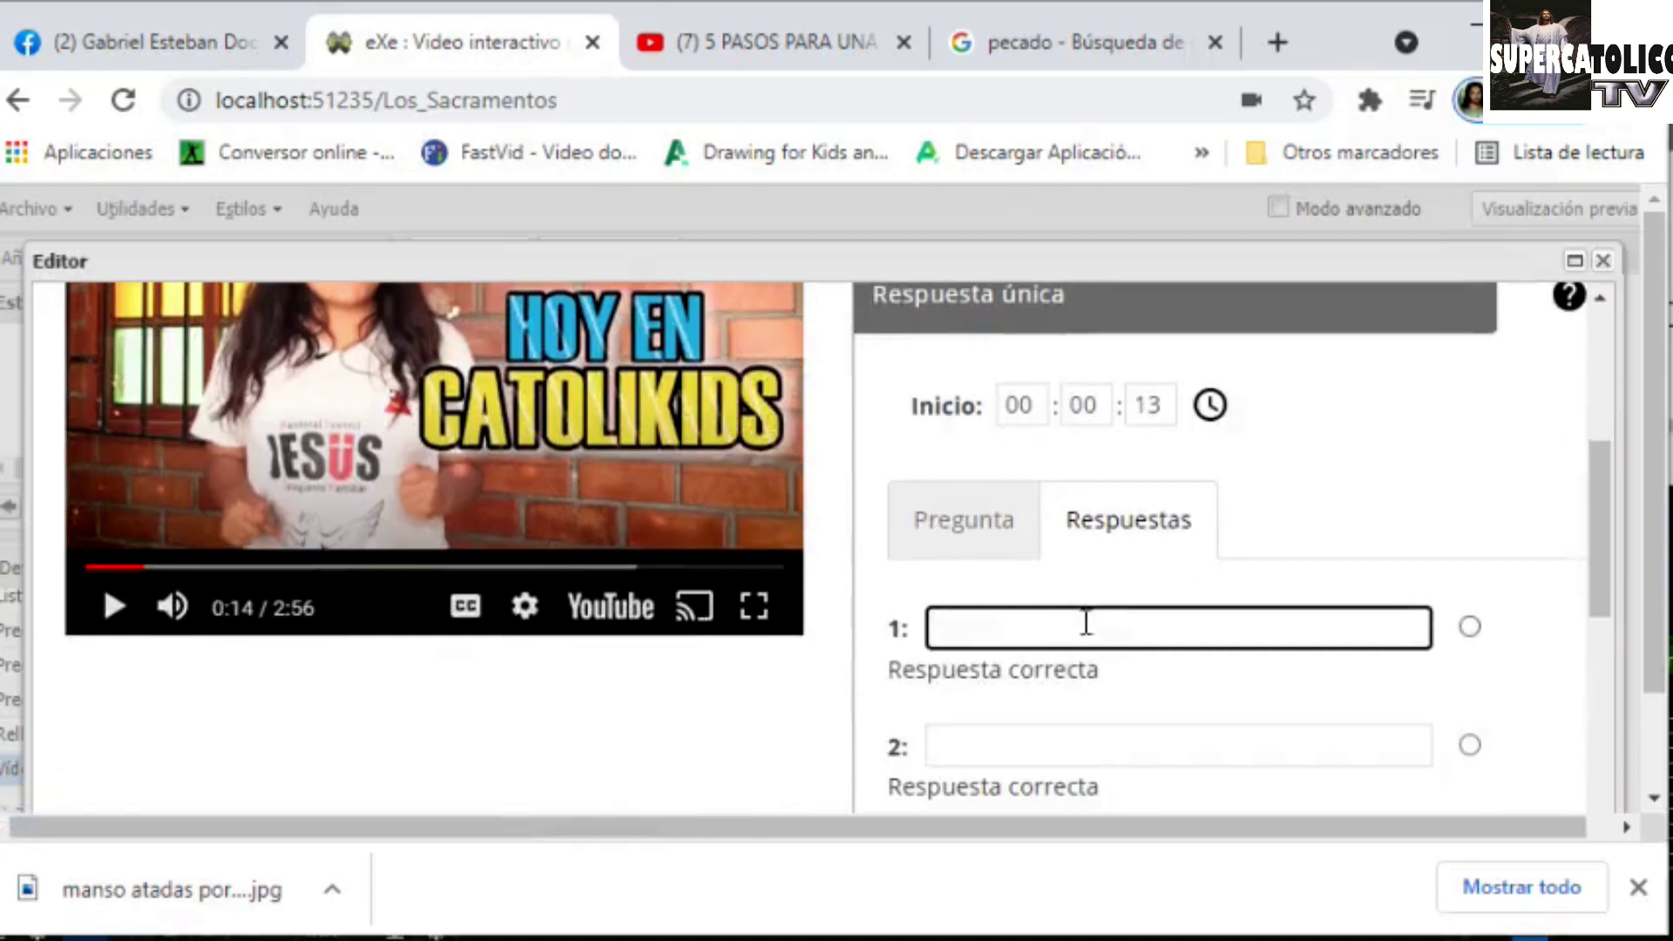
scroll(1084, 622, "down", 2)
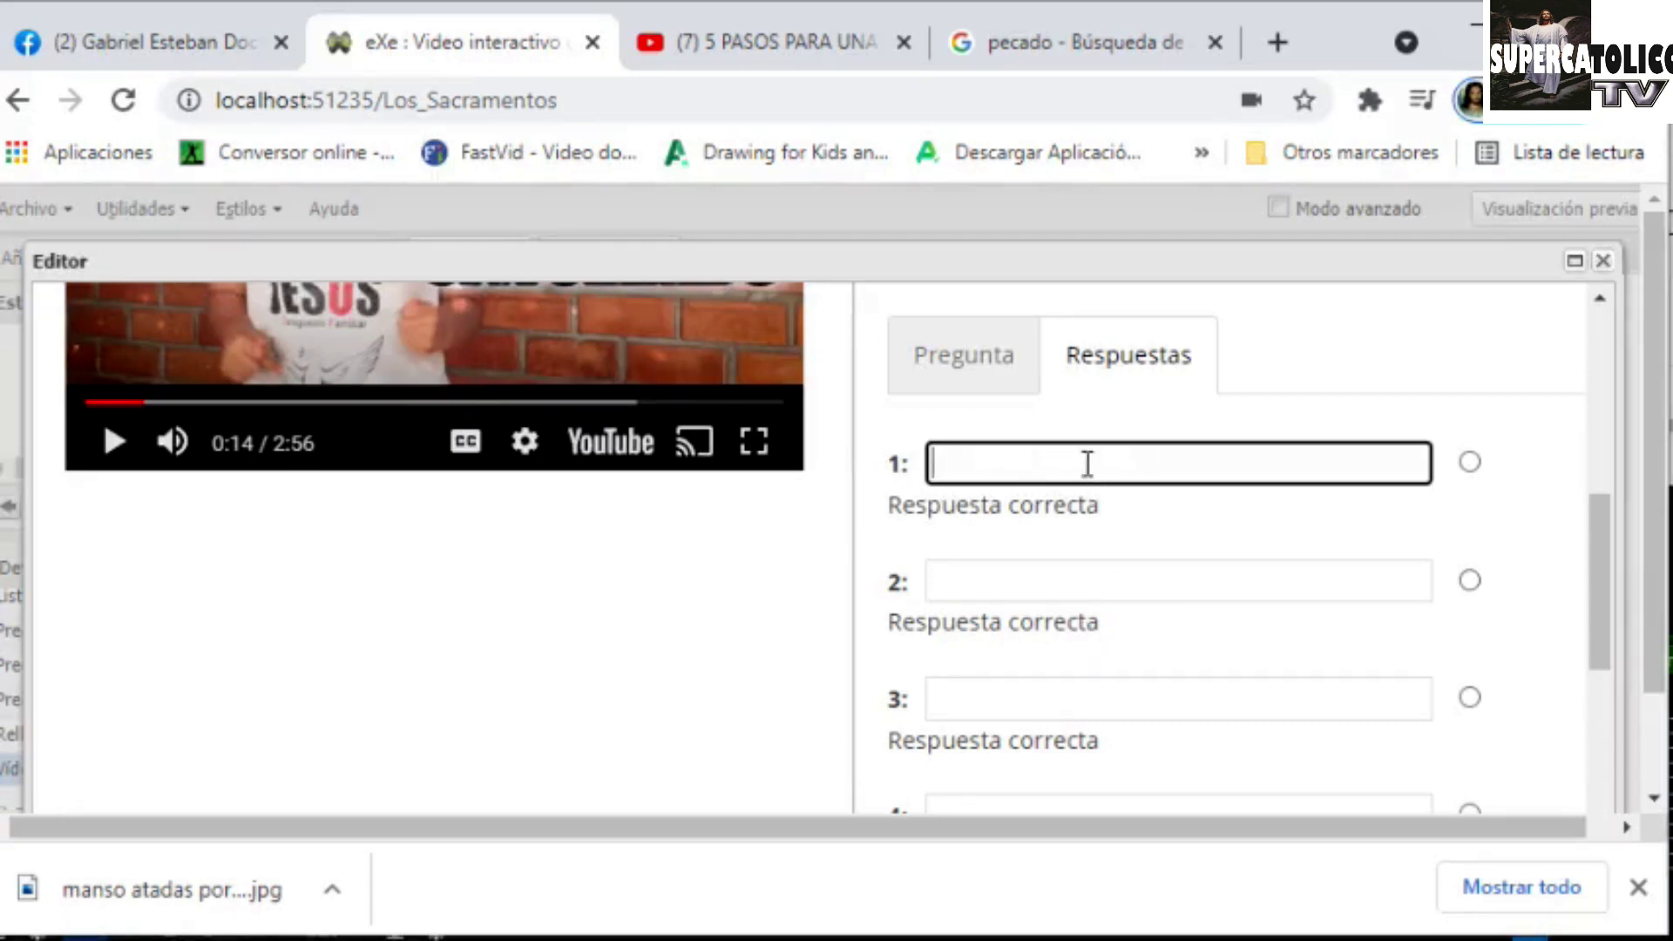
left_click(1062, 578)
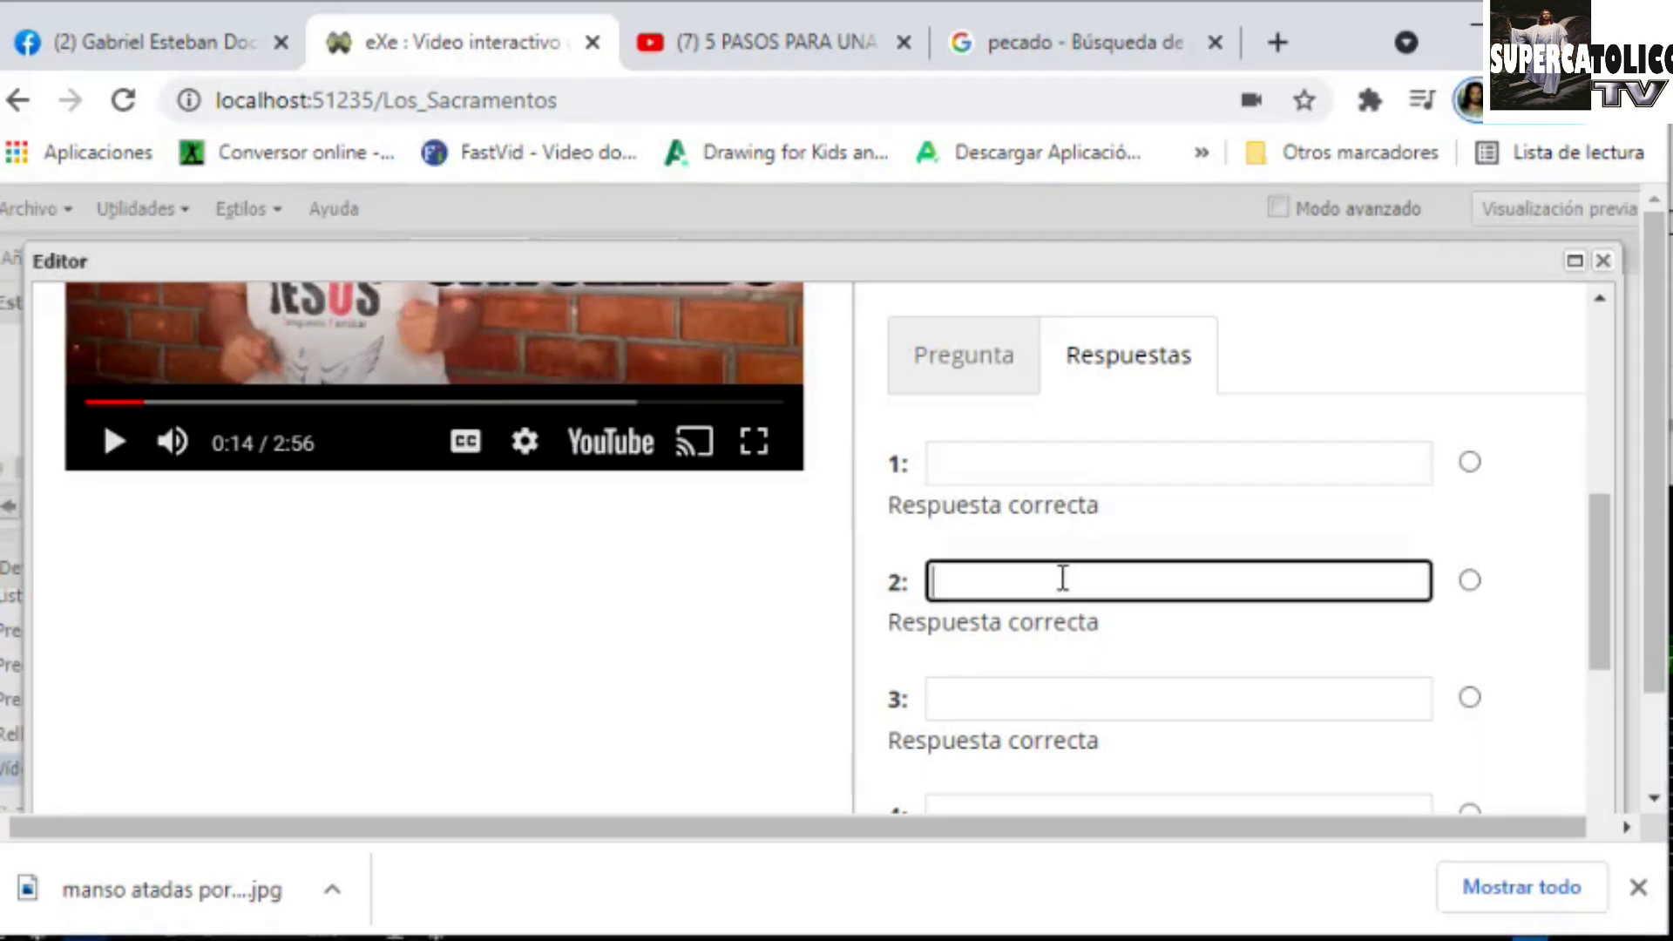
left_click(1050, 684)
left_click(1046, 468)
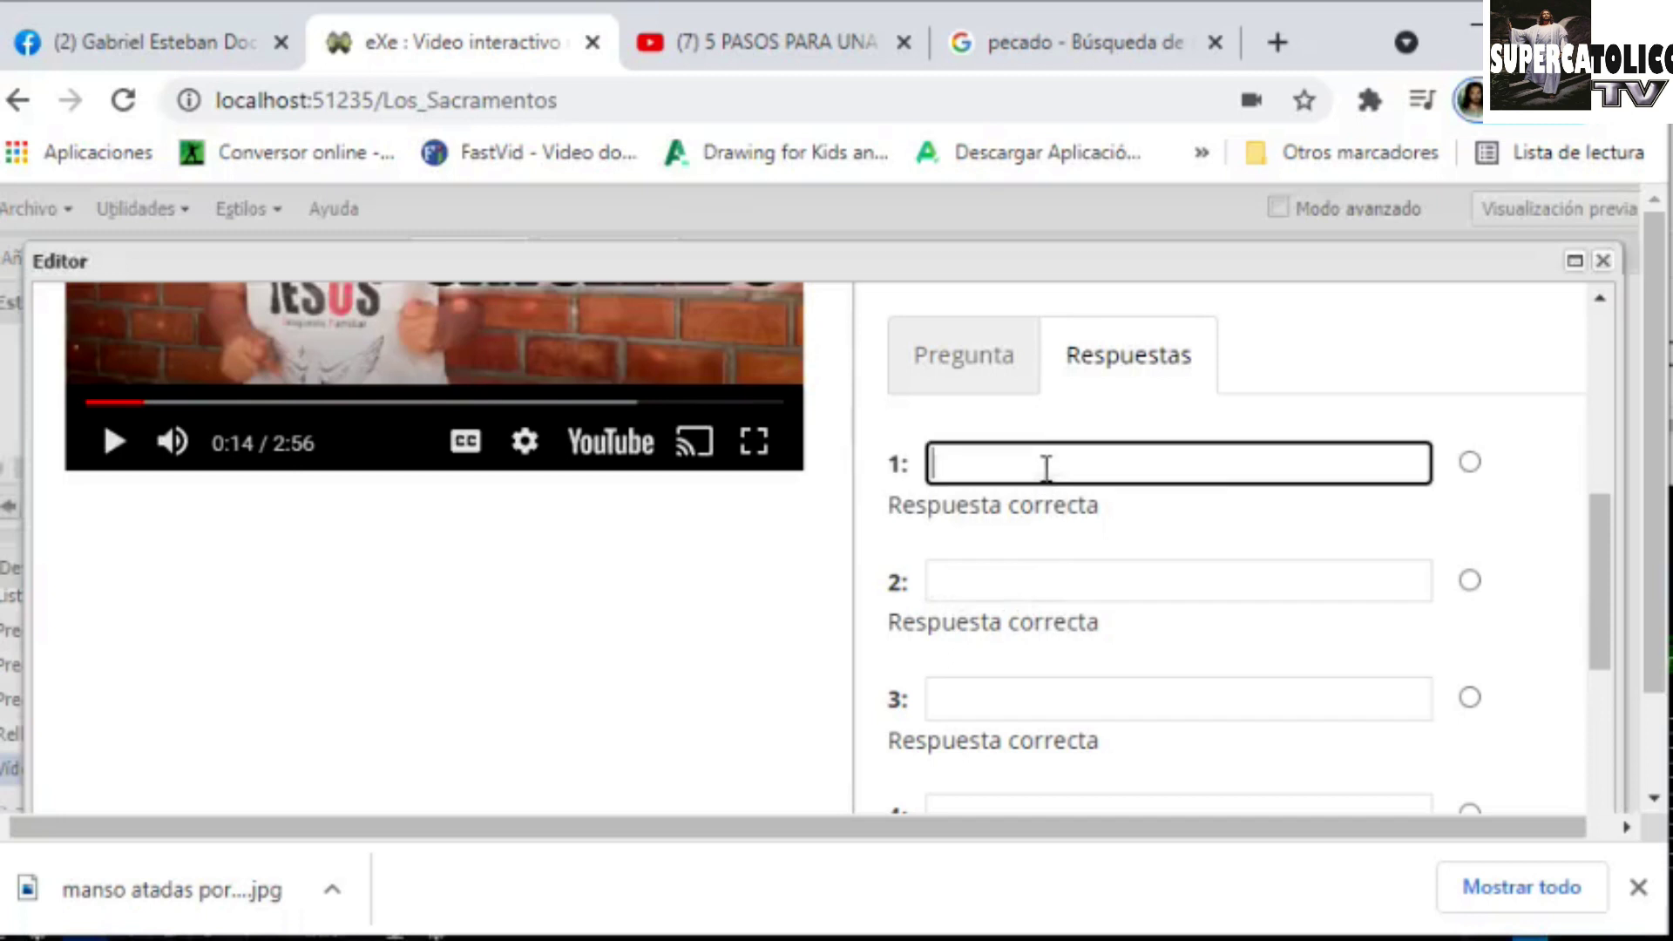
left_click(1472, 465)
left_click(1236, 460)
left_click(1100, 582)
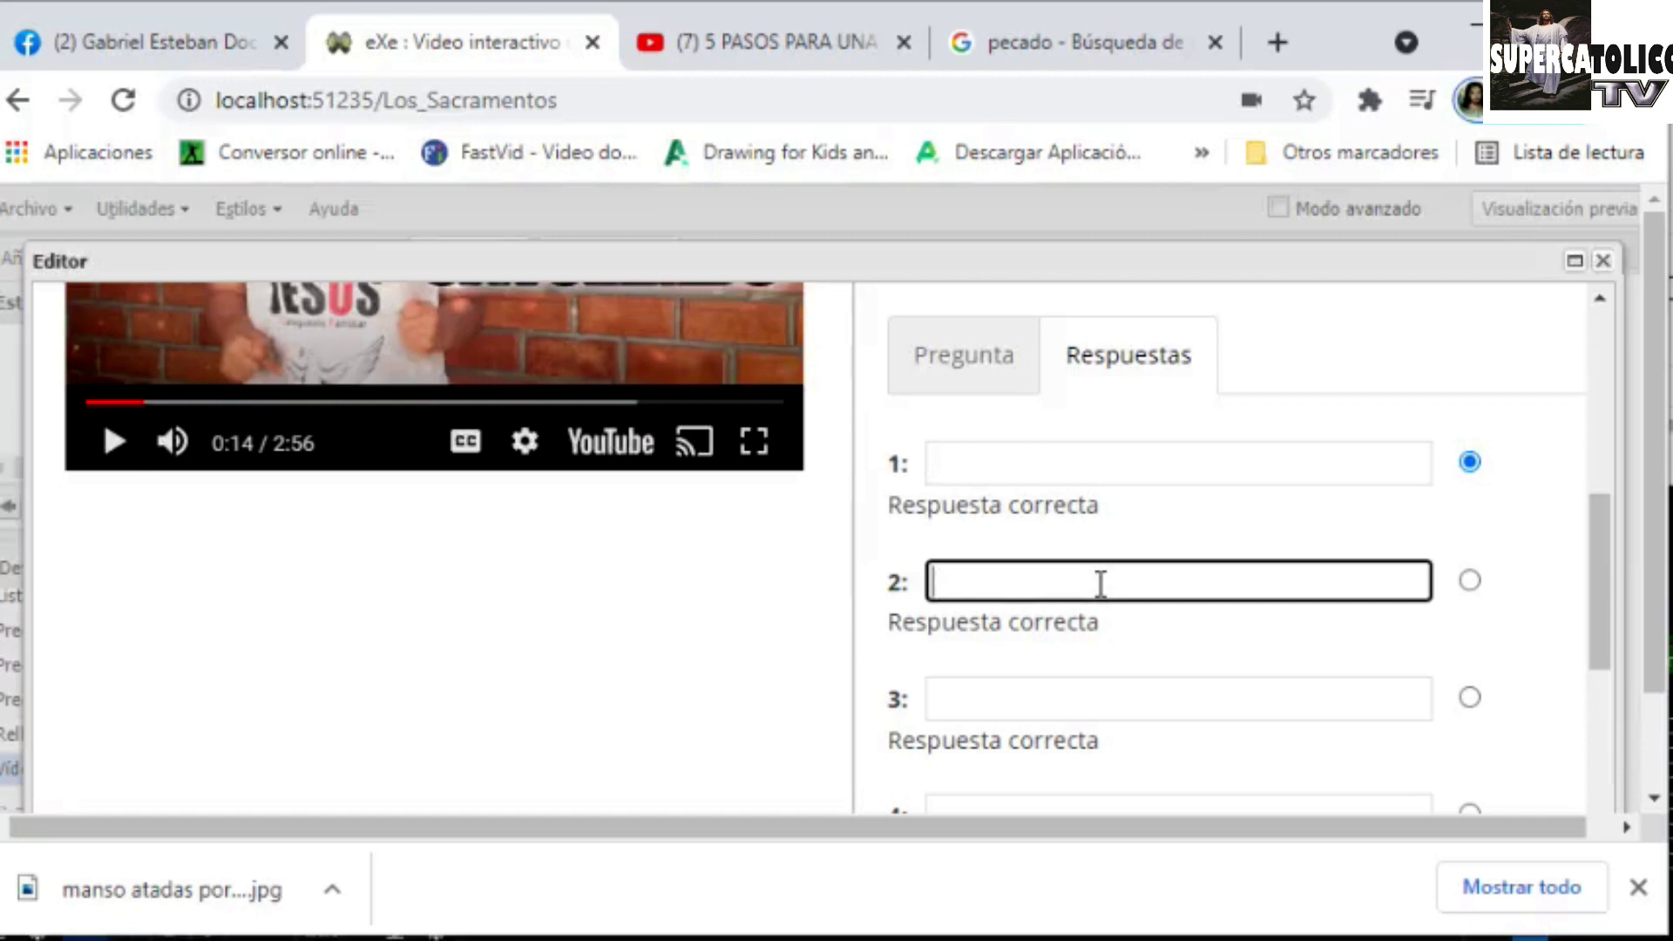
type("confesarnos")
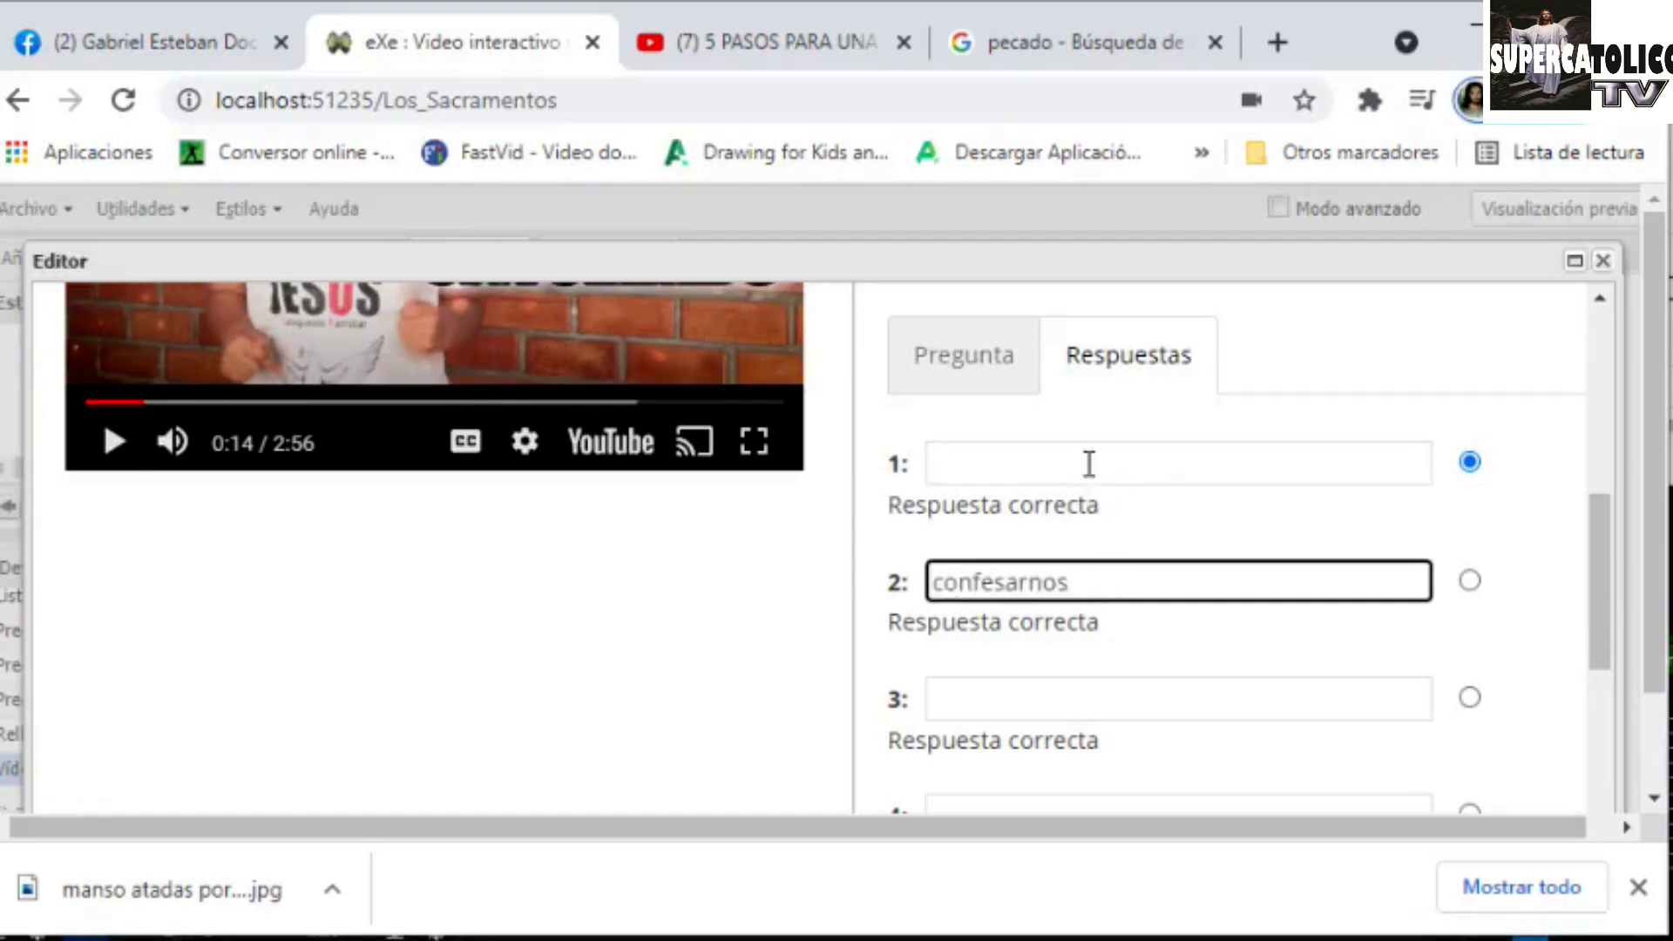
Step: Enter "rezar solamente" as the first answer and "dormir" as the third, and mark the second answer as correct
left_click(1089, 464)
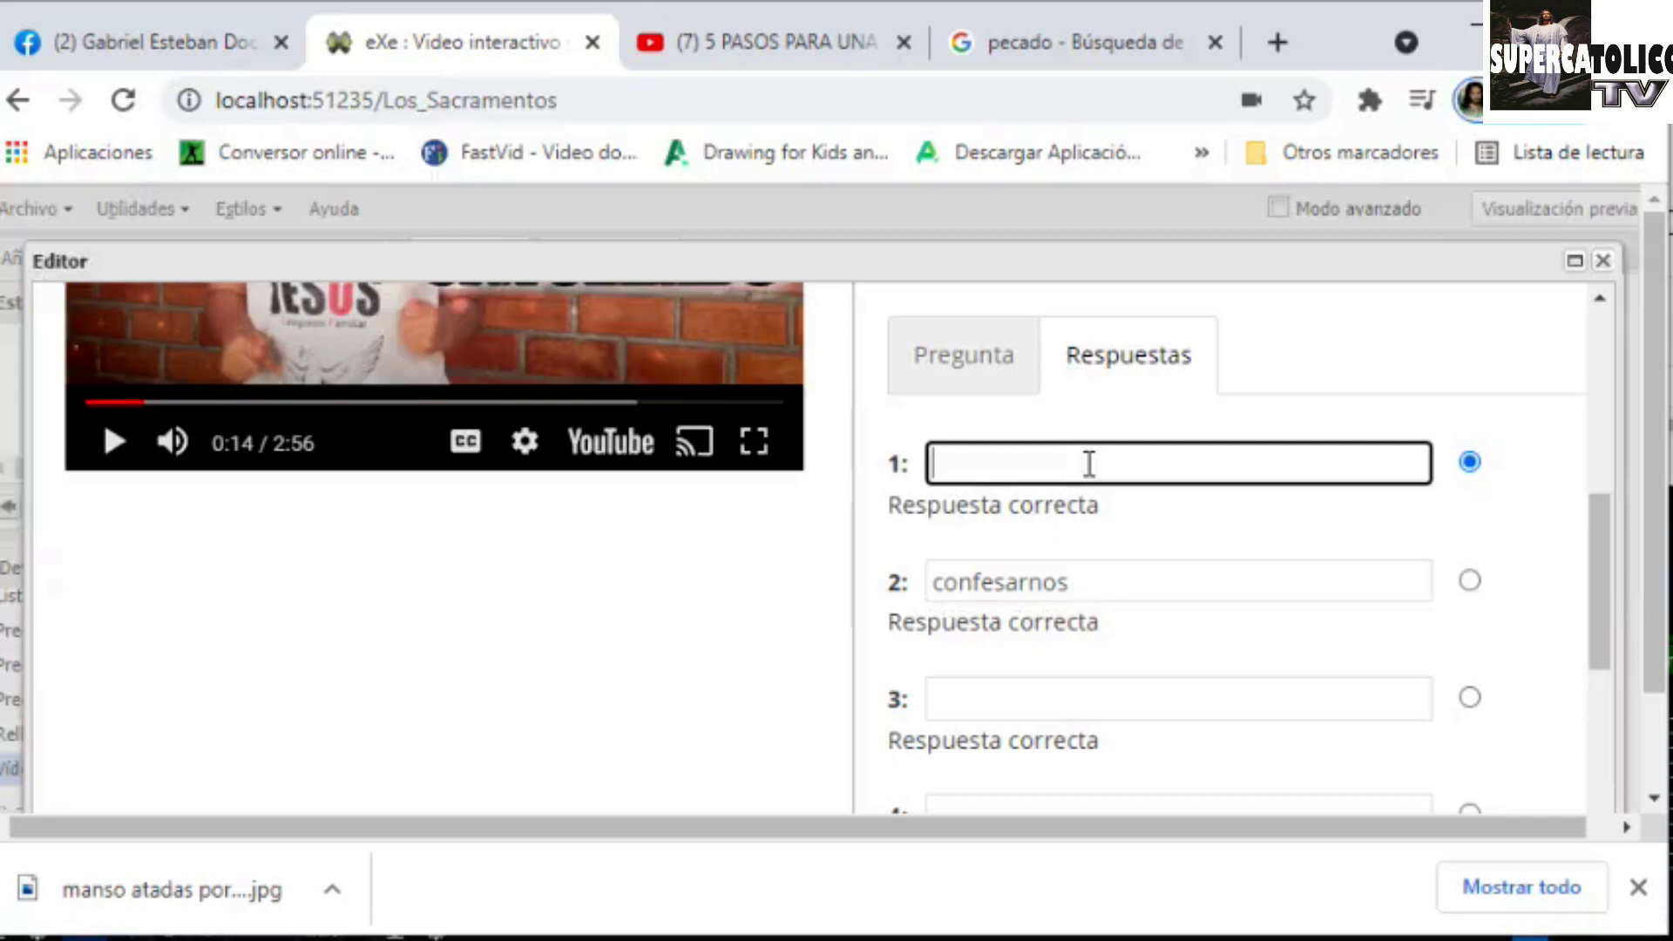
type("rezar solamente")
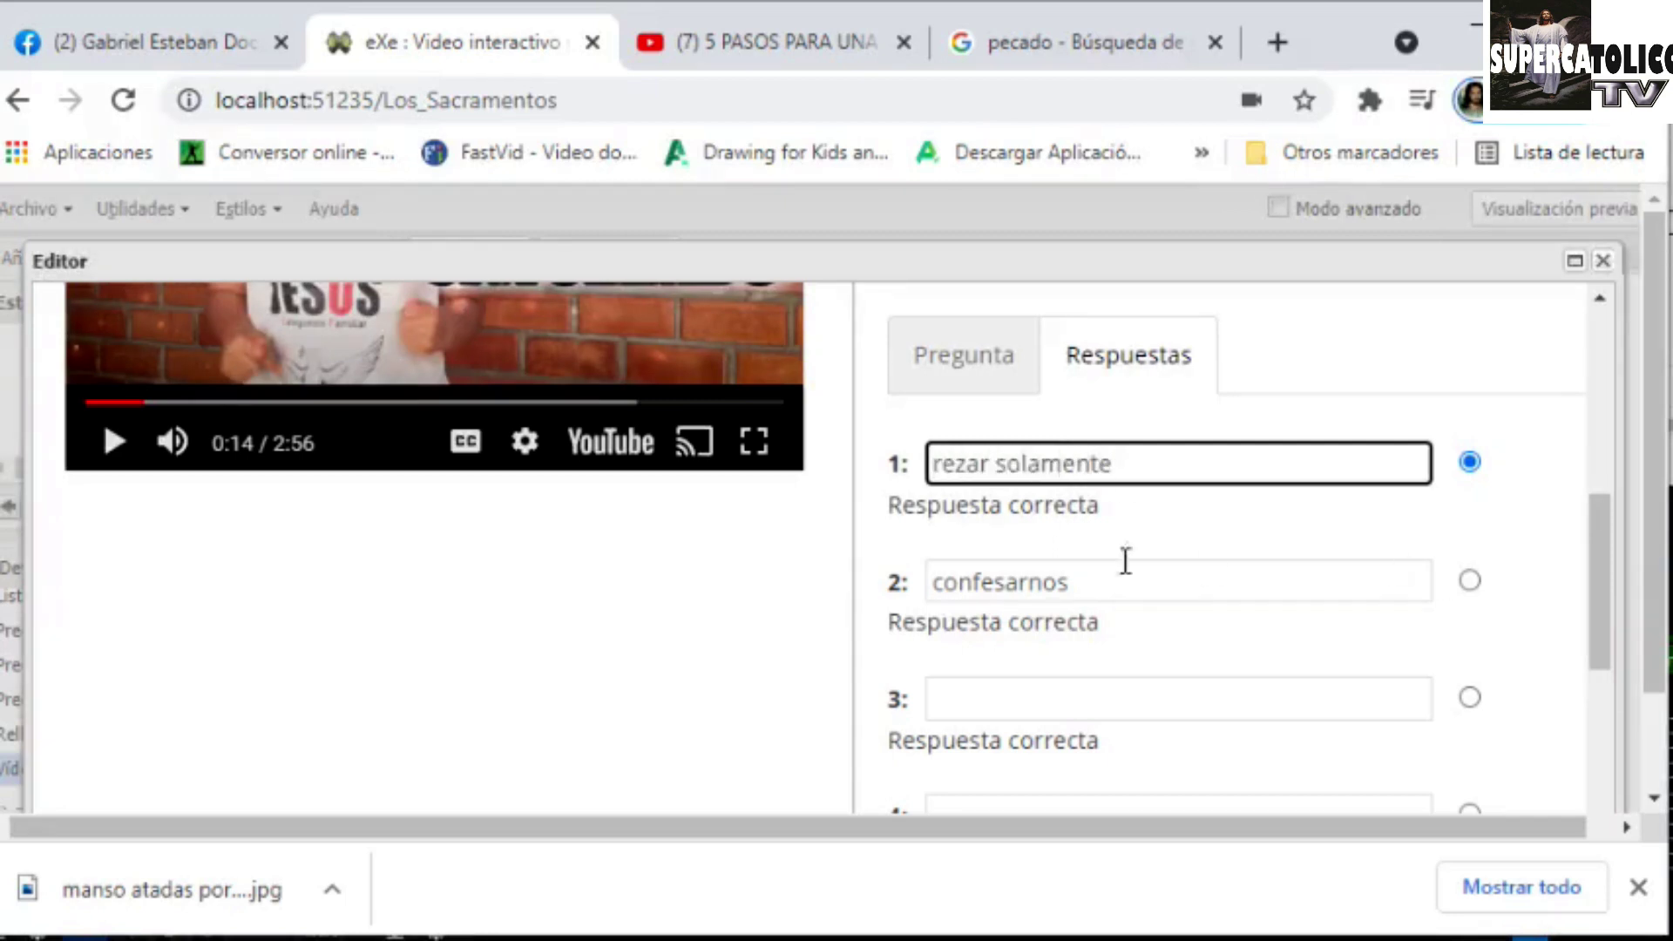
left_click(969, 697)
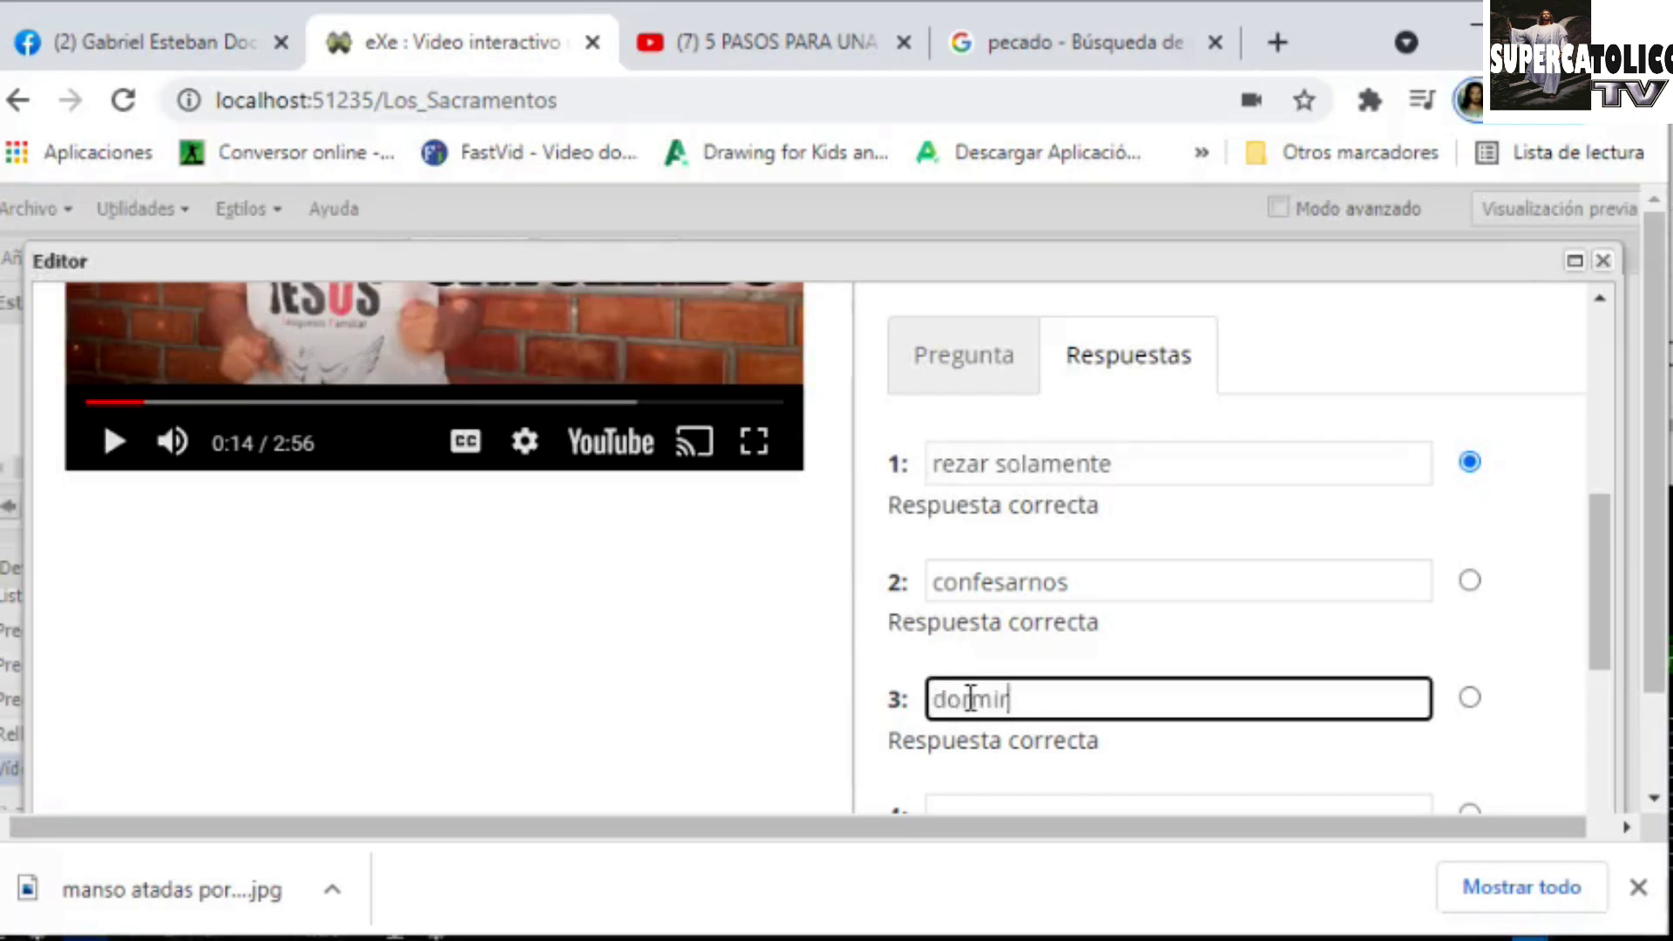
type("dormir")
left_click(1469, 580)
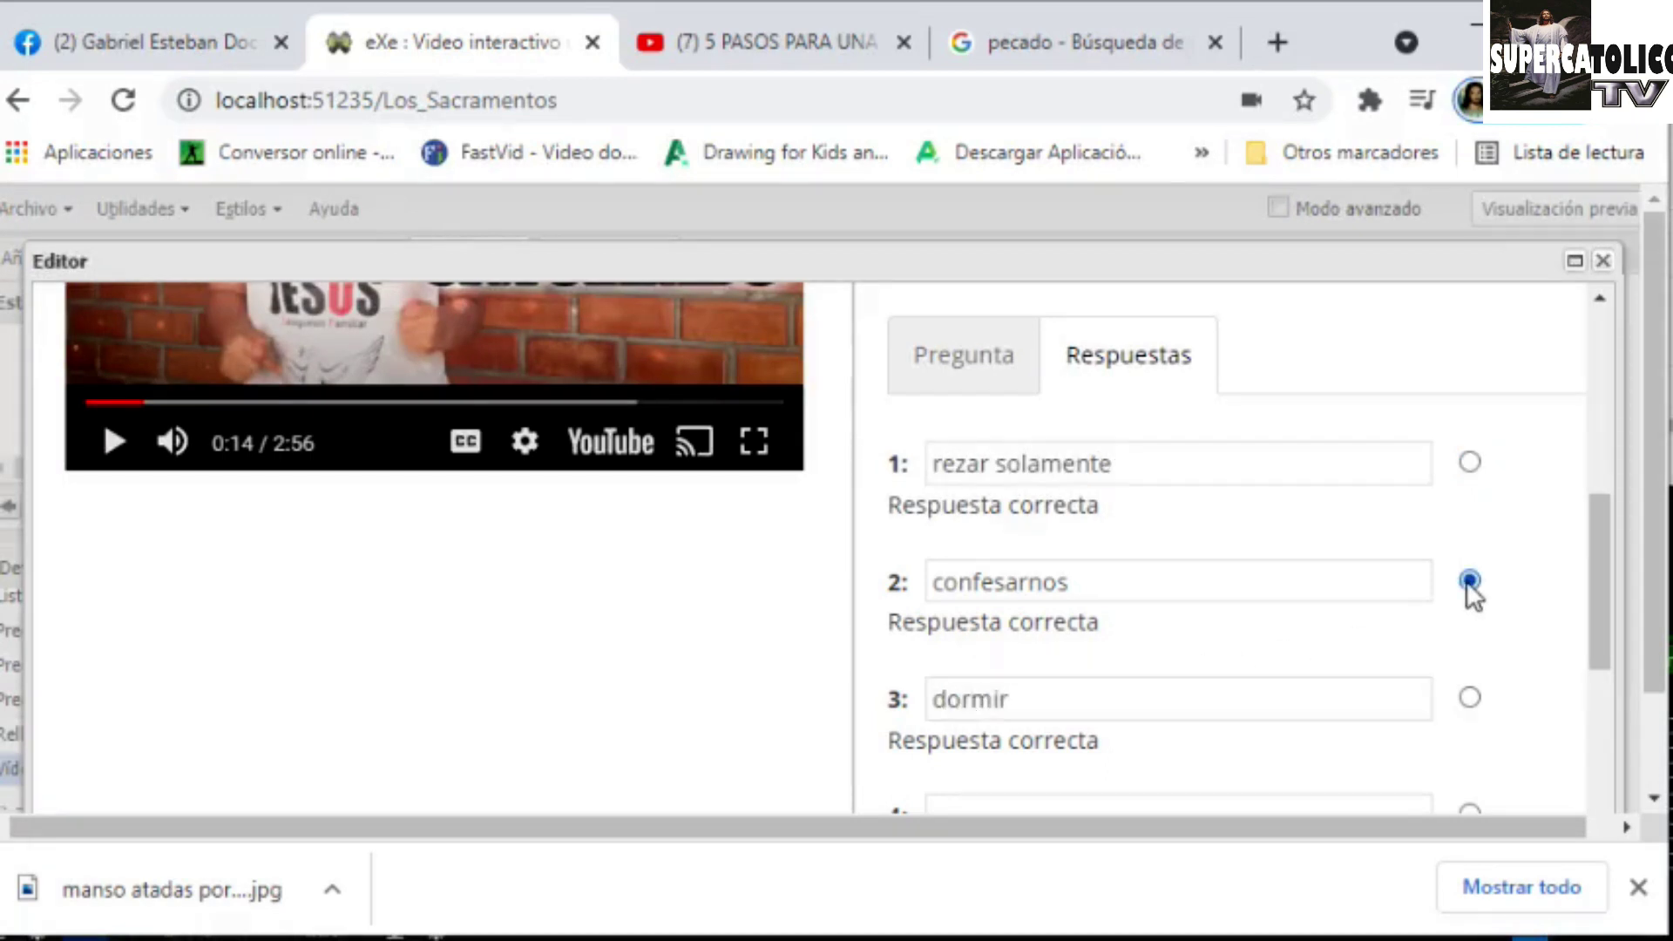
Step: Create the single-answer frame and save the interactive video, accepting the notices
scroll(1011, 573, "down", 5)
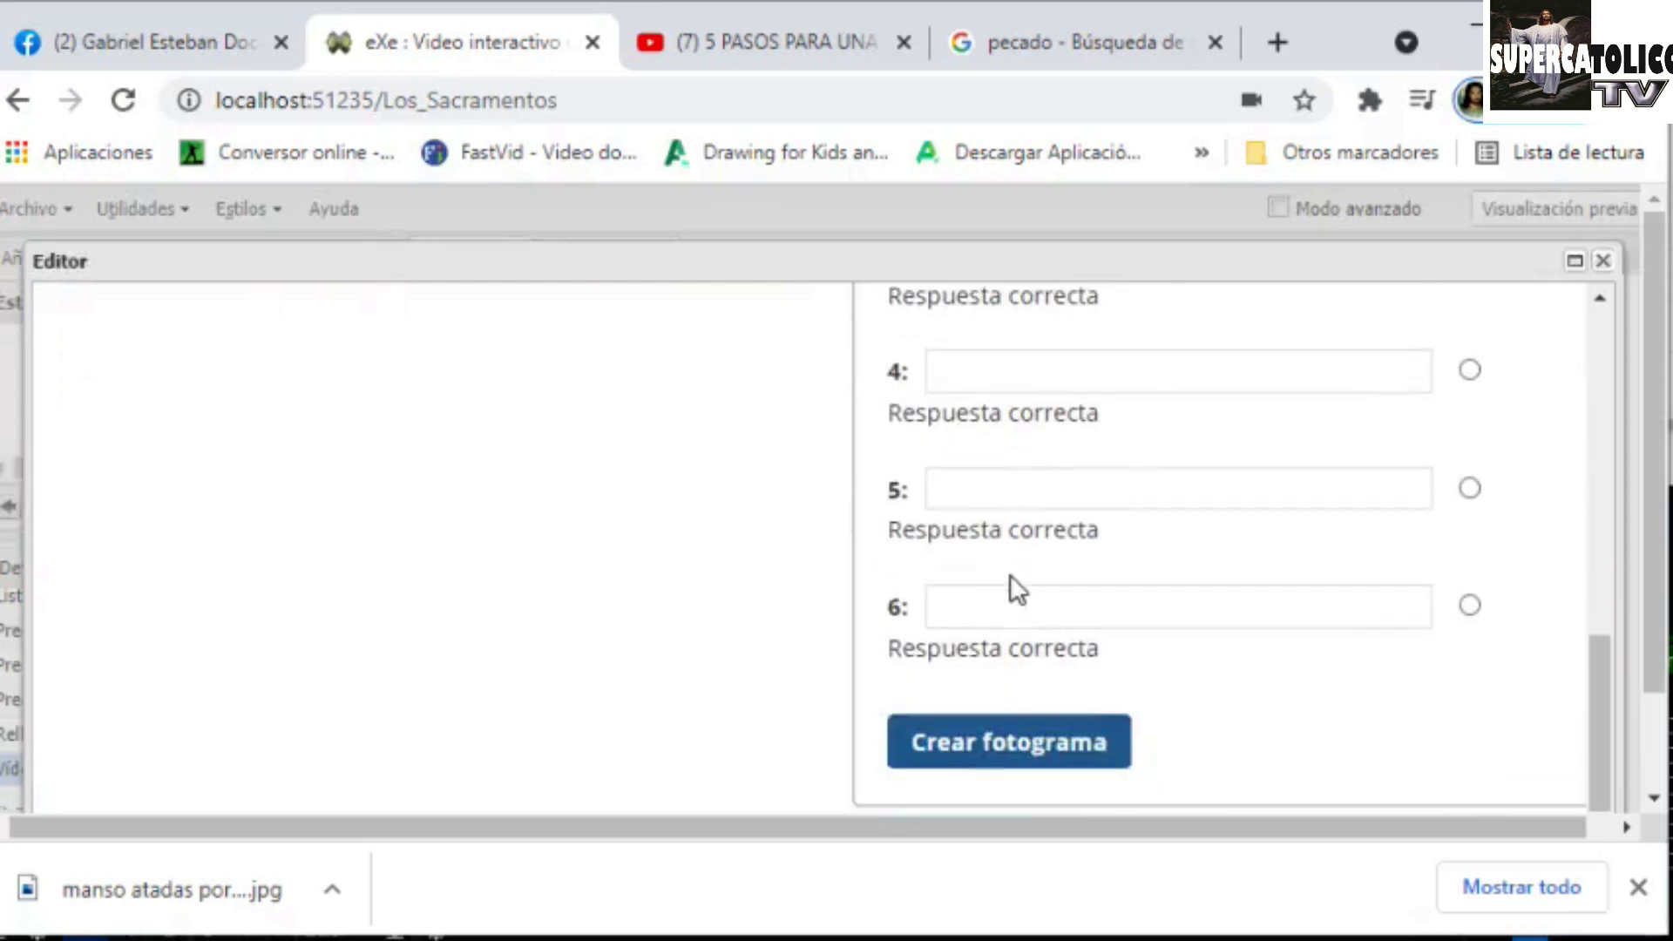
left_click(958, 764)
scroll(963, 683, "down", 4)
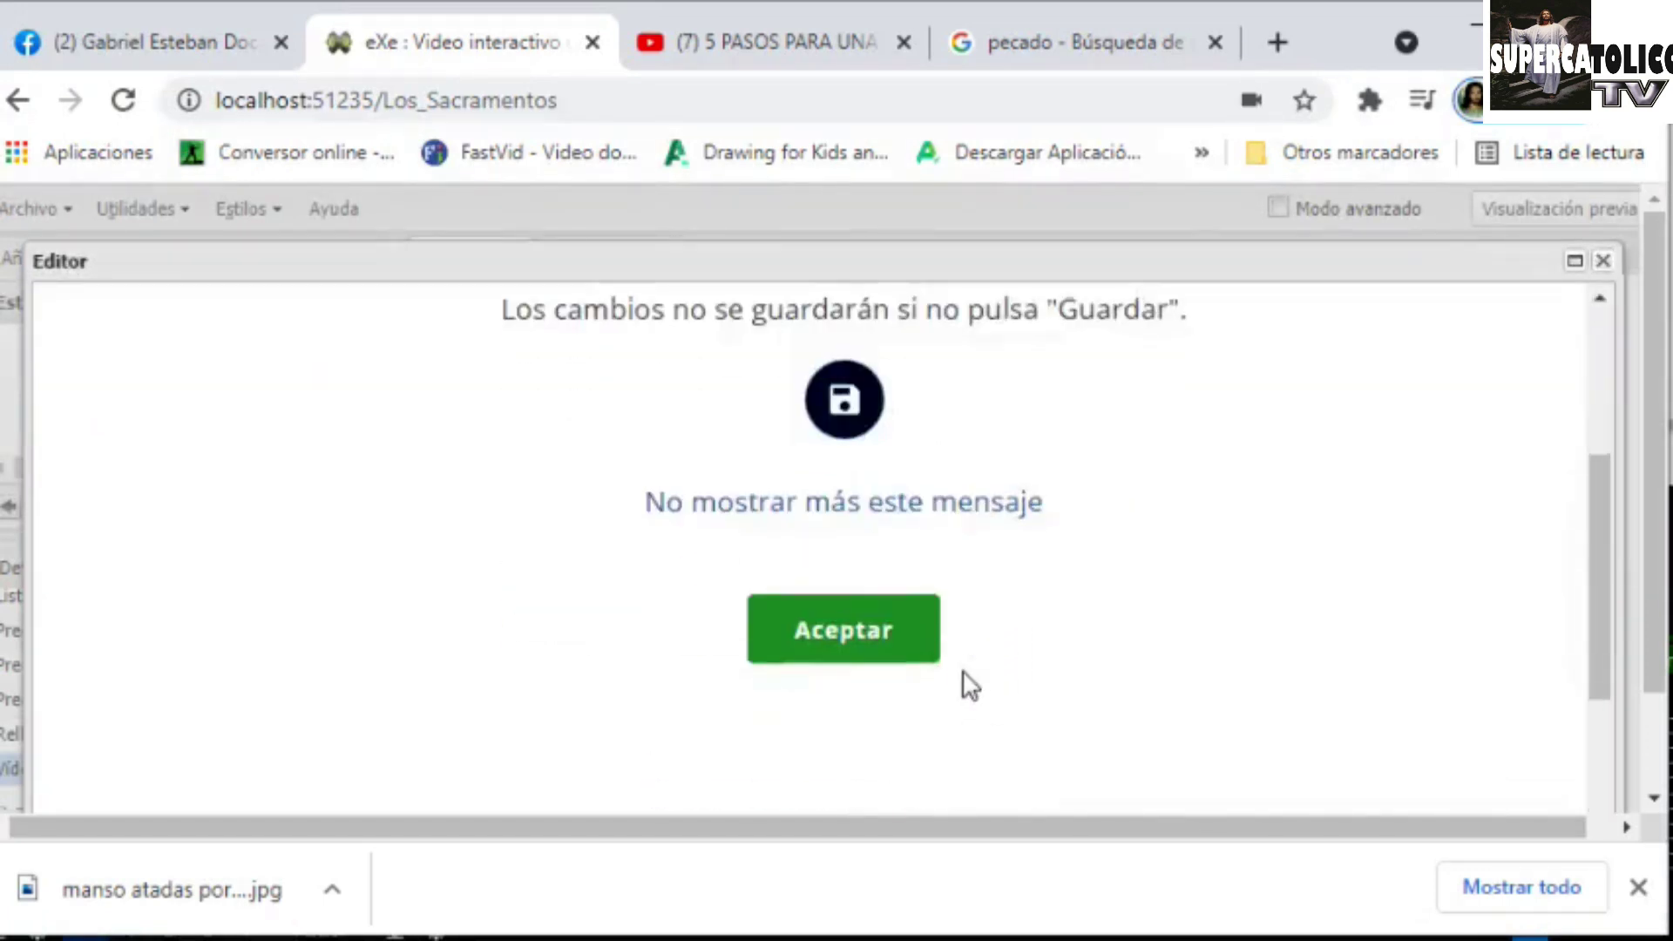
scroll(962, 683, "up", 4)
left_click(1398, 353)
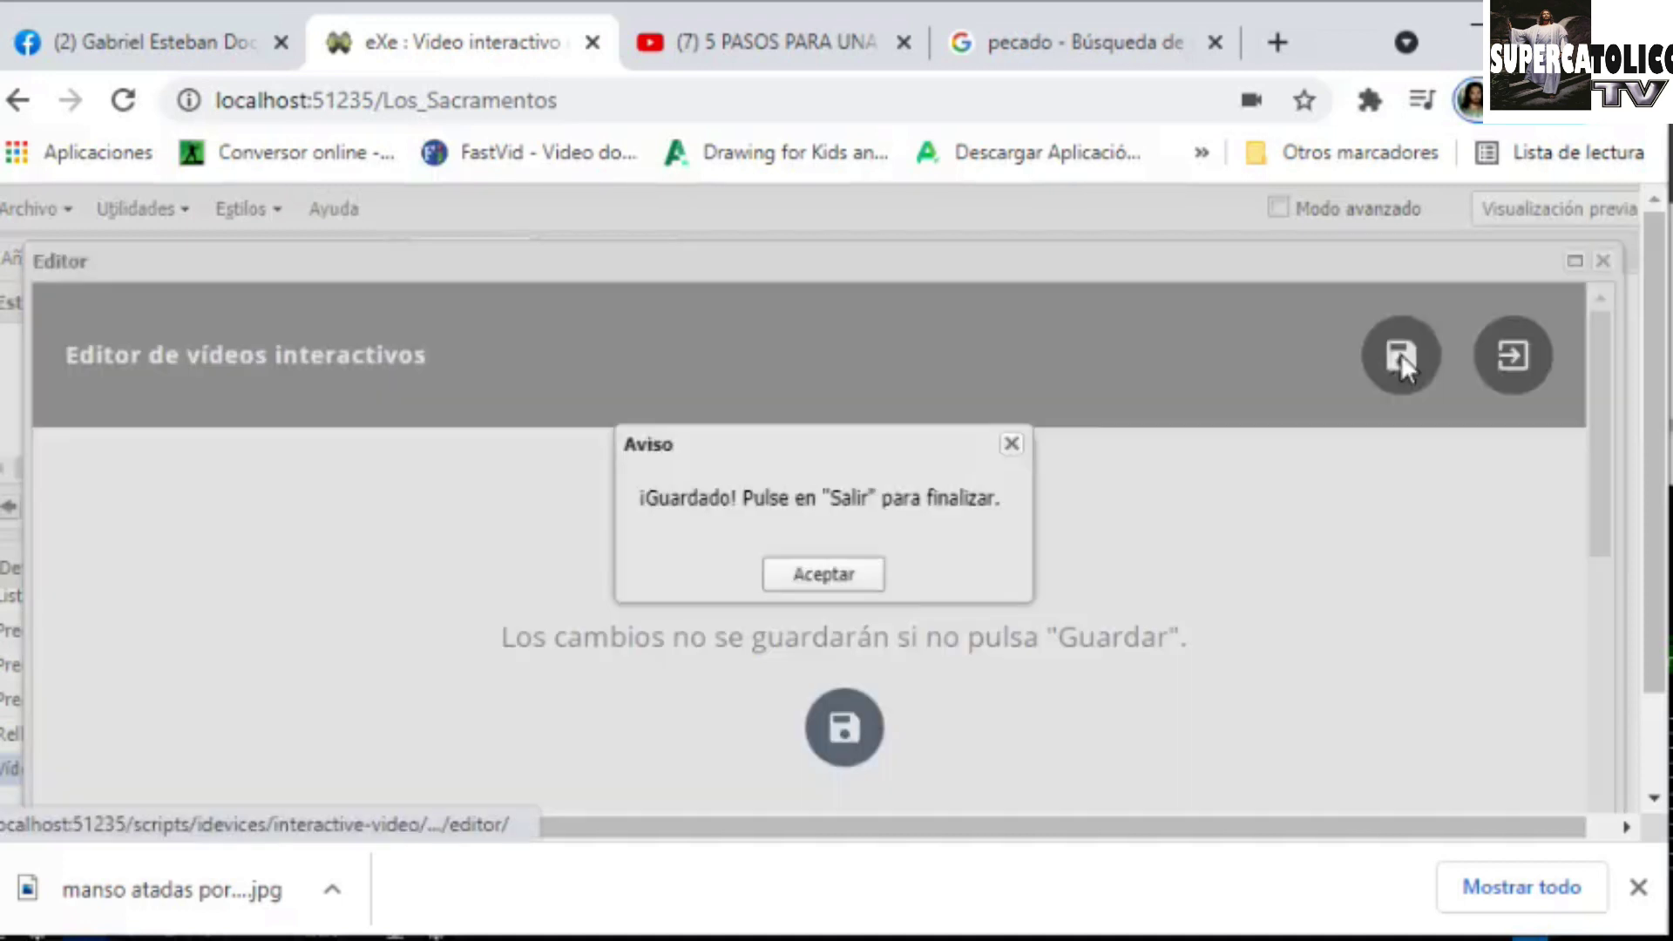
left_click(822, 573)
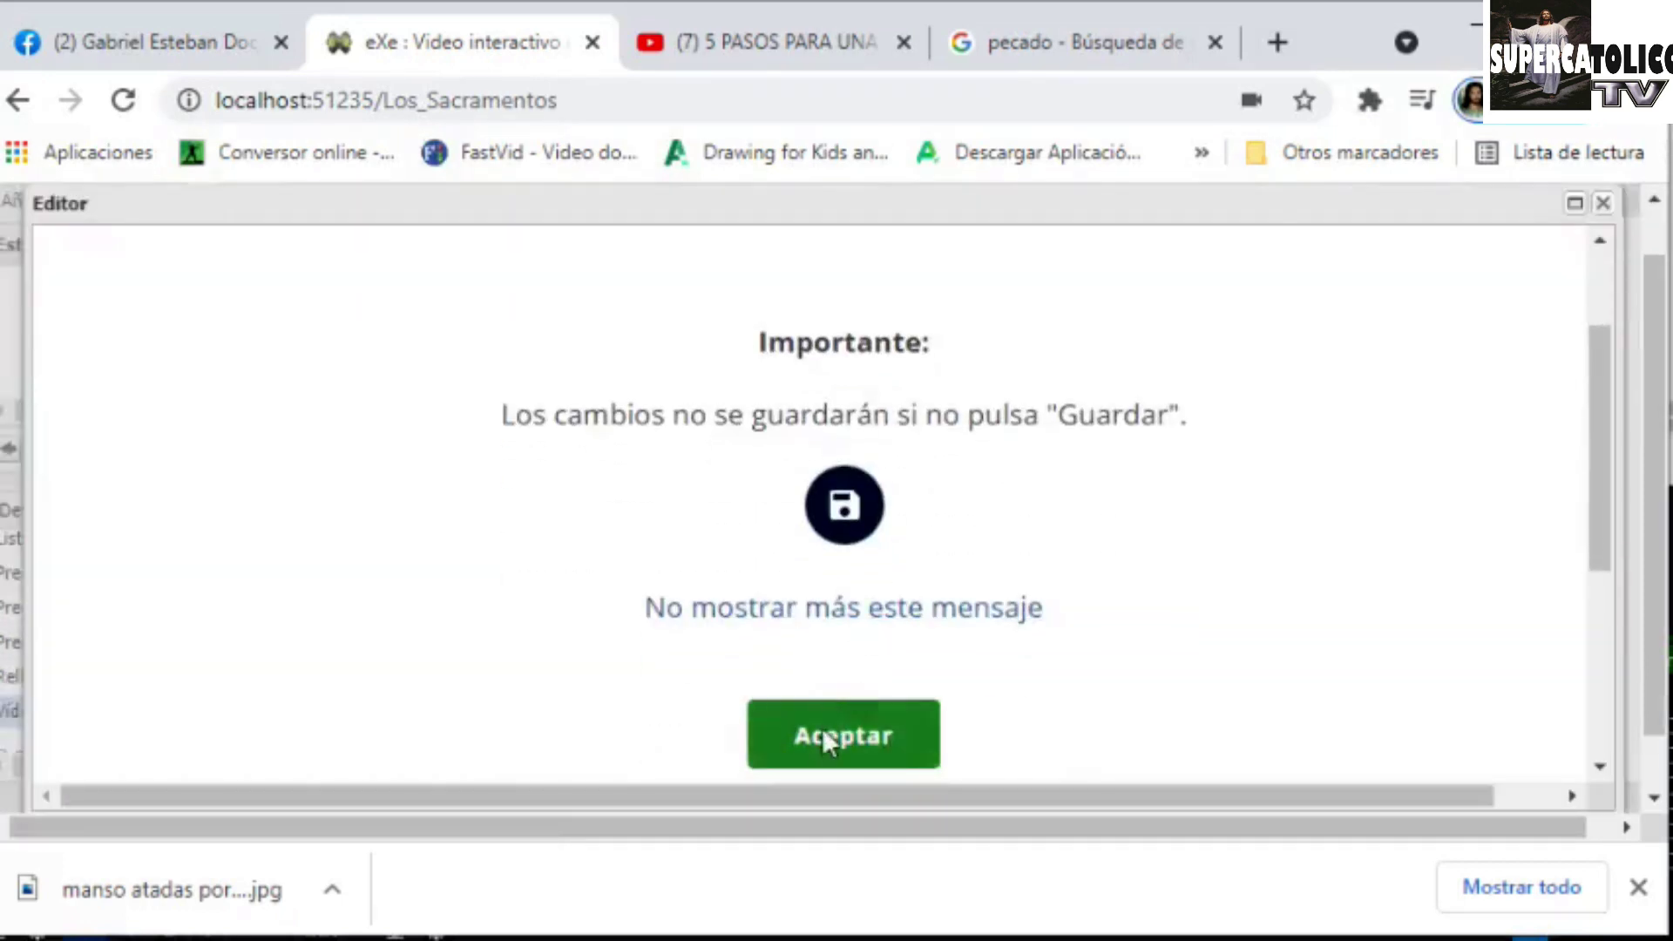
left_click(822, 728)
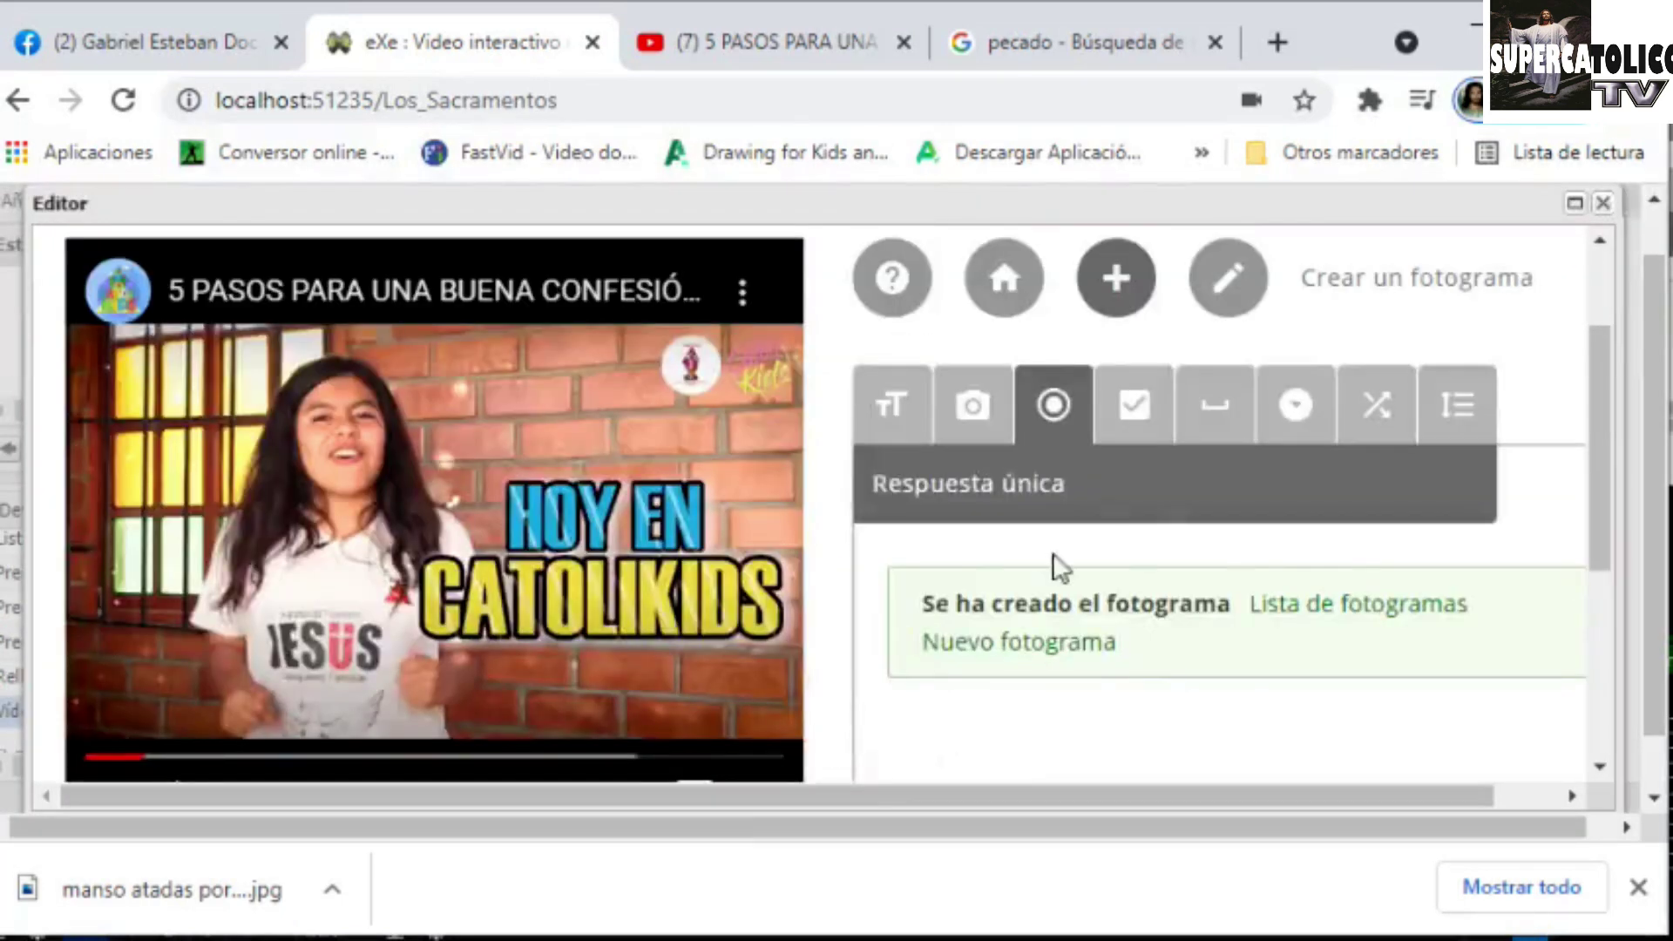
Step: Check the list of frames and start a new frame of the Emparejar elementos type
left_click(1383, 604)
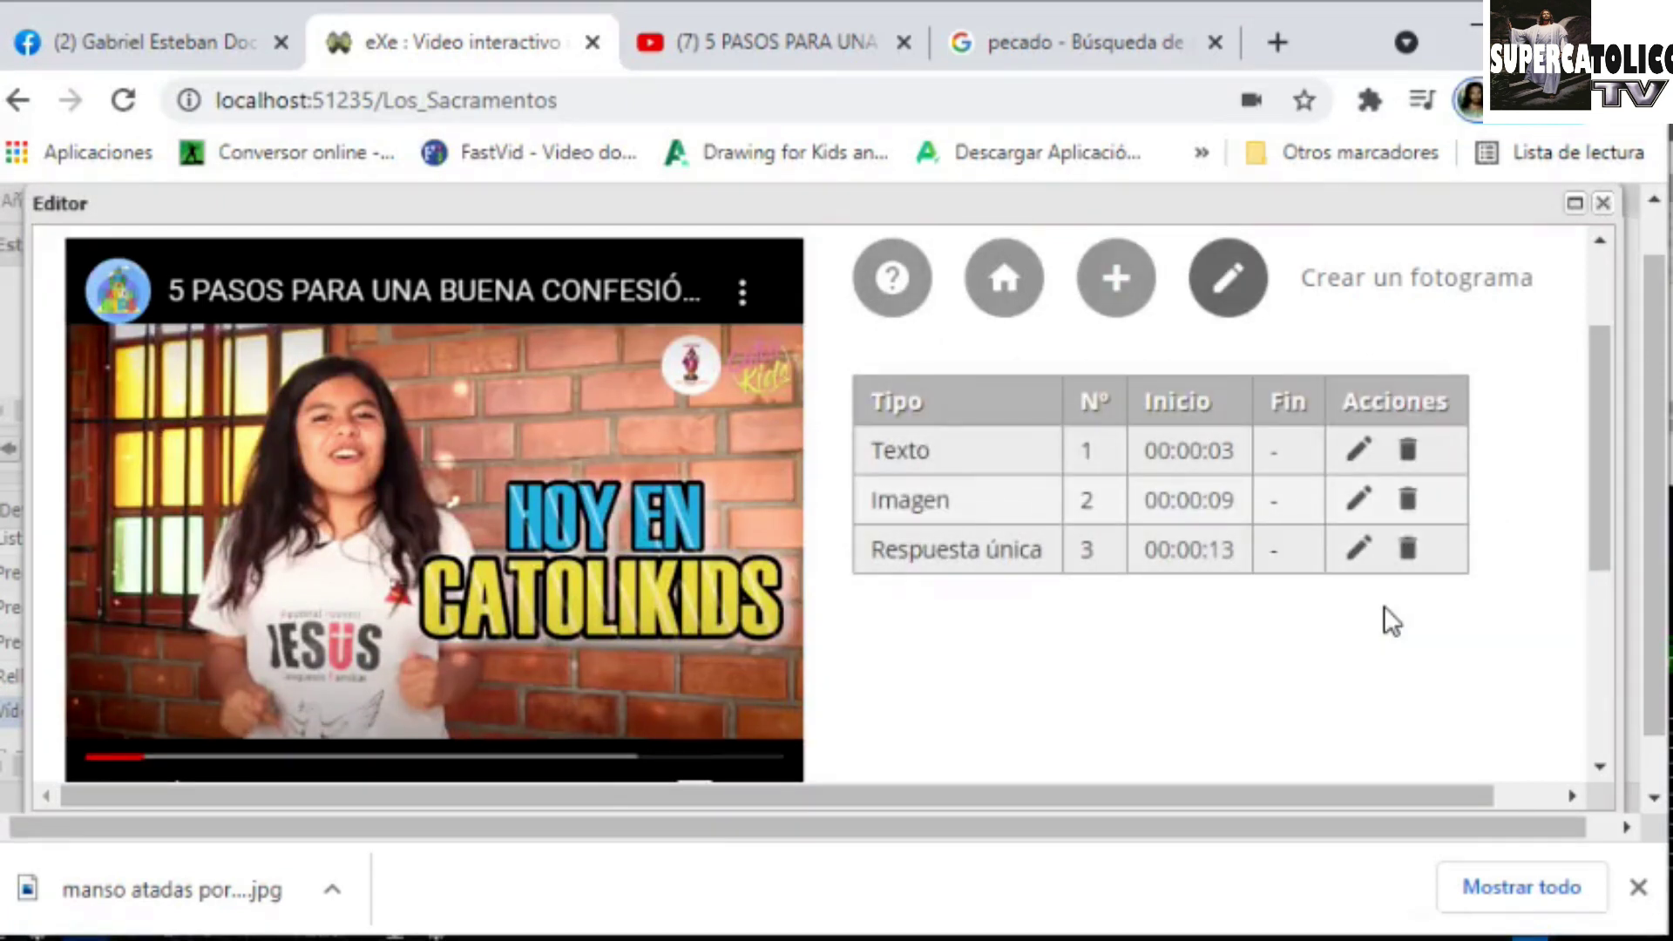
left_click(1114, 275)
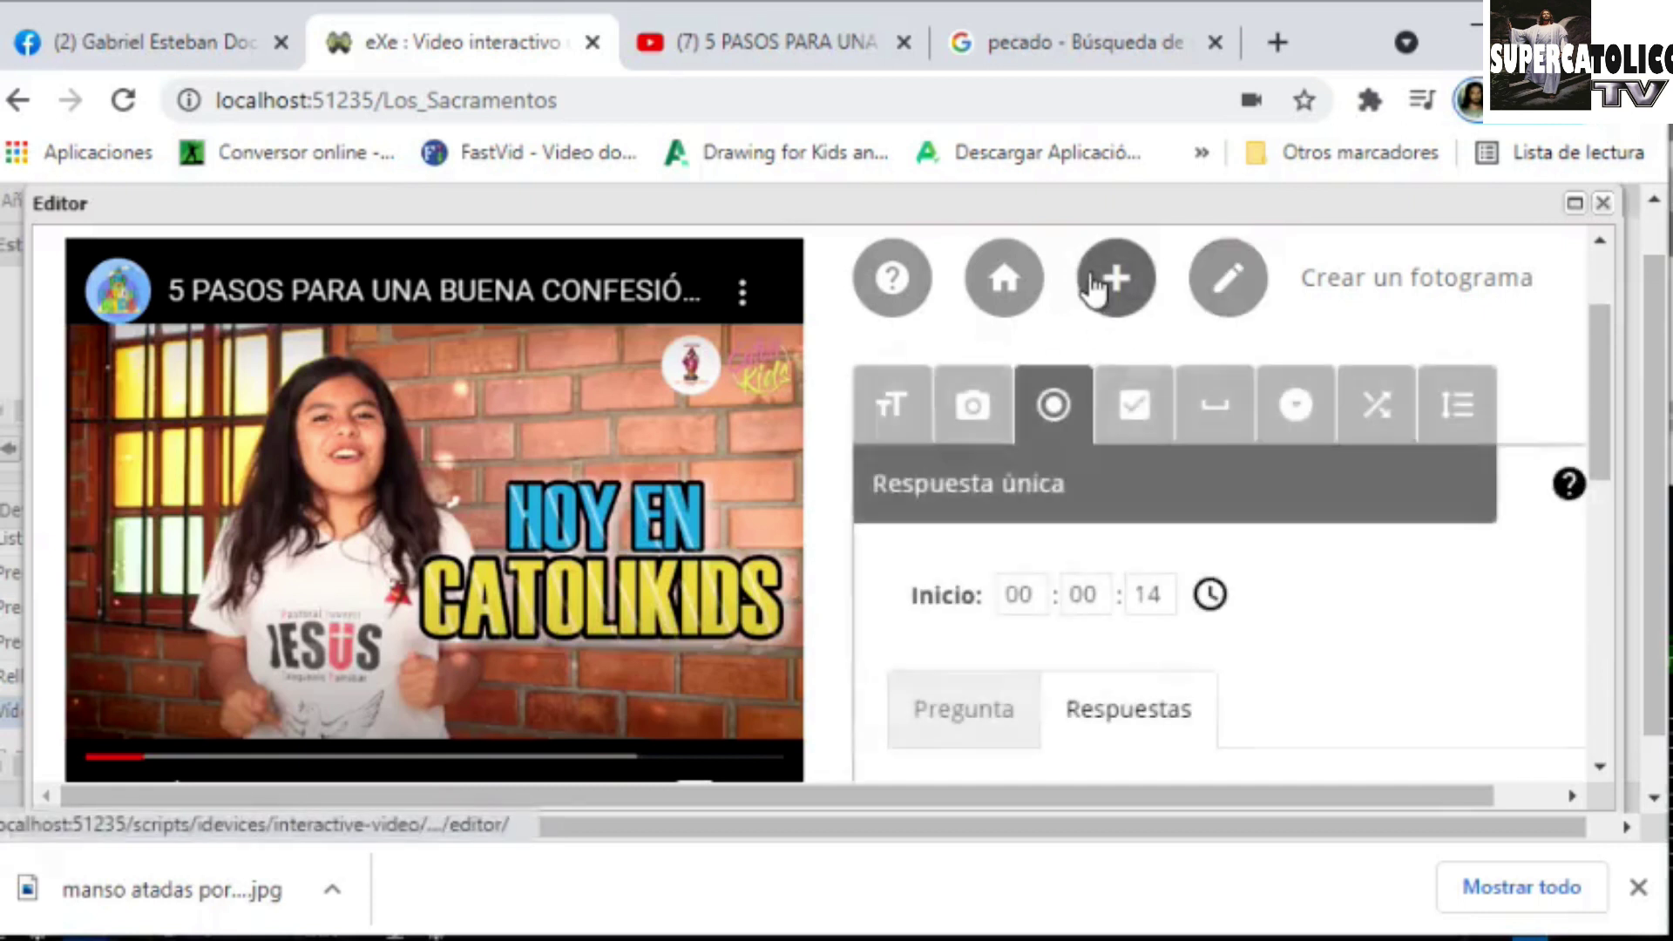
left_click(1376, 423)
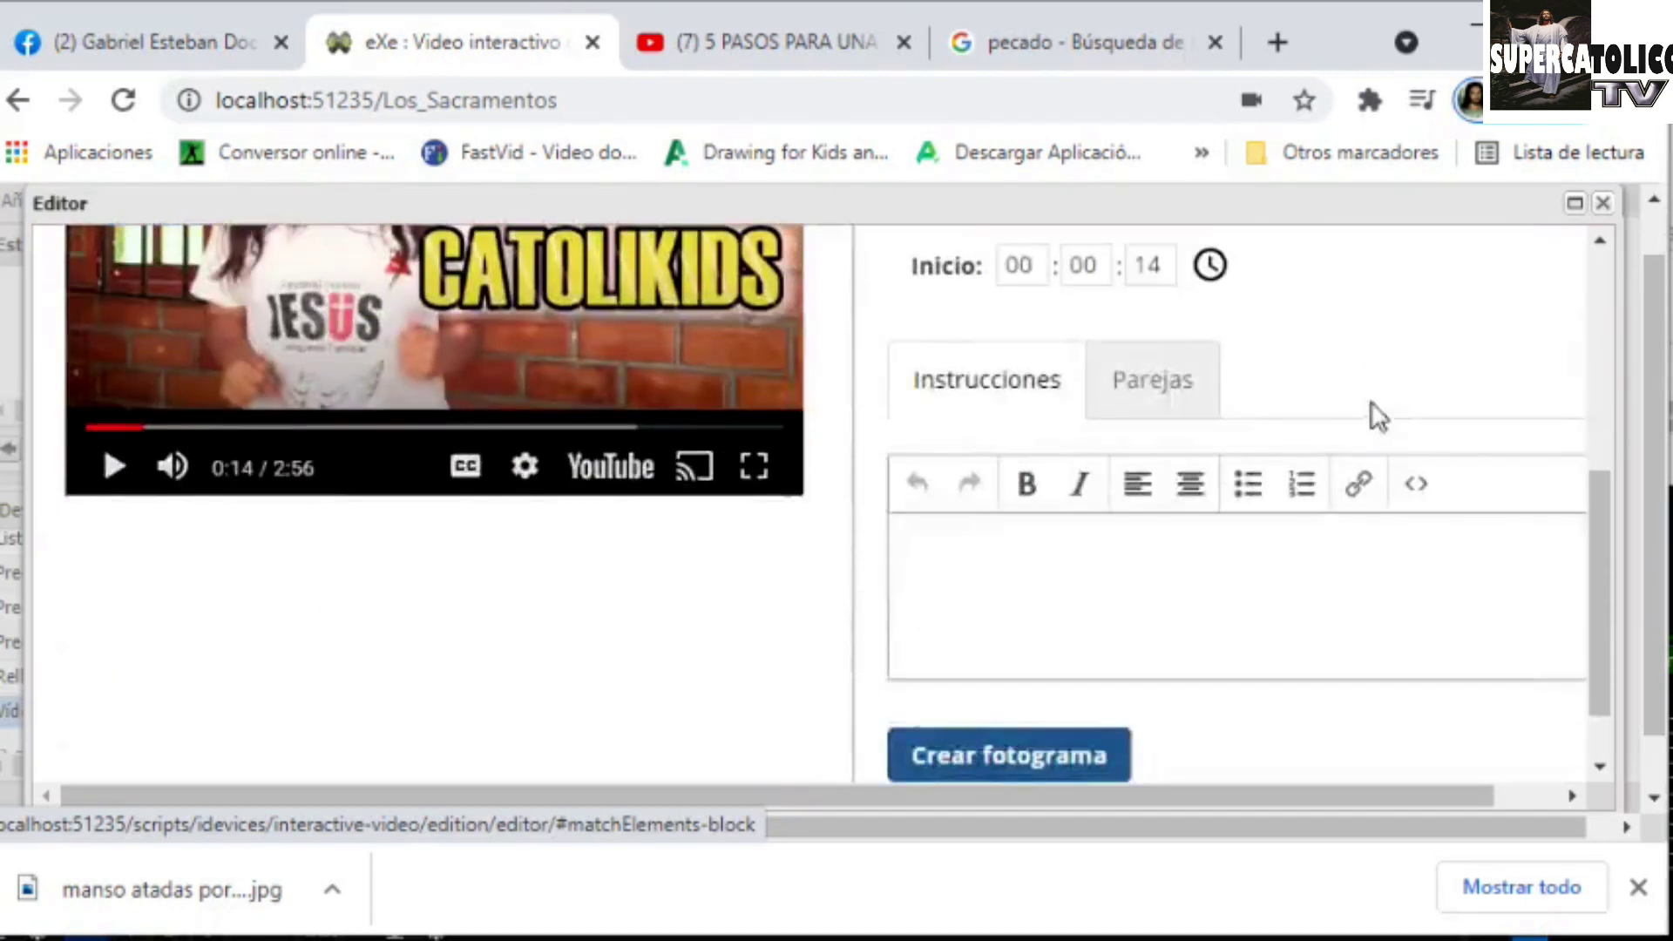
Step: Enter "pon las opciones iguales" as the instructions of the matching frame
left_click(1161, 394)
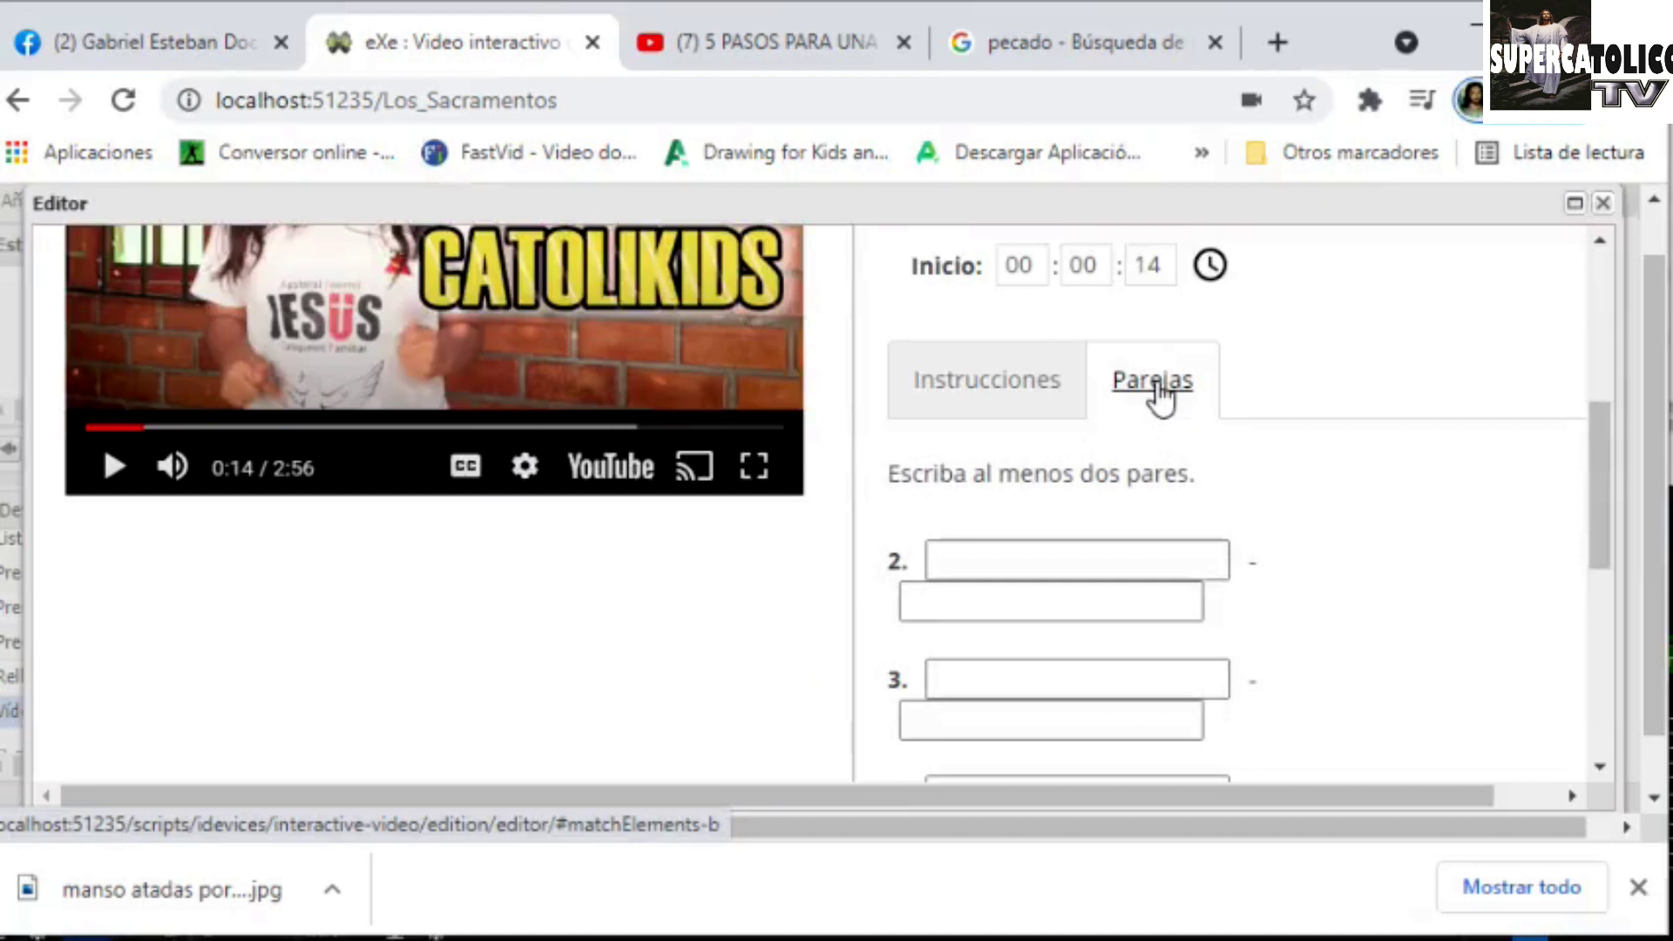
left_click(993, 387)
left_click(1003, 559)
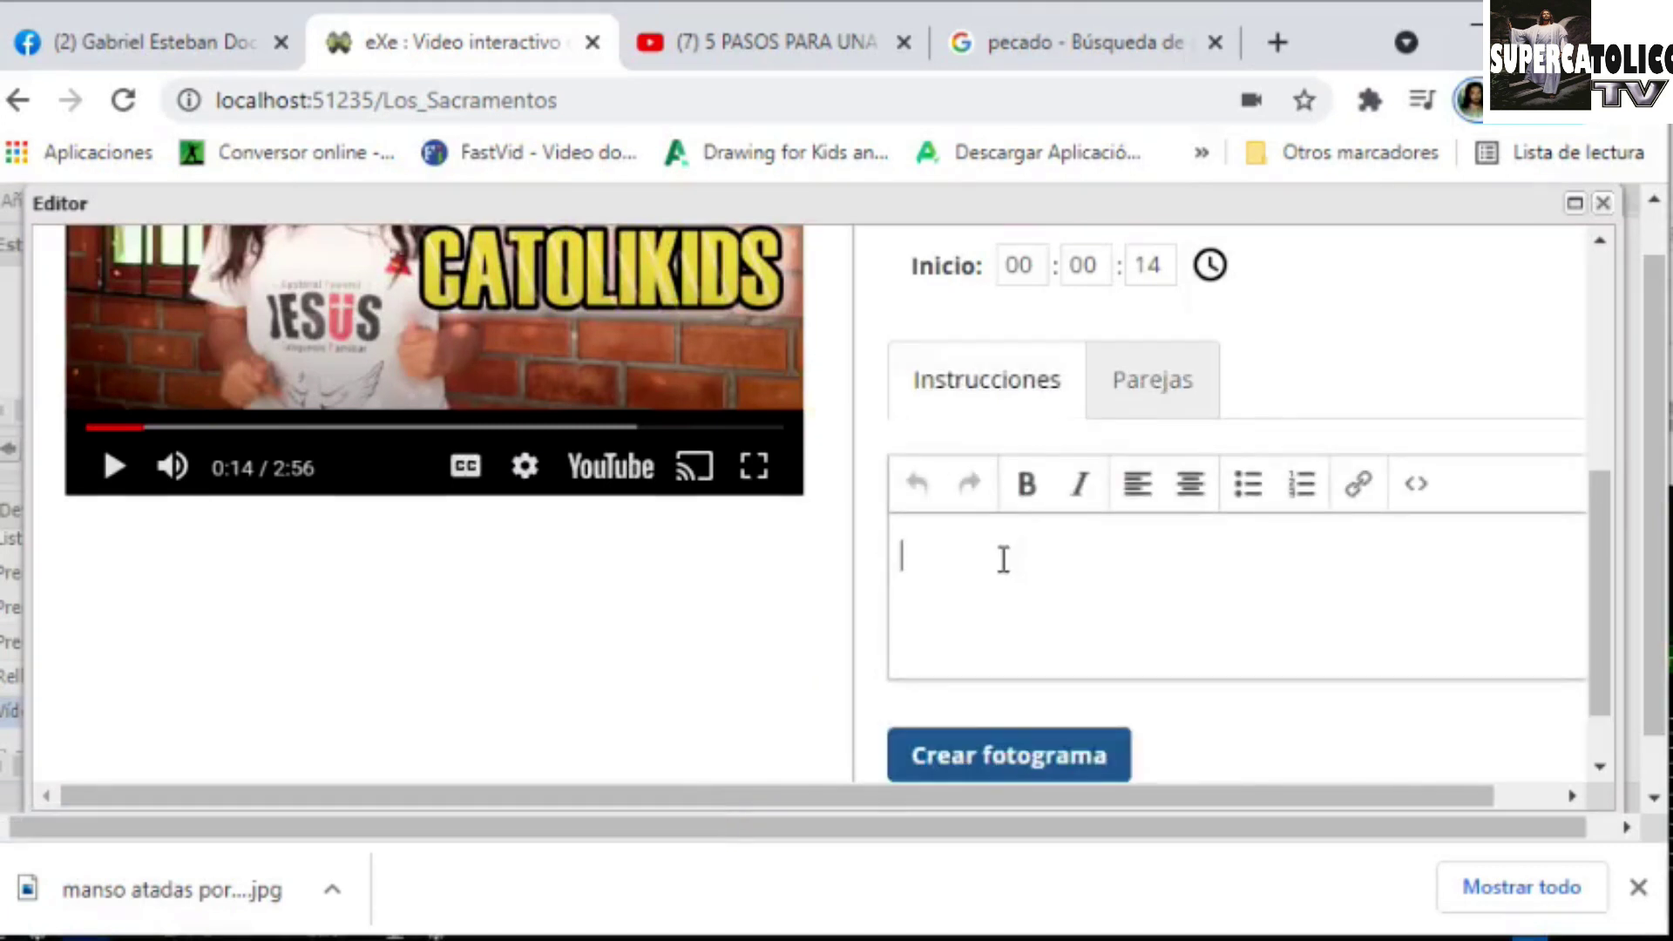
type("pon las opci")
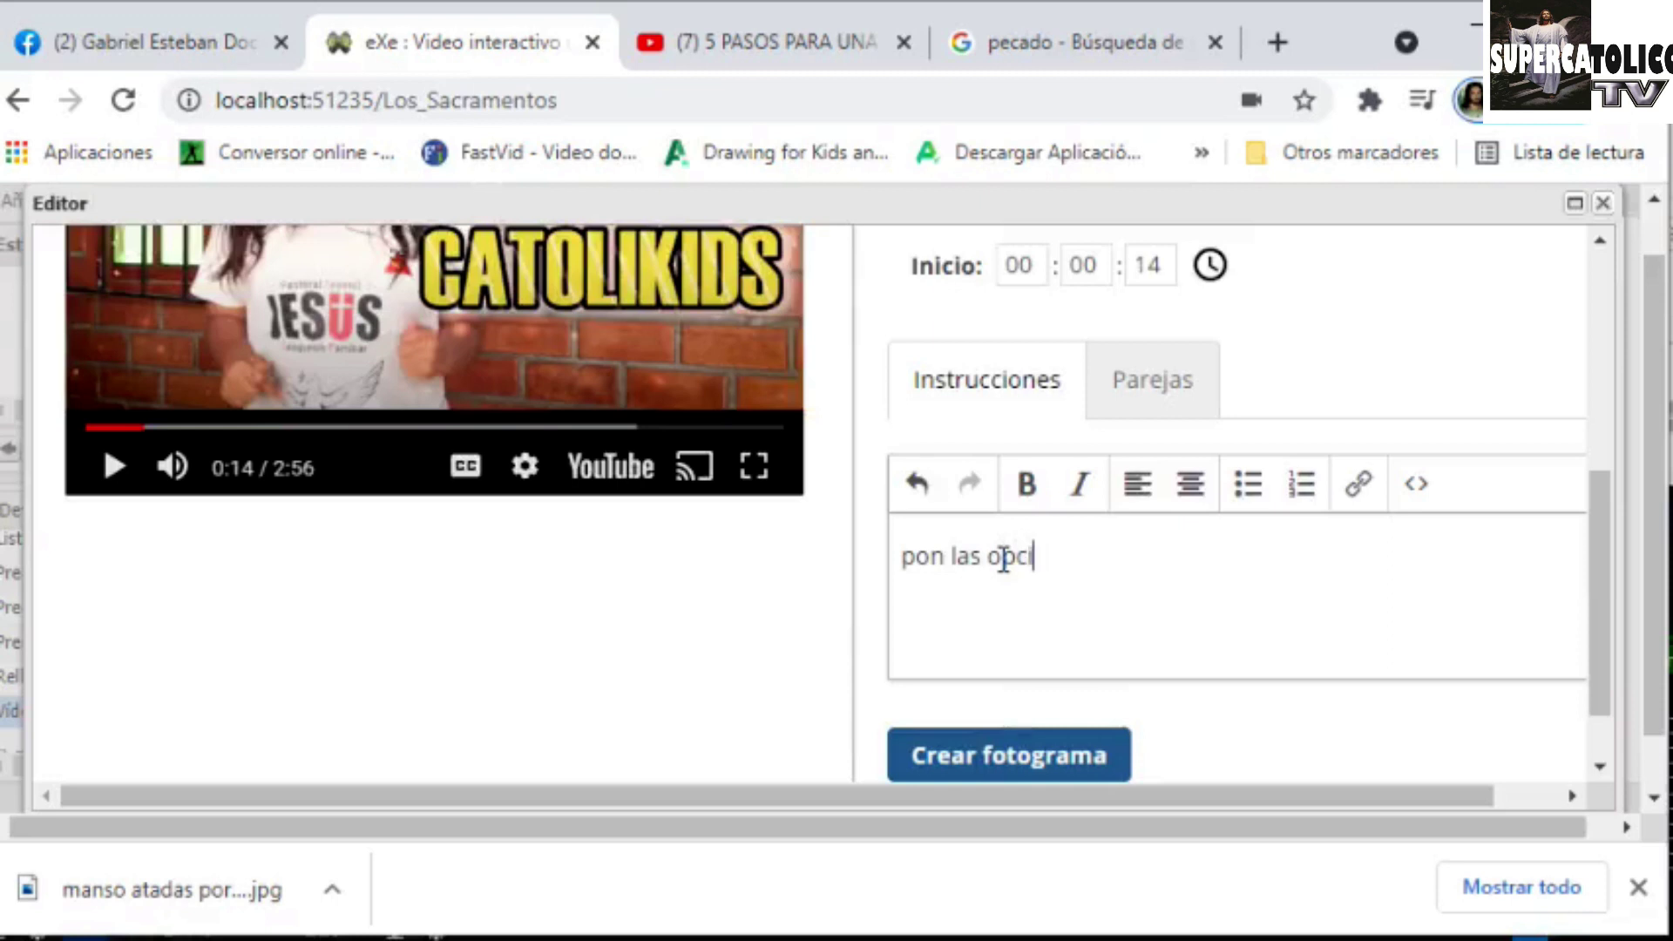
type("ones iguales")
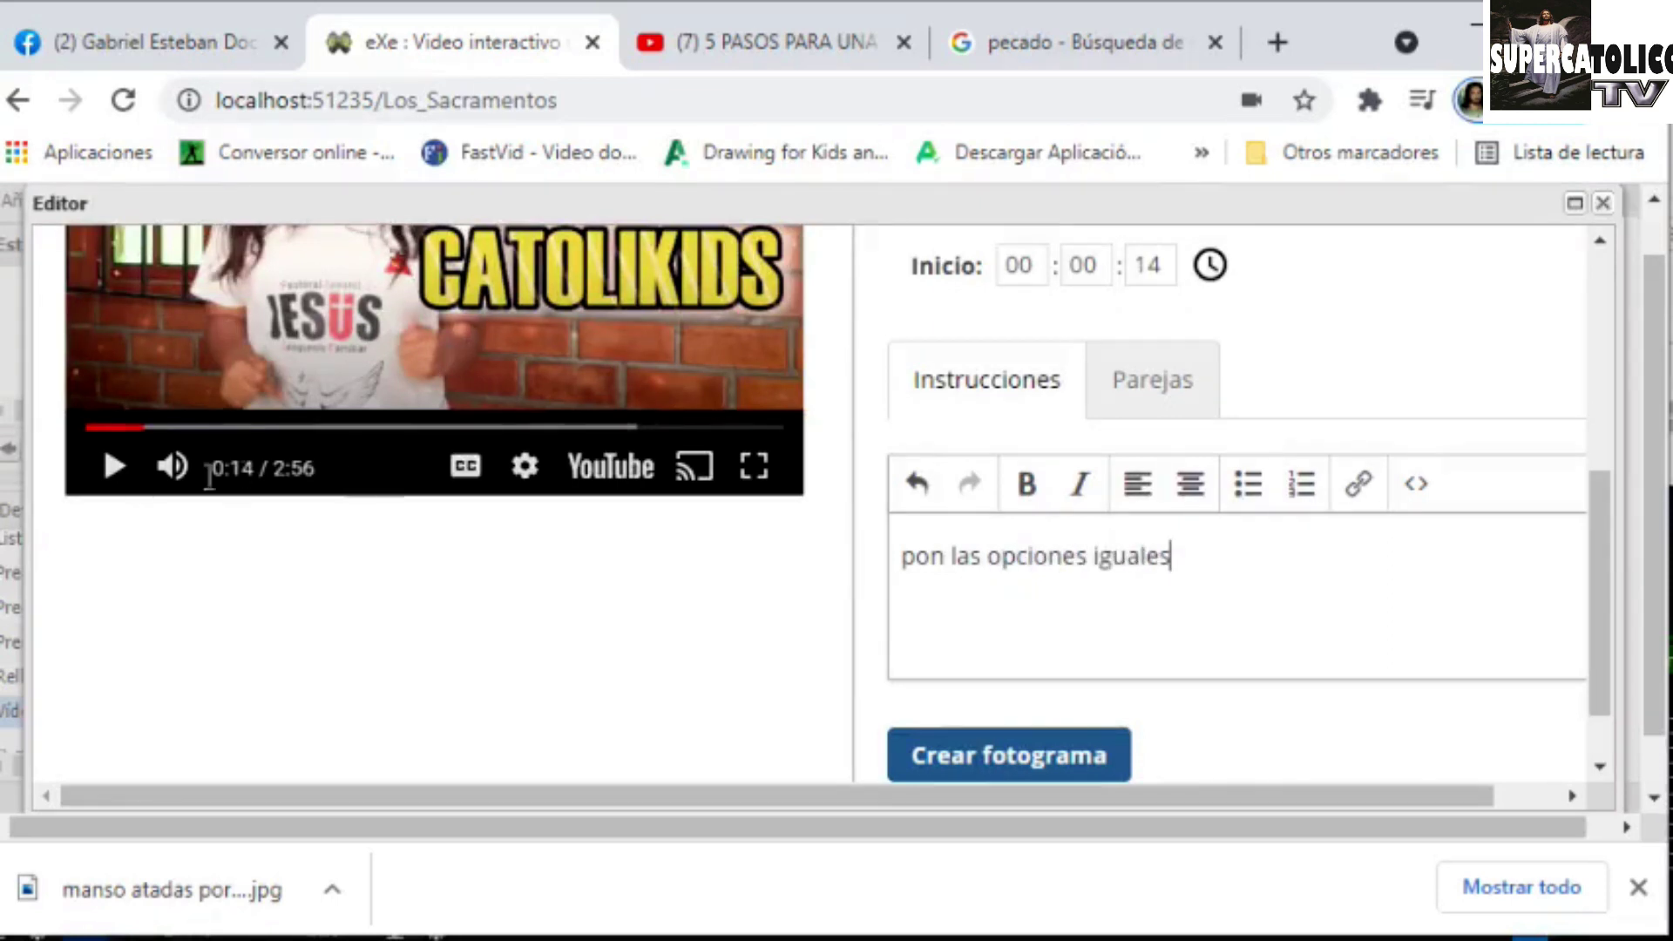
Step: Play the video on to 0:50, pause it, and set the matching frame's start to that moment, 00:00:50
left_click(113, 471)
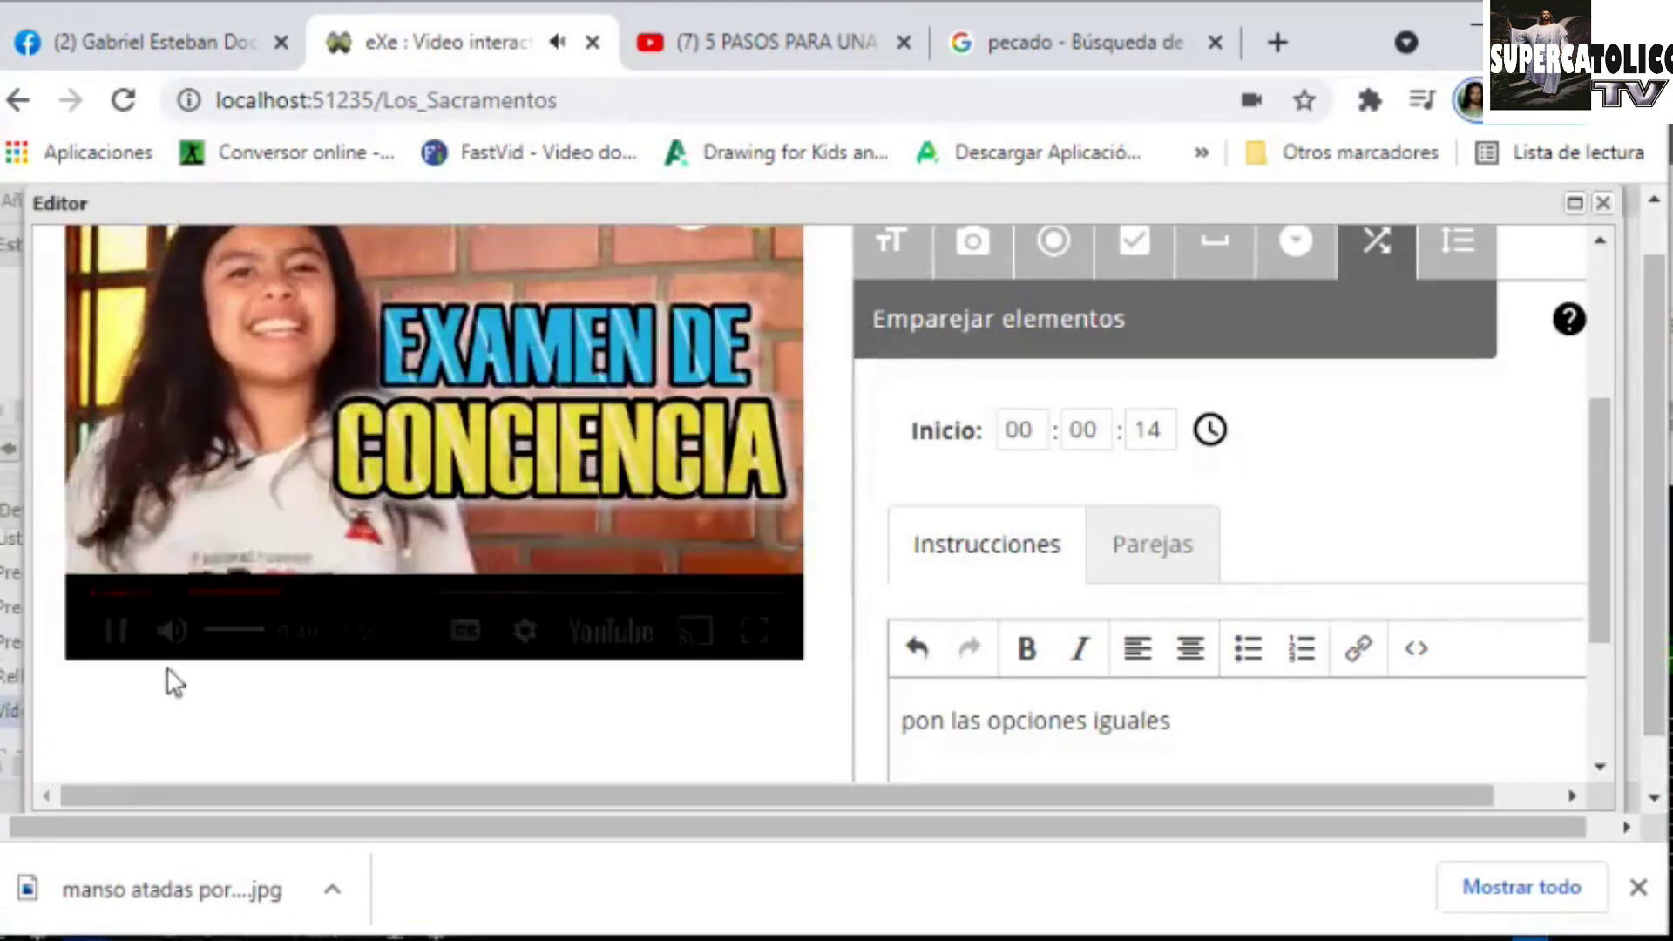
left_click(114, 630)
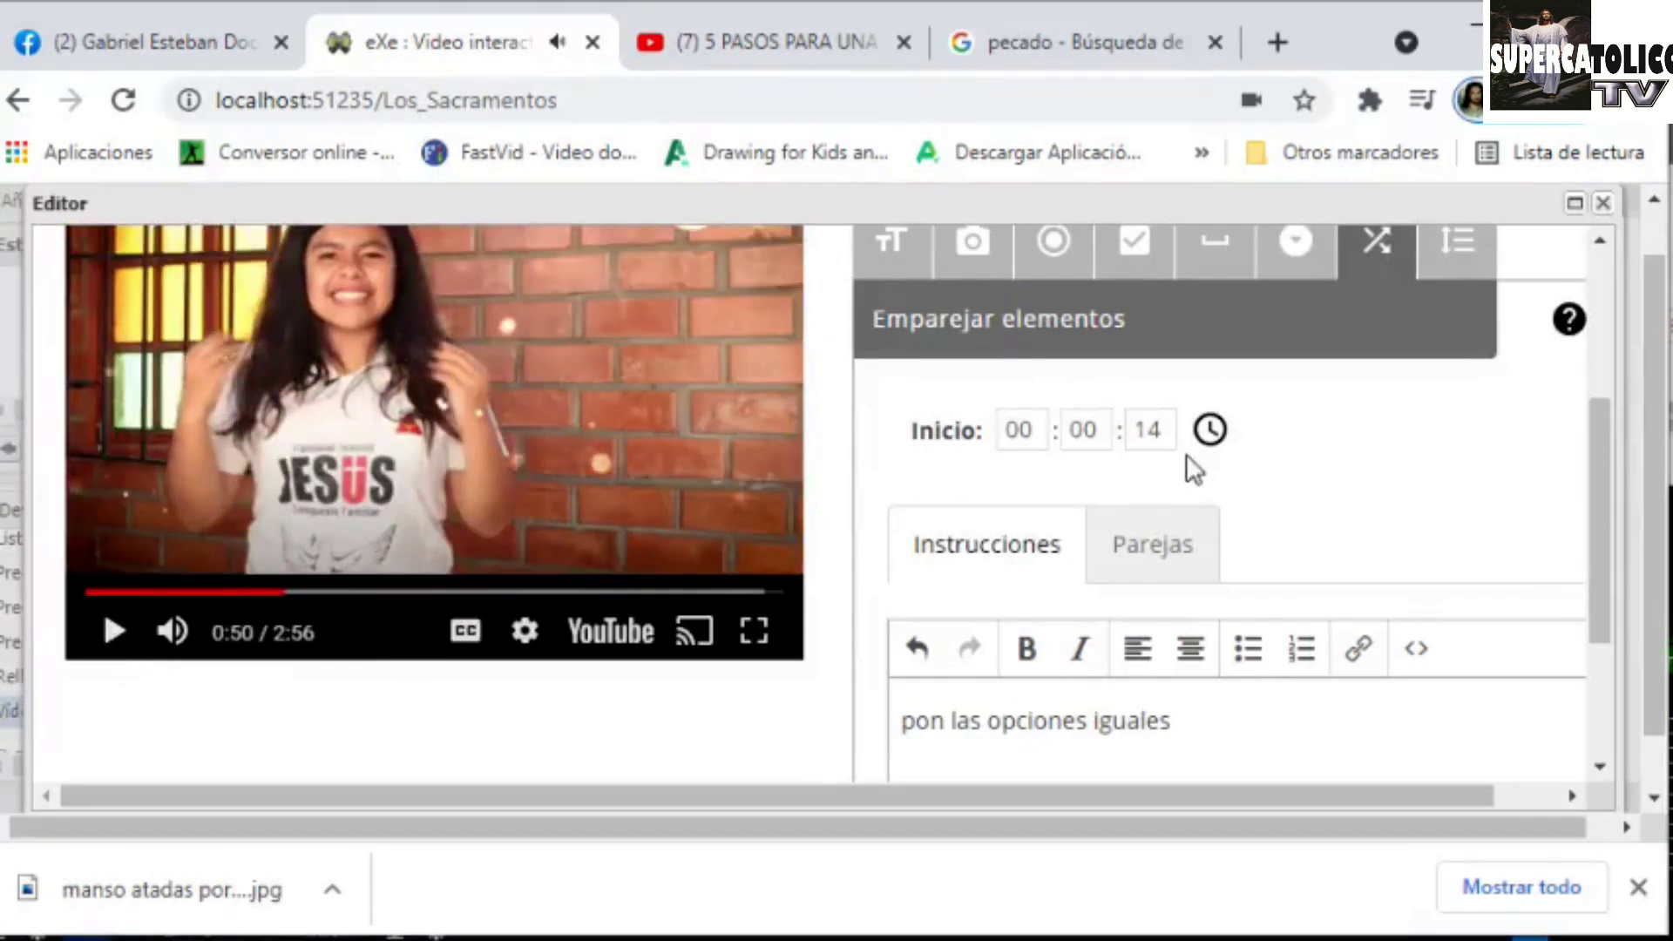
left_click(1160, 433)
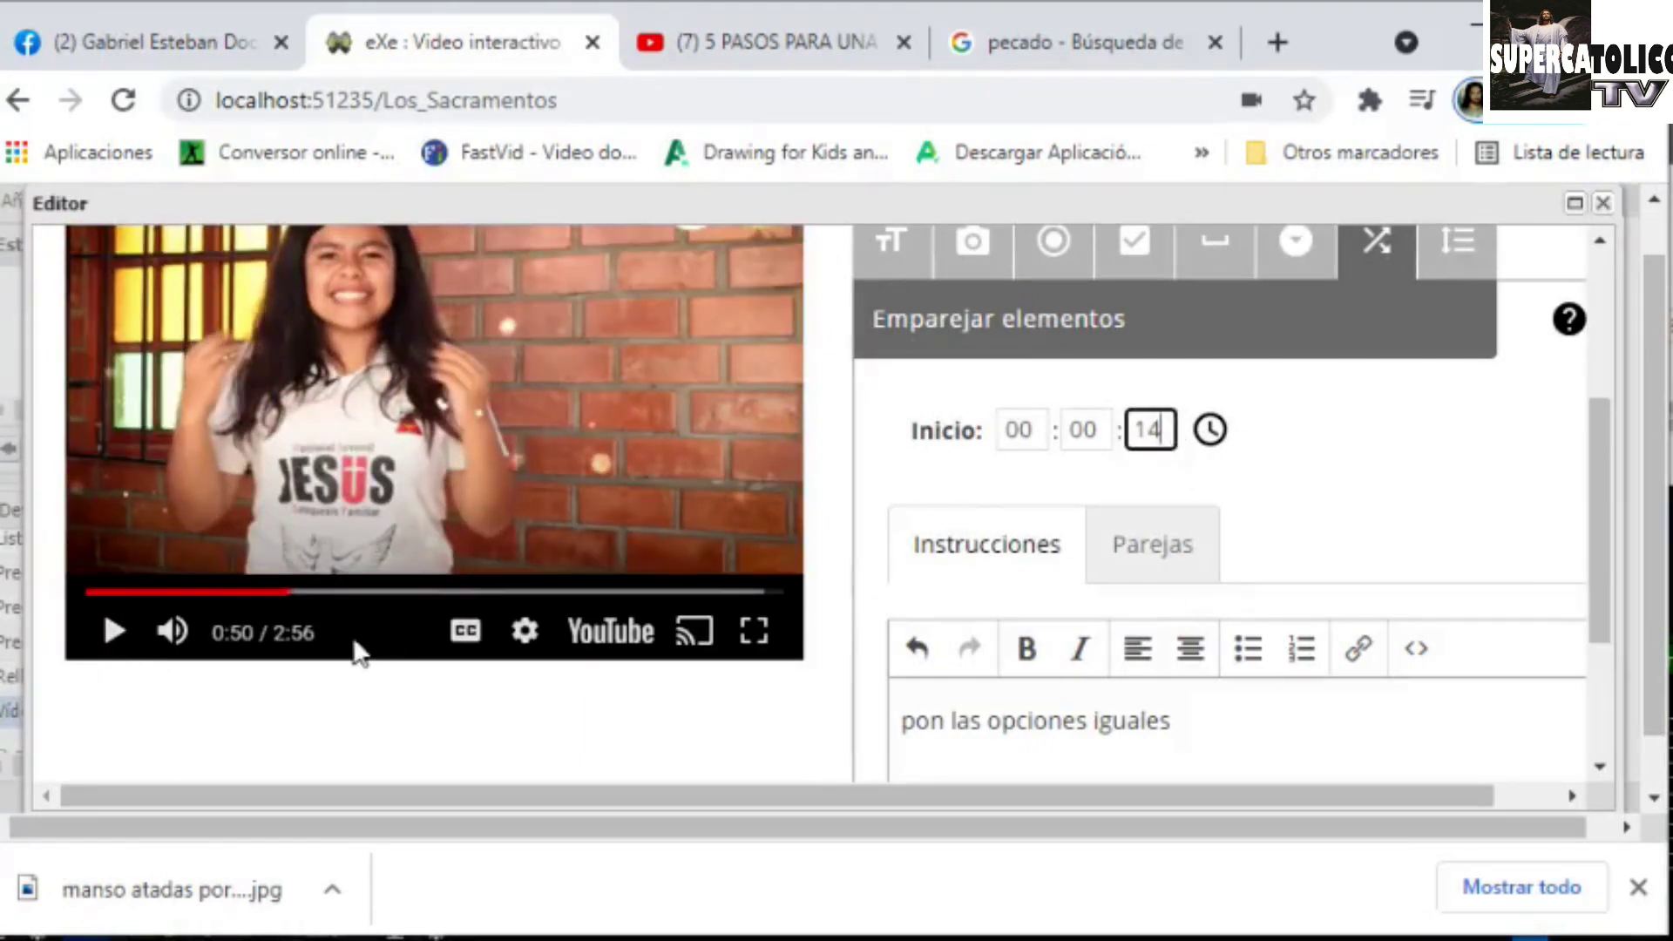
left_click(1209, 430)
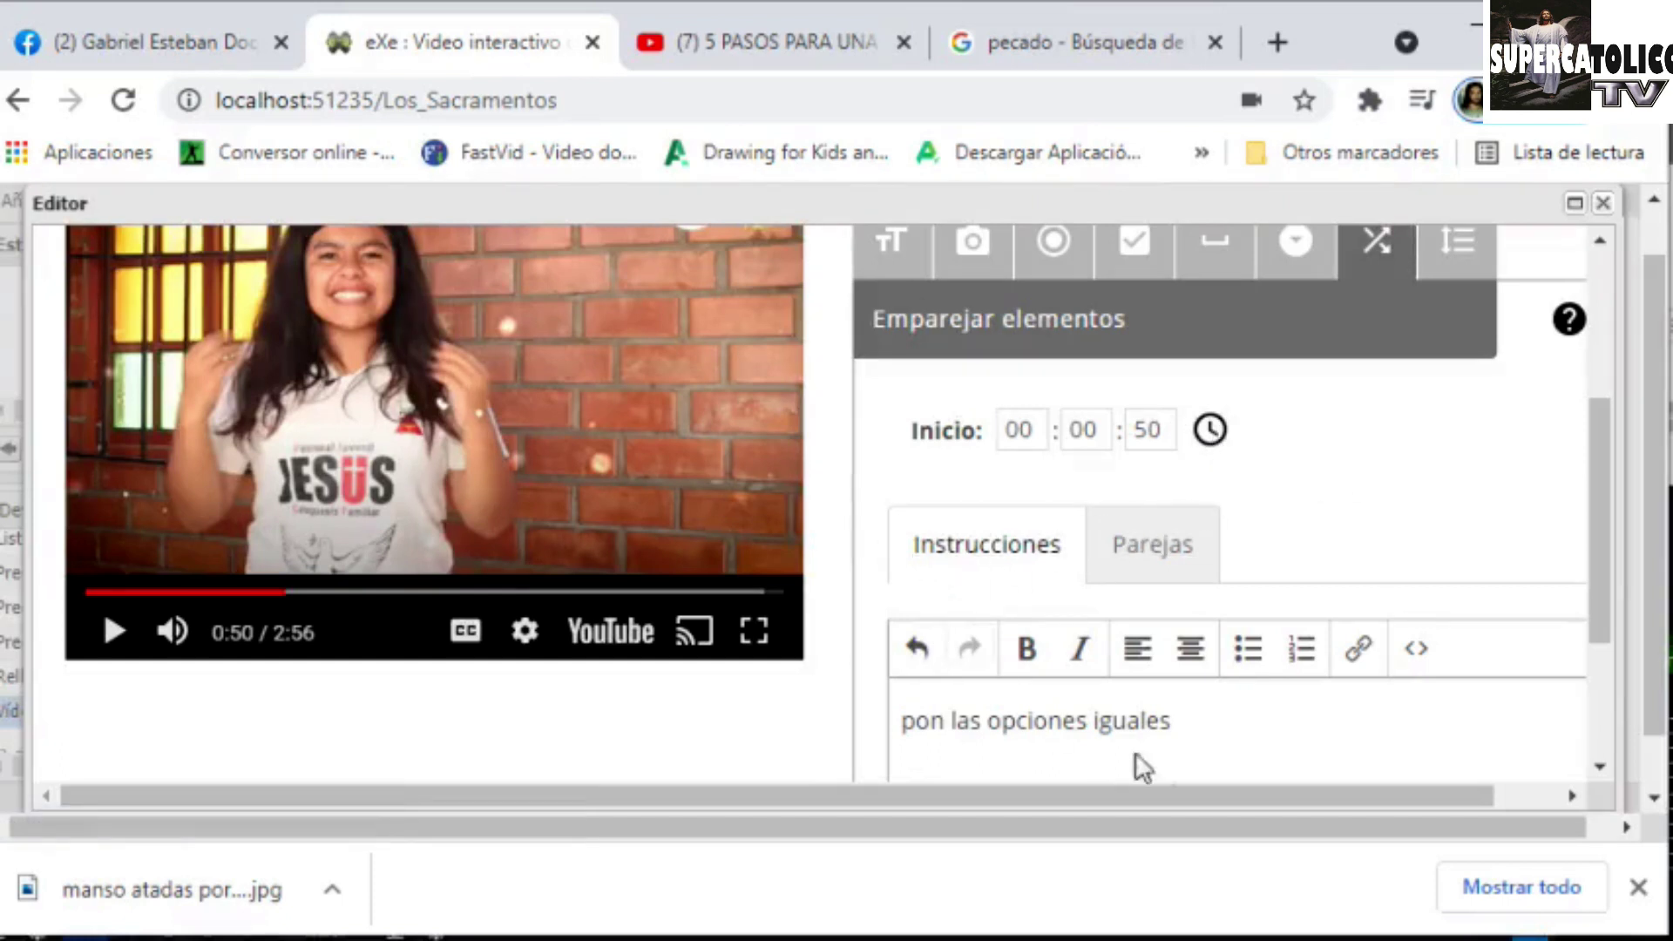
Step: Open the matching frame's pair fields and replay the last seconds of the video, pausing again at 0:50
left_click(1150, 554)
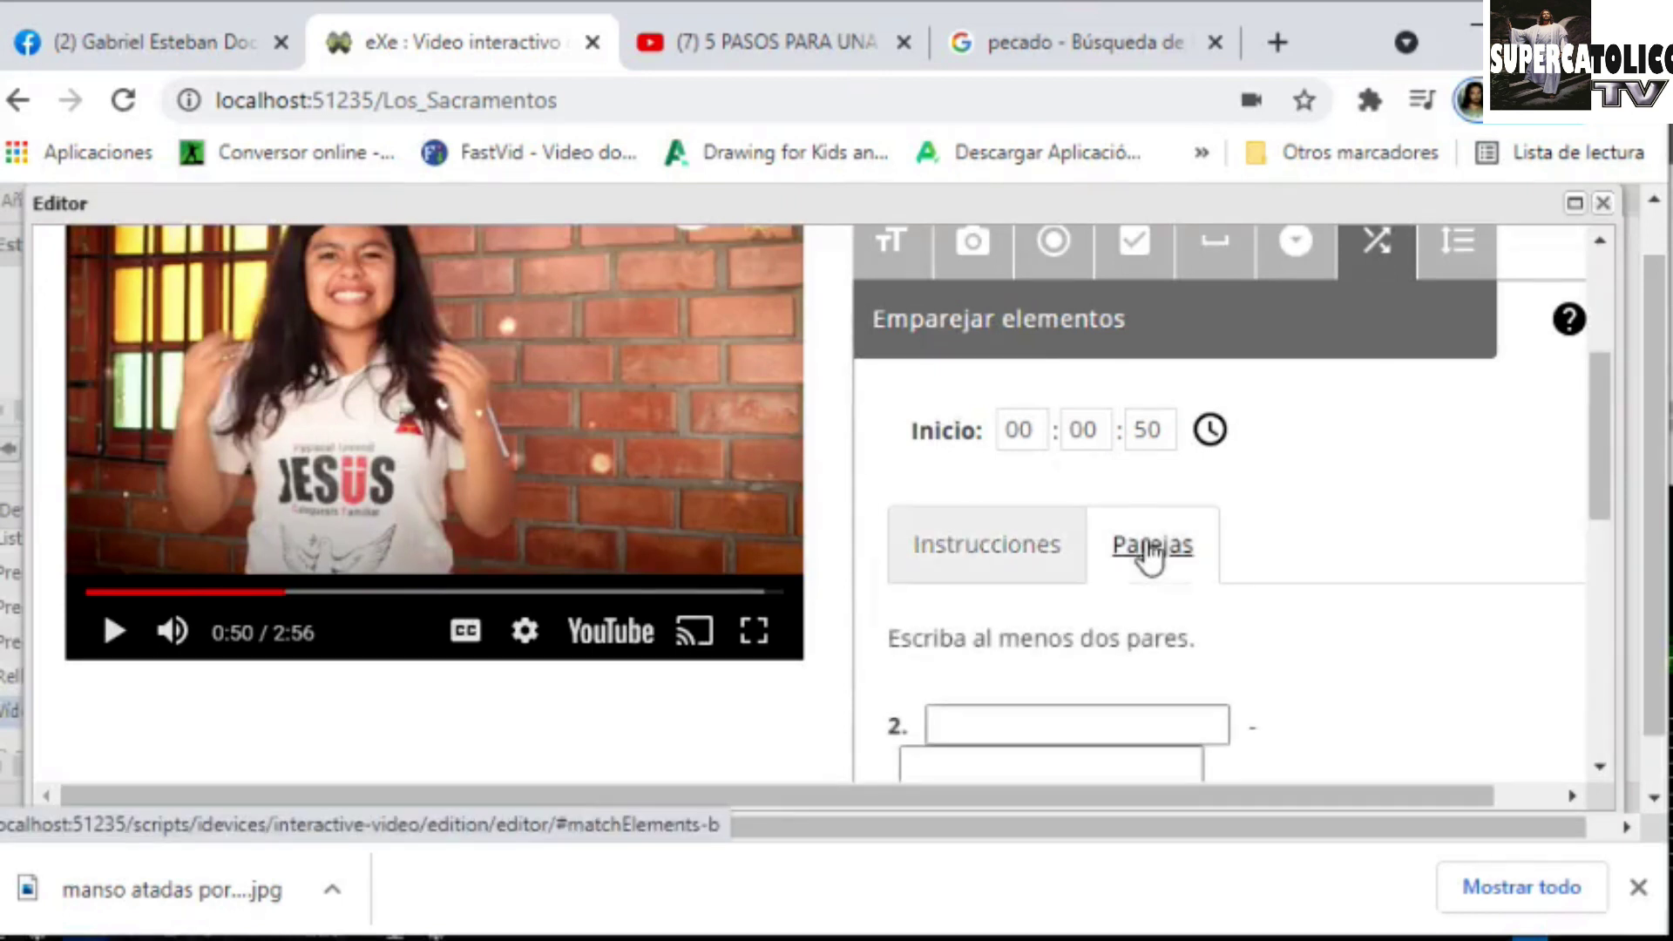
left_click(267, 592)
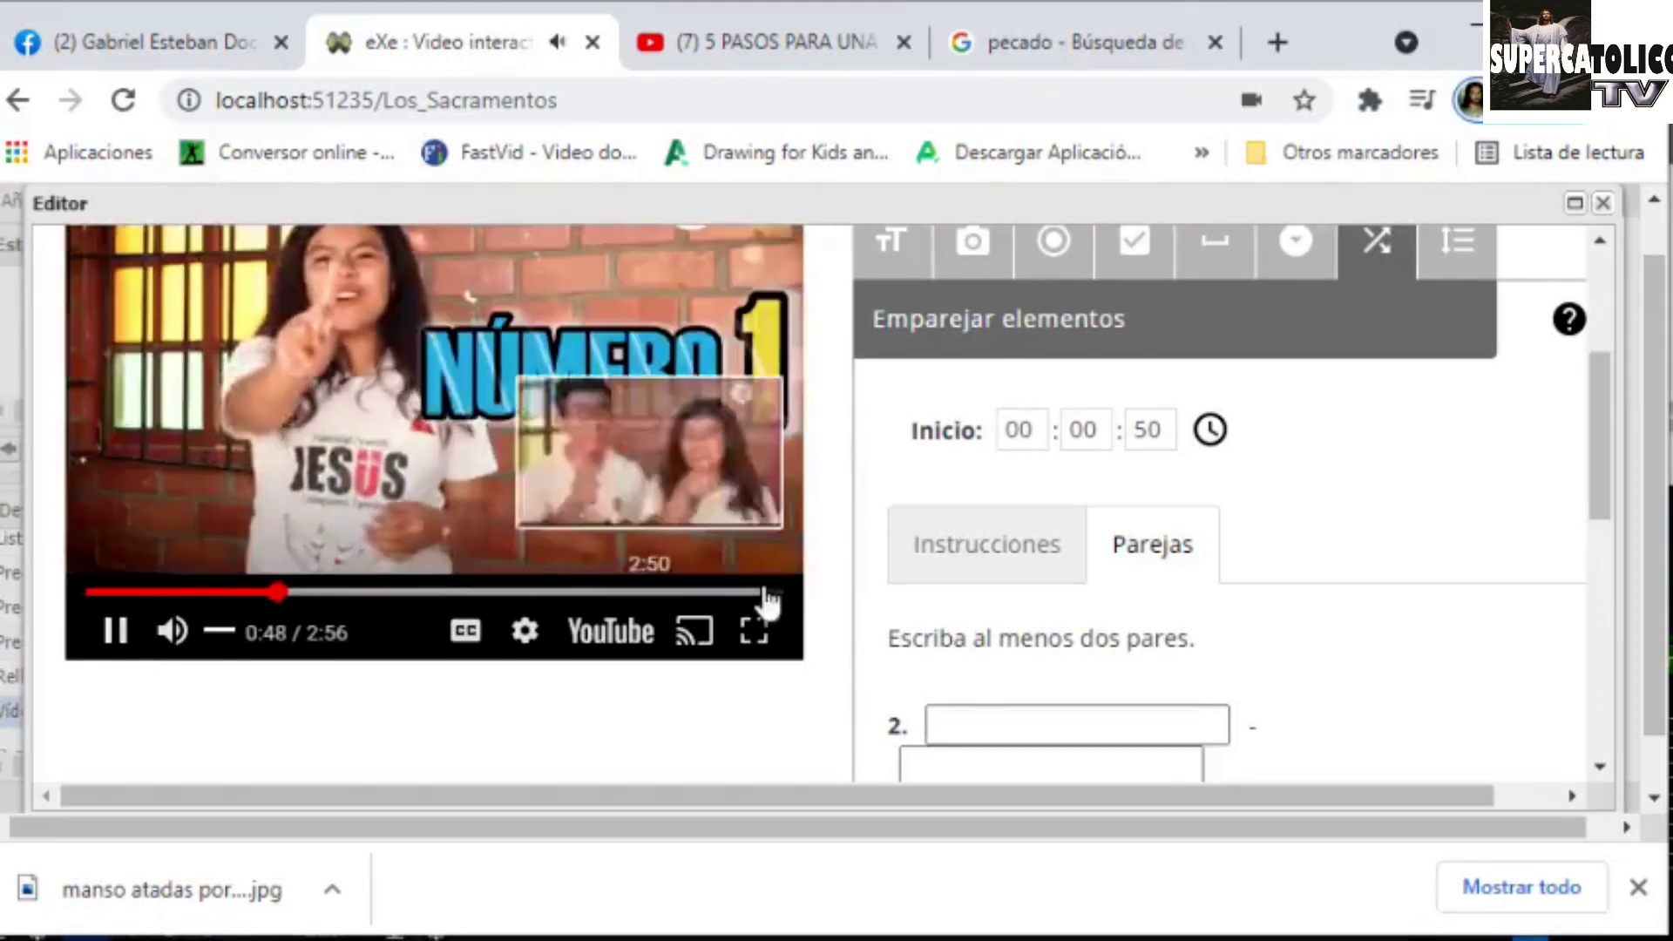
left_click(113, 629)
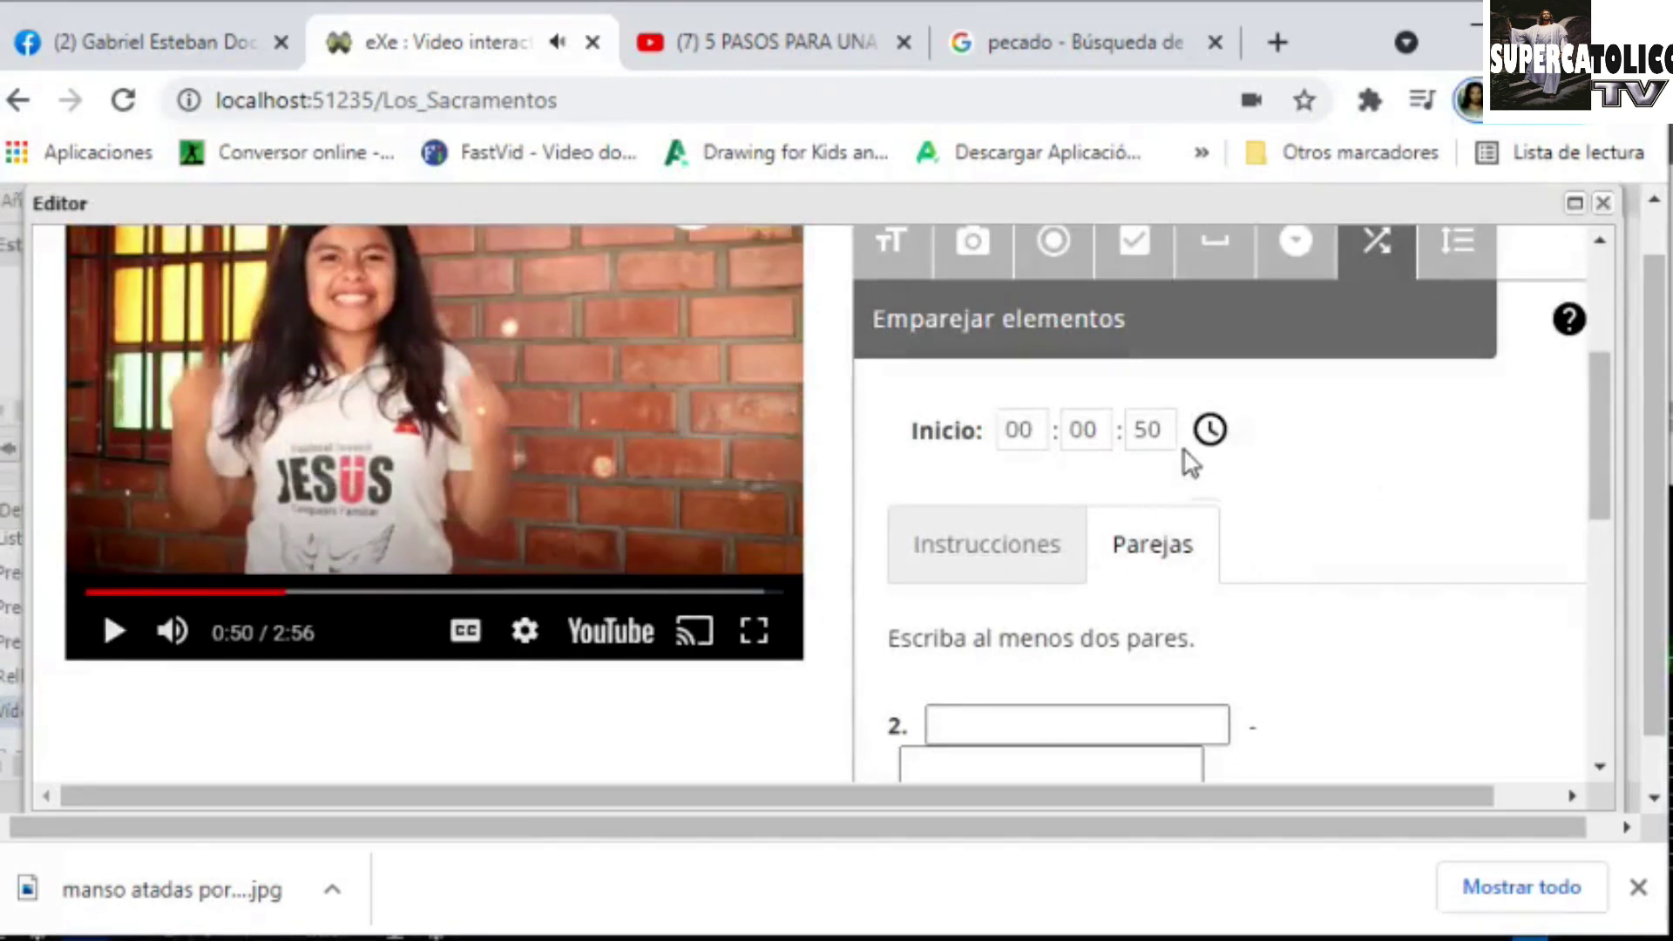